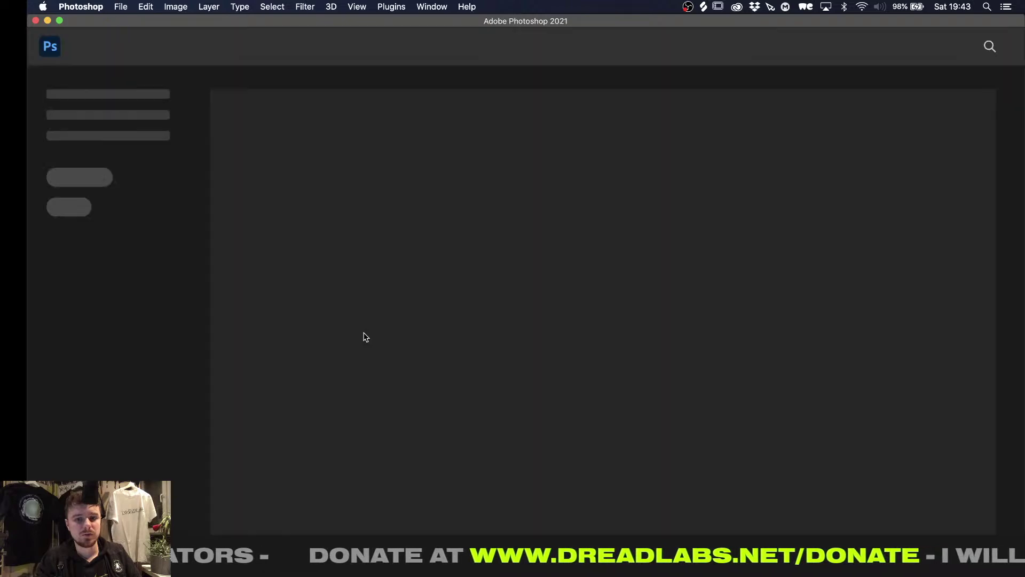
Create a new A4 document of 210 x 297 mm at 300 ppi with a white background
left_click(120, 6)
left_click(121, 24)
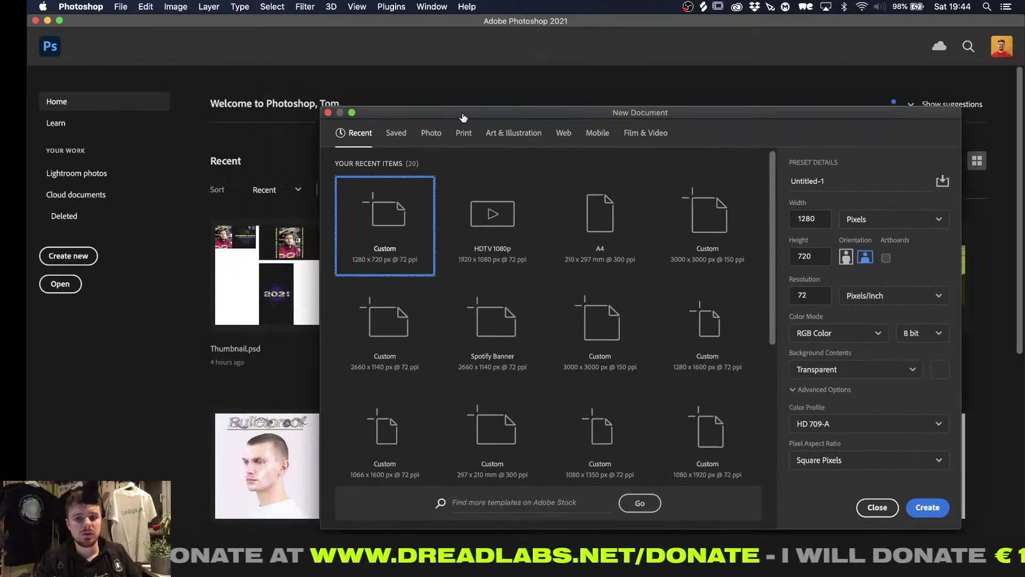
left_click_drag(463, 117, 430, 133)
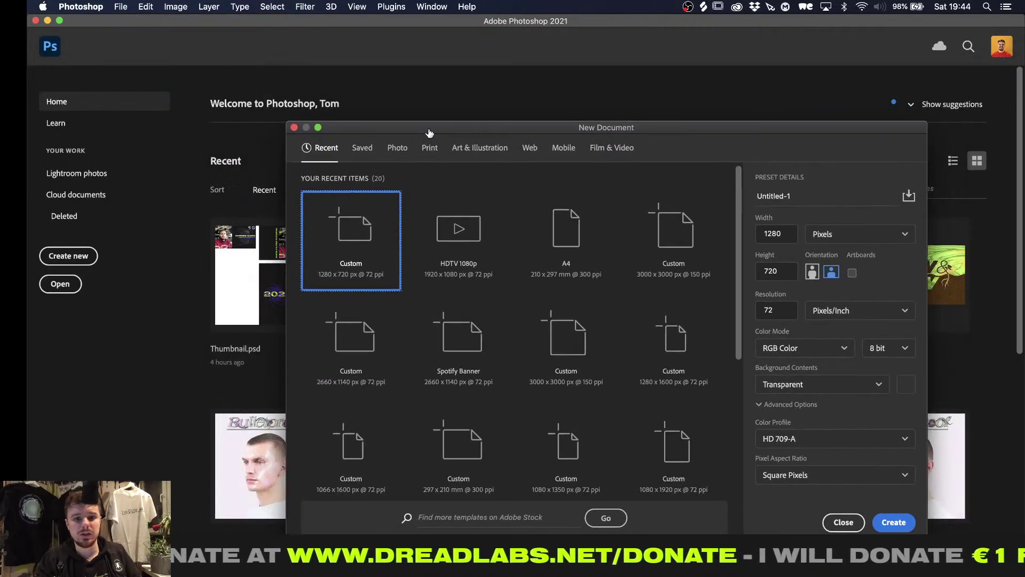
left_click_drag(293, 336, 188, 335)
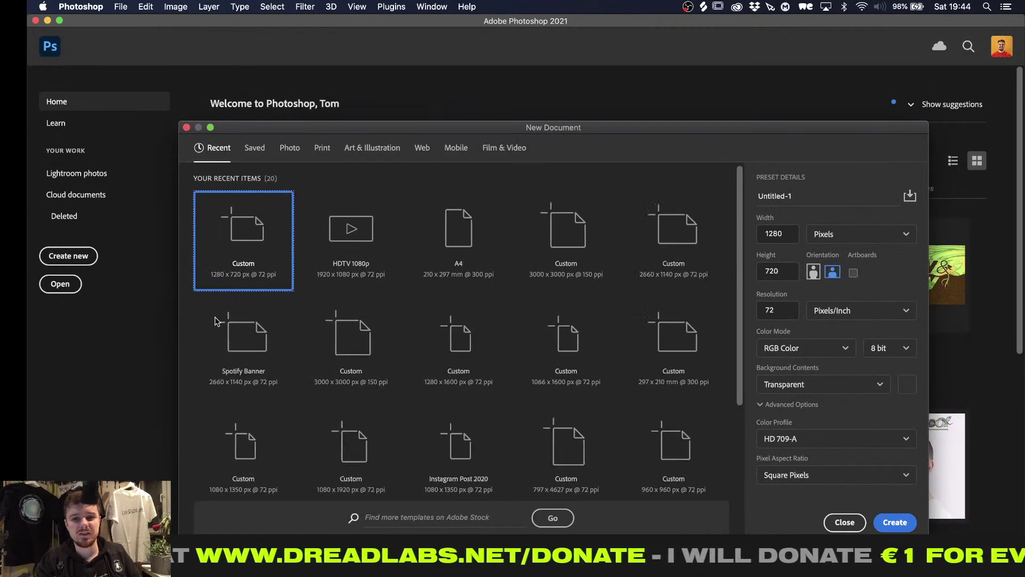
left_click_drag(599, 132, 629, 134)
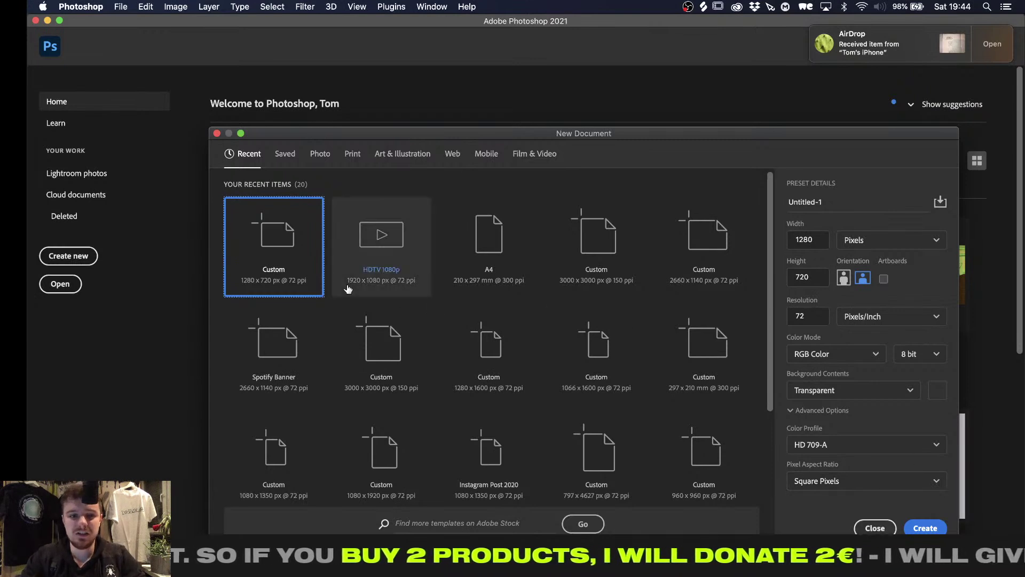
left_click(483, 235)
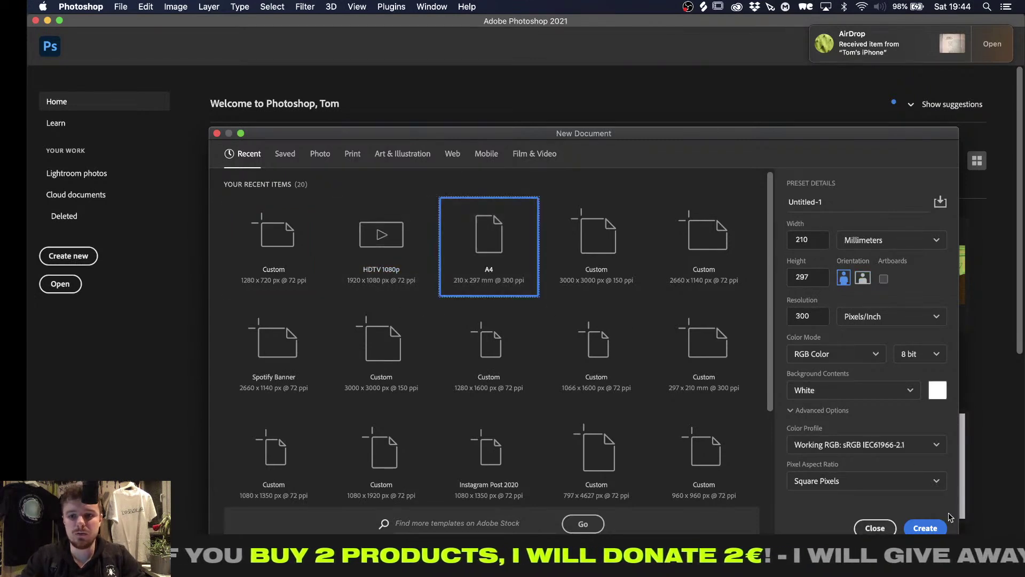
left_click(931, 530)
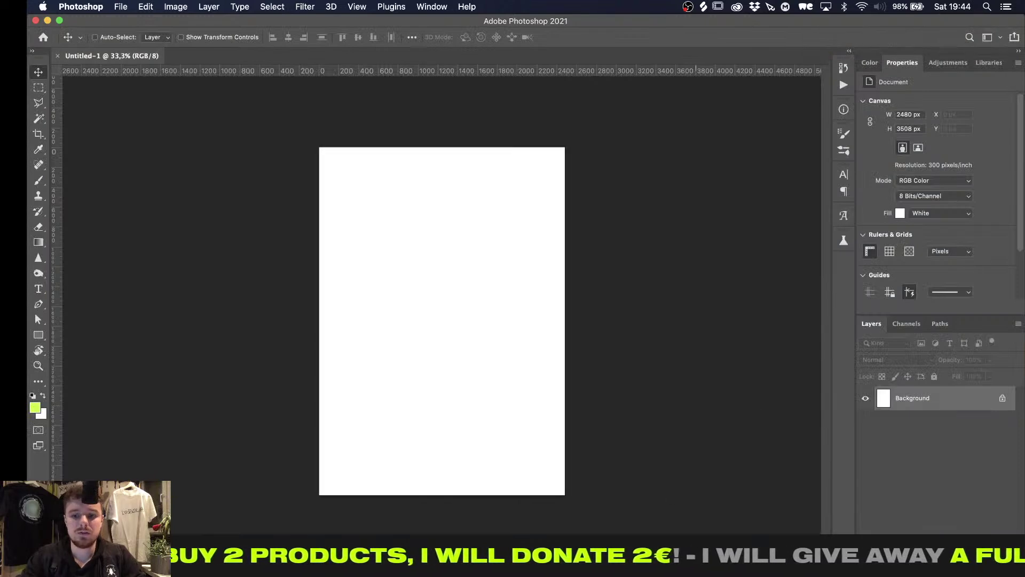
Place the notebook photo IMG_2765 on the A4 canvas, fitted to the canvas width
left_click(803, 557)
left_click_drag(803, 549, 422, 364)
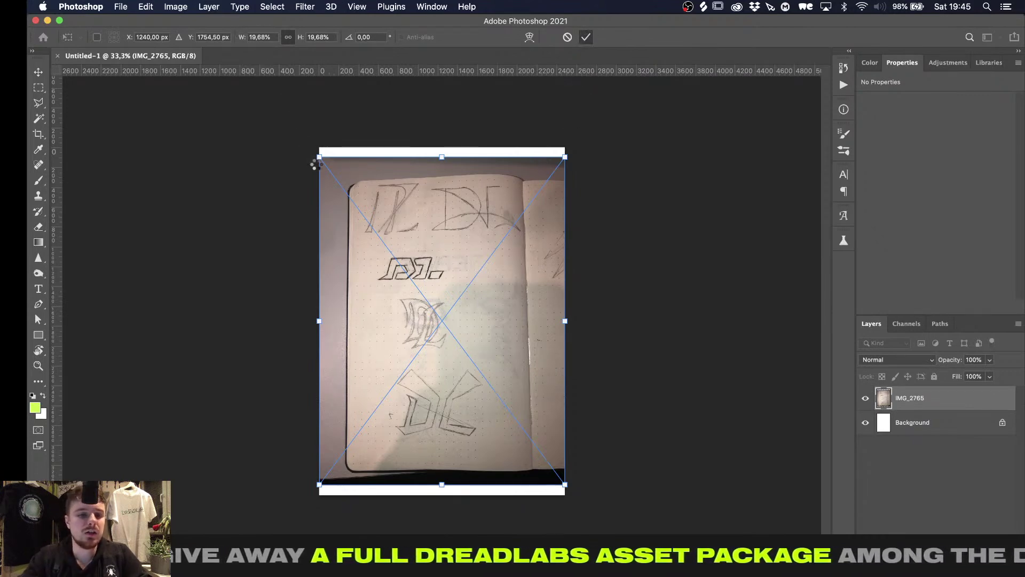
key("Return")
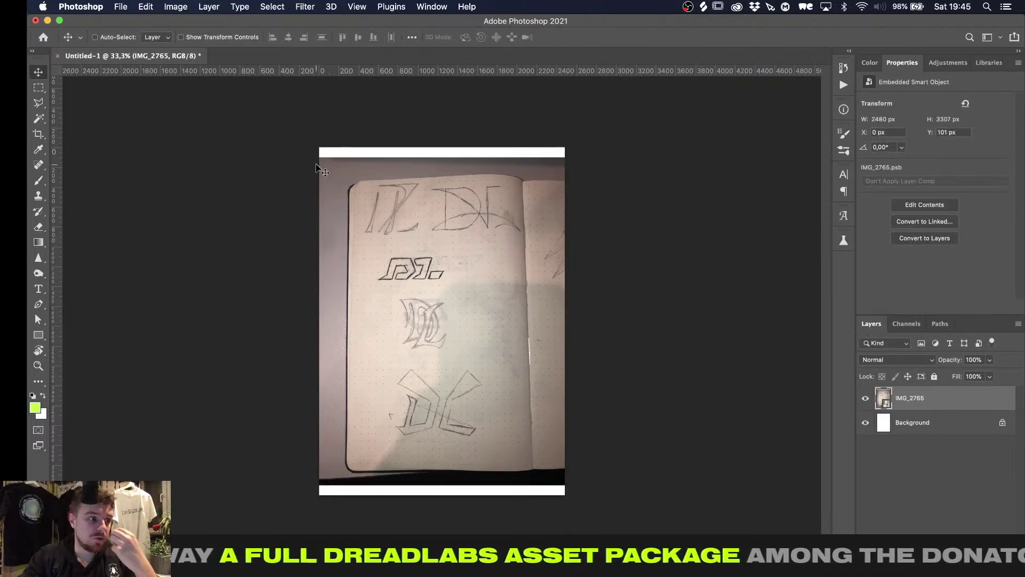
Start Perspective Warp on the notebook photo and fit its plane to the four corners of the sketched page
scroll(448, 192, "up", 2, "alt")
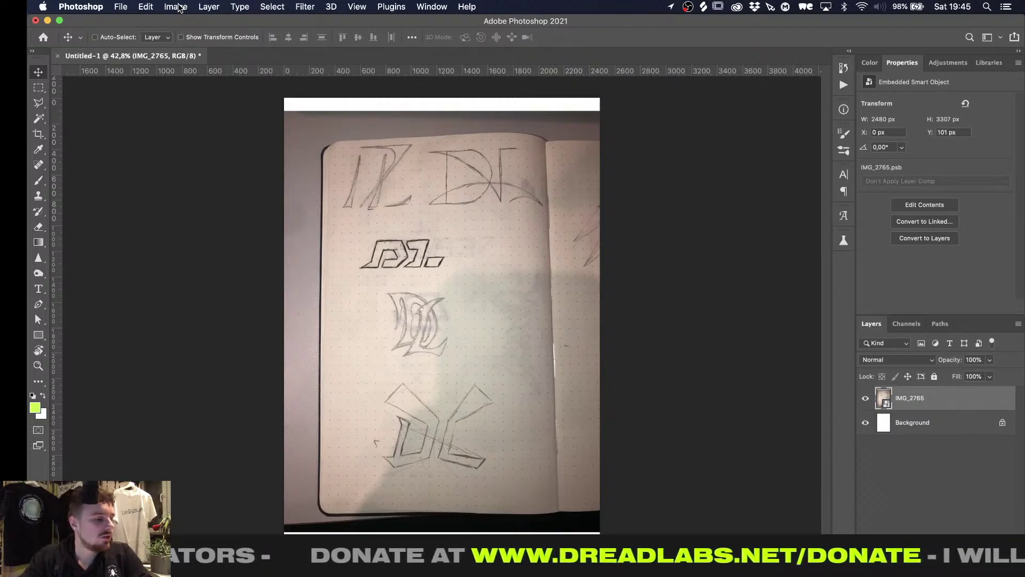
left_click(146, 9)
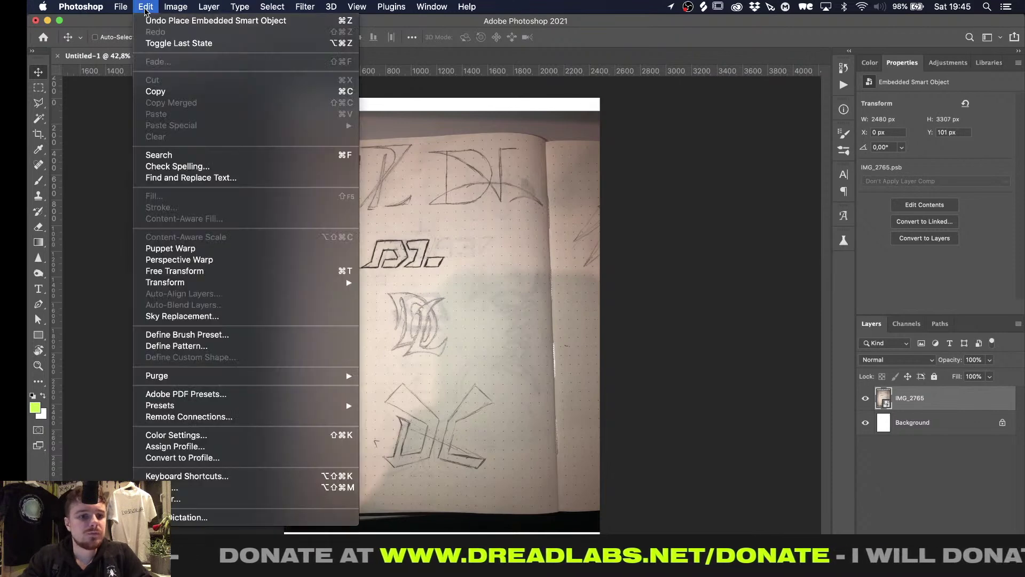
left_click(146, 8)
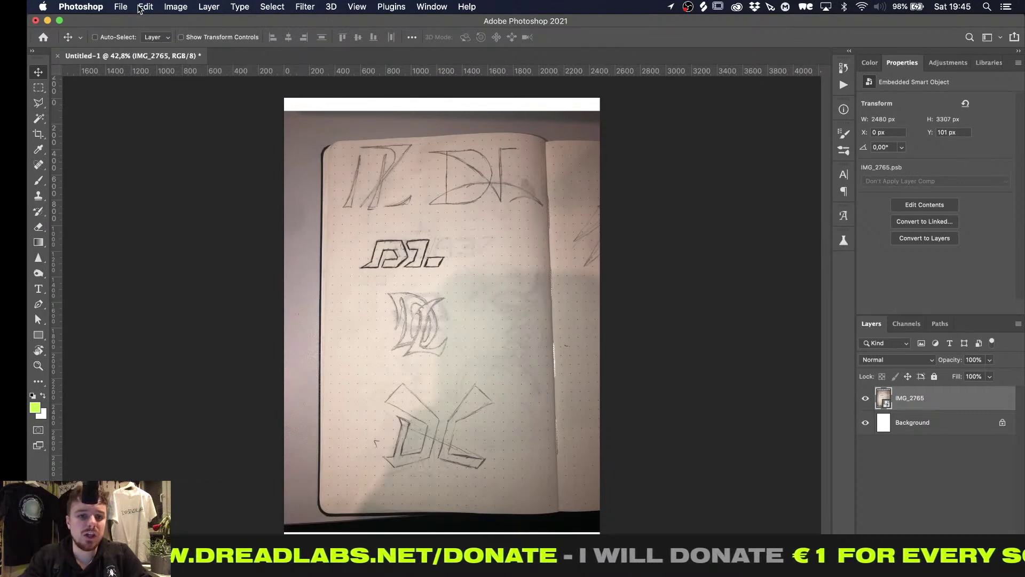
left_click(140, 8)
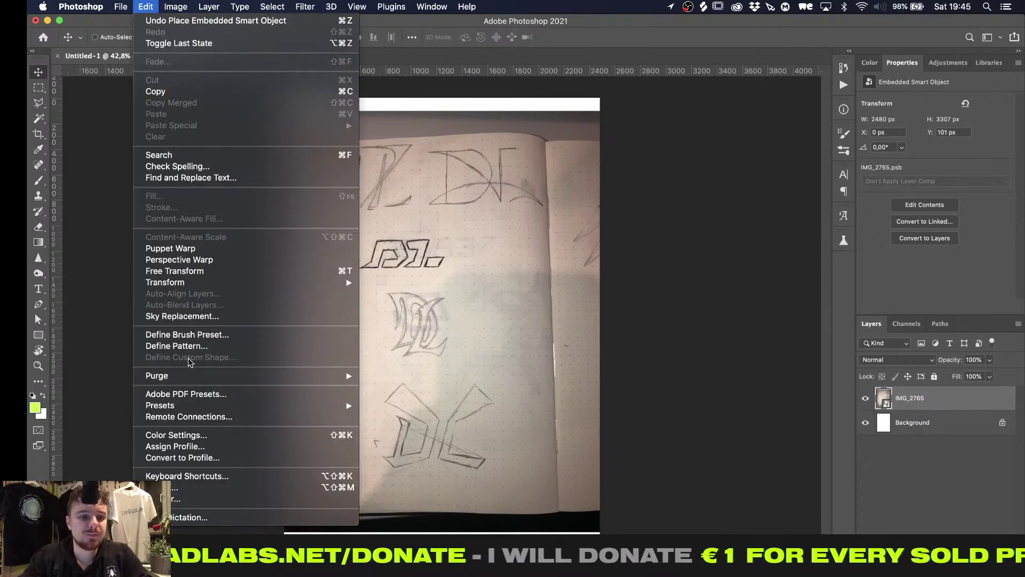
left_click(229, 261)
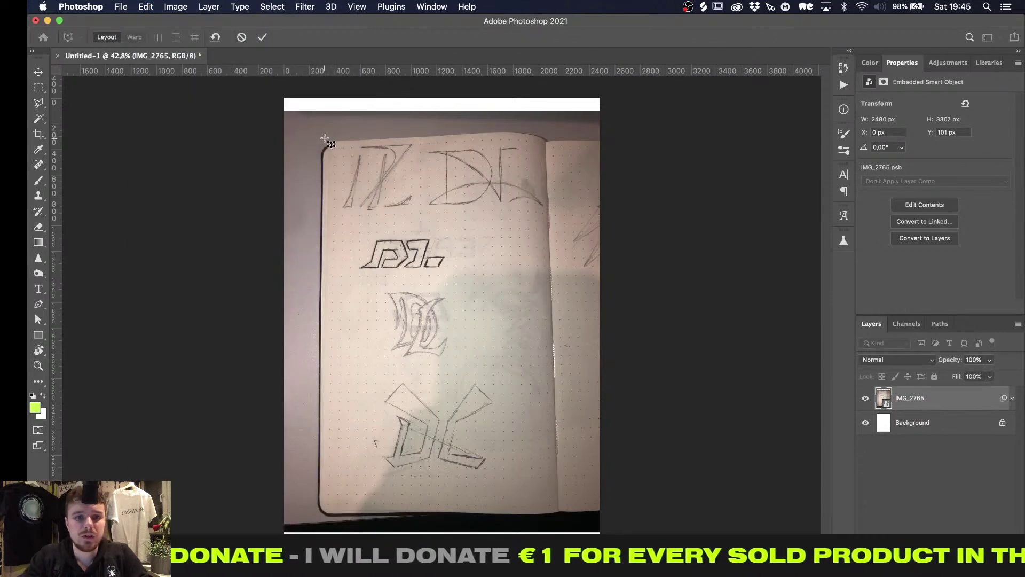
left_click_drag(324, 140, 559, 513)
left_click_drag(545, 139, 545, 134)
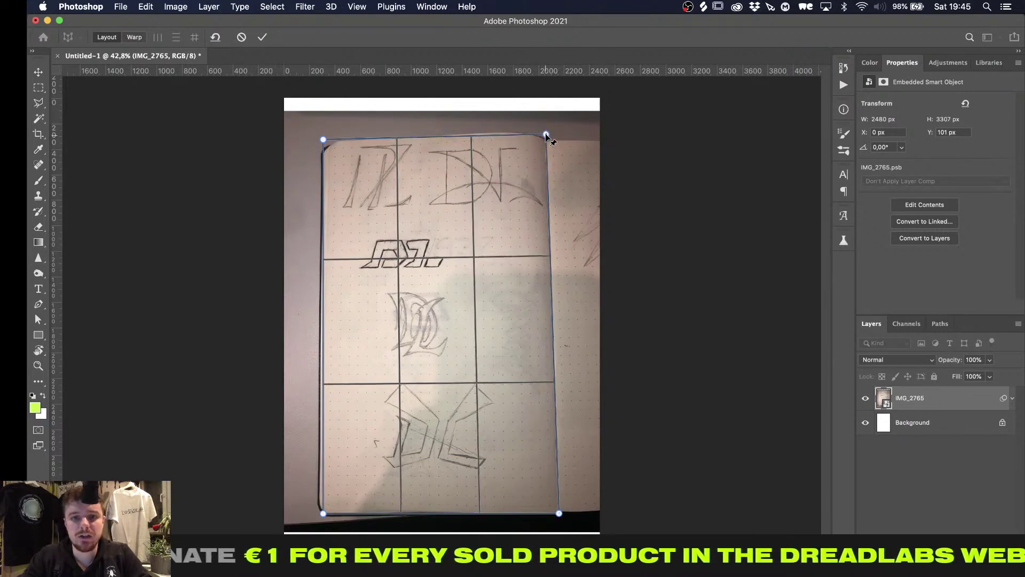
left_click_drag(323, 139, 323, 141)
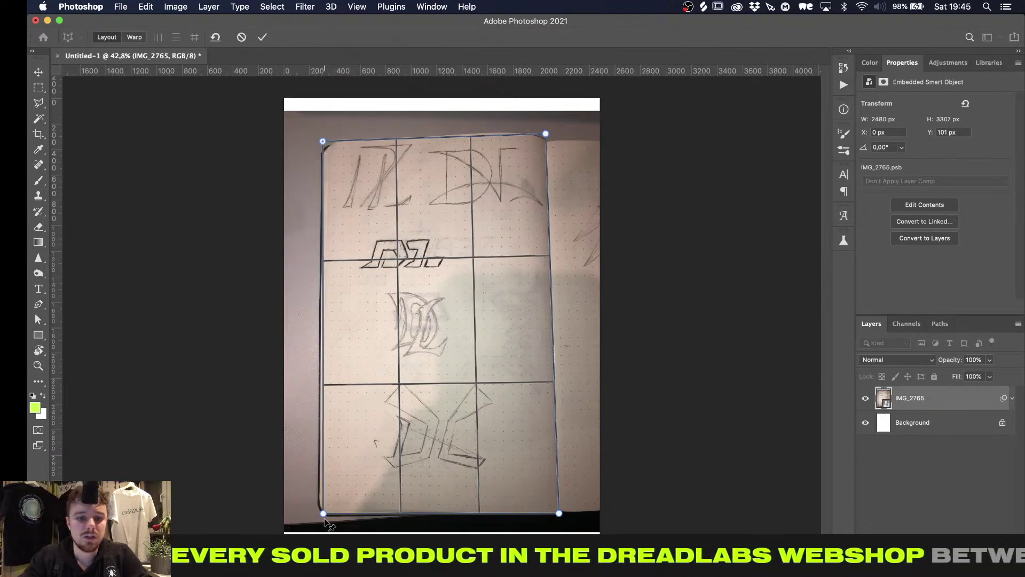
left_click_drag(323, 513, 320, 513)
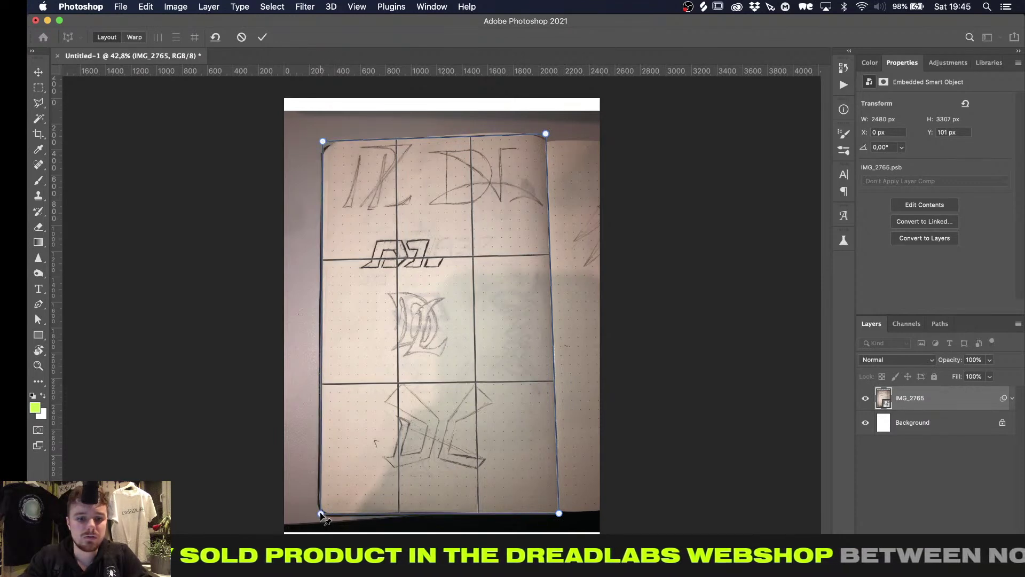
Automatically straighten the notebook page both horizontally and vertically in Perspective Warp and apply the correction
left_click(134, 41)
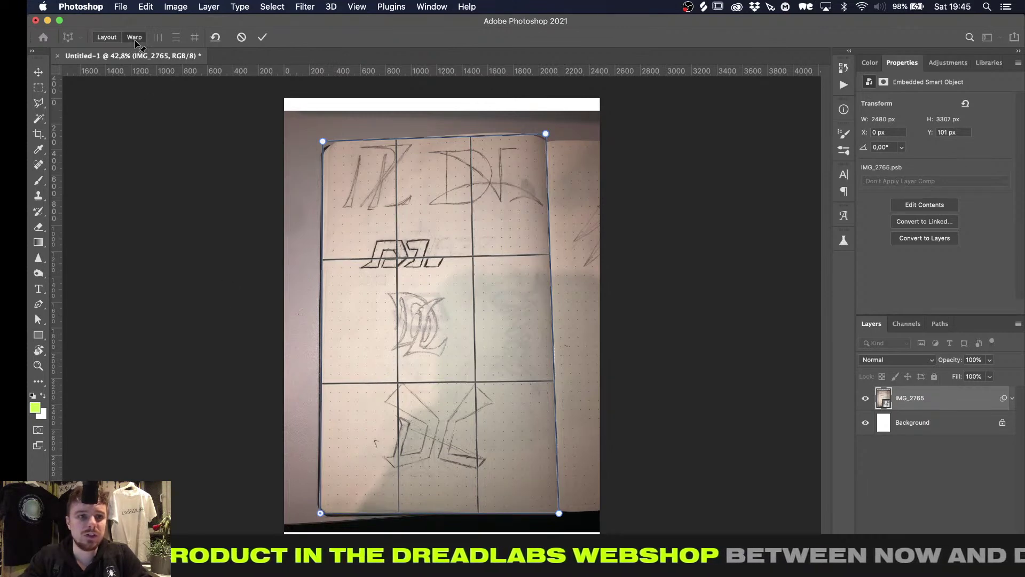
left_click(194, 38)
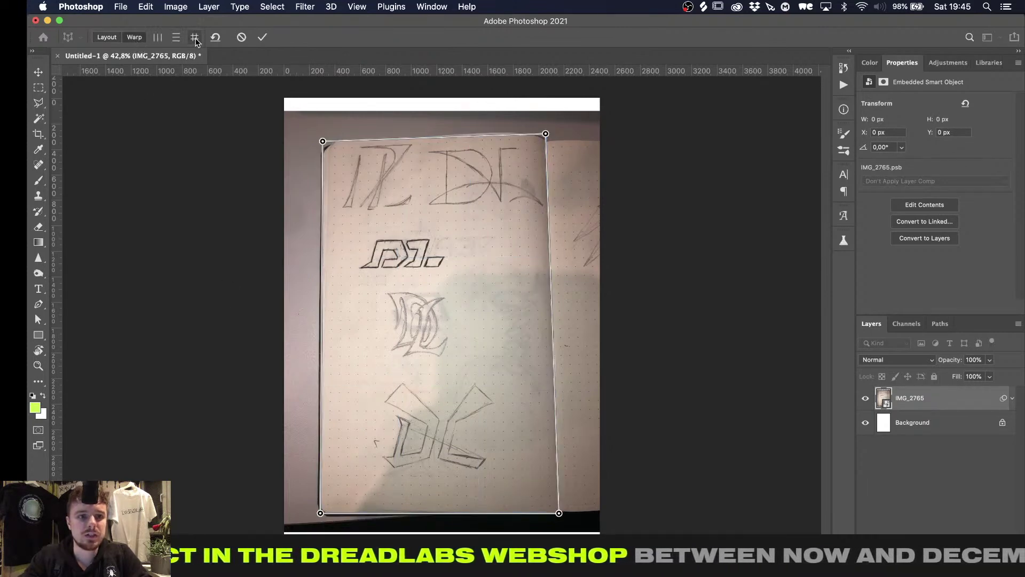
left_click(262, 37)
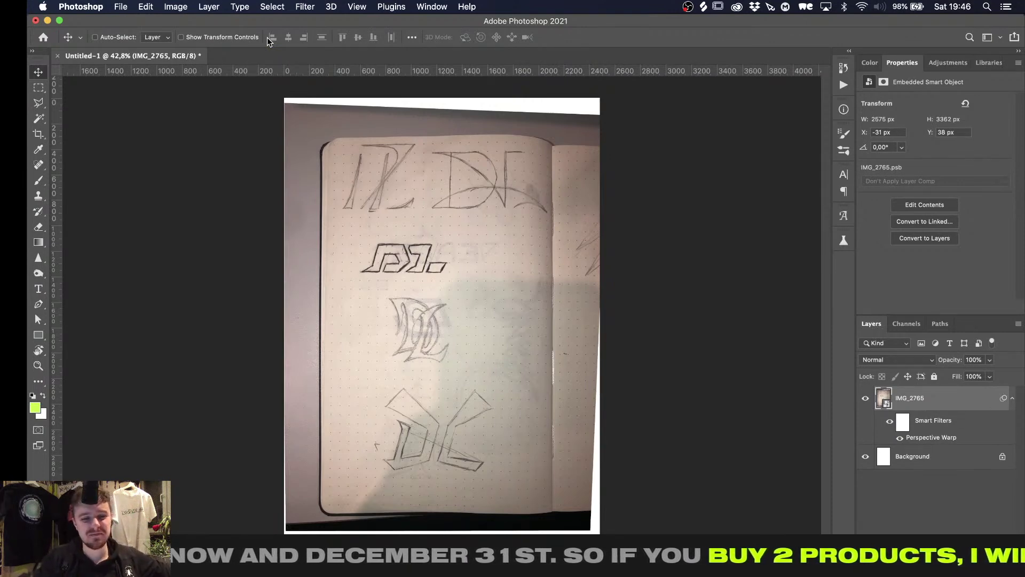
Select the straightened notebook page with a rectangular marquee, crop the canvas to it and clear the selection
key("m")
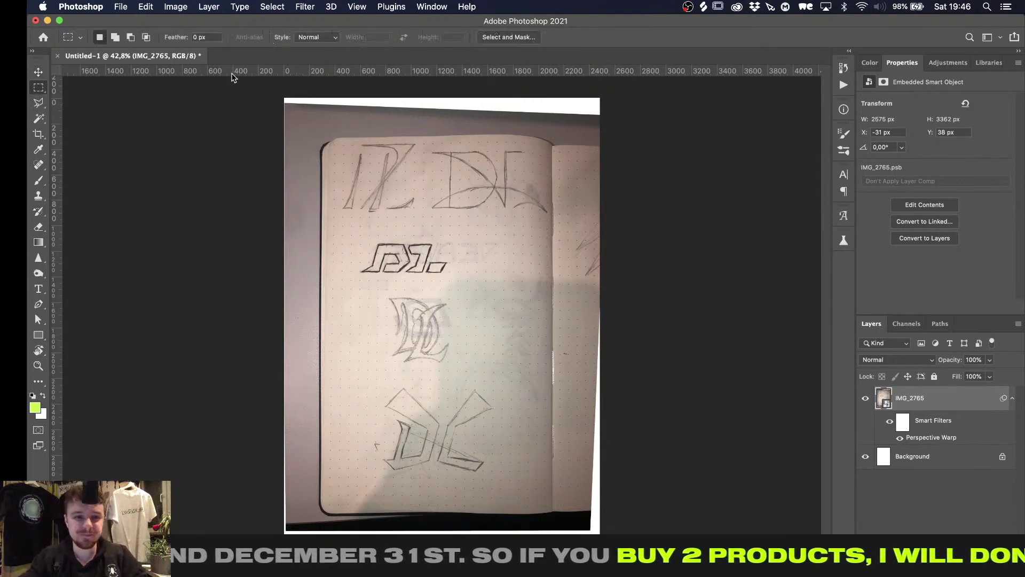
left_click_drag(328, 138, 551, 517)
key("super+shift+c")
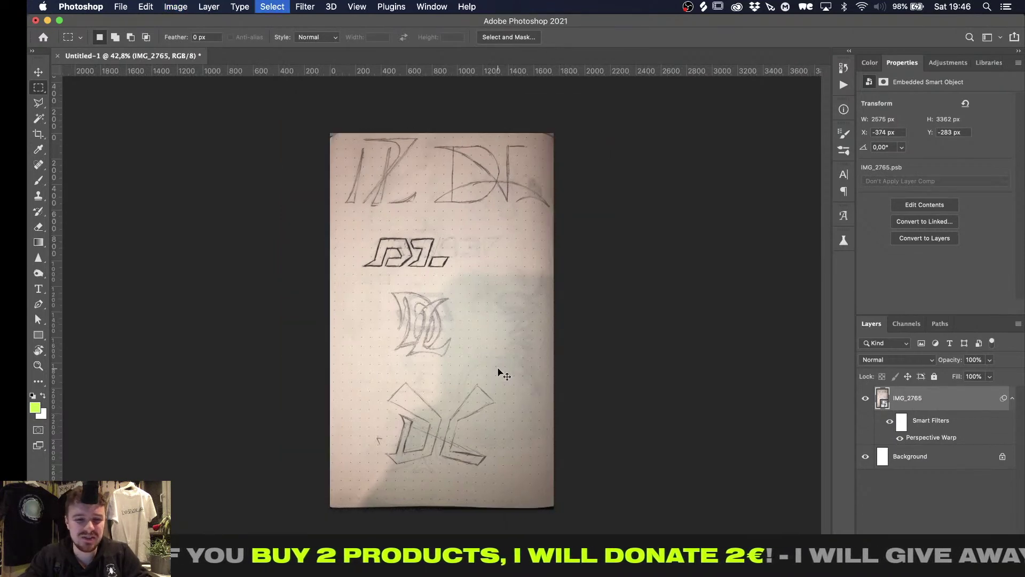
key("super+d")
key("super+0")
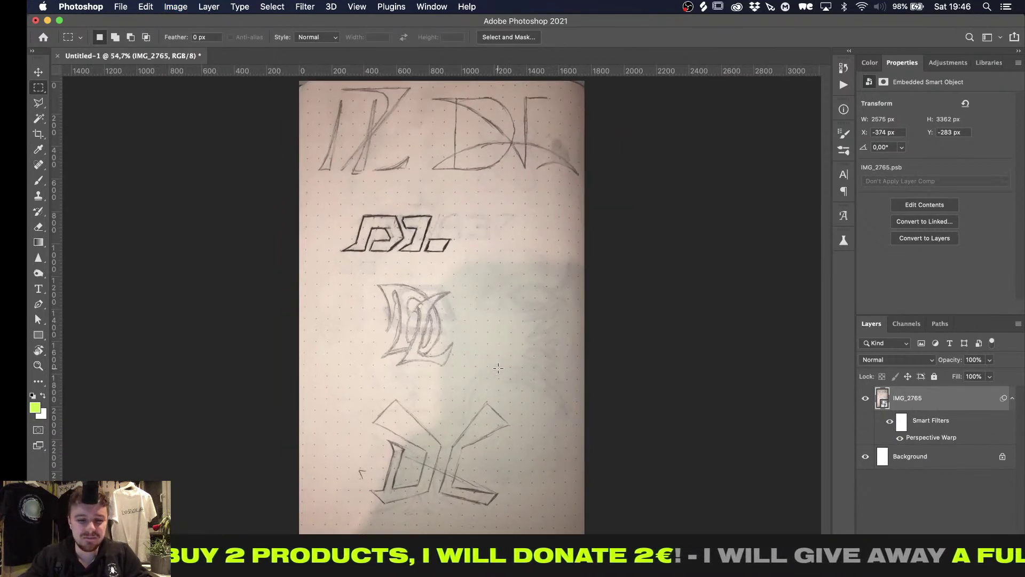
scroll(498, 368, "down", 4, "alt")
scroll(498, 367, "up", 1, "alt")
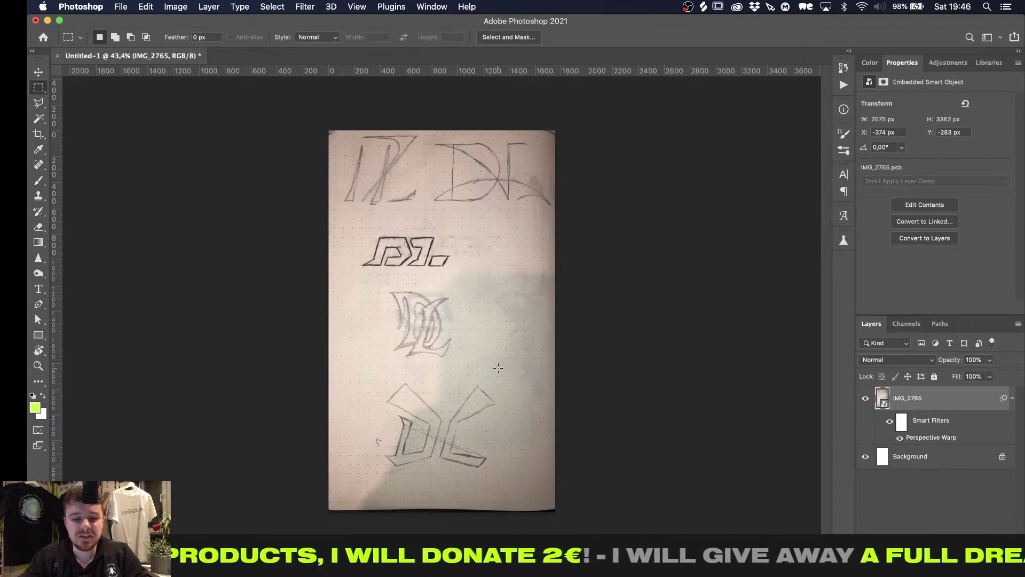
Export the cropped page as a PNG named sketches in the Fundraising Livestream folder
left_click(124, 10)
mouse_move(175, 169)
left_click(339, 168)
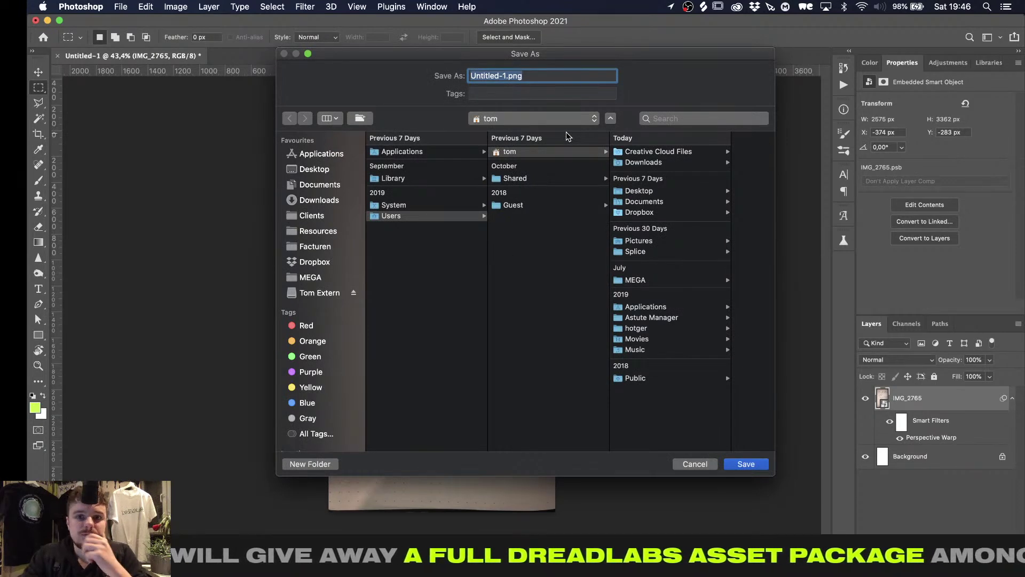
left_click(534, 119)
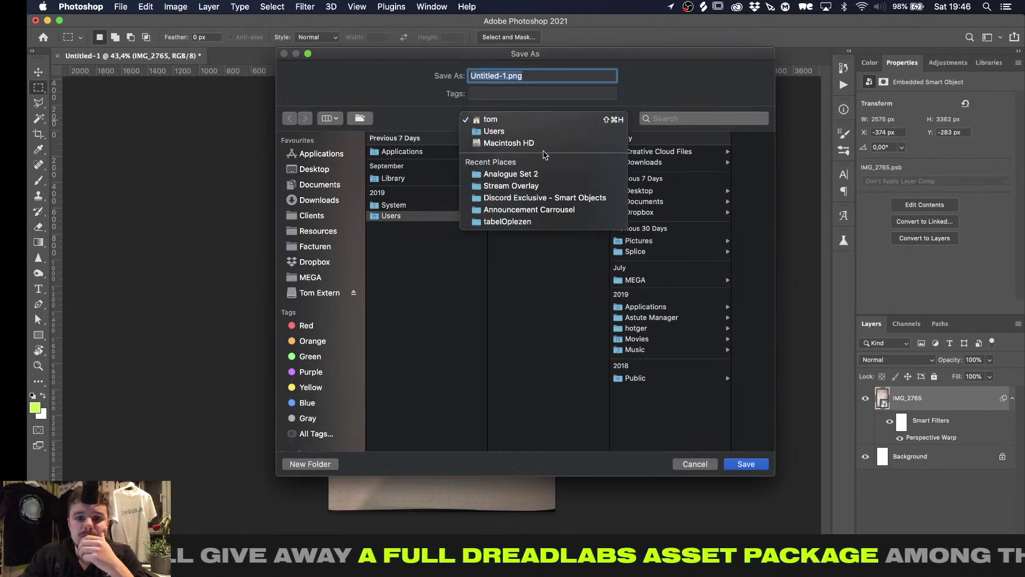
left_click(512, 185)
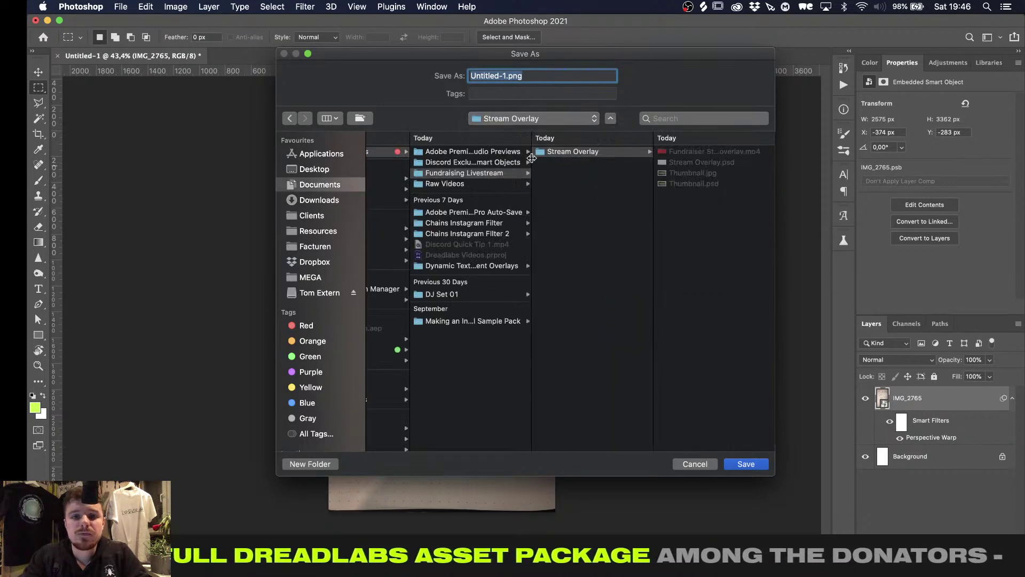
left_click(503, 173)
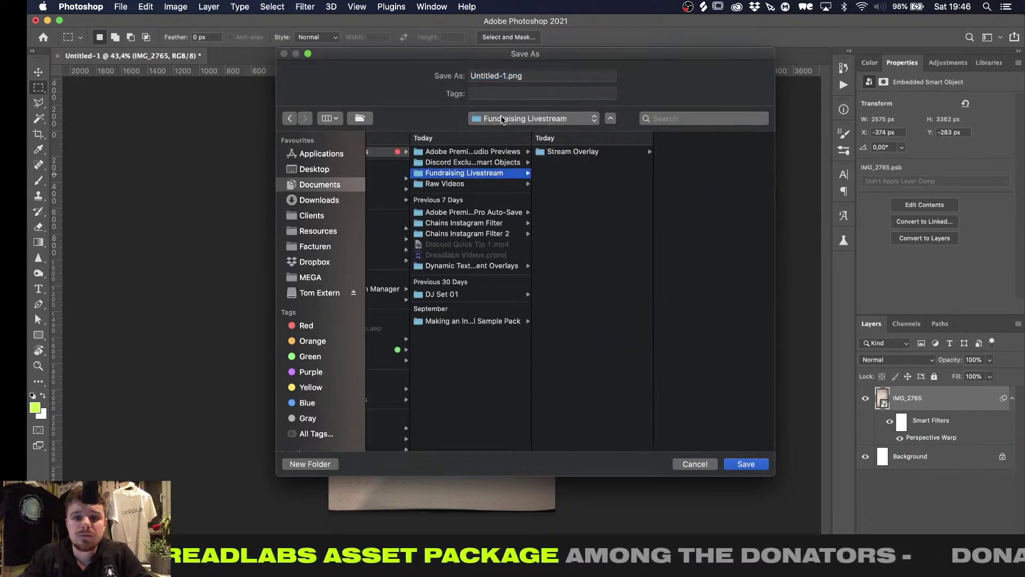
key("Tab")
type("sketches")
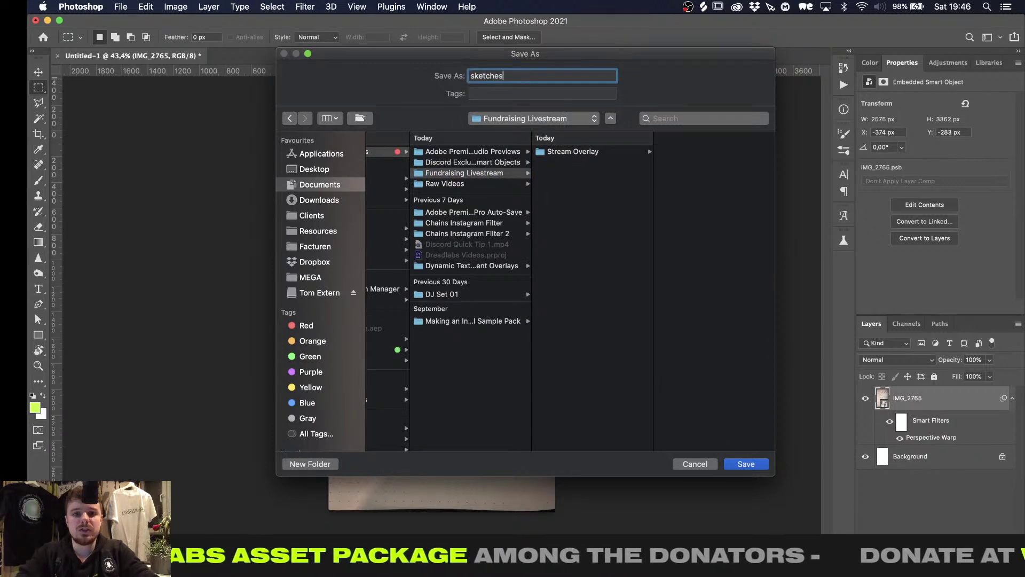
key("Return")
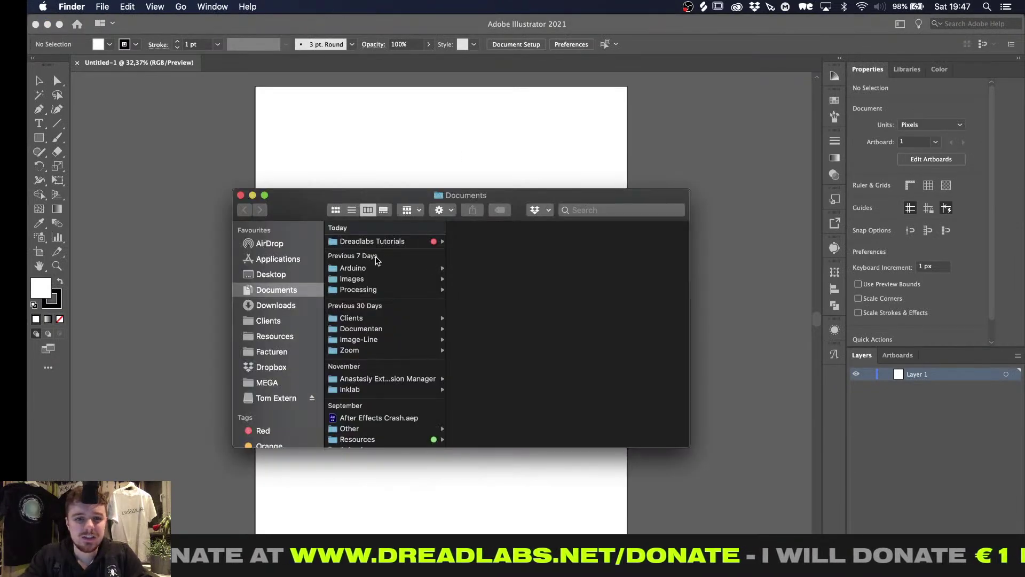
Place sketches.png from the Fundraising Livestream folder in Dreadlabs Tutorials into the open Illustrator document
left_click(377, 242)
left_click(510, 264)
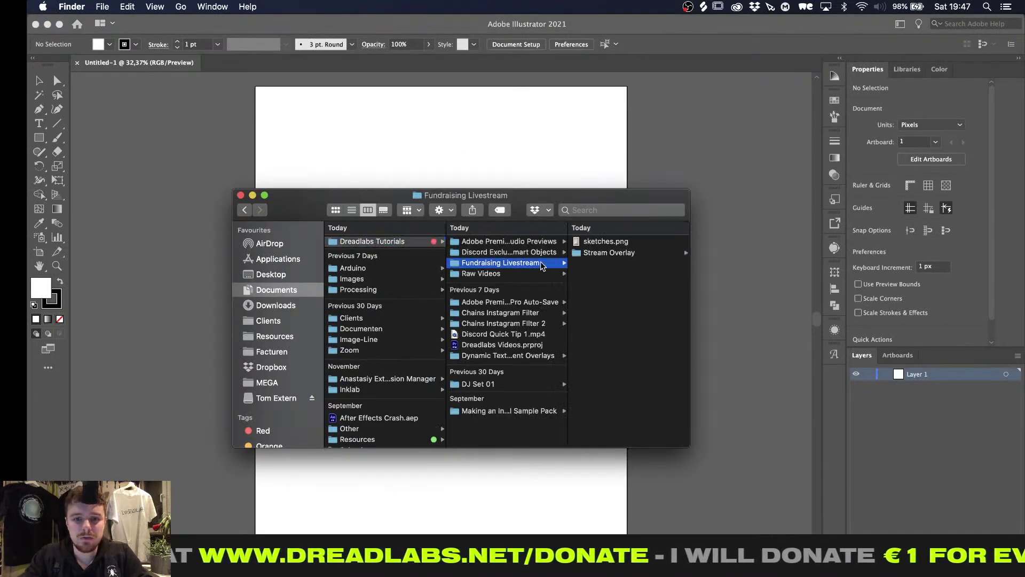
left_click(614, 241)
mouse_move(521, 246)
left_mouse_down()
mouse_move(522, 142)
mouse_move(471, 139)
left_mouse_up()
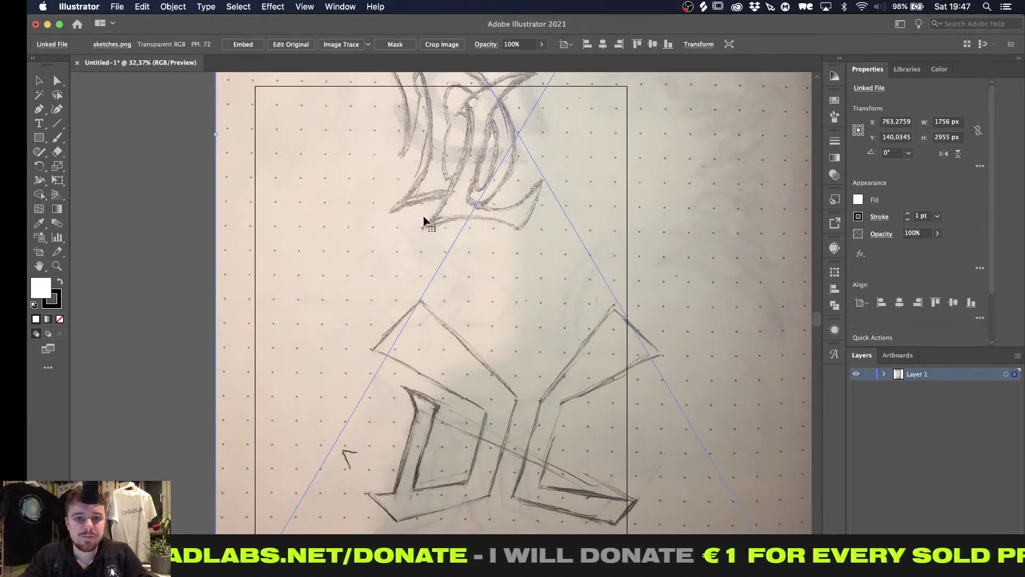
Scale the placed sketch image down to about 705 by 1187 px, centred on the artboard
scroll(424, 217, "down", 3, "alt")
left_click_drag(668, 165, 457, 283, "alt+shift")
scroll(457, 282, "up", 4, "alt")
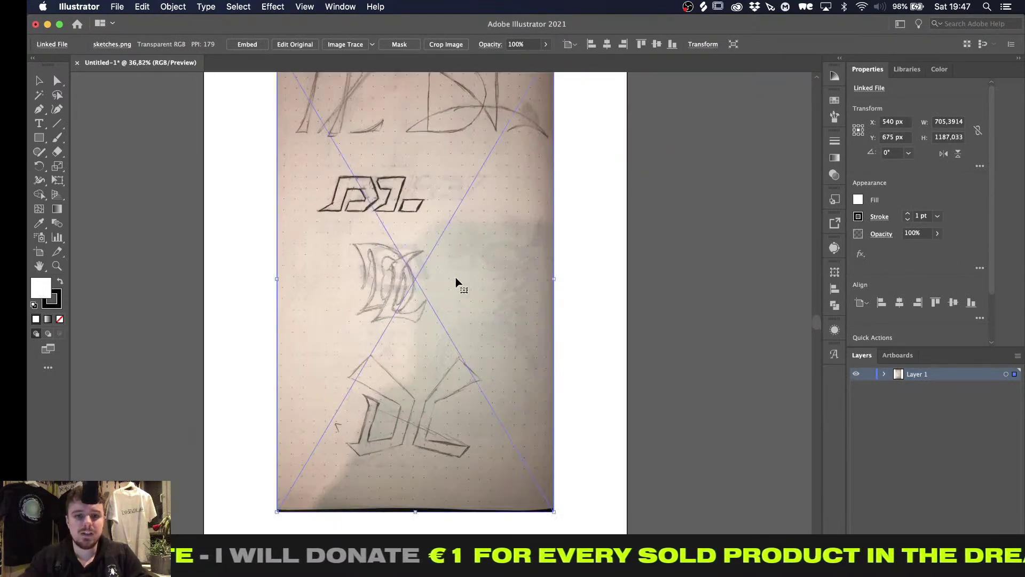
scroll(457, 281, "down", 3, "alt")
scroll(458, 283, "up", 3, "alt")
scroll(470, 283, "down", 1, "alt")
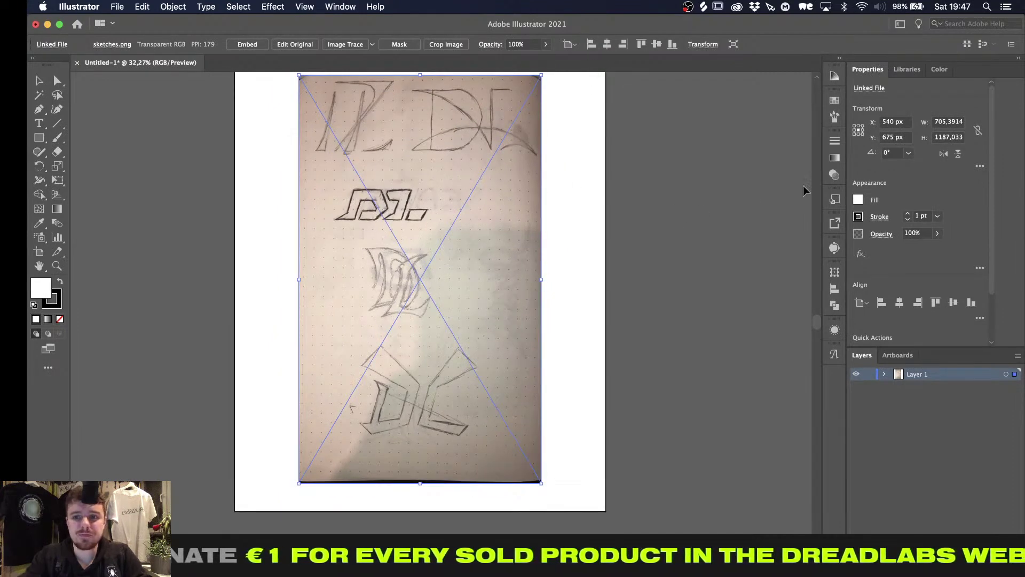
Lower the opacity of the placed sketch image to 40%
left_click(835, 175)
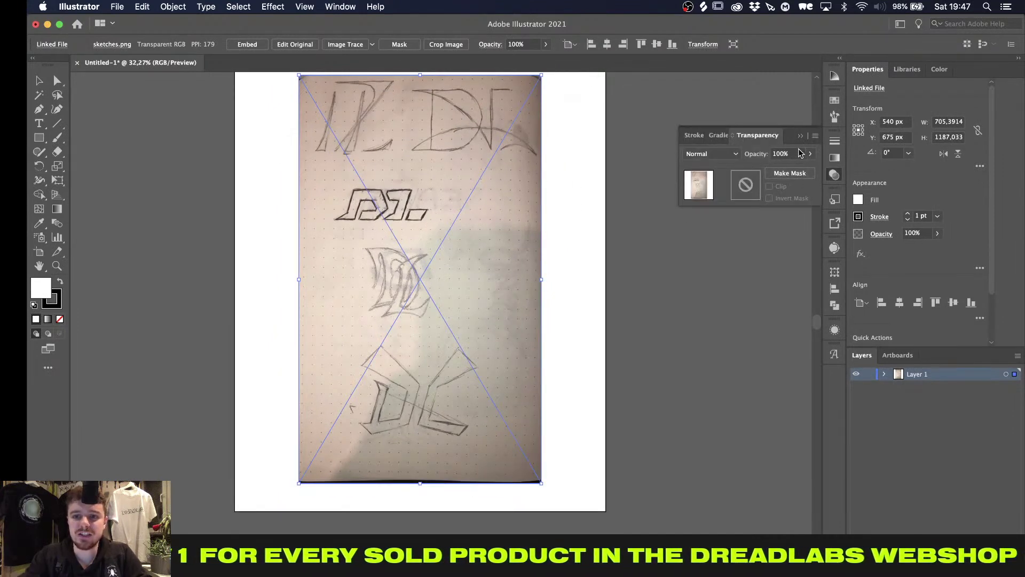
left_click(799, 152)
key("shift+Down")
key("shift+Down")
key("shift+Down")
key("shift+Down")
key("shift+Down")
key("shift+Down")
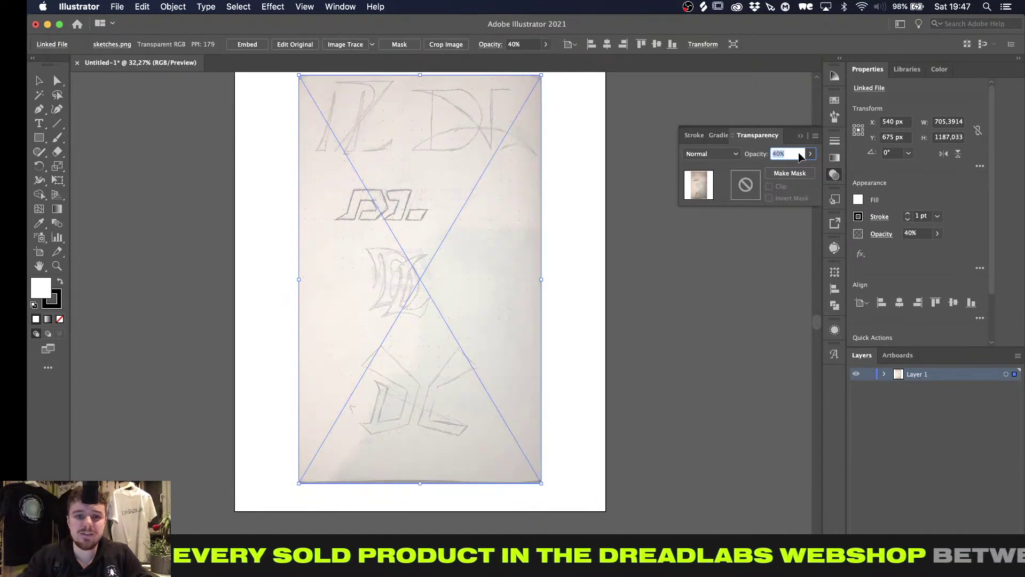
Lower the placed sketch image's opacity to 30% and lock the image inside Layer 1
key("shift+Down")
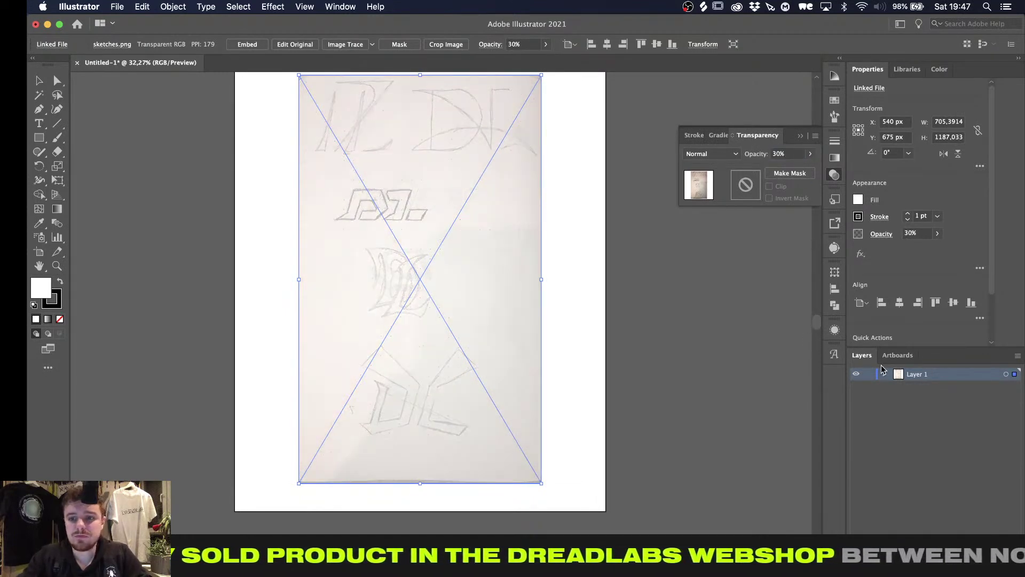
left_click(884, 374)
left_click(869, 386)
scroll(273, 194, "up", 5, "alt")
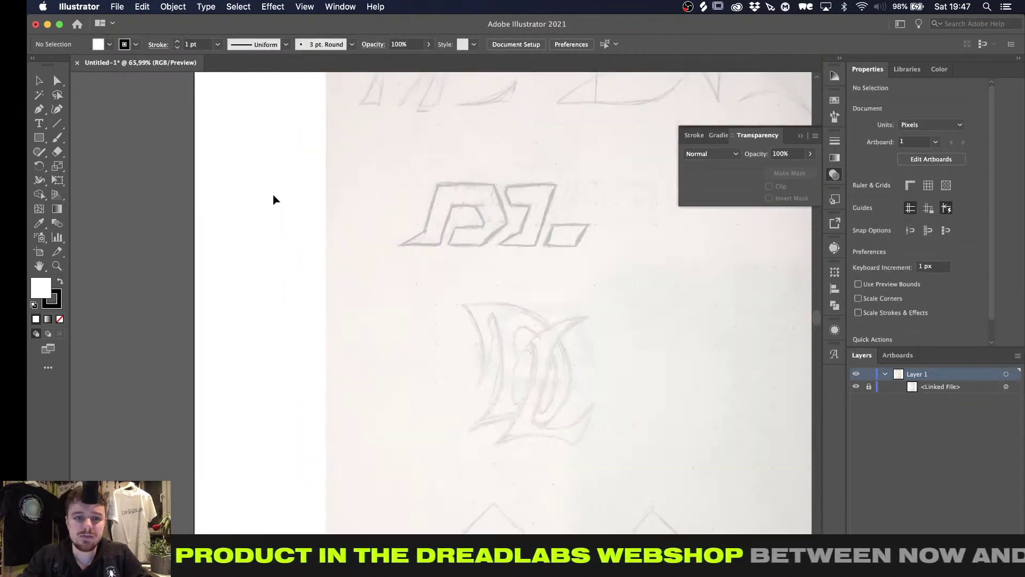
Set the drawing colours to no fill with a black stroke, discarding the trial stroke colour
scroll(273, 194, "up", 3, "alt")
key("m")
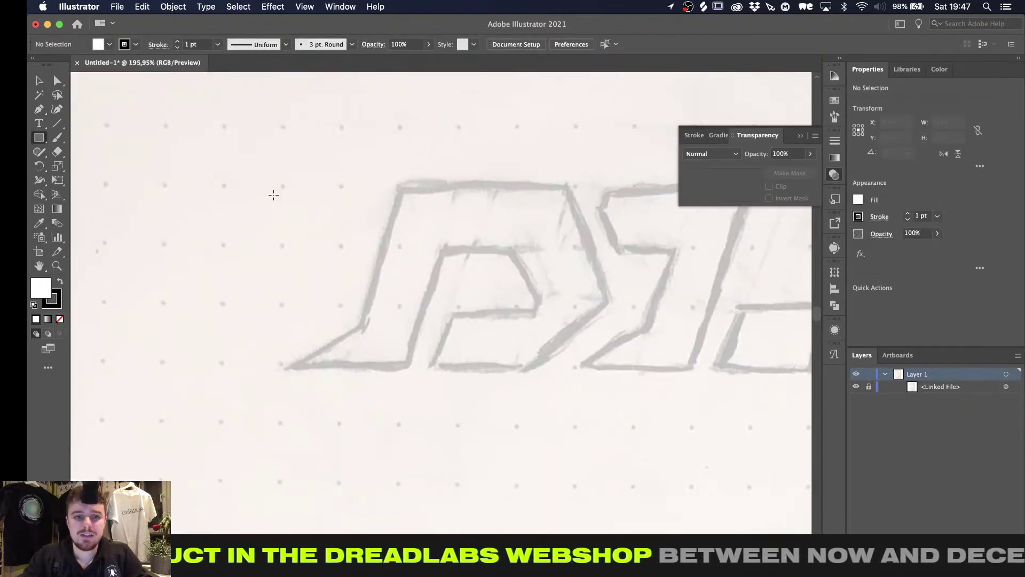
key("slash")
key("x")
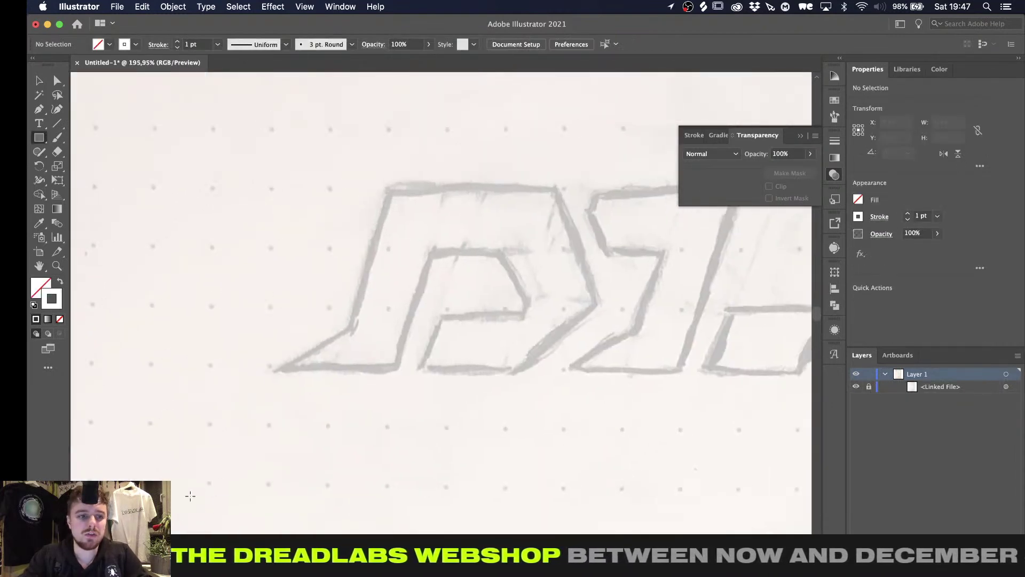
left_click(943, 69)
left_click(879, 170)
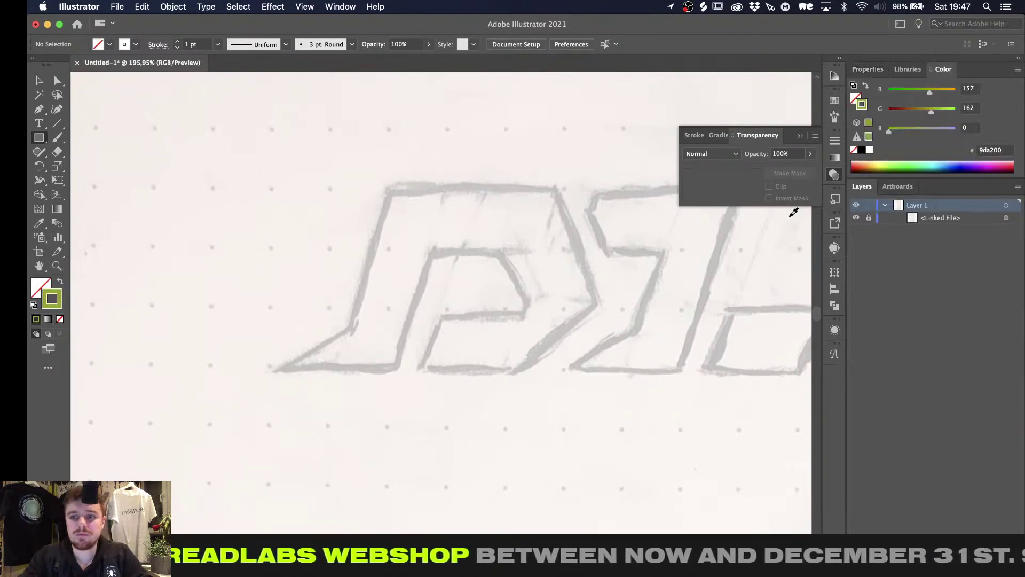
key("super+z")
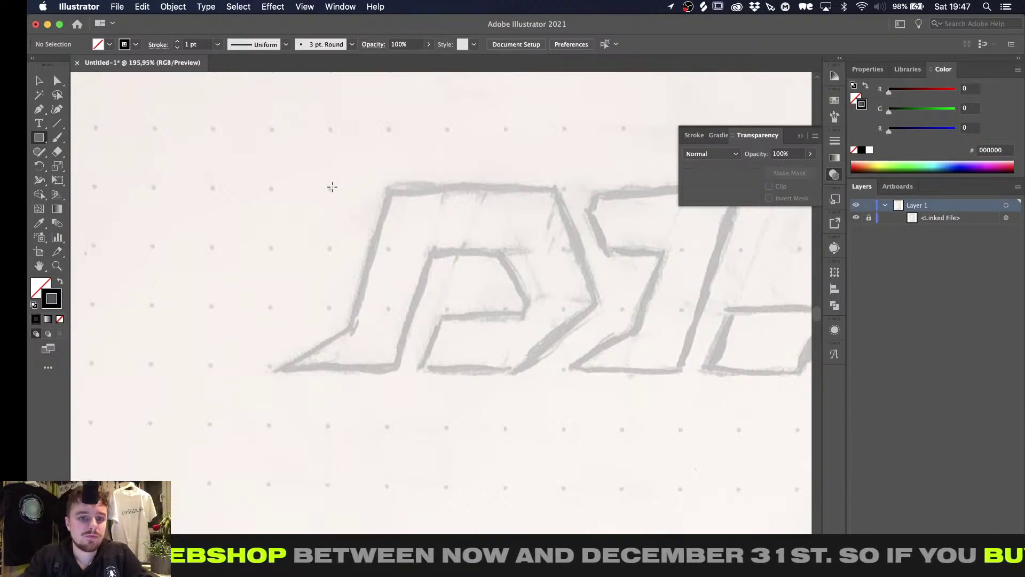
Draw a tall rectangle over the D's stem in the angular DL sketch and shear it to match the stem's slant
mouse_move(329, 188)
left_mouse_down()
mouse_move(407, 350)
mouse_move(395, 369)
left_mouse_up()
key("v")
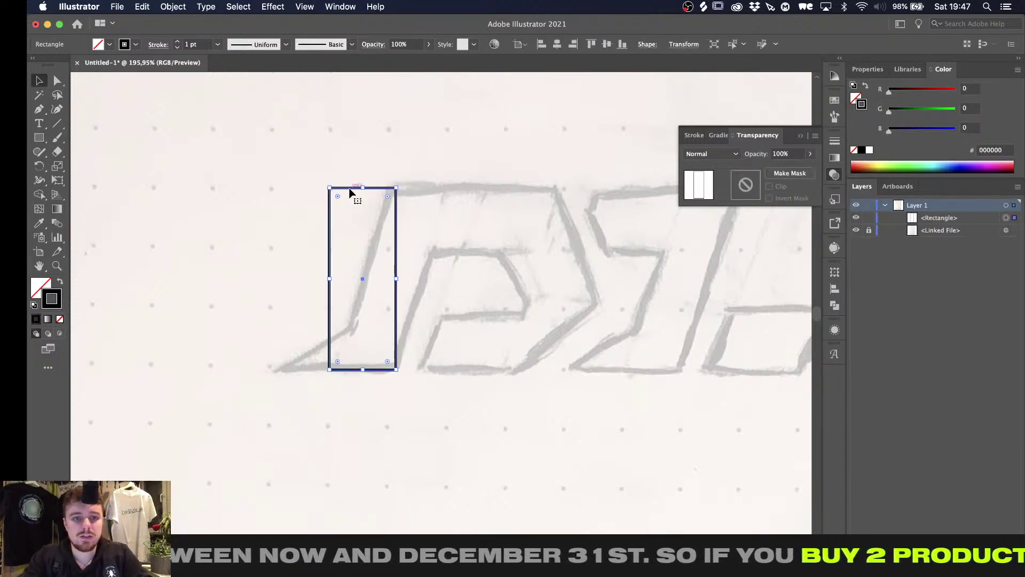
key("e")
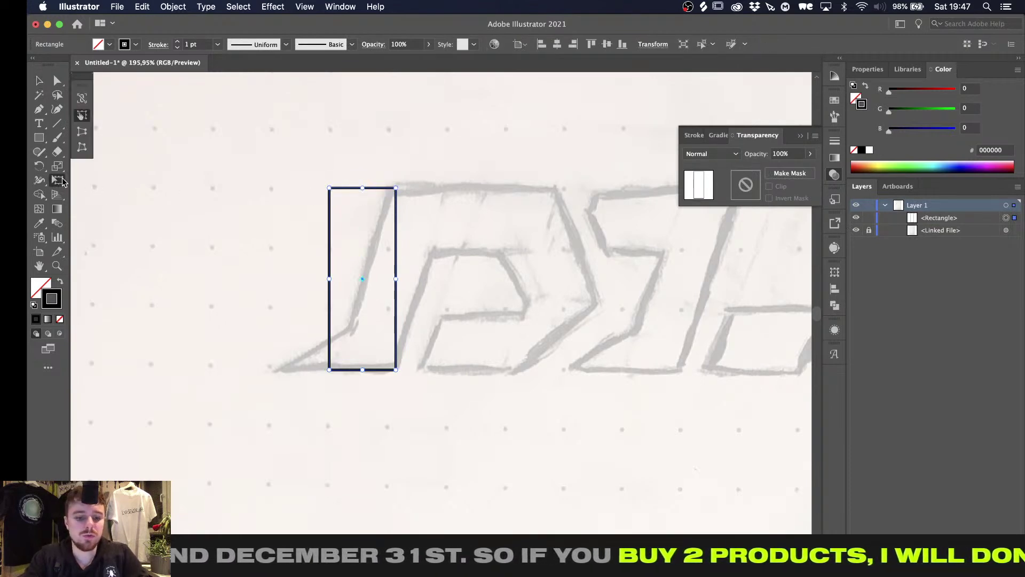
left_click_drag(360, 187, 423, 186)
key("v")
left_click(367, 162)
scroll(368, 157, "right", 4)
scroll(368, 157, "down", 3, "alt")
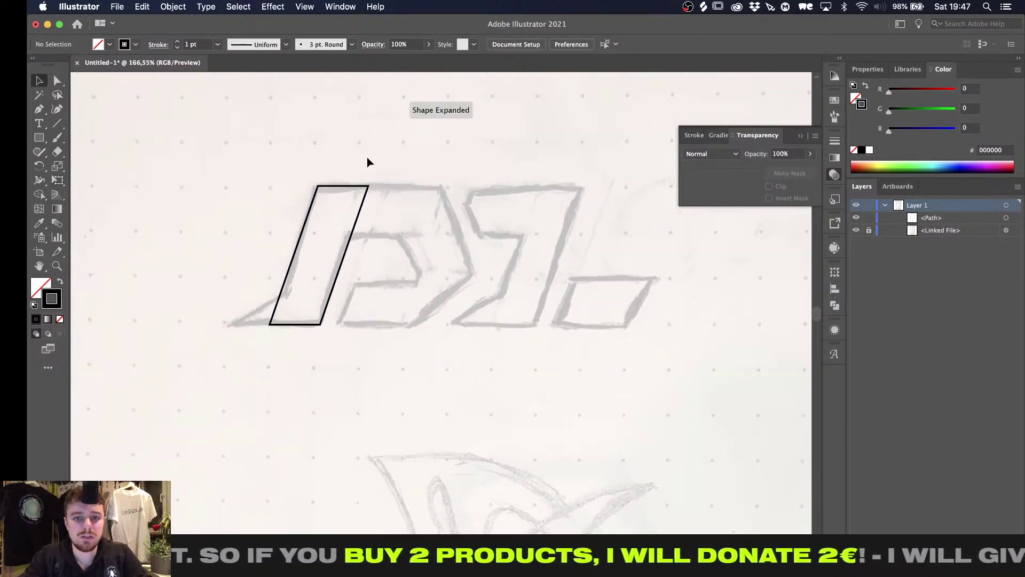
Duplicate the slanted bar horizontally onto the stem of the L
scroll(367, 158, "right", 2)
scroll(367, 158, "up", 4, "alt")
left_click_drag(199, 330, 511, 330, "alt")
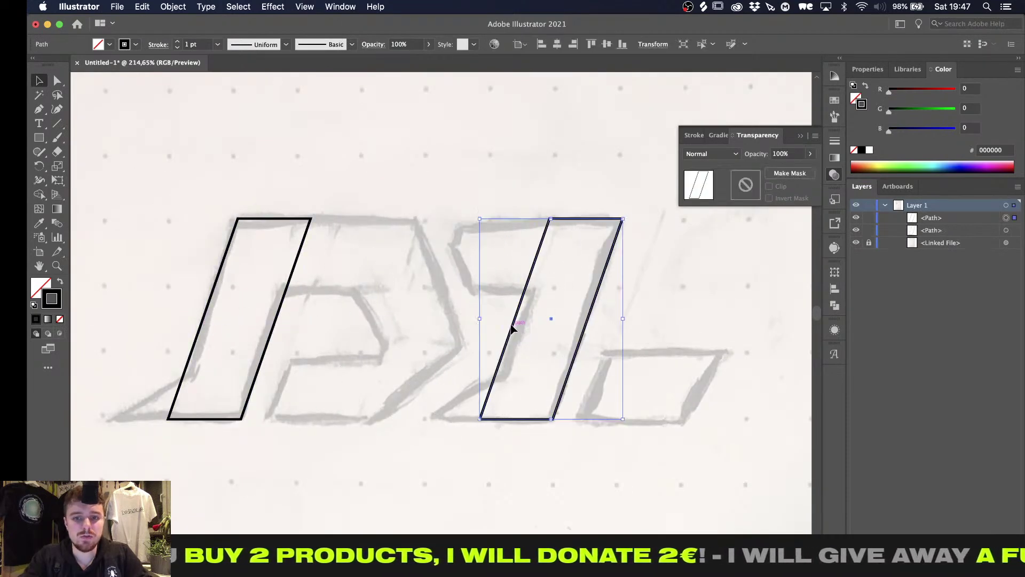
left_click(408, 171)
scroll(410, 172, "down", 3)
scroll(409, 172, "left", 2)
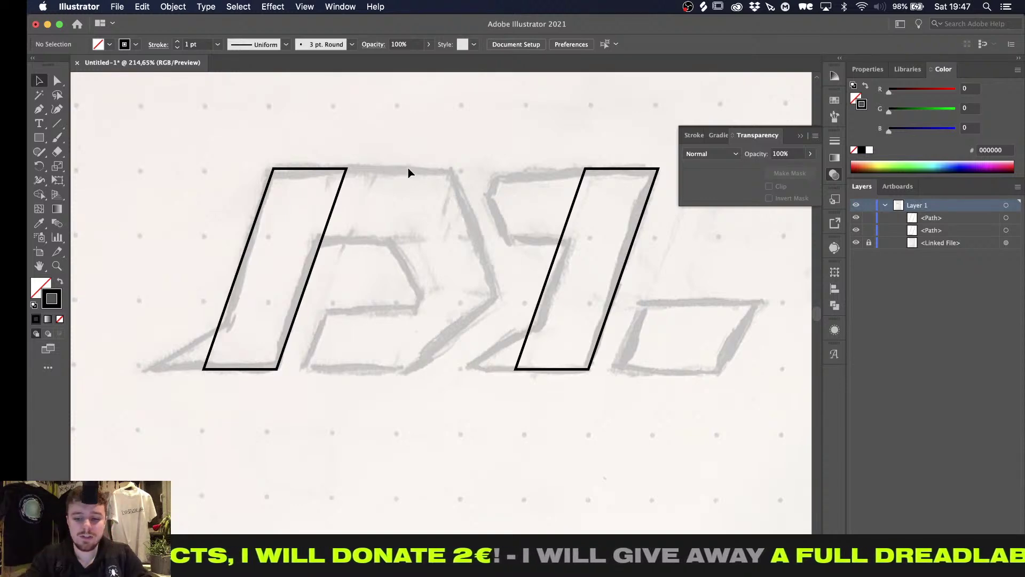
Trace the pointed foot at the base of the D's stem as a closed Pen tool shape overlapping the slanted bar
key("p")
scroll(144, 354, "up", 1, "alt")
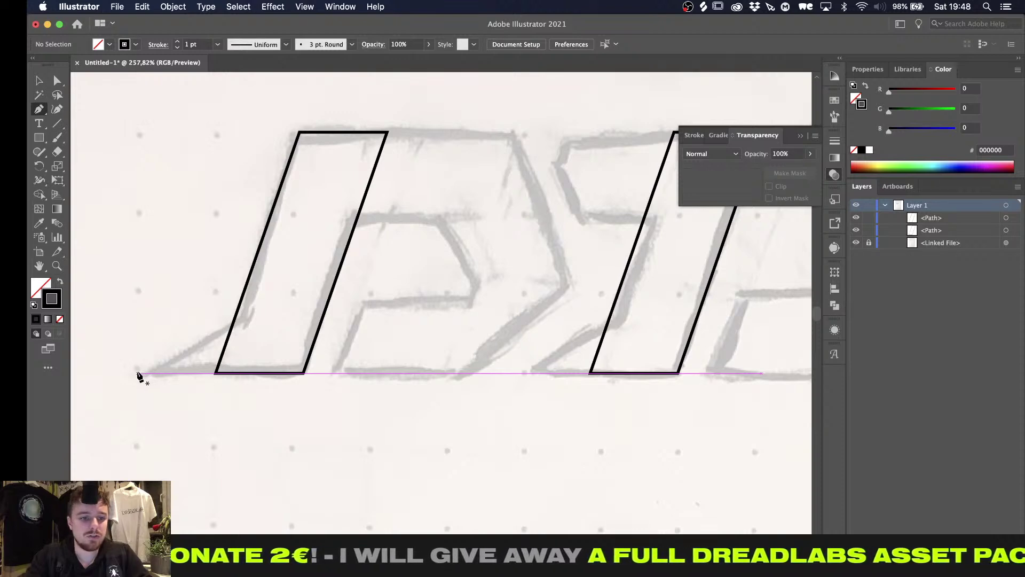
left_click(138, 373)
left_click(251, 316)
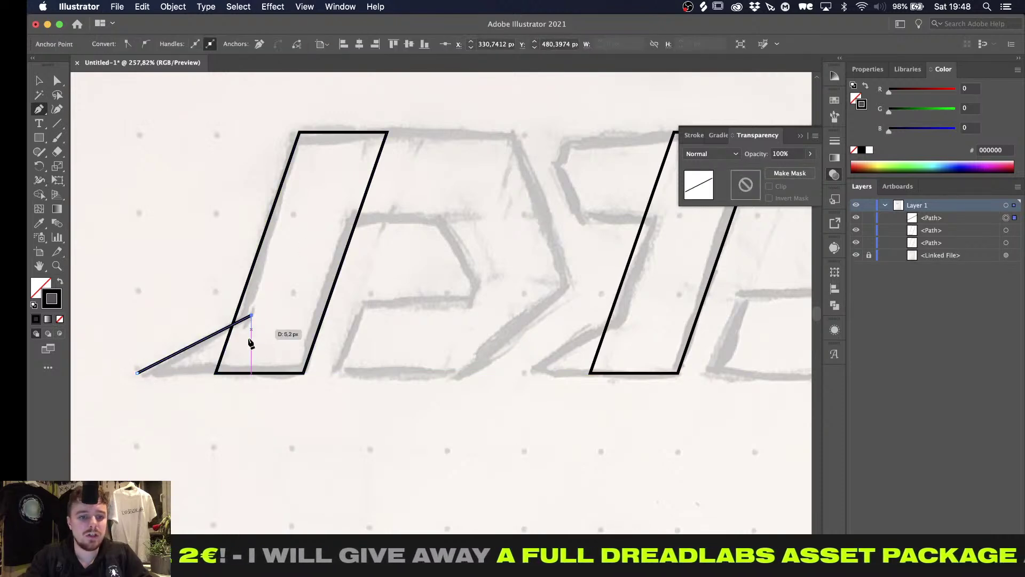
left_click(230, 373)
left_click(137, 373)
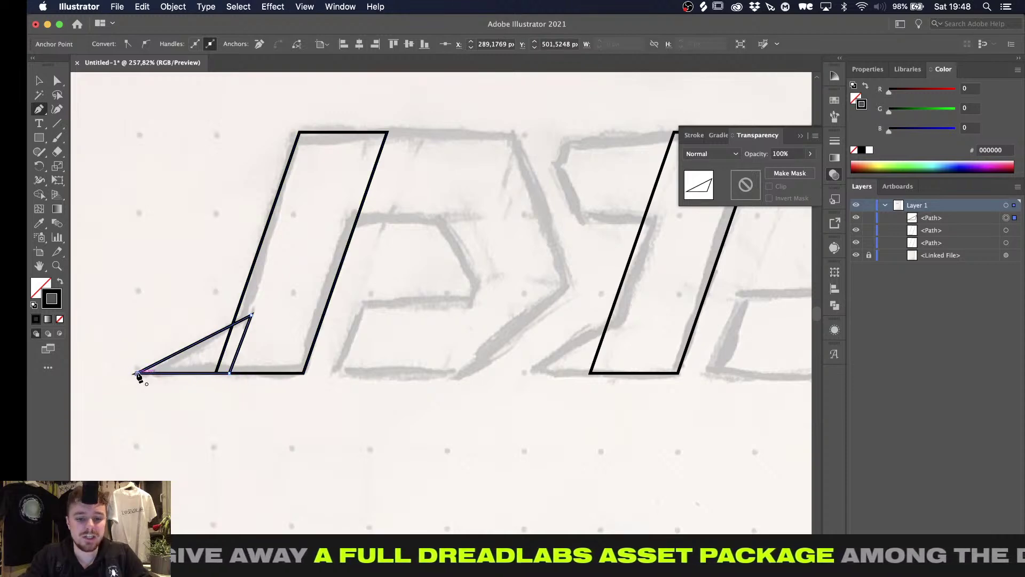
key("v")
left_click(181, 415)
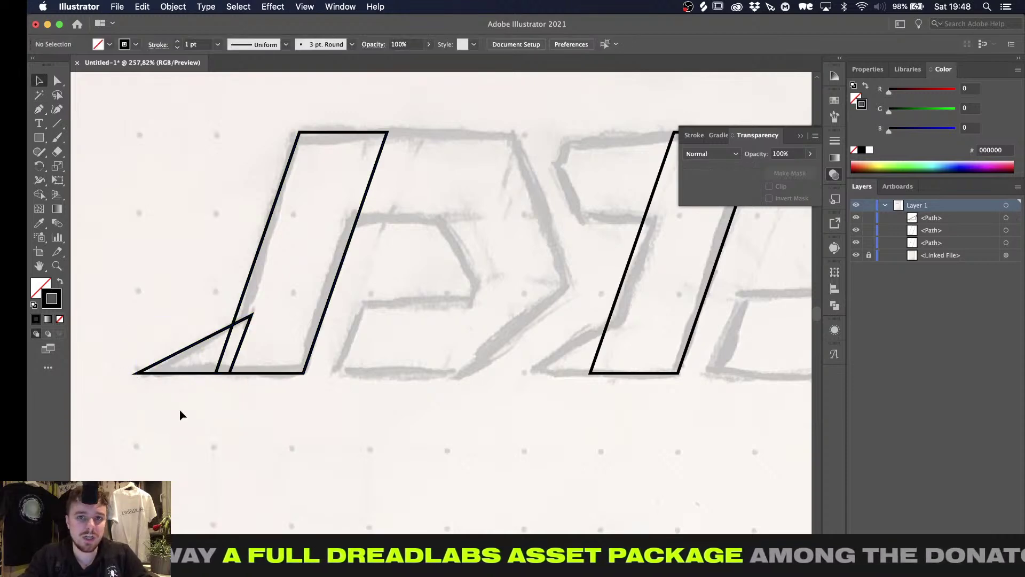
scroll(181, 414, "down", 3, "alt")
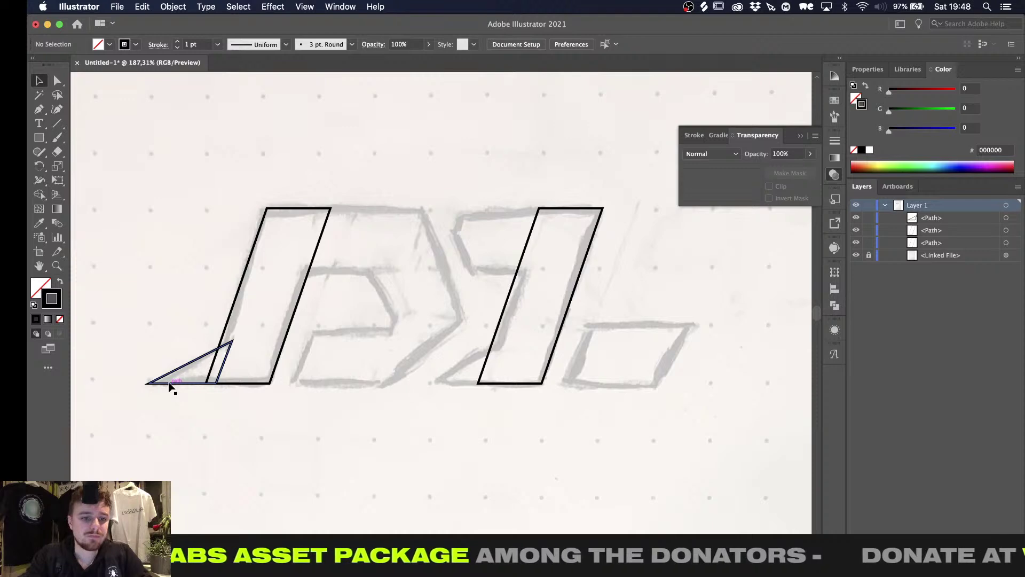
Replace the lone bar over the L with a copy of the D's slanted bar and pointed foot together
left_click_drag(482, 200, 617, 389)
key("Delete")
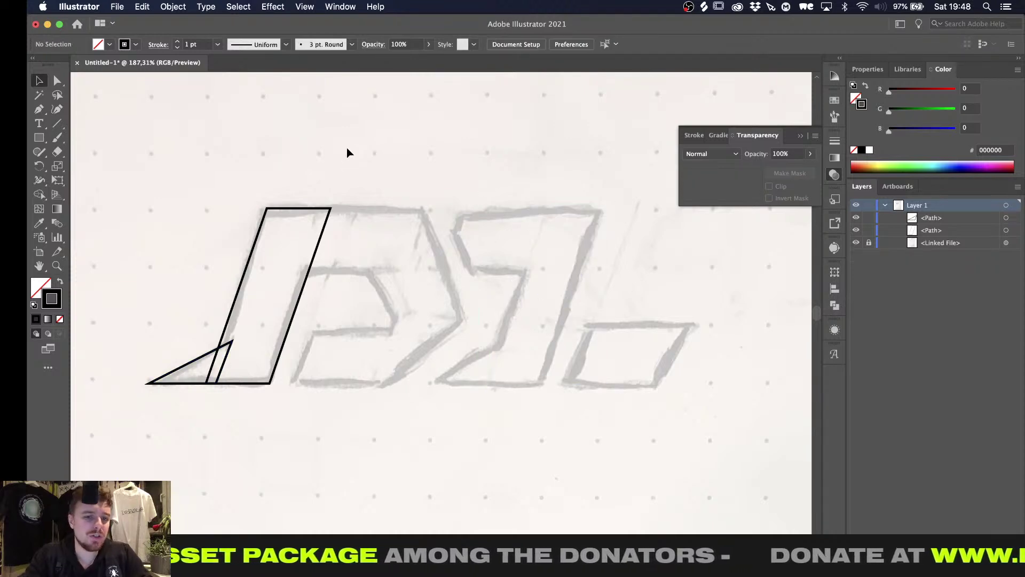
left_click_drag(260, 277, 446, 382)
left_click(403, 472)
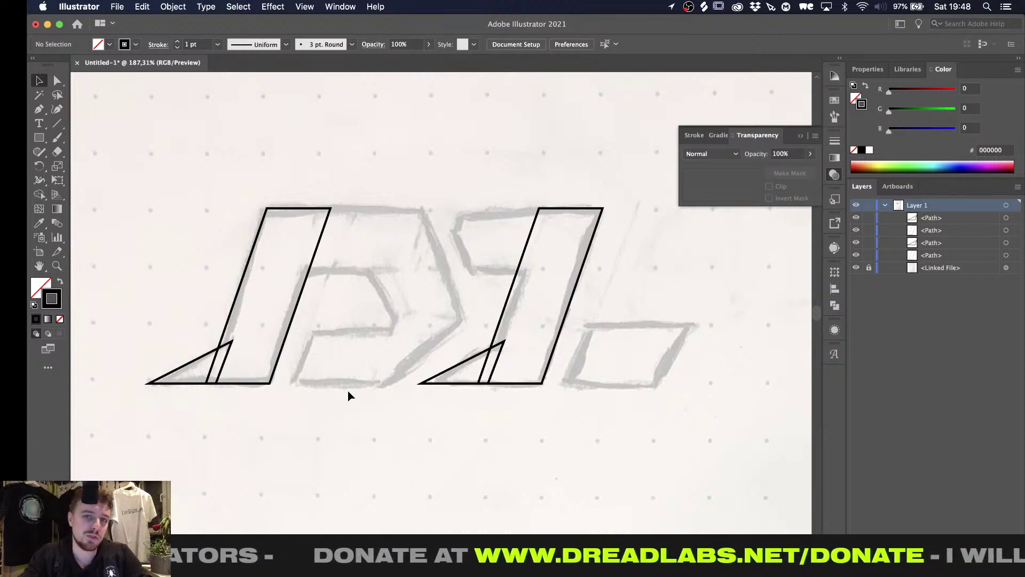
scroll(337, 335, "right", 3)
scroll(337, 336, "up", 1)
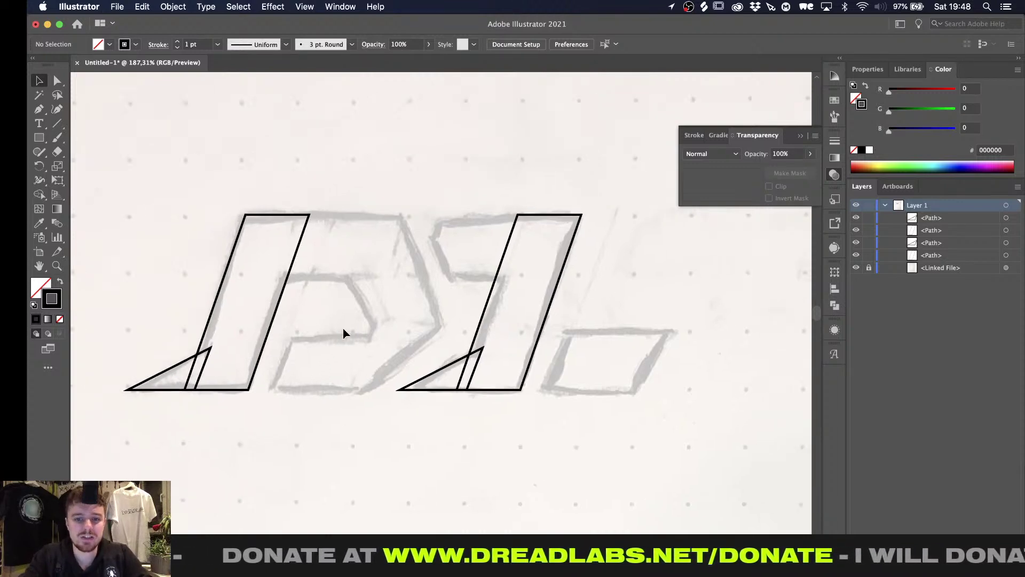
key("m")
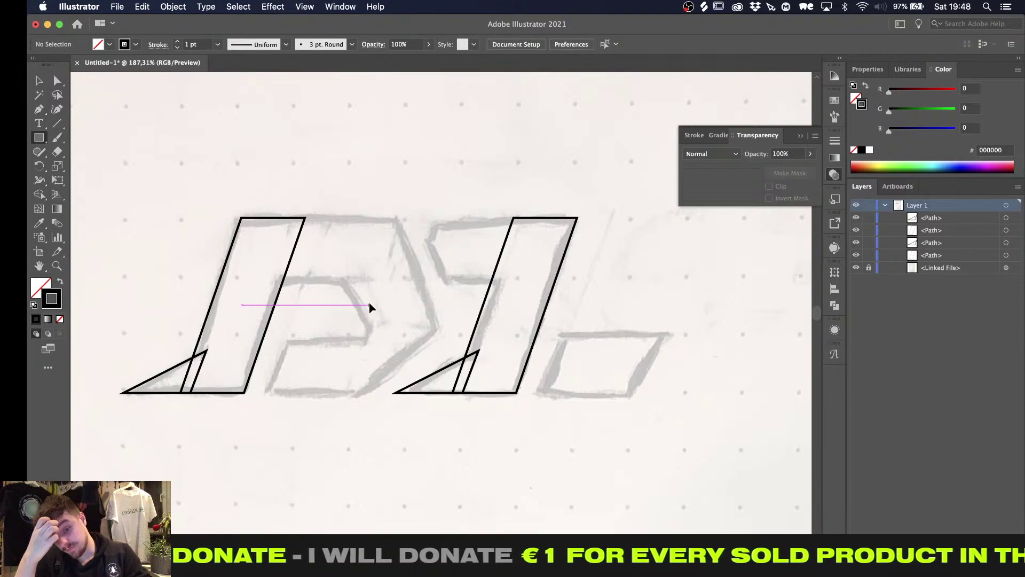
scroll(301, 241, "up", 3, "alt")
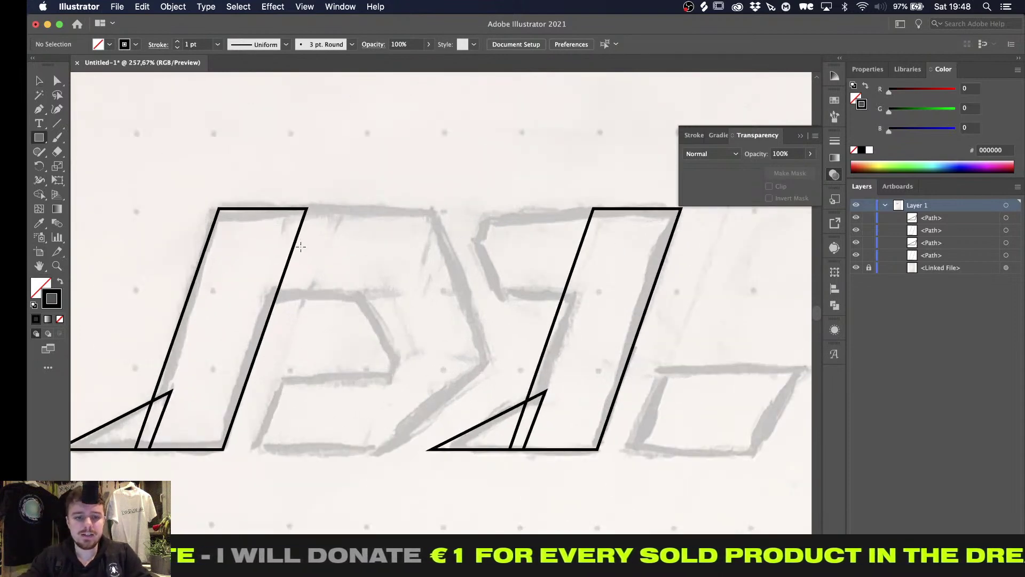
scroll(301, 246, "down", 2)
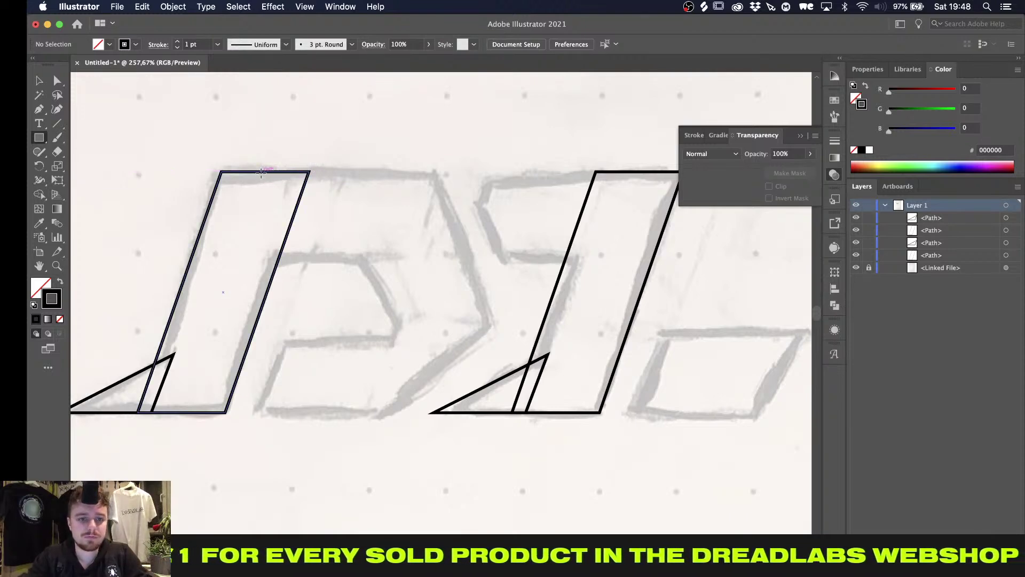
Duplicate the D's slanted bar into the middle of the D and reflect the copy across the vertical axis
key("v")
scroll(323, 274, "down", 2, "alt")
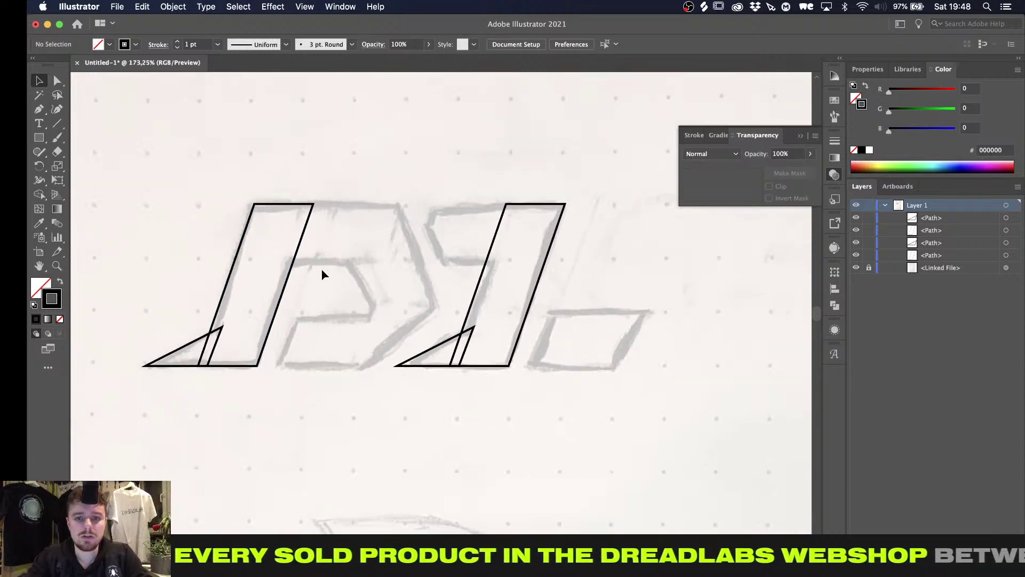
scroll(360, 251, "up", 1, "alt")
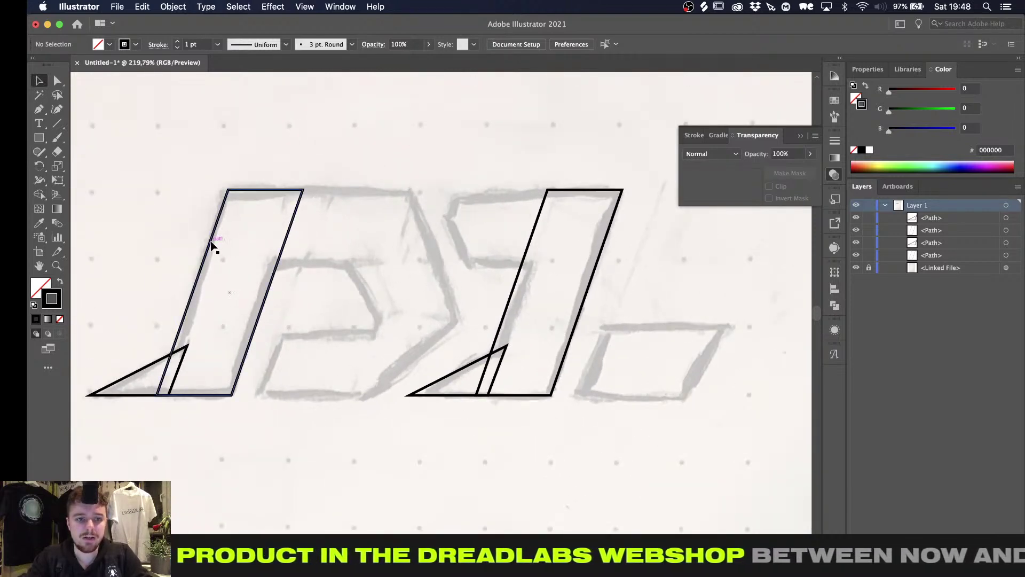
left_click_drag(212, 246, 368, 238, "alt")
right_click(366, 236)
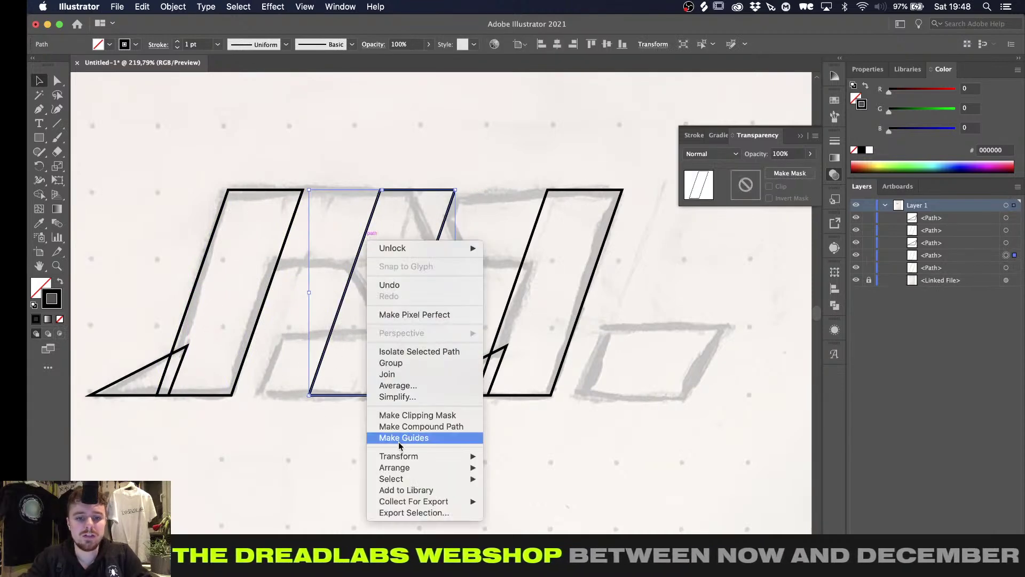
mouse_move(397, 457)
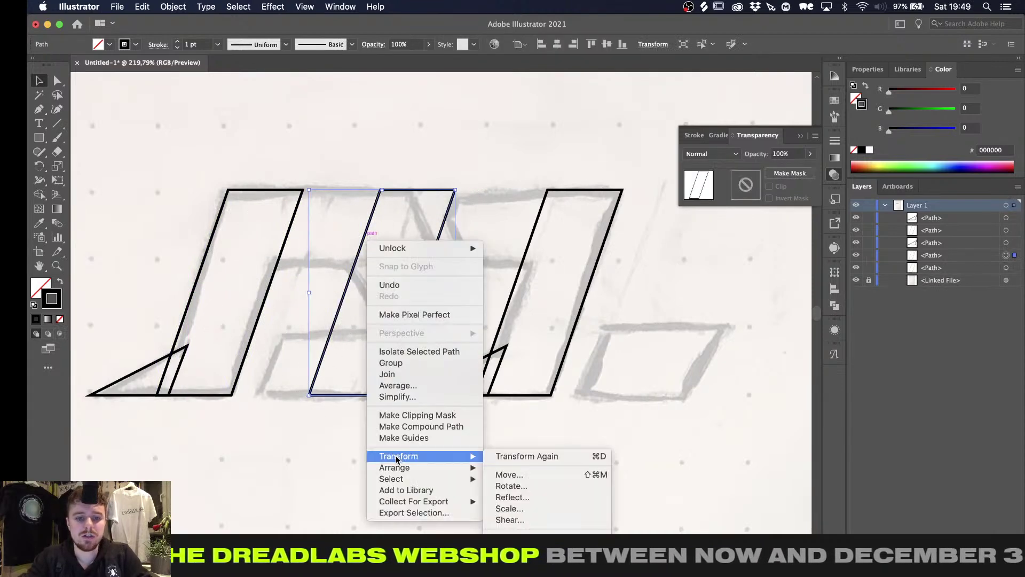
left_click(534, 495)
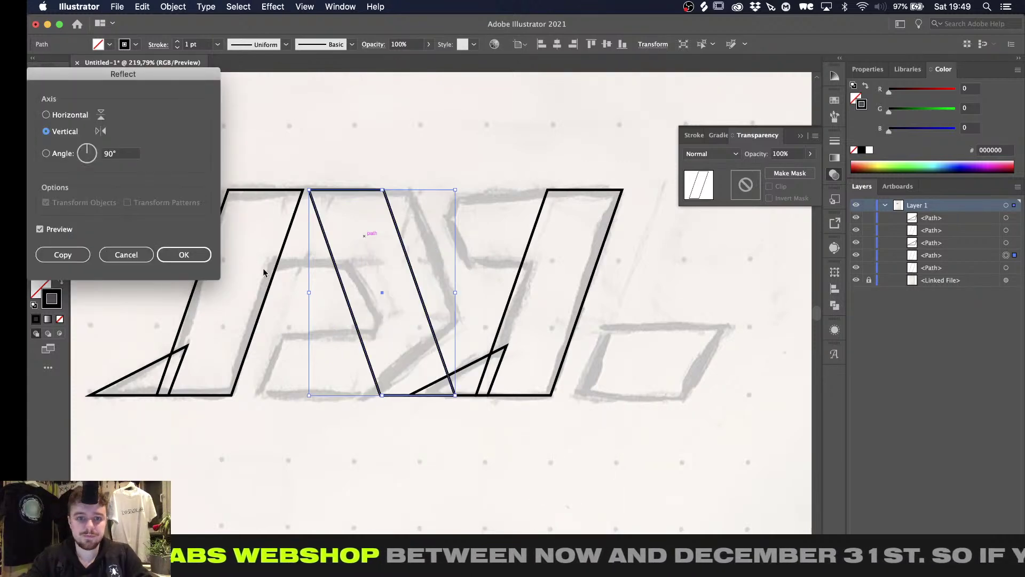
key("Return")
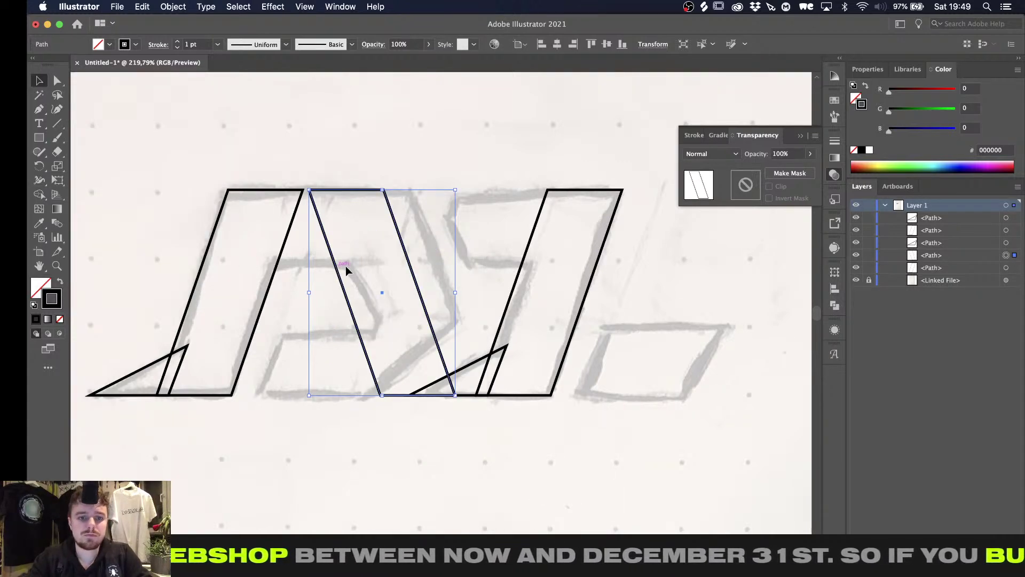
Move the mirrored bar over the D's outer stroke so its lower corner meets the tip of the L's foot, checking in outline view
left_click_drag(345, 267, 364, 271)
key("super+y")
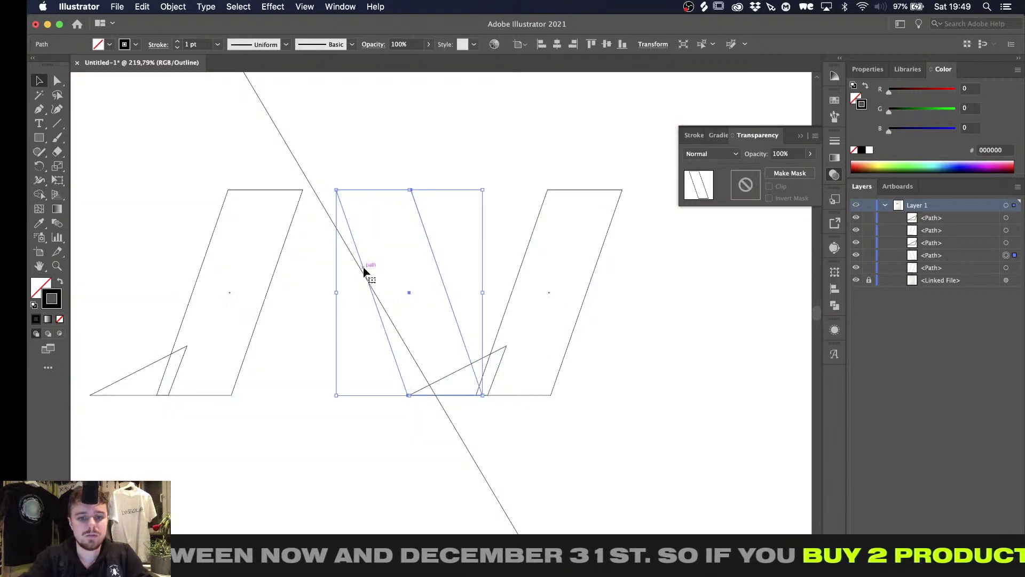
scroll(420, 348, "up", 5, "alt")
key("super+y")
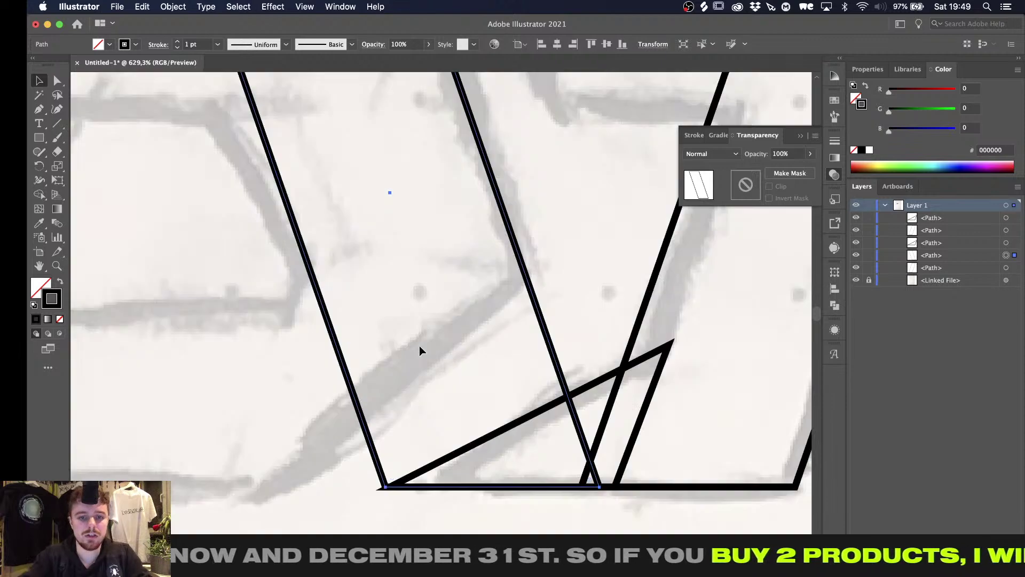
scroll(420, 348, "down", 5, "alt")
left_click(366, 357)
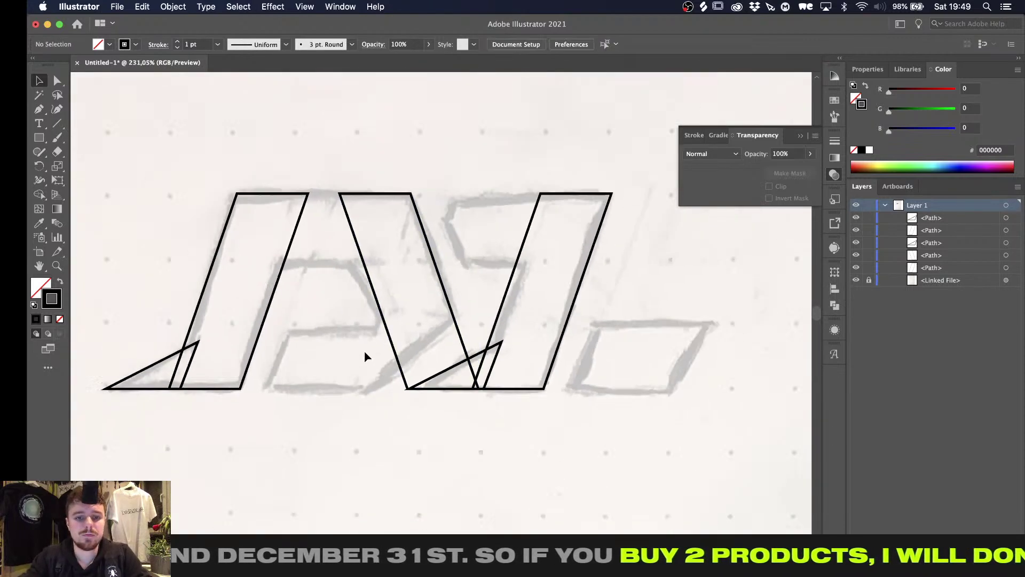
scroll(348, 328, "up", 1, "alt")
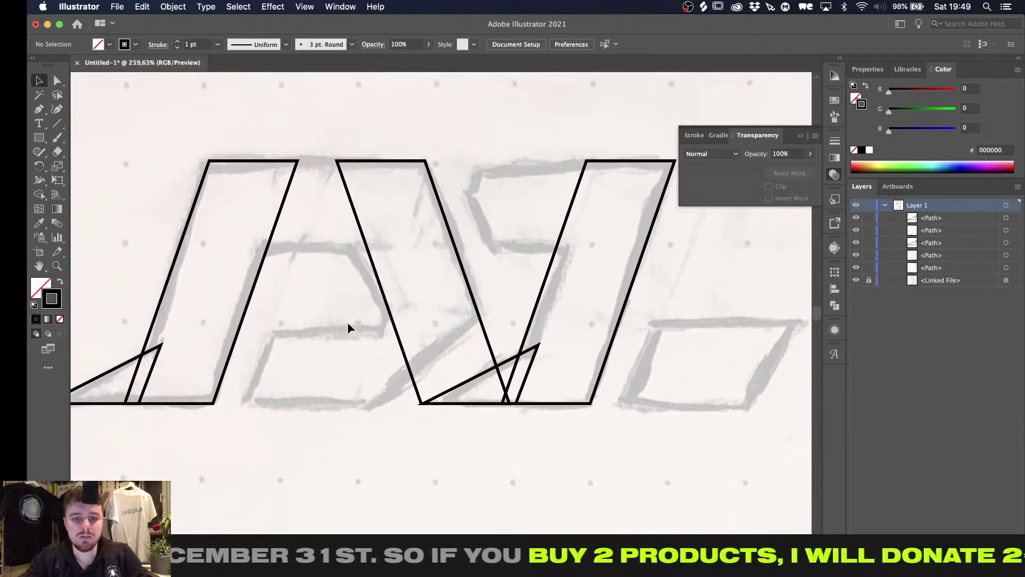
scroll(359, 337, "down", 2, "alt")
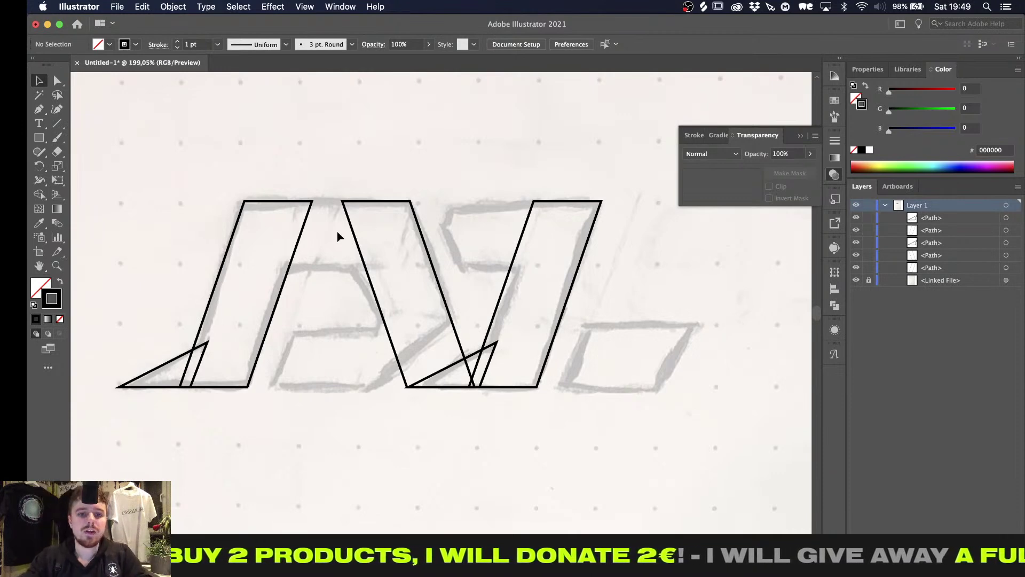
Draw a rectangle from the top edge of the D's stem across to the mirrored bar for the D's upper crossbar
key("m")
scroll(302, 234, "up", 2, "alt")
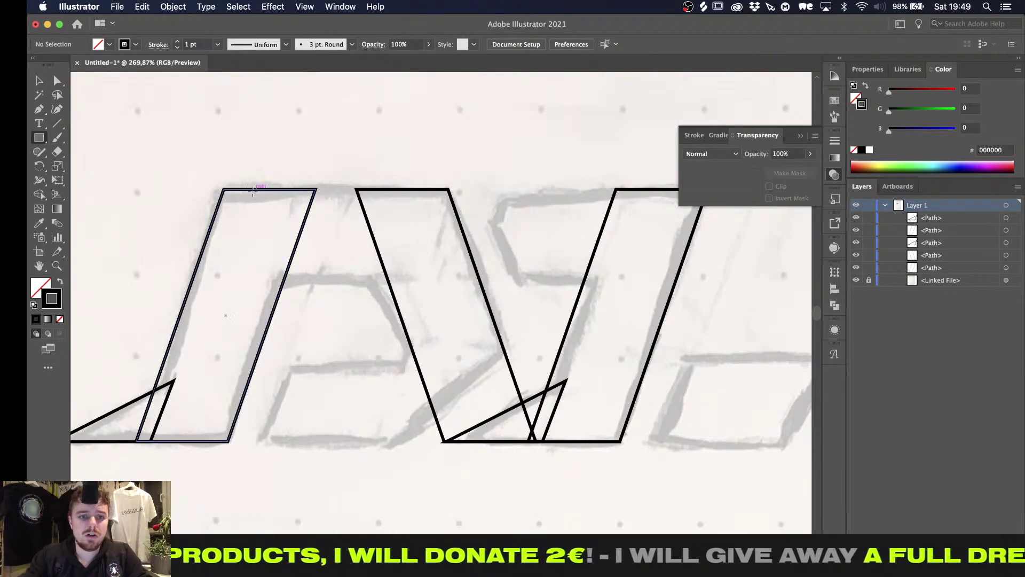
scroll(248, 189, "down", 1, "alt")
mouse_move(245, 190)
left_mouse_down()
mouse_move(378, 268)
mouse_move(415, 268)
left_mouse_up()
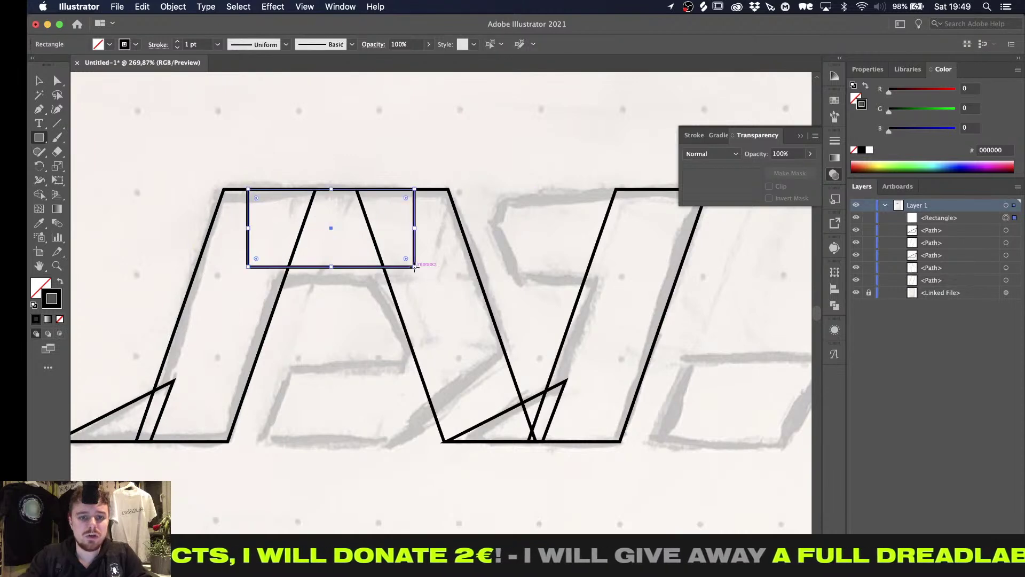
Swap fill and stroke on all traced letter shapes so they become solid black without outlines, and check the silhouette
scroll(415, 268, "down", 2, "alt")
key("v")
left_click_drag(191, 170, 619, 397)
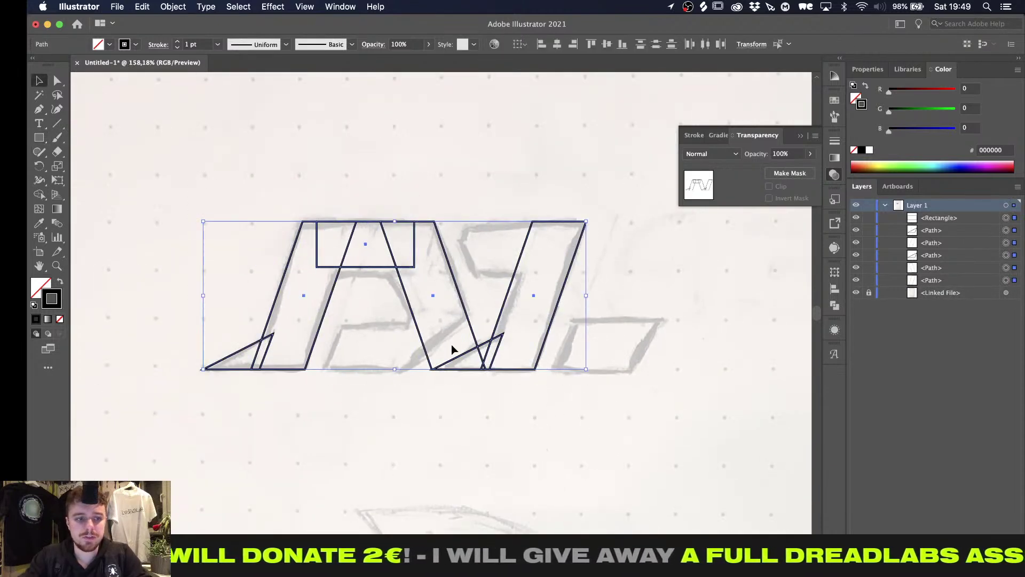
key("shift+x")
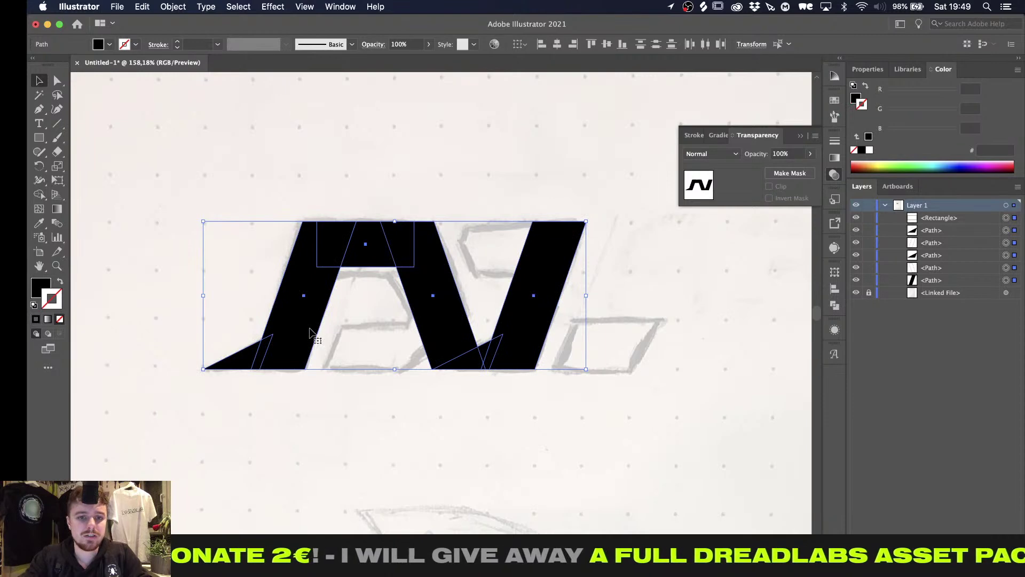
left_click(336, 161)
scroll(398, 307, "up", 2, "alt")
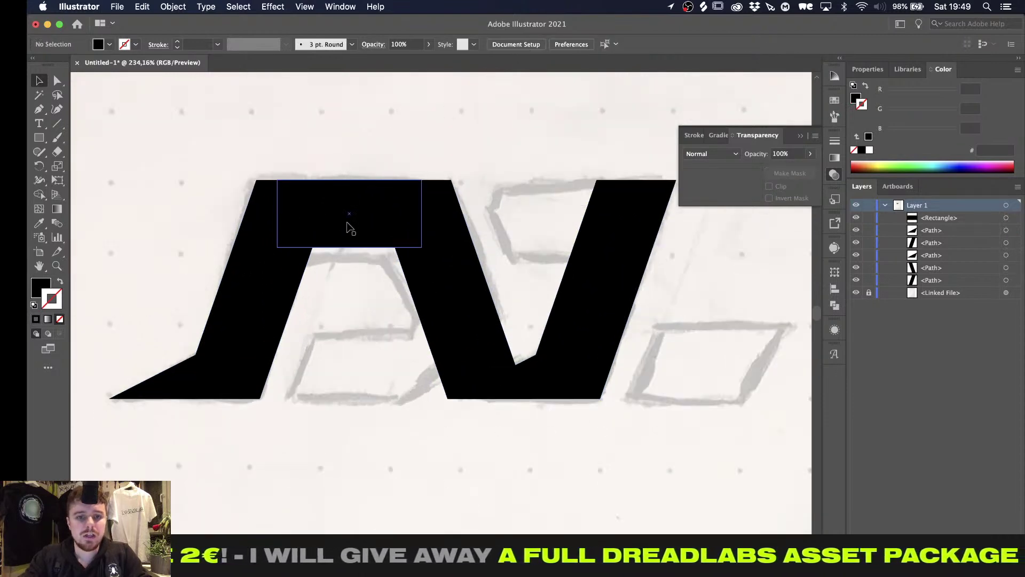
scroll(348, 225, "up", 1, "alt")
left_click(493, 302)
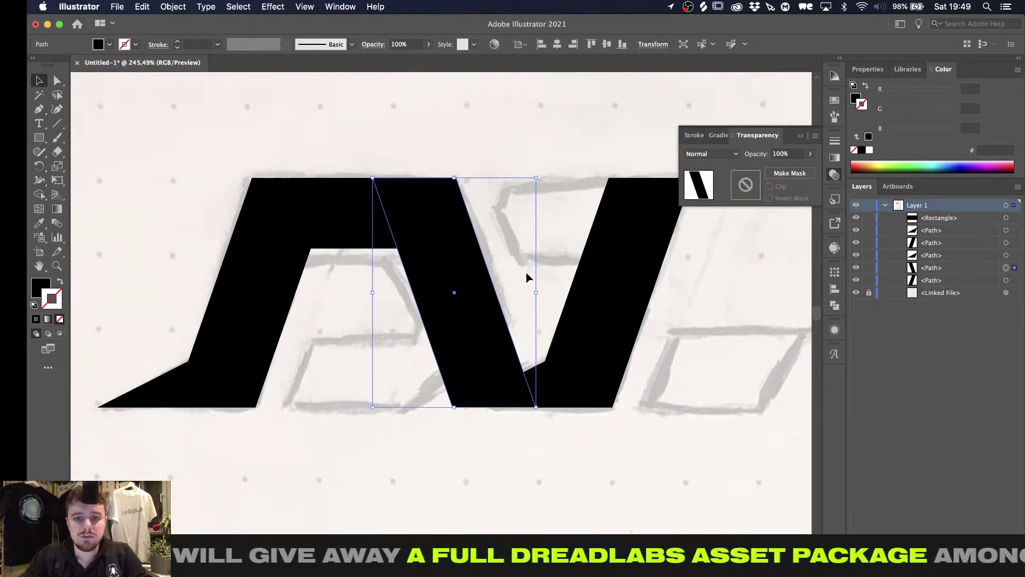
left_click(522, 319)
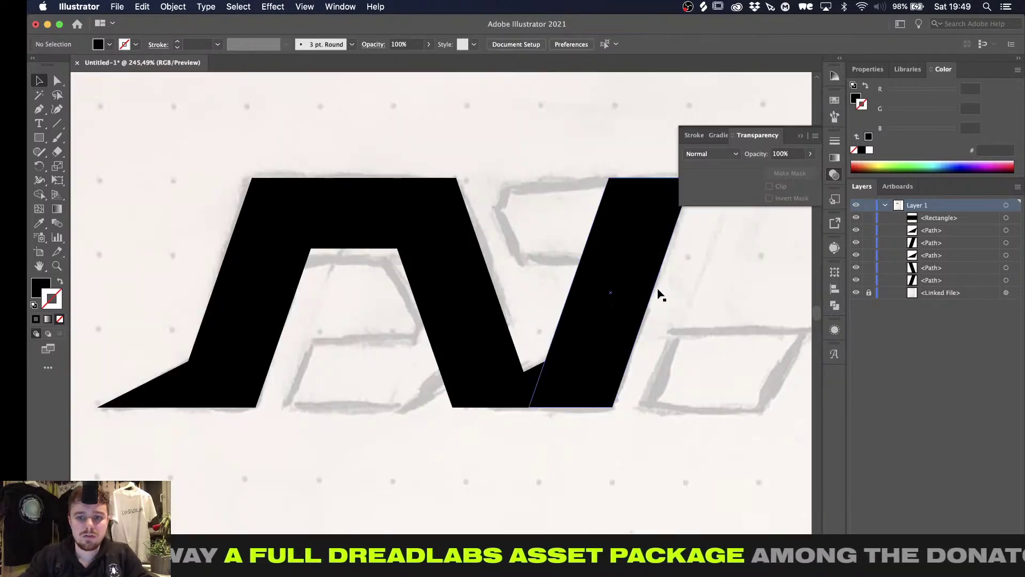
Set the opacity of all the black letter shapes to 40%
left_click_drag(613, 382, 136, 428)
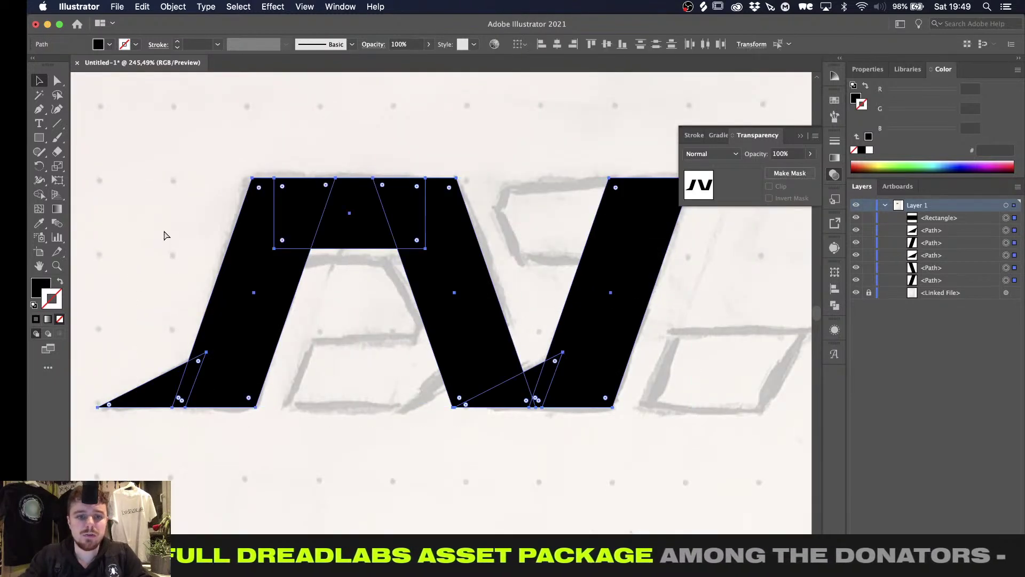
left_click(782, 154)
type("50")
key("Return")
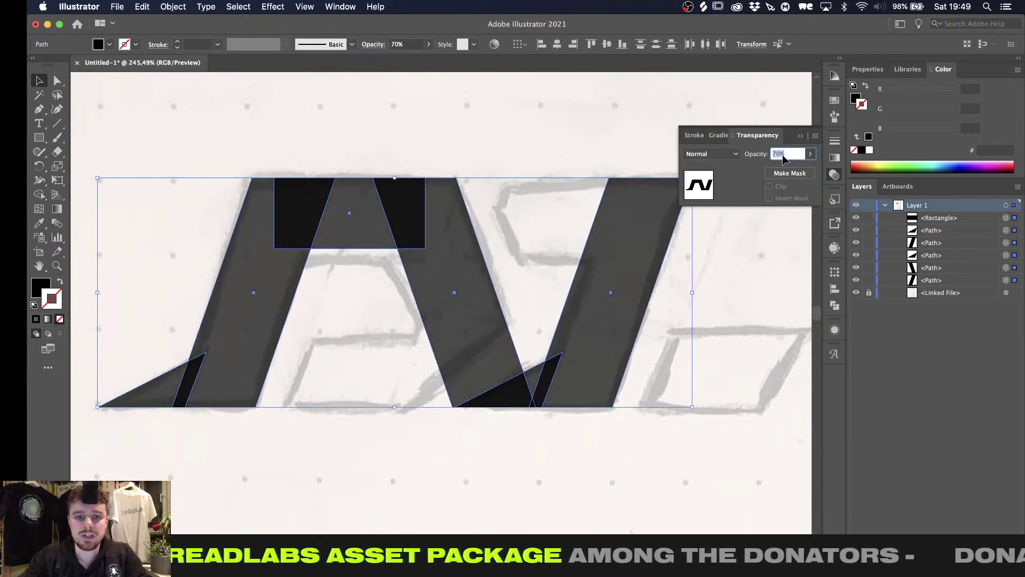
type("40")
key("Return")
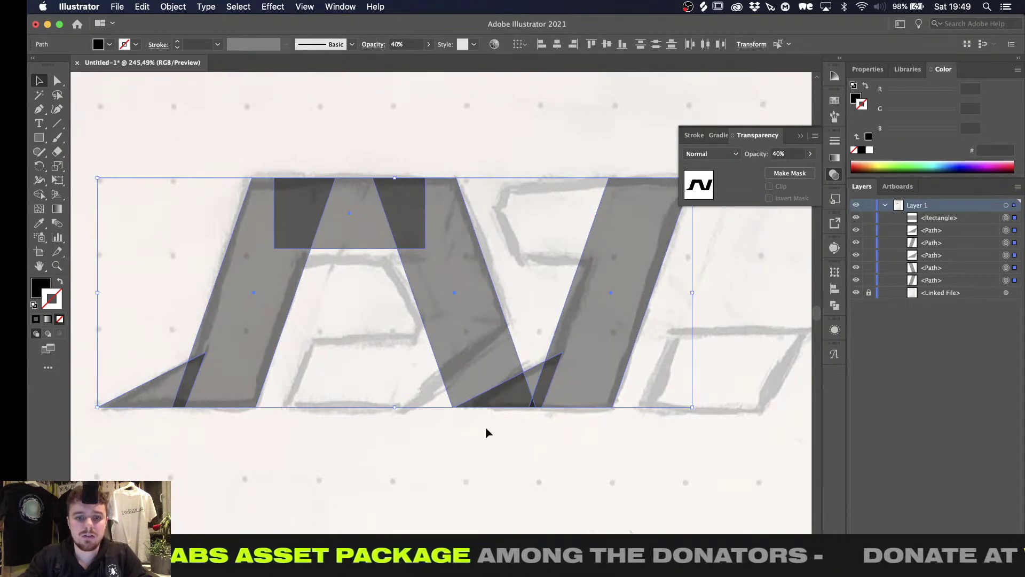
left_click(486, 432)
Draw a rectangle over the lower end of the D's mirrored bar and subtract it with Minus Front to shorten the bar
key("g")
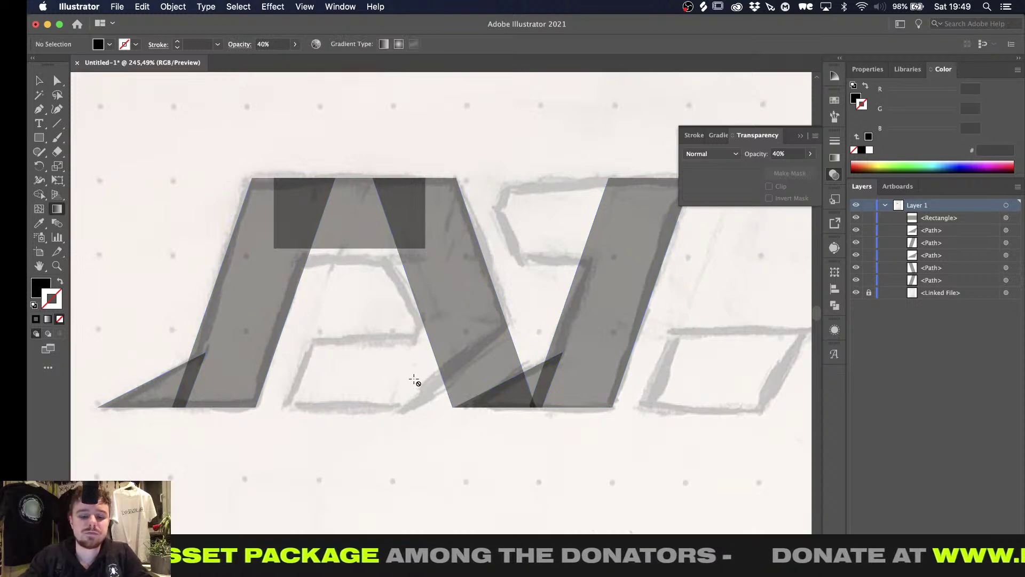
key("v")
key("m")
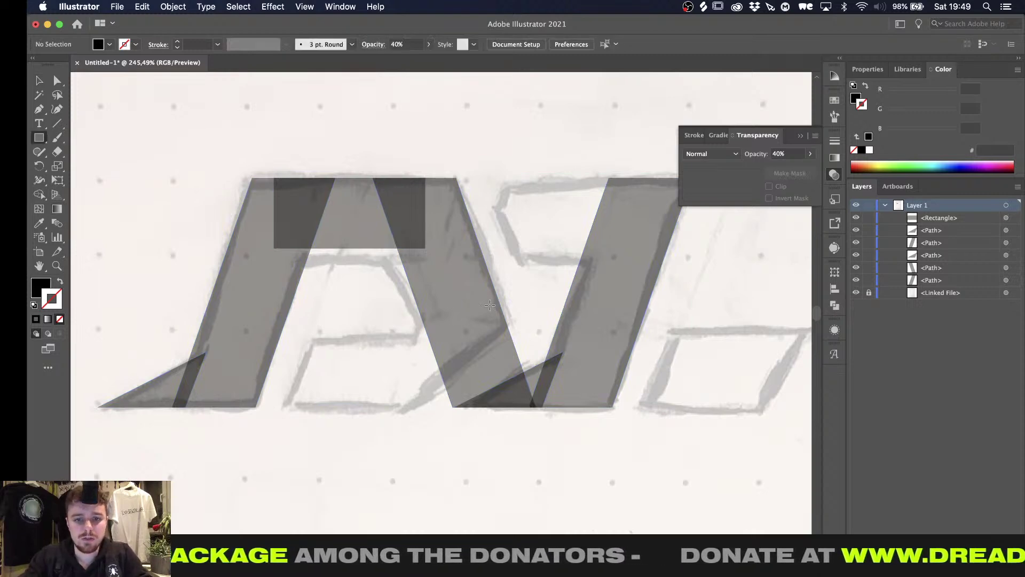
left_click_drag(415, 320, 637, 453)
key("v")
left_click(470, 275, "shift")
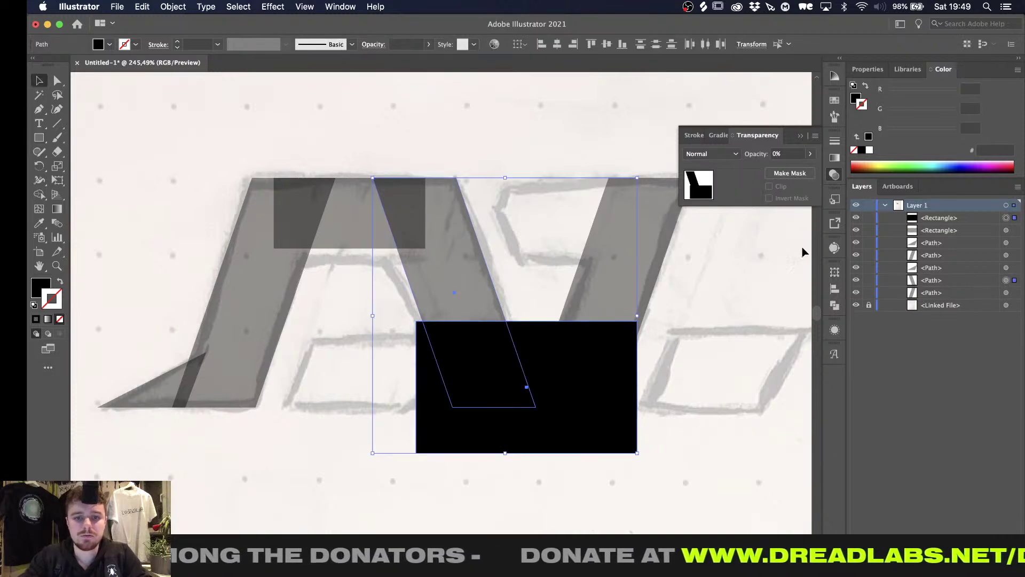
left_click(834, 304)
left_click(713, 297)
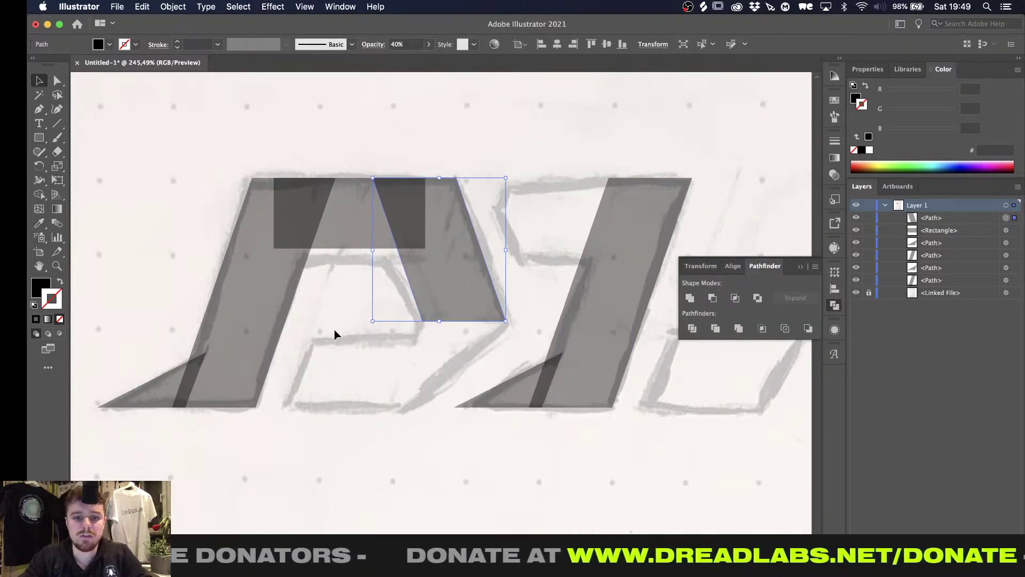
left_click(390, 373)
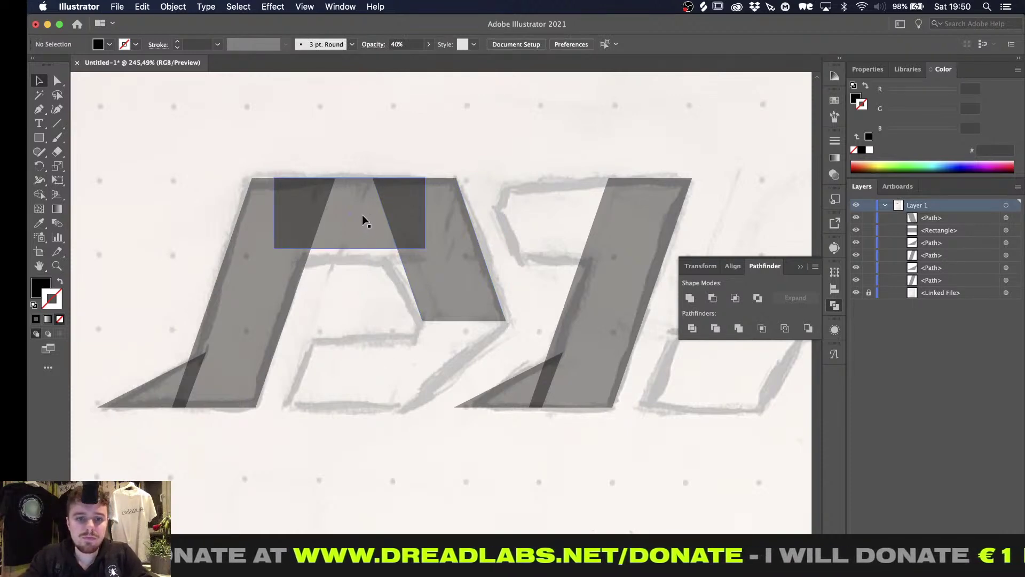
Duplicate the D's upper crossbar rectangle down to the D's base, and copy that rectangle across to the L's foot
left_click_drag(365, 212, 373, 367, "alt")
key("super+z")
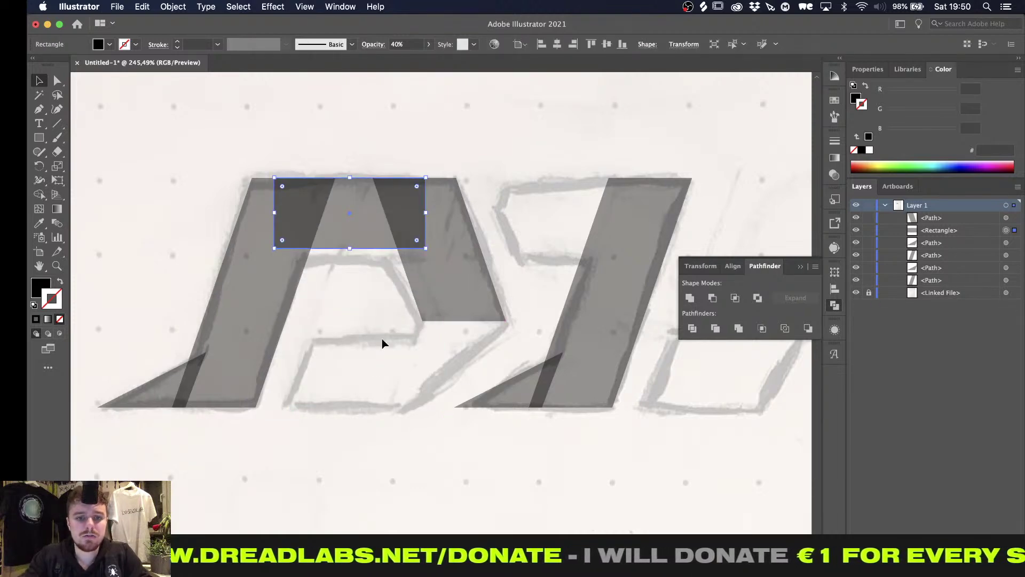
scroll(382, 340, "down", 3, "alt")
scroll(383, 340, "up", 3, "alt")
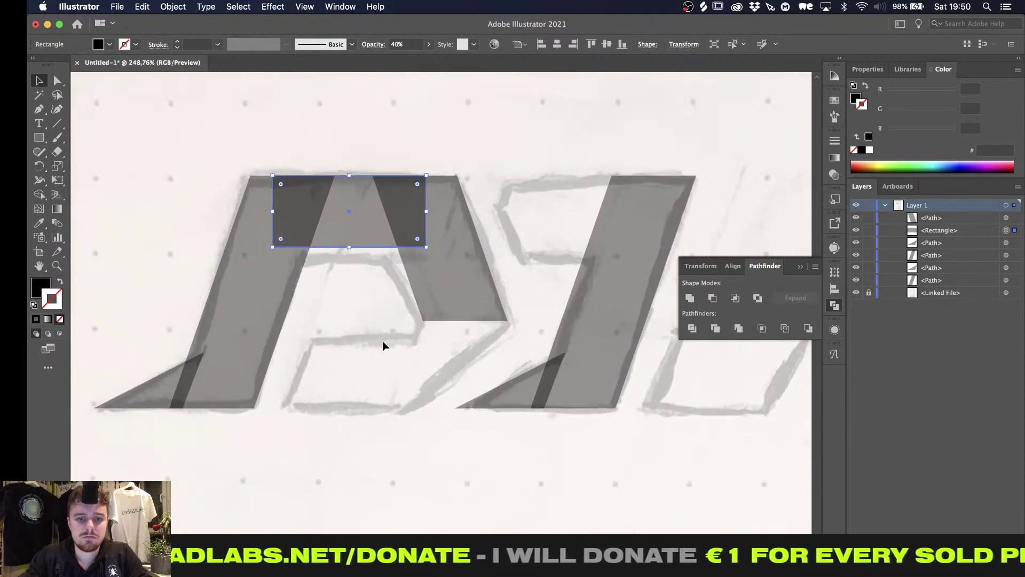
scroll(411, 340, "up", 1, "alt")
left_click_drag(305, 249, 312, 377, "alt")
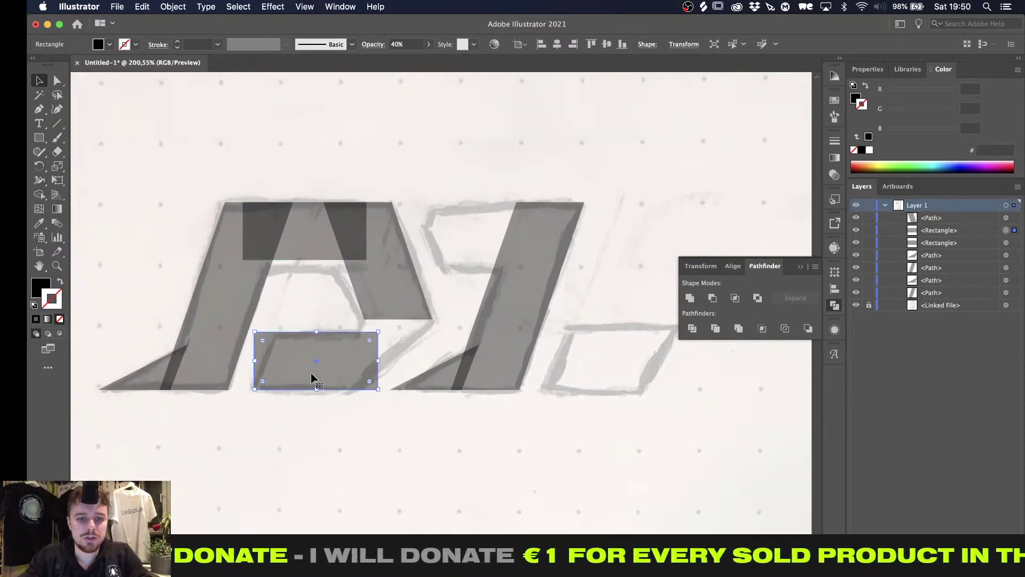
scroll(312, 378, "up", 2, "alt")
scroll(315, 329, "down", 4, "alt")
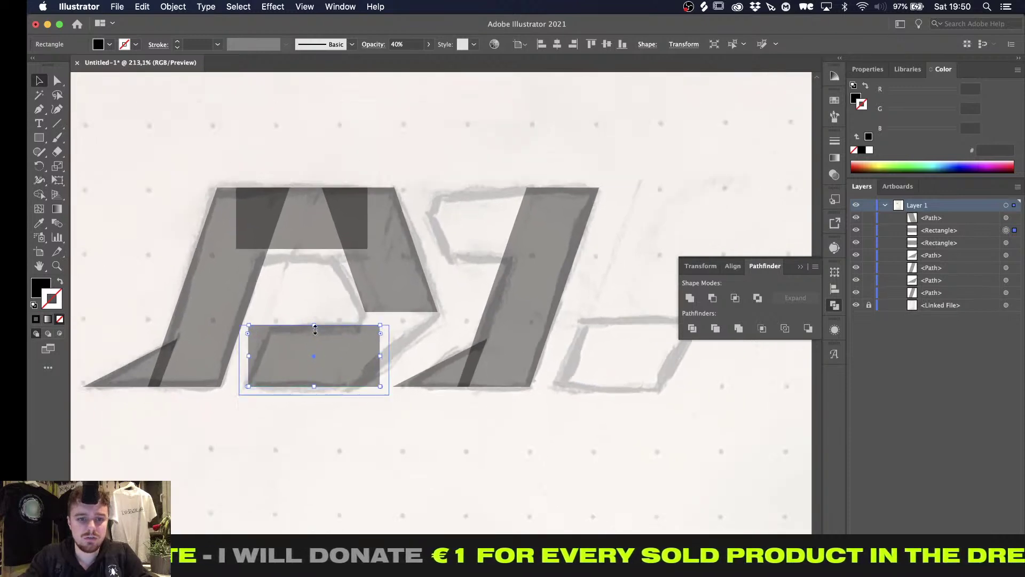
scroll(332, 310, "up", 2, "alt")
mouse_move(283, 374)
left_mouse_down("alt")
mouse_move(663, 385)
mouse_move(599, 378)
left_mouse_up("alt")
scroll(599, 379, "up", 4, "alt")
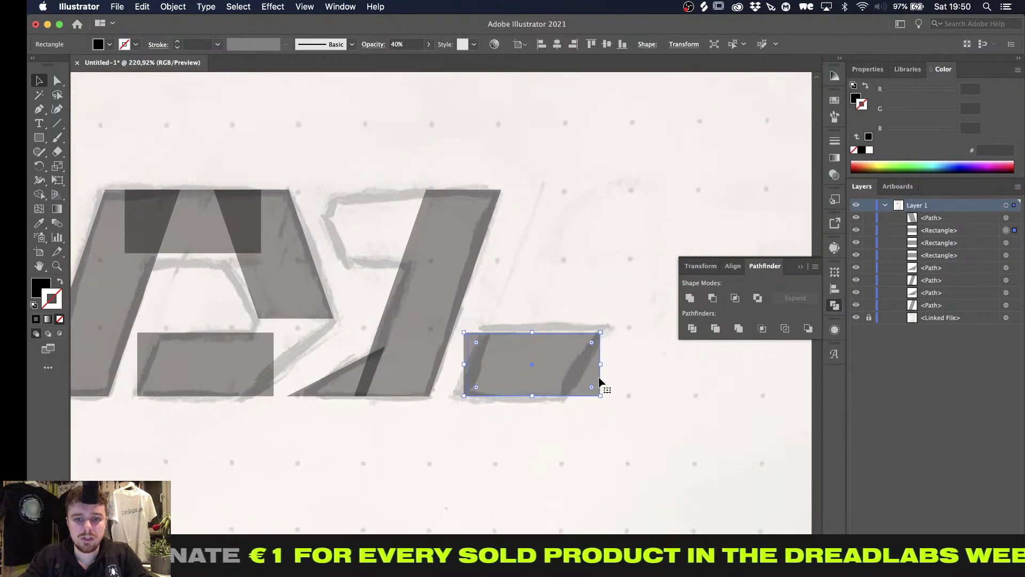
Duplicate the L's slanted bar over the edge of the foot rectangle and trim the rectangle to the same slant with Minus Back
left_click(538, 265)
left_click_drag(385, 268, 421, 270, "alt")
left_click(550, 373, "shift")
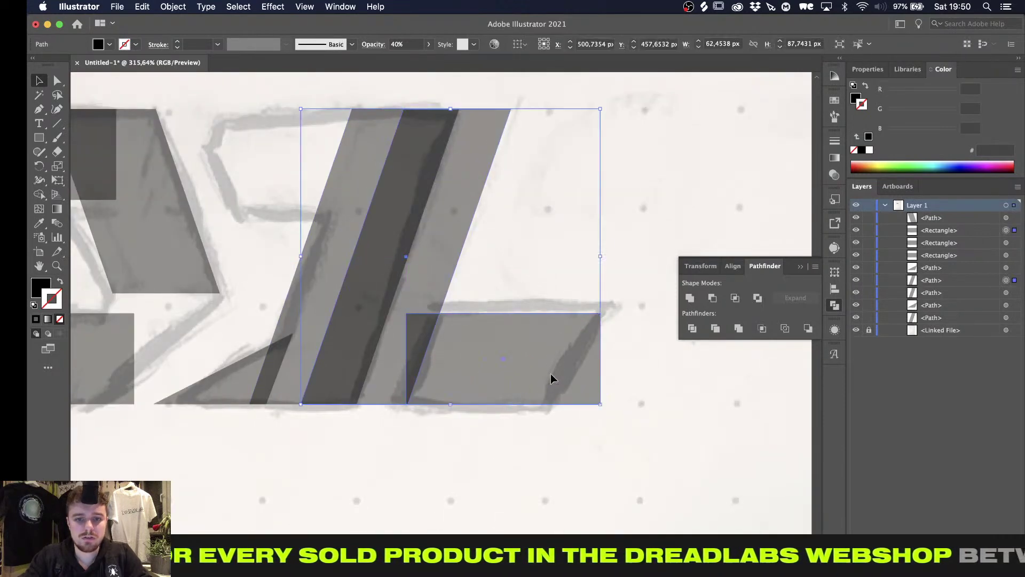
left_click(713, 299)
key("super+z")
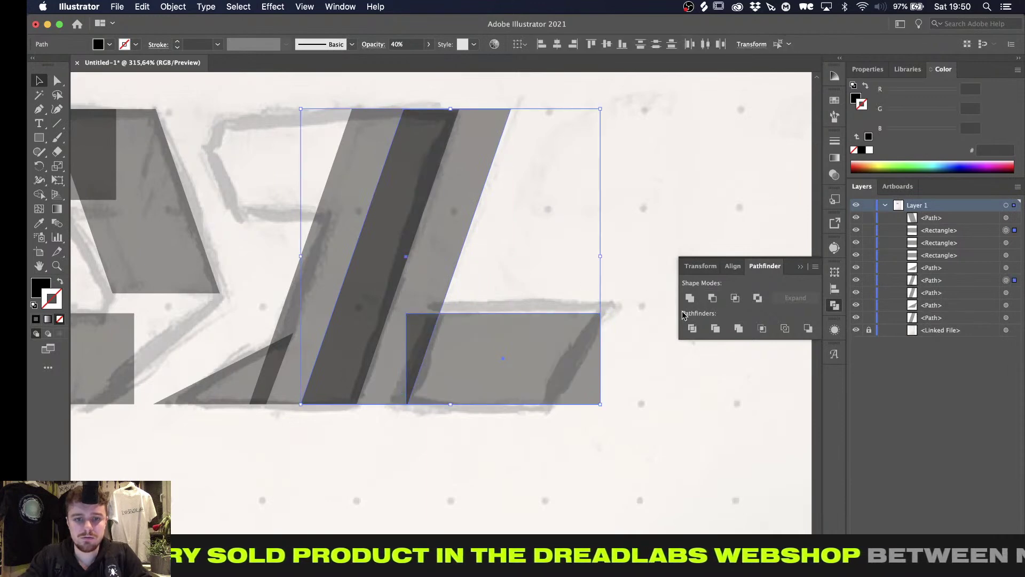
left_click(808, 329)
left_click(475, 253)
left_click(450, 333)
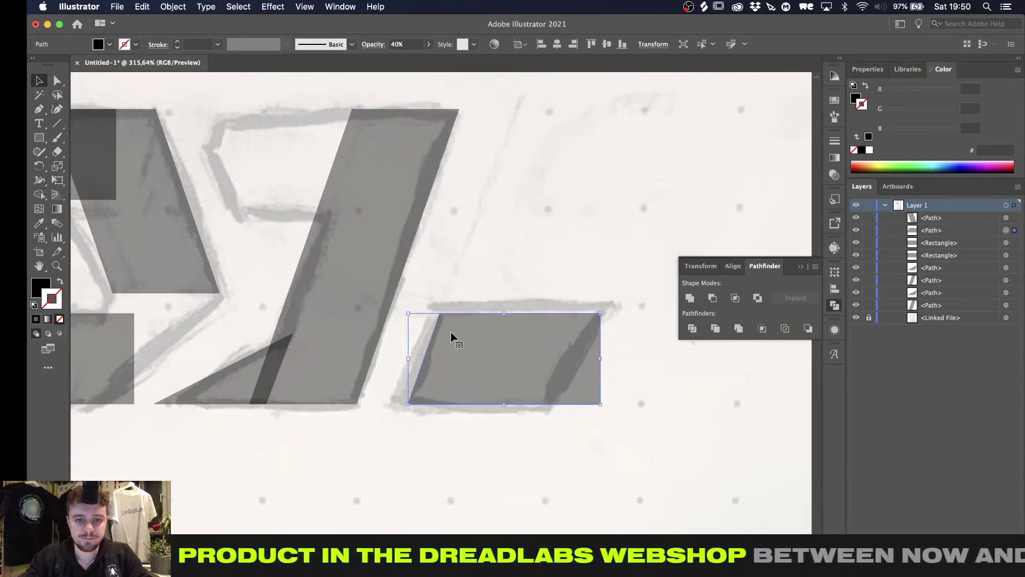
Reflect a copy of the trimmed foot block across its straight end and flip the copy vertically so its outer edge slants parallel
key("a")
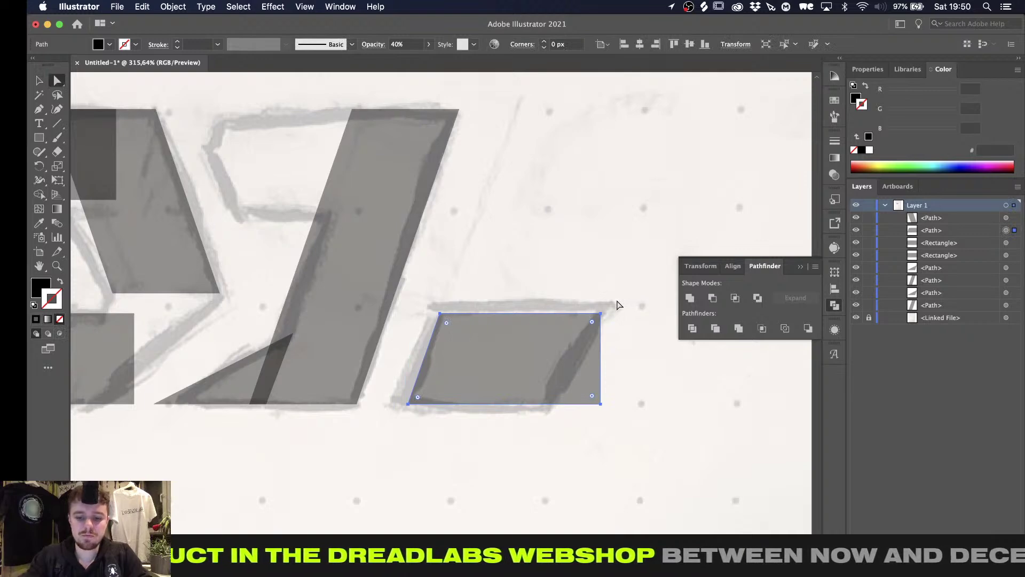
key("o")
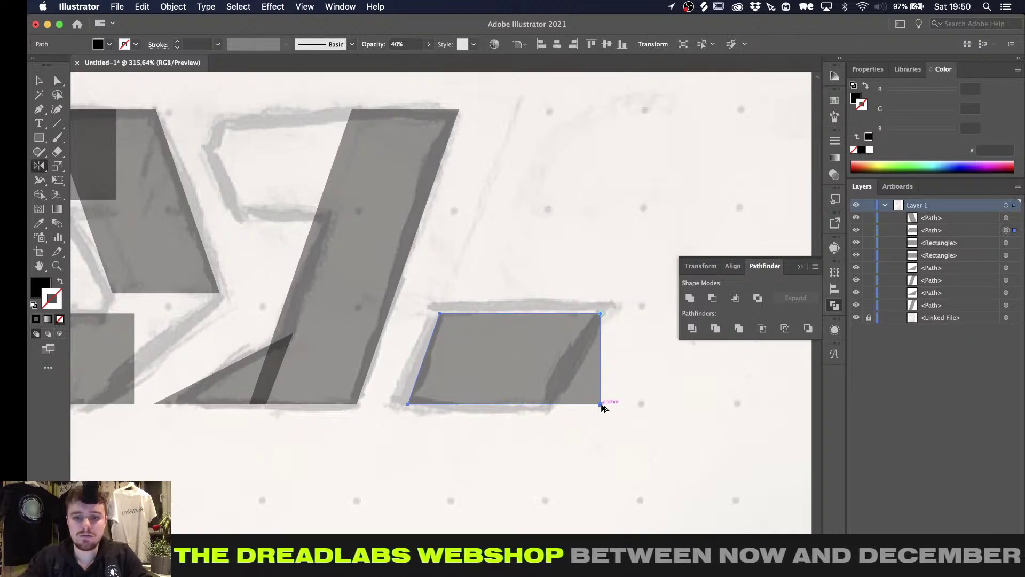
left_click(601, 404, "alt")
scroll(601, 404, "right", 3)
key("v")
left_click(601, 285)
left_click(601, 338)
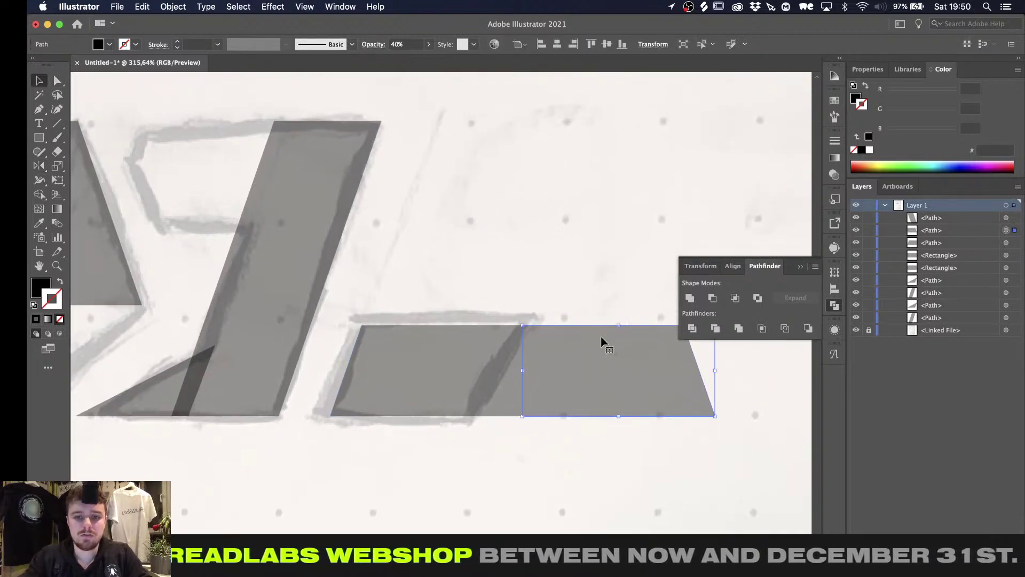
left_click_drag(620, 326, 610, 416)
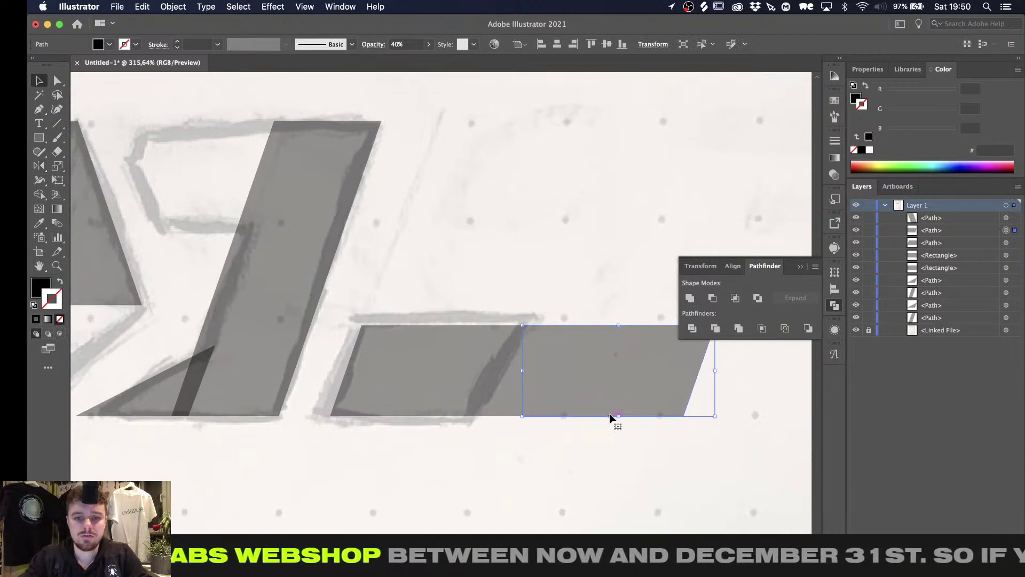
Slide the flipped copy over the original foot block and unite the two into one shape
left_click_drag(581, 347, 476, 348)
left_click(414, 406, "shift")
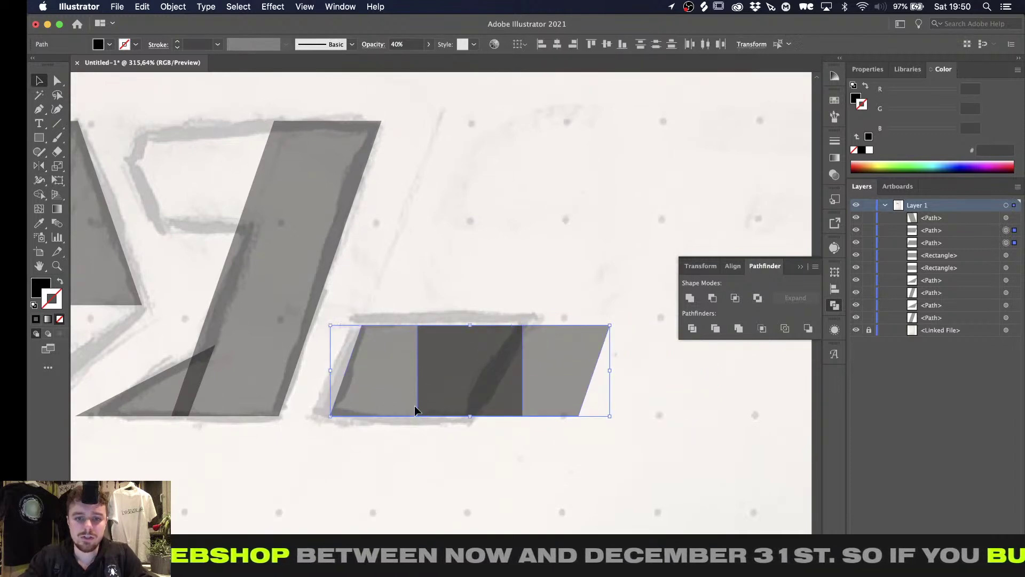
left_click(690, 297)
Delete the united block's middle anchor points and join the open ends into a clean four-point parallelogram
left_click_drag(645, 289, 500, 532)
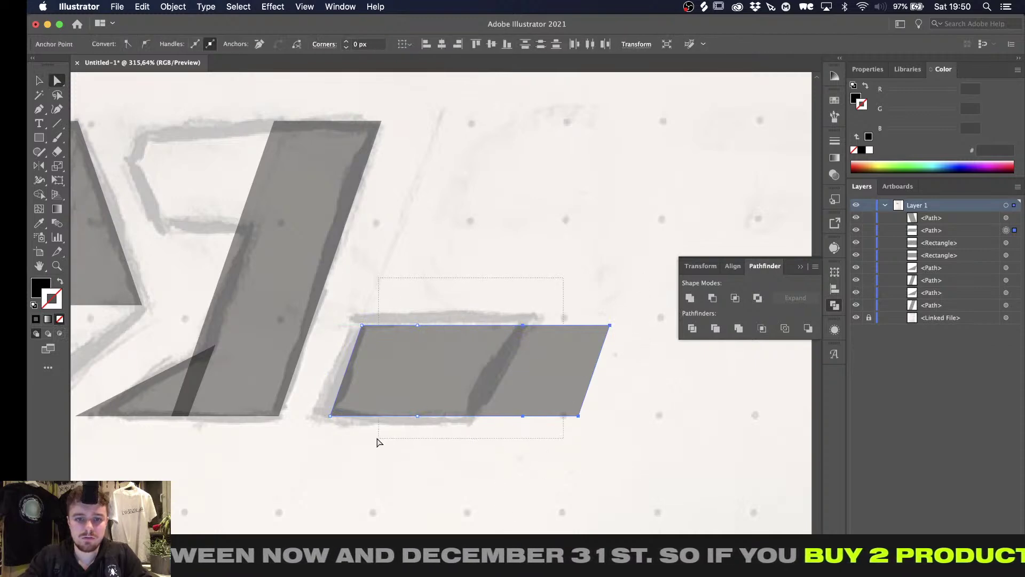
left_click_drag(378, 442, 382, 439)
key("Delete")
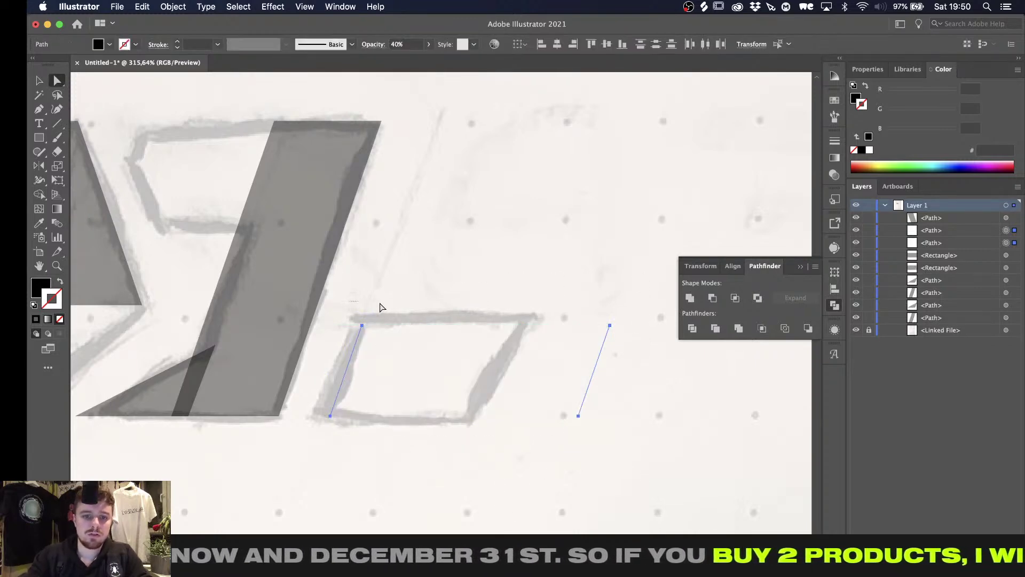
left_click_drag(632, 342, 631, 340)
key("ctrl+j")
left_click_drag(635, 393, 419, 431)
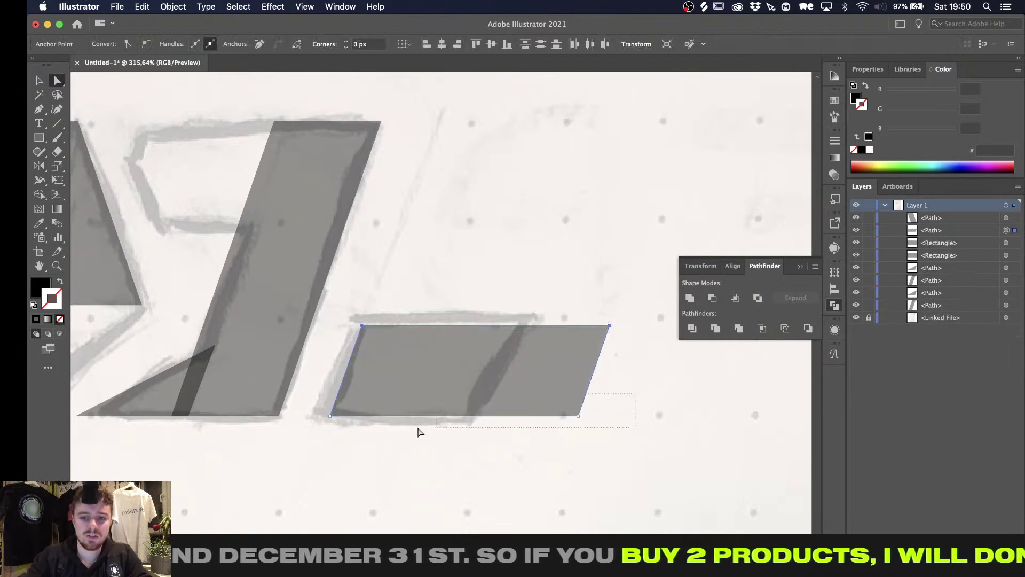
left_click_drag(311, 432, 311, 432)
key("super+j")
key("v")
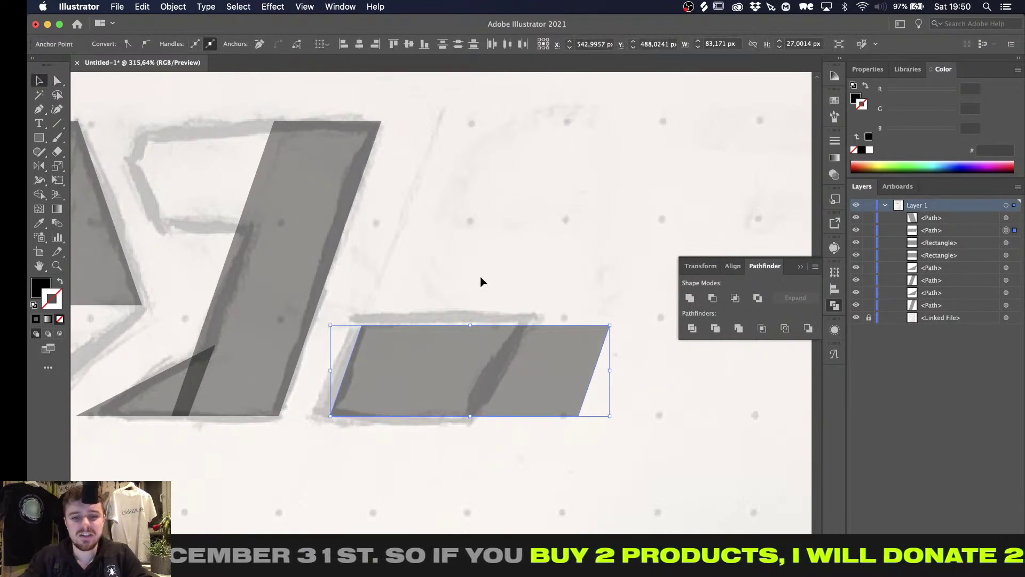
Shorten the L's parallelogram foot by moving its outer slanted edge inward to match the sketch
left_click(483, 275)
left_click_drag(636, 439, 636, 439)
left_click_drag(578, 416, 478, 415)
scroll(479, 414, "down", 3, "alt")
key("v")
left_click(543, 445)
scroll(543, 444, "up", 2, "alt")
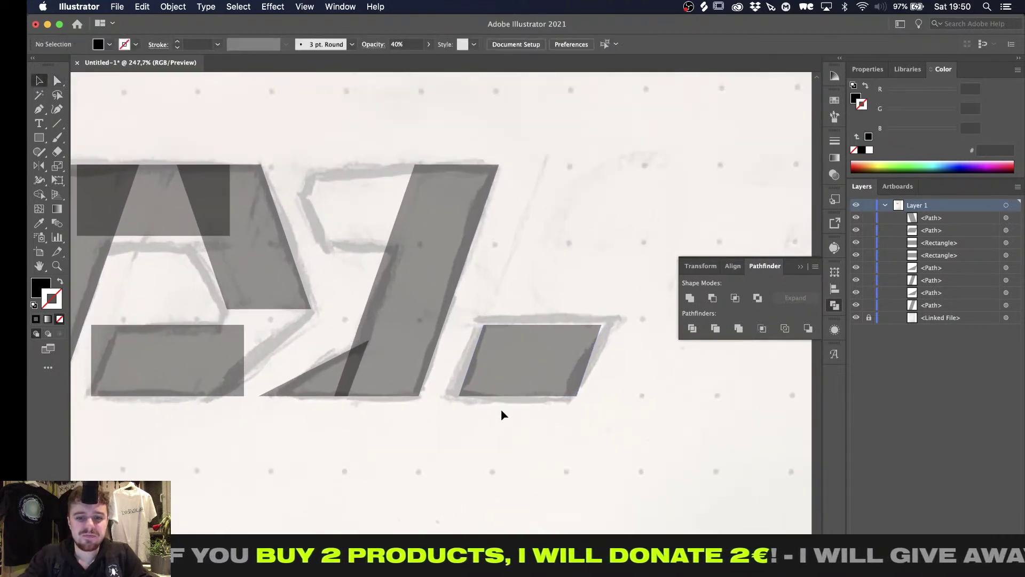
Delete the rectangle from the D's base
left_click(169, 372)
key("Delete")
scroll(564, 410, "left", 3)
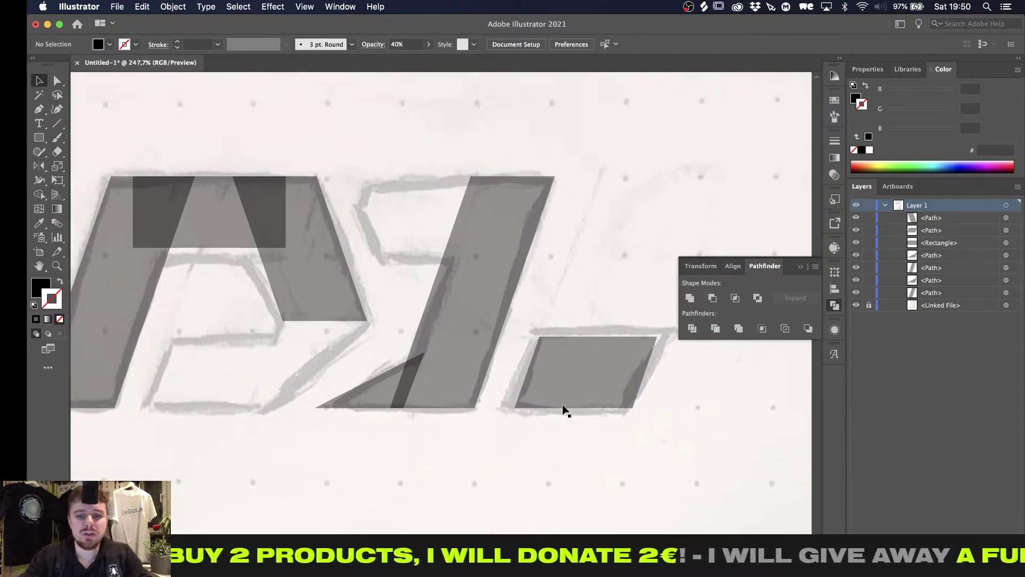
Try a copy of the L's parallelogram foot in the D's base and remove it
left_click(572, 365)
left_click_drag(588, 361, 214, 375)
key("Delete")
scroll(214, 376, "right", 4)
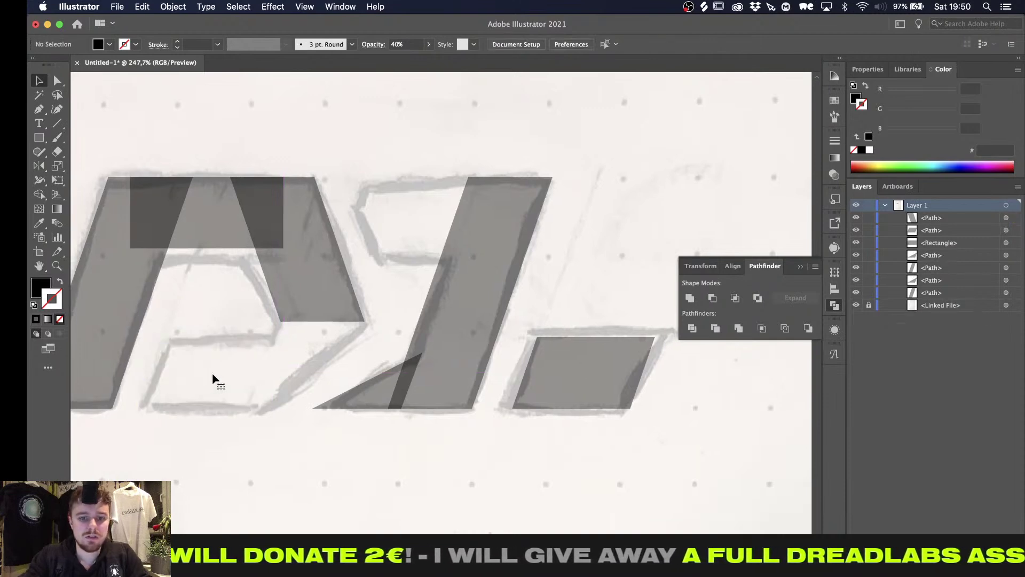
Draw a spacer rectangle spanning the baseline gap between the L's stem and foot, filled red d00d00 without stroke
scroll(432, 456, "up", 5, "alt")
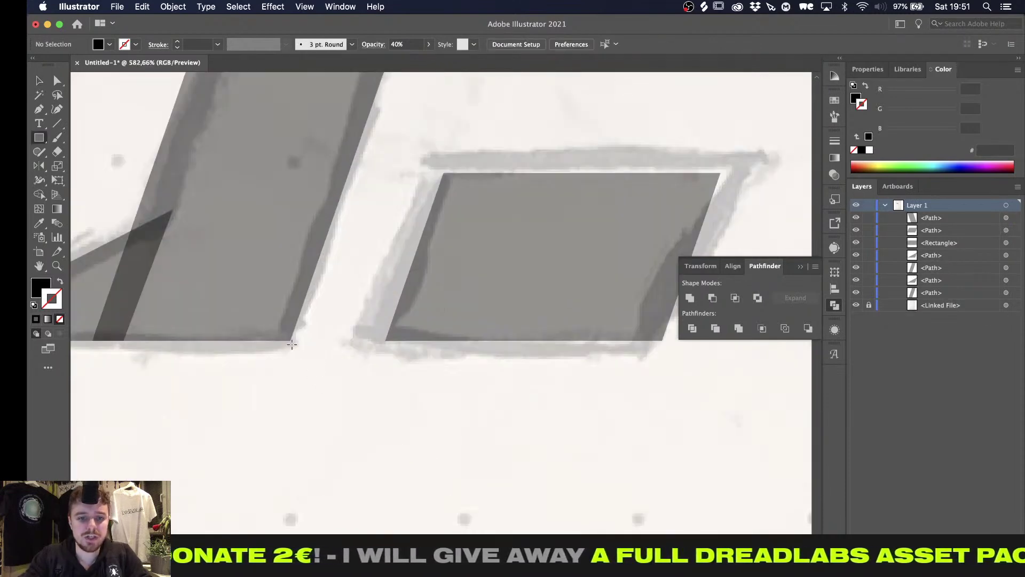
left_click_drag(291, 340, 386, 475)
left_click(861, 163)
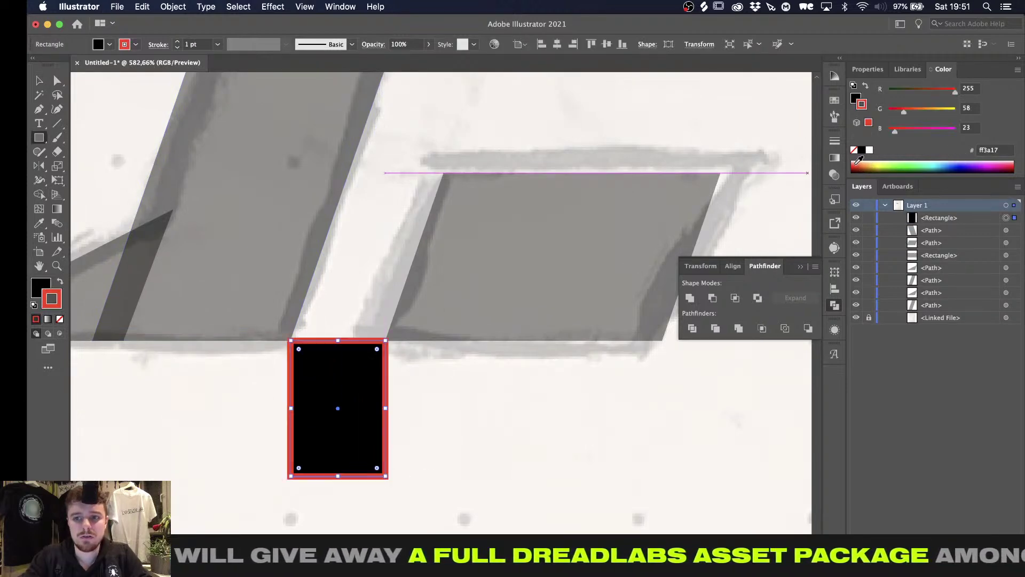
key("shift+x")
key("slash")
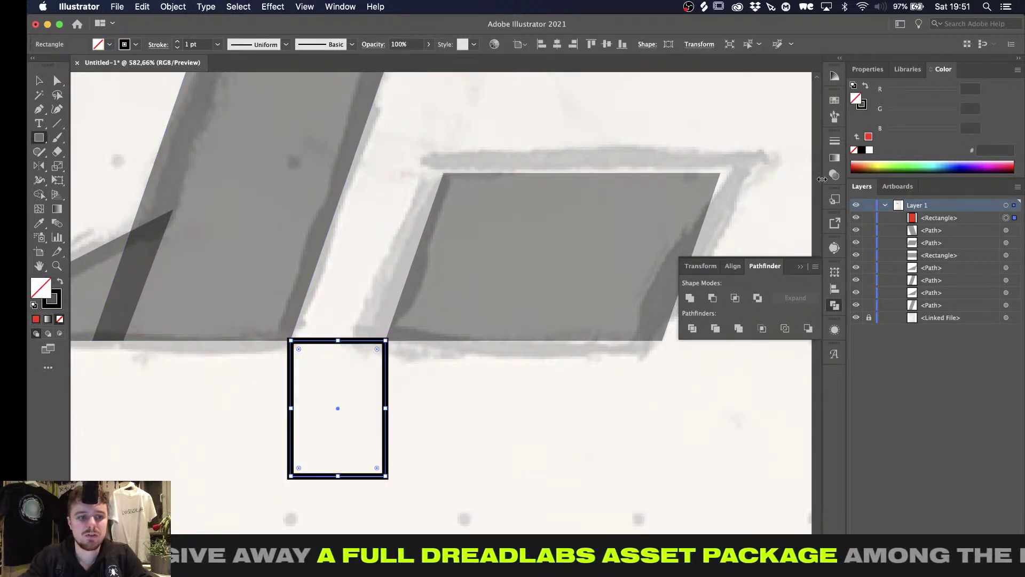
key("shift+x")
left_click(861, 162)
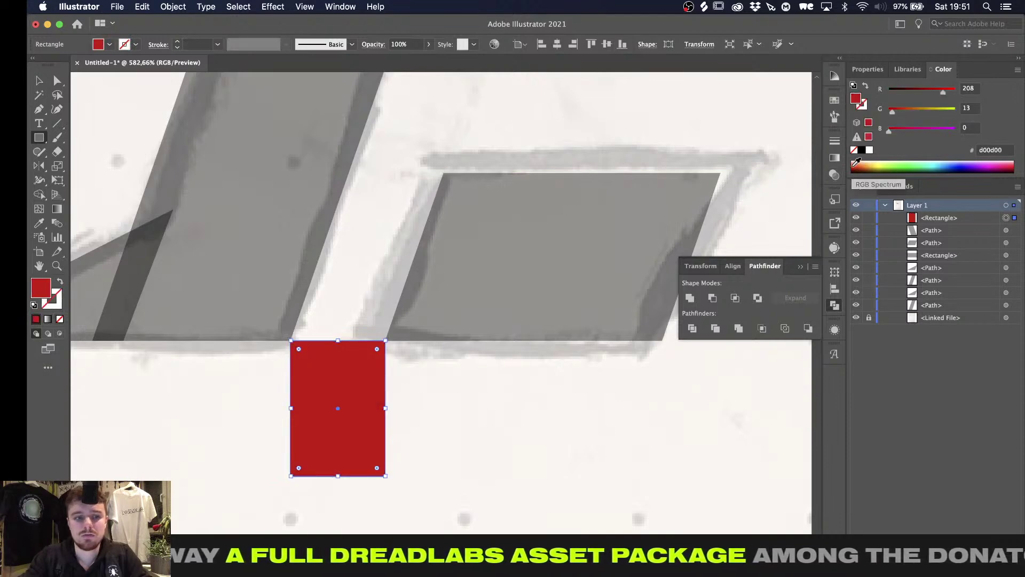
key("v")
left_click(465, 378)
Duplicate the L's parallelogram foot together with the red spacer into the D's base
scroll(465, 375, "down", 3, "alt")
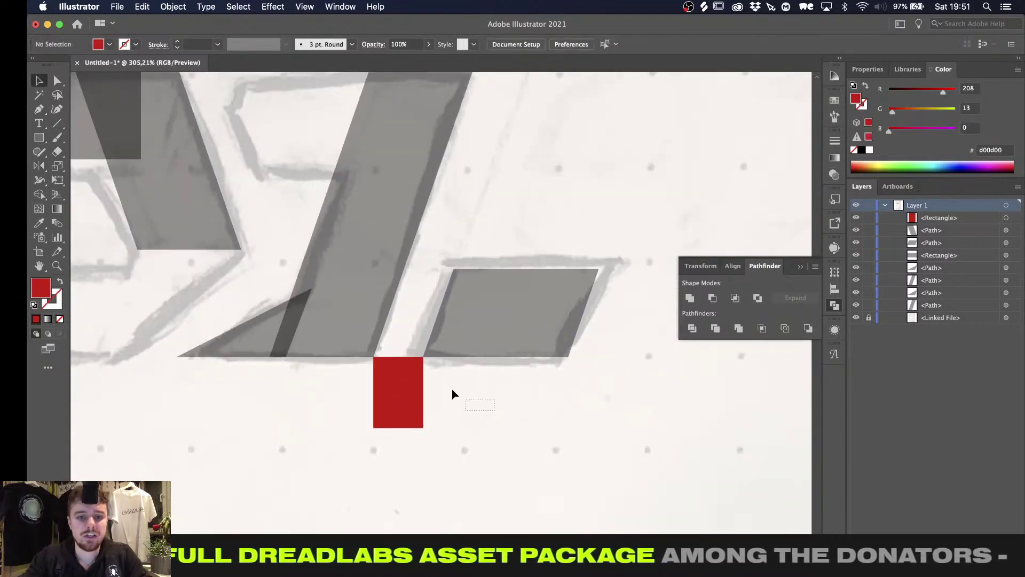
left_click_drag(451, 388, 415, 345)
scroll(414, 346, "left", 5)
scroll(487, 383, "up", 1)
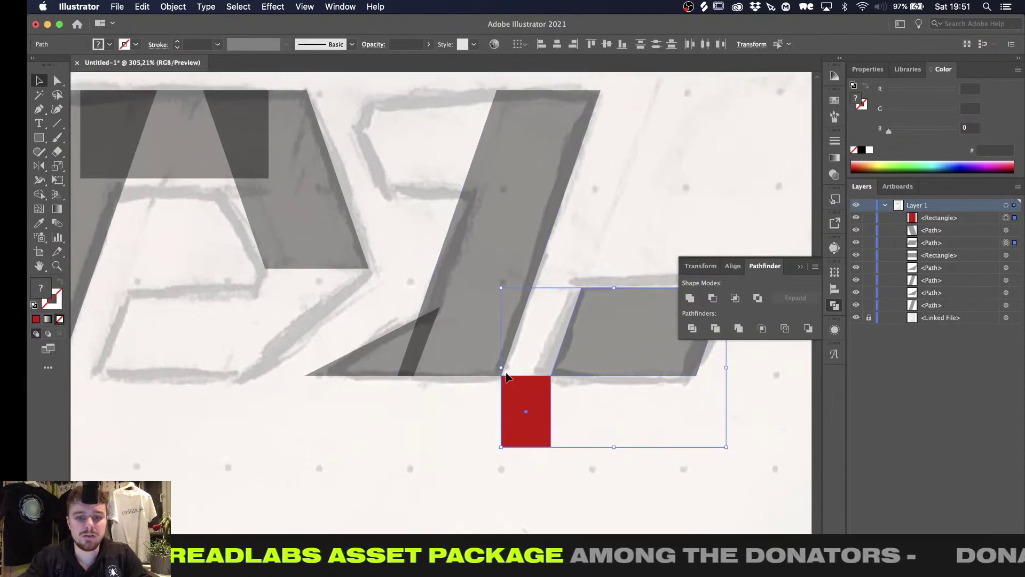
scroll(199, 348, "left", 5)
scroll(208, 408, "down", 1, "alt")
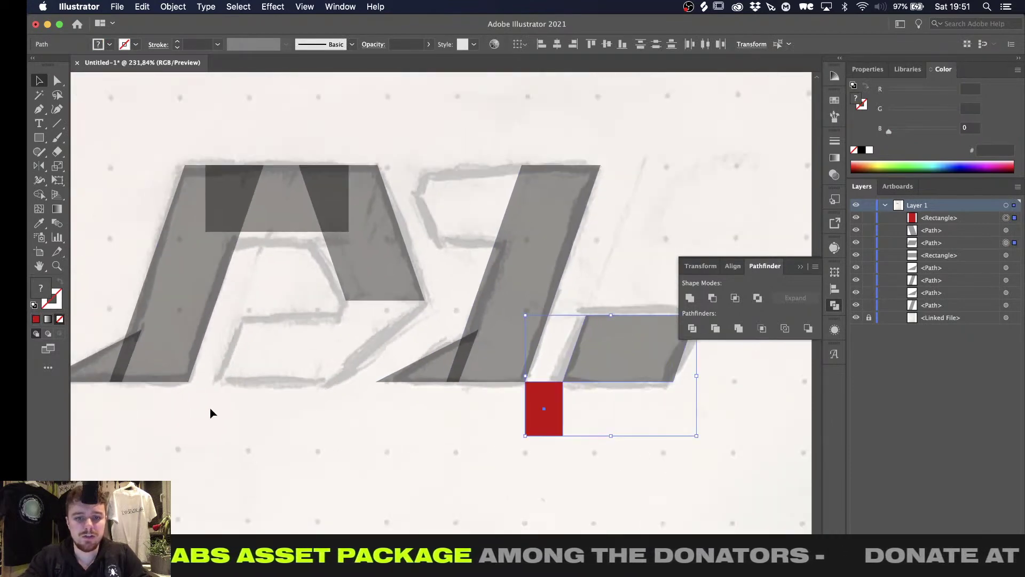
left_click_drag(615, 363, 284, 353, "alt")
Snap the copied spacer and foot exactly to the bottom corner of the D's stem, checking in outline view
scroll(285, 352, "up", 3, "alt")
scroll(285, 353, "up", 2, "alt")
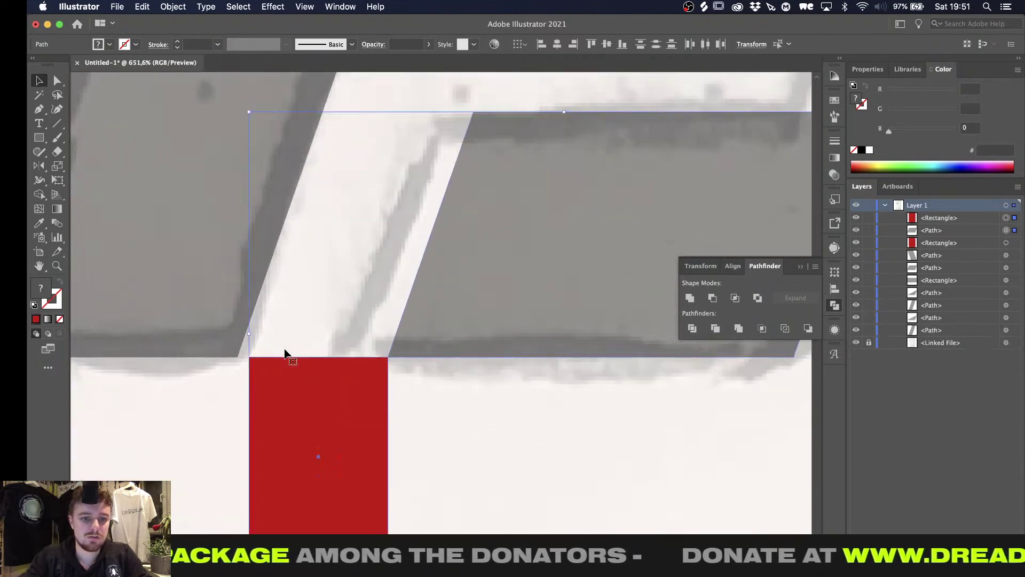
key("super+y")
scroll(283, 350, "up", 2, "alt")
left_click_drag(285, 363, 265, 363)
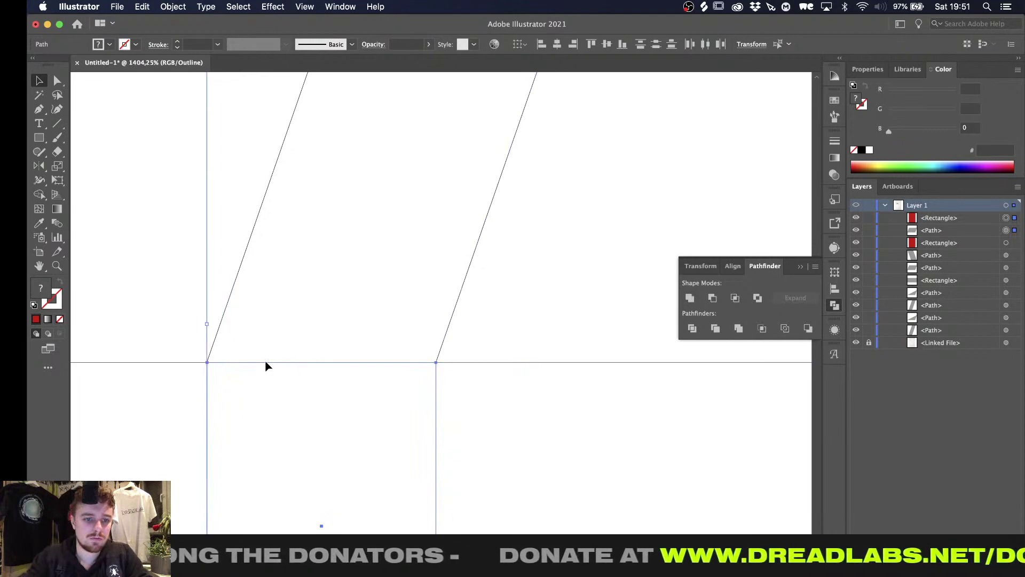
key("super+y")
scroll(269, 363, "down", 8, "alt")
Delete both red spacer rectangles below the letters
left_click(429, 466)
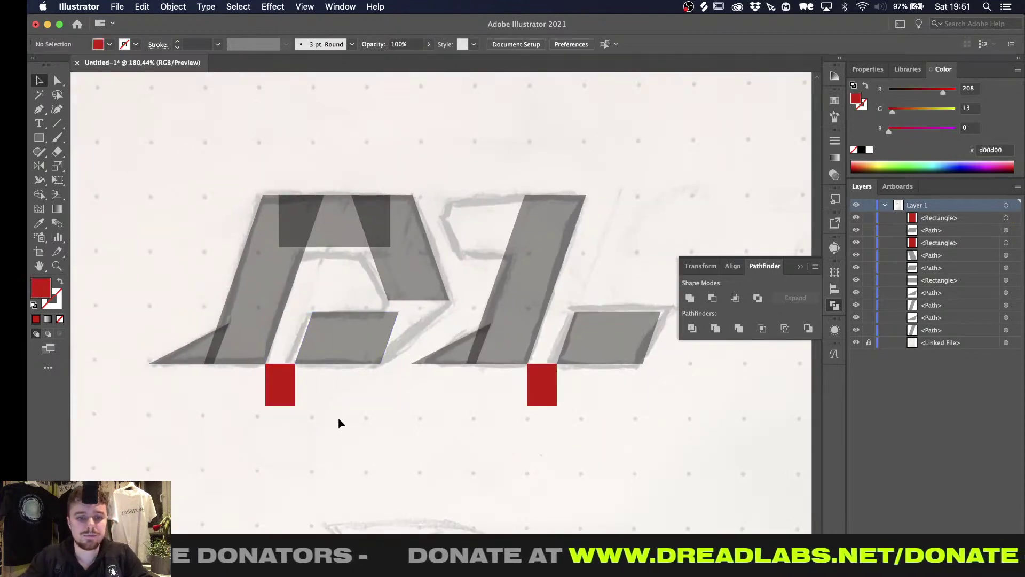
left_click_drag(215, 384, 622, 484)
key("Delete")
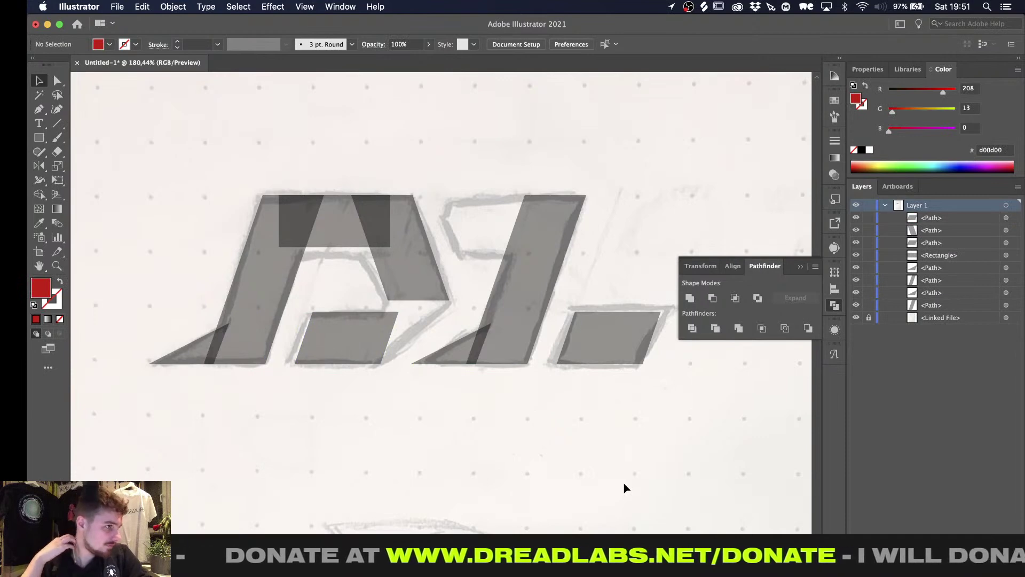
Duplicate the rectangle at the D's top horizontally onto the top of the L's stem
scroll(367, 419, "up", 5, "alt")
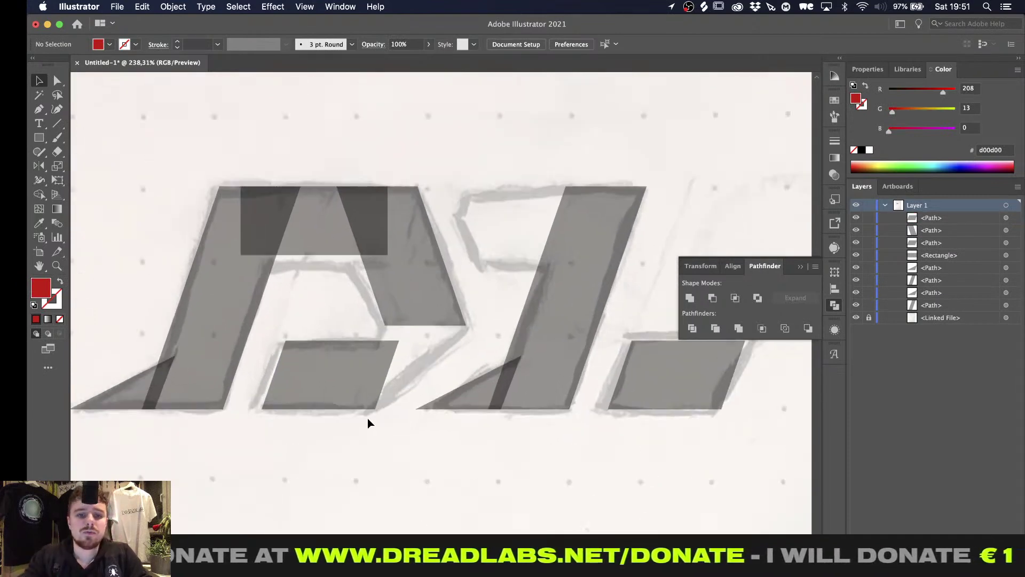
key("m")
scroll(372, 418, "down", 4, "alt")
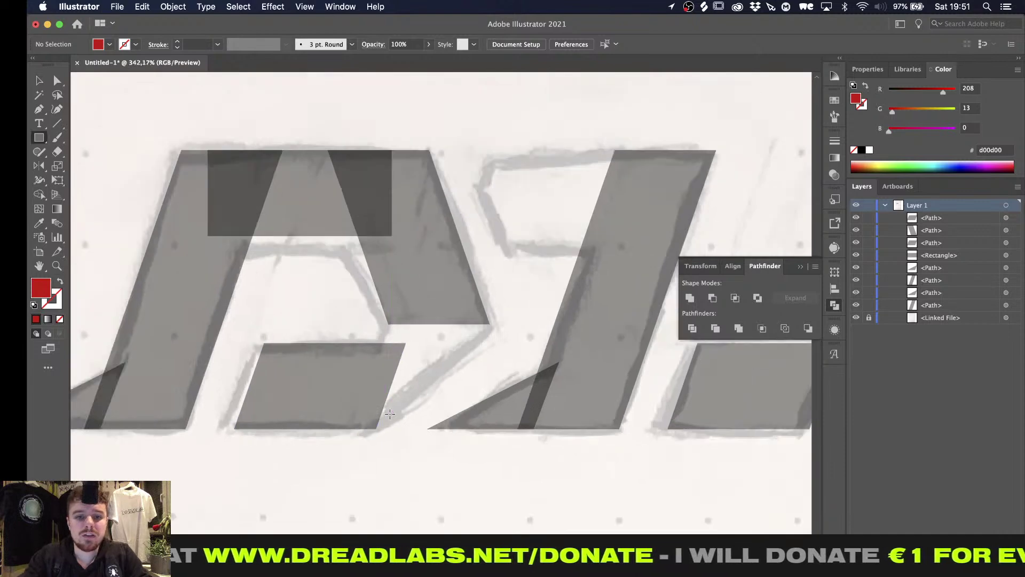
scroll(342, 409, "up", 1, "alt")
scroll(338, 407, "down", 2)
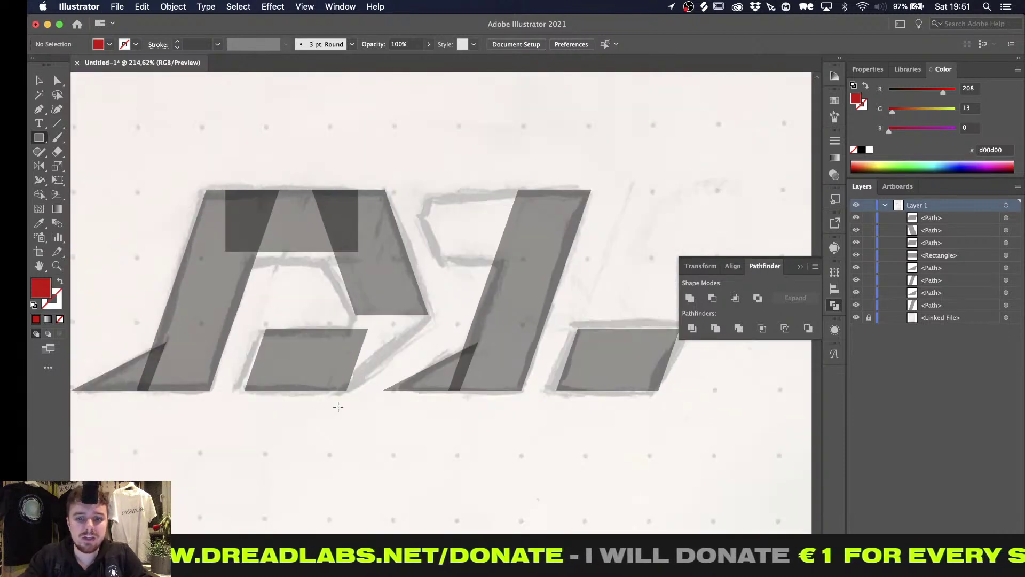
scroll(338, 407, "up", 2)
scroll(338, 407, "left", 2)
key("v")
scroll(372, 344, "up", 4, "alt")
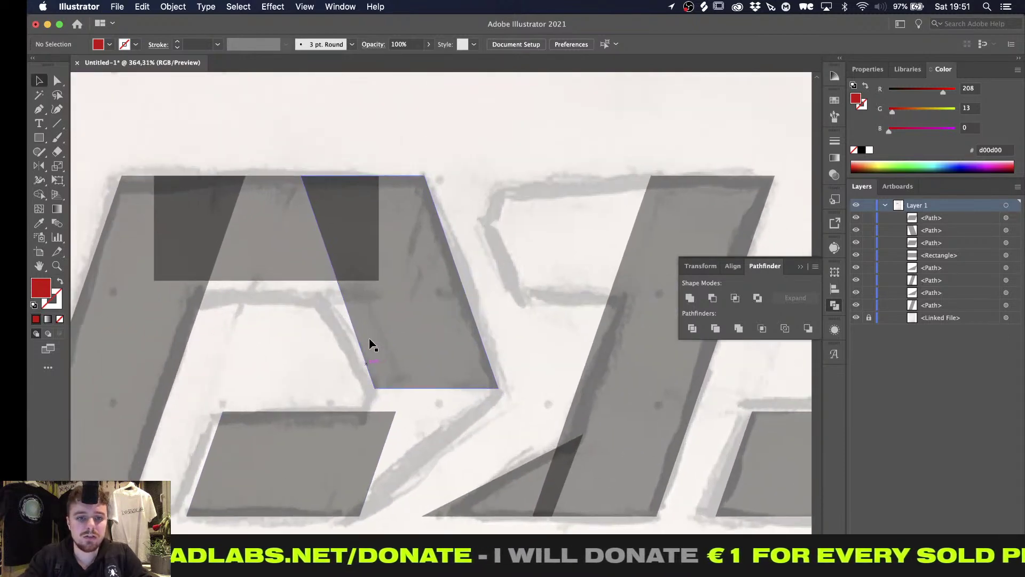
scroll(258, 284, "up", 1)
left_click_drag(259, 284, 607, 282)
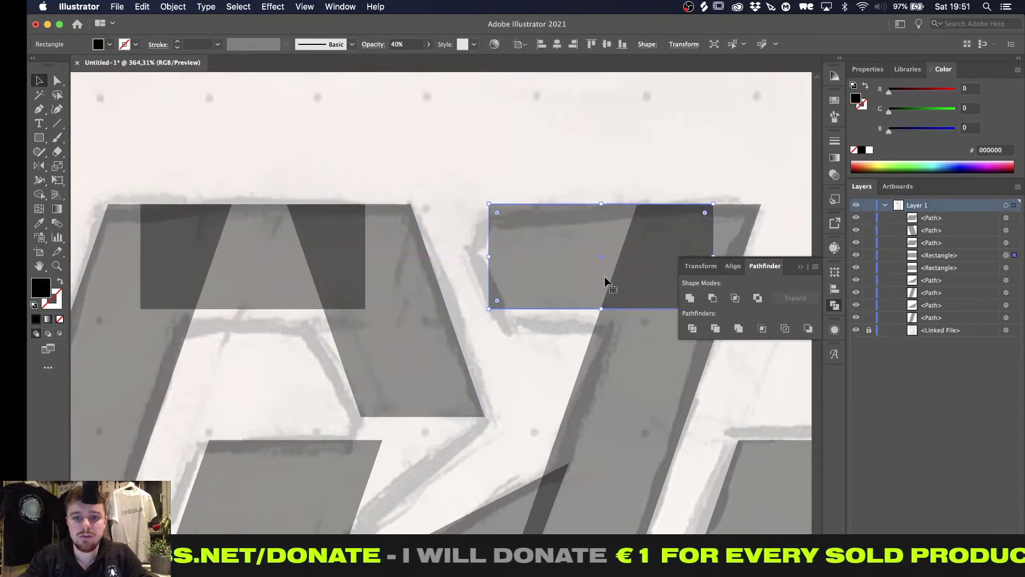
scroll(608, 281, "down", 2, "alt")
scroll(629, 238, "up", 1, "alt")
left_click(646, 190)
scroll(646, 190, "right", 2)
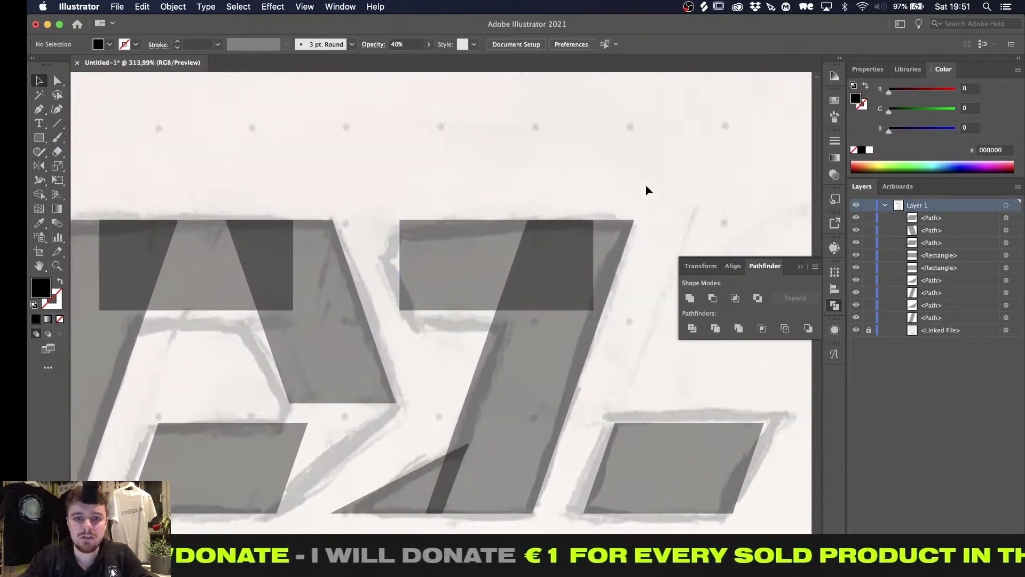
scroll(458, 195, "down", 3, "alt")
scroll(457, 198, "up", 1, "alt")
scroll(451, 202, "up", 2, "alt")
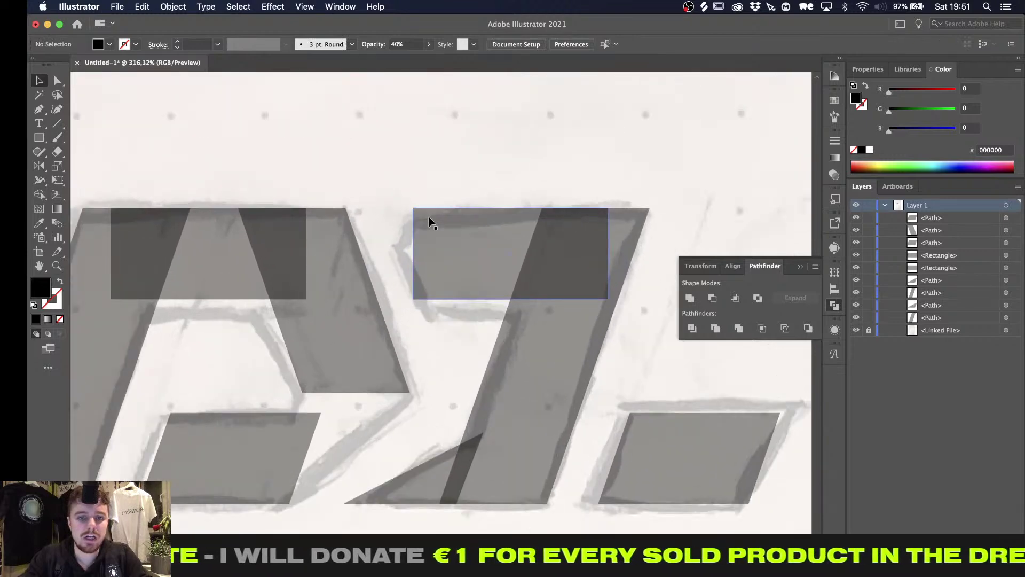
left_click(419, 234)
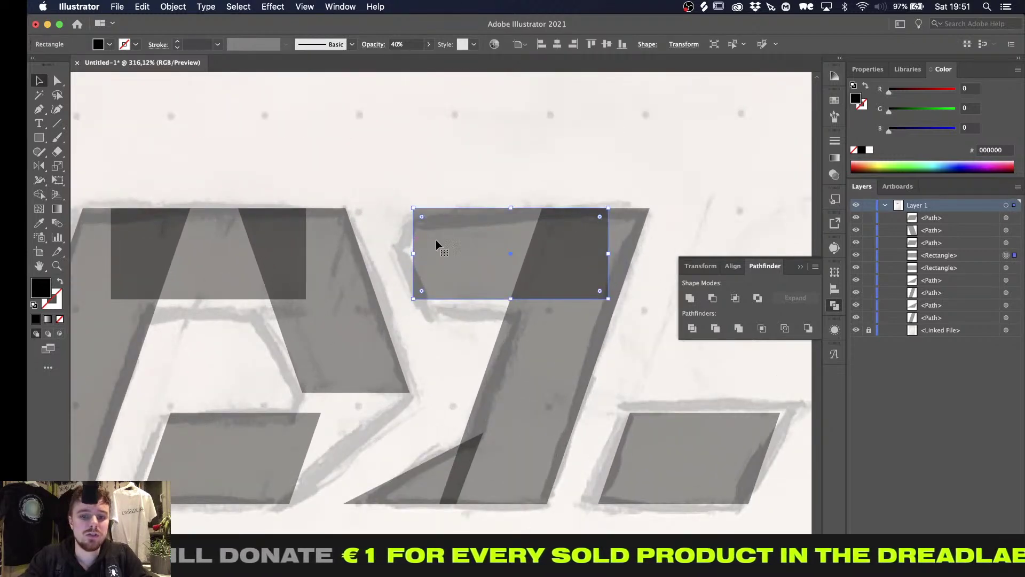
left_click(630, 167)
Draw a new spacer rectangle across the baseline gap between the L's stem and foot and fill it with red d00000
scroll(628, 169, "down", 2, "alt")
key("m")
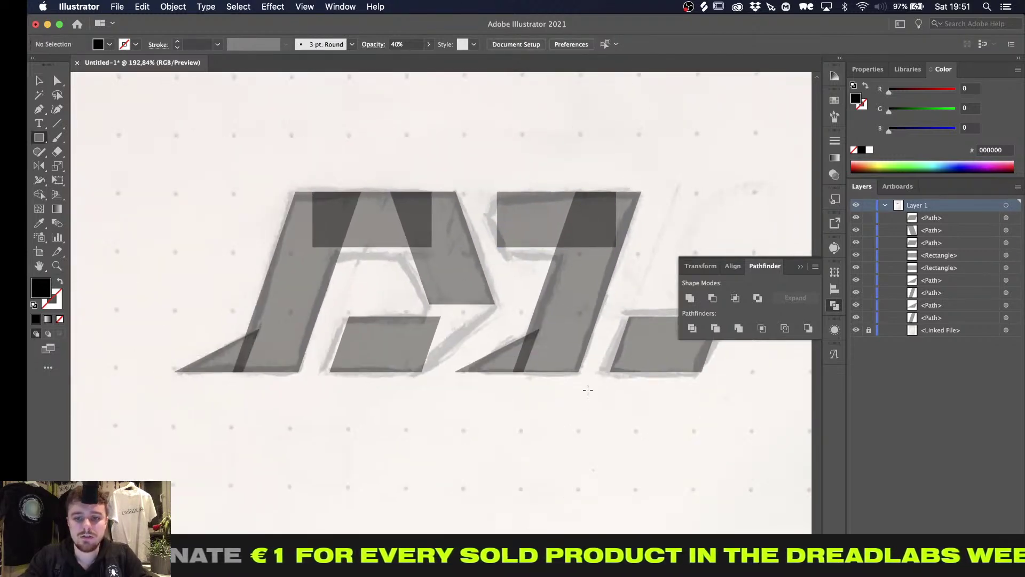
scroll(587, 390, "up", 3, "alt")
left_click_drag(568, 350, 636, 429)
scroll(636, 429, "down", 3, "alt")
key("v")
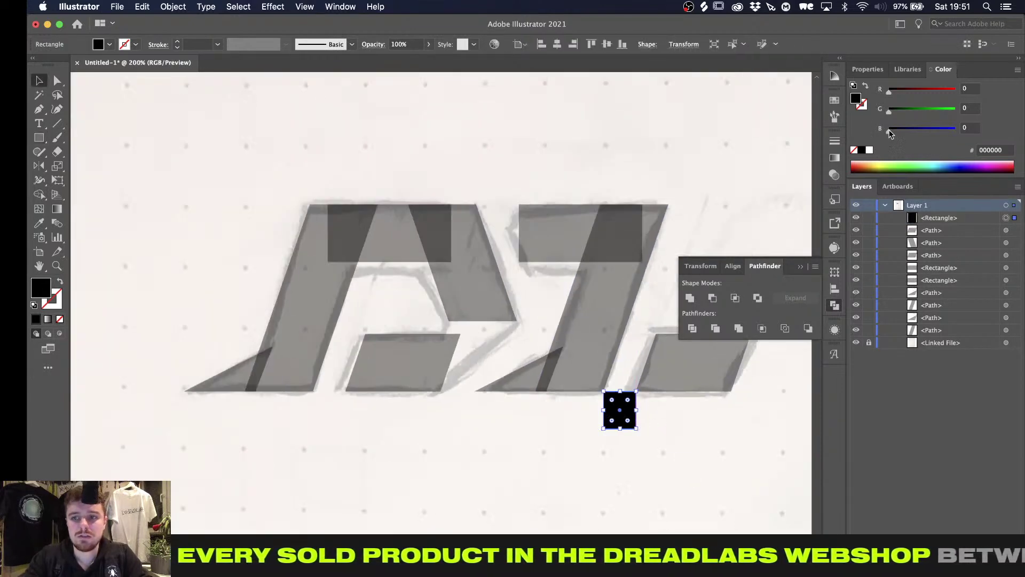
left_click_drag(890, 91, 943, 91)
left_click(622, 165)
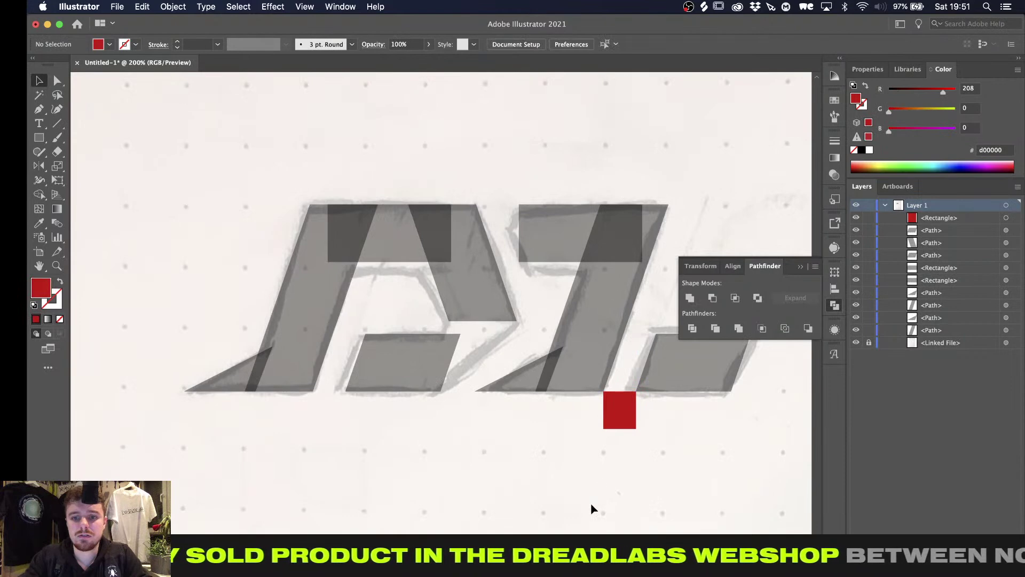
Move the red spacer above the gap between D and L, placing its lower corner near the D's upper outer corner
scroll(591, 508, "up", 1, "alt")
left_click_drag(610, 423, 463, 163)
scroll(463, 163, "up", 10, "alt")
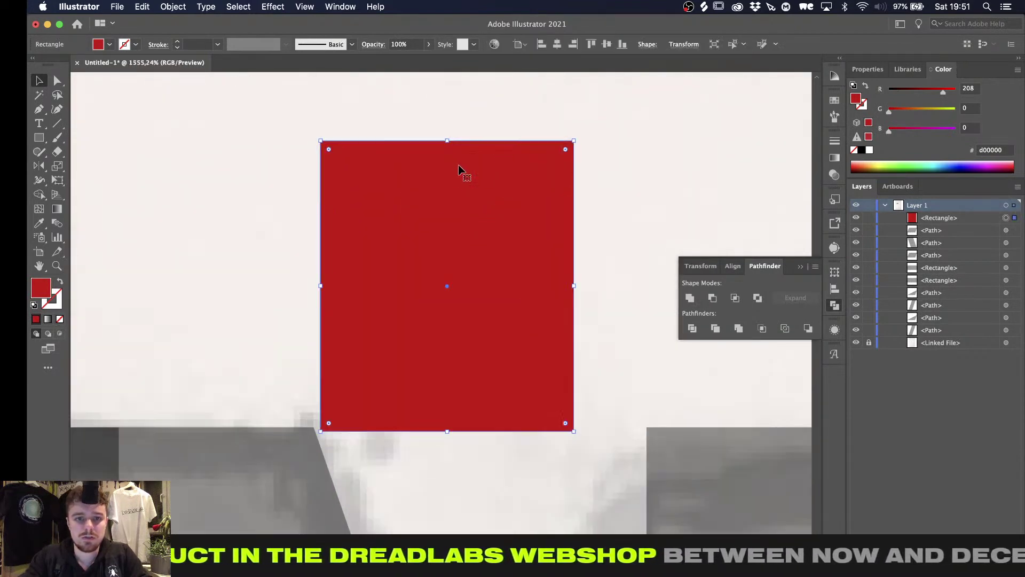
left_click_drag(339, 416, 332, 412)
key("ctrl+y")
scroll(334, 414, "up", 8, "alt")
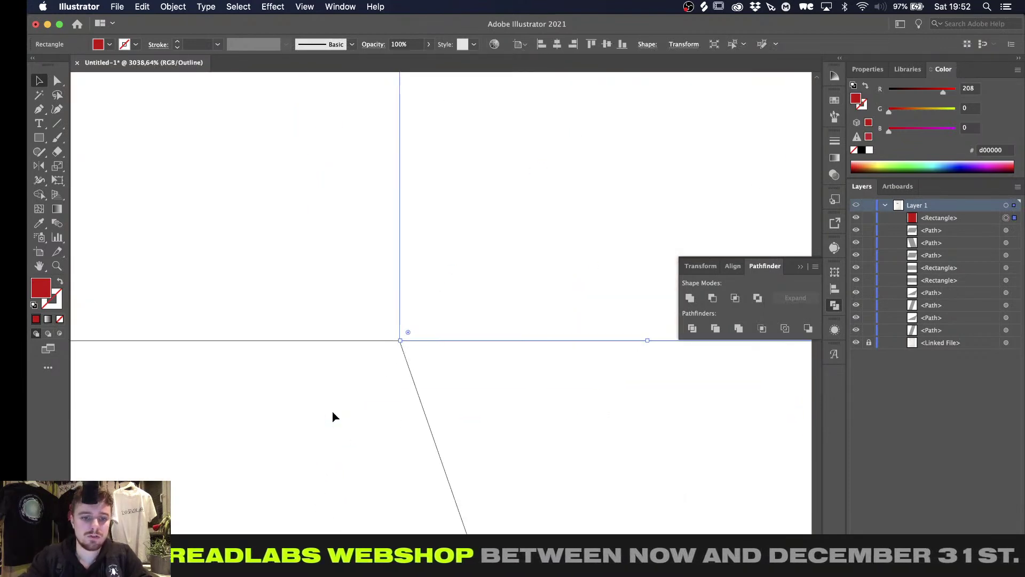
left_click_drag(576, 223, 590, 229)
Draw a short vertical guide line upward from the D's upper outer corner with the Pen tool
scroll(590, 229, "down", 9, "alt")
scroll(604, 221, "up", 3, "alt")
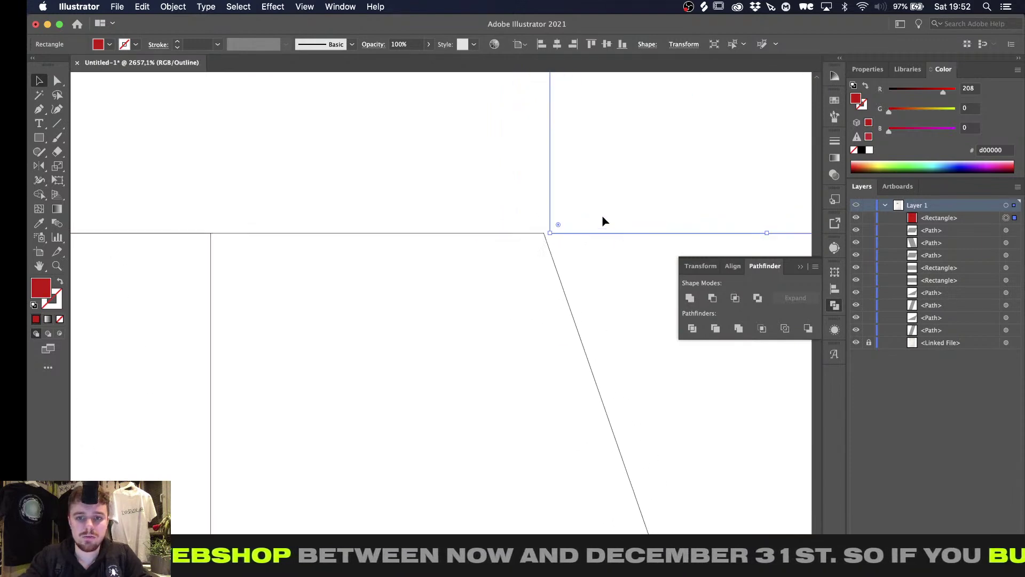
scroll(603, 221, "right", 3)
scroll(603, 221, "up", 2)
key("super+y")
left_click(403, 280)
scroll(402, 283, "up", 1, "alt")
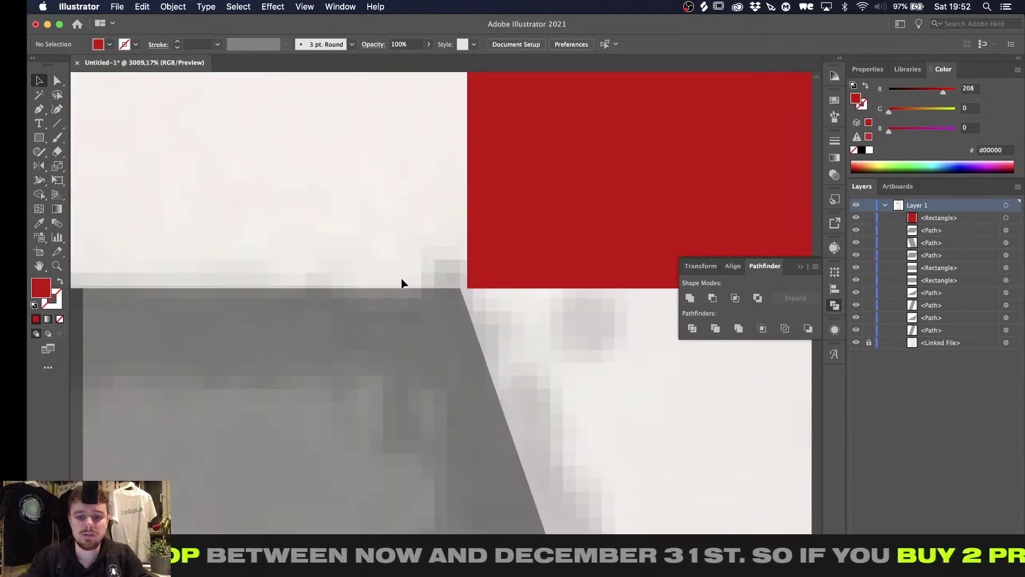
left_click(460, 289)
left_click(453, 80, "shift")
scroll(451, 84, "up", 2)
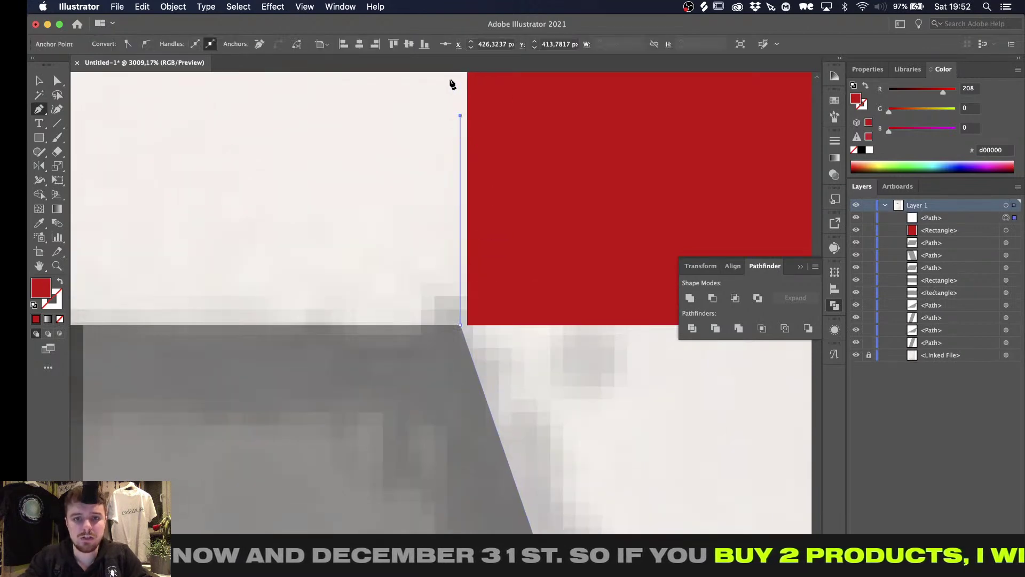
Align the left edges of the red spacer and the guide line, and delete the guide line
key("v")
scroll(402, 183, "down", 4, "alt")
left_click(471, 137, "shift")
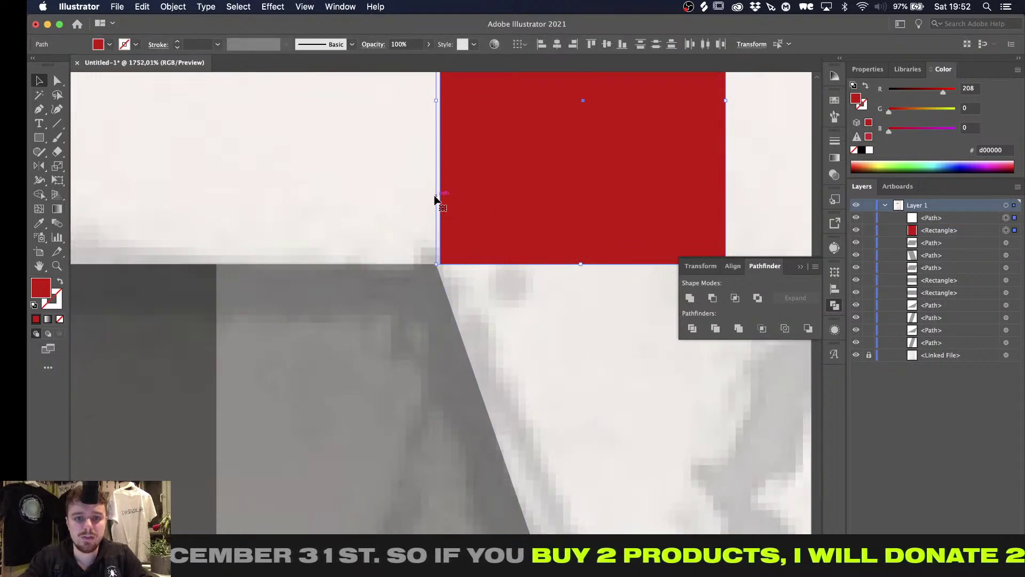
left_click(542, 49)
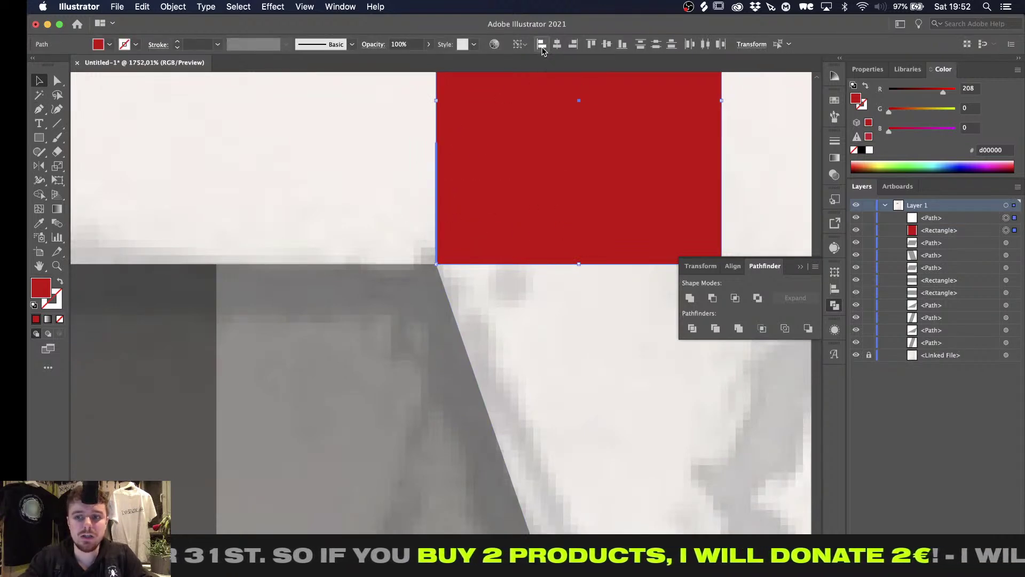
left_click(1013, 216)
key("Delete")
scroll(486, 369, "down", 5, "alt")
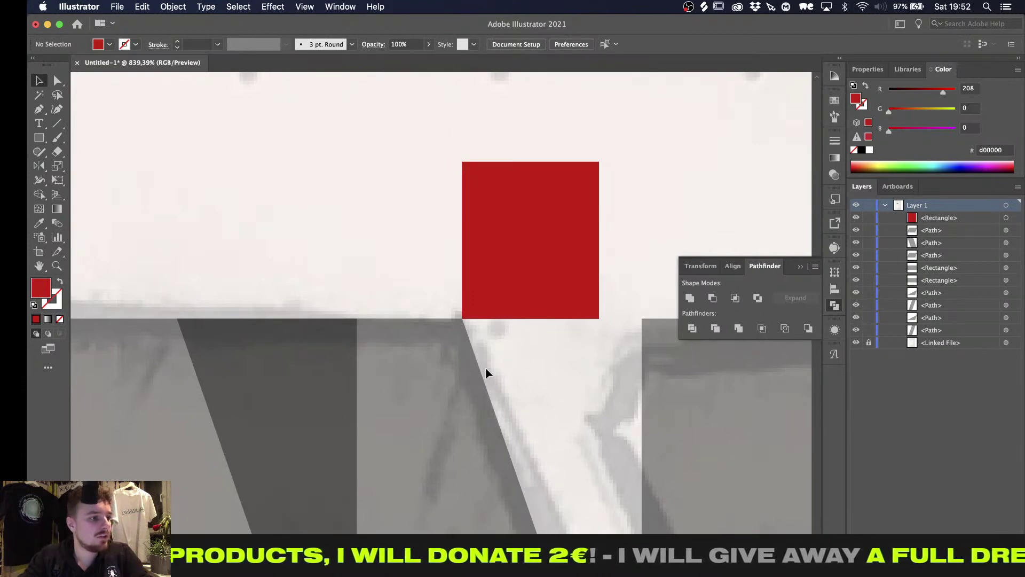
Widen the L's top rectangle by extending its left edge toward the D, past the edge of the red spacer
scroll(486, 372, "down", 1, "alt")
scroll(486, 373, "right", 1)
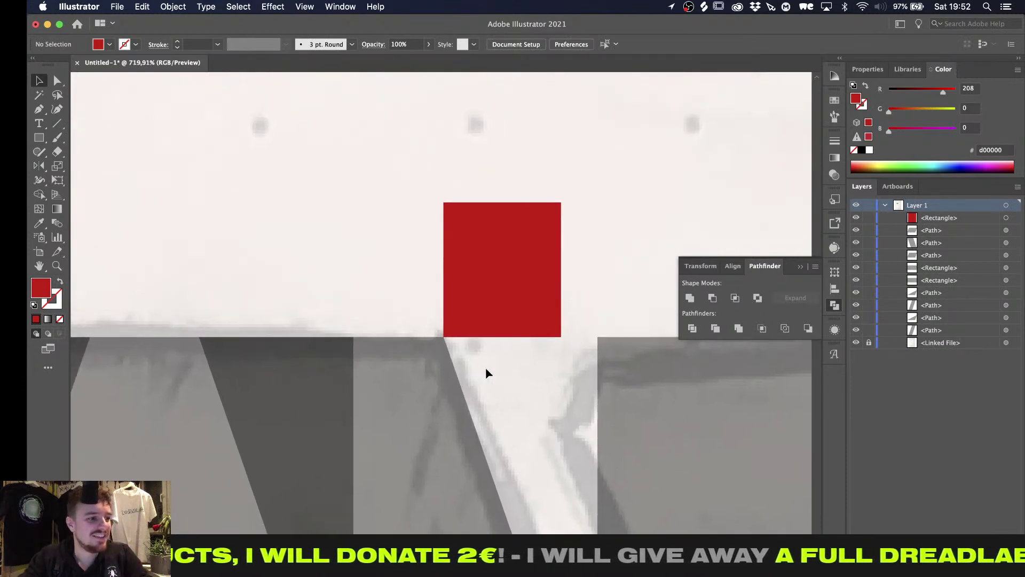
scroll(486, 373, "up", 2, "alt")
scroll(486, 373, "right", 3)
scroll(527, 464, "down", 4, "alt")
scroll(528, 464, "down", 3)
scroll(527, 464, "right", 1)
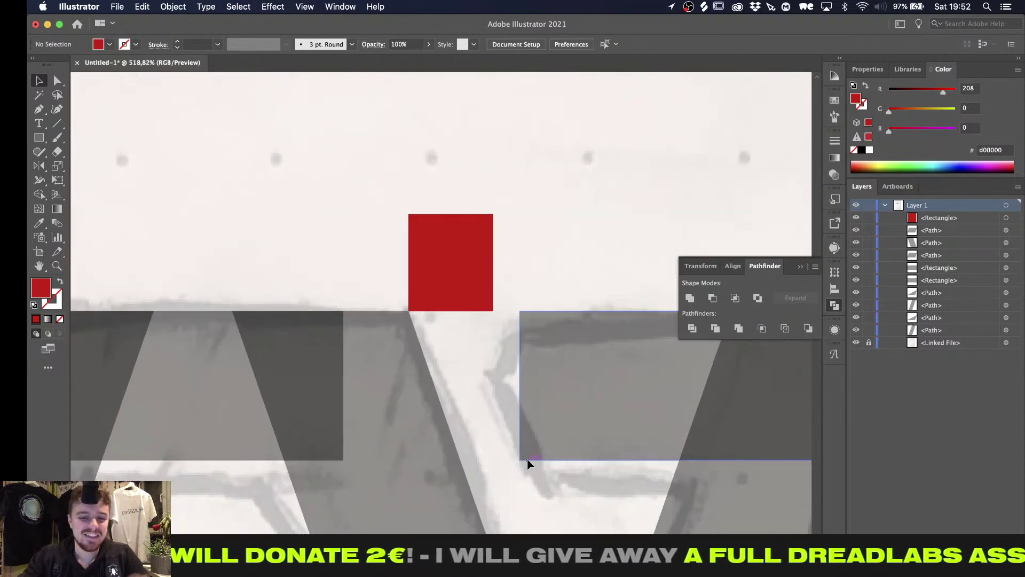
scroll(568, 423, "up", 2, "alt")
left_click(551, 408)
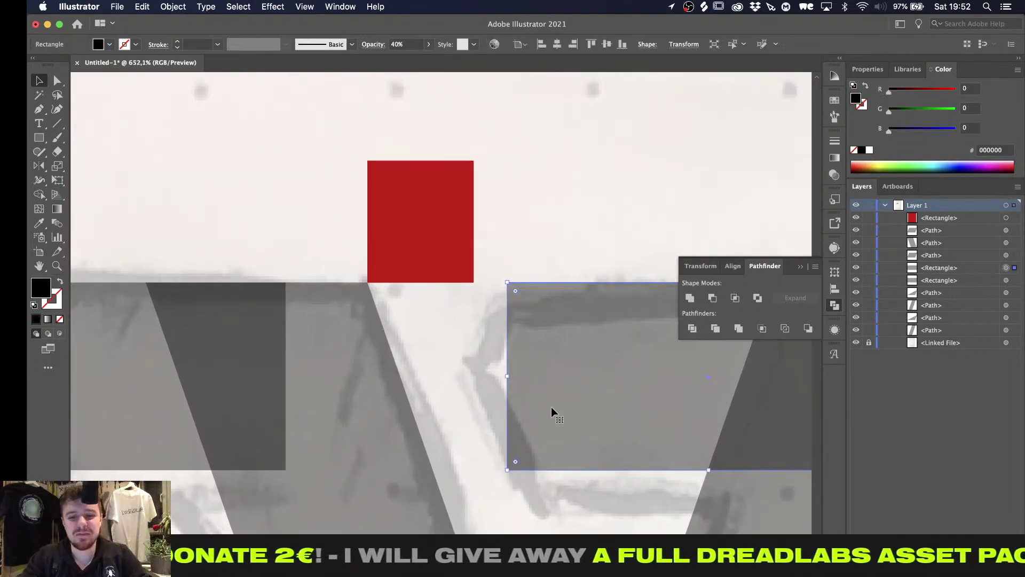
scroll(516, 309, "up", 2, "alt")
scroll(516, 310, "down", 4, "alt")
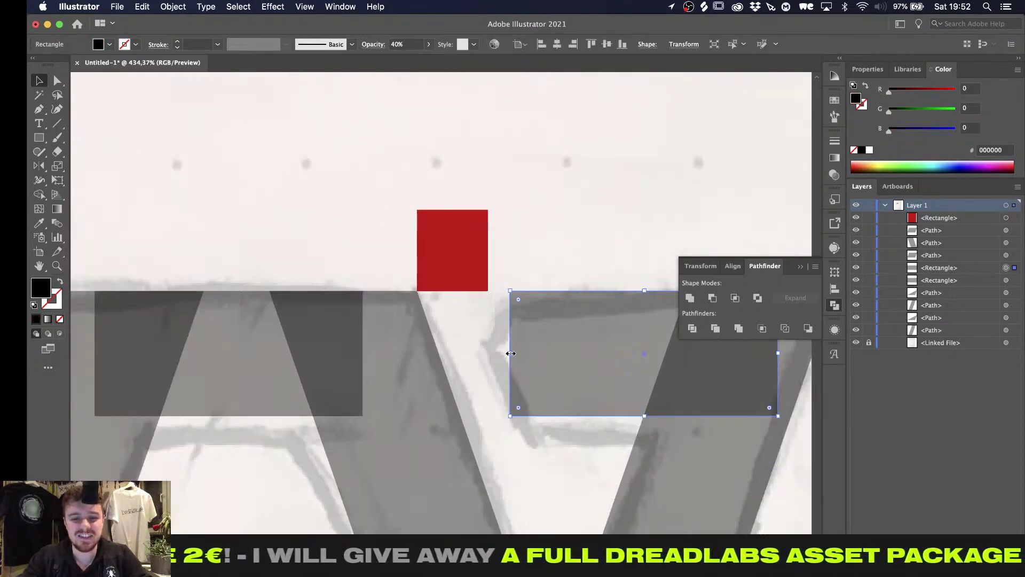
left_click_drag(511, 353, 461, 353)
left_click(531, 222)
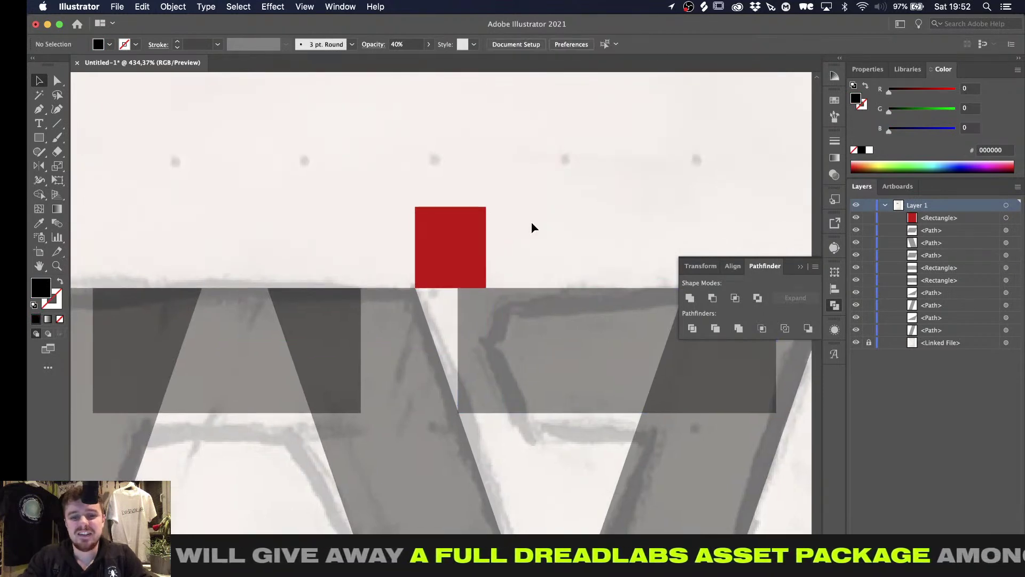
scroll(531, 222, "up", 2, "alt")
scroll(531, 223, "down", 4, "alt")
scroll(530, 223, "up", 2, "alt")
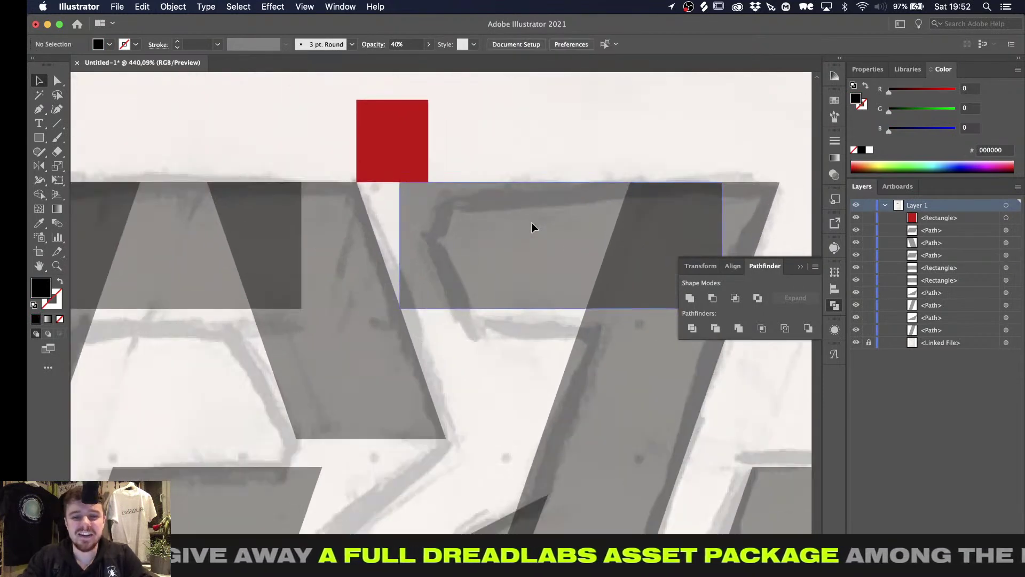
scroll(413, 163, "up", 1, "alt")
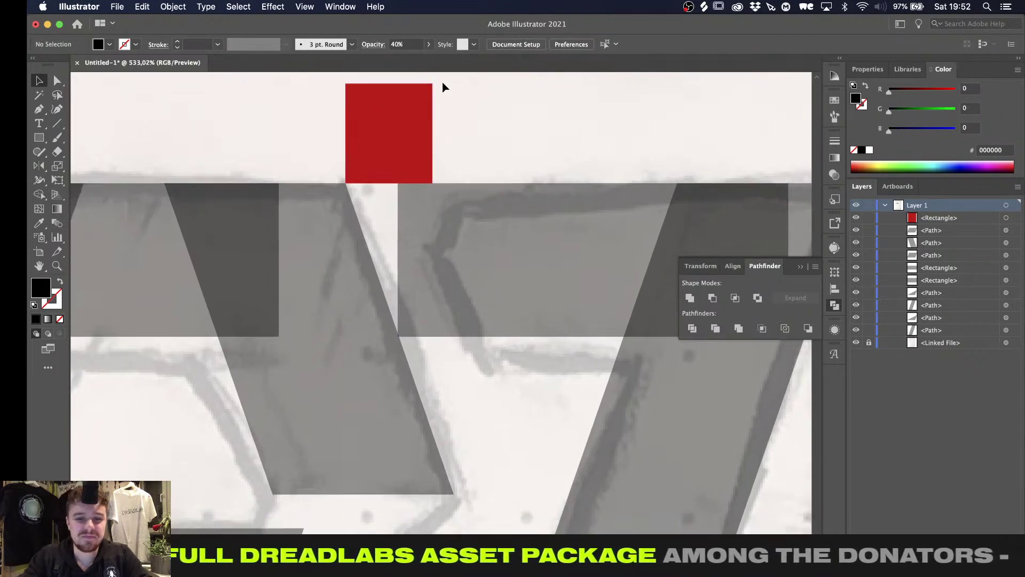
scroll(443, 87, "down", 3, "alt")
scroll(461, 273, "up", 2, "alt")
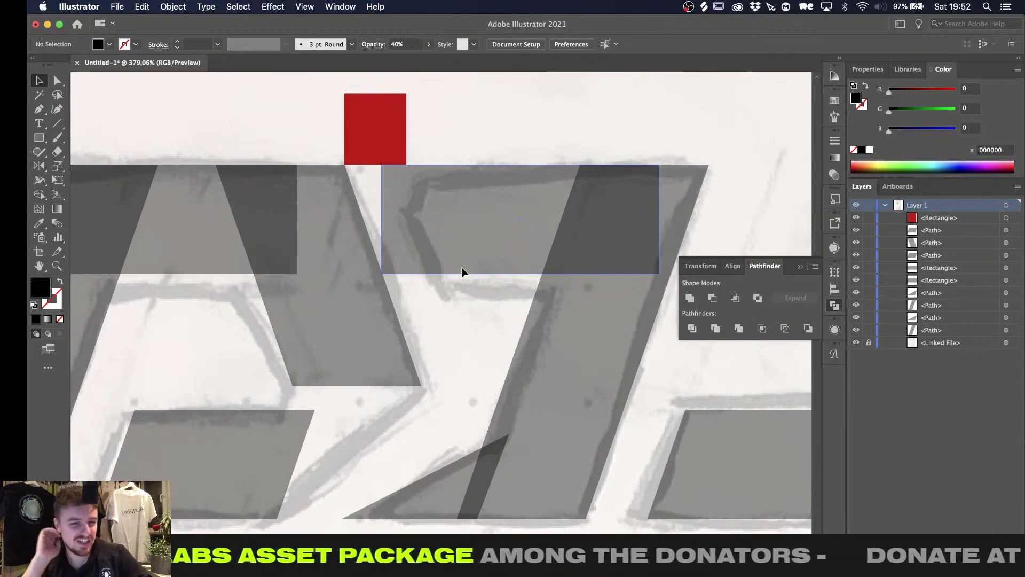
scroll(461, 267, "down", 1, "alt")
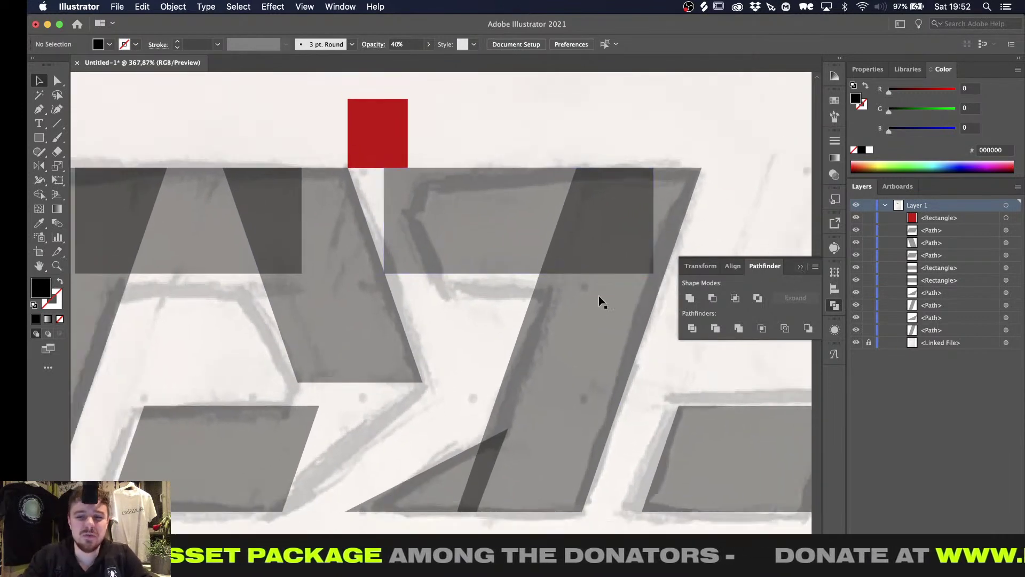
scroll(432, 319, "down", 2, "alt")
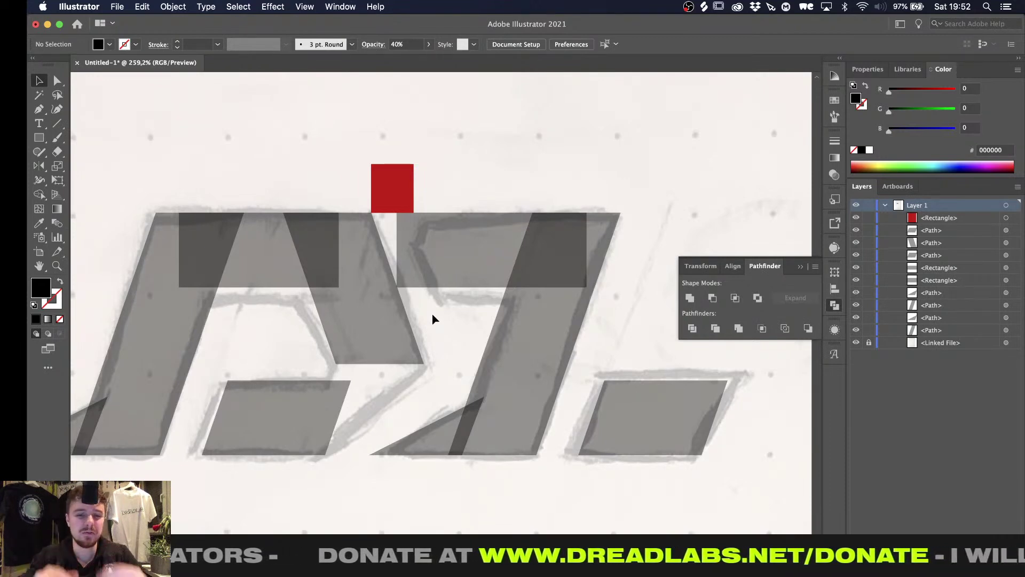
Switch to Finder and open the Graphic Design folder inside the Dreadlabs folder tagged Red
key("super+Tab")
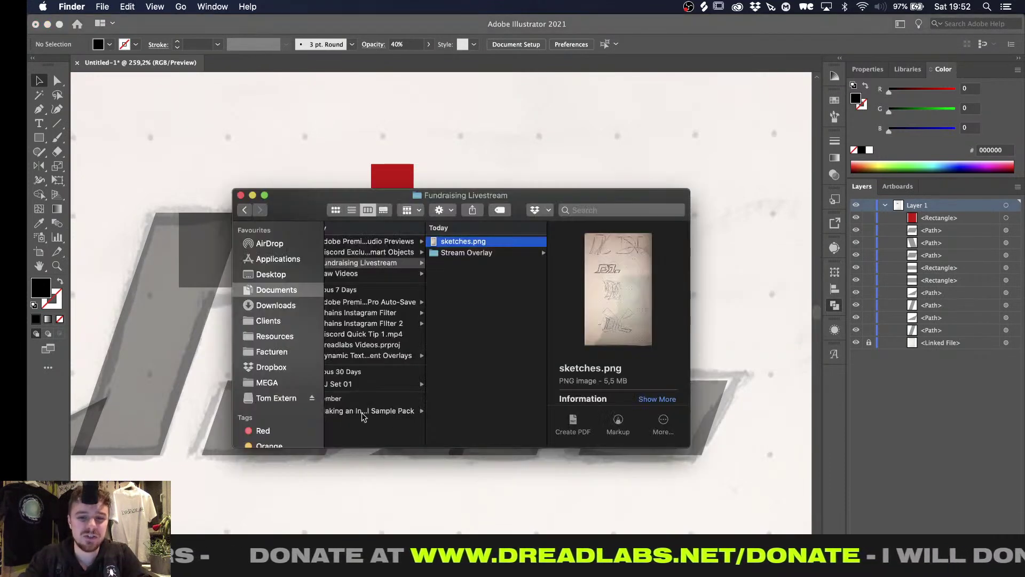
left_click(276, 430)
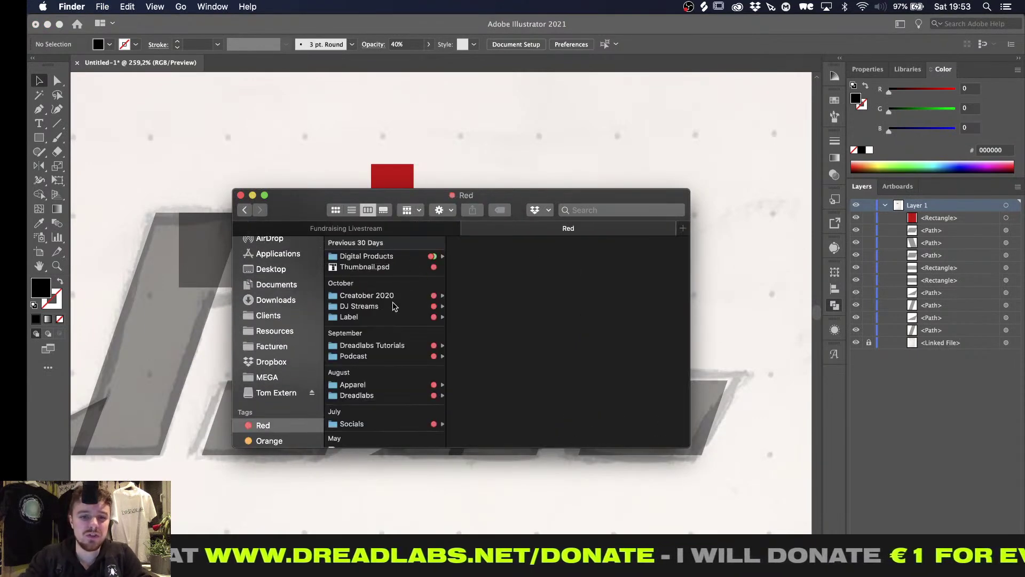
left_click(356, 395)
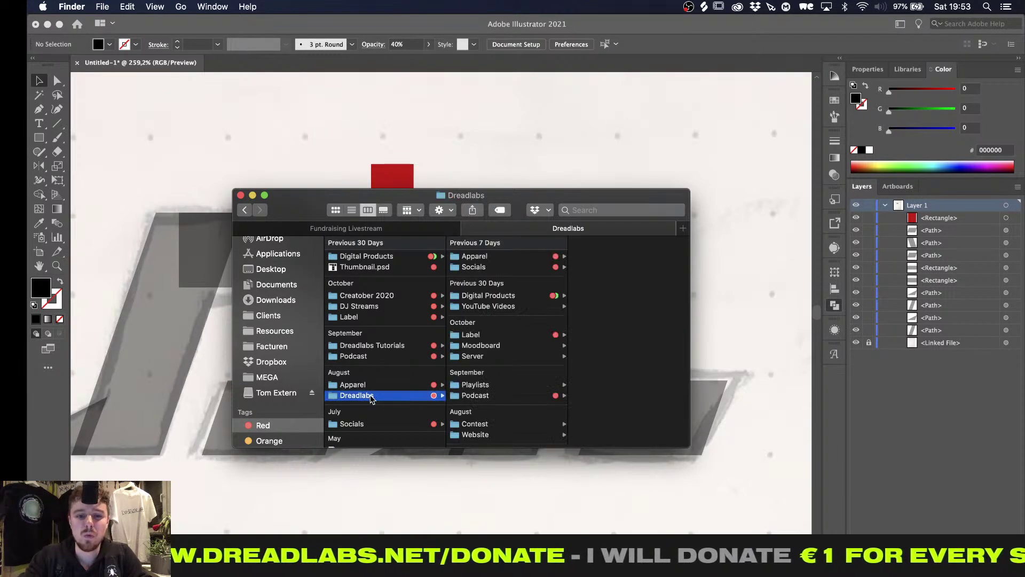
scroll(482, 377, "down", 5)
left_click(494, 404)
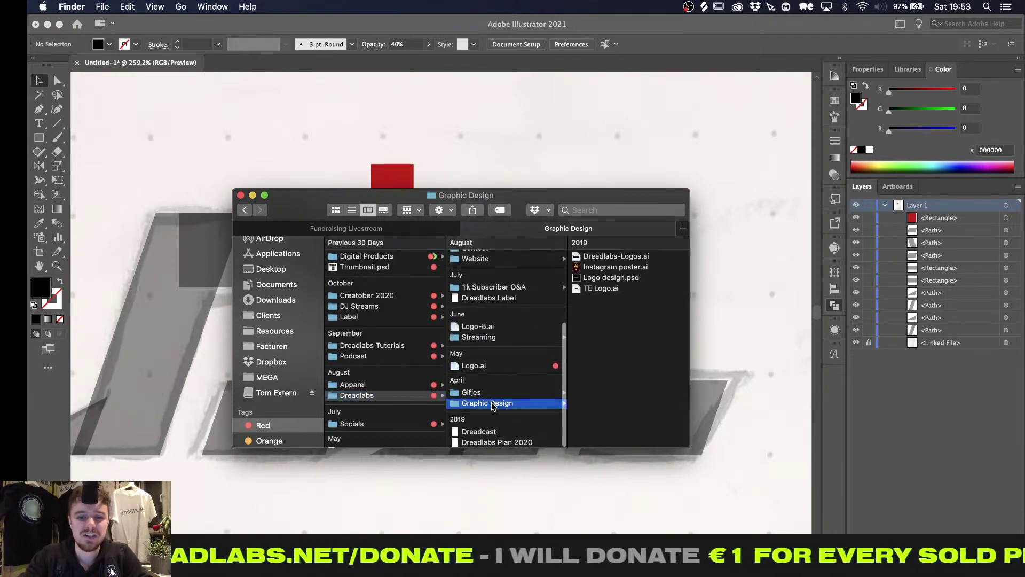
Check the preview and file details of Dreadlabs-Logos.ai and open it in Illustrator, ignoring the missing linked Chrome Texture.psd
left_click(609, 257)
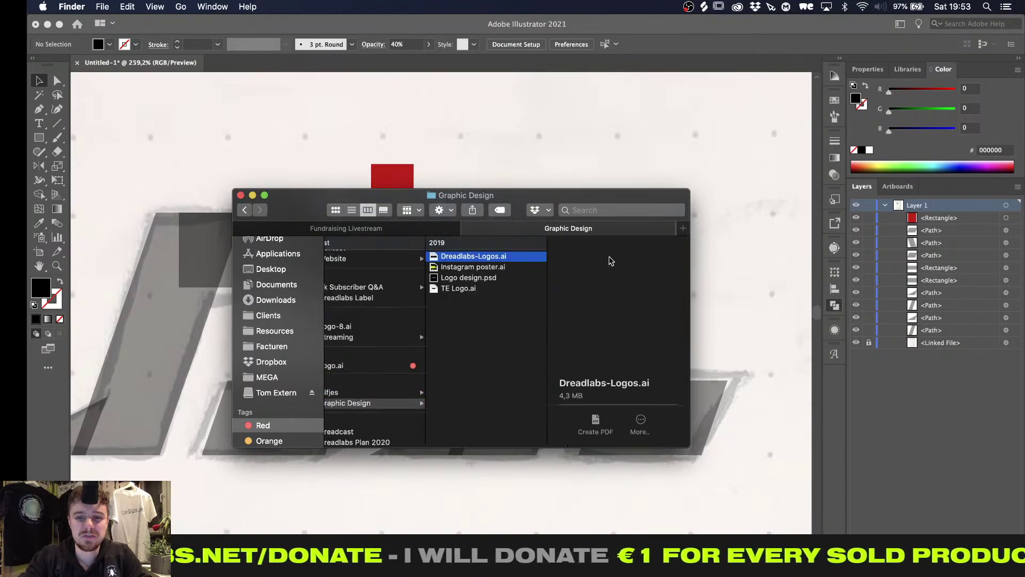
left_click(527, 268)
left_click(513, 257)
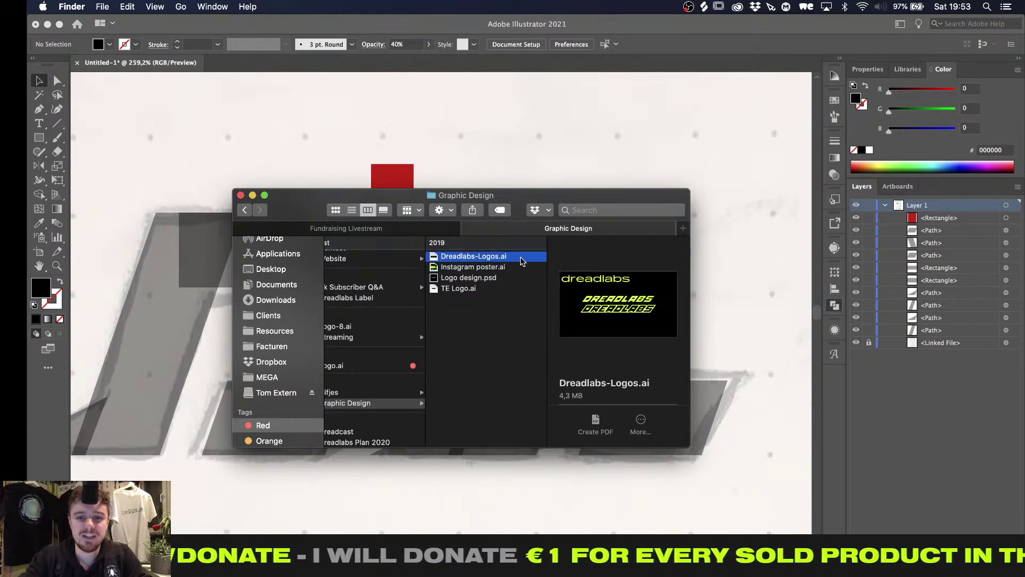
scroll(593, 377, "down", 5)
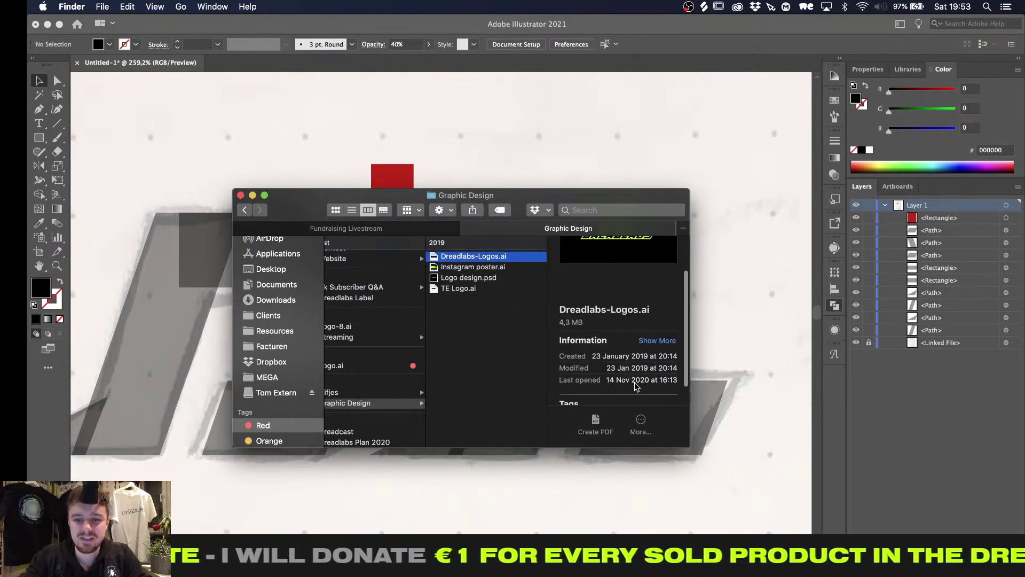
scroll(637, 387, "up", 3)
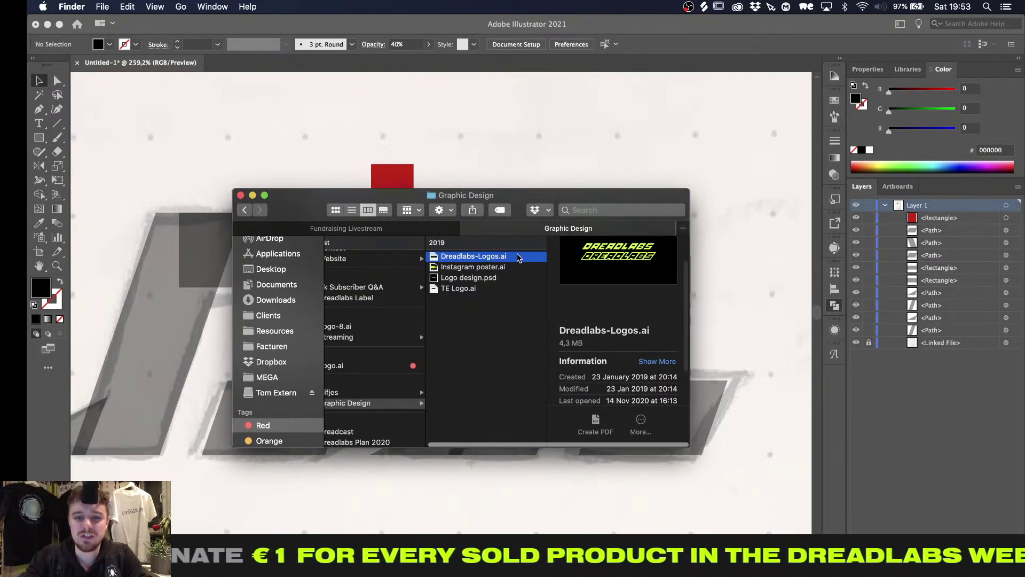
double_click(517, 258)
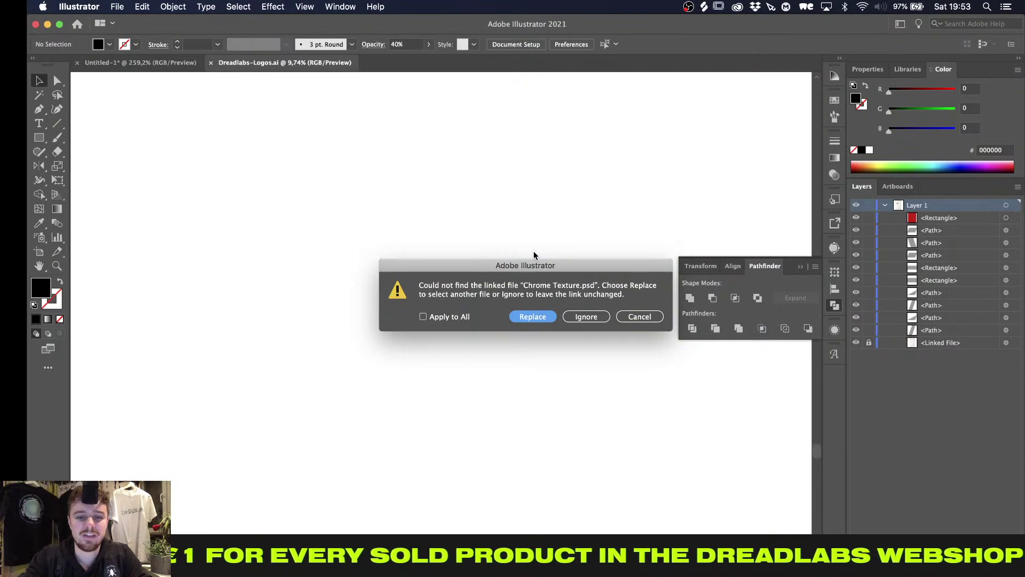
left_click(594, 317)
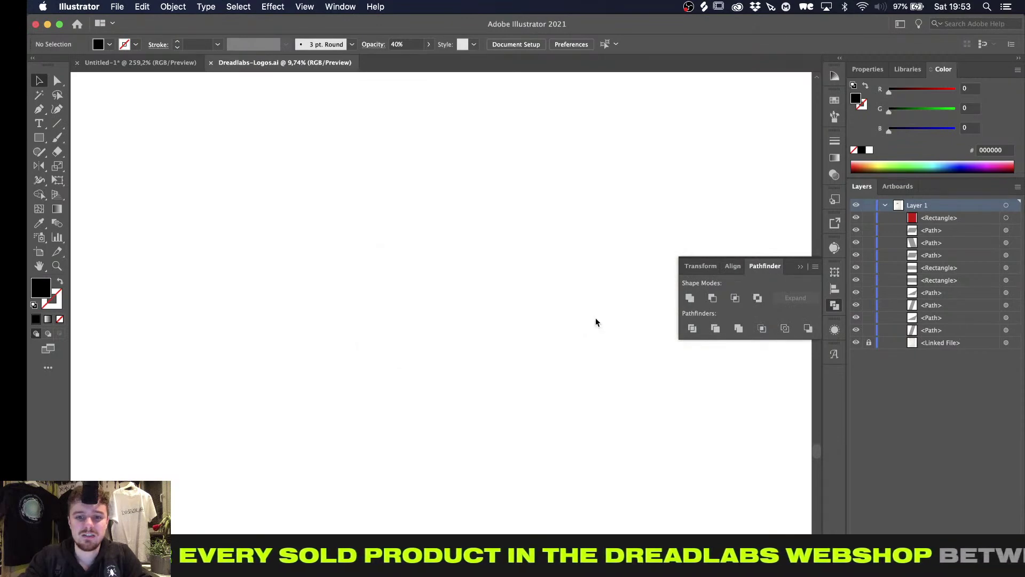
Look over the collection of neon logos, wordmarks and icons on the black artwork in Dreadlabs-Logos.ai
scroll(455, 226, "up", 5)
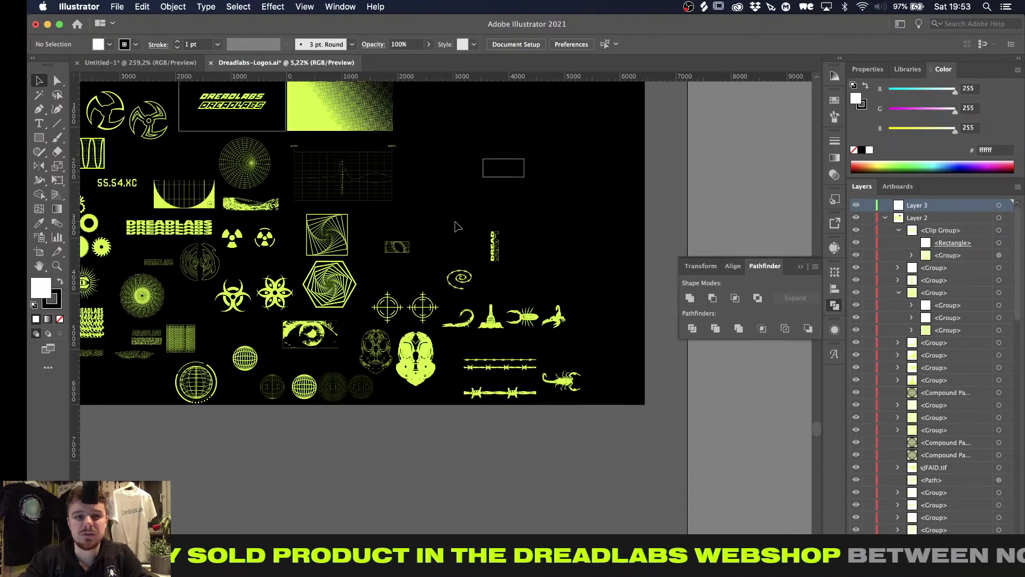
scroll(455, 227, "left", 3)
scroll(456, 226, "up", 4, "alt")
scroll(455, 226, "left", 5)
scroll(455, 226, "down", 2)
scroll(456, 226, "left", 5)
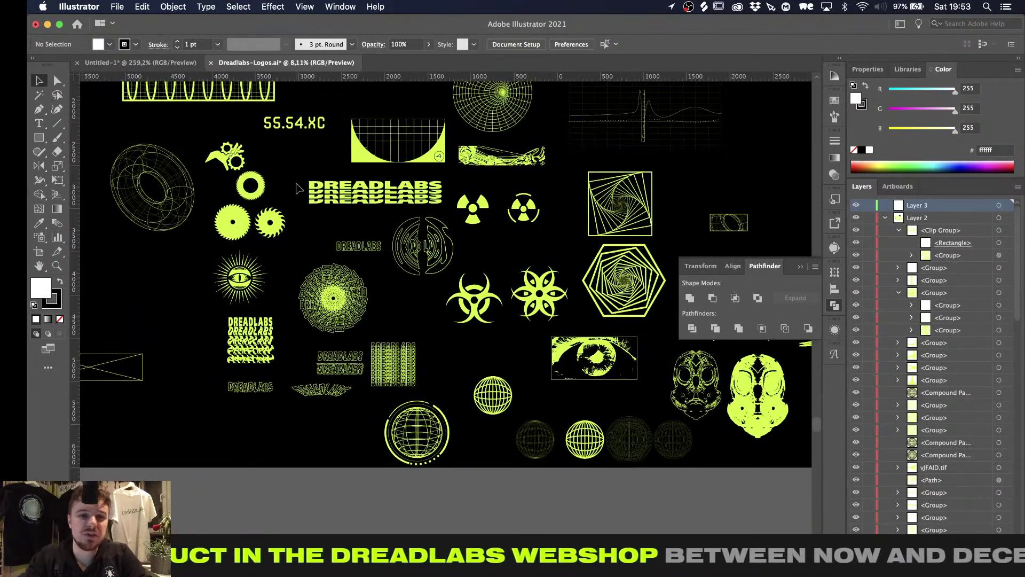
scroll(298, 188, "up", 2)
scroll(297, 188, "left", 1)
Collapse the floating Pathfinder controls and close Dreadlabs-Logos.ai without saving
left_click(801, 268)
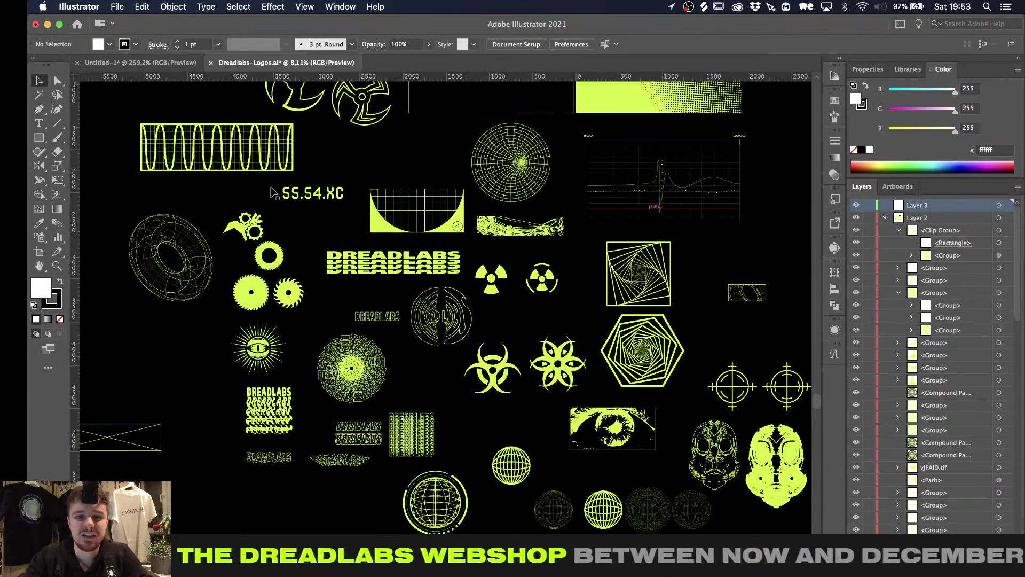
left_click(210, 63)
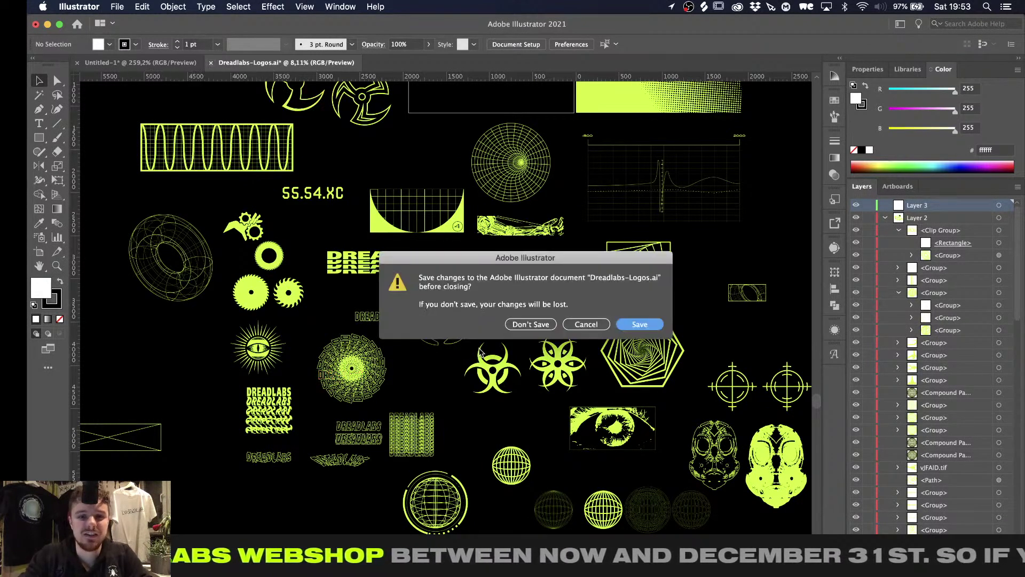
left_click(531, 324)
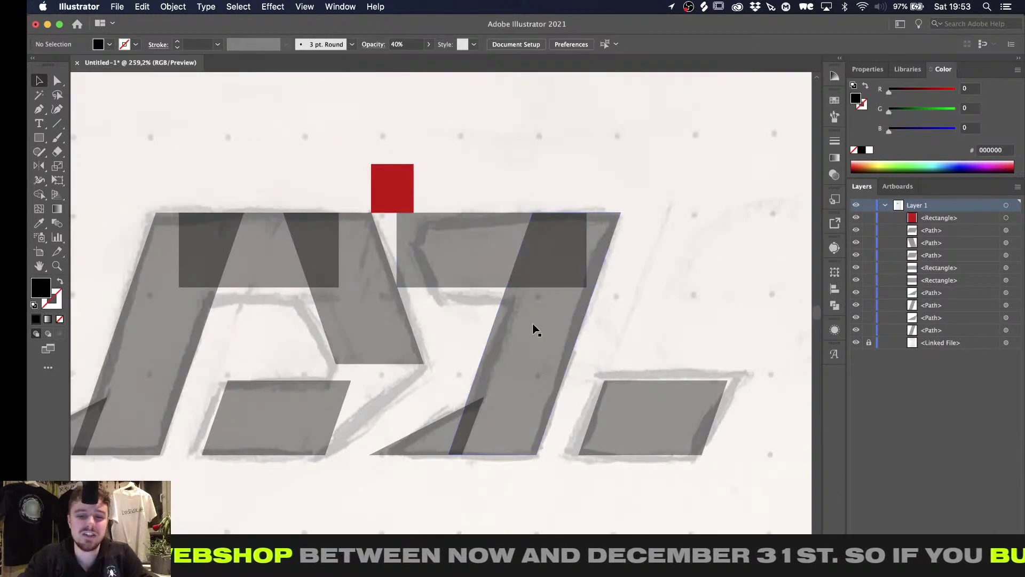
Activate the Pen tool and show the artwork as outlines around the L top rectangle's lower corner at the D's slanted edge
scroll(416, 291, "up", 3, "alt")
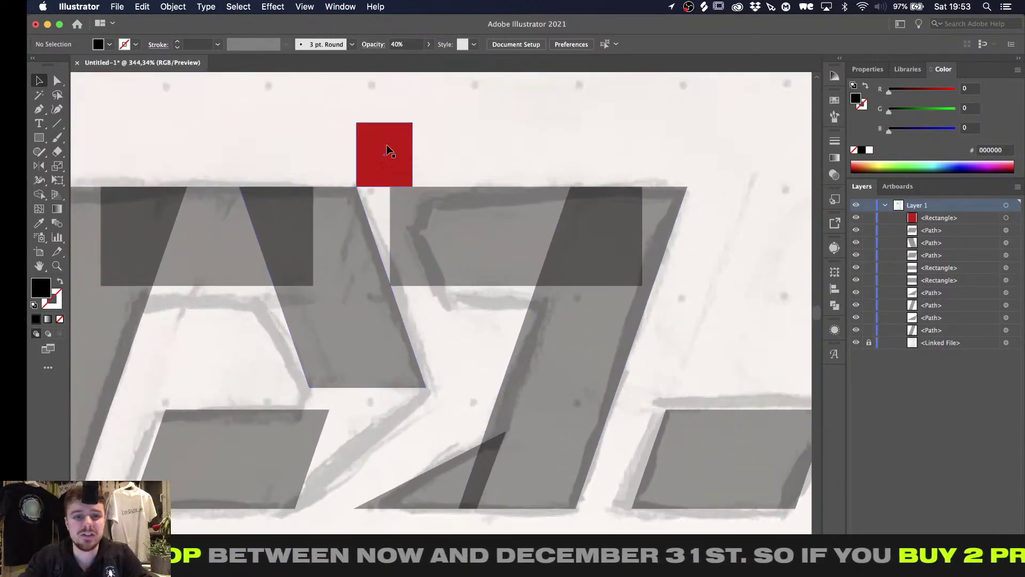
scroll(389, 153, "up", 2, "alt")
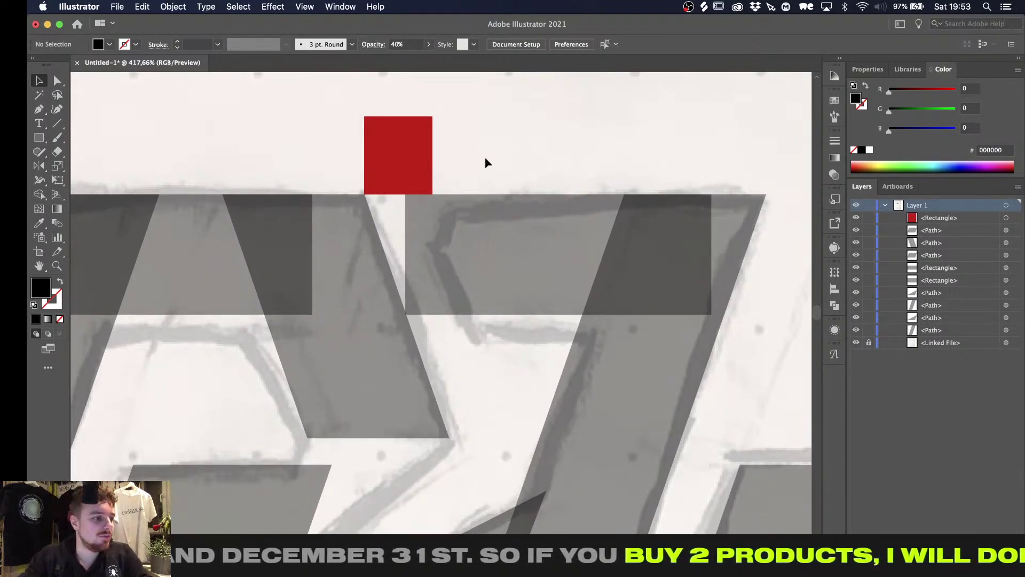
key("p")
scroll(486, 162, "up", 4, "alt")
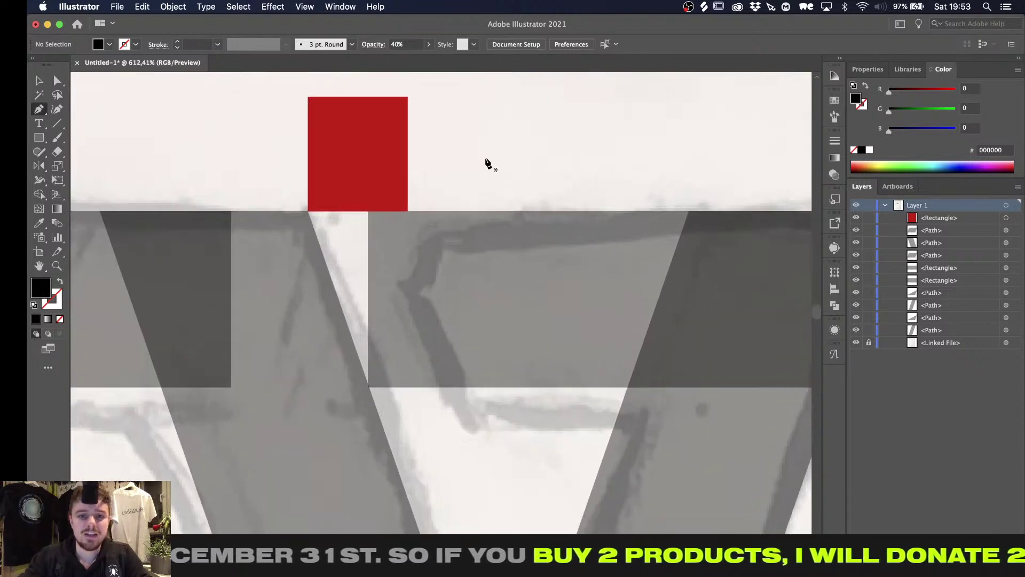
key("super+y")
scroll(459, 390, "down", 2)
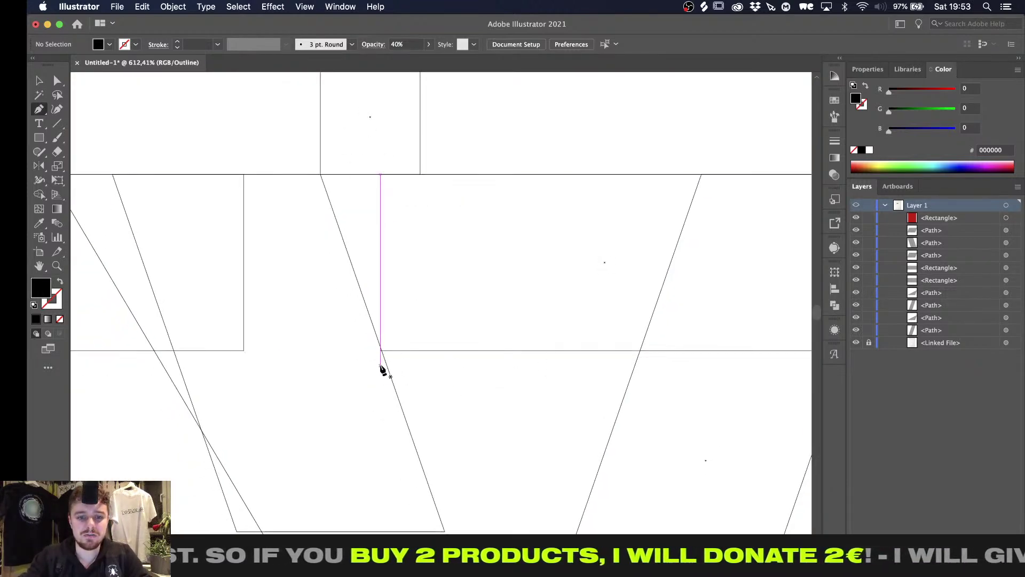
scroll(411, 371, "up", 3, "alt")
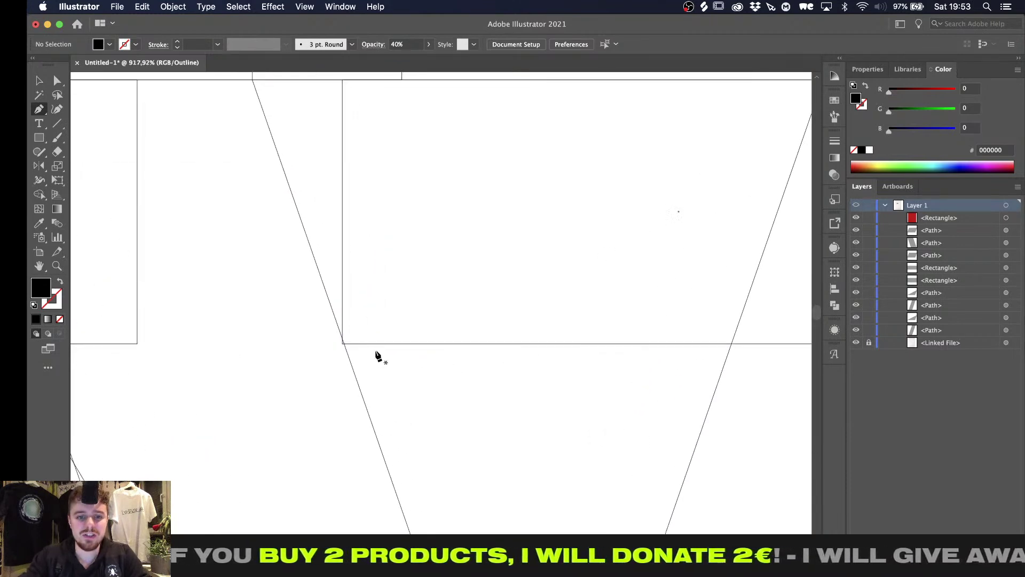
scroll(343, 346, "up", 4, "alt")
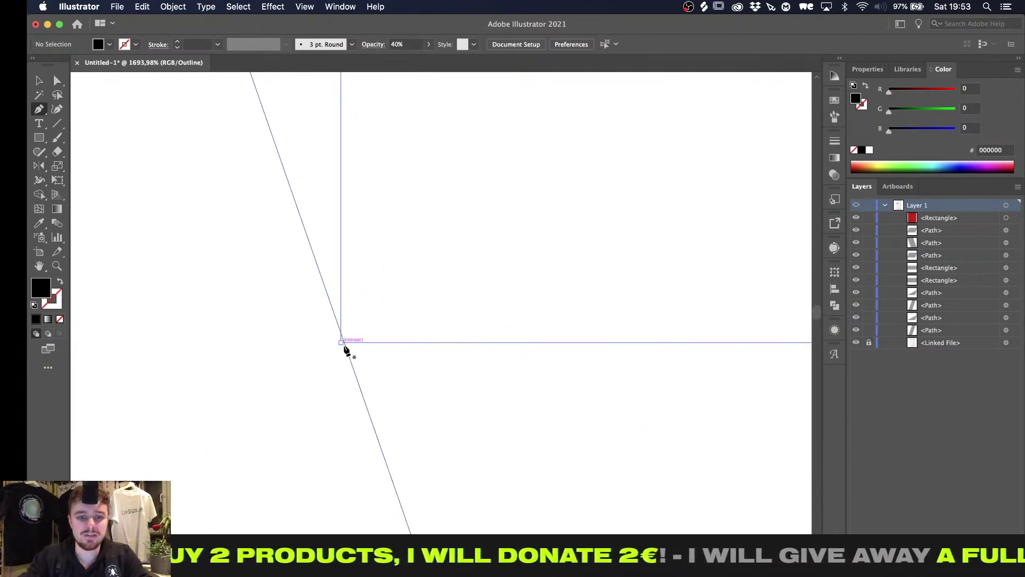
Draw a guide path along the L rectangle's lower edge to its intersection with the D's slant and straight down, and restore the preview display
left_click(744, 342)
scroll(271, 355, "up", 1, "alt")
scroll(462, 342, "up", 3, "alt")
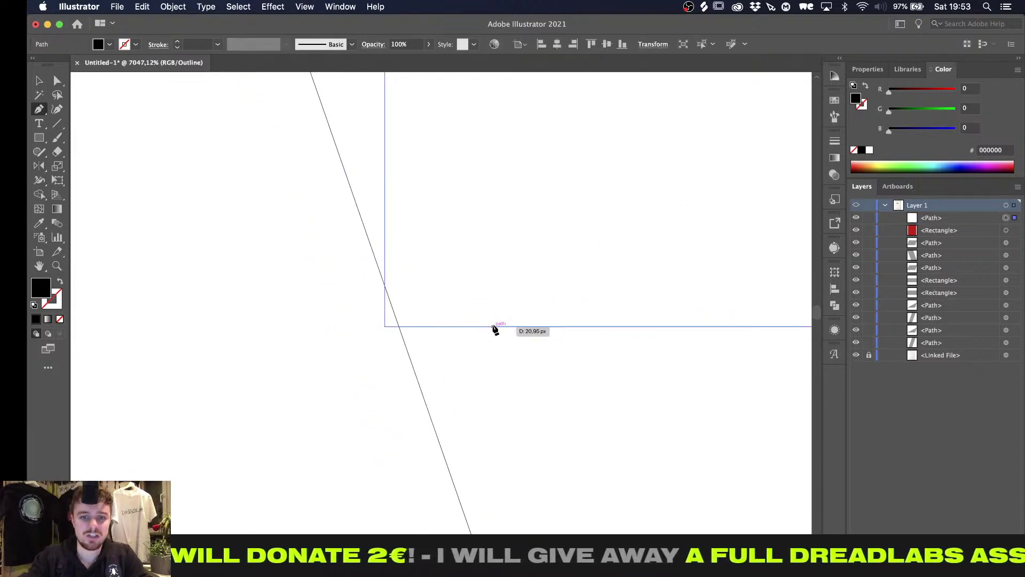
left_click(401, 331)
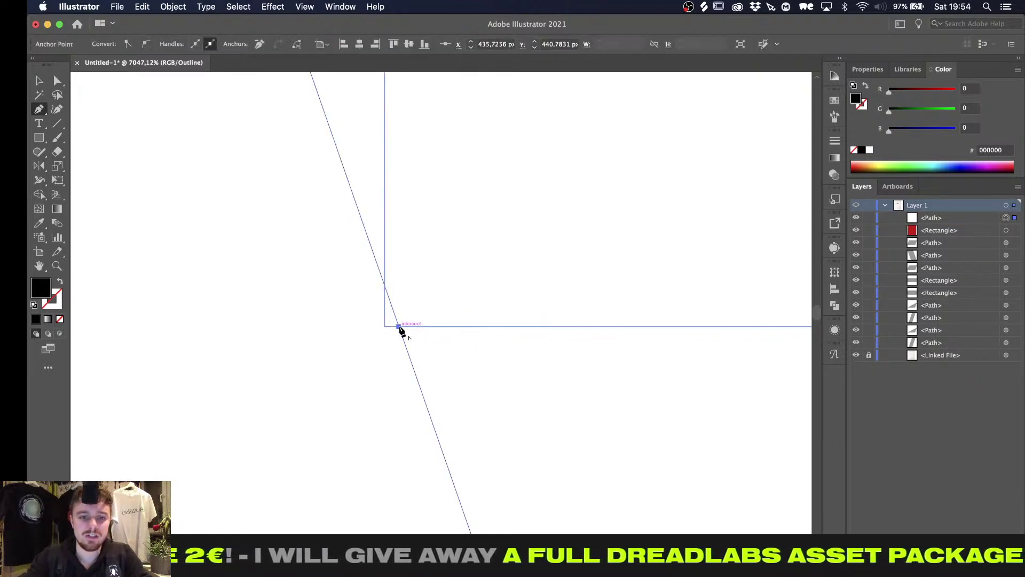
scroll(401, 330, "down", 5, "alt")
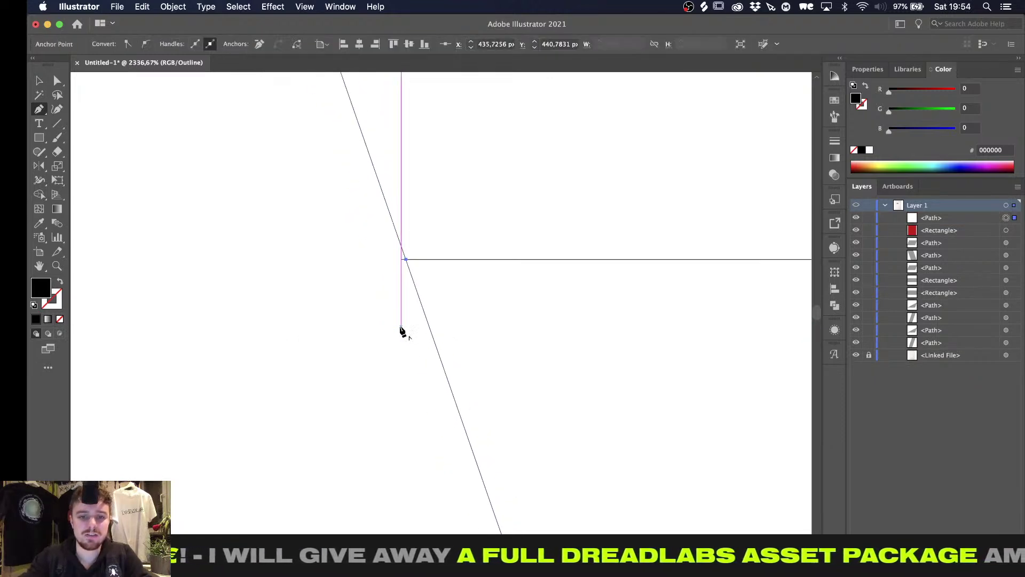
left_click(408, 534, "shift")
scroll(408, 534, "down", 5, "alt")
scroll(408, 533, "down", 1, "alt")
scroll(408, 533, "down", 3)
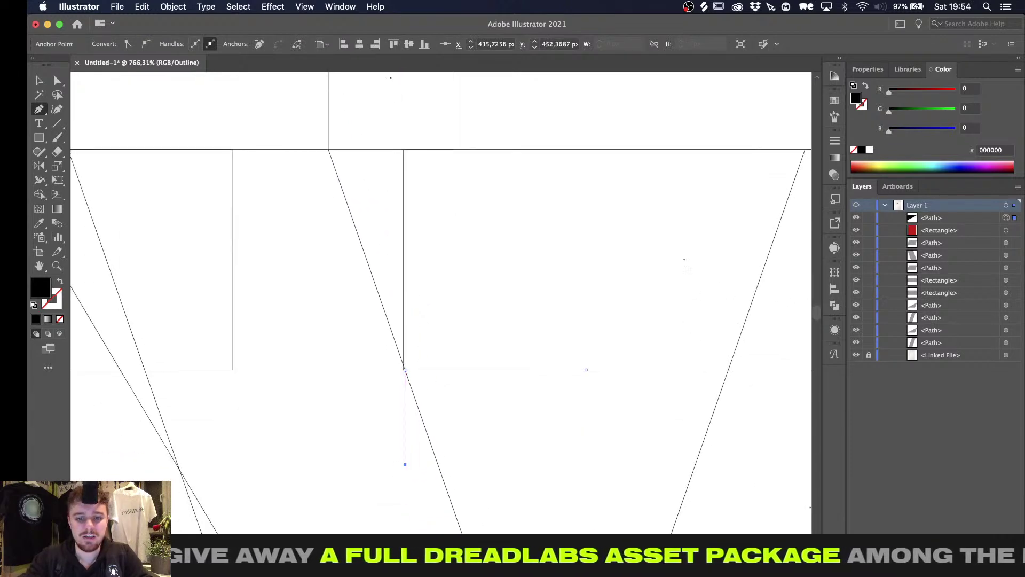
key("v")
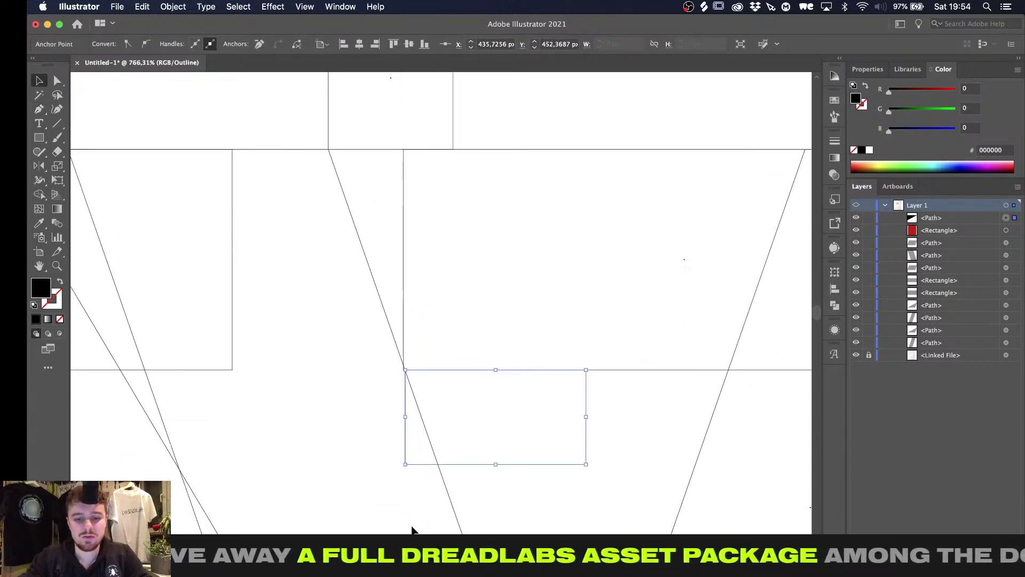
left_click(538, 499)
key("super+y")
Duplicate the red spacer rectangle above the D's slanted edge in place
left_click(439, 400)
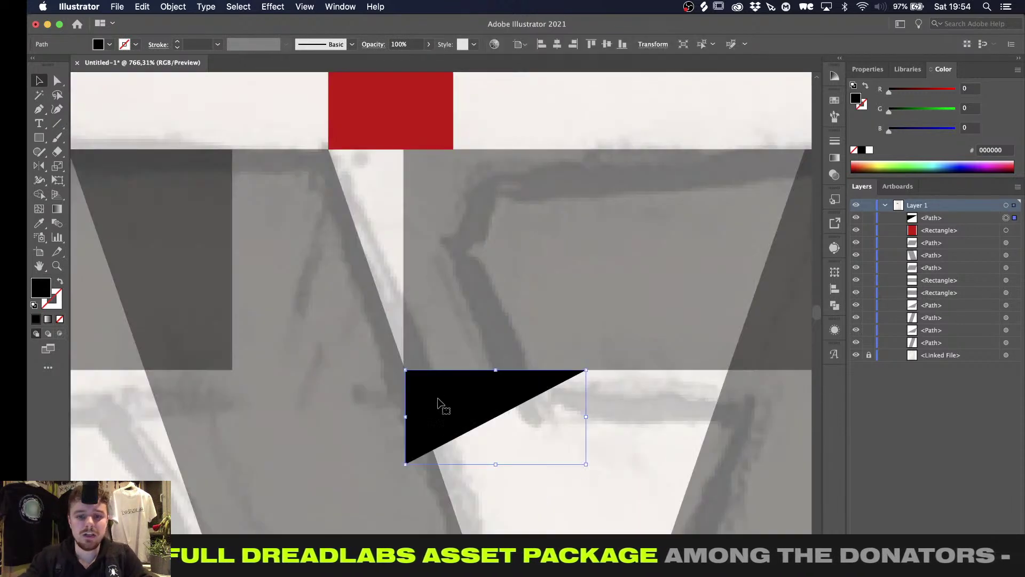
left_click(395, 120, "shift")
left_click(481, 113)
left_click(395, 126)
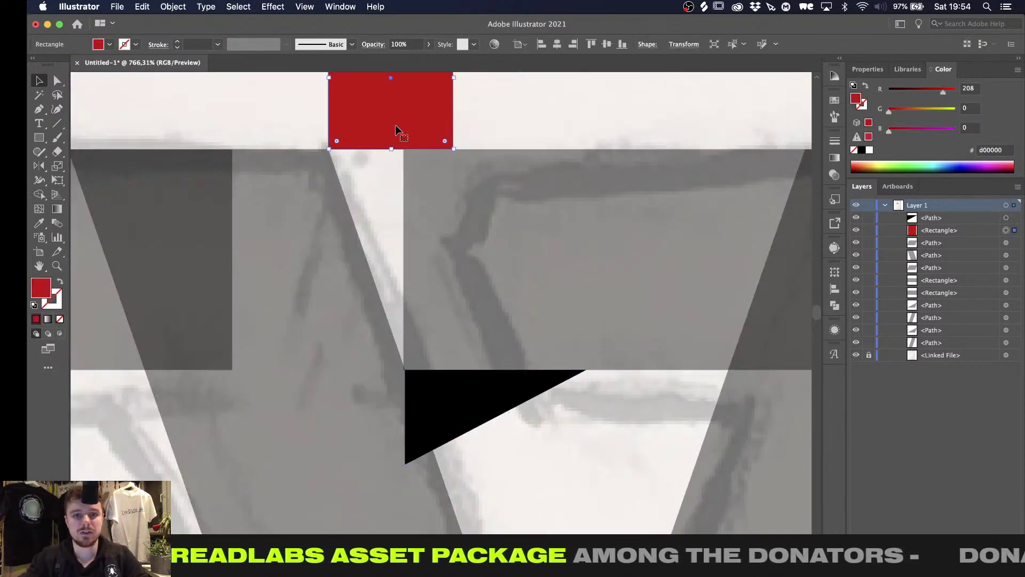
key("super+c")
key("super+f")
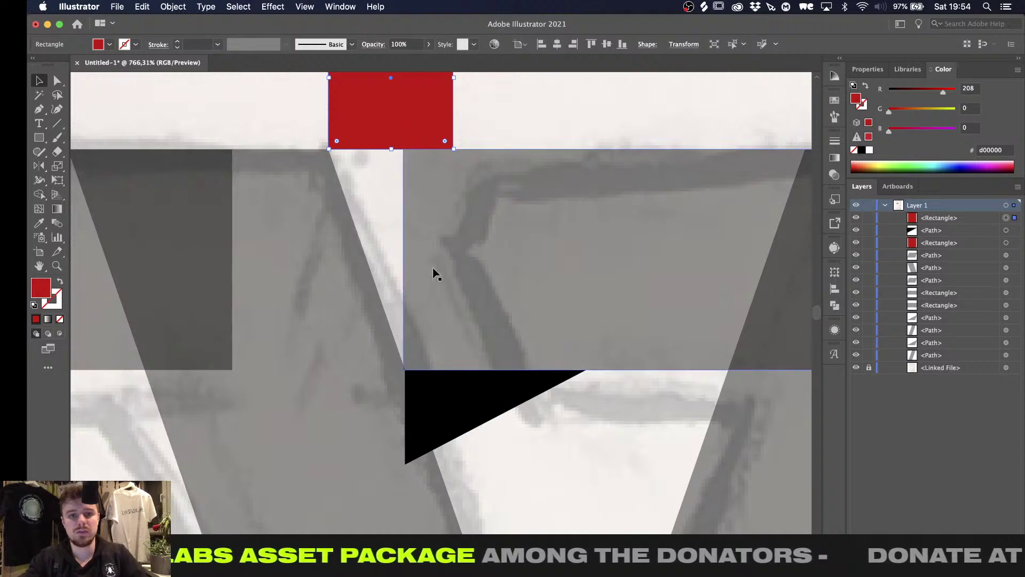
Align the copied red rectangle to the left and top edges of the black guide path below the L's top bar
left_click(464, 430, "shift")
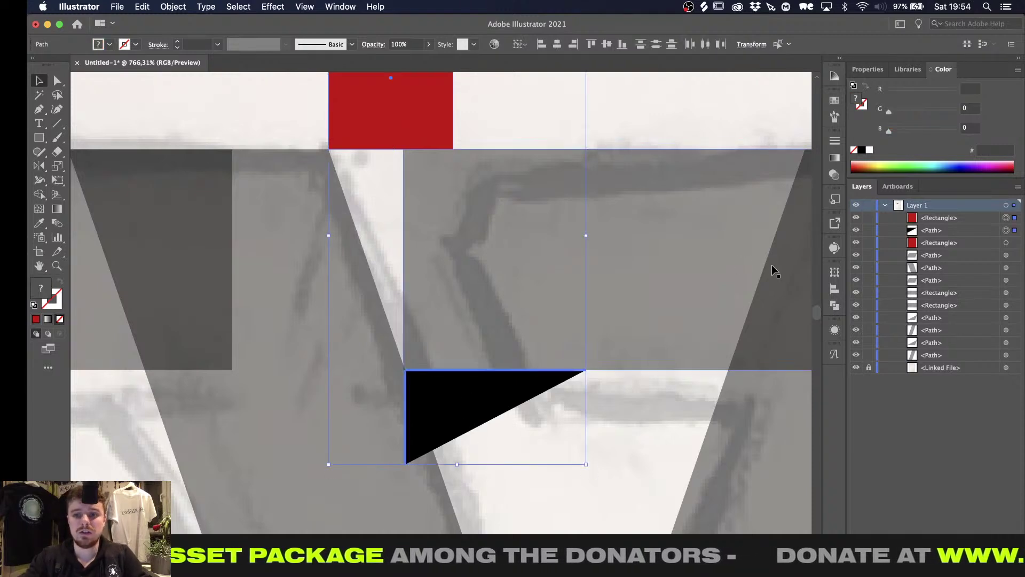
left_click(835, 288)
left_click(732, 297)
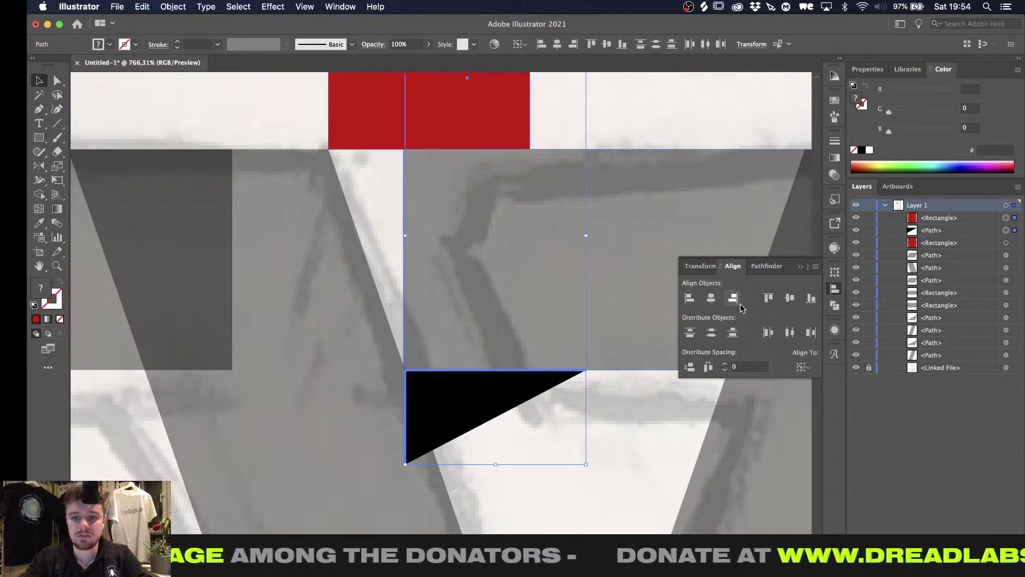
left_click(767, 297)
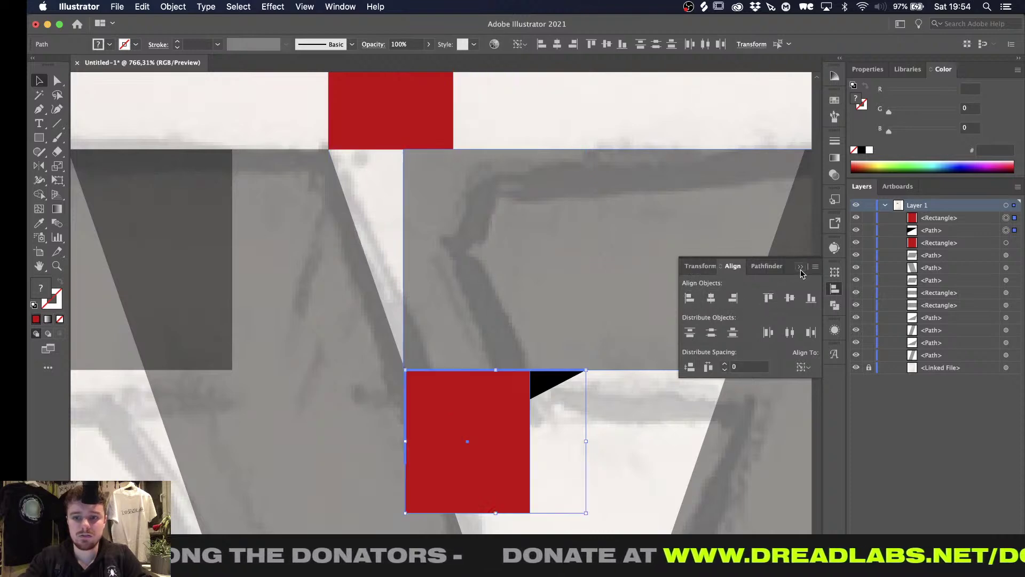
left_click(636, 413)
left_click(636, 415)
Delete the black triangular guide path behind the lower red rectangle
left_click(554, 382)
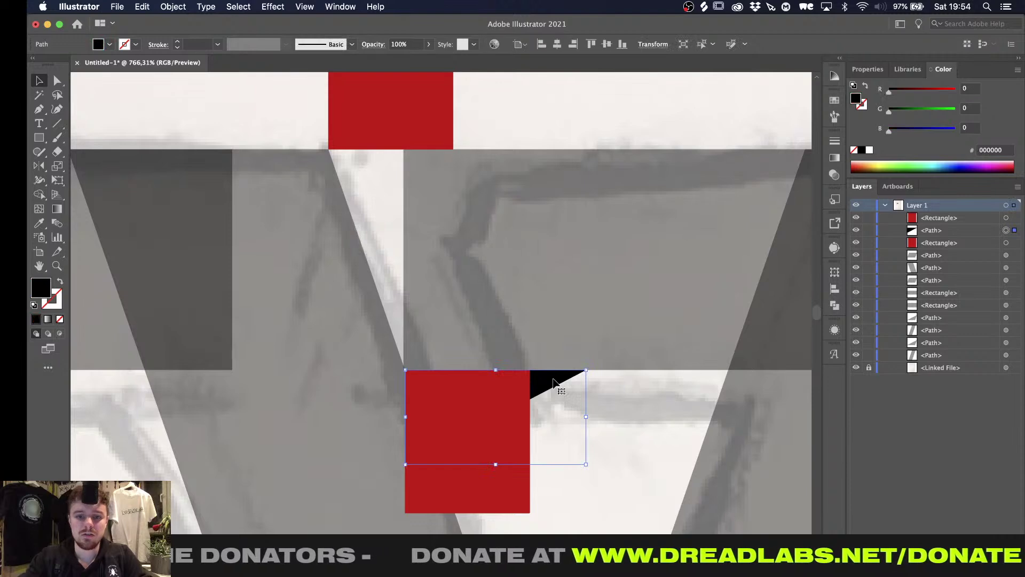
key("Delete")
scroll(554, 389, "down", 5, "alt")
scroll(553, 384, "up", 3, "alt")
scroll(525, 402, "up", 2, "alt")
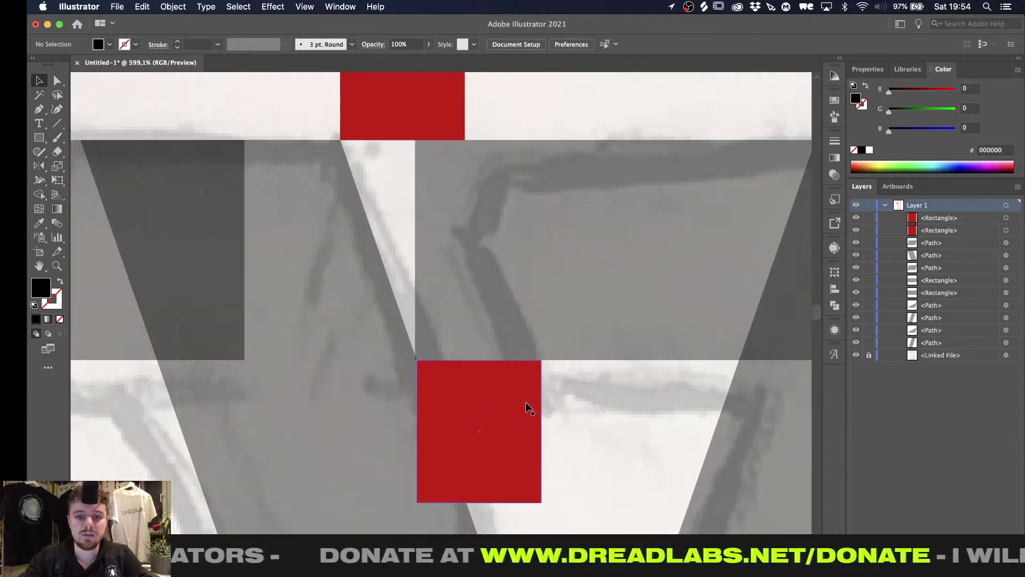
scroll(423, 380, "down", 3, "alt")
scroll(426, 382, "up", 1, "alt")
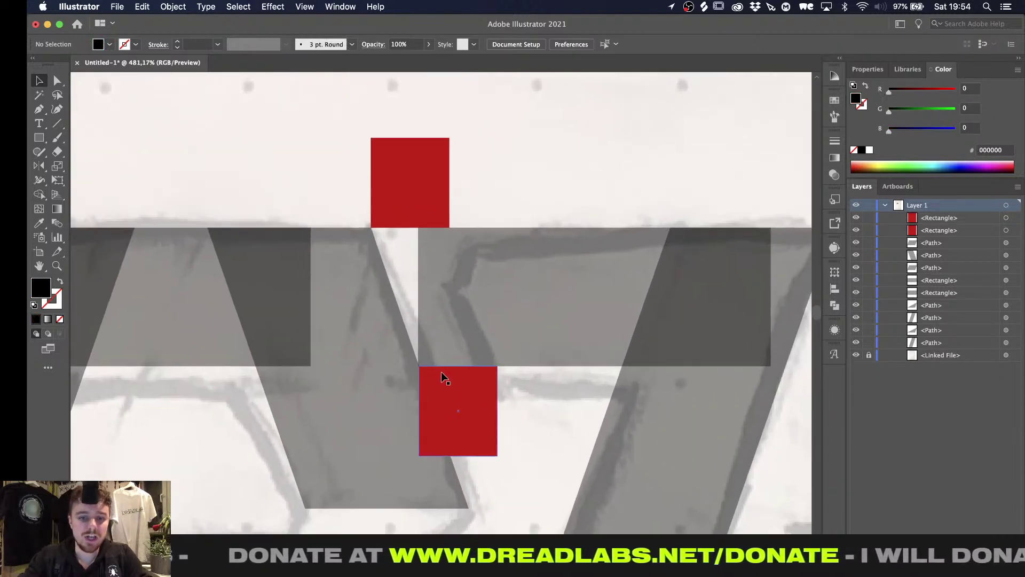
Remove the bottom anchor points of the lower red rectangle, keeping only its top edge
left_click(487, 448)
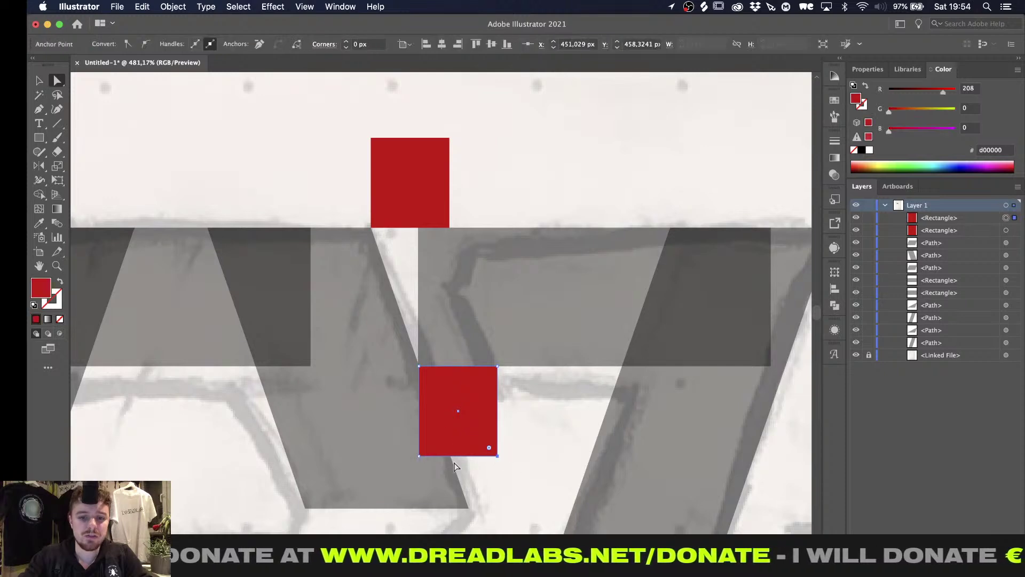
left_click(419, 455)
key("Delete")
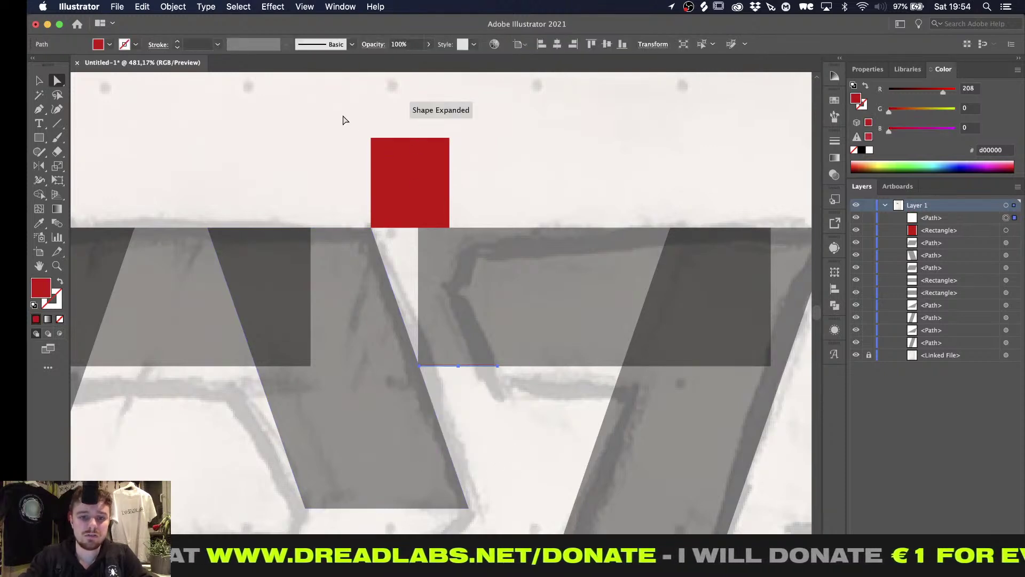
Remove the two top anchor points of the upper red rectangle, keeping only its bottom edge
left_click_drag(477, 158, 476, 157)
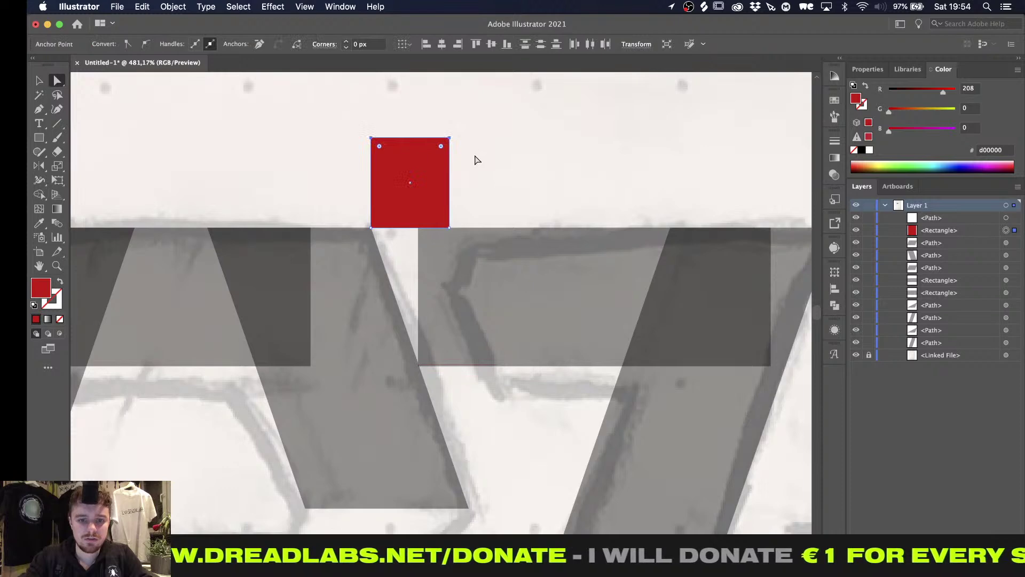
scroll(475, 157, "down", 5)
scroll(475, 156, "up", 10, "alt")
scroll(477, 159, "down", 10, "alt")
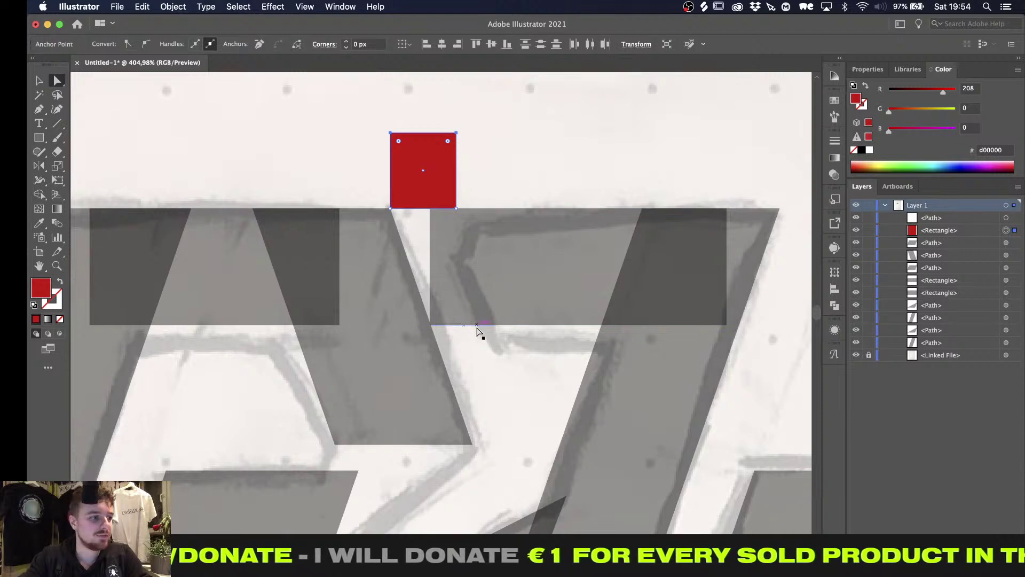
key("Delete")
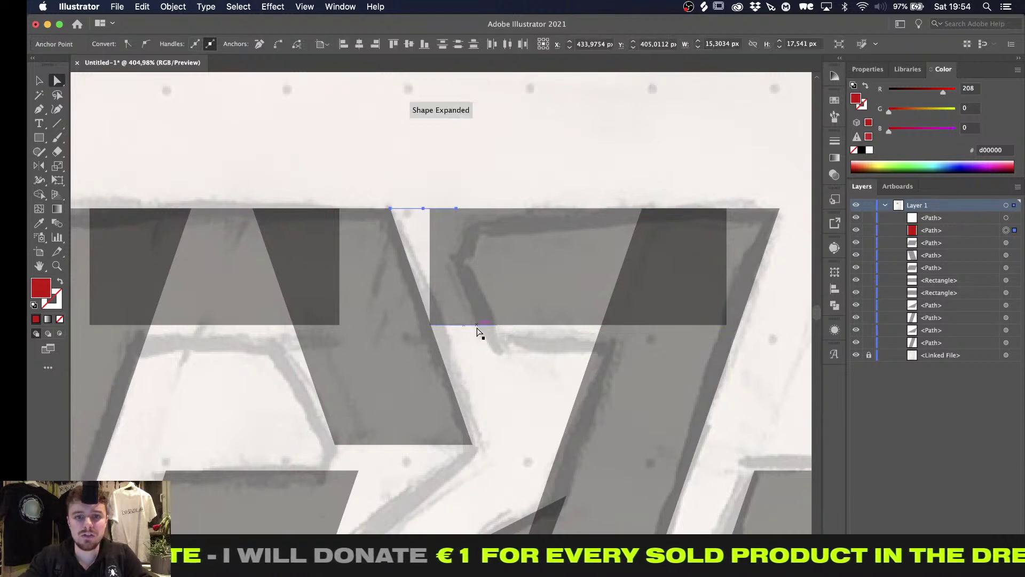
Join the two remaining red edges into a slanted spacer parallelogram along the D's right slant
scroll(490, 301, "up", 3, "alt")
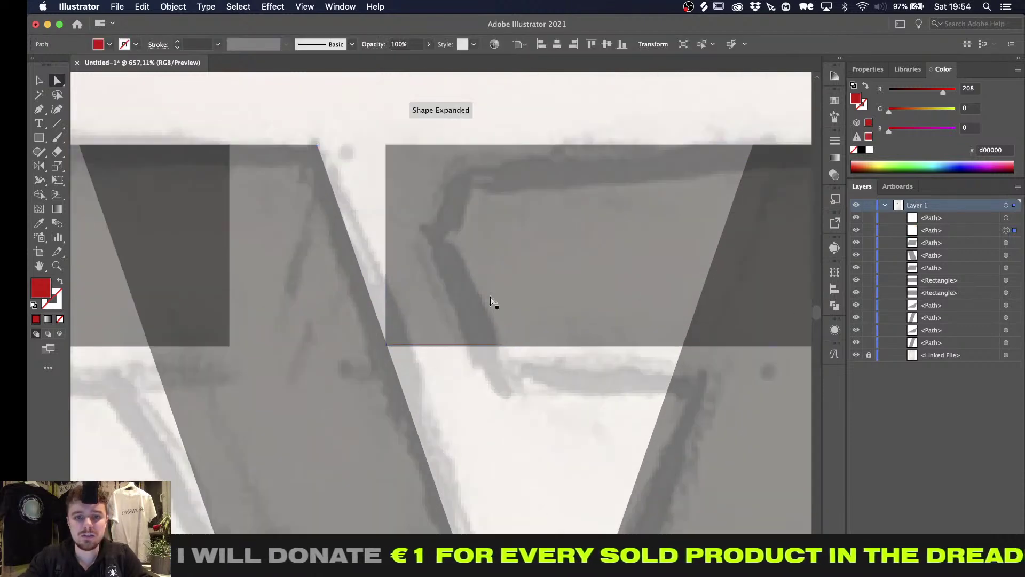
left_click(500, 346)
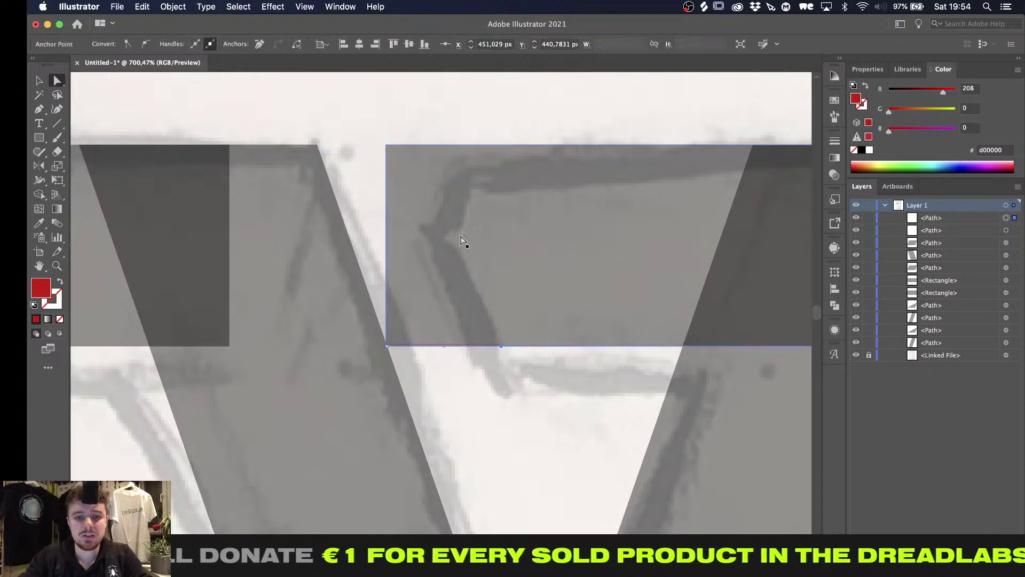
left_click(431, 144, "shift")
key("super+j")
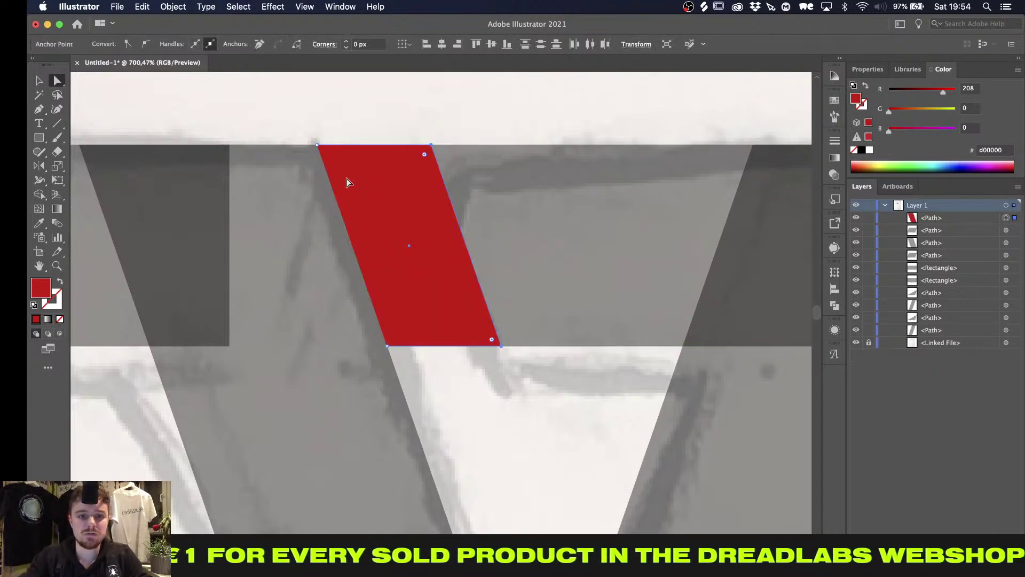
key("v")
left_click(369, 199)
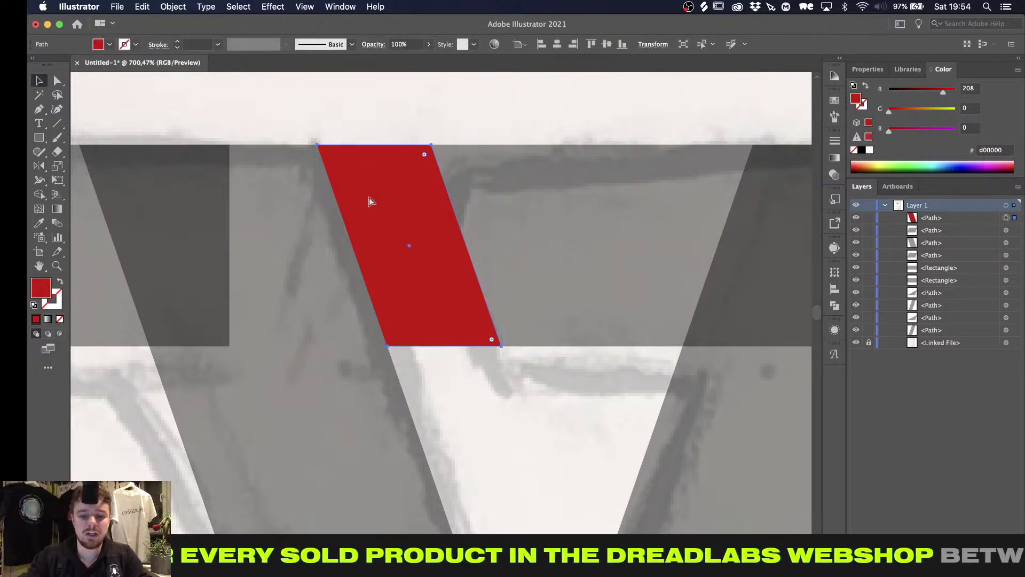
Subtract the red parallelogram from the L's top bar with Minus Front to cut a slanted left end
scroll(369, 199, "down", 5, "alt")
scroll(369, 199, "up", 3, "alt")
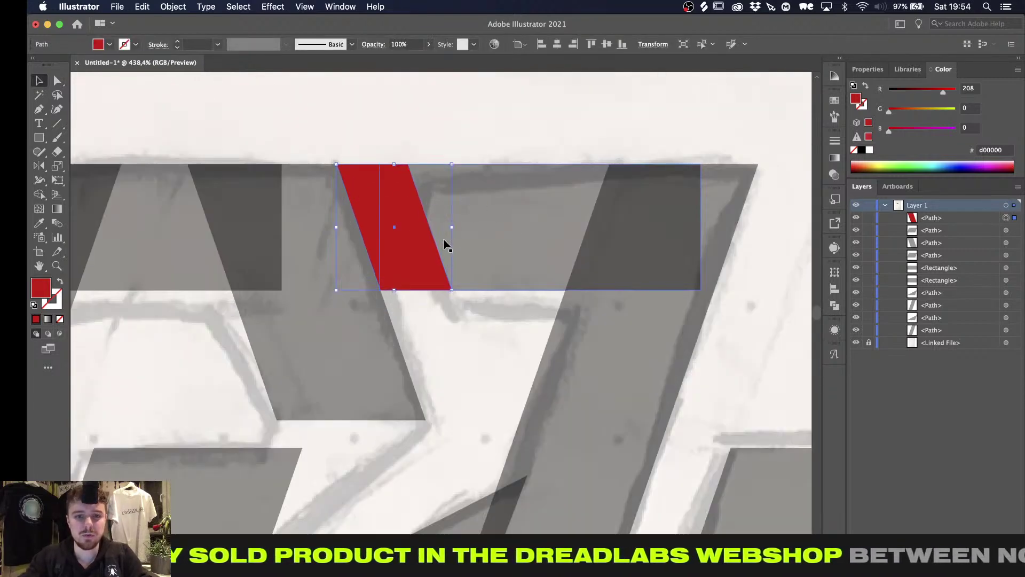
left_click(683, 275, "shift")
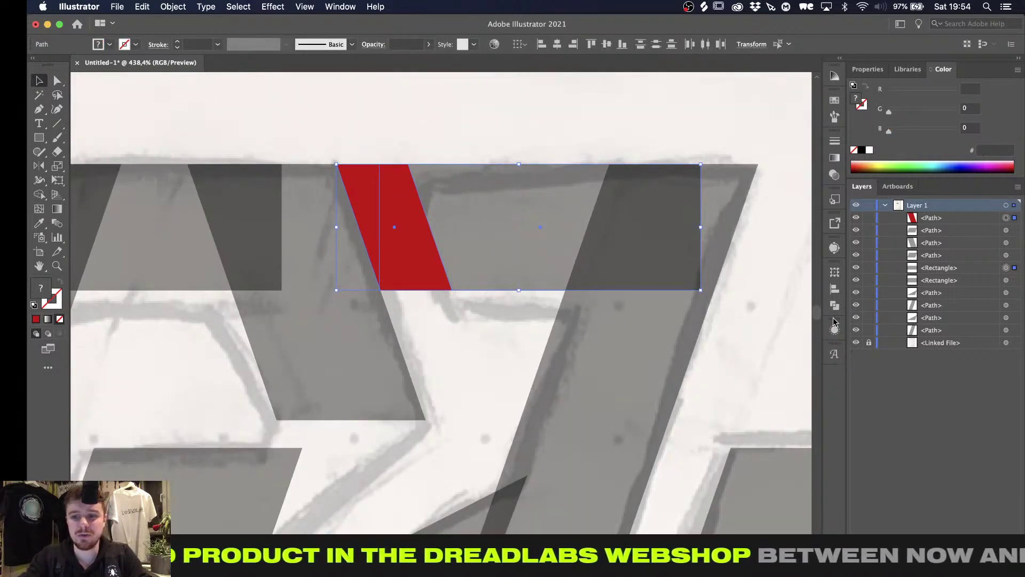
left_click(834, 294)
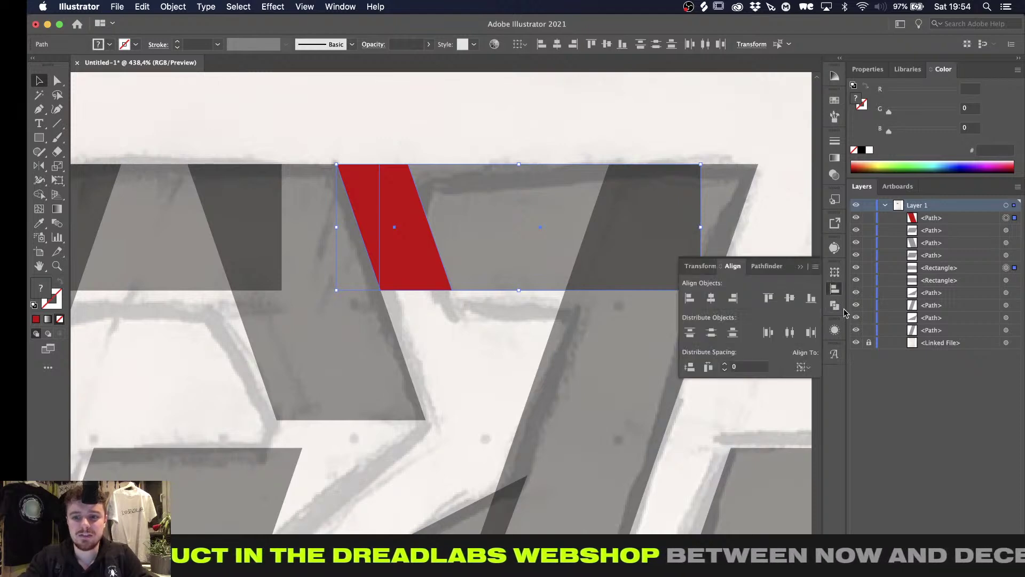
left_click(834, 306)
left_click(713, 298)
left_click(501, 339)
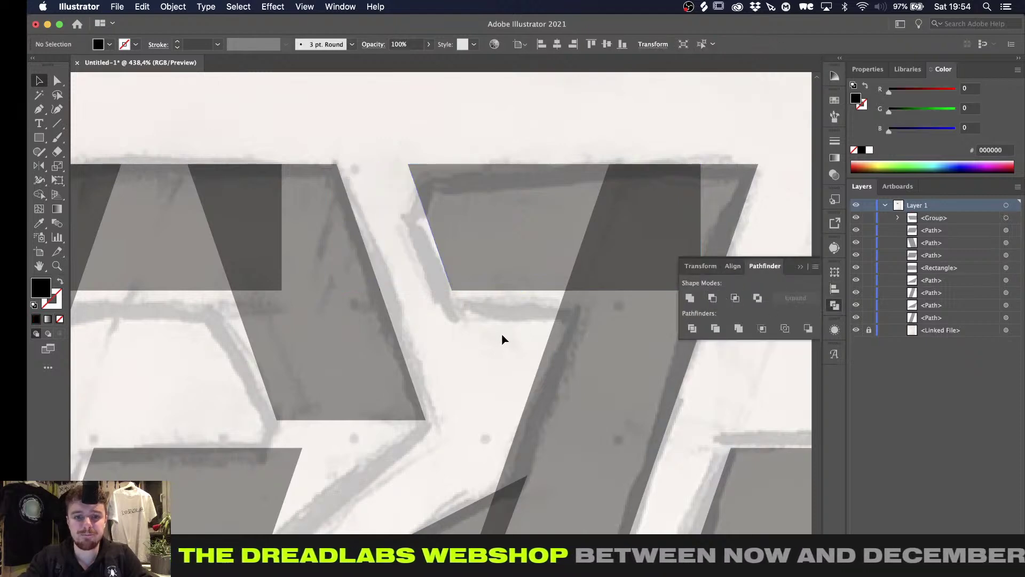
Examine the whole DL logo against the sketch, including the D–L gap and the L's lower parallelogram
scroll(501, 338, "down", 6, "alt")
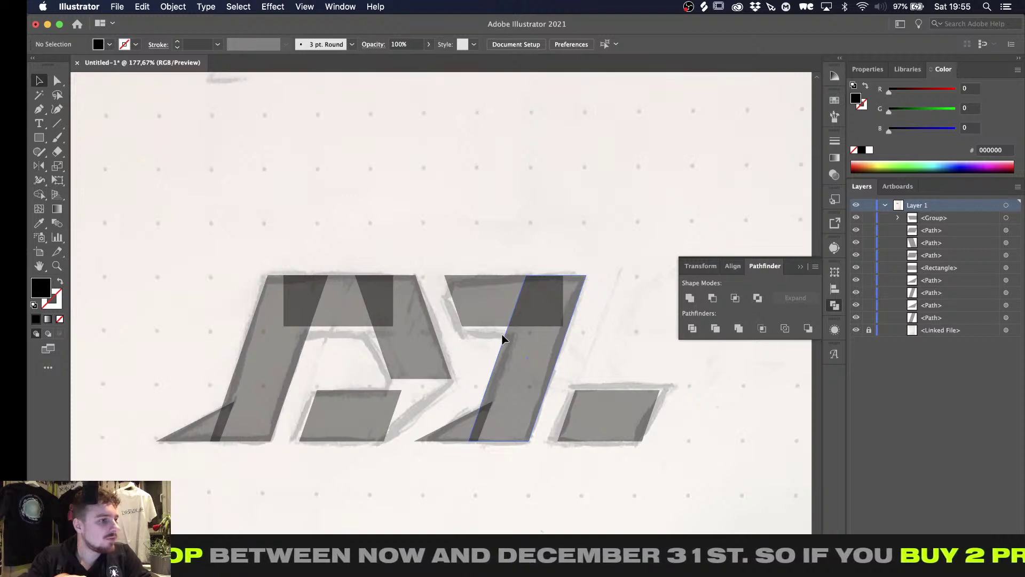
scroll(501, 334, "up", 2, "alt")
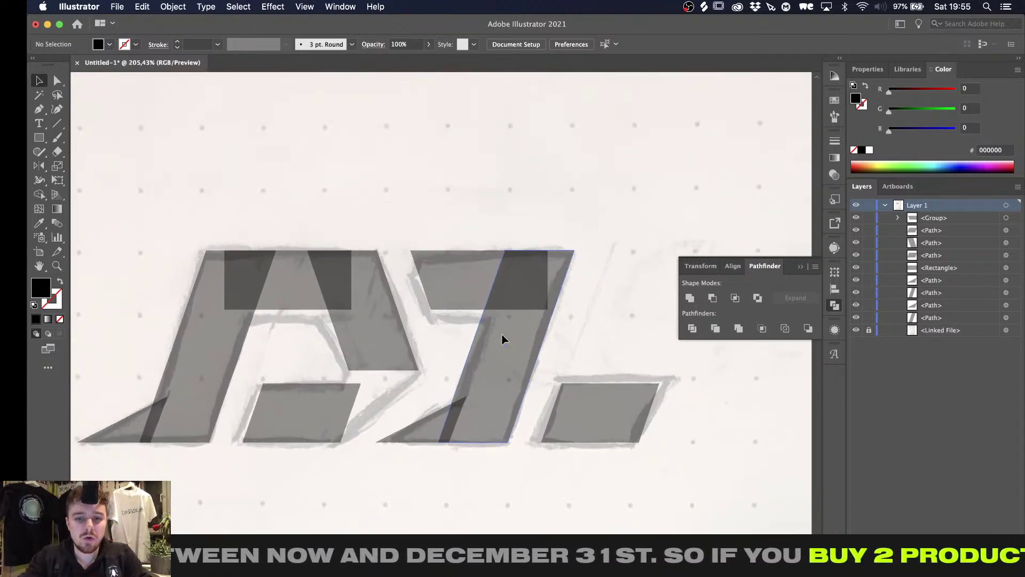
scroll(555, 294, "down", 2, "alt")
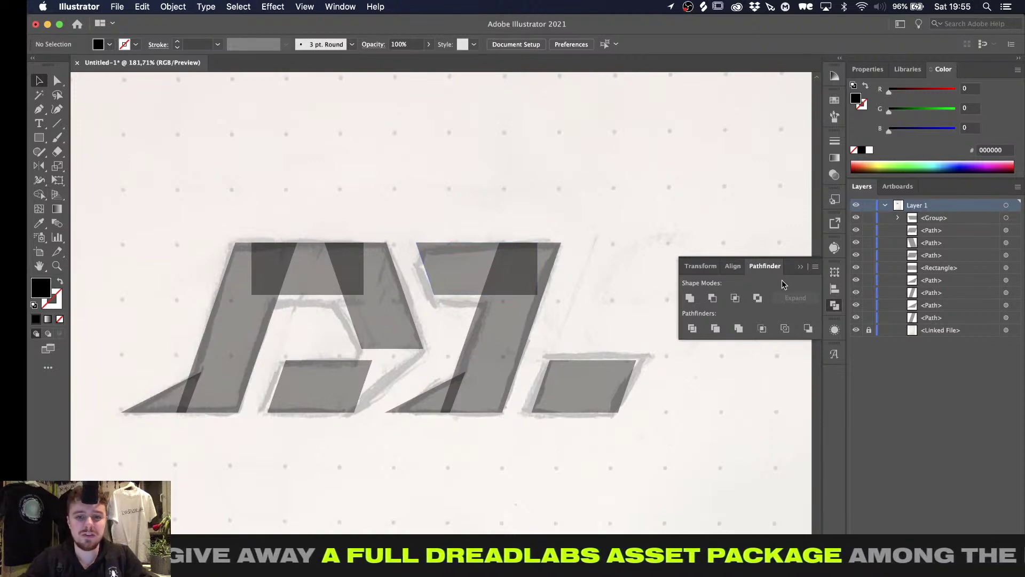
left_click(800, 267)
left_click(560, 408)
scroll(559, 407, "up", 5, "alt")
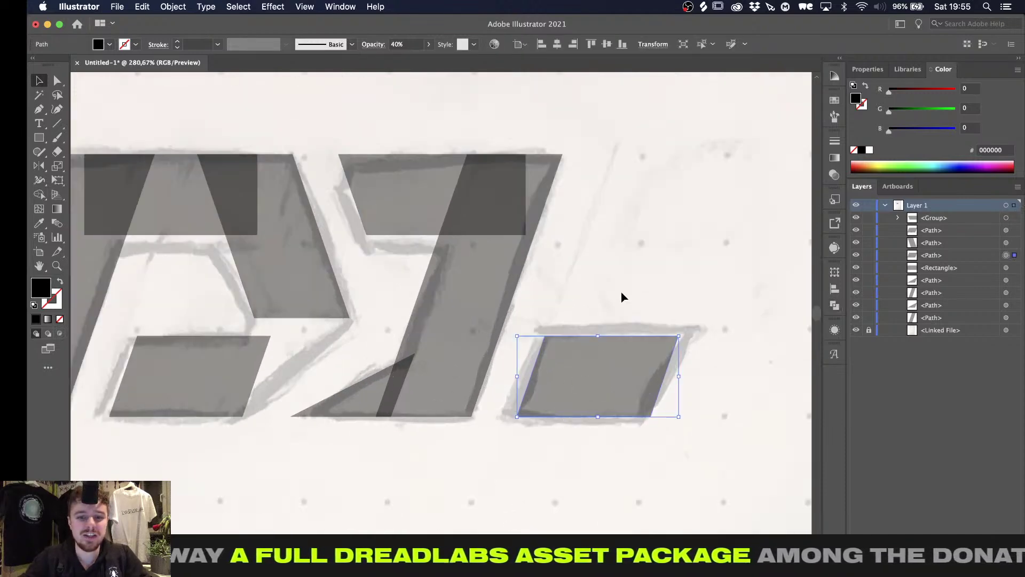
left_click(621, 292)
scroll(621, 292, "down", 5, "alt")
scroll(403, 380, "up", 3, "alt")
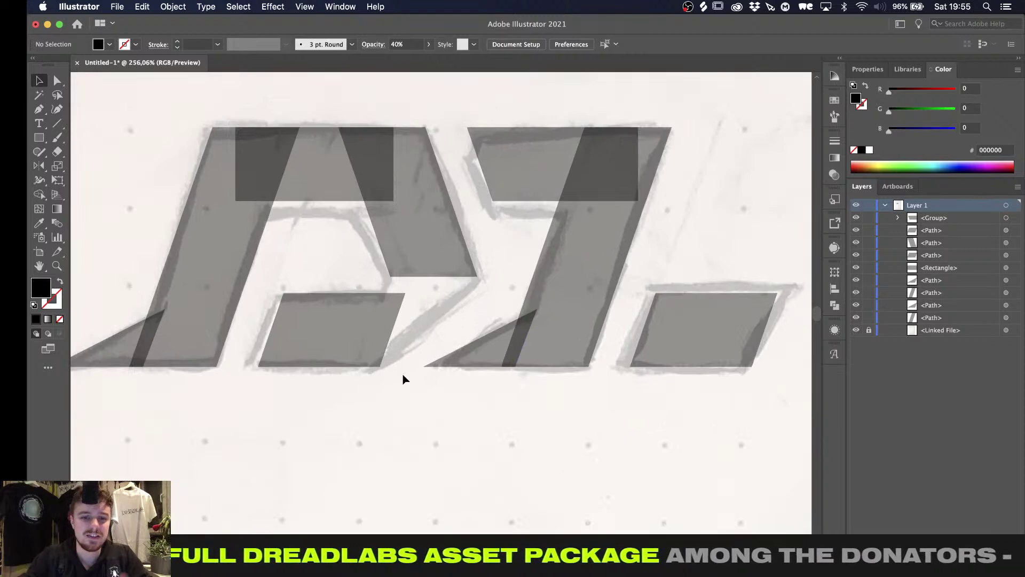
Reflect a copy of the D's right slanted stroke downward across its lower edge
scroll(367, 358, "up", 1, "alt")
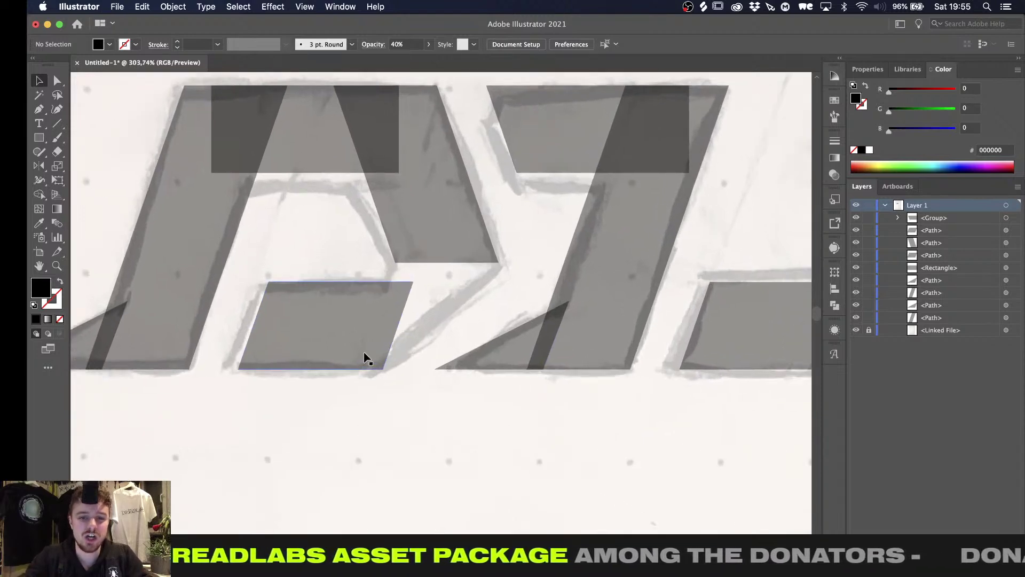
left_click(401, 287)
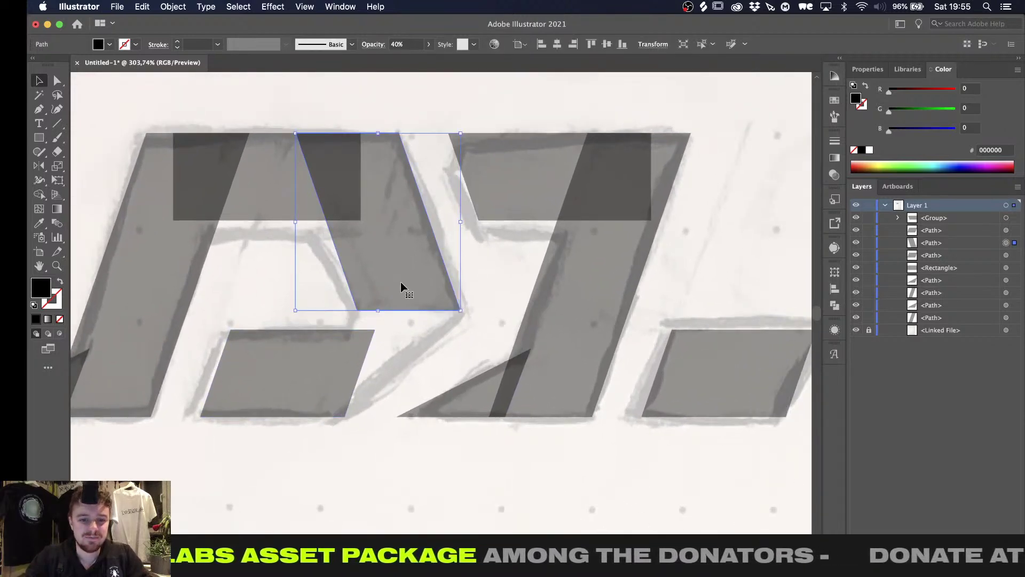
key("o")
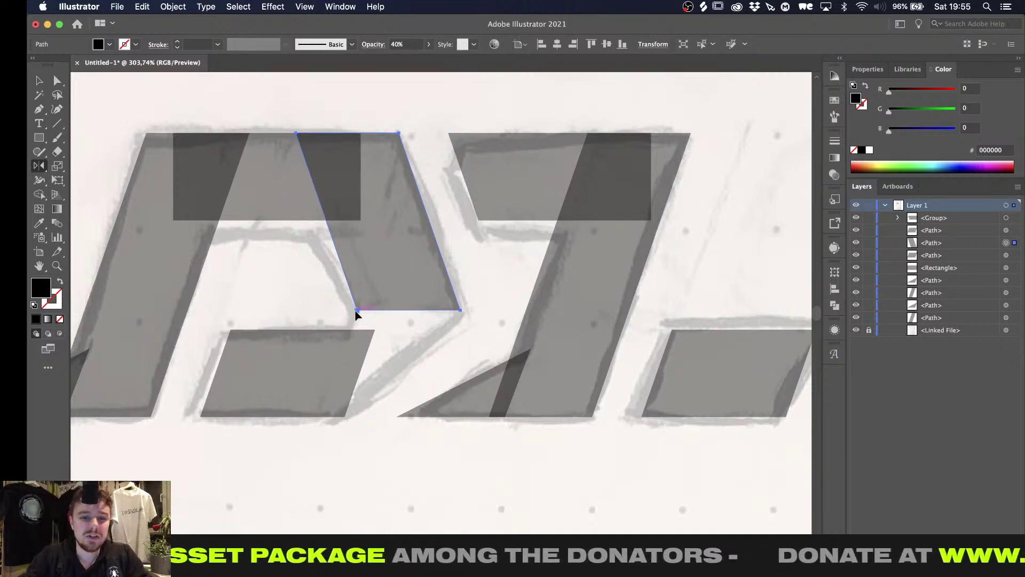
left_click(460, 310, "alt")
key("v")
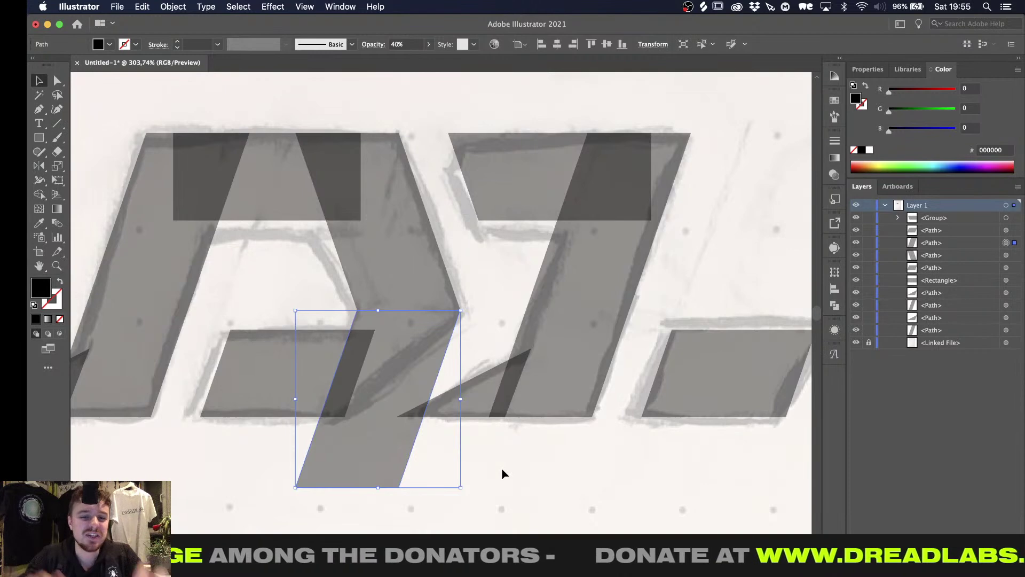
Delete the mirrored stroke copy below the D's right side
left_click(520, 472)
scroll(519, 472, "down", 5, "alt")
scroll(520, 472, "up", 4, "alt")
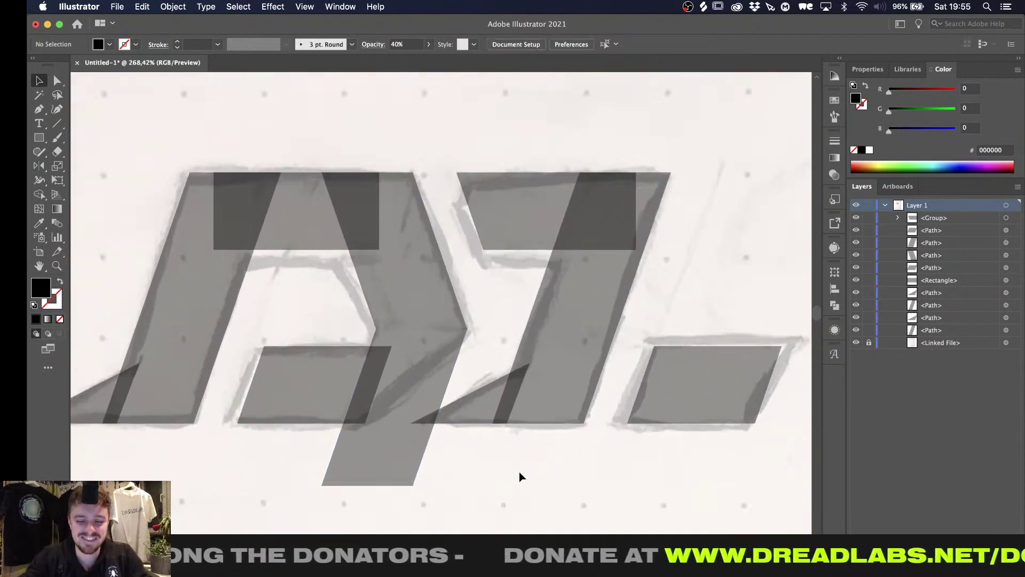
key("m")
scroll(519, 472, "down", 3)
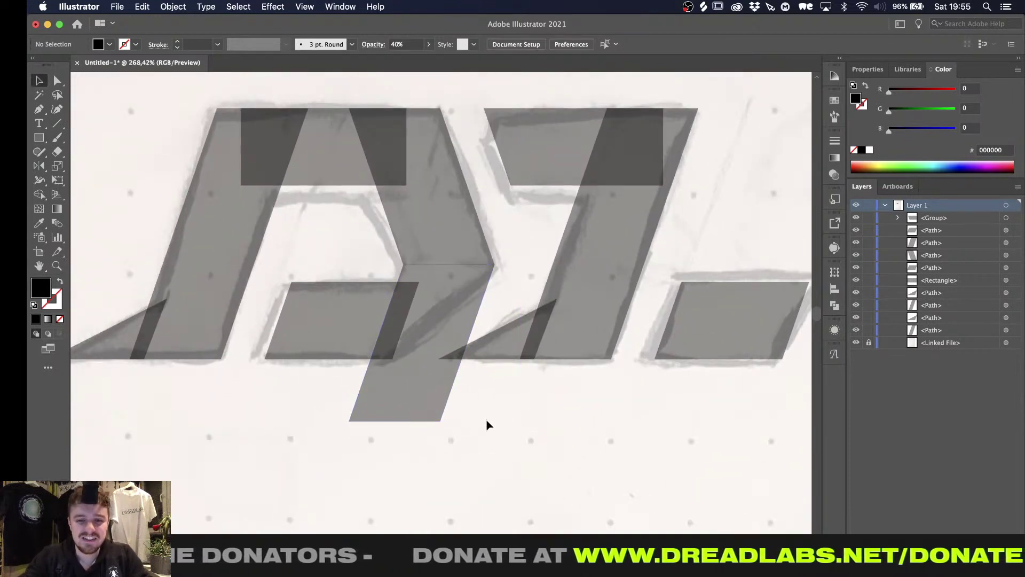
left_click(372, 384)
key("Delete")
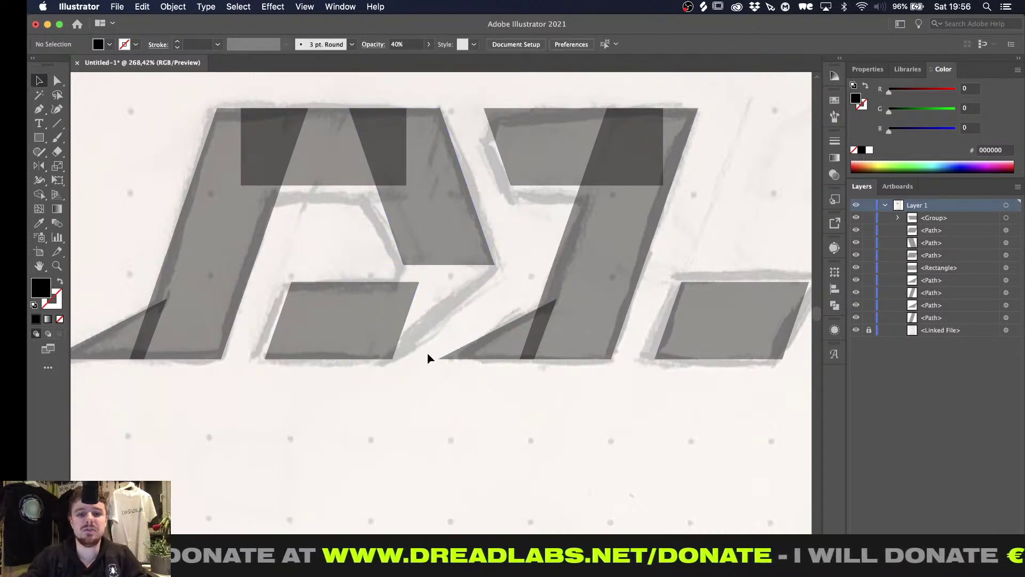
Copy the L's lower-left triangular wedge onto the D's lower parallelogram and rotate the copy 180°
left_click(494, 336)
scroll(494, 336, "up", 2, "alt")
left_click_drag(487, 365, 296, 359, "alt")
left_click_drag(273, 310, 274, 397, "alt")
key("super+z")
right_click(297, 362)
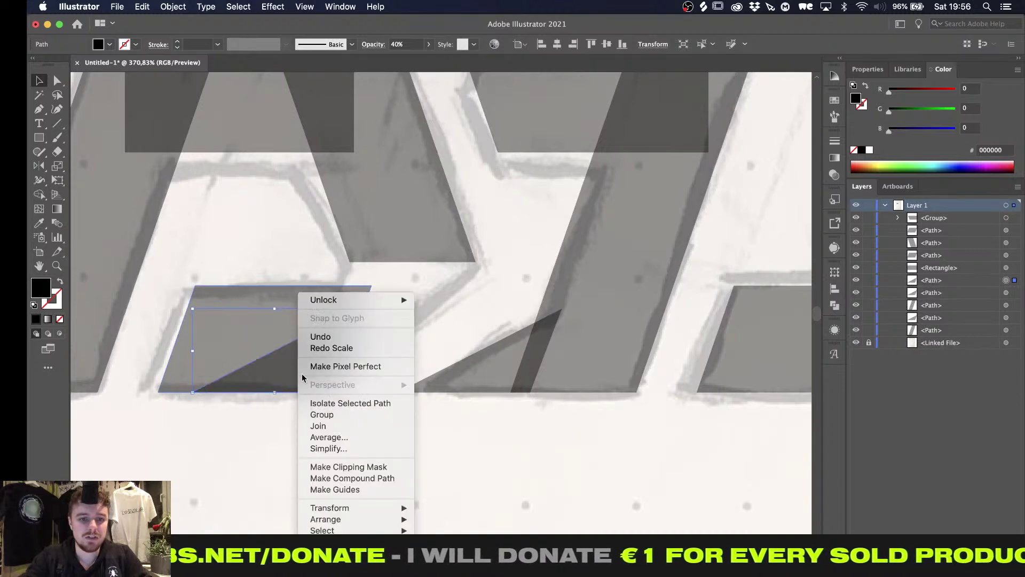
left_click(249, 399)
left_click_drag(363, 303, 216, 406, "shift")
left_click_drag(267, 323, 391, 322)
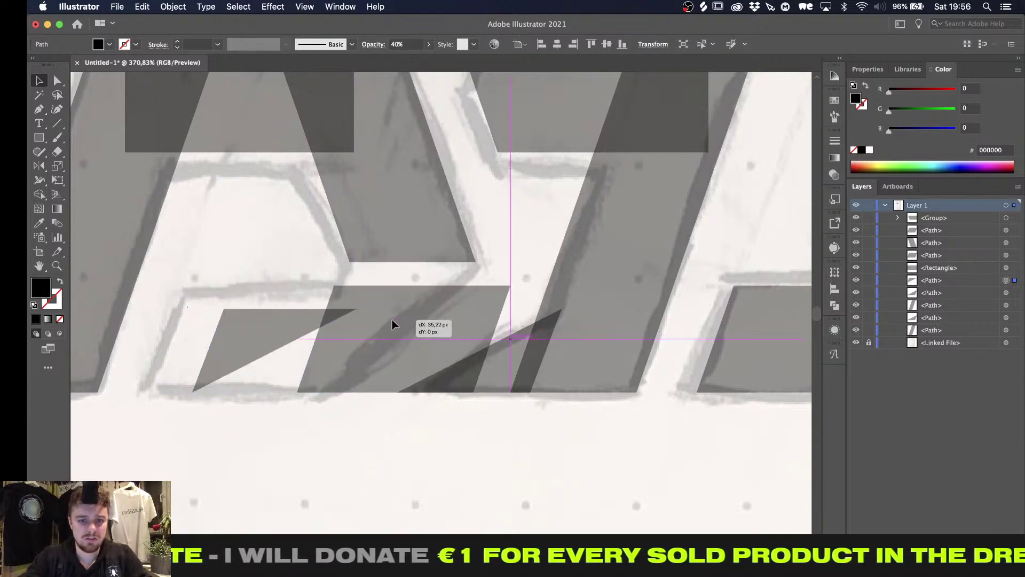
key("super+z")
left_click(315, 483)
left_click_drag(246, 310, 279, 331)
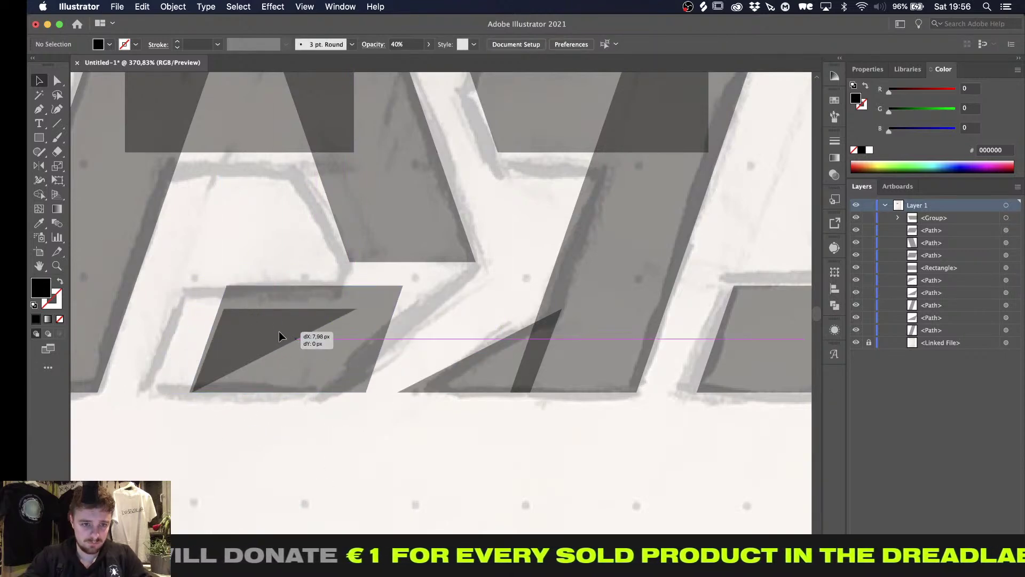
key("super+z")
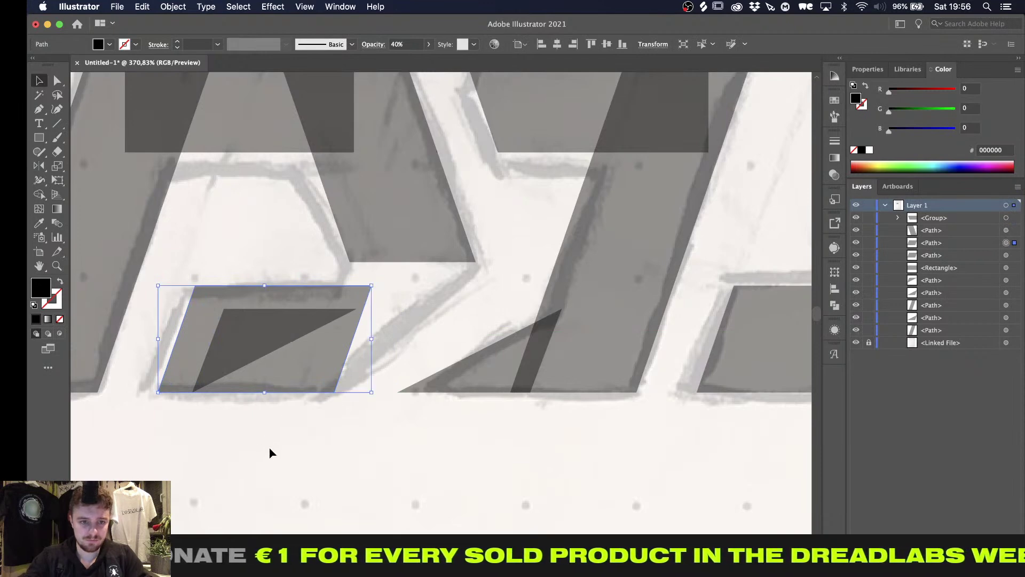
Send the D's lower parallelogram to the back of the stacking order
left_click(271, 452)
left_click(288, 380)
key("shift+super+bracketleft")
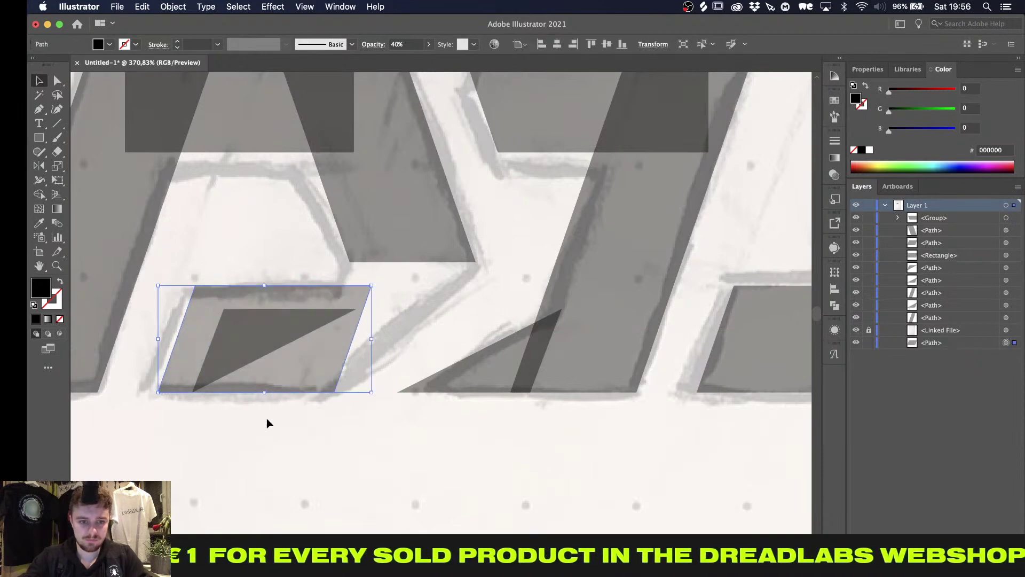
Enlarge the rotated wedge up to the lower edge of the D's right stroke and align their right edges
left_click(247, 332)
left_click_drag(246, 331, 336, 329)
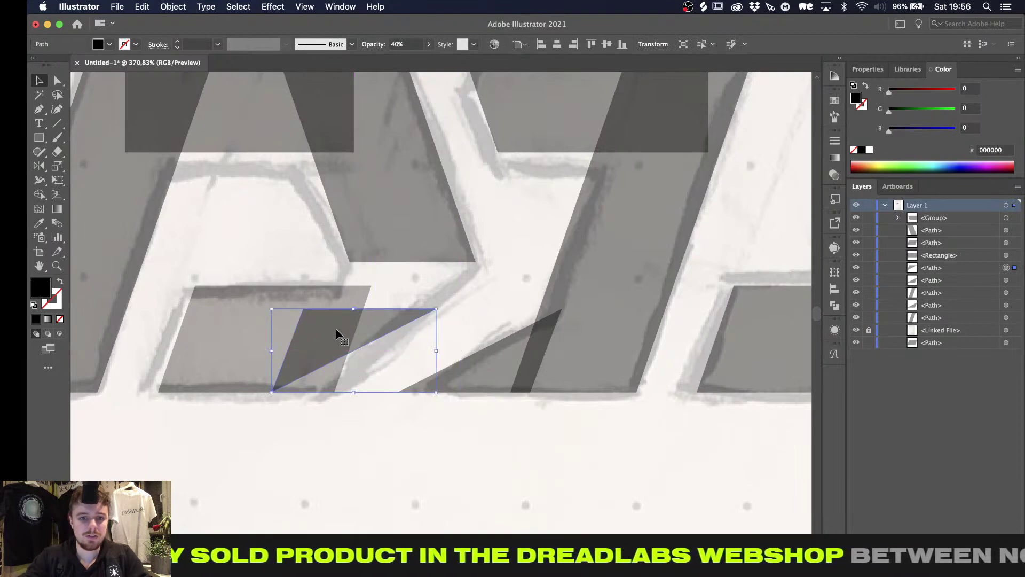
left_click_drag(436, 309, 527, 261)
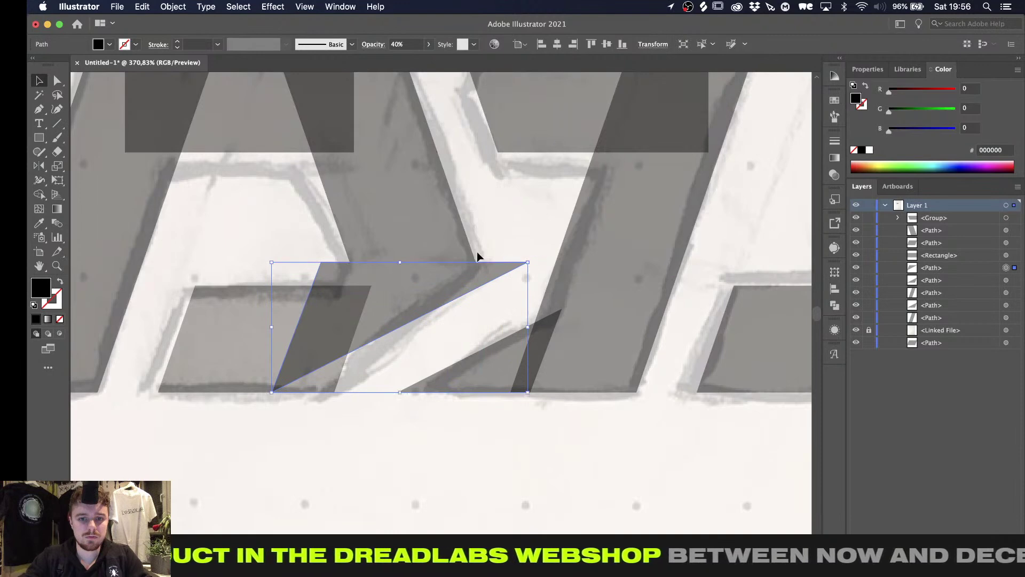
left_click(433, 241, "shift")
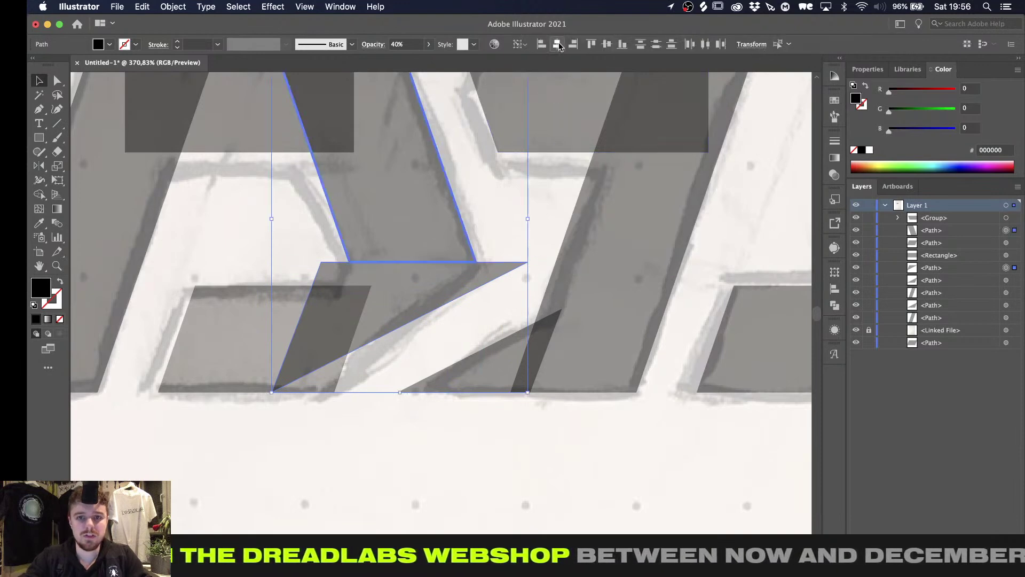
left_click(574, 46)
left_click(416, 467)
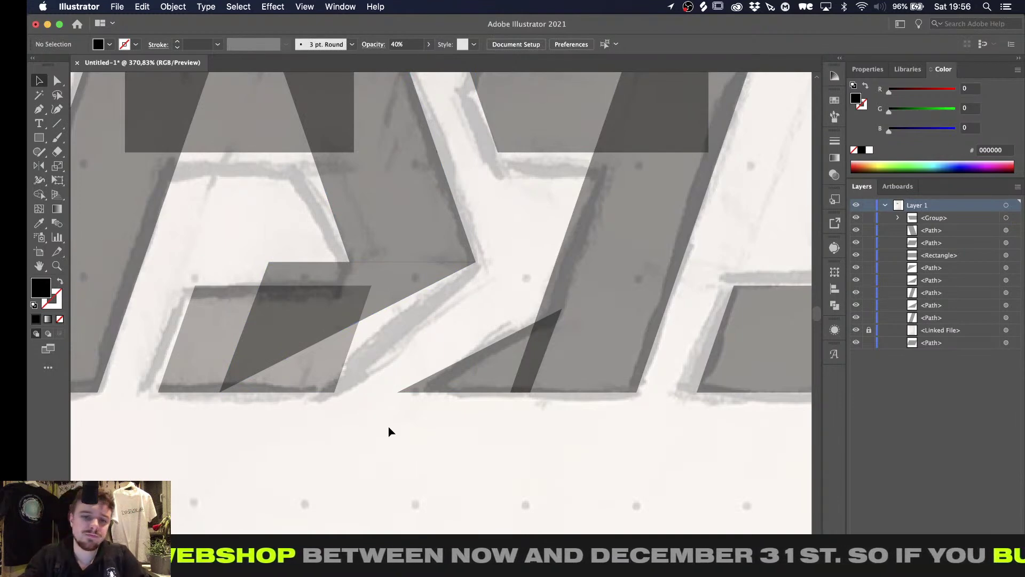
Try removing the enlarged wedge from the D to compare the shape with the sketch
scroll(289, 393, "down", 3, "alt")
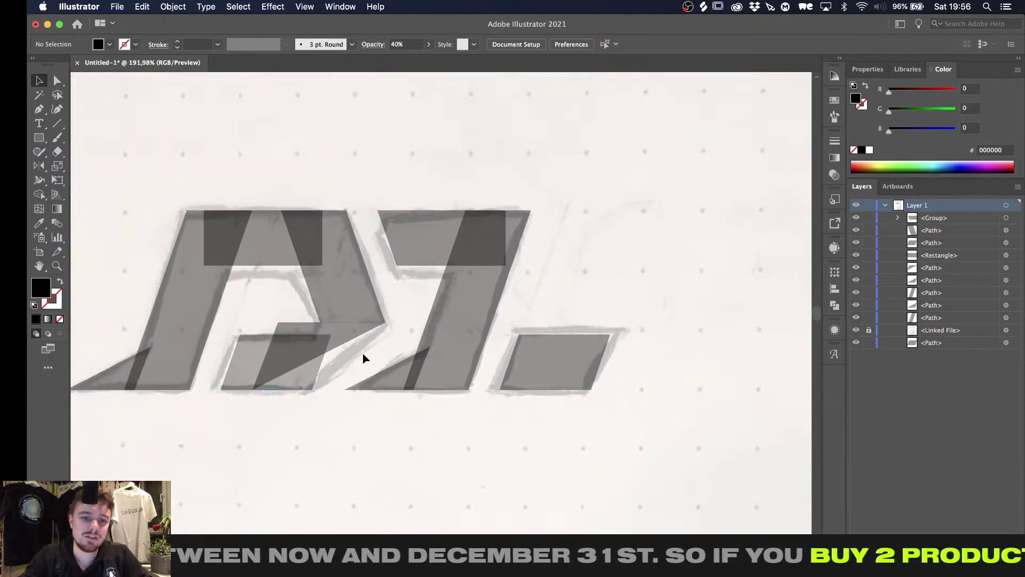
scroll(314, 396, "up", 2, "alt")
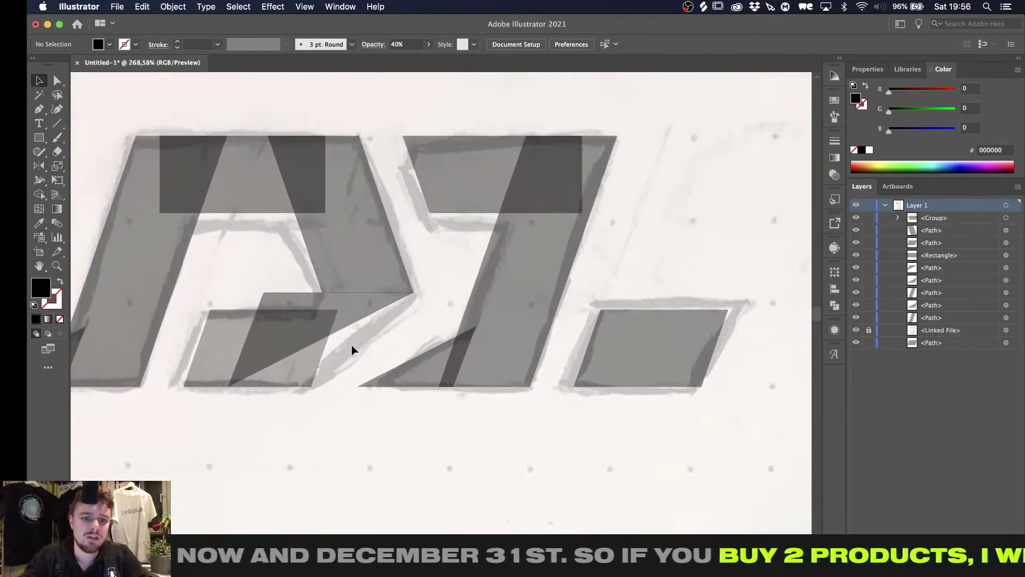
scroll(351, 345, "up", 2, "alt")
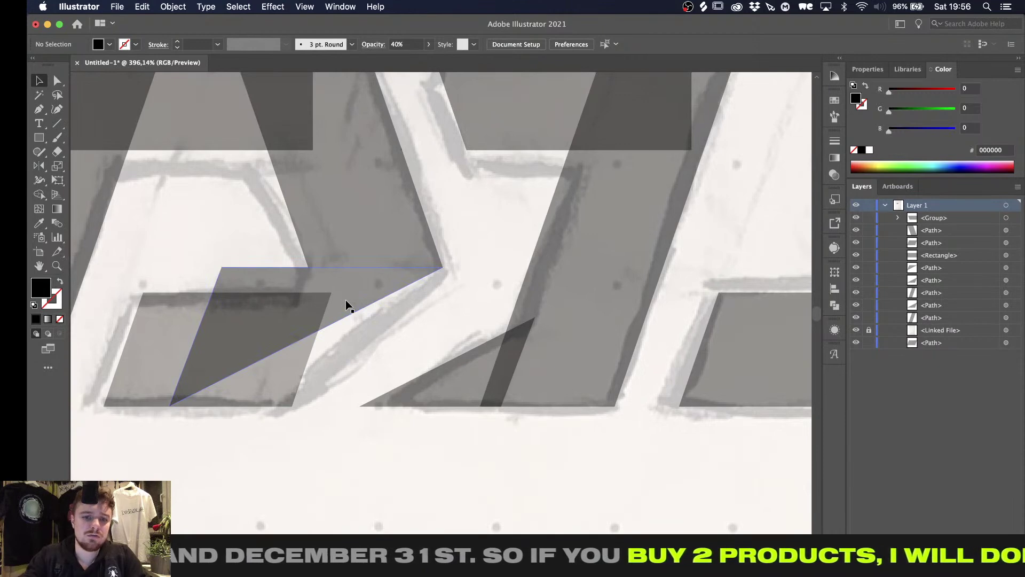
left_click(345, 300)
key("Delete")
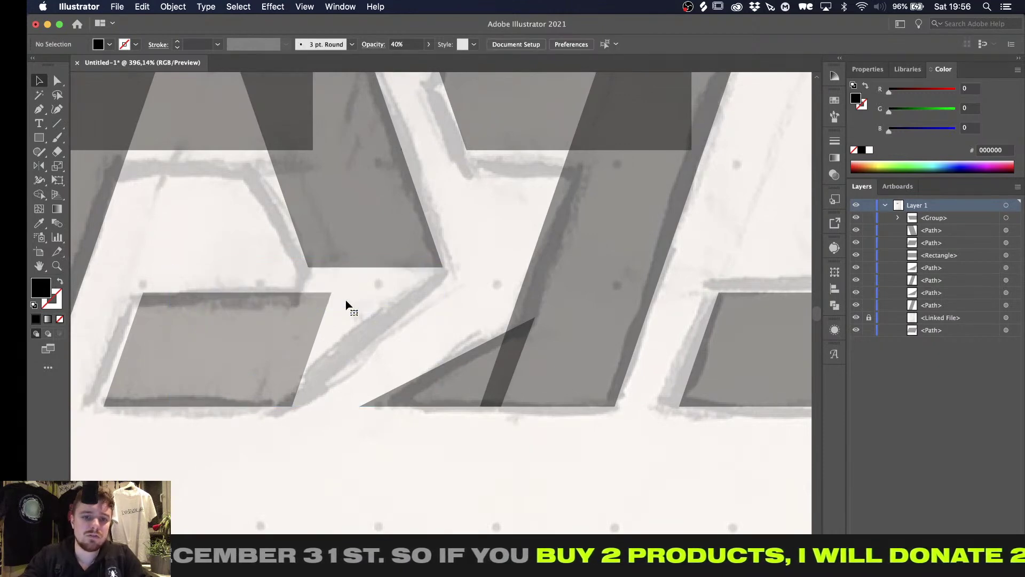
scroll(344, 299, "down", 1, "alt")
key("super+z")
left_click(367, 340)
scroll(367, 341, "down", 5, "alt")
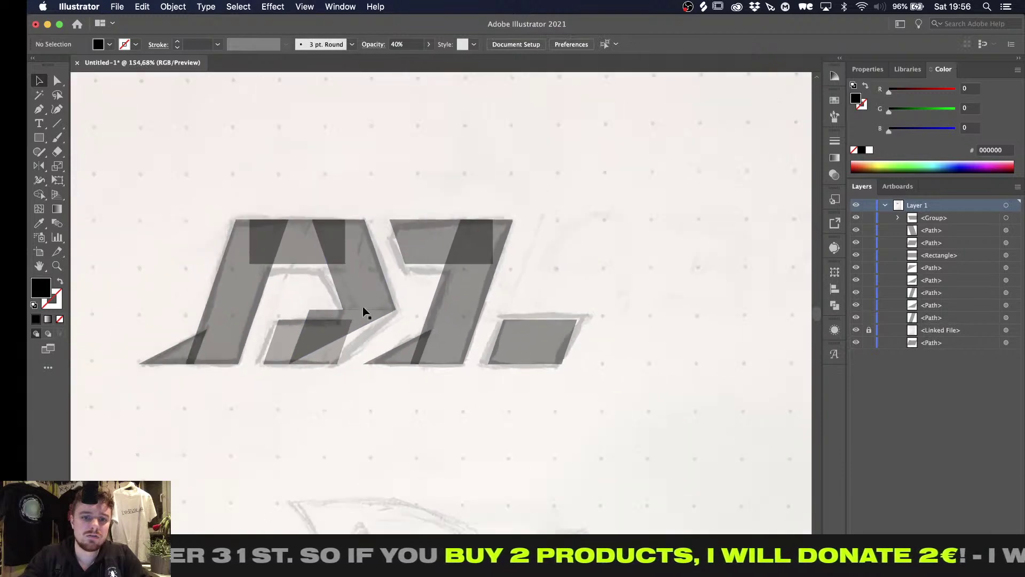
Reflect a copy of the D's right slanted stroke downward across its lower edge
left_click(350, 268)
scroll(350, 268, "up", 3, "alt")
key("o")
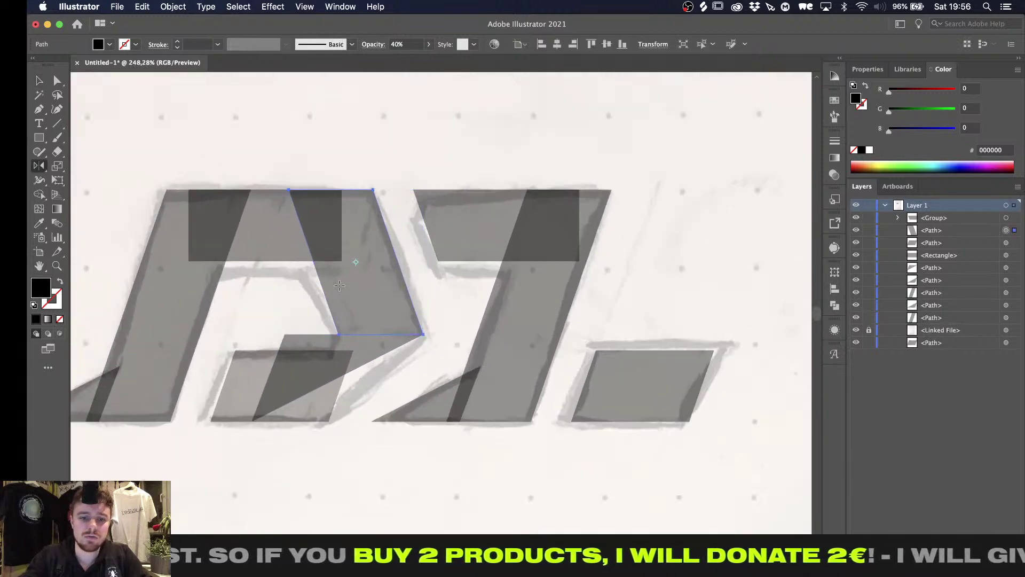
left_click(337, 335)
left_click_drag(419, 336, 424, 335, "alt")
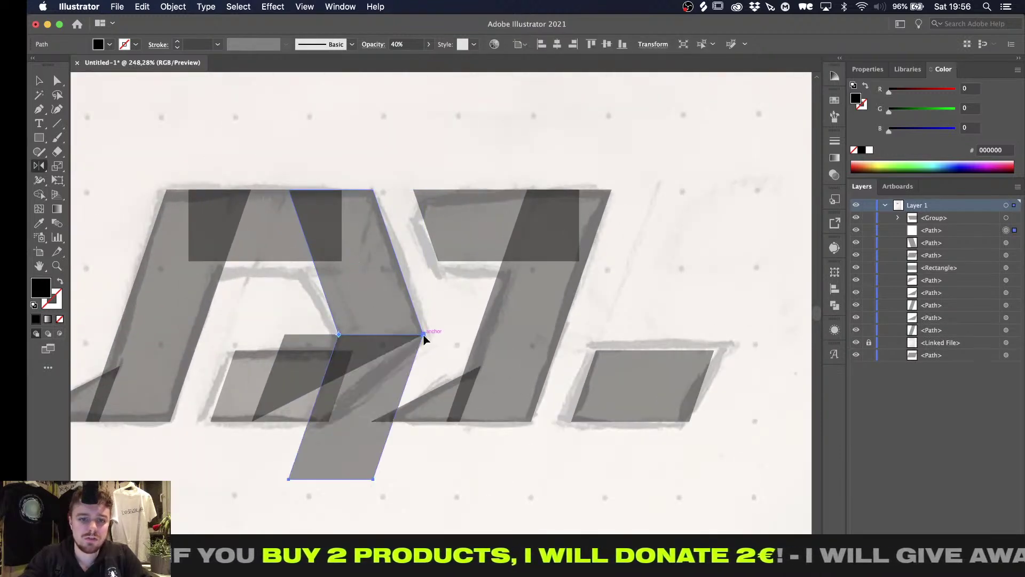
key("v")
left_click(460, 479)
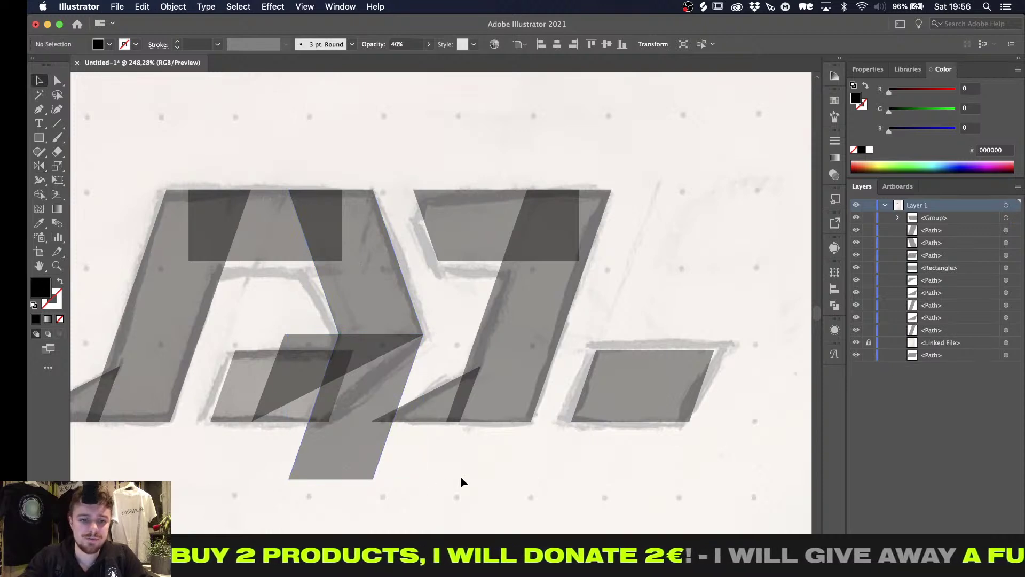
Draw a Pen line along the baseline from the wedge's lower tip to the reflected stroke's left edge
scroll(461, 478, "down", 2, "alt")
scroll(461, 480, "up", 2, "alt")
scroll(216, 454, "up", 4, "alt")
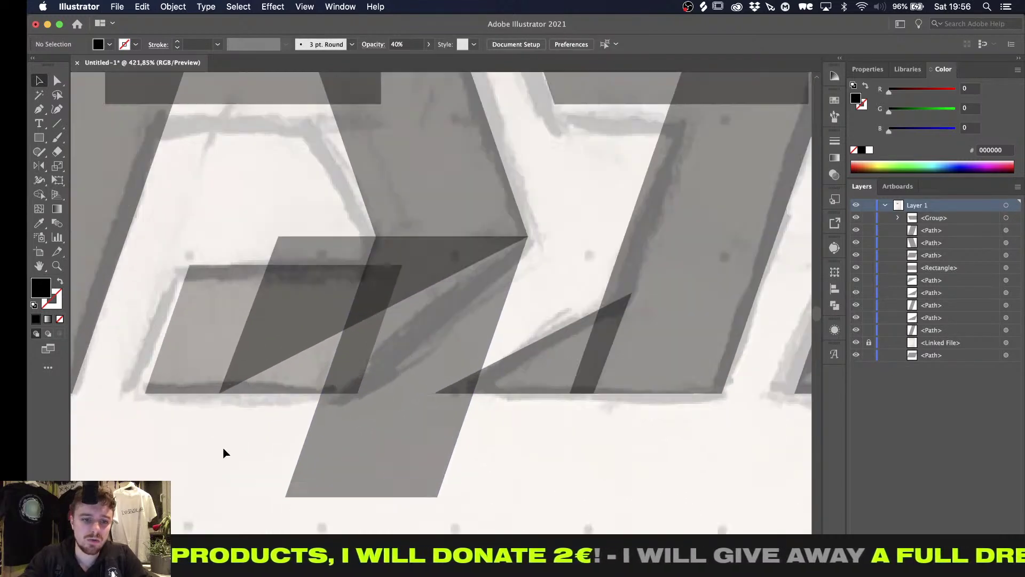
key("p")
left_click(219, 386)
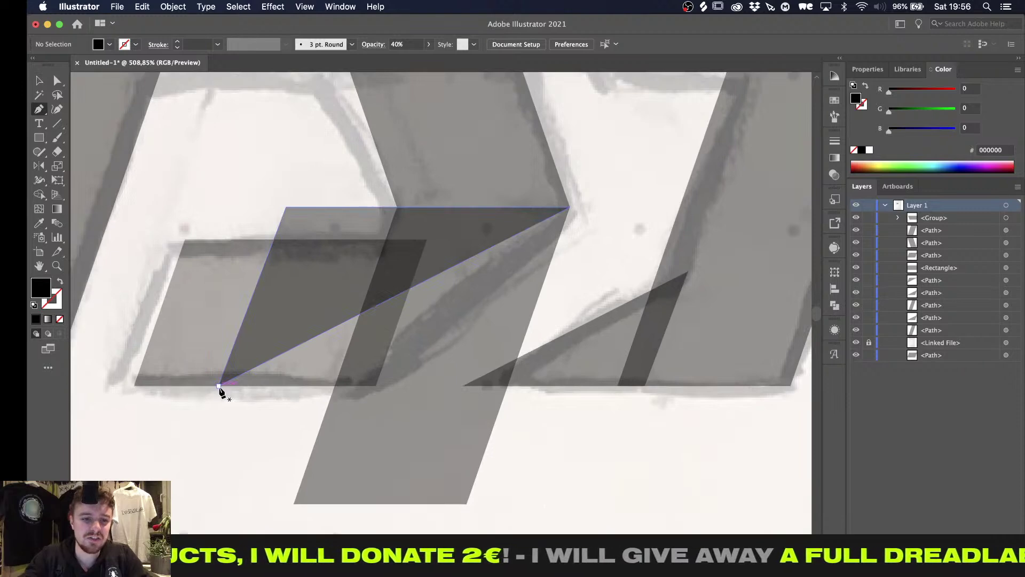
left_click(335, 385)
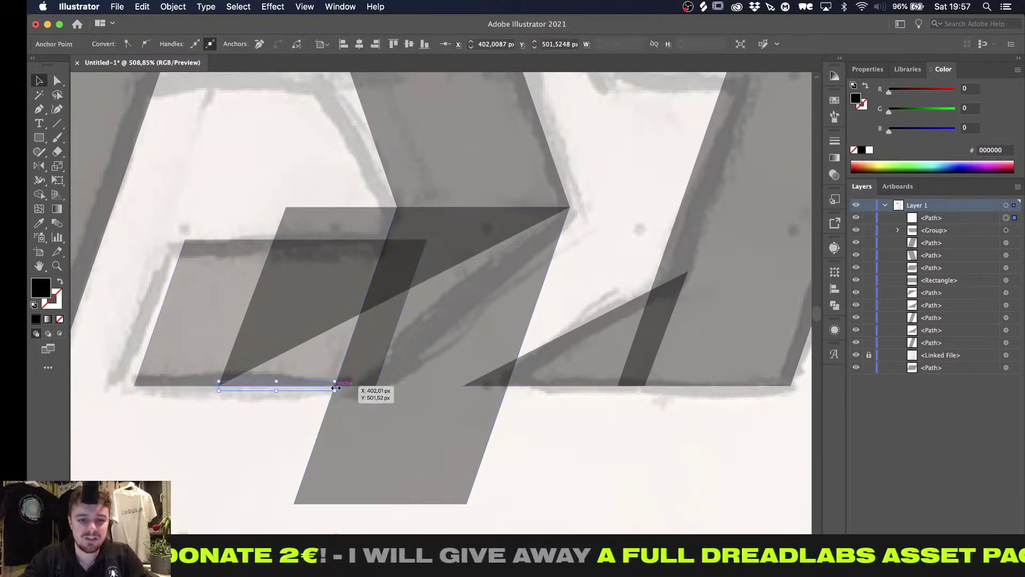
Give the baseline segment a bright green 17FF1A stroke and no fill
key("v")
key("shift+x")
left_click(905, 164)
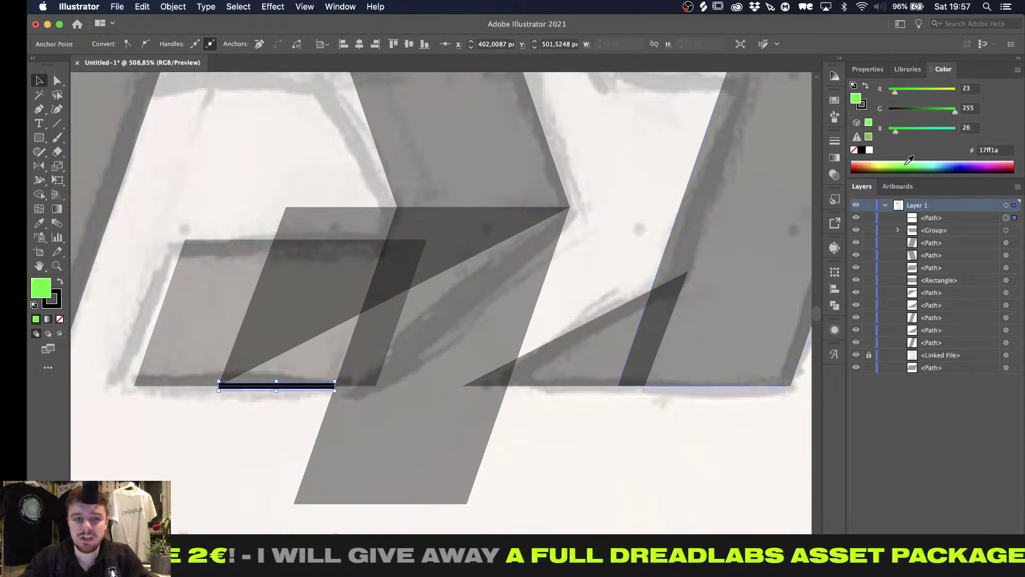
key("shift+x")
key("slash")
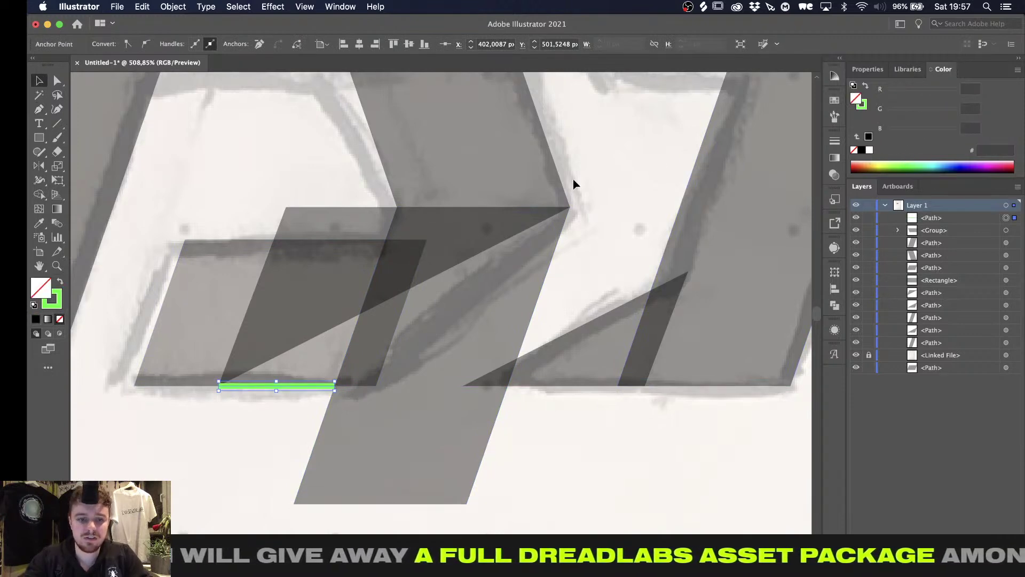
left_click(246, 506)
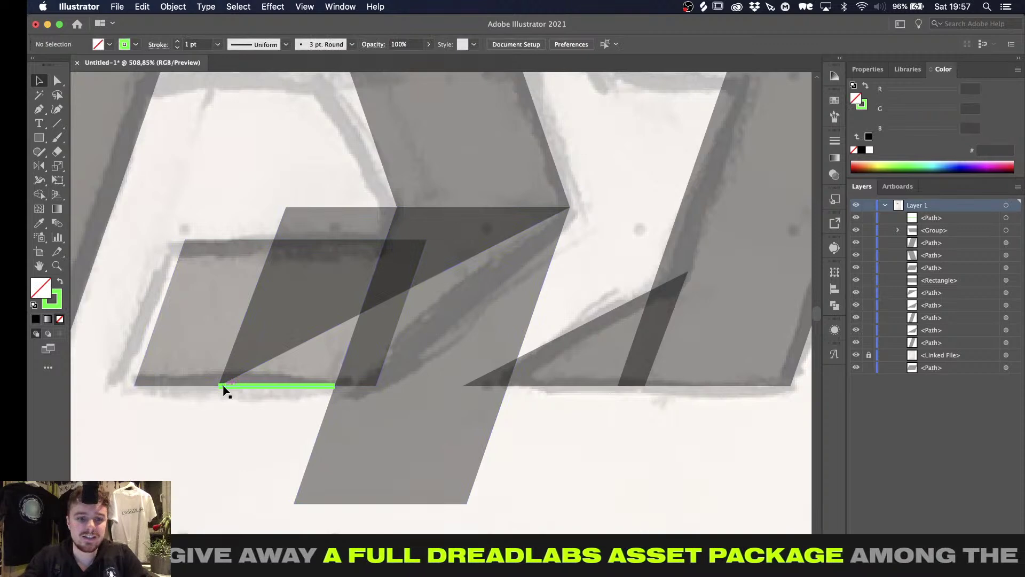
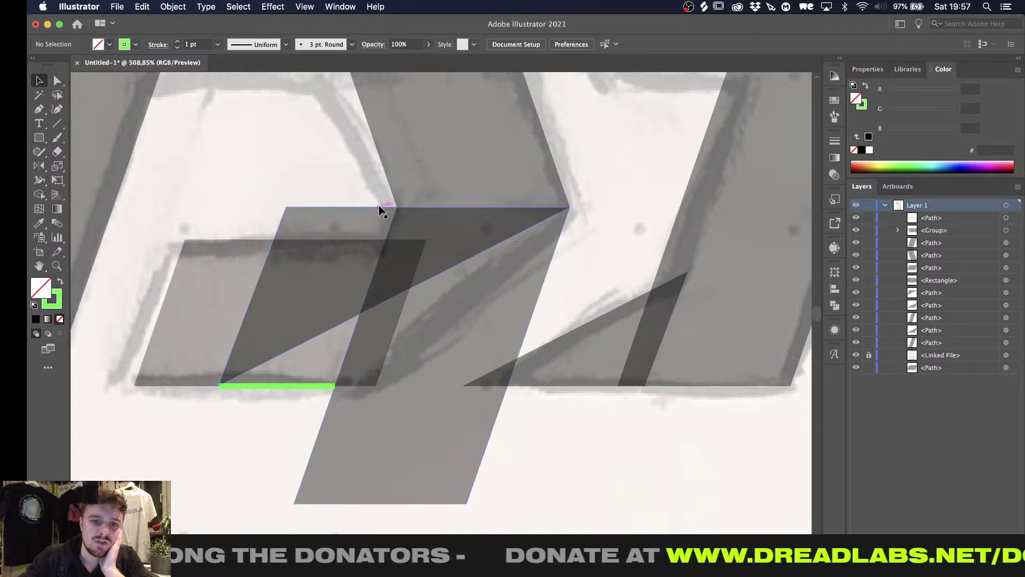
Add a midpoint anchor to the green baseline segment and check it in outline view
left_click(308, 386)
left_click(170, 6)
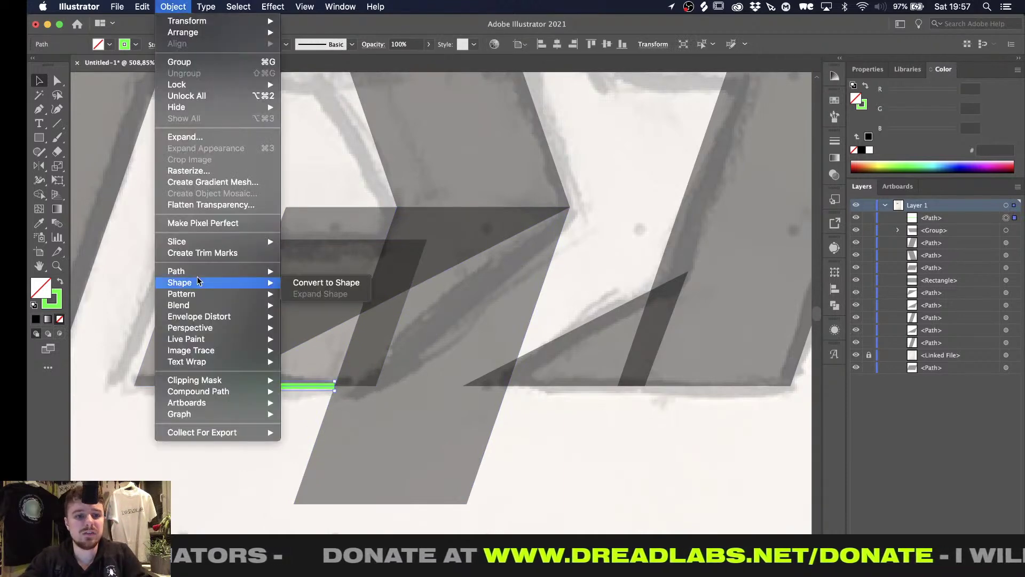
mouse_move(198, 273)
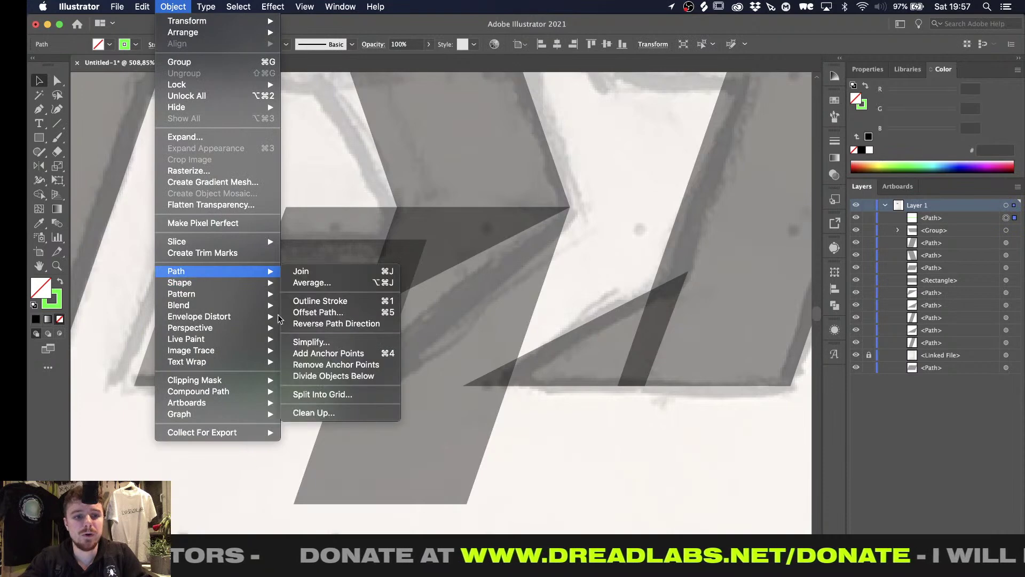
left_click(310, 359)
key("super+y")
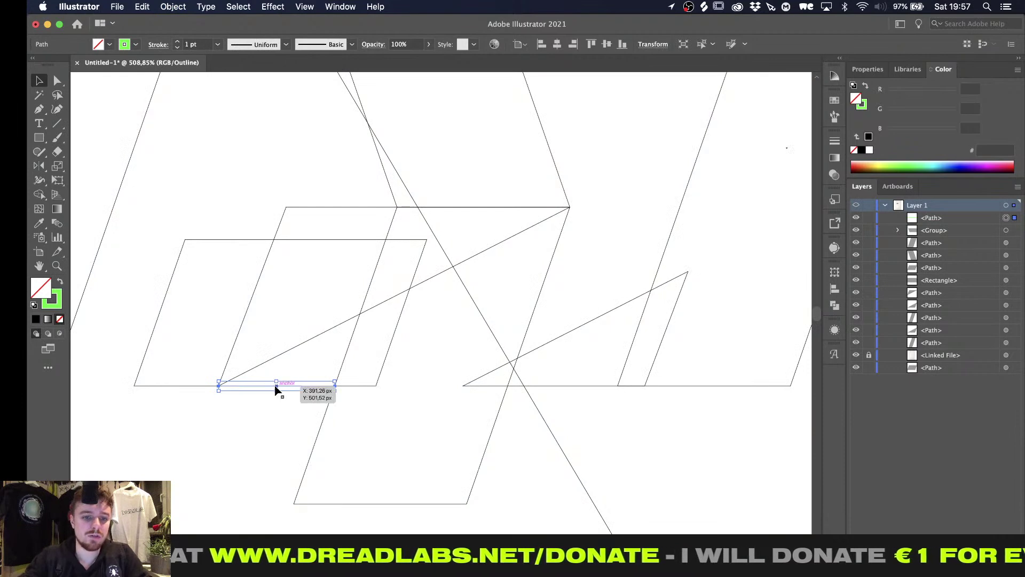
key("super+y")
left_click(276, 424)
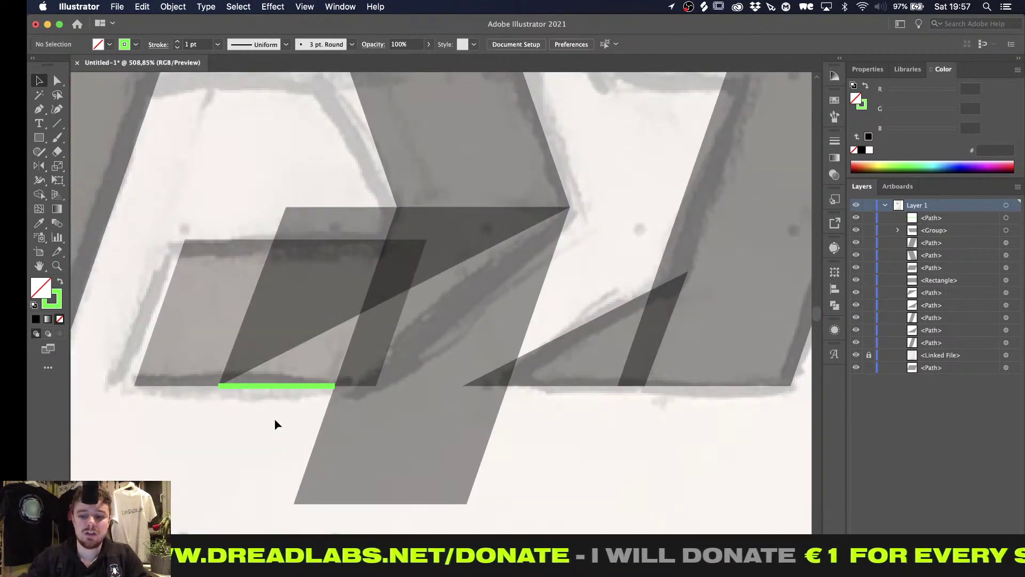
Delete the green segment's right end anchor, leaving only the half up to its midpoint
key("a")
left_click(335, 386)
key("Delete")
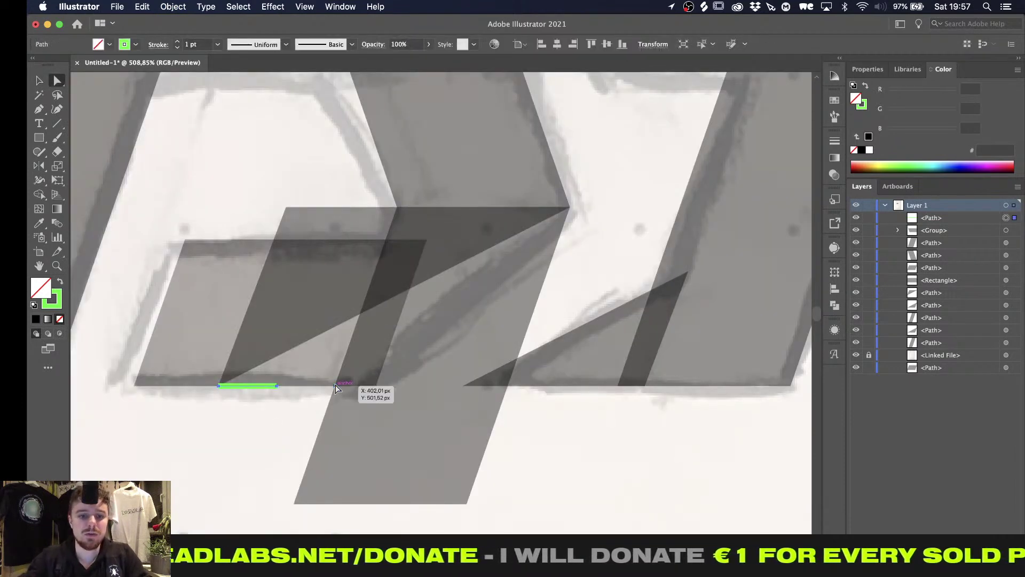
Extend the green segment into a closed slanted four-sided shape reaching the lower-right corner of the D's right stroke
key("p")
left_click(277, 385)
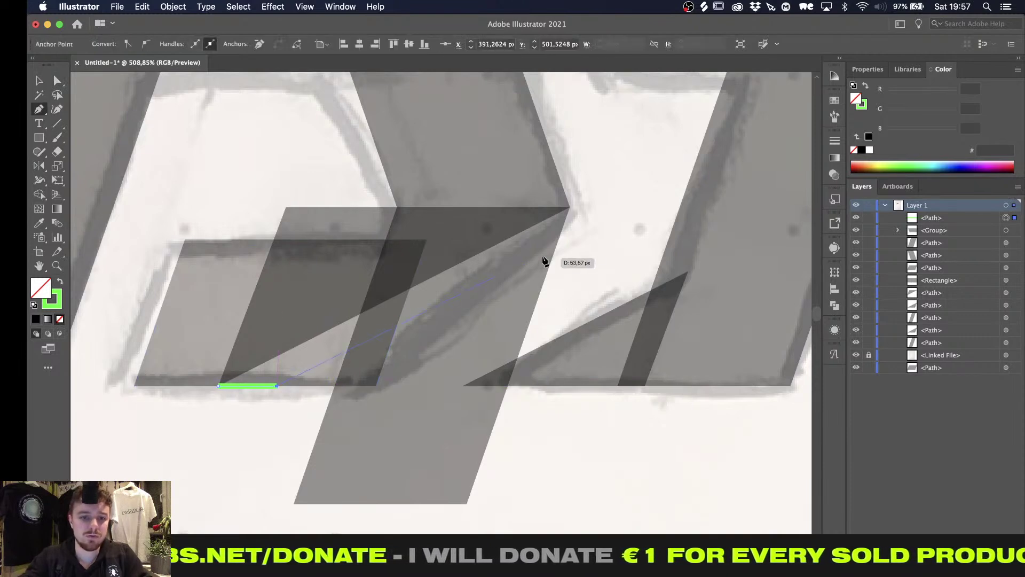
left_click(569, 207)
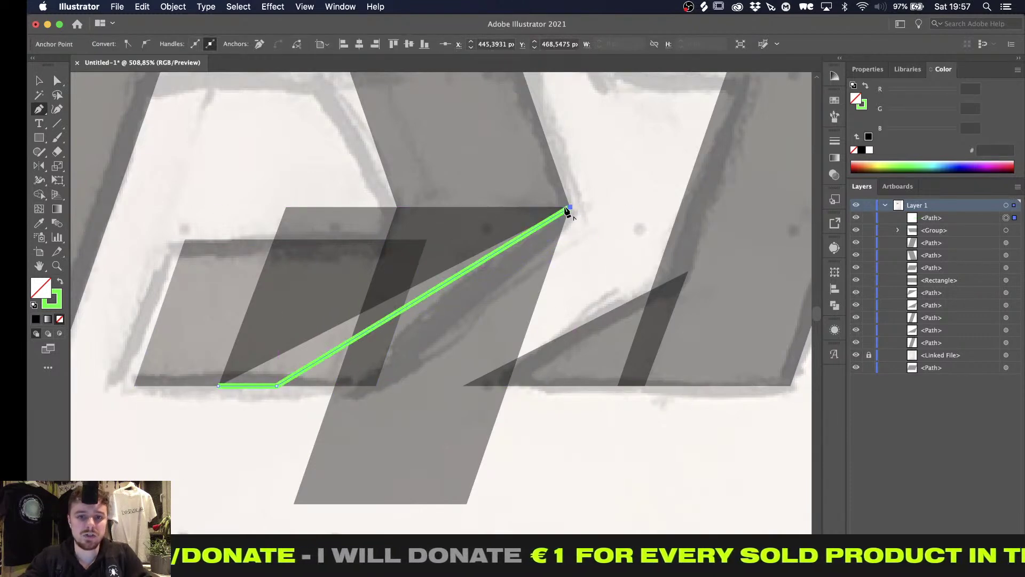
left_click(446, 207)
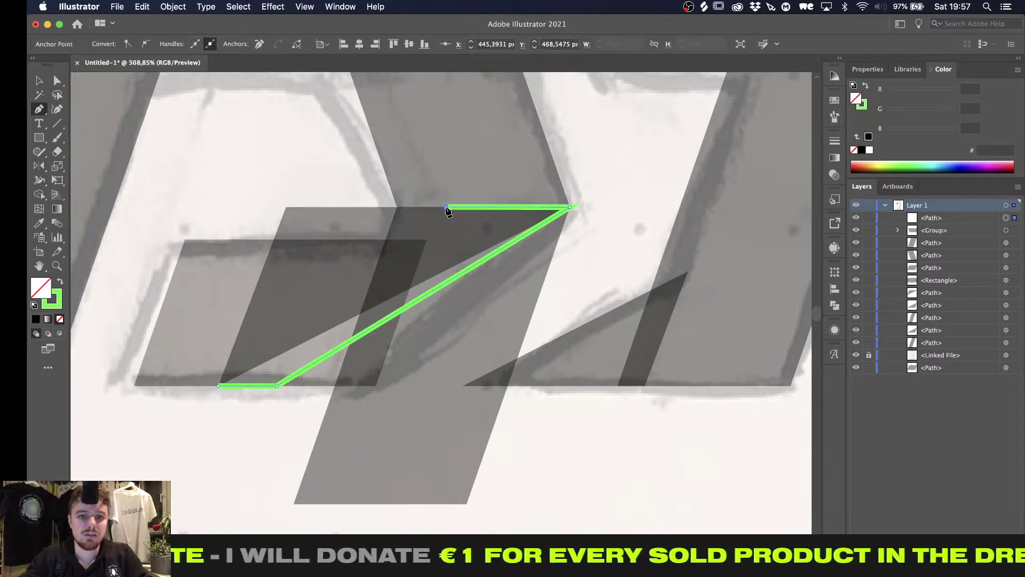
left_click(219, 385)
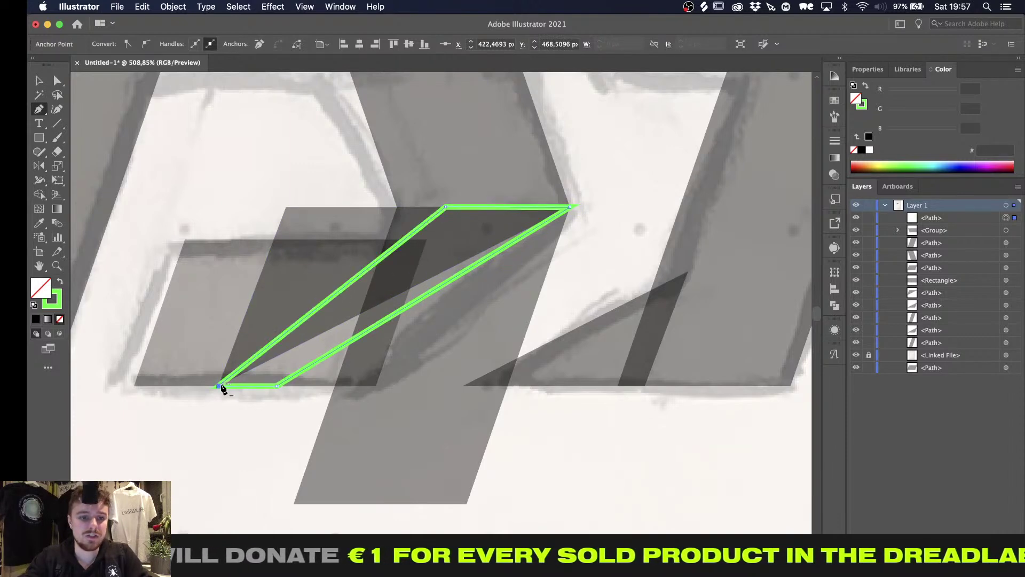
key("v")
left_click(237, 475)
Swap the slanted shape's fill and stroke to make it solid green without an outline
scroll(238, 473, "down", 3, "alt")
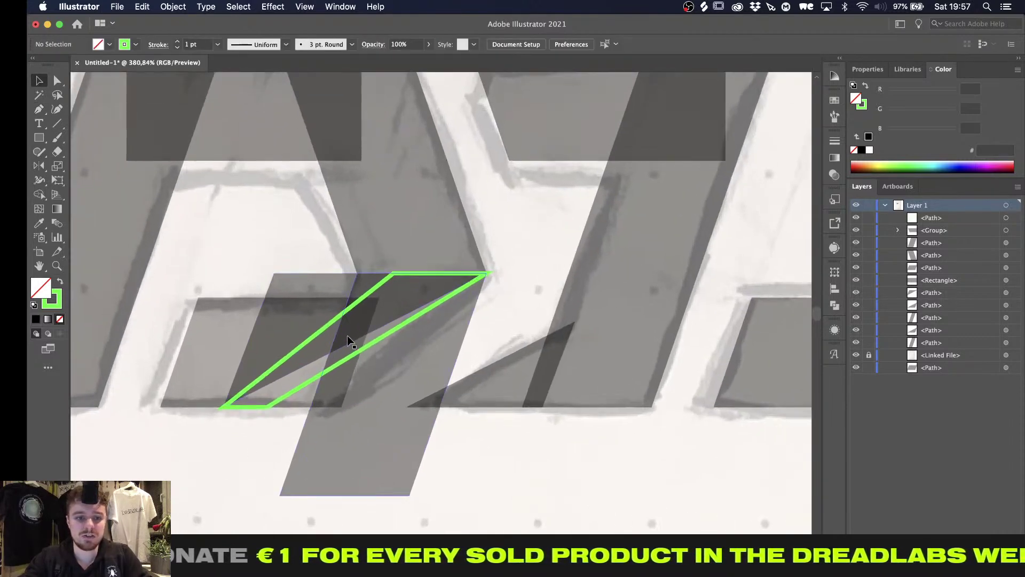
left_click(360, 359)
key("shift+x")
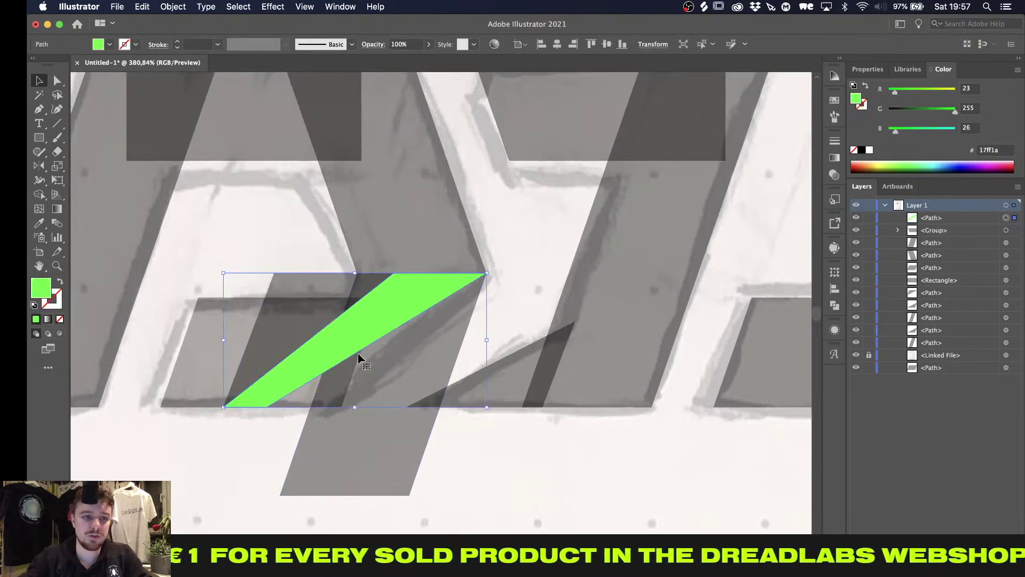
Remove the part of the reflected stroke that lies outside the green diagonal using the Shape Builder
left_click(249, 465)
scroll(250, 464, "down", 3, "alt")
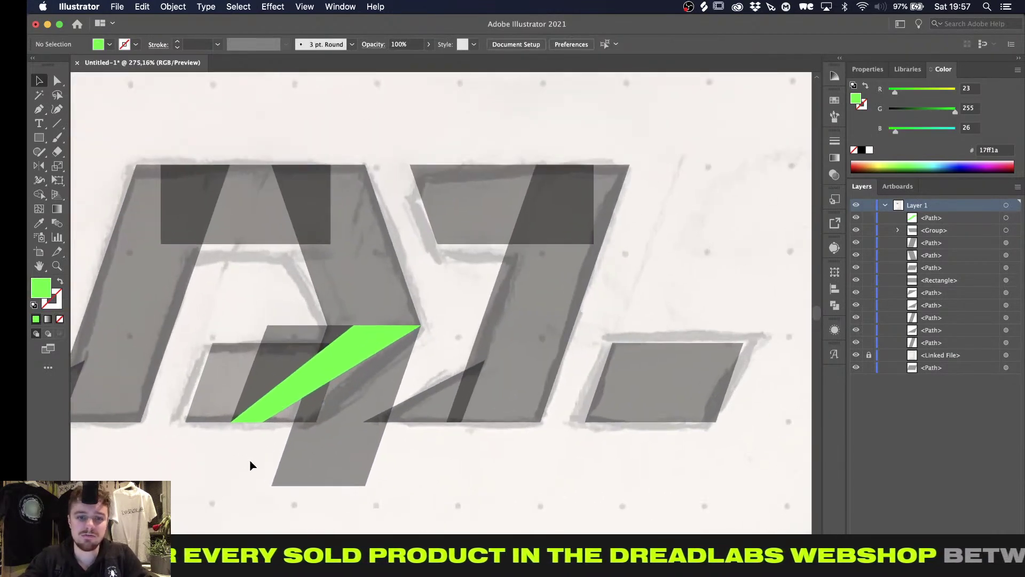
scroll(251, 464, "up", 3, "alt")
scroll(250, 465, "up", 1, "alt")
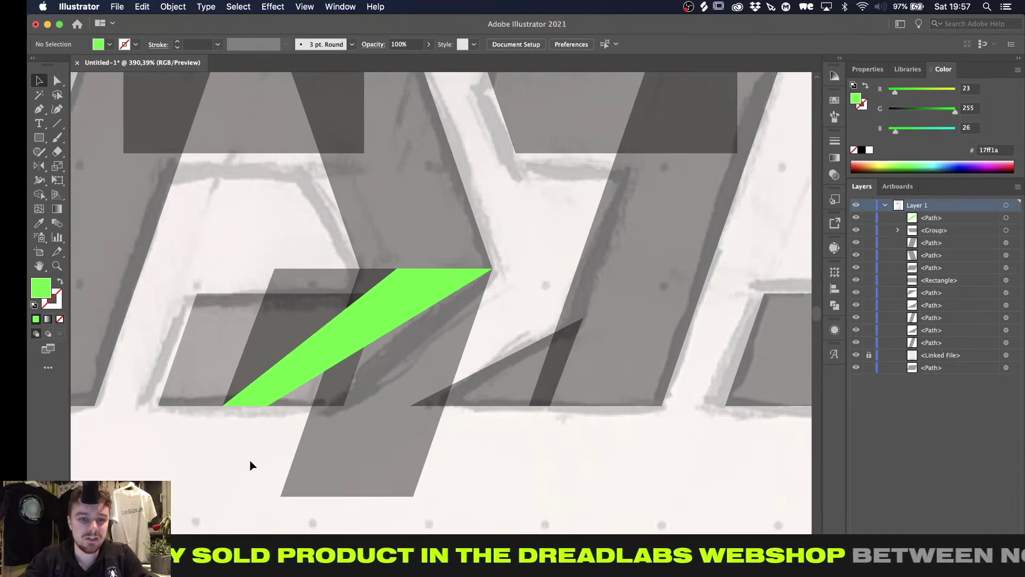
scroll(251, 466, "down", 4, "alt")
scroll(250, 466, "up", 4, "alt")
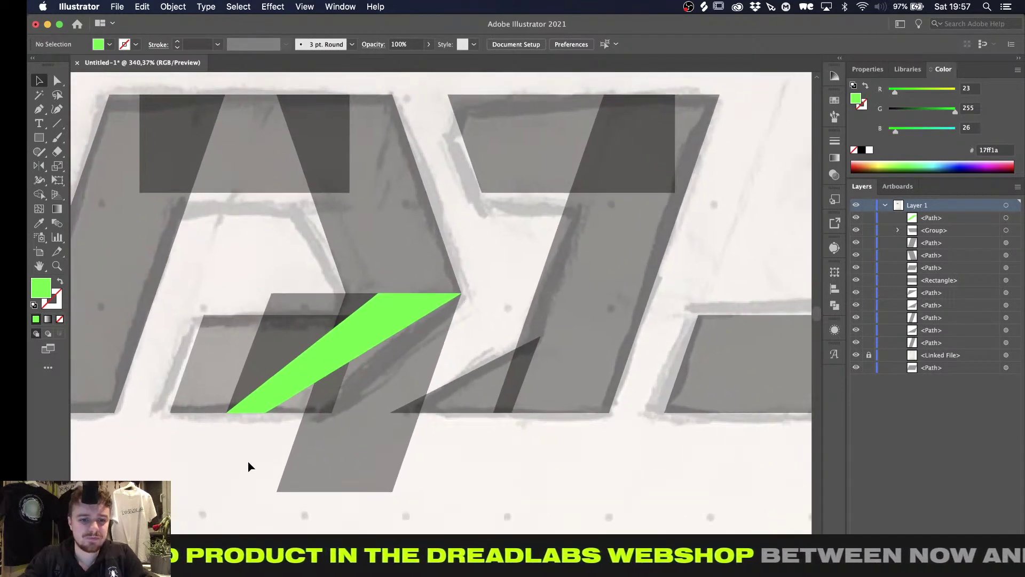
left_click_drag(364, 452, 366, 460)
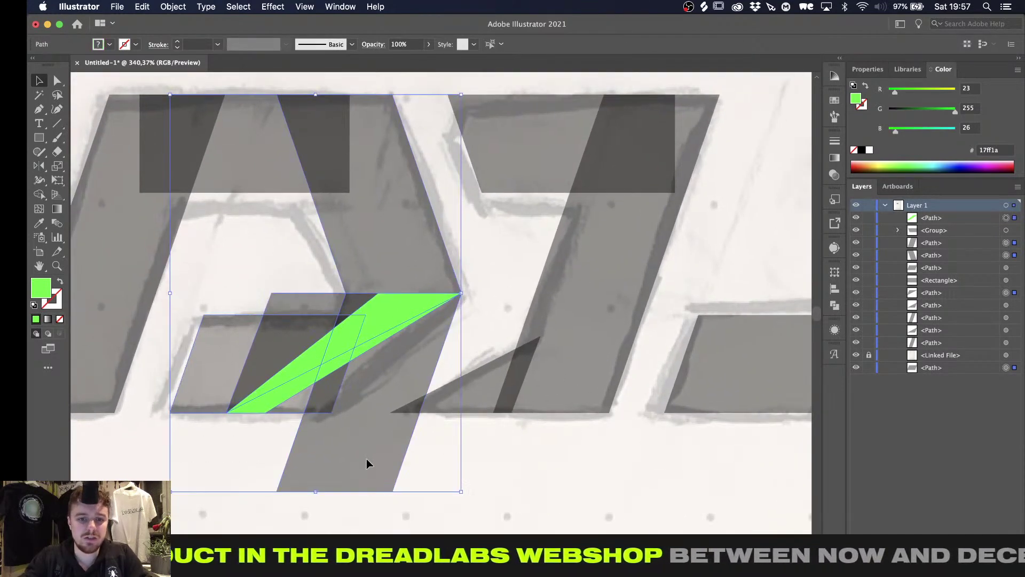
left_click(39, 195)
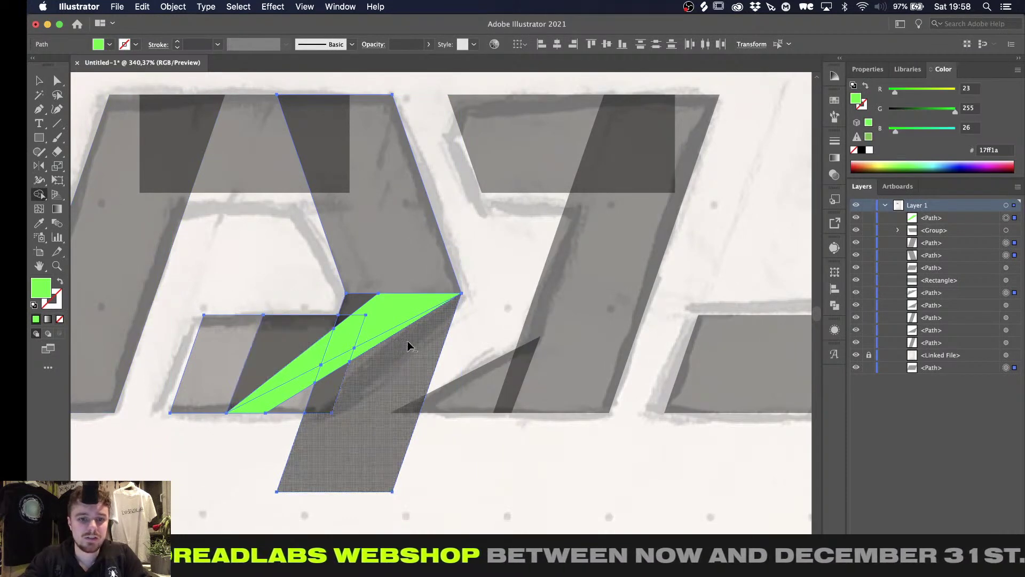
left_click(289, 424, "alt")
key("v")
left_click(365, 446)
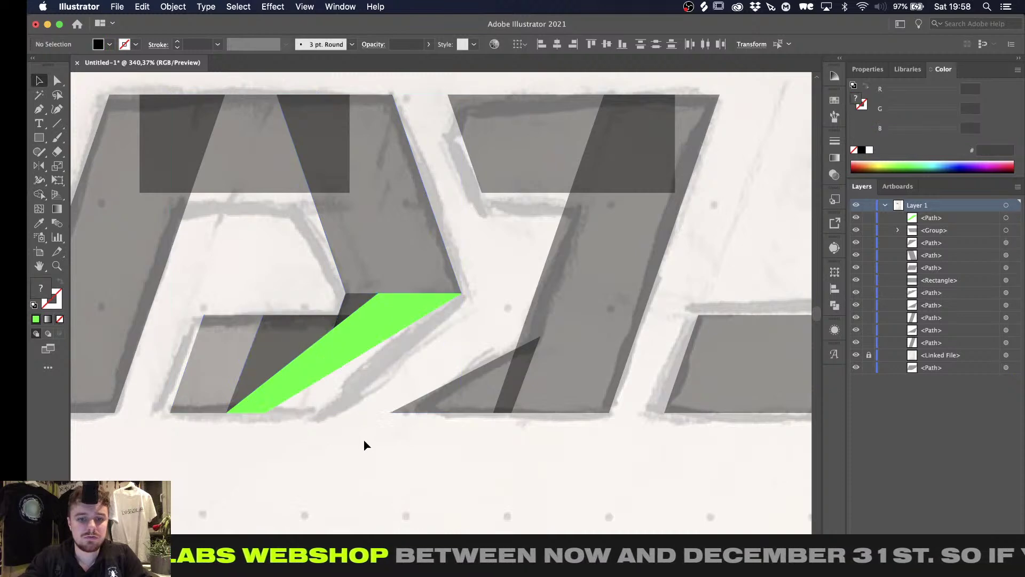
Set all the logo shapes to 100% opacity with a solid black fill
scroll(364, 445, "down", 5, "alt")
key("super+y")
key("super+y")
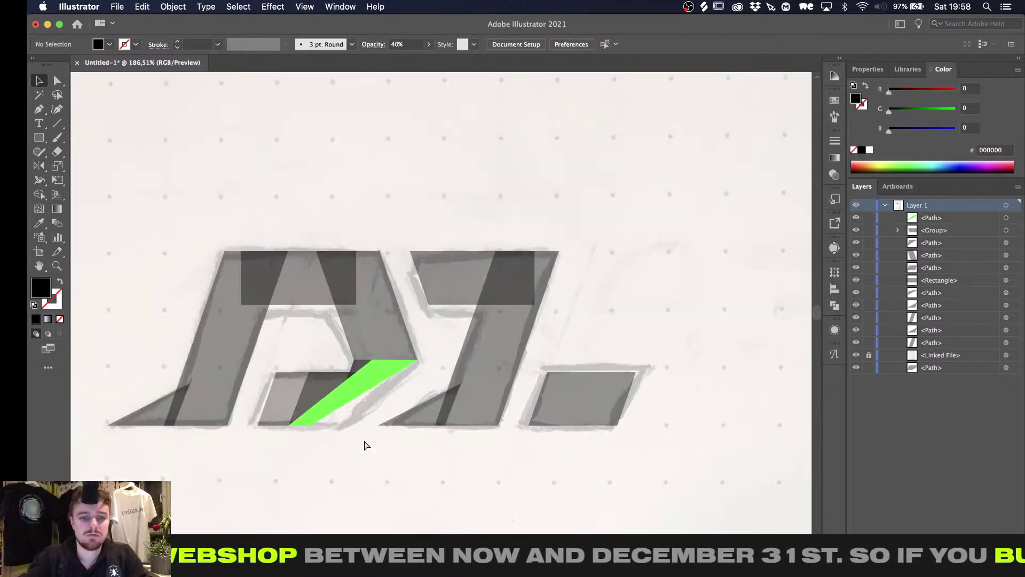
left_click(372, 384)
scroll(373, 385, "down", 5, "alt")
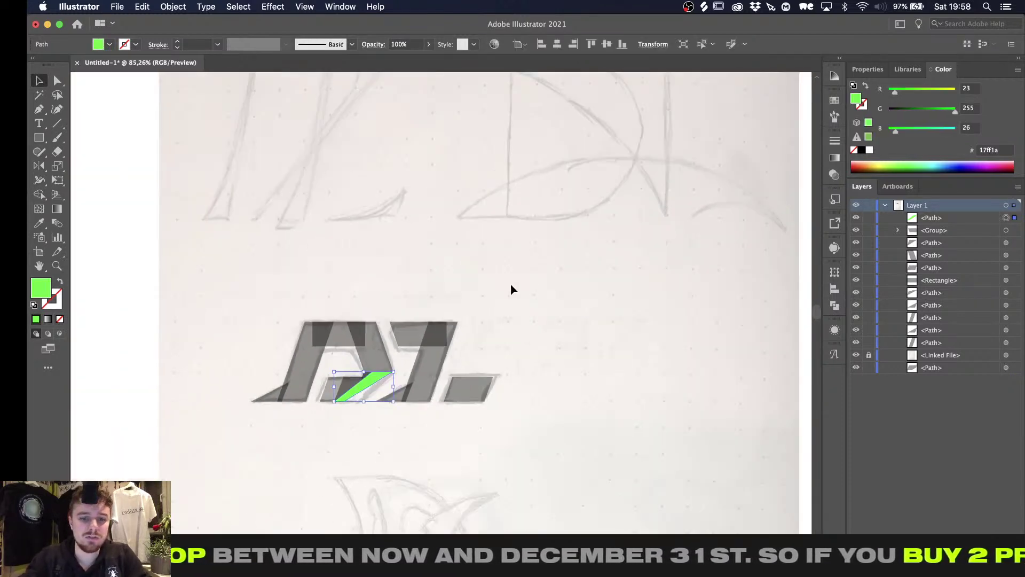
left_click_drag(510, 289, 233, 458)
left_click(835, 175)
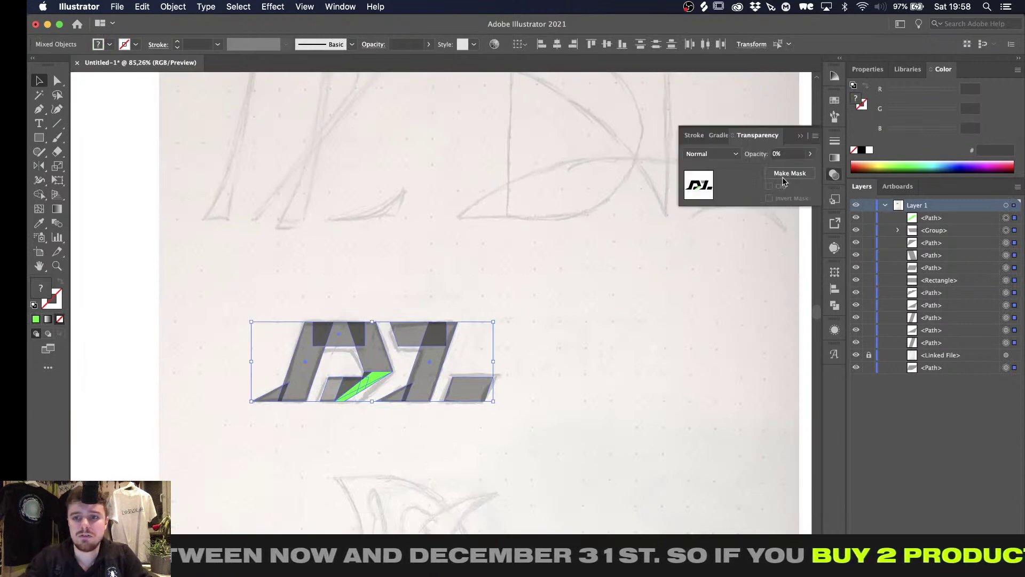
left_click(810, 154)
left_click(804, 170)
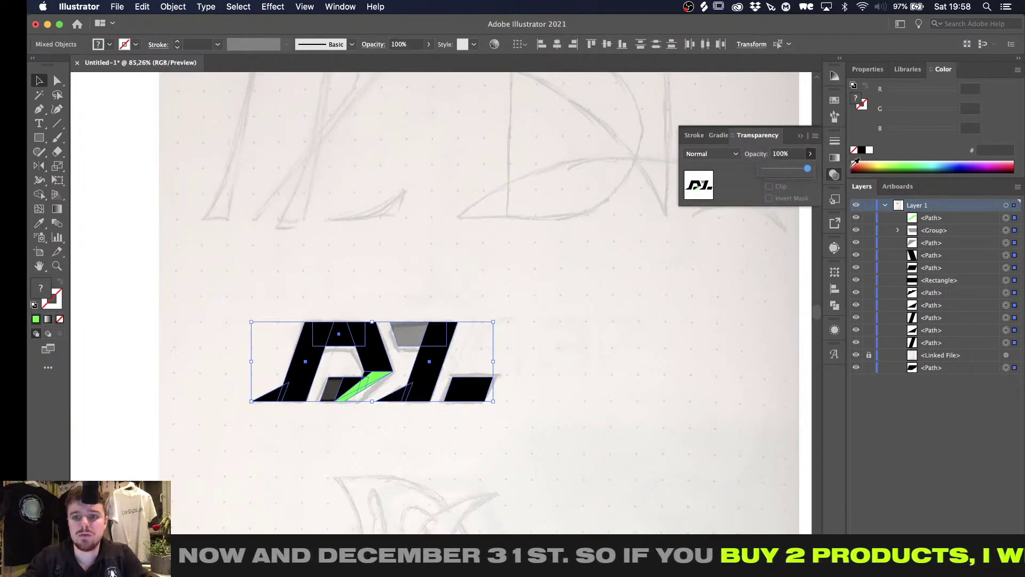
left_click(452, 492)
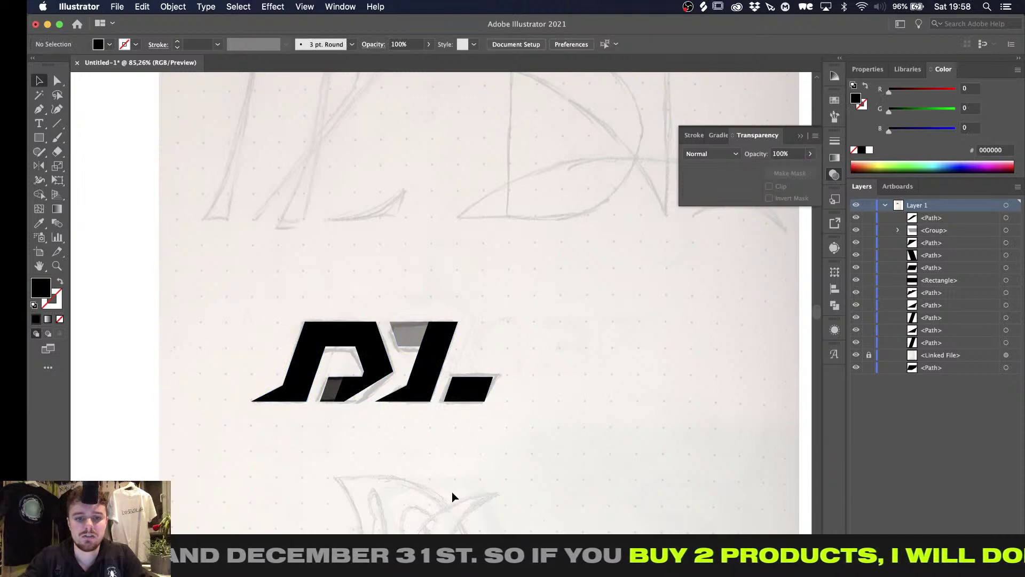
Bring the D's lower bar forward in the stacking order so it sits above the linked sketch image
scroll(368, 465, "up", 4, "alt")
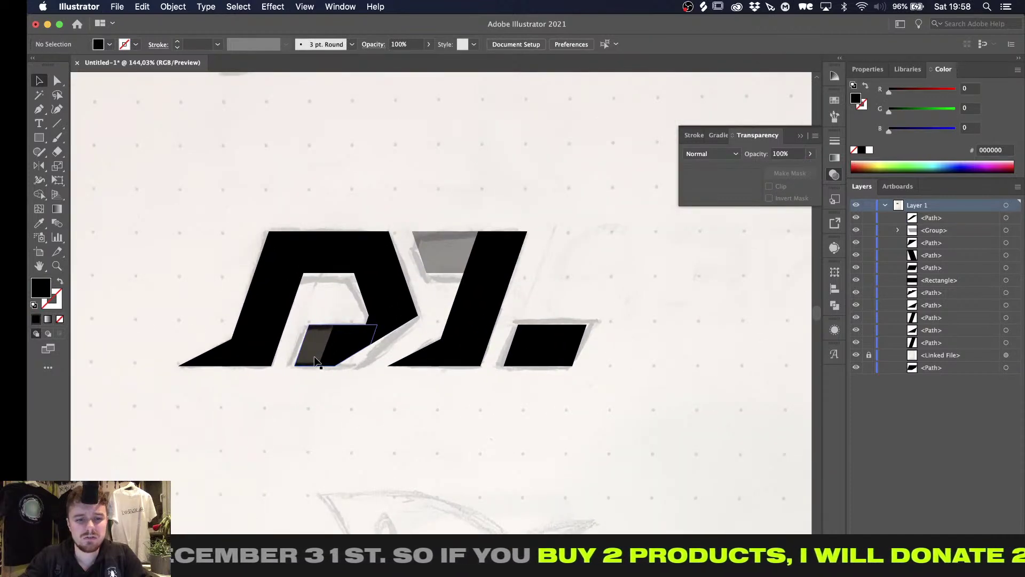
left_click(317, 363)
scroll(315, 359, "up", 3, "alt")
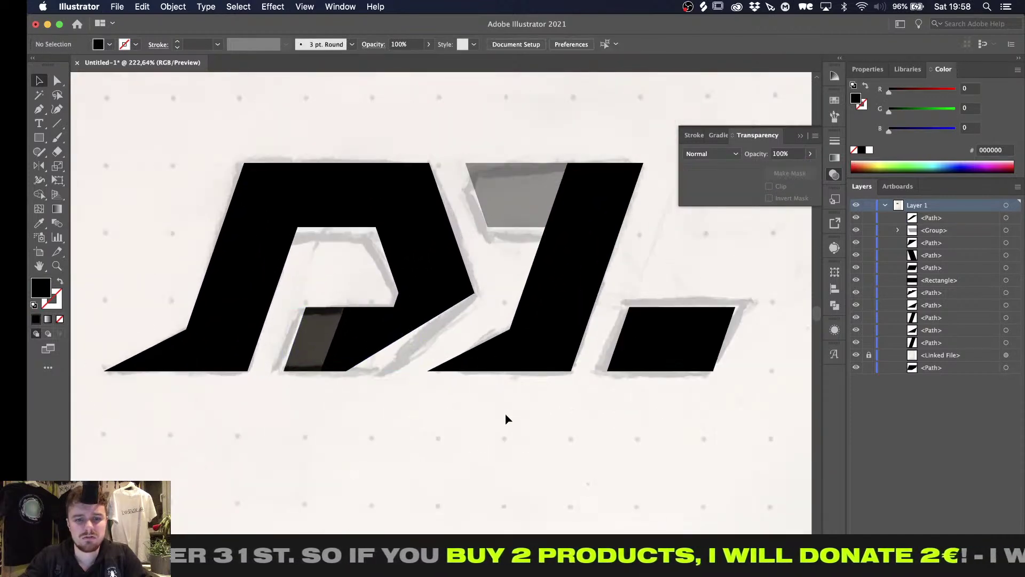
scroll(322, 342, "up", 7, "alt")
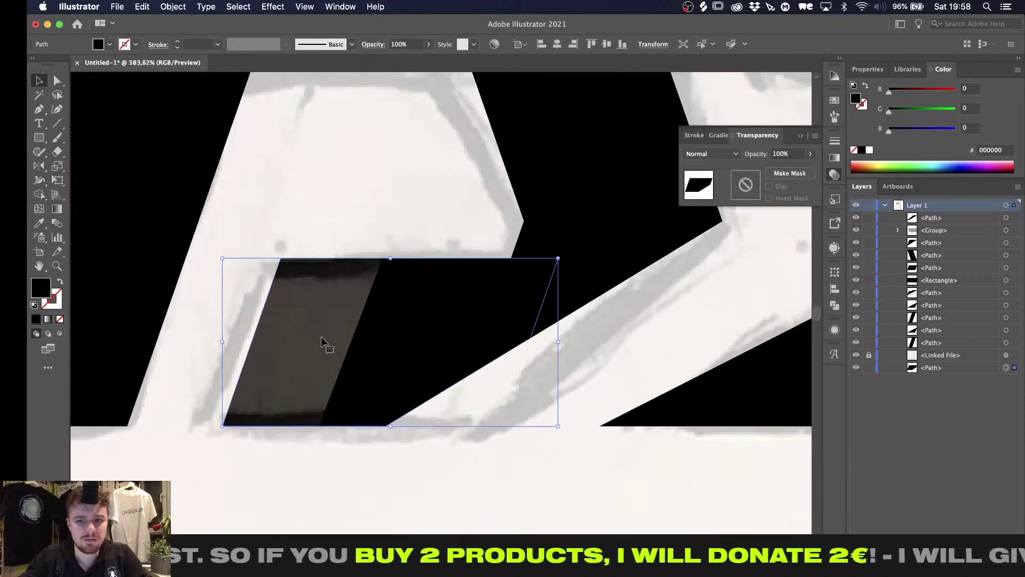
left_click_drag(322, 341, 276, 411)
key("super+z")
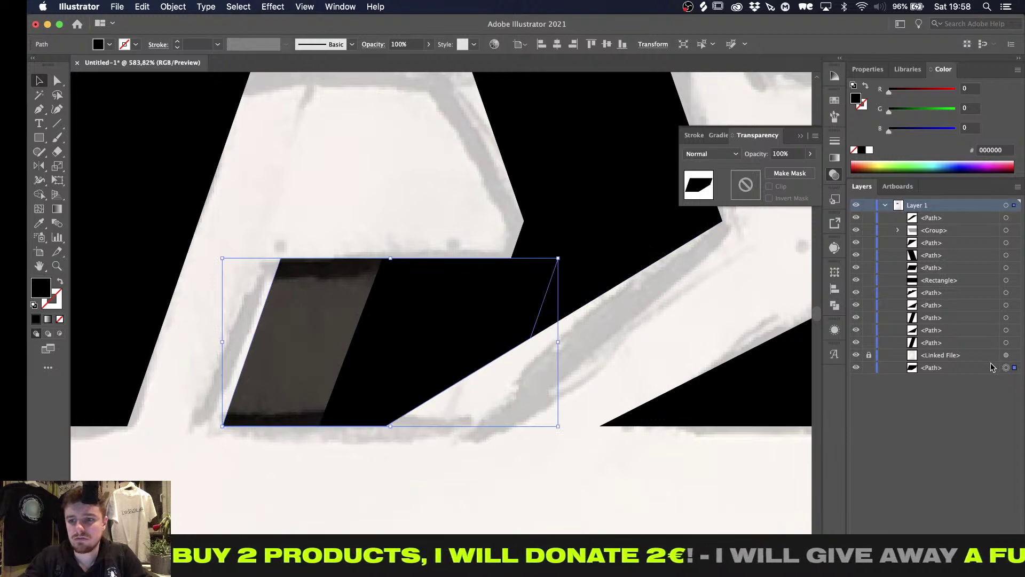
key("super+]")
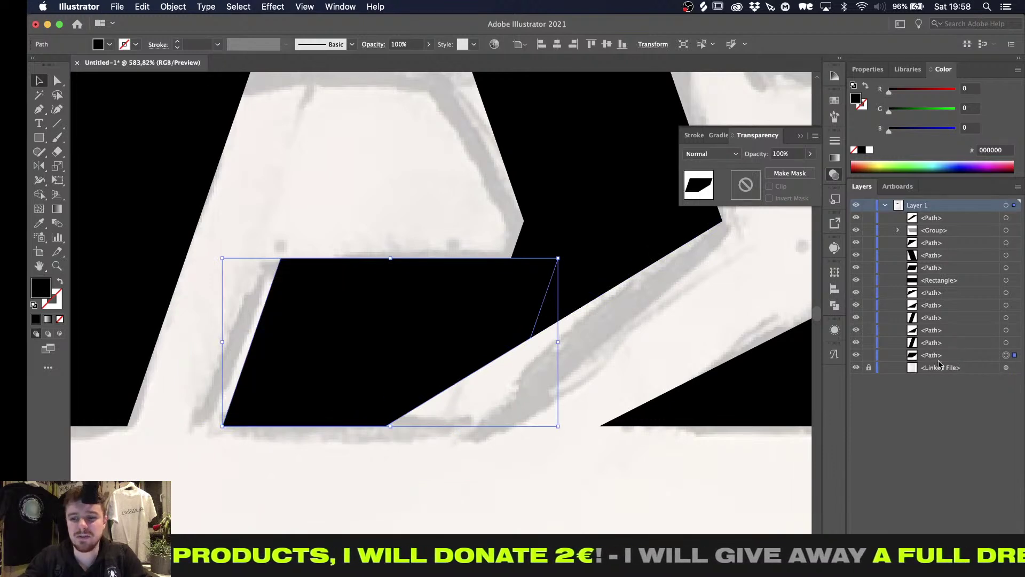
left_click(341, 494)
scroll(341, 494, "down", 3, "alt")
scroll(341, 494, "down", 3, "alt")
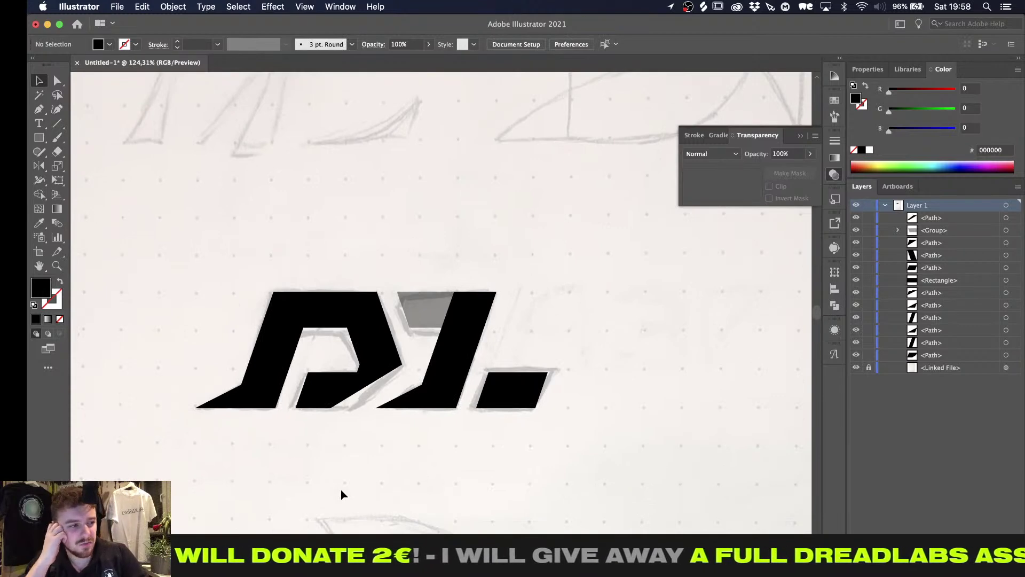
Undo the stacking, black fill, opacity and trimming edits, back to the unfilled green four-sided outline
key("super+z")
key("super+z")
key("super+z")
key("super+z")
key("super+z")
key("super+z")
key("super+z")
key("super+z")
key("super+z")
key("super+z")
scroll(304, 425, "up", 3, "alt")
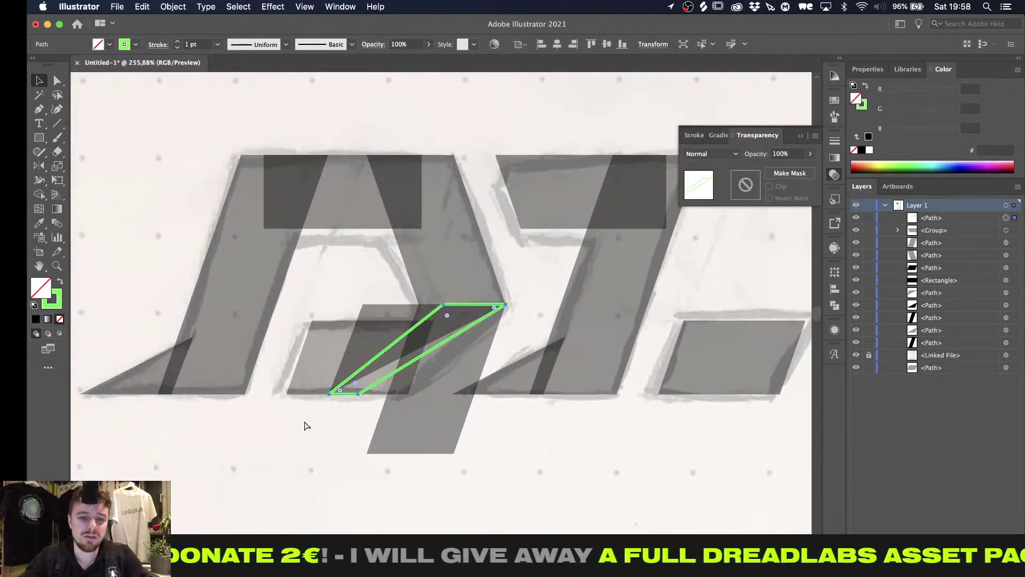
Undo the whole green segment construction, keeping the dark wedge and the untrimmed reflected stroke on the D
key("super+z")
key("super+z")
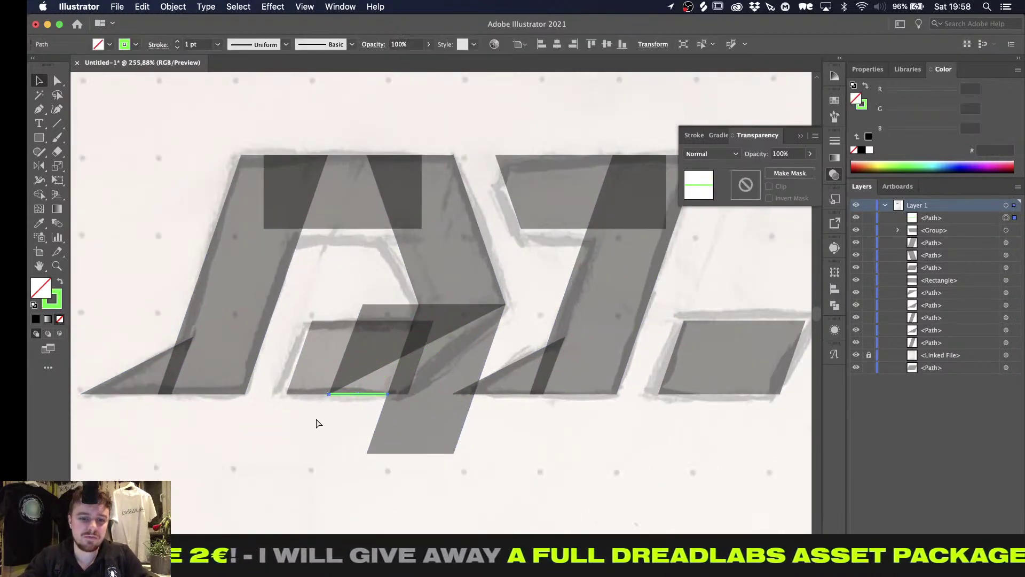
scroll(366, 401, "up", 3, "alt")
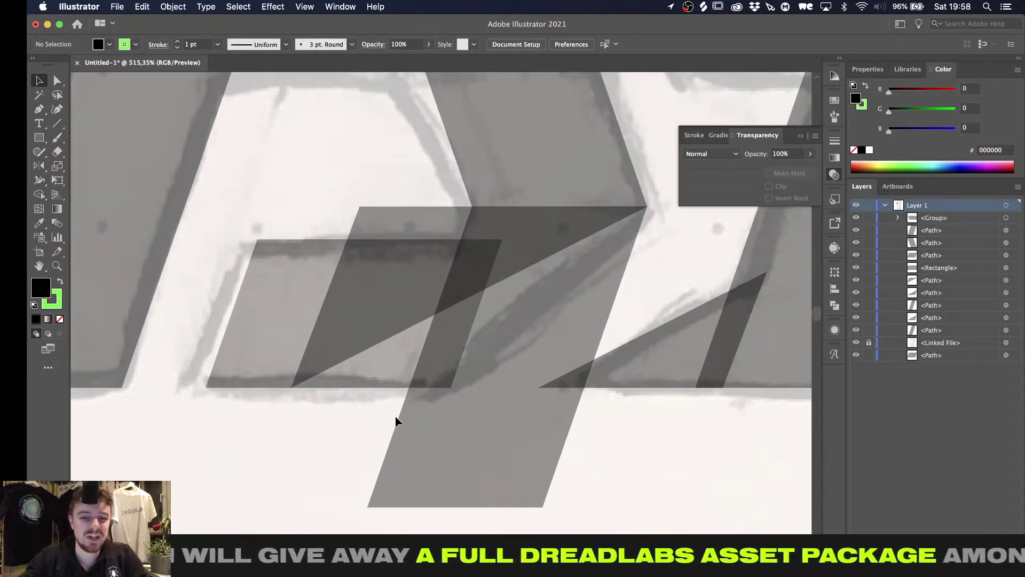
scroll(406, 427, "down", 2, "alt")
key("super+z")
key("super+z")
key("super+z")
key("super+z")
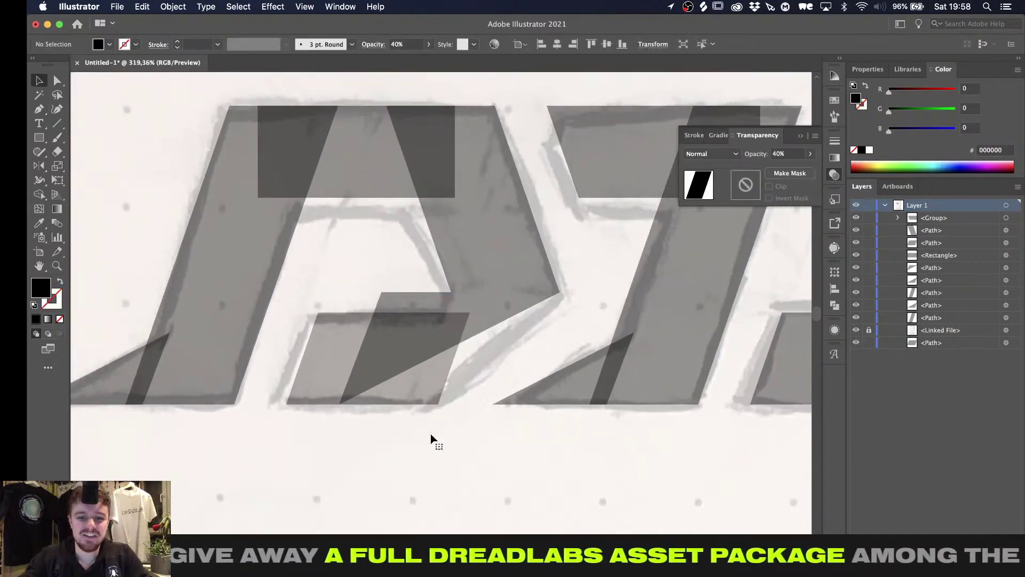
scroll(418, 340, "up", 2, "alt")
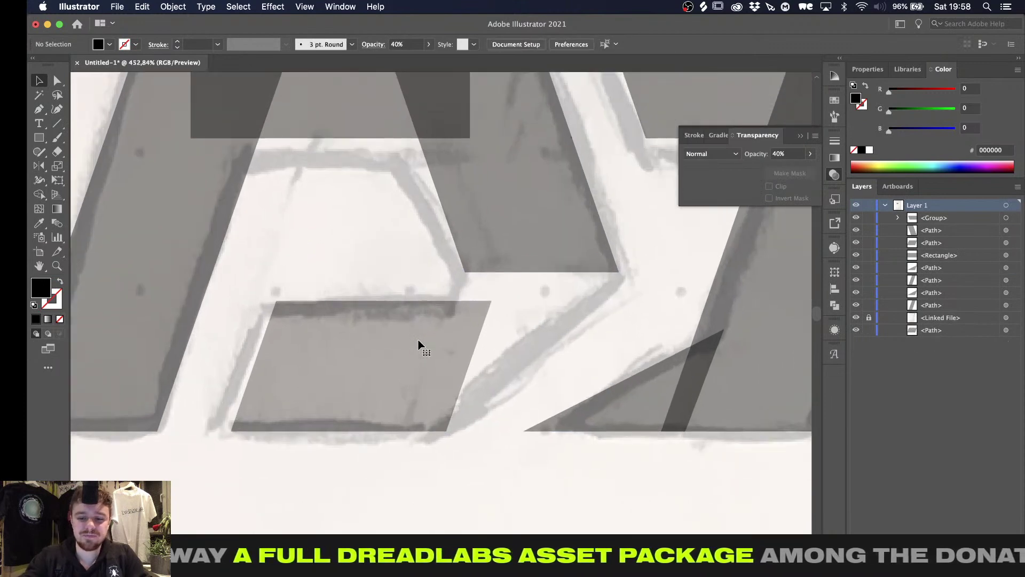
key("super+shift+z")
key("super+shift+z")
Delete the dark wedge that overlaps the D's lower bar
left_click(418, 340)
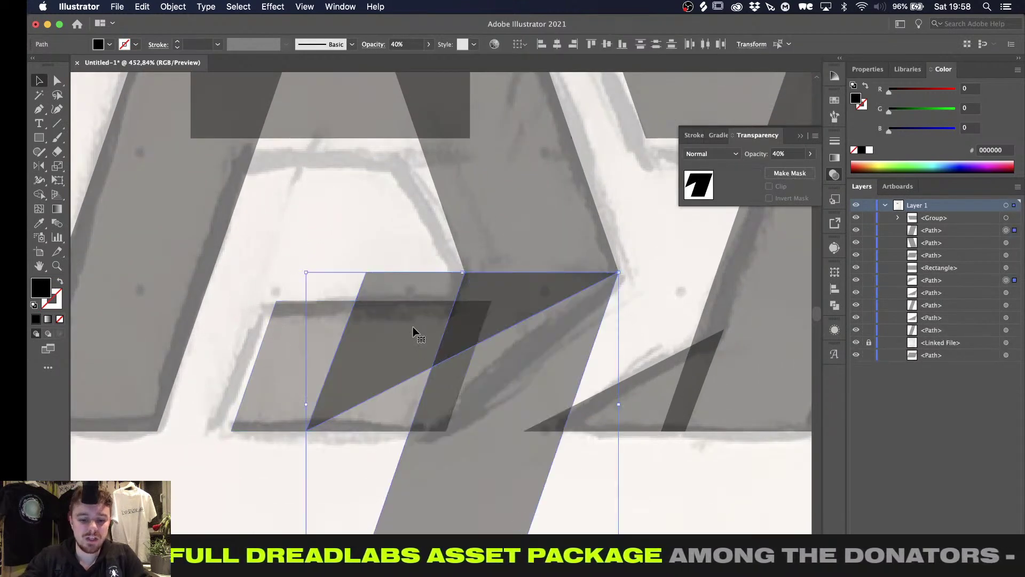
left_click(356, 227)
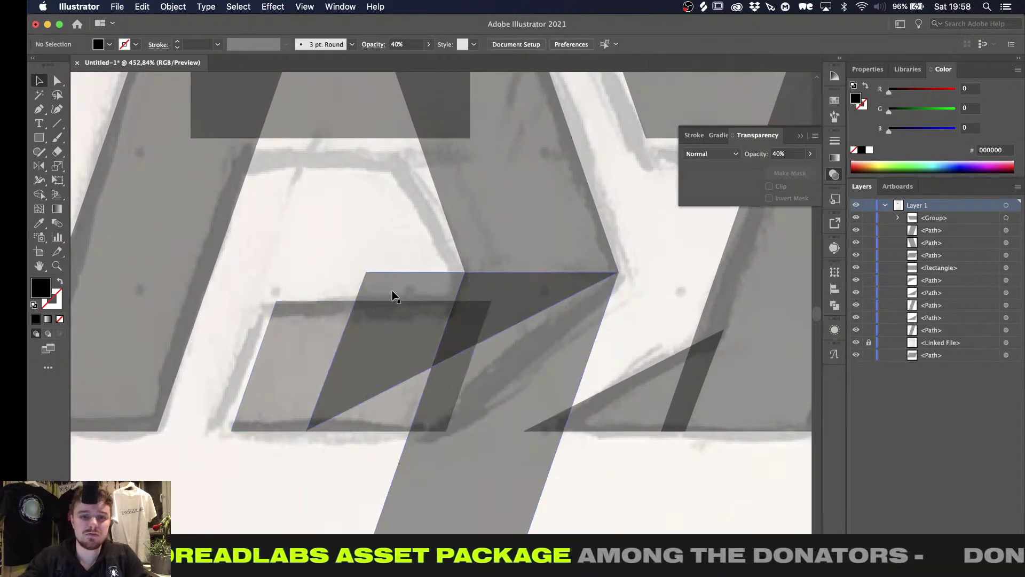
left_click(392, 291)
key("Delete")
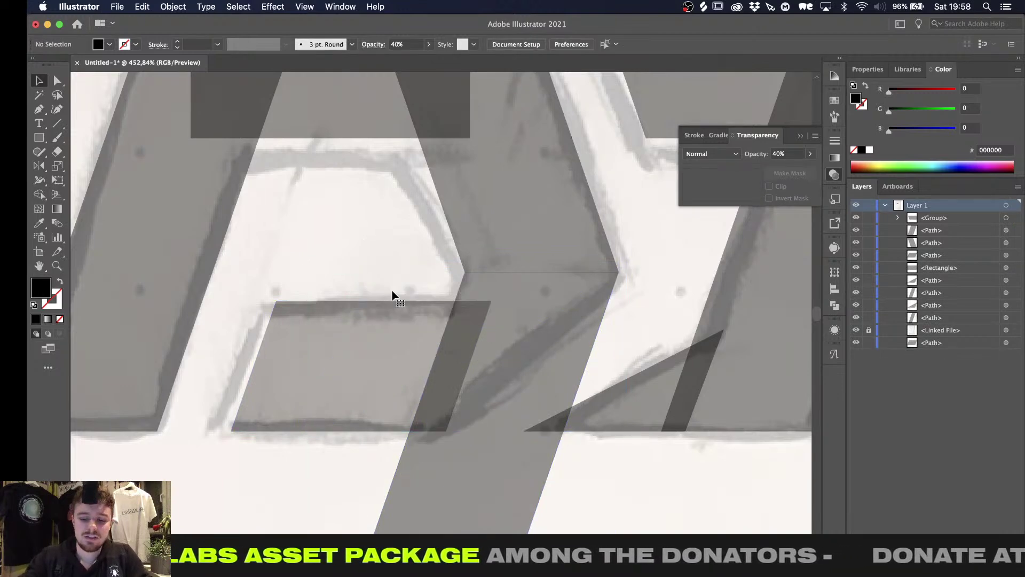
Draw a black triangle from the lower bar's bottom-right corner to both lower corners of the D's right stroke
key("p")
left_click(446, 431)
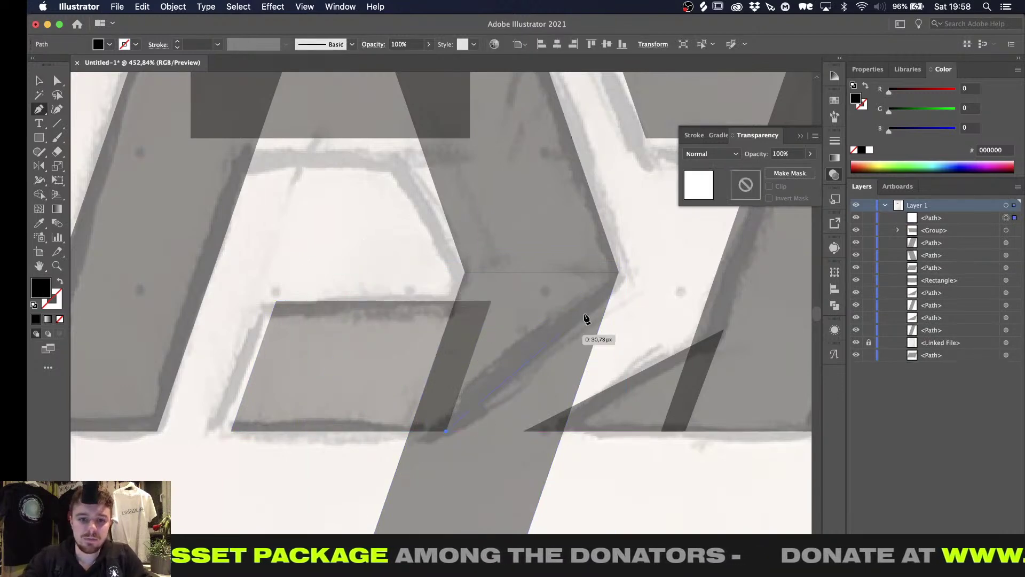
left_click(618, 273)
left_click(466, 273)
key("v")
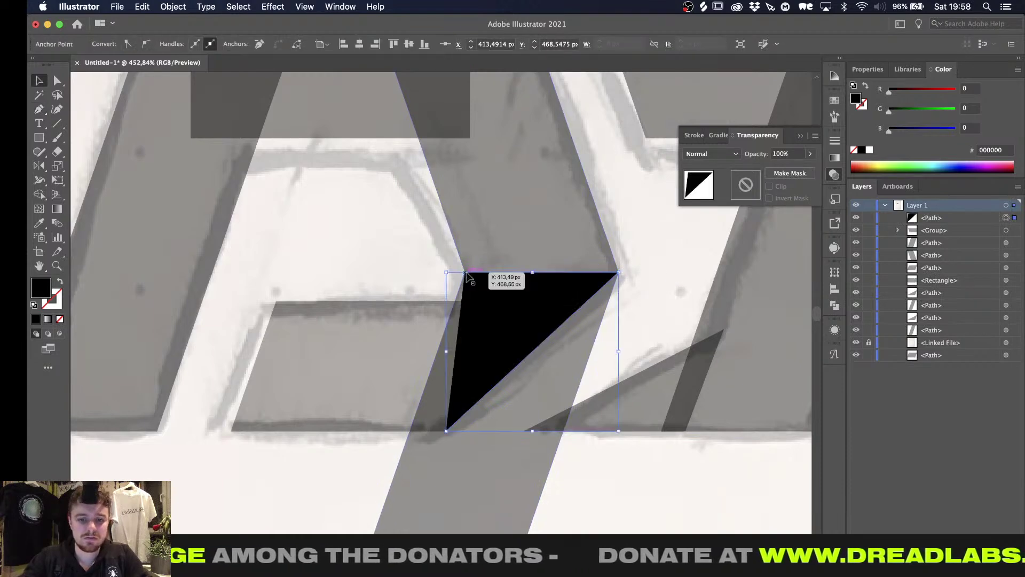
Trim away the reflected stroke's excess outside the new diagonal and below the baseline with the Shape Builder
scroll(449, 399, "down", 5, "alt")
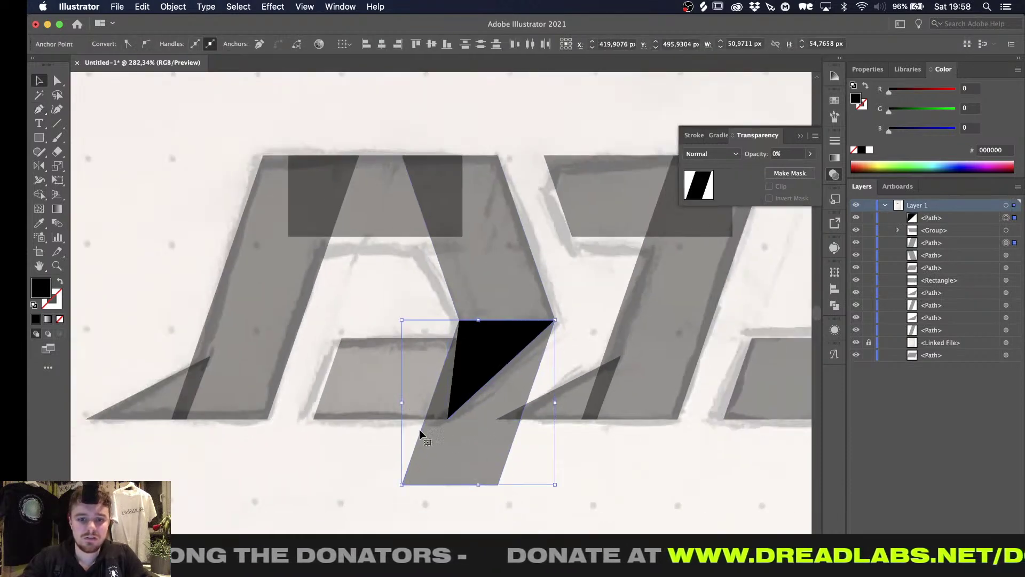
left_click(367, 441)
left_click_drag(494, 277, 494, 276)
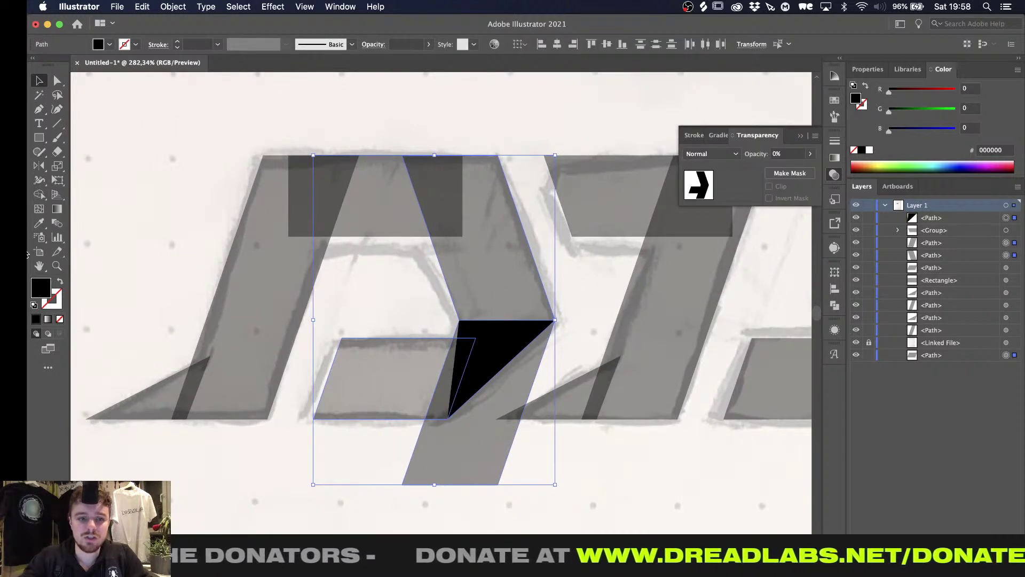
left_click(39, 195)
left_click(448, 475, "alt")
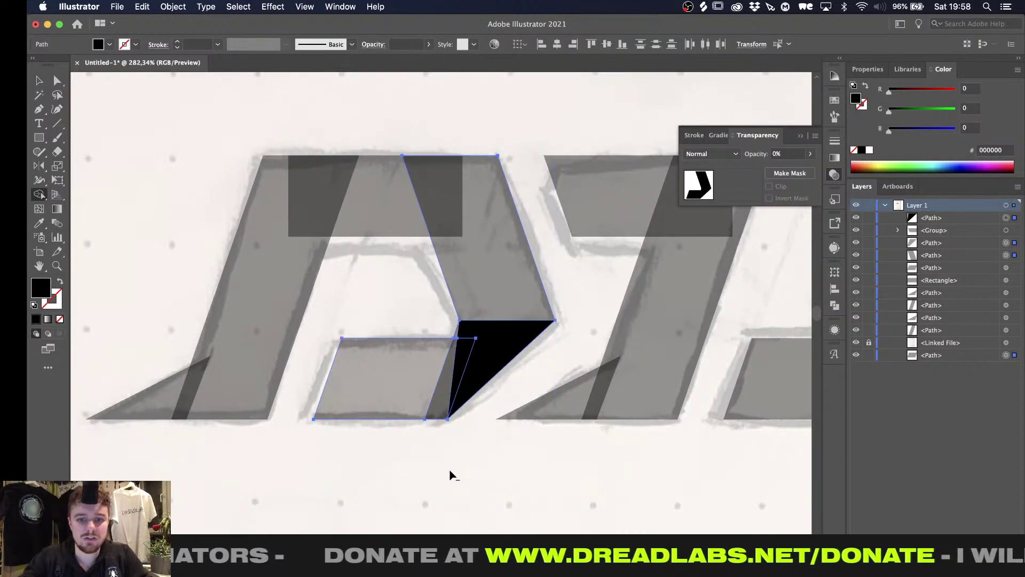
key("v")
left_click(475, 482)
Move the D's lower bar one level up in the stacking order, above the linked sketch image
scroll(475, 482, "down", 5, "alt")
scroll(476, 481, "up", 2, "alt")
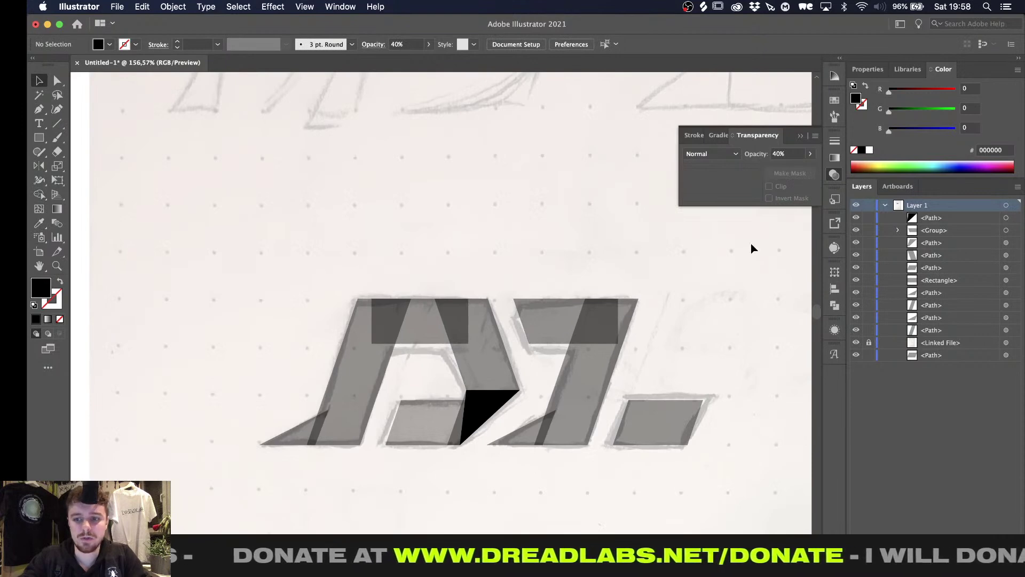
left_click(1006, 357)
key("super+bracketright")
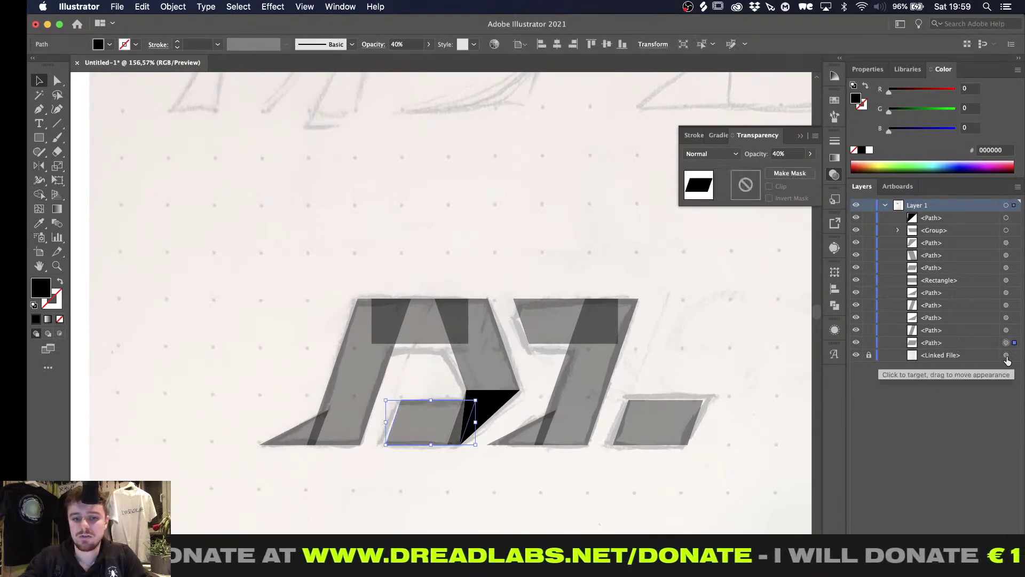
Try a Pathfinder Unite on all the logo shapes, undo it, and group the shapes instead
key("super+a")
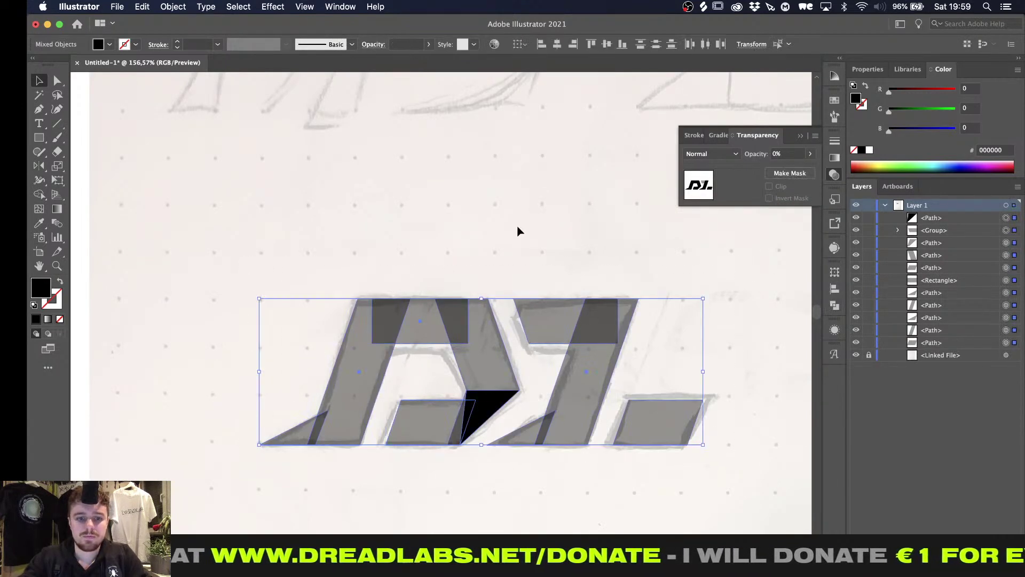
left_click(835, 307)
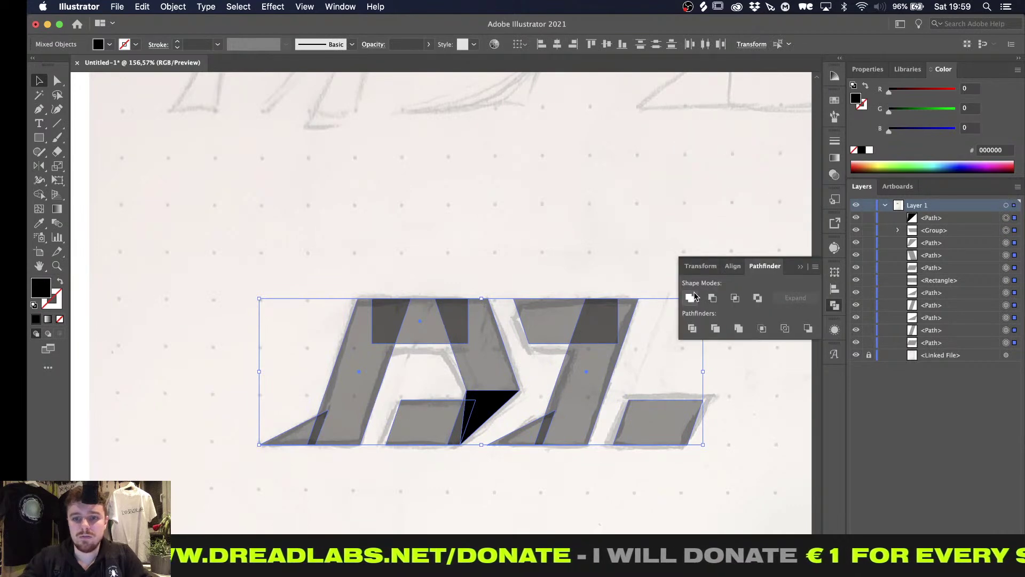
left_click(694, 295)
key("super+z")
key("super+g")
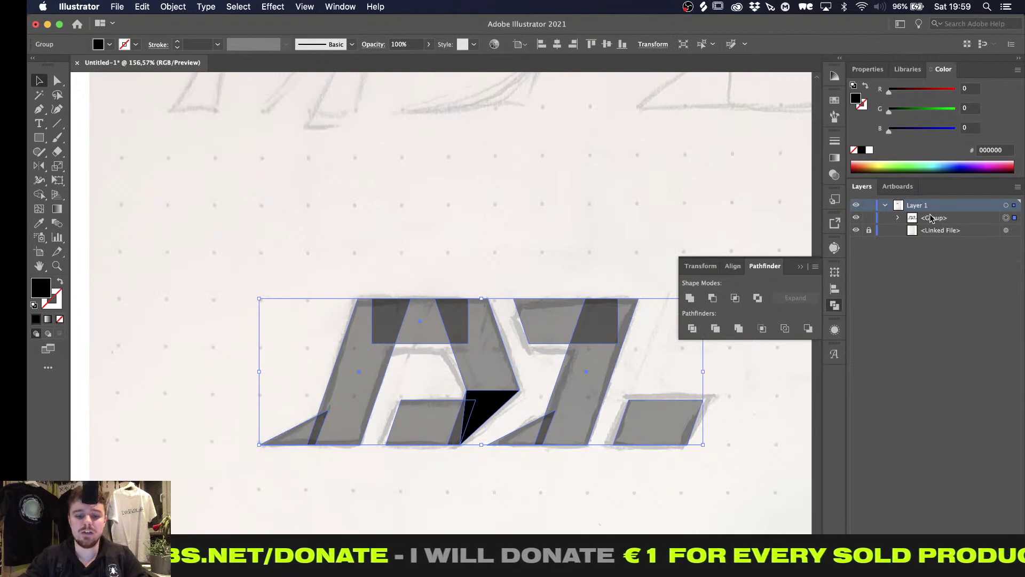
Duplicate the logo group in place, hide the original group, and unite the copy's shapes with Pathfinder
key("super+c")
key("super+f")
left_click(856, 230)
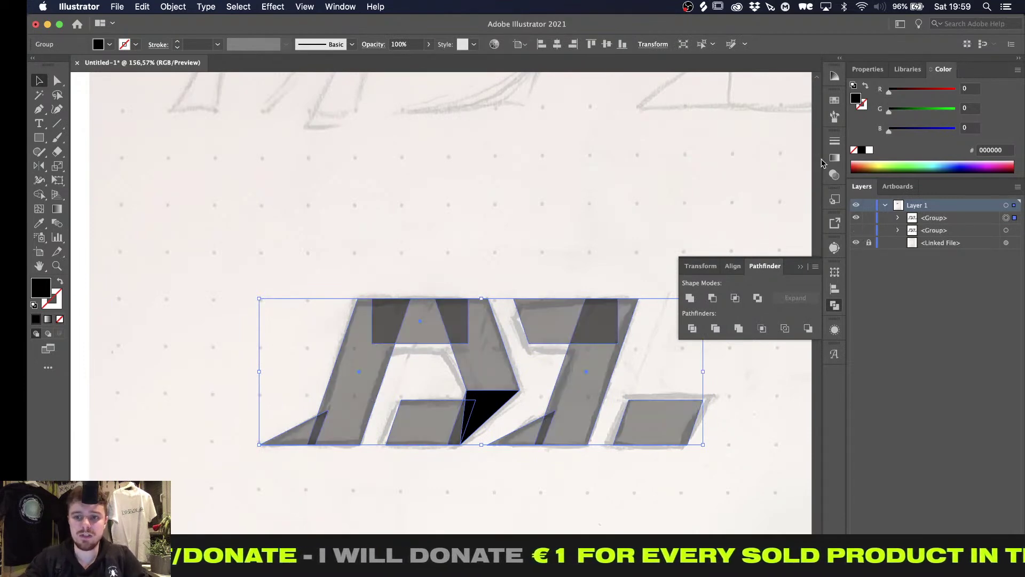
left_click(691, 297)
In outline view, pull the inner upper corner of the D's lower part slightly upward so it overlaps the right stroke
scroll(604, 414, "up", 10, "alt")
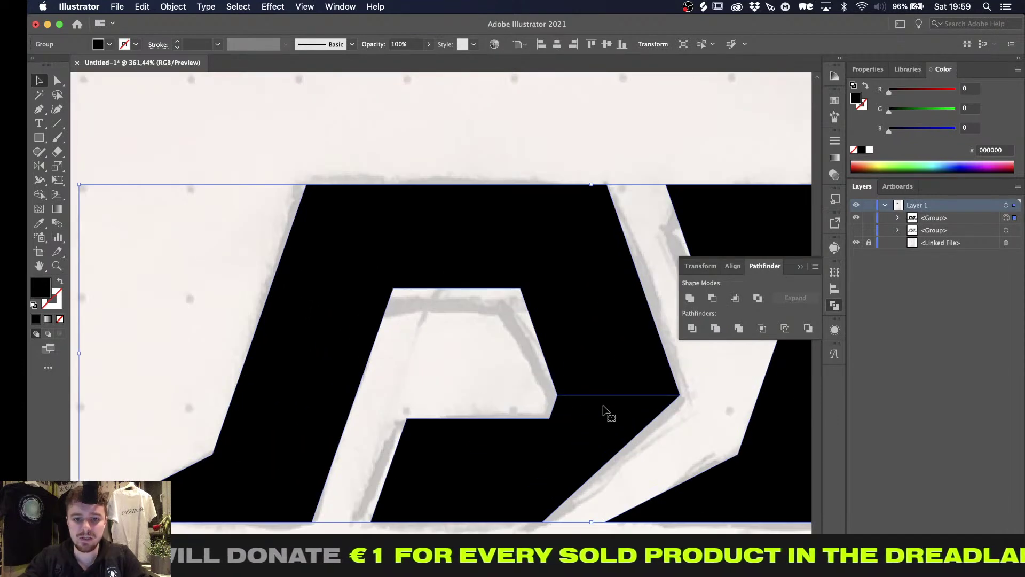
scroll(603, 411, "up", 1, "alt")
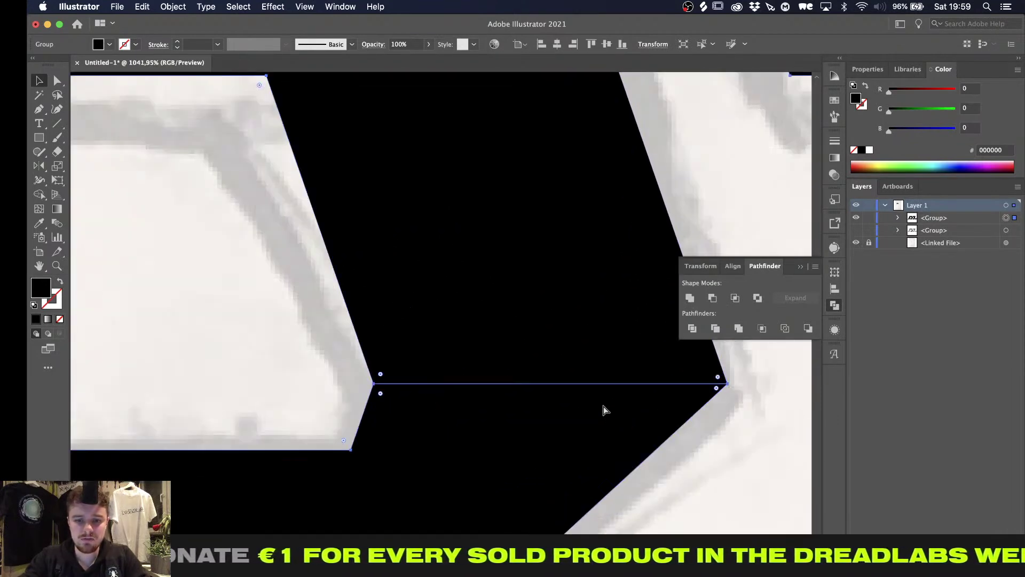
key("super+y")
key("a")
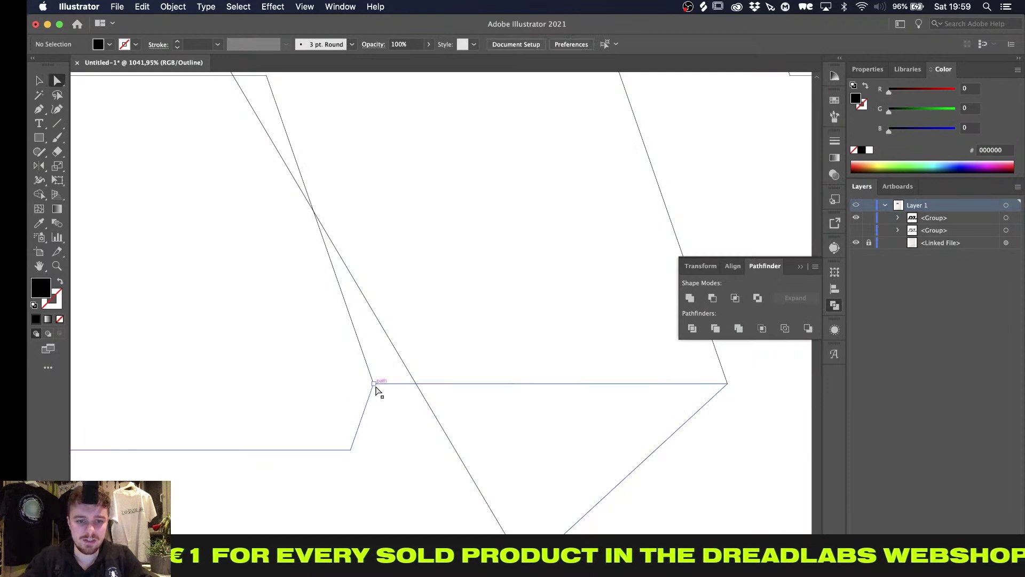
left_click_drag(373, 384, 379, 370)
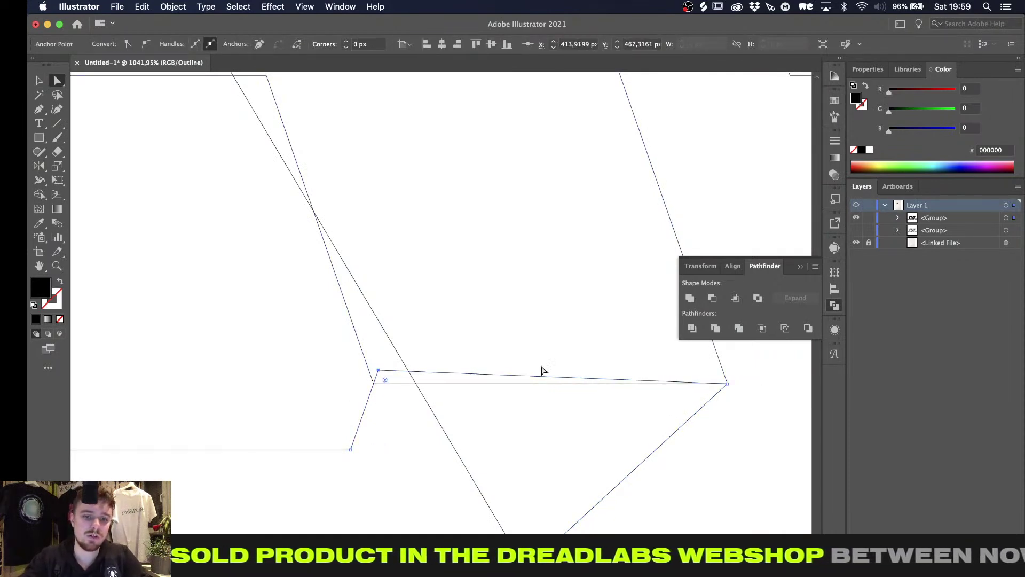
left_click(726, 383)
key("v")
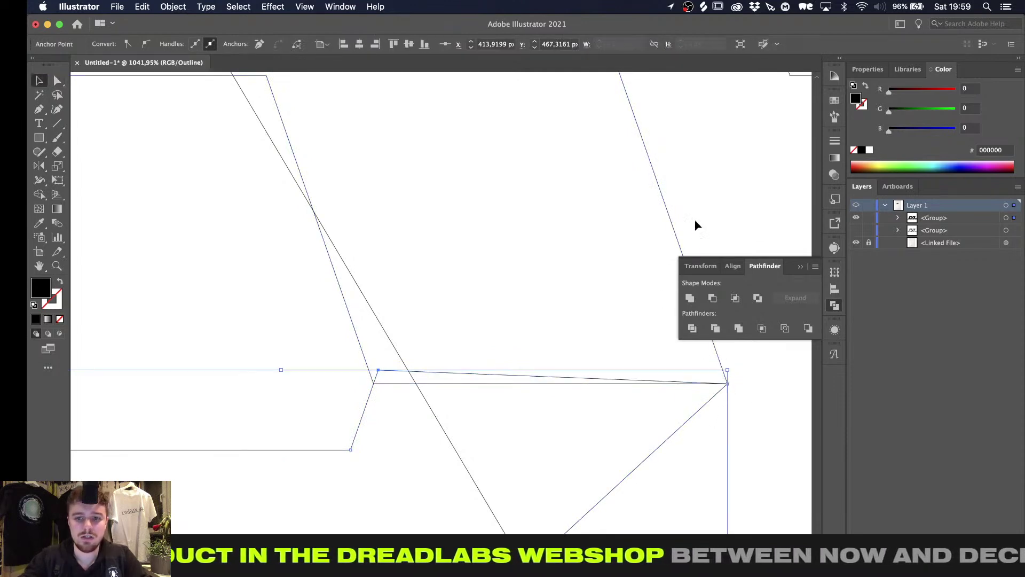
Unite the overlapping parts of the D with Pathfinder, return to preview display and deselect the logo
left_click_drag(697, 218, 491, 454)
left_click(689, 298)
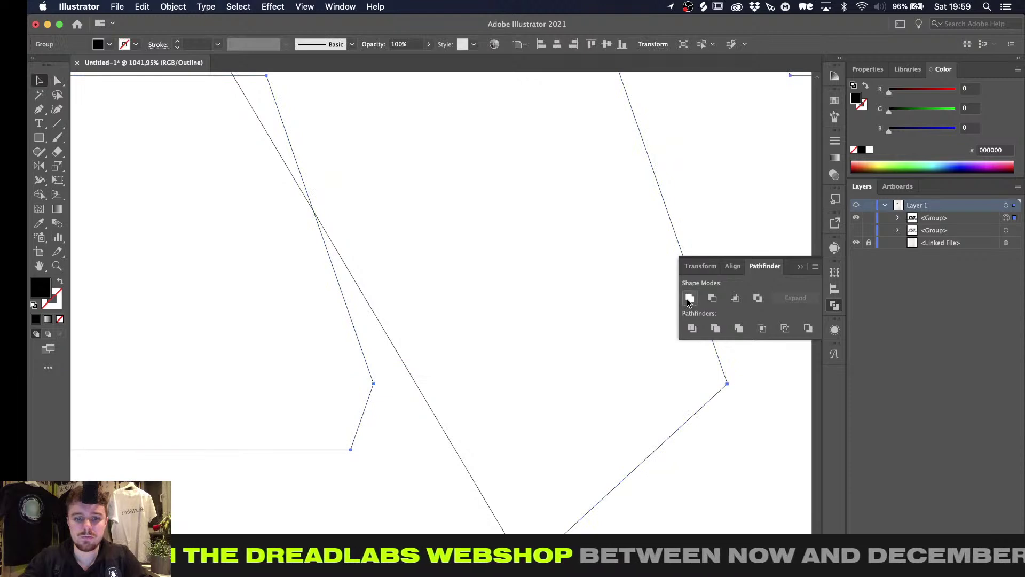
scroll(431, 515, "down", 5, "alt")
scroll(431, 514, "up", 2, "alt")
scroll(431, 515, "down", 4, "alt")
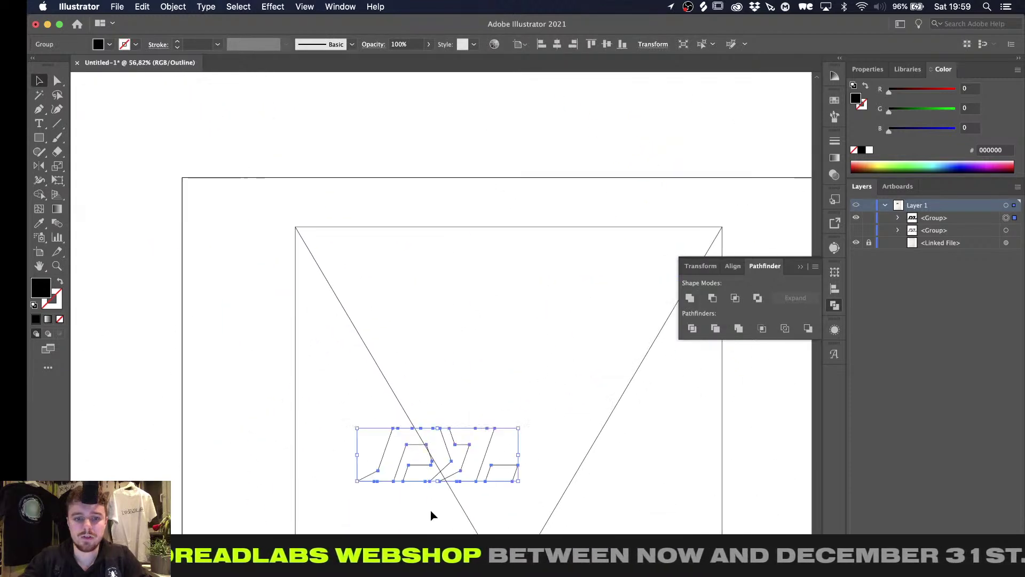
scroll(431, 515, "up", 4, "alt")
key("super+y")
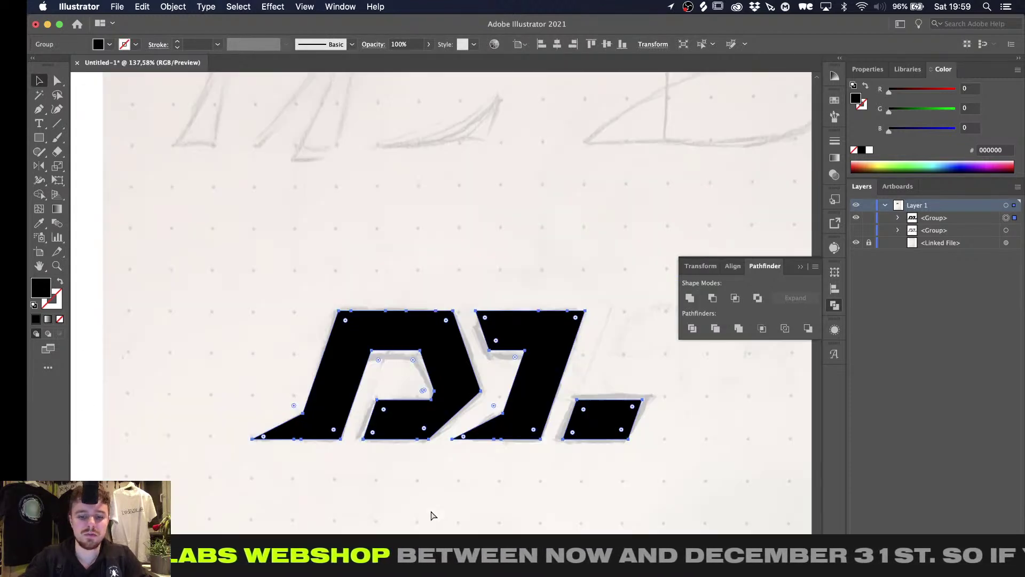
left_click(539, 230)
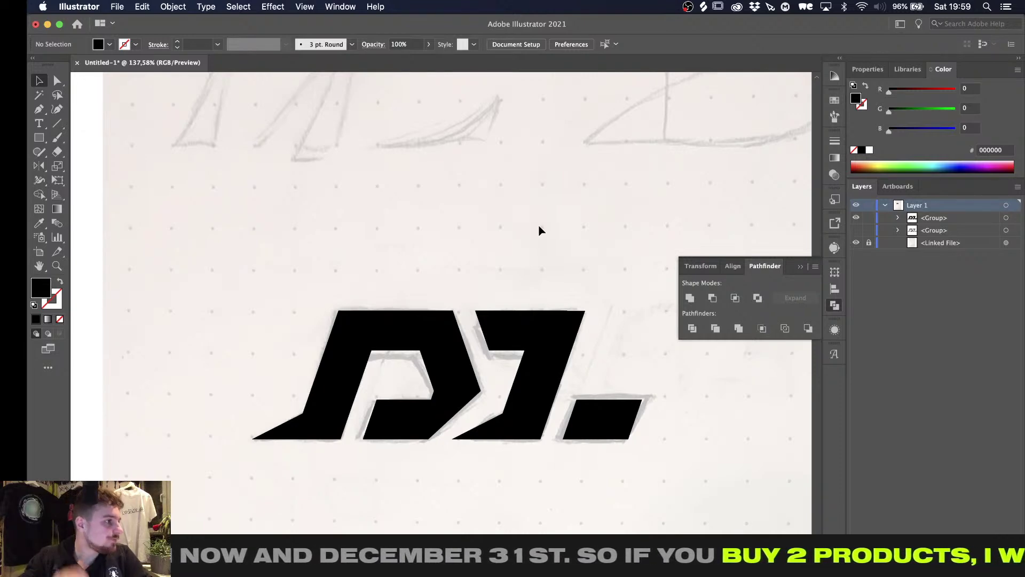
Hide the linked sketch image behind the united black logo
scroll(558, 281, "down", 3, "alt")
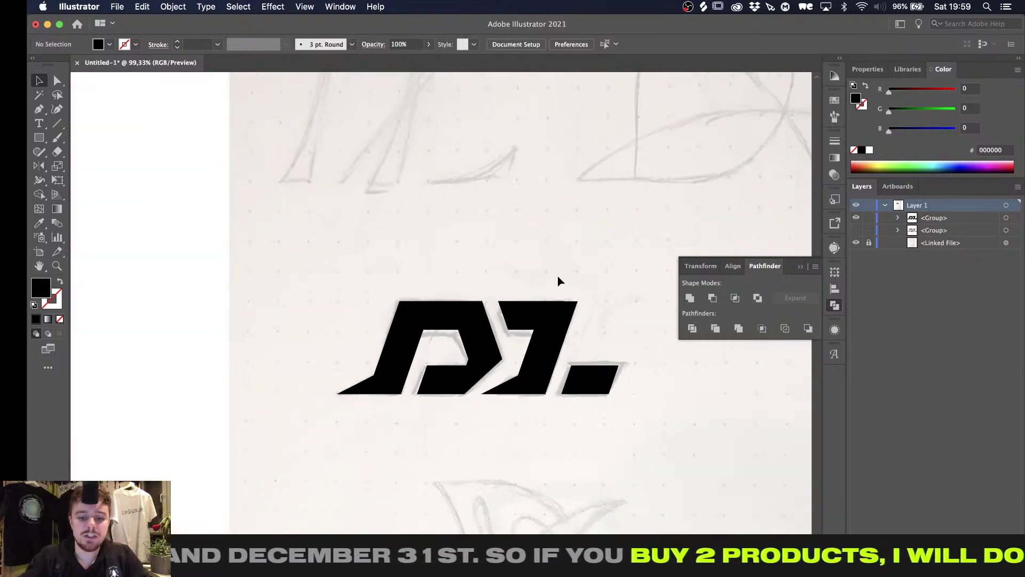
left_click(855, 242)
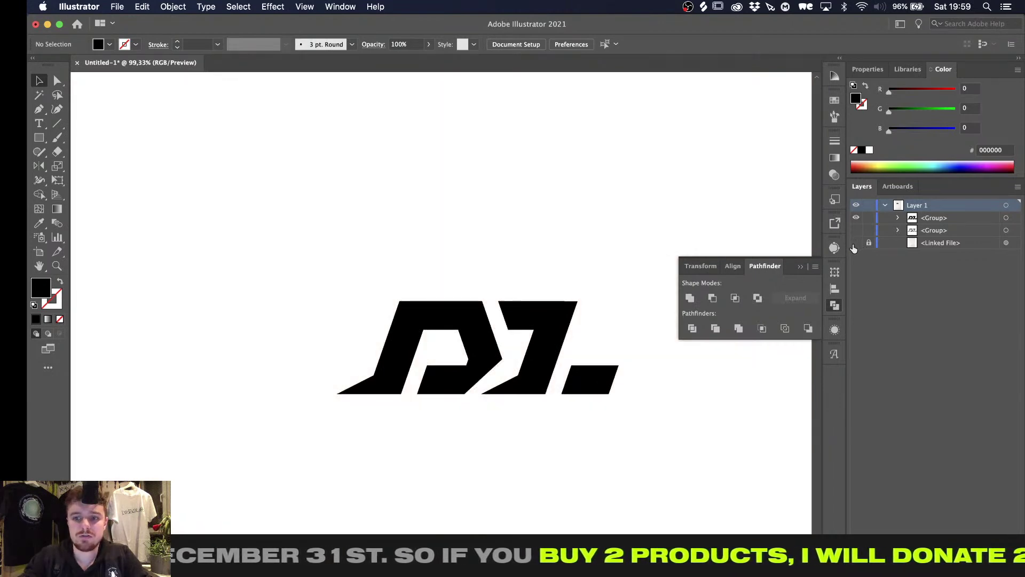
scroll(418, 444, "down", 5, "alt")
scroll(419, 444, "up", 6, "alt")
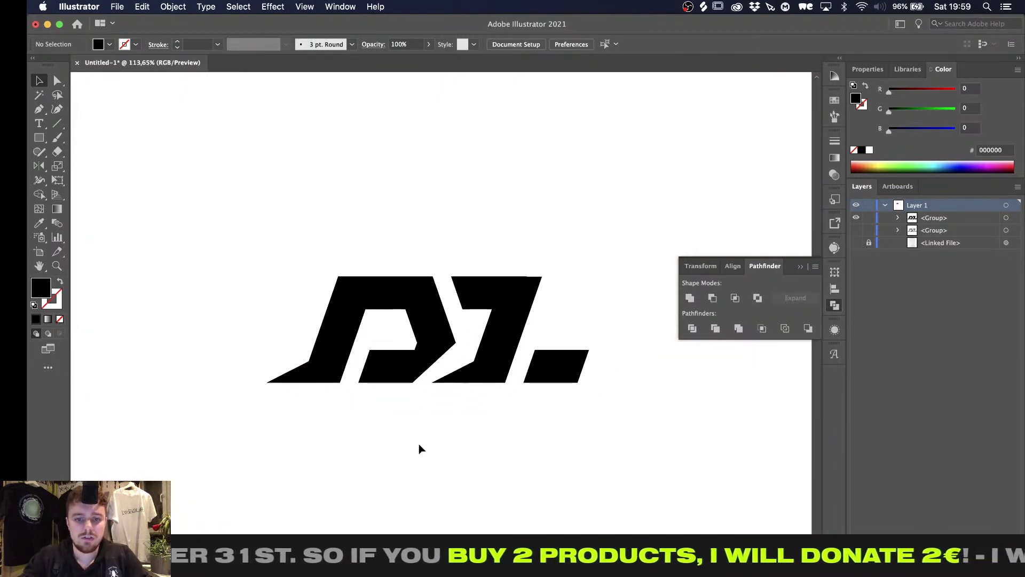
scroll(547, 361, "up", 4, "alt")
Try to move the L's separate foot bar against the bottom of its stem, and undo the move
left_click(550, 361)
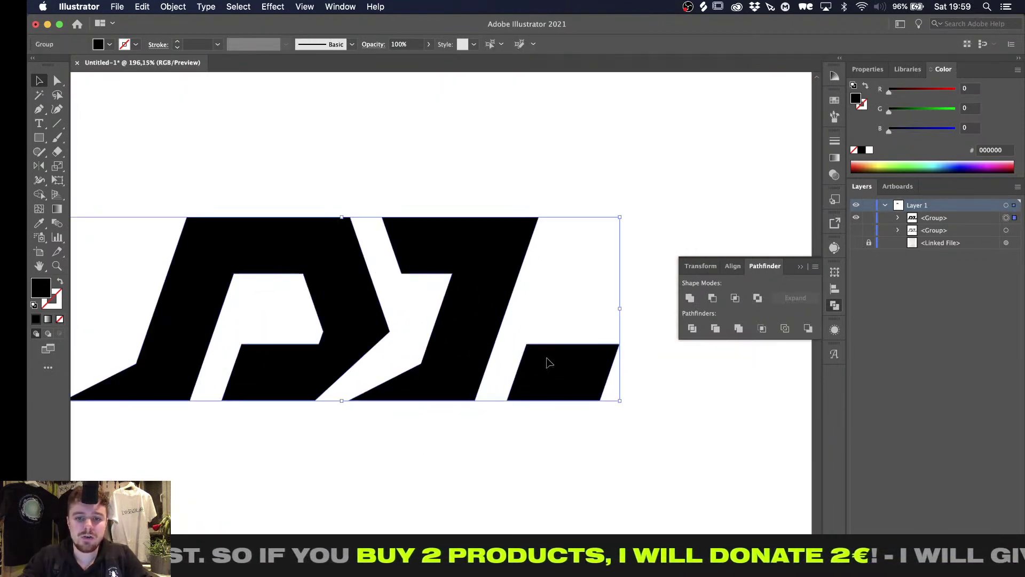
scroll(524, 388, "down", 3, "alt")
left_click(523, 387)
scroll(524, 387, "up", 3, "alt")
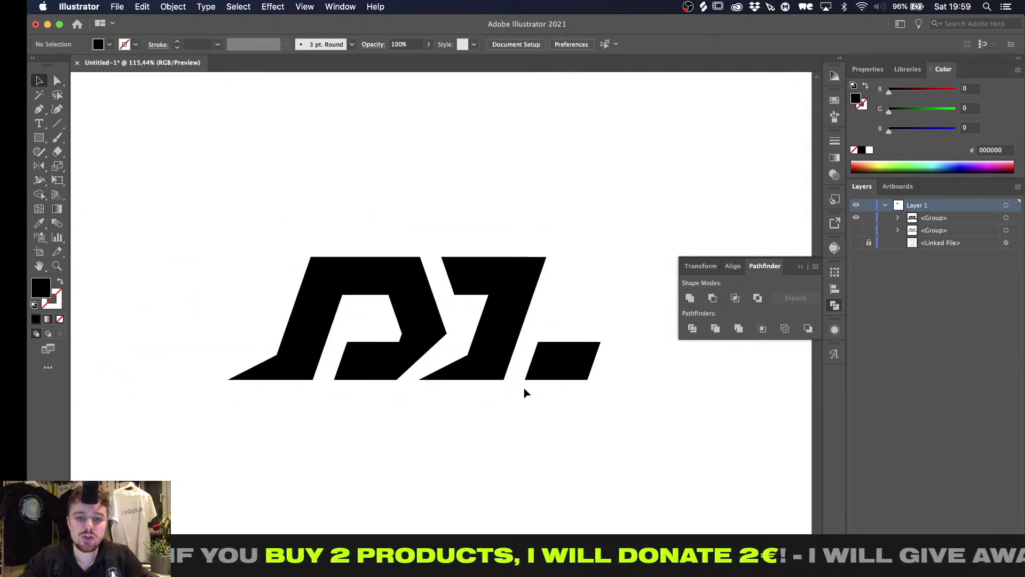
key("a")
left_click(530, 359)
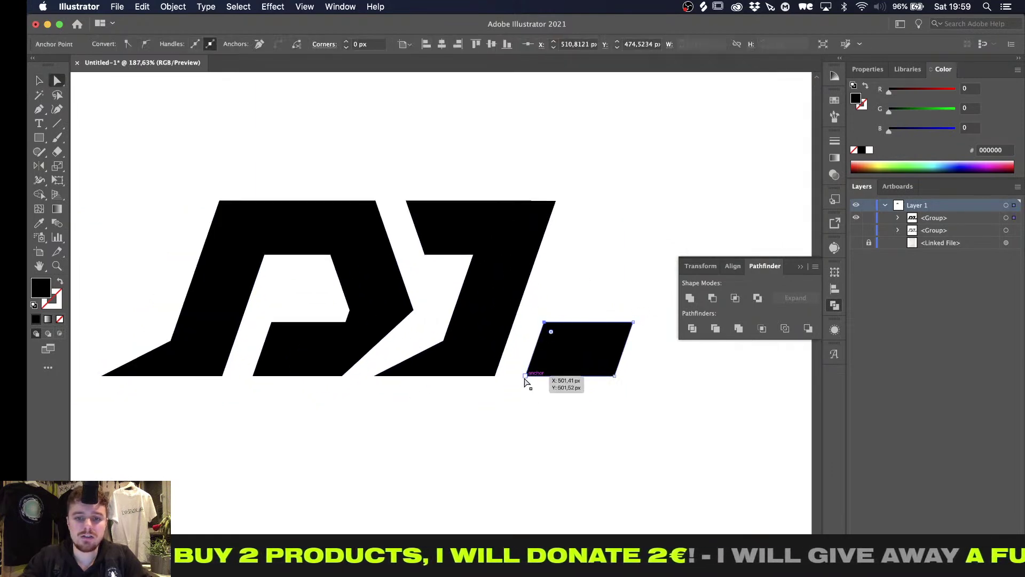
left_click_drag(526, 377, 497, 380)
left_click(499, 416)
scroll(500, 422, "down", 4, "alt")
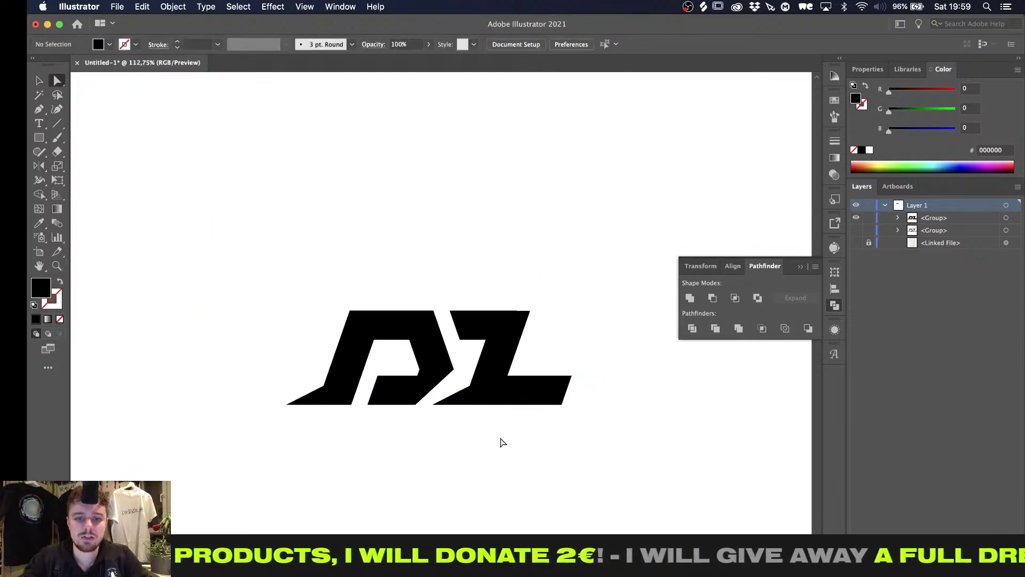
key("super+z")
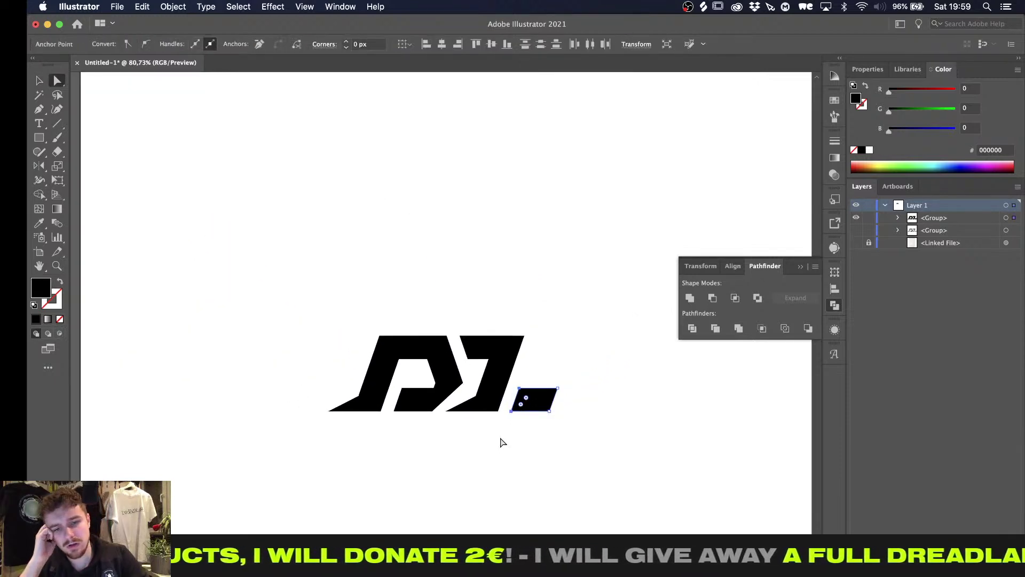
In outline view, draw a straight vertical helper line upward from the bottom-right corner of the L's stem
key("v")
left_click(500, 438)
scroll(500, 438, "up", 4, "alt")
key("super+y")
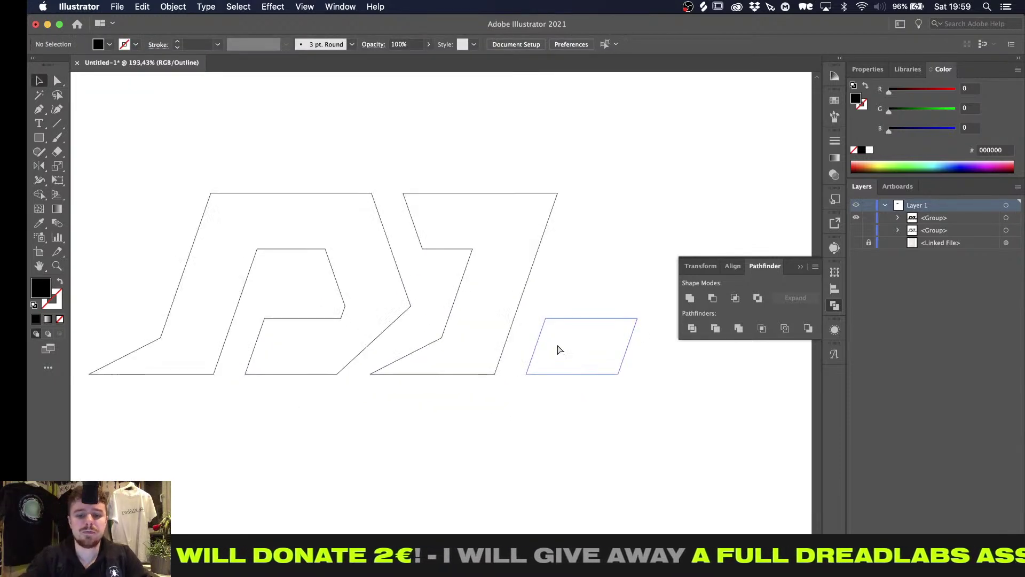
scroll(559, 348, "up", 4, "alt")
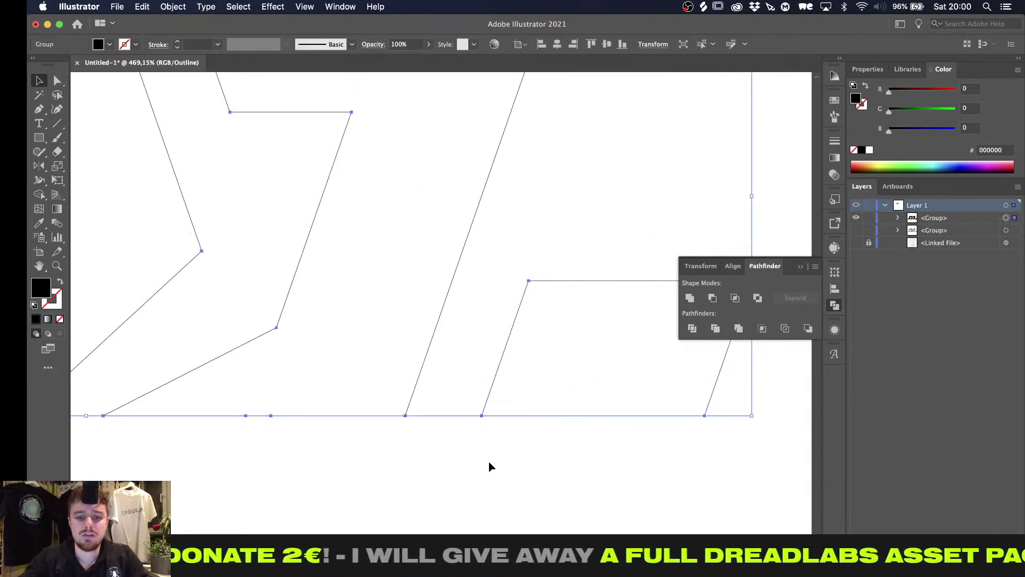
key("p")
left_click(405, 416)
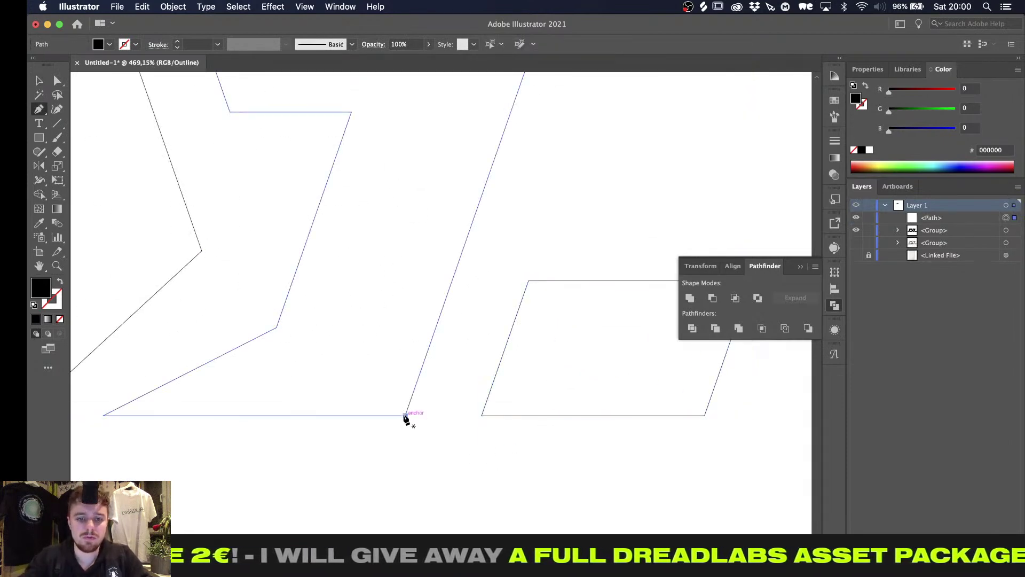
left_click(404, 212)
left_click(455, 415)
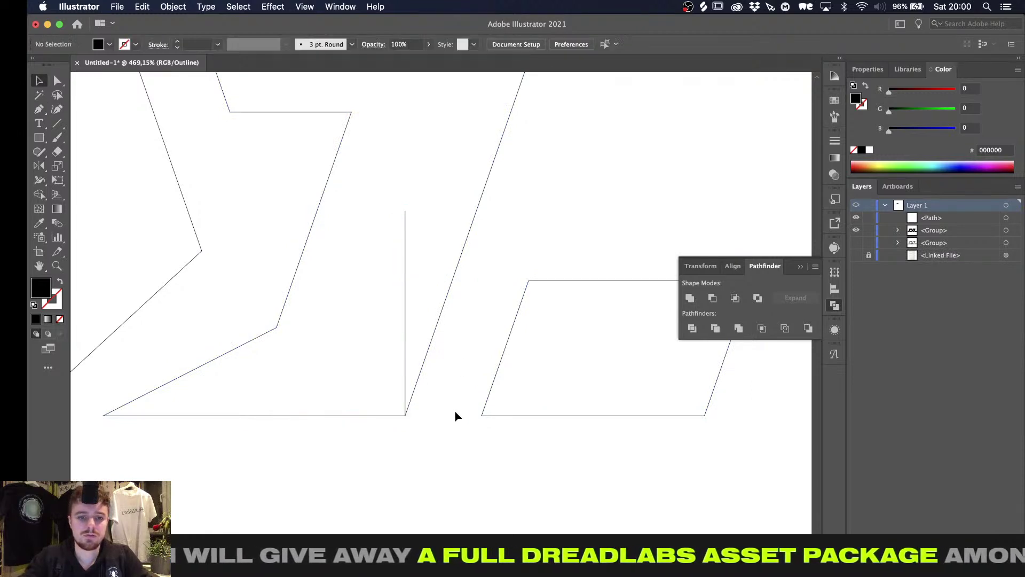
Cut the vertical helper line and paste it in place inside the isolated logo group
left_click(405, 357)
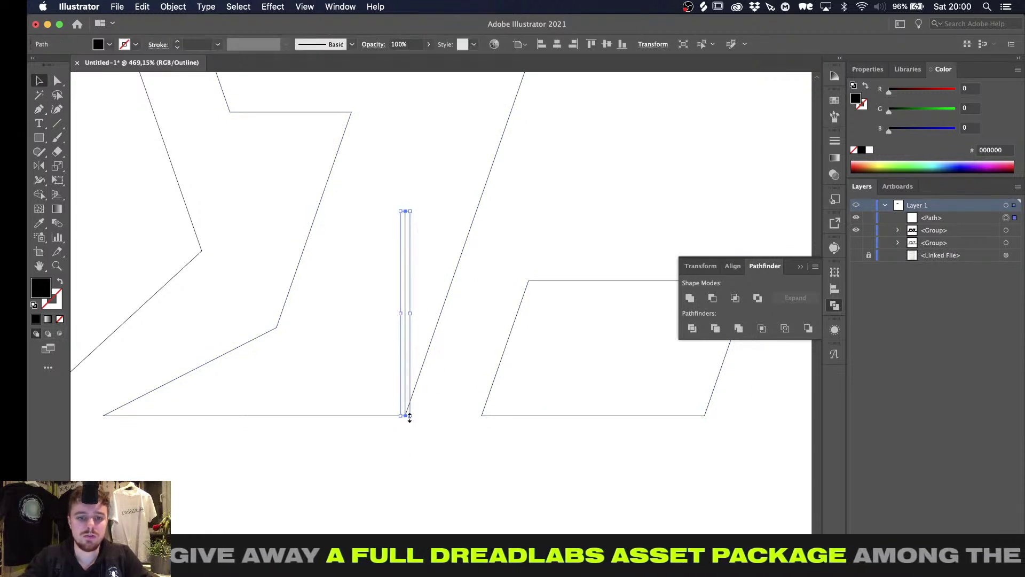
left_click(504, 358, "shift")
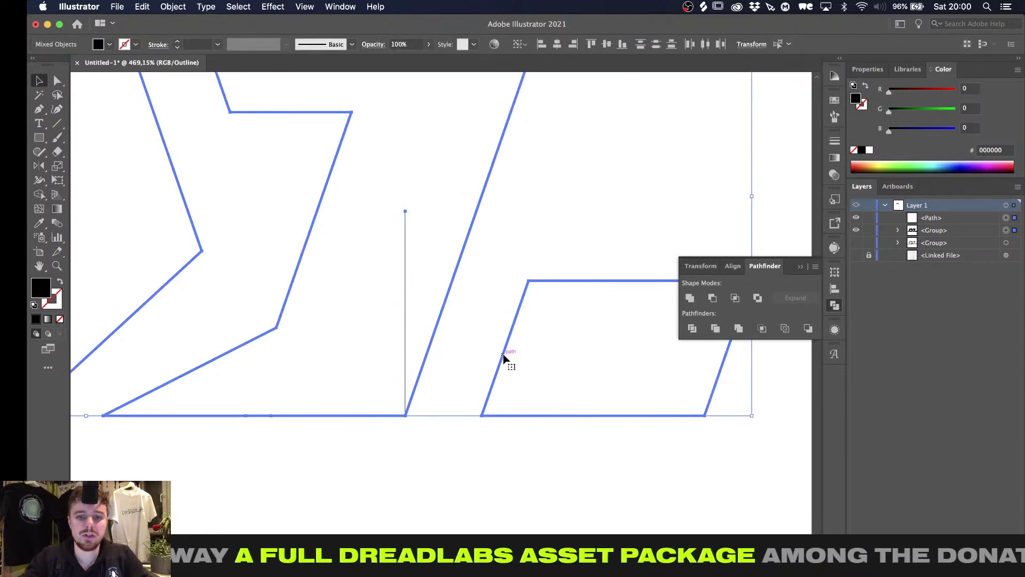
left_click(439, 391)
left_click_drag(488, 259, 615, 231)
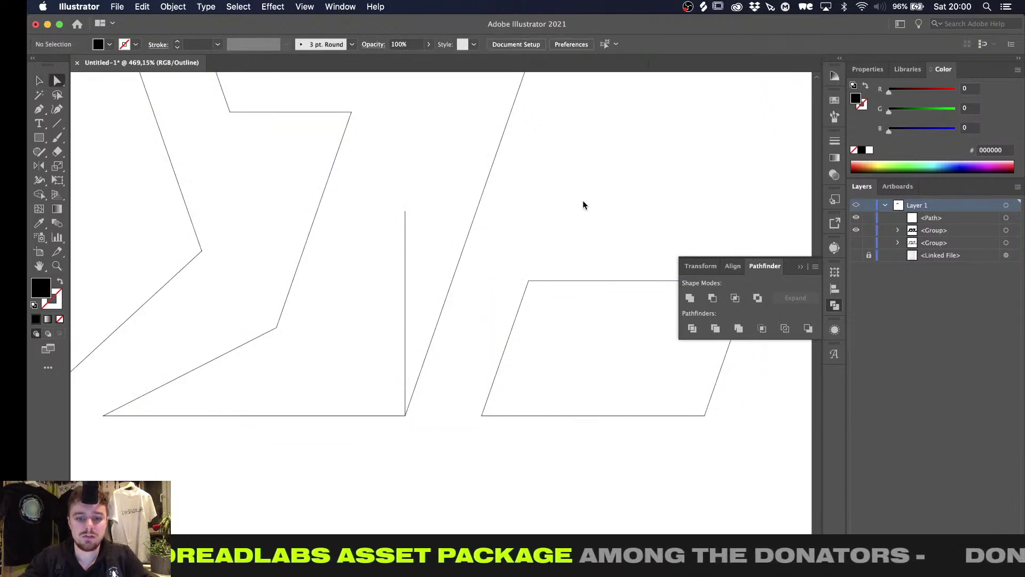
left_click(405, 255)
key("Delete")
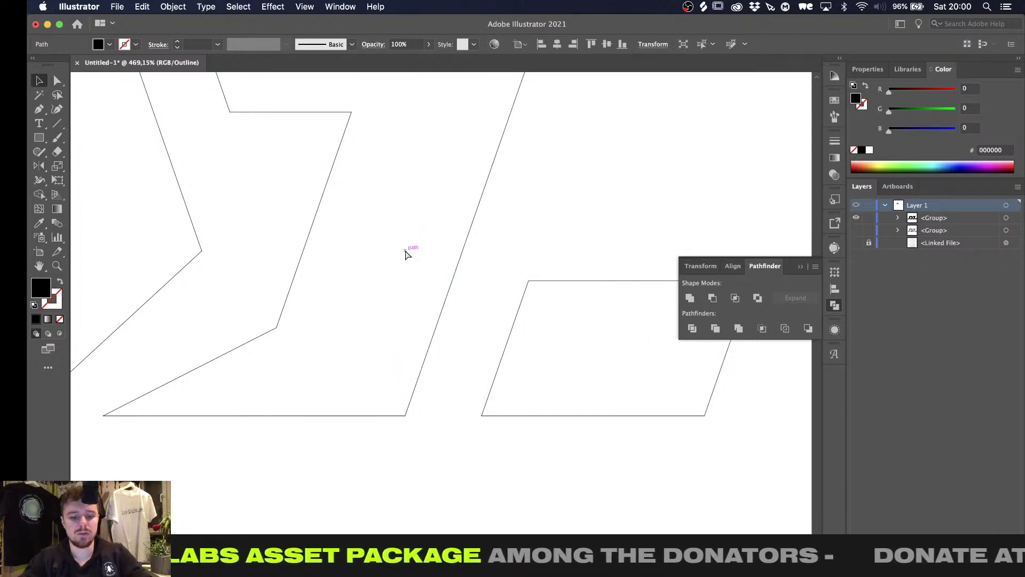
left_click(523, 303)
double_click(524, 303)
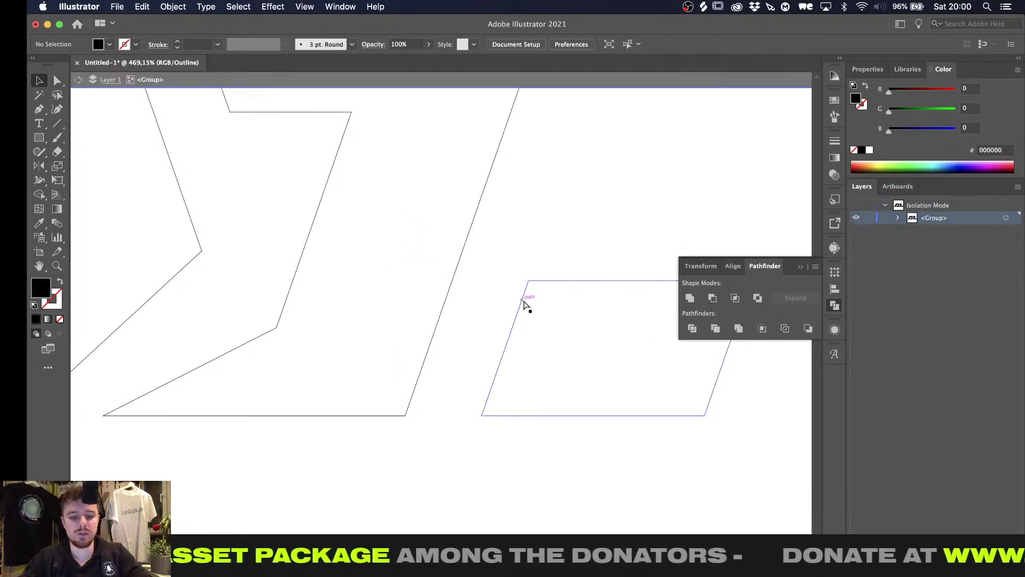
key("super+f")
Left-align the L's foot bar with the vertical helper line, leave isolation mode and return to preview display
left_click(521, 302, "shift")
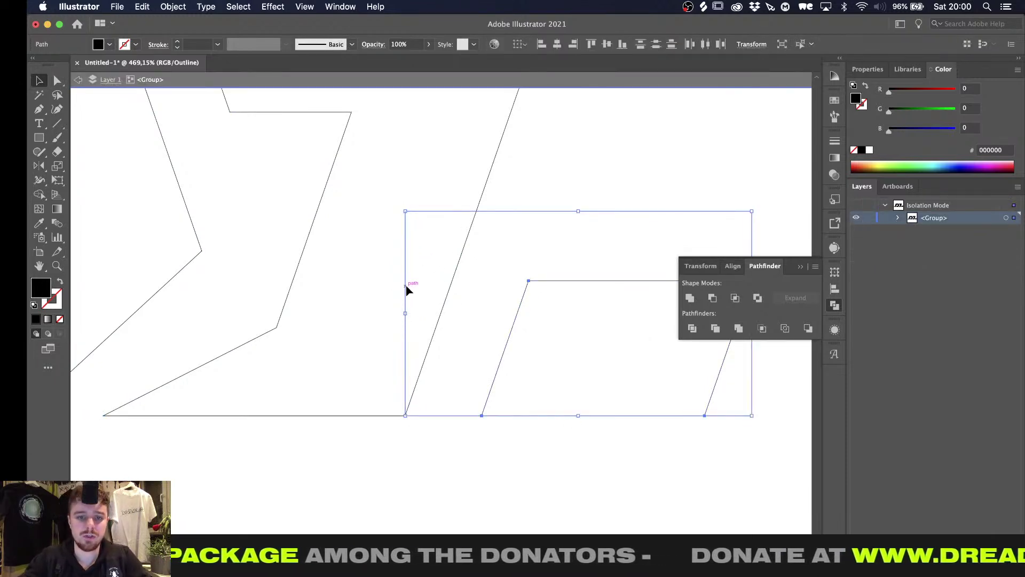
left_click(541, 44)
double_click(454, 448)
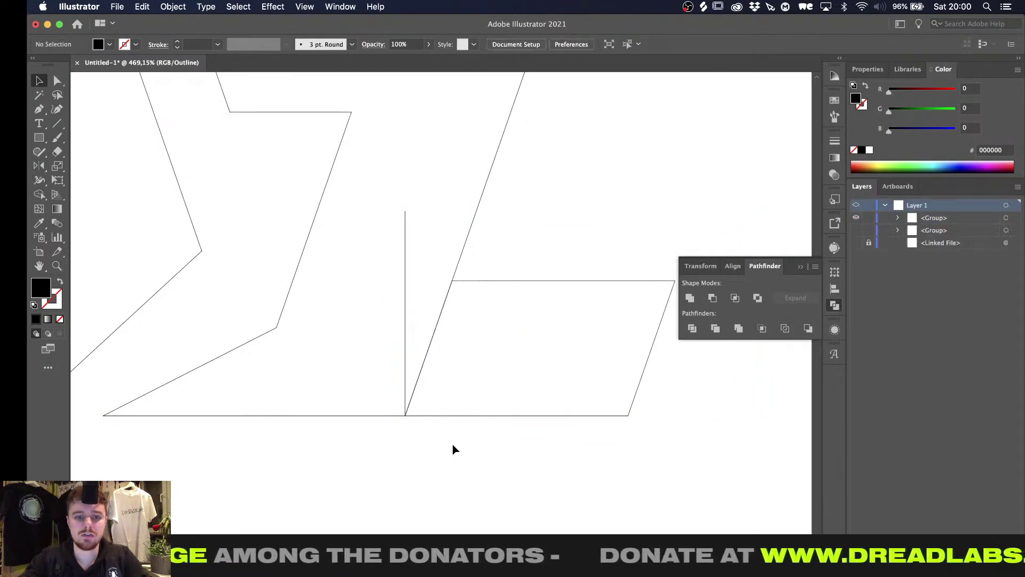
key("super+y")
key("super+0")
scroll(465, 441, "down", 3, "alt")
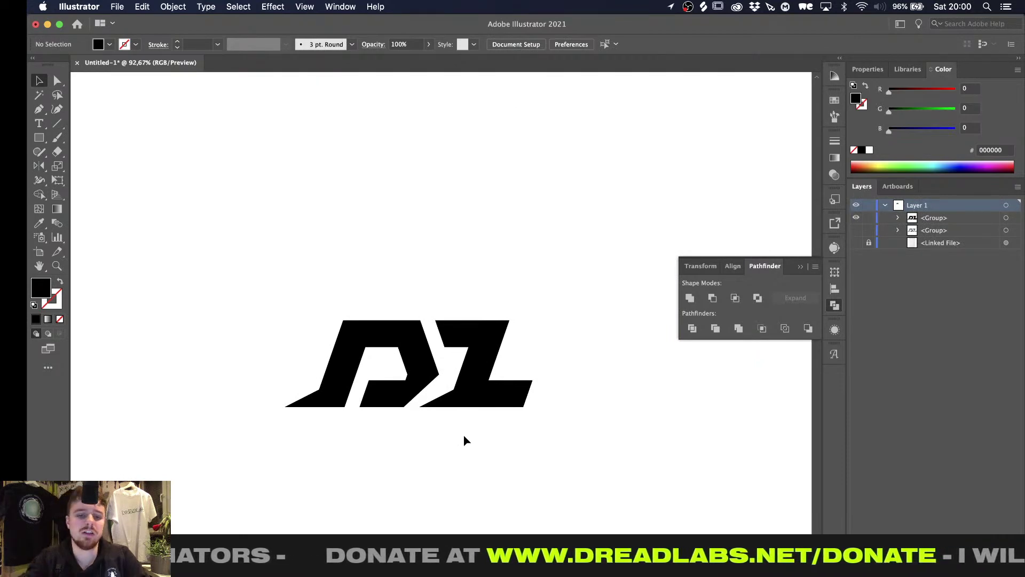
Unite all the logo shapes with Pathfinder to merge the L's stem and foot bar, and deselect the logo
scroll(464, 441, "up", 3, "alt")
left_click_drag(598, 211, 179, 425)
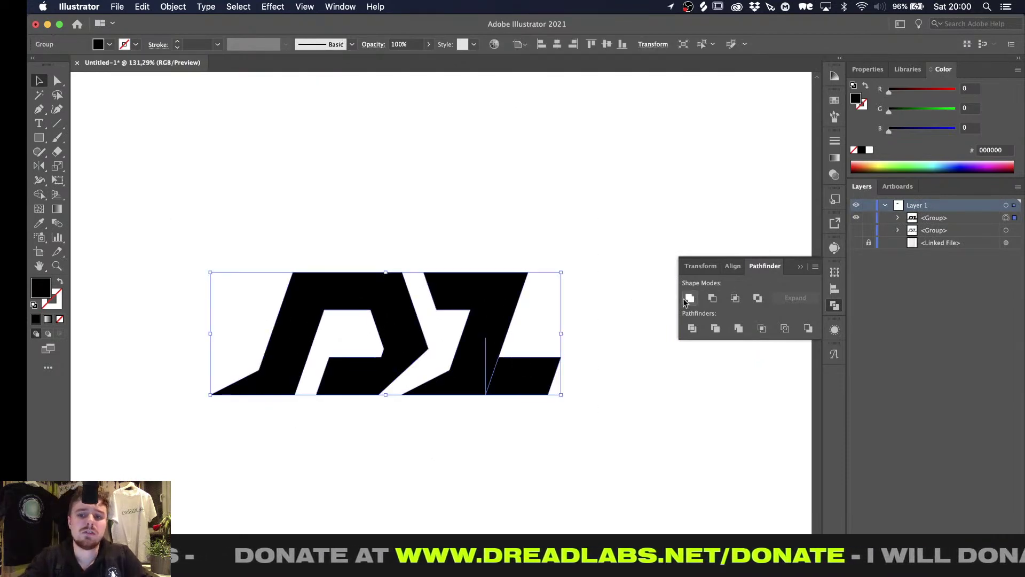
left_click(566, 451)
scroll(565, 451, "down", 1, "alt")
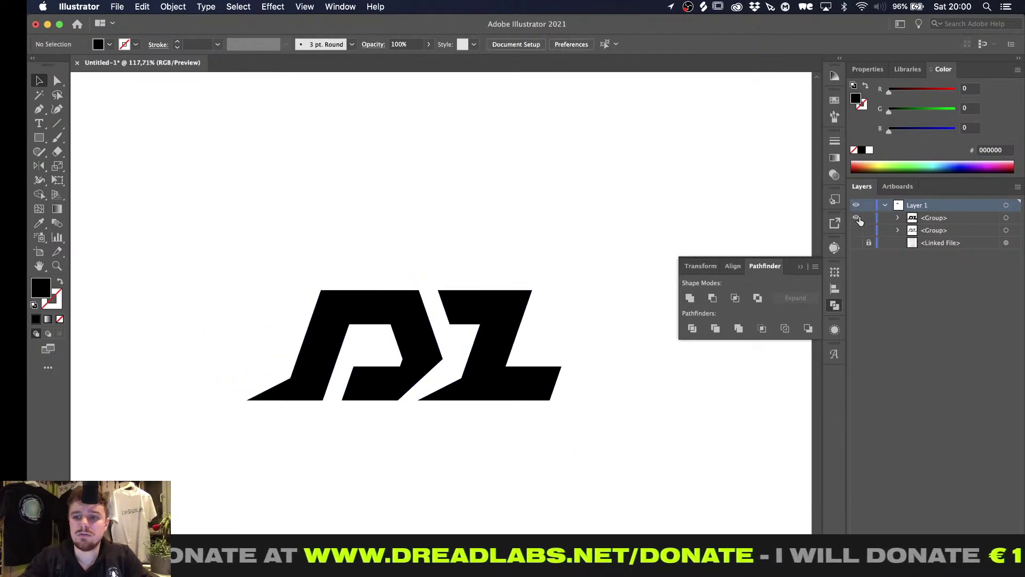
Make the linked sketch image visible again to work from the curved, interlocking DL sketch
left_click(854, 251)
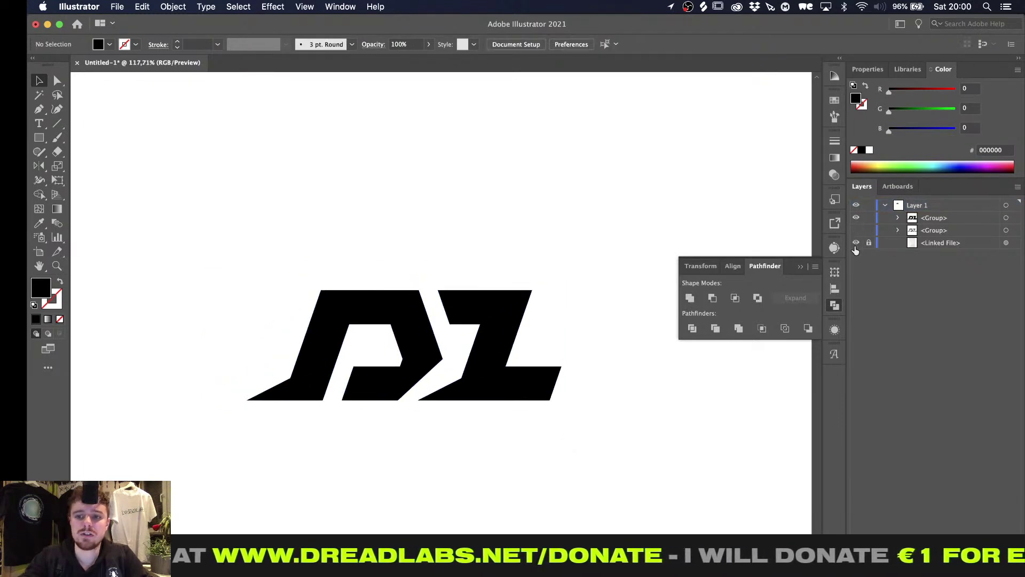
scroll(354, 301, "down", 10, "alt")
scroll(353, 301, "down", 4)
scroll(354, 301, "up", 10, "alt")
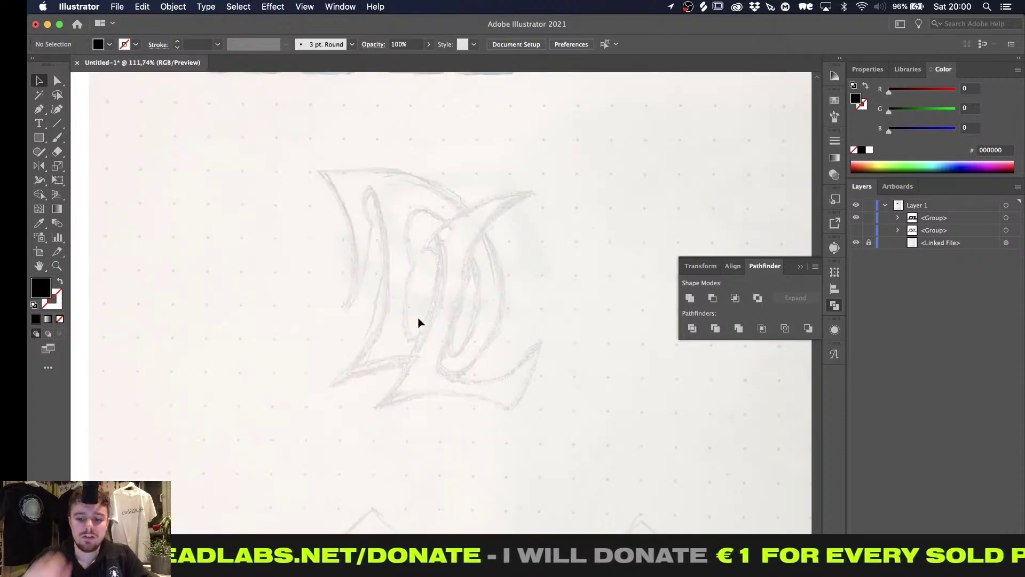
scroll(418, 318, "up", 2, "alt")
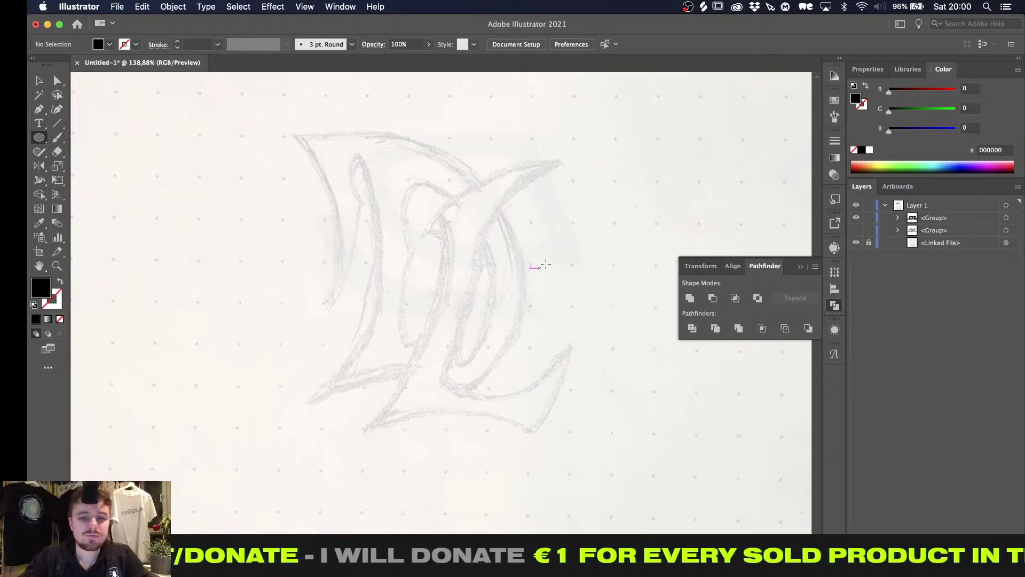
Draw a circle about 152 px wide, swap its black fill to a stroke, and place it over the curved sketch's L
scroll(496, 226, "down", 2, "alt")
scroll(393, 296, "up", 2)
scroll(393, 295, "right", 2)
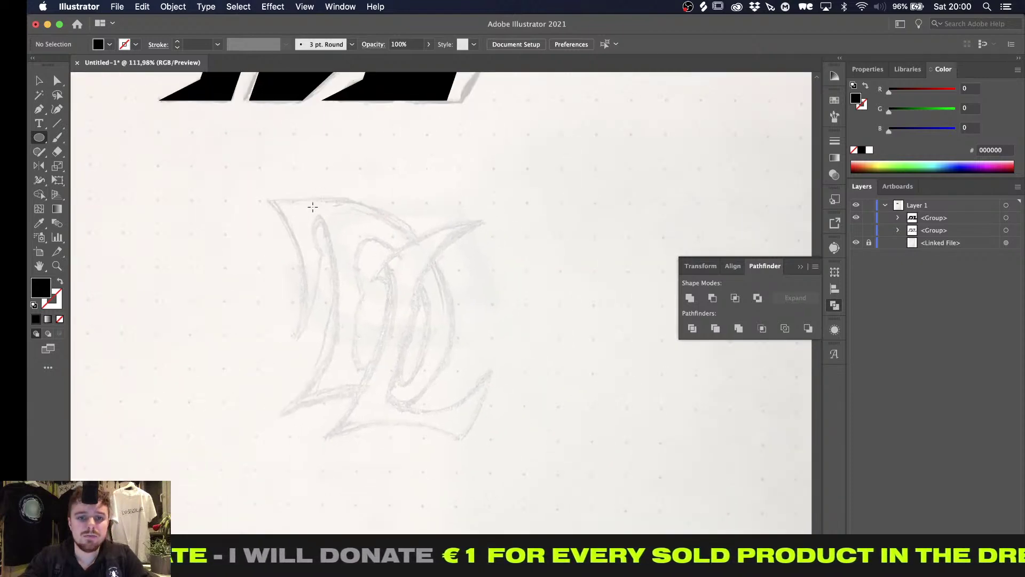
mouse_move(310, 187)
left_mouse_down("shift")
mouse_move(520, 371)
mouse_move(491, 368)
left_mouse_up("shift")
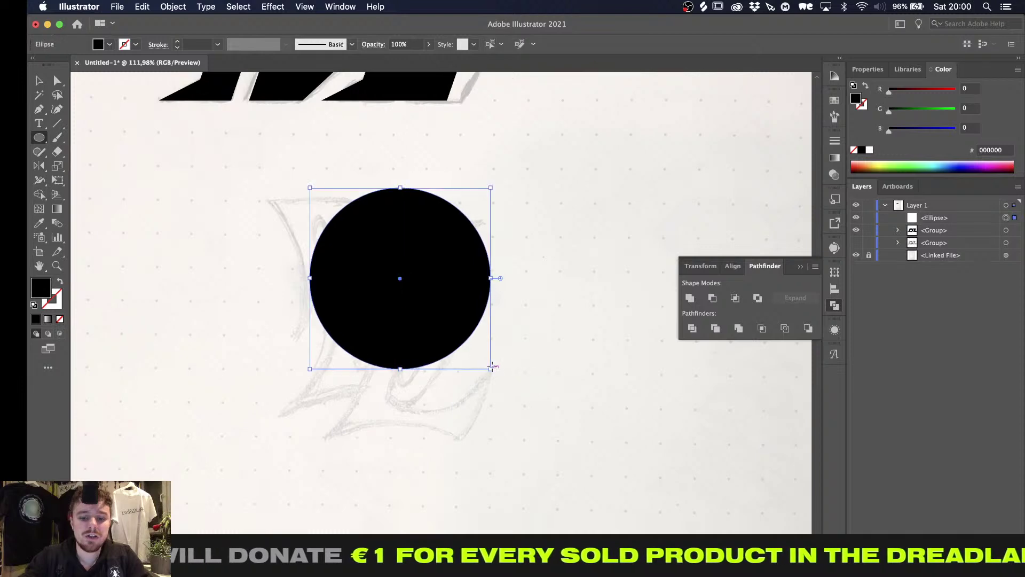
key("shift+x")
key("v")
left_click_drag(477, 325, 531, 369)
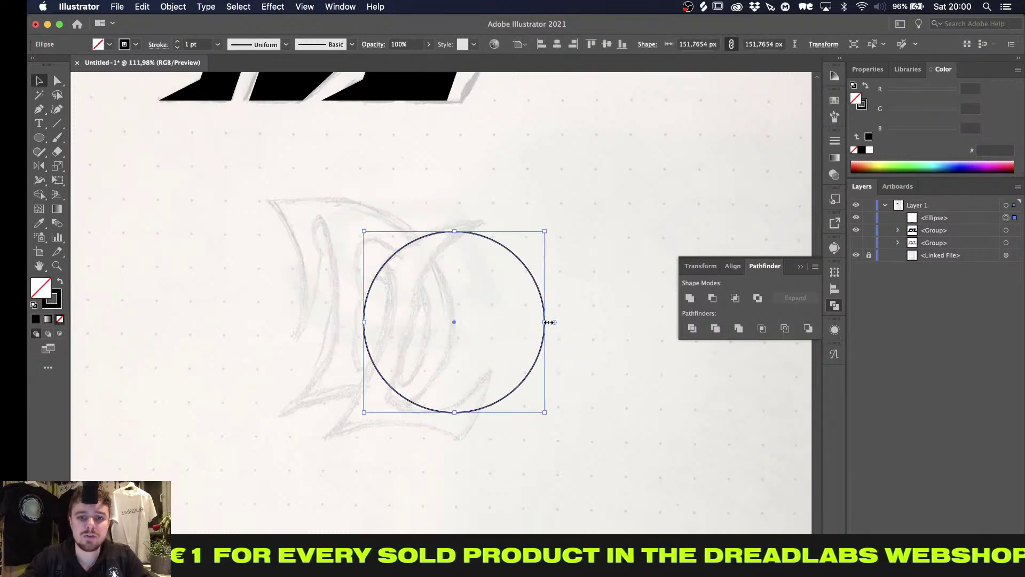
Stretch the circle into a horizontal ellipse about 226 px wide and 157 px high and raise it toward the L's upper tip
left_click_drag(549, 322, 633, 322)
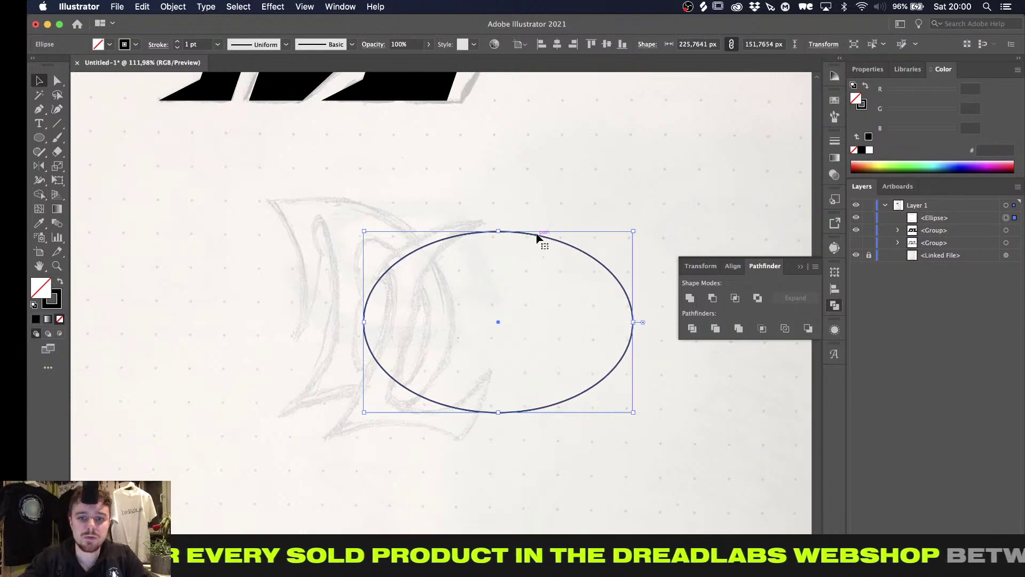
left_click_drag(537, 237, 500, 214)
scroll(500, 215, "up", 5, "alt")
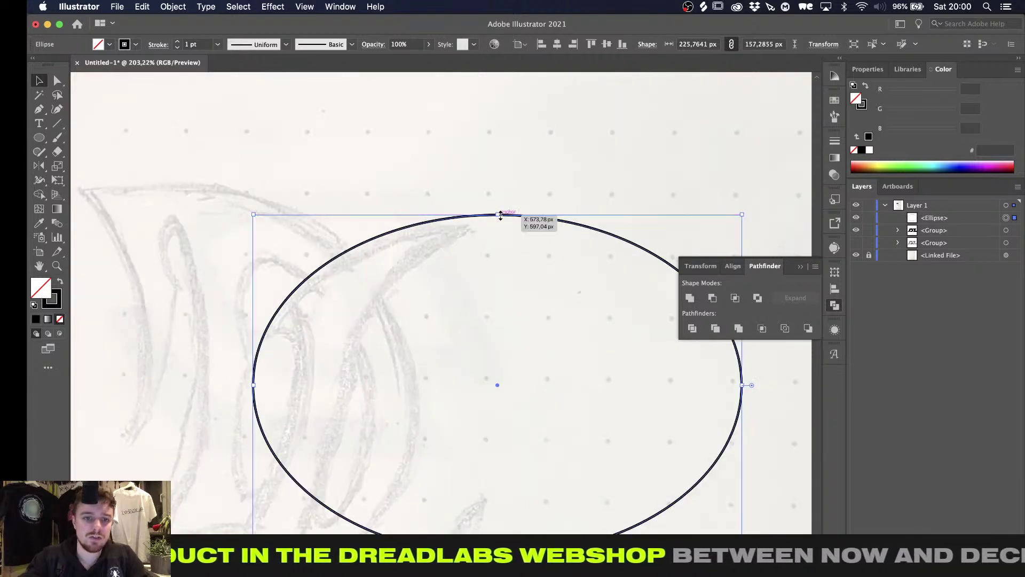
Nudge the ellipse down and slightly left until its edge follows the L's upper curve, and deselect it
key("shift+Down")
key("shift+Up")
key("Down")
key("Down")
key("Down")
key("Down")
key("Down")
key("Left")
key("Left")
key("Left")
key("Left")
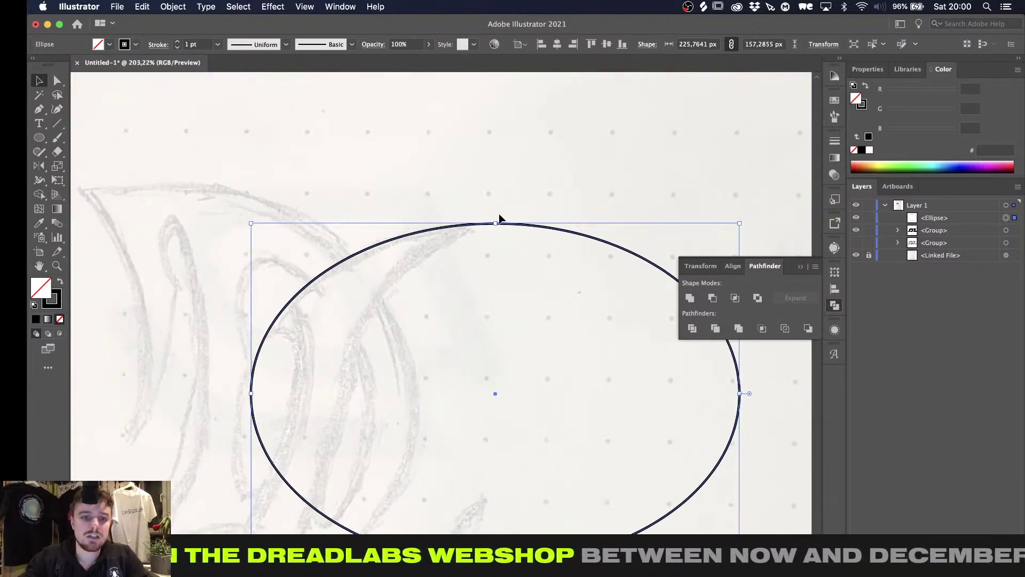
key("Down")
key("Down")
key("Down")
key("Down")
scroll(501, 219, "down", 4, "alt")
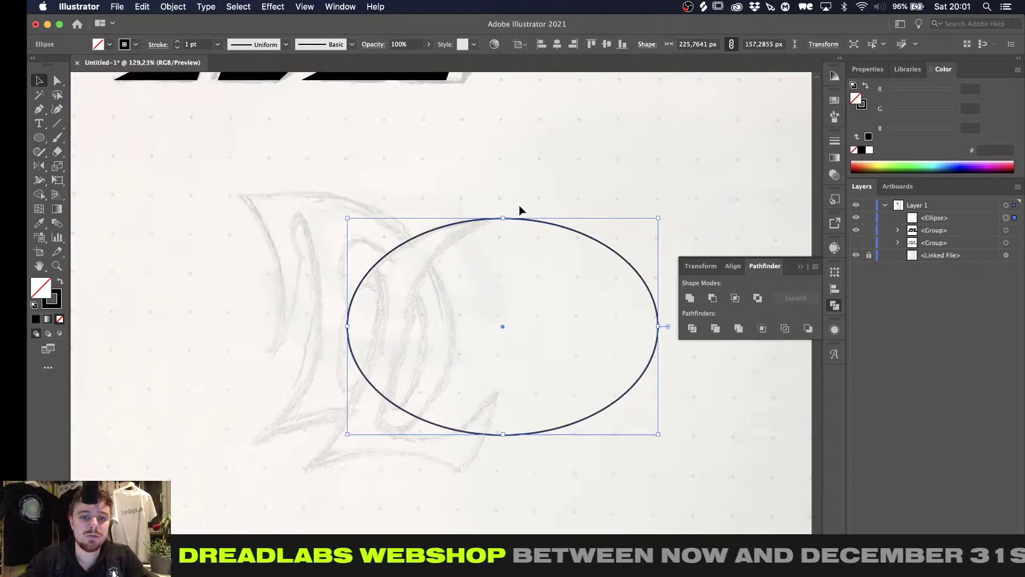
left_click(552, 192)
scroll(551, 190, "down", 2, "alt")
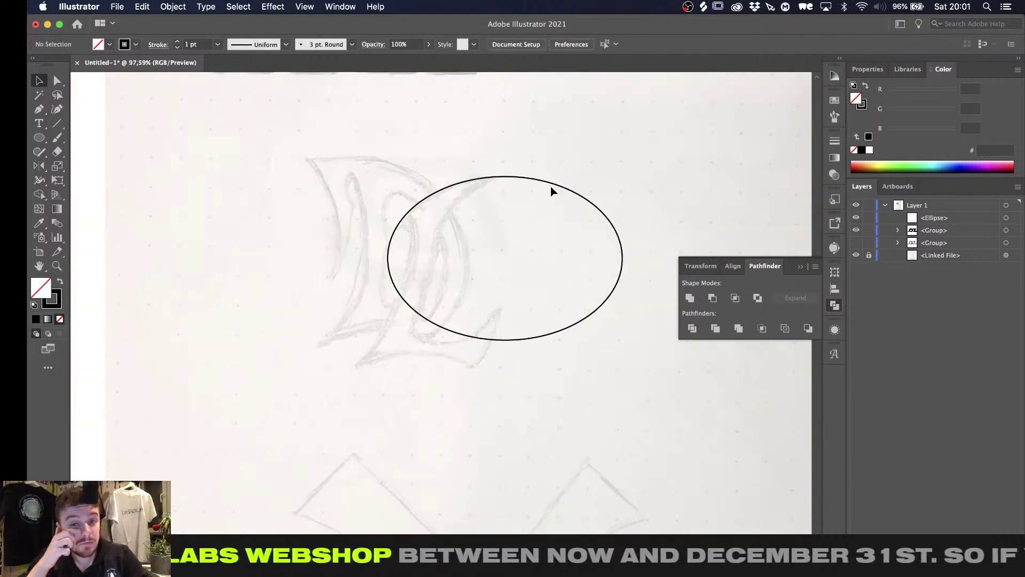
scroll(383, 199, "up", 3, "alt")
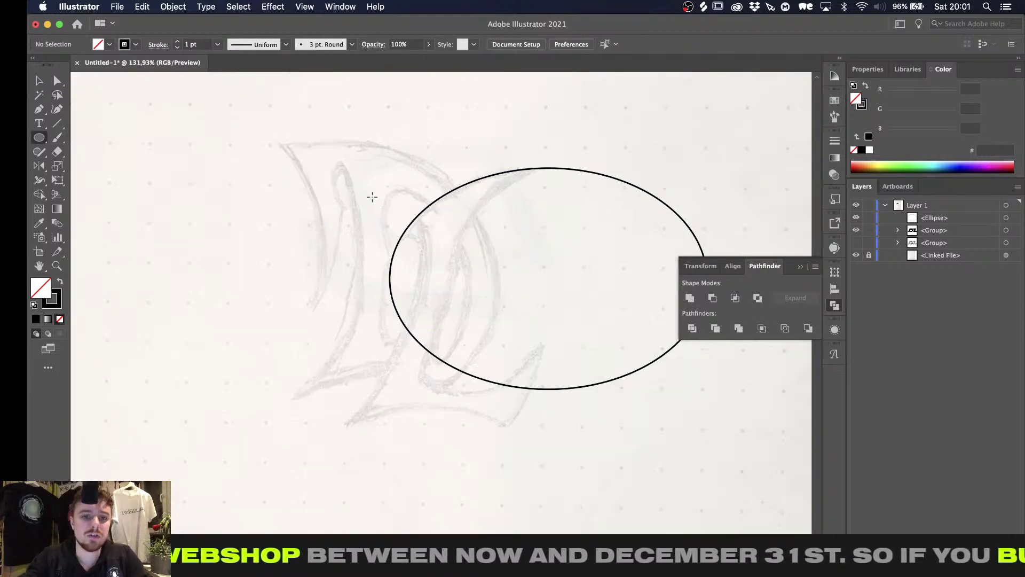
left_click_drag(259, 148, 486, 439)
key("super+z")
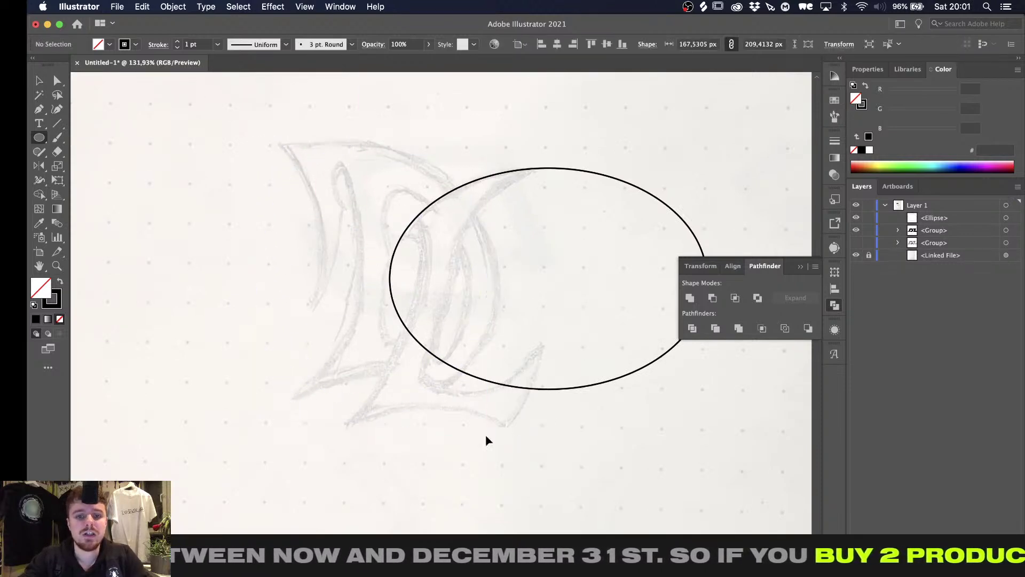
scroll(409, 461, "down", 3, "alt")
Duplicate the ellipse toward the sketch's lower left, rotate the copy to a steep diagonal, shift it slightly right, and deselect it
key("v")
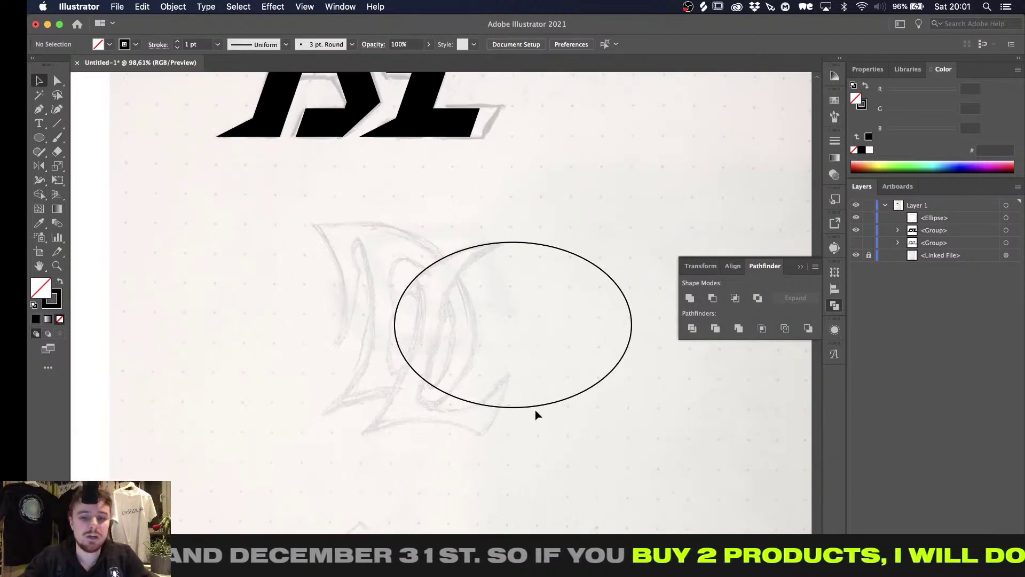
scroll(536, 411, "up", 3, "alt")
left_click_drag(537, 410, 386, 474, "alt")
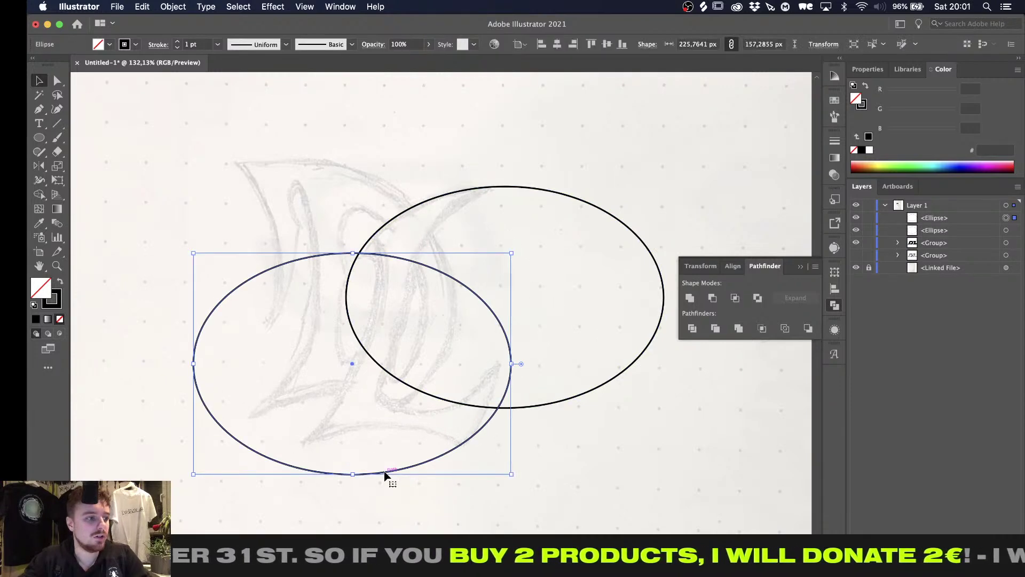
left_click_drag(515, 246, 357, 476, "shift")
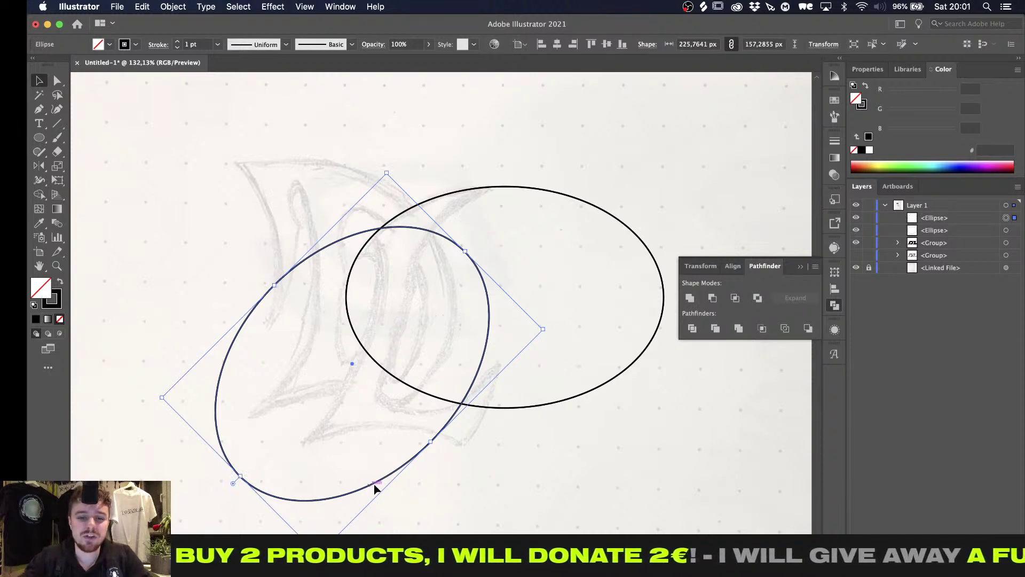
left_click_drag(369, 486, 393, 492)
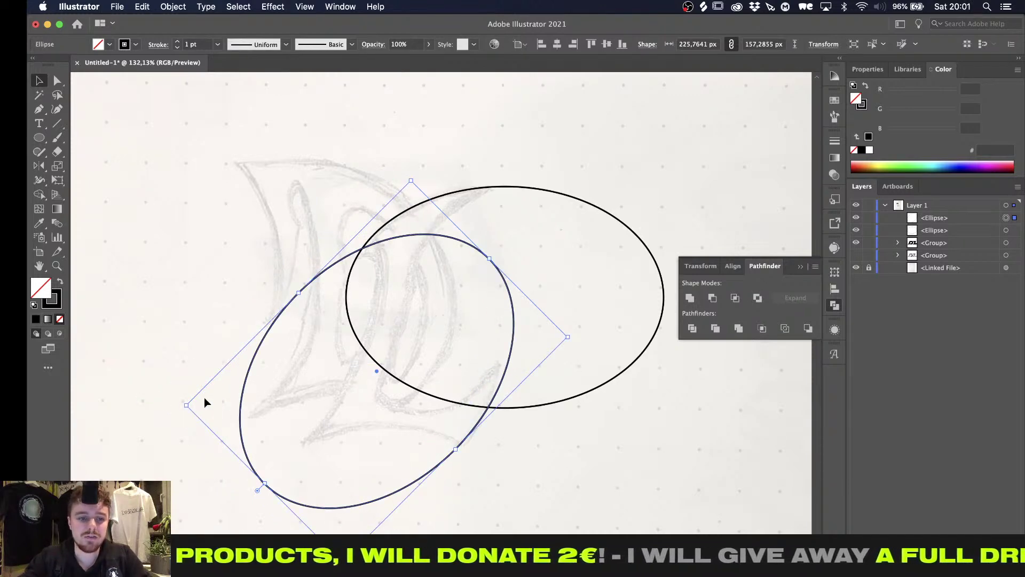
left_click_drag(179, 405, 181, 437)
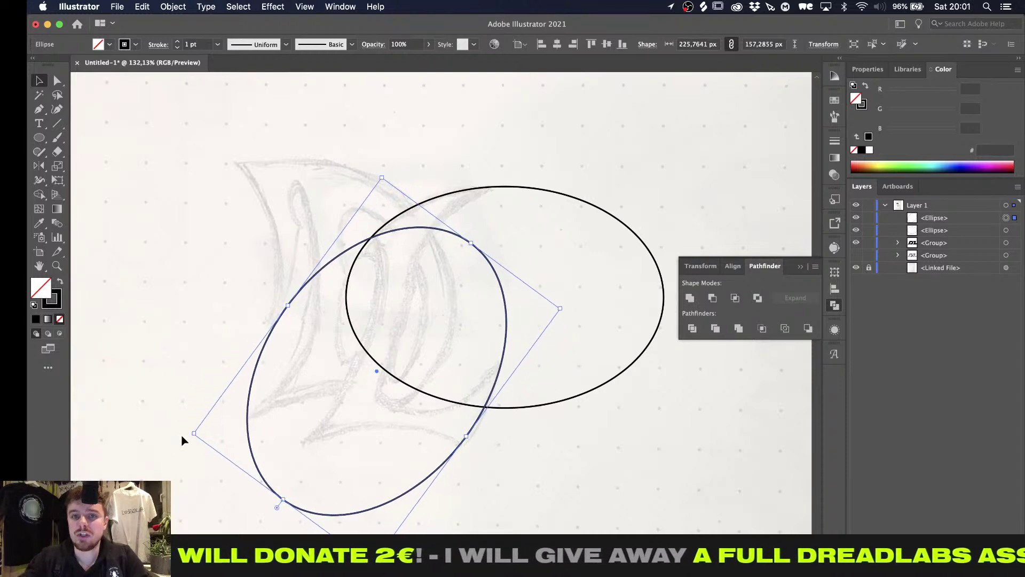
left_click(177, 409)
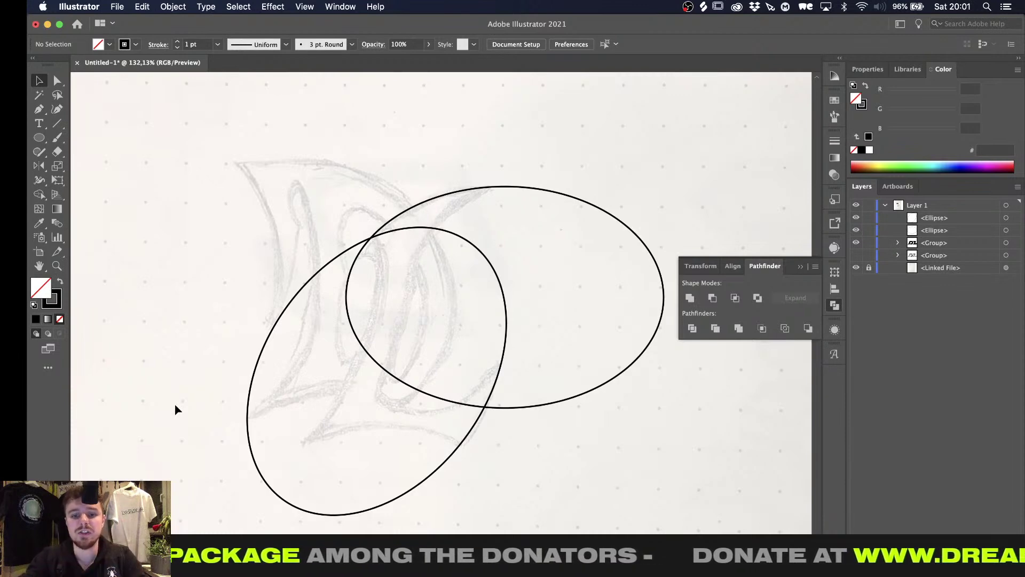
Switch to Finder, replace the Graphic Design tab with a new one, and list the items tagged Red
key("super+Tab")
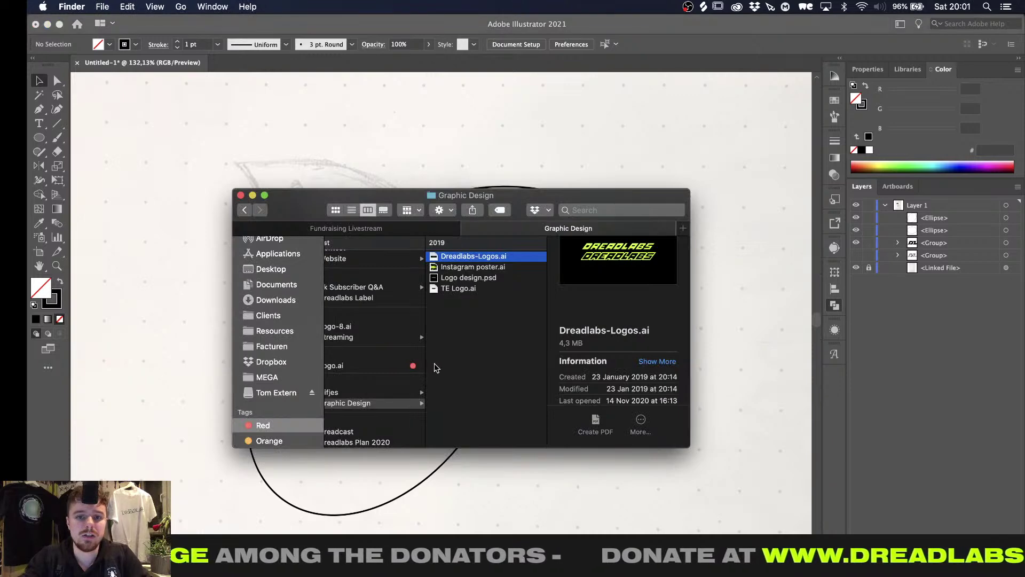
key("super+t")
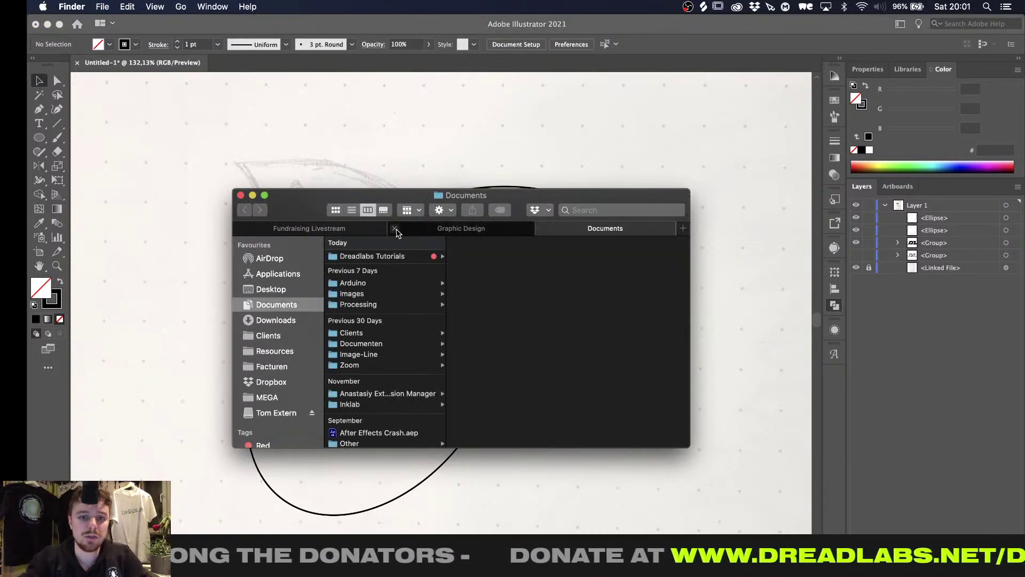
left_click(392, 228)
left_click(264, 444)
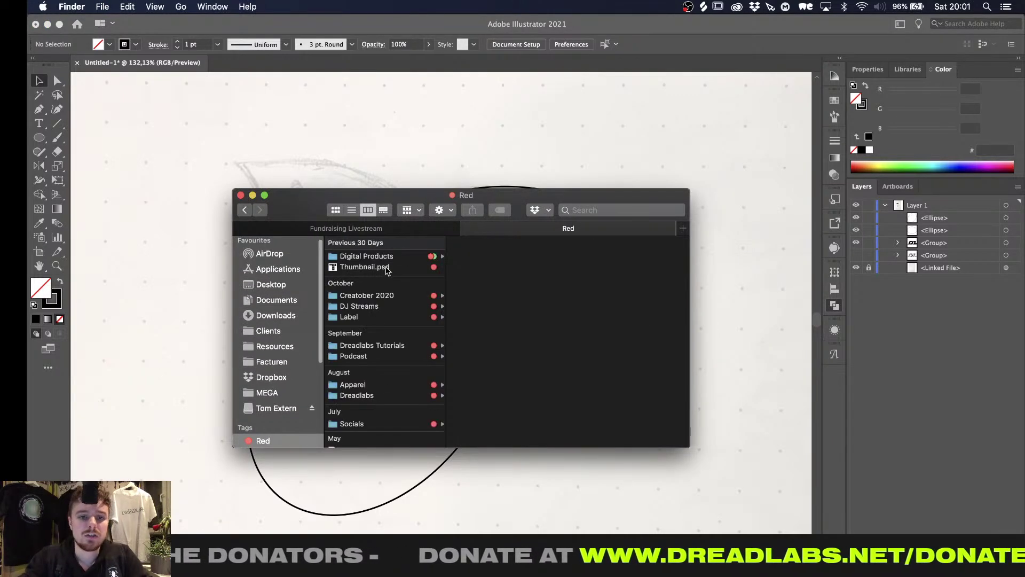
Browse through Digital Products and Render Pack Vol 3 - Plexiglass to the Plexiglass Chains DoF folder inside Plexiglass Chains
left_click(394, 256)
left_click(511, 259)
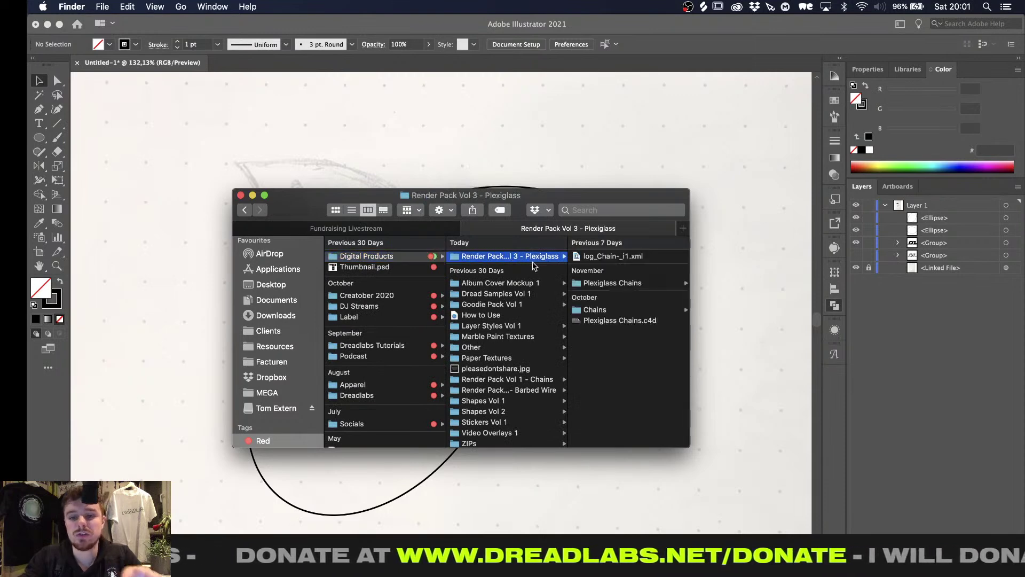
left_click(596, 284)
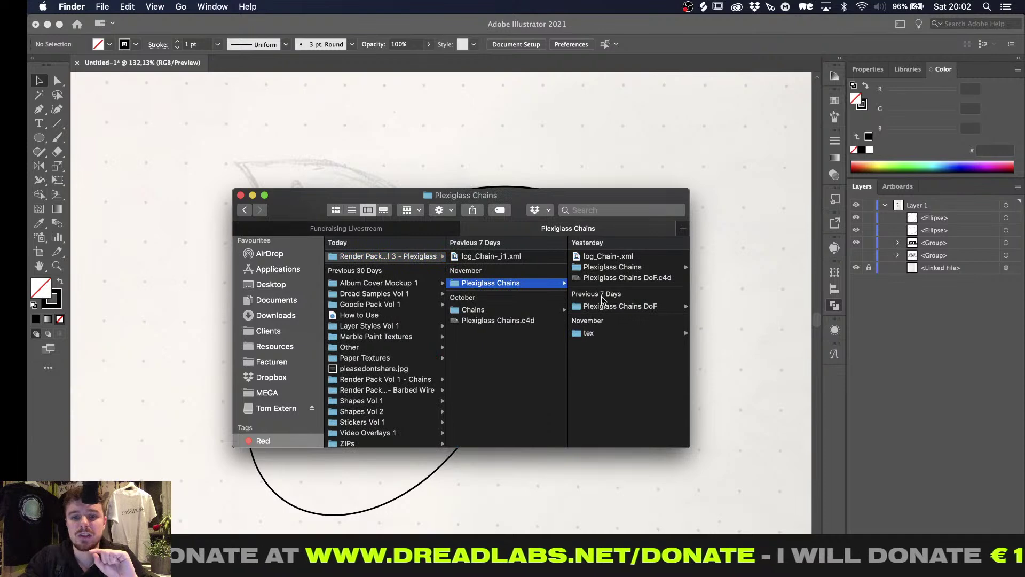
left_click(603, 305)
Preview the chain renders Chain-0004.png and Chain-0005.png, closing each preview
left_click(601, 259)
key("space")
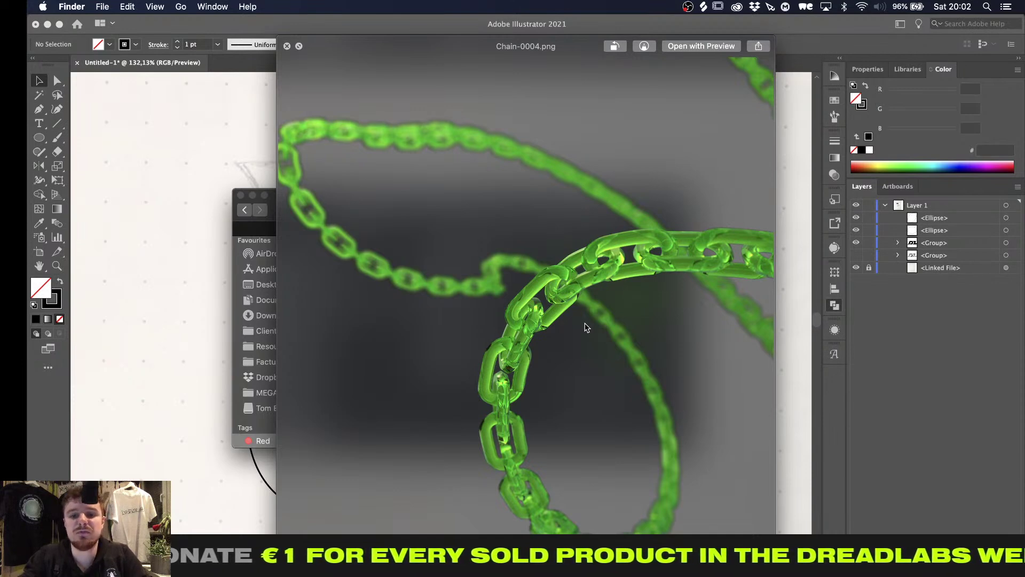
key("space")
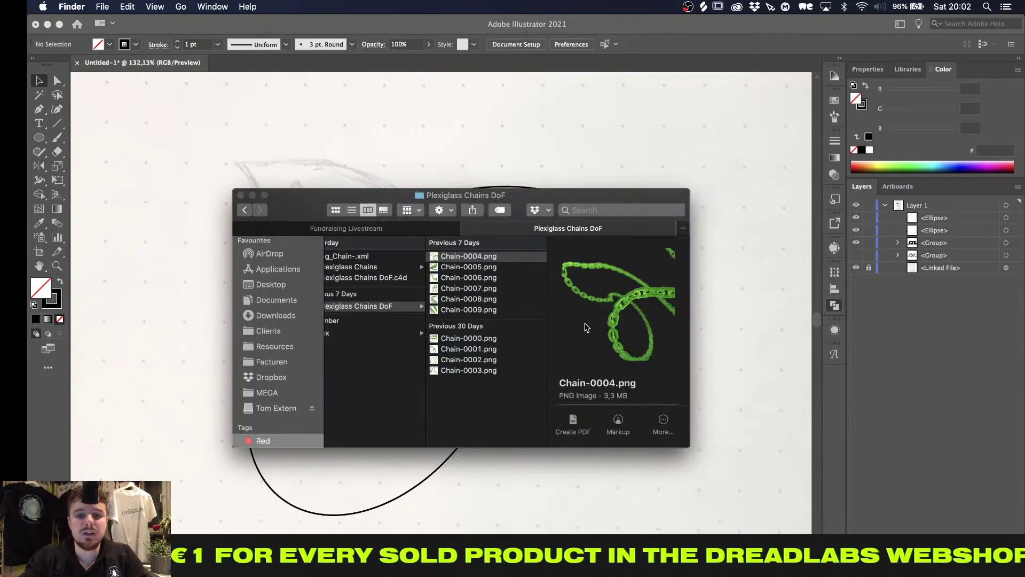
left_click(585, 326)
left_click(509, 270)
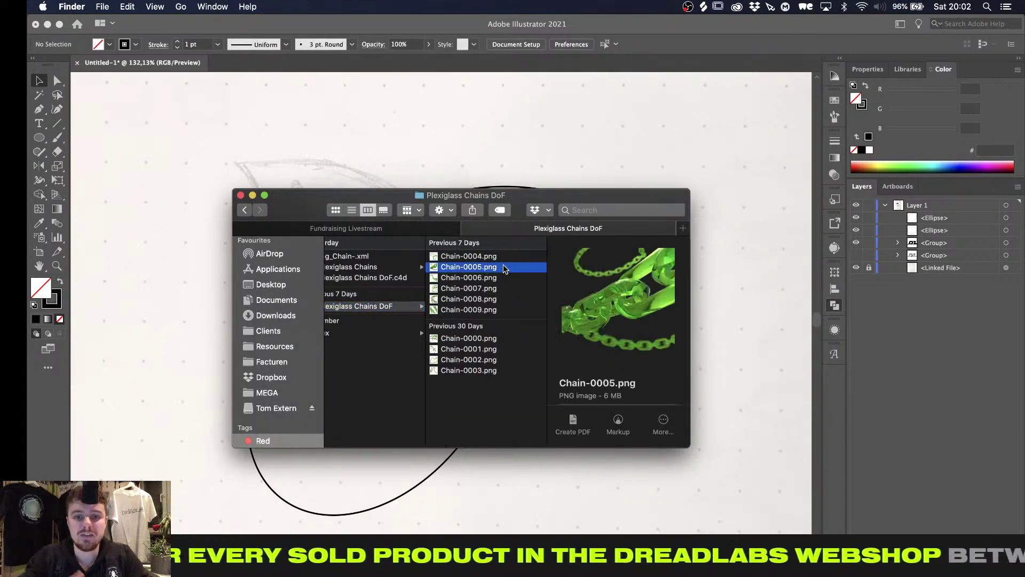
key("space")
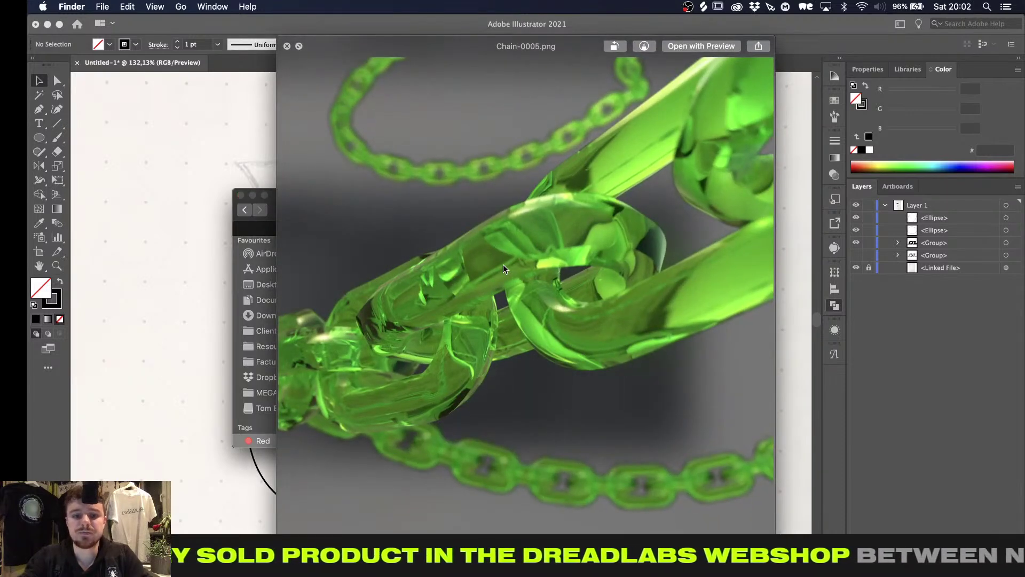
key("space")
Preview Dread Shapes Vol 2.ai from the Shapes Vol 2 product folder, close the preview, and return to Illustrator
scroll(439, 315, "left", 2)
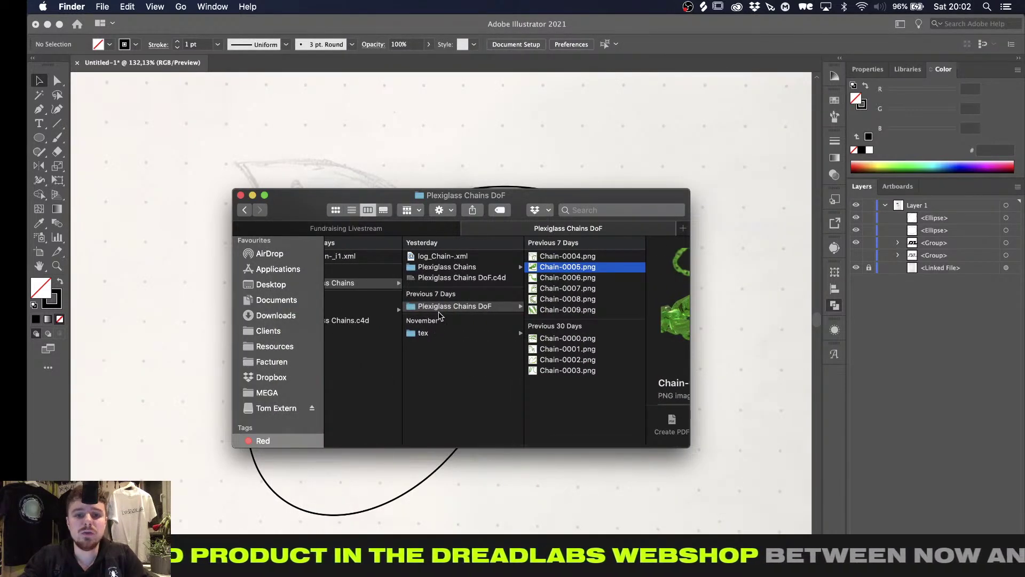
scroll(439, 315, "left", 8)
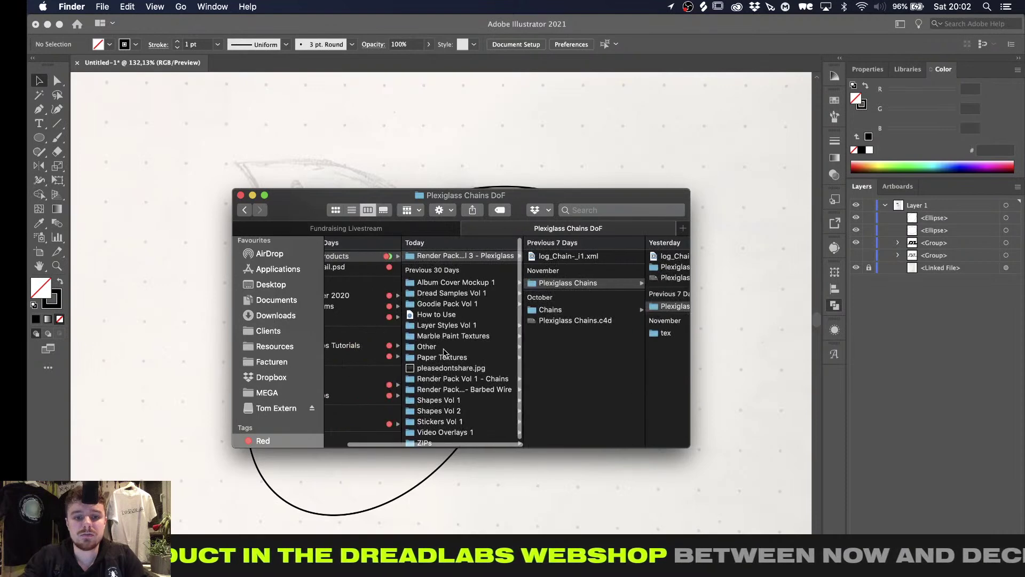
left_click(446, 411)
left_click(574, 283)
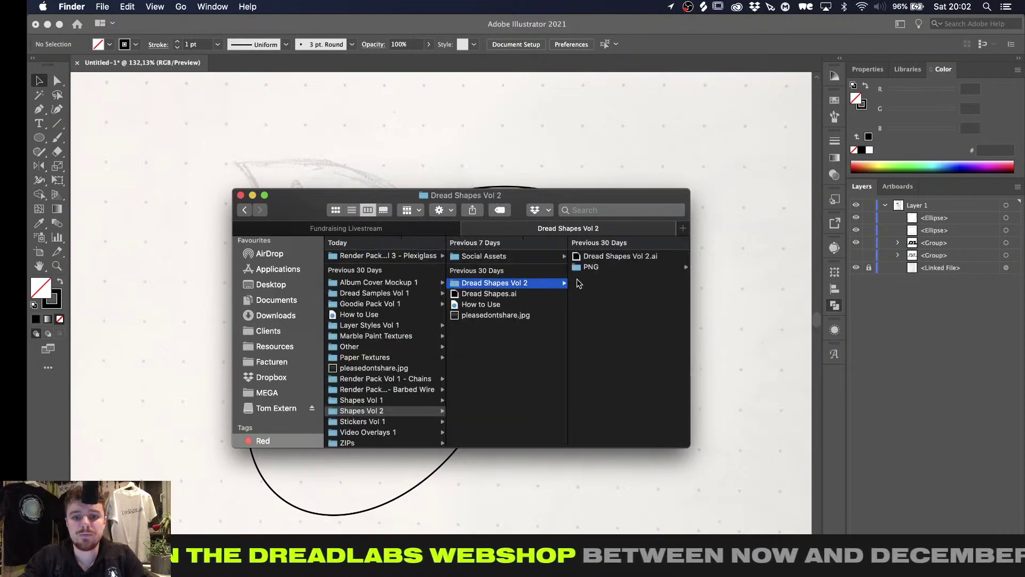
left_click(646, 256)
key("space")
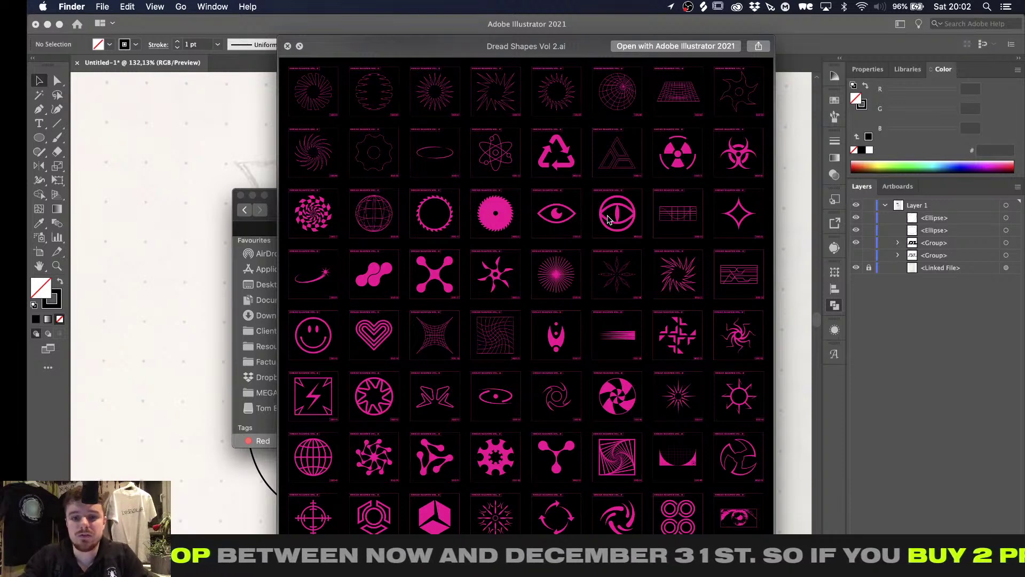
key("space")
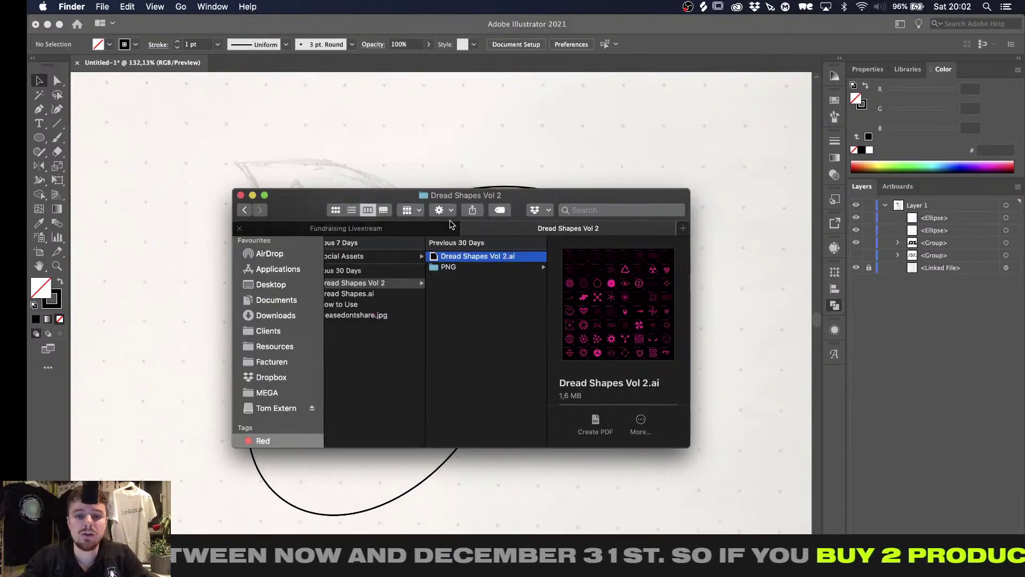
left_click(408, 151)
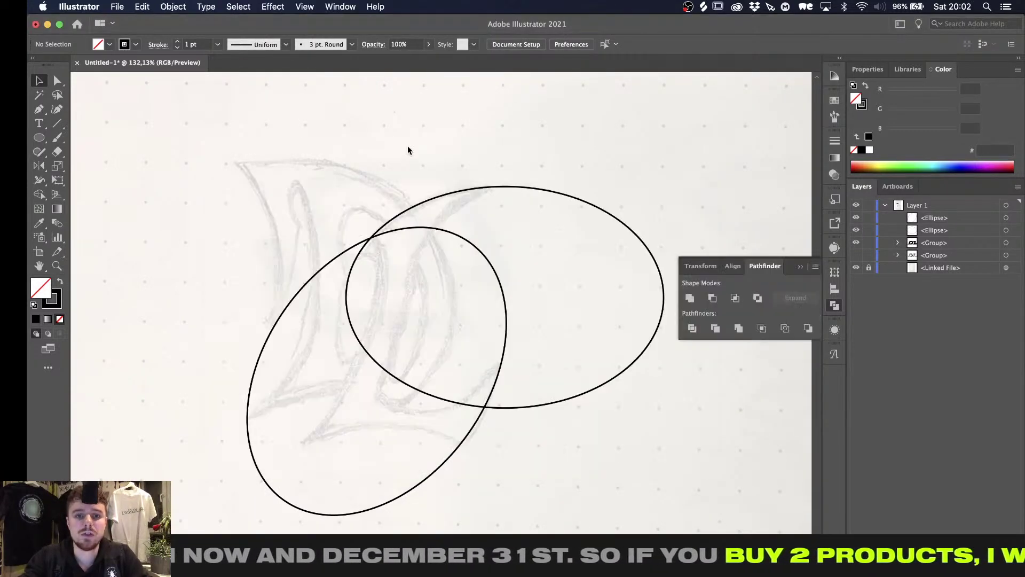
scroll(431, 203, "down", 2, "alt")
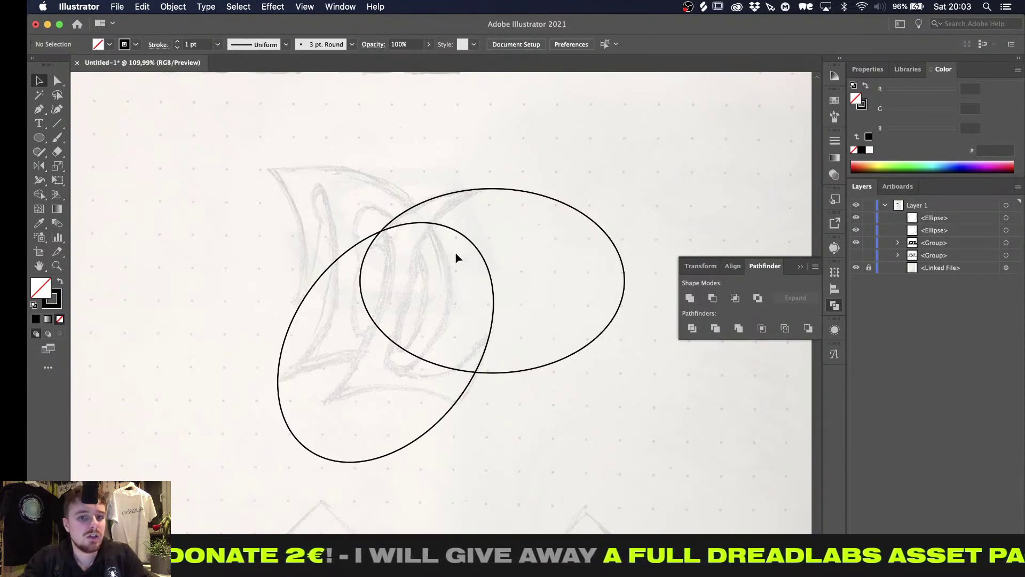
Switch to Finder, look through the Textures folder inside Resources, and return to Illustrator
left_click(374, 571)
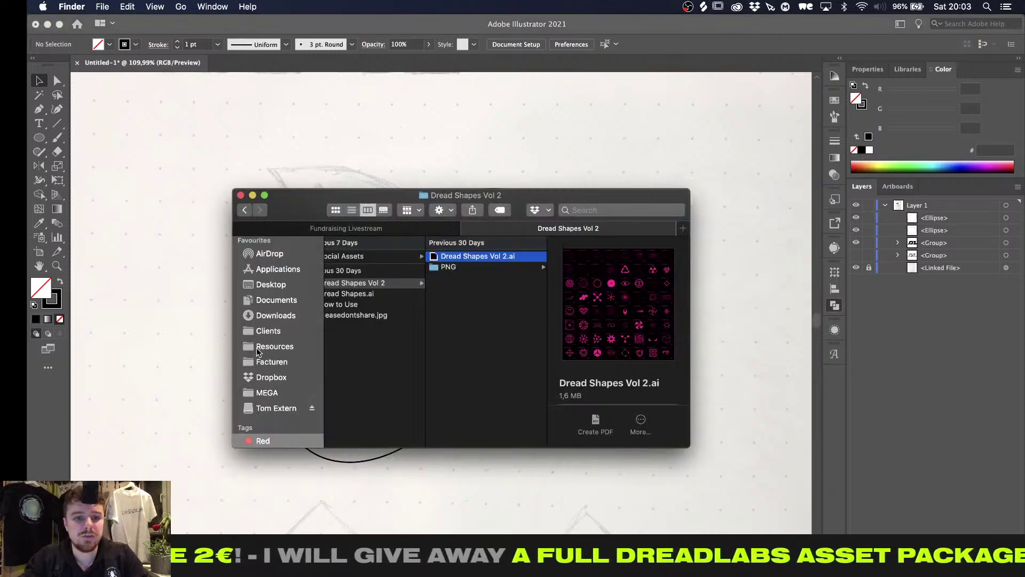
left_click(259, 345)
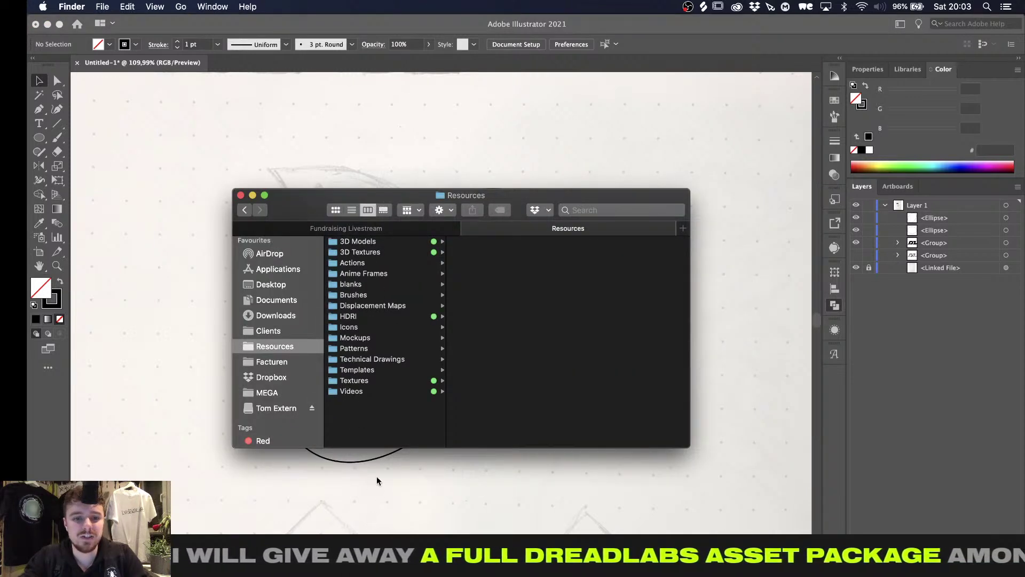
left_click(355, 381)
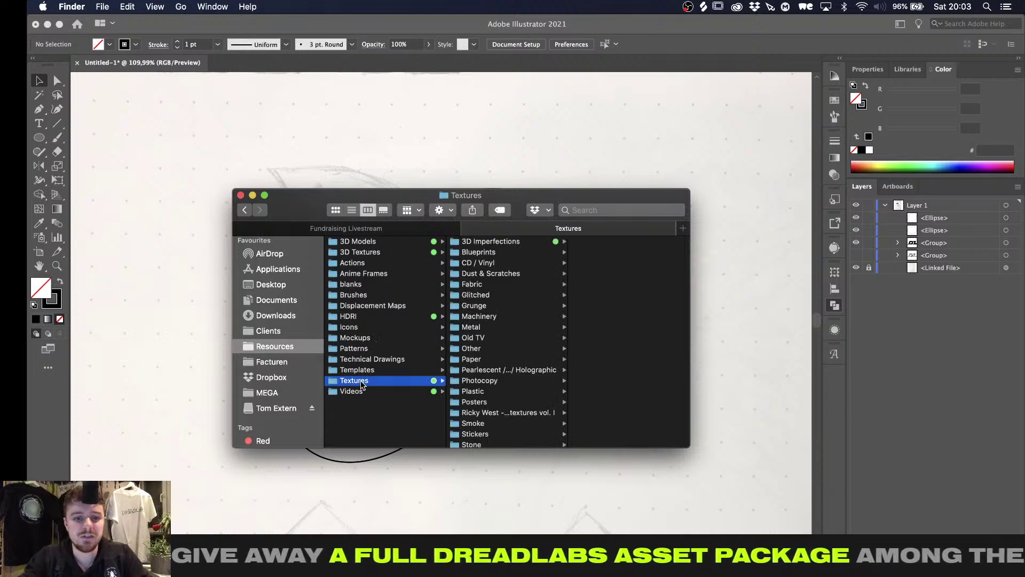
scroll(495, 287, "down", 3)
scroll(496, 287, "up", 5)
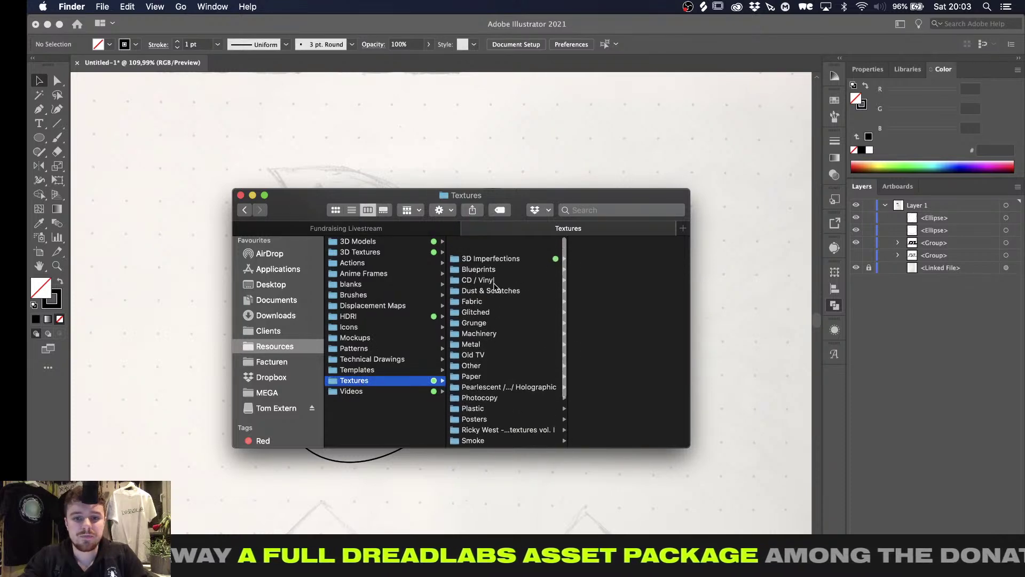
left_click(344, 160)
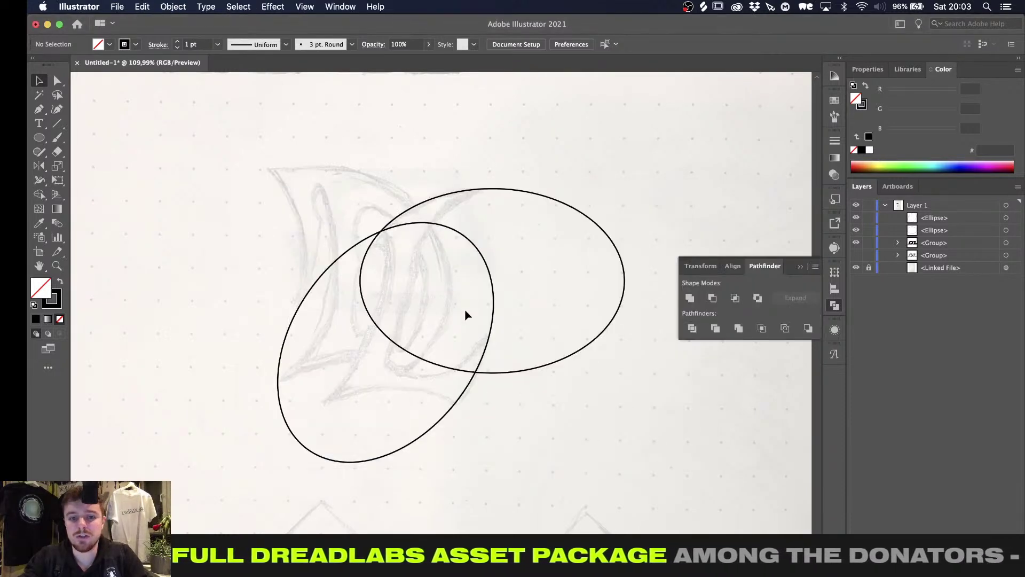
Duplicate the tilted ellipse below the sketch, resizing and turning the copy to about 190 by 133 px
left_click_drag(473, 241, 423, 394, "alt")
left_click_drag(491, 434, 494, 515)
scroll(432, 514, "down", 3)
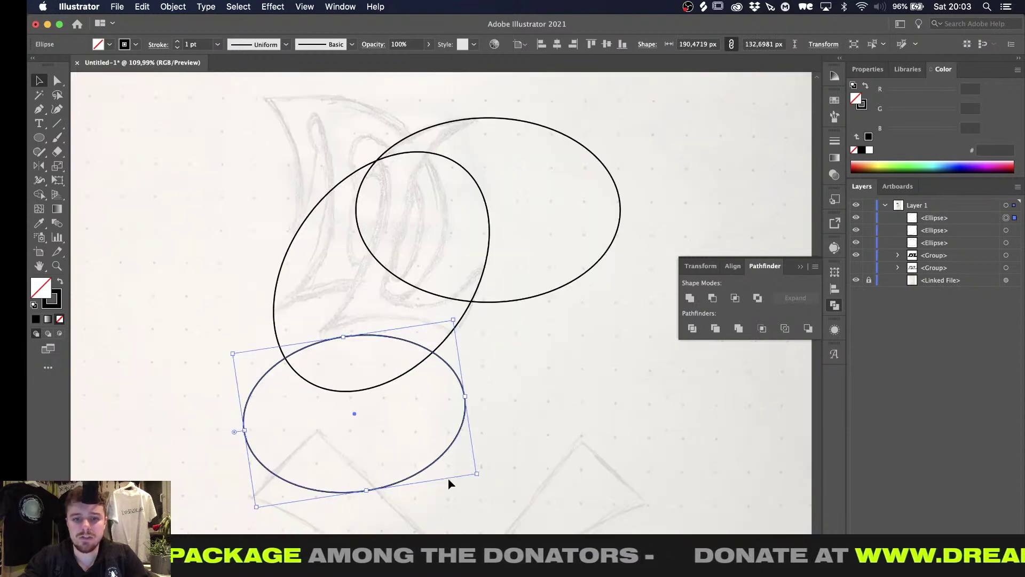
Set the lower ellipse's rotation to 0°, align it with the sketch's lower curve, and widen it to about 211 px
left_click(869, 70)
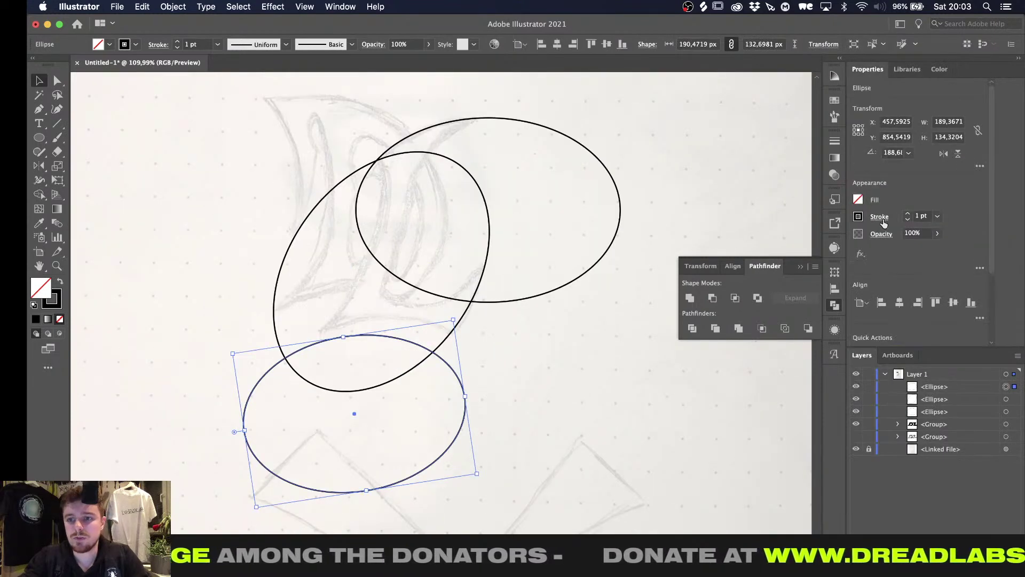
left_click(909, 153)
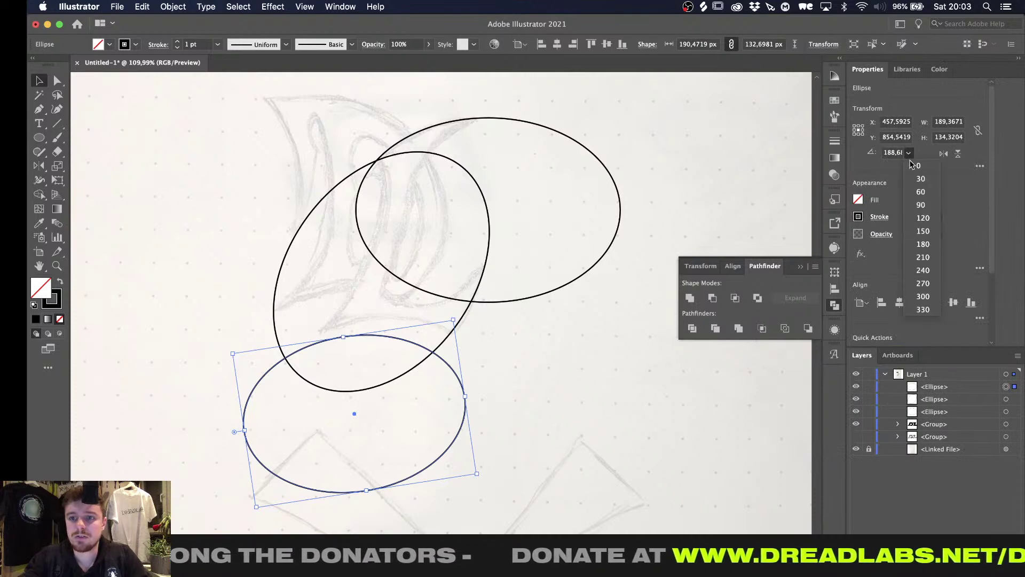
left_click(911, 166)
left_click_drag(441, 367, 463, 351)
left_click_drag(488, 396, 513, 394)
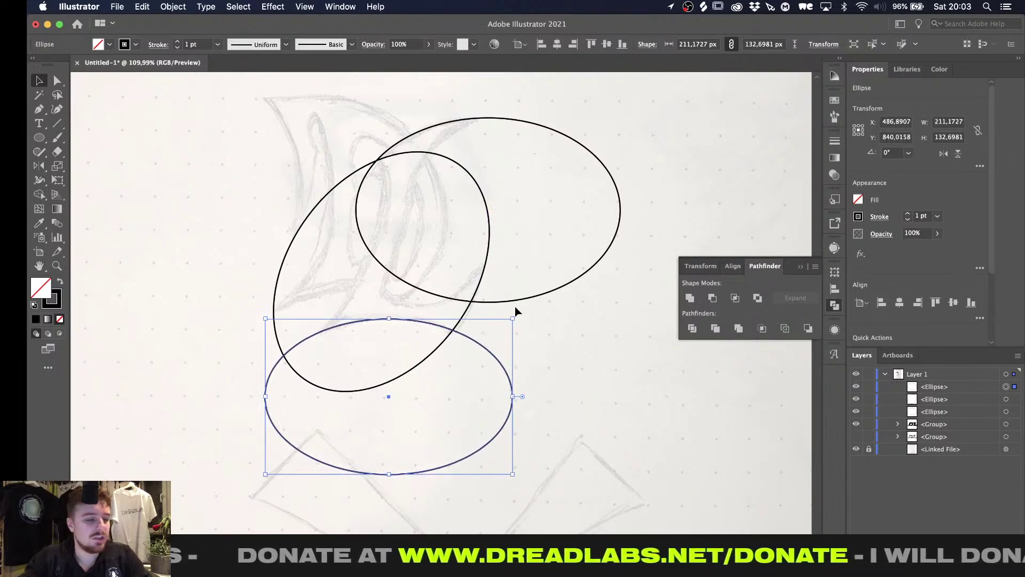
Duplicate the lower ellipse up and to the left, over the left part of the sketch
left_click(565, 333)
scroll(381, 319, "up", 2)
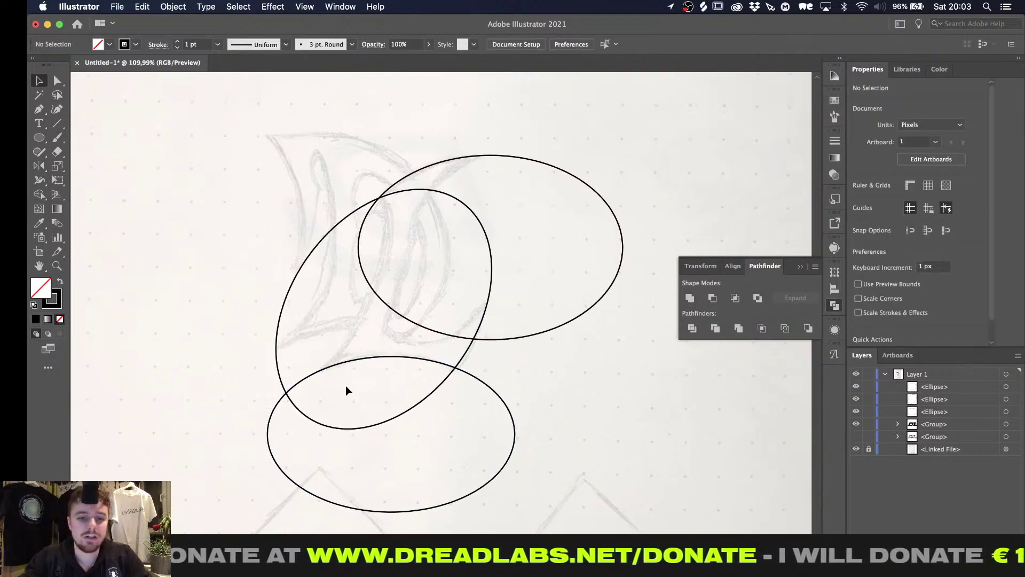
left_click_drag(357, 361, 282, 241, "alt")
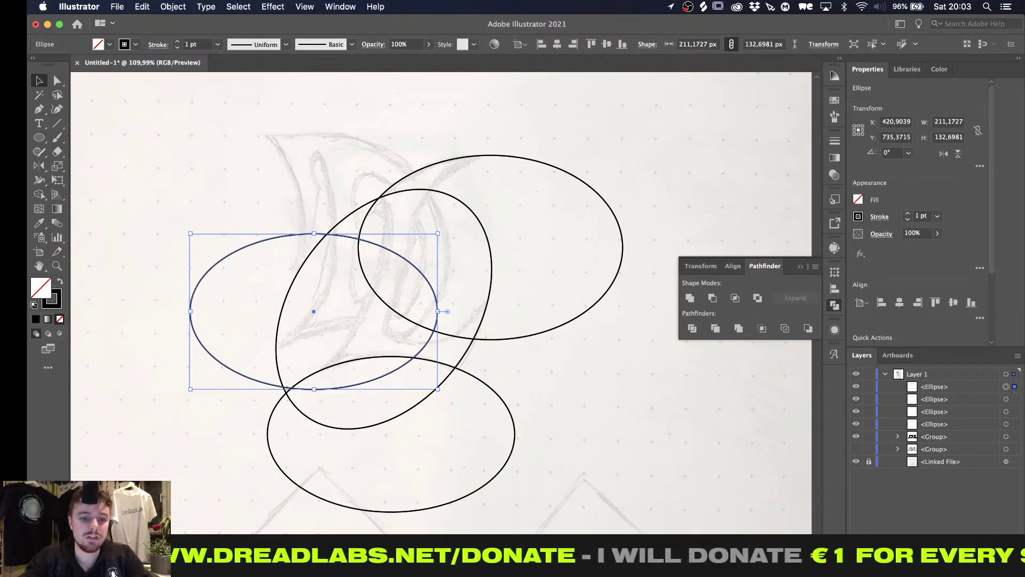
Switch to Finder, check the Resources folder's info, close the info window, and return to Illustrator
key("super+Tab")
right_click(295, 348)
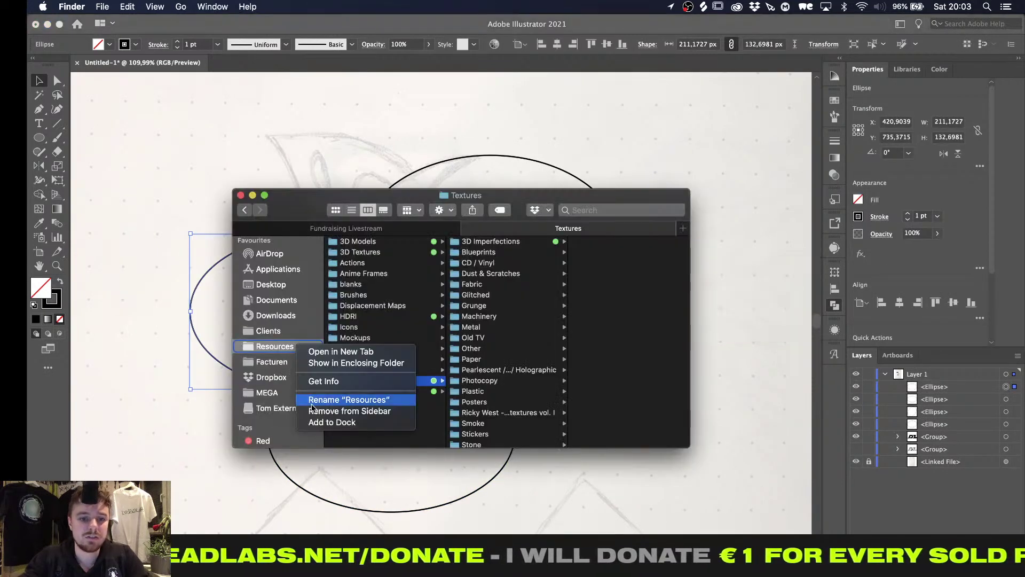
left_click(318, 382)
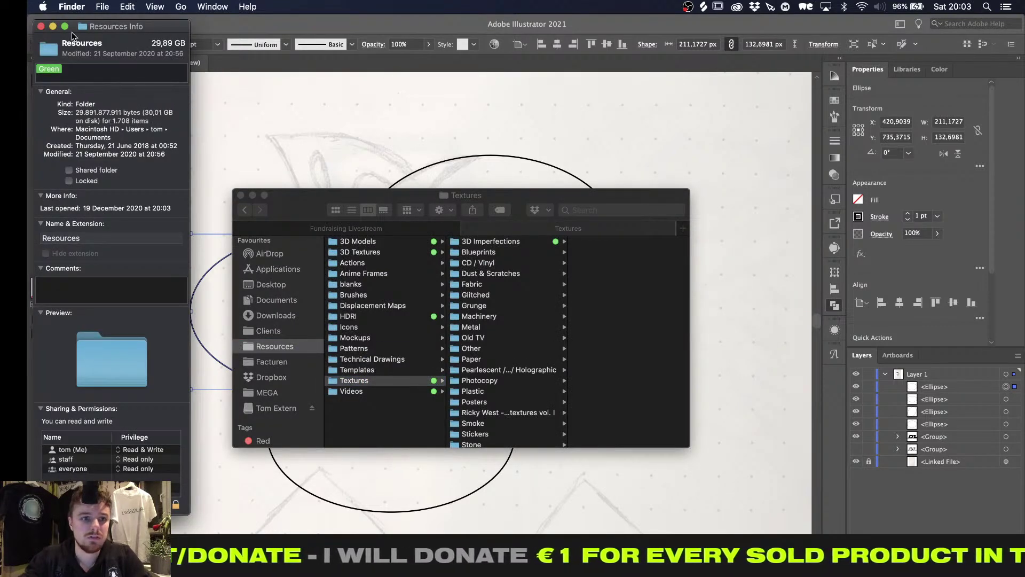
left_click(42, 26)
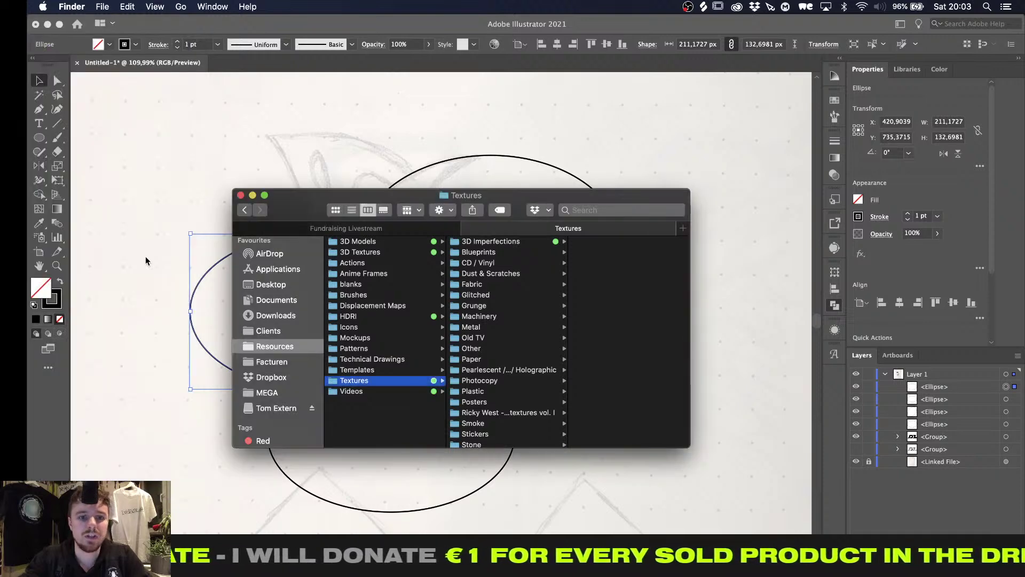
key("super+Tab")
Try reshaping the duplicated ellipse into an upright oval about 144 by 203 px beside the sketch, and delete it
left_click_drag(439, 312, 361, 310)
left_click_drag(274, 234, 248, 203)
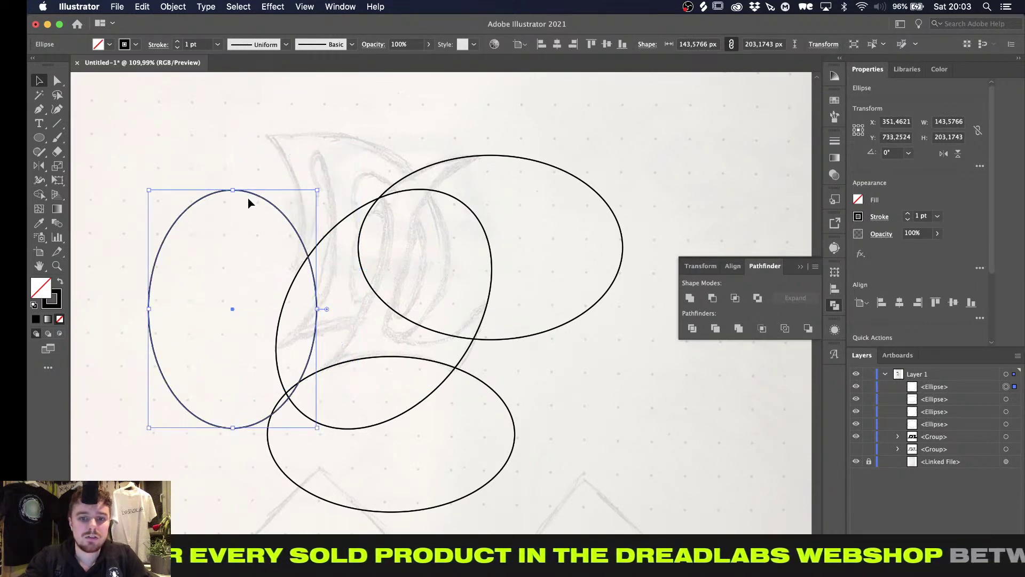
key("Delete")
Switch to the Ellipse tool for drawing over the left edge of the sketch
key("l")
scroll(249, 200, "up", 5, "alt")
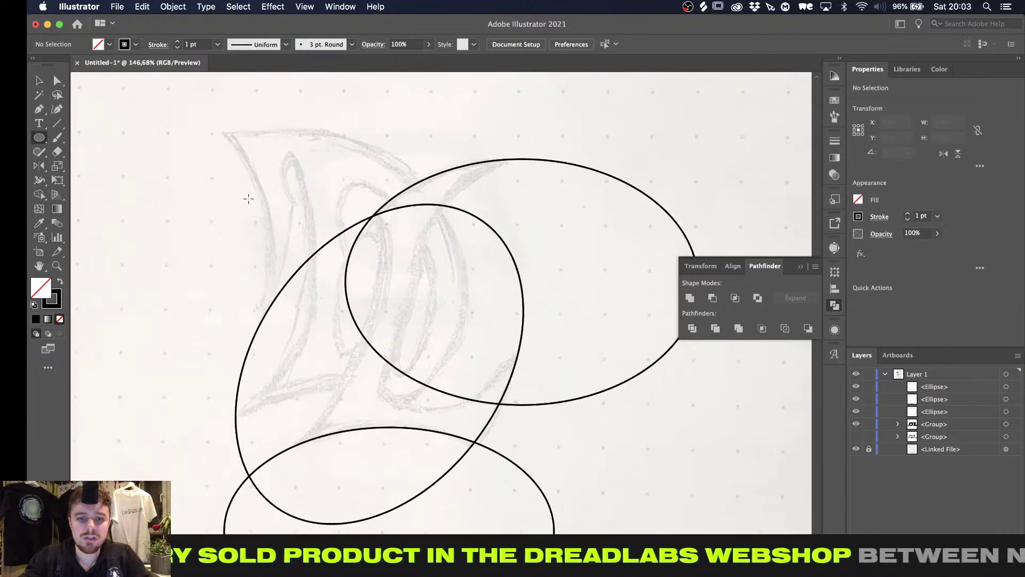
Draw an ellipse about 105 × 151 px, tilt it to about 338°, and place it over the sketch's right-hand strokes
scroll(248, 198, "down", 5, "alt")
scroll(362, 258, "up", 5, "alt")
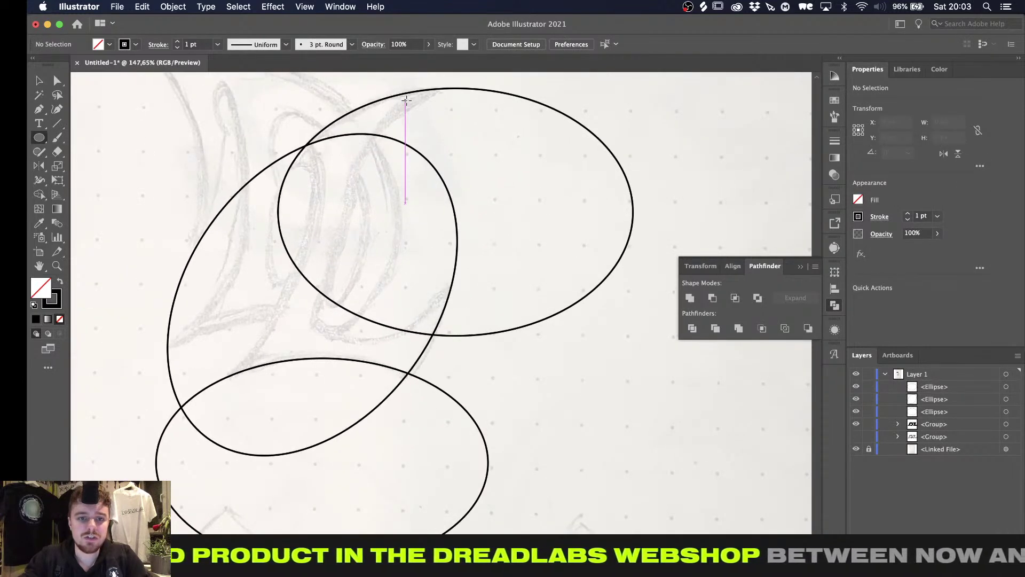
key("v")
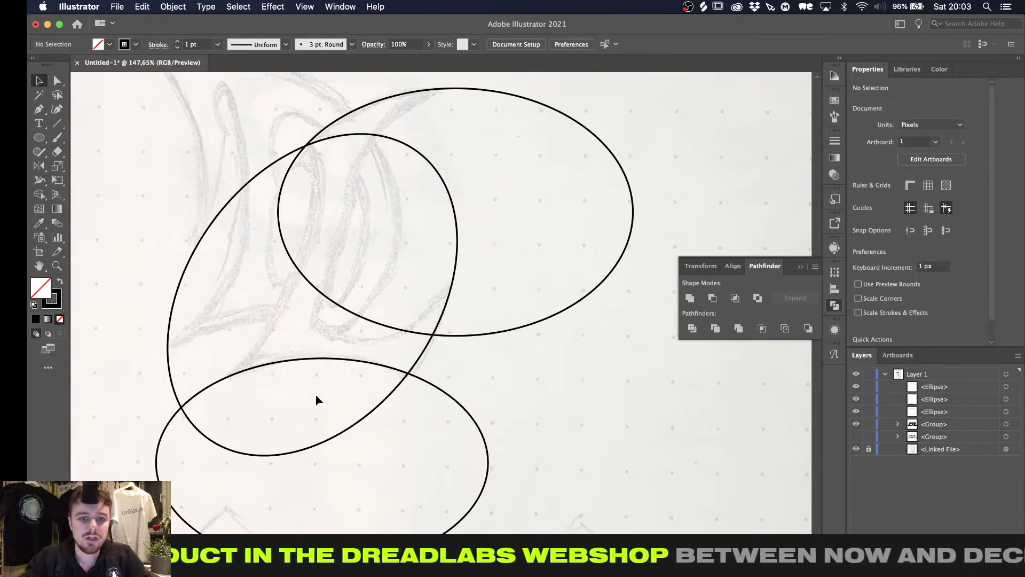
key("l")
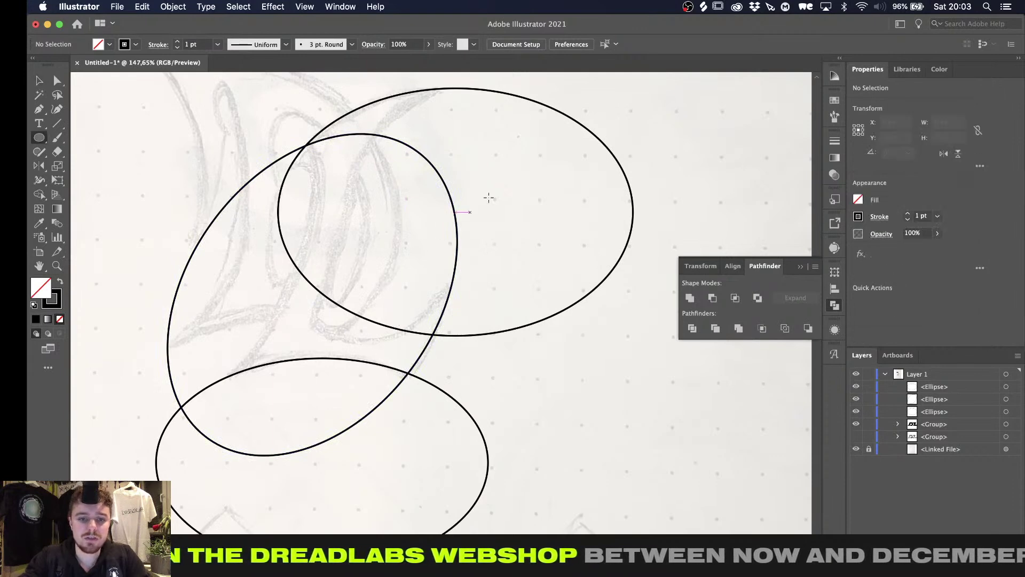
mouse_move(488, 155)
left_mouse_down()
mouse_move(632, 389)
mouse_move(653, 393)
left_mouse_up()
key("v")
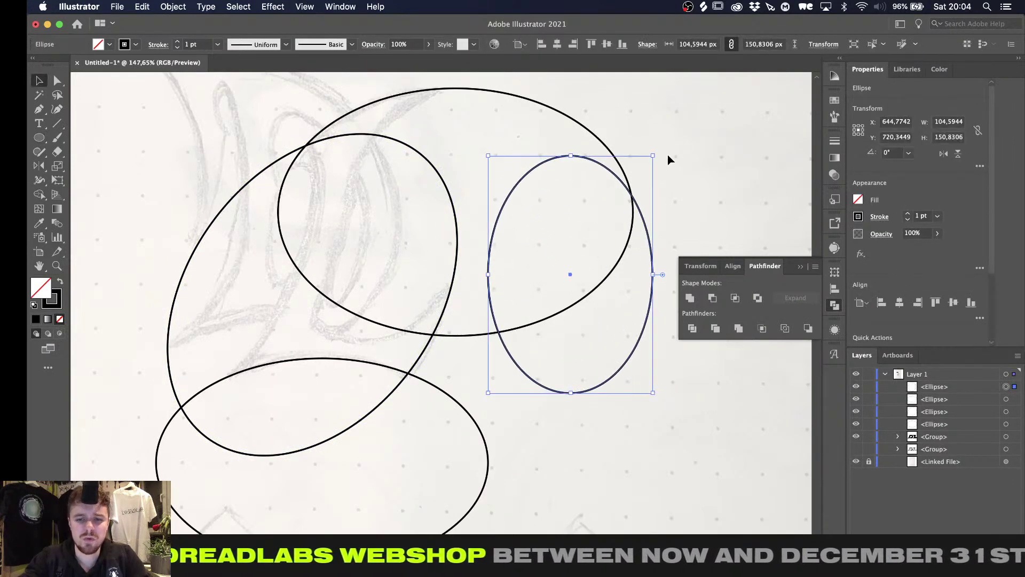
left_click_drag(660, 154, 474, 173)
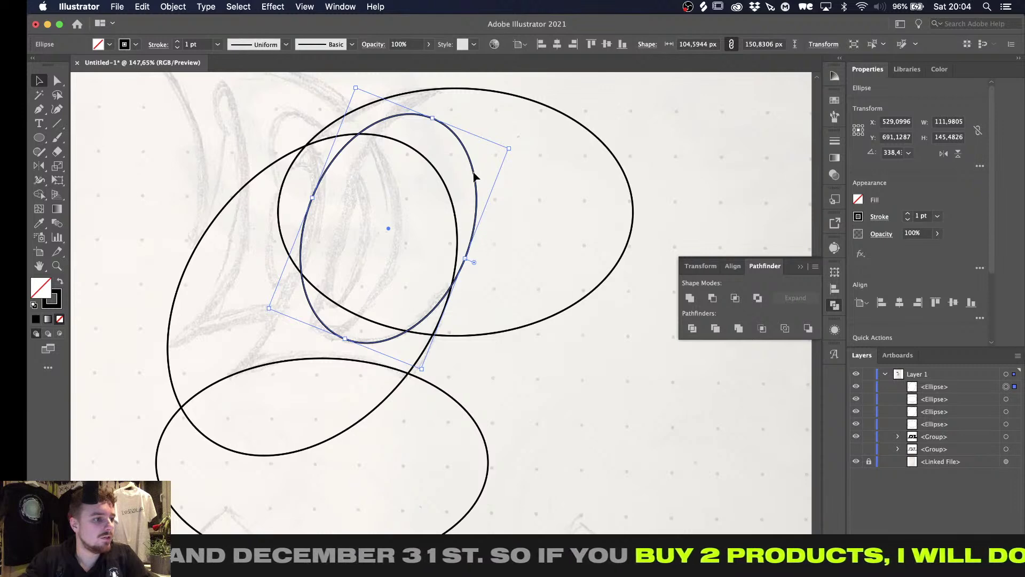
Narrow the tilted ellipse over the sketch's right-hand strokes to about 81 px wide
scroll(427, 242, "up", 3, "alt")
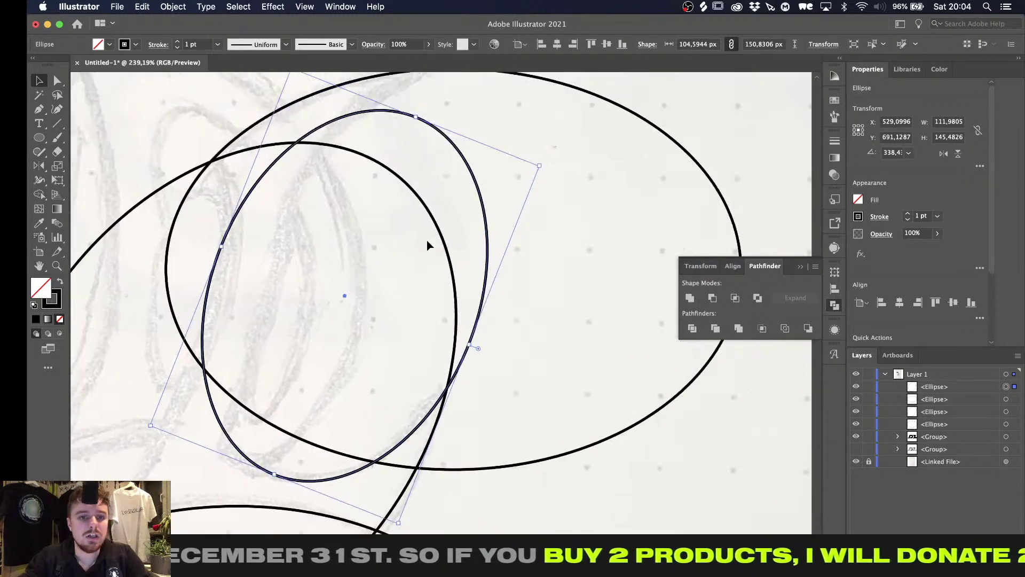
left_click_drag(236, 246, 287, 275)
scroll(184, 373, "down", 4, "alt")
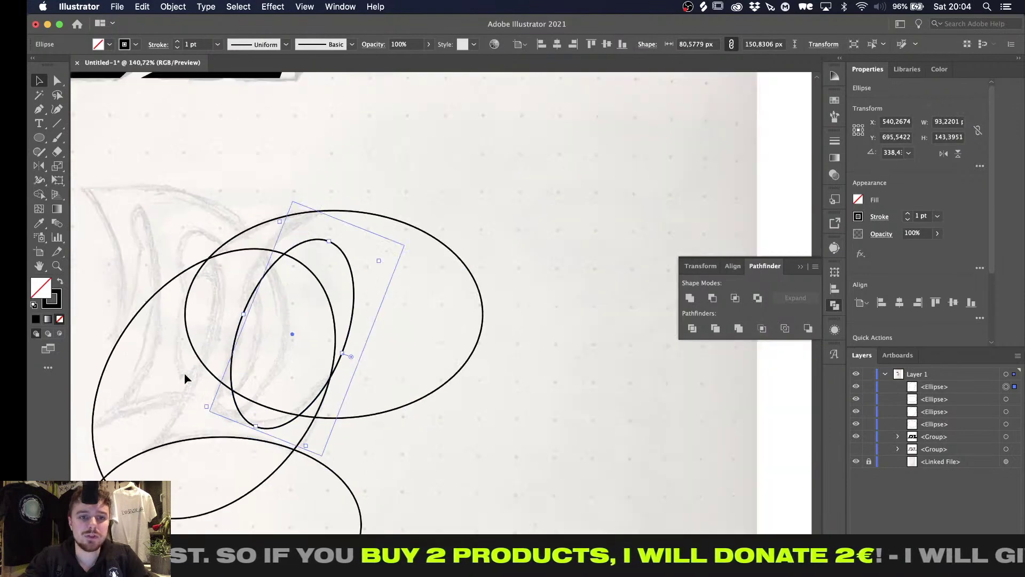
right_click(184, 378)
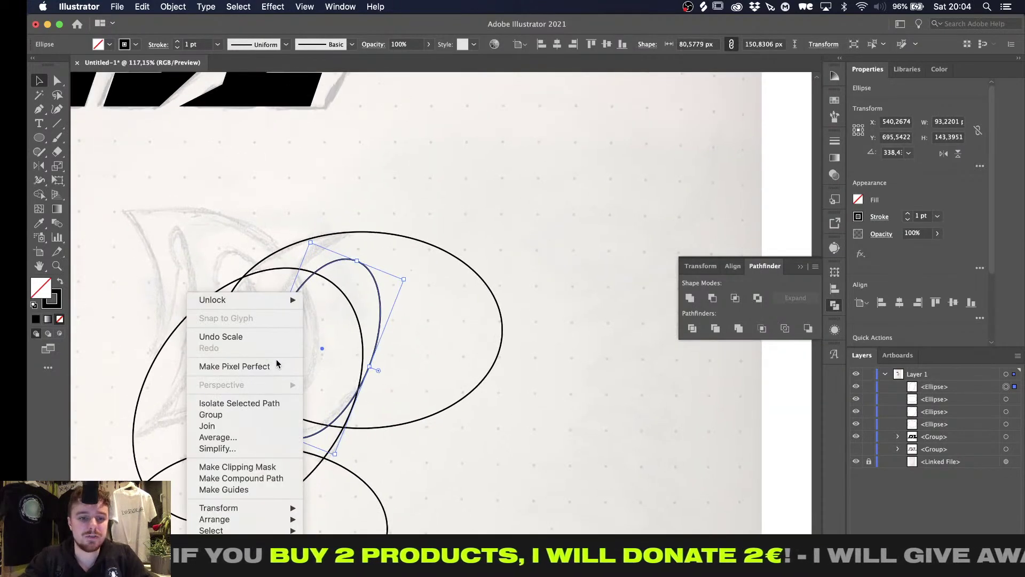
left_click(333, 322)
scroll(329, 352, "up", 3, "alt")
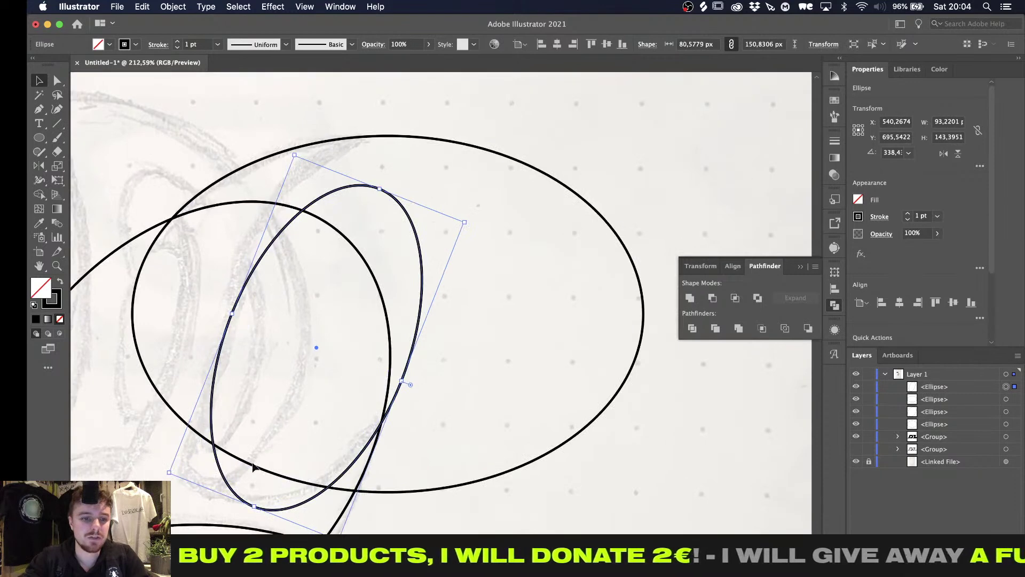
scroll(275, 393, "down", 3, "alt")
scroll(294, 337, "up", 1, "alt")
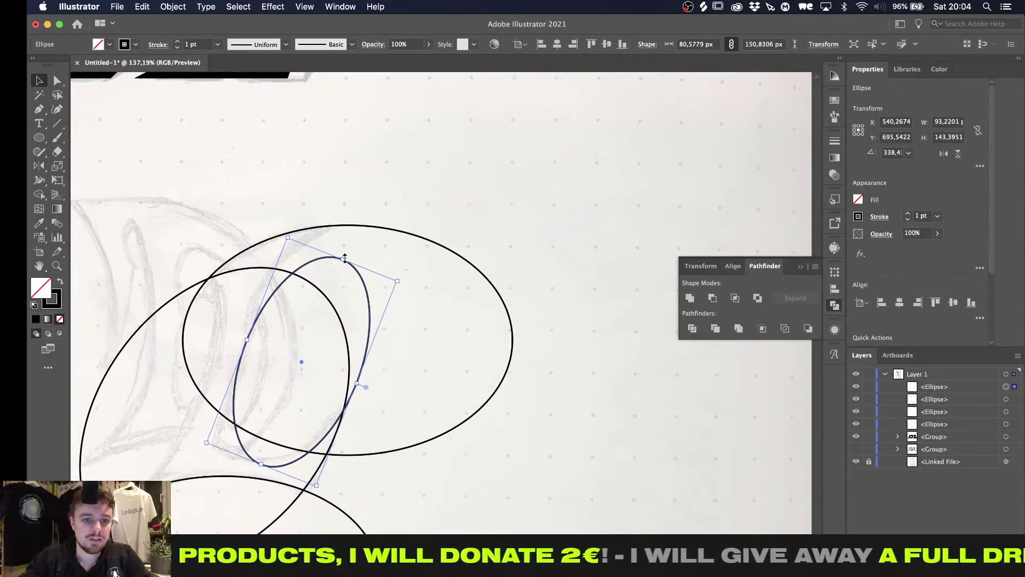
Enlarge the tilted right-hand ellipse to about 85 × 169 px so its edge follows the sketched curve, and deselect it
left_click_drag(345, 258, 355, 236)
left_click_drag(254, 331, 246, 330)
scroll(246, 330, "left", 1)
scroll(246, 330, "down", 1)
scroll(227, 330, "left", 2)
scroll(227, 330, "down", 1)
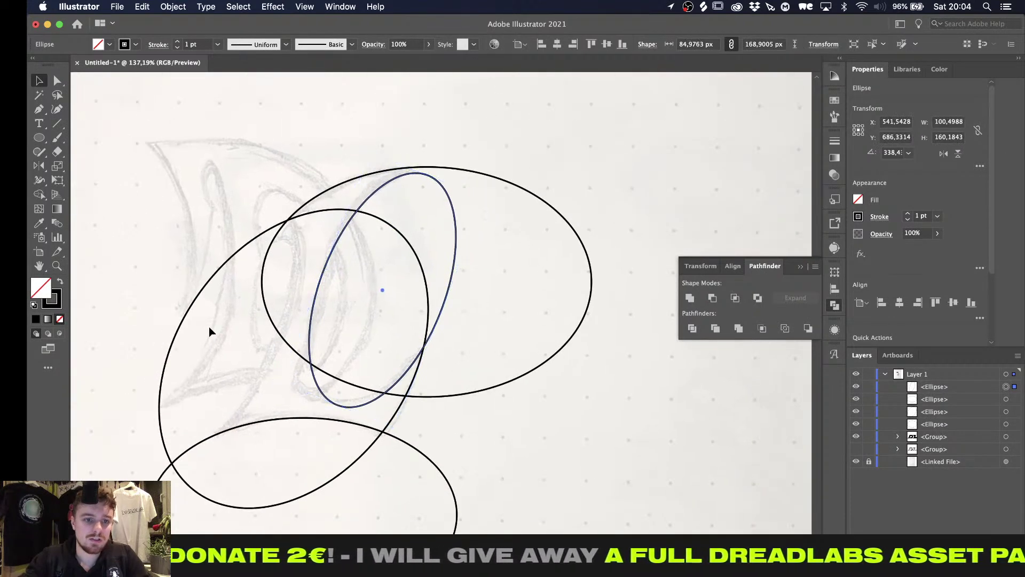
left_click(209, 331)
Draw an ellipse about 85 × 155 px over the sketch's left side and tilt it to about 345°
key("l")
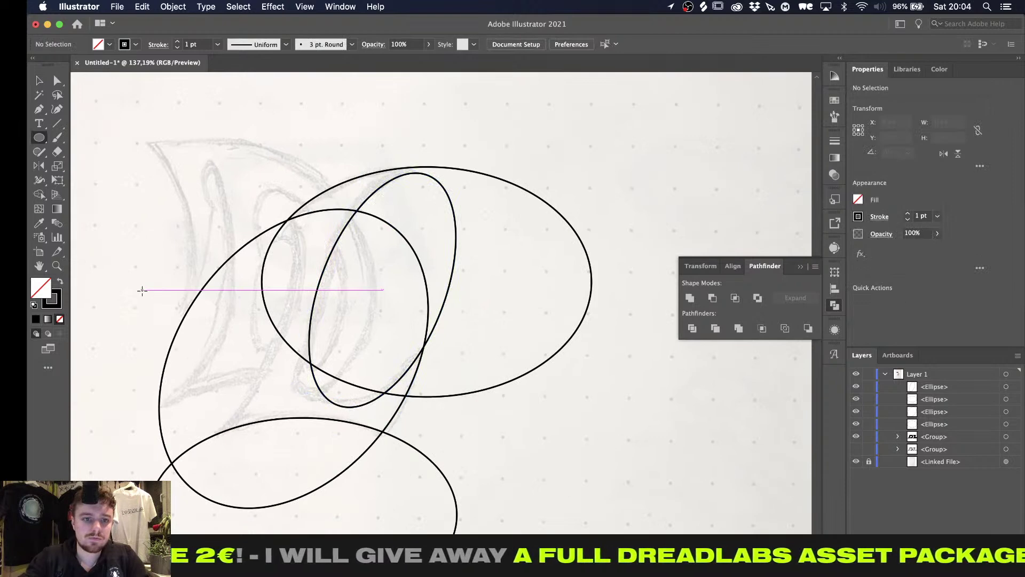
scroll(155, 251, "left", 2)
scroll(155, 251, "down", 1)
left_click_drag(137, 175, 256, 394)
key("v")
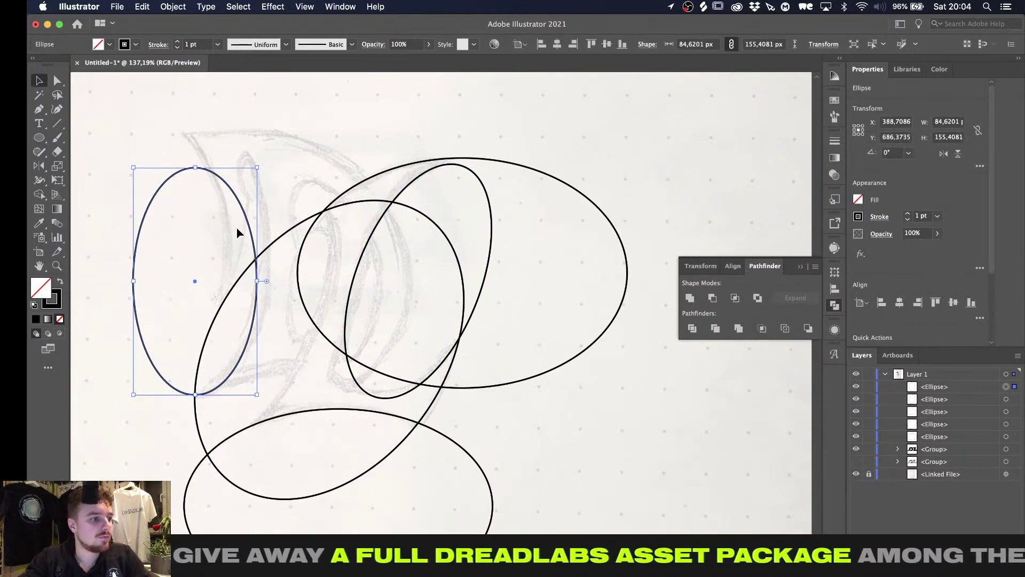
left_click_drag(262, 169, 279, 190)
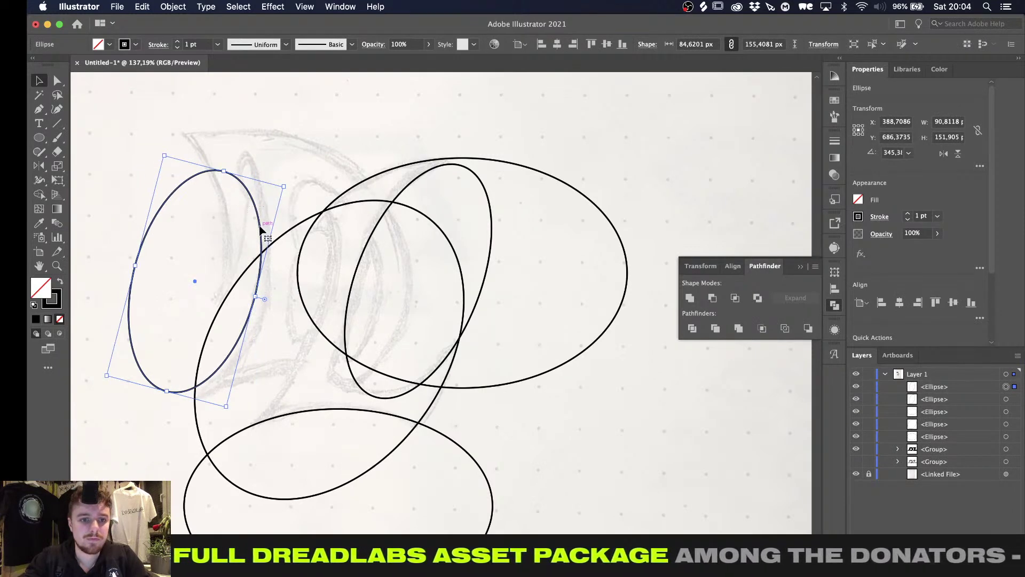
Reposition the left ellipse along the sketched stroke, lengthen it to about 191 px and tilt it to about 342°
left_click_drag(261, 233, 298, 290)
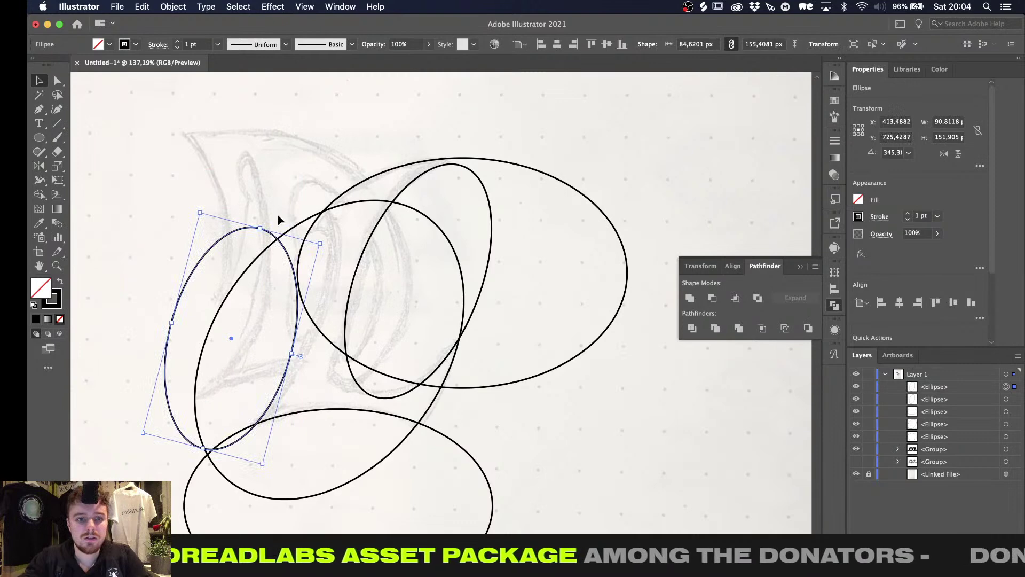
left_click_drag(263, 226, 266, 204)
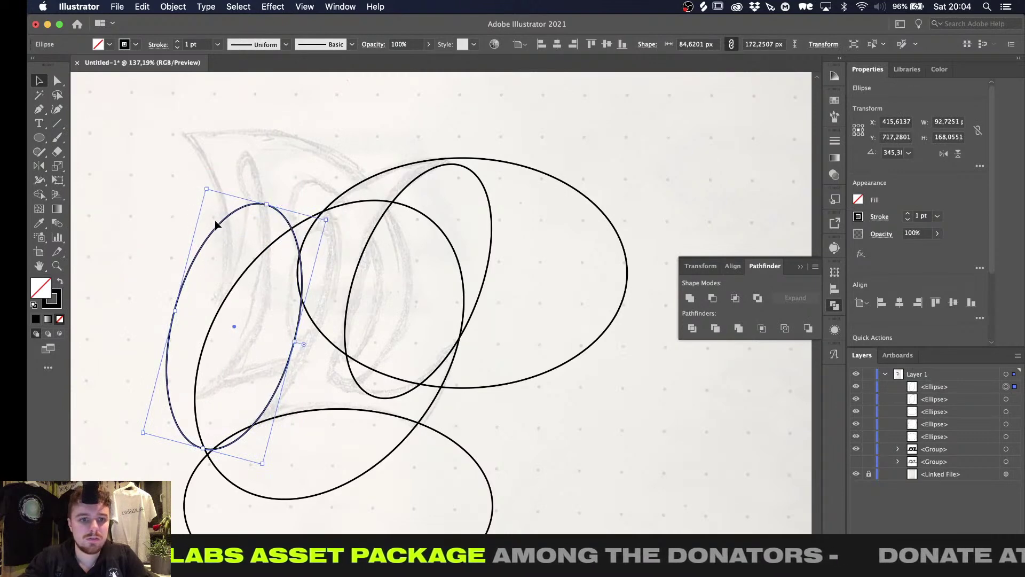
left_click_drag(201, 256, 231, 219)
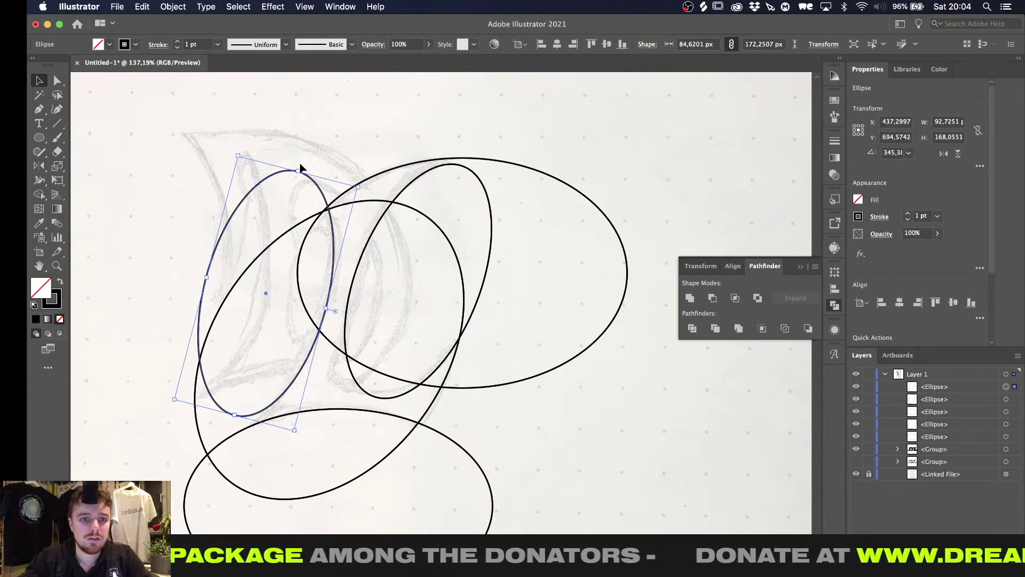
mouse_move(300, 167)
left_mouse_down()
mouse_move(313, 165)
mouse_move(306, 172)
left_mouse_up()
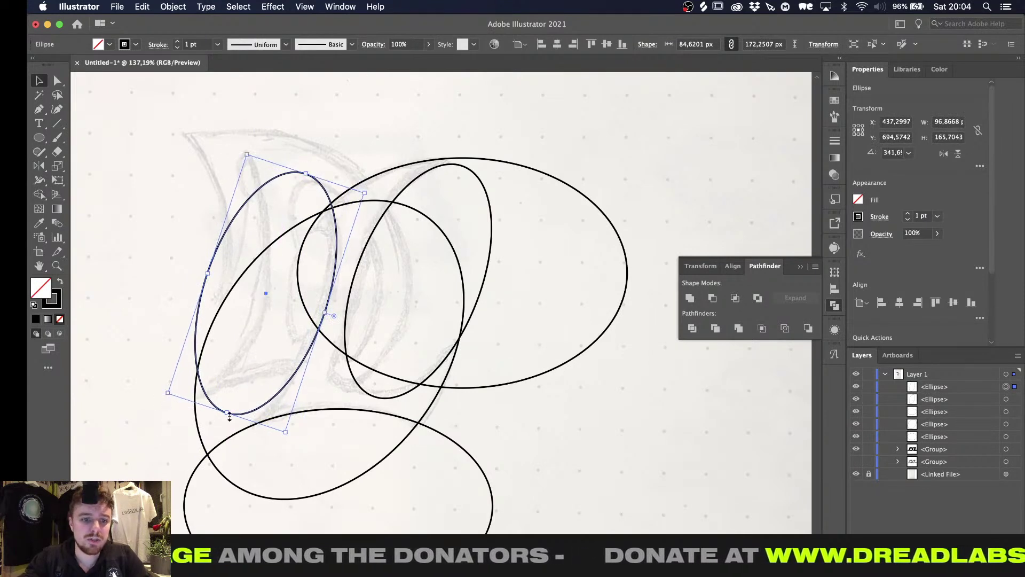
left_click_drag(229, 415, 218, 439)
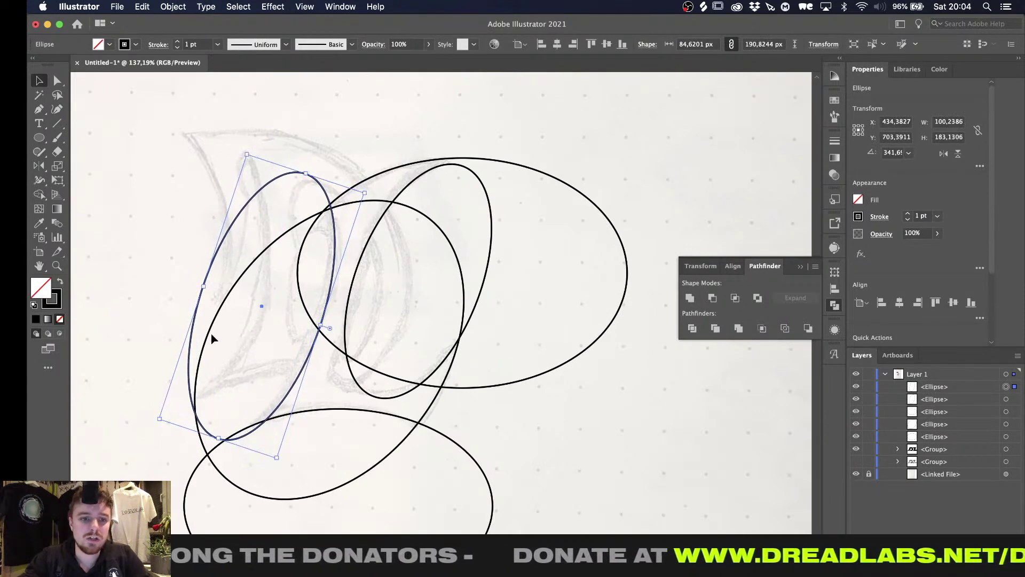
Widen the left ellipse to about 103 px, shift it 10 px left and 10 px down, and deselect it
left_click_drag(203, 288, 177, 278)
left_click_drag(321, 326, 320, 326)
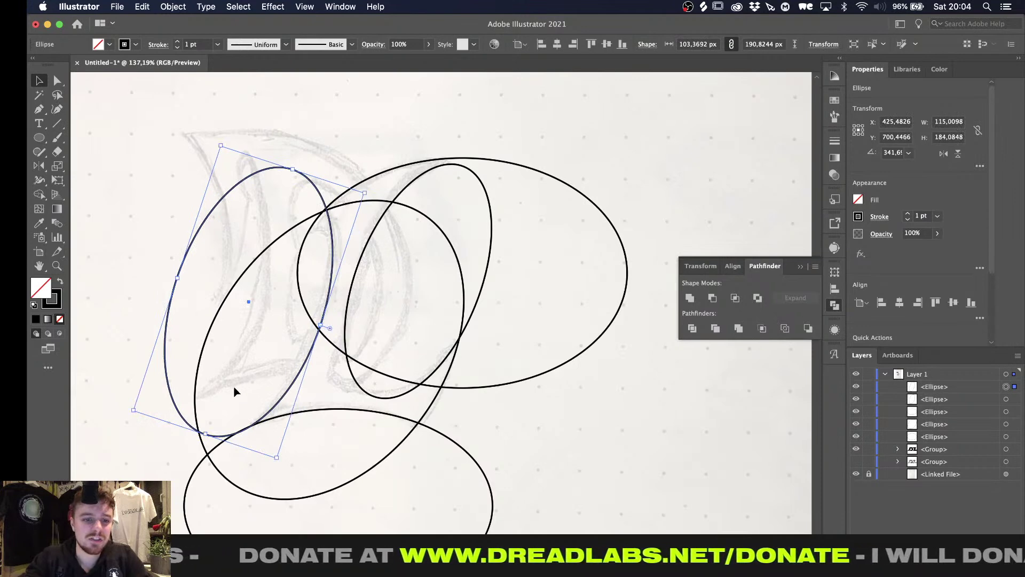
key("shift+Down")
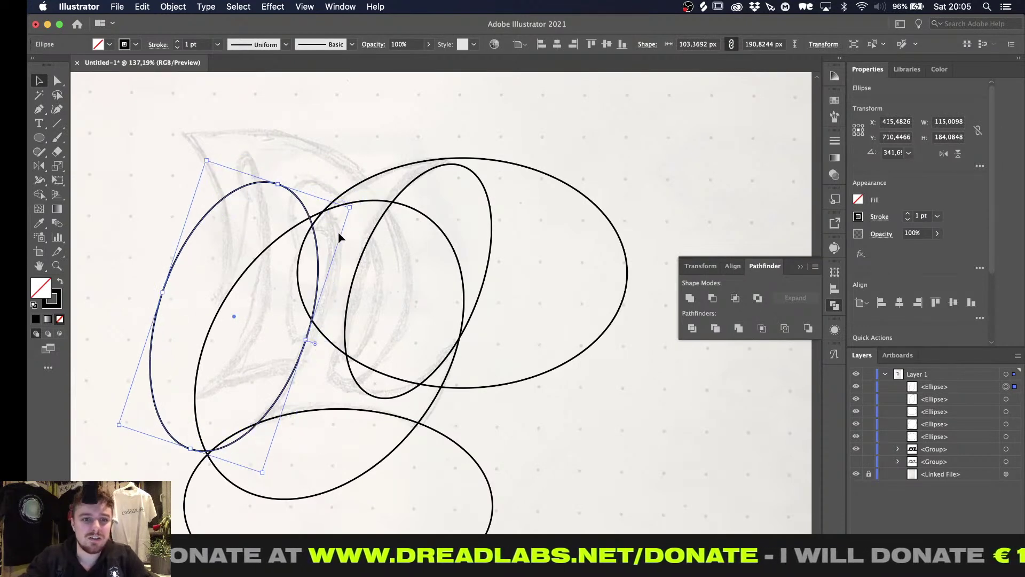
left_click(315, 133)
Draw a slim ellipse about 26 × 112 px along the sketch's middle stroke and tilt it to about 343°
scroll(268, 197, "up", 3, "alt")
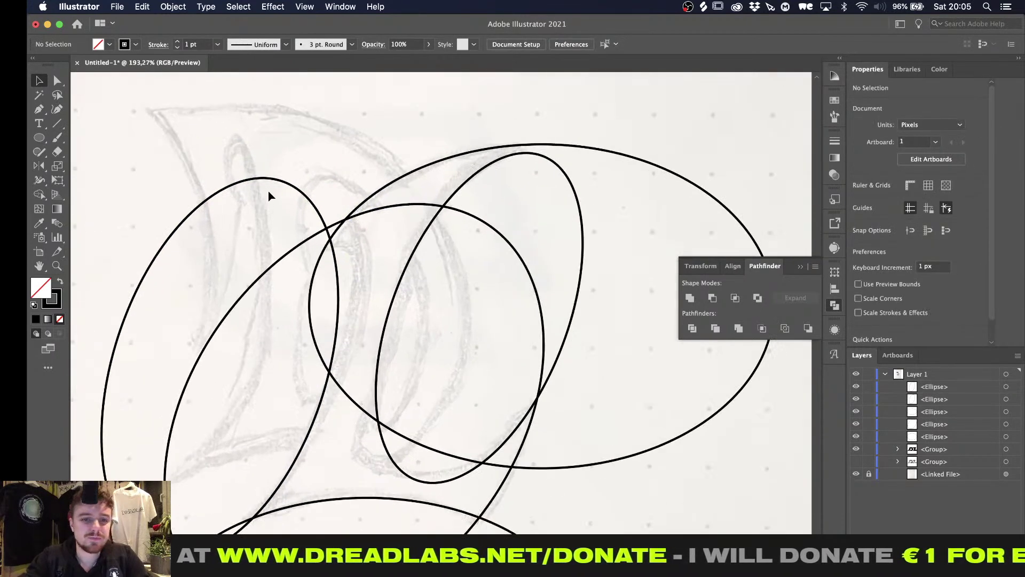
key("l")
scroll(297, 331, "up", 2, "alt")
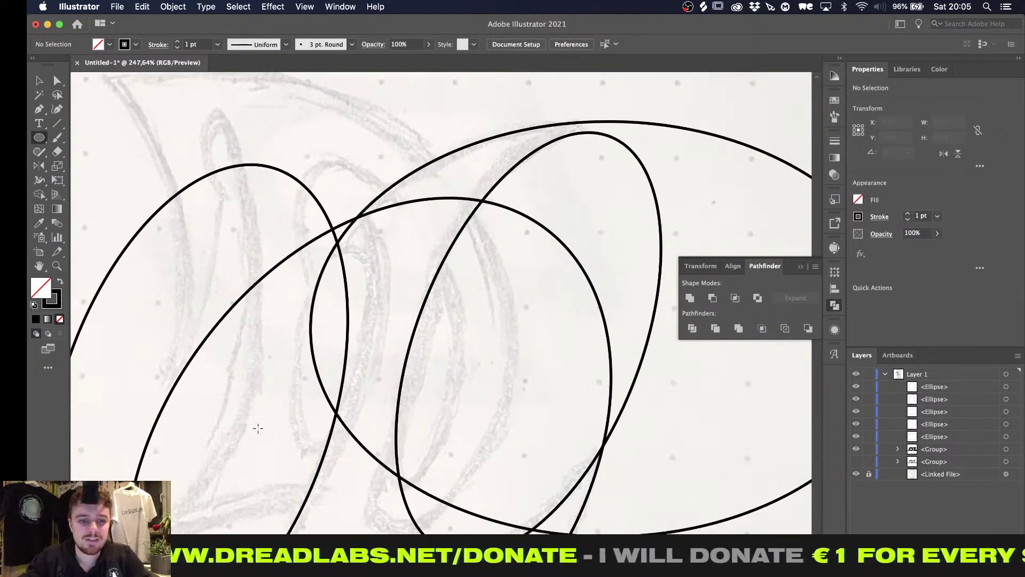
left_click_drag(258, 429, 368, 268)
key("v")
left_click_drag(316, 383, 250, 529)
scroll(249, 528, "down", 5, "alt")
scroll(249, 529, "down", 5)
scroll(249, 529, "up", 2, "alt")
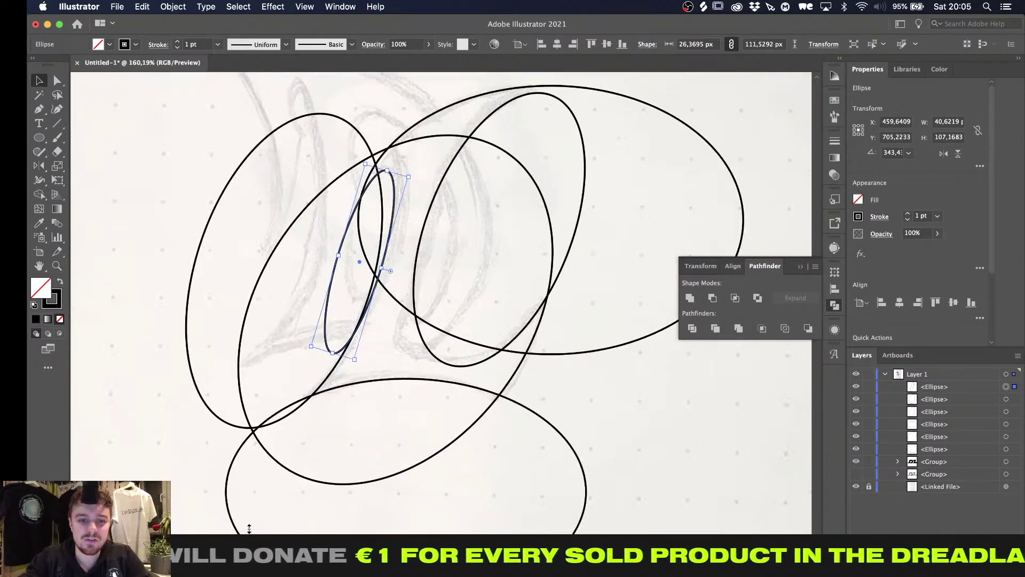
scroll(249, 528, "down", 5, "alt")
scroll(249, 528, "up", 6, "alt")
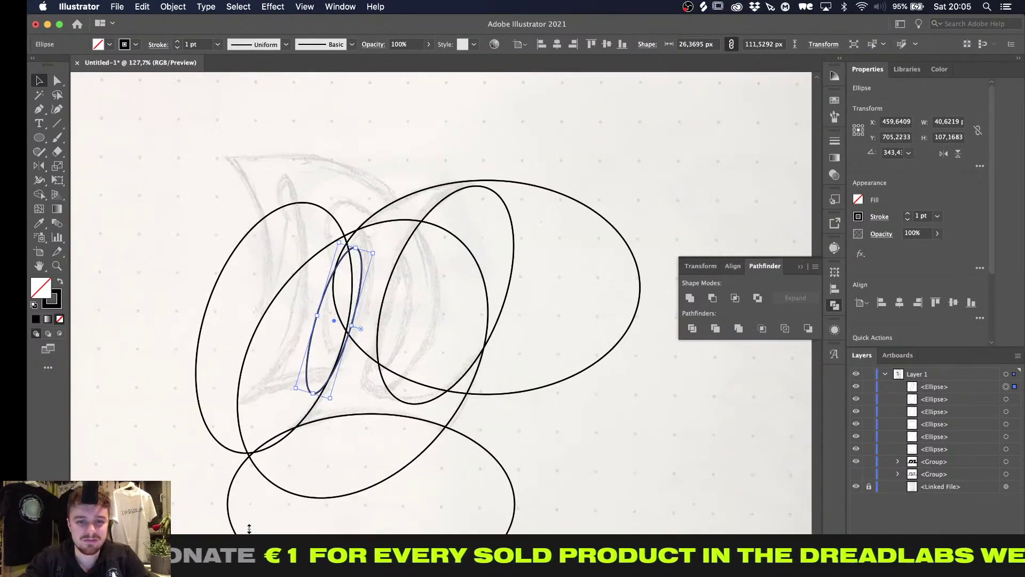
Lengthen the tilted right-hand ellipse to about 177 px so it extends past the large ellipse's upper edge, and deselect it
left_click(492, 188)
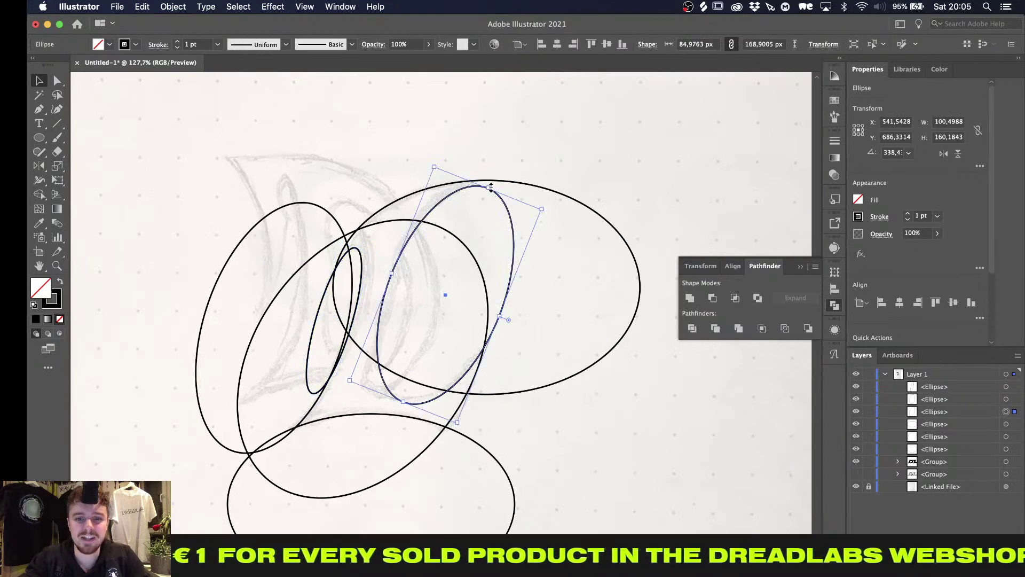
left_click_drag(491, 187, 491, 176)
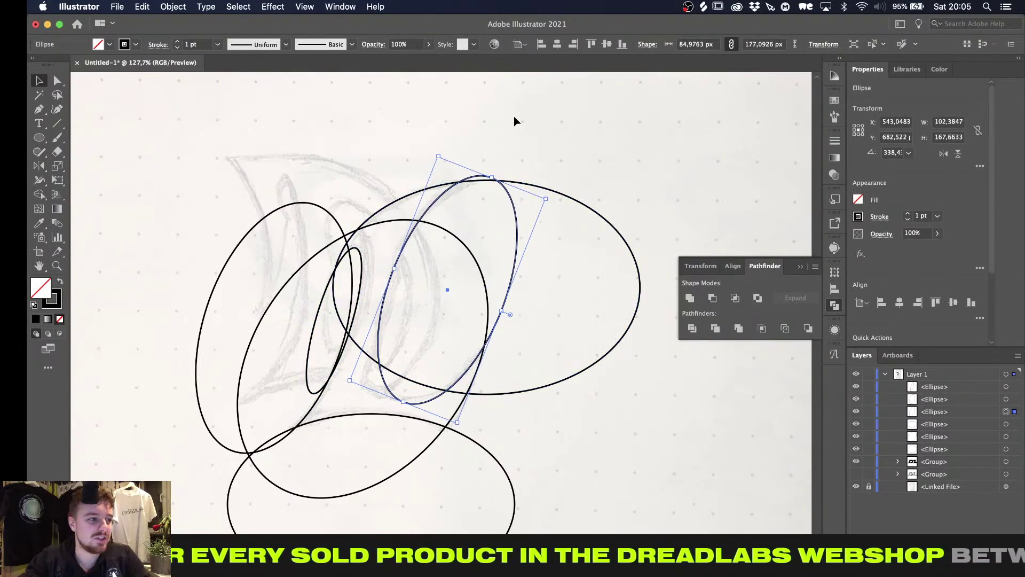
left_click(514, 116)
scroll(469, 275, "down", 2, "alt")
scroll(470, 275, "up", 4, "alt")
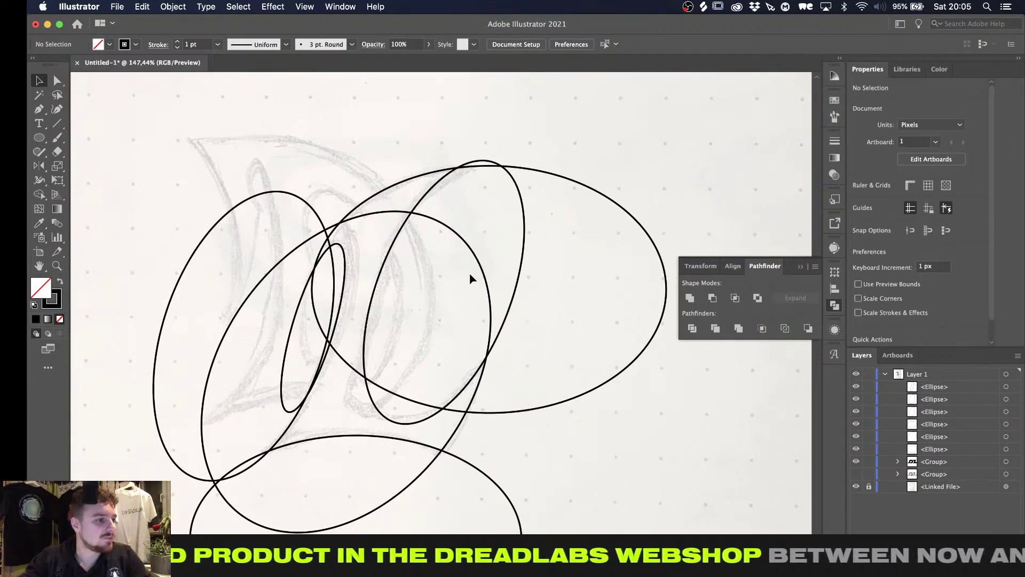
scroll(470, 275, "down", 1, "alt")
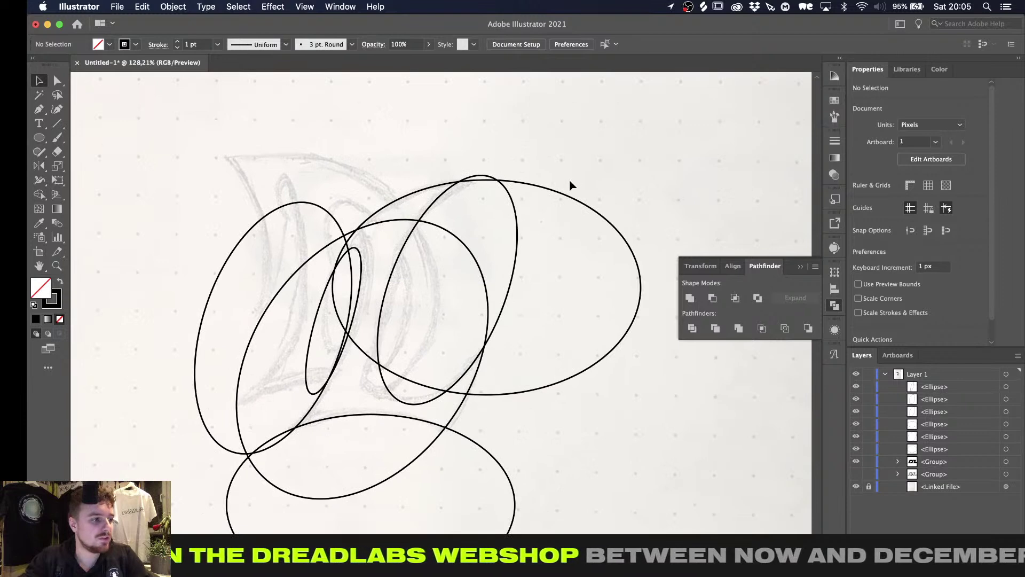
Select all six ellipses and use Shape Builder to remove the surplus regions below and left of the traced letter, including the small leftover fragment
left_click_drag(605, 152, 206, 498)
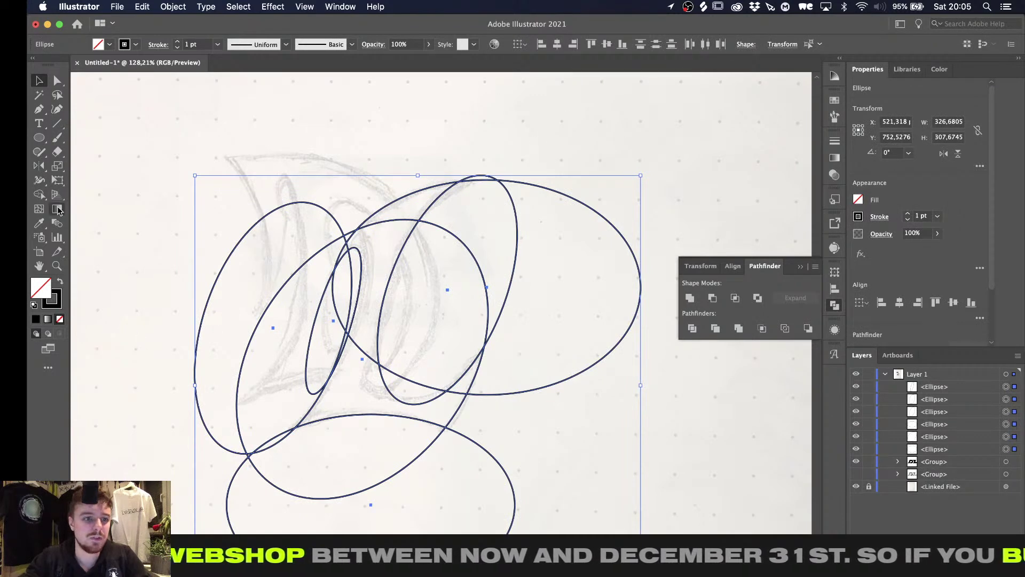
left_click(39, 194)
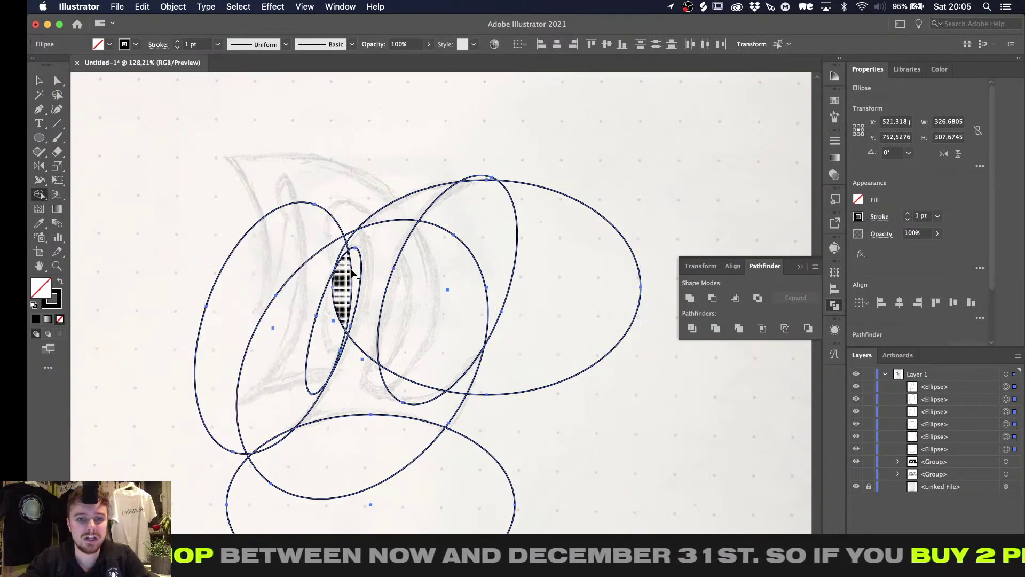
mouse_move(350, 273)
left_mouse_down()
mouse_move(302, 347)
mouse_move(270, 248)
mouse_move(313, 234)
left_mouse_up()
key("super+z")
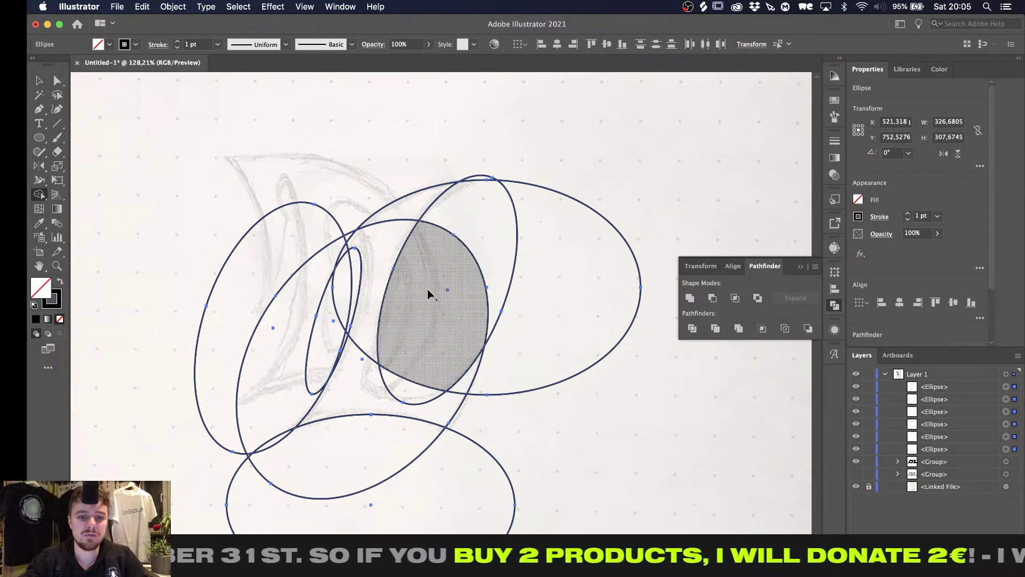
left_click_drag(382, 453, 270, 509)
left_click_drag(268, 449, 268, 448, "alt")
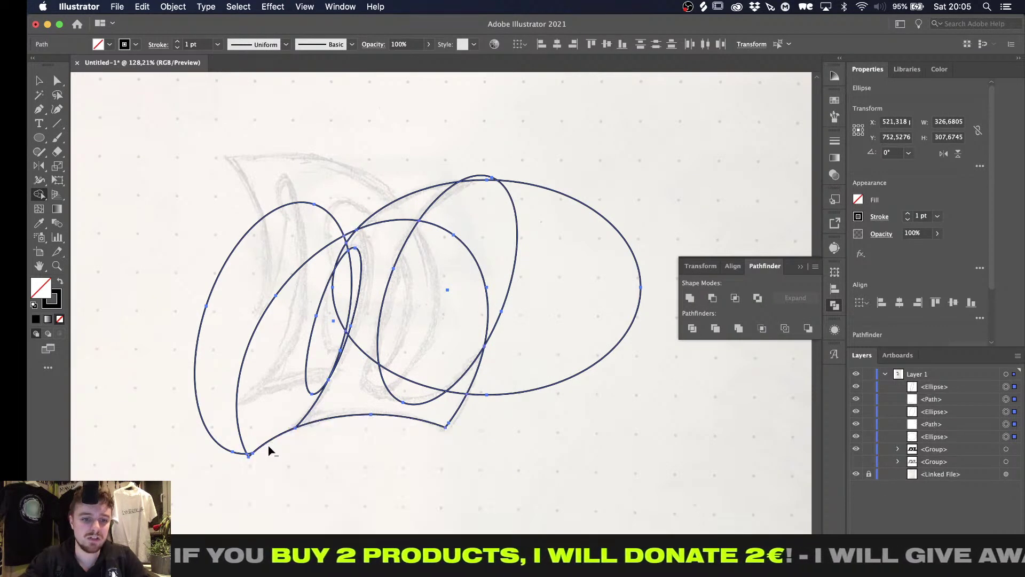
mouse_move(207, 459)
left_mouse_down()
mouse_move(331, 328)
mouse_move(353, 299)
mouse_move(355, 270)
mouse_move(350, 283)
left_mouse_up()
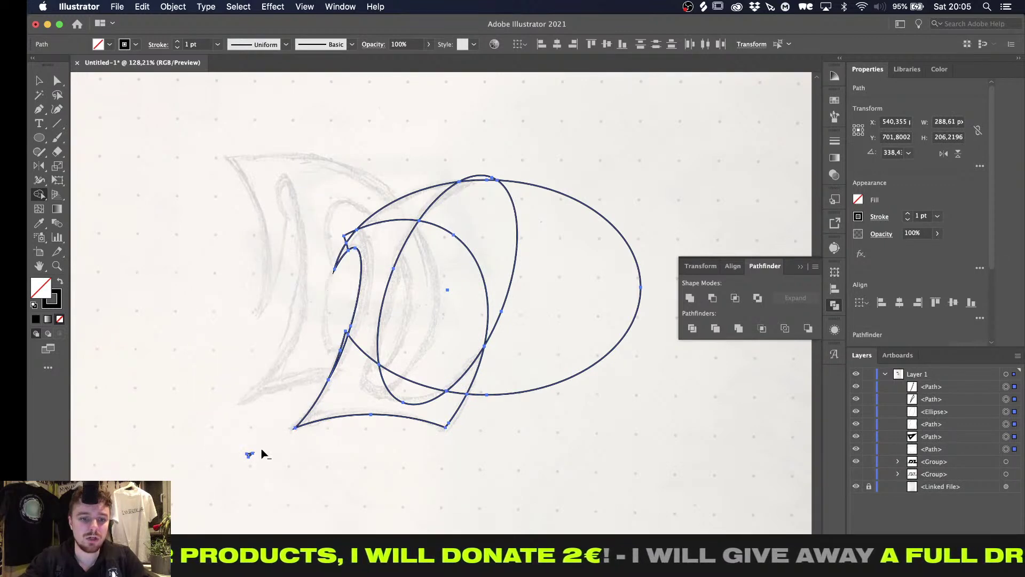
left_click(249, 455, "alt")
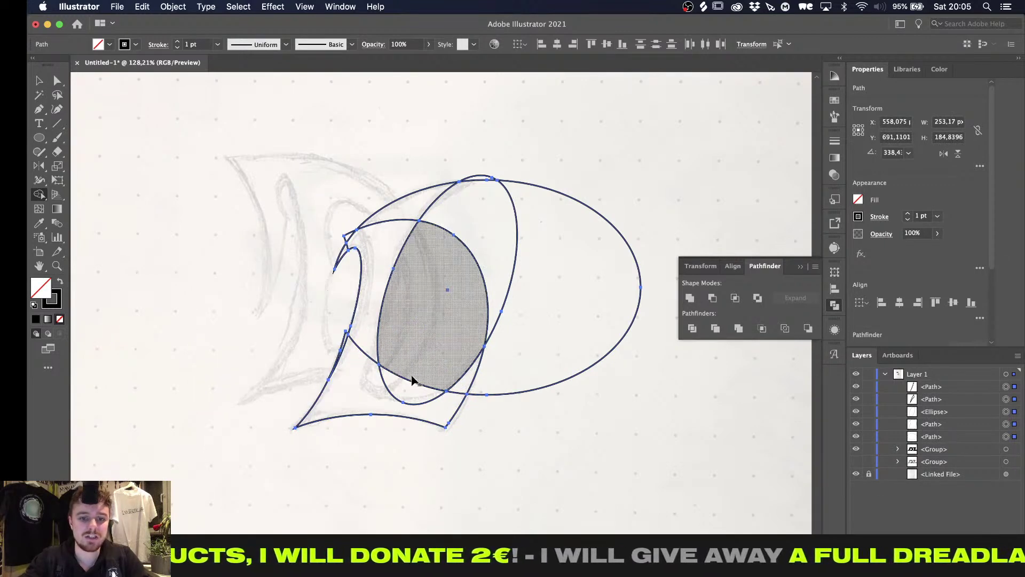
Remove the surplus regions inside and right of the letter, the fragment at its upper tip and the sliver on its left edge with Shape Builder
mouse_move(412, 384)
left_mouse_down()
mouse_move(494, 265)
mouse_move(532, 328)
mouse_move(488, 220)
left_mouse_up()
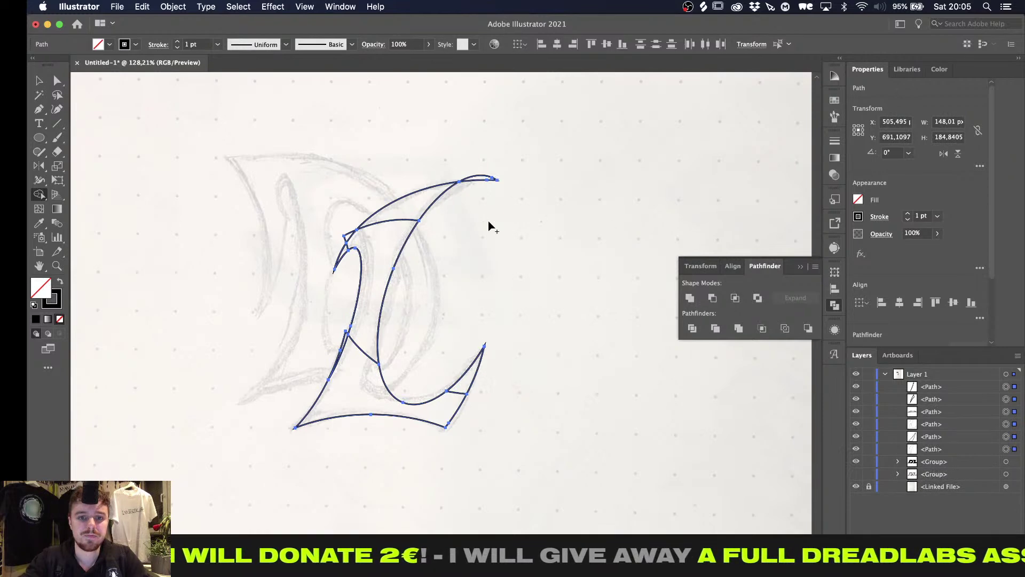
left_click(487, 181, "alt")
scroll(369, 263, "up", 1, "alt")
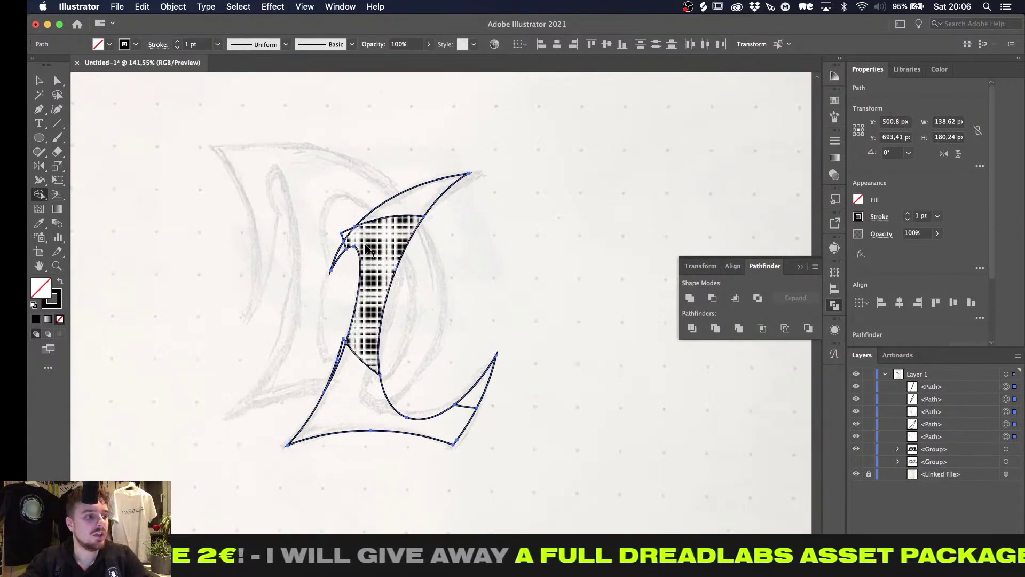
scroll(343, 235, "up", 5, "alt")
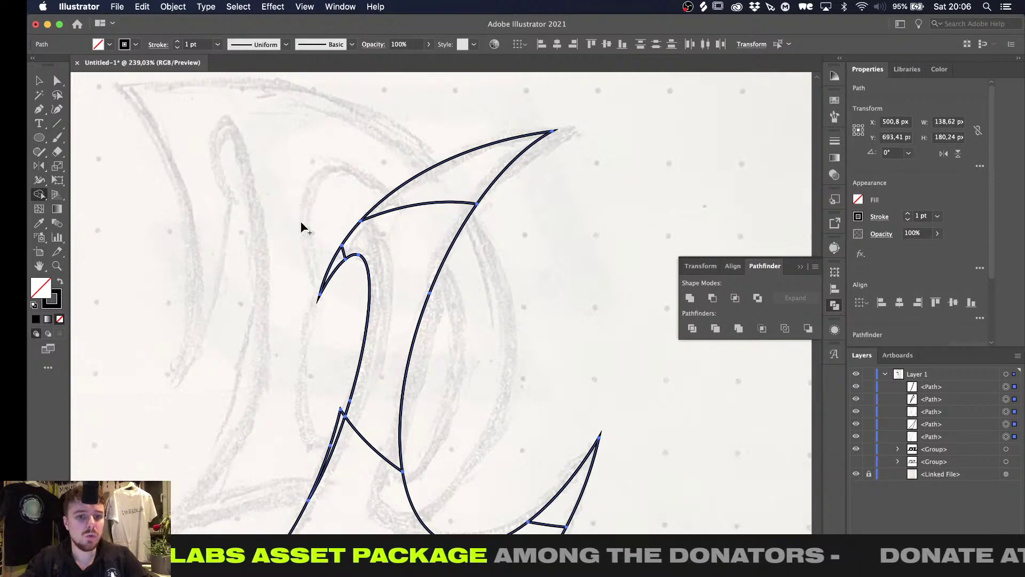
scroll(299, 224, "down", 5, "alt")
scroll(320, 304, "up", 6, "alt")
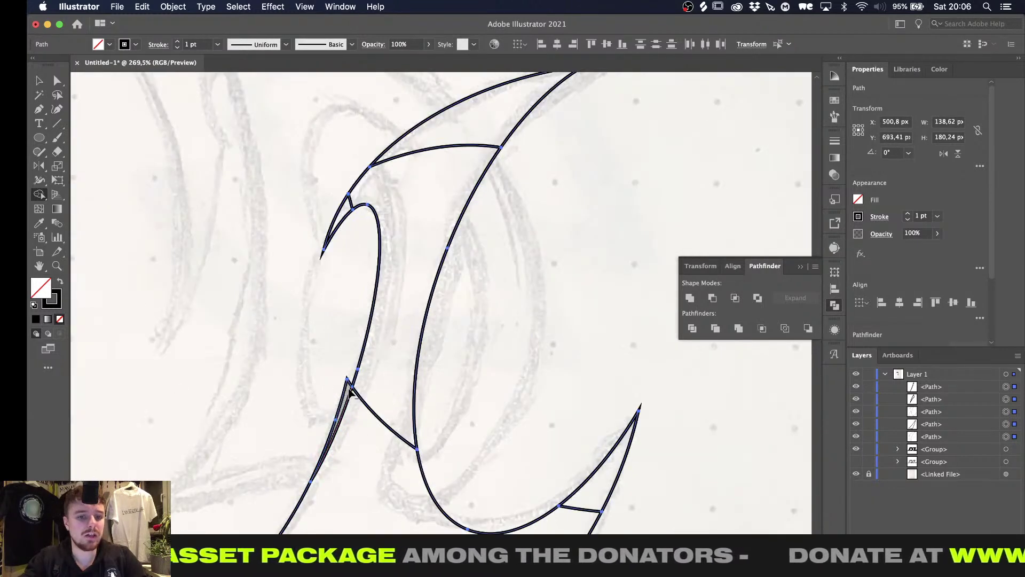
left_click(349, 390, "alt")
scroll(298, 374, "down", 3, "alt")
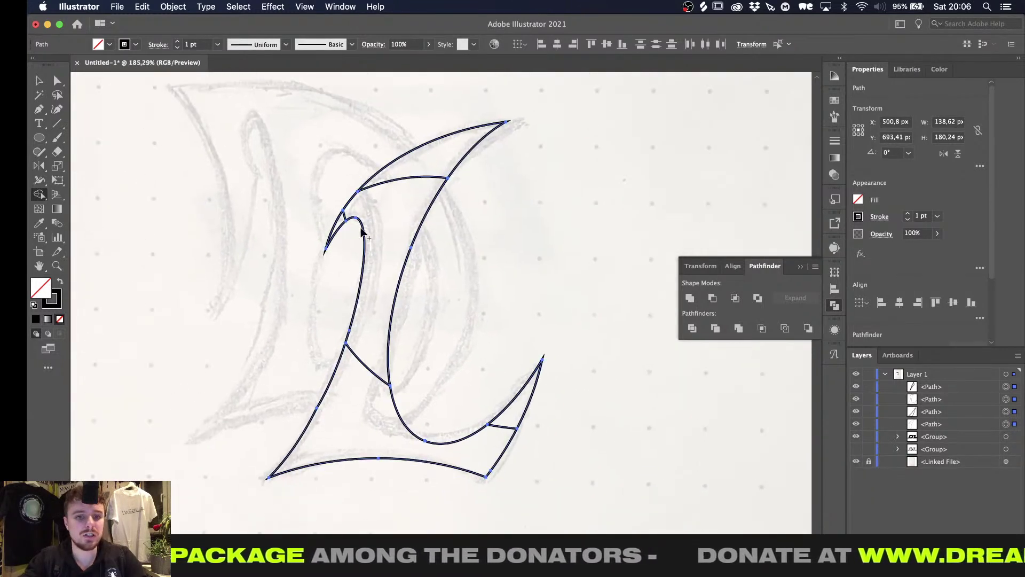
Merge the letter's remaining regions into one closed shape with Shape Builder and deselect it
mouse_move(344, 223)
left_mouse_down()
mouse_move(406, 187)
mouse_move(370, 305)
mouse_move(378, 460)
mouse_move(512, 406)
left_mouse_up()
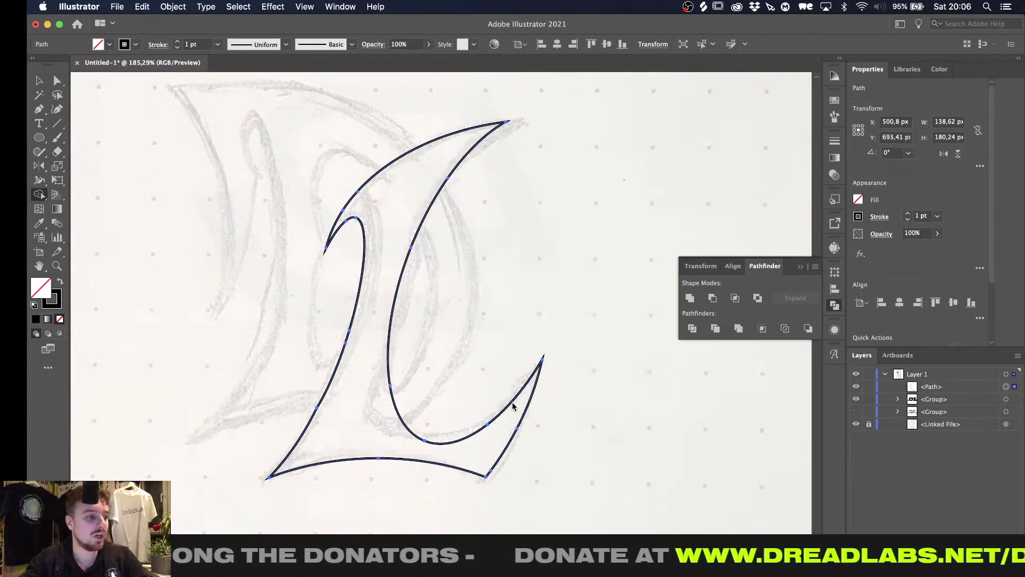
key("v")
left_click(508, 304)
scroll(507, 307, "down", 2, "alt")
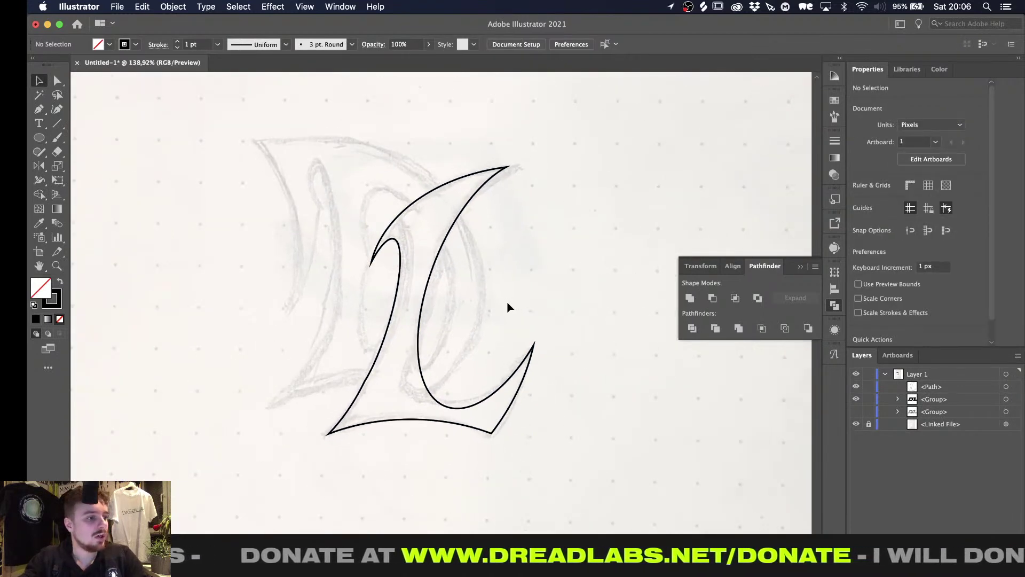
scroll(508, 307, "up", 2, "alt")
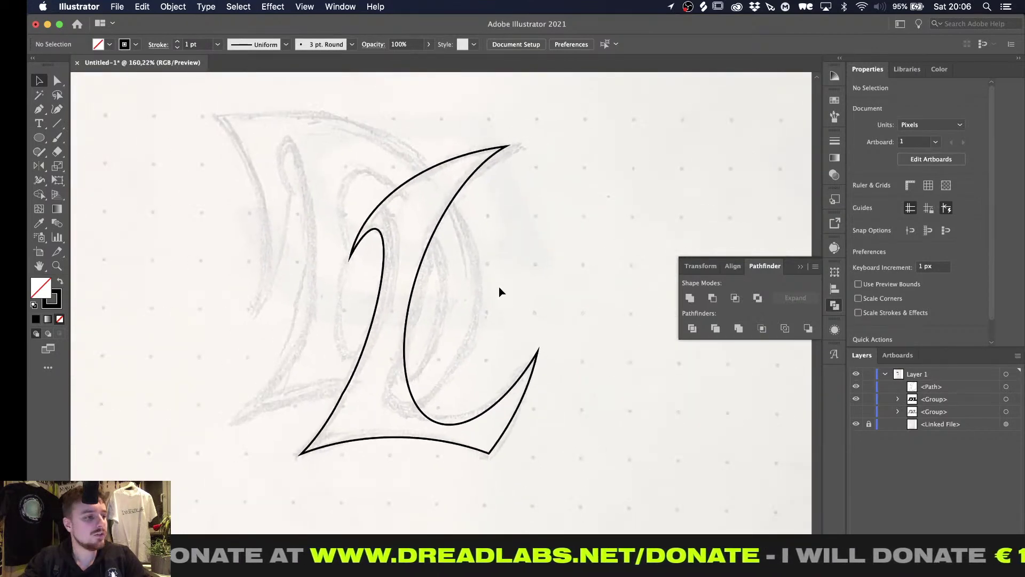
scroll(499, 291, "up", 3, "alt")
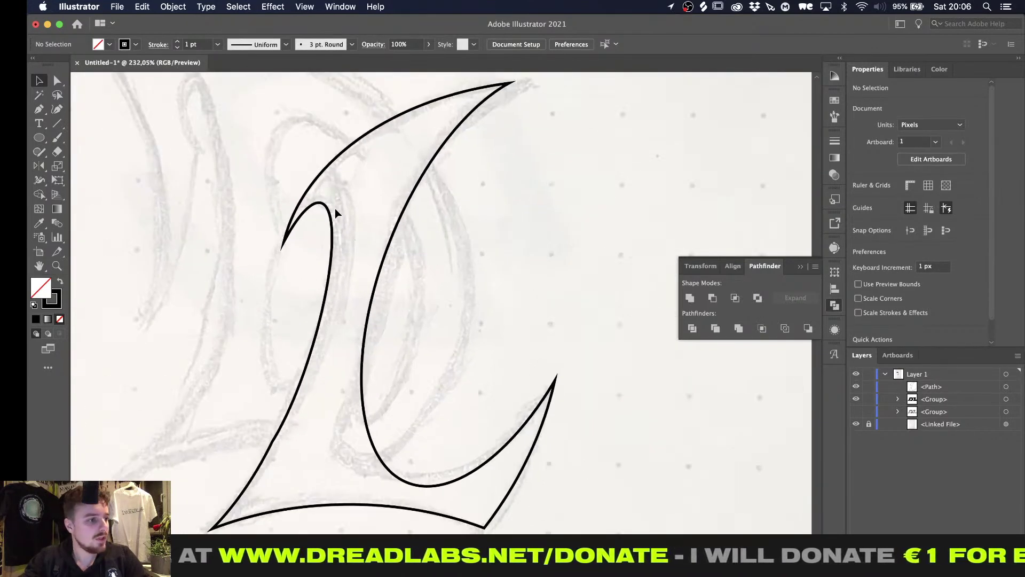
scroll(334, 208, "down", 2, "alt")
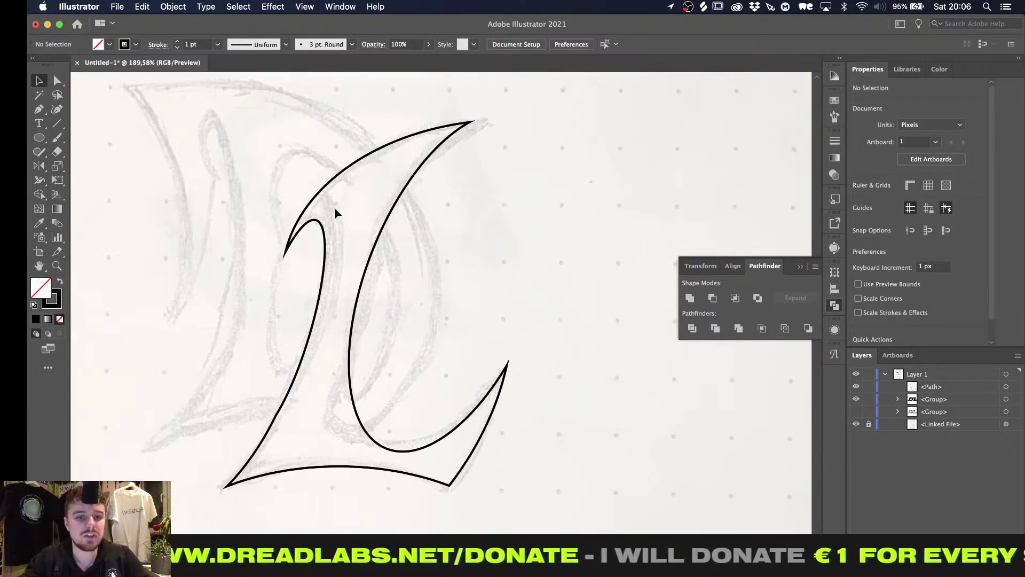
scroll(335, 208, "down", 3, "alt")
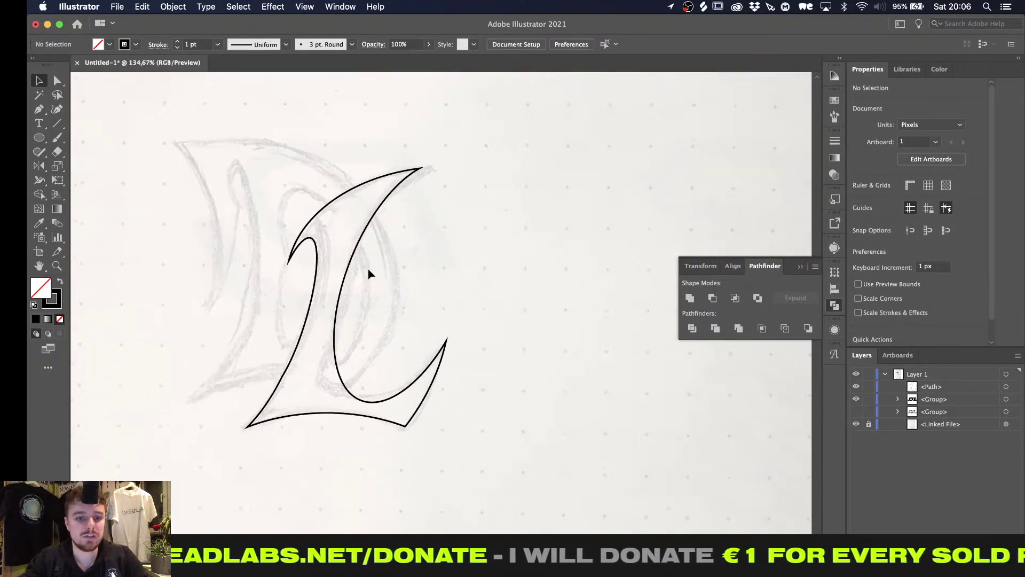
Draw an ellipse in the letter's lower curve and widen it leftward to about 65 × 78 px, with its base on the letter's inner edge
scroll(369, 273, "up", 2, "alt")
key("l")
scroll(352, 259, "down", 2)
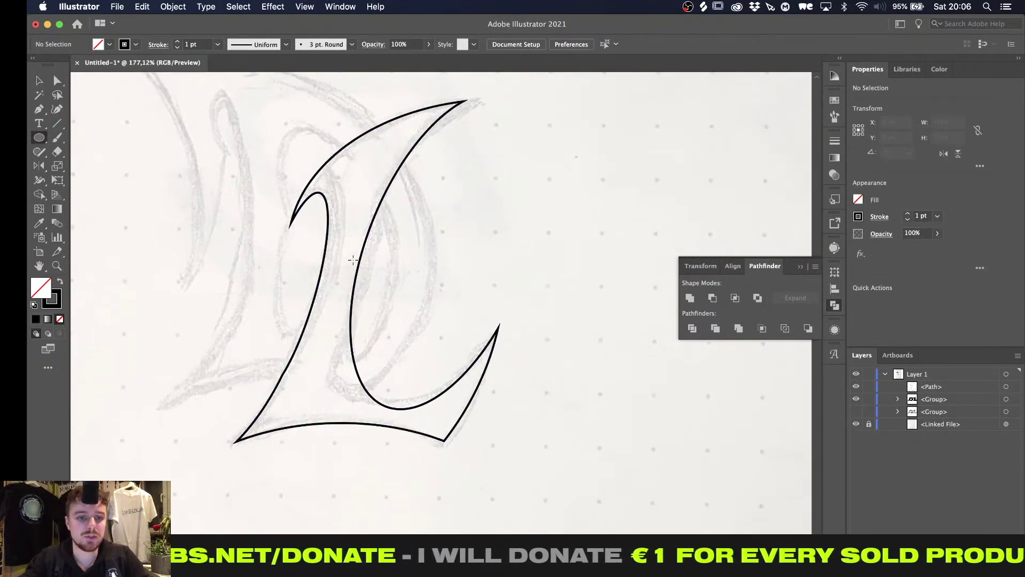
left_click_drag(358, 296, 455, 409)
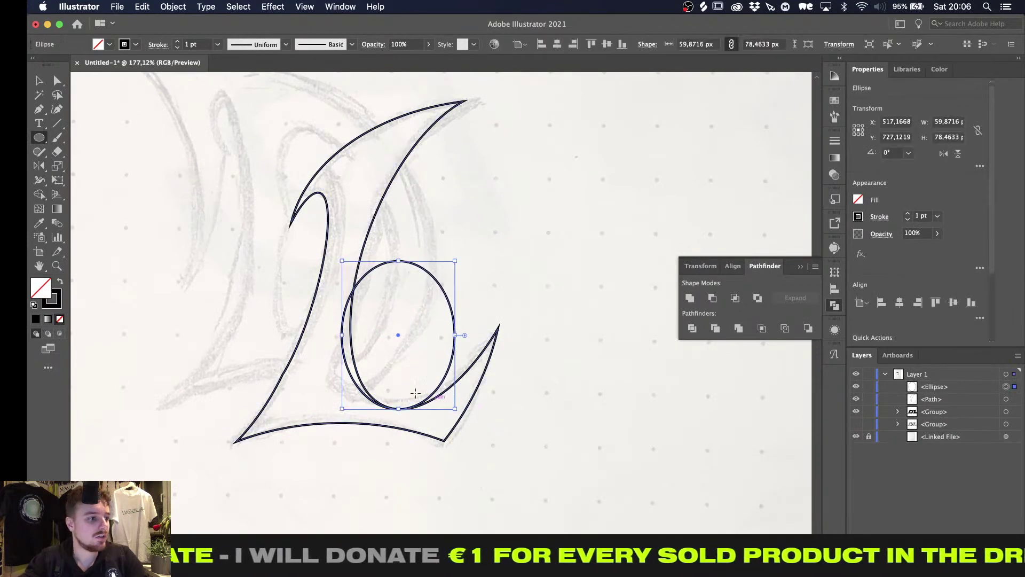
scroll(396, 374, "up", 2, "alt")
key("v")
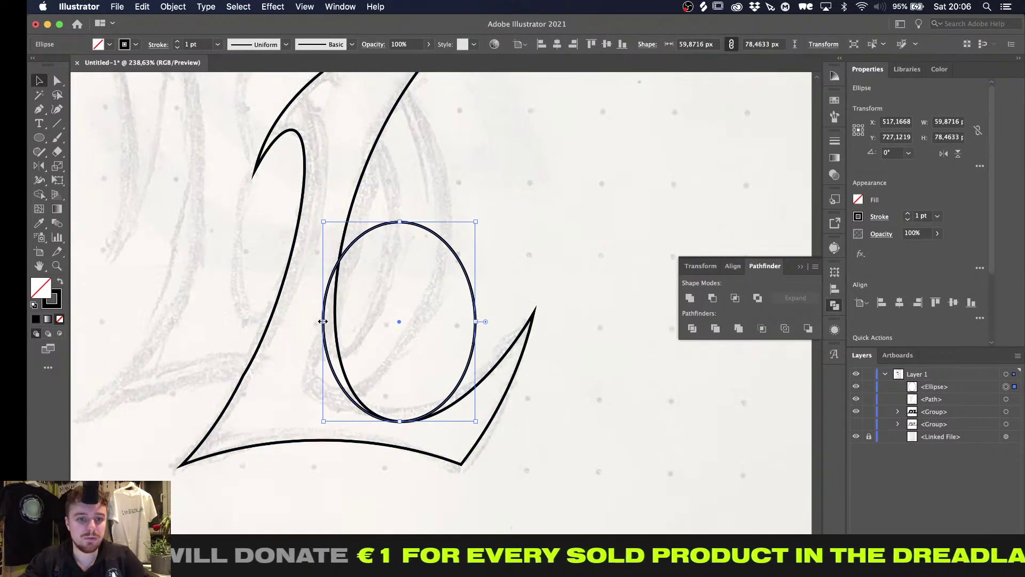
left_click_drag(323, 322, 312, 321)
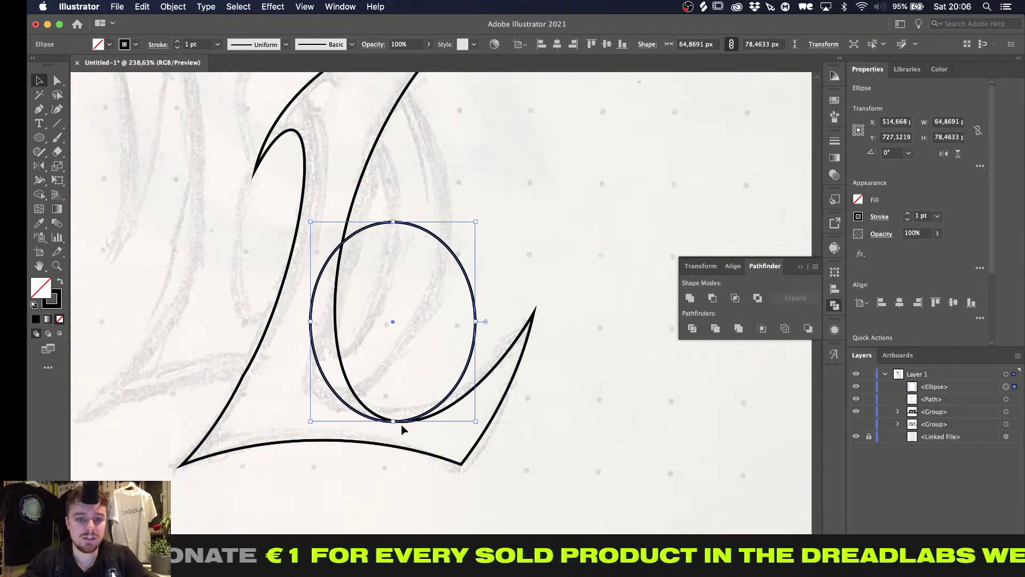
mouse_move(392, 421)
left_mouse_down()
mouse_move(401, 410)
mouse_move(394, 423)
left_mouse_up()
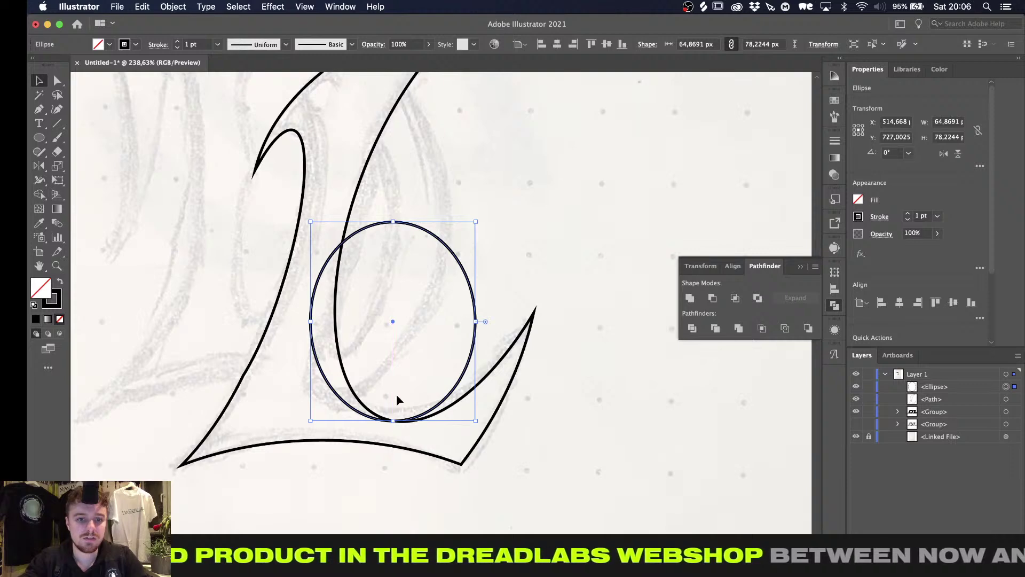
Try uniting the small ellipse with the letter shape using Pathfinder, and undo the union
scroll(396, 224, "down", 3, "alt")
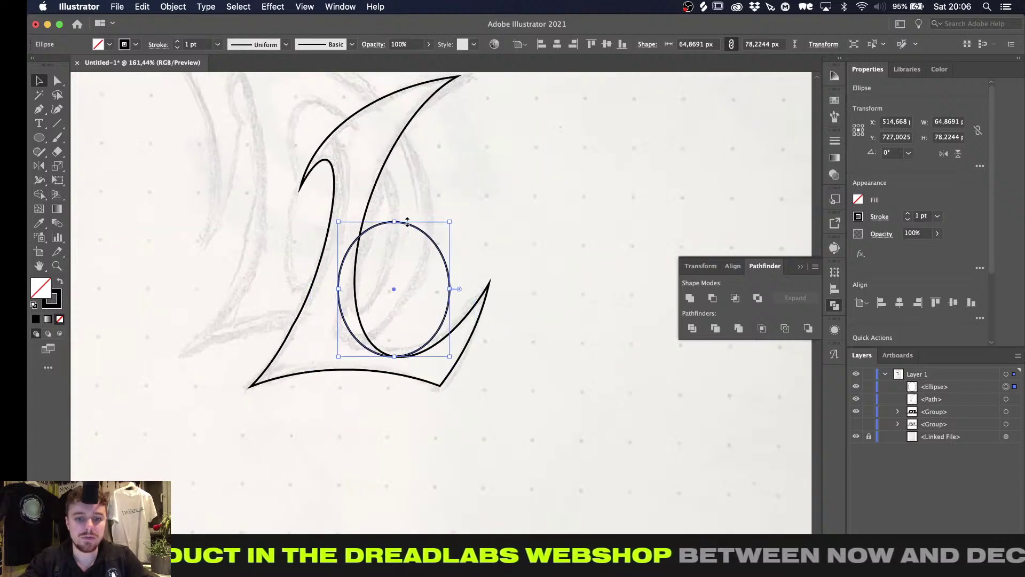
left_click(354, 311, "shift")
left_click(713, 299)
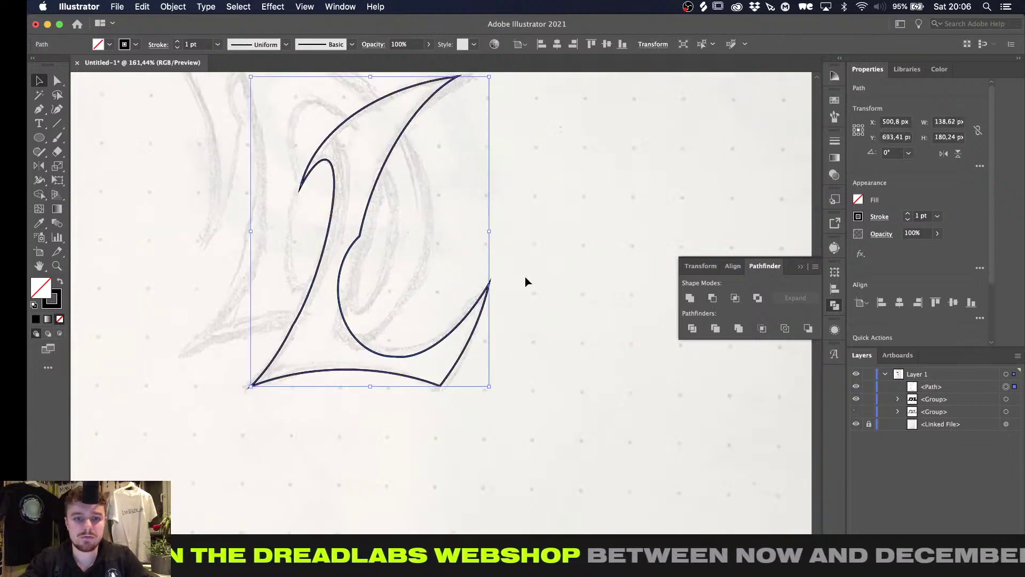
left_click(538, 229)
scroll(538, 229, "down", 3, "alt")
scroll(538, 229, "up", 3, "alt")
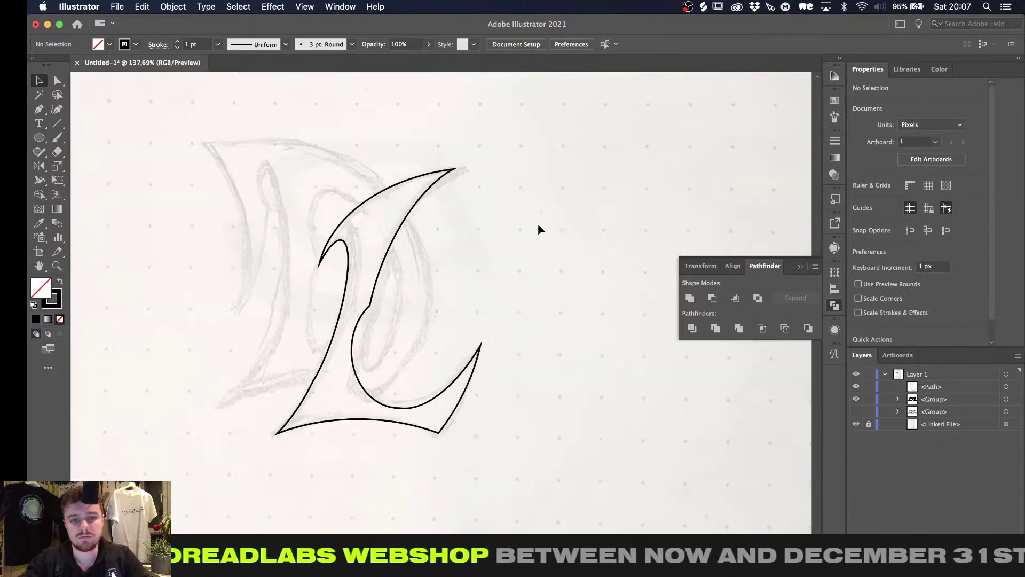
scroll(538, 229, "up", 2)
key("super+z")
key("super+z")
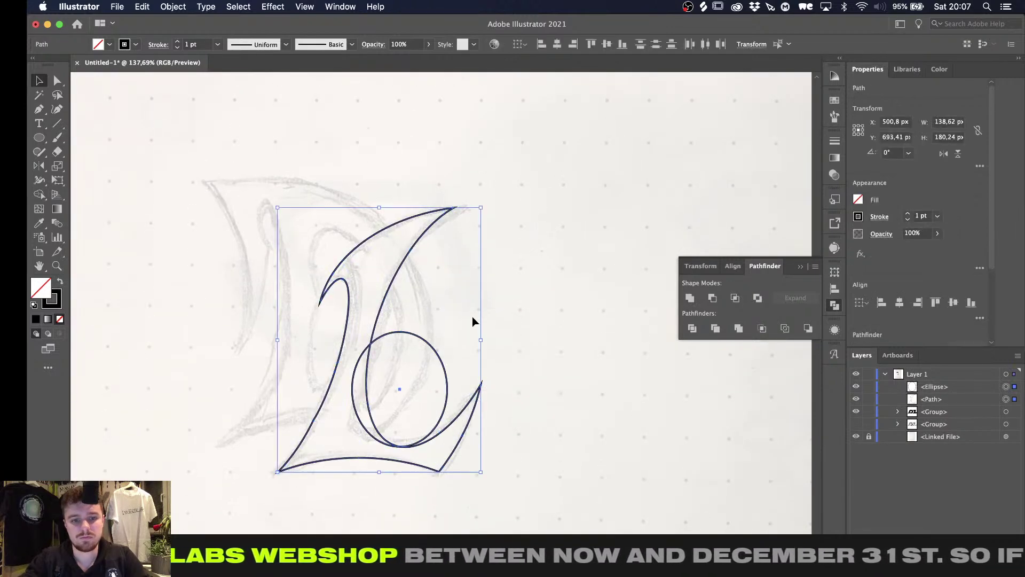
Select only the ellipse in the lower curve and stretch it upward to about 130 px high
left_click(427, 319)
left_click(400, 332)
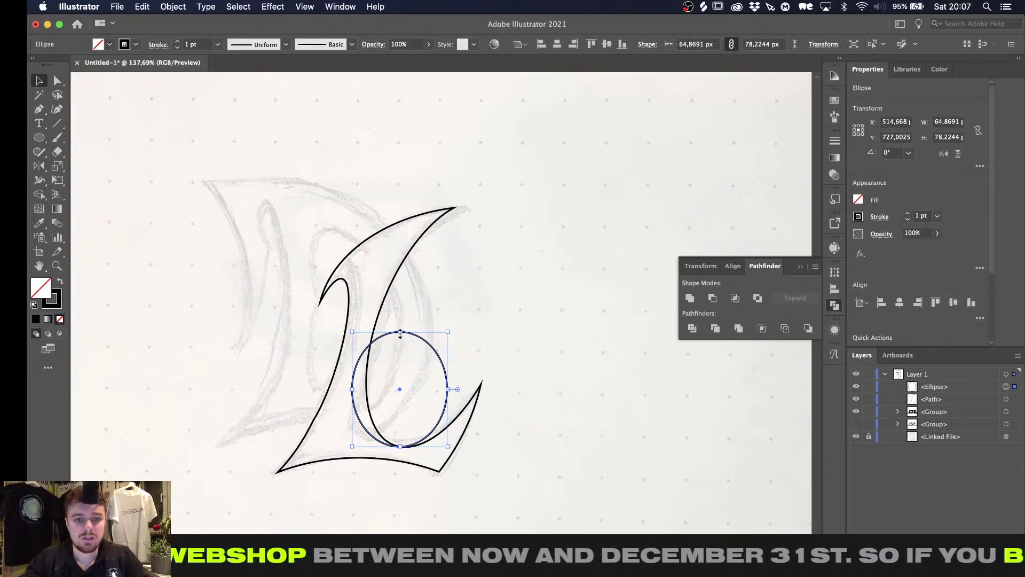
left_click_drag(400, 332, 418, 257)
Apply a vertical Arc warp with 10% bend to the stretched ellipse and expand its appearance
left_click(273, 6)
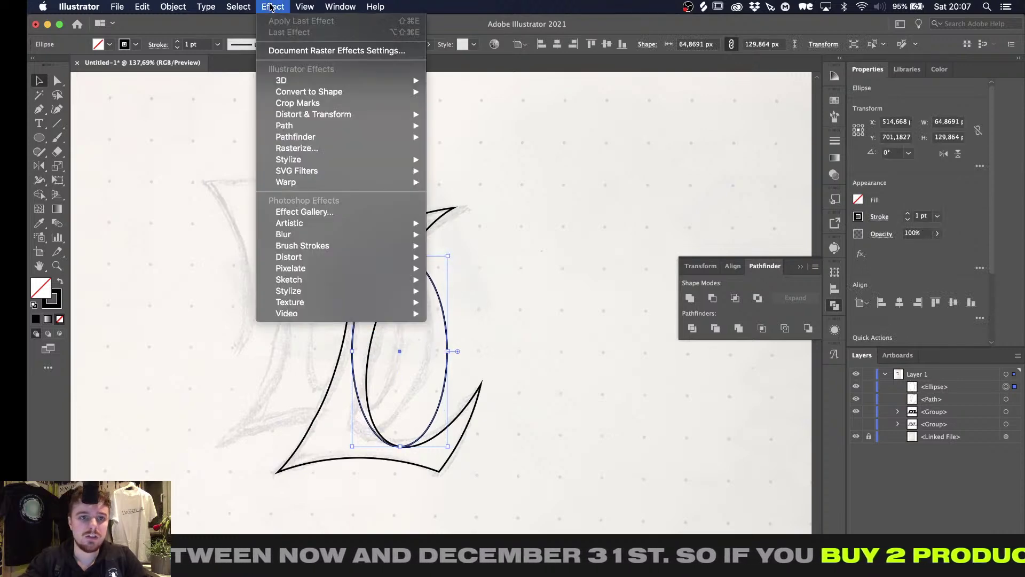
mouse_move(294, 182)
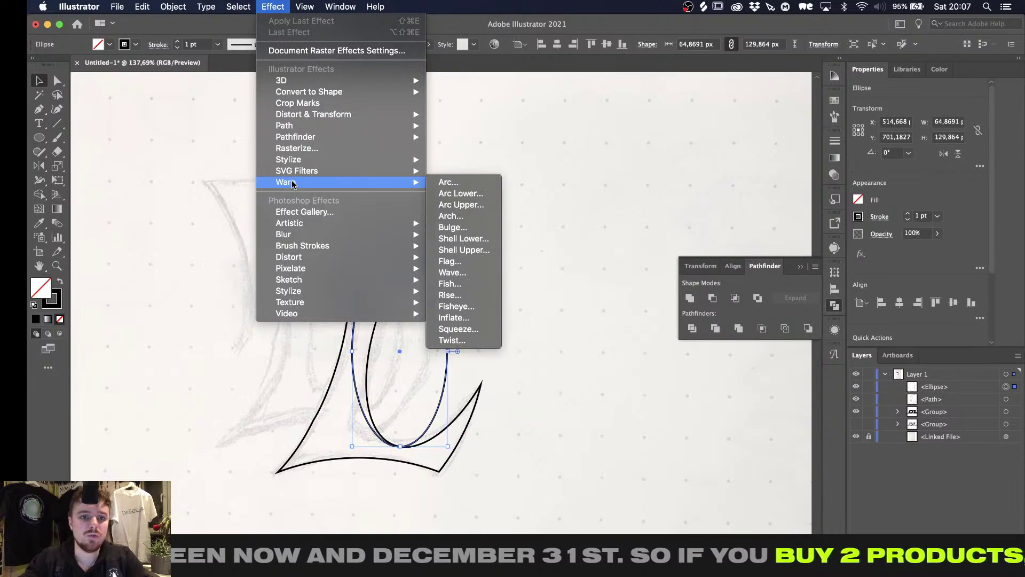
left_click(467, 182)
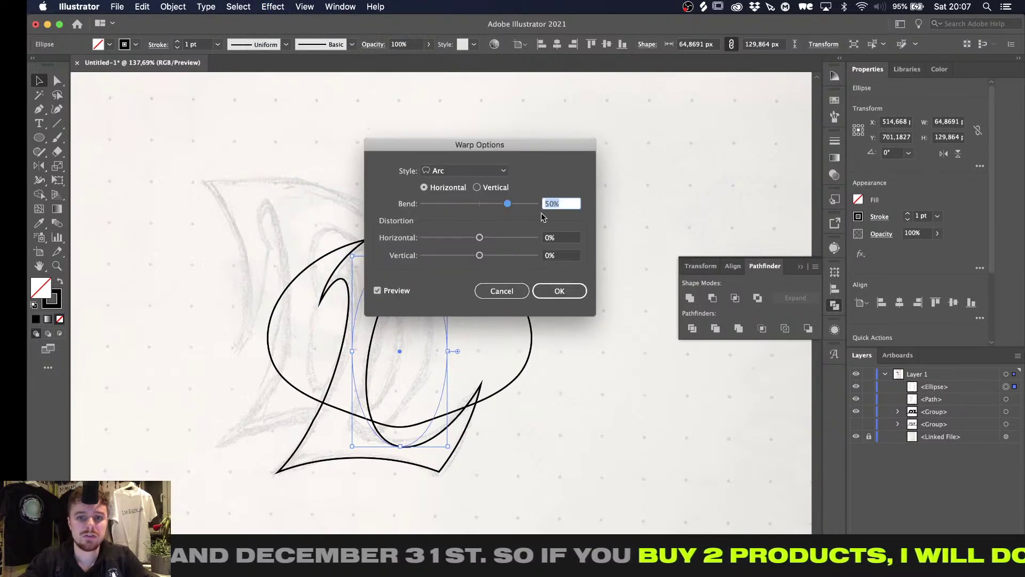
left_click(477, 187)
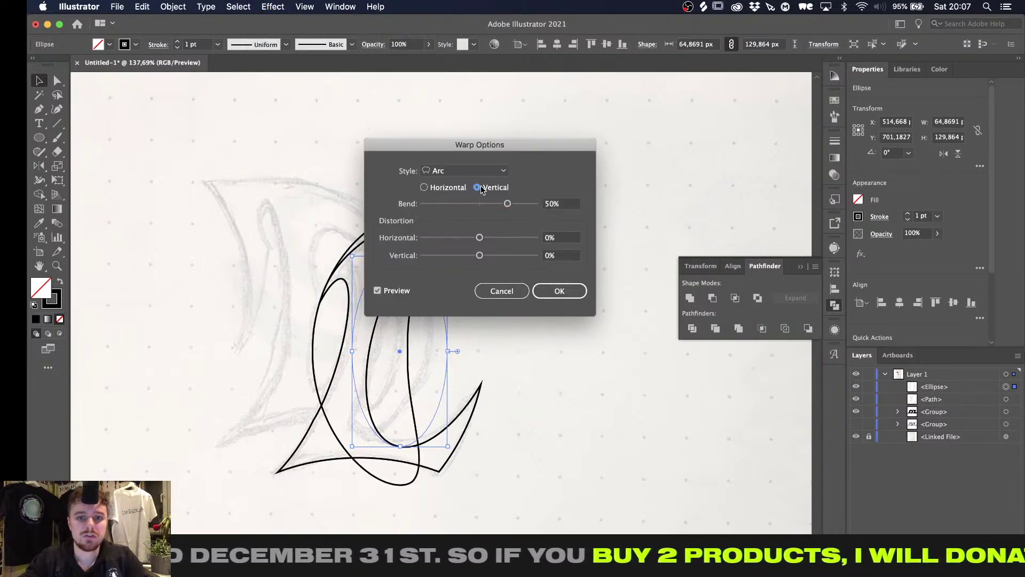
left_click(555, 203)
key("shift+Down")
type("10")
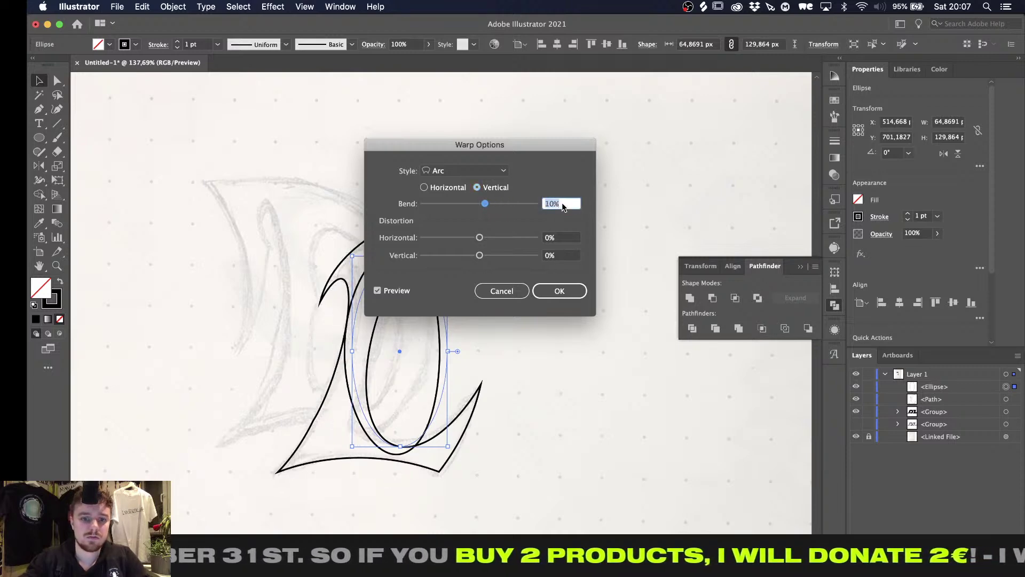
left_click_drag(537, 150, 695, 141)
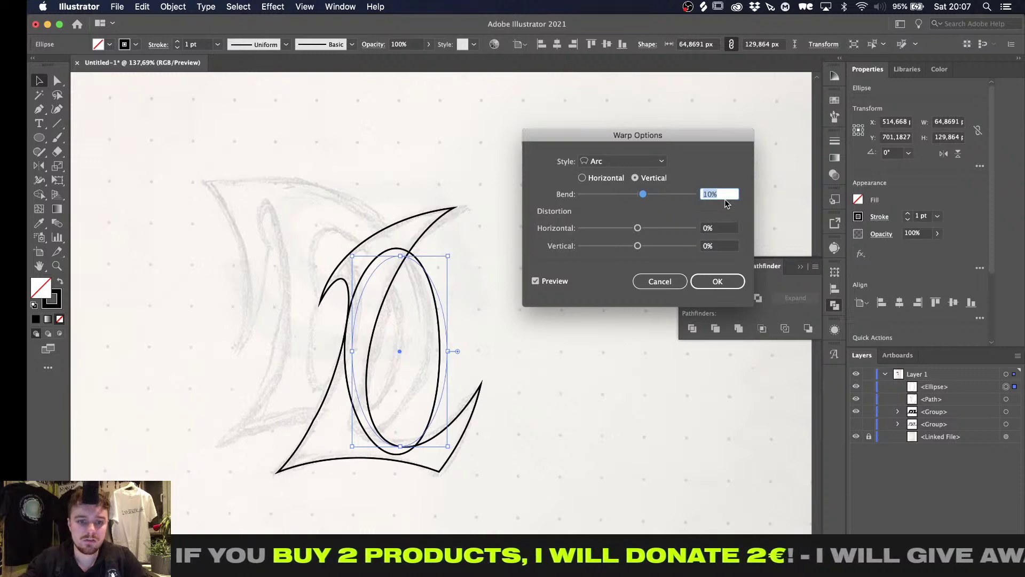
key("Return")
Shift the warped ellipse about 6 px right and 4 px up, tilt it to about 347.5°, and deselect it
scroll(451, 457, "up", 3, "alt")
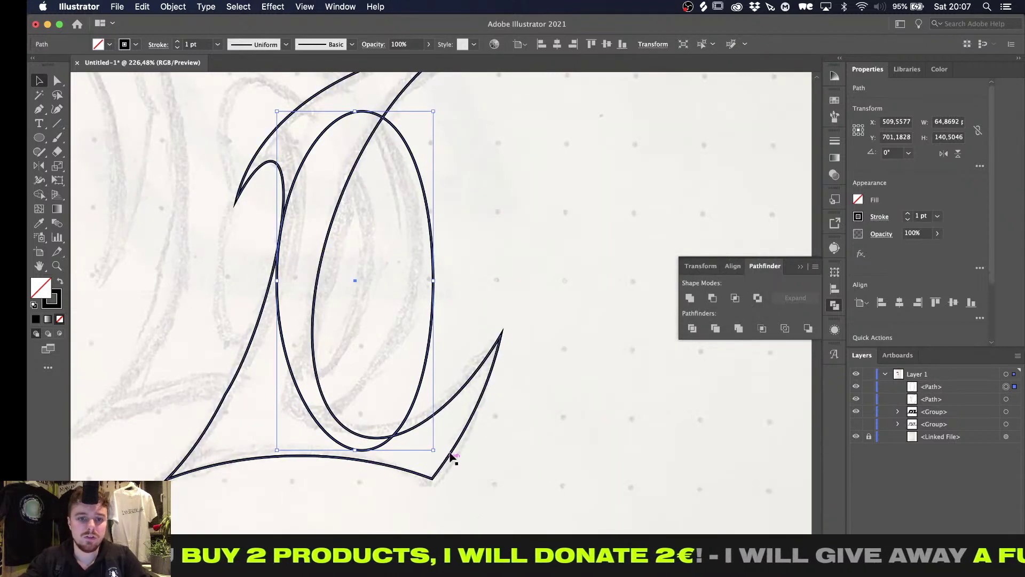
left_click_drag(410, 153, 425, 143)
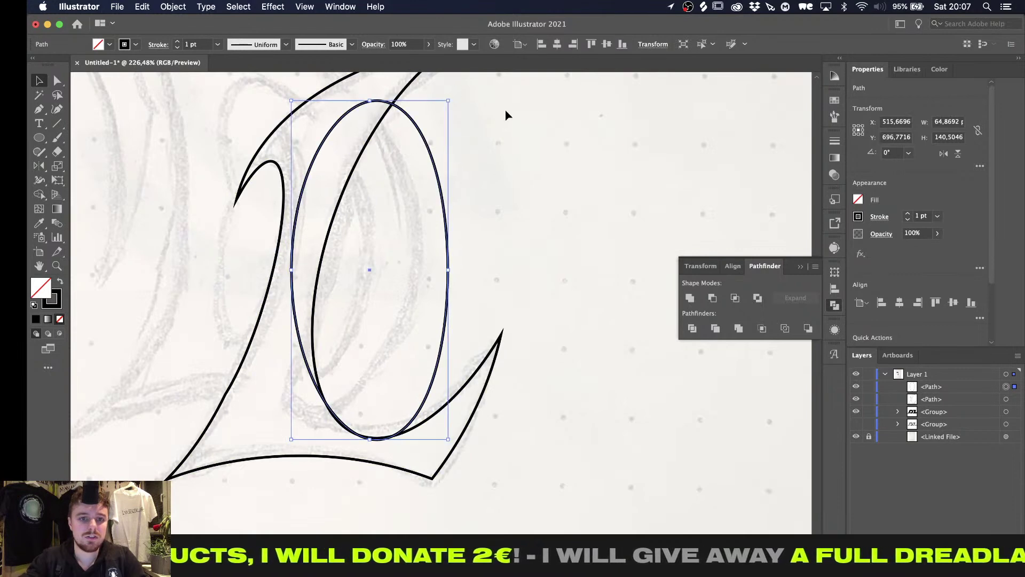
left_click_drag(453, 97, 489, 118)
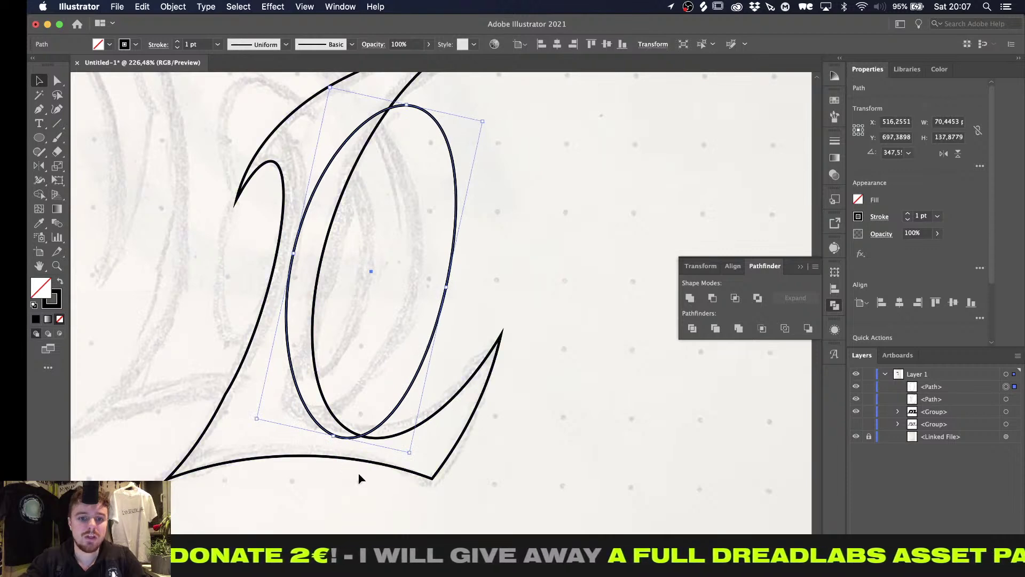
left_click(368, 480)
In outline view, draw a horizontal line about 26 px long rightward from the lowest point of the letter's inner curve, and select it
scroll(367, 481, "up", 2, "alt")
key("super+y")
scroll(351, 431, "up", 2, "alt")
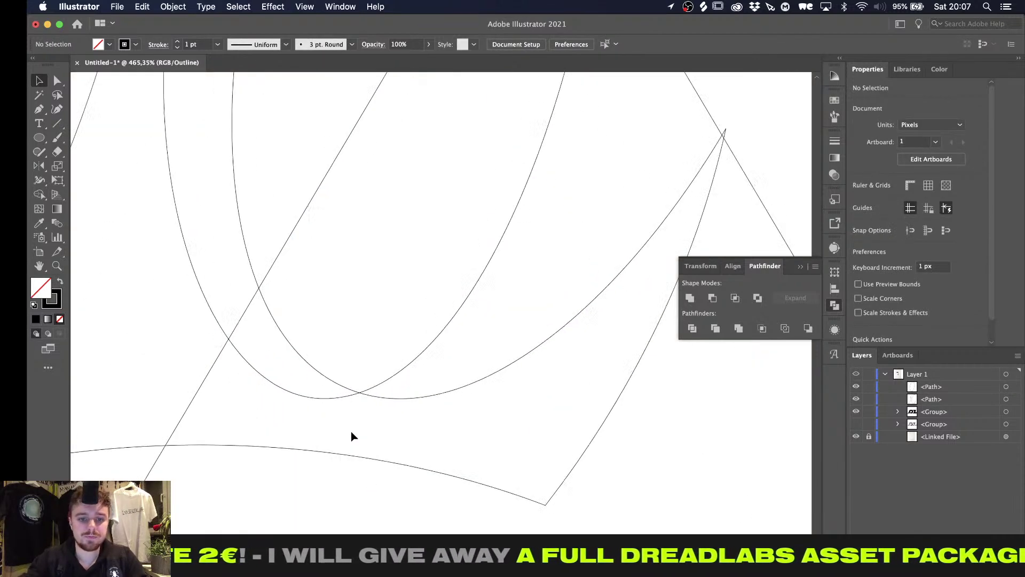
key("p")
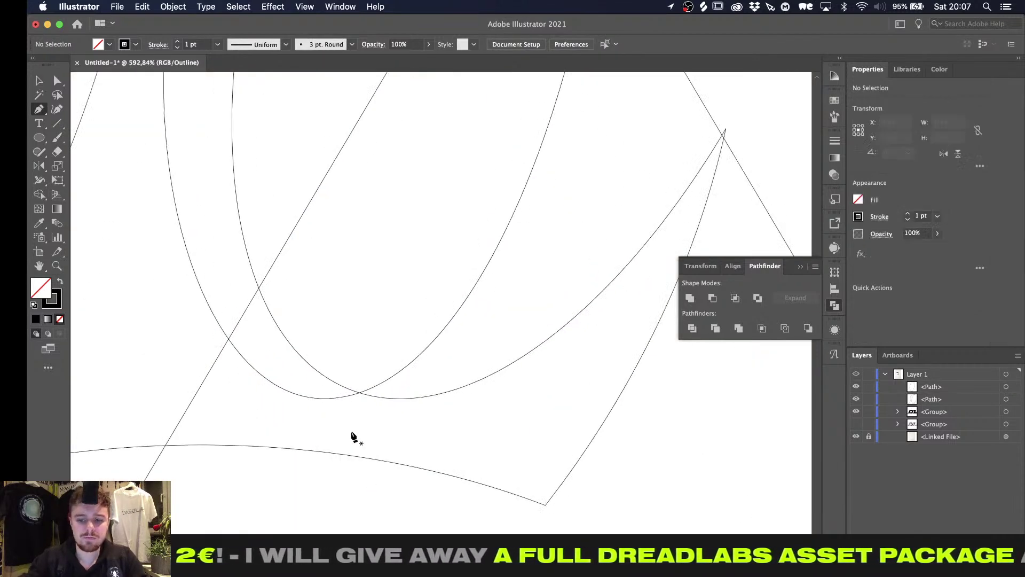
left_click(401, 399)
left_click(565, 397)
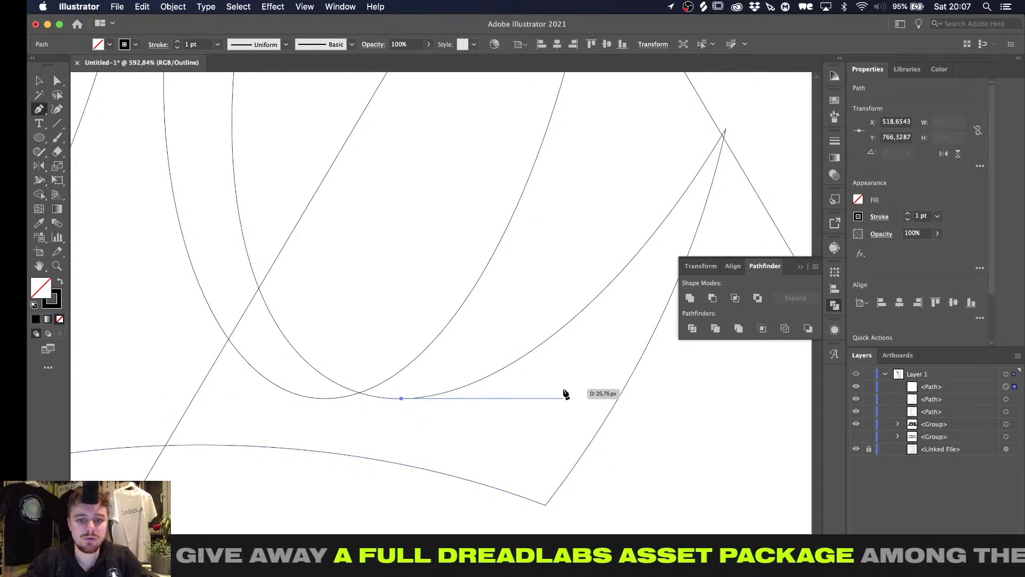
left_click(457, 310, "shift")
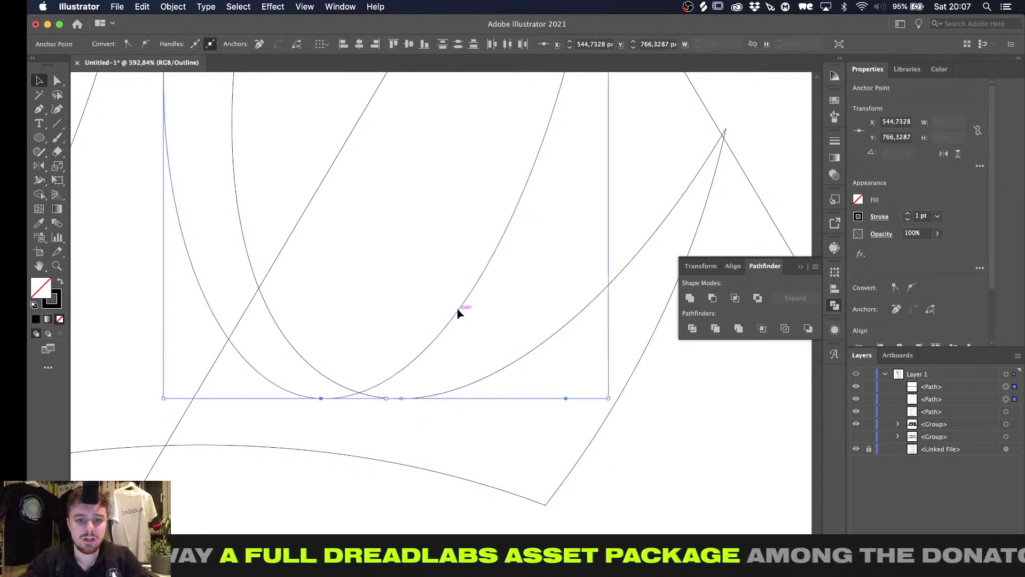
left_click(534, 399)
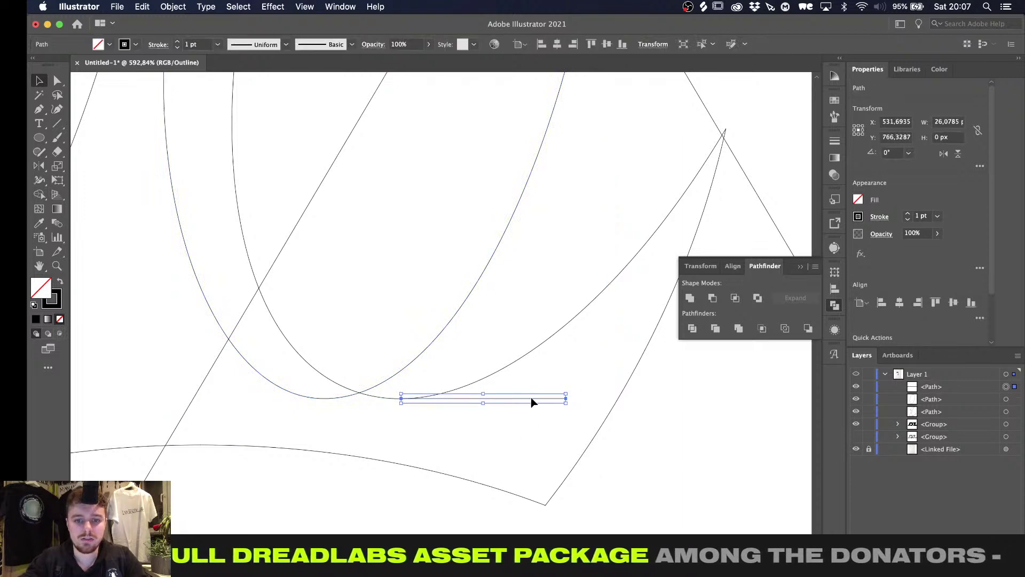
Align the bottom of the warped ellipse to the horizontal helper line, using the line as the key object
left_click(473, 289, "shift")
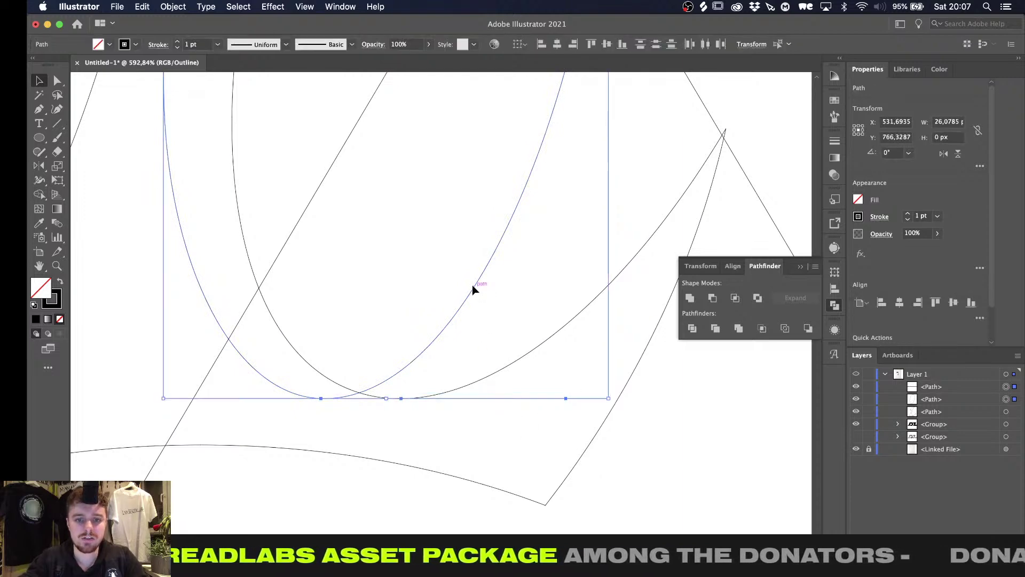
left_click(552, 398)
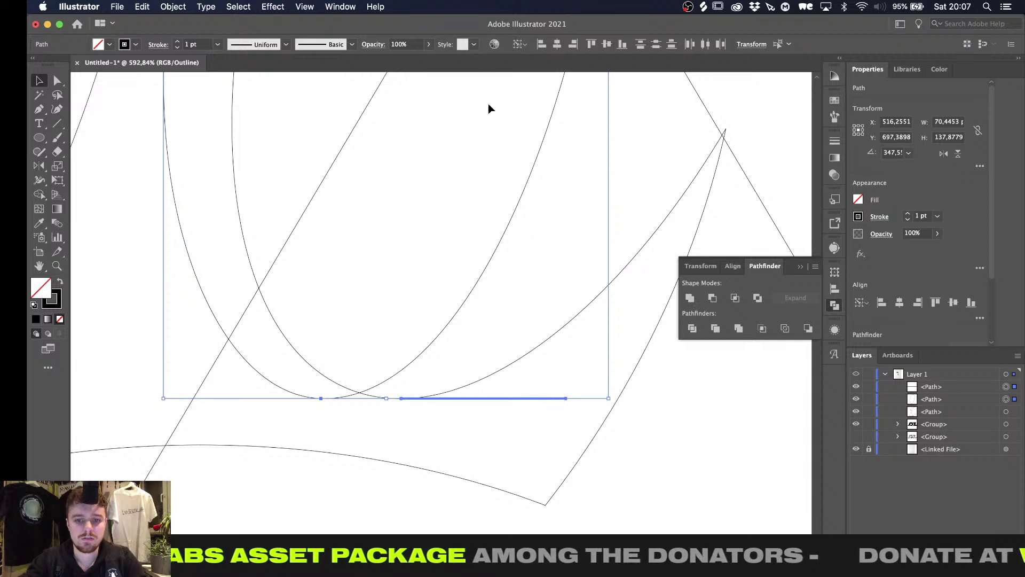
left_click(622, 45)
Return to preview mode and delete the horizontal helper line below the letter's inner curve
key("super+y")
left_click(477, 356)
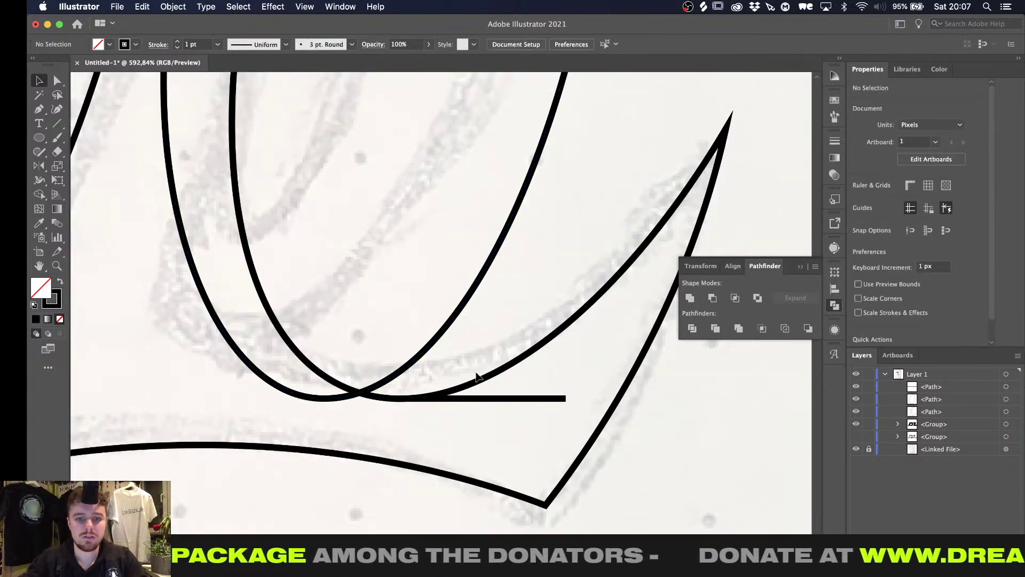
left_click(482, 398)
key("Delete")
Move the warped ellipse slightly right toward the letter's inner curve and subtract it from the letter with Minus Front
scroll(482, 398, "down", 5, "alt")
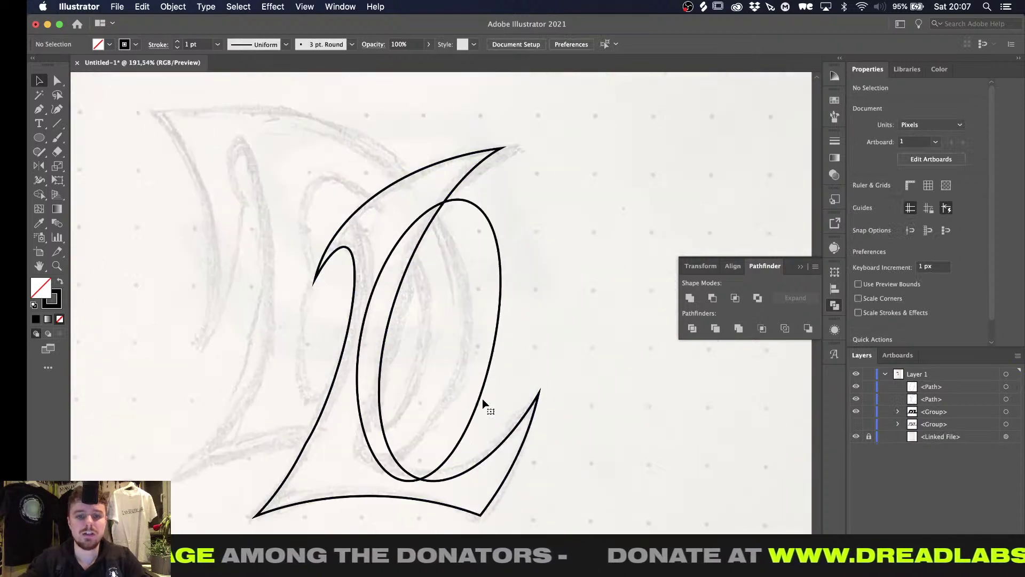
scroll(526, 332, "down", 2, "alt")
scroll(527, 331, "up", 2, "alt")
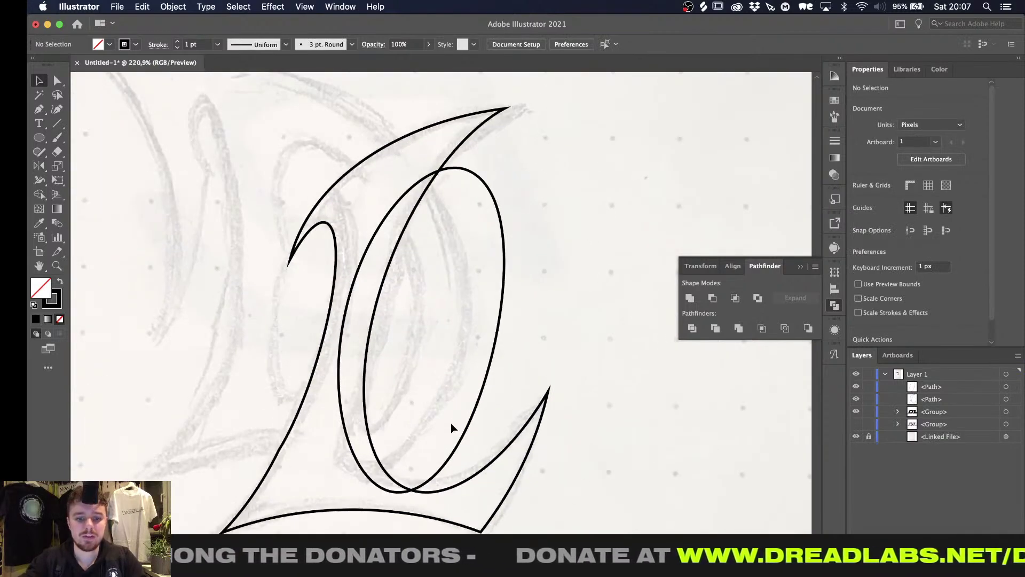
scroll(451, 427, "up", 3, "alt")
scroll(451, 427, "down", 2, "alt")
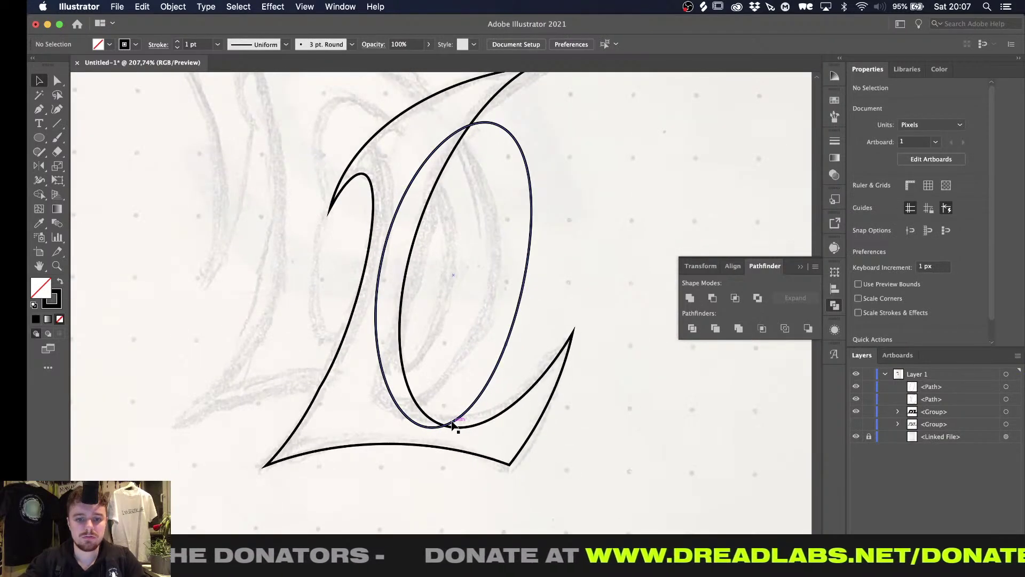
mouse_move(451, 424)
left_mouse_down()
mouse_move(469, 425)
mouse_move(460, 423)
left_mouse_up()
scroll(460, 422, "down", 2, "alt")
left_click(369, 374, "shift")
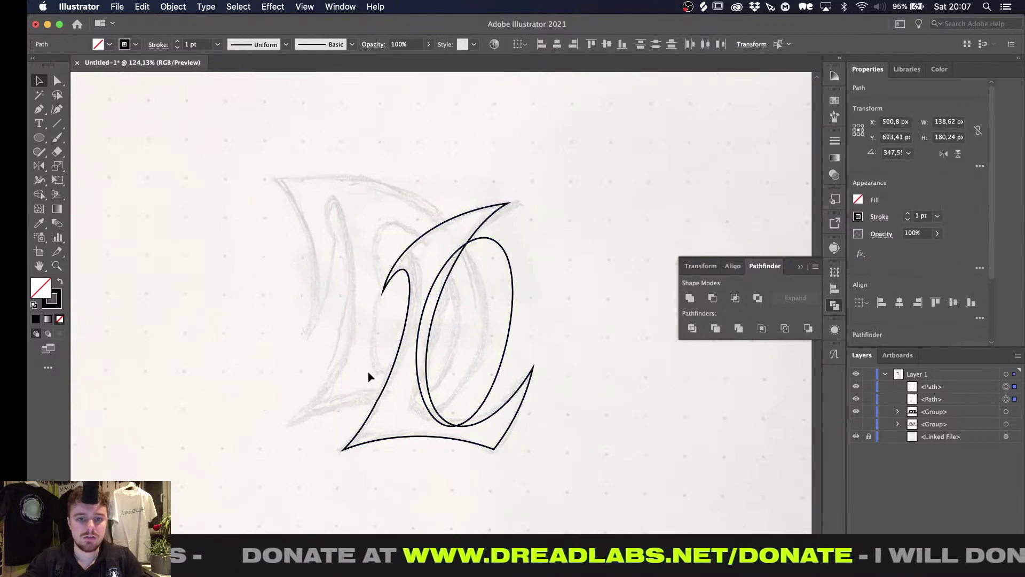
scroll(368, 373, "up", 2, "alt")
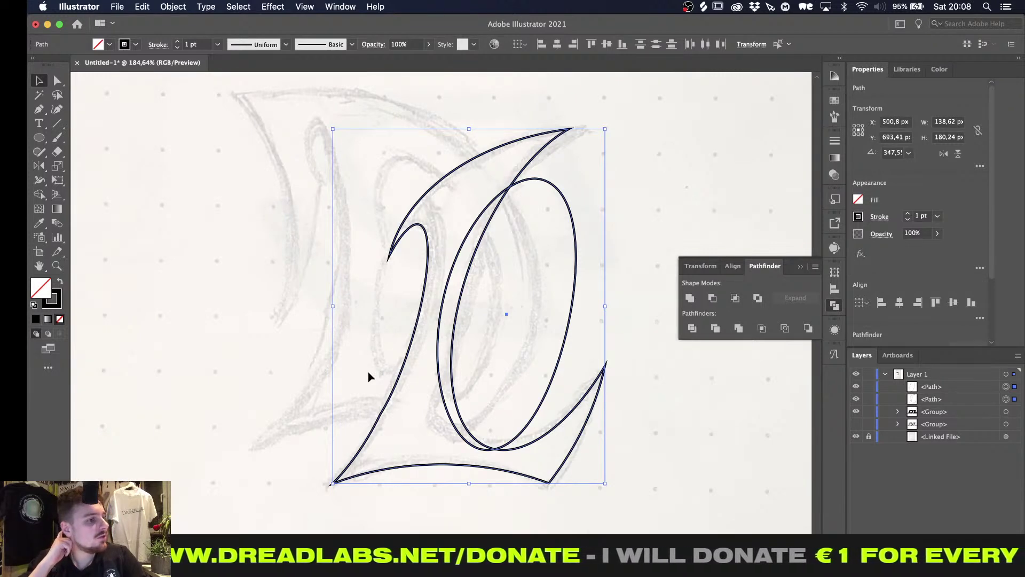
left_click(713, 297)
Smooth the notch at the bottom of the letter's inner curve with repeated Smooth tool strokes, and deselect the letter
scroll(533, 301, "up", 4, "alt")
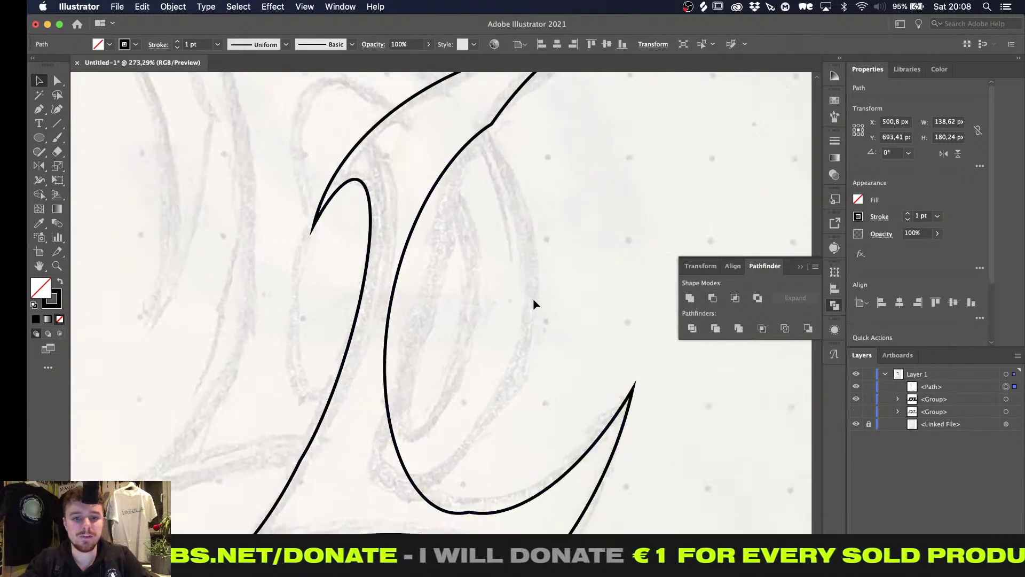
scroll(505, 395, "up", 2, "alt")
scroll(505, 394, "down", 1)
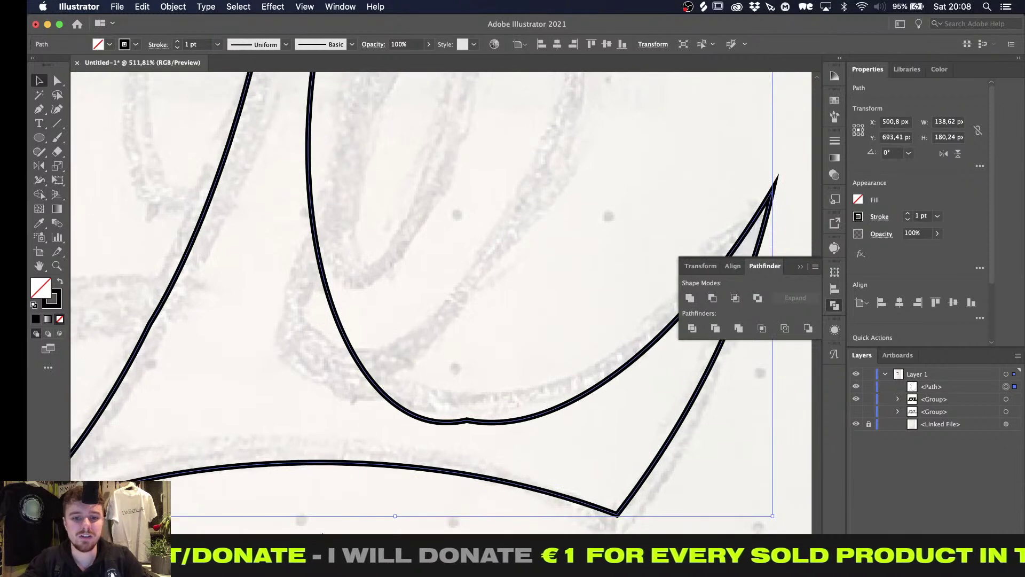
scroll(393, 319, "down", 3)
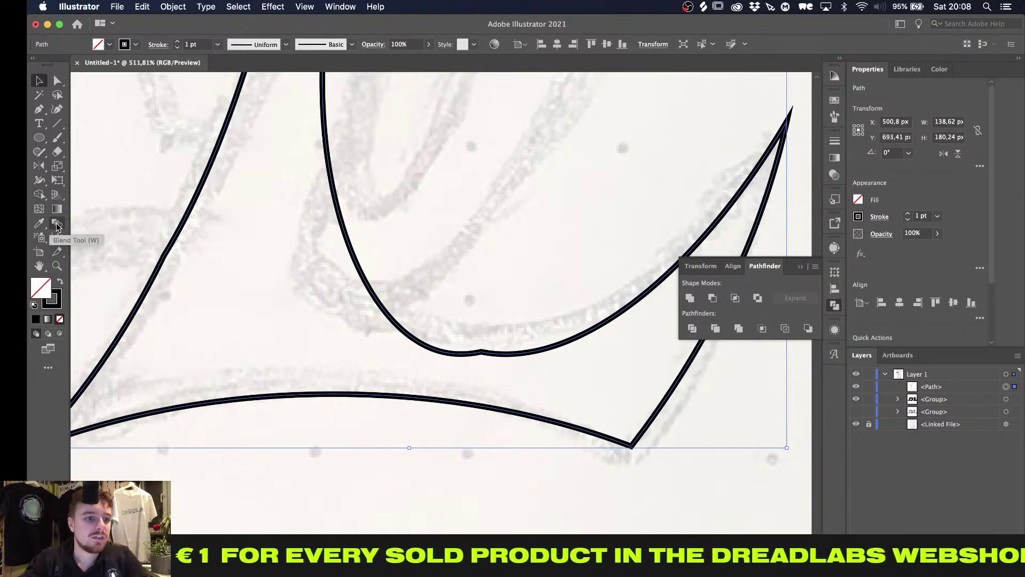
left_click(42, 186)
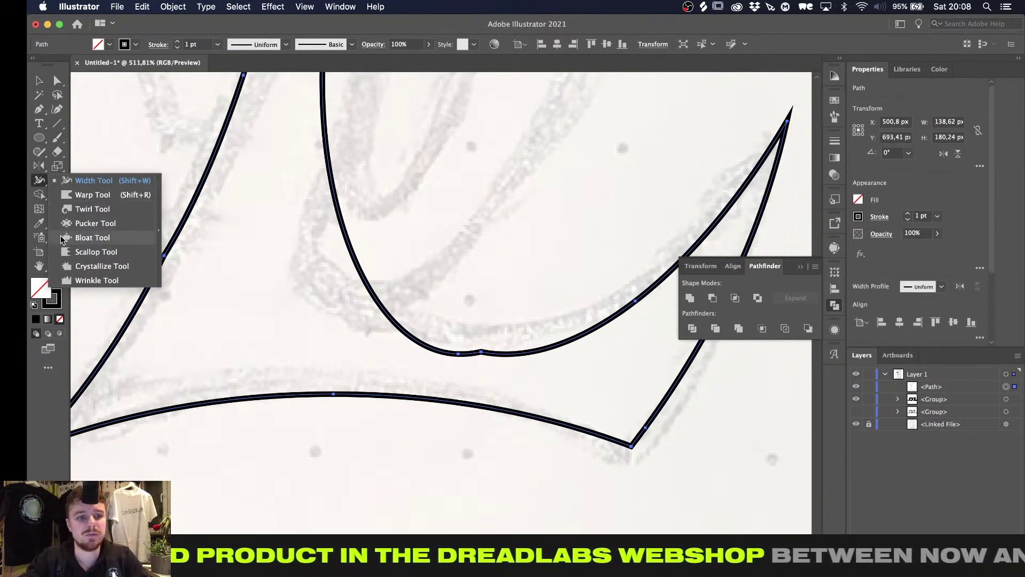
left_click(40, 154)
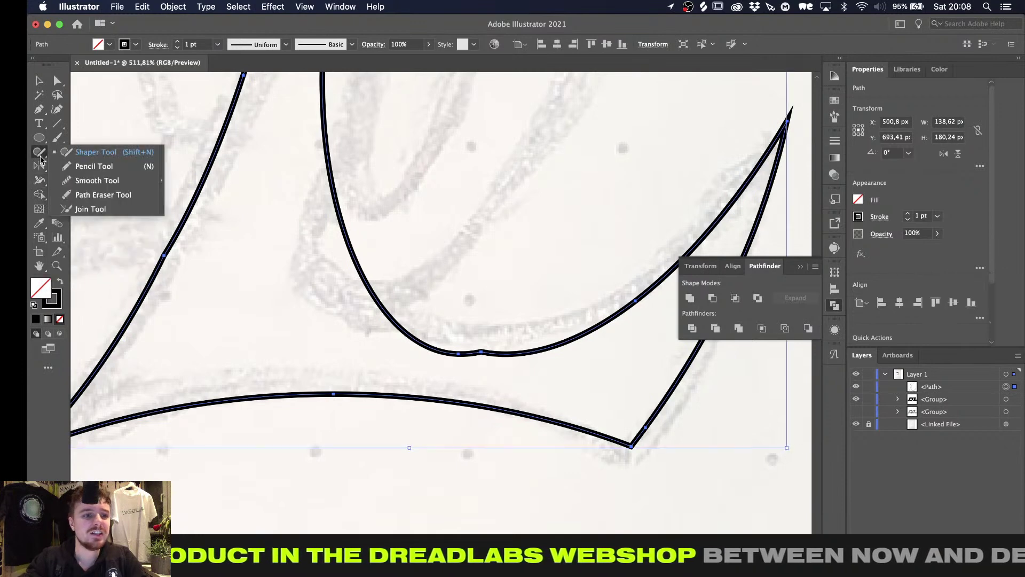
left_click(70, 181)
key("v")
left_click_drag(510, 199, 322, 375)
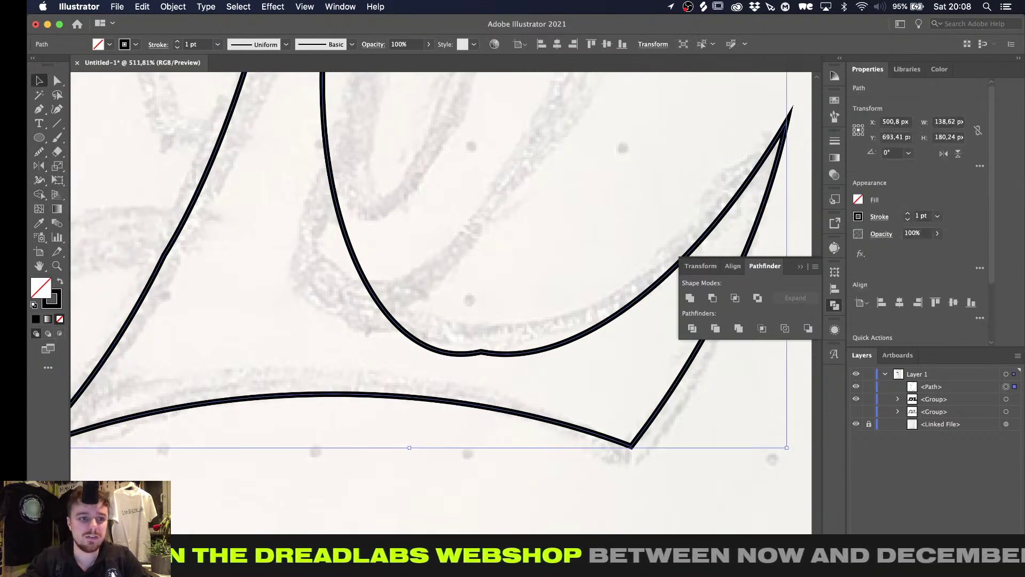
left_click(39, 151)
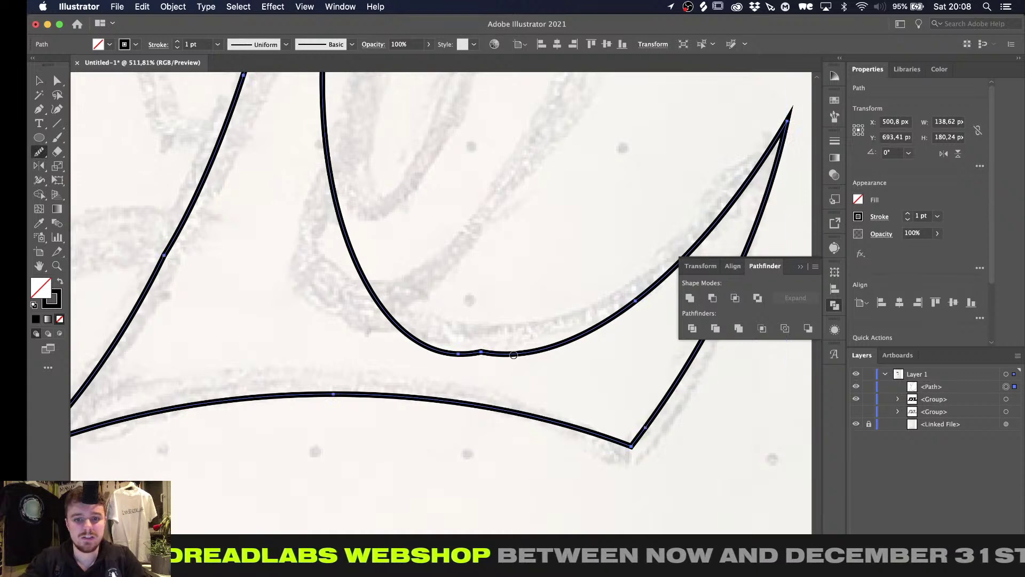
left_click_drag(514, 355, 358, 355)
left_click_drag(528, 355, 400, 353)
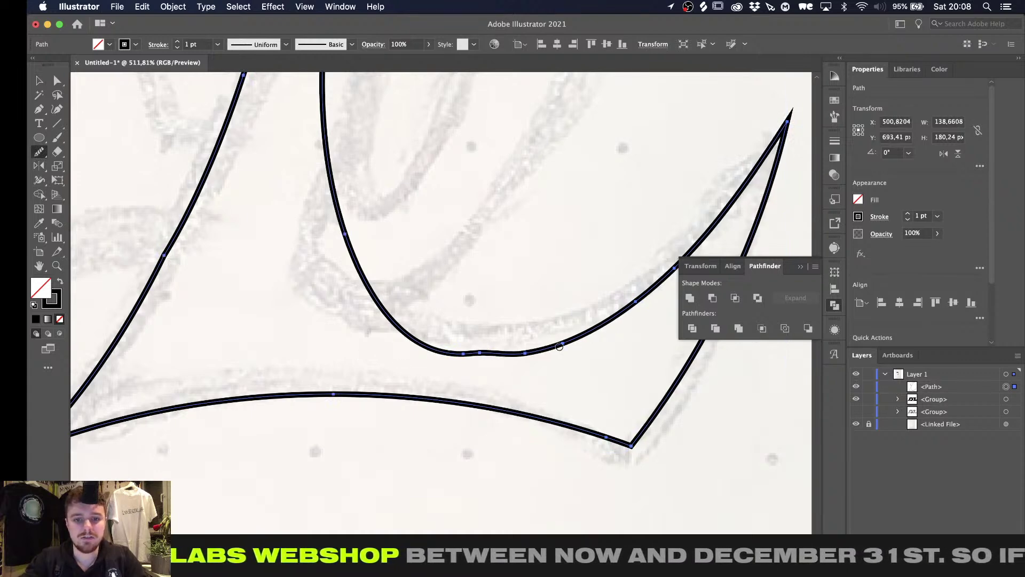
left_click_drag(559, 346, 392, 339)
left_click_drag(551, 351, 361, 340)
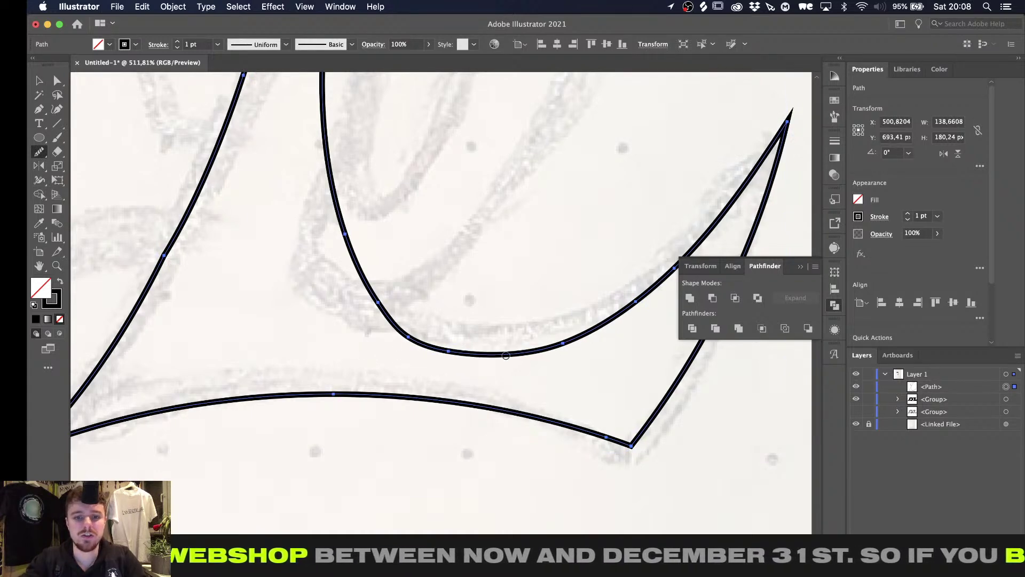
left_click_drag(529, 352, 330, 302)
mouse_move(326, 210)
left_mouse_down()
mouse_move(421, 319)
mouse_move(590, 324)
left_mouse_up()
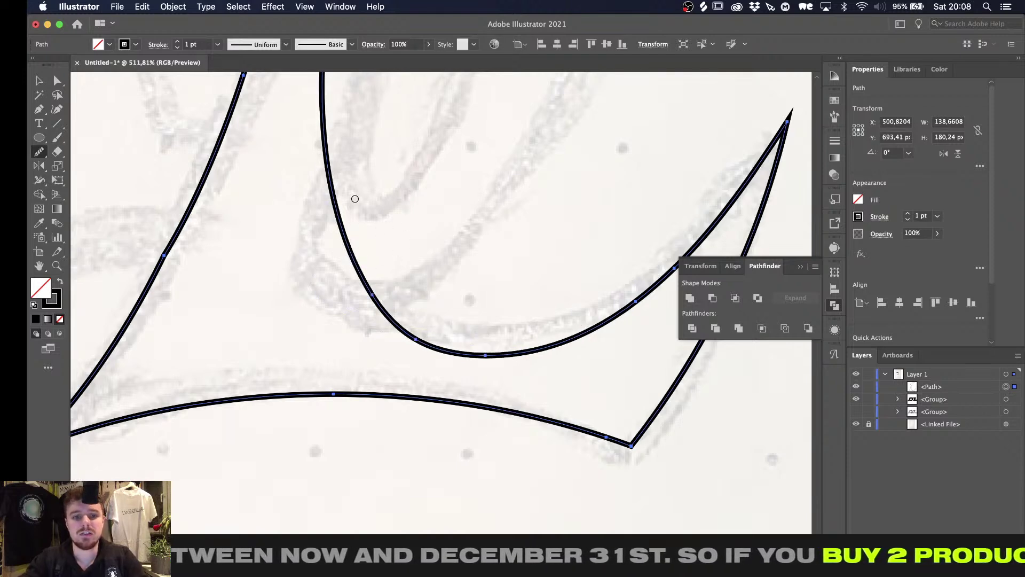
scroll(355, 250, "down", 5, "alt")
scroll(354, 251, "up", 3)
key("v")
left_click(390, 262)
scroll(391, 259, "down", 5, "alt")
scroll(390, 259, "up", 3)
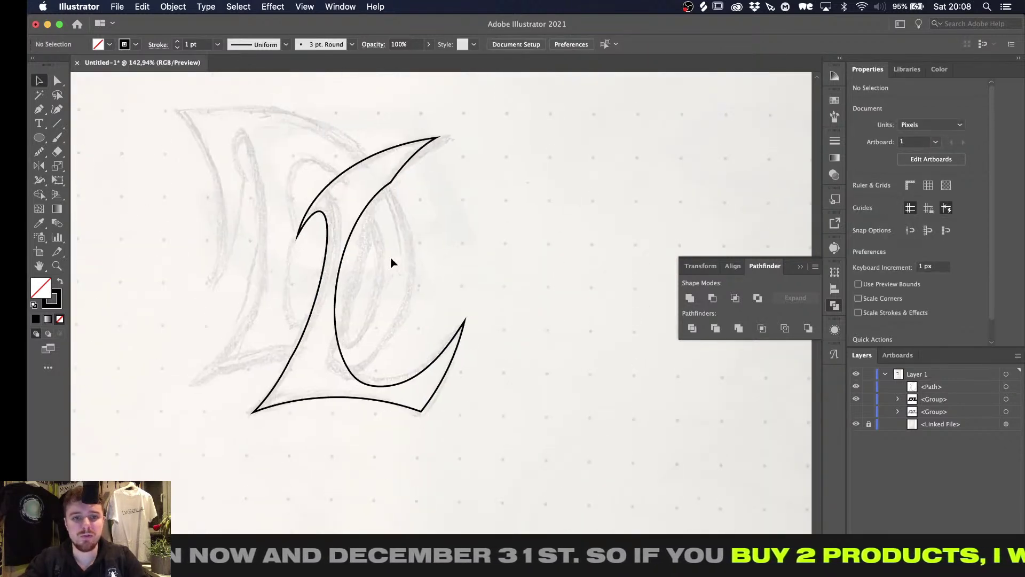
Draw an ellipse about 99 × 148 px beside the left edge of the sketched D
scroll(391, 258, "down", 5, "alt")
scroll(391, 258, "up", 3, "alt")
scroll(391, 258, "left", 3)
scroll(346, 187, "up", 1, "alt")
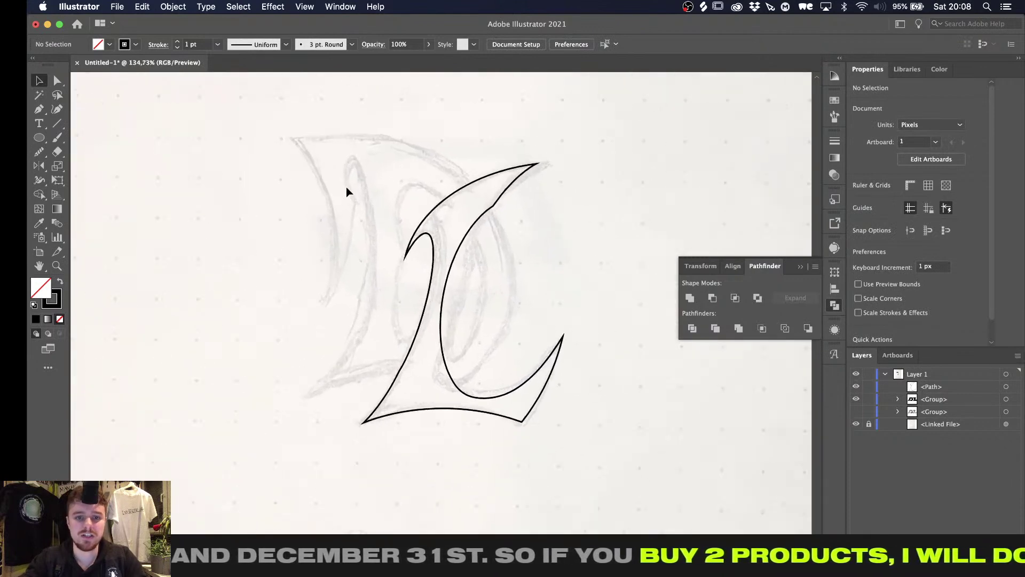
key("l")
scroll(322, 176, "up", 3, "alt")
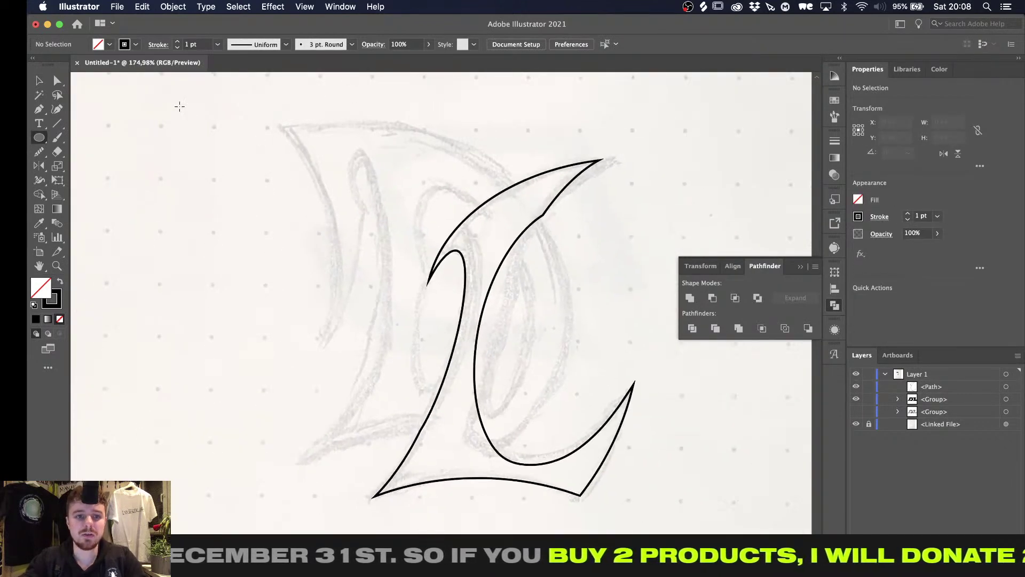
scroll(177, 109, "down", 3, "alt")
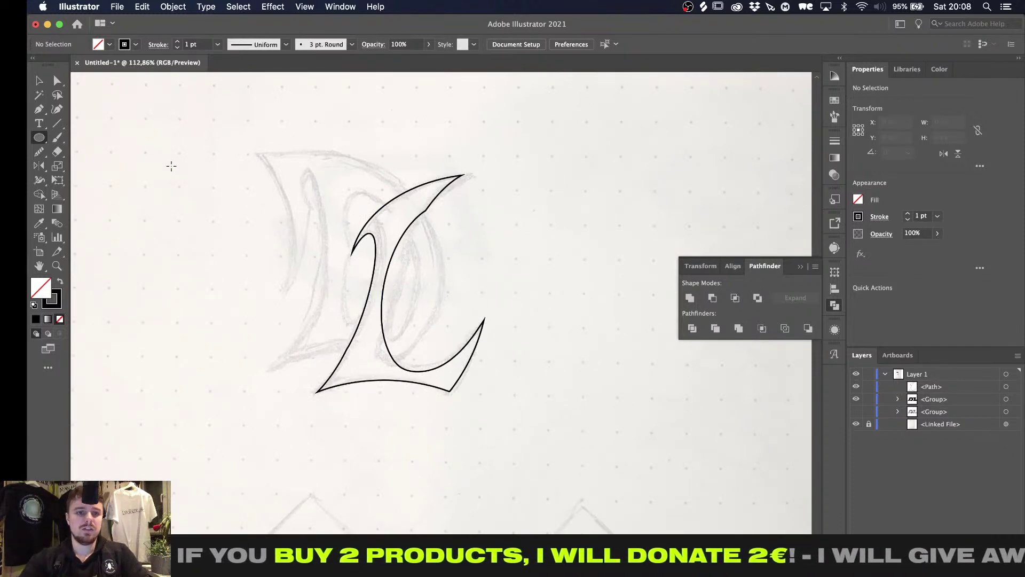
left_click_drag(193, 140, 313, 318)
key("v")
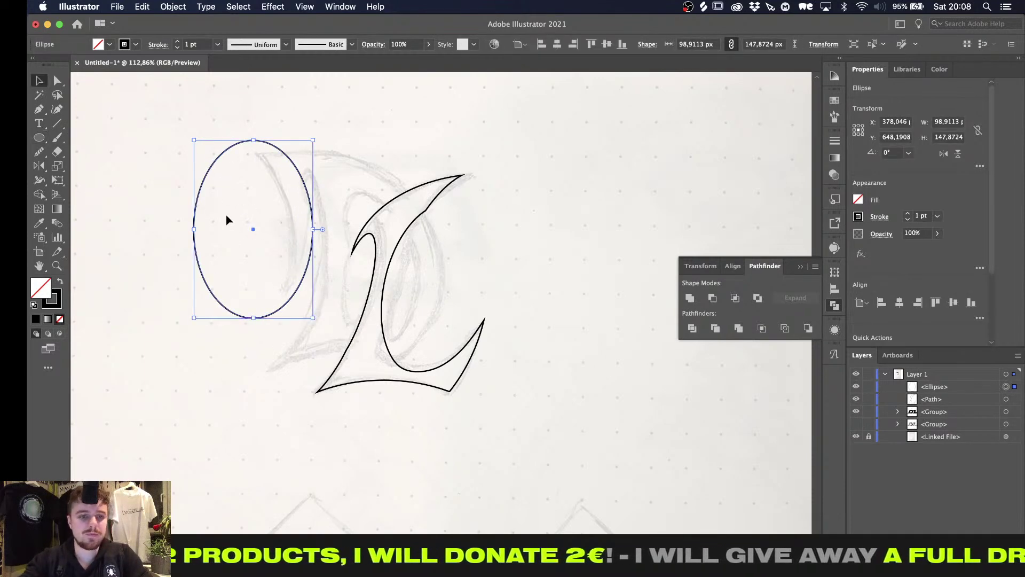
Rotate the ellipse to about 9°, move it about 16 px left onto the sketched D's left curve, and deselect it
left_click_drag(188, 139, 171, 147)
scroll(209, 146, "up", 3, "alt")
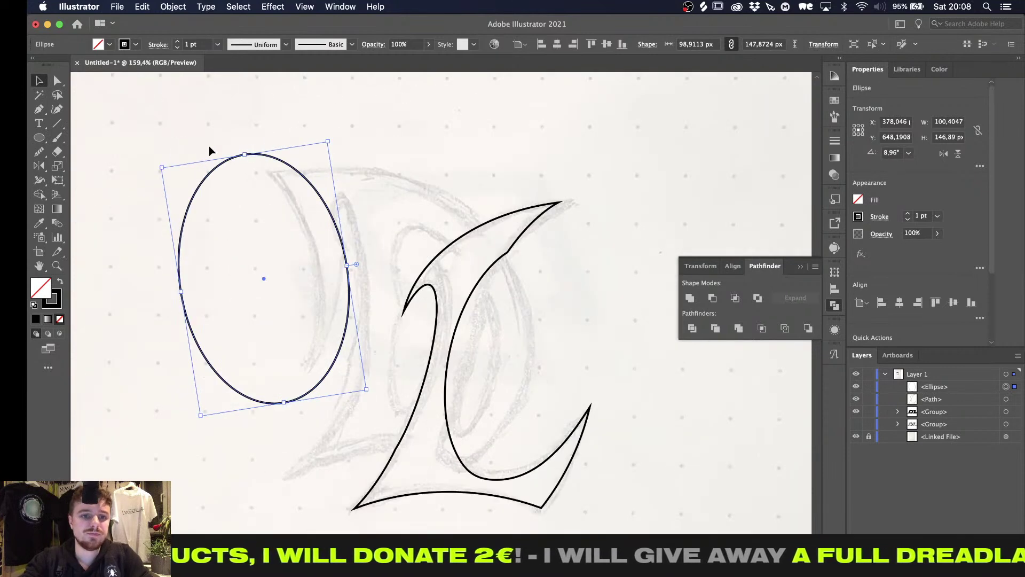
left_click_drag(313, 197, 295, 199)
scroll(293, 201, "down", 2, "alt")
left_click(368, 192)
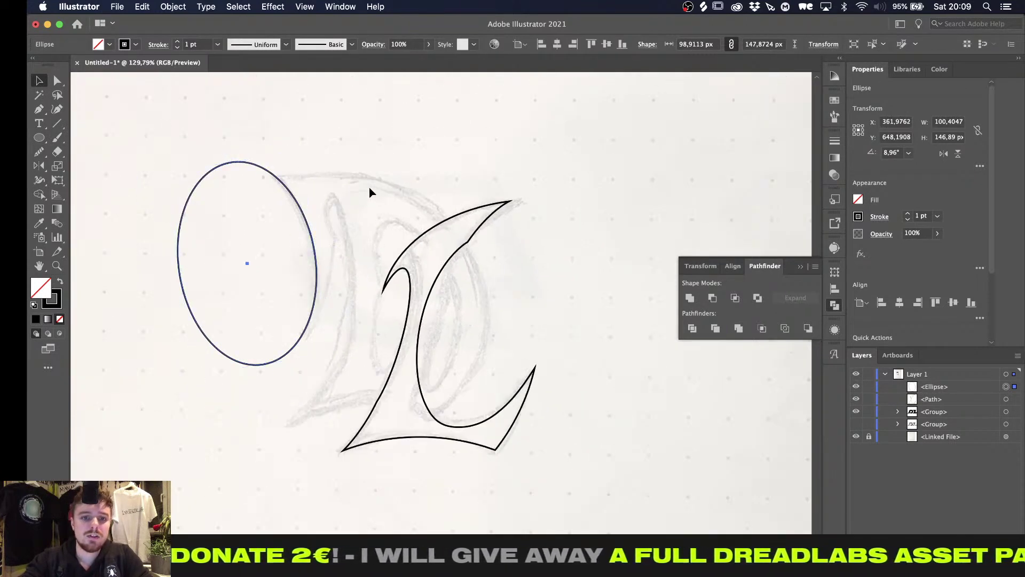
Draw a large ellipse about 267 × 233 px over the sketched D for its outer curve
key("l")
scroll(369, 188, "down", 3, "alt")
left_click_drag(200, 146, 451, 386)
key("v")
scroll(397, 243, "up", 2, "alt")
left_click_drag(306, 122, 311, 149)
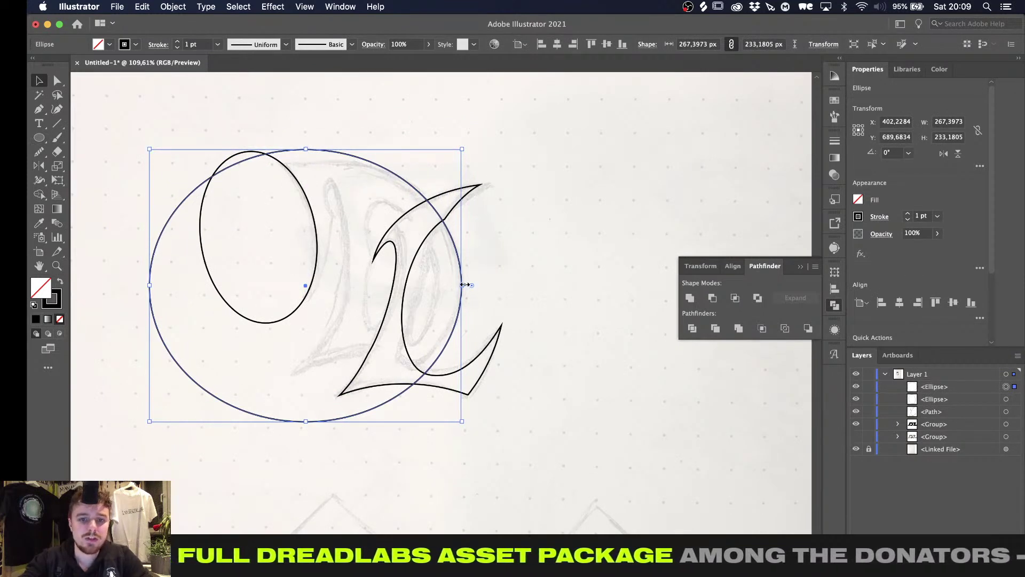
Raise the large ellipse 20 px, tilt it to about 347.2°, and fit it to the D's outer curve at about 237 px wide, shortened from below
left_click_drag(466, 282, 469, 327)
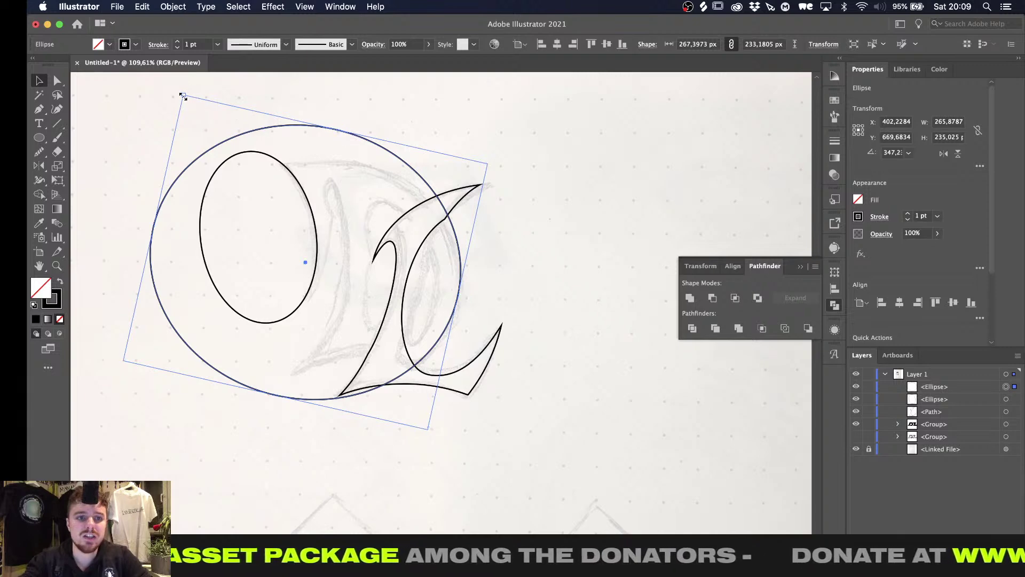
left_click_drag(182, 97, 219, 135)
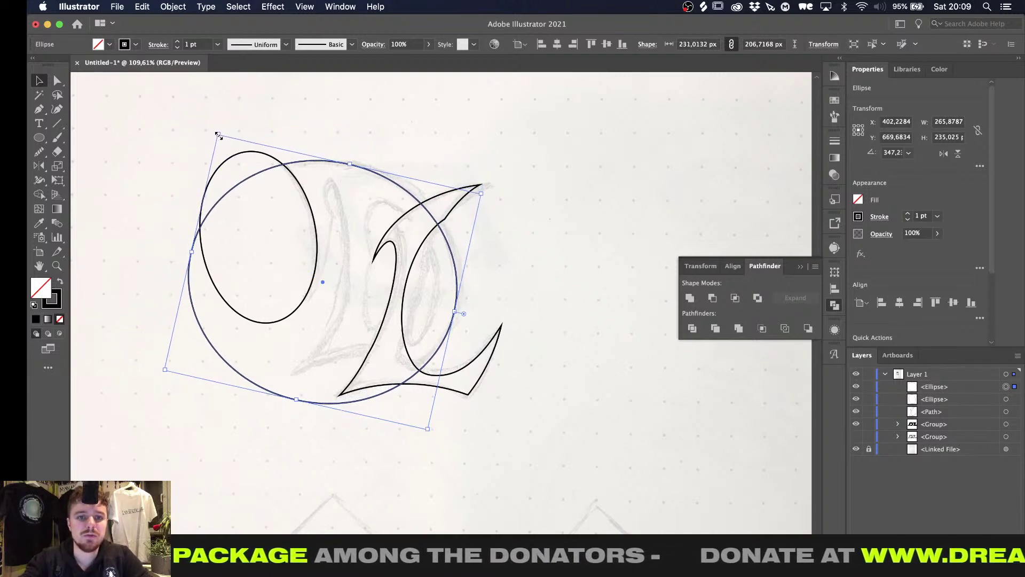
left_click_drag(456, 311, 464, 307)
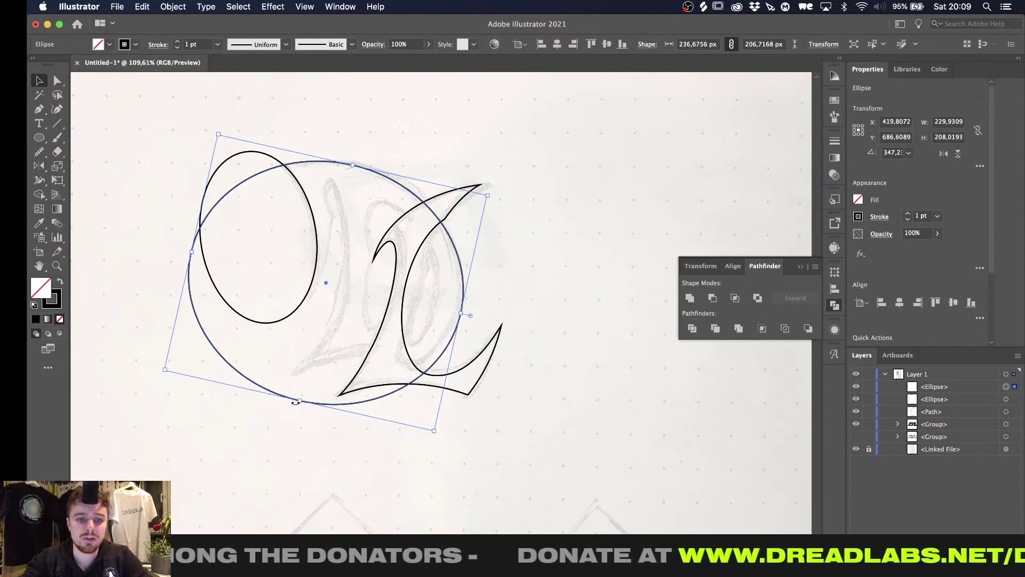
left_click_drag(297, 401, 309, 381)
left_click(210, 386)
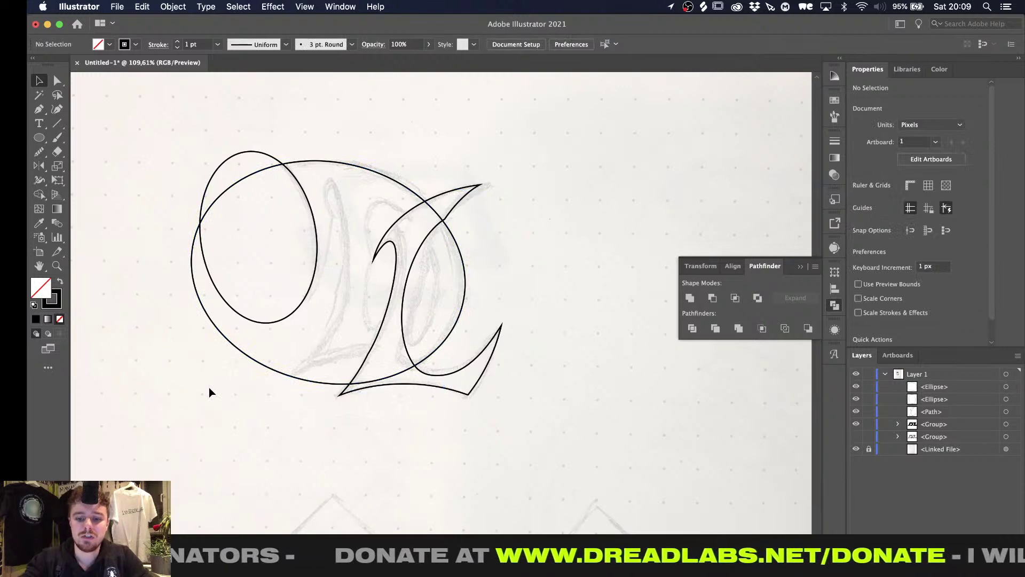
Draw a small ellipse about 14 × 34 px at the top of the sketched D's narrow inner loop, tilt it, widen it, and deselect it
key("l")
scroll(209, 387, "up", 5, "alt")
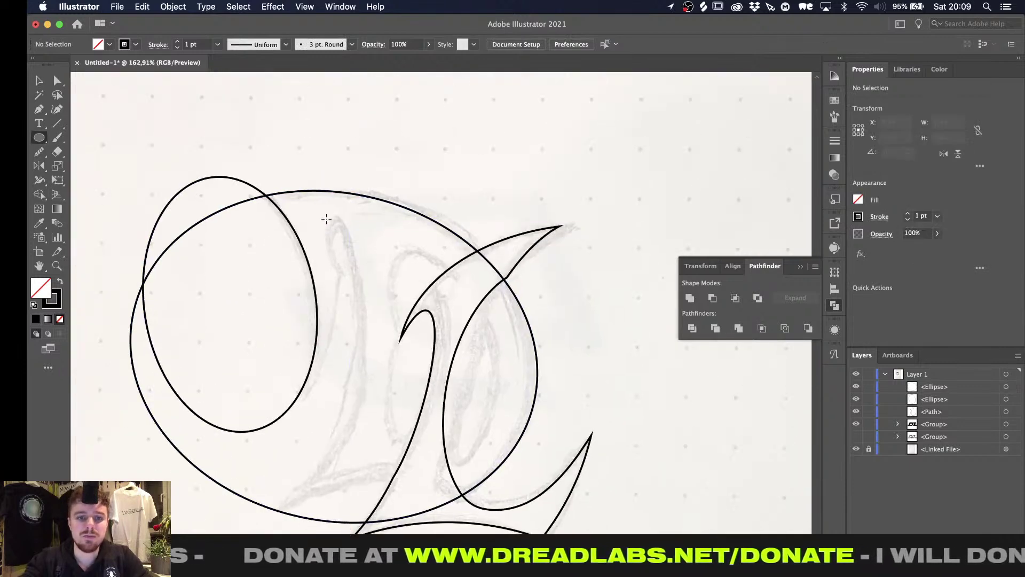
mouse_move(326, 219)
left_mouse_down()
mouse_move(352, 278)
mouse_move(367, 282)
left_mouse_up()
scroll(354, 278, "up", 5, "alt")
key("v")
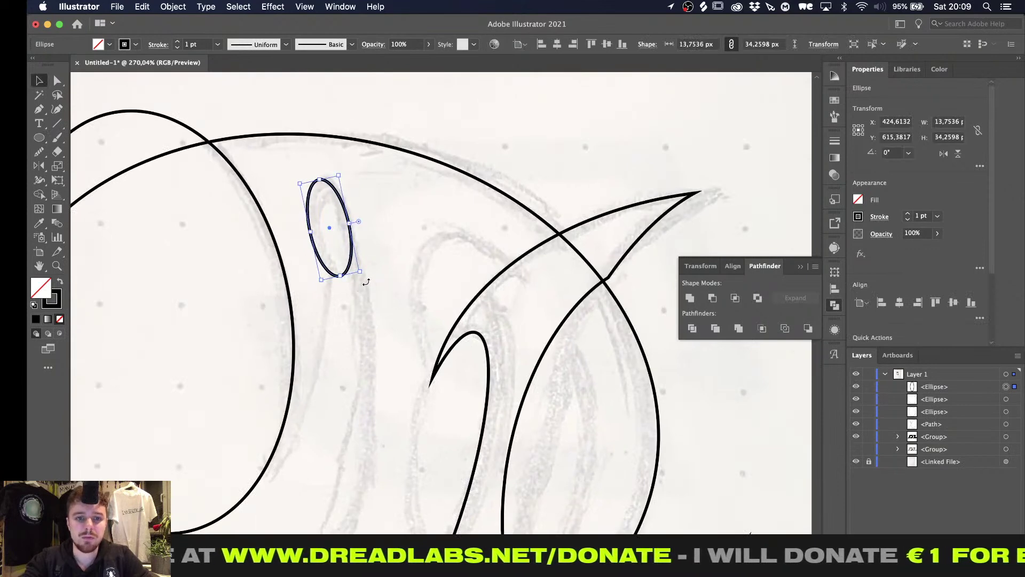
left_click_drag(341, 173, 345, 179)
scroll(344, 180, "down", 5, "alt")
left_click(360, 283)
key("l")
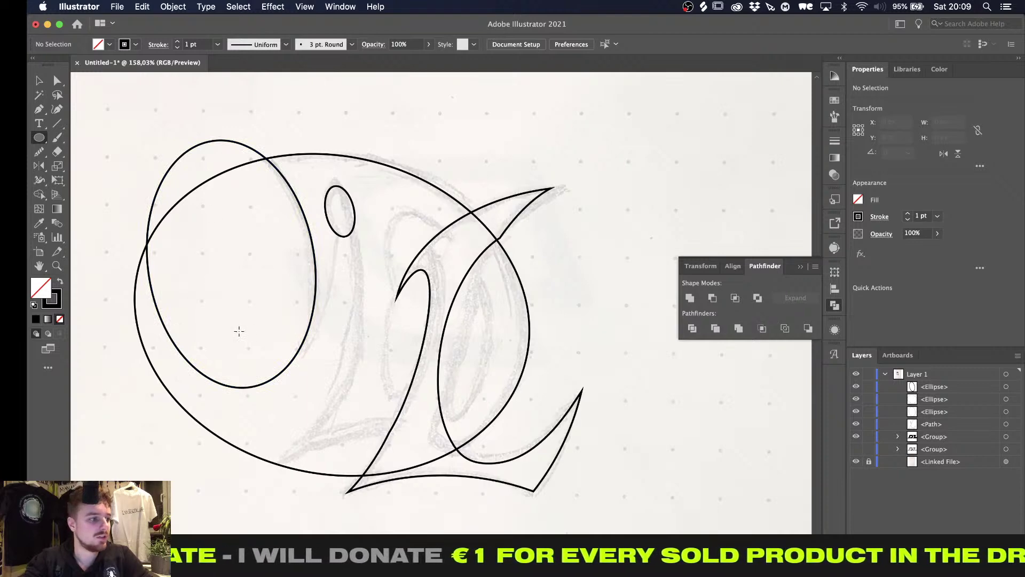
scroll(239, 331, "down", 3)
scroll(238, 331, "left", 2)
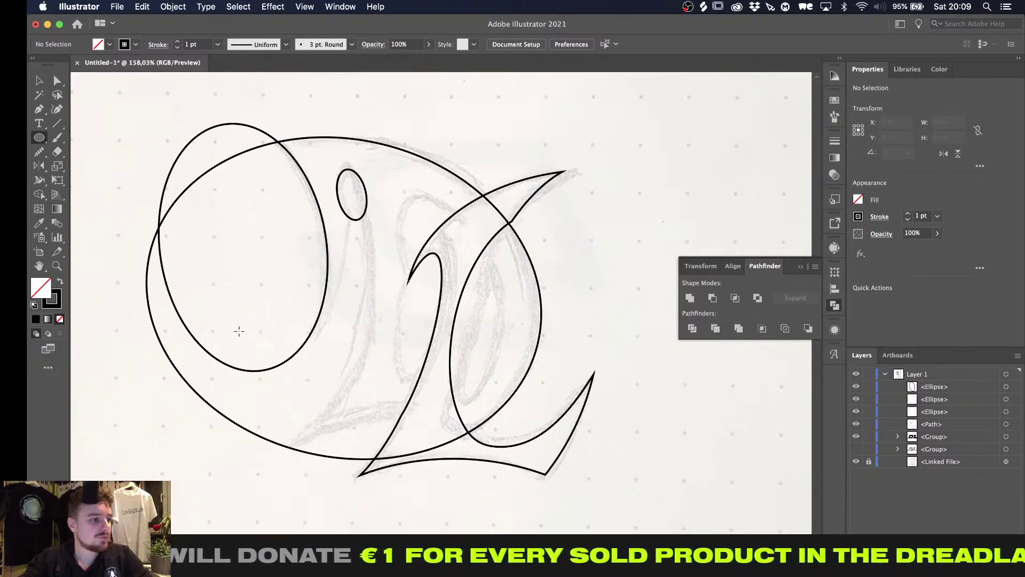
scroll(238, 331, "up", 5, "alt")
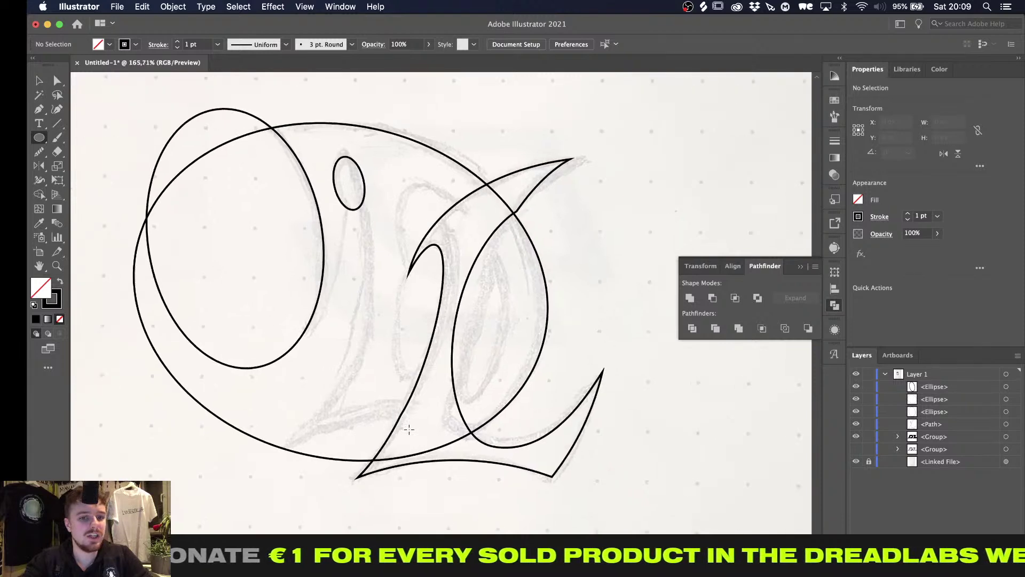
Draw a tilted ellipse for the sketched D's narrow inner curve, move it up and left into place, and shorten it to about 73 × 121 px
scroll(338, 179, "down", 4, "alt")
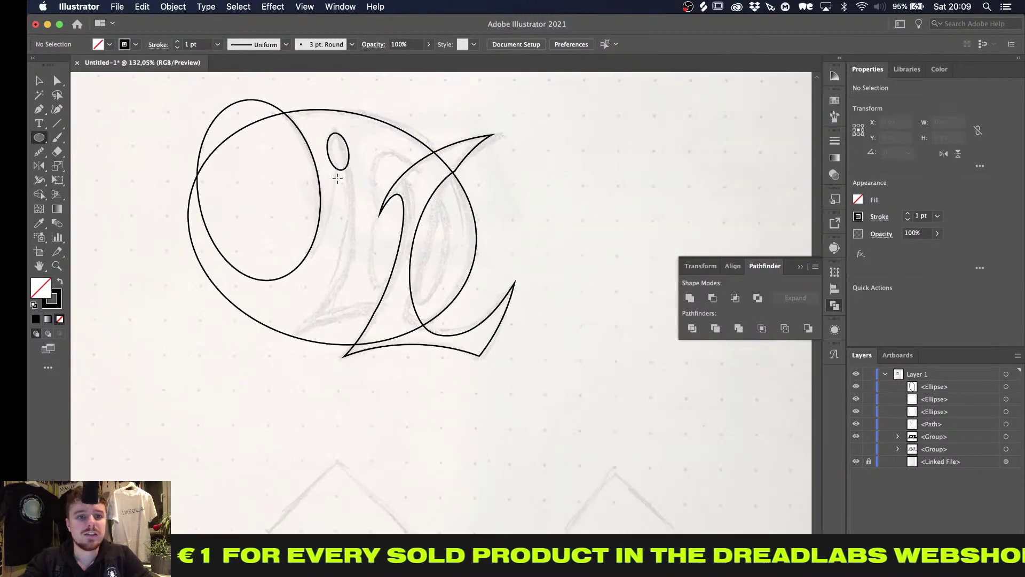
scroll(326, 215, "up", 2, "alt")
left_click_drag(304, 430, 470, 247)
key("v")
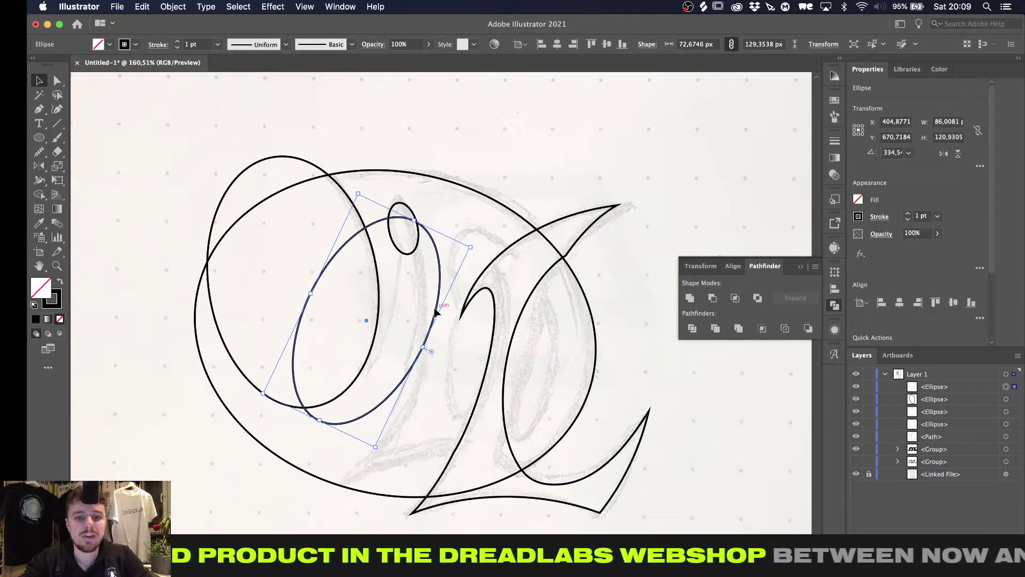
left_click_drag(436, 313, 402, 293)
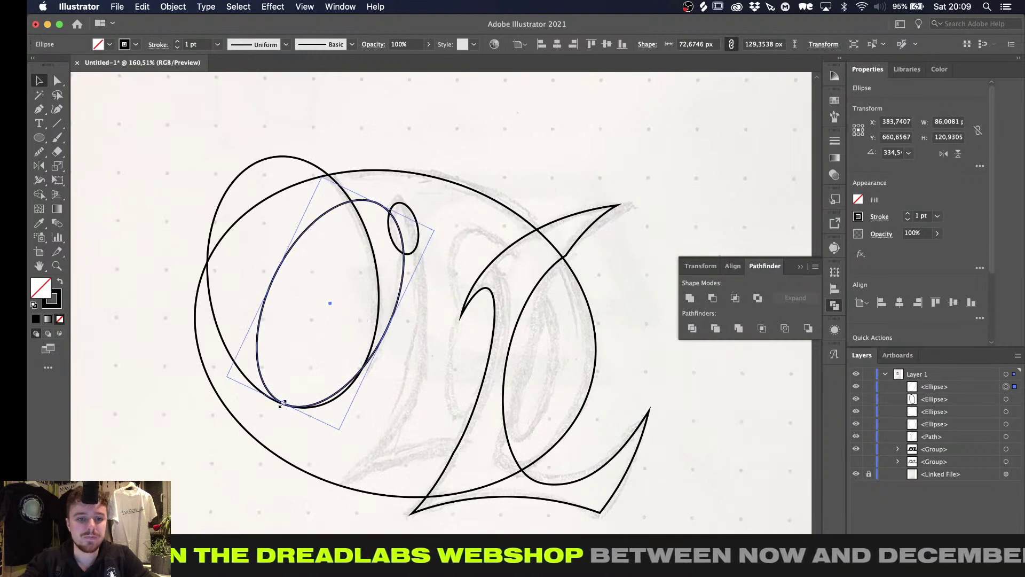
left_click_drag(281, 404, 289, 389)
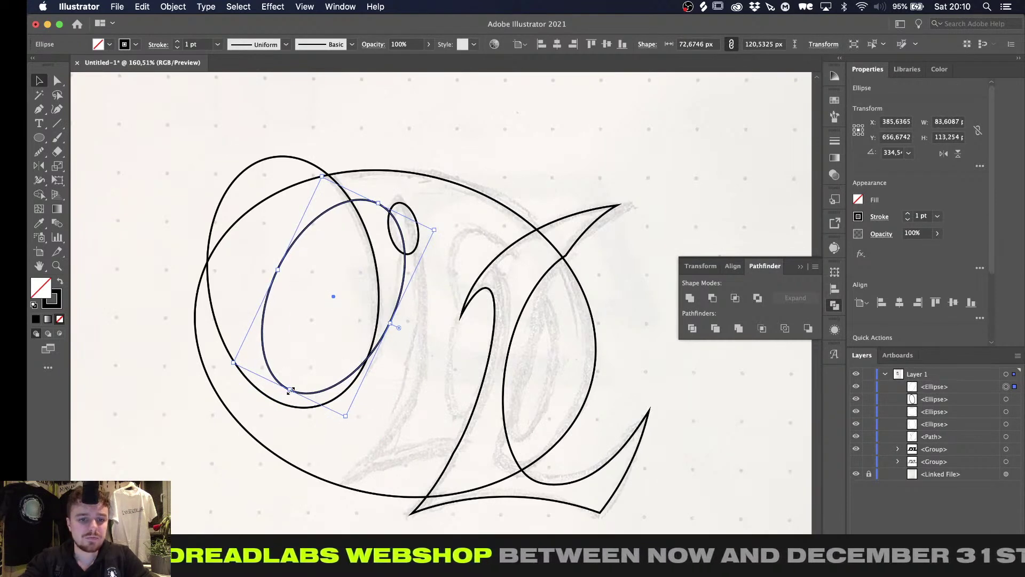
Rotate the inner-curve ellipse to about 338°, nudge it down 5 px, and deselect it
mouse_move(231, 363)
left_mouse_down()
mouse_move(241, 384)
mouse_move(229, 378)
left_mouse_up()
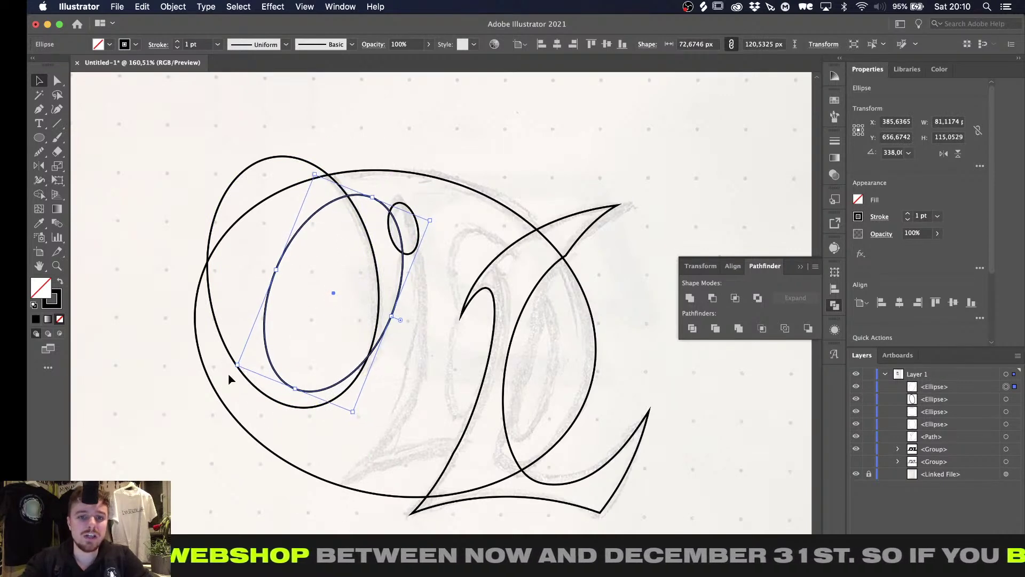
key("Down")
key("Down")
key("Down")
key("Down")
key("Down")
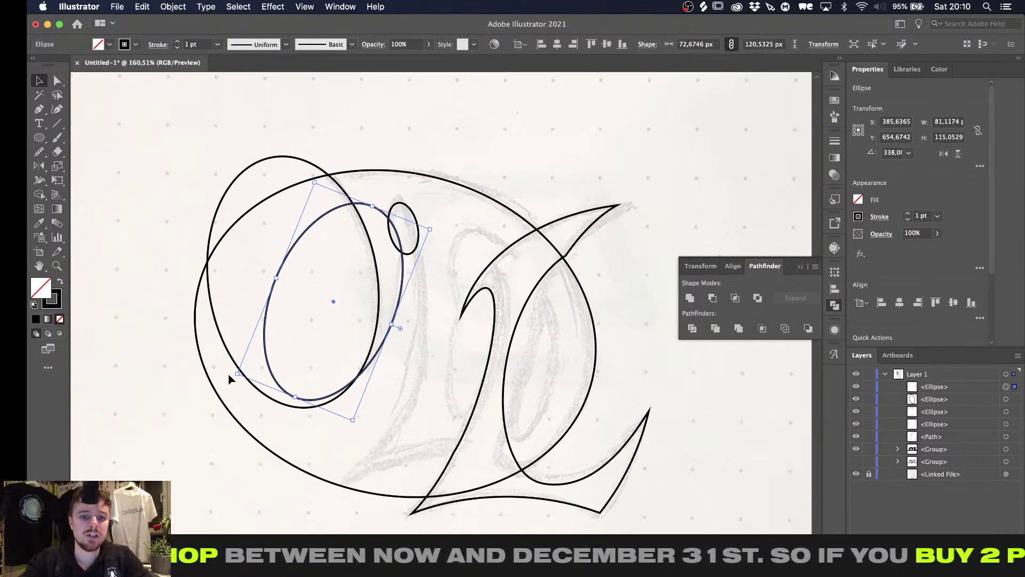
left_click(410, 388)
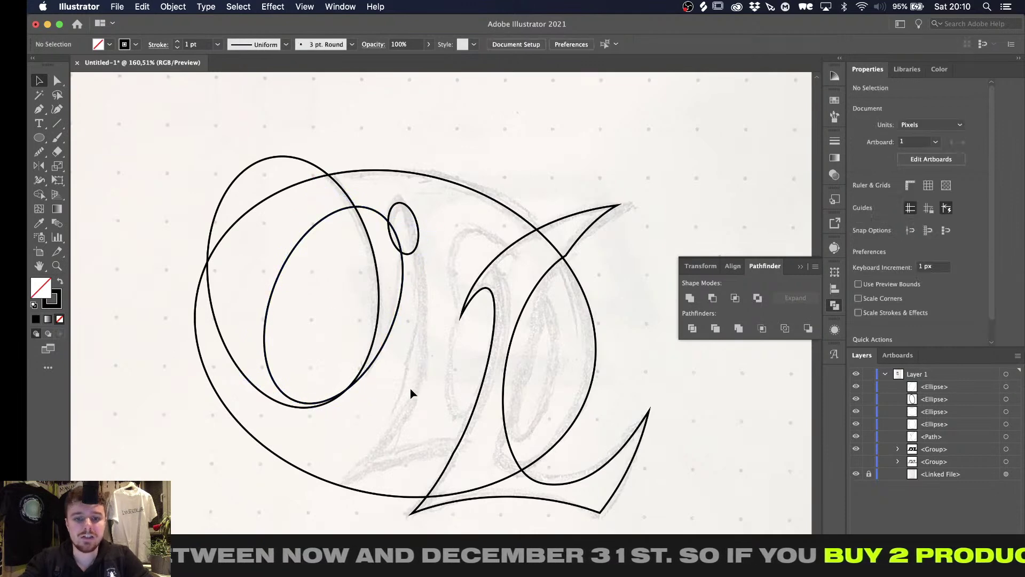
Draw a tall ellipse about 107 × 210 px, widen it to about 129 px, and move it onto the right edge of the D's stem
scroll(410, 389, "down", 3, "alt")
key("l")
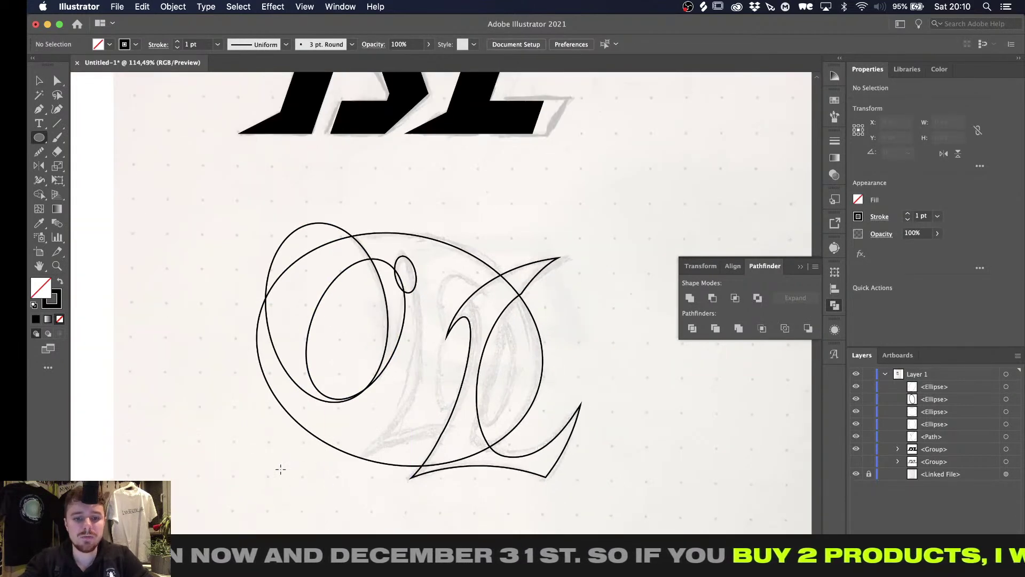
mouse_move(281, 469)
left_mouse_down()
mouse_move(411, 323)
mouse_move(427, 211)
mouse_move(411, 213)
left_mouse_up()
key("v")
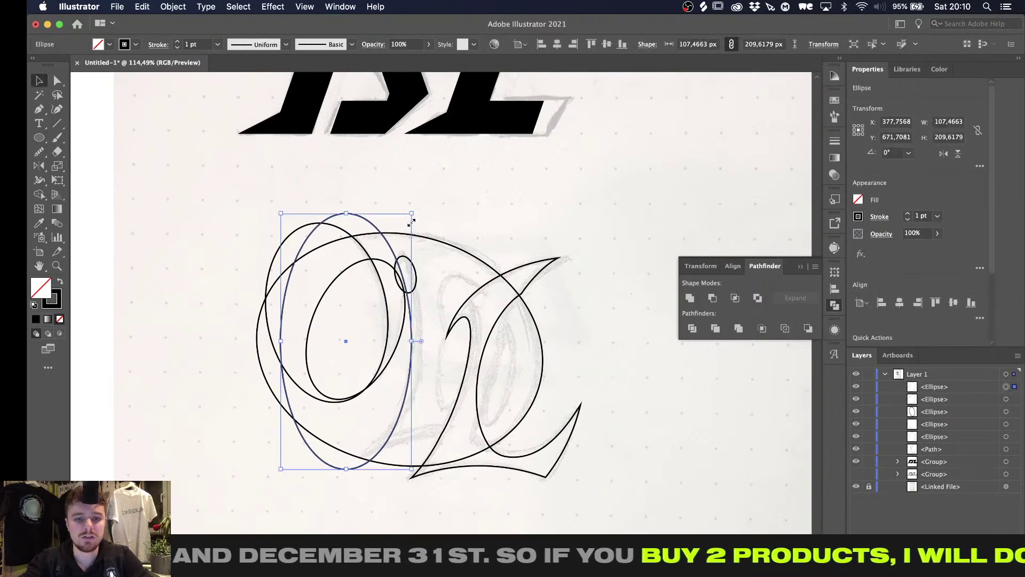
left_click_drag(410, 342, 438, 342)
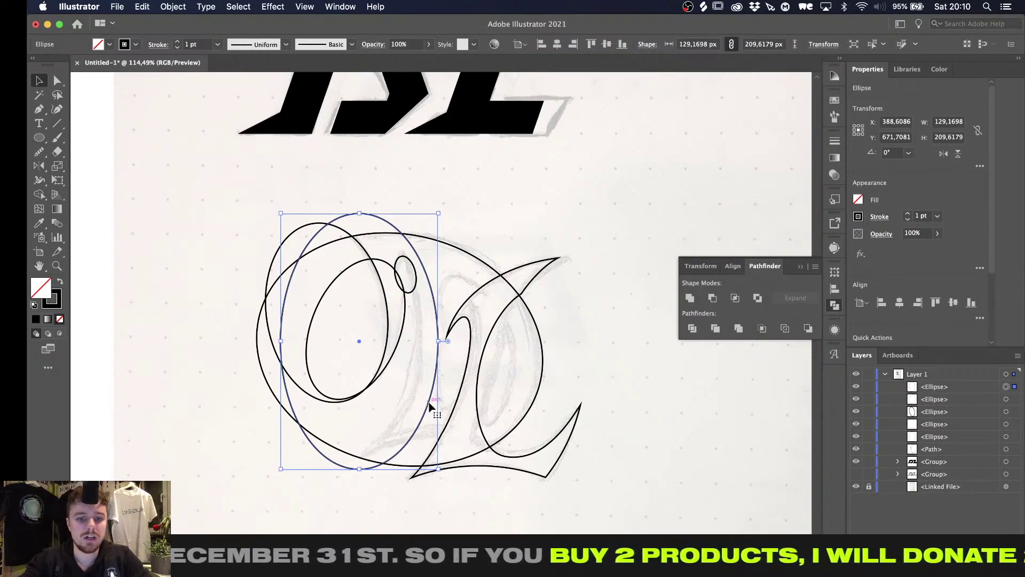
left_click_drag(430, 405, 409, 394)
scroll(411, 394, "up", 2, "alt")
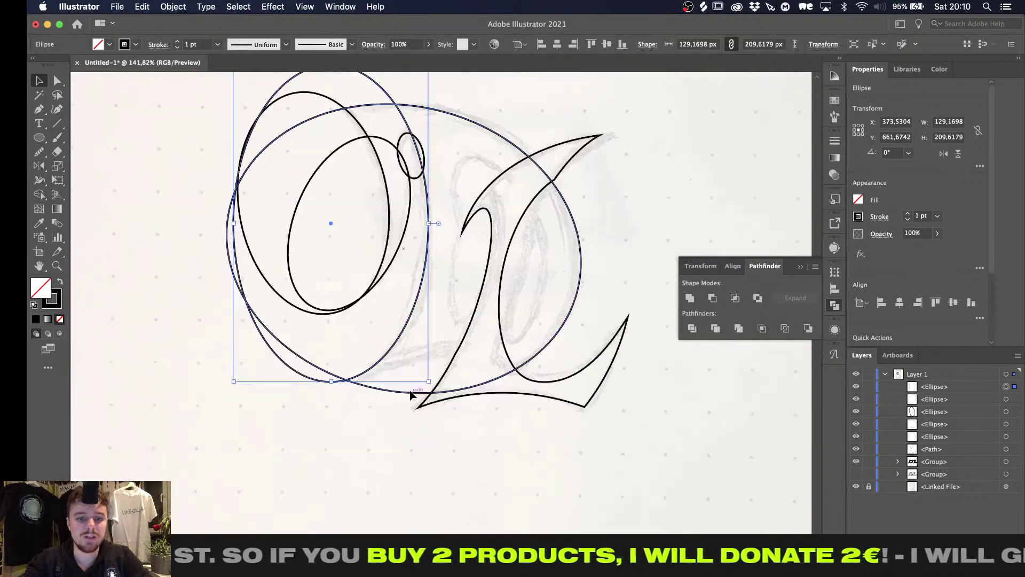
Draw a wide ellipse about 168 × 119 px under the sketched D, move it up and right onto the foot's curve, and narrow it to about 157 px
scroll(410, 394, "down", 4, "alt")
key("l")
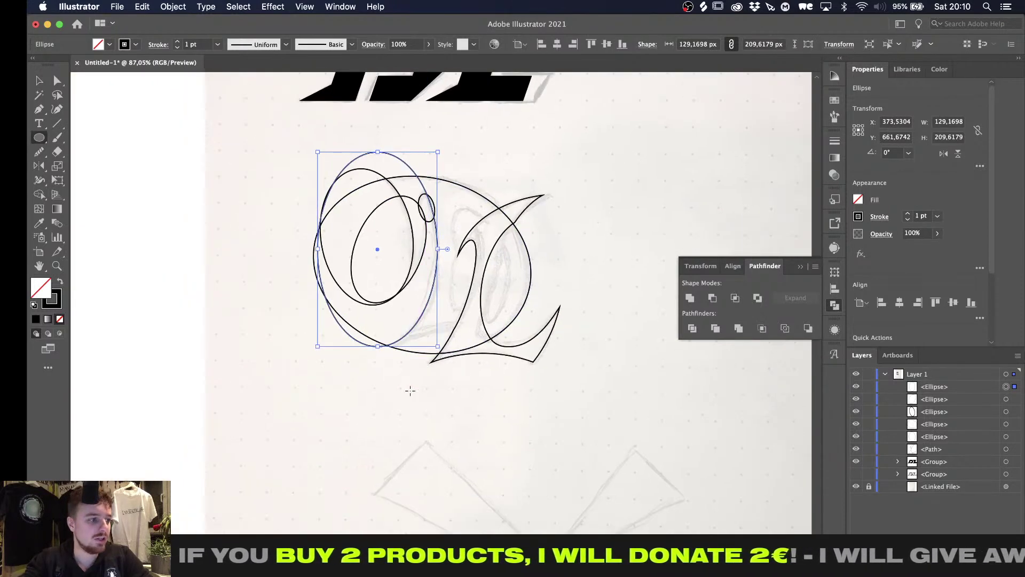
scroll(410, 390, "up", 2, "alt")
left_click_drag(334, 462, 543, 315)
scroll(542, 318, "up", 2, "alt")
key("v")
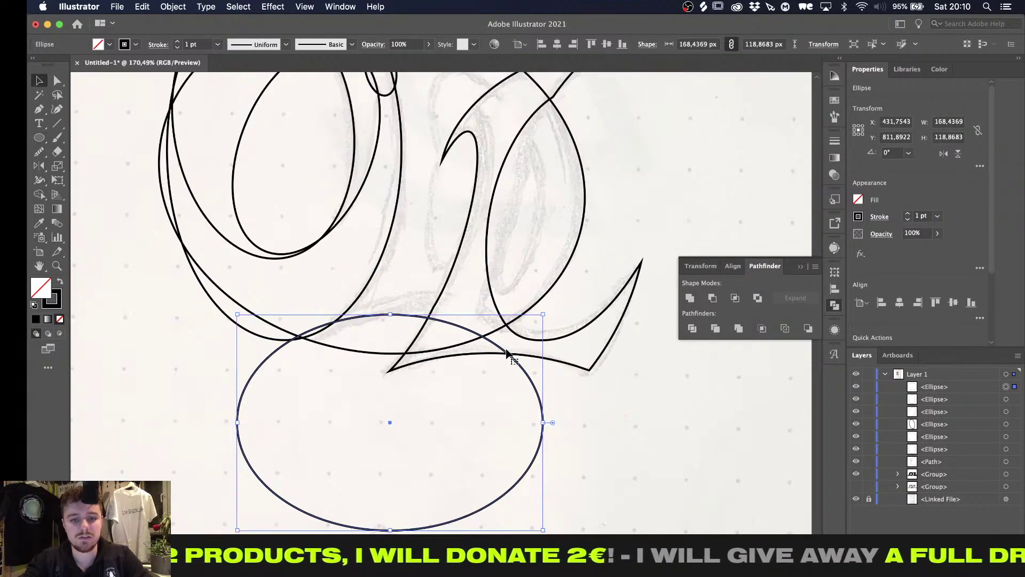
left_click_drag(516, 362, 551, 347)
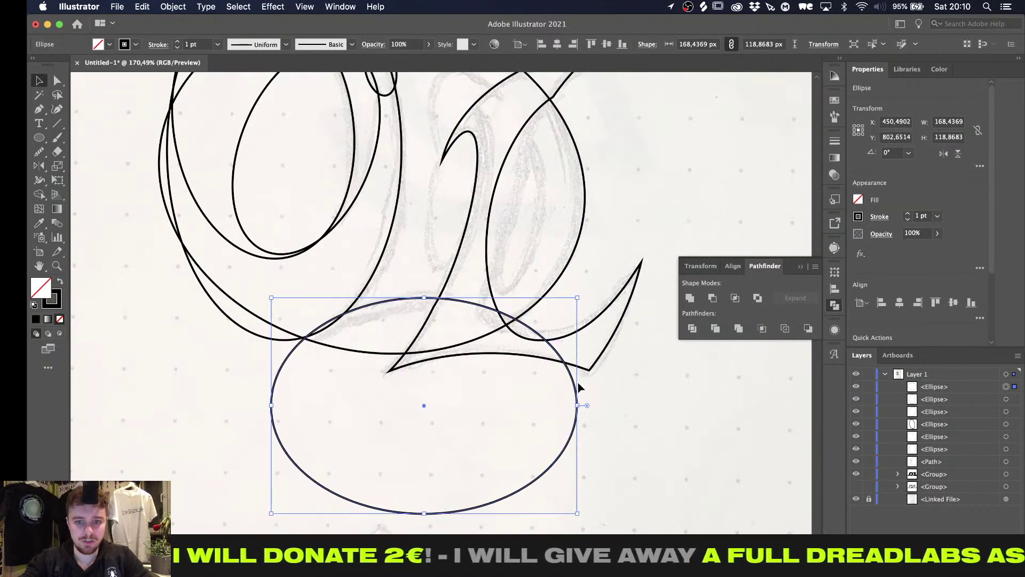
left_click_drag(579, 406, 558, 403)
scroll(558, 403, "down", 5, "alt")
scroll(558, 404, "up", 3, "alt")
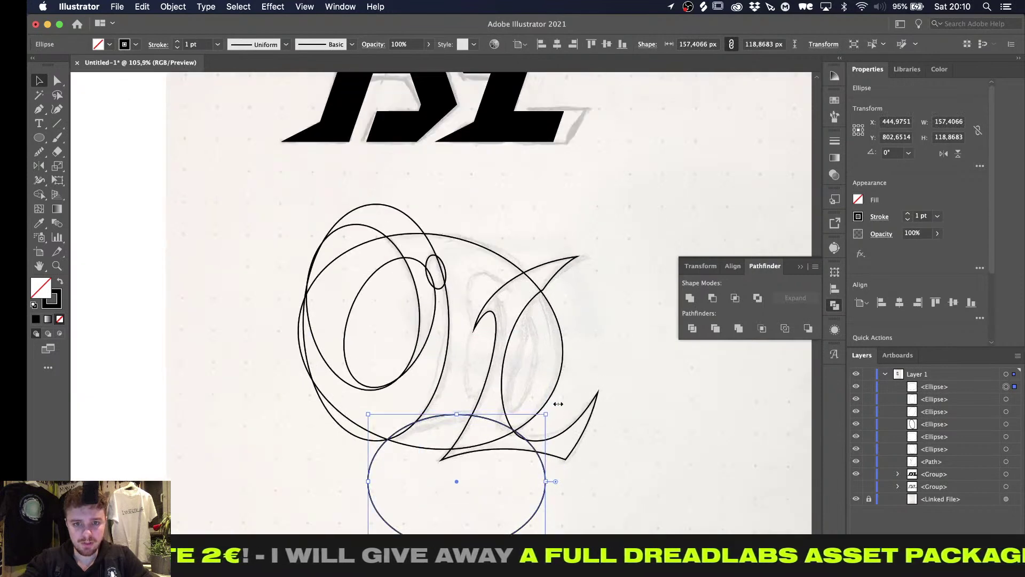
scroll(504, 405, "up", 2, "alt")
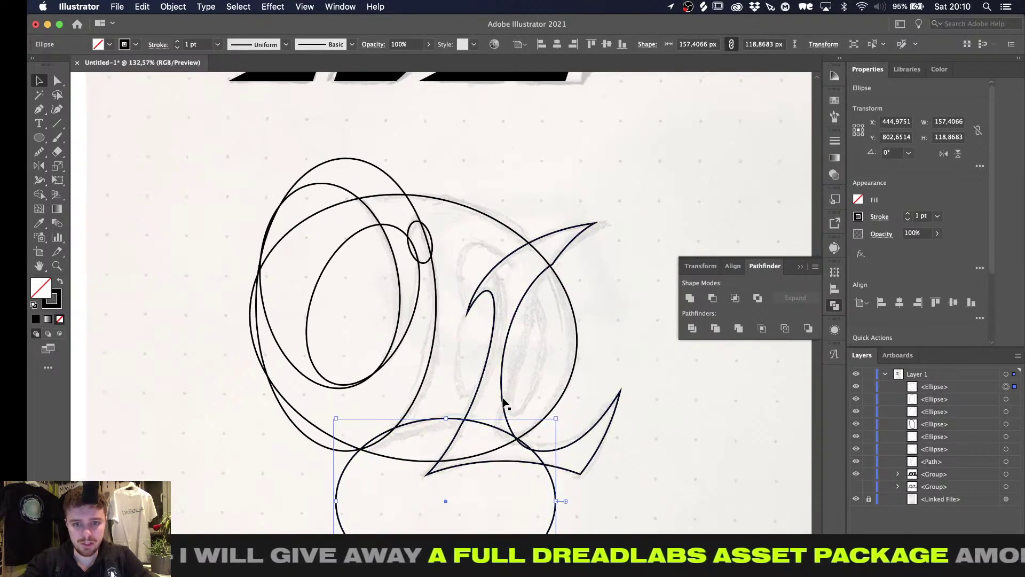
Hide the traced L path and select all of the D's construction ellipses for the Shape Builder
left_click(857, 461)
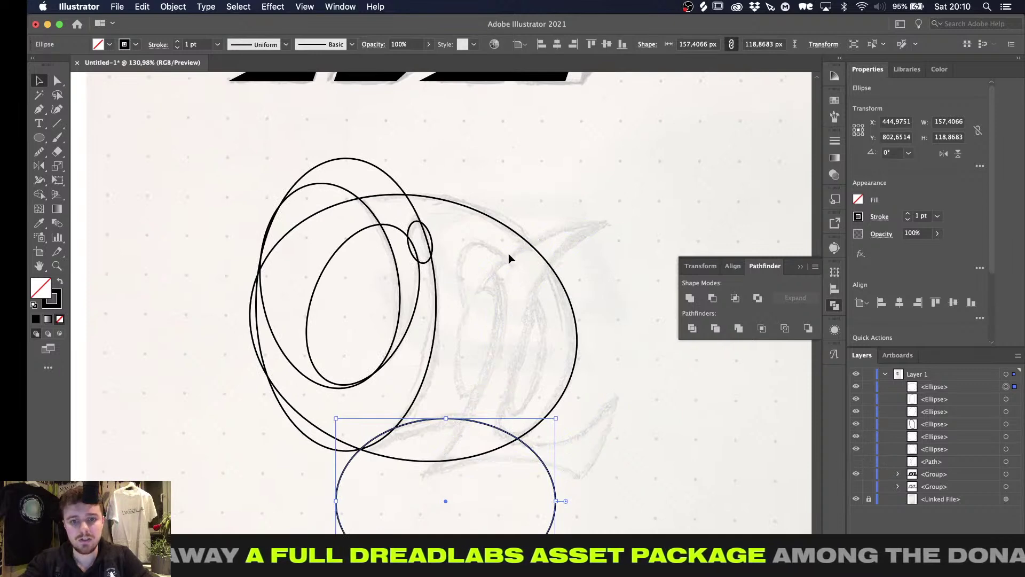
scroll(510, 256, "down", 5, "alt")
scroll(510, 256, "down", 2)
scroll(510, 256, "right", 2)
scroll(510, 256, "up", 4, "alt")
left_click_drag(605, 138, 254, 373)
key("shift+m")
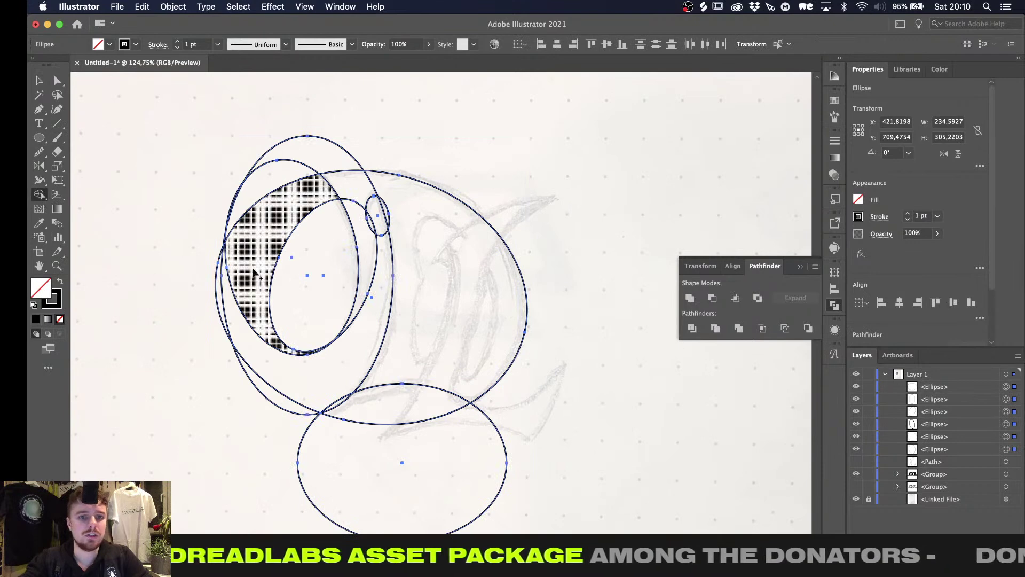
Remove the ellipse regions outside the D's left curve with the Shape Builder, including the leftover sliver
left_click_drag(322, 245, 265, 167)
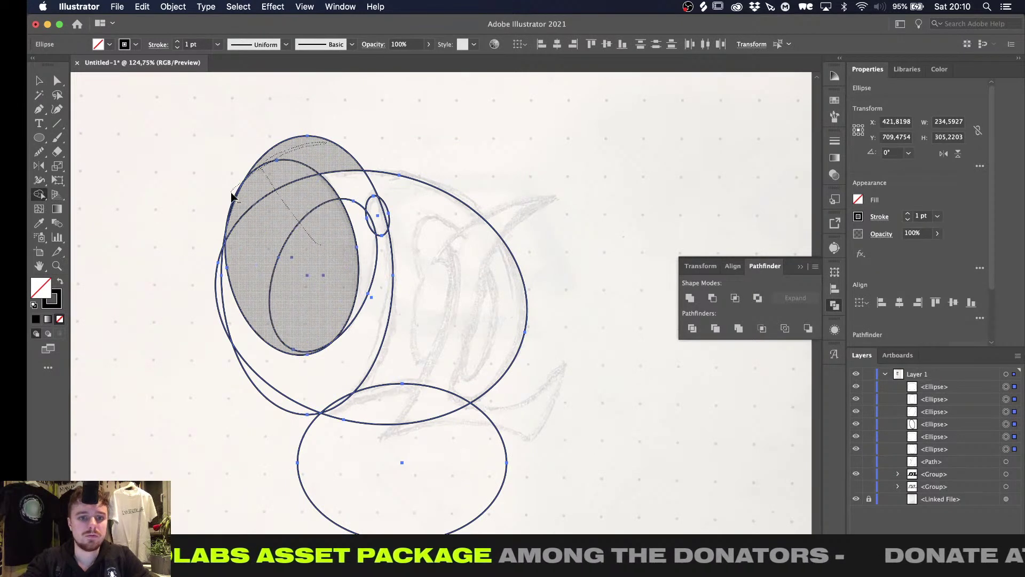
mouse_move(233, 197)
left_mouse_down()
mouse_move(227, 326)
mouse_move(225, 281)
mouse_move(276, 405)
left_mouse_up()
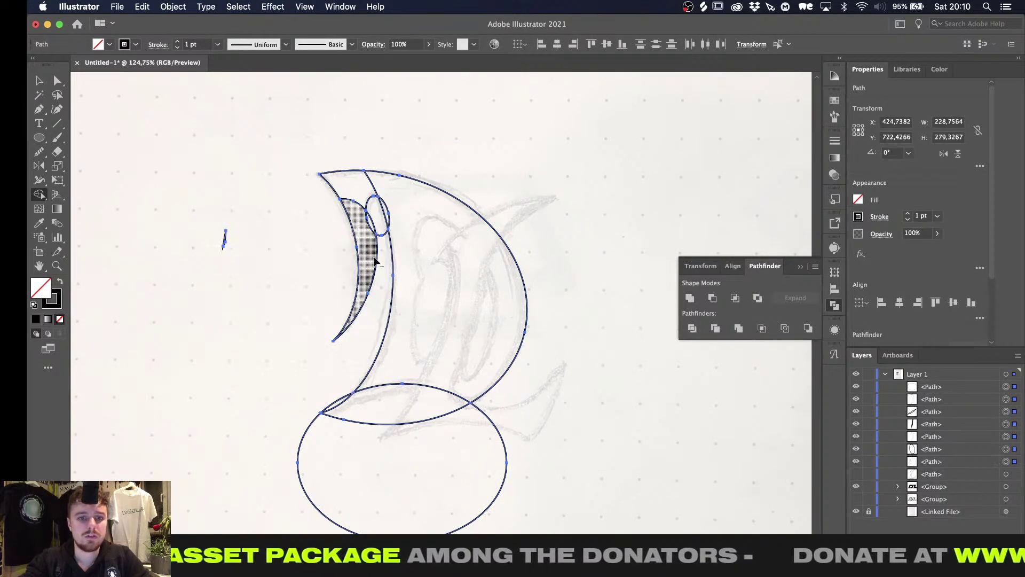
left_click_drag(230, 234, 186, 244, "alt")
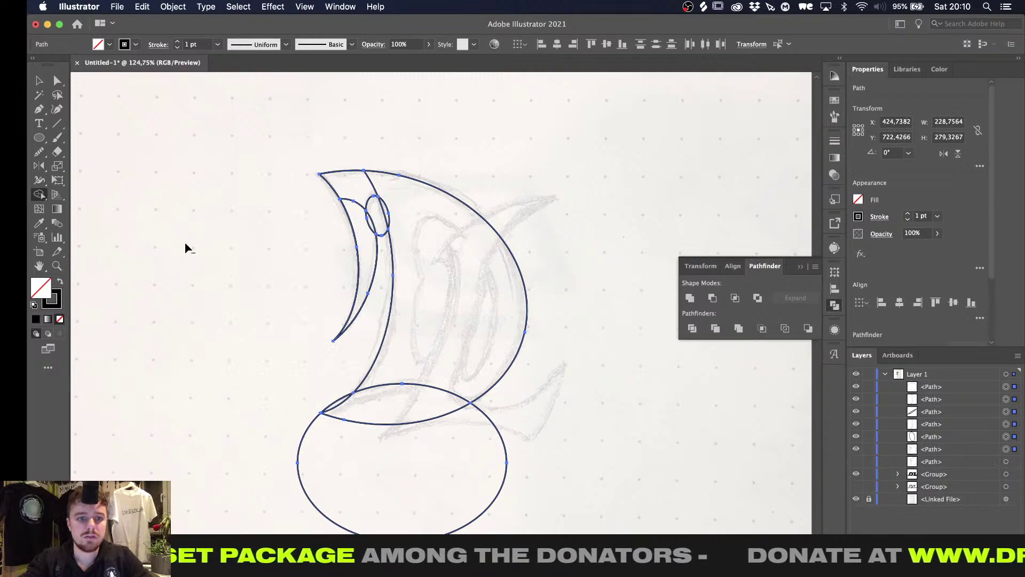
Unite the small top ellipse's regions, remove the ellipse part below the D, merge the remaining regions into the D's body, and deselect it
left_click(382, 214)
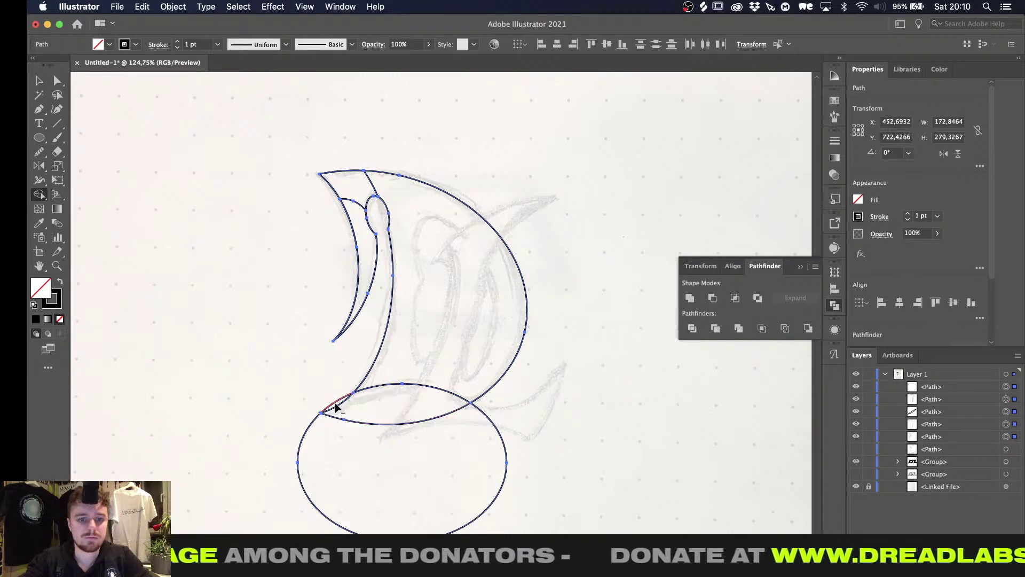
left_click_drag(288, 462, 325, 474, "alt")
mouse_move(412, 395)
left_mouse_down()
mouse_move(408, 180)
mouse_move(348, 251)
mouse_move(355, 216)
left_mouse_up()
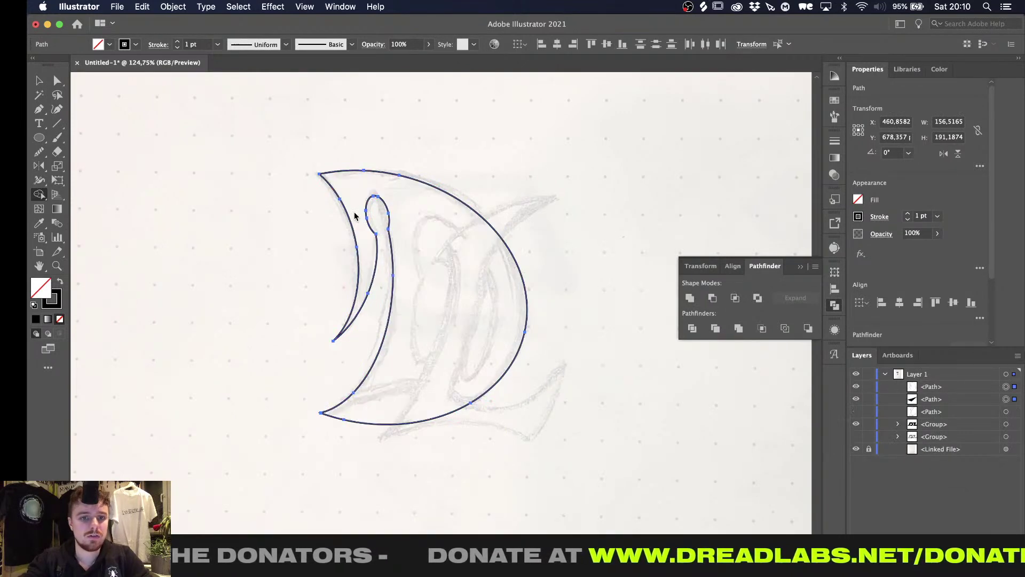
key("v")
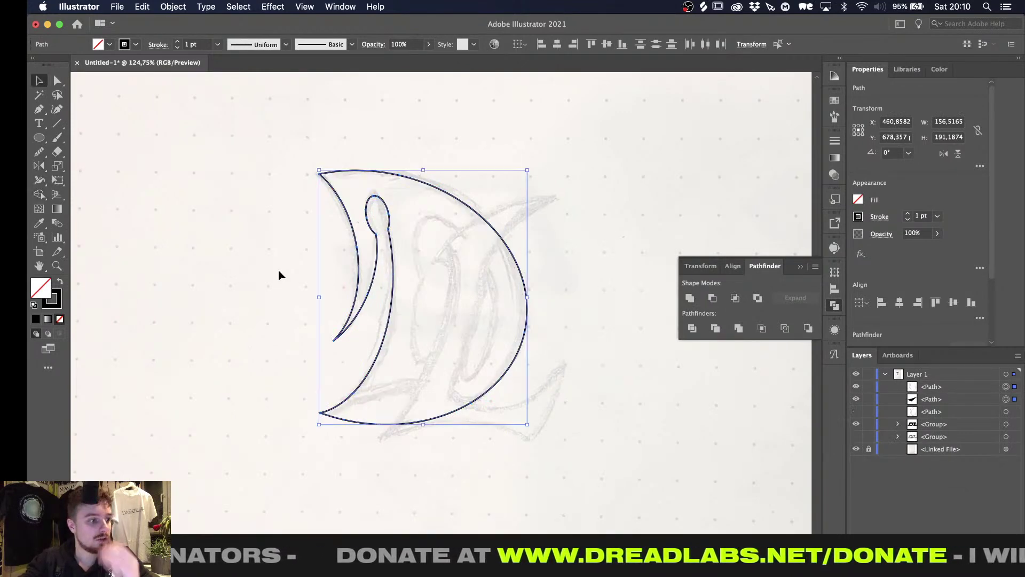
left_click(315, 322)
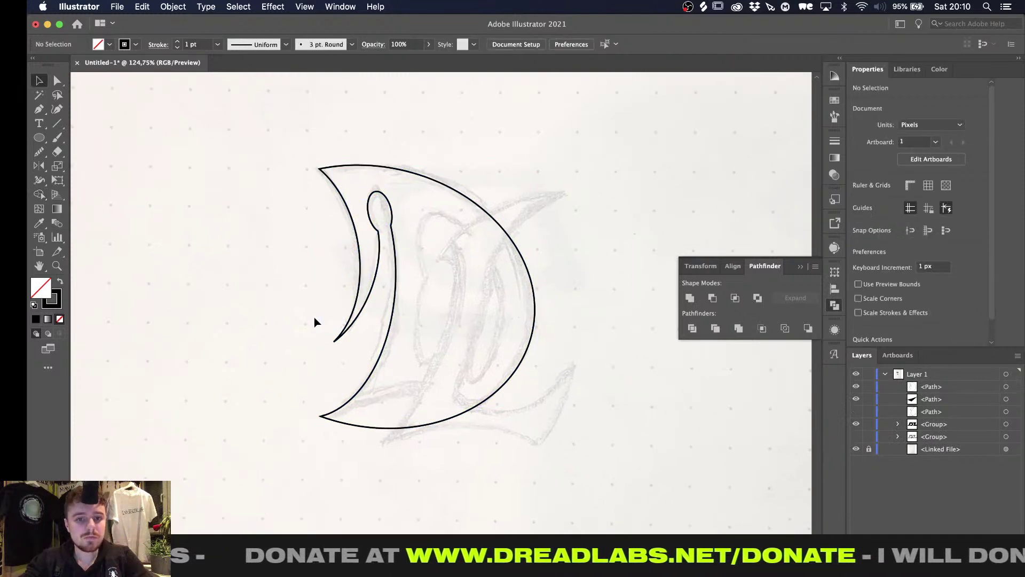
Draw an ellipse about 63 × 80 px inside the D for its inner bowl curve and enlarge it to about 116 × 125 px
scroll(372, 299, "up", 5, "alt")
key("l")
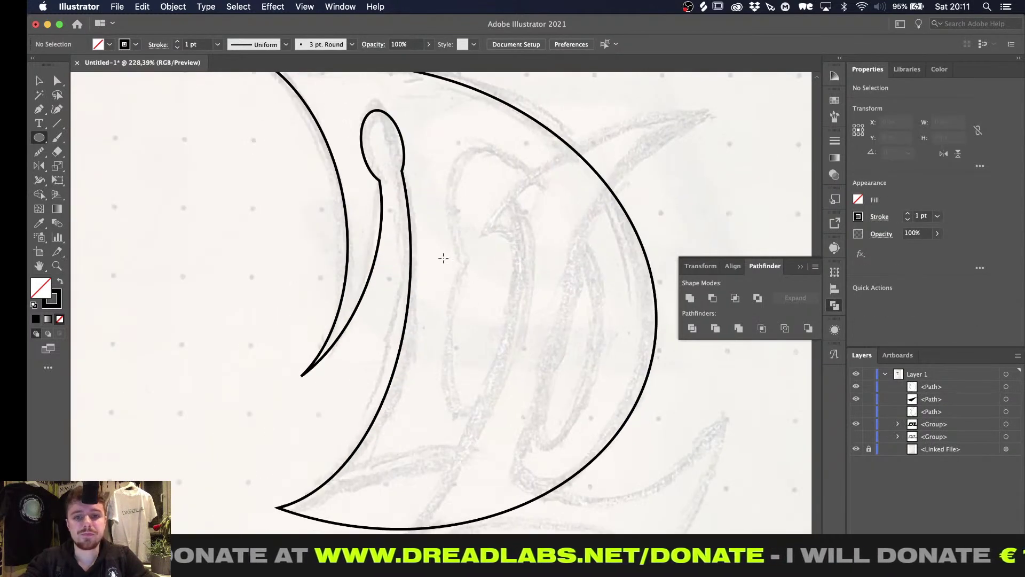
left_click_drag(443, 258, 597, 452)
key("v")
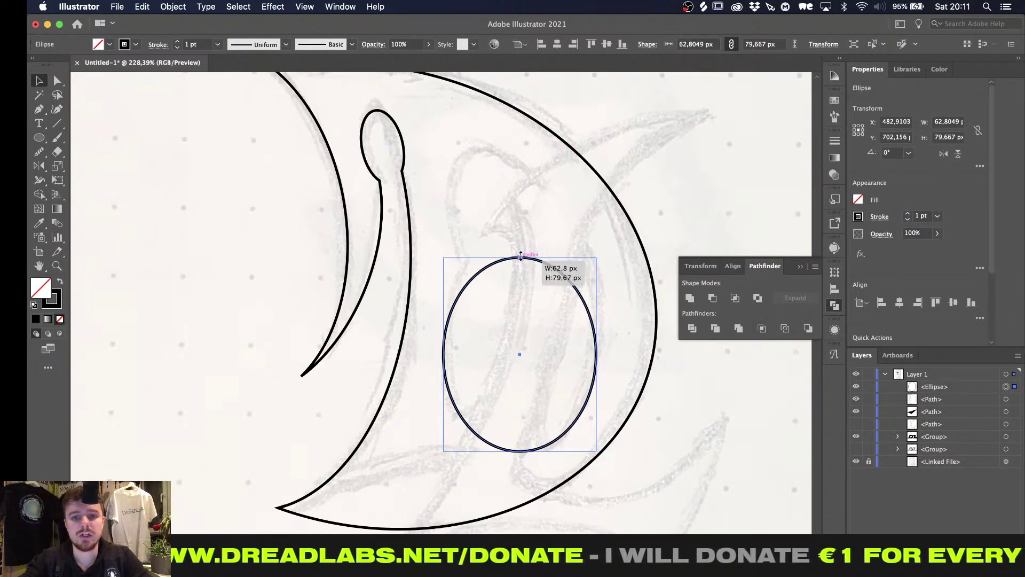
left_click_drag(520, 257, 520, 169)
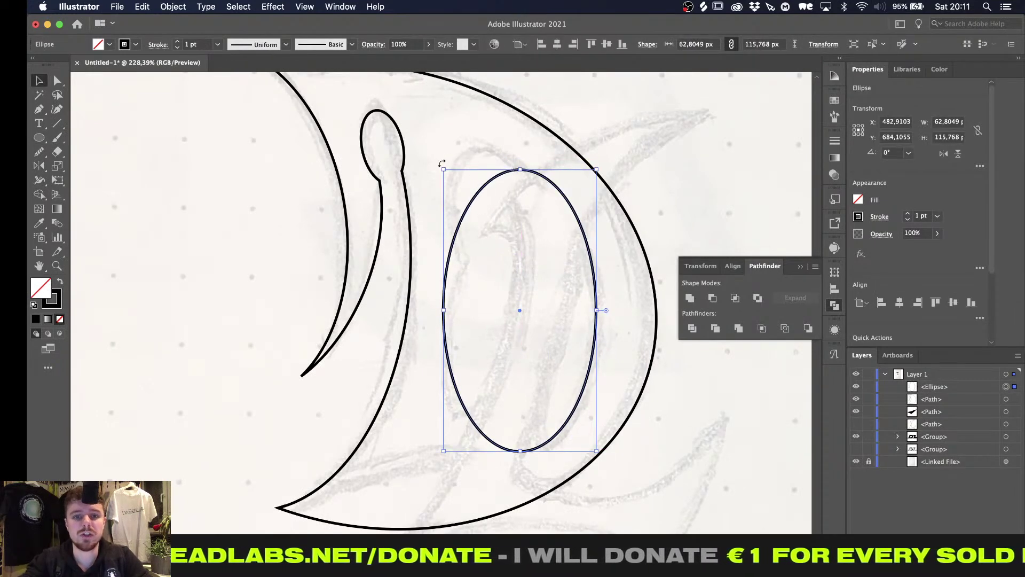
left_click_drag(443, 169, 315, 148)
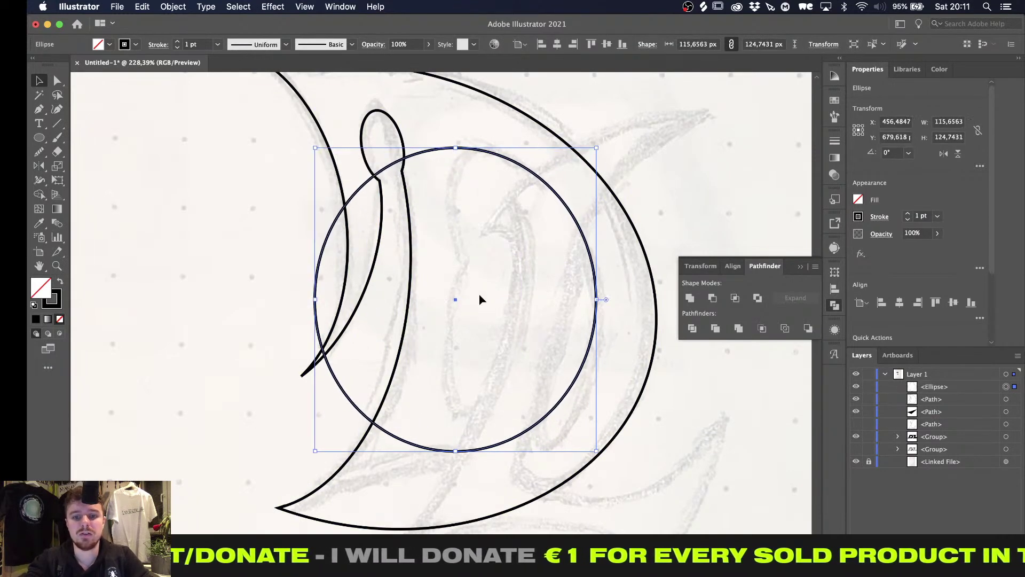
Extend the inner bowl ellipse downward to about 145 px high, nudge it 2 px right and 1 px up, and deselect it
scroll(494, 435, "down", 3, "alt")
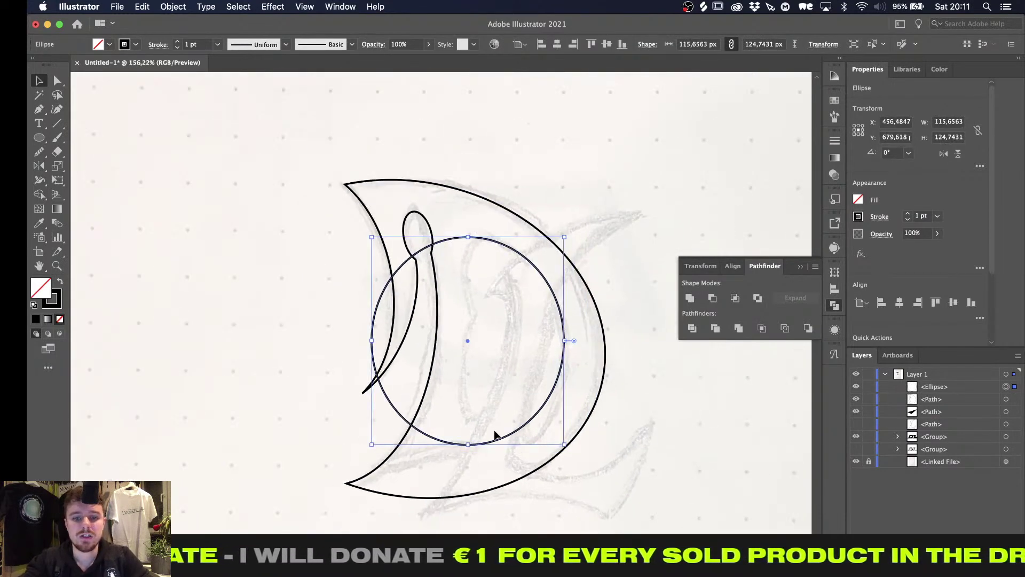
left_click(478, 476)
scroll(478, 475, "up", 3, "alt")
scroll(478, 475, "down", 3, "alt")
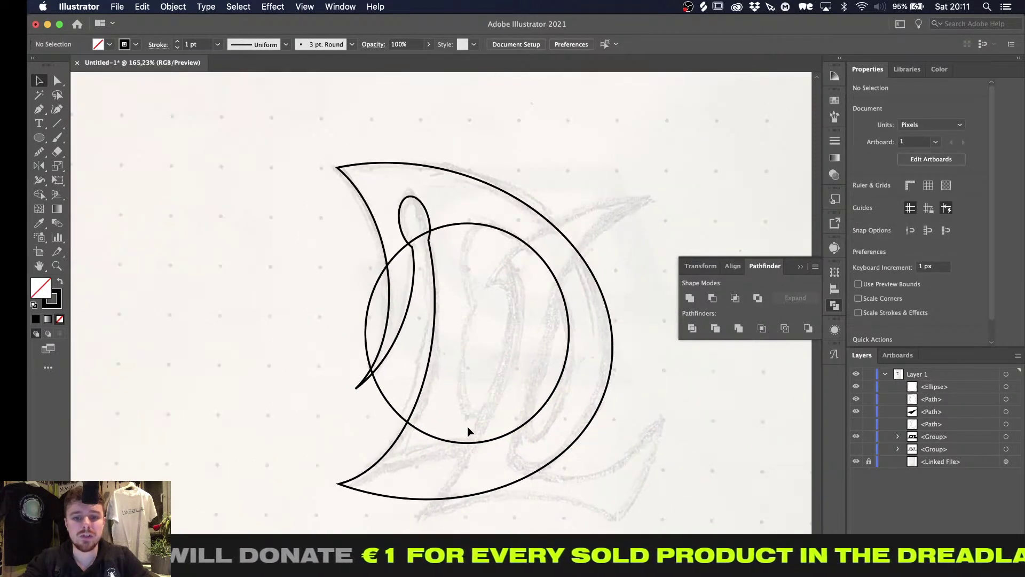
left_click(464, 443)
left_click_drag(467, 442, 470, 478)
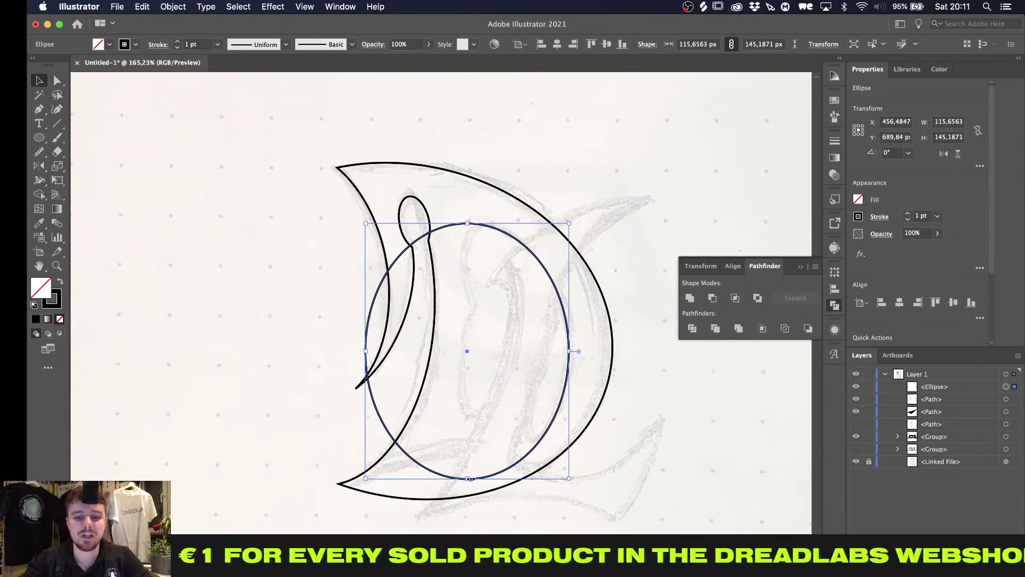
key("Right")
key("Right")
key("Up")
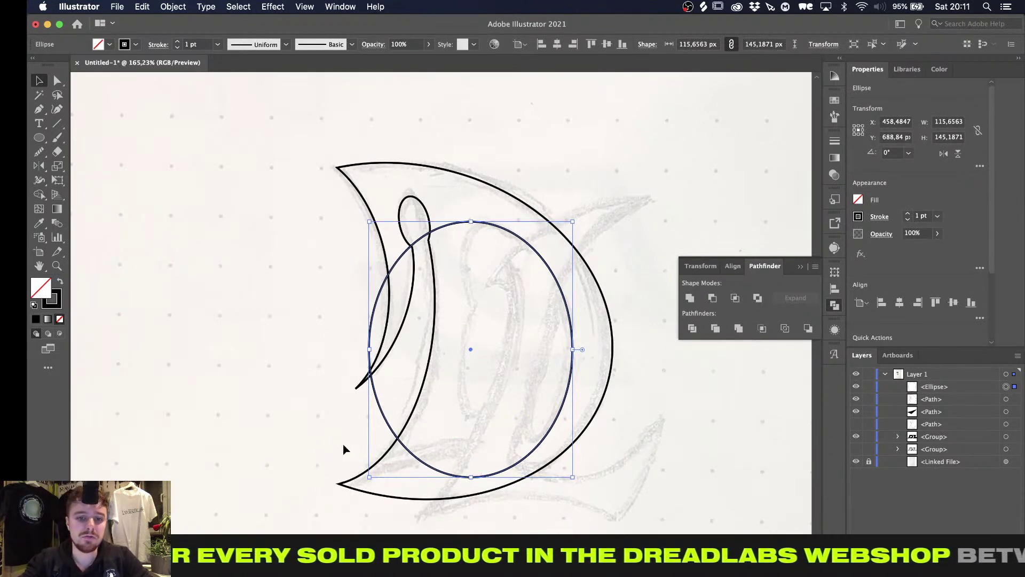
left_click(343, 446)
Draw an ellipse about 39 × 60 px at the upper part of the D's sketched counter, tilted to about 13.6°
key("l")
scroll(597, 256, "up", 4, "alt")
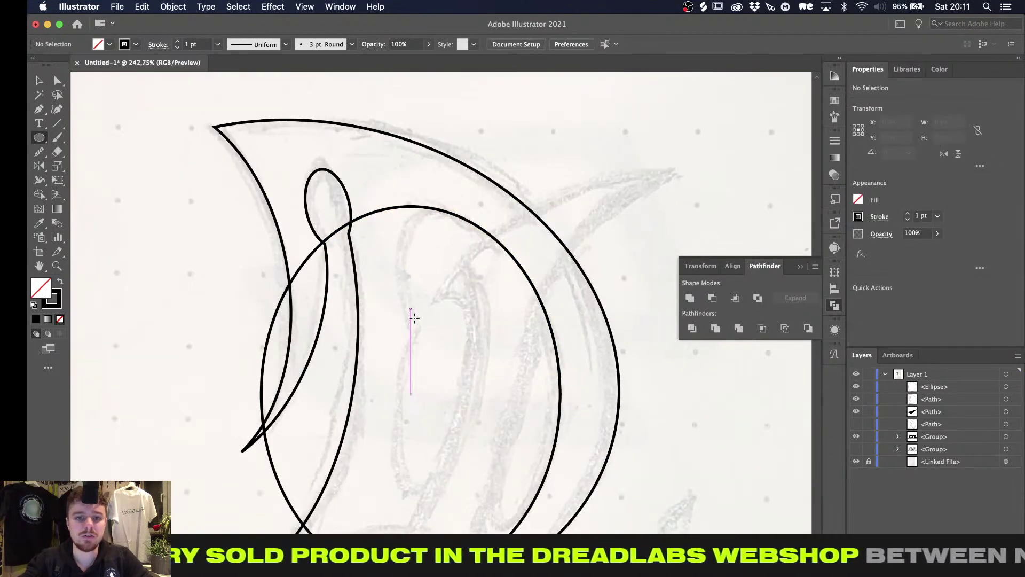
left_click_drag(411, 377, 450, 211)
key("v")
scroll(469, 378, "down", 5, "alt")
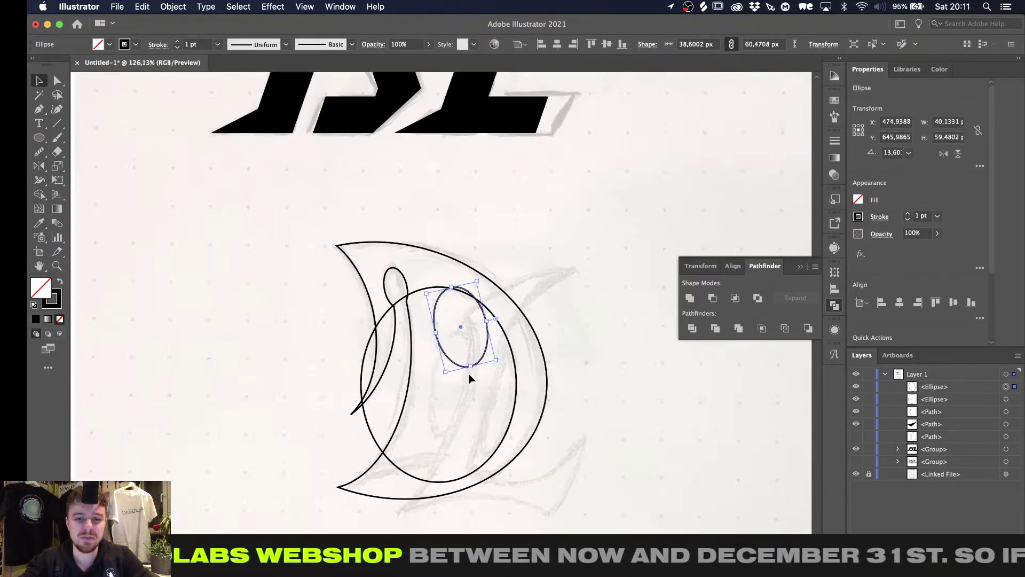
Deselect the tilted ellipse and draw an upright ellipse about 40 × 73 px over the lower part of the D's sketched counter
scroll(534, 369, "down", 2)
left_click(587, 360)
key("l")
scroll(464, 389, "up", 5, "alt")
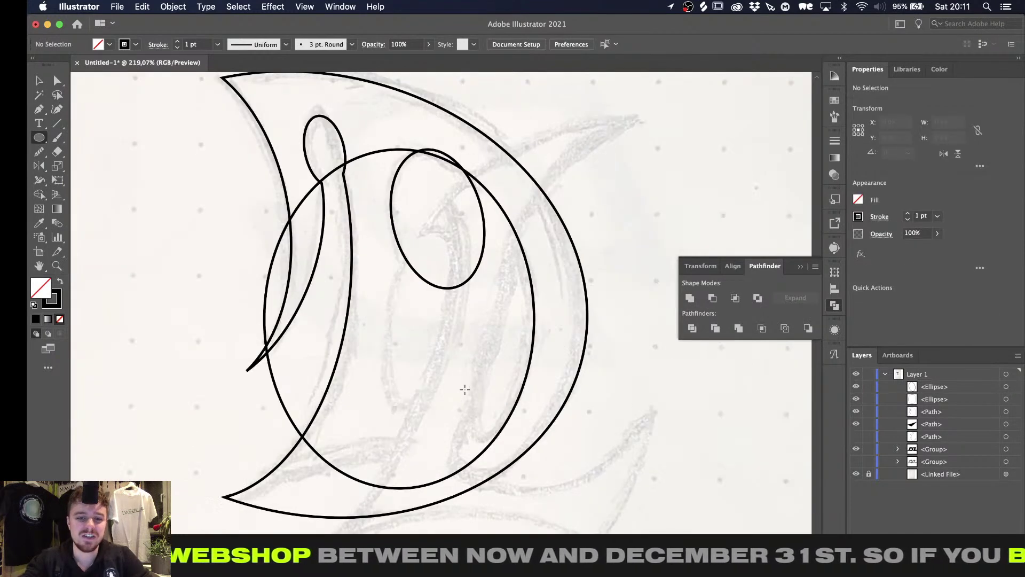
mouse_move(392, 409)
left_mouse_down()
mouse_move(493, 263)
mouse_move(484, 237)
left_mouse_up()
key("v")
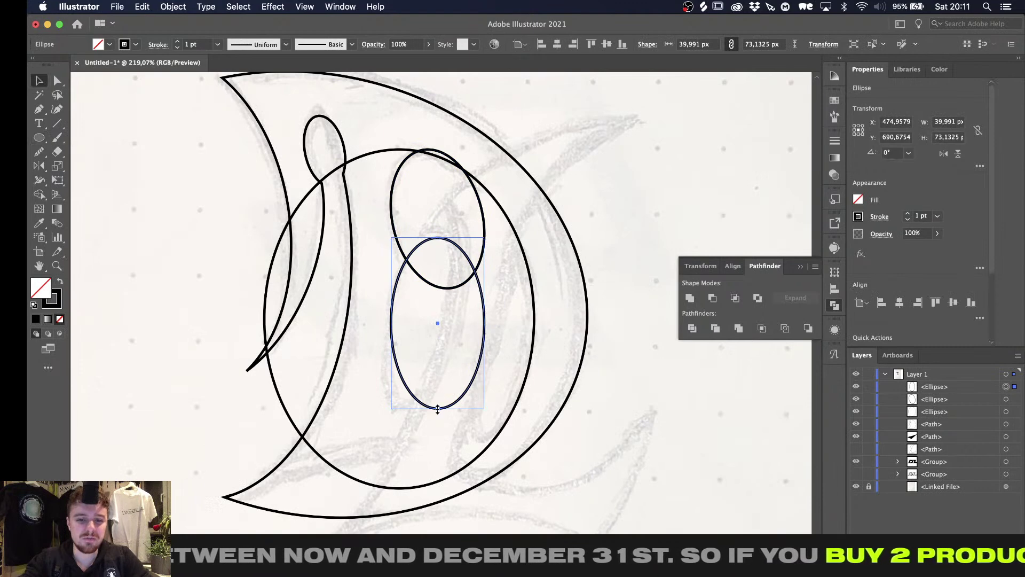
Apply a vertical Arc warp with -60% bend to the new ellipse and expand its appearance into a path
left_click(302, 8)
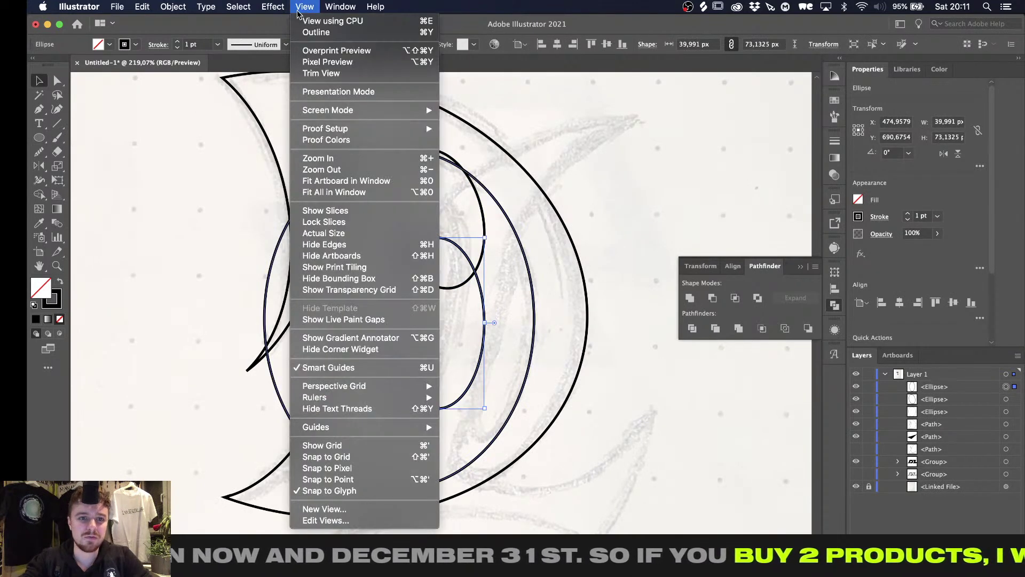
mouse_move(272, 6)
left_click(283, 32)
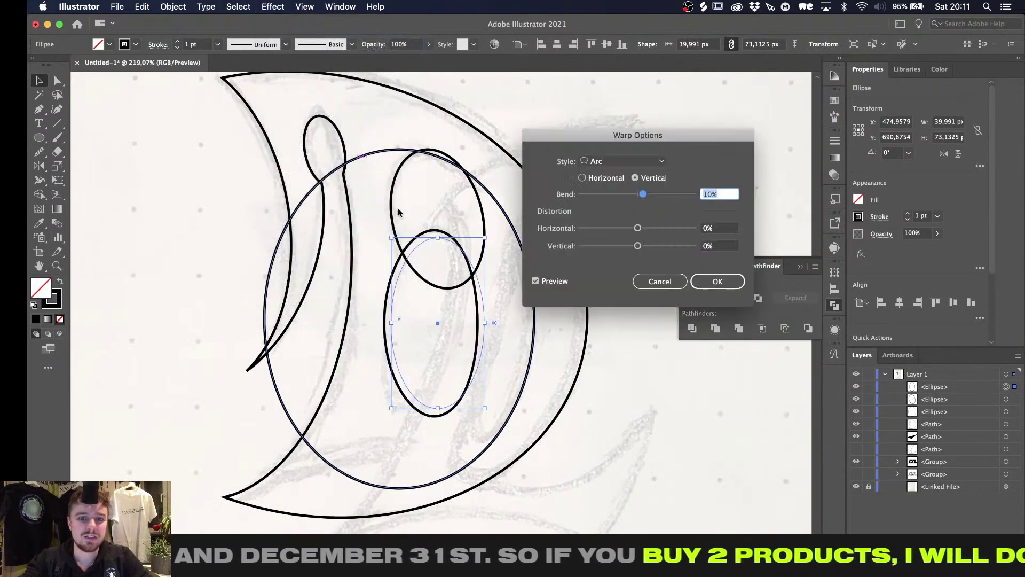
key("shift+Down")
key("shift+Down")
key("shift+Down")
key("shift+Down")
key("shift+Down")
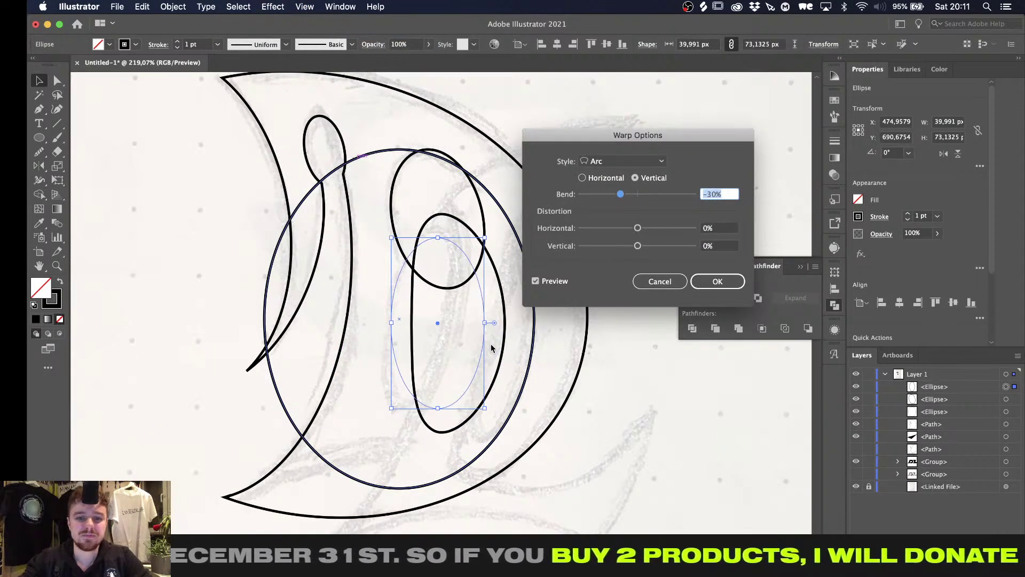
key("shift+Down")
key("shift+Down")
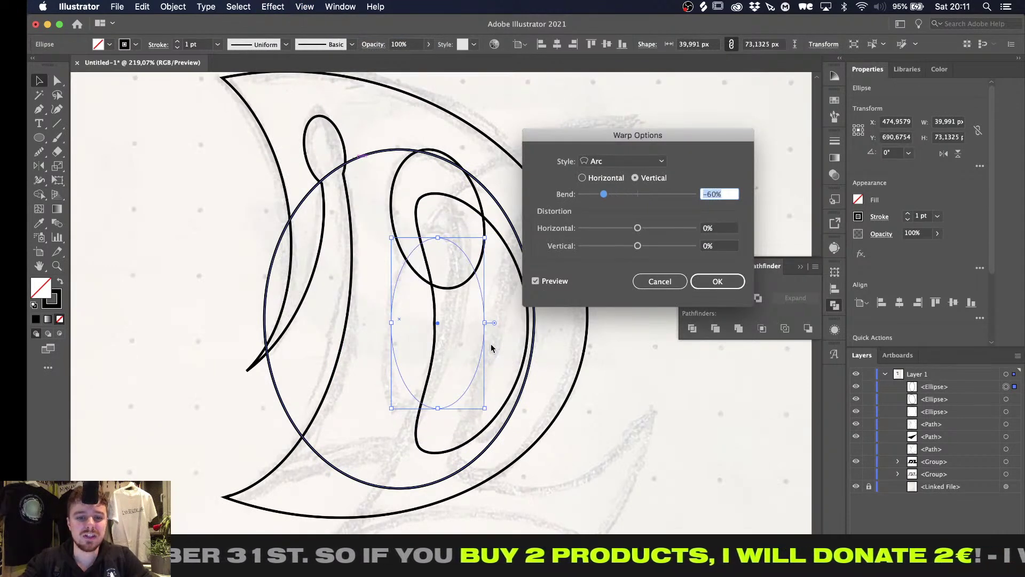
key("Return")
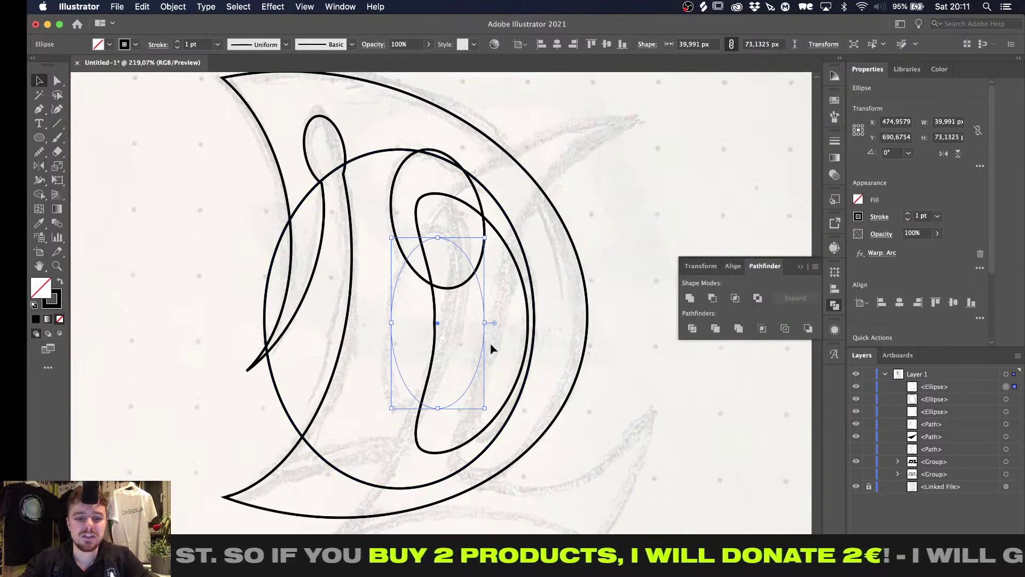
key("super+shift+e")
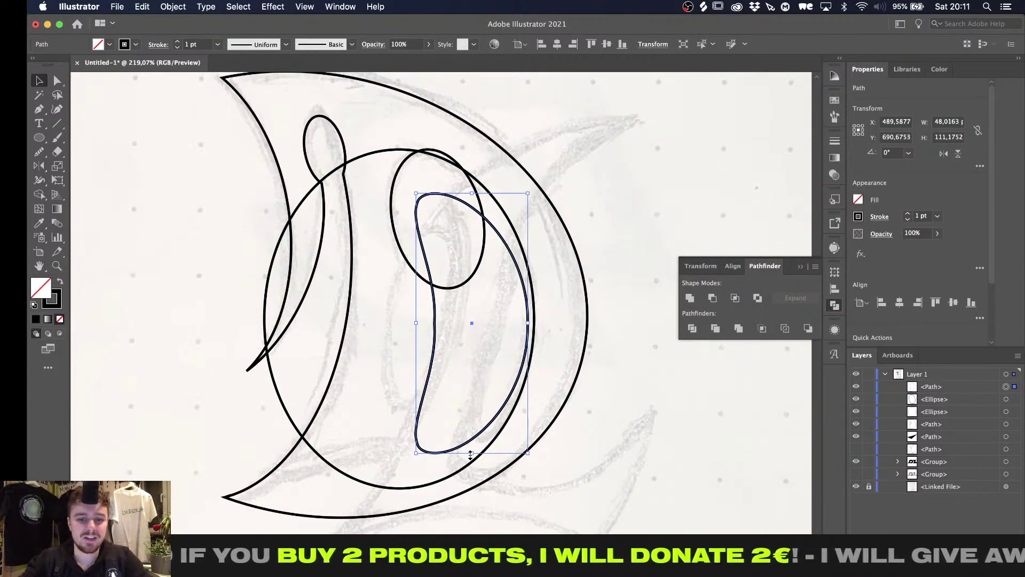
Scale the warped shape to about 39 × 91 px, shift it left and up onto the counter, and tilt it about 7° clockwise
left_click_drag(470, 454, 465, 429, "alt+shift")
key("shift+Left")
key("shift+Up")
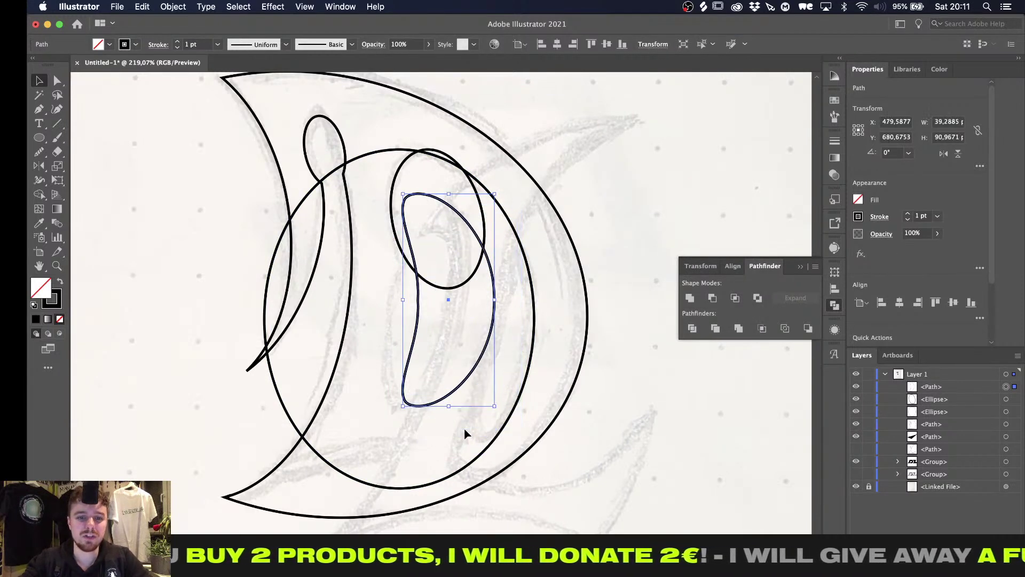
key("shift+Left")
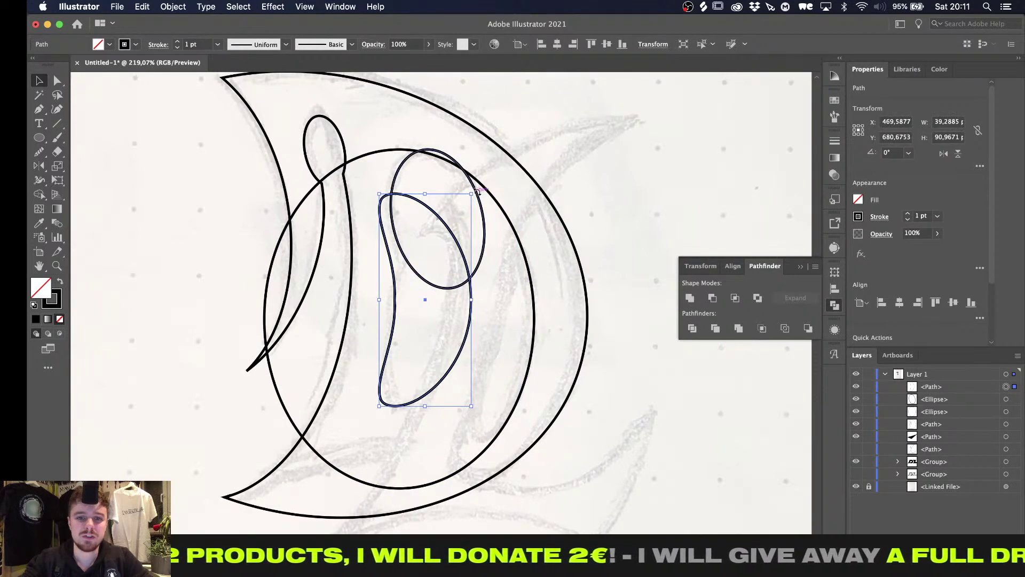
mouse_move(478, 191)
left_mouse_down()
mouse_move(505, 195)
mouse_move(491, 199)
left_mouse_up()
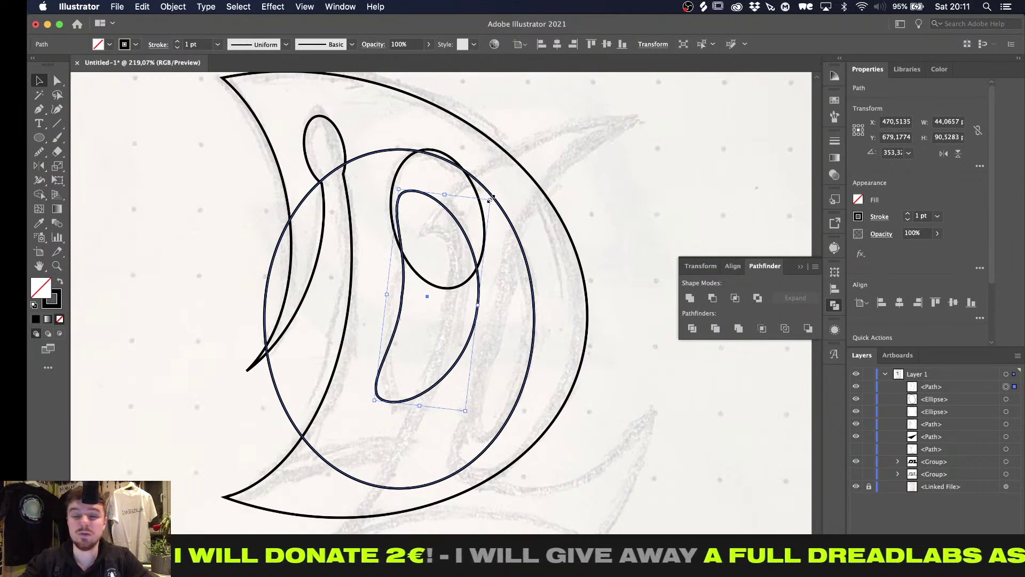
left_click(493, 279)
Draw a tall ellipse about 47 × 107 px along the counter's outer curve, beside the warped shape
scroll(492, 278, "up", 2, "alt")
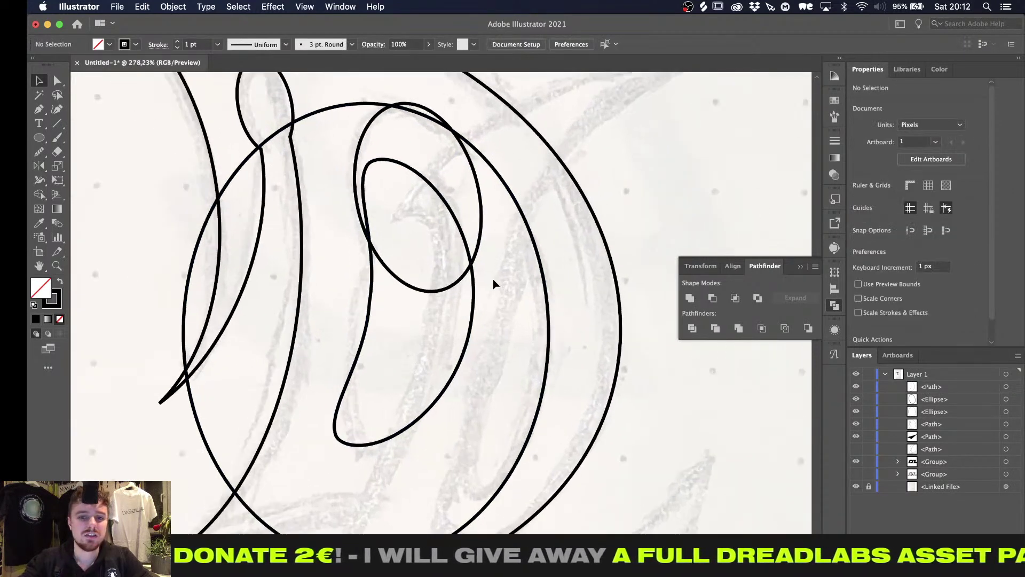
key("l")
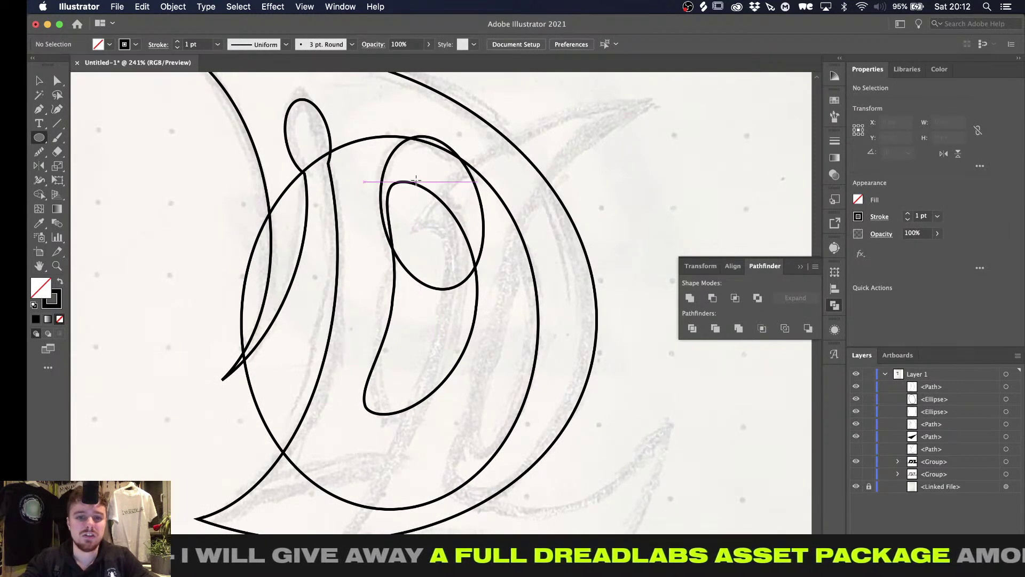
left_click_drag(415, 174, 534, 449)
scroll(422, 379, "down", 2, "alt")
scroll(422, 379, "up", 1, "alt")
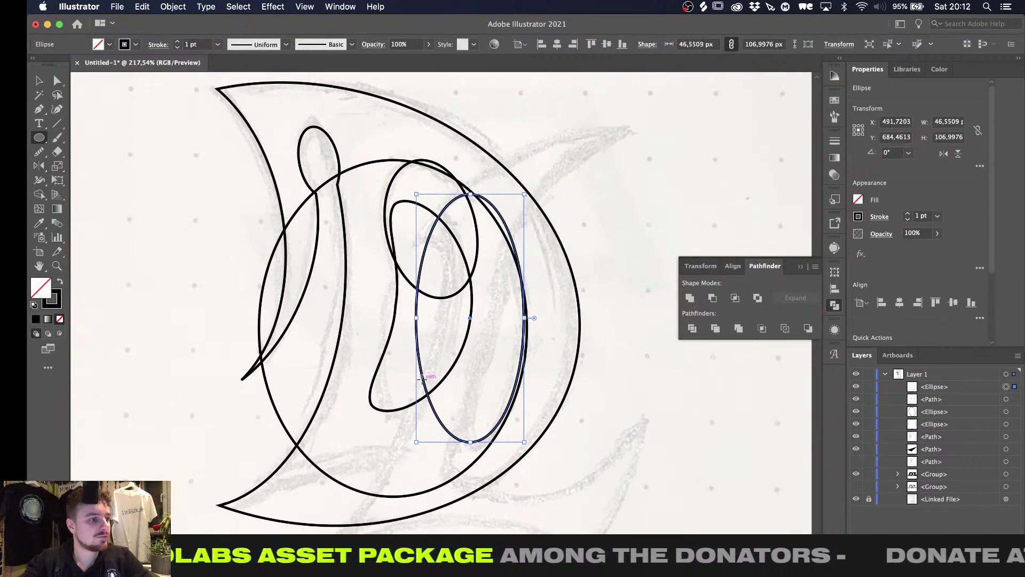
Select the four inner counter shapes and remove the large ellipse's region outside the smaller ones with Shape Builder
key("v")
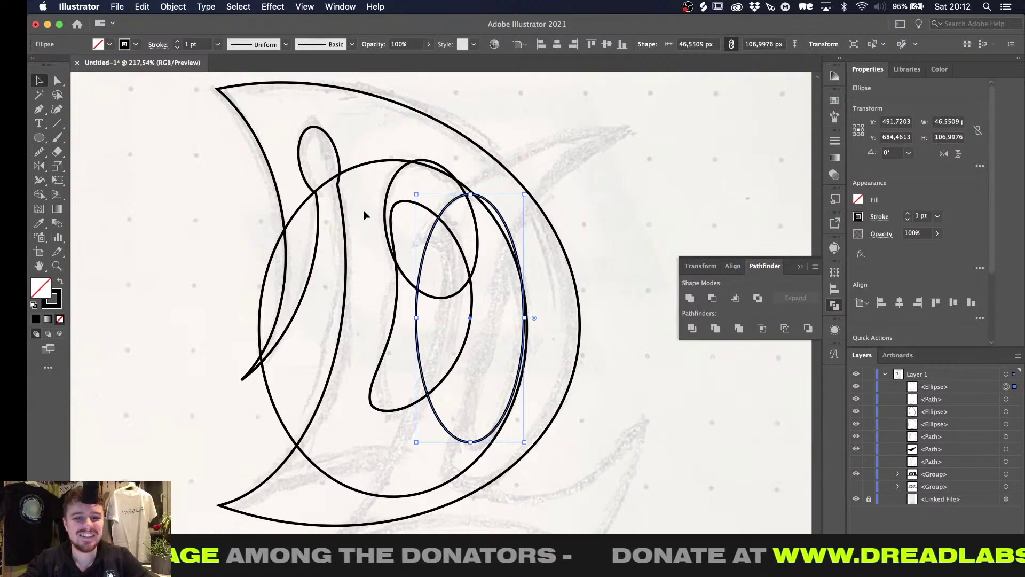
left_click_drag(482, 335, 493, 347)
scroll(493, 347, "down", 3, "alt")
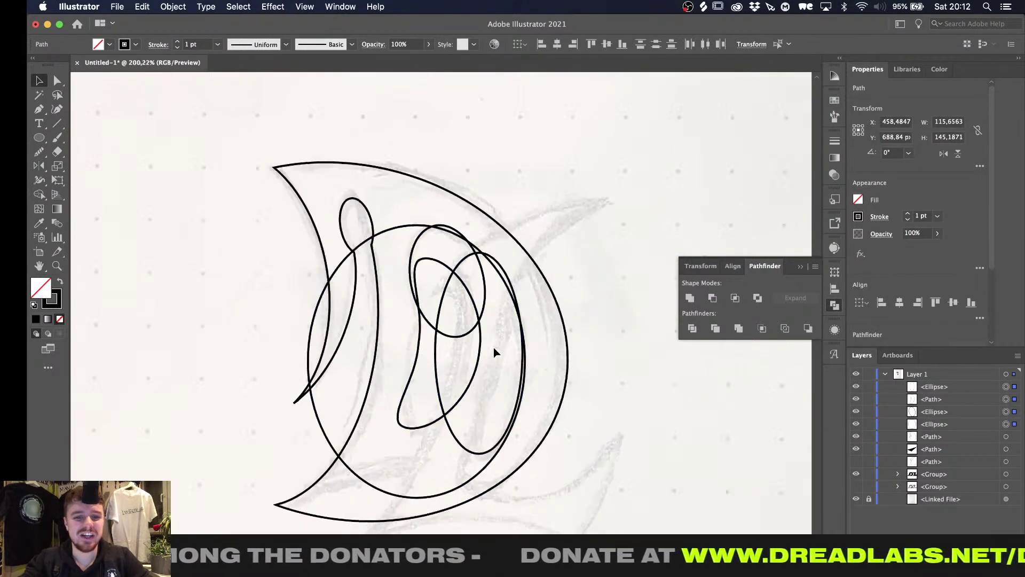
scroll(494, 347, "up", 2, "alt")
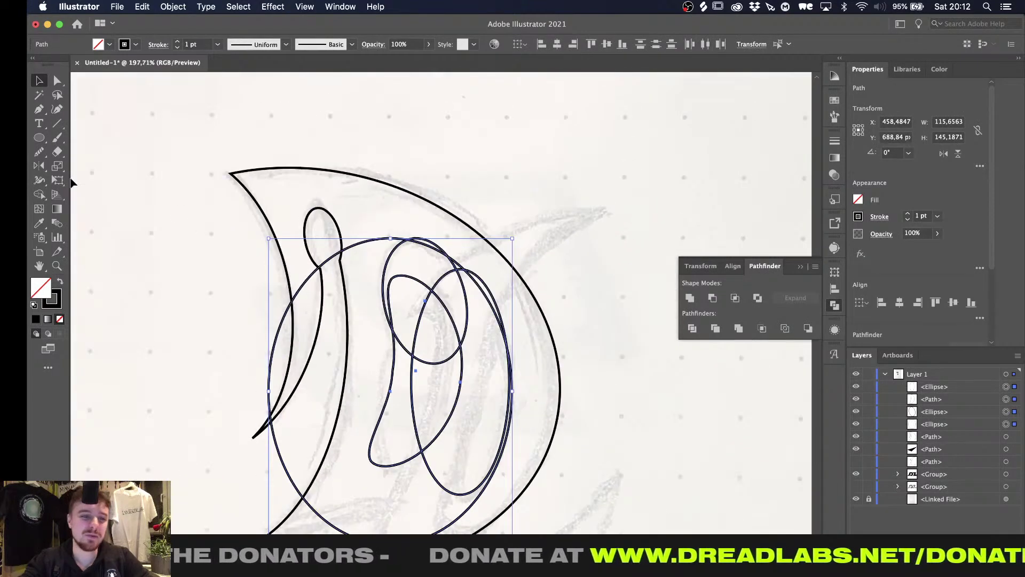
left_click(39, 193)
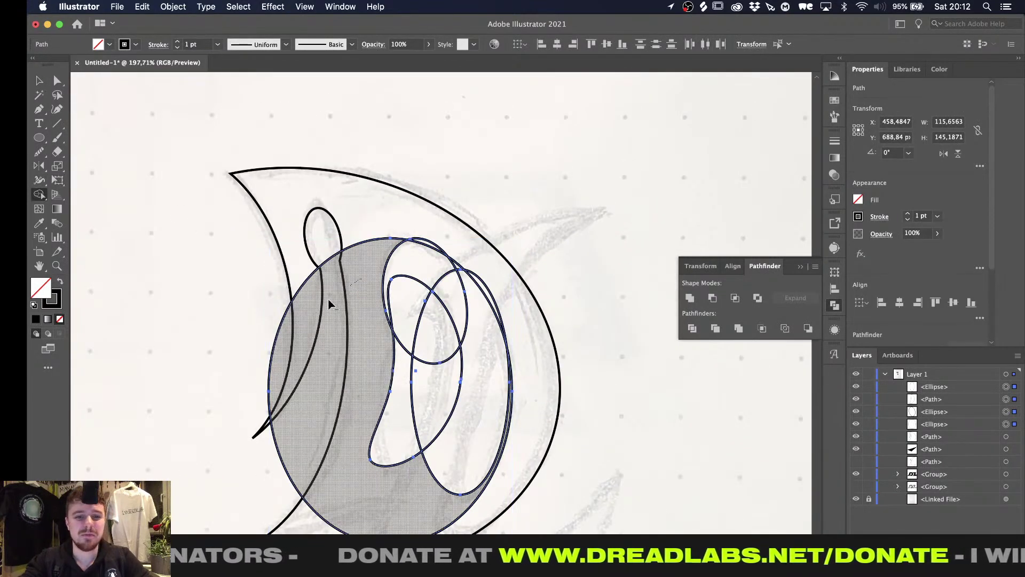
left_click(297, 325, "alt")
scroll(460, 284, "up", 3, "alt")
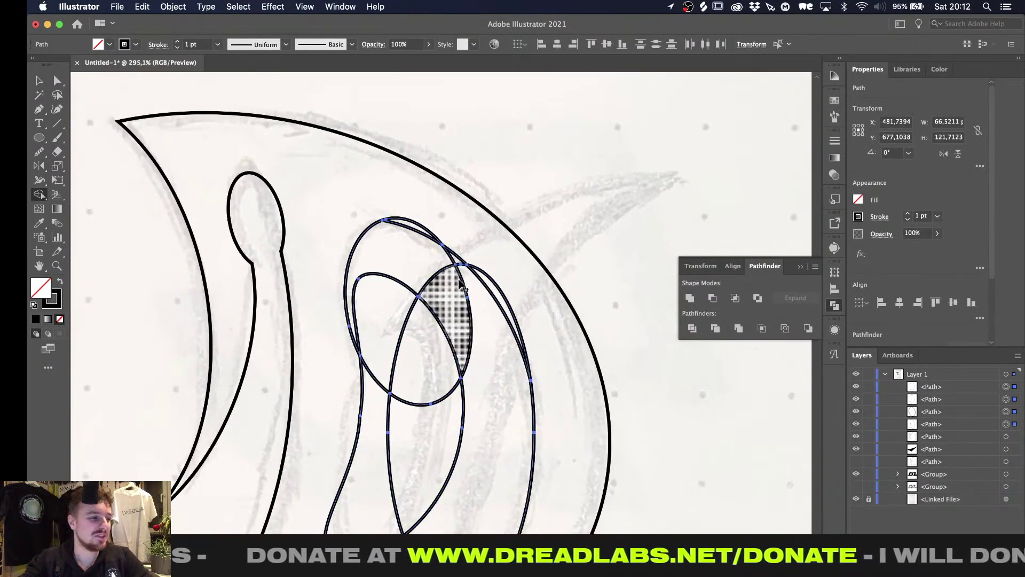
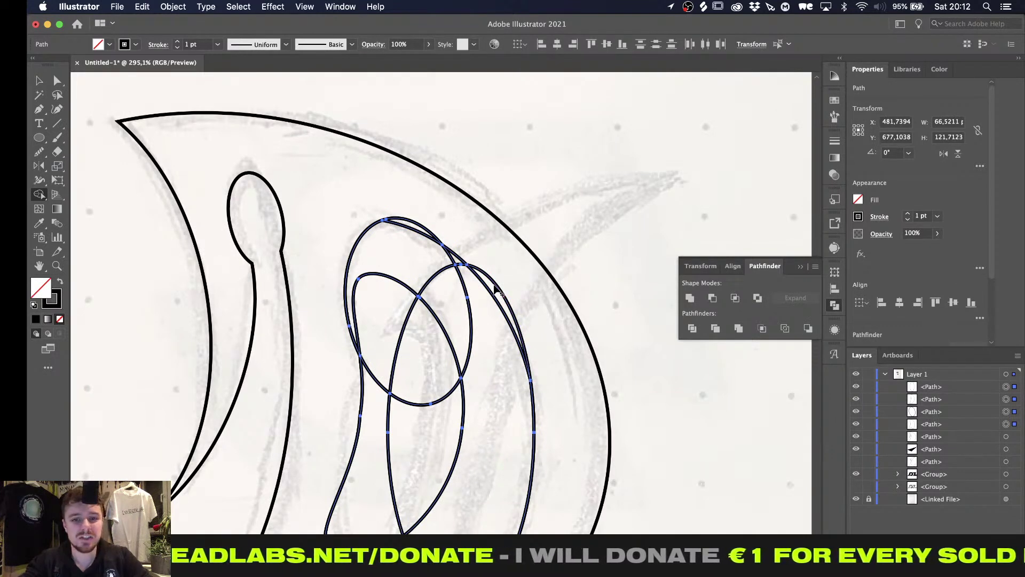
Try to clean up the overlapping regions at the upper part of the counter with Shape Builder
mouse_move(453, 231)
left_mouse_down()
mouse_move(482, 289)
mouse_move(377, 470)
mouse_move(357, 334)
mouse_move(389, 245)
mouse_move(407, 230)
left_mouse_up()
left_click_drag(460, 268, 460, 267)
scroll(461, 267, "down", 5, "alt")
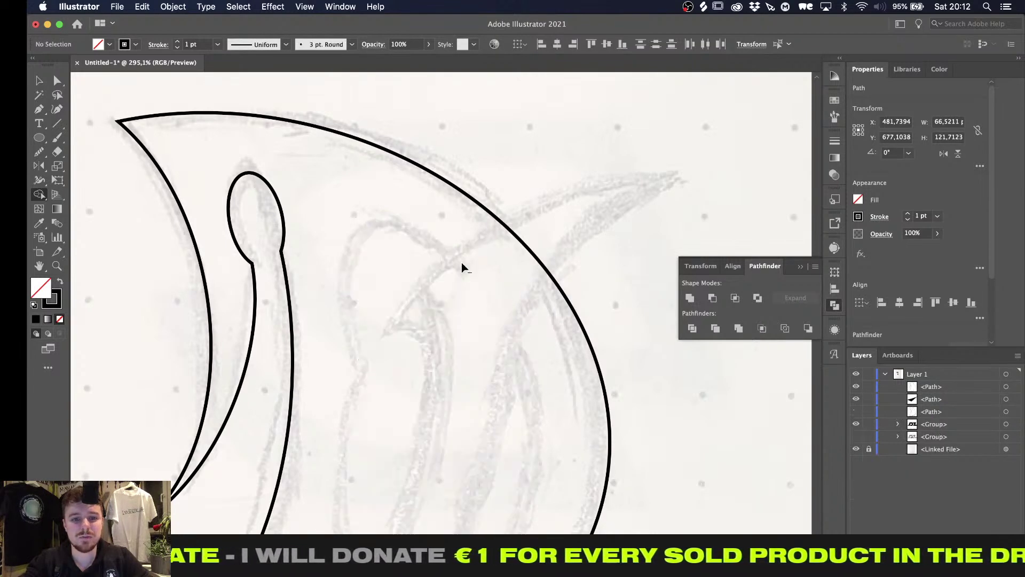
scroll(462, 268, "up", 6, "alt")
scroll(453, 289, "down", 5, "alt")
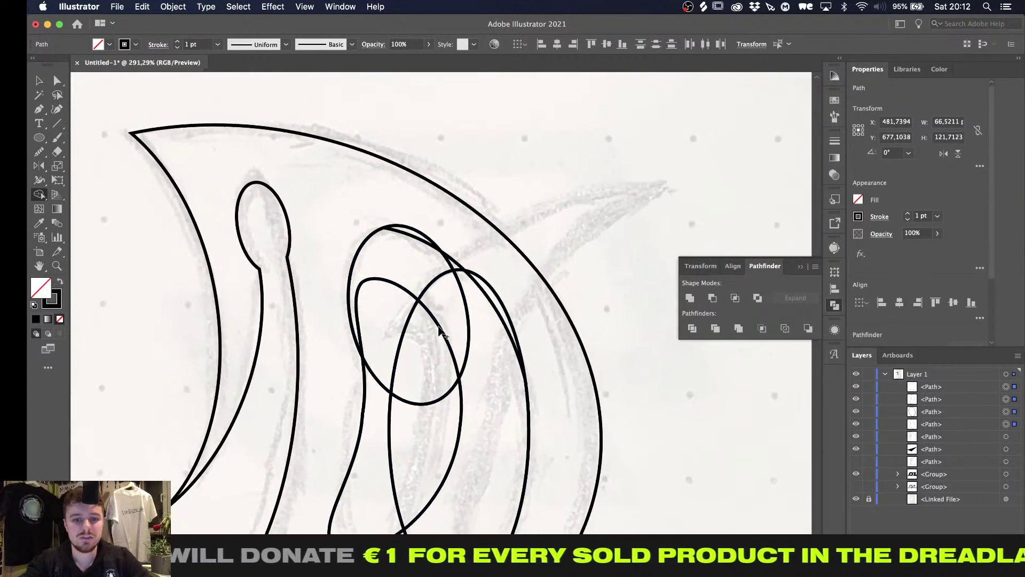
scroll(437, 323, "up", 4, "alt")
Unite the four overlapping counter shapes into one path with Pathfinder and deselect it
left_click(689, 297)
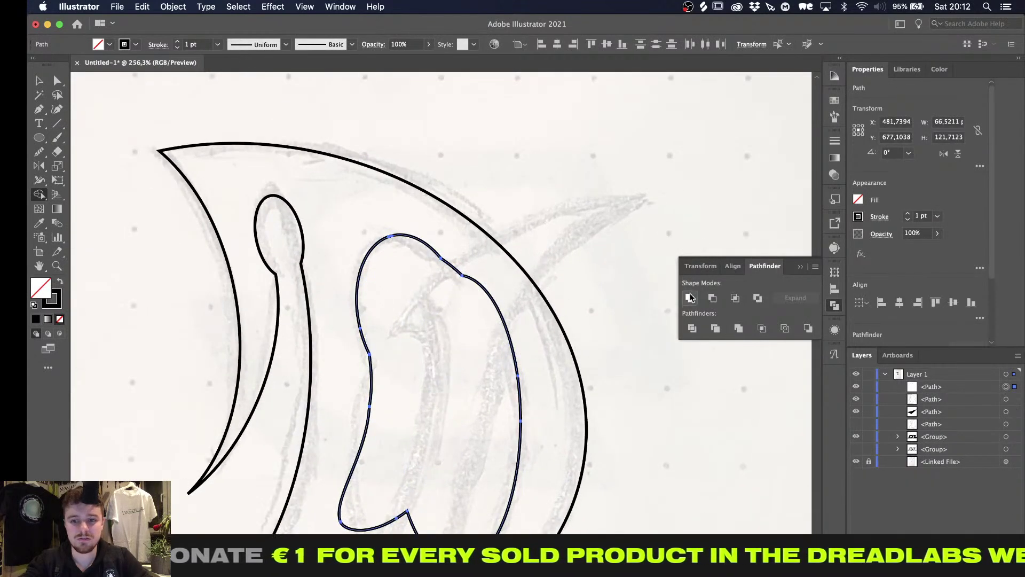
scroll(640, 310, "down", 3)
scroll(640, 310, "left", 3)
key("v")
left_click(488, 328)
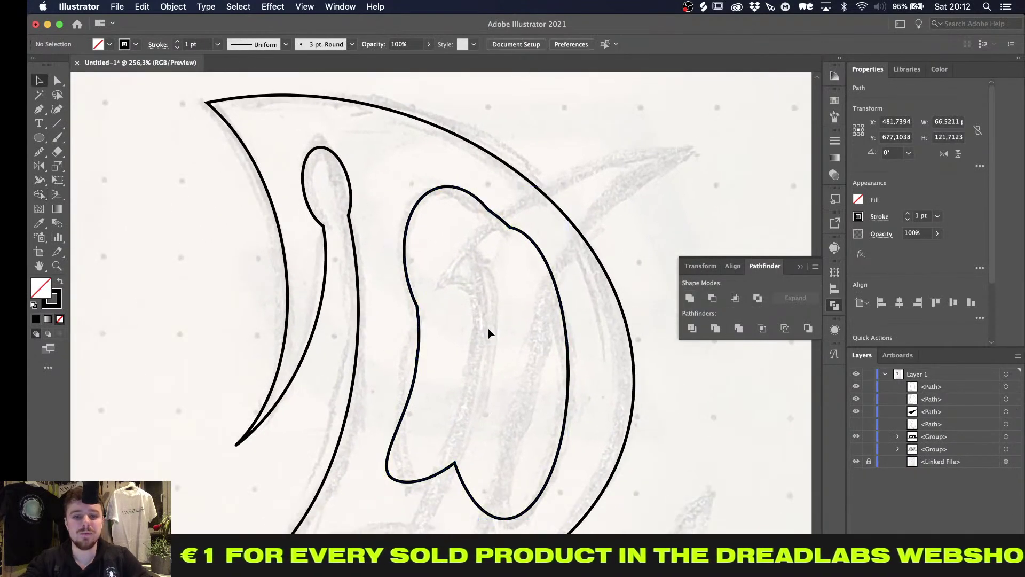
Round the sharp notch corner at the bottom of the D's counter path and deselect it
scroll(488, 328, "down", 3, "alt")
scroll(488, 328, "down", 2)
scroll(488, 328, "up", 4, "alt")
left_click_drag(440, 367, 491, 402)
scroll(491, 402, "up", 3, "alt")
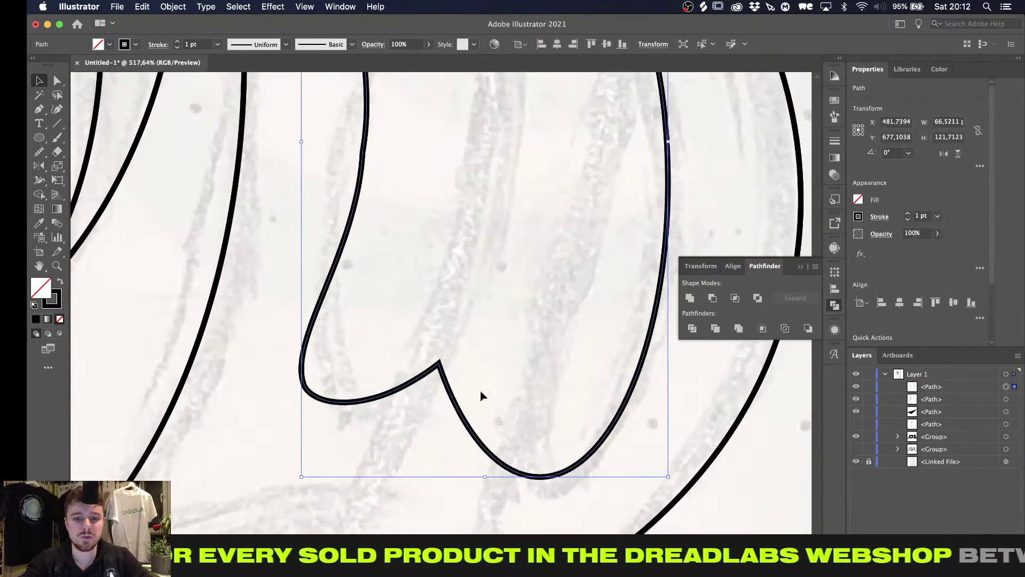
key("a")
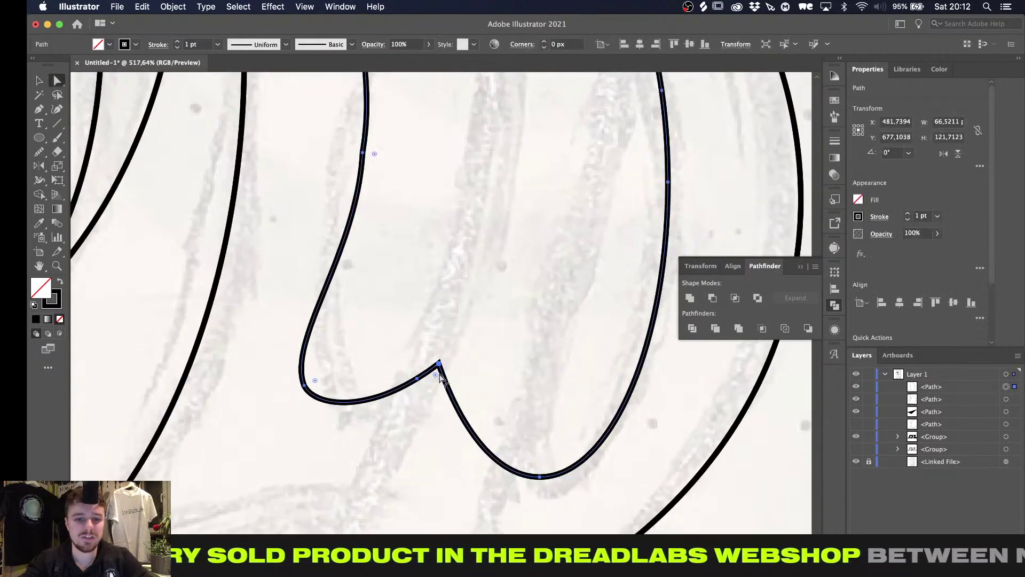
left_click_drag(436, 376, 429, 395)
scroll(451, 375, "down", 4, "alt")
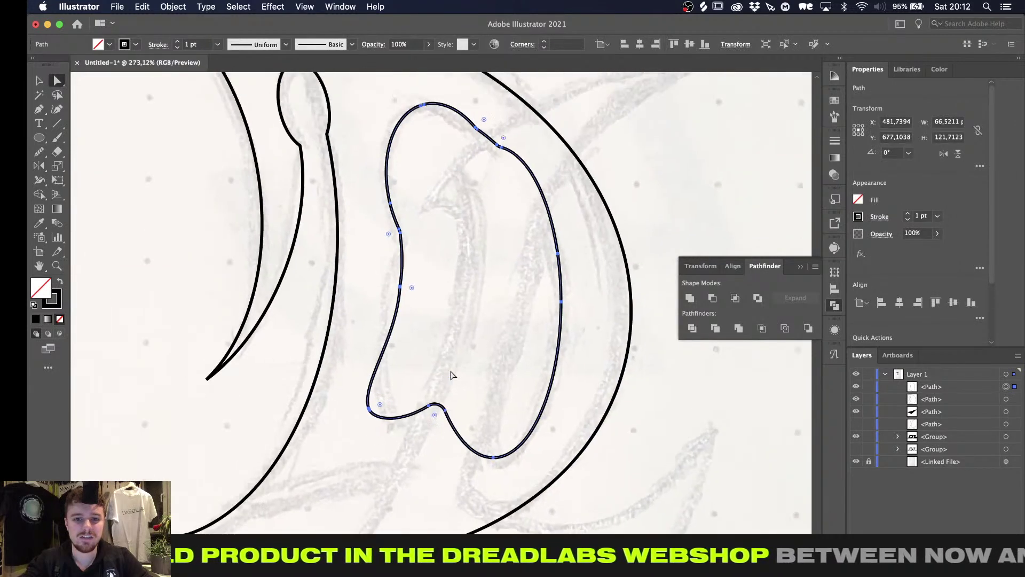
key("v")
left_click(471, 338)
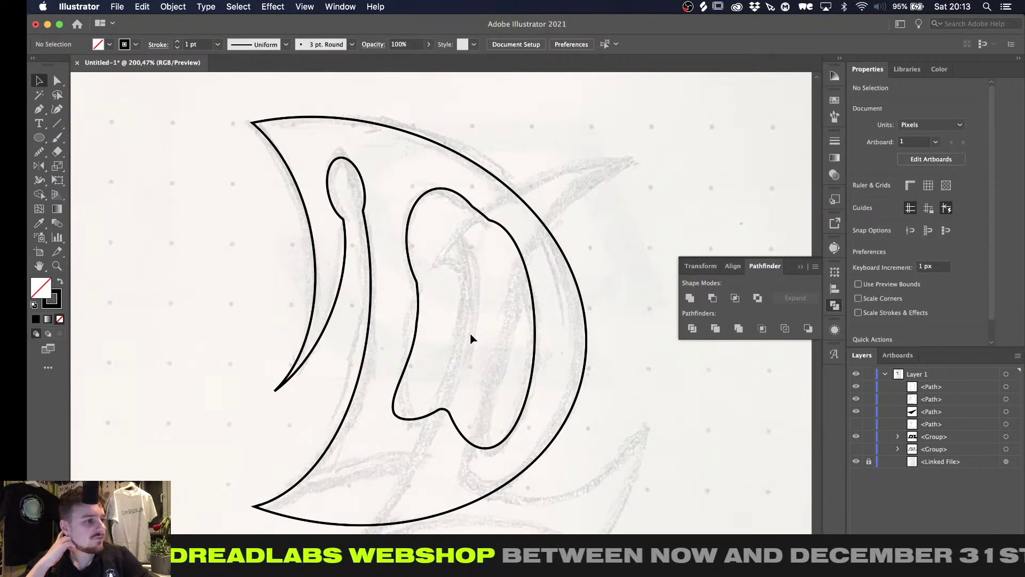
Draw an ellipse about 61 × 80 px around the upper part of the D's counter
scroll(469, 338, "up", 1, "alt")
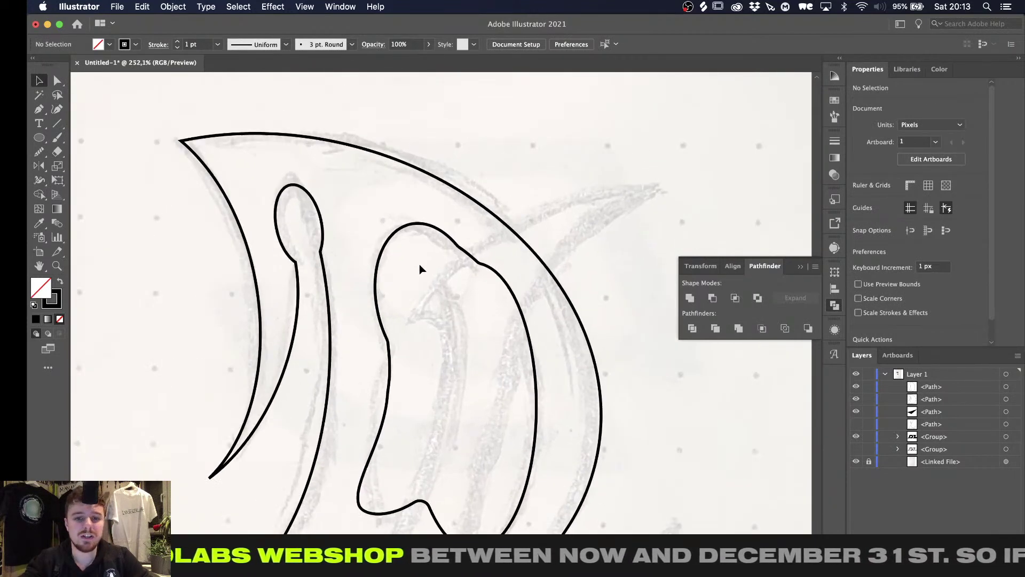
scroll(419, 268, "up", 1, "alt")
scroll(419, 269, "down", 2, "alt")
key("l")
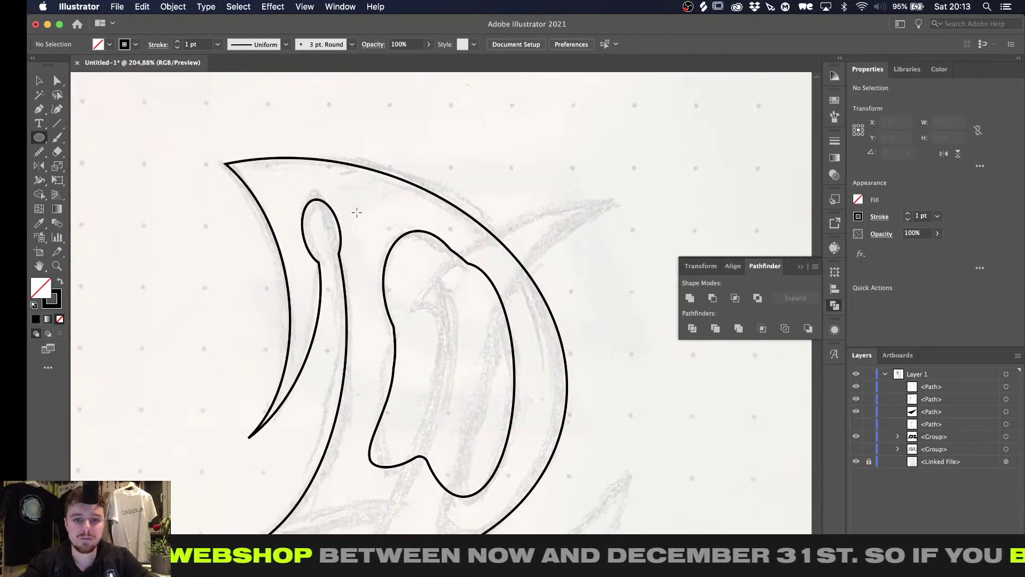
left_click_drag(361, 217, 495, 390)
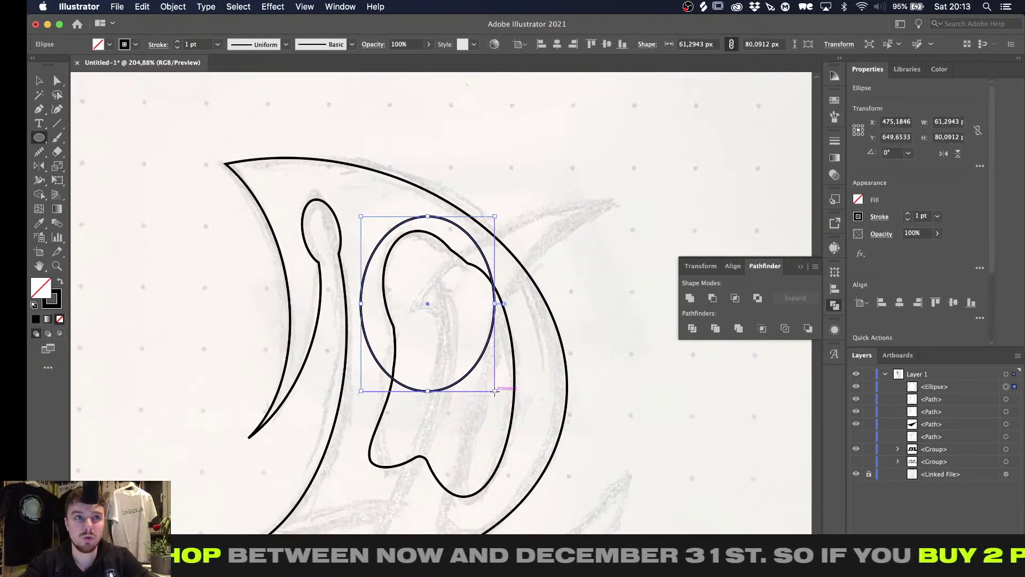
Rotate the new ellipse to about 39.4° and move it about 2 px down to meet the counter's upper edge
key("v")
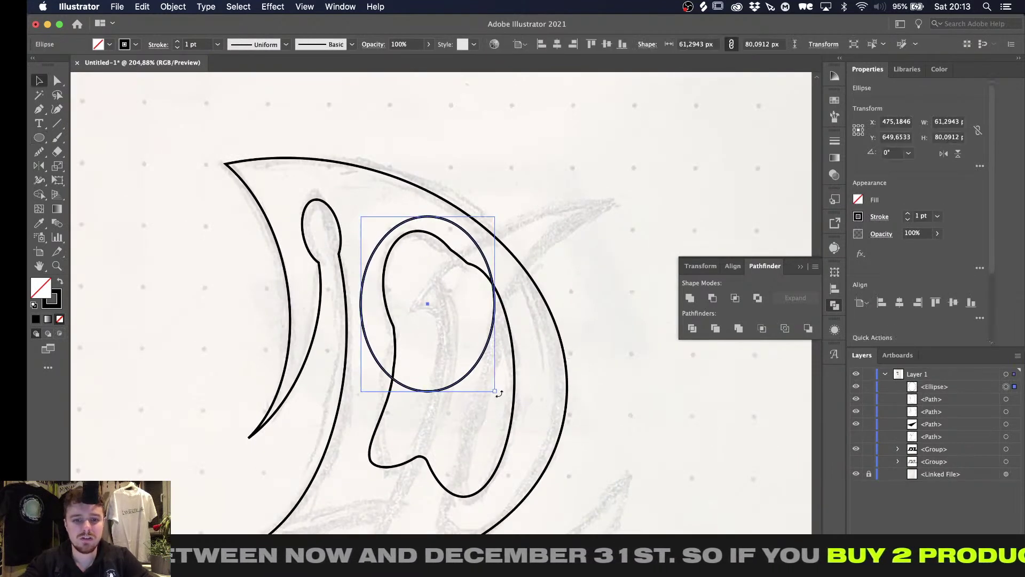
left_click_drag(499, 393, 565, 336)
scroll(564, 335, "up", 2, "alt")
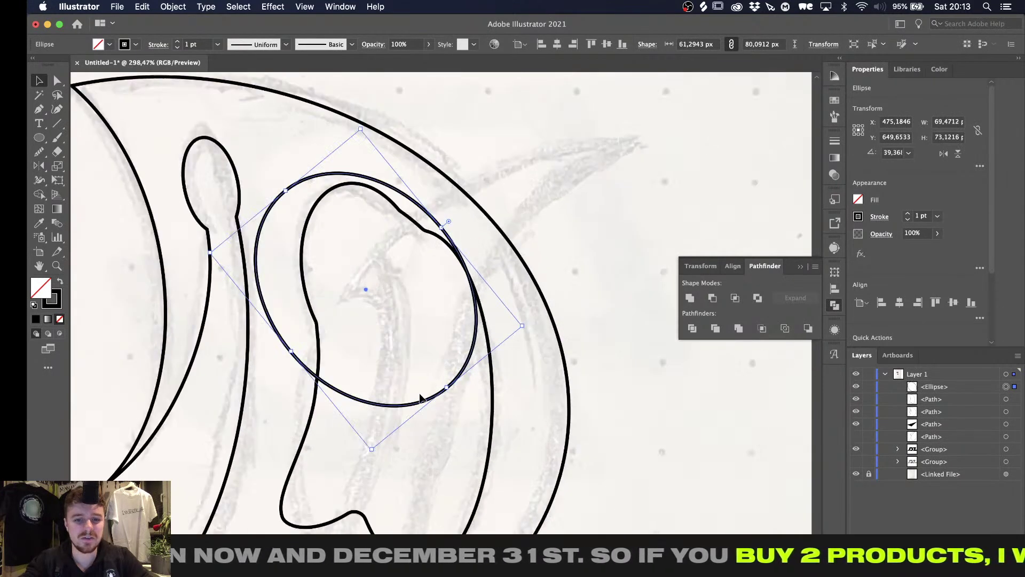
mouse_move(417, 406)
left_mouse_down()
mouse_move(424, 422)
mouse_move(420, 413)
left_mouse_up()
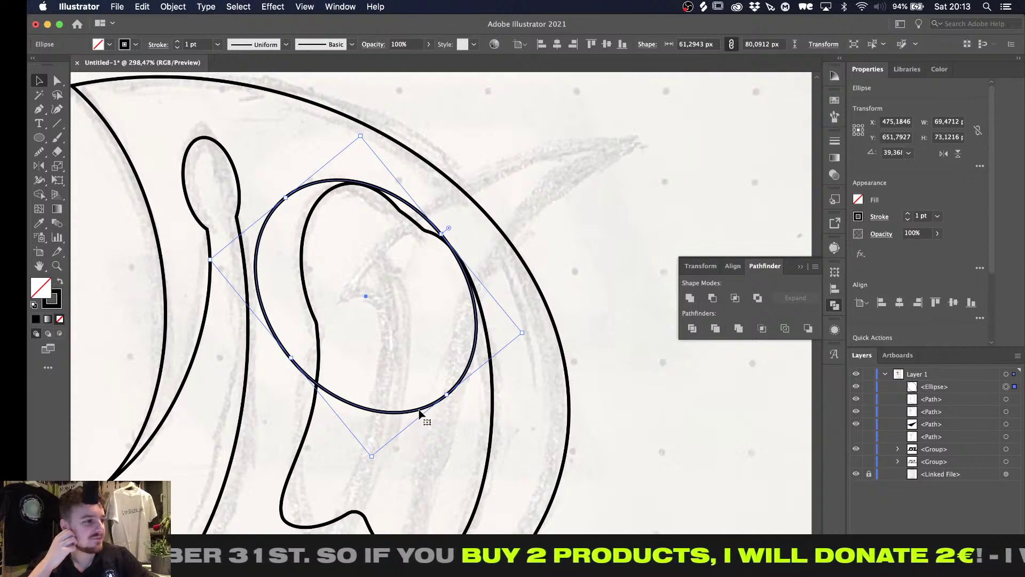
scroll(401, 396, "up", 1, "alt")
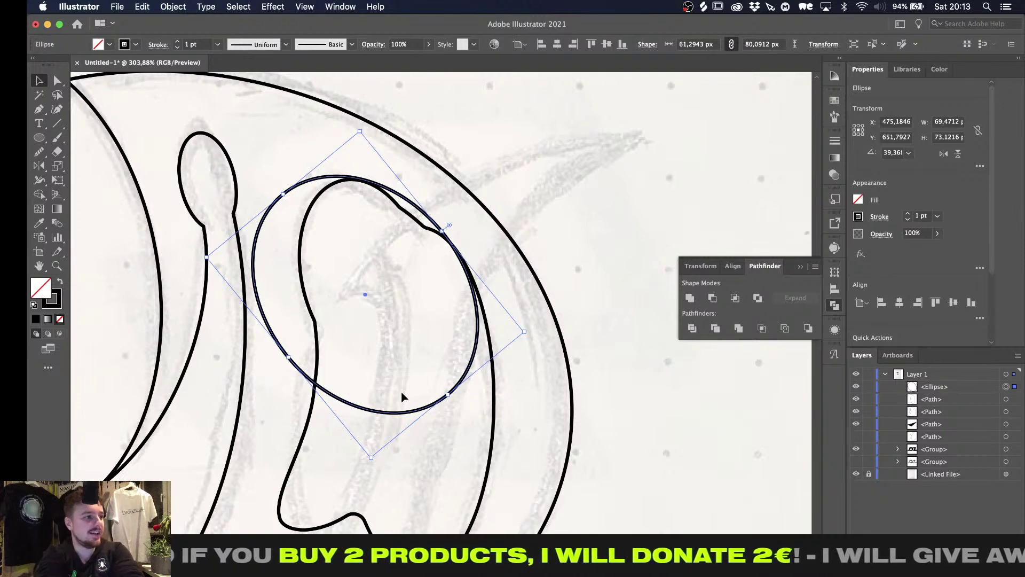
Nudge the tilted ellipse 1 px right and 1 px down over the D's counter
scroll(357, 383, "down", 1, "alt")
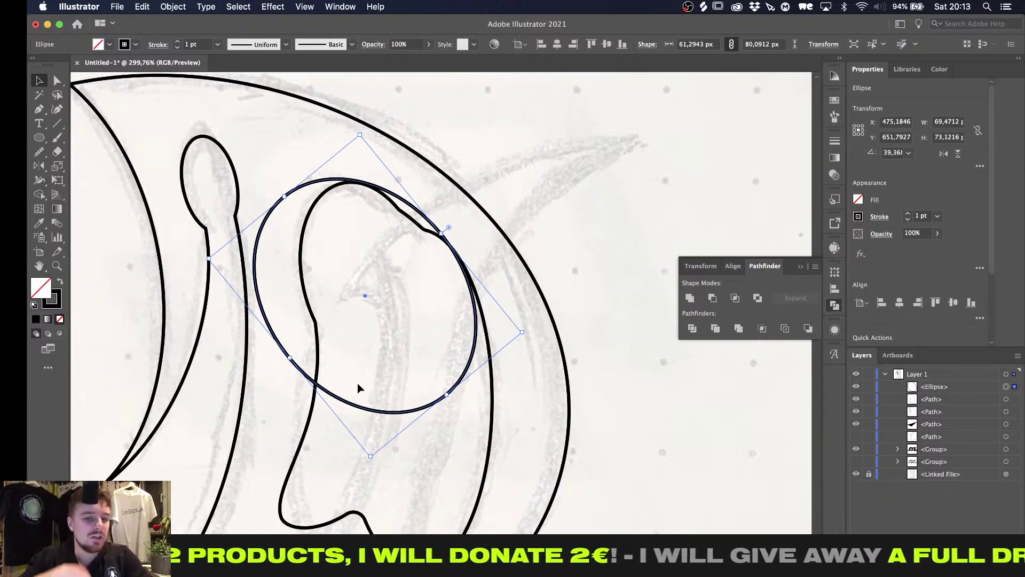
key("shift+Down")
key("shift+Up")
key("Right")
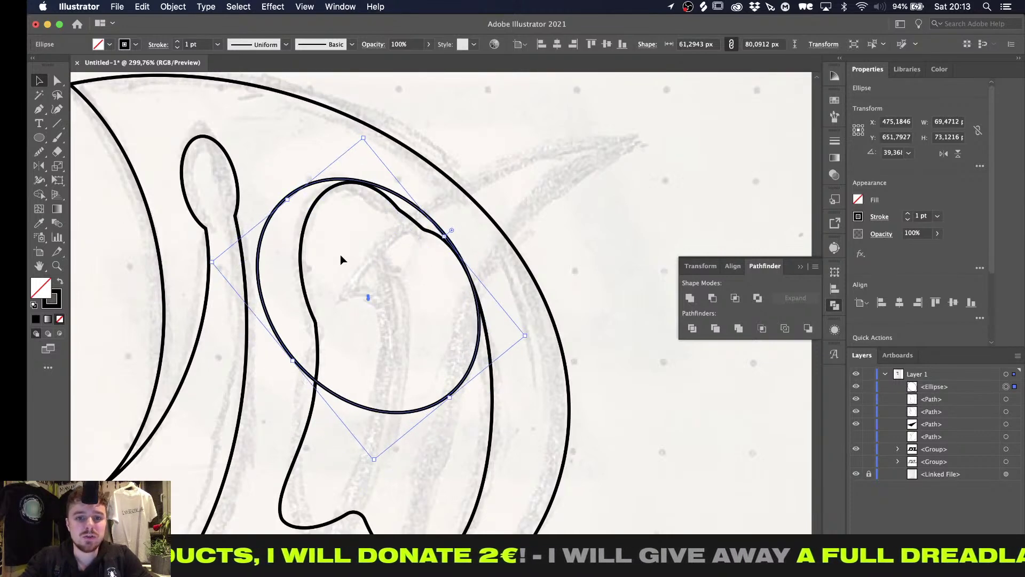
key("Down")
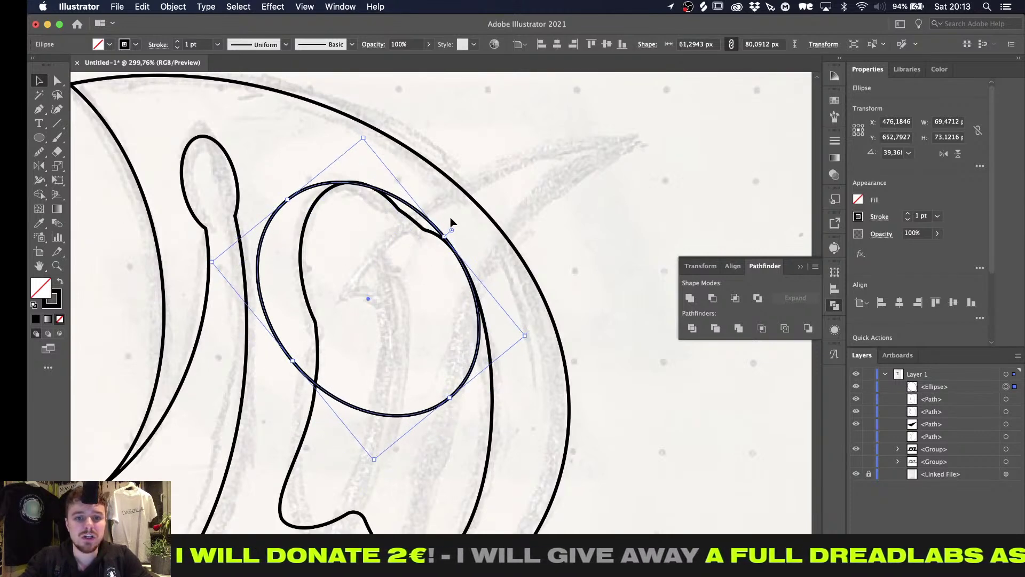
With Shape Builder, remove the ellipse's outer crescent beside the counter, merge the remaining overlapping regions into the counter shape, and deselect
left_click(491, 377, "shift")
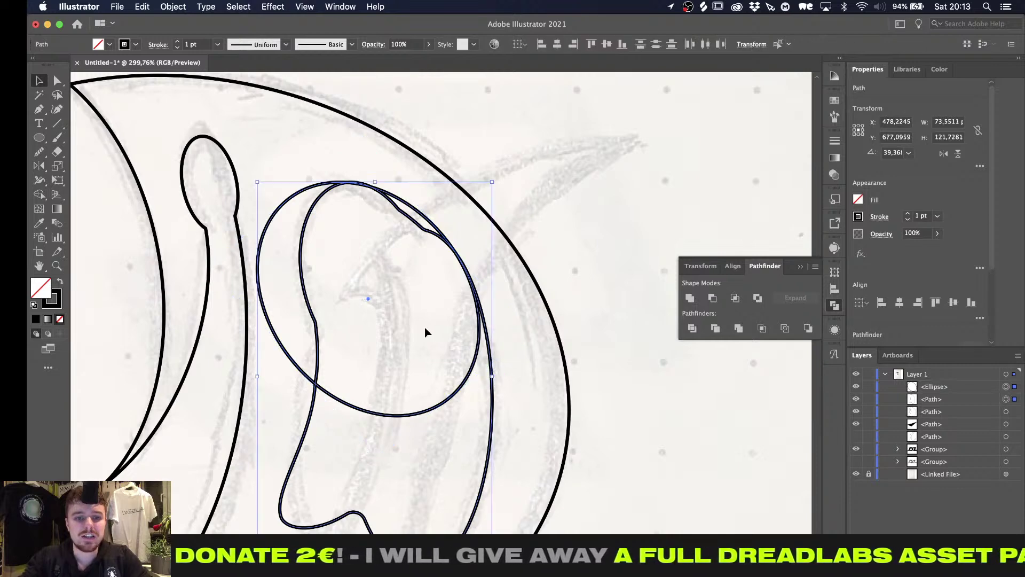
scroll(448, 267, "up", 2, "alt")
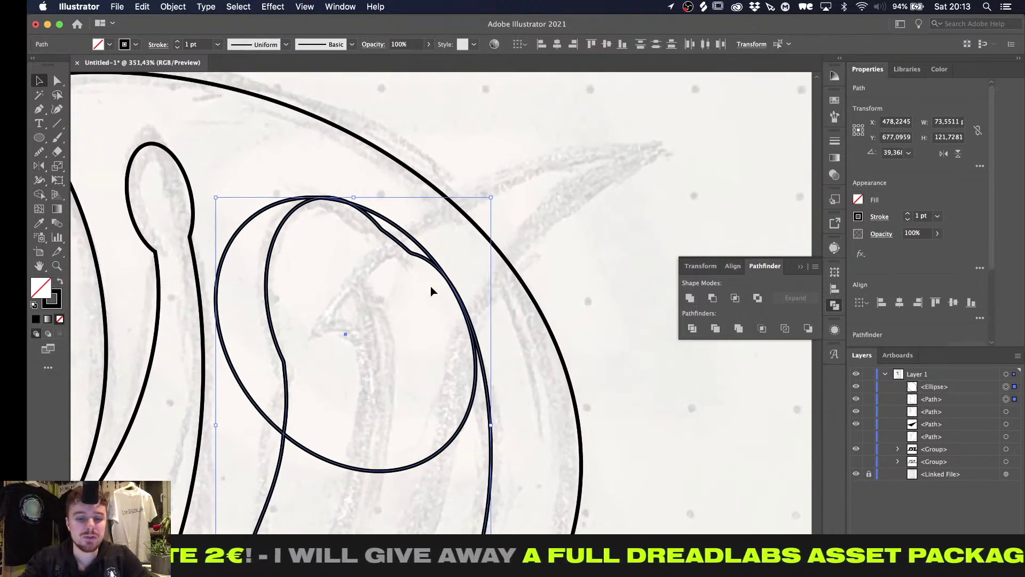
left_click(39, 193)
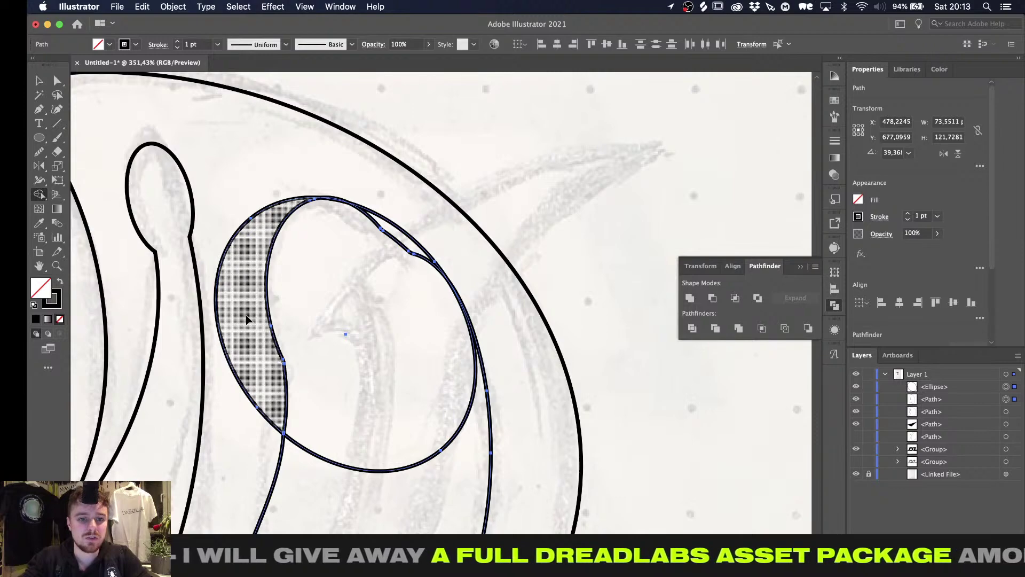
left_click(247, 316, "alt")
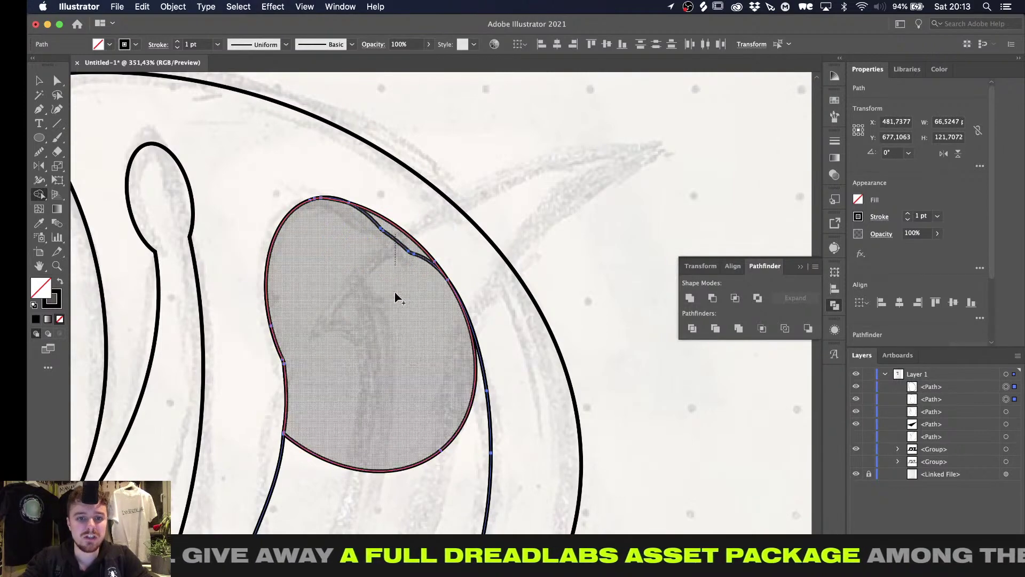
mouse_move(394, 240)
left_mouse_down()
mouse_move(417, 479)
mouse_move(409, 473)
left_mouse_up()
scroll(409, 473, "down", 3, "alt")
key("v")
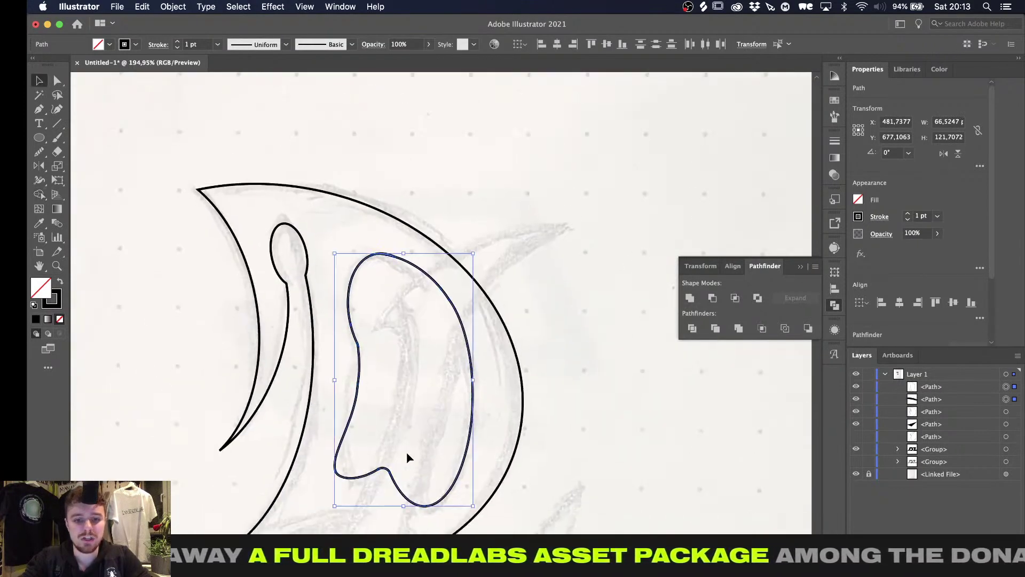
scroll(409, 473, "up", 2, "alt")
left_click(408, 458)
scroll(407, 458, "up", 1, "alt")
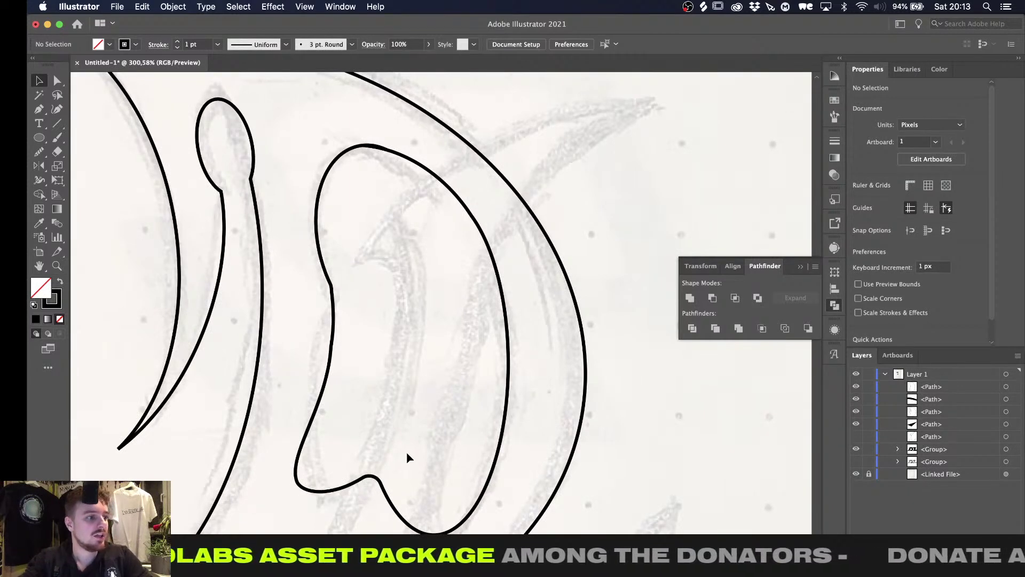
Select both remaining counter paths and merge them into a single shape with Shape Builder
scroll(430, 421, "down", 3, "alt")
scroll(430, 422, "up", 3, "alt")
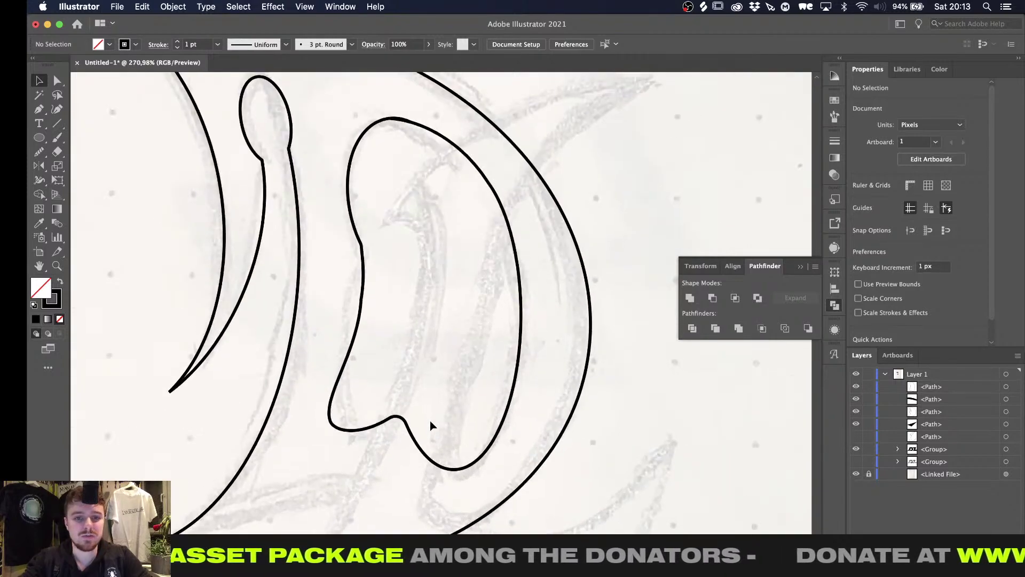
scroll(422, 374, "up", 3, "alt")
left_click_drag(381, 180, 379, 178)
scroll(380, 179, "up", 5, "alt")
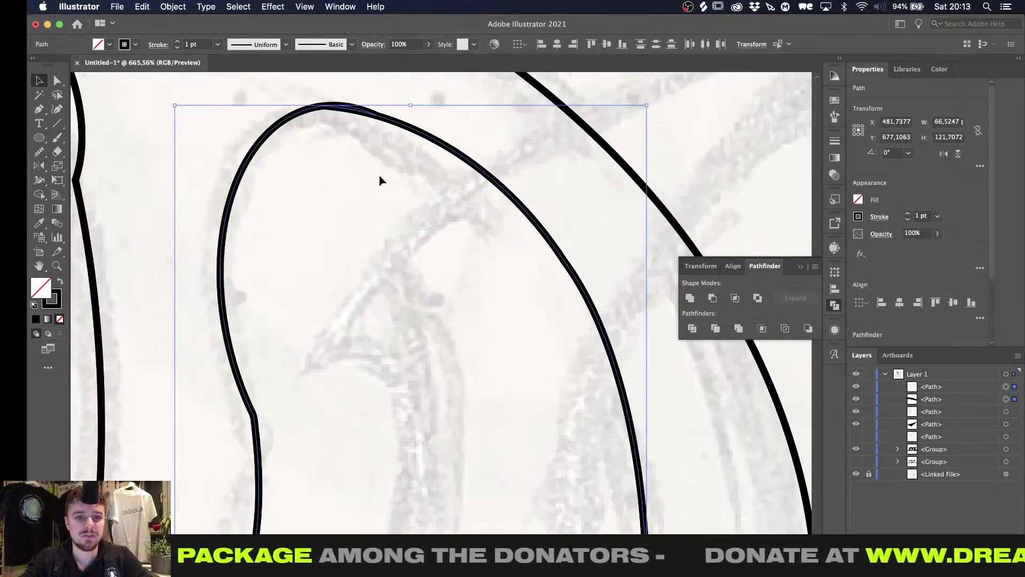
left_click(41, 195)
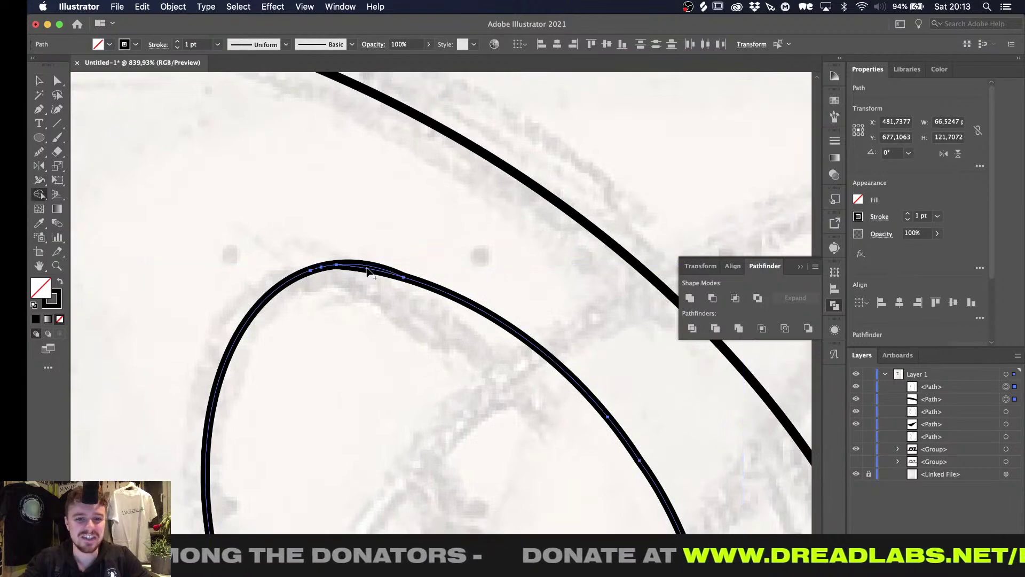
scroll(367, 271, "down", 3, "alt")
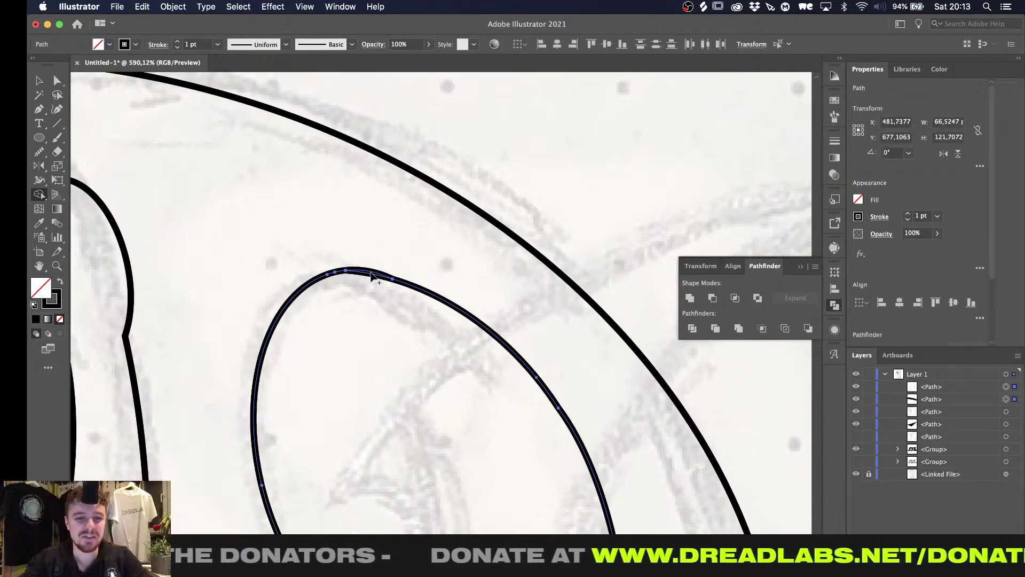
left_click(372, 328)
scroll(373, 342, "down", 1, "alt")
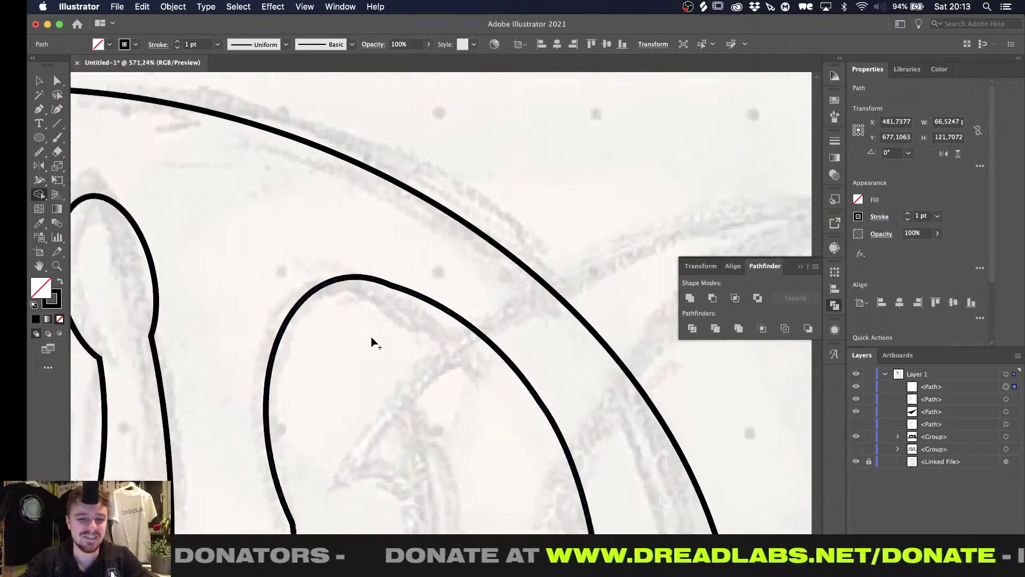
Smooth the counter's left side and its upper-right curve with the Smooth tool, then deselect it
left_click(39, 152)
left_click_drag(308, 229, 330, 416)
mouse_move(317, 358)
left_mouse_down()
mouse_move(321, 187)
mouse_move(311, 405)
left_mouse_up()
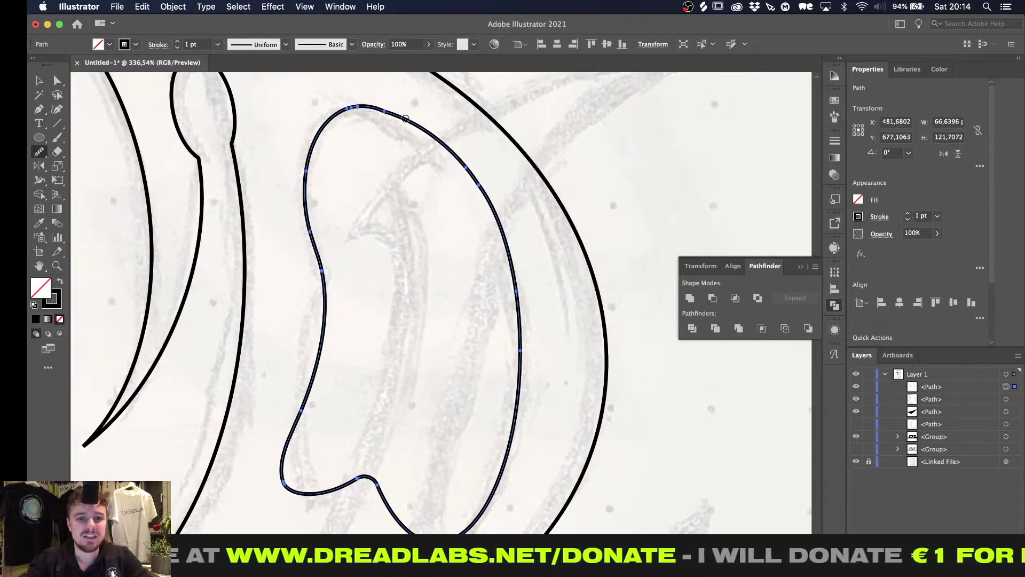
left_click_drag(406, 118, 509, 208)
left_click_drag(369, 108, 522, 235)
mouse_move(443, 147)
left_mouse_down()
mouse_move(518, 299)
mouse_move(422, 91)
left_mouse_up()
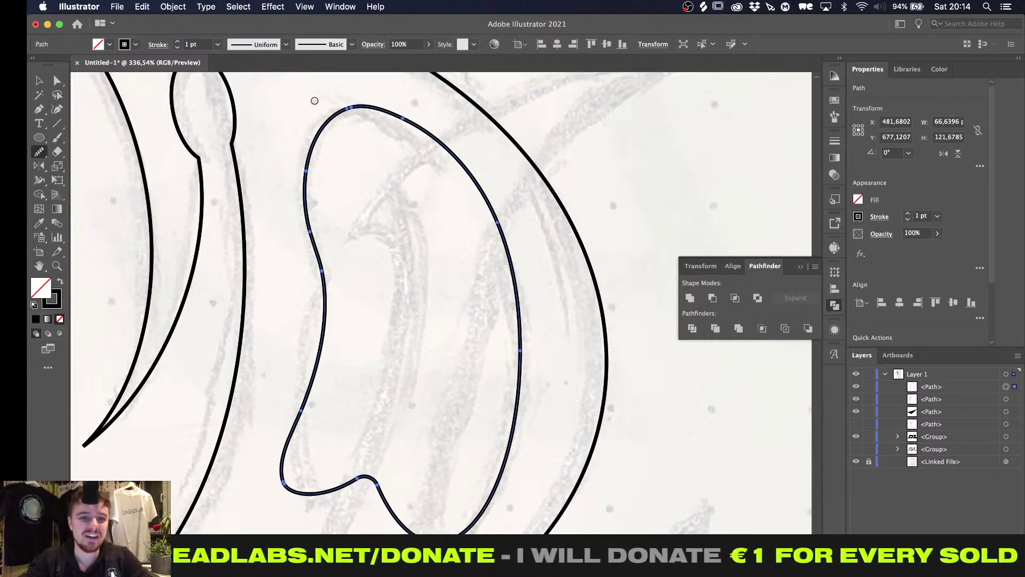
mouse_move(315, 101)
left_mouse_down()
mouse_move(430, 106)
mouse_move(503, 170)
left_mouse_up()
scroll(417, 241, "down", 3)
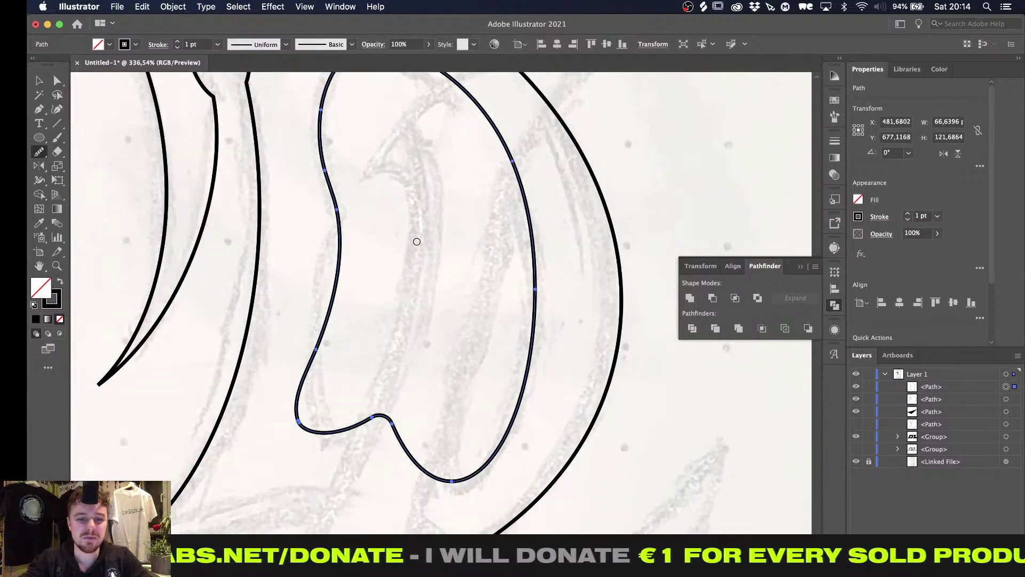
key("v")
left_click(372, 343)
scroll(372, 342, "down", 4, "alt")
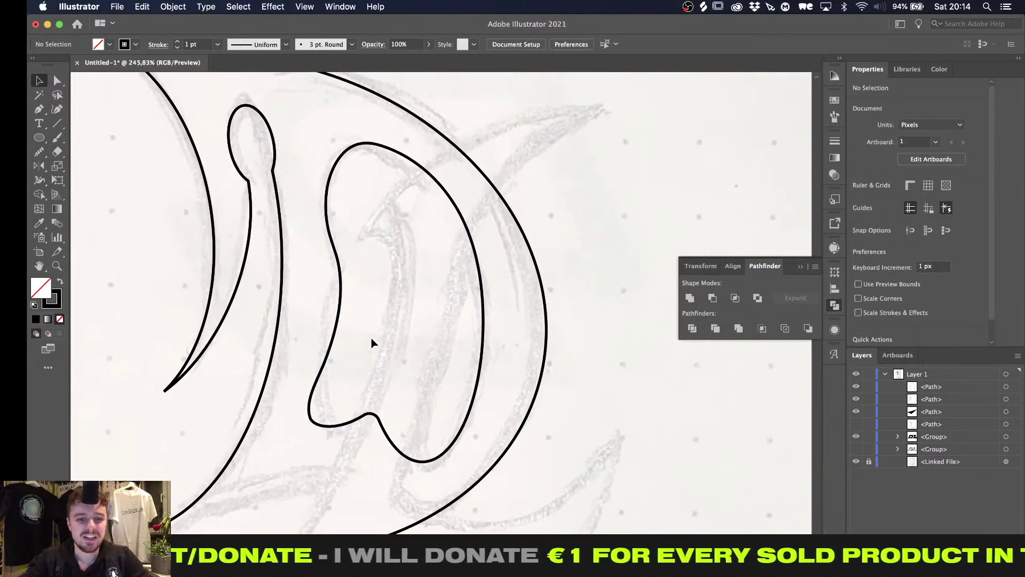
key("l")
scroll(372, 342, "down", 3, "alt")
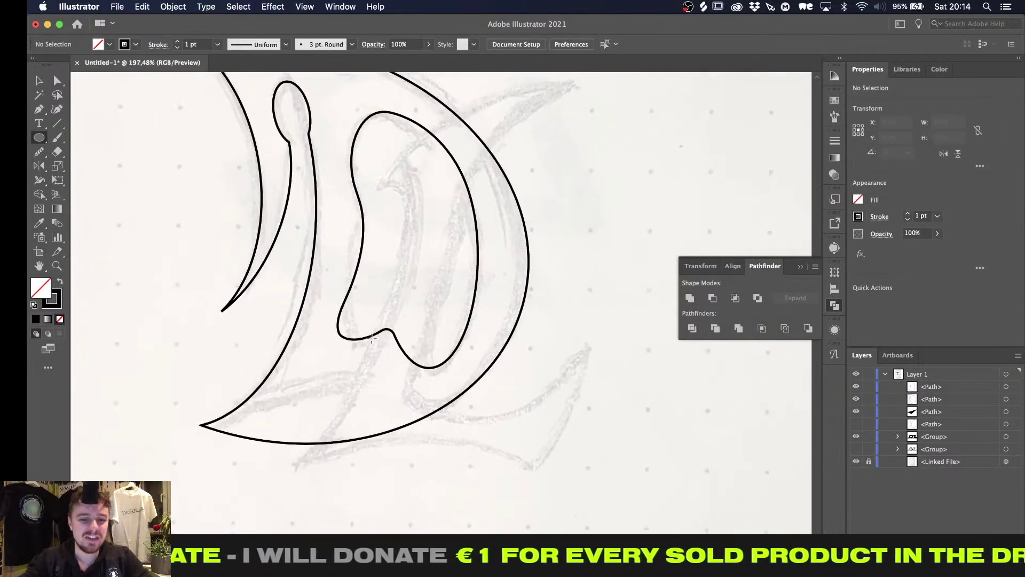
scroll(372, 339, "down", 3, "alt")
key("v")
scroll(389, 335, "up", 3, "alt")
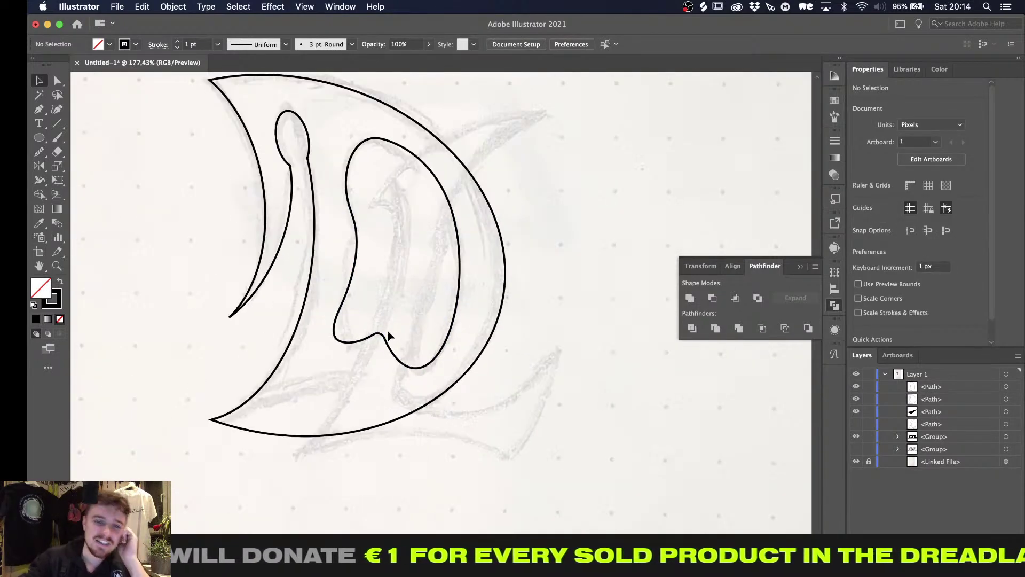
scroll(387, 336, "up", 2, "alt")
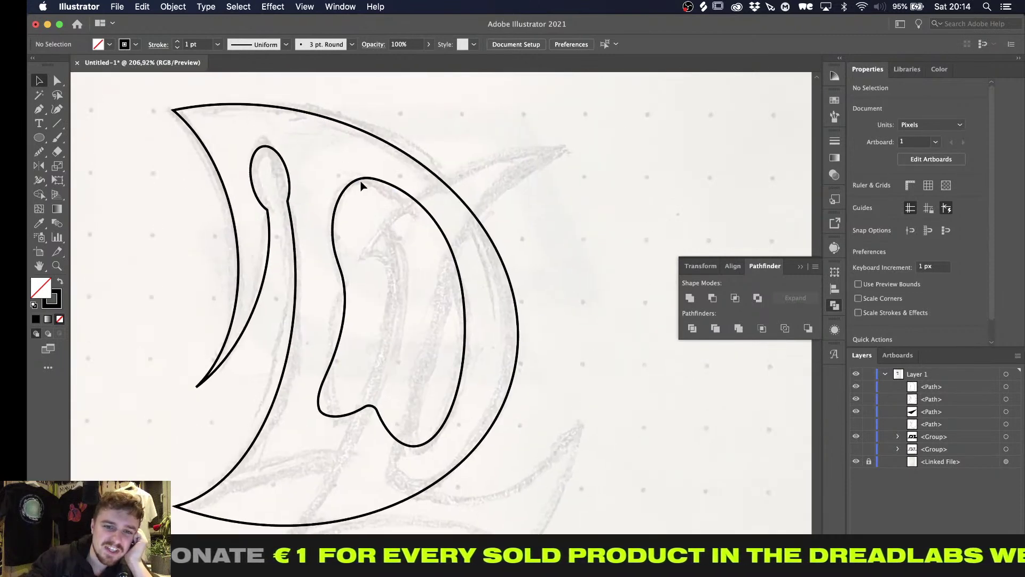
Cut the counter out of the D's outer shape using Minus Front, check the combined shape and deselect it
left_click(361, 183)
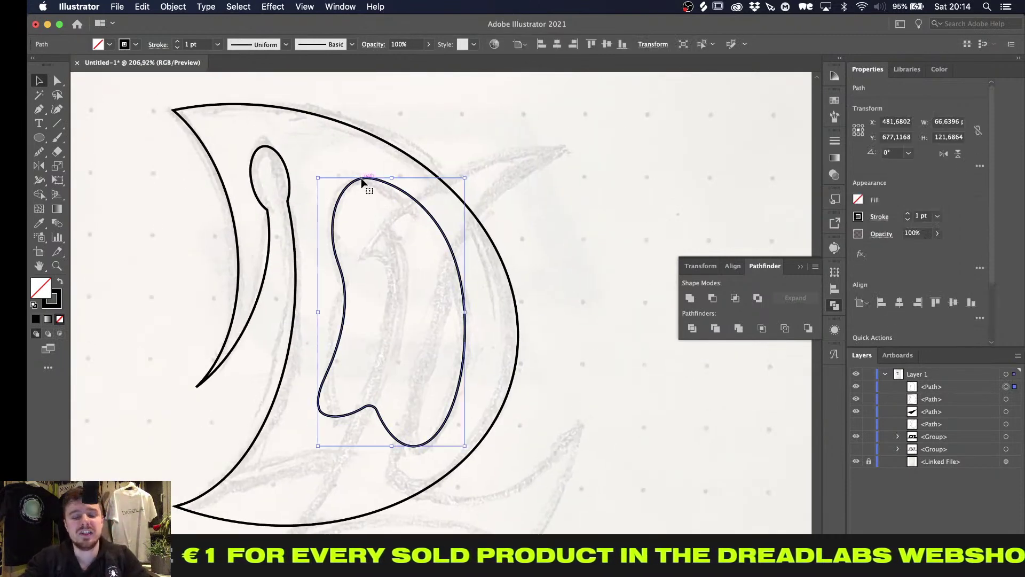
scroll(361, 181, "down", 4, "alt")
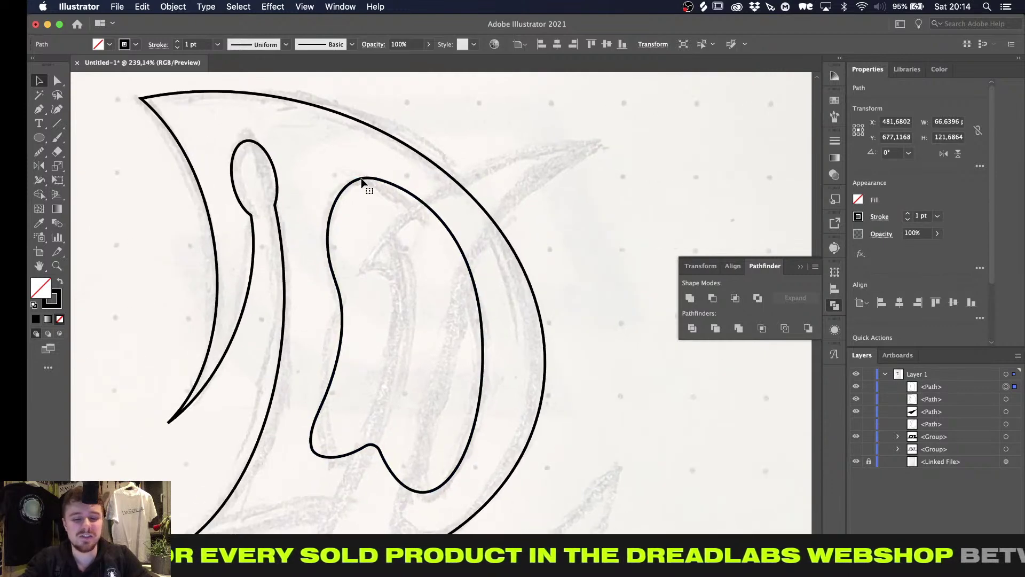
left_click(436, 166, "shift")
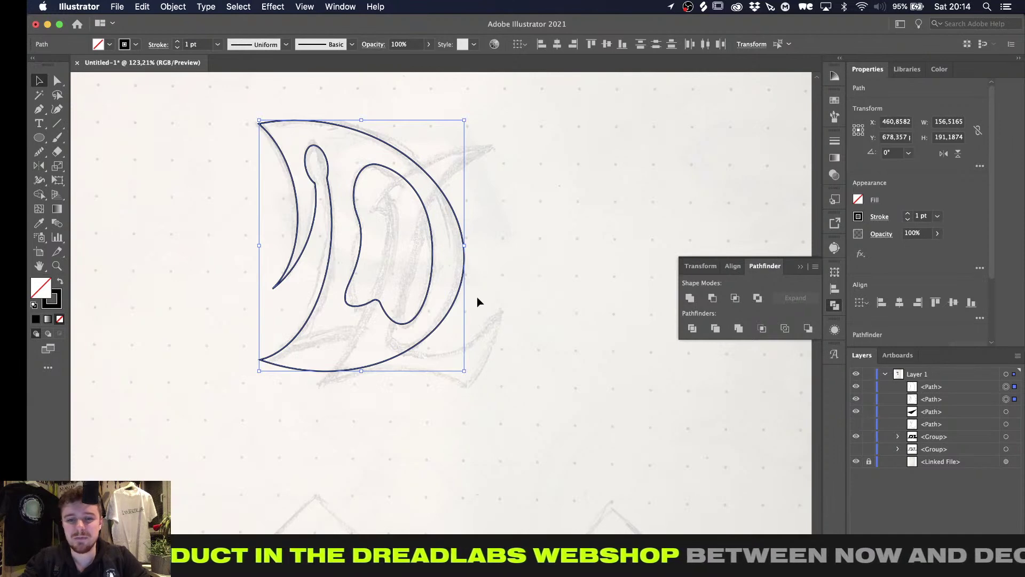
scroll(477, 299, "up", 2, "alt")
left_click(712, 297)
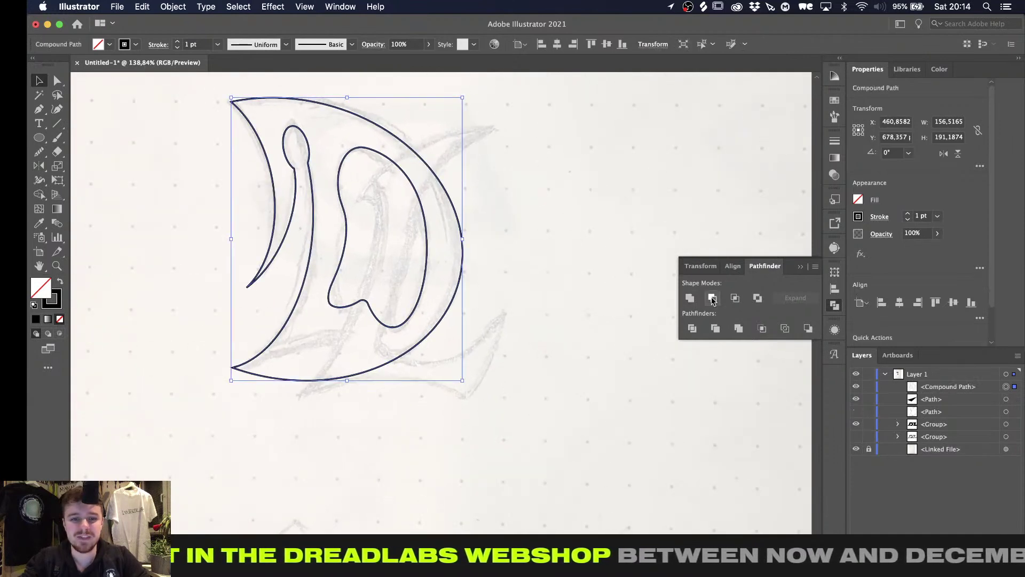
scroll(582, 304, "up", 2)
left_click(581, 305)
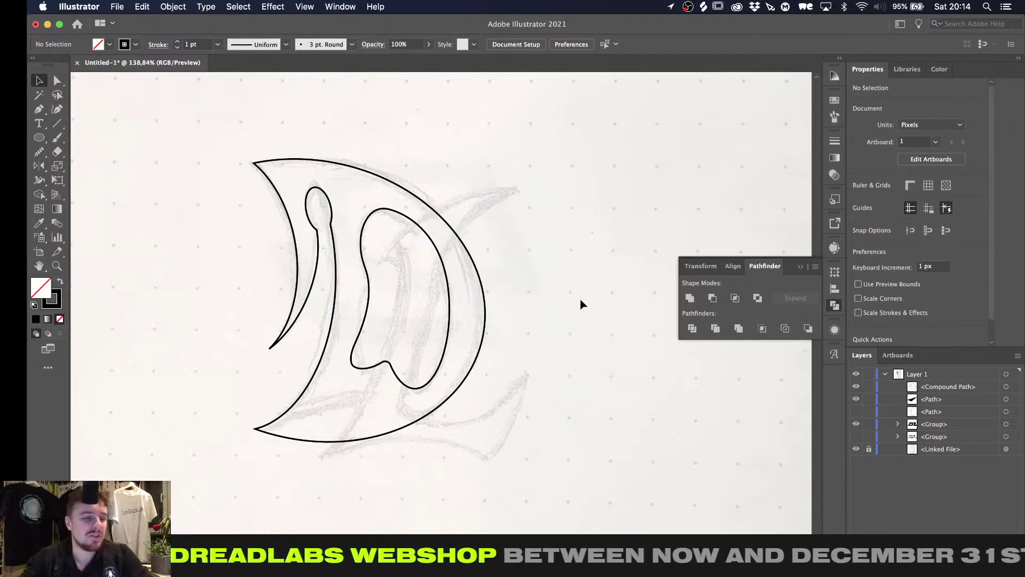
scroll(581, 304, "down", 5, "alt")
scroll(582, 303, "up", 2, "alt")
left_click(383, 347)
scroll(383, 348, "up", 5, "alt")
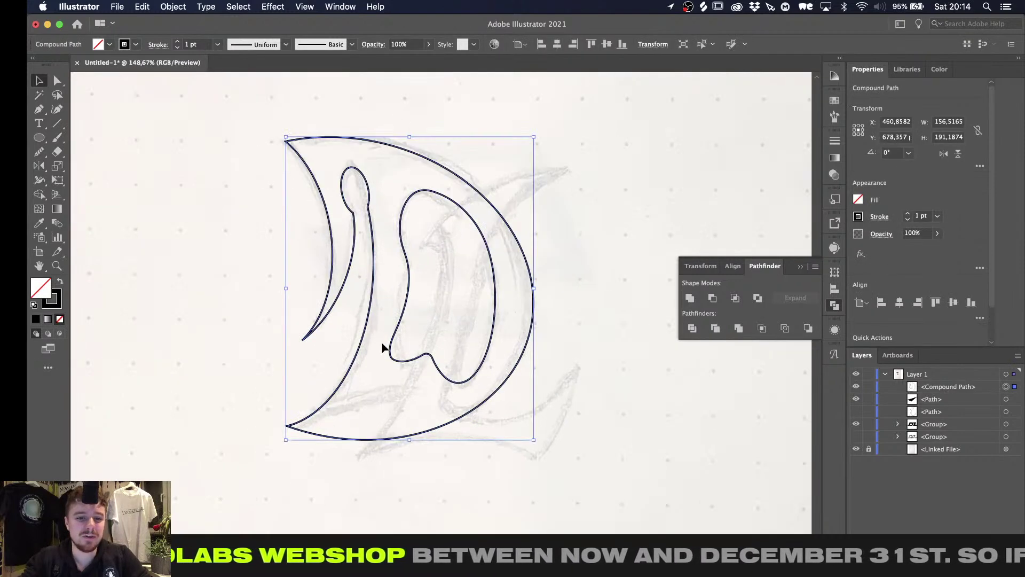
left_click(521, 527)
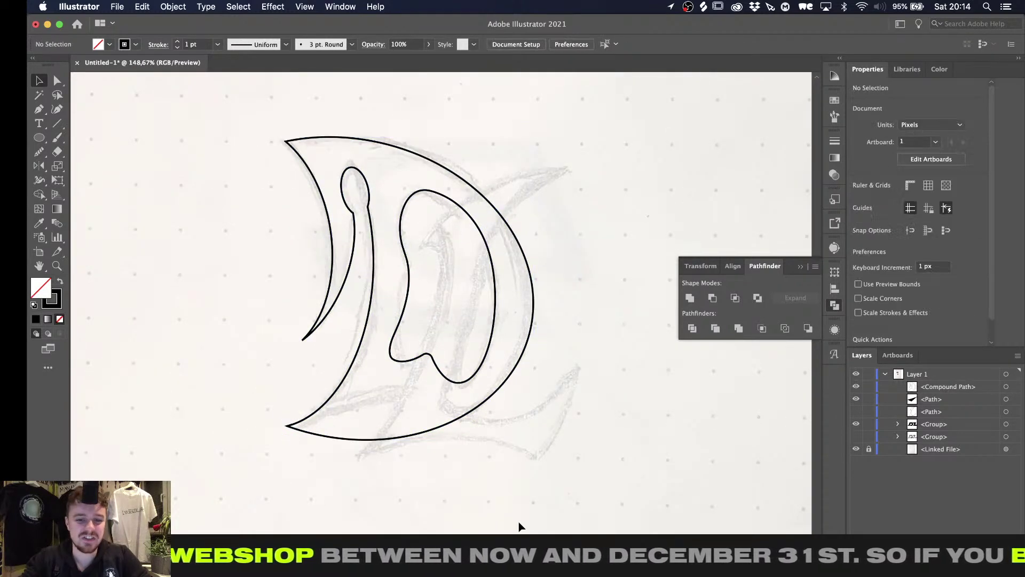
Draw an ellipse about 212 × 136 px overlapping the lower end of the D
key("l")
scroll(520, 521, "down", 5, "alt")
scroll(518, 520, "down", 3)
left_click_drag(390, 498, 579, 375)
scroll(579, 375, "up", 3, "alt")
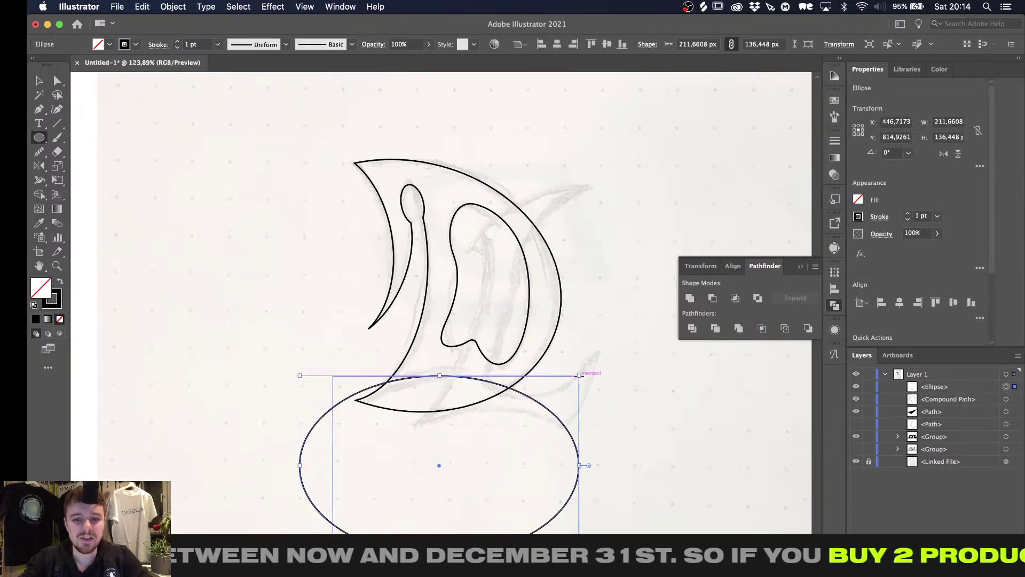
Move the ellipse slightly up and right, and narrow it from both sides to about 177 px wide
key("v")
mouse_move(326, 419)
left_mouse_down()
mouse_move(350, 417)
mouse_move(336, 415)
left_mouse_up()
scroll(335, 415, "up", 3, "alt")
scroll(335, 415, "down", 5, "alt")
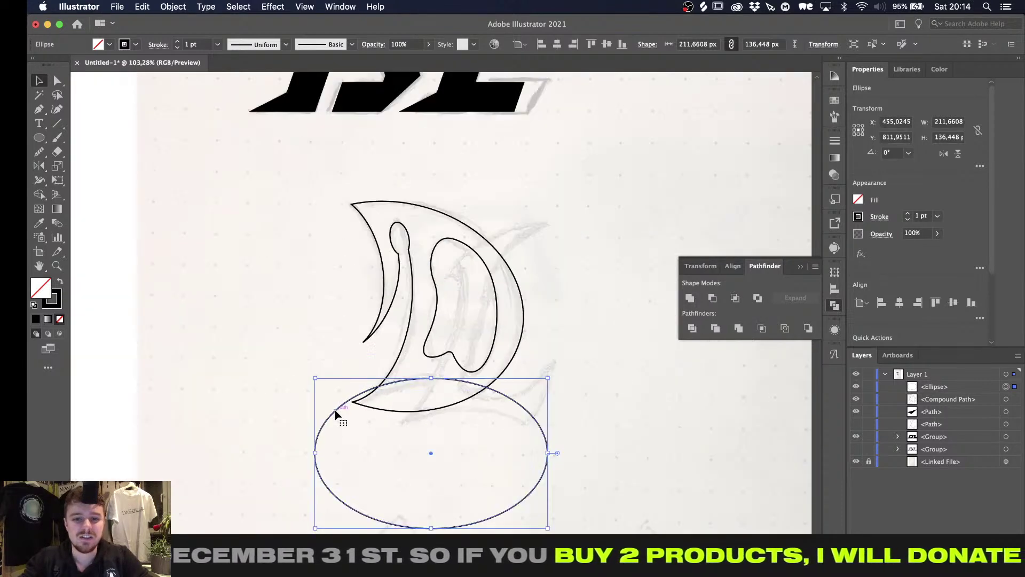
scroll(335, 414, "up", 2, "alt")
scroll(335, 414, "right", 2)
left_click_drag(523, 484, 488, 484)
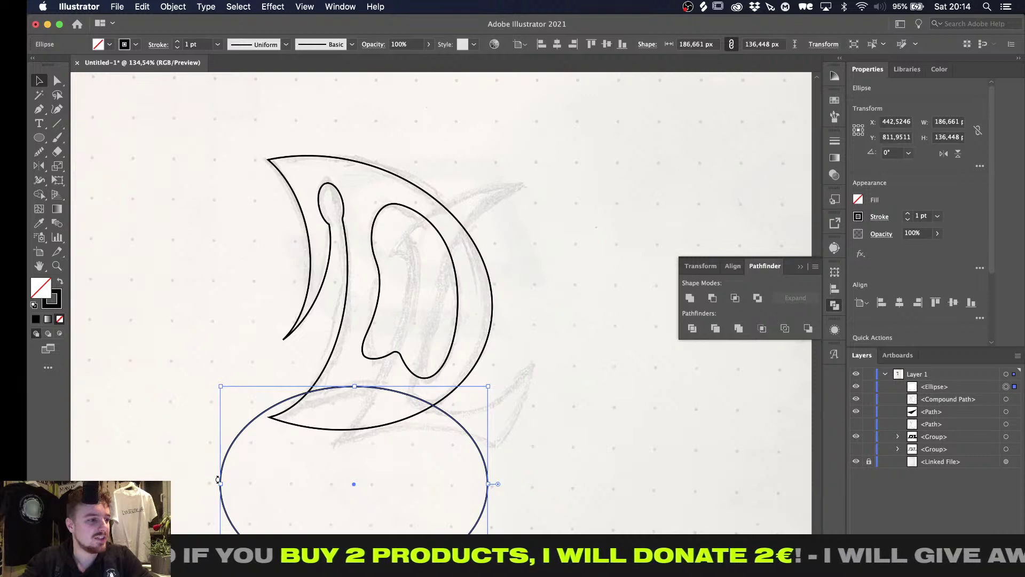
left_click_drag(218, 483, 234, 484)
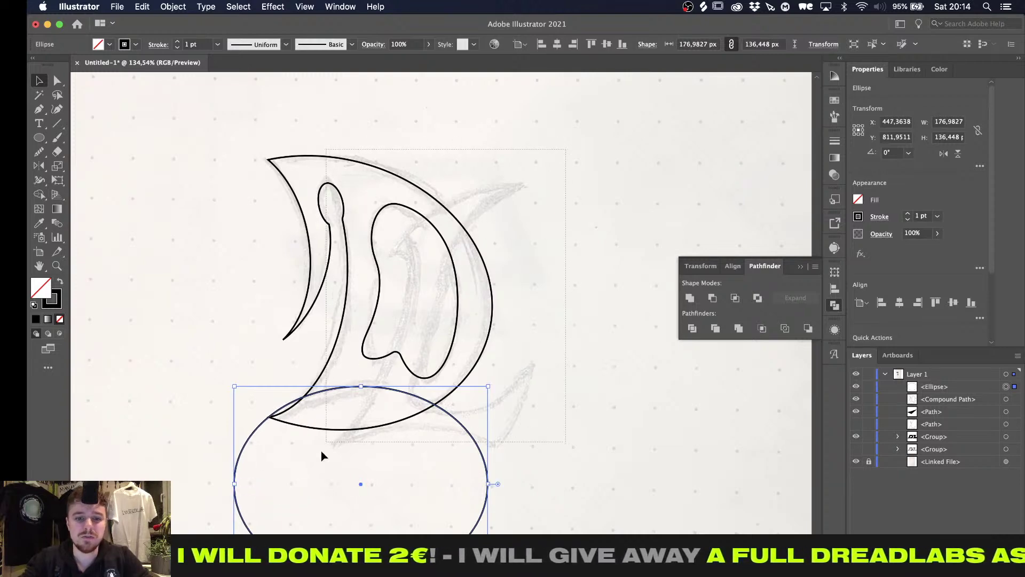
Select the ellipse with the D, remove the ellipse and its overlap with the D's lower end using Shape Builder, and deselect
left_click_drag(322, 451, 319, 453)
left_click(39, 194)
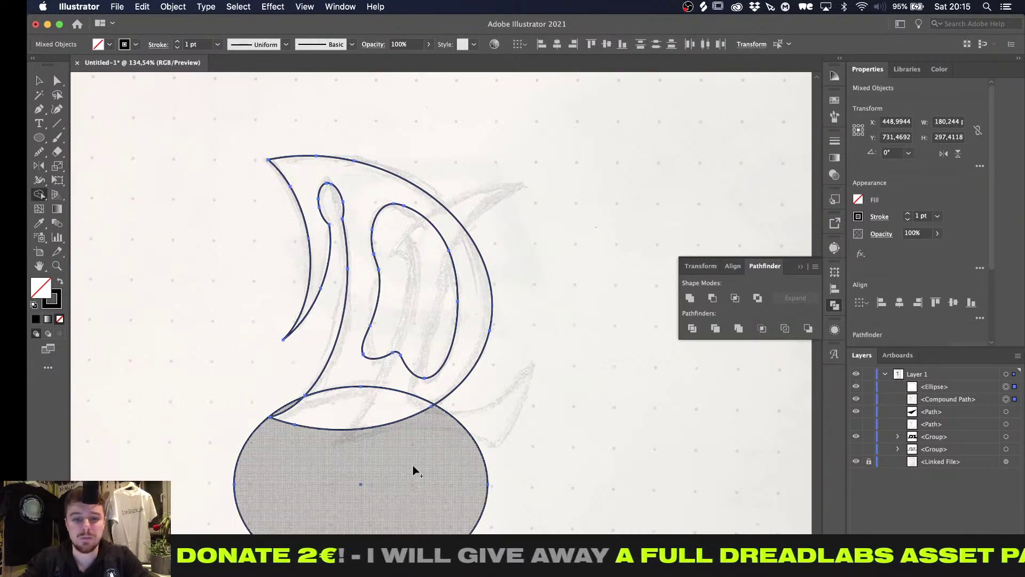
left_click_drag(374, 419, 373, 475, "alt")
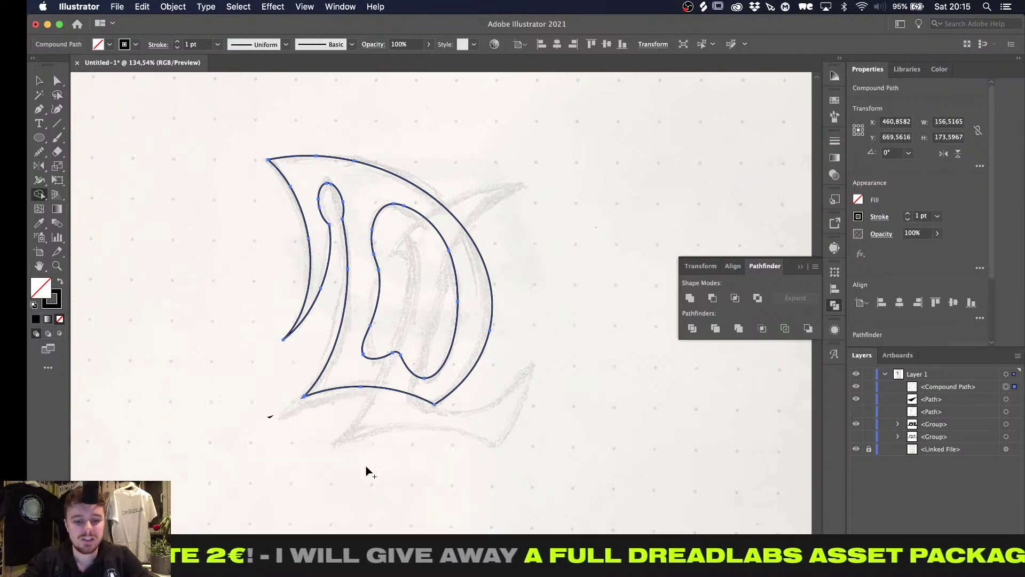
key("a")
left_click(267, 430)
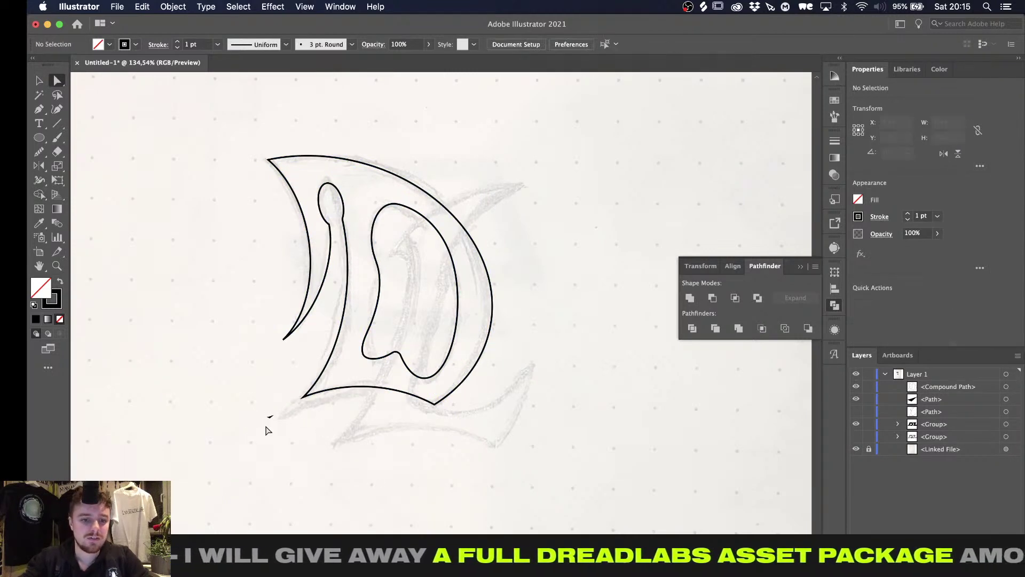
Delete the small leftover path fragment beyond the D's lower tip
left_click_drag(238, 397, 288, 434)
key("Delete")
key("v")
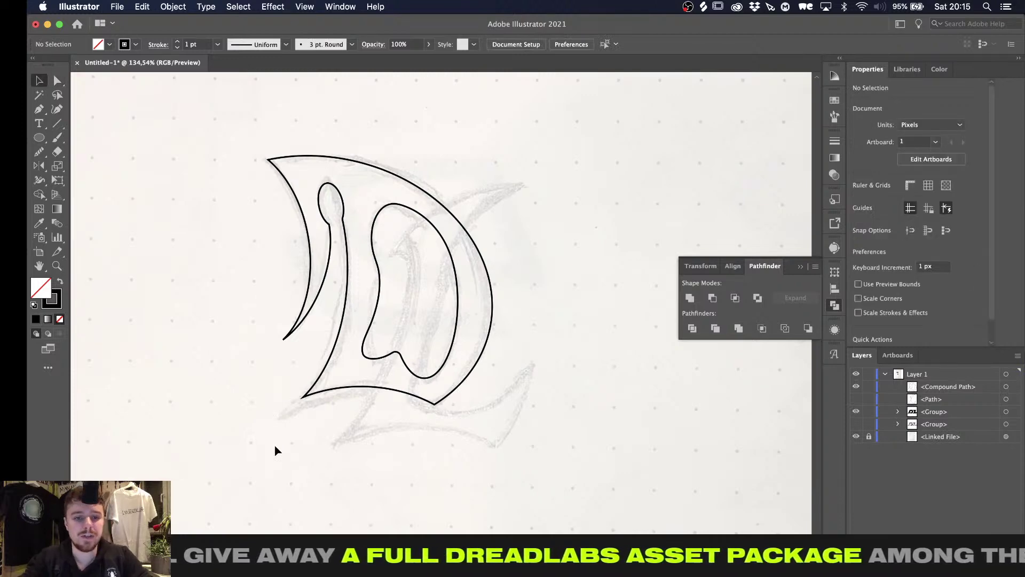
Make the hidden L path visible again over the D
scroll(275, 448, "down", 3, "alt")
scroll(359, 367, "up", 8, "alt")
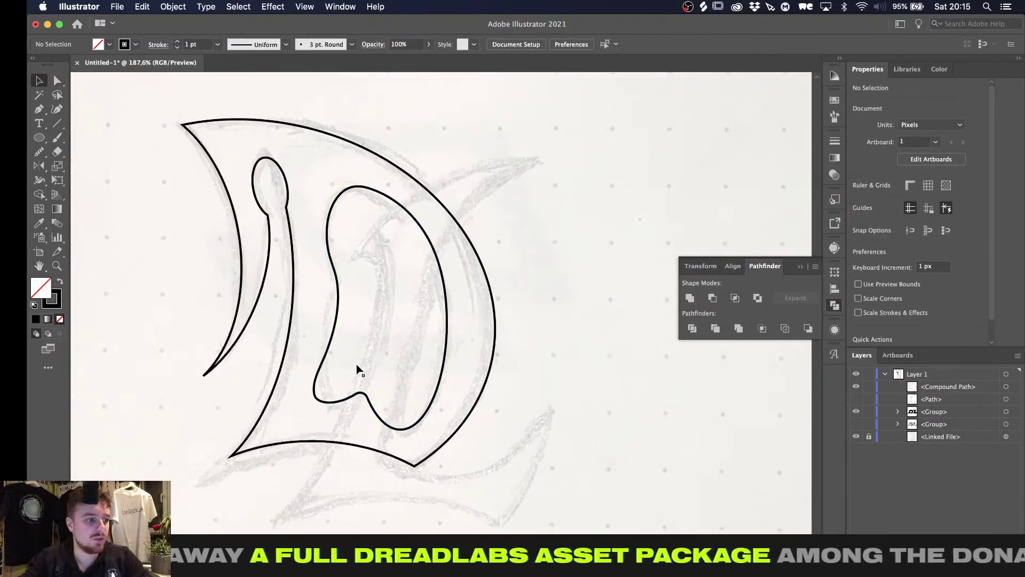
scroll(358, 369, "up", 2, "alt")
scroll(359, 369, "down", 4, "alt")
scroll(358, 369, "down", 1, "alt")
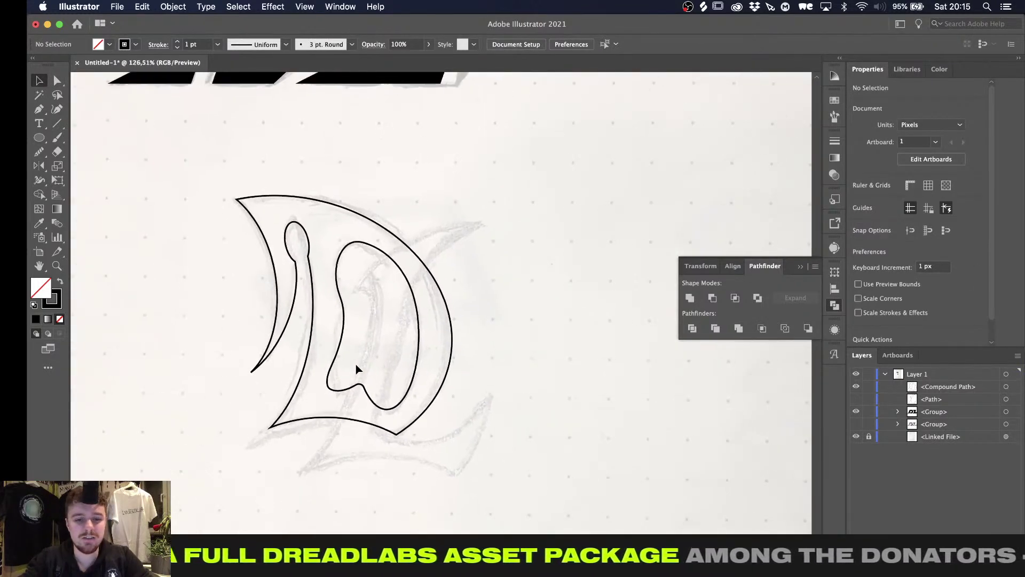
scroll(356, 369, "up", 1, "alt")
left_click(857, 399)
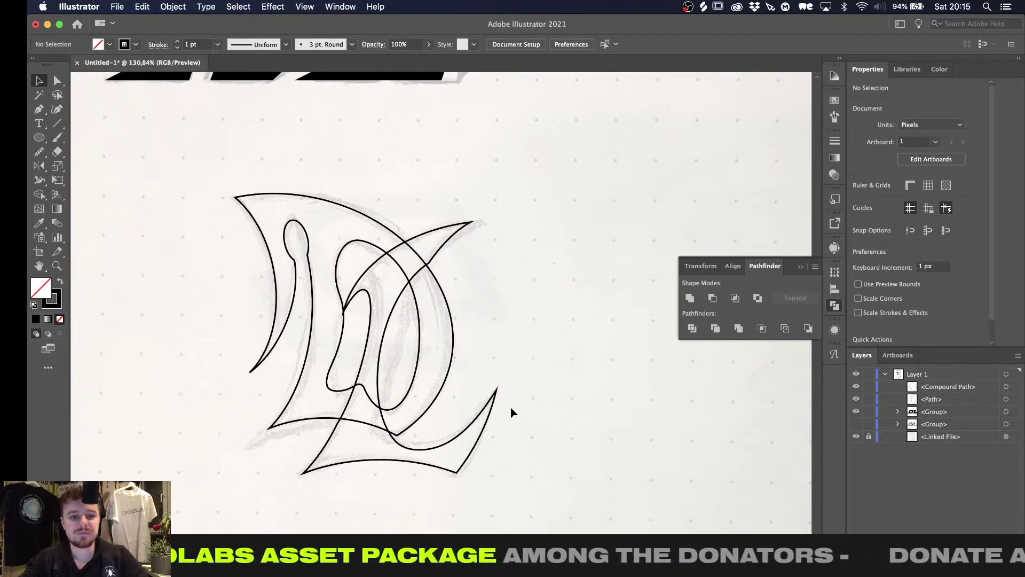
Offset the L's path by 10 px with round joins
left_click(480, 438)
key("super+alt+o")
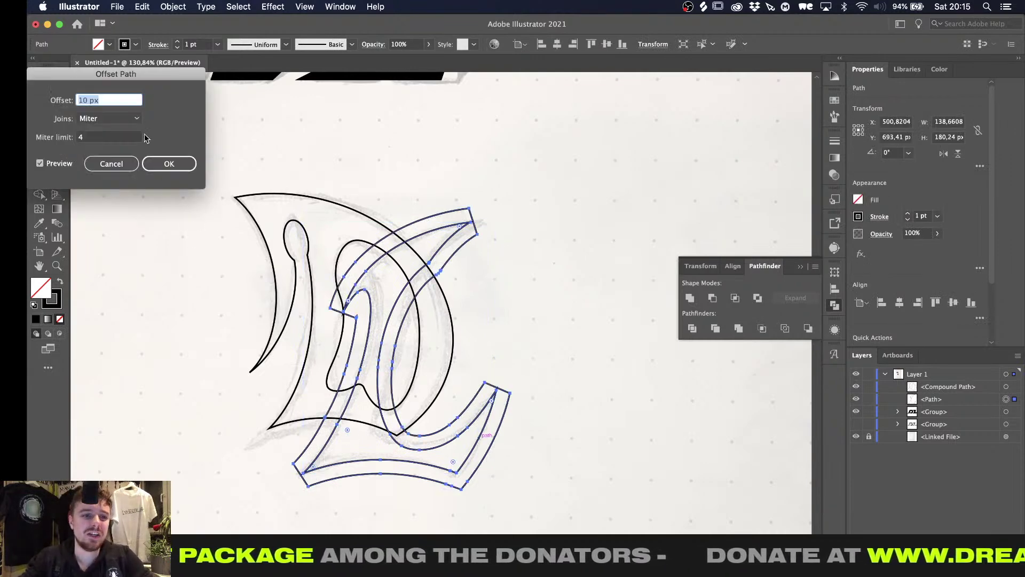
left_click(110, 118)
left_click(107, 129)
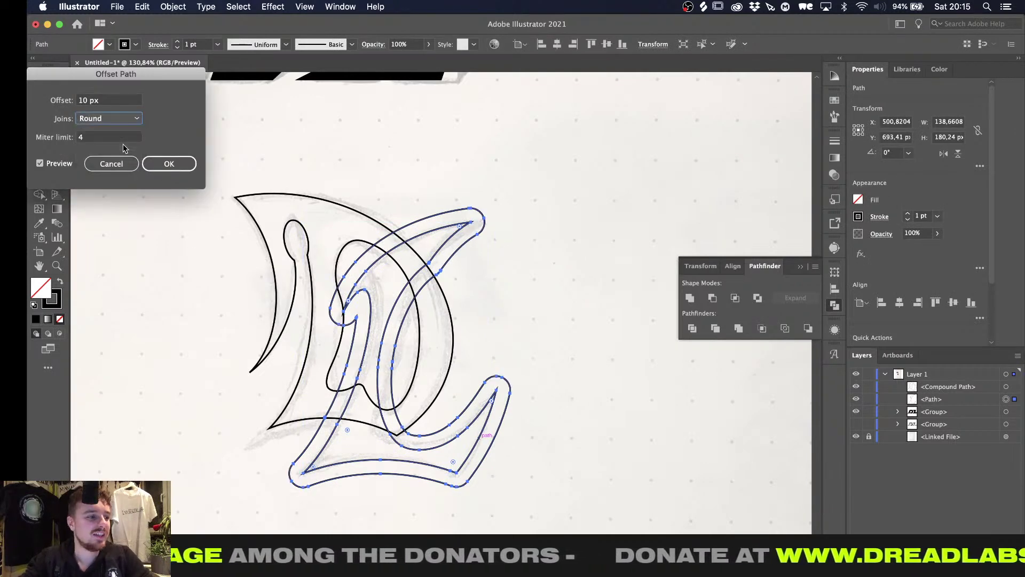
left_click(169, 164)
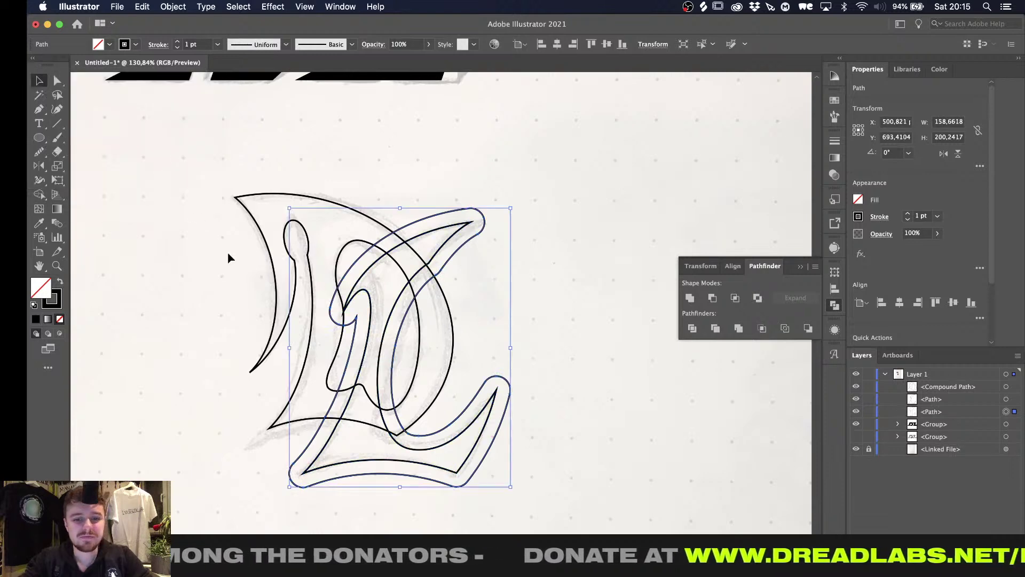
Duplicate the D in place and try to subtract the L's offset outline from the copy using Minus Front
left_click(454, 341)
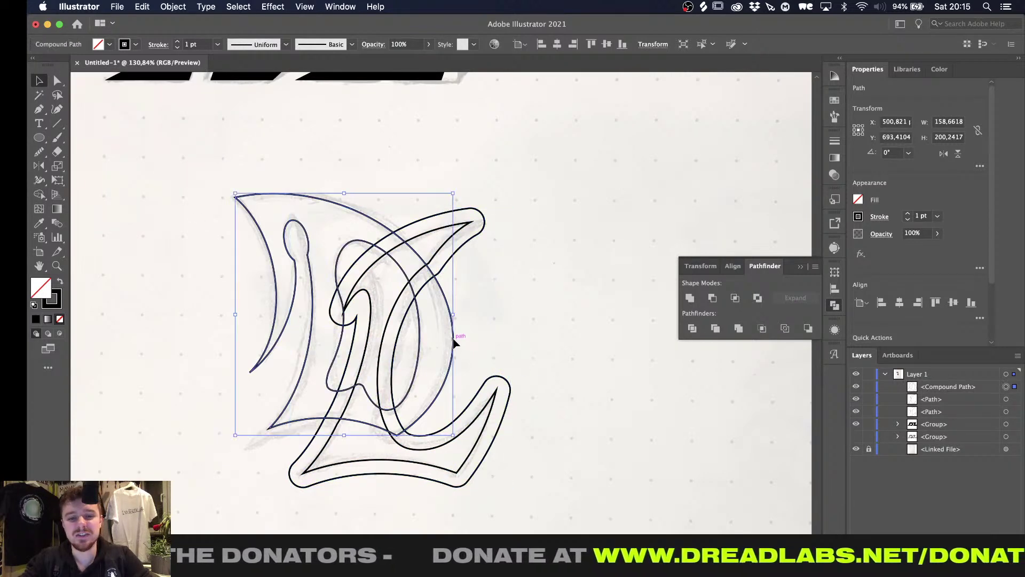
left_click(508, 374, "shift")
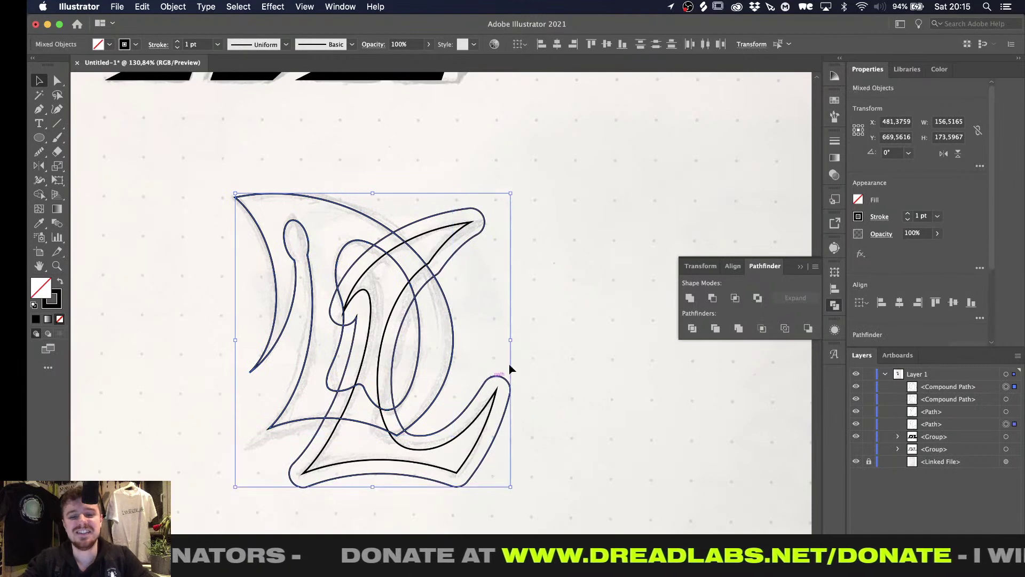
left_click(713, 296)
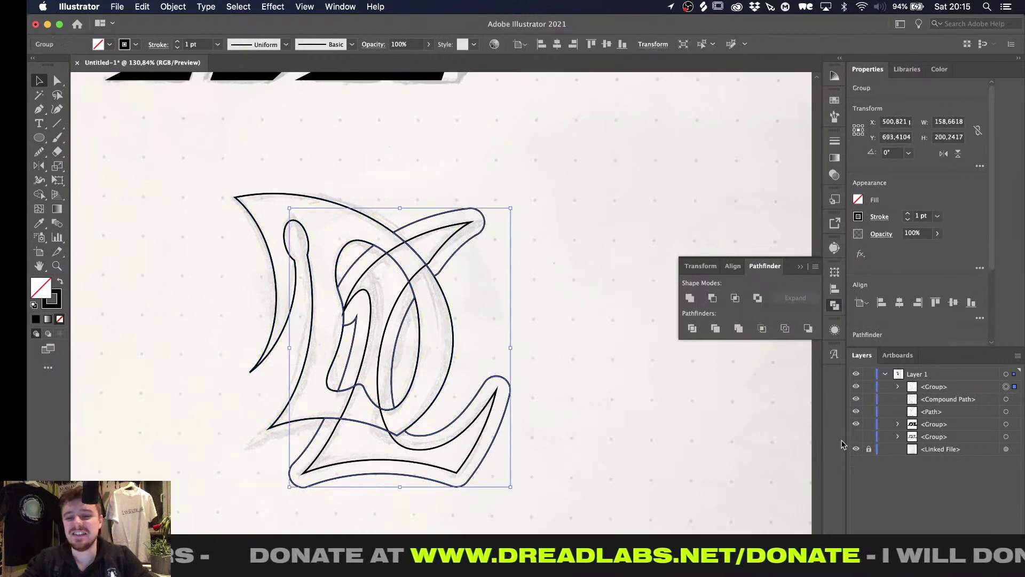
key("super+shift+g")
left_click(735, 440)
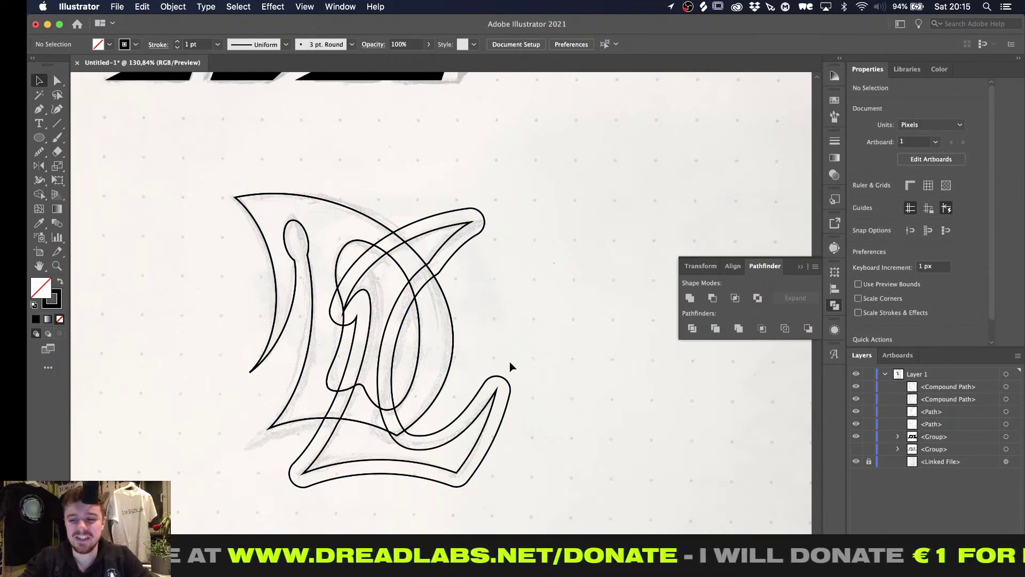
Reselect the offset outline with the D copy, try Minus Front once more, and undo it
scroll(510, 361, "down", 2, "alt")
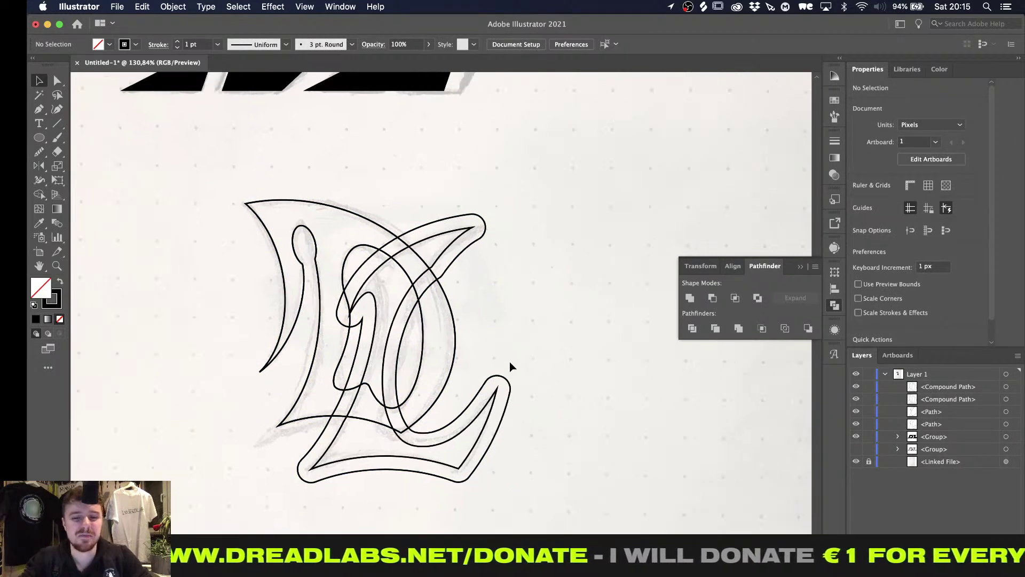
scroll(509, 361, "up", 2, "alt")
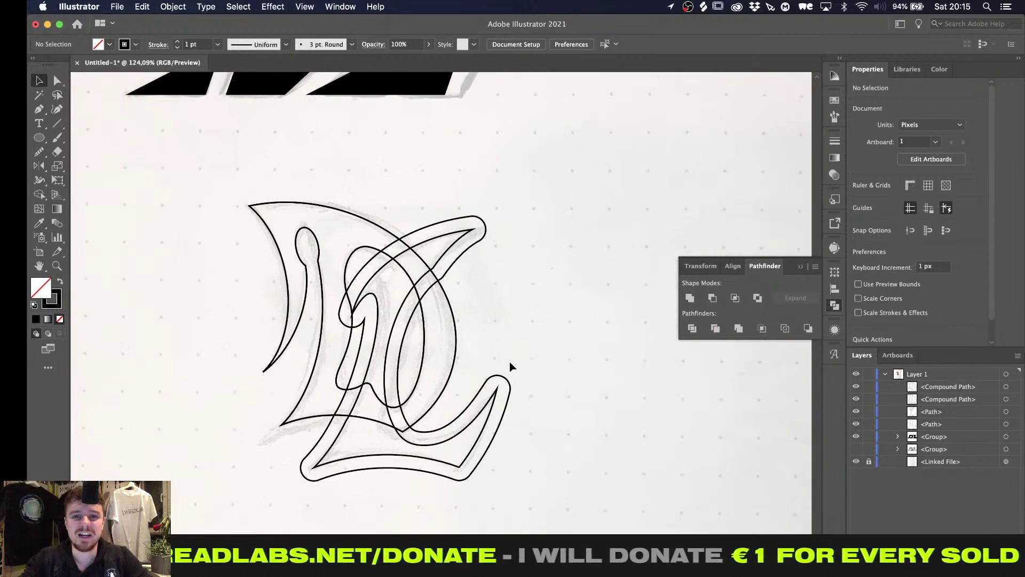
scroll(420, 393, "up", 3, "alt")
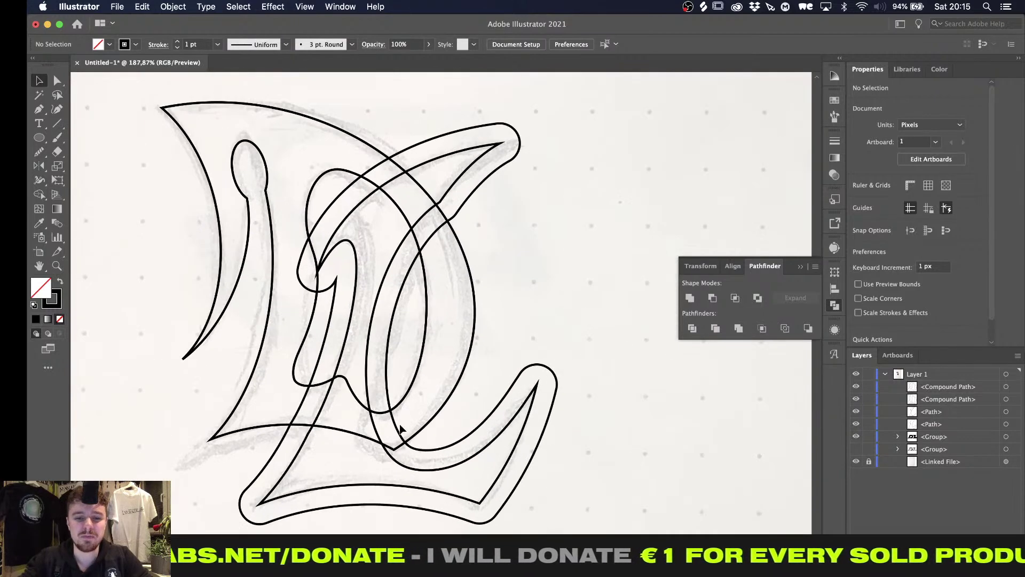
left_click(389, 400)
scroll(389, 400, "down", 3, "alt")
scroll(388, 400, "up", 4, "alt")
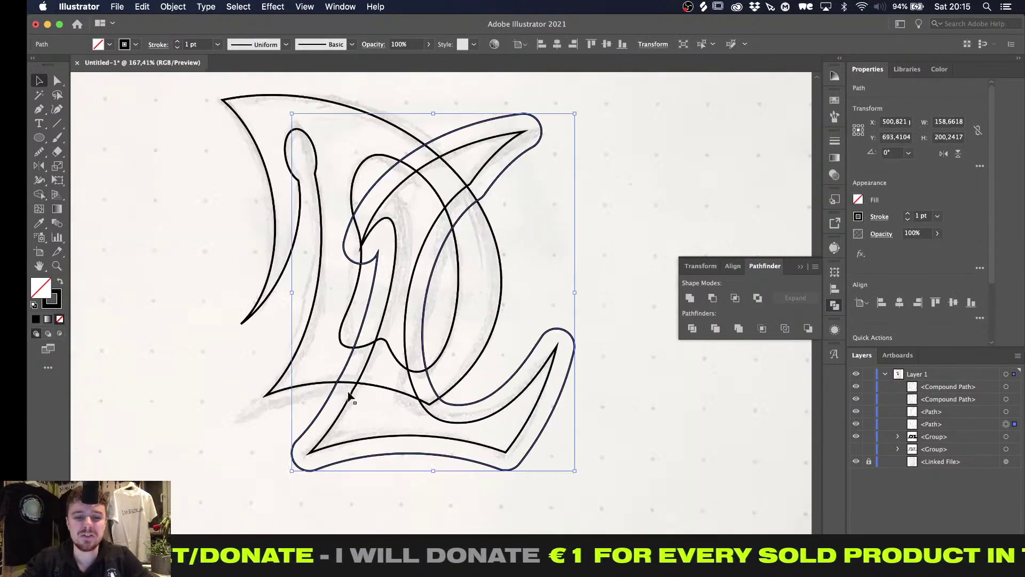
left_click(313, 389, "shift")
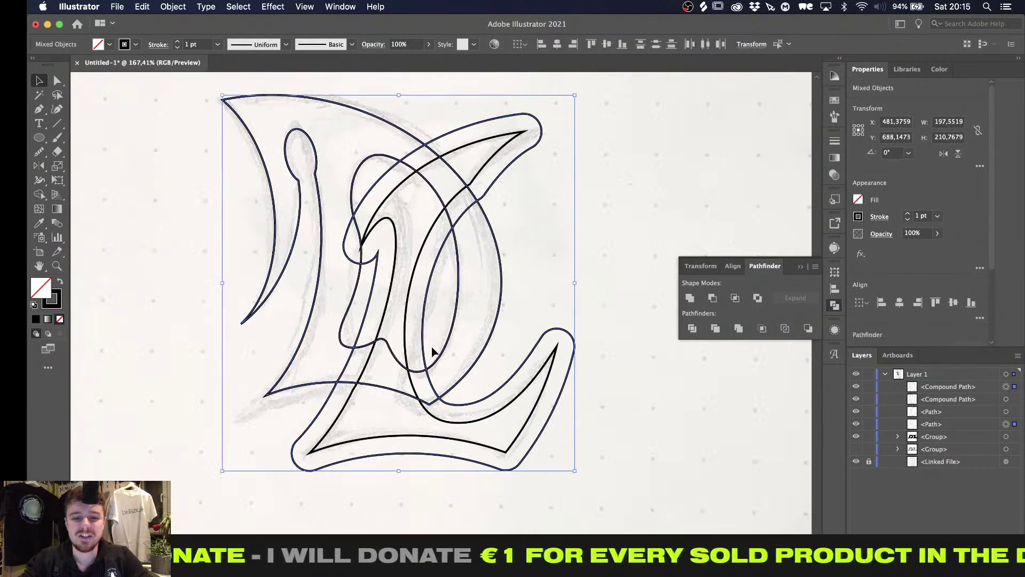
left_click(709, 299)
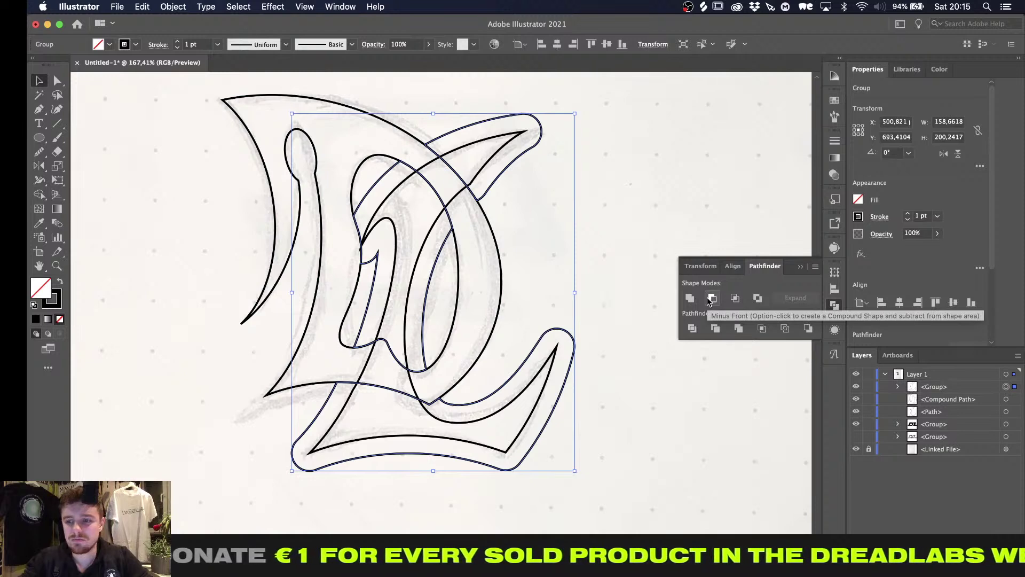
key("super+shift+g")
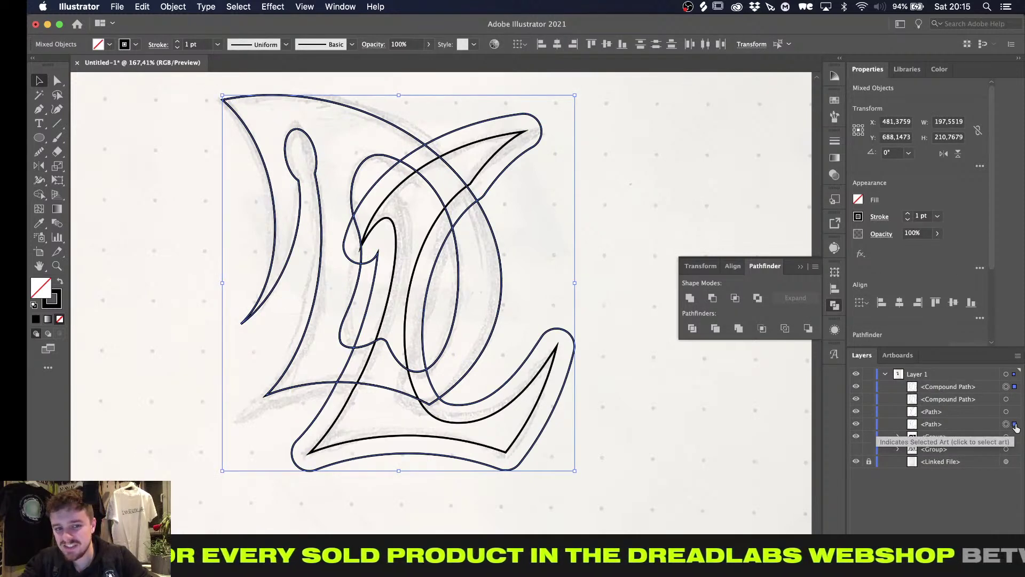
Bring the L's offset outline to the front and subtract it from the D copy using Minus Front
left_click(1014, 424)
key("super+shift+bracketright")
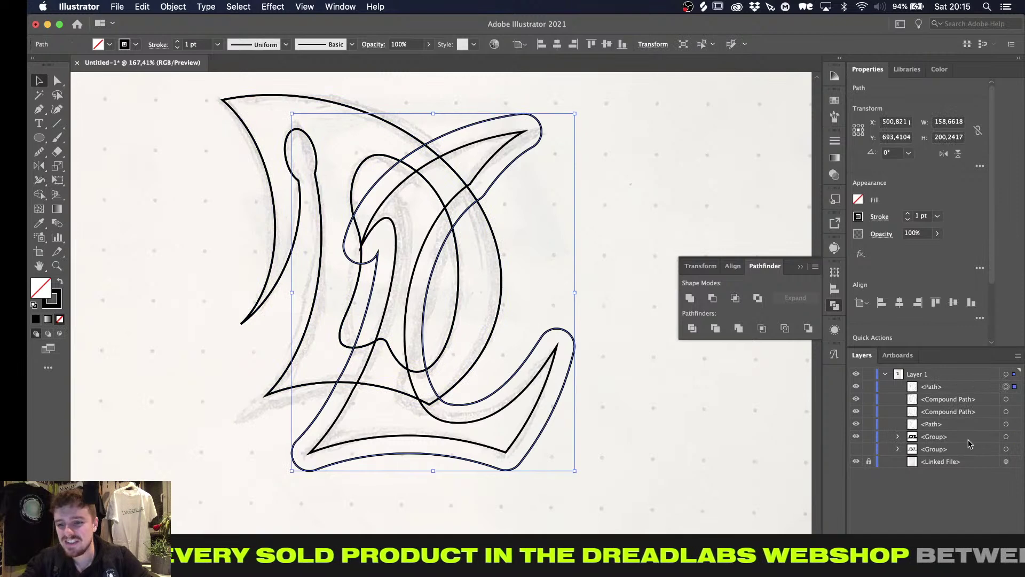
left_click(501, 270, "shift")
left_click(713, 298)
Hide the original uncut D and deselect the cut pieces
scroll(540, 290, "down", 3, "alt")
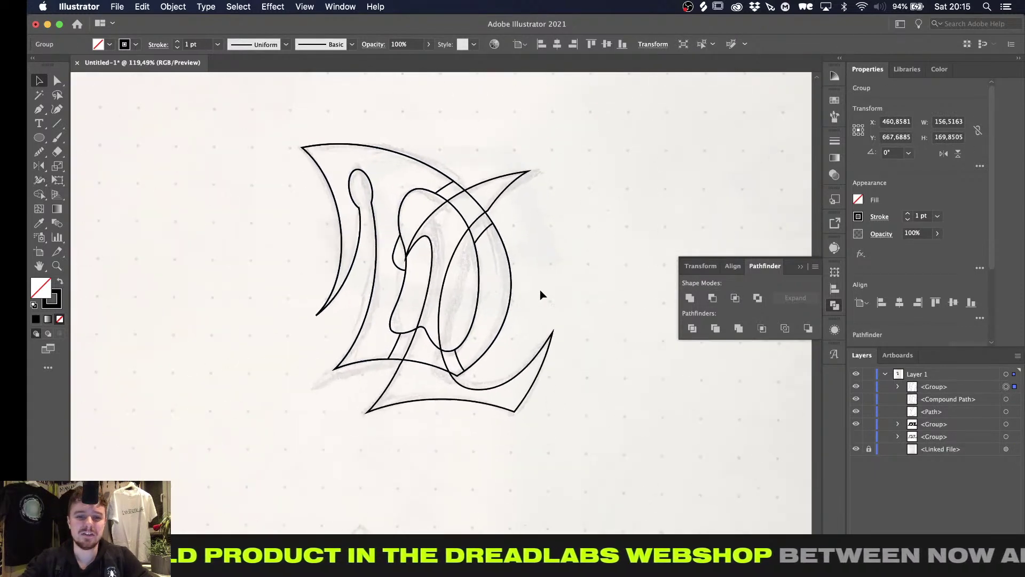
scroll(517, 266, "up", 3, "alt")
key("a")
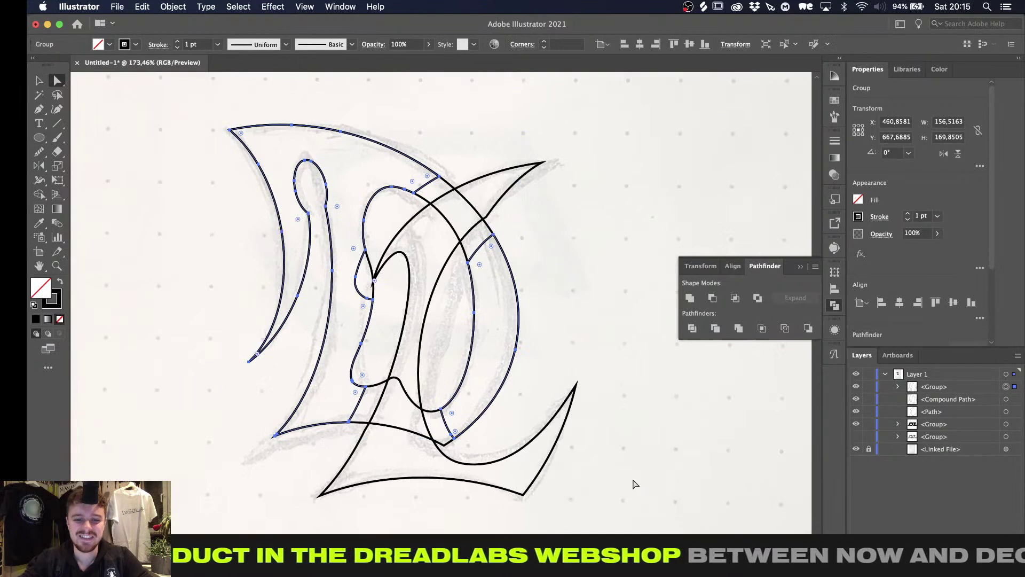
left_click(857, 400)
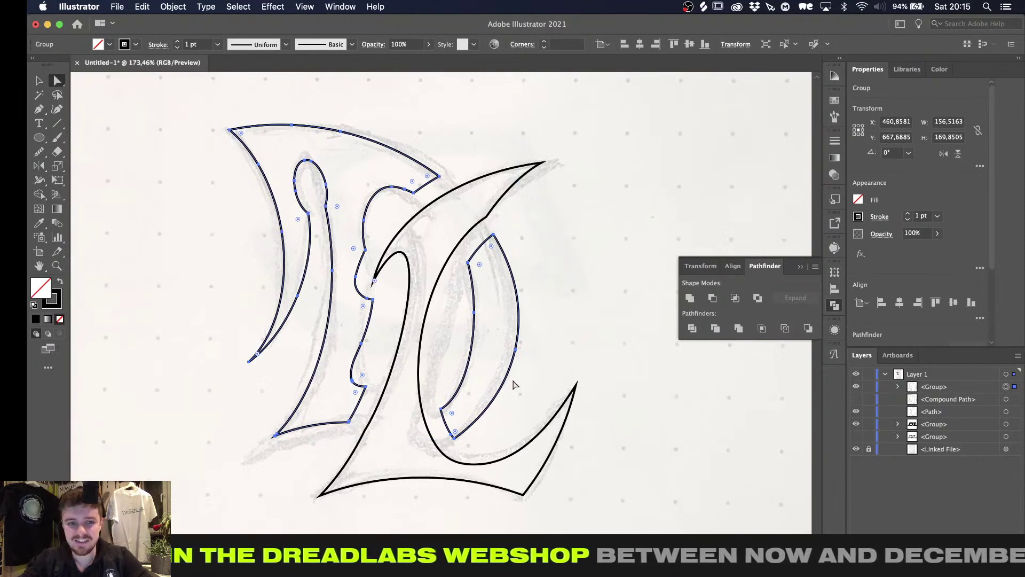
scroll(515, 384, "down", 3, "alt")
key("v")
left_click(584, 349)
Swap fill and stroke on the cut D and the L to give them a solid black fill, and deselect
scroll(585, 348, "down", 2, "alt")
left_click_drag(584, 348, 377, 435)
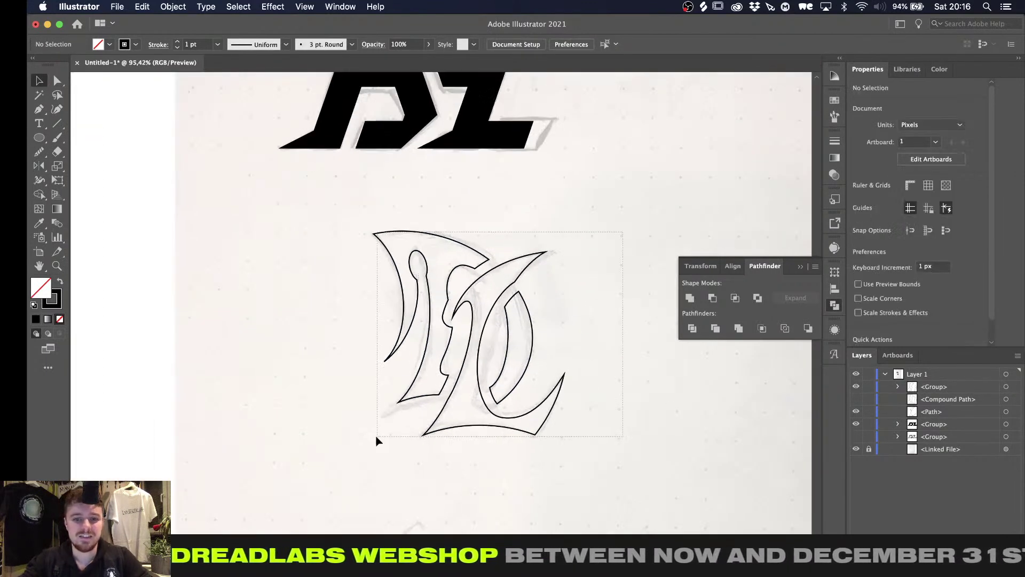
key("shift+x")
left_click(331, 398)
scroll(331, 393, "down", 4, "alt")
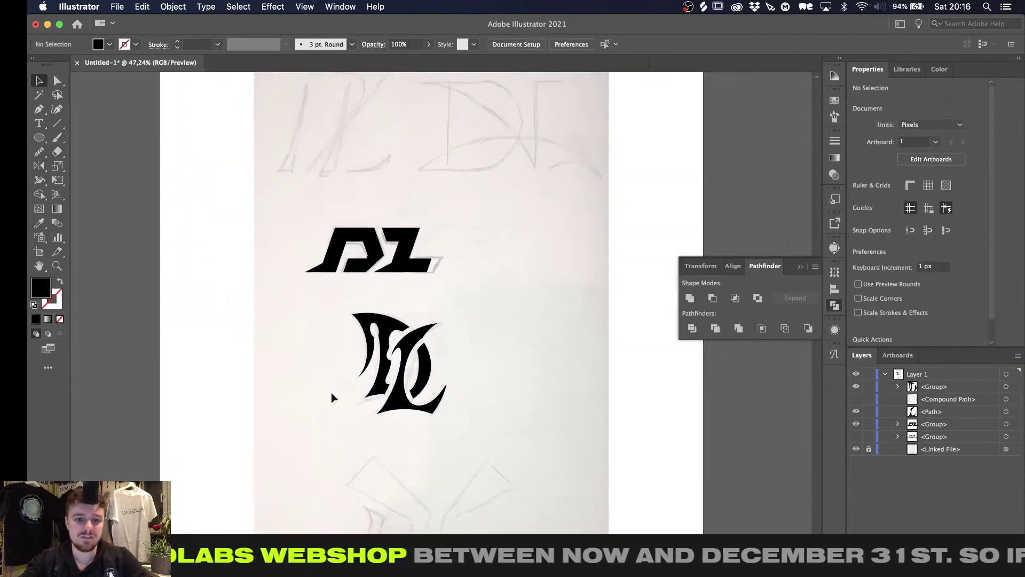
Group the cut D pieces with the L as one monogram and deselect it
scroll(331, 393, "up", 3, "alt")
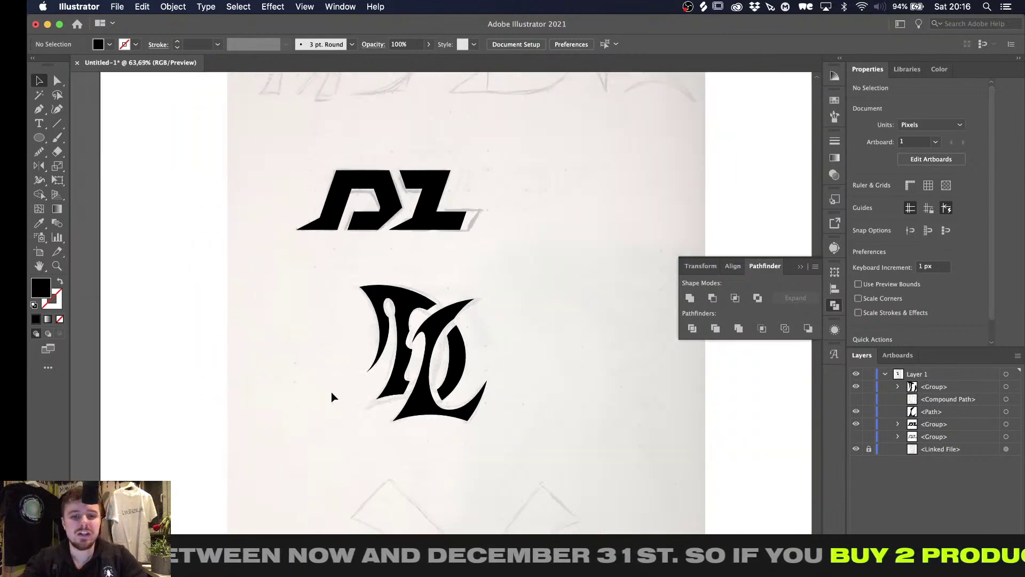
left_click(450, 419)
scroll(451, 421, "down", 1, "alt")
scroll(451, 421, "down", 2, "alt")
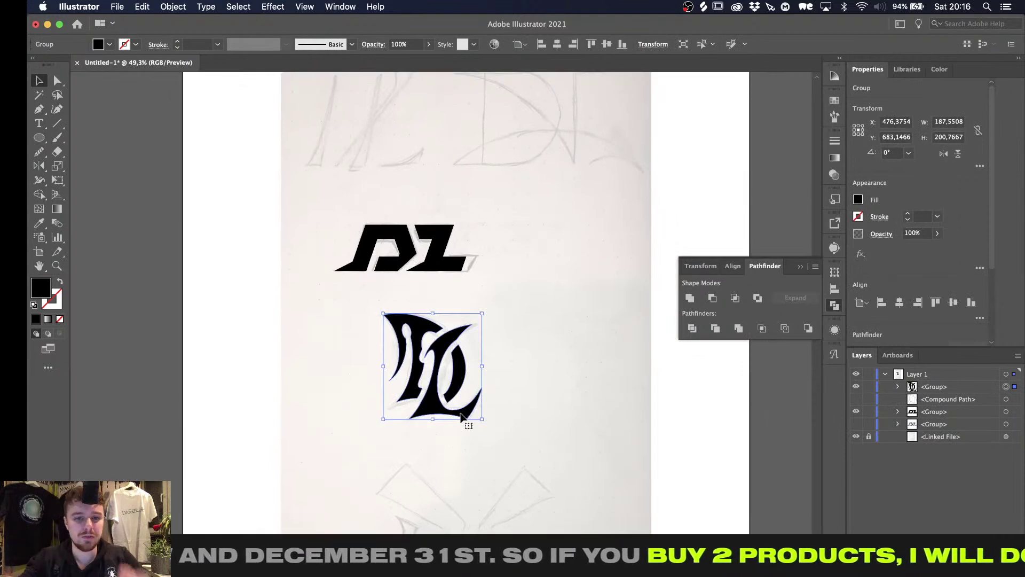
scroll(529, 197, "down", 3, "alt")
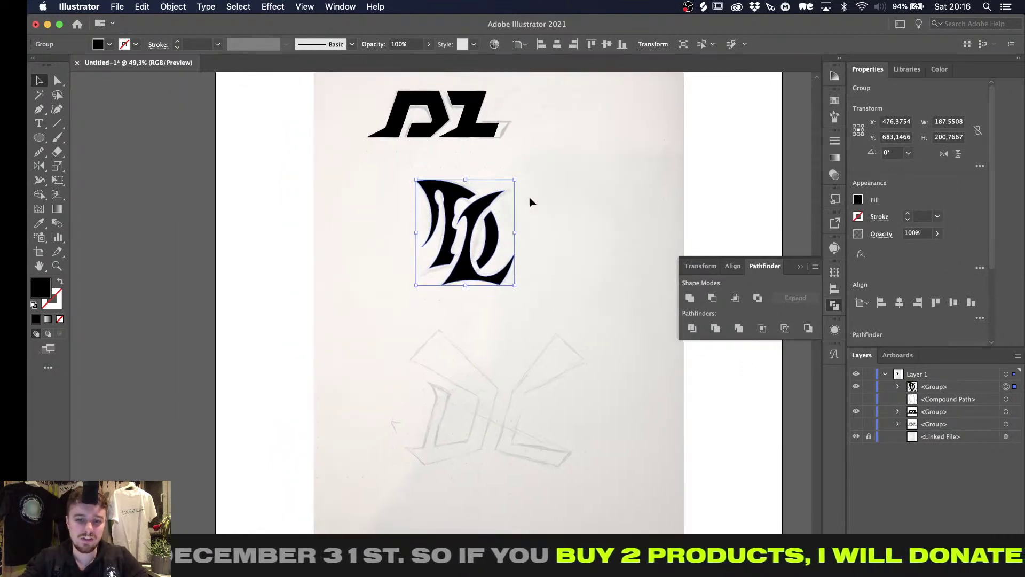
scroll(530, 197, "up", 2)
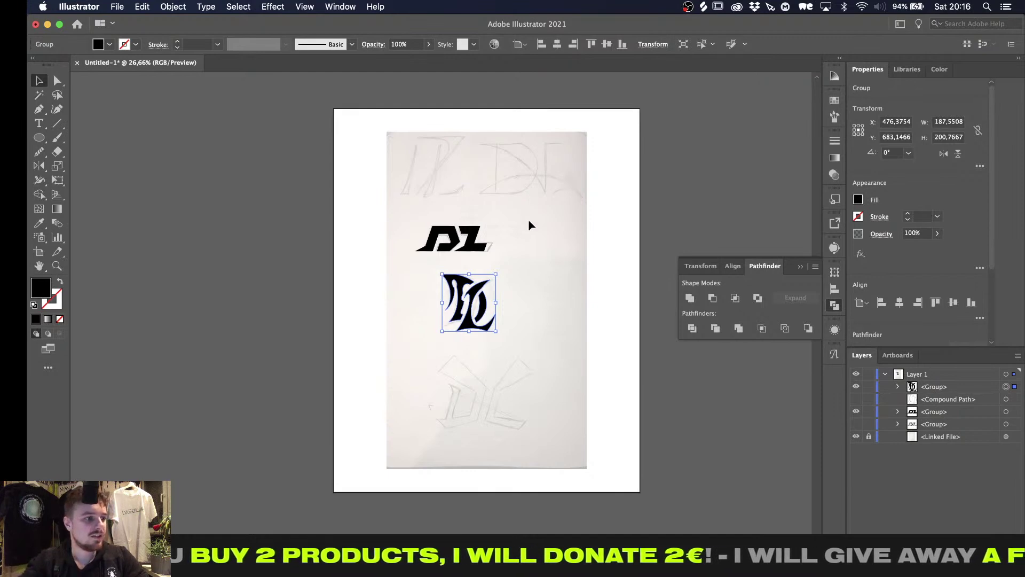
left_click(530, 222)
Examine the two filled DL monograms against the pencil sketches, selecting each one in turn
scroll(530, 223, "up", 3, "alt")
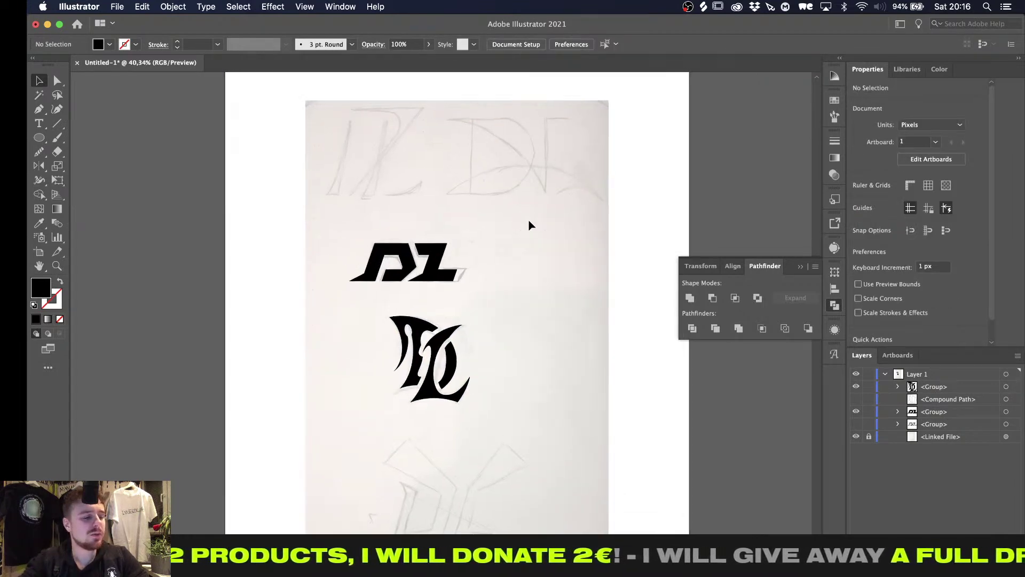
scroll(529, 224, "up", 1, "alt")
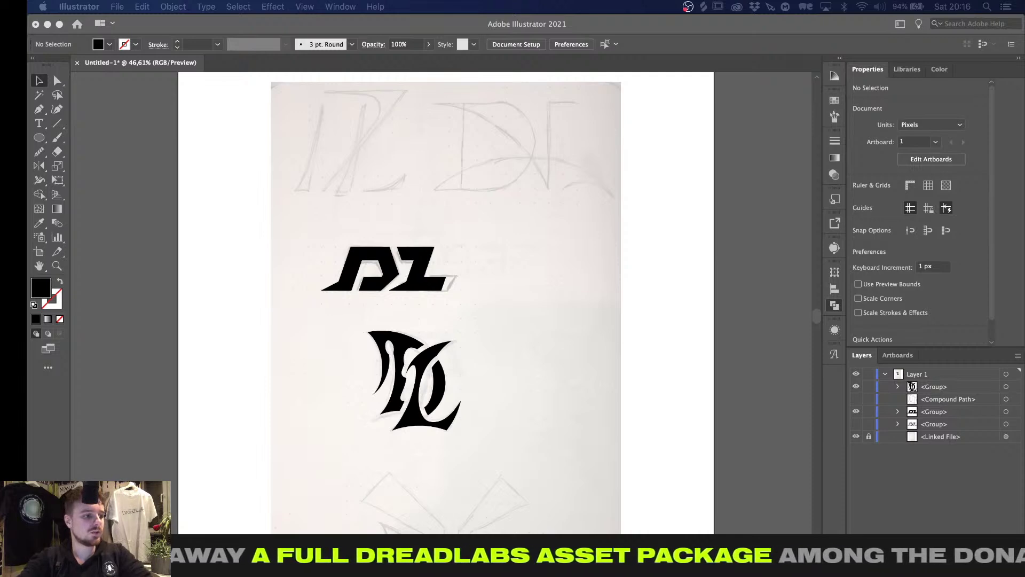
left_click(380, 391)
scroll(381, 391, "up", 2, "alt")
scroll(377, 392, "down", 4, "alt")
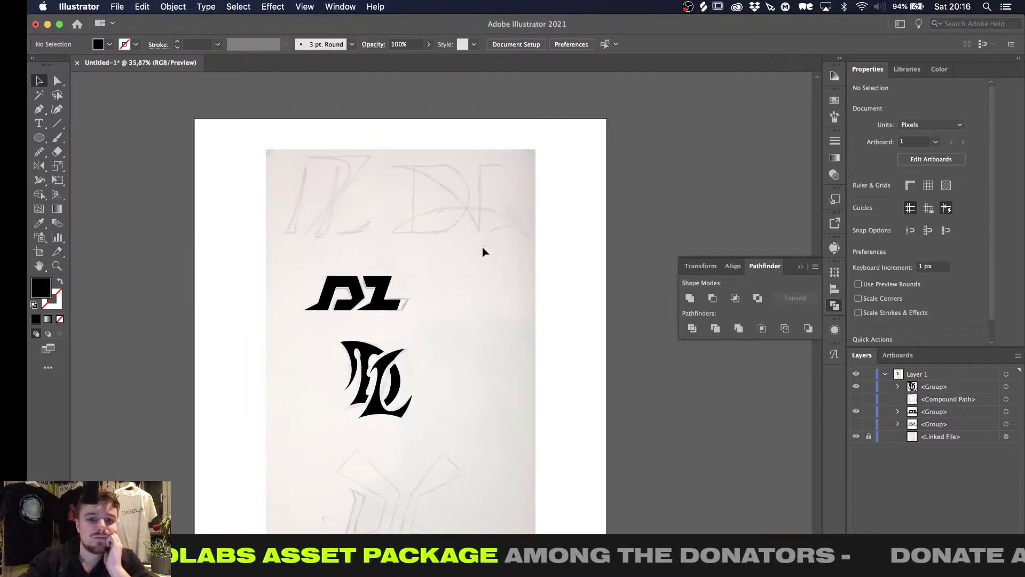
left_click(387, 359)
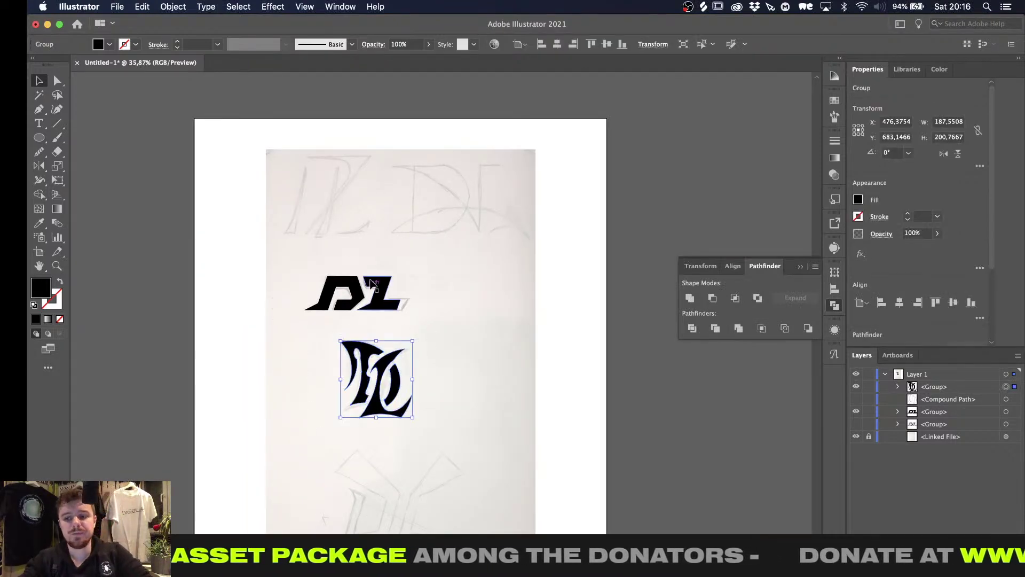
left_click_drag(410, 239, 291, 330)
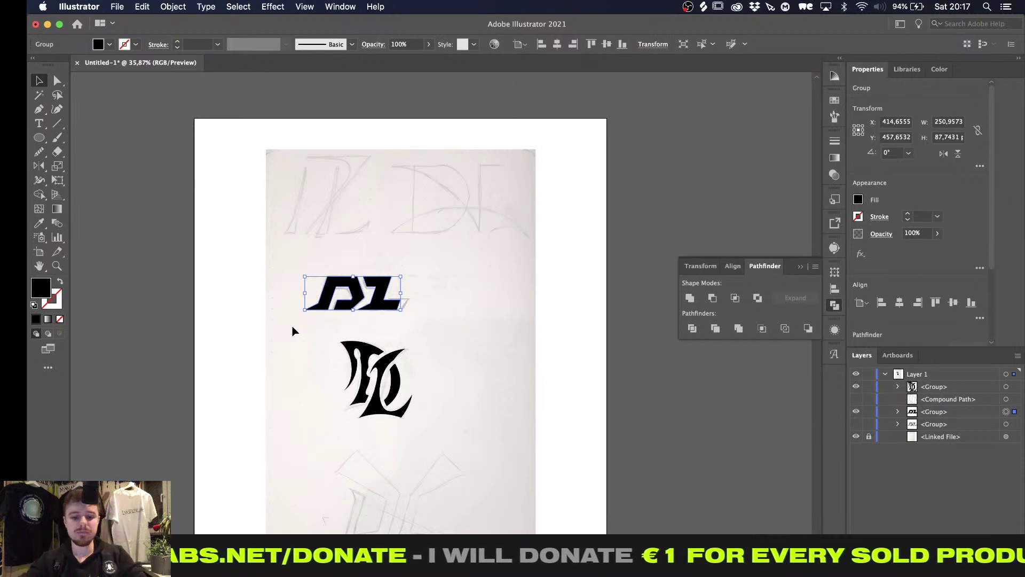
scroll(499, 263, "up", 5, "alt")
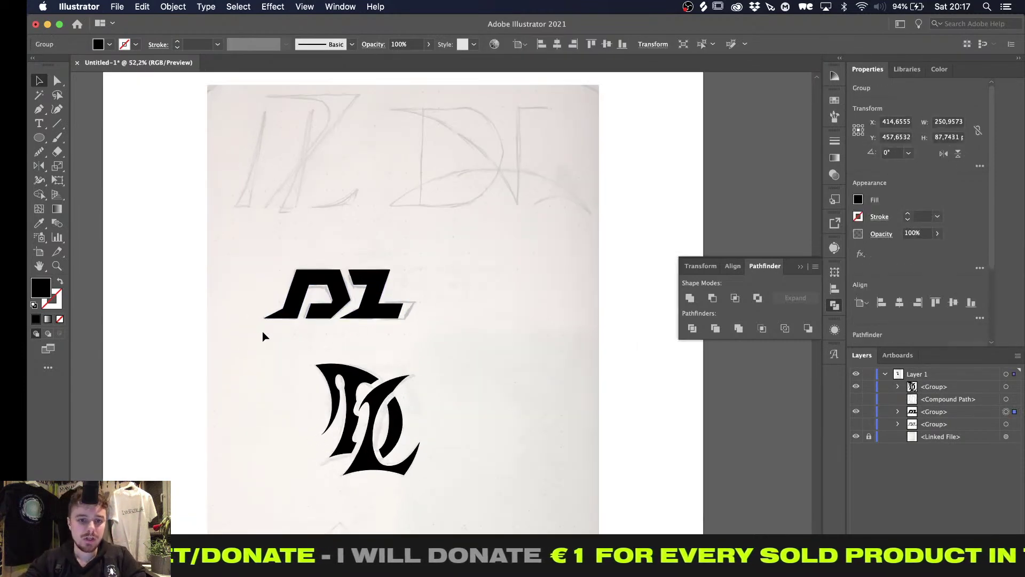
scroll(348, 322, "down", 4, "alt")
left_click(374, 390)
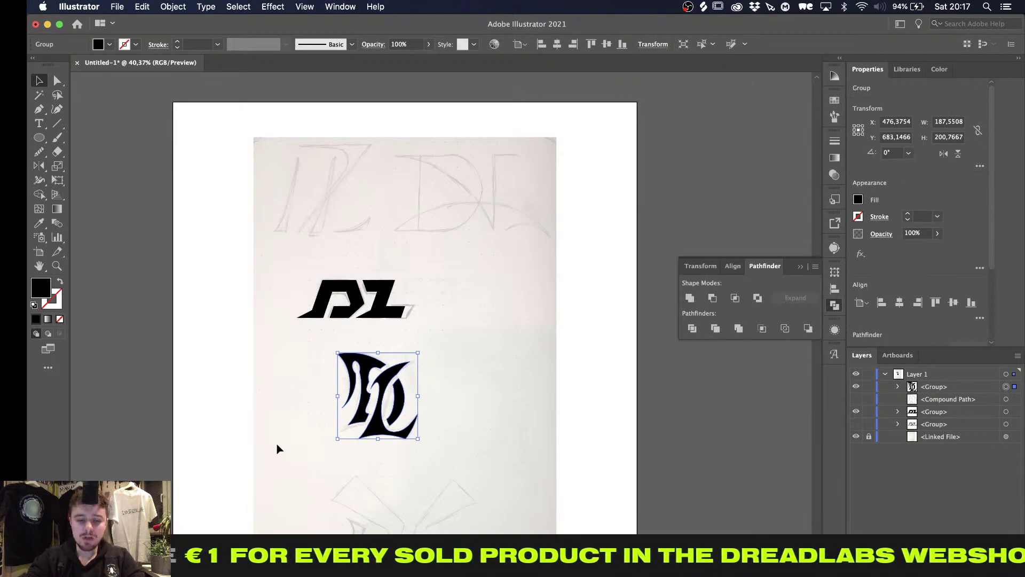
Compare the two filled DL monograms with the pencil sketches by hiding both monogram groups and showing them again
scroll(276, 445, "up", 3, "alt")
left_click(313, 422)
left_click_drag(284, 302, 492, 417)
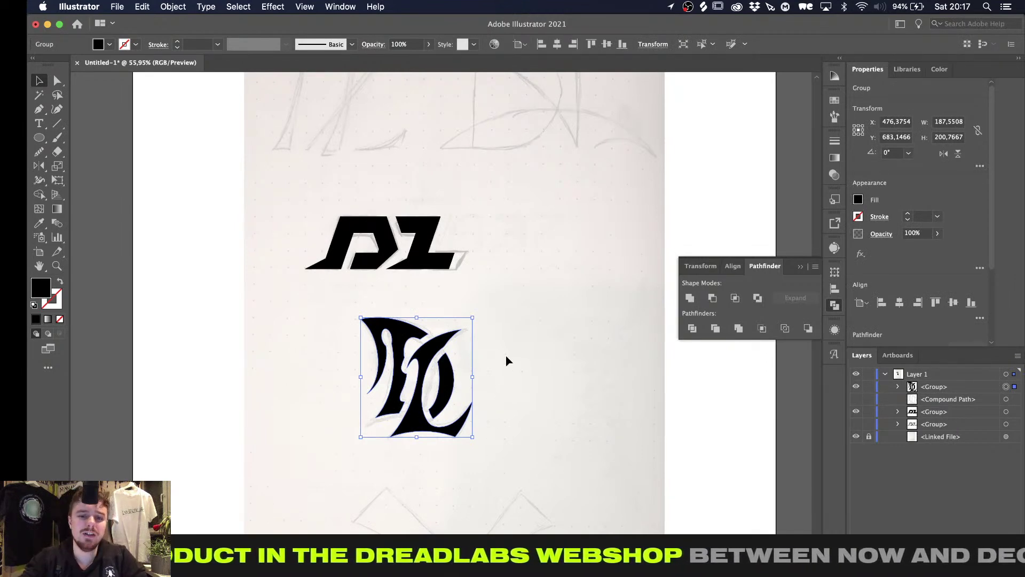
left_click(856, 386)
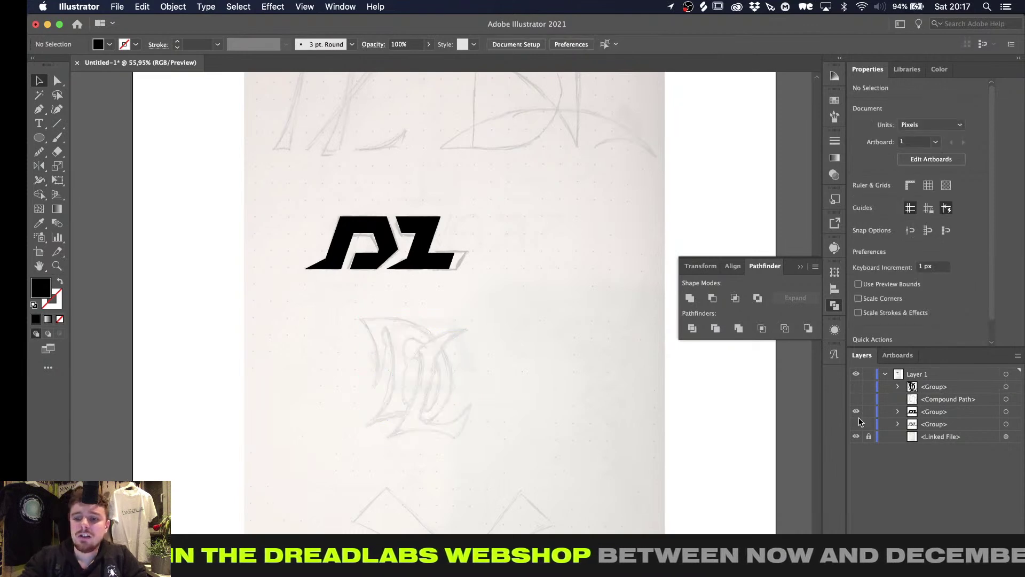
left_click(856, 411)
scroll(570, 373, "down", 3, "alt")
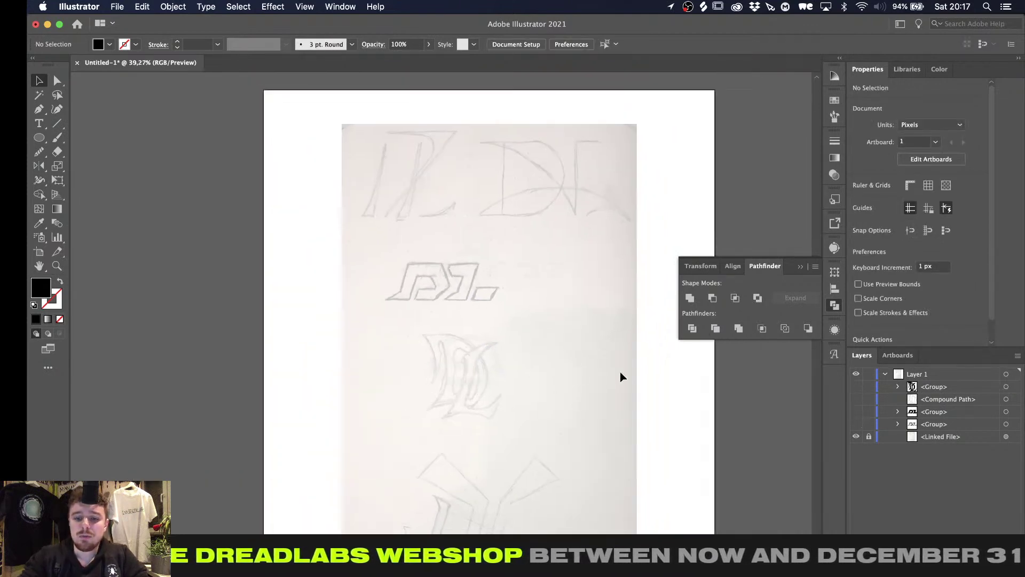
left_click(856, 412)
left_click(855, 386)
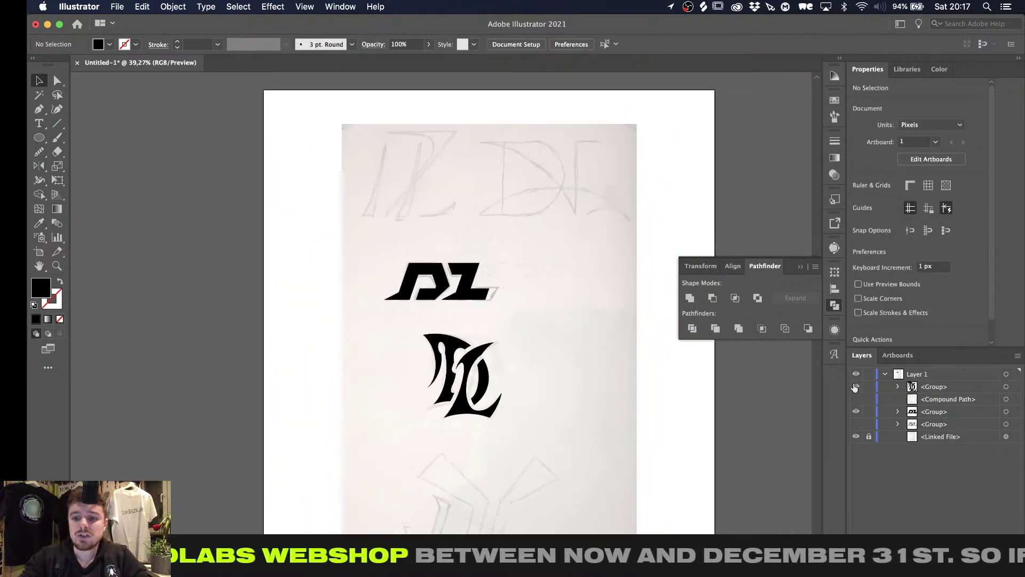
Create a new portrait CMYK print document from the A3 preset
left_click(116, 8)
left_click(127, 21)
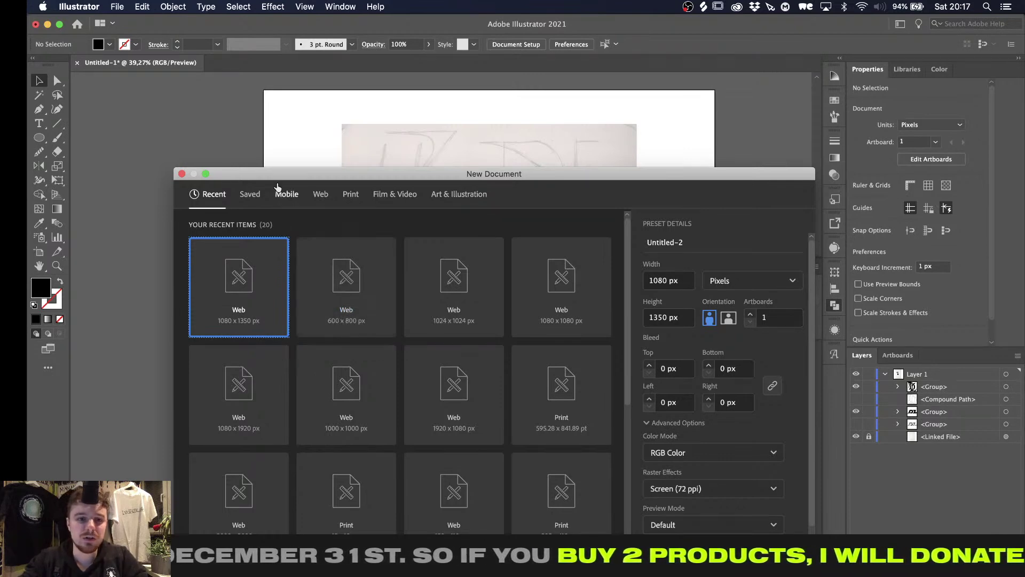
left_click(256, 196)
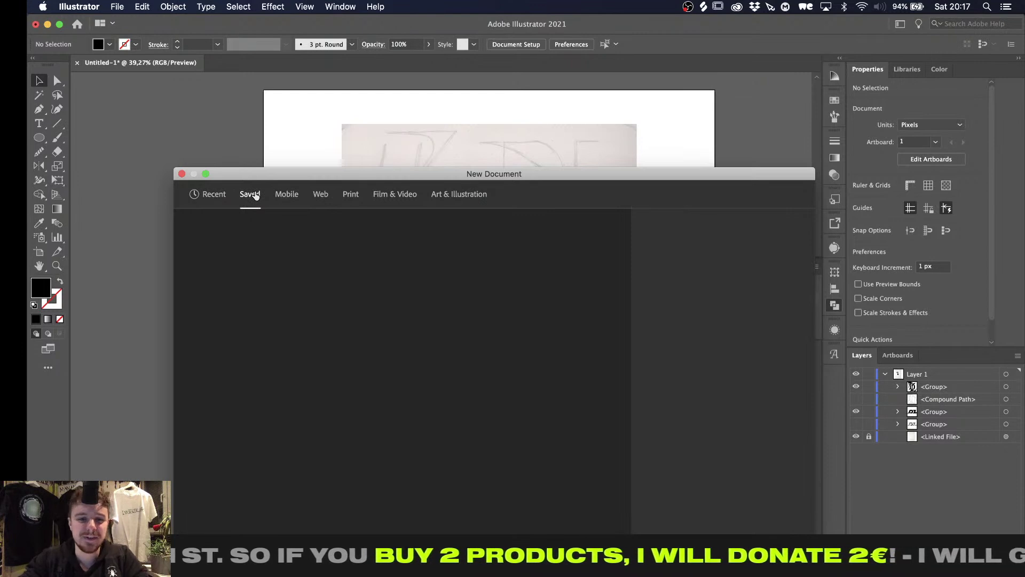
left_click(218, 197)
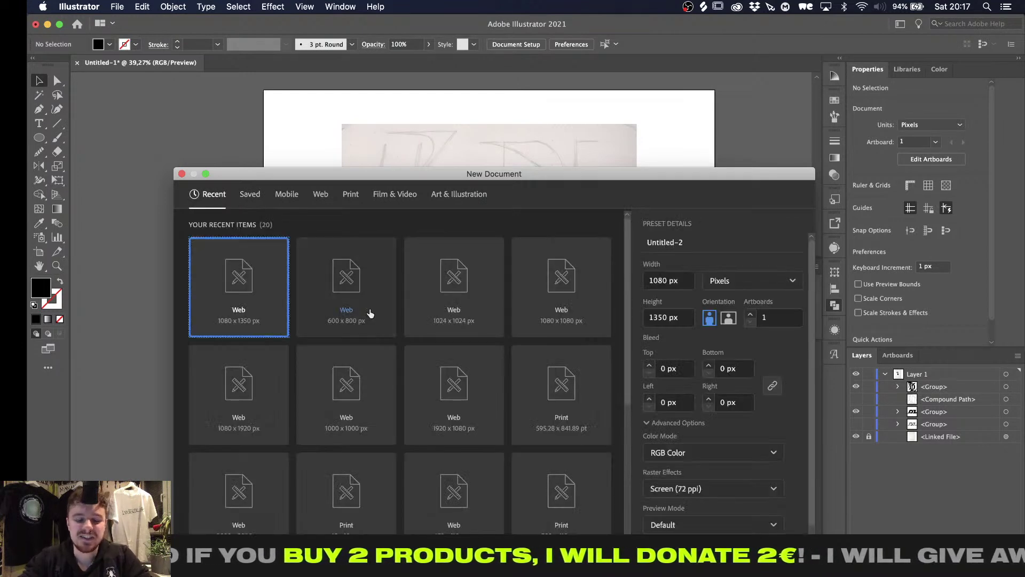
left_click(351, 194)
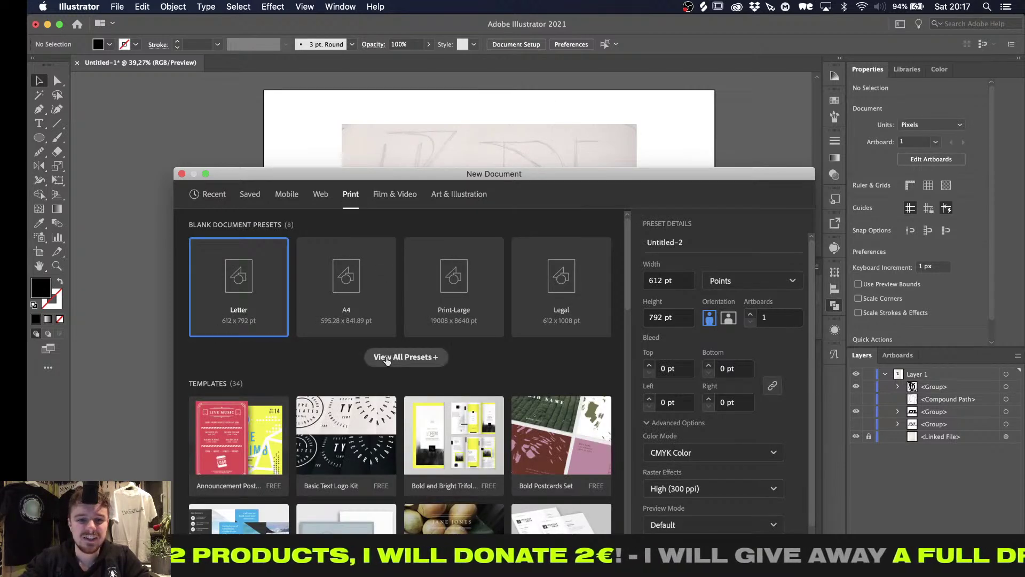
left_click(406, 357)
left_click(359, 400)
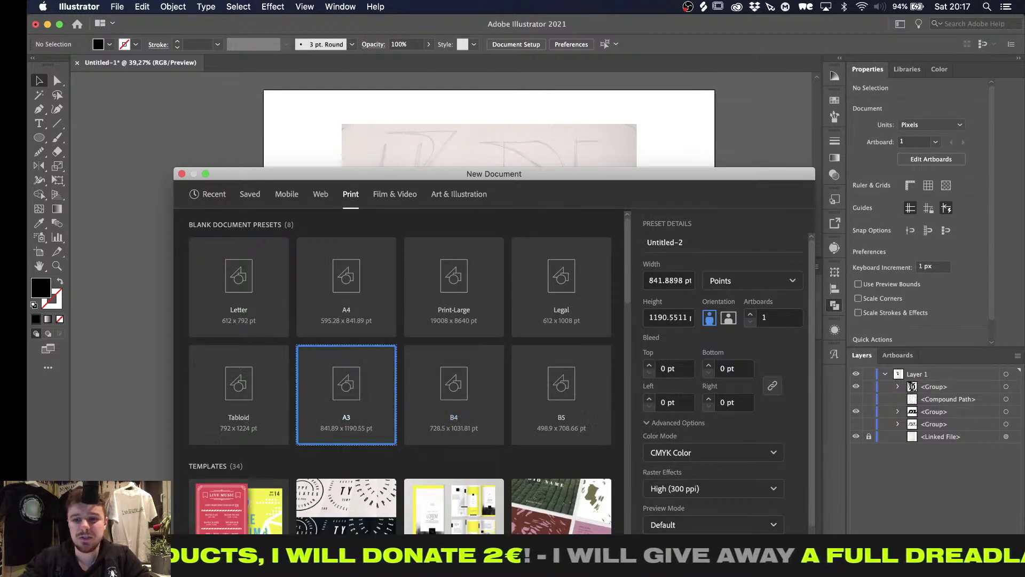
left_click(777, 556)
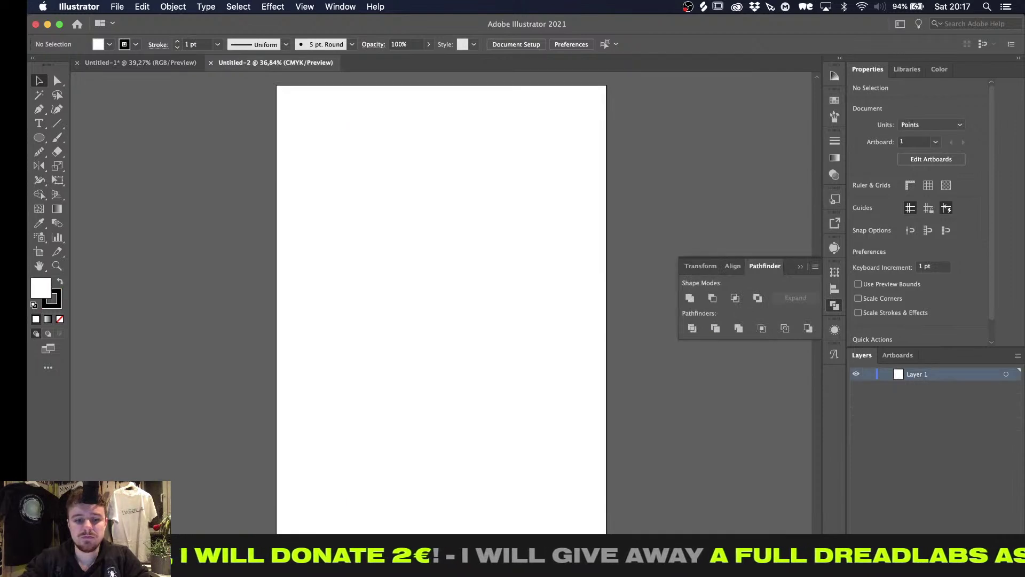
Switch to Photoshop and begin a new print document based on the A4 preset
key("super+Tab")
left_click(121, 6)
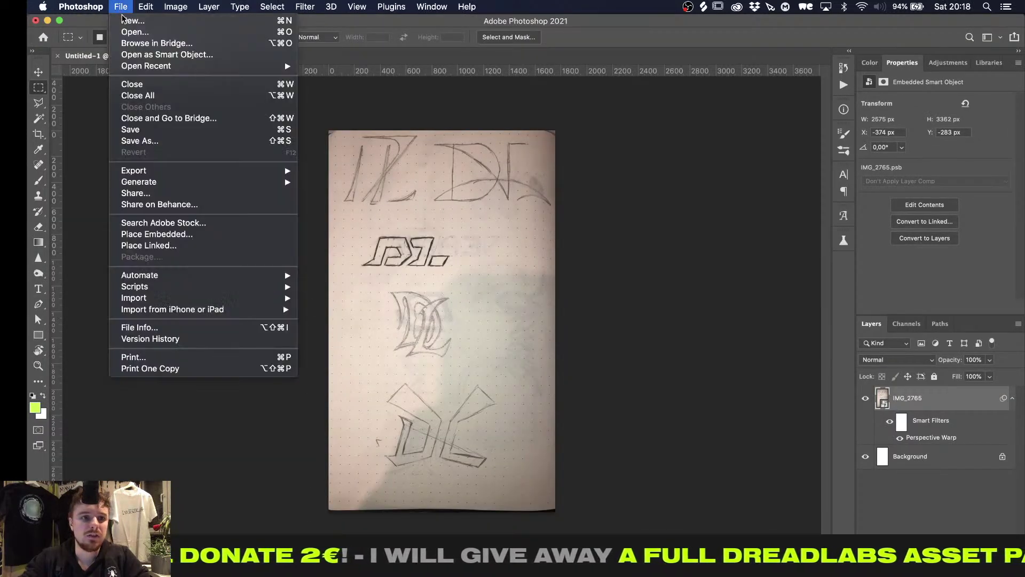
left_click(124, 21)
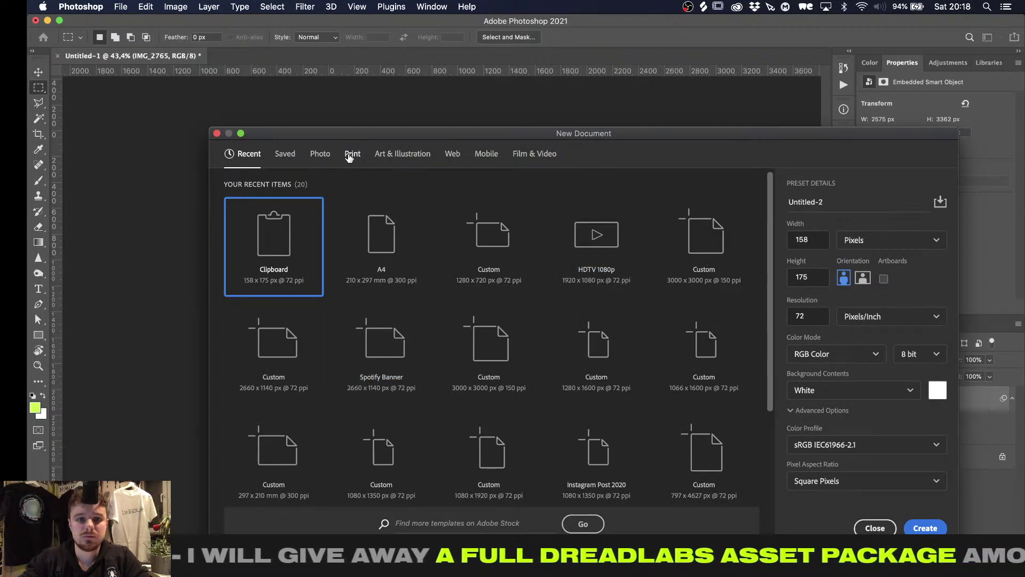
left_click(351, 154)
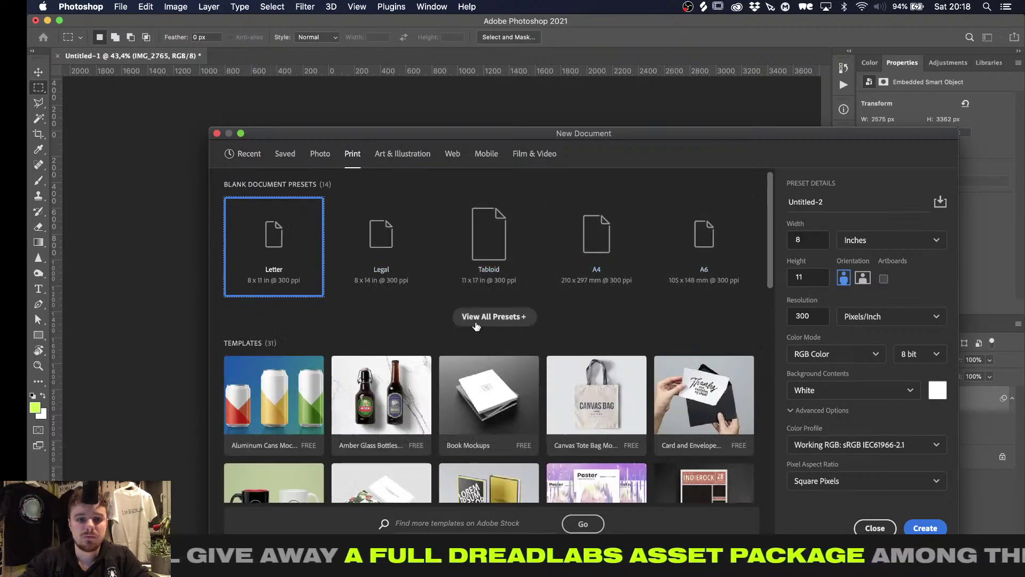
left_click(477, 320)
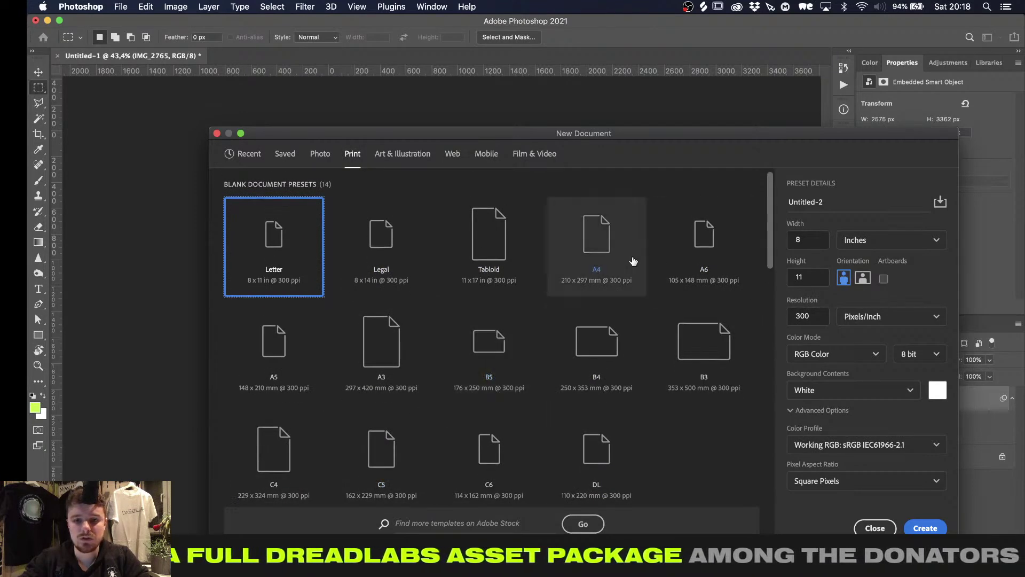
left_click(617, 255)
Double the new document's width to 420 mm, set portrait orientation for 297 x 420 mm at 300 ppi, and create it
left_click(812, 241)
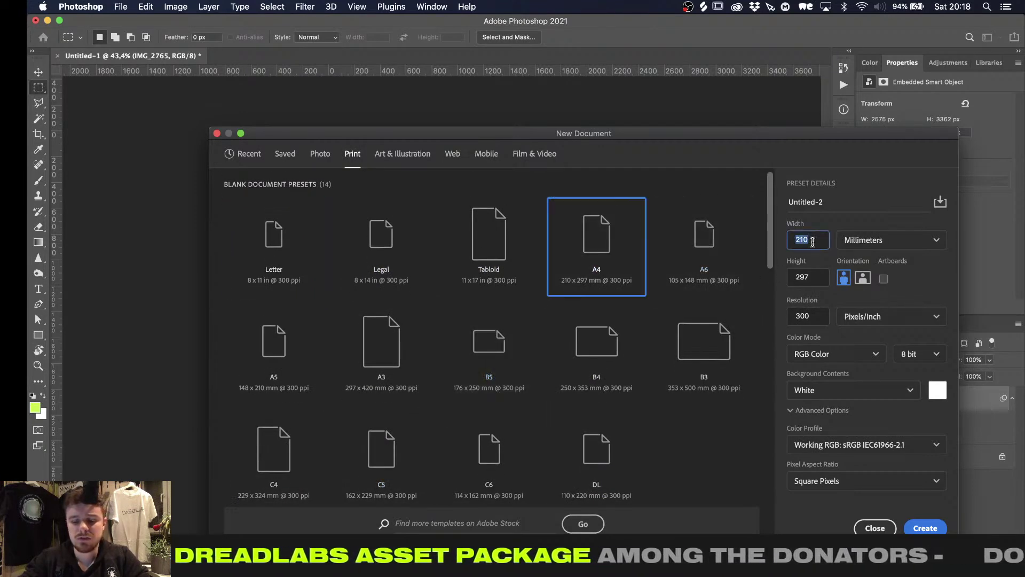
type("1")
key("super+z")
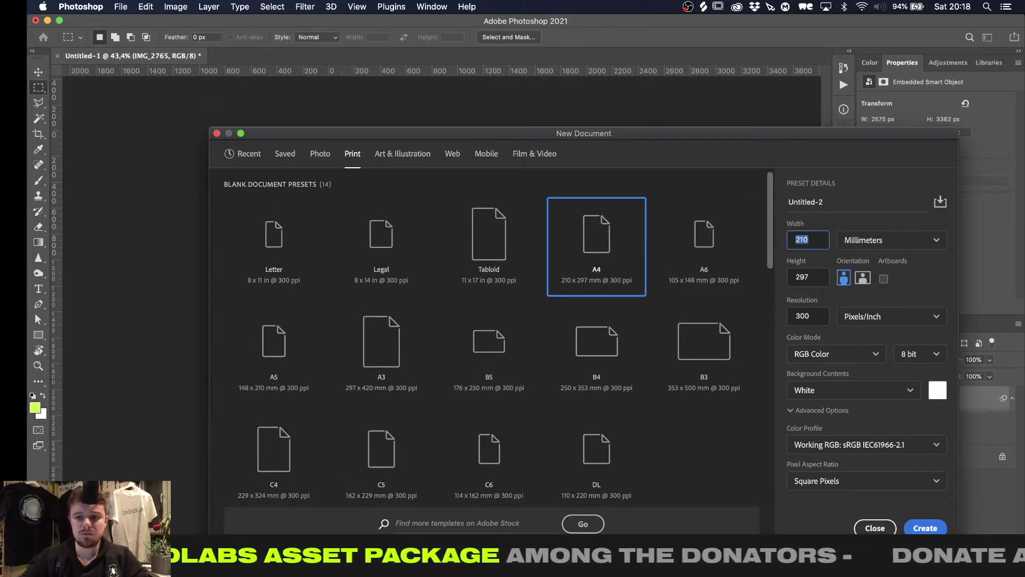
key("Right")
type("*2")
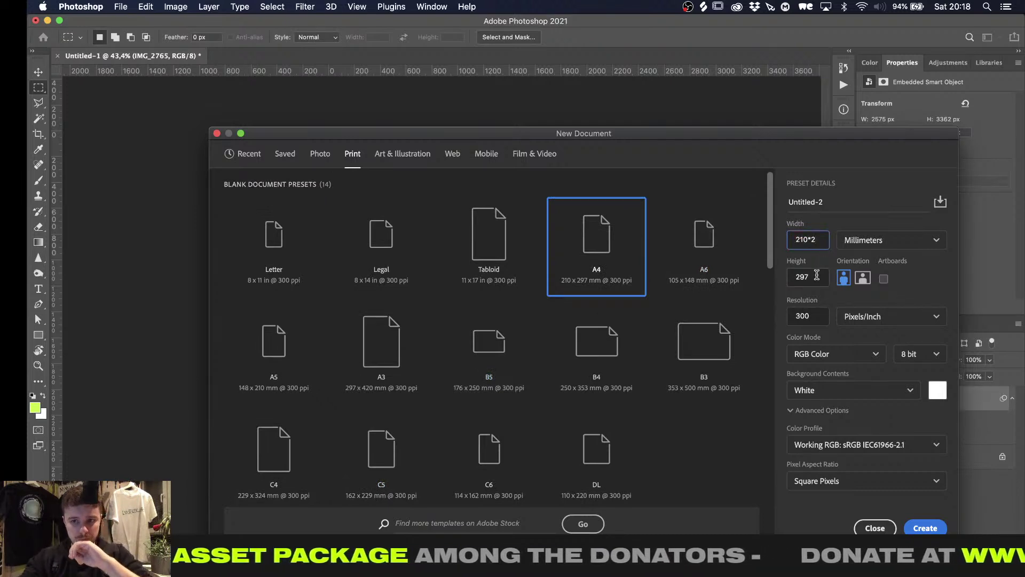
left_click(816, 277)
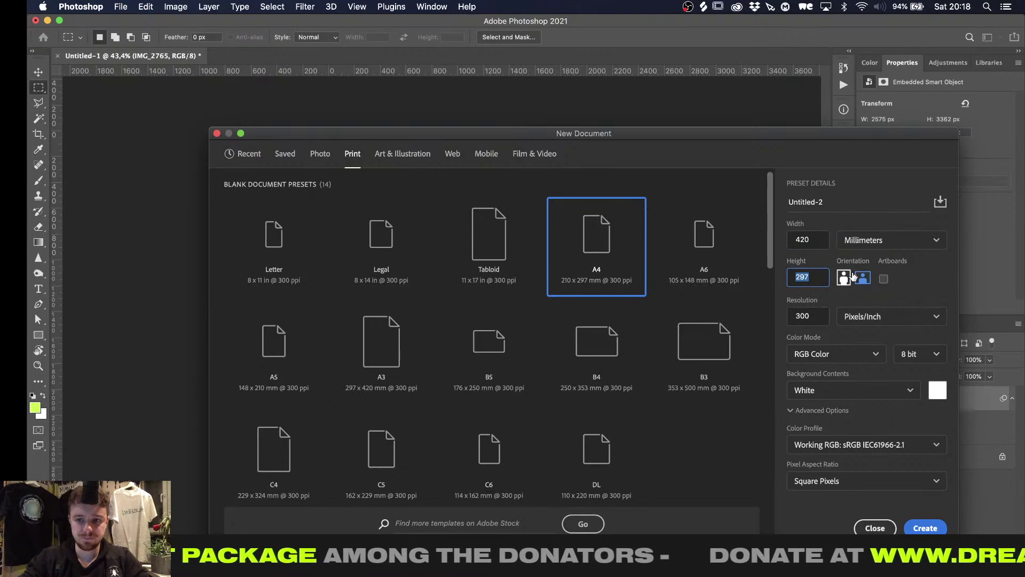
left_click(847, 277)
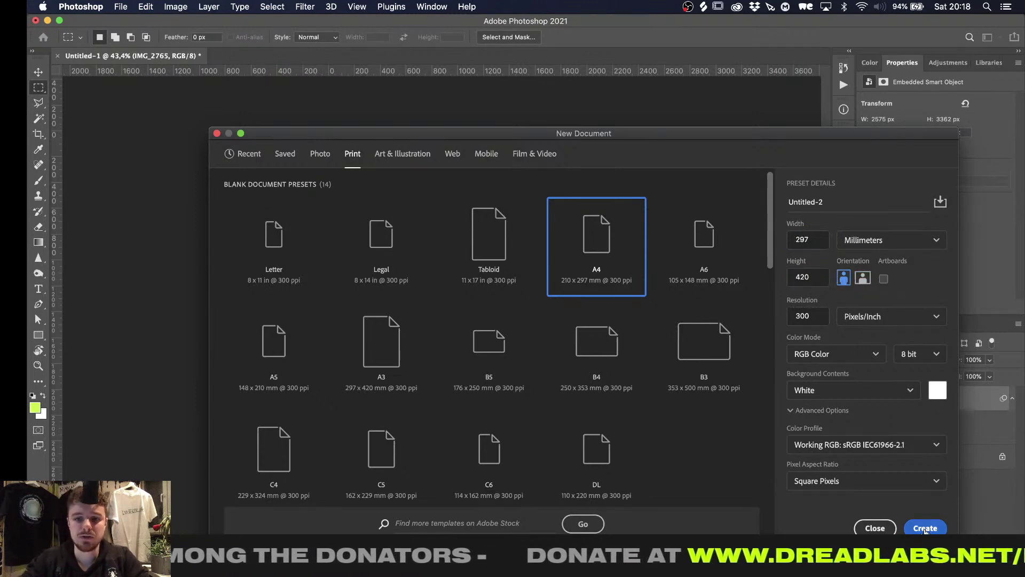
left_click(926, 529)
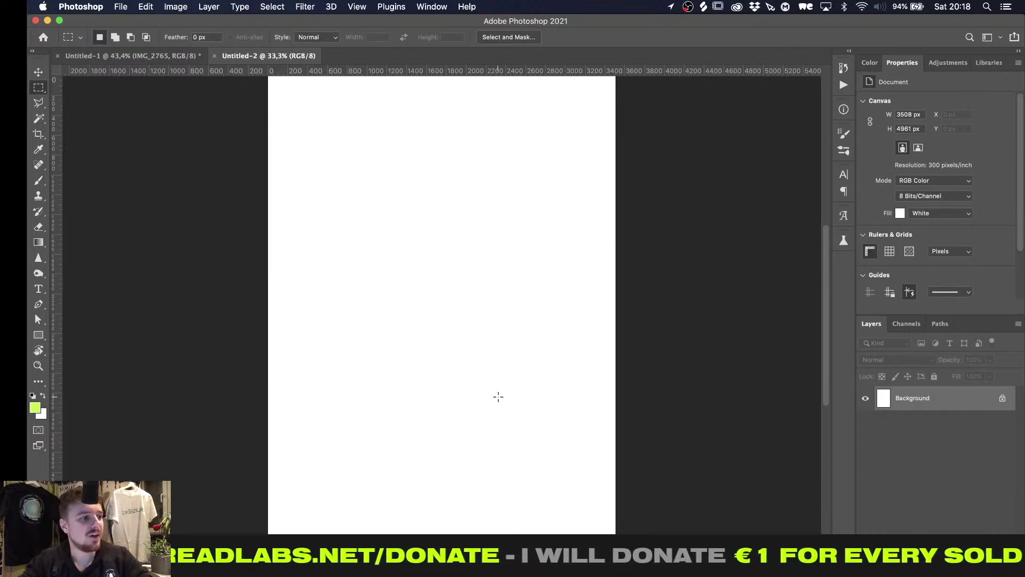
View the Mac's system overview, close it and return to Illustrator
key("v")
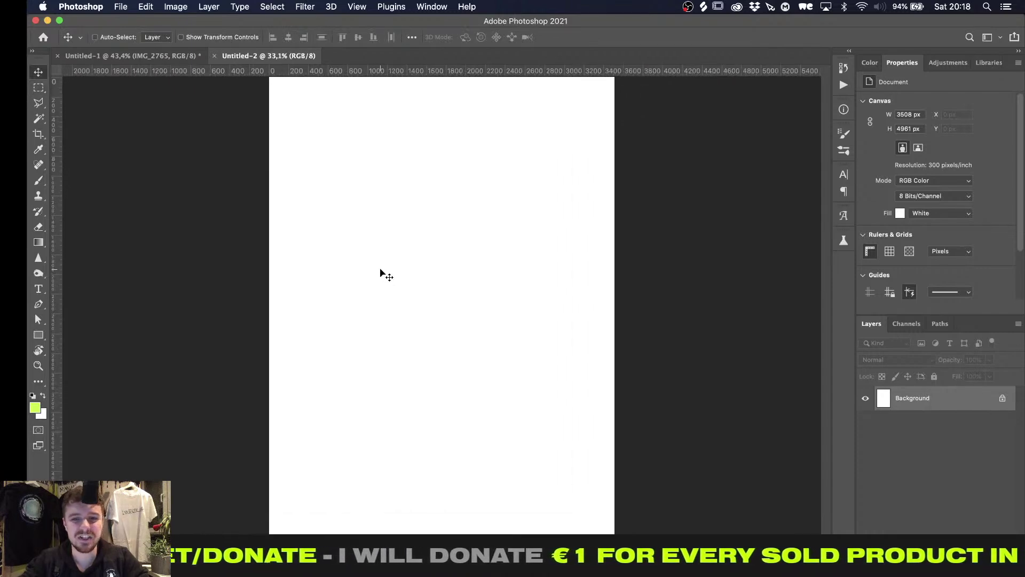
scroll(380, 269, "down", 1, "alt")
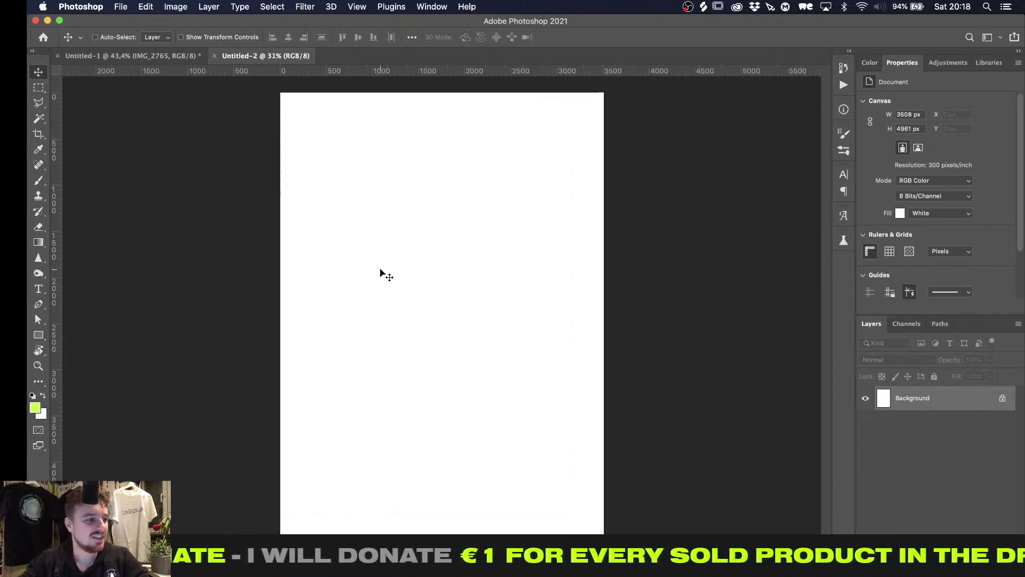
left_click(45, 6)
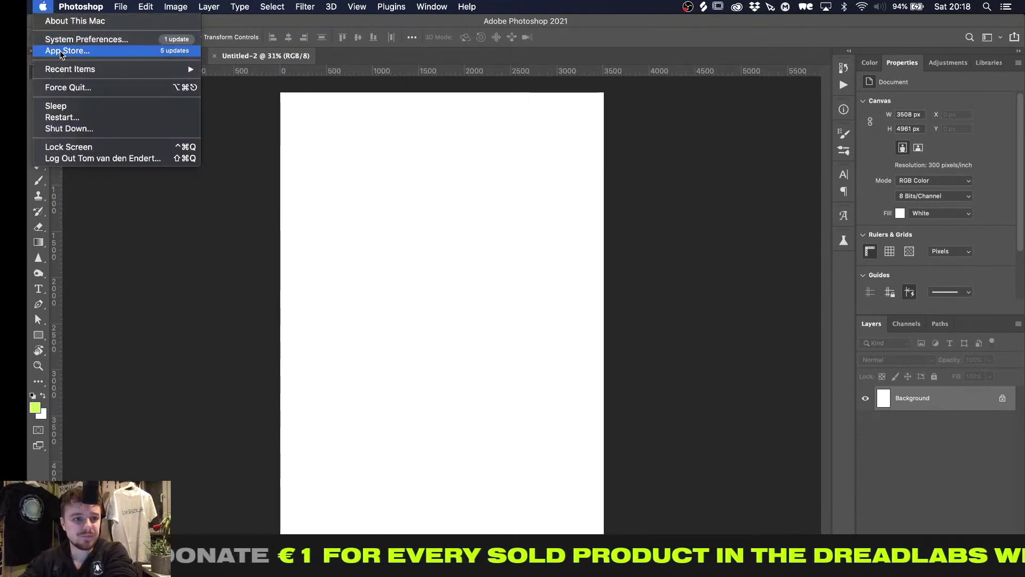
left_click(73, 25)
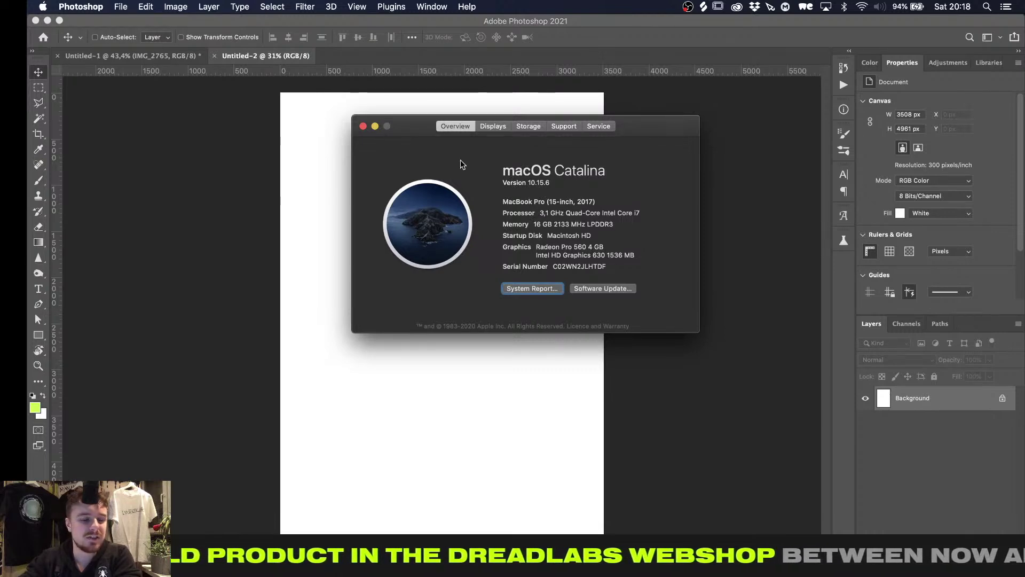
left_click(363, 127)
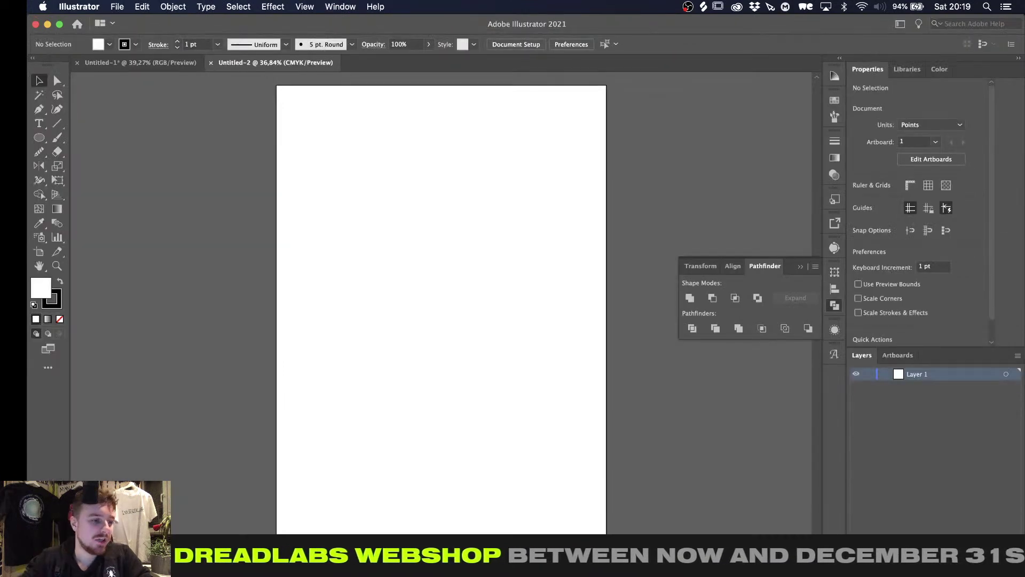
Collapse the Pathfinder panel and activate the Rectangle tool in the blank A3 document
left_click(801, 267)
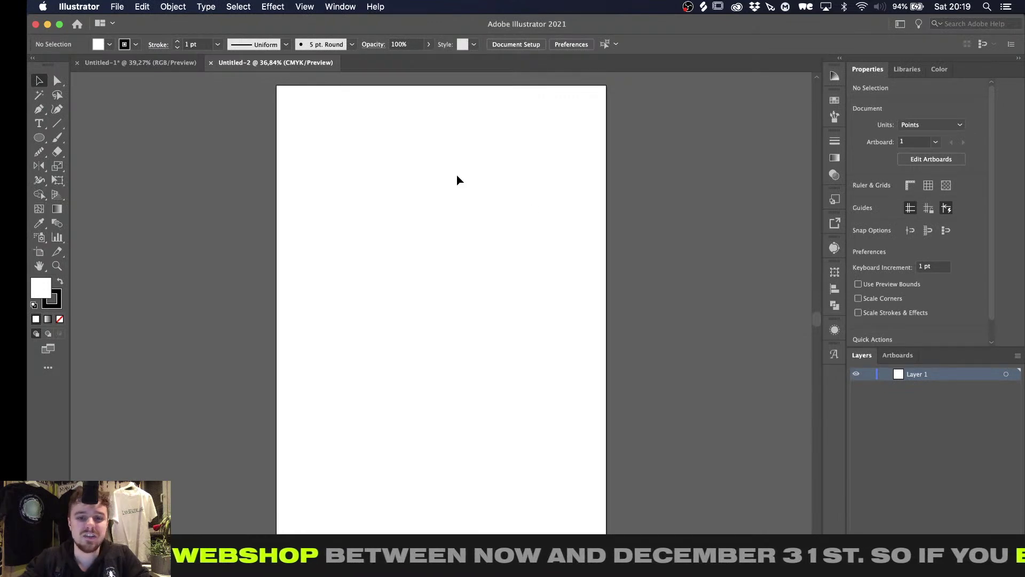
key("m")
scroll(290, 100, "up", 4, "alt")
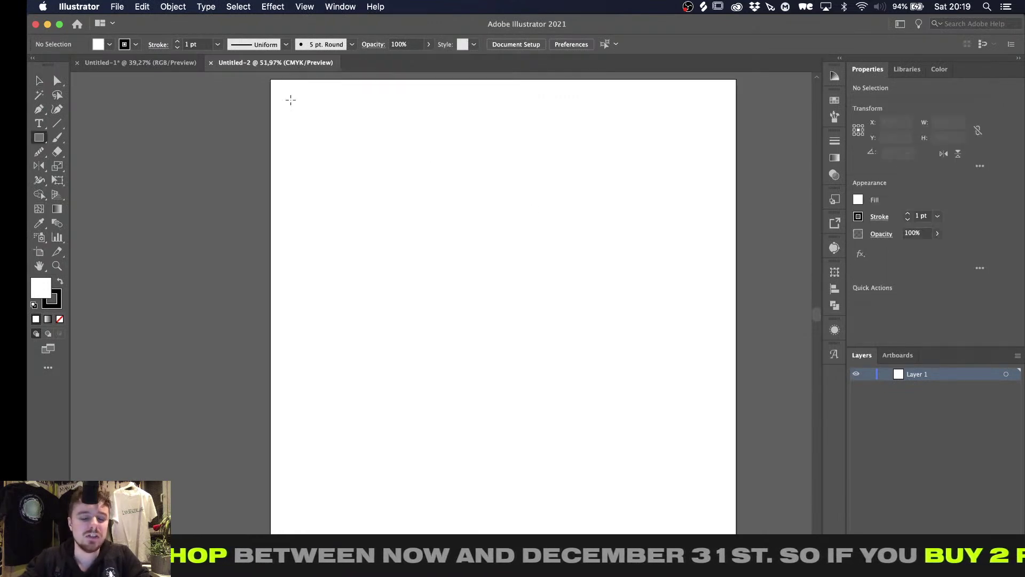
scroll(291, 99, "up", 2)
Try drawing a square about 35 pt wide against the document grid near the artboard's upper-left corner, undo it and hide the grid
key("super+apostrophe")
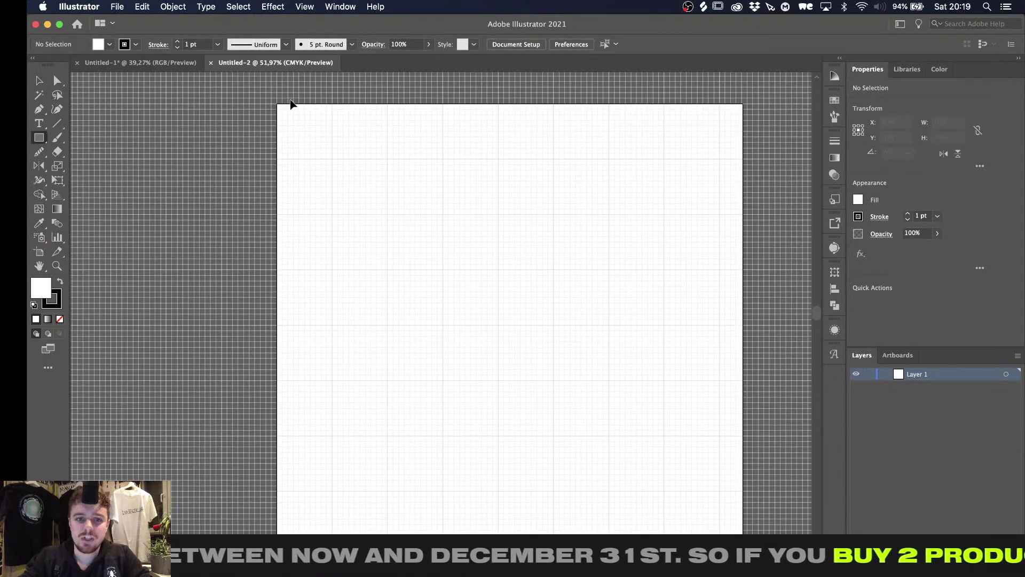
scroll(324, 183, "down", 5, "alt")
scroll(324, 183, "up", 2, "alt")
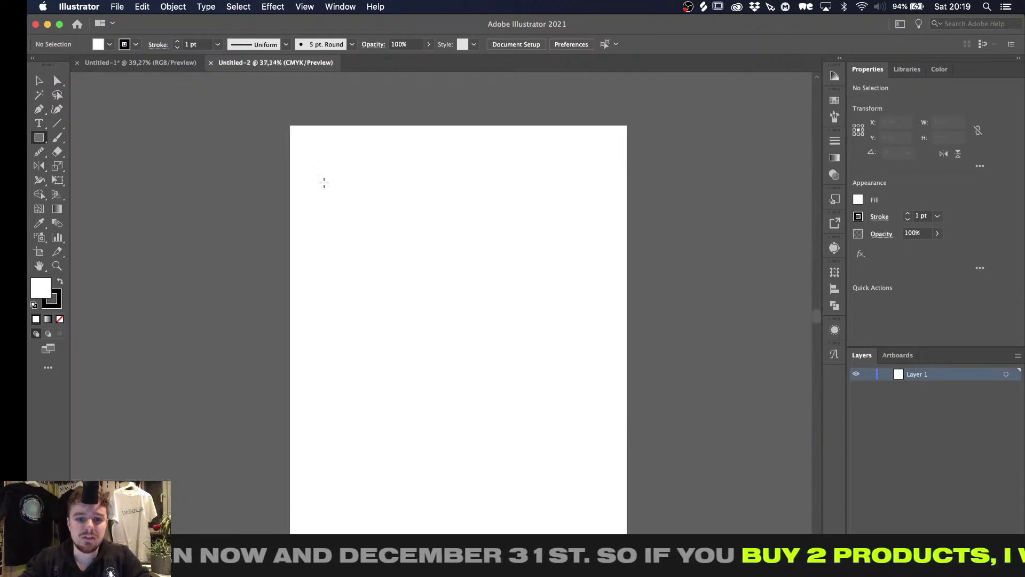
scroll(324, 182, "up", 5, "alt")
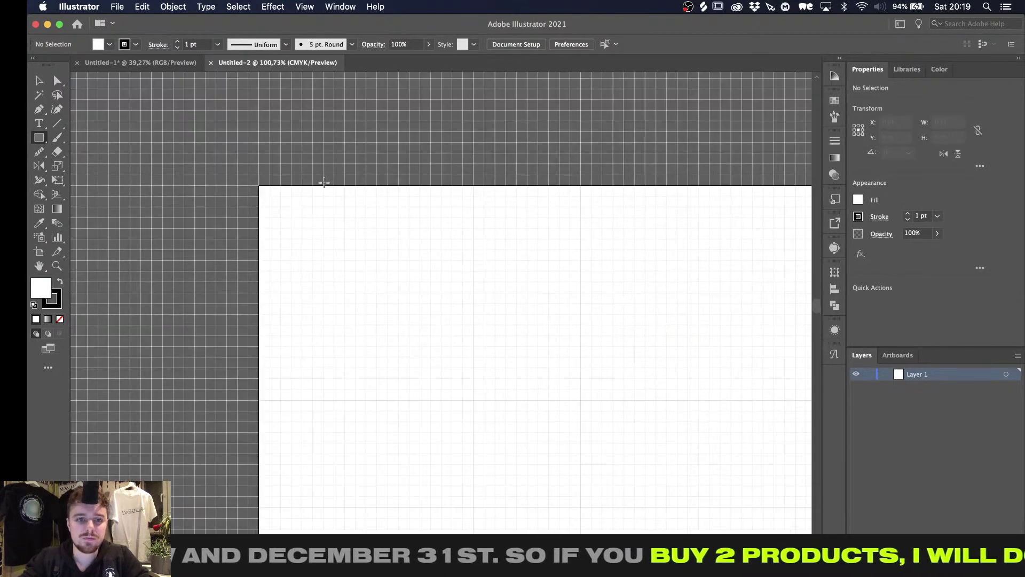
left_click_drag(316, 192, 353, 231)
key("super+z")
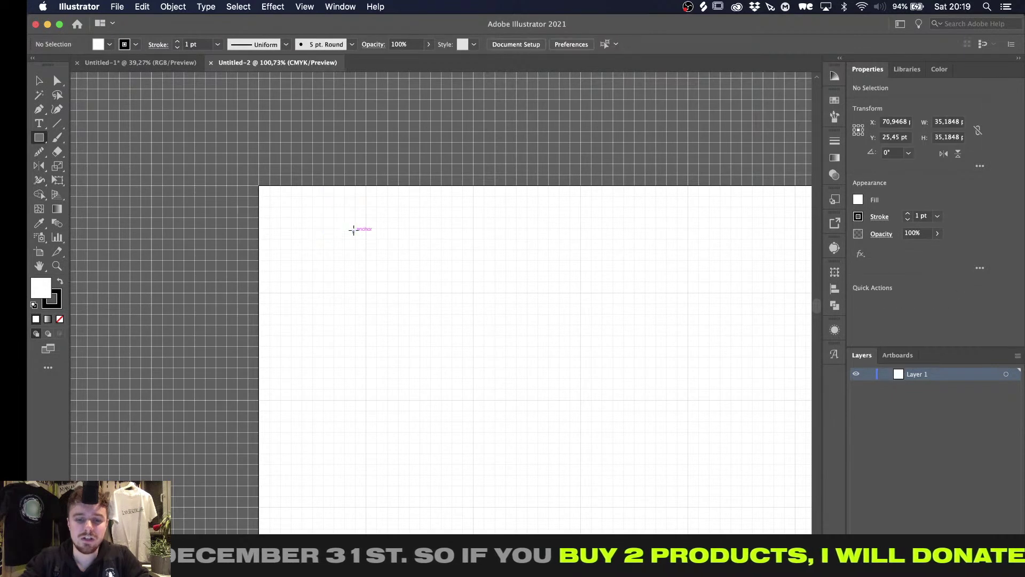
key("super+apostrophe")
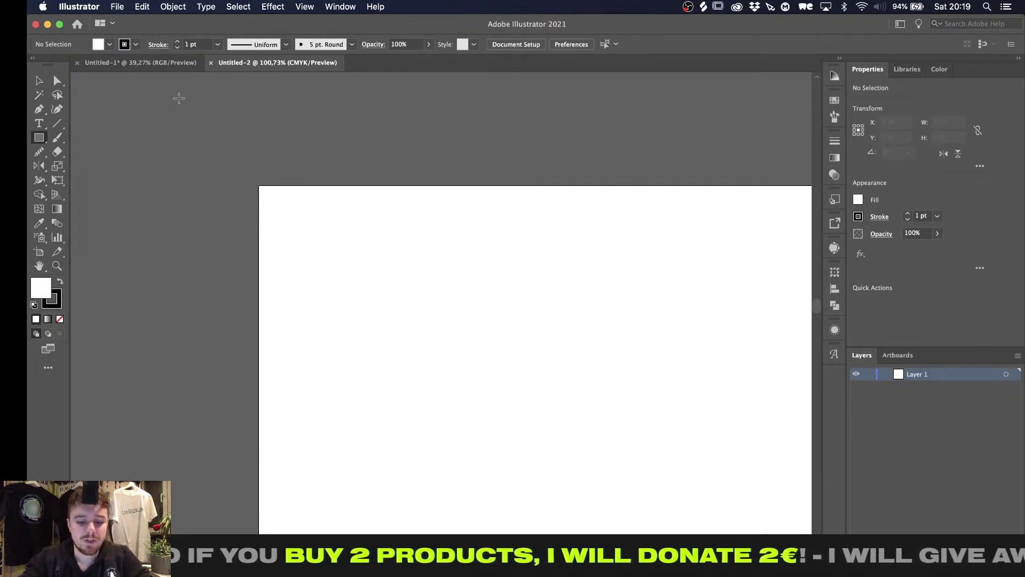
Set the drawing colours to no stroke and an orange-red fill of C 0, M 82.35, Y 100, K 0
scroll(258, 374, "down", 5, "alt")
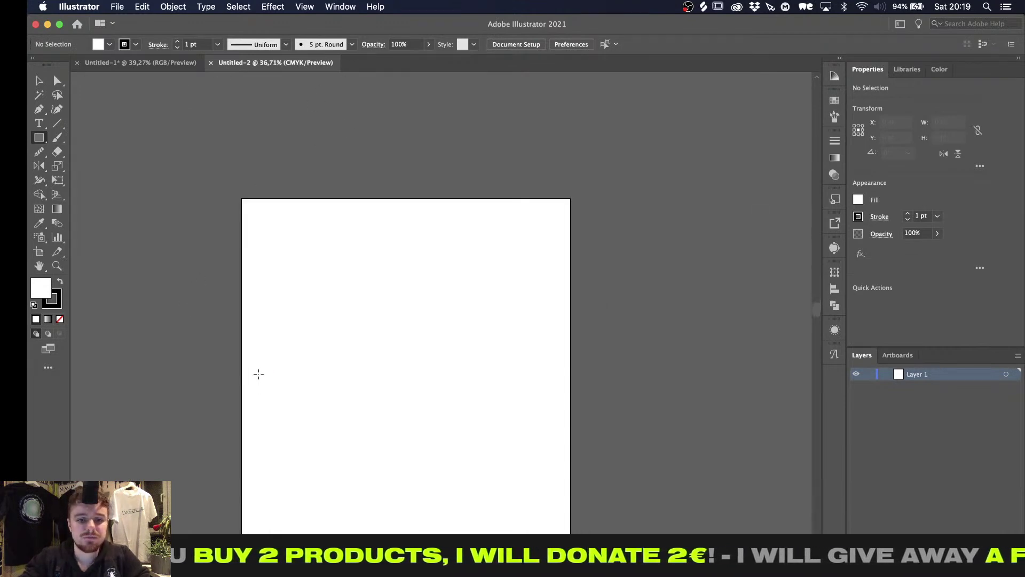
scroll(240, 283, "up", 2, "alt")
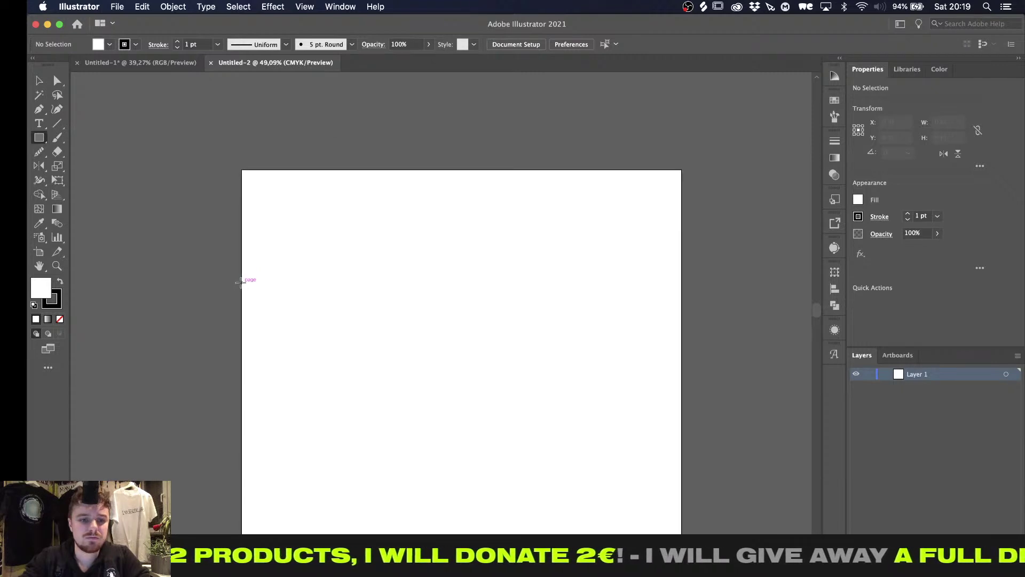
key("x")
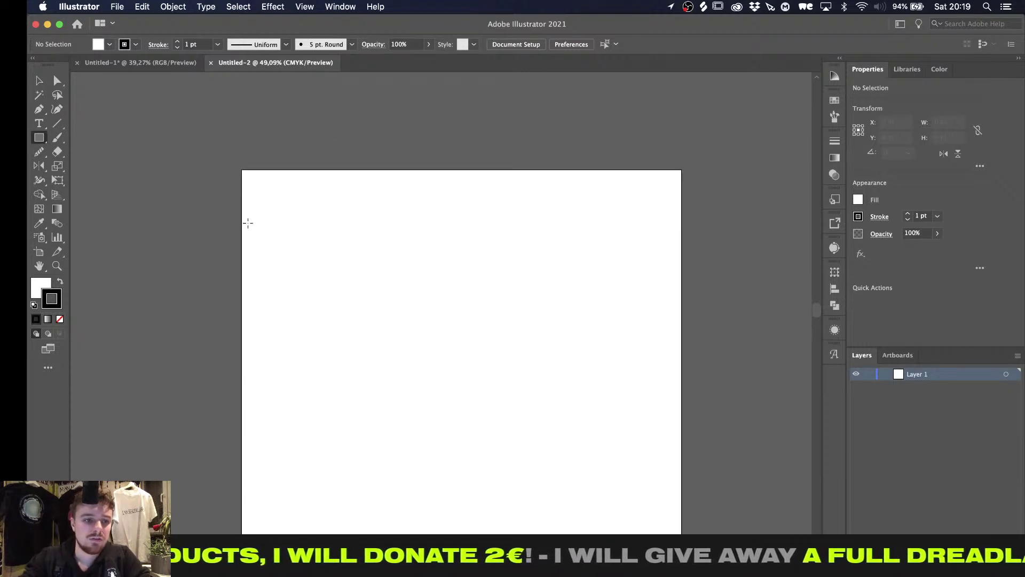
key("shift+x")
key("x")
key("d")
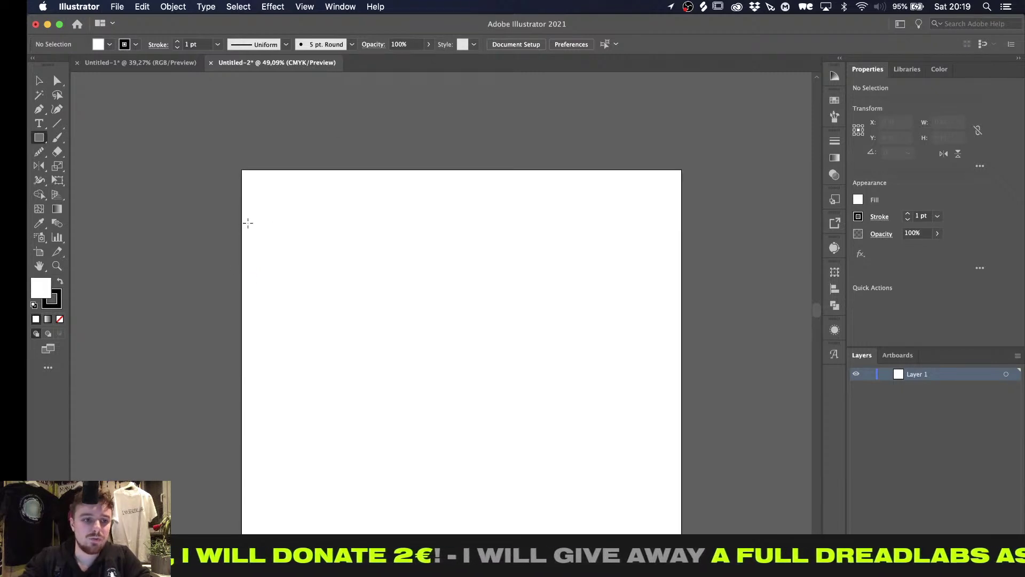
key("slash")
key("shift+x")
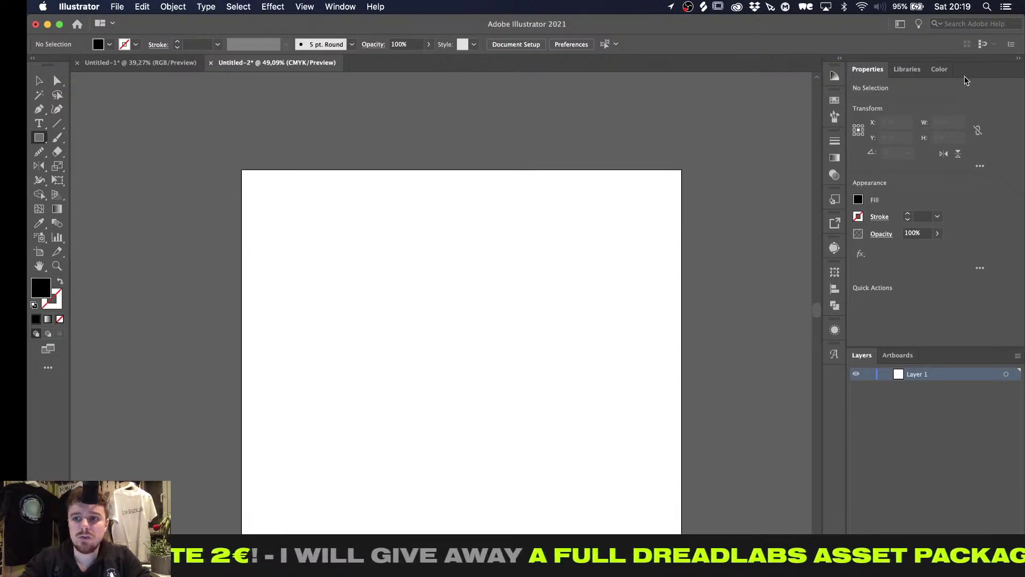
left_click(939, 69)
scroll(422, 360, "down", 3, "alt")
scroll(424, 362, "up", 1)
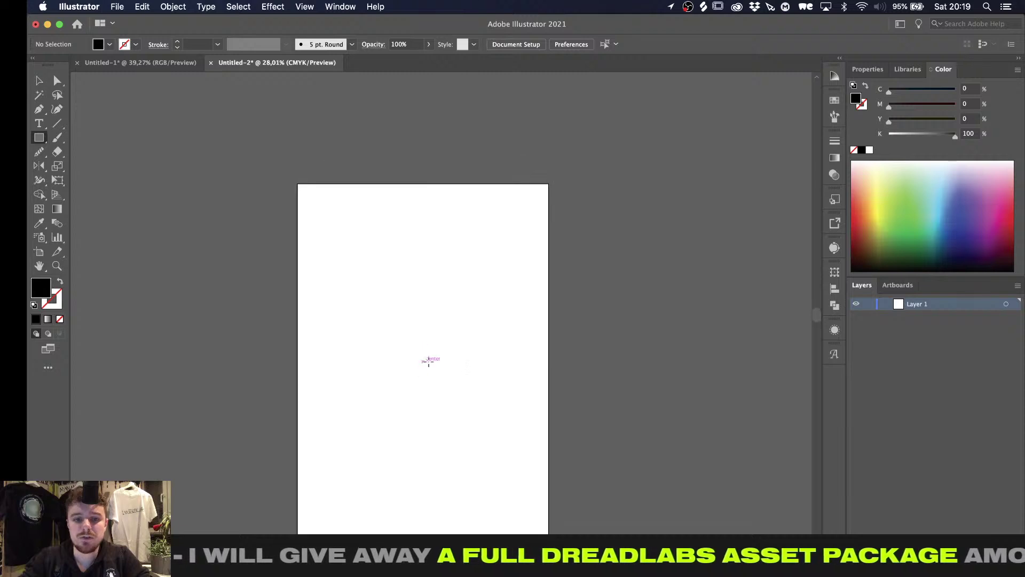
left_click(861, 209)
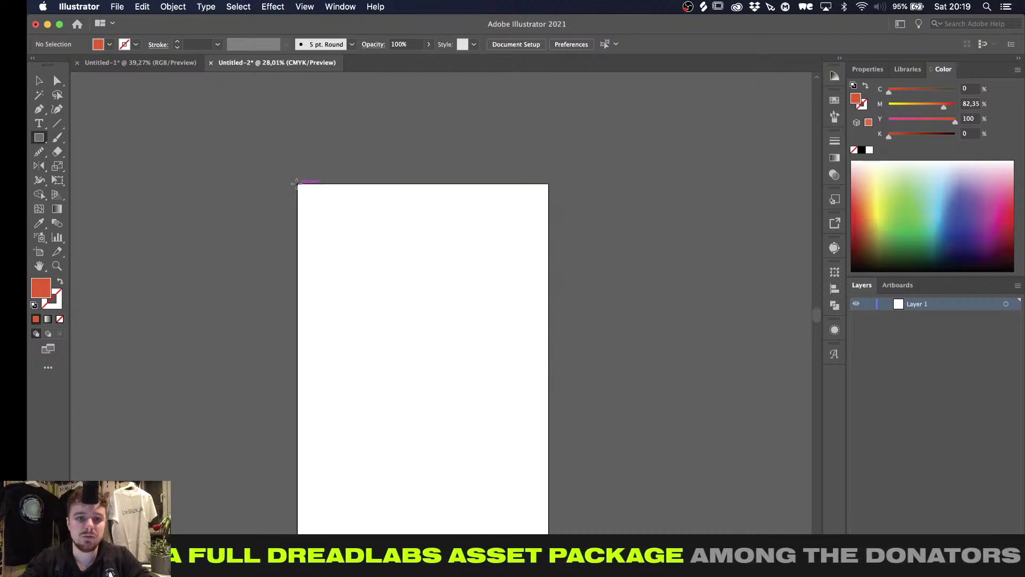
Create a 35.1848 pt square starting exactly at the artboard's upper-left corner
left_click(296, 184)
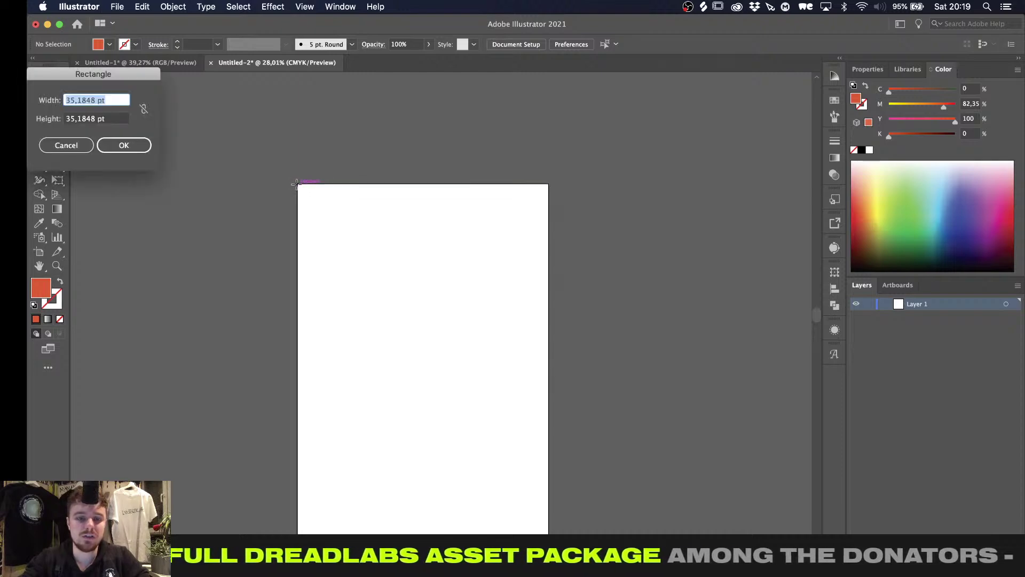
left_click(125, 144)
scroll(232, 206, "up", 3, "alt")
scroll(232, 206, "down", 3, "alt")
key("v")
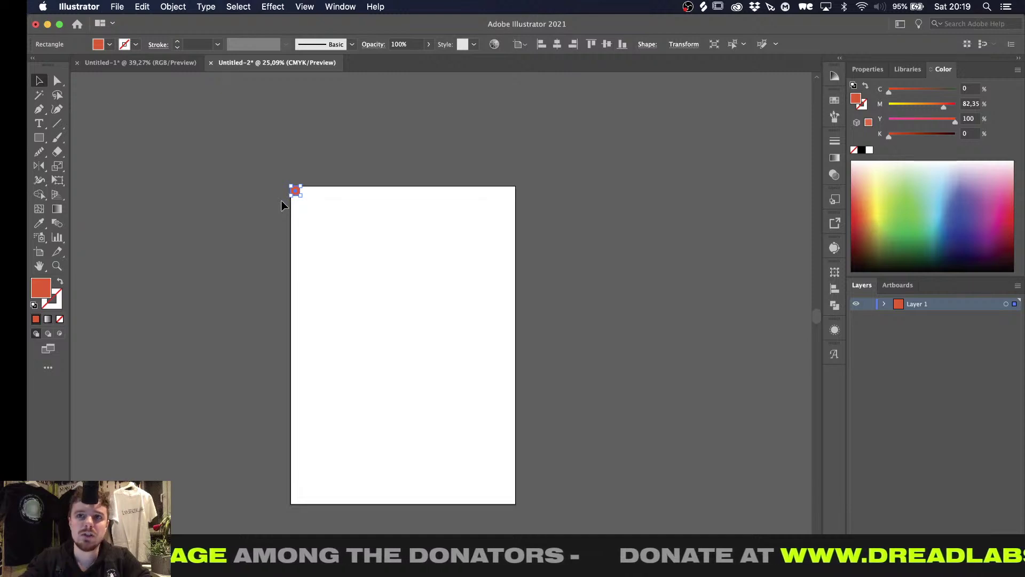
left_click(365, 234)
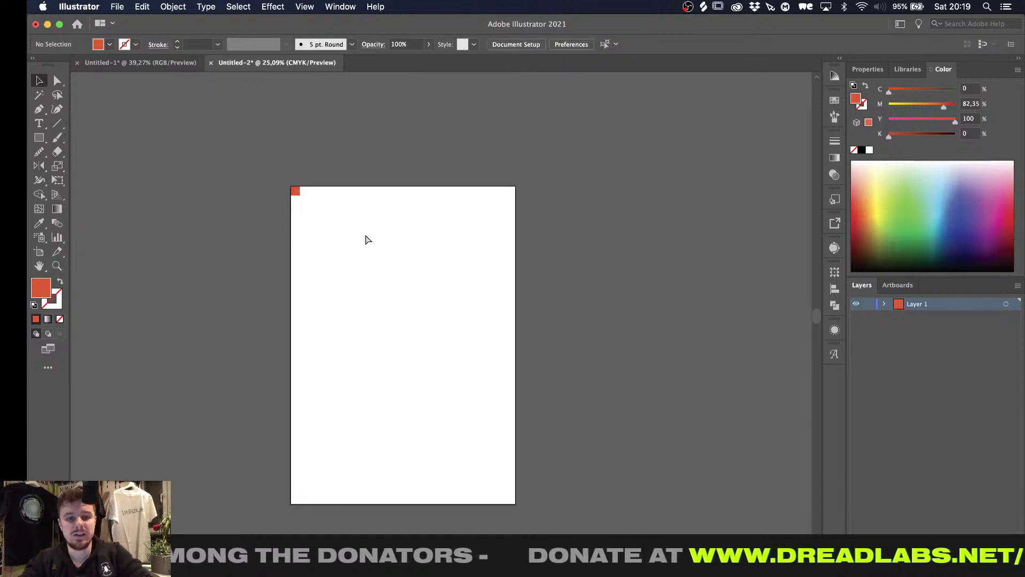
Duplicate the orange square in place and align the copies to the artboard so that one square sits in each corner
key("super+a")
left_click(573, 44)
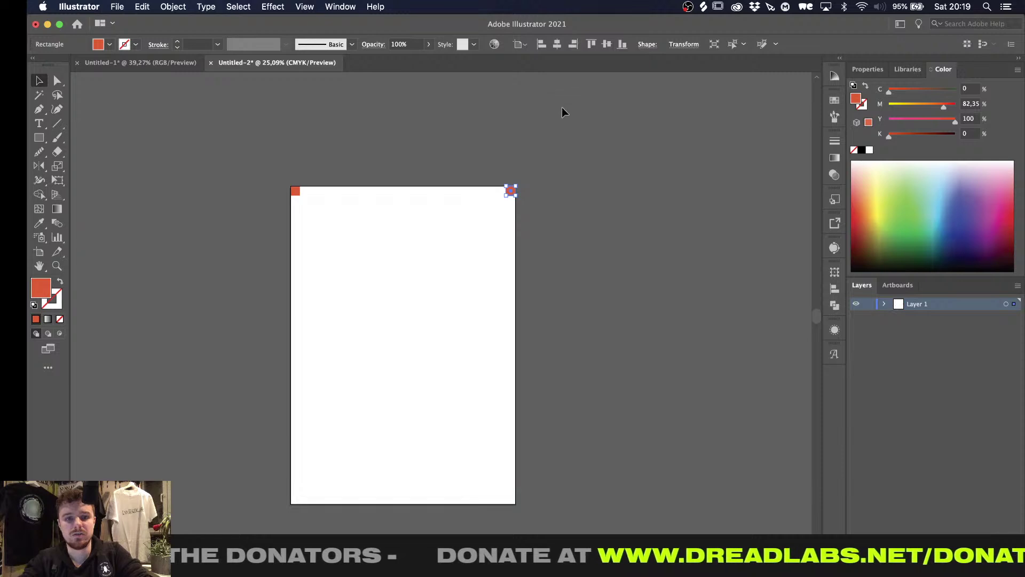
key("super+a")
key("super+f")
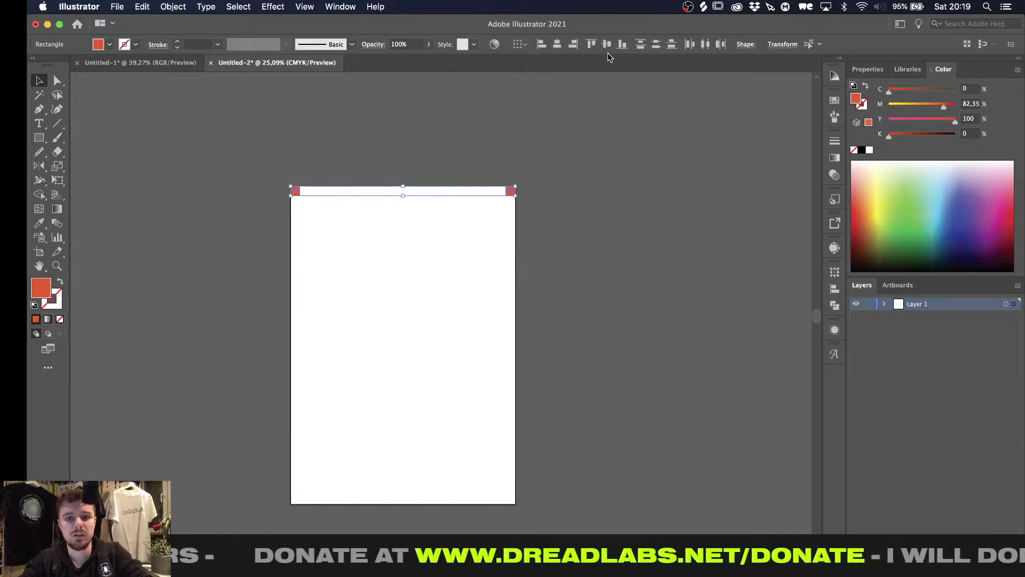
left_click(519, 44)
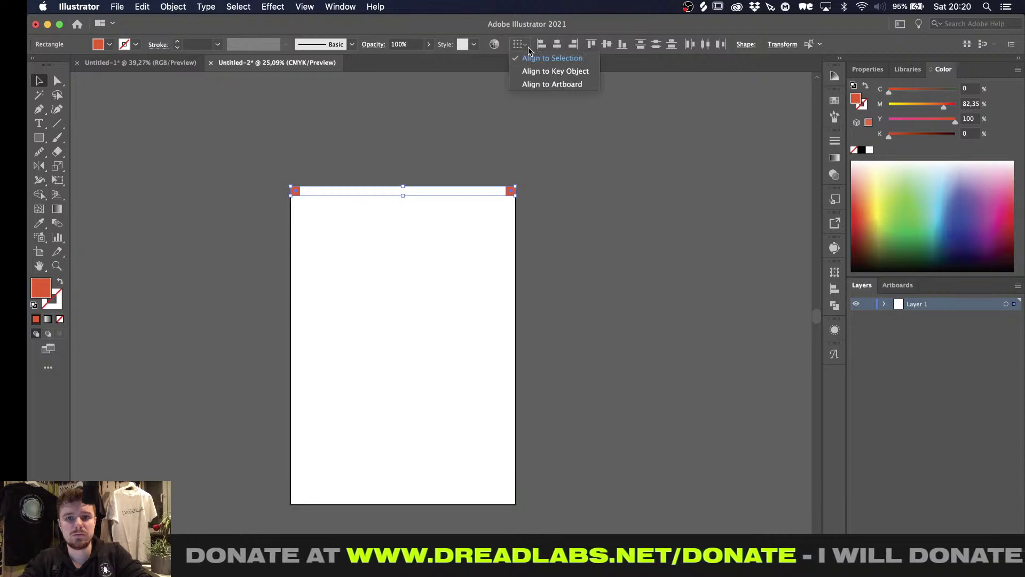
left_click(540, 85)
left_click(619, 48)
left_click(562, 189)
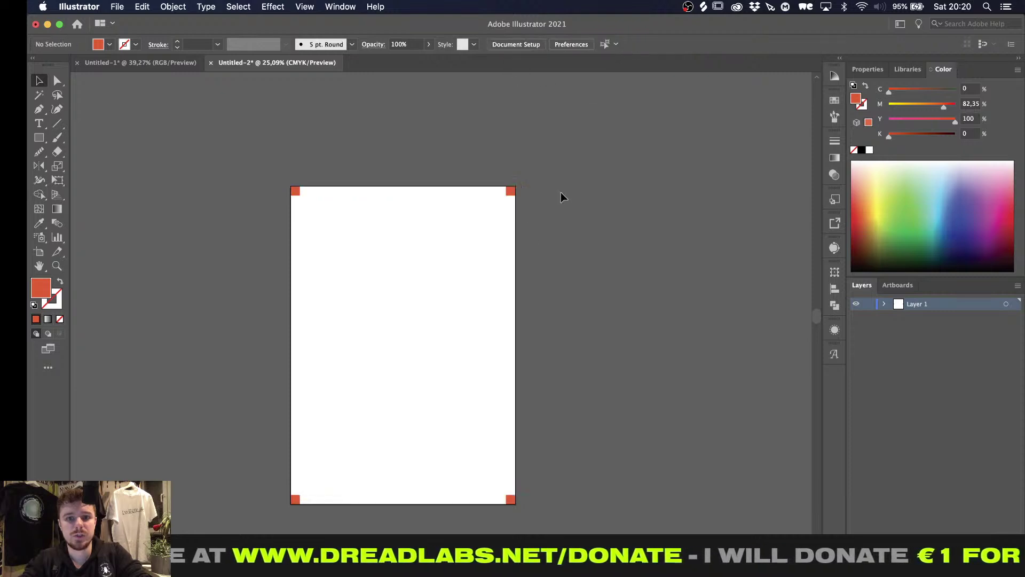
Group the four corner squares and lock the group
left_click_drag(563, 166, 256, 537)
key("super+g")
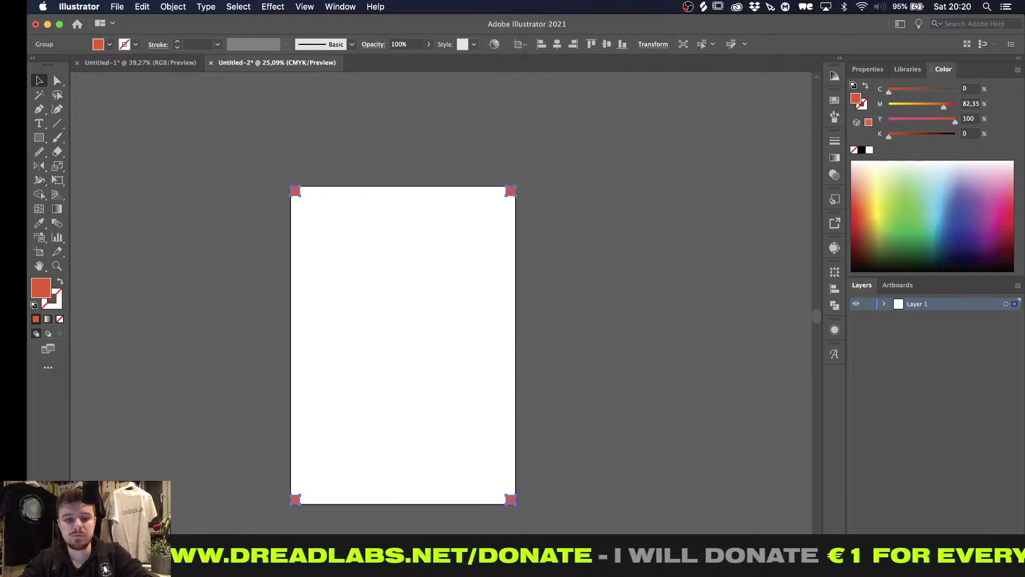
left_click(885, 303)
left_click(622, 323)
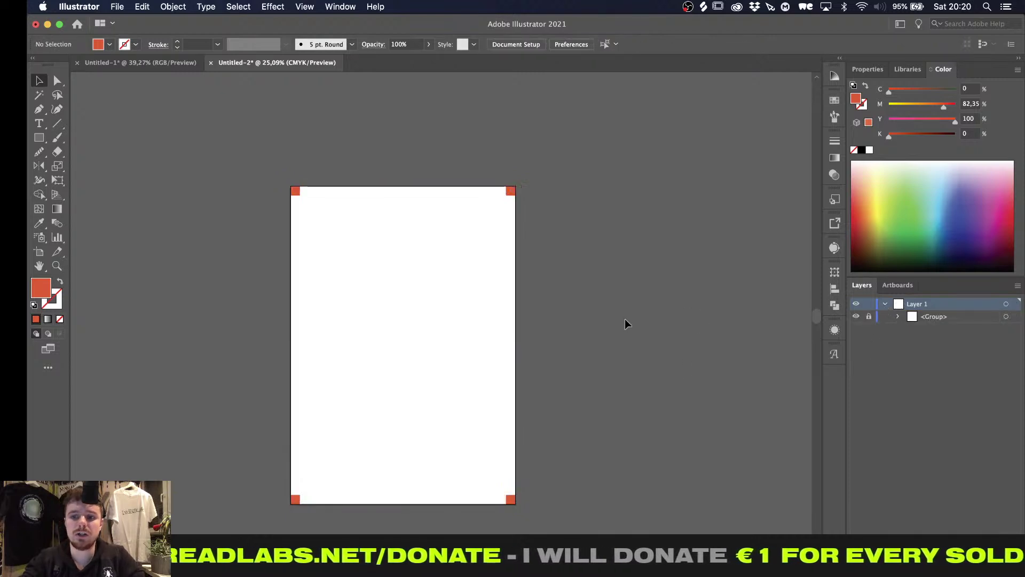
Draw an unfilled rectangle with a 1 pt black stroke between the inner corners of the squares as a margin frame
key("m")
key("shift+x")
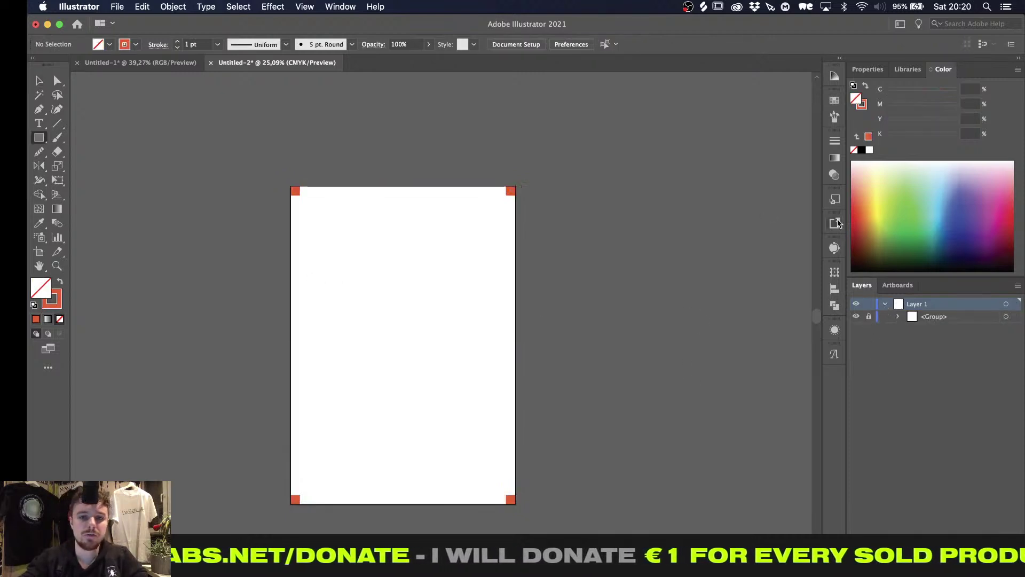
key("x")
left_click_drag(892, 214, 613, 449)
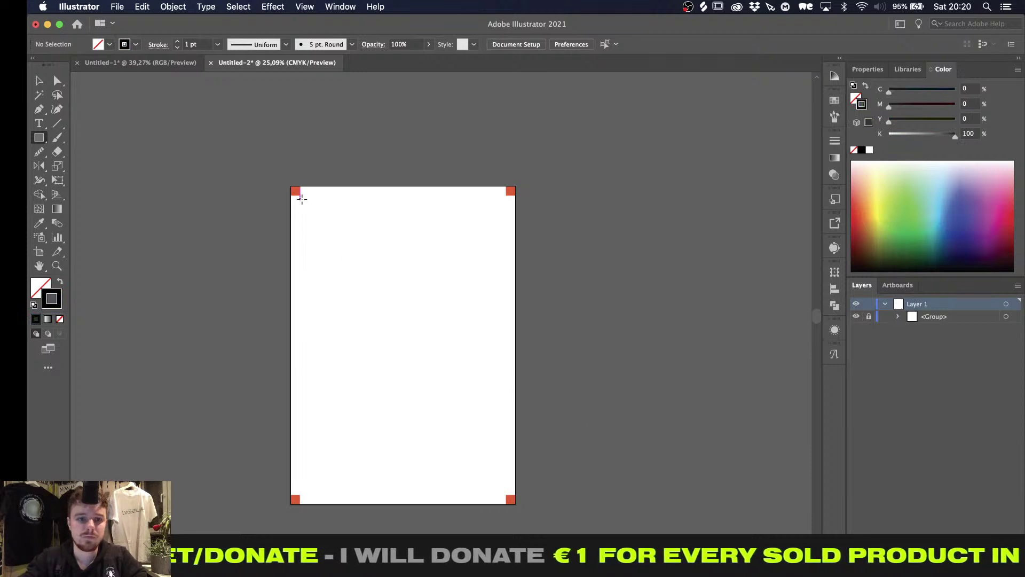
left_click_drag(299, 195, 506, 495)
key("v")
left_click(381, 214)
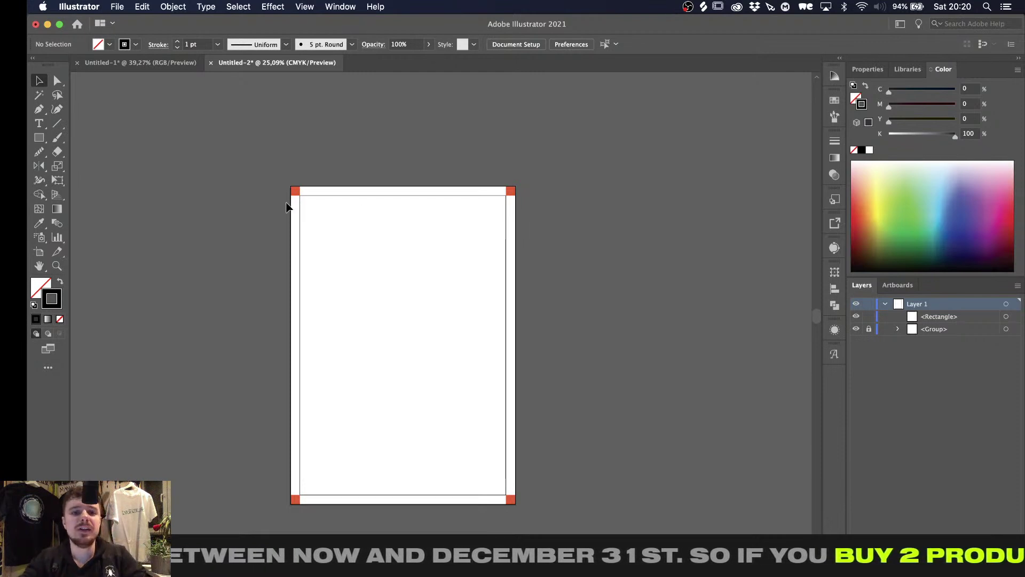
Copy the angular DL monogram from Untitled-1 into Untitled-2 and place it just above the artboard
scroll(284, 200, "up", 5, "alt")
scroll(284, 199, "up", 3)
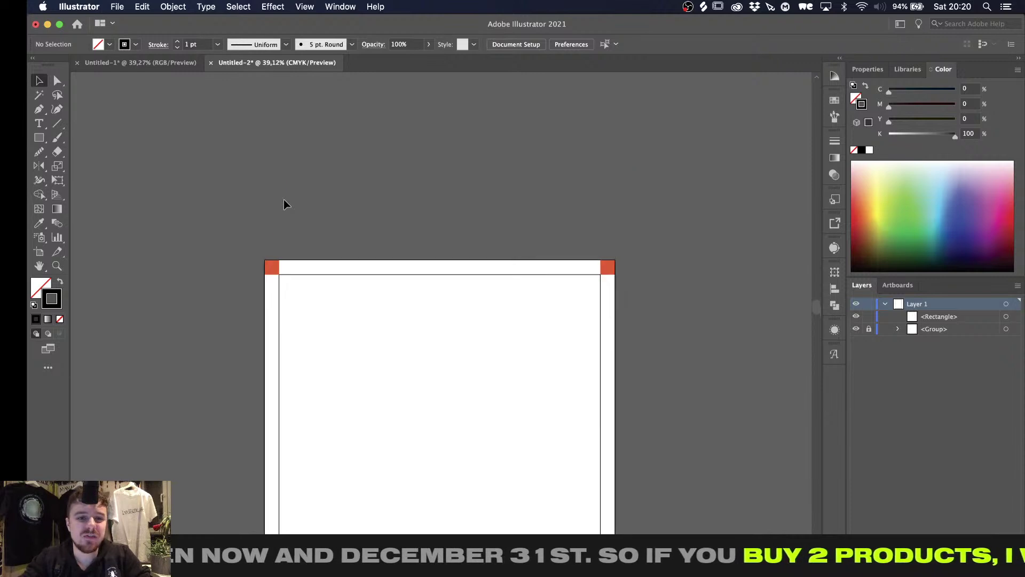
left_click(147, 64)
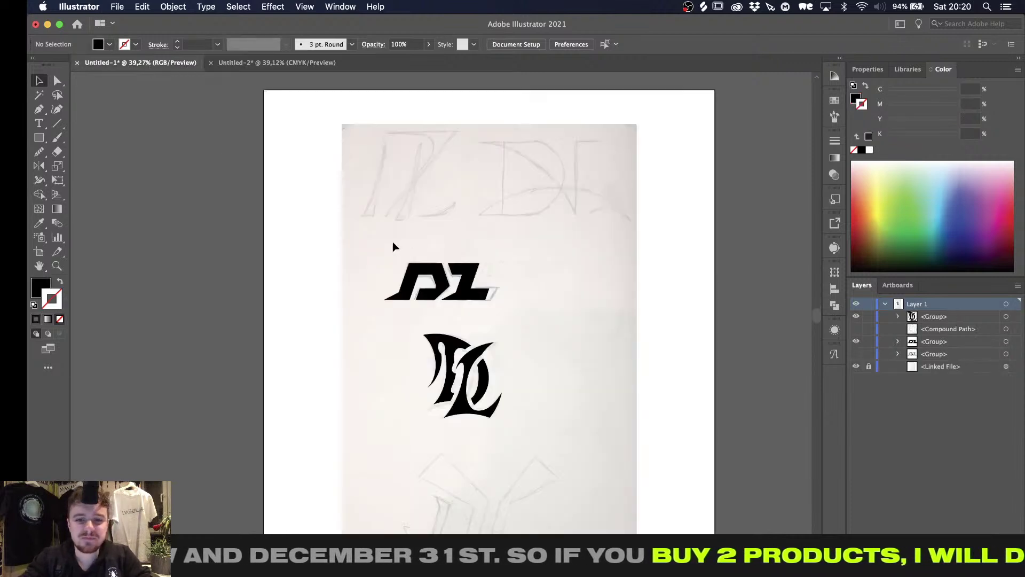
left_click_drag(396, 242, 494, 299)
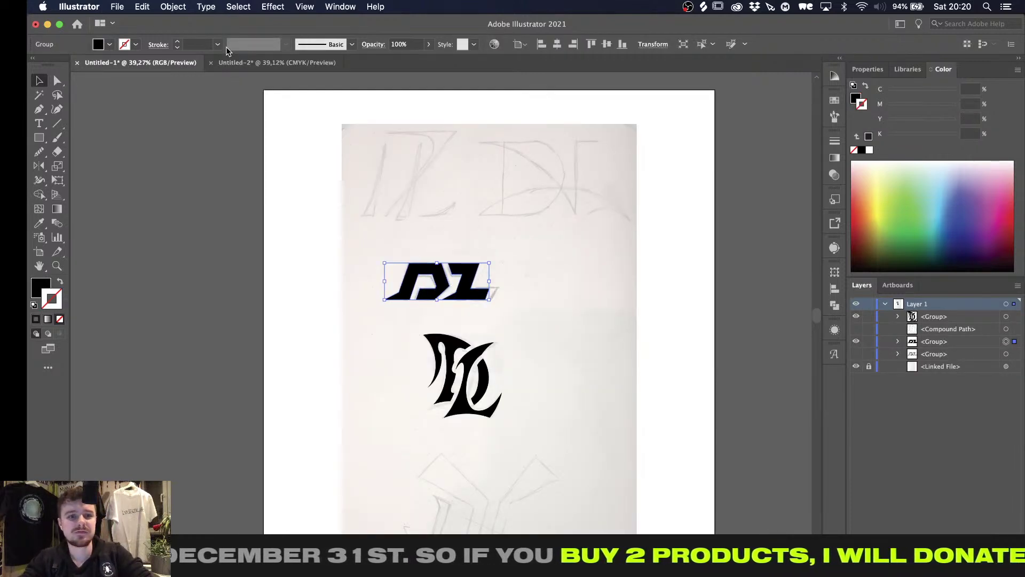
left_click(233, 62)
key("super+v")
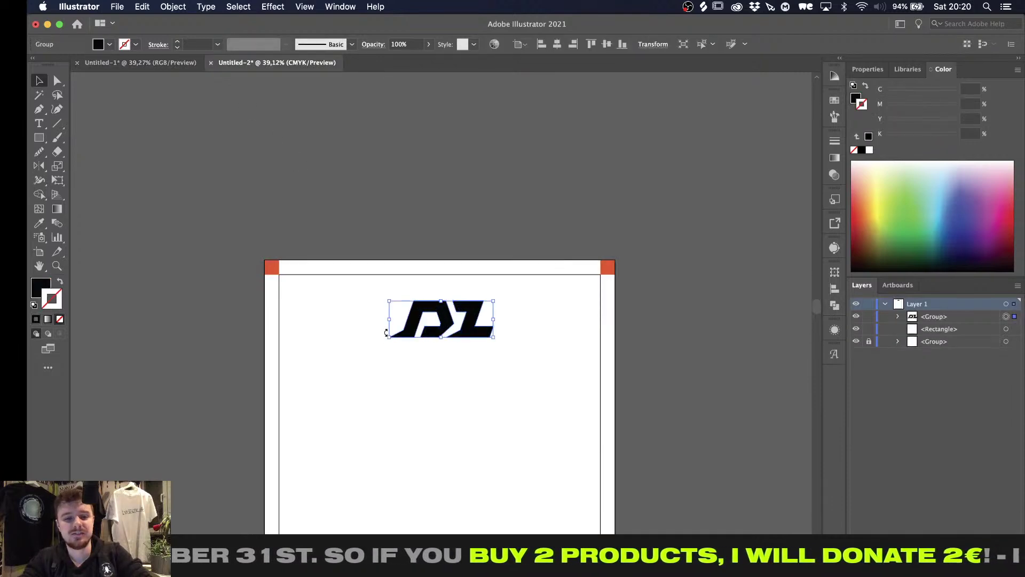
scroll(387, 336, "up", 3, "alt")
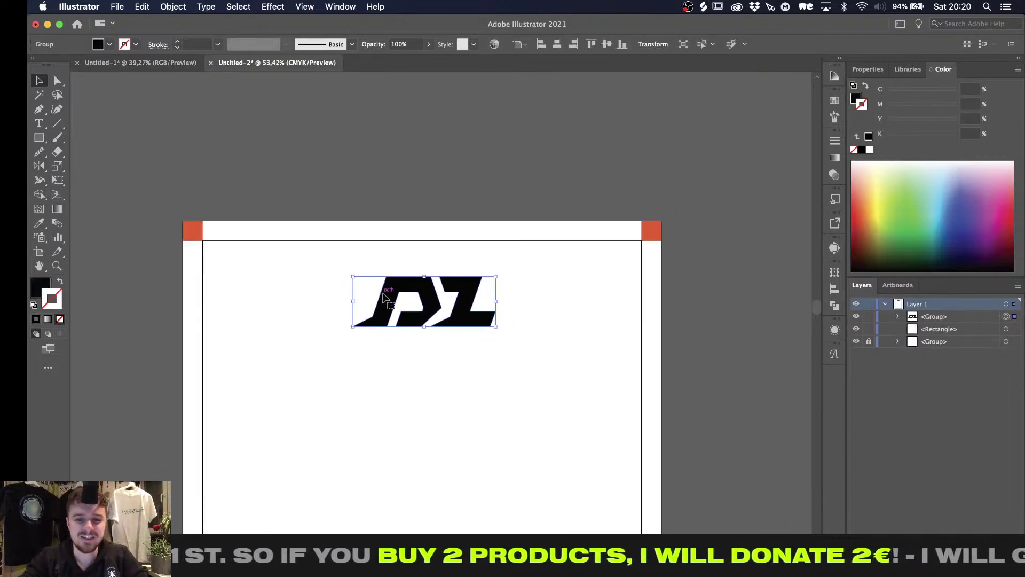
left_click_drag(387, 299, 417, 181)
left_click(327, 337)
Activate the Type tool and choose SERPESerif from the favourite fonts
key("t")
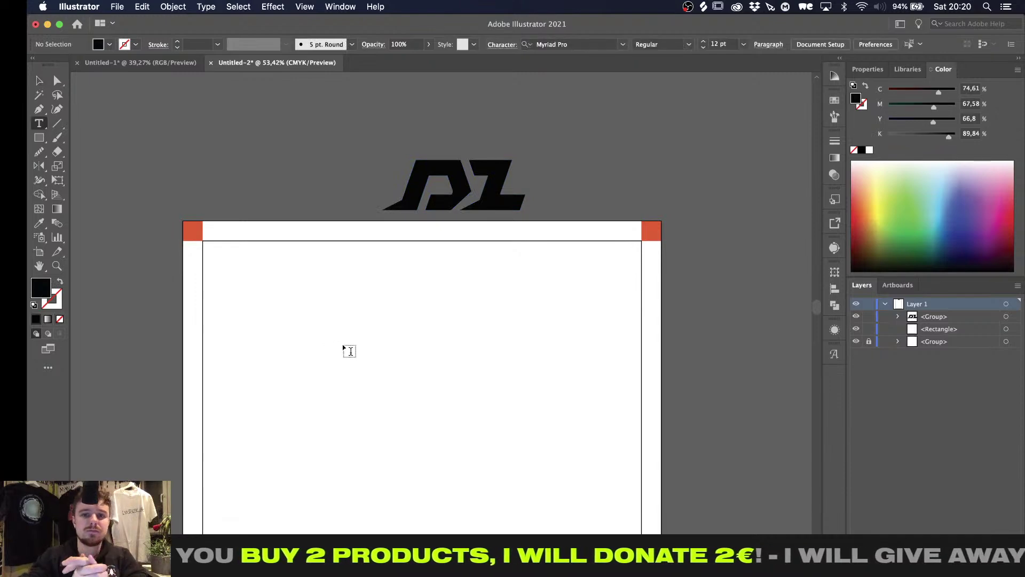
left_click(623, 44)
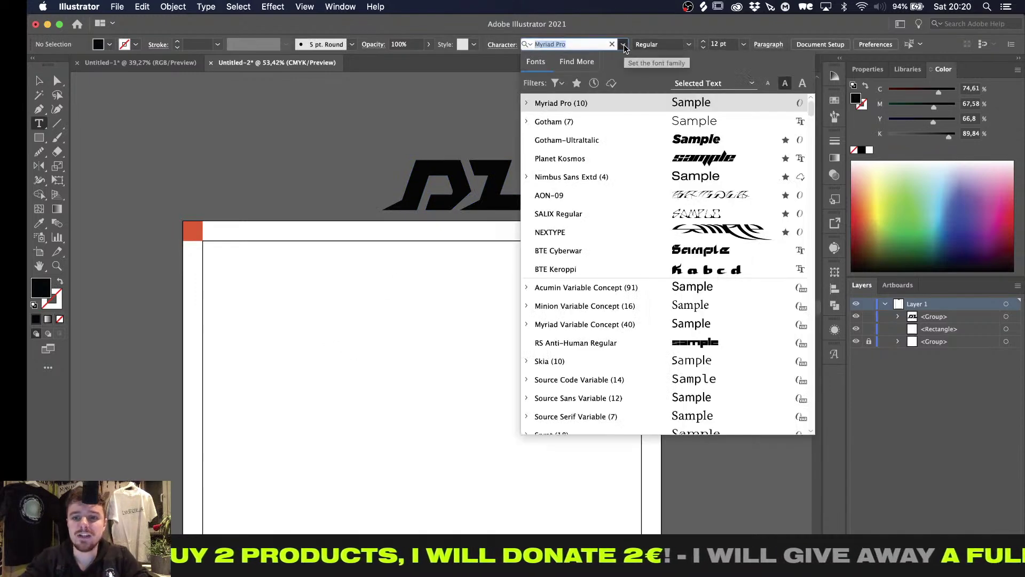
left_click(577, 83)
scroll(614, 227, "down", 5)
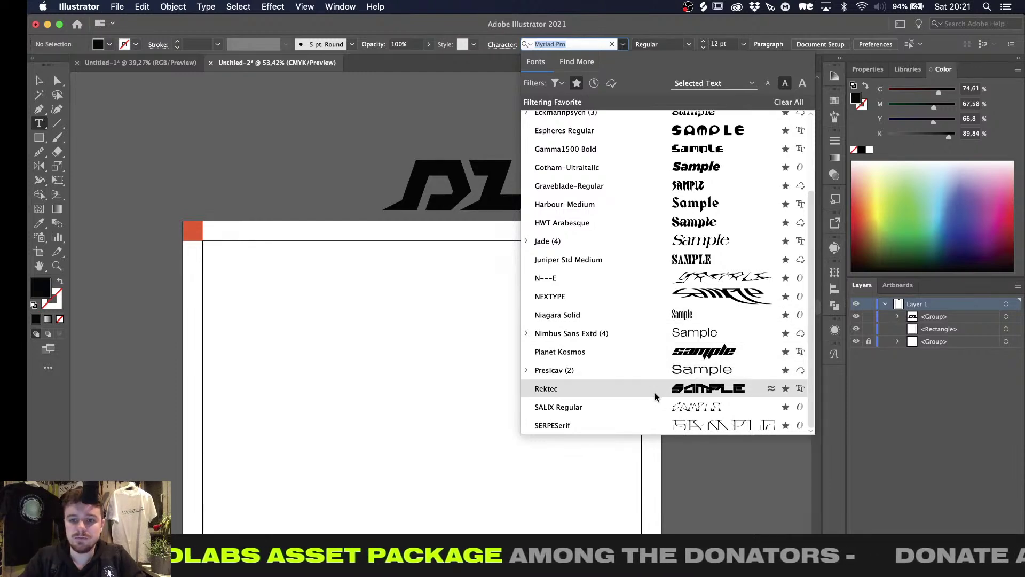
scroll(655, 392, "up", 5)
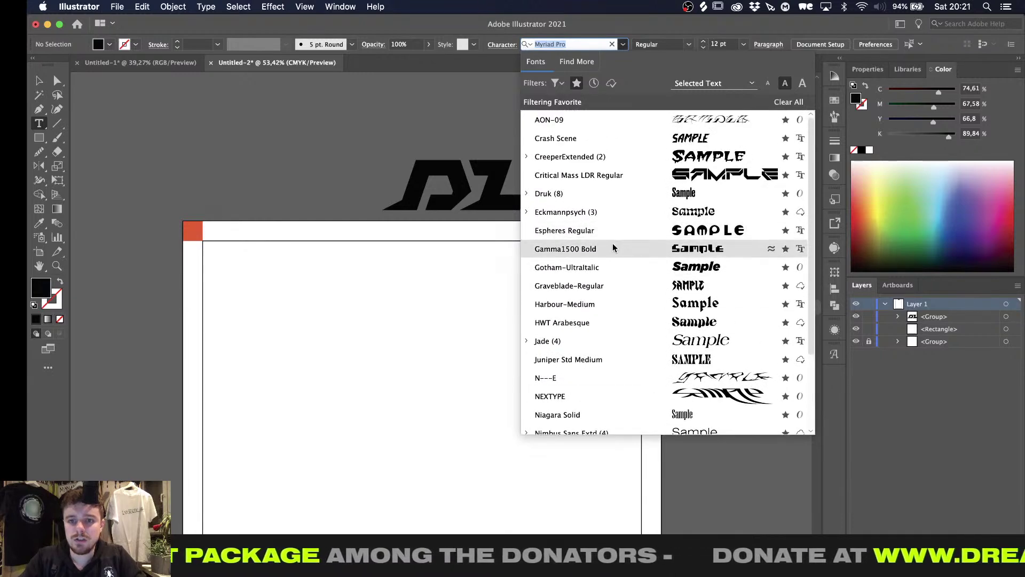
scroll(613, 244, "down", 5)
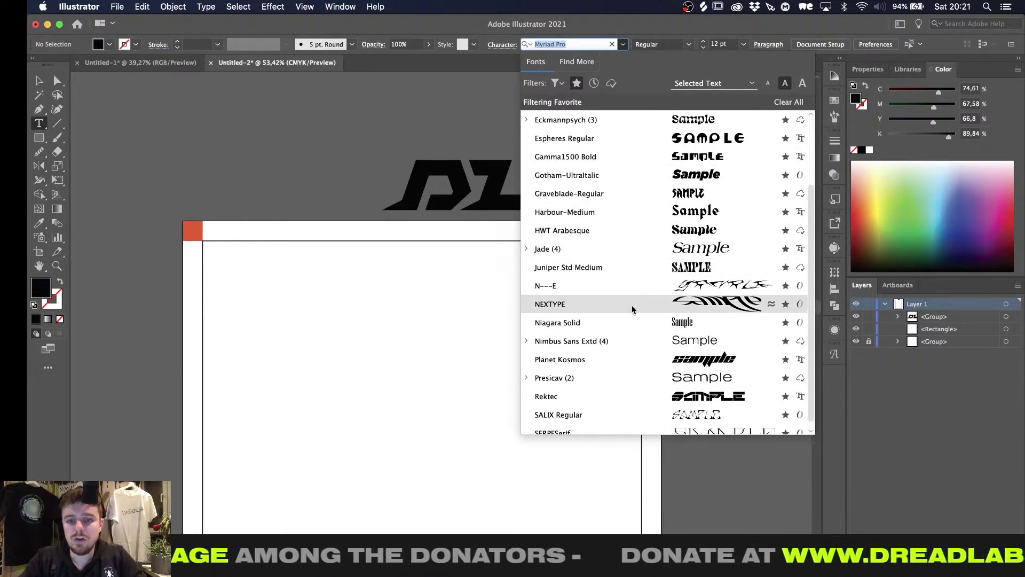
scroll(632, 304, "down", 1)
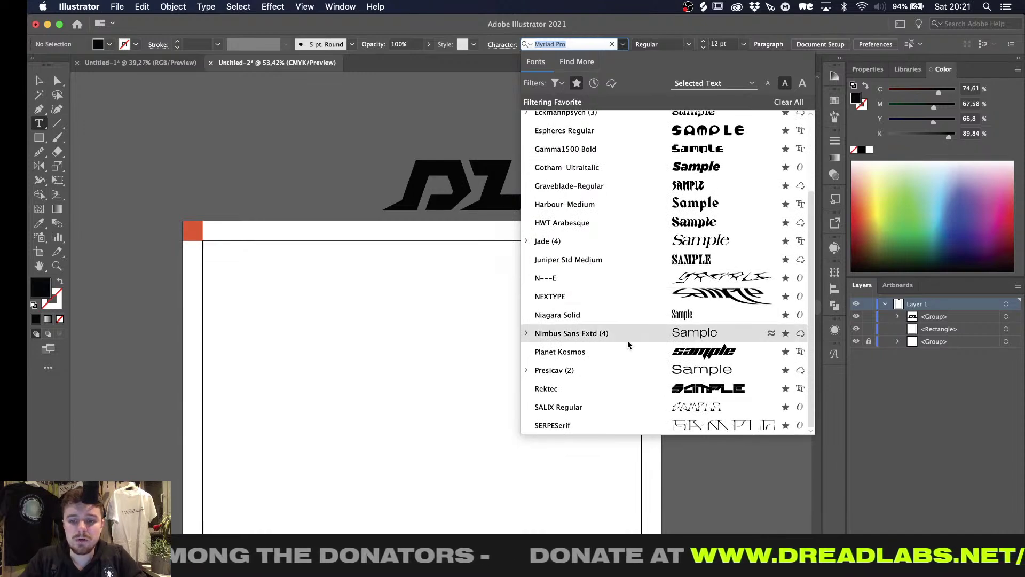
left_click(617, 424)
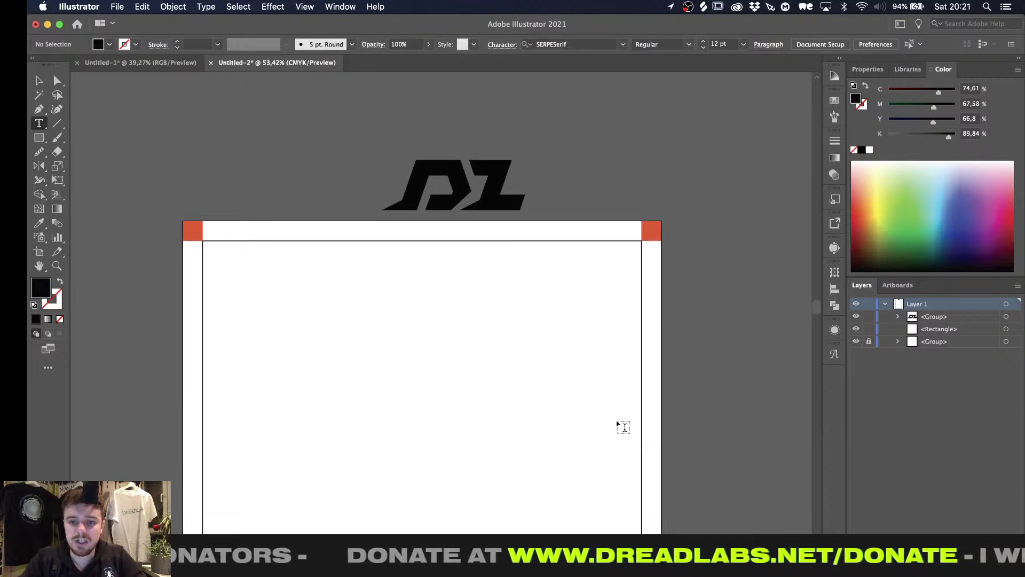
Place a Lorem ipsum text line in the upper part of the frame and scale it from its centre to about 60 pt
left_click(375, 332)
left_click(39, 80)
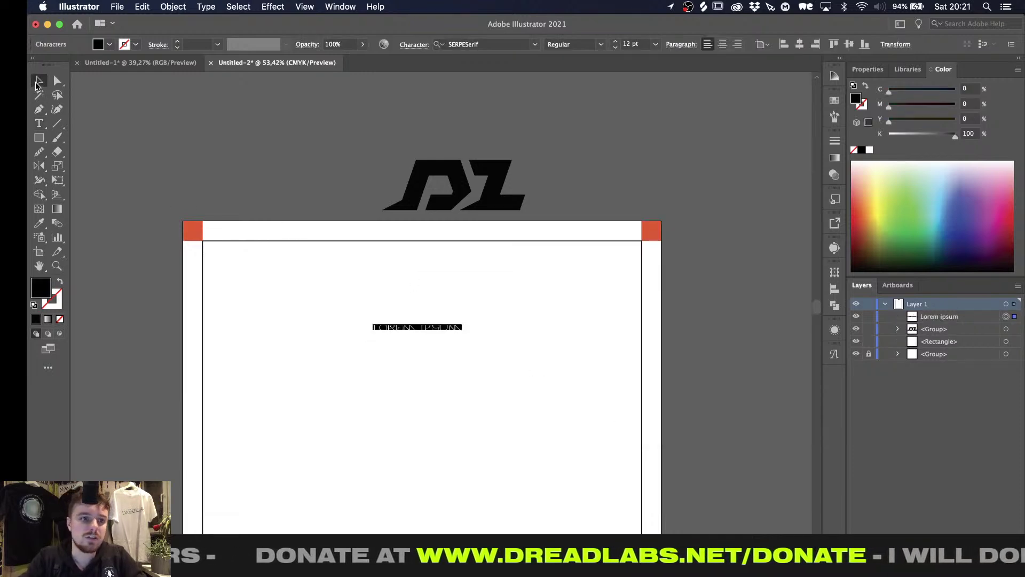
left_click_drag(417, 334, 415, 350, "alt+shift")
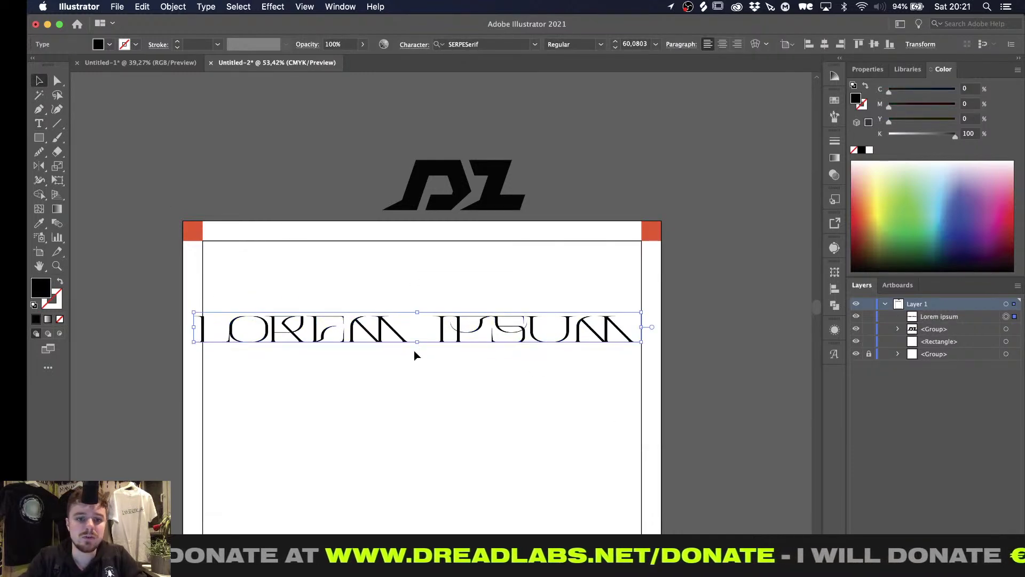
Scale the Lorem ipsum line down from its centre to about 48.5 pt, using the grid as a temporary guide
key("super+apostrophe")
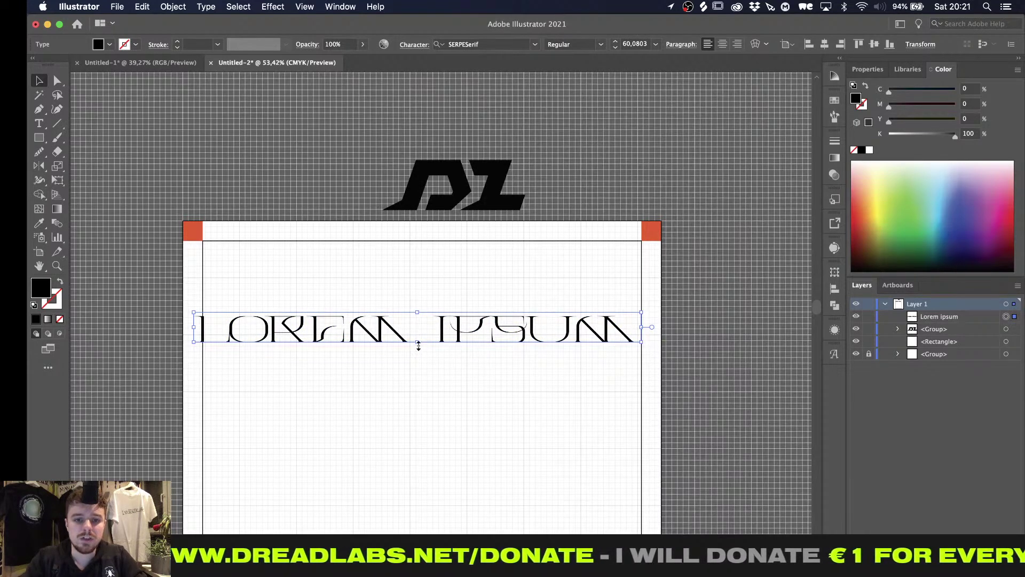
left_click_drag(417, 343, 418, 342, "alt+shift")
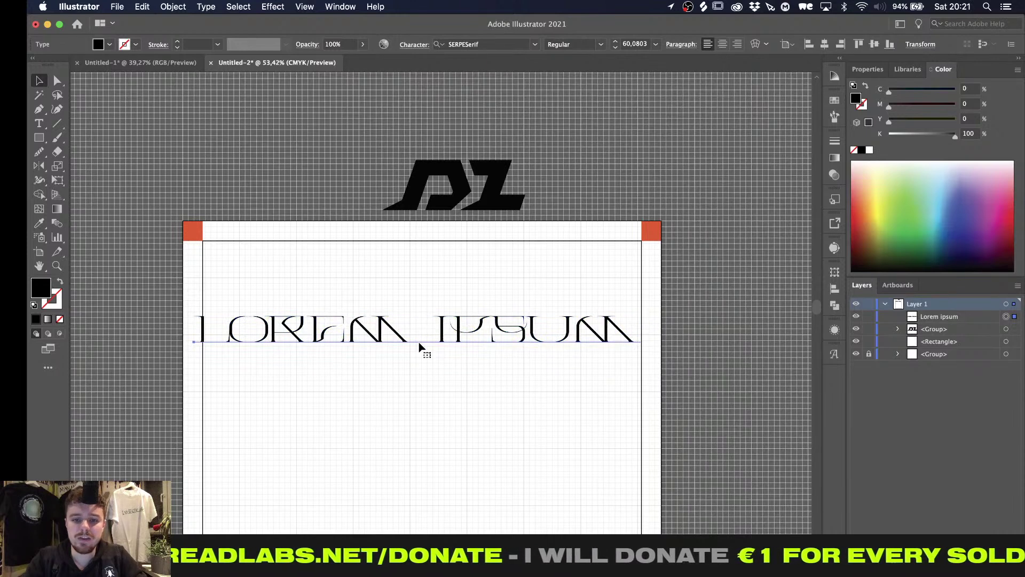
left_click_drag(641, 327, 602, 328, "alt+shift")
key("super+apostrophe")
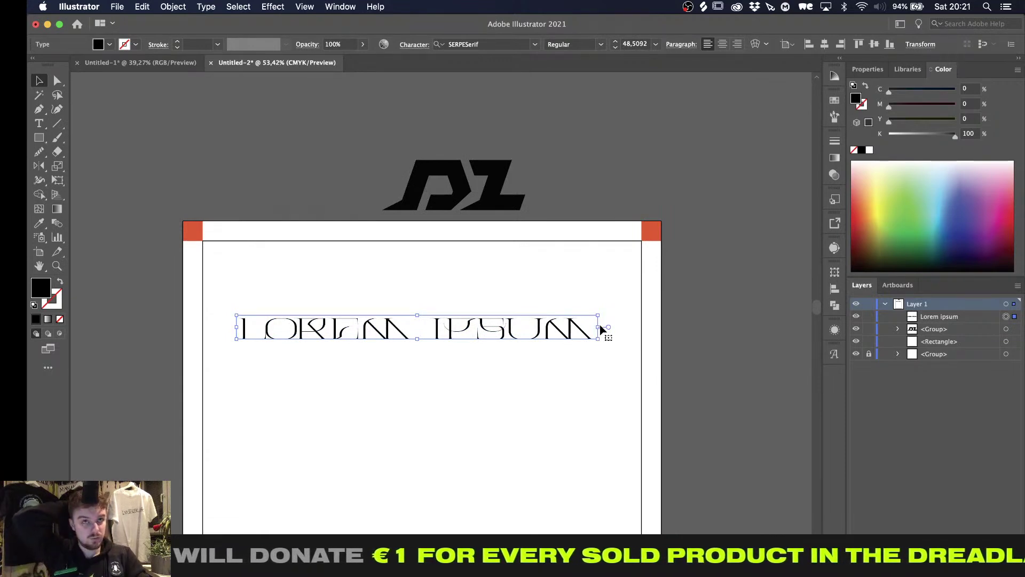
Replace the whole Lorem ipsum text with DREADLABS
double_click(601, 330)
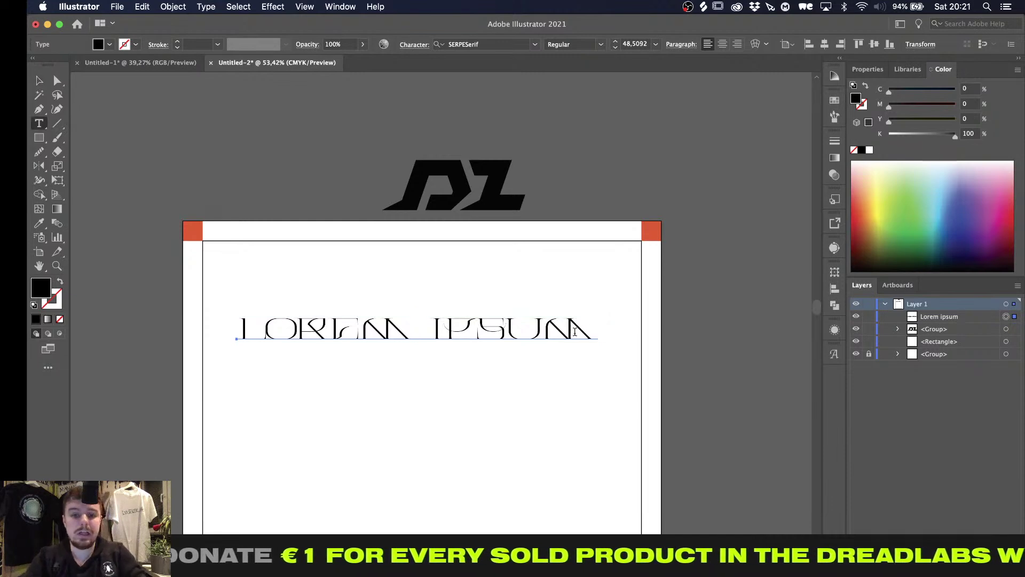
key("super+a")
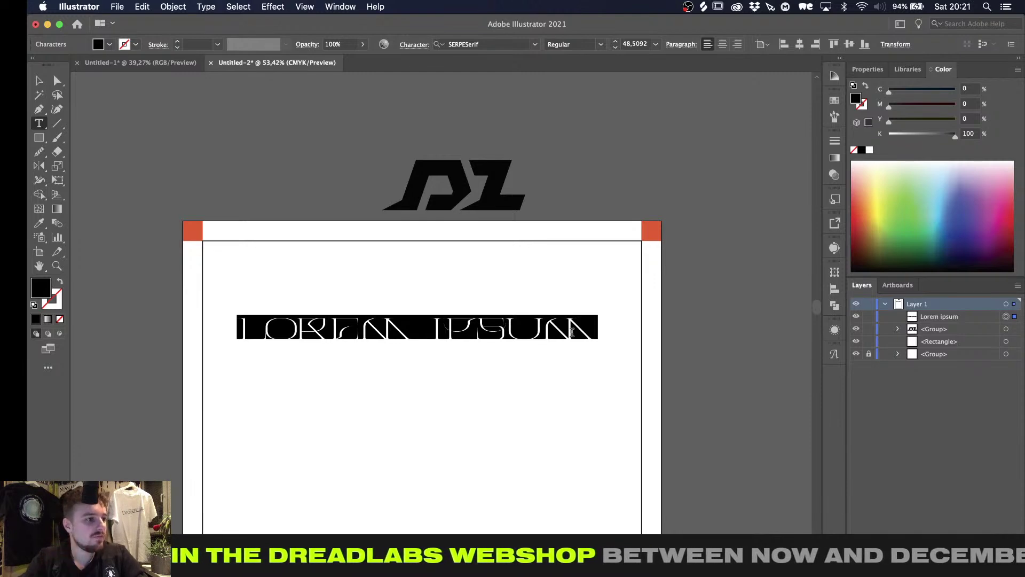
scroll(499, 374, "up", 3, "alt")
scroll(499, 374, "down", 4, "alt")
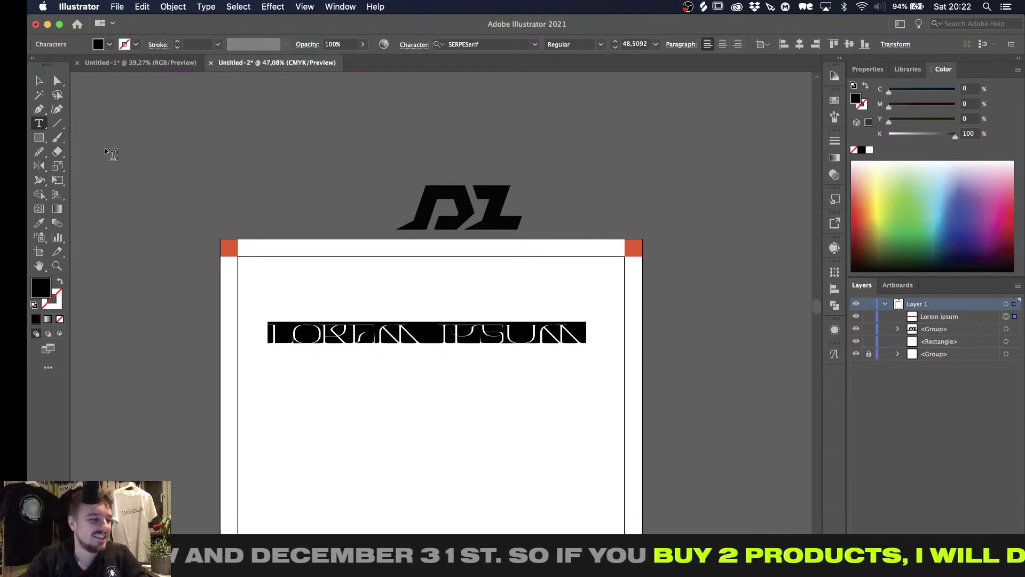
left_click(403, 336)
key("super+a")
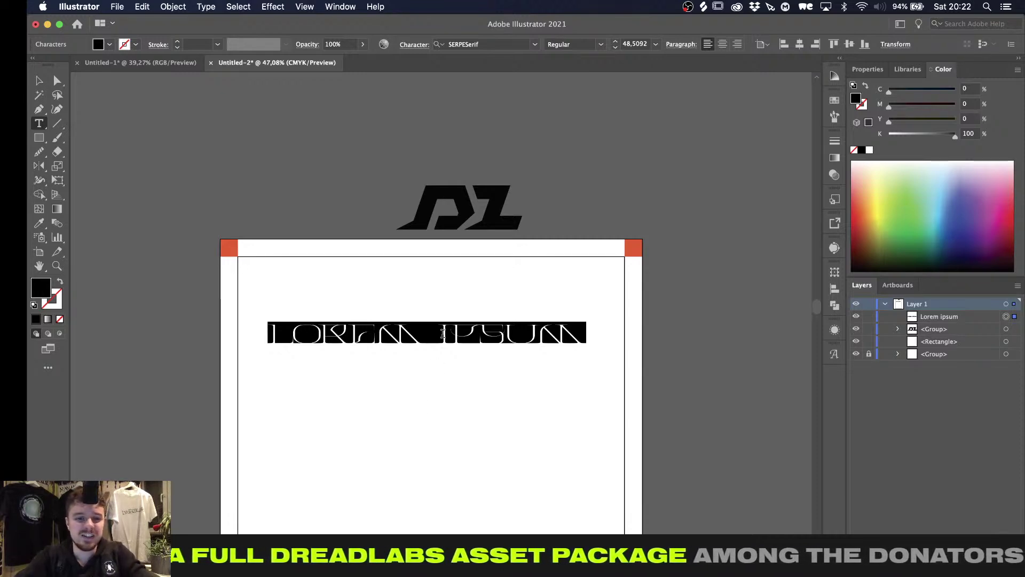
type("DREAD")
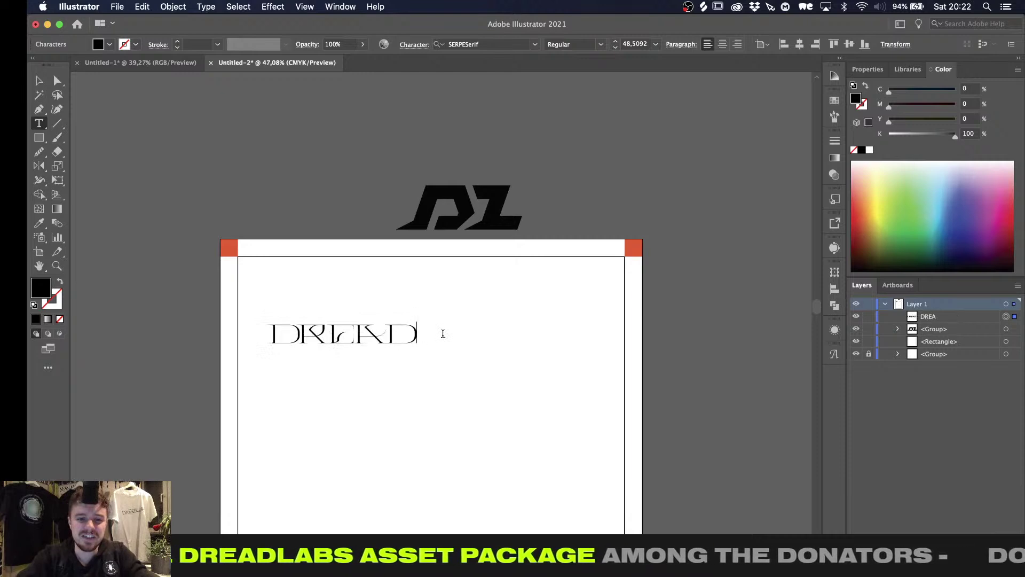
type("LABS")
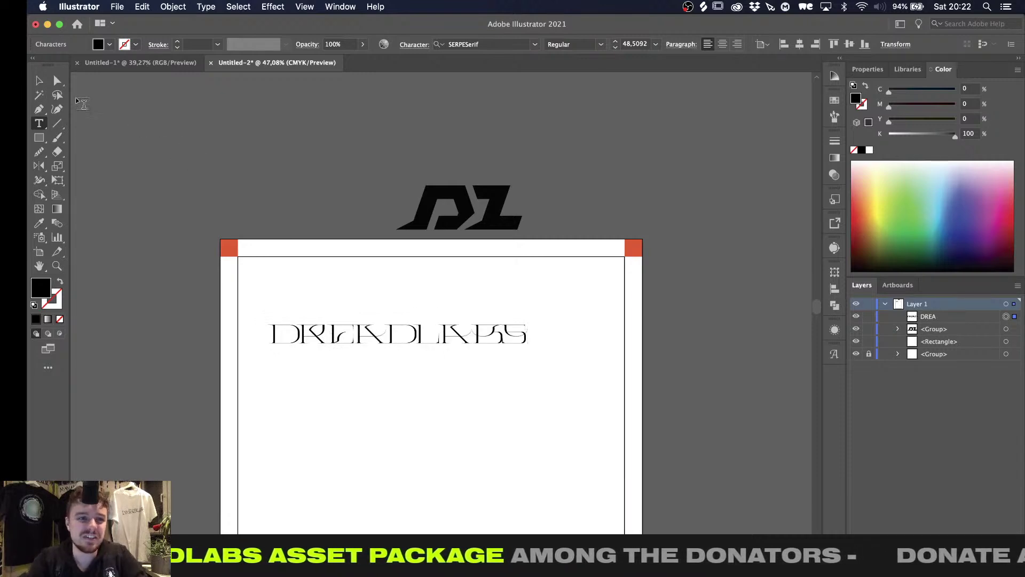
left_click(39, 80)
Keep the kerning of DREADLABS on Auto and scale the word from its centre to about 70 pt
scroll(447, 413, "up", 2, "alt")
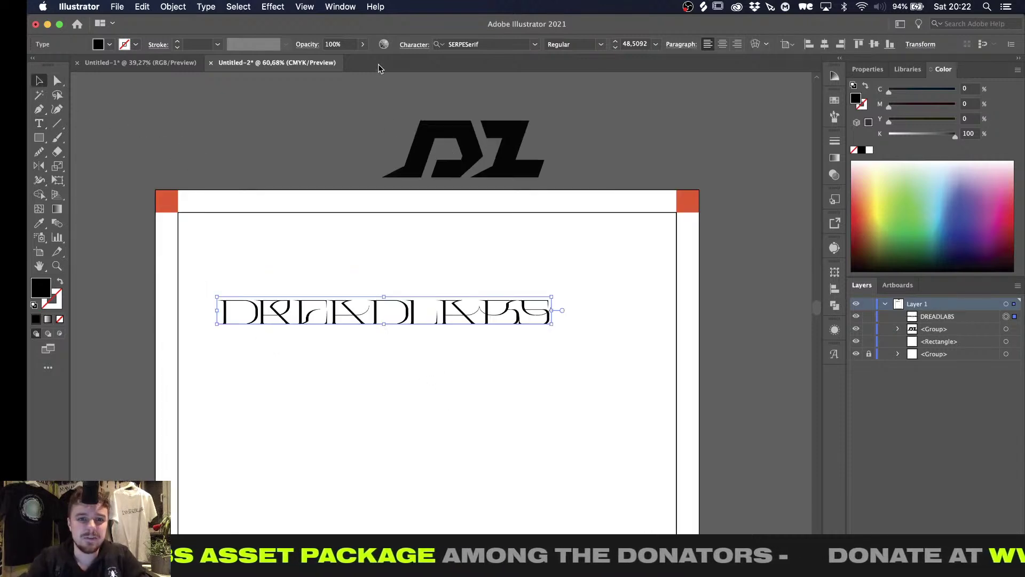
left_click(416, 46)
left_click(349, 115)
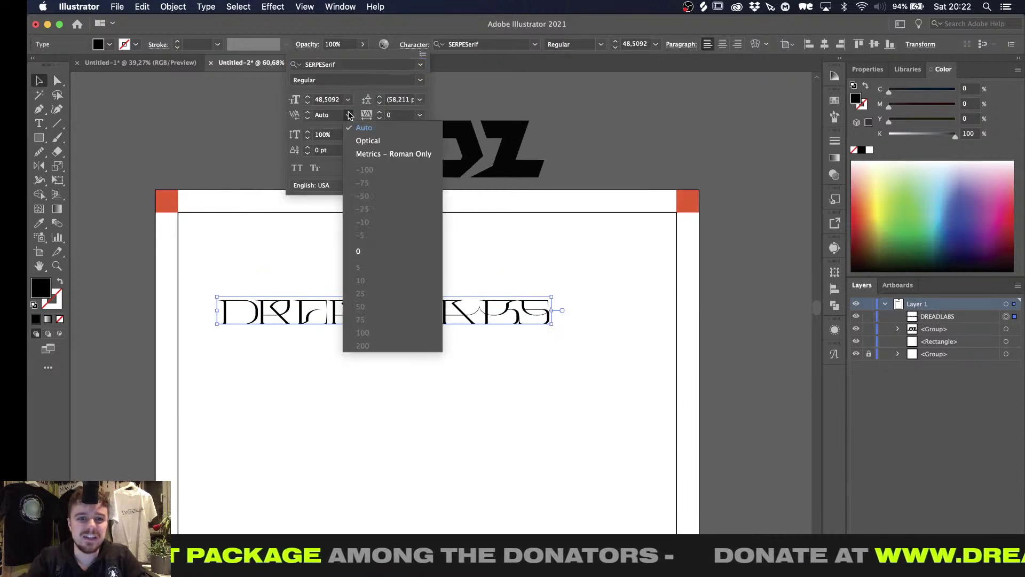
left_click(361, 128)
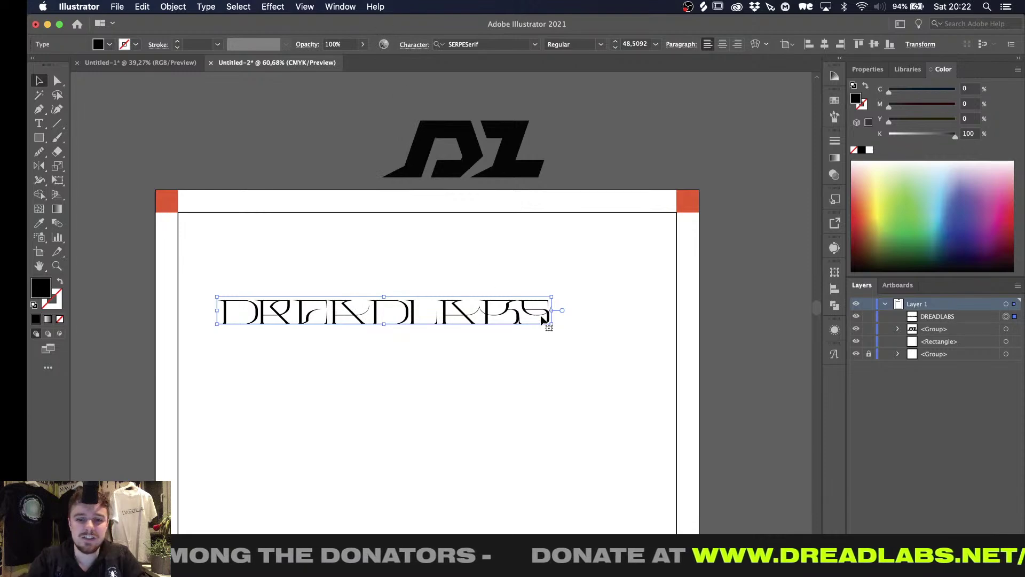
left_click_drag(551, 311, 629, 315, "alt+shift")
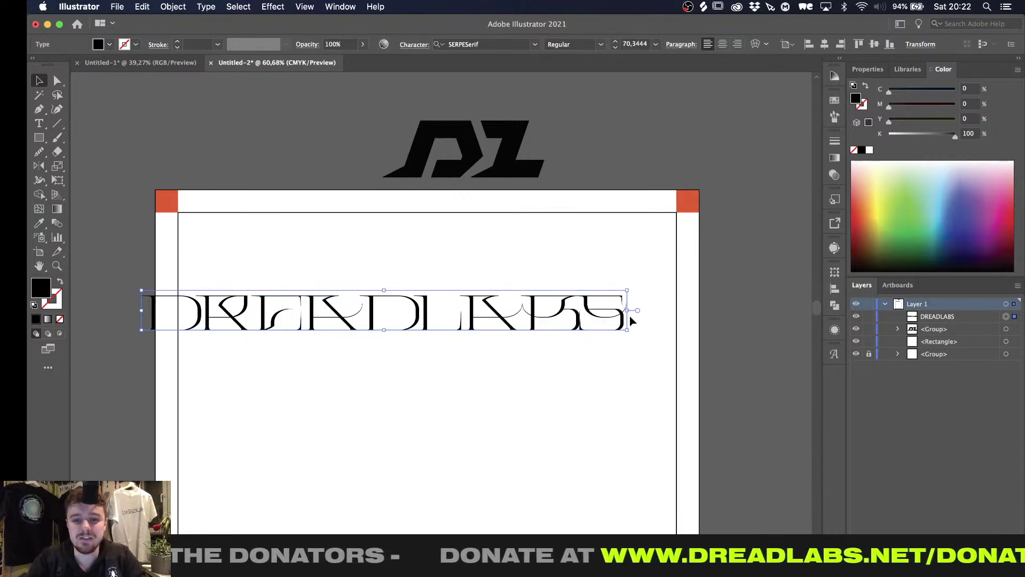
Centre-align the DREADLABS paragraph, centre it horizontally on the artboard, and move it up just below the frame's top edge
scroll(629, 316, "down", 3, "alt")
scroll(631, 316, "up", 4, "alt")
scroll(631, 316, "up", 3)
scroll(631, 316, "right", 3)
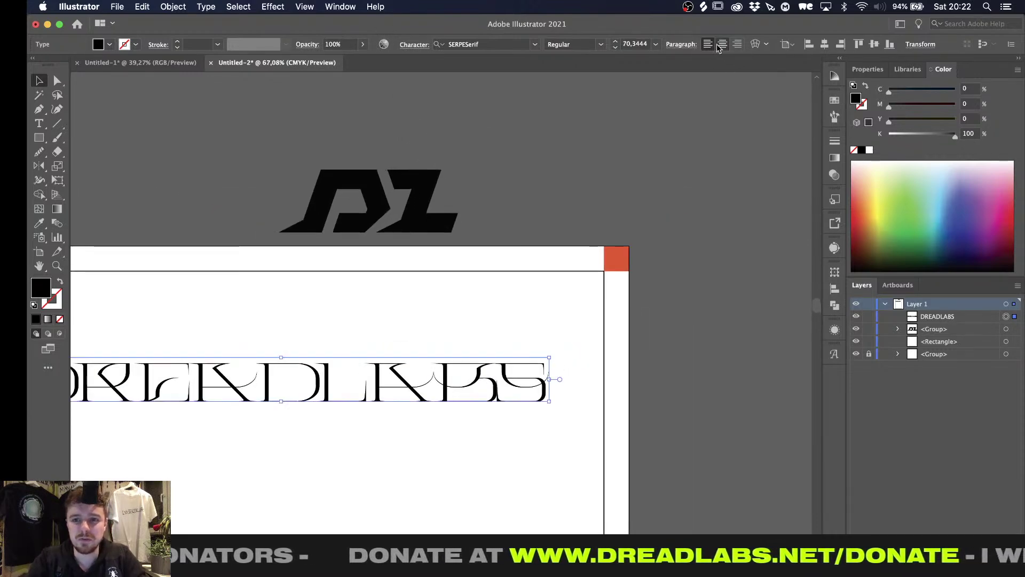
left_click(721, 44)
left_click(822, 44)
scroll(382, 356, "down", 3, "alt")
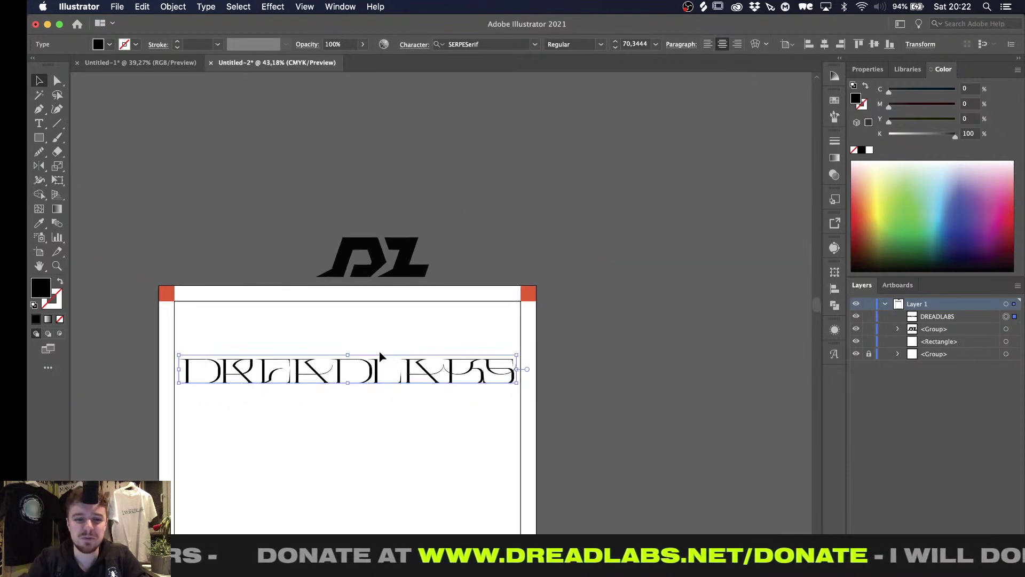
left_click_drag(376, 370, 375, 321)
left_click(223, 220)
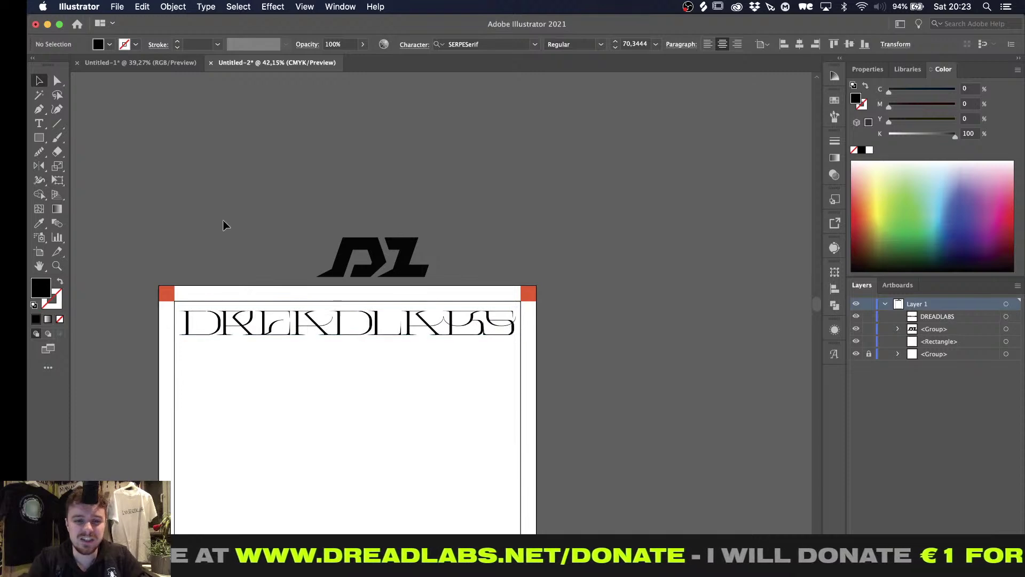
Set the Type tool's font to Nimbus Sans Extd Black from the favourite fonts
scroll(223, 279, "up", 3, "alt")
scroll(223, 280, "down", 3, "alt")
key("t")
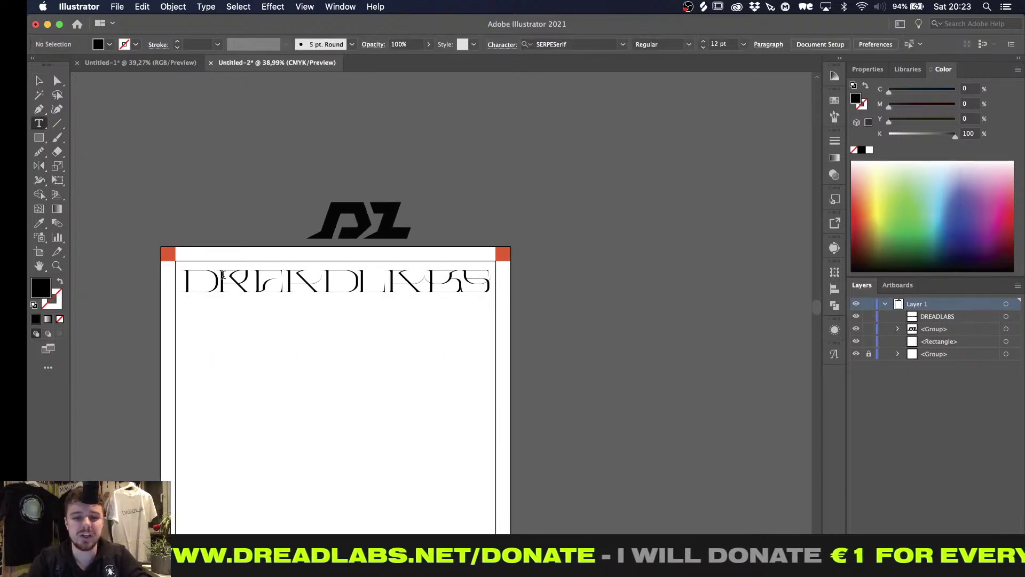
left_click(607, 44)
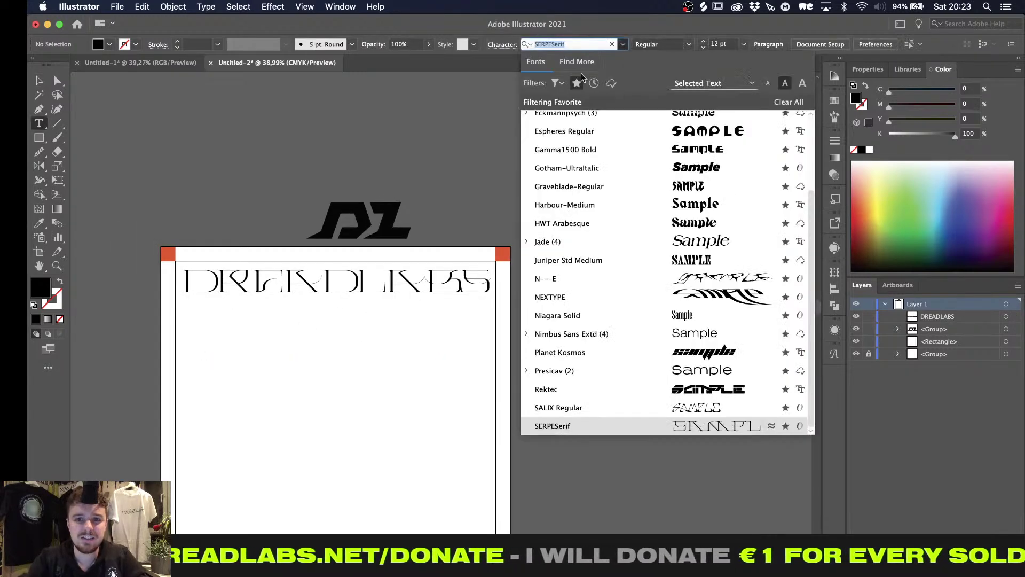
type("nimbu")
key("Down")
key("Down")
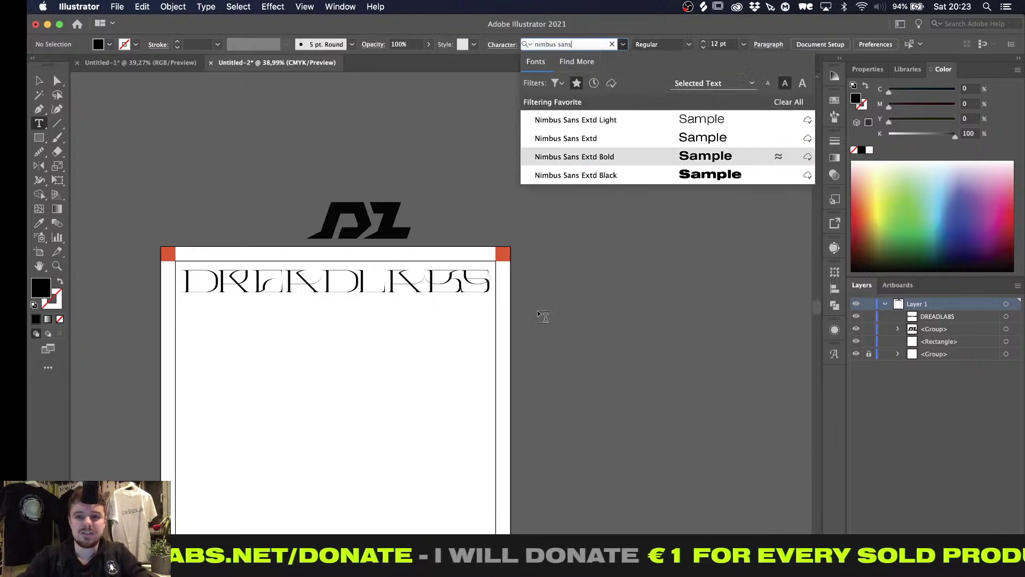
left_click(579, 180)
left_click(40, 80)
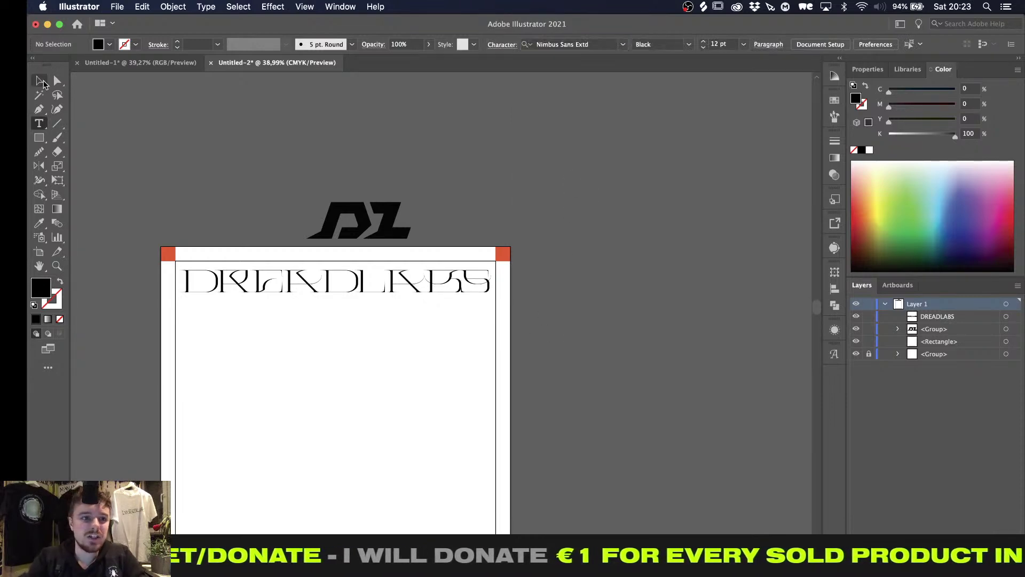
Switch to Finder and browse the red-tagged Socials folder through Social Vids, Remodel Chamber and Branding to Logo & Animation
key("super+Tab")
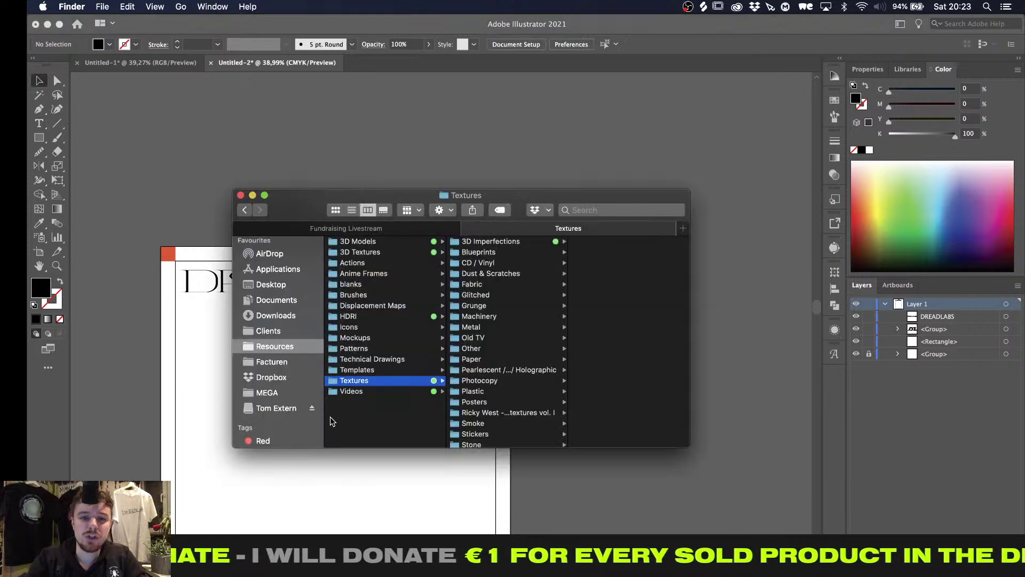
scroll(274, 422, "down", 2)
left_click(274, 426)
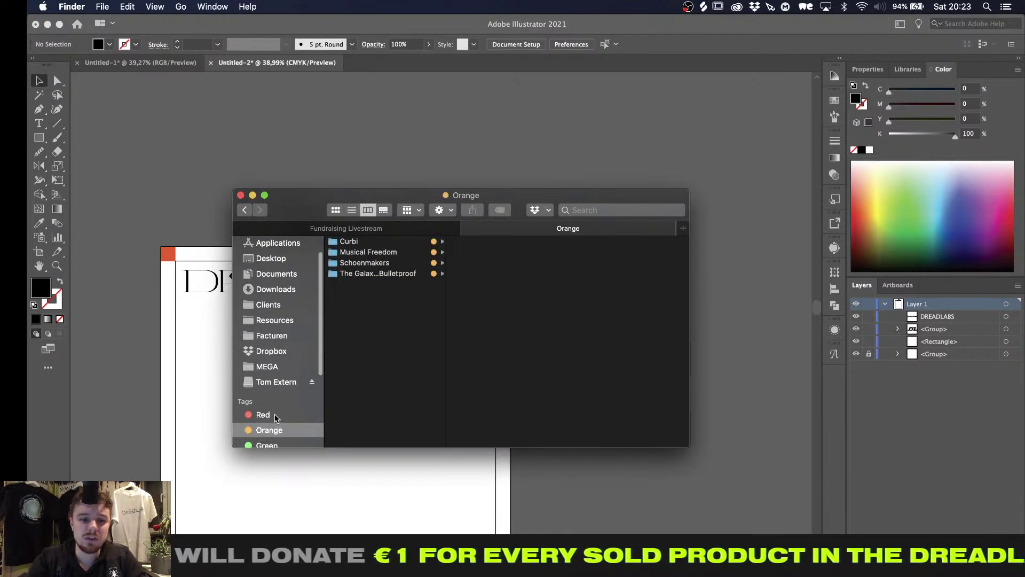
left_click(275, 415)
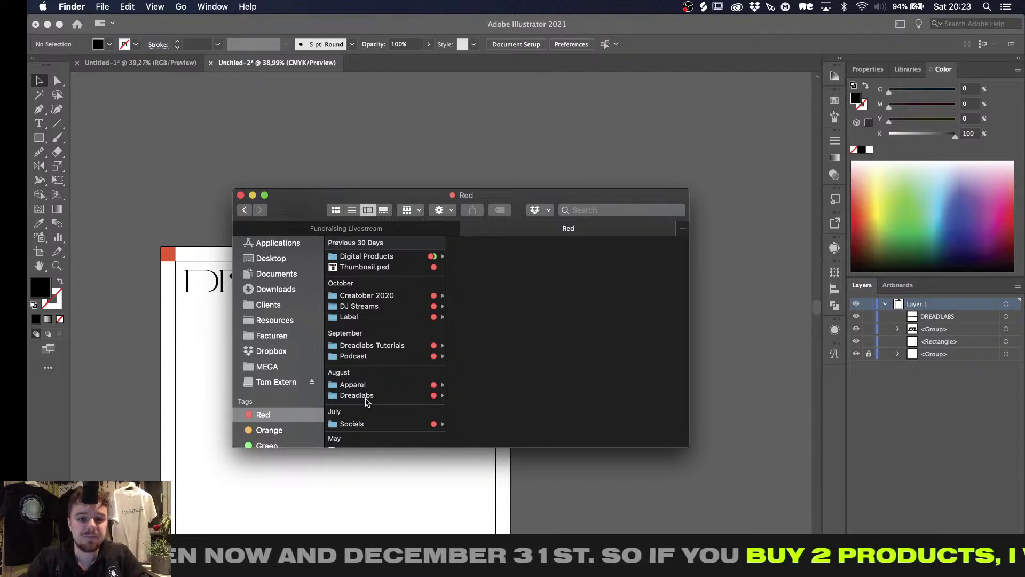
left_click(366, 396)
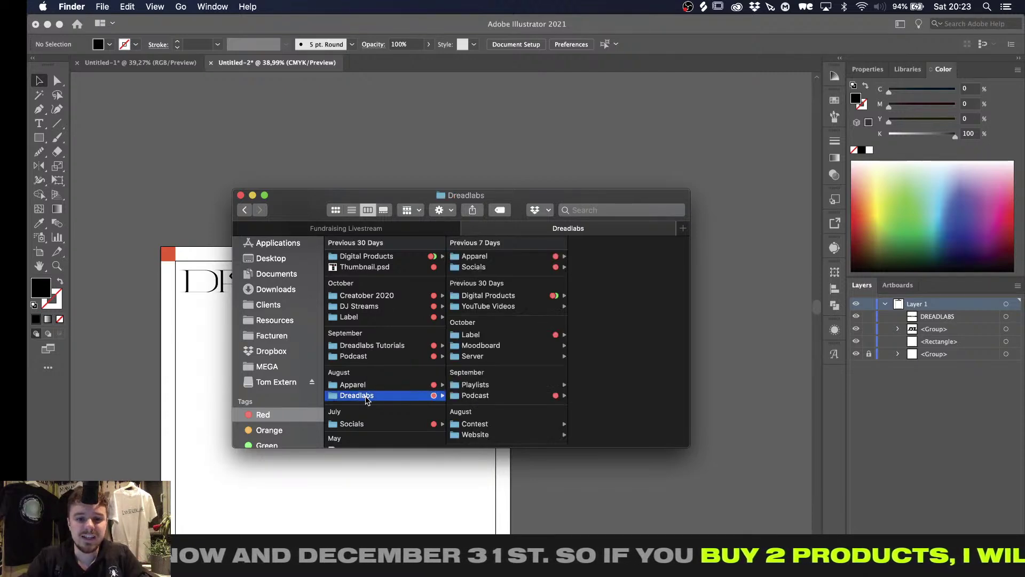
left_click(372, 424)
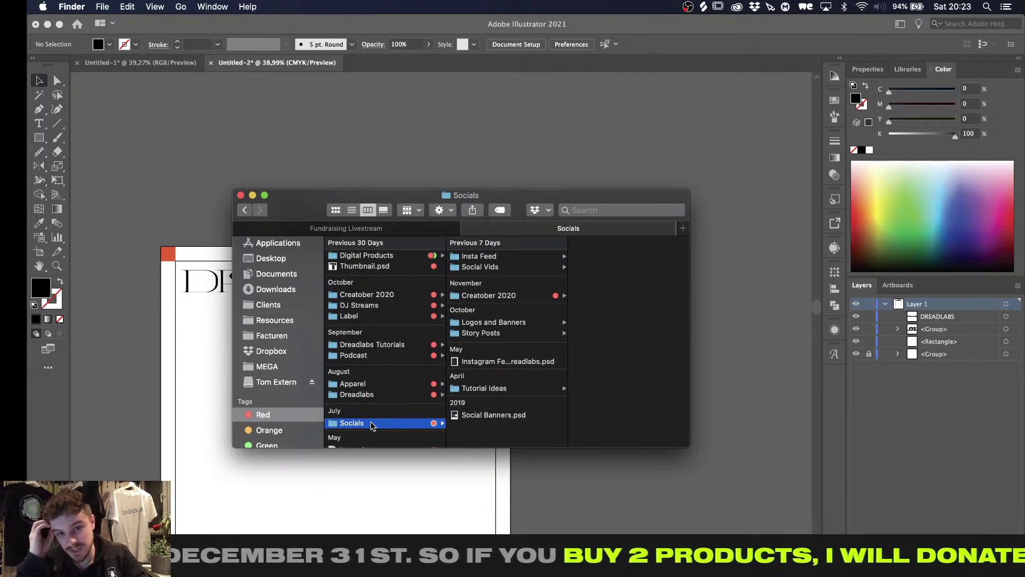
left_click(485, 268)
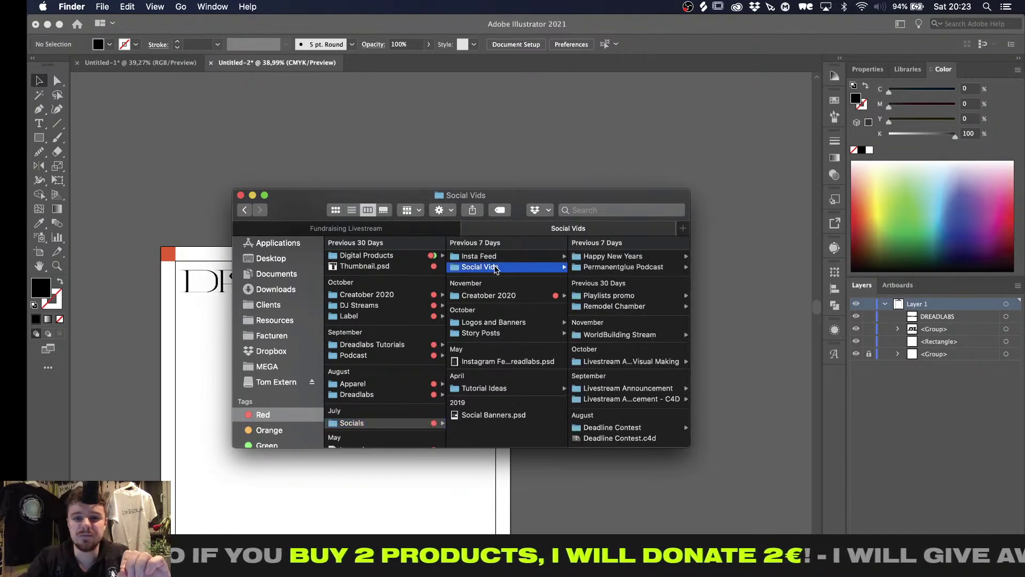
left_click(602, 270)
left_click(491, 306)
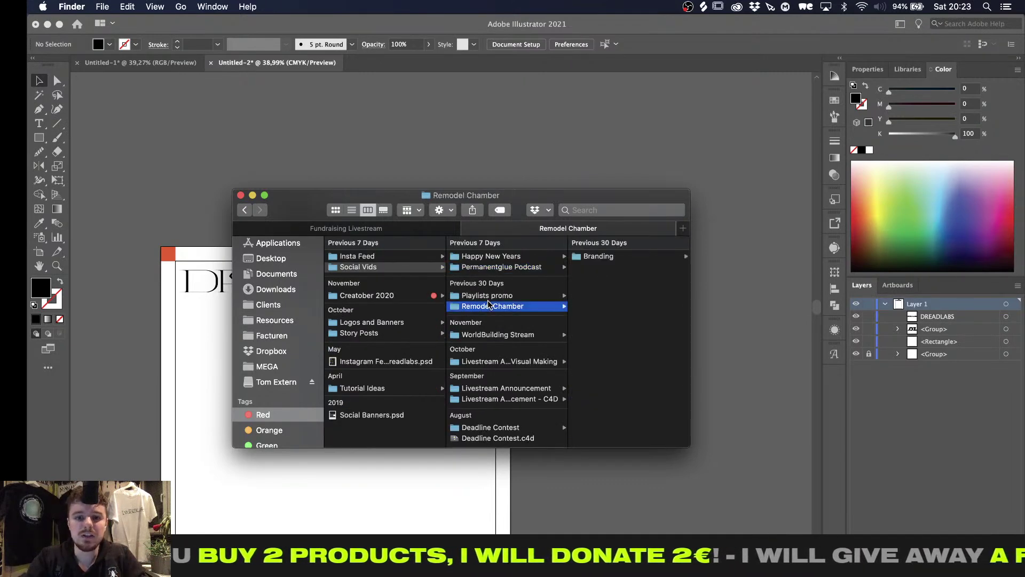
left_click(593, 257)
left_click(594, 258)
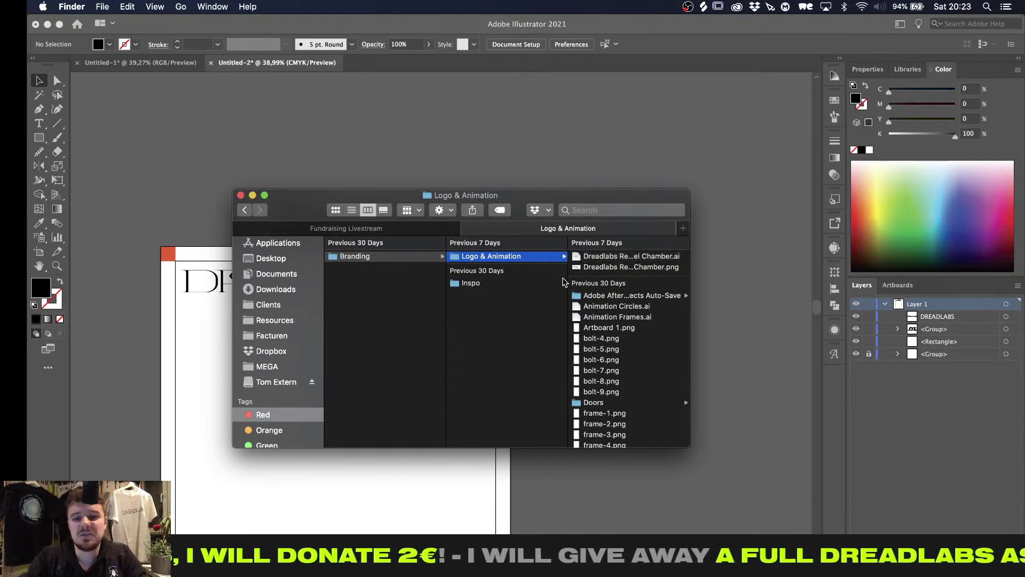
Find the Dreadlabs-RemodelChamber-.mp4 video in the Remodel Chamber Intro Animation_AME folder and preview it
scroll(643, 327, "down", 5)
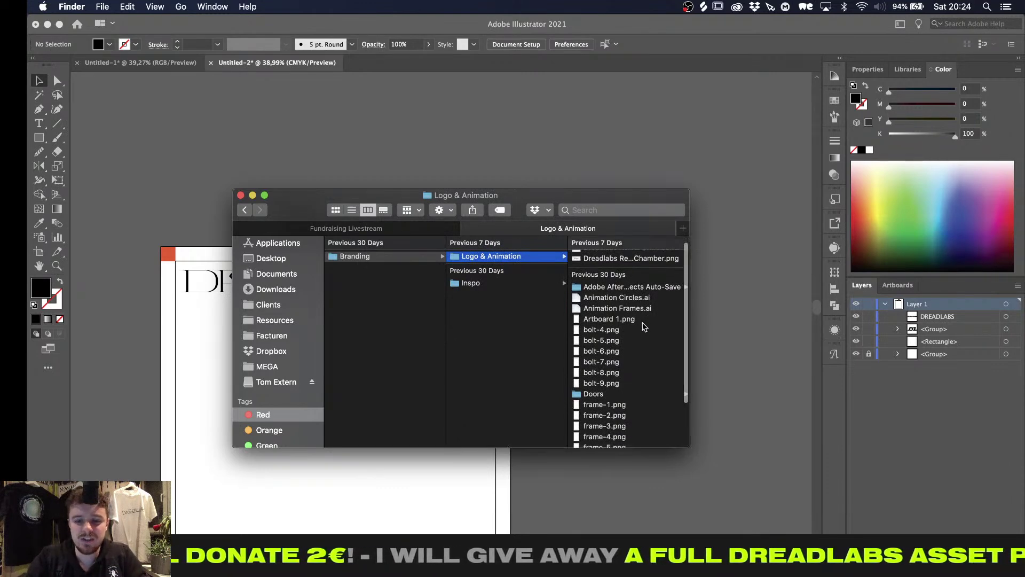
scroll(643, 326, "up", 5)
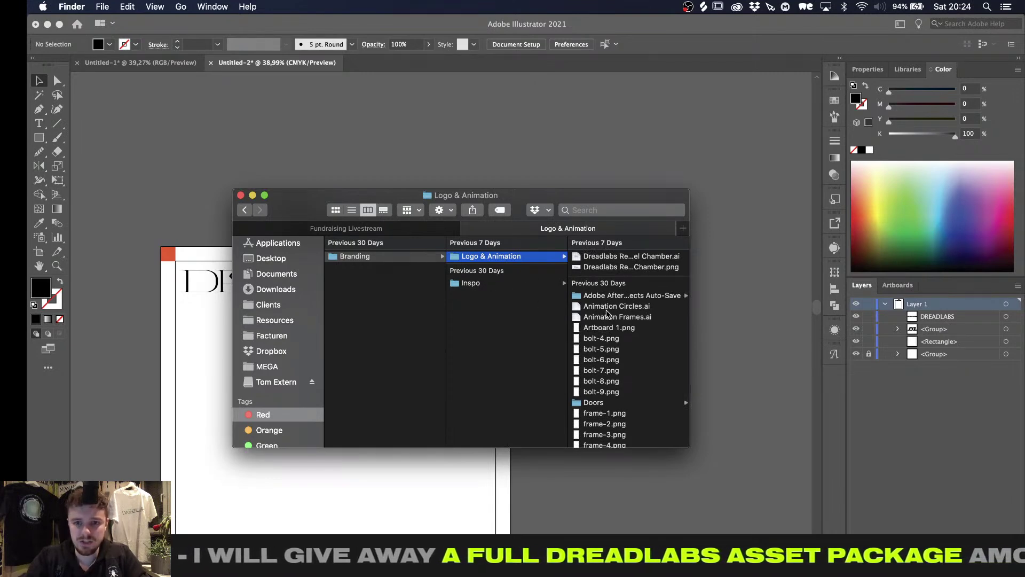
left_click(592, 401)
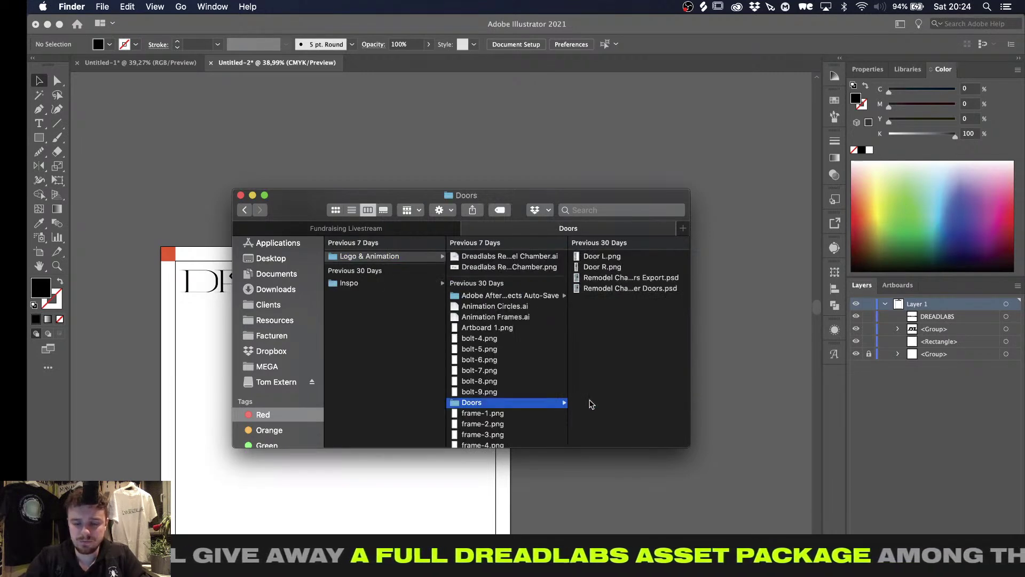
scroll(553, 396, "down", 3)
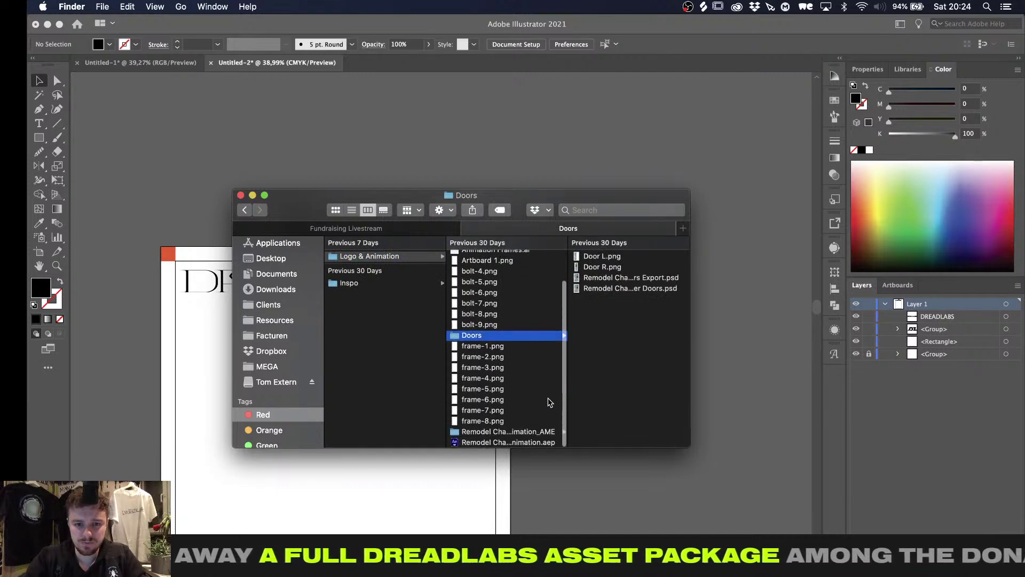
left_click(507, 431)
key("Right")
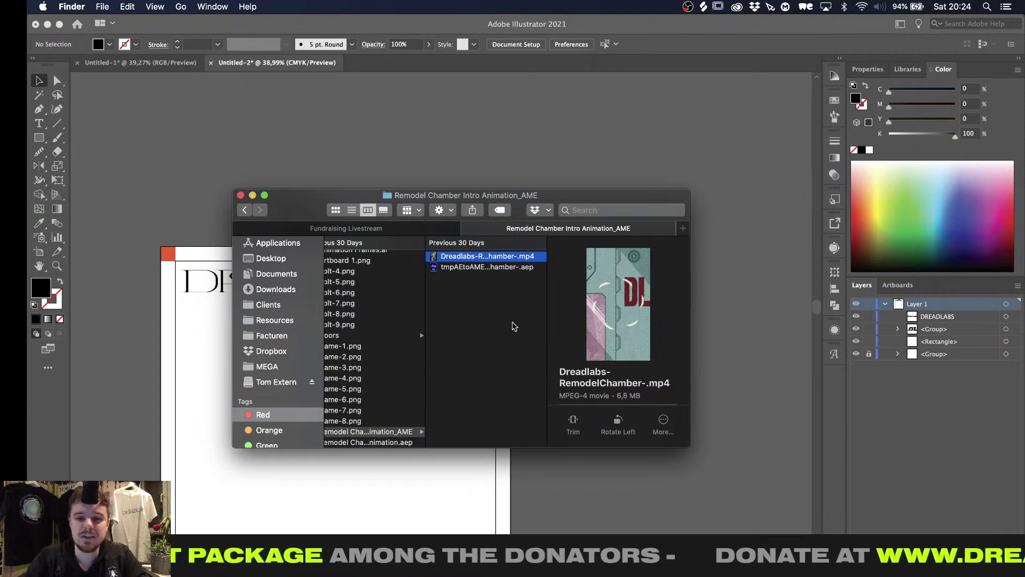
key("space")
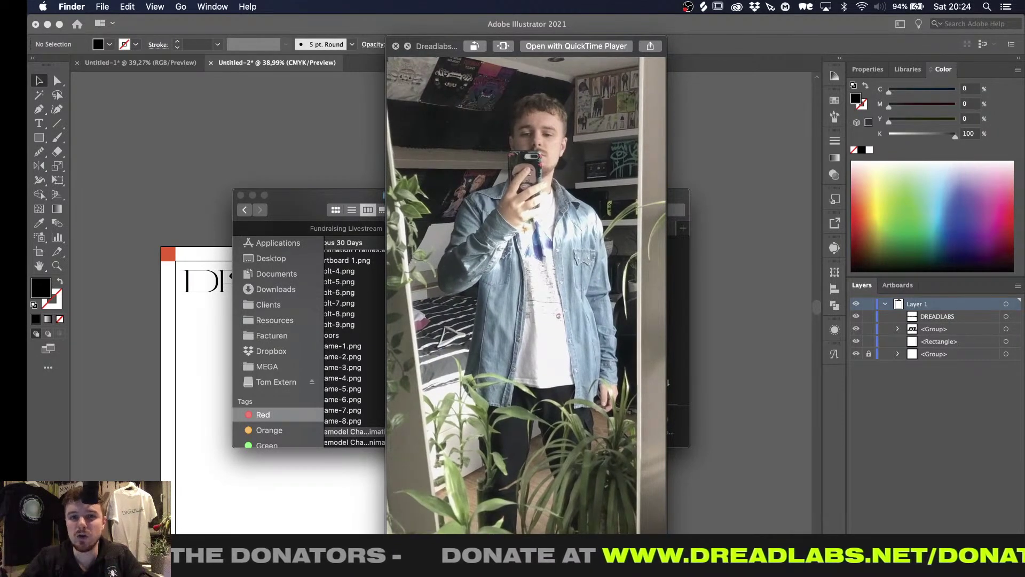
key("space")
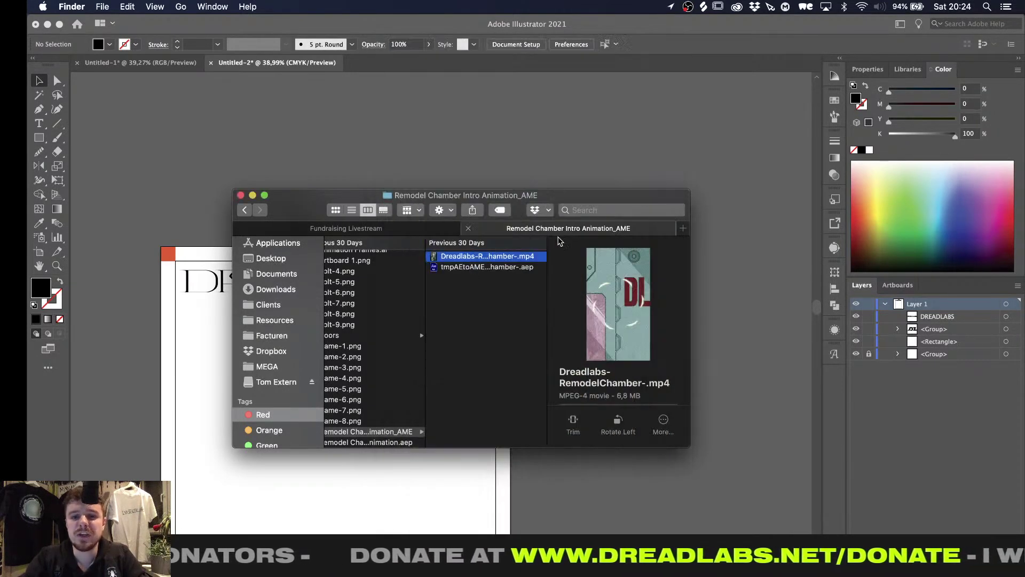
Play the selected Dreadlabs-RemodelChamber-.mp4 preview, close the preview and the Finder window, and switch back to Illustrator
key("space")
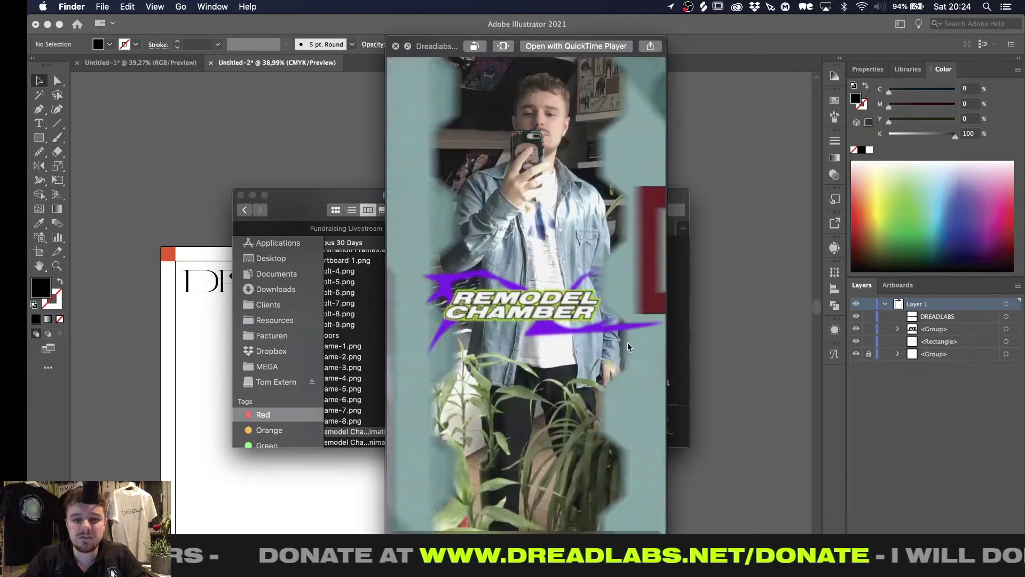
key("space")
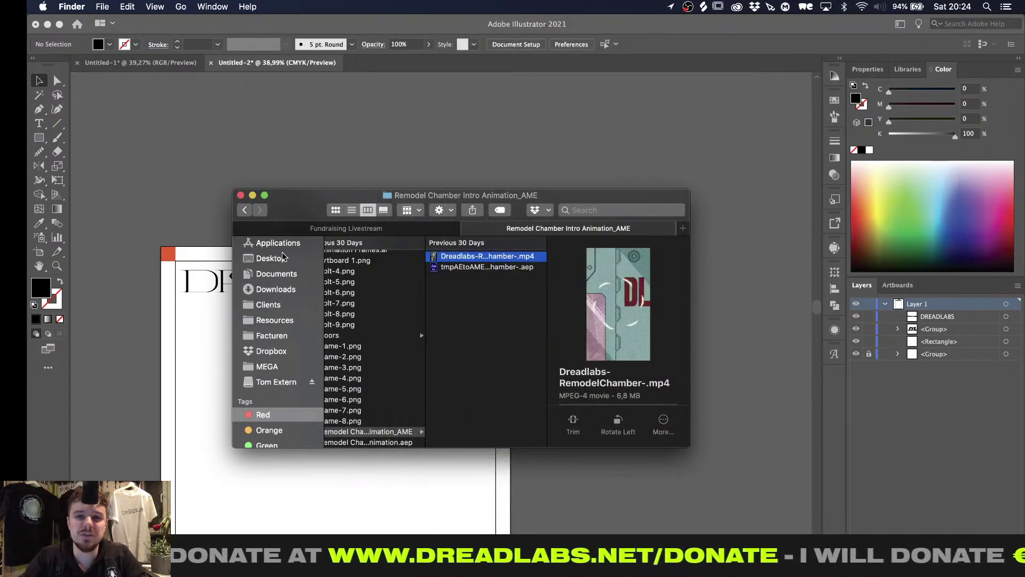
left_click(241, 196)
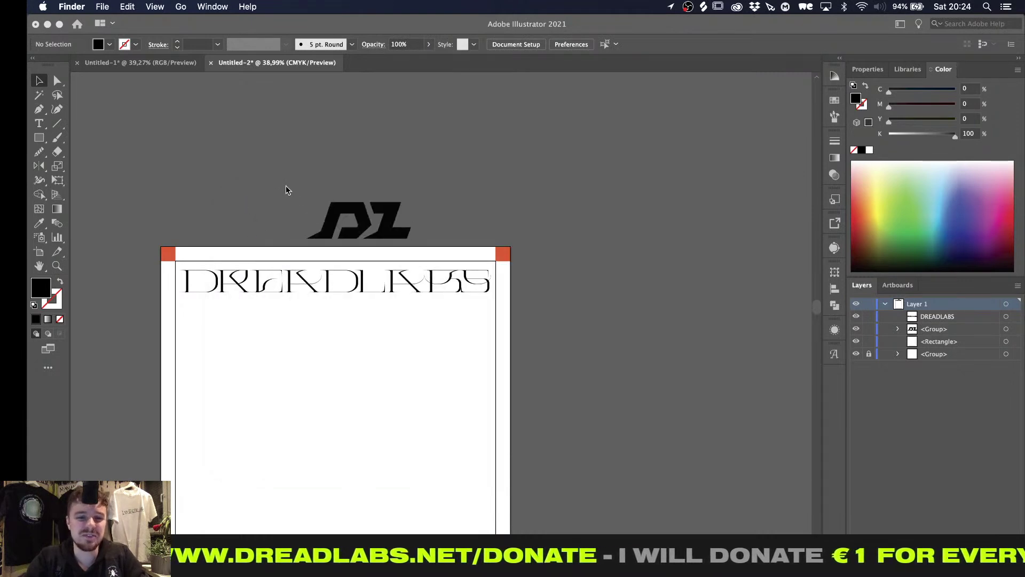
left_click(302, 157)
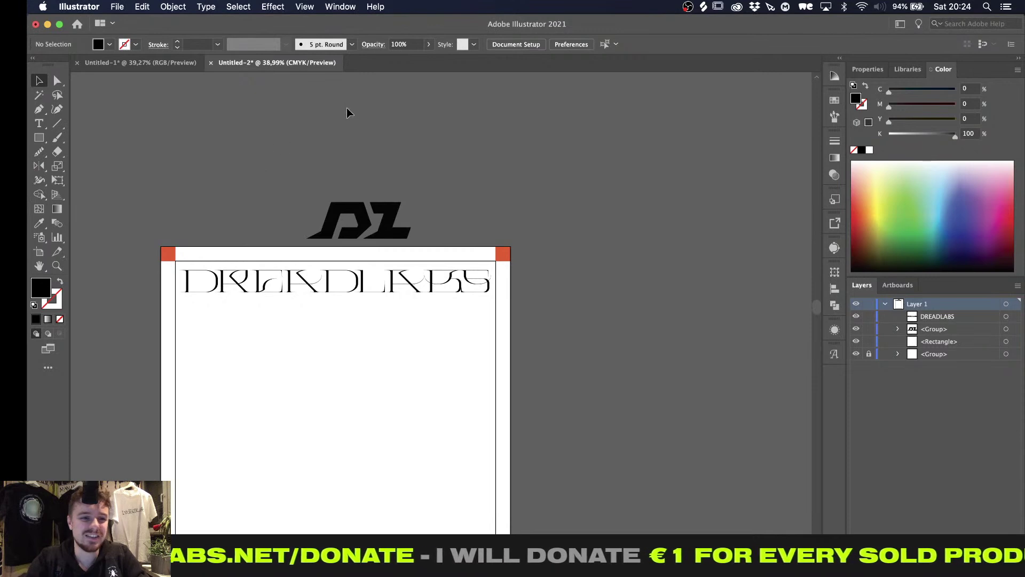
Add the point text DREADLABS in Nimbus Sans Extd Black below the thin title and scale it up proportionally to about 63 pt
key("t")
left_click(318, 367)
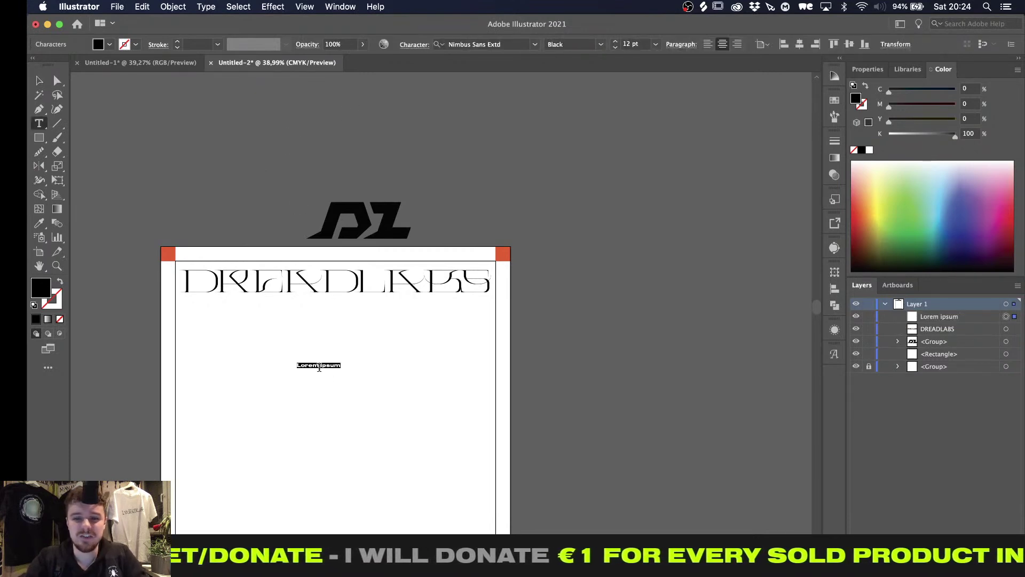
type("DREADLABS")
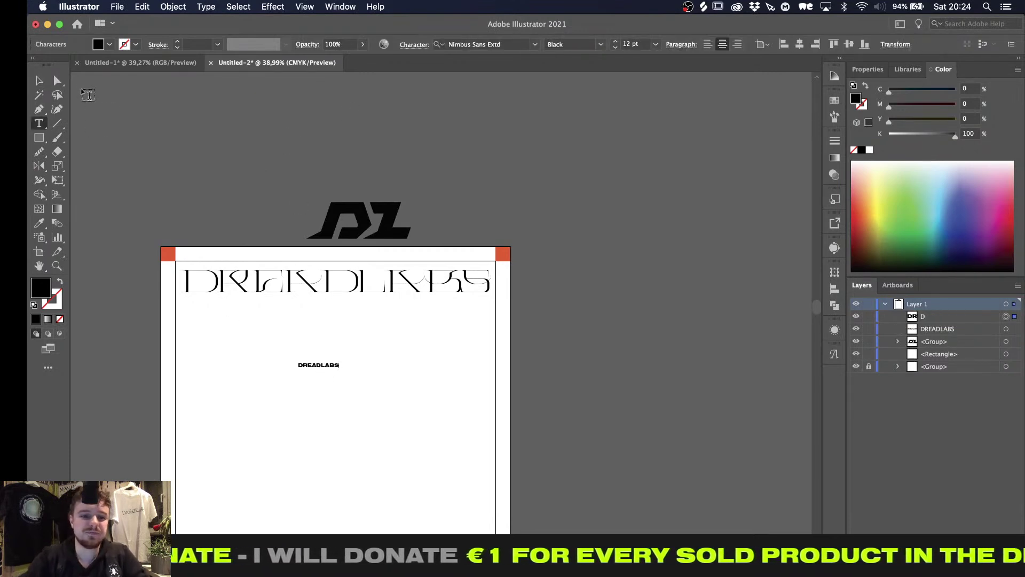
left_click(34, 82)
scroll(346, 313, "up", 3, "alt")
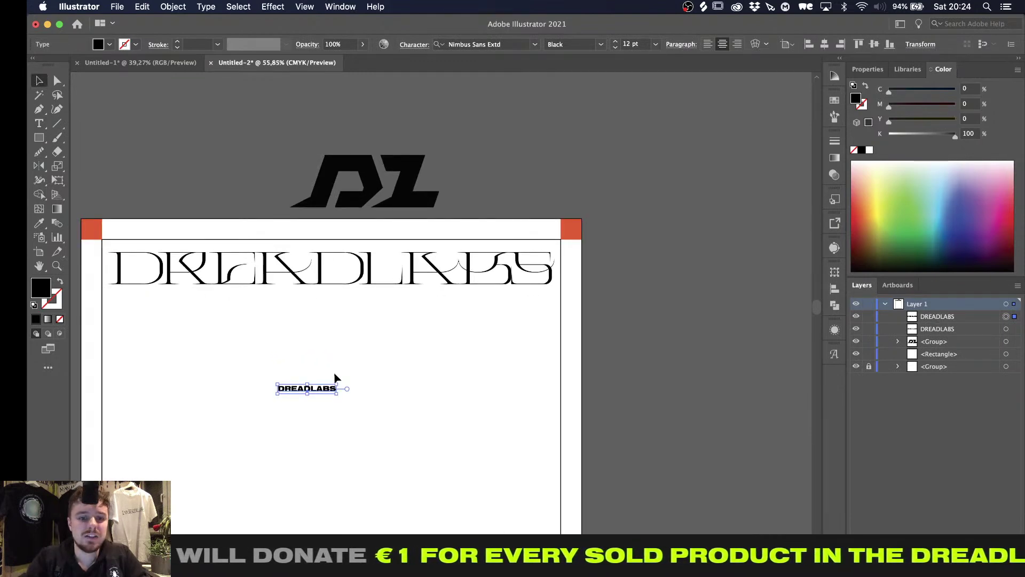
left_click_drag(340, 388, 484, 367, "alt+shift")
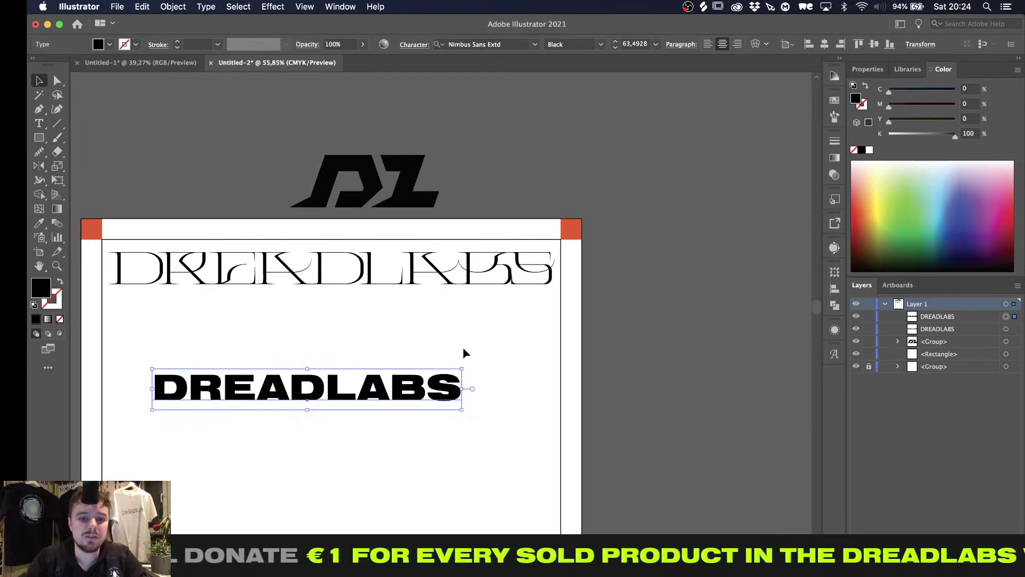
Align the bold and thin DREADLABS titles to each other's vertical and horizontal centres, and select only the bold one
left_click(448, 281, "shift")
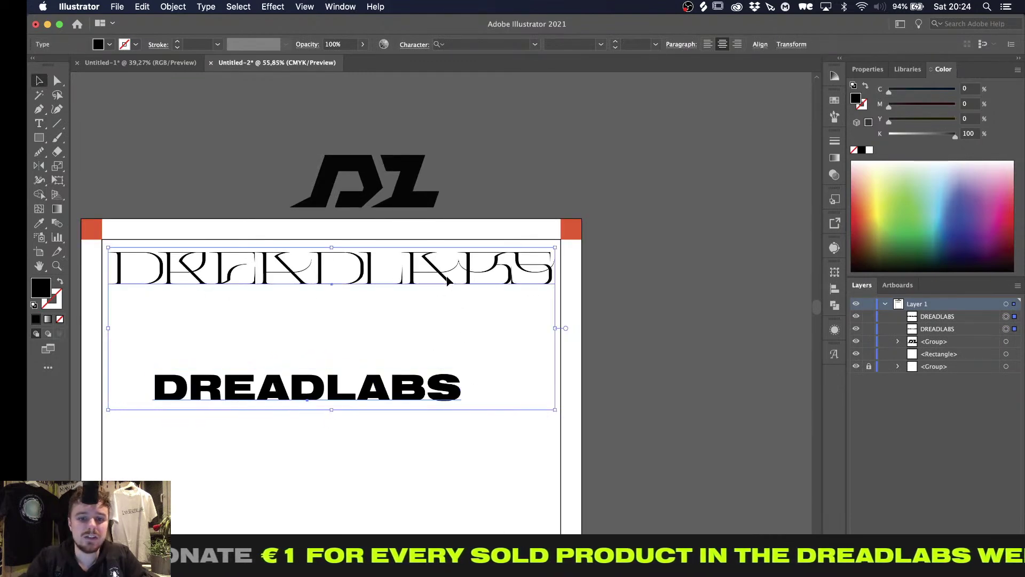
left_click(759, 45)
left_click(736, 77)
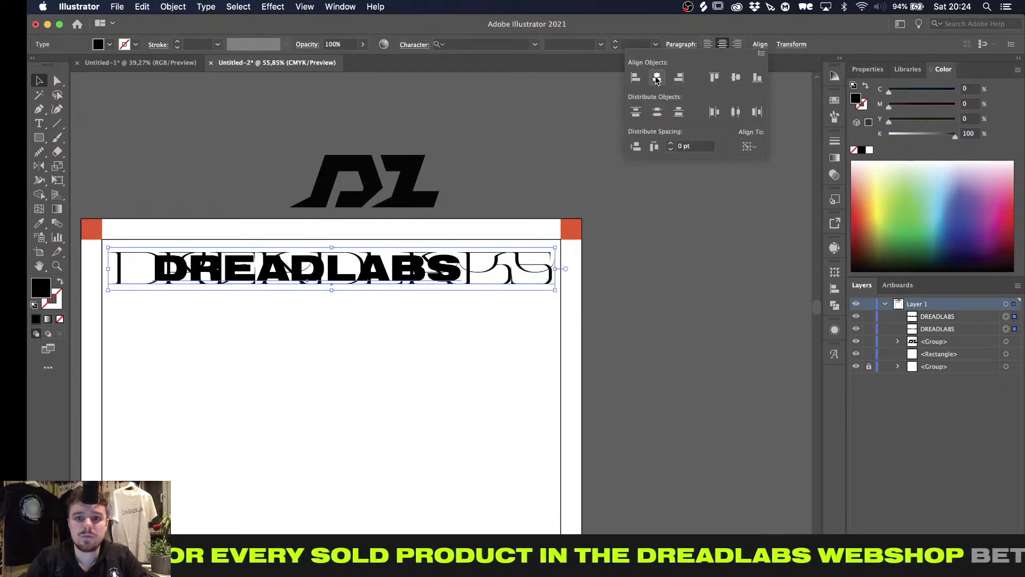
left_click(656, 77)
left_click(372, 343)
left_click(273, 327)
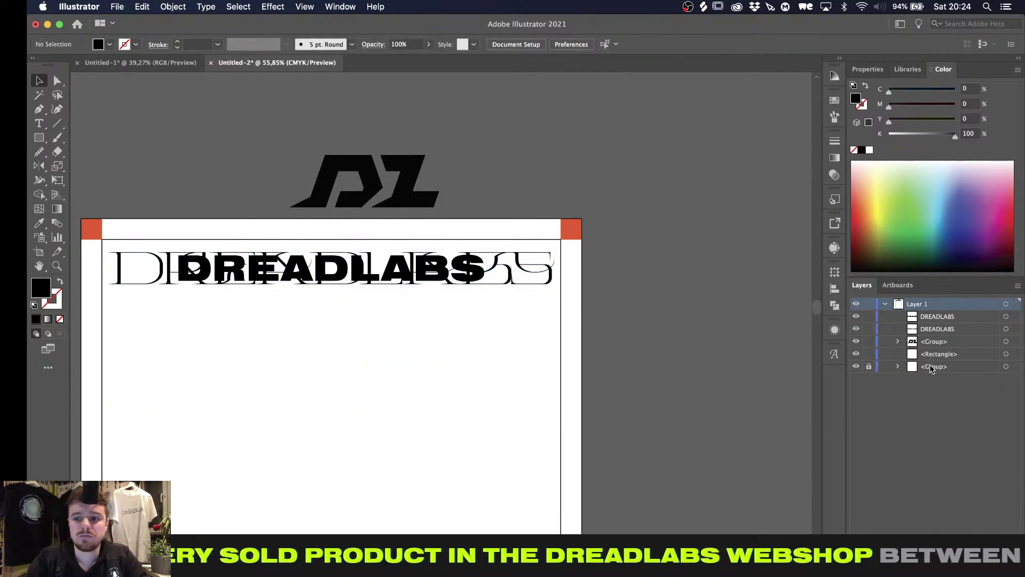
left_click(1014, 316)
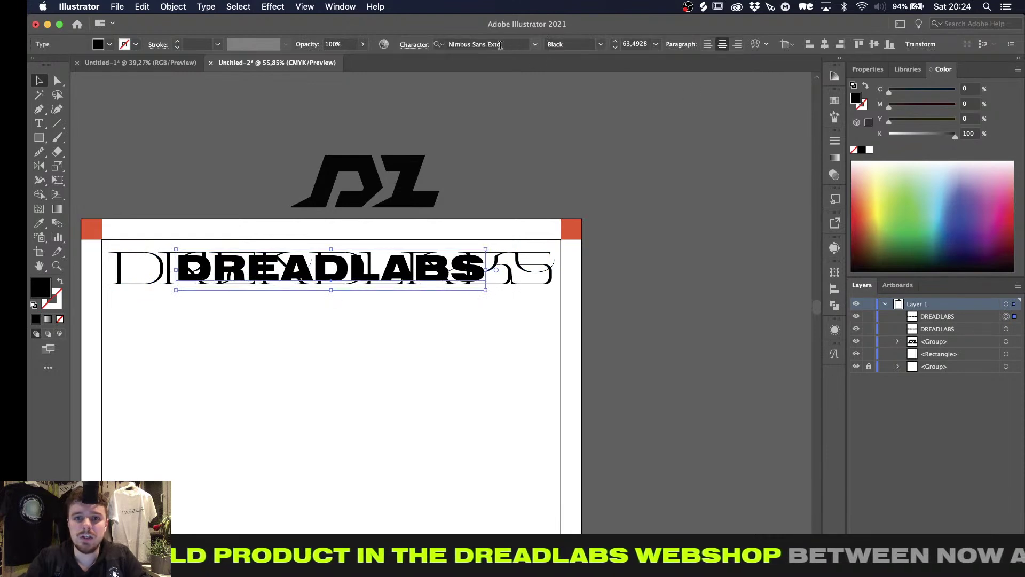
Set the bold DREADLABS text's horizontal scale to 140% and its vertical scale to 80%
left_click(414, 45)
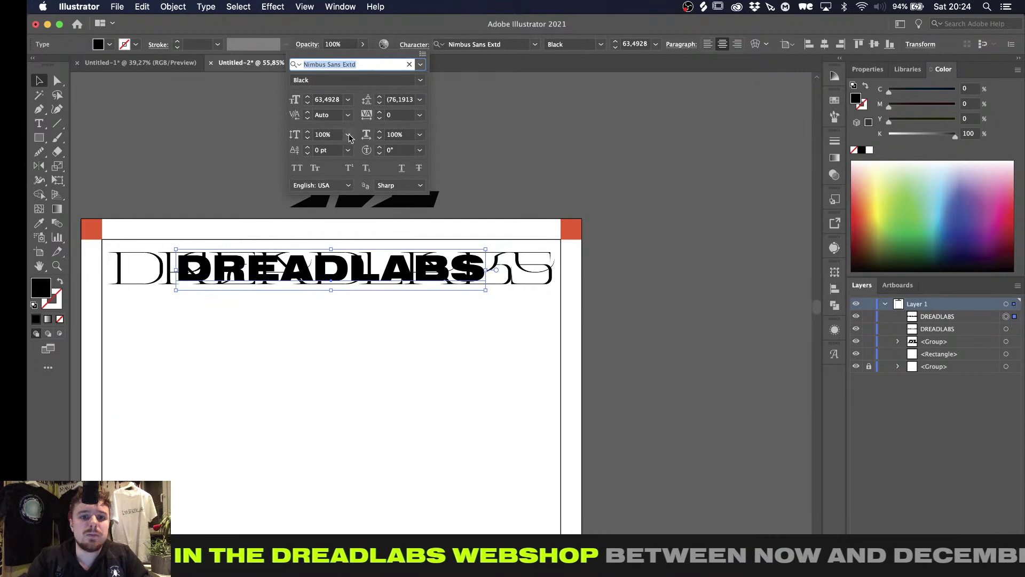
left_click(380, 132, "shift")
left_click(379, 132, "shift")
left_click(380, 132, "shift")
left_click(380, 133, "shift")
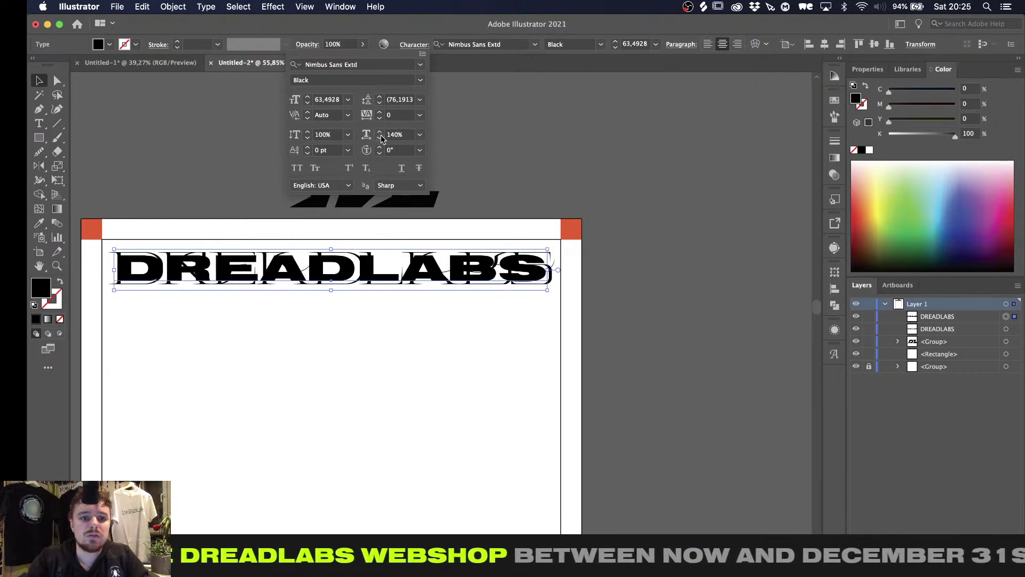
left_click(307, 138, "shift")
left_click(307, 138, "shift")
left_click(307, 138, "shift")
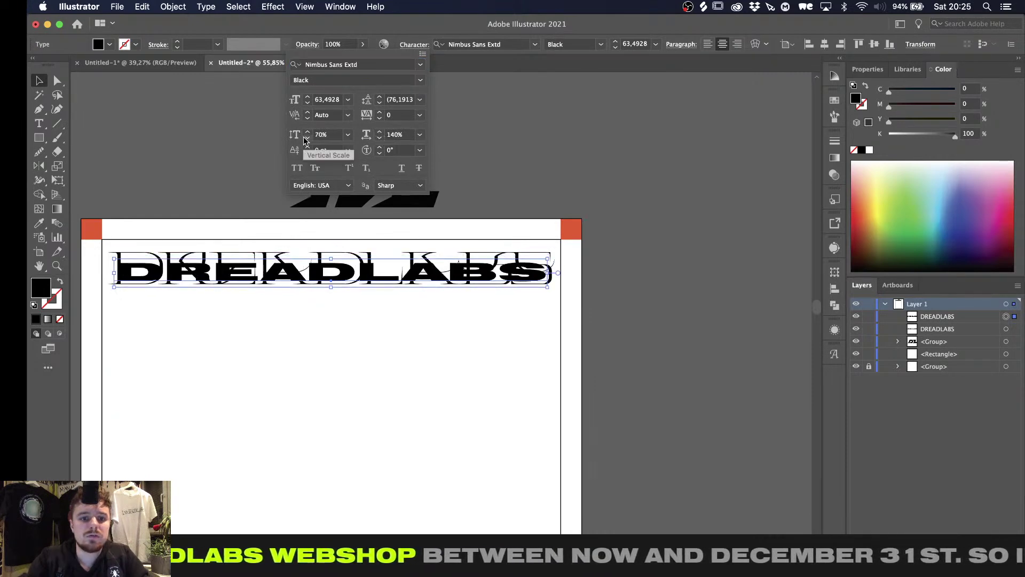
left_click(307, 131, "shift")
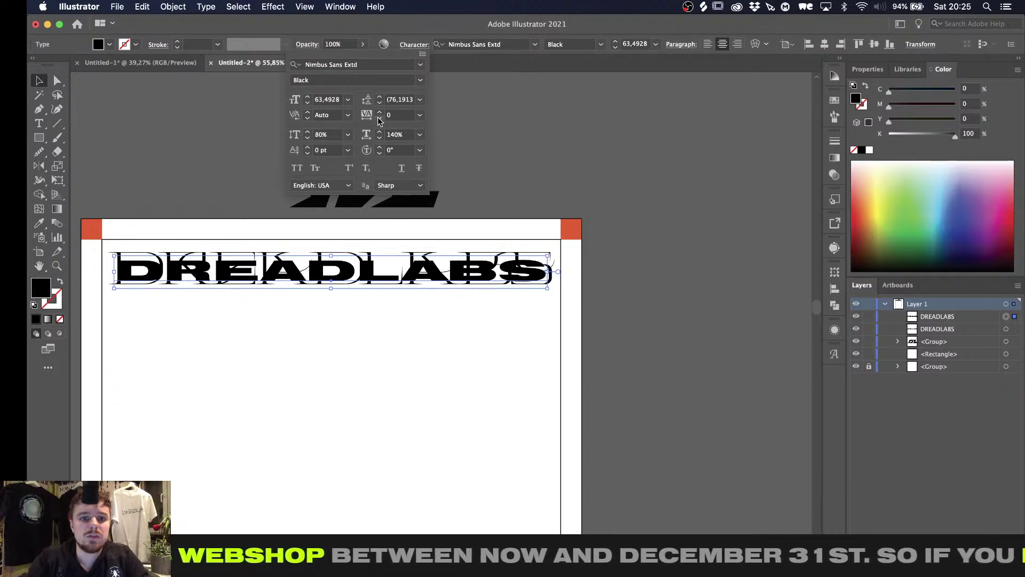
Switch the bold DREADLABS text's kerning to Optical and deselect it
left_click(348, 115)
left_click(355, 143)
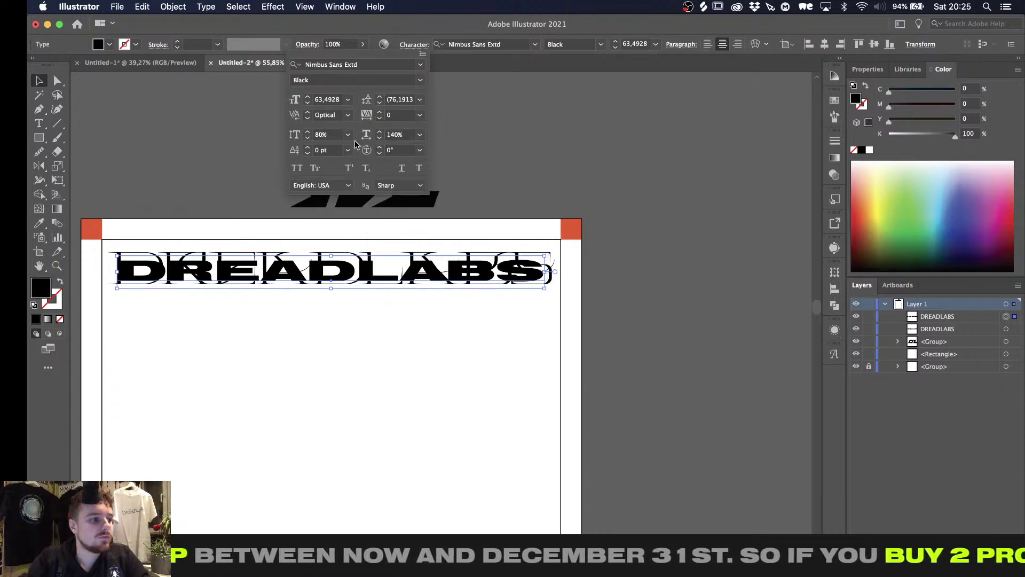
left_click(41, 83)
left_click(365, 322)
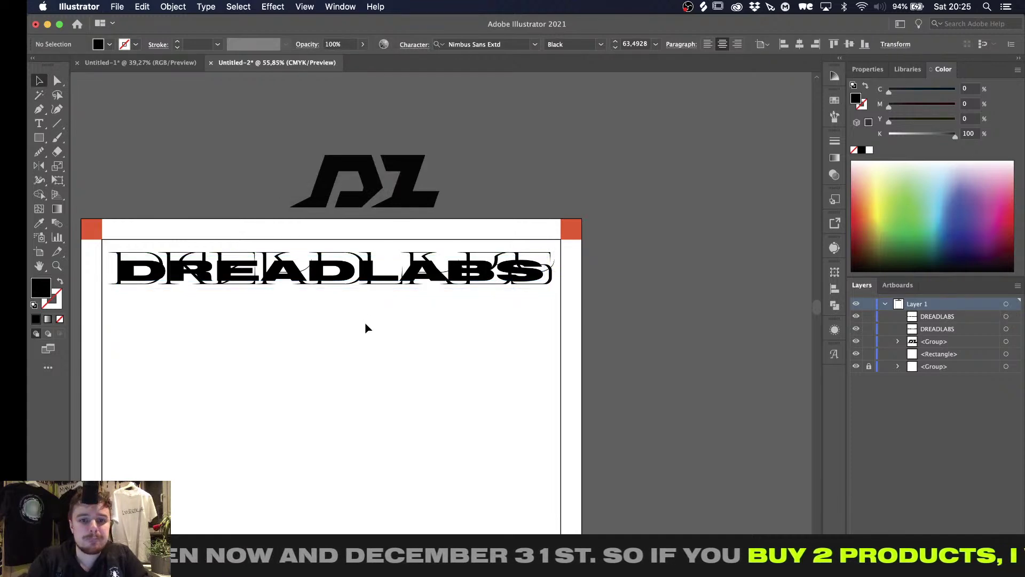
Align the bold and thin DREADLABS texts to each other on their vertical centres
left_click_drag(426, 307, 343, 254)
scroll(346, 260, "up", 3, "alt")
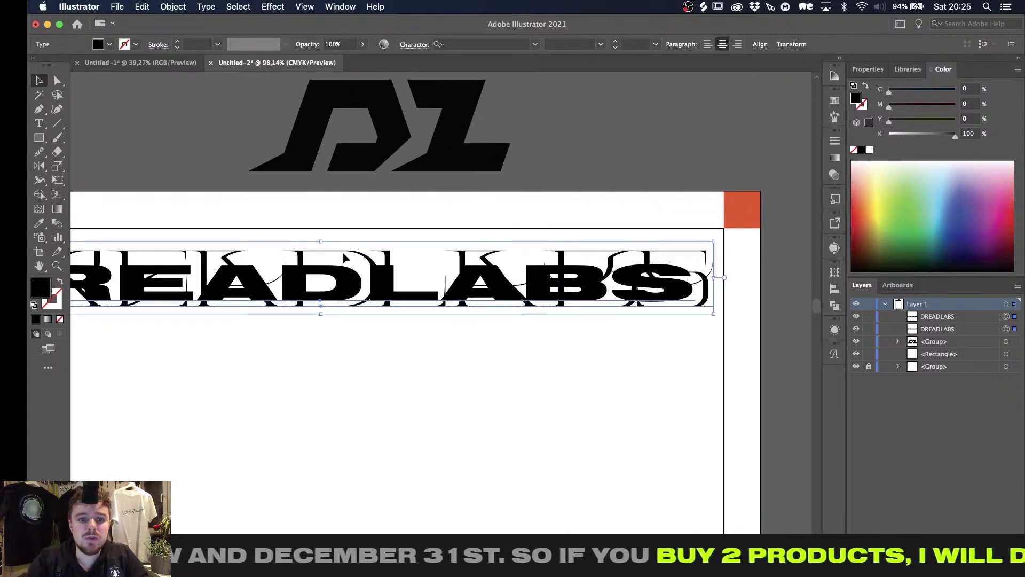
scroll(344, 258, "up", 2, "alt")
left_click(759, 46)
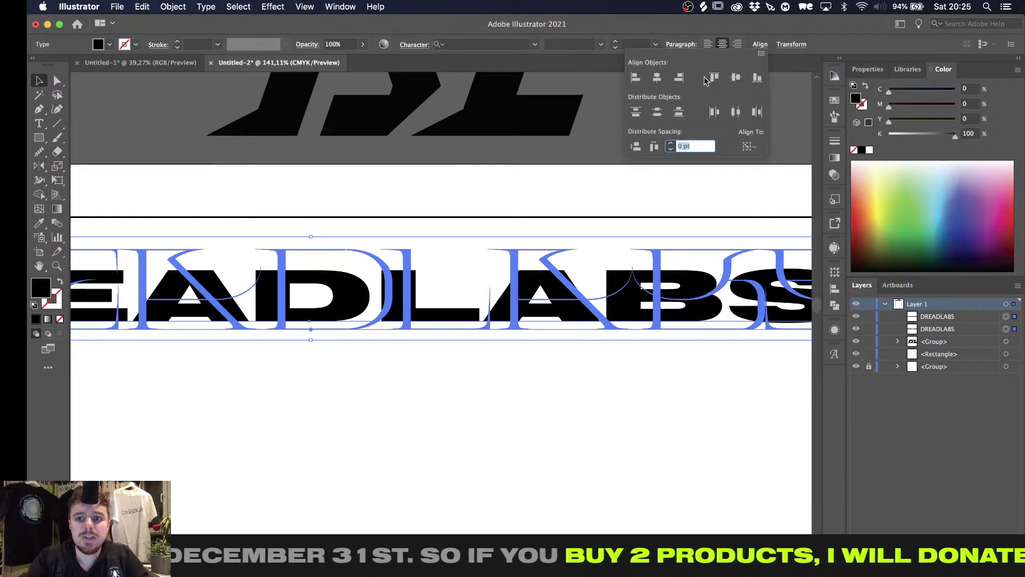
left_click(736, 78)
left_click(555, 349)
scroll(555, 350, "down", 2, "alt")
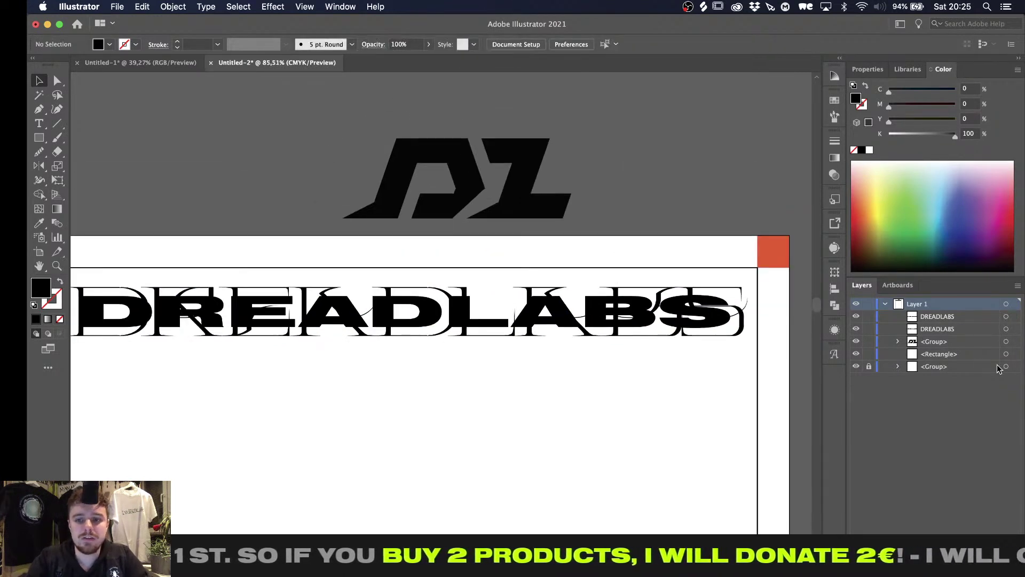
Compare the two DREADLABS texts by hiding and showing each one separately
left_click(856, 329)
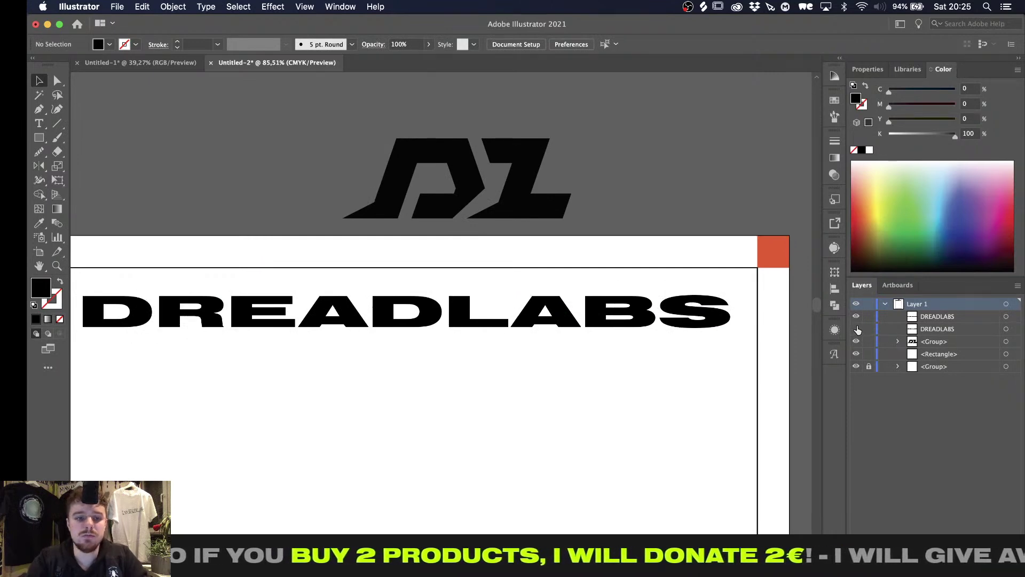
left_click(856, 329)
left_click(856, 317)
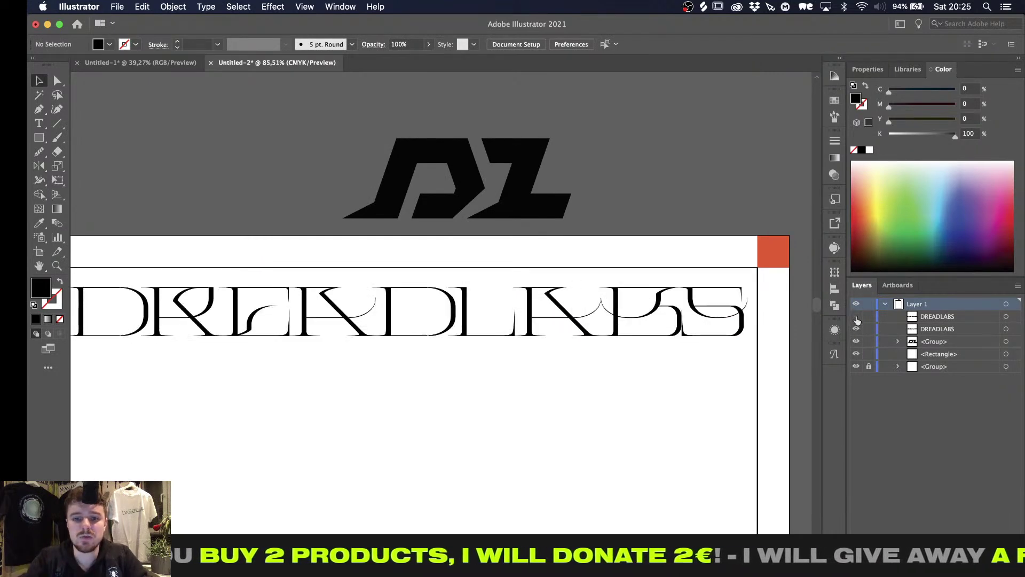
left_click(856, 316)
scroll(565, 395, "down", 3, "alt")
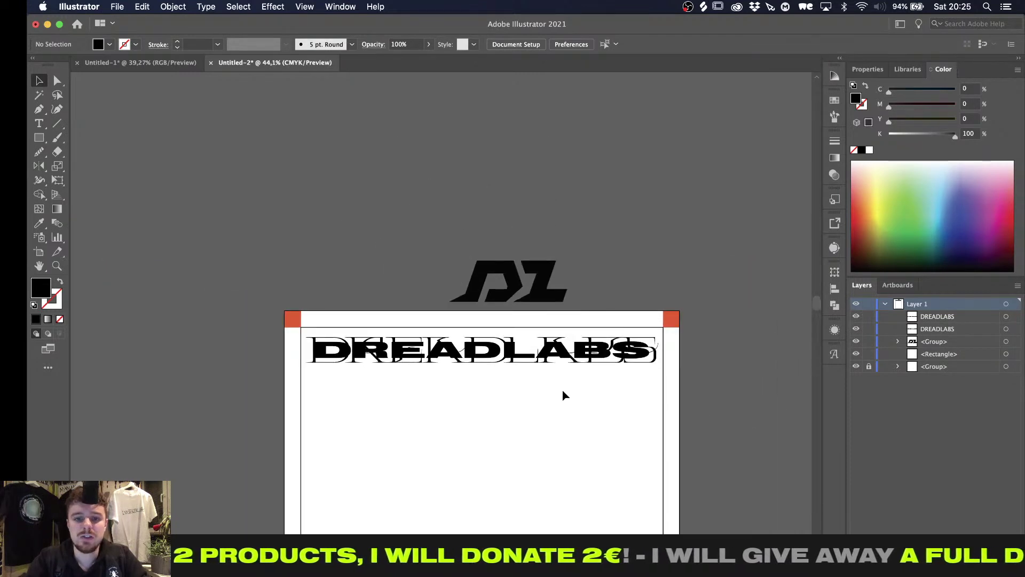
key("m")
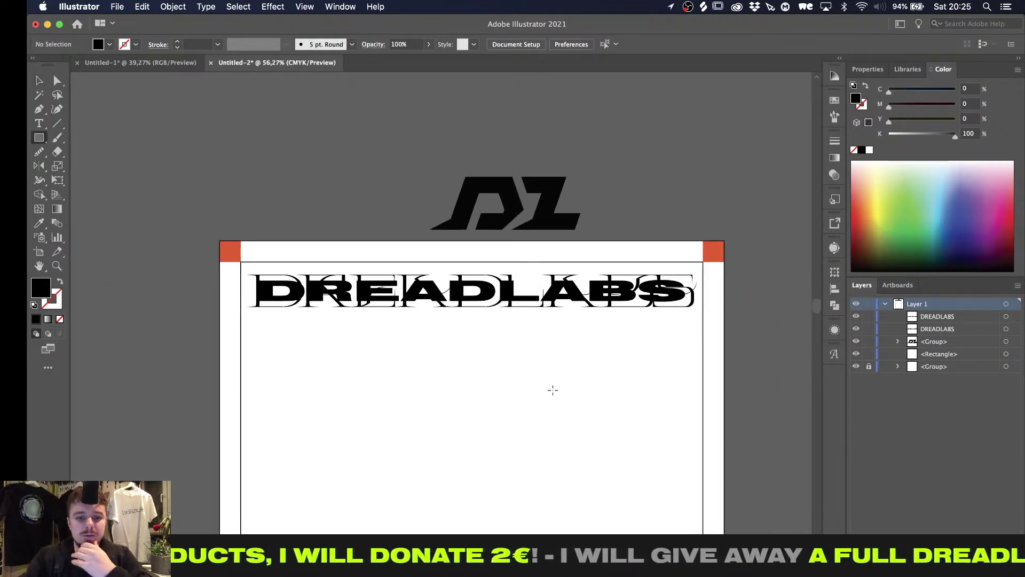
scroll(209, 275, "up", 3, "alt")
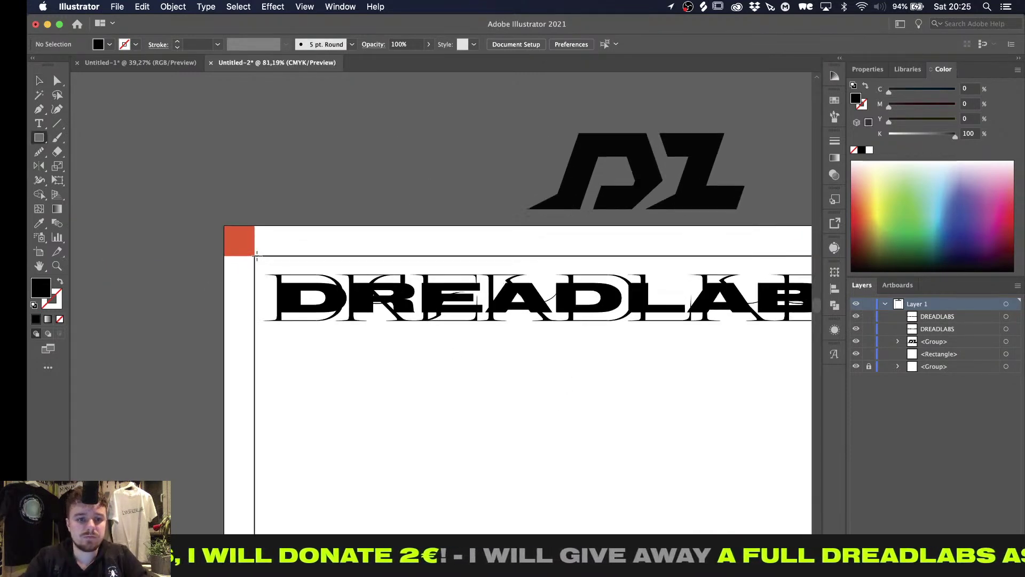
left_click_drag(257, 256, 413, 361)
key("super+z")
Show the document grid and try a rectangle from the upper-left corner of the poster's frame
key("super+apostrophe")
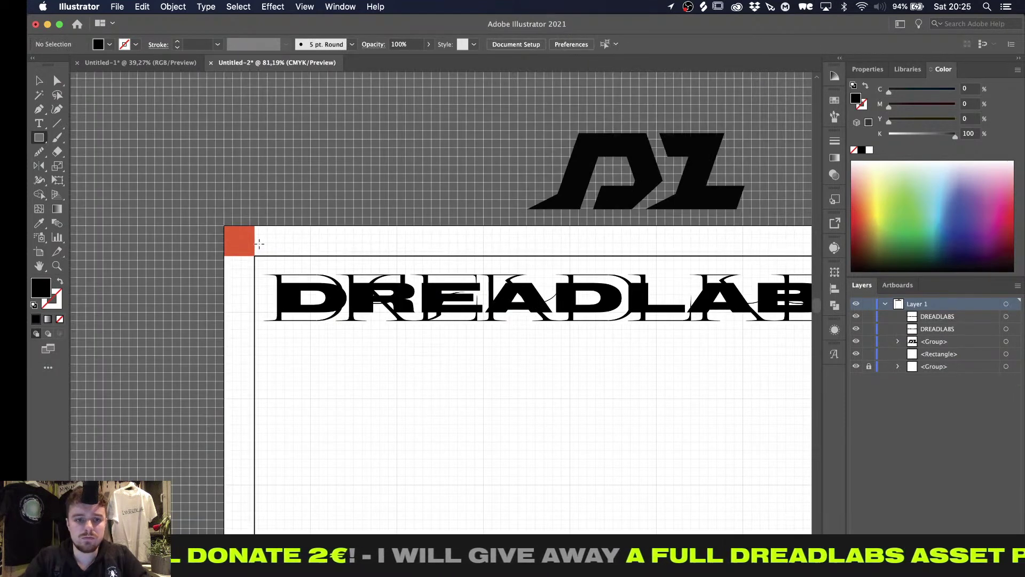
mouse_move(258, 243)
left_mouse_down()
mouse_move(333, 270)
mouse_move(347, 350)
left_mouse_up()
key("super+z")
key("super+z")
scroll(347, 351, "down", 4, "alt")
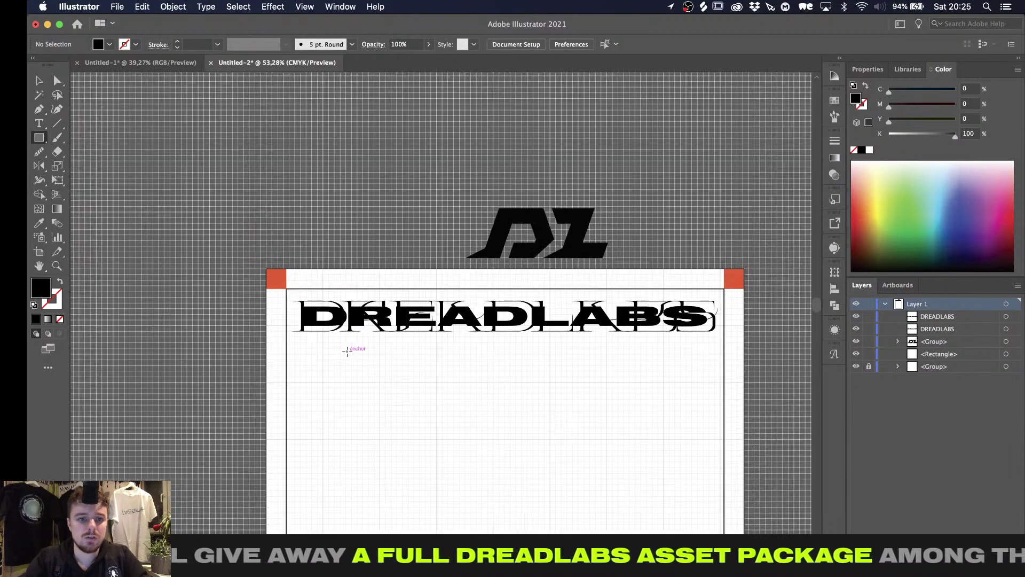
scroll(347, 350, "down", 2)
scroll(347, 351, "right", 2)
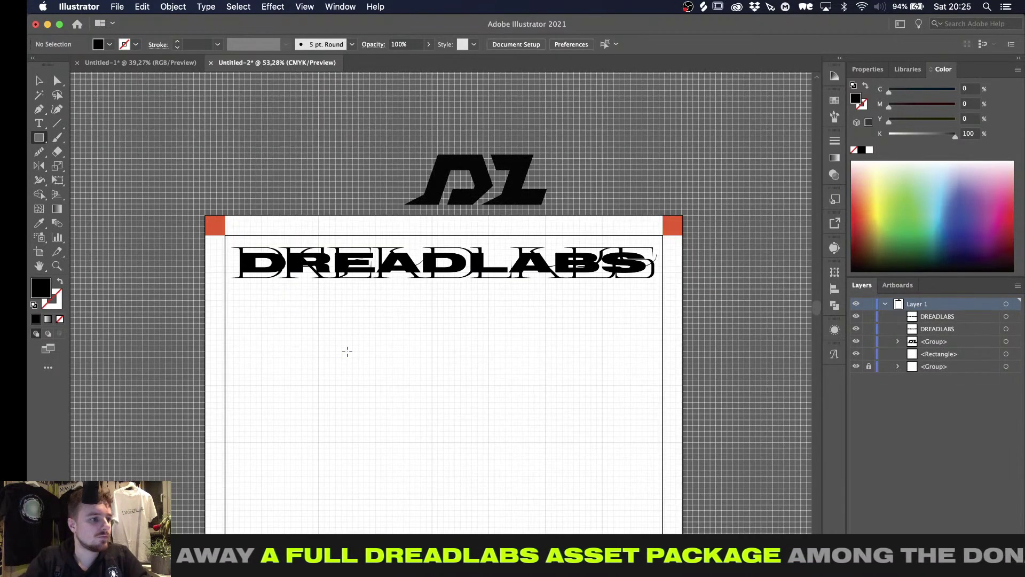
scroll(347, 351, "up", 2, "alt")
scroll(347, 350, "down", 1)
scroll(347, 351, "right", 1)
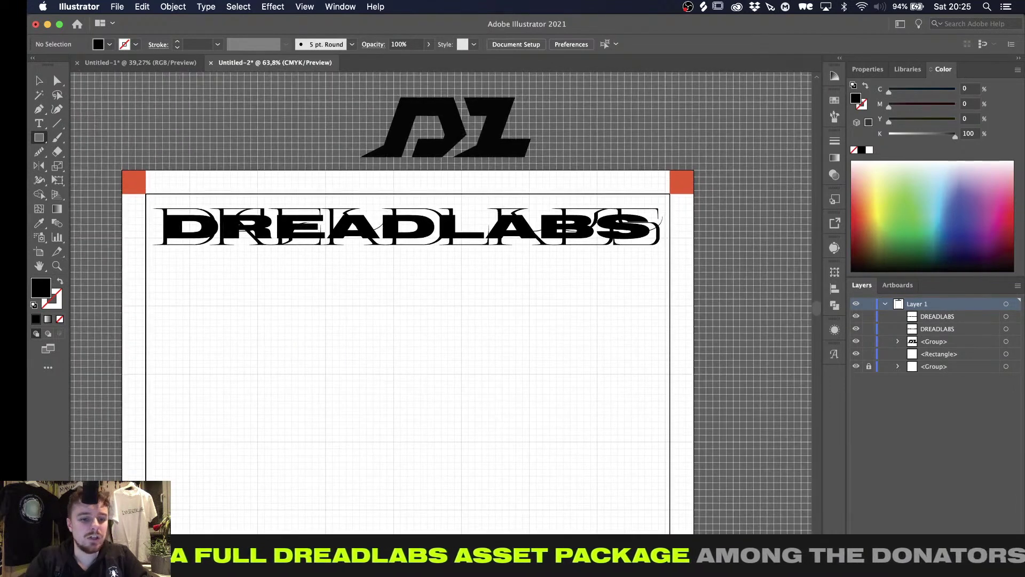
Switch to Finder, list the items tagged Red and look inside the Podcast folder
left_click(256, 560)
left_click(263, 430)
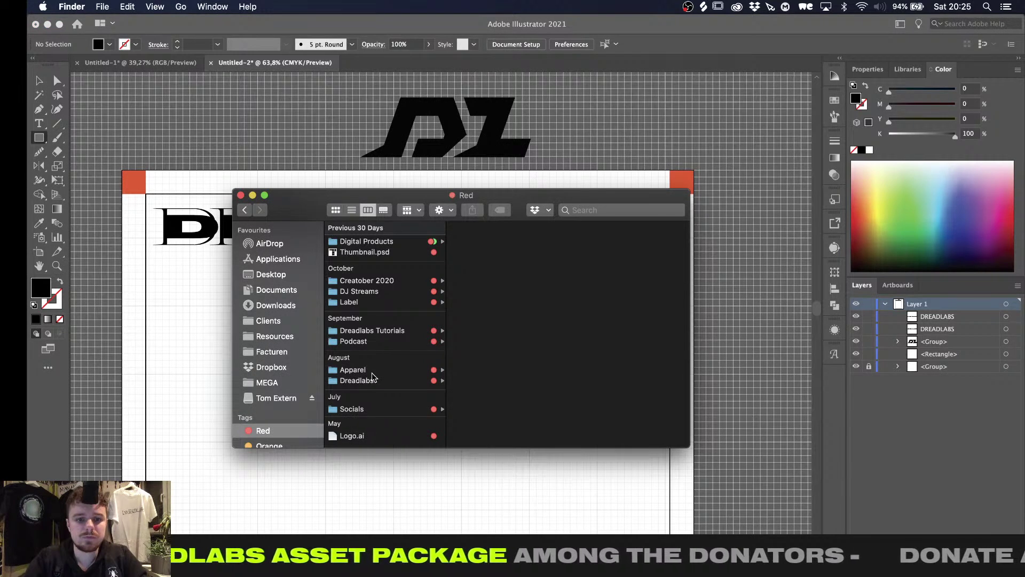
left_click(372, 373)
key("Up")
key("Right")
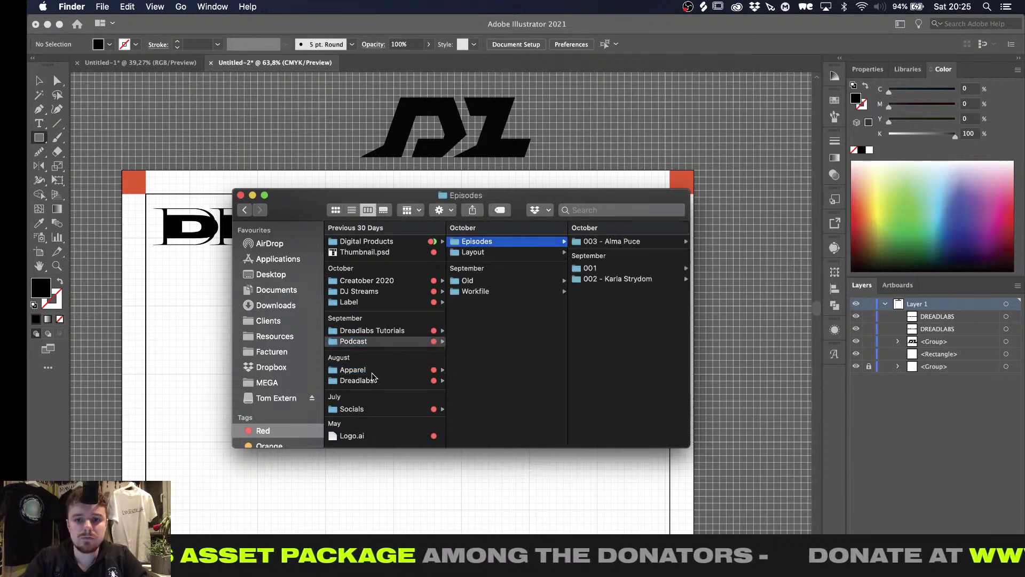
Open the Dreadlabs folder and go into its Socials folder
key("Left")
key("Down")
key("Down")
key("Right")
key("Down")
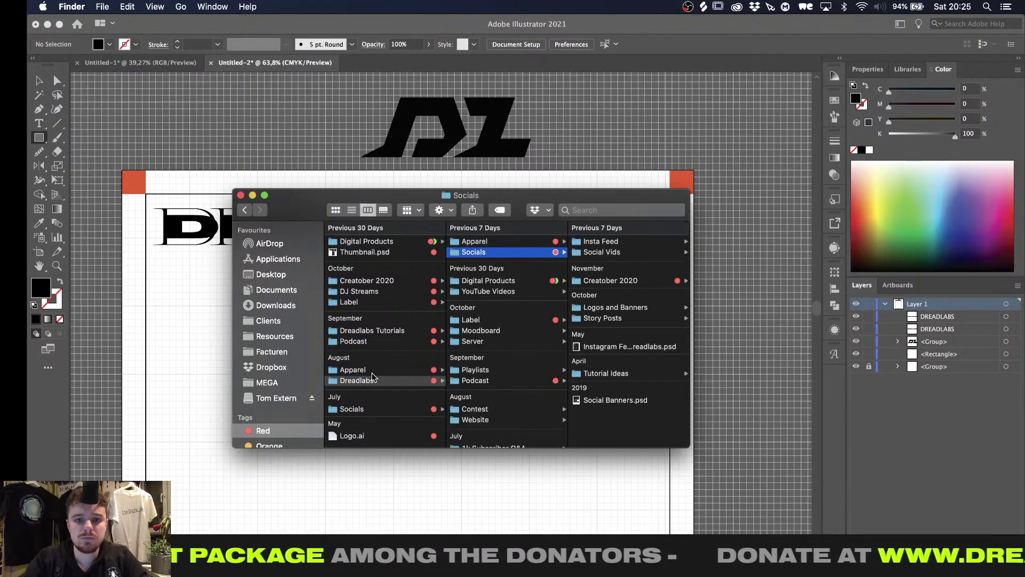
key("Down")
key("Up")
key("Right")
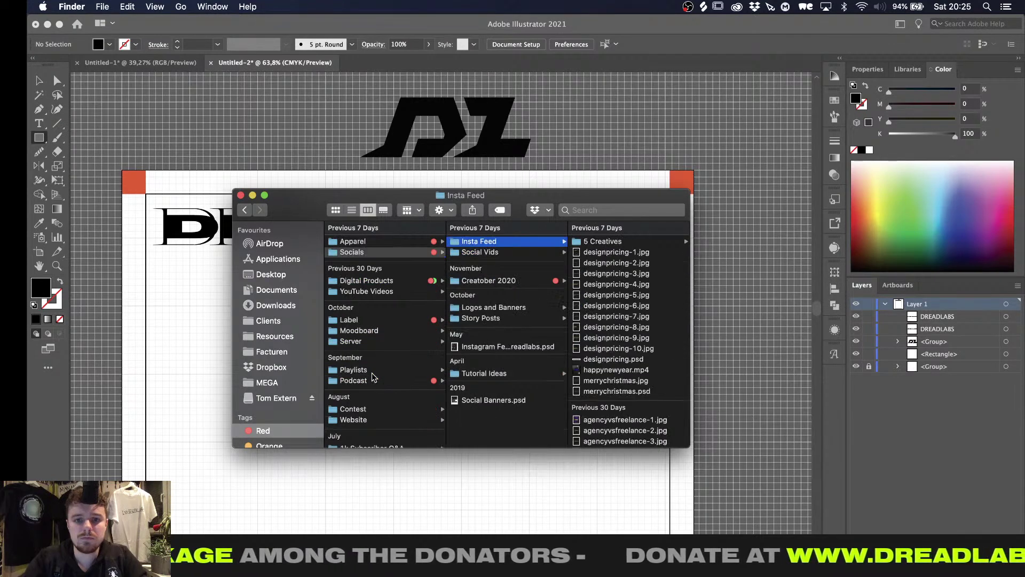
Go through Social Vids, Remodel Chamber and Branding into the Logo & Animation folder
key("Down")
key("Right")
key("Down")
key("Down")
key("Down")
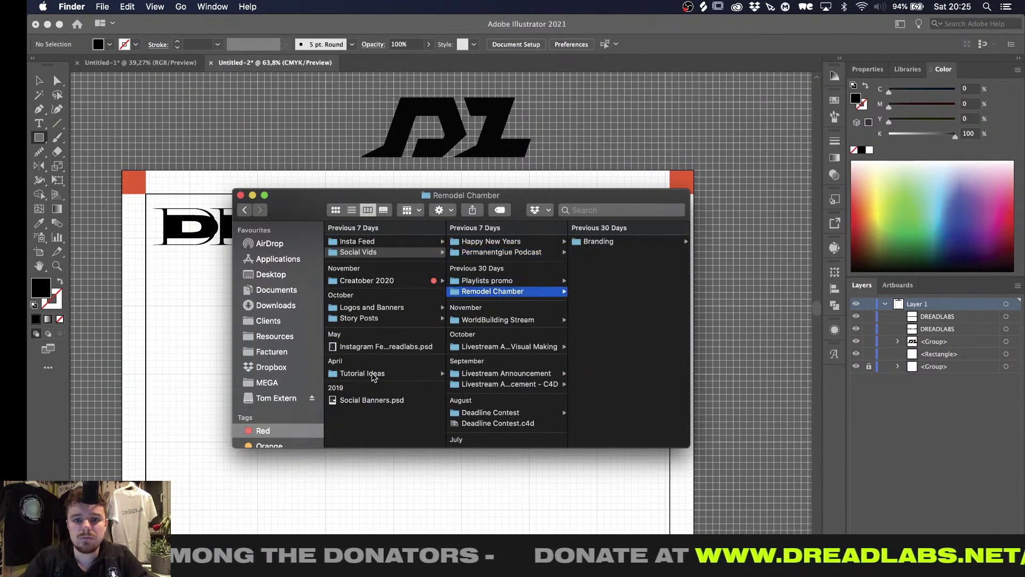
key("Right")
key("Right")
key("Right")
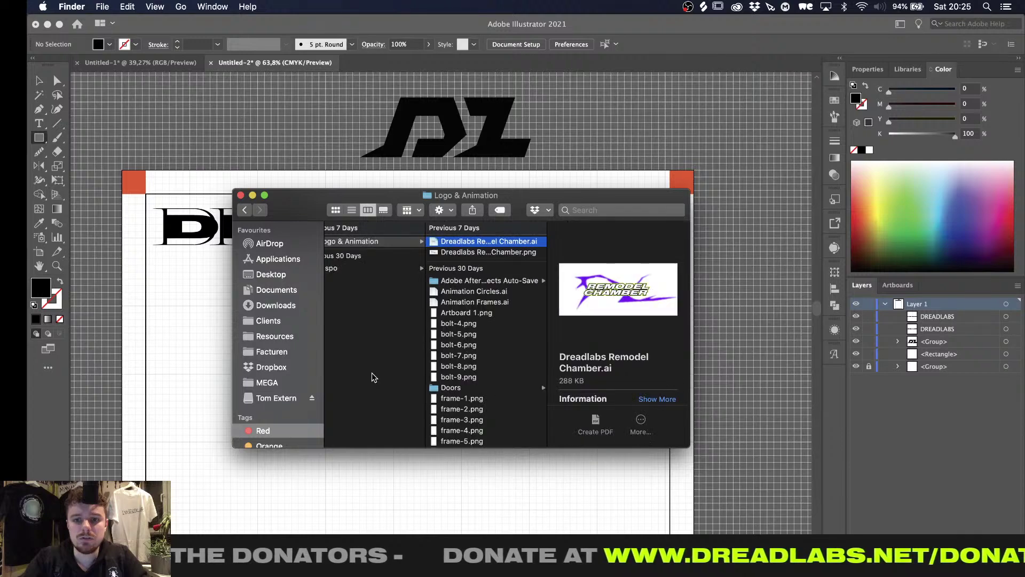
Preview Dreadlabs Remodel Chamber.ai and look through the animation, artboard and bolt files listed below it
key("space")
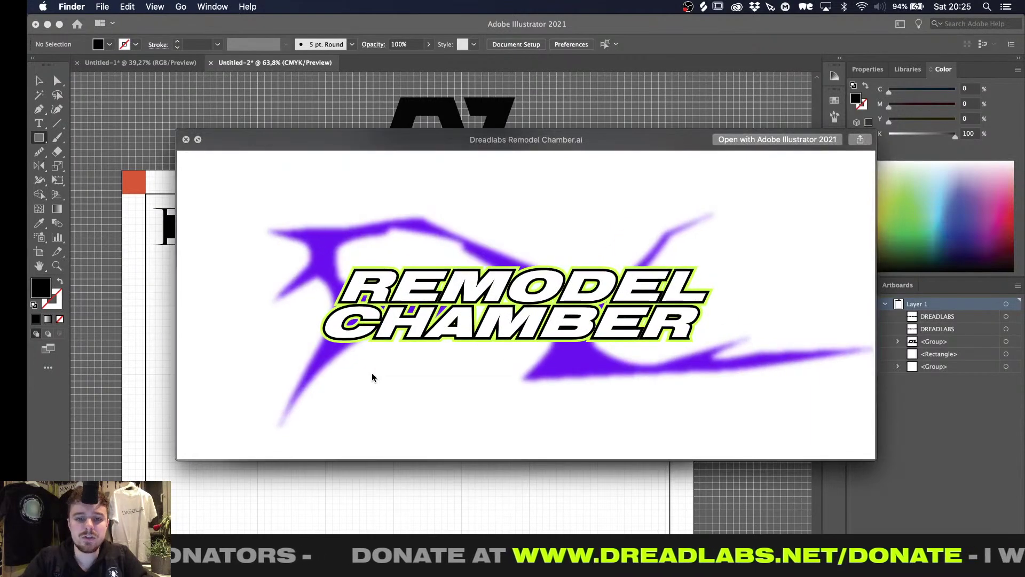
key("space")
key("Down")
key("Down")
key("Down")
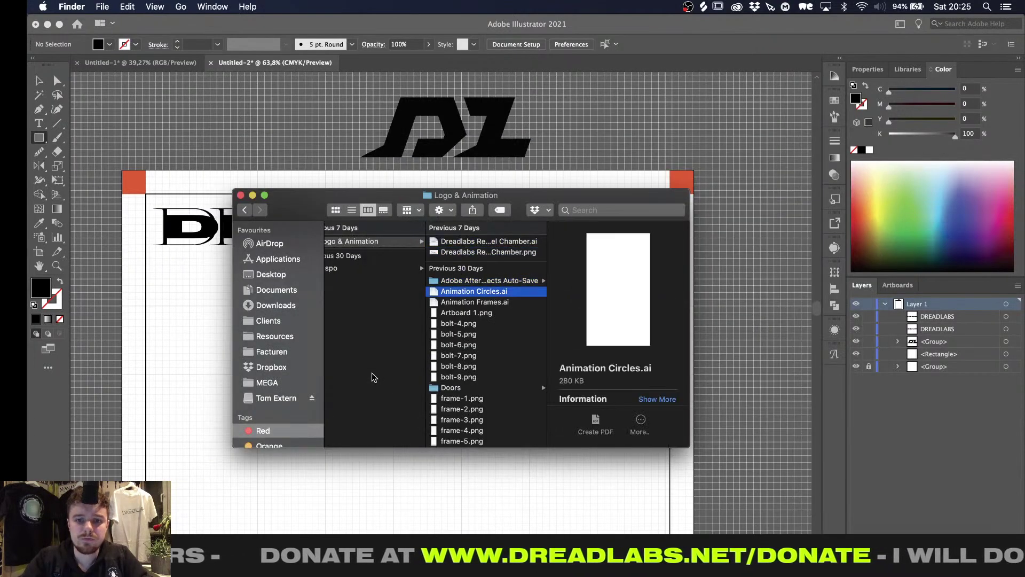
key("Down")
key("Down")
key("Down")
key("Down")
key("Down")
key("Down")
key("Down")
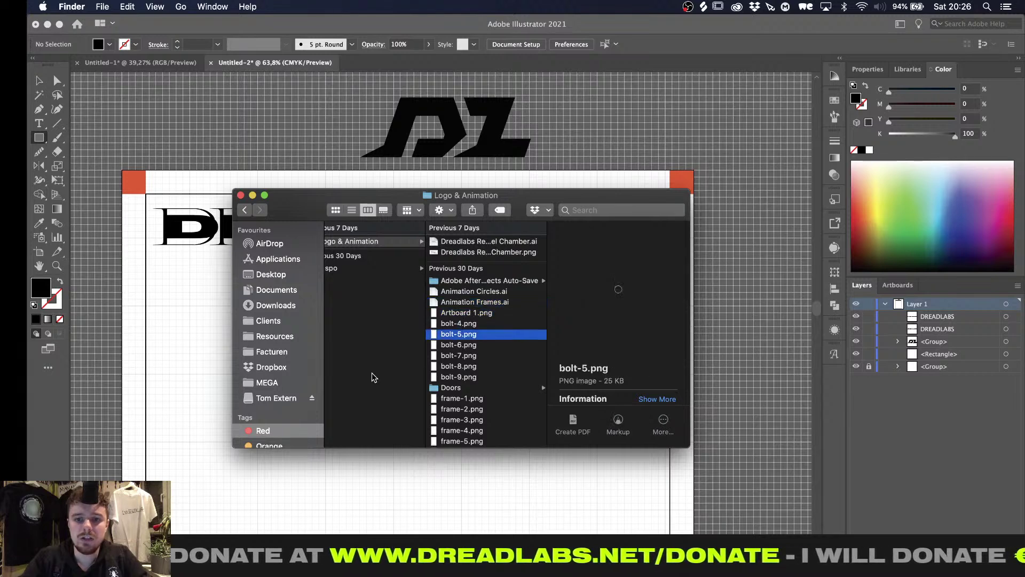
key("Up")
key("Up")
key("Up")
key("Up")
key("Up")
key("Up")
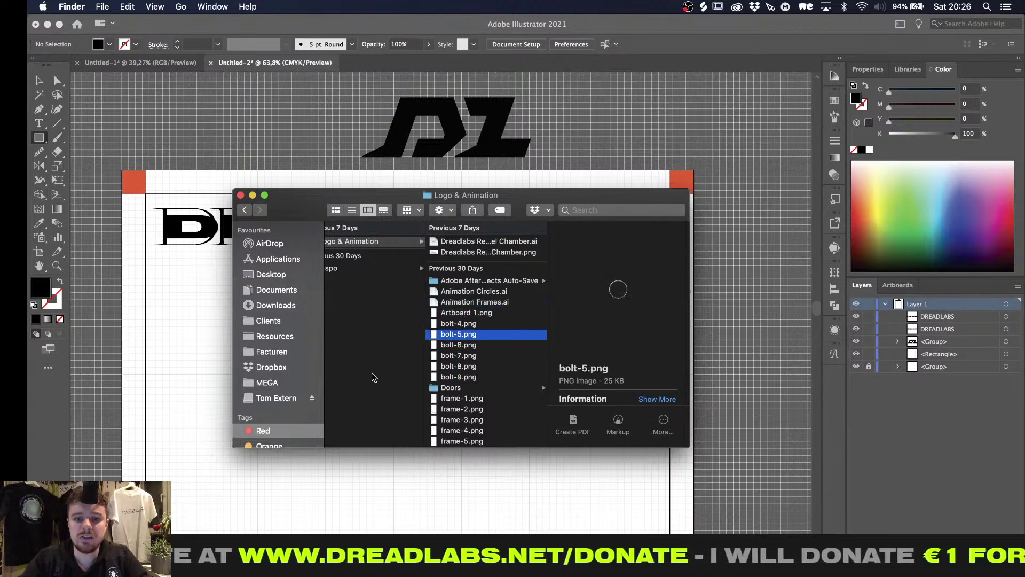
key("Down")
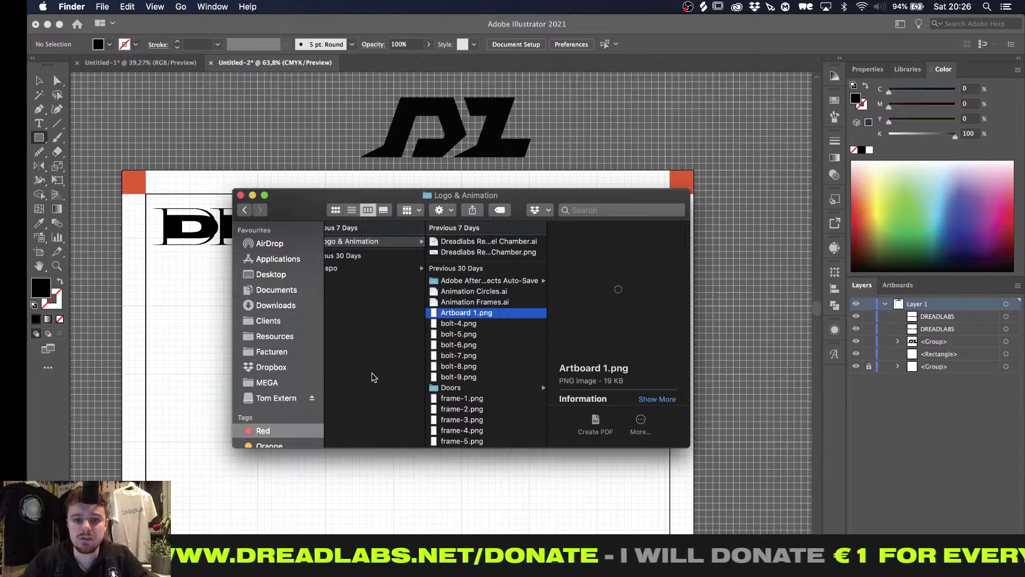
Preview the swirl frame images one after another, from frame-1.png through frame-7.png
key("Down")
key("Down")
key("Down")
key("Down")
key("Down")
key("Down")
key("Down")
key("Down")
key("space")
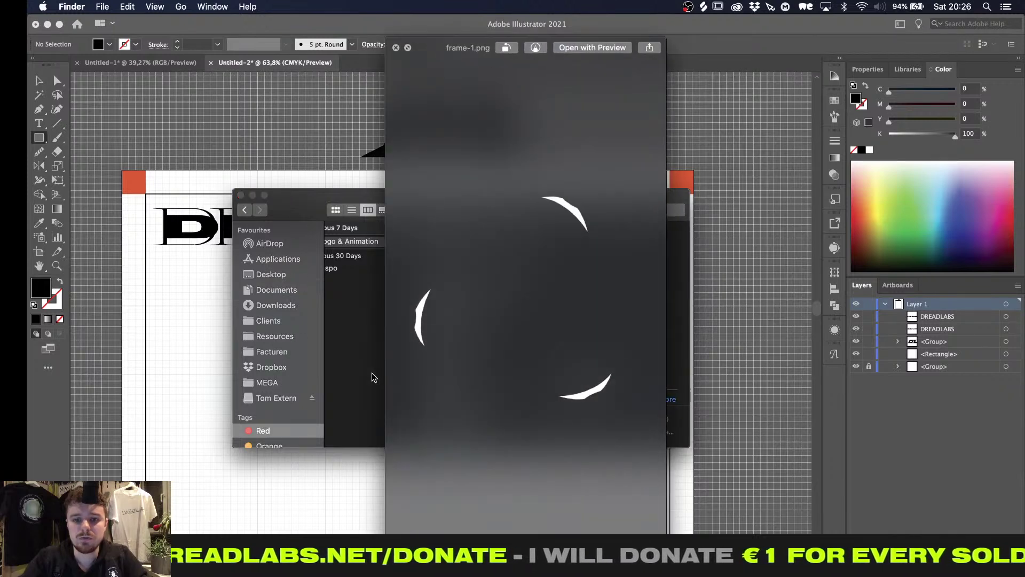
key("Down")
key("Down")
key("Down")
key("Down")
key("Down")
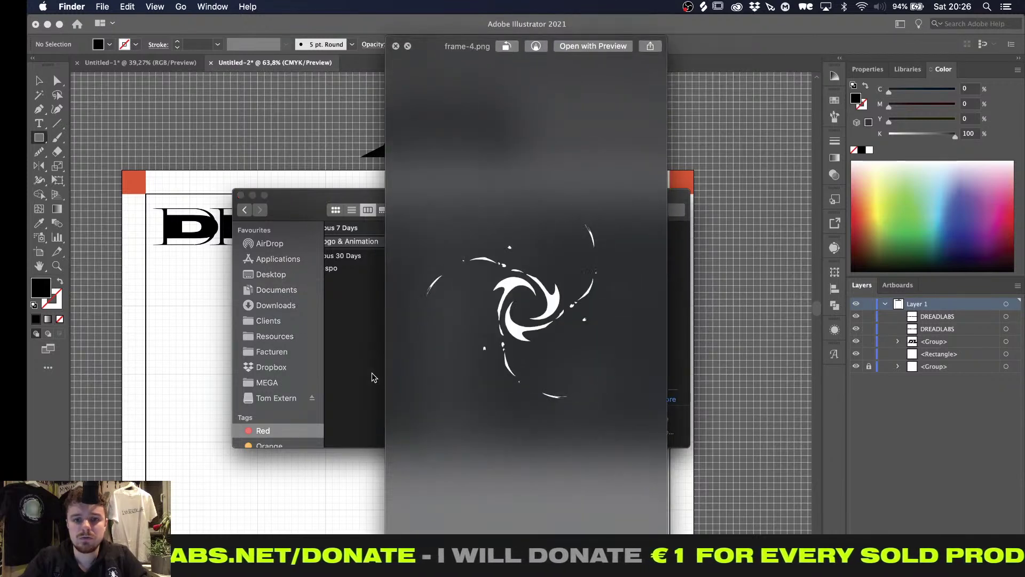
key("Down")
key("Down")
key("Down")
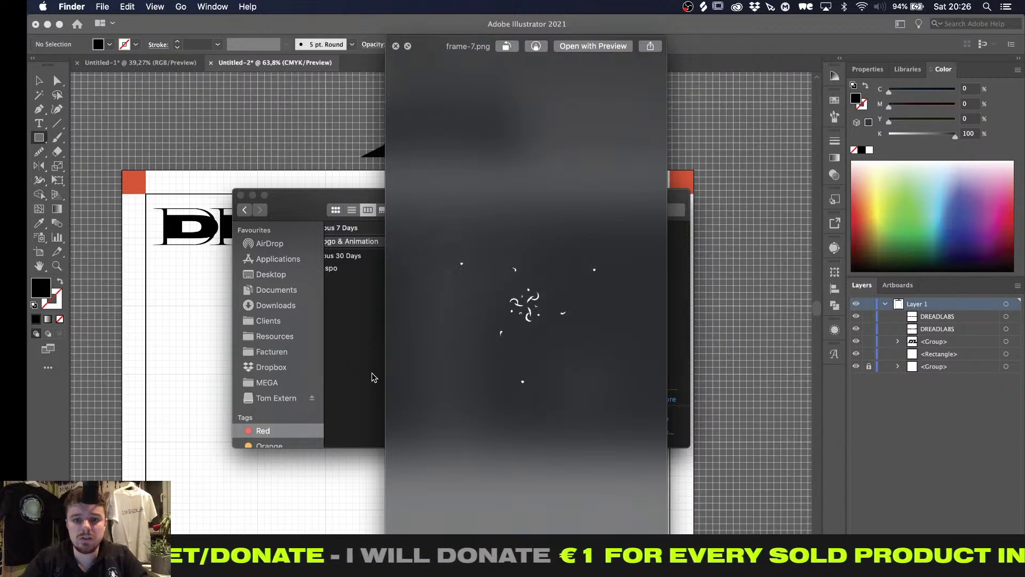
Go back up to the bolt files and preview the circle images from bolt-5.png to bolt-9.png
key("space")
key("Up")
key("Up")
key("Up")
key("Up")
key("Up")
key("Up")
key("Up")
key("Up")
key("Up")
key("Up")
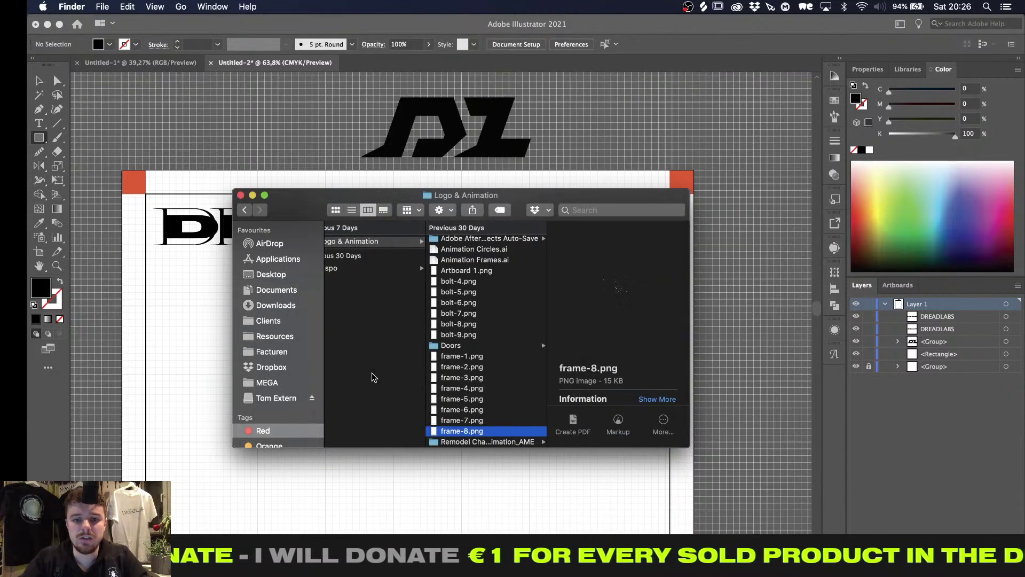
key("Up")
key("Up")
key("Up")
key("Up")
key("Up")
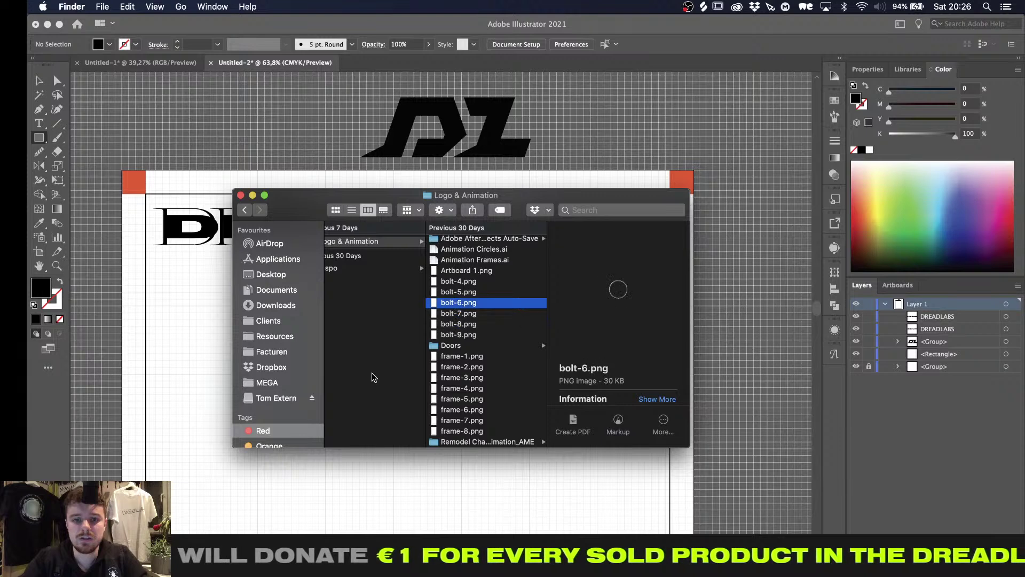
key("space")
key("Down")
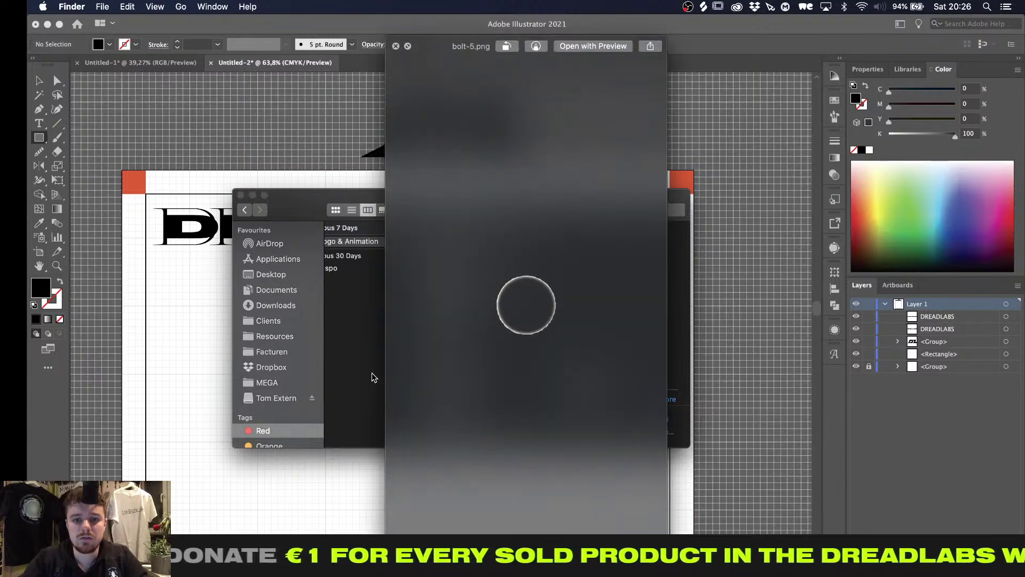
key("Down")
key("Down")
key("Down")
key("Down")
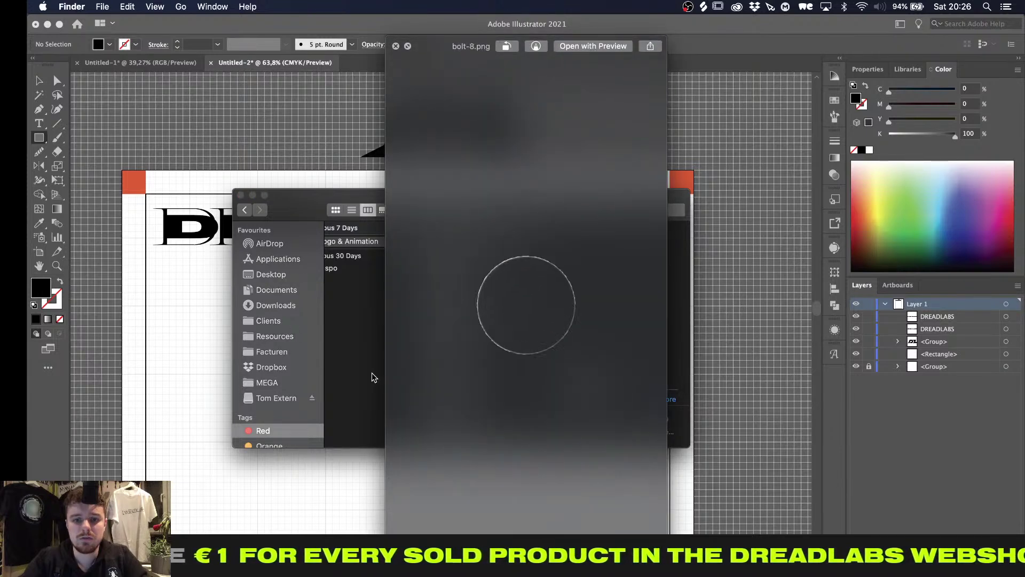
key("Down")
key("space")
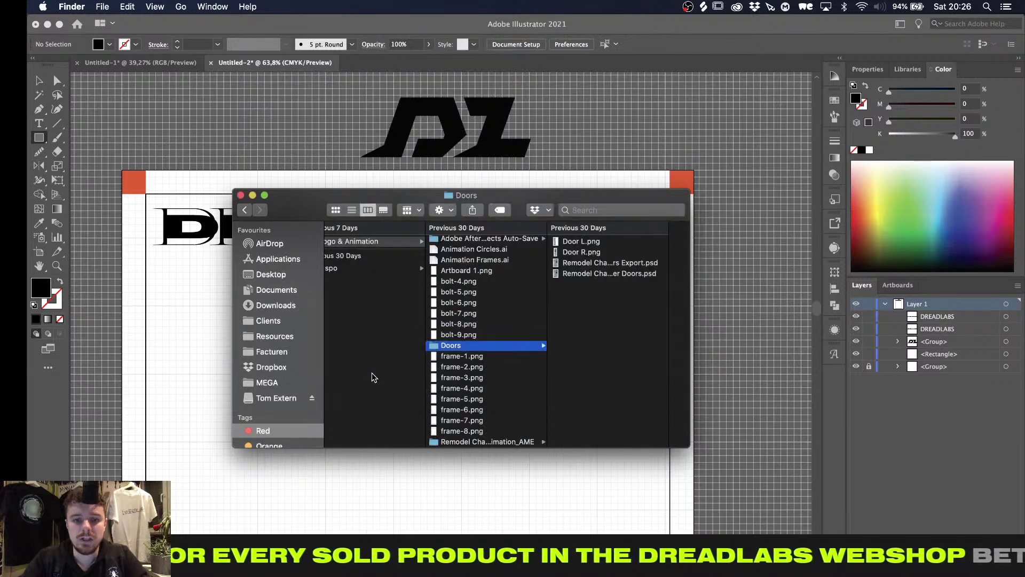
Go into the Doors folder and look through its door images and Photoshop files
key("Down")
key("Down")
key("Down")
key("Up")
key("Up")
key("Up")
key("Up")
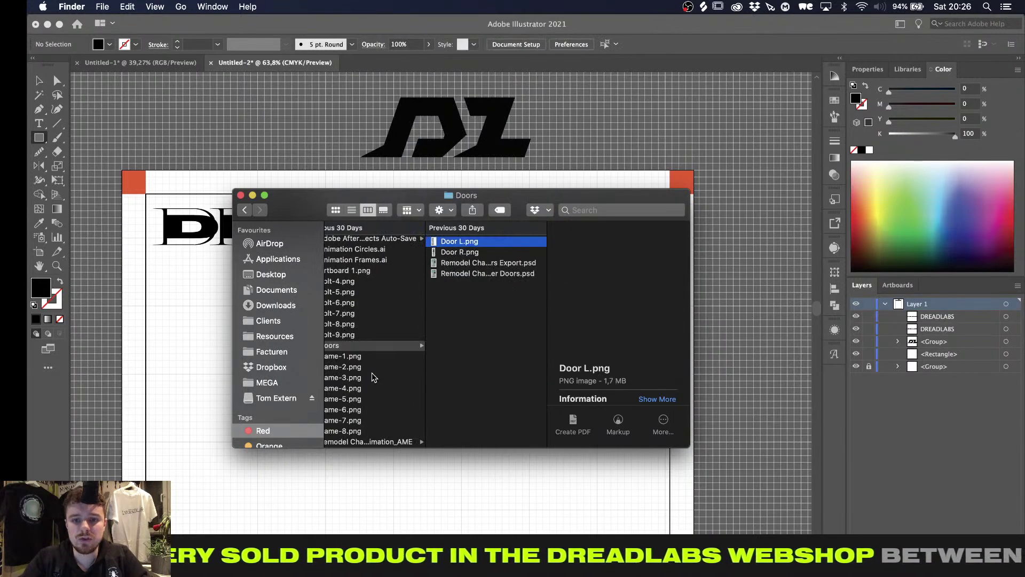
key("Right")
key("Down")
key("Down")
key("Up")
key("Up")
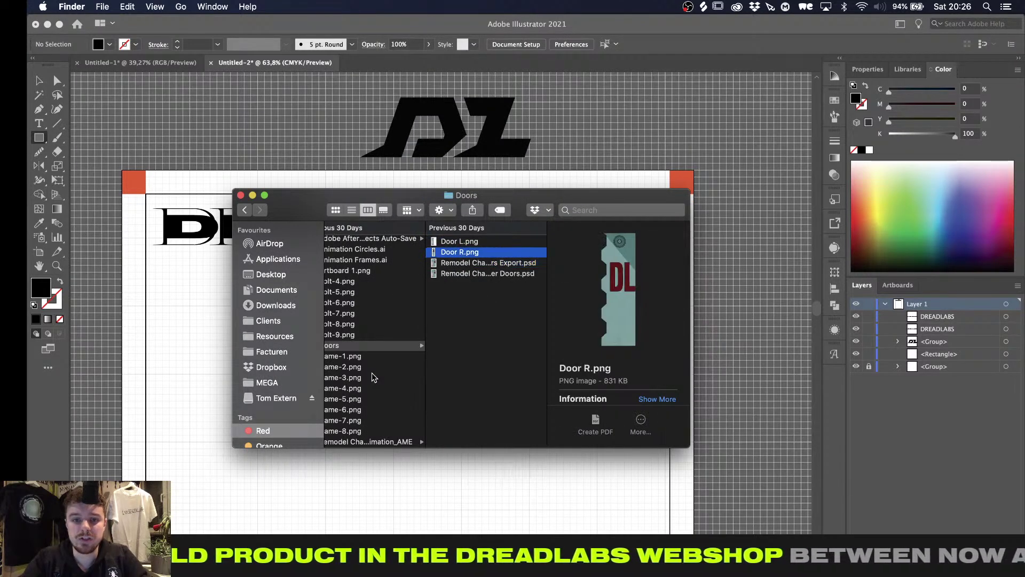
Preview Door L.png, Door R.png and Remodel Chamber Doors Export.psd
key("space")
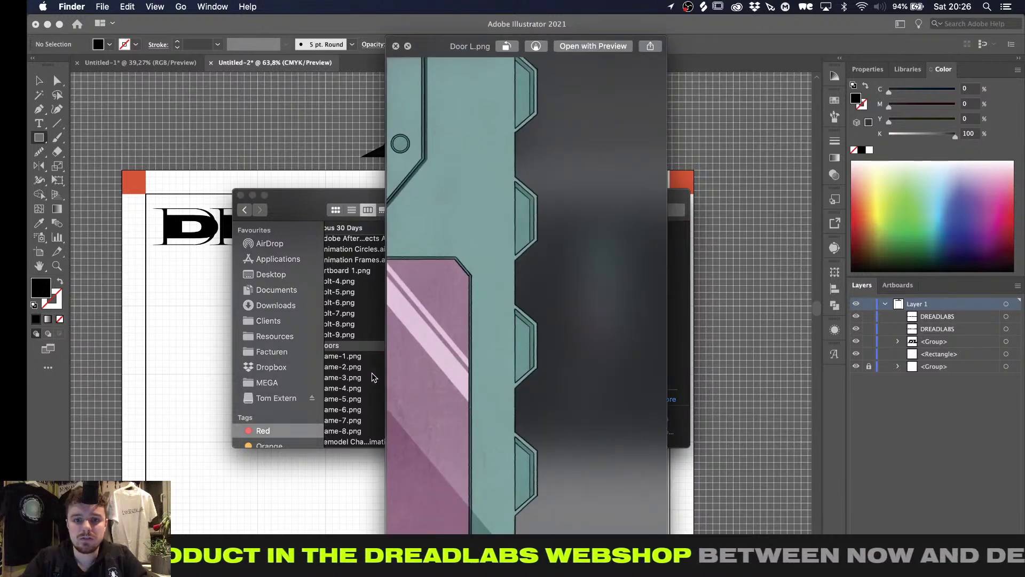
key("Down")
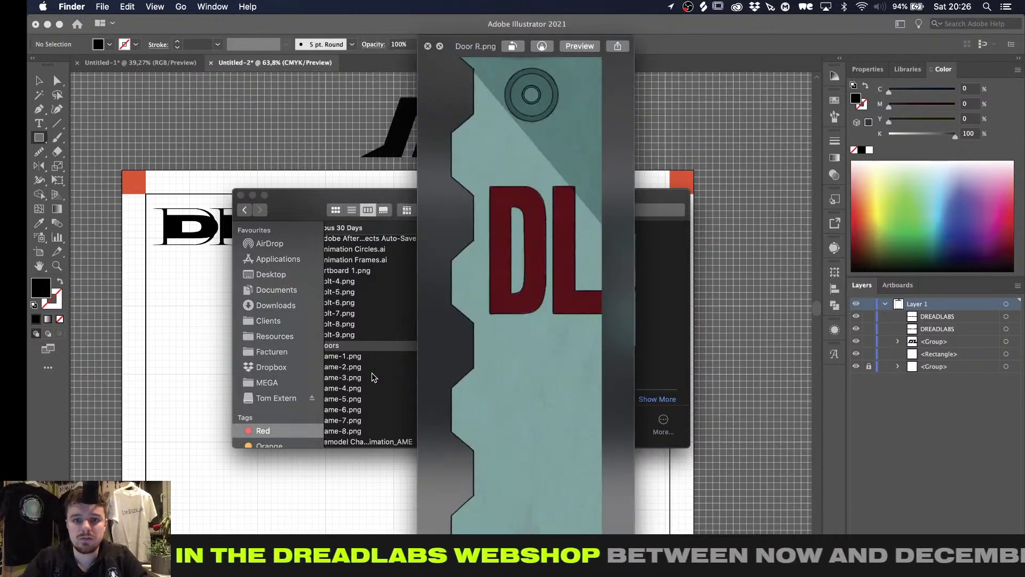
key("Up")
key("space")
key("Down")
key("Down")
key("space")
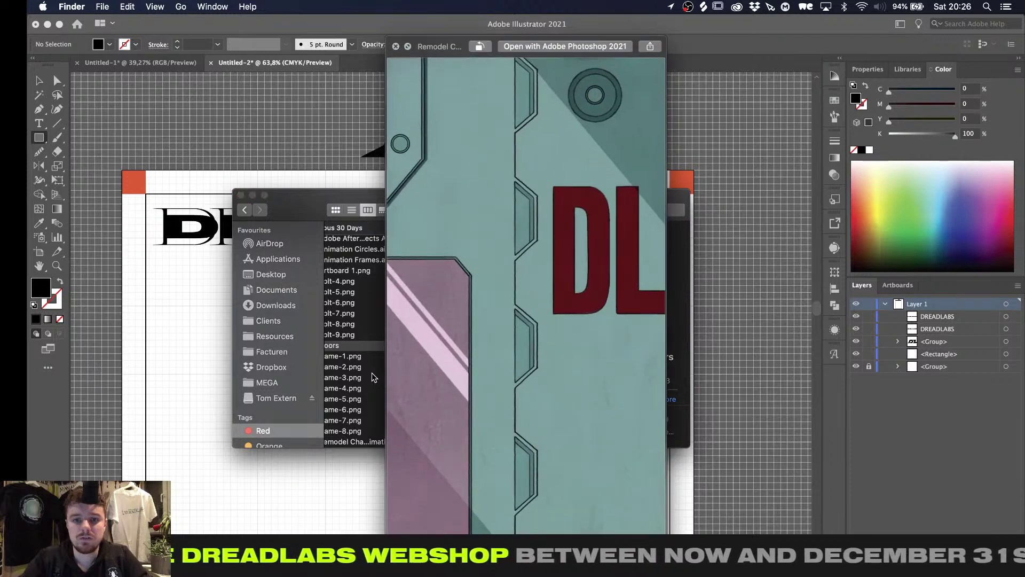
key("space")
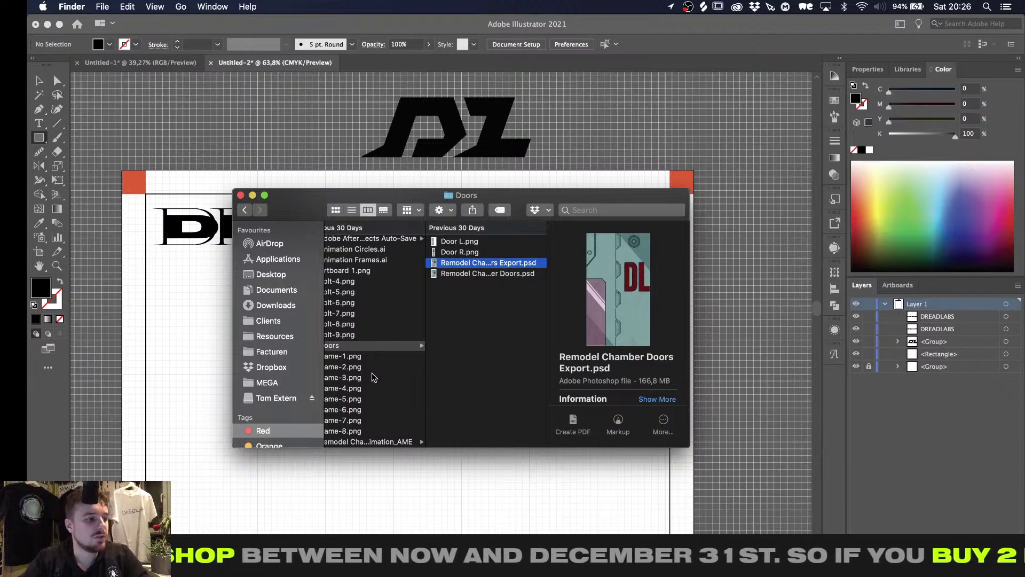
Switch back to Illustrator and examine the traced DL logos and sketches in the Untitled-1 document
left_click(357, 185)
scroll(368, 246, "down", 2, "alt")
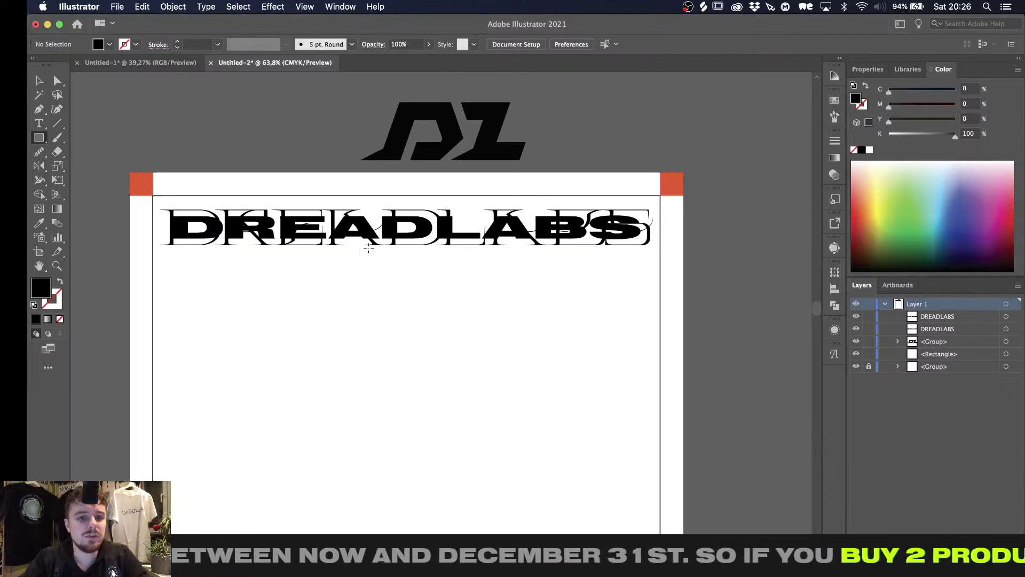
left_click(139, 62)
left_click(363, 351)
scroll(363, 352, "down", 2, "alt")
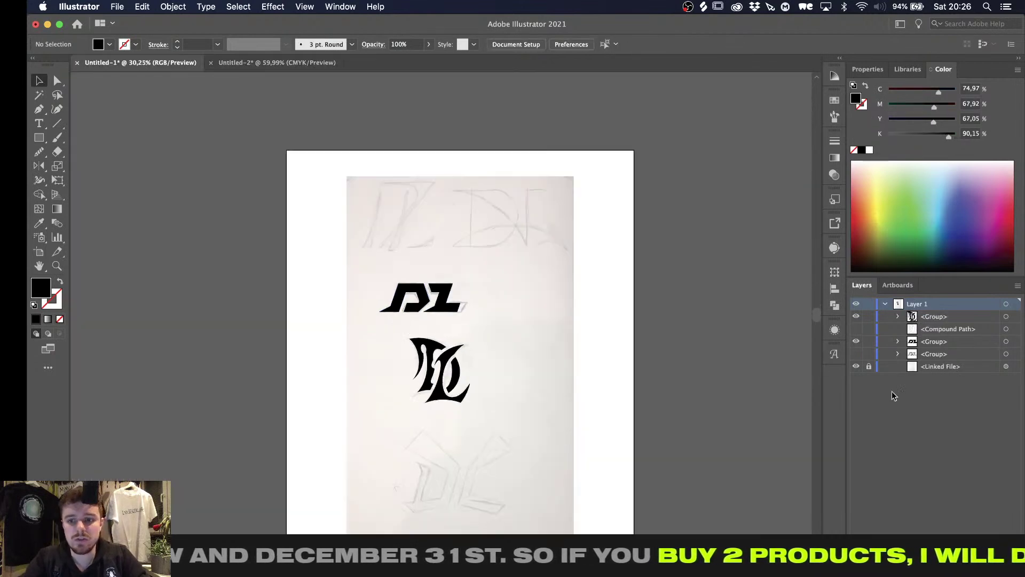
scroll(489, 343, "up", 2, "alt")
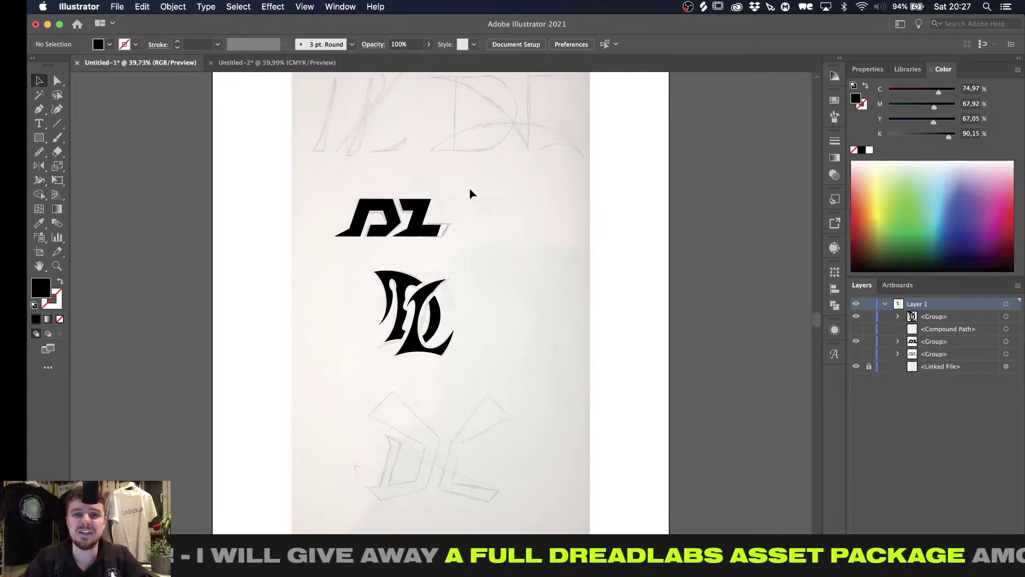
In the Untitled-2 poster, draw an unfilled, black-stroked rectangle around the DREADLABS lettering, about 771.5 pt wide, spanning the frame
left_click(296, 68)
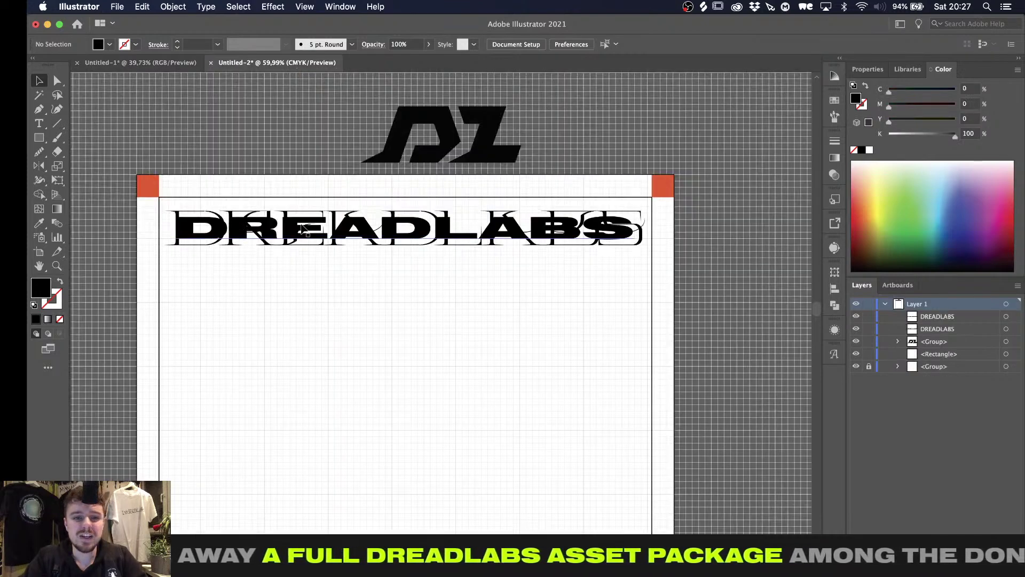
key("m")
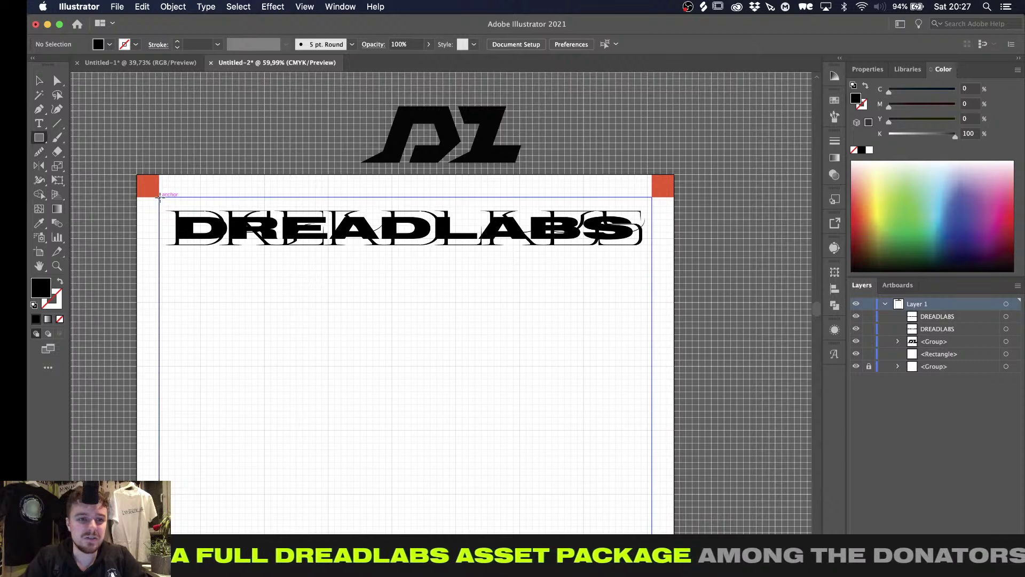
left_click_drag(159, 197, 652, 265)
key("shift+x")
key("v")
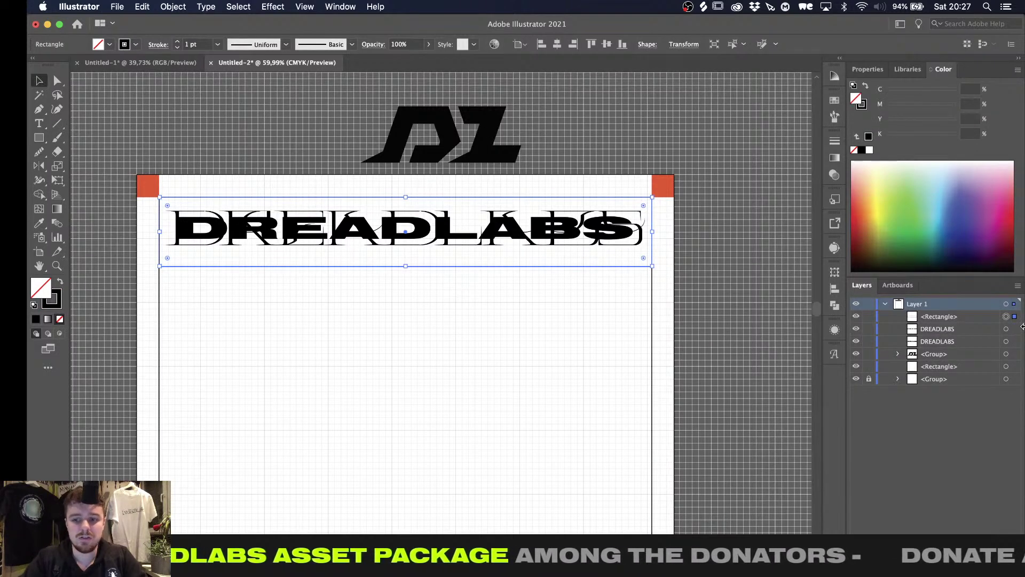
Put the bold Nimbus Sans DREADLABS text into its own group
left_click(1017, 330)
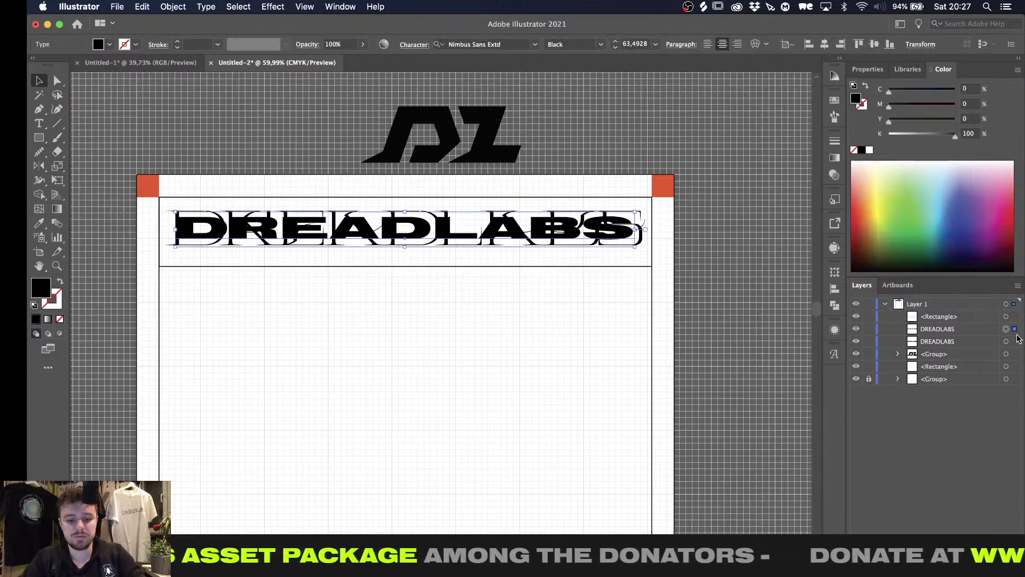
key("super+shift+o")
left_click(486, 293)
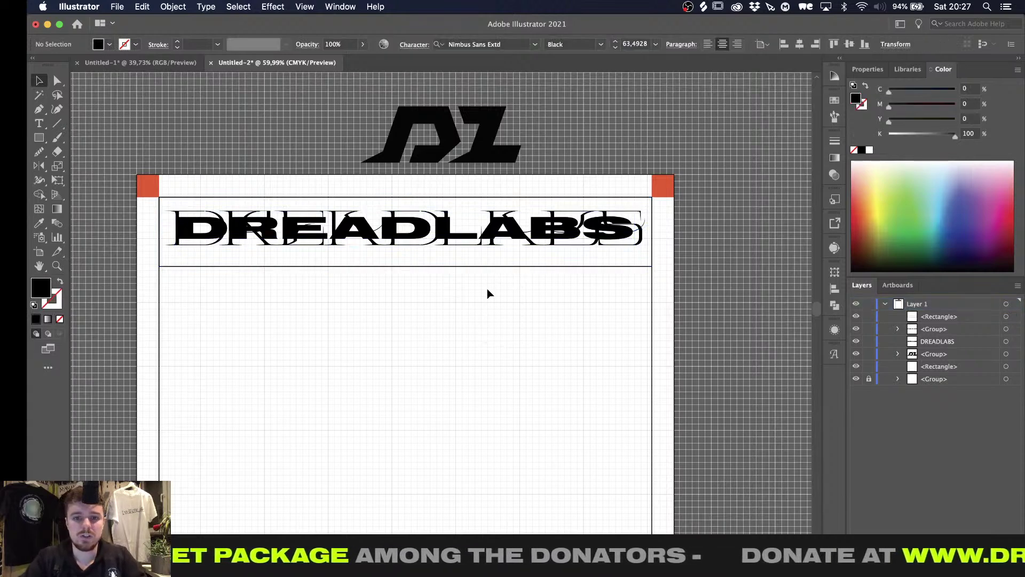
Shorten the header rectangle from its lower edge to a height of about 90.7 pt
left_click(452, 267)
left_click_drag(408, 267, 379, 220)
Try to centre both DREADLABS texts vertically against the header rectangle, and undo the alignment
left_click(437, 255)
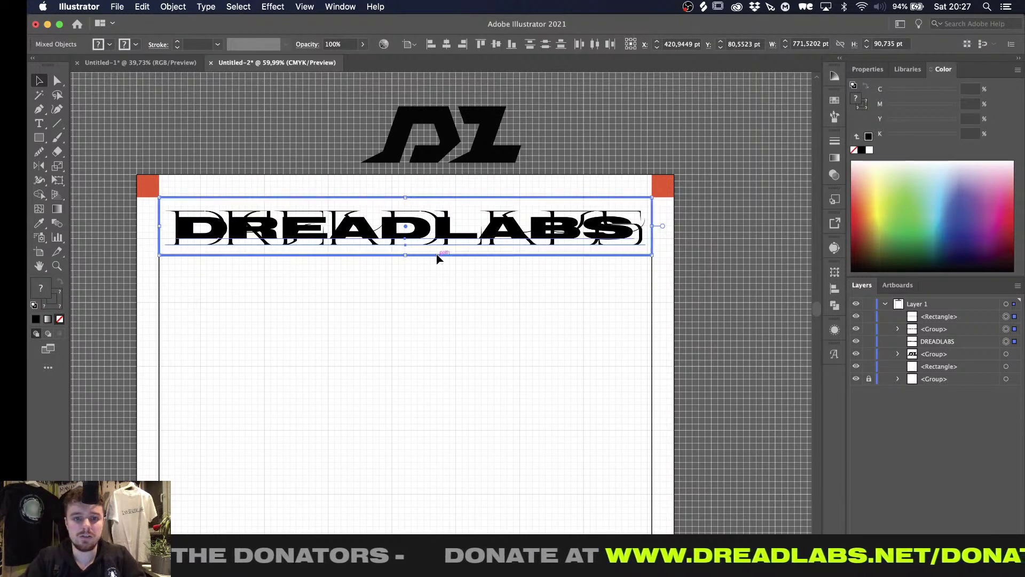
left_click(497, 45)
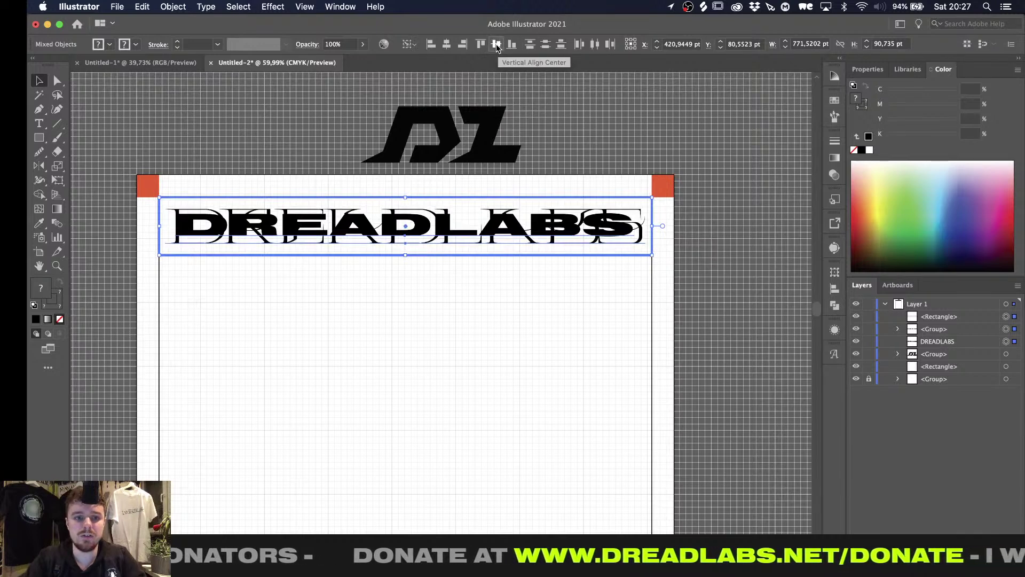
left_click(497, 45)
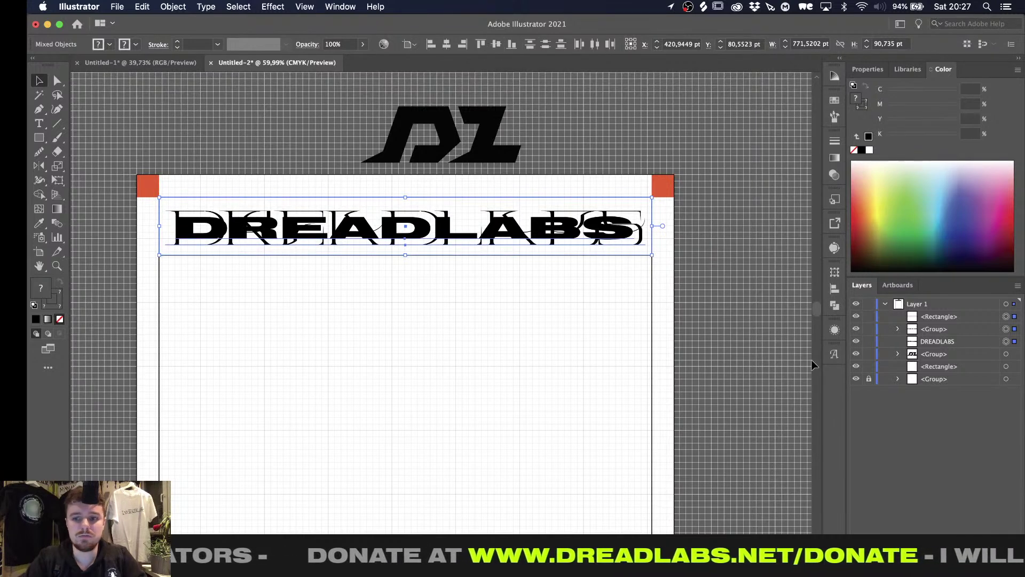
Check the thin lettering with the bold one hidden, then group the two overlaid DREADLABS texts together
left_click(1014, 329)
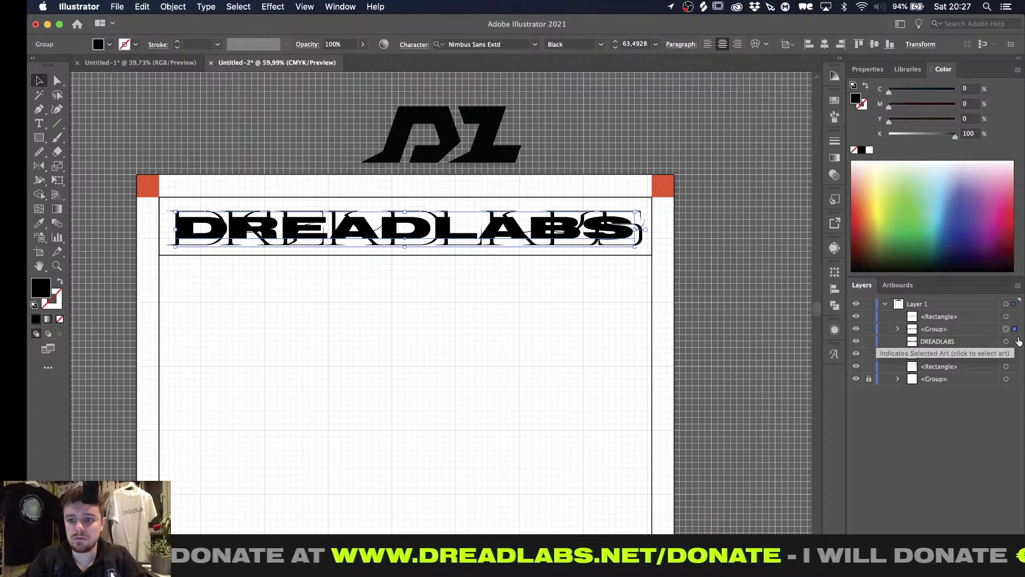
left_click(856, 329)
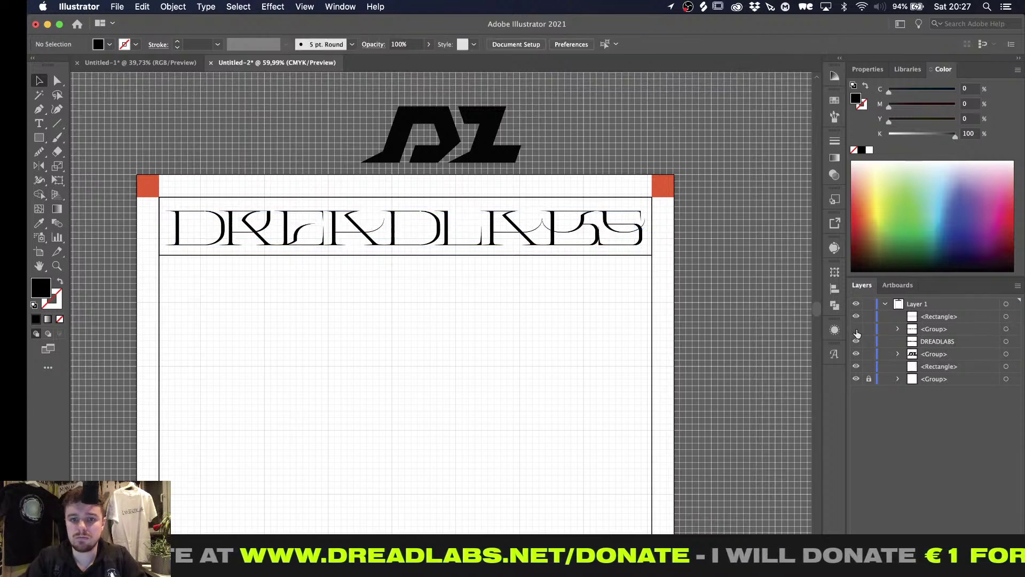
left_click(857, 330)
left_click(1005, 342)
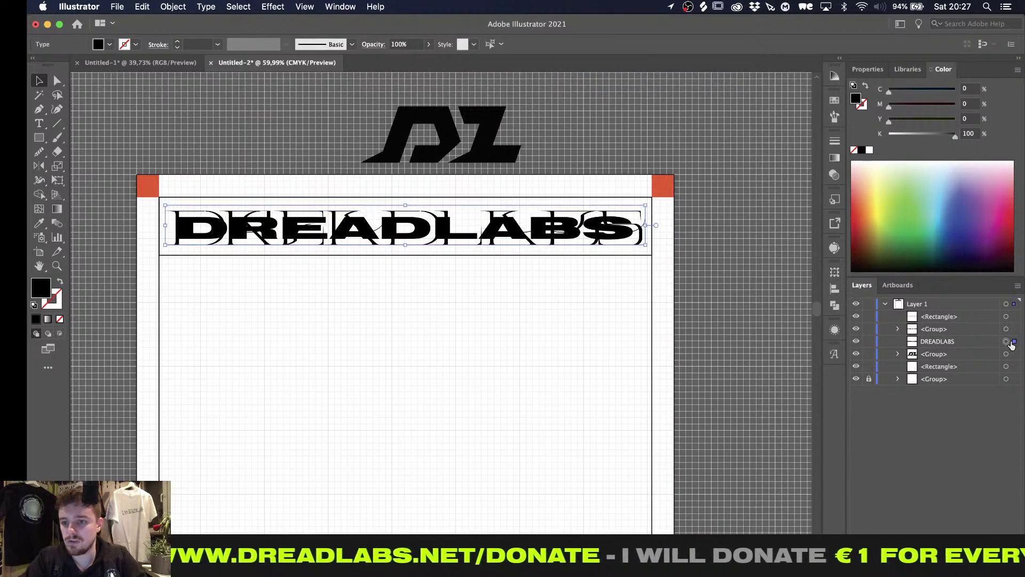
left_click(1013, 329, "shift")
key("super+g")
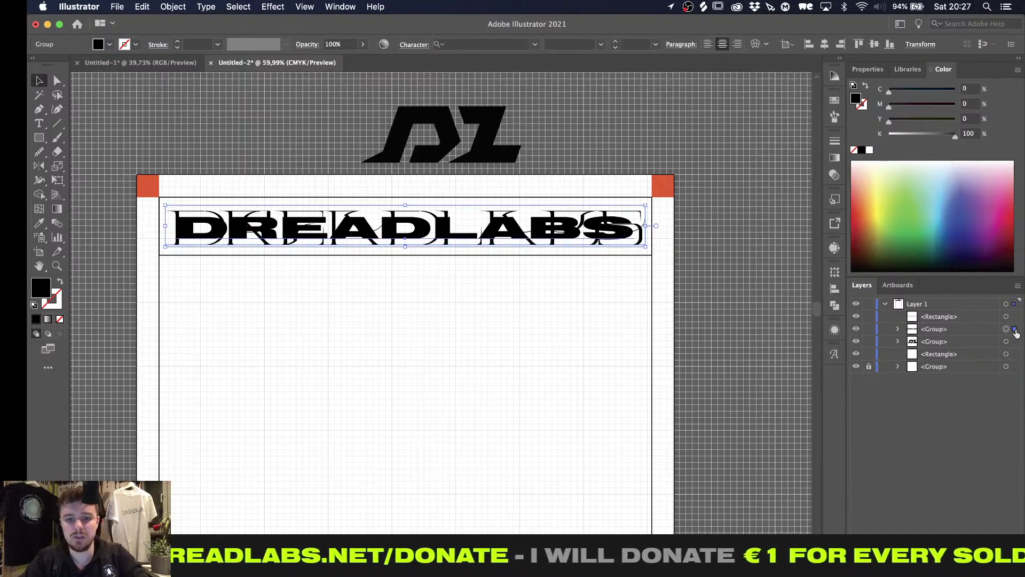
left_click(546, 255, "shift")
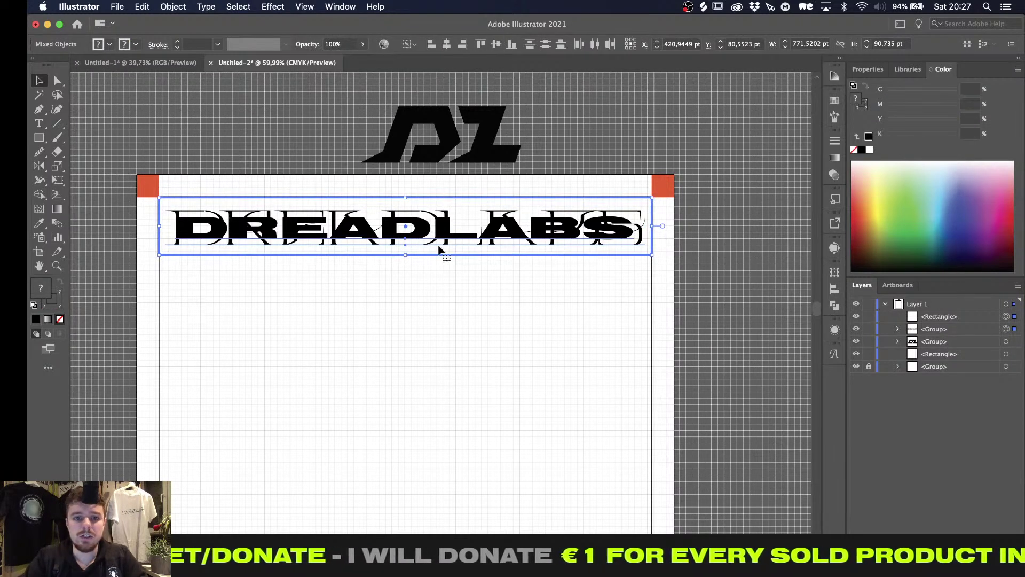
left_click(432, 323)
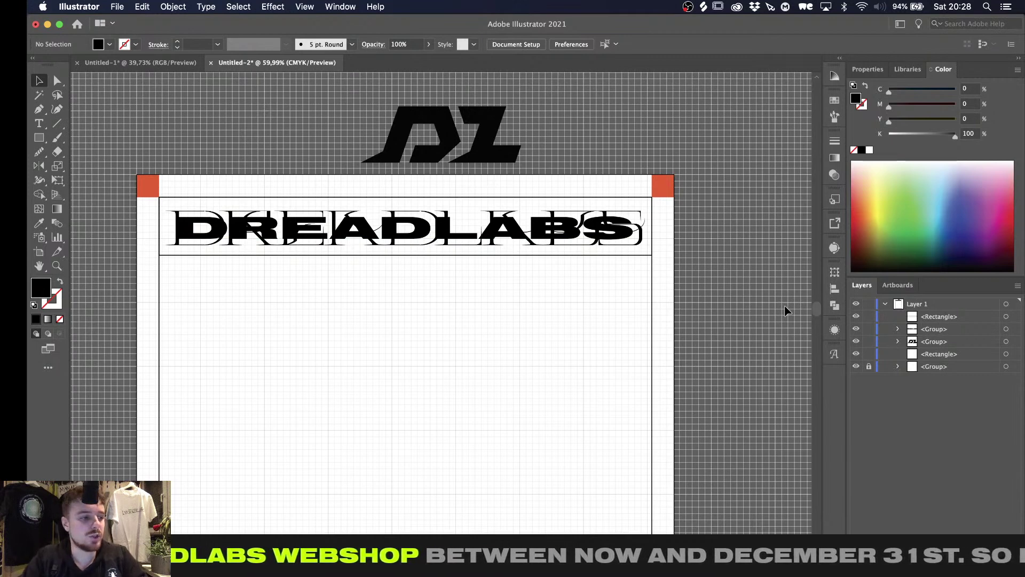
Unlock the corner-squares group, copy its upper-left orange square and paste it in front, and lock the group again
left_click(868, 366)
left_click(661, 186)
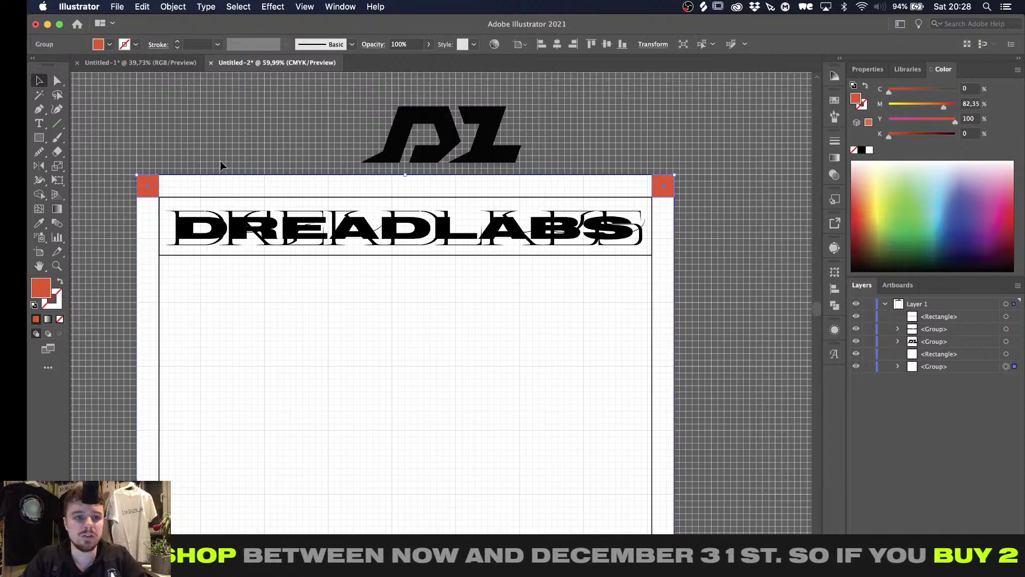
left_click(150, 149)
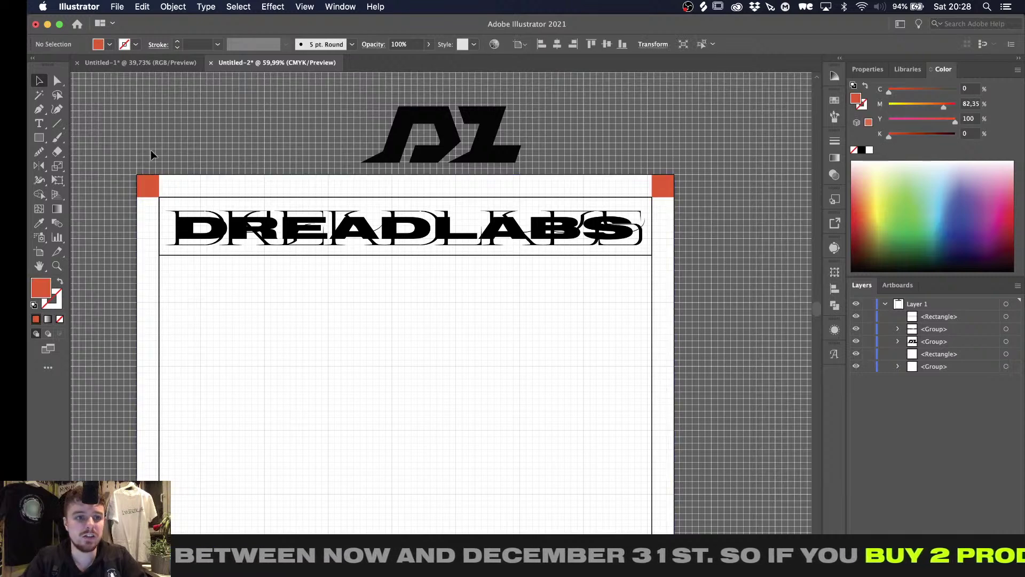
left_click(150, 179)
left_click(187, 137)
key("a")
left_click(148, 192)
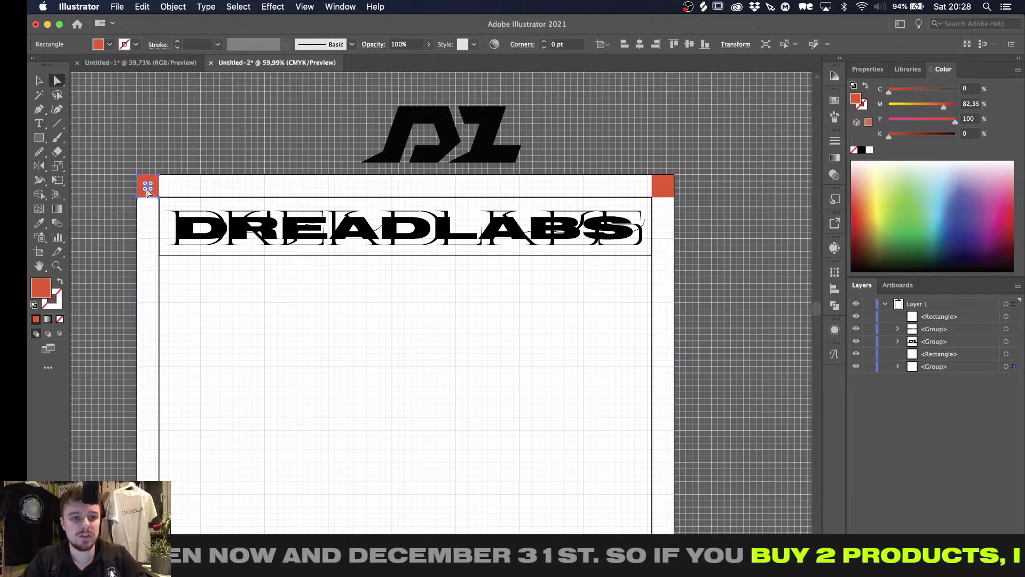
key("super+c")
key("super+f")
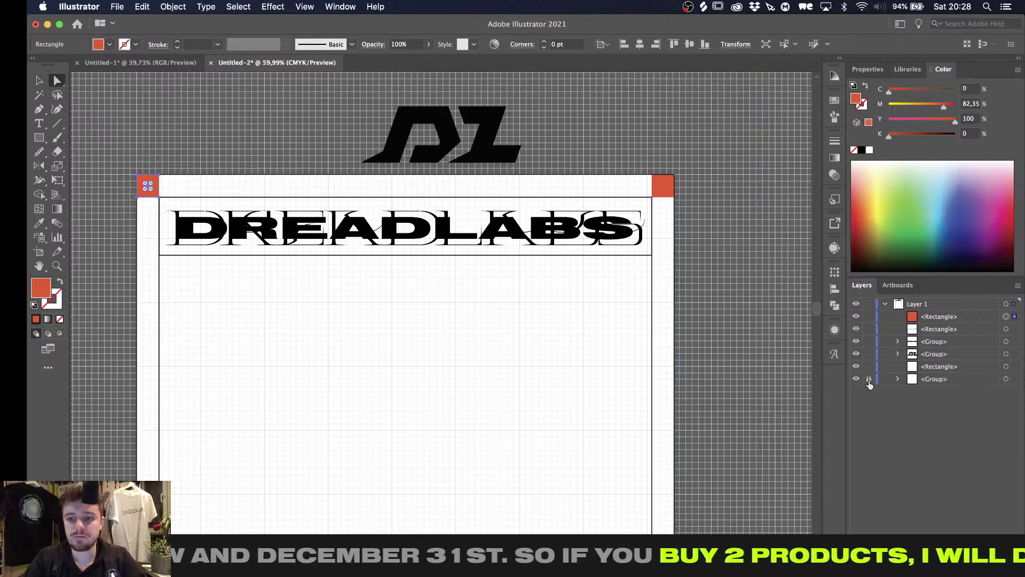
Hide the grid and move the copied orange square straight down so its upper edge meets the header rectangle's lower line
key("v")
scroll(135, 196, "up", 3, "alt")
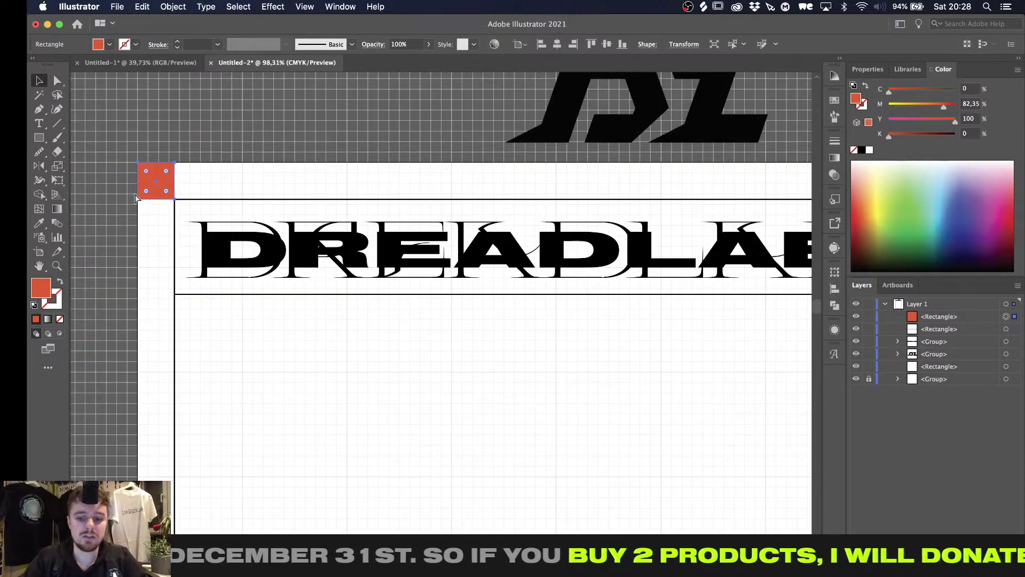
key("super+apostrophe")
left_click_drag(152, 179, 153, 312, "shift")
left_click(235, 350)
scroll(235, 350, "down", 3, "alt")
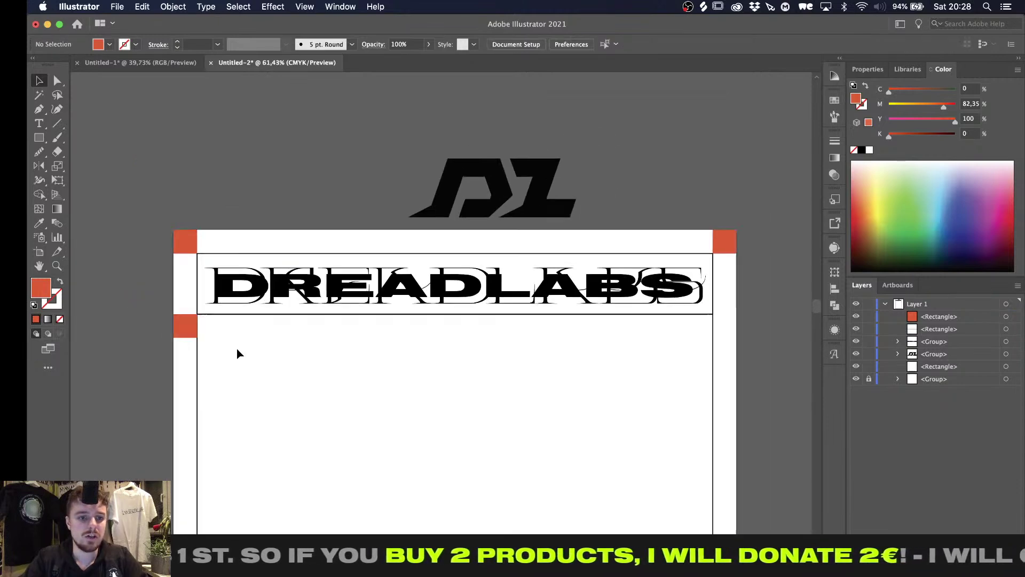
scroll(238, 354, "up", 1, "alt")
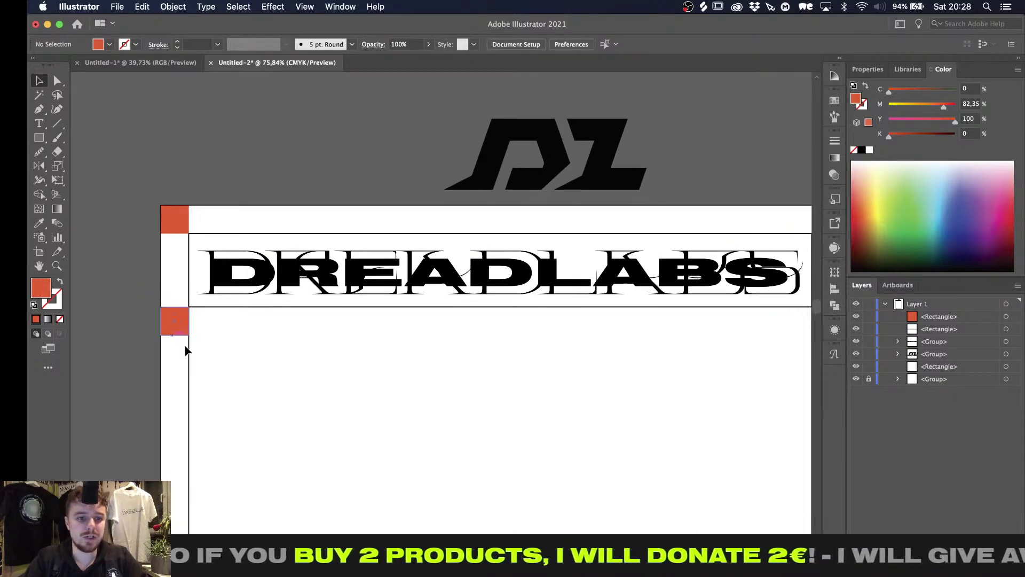
key("m")
scroll(186, 347, "down", 2, "alt")
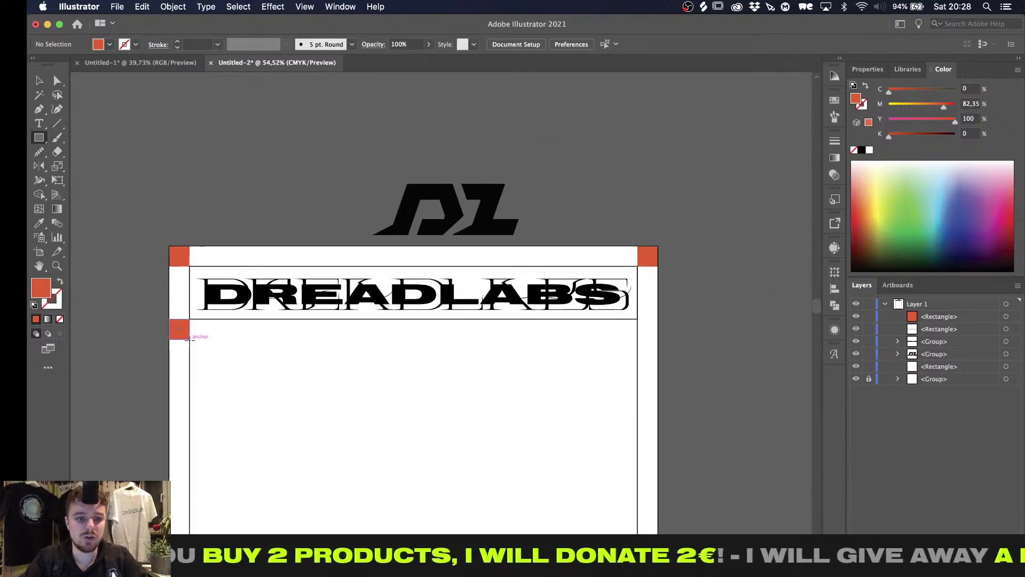
left_click_drag(190, 338, 347, 381)
key("super+z")
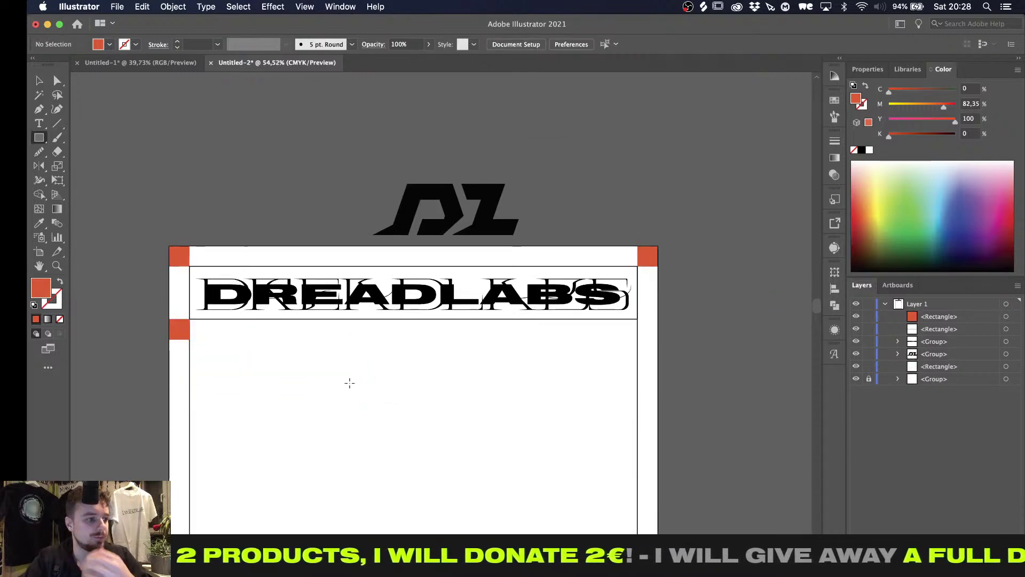
Lock the large frame rectangle that outlines the poster's inner area
left_click(868, 367)
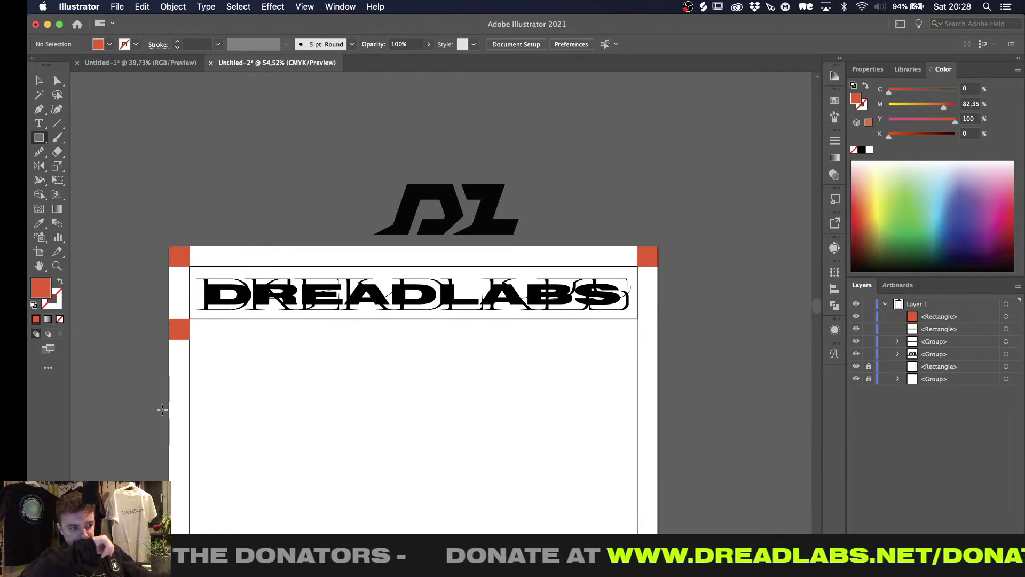
left_click(378, 397)
left_click(66, 149)
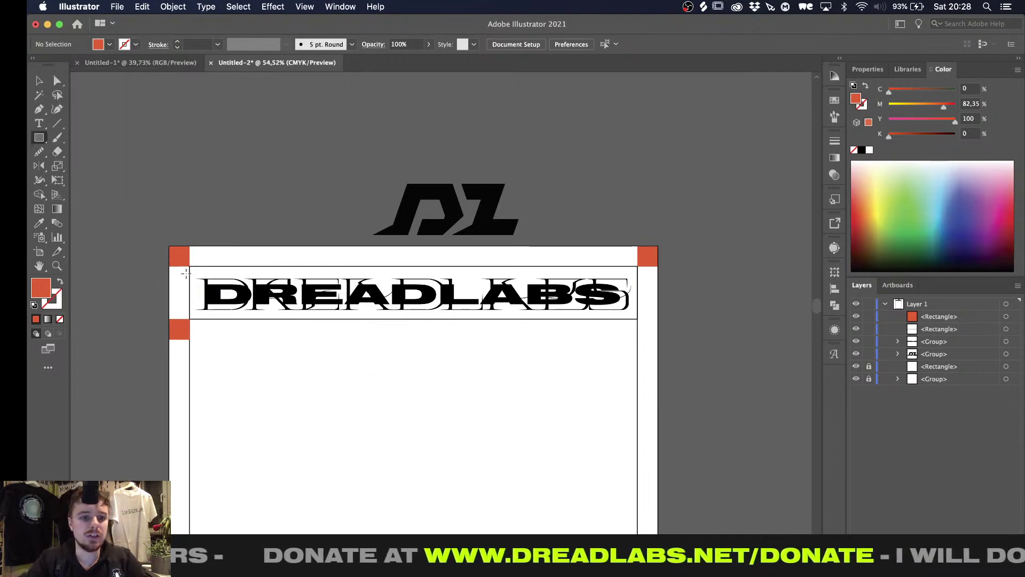
Sample the header rectangle's unfilled 1 pt black outline and draw a smaller rectangle from the lower orange square's lower-right corner
scroll(218, 352, "up", 3, "alt")
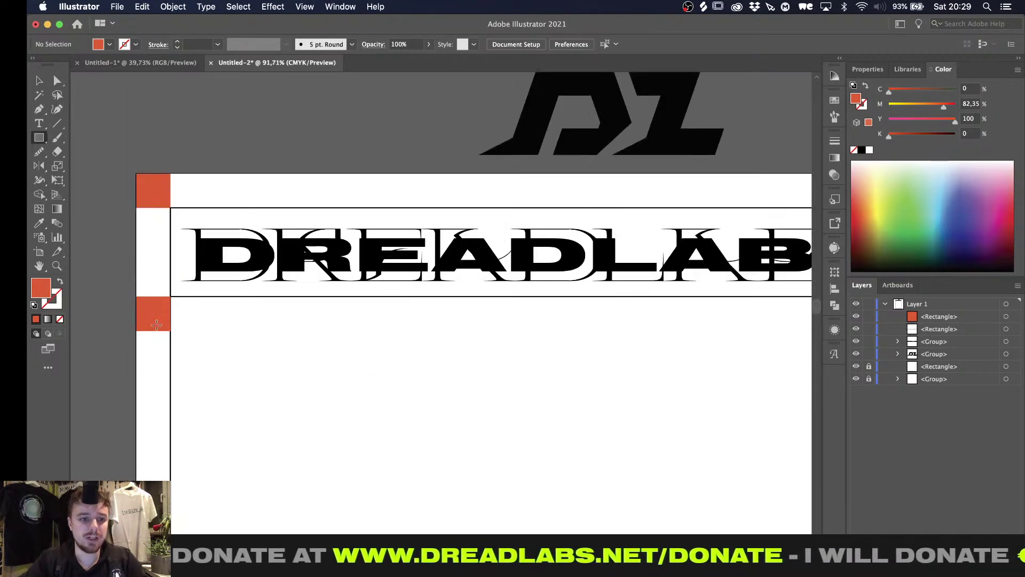
key("i")
left_click(186, 296)
key("m")
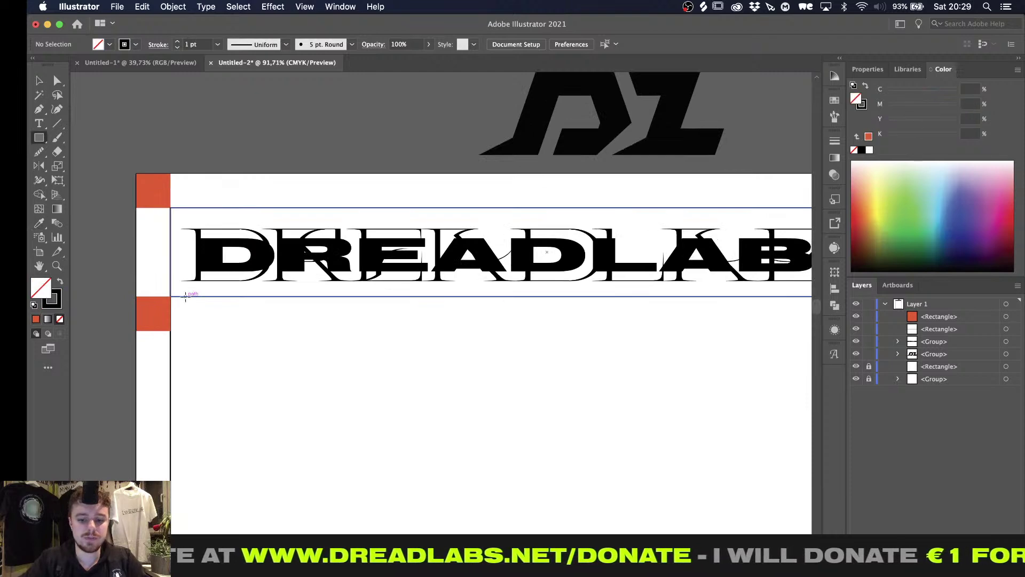
scroll(189, 297, "down", 3)
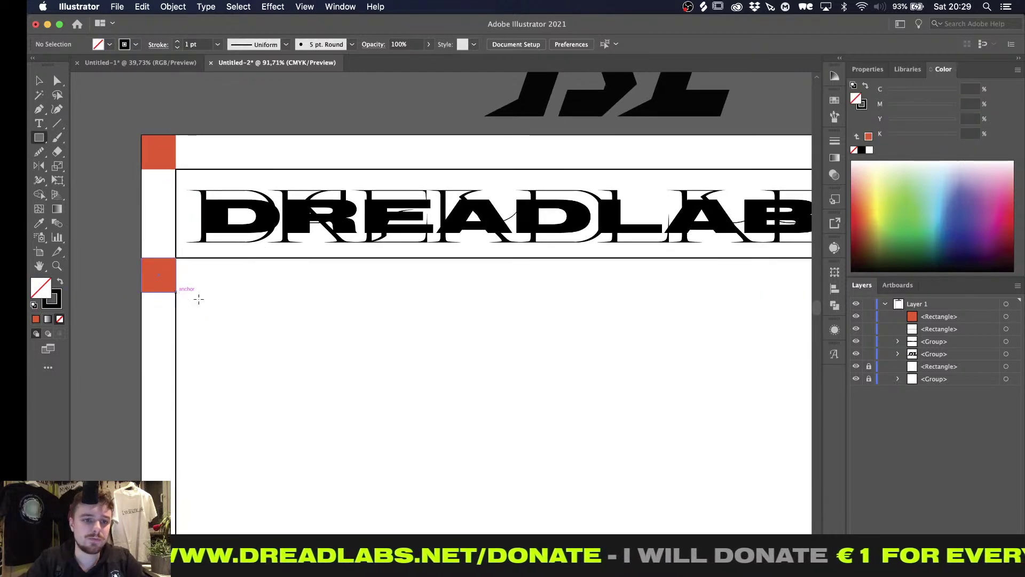
mouse_move(176, 292)
left_mouse_down()
mouse_move(446, 401)
mouse_move(481, 392)
left_mouse_up()
key("v")
left_click(526, 374)
scroll(530, 372, "down", 1, "alt")
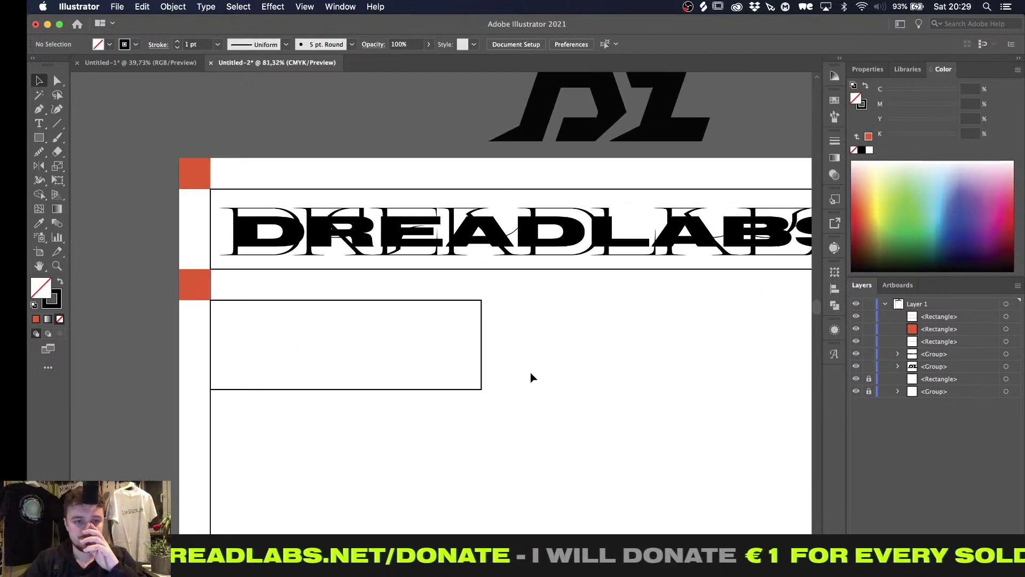
scroll(530, 372, "up", 1, "alt")
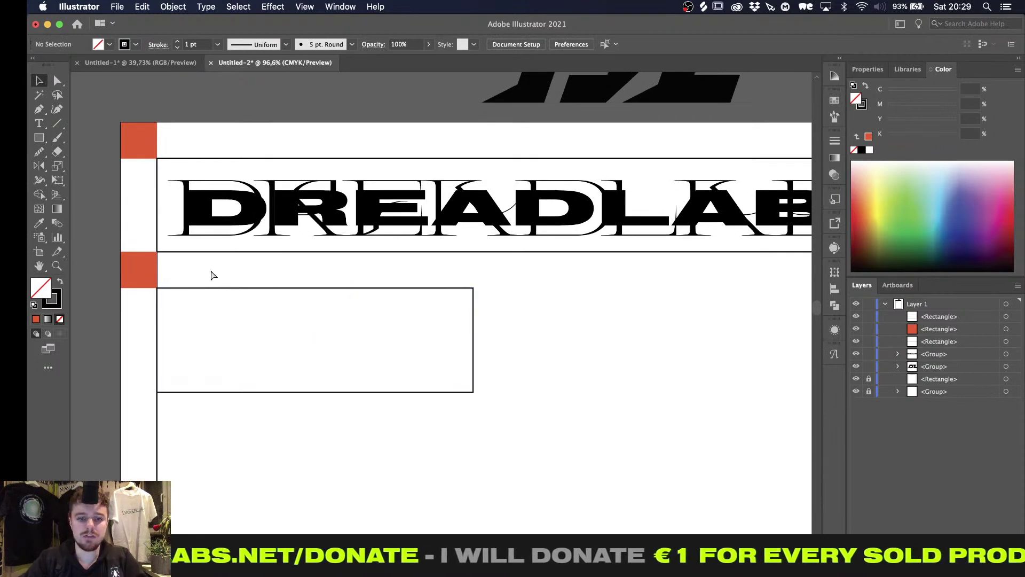
key("super+k")
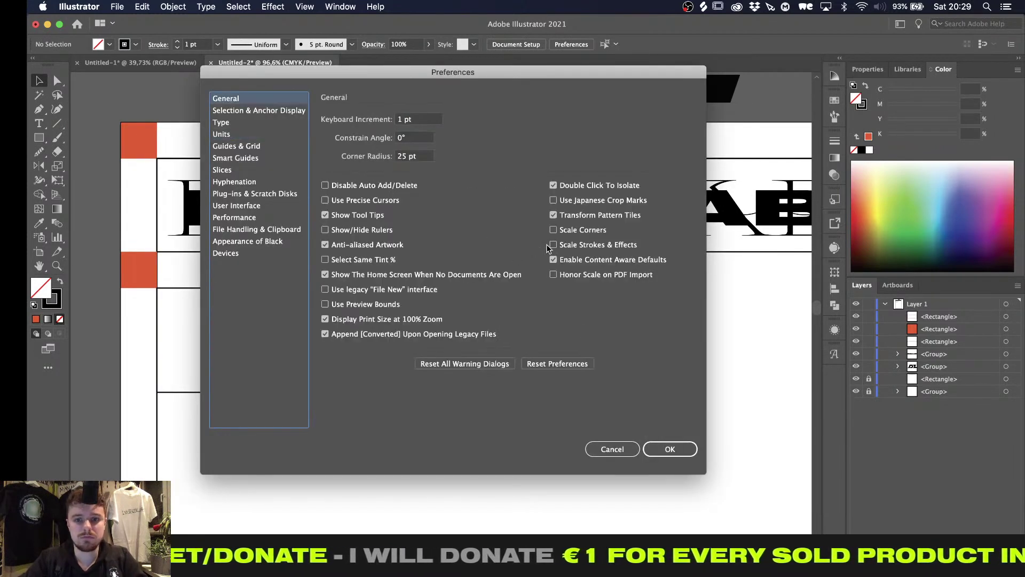
left_click(611, 448)
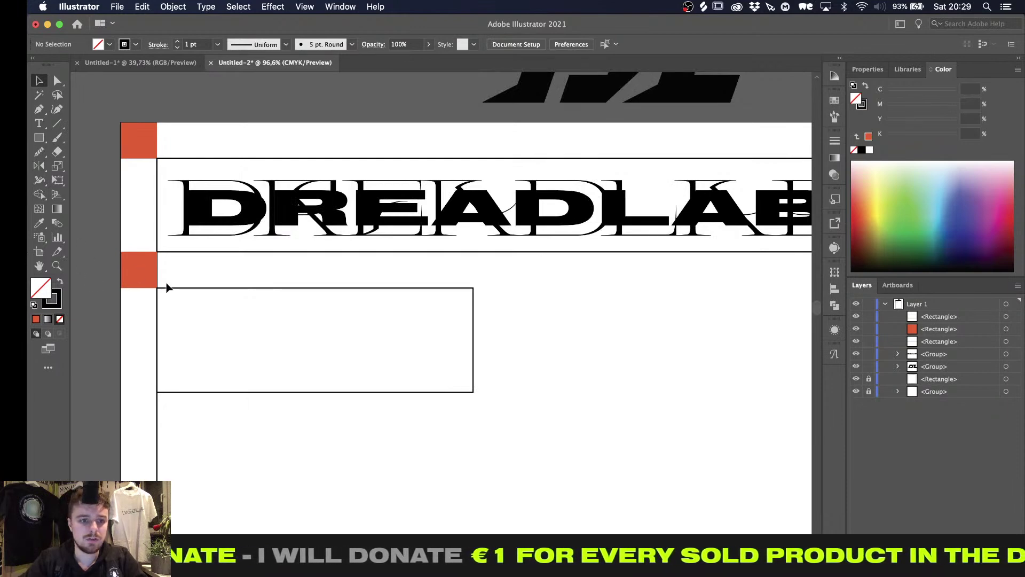
scroll(167, 287, "up", 4, "alt")
scroll(171, 285, "down", 3, "alt")
scroll(172, 285, "down", 2)
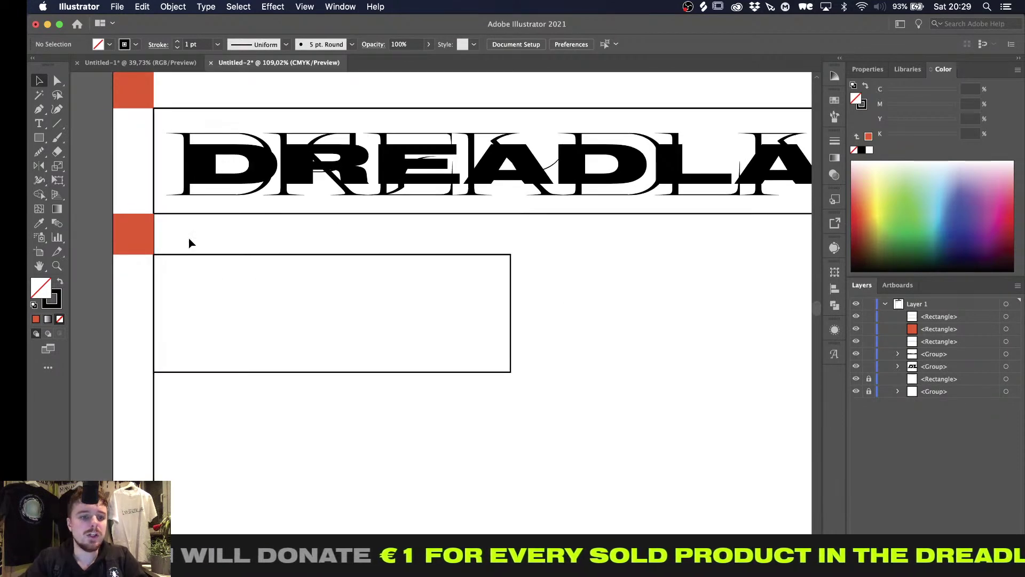
left_click(167, 290)
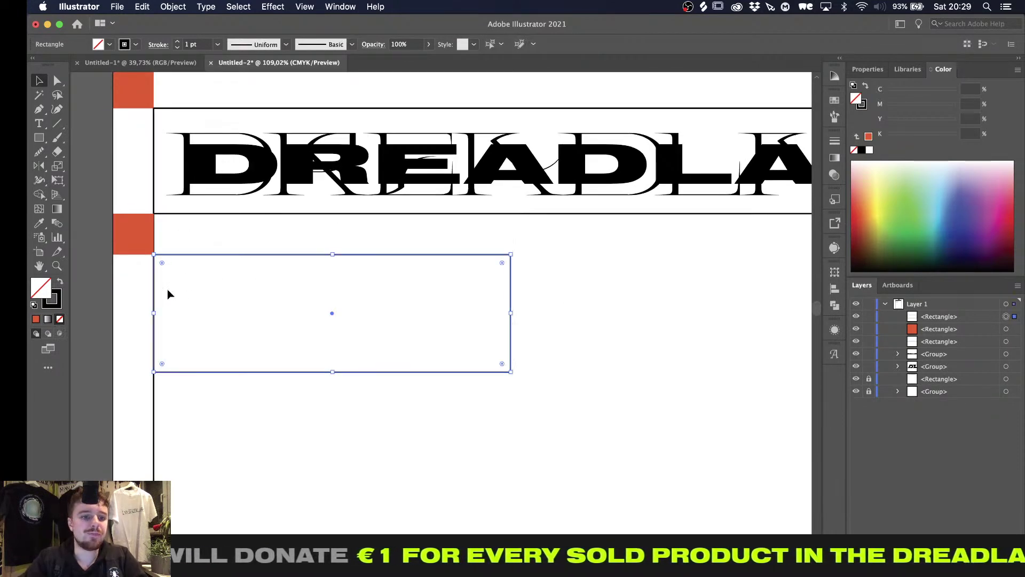
left_click(200, 288)
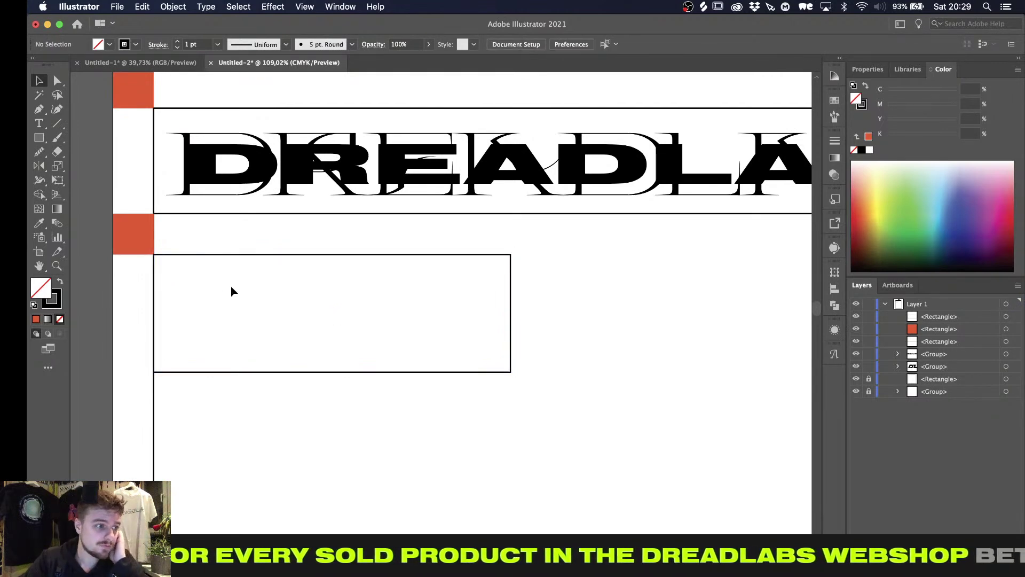
left_click(376, 327)
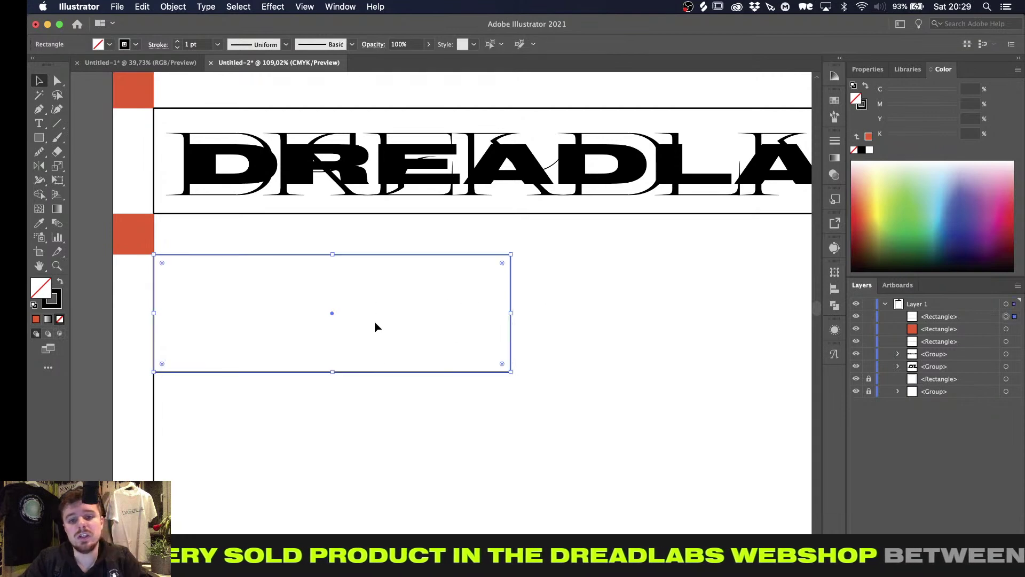
left_click(373, 326)
Duplicate the orange square below the header horizontally so the copy meets the small rectangle's upper-right corner
scroll(305, 304, "down", 3, "alt")
left_click_drag(182, 252, 456, 255, "alt")
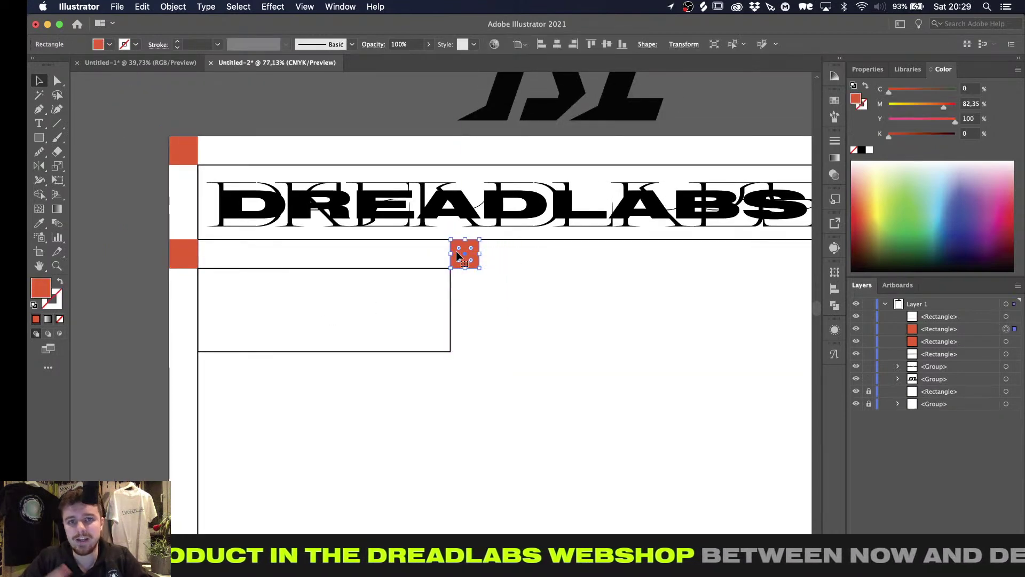
left_click(464, 312)
scroll(469, 319, "up", 2, "alt")
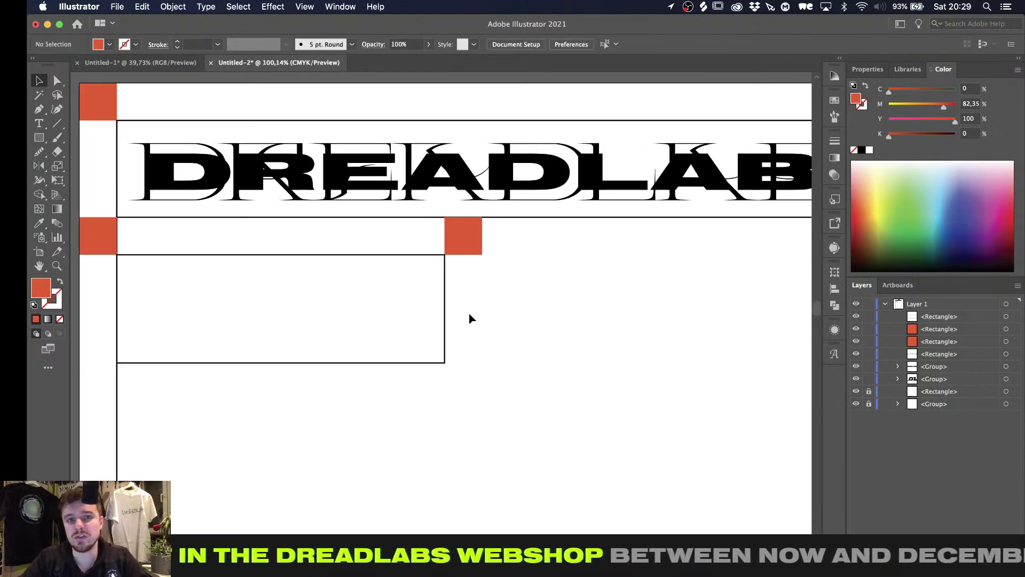
scroll(470, 318, "down", 1, "alt")
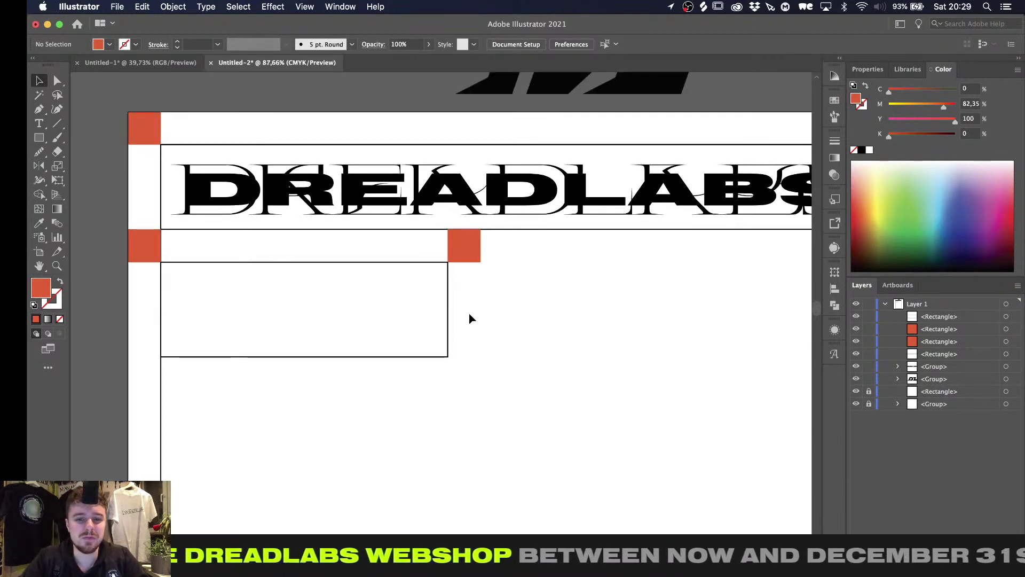
left_click_drag(419, 346, 393, 383)
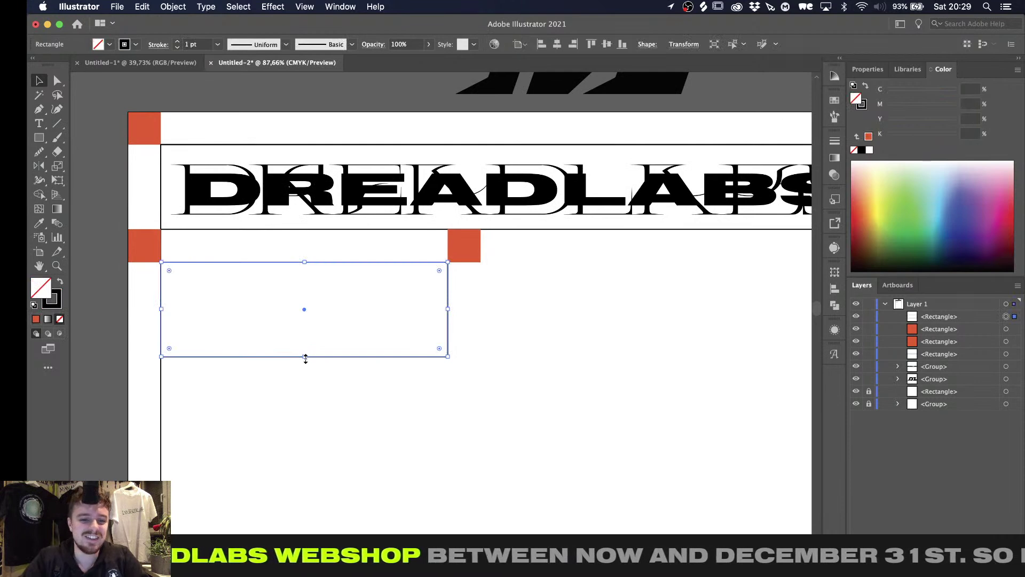
left_click(304, 382)
scroll(380, 385, "down", 1, "alt")
scroll(381, 385, "up", 1, "alt")
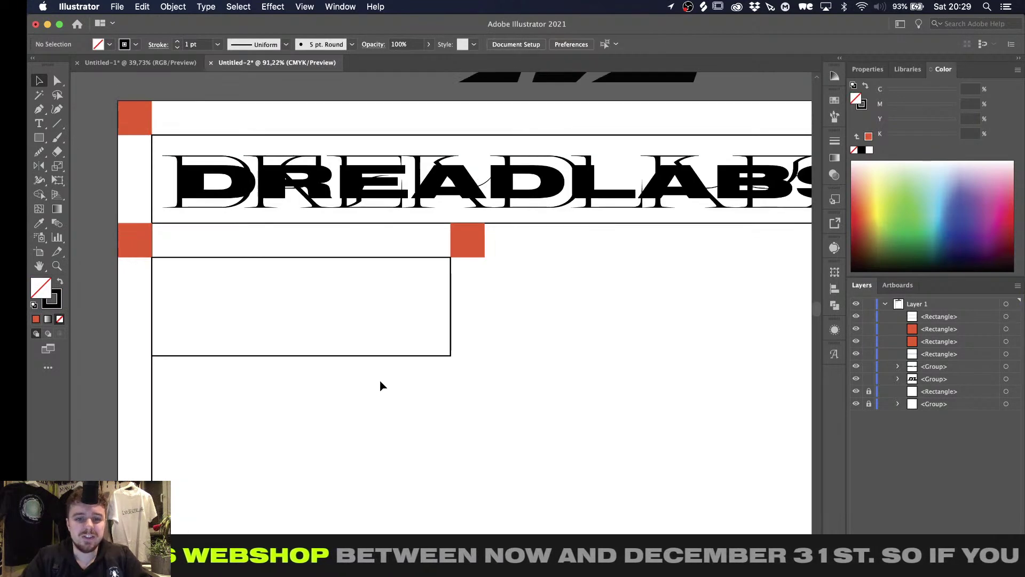
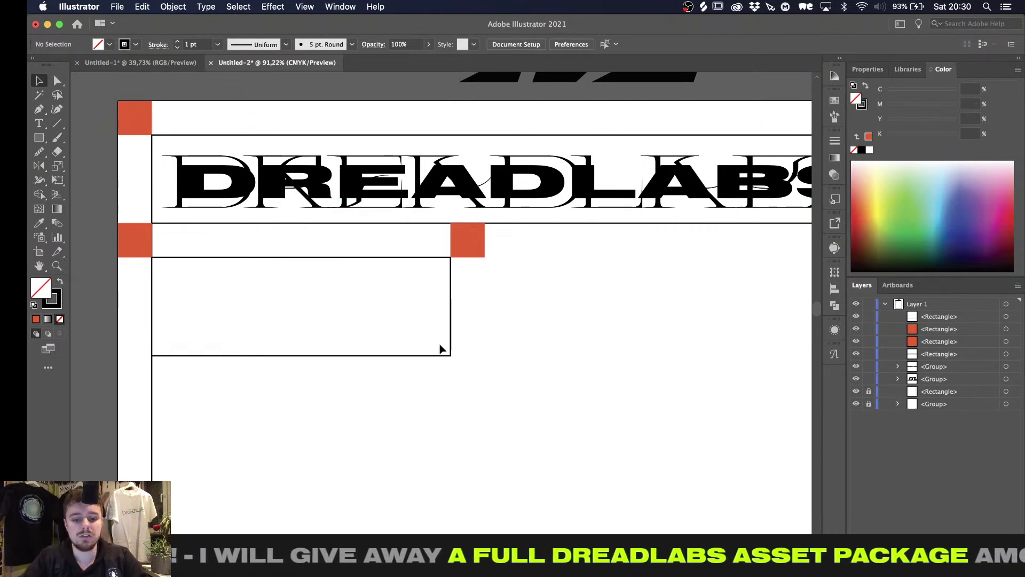
scroll(522, 298, "down", 2, "alt")
scroll(522, 298, "right", 1)
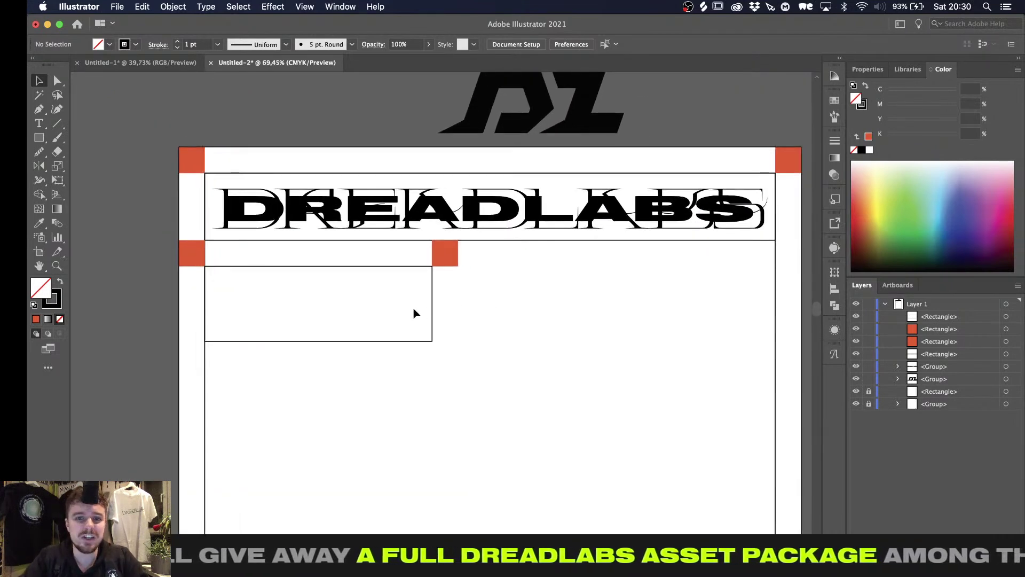
scroll(360, 315, "up", 3, "alt")
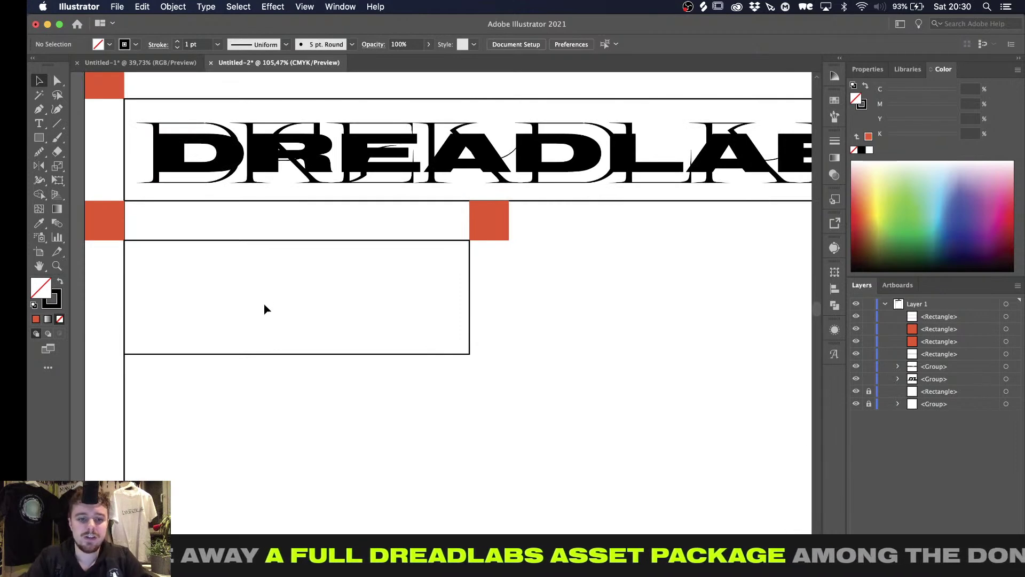
key("m")
scroll(267, 305, "up", 1, "alt")
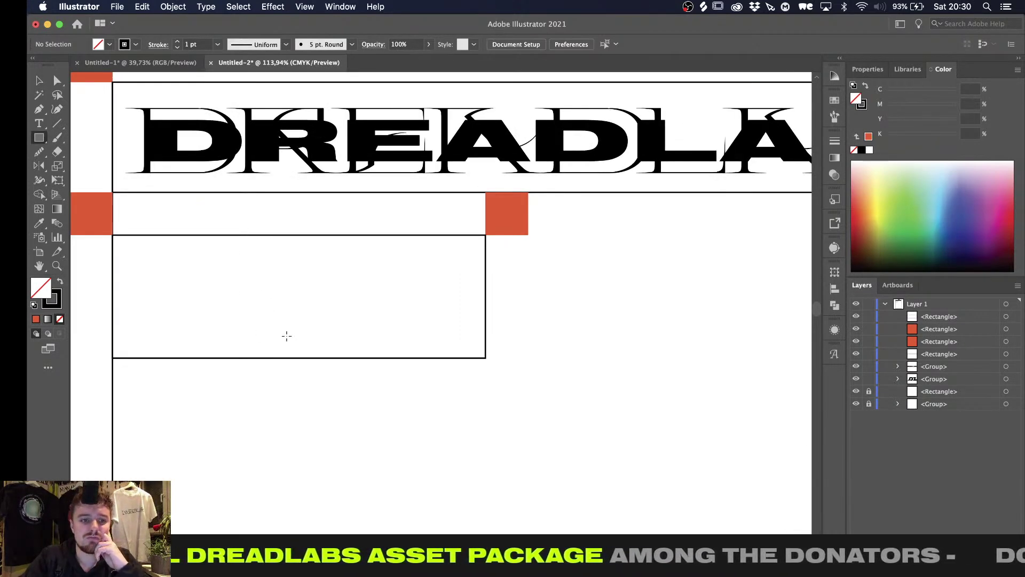
Draw a rectangular grid of 10 rows and 20 columns over the small rectangle, starting at its upper-left corner
left_click(57, 123)
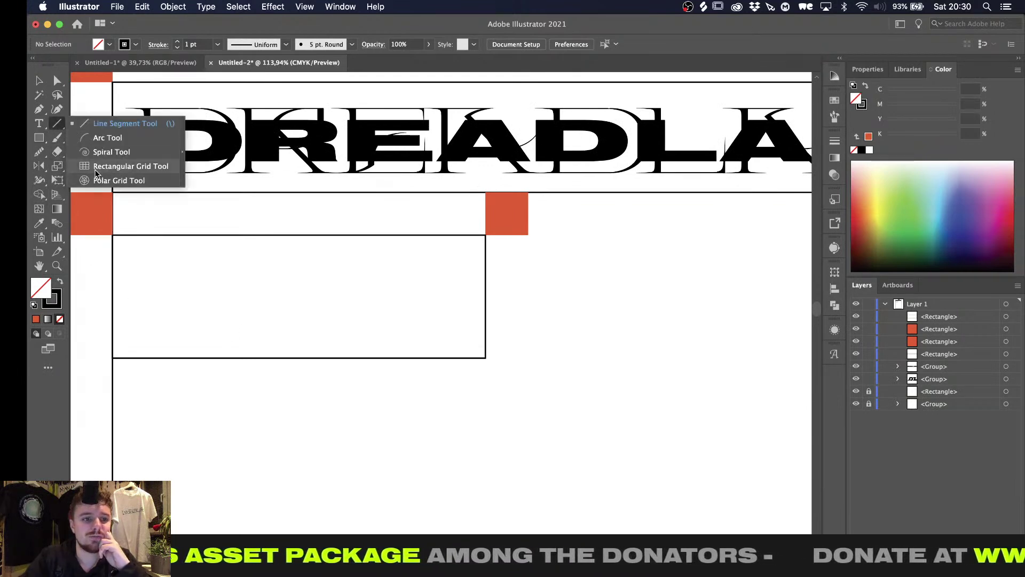
left_click(95, 170)
scroll(193, 342, "down", 3)
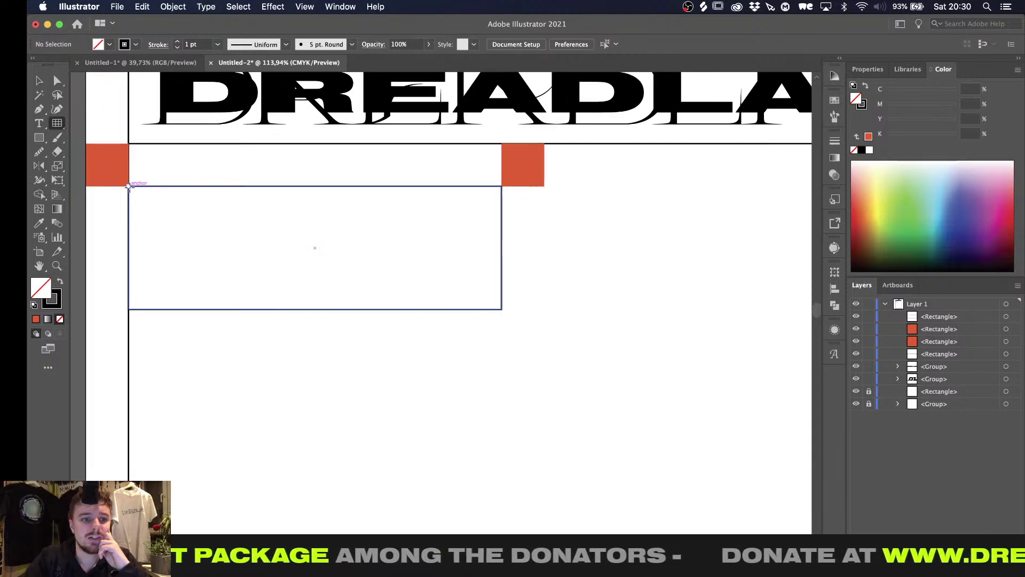
left_click_drag(128, 186, 498, 303)
key("Up")
key("Up")
key("Up")
key("Up")
key("Right")
key("Right")
key("Right")
key("Right")
key("Right")
key("Right")
key("Right")
key("Right")
key("Right")
key("Right")
key("Right")
key("Right")
key("Right")
key("Right")
key("v")
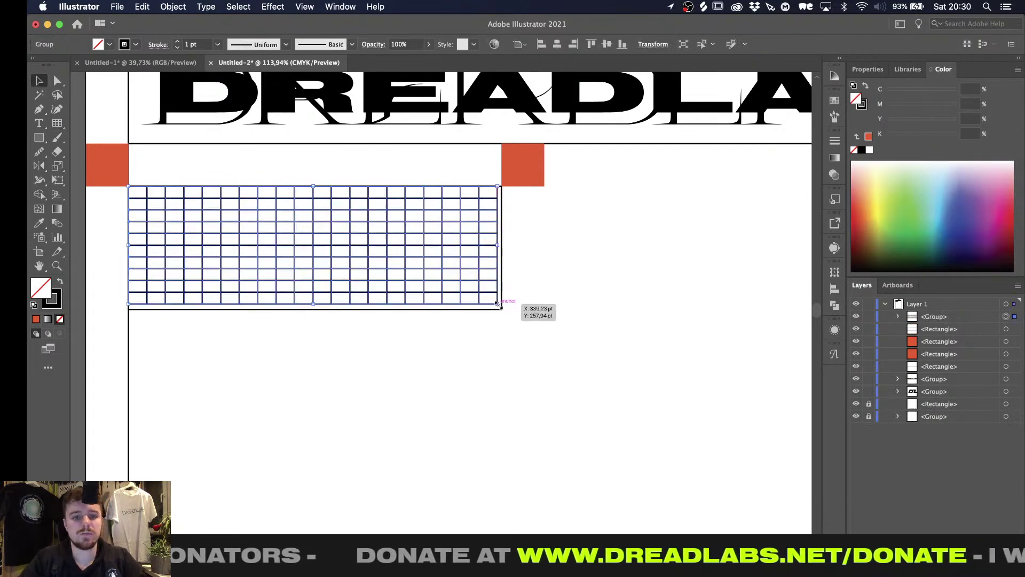
Stretch the grid so its lower-right corner snaps to the small rectangle's lower-right corner
scroll(497, 304, "up", 1, "alt")
scroll(478, 322, "up", 5, "alt")
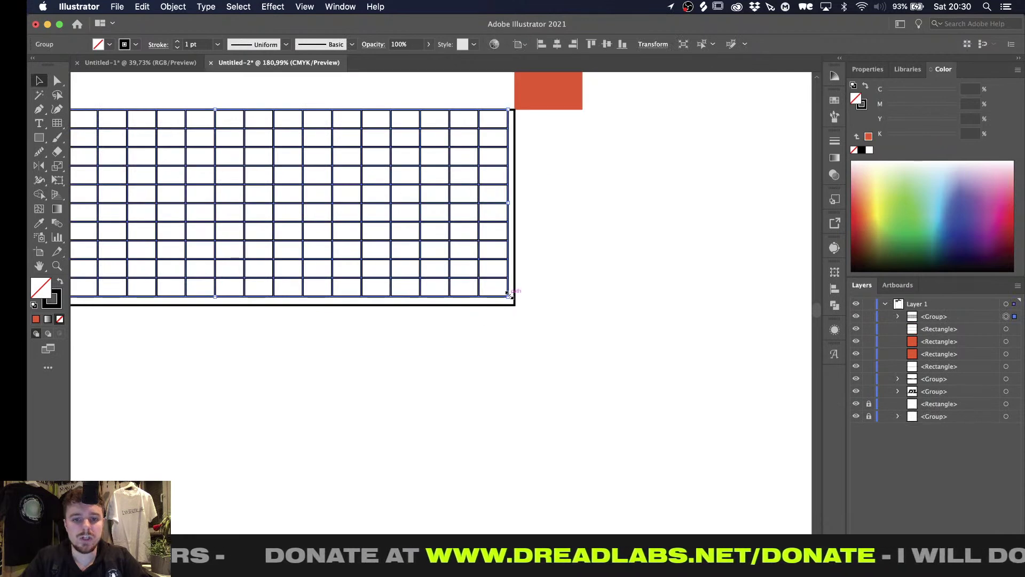
left_click_drag(508, 294, 513, 305)
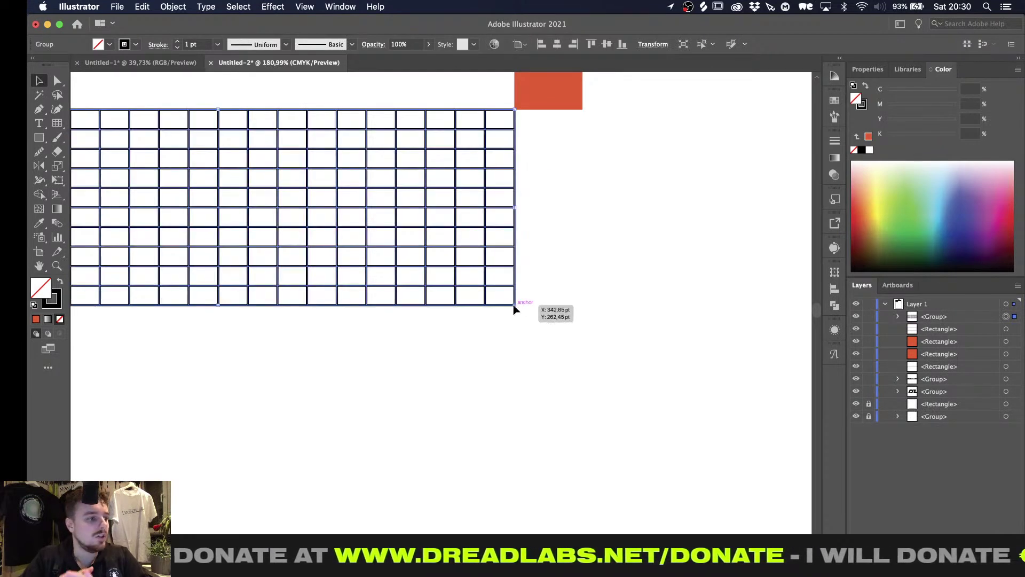
Apply an Envelope Distort mesh with 2 rows and 2 columns to the grid
scroll(514, 304, "down", 3, "alt")
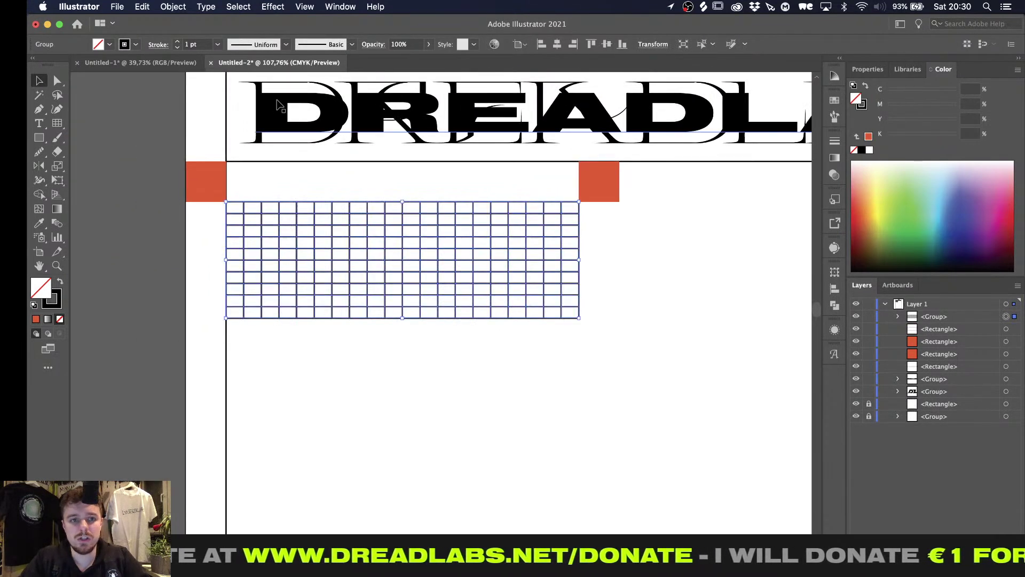
left_click(173, 6)
mouse_move(190, 318)
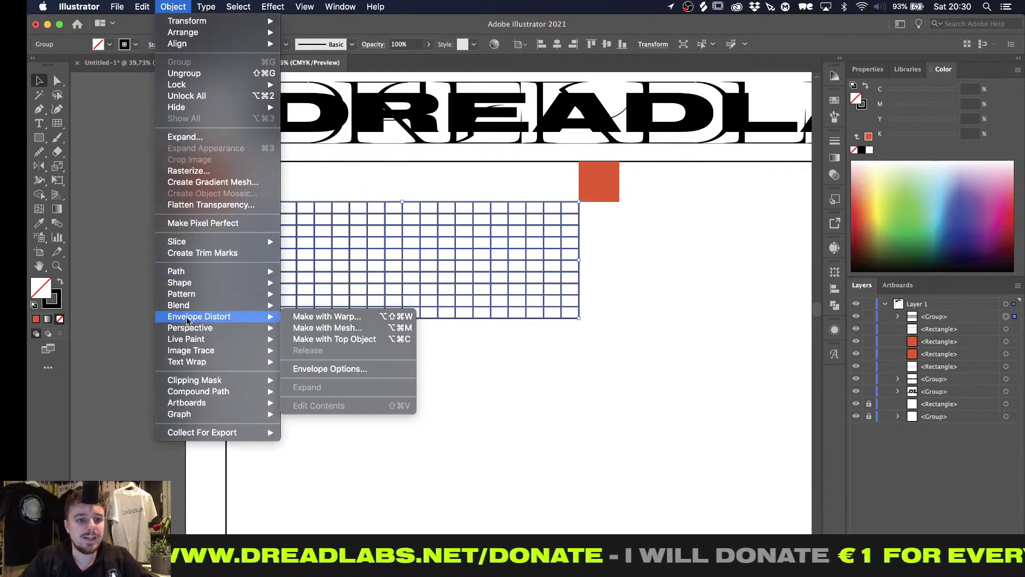
left_click(345, 328)
left_click(651, 251)
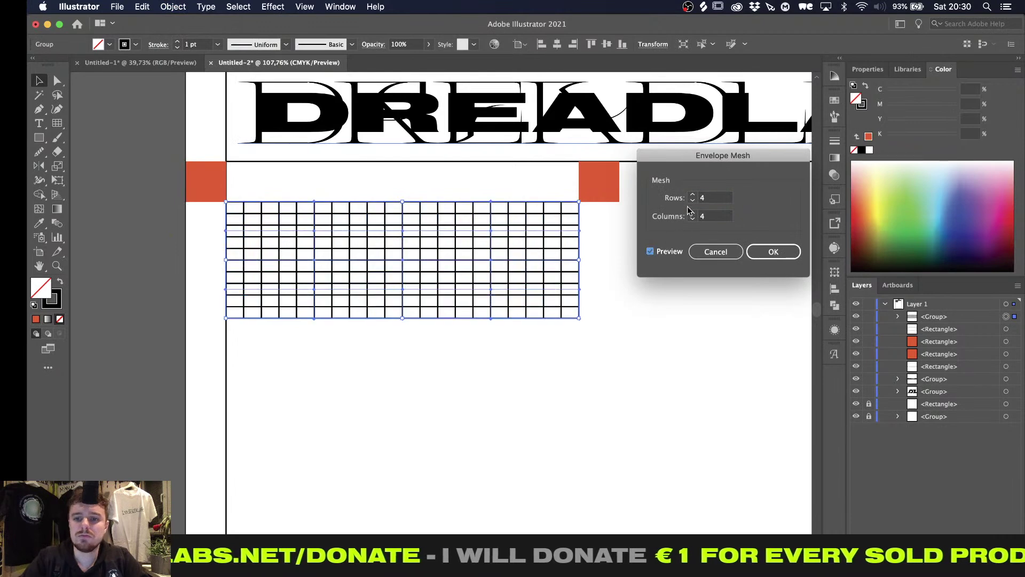
left_click(692, 200)
left_click(692, 200)
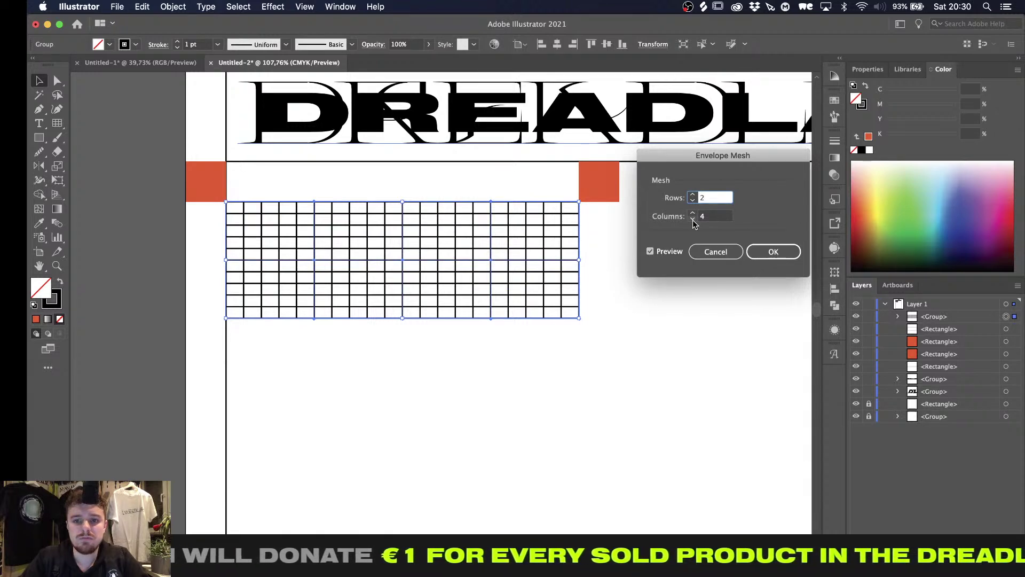
left_click(692, 219)
left_click(692, 219)
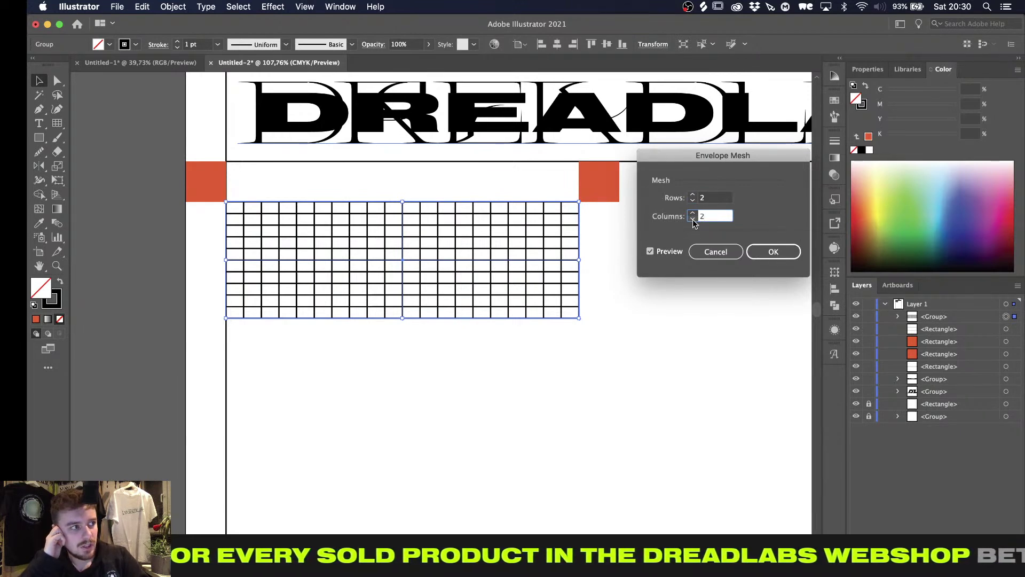
left_click(773, 251)
Move the centre point of the grid's envelope mesh right and slightly down to about X 217 pt, Y 221 pt
key("a")
left_click(403, 259)
scroll(404, 259, "up", 3, "alt")
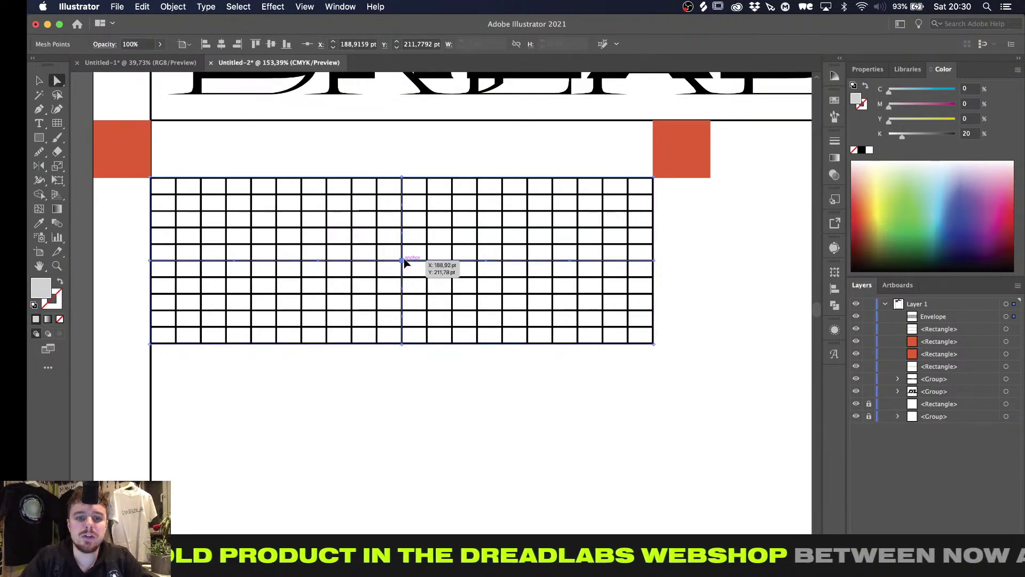
left_click_drag(404, 260, 447, 275)
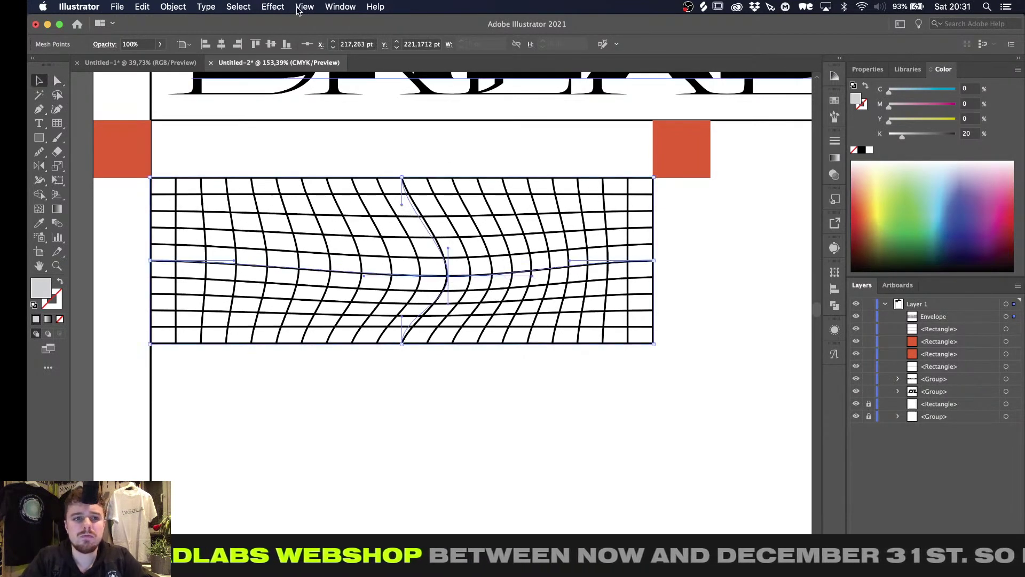
left_click(273, 7)
mouse_move(300, 185)
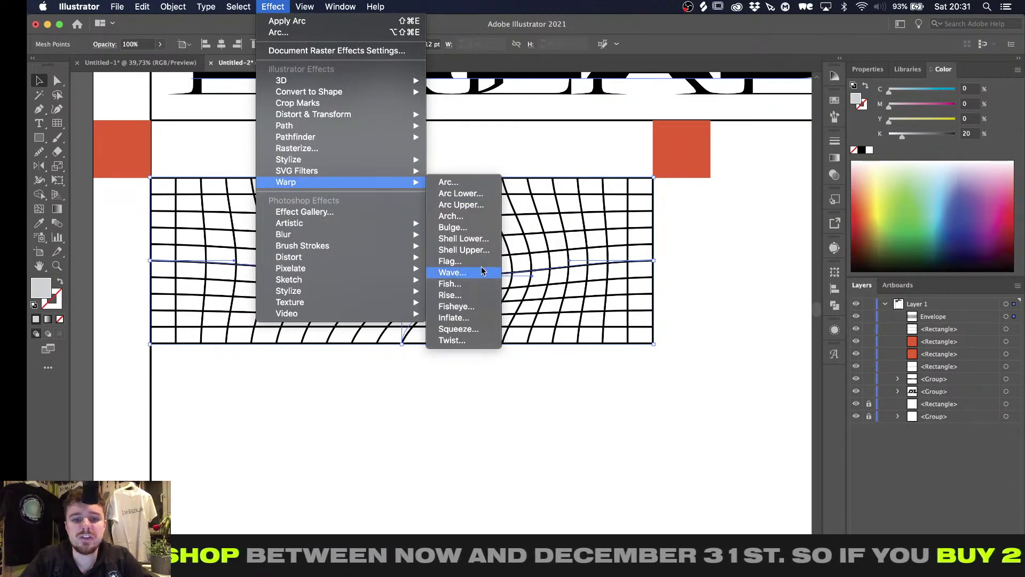
left_click(458, 340)
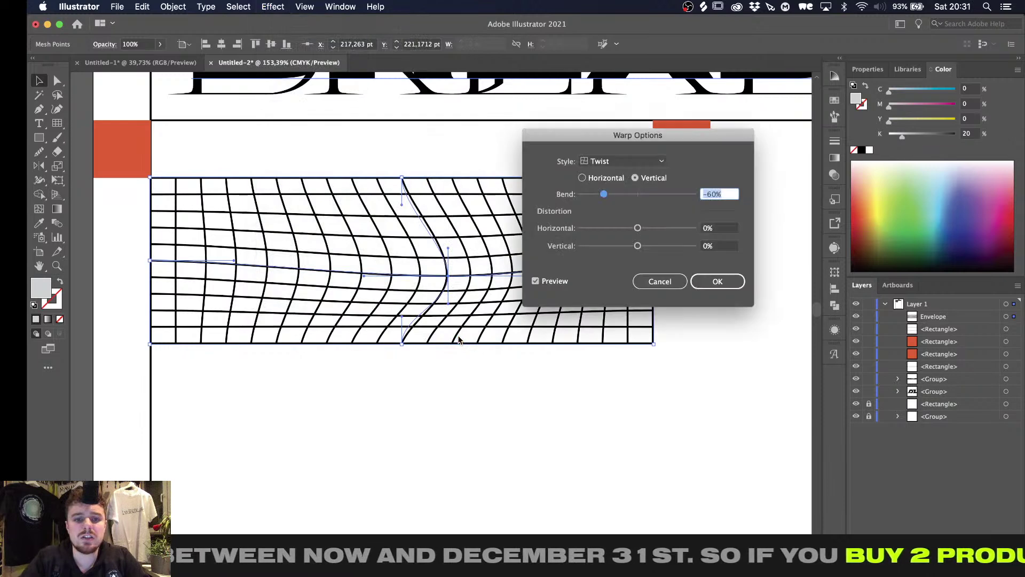
key("Return")
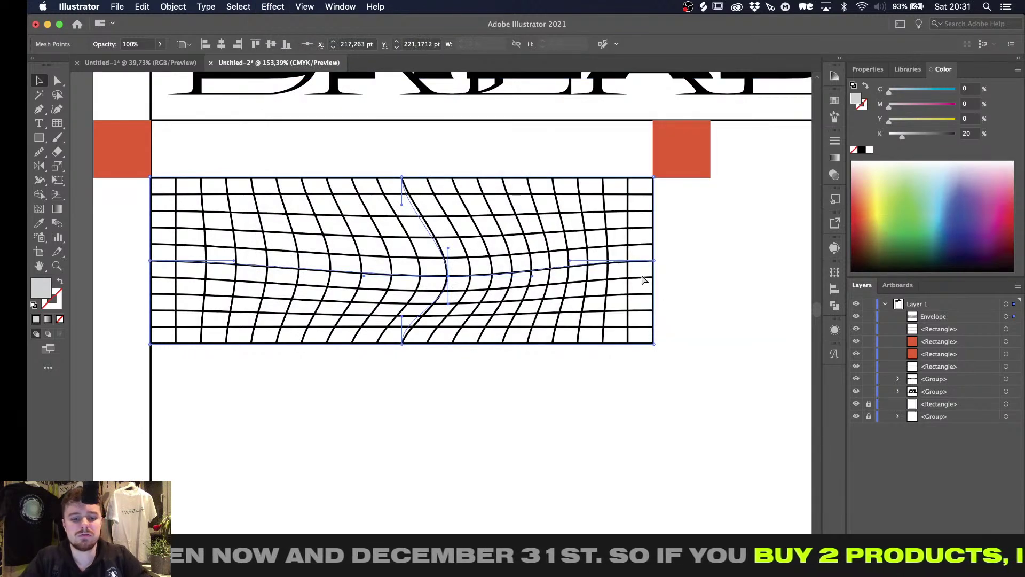
Expand the grid's envelope distortion into editable paths
left_click(167, 7)
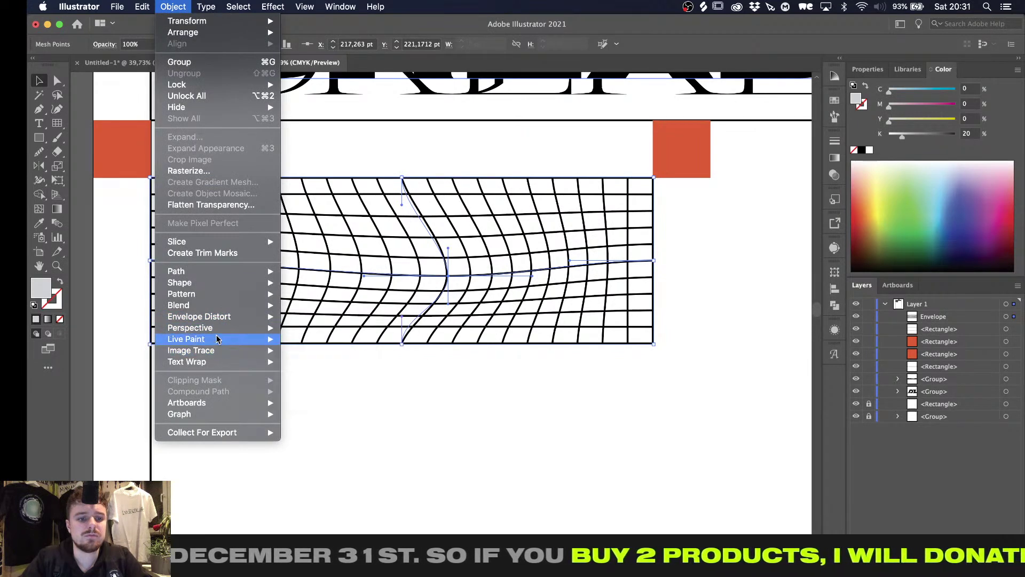
mouse_move(219, 308)
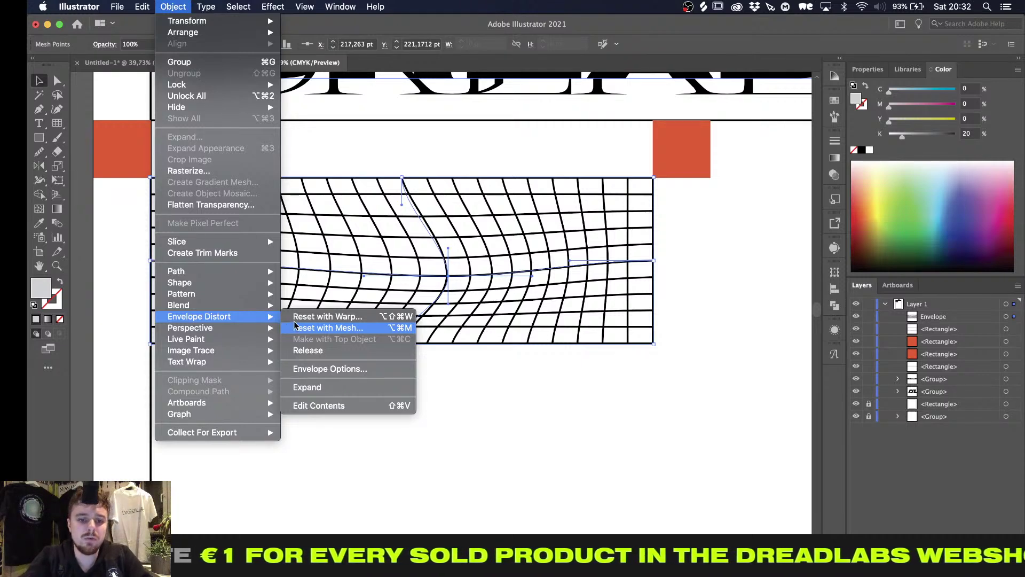
left_click(313, 390)
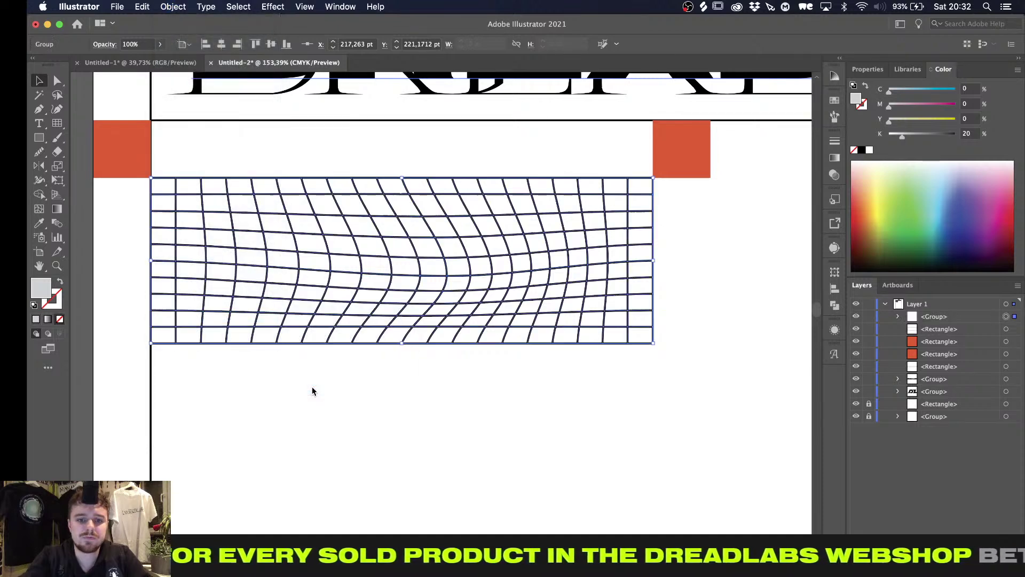
Preview a Twist distortion on the expanded grid with an angle of 40°
left_click(272, 6)
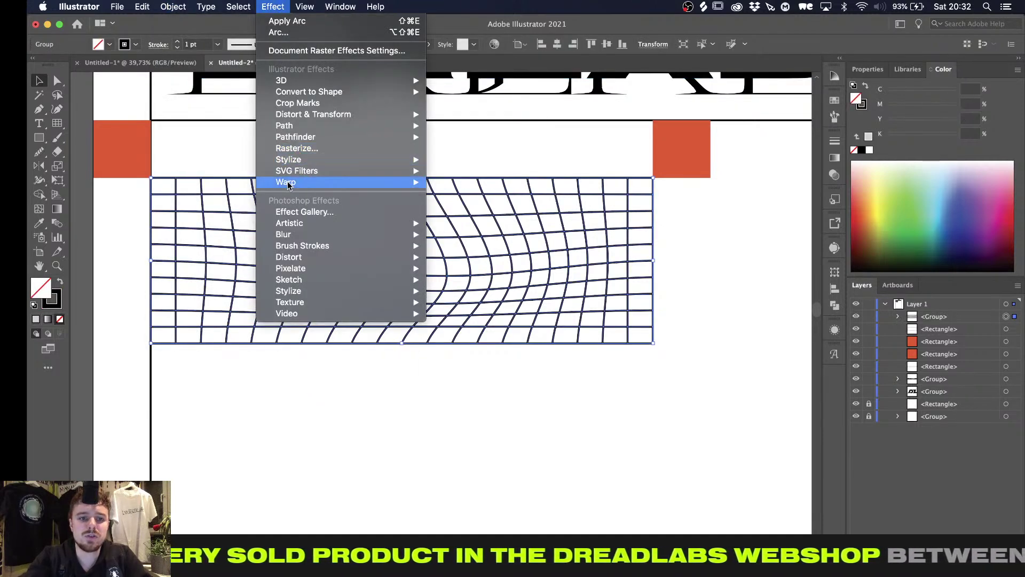
mouse_move(288, 184)
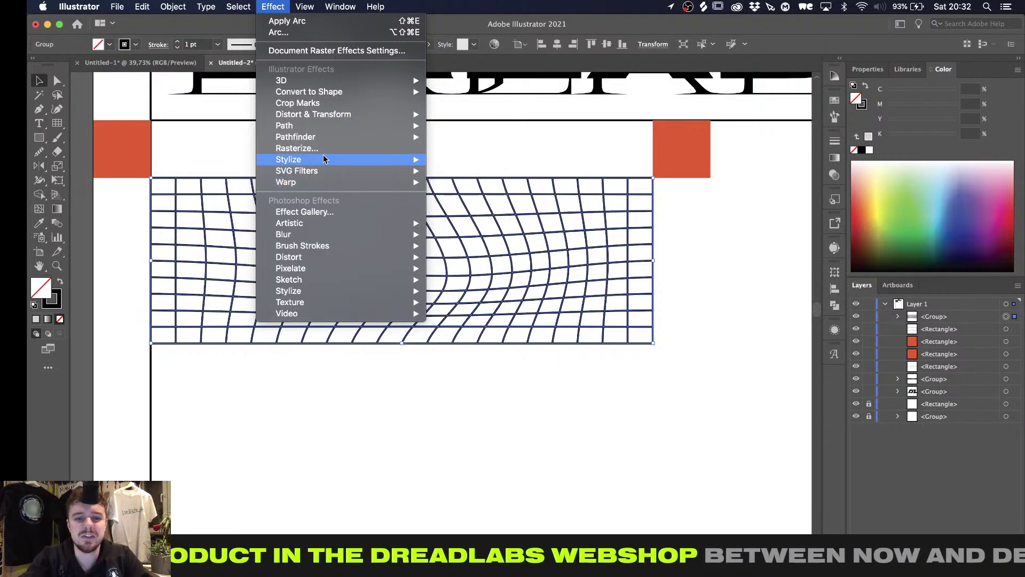
mouse_move(384, 116)
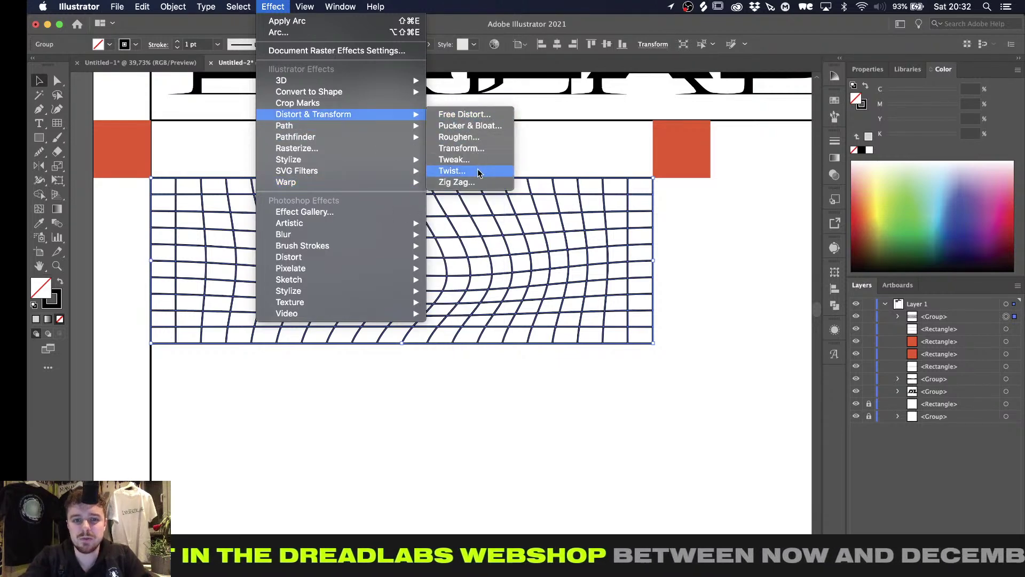
left_click(452, 171)
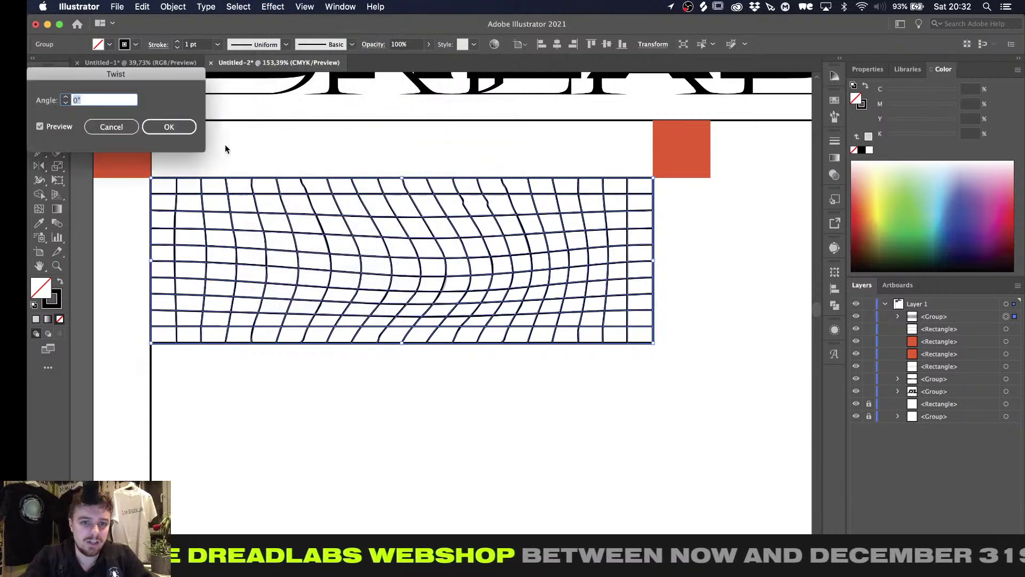
type("40")
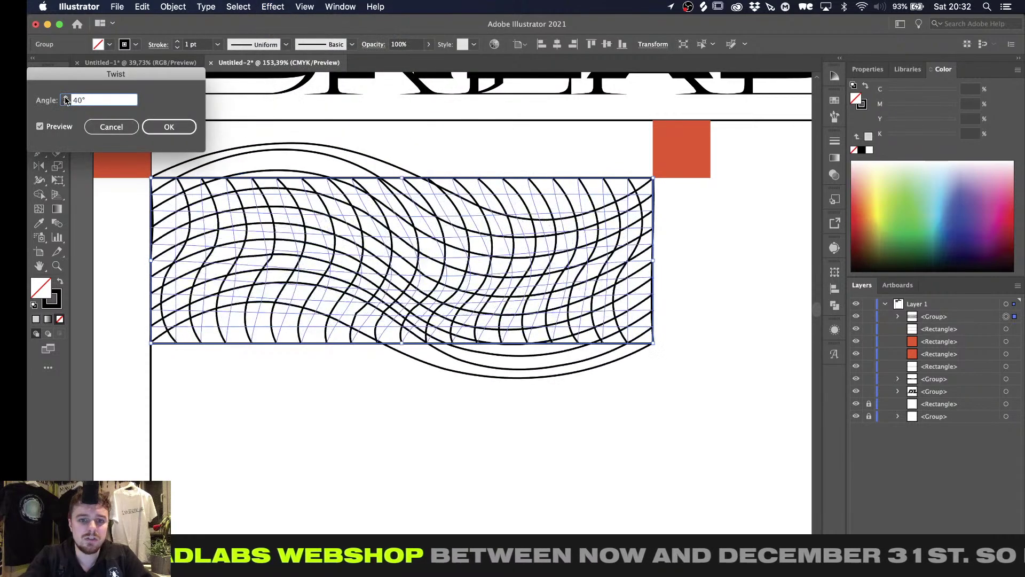
Try larger twist angles on the grid, raising the value in 10° increments to 250° and lowering it to 230°
key("shift+Up")
key("shift+Up")
key("shift+Up")
key("shift+Up")
key("shift+Up")
key("shift+Up")
key("shift+Up")
key("shift+Up")
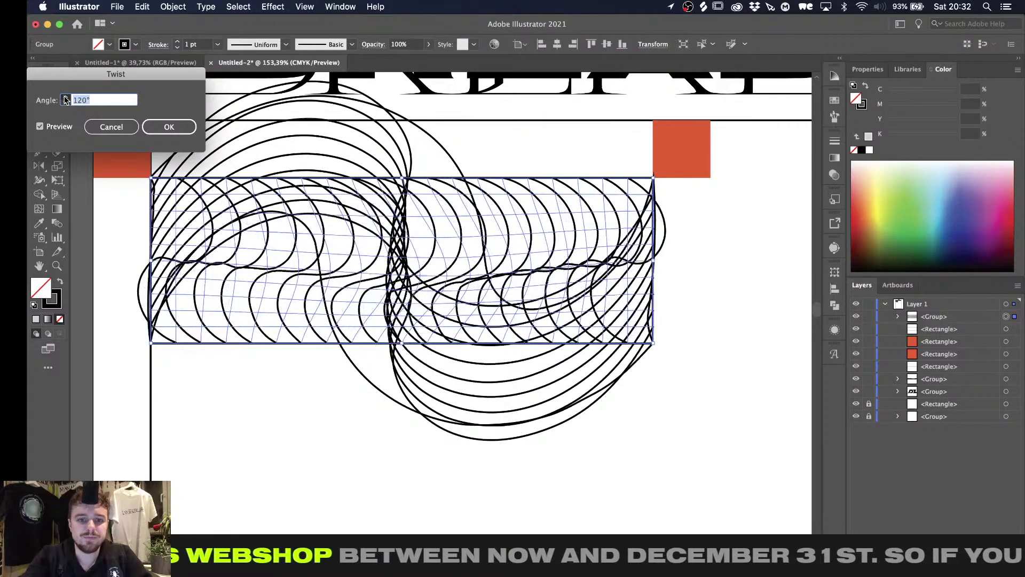
key("shift+Up")
key("shift+Up")
key("shift+Up")
key("shift+Up")
key("shift+Up")
key("shift+Up")
key("shift+Up")
key("shift+Up")
key("shift+Up")
key("shift+Up")
key("shift+Up")
key("shift+Up")
key("shift+Up")
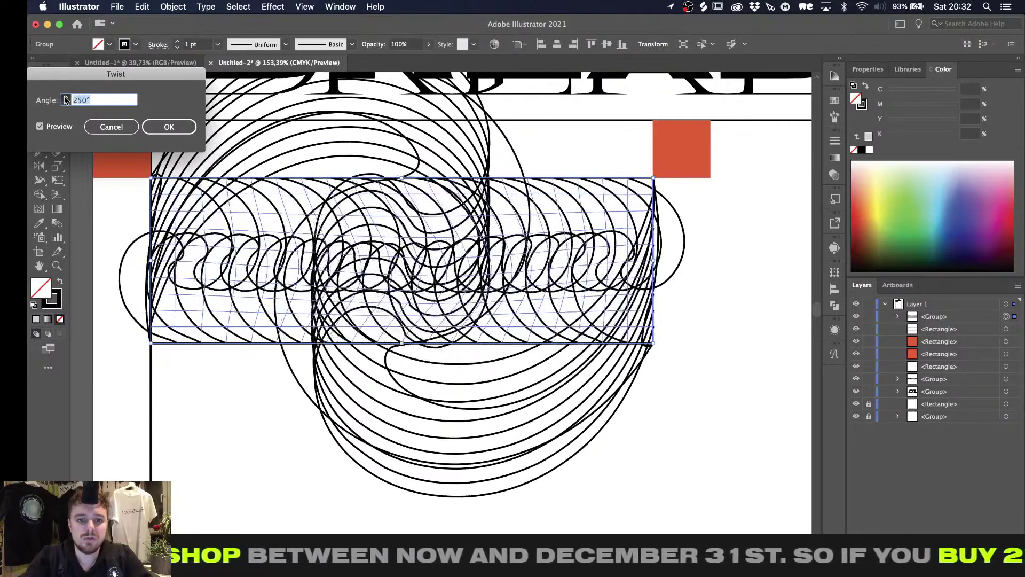
left_click(65, 97)
left_click(65, 101)
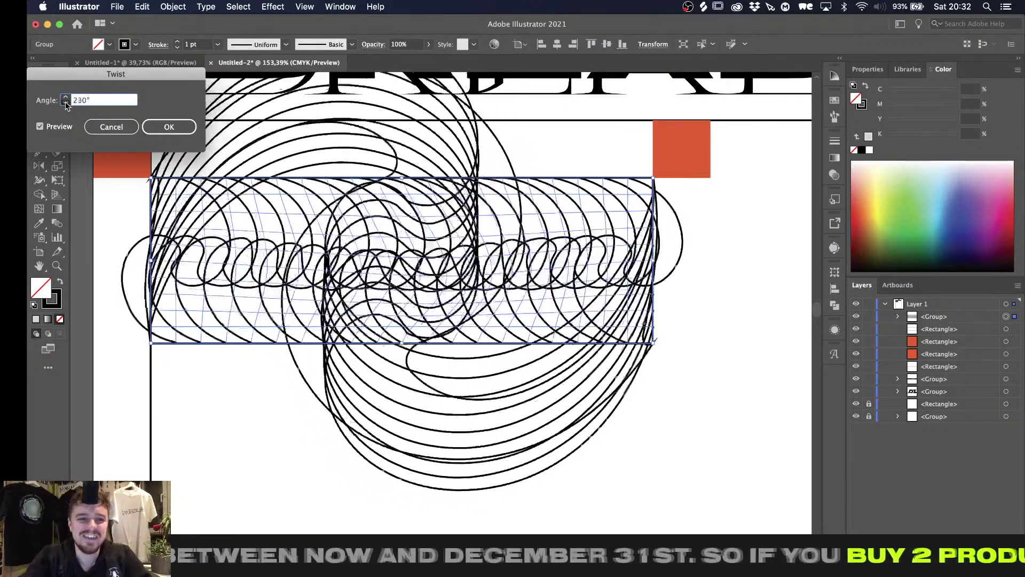
Set the twist angle back to 40°, apply the effect to the grid and deselect it
type("40")
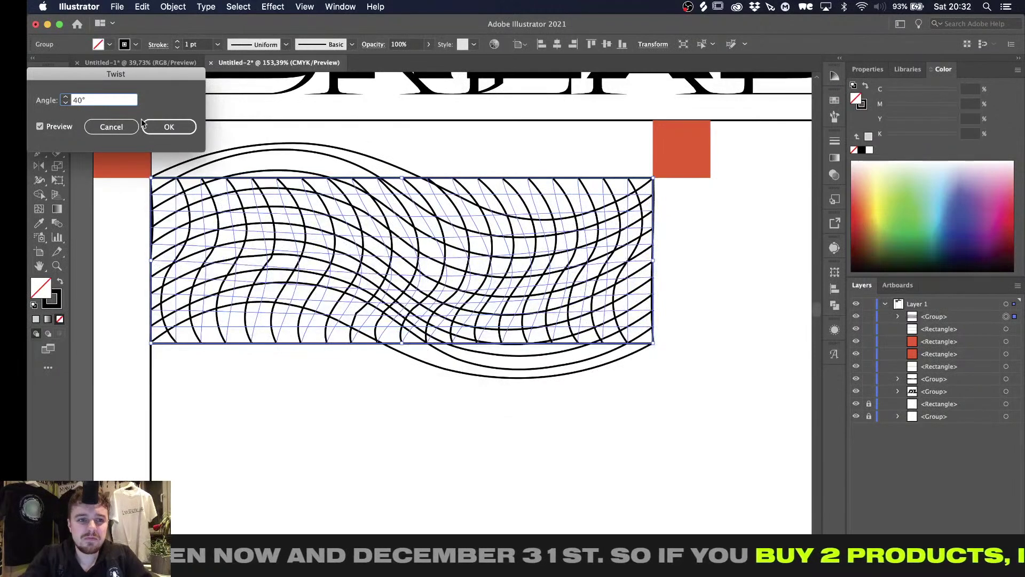
left_click(161, 126)
left_click(319, 386)
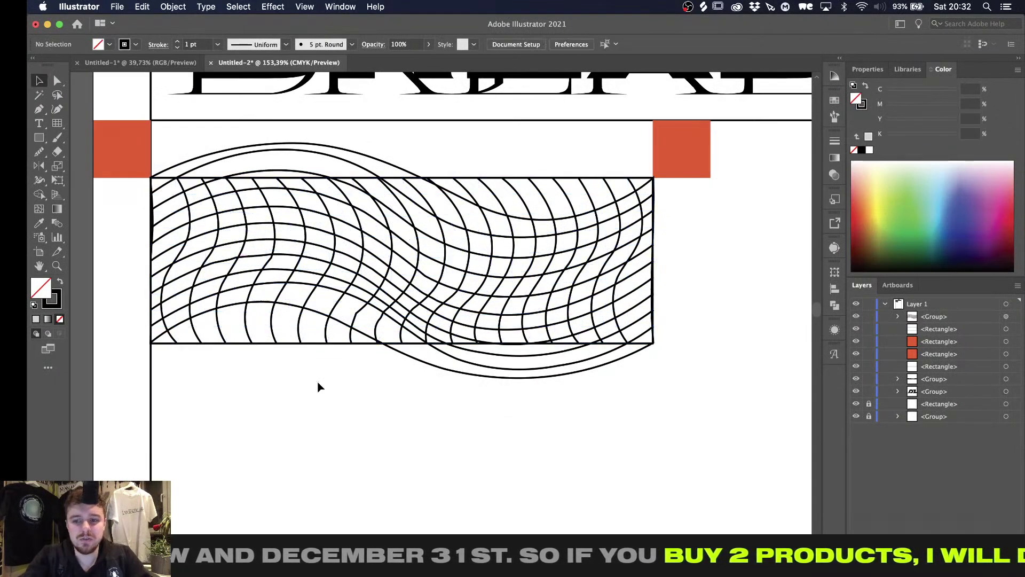
left_click(1015, 367)
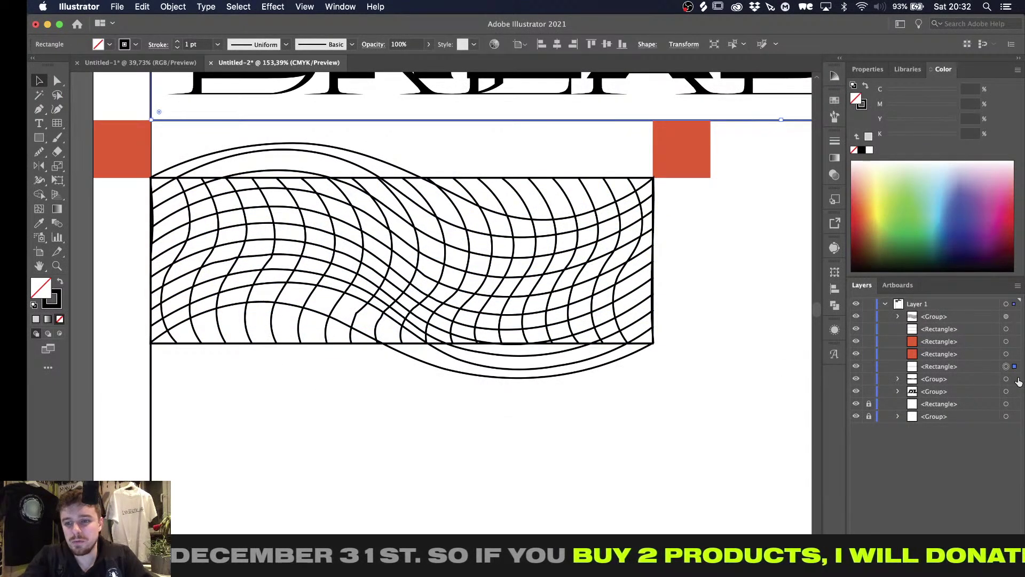
left_click(1015, 391)
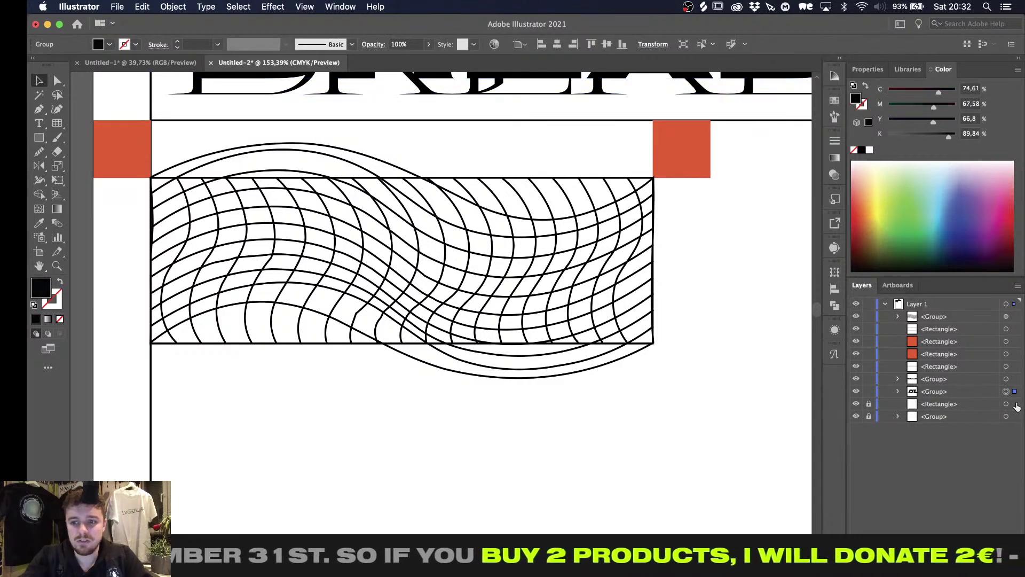
left_click(540, 403)
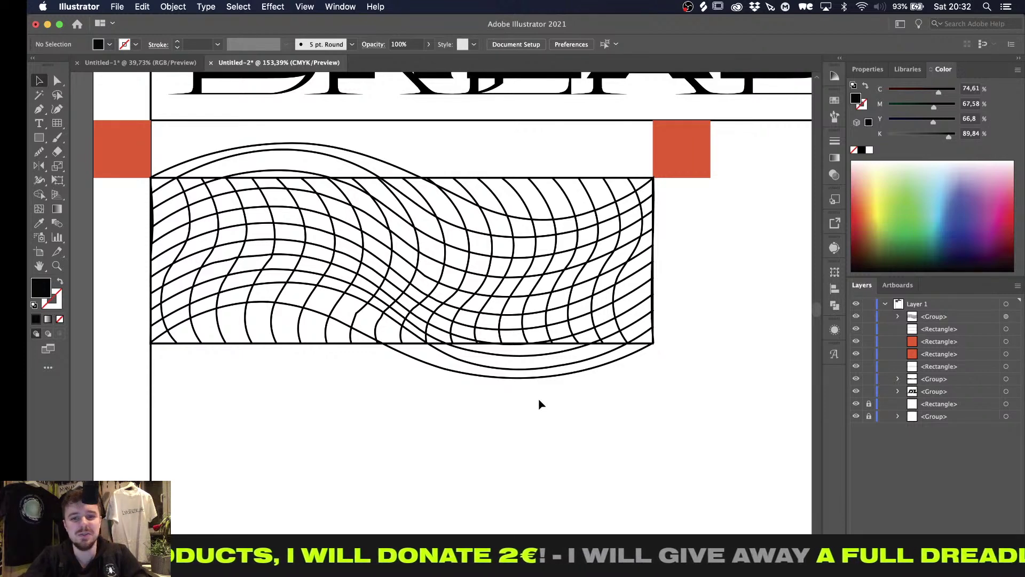
Lock the twisted grid group and duplicate the small rectangle in place on top of it
left_click(572, 181)
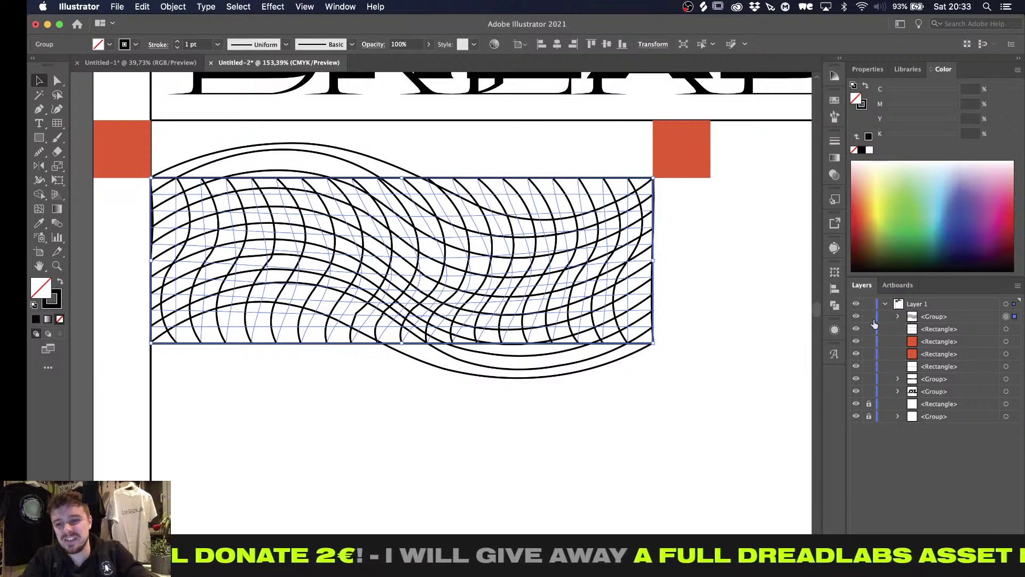
left_click(869, 317)
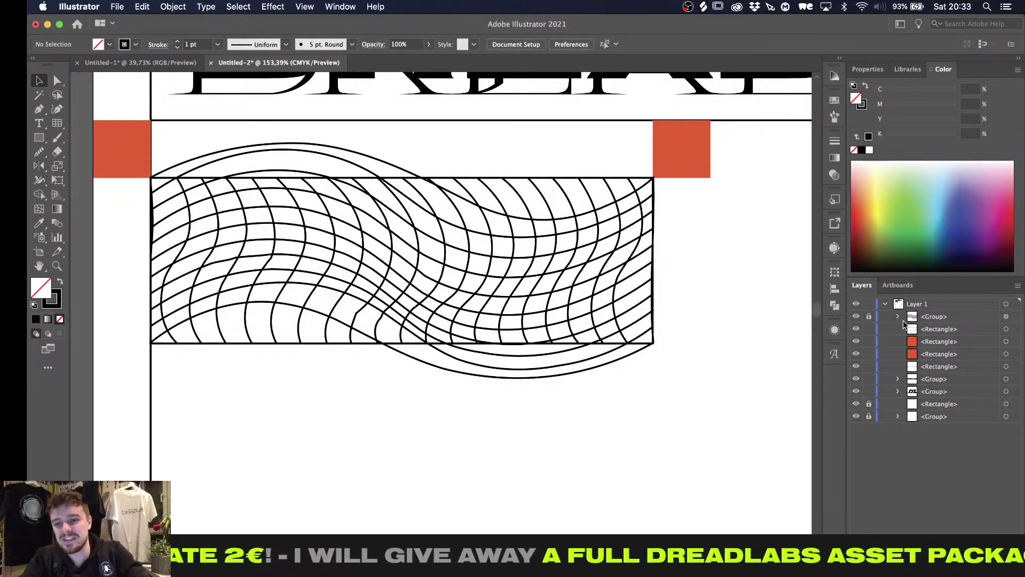
left_click(1007, 329)
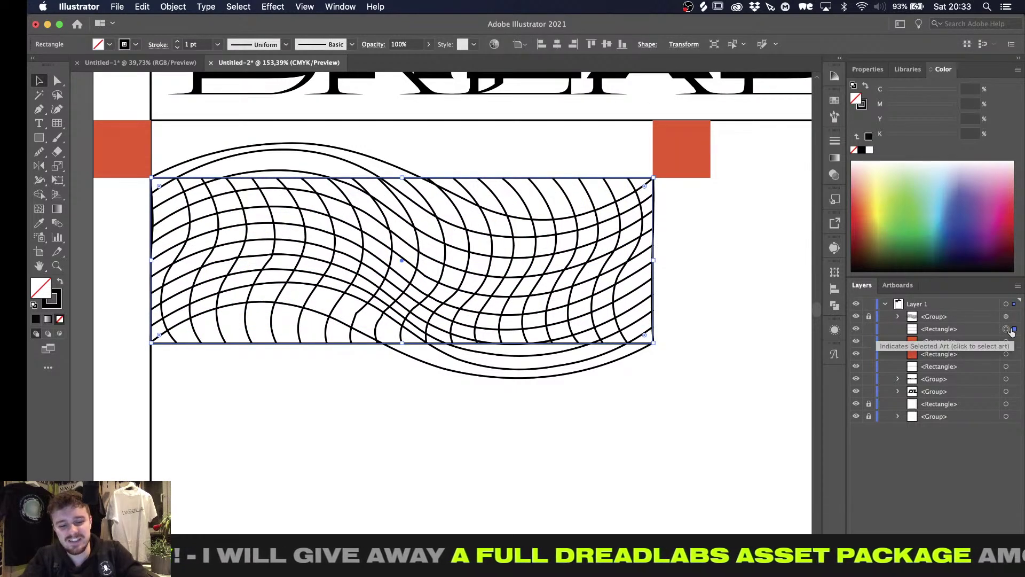
key("super+shift+v")
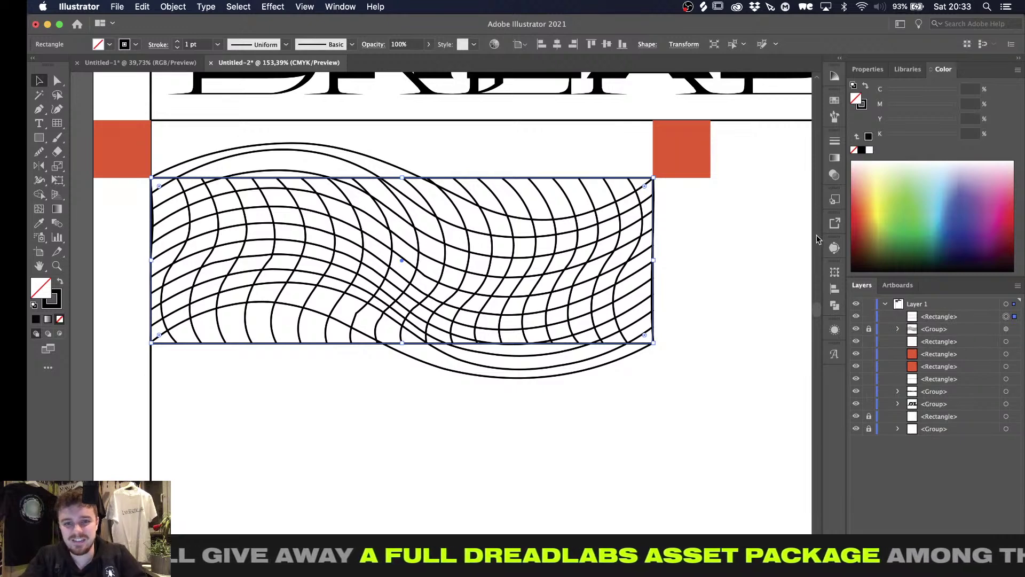
Make a clipping mask from the rectangle copy and the twisted grid, trimming the grid to the panel, and deselect it
left_click(1018, 329, "shift")
key("super+7")
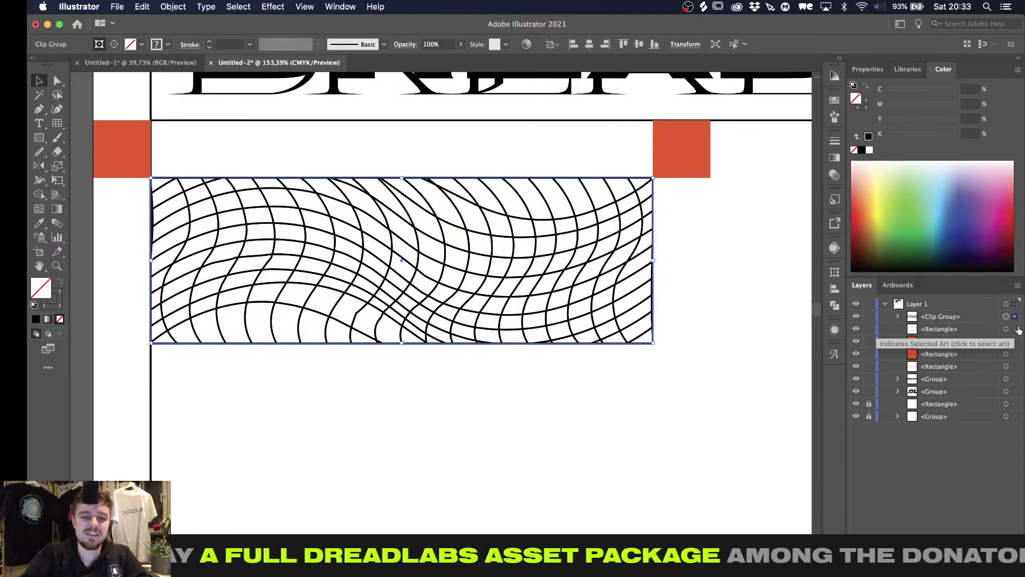
left_click(565, 395)
Place a centred line of "Lorem ipsum" placeholder text below the grid panel with the Type tool
scroll(565, 395, "down", 3, "alt")
scroll(565, 395, "up", 2, "alt")
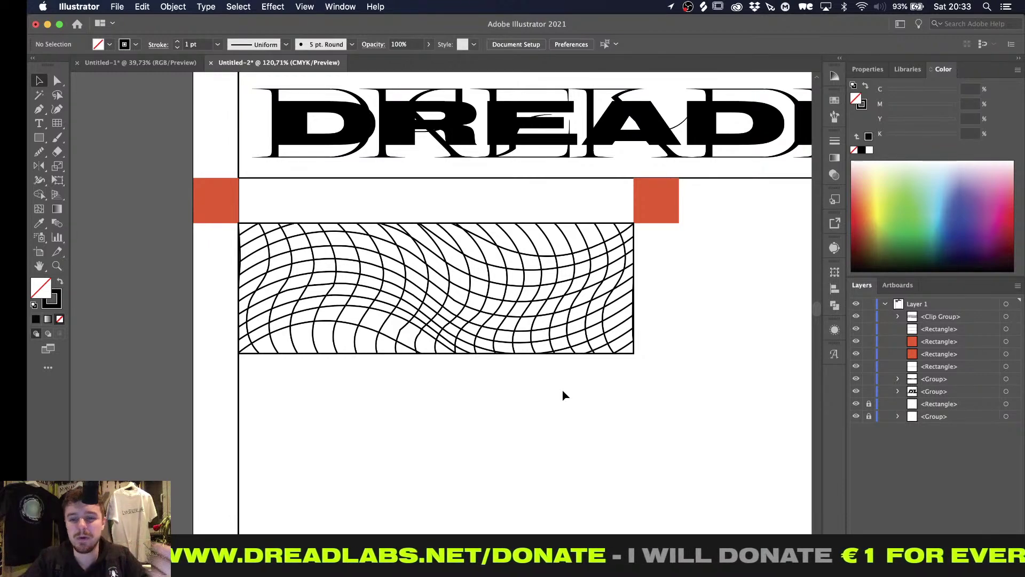
scroll(508, 384, "up", 2, "alt")
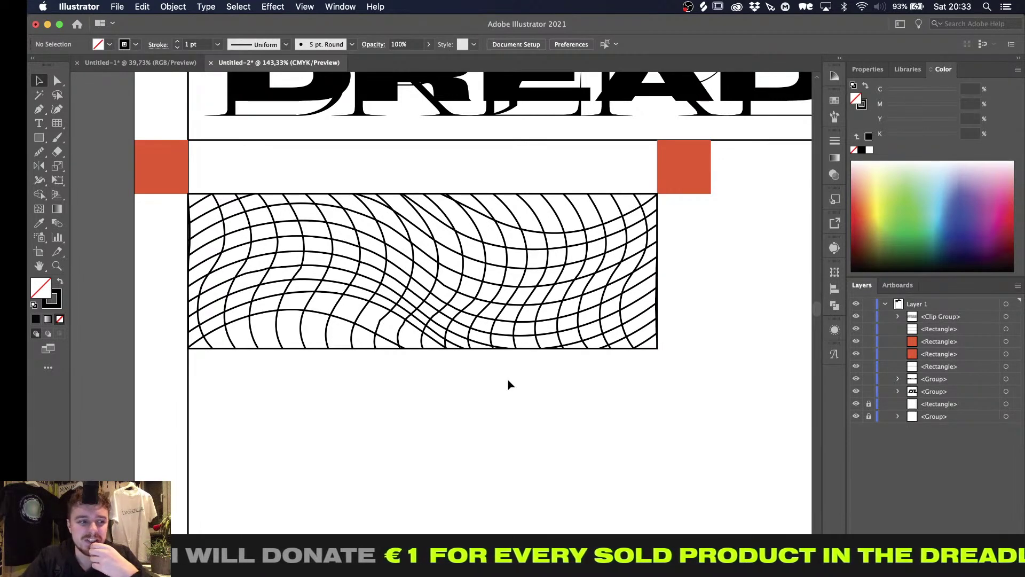
scroll(508, 384, "up", 1, "alt")
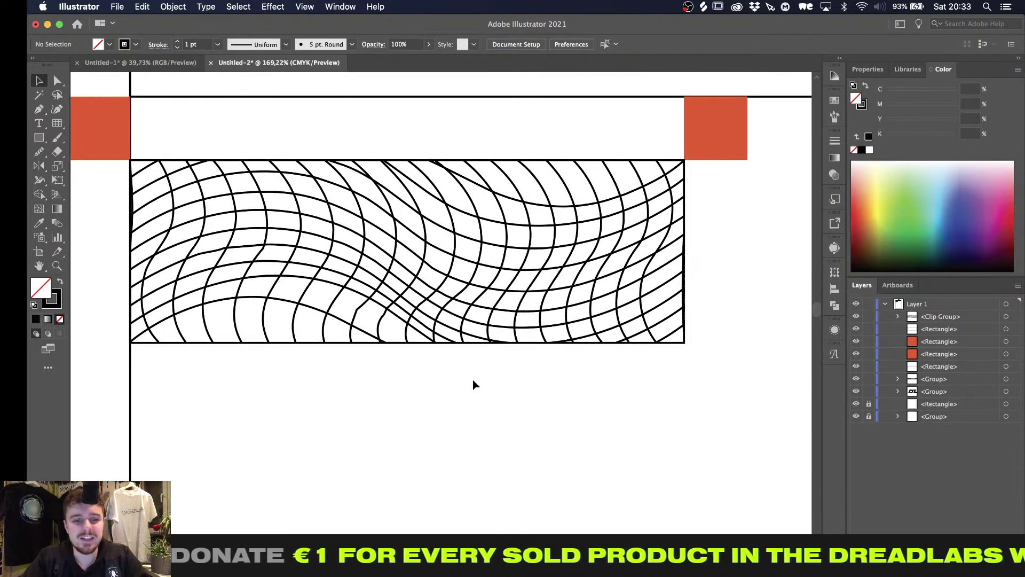
scroll(473, 385, "down", 1, "alt")
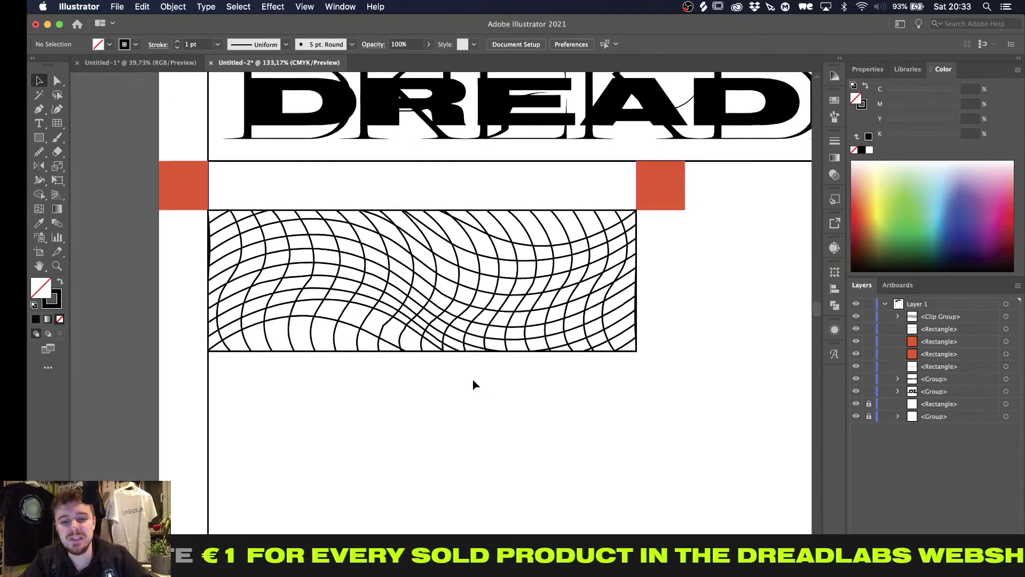
key("t")
scroll(441, 391, "up", 1, "alt")
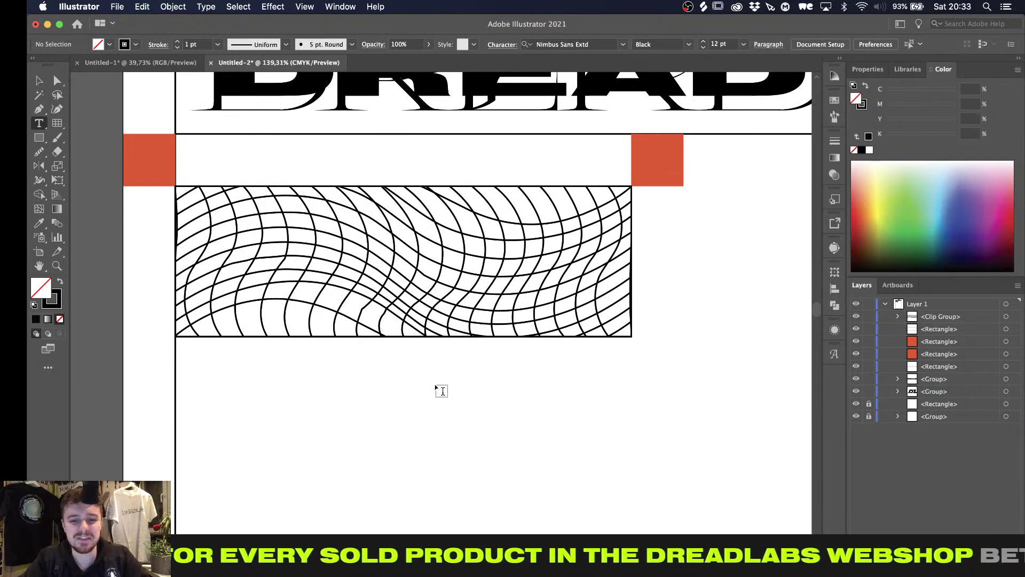
left_click(385, 410)
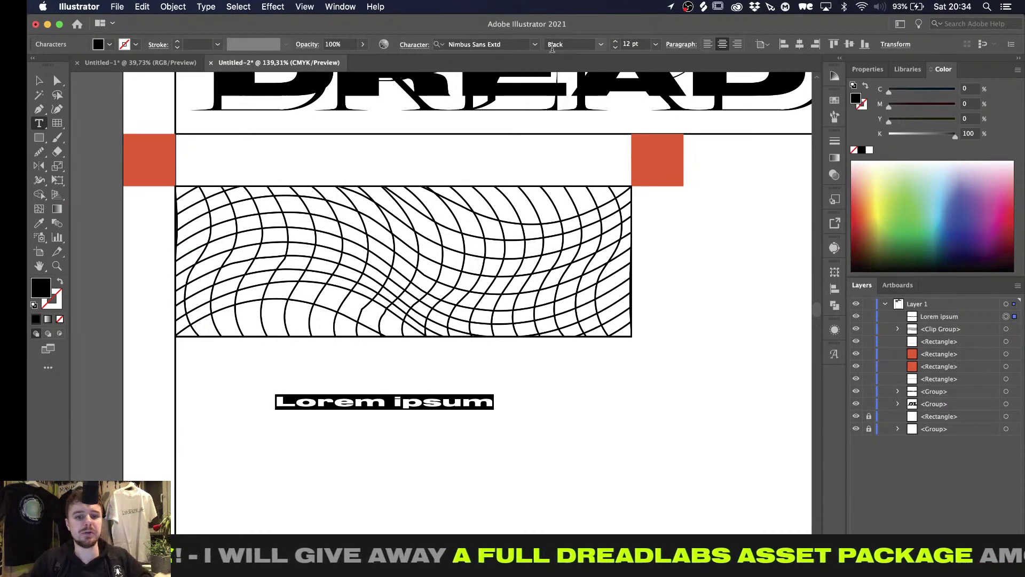
Set the font of the placeholder text object to Espheres Regular
key("Escape")
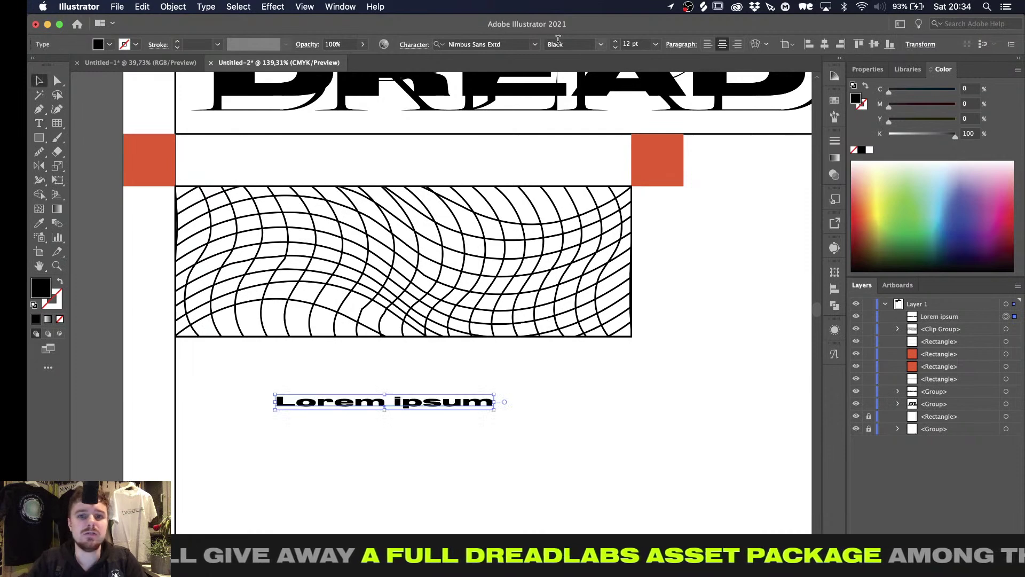
left_click(534, 44)
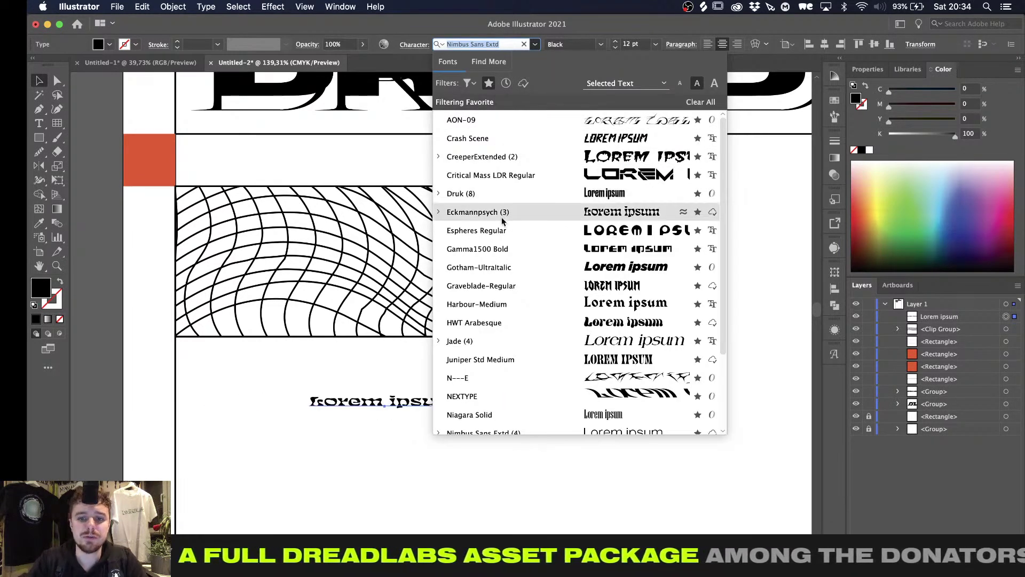
left_click(501, 231)
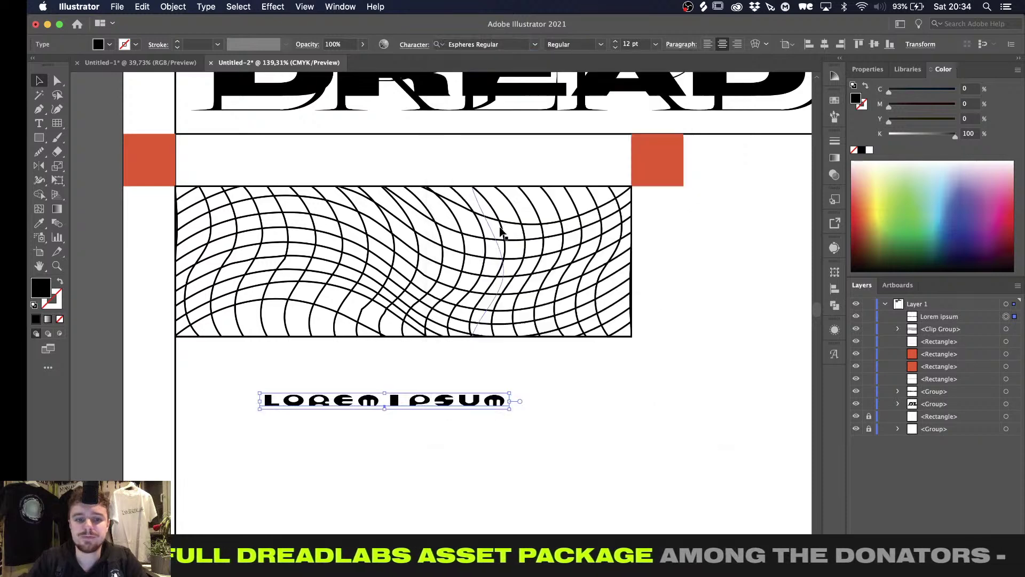
Set the placeholder text's vertical and horizontal scale to 100% and enlarge it proportionally about its centre to about 16.2 pt
left_click(415, 44)
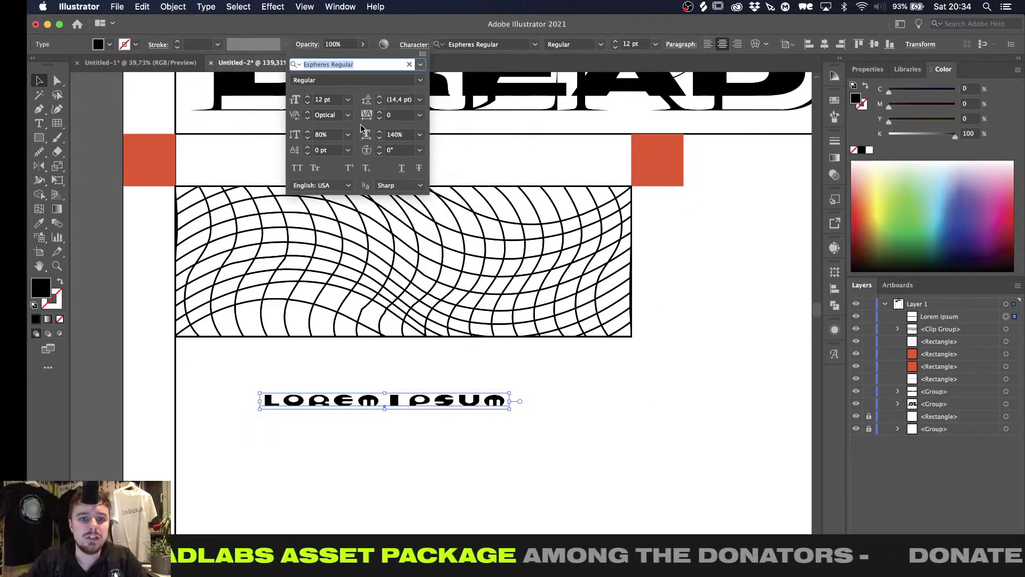
left_click(308, 132, "shift")
left_click(308, 132, "shift")
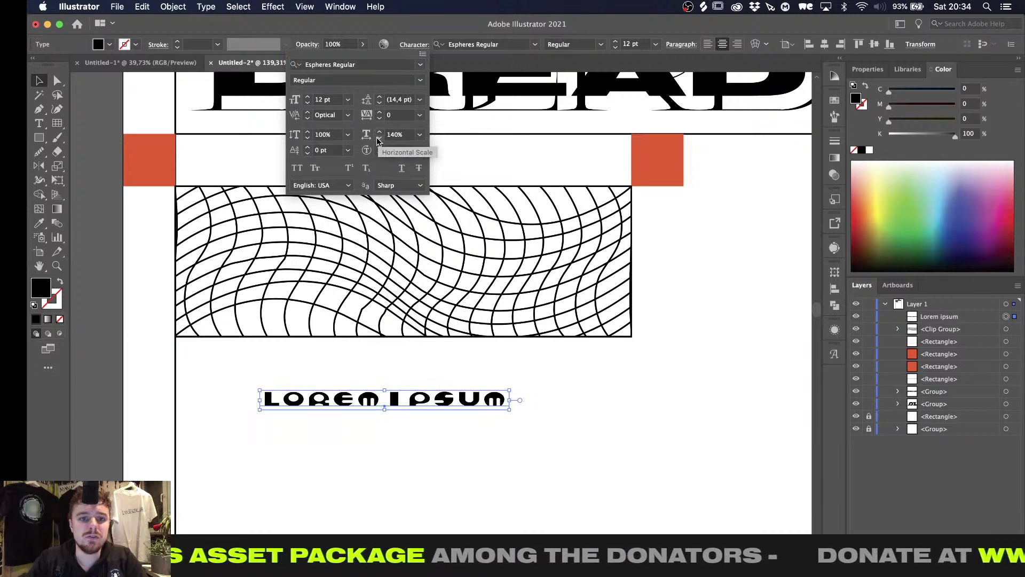
left_click(379, 137, "shift")
left_click(379, 137, "shift")
left_click(379, 138, "shift")
left_click(379, 137, "shift")
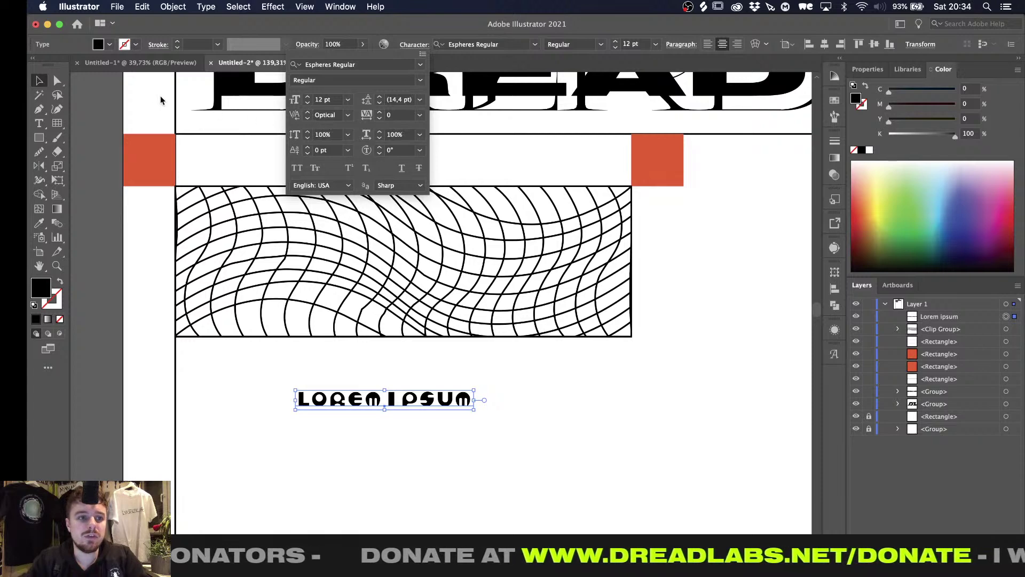
left_click_drag(295, 409, 265, 430, "alt+shift")
Replace the "Lorem ipsum" placeholder with "SAVE THE" on the first line and "RAINFOREST" on the second, keeping the text object selected
key("t")
triple_click(343, 399)
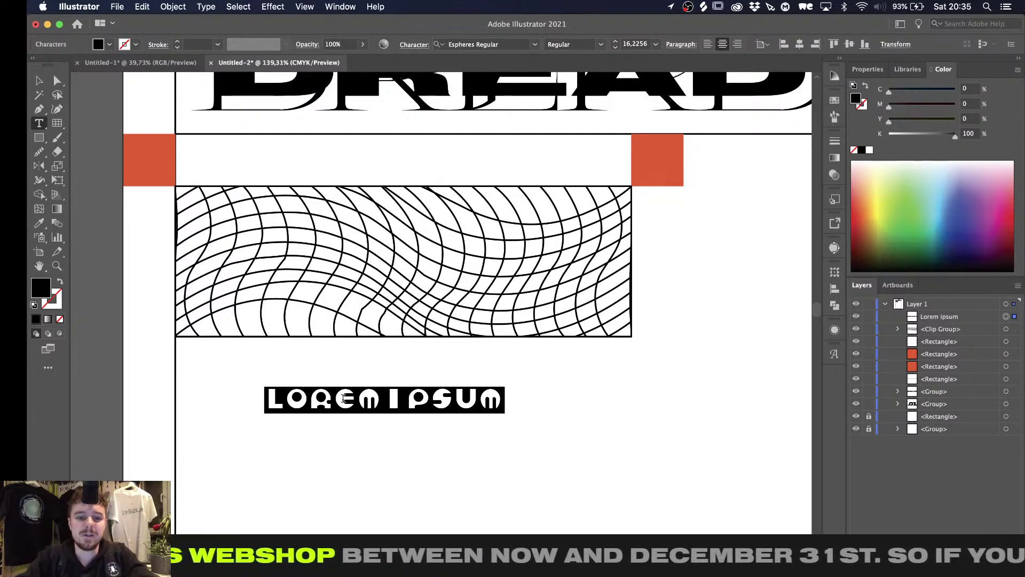
type("RAIN")
key("BackSpace")
key("BackSpace")
key("BackSpace")
key("BackSpace")
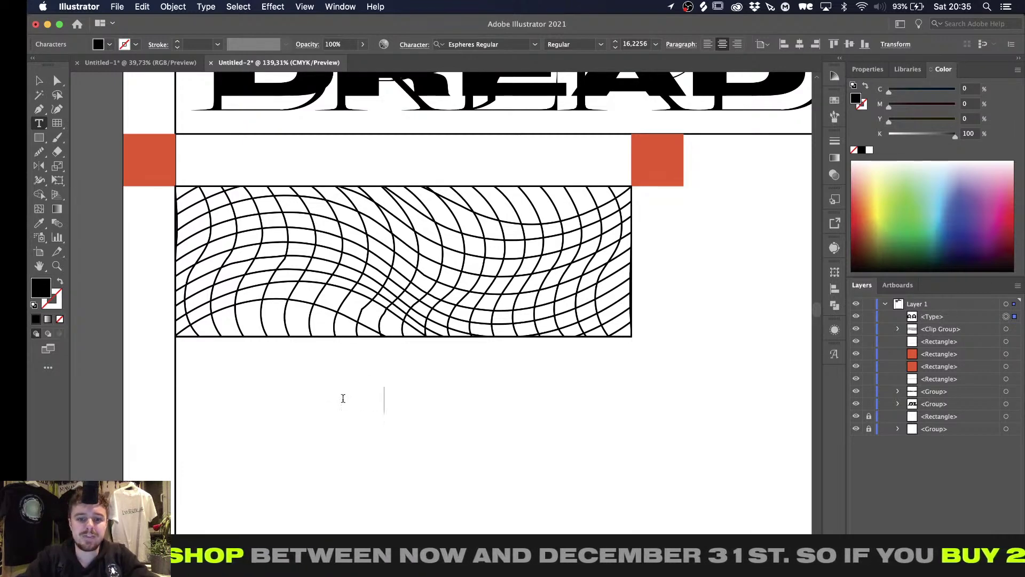
type("SAVE ")
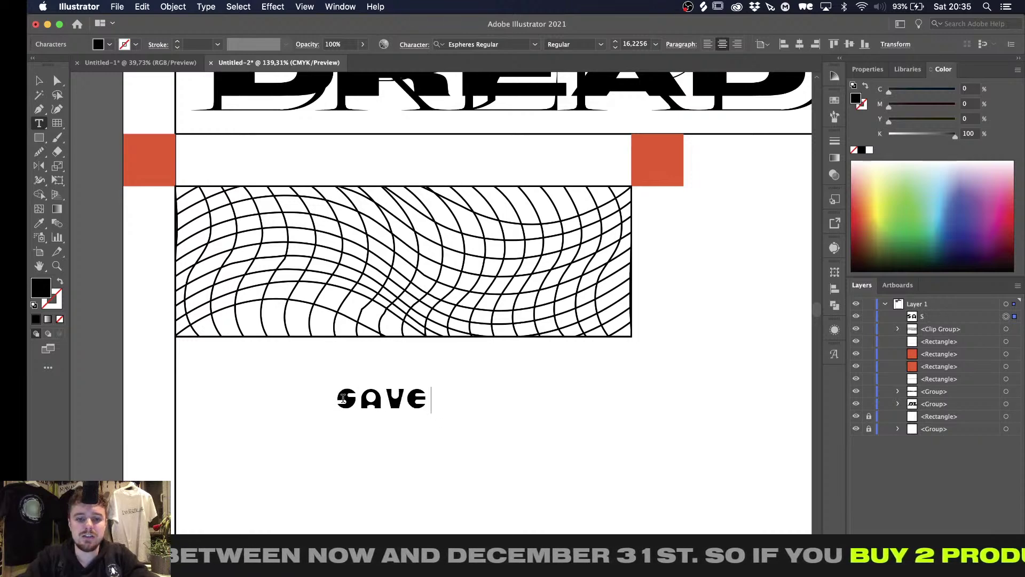
type("THE ")
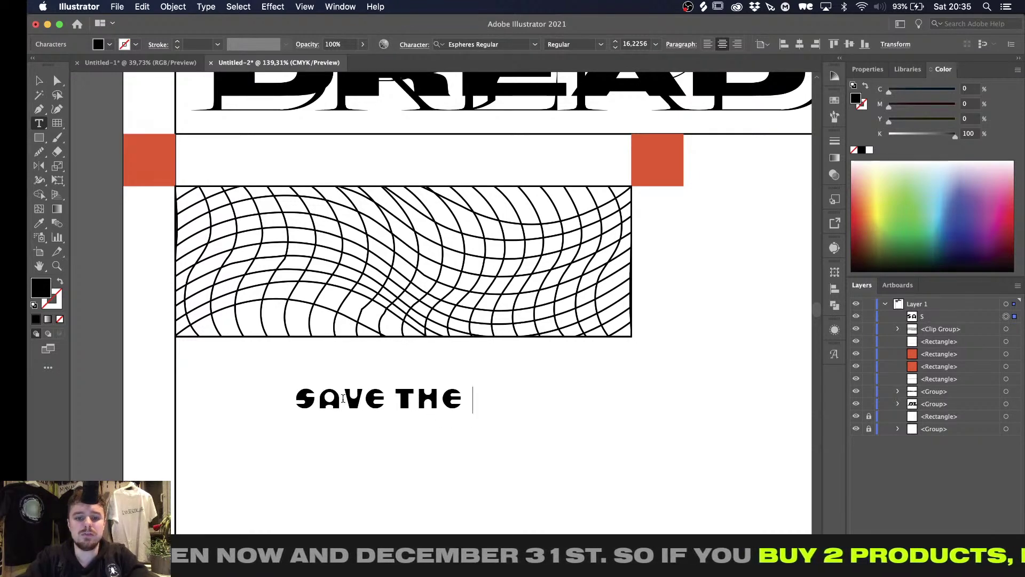
type("RAINFO")
key("BackSpace")
key("BackSpace")
key("BackSpace")
key("BackSpace")
key("BackSpace")
key("BackSpace")
key("Return")
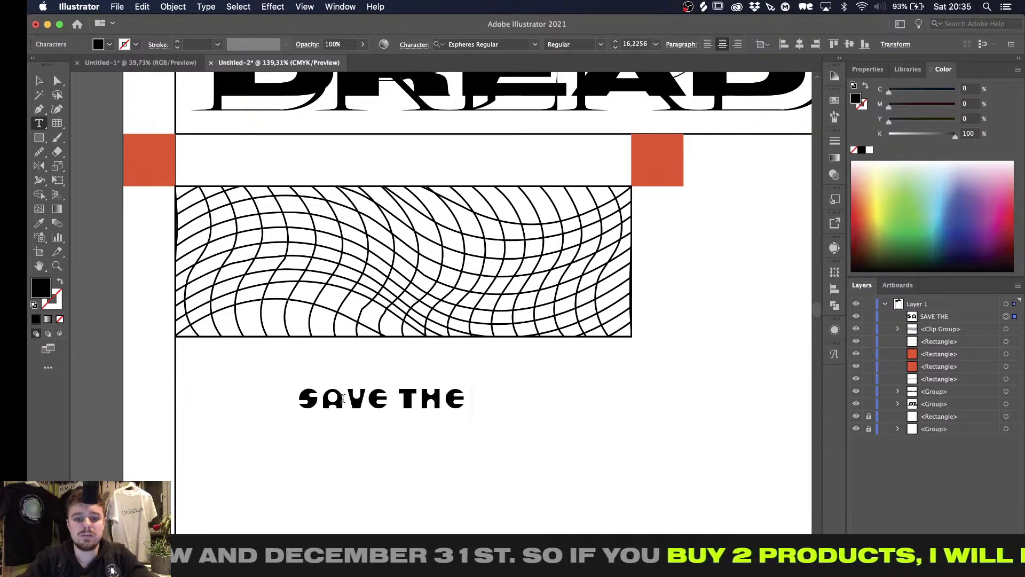
type("RAINFOREST")
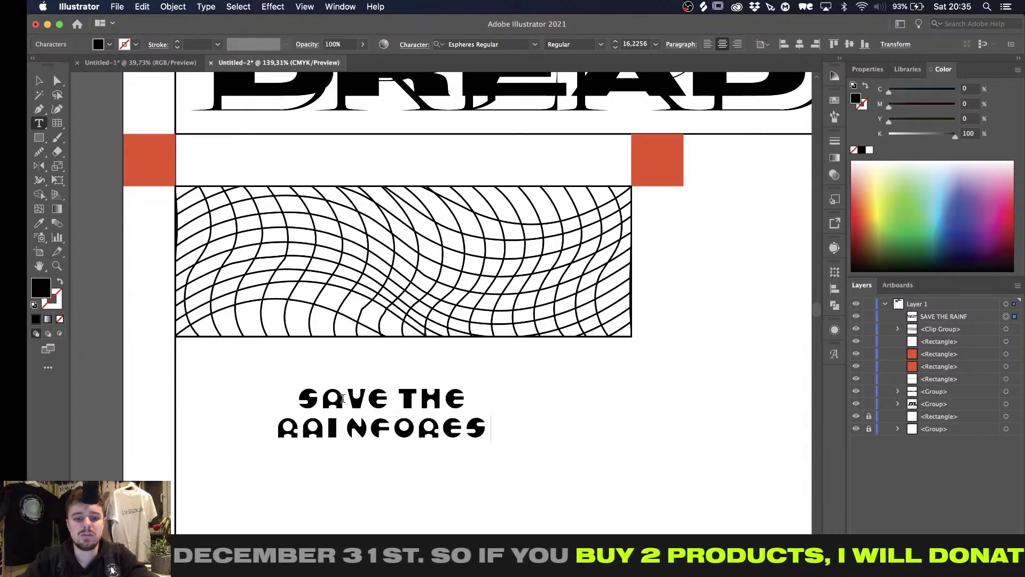
left_click(37, 80)
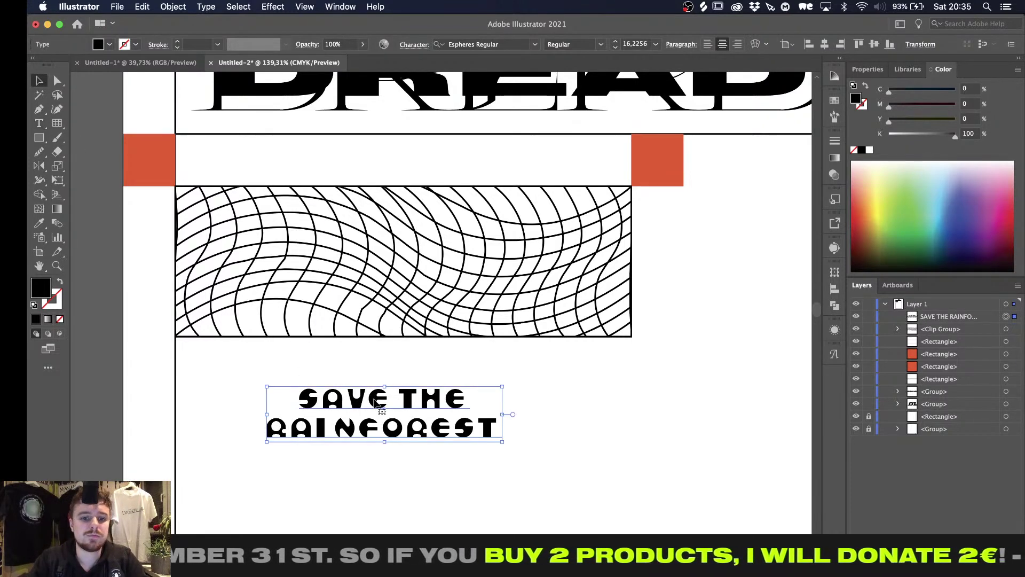
Set the tracking of the whole "SAVE THE RAINFOREST" text object to -120
left_click(415, 44)
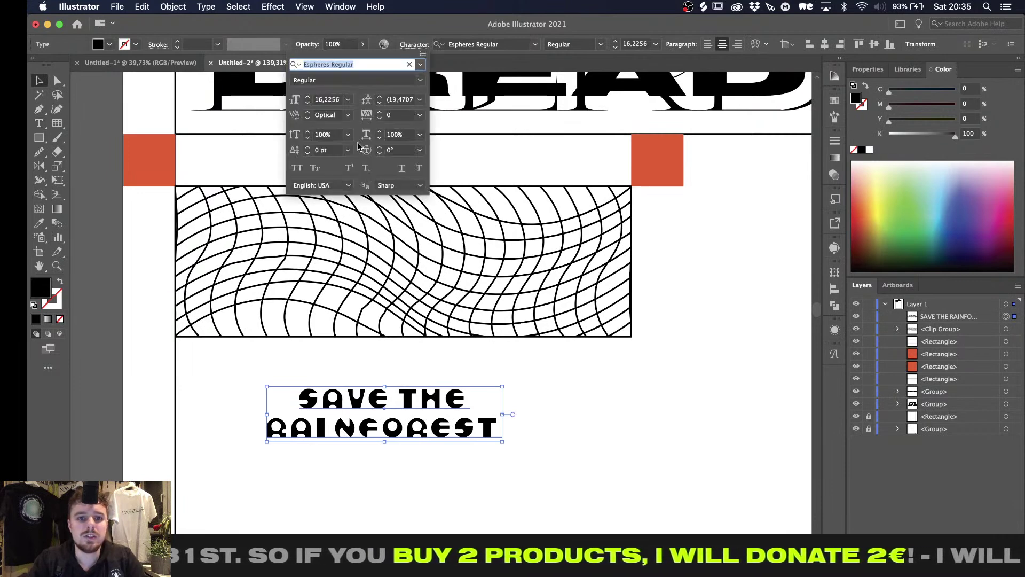
left_click(379, 118)
left_click(379, 118)
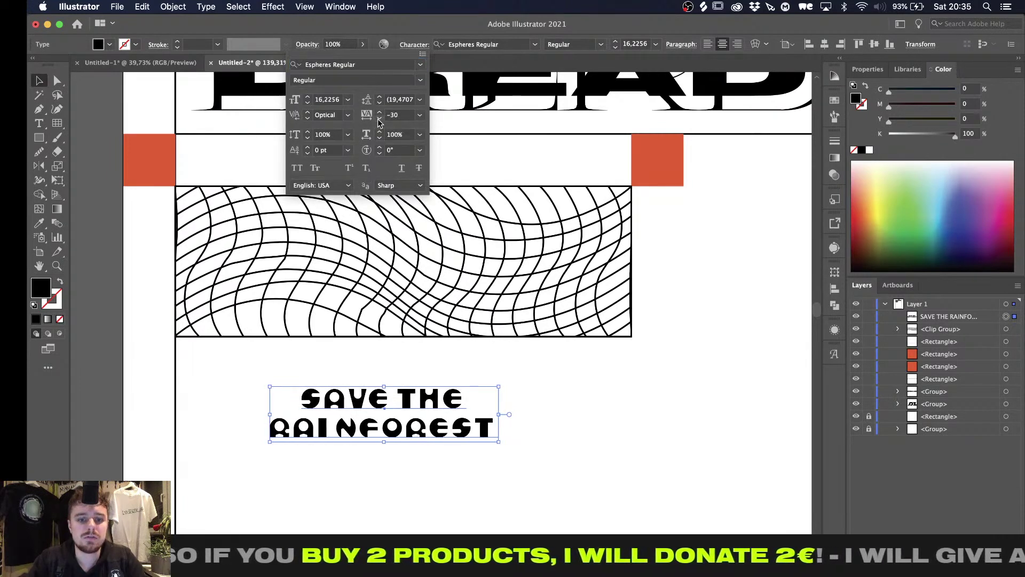
left_click(378, 118)
left_click(378, 118)
left_click(378, 118)
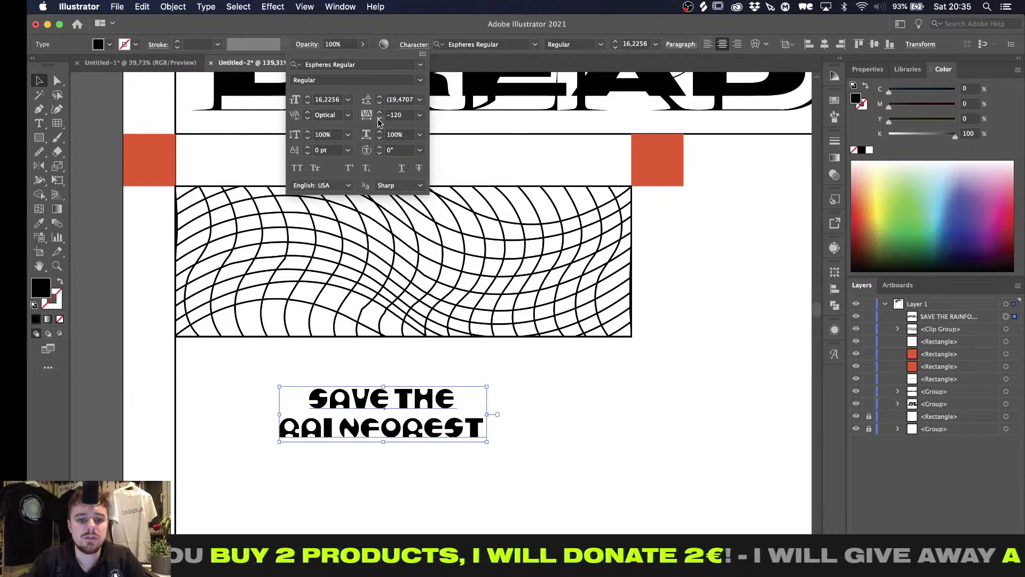
Try tightening the tracking of only the letter N in RAINFOREST to -170
double_click(336, 427)
key("shift+Left")
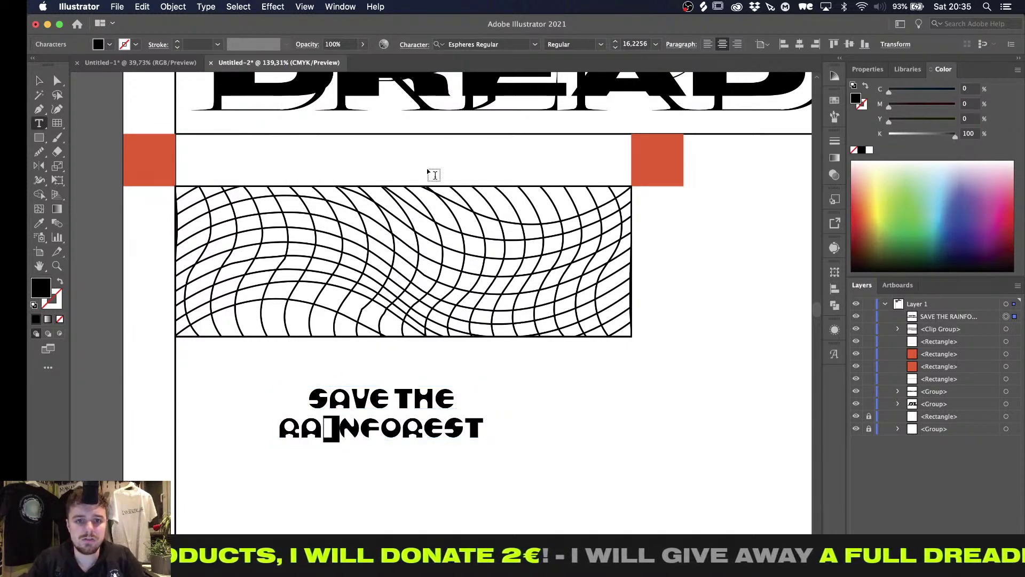
key("shift+Right")
key("shift+Right")
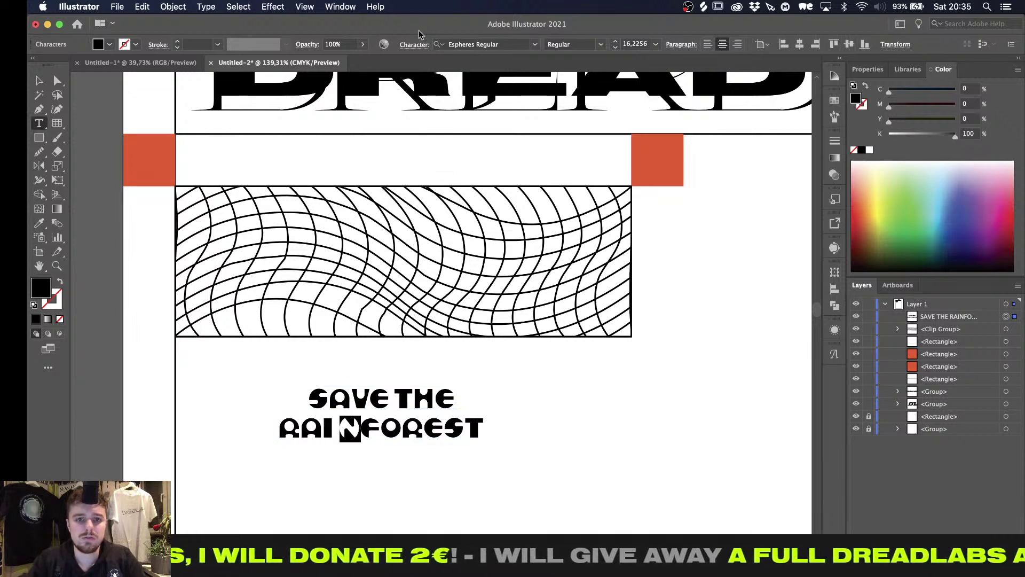
left_click(412, 44)
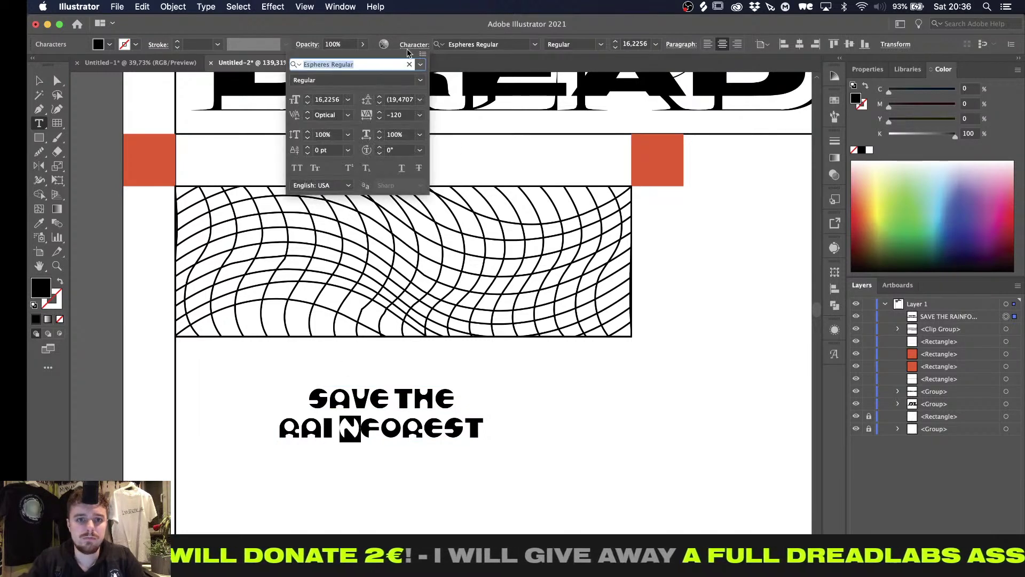
left_click(382, 117)
left_click(379, 119)
left_click(379, 118)
left_click(379, 119)
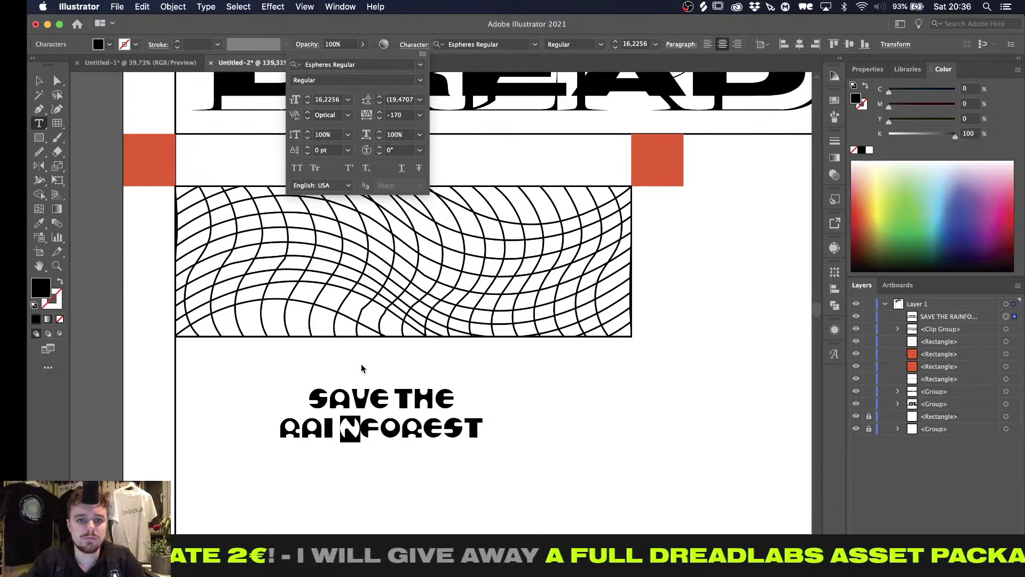
left_click(464, 412)
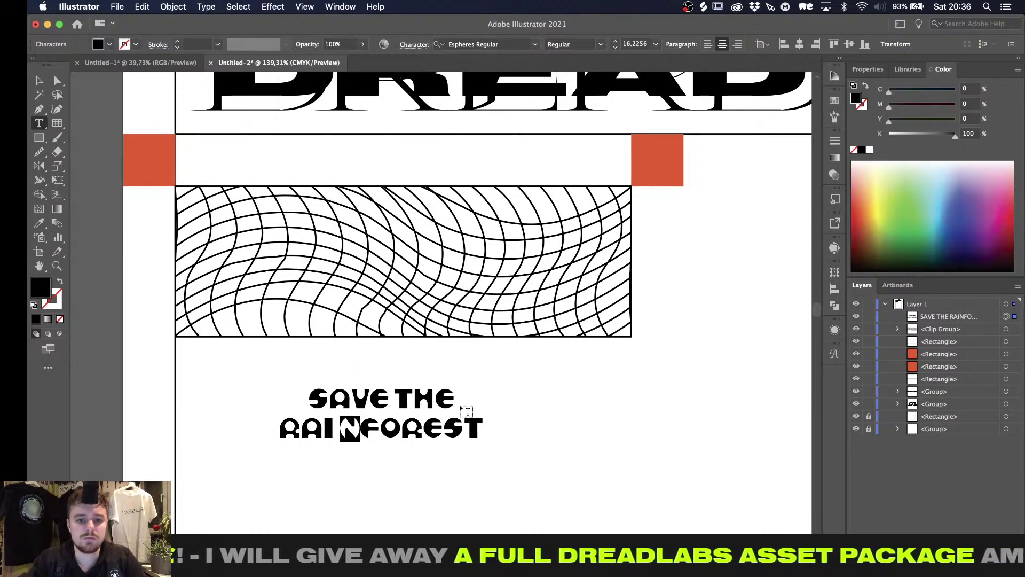
left_click(39, 80)
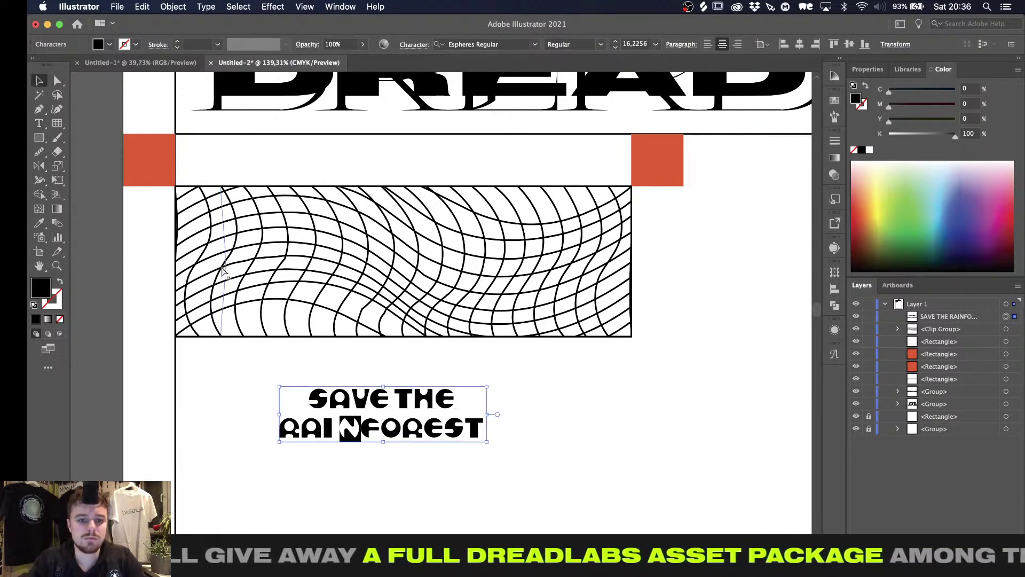
type("t")
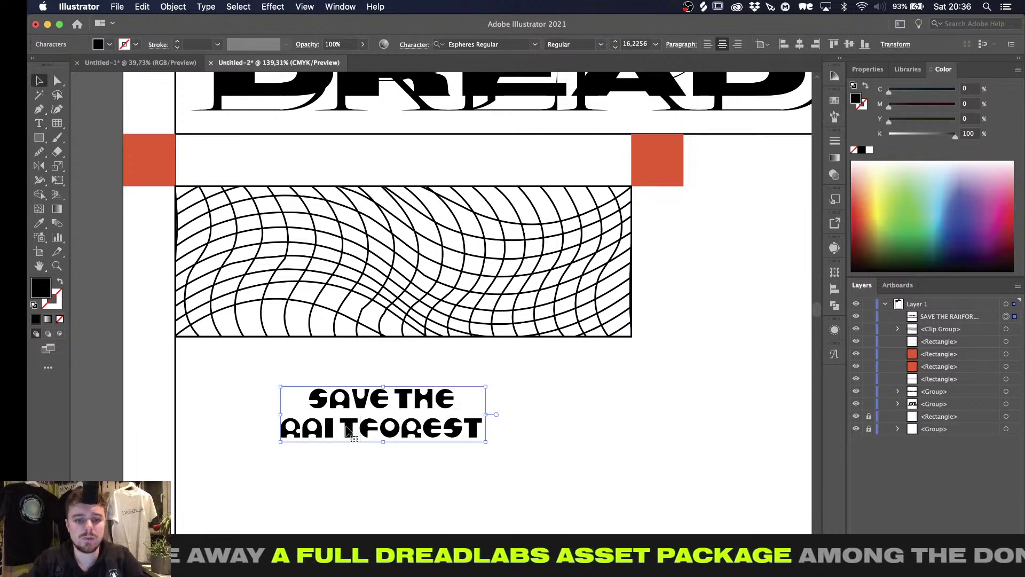
key("super+z")
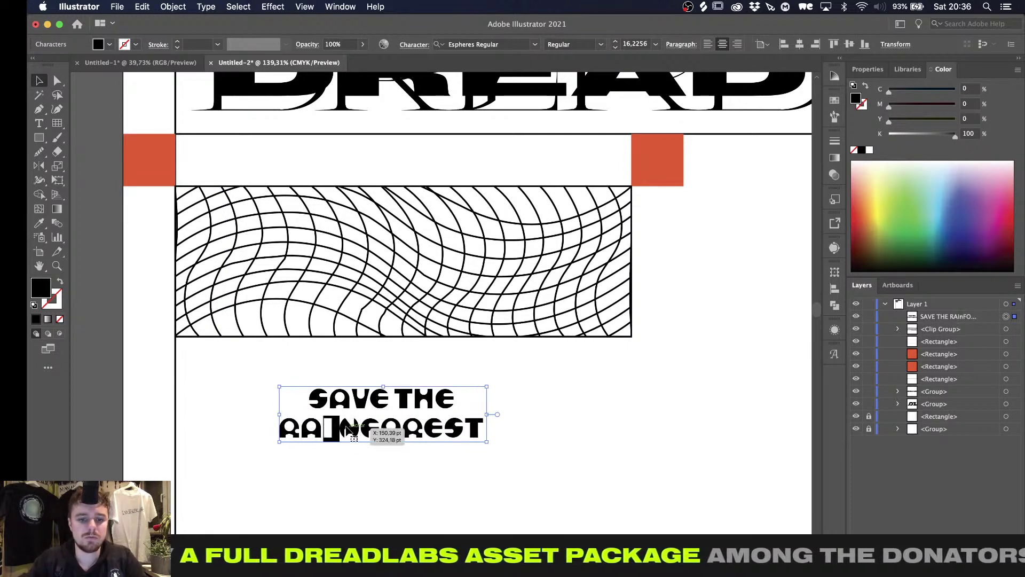
Tighten the tracking of the letter I in RAINFOREST to about -280 and deselect the text
left_click(415, 44)
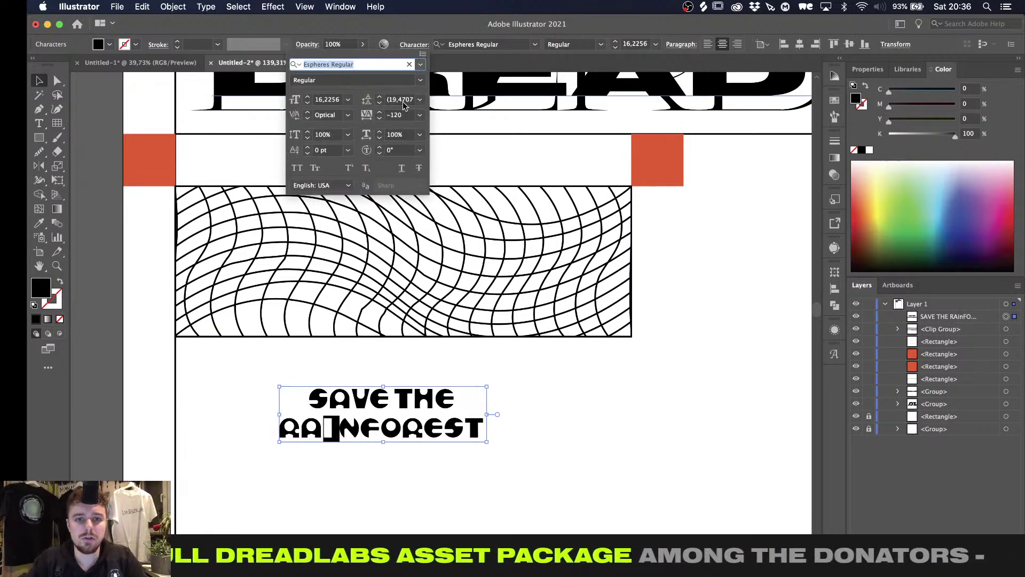
left_click(379, 118)
left_click(379, 118)
left_click(380, 118)
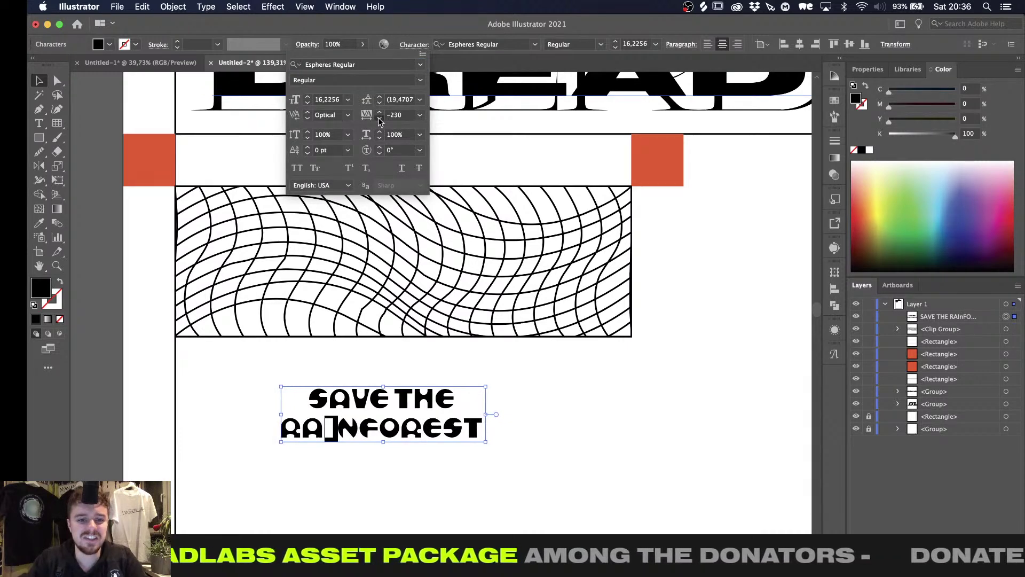
left_click(379, 118)
left_click(379, 118)
left_click(379, 118)
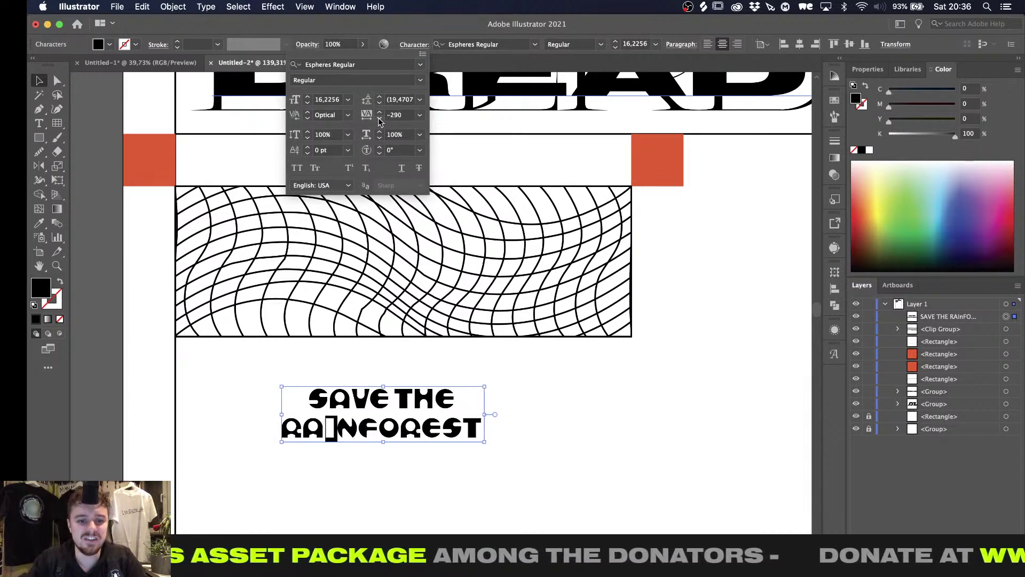
key("Escape")
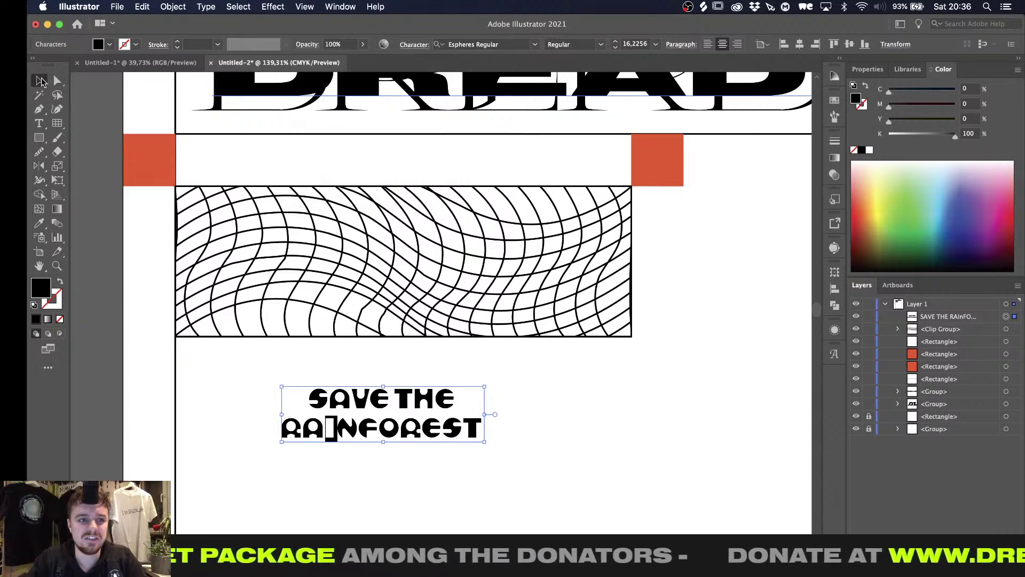
left_click(272, 483)
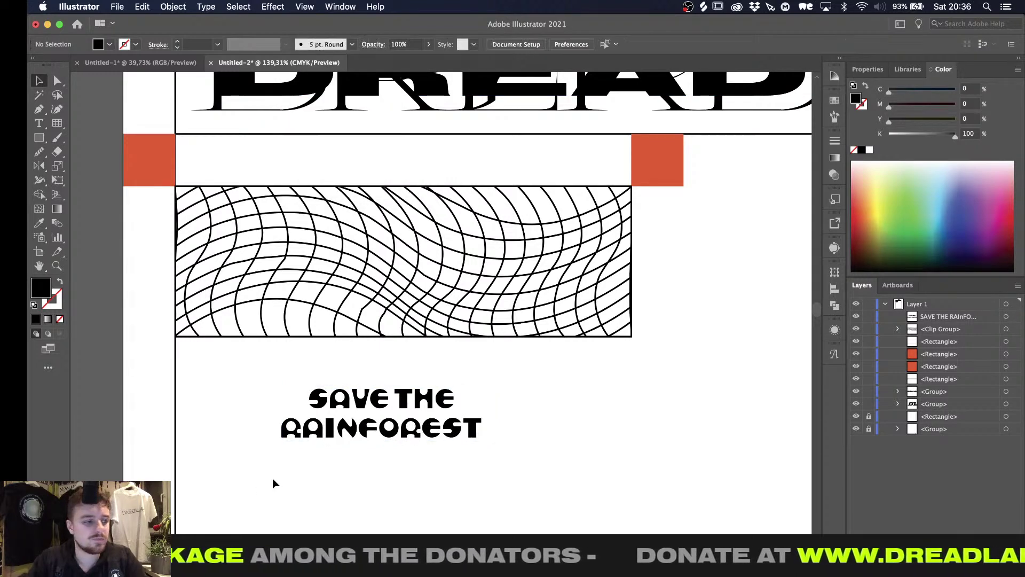
Reselect the letter I in RAINFOREST, tighten its tracking slightly further to about -300, and deselect the text object
scroll(272, 478, "up", 3, "alt")
scroll(272, 478, "down", 1)
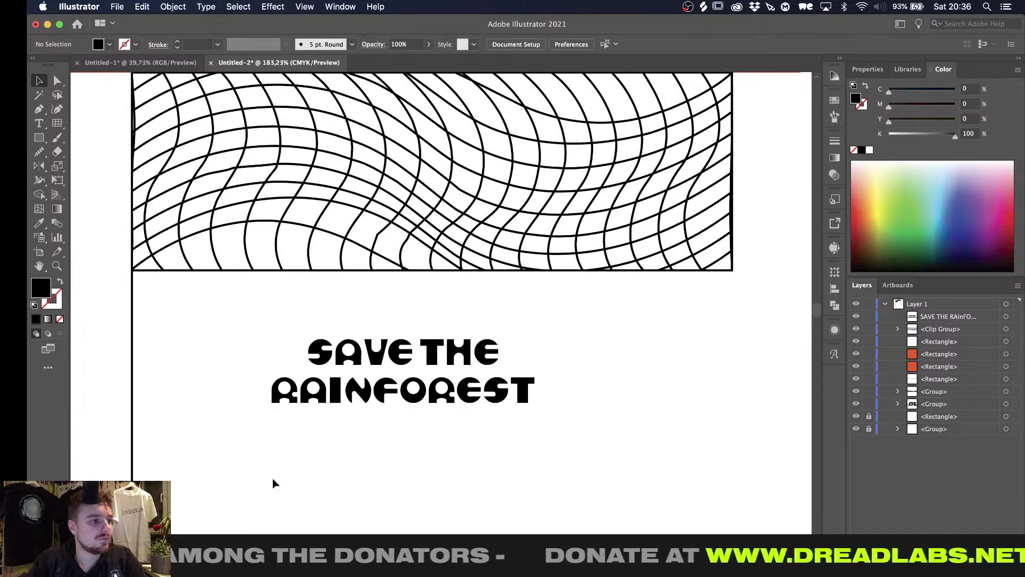
key("t")
left_click_drag(329, 390, 347, 390)
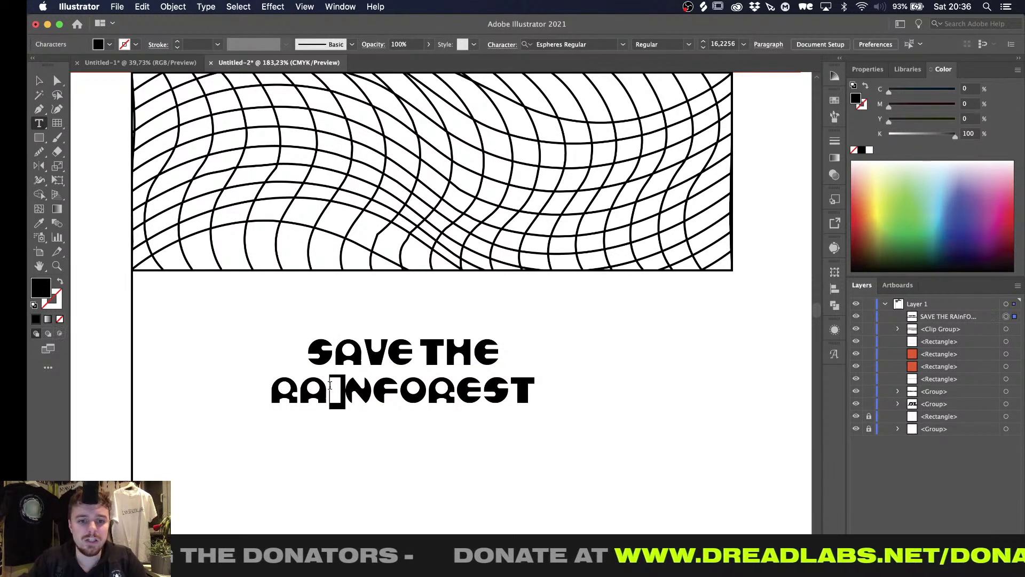
left_click(413, 44)
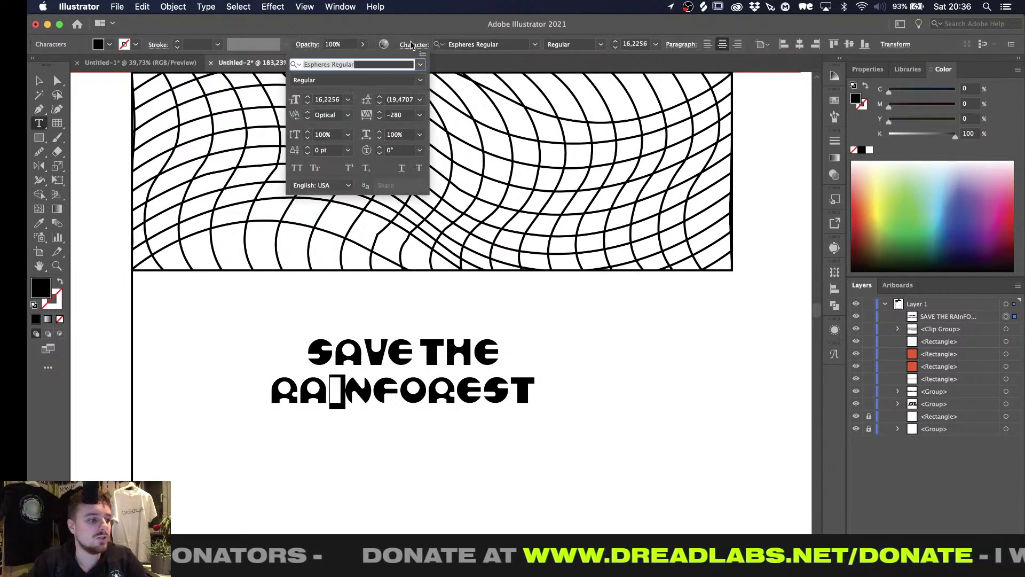
left_click(378, 118)
left_click(378, 118)
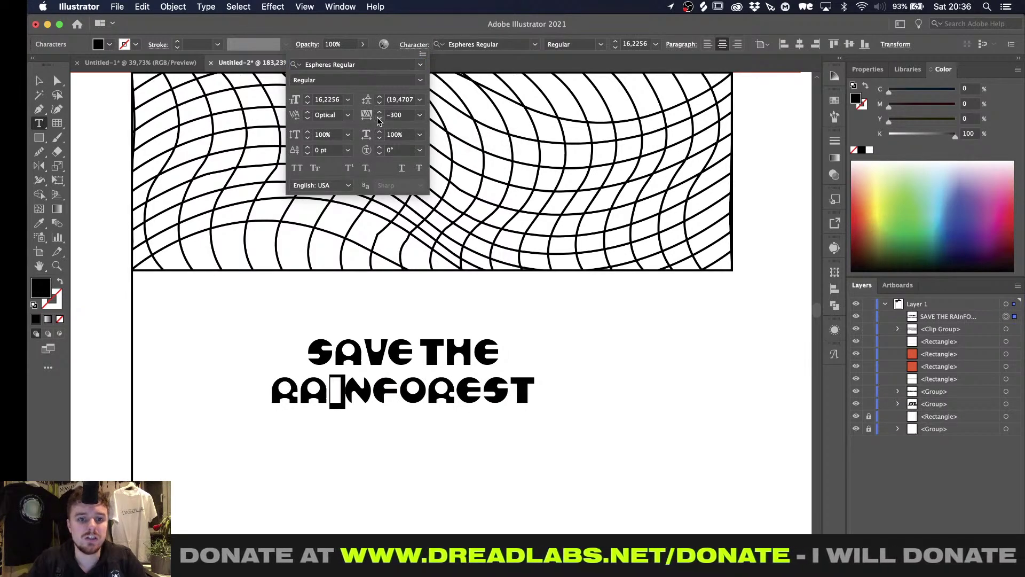
left_click(379, 118)
left_click(39, 81)
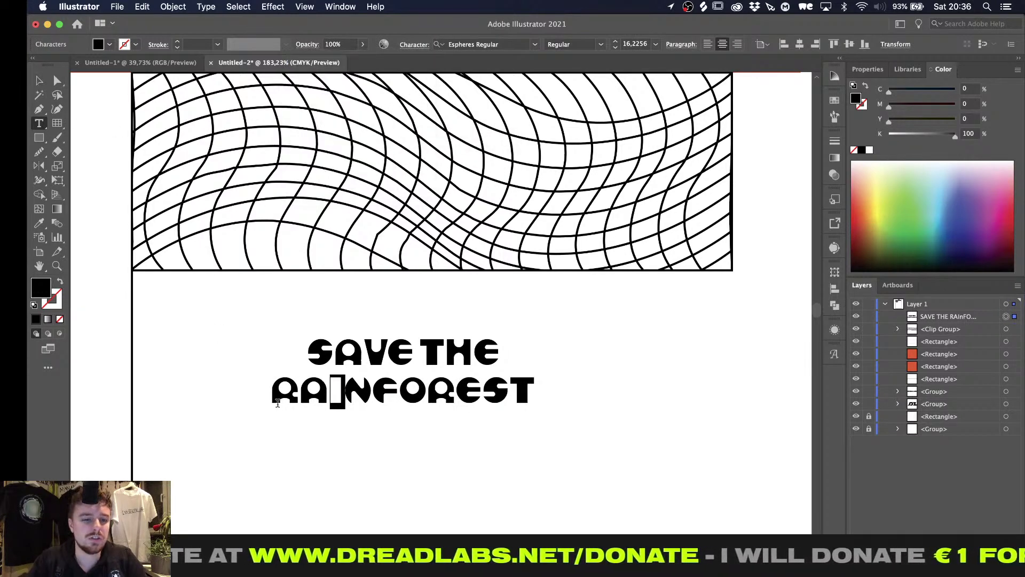
left_click(278, 404)
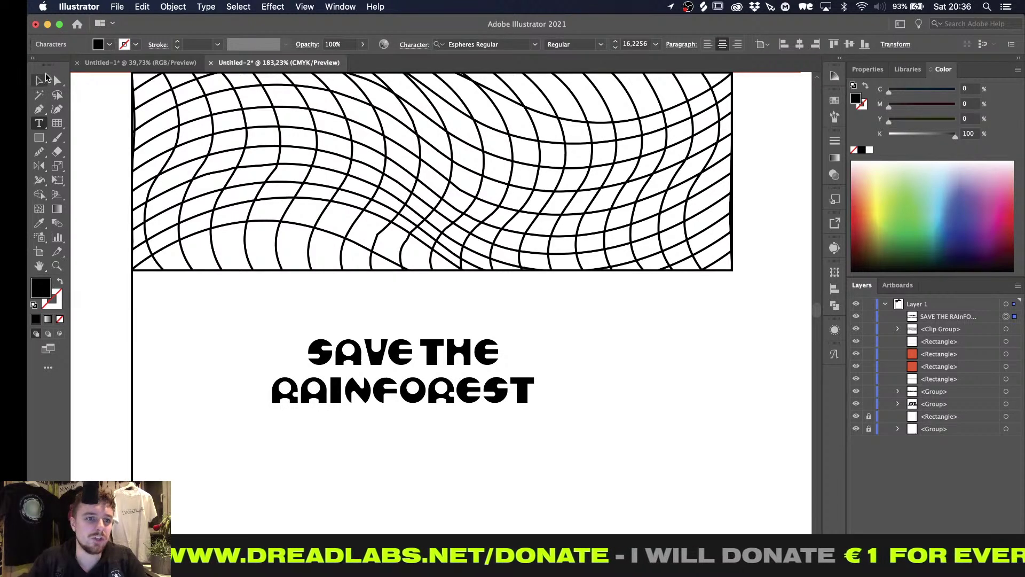
left_click(40, 80)
left_click(91, 165)
Convert the "SAVE THE RAINFOREST" text object to outlines
scroll(92, 166, "down", 3, "alt")
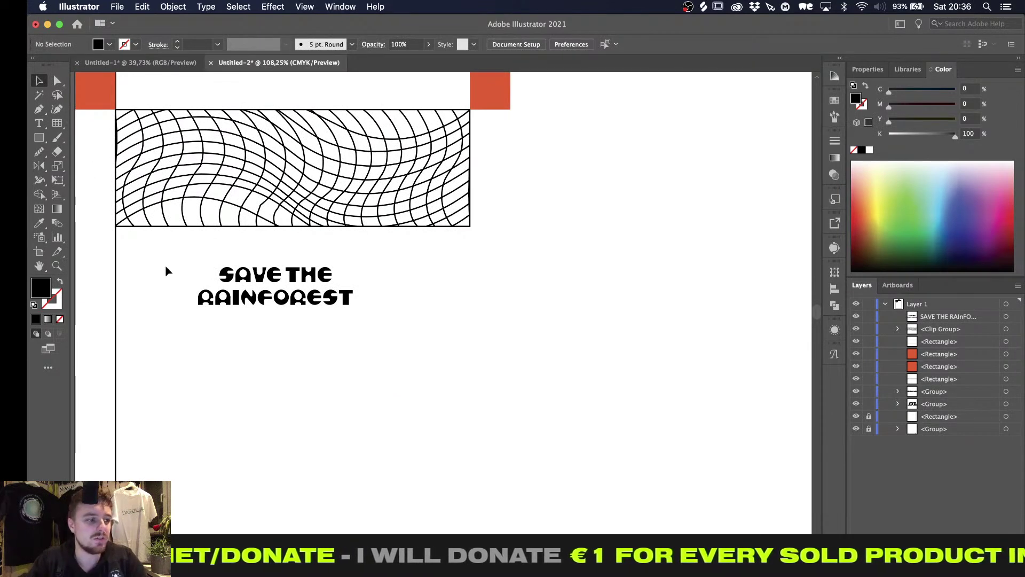
left_click_drag(170, 261, 272, 309)
scroll(272, 308, "up", 4, "alt")
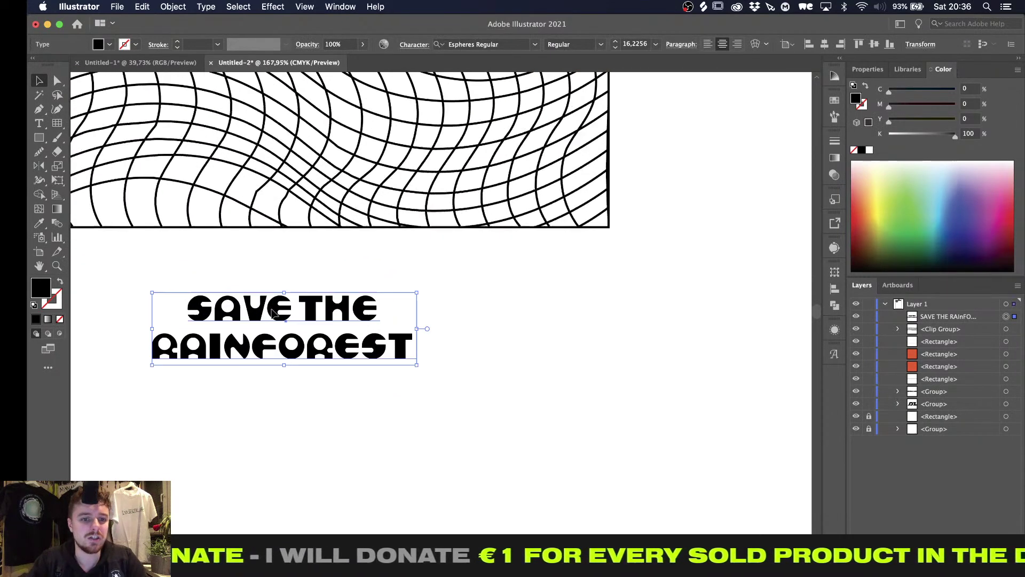
right_click(272, 308)
left_click(308, 419)
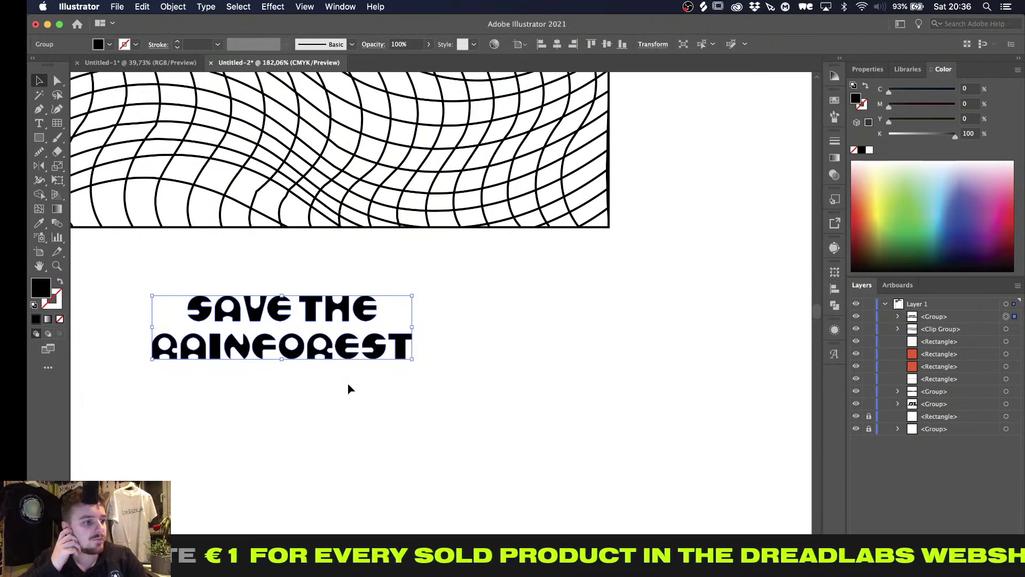
Distort the outlined "SAVE THE RAINFOREST" lettering with Free Transform so it slants and widens outward, and deselect it
scroll(349, 388, "down", 3, "alt")
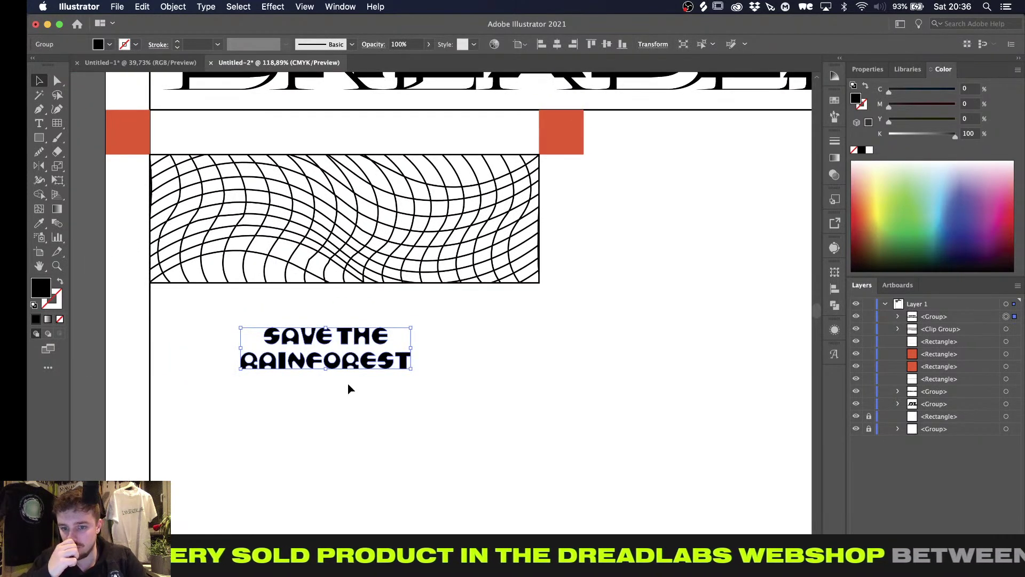
scroll(349, 388, "up", 3, "alt")
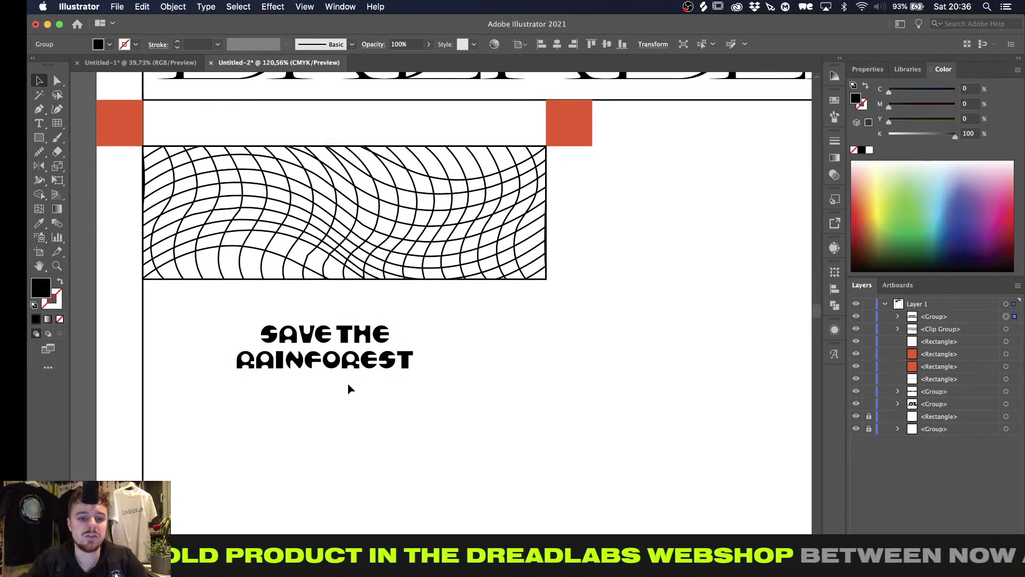
scroll(349, 388, "down", 1, "alt")
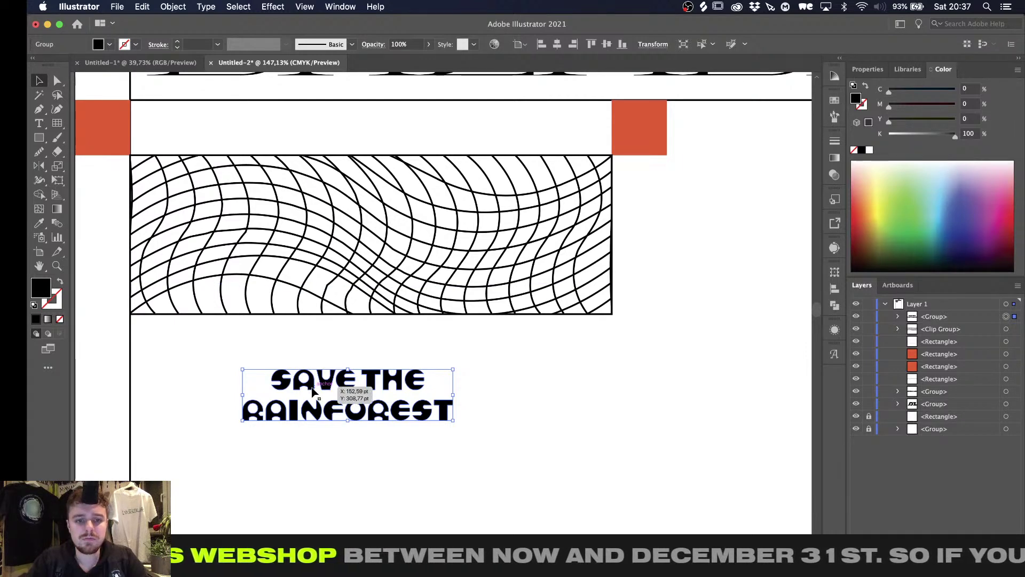
scroll(313, 389, "down", 2, "alt")
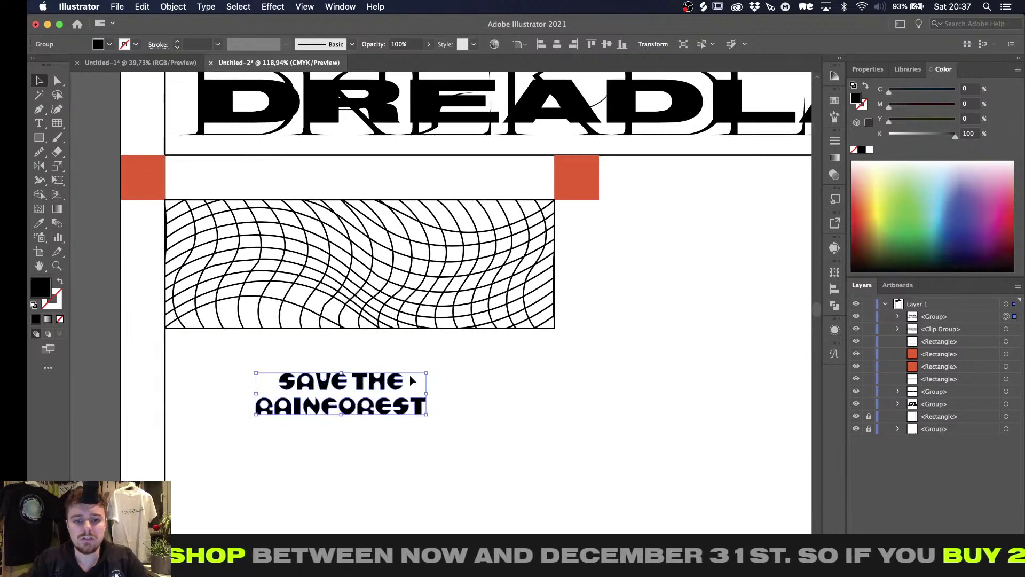
key("e")
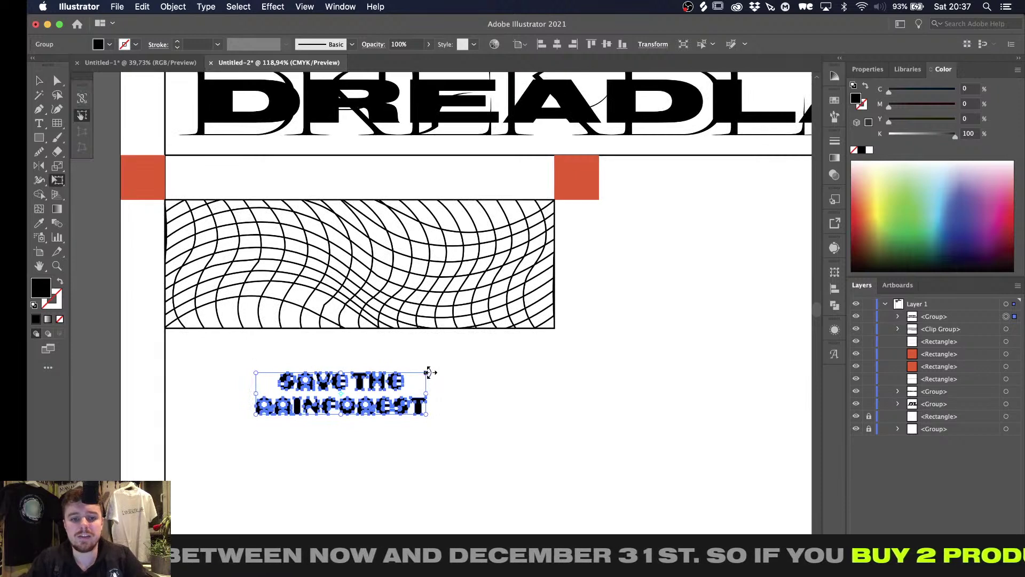
left_click_drag(430, 372, 469, 355)
key("v")
left_click(489, 368)
Move the distorted lettering onto the twisted grid and align both on their horizontal and vertical centres
left_click_drag(366, 385, 410, 265)
left_click(554, 247, "shift")
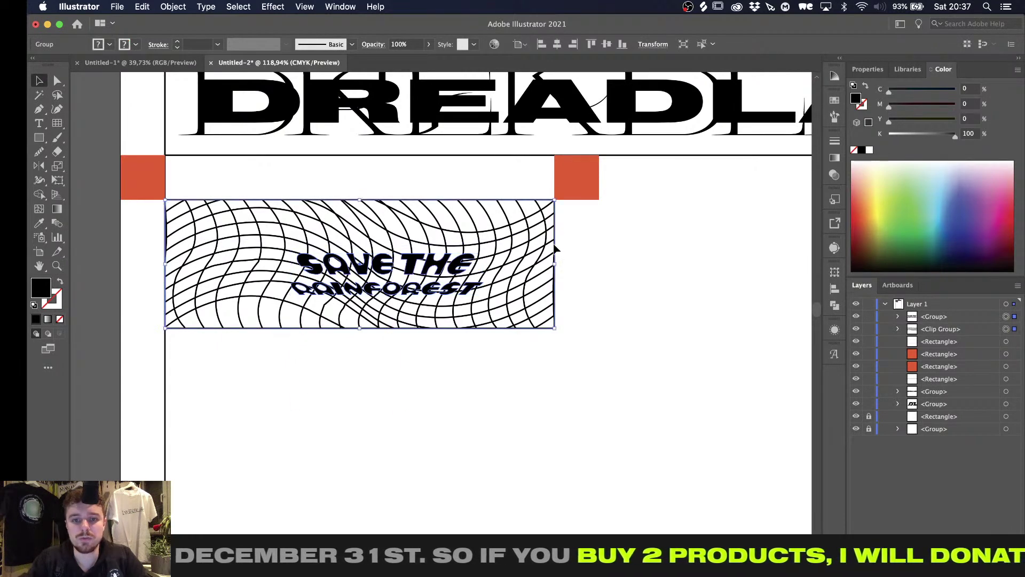
left_click(557, 44)
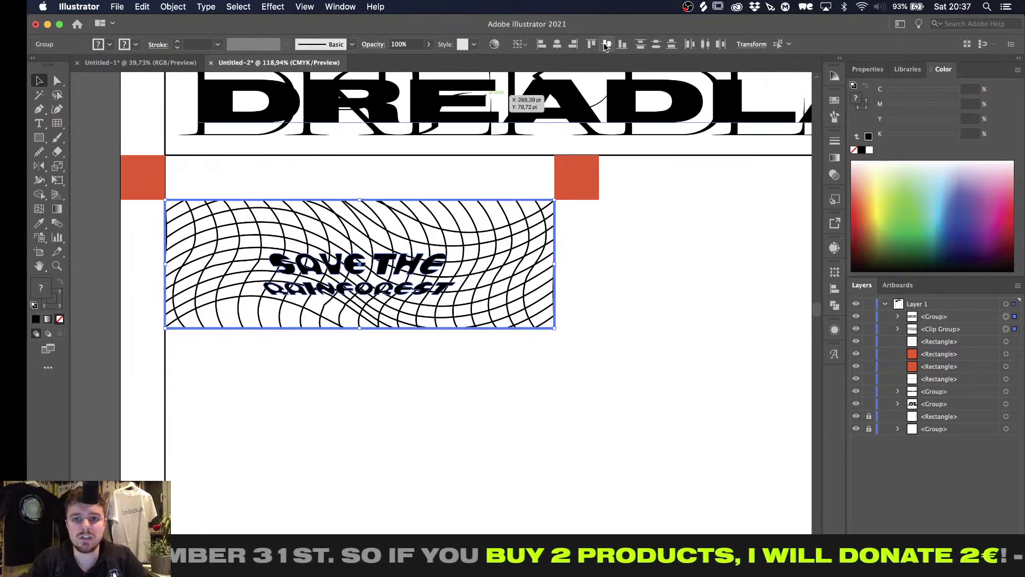
left_click(607, 44)
left_click(431, 391)
Offset the lettering's paths outward with round joins and unite the offset shapes into one solid shape
left_click(416, 264)
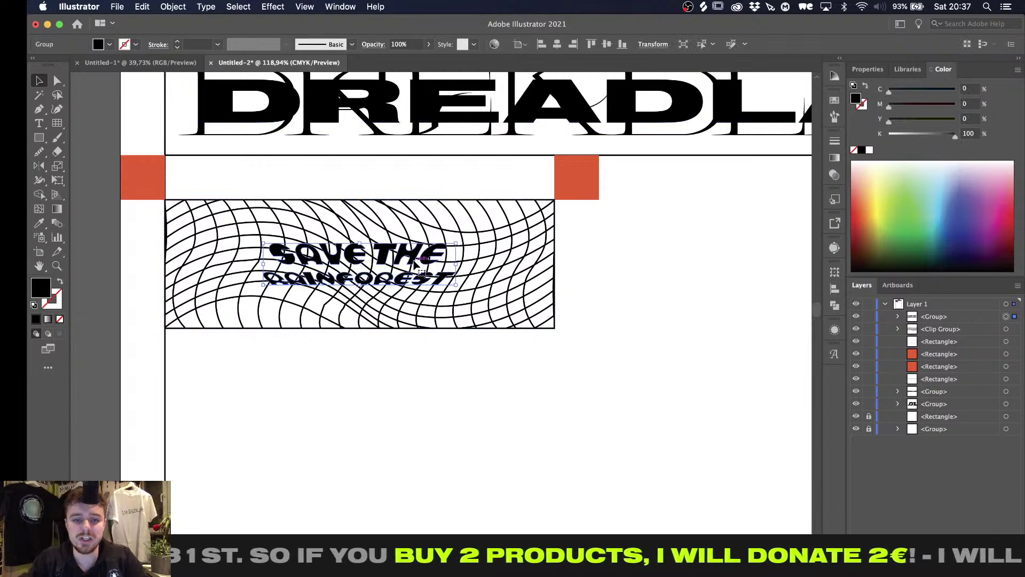
key("super+alt+o")
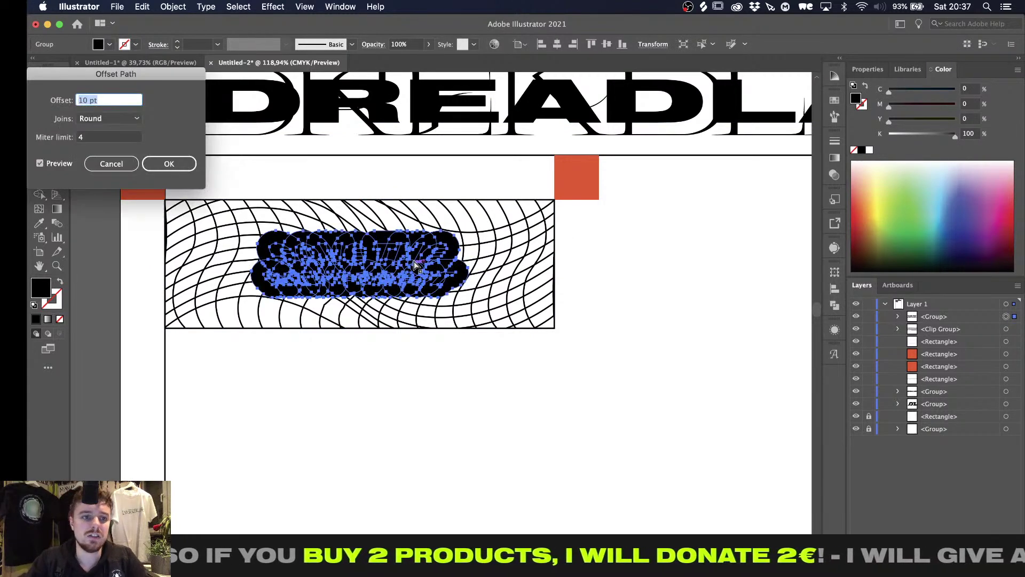
type("2")
key("Return")
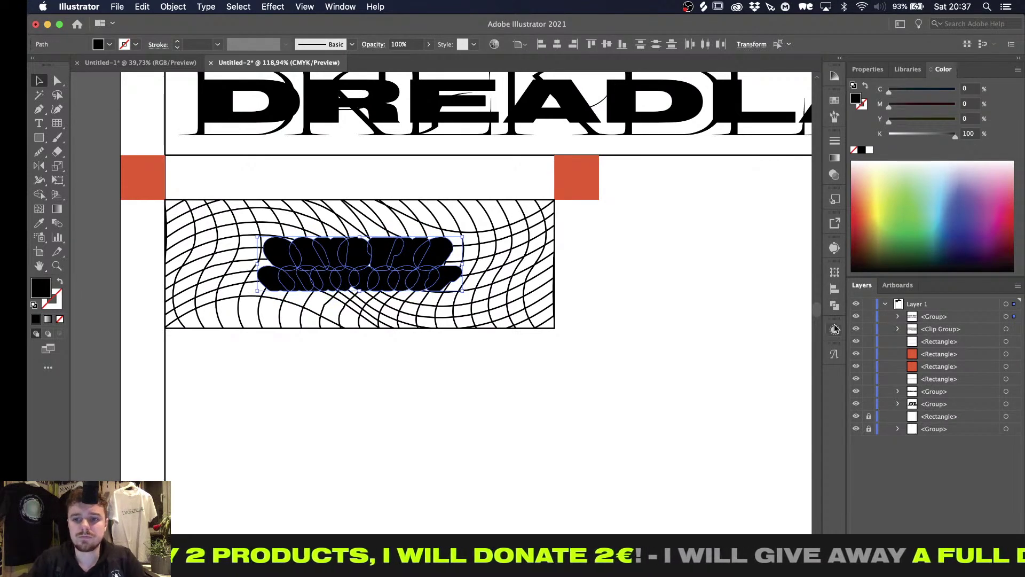
left_click(835, 305)
left_click(690, 297)
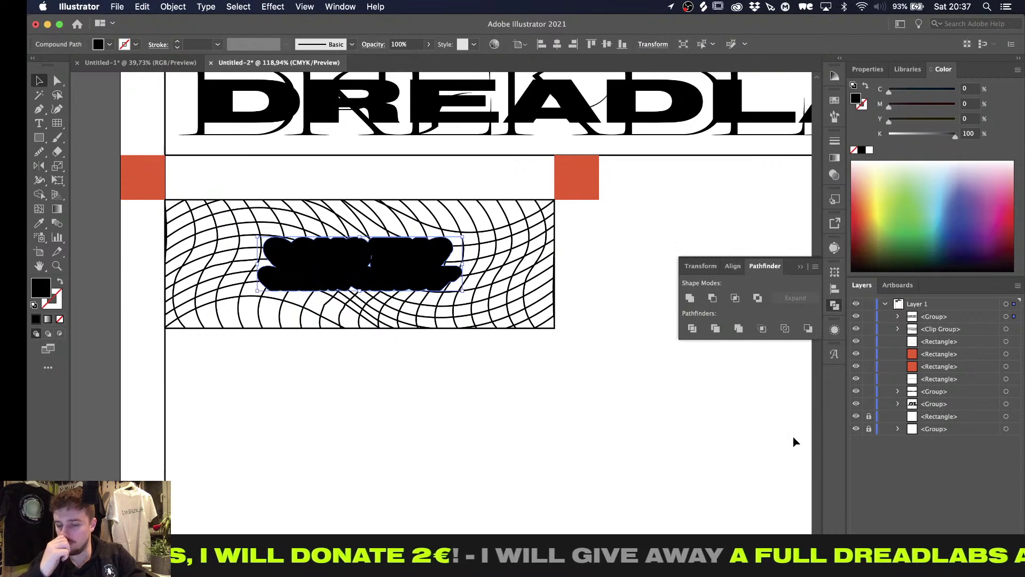
Cut the united offset shape out of the lettering group and paste it at the very back of Layer 1
left_click(898, 317)
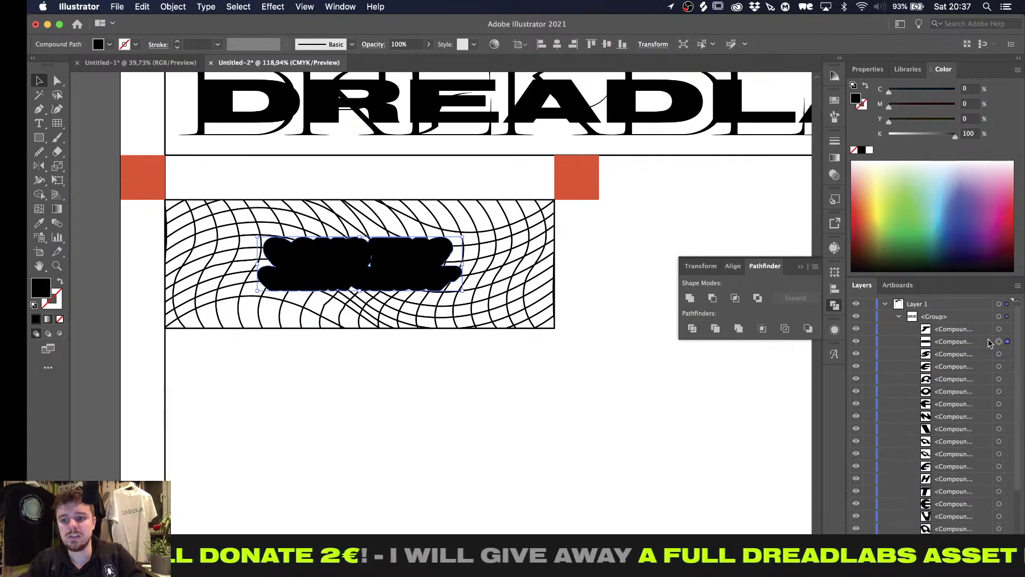
key("Delete")
left_click(898, 317)
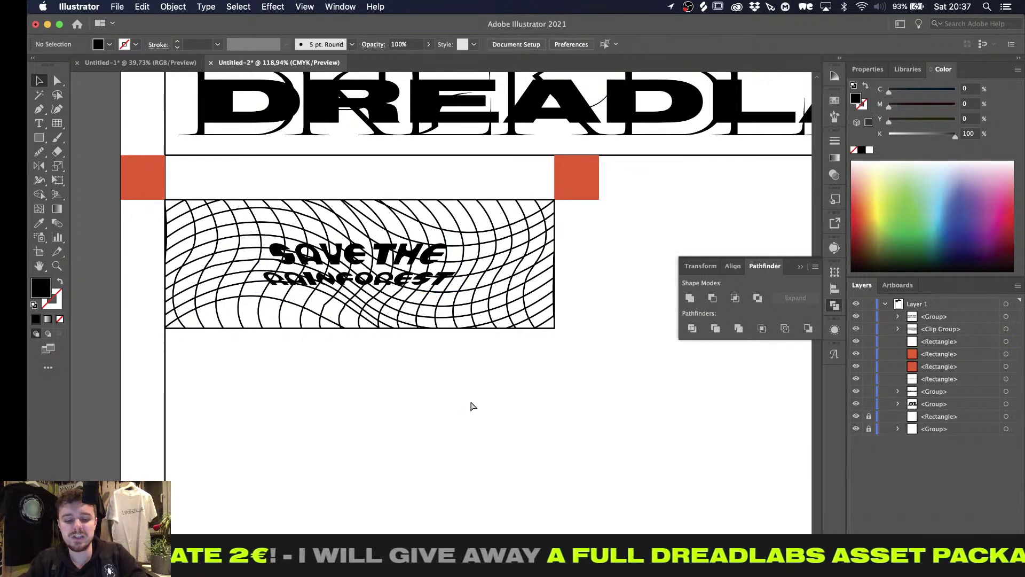
key("super+z")
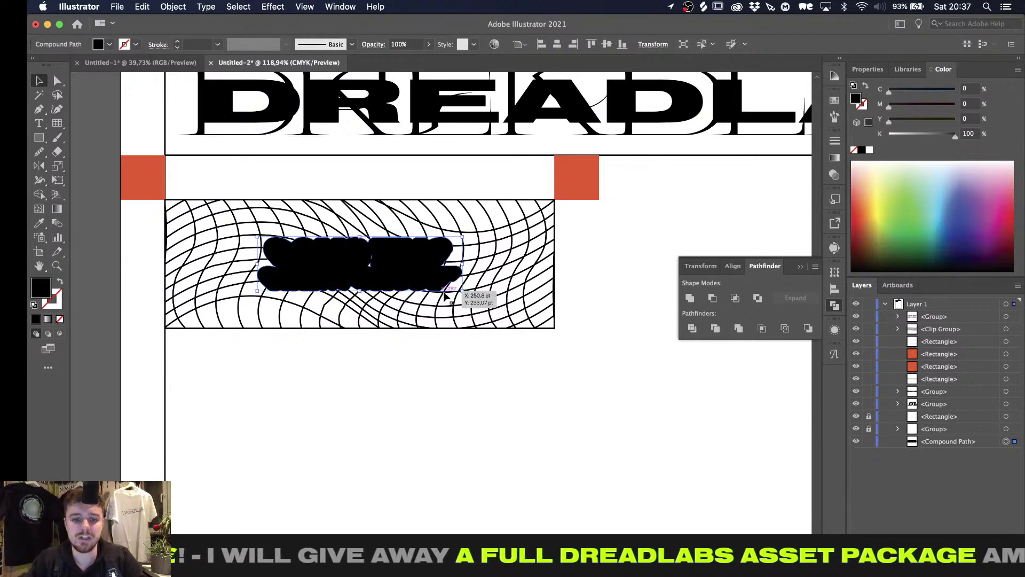
Select the clipped twisted grid and expand its appearance
left_click(475, 296)
scroll(476, 291, "up", 3, "alt")
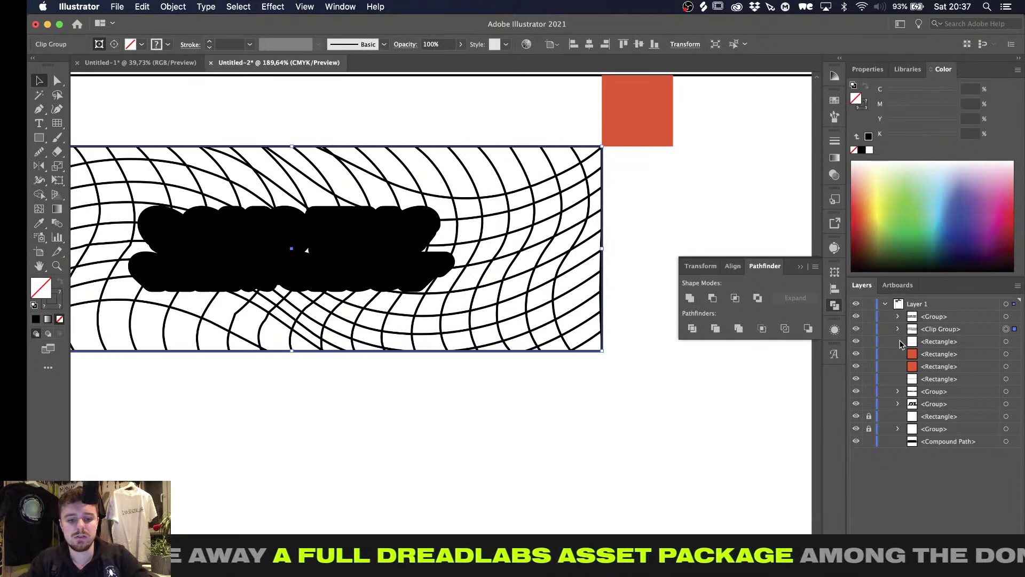
left_click(176, 7)
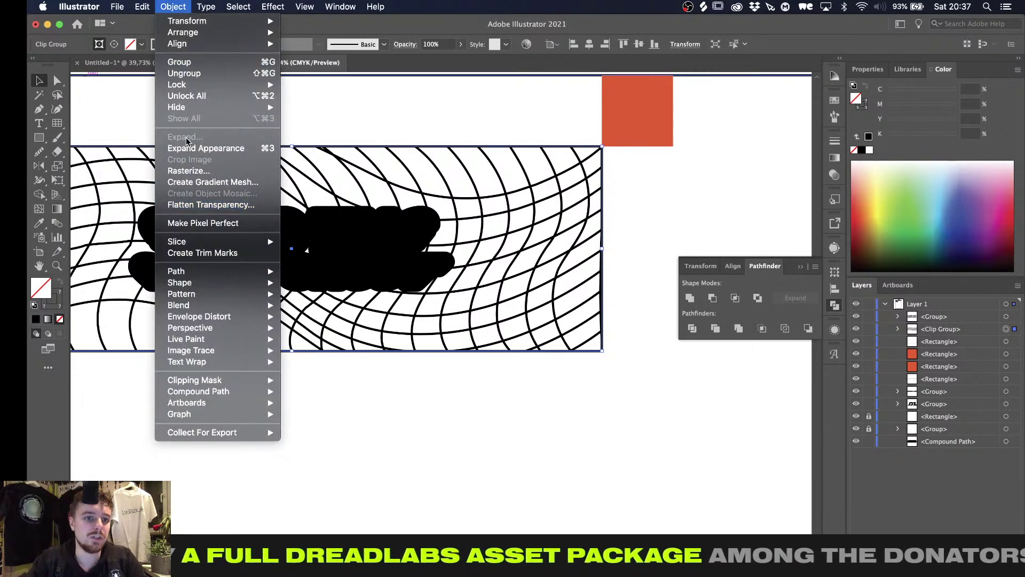
left_click(206, 148)
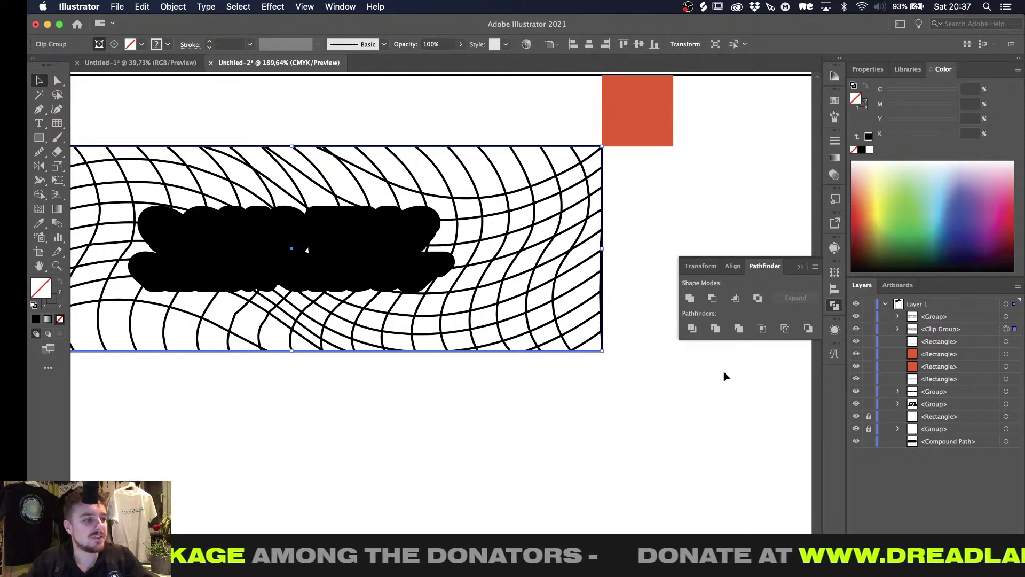
Inspect the contents of the grid's clip group and try to make a clipping mask from it again
left_click(897, 328)
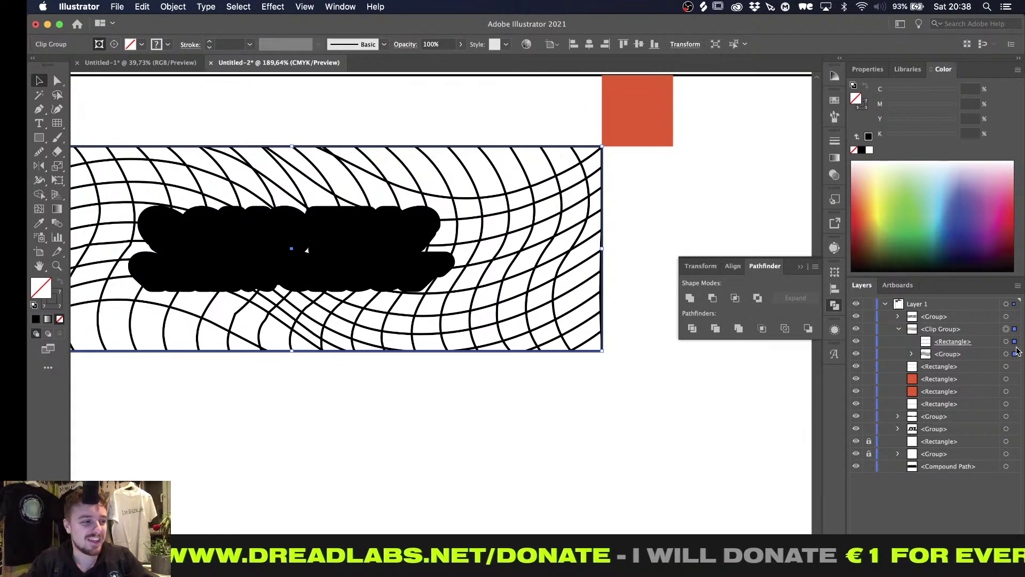
scroll(732, 467, "down", 3, "alt")
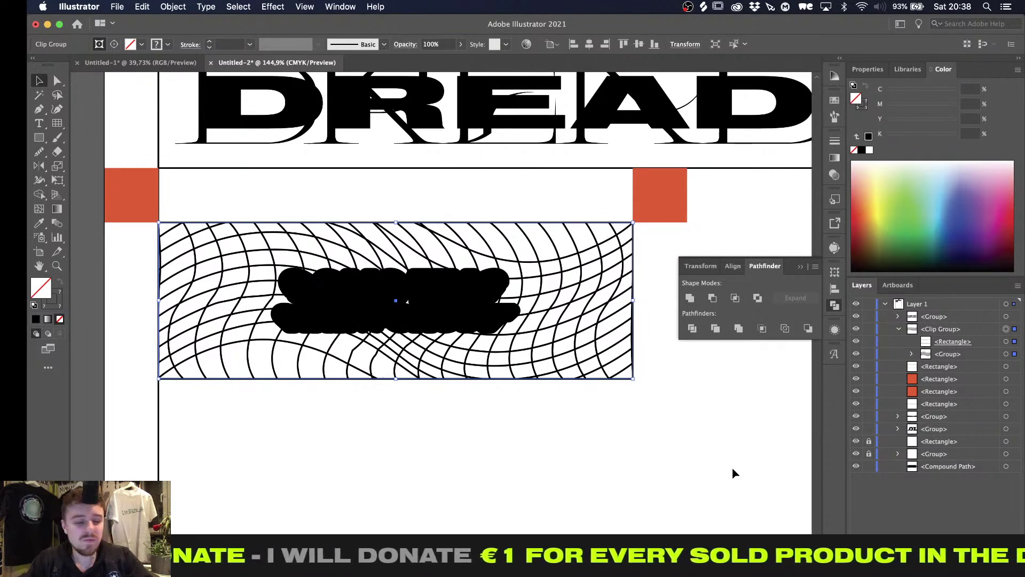
scroll(597, 420, "up", 1, "alt")
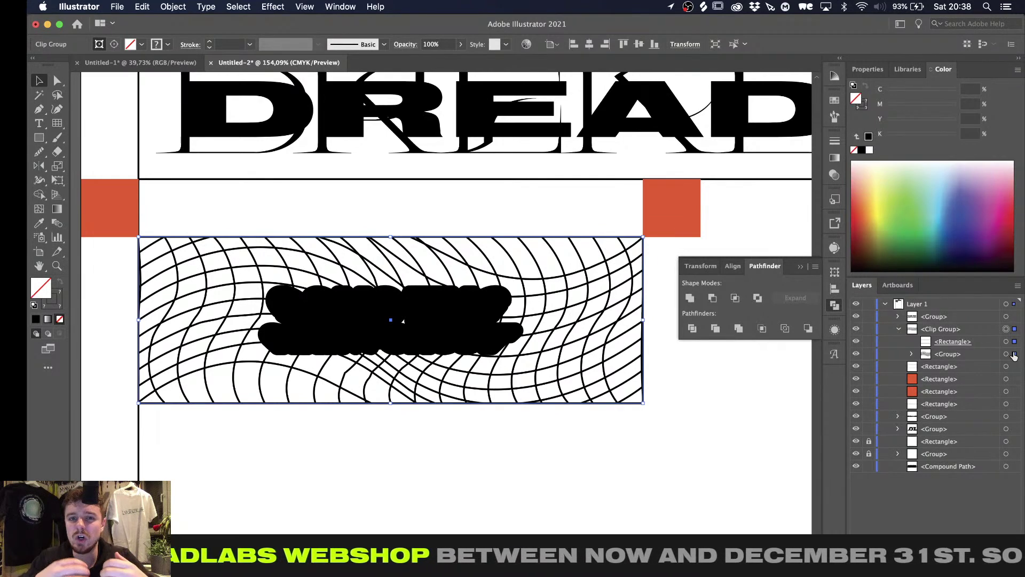
scroll(585, 357, "up", 3, "alt")
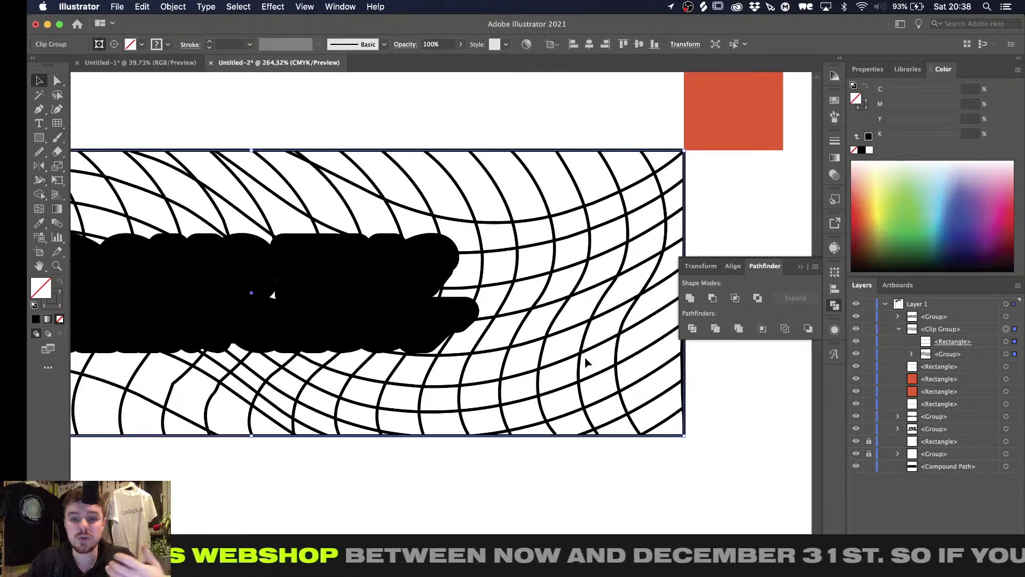
scroll(483, 342, "left", 2)
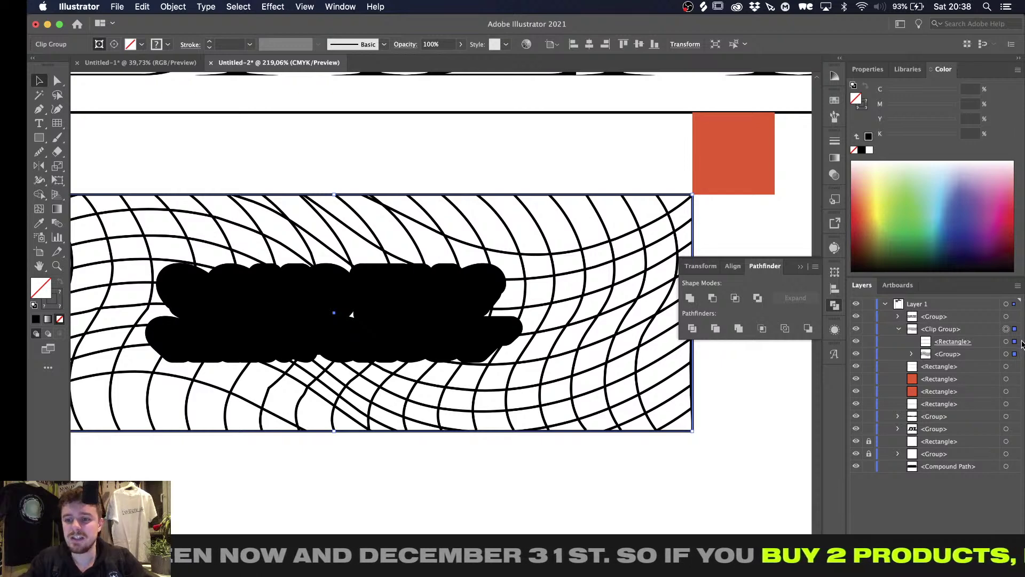
left_click(1014, 329)
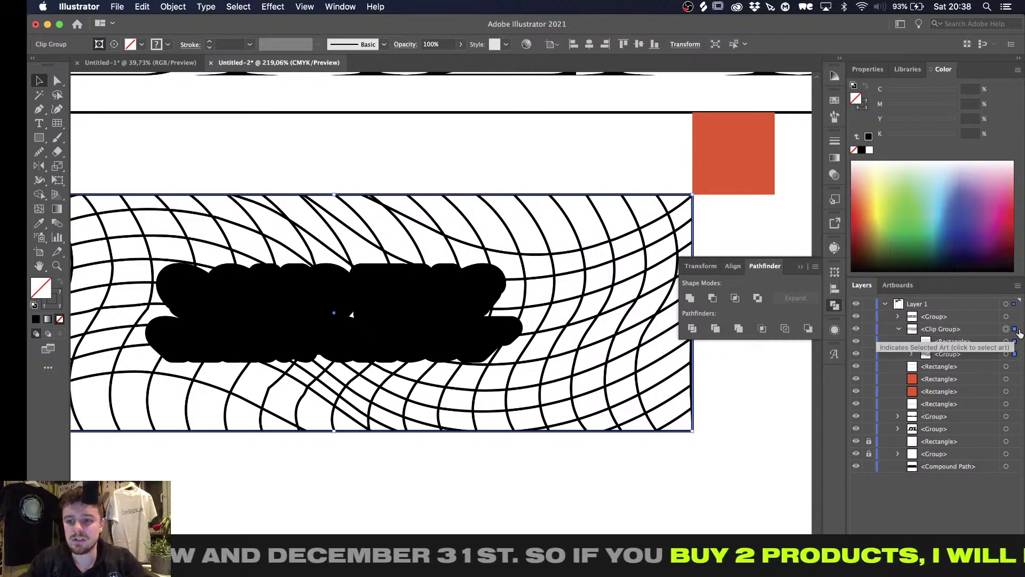
left_click(179, 6)
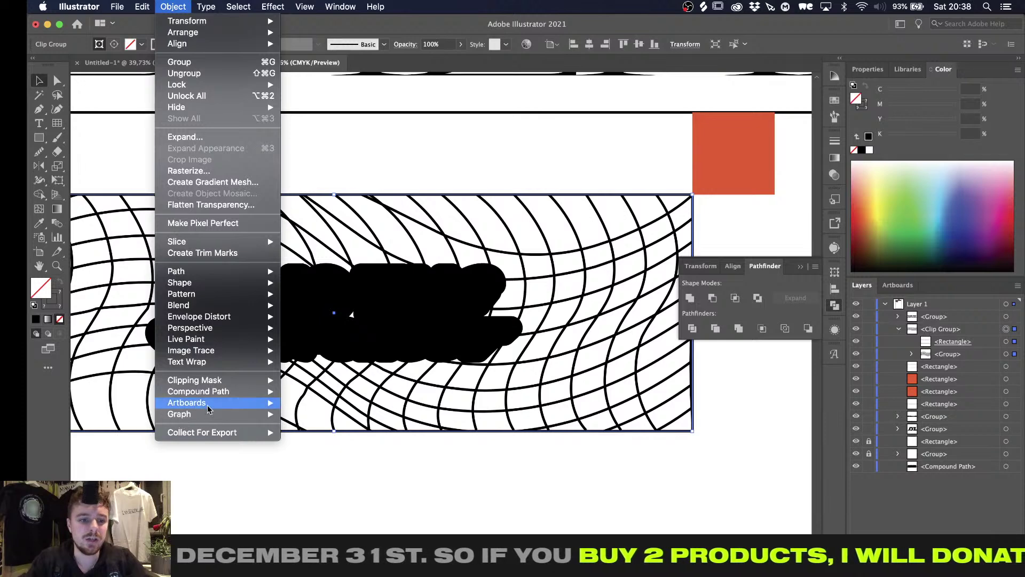
mouse_move(224, 384)
mouse_move(236, 318)
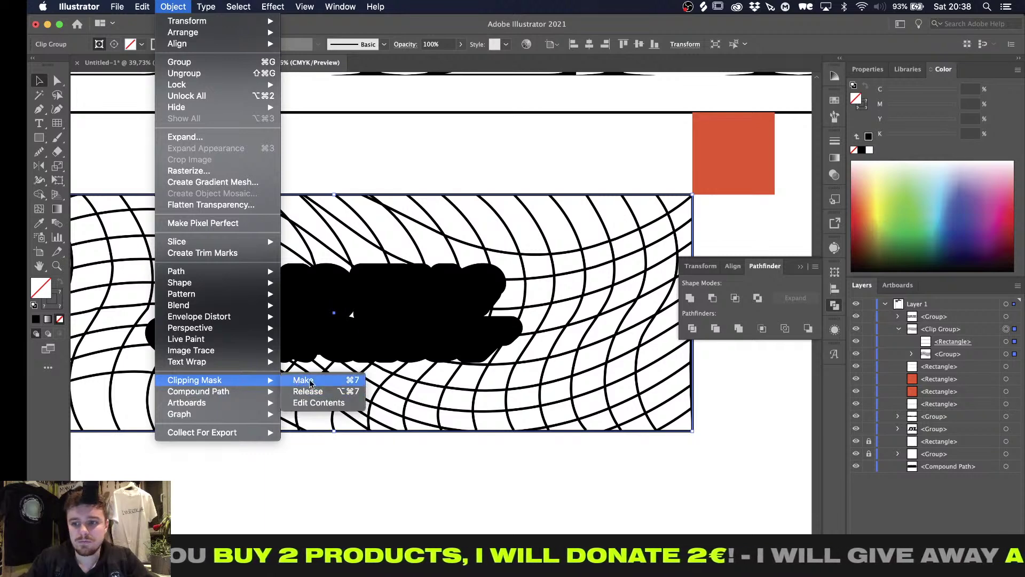
left_click(304, 380)
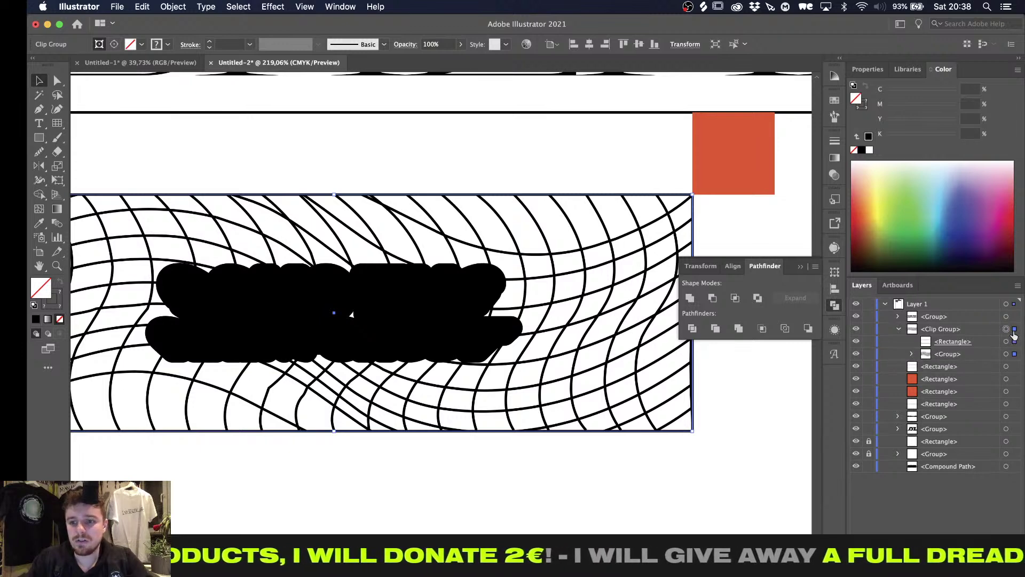
Delete the clipped twisted grid from the framed panel behind the lettering
key("BackSpace")
scroll(328, 439, "down", 3, "alt")
scroll(328, 437, "down", 1)
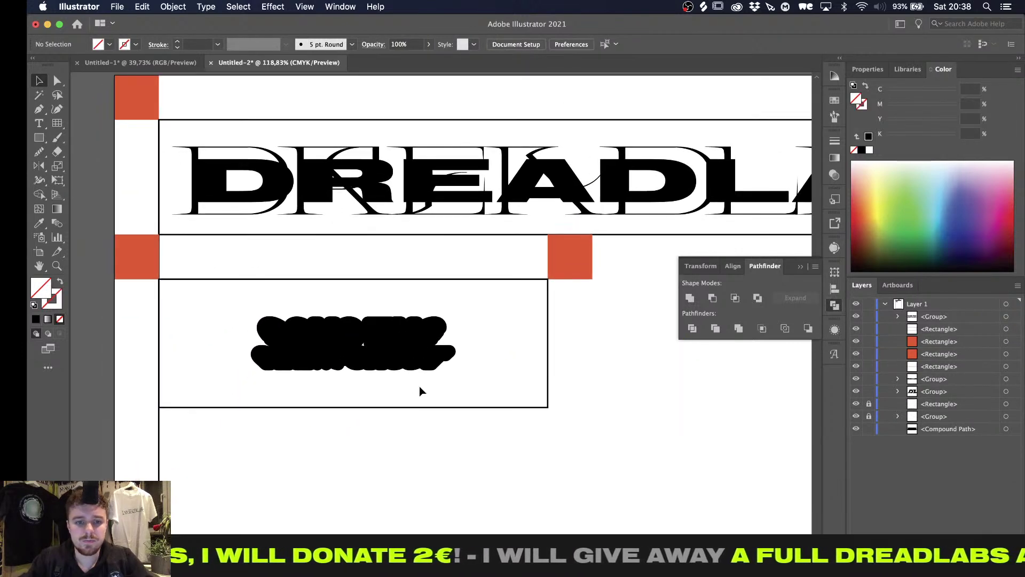
Draw a 20-column by 10-row rectangular grid with a black 1 pt stroke and no fill, covering the framed panel exactly
scroll(420, 385, "up", 1, "alt")
key("m")
scroll(104, 269, "up", 1, "alt")
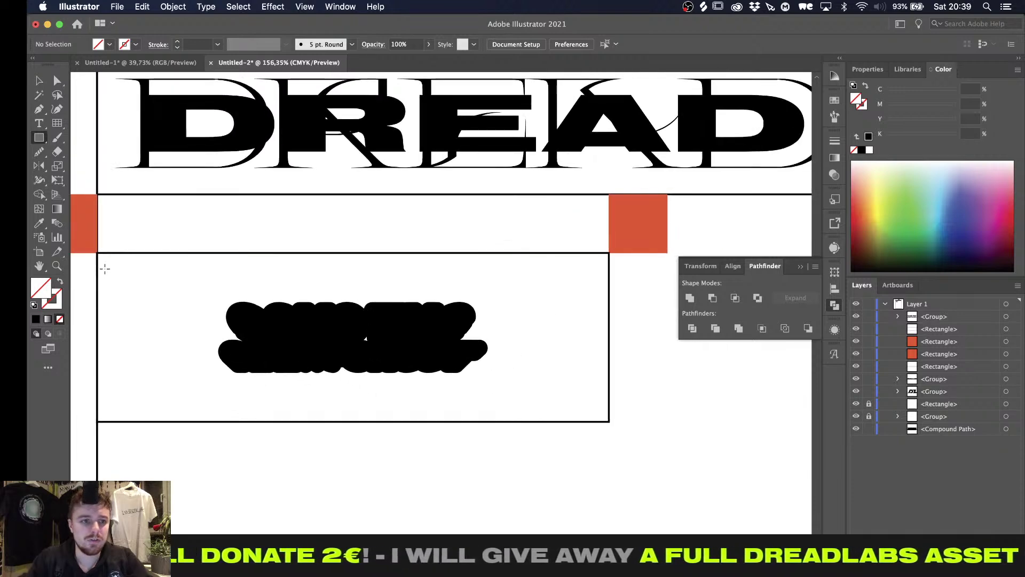
left_click(58, 124)
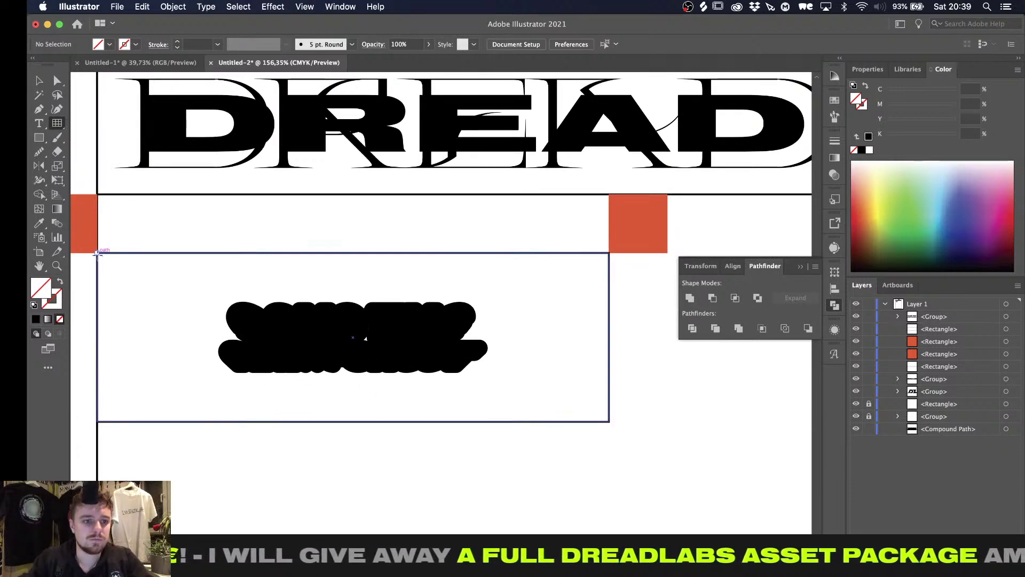
key("x")
key("x")
key("x")
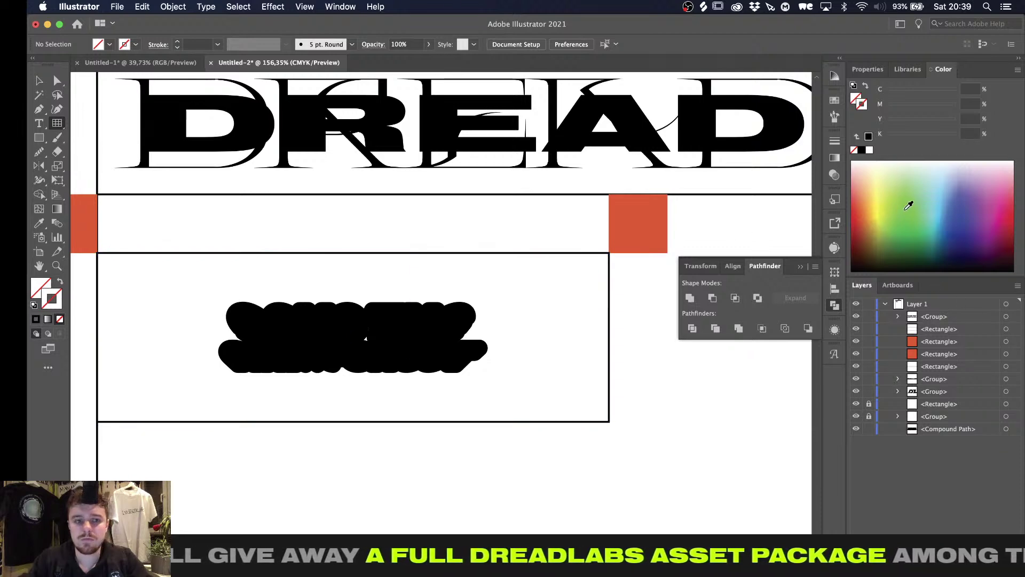
left_click_drag(910, 208, 410, 533)
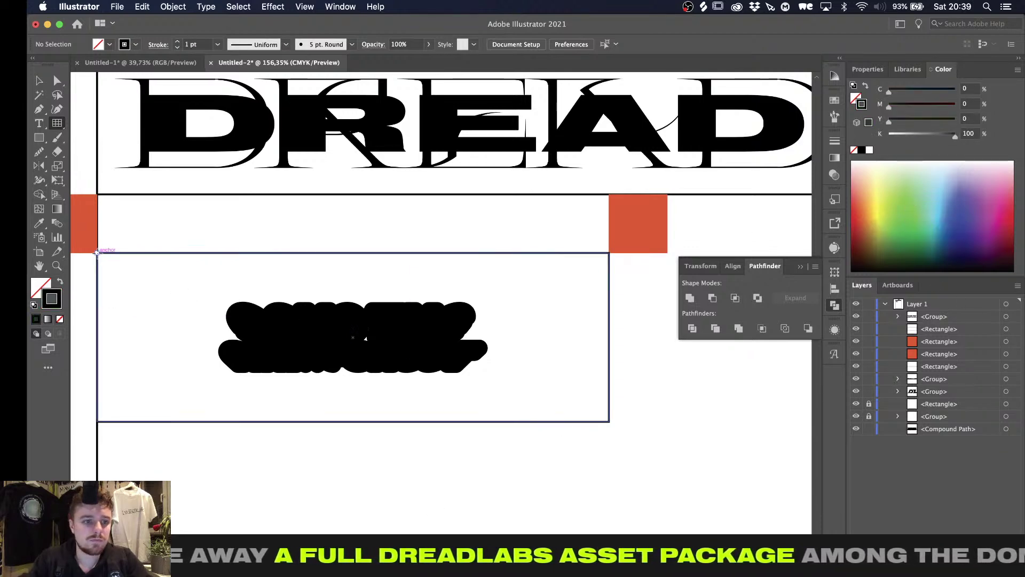
left_click_drag(98, 253, 610, 422)
key("v")
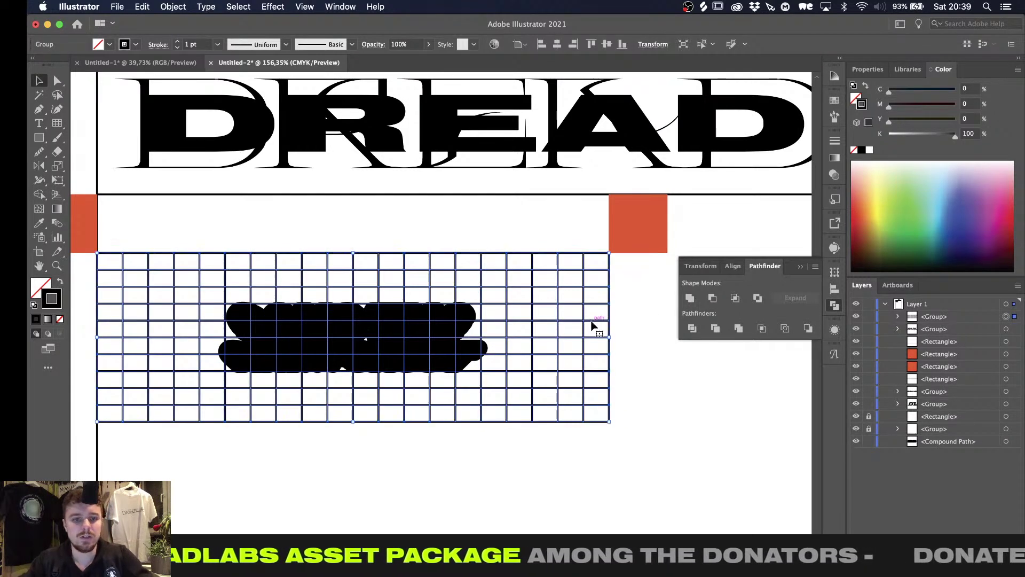
Expand the new rectangular grid's fill and stroke into filled shapes
left_click(173, 7)
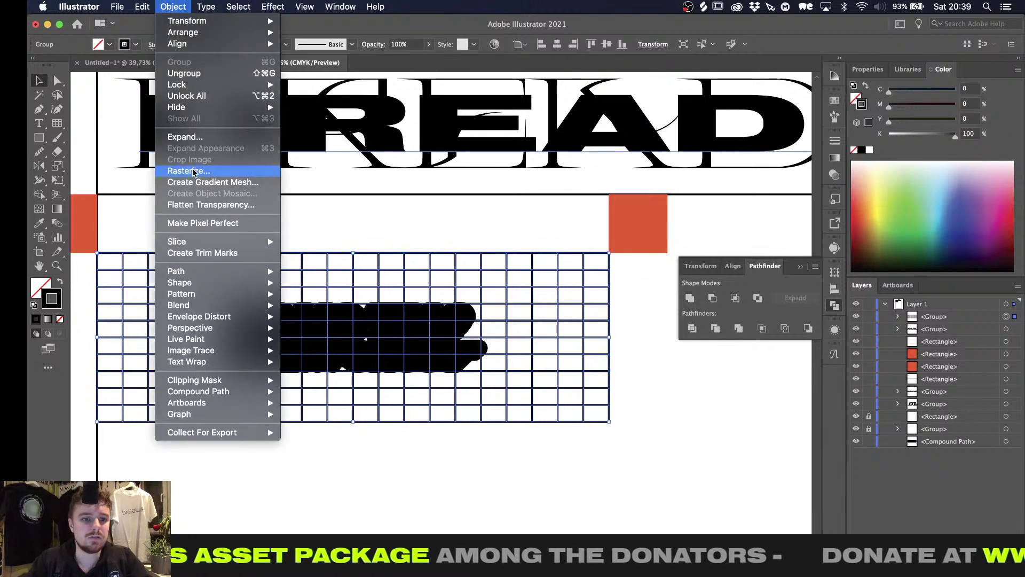
left_click(192, 139)
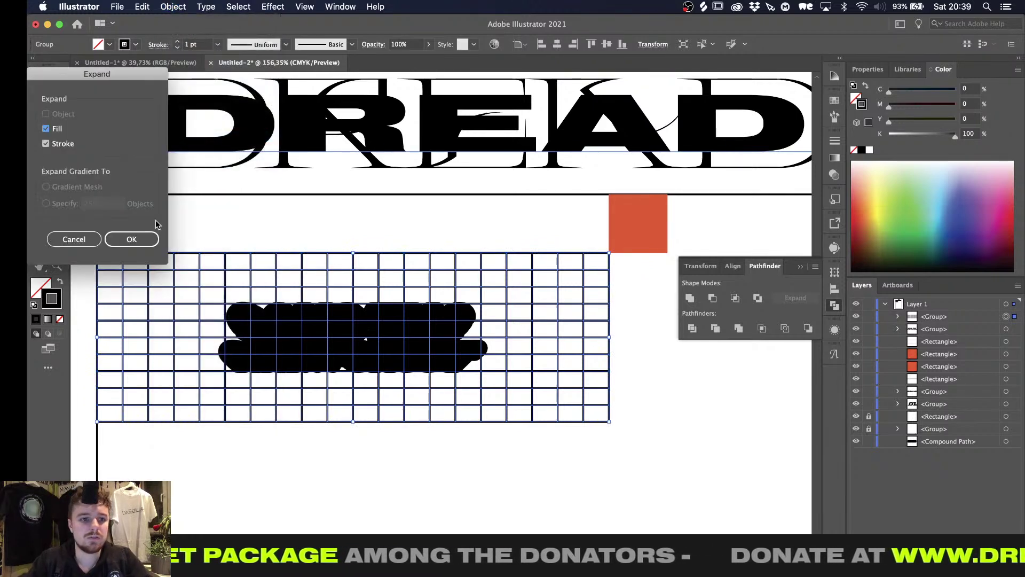
left_click(143, 239)
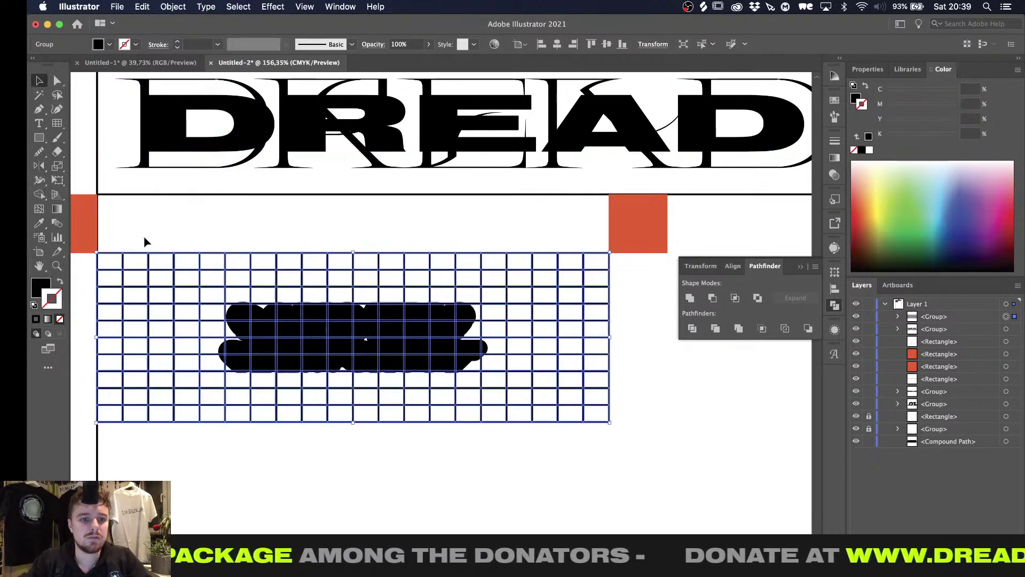
Unite the expanded rectangular grid into a single compound path
left_click(689, 295)
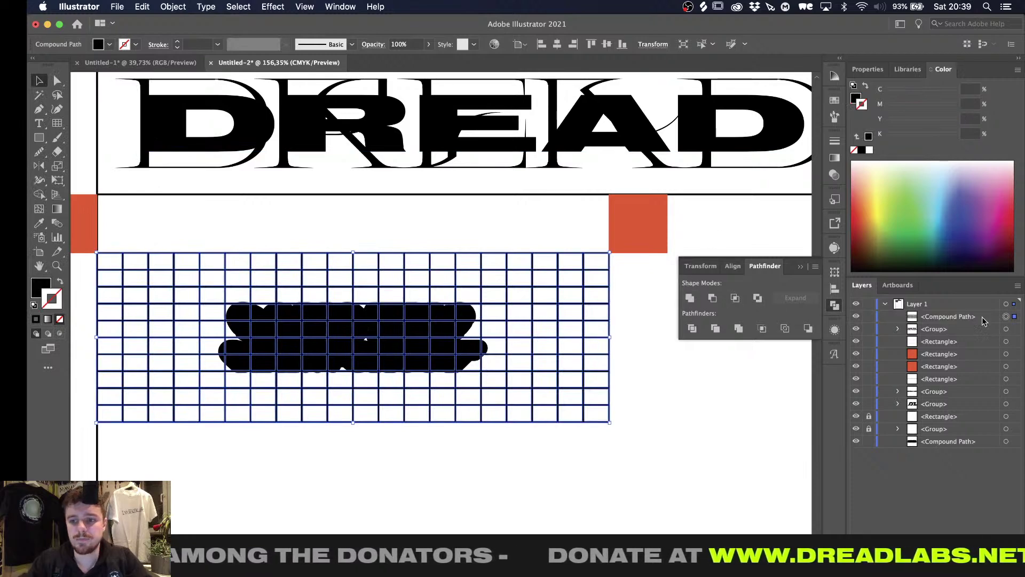
left_click(304, 7)
mouse_move(272, 7)
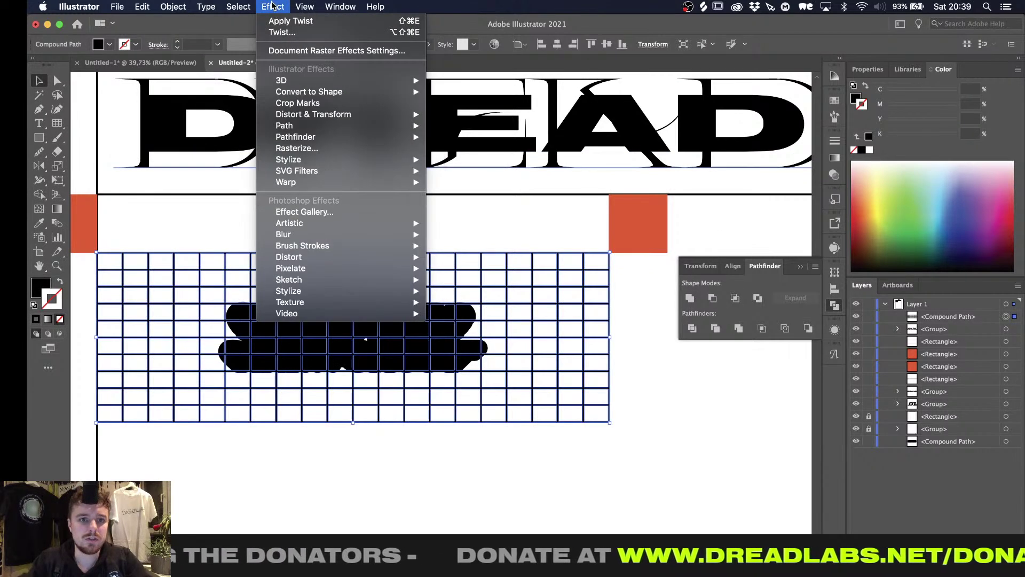
left_click(278, 32)
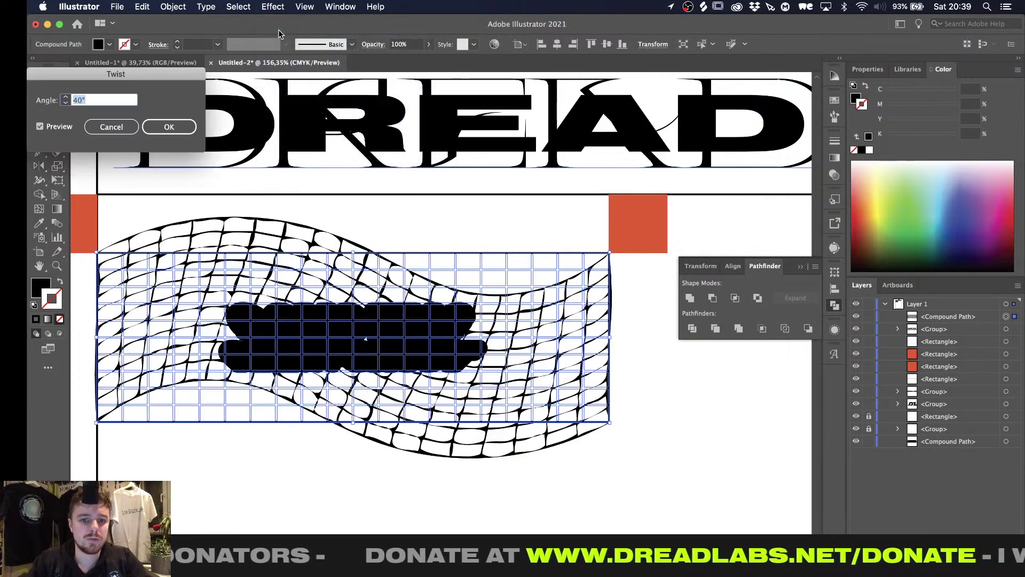
left_click(111, 127)
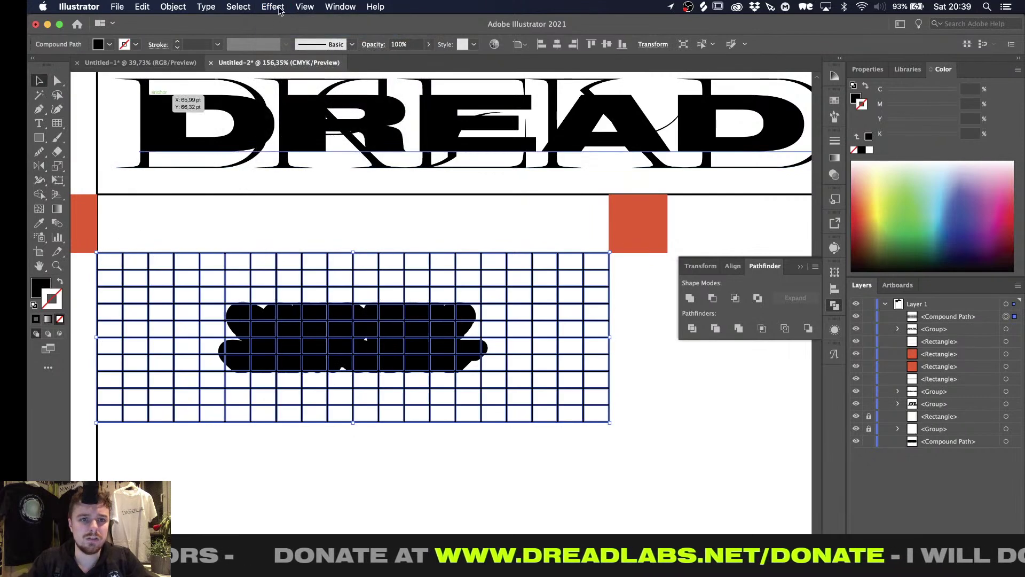
Apply a vertical Twist warp with a bend of -97% to the united grid
left_click(275, 6)
mouse_move(347, 182)
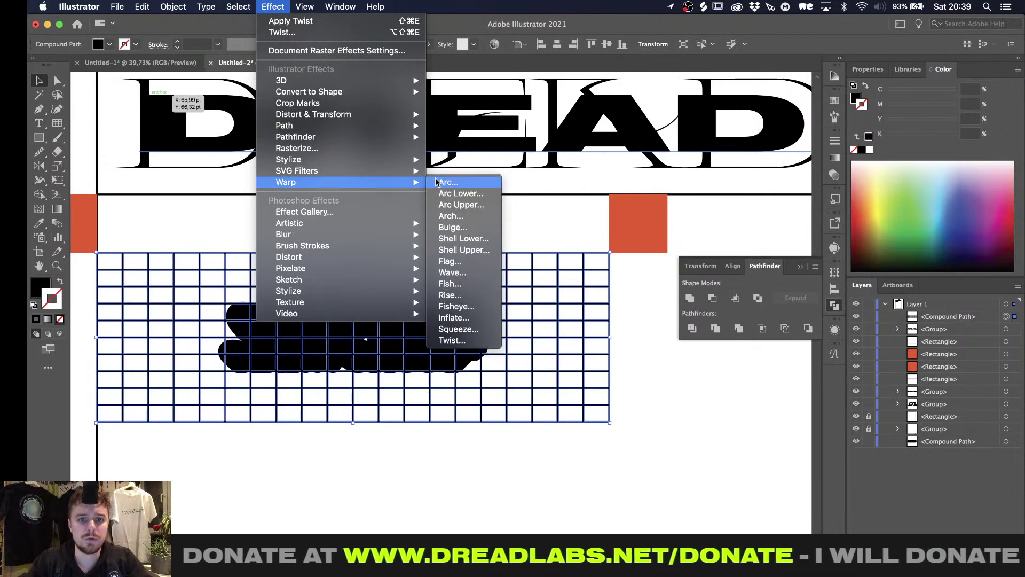
left_click(450, 294)
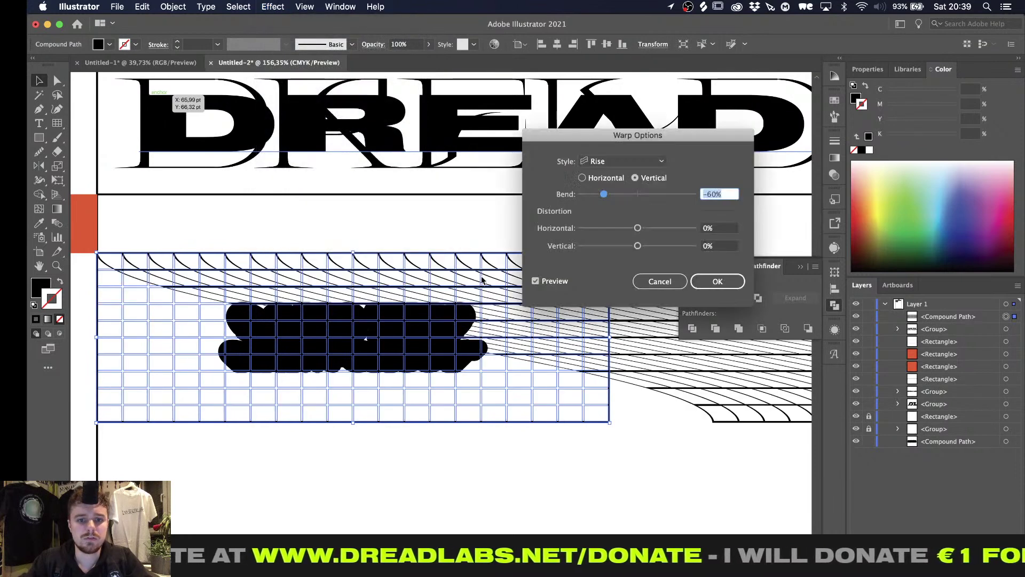
left_click(621, 160)
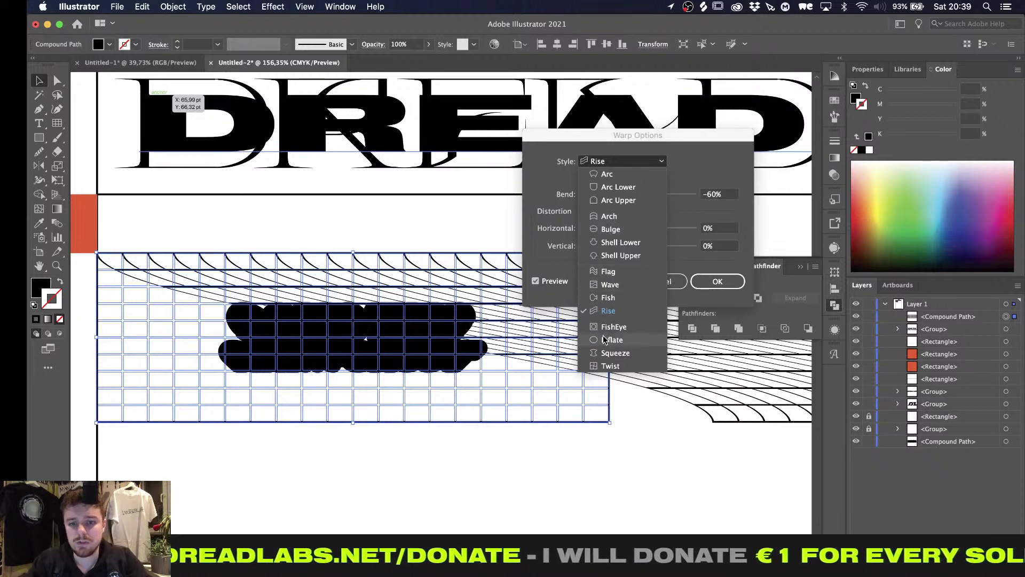
left_click(607, 366)
mouse_move(604, 194)
left_mouse_down()
mouse_move(618, 196)
mouse_move(583, 196)
left_mouse_up()
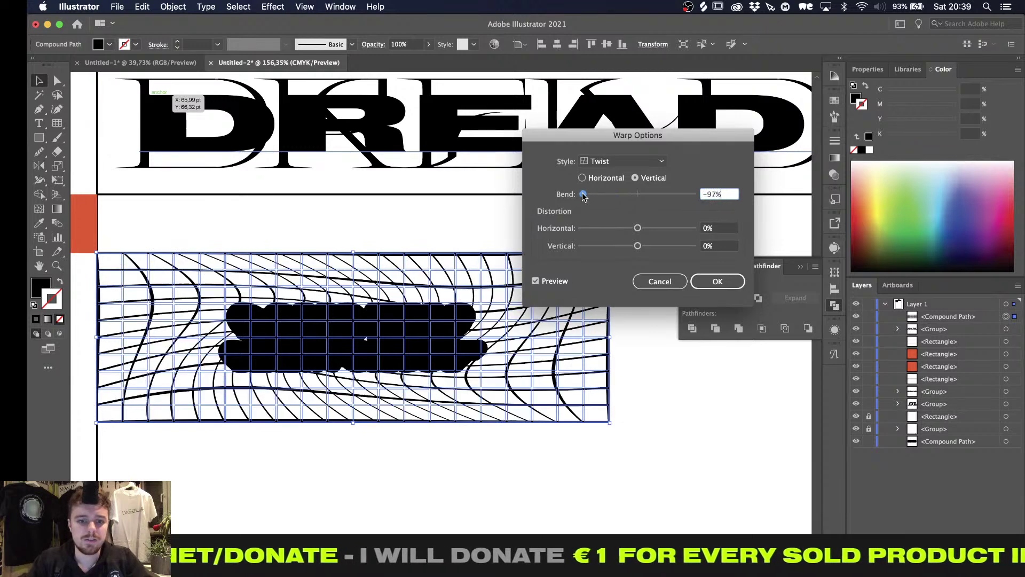
left_click(717, 282)
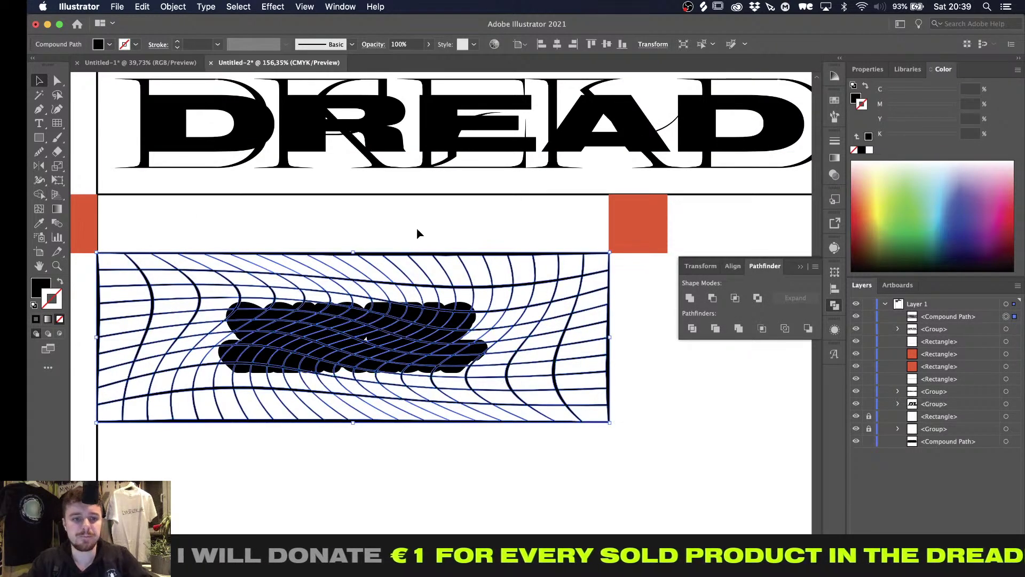
Bring the black offset shape around the lettering to the front, hiding the warped grid temporarily to reach it
left_click(1014, 332)
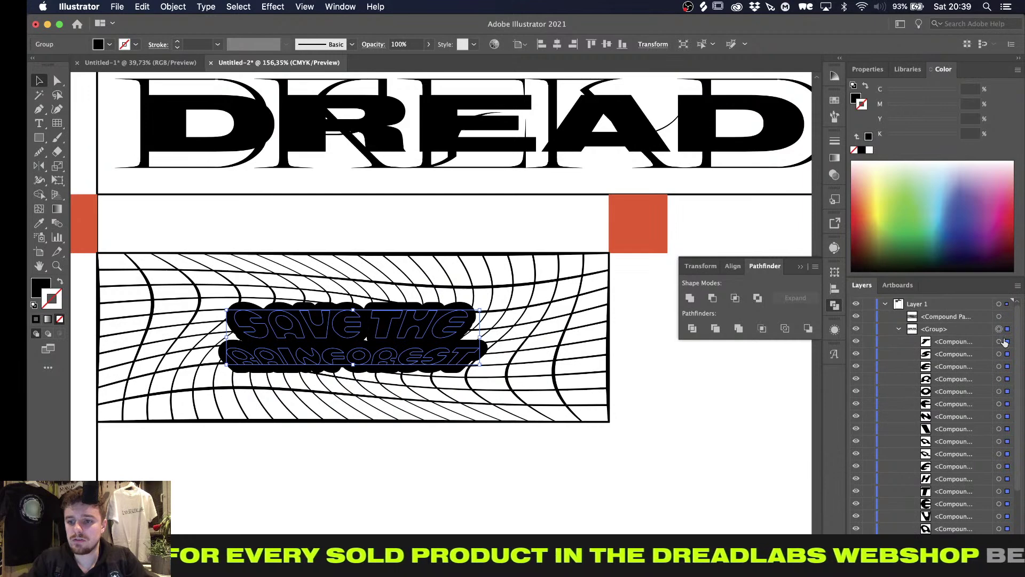
left_click(901, 329)
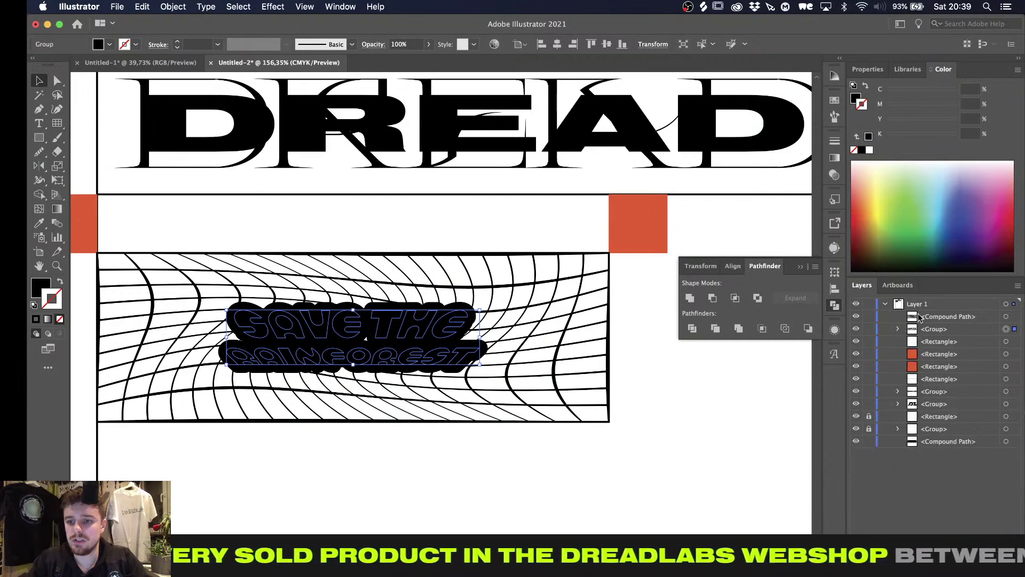
left_click(1013, 316)
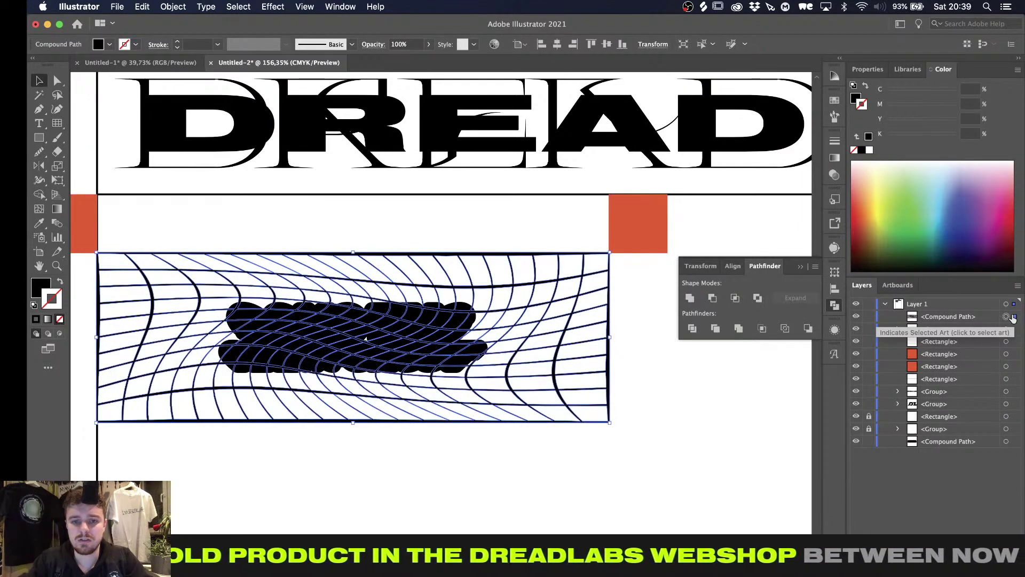
left_click(855, 317)
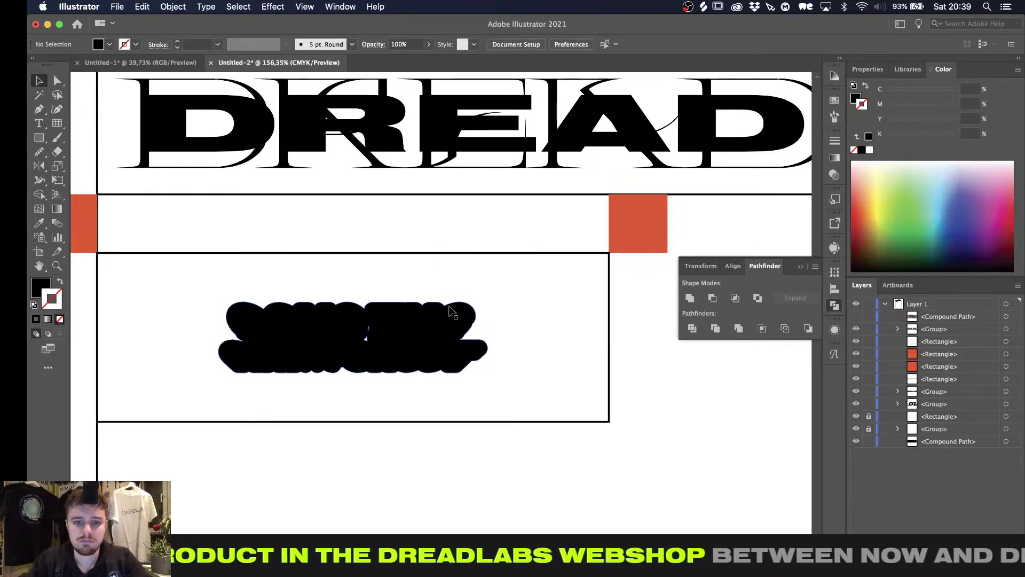
left_click(450, 308)
key("super+shift+bracketright")
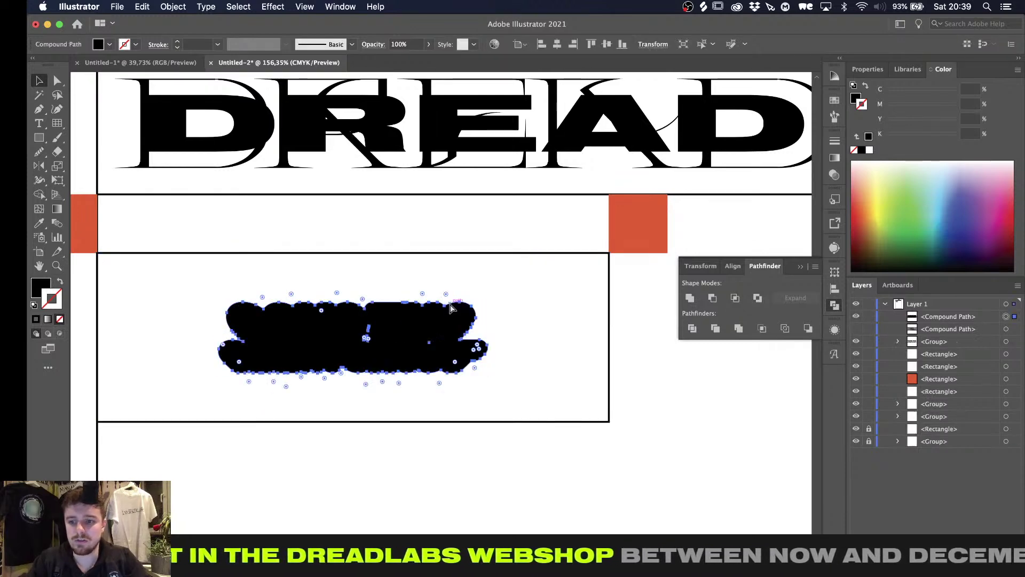
left_click(856, 329)
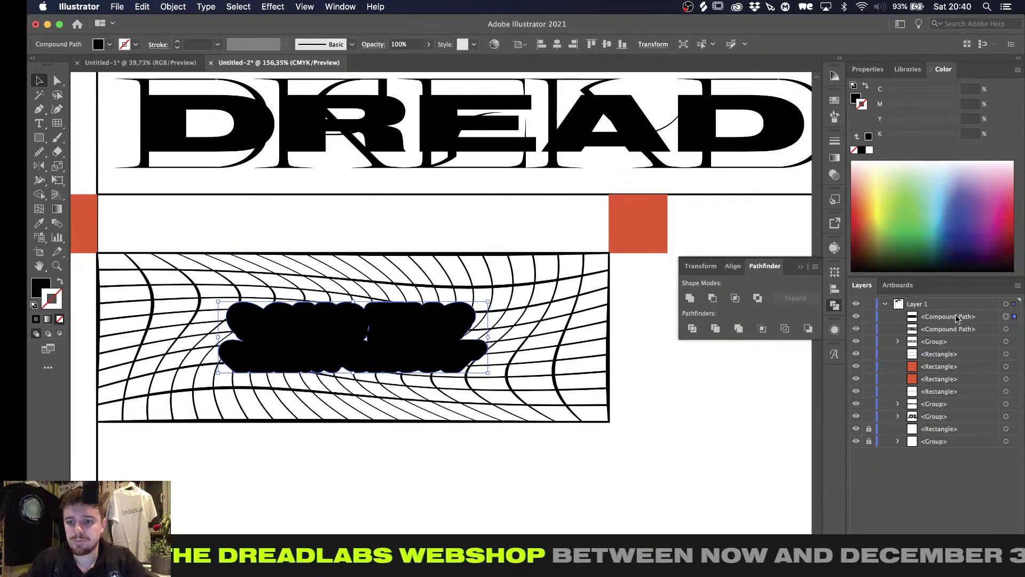
Subtract the black offset shape from the warped grid with Minus Front to clear space around the lettering
left_click(1014, 329, "shift")
left_click(716, 301)
left_click(432, 469)
scroll(418, 476, "down", 5, "alt")
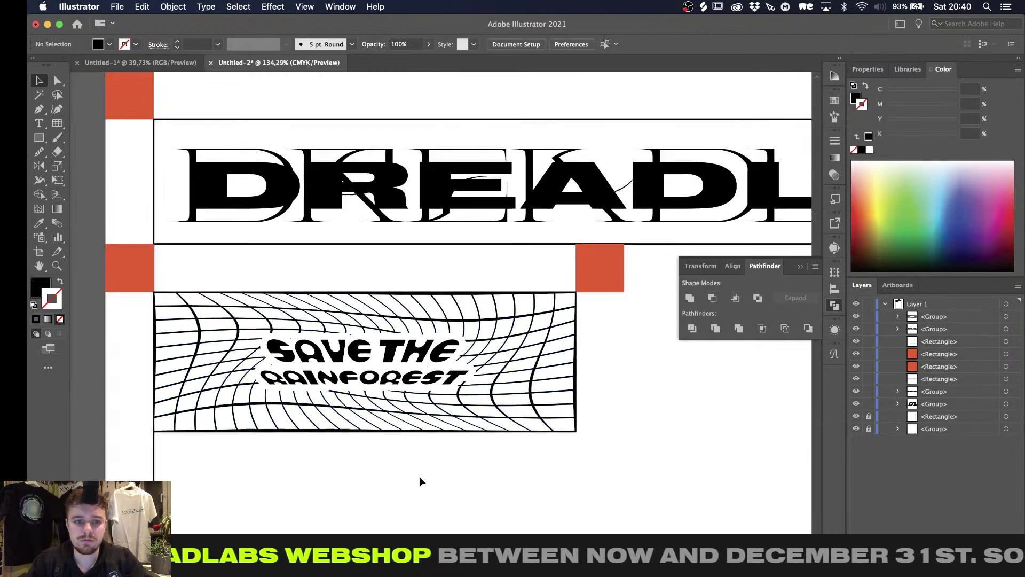
scroll(418, 476, "up", 1, "alt")
scroll(418, 476, "down", 3)
scroll(419, 476, "right", 3)
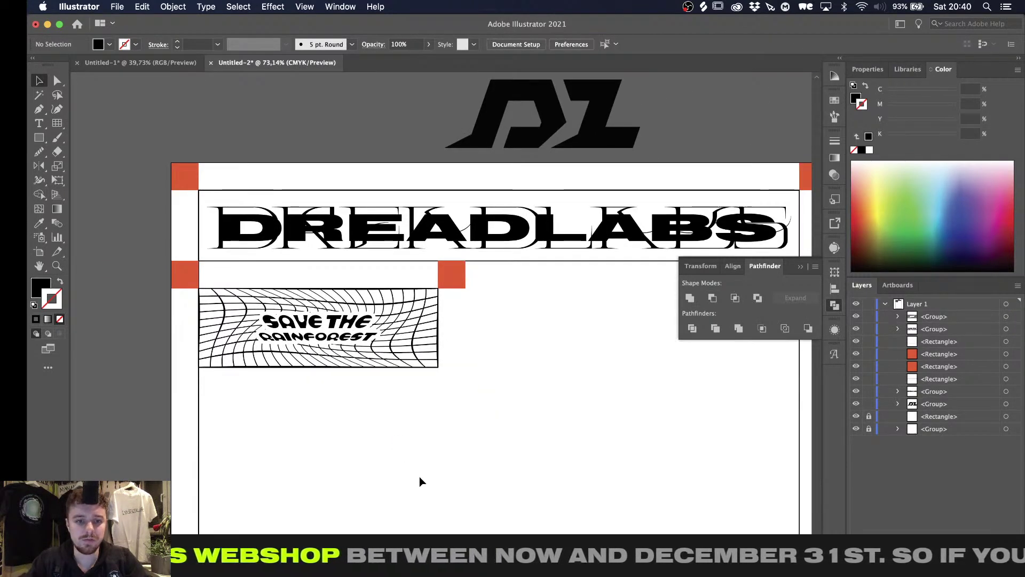
Close the Pathfinder panel and duplicate the orange square straight down, touching the grid panel's lower-right corner
key("m")
scroll(485, 429, "right", 2)
scroll(485, 429, "up", 1)
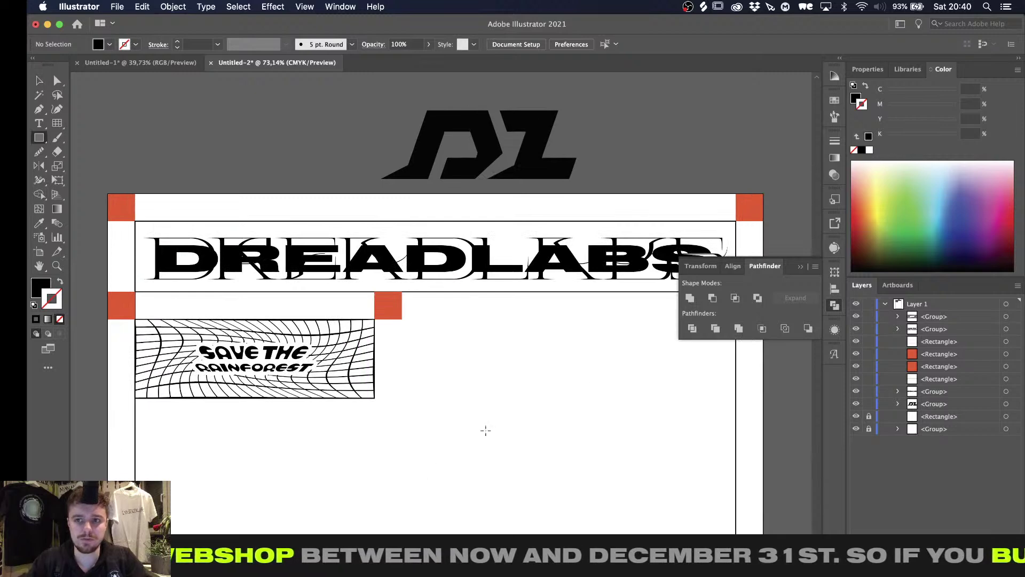
left_click(800, 268)
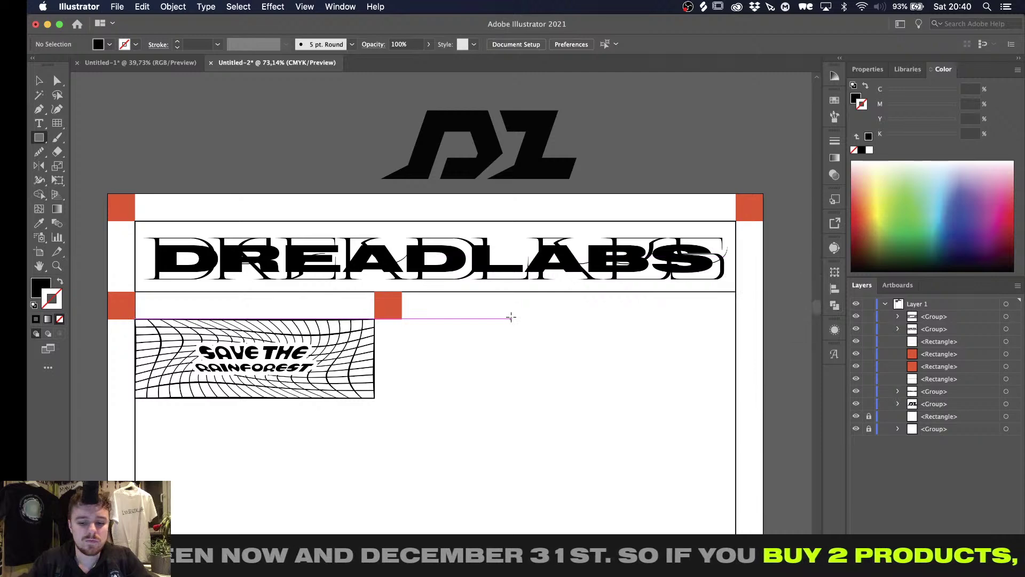
scroll(507, 316, "up", 2, "alt")
key("v")
scroll(323, 320, "up", 1, "alt")
left_click_drag(319, 293, 321, 483, "alt")
scroll(389, 436, "down", 2)
scroll(389, 436, "left", 1)
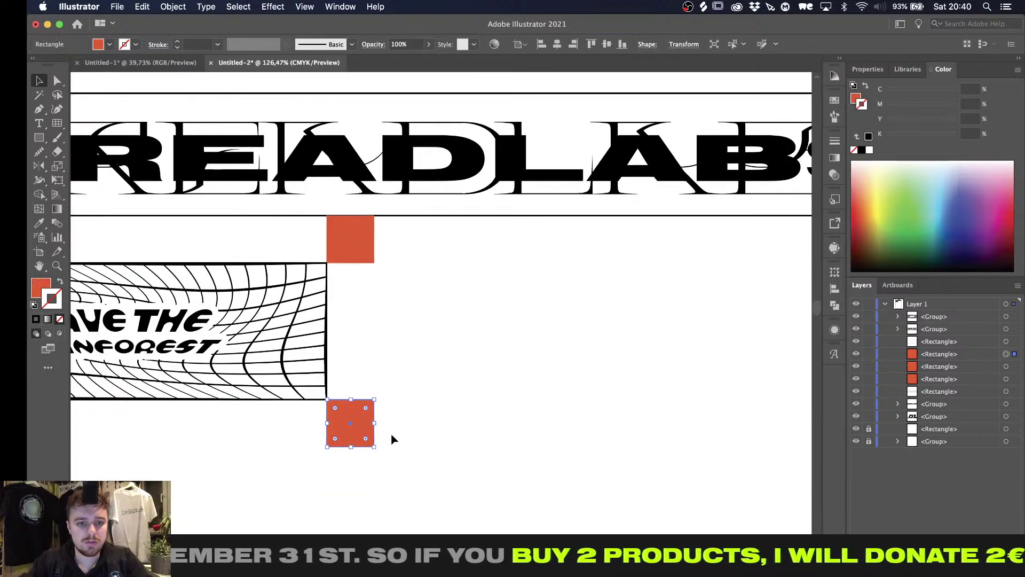
Draw a large orange square beside the grid panel, starting at the upper orange square's lower-right corner, and view it in outline mode
left_click(427, 435)
scroll(425, 427, "up", 2, "alt")
scroll(421, 414, "down", 4, "alt")
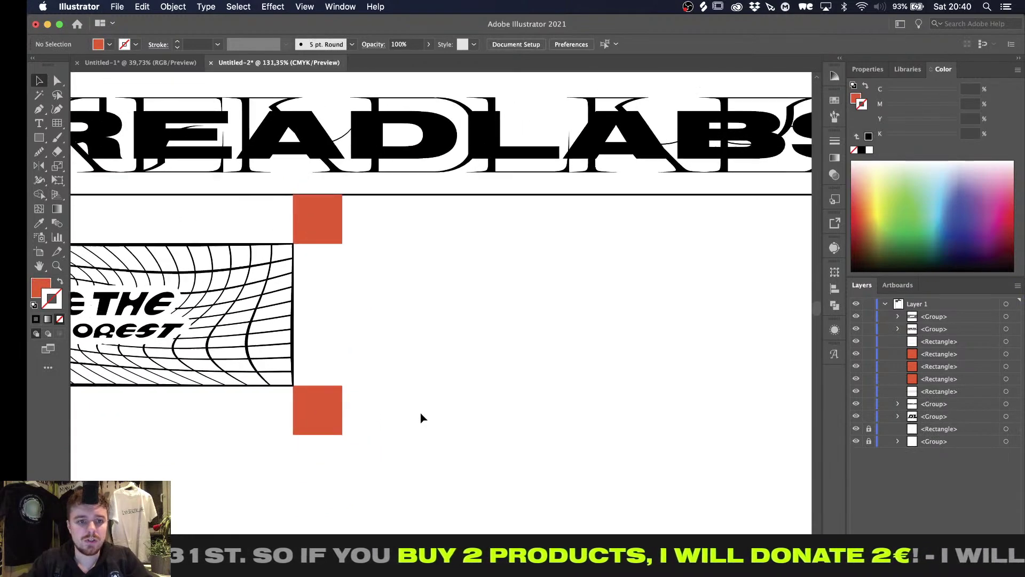
scroll(420, 414, "up", 2, "alt")
key("m")
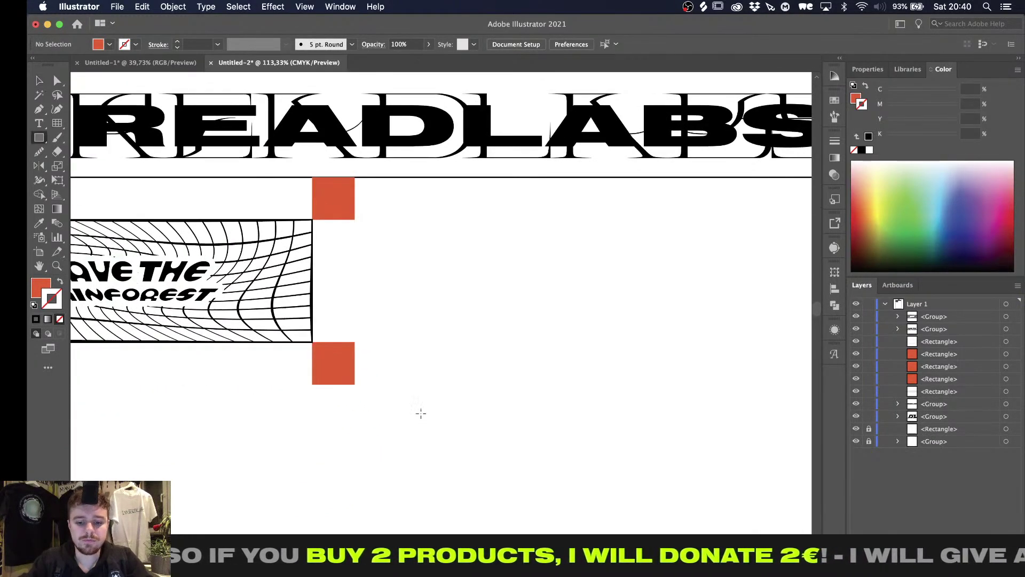
left_click_drag(355, 220, 474, 332)
key("ctrl+y")
scroll(460, 334, "up", 3, "alt")
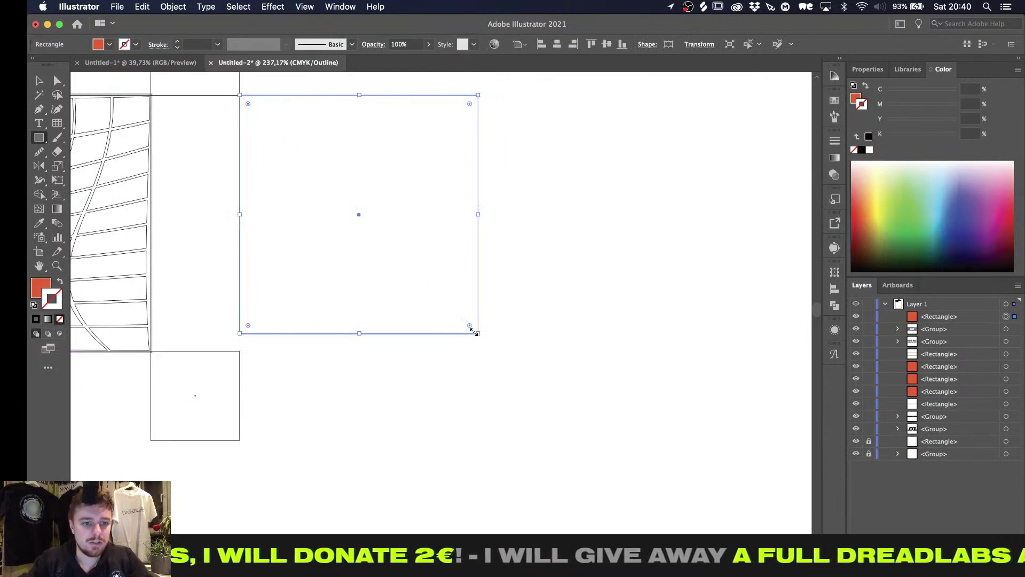
key("v")
scroll(353, 384, "down", 3, "alt")
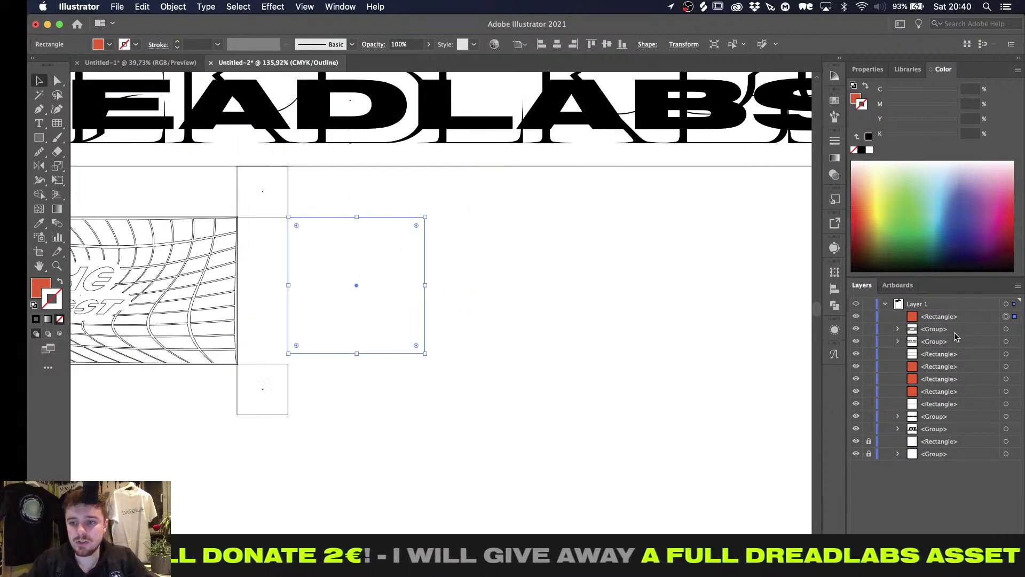
Inspect the cut grid group's paths and the lettering group in outline and preview modes
left_click(898, 329)
scroll(578, 348, "left", 5)
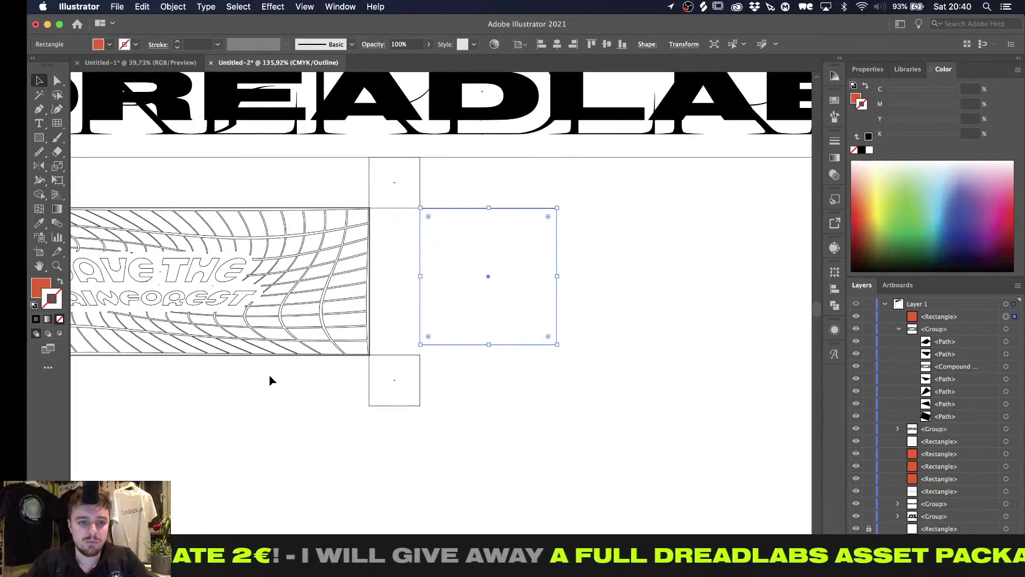
left_click(262, 303)
key("super+y")
left_click(261, 302)
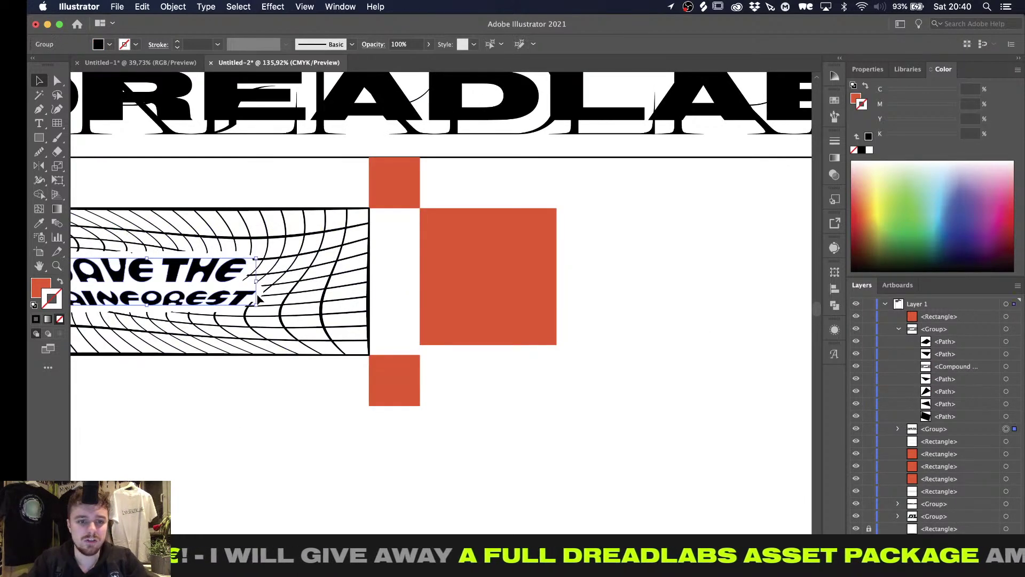
left_click(898, 329)
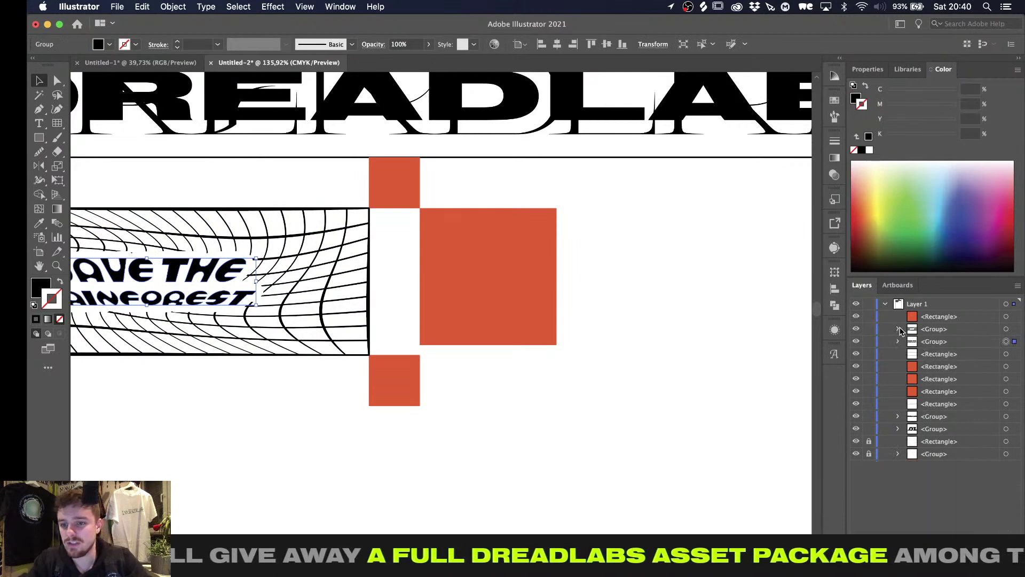
Copy the panel's frame rectangle, paste it in front, and use the copy as a clipping mask for the warped grid group
left_click(1019, 355)
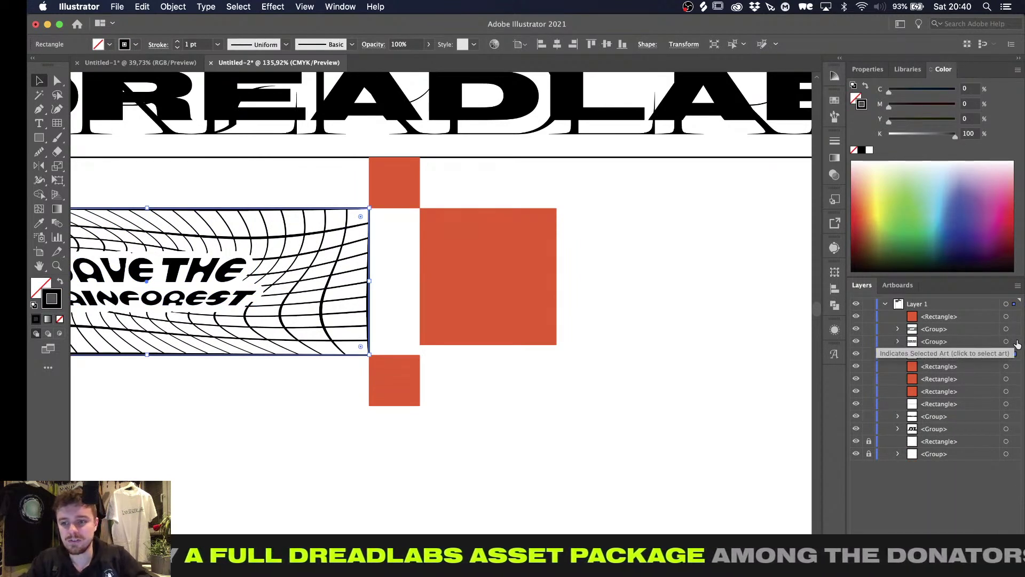
key("super+c")
key("super+f")
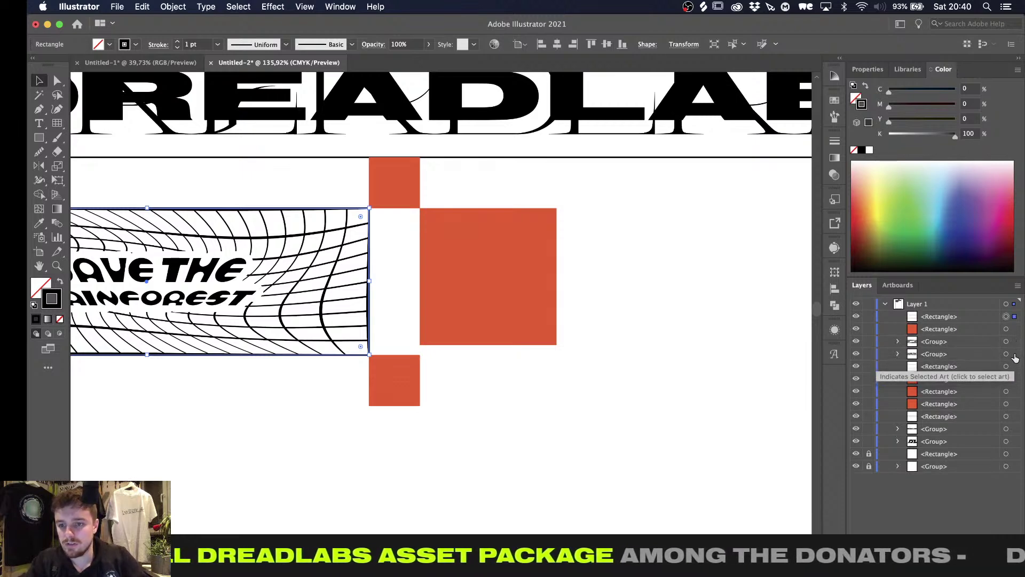
left_click(1015, 355, "shift")
key("super+g")
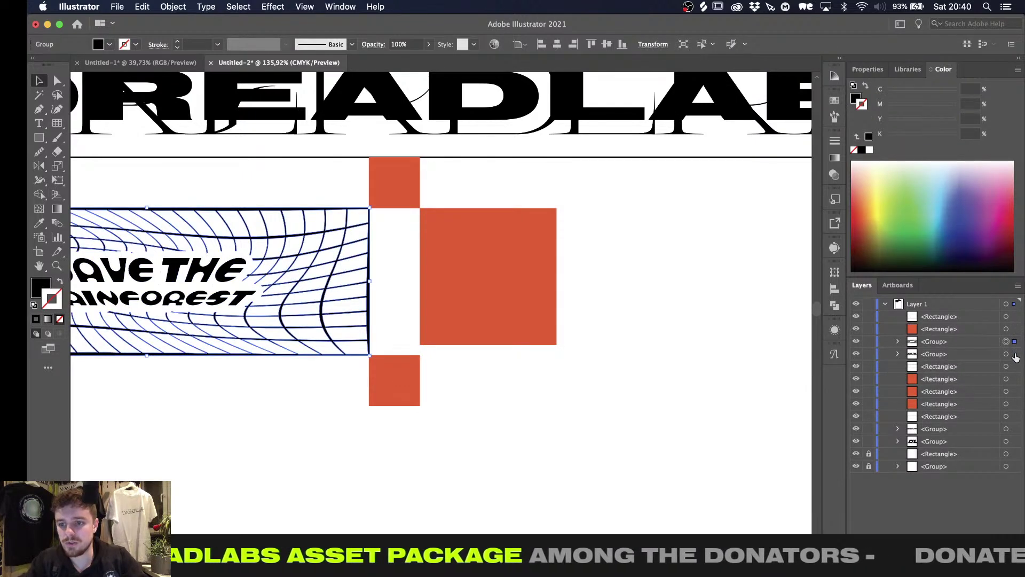
key("super+7")
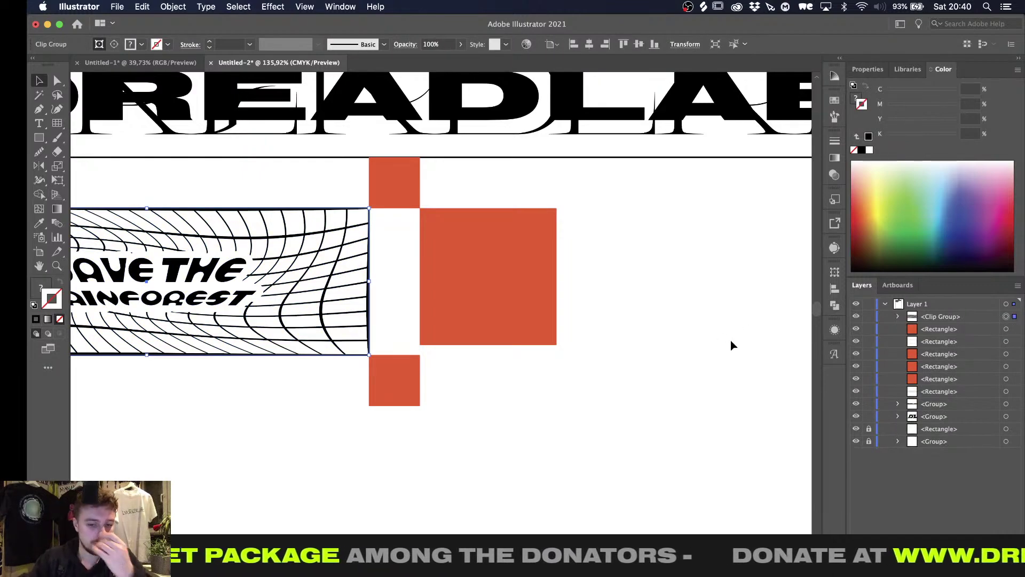
Enlarge the large orange square so its bottom edge lines up with the top edge of the lower small orange square
key("super+y")
scroll(333, 355, "up", 4, "alt")
left_click(504, 241)
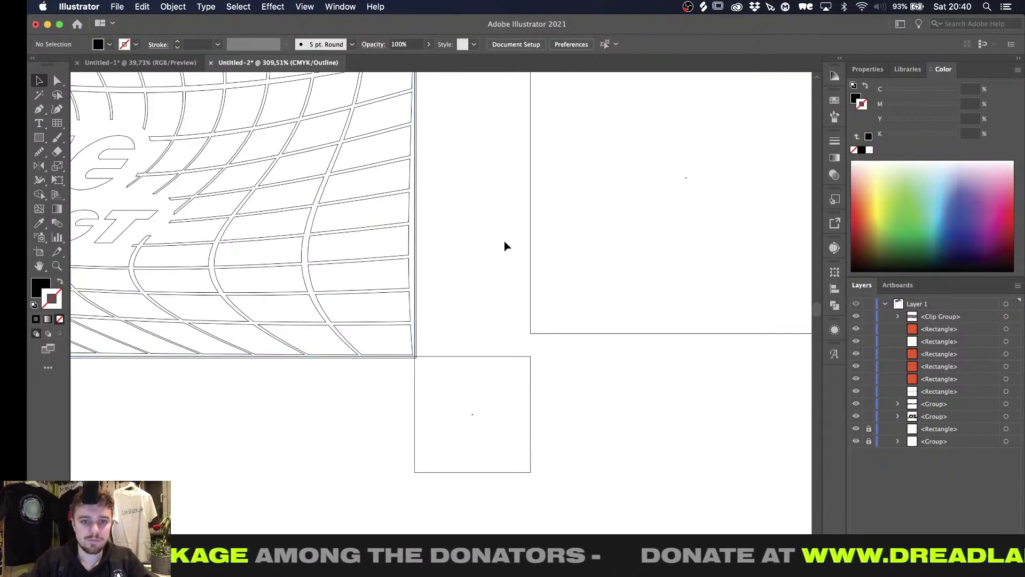
scroll(504, 246, "up", 2, "alt")
scroll(523, 328, "up", 2, "alt")
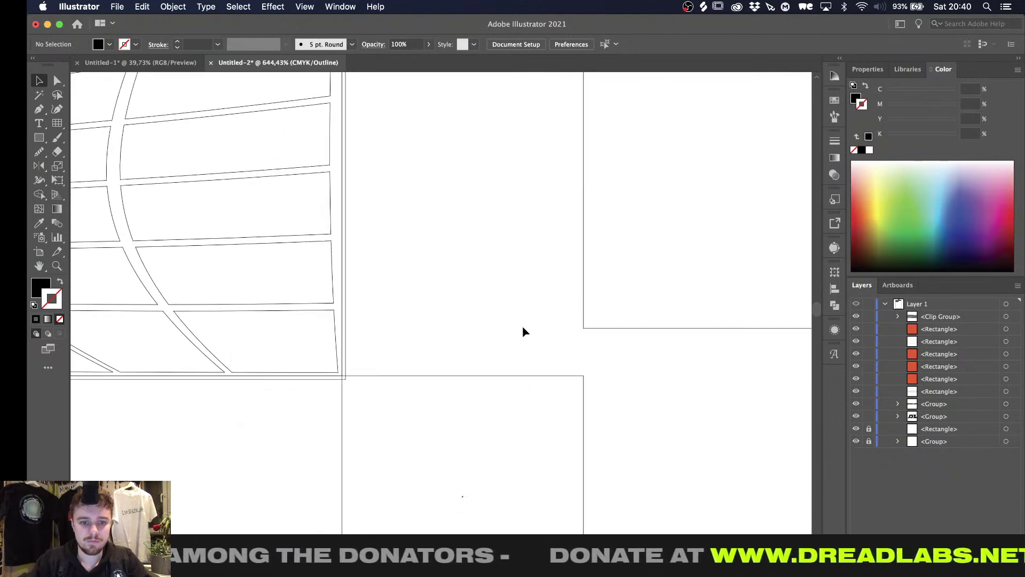
left_click(609, 328)
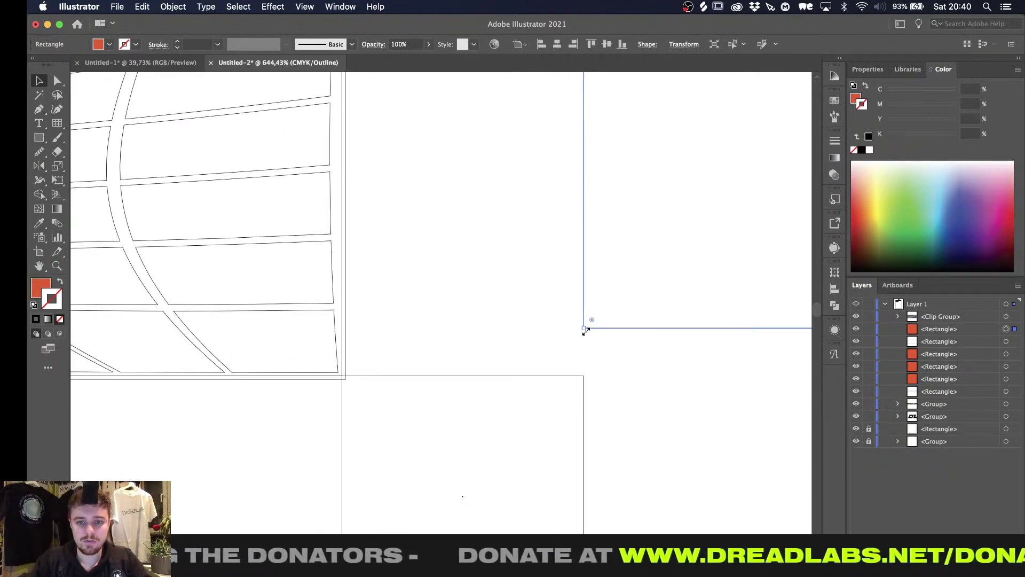
scroll(585, 330, "down", 4, "alt")
scroll(585, 325, "right", 3)
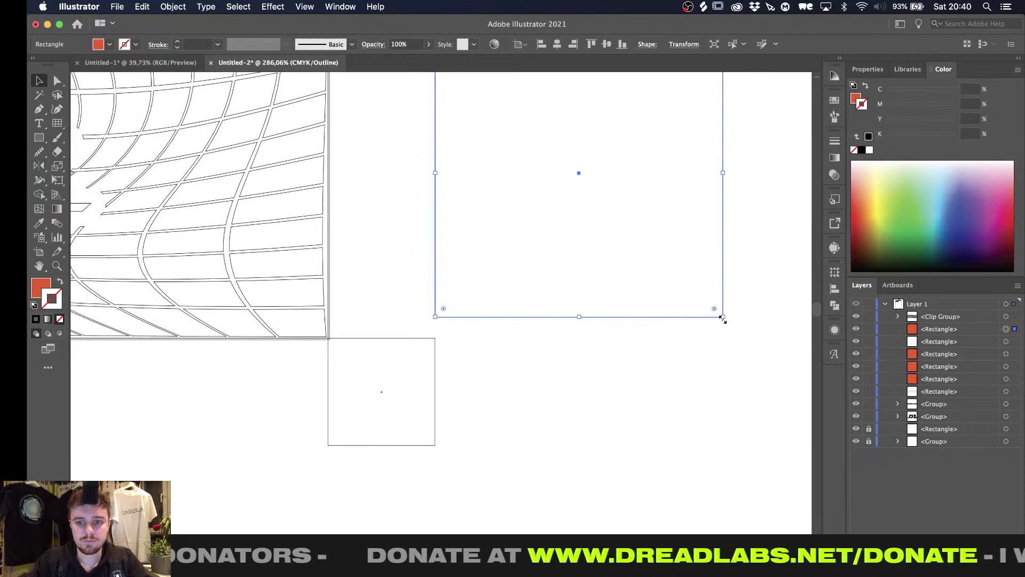
left_click_drag(721, 318, 763, 340)
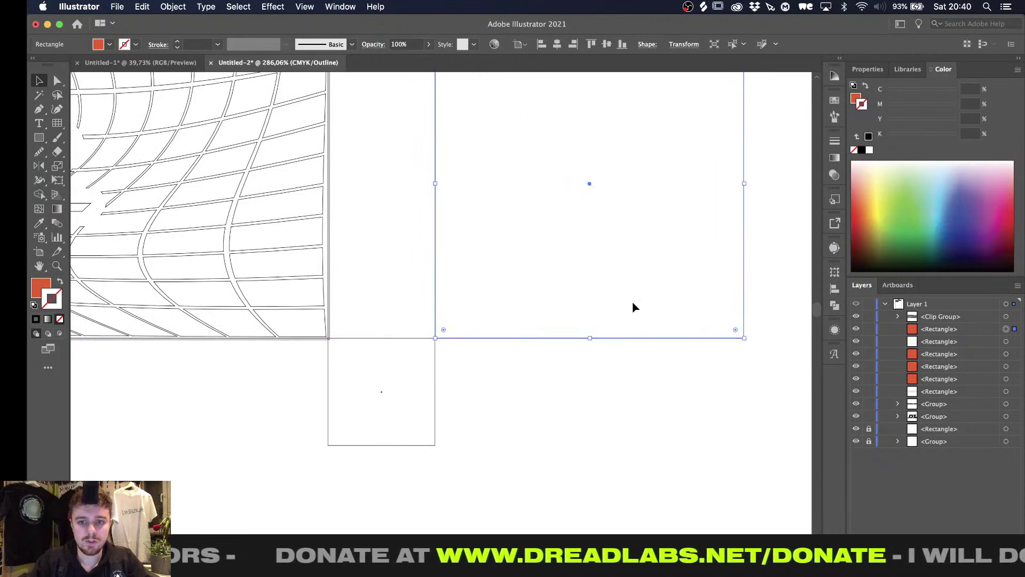
scroll(664, 303, "right", 1)
scroll(665, 303, "up", 1)
left_click(521, 459)
key("super+y")
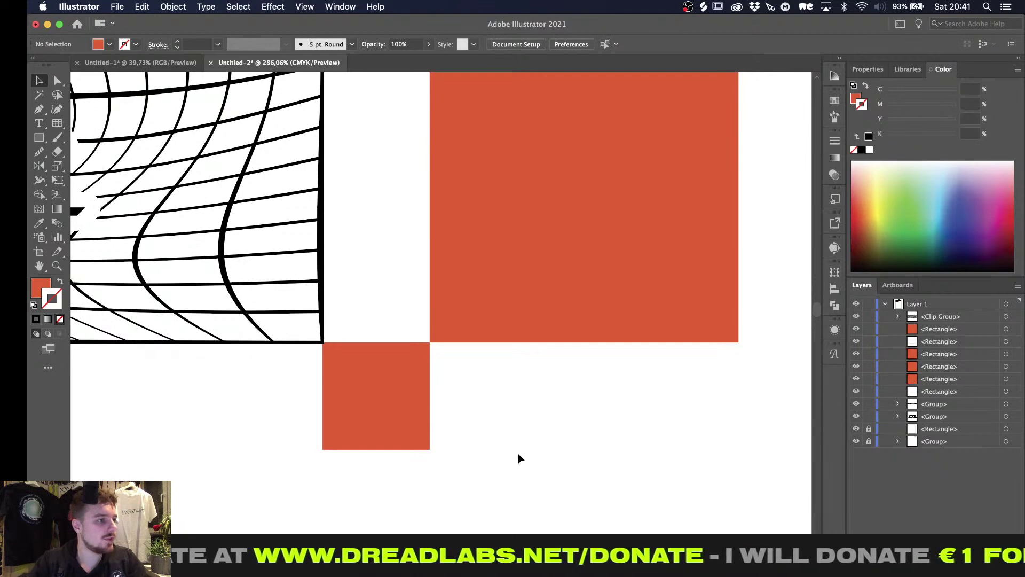
Use the Eyedropper to give the large square the frame line's style: no fill and a 1 pt black stroke
scroll(566, 446, "down", 3, "alt")
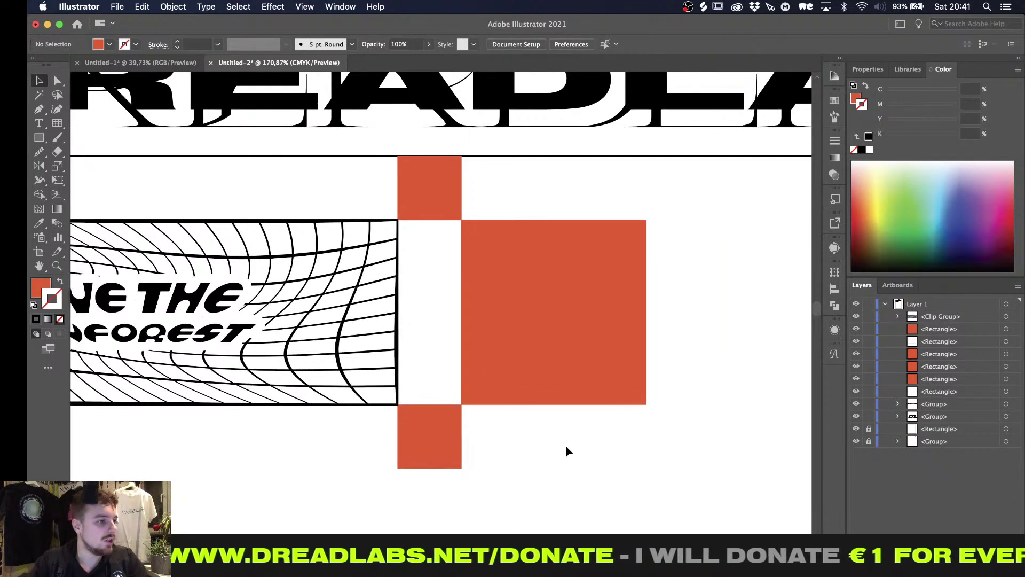
scroll(566, 452, "up", 2, "alt")
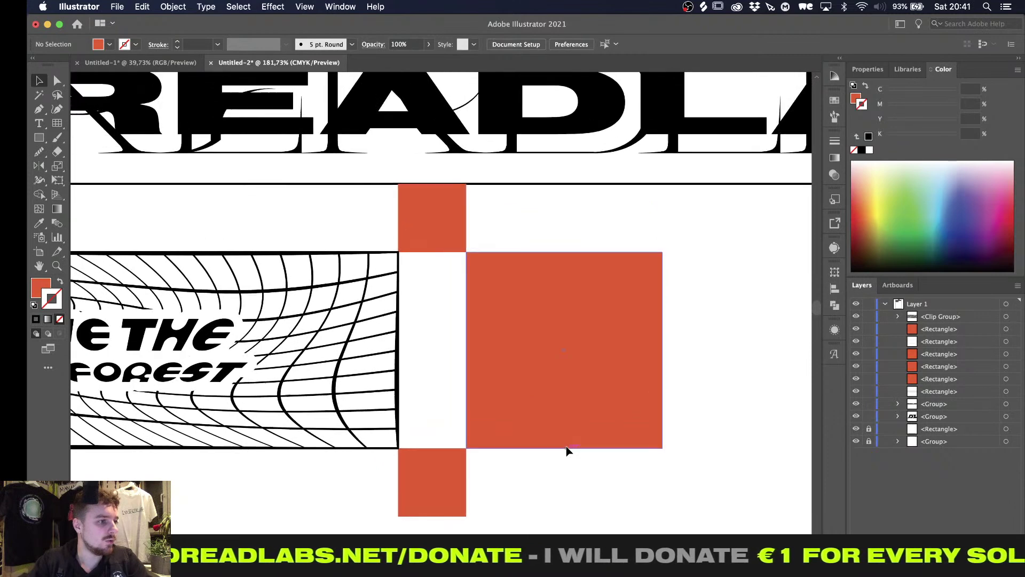
left_click(566, 452)
key("i")
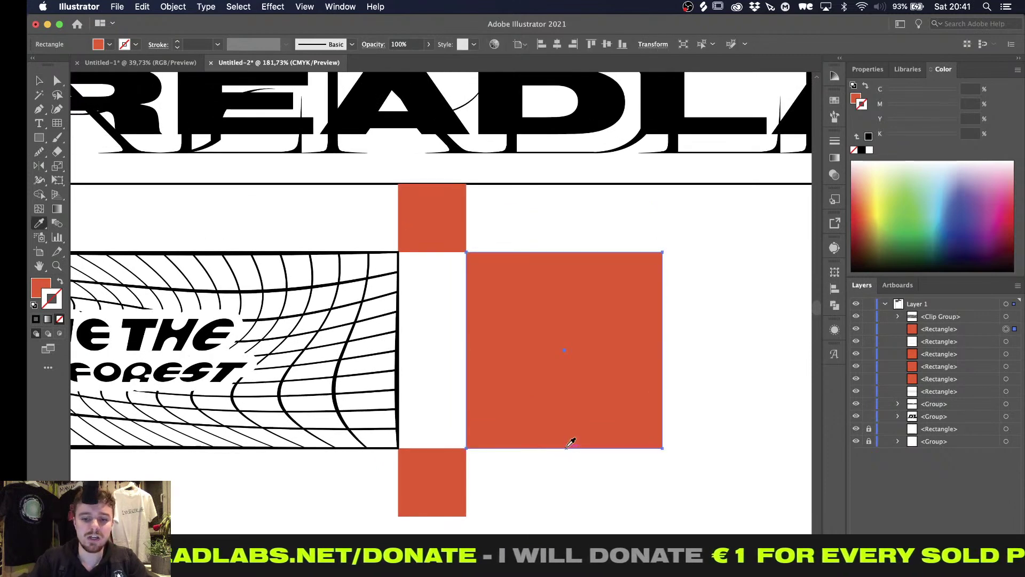
left_click(514, 183)
key("v")
left_click(517, 226)
scroll(517, 226, "right", 4)
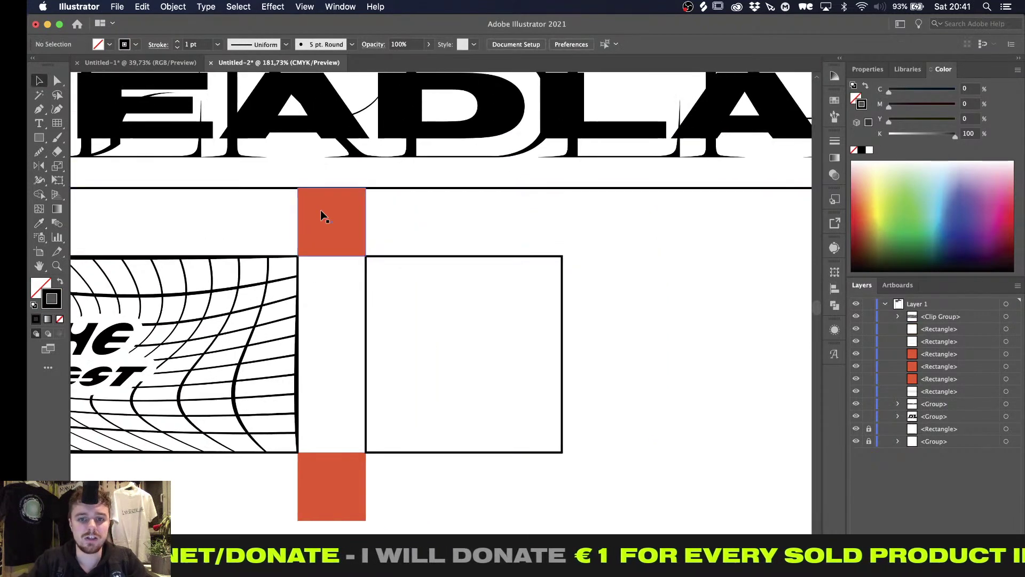
Duplicate the upper and lower orange squares horizontally to the right-hand corners of the outlined square
left_click(320, 213)
left_click(339, 508, "shift")
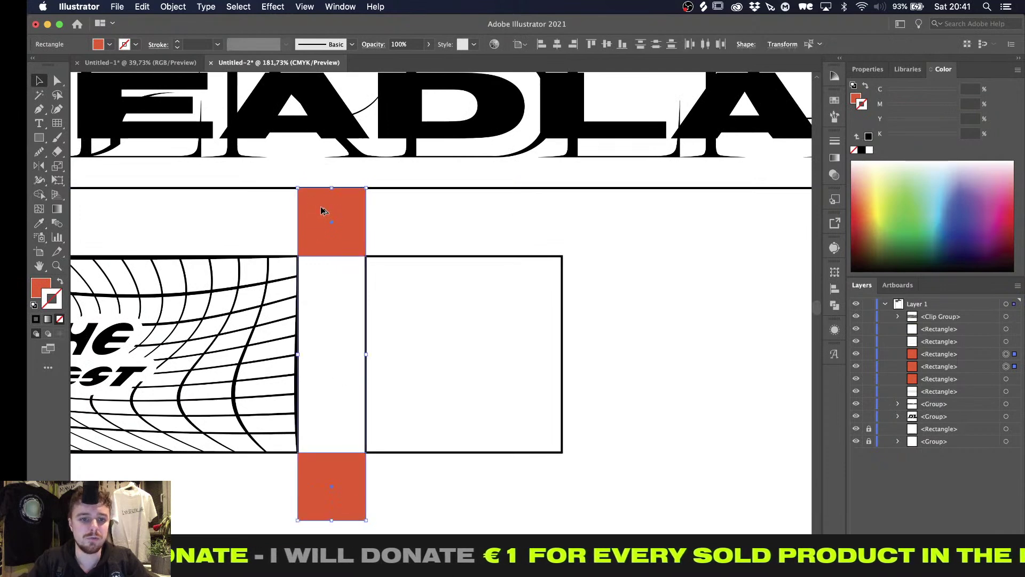
left_click_drag(320, 211, 585, 211, "alt")
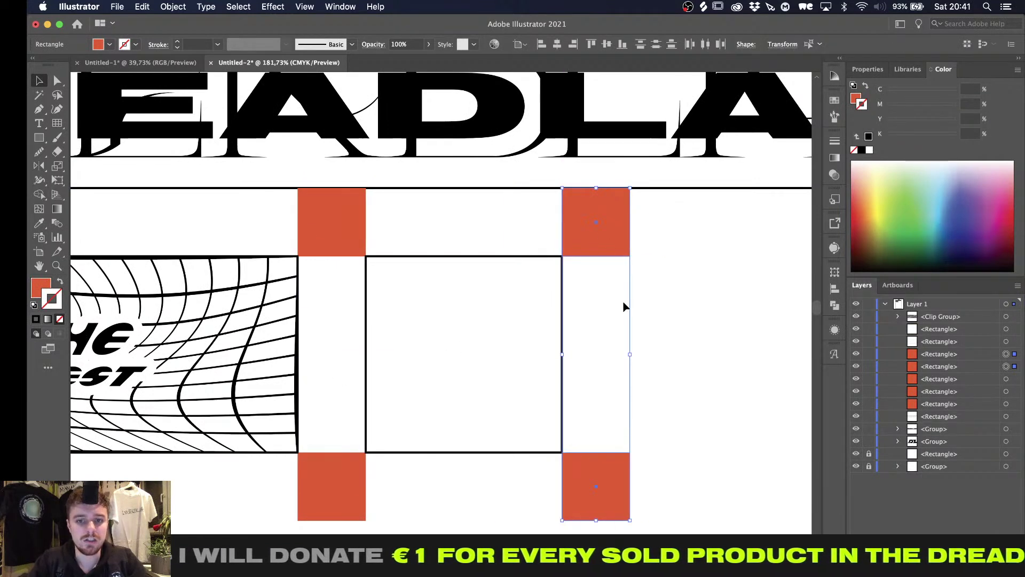
left_click(625, 307)
Duplicate the outlined square and its right-hand pair of orange squares sideways, directly beside the originals with matching spacing
scroll(619, 309, "down", 3, "alt")
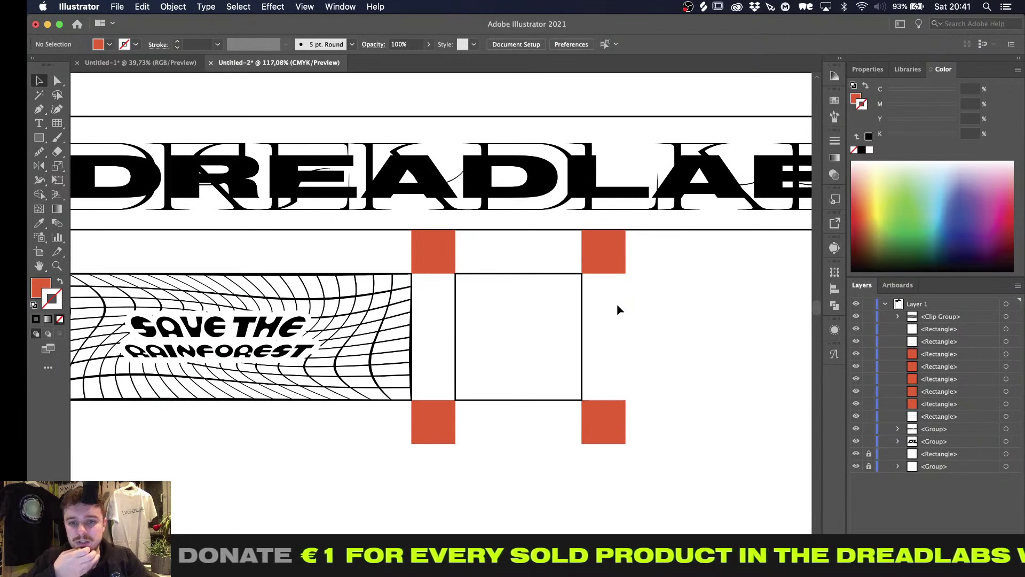
scroll(619, 310, "right", 3)
scroll(619, 309, "down", 1)
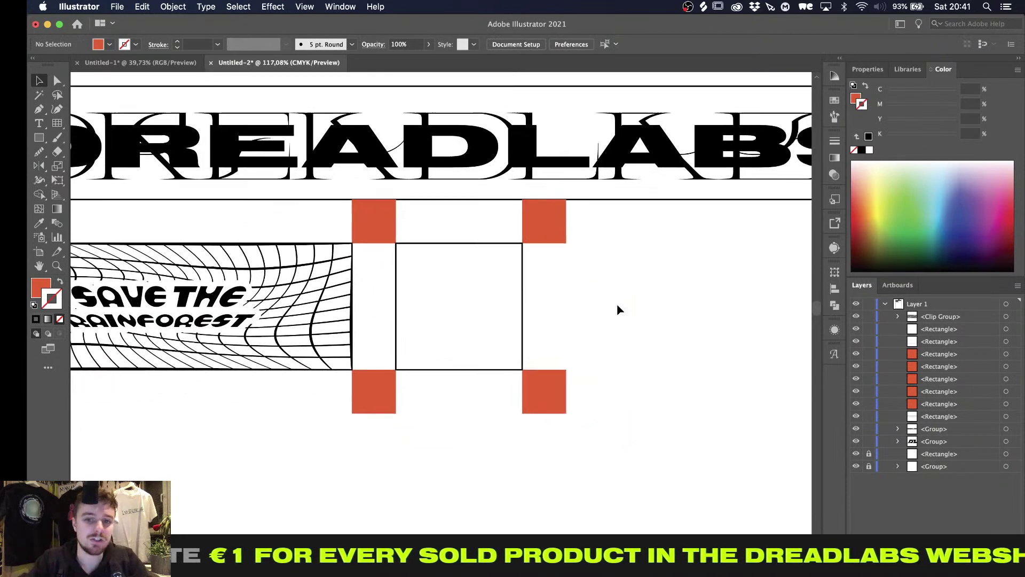
scroll(618, 309, "up", 2, "alt")
scroll(618, 309, "right", 1)
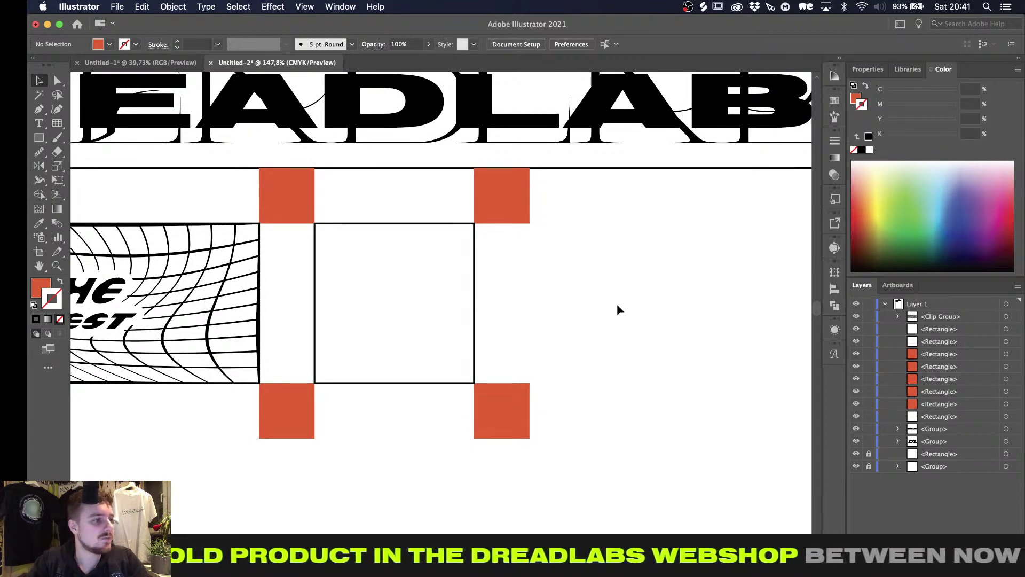
scroll(617, 304, "right", 1)
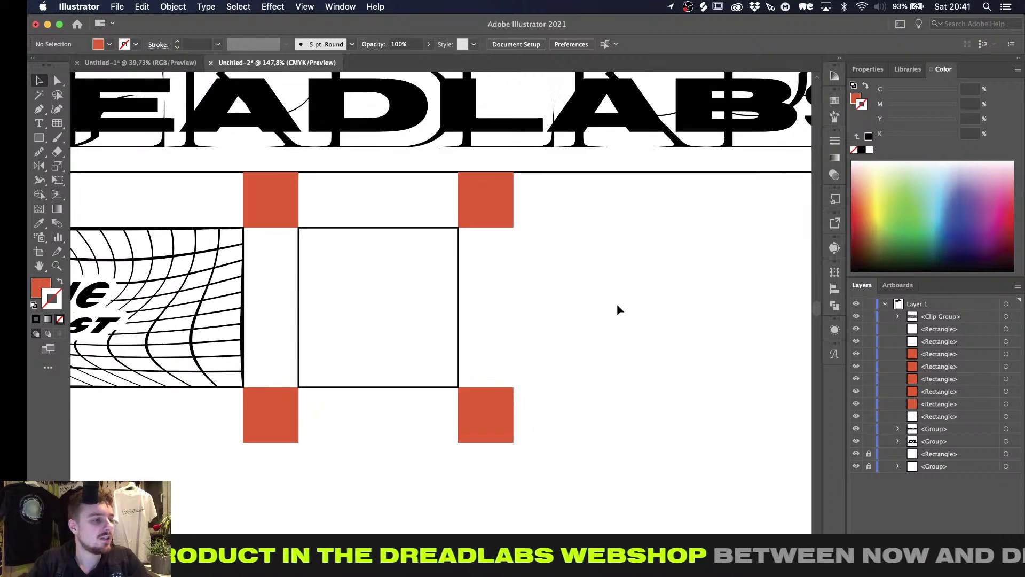
scroll(595, 279, "right", 3)
scroll(595, 280, "up", 1)
left_click_drag(536, 212, 326, 477)
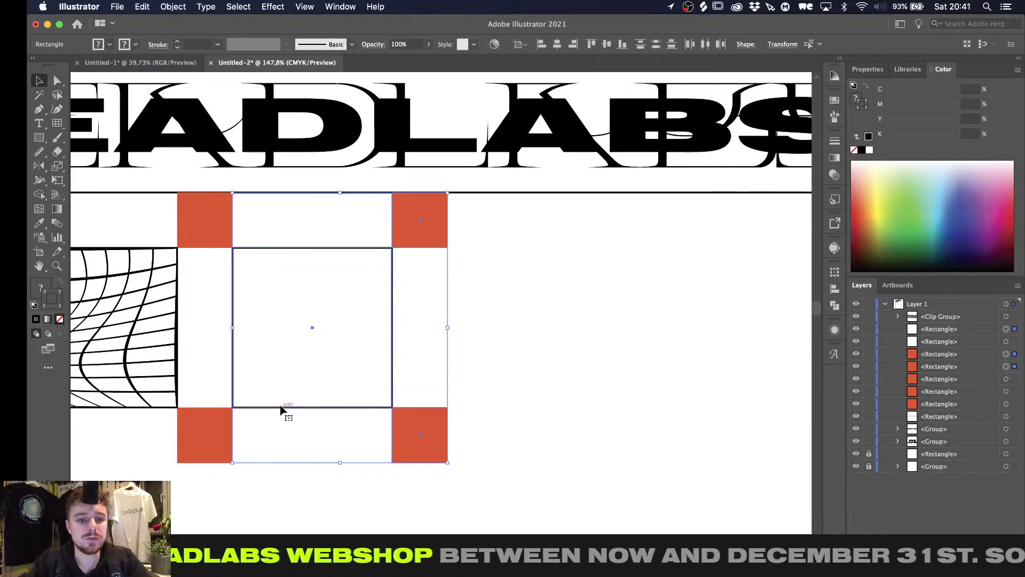
left_click_drag(281, 409, 496, 411, "alt")
left_click(514, 447)
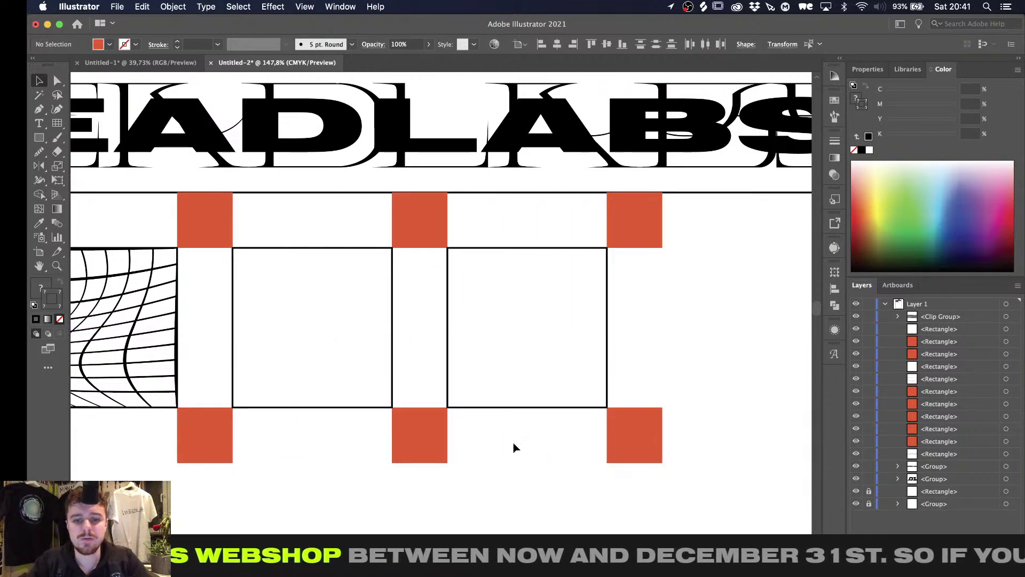
Duplicate the second outlined square to the right, starting at the inner corners of the last pair of orange squares
scroll(514, 448, "right", 4)
scroll(514, 447, "down", 1)
scroll(515, 447, "down", 4, "alt")
scroll(514, 447, "right", 1)
scroll(528, 351, "up", 1, "alt")
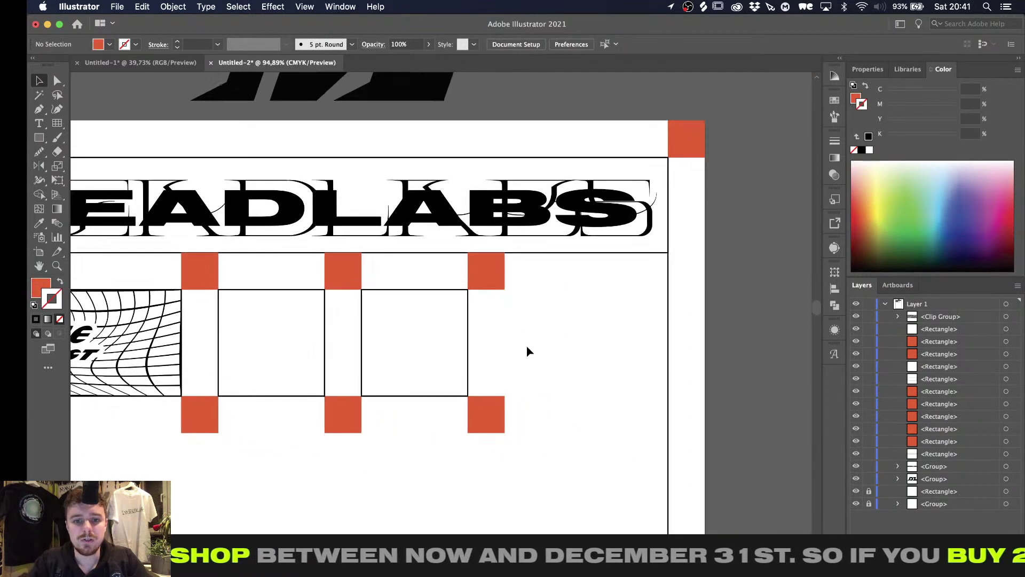
scroll(527, 351, "up", 1, "alt")
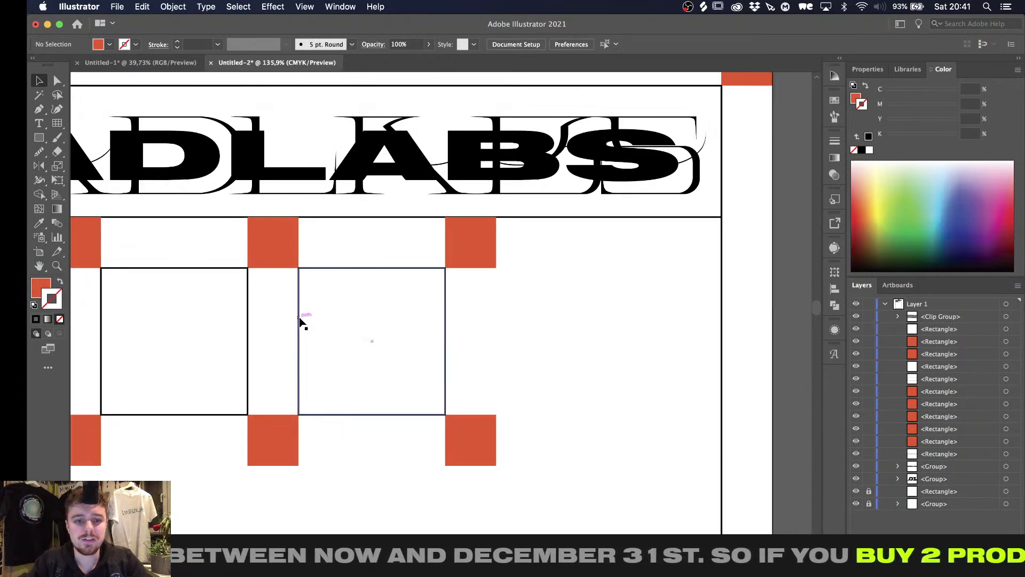
left_click_drag(300, 320, 497, 314, "alt")
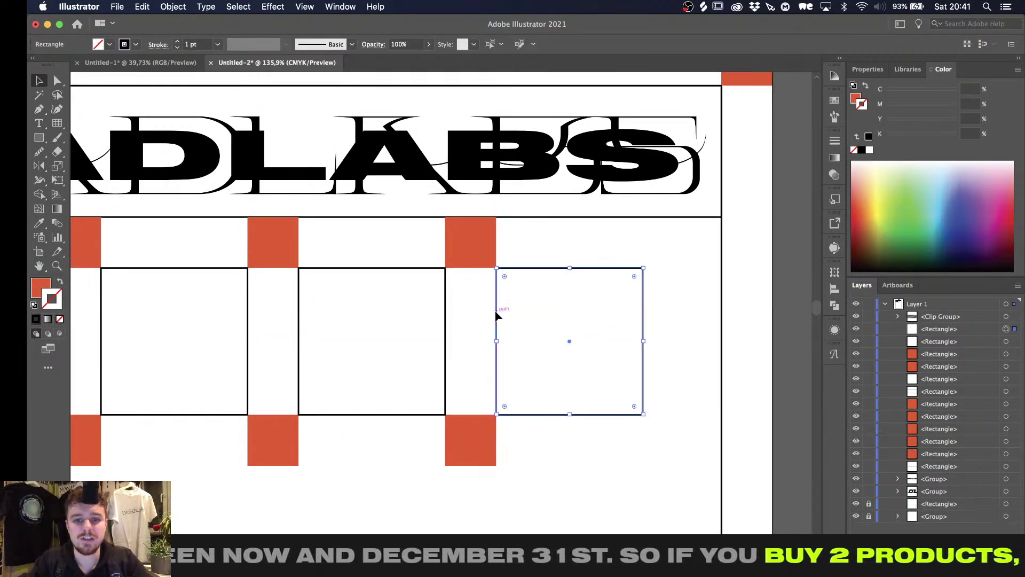
Stretch the third outlined square horizontally until its right edge meets the poster's inner frame
left_click(472, 246)
scroll(569, 245, "down", 2, "alt")
key("super+shift+a")
scroll(573, 303, "up", 2, "alt")
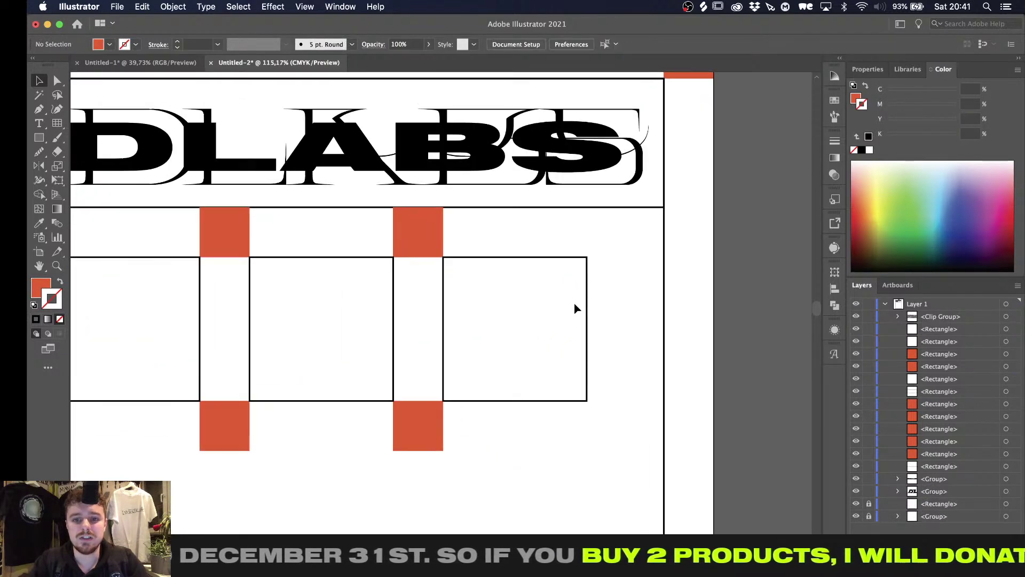
left_click(587, 328)
left_click_drag(588, 328, 664, 328)
left_click(472, 452)
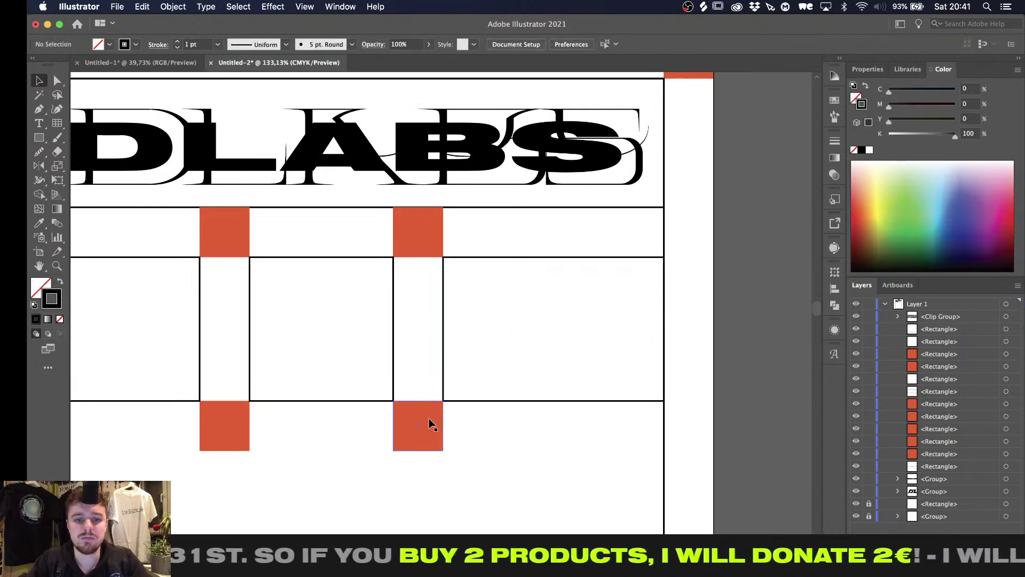
Copy the lower orange square to the middle of the last gap and split the wide frame into two strips meeting its edges
left_click_drag(430, 422, 430, 322)
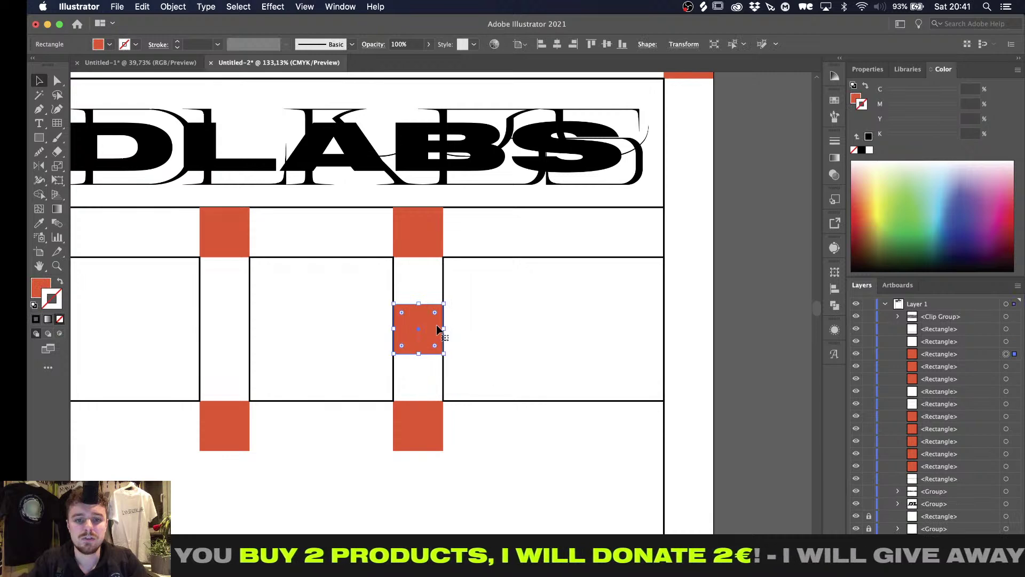
left_click(527, 400)
left_click_drag(554, 401, 575, 404, "shift")
left_click(556, 429)
Examine the poster's row of panels and the logo drawings in the Untitled-1 document
scroll(545, 449, "down", 6, "alt")
scroll(544, 448, "left", 2)
scroll(544, 449, "down", 2)
scroll(544, 450, "down", 1, "alt")
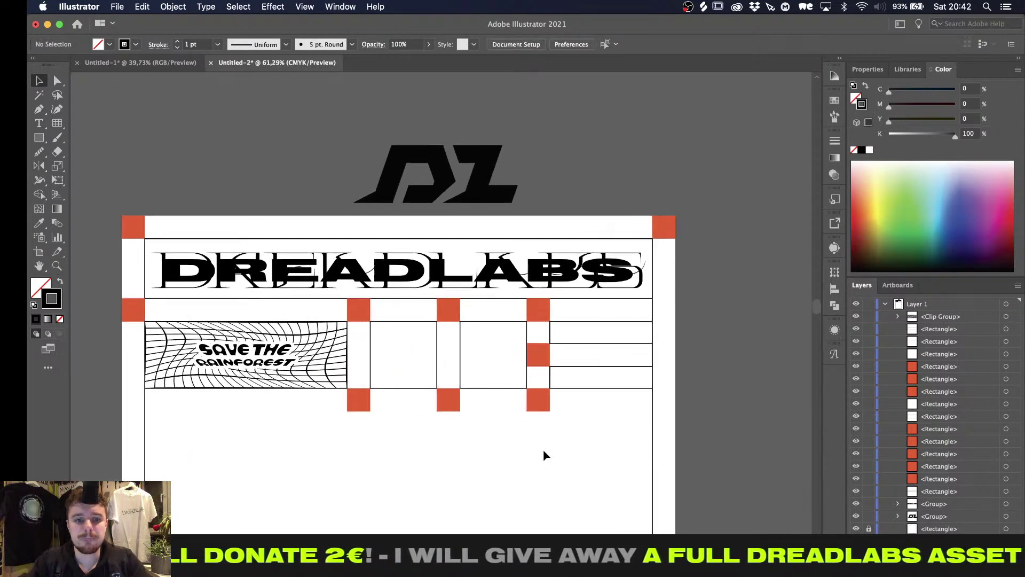
scroll(543, 451, "up", 1, "alt")
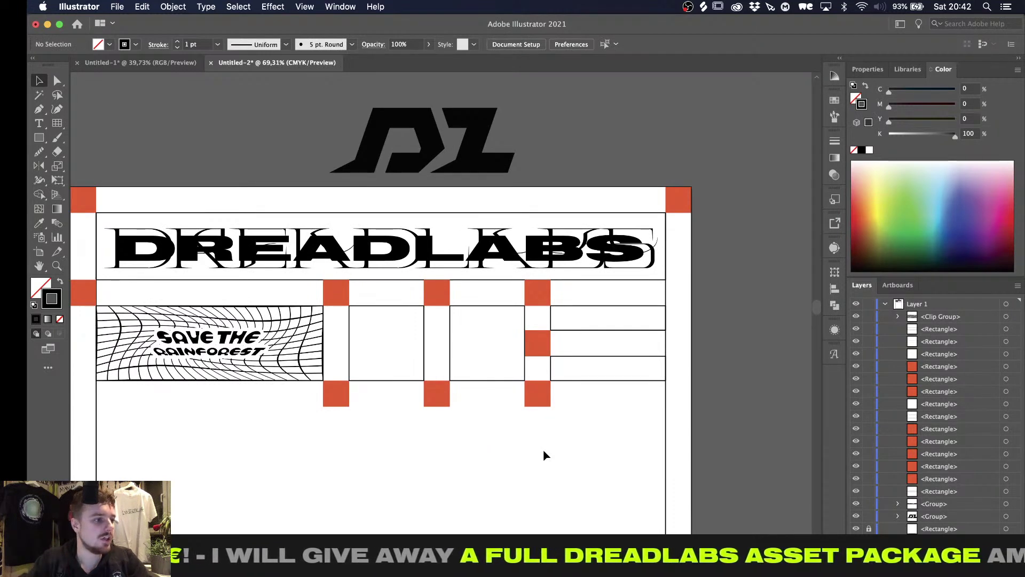
scroll(544, 455, "down", 2)
scroll(543, 455, "left", 2)
scroll(542, 455, "up", 2, "alt")
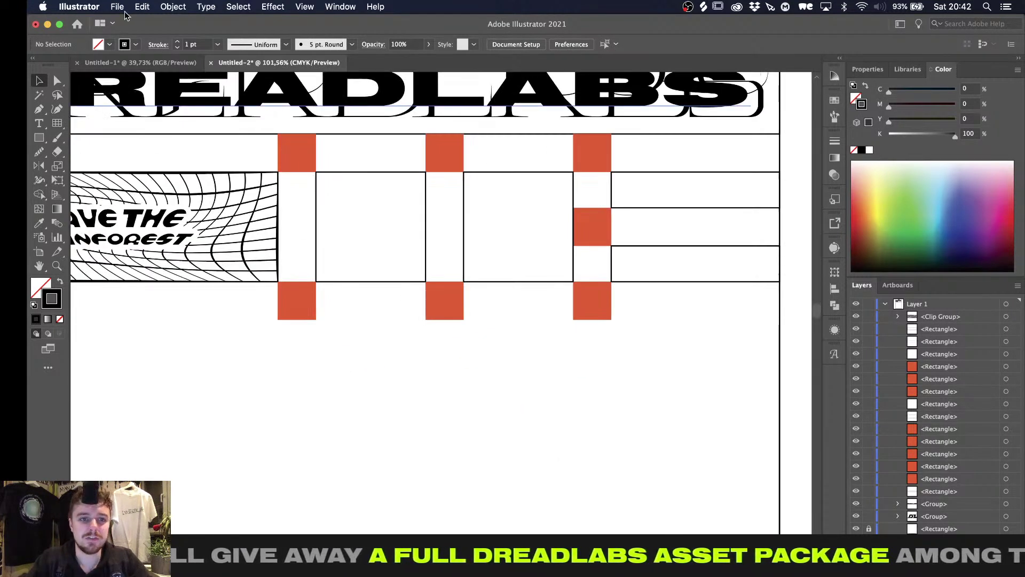
scroll(303, 375, "up", 4)
scroll(304, 371, "up", 5, "alt")
scroll(303, 371, "left", 4)
scroll(303, 372, "down", 4, "alt")
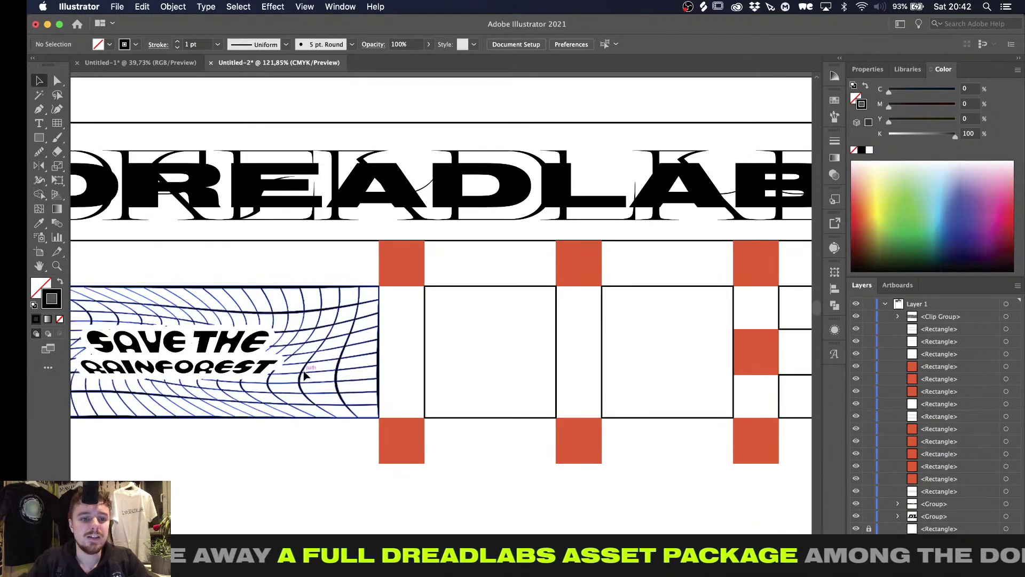
left_click(150, 62)
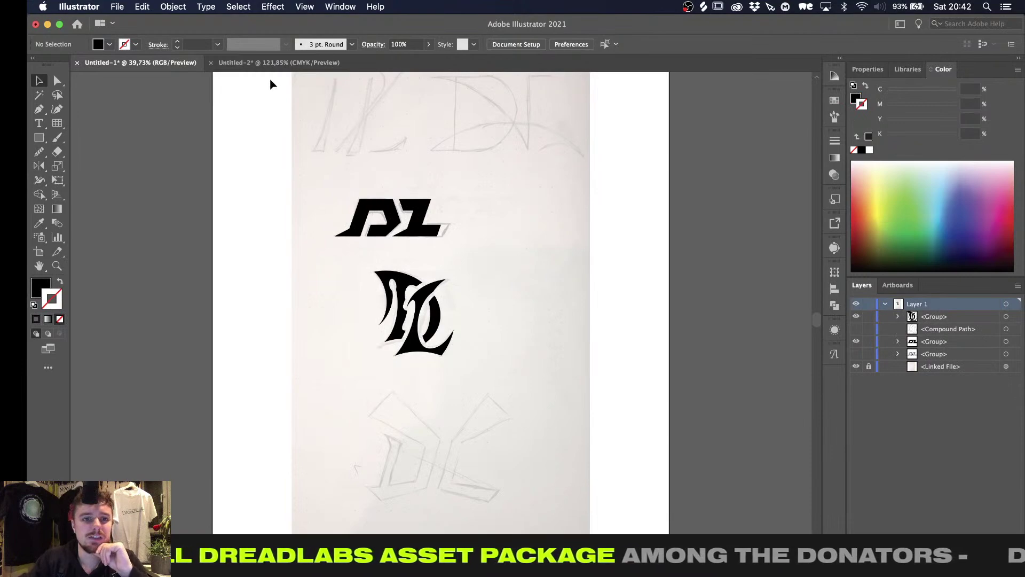
left_click(272, 62)
Center the black DL logo from above the artboard horizontally and vertically on the first outlined square
scroll(366, 272, "down", 5, "alt")
scroll(367, 275, "up", 2, "alt")
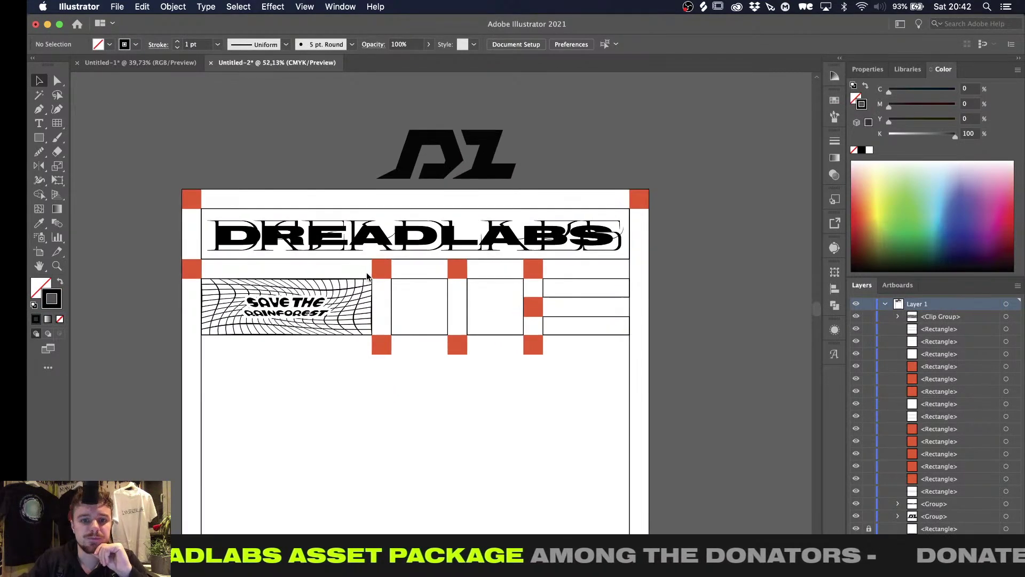
scroll(414, 212, "up", 2, "alt")
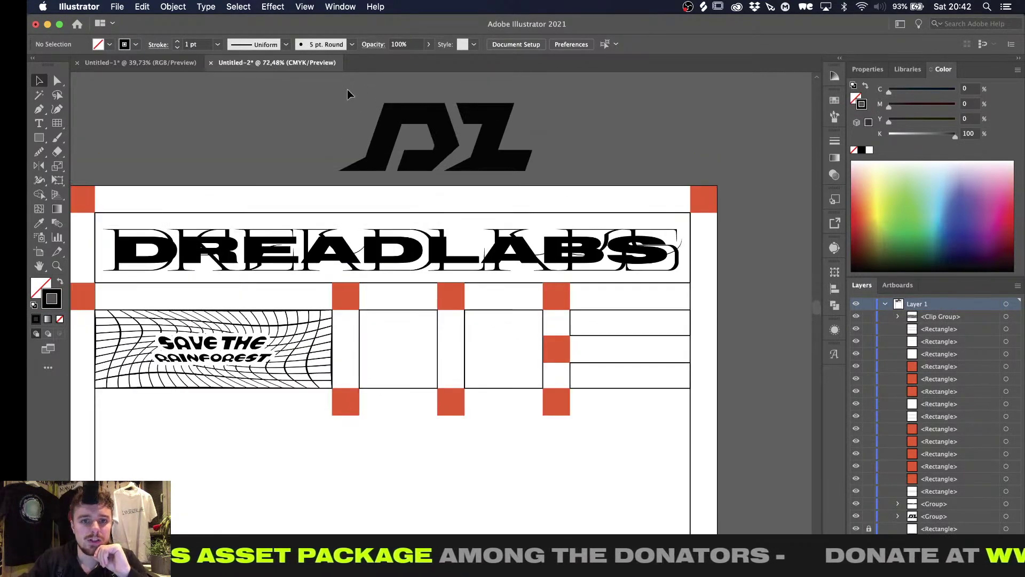
left_click_drag(347, 94, 555, 174)
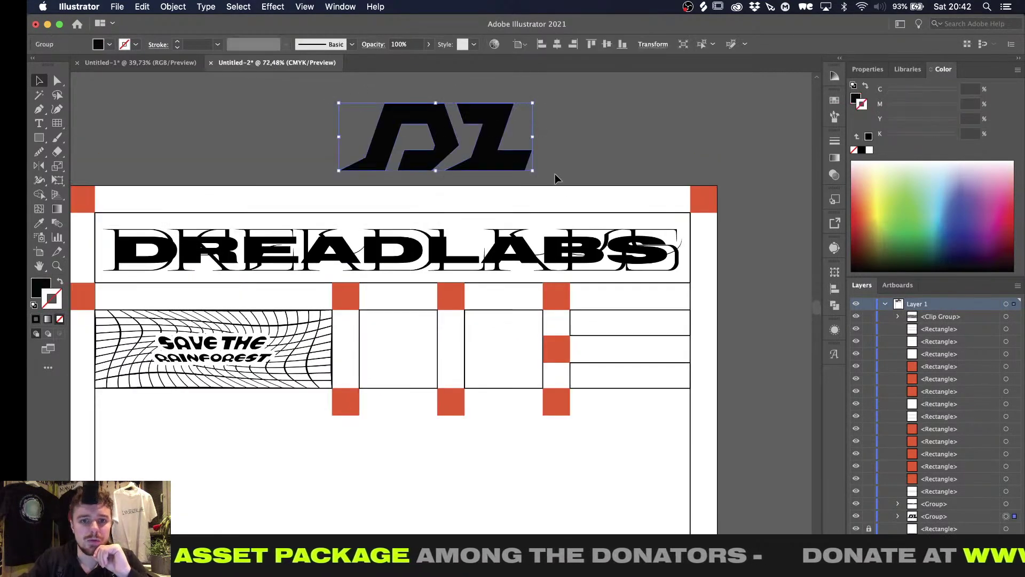
left_click(412, 314, "shift")
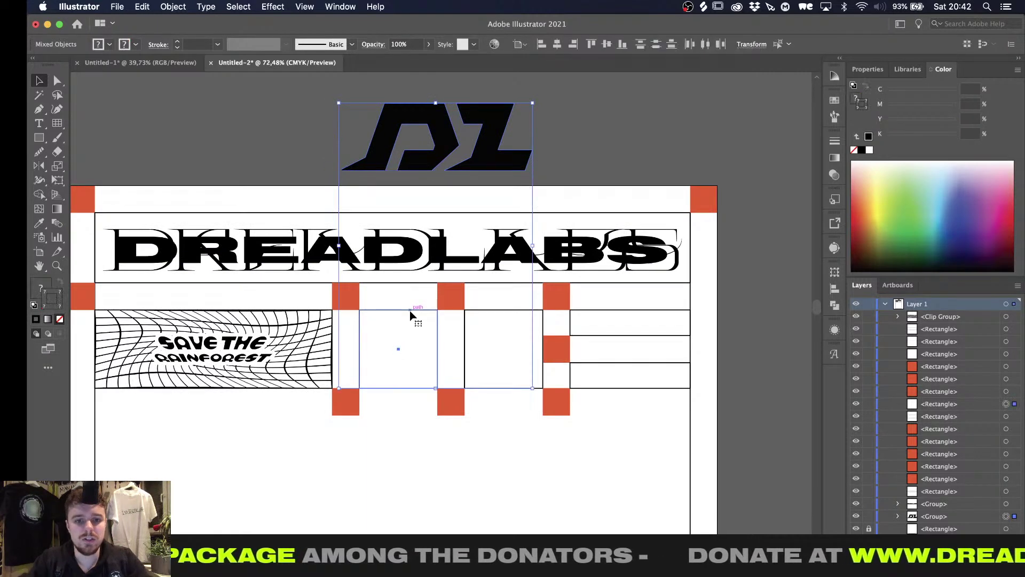
left_click(557, 43)
left_click(606, 43)
scroll(359, 418, "up", 3, "alt")
left_click(444, 412)
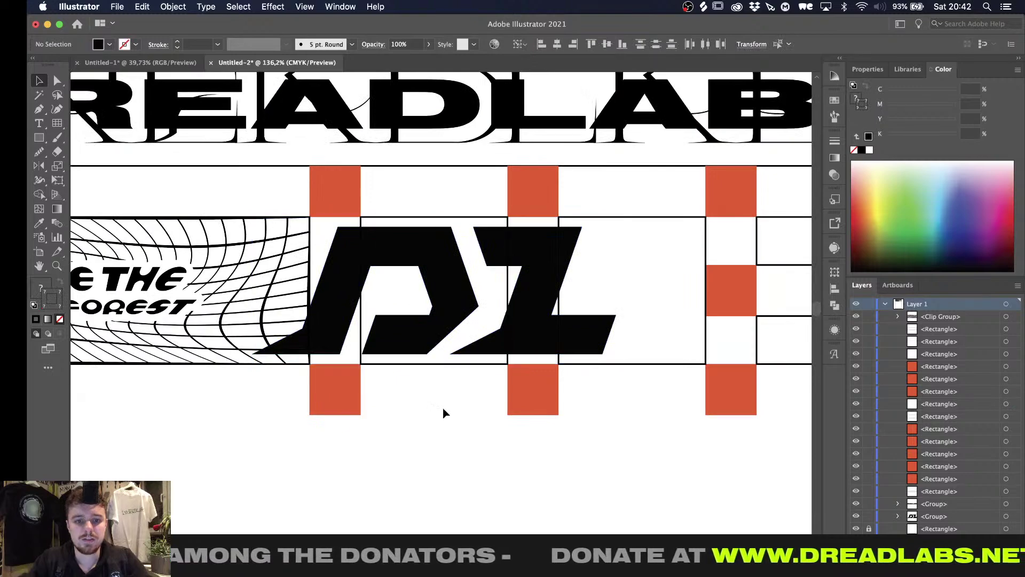
scroll(461, 394, "down", 3, "alt")
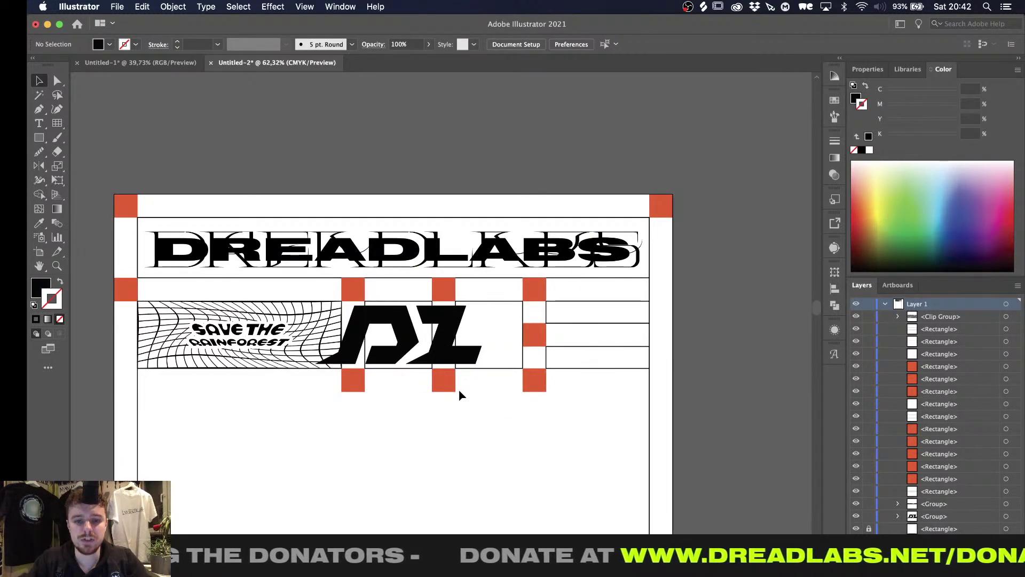
Move the black DL logo away from the row of outlined squares, leaving the first square empty
scroll(439, 343, "down", 4, "alt")
left_click_drag(417, 304, 205, 457)
left_click(357, 408)
Draw a circle about 60 pt wide at the first outlined square's center, with a black outline and no fill
scroll(358, 408, "up", 3, "alt")
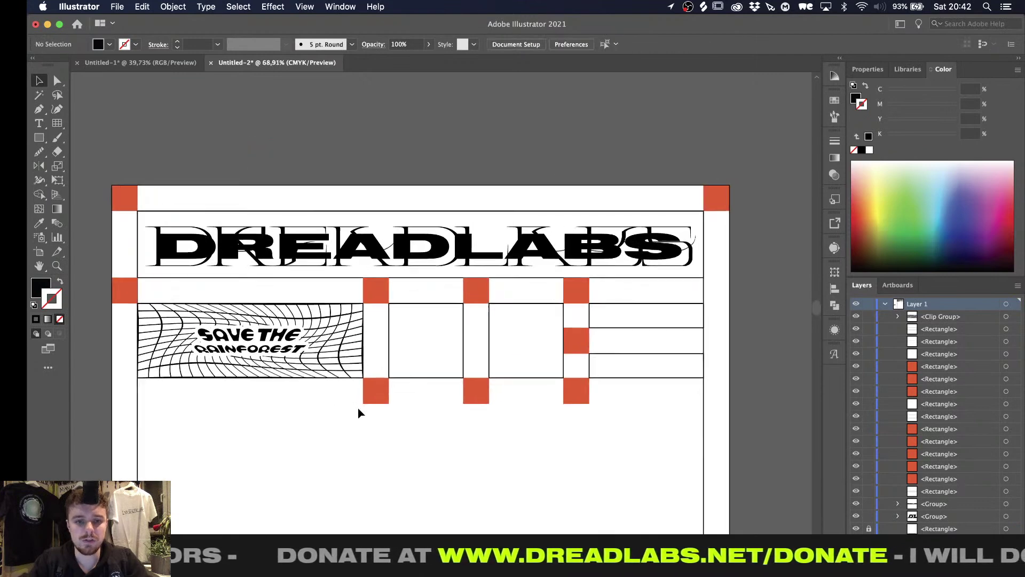
scroll(357, 408, "up", 3, "alt")
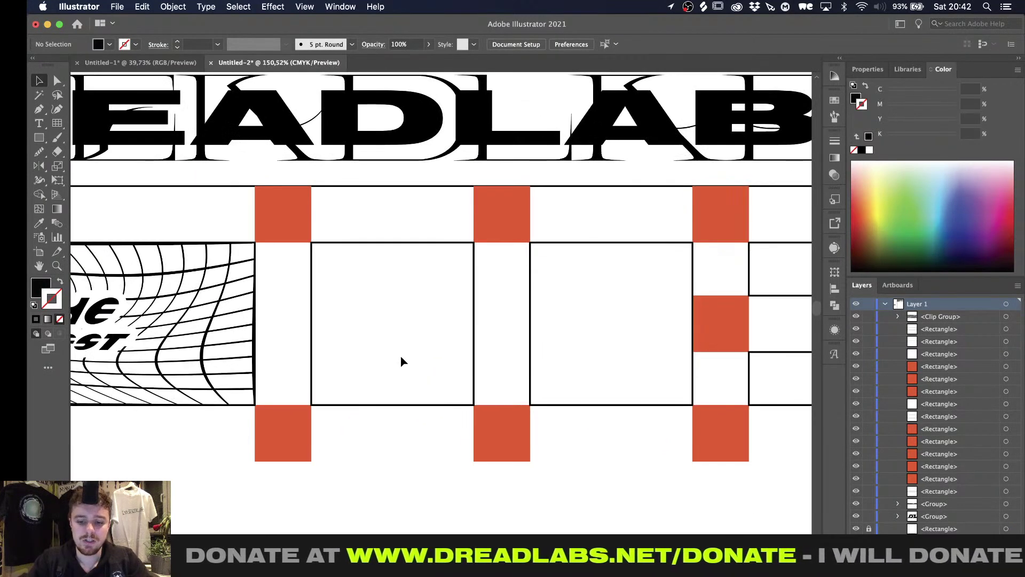
key("l")
scroll(402, 359, "up", 1, "alt")
left_click_drag(390, 313, 453, 259, "alt+shift")
key("shift+x")
Add anchor points to the circle twice, bringing it to sixteen evenly spaced points
key("super+alt+a")
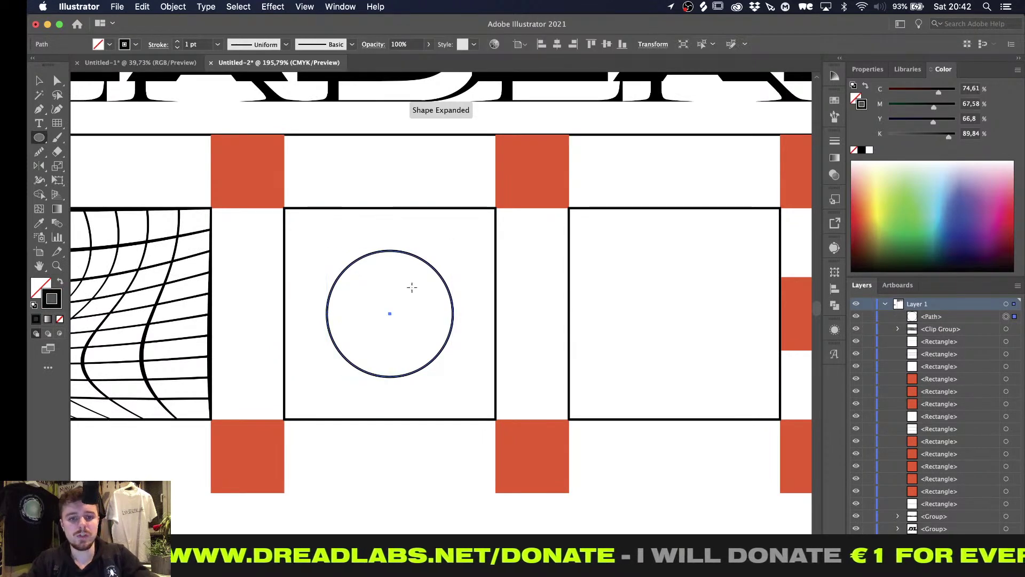
scroll(402, 277, "up", 2, "alt")
key("a")
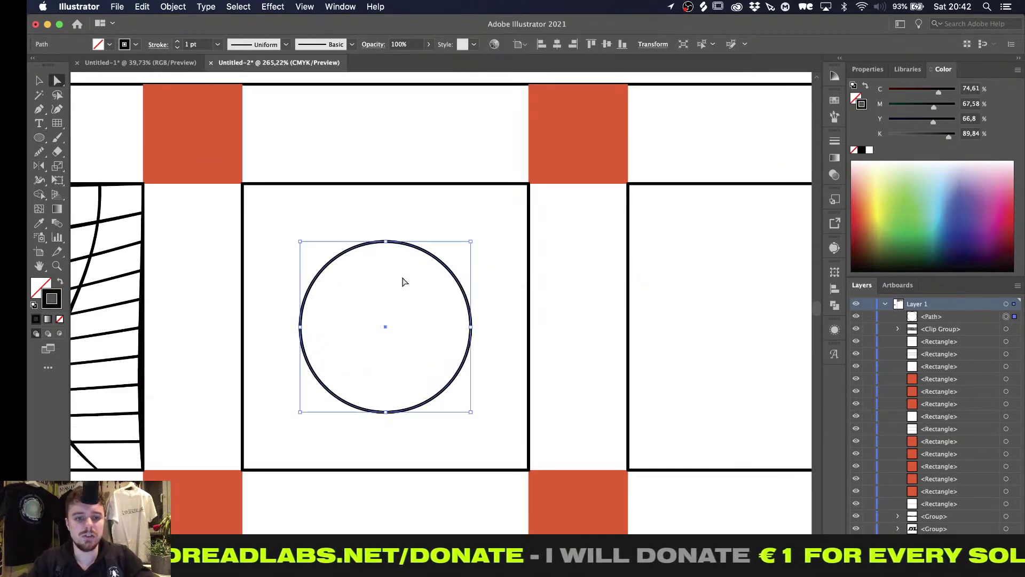
key("super+alt+a")
left_click_drag(286, 288, 528, 310)
left_click_drag(316, 247, 458, 265)
left_click_drag(331, 363, 479, 374)
left_click_drag(368, 399, 438, 400)
key("s")
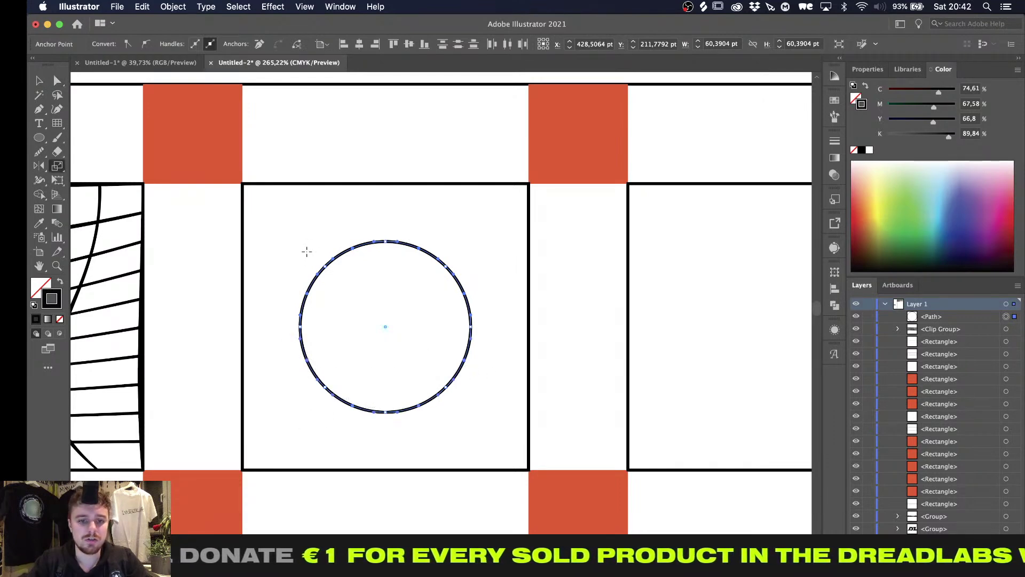
left_click(59, 139)
left_click(60, 140)
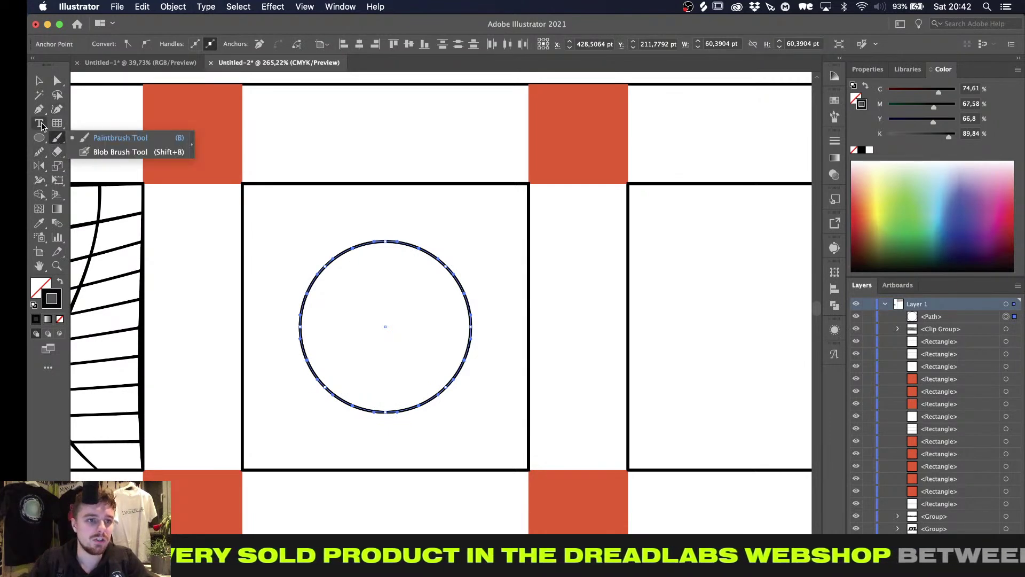
key("s")
left_click_drag(353, 281, 355, 287)
key("a")
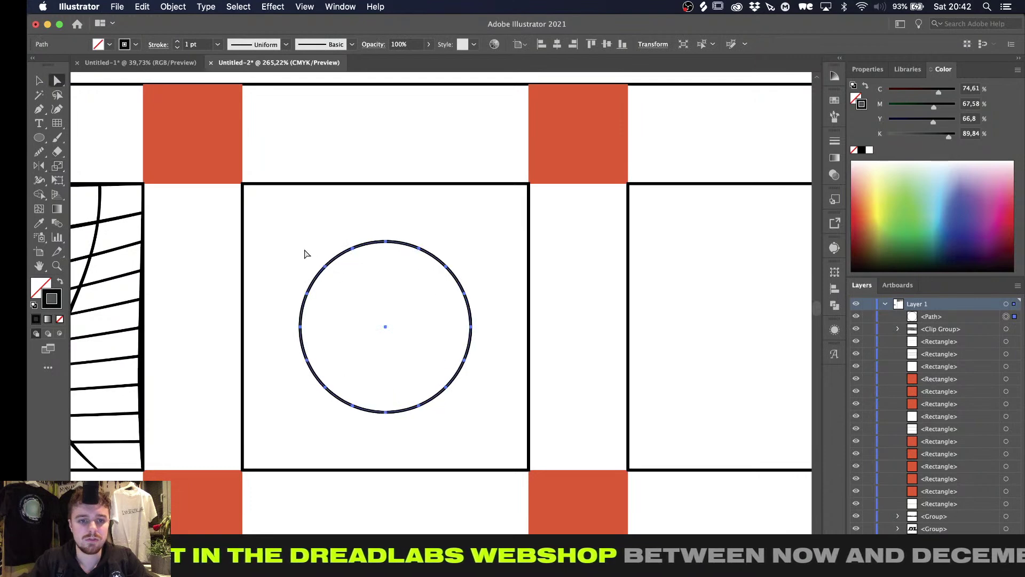
Scale the circle's top, bottom, left and right anchor points inward and rotate them to form a four-bladed pinwheel
left_click_drag(303, 264, 510, 273)
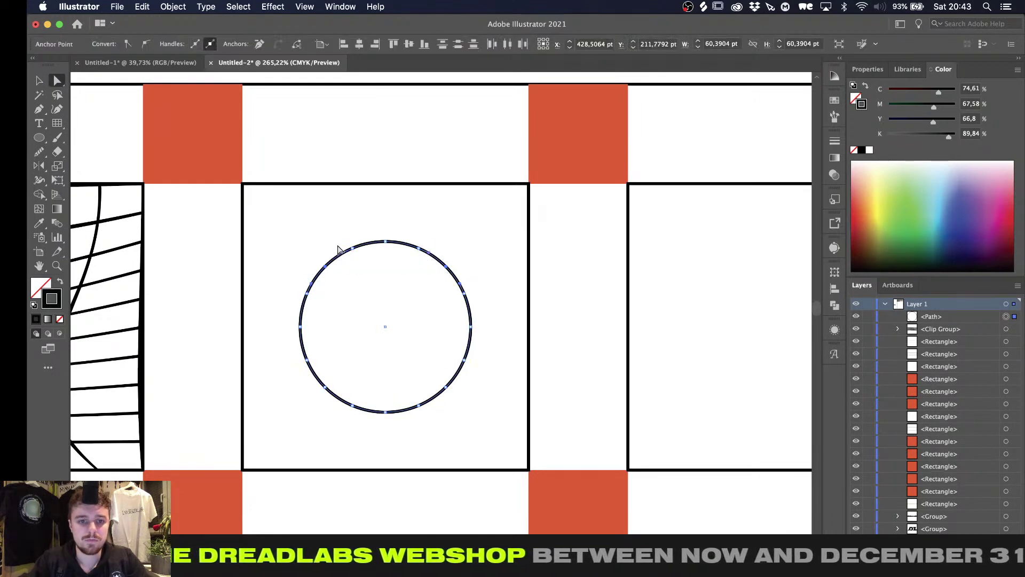
left_click_drag(373, 228, 394, 437)
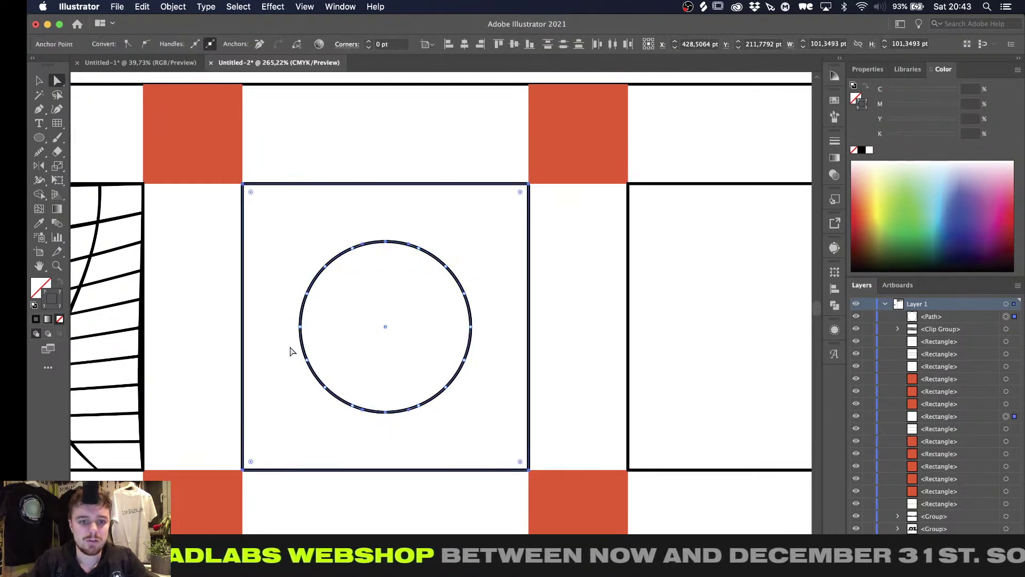
left_click(345, 278)
left_click_drag(377, 243, 392, 425)
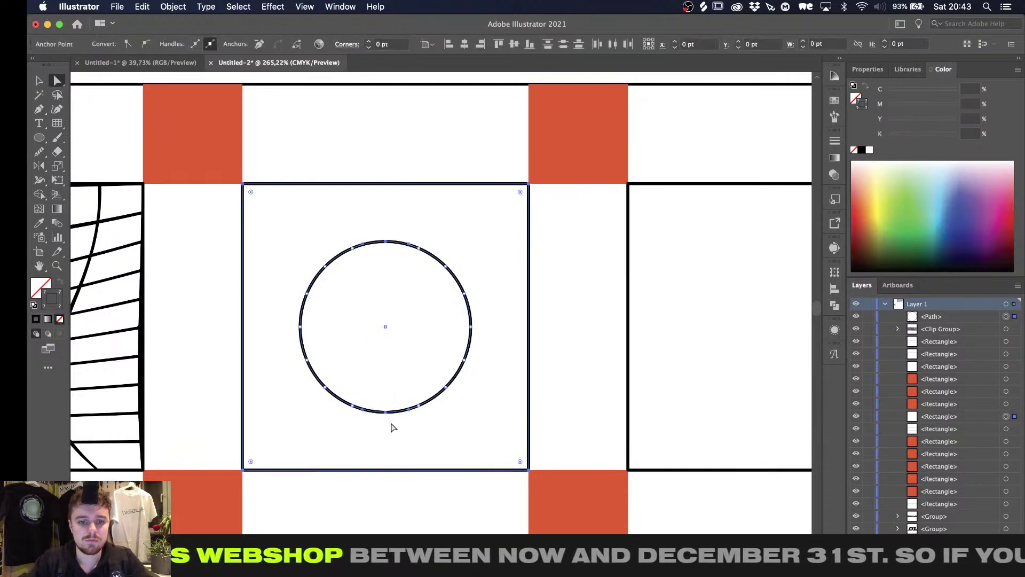
key("c")
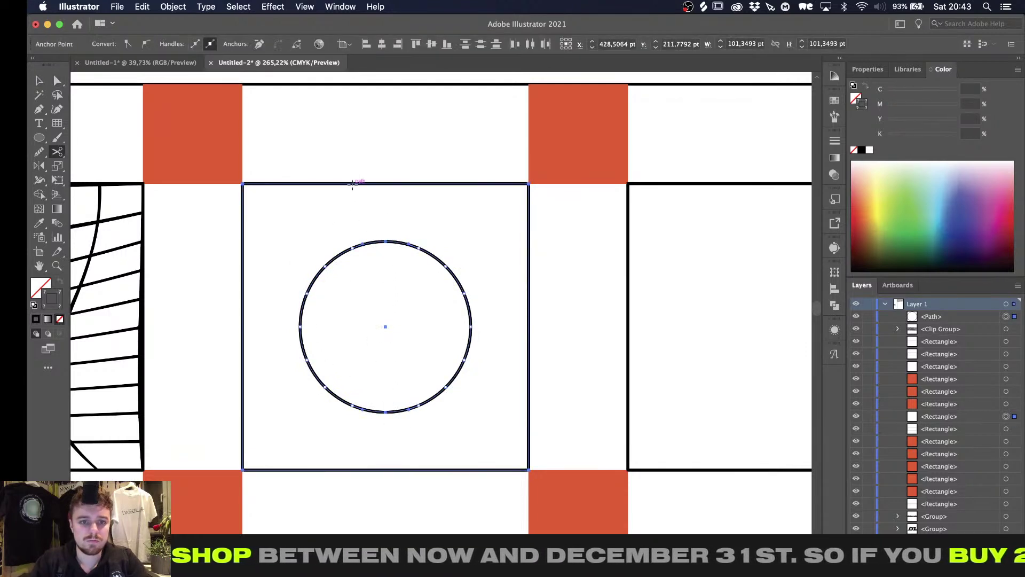
key("v")
left_click(353, 184, "shift")
key("a")
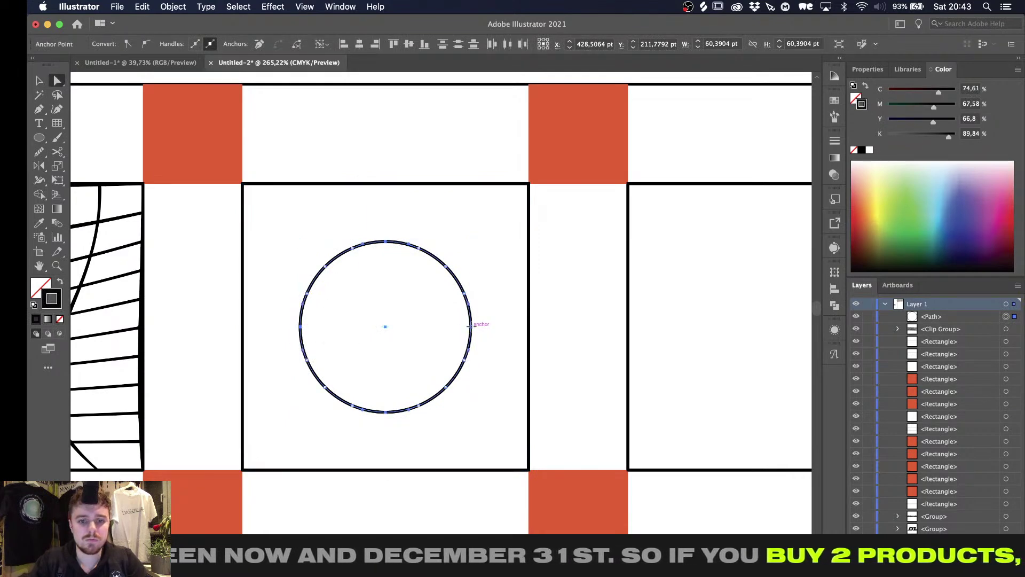
key("s")
left_click_drag(442, 292, 423, 311)
key("r")
key("v")
left_click(386, 259)
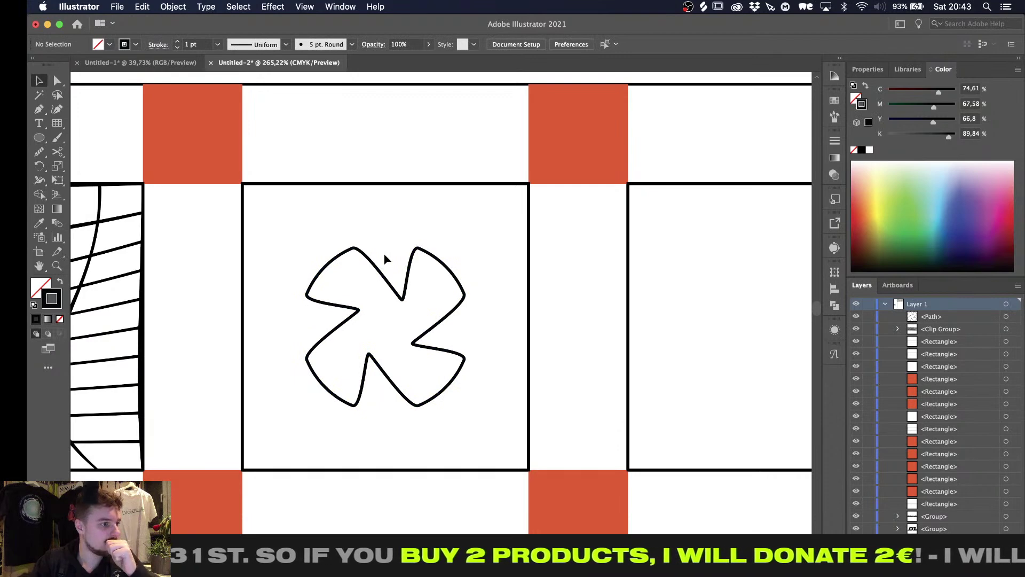
scroll(385, 259, "down", 3, "alt")
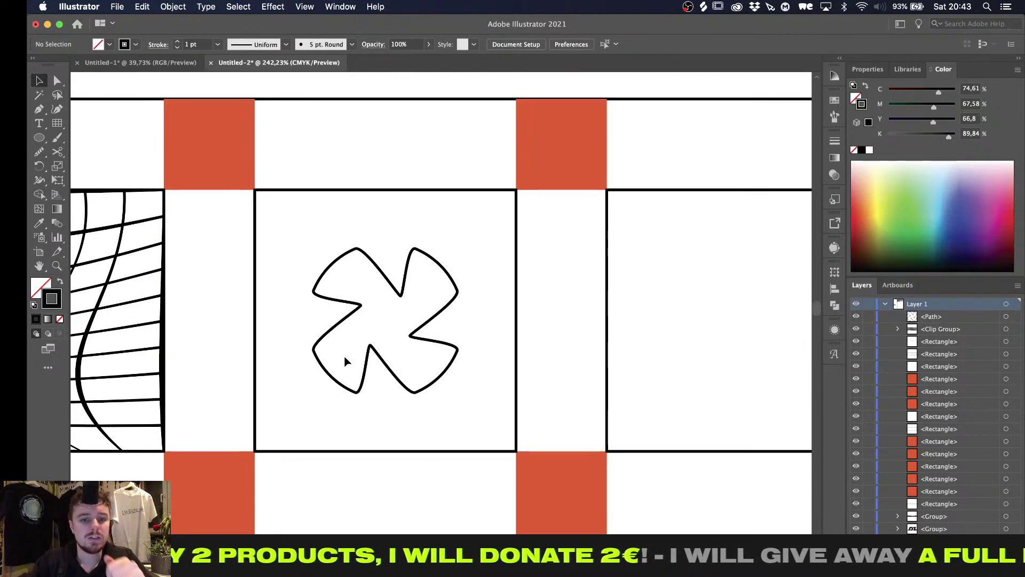
scroll(344, 361, "up", 3, "alt")
left_click(311, 350)
scroll(310, 353, "down", 3, "alt")
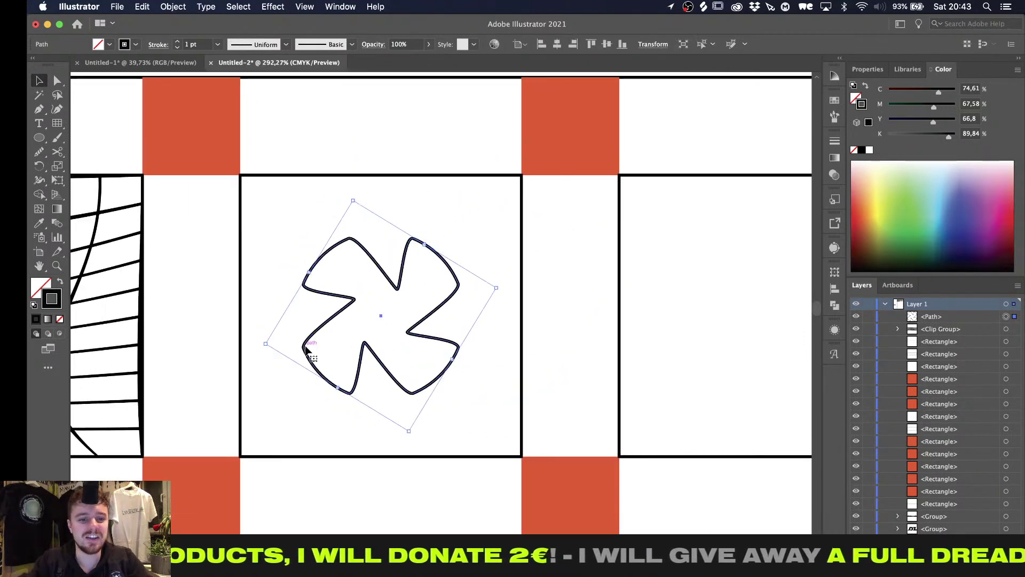
key("a")
scroll(325, 346, "up", 4, "alt")
key("v")
left_click(328, 345)
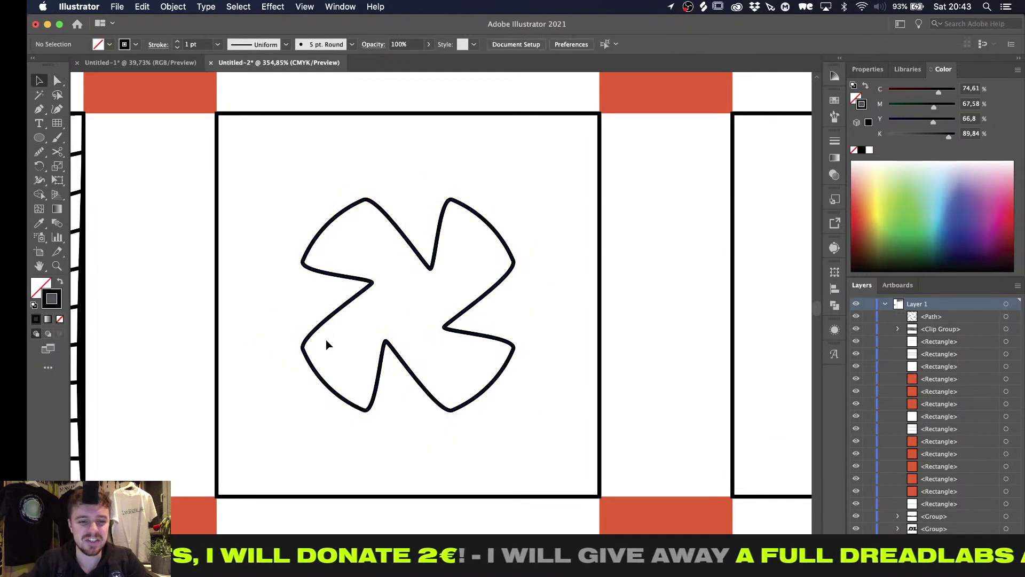
Draw a small circle at the pinwheel's center and cut it out of the shape with Minus Front
scroll(328, 345, "down", 4, "alt")
key("l")
scroll(327, 340, "up", 2, "alt")
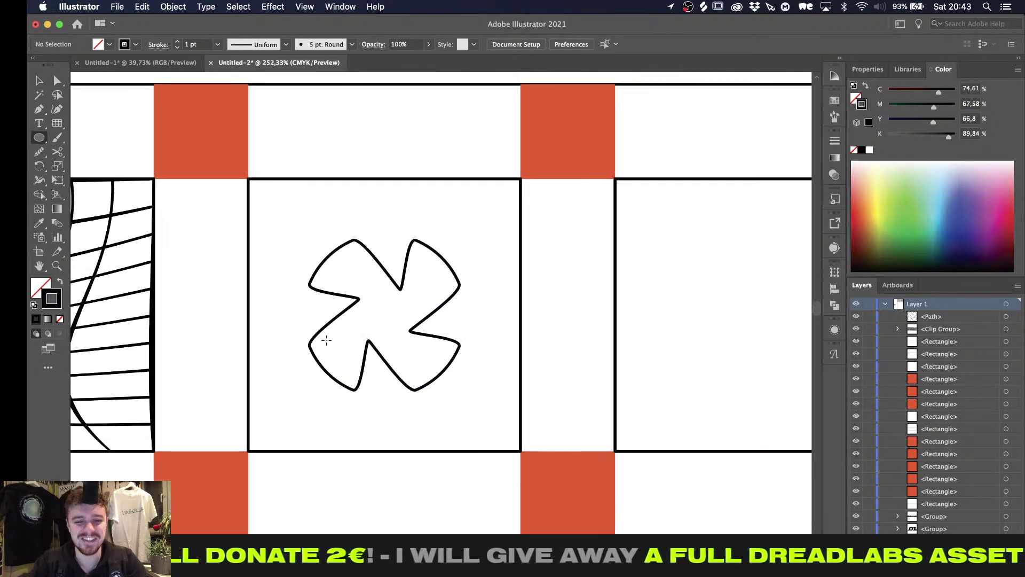
left_click_drag(384, 315, 398, 302, "alt+shift")
key("v")
left_click(443, 305, "shift")
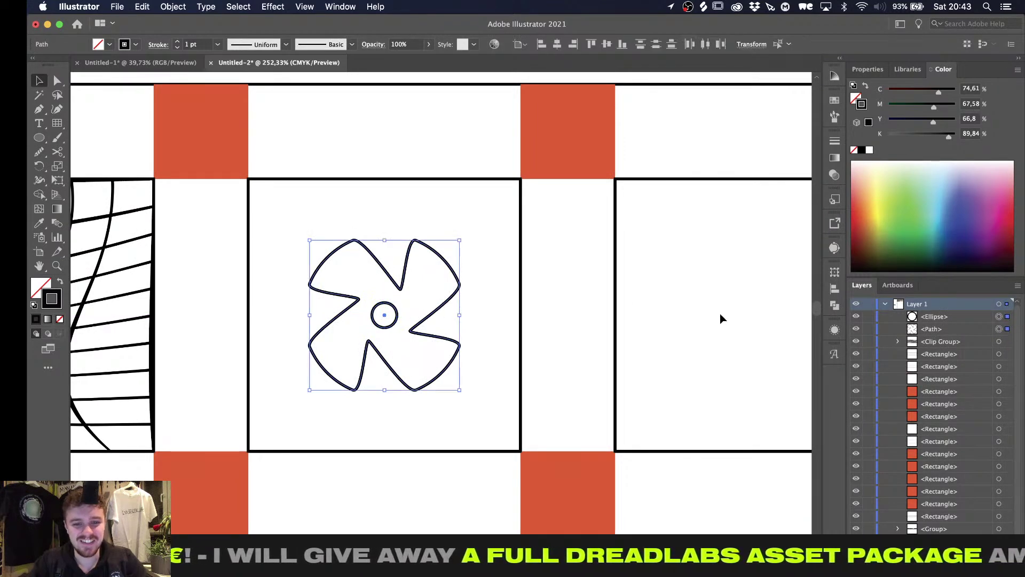
left_click(836, 305)
left_click(712, 297)
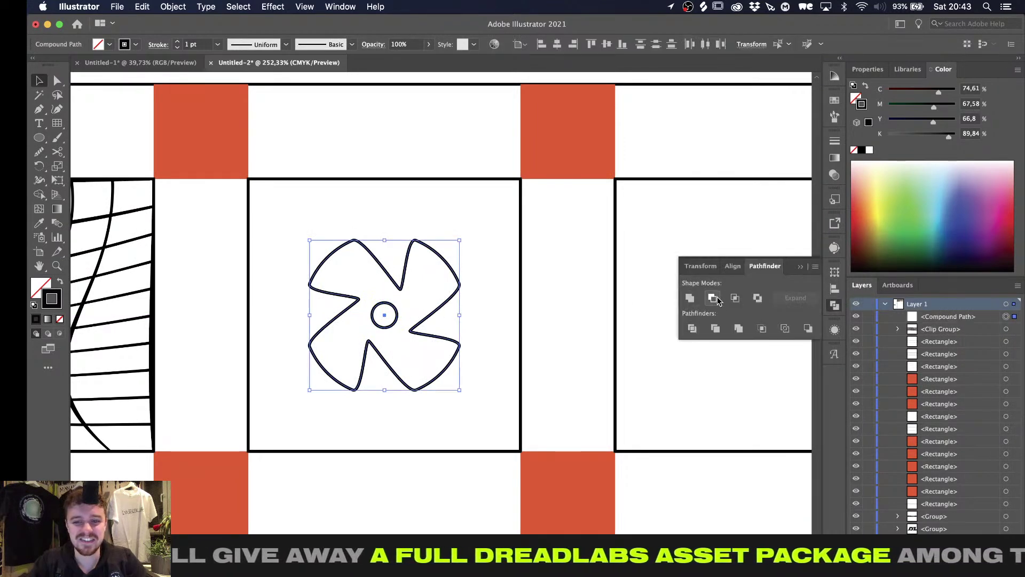
left_click(489, 326)
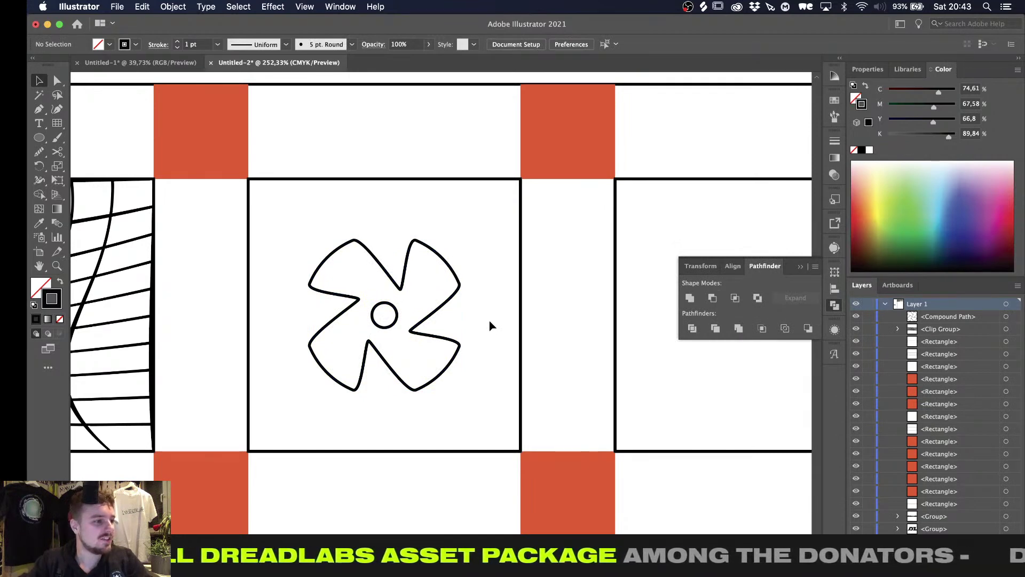
Draw a circle about 58 pt wide centered on the lower-left corner of the first outlined square
key("l")
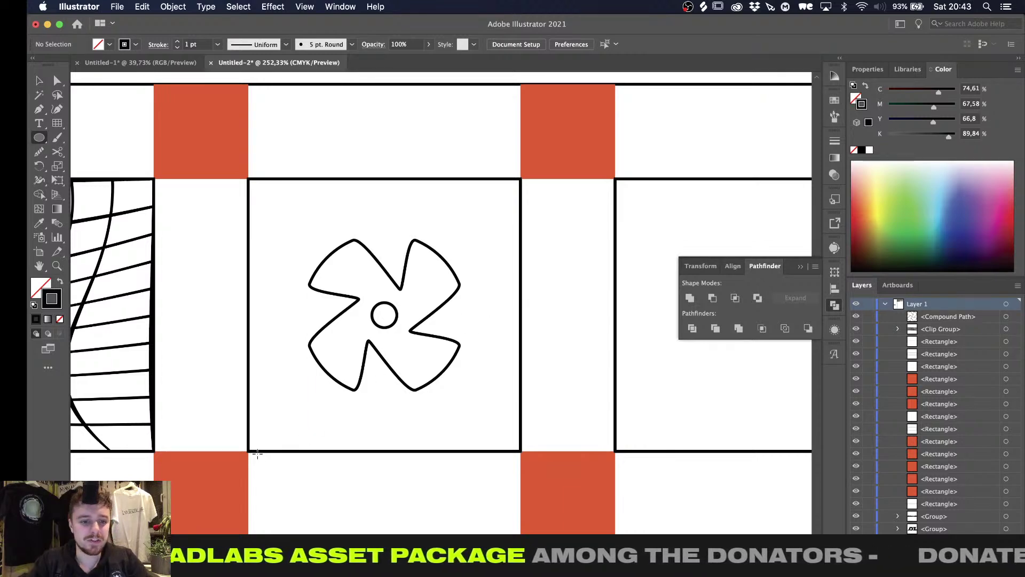
left_click_drag(249, 450, 325, 399, "alt+shift")
key("v")
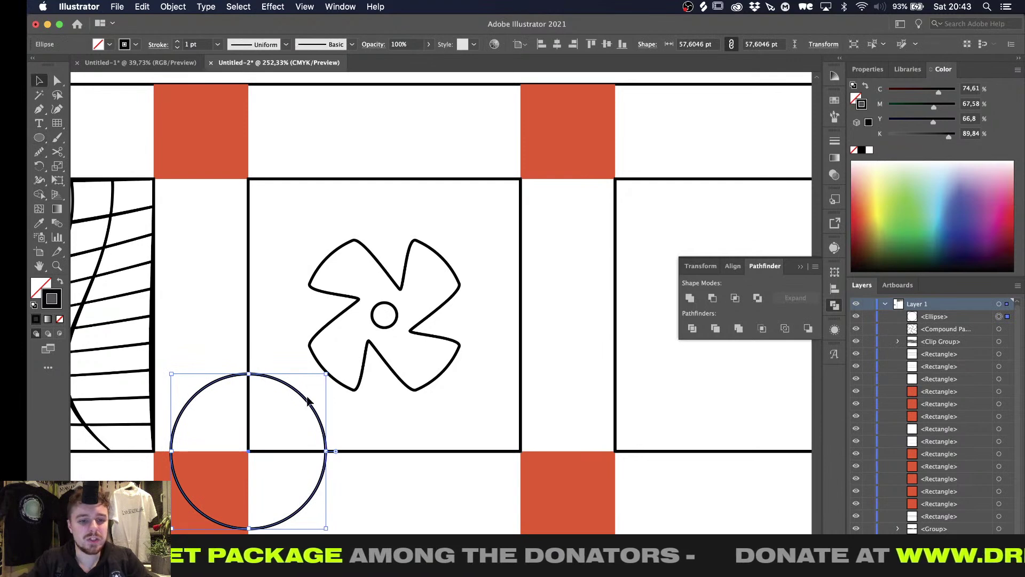
Copy the corner circle to the upper-left corner, then copy both circles to the square's two right-hand corners
left_click_drag(269, 378, 291, 129, "alt+shift")
left_click_drag(319, 165, 319, 152)
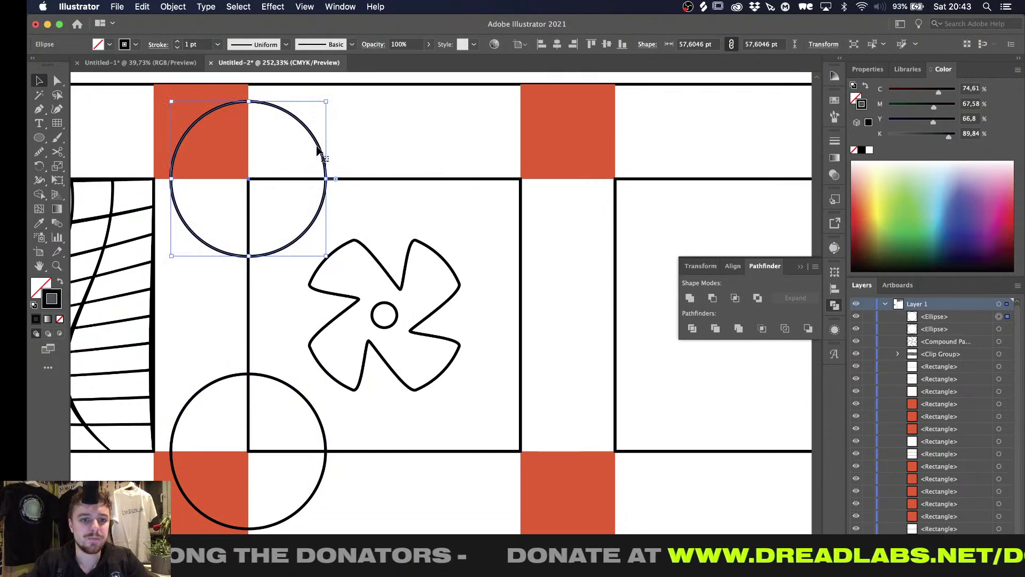
left_click(214, 384, "shift")
left_click_drag(193, 232, 463, 207, "alt")
scroll(463, 207, "down", 2, "alt")
scroll(462, 211, "down", 3, "alt")
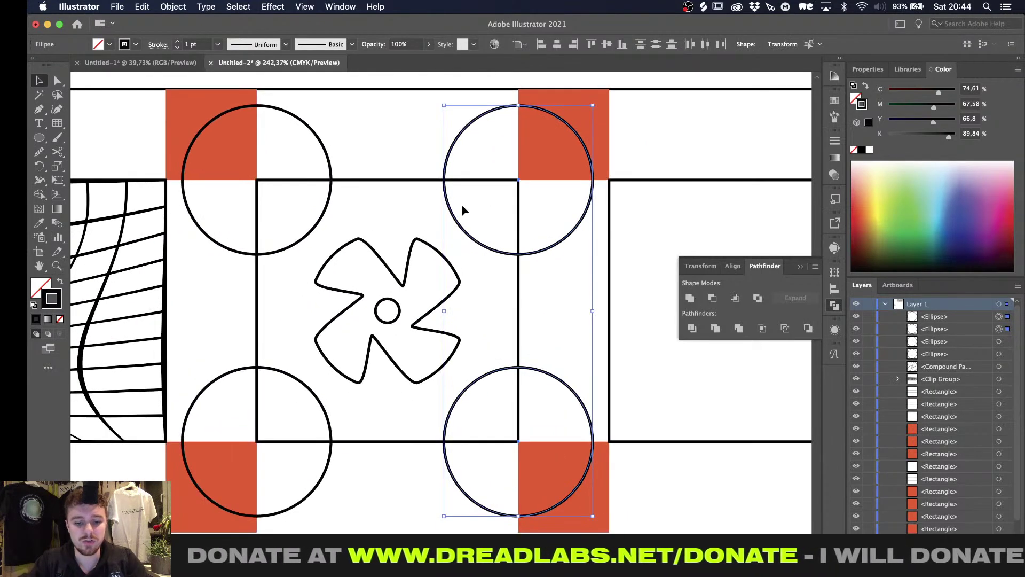
scroll(463, 207, "up", 2, "alt")
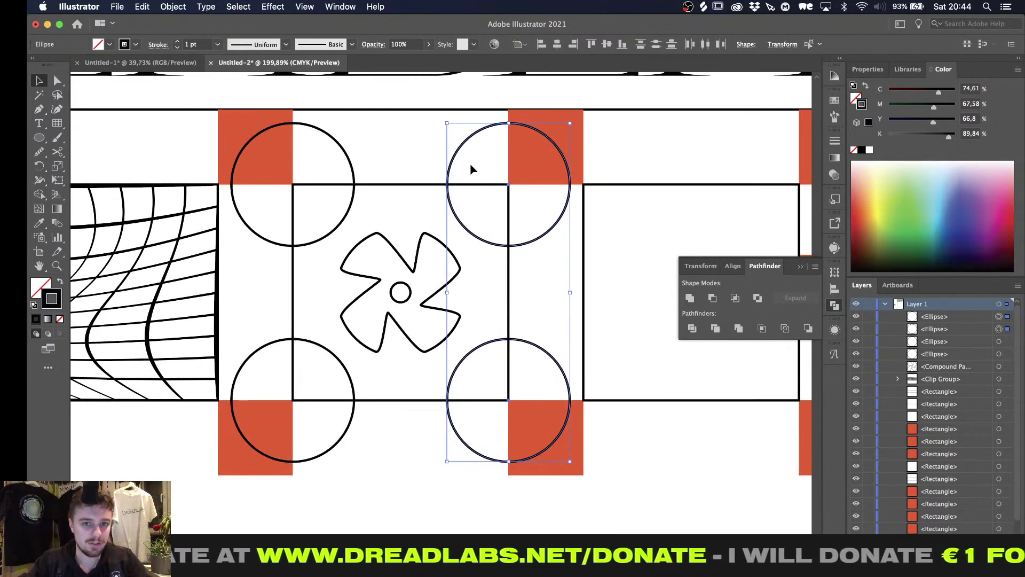
Remove the parts of the upper-left corner circle outside the outlined square with Shape Builder
left_click_drag(475, 165, 341, 167)
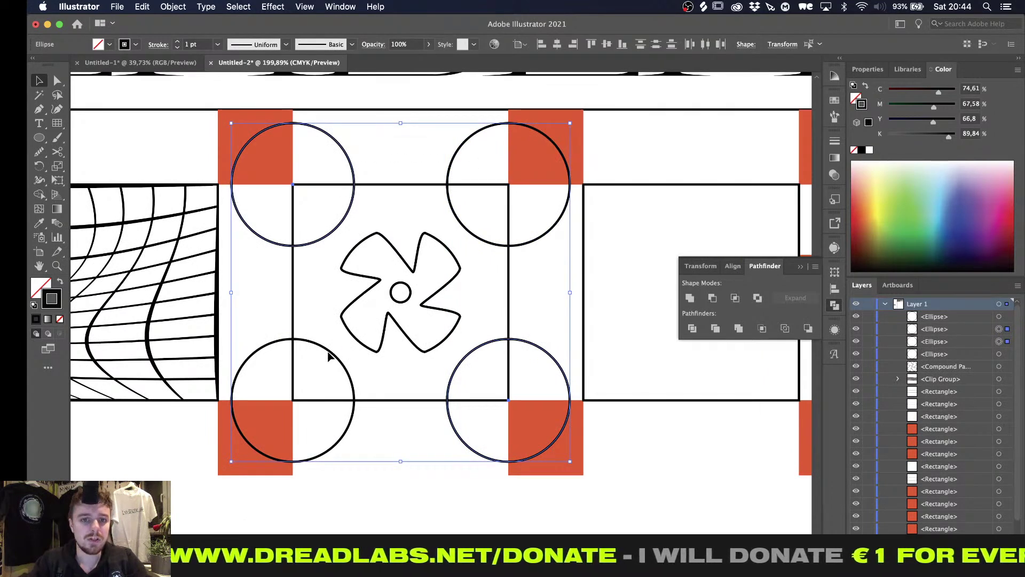
left_click(345, 430, "shift")
left_click(385, 400, "shift")
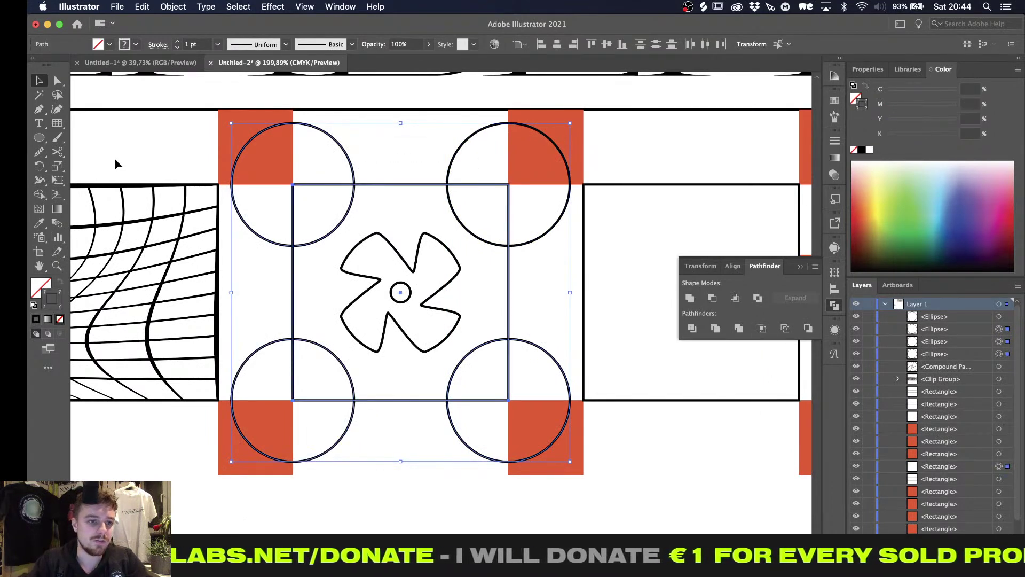
left_click(39, 194)
mouse_move(284, 166)
left_mouse_down()
mouse_move(572, 168)
mouse_move(572, 216)
left_mouse_up()
key("v")
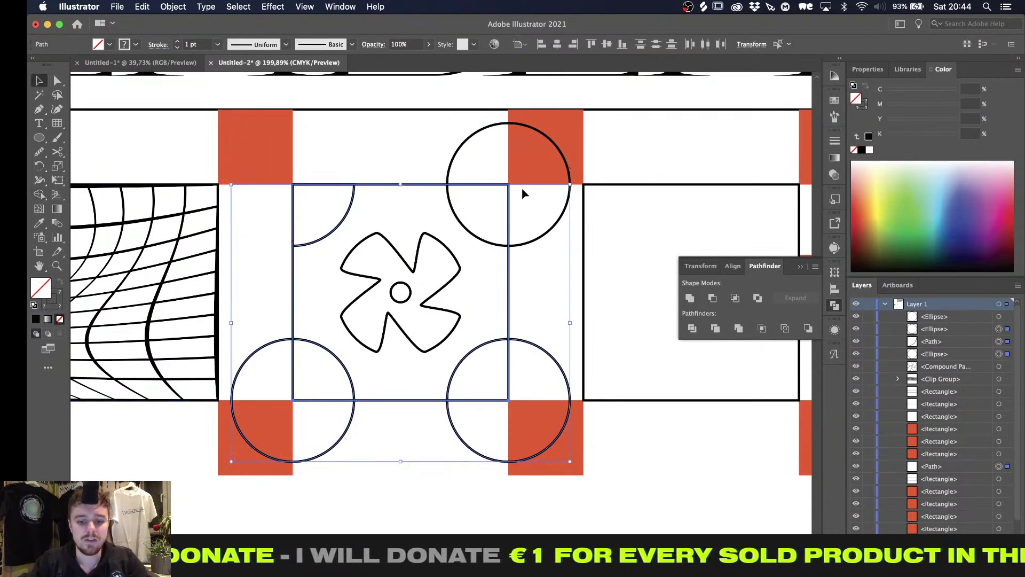
Trim the other three corner circles to the outlined square with Shape Builder, keeping only the quarter circles inside it
left_click(530, 243, "shift")
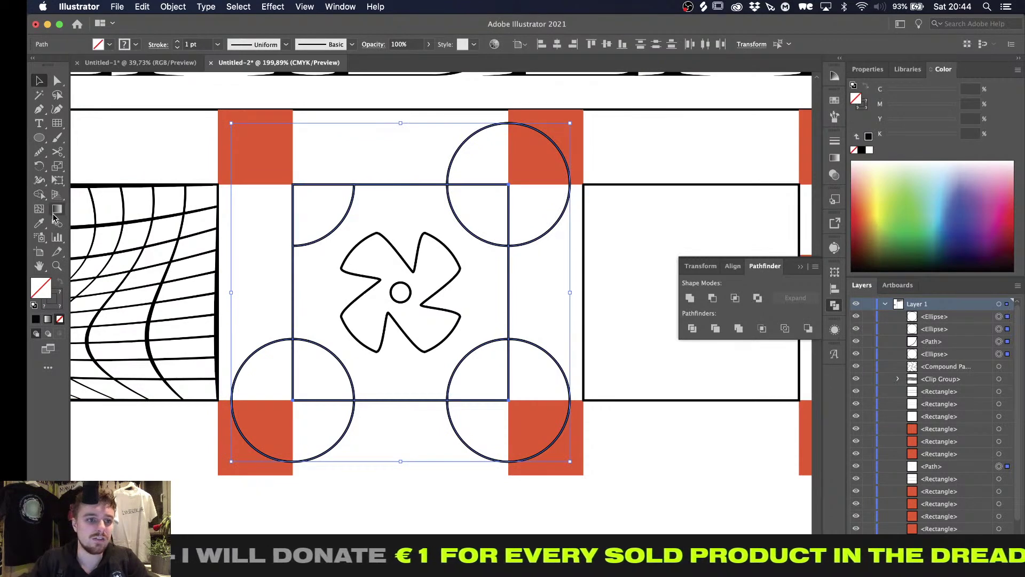
left_click(39, 195)
mouse_move(297, 439)
left_mouse_down()
mouse_move(412, 437)
mouse_move(591, 326)
mouse_move(586, 307)
left_mouse_up()
left_click(543, 171, "alt")
key("v")
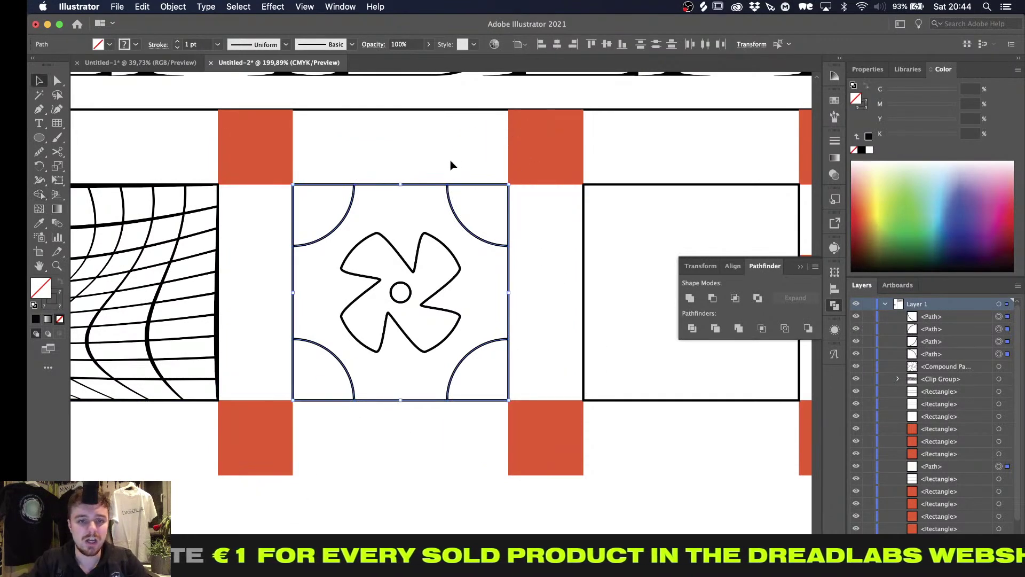
left_click(450, 166)
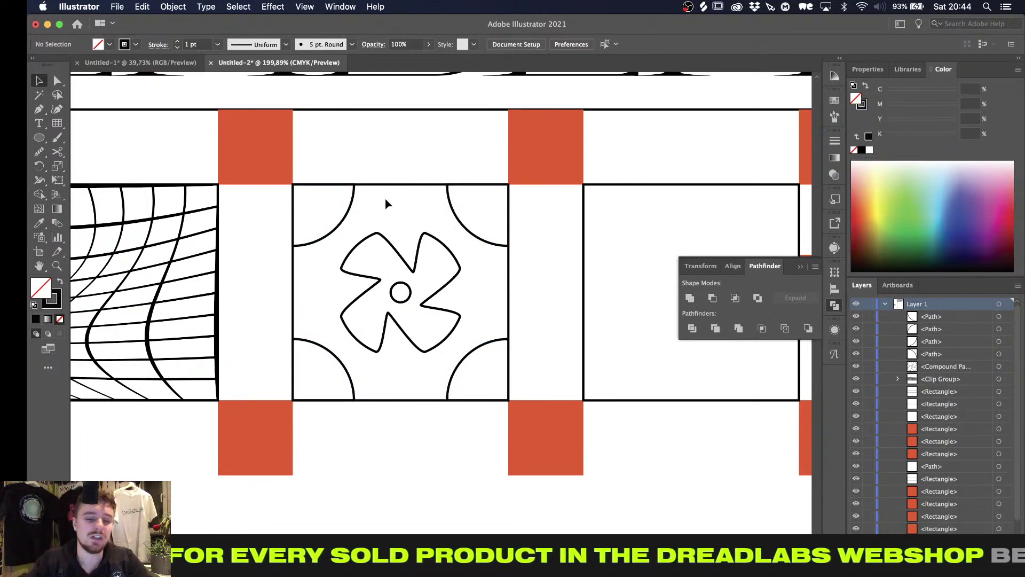
key("l")
scroll(384, 205, "up", 2, "alt")
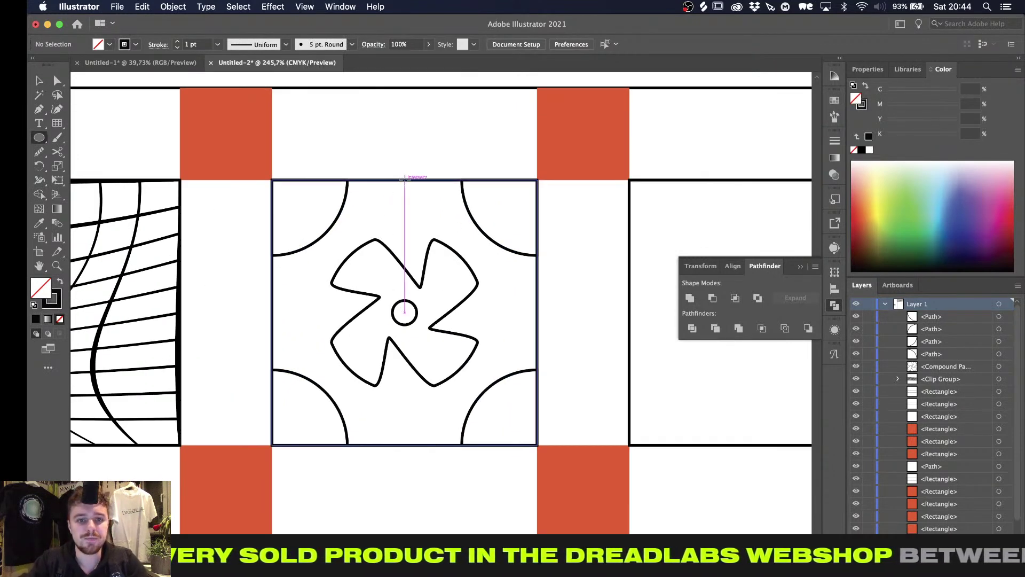
left_click_drag(405, 179, 426, 152, "alt+shift")
key("v")
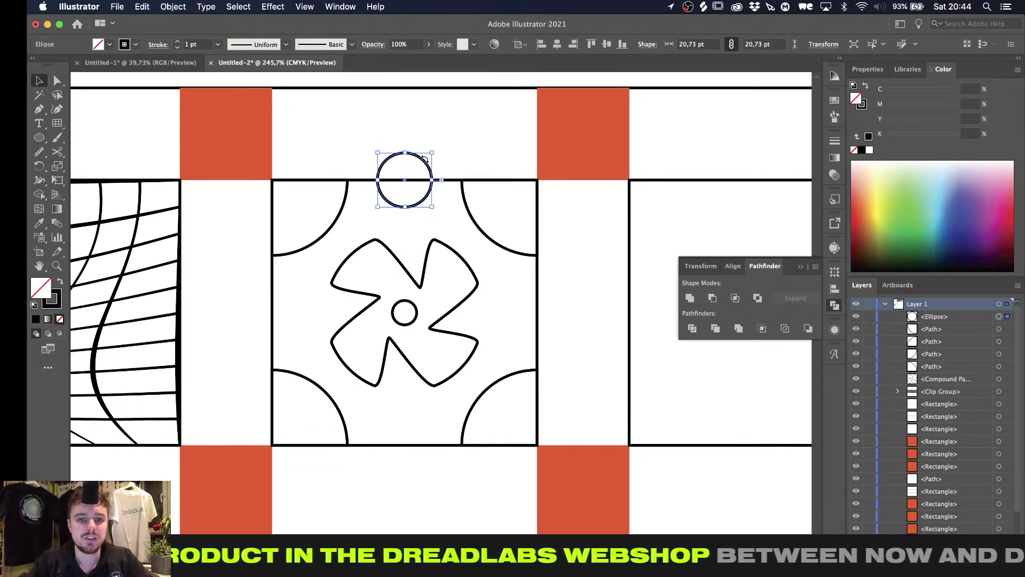
key("Delete")
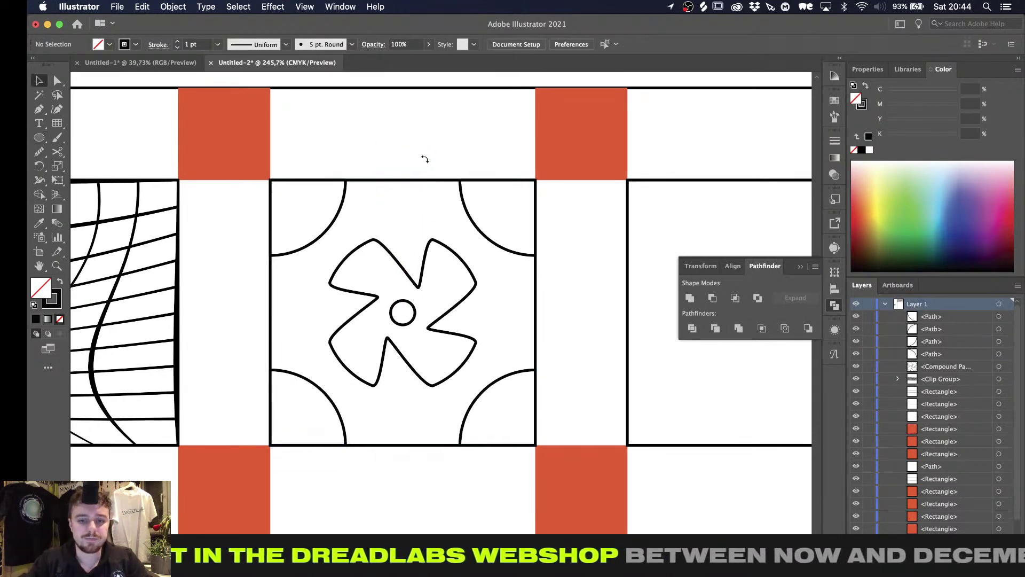
Draw a triangle from the center of the empty outlined square beside the fan graphic, then enlarge it proportionally downward
scroll(423, 158, "right", 5)
key("l")
scroll(424, 158, "right", 3)
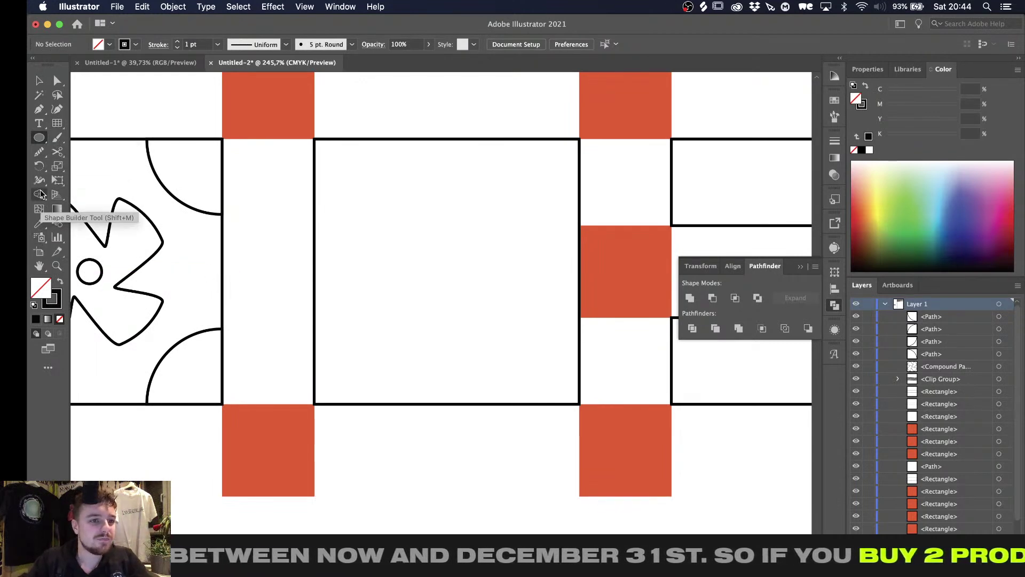
left_click(39, 138)
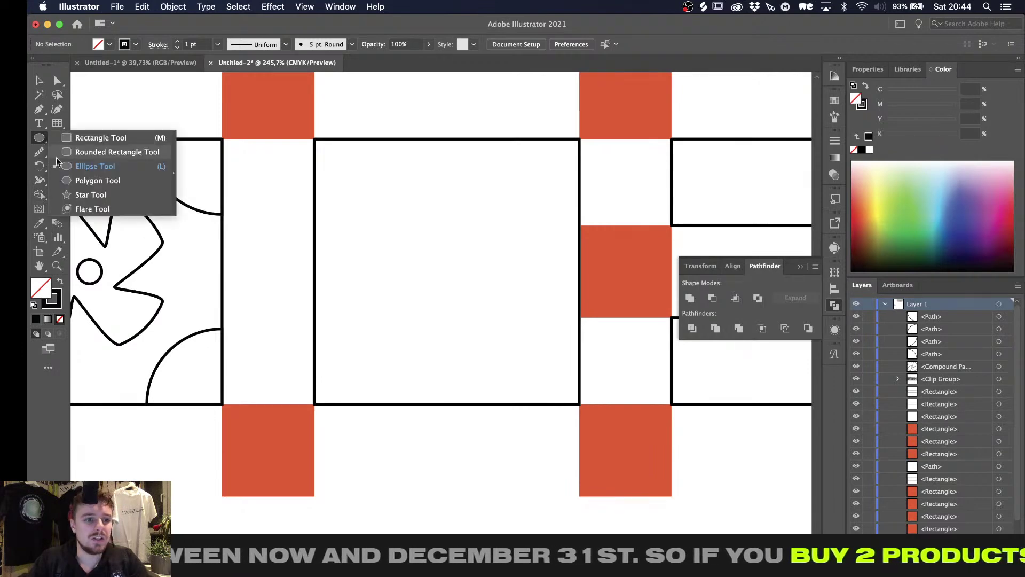
left_click(75, 184)
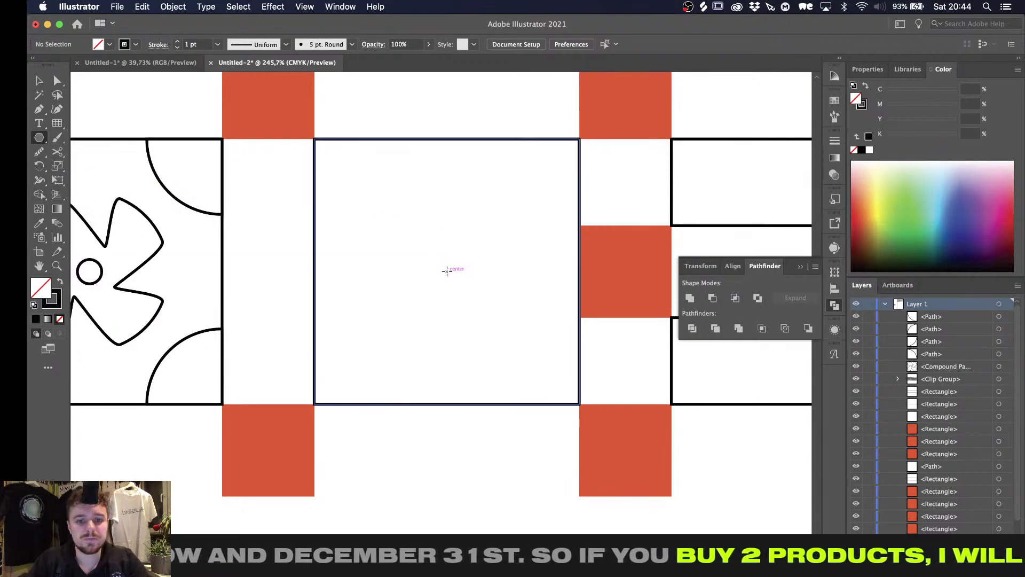
left_click_drag(447, 270, 494, 201)
key("Down")
key("Down")
key("Down")
key("v")
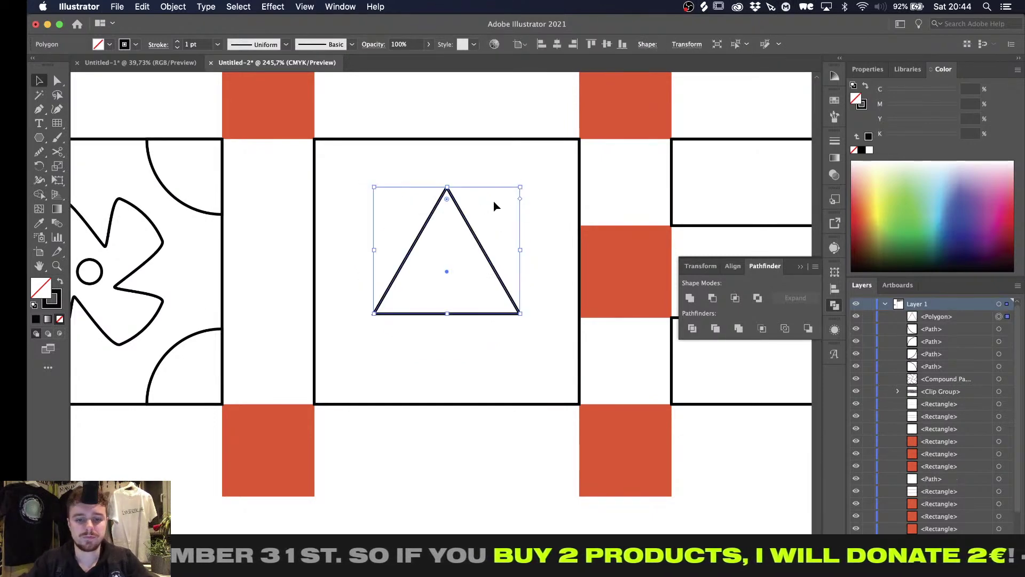
left_click_drag(447, 314, 447, 354, "shift")
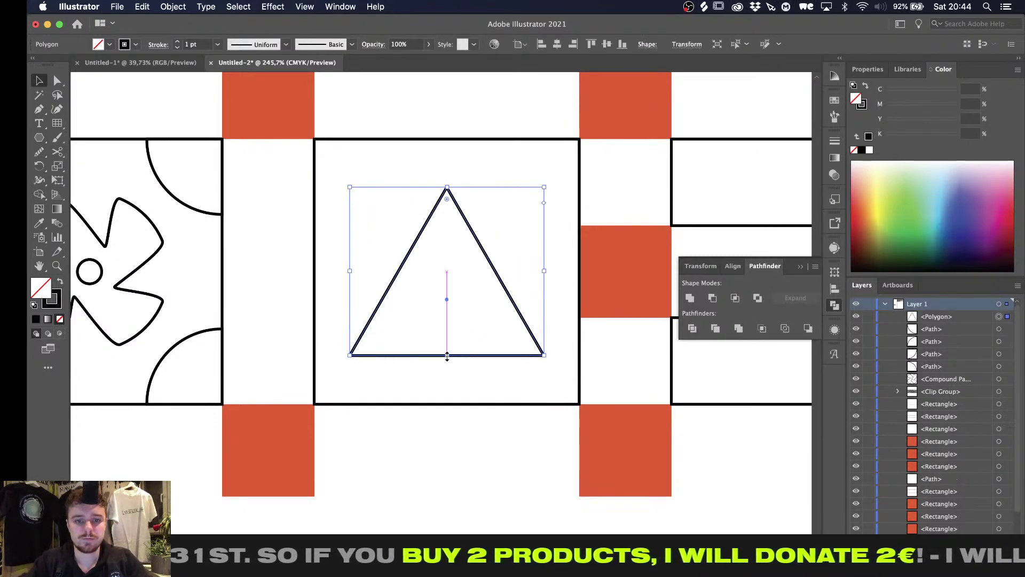
Round the triangle's three corners and center it vertically within its outlined square
key("a")
left_click_drag(359, 350, 374, 345)
key("v")
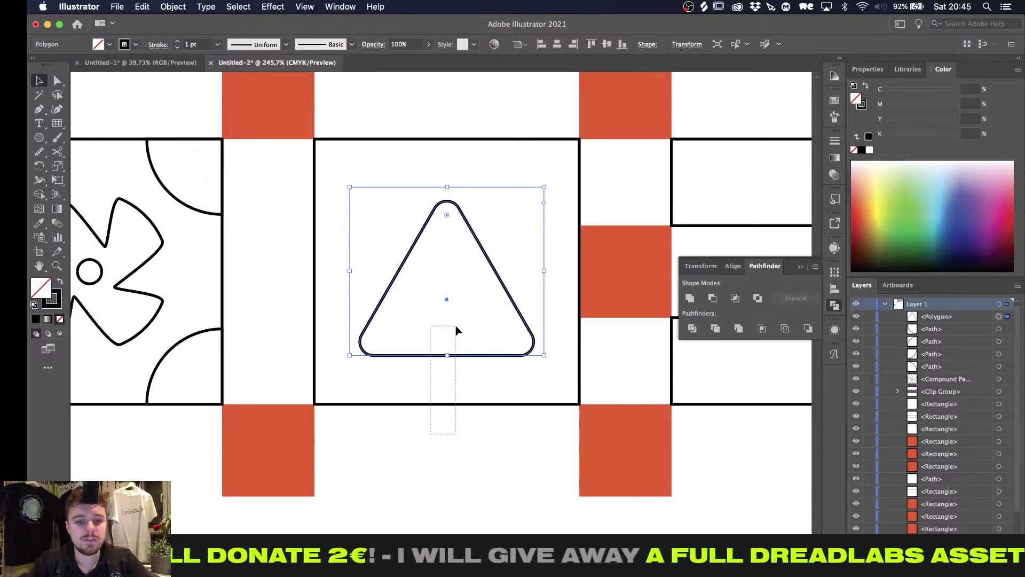
left_click_drag(456, 326, 455, 326)
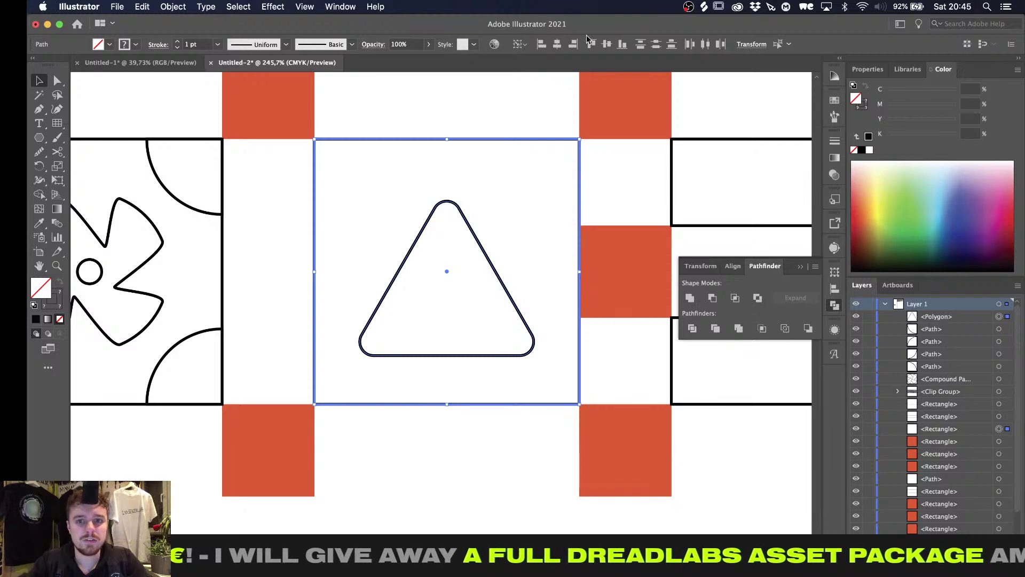
left_click(607, 44)
left_click(481, 105)
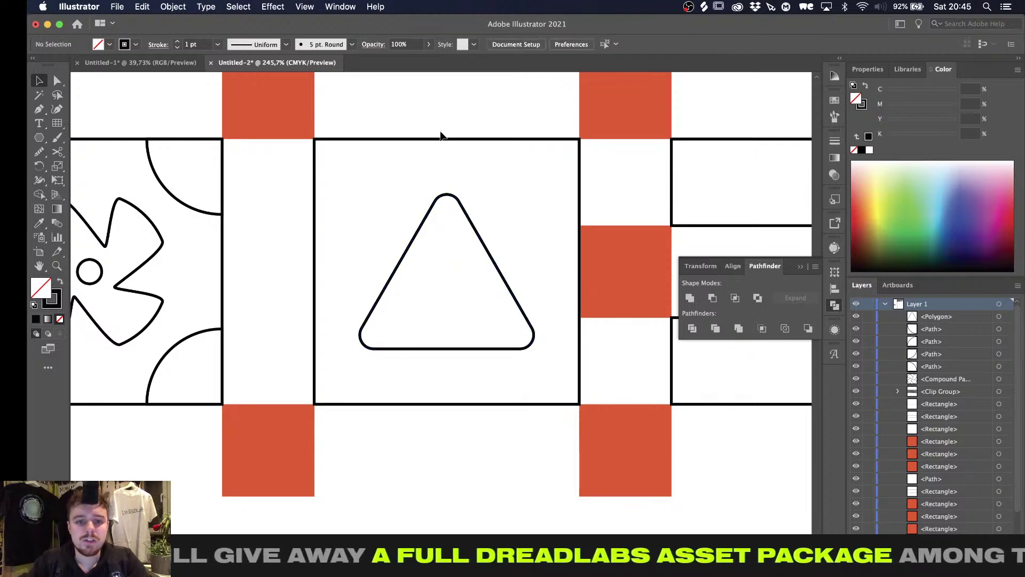
Add the text "!" inside the rounded triangle
scroll(440, 132, "down", 5, "alt")
scroll(440, 132, "up", 3, "alt")
key("t")
scroll(332, 280, "up", 6, "alt")
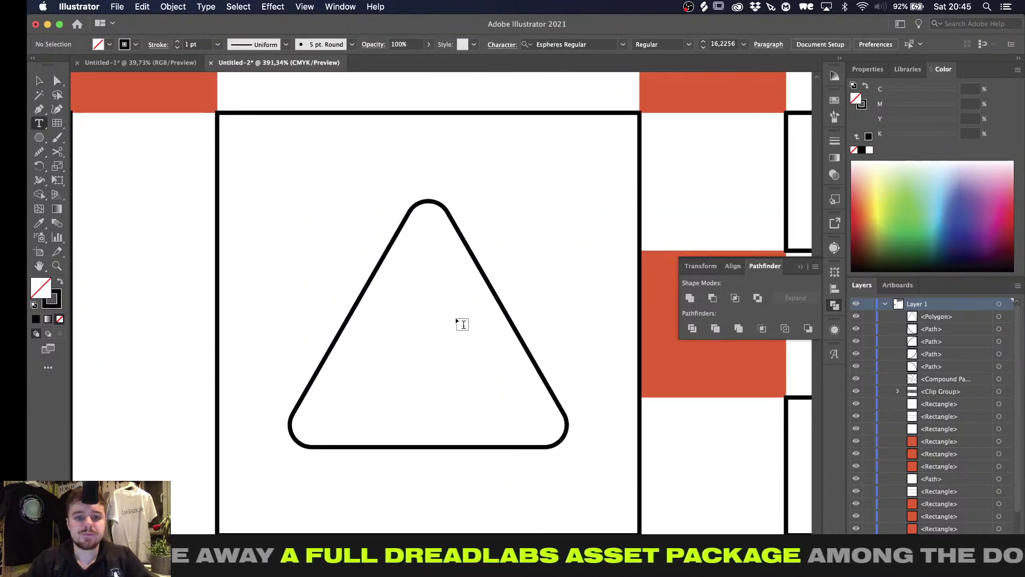
left_click(463, 324)
type("!")
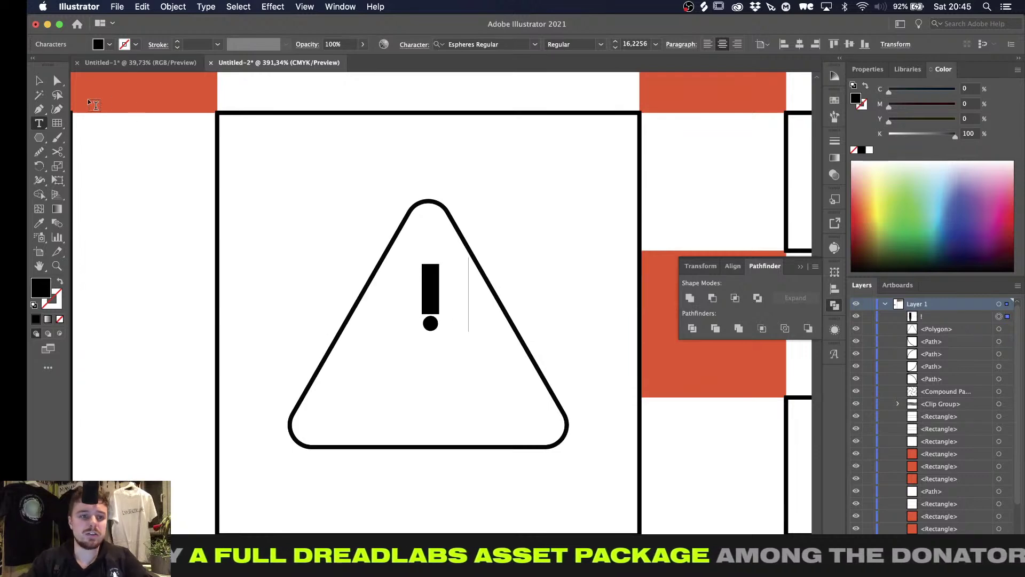
key("Escape")
Try the CreeperExtended font in the Regular style on the exclamation mark
left_click(534, 45)
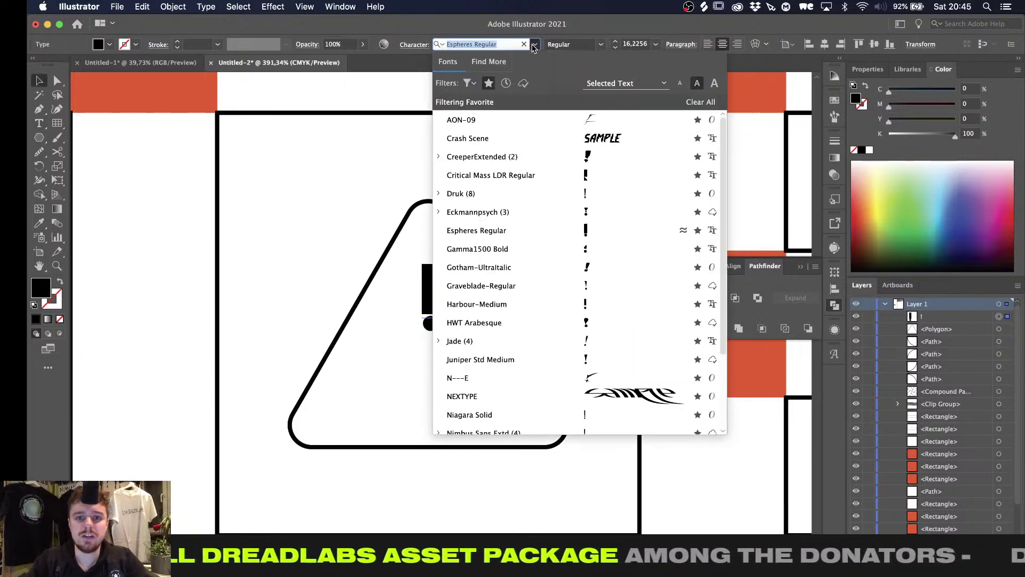
key("Escape")
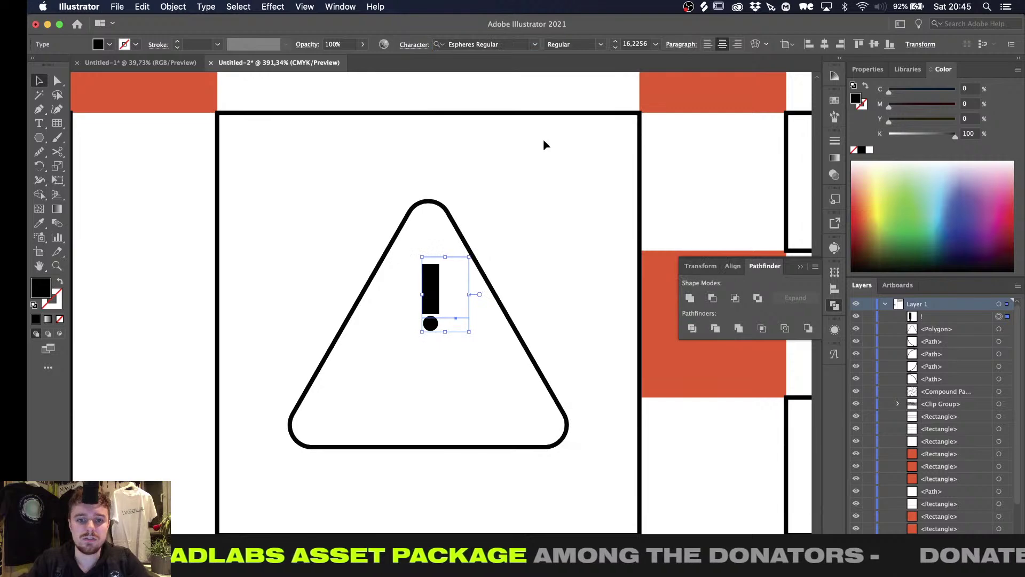
left_click(534, 45)
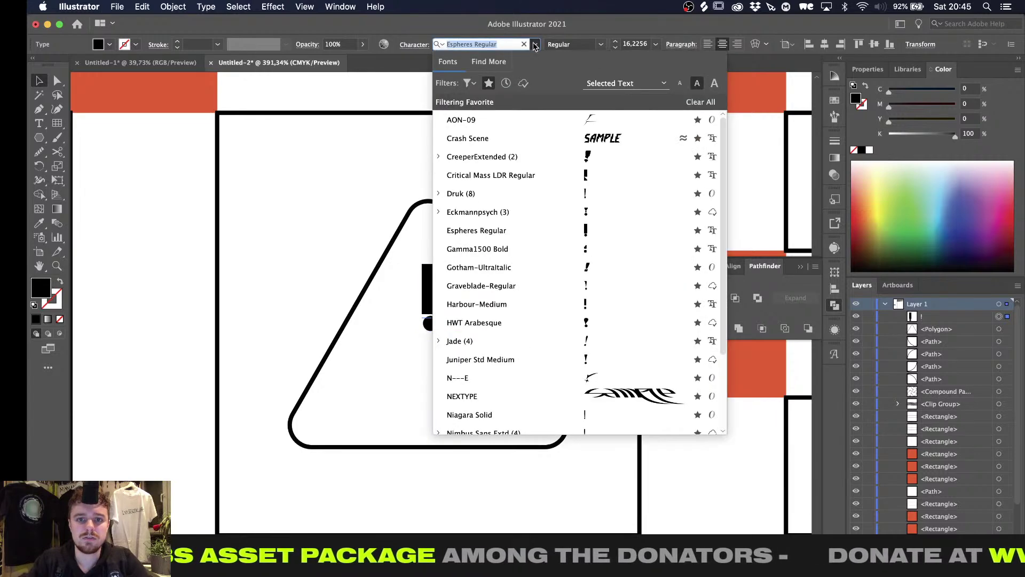
left_click(557, 156)
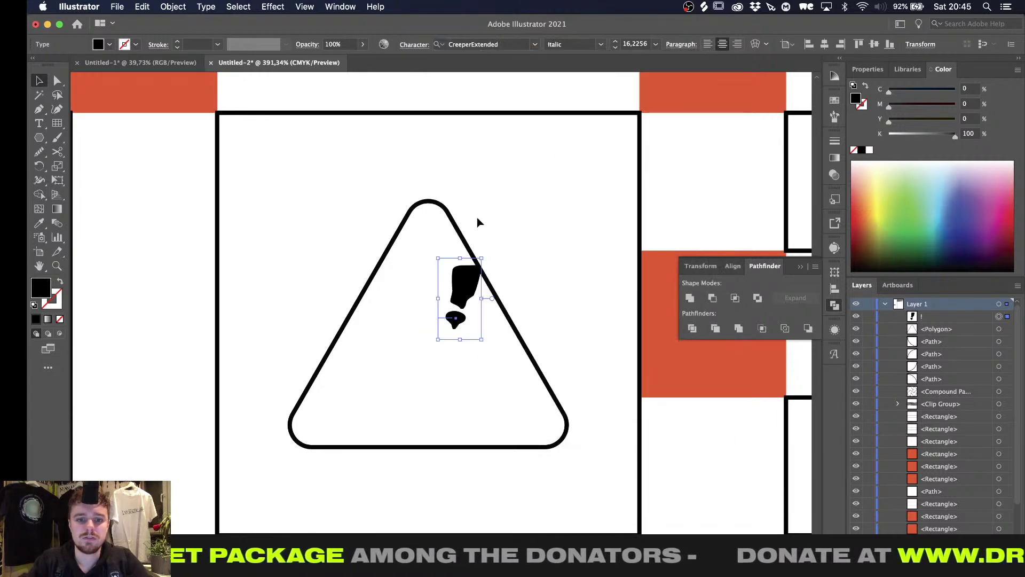
left_click(593, 45)
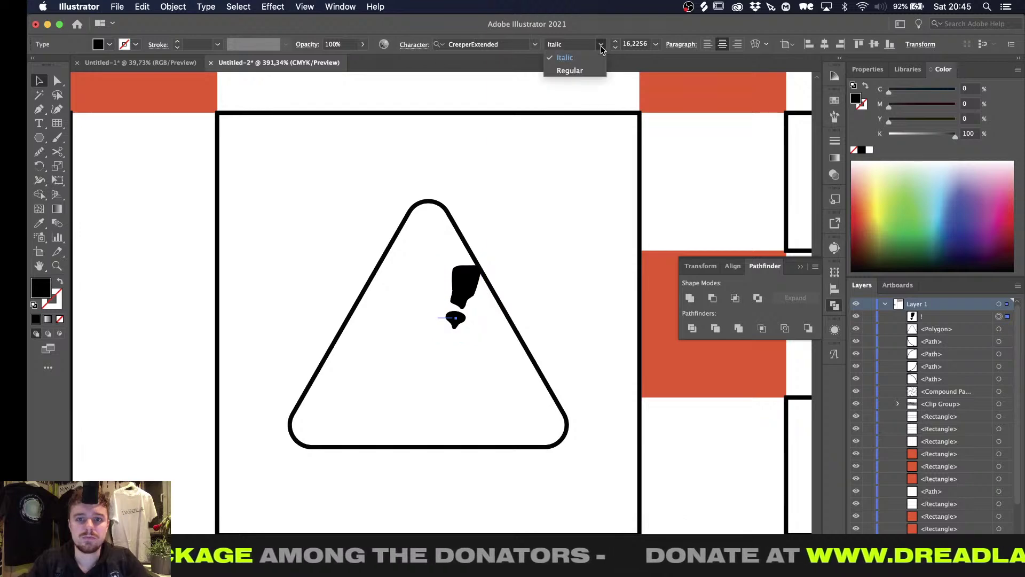
left_click(566, 71)
left_click(544, 44)
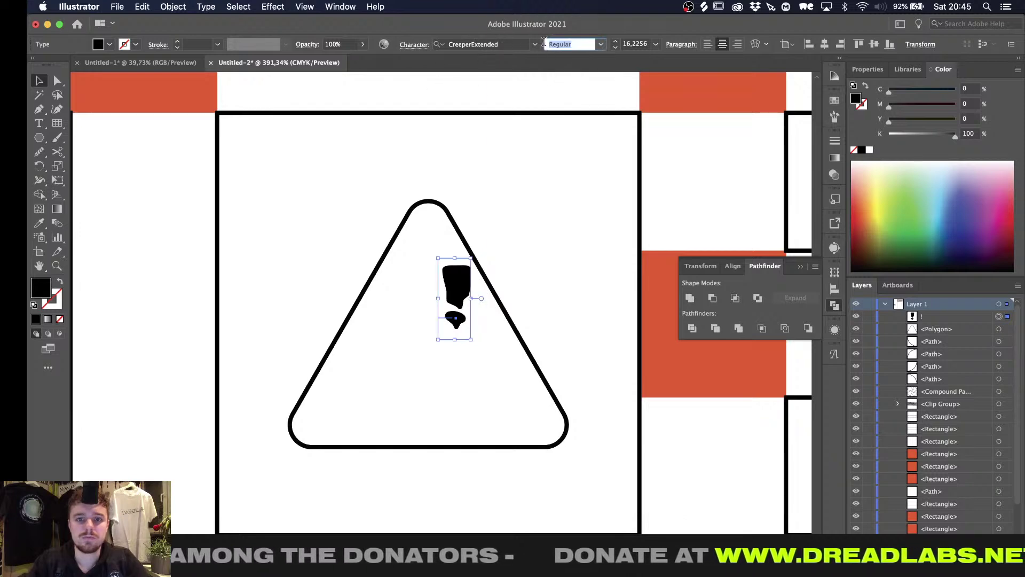
left_click(520, 77)
scroll(519, 79, "right", 6)
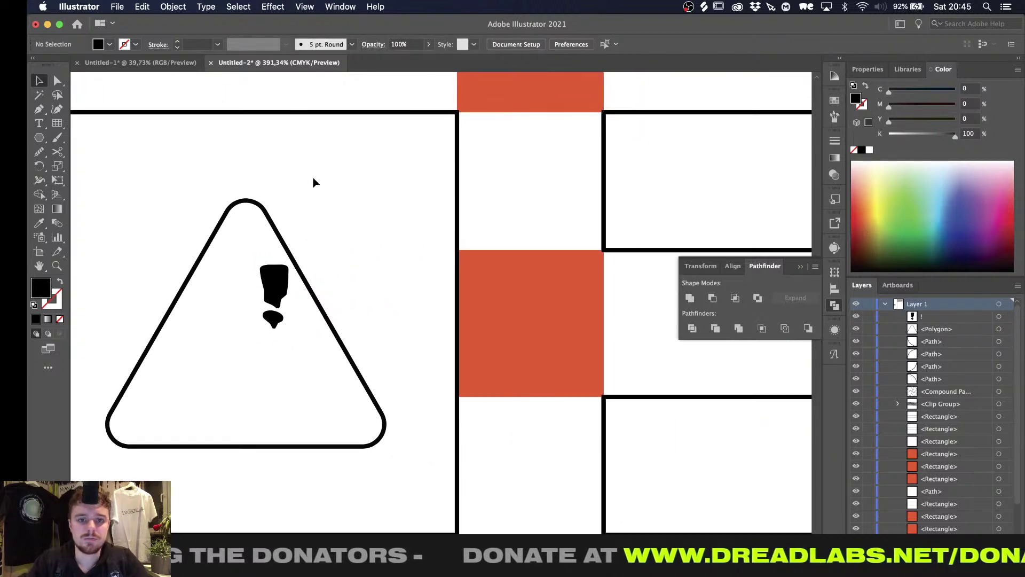
Preview alternative fonts for the exclamation mark among the favorites and in the full font list without the favorites filter
left_click(257, 315)
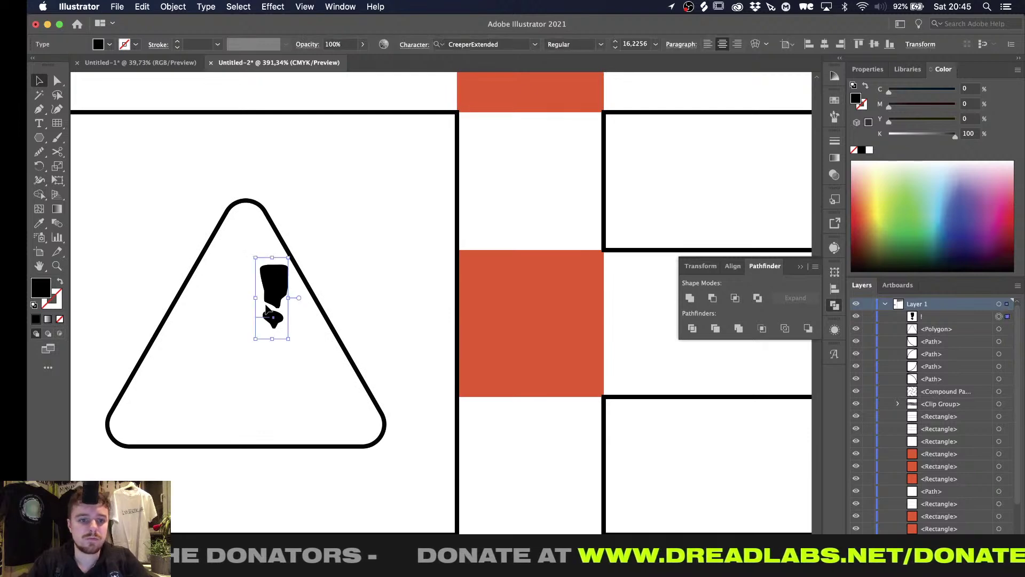
left_click(535, 44)
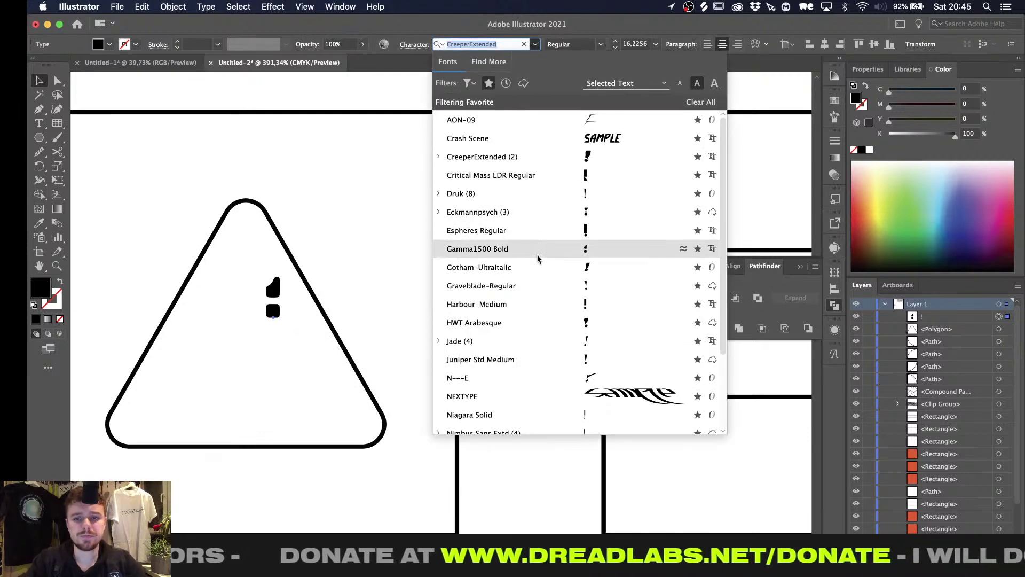
scroll(537, 257, "down", 3)
scroll(538, 259, "up", 3)
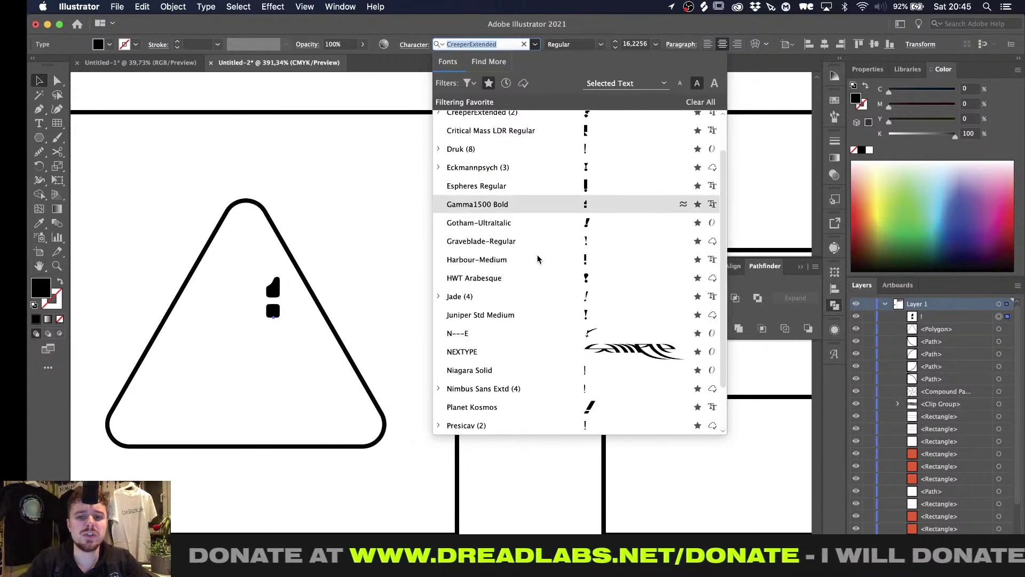
scroll(537, 259, "down", 3)
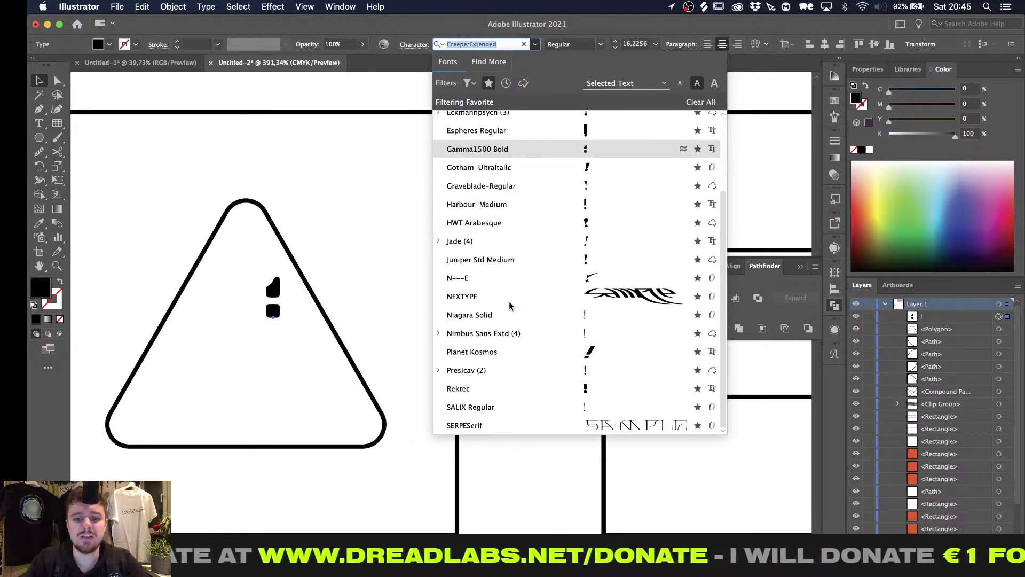
left_click(486, 83)
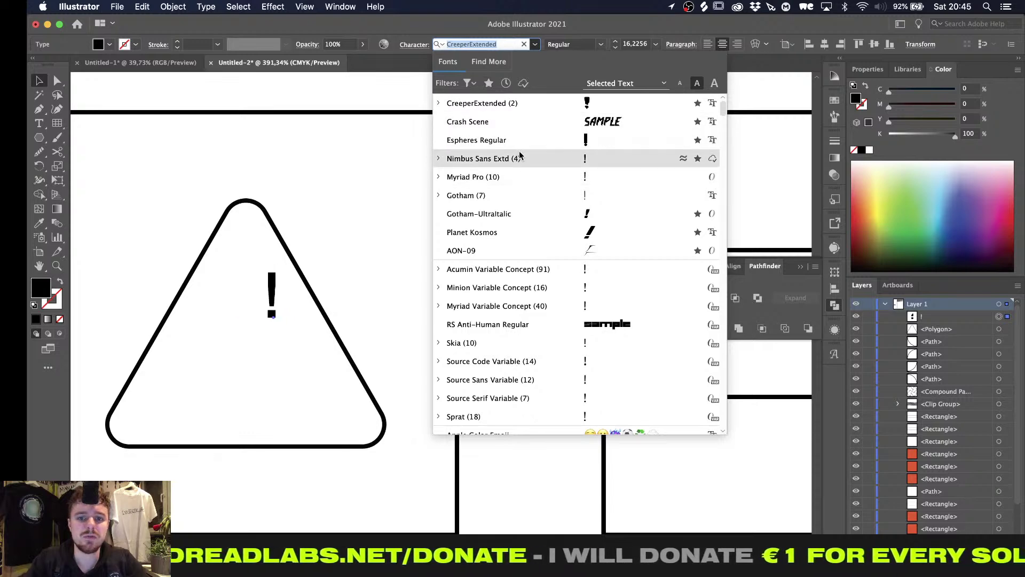
scroll(519, 151, "down", 1)
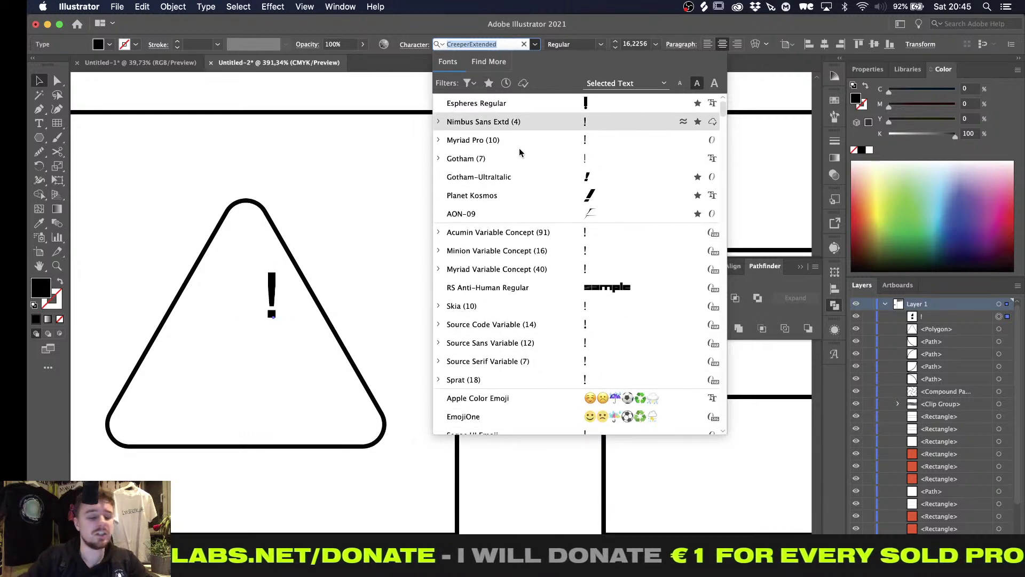
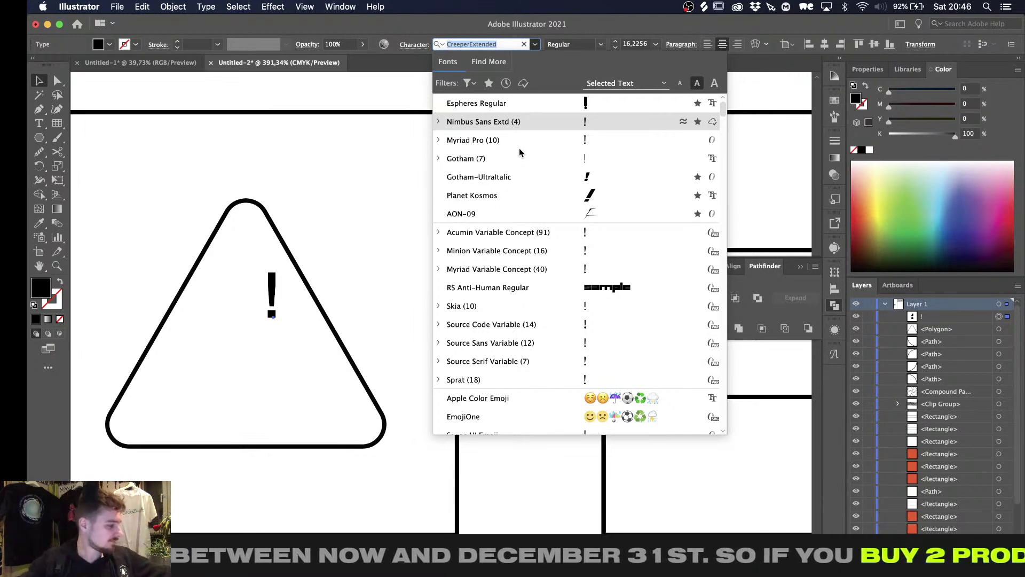
scroll(553, 187, "down", 4)
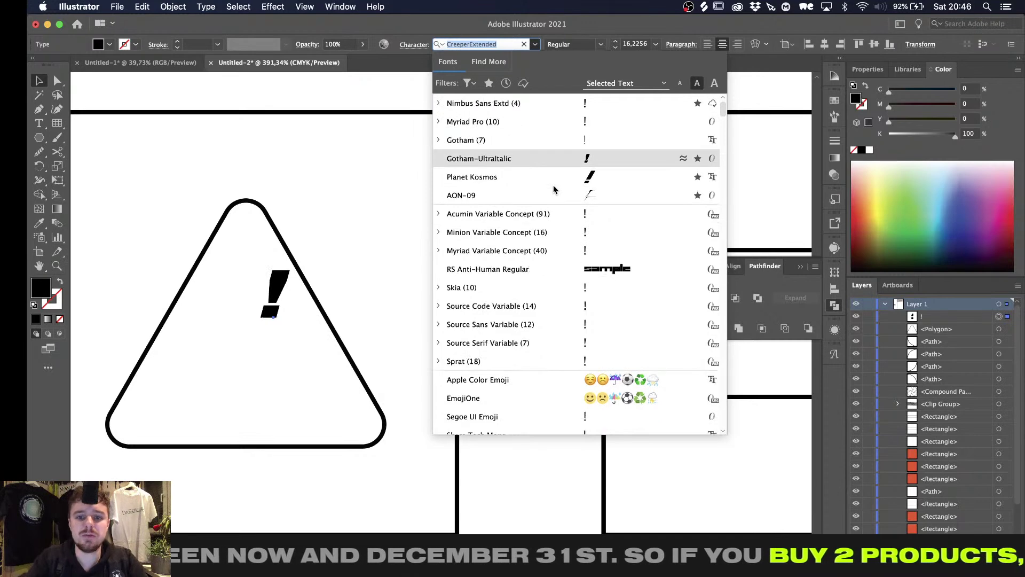
scroll(553, 192, "up", 2)
scroll(554, 213, "up", 1)
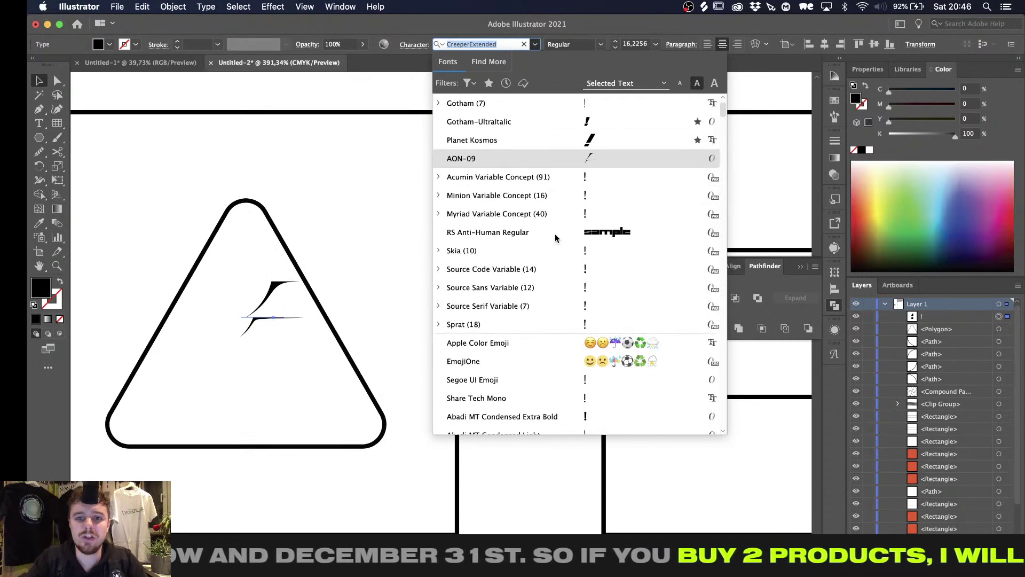
scroll(552, 240, "down", 2)
scroll(546, 259, "down", 10)
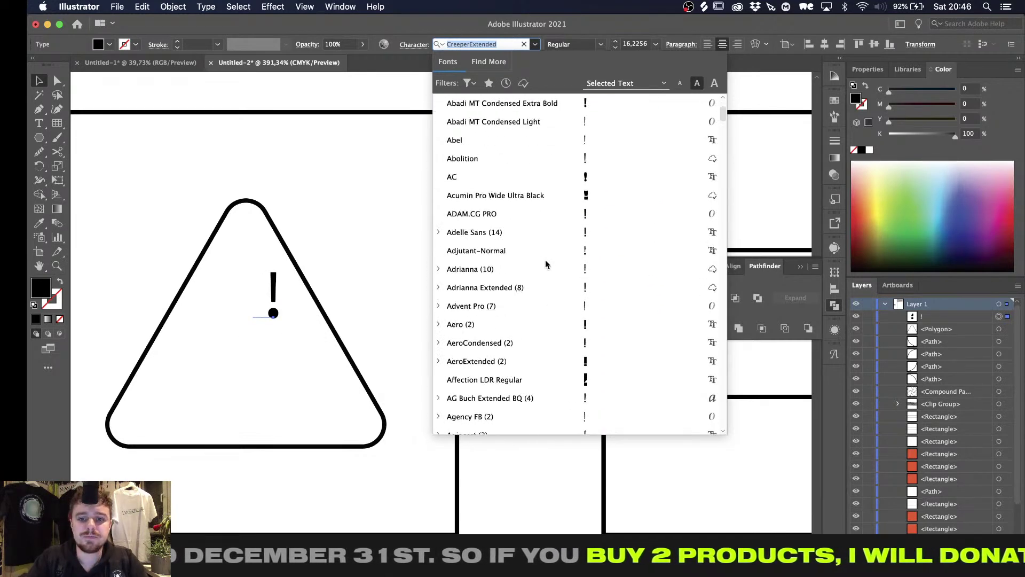
scroll(550, 175, "down", 5)
scroll(550, 176, "up", 5)
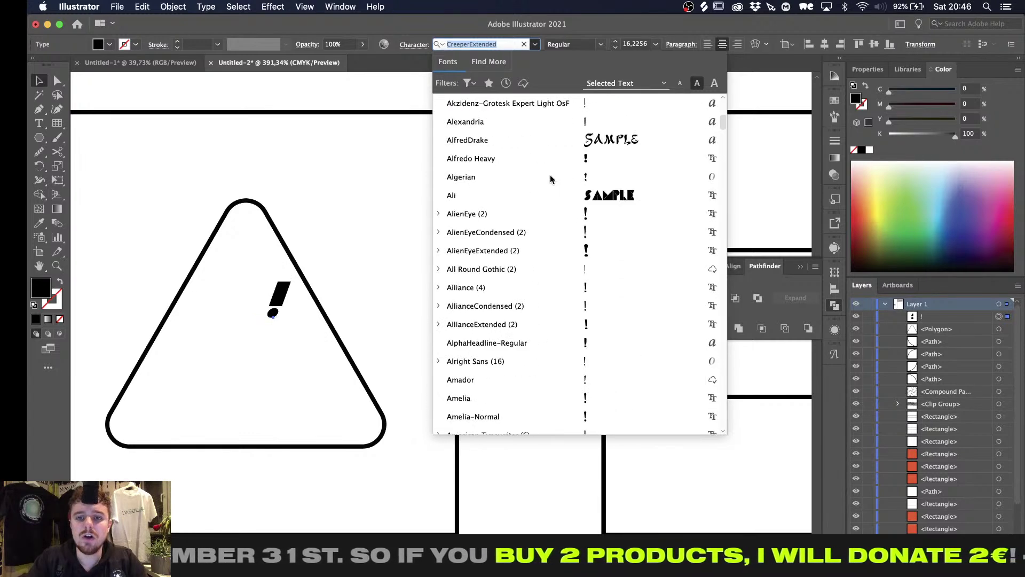
Set the exclamation mark's font to Nimbus Sans Extd Black and its tracking to 0
type("nimbus sans")
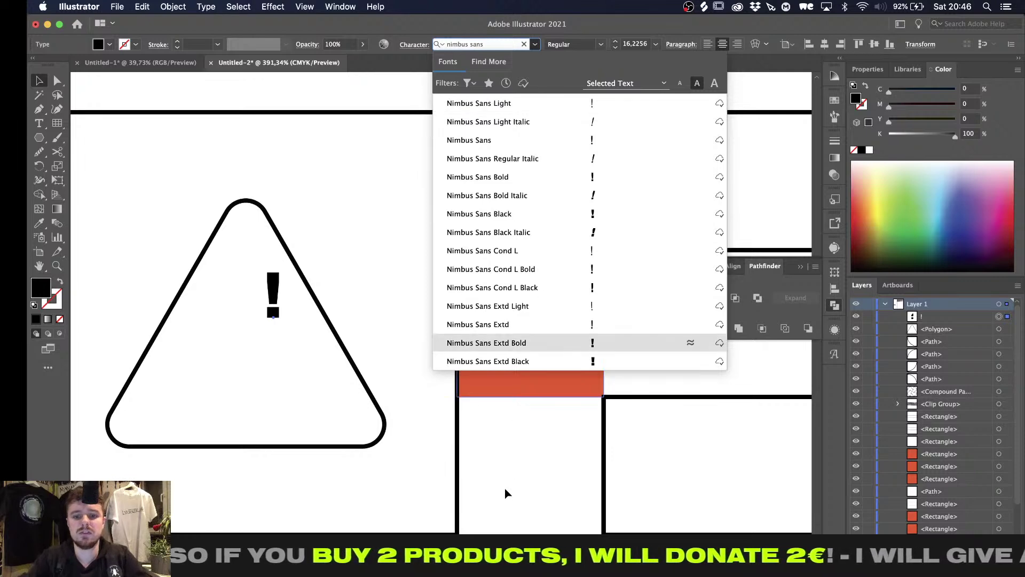
left_click(495, 361)
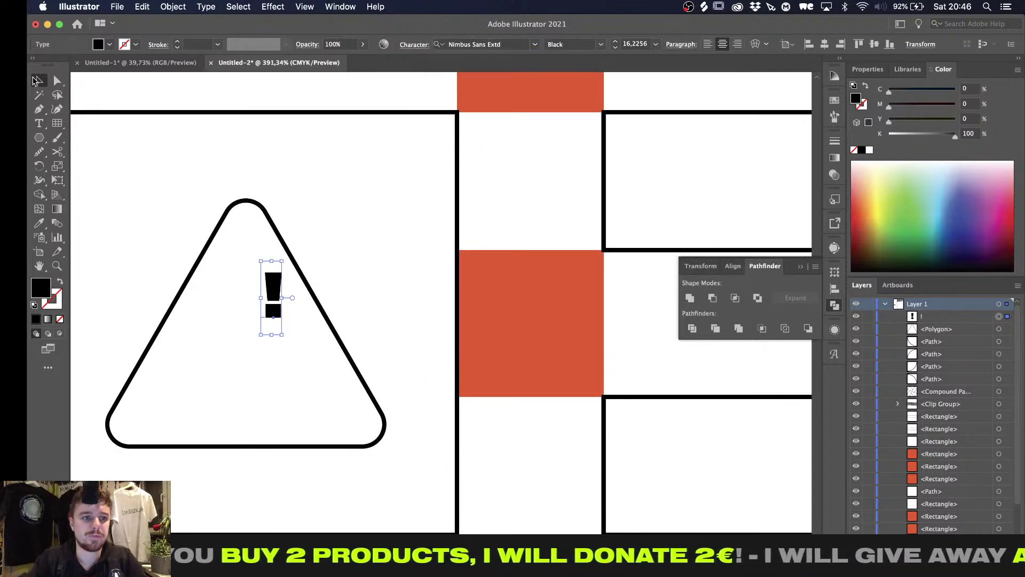
left_click(414, 44)
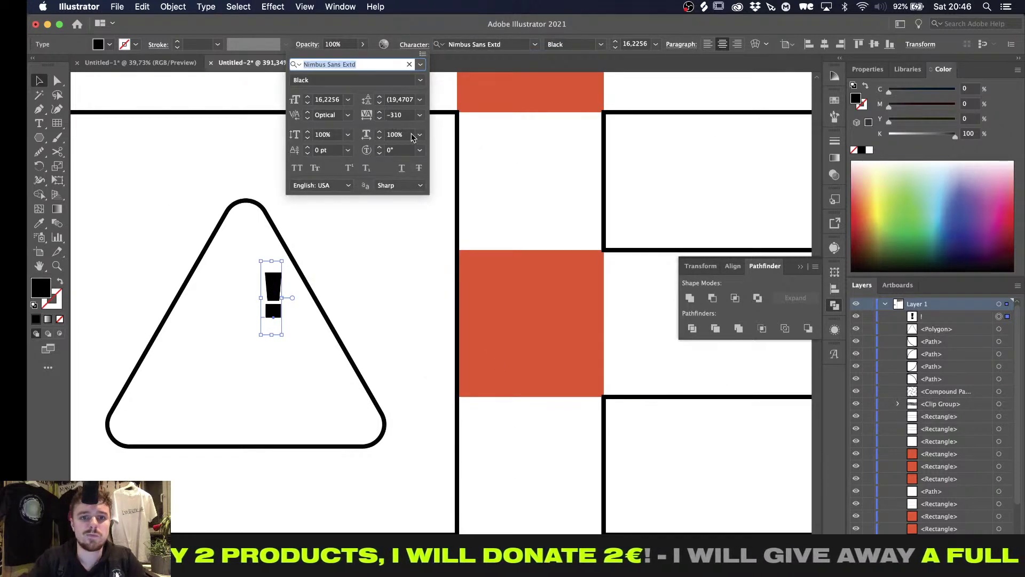
left_click(420, 114)
left_click(426, 210)
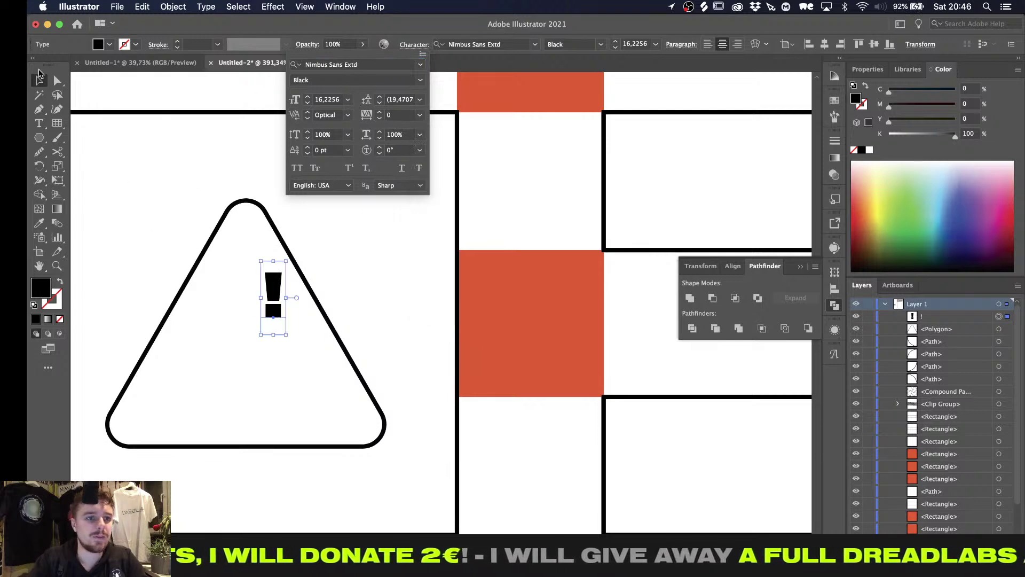
left_click(40, 76)
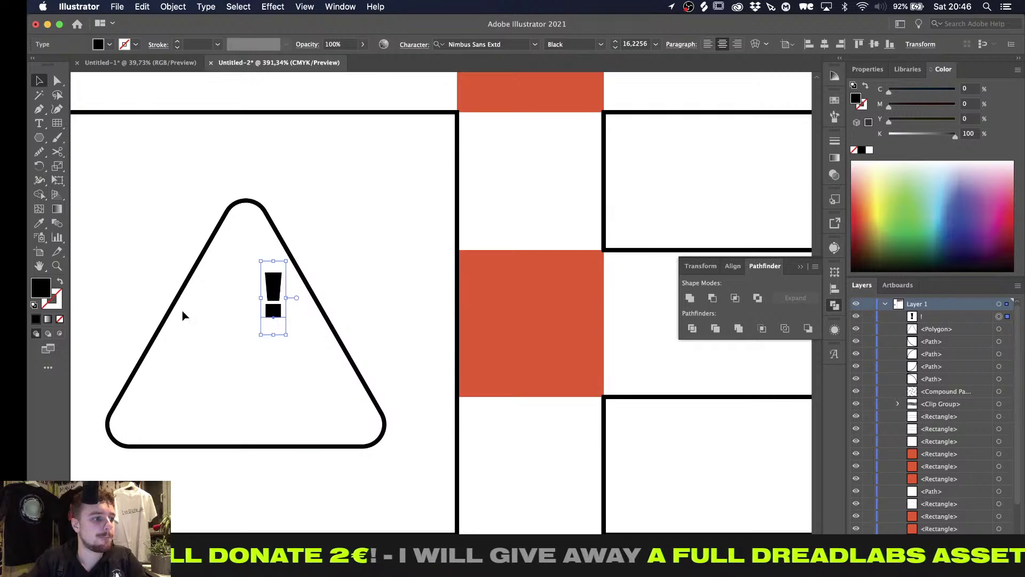
Enlarge the exclamation mark proportionally to about 31 pt inside the triangle
right_click(265, 299)
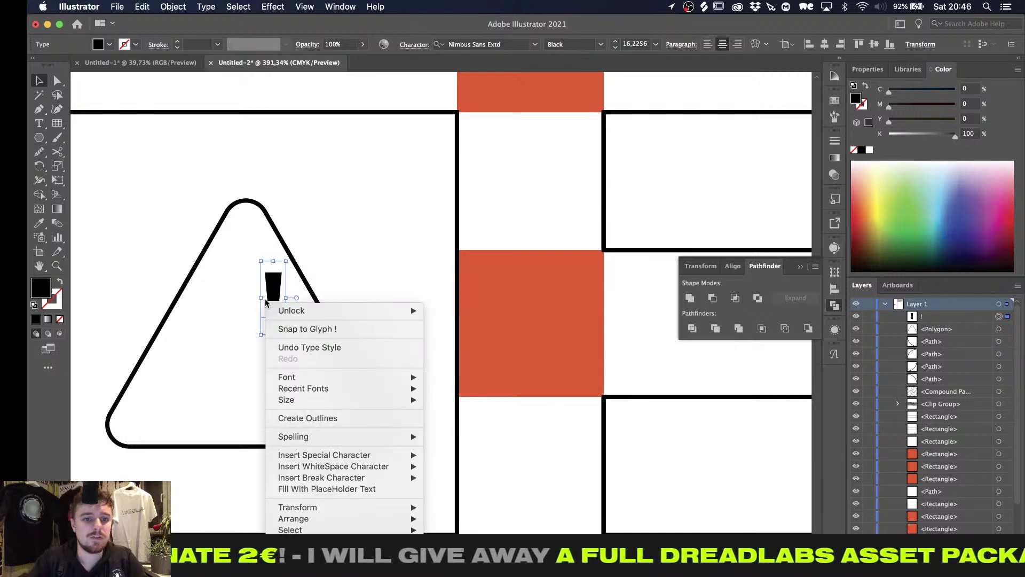
left_click(295, 418)
left_click_drag(260, 333, 194, 405, "shift")
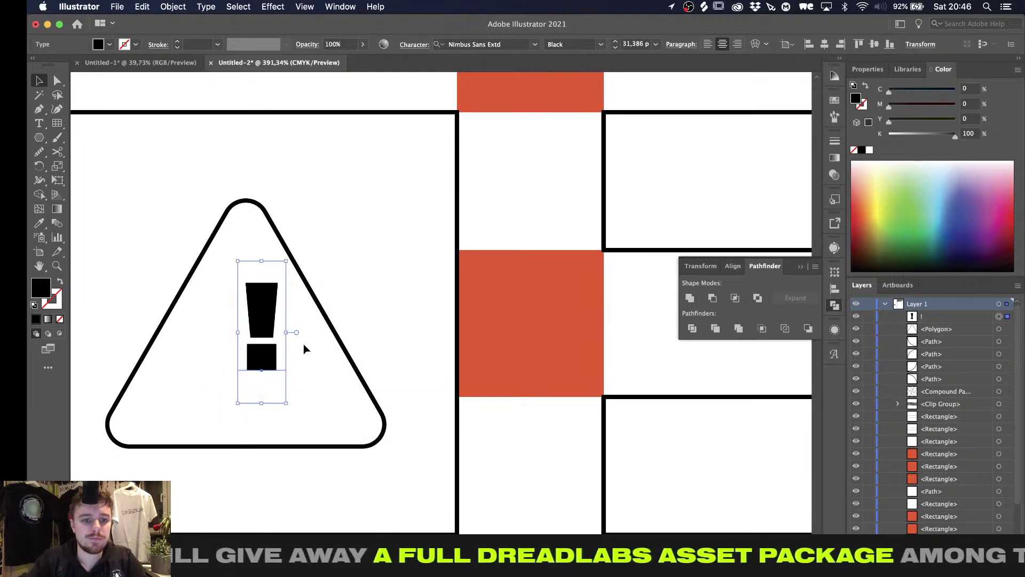
Center the exclamation mark inside the triangle and enlarge it proportionally from its center to about 44.7 pt
left_click_drag(258, 320, 241, 339)
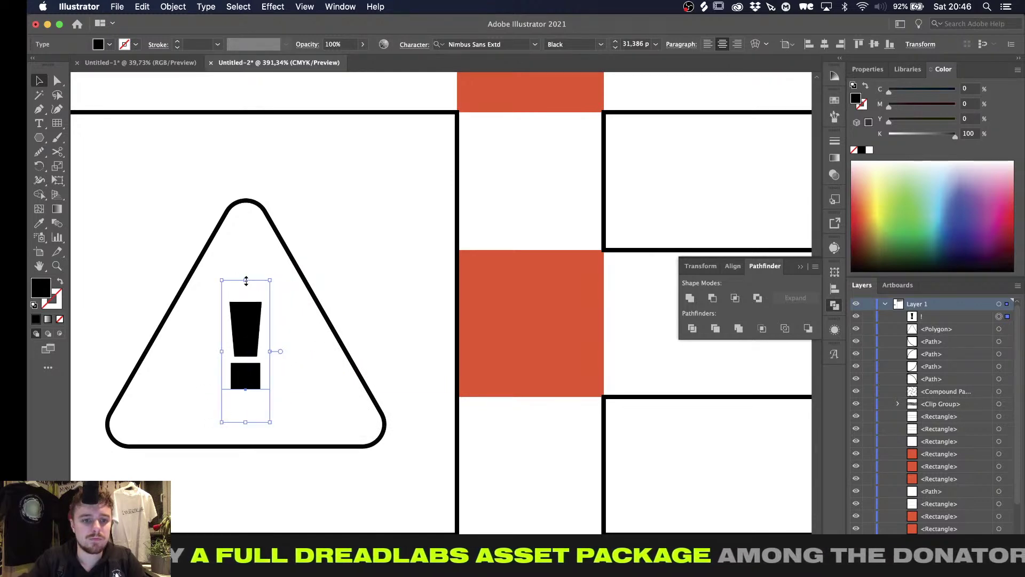
left_click_drag(246, 280, 246, 250, "alt+shift")
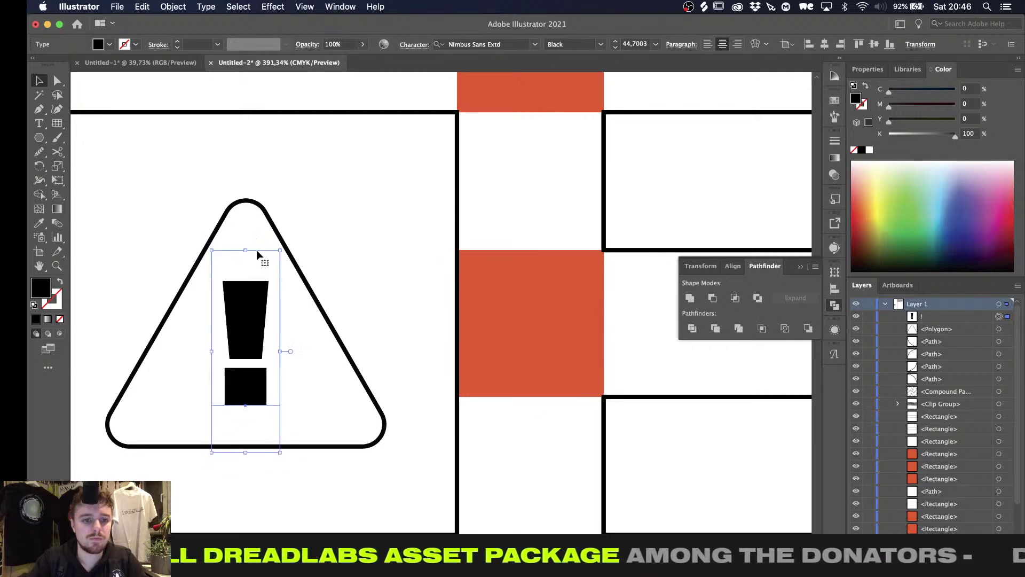
Try a 6 pt stroke weight on the rounded triangle around the exclamation mark
left_click(280, 238)
scroll(281, 239, "down", 4, "alt")
scroll(275, 251, "up", 2, "alt")
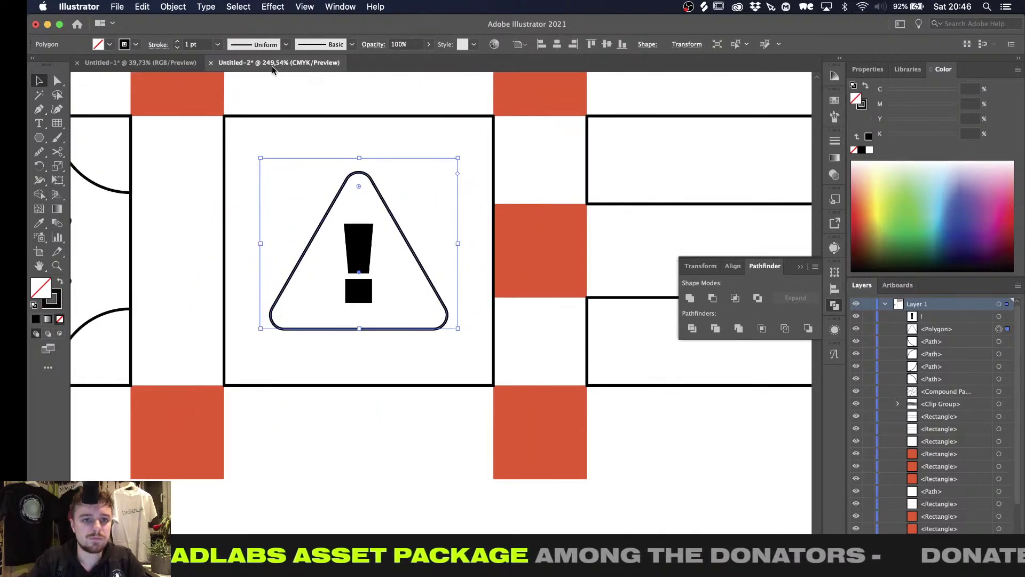
left_click(177, 41, "shift")
double_click(178, 47)
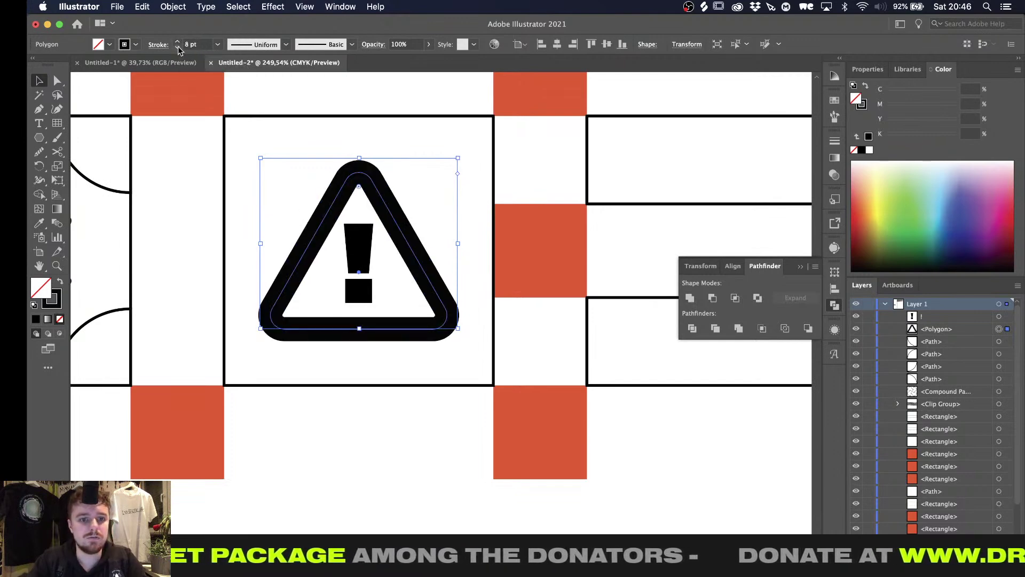
double_click(178, 47)
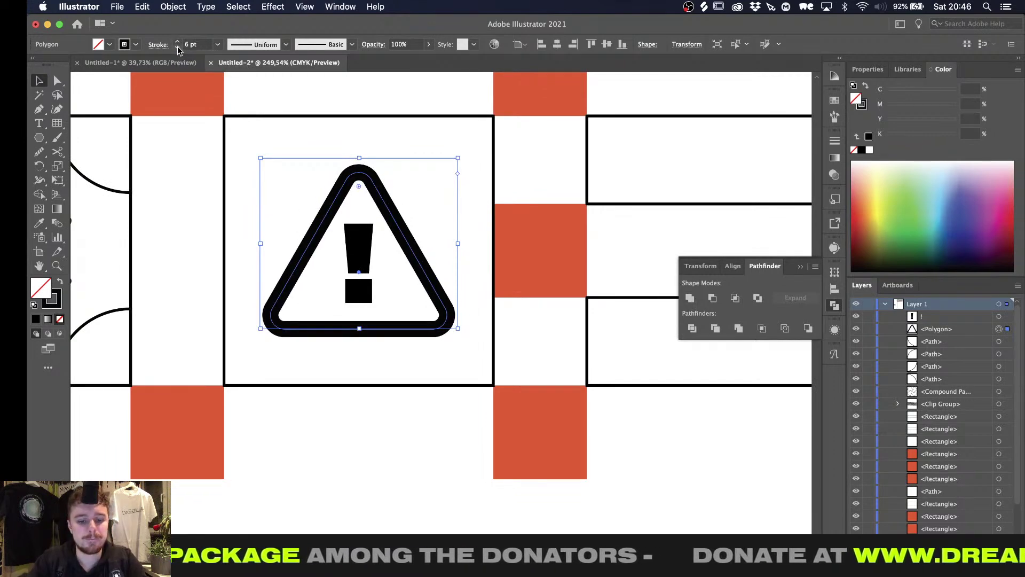
left_click(321, 97)
scroll(320, 97, "down", 5, "alt")
scroll(321, 96, "down", 4, "alt")
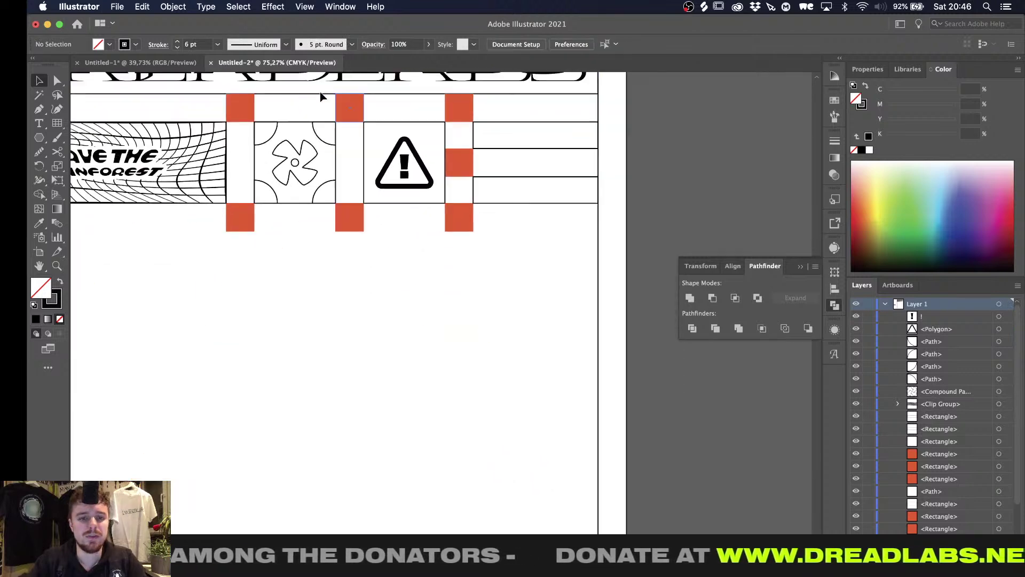
scroll(320, 97, "up", 6, "alt")
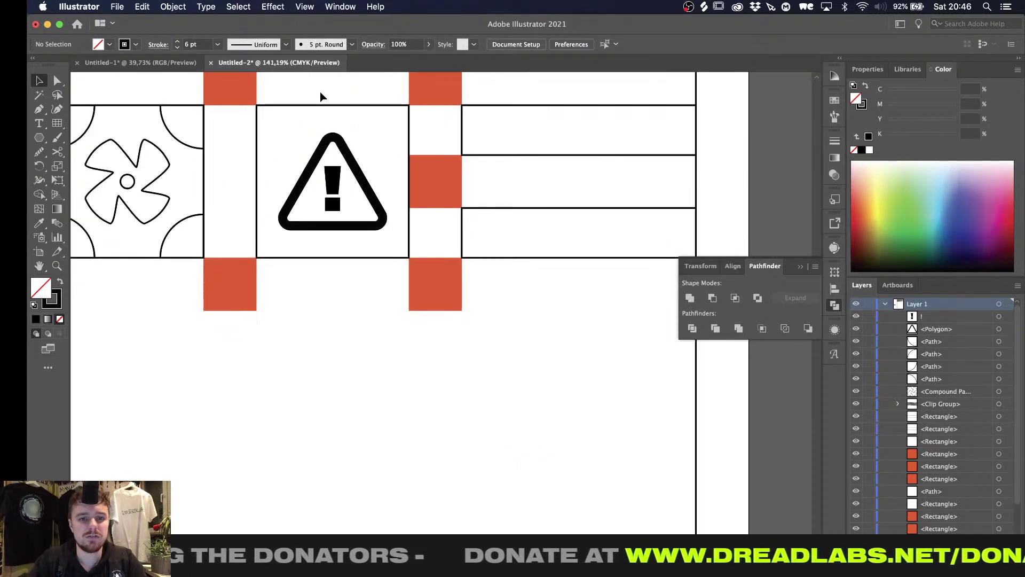
Change the exclamation mark's font style to Nimbus Sans Extd Regular
left_click(385, 152)
scroll(332, 201, "up", 3, "alt")
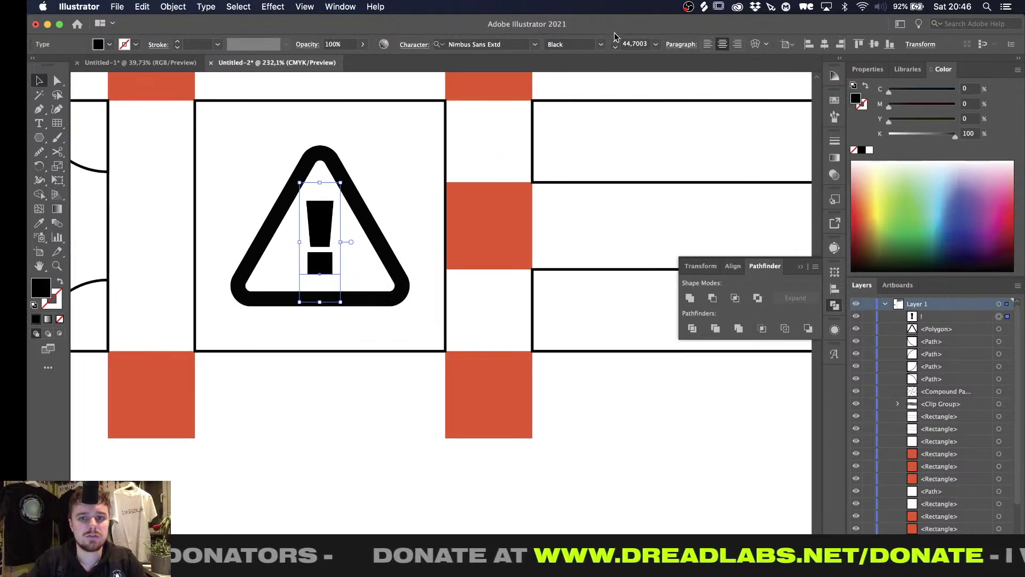
left_click(600, 45)
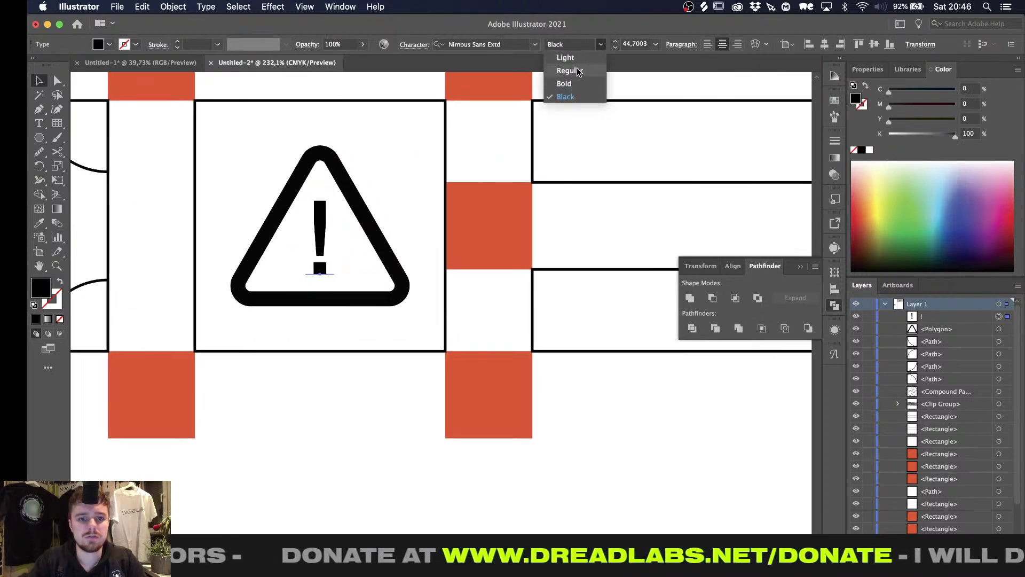
left_click(569, 70)
Set the rounded triangle's stroke weight to 2 pt
left_click(344, 171)
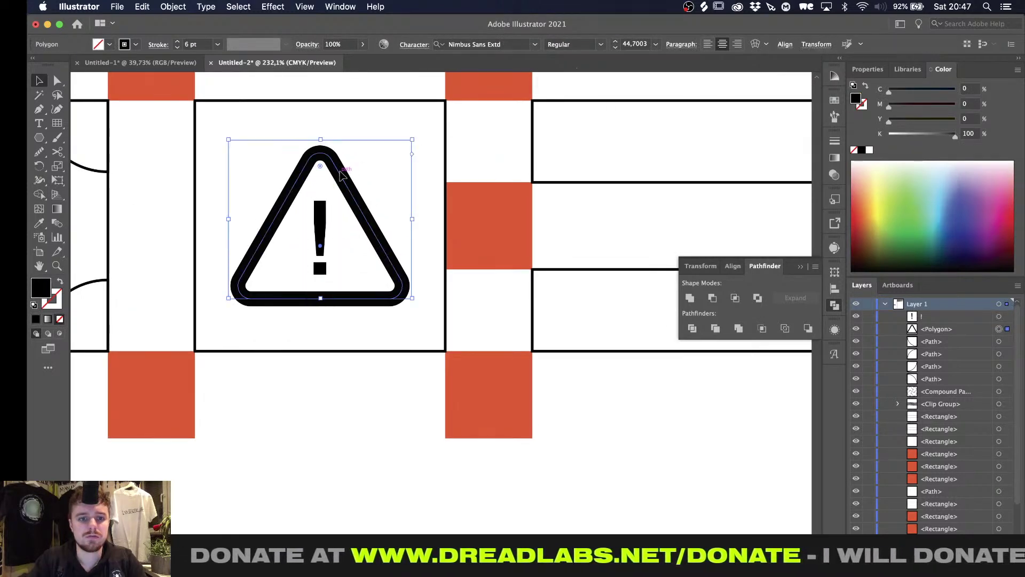
left_click(180, 48)
left_click(180, 47)
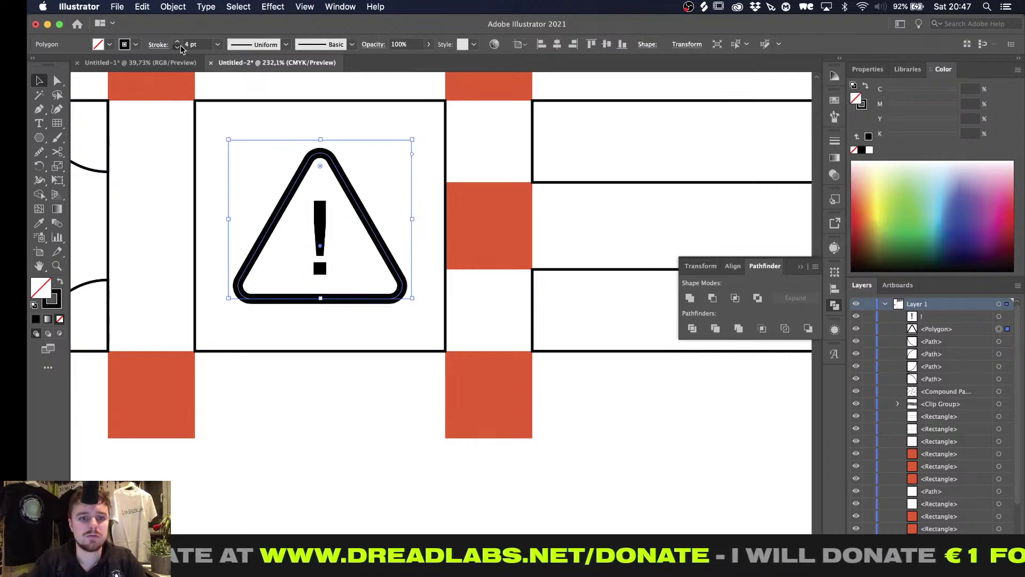
left_click(179, 47)
left_click(179, 47)
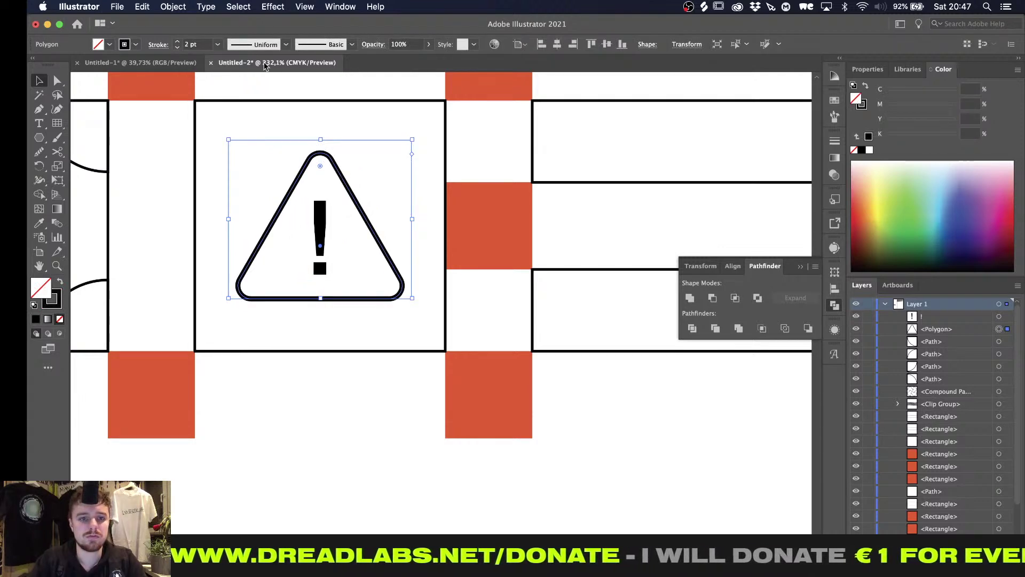
left_click(290, 86)
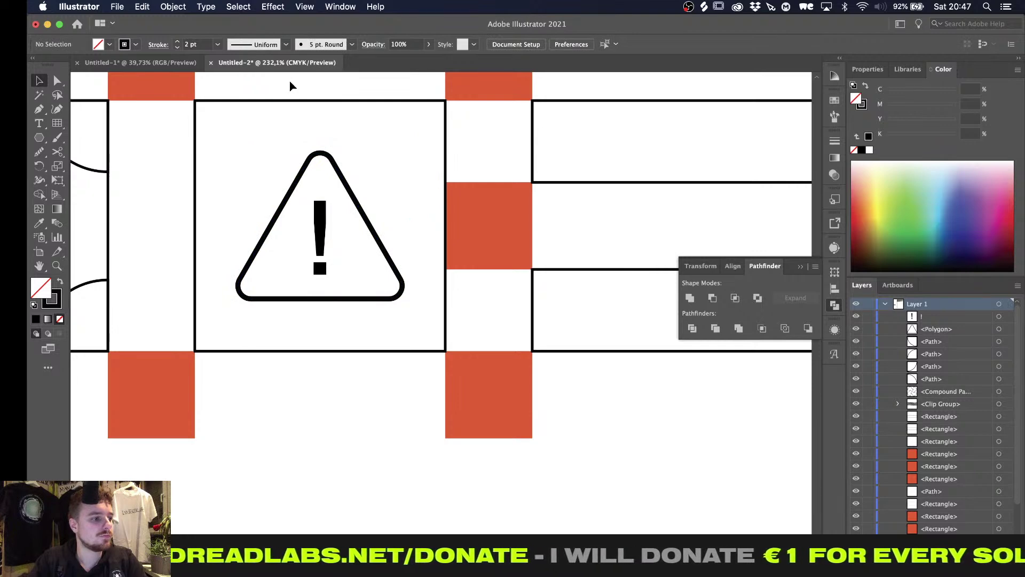
Match the triangle's stroke to the surrounding square frame with the Eyedropper
scroll(291, 86, "up", 4, "alt")
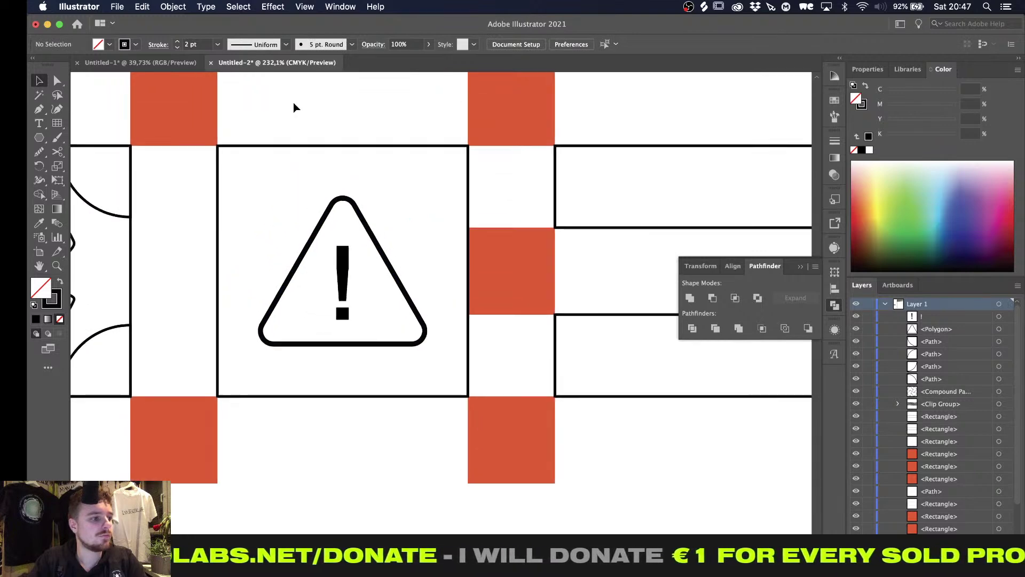
left_click(349, 201)
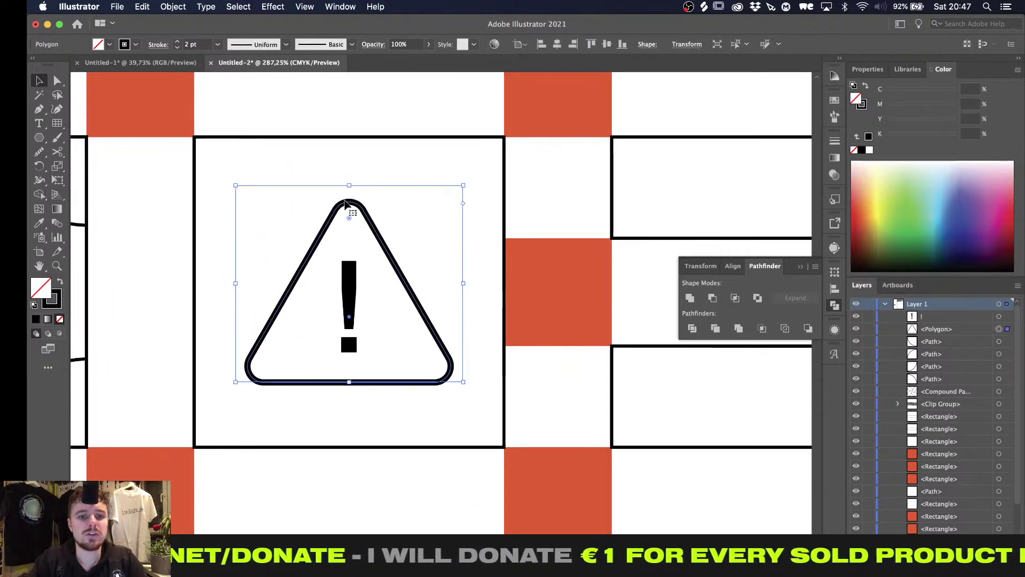
key("i")
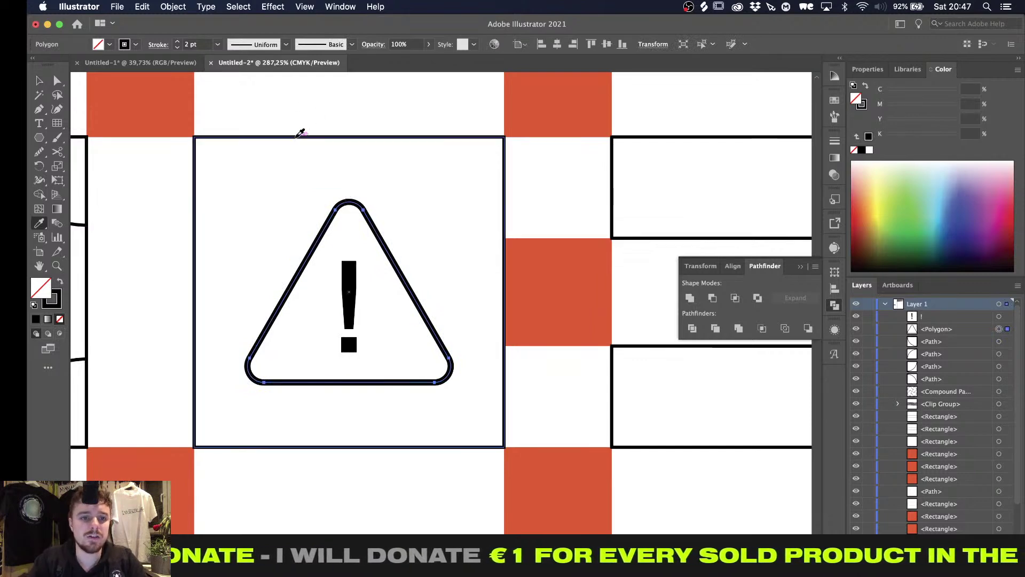
Match the warning triangle's outline to the surrounding square's stroke and set the exclamation mark's font style to Light
left_click(296, 137)
key("v")
left_click(348, 267)
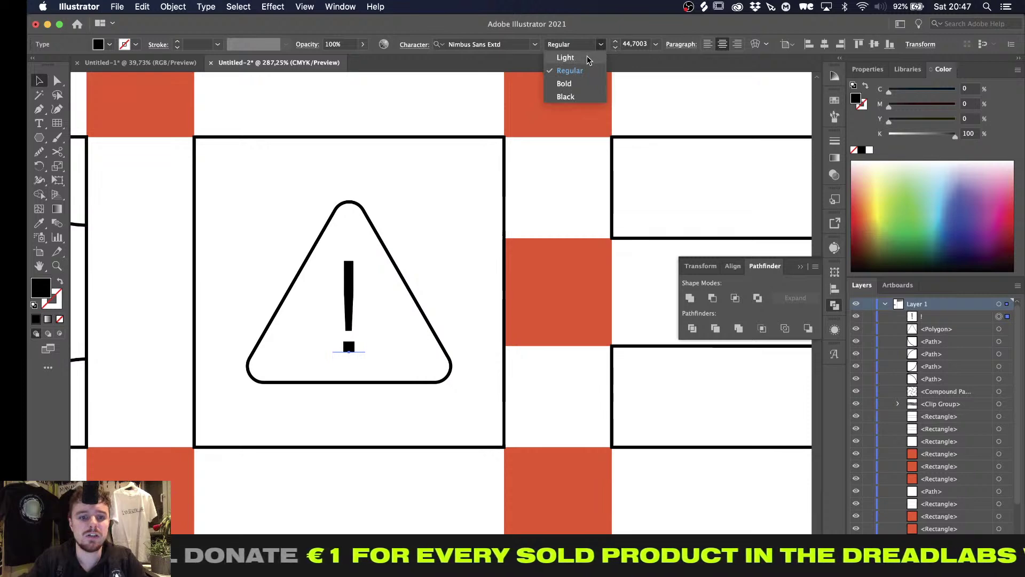
left_click(587, 57)
left_click(376, 99)
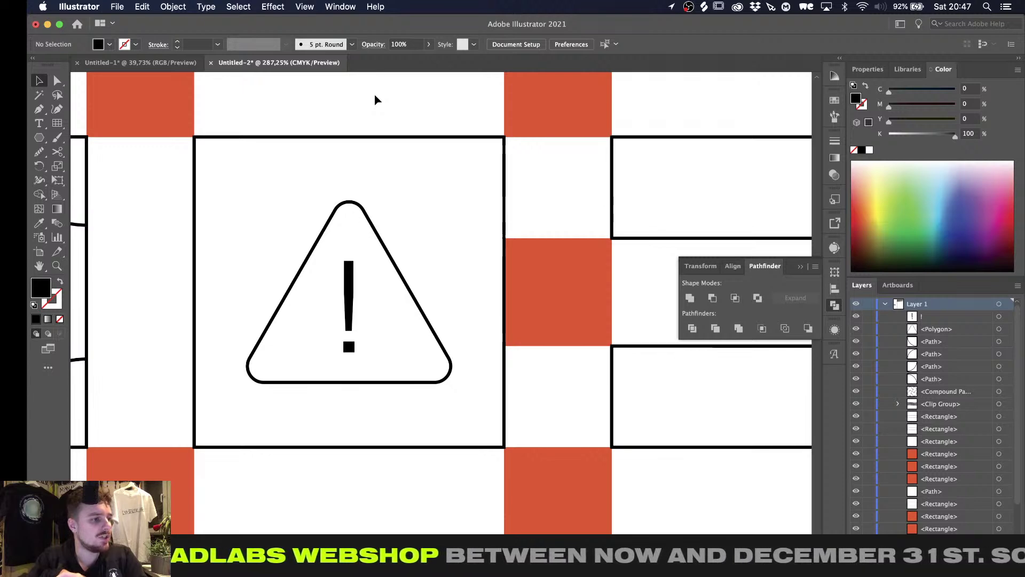
Change the exclamation mark's font to Helvetica BQ in the Demi Bold style
left_click(347, 280)
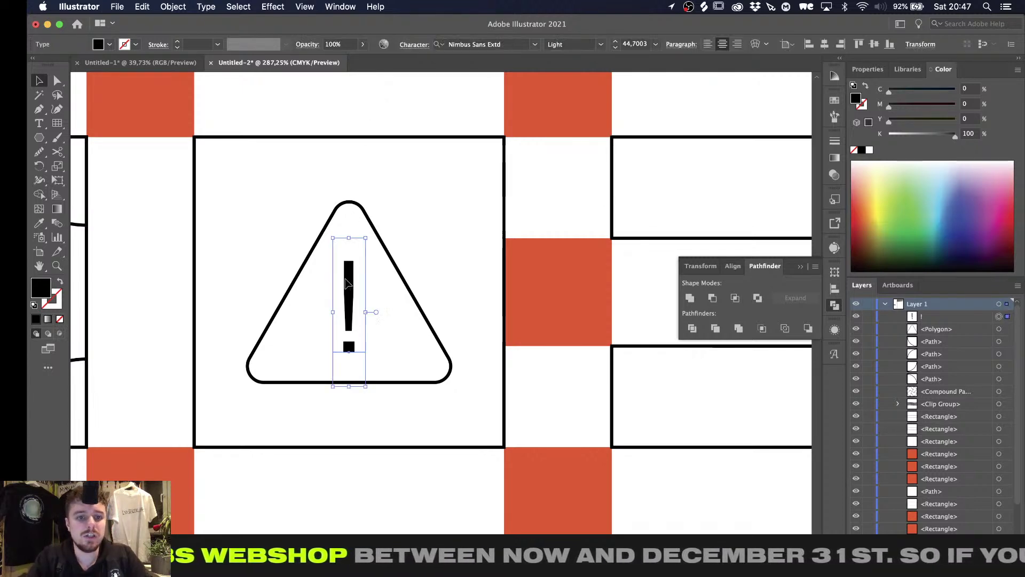
scroll(347, 279, "up", 2, "alt")
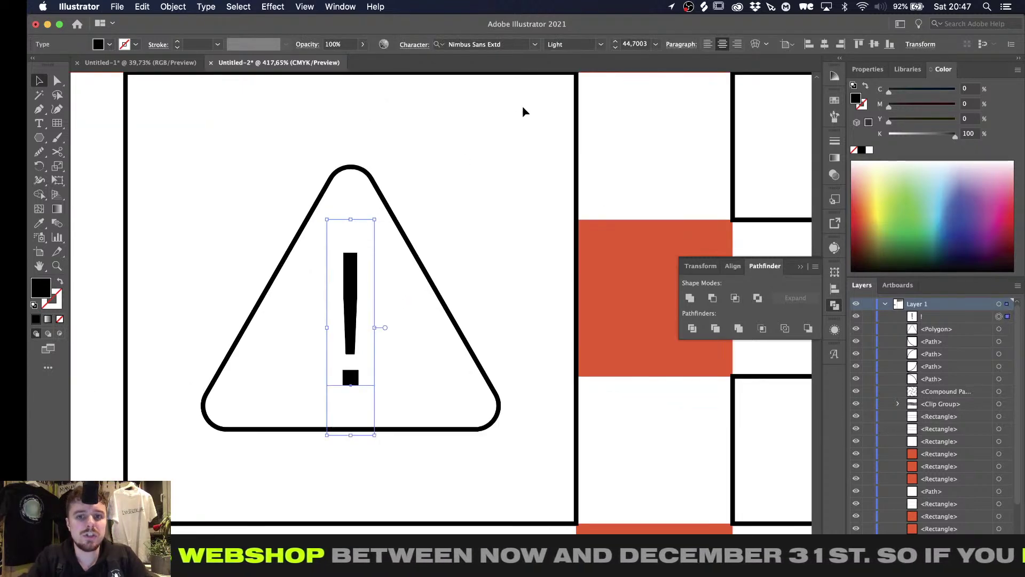
left_click(601, 44)
left_click(588, 60)
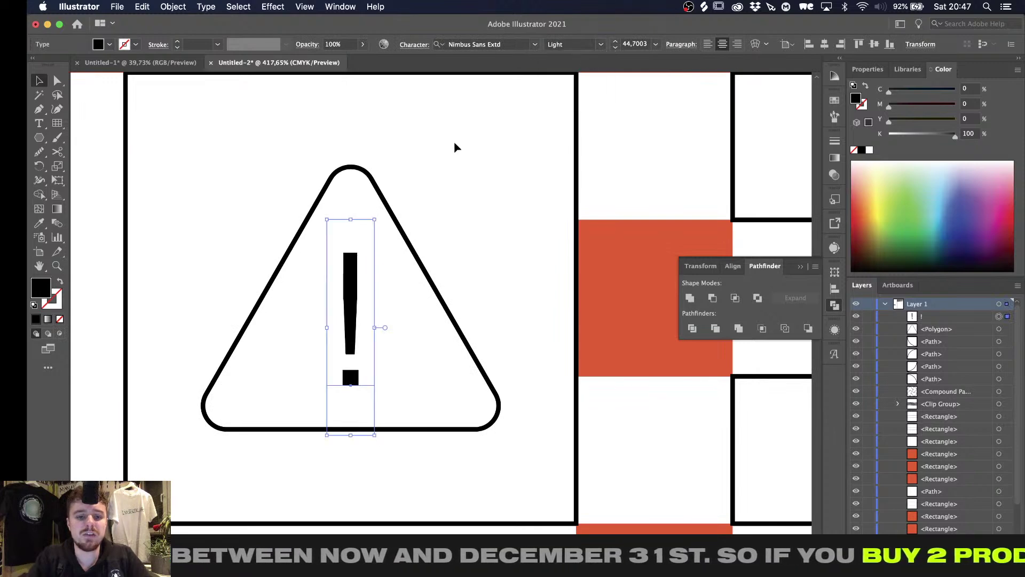
left_click(535, 44)
type("helvetica")
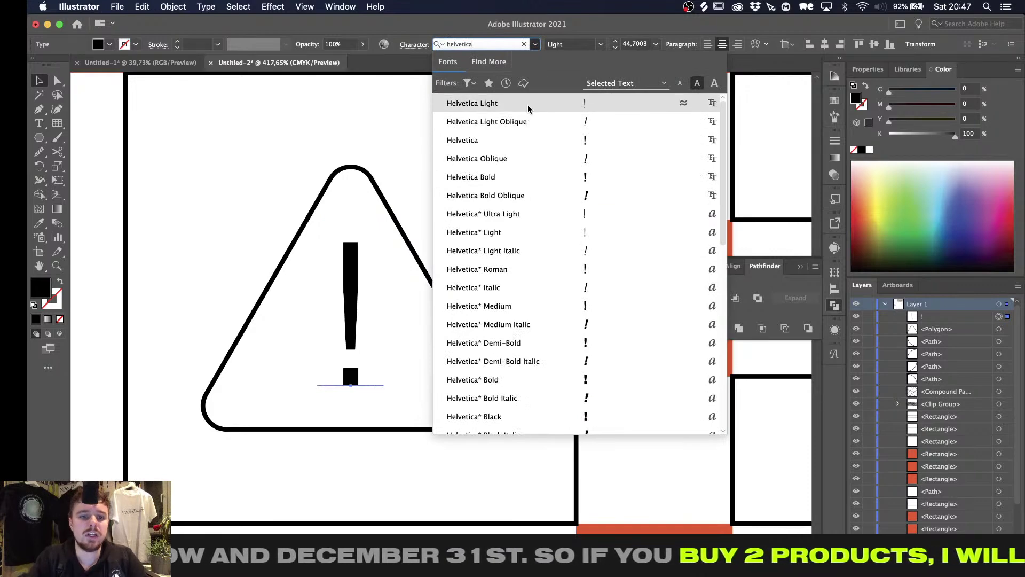
left_click(494, 342)
scroll(399, 339, "down", 3, "alt")
scroll(398, 338, "up", 3, "alt")
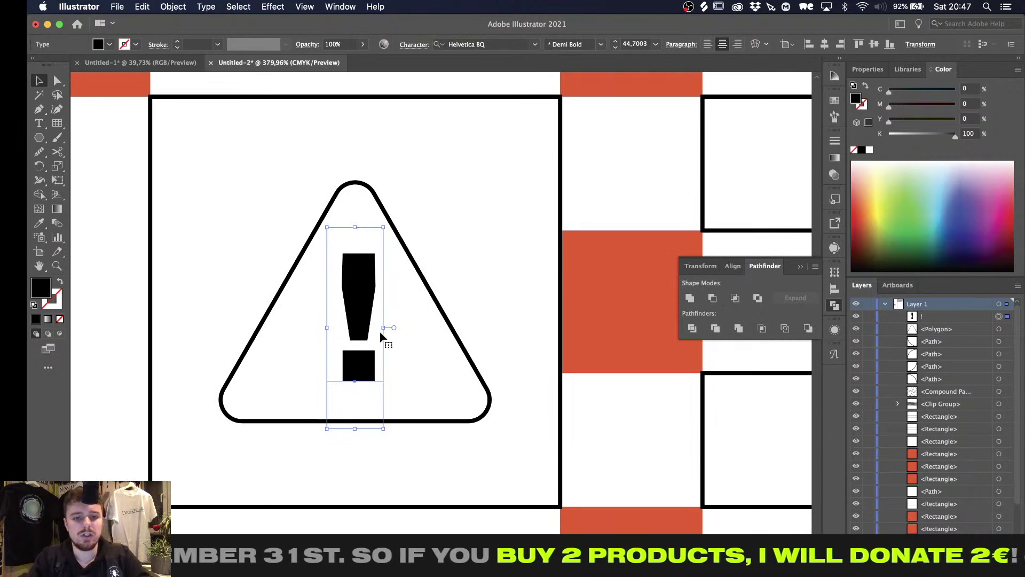
Convert the exclamation mark to outlines and give it the triangle's unfilled 1 pt black stroke
right_click(358, 309)
left_click(377, 421)
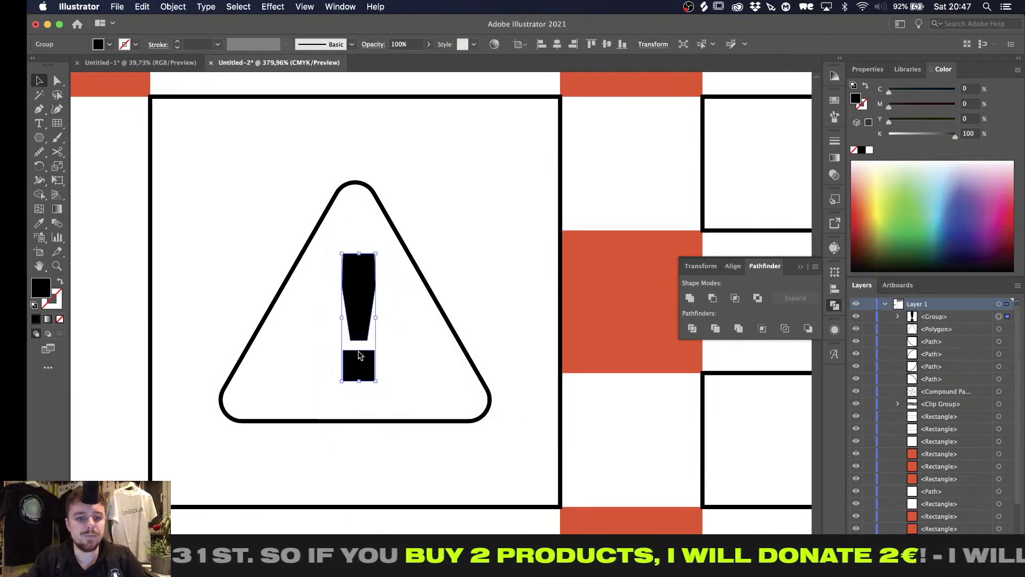
key("i")
left_click(435, 297)
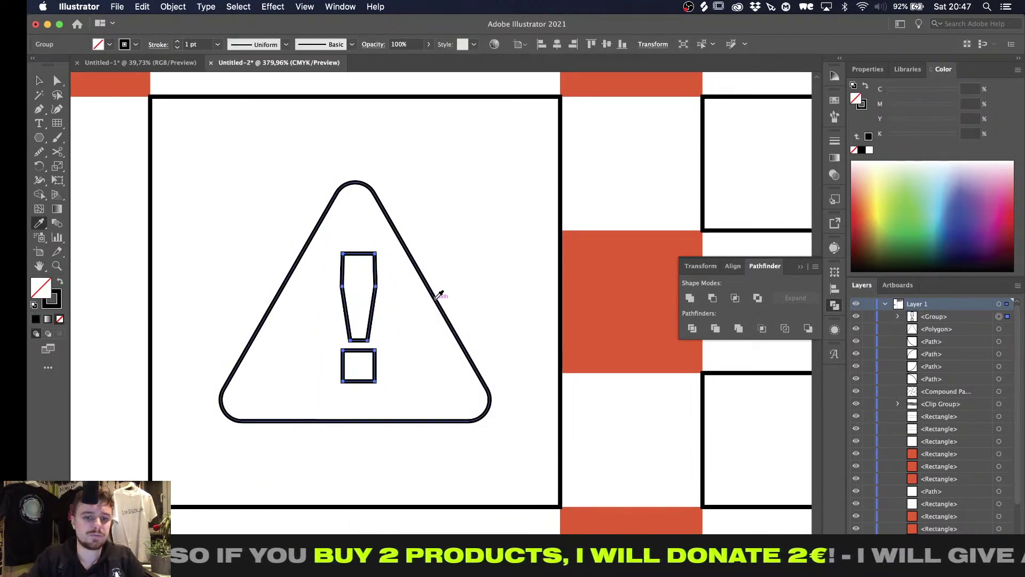
key("v")
key("super+shift+a")
Round the corners of the outlined exclamation mark's bar and square dot
scroll(430, 250, "down", 3, "alt")
scroll(429, 250, "up", 4, "alt")
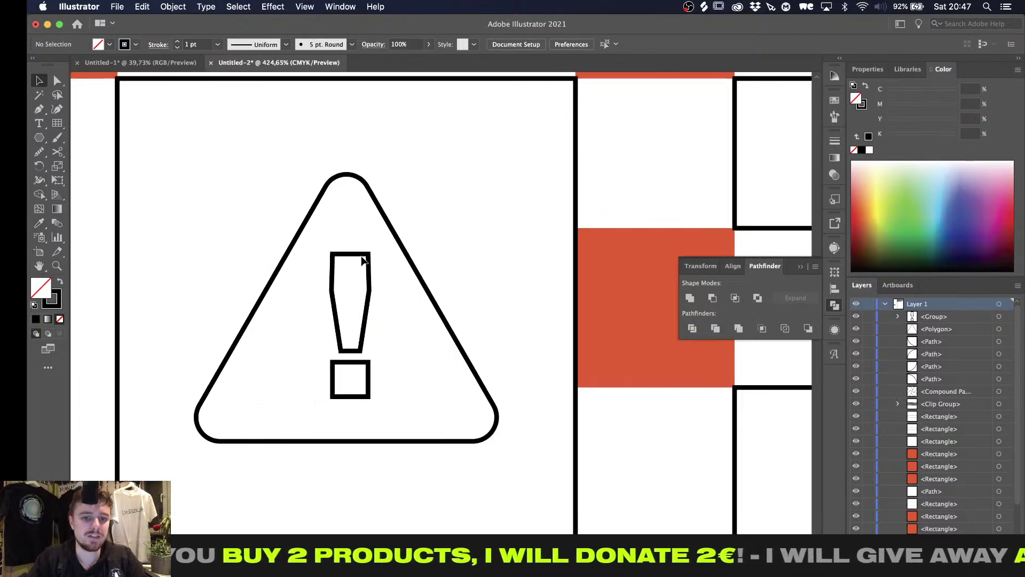
left_click(361, 255)
scroll(361, 255, "up", 4, "alt")
key("a")
scroll(362, 256, "down", 2)
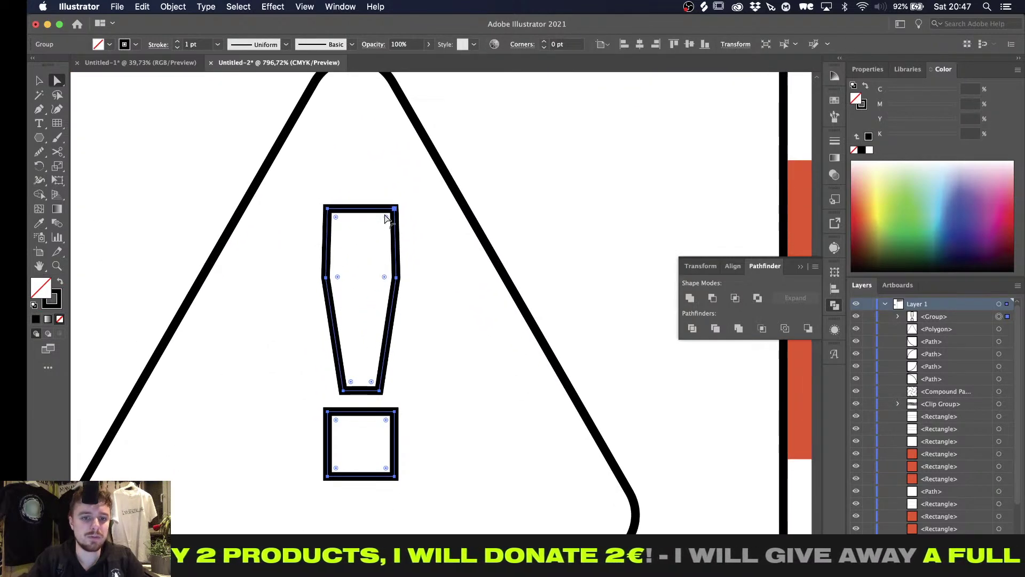
left_click_drag(316, 191, 414, 219)
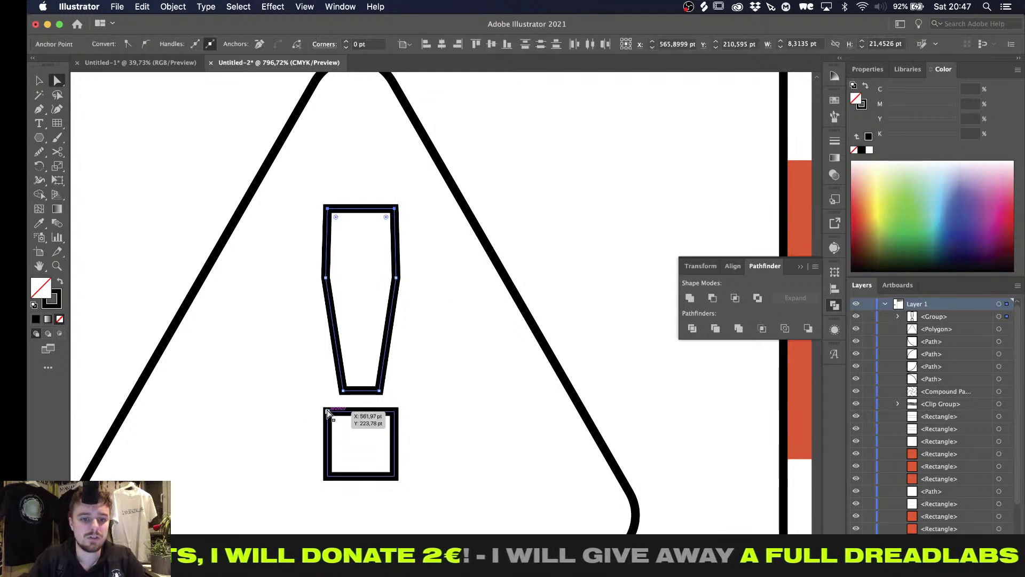
left_click_drag(309, 401, 441, 499, "shift")
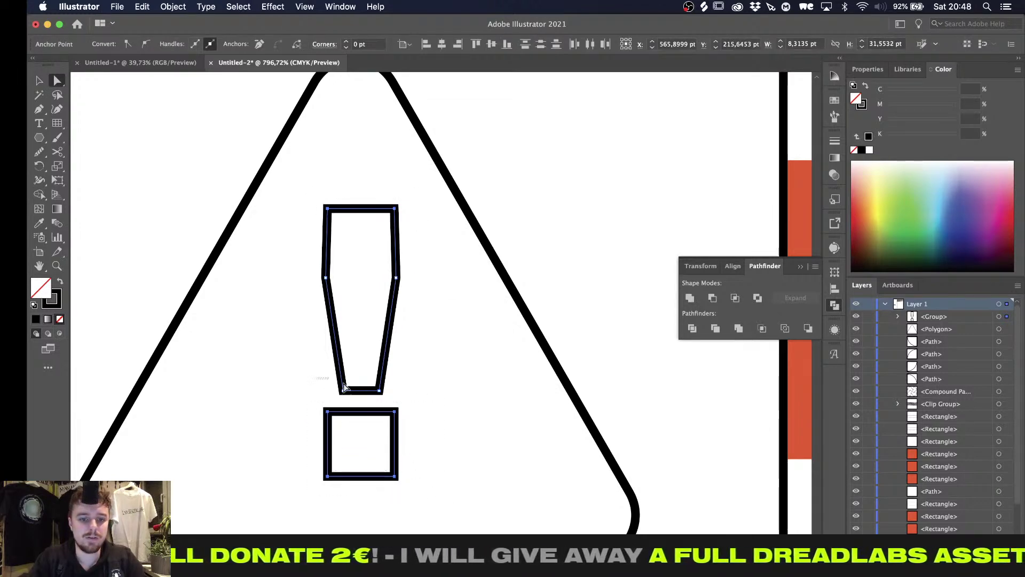
left_click_drag(394, 412, 389, 423)
left_click_drag(306, 275, 356, 281)
key("v")
left_click(278, 315)
Draw a short straight horizontal line inside the upper outlined box beside the warning icon's square
scroll(278, 315, "down", 6, "alt")
scroll(278, 315, "down", 2)
scroll(277, 315, "left", 2)
scroll(278, 315, "down", 3, "alt")
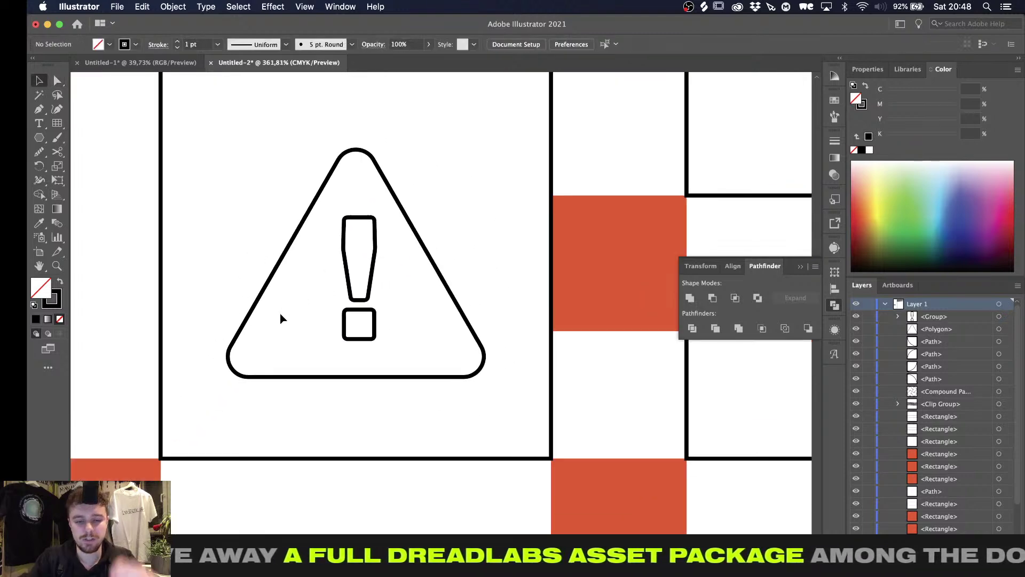
scroll(277, 315, "down", 5, "alt")
scroll(278, 315, "left", 2)
scroll(278, 315, "down", 1)
scroll(278, 315, "down", 6, "alt")
scroll(278, 315, "right", 3)
scroll(278, 315, "up", 1)
scroll(278, 315, "up", 4, "alt")
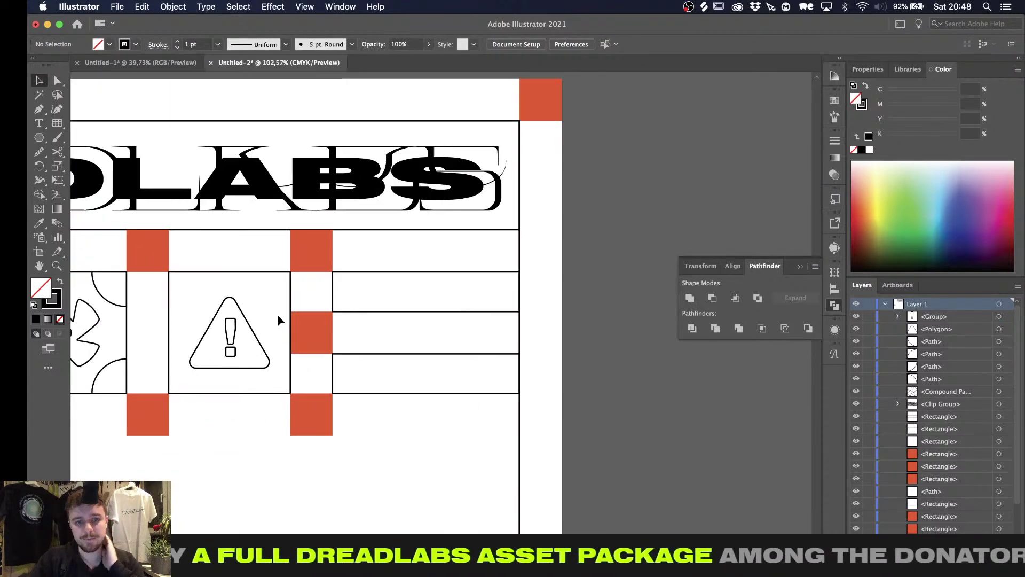
key("p")
scroll(278, 315, "down", 1)
scroll(278, 315, "right", 2)
scroll(306, 315, "up", 5, "alt")
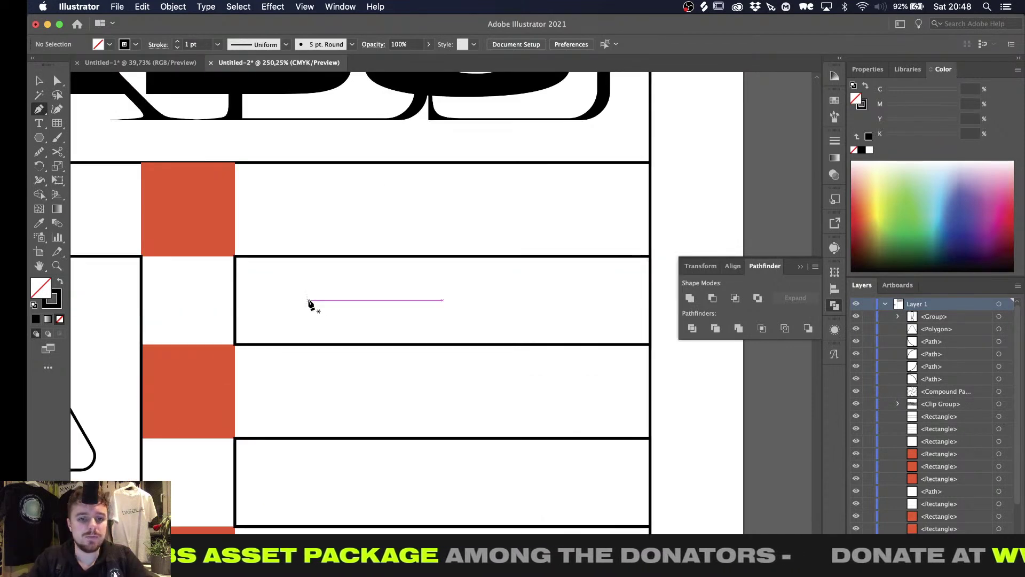
left_click_drag(308, 300, 445, 302)
left_click(446, 298, "shift")
key("v")
scroll(322, 283, "up", 1, "alt")
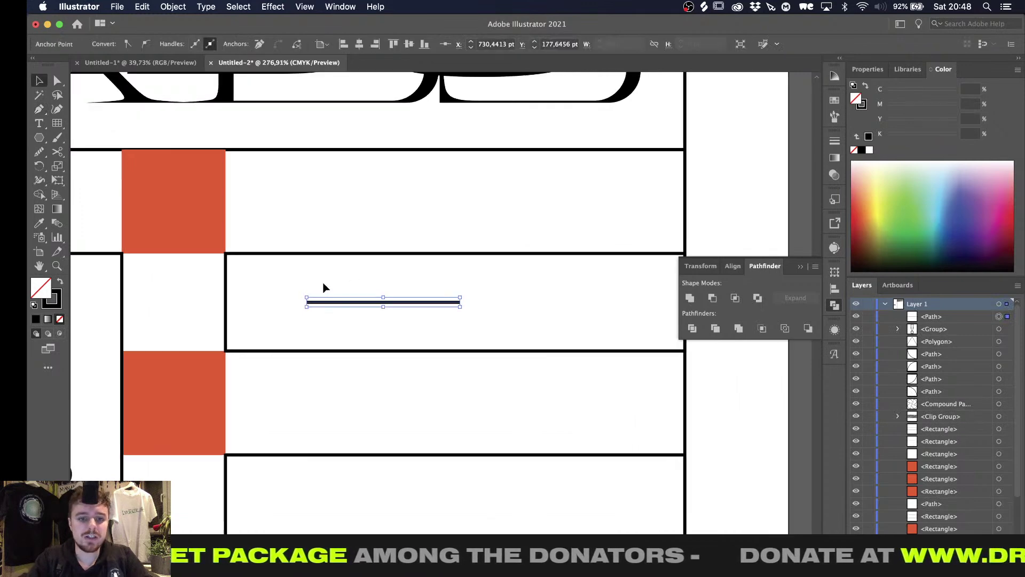
left_click(273, 6)
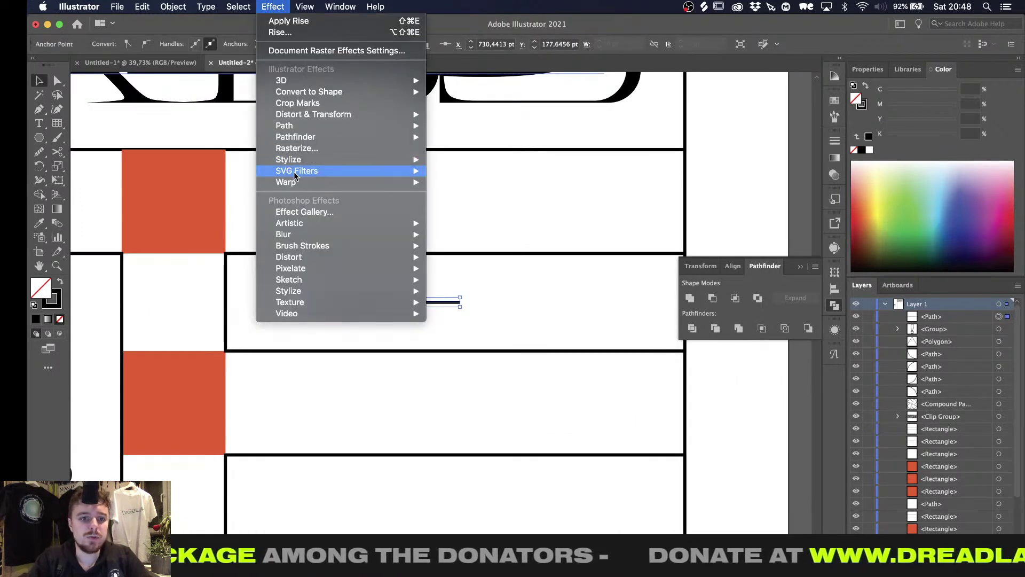
mouse_move(293, 182)
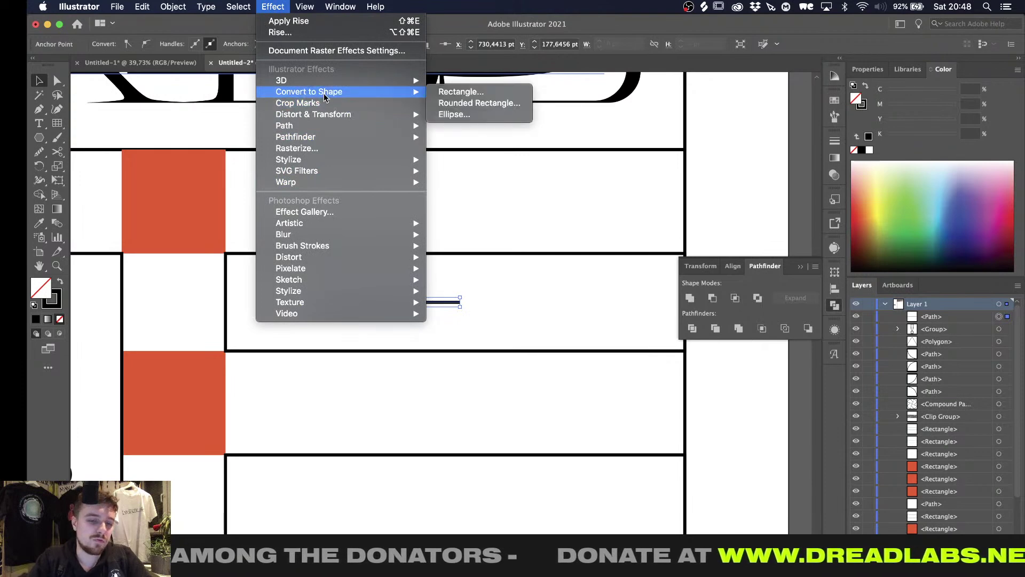
mouse_move(332, 130)
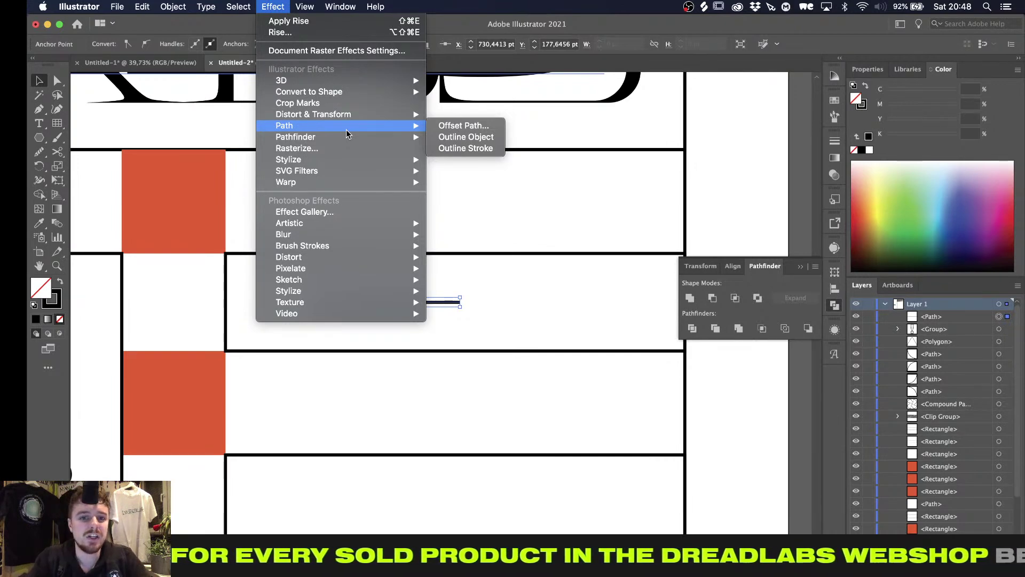
mouse_move(329, 175)
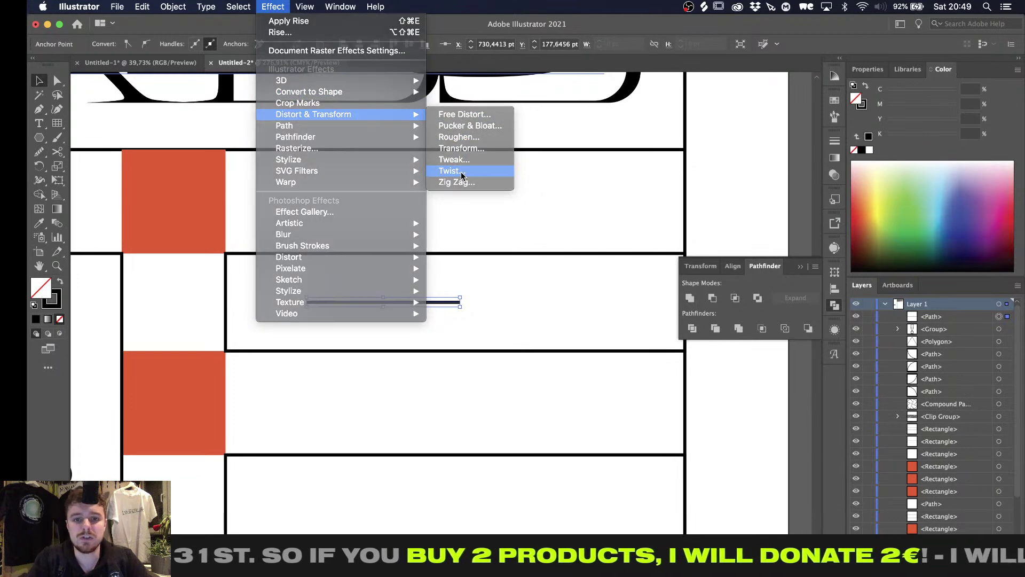
left_click(460, 175)
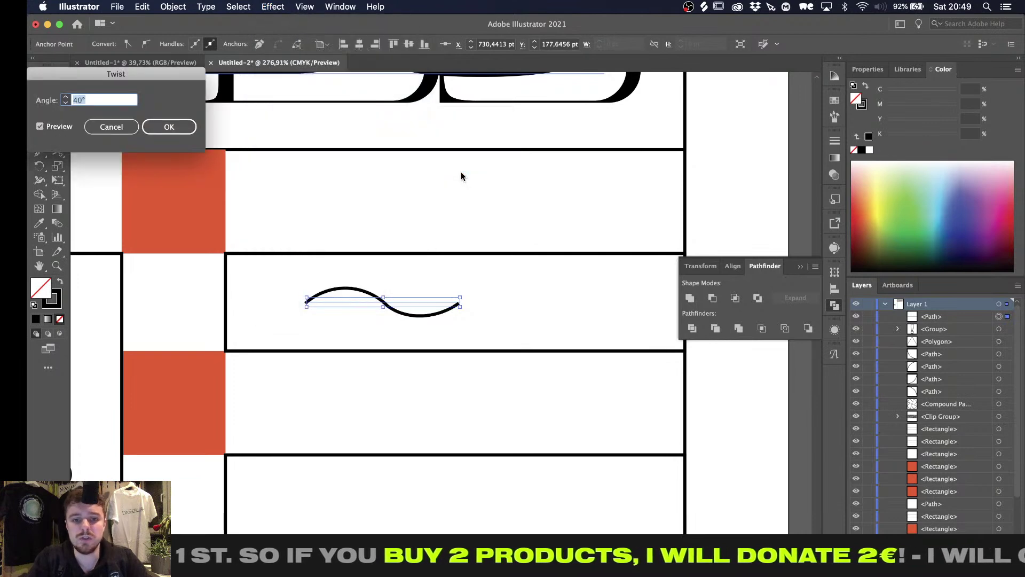
type("200")
left_click(64, 98)
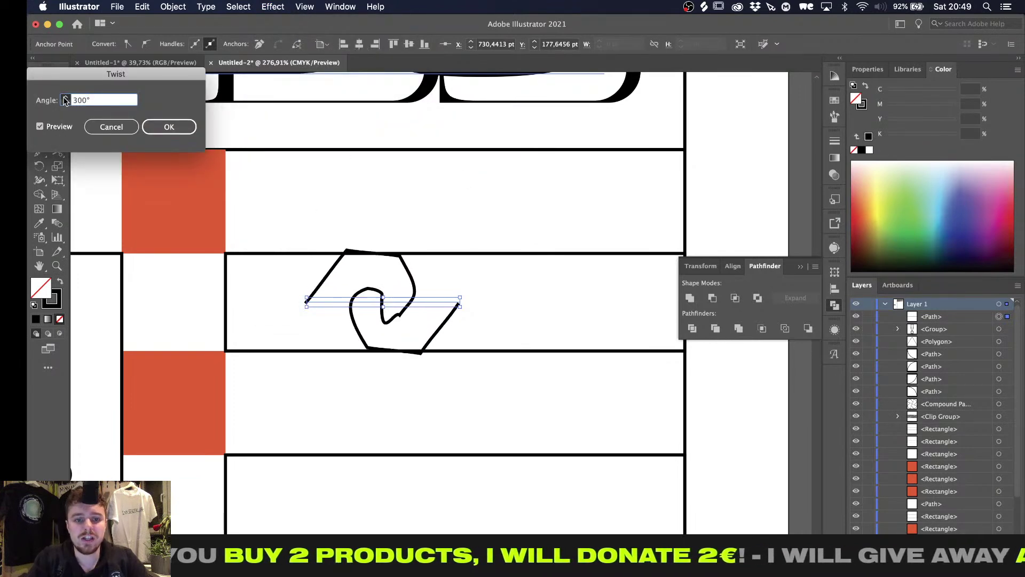
left_click(65, 103)
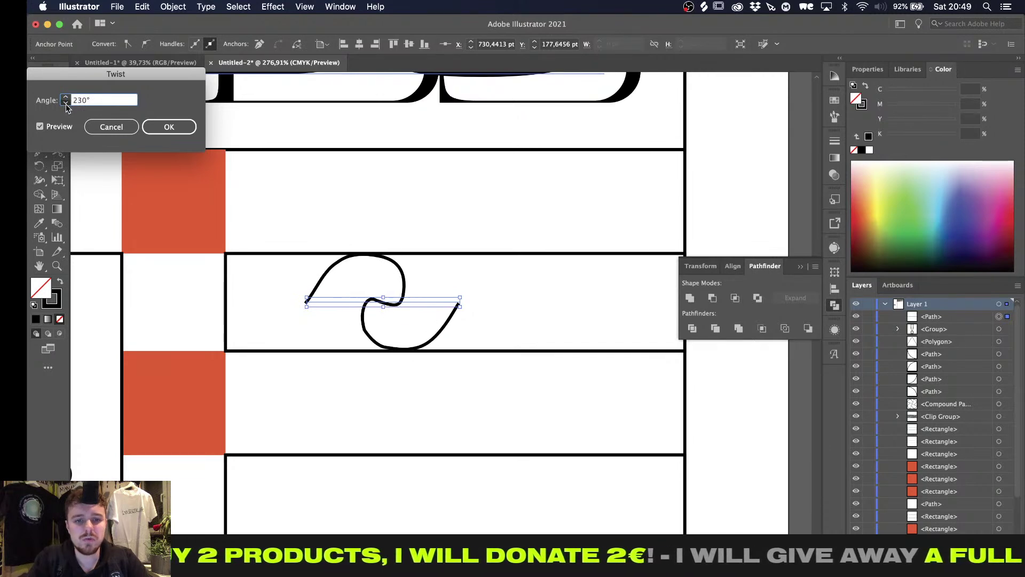
left_click(112, 127)
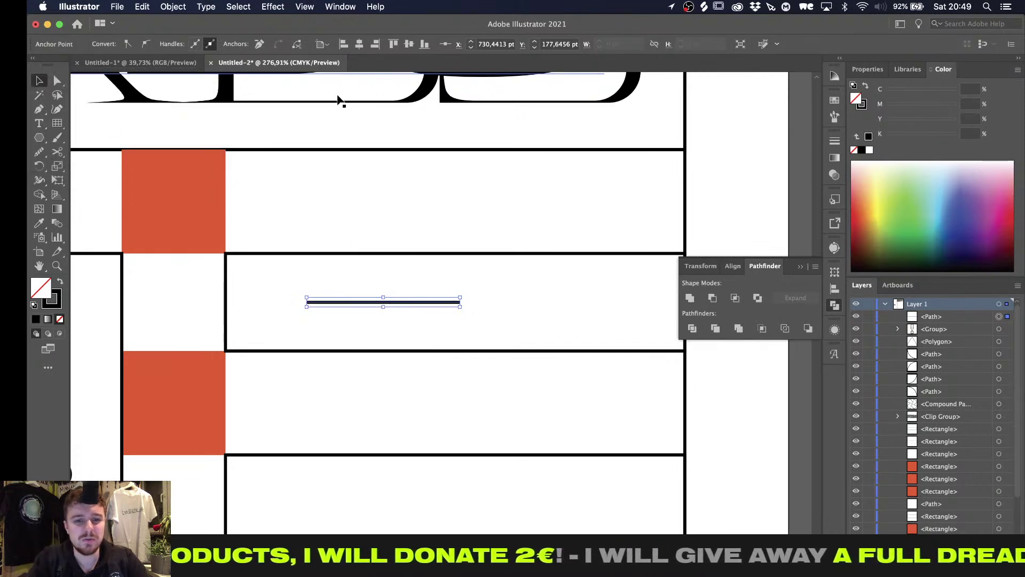
Apply a Zig Zag effect to the line with 10 pt absolute size, 4 ridges per segment and corner points
left_click(273, 7)
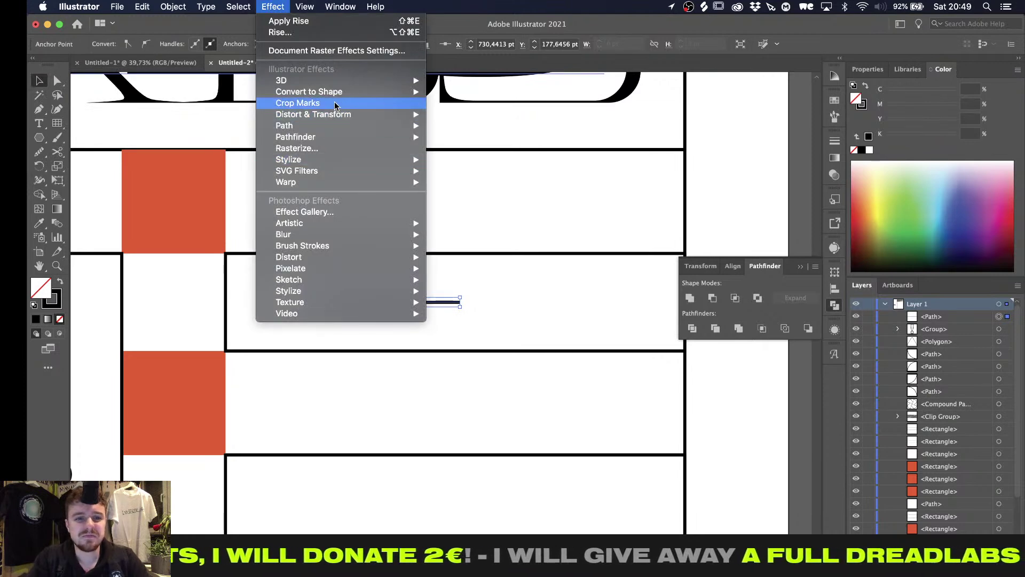
mouse_move(341, 113)
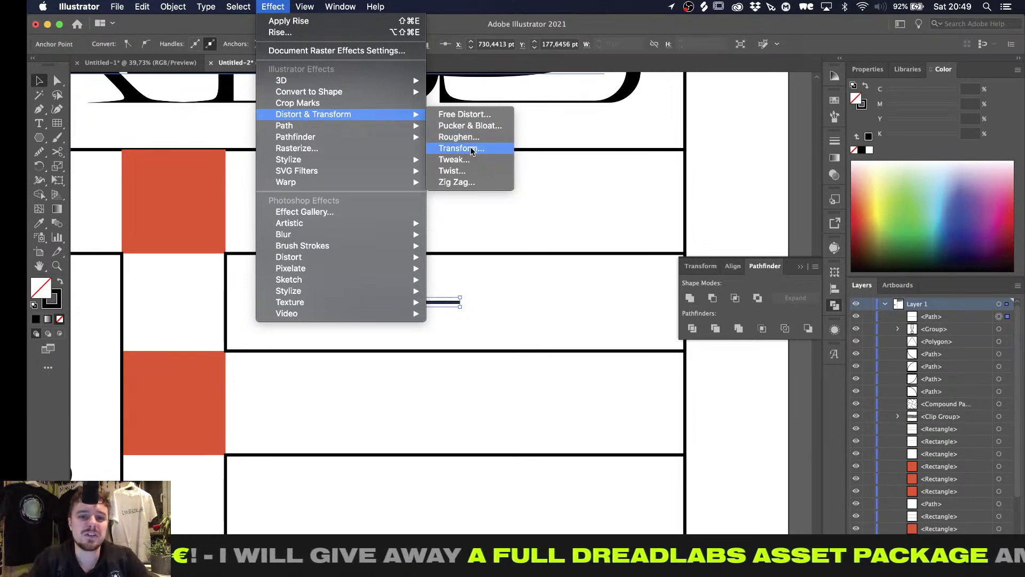
left_click(458, 182)
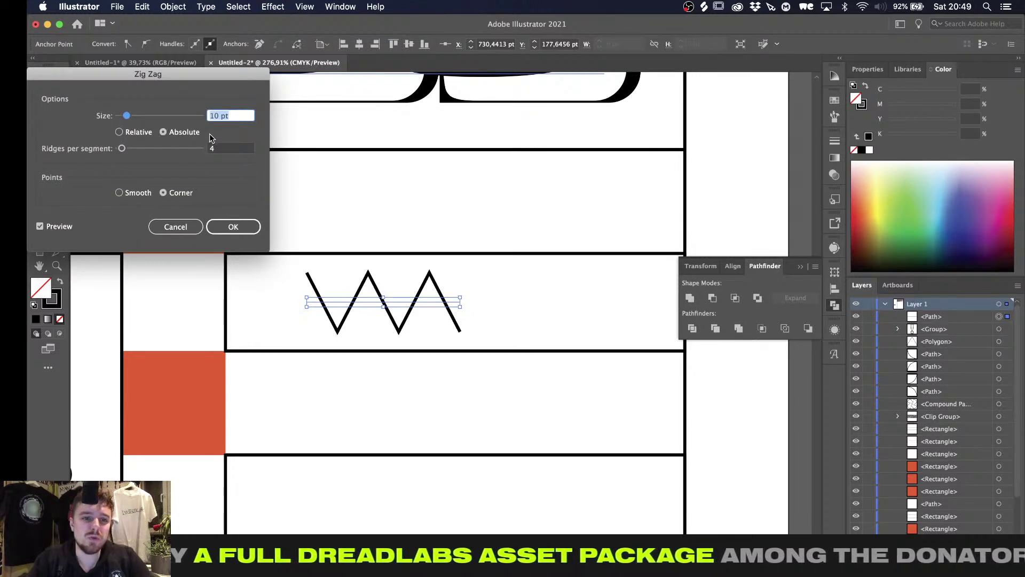
left_click(217, 223)
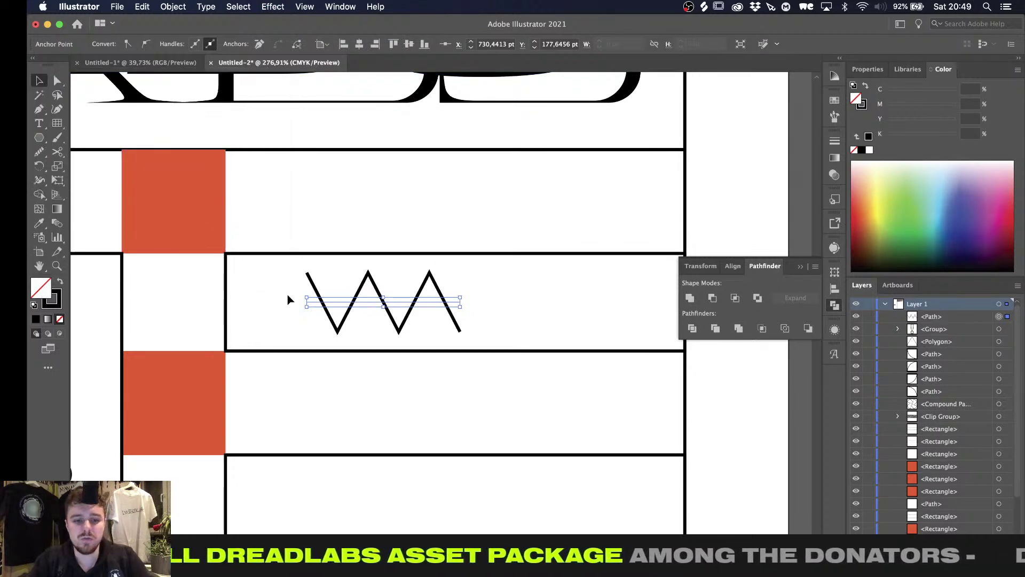
Place the zigzag at the box's left edge, remove its extra duplicate and expand its appearance into a regular path
left_click_drag(330, 304, 549, 303)
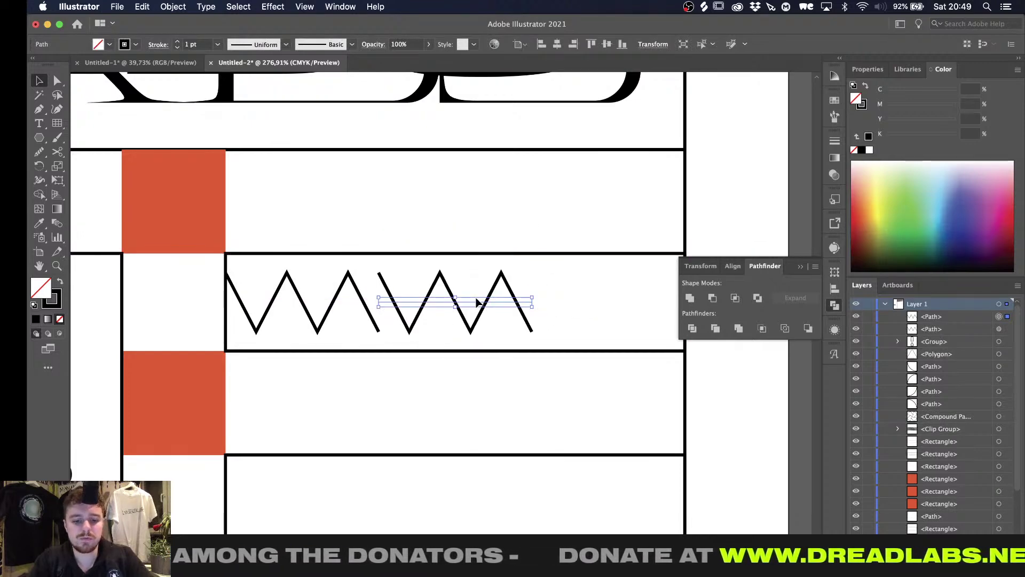
key("Delete")
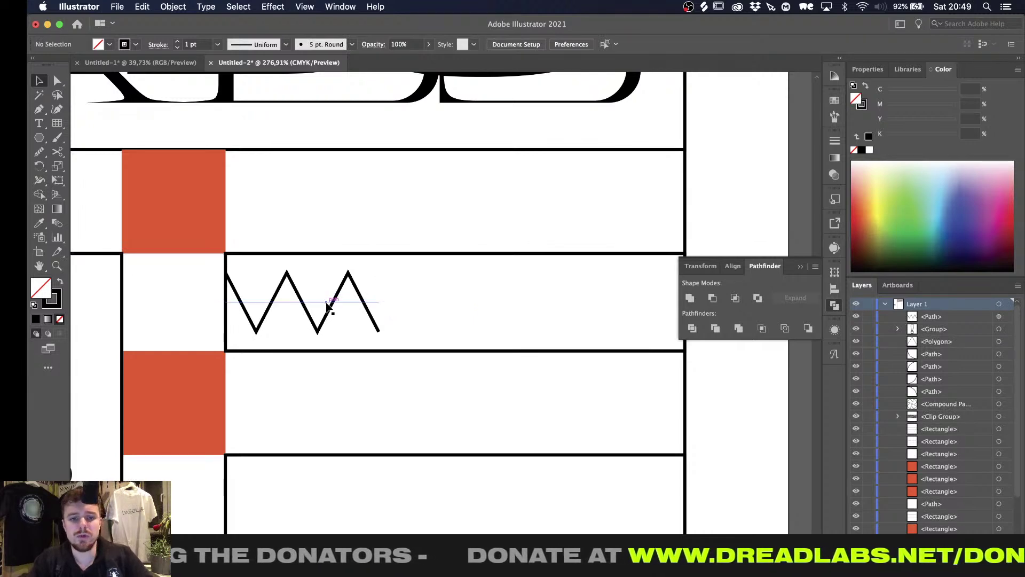
left_click(328, 307)
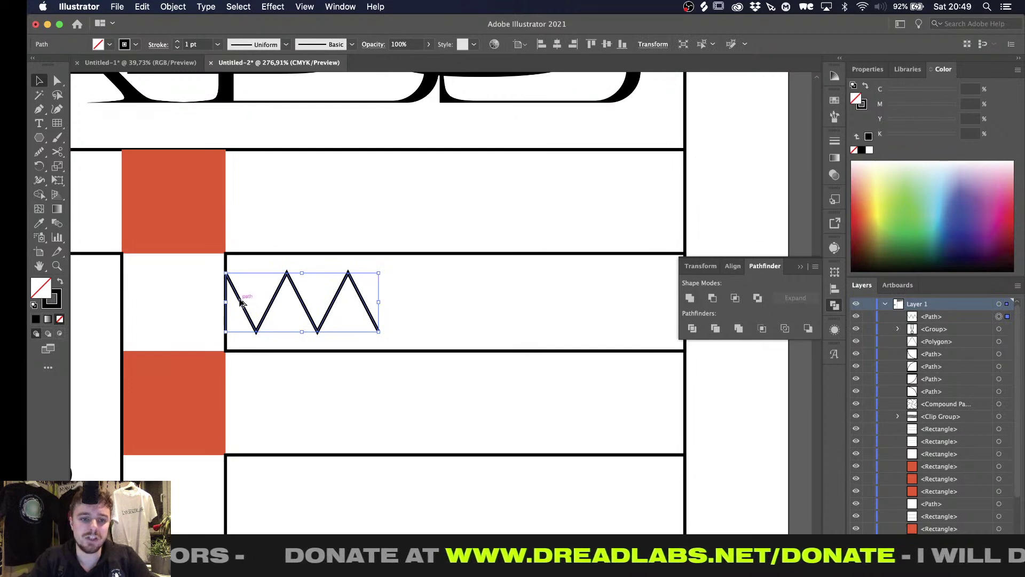
Try to continue the zigzag with a duplicate placed at its right end, and undo the duplication
left_click_drag(239, 302, 393, 311, "alt")
mouse_move(376, 271)
left_mouse_down()
mouse_move(555, 274)
mouse_move(565, 319)
mouse_move(521, 230)
mouse_move(361, 266)
left_mouse_up()
key("super+z")
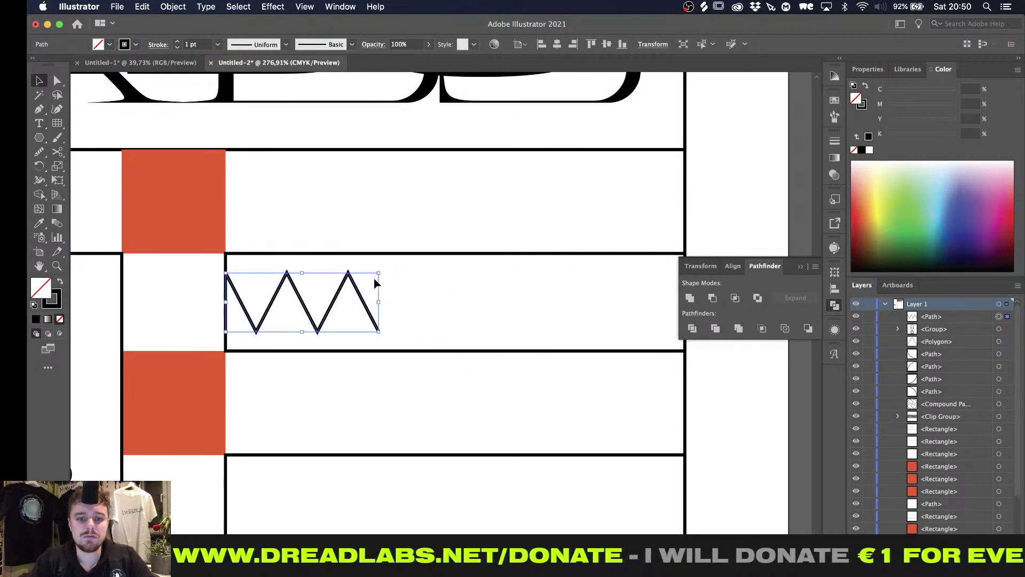
Duplicate the zigzag as a mirrored continuation at its right end and join the two paths where they meet
left_click_drag(335, 299, 458, 274, "alt")
key("a")
left_click_drag(365, 340, 397, 322)
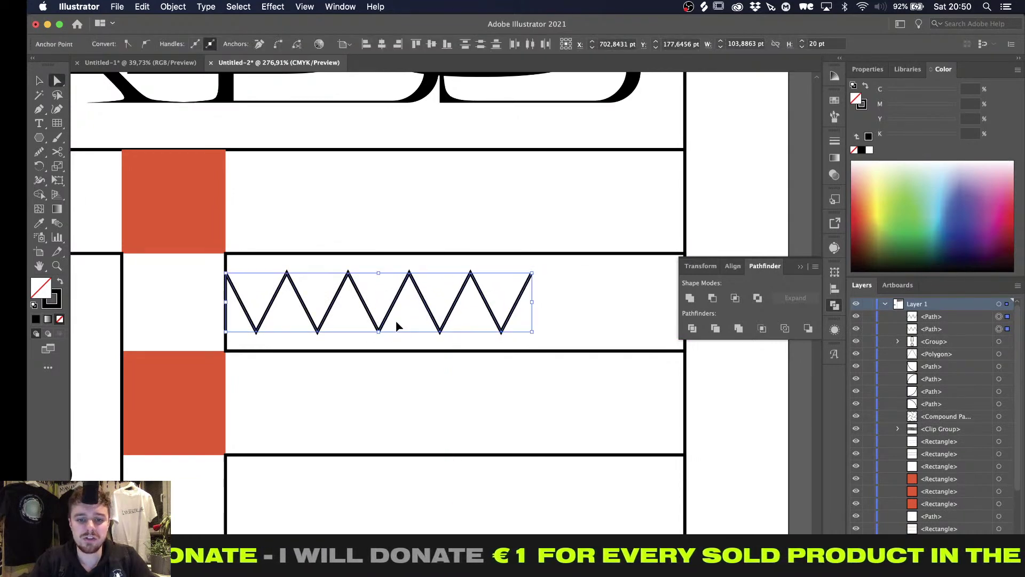
key("super+j")
scroll(435, 313, "up", 10, "alt")
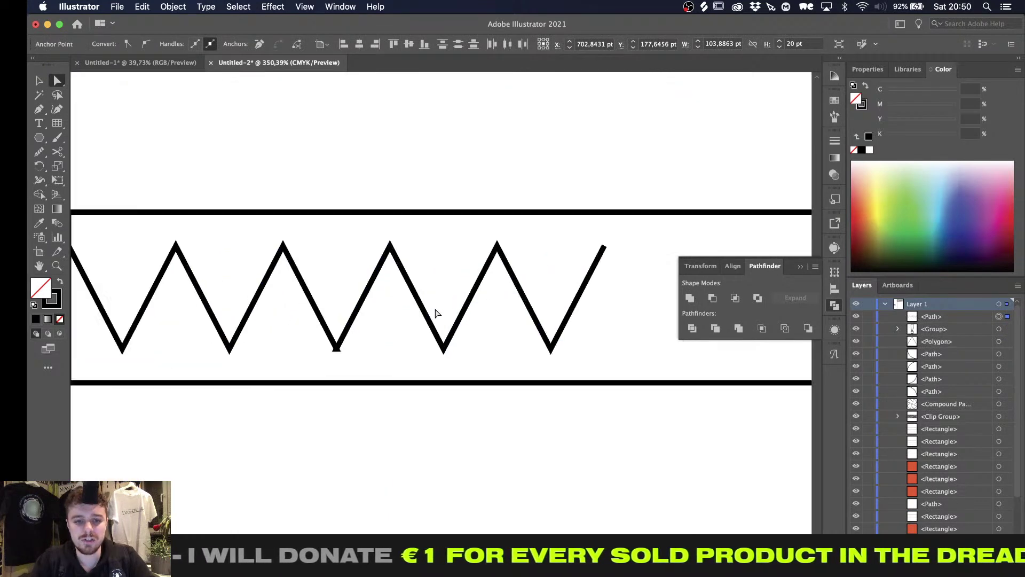
Examine the zigzag's anchor points and the join between its two halves in outline view
key("super+y")
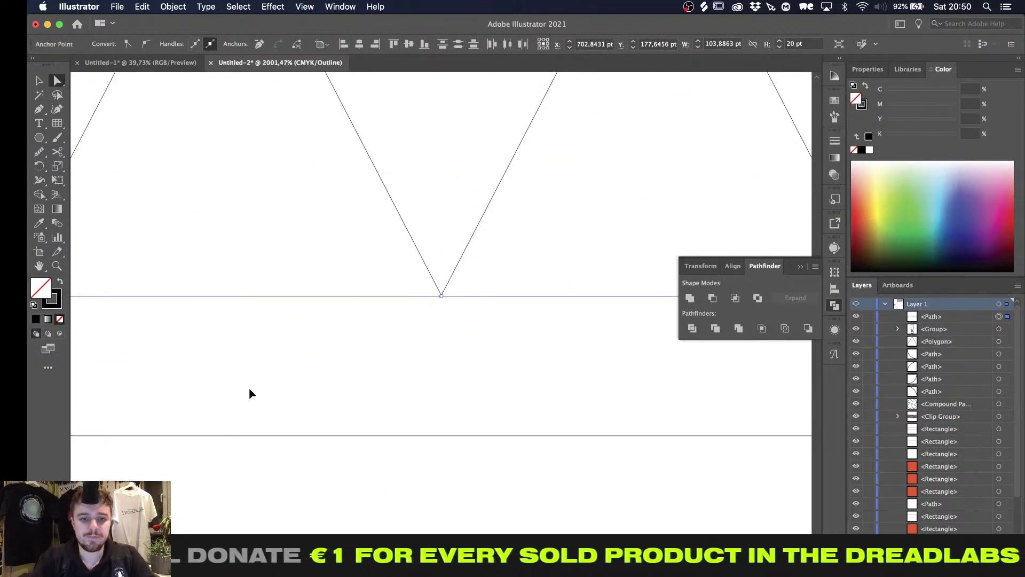
scroll(475, 292, "down", 6, "alt")
scroll(470, 300, "down", 3, "alt")
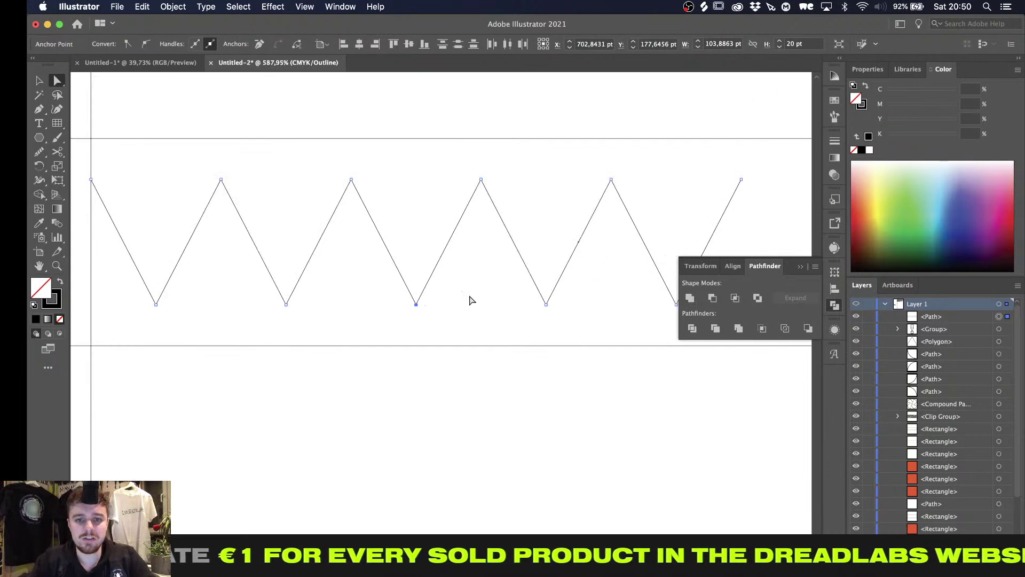
left_click_drag(645, 202, 413, 318)
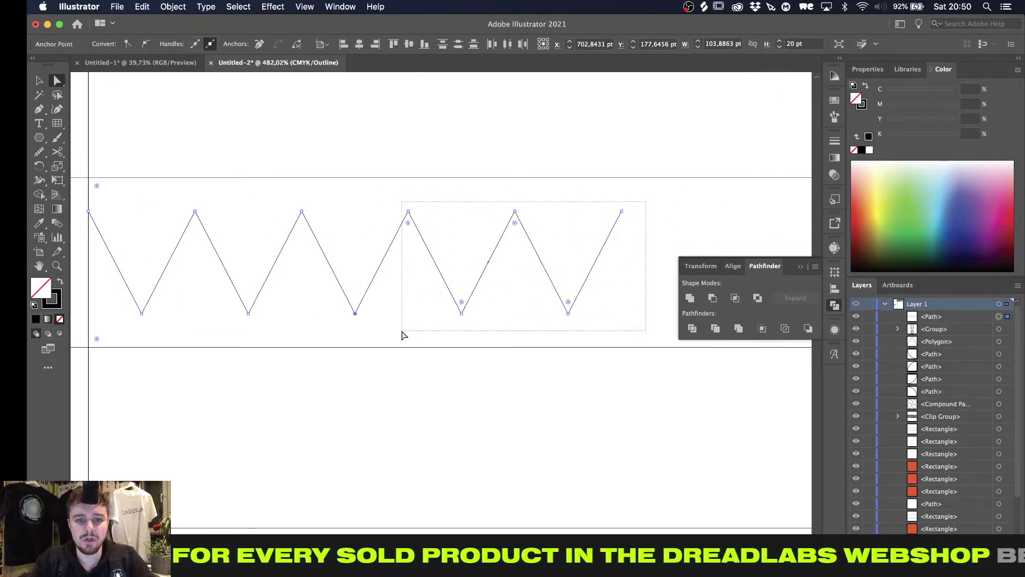
scroll(412, 319, "down", 3, "alt")
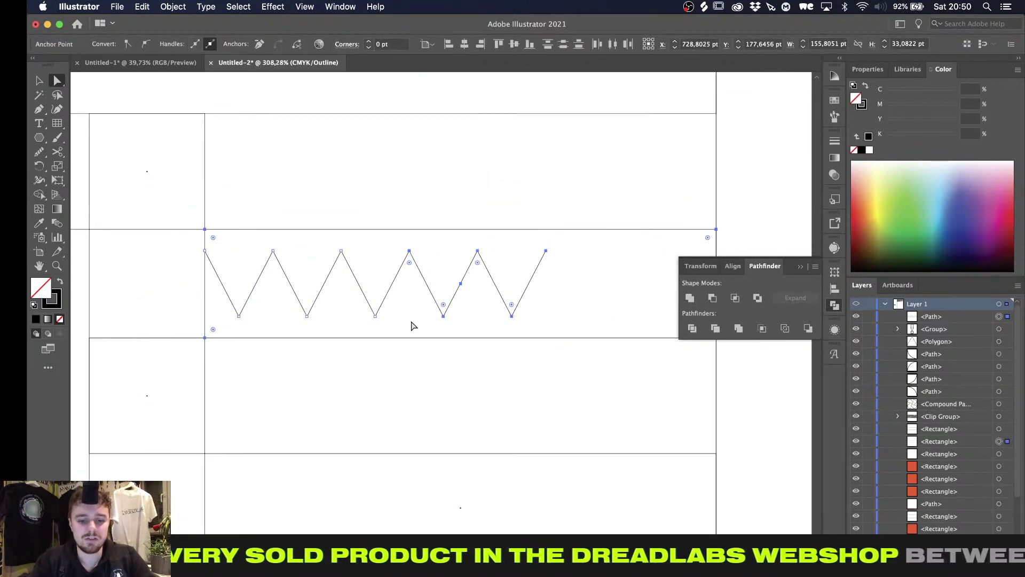
key("v")
left_click(409, 346)
key("super+y")
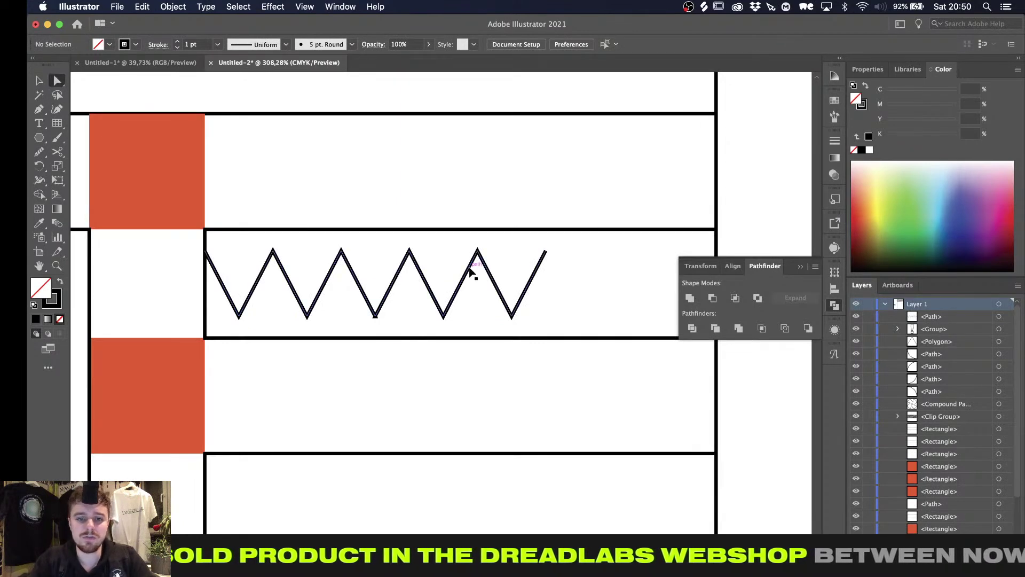
Delete the mirrored half of the zigzag, keeping the original path at the box's left edge
left_click(466, 271)
key("Delete")
Try to continue the remaining zigzag with an unmirrored duplicate beside it, and delete that duplicate
key("a")
scroll(348, 344, "up", 2, "alt")
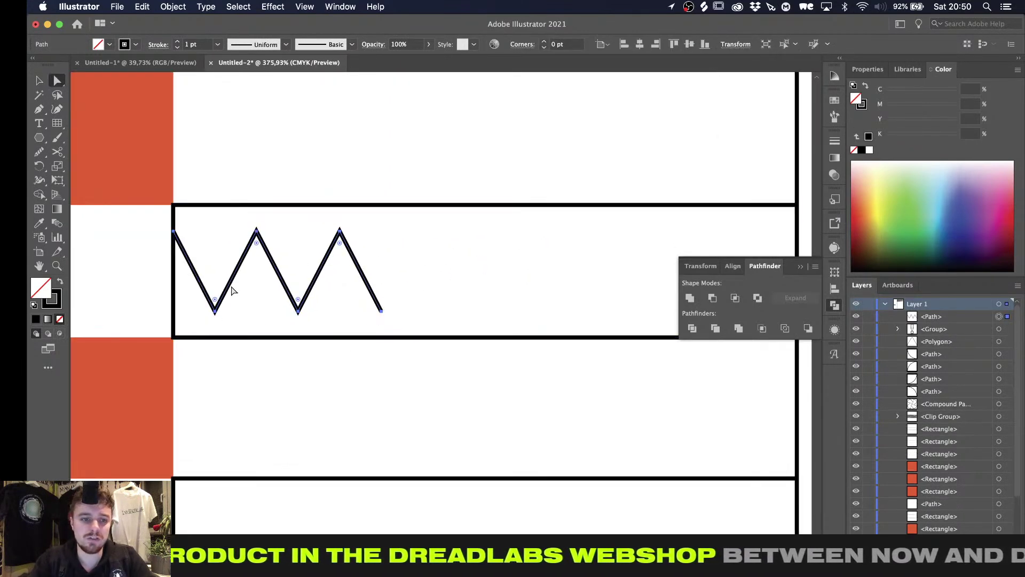
left_click_drag(207, 278, 409, 283, "alt")
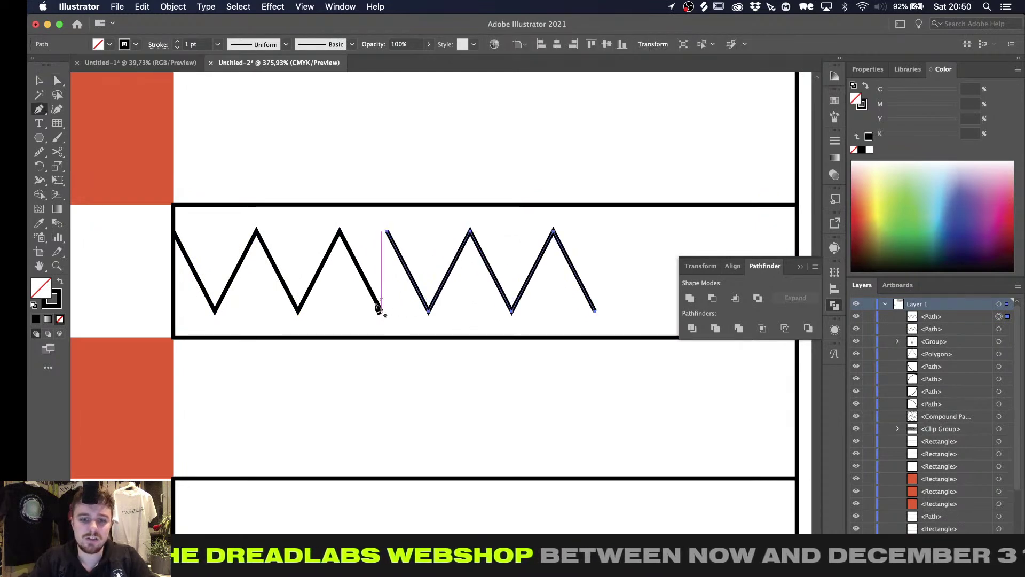
key("v")
key("Delete")
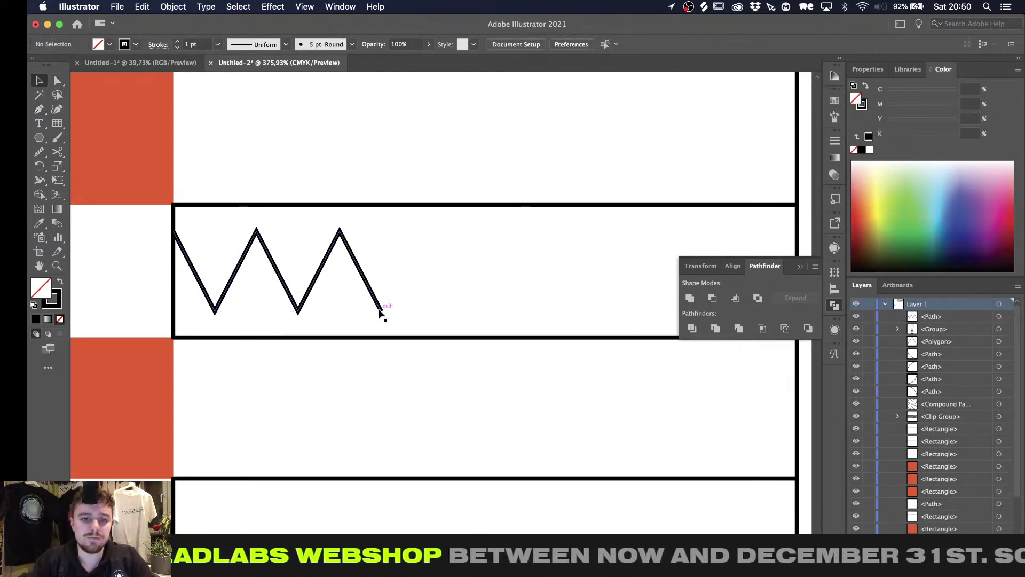
Delete the remaining zigzag path from the box
left_click(381, 309)
key("Delete")
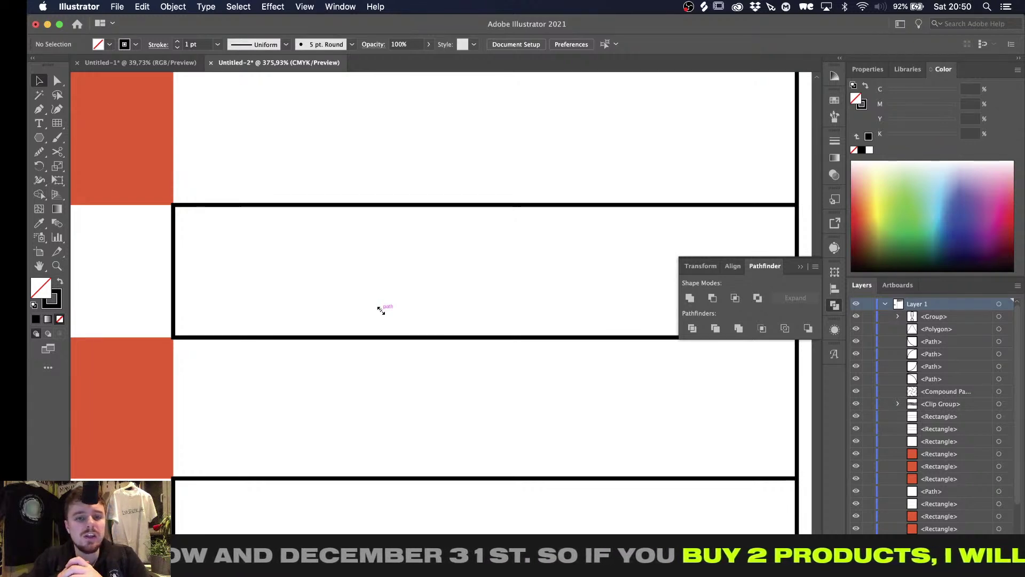
Draw a slim rectangle vertically centred in the empty box, align it to the box's left edge and shorten it from the right
scroll(380, 310, "down", 3, "alt")
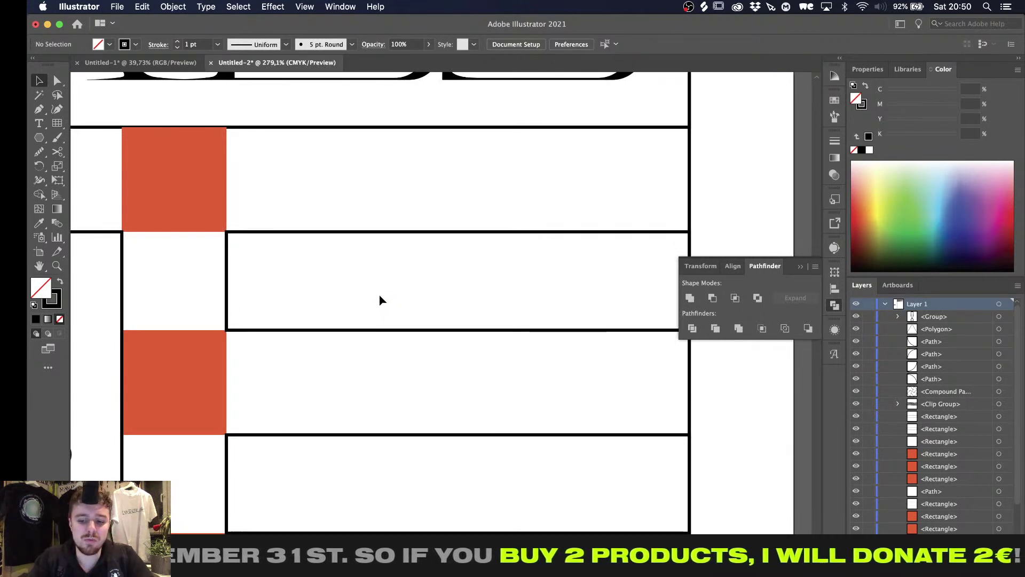
key("m")
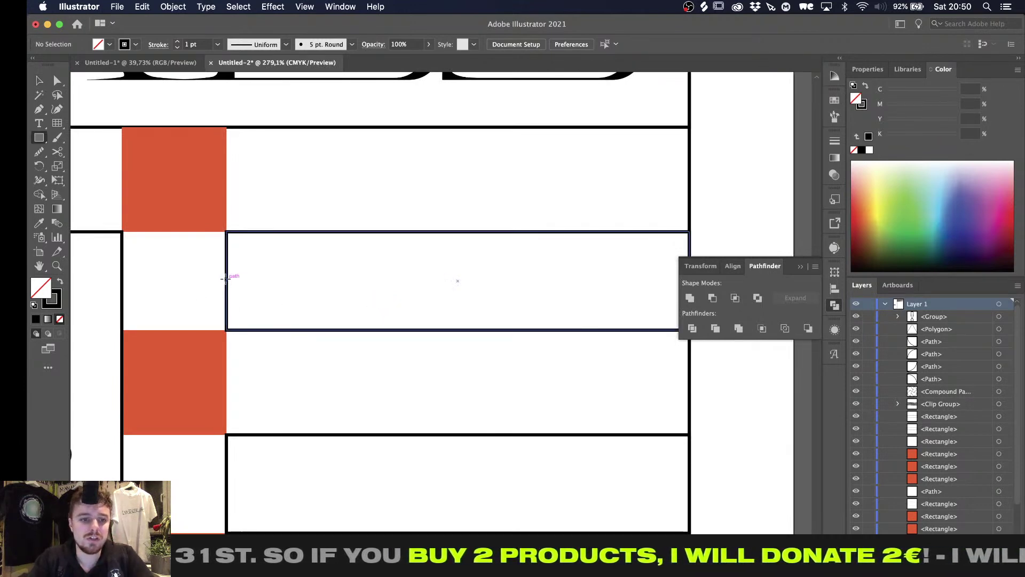
left_click_drag(226, 280, 352, 264)
key("v")
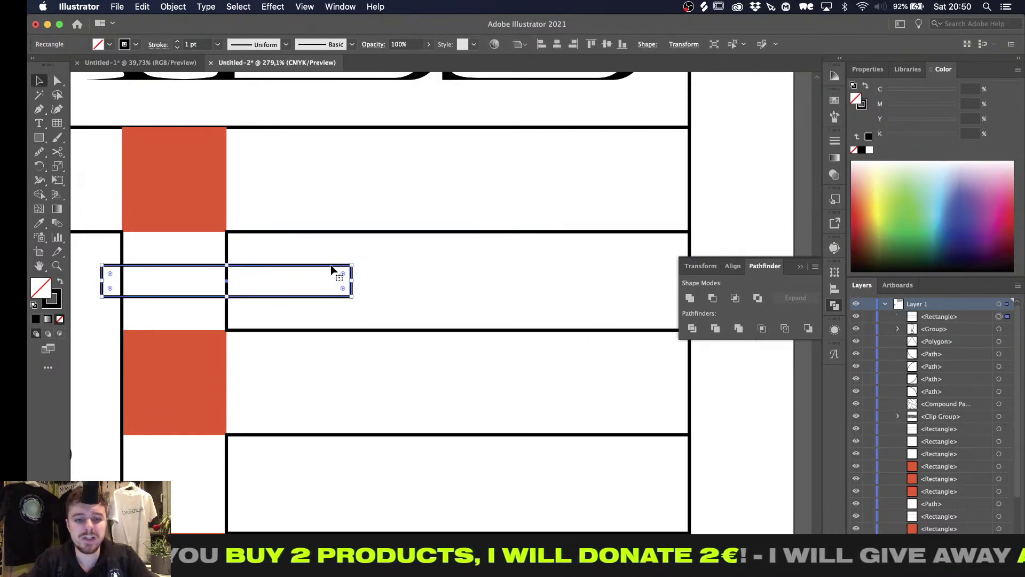
left_click_drag(155, 266, 280, 267)
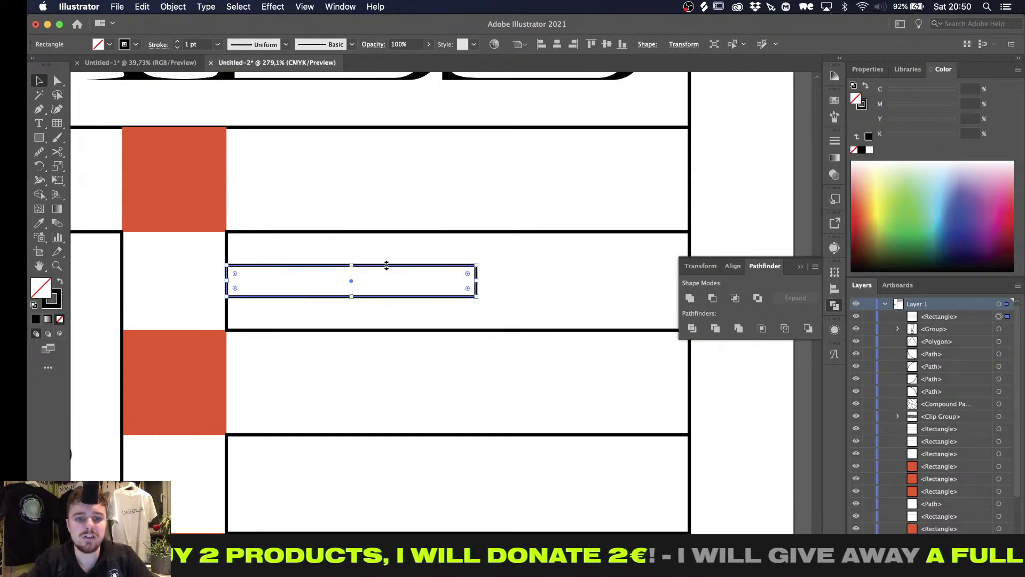
left_click_drag(476, 281, 398, 282)
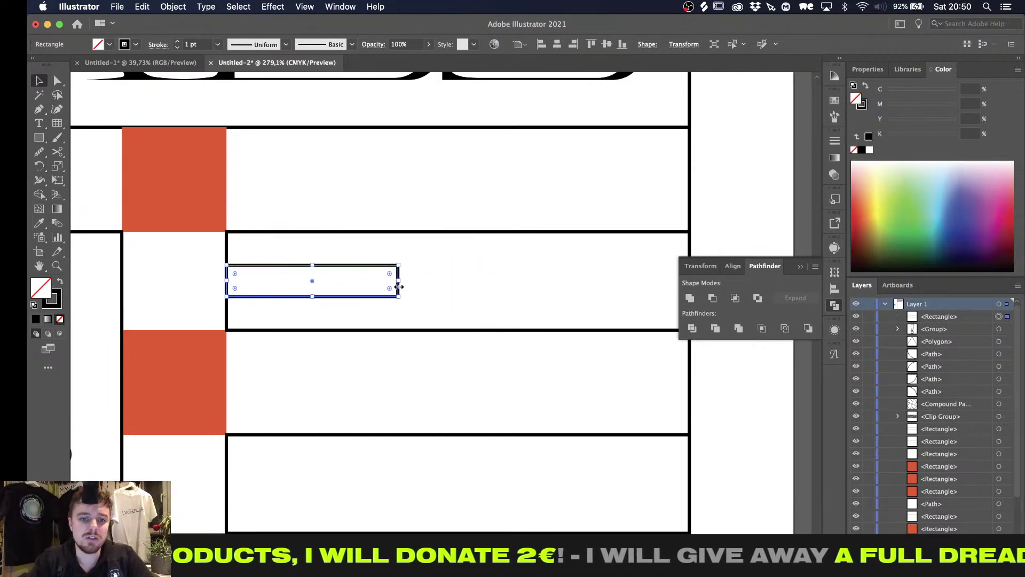
Try the Zig Zag effect on the slim rectangle, cancel it and delete the rectangle
scroll(398, 283, "up", 1, "alt")
left_click(272, 6)
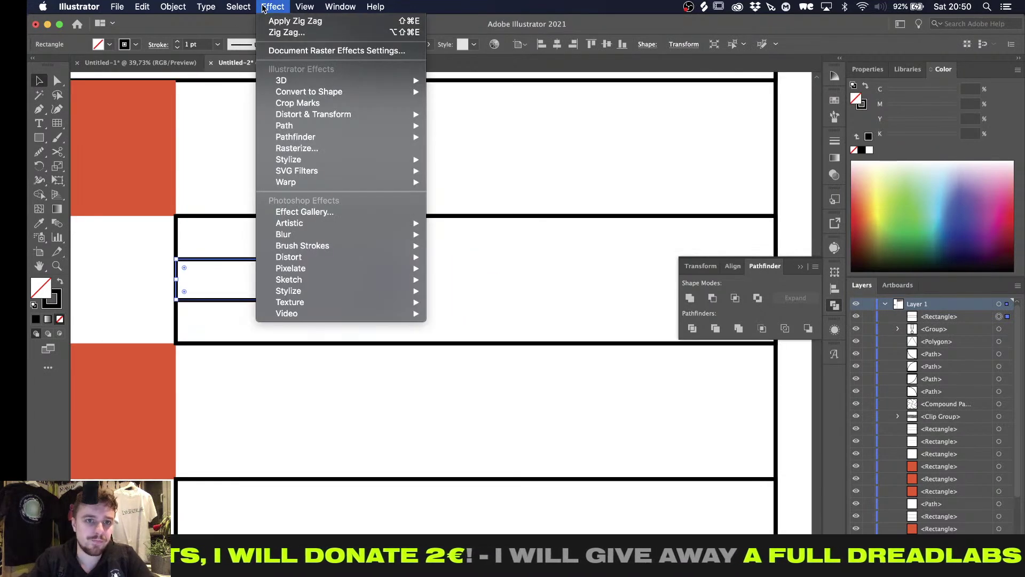
mouse_move(320, 115)
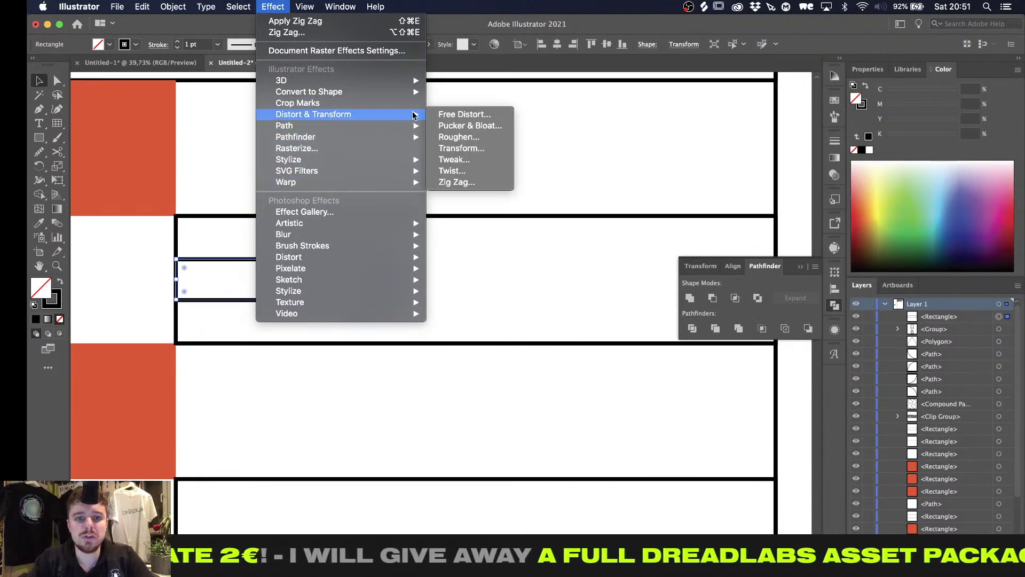
left_click(453, 183)
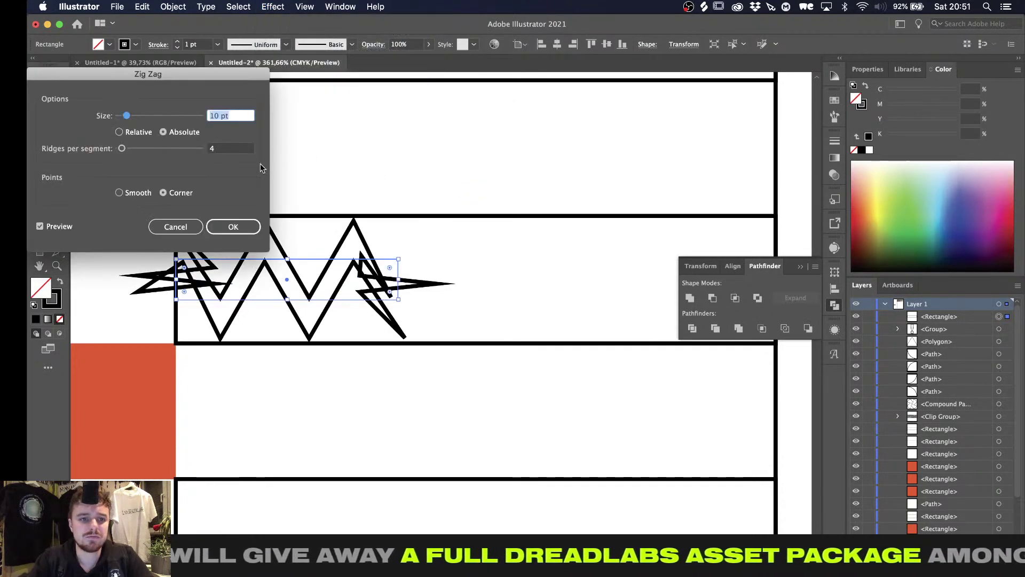
left_click(187, 226)
key("Delete")
Draw an N-shaped tooth about 20 pt wide with the Pen tool and remove its lead-in segment from the box's left edge
key("p")
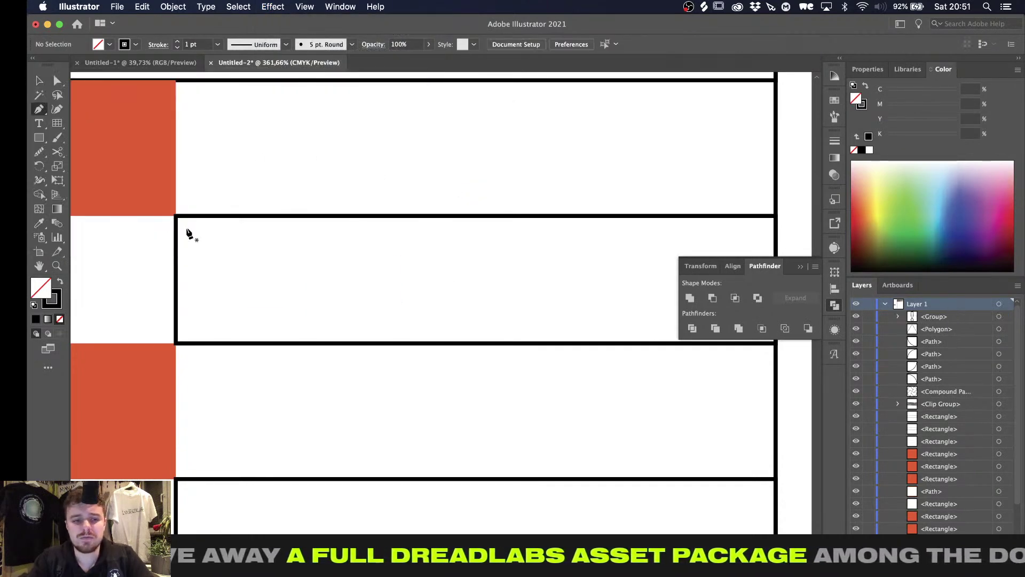
left_click(177, 279)
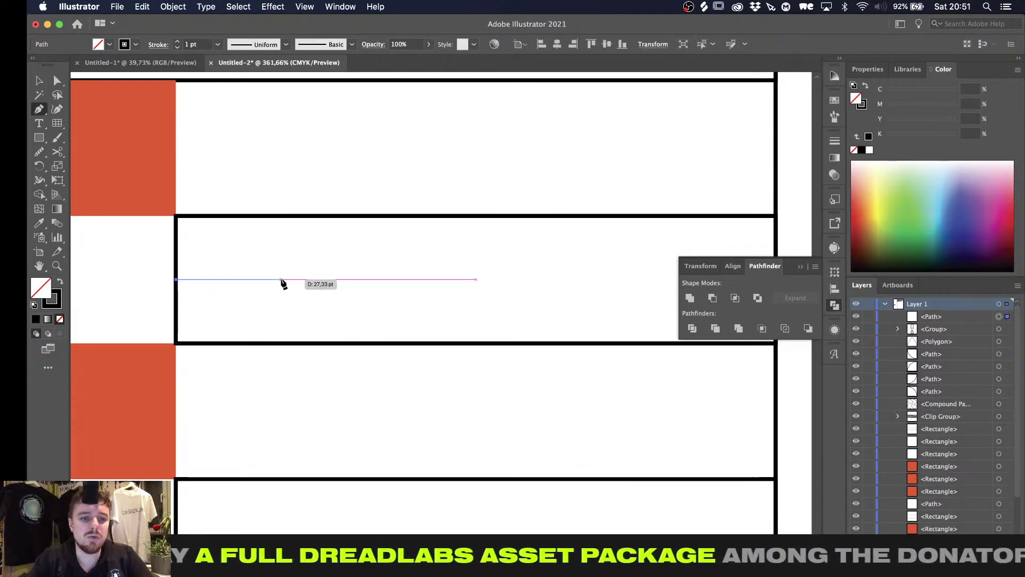
left_click(280, 278)
left_click(281, 234)
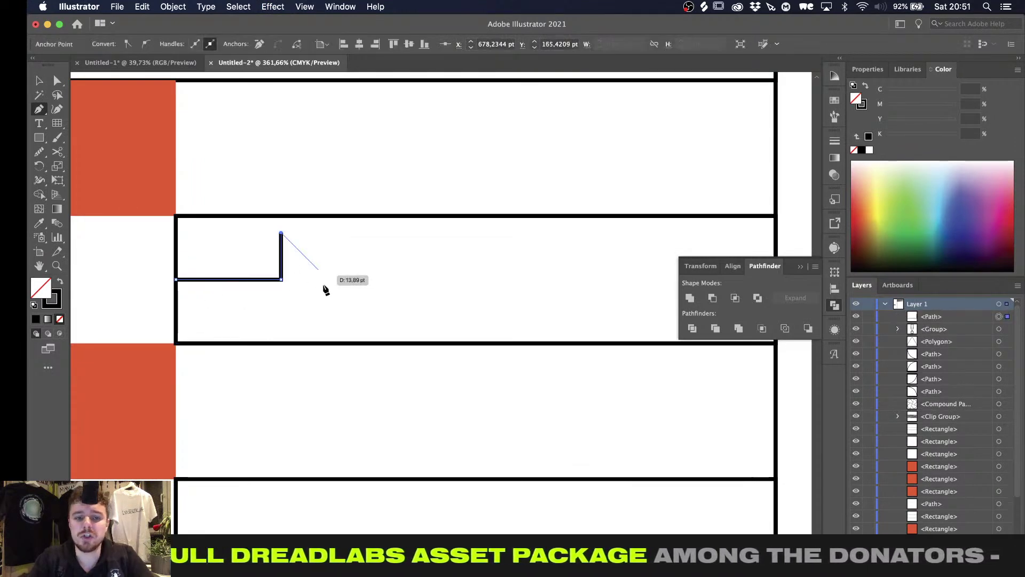
left_click(357, 308)
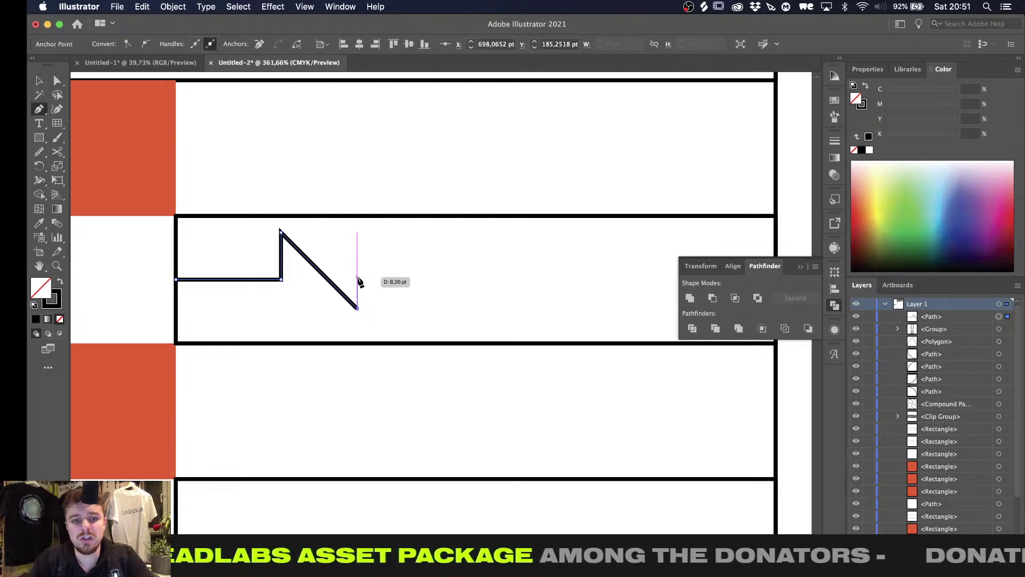
left_click(357, 279)
key("a")
left_click(178, 280)
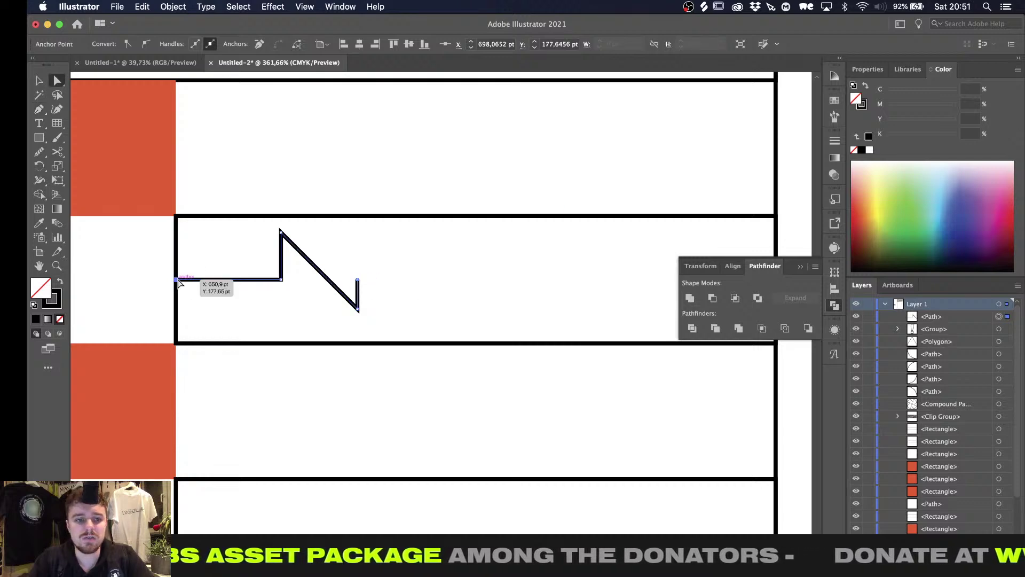
key("Delete")
Try to connect the tooth's two open ends with a straight horizontal segment, and undo it
key("p")
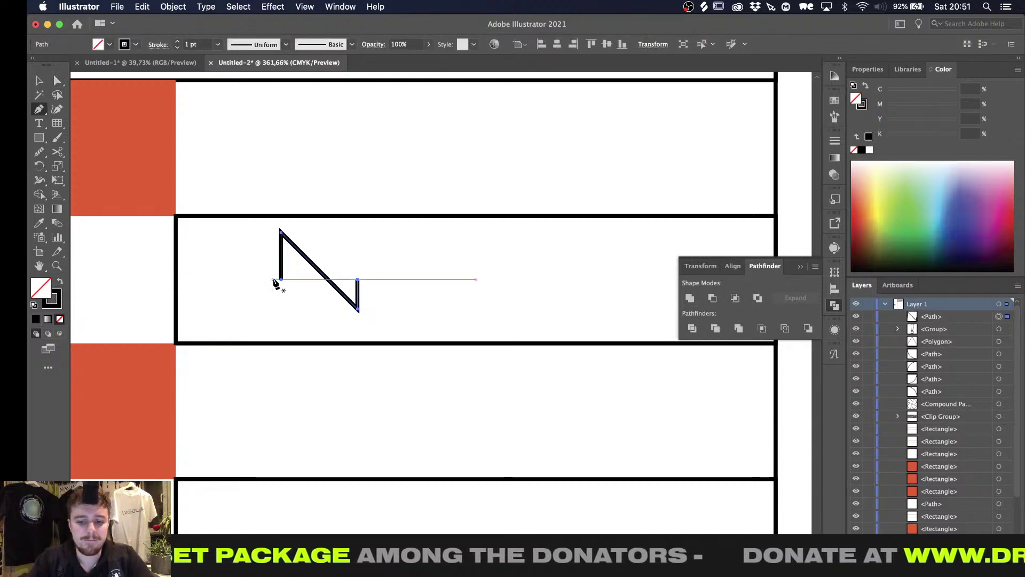
left_click(281, 278)
left_click(357, 279)
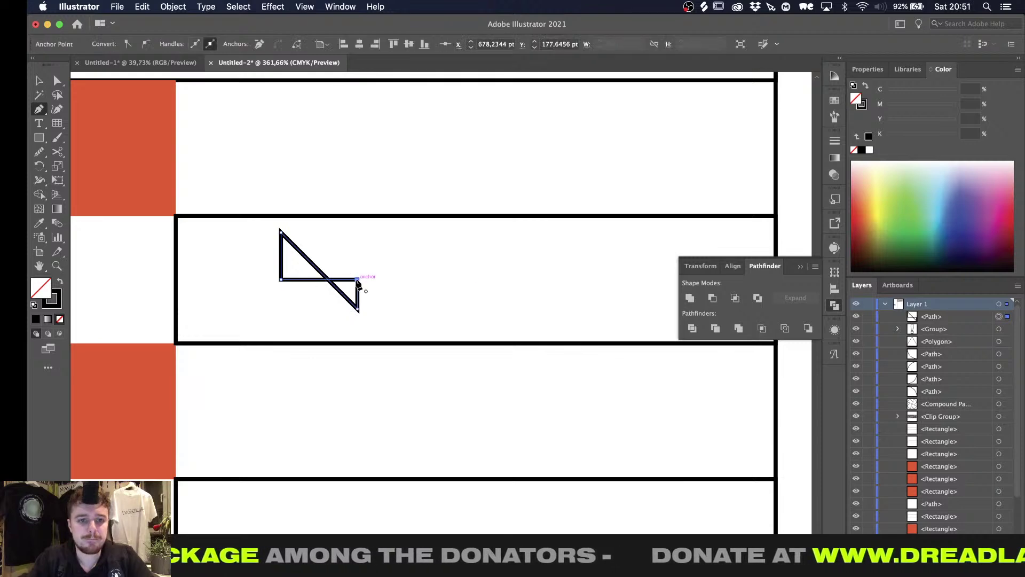
key("v")
key("super+z")
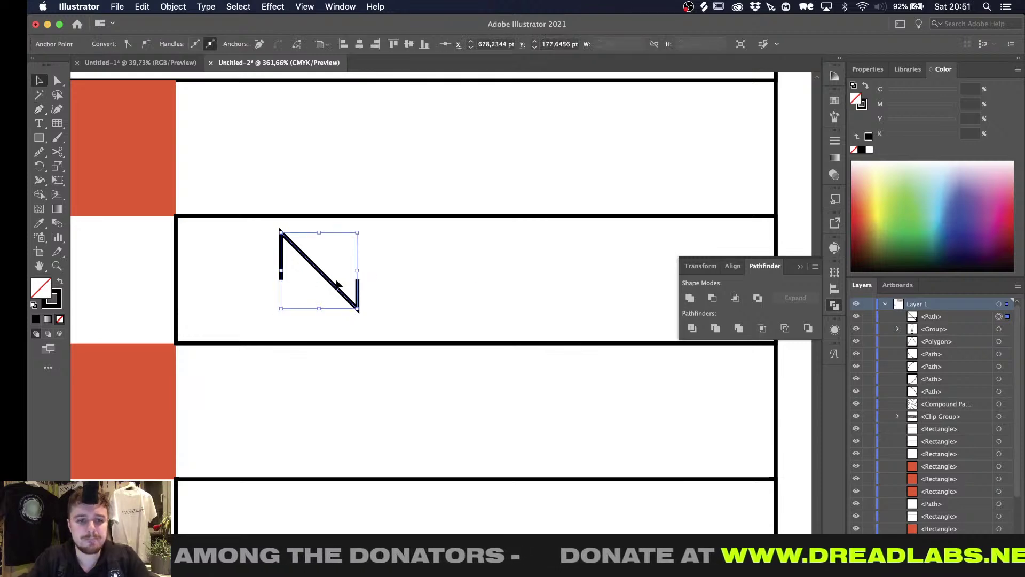
Repeat the tooth side by side from the box's left edge into a row of seven, deleting the overhanging copy
left_click_drag(329, 281, 300, 285)
key("super+d")
key("super+d")
key("super+d")
key("super+d")
scroll(301, 285, "down", 3, "alt")
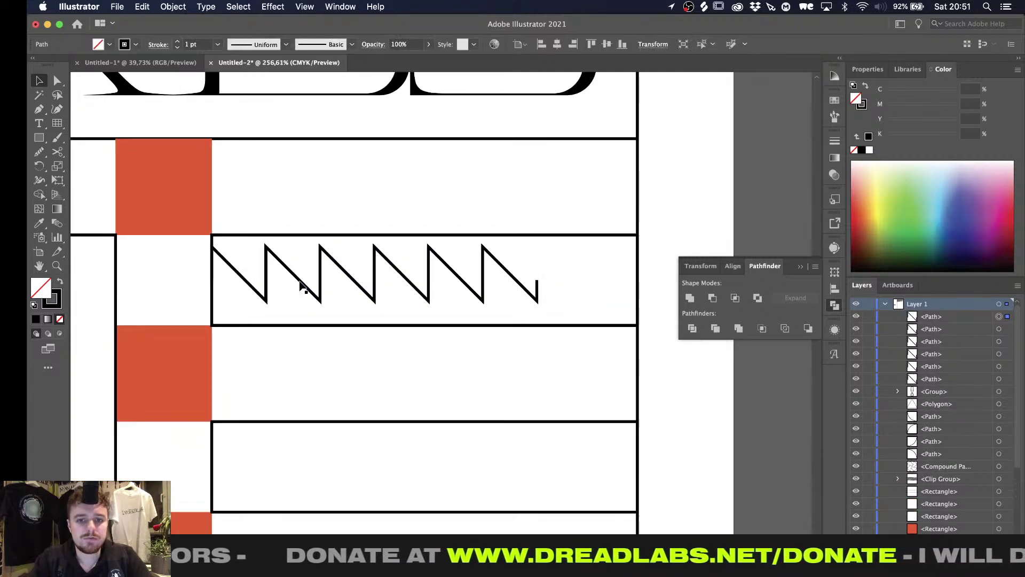
key("super+d")
key("super+d")
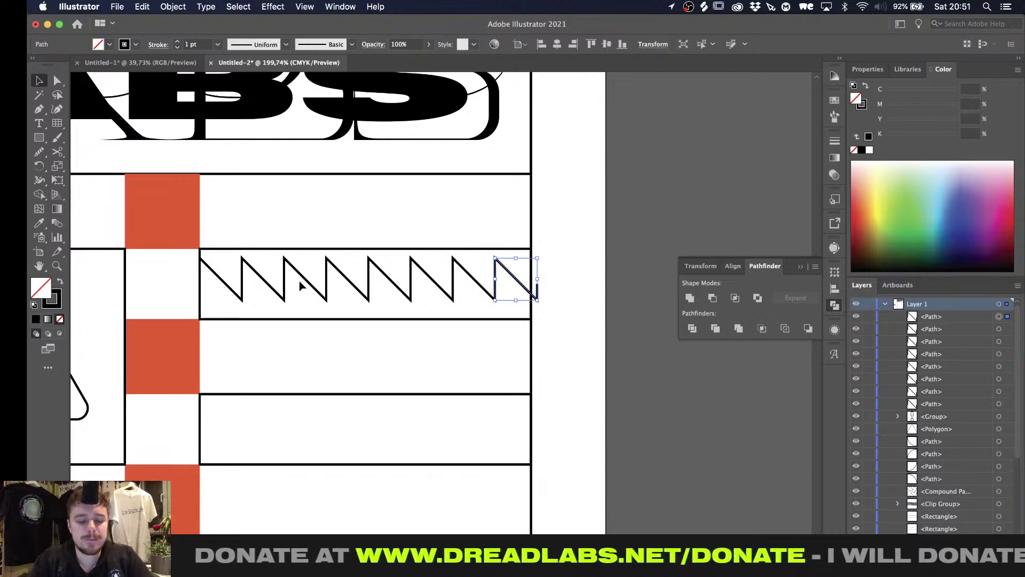
key("Delete")
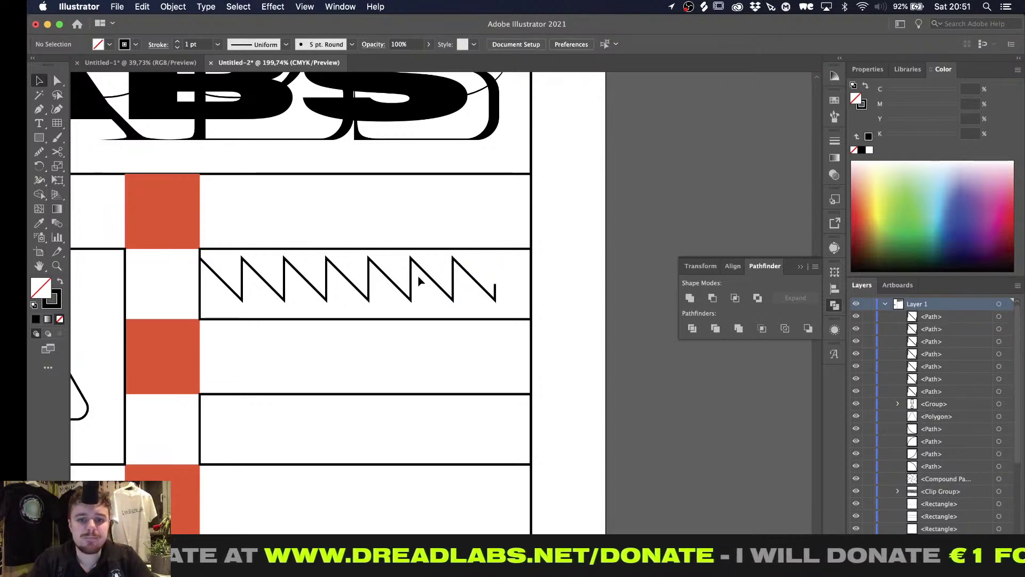
Delete the sawtooth row along with its enclosing rectangle, and redraw the rectangle from the upper red square's corner to the right frame line
left_click_drag(475, 272, 215, 284)
key("Delete")
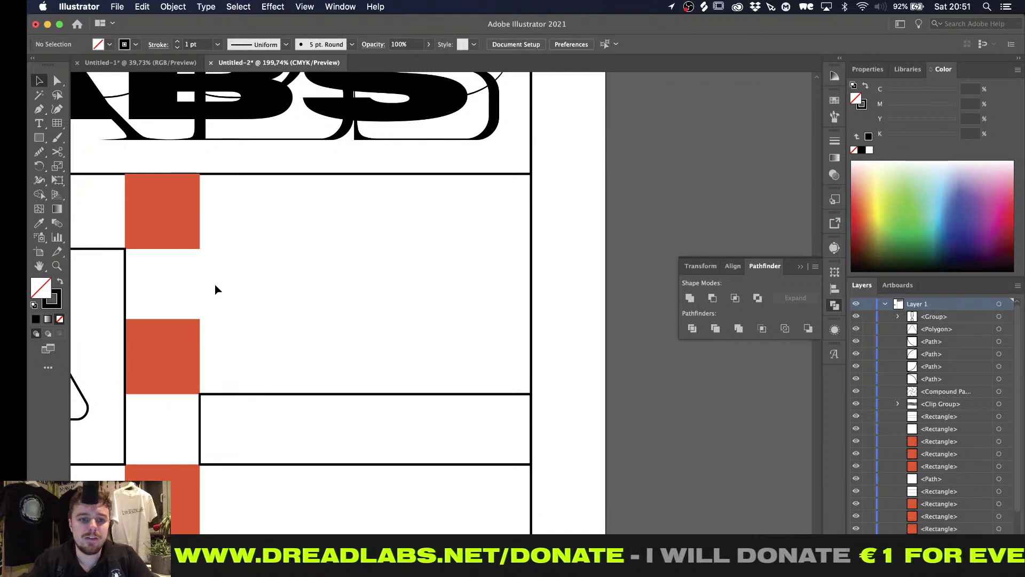
key("m")
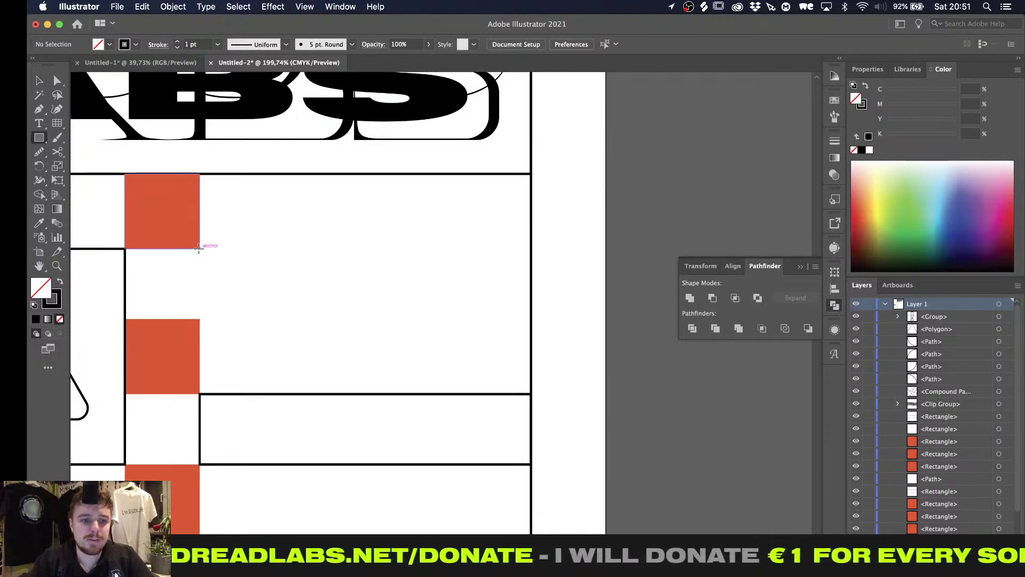
left_click_drag(199, 248, 530, 319)
key("v")
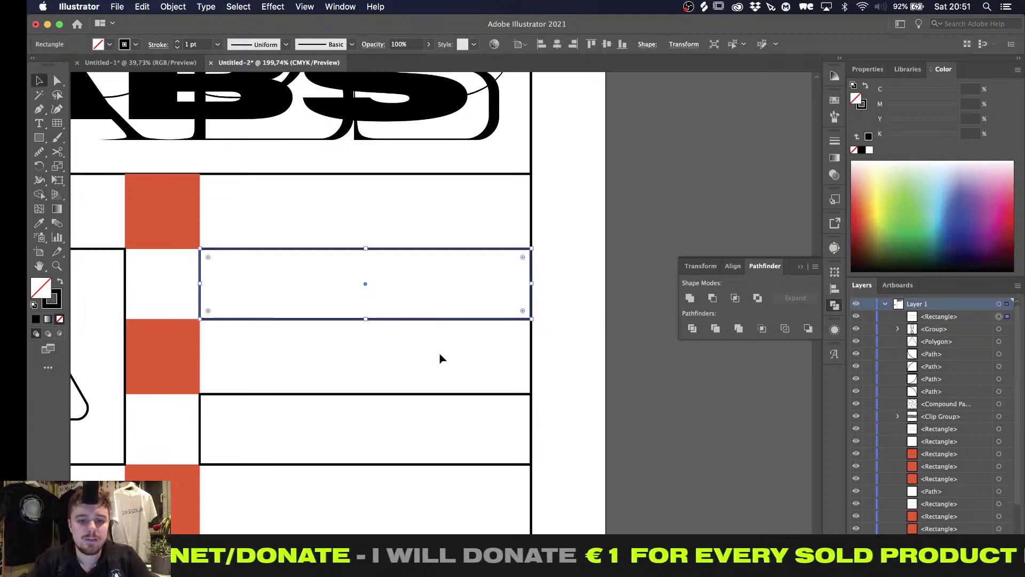
left_click(438, 358)
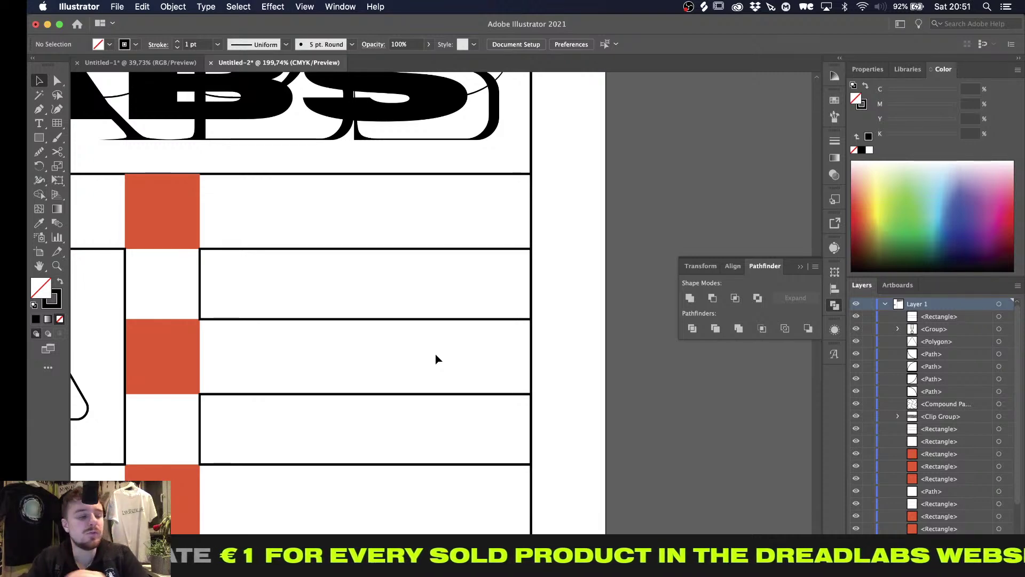
scroll(405, 357, "up", 2, "alt")
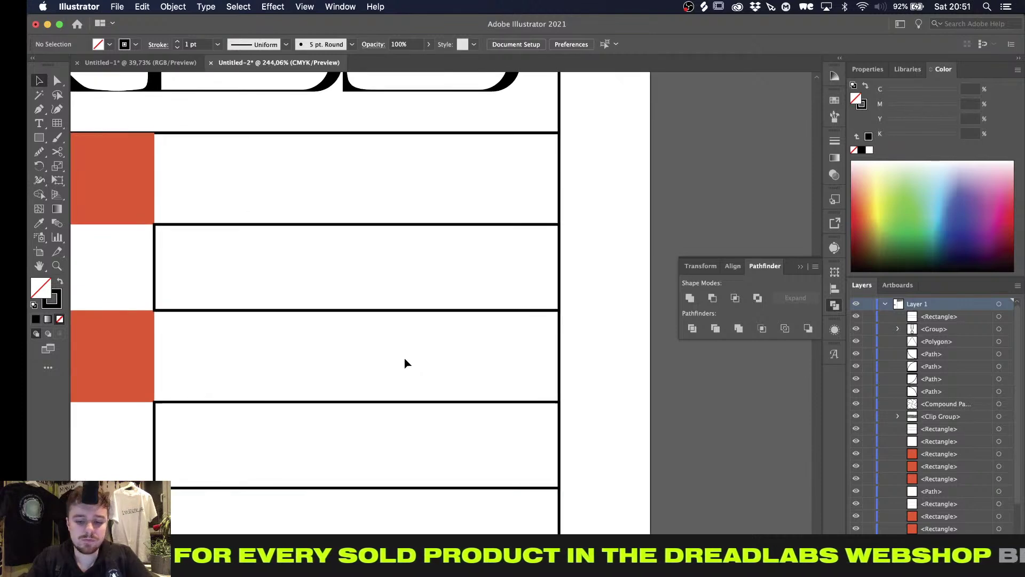
key("p")
scroll(405, 358, "down", 2, "alt")
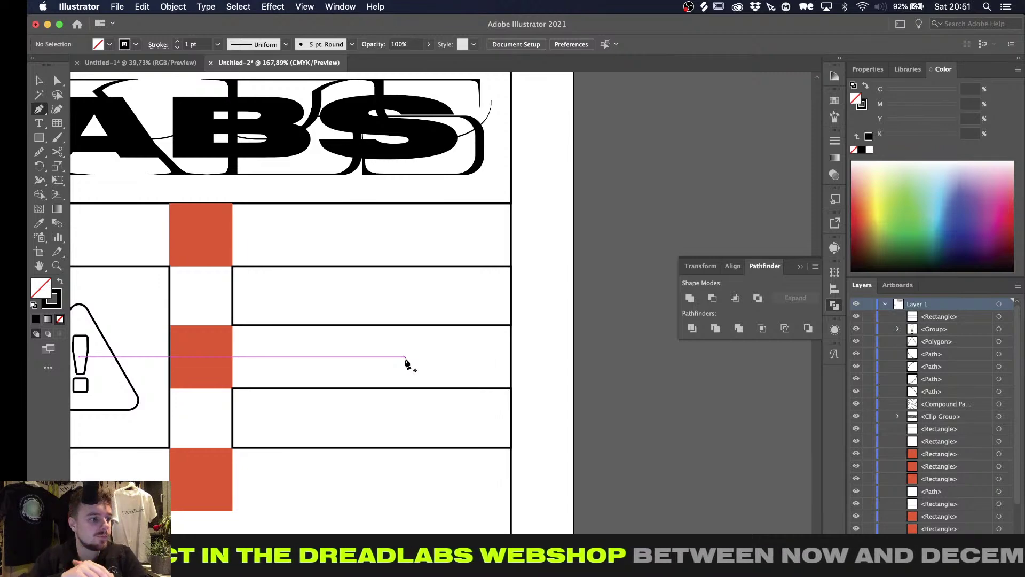
key("m")
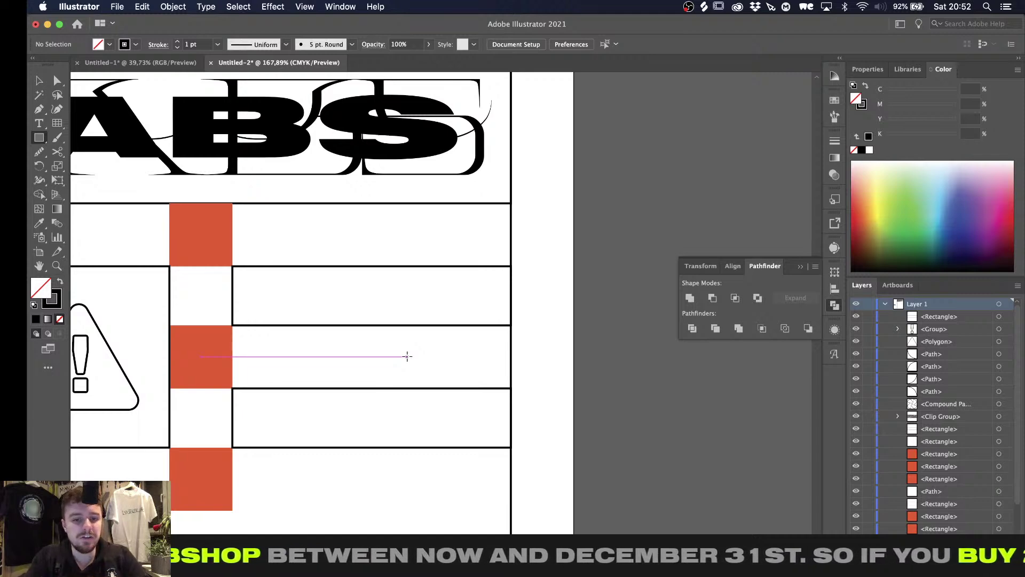
Try a narrow rectangle half the height of the upper right-hand box against its left edge, and delete it
scroll(407, 357, "up", 3, "alt")
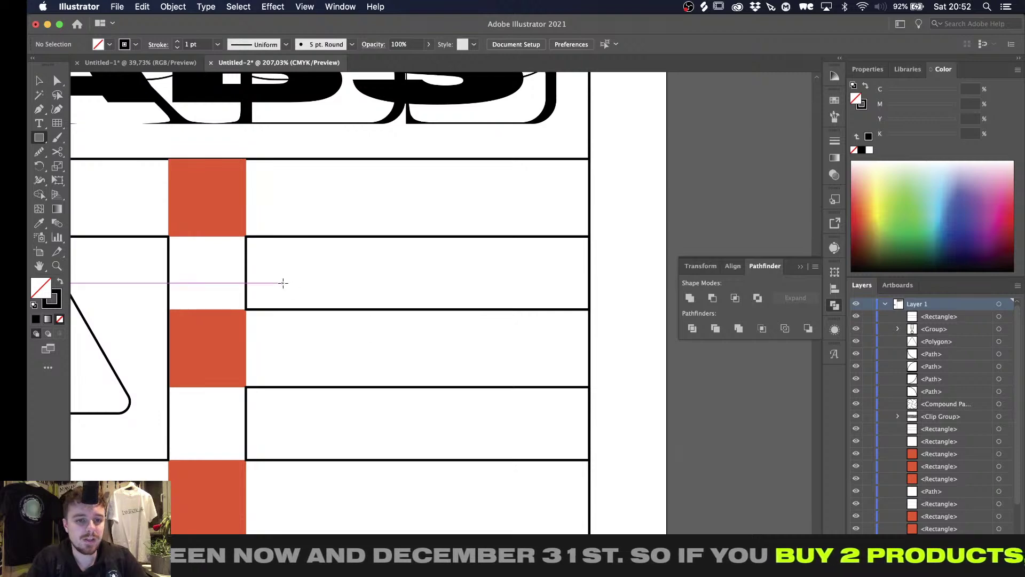
mouse_move(245, 272)
left_mouse_down("alt")
mouse_move(332, 236)
mouse_move(330, 258)
mouse_move(351, 252)
left_mouse_up("alt")
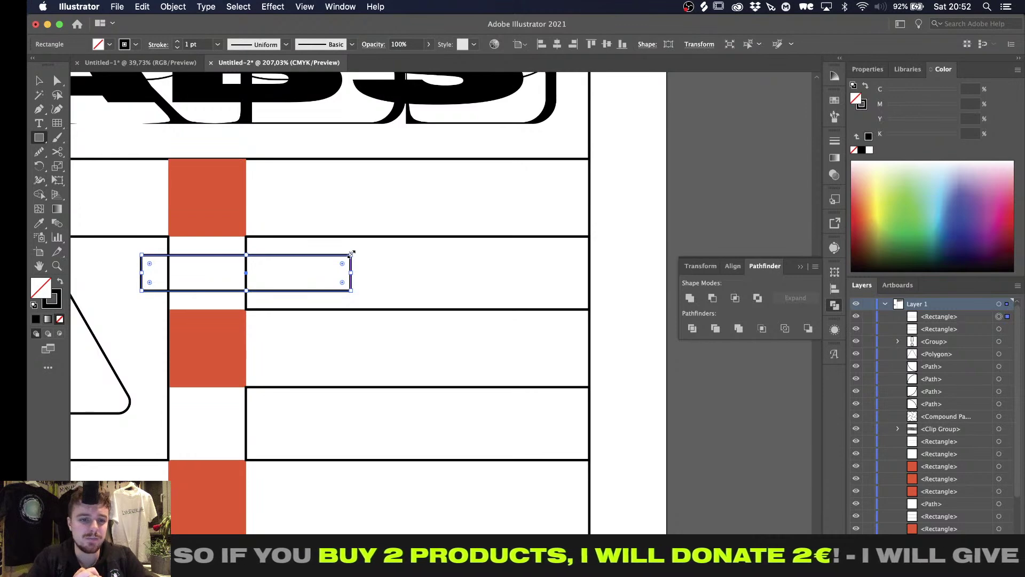
key("v")
left_click_drag(184, 258, 289, 259)
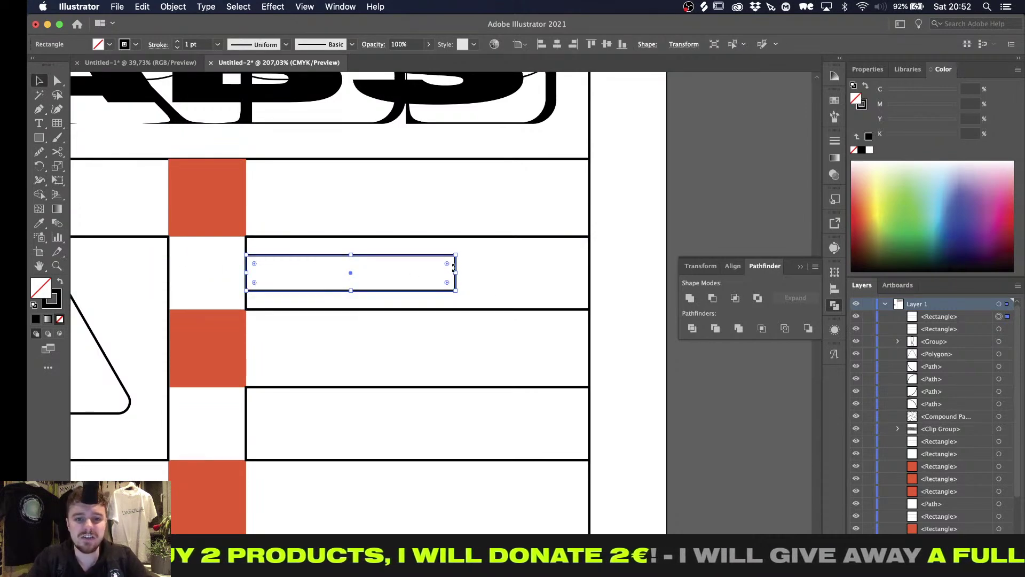
key("Delete")
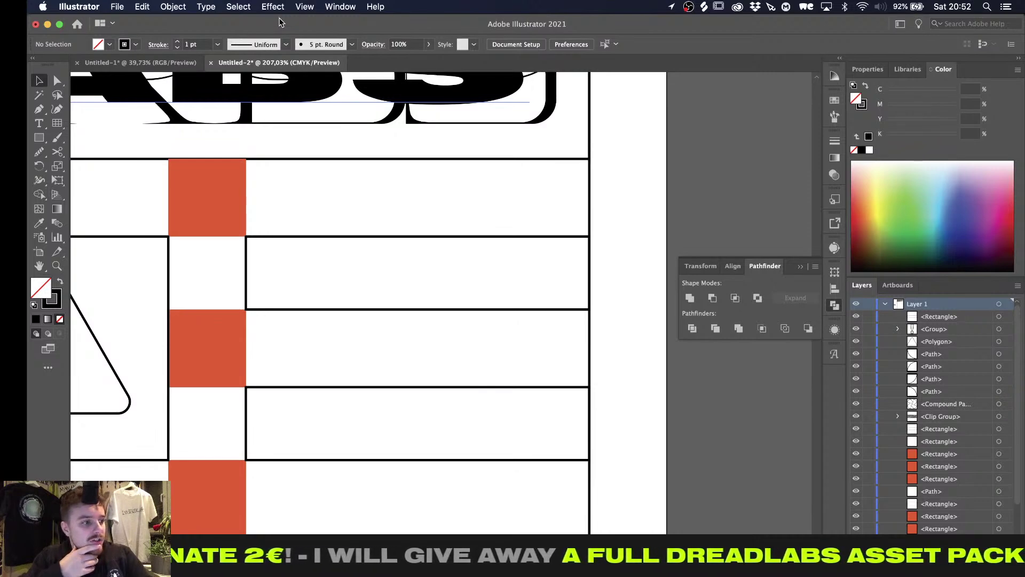
left_click(272, 6)
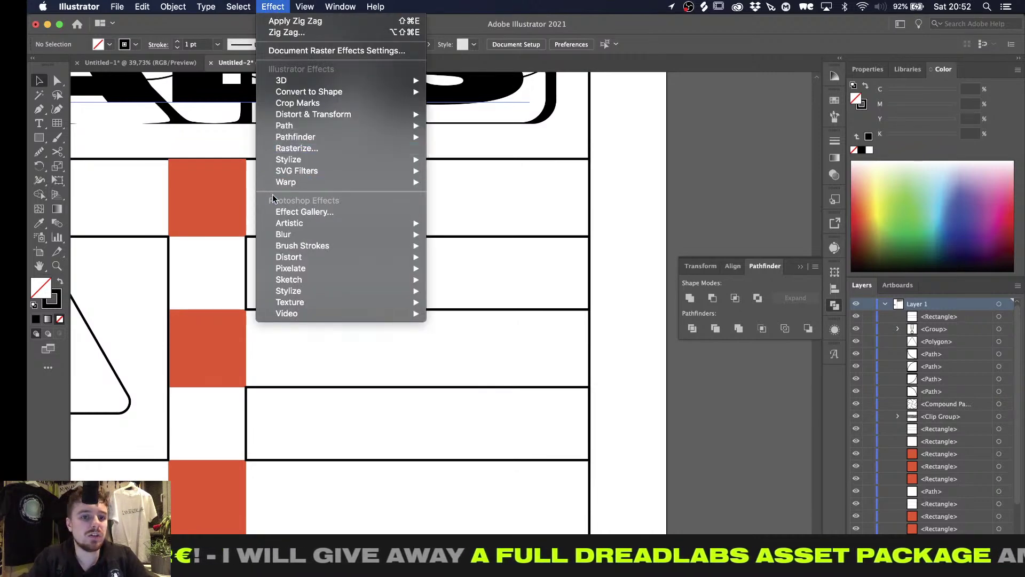
mouse_move(309, 117)
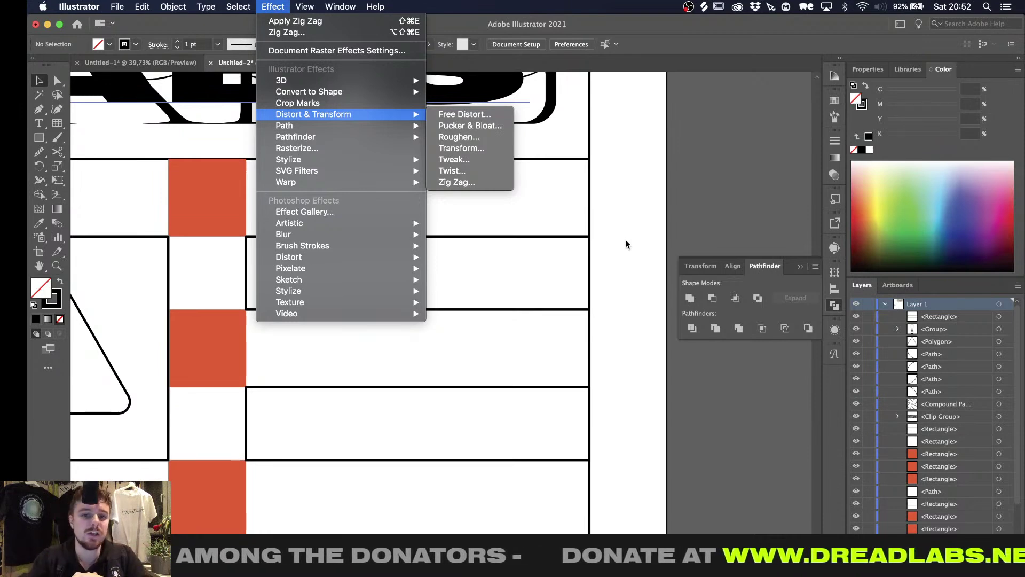
mouse_move(411, 183)
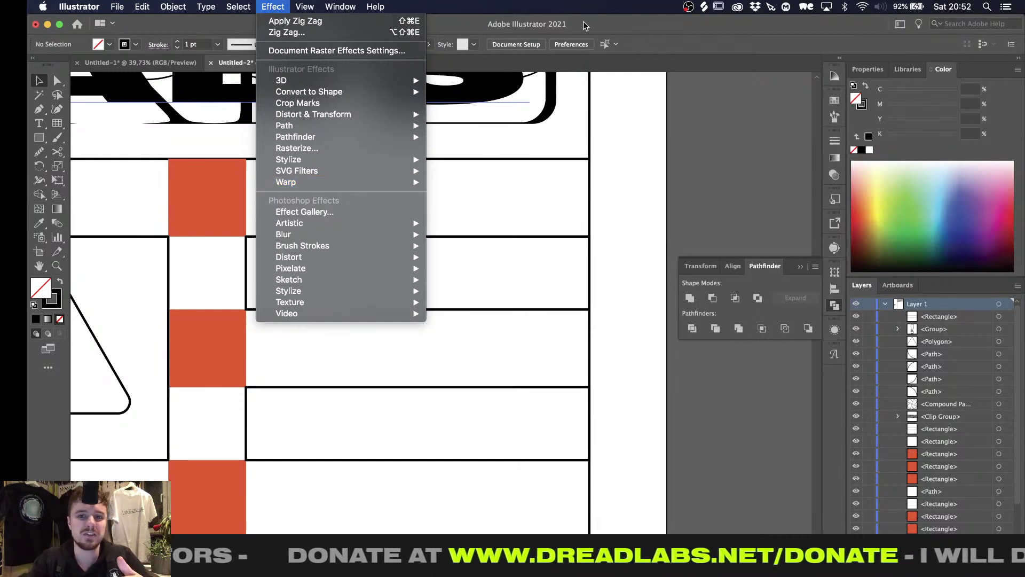
left_click(585, 26)
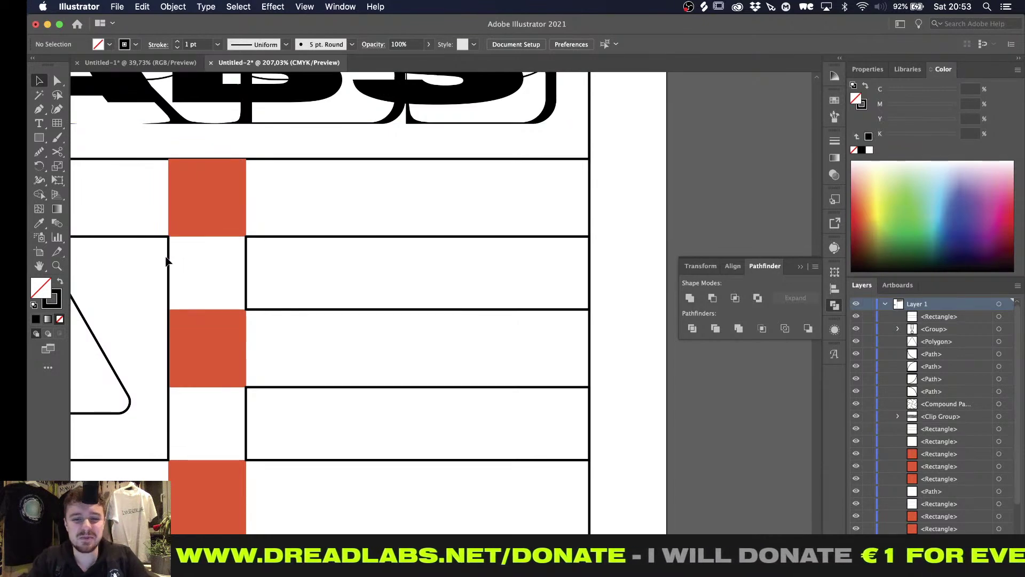
key("p")
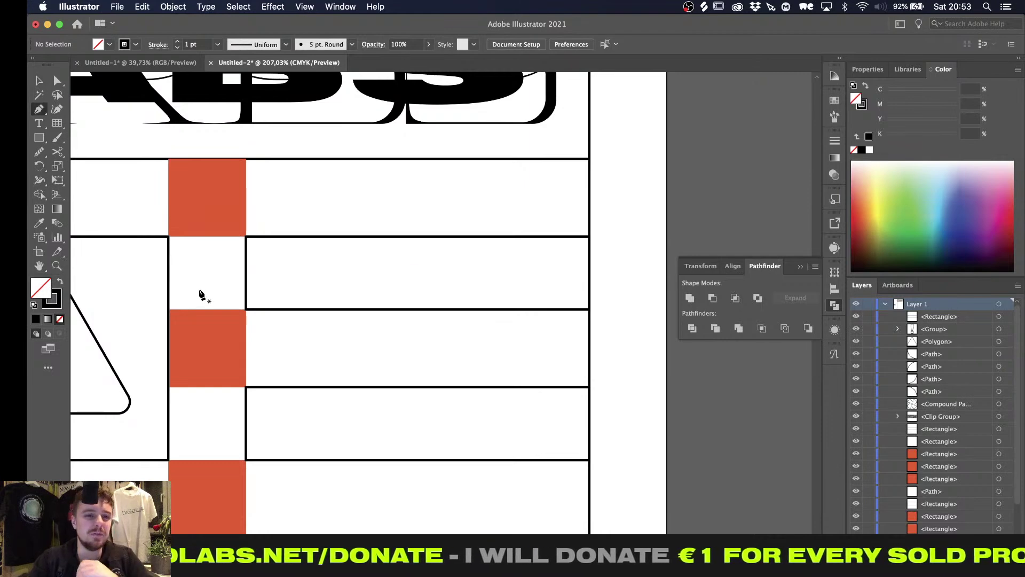
Open the recent file Dreadlabs-Logos.ai, leaving its missing Chrome Texture.psd link unchanged
left_click(117, 6)
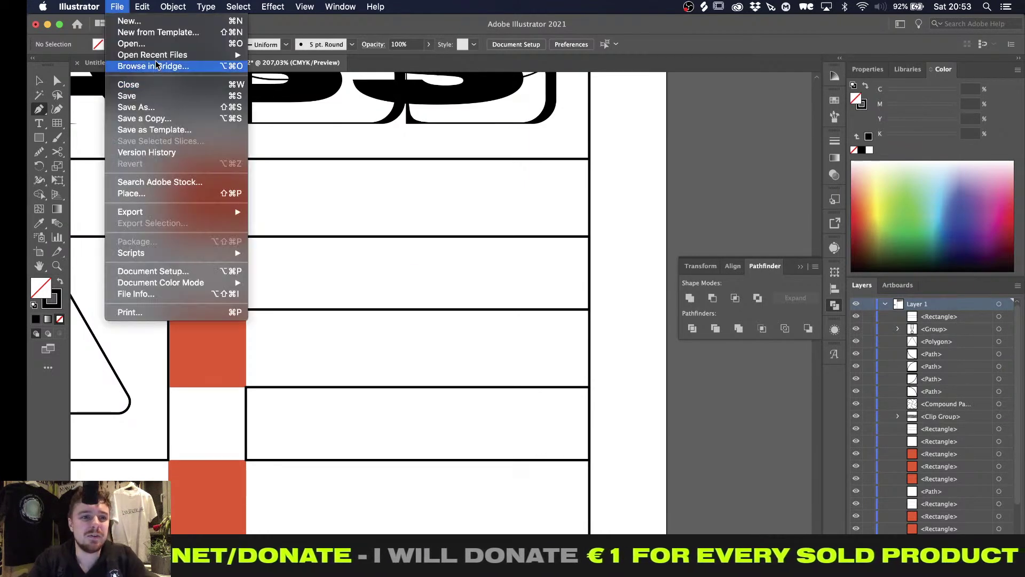
mouse_move(163, 56)
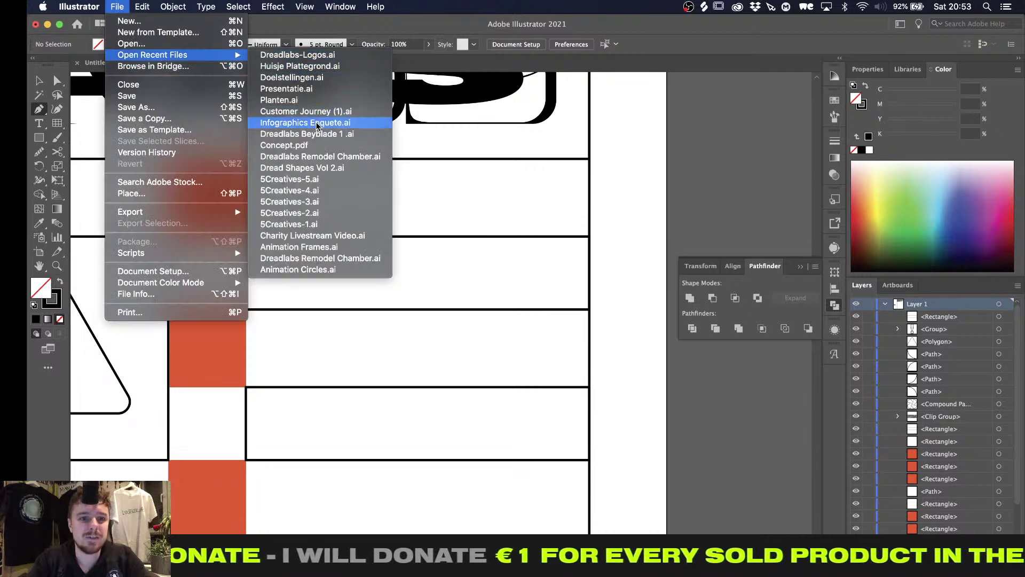
left_click(350, 57)
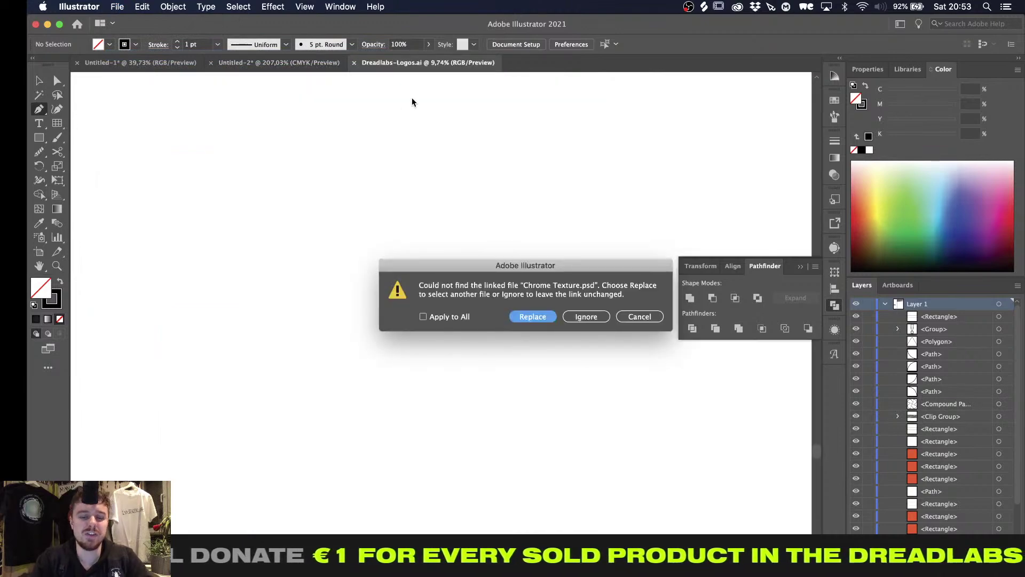
left_click(587, 317)
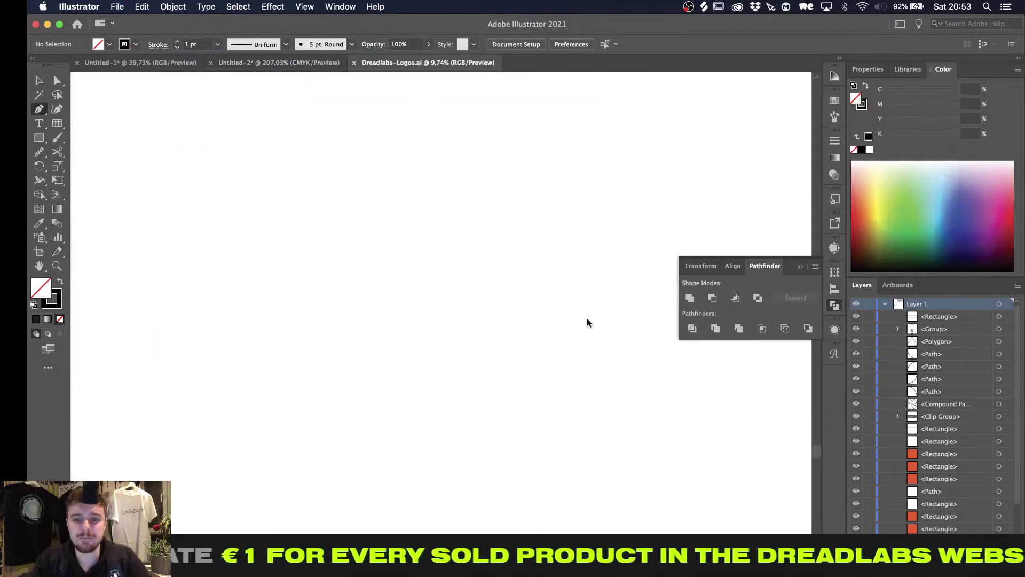
Look through the whole logo and graphics collection for artwork that could fill the layout's empty boxes
scroll(411, 274, "up", 2, "alt")
key("v")
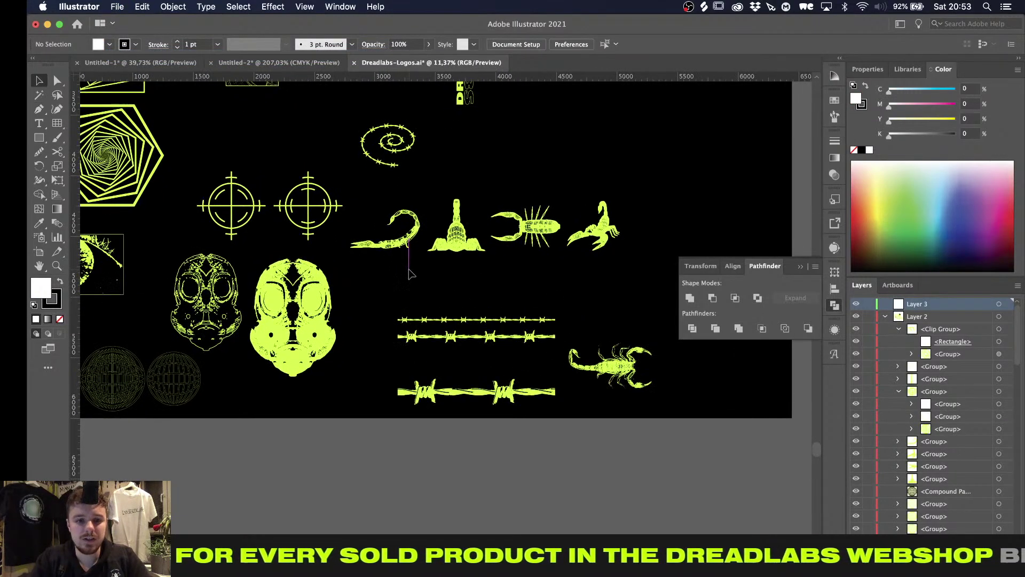
scroll(391, 347, "left", 10)
scroll(392, 347, "up", 3)
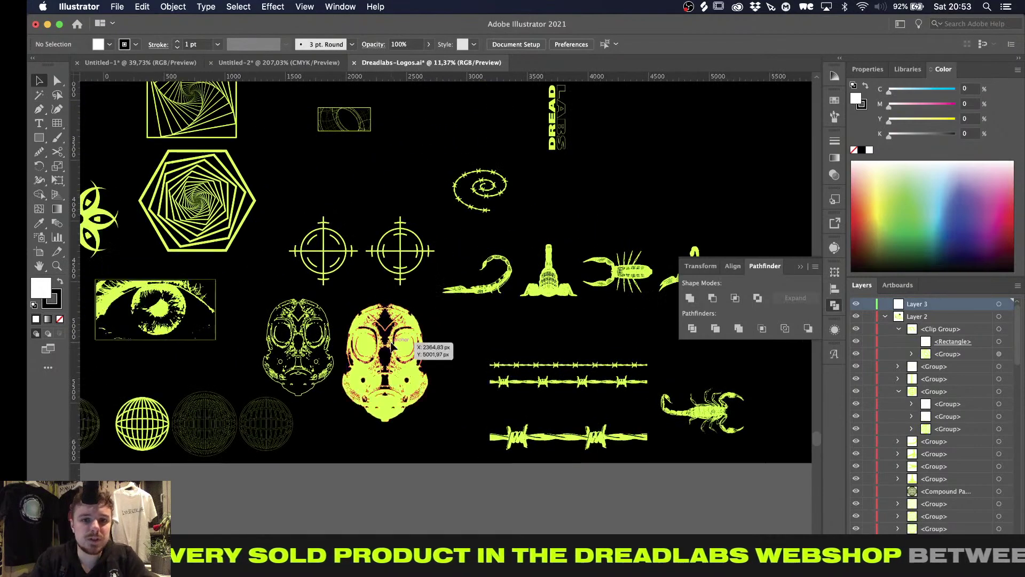
scroll(391, 347, "down", 3, "alt")
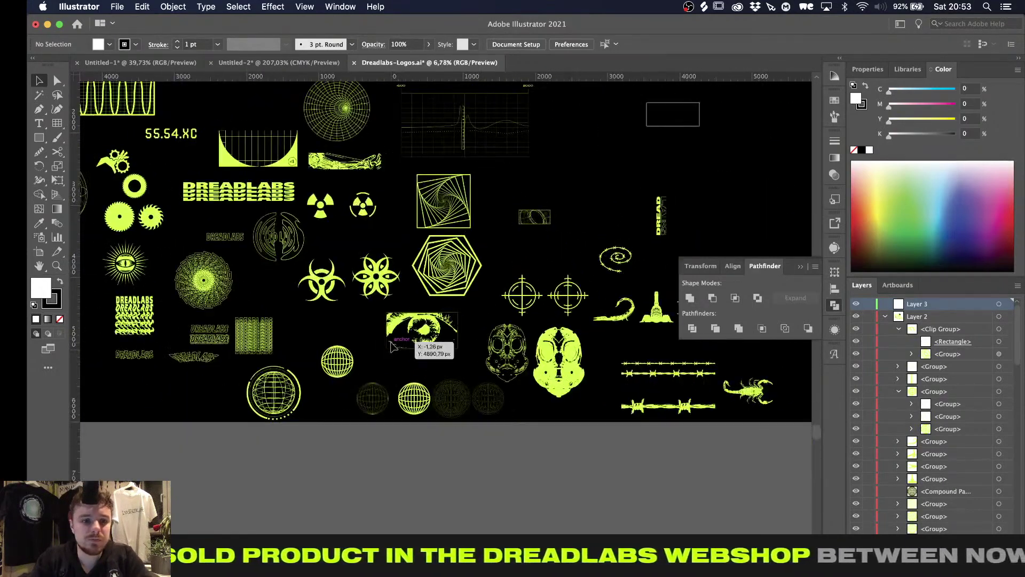
scroll(392, 347, "left", 2)
scroll(391, 347, "up", 1)
scroll(392, 347, "up", 3)
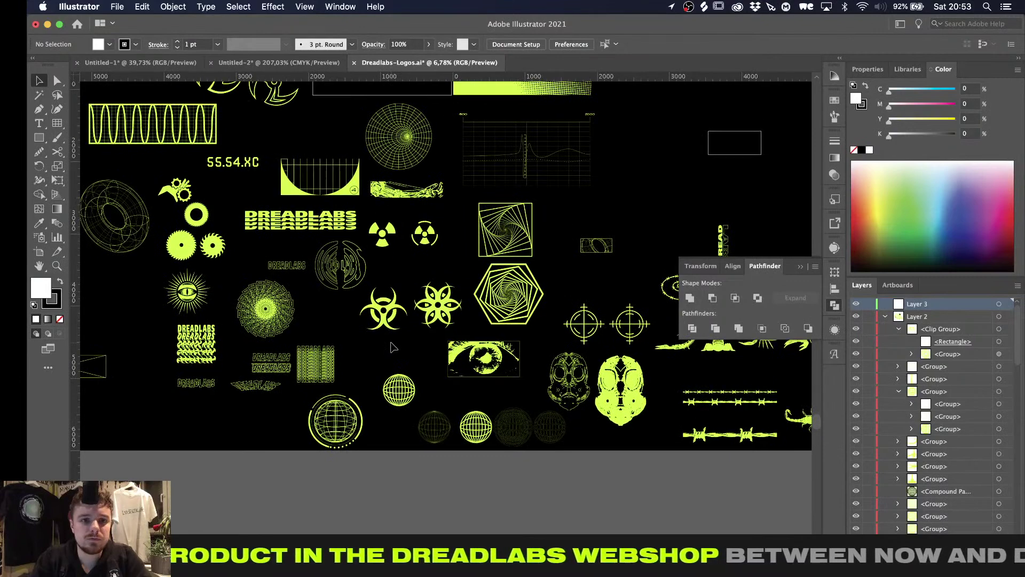
scroll(393, 347, "left", 1)
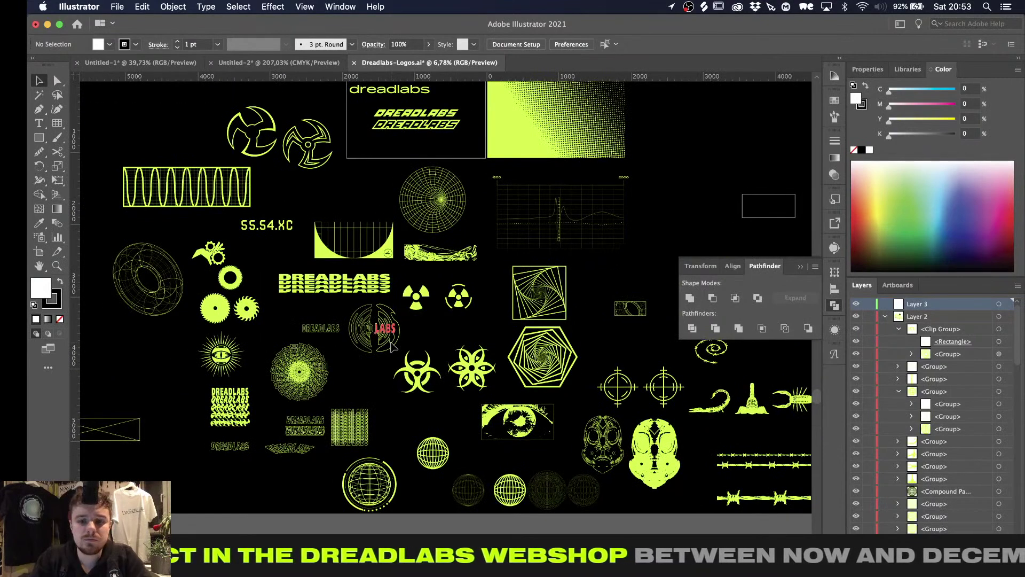
scroll(393, 347, "up", 3, "alt")
scroll(394, 346, "right", 1)
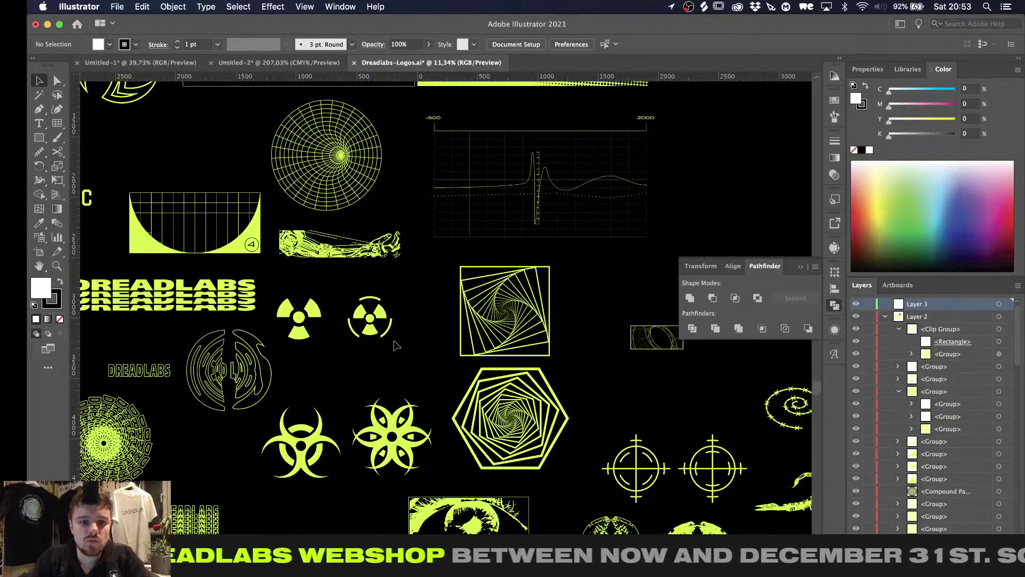
left_click(315, 255)
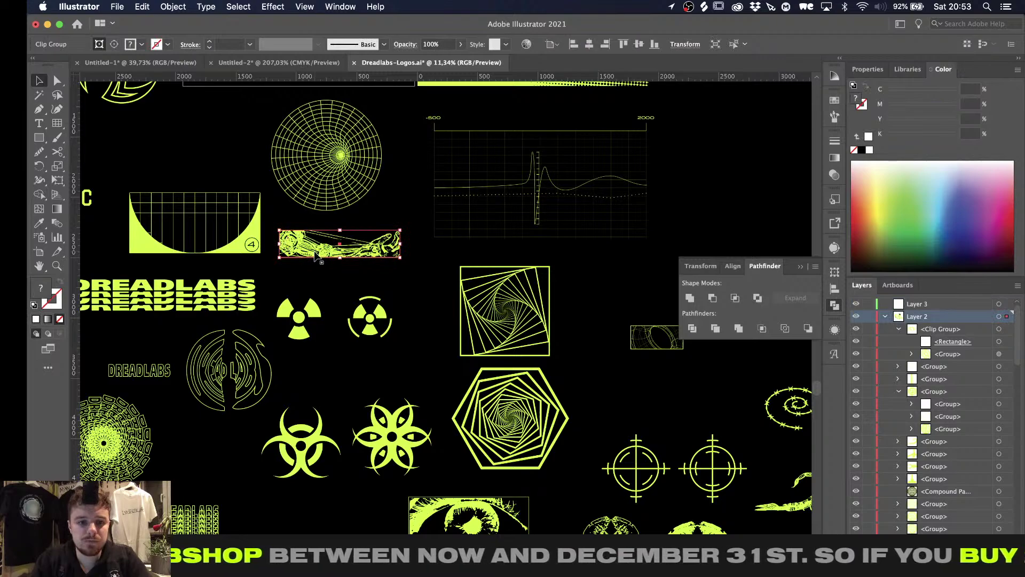
left_click(318, 271)
scroll(319, 271, "down", 10)
scroll(318, 272, "right", 3)
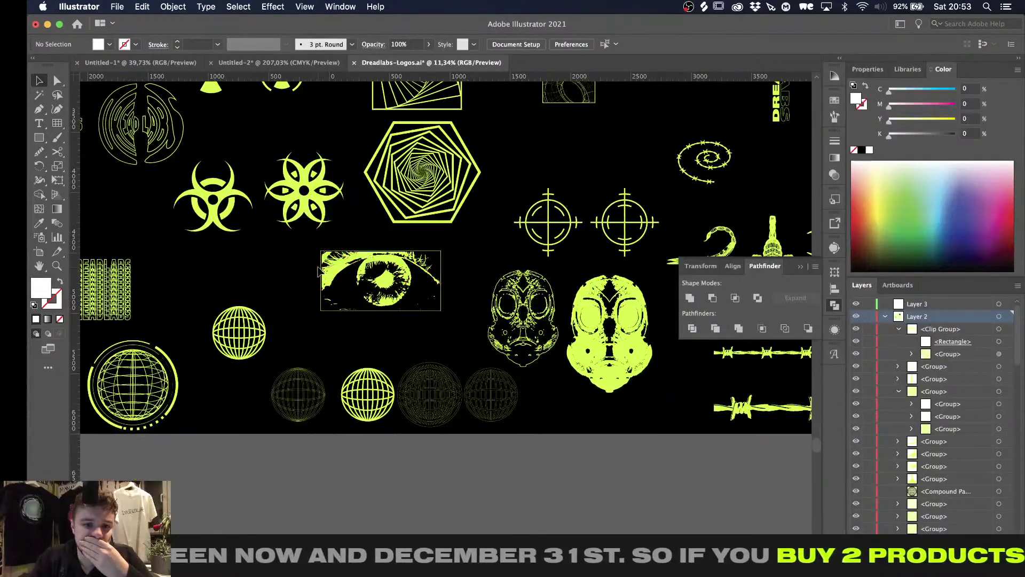
scroll(318, 271, "right", 6)
scroll(318, 271, "down", 1)
scroll(318, 271, "right", 1)
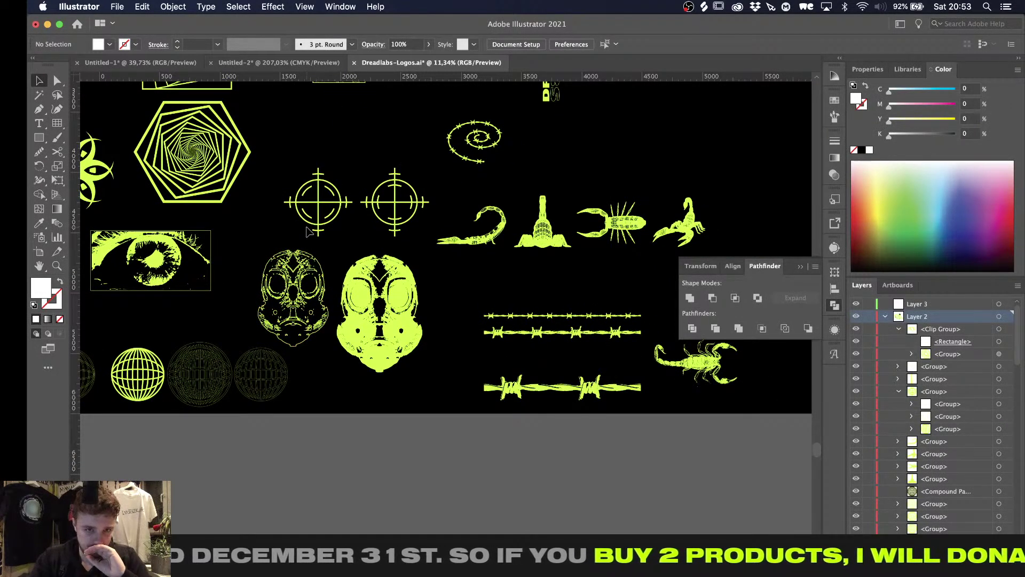
scroll(309, 232, "up", 1)
scroll(309, 232, "left", 1)
scroll(309, 232, "left", 12)
scroll(308, 233, "up", 1)
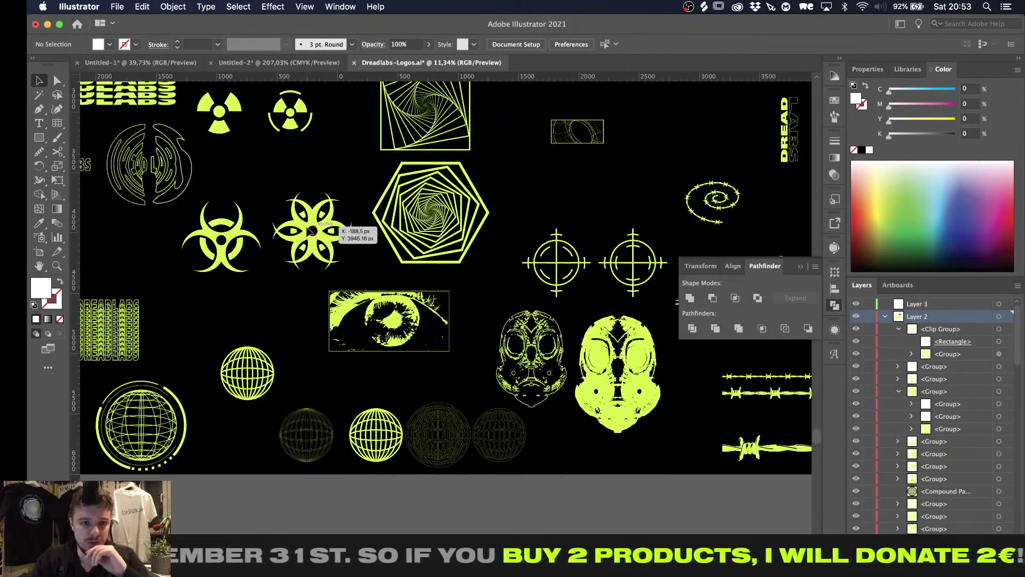
scroll(308, 232, "left", 8)
scroll(309, 232, "up", 3)
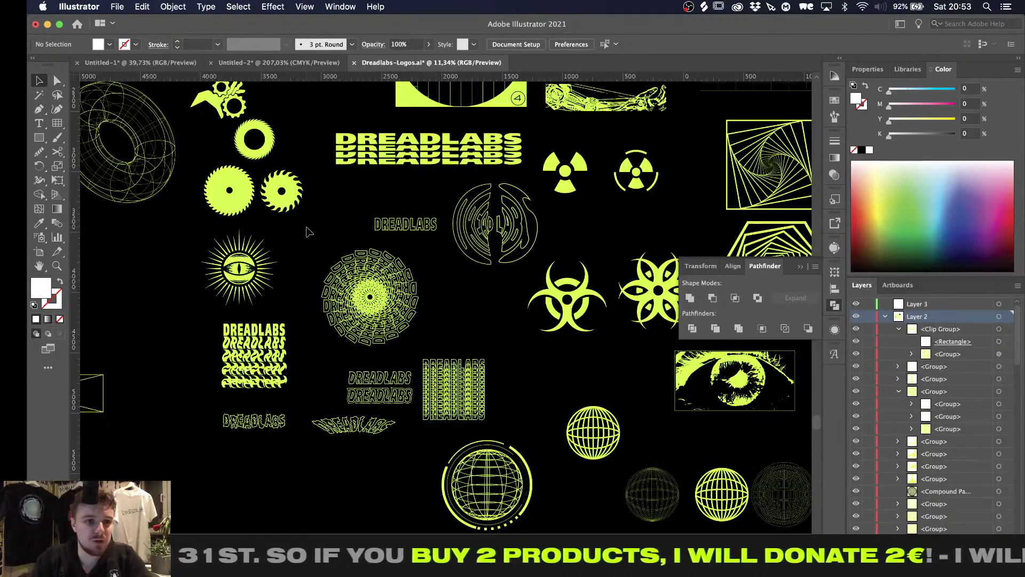
scroll(309, 232, "down", 1)
scroll(309, 232, "left", 5)
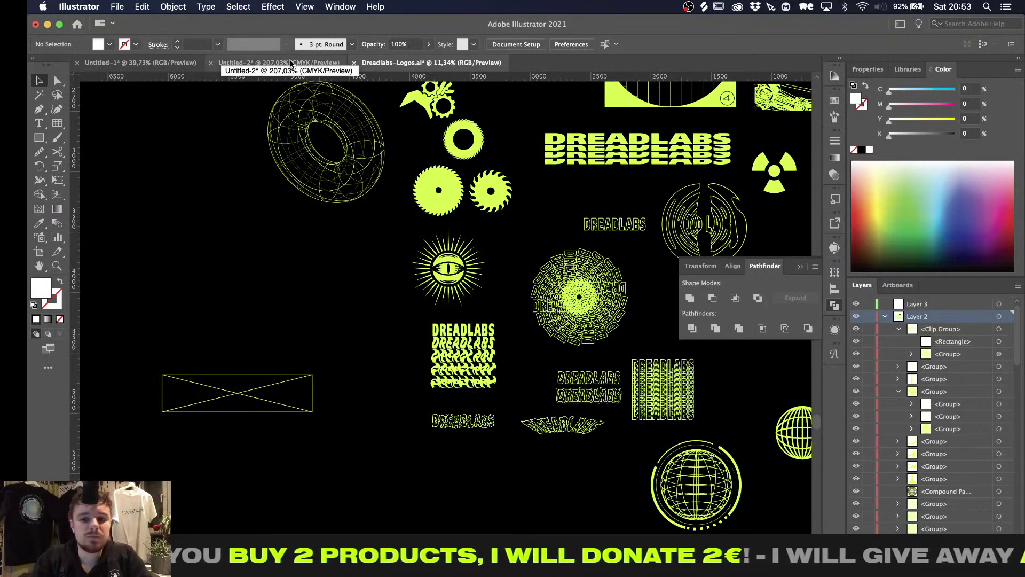
Open Instagram poster.ai from the Graphic Design folder inside the red-tagged Dreadlabs folder, ignoring all missing linked files
left_click(117, 7)
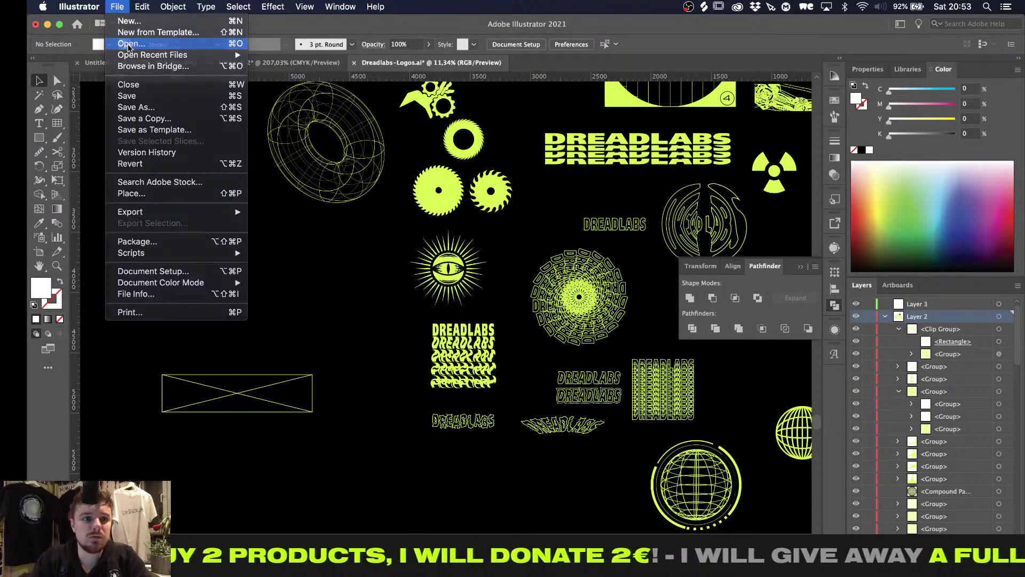
left_click(128, 44)
key("super+o")
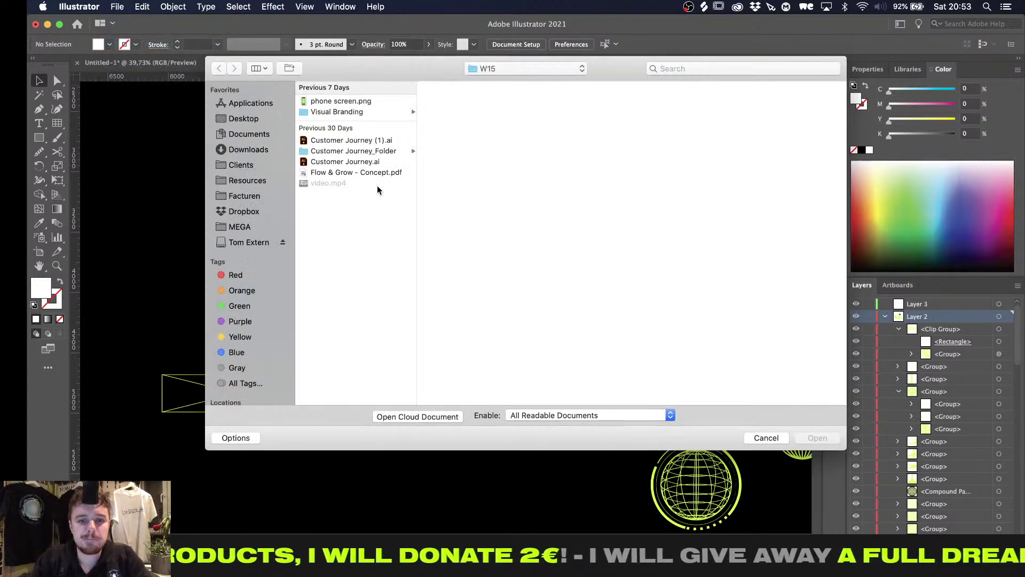
left_click(235, 275)
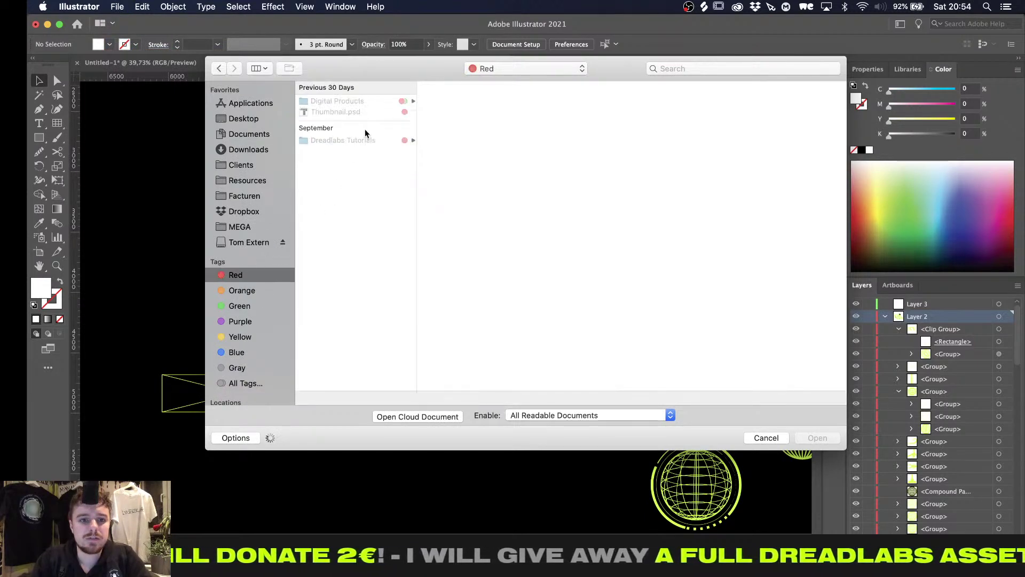
left_click(331, 240)
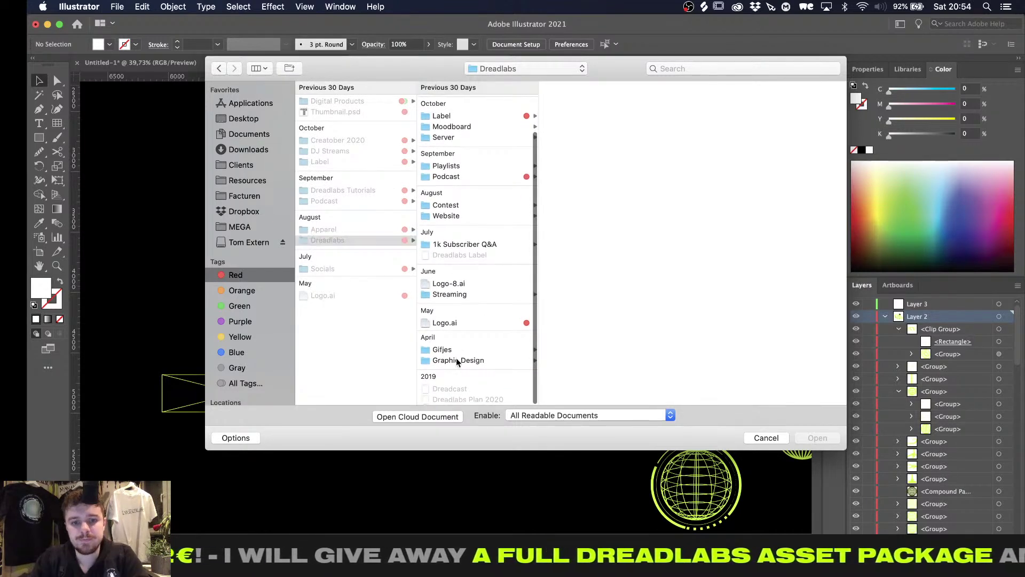
left_click(457, 359)
left_click(586, 111)
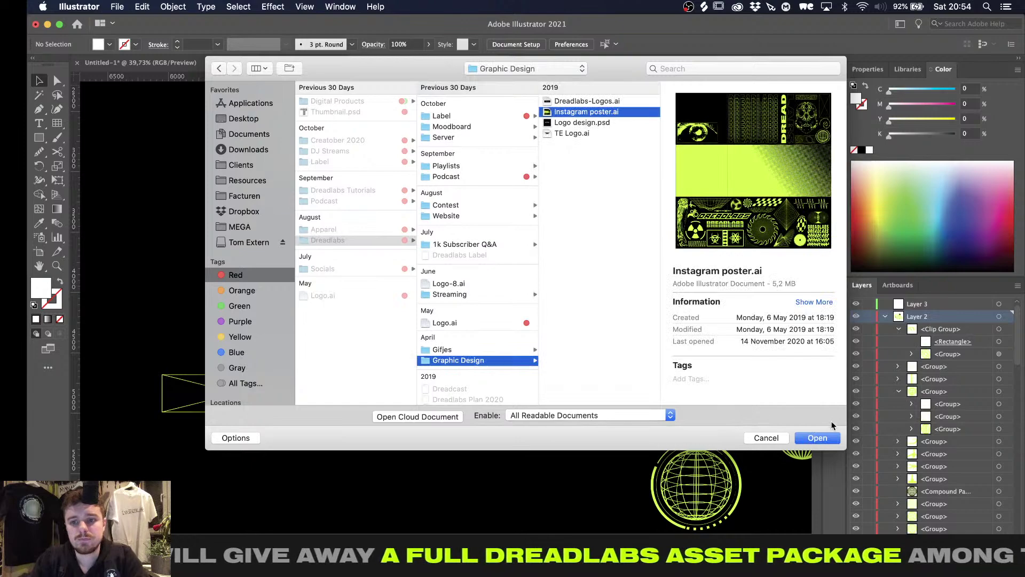
left_click(817, 437)
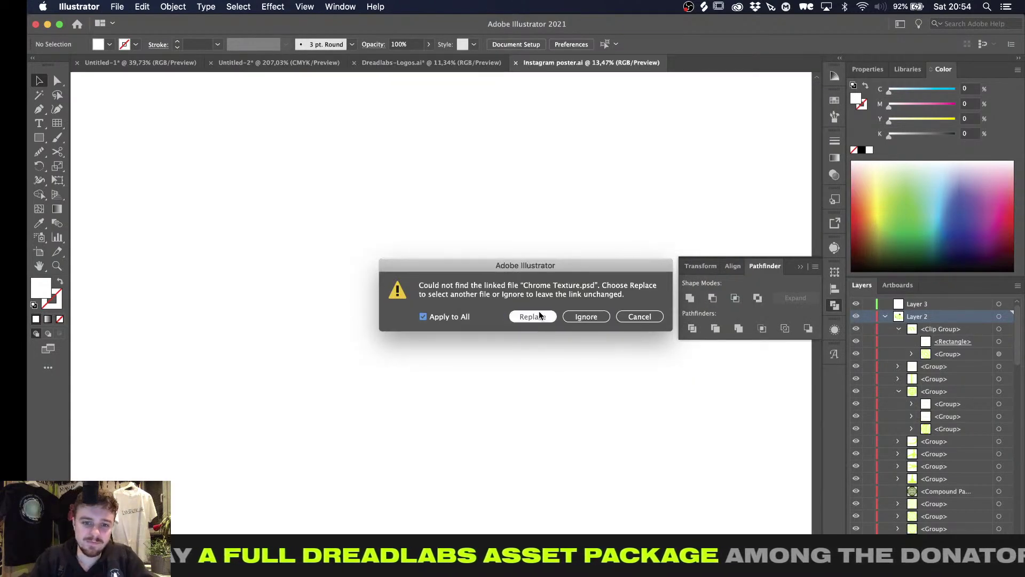
left_click(580, 316)
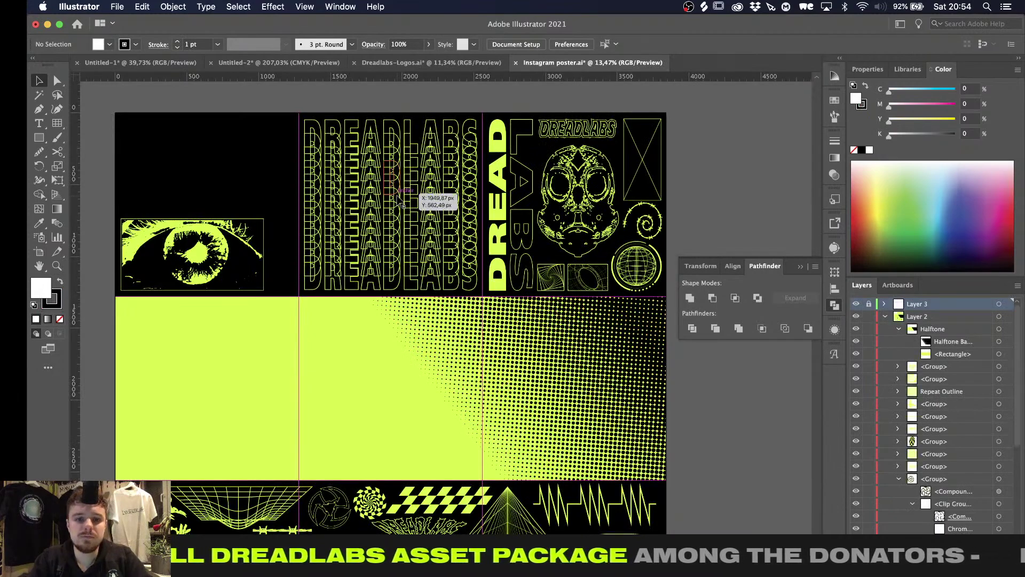
Examine the graphics in the poster's lower section, including the zigzag pulse line and the checkered shapes
scroll(660, 210, "up", 5, "alt")
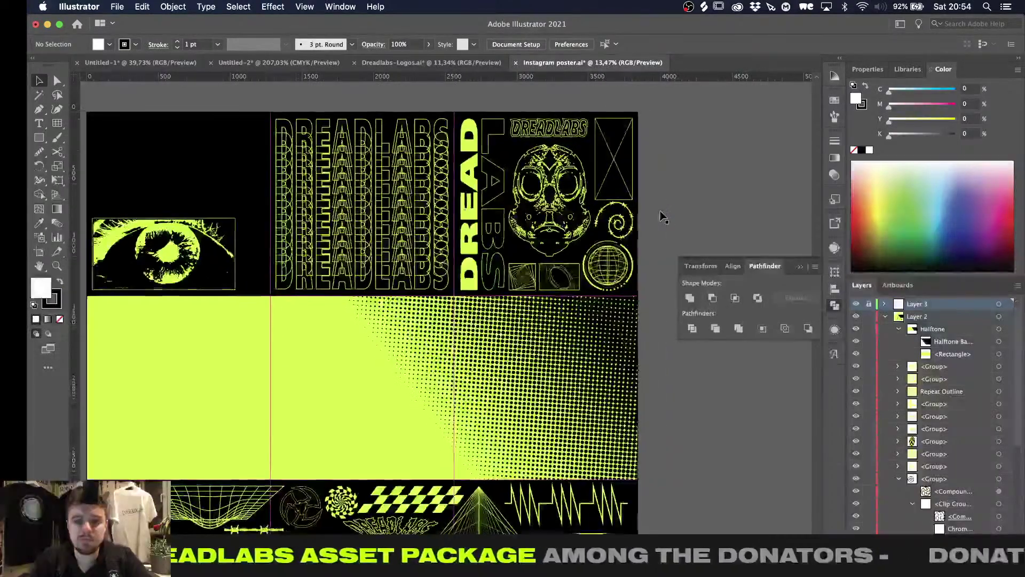
scroll(661, 215, "down", 10)
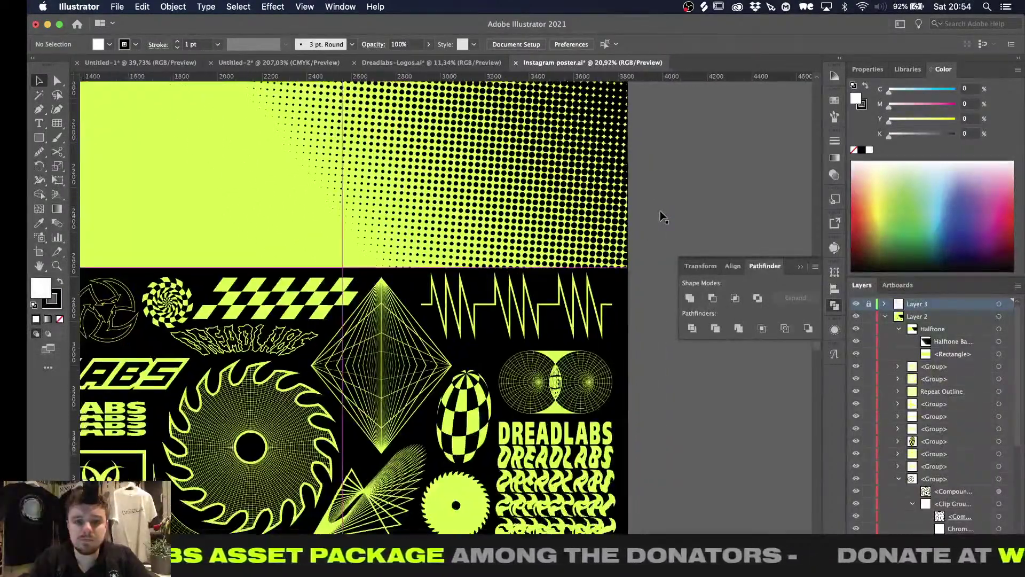
scroll(661, 215, "left", 3)
scroll(600, 378, "down", 3, "alt")
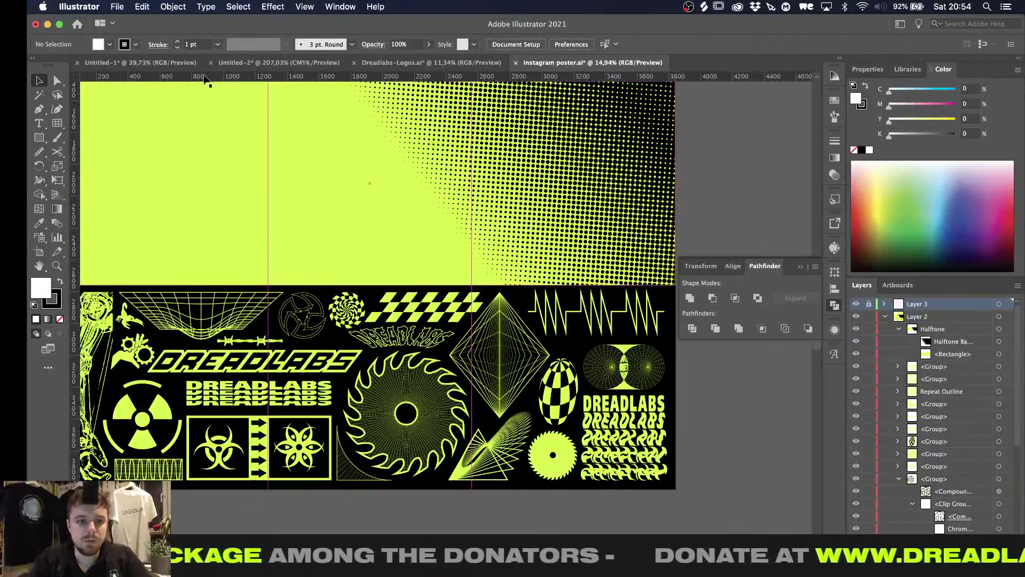
Return to the Untitled-2 layout and draw a short horizontal line with the Pen tool inside the narrow box beneath the DREADLABS lettering
left_click(248, 63)
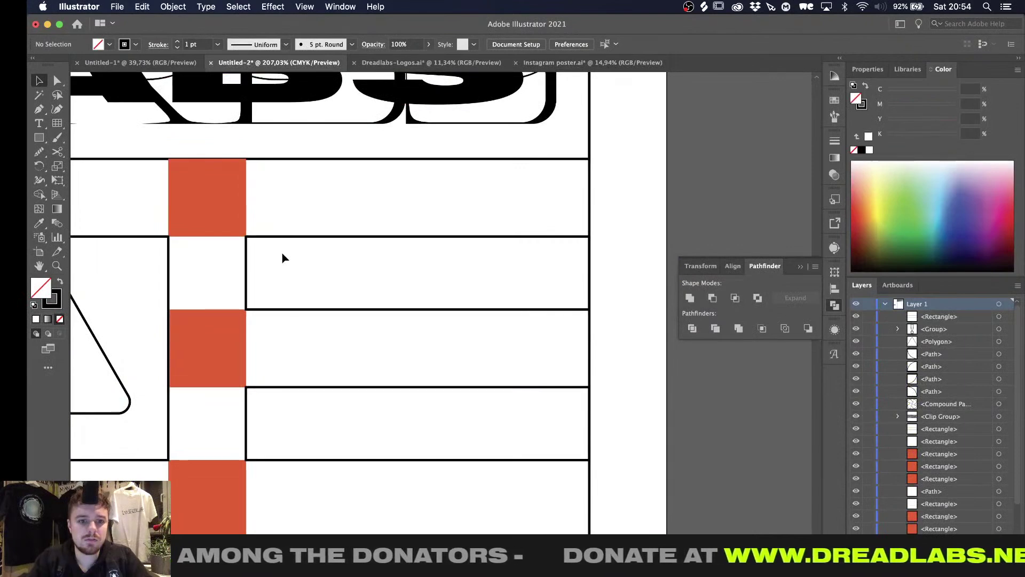
key("p")
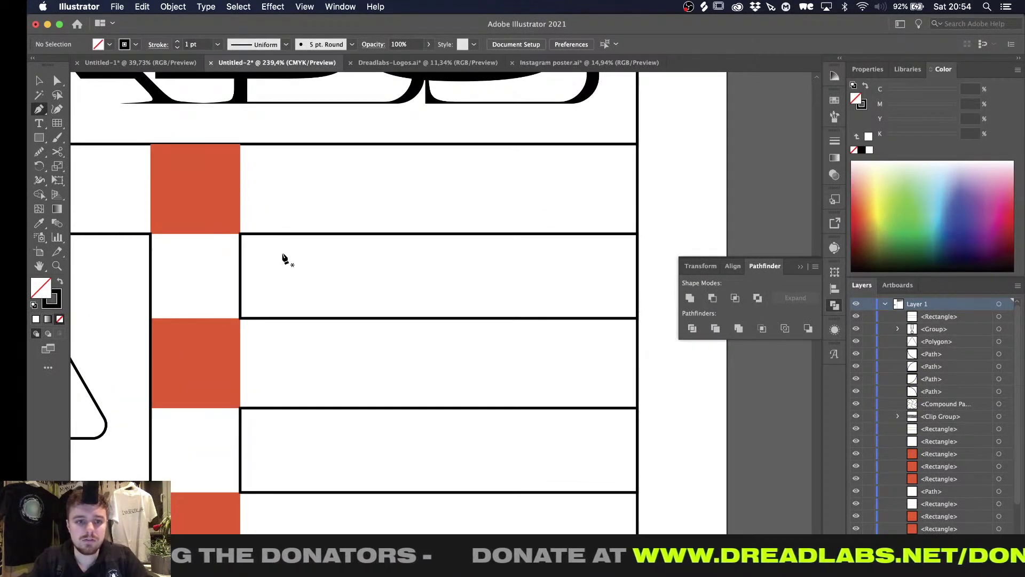
left_click(271, 275)
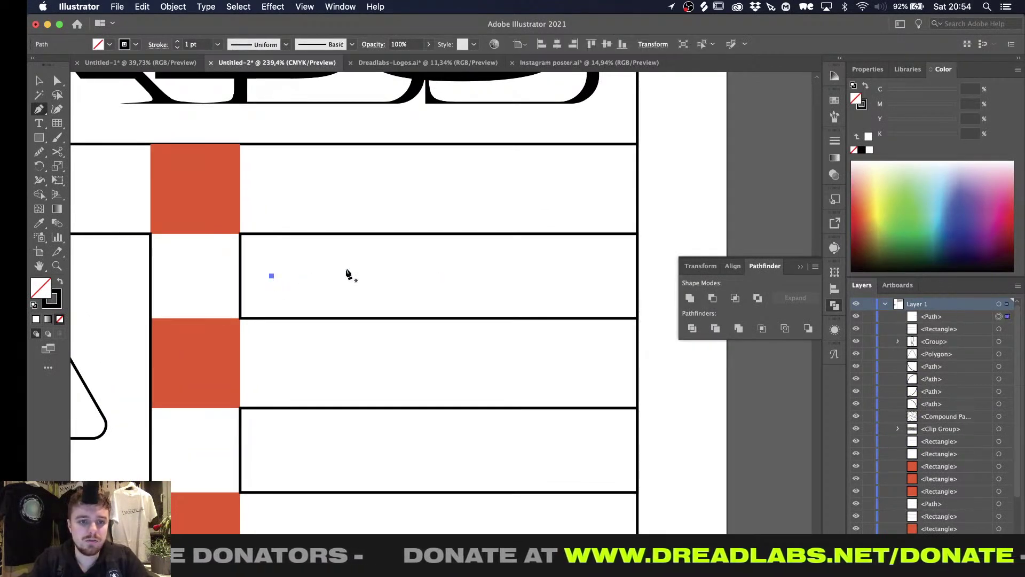
left_click(394, 276)
key("v")
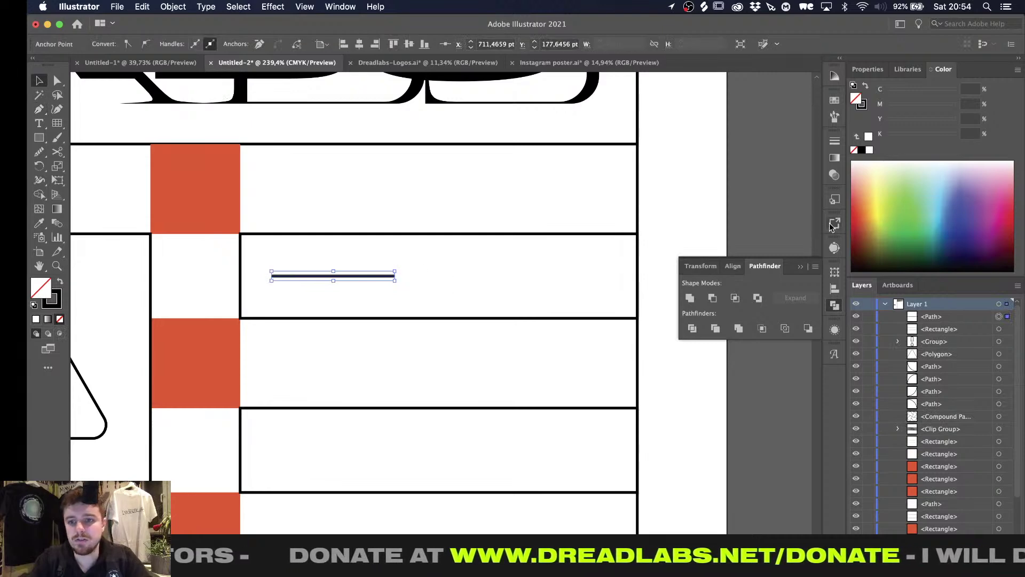
Add the Arrow 8 arrowhead to the line's right end and scale the arrowhead to 50%
left_click(870, 73)
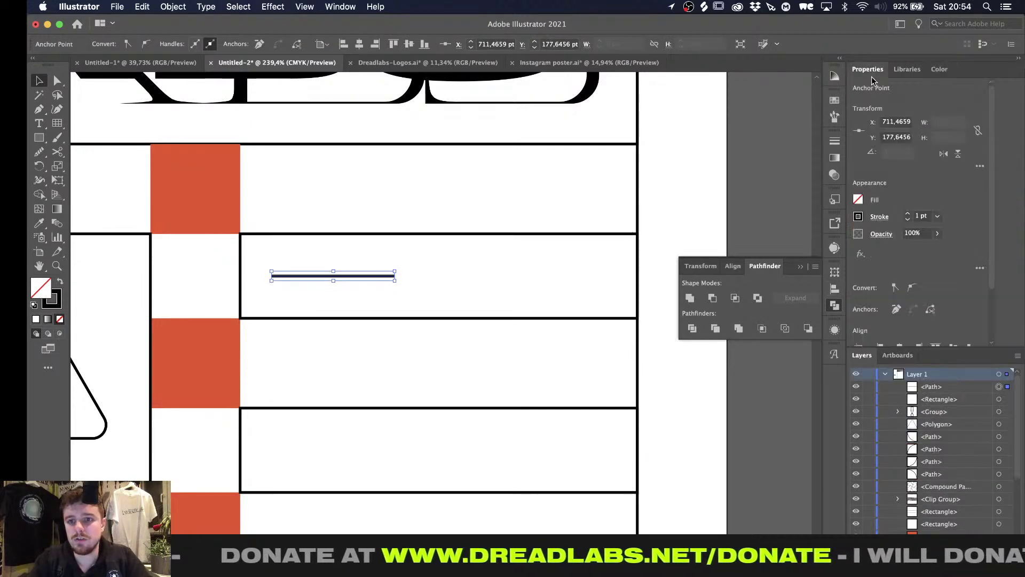
left_click(880, 217)
left_click(869, 345)
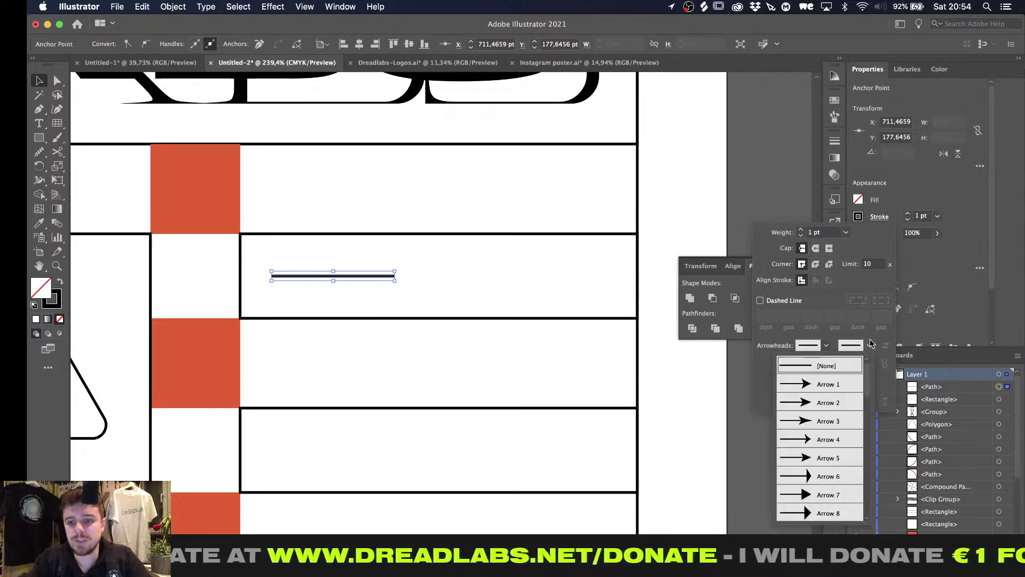
left_click(801, 511)
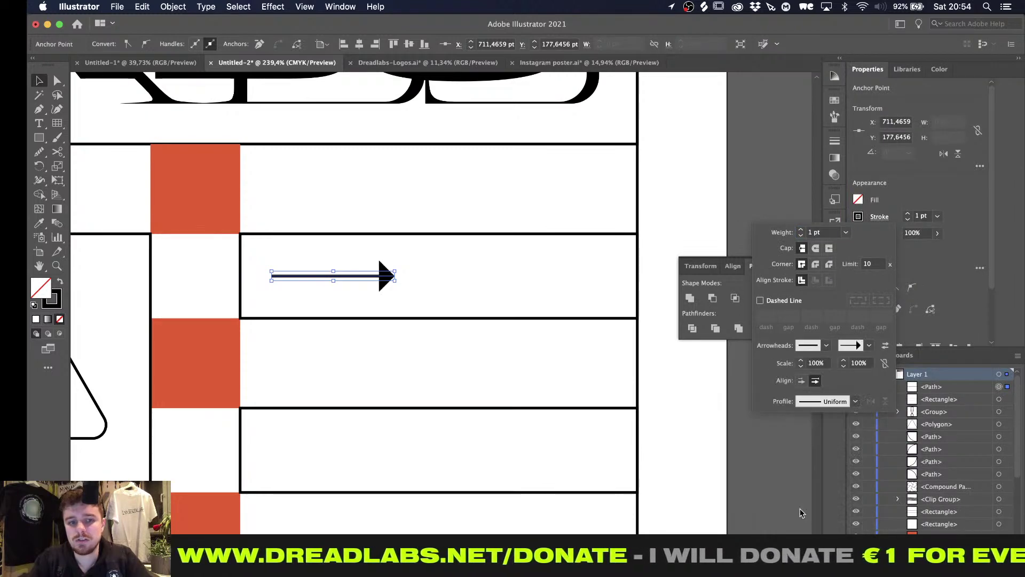
left_click(843, 366)
left_click(843, 366)
left_click(843, 366)
left_click(844, 366)
left_click(843, 366)
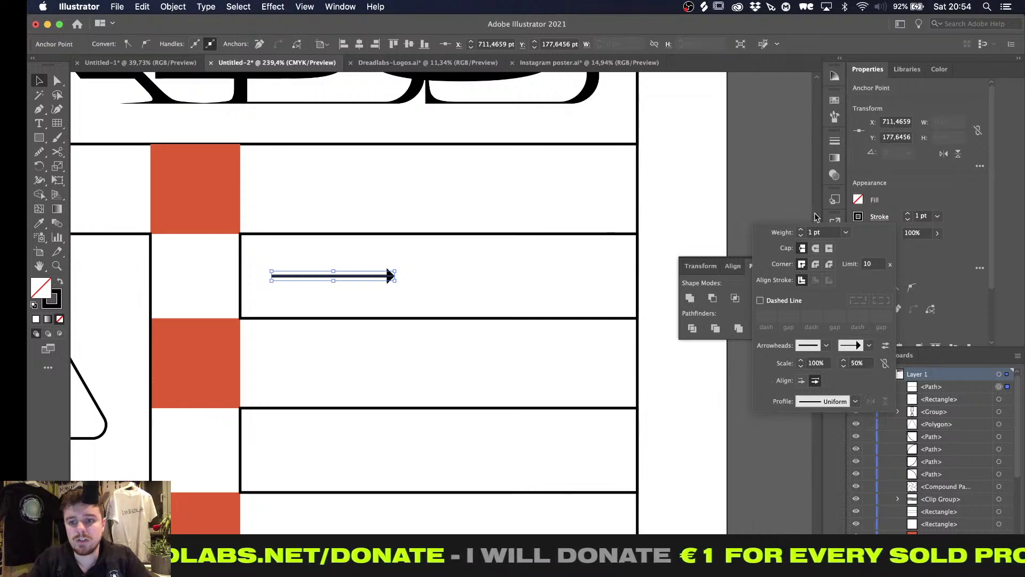
Thicken the arrow line to a 13 pt stroke and reduce its arrowhead scale to 10%
left_click(799, 230)
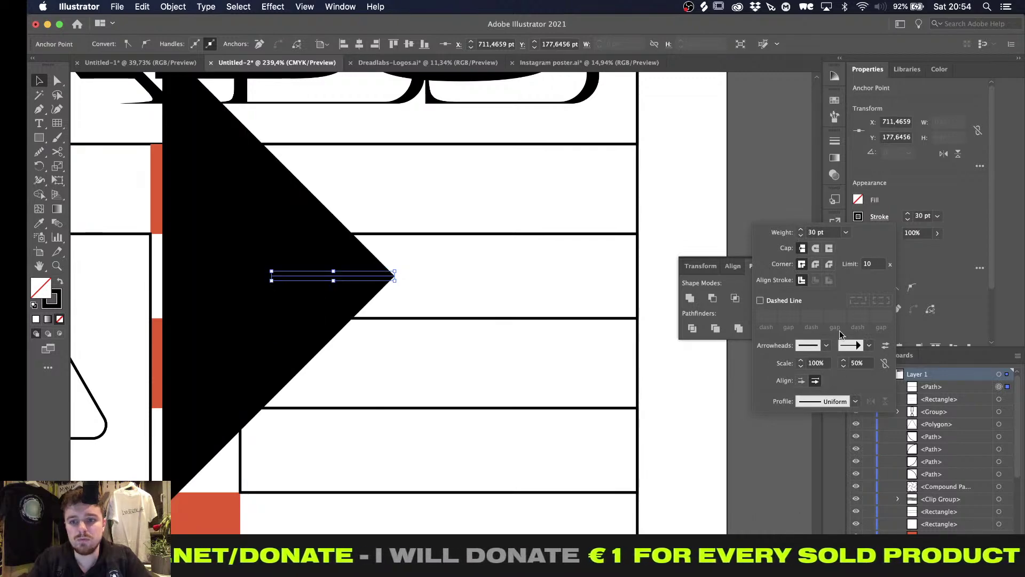
left_click(844, 366)
left_click(843, 366)
left_click(844, 366)
left_click(844, 367)
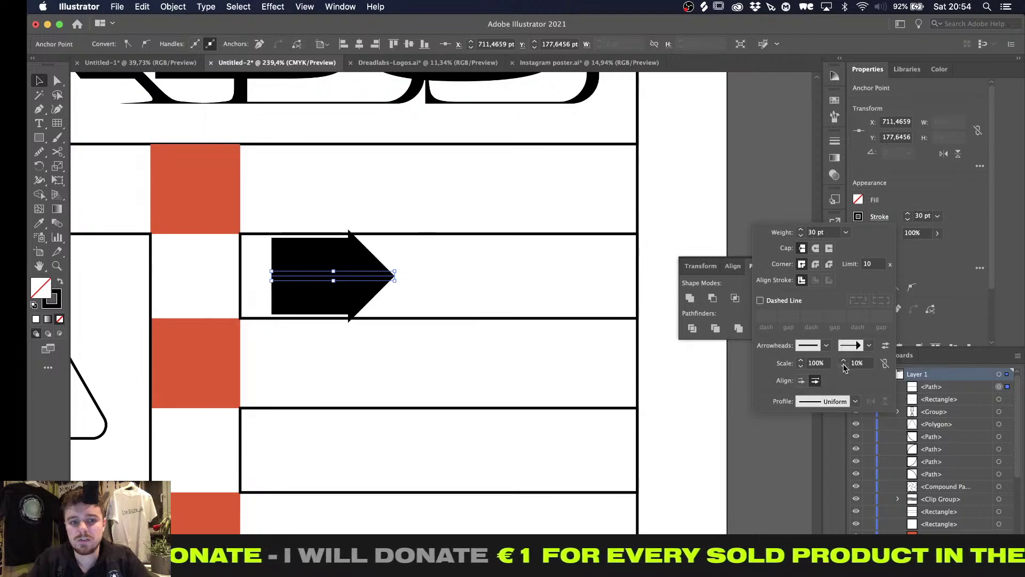
left_click(800, 236)
left_click(800, 236)
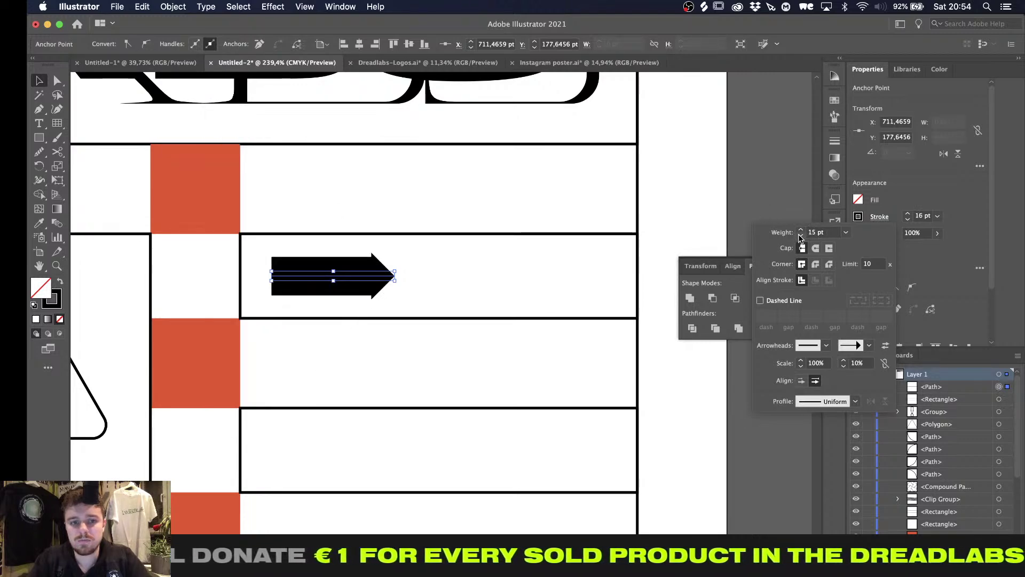
left_click(800, 236)
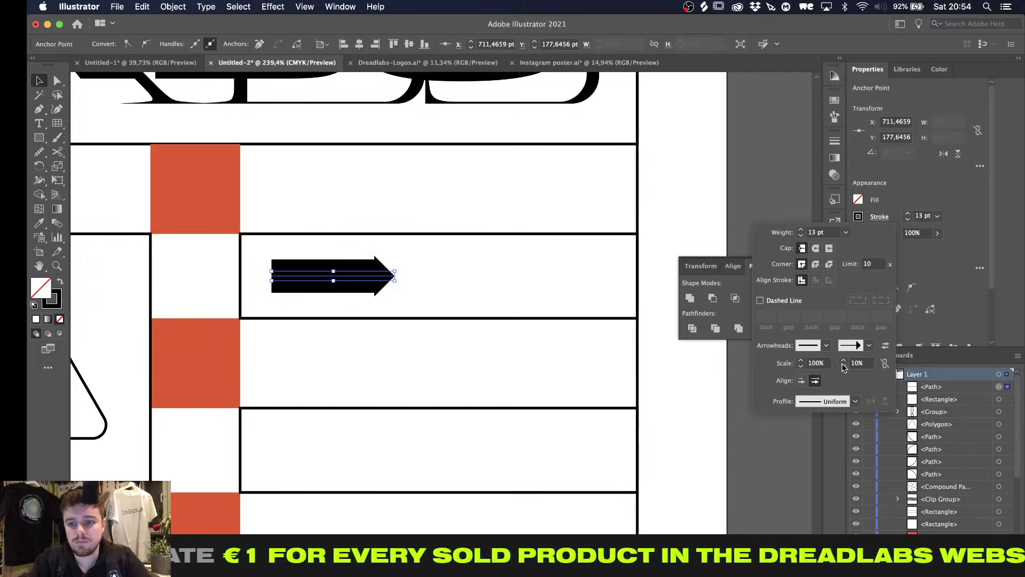
Enlarge the arrowhead's scale to 21%
left_click(843, 363)
left_click(843, 363)
left_click(843, 363)
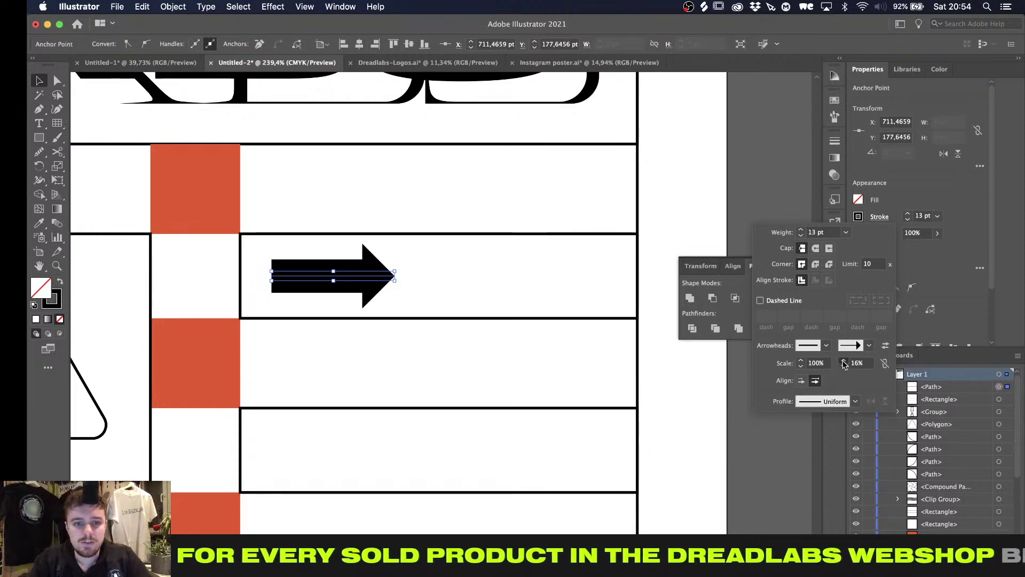
left_click(843, 363)
left_click(843, 363)
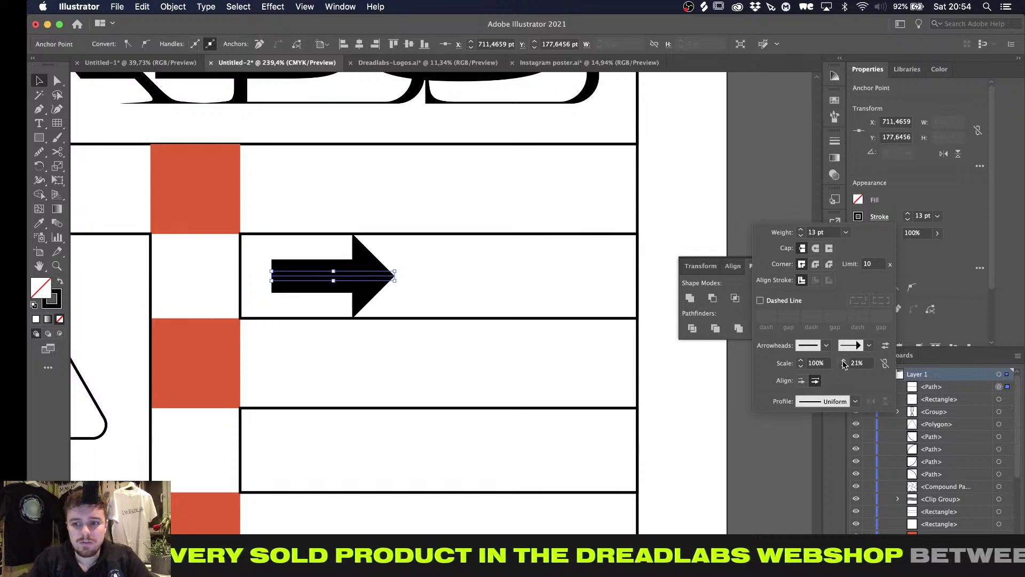
left_click(388, 279)
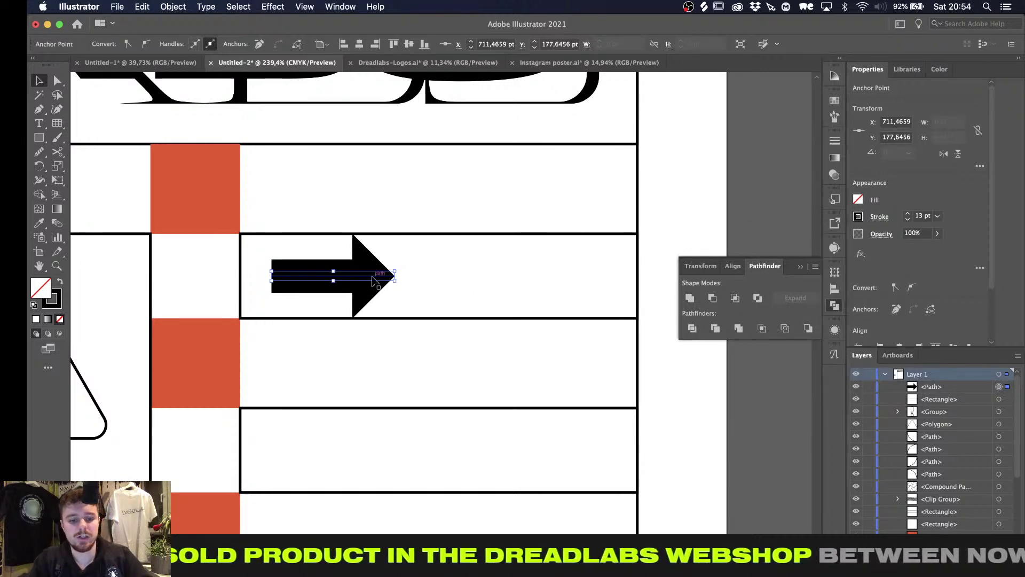
Expand the arrow's appearance, fill and stroke, and unite its shaft and head into a single shape
key("super+shift+e")
scroll(254, 222, "up", 2, "alt")
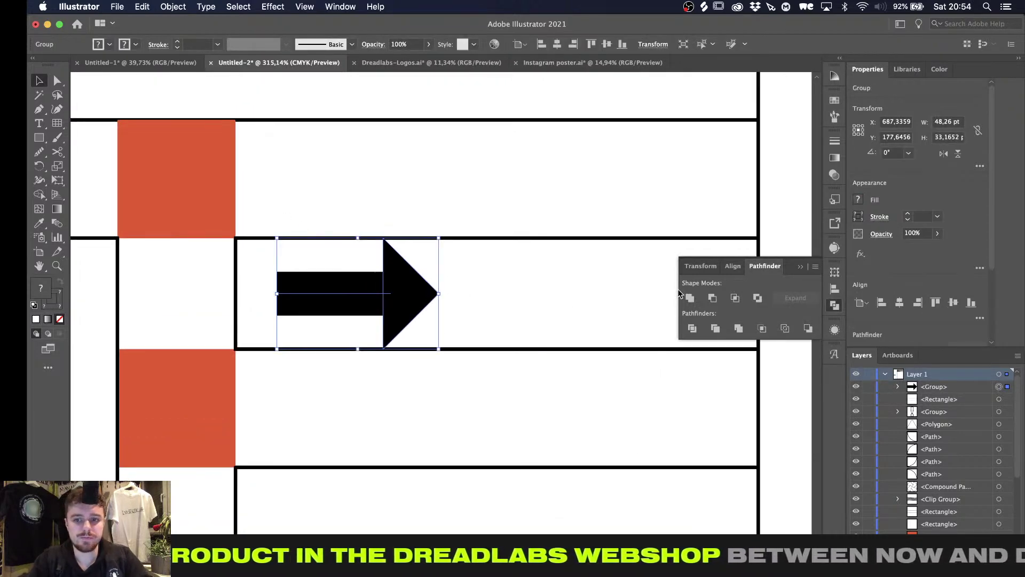
left_click(689, 298)
key("super+z")
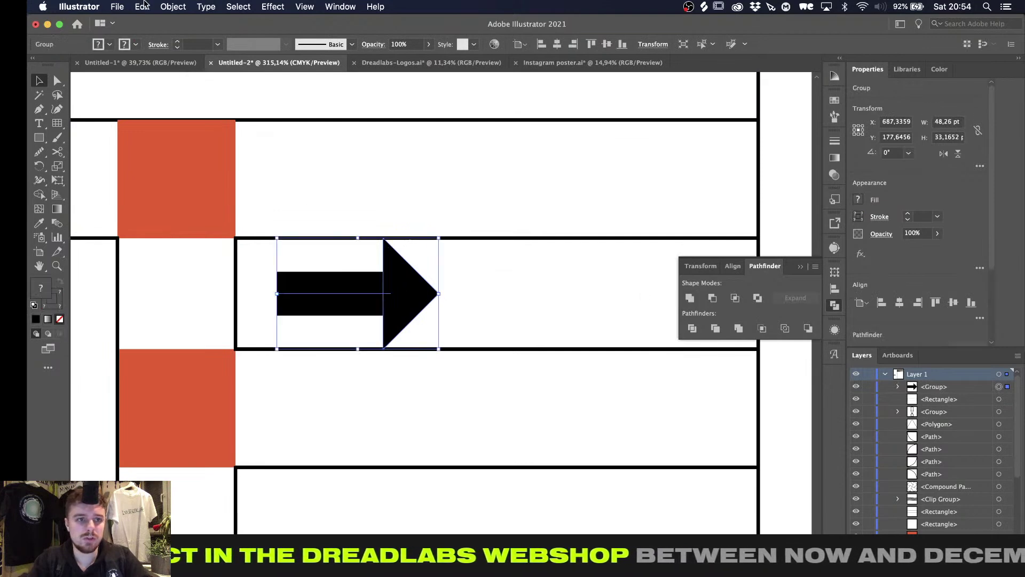
left_click(173, 6)
left_click(180, 137)
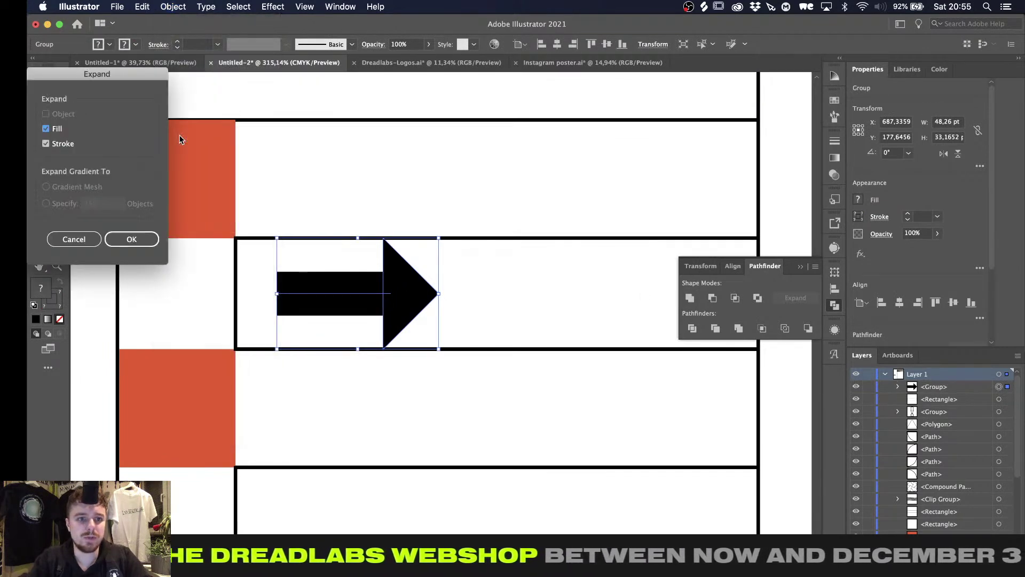
left_click(134, 239)
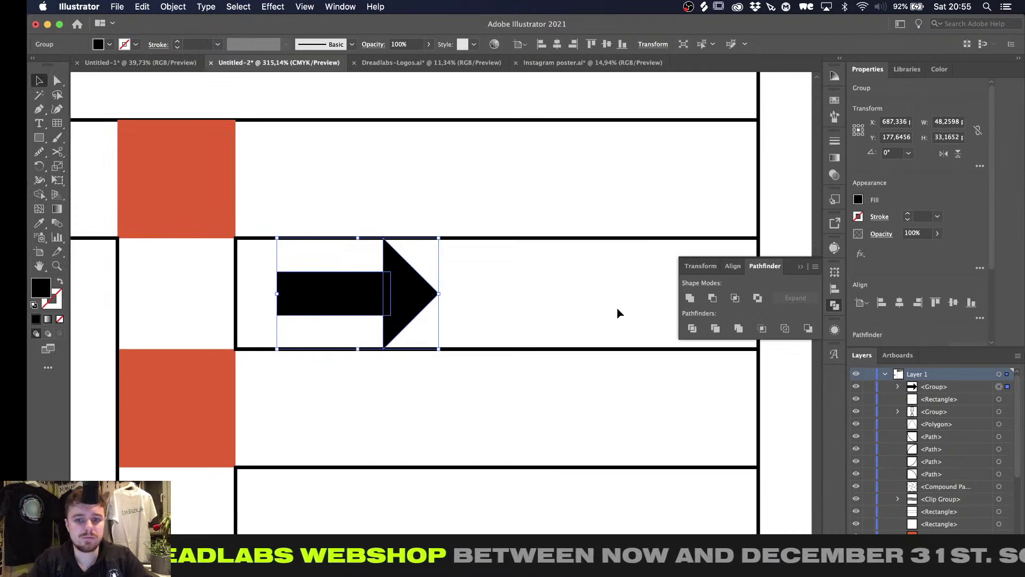
left_click(689, 298)
Scale the arrow proportionally to about 31 pt wide and duplicate it into an evenly spaced row of four within the box
scroll(307, 318, "up", 2, "alt")
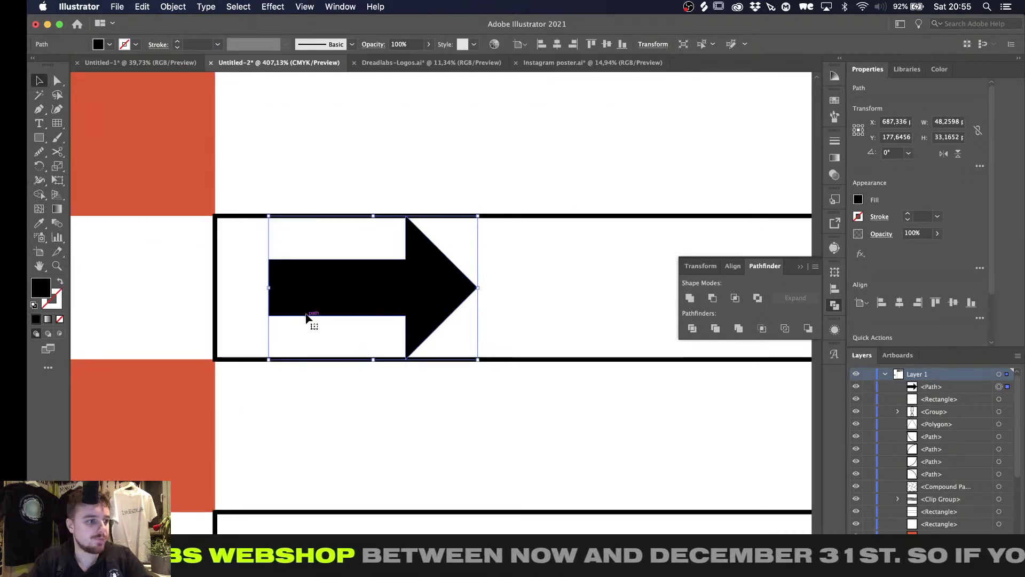
left_click_drag(477, 287, 427, 294, "alt+shift")
key("shift+Right")
scroll(313, 289, "down", 3, "alt")
scroll(311, 288, "up", 1, "alt")
scroll(426, 293, "down", 2, "alt")
key("ctrl+d")
key("ctrl+d")
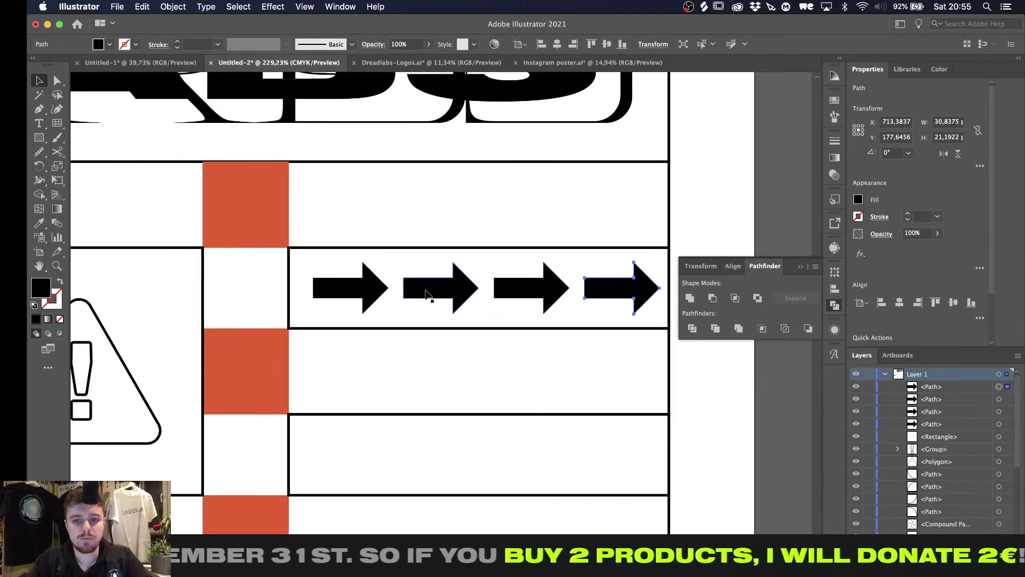
Group the four arrows and centre the group horizontally within its surrounding box
left_click(530, 291, "shift")
left_click(438, 291, "shift")
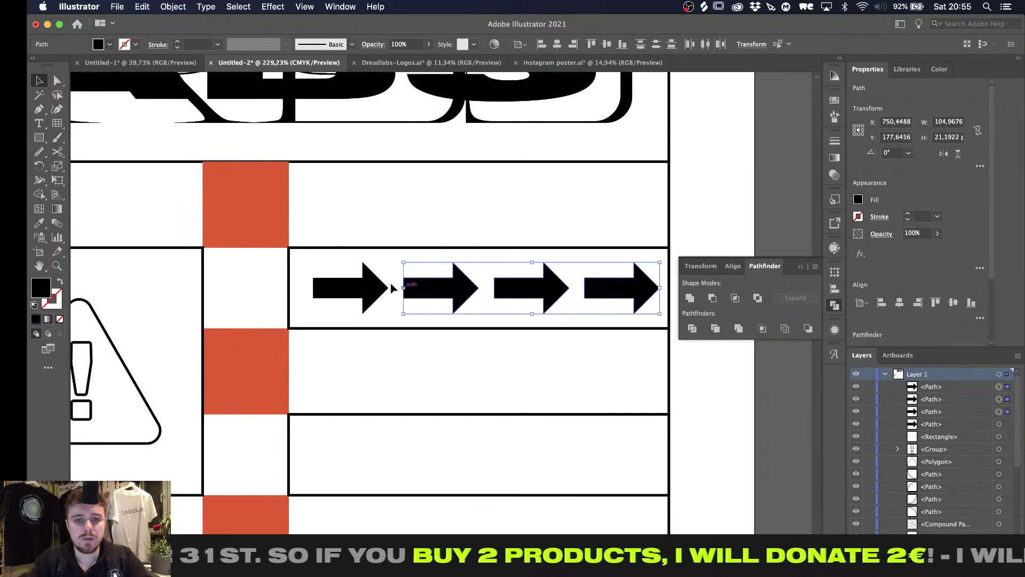
left_click(336, 283, "shift")
key("ctrl+g")
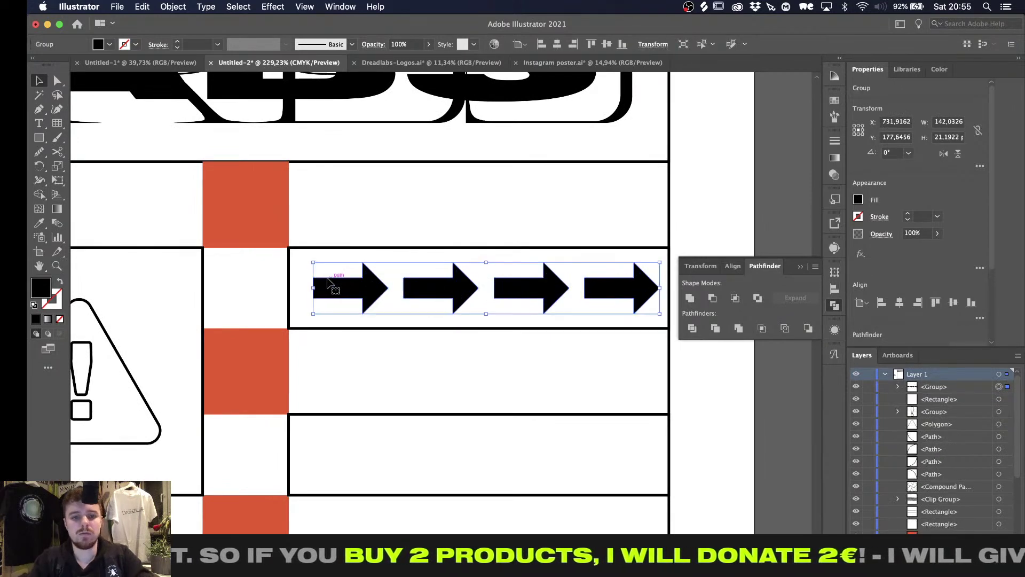
left_click(289, 277, "shift")
left_click(289, 278)
left_click(557, 44)
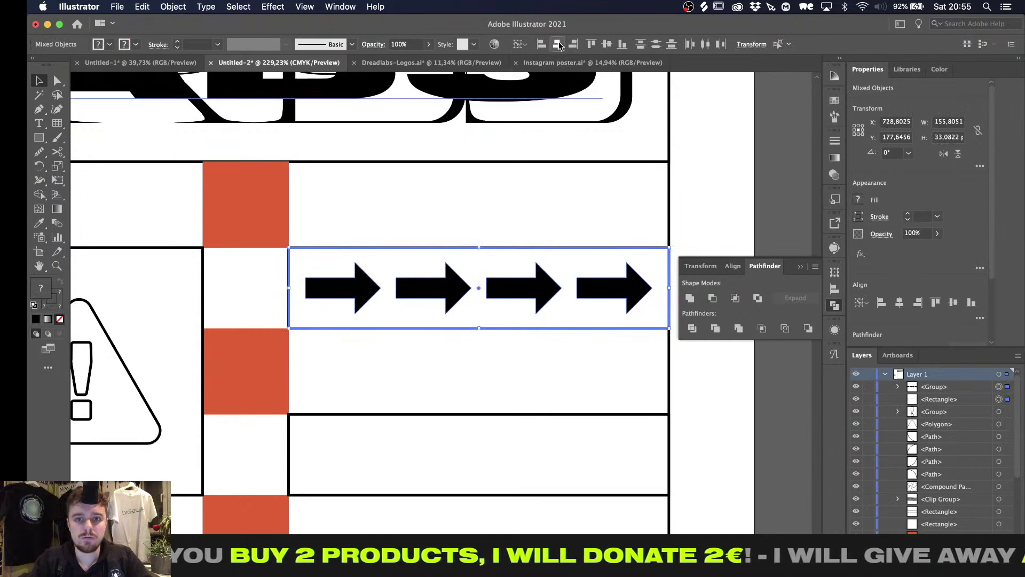
Rotate the arrow group 180° so all four arrows point left
left_click(525, 292)
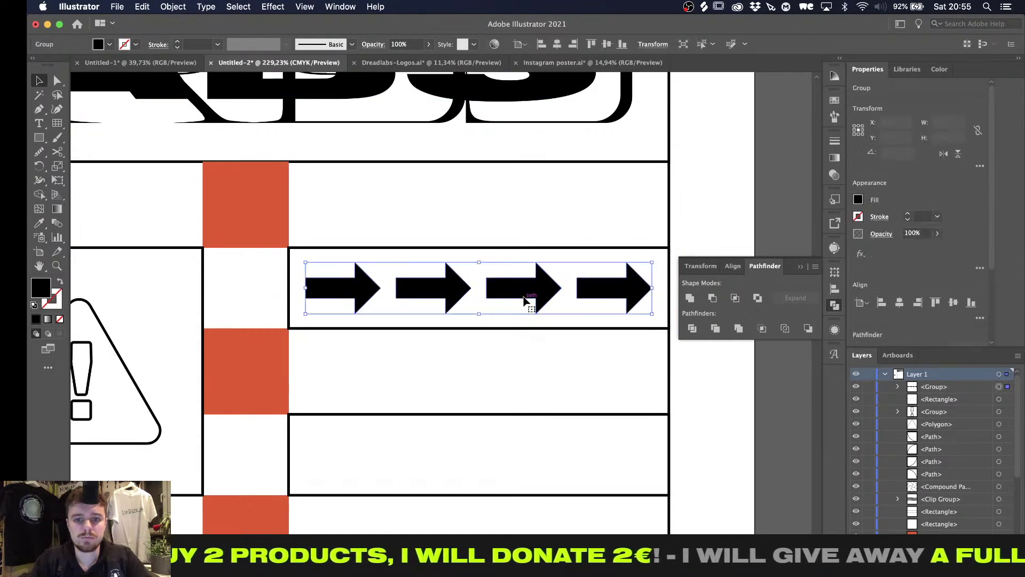
left_click_drag(655, 257, 422, 310)
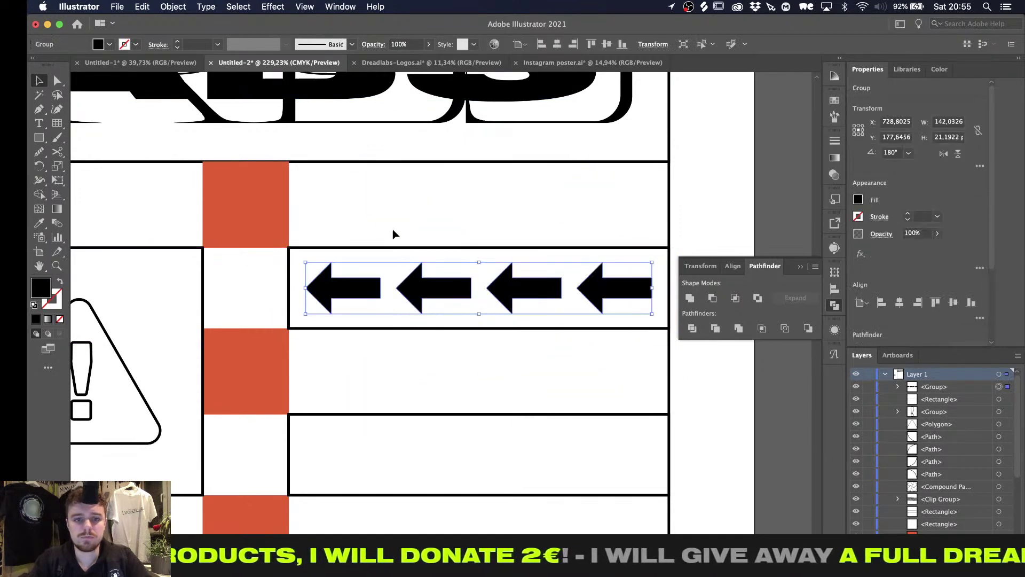
left_click(393, 229)
Draw a horizontal line through the middle of the lower narrow box, spanning its full width, with a black 1 pt stroke and no fill
scroll(393, 229, "down", 5, "alt")
scroll(393, 231, "down", 1, "alt")
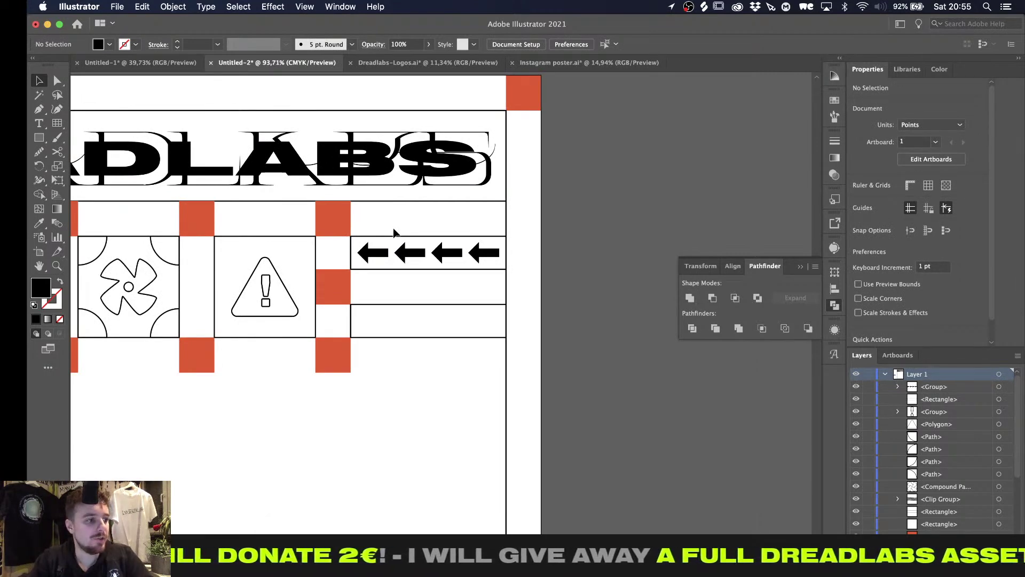
scroll(393, 231, "up", 2, "alt")
scroll(514, 265, "up", 3, "alt")
key("m")
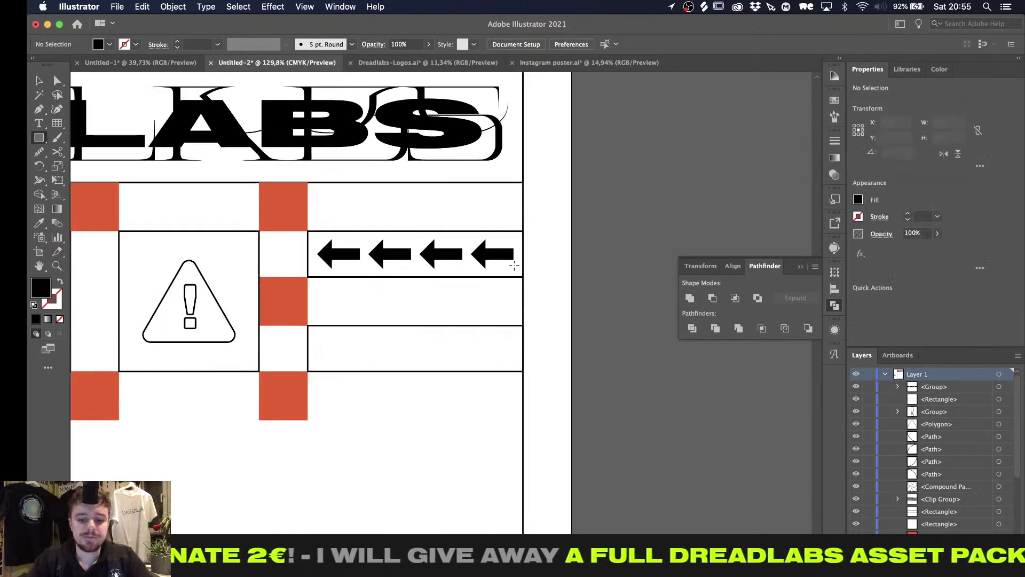
scroll(278, 301, "up", 5, "alt")
key("p")
scroll(279, 302, "up", 3, "alt")
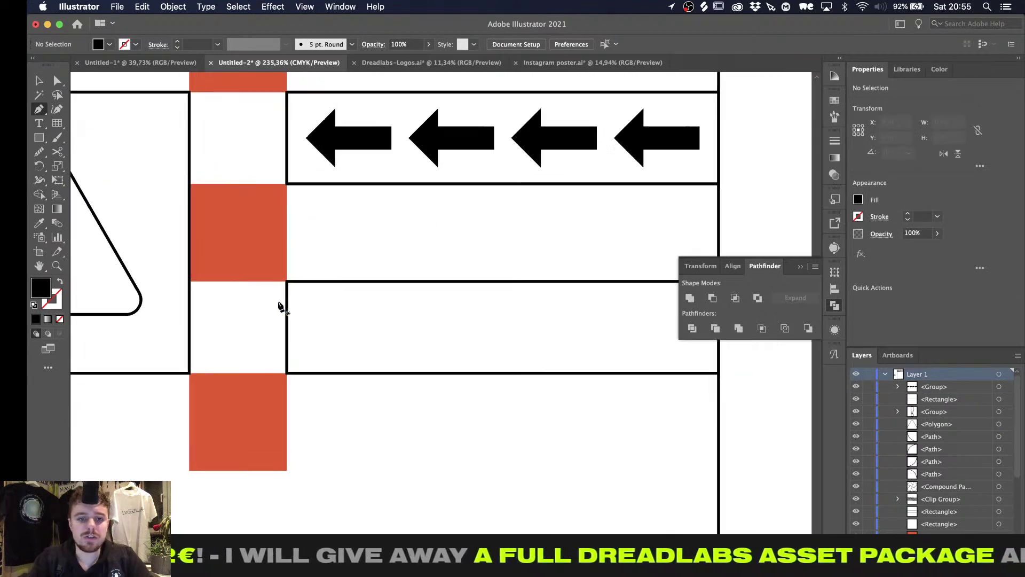
scroll(331, 352, "down", 2, "alt")
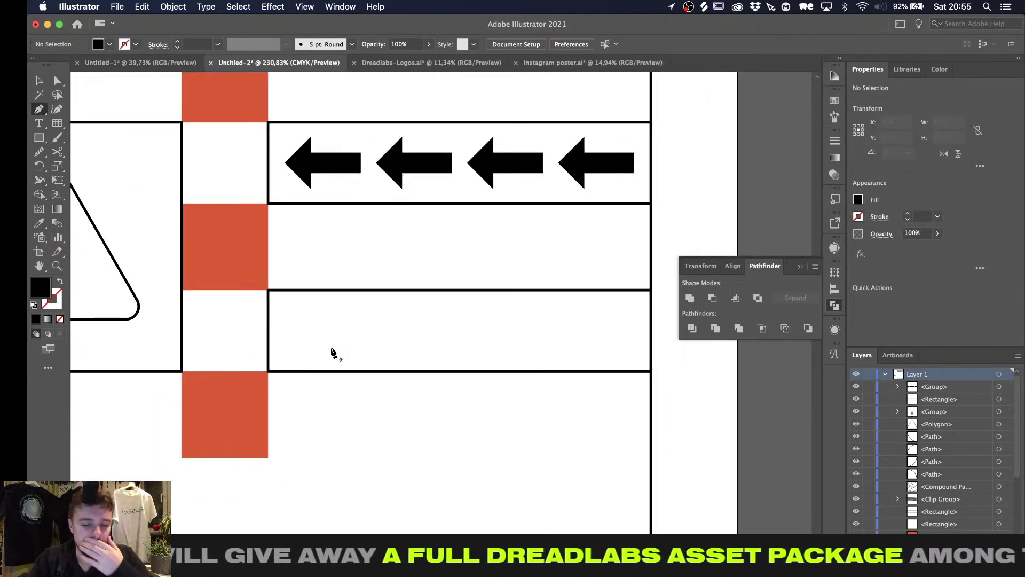
left_click(268, 331)
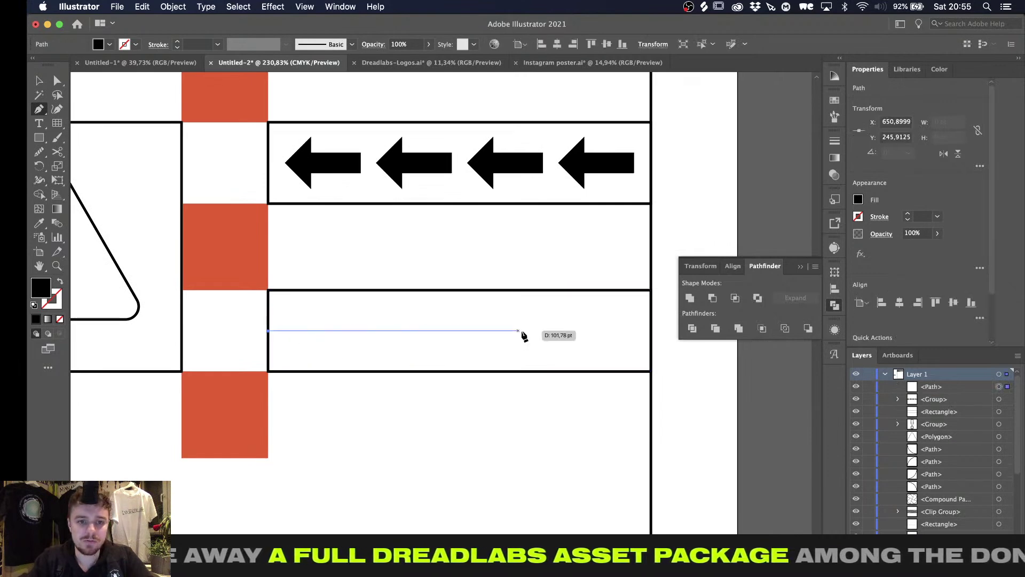
left_click(651, 331)
key("v")
key("shift+x")
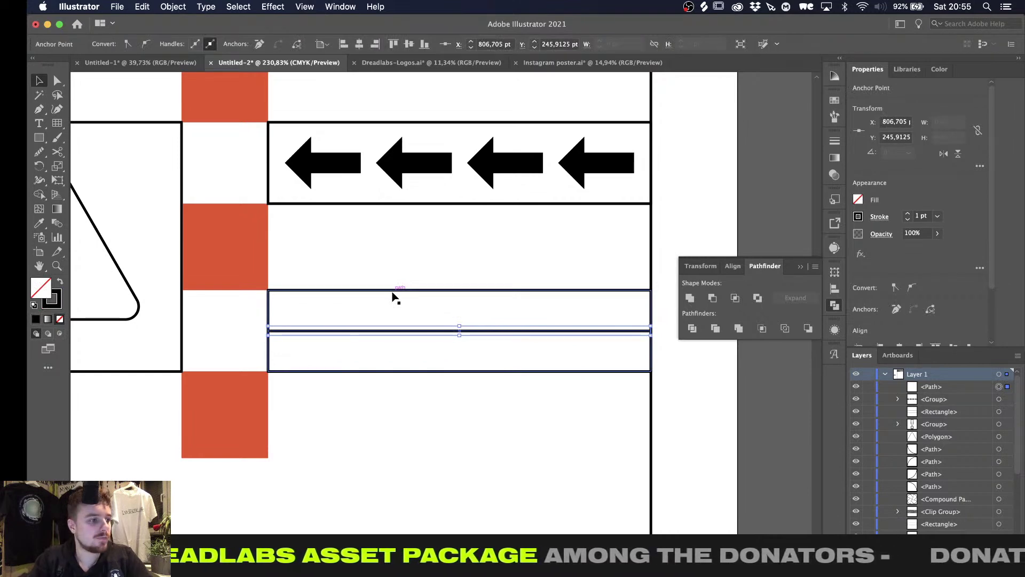
Apply a Zig Zag effect to the horizontal line with an absolute size of 10 pt, 20 ridges per segment and smooth points
left_click(304, 7)
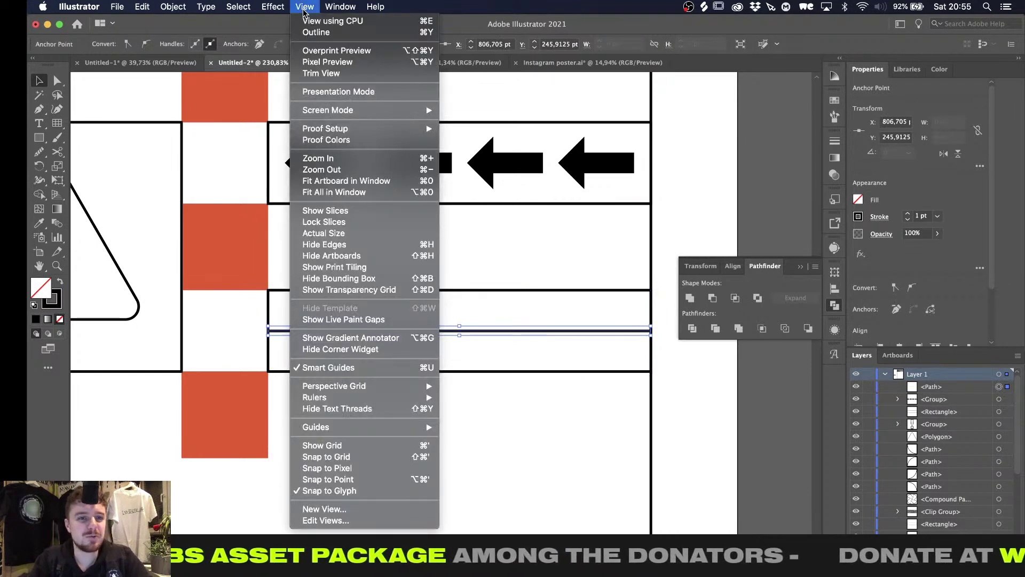
mouse_move(272, 6)
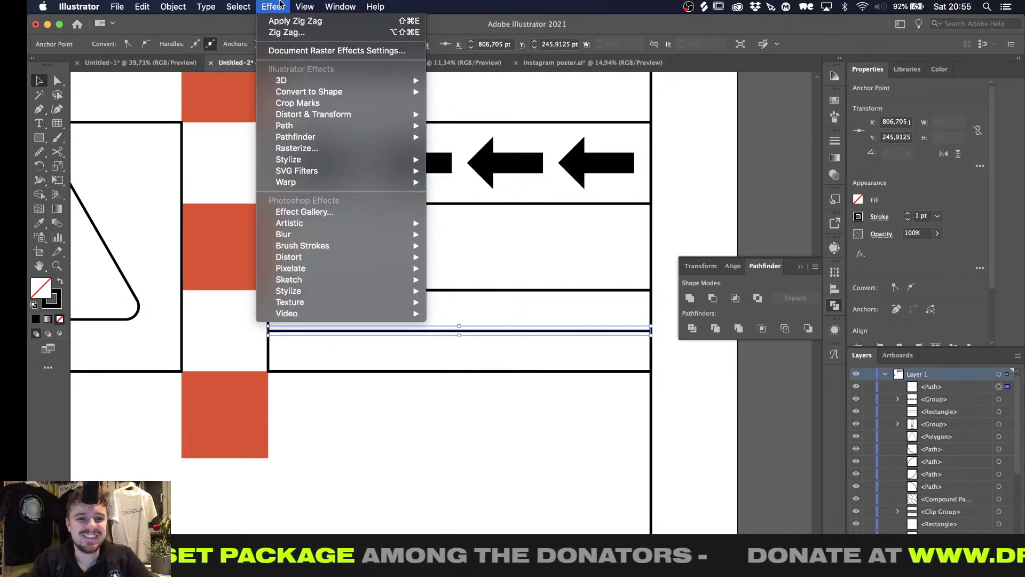
mouse_move(291, 181)
mouse_move(307, 115)
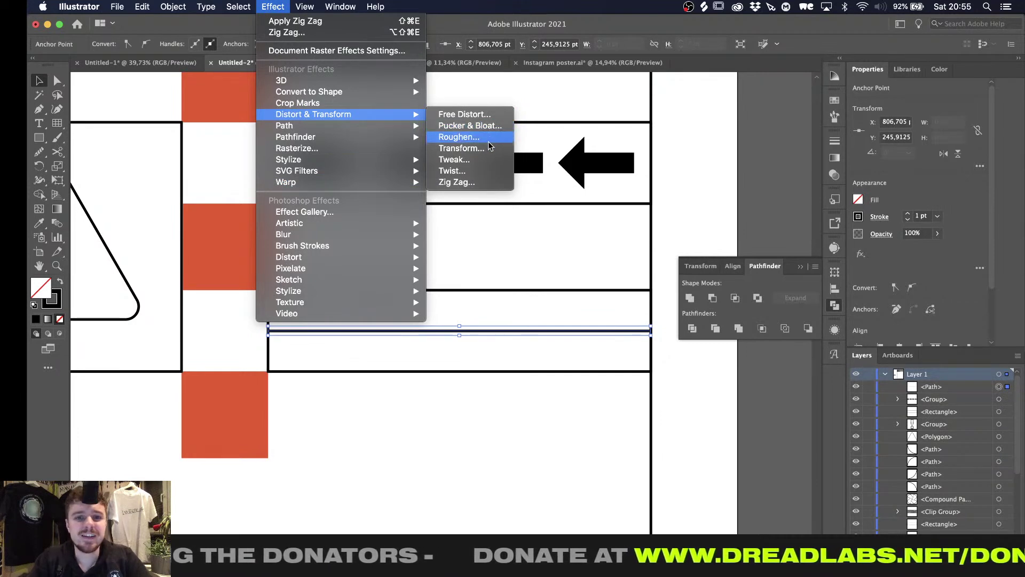
left_click(470, 181)
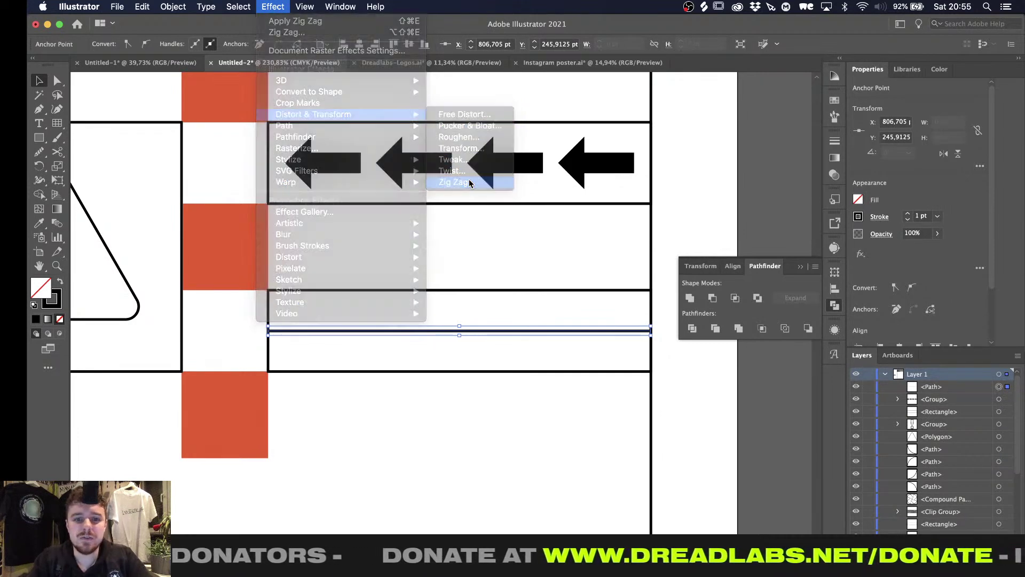
left_click(119, 193)
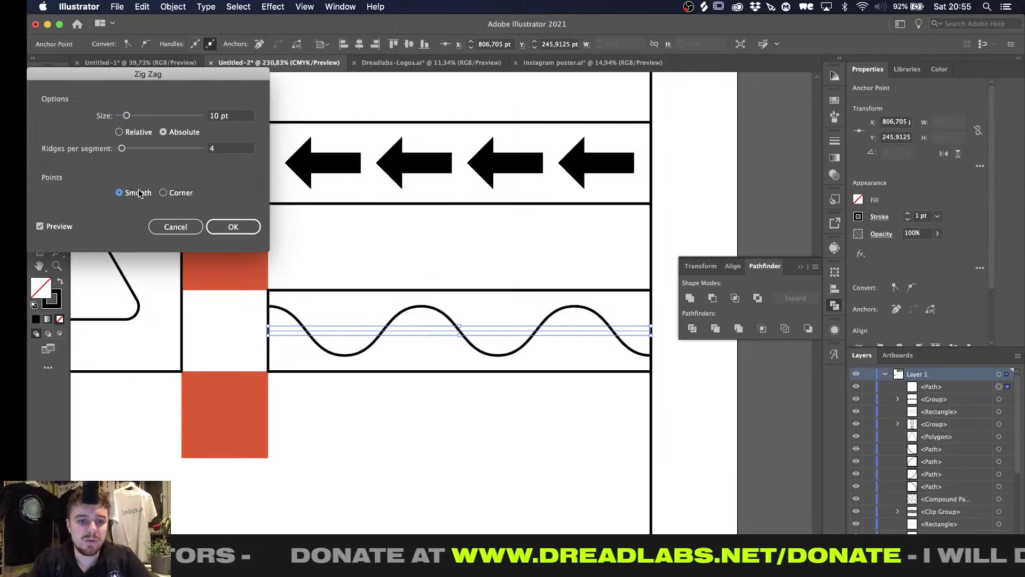
left_click(239, 117)
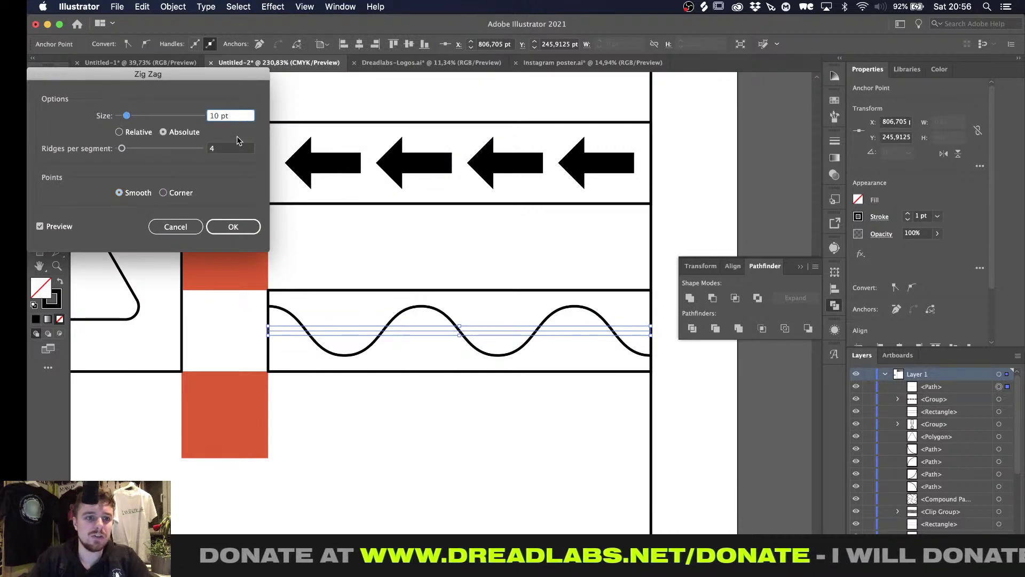
left_click(237, 149)
type("20")
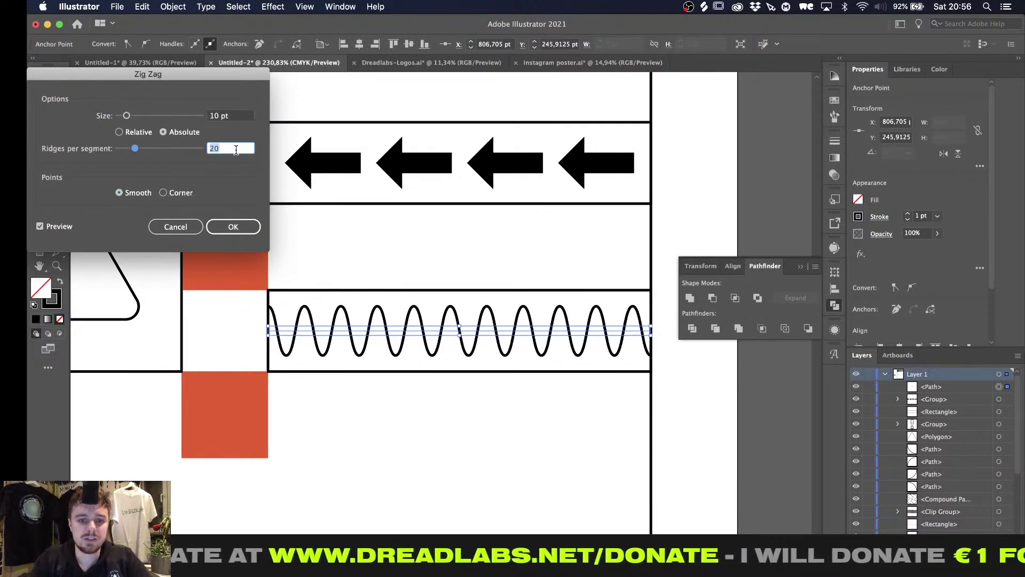
left_click(238, 227)
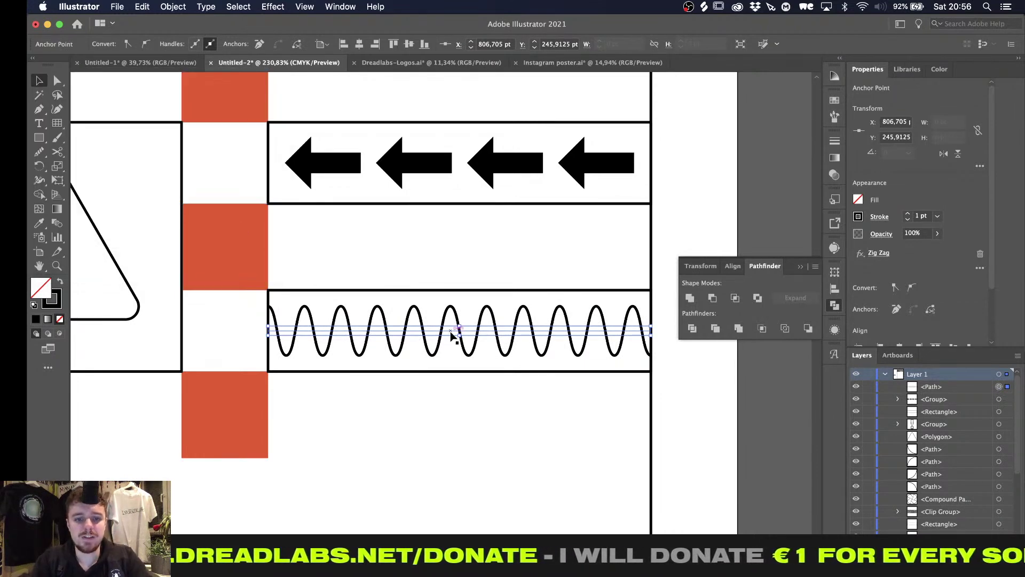
Move the wavy line about 2.7 pt up in its box and expand its Zig Zag appearance into an editable path
scroll(450, 330, "up", 2, "alt")
left_click_drag(450, 330, 450, 320)
left_click_drag(451, 321, 449, 355, "alt")
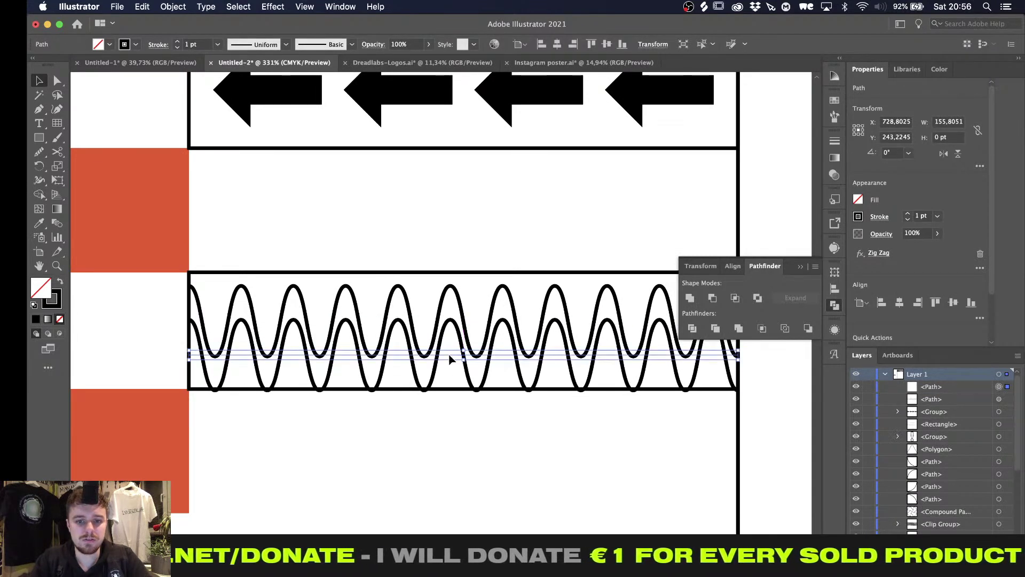
key("super+z")
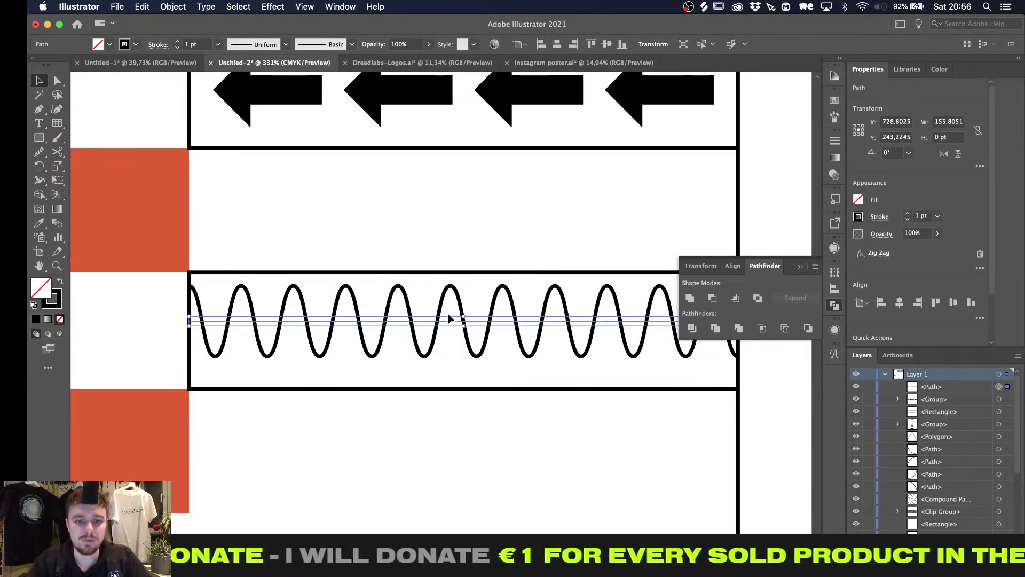
key("super+e")
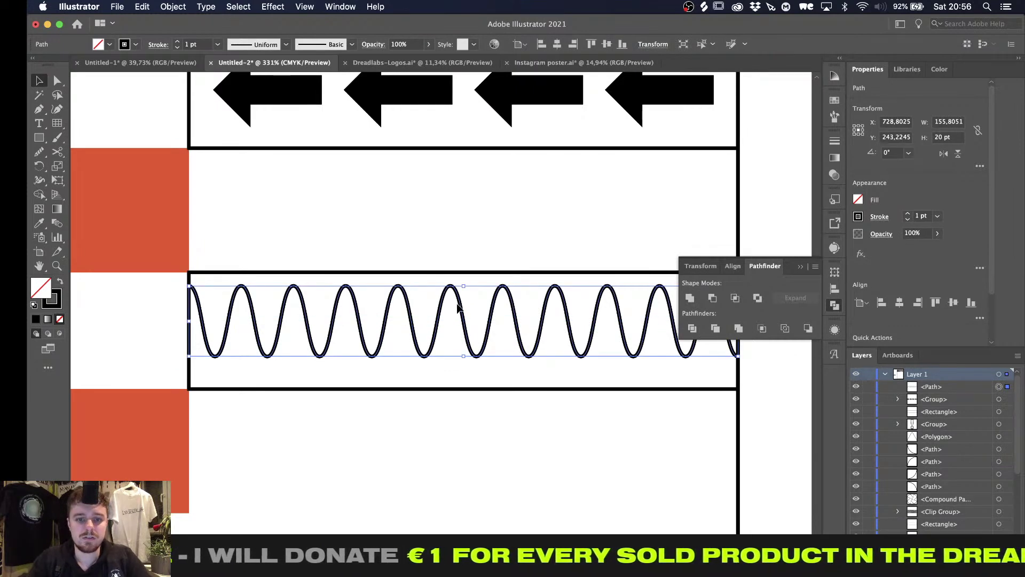
Fill the lower narrow box with two overlapping copies of the wave, stretching one to the full box height of about 33 pt
left_click_drag(459, 304, 444, 282)
left_click(427, 220)
scroll(424, 212, "down", 5, "alt")
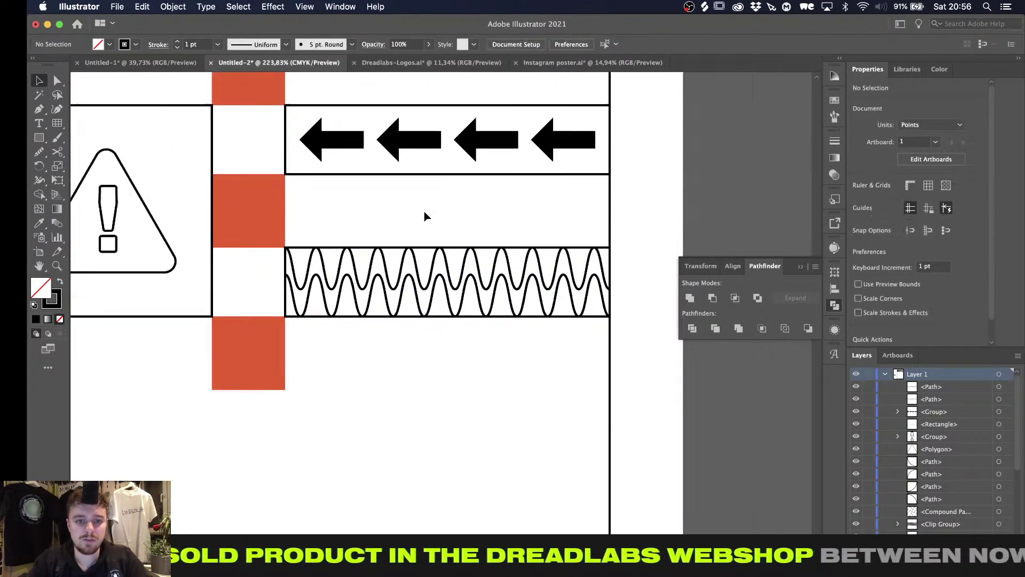
scroll(424, 215, "down", 3, "alt")
left_click(393, 245)
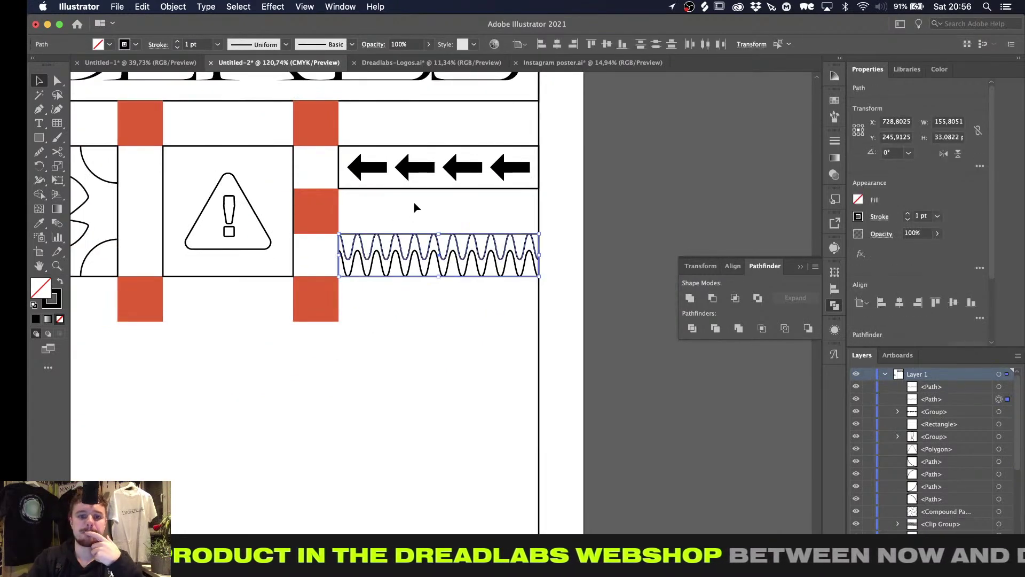
left_click(415, 209)
Collapse the floating Pathfinder panel so the canvas is unobstructed
scroll(405, 326, "down", 4, "alt")
scroll(405, 326, "down", 4, "alt")
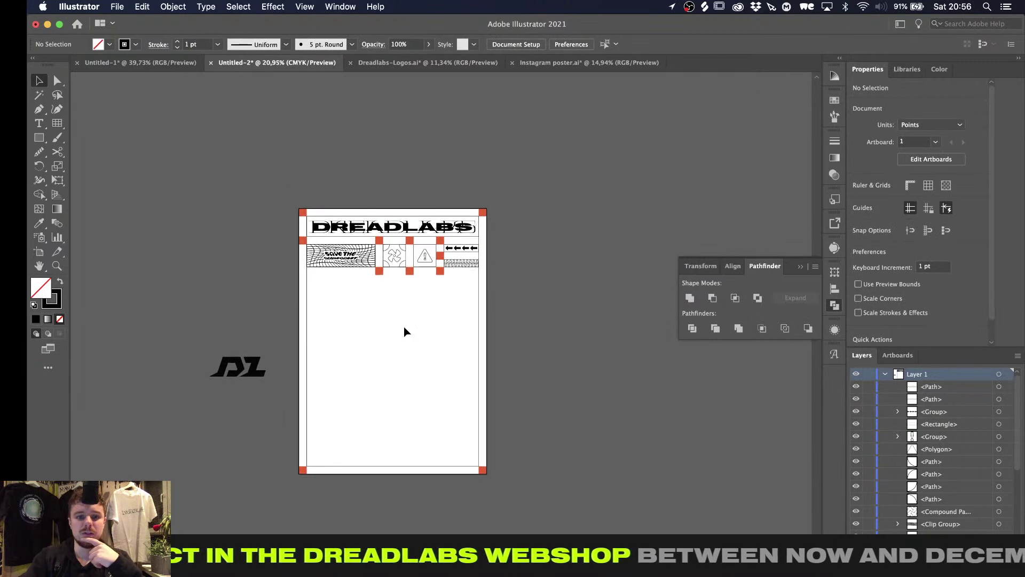
scroll(344, 270, "up", 3, "alt")
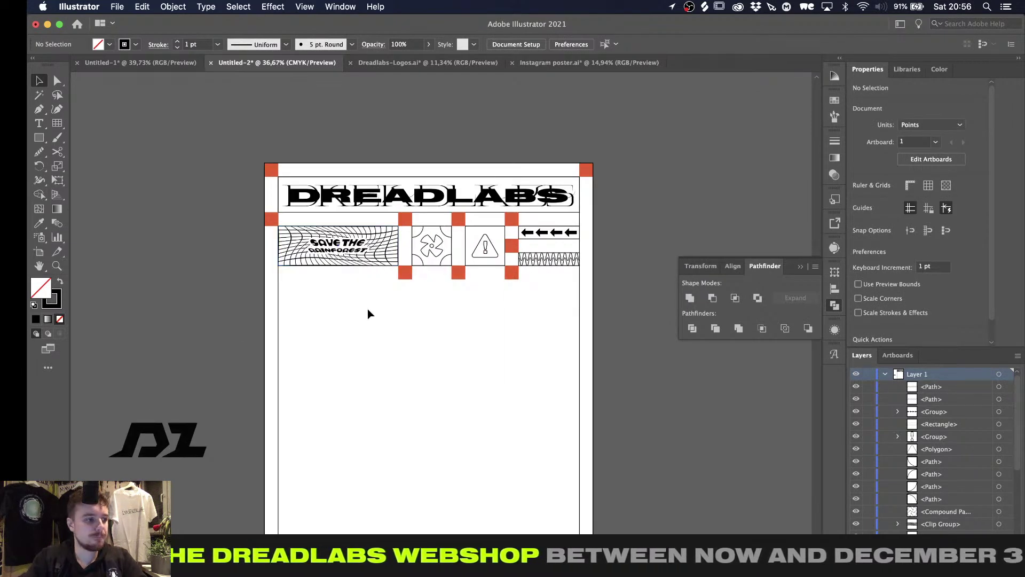
scroll(367, 309, "up", 2, "alt")
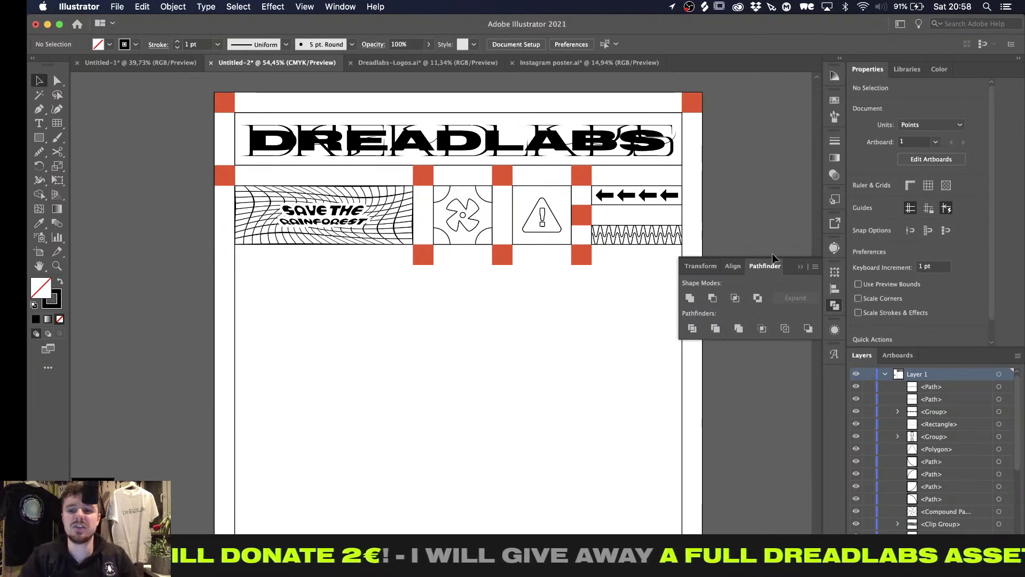
left_click(800, 265)
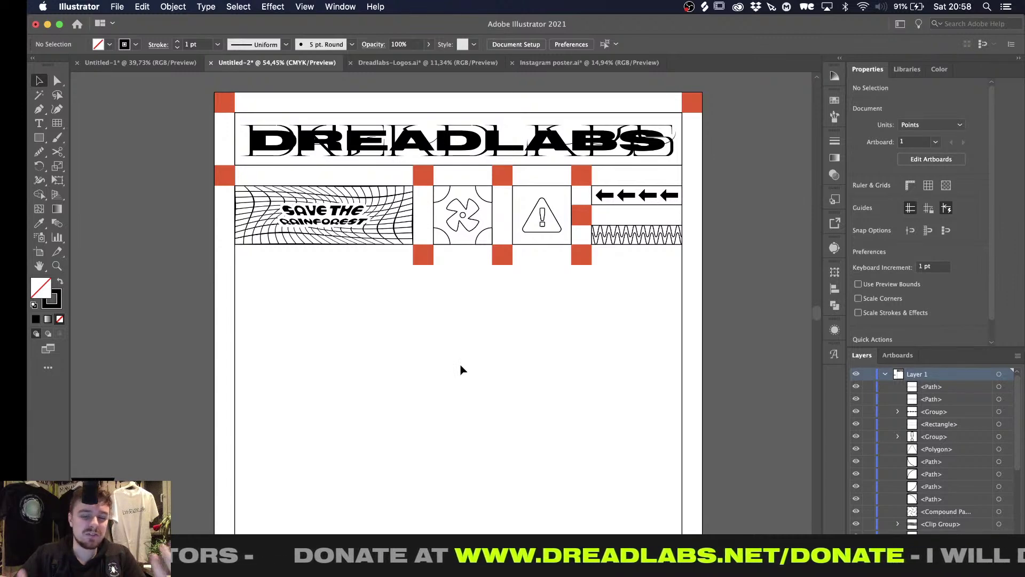
key("m")
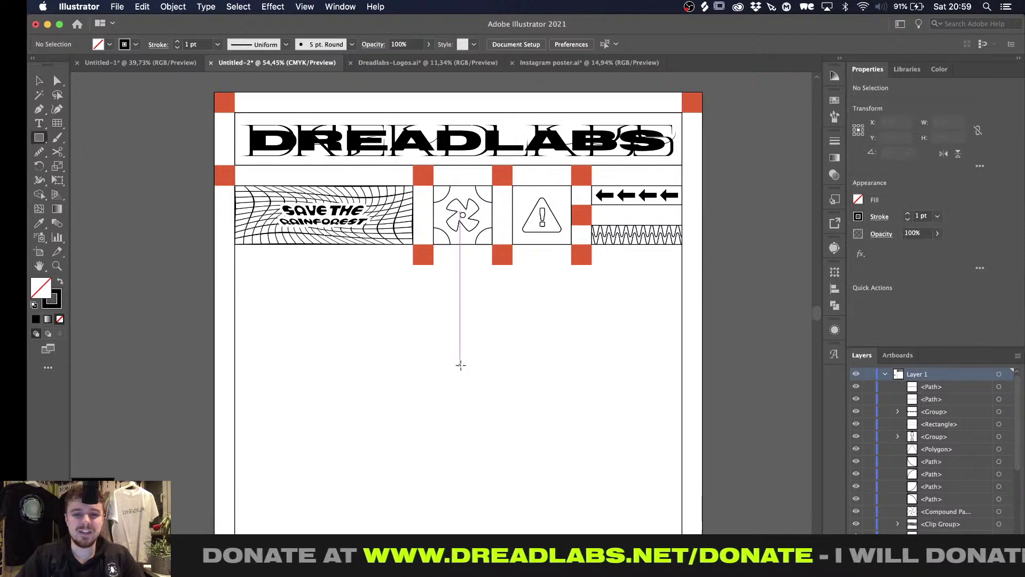
key("p")
key("m")
left_click(376, 345)
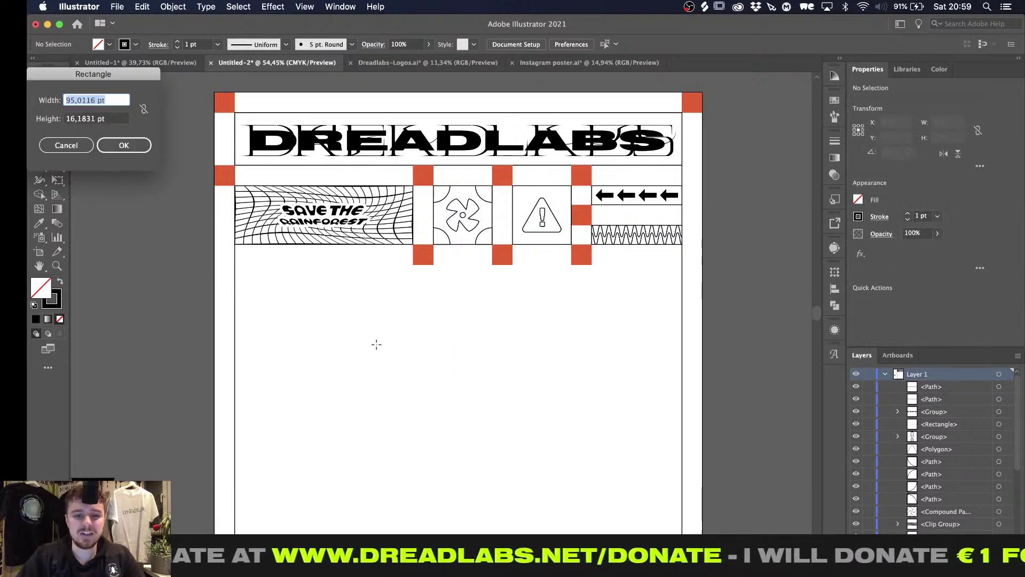
left_click(62, 142)
key("v")
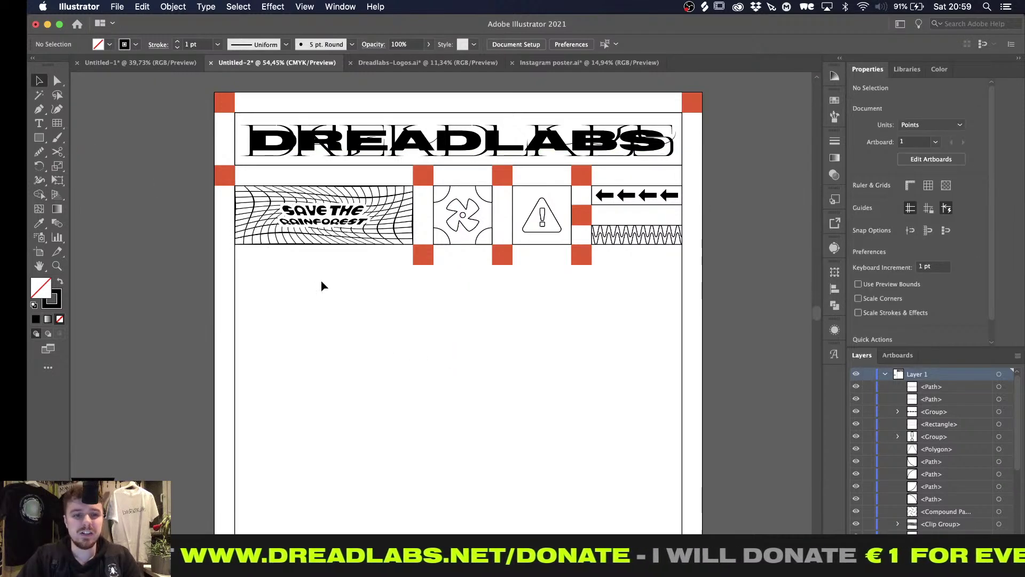
Look over the graphics in the Dreadlabs-Logos.ai document and return to the Untitled-2 layout
scroll(323, 286, "up", 3, "alt")
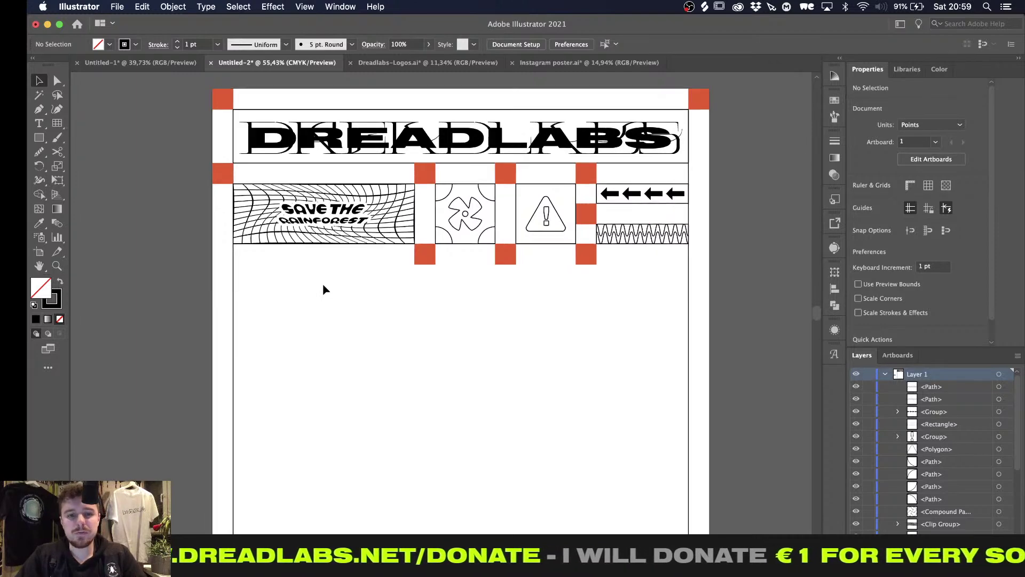
scroll(322, 288, "right", 1)
scroll(323, 288, "down", 1)
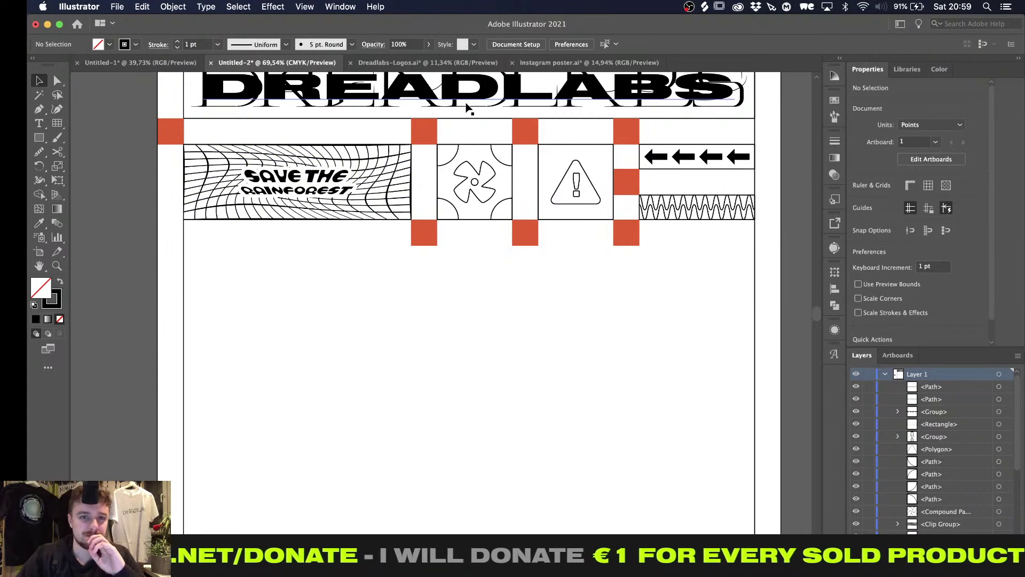
left_click(444, 63)
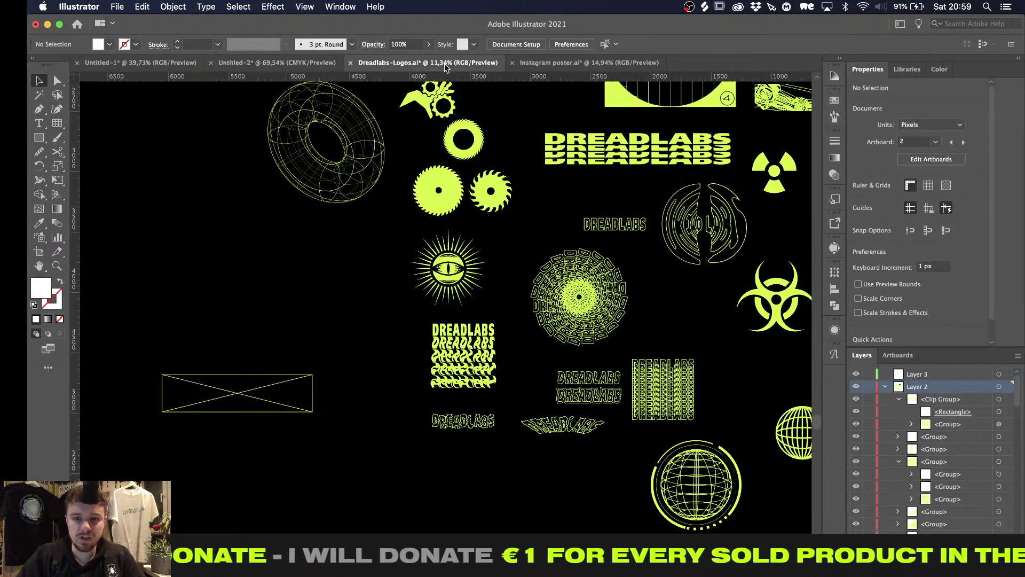
left_click(225, 62)
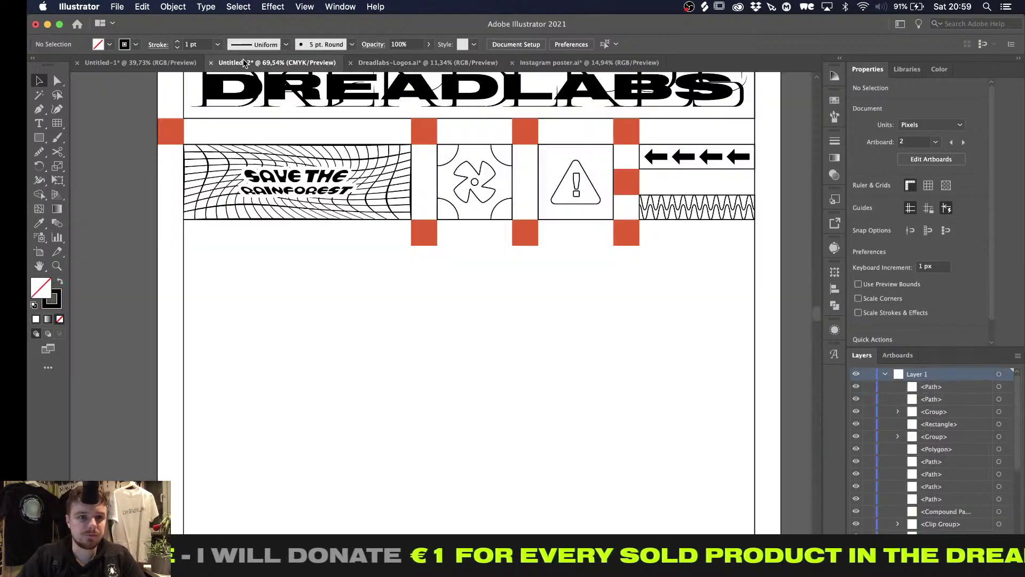
Examine the empty area of the artboard beneath the graphics row, down to the bottom margin and corner squares
key("m")
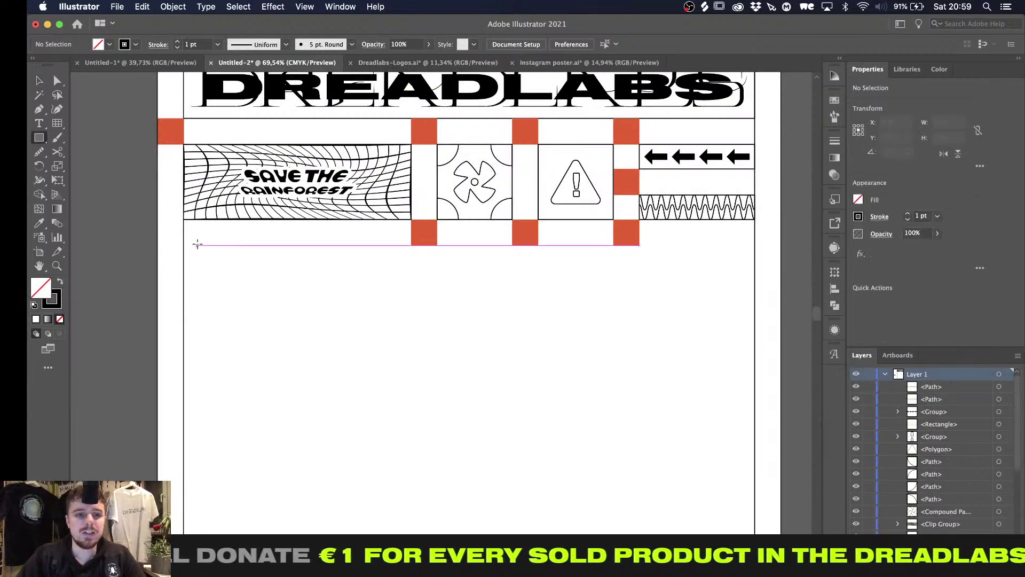
scroll(184, 245, "down", 5, "alt")
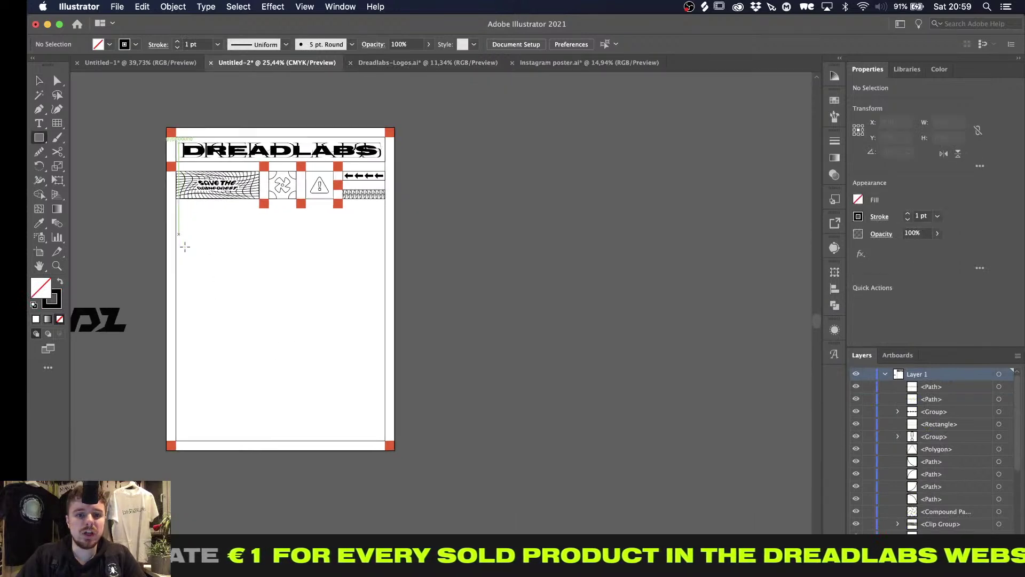
scroll(283, 358, "up", 3, "alt")
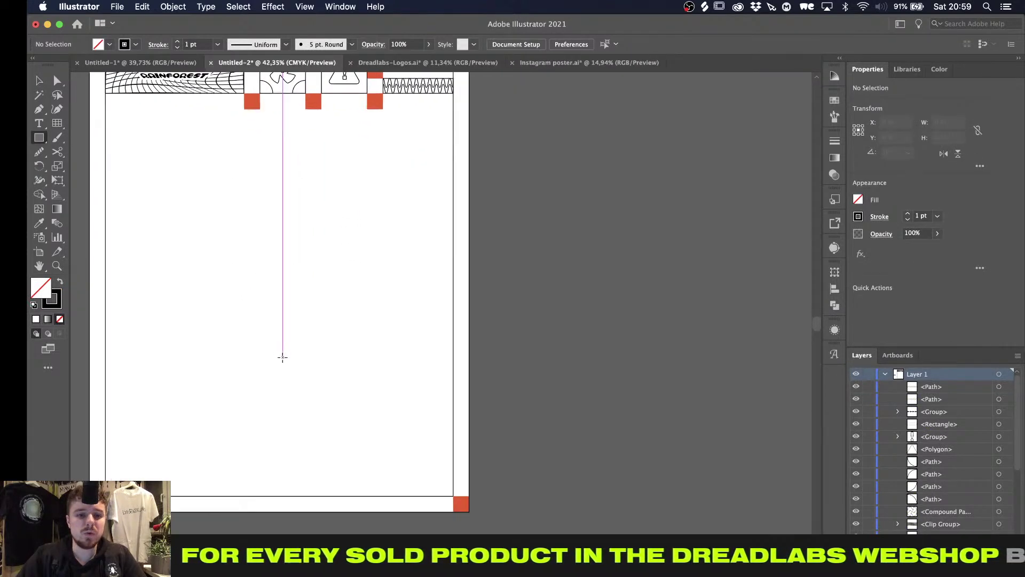
scroll(281, 354, "left", 3)
scroll(281, 355, "down", 3)
scroll(220, 383, "up", 4, "alt")
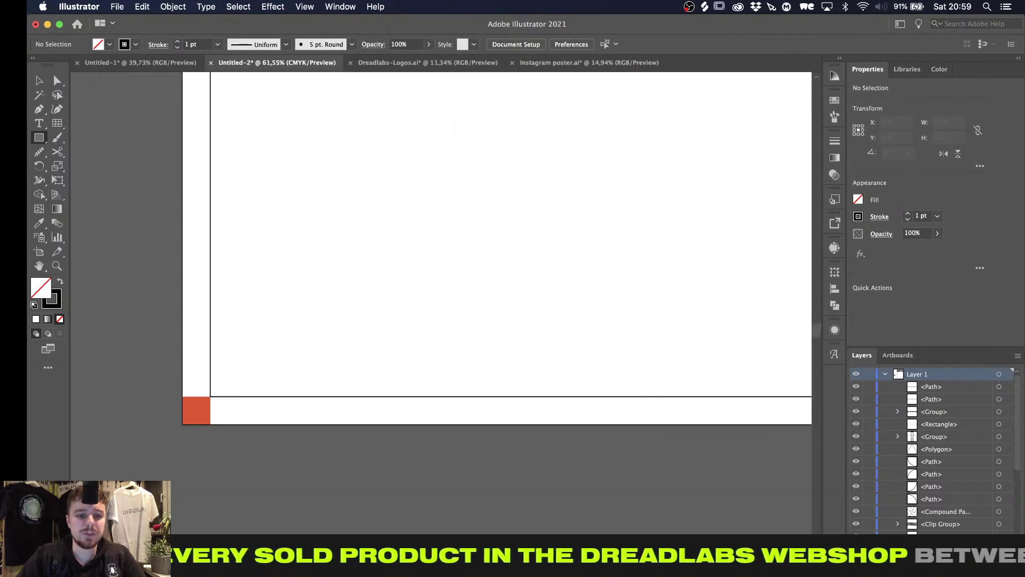
scroll(219, 361, "down", 5, "alt")
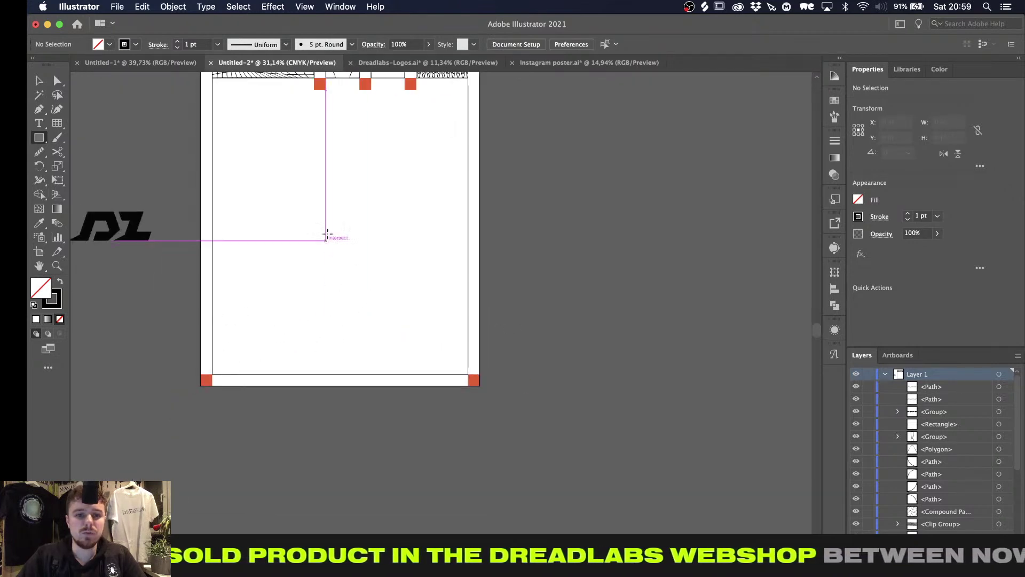
scroll(330, 231, "up", 4)
scroll(259, 250, "up", 2, "alt")
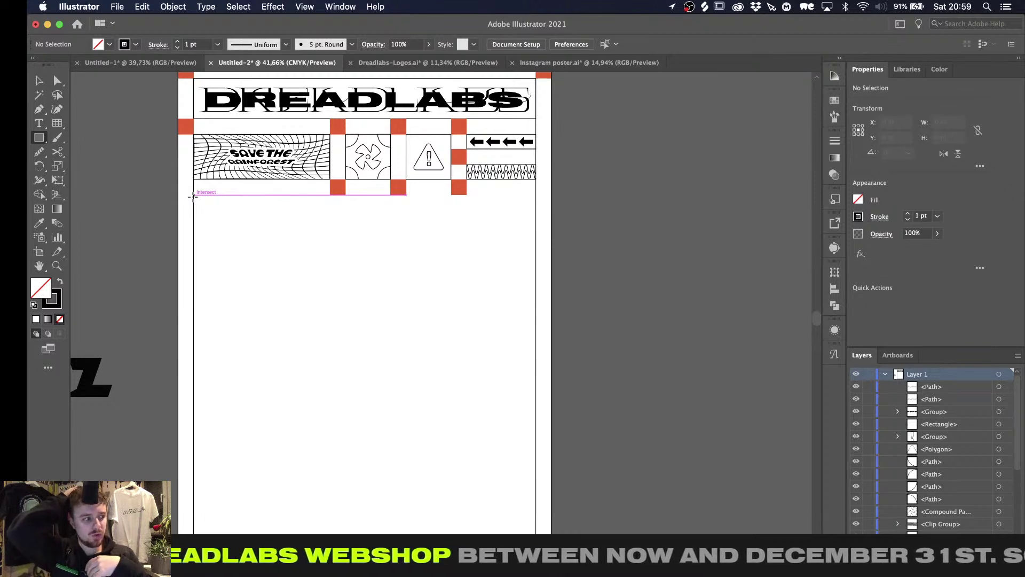
Place a point text object in the empty area beneath the graphics row and scale it proportionally to about 78 pt
key("t")
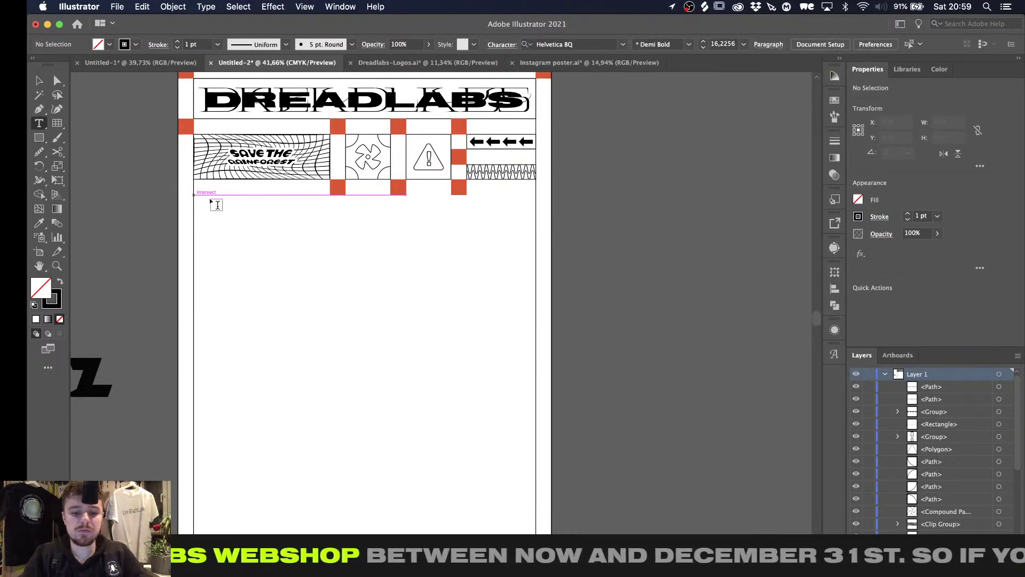
left_click(297, 236)
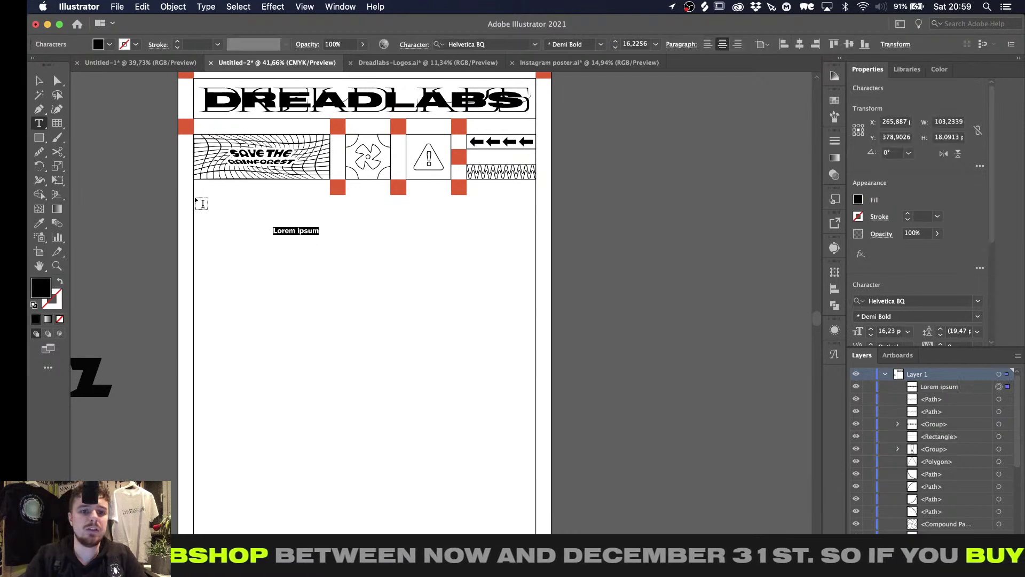
left_click(39, 80)
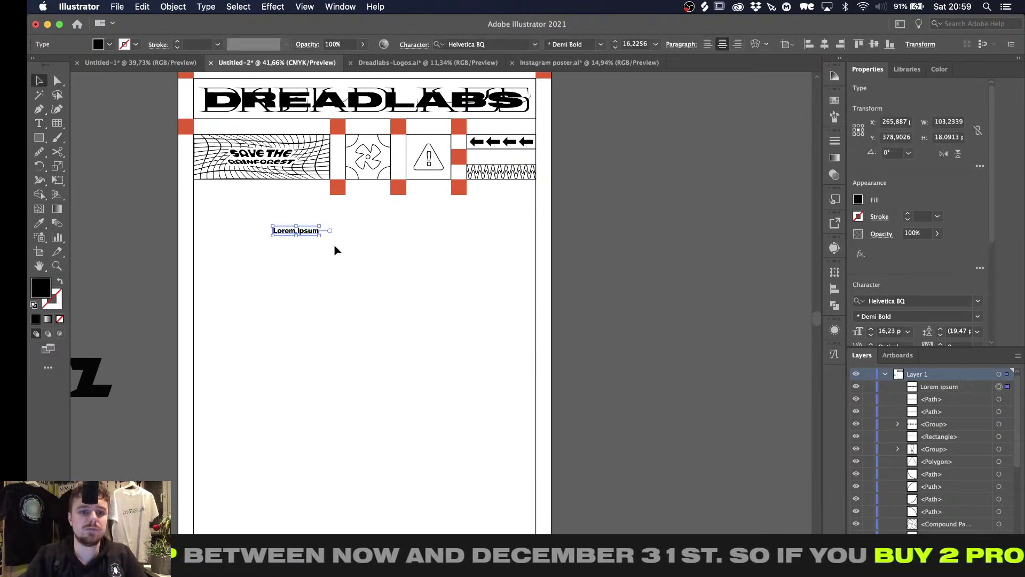
left_click_drag(319, 237, 376, 256, "alt+shift")
Replace the placeholder text beneath the graphics row with REBUILD THE
triple_click(373, 245)
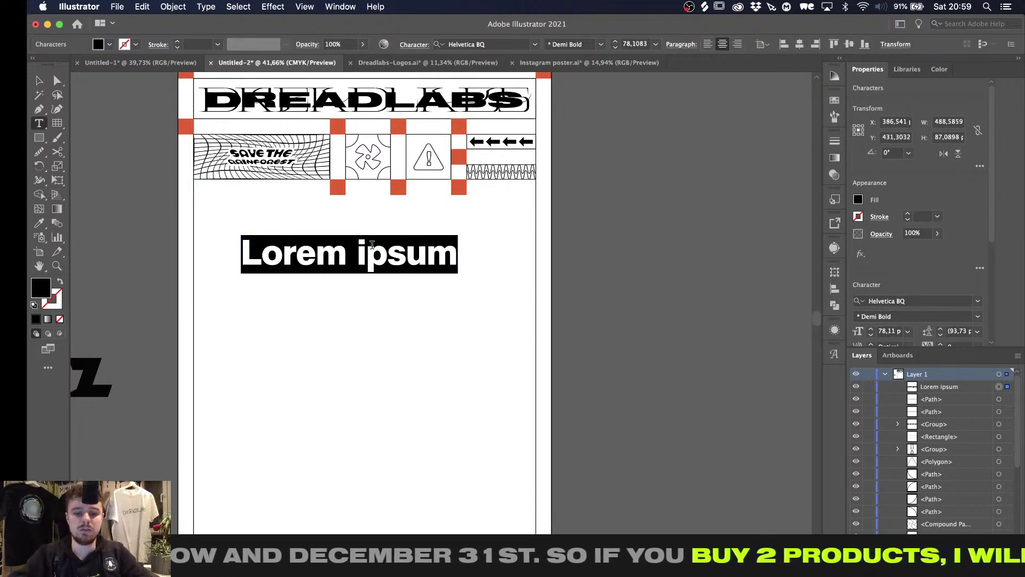
type("REU")
key("BackSpace")
type("BU")
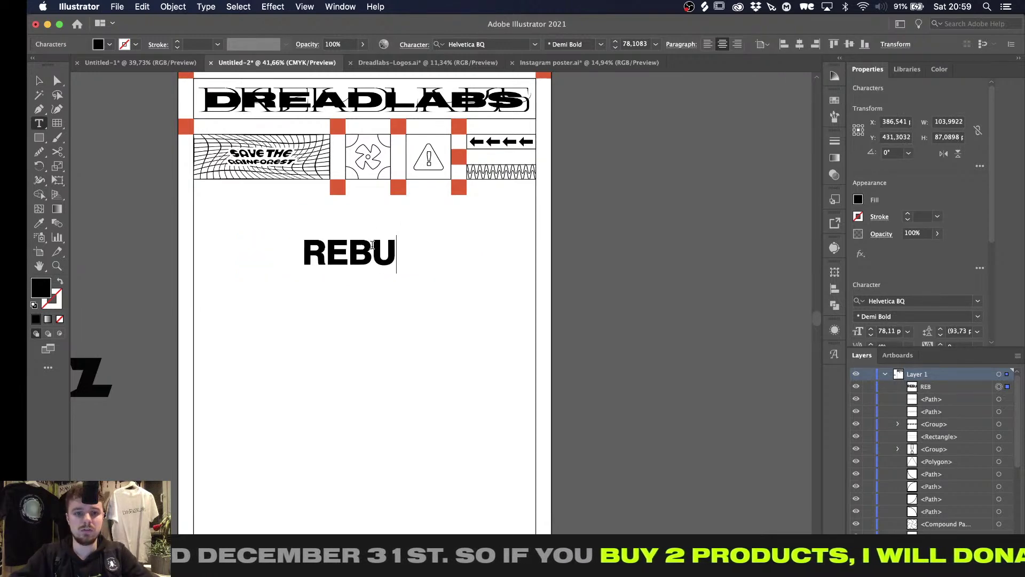
type("ILD THE")
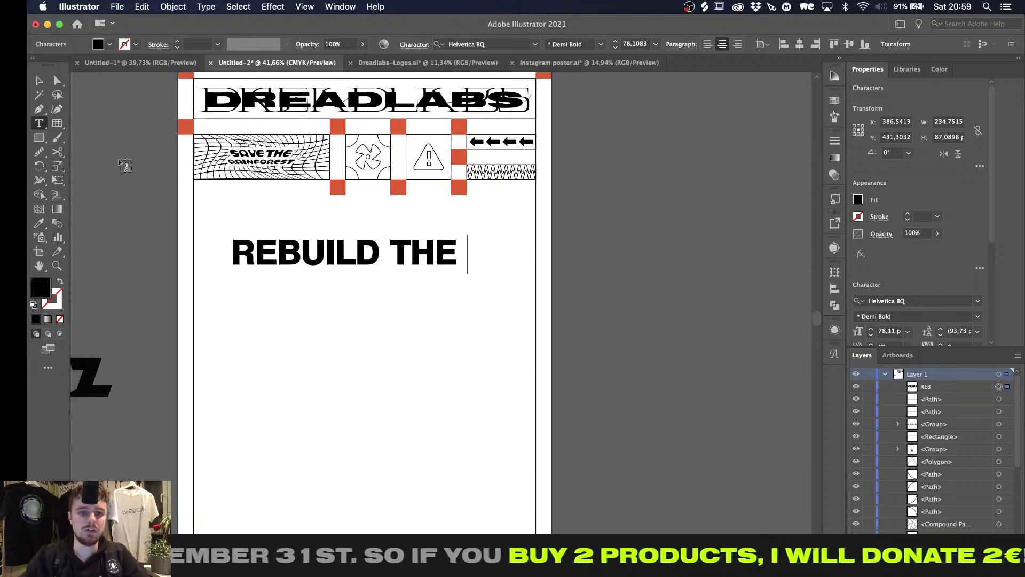
left_click(39, 80)
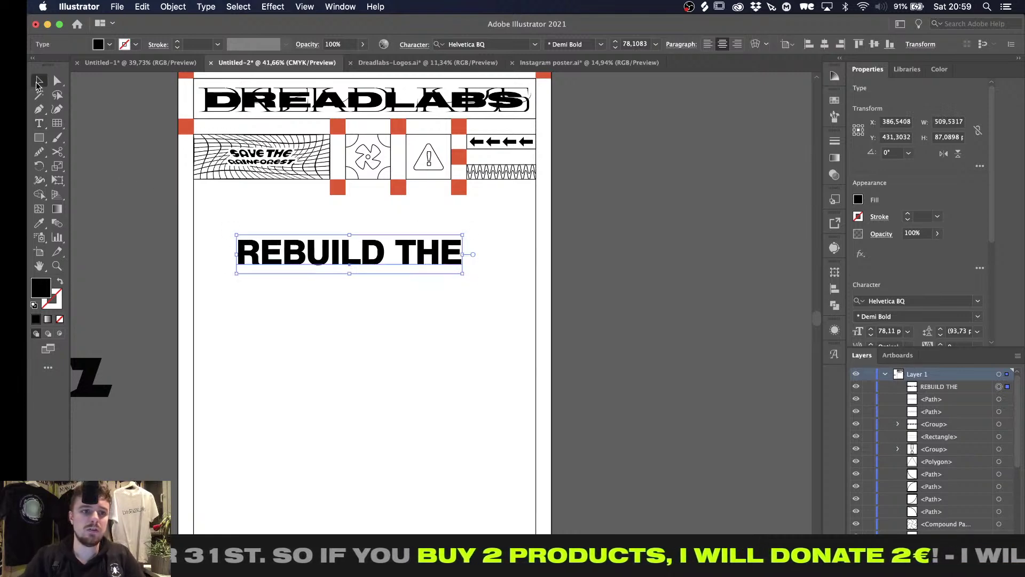
Duplicate the REBUILD THE text directly beneath itself and set the copy in the favorite font N---E
left_click_drag(395, 263, 395, 320, "alt")
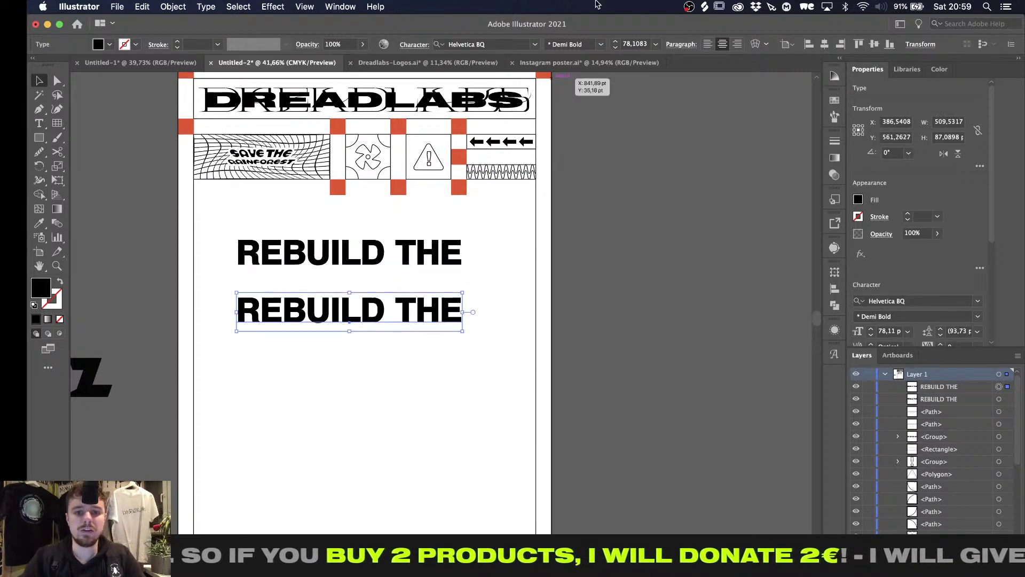
left_click(518, 44)
left_click(535, 44)
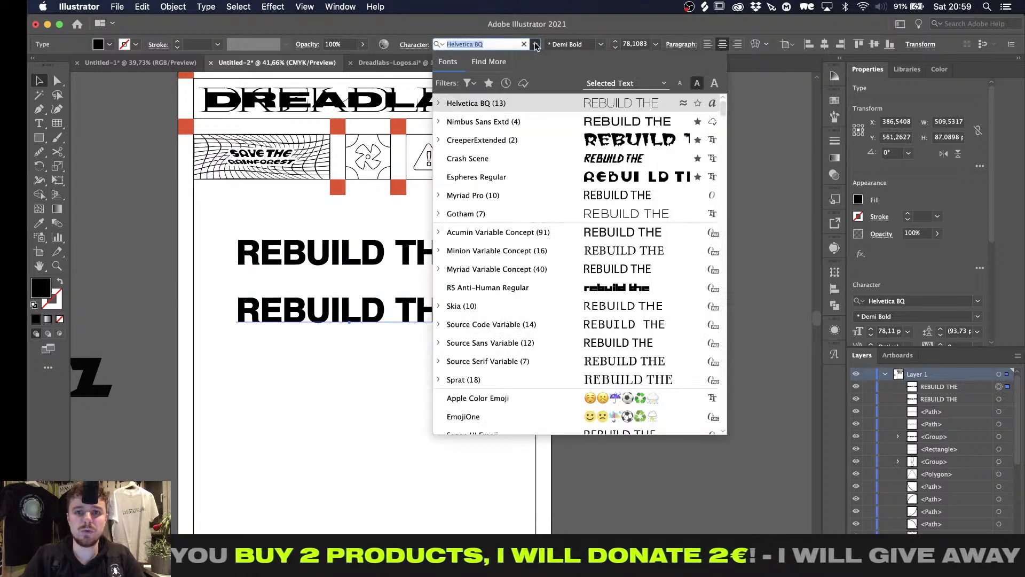
left_click(489, 82)
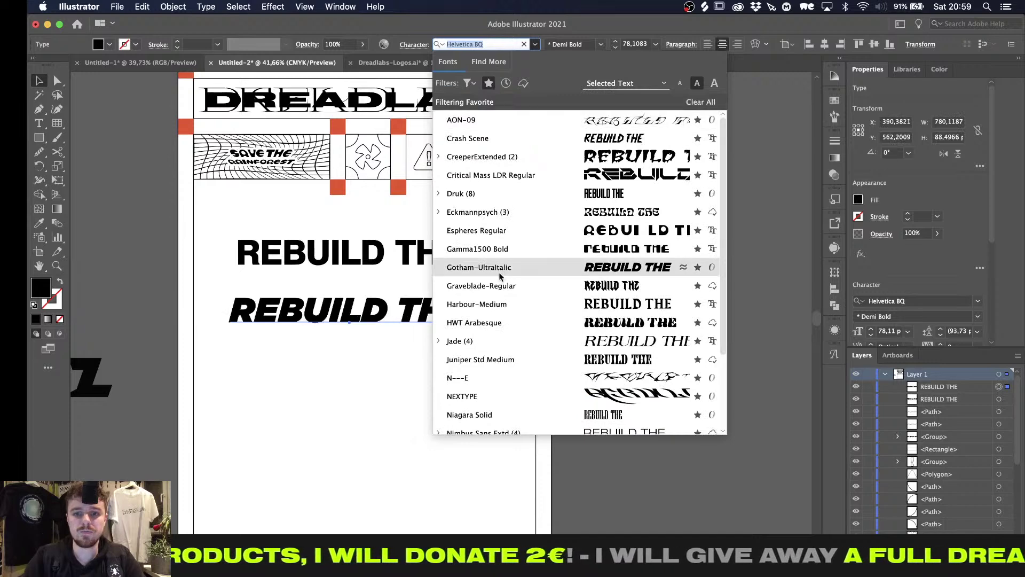
left_click(504, 379)
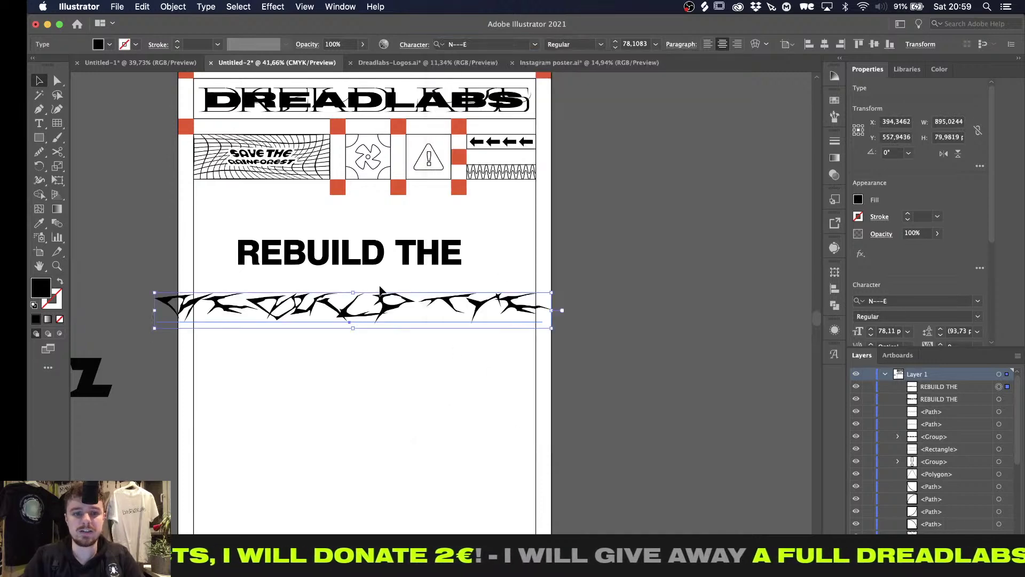
Replace the copy's text with LUNGS OF on the first line and THE EARTH on the second
double_click(380, 293)
key("super+a")
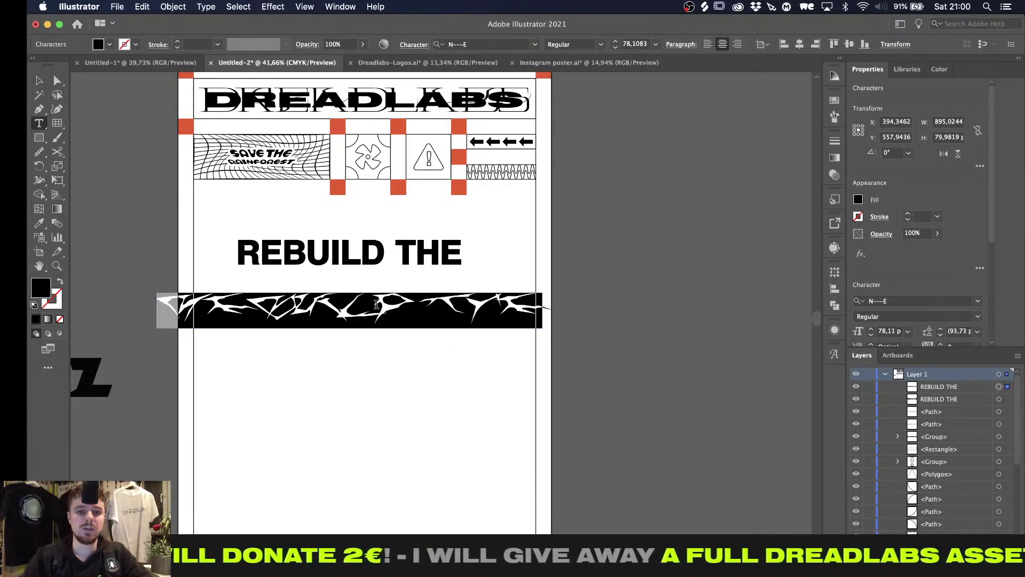
type("LUNGS OF THE")
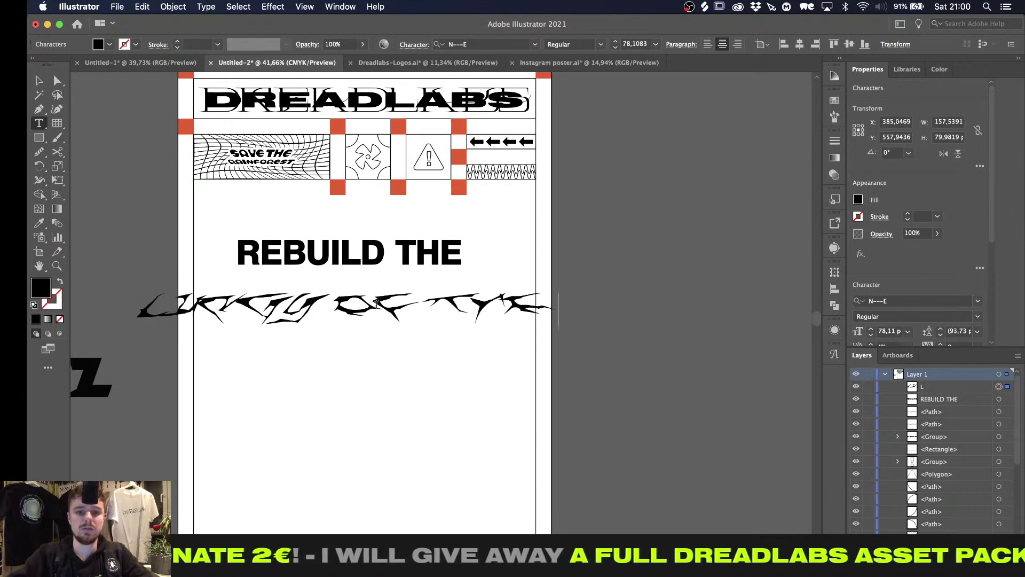
key("BackSpace")
key("BackSpace")
key("BackSpace")
key("BackSpace")
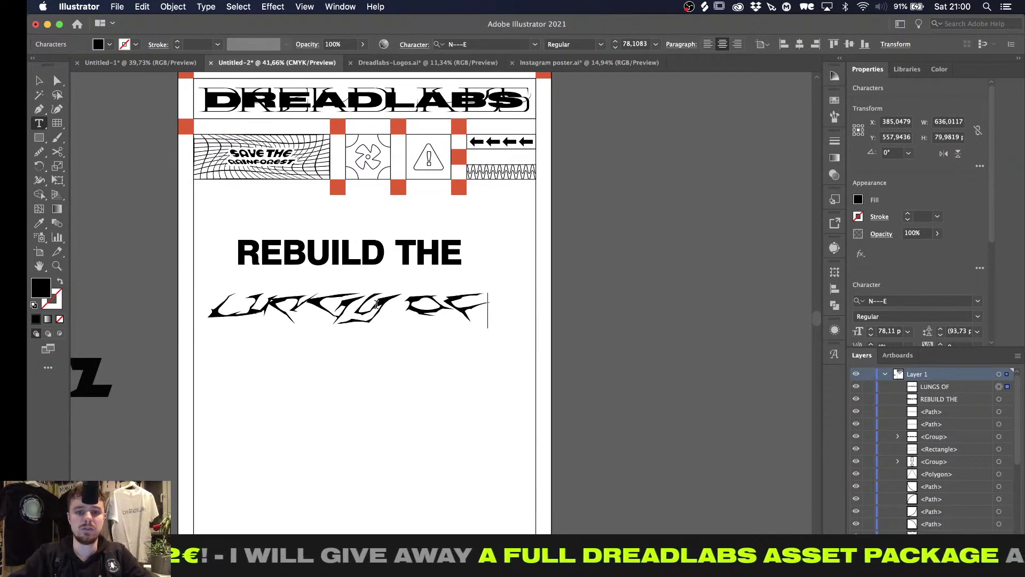
key("Return")
type("THE EARTH")
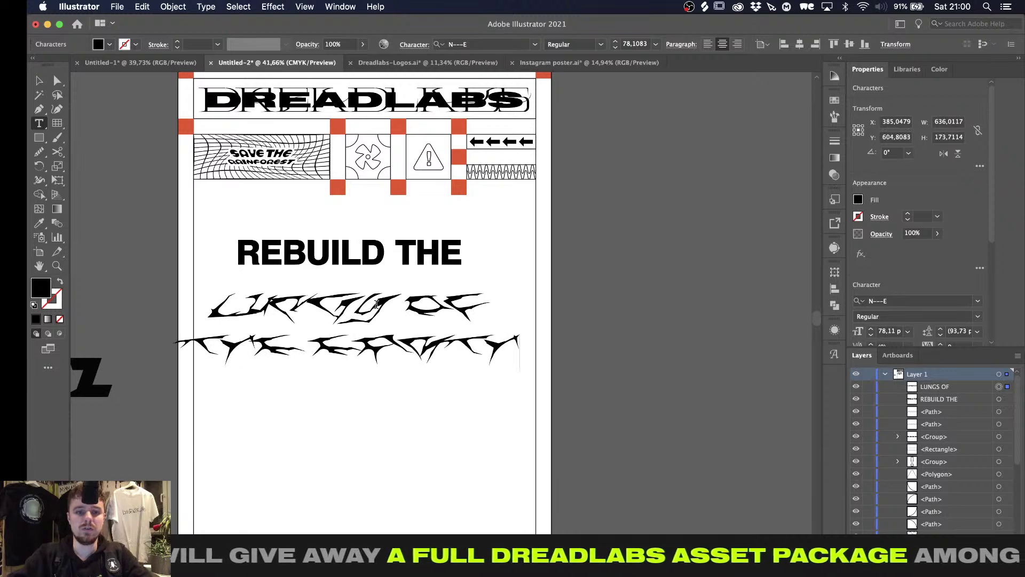
key("Escape")
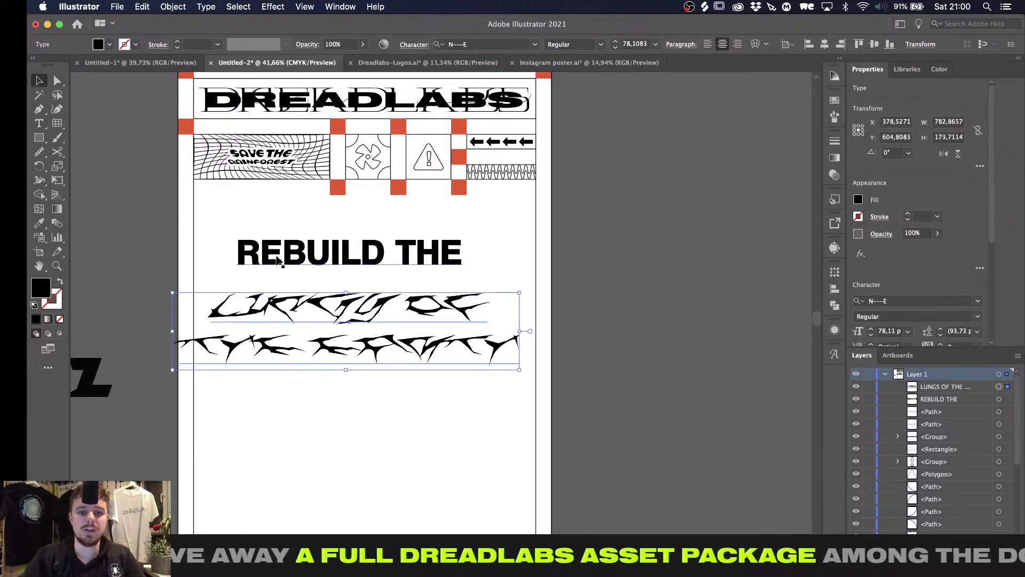
Set the leading of the LUNGS OF THE EARTH text to 50 pt
left_click(419, 45)
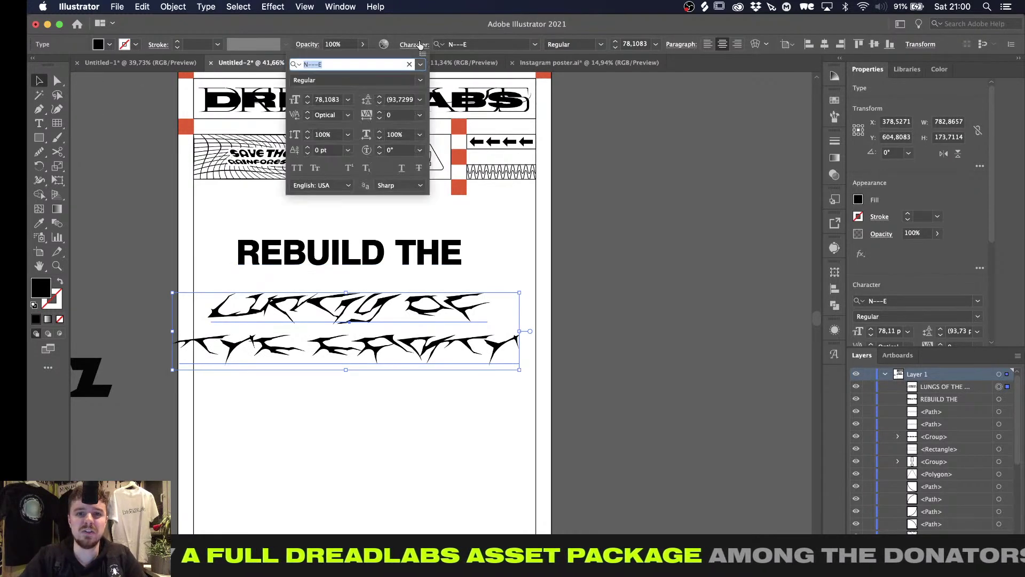
left_click(379, 104)
left_click(379, 103)
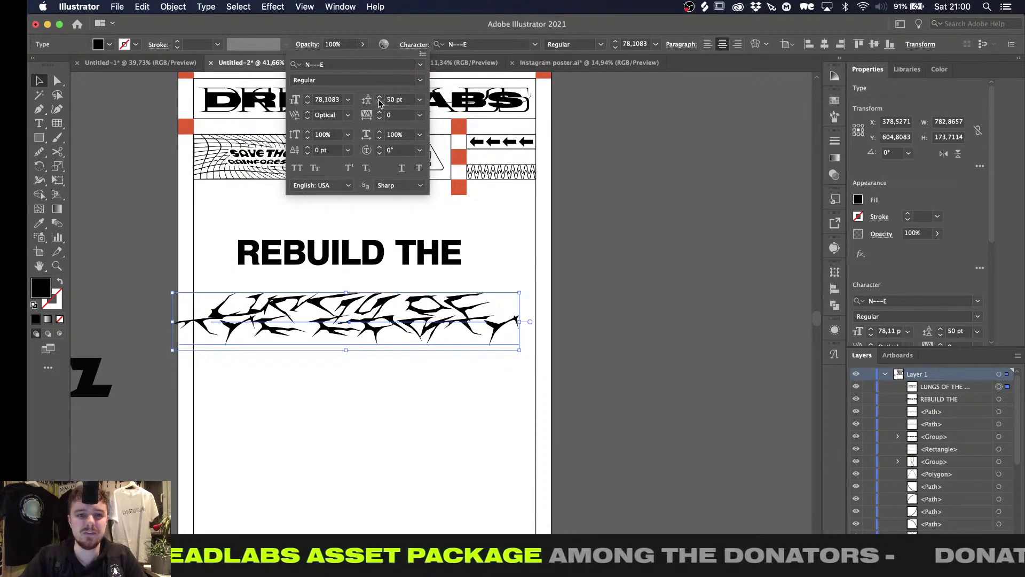
left_click(34, 84)
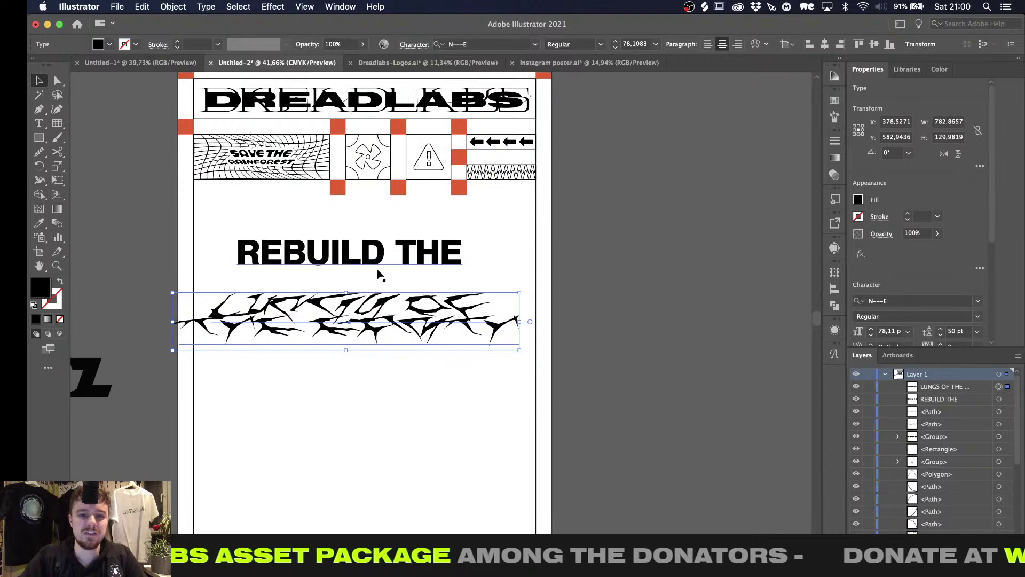
Set the REBUILD THE text in Nimbus Sans Extd Black and center it horizontally on the artboard
scroll(374, 307, "up", 3, "alt")
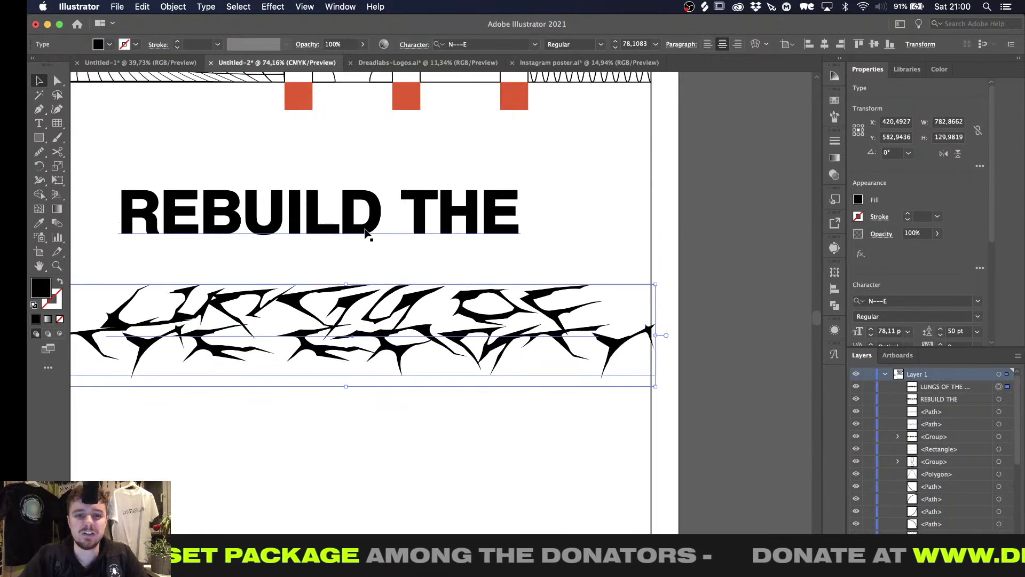
left_click(392, 233)
left_click(534, 44)
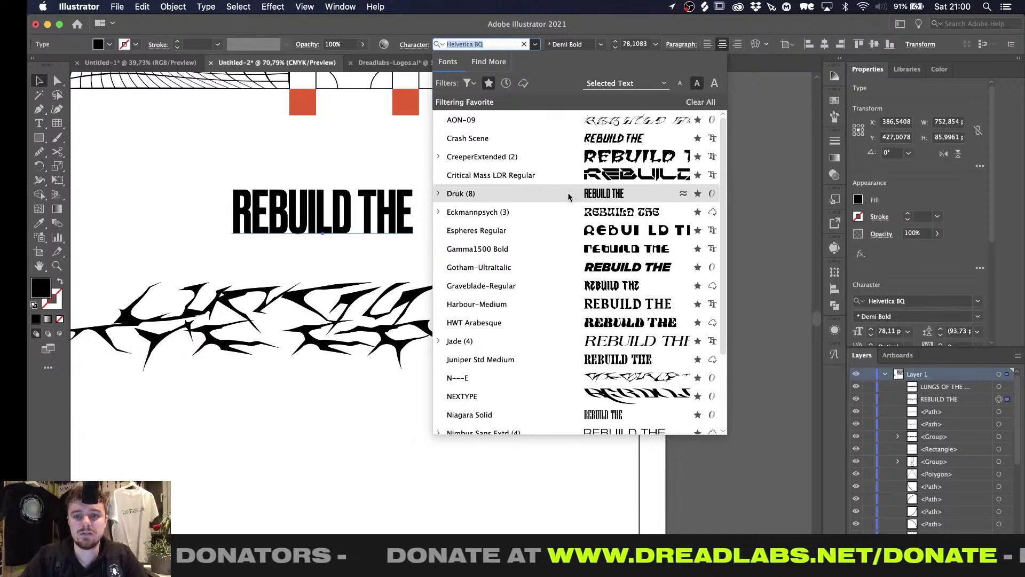
scroll(568, 197, "down", 5)
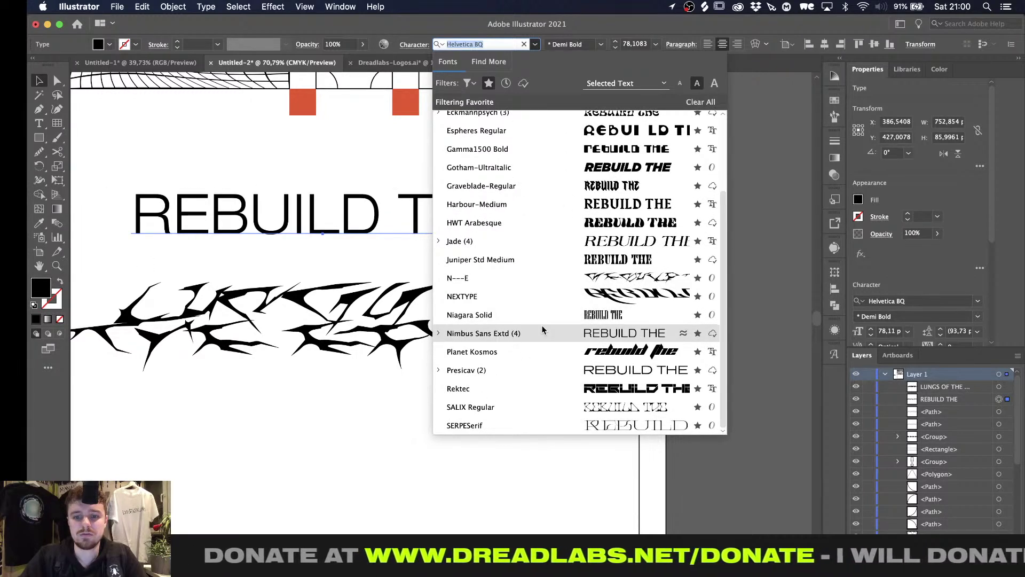
left_click(439, 334)
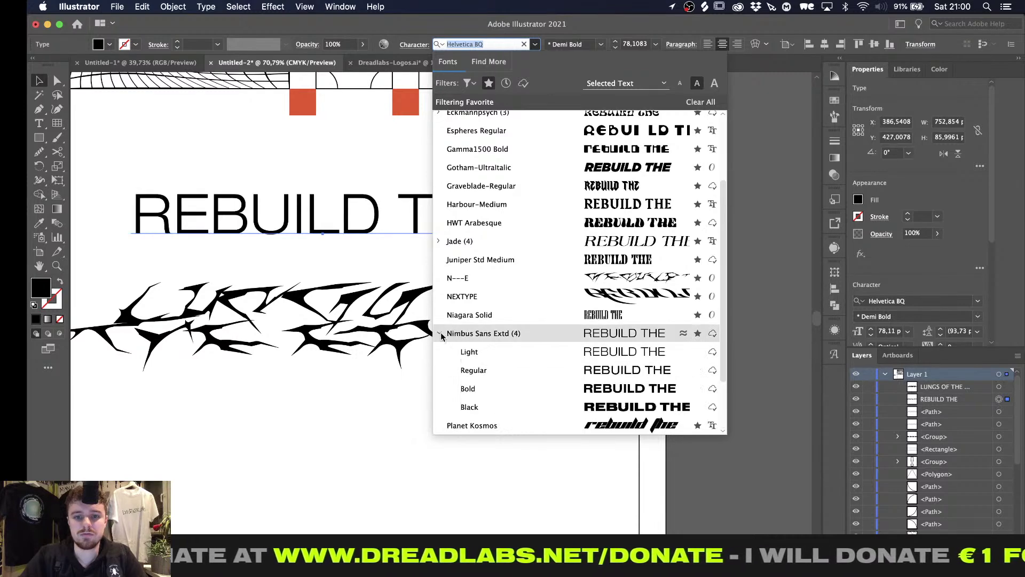
left_click(522, 406)
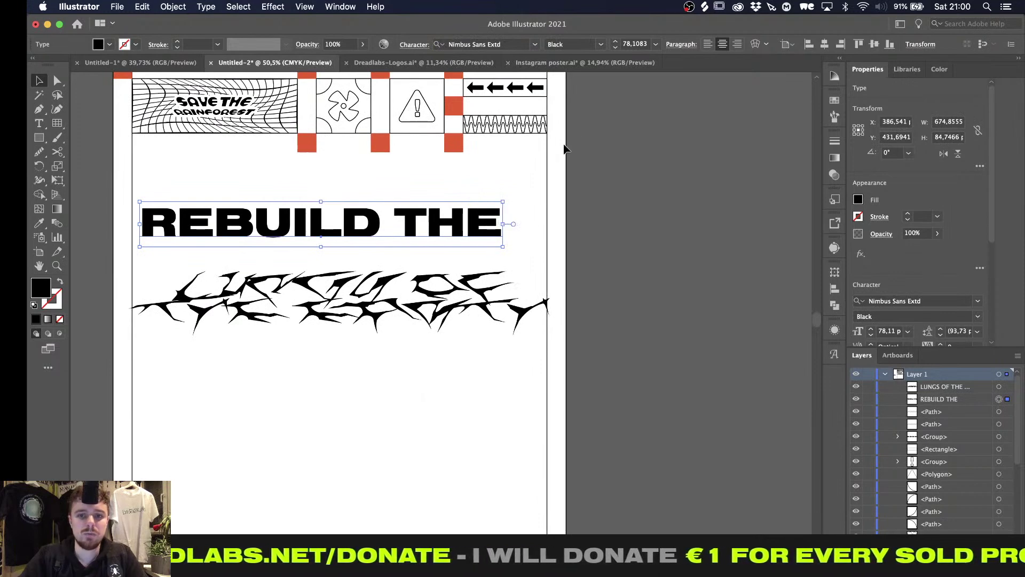
left_click(824, 44)
Try to move the live LUNGS OF THE EARTH text up under REBUILD THE and distort it with Free Transform, and undo it
left_click(361, 319)
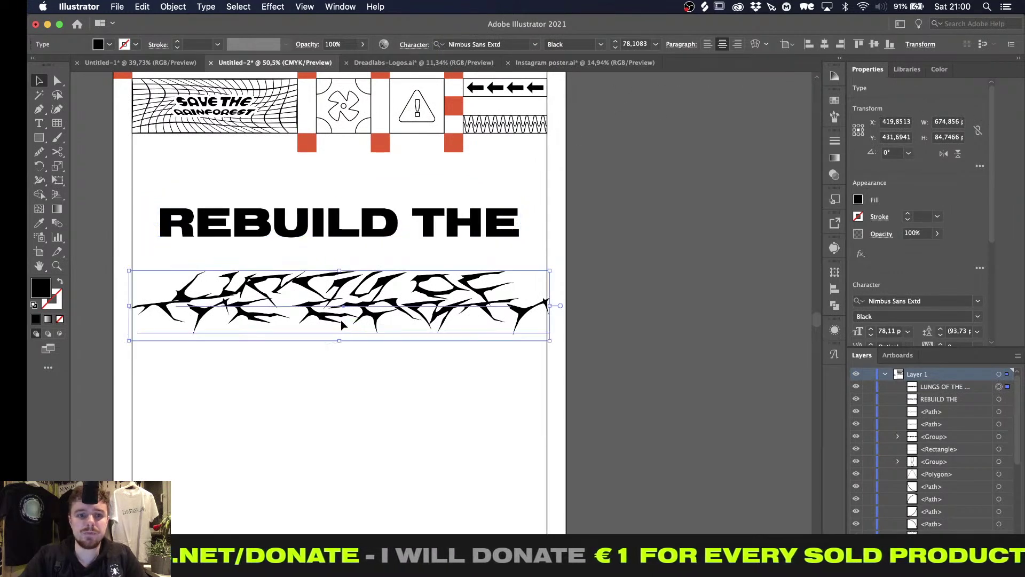
left_click_drag(362, 320, 363, 285)
key("e")
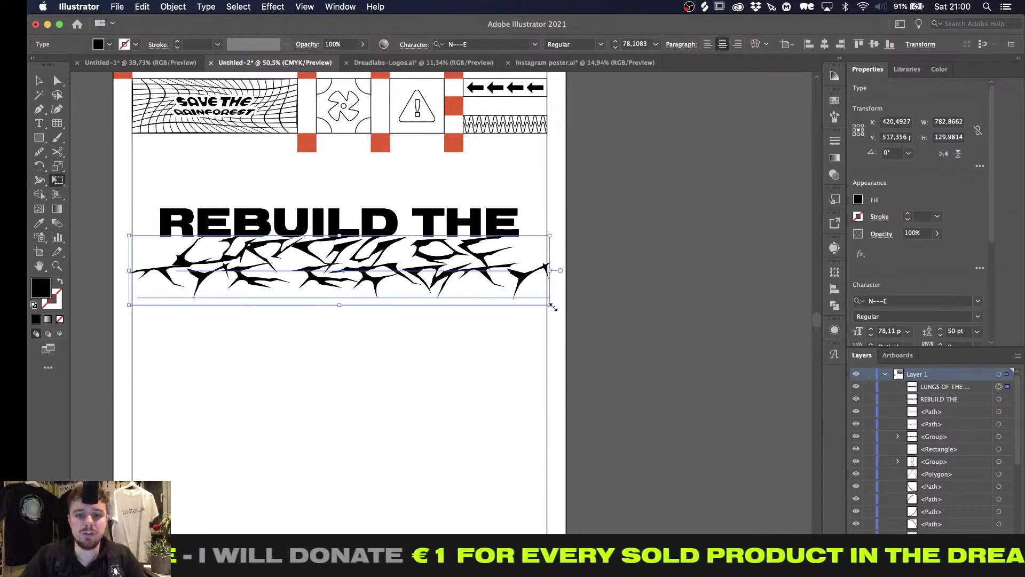
left_click_drag(549, 306, 574, 350)
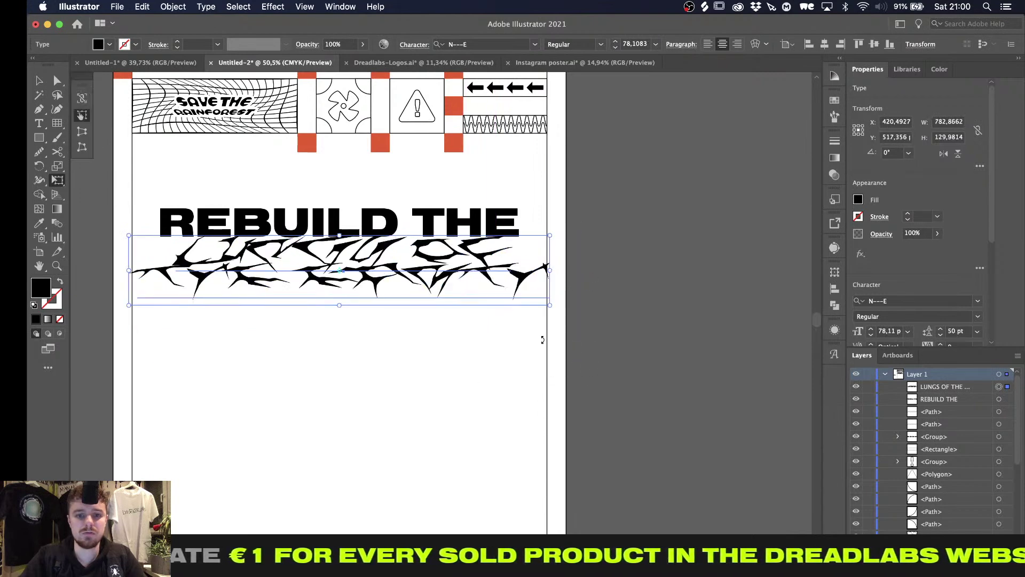
left_click_drag(551, 304, 578, 250)
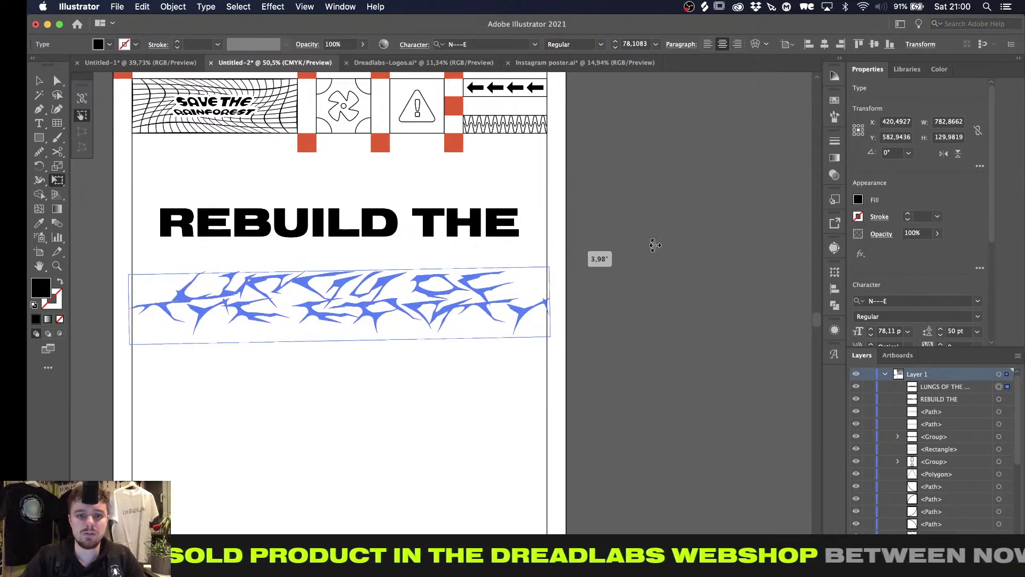
left_click_drag(656, 245, 635, 279)
key("super+z")
key("v")
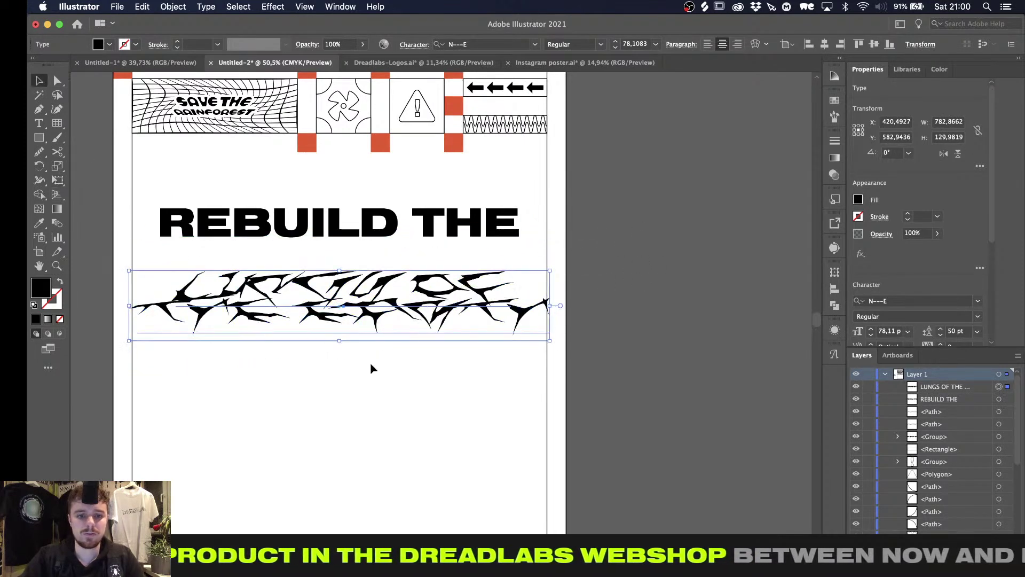
Convert the LUNGS OF THE EARTH text to outlines
left_click(372, 369)
left_click_drag(366, 334, 366, 334)
right_click(367, 319)
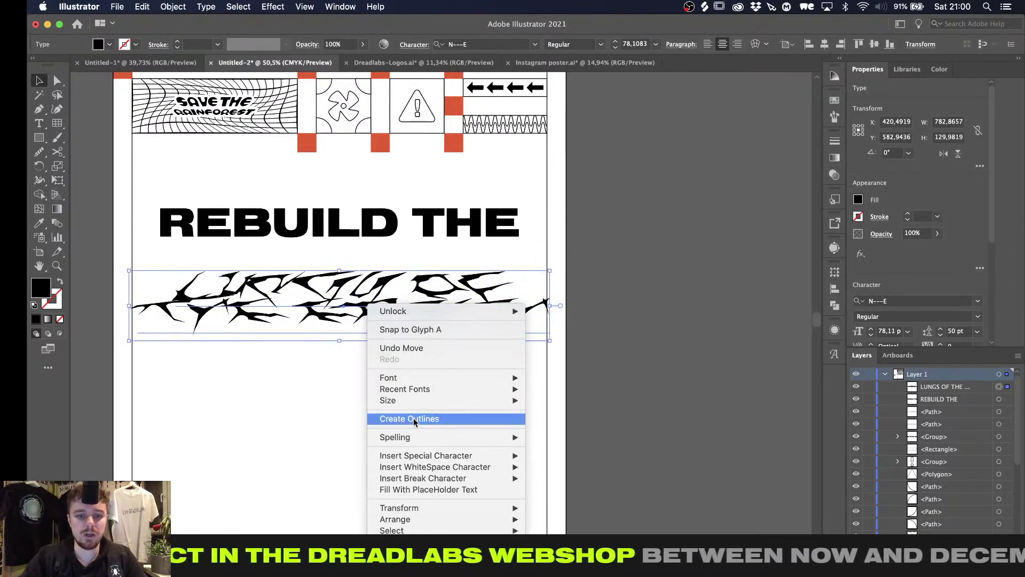
left_click(413, 420)
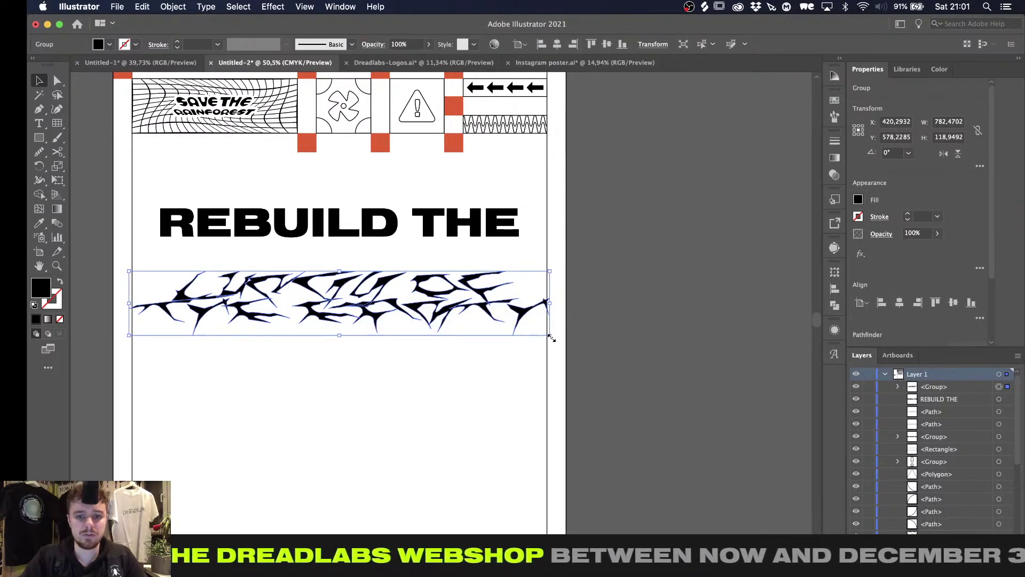
Perspective-distort the outlined LUNGS OF THE EARTH lettering so its lower edge narrows, making the group about 615 pt wide
key("e")
left_click_drag(552, 338, 473, 325)
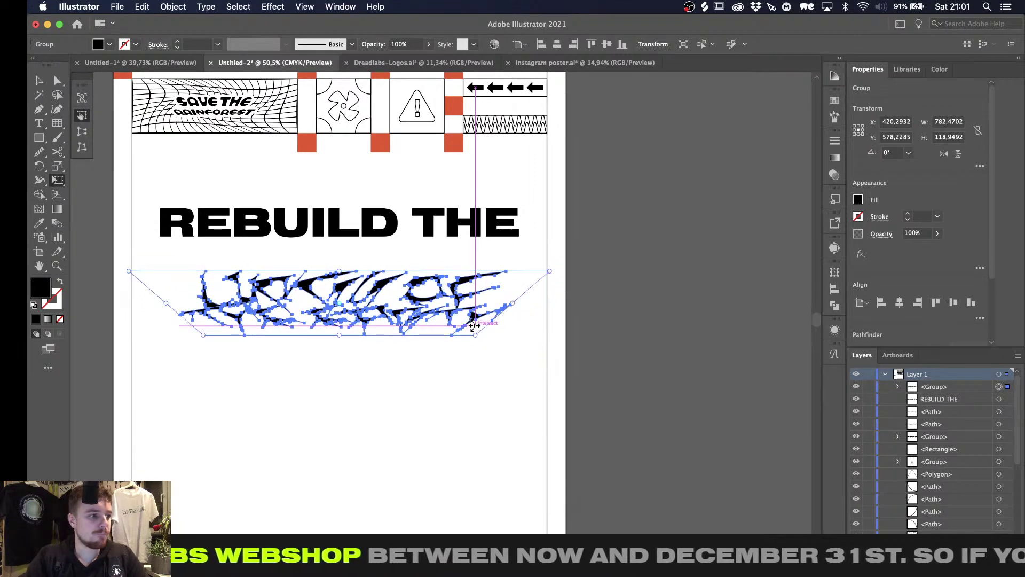
key("v")
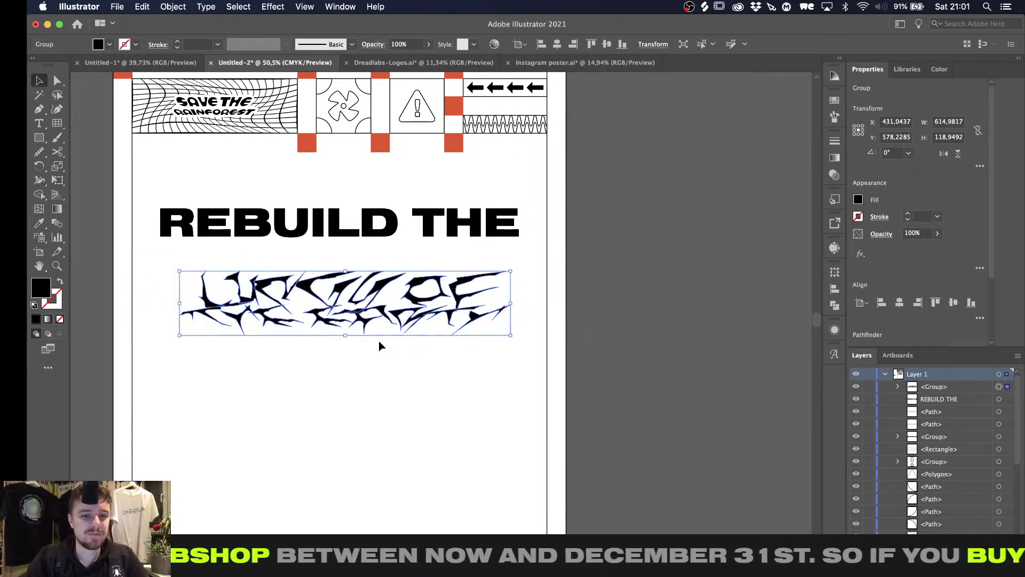
Flatten the outlined LUNGS OF THE EARTH lettering to about 77 pt high and place it directly beneath REBUILD THE
left_click_drag(343, 340, 346, 264)
left_click(358, 346)
key("super+z")
left_click(420, 195)
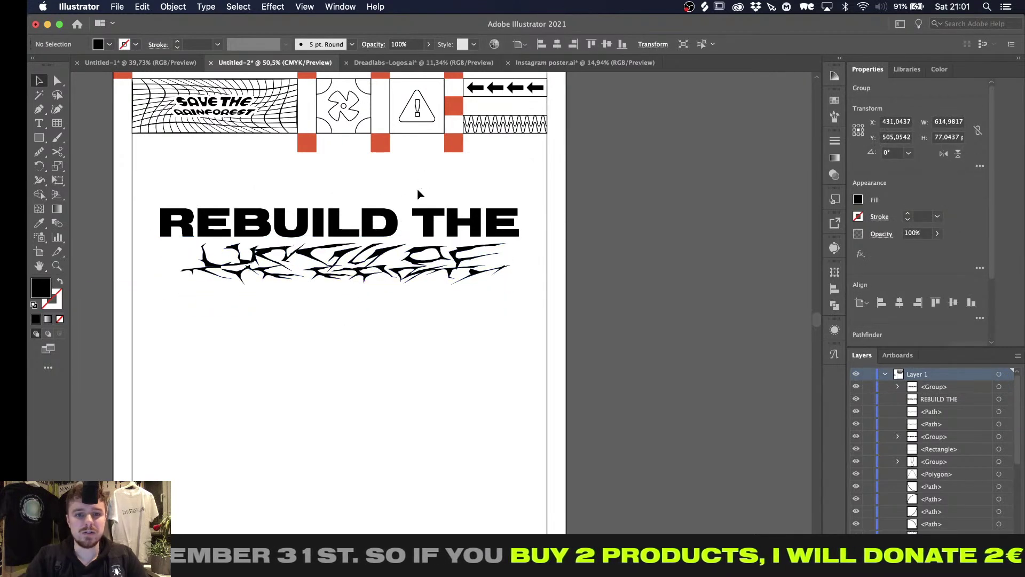
Scale the REBUILD THE text proportionally down to about 28 pt so it sits just above the outlined lettering
left_click(377, 222)
left_click_drag(338, 202, 337, 231, "shift")
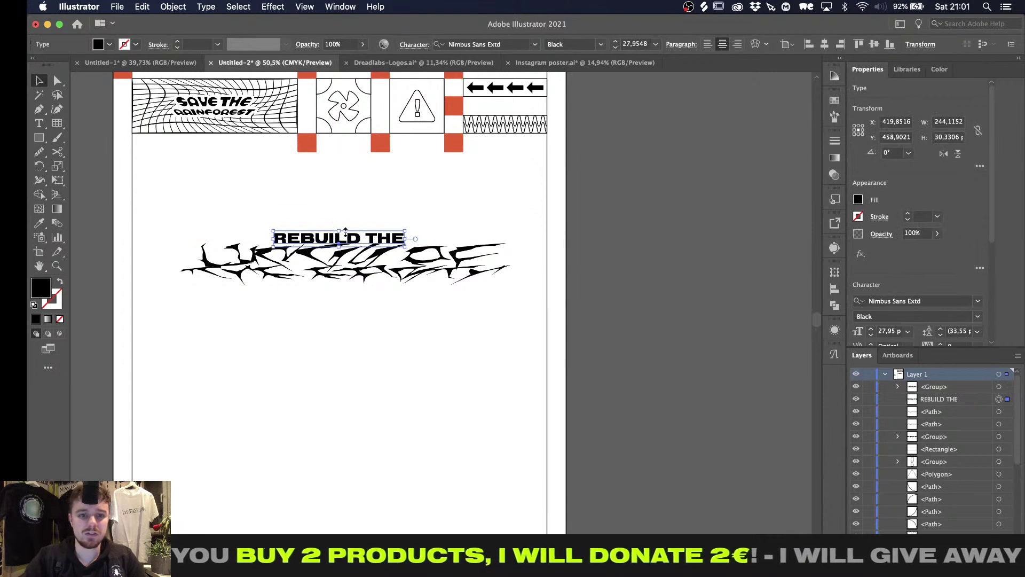
right_click(404, 285)
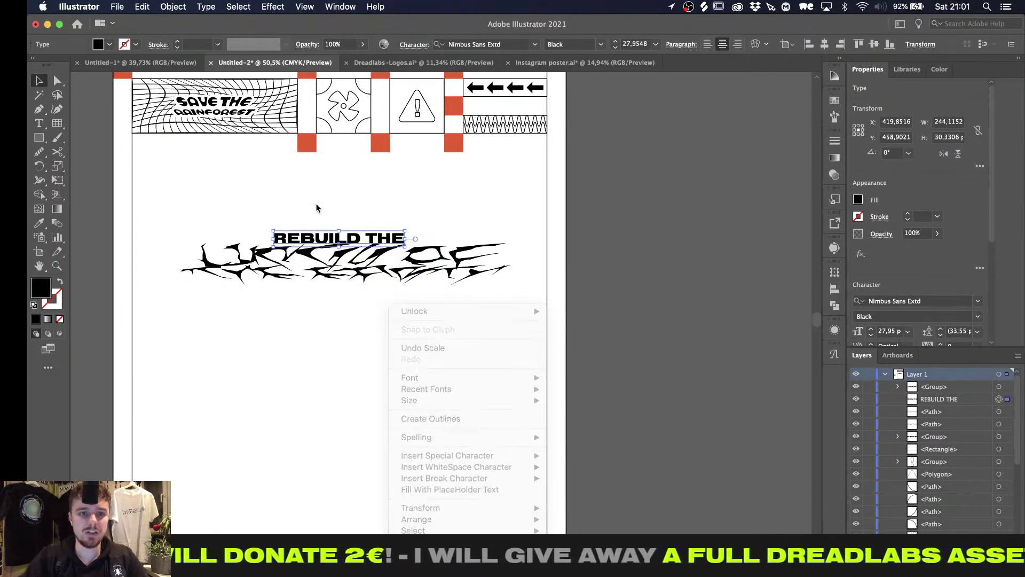
left_click(277, 297)
left_click(295, 267)
scroll(280, 272, "up", 3)
scroll(280, 272, "left", 1)
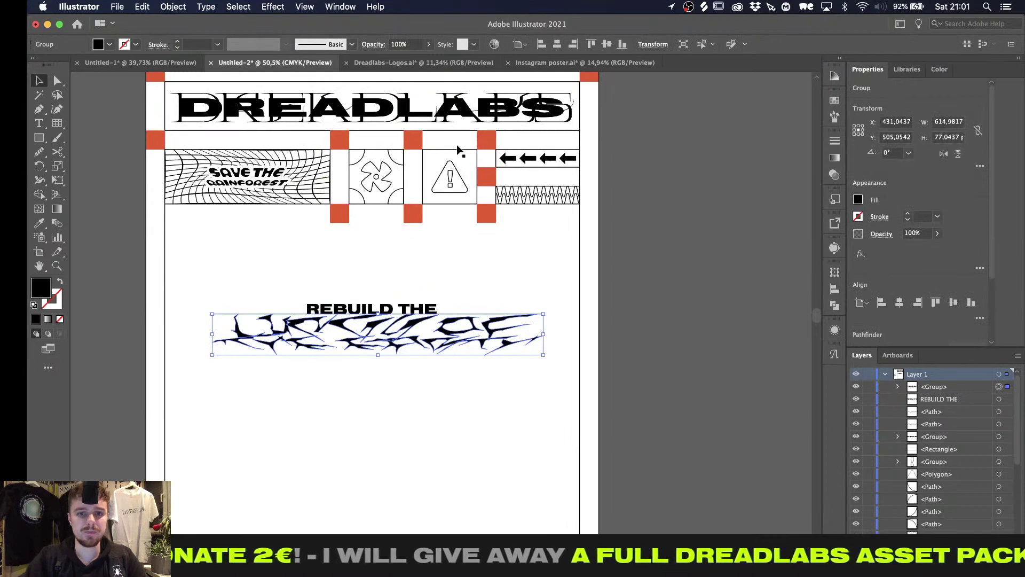
left_click(430, 266)
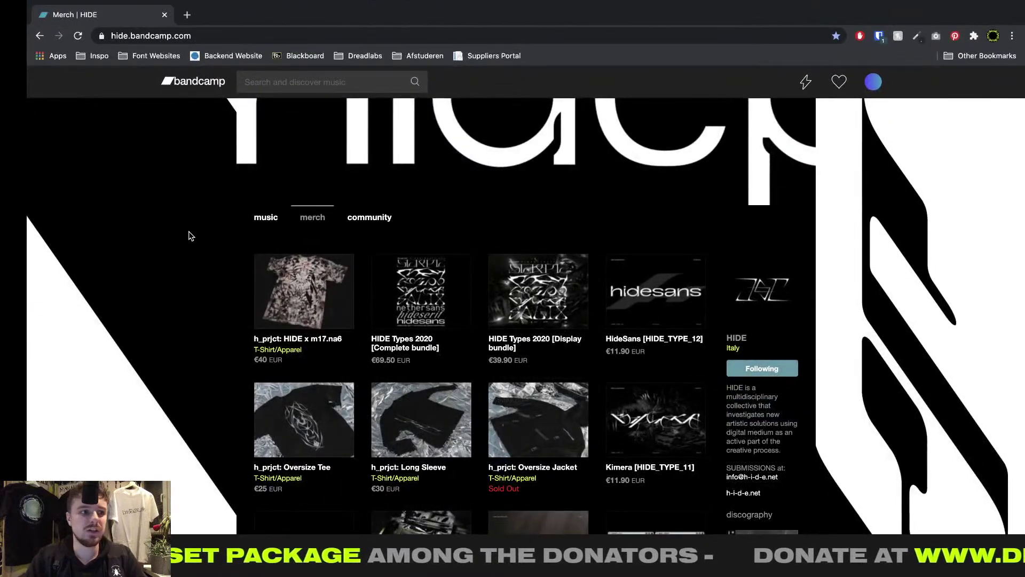
Examine the enlarged preview of HIDE Types 2020 [Complete bundle] and return to the HIDE merch page
scroll(415, 347, "down", 1)
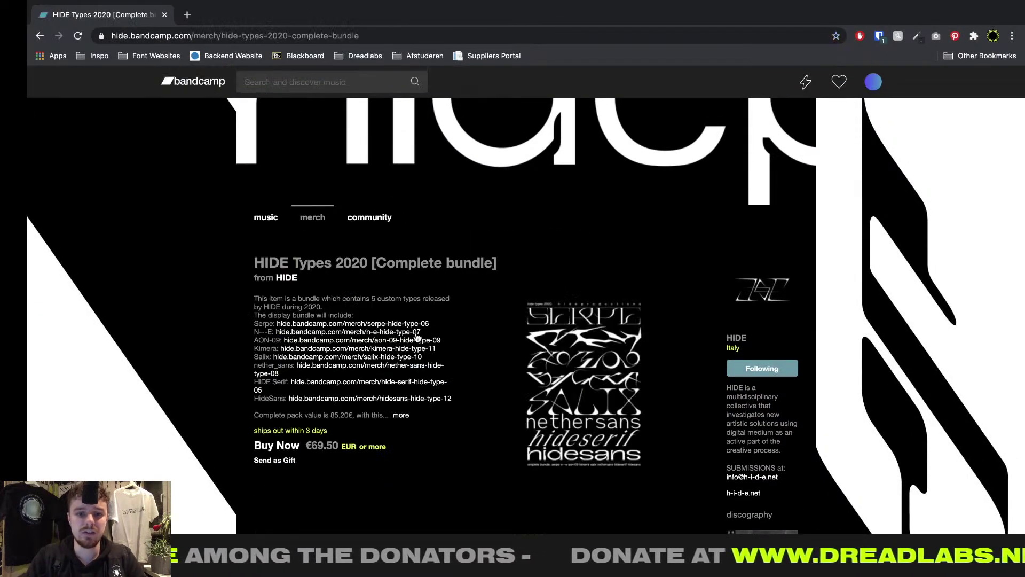
left_click(566, 379)
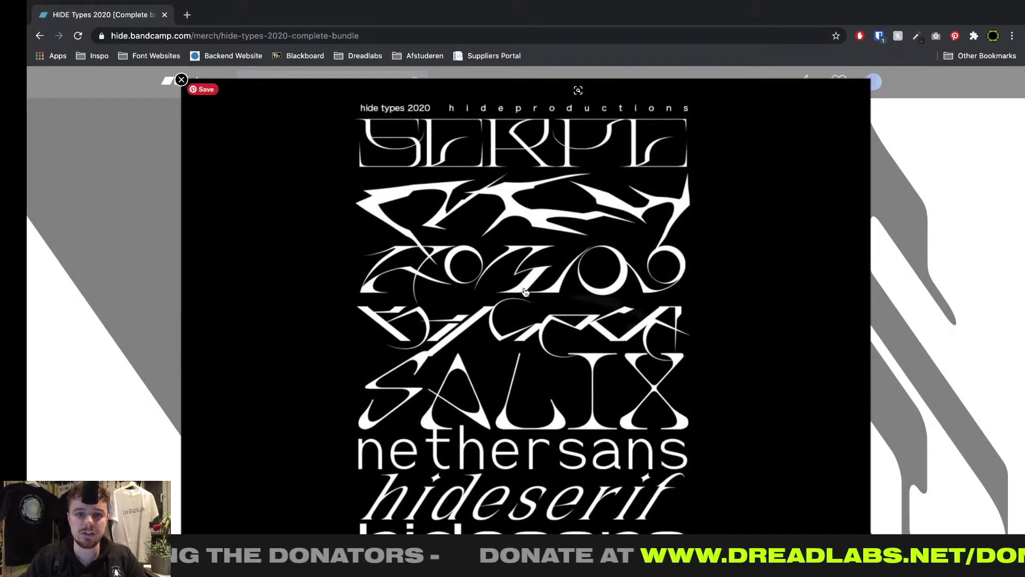
left_click(172, 327)
scroll(278, 340, "left", 5)
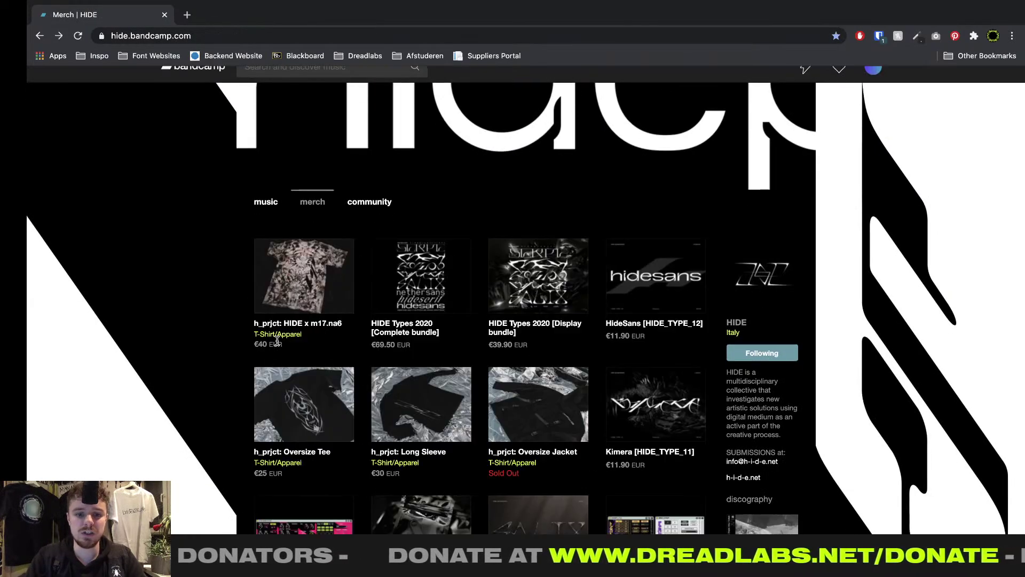
Browse the HIDE merch listings for display typefaces, then close the page and switch back to Illustrator
scroll(277, 340, "down", 3)
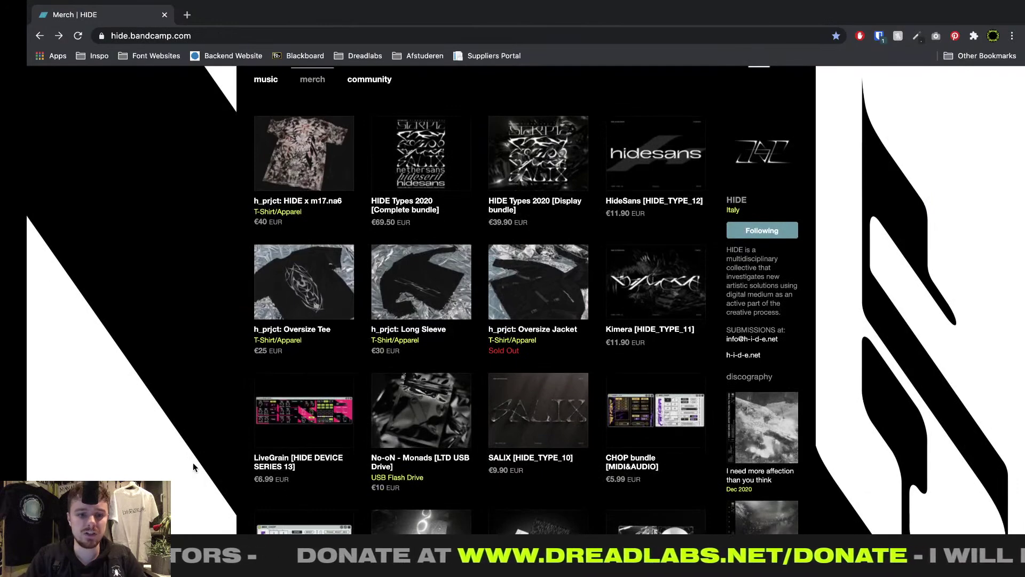
scroll(193, 464, "down", 1)
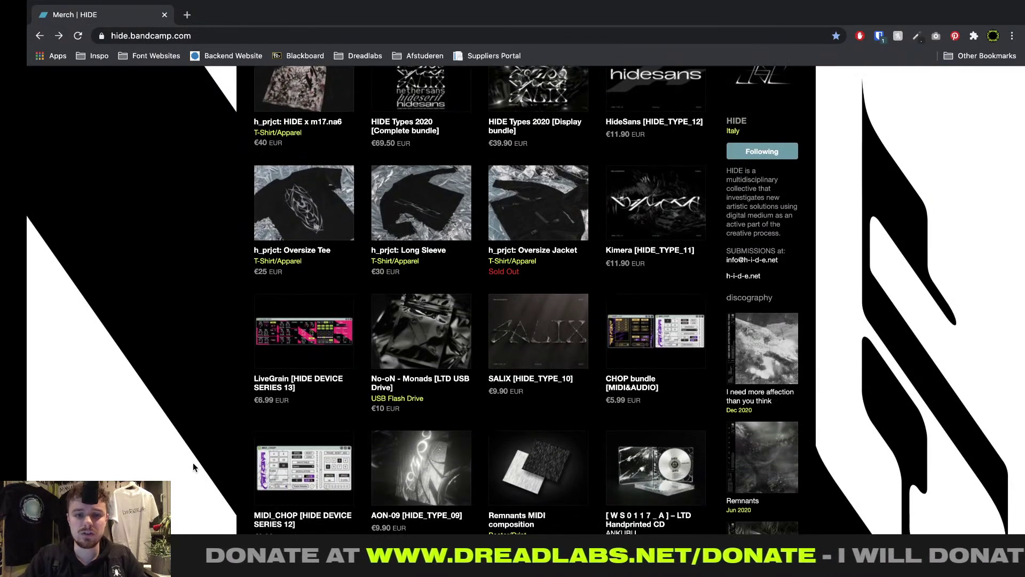
scroll(193, 465, "up", 4)
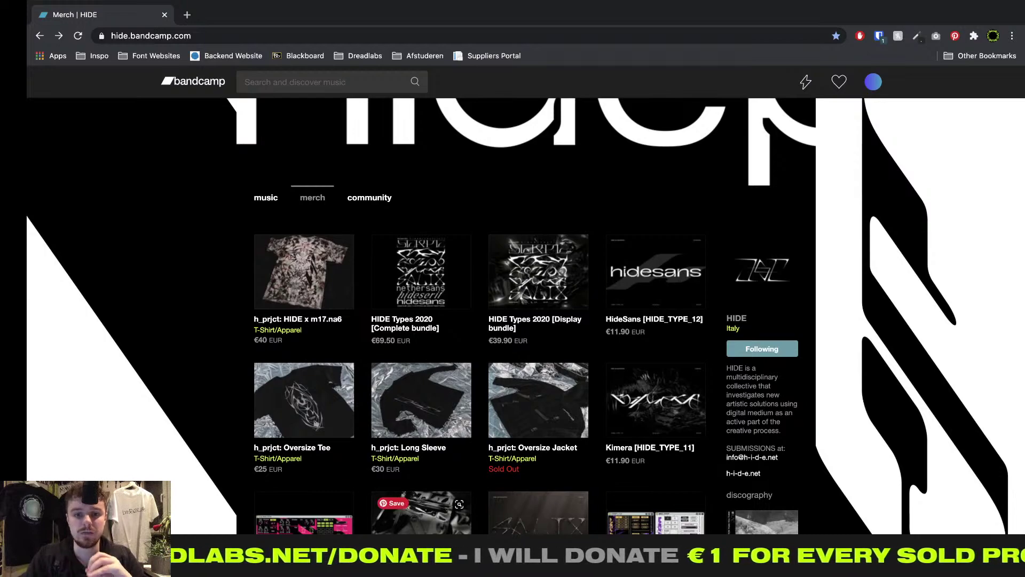
scroll(194, 467, "down", 7)
scroll(313, 200, "down", 7)
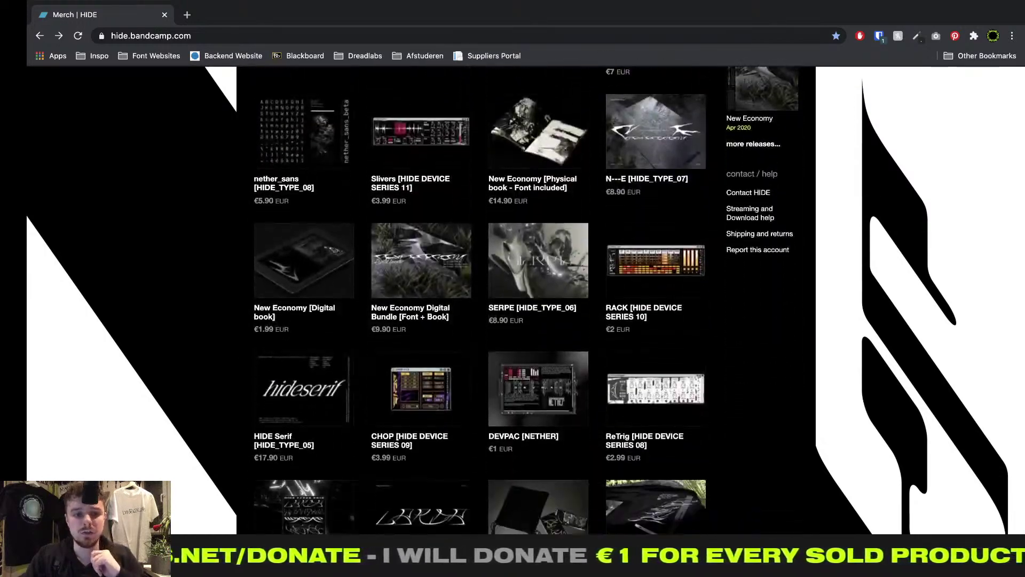
scroll(267, 224, "up", 1)
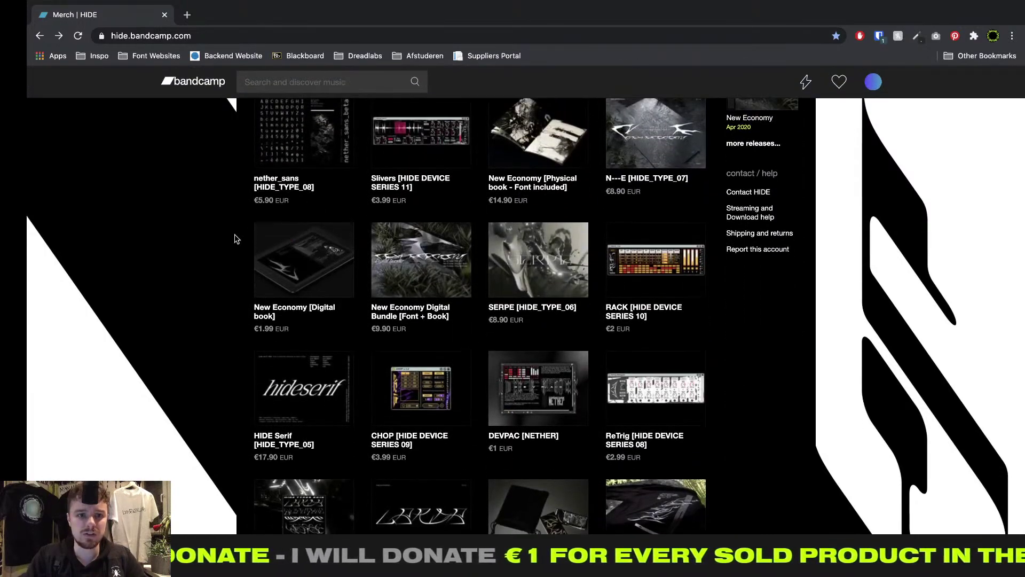
scroll(222, 262, "down", 4)
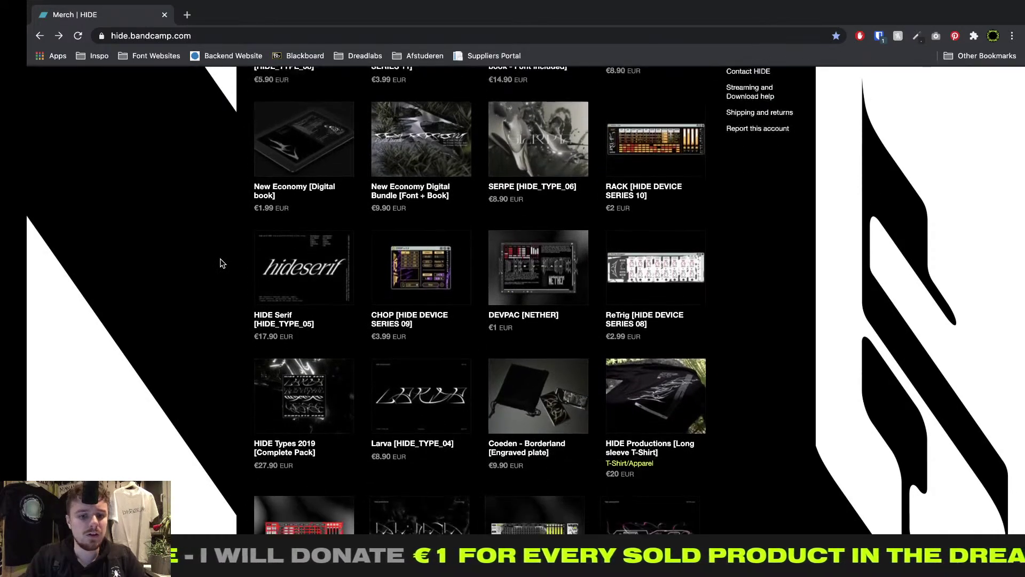
left_click(164, 15)
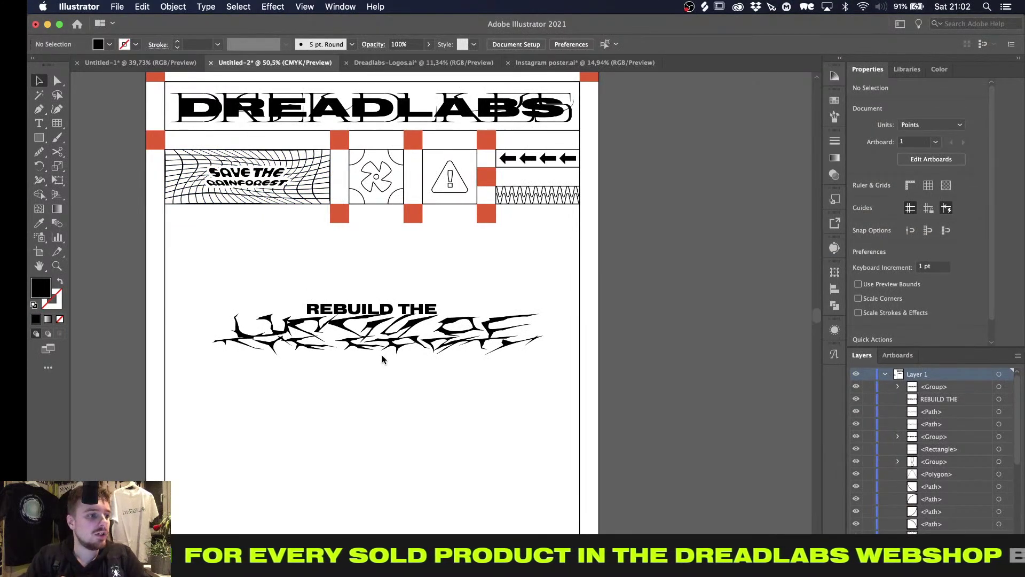
Preview the favourite Adobe fonts on the REBUILD THE text while keeping Nimbus Sans Extd
scroll(382, 359, "up", 2, "alt")
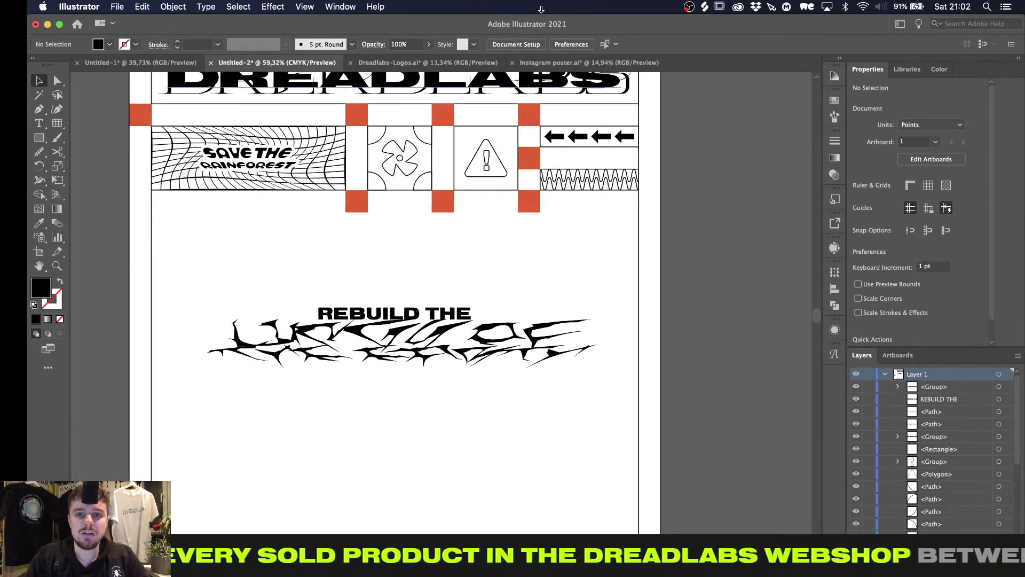
left_click(419, 313)
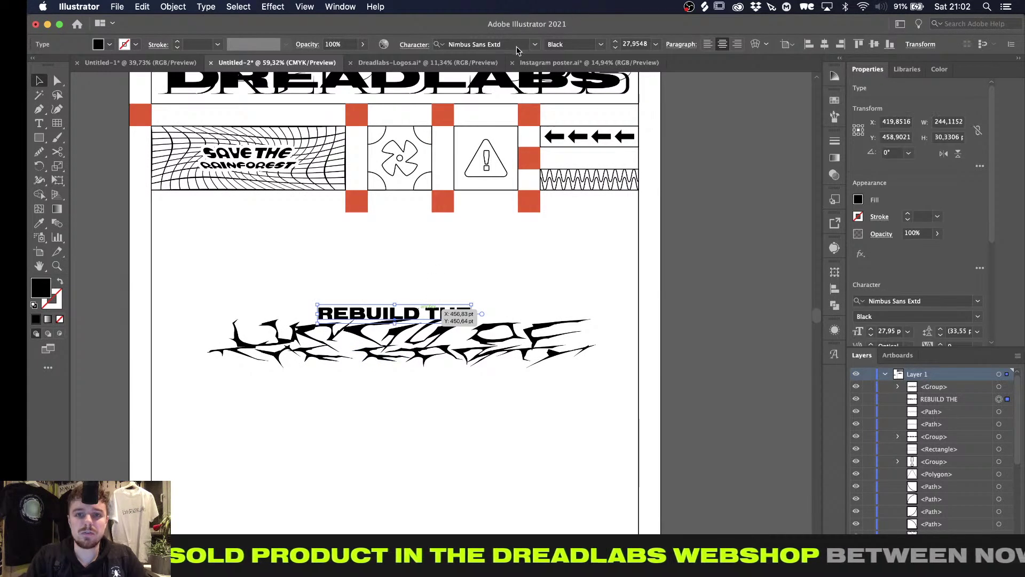
left_click(536, 45)
left_click(523, 82)
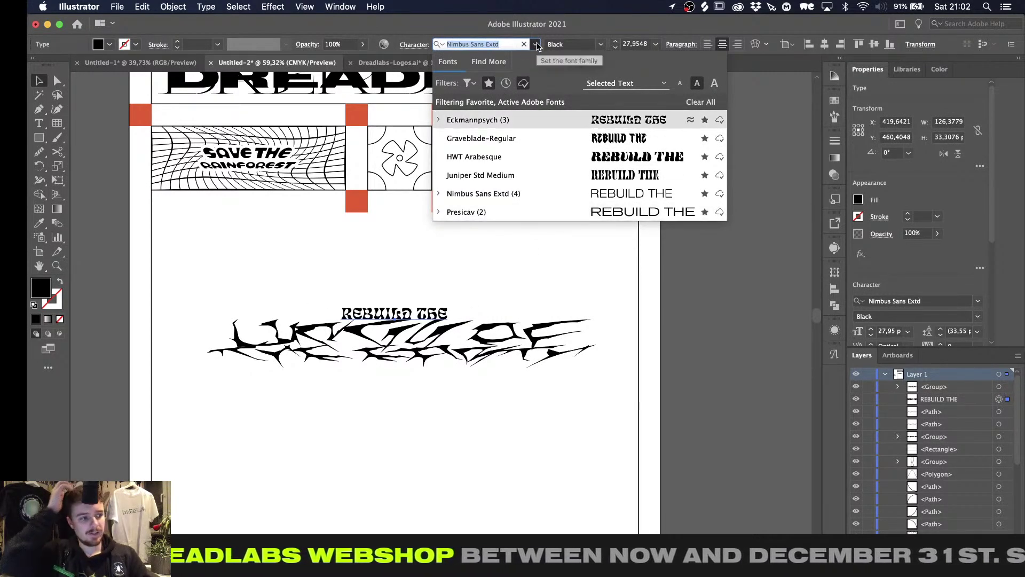
left_click(535, 44)
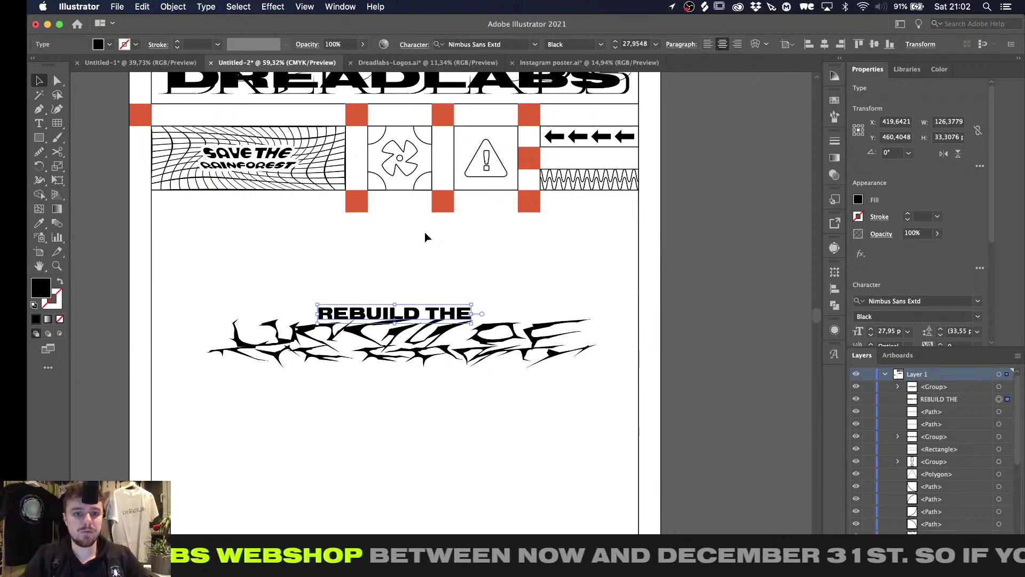
left_click(418, 250)
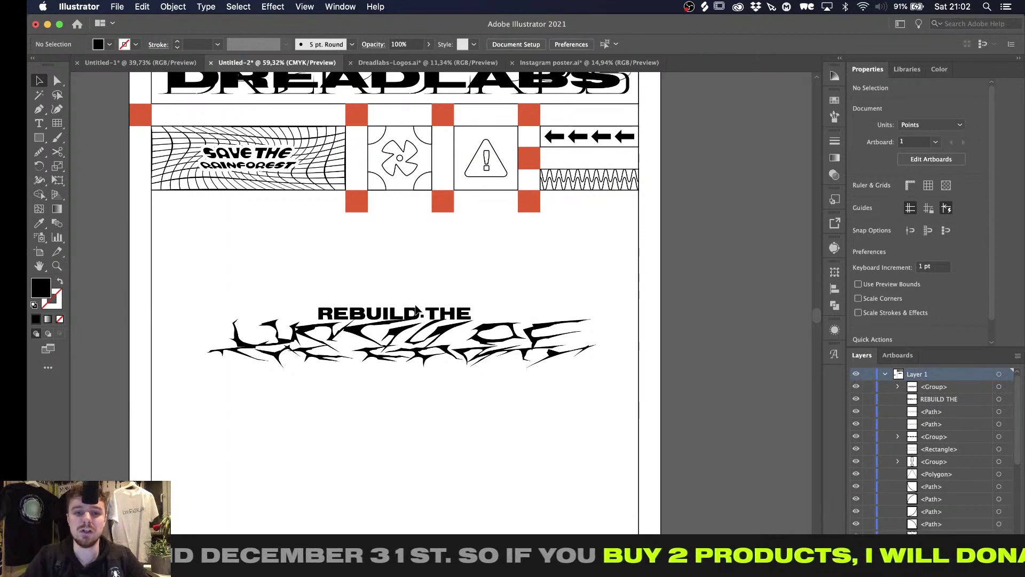
Move the REBUILD THE text slightly up from the distorted lettering and set its font size to 20 pt
left_click(416, 311)
scroll(448, 286, "up", 3, "alt")
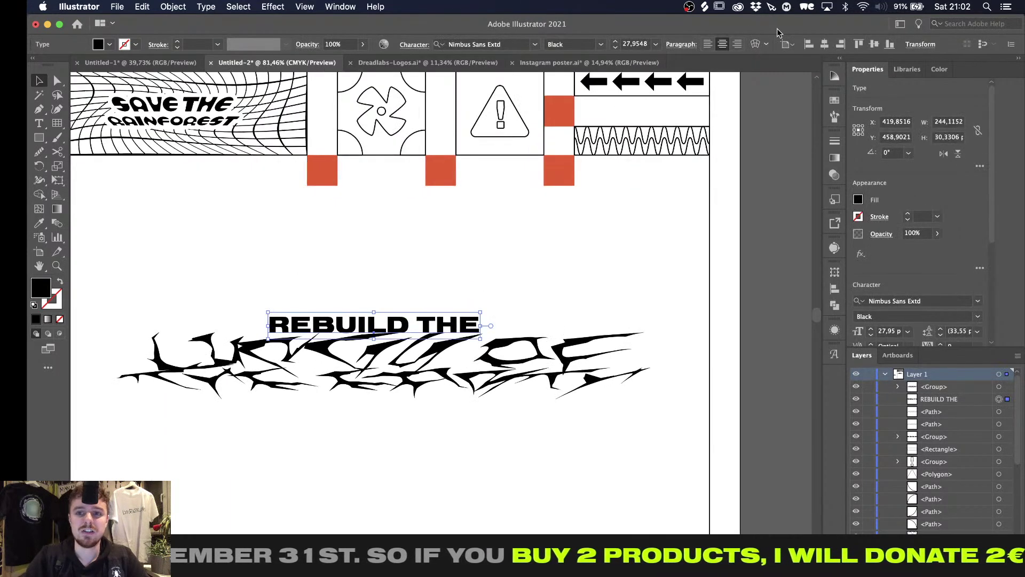
left_click(384, 277)
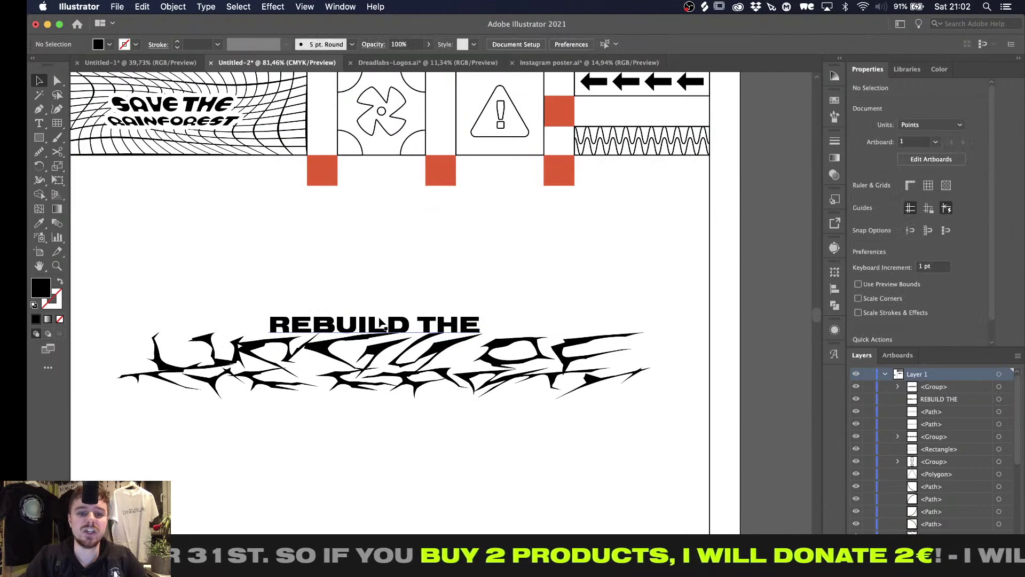
mouse_move(381, 323)
left_mouse_down()
mouse_move(378, 365)
mouse_move(378, 315)
left_mouse_up()
scroll(377, 310, "up", 4, "alt")
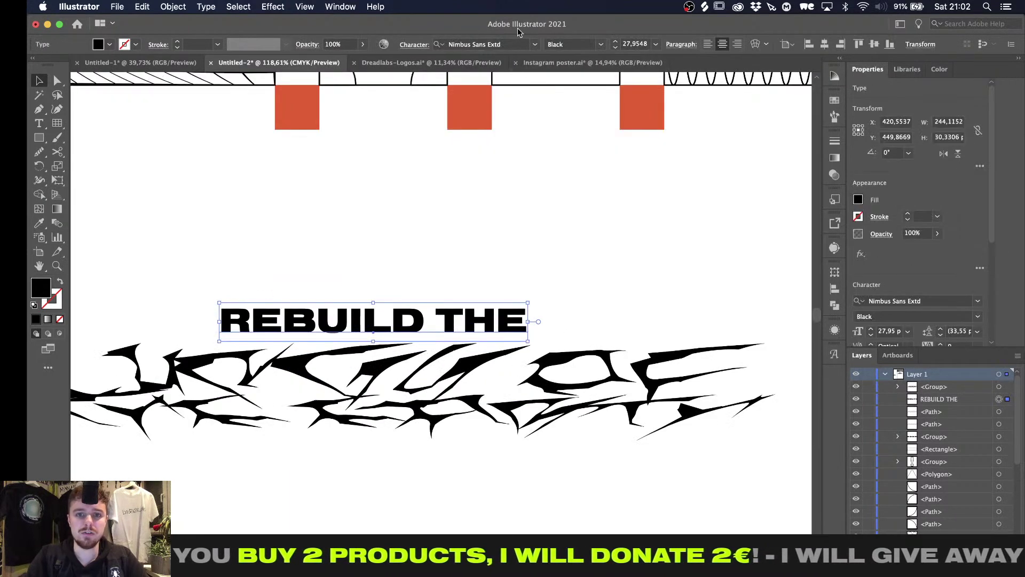
left_click(615, 48, "shift")
left_click(616, 48, "shift")
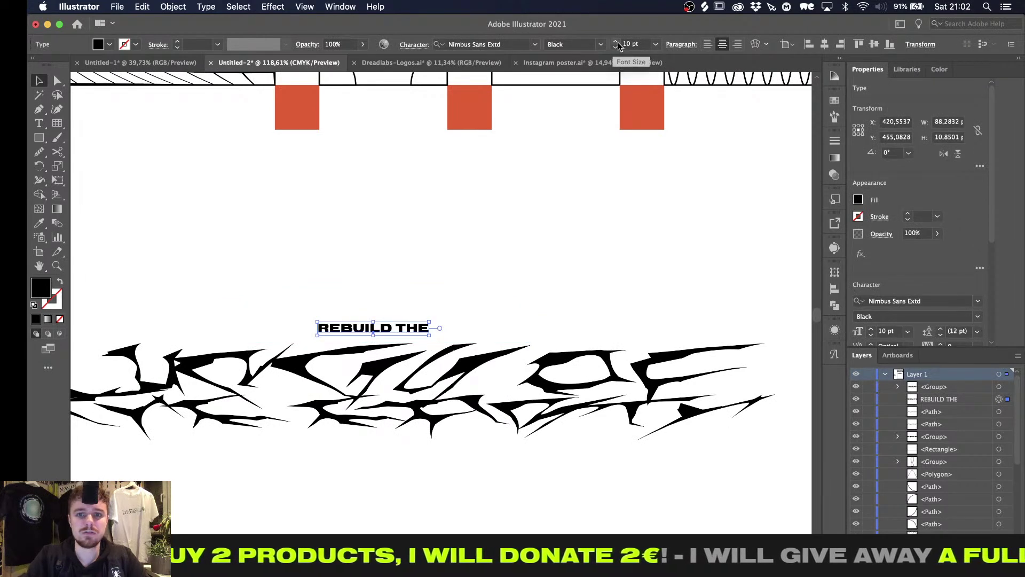
left_click(616, 42, "shift")
Try wider tracking of 80 and 200 on the REBUILD THE text, and undo it
left_click(411, 45)
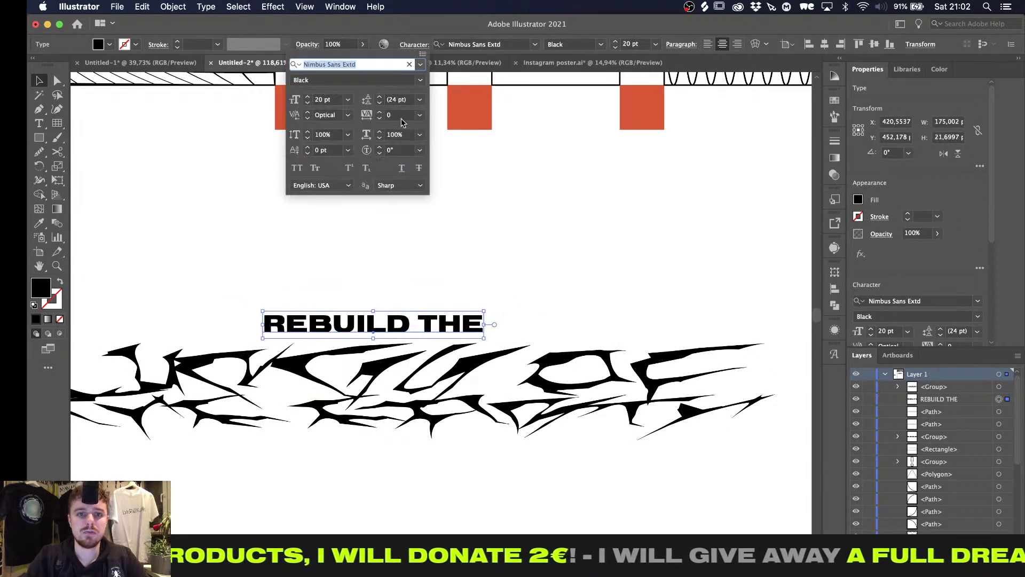
left_click(379, 113)
left_click(379, 112)
left_click(379, 112)
left_click(379, 113)
left_click(379, 113)
left_click(378, 113)
left_click(378, 112)
left_click(379, 113)
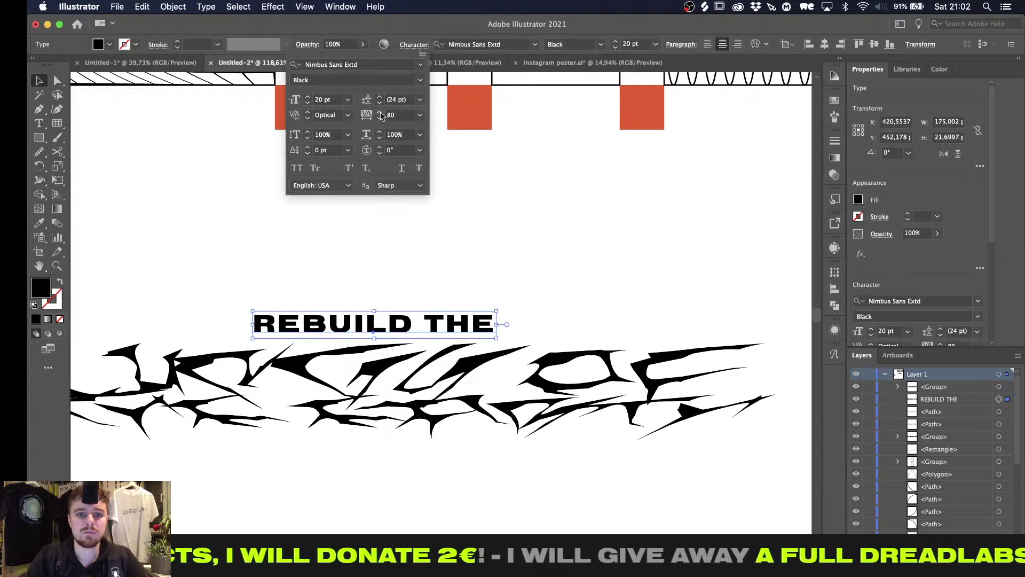
type("200")
key("Return")
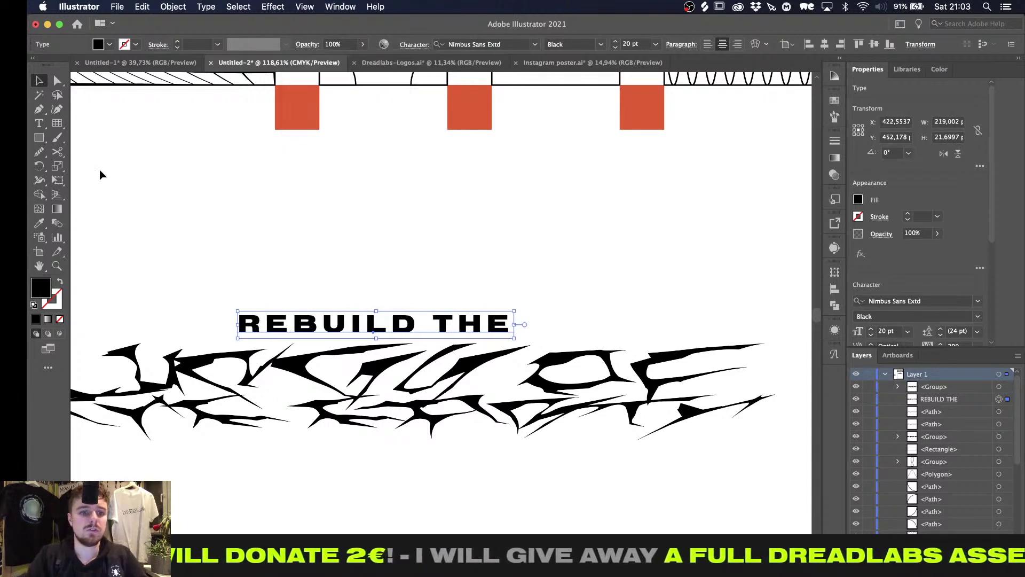
key("super+z")
left_click(216, 194)
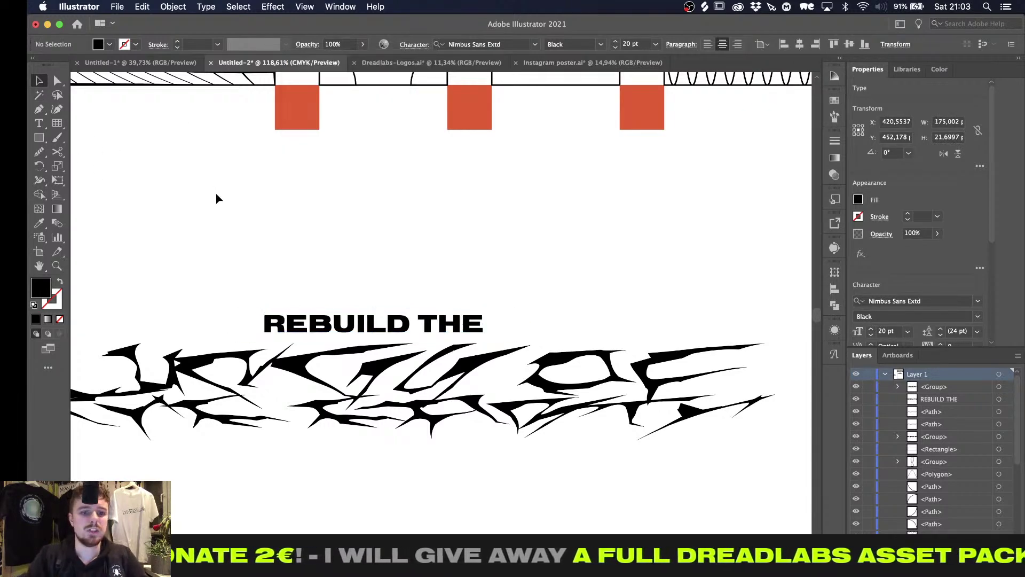
Group the REBUILD THE text with the distorted LUNGS OF THE EARTH lettering
scroll(350, 282, "down", 6, "alt")
left_click_drag(323, 281, 430, 377)
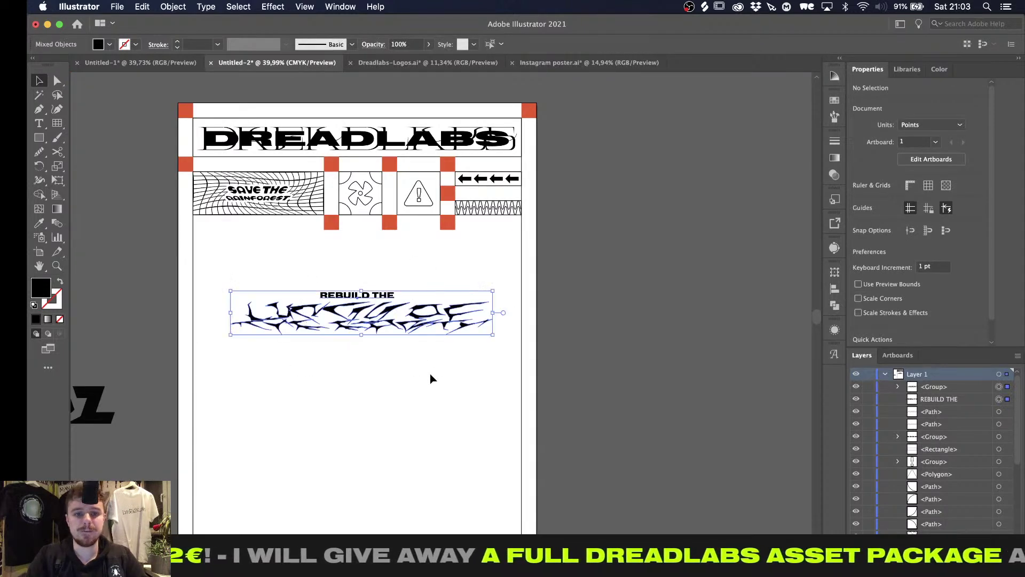
key("super+g")
left_click(412, 351)
Try an unfilled, stroked ellipse about 653 by 162 pt below the heading, and delete it
key("l")
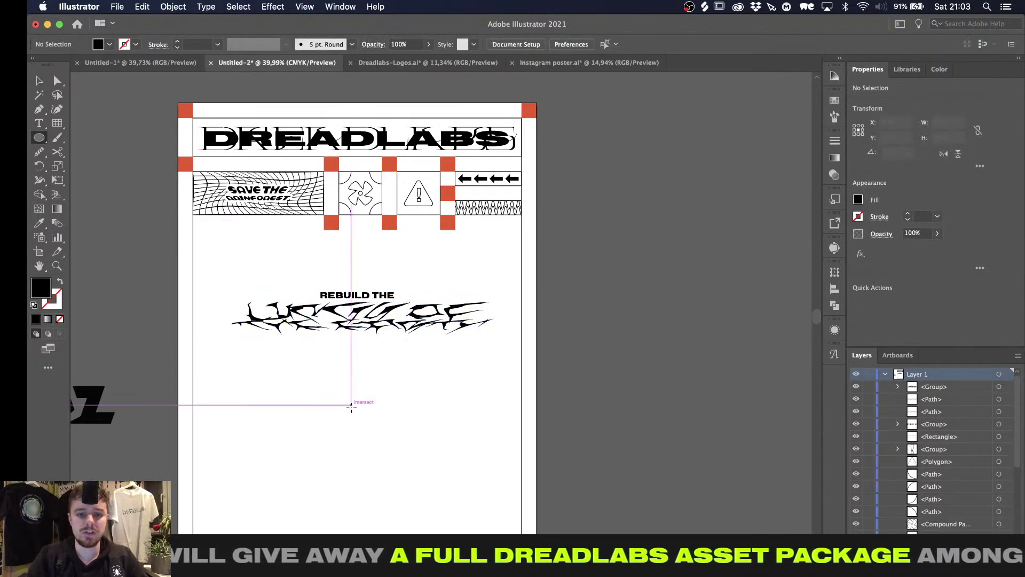
mouse_move(356, 409)
left_mouse_down()
mouse_move(460, 356)
mouse_move(496, 376)
left_mouse_up()
key("shift+x")
scroll(366, 407, "up", 3, "alt")
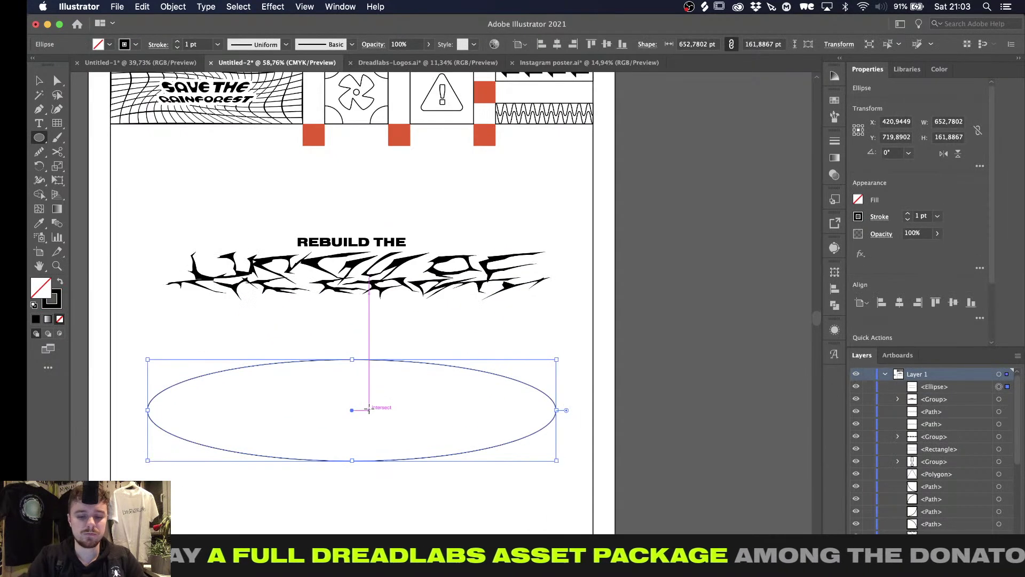
scroll(369, 408, "down", 2)
key("v")
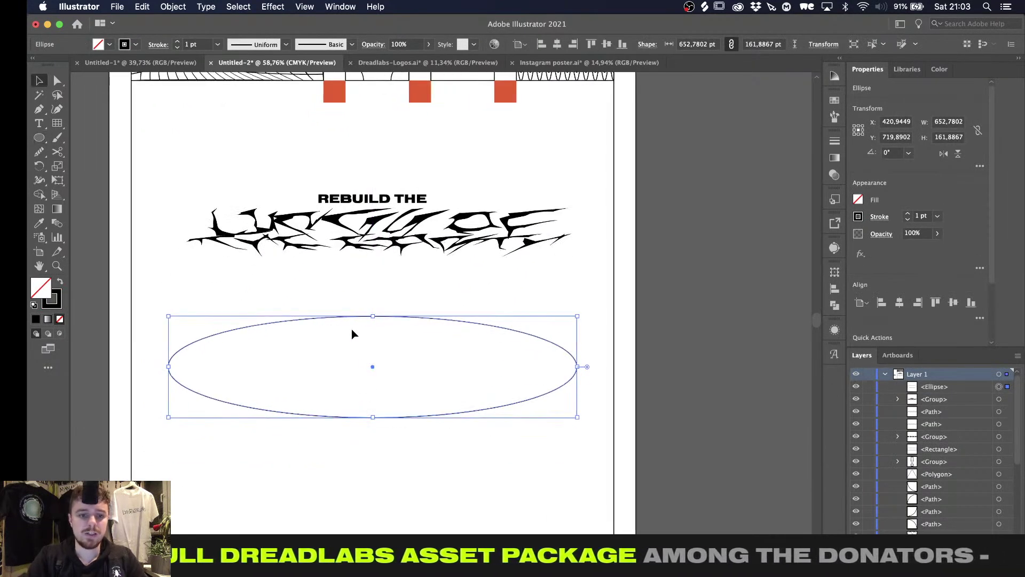
key("Delete")
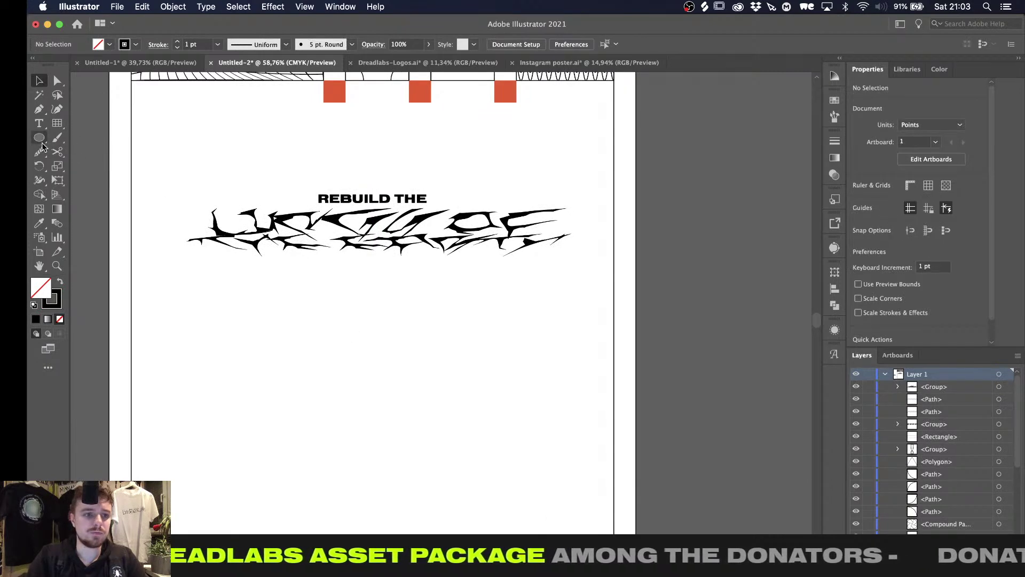
Draw an unfilled, stroked eight-pointed star about 362 pt wide beneath the heading group
left_click(40, 139)
left_click(88, 194)
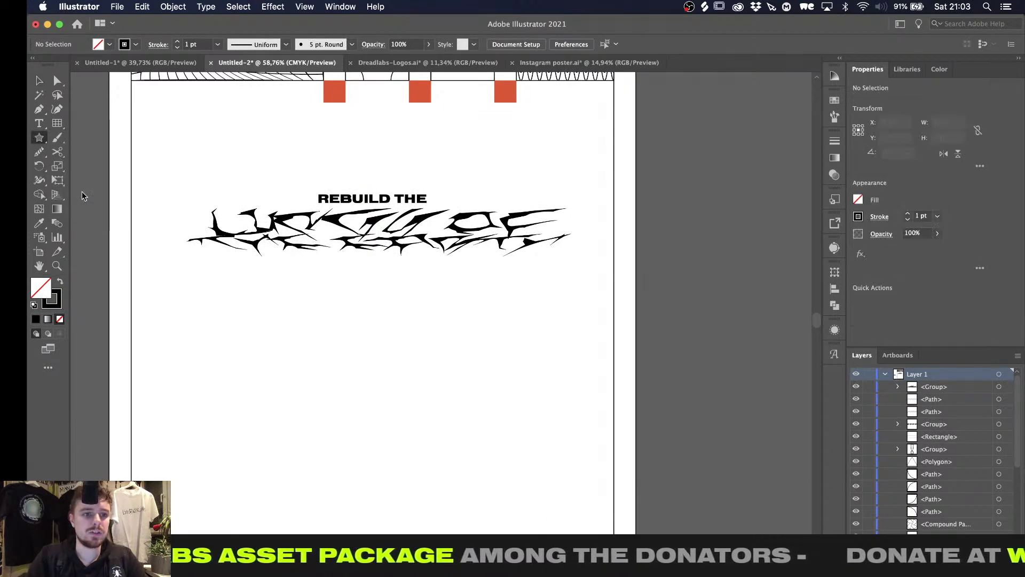
left_click_drag(378, 374, 465, 301)
key("Up")
key("Up")
key("Up")
key("Up")
key("Up")
key("Up")
key("Up")
key("Up")
key("Up")
key("Down")
key("Down")
key("Down")
key("Down")
key("Down")
key("Down")
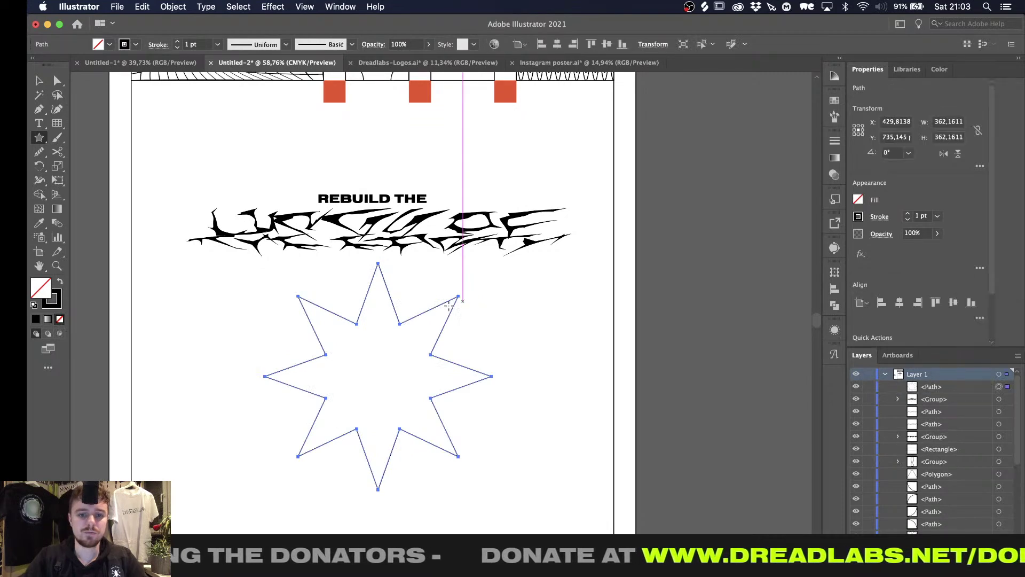
Try rotating only the star's inner anchor points, and undo the rotation
key("a")
left_click_drag(299, 322, 444, 442)
key("r")
left_click_drag(394, 359, 377, 340)
key("super+z")
key("v")
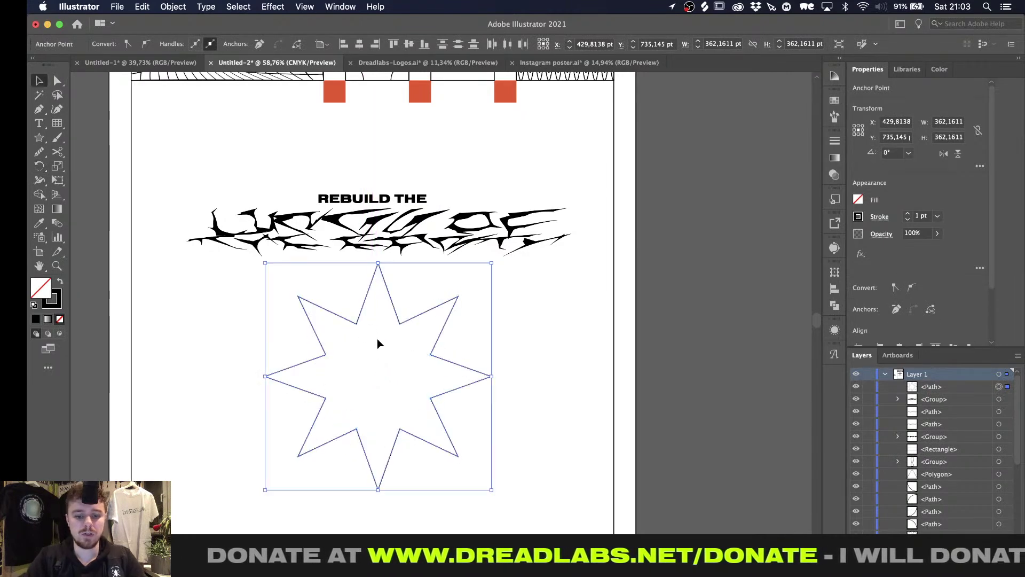
left_click(486, 322)
Place a single anchor point at the star's centre and select it together with the star
key("p")
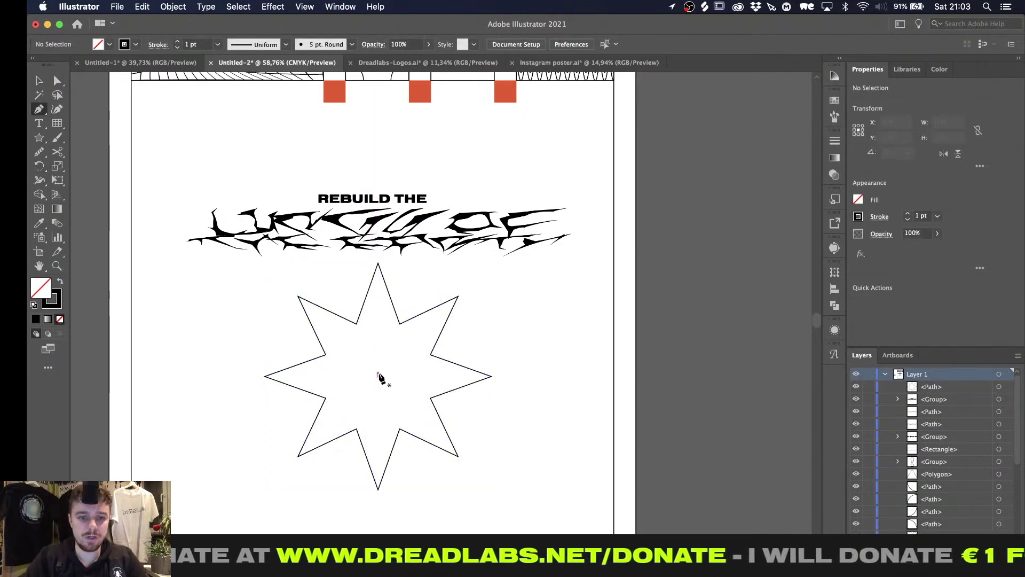
left_click(377, 376)
key("v")
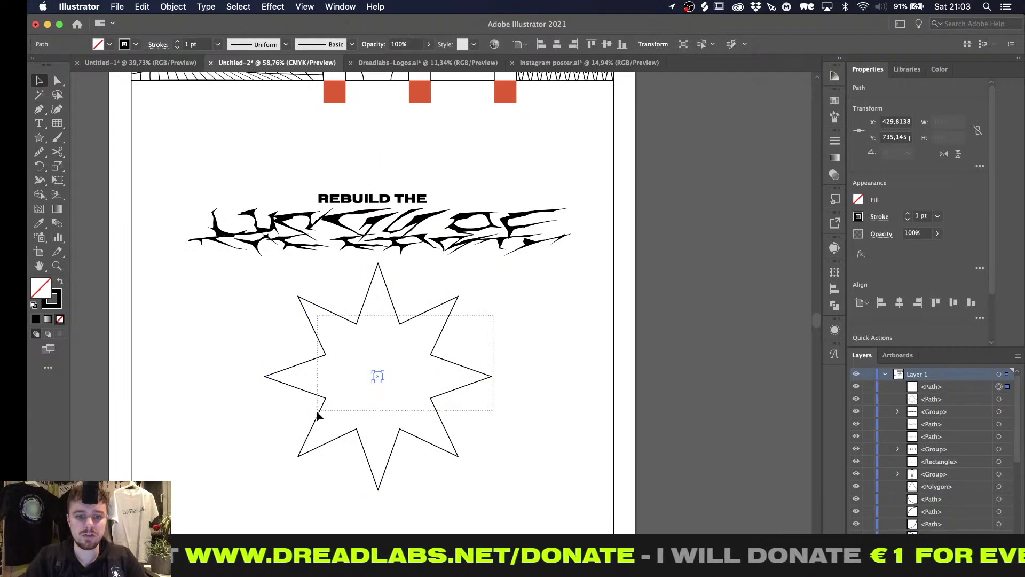
left_click(482, 360)
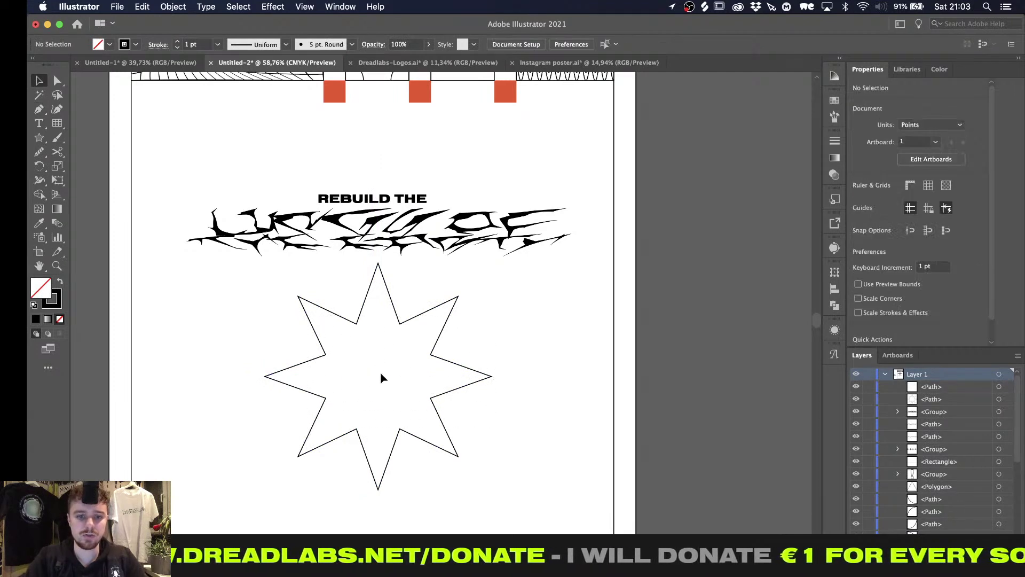
left_click_drag(512, 313, 324, 424)
scroll(374, 371, "up", 2, "alt")
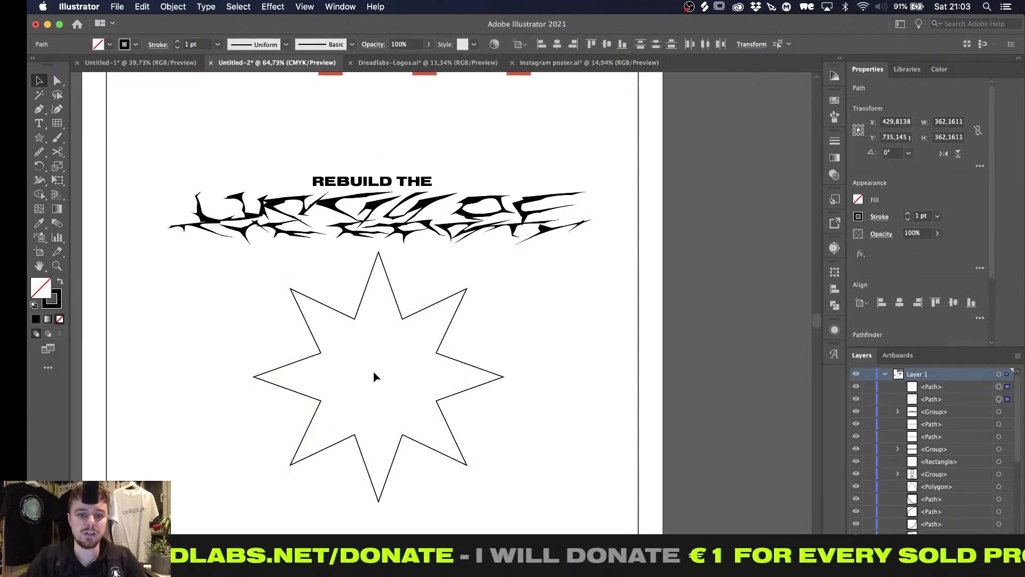
Choose the Twirl tool and enlarge its circular brush to about 347 pt, nearly covering the star
scroll(373, 372, "up", 2, "alt")
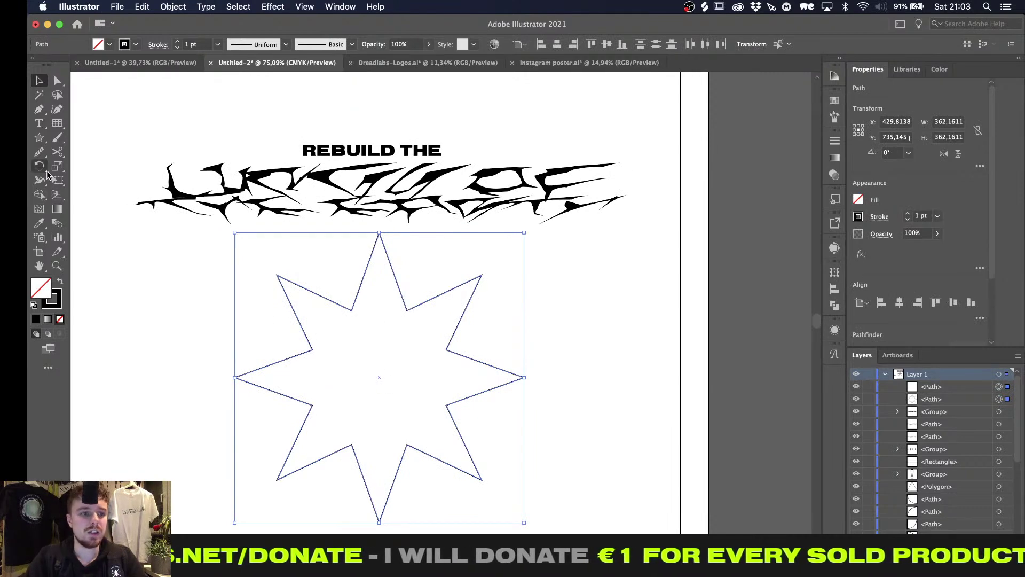
left_click_drag(41, 183, 60, 209)
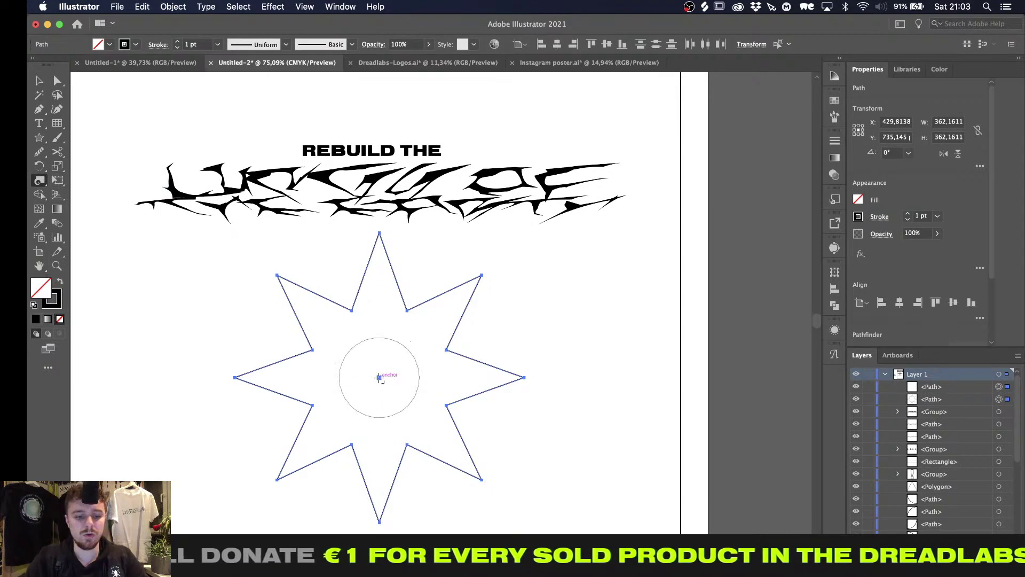
mouse_move(379, 377)
left_mouse_down("alt")
mouse_move(440, 304)
mouse_move(482, 283)
left_mouse_up("alt")
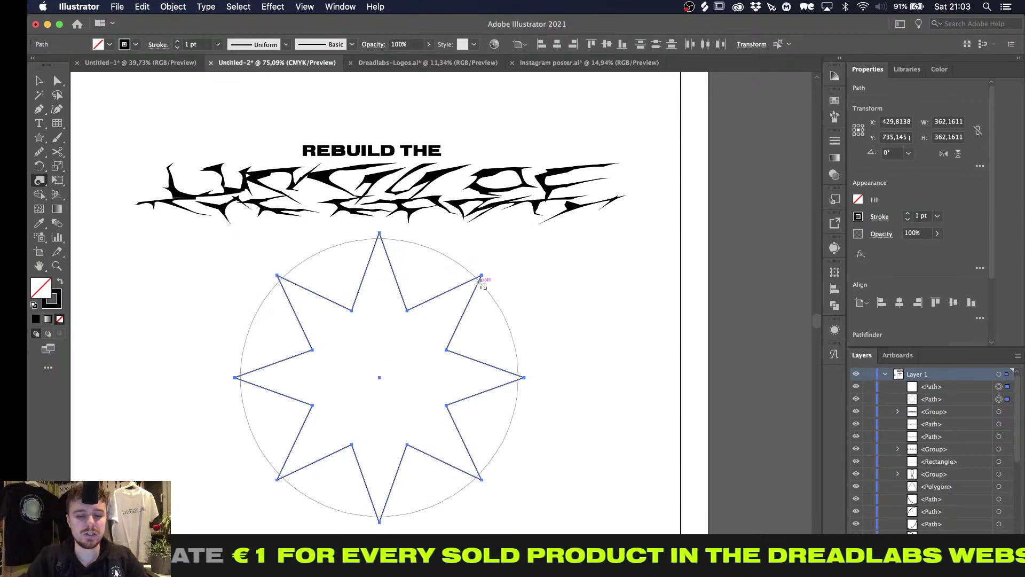
Try twirling the star from its centre at the 40° rate, and undo the twirl
left_click_drag(380, 378, 381, 380)
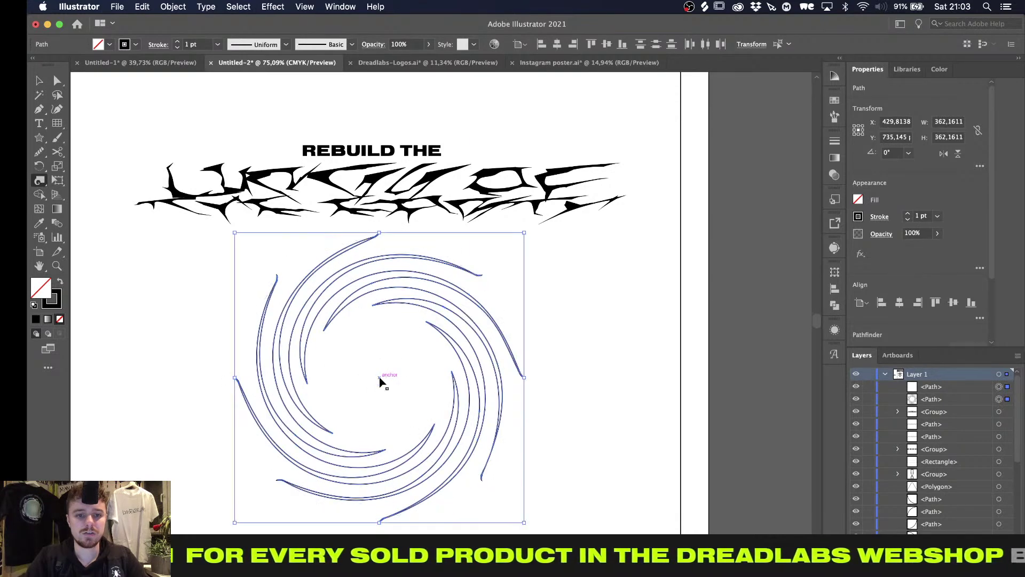
key("super+z")
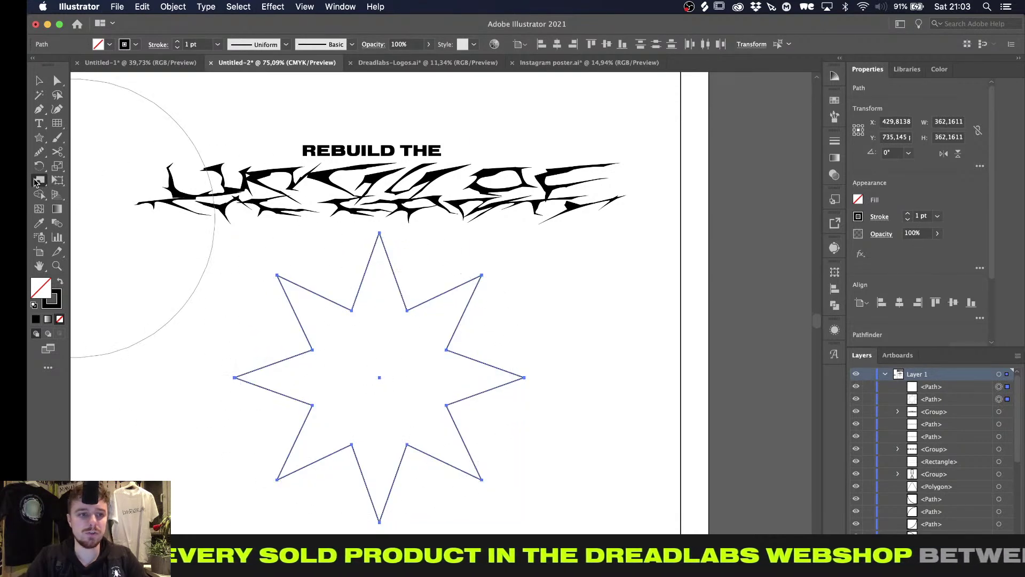
Set the twirl rate to 10° and twirl the star about its centre until its points curve into slim, hooked blades
double_click(35, 182)
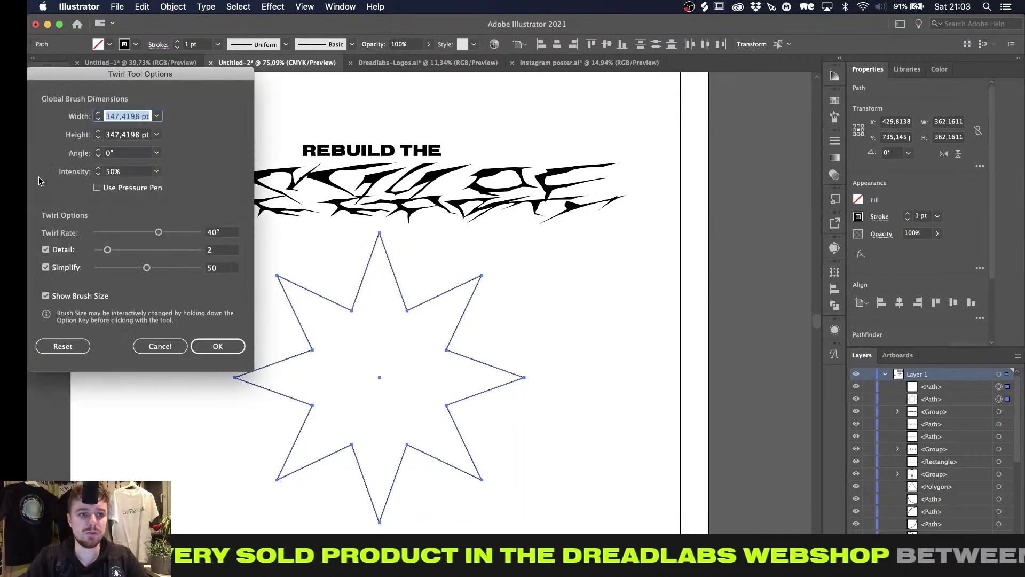
left_click(220, 233)
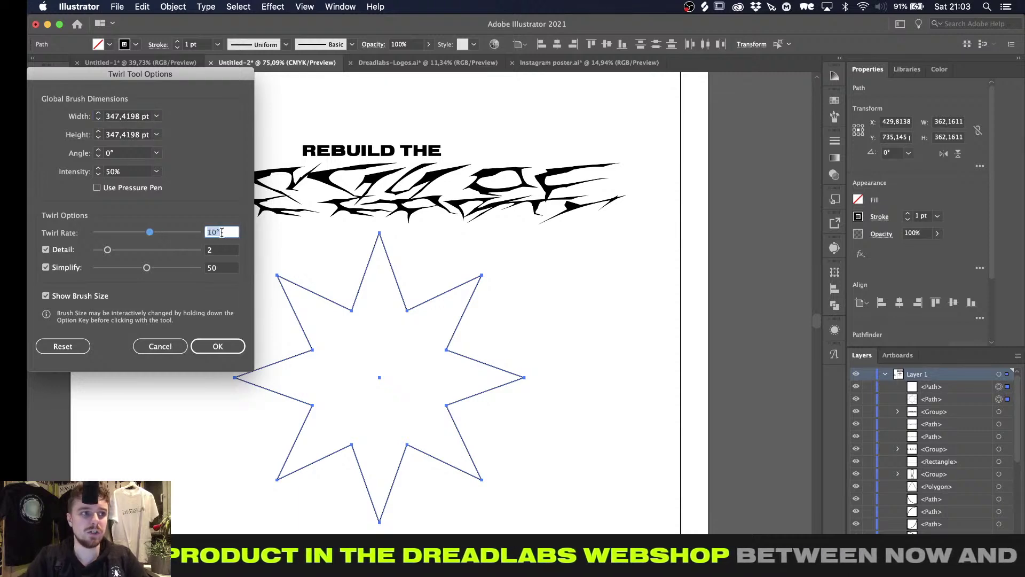
key("Return")
left_click_drag(379, 379, 379, 378)
key("super+z")
key("super+z")
key("super+z")
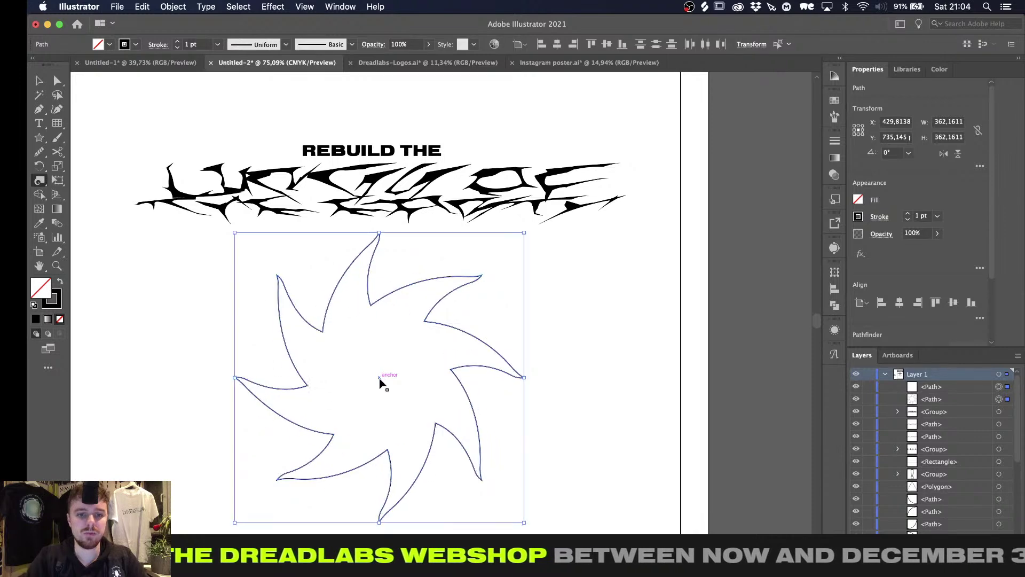
left_click_drag(379, 377, 378, 377)
Flatten the twirled star to about 151 pt high and widen it to about 487 pt, both about its centre
key("v")
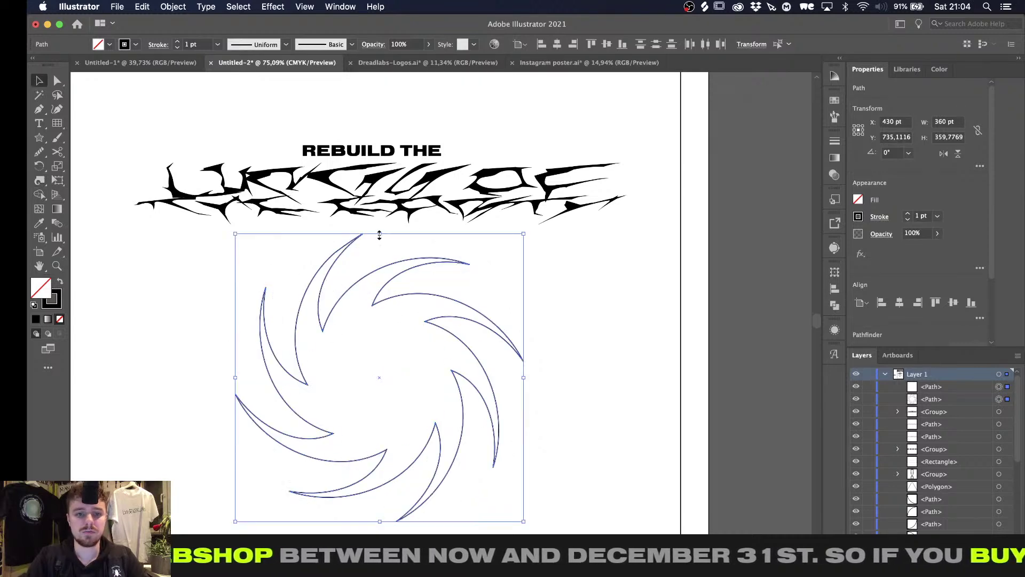
left_click_drag(379, 235, 381, 316, "alt")
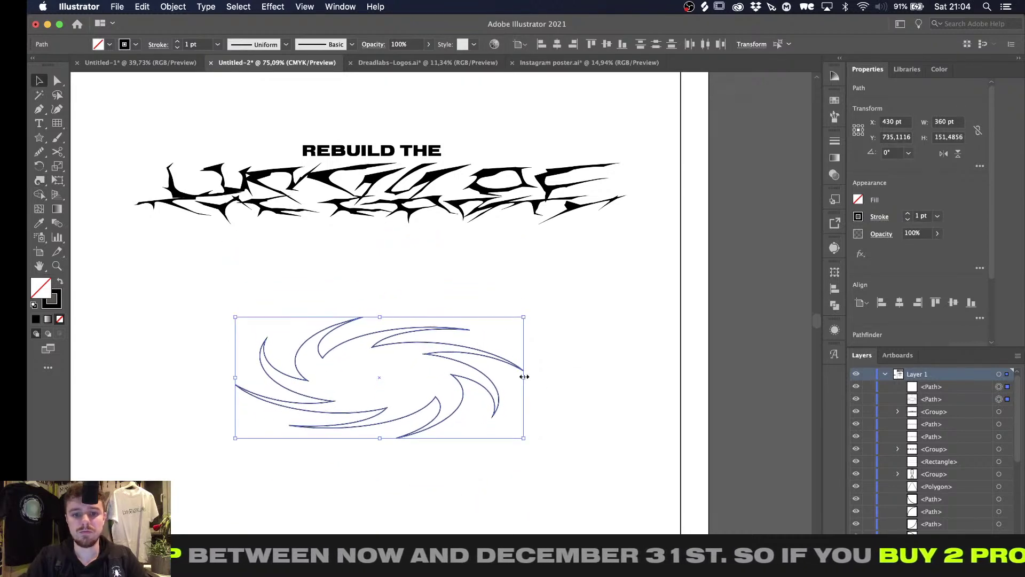
left_click_drag(524, 376, 575, 377, "alt")
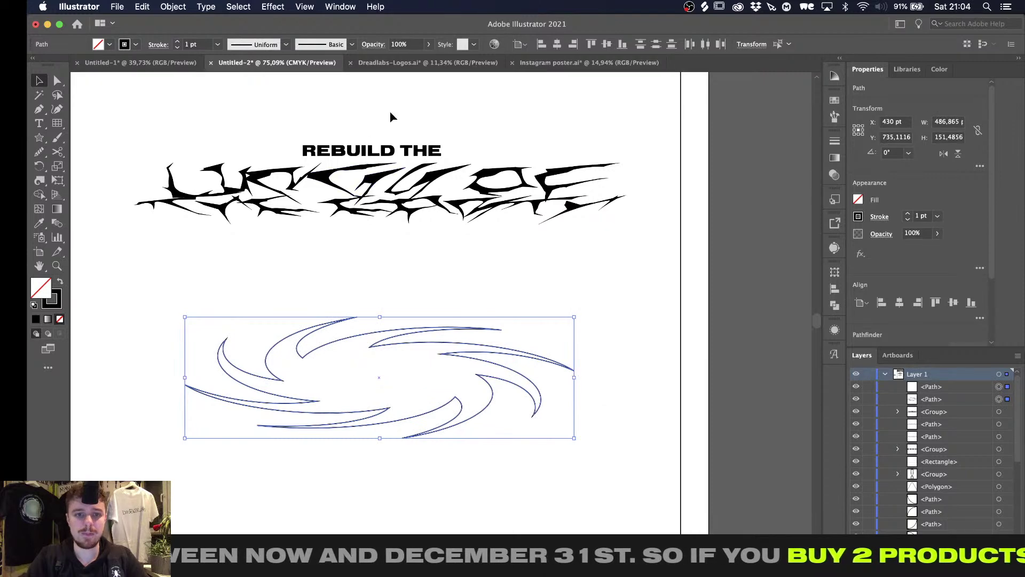
Align the heading group and the flattened star to the same centre so they overlap, and group them
left_click(318, 223)
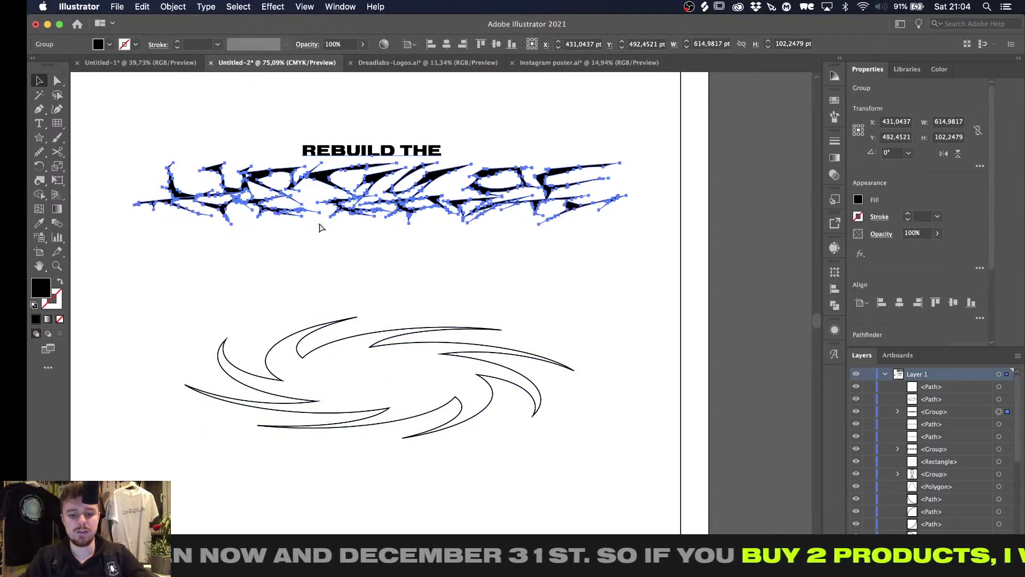
left_click(404, 346, "shift")
left_click(446, 44)
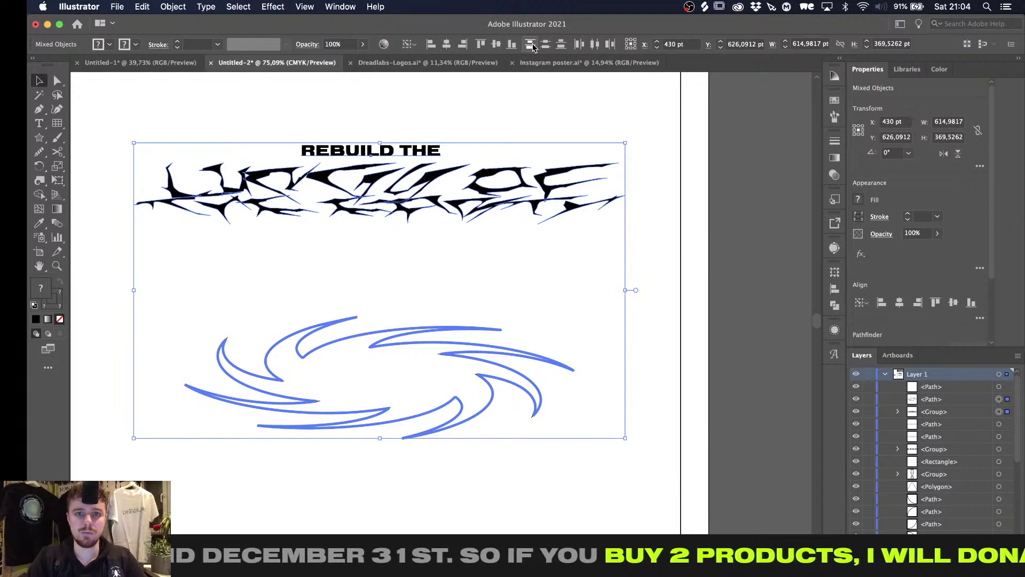
left_click(531, 45)
key("super+minus")
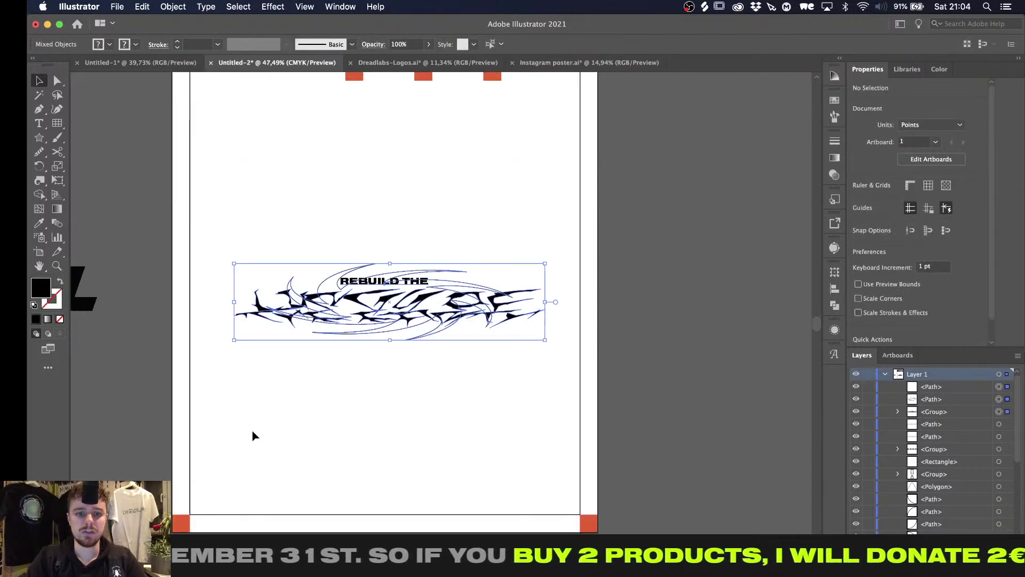
key("super+g")
Centre the combined heading group horizontally and move it up to just beneath the row of graphic boxes
left_click(448, 43)
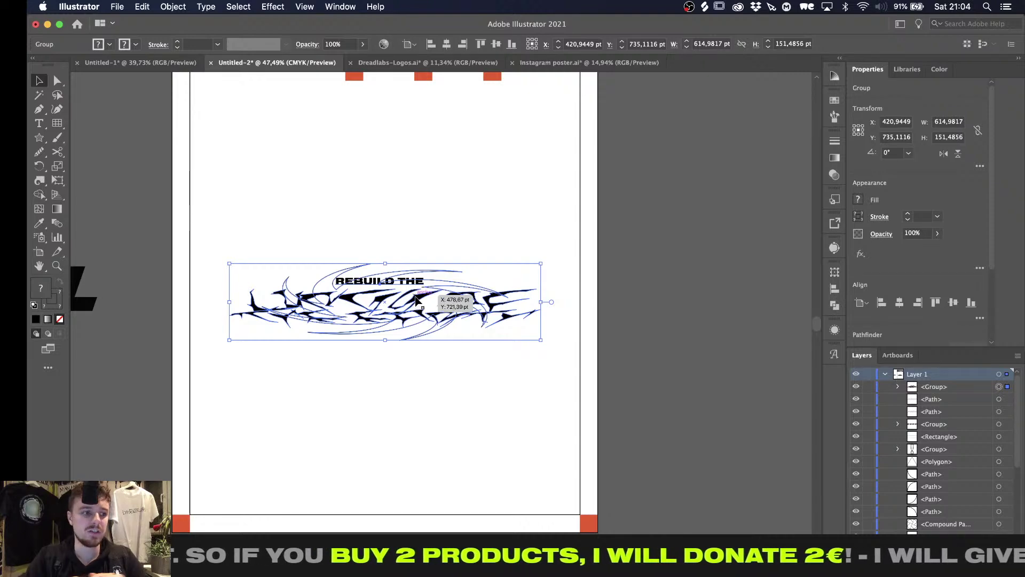
left_click_drag(416, 301, 419, 217)
left_click(396, 314)
scroll(396, 314, "down", 3)
scroll(396, 318, "down", 3, "alt")
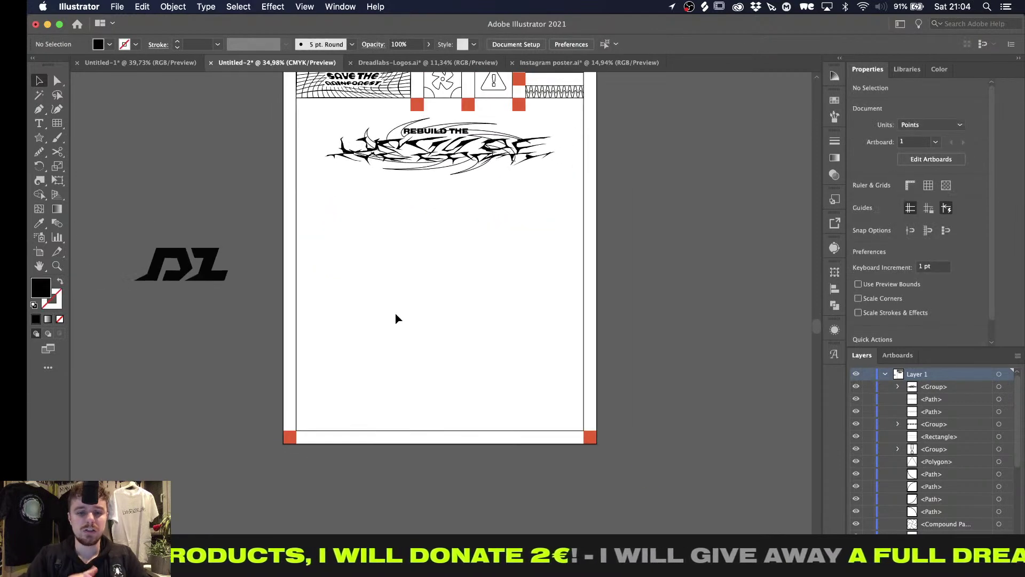
Draw a rectangle about 292 by 107 pt in the frame's lower-left corner, and give it the frame's unfilled 1 pt black stroke
key("m")
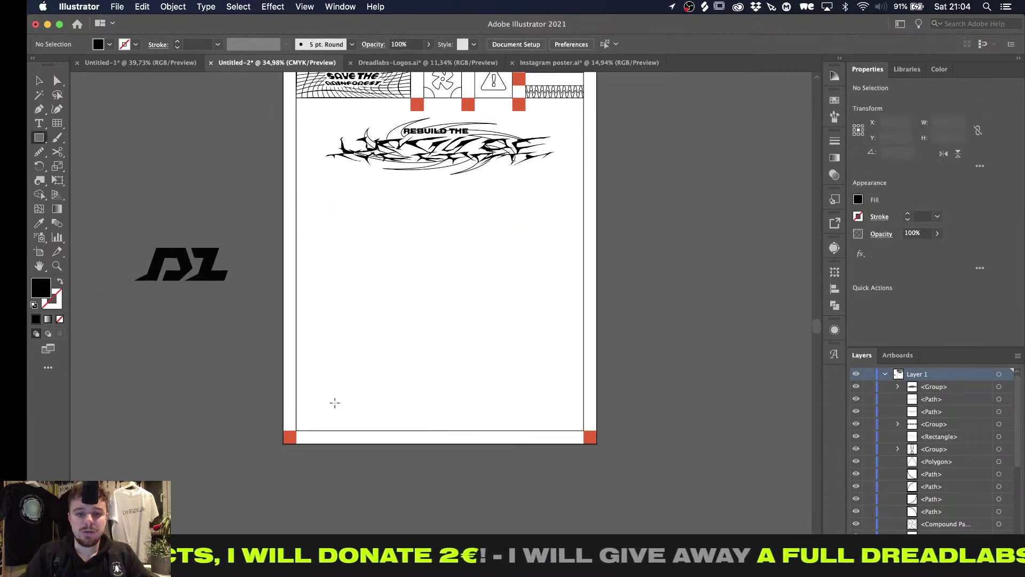
scroll(335, 402, "up", 4, "alt")
scroll(311, 436, "down", 4, "alt")
scroll(312, 437, "up", 3, "alt")
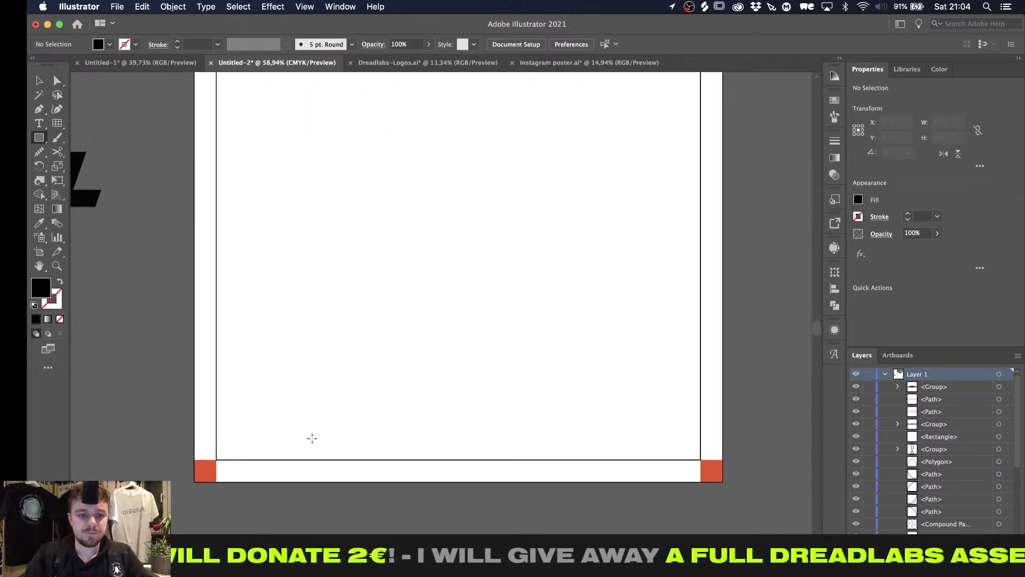
scroll(300, 437, "up", 2, "alt")
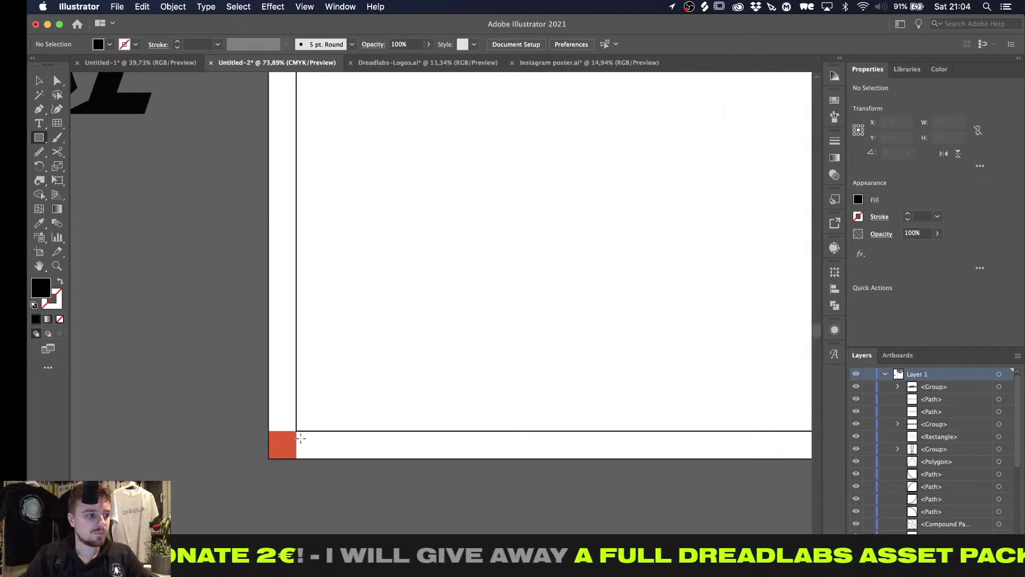
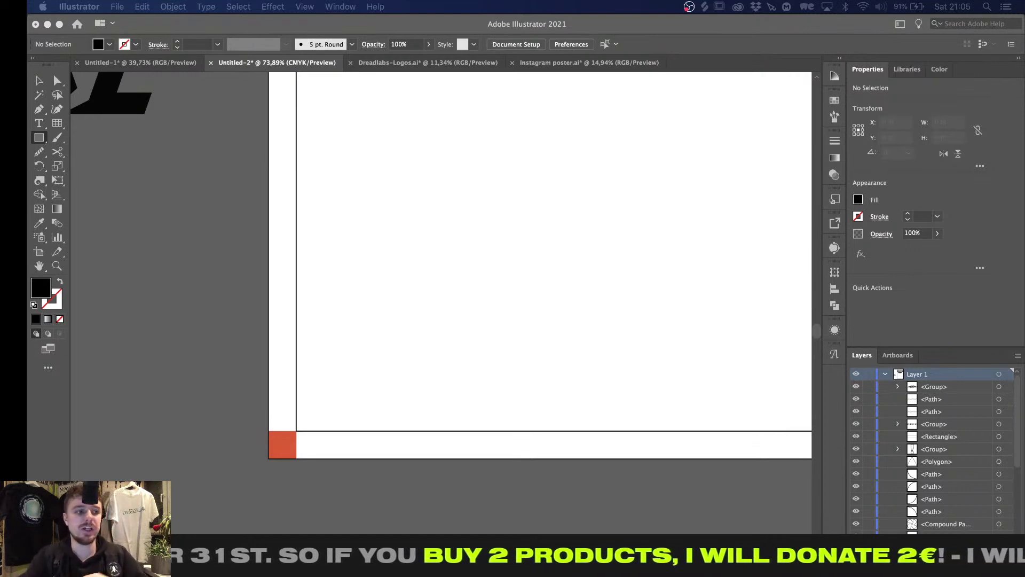
left_click(277, 183)
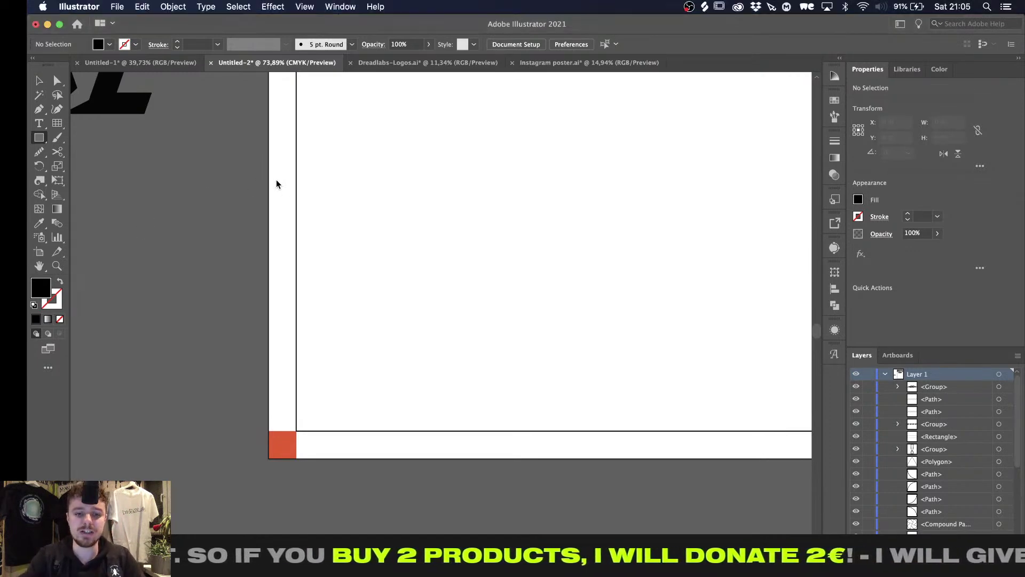
left_click_drag(296, 430, 526, 347)
key("i")
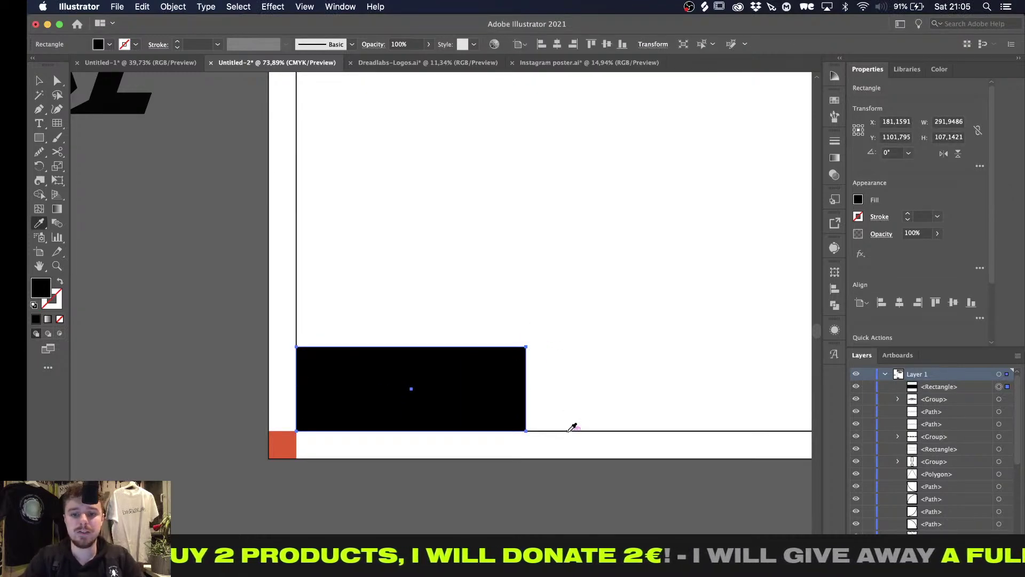
left_click(569, 430)
Centre the DZ logo horizontally and vertically inside the new corner rectangle, using the rectangle as the alignment reference
key("v")
key("super+minus")
left_click(133, 166, "shift")
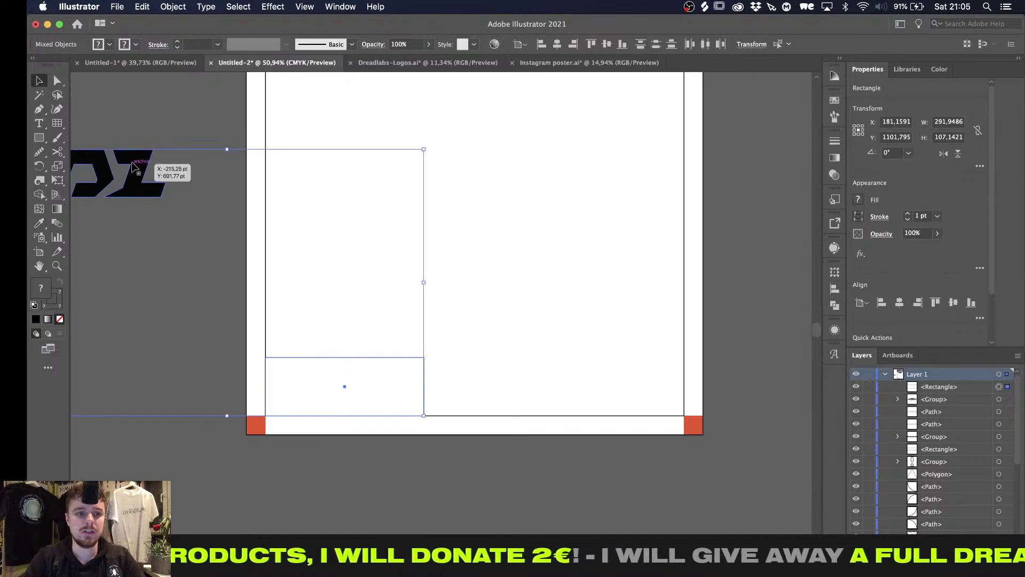
left_click(339, 358)
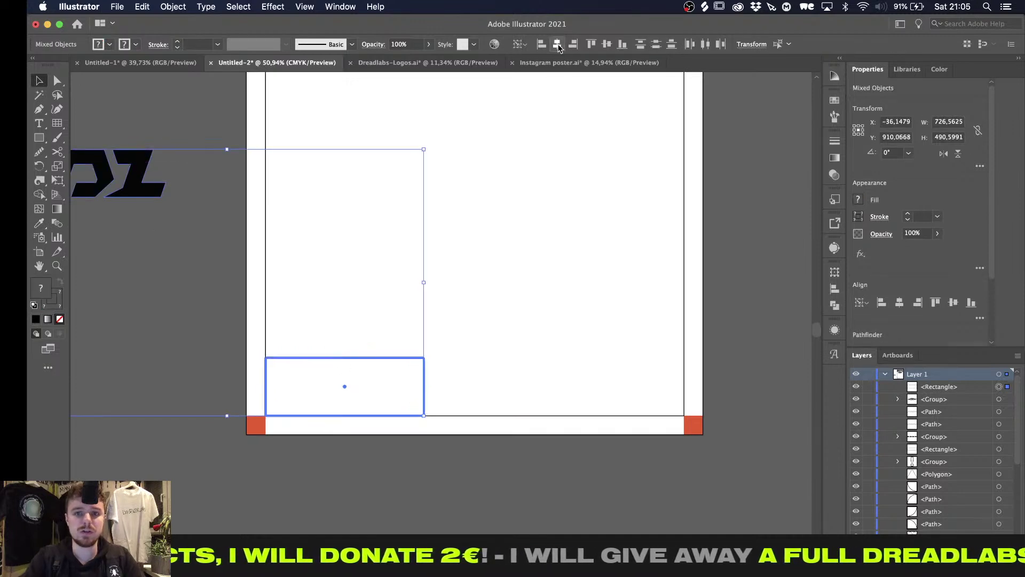
left_click(559, 47)
left_click(607, 44)
left_click(472, 189)
key("super+minus")
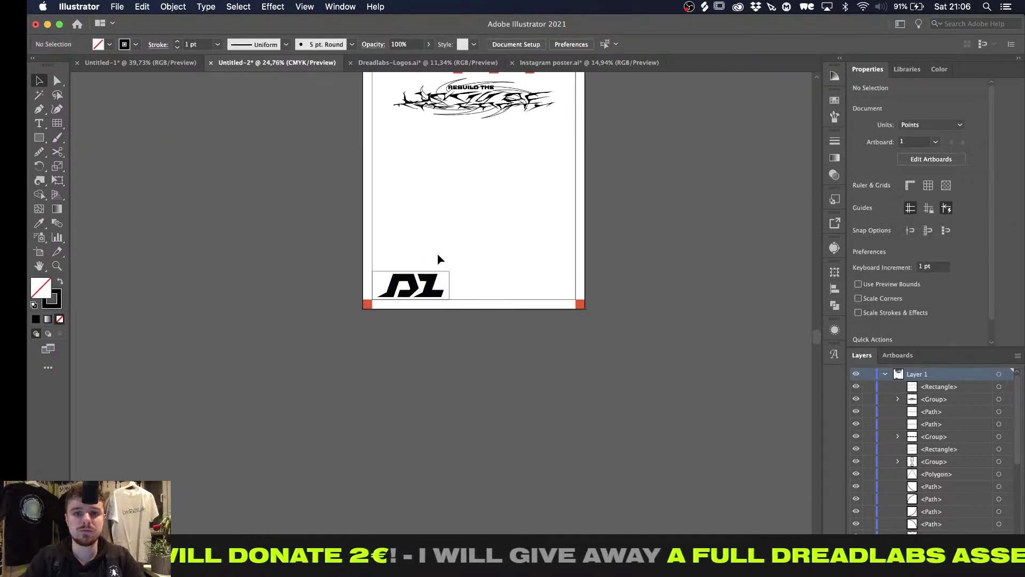
Scale the DZ logo and its box down proportionally, keeping them anchored in the frame's lower-left corner
scroll(437, 258, "up", 5, "alt")
left_click_drag(494, 261, 383, 299)
scroll(382, 299, "up", 2, "alt")
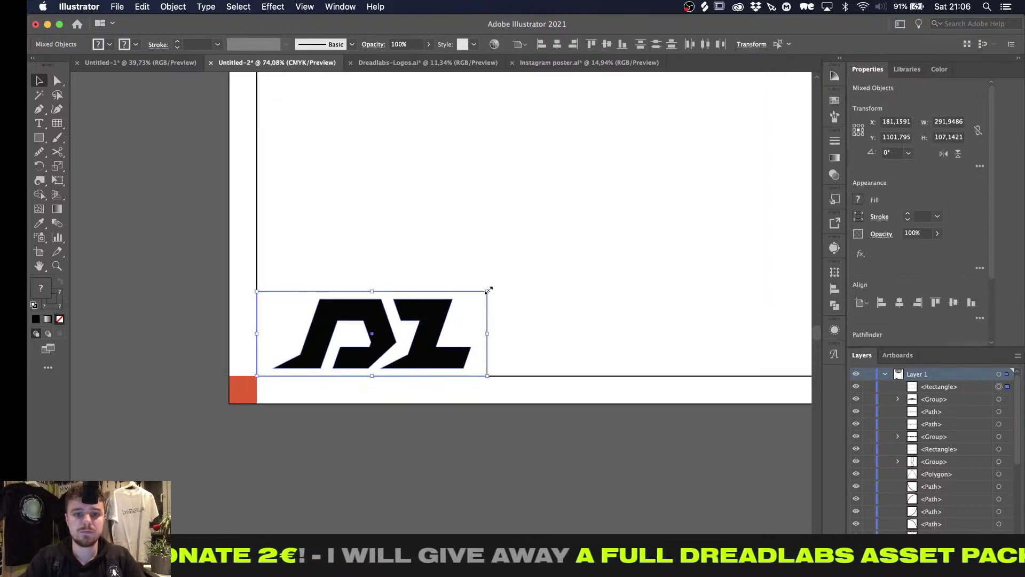
left_click_drag(487, 291, 383, 320, "shift")
left_click(403, 314)
scroll(402, 313, "down", 1, "alt")
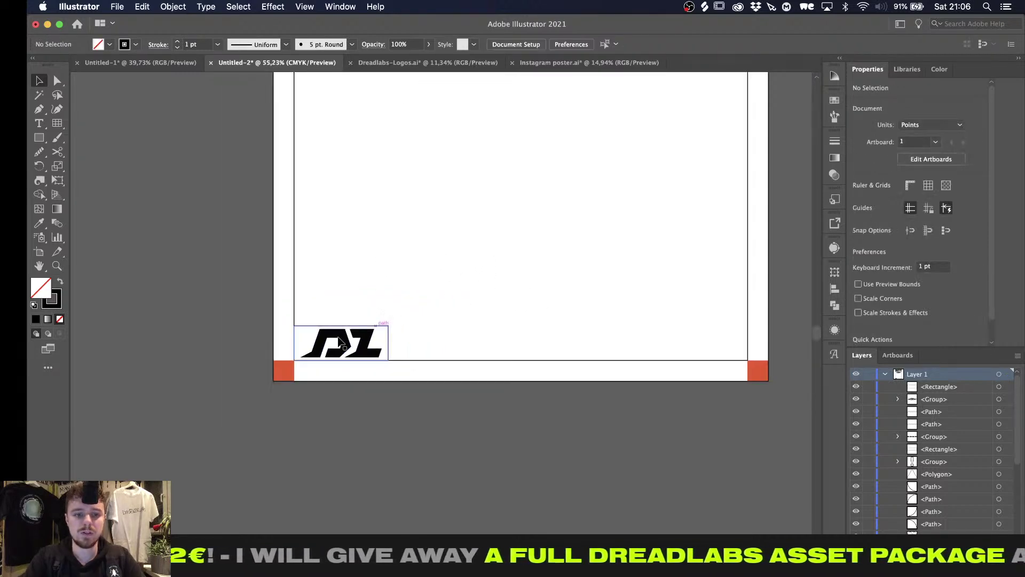
Copy an orange square from beneath the graphic boxes and snap it into the poster's left margin, level with the DZ box's top edge
scroll(283, 368, "up", 10)
scroll(283, 368, "down", 2, "alt")
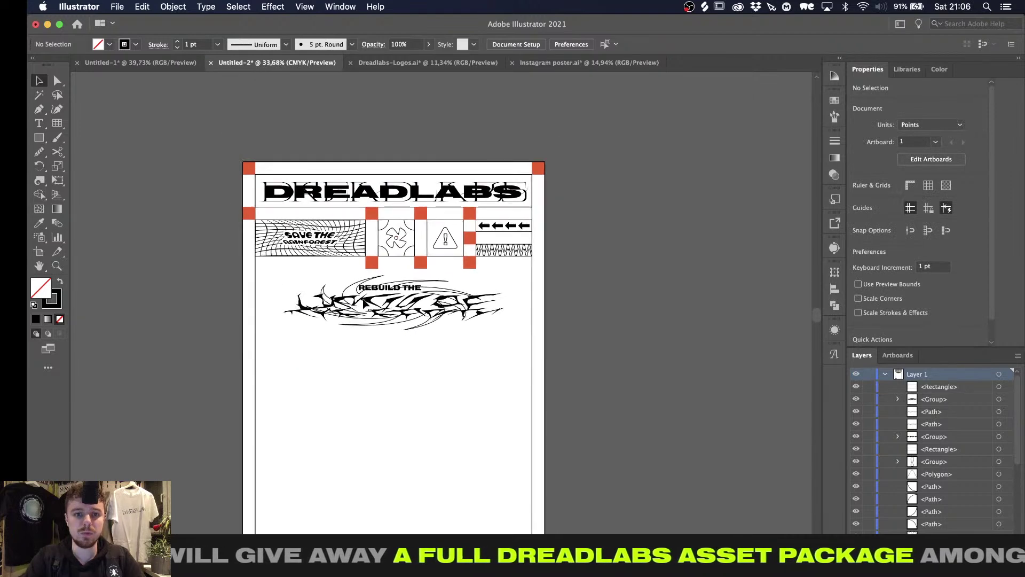
left_click_drag(420, 261, 290, 462, "alt")
scroll(291, 466, "down", 3)
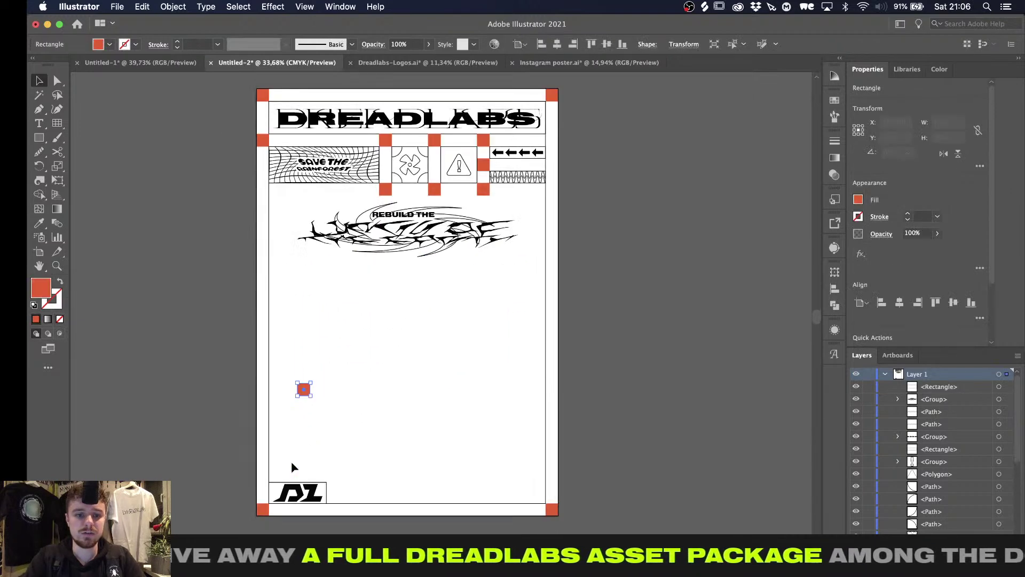
scroll(292, 467, "up", 3, "alt")
scroll(318, 251, "up", 2, "alt")
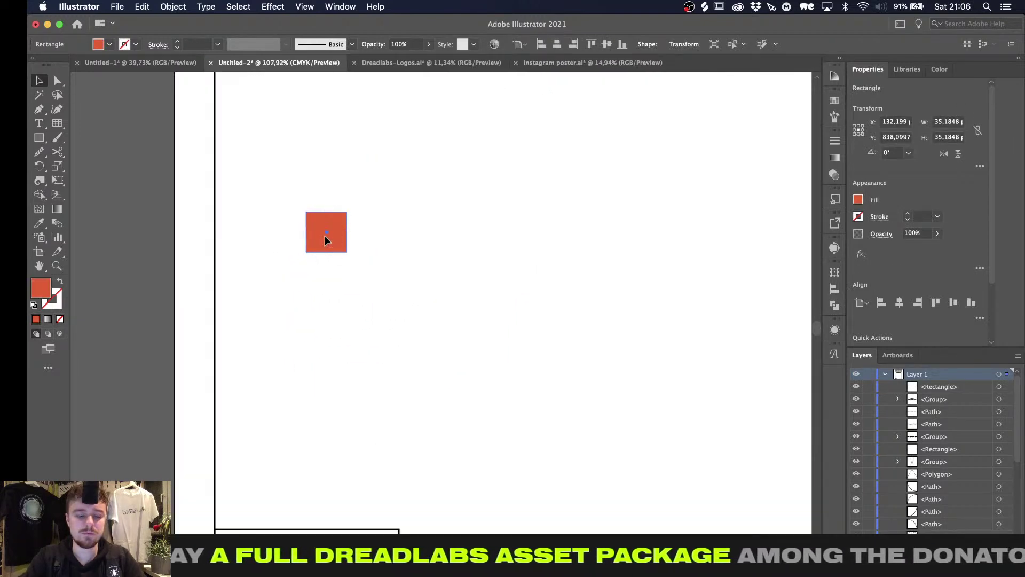
left_click_drag(327, 239, 193, 507)
scroll(193, 508, "down", 5)
Copy the margin square horizontally so it sits just beyond the upper-right corner of the DZ box
scroll(193, 507, "up", 2, "alt")
left_click_drag(198, 320, 484, 323, "alt")
scroll(484, 320, "down", 3, "alt")
Draw a rectangle about 576 by 59 pt from the frame's lower-right corner to the copied square, with the logo box's unfilled 1 pt stroke
key("m")
scroll(484, 319, "down", 2, "alt")
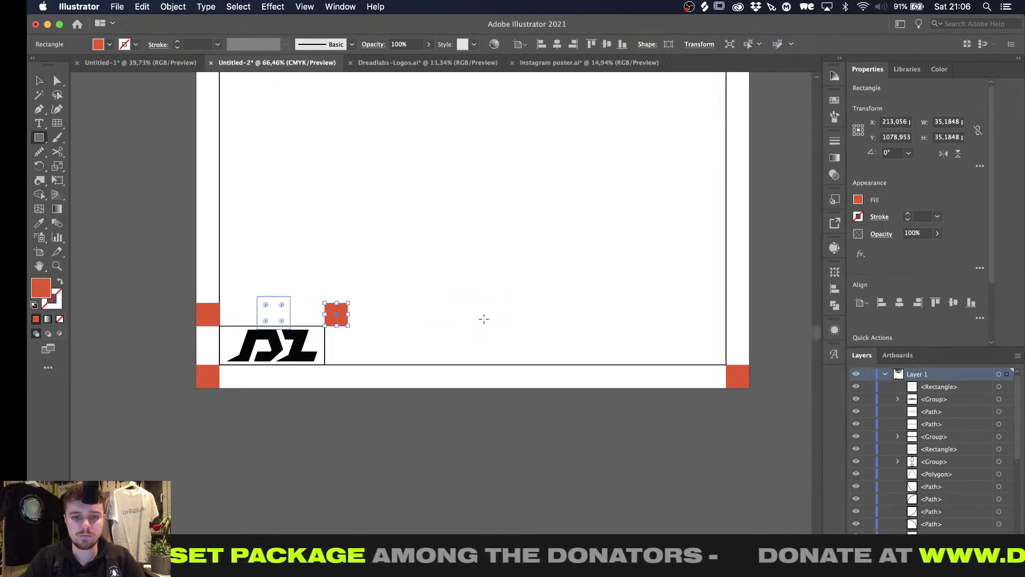
scroll(483, 318, "right", 2)
scroll(484, 319, "up", 2, "alt")
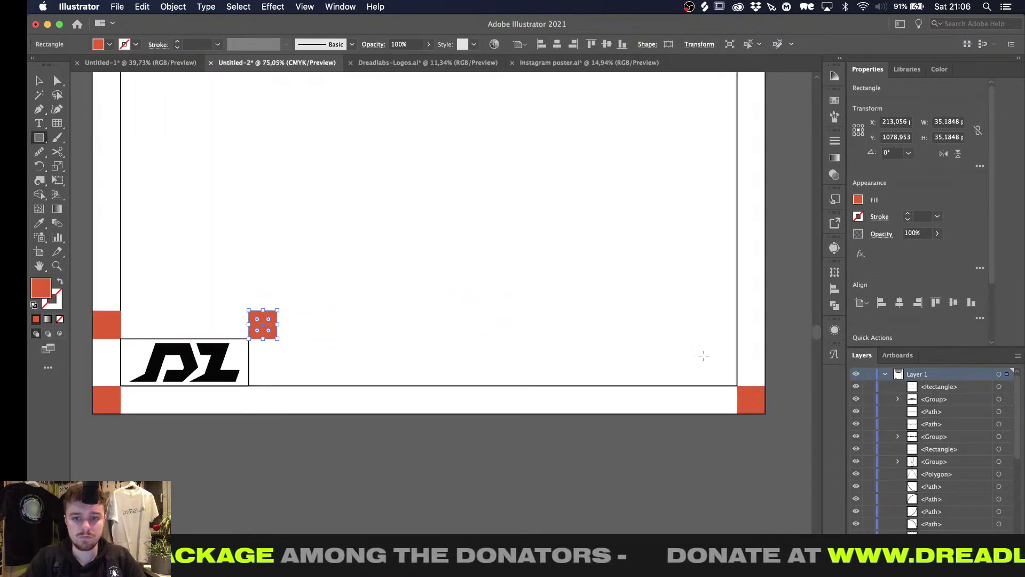
mouse_move(737, 385)
left_mouse_down()
mouse_move(315, 333)
mouse_move(278, 339)
left_mouse_up()
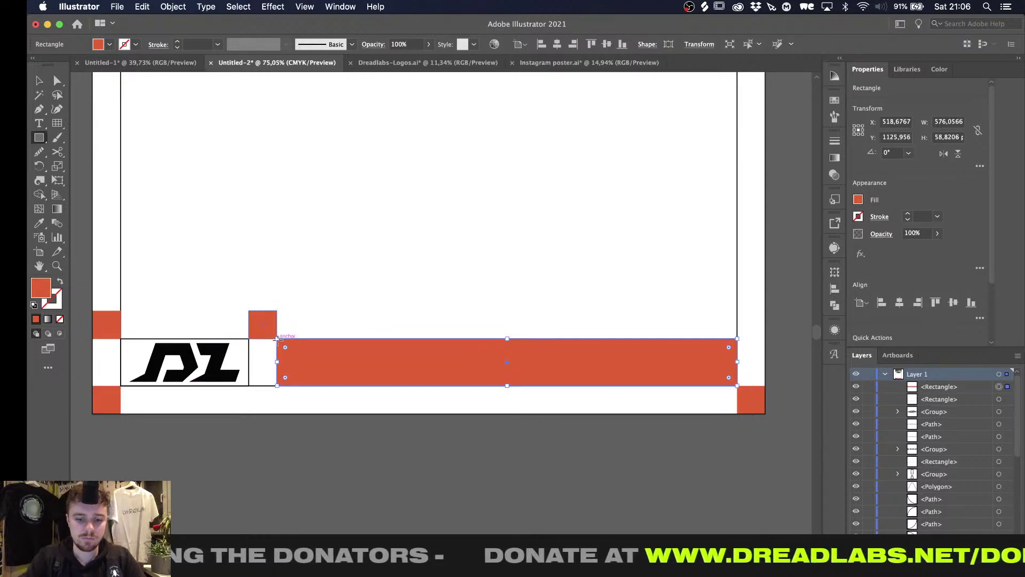
key("i")
left_click(238, 338)
key("v")
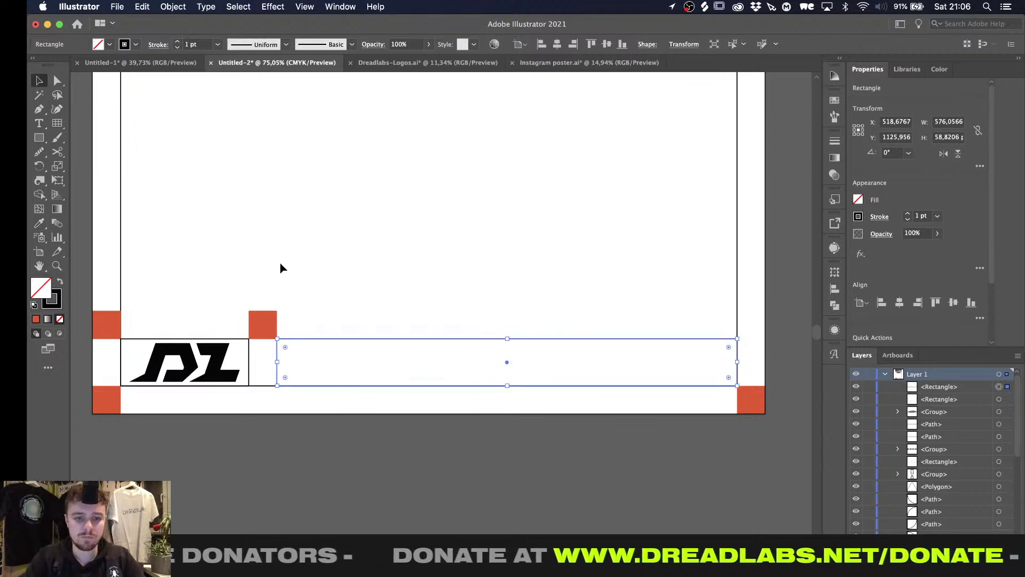
left_click(292, 251)
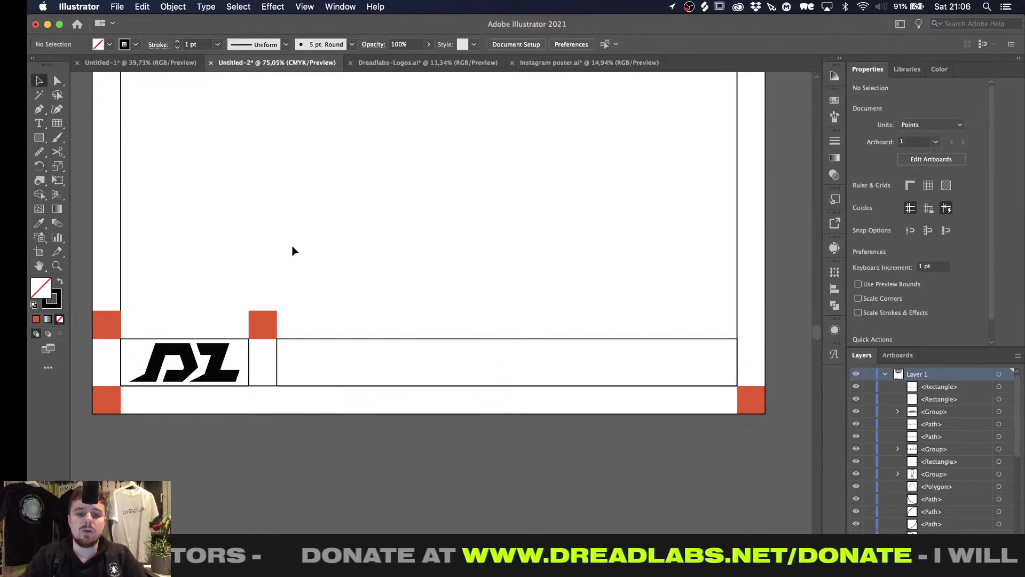
Offset the wide footer rectangle's path inward by -4 pt with Round joins
scroll(315, 270, "down", 3, "alt")
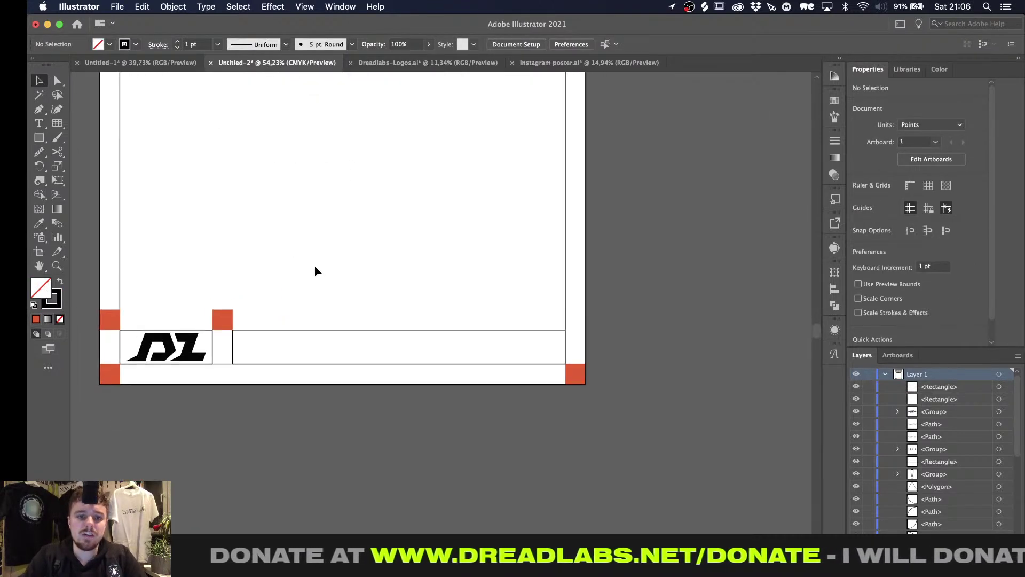
left_click_drag(320, 289, 355, 334)
scroll(355, 323, "up", 2, "alt")
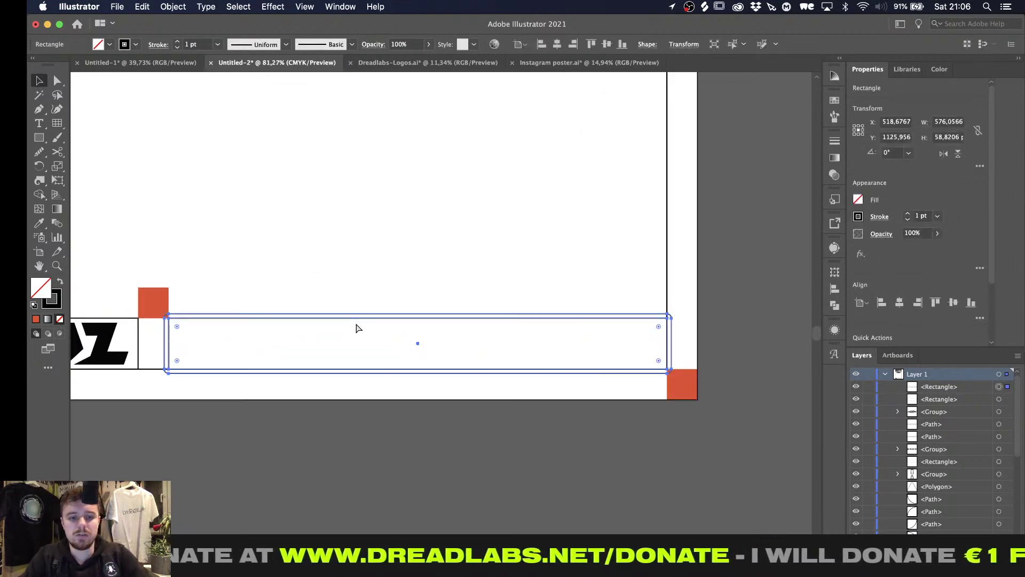
key("Down")
key("Down")
key("Down")
key("Down")
key("Down")
key("Down")
key("Down")
key("Down")
key("Down")
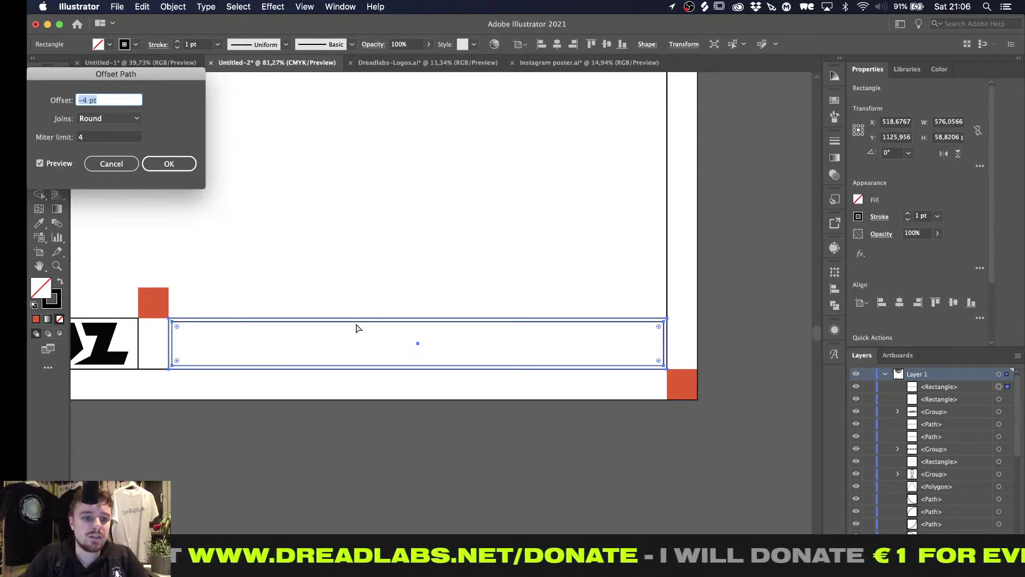
key("Return")
Turn the inset footer rectangle into an area text frame and set its placeholder text to Nimbus Sans Extd Regular
key("t")
left_click(365, 328)
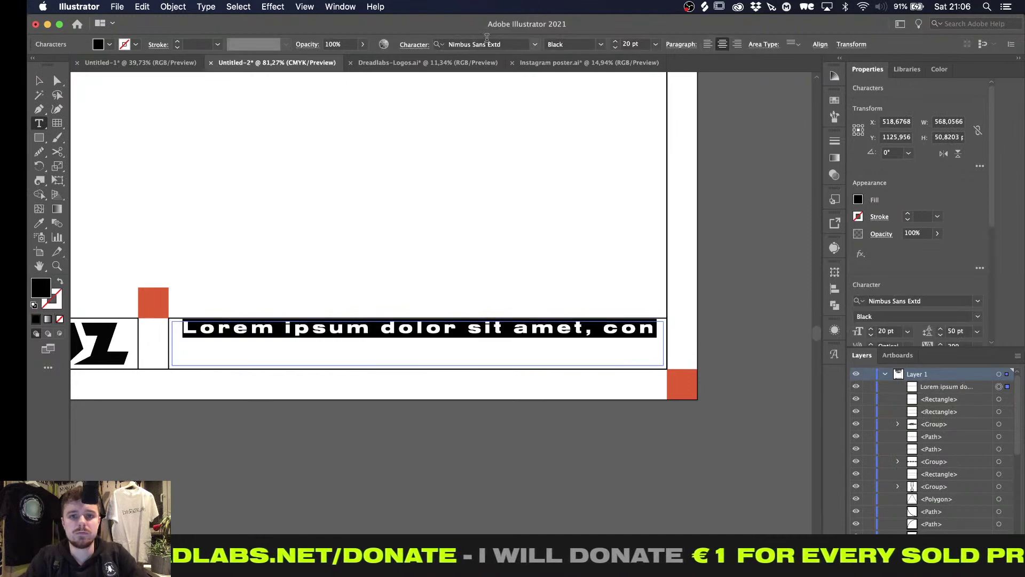
left_click(486, 43)
type("ni")
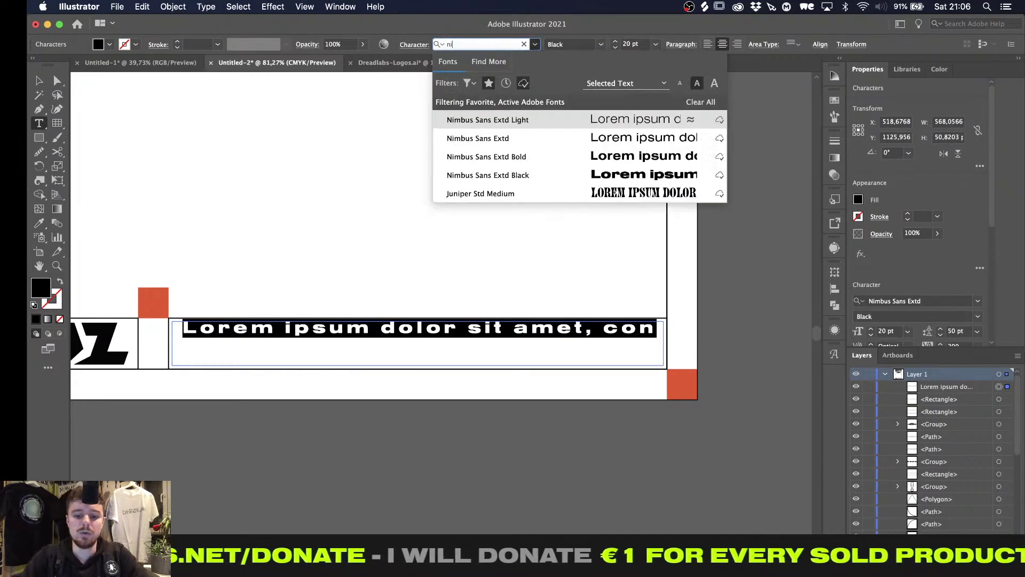
type("mbus")
left_click(500, 140)
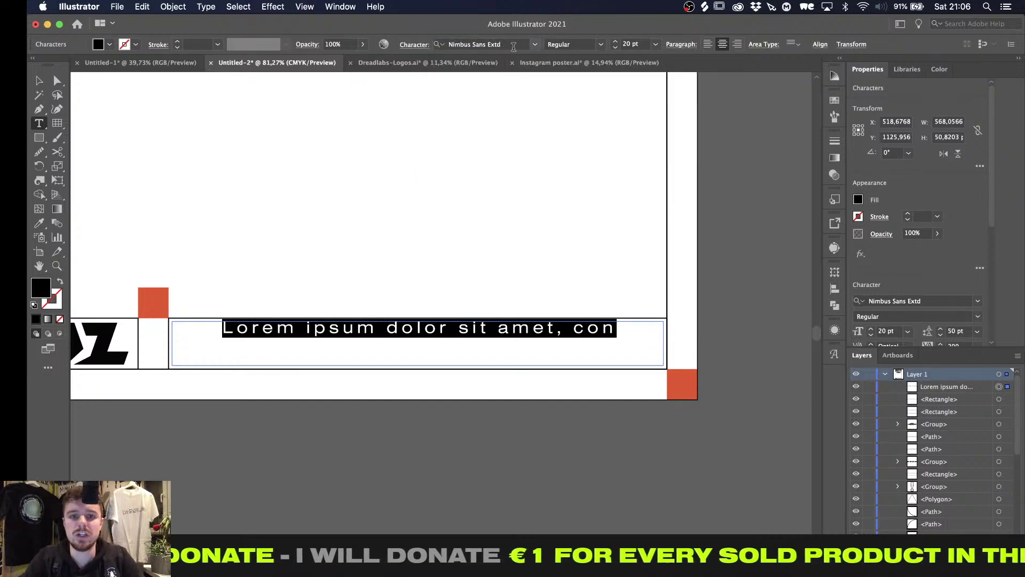
Set the footer placeholder text's tracking to 0 and size to 16 pt, and align it left
left_click(414, 44)
left_click(420, 115)
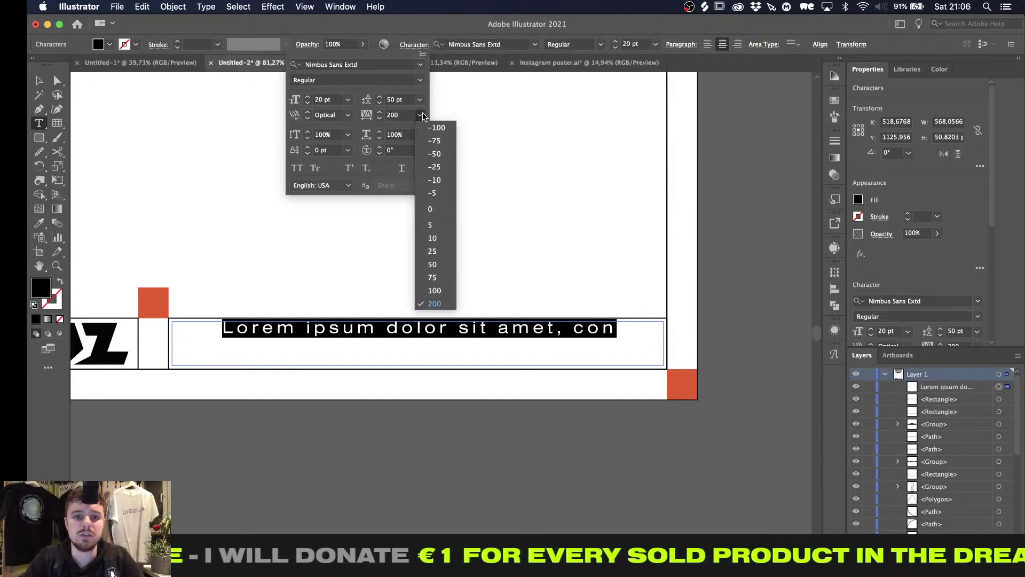
left_click(432, 192)
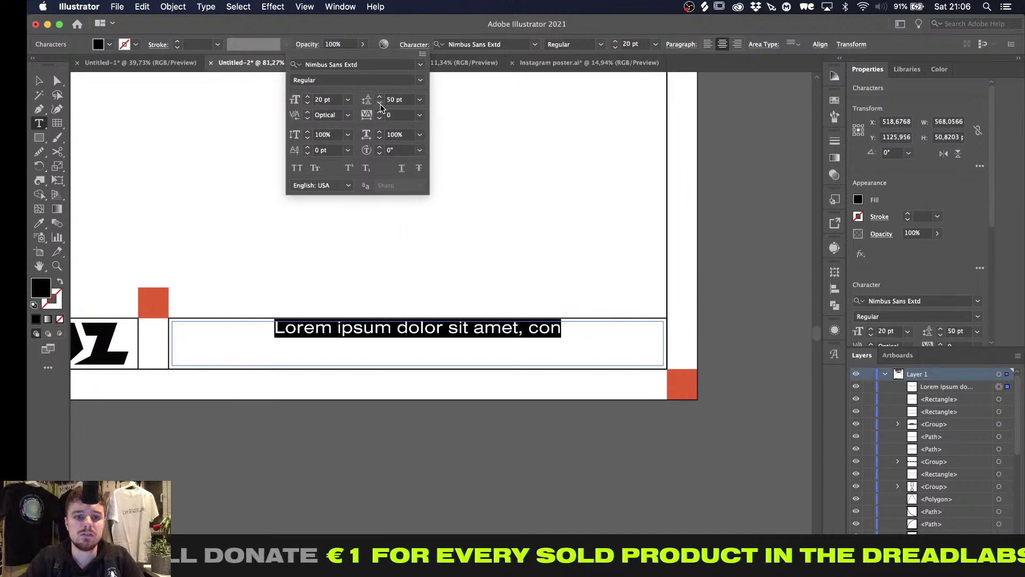
left_click(307, 103)
left_click(308, 103)
left_click(308, 103)
left_click(307, 103)
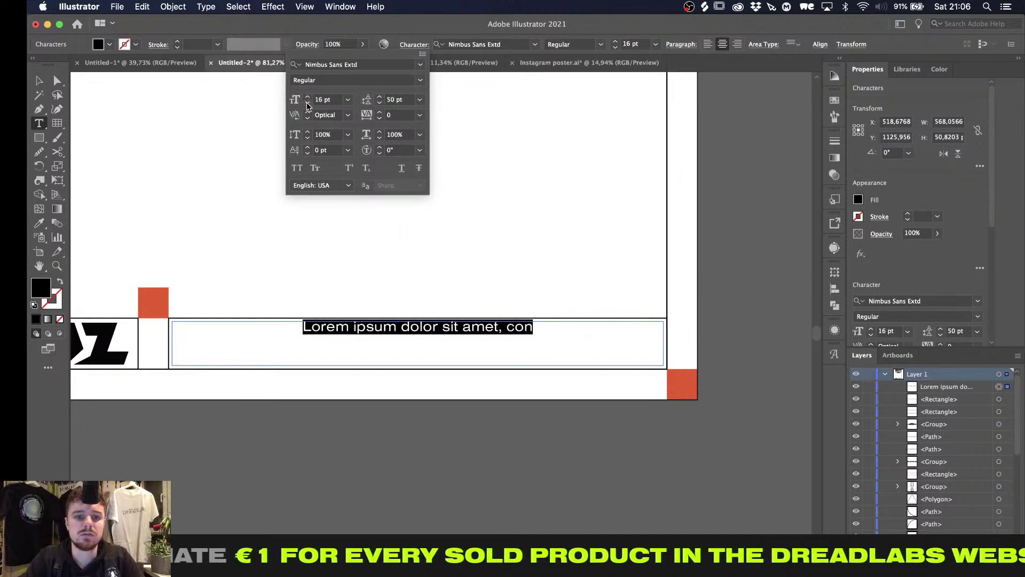
left_click(709, 44)
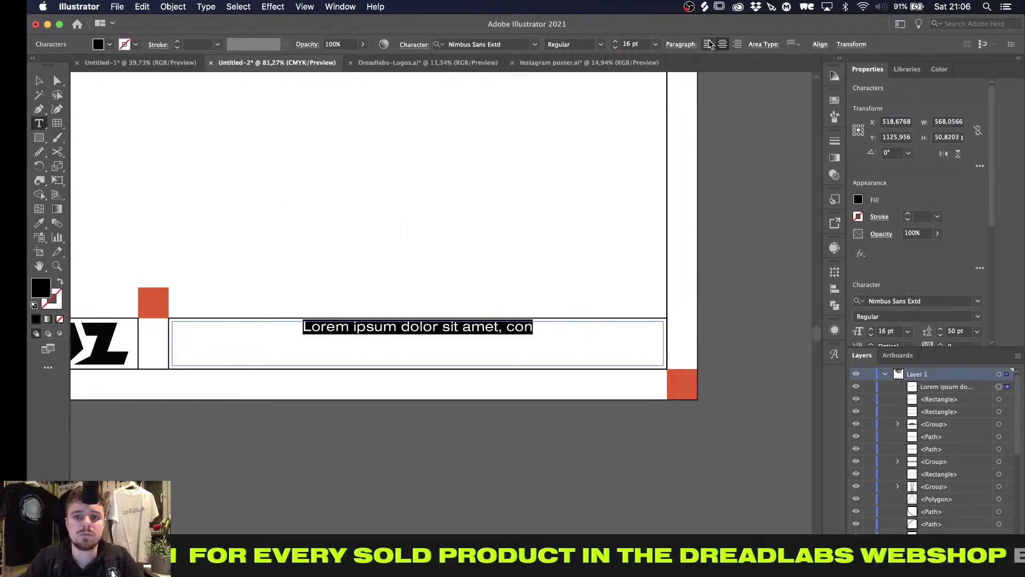
left_click(709, 44)
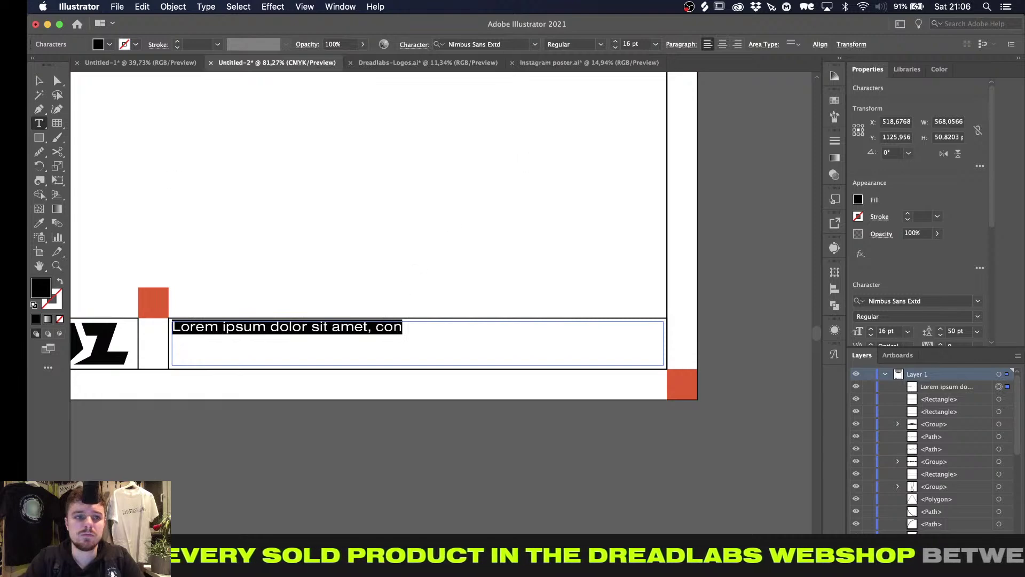
Replace the footer placeholder text with a longer Lorem ipsum passage copied from another application
left_click(39, 80)
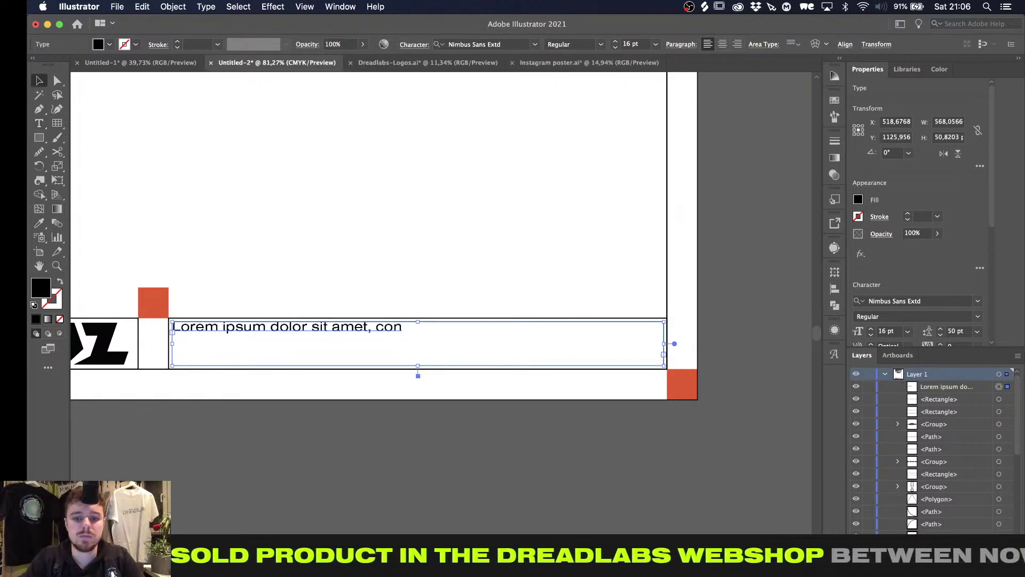
key("super+Tab")
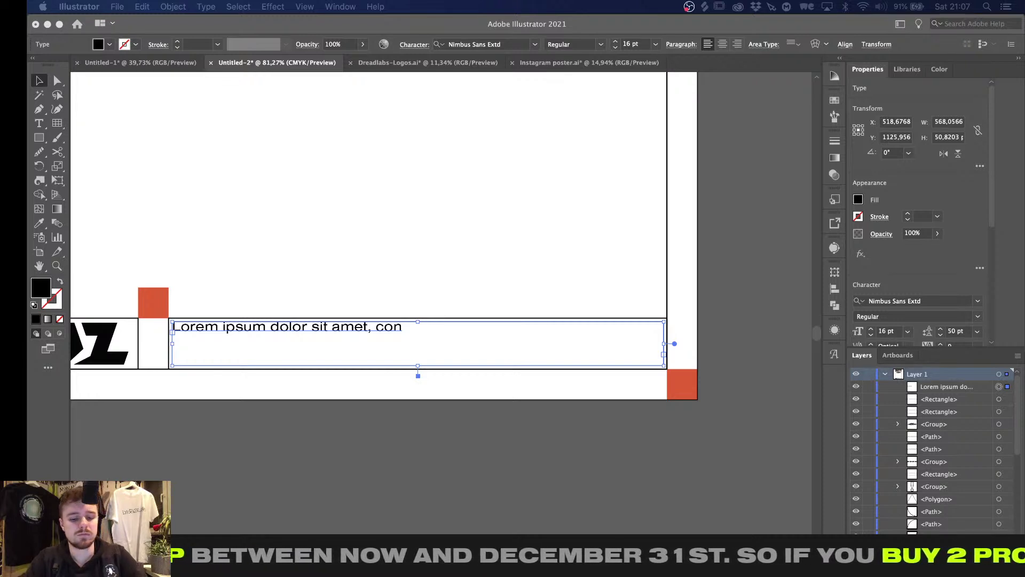
double_click(296, 331)
key("super+a")
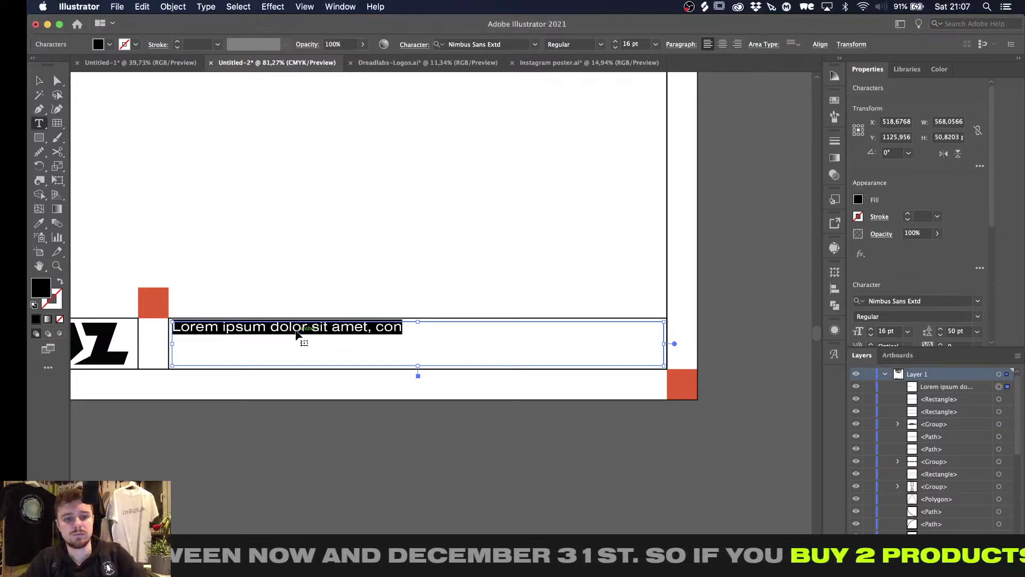
key("super+v")
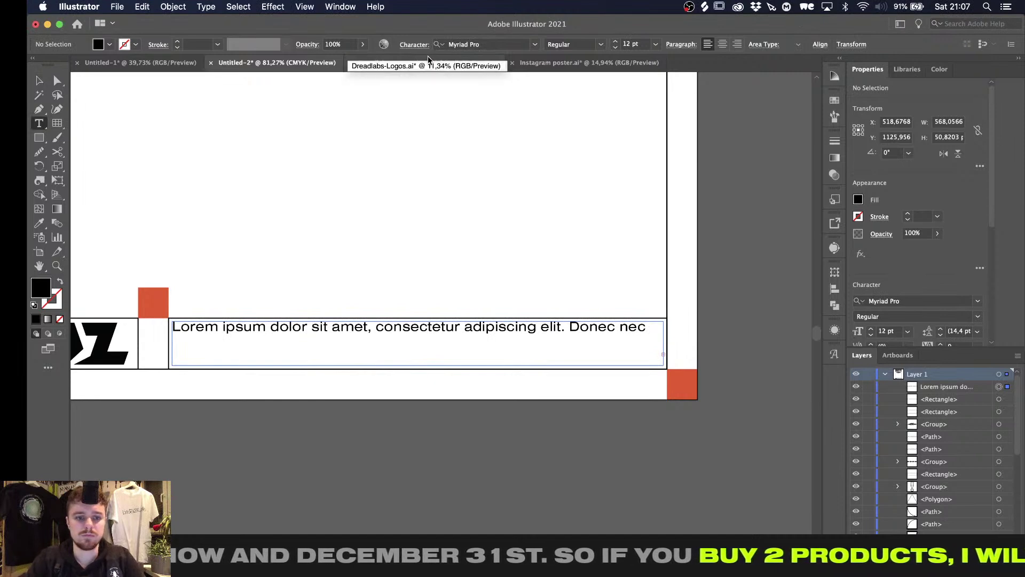
Try to set the footer text to 8 pt with Auto leading
left_click(615, 47)
left_click(615, 47)
left_click(615, 47)
left_click(615, 47)
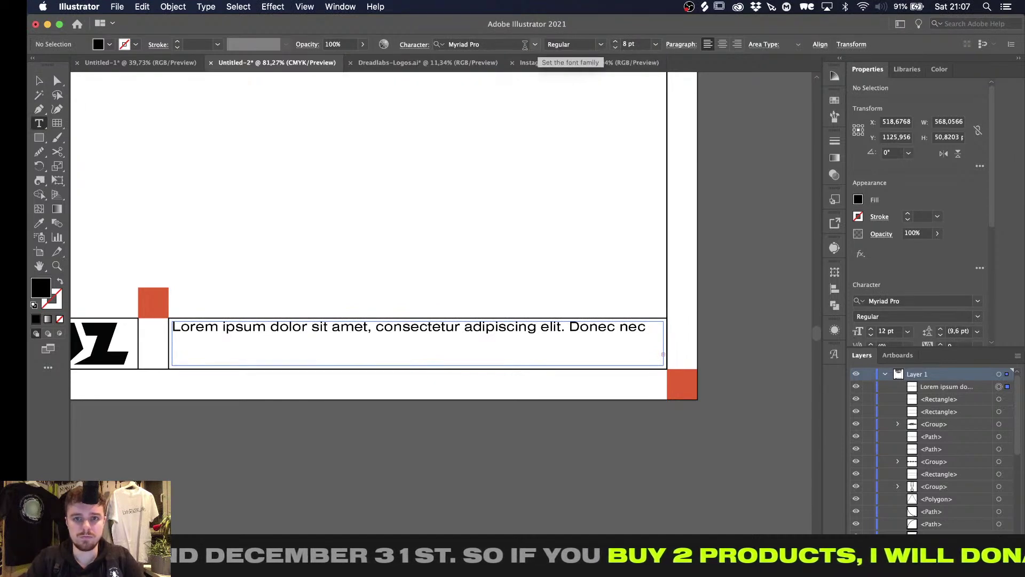
left_click(420, 100)
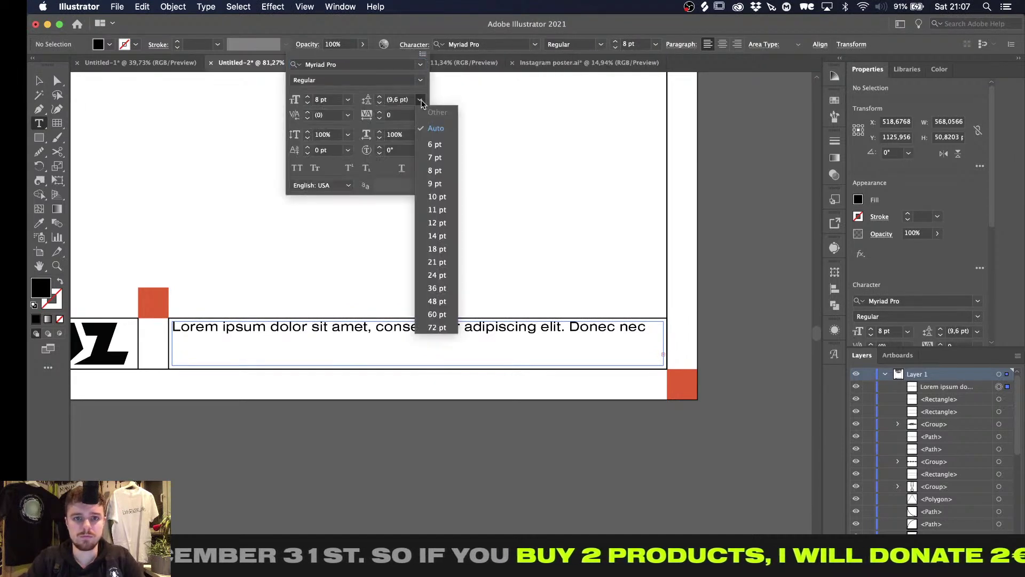
left_click(425, 128)
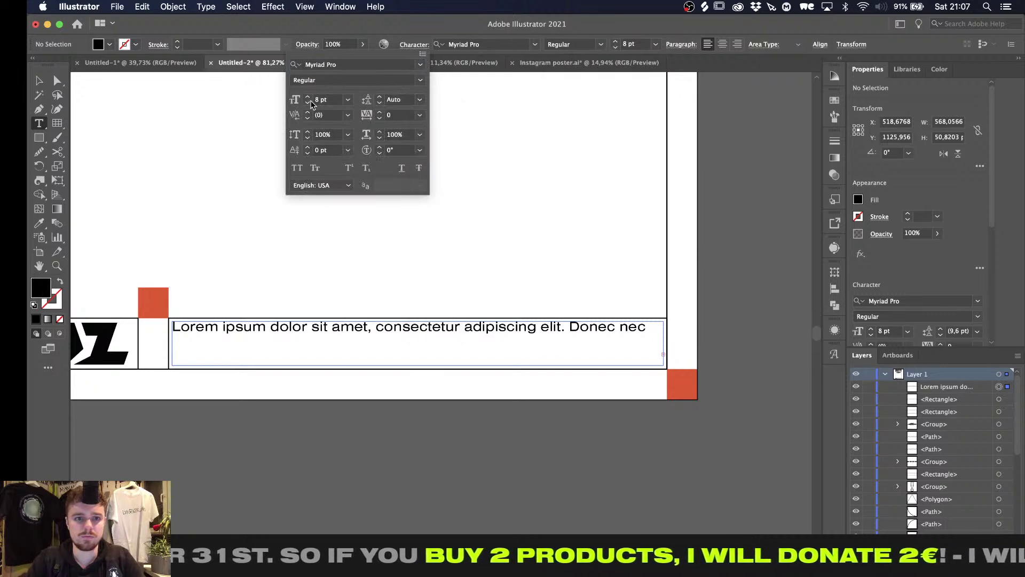
Set the whole footer paragraph to 9 pt with Auto leading
left_click(358, 328)
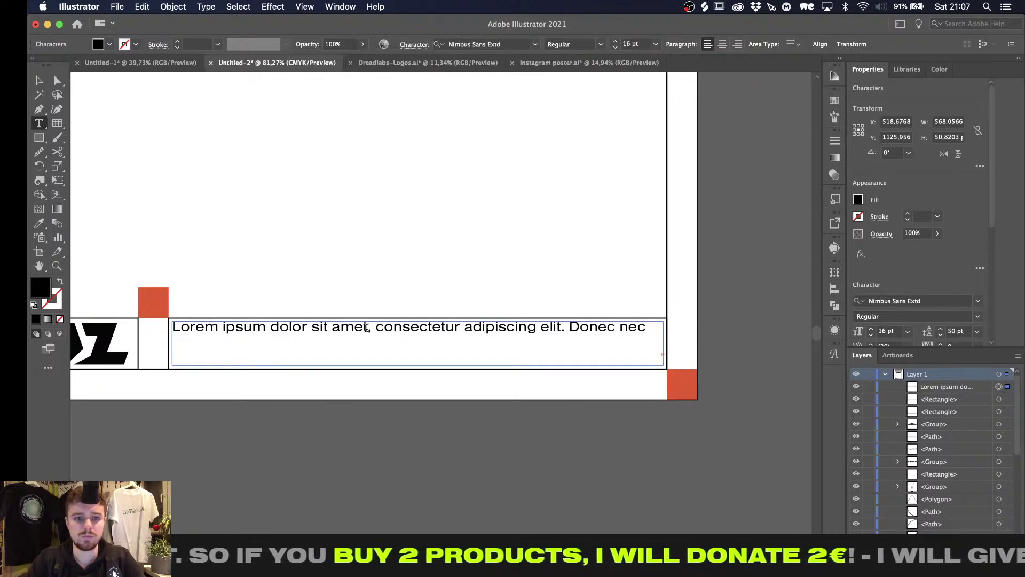
triple_click(366, 328)
left_click(414, 44)
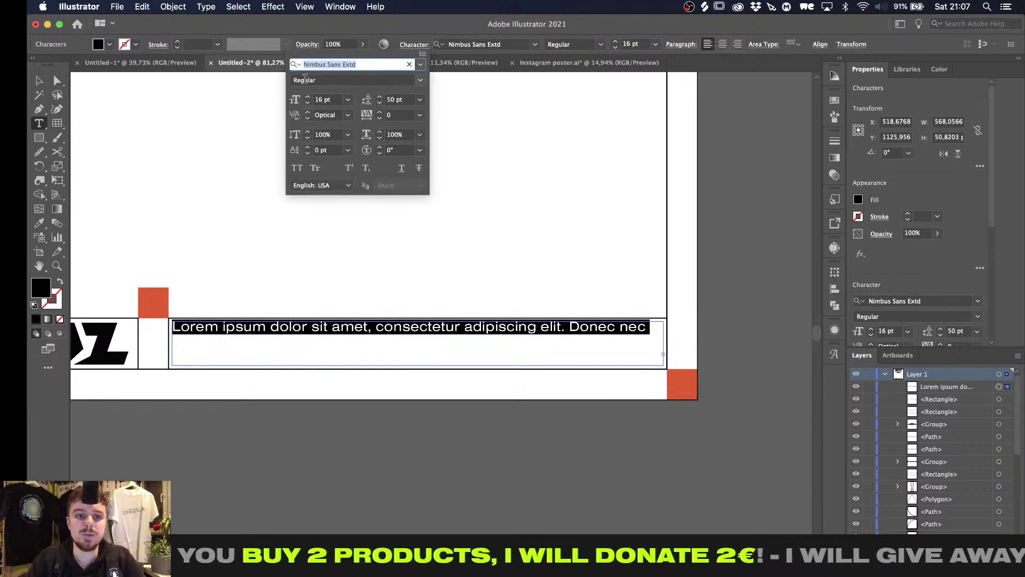
left_click(307, 102)
left_click(308, 102)
left_click(307, 102)
left_click(308, 103)
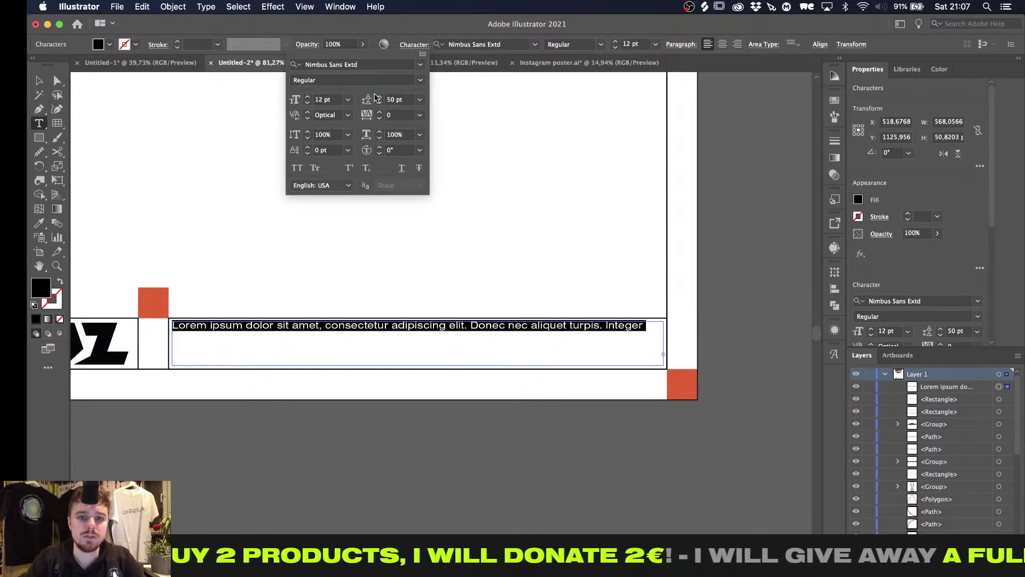
left_click(420, 99)
left_click(432, 111)
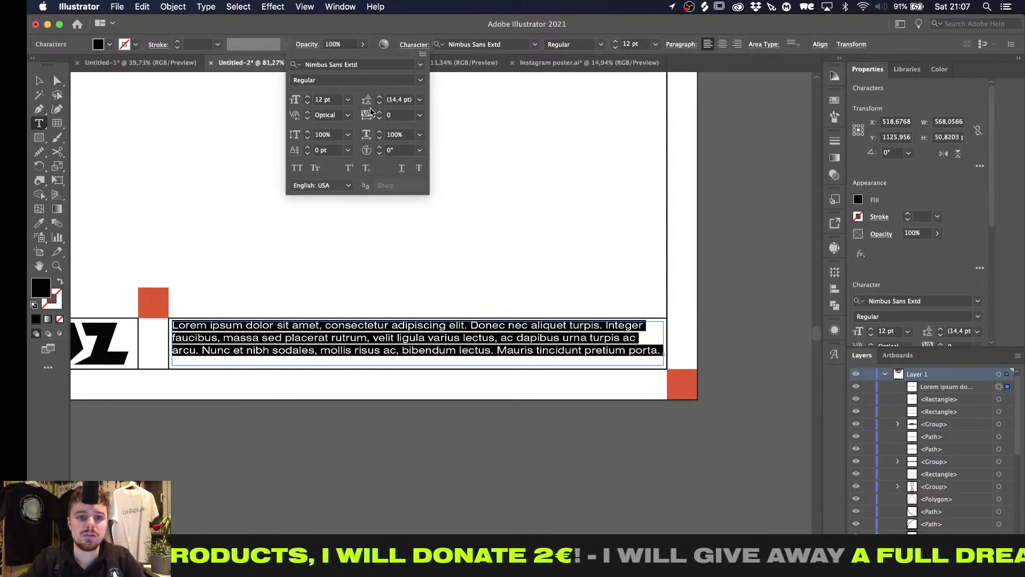
left_click(308, 103)
left_click(308, 103)
left_click(308, 102)
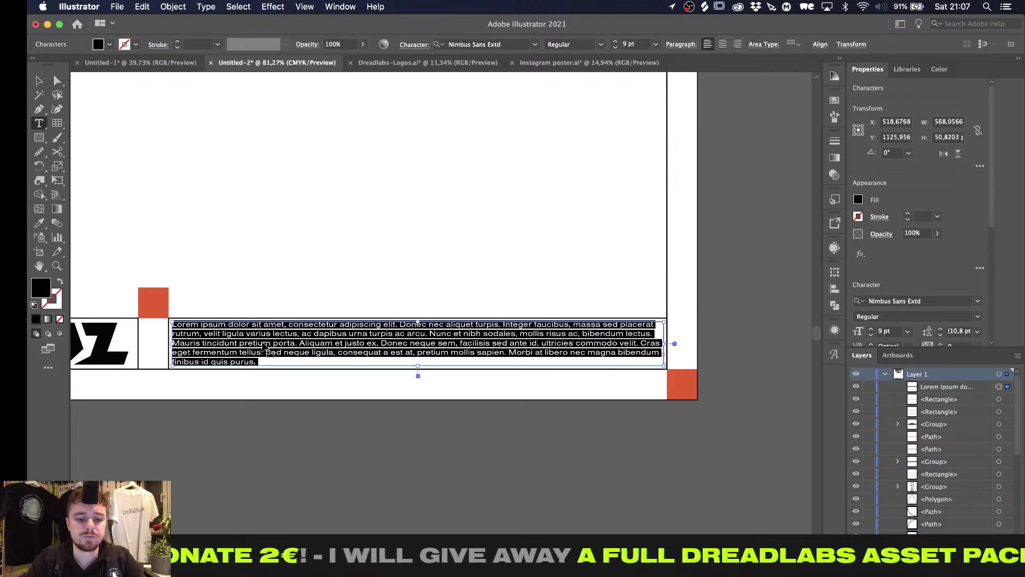
left_click(260, 361)
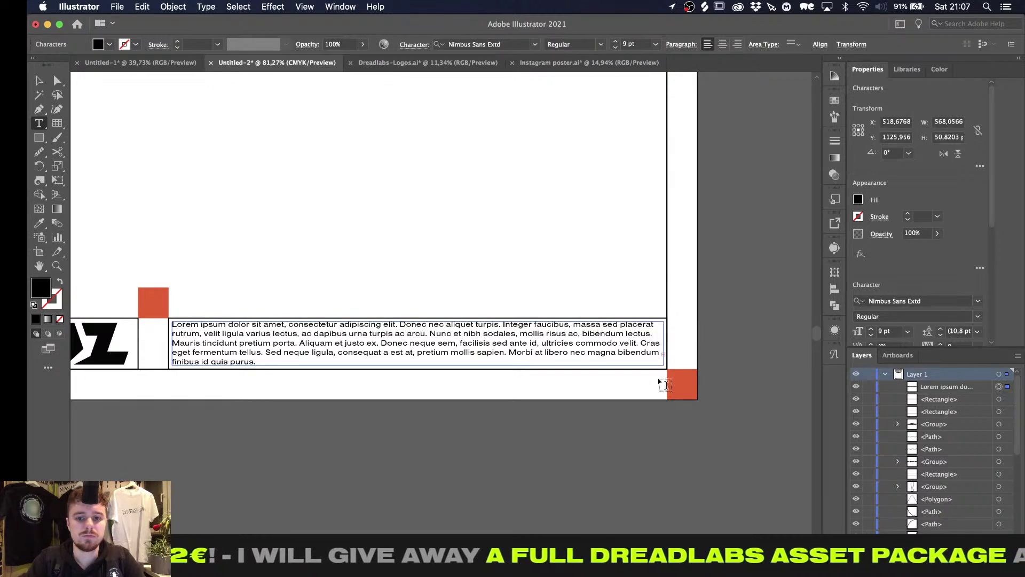
Flow the footer frame's overset text into a linked text frame outside the poster, below its lower-right corner
key("Escape")
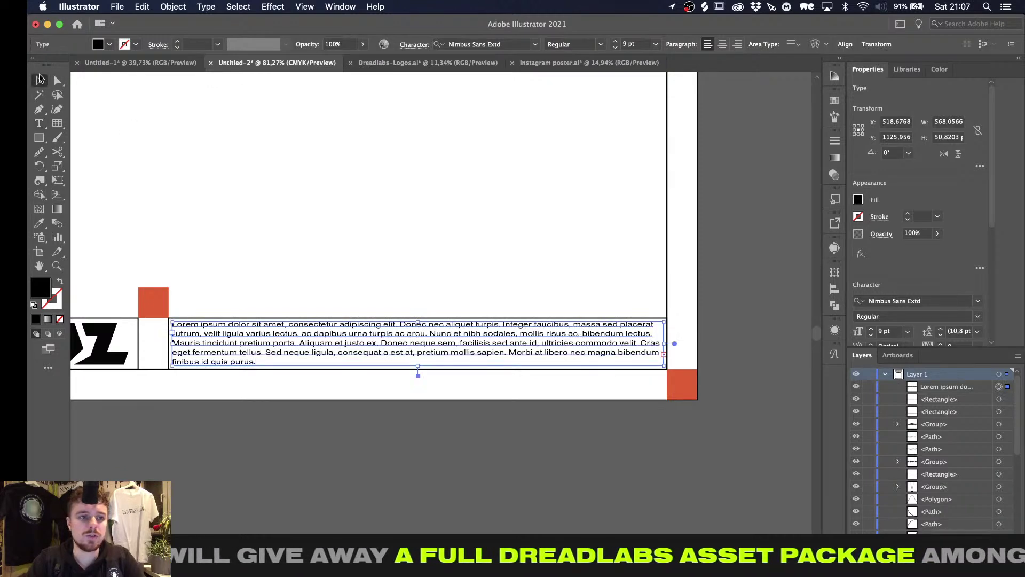
left_click(665, 354)
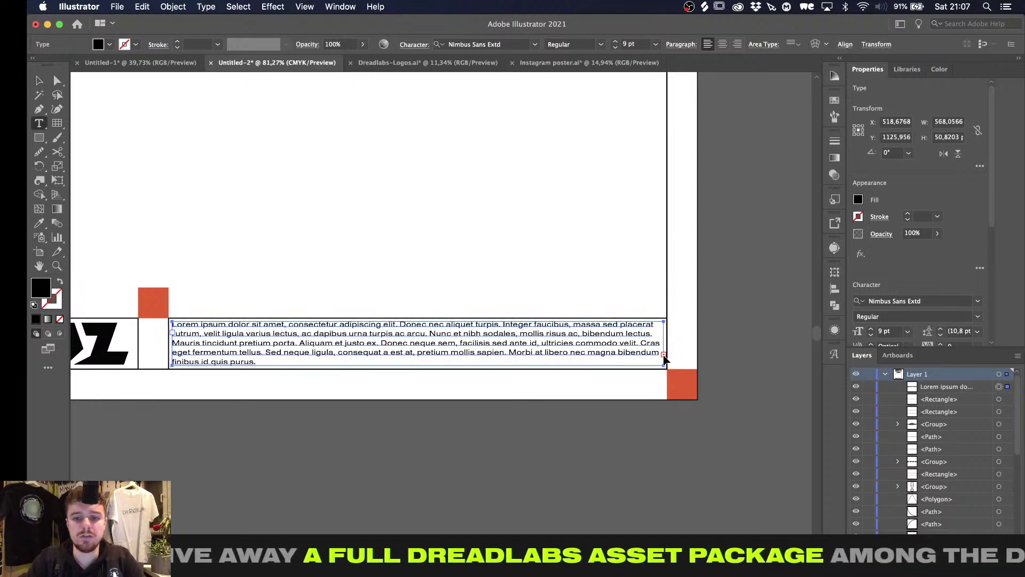
left_click(665, 356)
key("Delete")
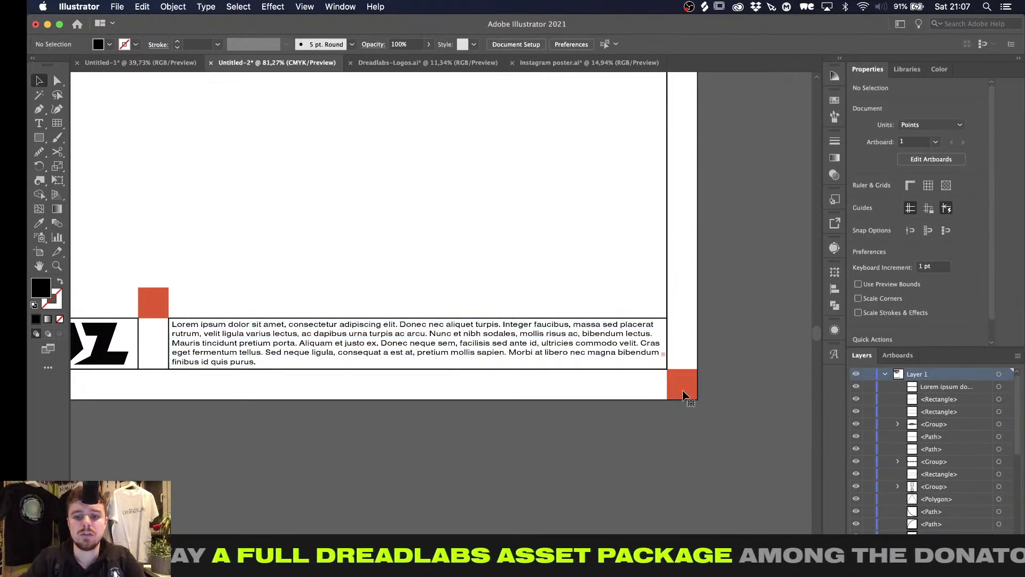
left_click(663, 355)
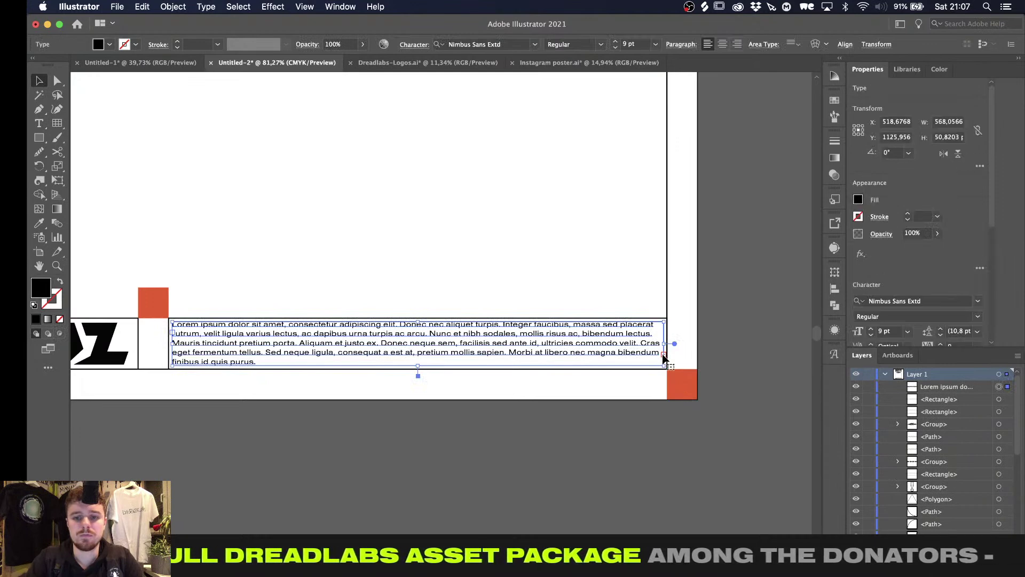
key("t")
key("v")
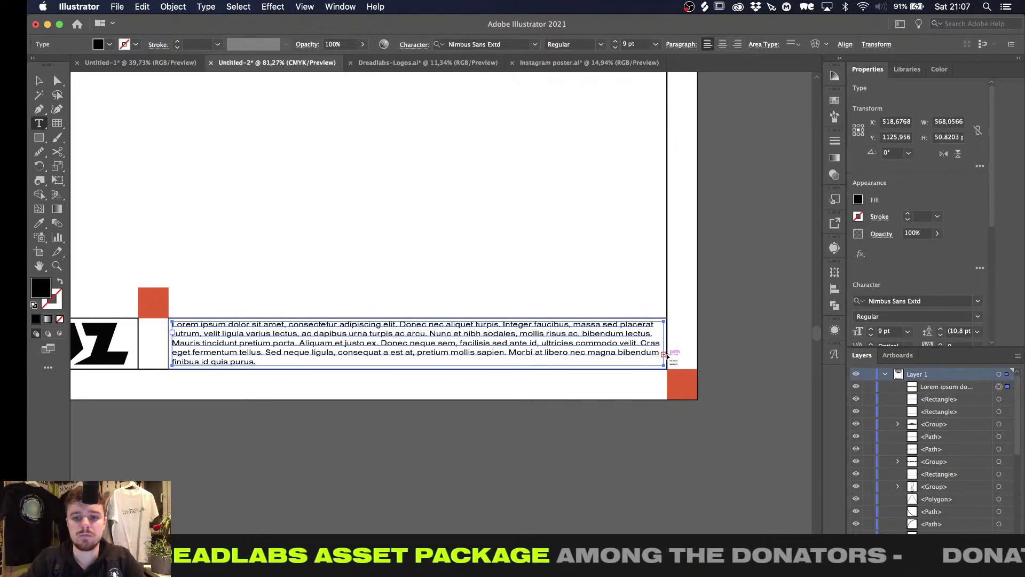
left_click(664, 354)
left_click(597, 421)
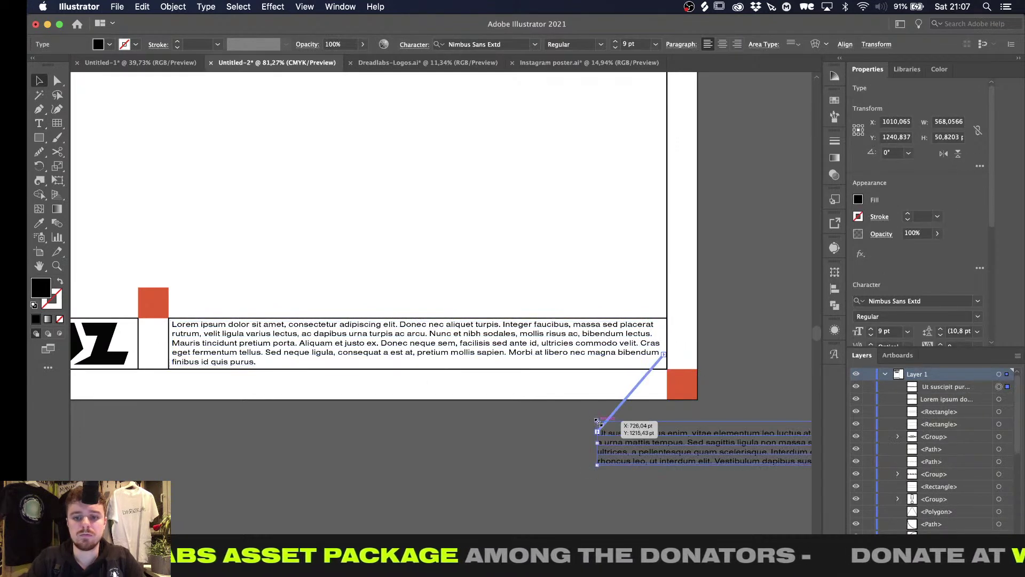
Delete all the overflow text from the linked frame outside the poster
scroll(598, 421, "right", 5)
double_click(597, 422)
scroll(596, 422, "right", 5)
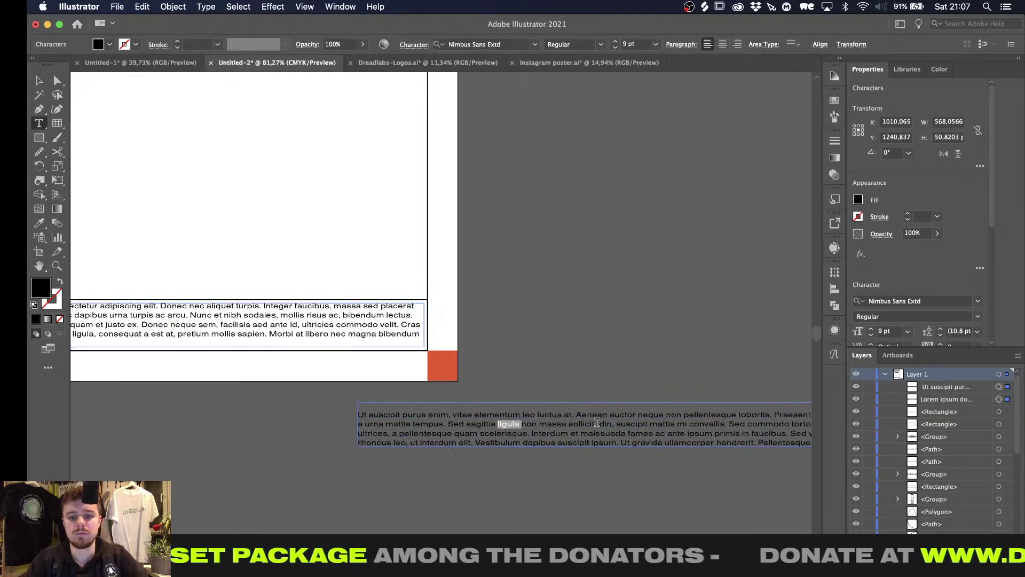
scroll(596, 422, "down", 2, "alt")
key("super+a")
left_click(597, 421)
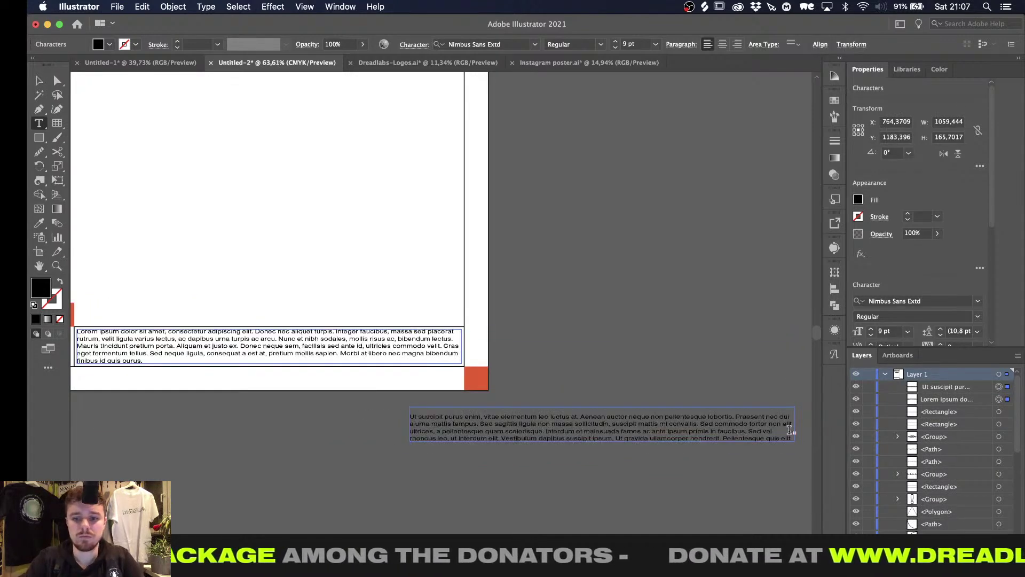
left_click_drag(784, 431, 392, 418)
key("BackSpace")
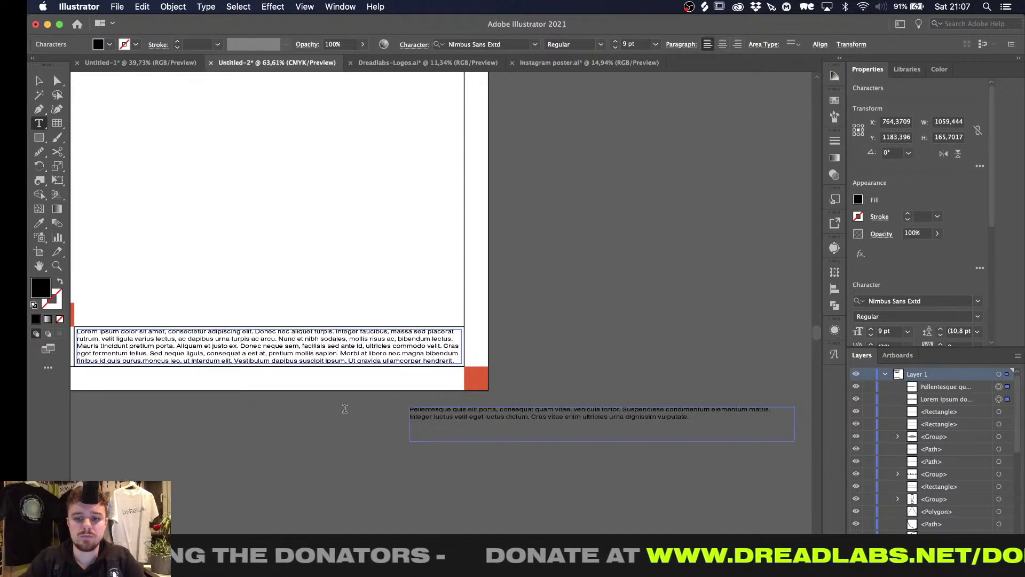
left_click_drag(663, 425, 338, 408)
key("BackSpace")
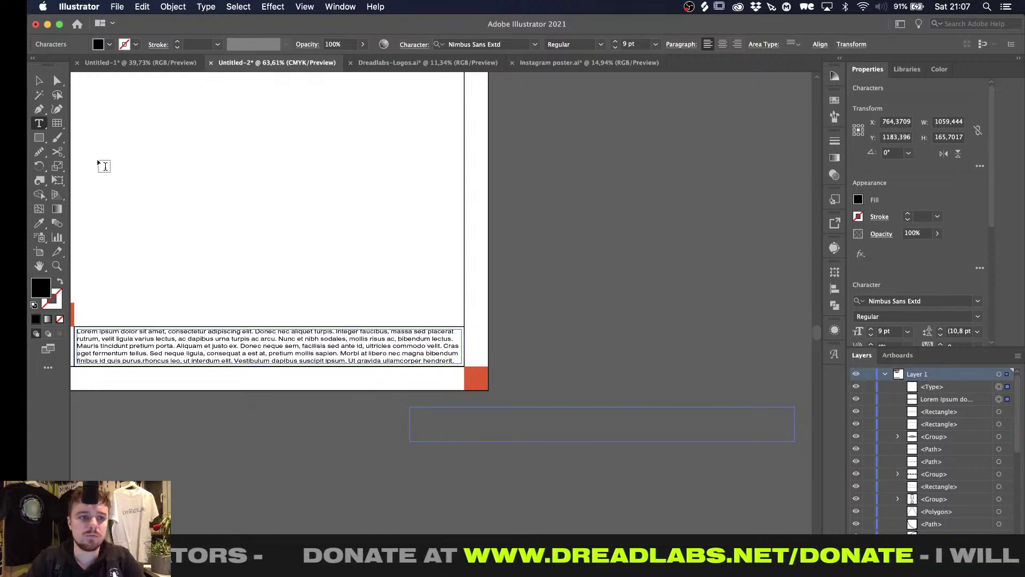
key("Escape")
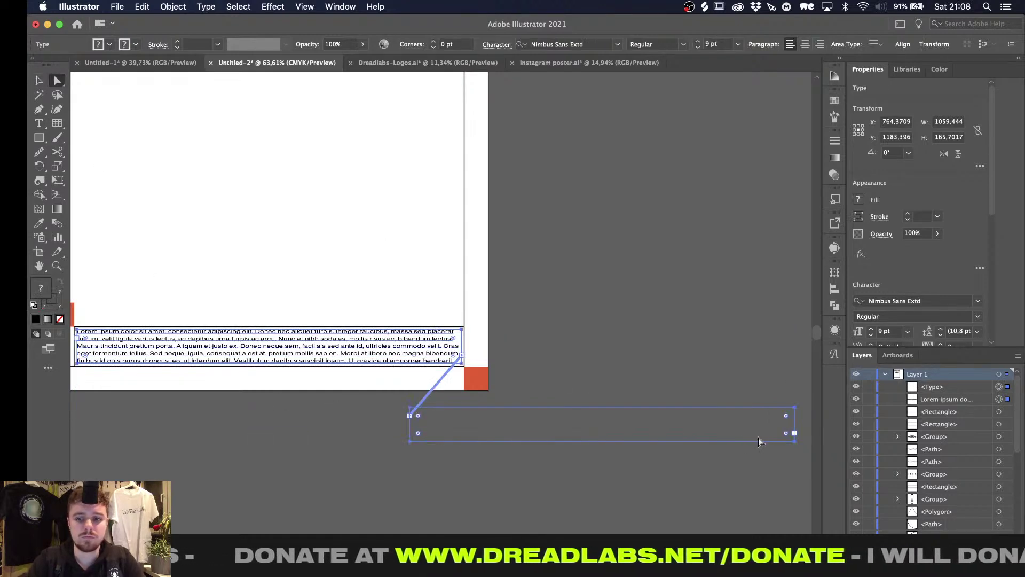
Try to delete the empty linked text frame below the poster by removing its outer corner anchor points
left_click(795, 440)
key("BackSpace")
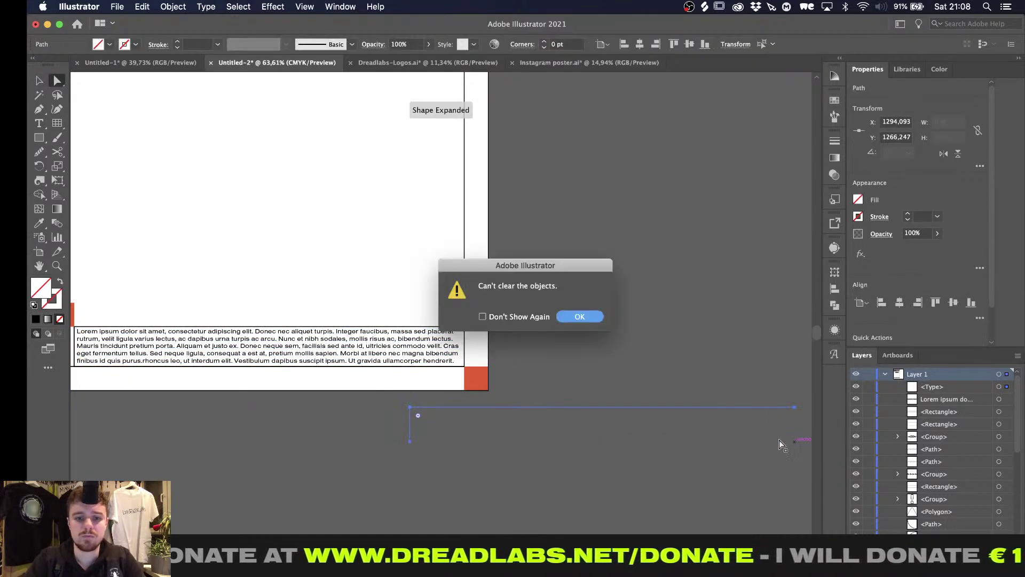
left_click(581, 317)
left_click(795, 407)
key("BackSpace")
key("BackSpace")
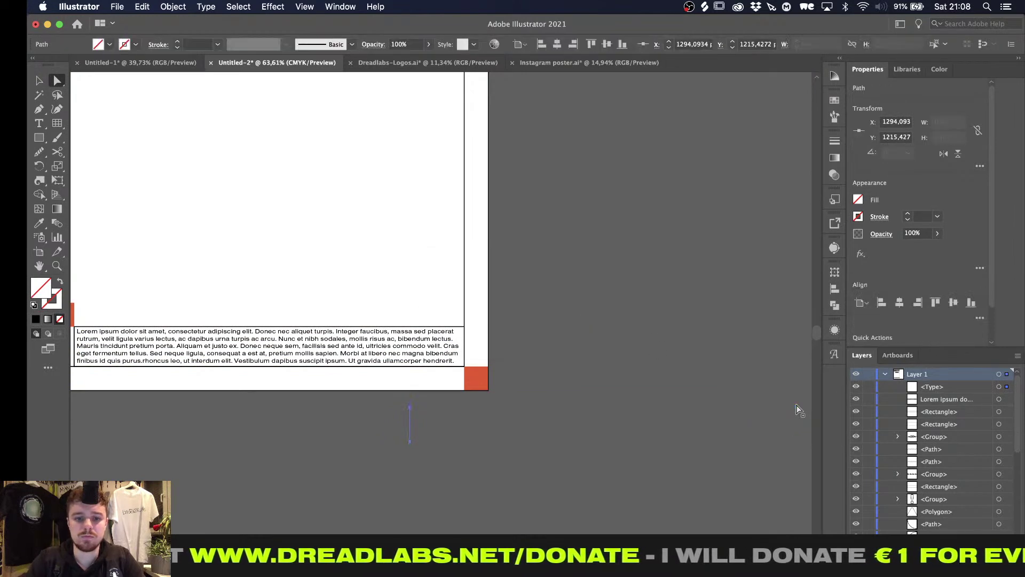
left_click(581, 317)
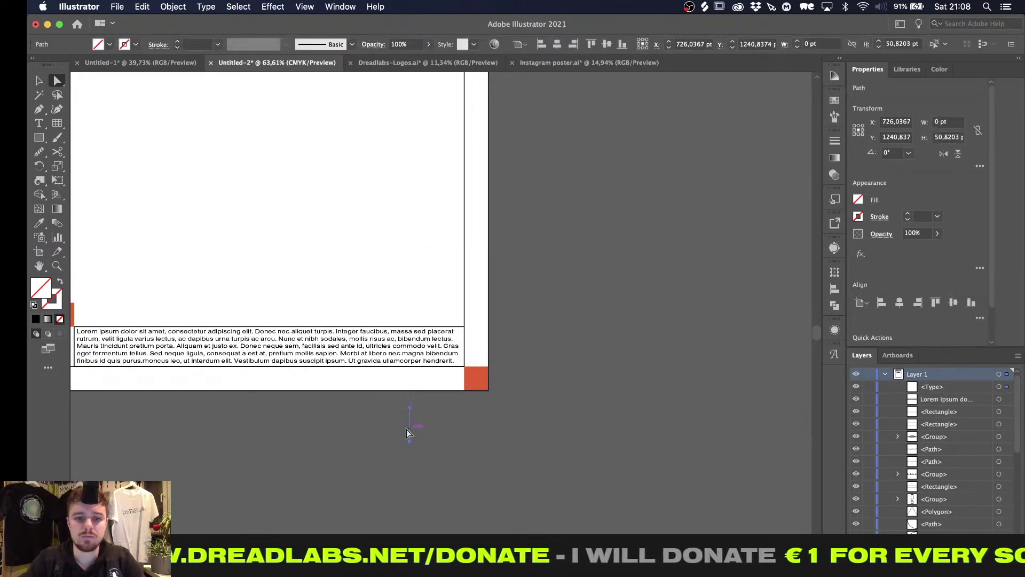
Delete the leftover vertical frame segment below the poster, and undo that deletion
left_click_drag(396, 409, 432, 469)
key("BackSpace")
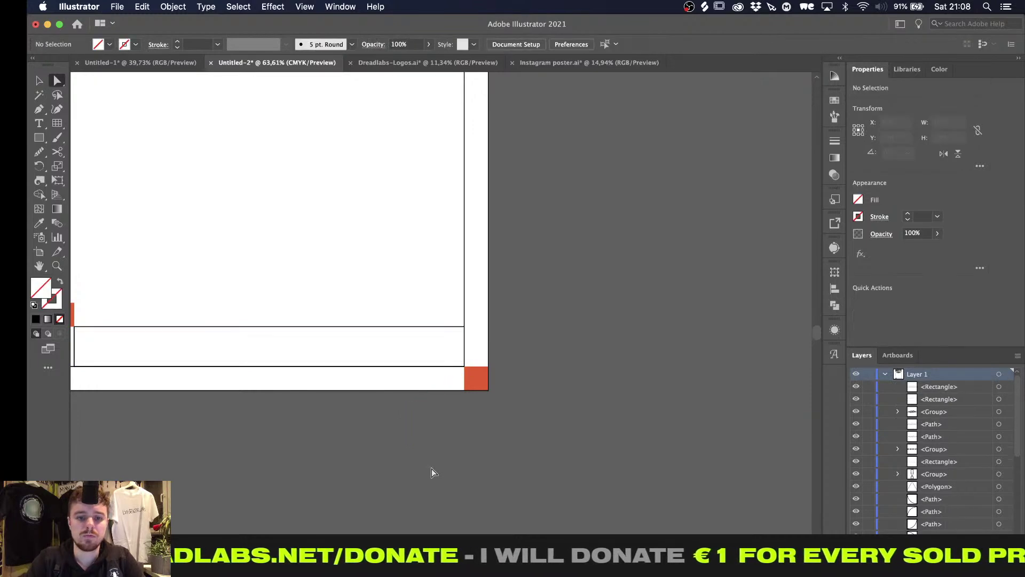
key("super+z")
Try to remove the two end anchor points of the leftover vertical segment one at a time
left_click(409, 441)
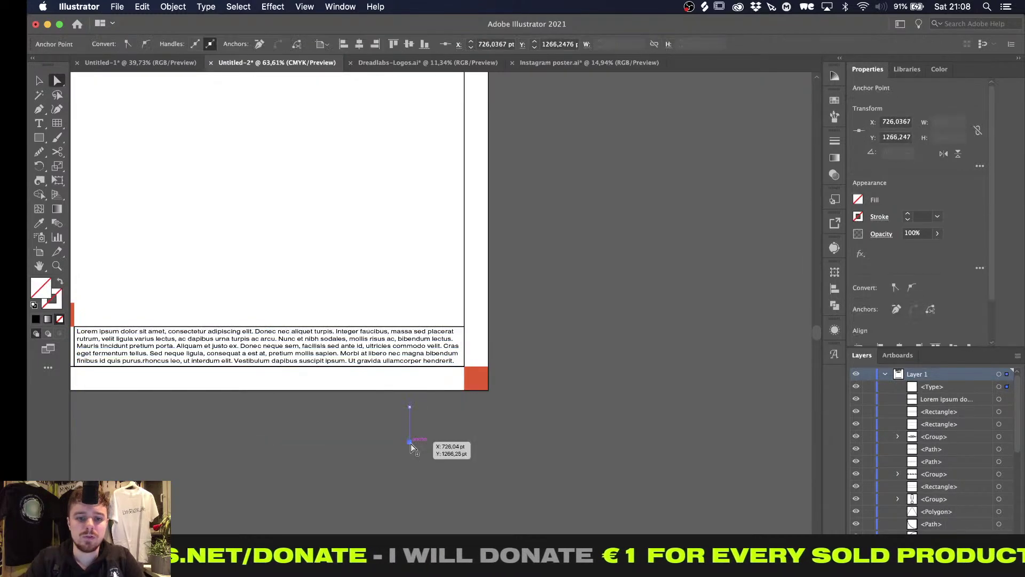
left_click(411, 411)
key("BackSpace")
key("Return")
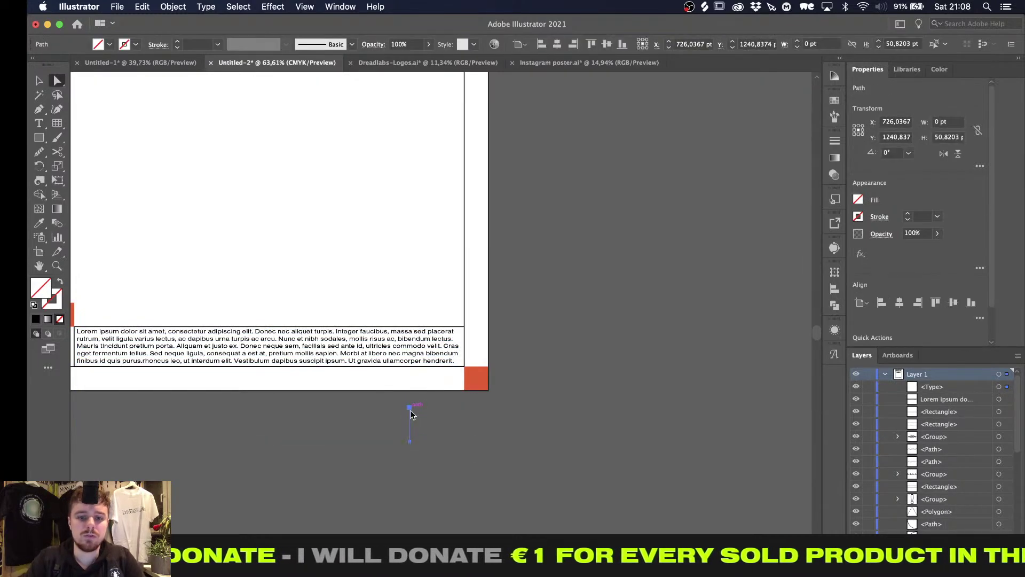
left_click(411, 446)
key("BackSpace")
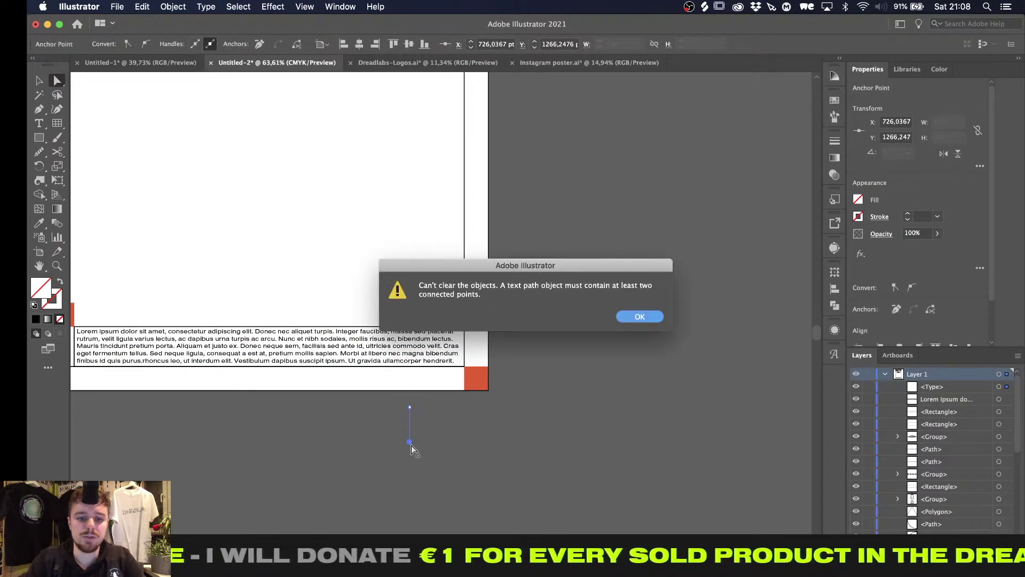
left_click(637, 315)
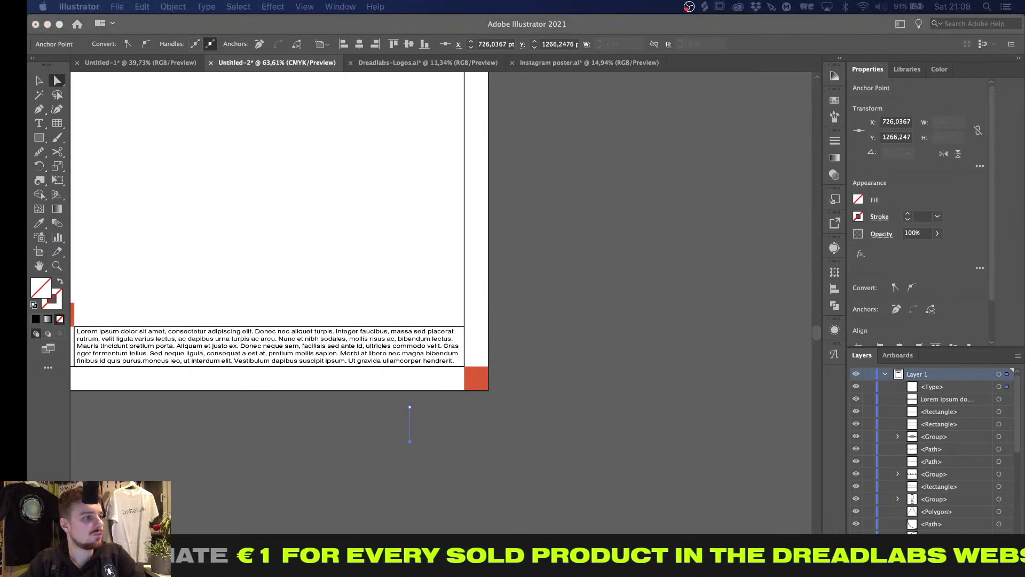
Copy the whole Lorem ipsum footer paragraph and delete both threaded text frames
key("t")
left_click(432, 349)
scroll(429, 341, "left", 4)
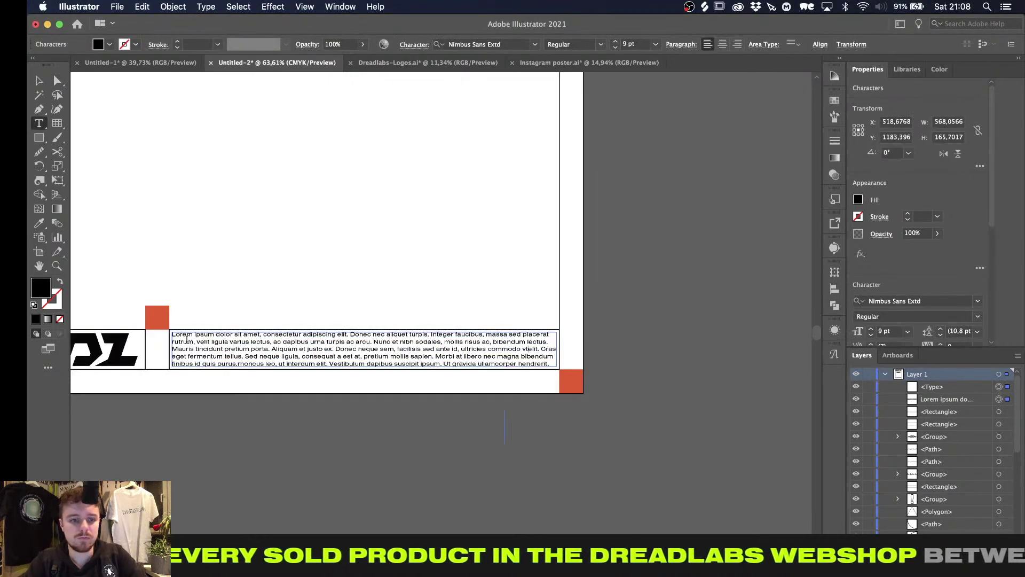
left_click_drag(171, 334, 586, 370)
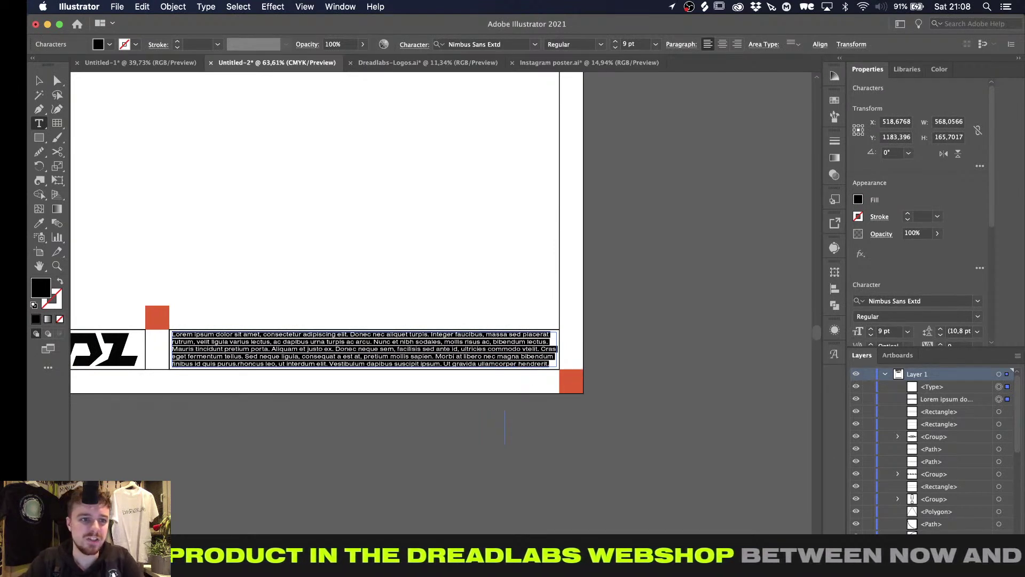
left_click(40, 80)
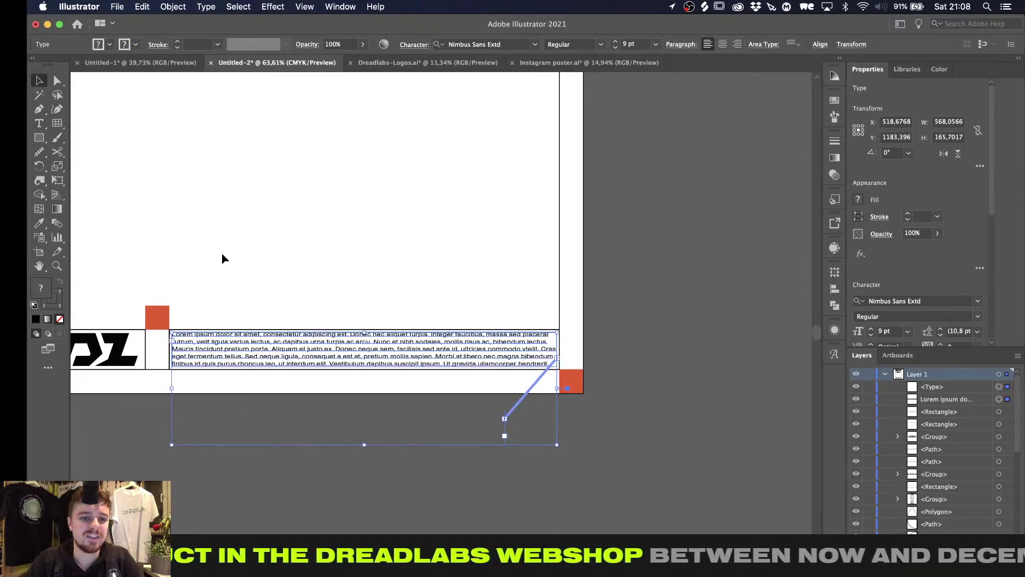
key("Delete")
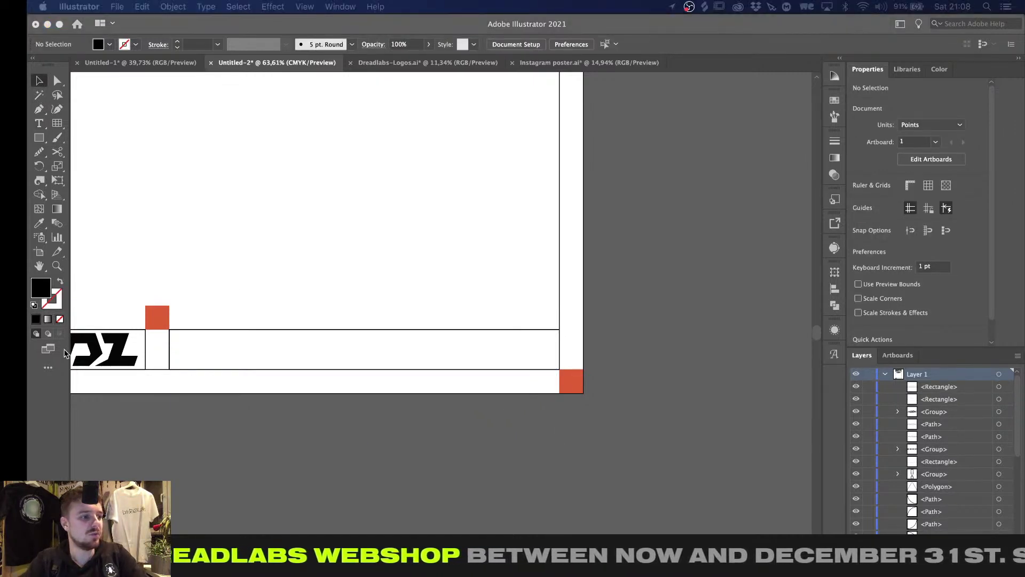
Inset the empty footer box beside the DZ logo with Offset Path and paste the copied paragraph into the inset shape as area text
left_click(237, 298)
left_click(248, 330)
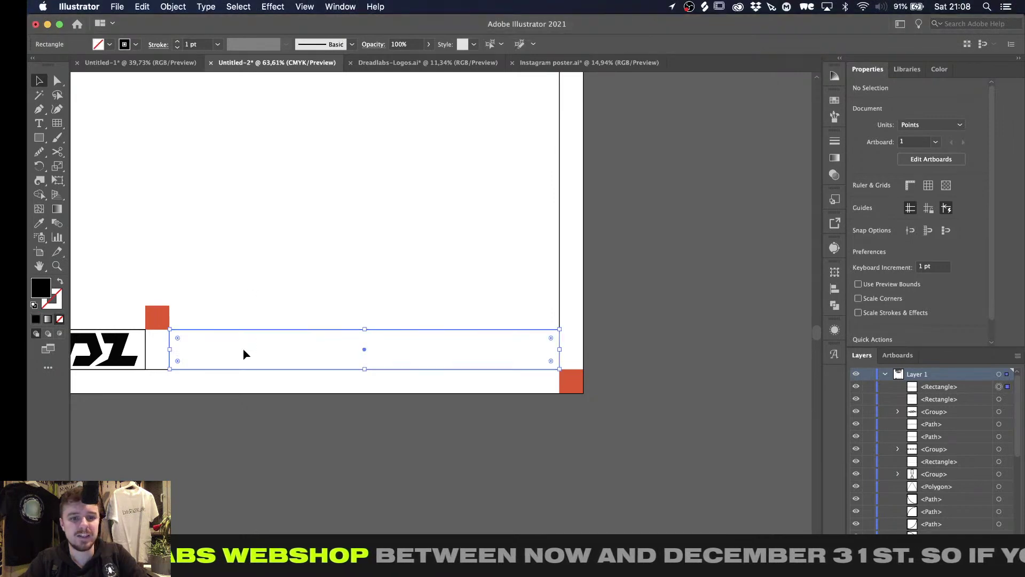
key("alt+super+o")
key("Return")
key("t")
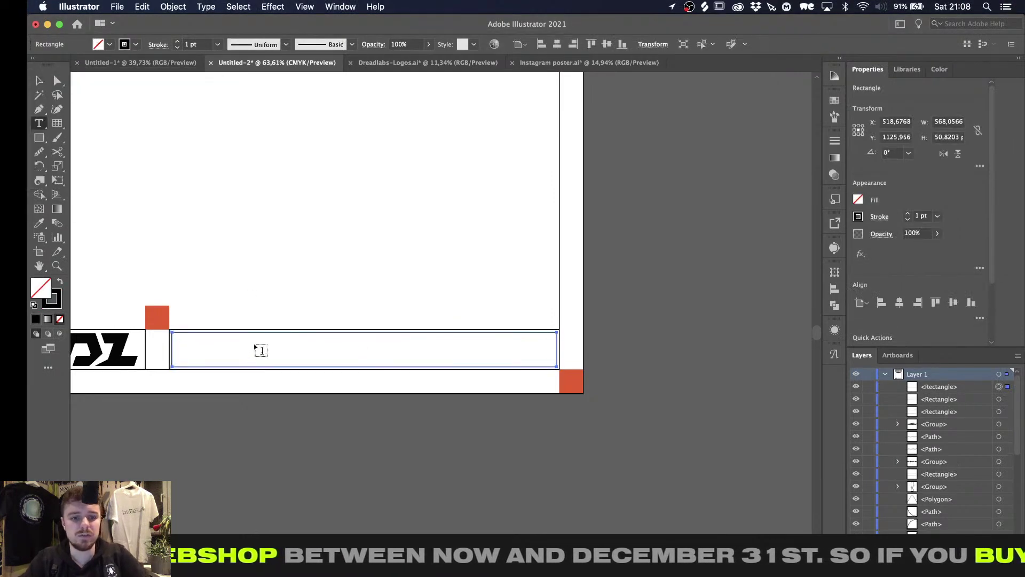
left_click(256, 332)
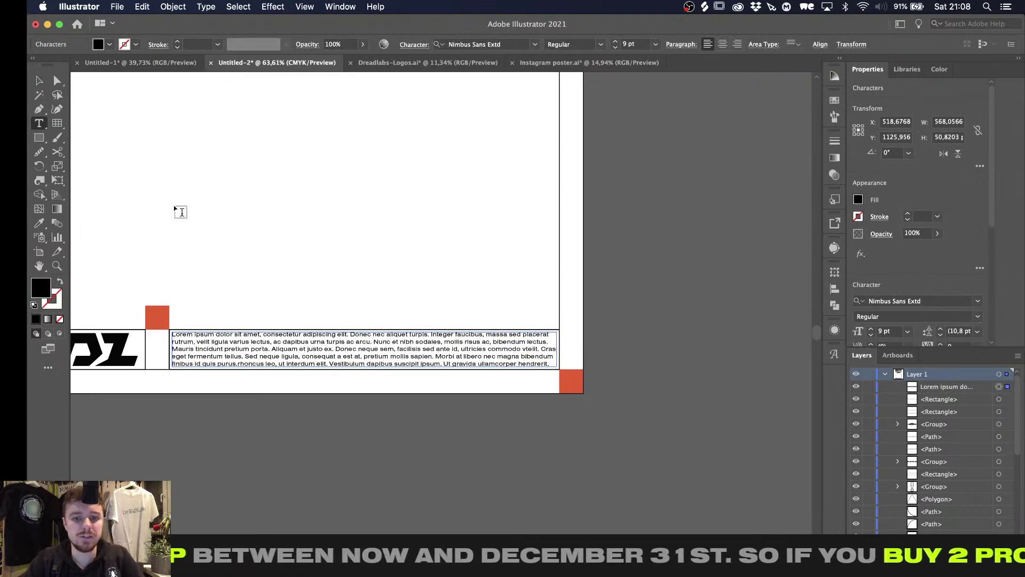
left_click(39, 80)
left_click(242, 177)
Draw an unfilled rectangle with a 1 pt black stroke, about 771.5 × 763.7 pt, between the boxed graphics row and the footer
scroll(242, 172, "down", 5, "alt")
scroll(243, 173, "up", 3)
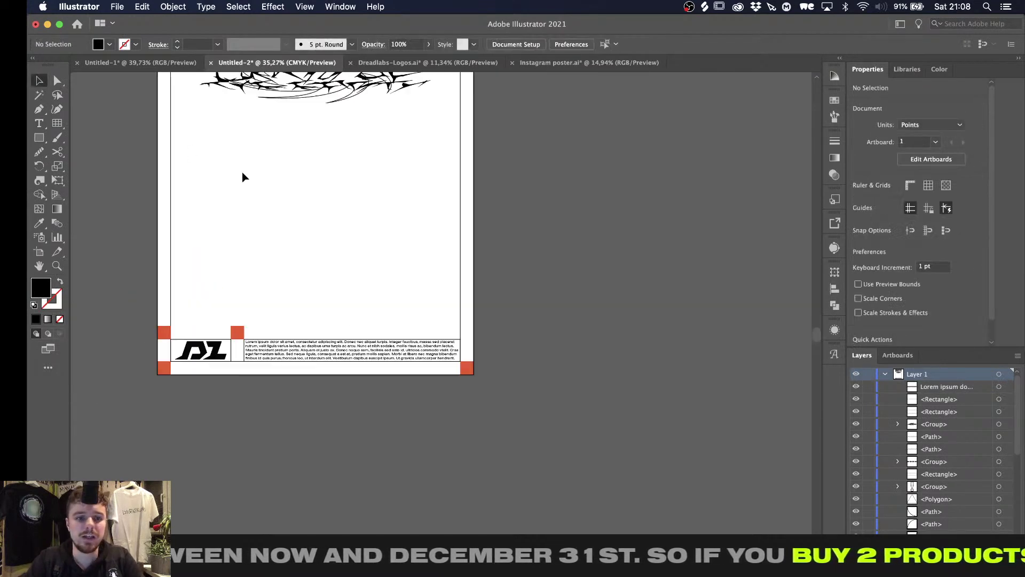
scroll(242, 172, "up", 5, "alt")
scroll(243, 173, "down", 3, "alt")
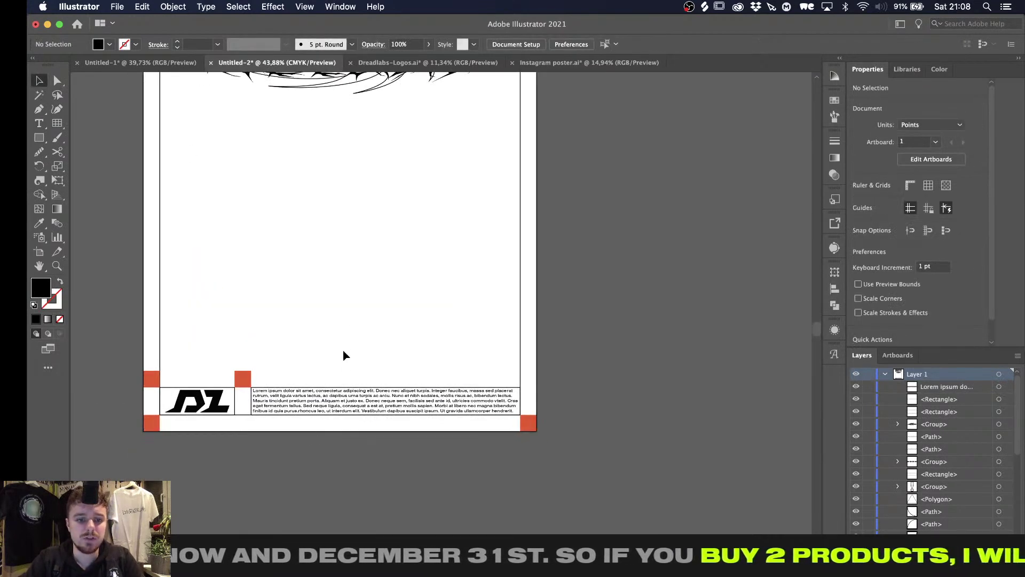
scroll(356, 343, "up", 5)
key("m")
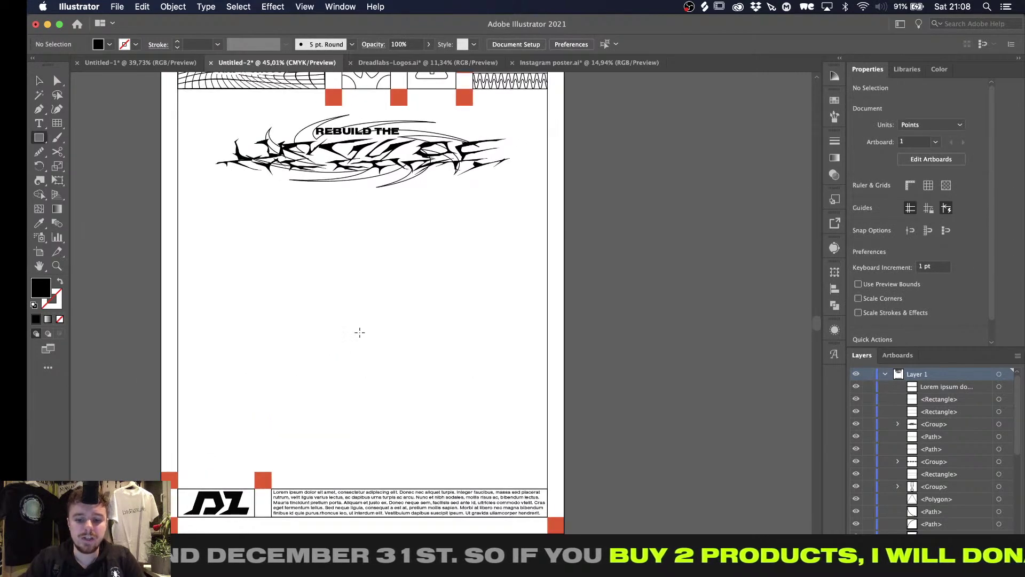
scroll(359, 332, "down", 2, "alt")
scroll(360, 332, "down", 1, "alt")
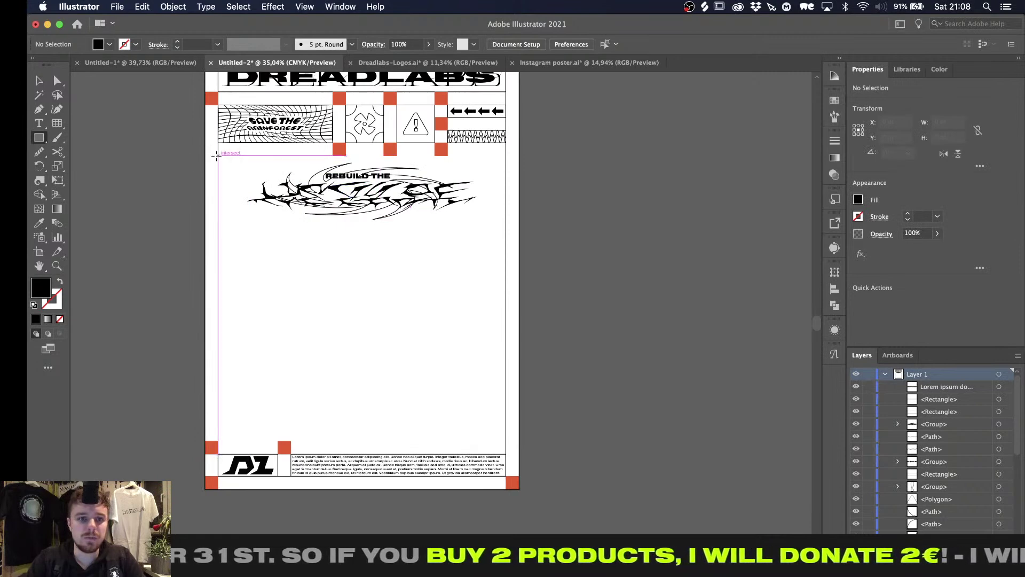
mouse_move(219, 155)
left_mouse_down()
mouse_move(254, 202)
mouse_move(514, 434)
mouse_move(506, 439)
left_mouse_up()
key("shift+x")
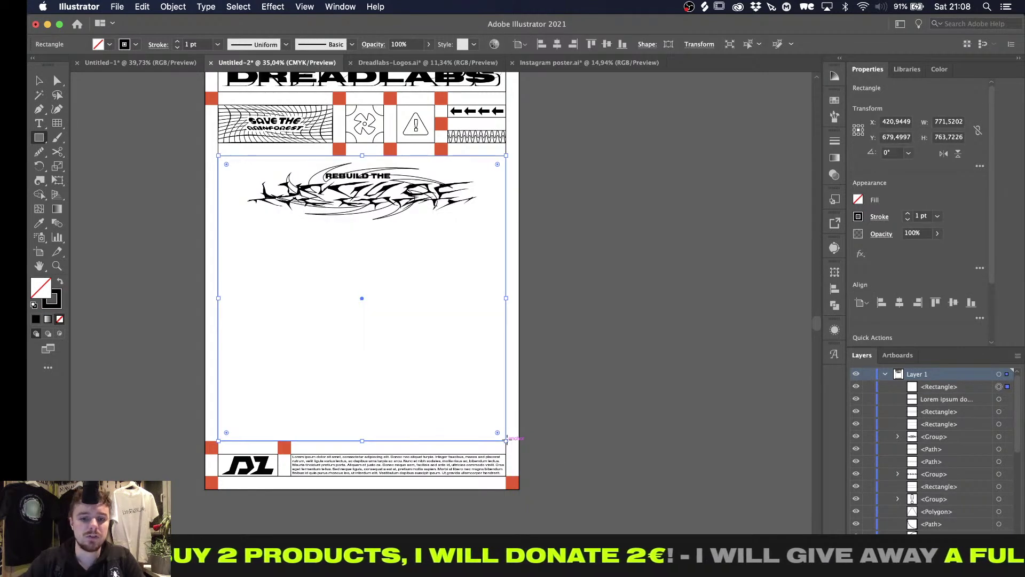
key("i")
scroll(508, 440, "down", 2)
scroll(508, 440, "up", 6, "alt")
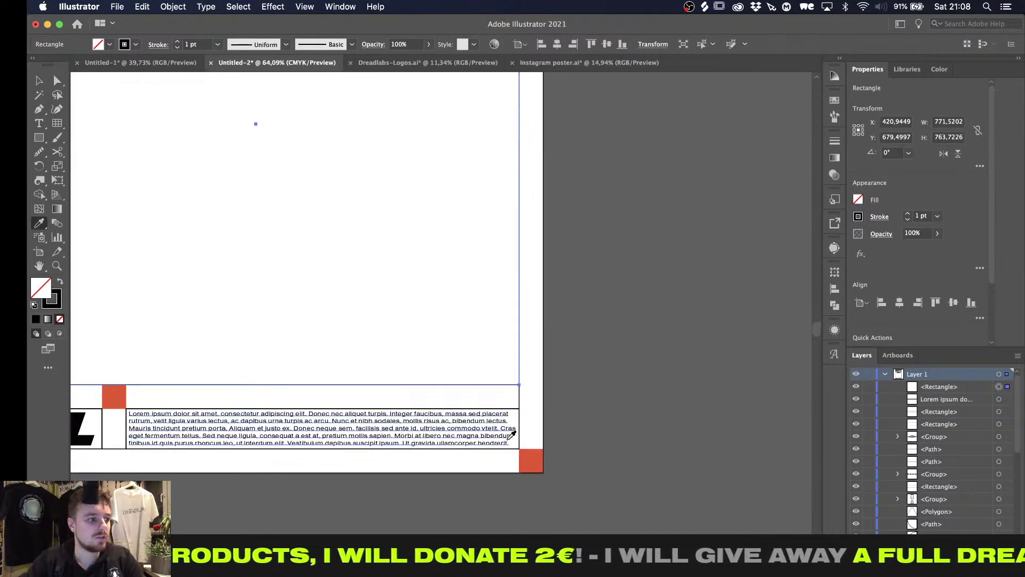
key("v")
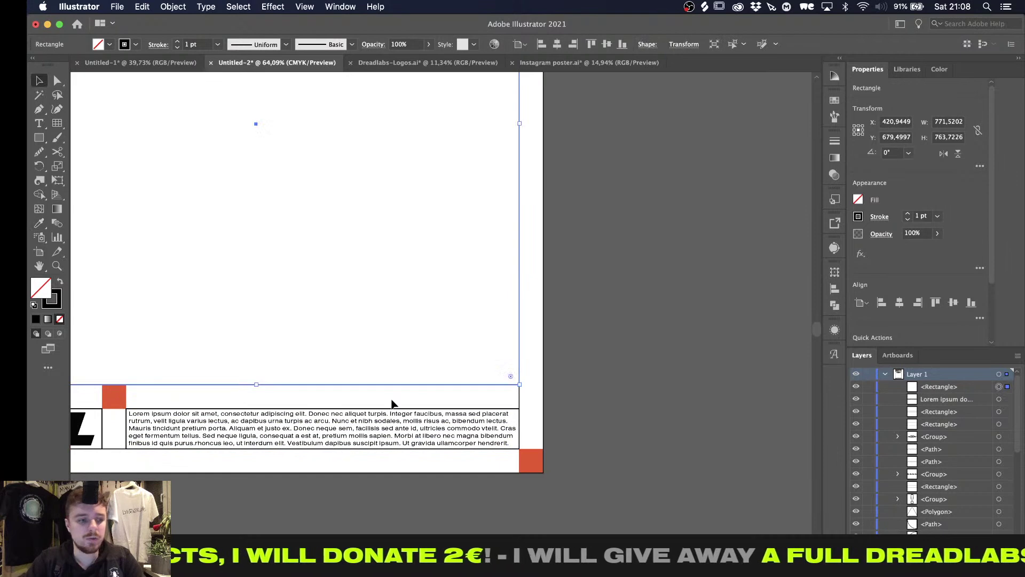
left_click(391, 405)
Review the poster layout from the DREADLABS header to the footer and check the dimensions of the large rectangle around the heading
scroll(391, 405, "down", 2, "alt")
scroll(295, 344, "down", 2, "alt")
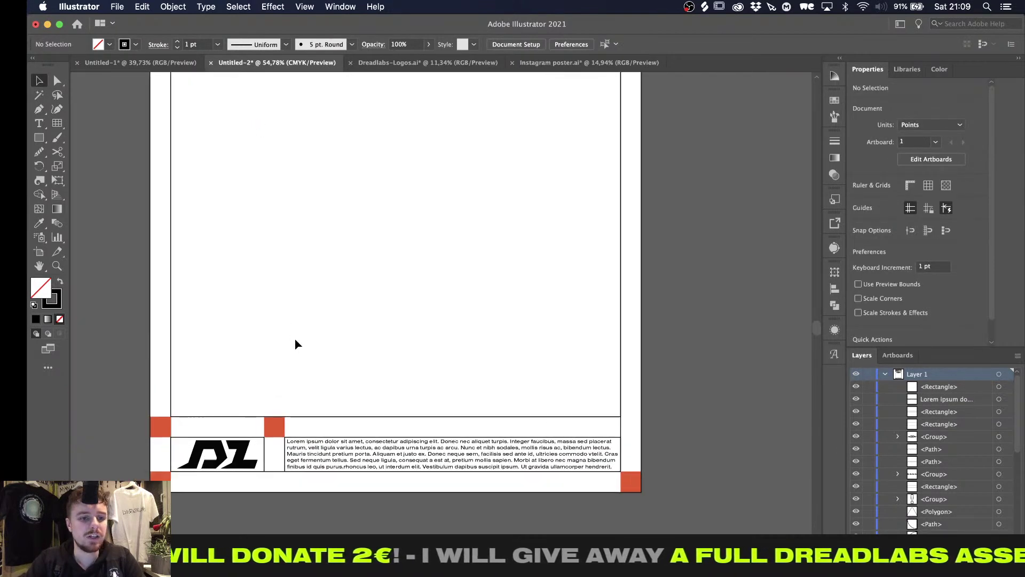
scroll(295, 344, "up", 10)
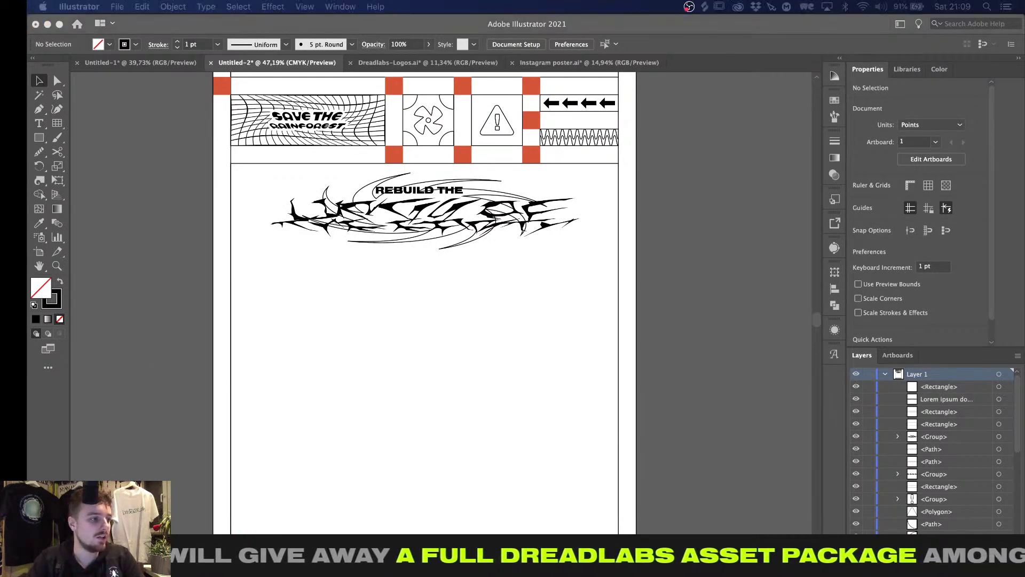
left_click(329, 285)
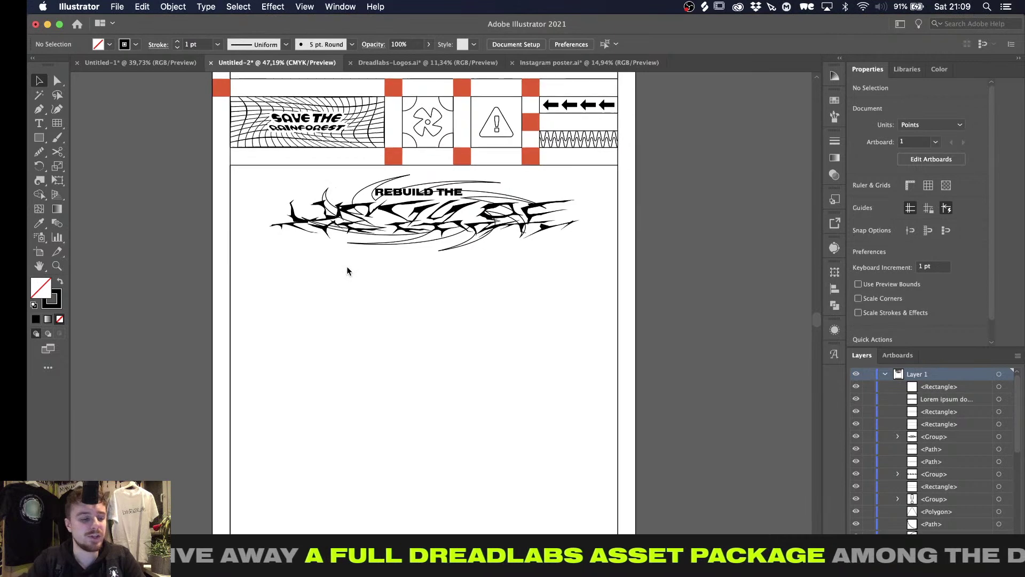
scroll(331, 310, "up", 3)
scroll(331, 310, "left", 2)
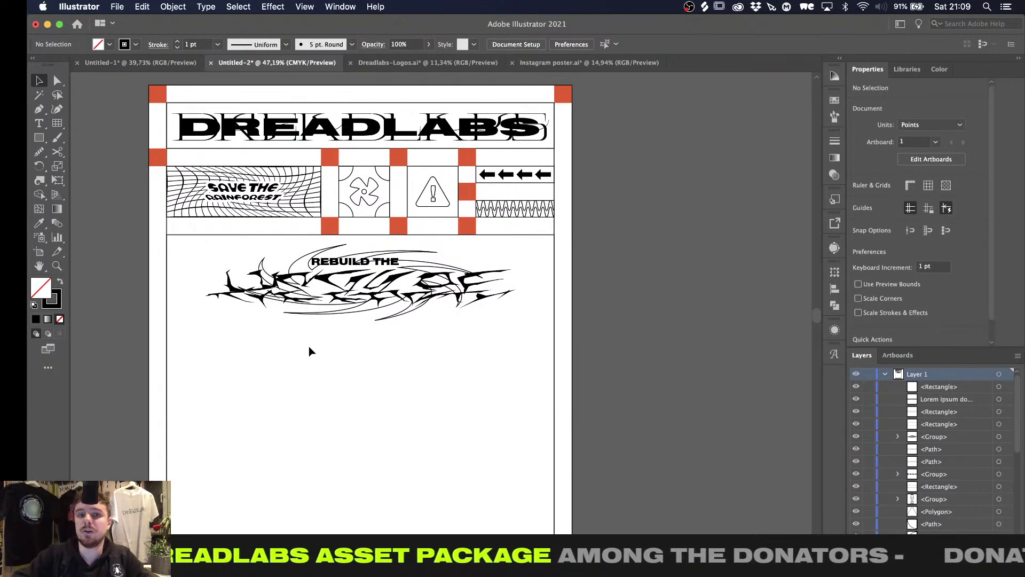
scroll(327, 350, "down", 3, "alt")
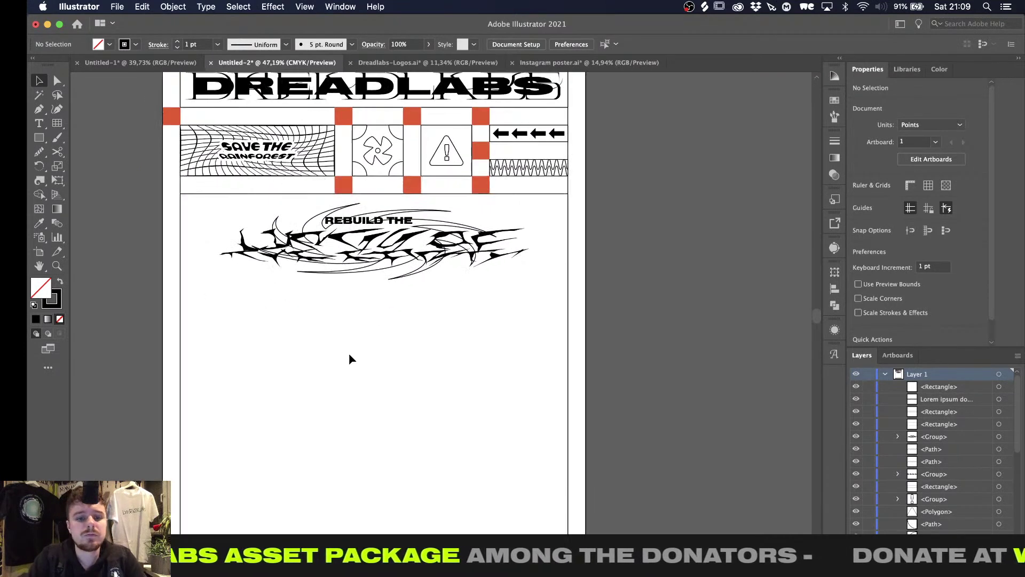
scroll(350, 358, "down", 2)
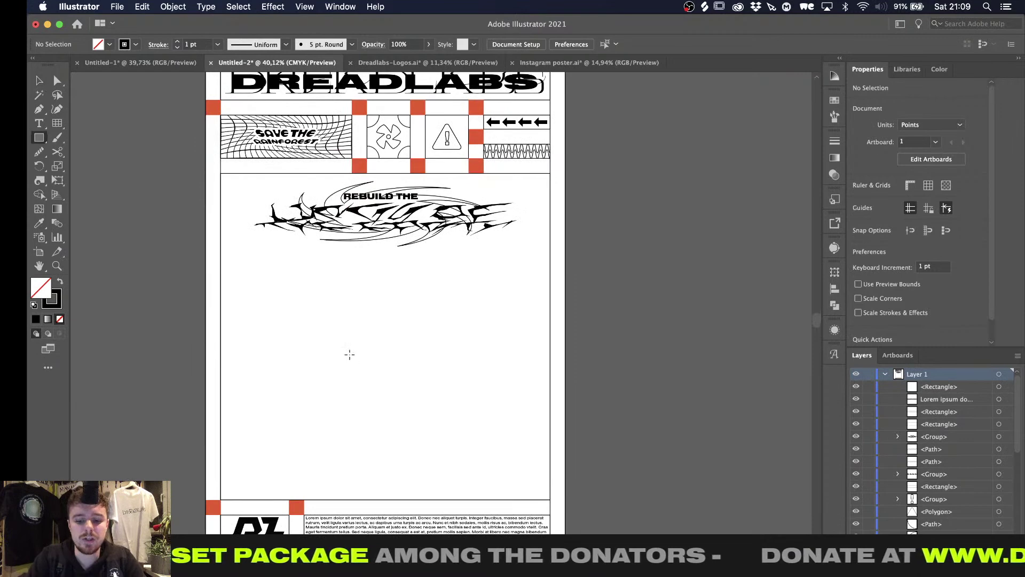
left_click(439, 331)
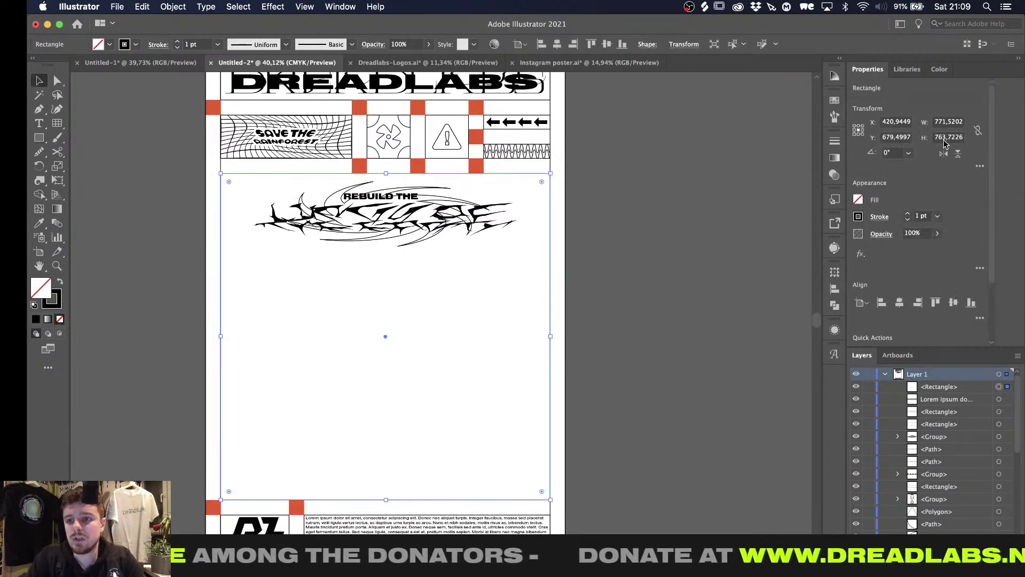
left_click(657, 348)
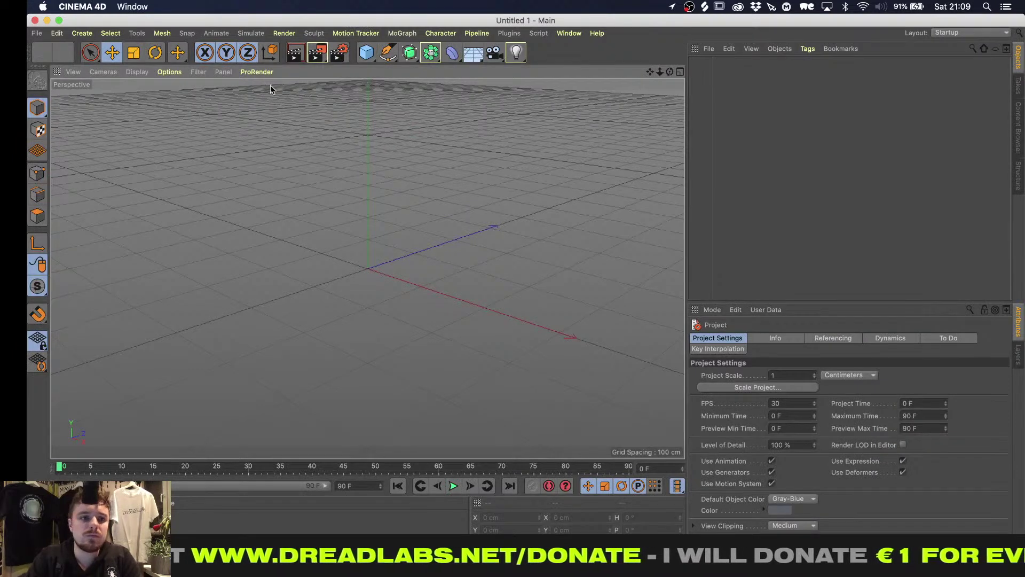
In Cinema 4D, create a new project and add a Cylinder primitive
left_click(37, 33)
left_click(48, 51)
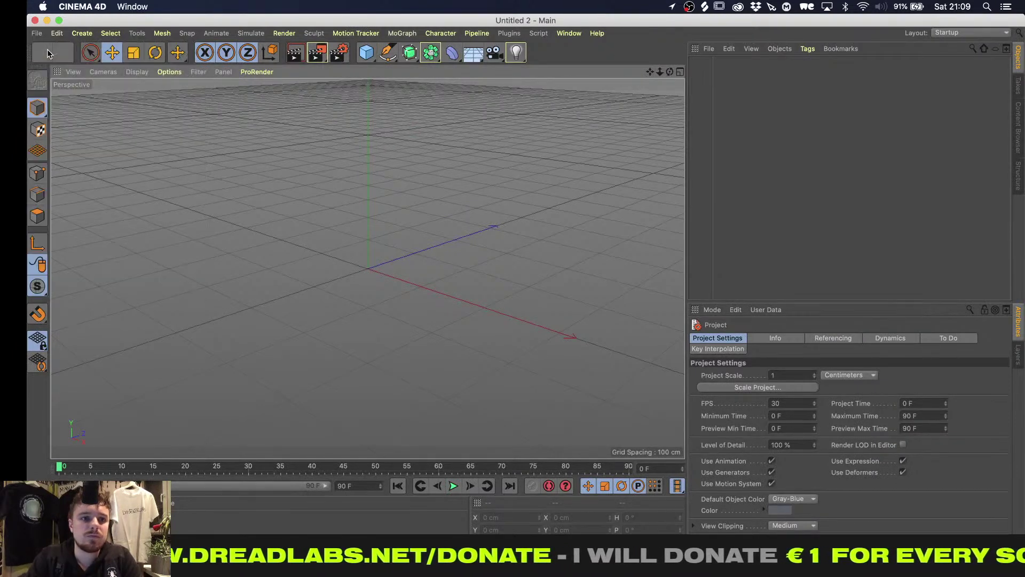
left_click(367, 52)
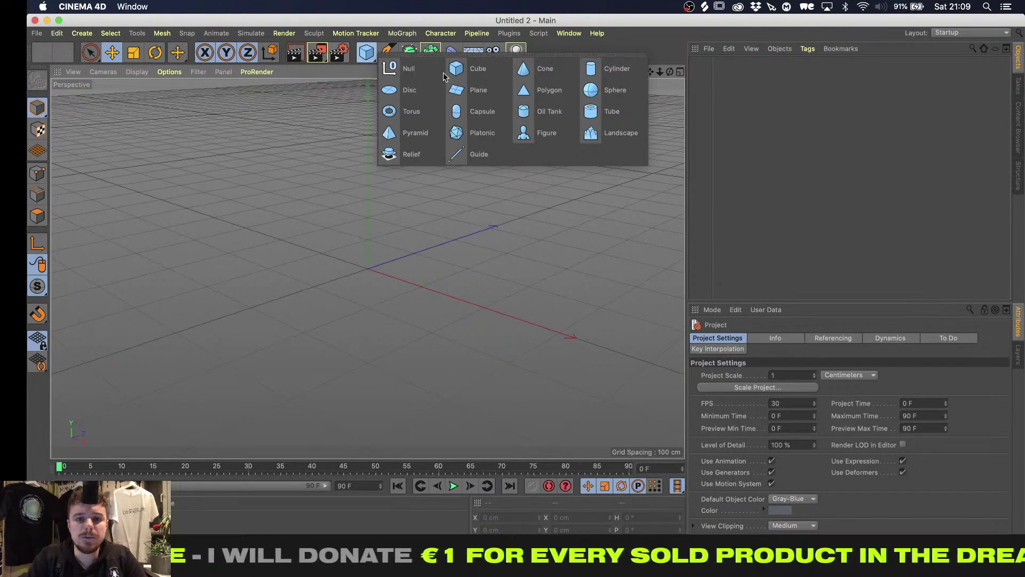
left_click(366, 53)
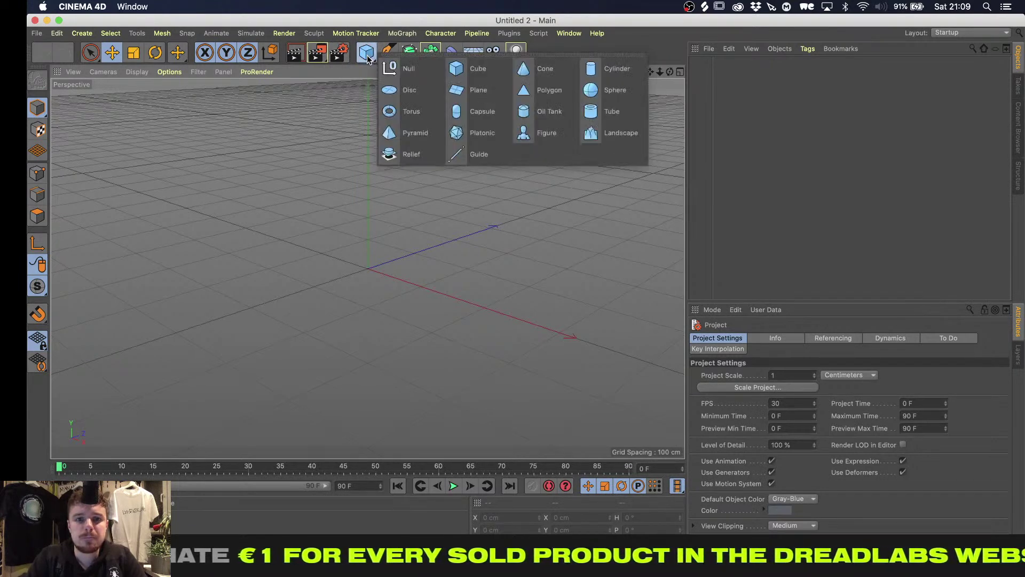
left_click(591, 69)
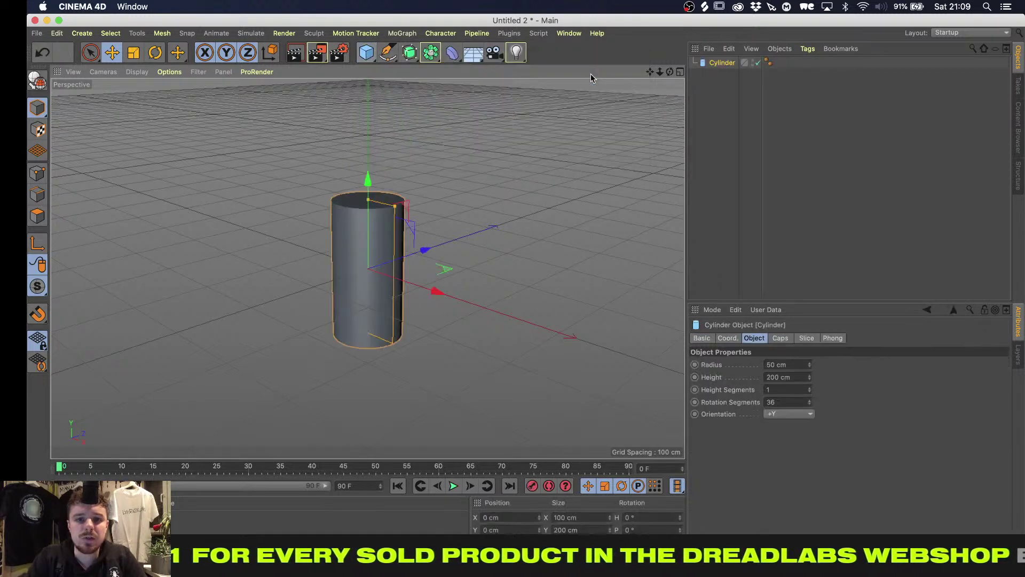
Set the cylinder's radius to 100 cm and its height to 1000 cm
left_click(799, 364)
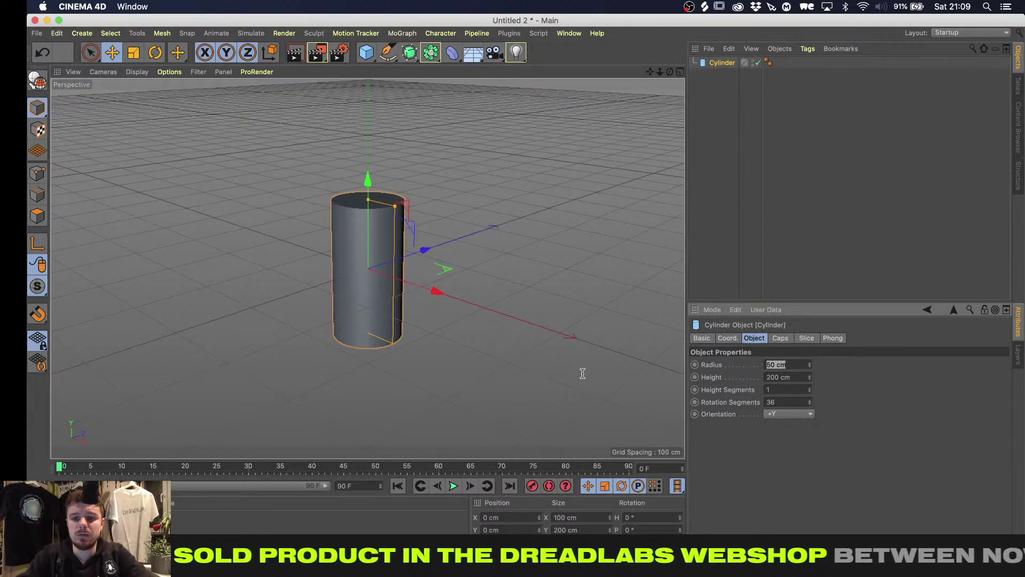
type("10")
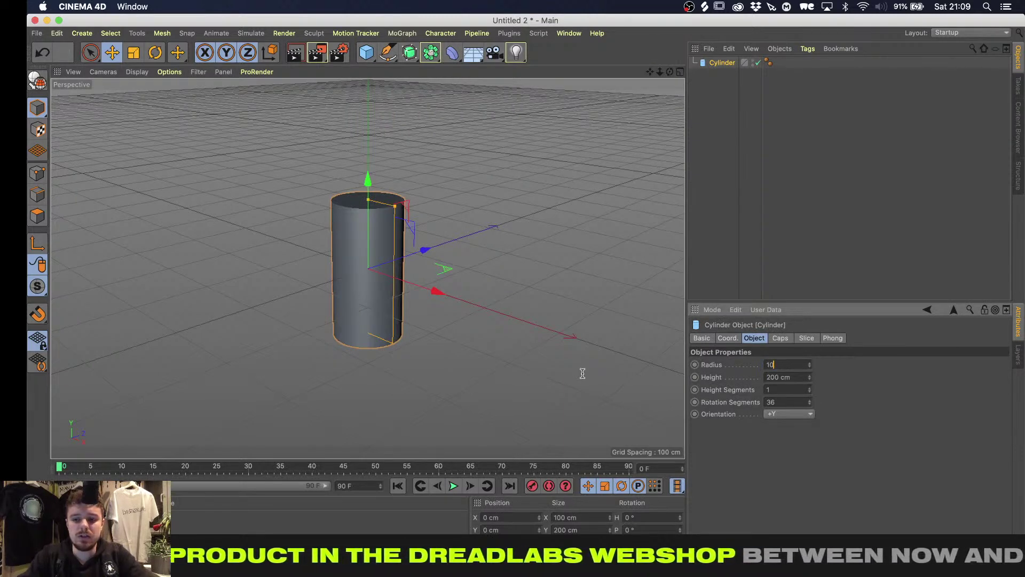
type("00")
key("Return")
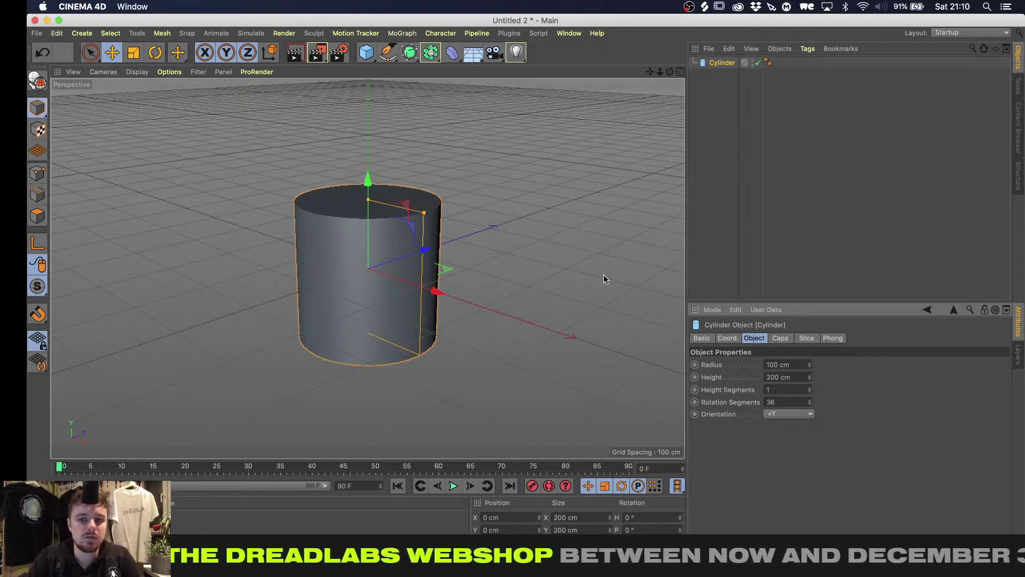
left_click_drag(800, 378, 623, 379)
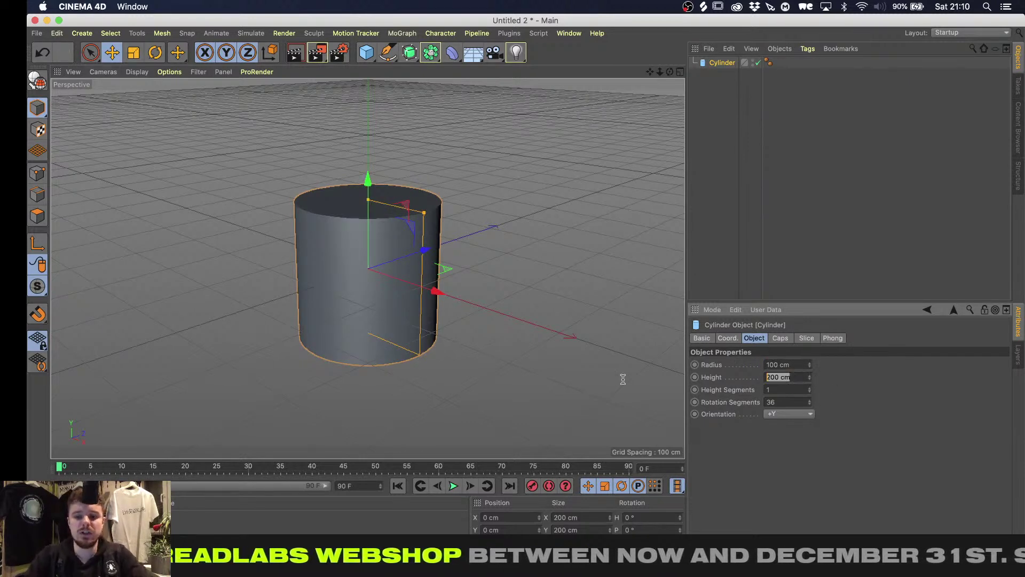
type("1000")
key("Return")
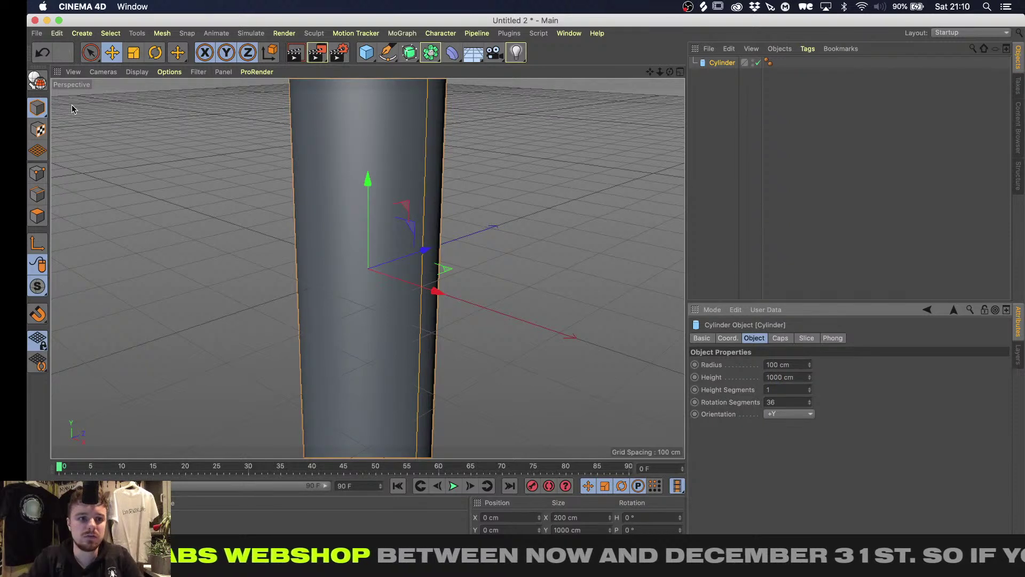
scroll(287, 222, "down", 10)
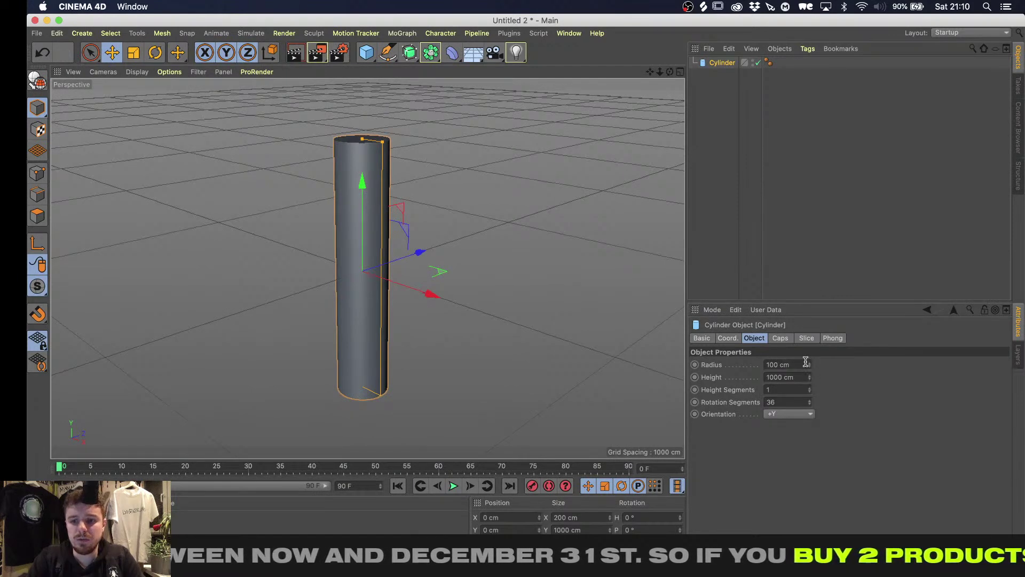
Increase the cylinder's radius to 200 cm
left_click_drag(806, 363, 543, 372)
key("shift+Up")
key("shift+Up")
key("shift+Up")
key("shift+Up")
key("shift+Up")
key("shift+Up")
key("shift+Up")
key("shift+Up")
key("shift+Up")
key("shift+Up")
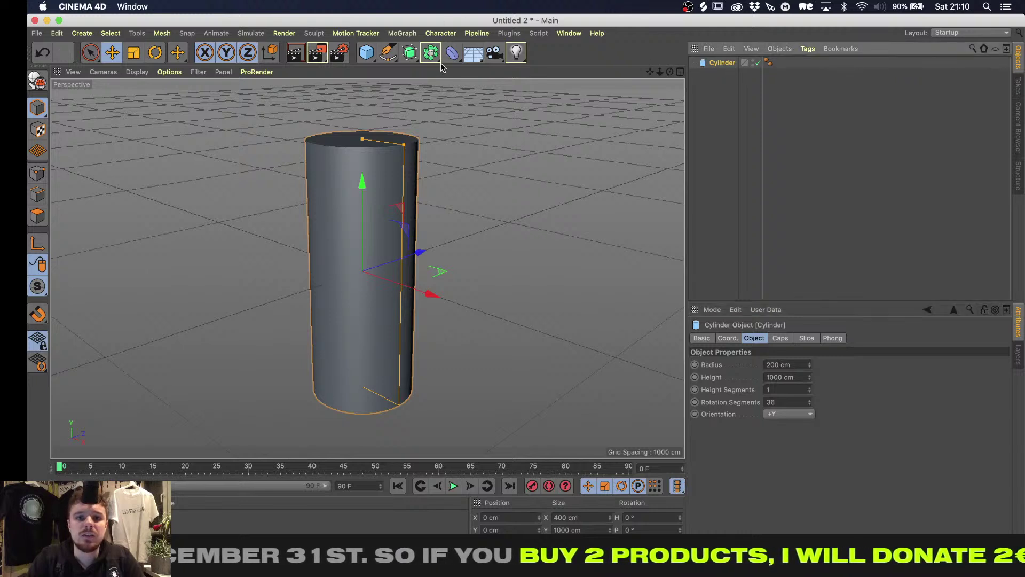
Add a Bulge deformer as a child of the cylinder, set its strength to -20 %, and reselect the cylinder
left_click(464, 49)
left_click(455, 51)
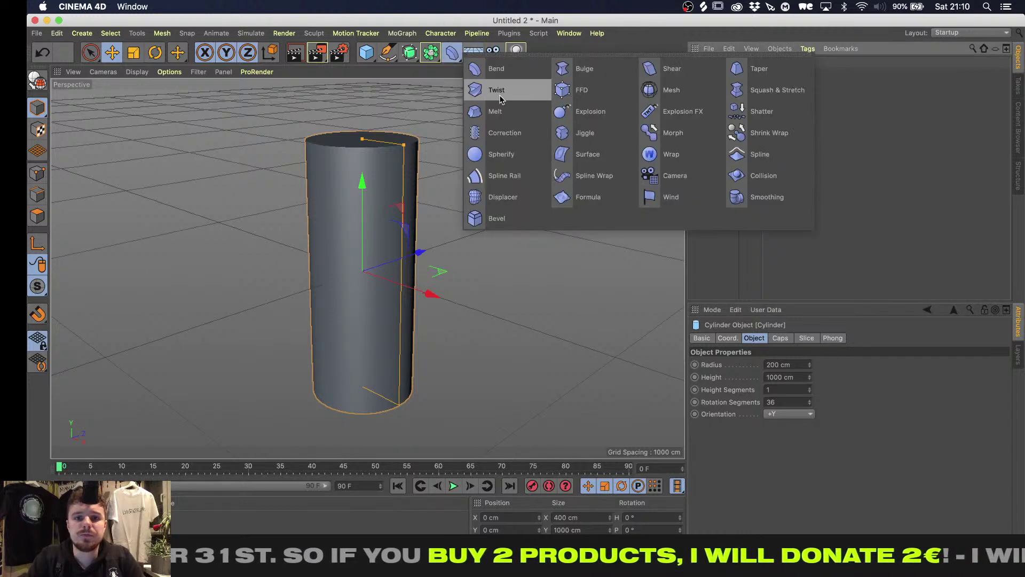
left_click(584, 68, "shift")
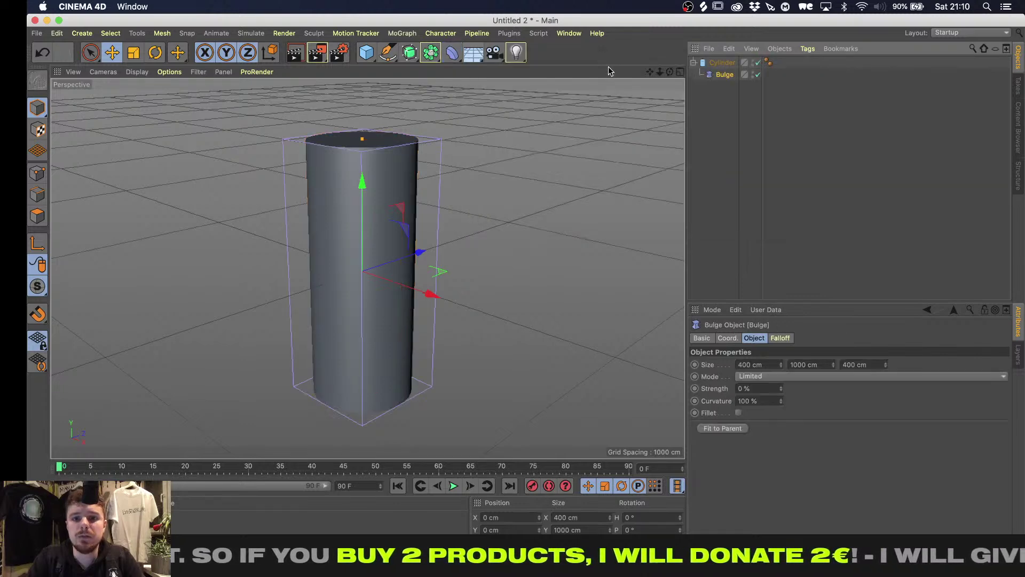
left_click(761, 389)
type("-20")
key("Return")
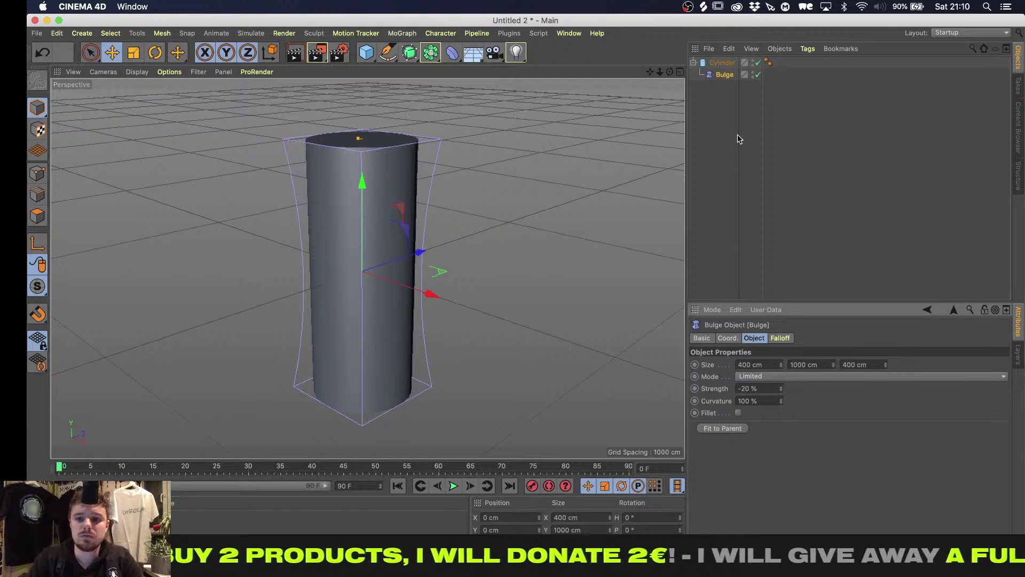
left_click(721, 63)
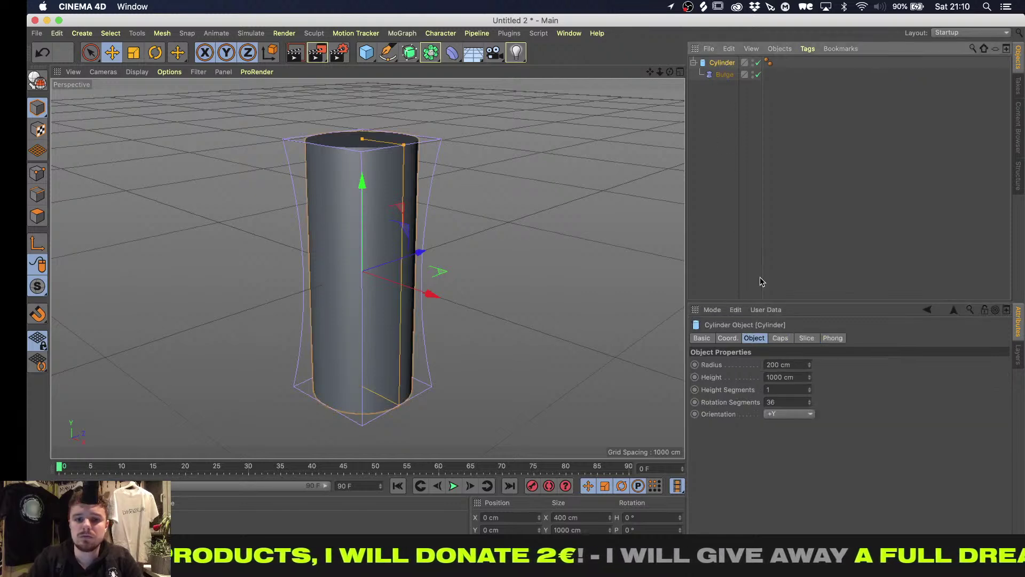
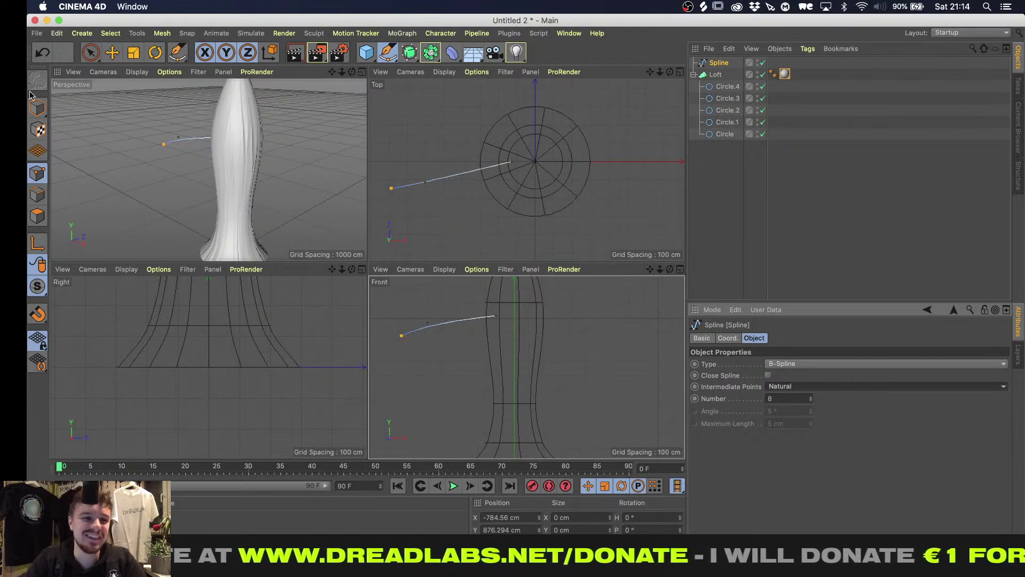
Switch to model mode, set the radius of Circle.4 to 336 cm, and select the spline
left_click(37, 114)
left_click(735, 89)
left_click_drag(810, 385, 810, 323)
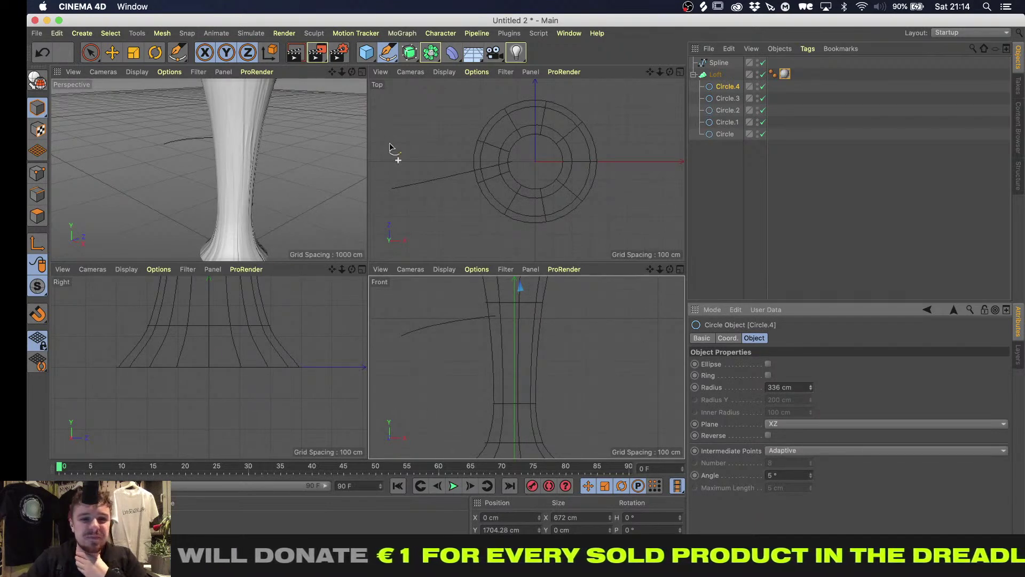
left_click(740, 64)
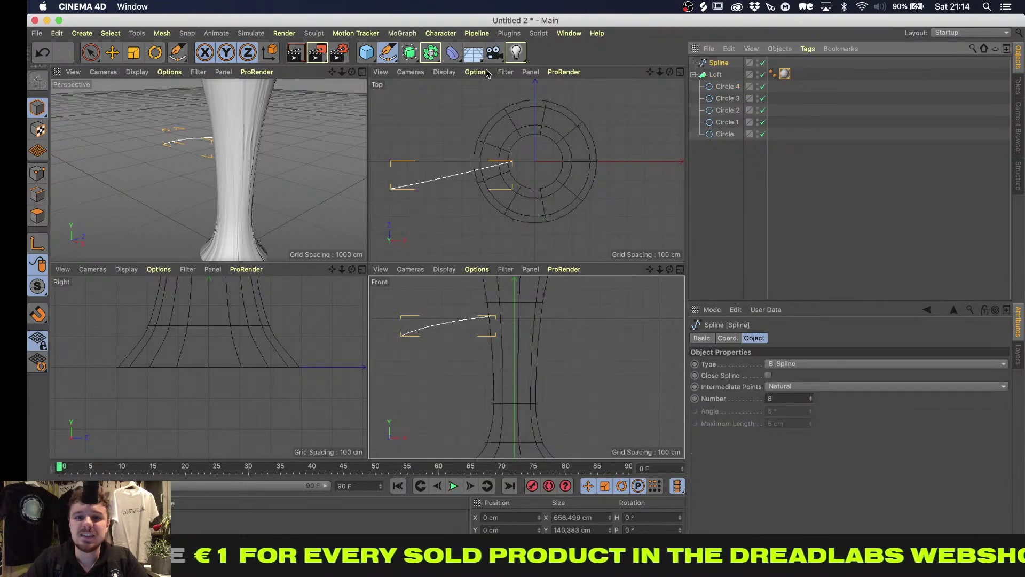
left_click(431, 52)
left_click(456, 111, "shift")
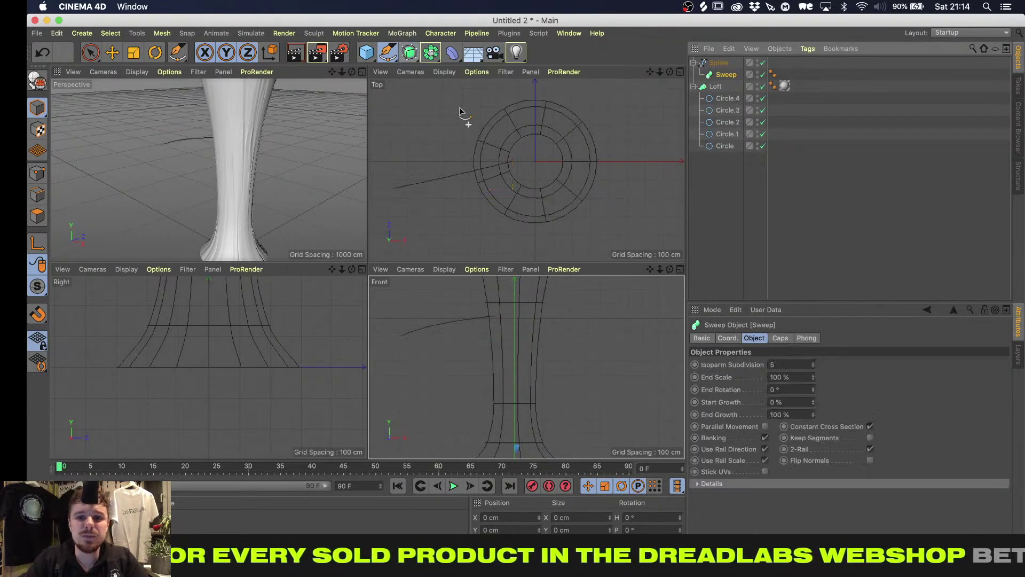
key("super+z")
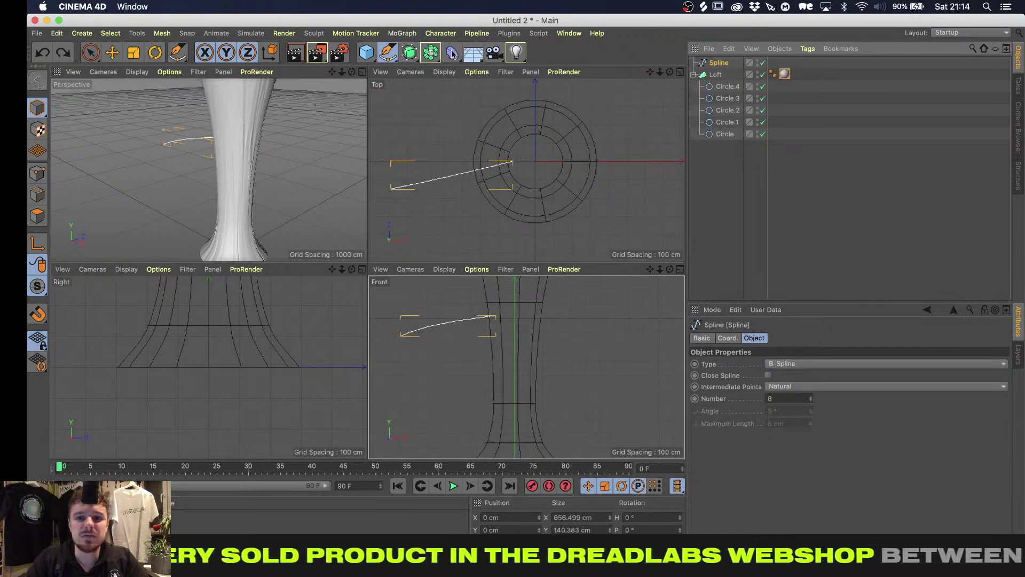
Put the selected spline inside a new Sweep generator and add a circle as its profile
left_click(429, 55)
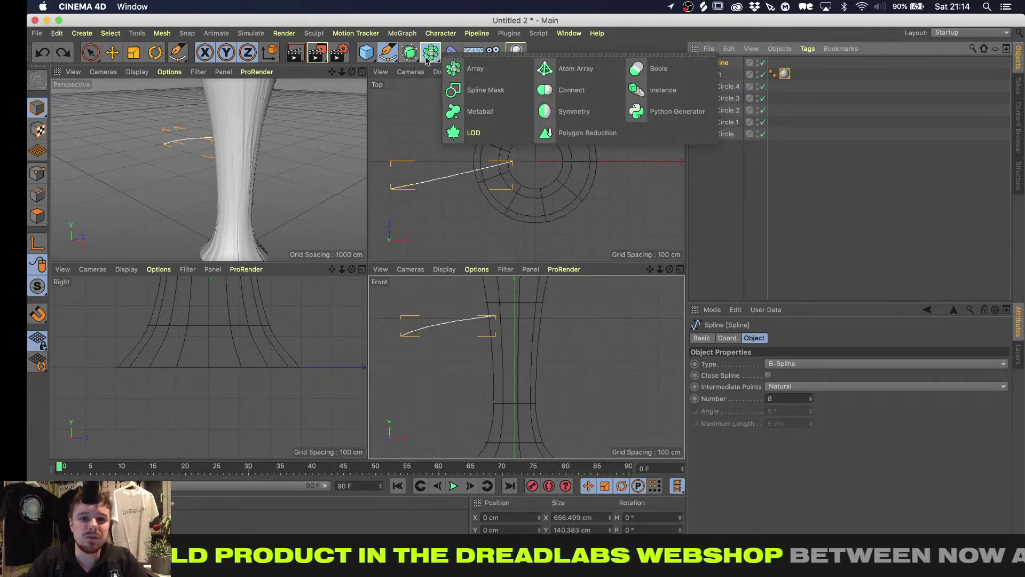
left_click(409, 51)
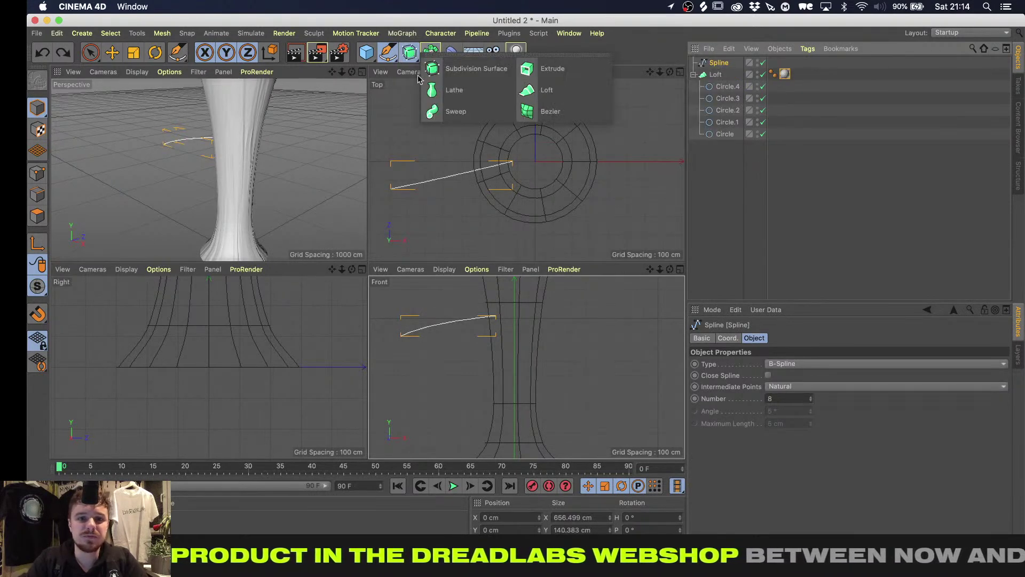
left_click(436, 113)
left_click(387, 54)
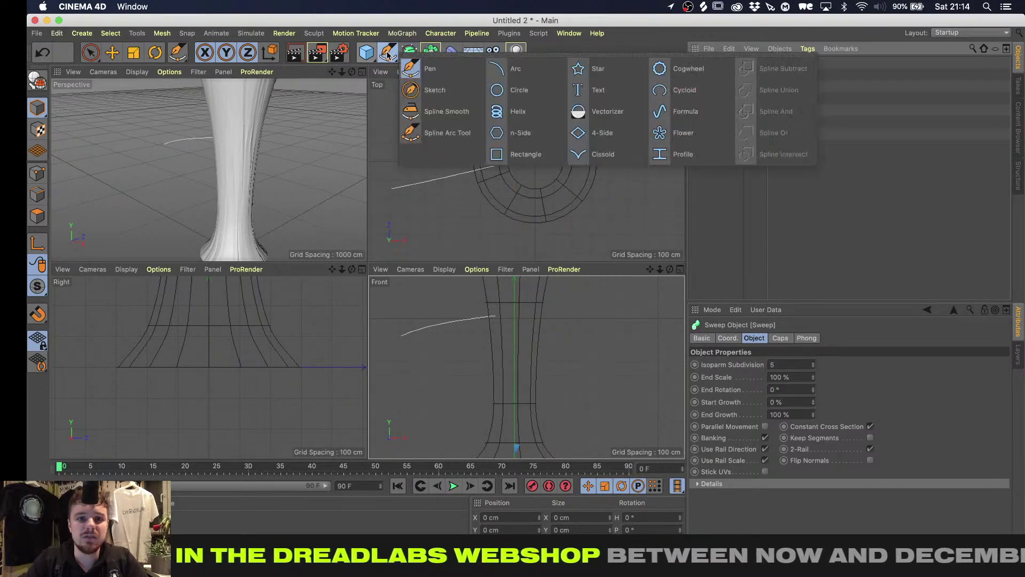
left_click(499, 91)
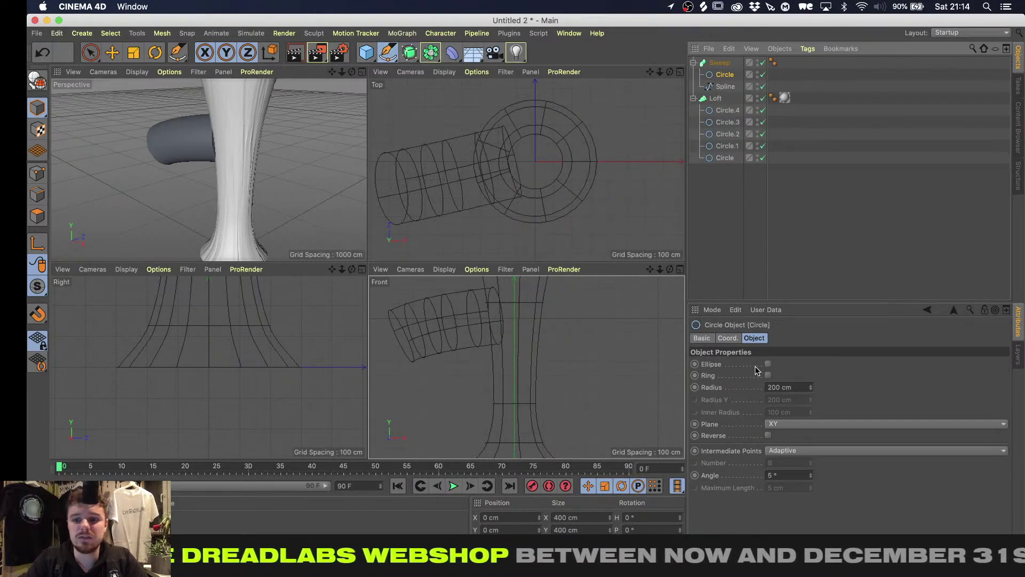
Set the sweep profile circle's radius to 50 cm
left_click(792, 387)
type("50")
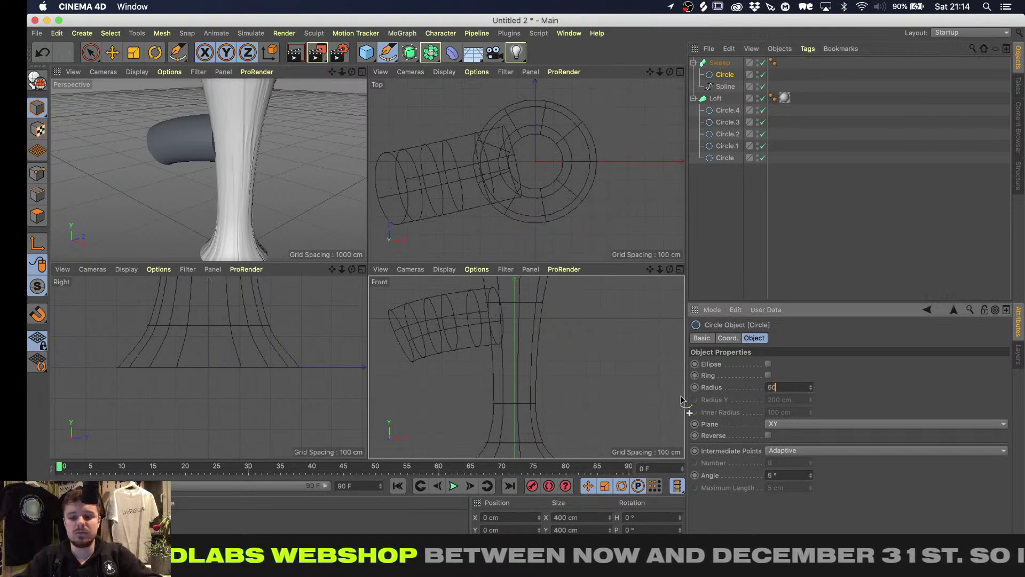
key("Return")
Taper the swept branch to a point by lowering the end of the sweep's scale curve to zero
left_click(718, 62)
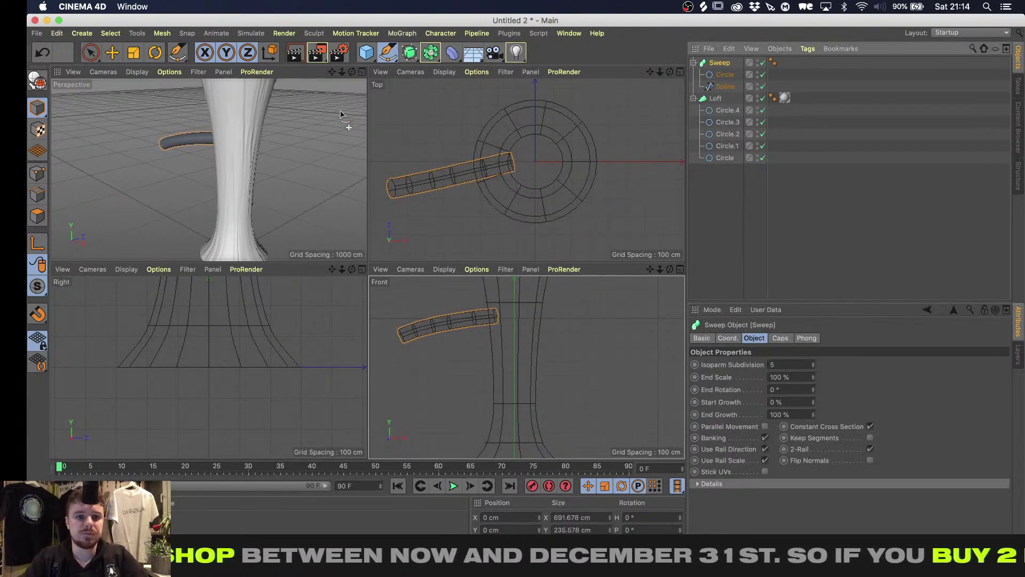
left_click_drag(211, 167, 331, 114, "alt")
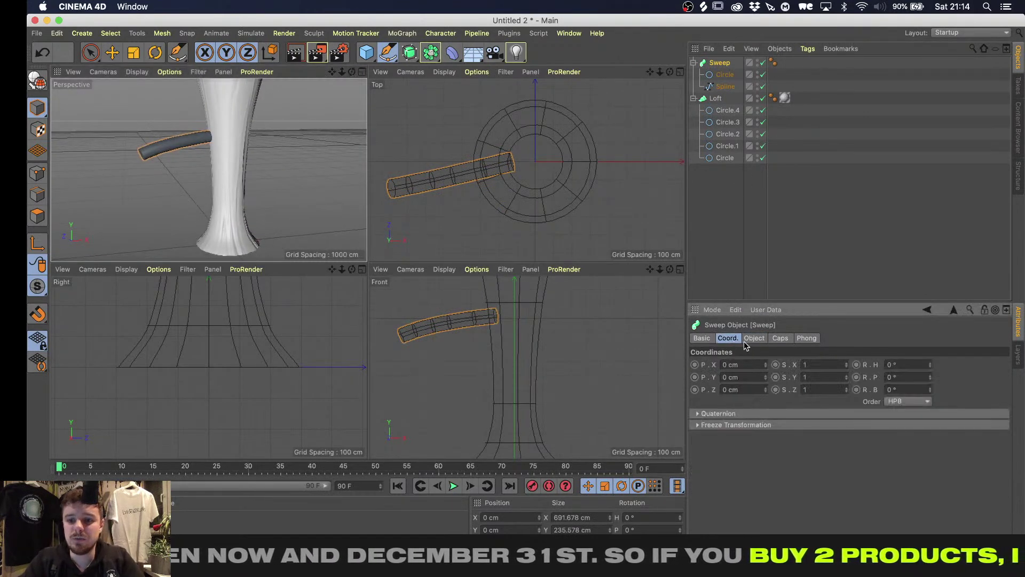
left_click(700, 483)
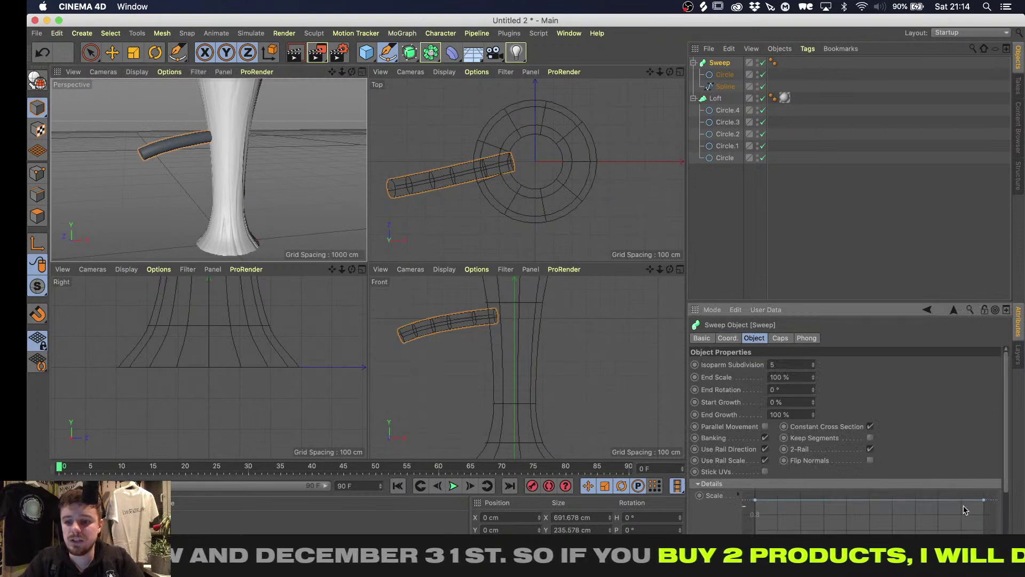
left_click_drag(981, 504, 983, 571)
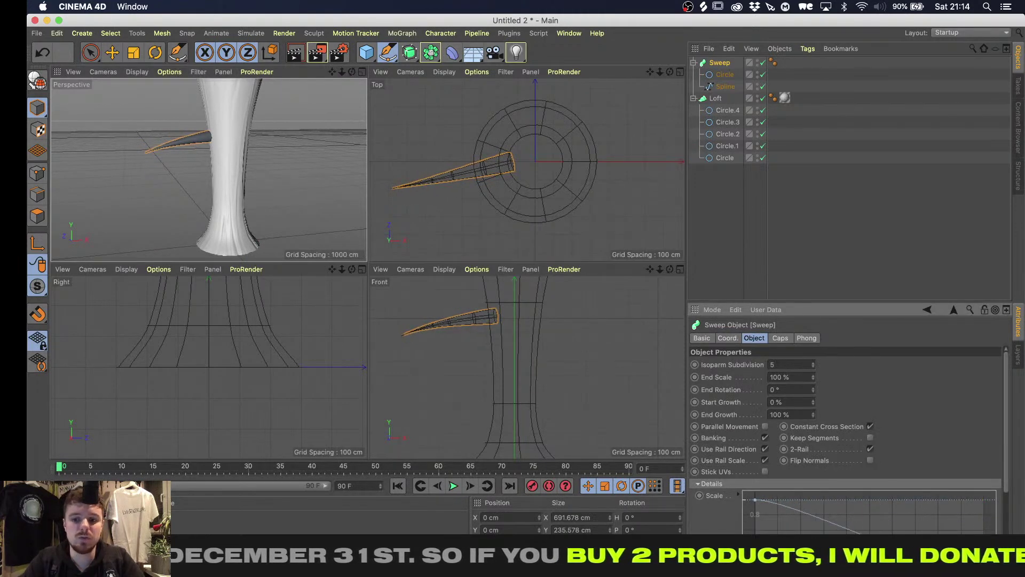
Lower the start of the sweep's scale curve and add two points at about 0.33 and 0.8 to make the branch bulge
left_click_drag(756, 500, 755, 533)
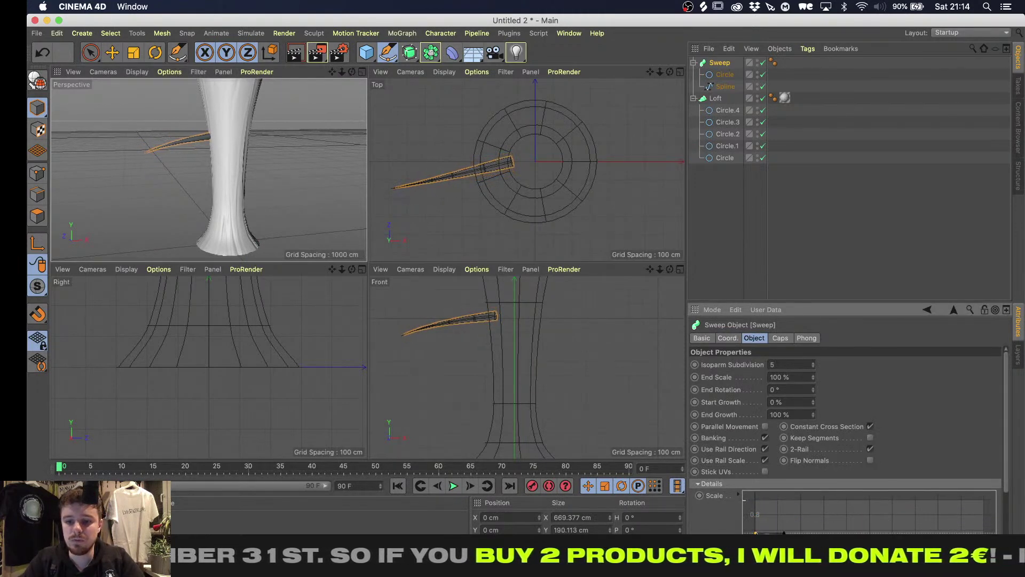
left_click_drag(821, 545, 830, 522, "ctrl")
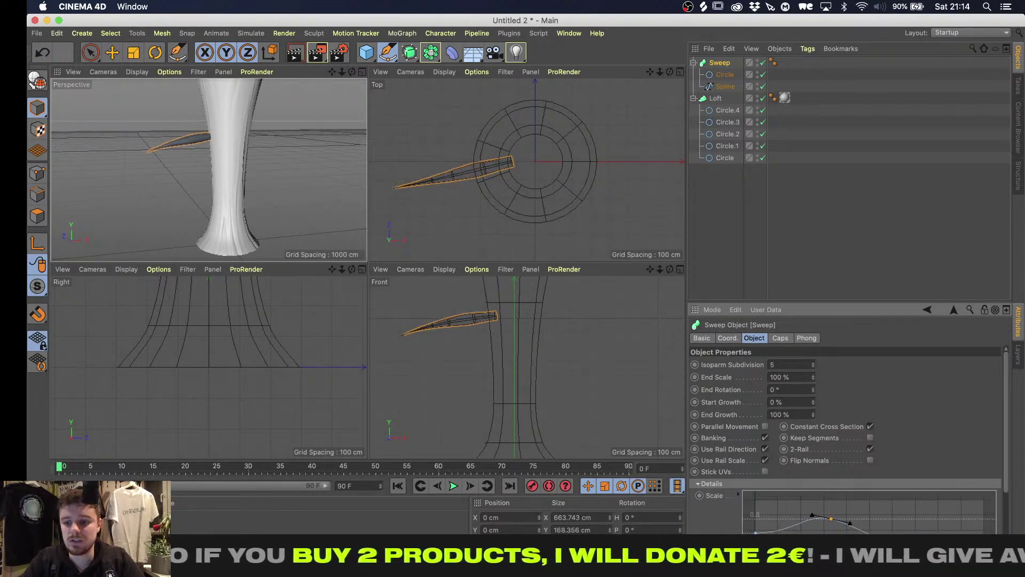
left_click_drag(931, 560, 934, 551, "ctrl")
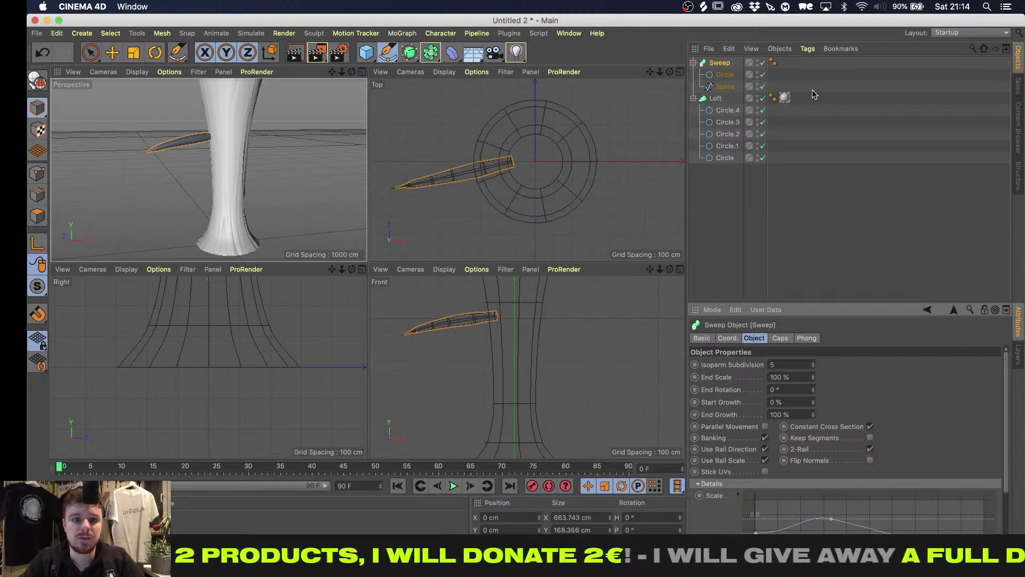
Duplicate the branch sweep, delete the spline from the copy, and select the copied sweep
key("super+c")
key("super+v")
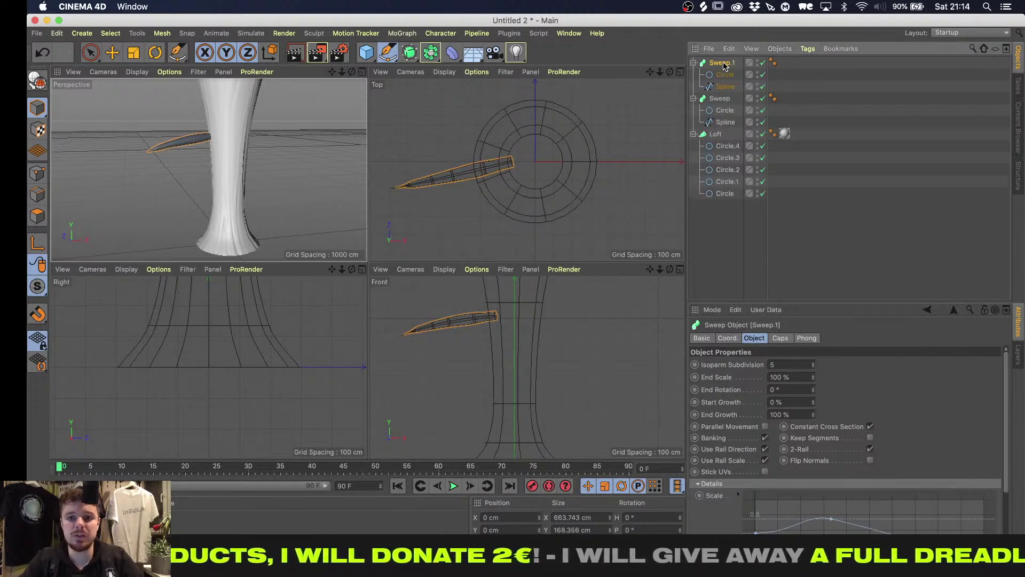
left_click(724, 86)
key("Delete")
left_click(719, 62)
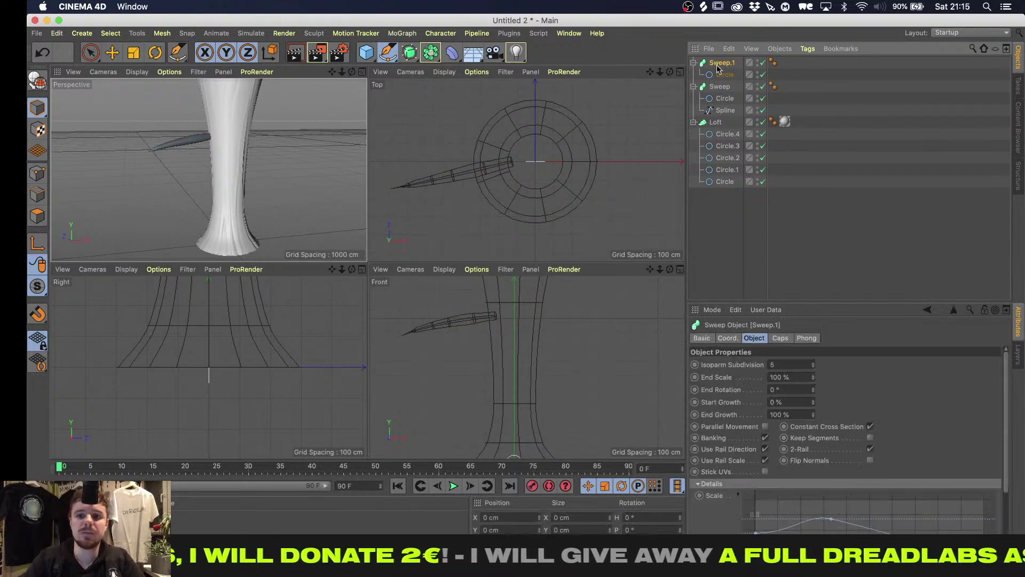
Add a Helix spline and set its end angle to 270°
left_click(383, 53)
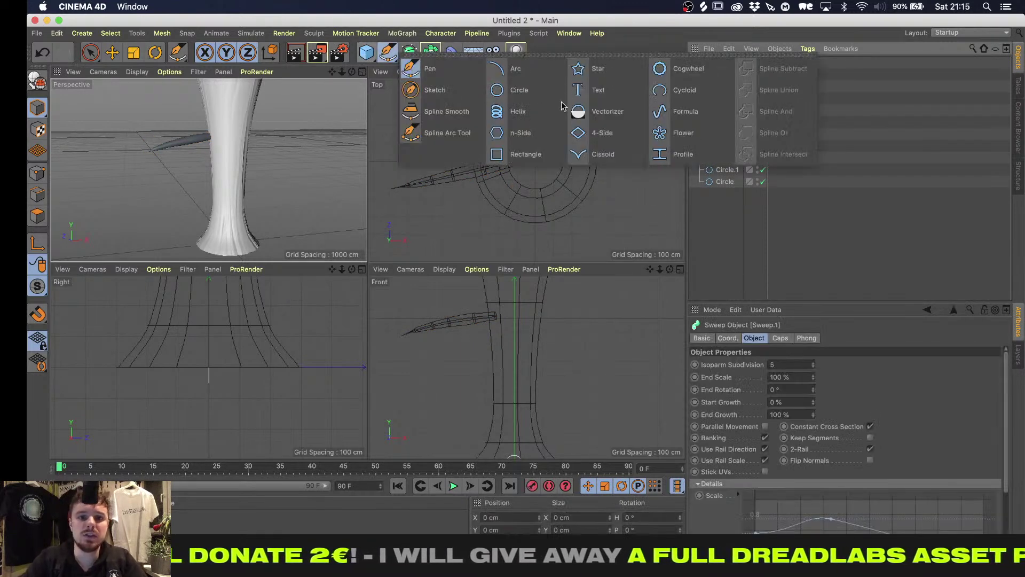
left_click(550, 114)
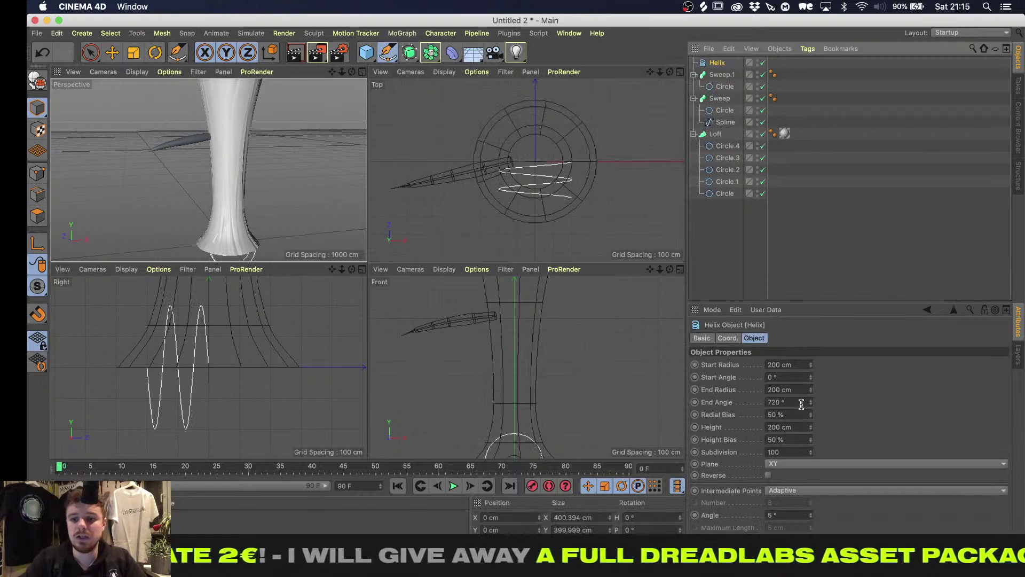
left_click(801, 404)
type("45")
key("Return")
left_click(797, 403)
type("270")
key("Return")
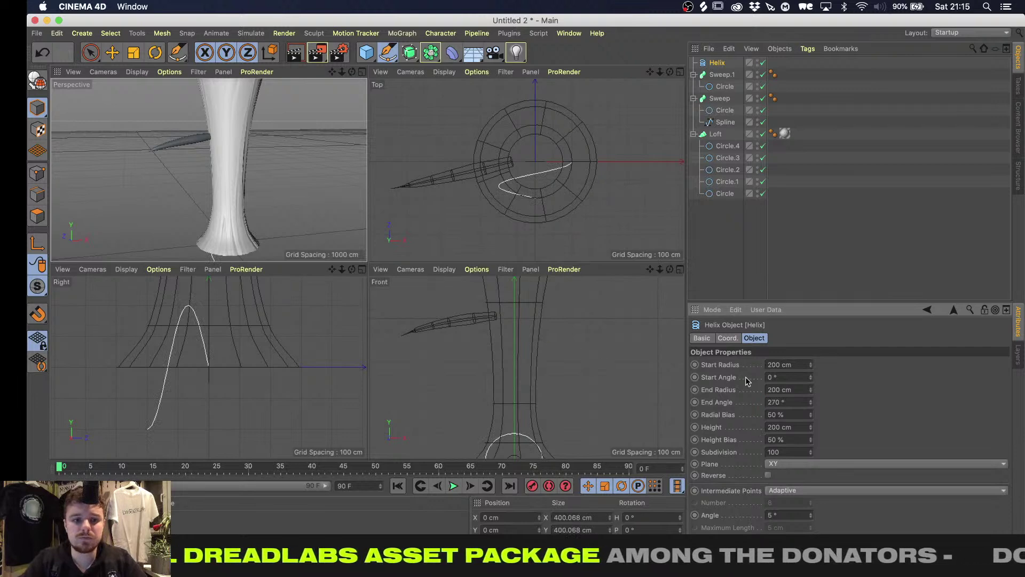
Set the helix's start radius to 20 cm and end radius to 111 cm, and make it the path of Sweep.1
left_click_drag(811, 365, 811, 461)
left_click_drag(811, 392, 811, 440)
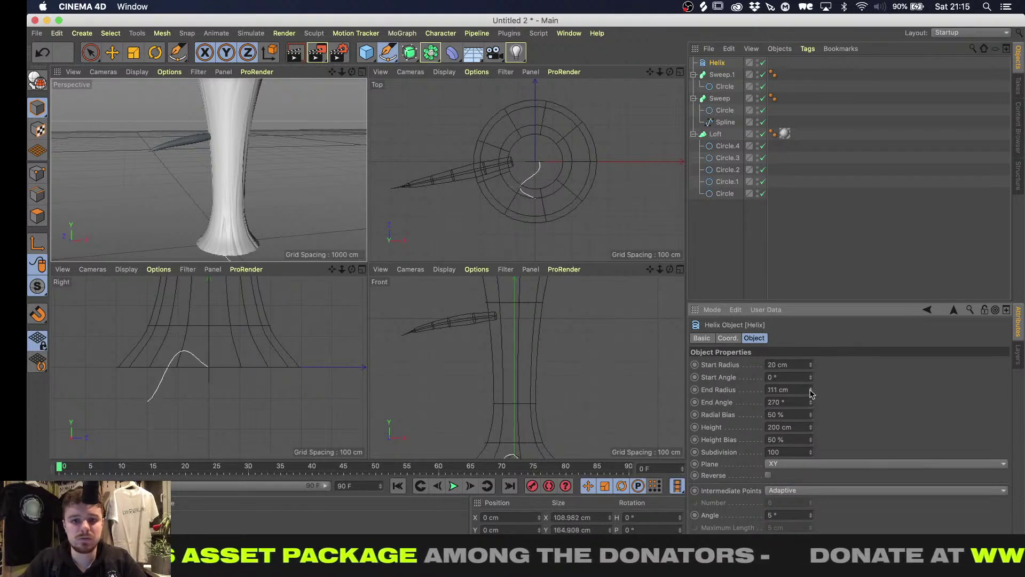
left_click_drag(718, 69, 722, 92)
left_click(721, 62)
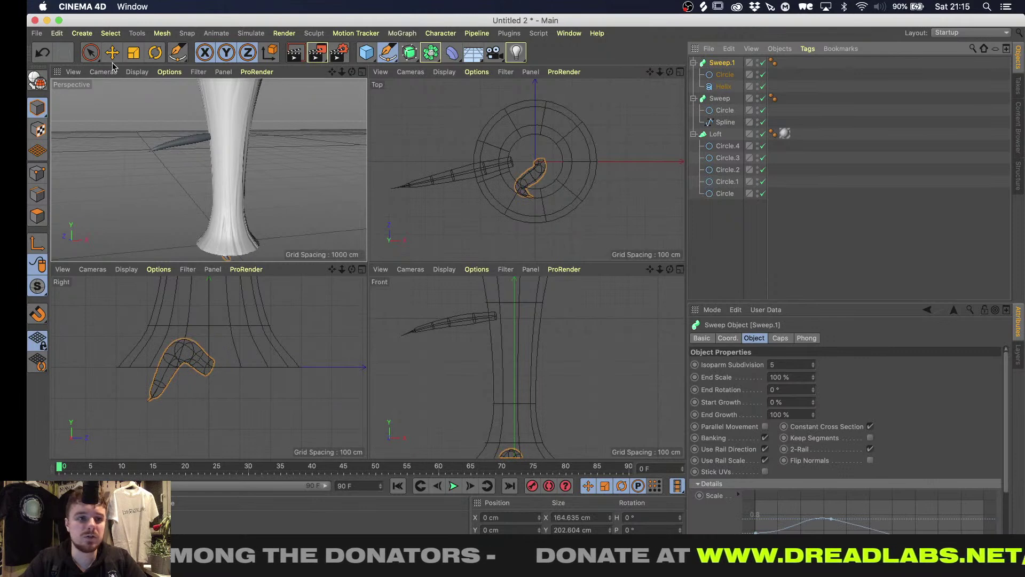
Move the helix branch up to about 1091 cm and outward so that it emerges from the trunk
left_click(91, 51)
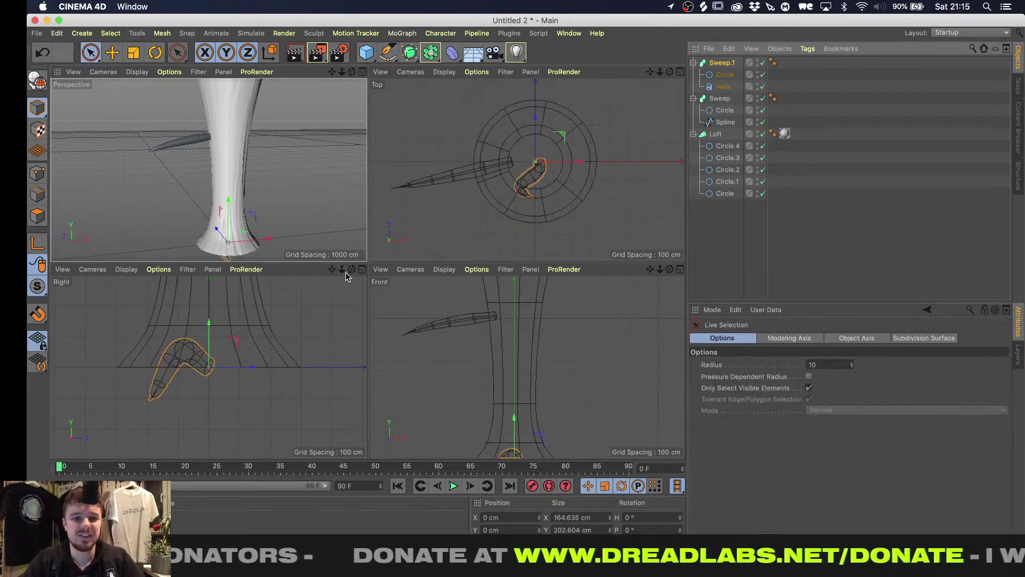
left_click_drag(227, 202, 246, 85)
left_click_drag(215, 125, 239, 121)
right_click_drag(239, 122, 273, 110, "alt")
left_click_drag(272, 110, 151, 124, "alt")
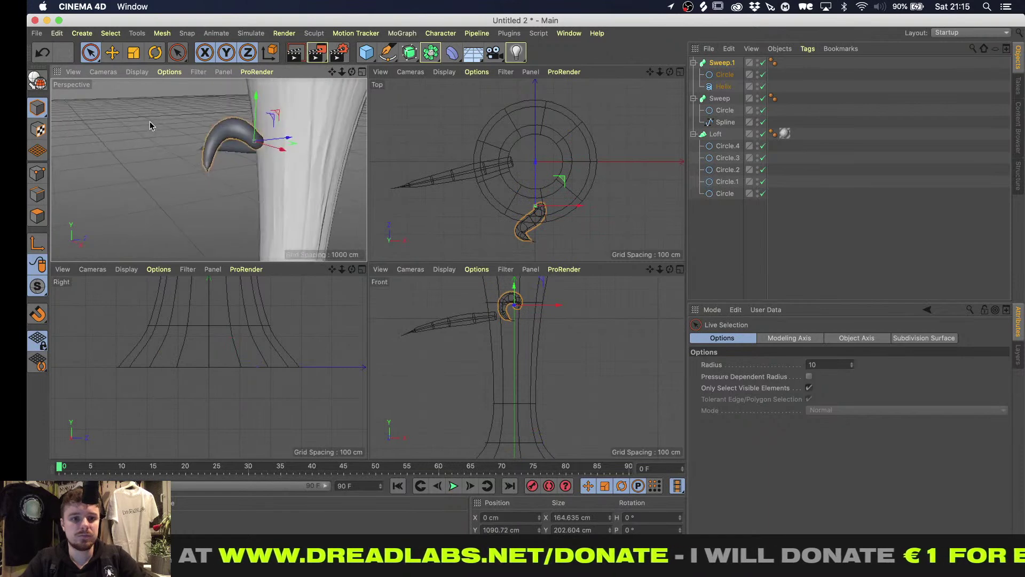
Lengthen the second branch by setting its helix height to 734 cm, and give the sweep's object properties more room
left_click(724, 88)
left_click_drag(810, 426, 811, 336)
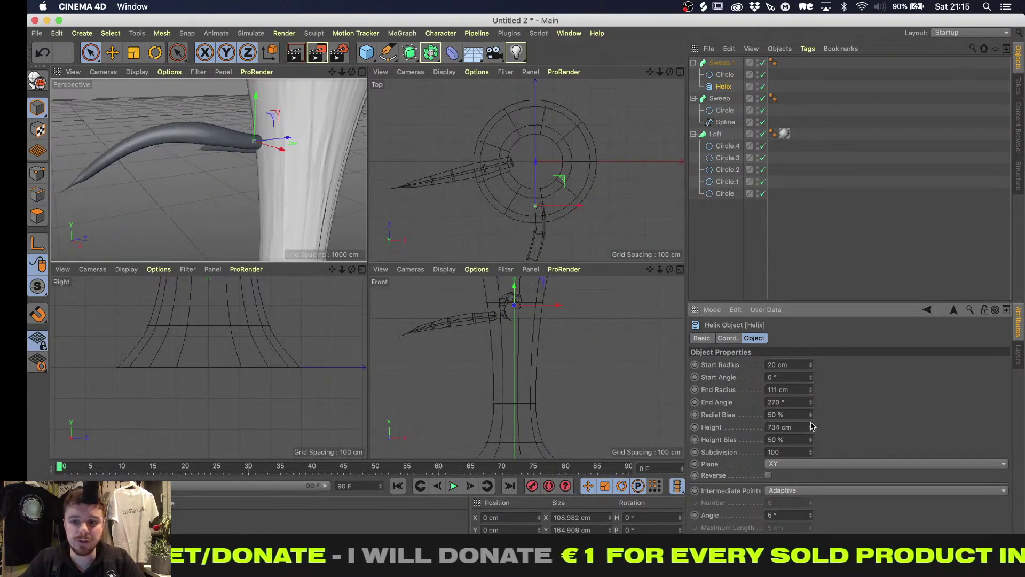
left_click(721, 63)
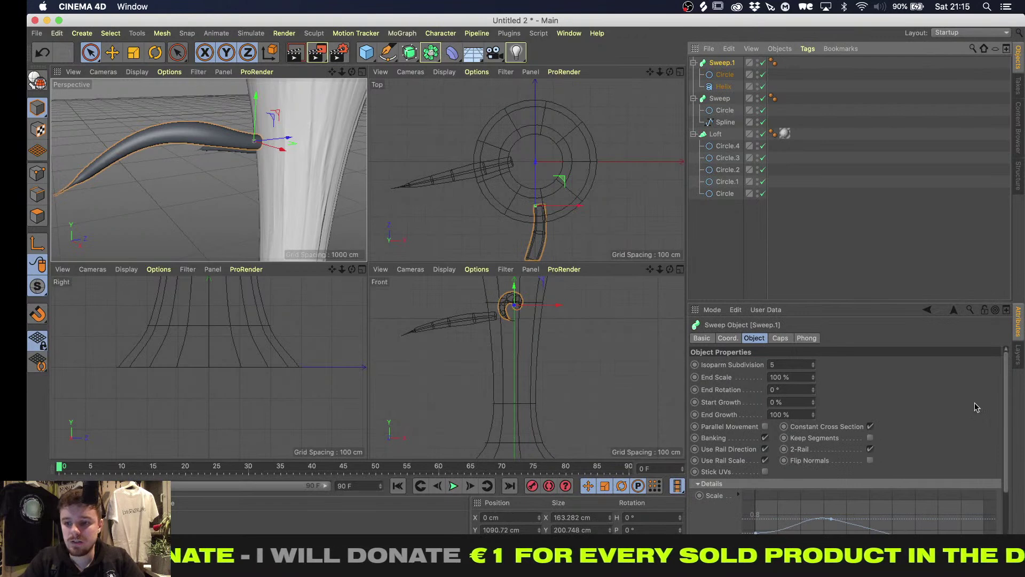
left_click_drag(908, 300, 917, 244)
Collapse the original sweep in the object hierarchy and rename it Branch 1
left_click(693, 98)
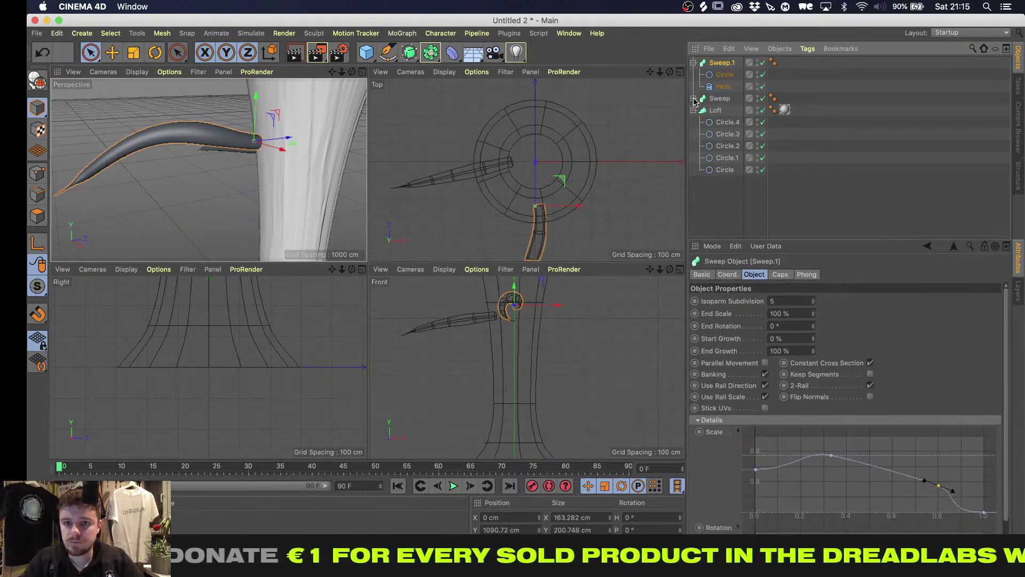
double_click(722, 98)
type("Branc")
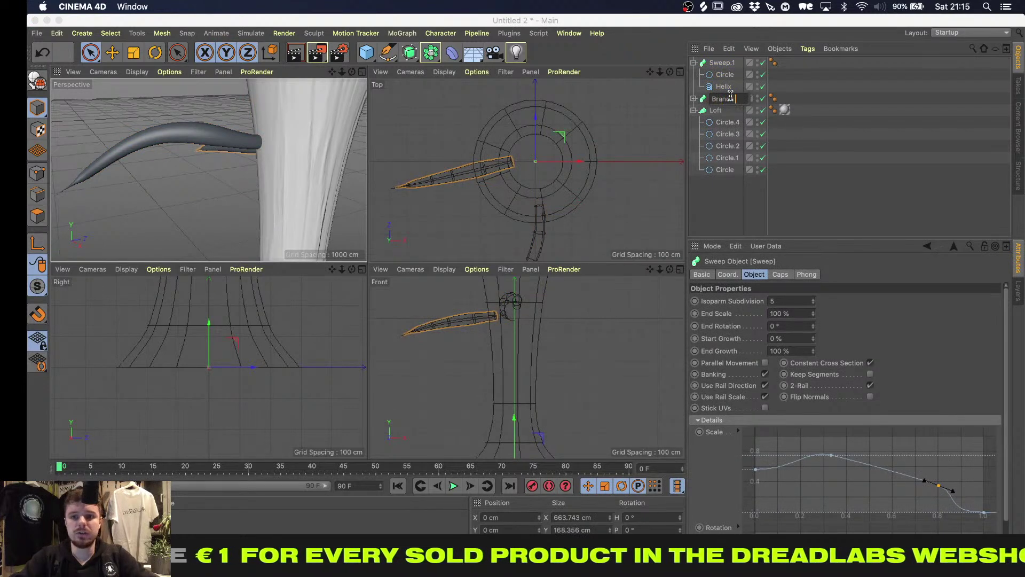
type("h 1")
key("Return")
Rename the Loft object as Base and collapse its hierarchy
double_click(715, 110)
type("Base")
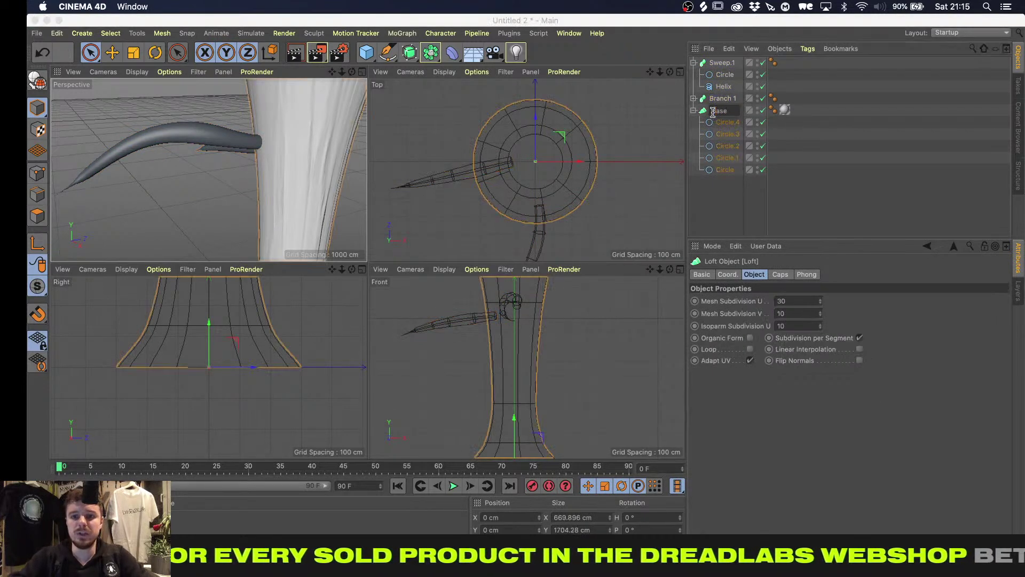
key("Return")
left_click(694, 110)
Rename Sweep.1 as Branch 2 and collapse its hierarchy
double_click(715, 63)
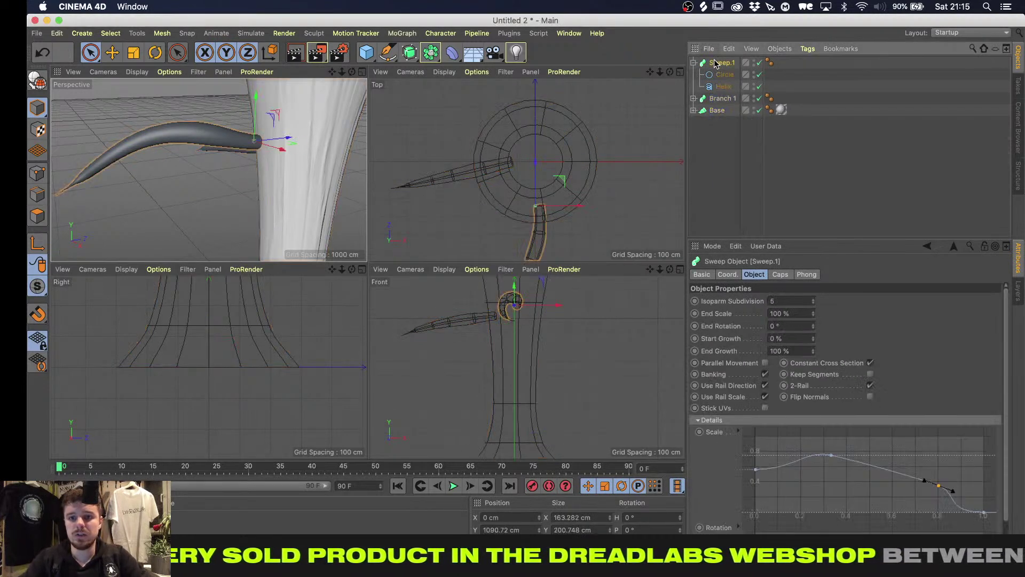
type("Branch 2")
key("Return")
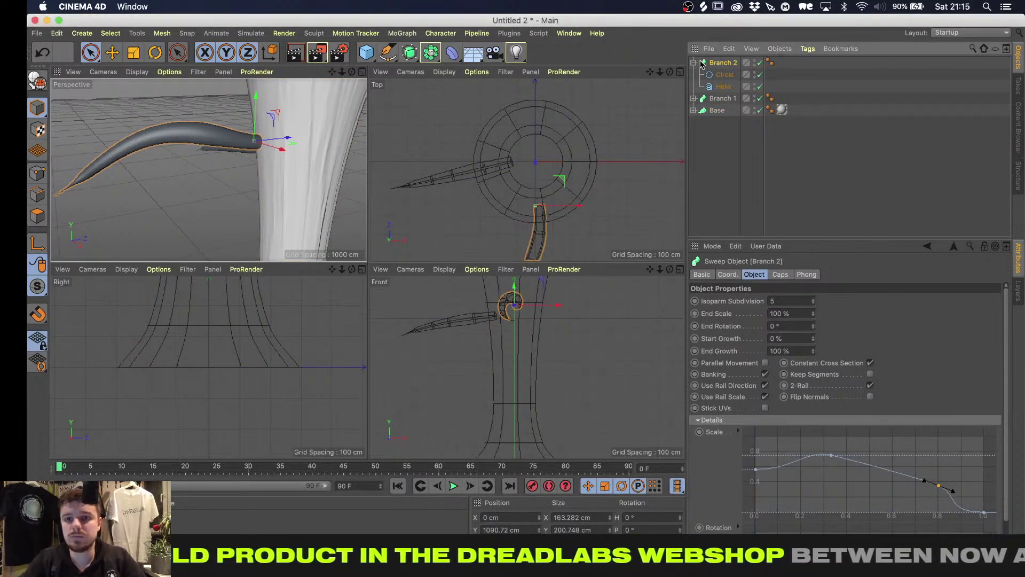
left_click(694, 62)
Move Branch 2 deeper into the trunk and maximize the perspective view to show the whole trunk
left_click_drag(285, 155, 310, 136)
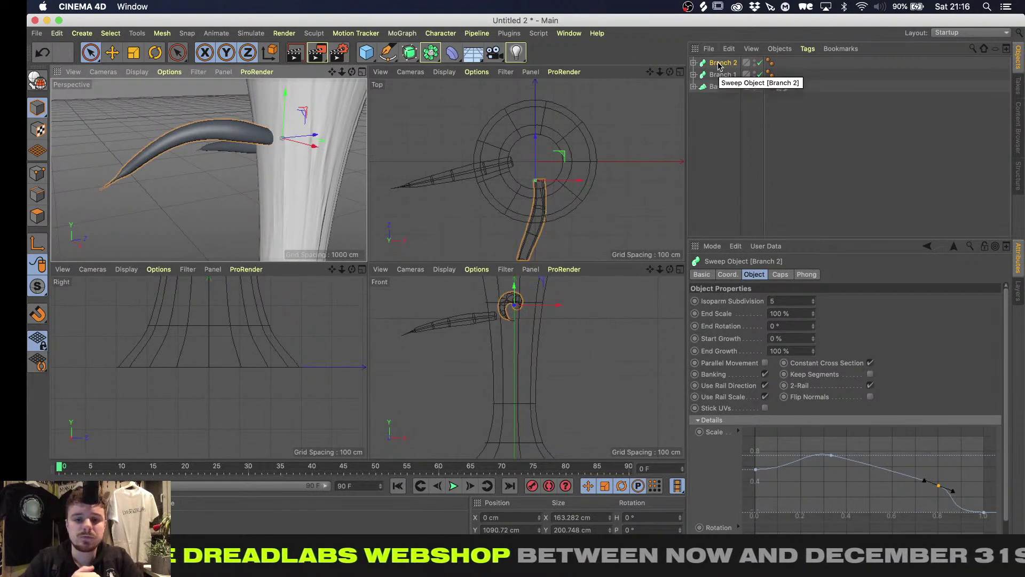
left_click(363, 77)
scroll(414, 257, "down", 6)
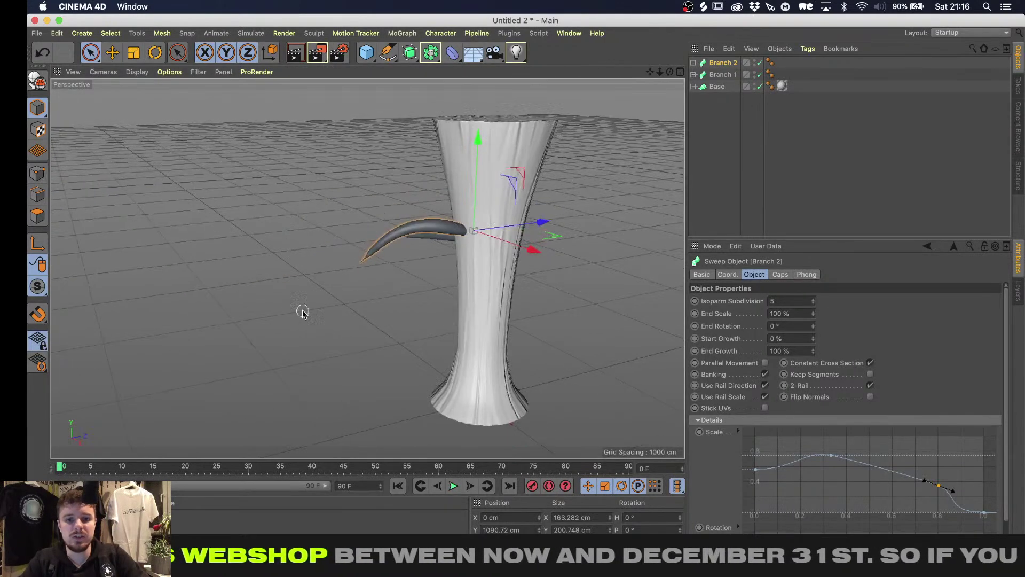
left_click_drag(489, 243, 617, 126, "alt")
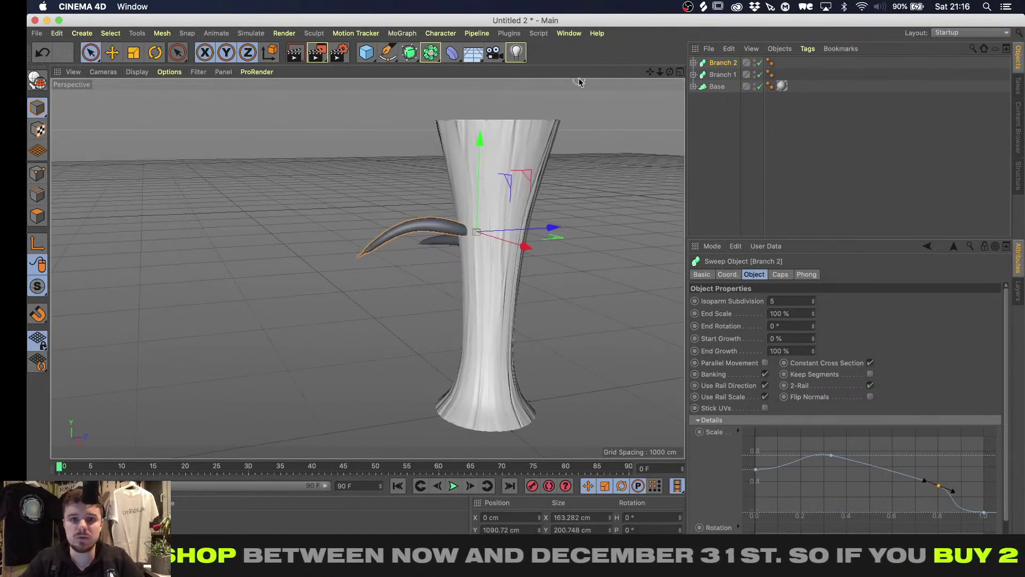
Put Branch 2 inside a Cloner set to Radial mode on the XZ plane so its copies surround the trunk
left_click(402, 33)
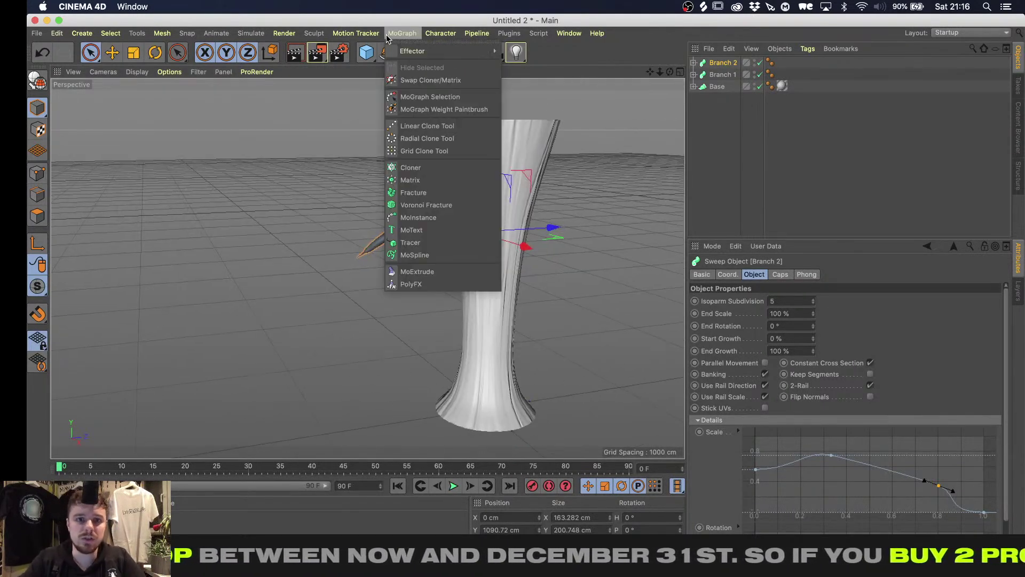
left_click(422, 167, "alt")
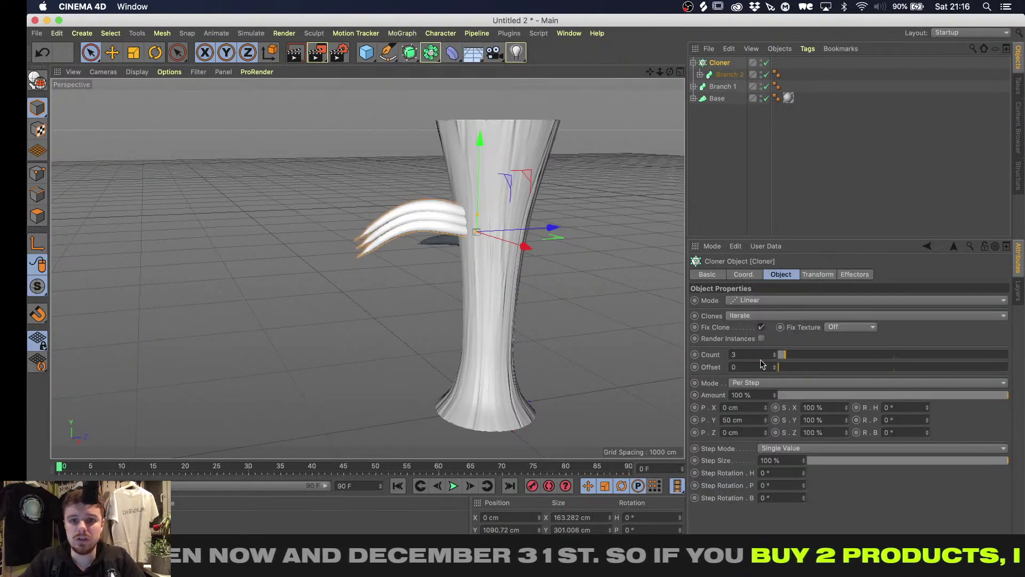
left_click(771, 300)
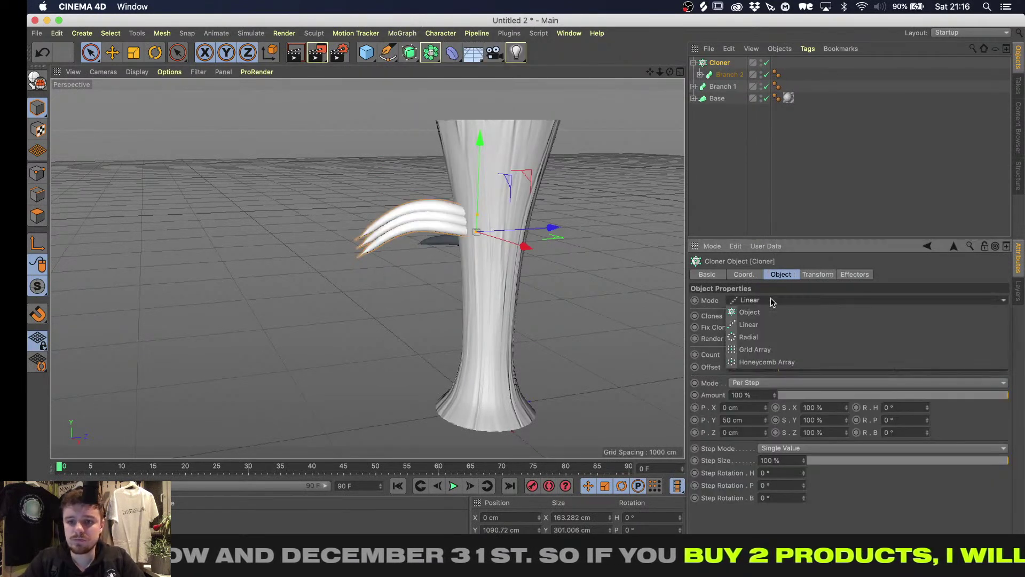
left_click(775, 348)
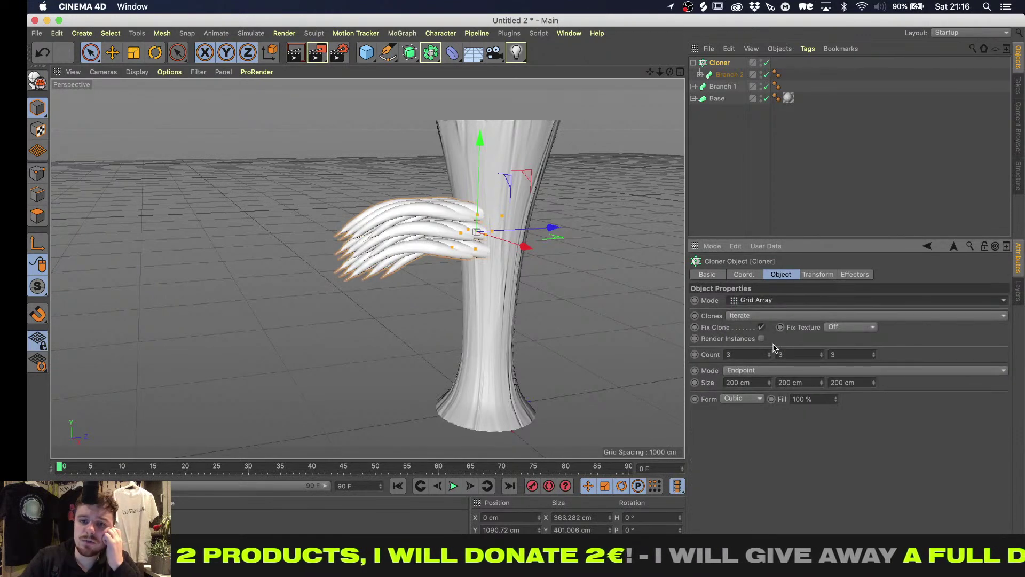
left_click(758, 355)
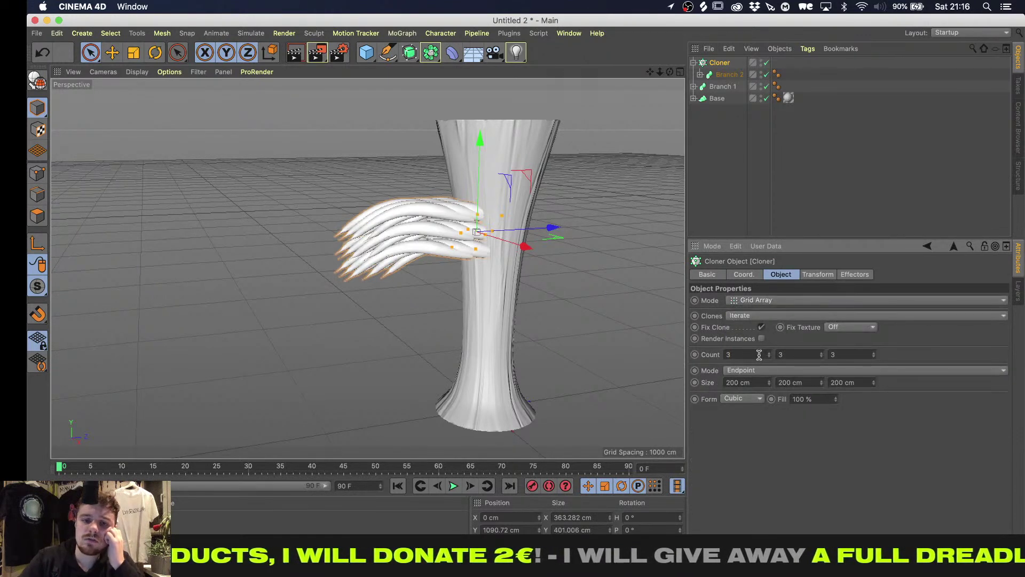
left_click(759, 305)
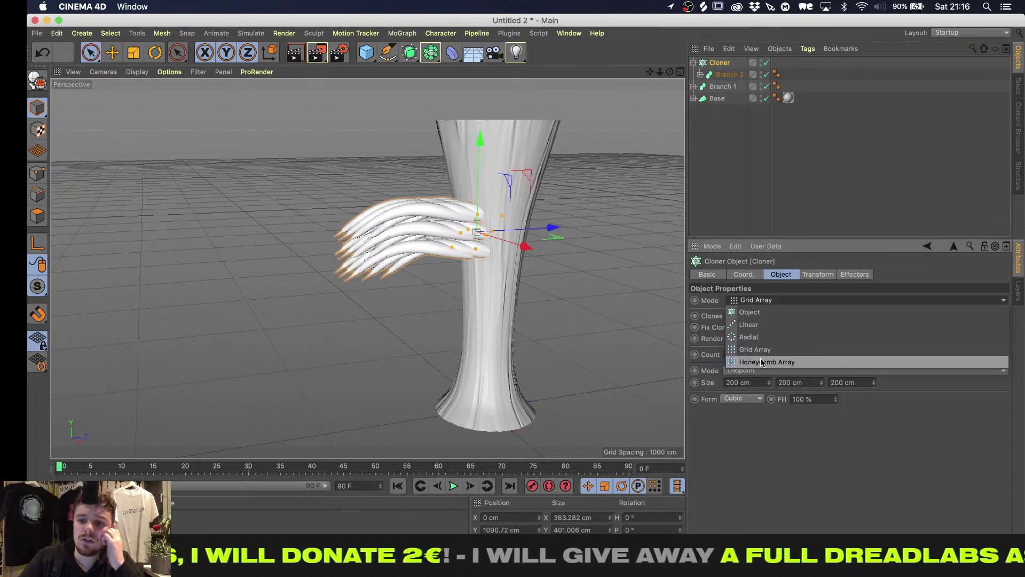
left_click(762, 340)
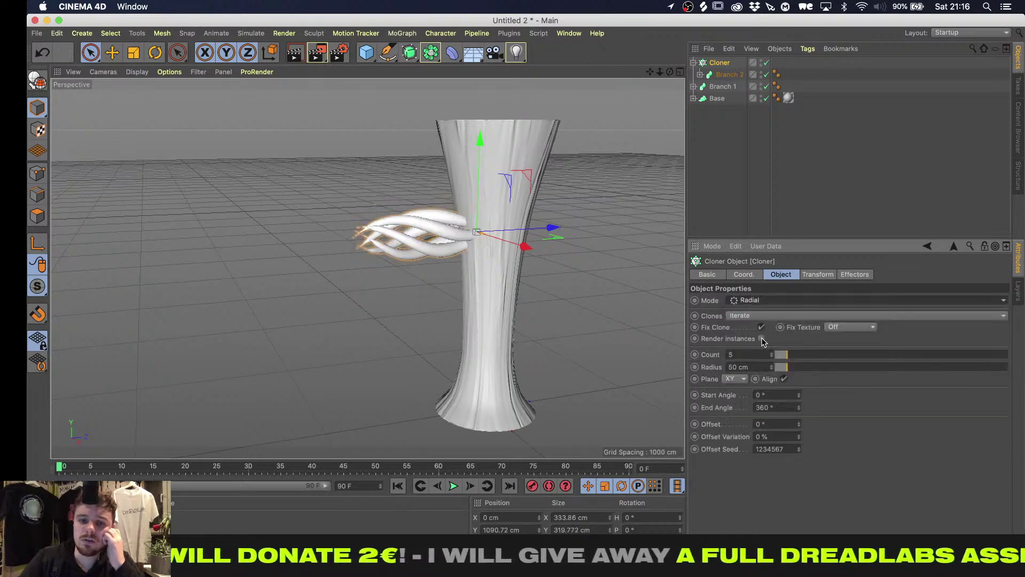
left_click(735, 378)
left_click(735, 419)
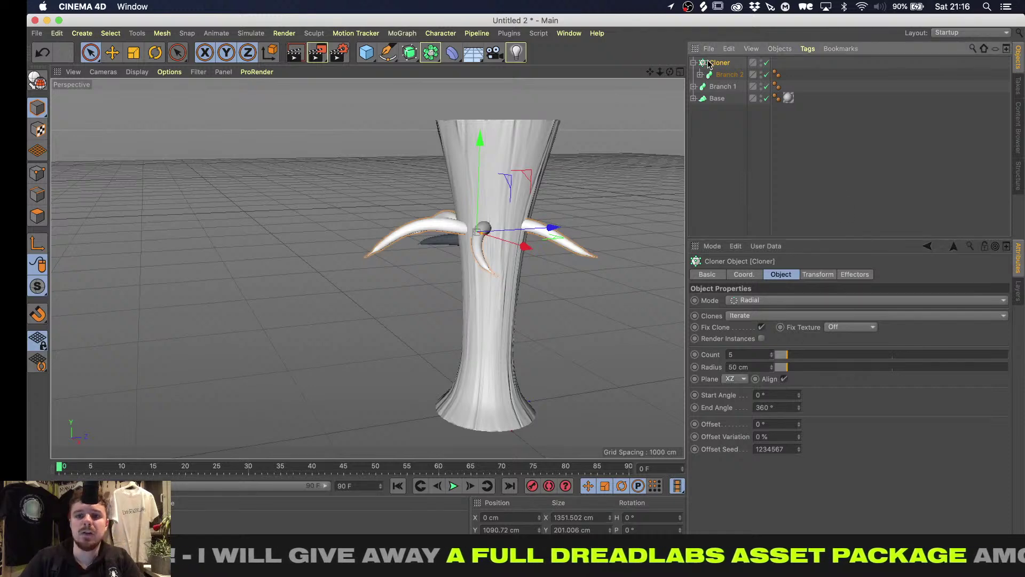
Add a Random effector to the Branch 2 cloner and raise its Y position variation to 824 cm
left_click(392, 34)
mouse_move(454, 51)
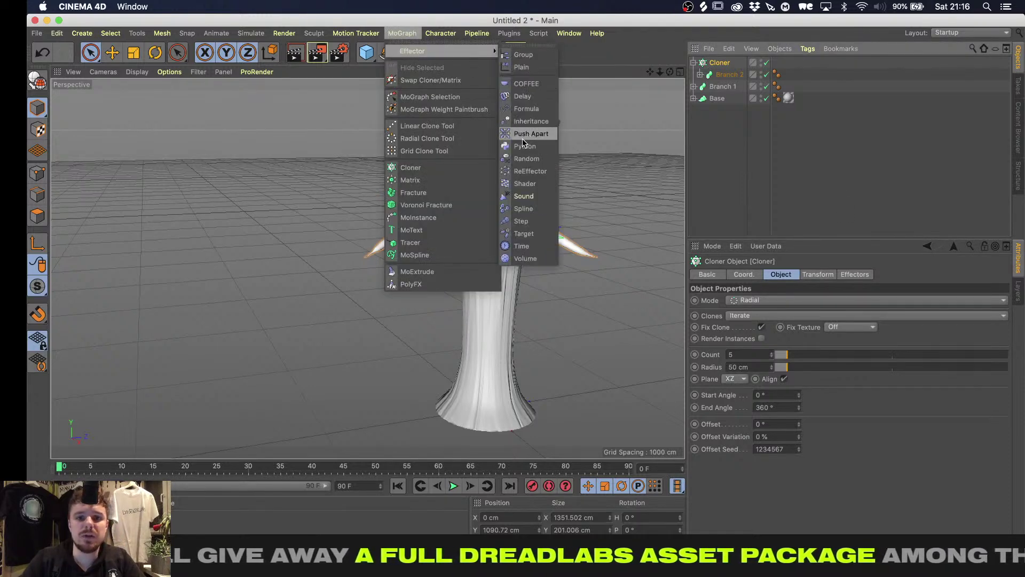
left_click(527, 159)
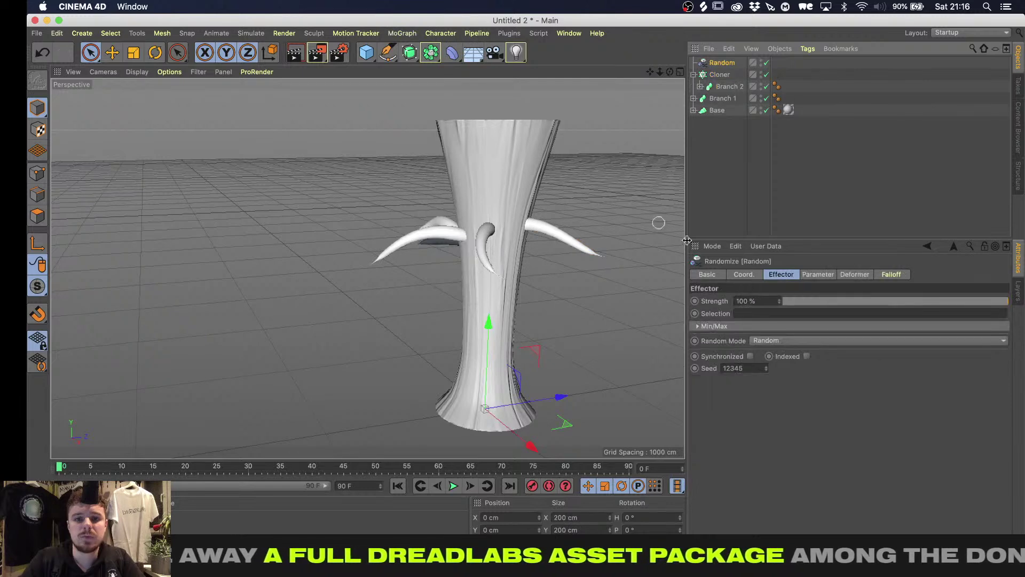
left_click(812, 275)
left_click_drag(780, 348, 779, 341)
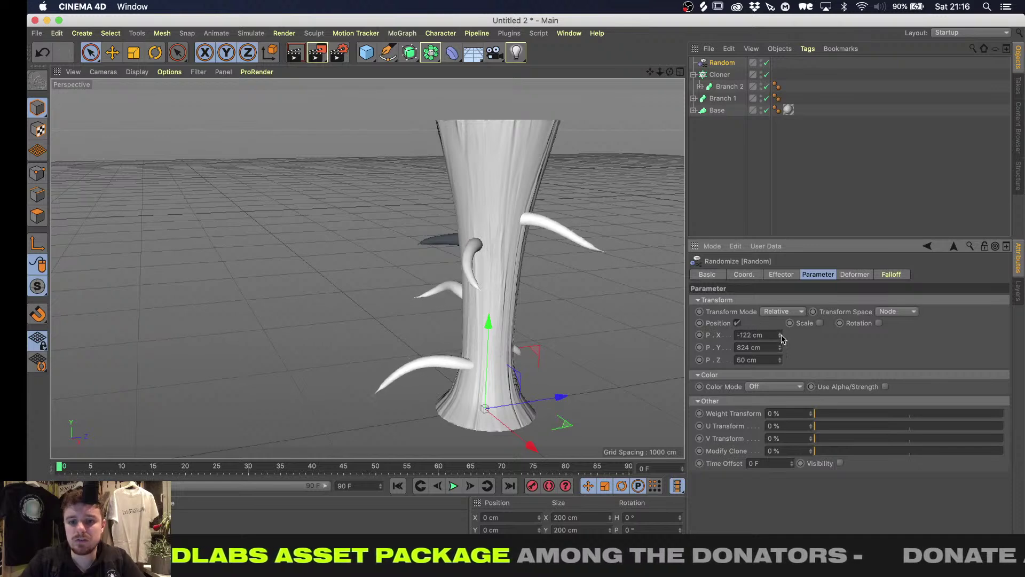
Set the Random effector's X and Z position variation to 0 cm and reduce Y to 457 cm
double_click(750, 334)
type("0")
key("Tab")
key("Tab")
type("0")
key("Return")
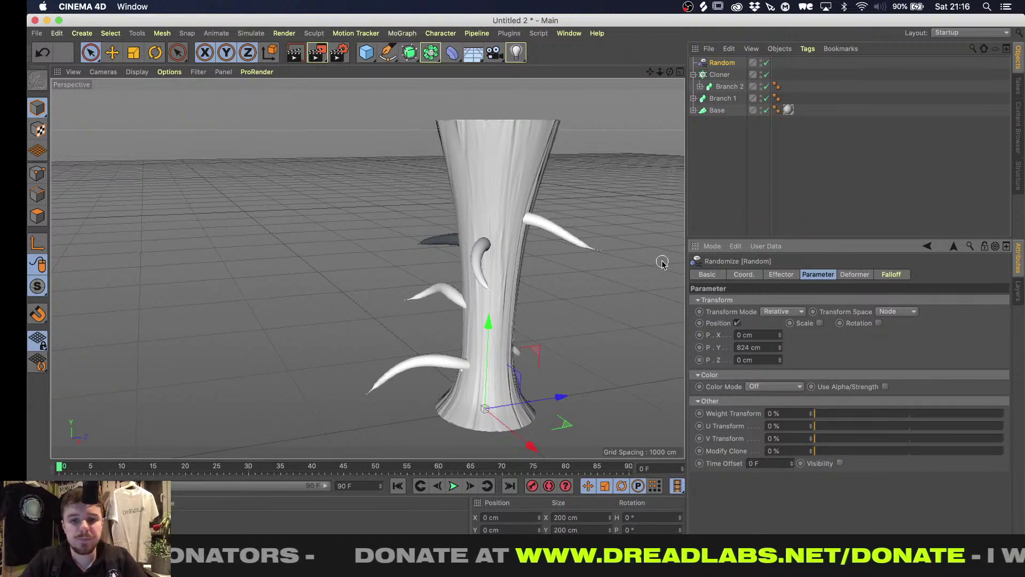
left_click_drag(780, 347, 780, 470)
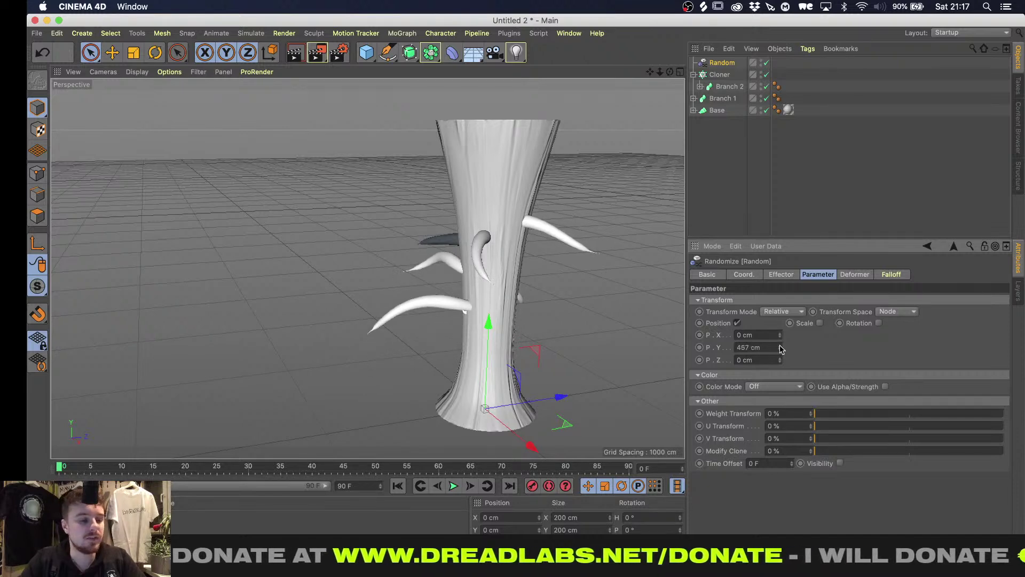
Move the Branch 2 cloner up the trunk by about 427 cm
left_click_drag(489, 321, 491, 271)
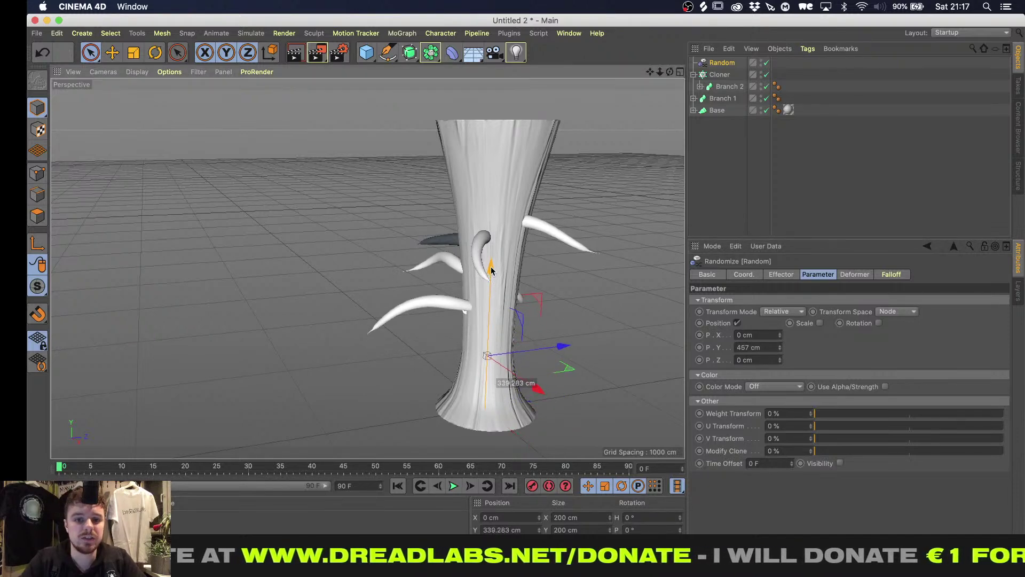
key("super+z")
left_click(716, 77)
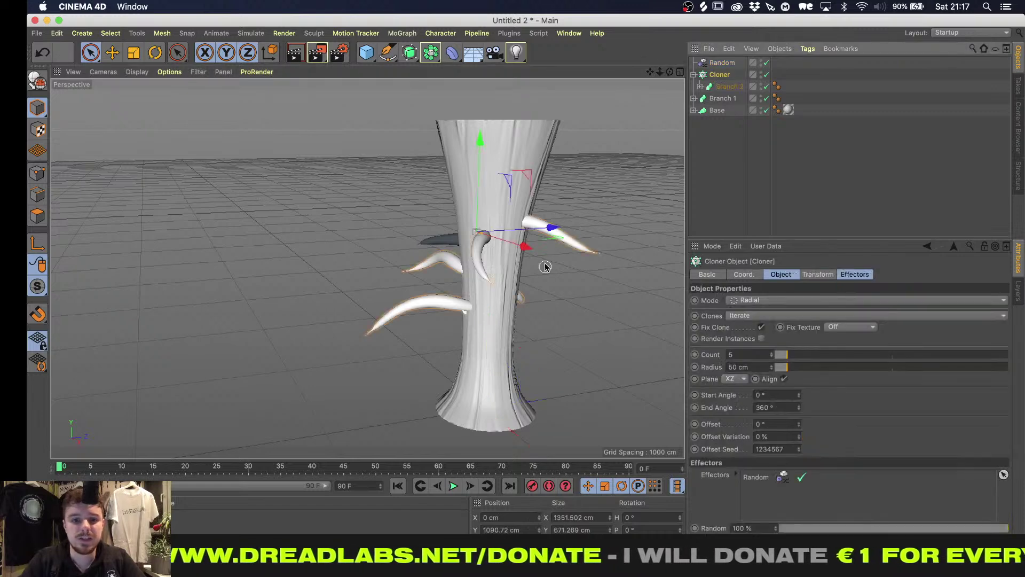
left_click_drag(480, 128, 486, 55)
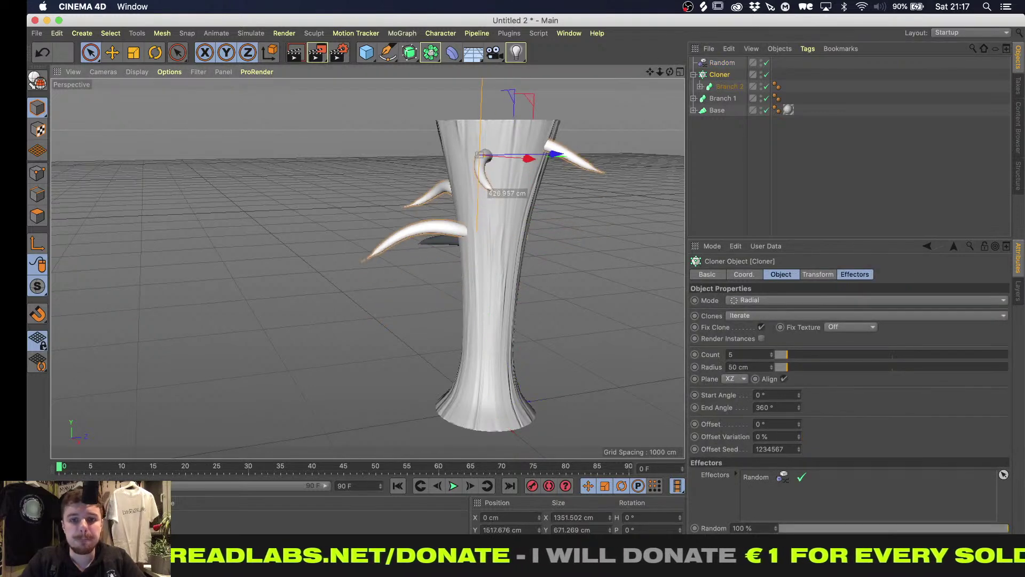
Reshape Branch 1's Scale curve by lowering the hump, shifting the middle point inward and rounding the falloff toward the tip
mouse_move(465, 184)
left_mouse_down("alt")
mouse_move(551, 178)
mouse_move(500, 190)
mouse_move(510, 166)
mouse_move(462, 254)
mouse_move(611, 204)
mouse_move(623, 266)
mouse_move(523, 193)
mouse_move(465, 202)
left_mouse_up("alt")
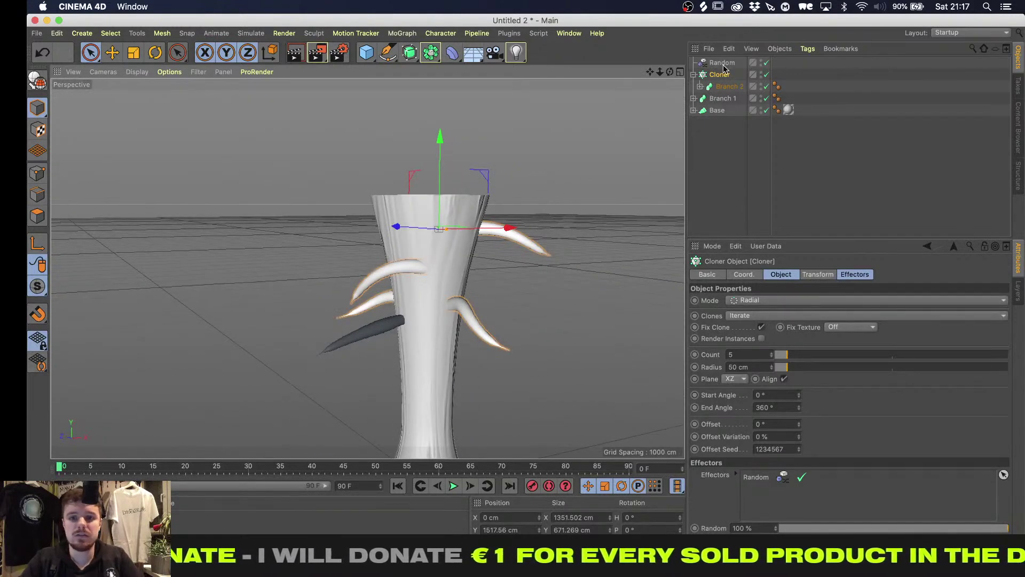
left_click(721, 98)
scroll(341, 355, "up", 5)
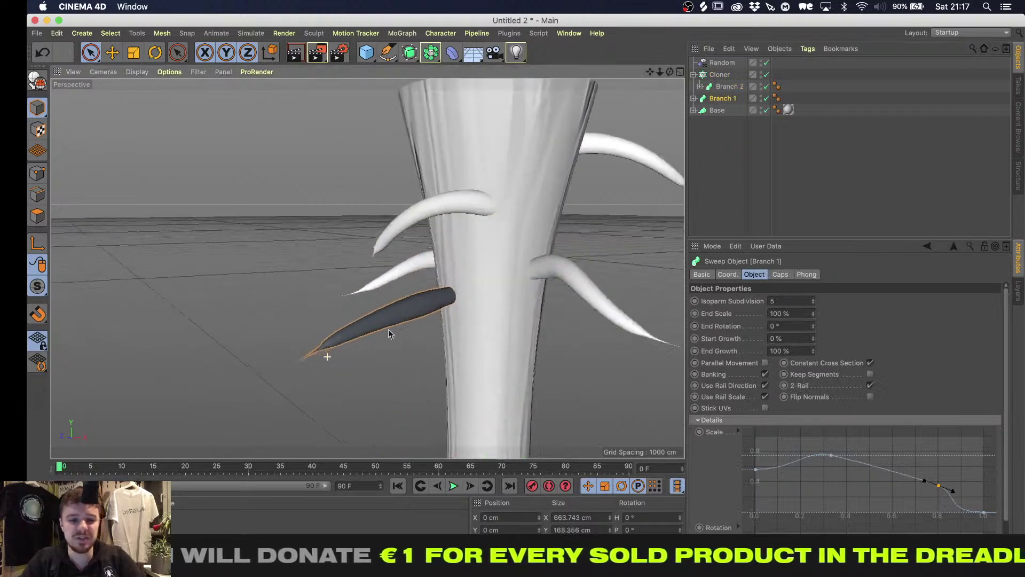
left_click_drag(402, 325, 359, 306, "alt")
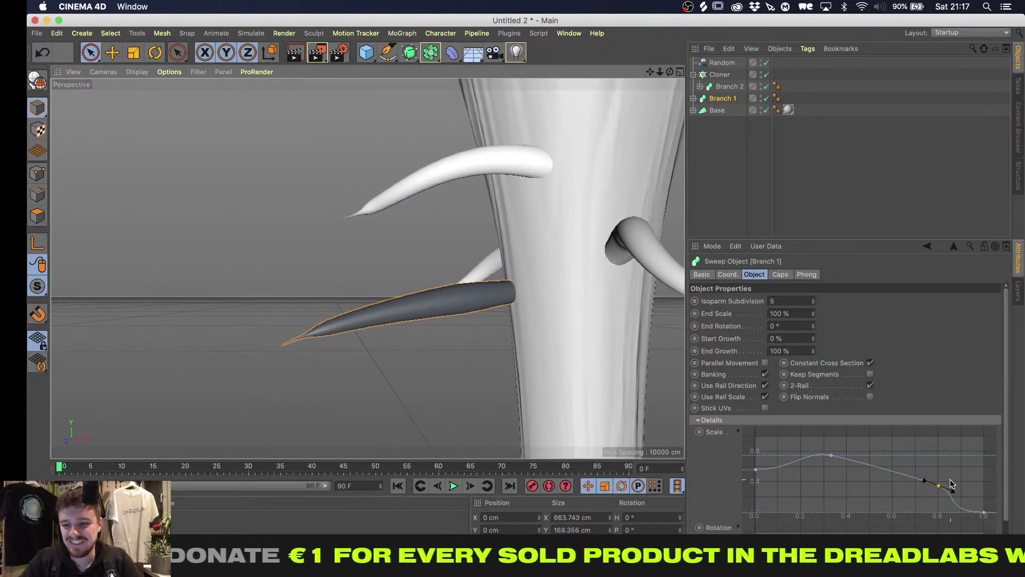
left_click_drag(924, 479, 887, 485)
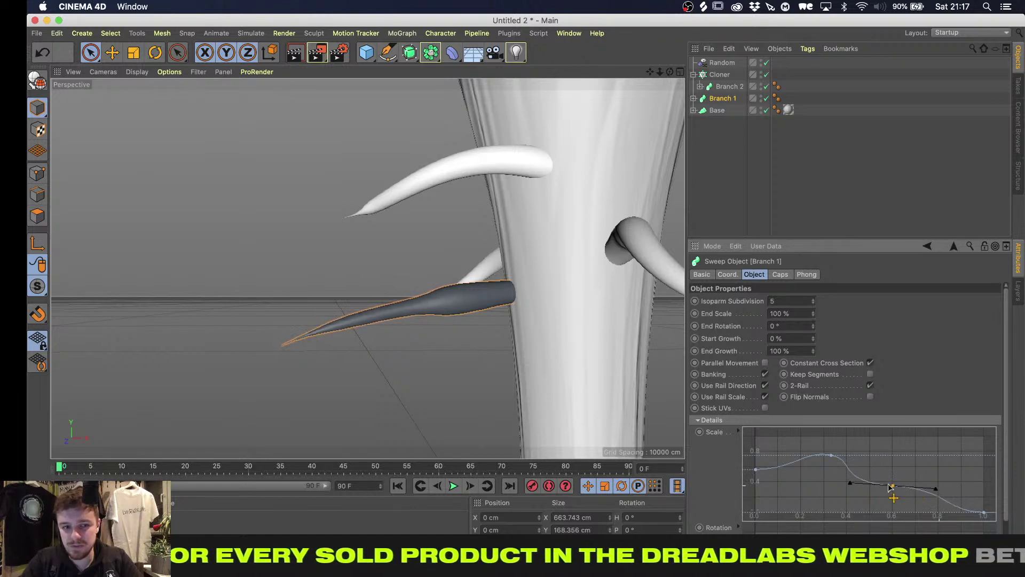
mouse_move(829, 457)
left_mouse_down()
mouse_move(805, 457)
mouse_move(835, 455)
left_mouse_up()
left_click_drag(888, 486, 898, 484)
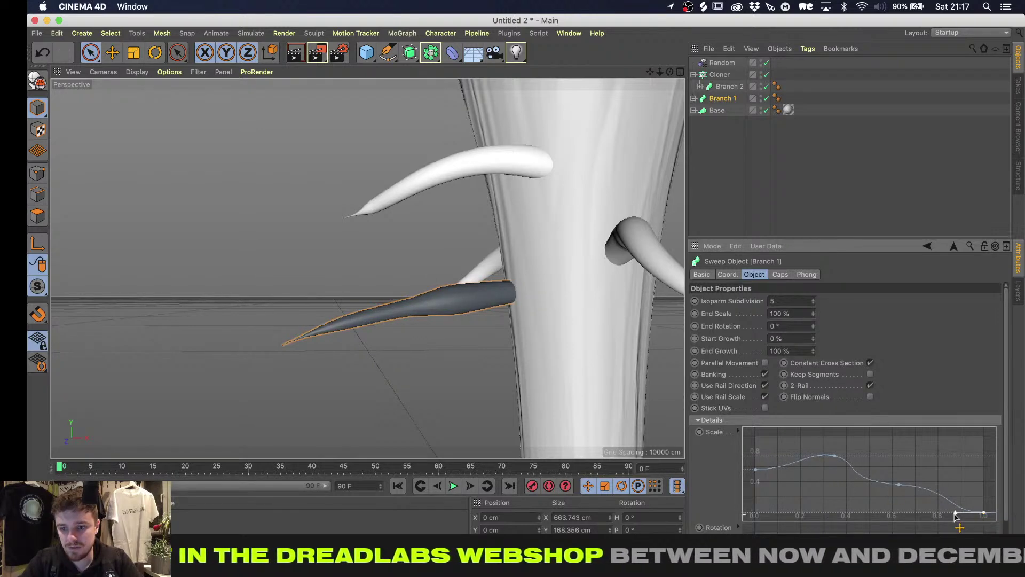
left_click_drag(984, 513, 969, 501)
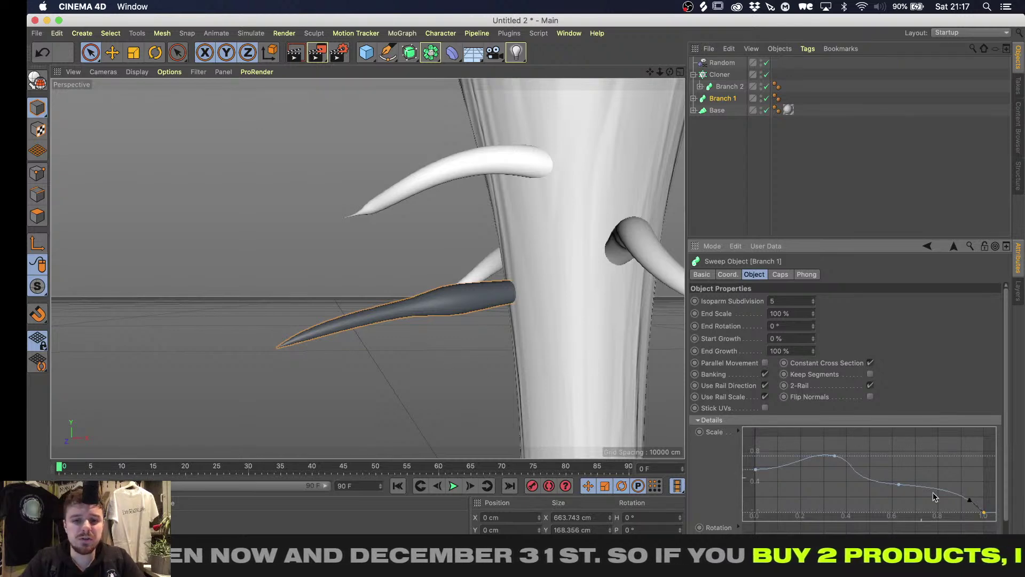
left_click_drag(834, 455, 824, 470)
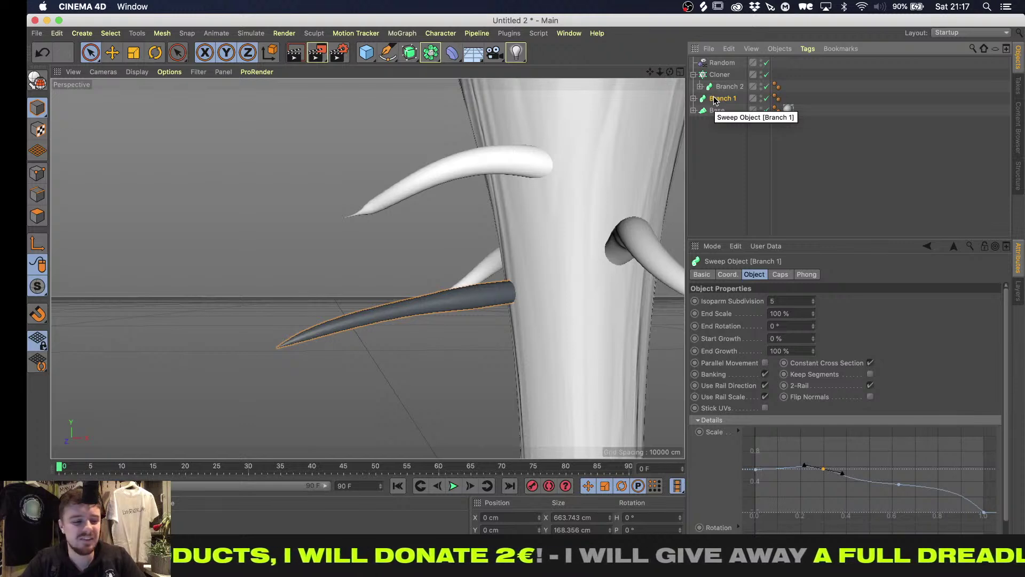
Put Branch 1 inside its own Cloner set to Radial mode on the XZ plane
left_click(441, 33)
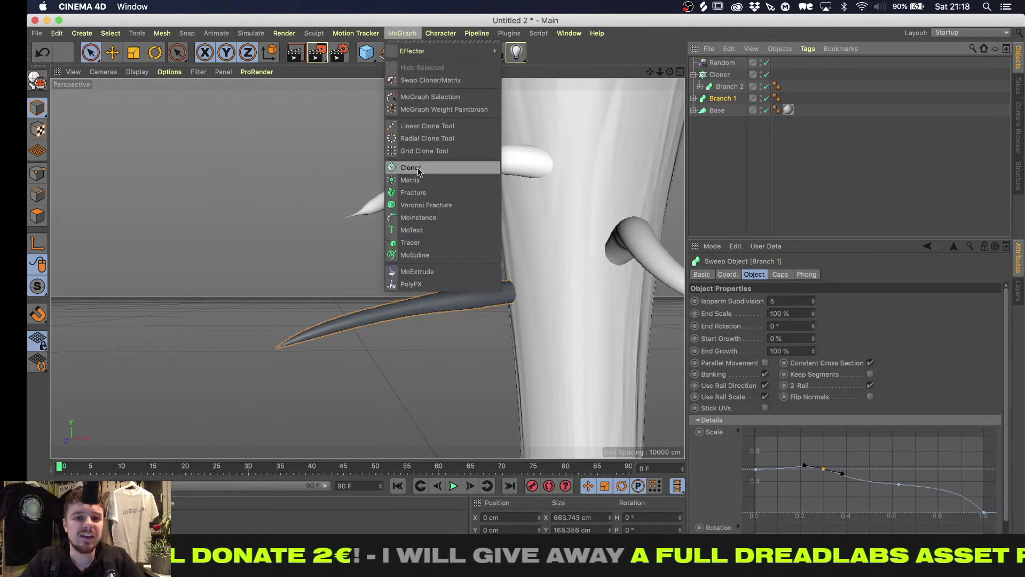
left_click(418, 169, "alt")
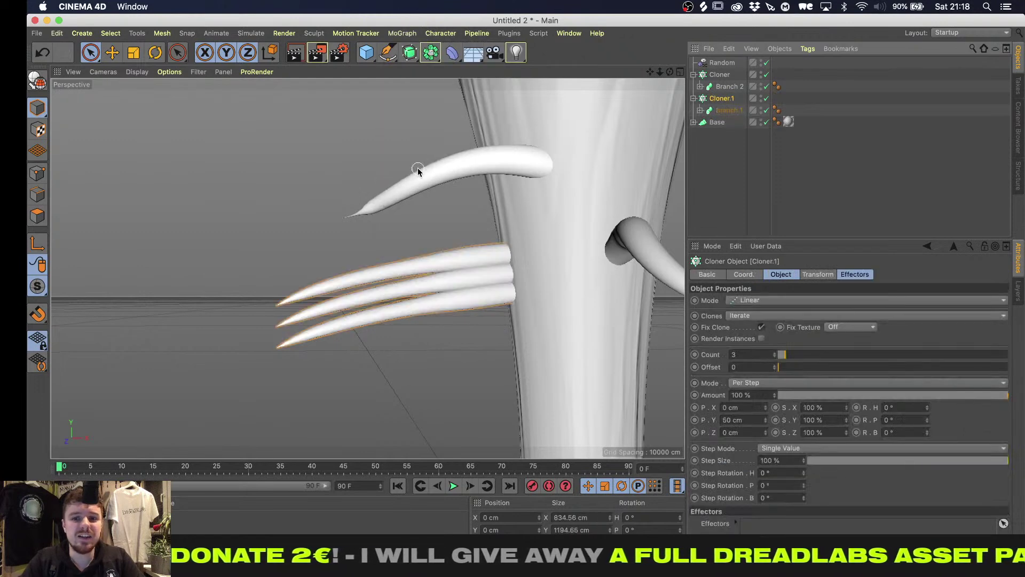
left_click(809, 303)
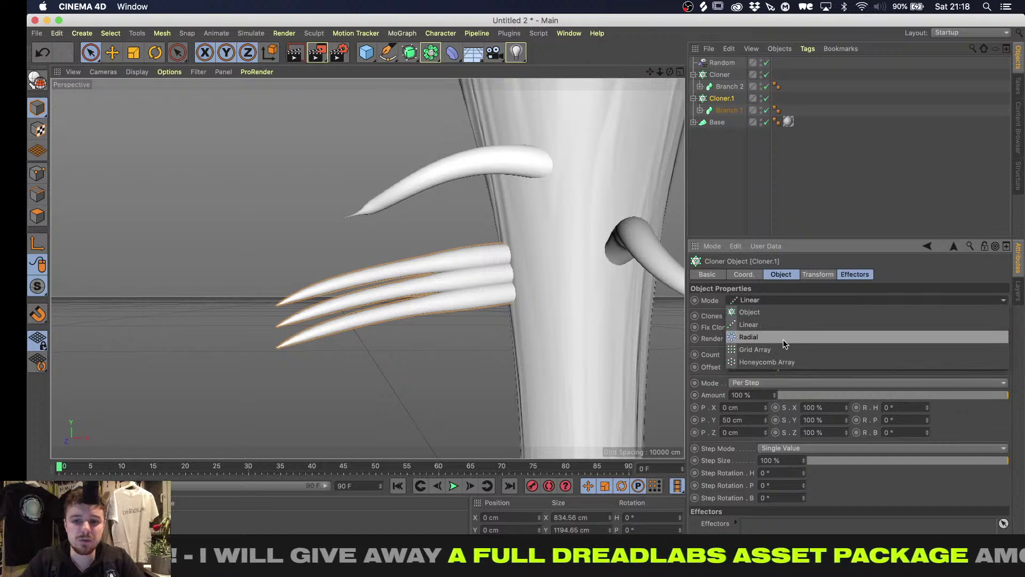
left_click(783, 338)
right_click_drag(356, 300, 280, 344, "alt")
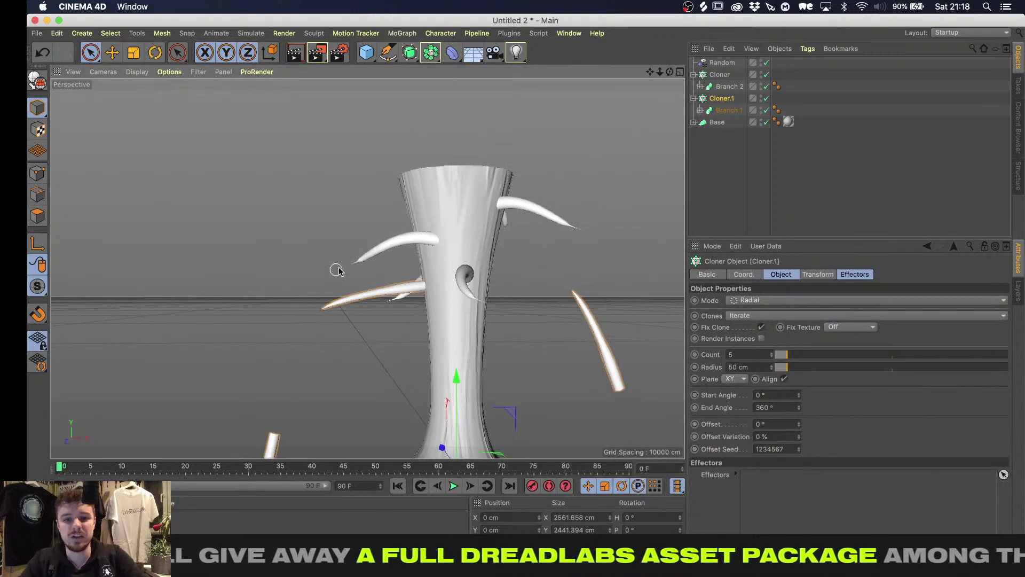
left_click(736, 379)
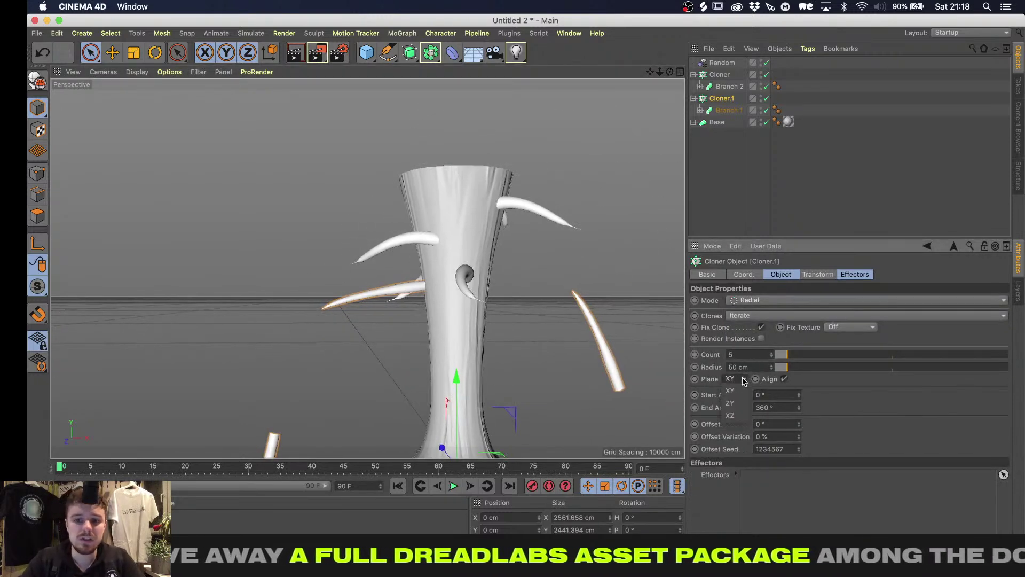
left_click(738, 416)
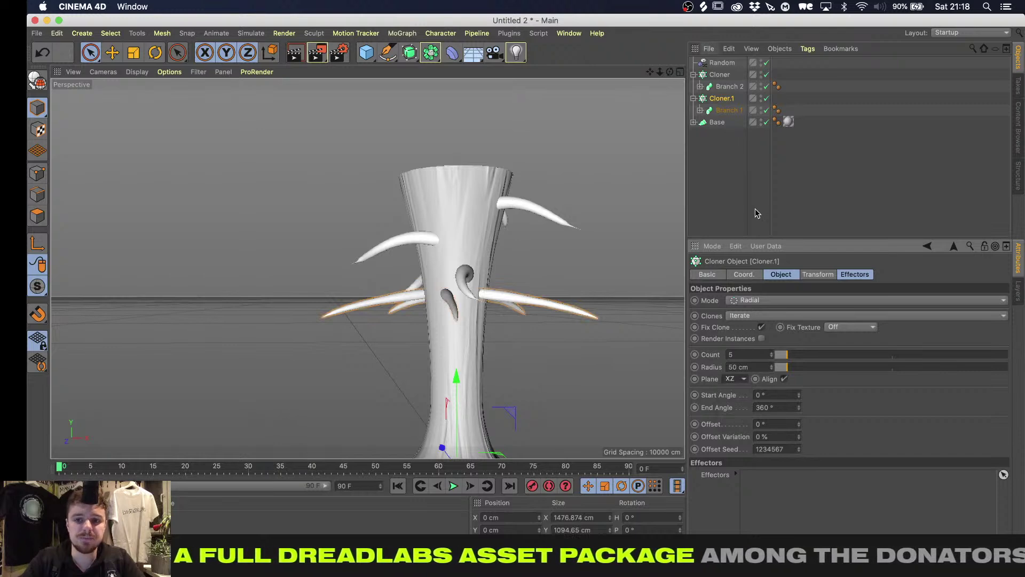
Assign the existing Random effector to the Branch 1 cloner
left_click(828, 277)
left_click(851, 279)
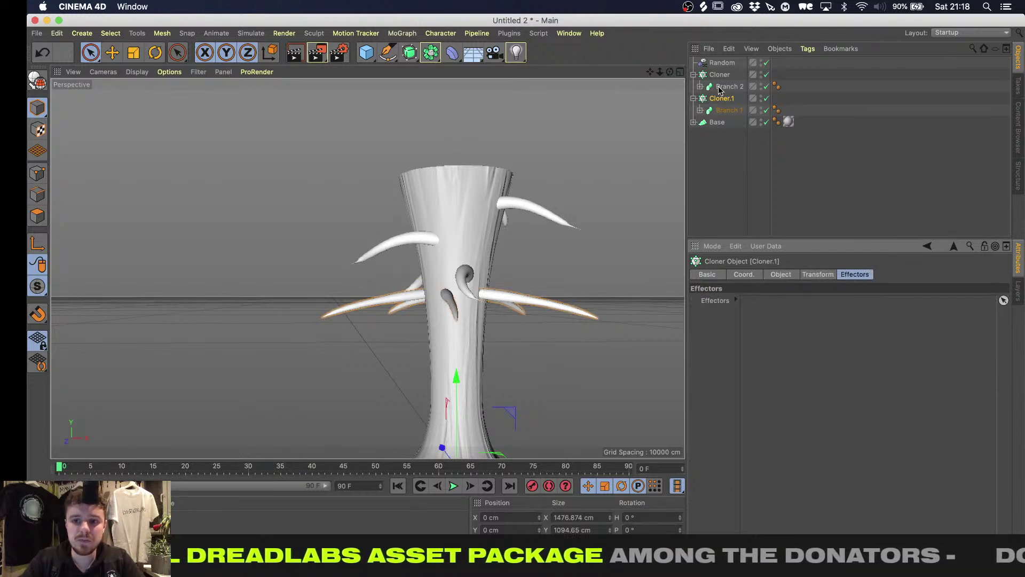
left_click_drag(722, 62, 778, 351)
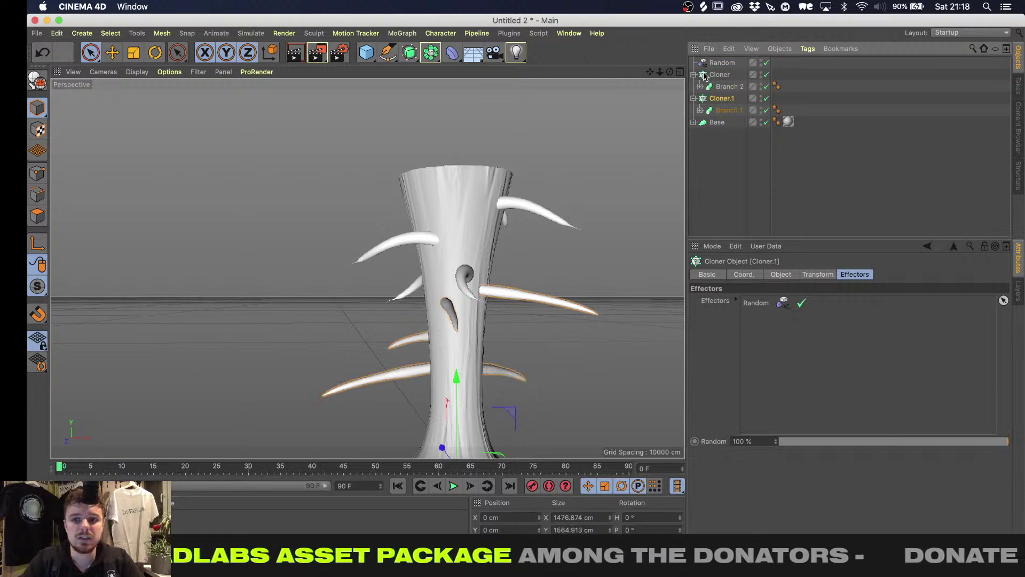
Enable rotation in the Random effector with R.H at 26° and both R.P and R.B at 0°
right_click_drag(373, 318, 416, 322, "alt")
left_click_drag(416, 322, 417, 344, "alt")
right_click_drag(371, 419, 404, 436, "alt")
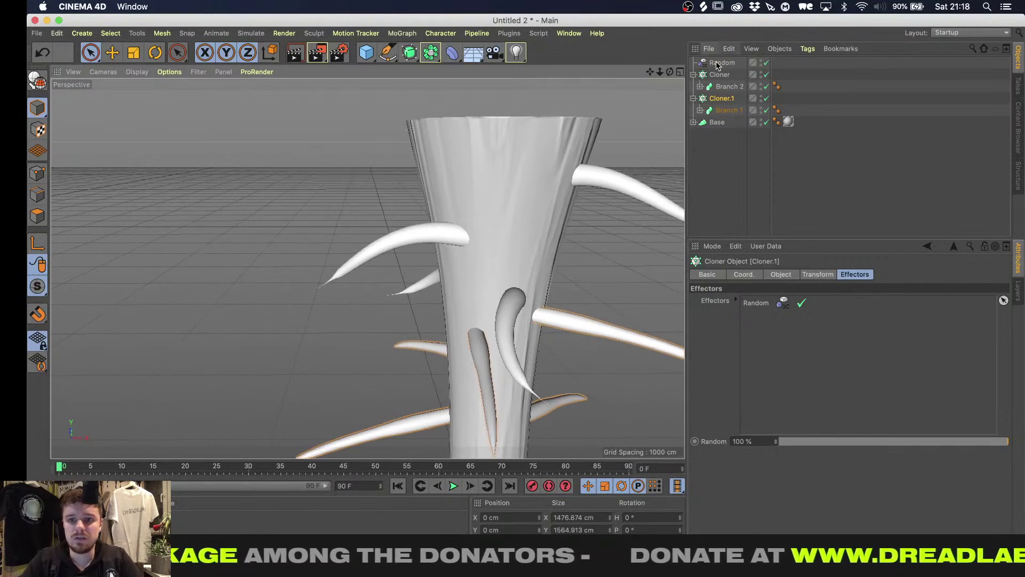
left_click(721, 63)
left_click(878, 323)
mouse_move(921, 336)
left_mouse_down()
mouse_move(921, 321)
mouse_move(916, 348)
left_mouse_up()
double_click(915, 348)
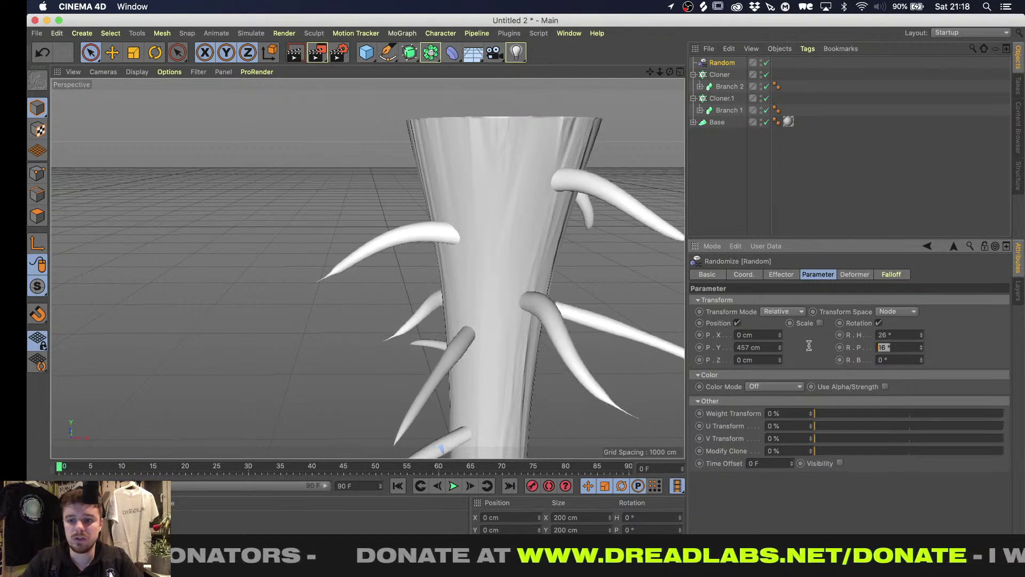
type("0")
key("Tab")
type("1")
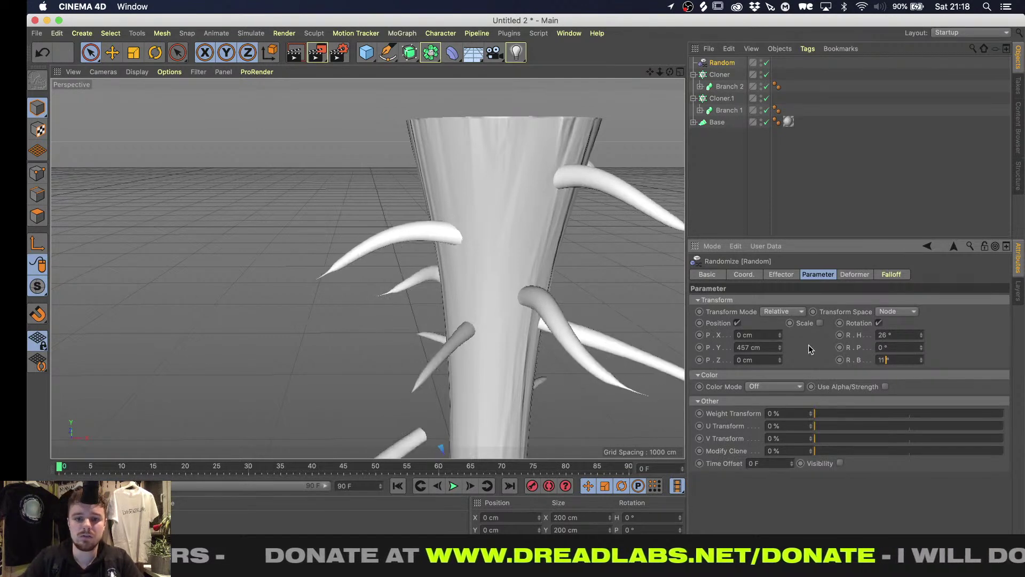
key("Down")
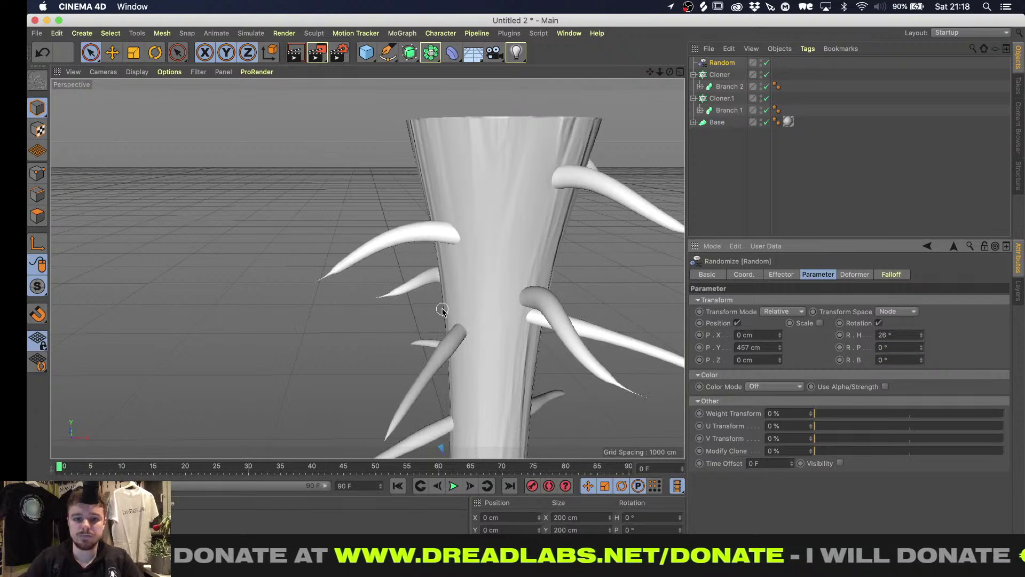
Enable uniform scale variation in the Random effector and set the scale to 0.5
left_click(820, 324)
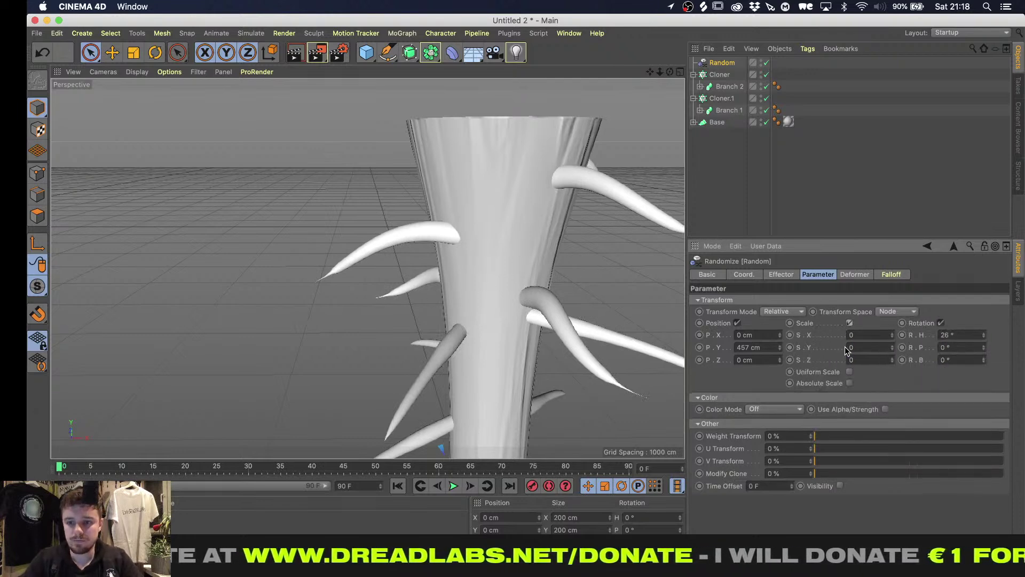
left_click(850, 372)
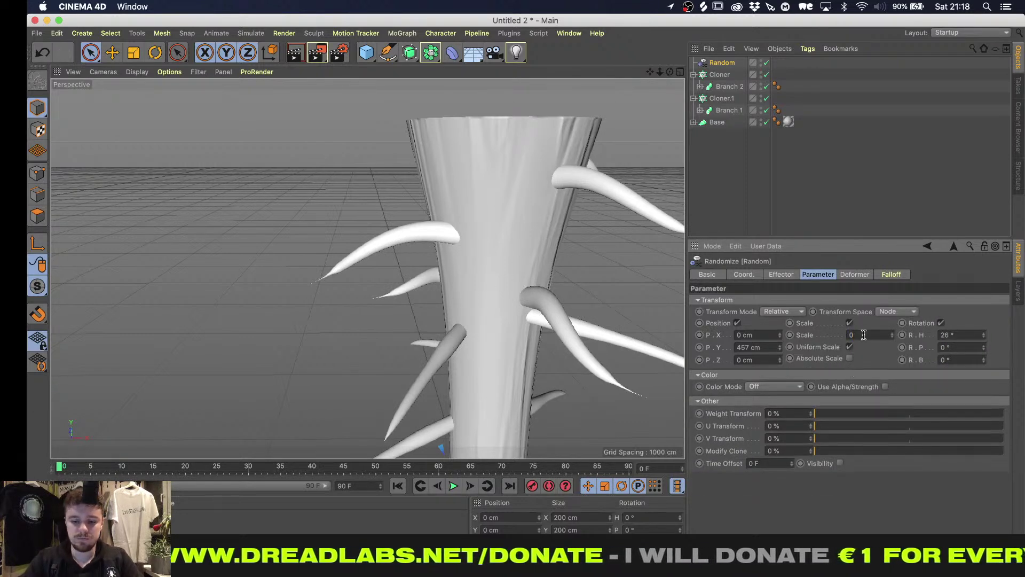
key("Return")
scroll(447, 261, "up", 3)
left_click_drag(448, 261, 562, 249, "alt")
right_click_drag(563, 247, 481, 273, "alt")
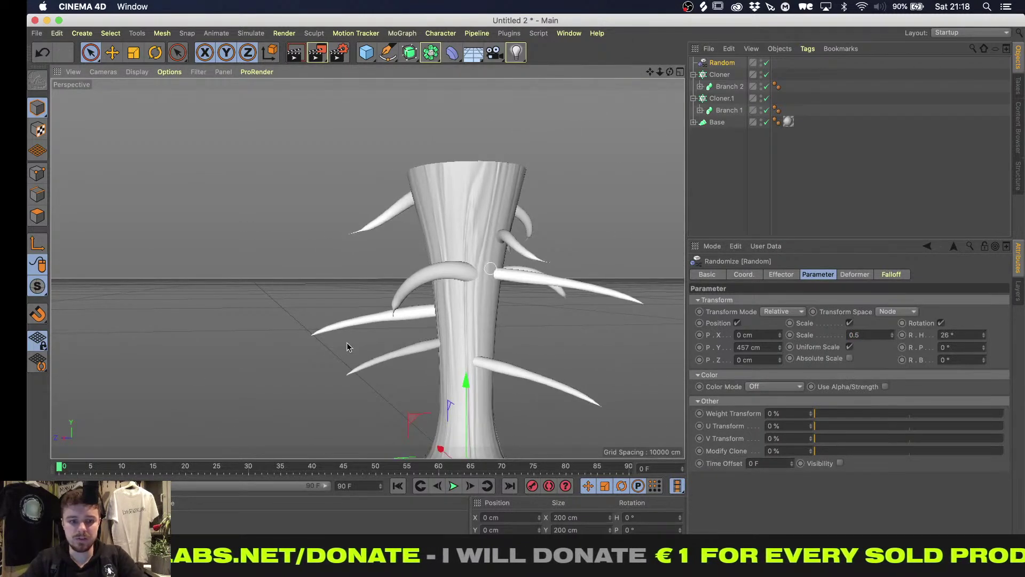
Group the Random effector and both branch cloners under a null named Branches
left_click(693, 74)
left_click(693, 86)
left_click(712, 86, "shift")
key("alt+g")
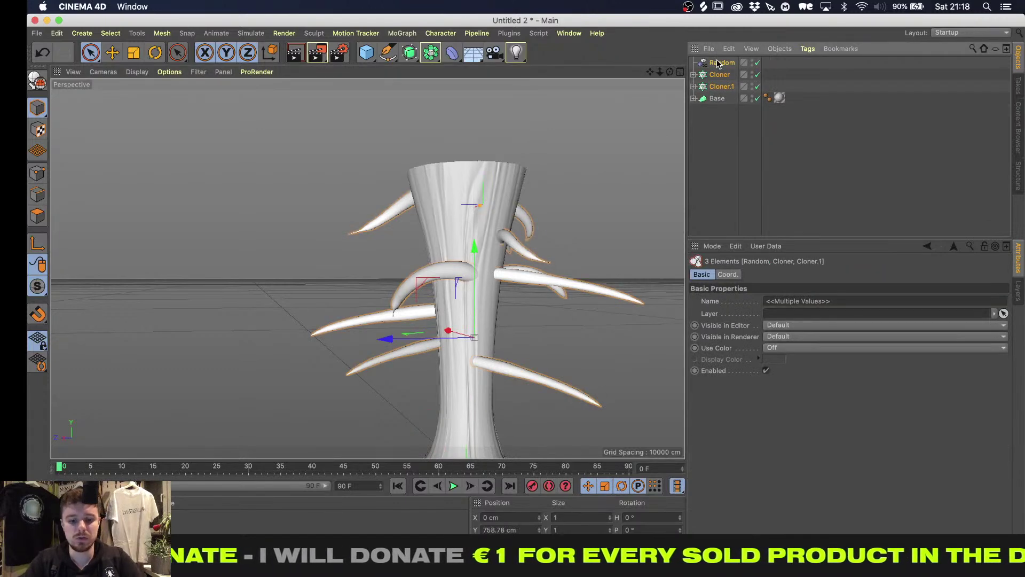
double_click(715, 62)
type("Branches")
key("Return")
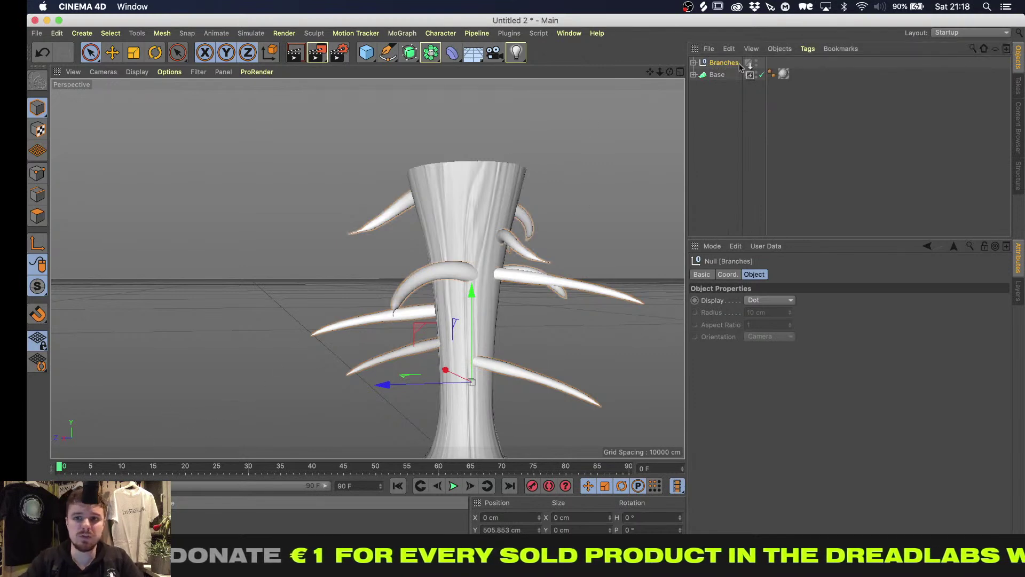
Apply the trunk's material to the Branches group
left_click_drag(726, 68, 726, 65)
right_click_drag(439, 196, 443, 308, "alt")
left_click_drag(367, 393, 353, 370, "alt")
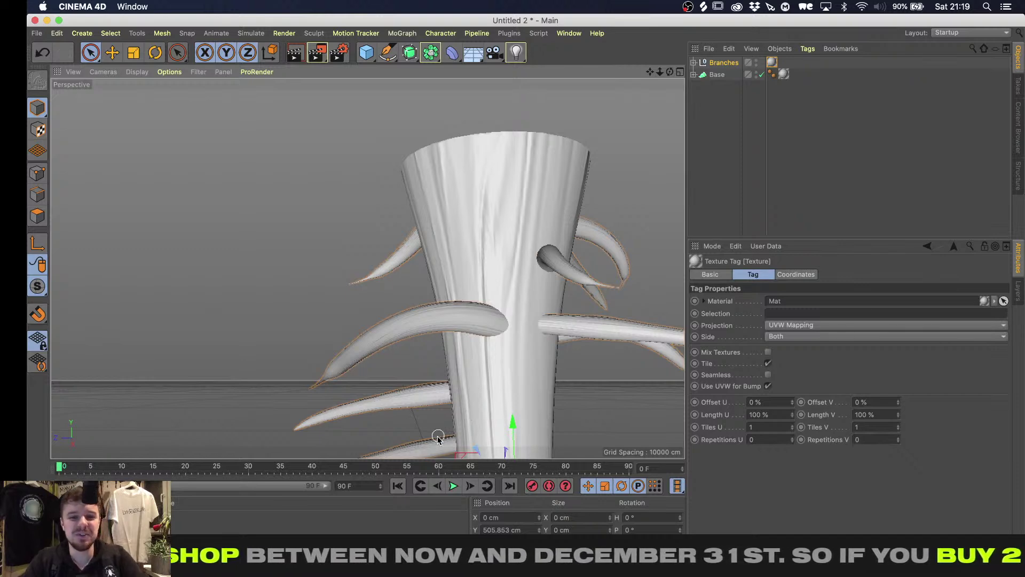
scroll(486, 265, "down", 6)
left_click_drag(458, 293, 589, 327, "alt")
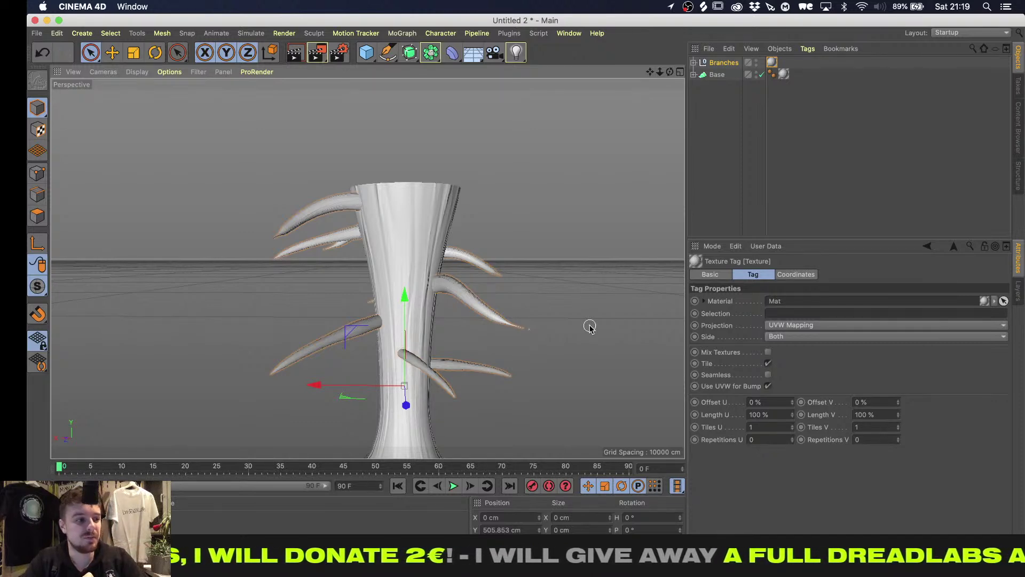
Add a sphere primitive at the base of the trunk
left_click(366, 52)
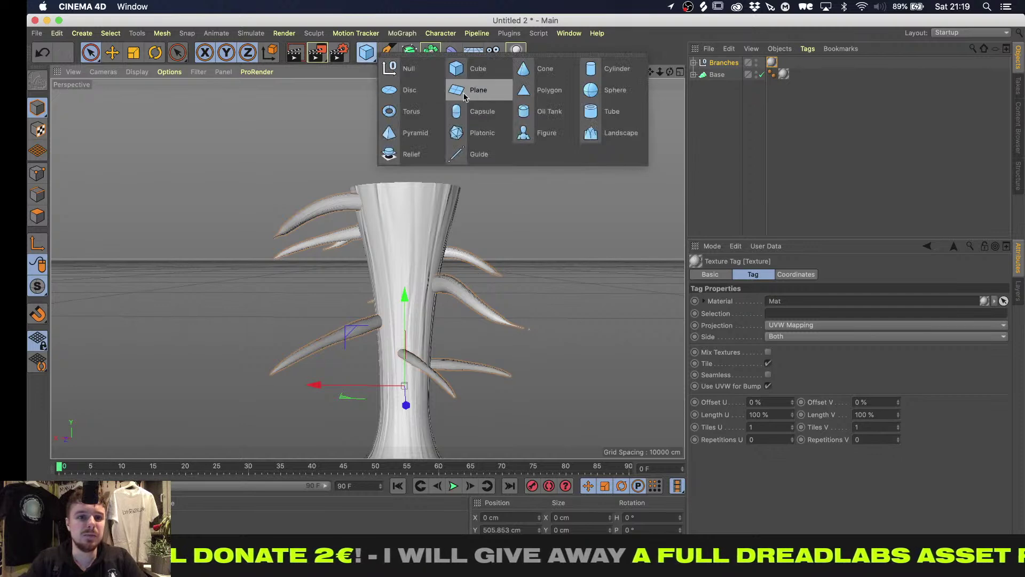
left_click(603, 90)
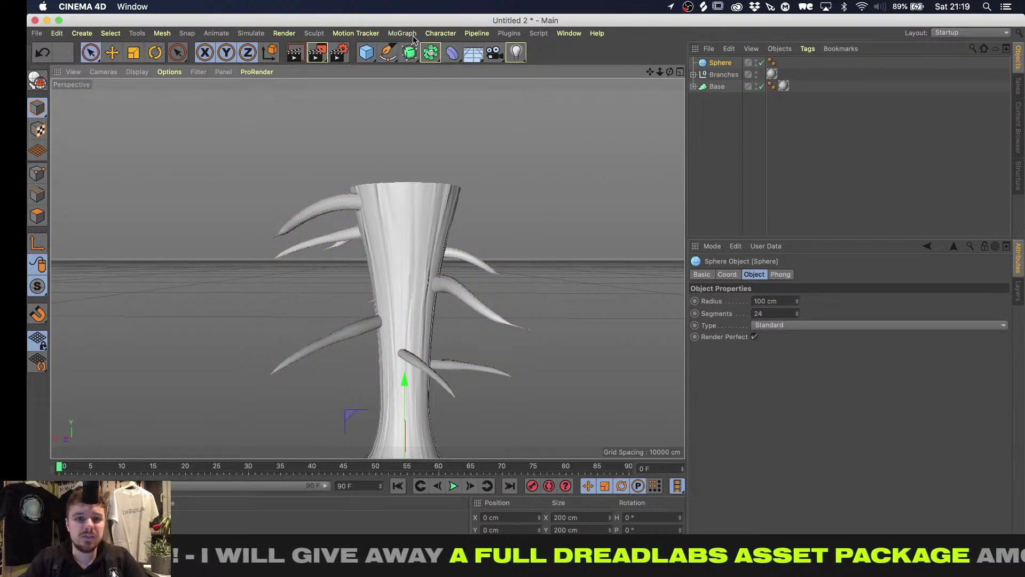
left_click_drag(393, 326, 372, 424, "alt")
scroll(372, 424, "up", 5)
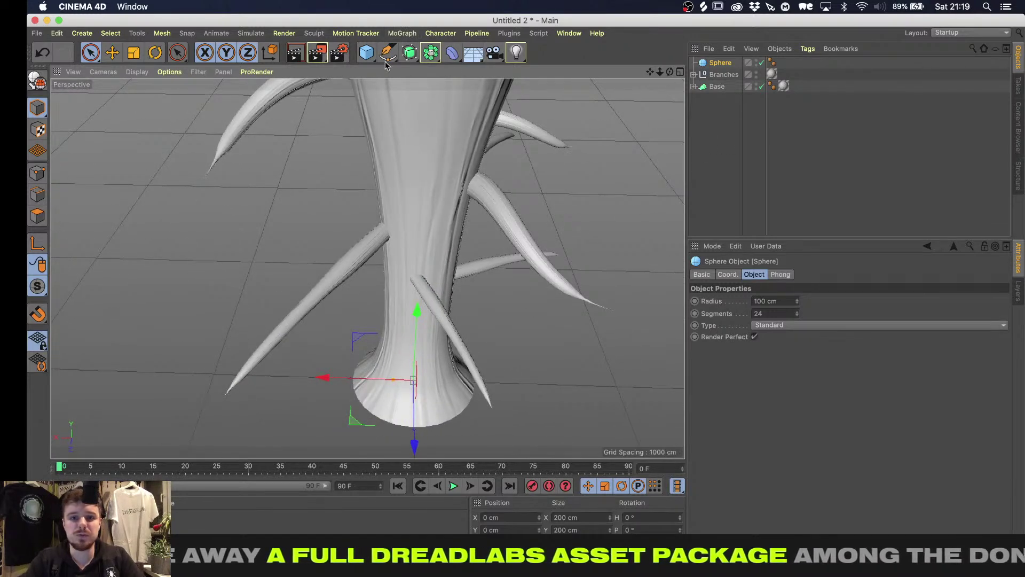
Put the sphere inside a Cloner set to Grid Array mode
left_click(402, 33)
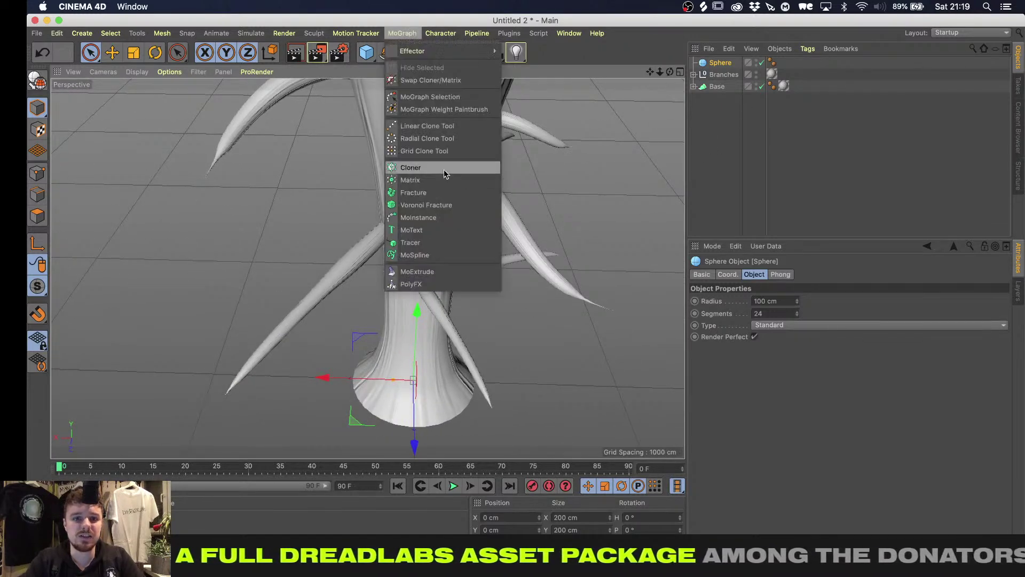
left_click(444, 170, "alt")
left_click(720, 64)
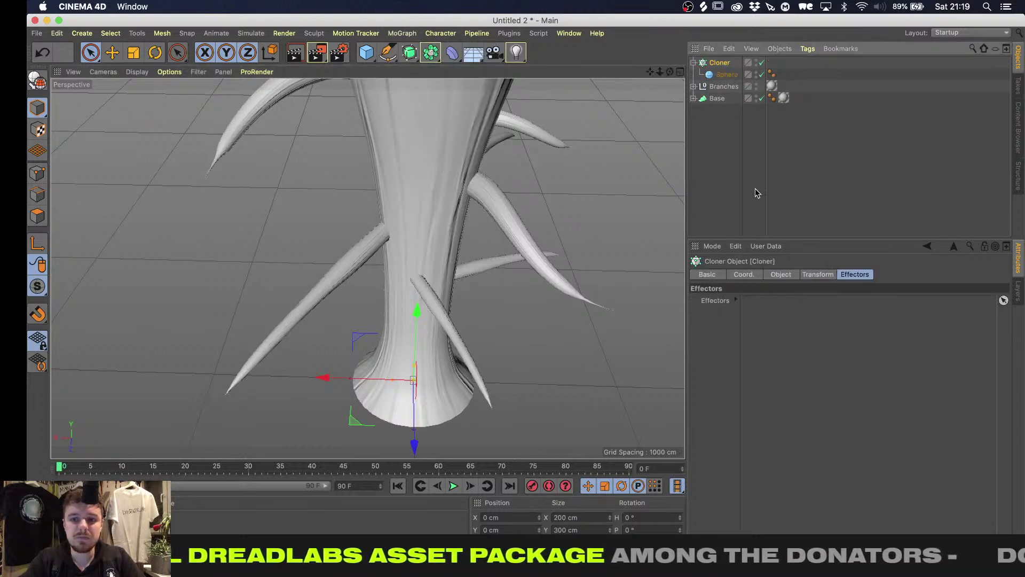
left_click(780, 276)
left_click(764, 300)
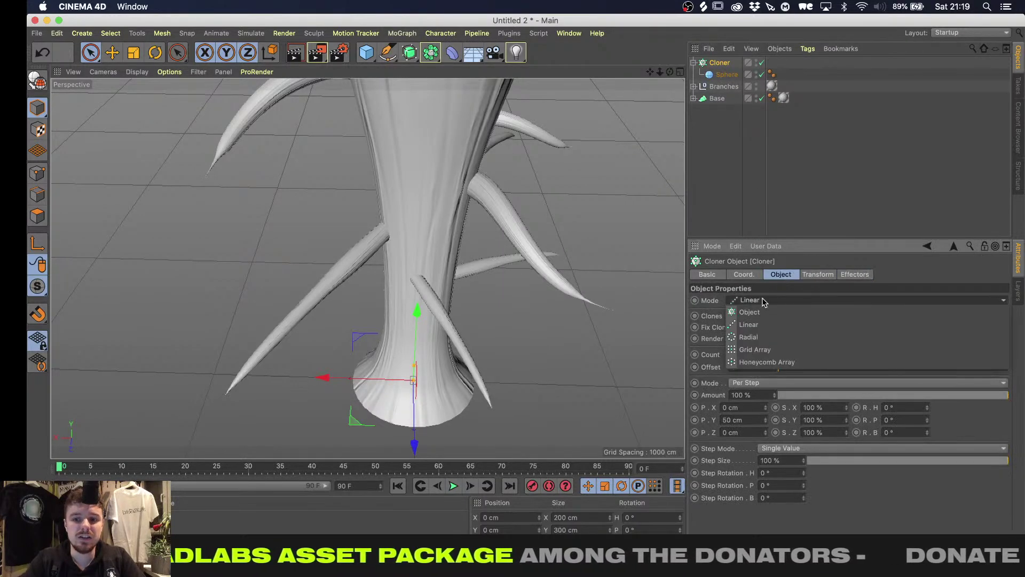
left_click(755, 350)
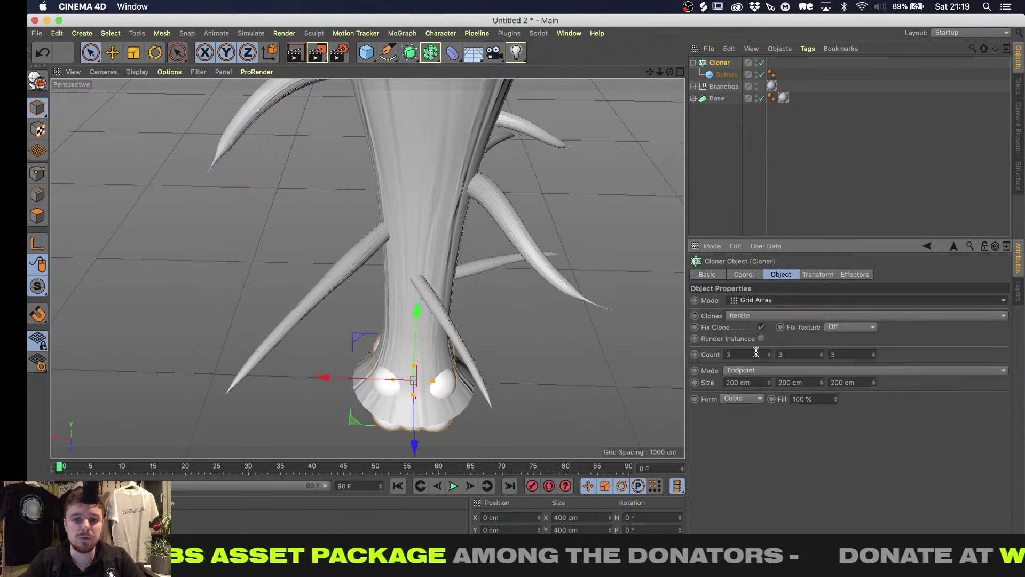
Set the sphere cloner's grid size to 400 cm on all three axes
left_click(759, 382)
type("300")
key("Return")
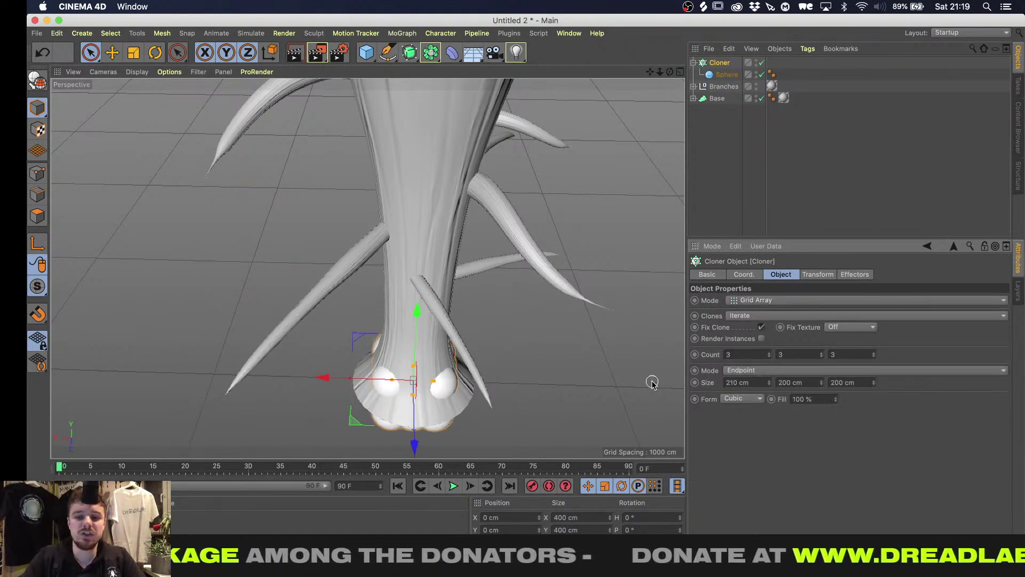
key("shift+Up")
key("shift+Up")
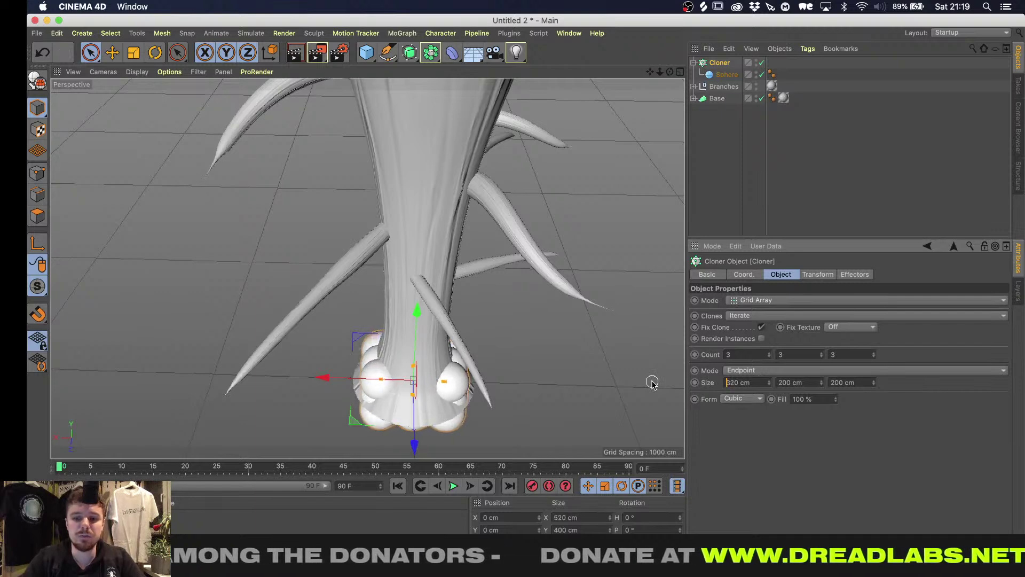
type("400")
key("Tab")
type("400")
key("Tab")
type("4")
key("Return")
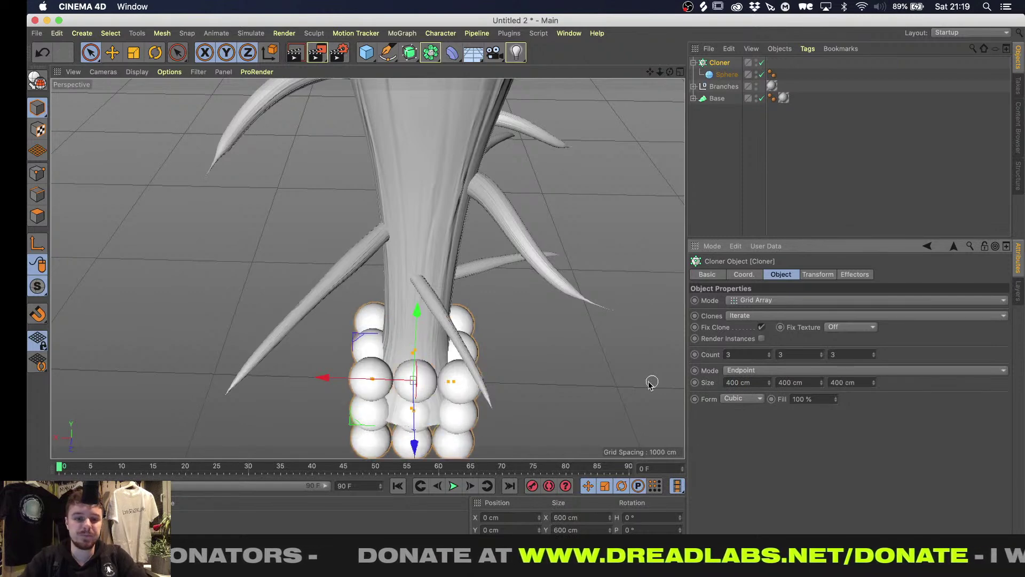
Set the sphere cloner's count to 5 × 5 × 5
left_click_drag(759, 354, 500, 337)
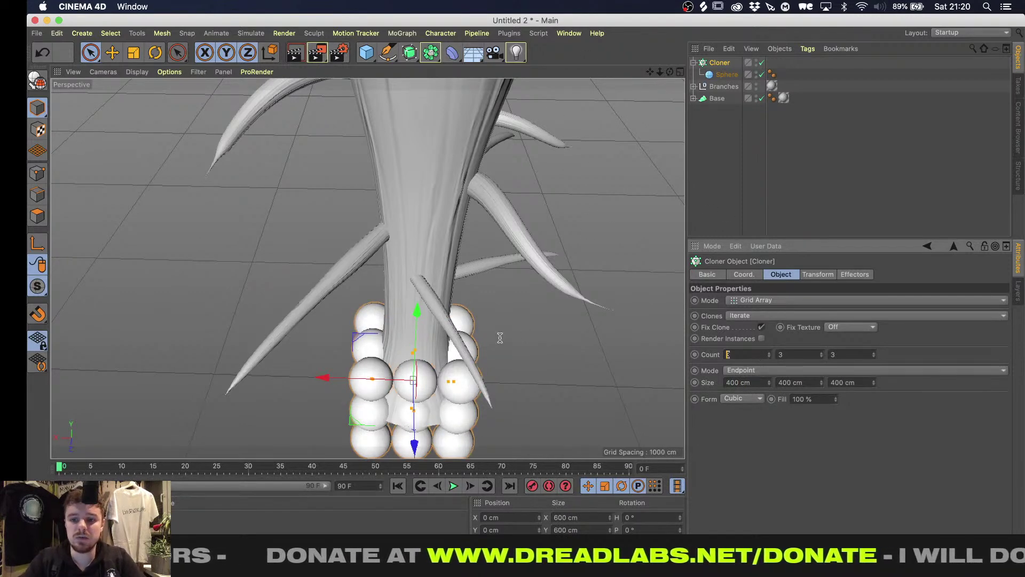
type("5")
key("Tab")
type("5")
key("Tab")
type("5")
key("Return")
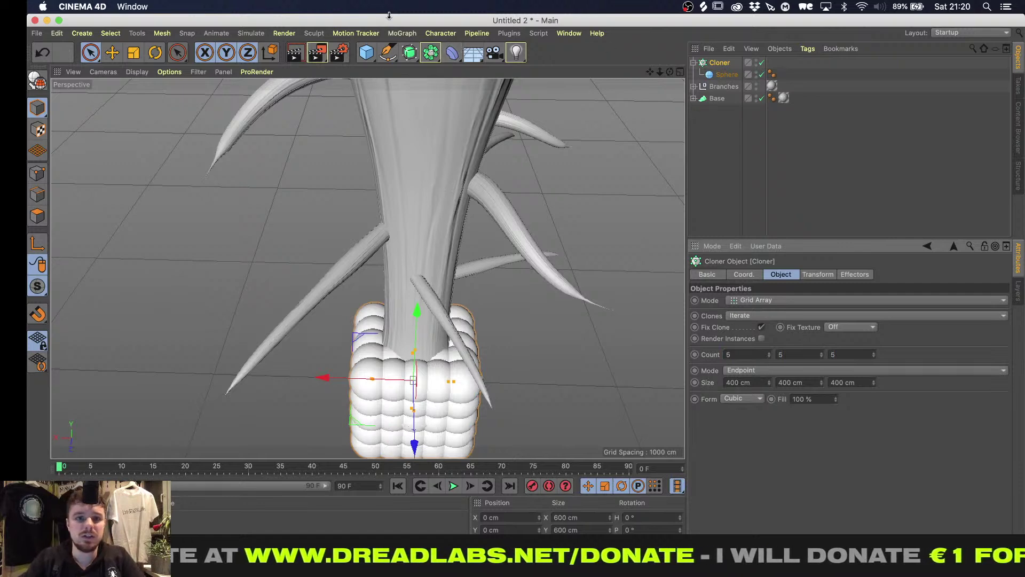
Add a Random effector to the sphere cloner
left_click(402, 33)
mouse_move(410, 51)
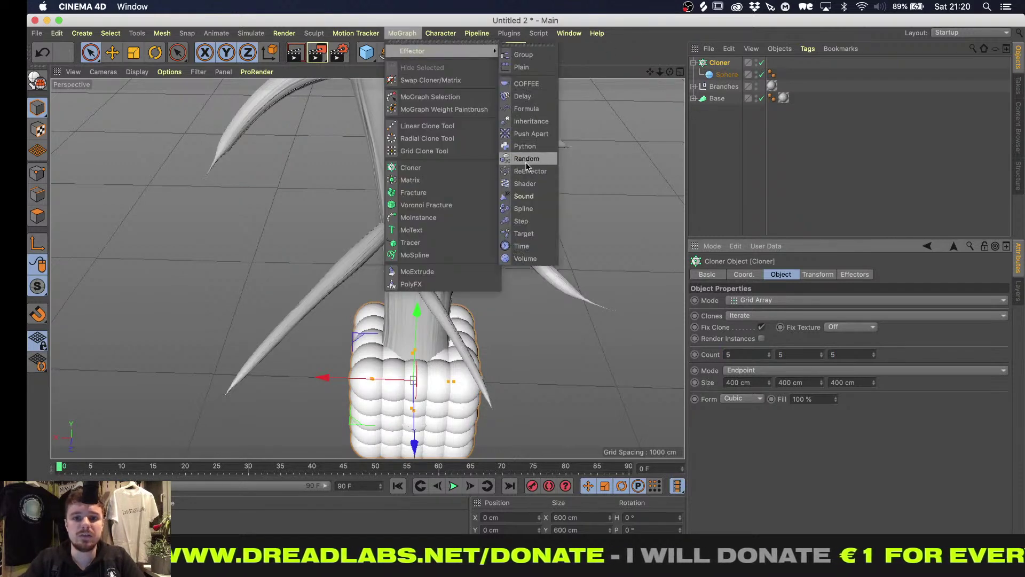
left_click(526, 163)
Enable uniform scale in the sphere cloner's Random effector and set the scale to 0.5
left_click(802, 274)
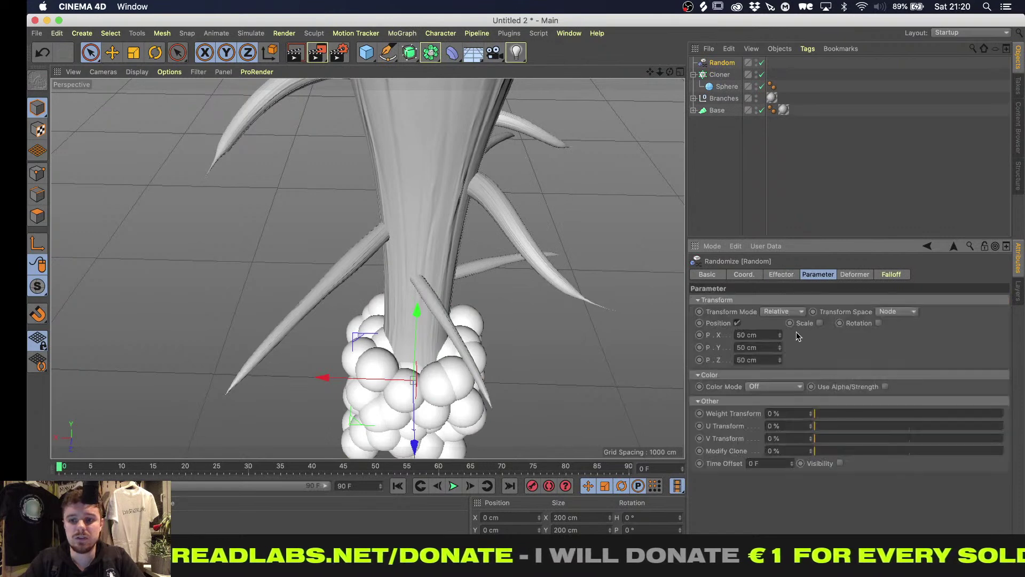
left_click(822, 323)
left_click(866, 334)
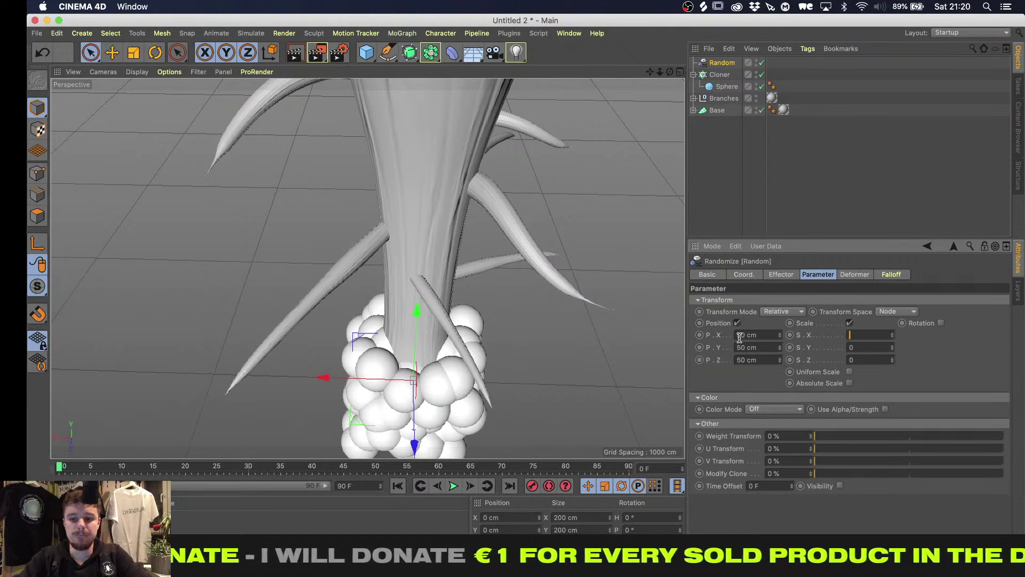
left_click(850, 372)
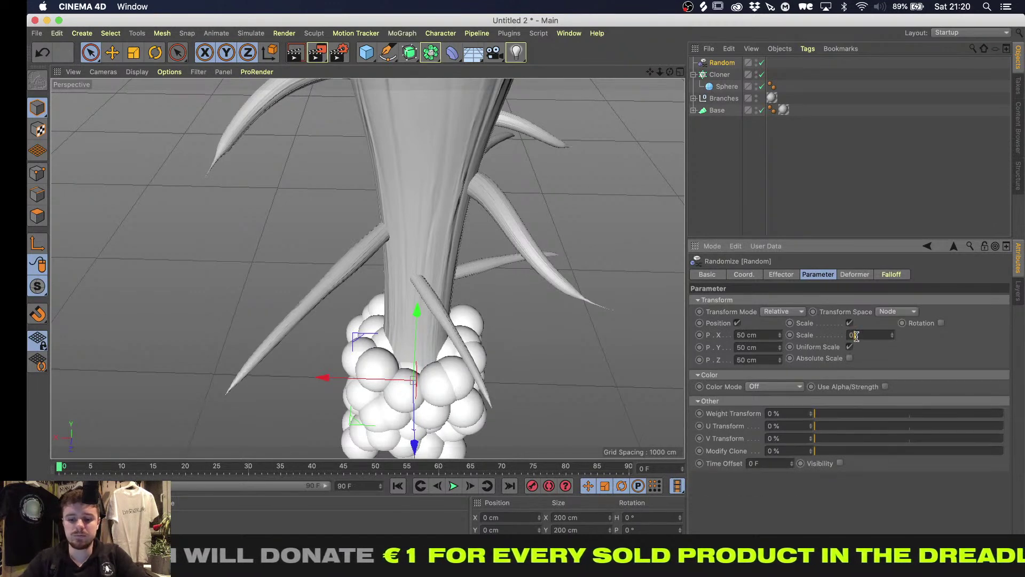
type(".2")
key("Return")
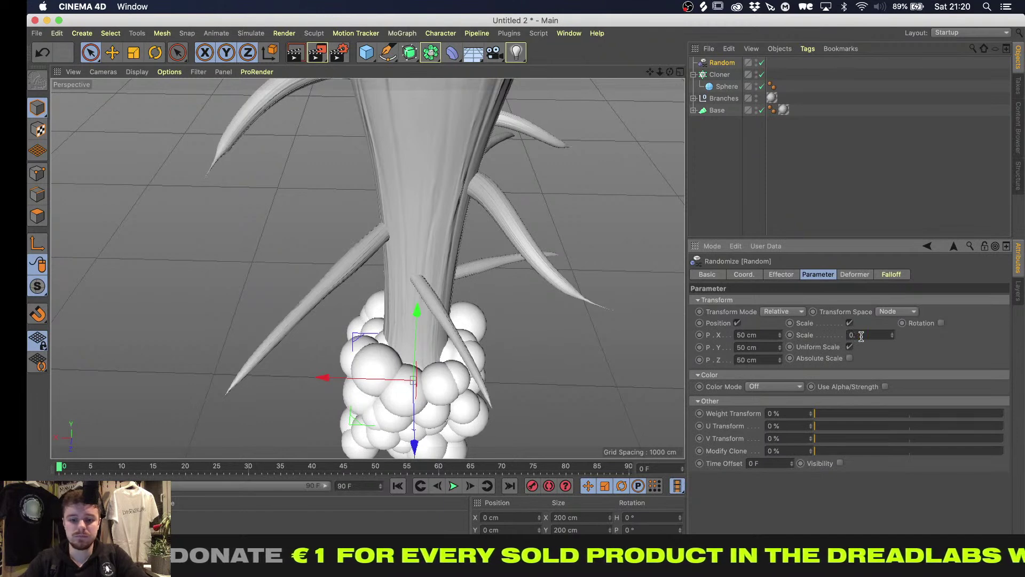
type("1")
key("Return")
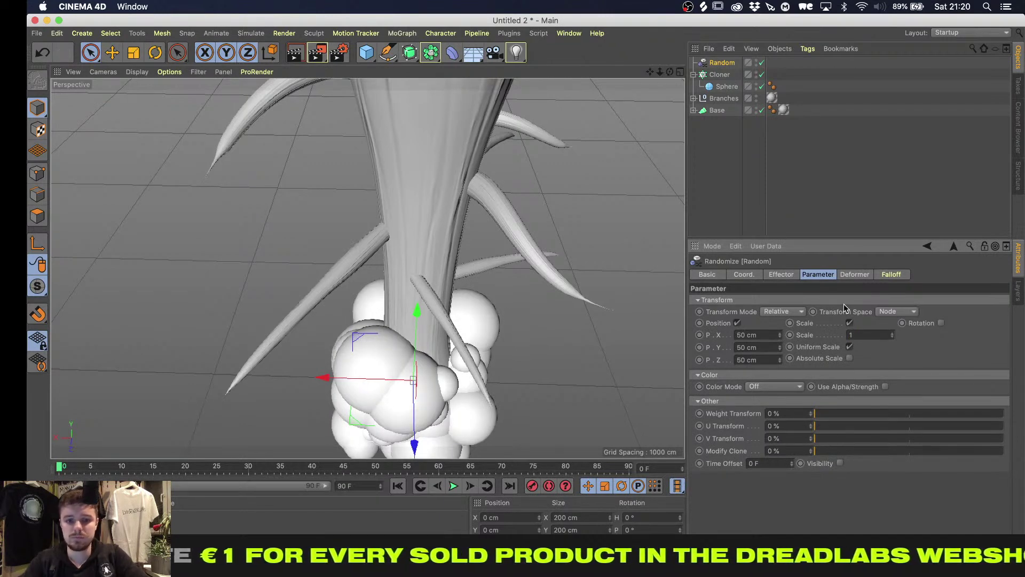
left_click(878, 334)
type("0.5")
key("Return")
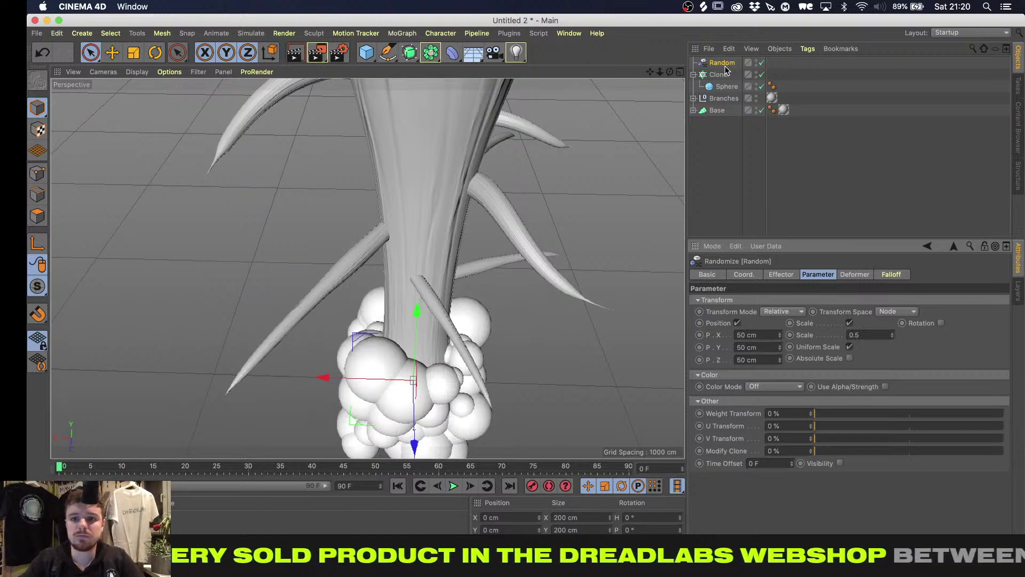
key("h")
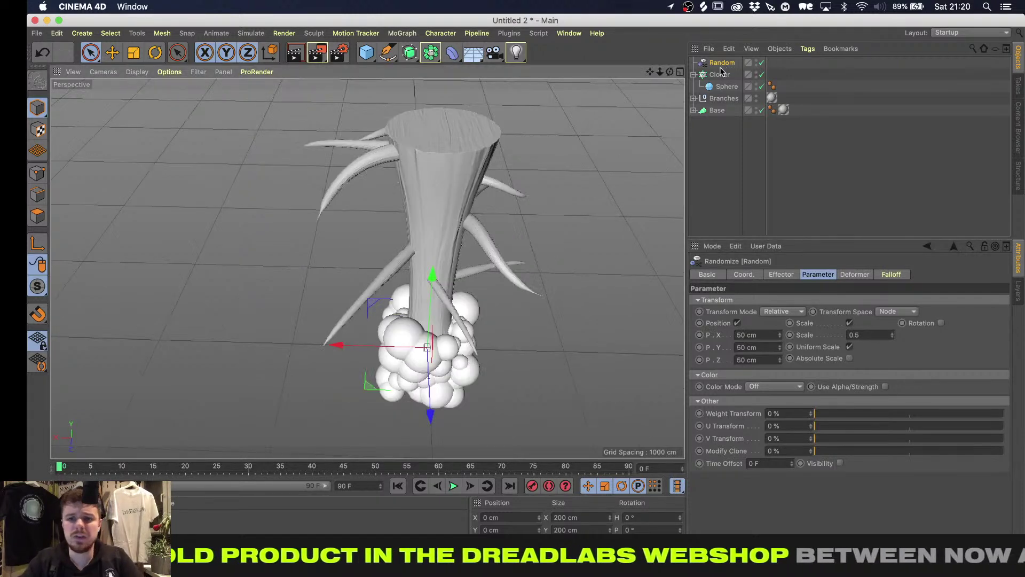
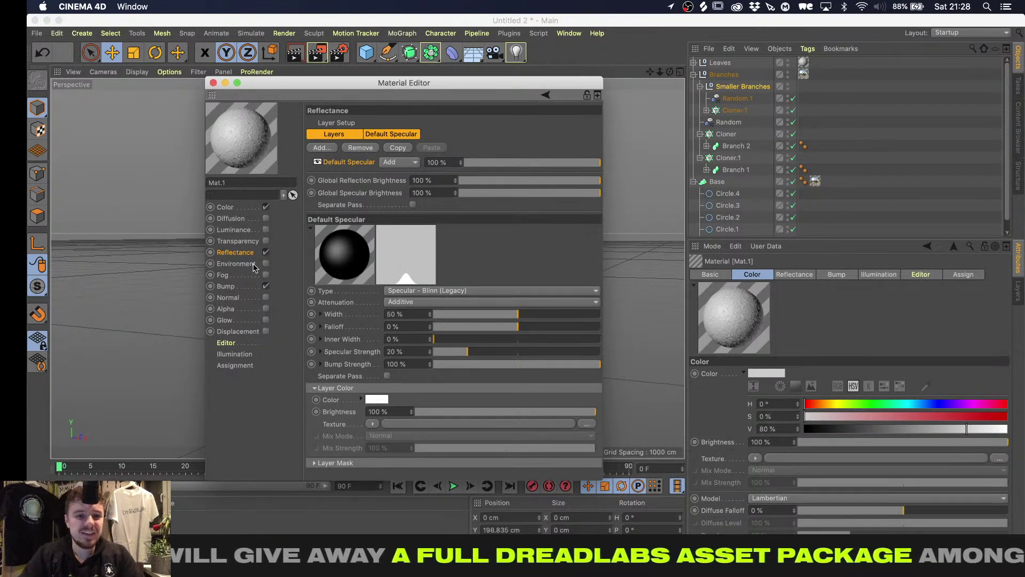
Disable the Color channel of the leaves material Mat.1 and enable its Transparency channel
left_click(245, 212)
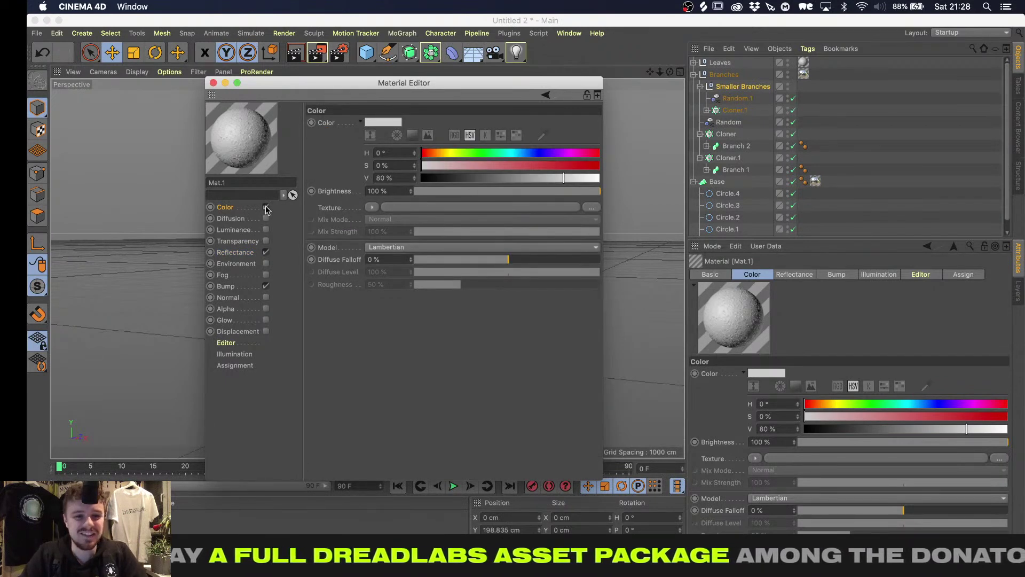
left_click(266, 207)
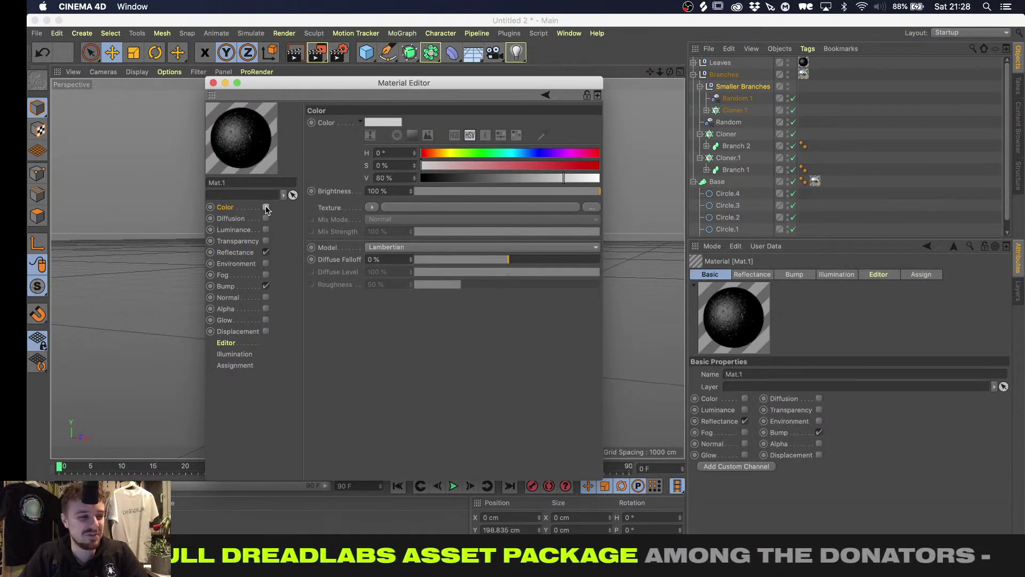
left_click(244, 254)
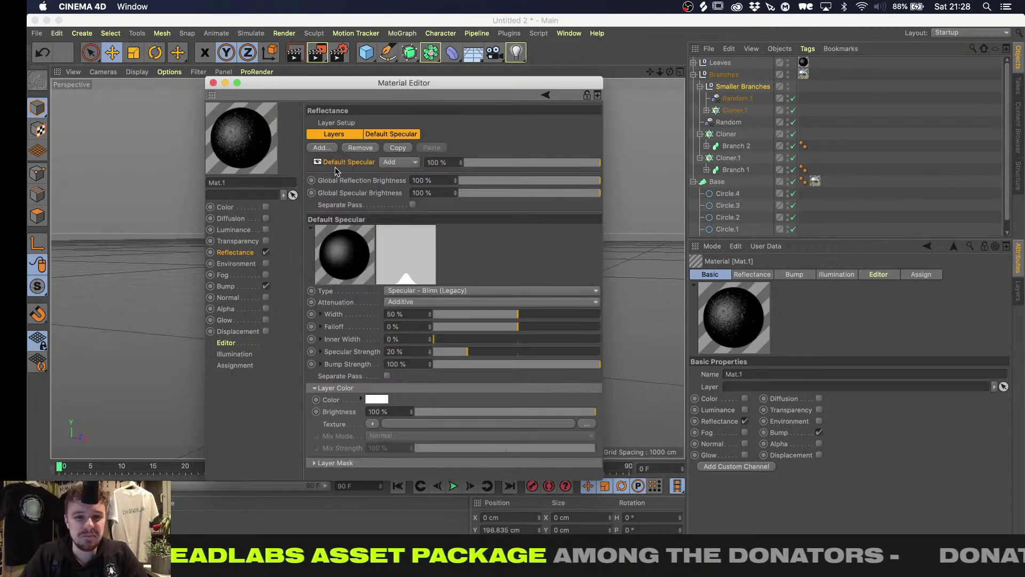
left_click(266, 241)
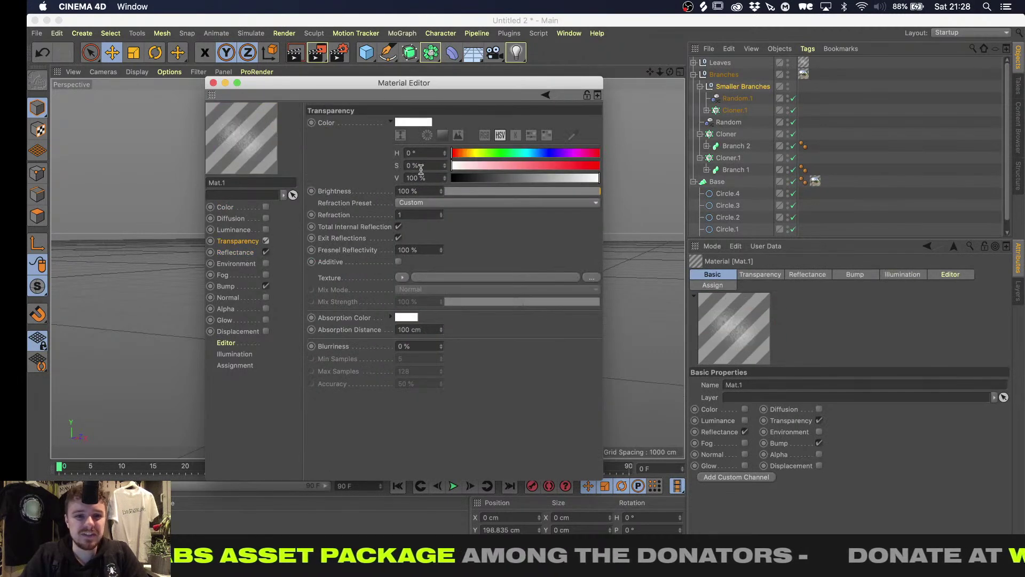
Give Mat.1 a green transparency color with H 107°, S 100% and V 100%, and set its refraction to 0.25
left_click(487, 153)
left_click_drag(487, 152, 718, 162)
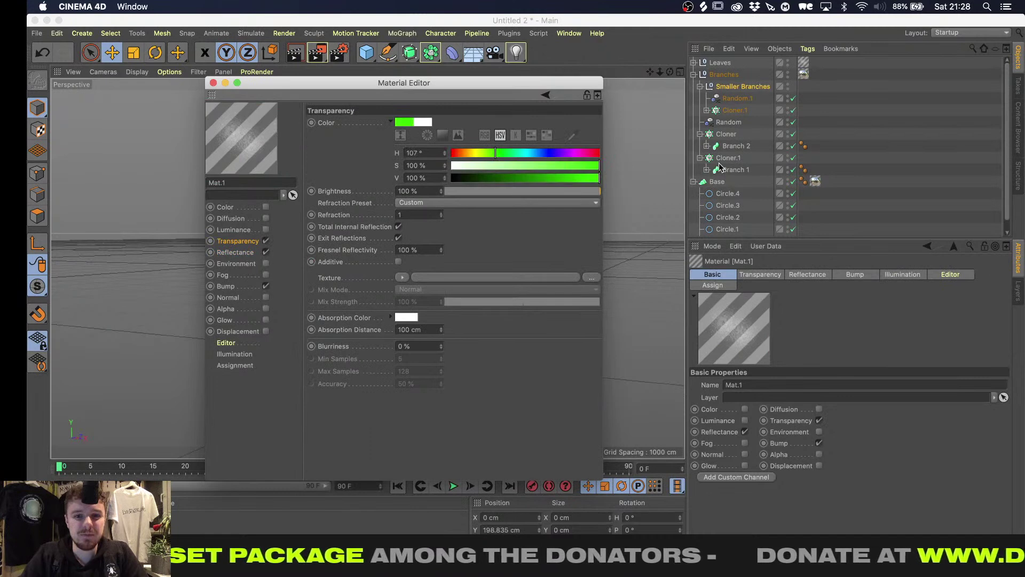
type(".1")
key("Return")
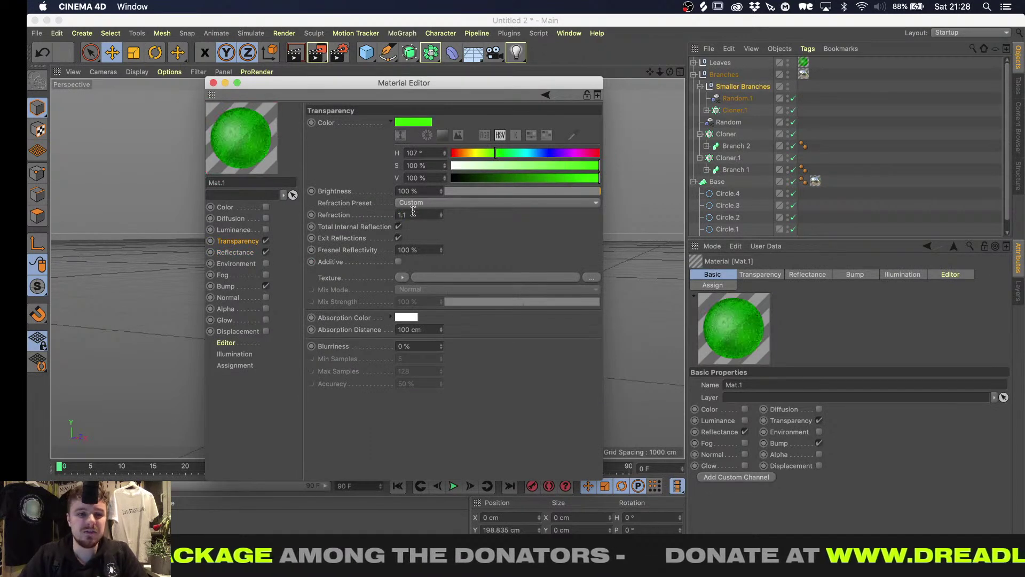
type("0.25")
key("Return")
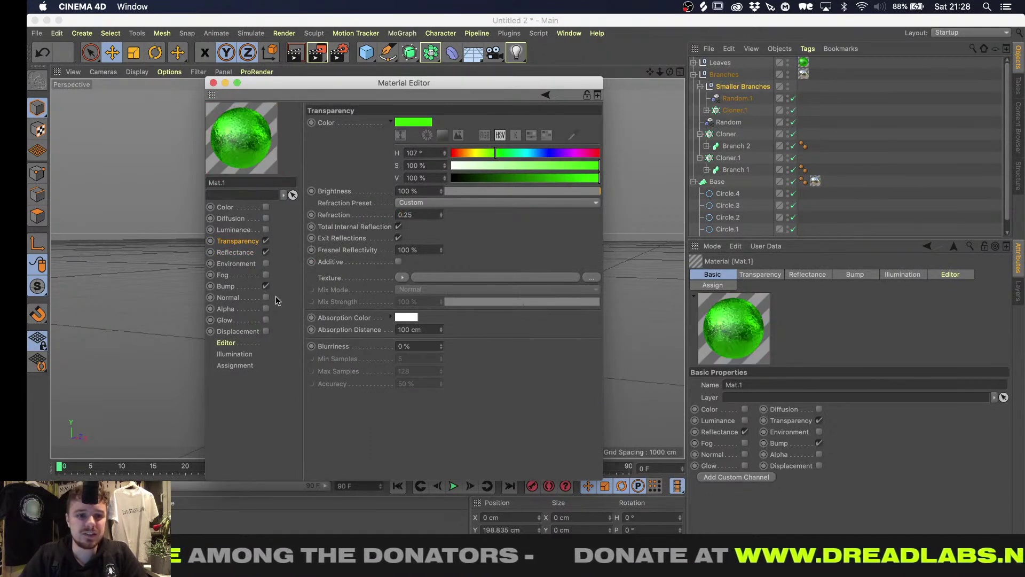
Set Mat.1's transparency refraction to 1.2 and close its material editor
double_click(426, 215)
type("1")
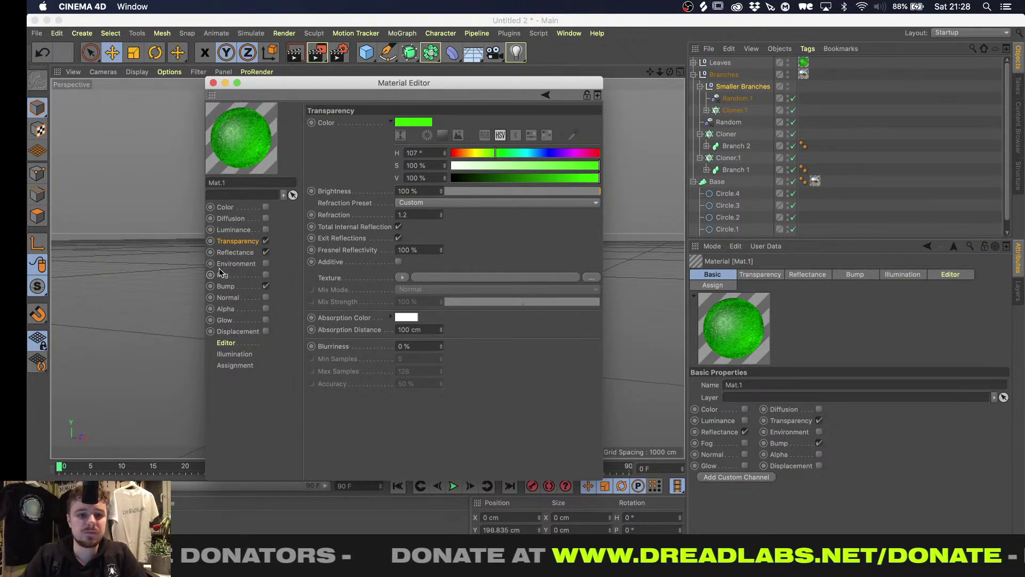
left_click(240, 253)
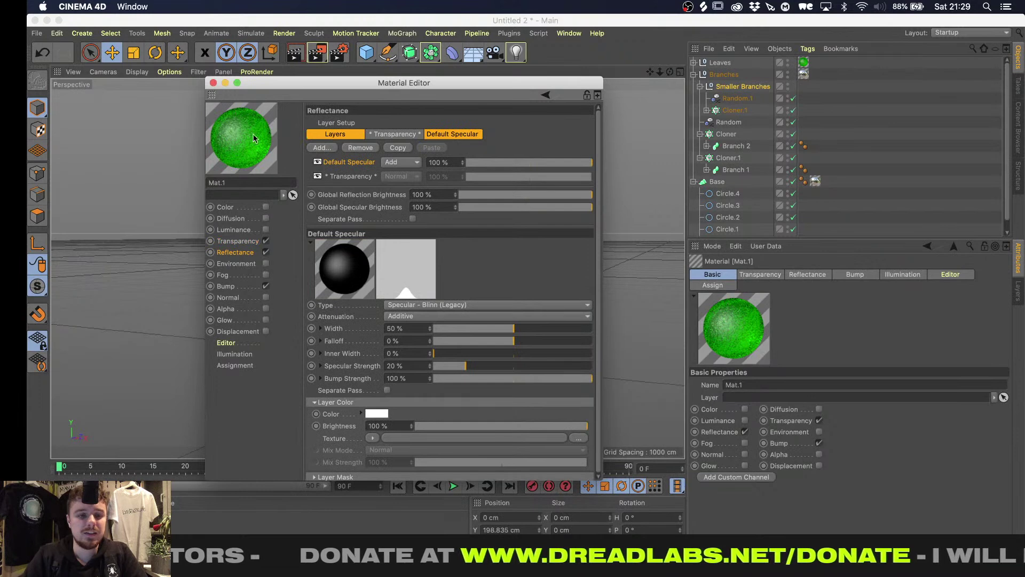
left_click_drag(218, 79, 217, 79)
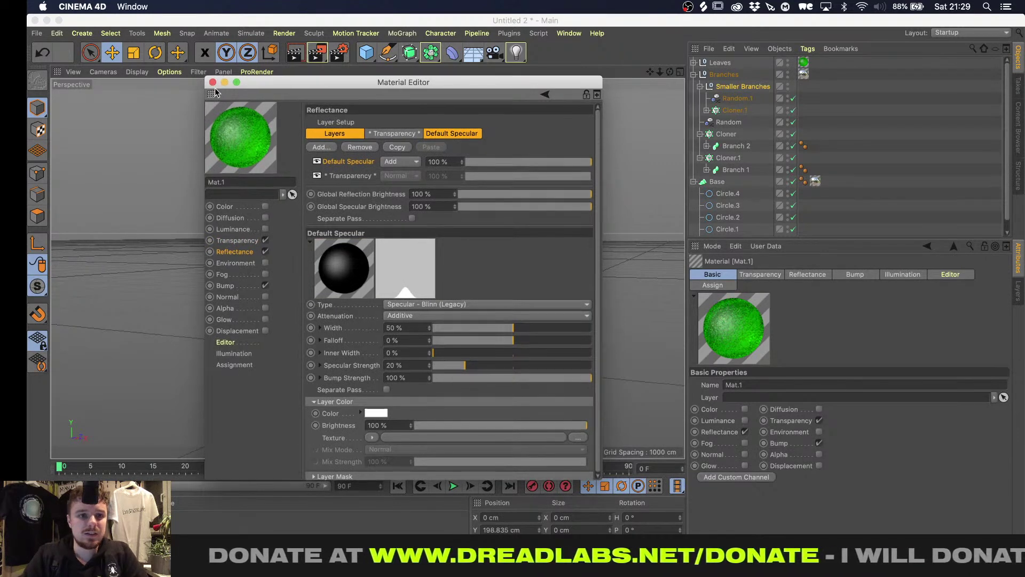
left_click(212, 81)
left_click_drag(72, 524, 777, 64)
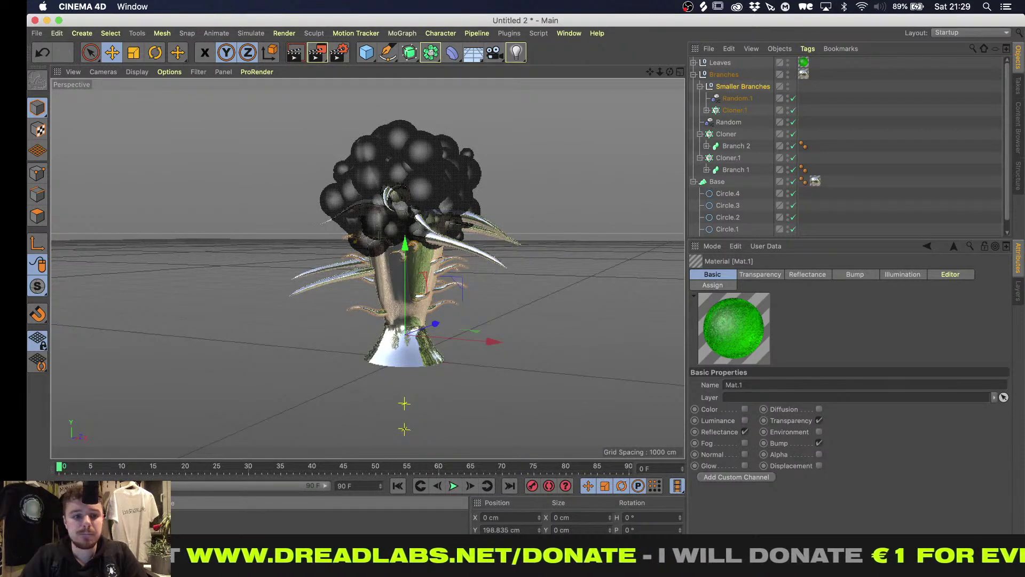
Add a Sky object to the scene and create a new standard material for it
left_click(75, 502)
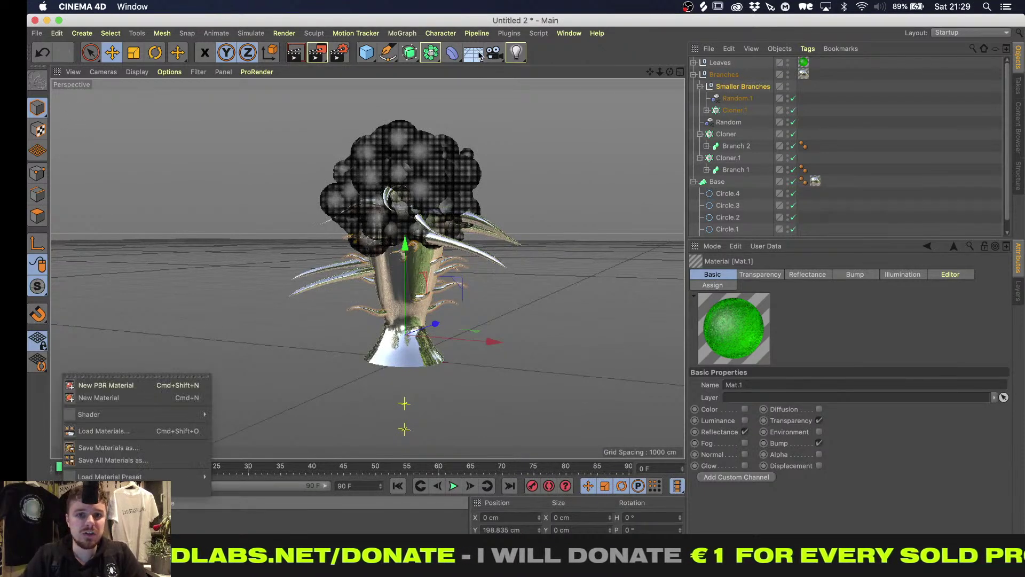
left_click_drag(473, 54, 513, 90)
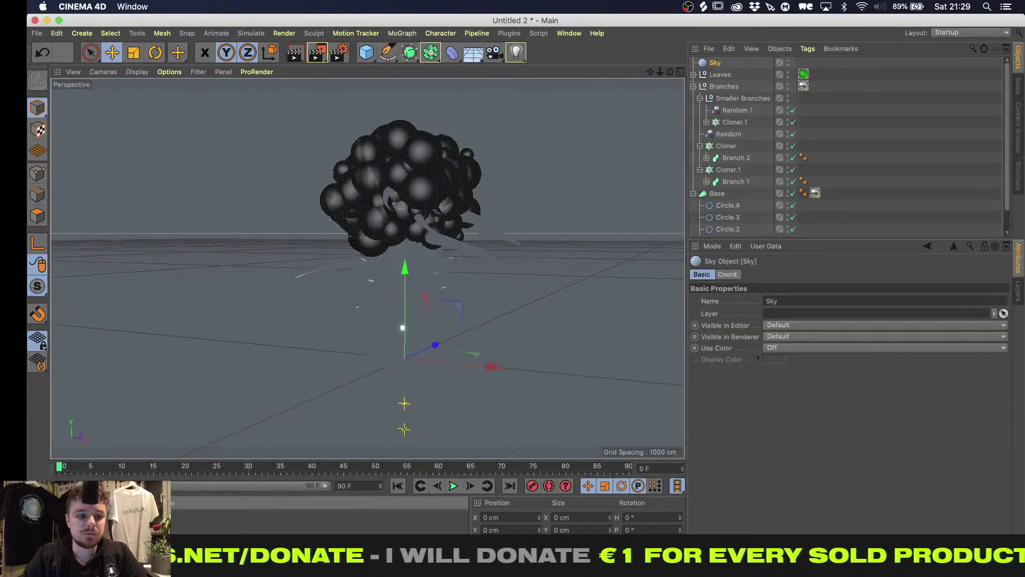
left_click(75, 502)
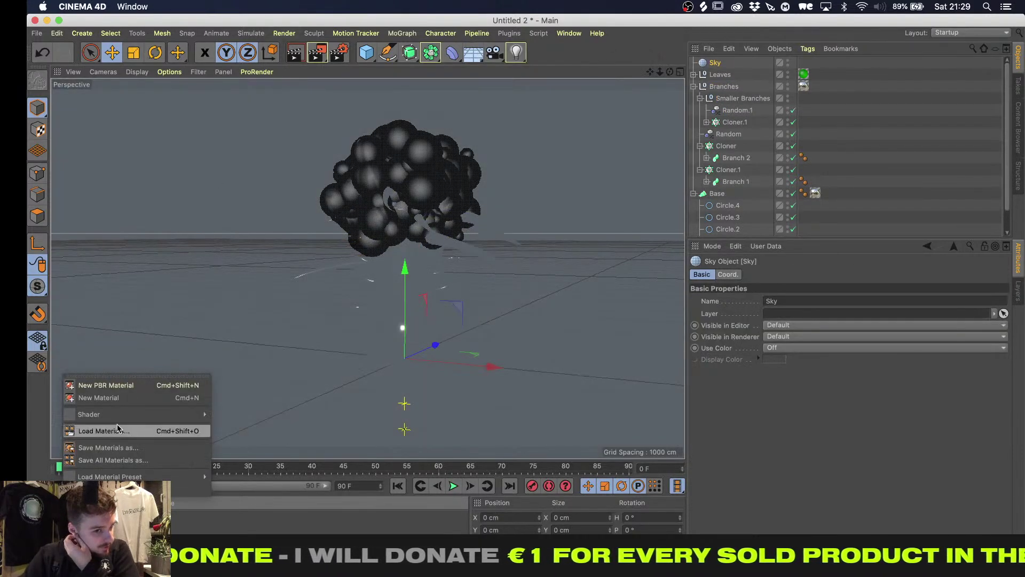
left_click(107, 395)
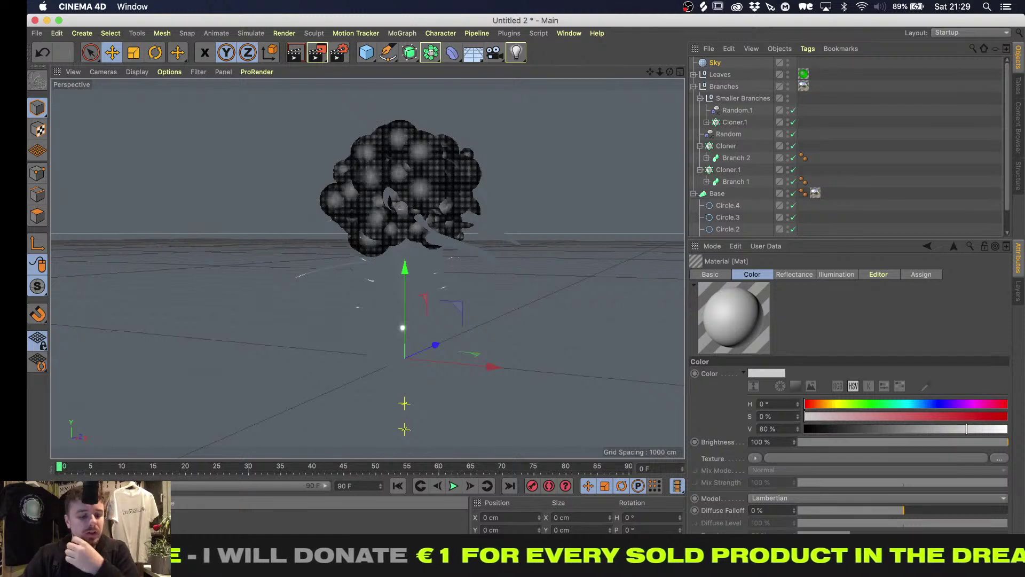
Disable the new material's Color and Reflectance channels and enable its Luminance channel
double_click(67, 527)
left_click(266, 207)
left_click(267, 252)
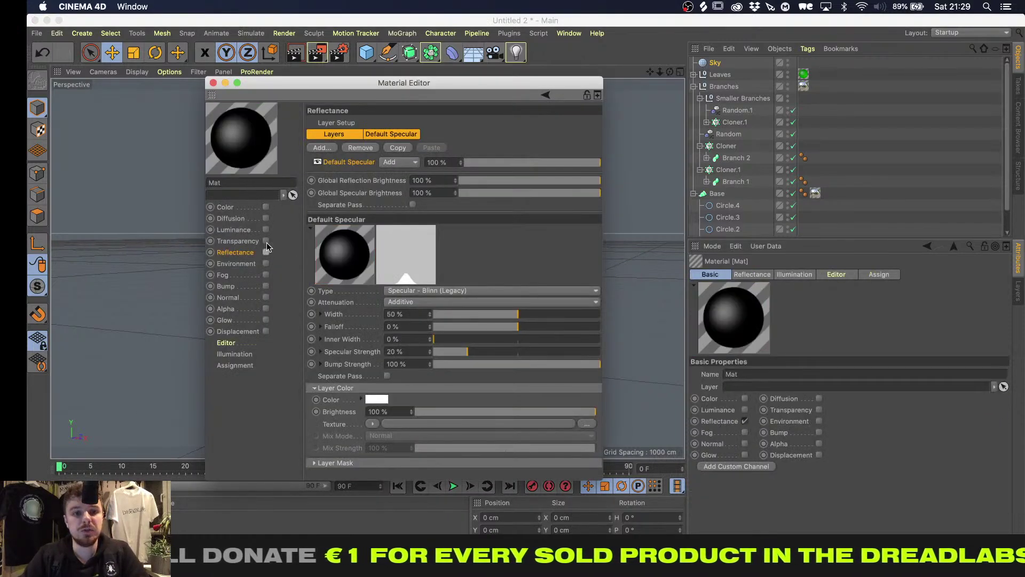
left_click(266, 230)
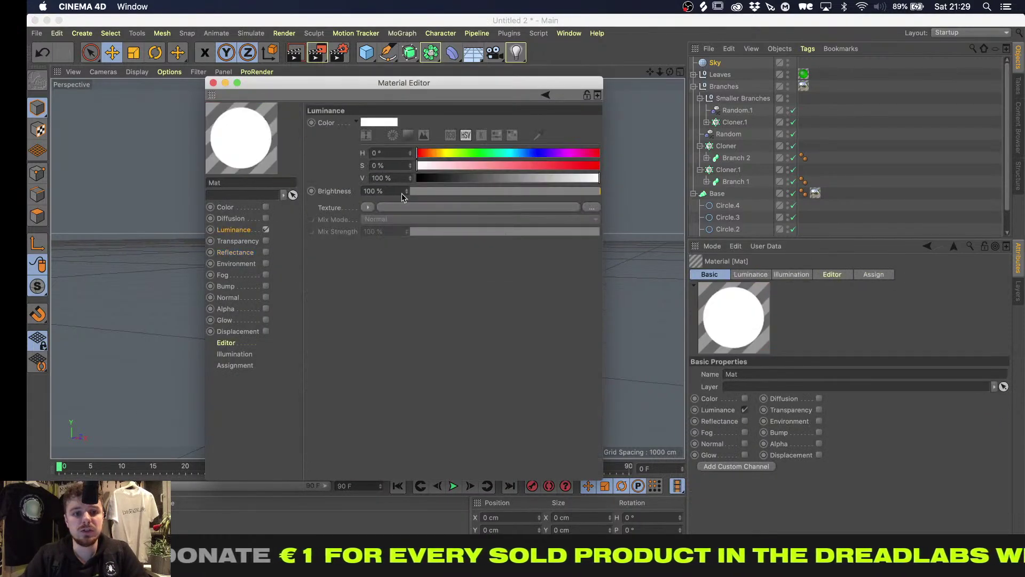
Browse for a luminance texture in the Rectangle folder of the shiny holographic textures and preview shiny-rectangle (11).png
left_click(594, 205)
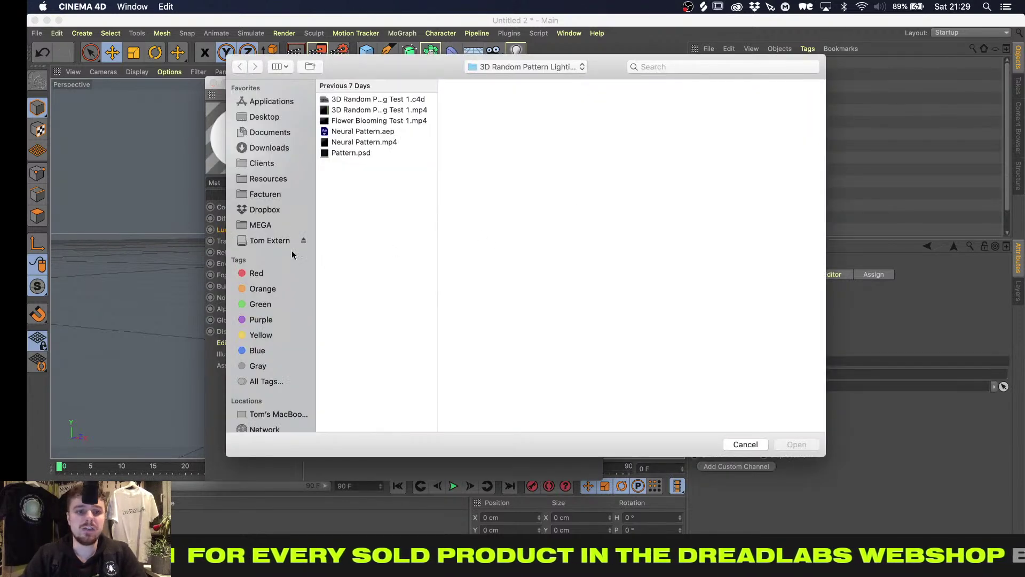
left_click(269, 303)
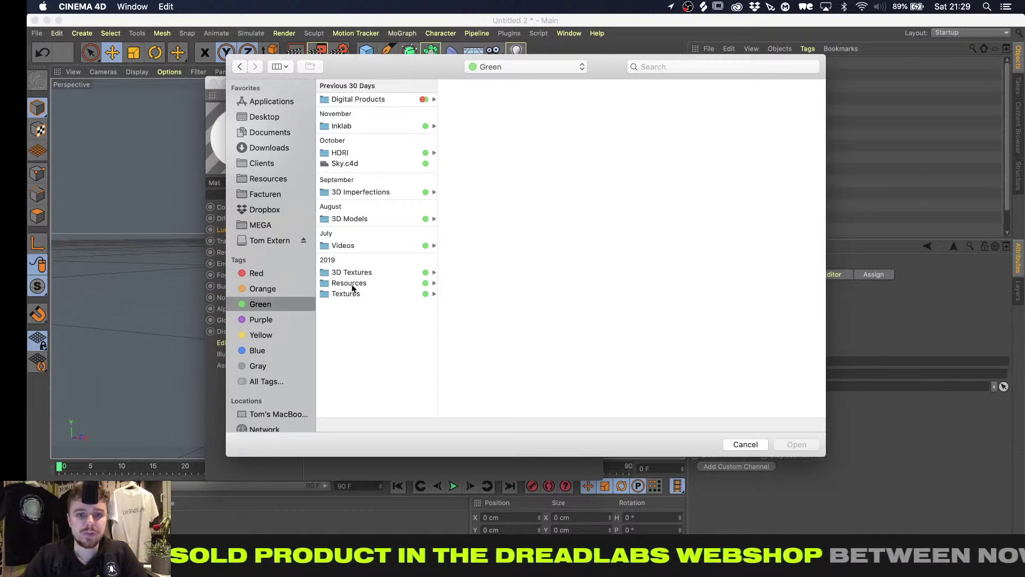
left_click(350, 294)
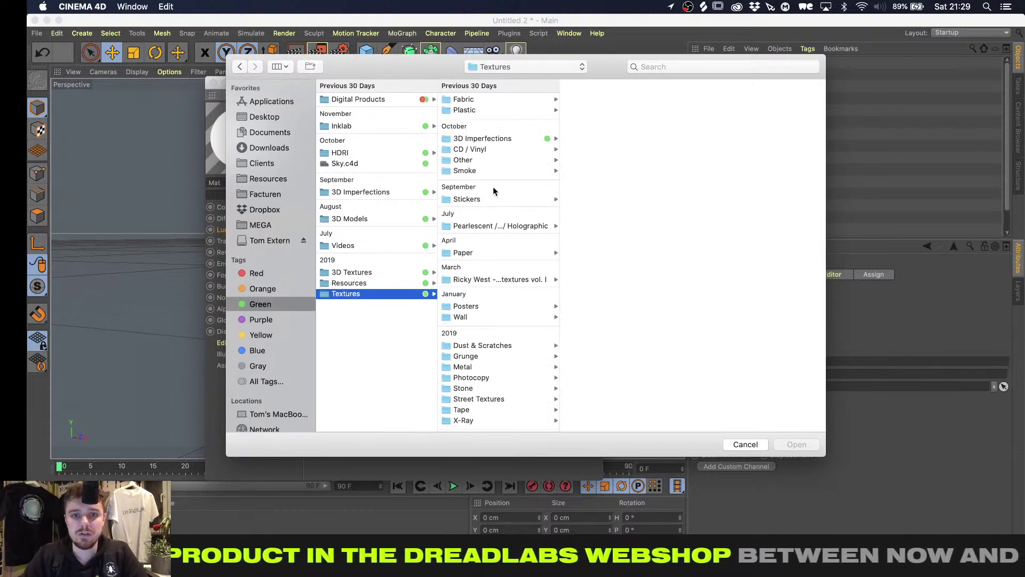
left_click(499, 225)
left_click(598, 101)
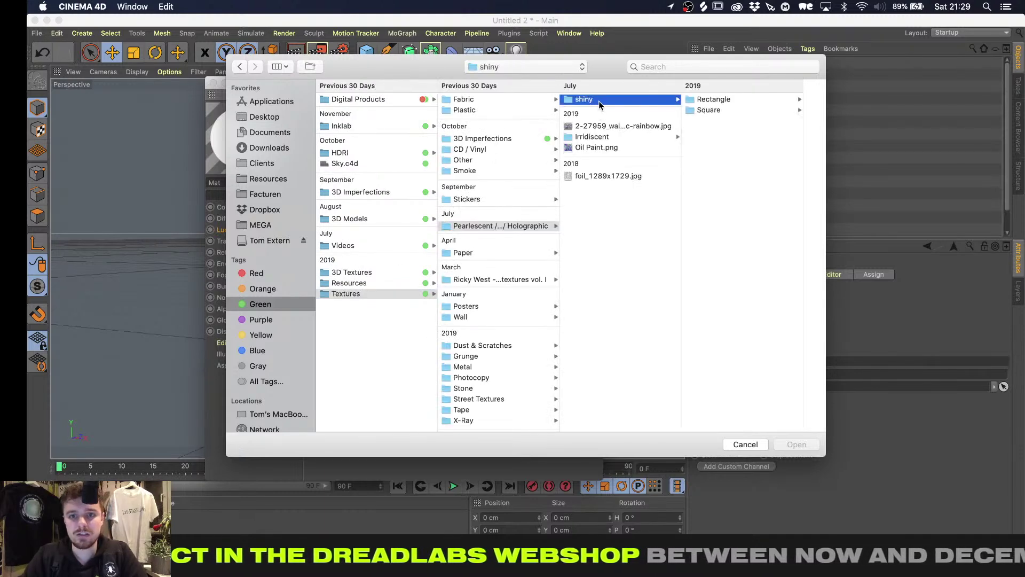
left_click(708, 102)
left_click(752, 208)
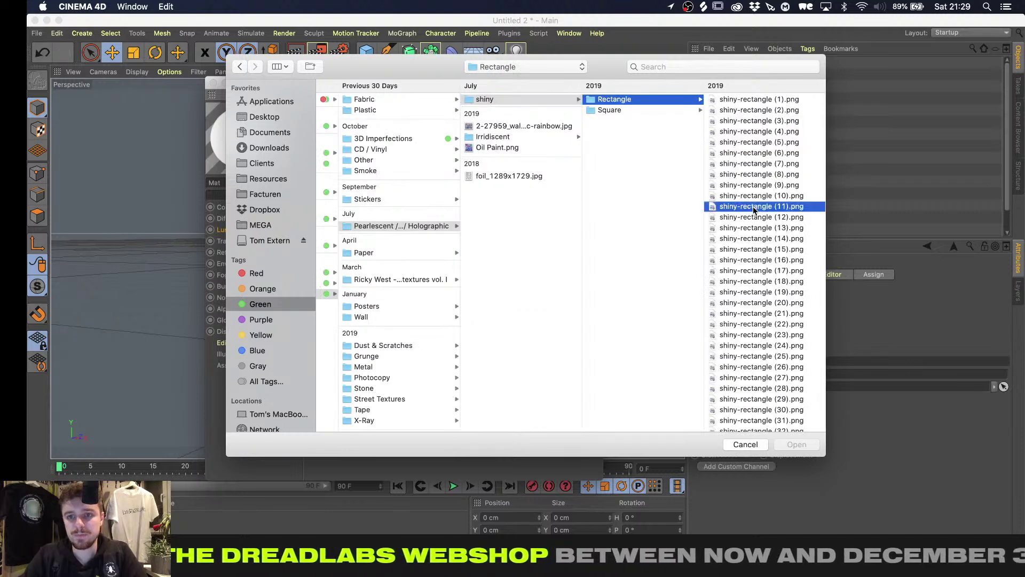
key("space")
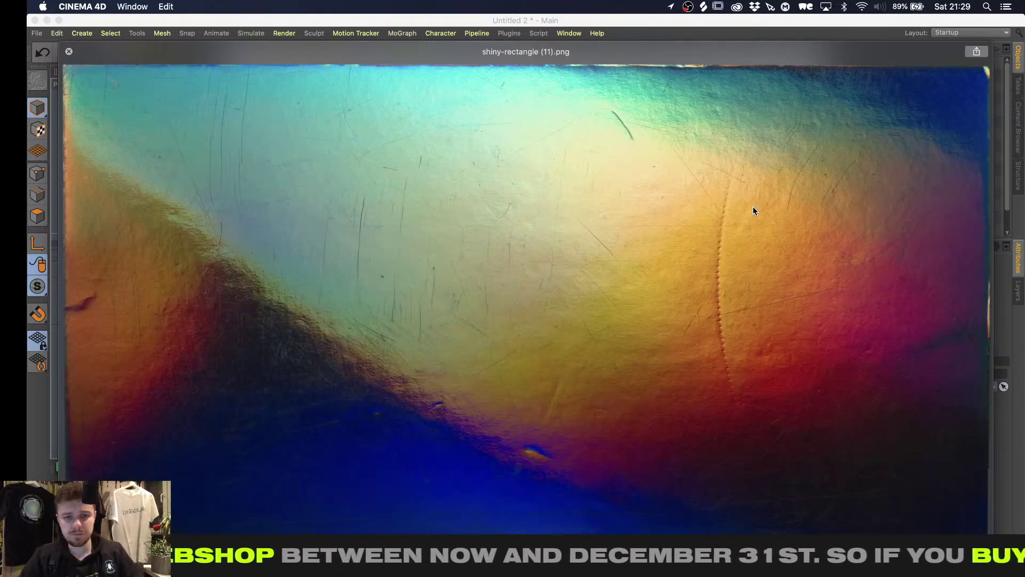
key("space")
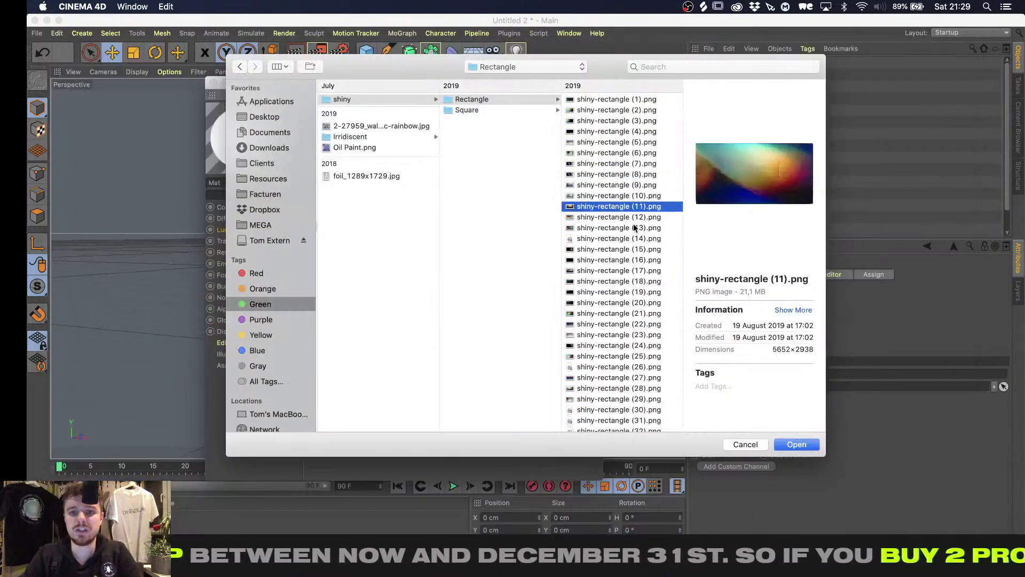
Load shiny-rectangle (13).png as the luminance texture without copying it to the project location
left_click(634, 228)
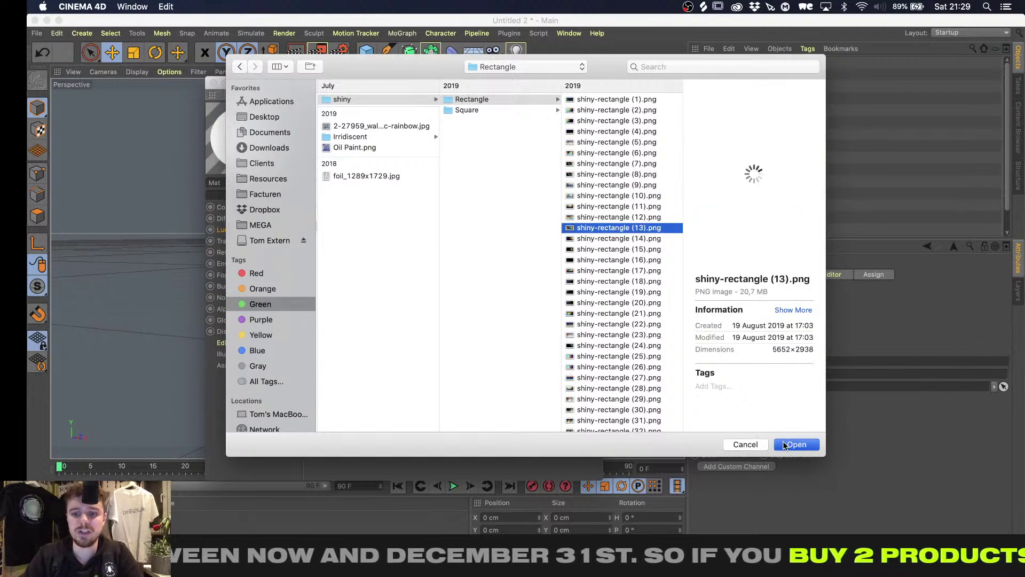
left_click(785, 445)
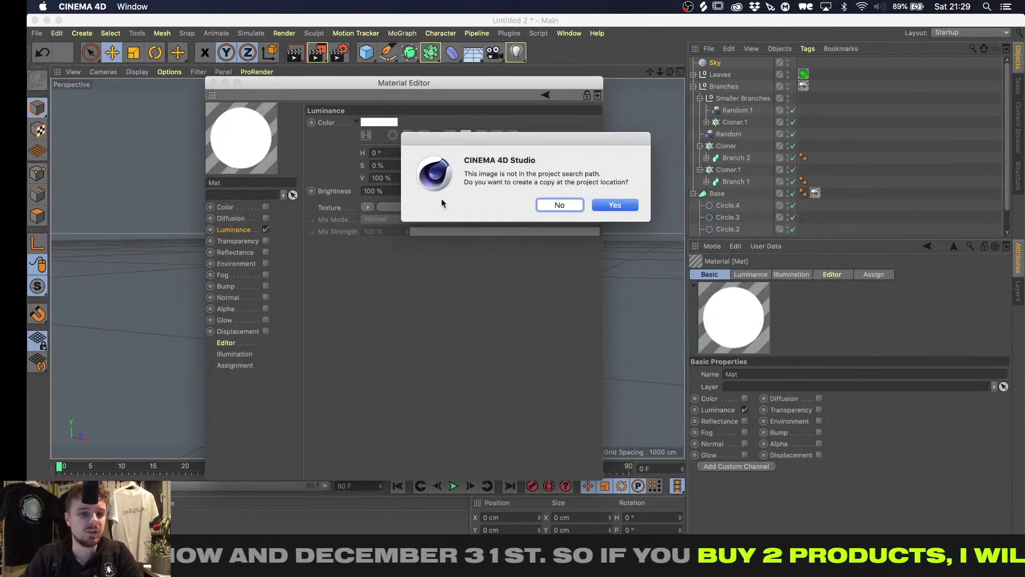
left_click(559, 205)
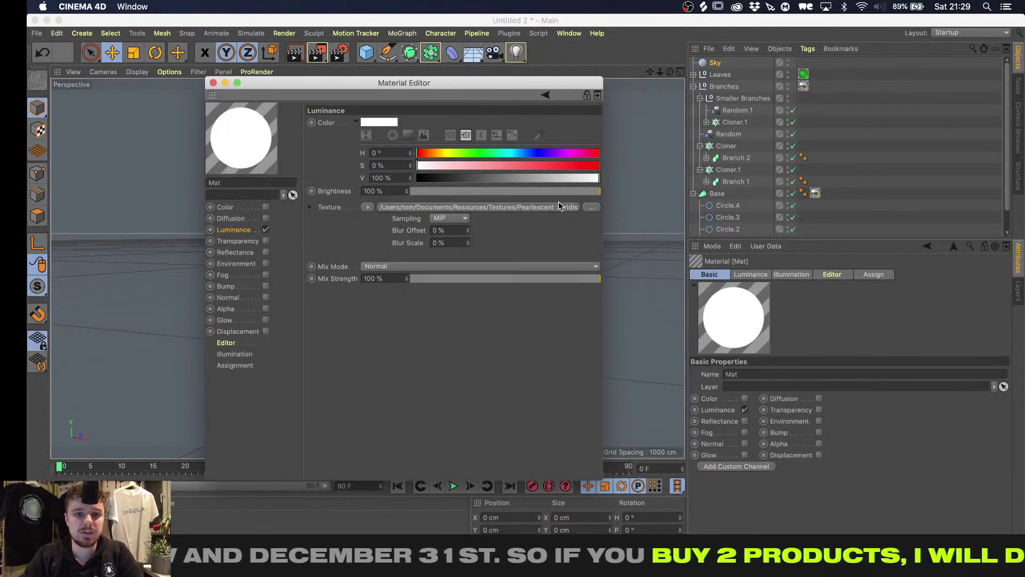
left_click(369, 208)
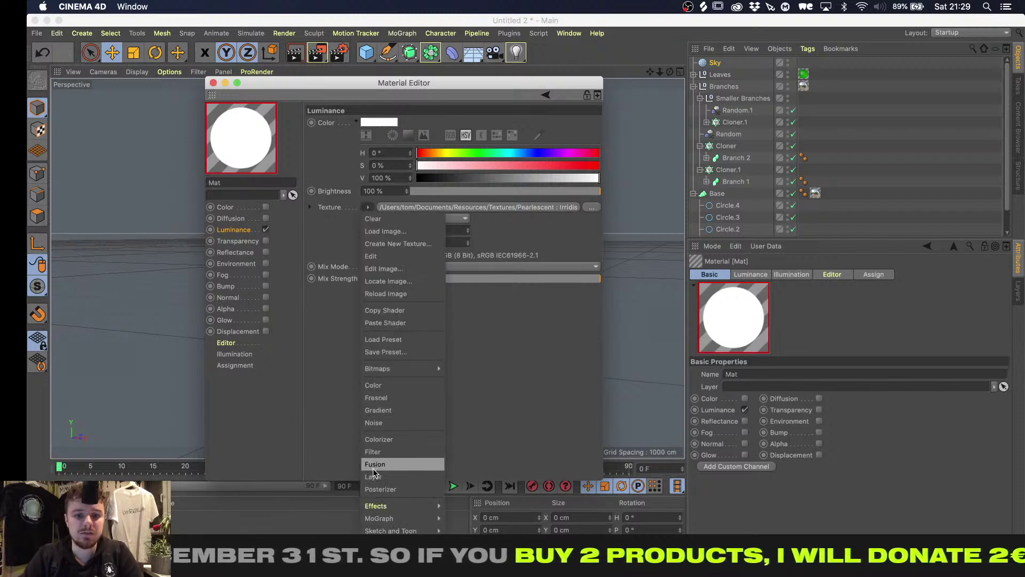
left_click(320, 240)
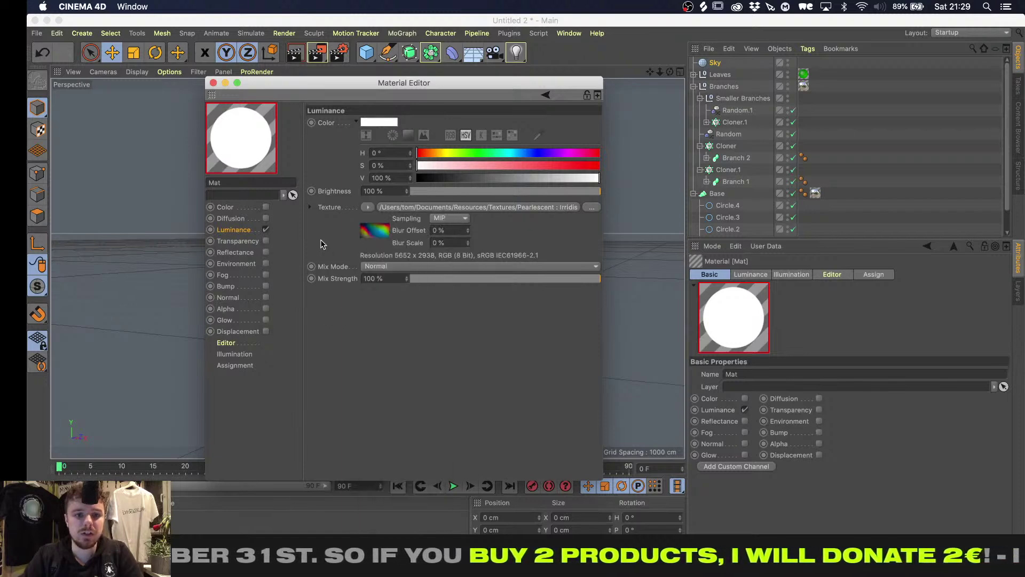
Close the material editor and apply the holographic luminance material to the Sky object
left_click(213, 83)
left_click_drag(56, 528, 719, 63)
right_click(719, 63)
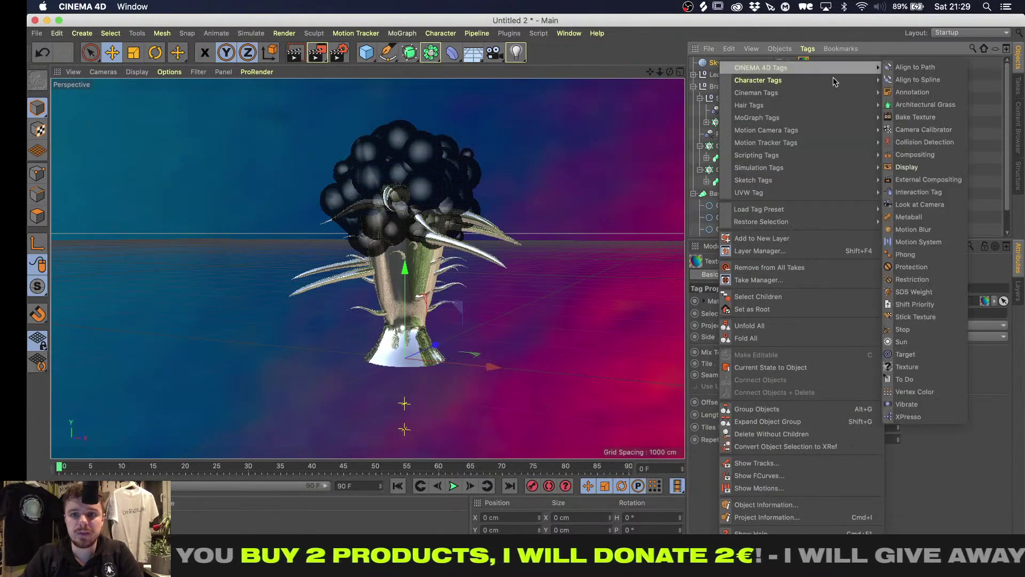
Render the perspective view to check the tree against the holographic sky
left_click(294, 56)
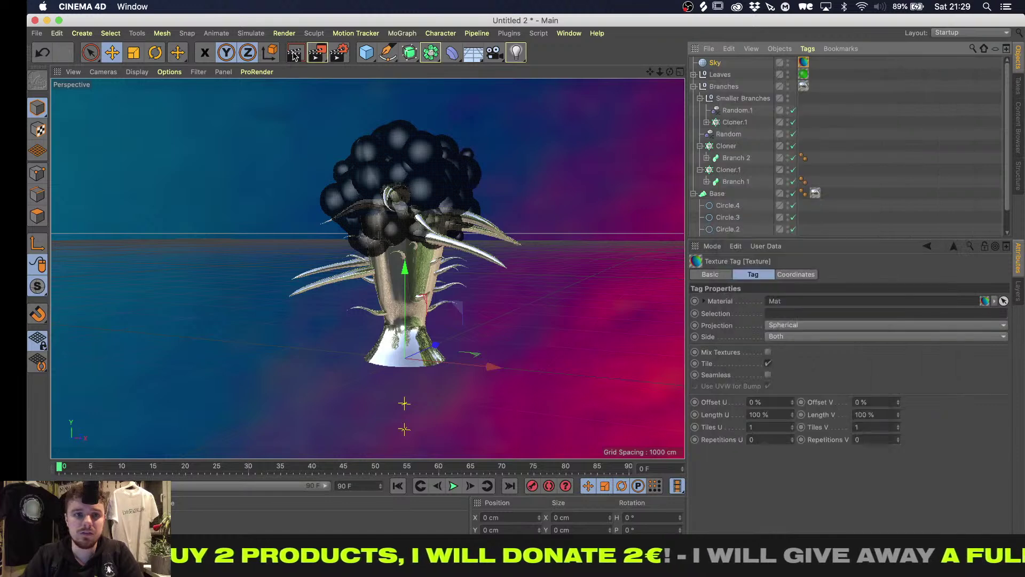
left_click(294, 56)
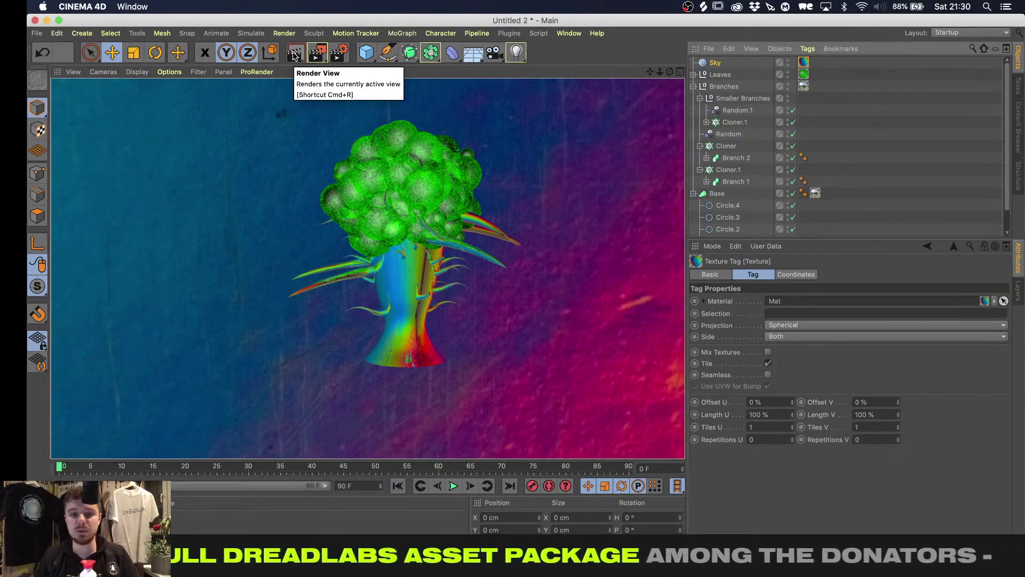
left_click(293, 56)
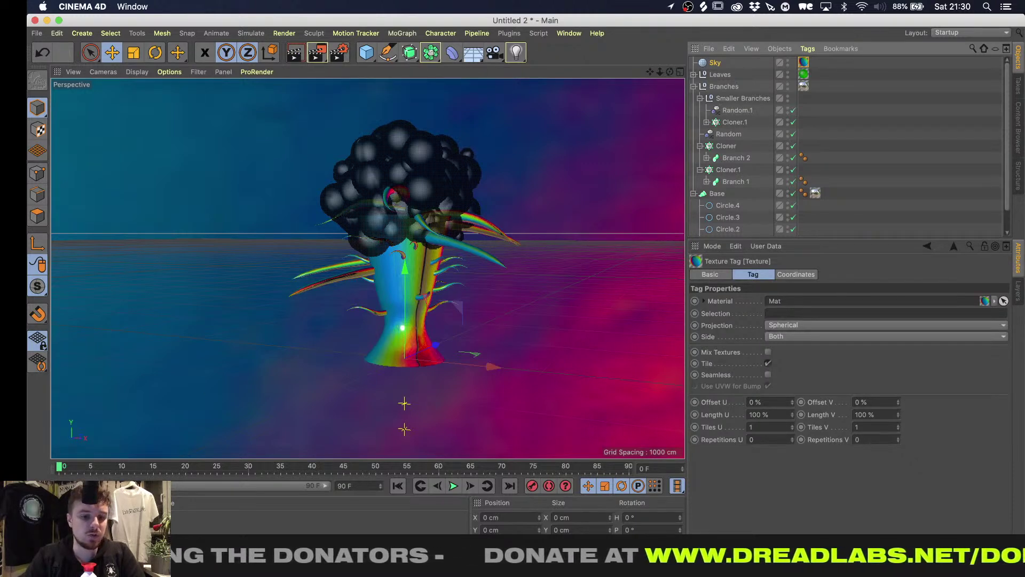
Wrap the sky material's luminance texture in a Layer shader and open the shader's properties
double_click(49, 528)
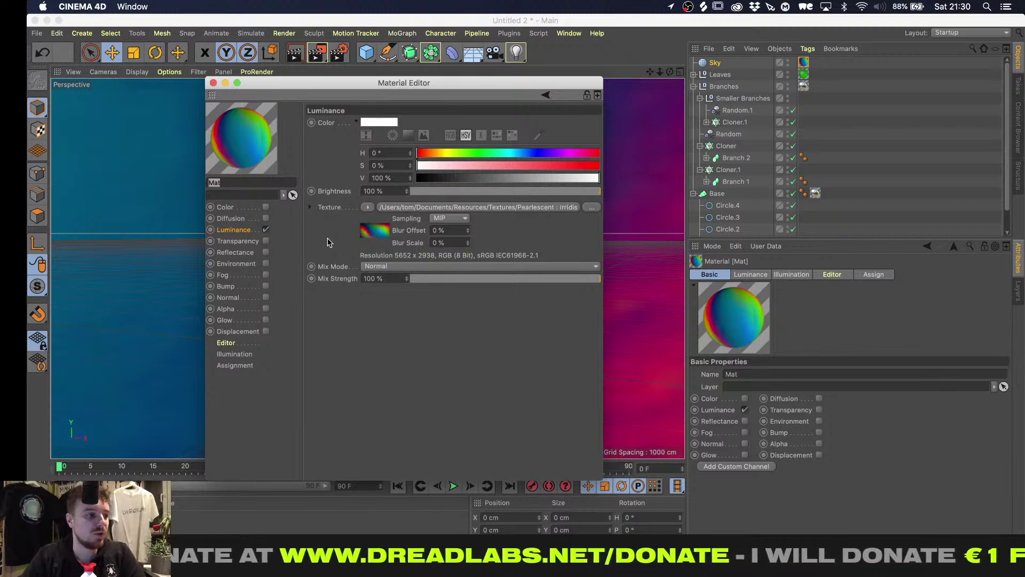
left_click(368, 207)
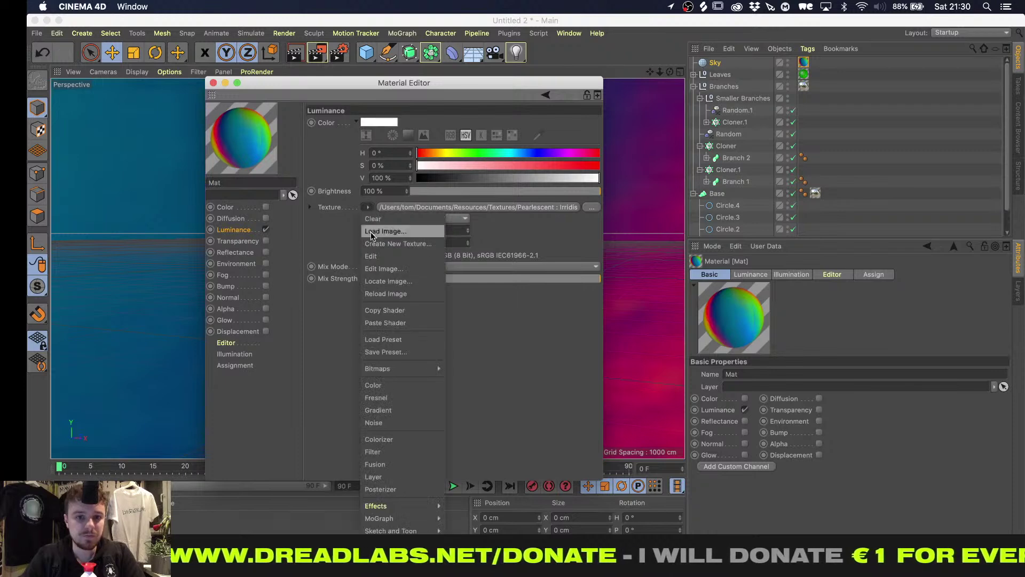
left_click(391, 477)
left_click(388, 207)
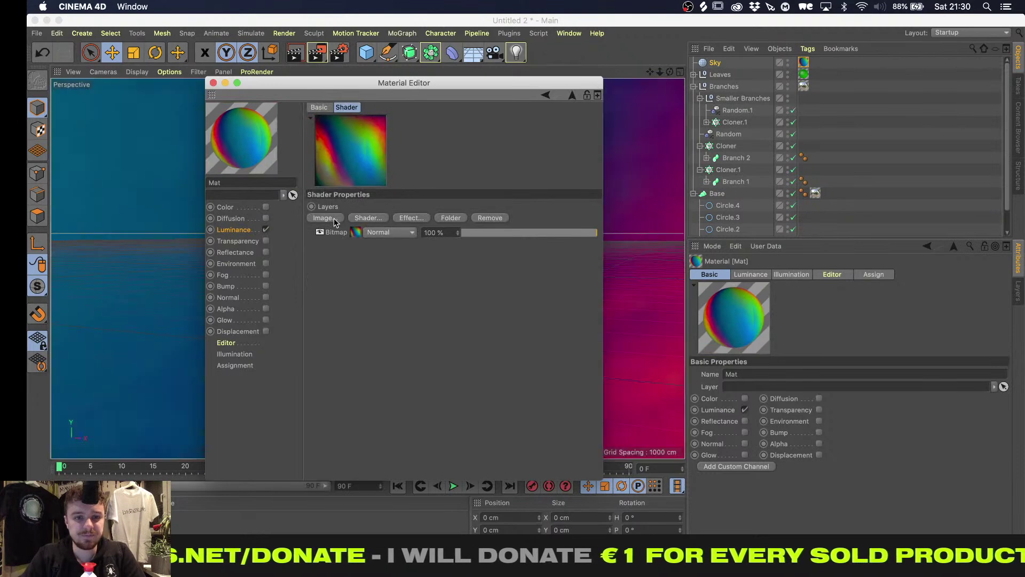
Add 22-hued.jpg from the Irridiscent textures folder as a layer above the bitmap and set its blend mode to Hue
left_click(335, 219)
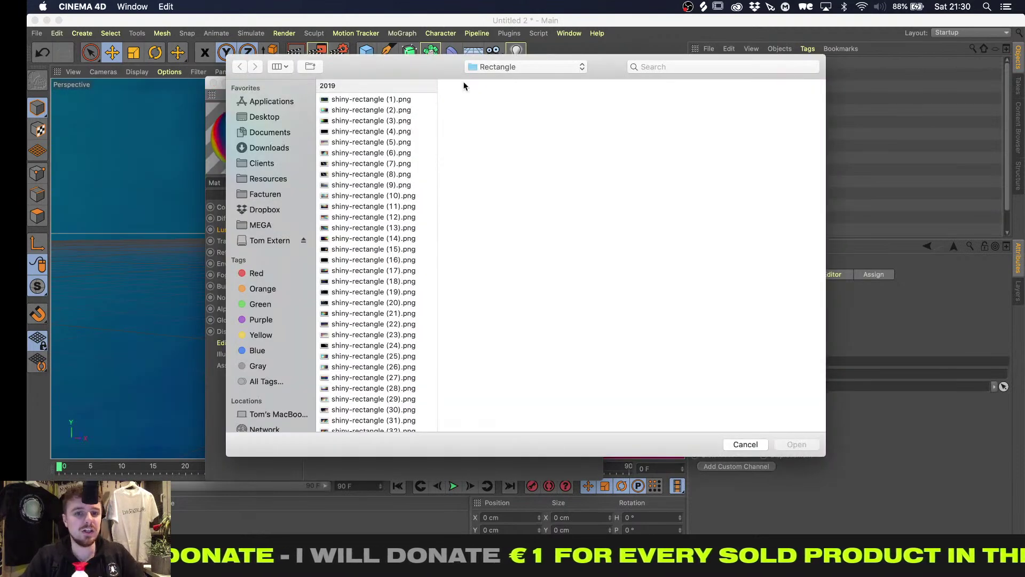
left_click(480, 68)
left_click(485, 82)
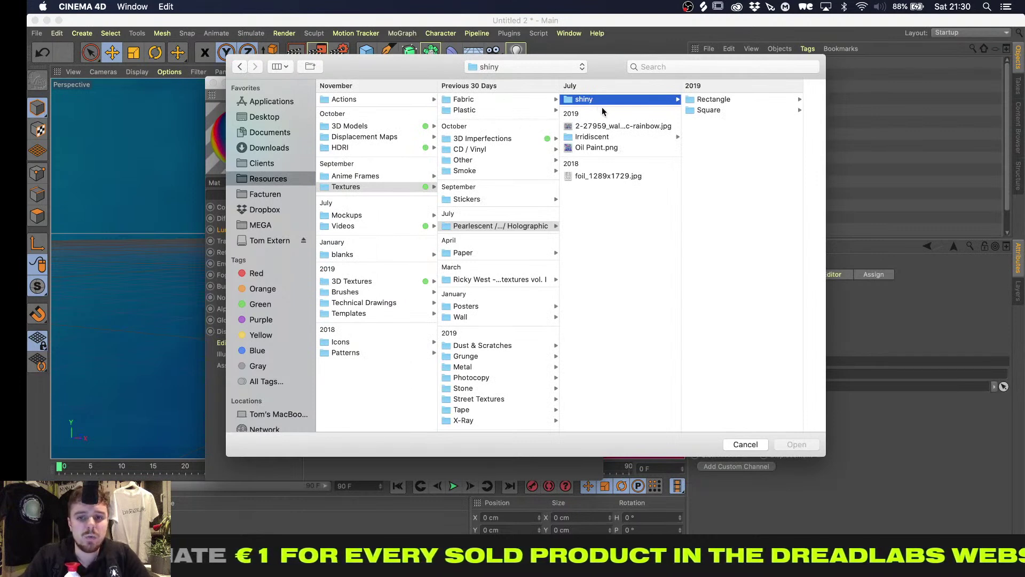
left_click(609, 137)
left_click(719, 158)
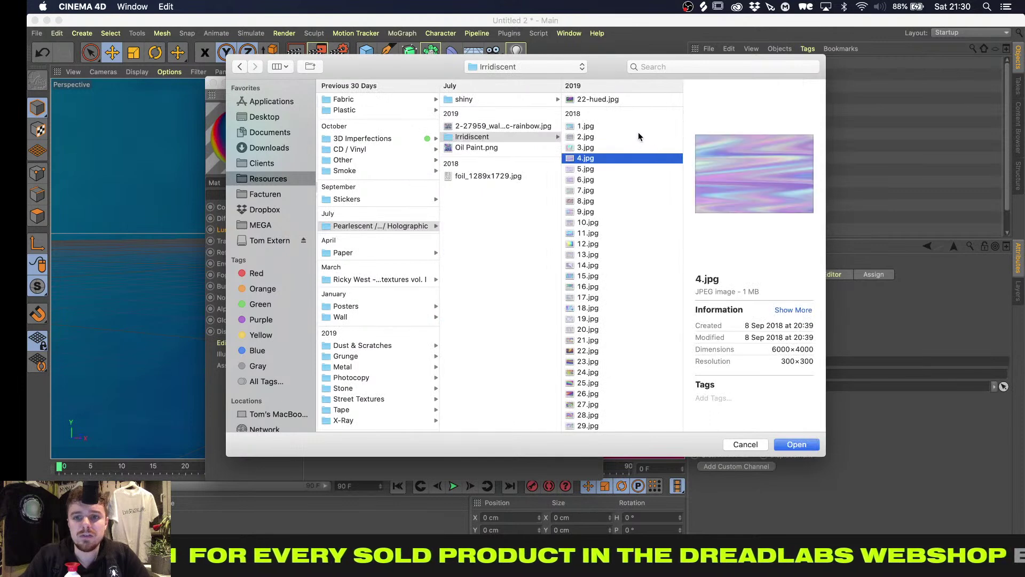
left_click(649, 99)
left_click(802, 447)
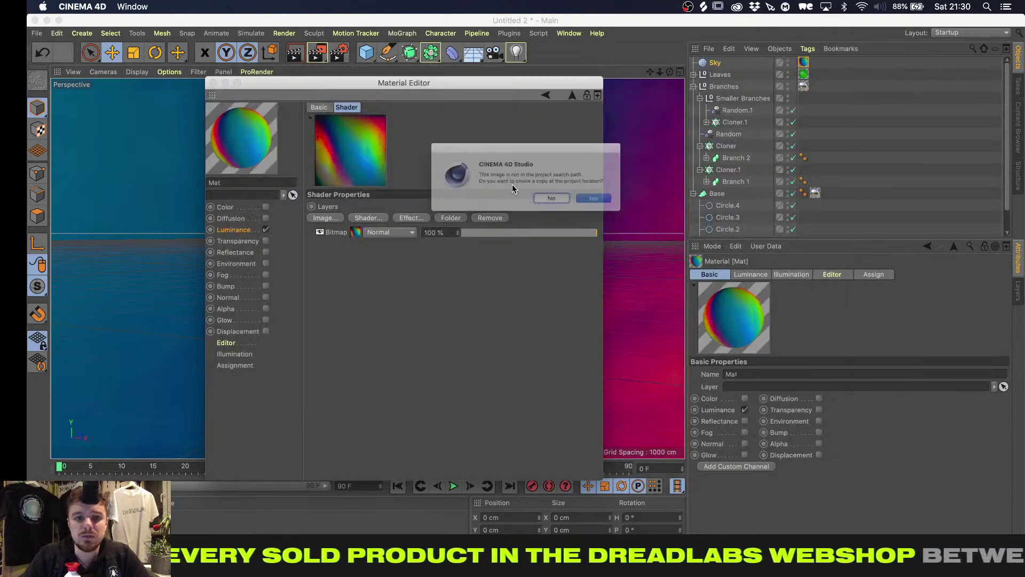
key("Return")
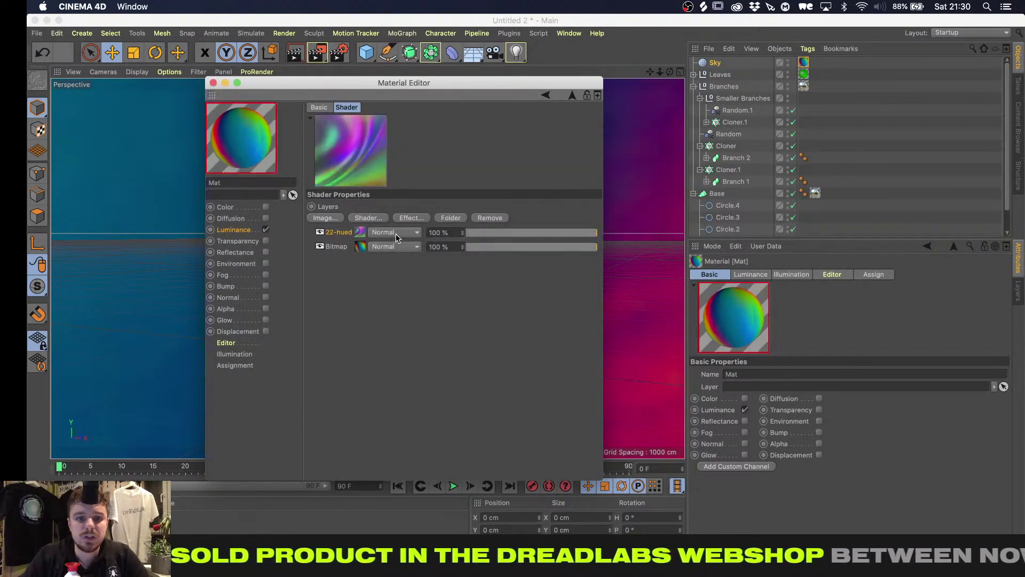
left_click(393, 232)
left_click(374, 435)
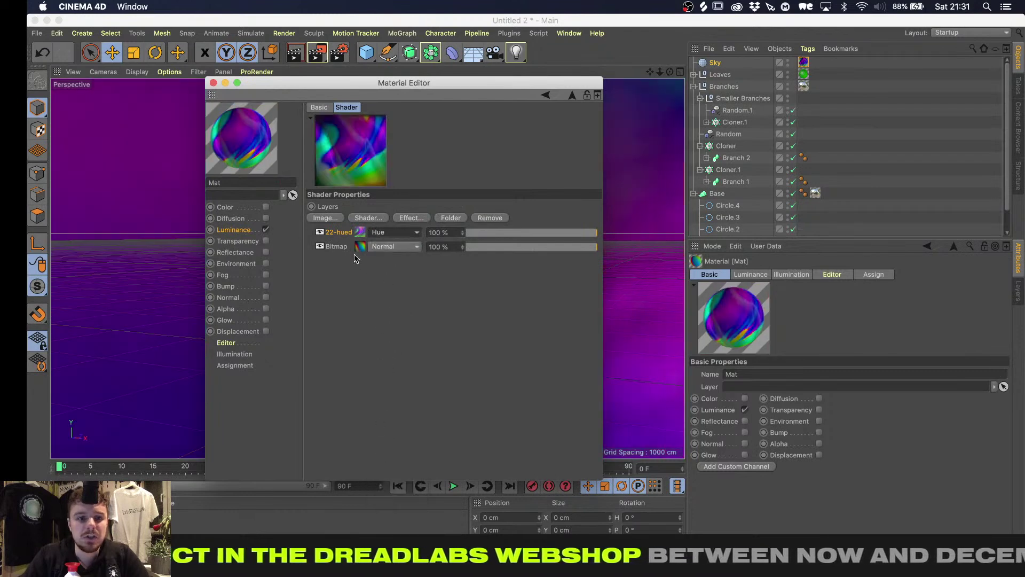
Set the 22-hued layer's blend mode to Color in the sky material's Layer shader and close the material editor
left_click(394, 232)
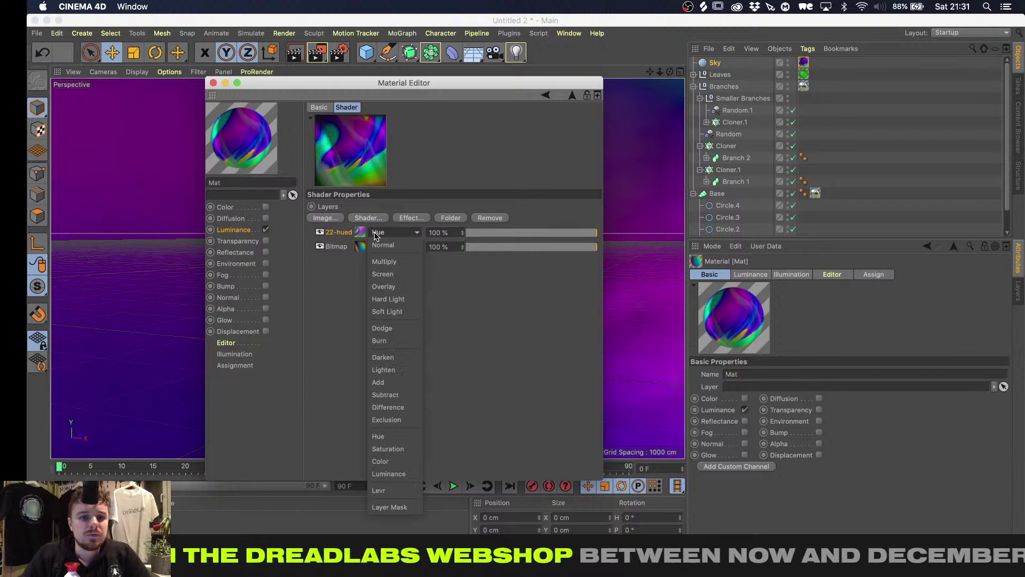
left_click(390, 462)
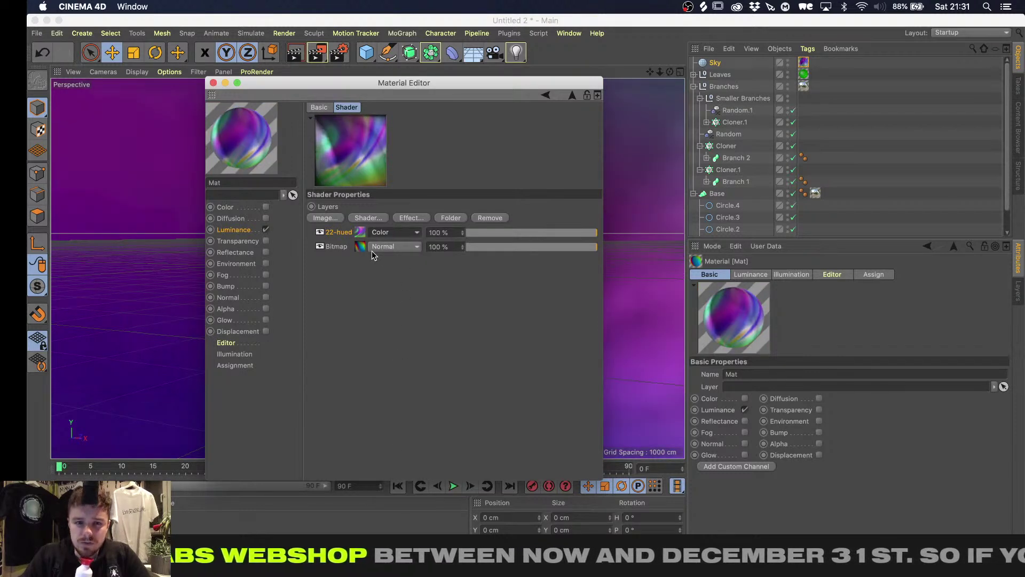
left_click(213, 82)
Add a Compositing tag to the Sky object and turn off Seen by Camera
right_click(707, 63)
mouse_move(778, 67)
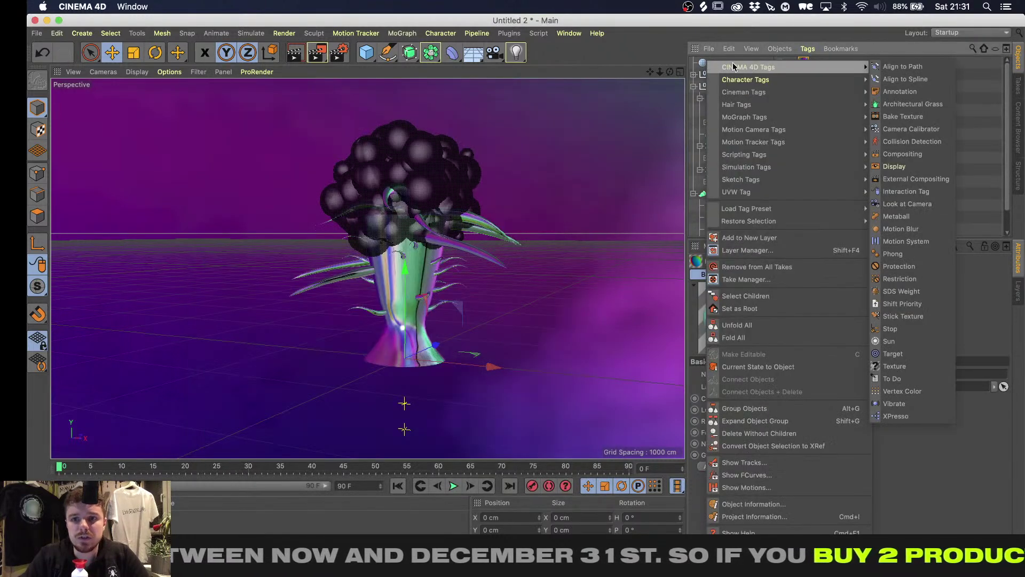
left_click(908, 157)
left_click(762, 337)
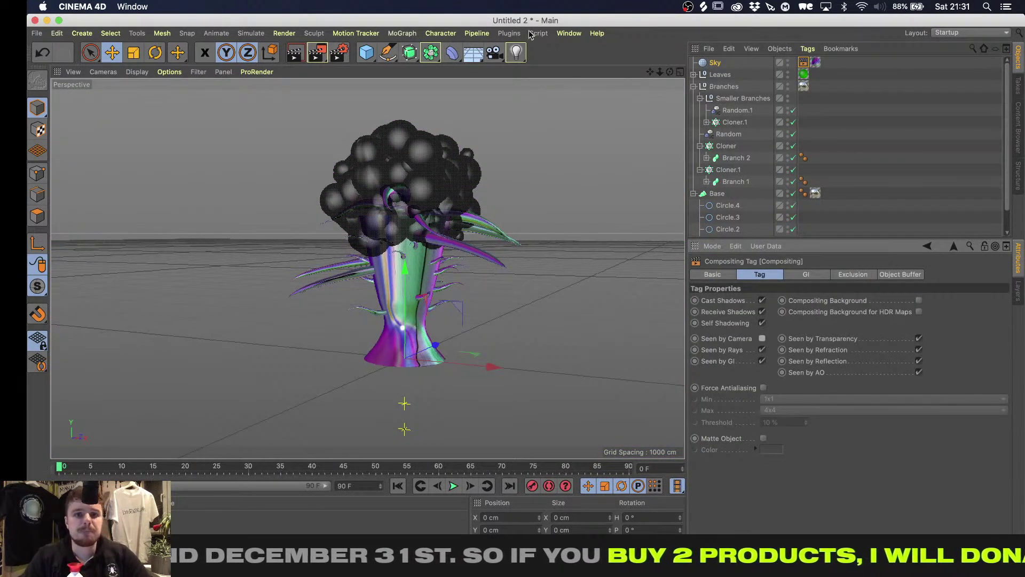
Add a camera to the scene and frame the tree from a low angle looking up
left_click(494, 52)
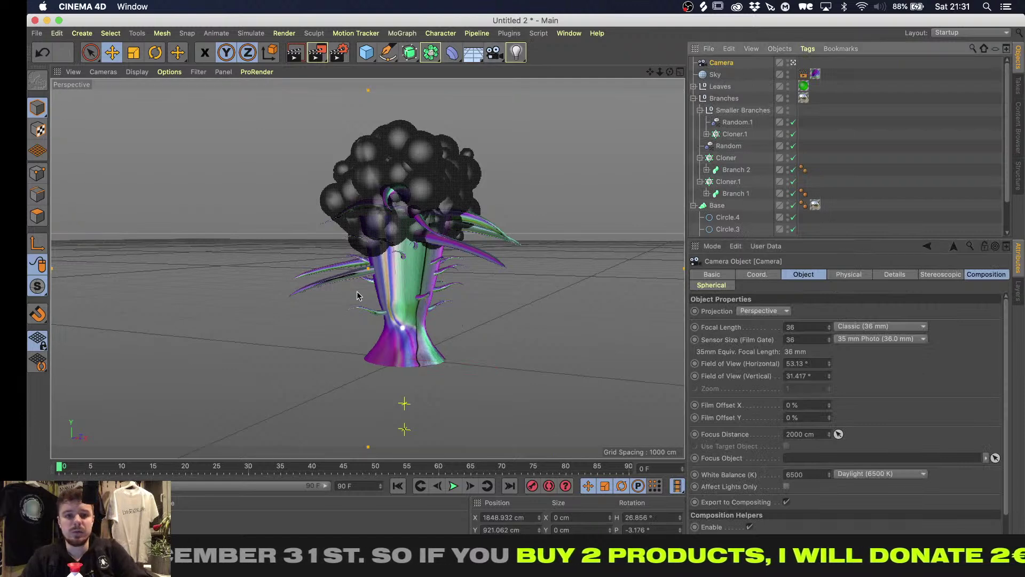
left_click_drag(348, 290, 265, 257, "alt")
scroll(435, 247, "up", 5)
scroll(277, 263, "up", 5)
middle_click_drag(266, 256, 289, 238, "alt")
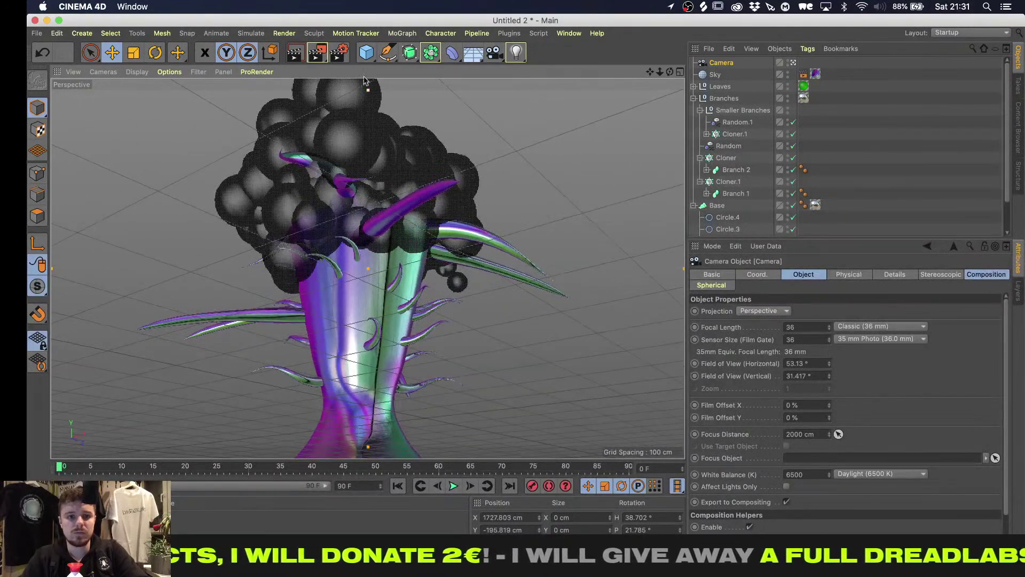
Set the render output size to 2000 x 2000 pixels and close the render settings
left_click(340, 54)
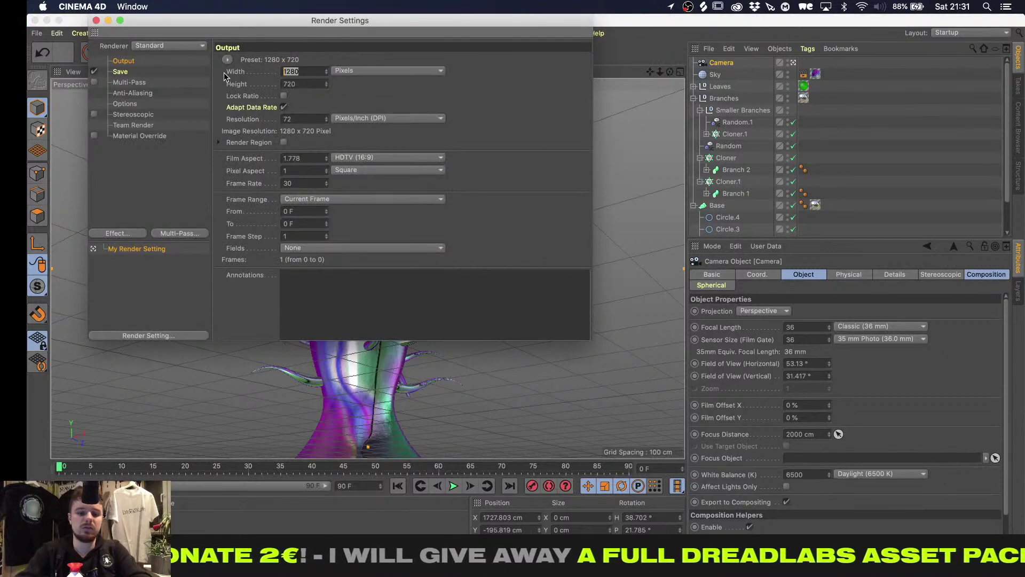
type("2000")
key("Tab")
type("2000")
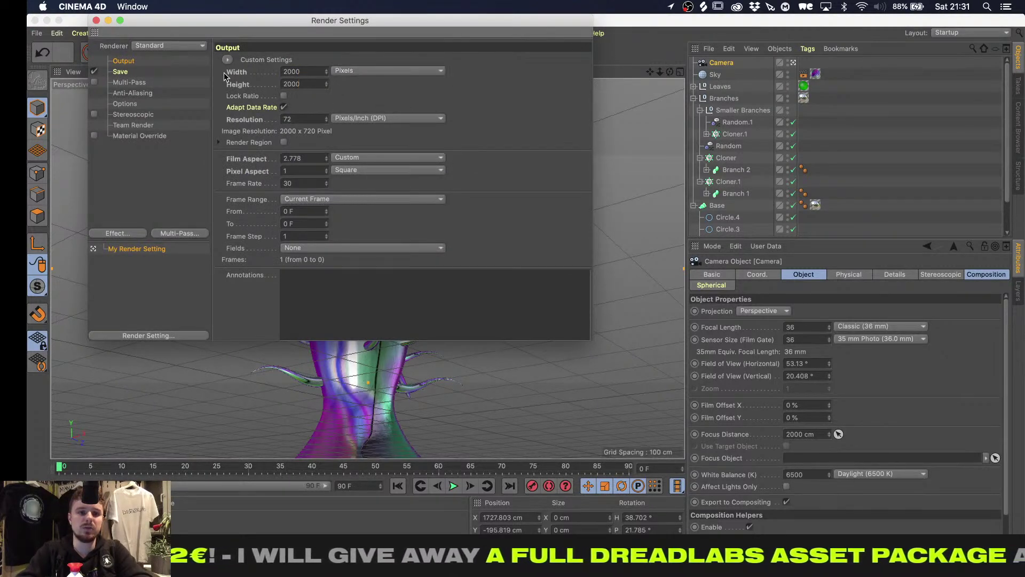
key("Return")
left_click(96, 20)
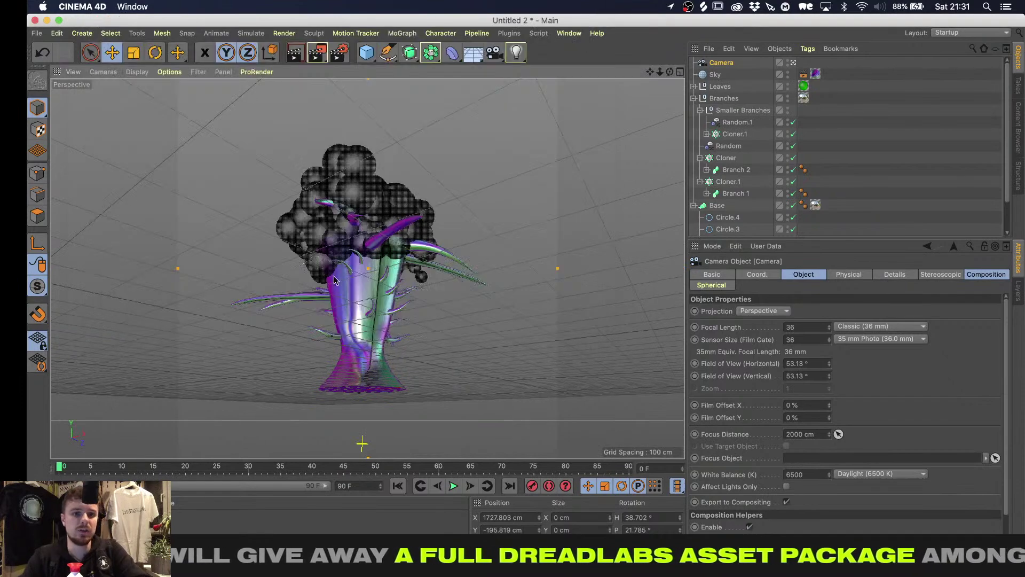
Reframe the tree within the square camera frame, shortening the focal length to about 27.5 mm
scroll(368, 277, "up", 5)
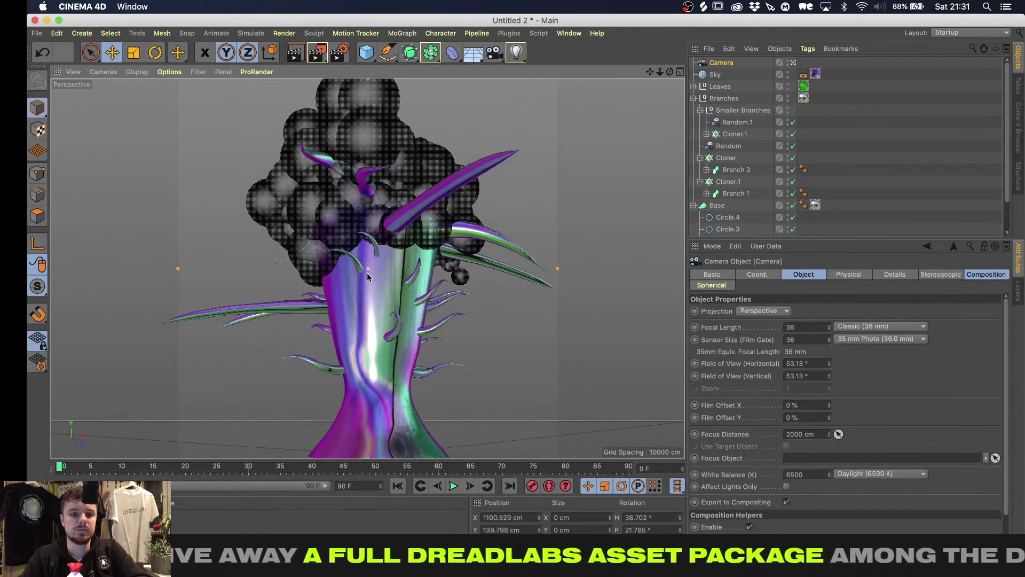
middle_click_drag(367, 276, 347, 282, "alt")
scroll(591, 265, "down", 5)
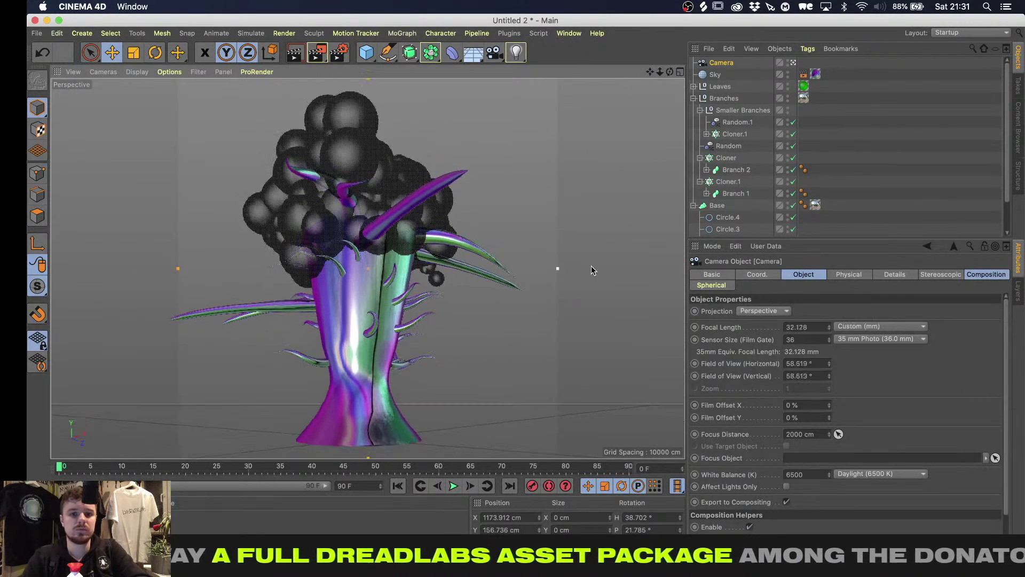
scroll(374, 240, "up", 3)
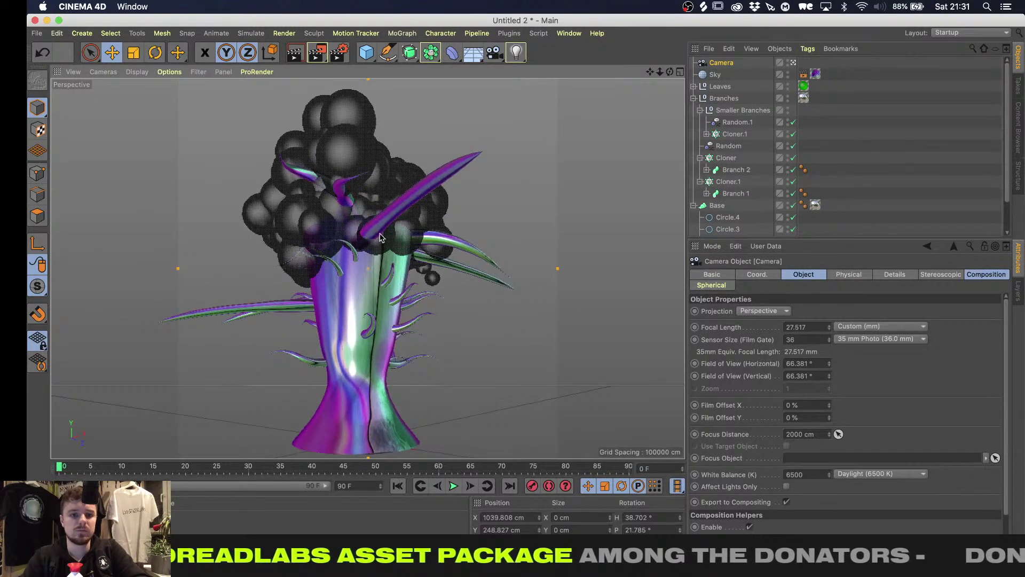
mouse_move(359, 231)
left_mouse_down("alt")
mouse_move(354, 222)
mouse_move(361, 232)
left_mouse_up("alt")
middle_click_drag(361, 235, 384, 246, "alt")
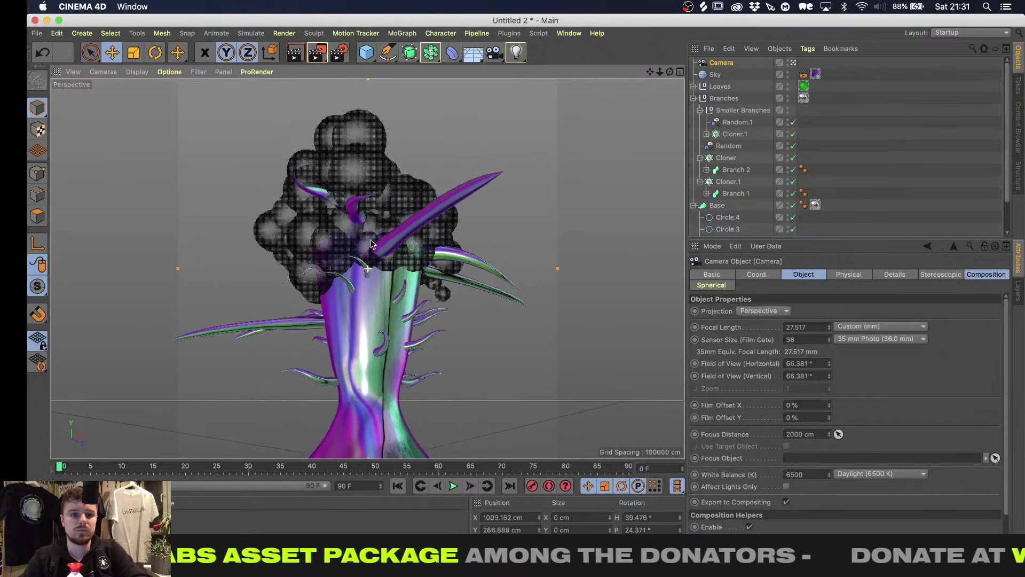
left_click_drag(383, 246, 390, 245, "alt")
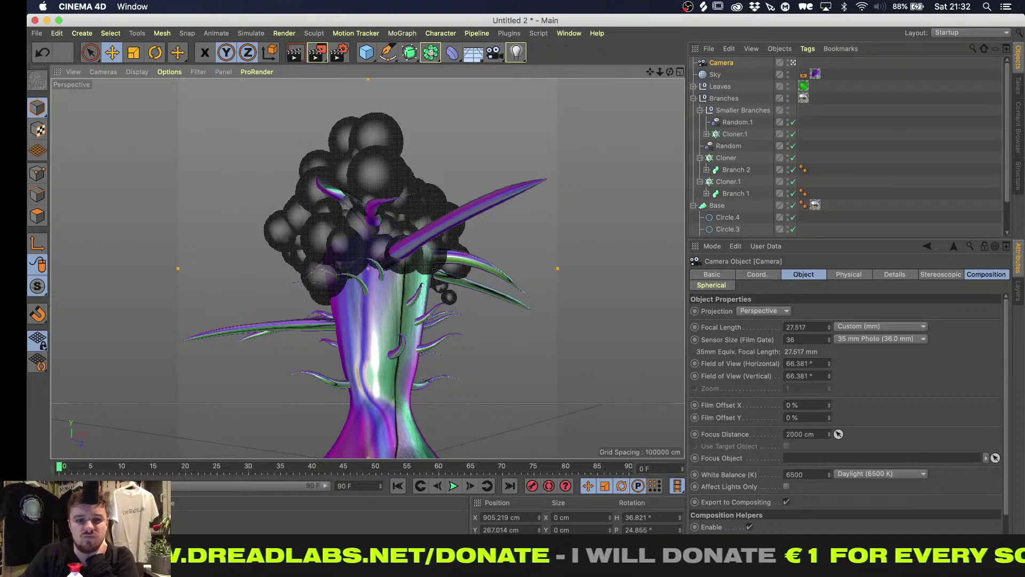
Set the render's save format to PNG and include an alpha channel
left_click(334, 53)
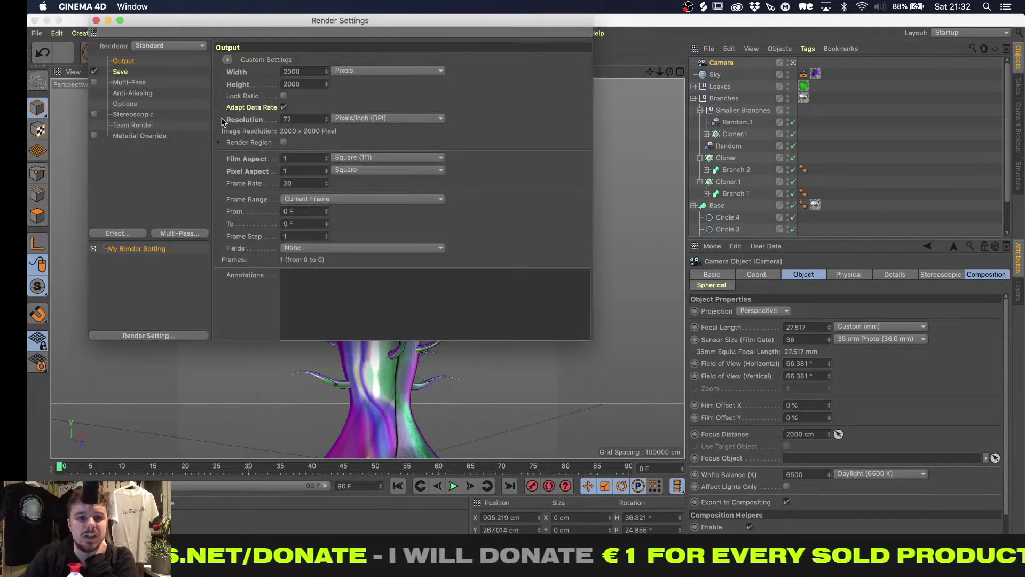
left_click(121, 72)
left_click(558, 94)
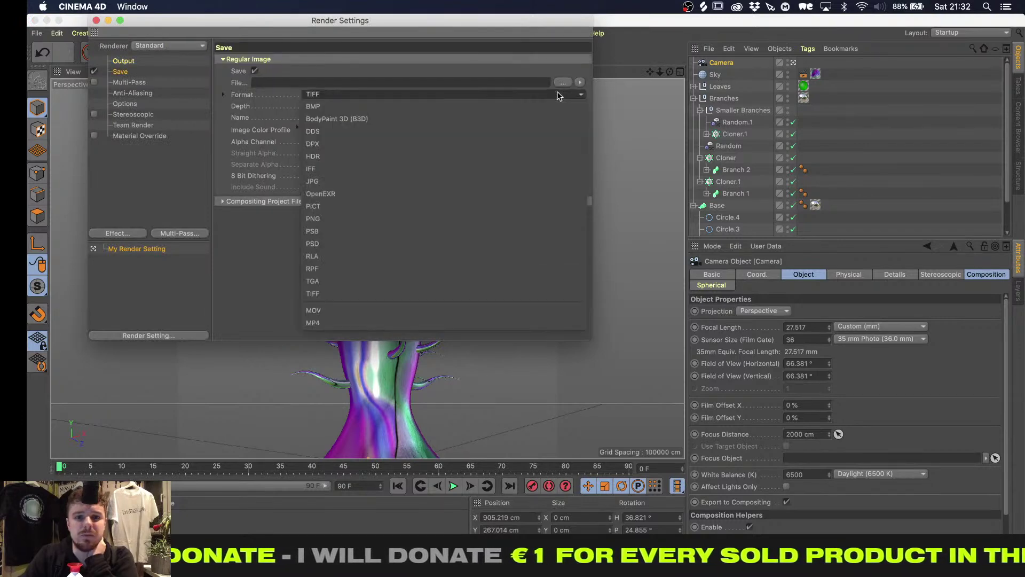
left_click(386, 220)
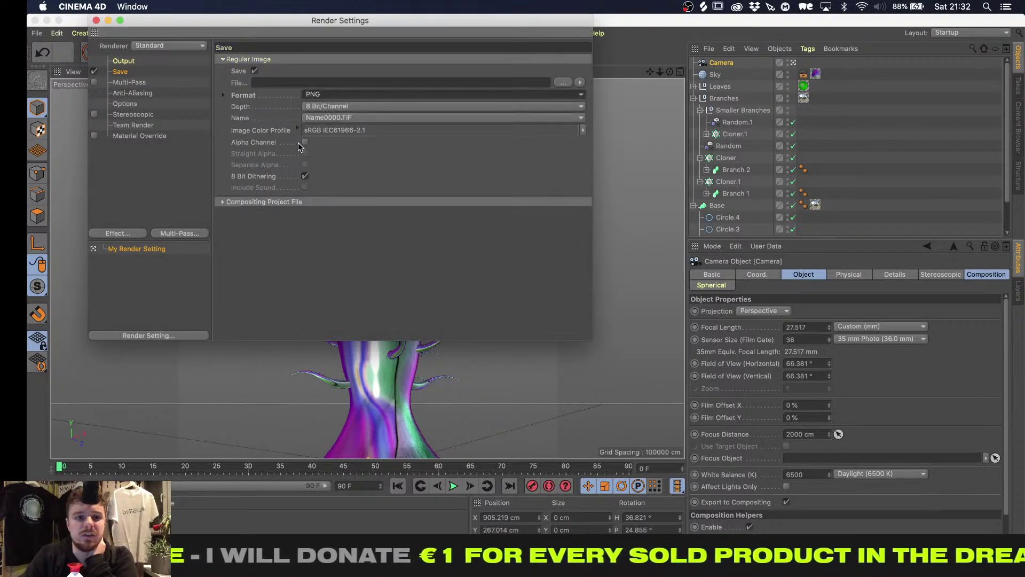
Set the render's output file to Tree in the Fundraising Livestream folder
left_click(570, 81)
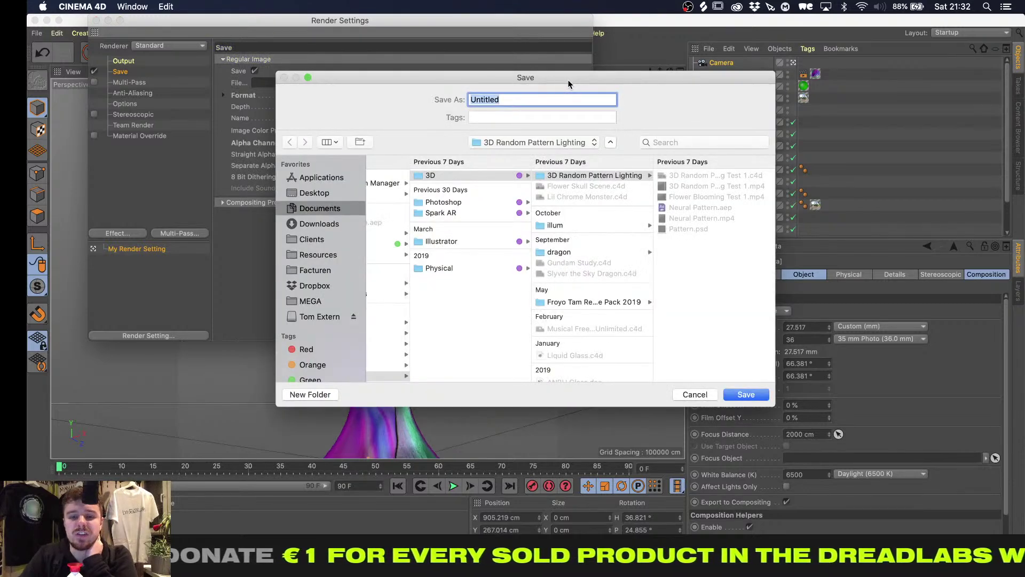
left_click(555, 142)
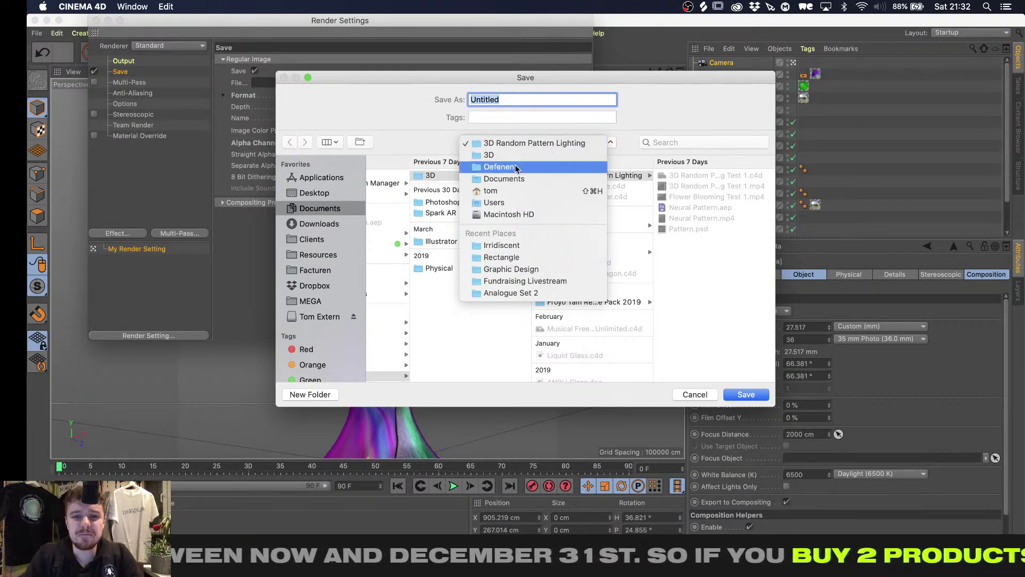
left_click(517, 281)
type("R")
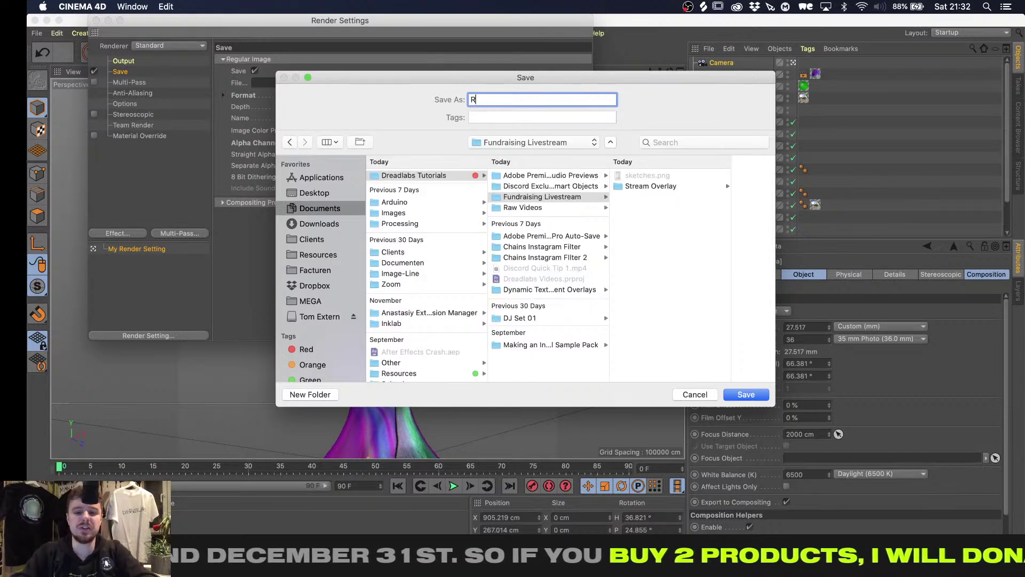
key("BackSpace")
left_click(637, 186)
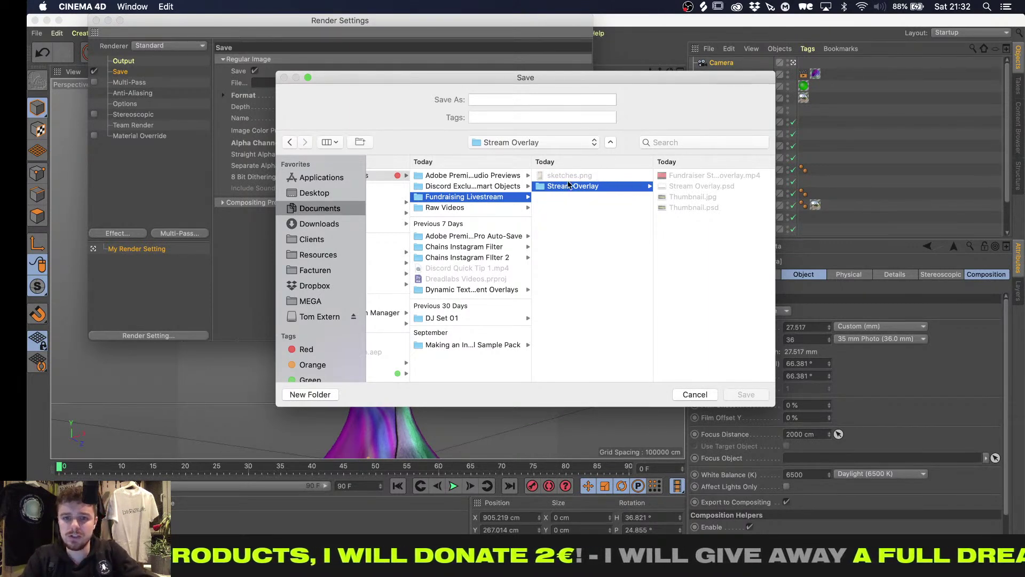
left_click(568, 142)
left_click(568, 153)
left_click(549, 100)
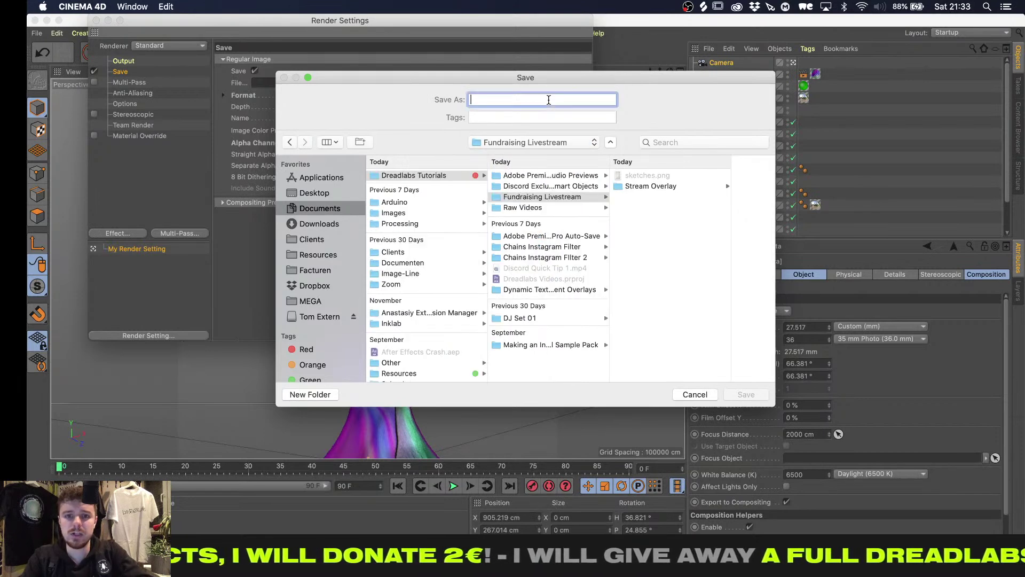
type("Tree")
key("Return")
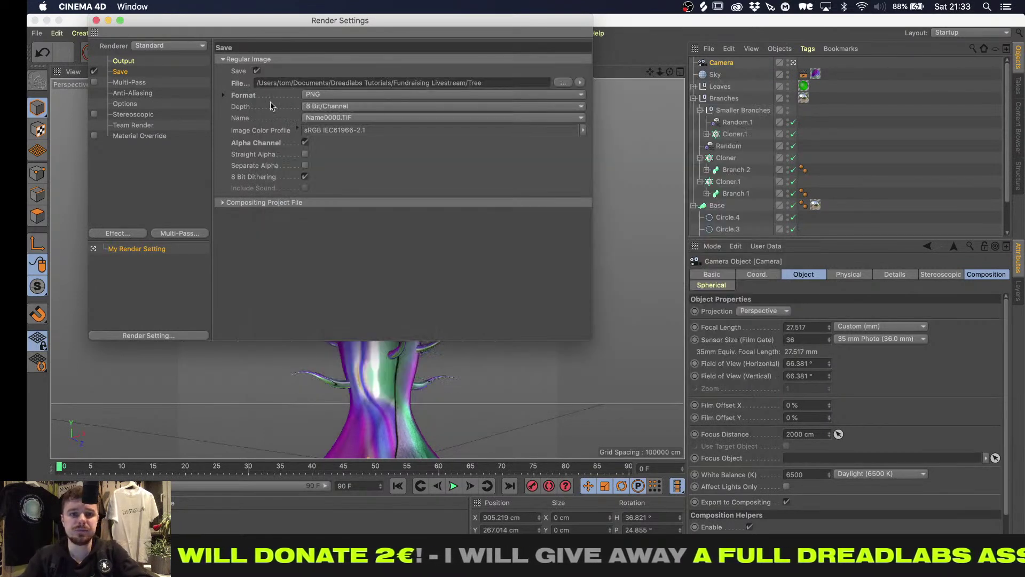
Check the output size, close the render settings and render the tree to the Picture Viewer
left_click(124, 61)
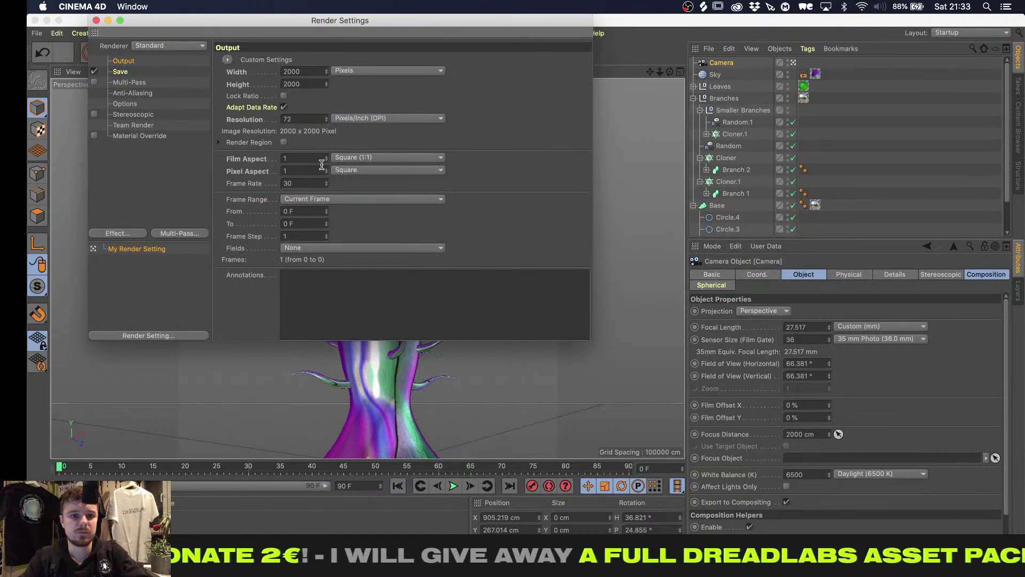
left_click(96, 20)
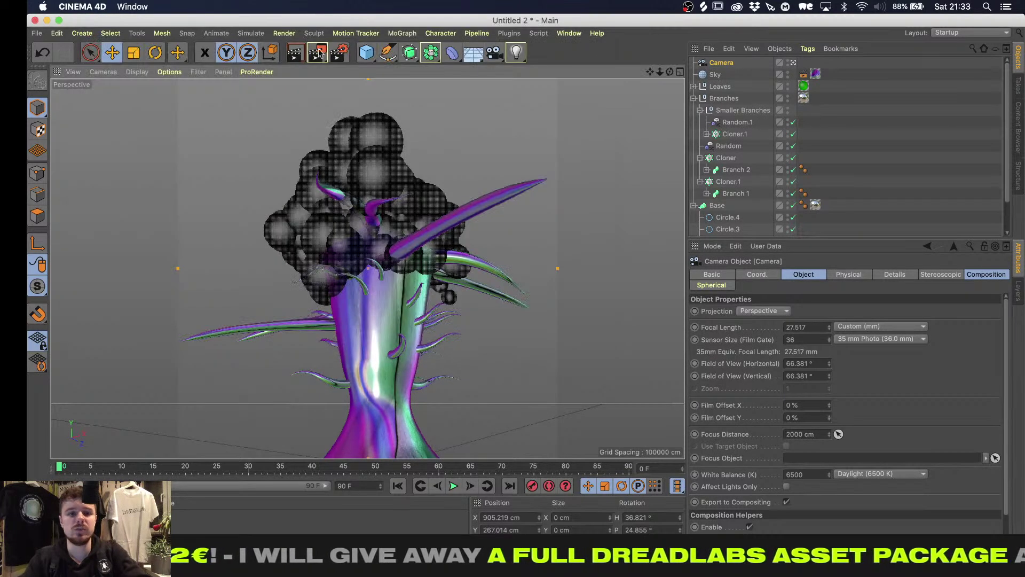
left_click(319, 52)
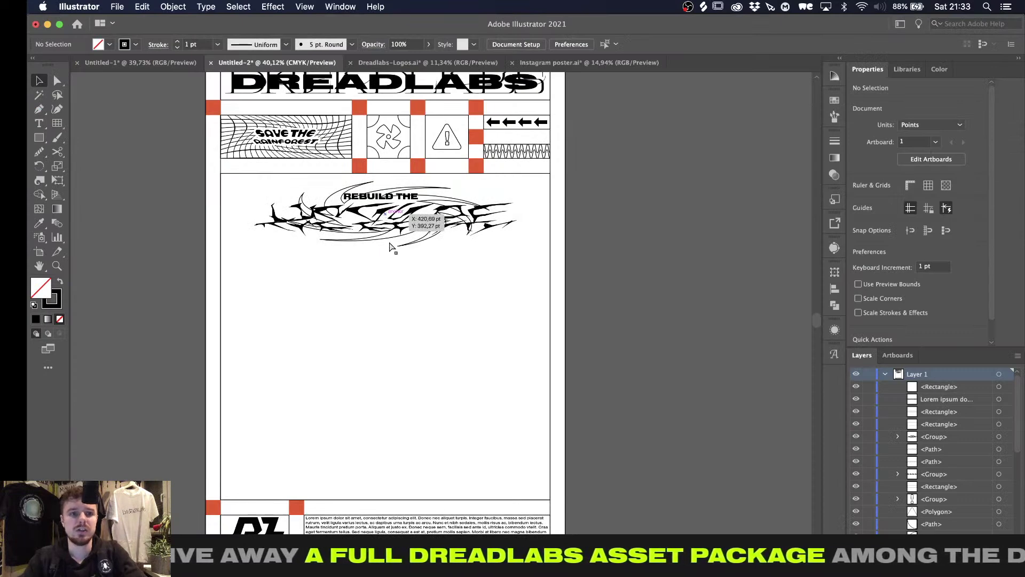
Save the poster document in Illustrator as Poster Base in Adobe Illustrator format
key("super+s")
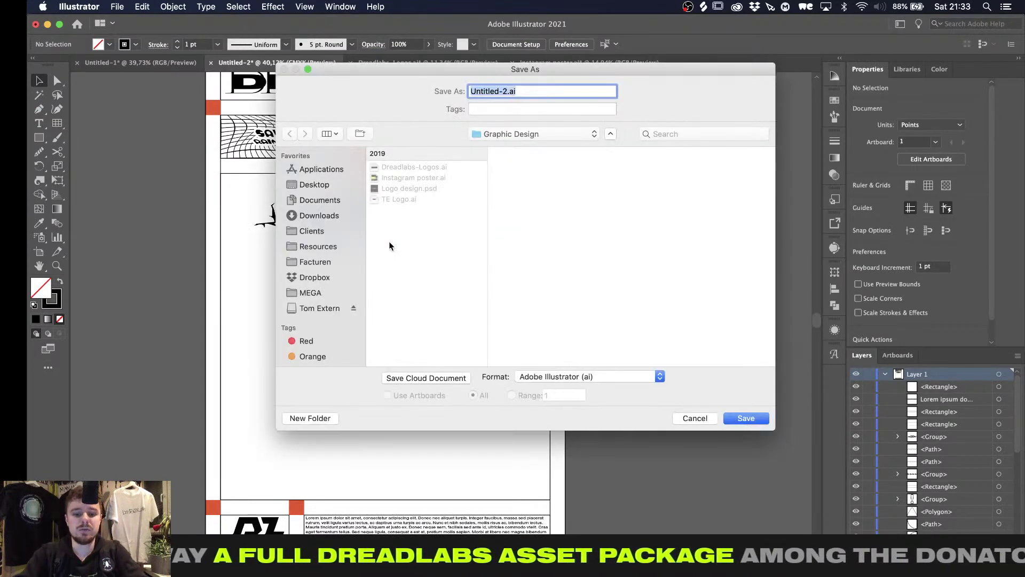
type("Poster Base")
key("Return")
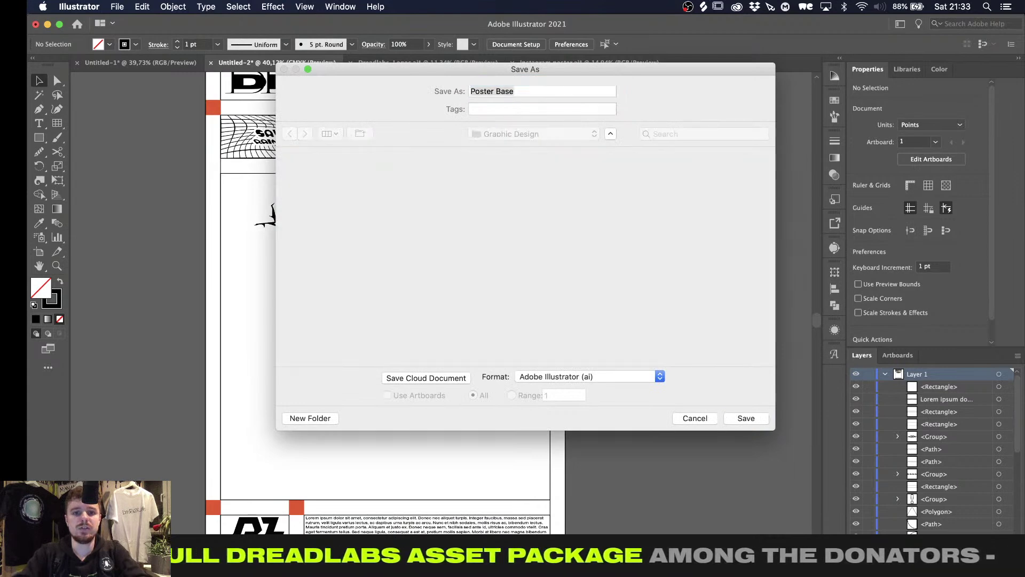
left_click(785, 469)
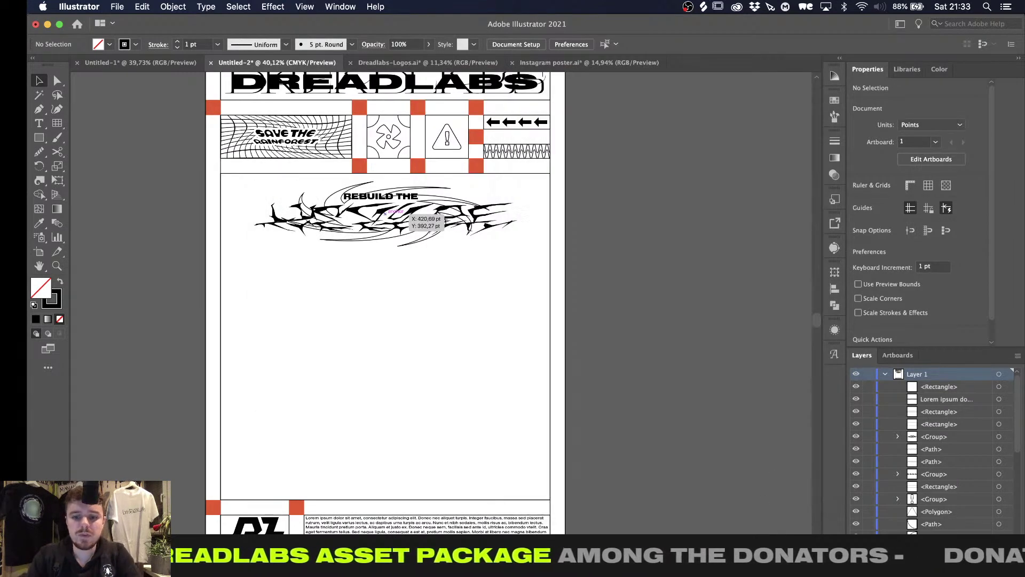
Switch back to Cinema 4D and zoom the tree render out to 70% in the Picture Viewer
key("super+Tab")
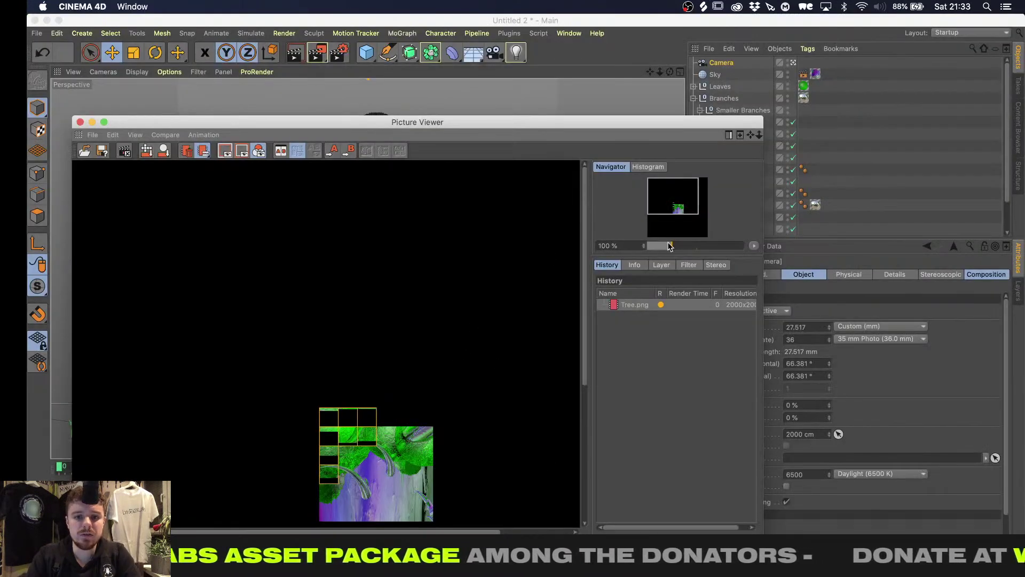
left_click_drag(668, 242, 665, 242)
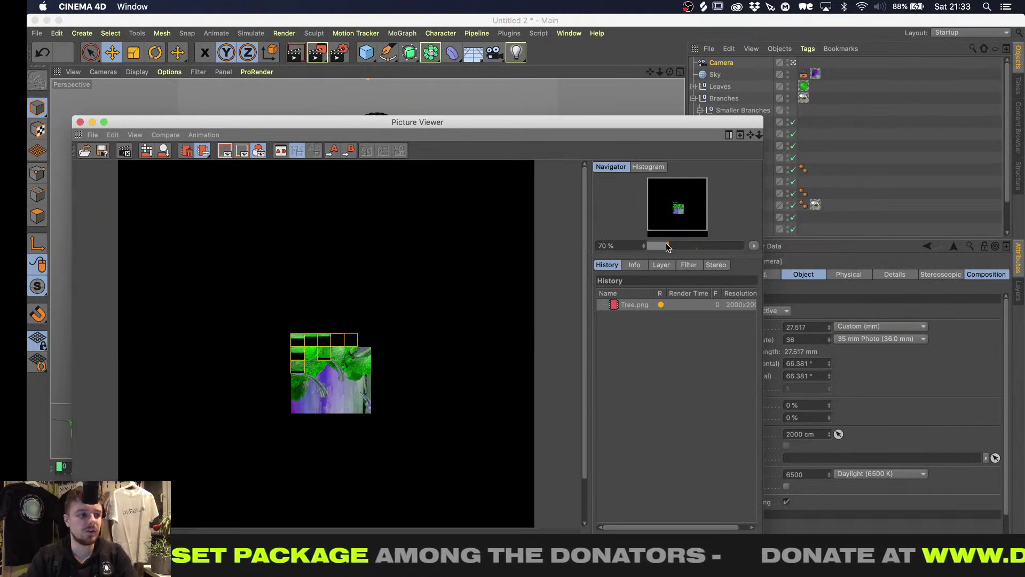
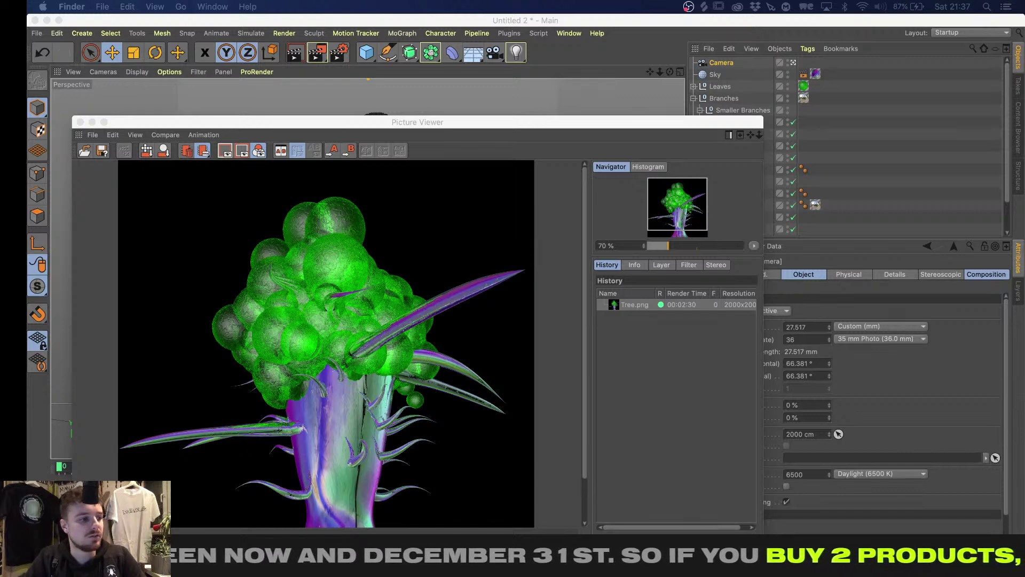
Switch to Photoshop with the blank Untitled-2 document in front
key("super+Tab")
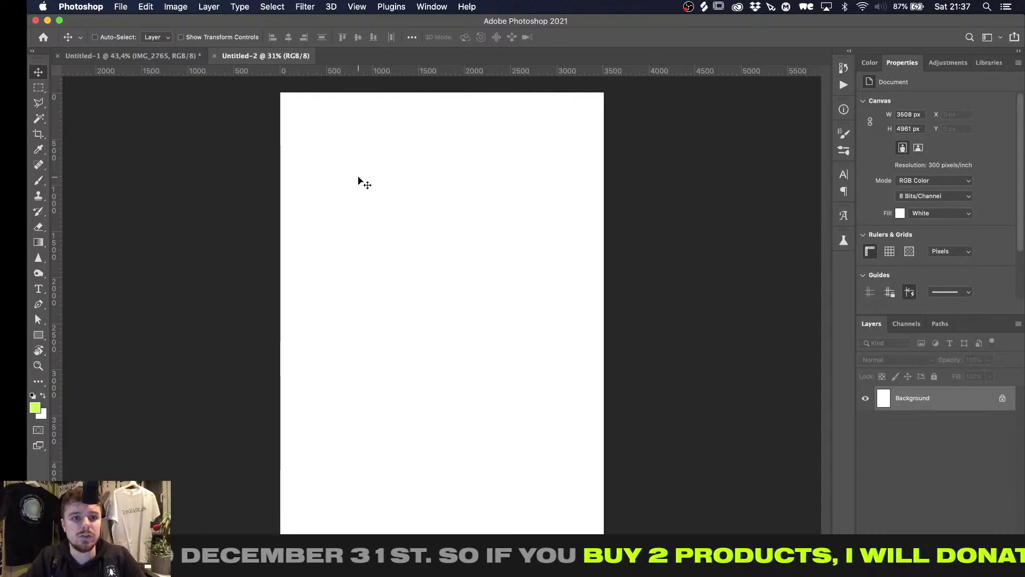
key("ctrl+Up")
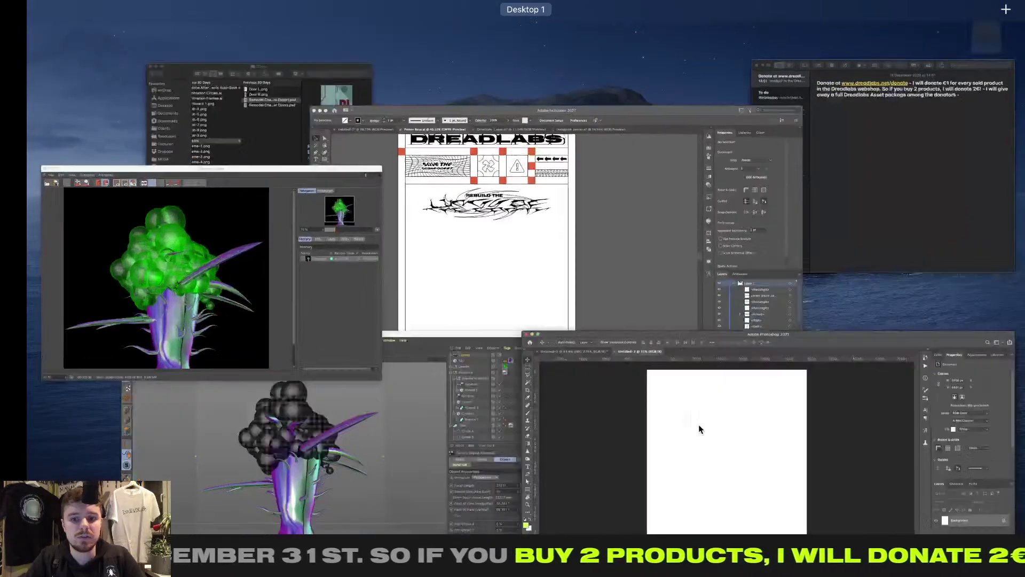
left_click(699, 429)
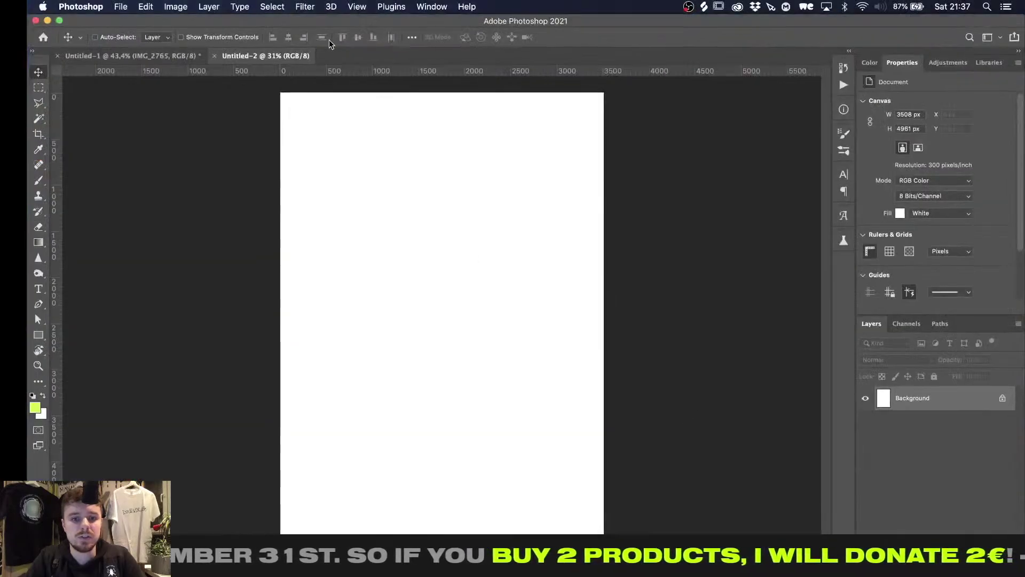
Switch to Illustrator with the Poster Base document in front, showing the whole poster
key("ctrl+Up")
left_click(490, 299)
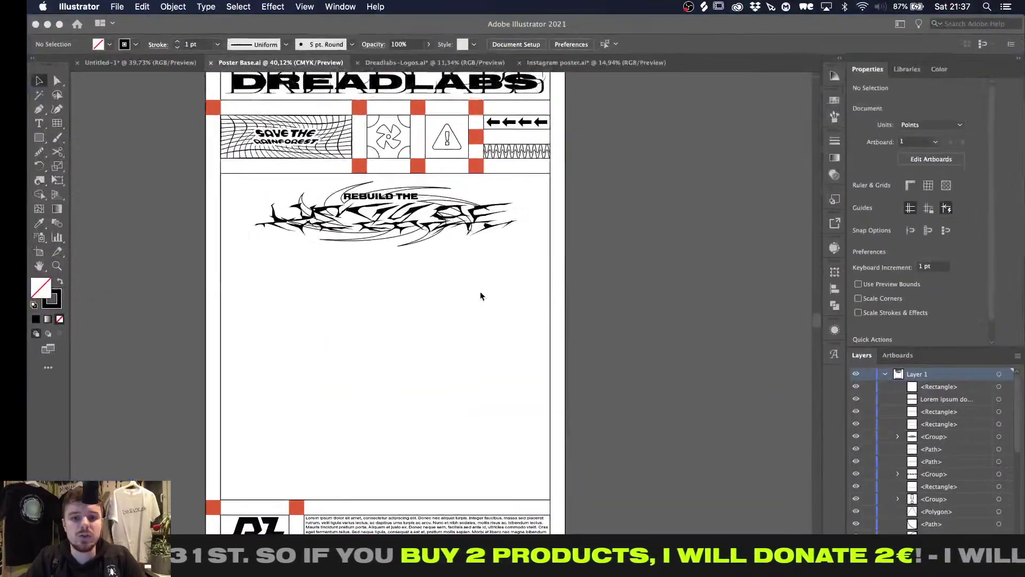
scroll(347, 303, "down", 2, "alt")
Group all the orange squares at the frame corners, including those in the poster's outer corners, and delete them
left_click(259, 442)
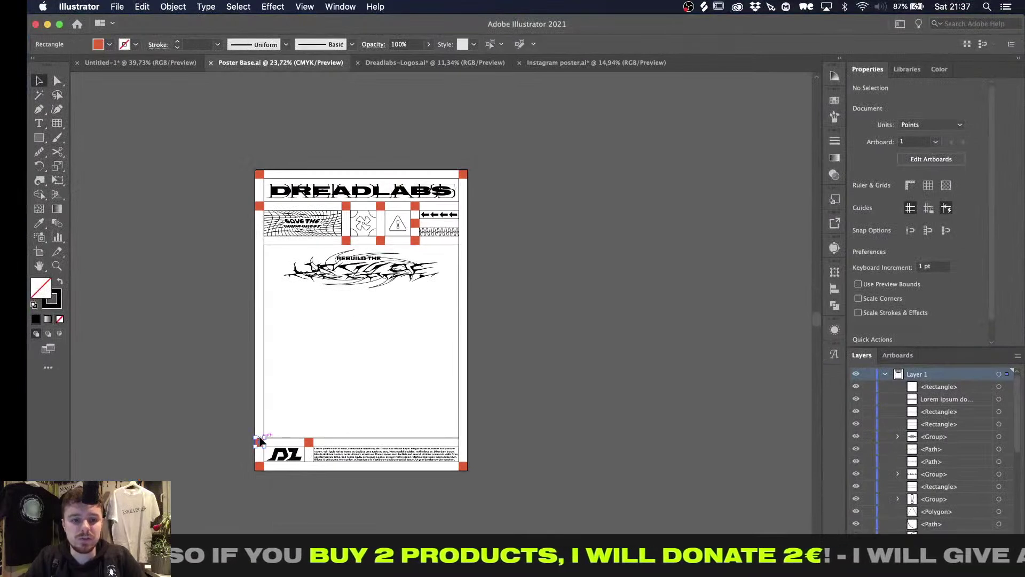
scroll(260, 442, "up", 2, "alt")
key("super+6")
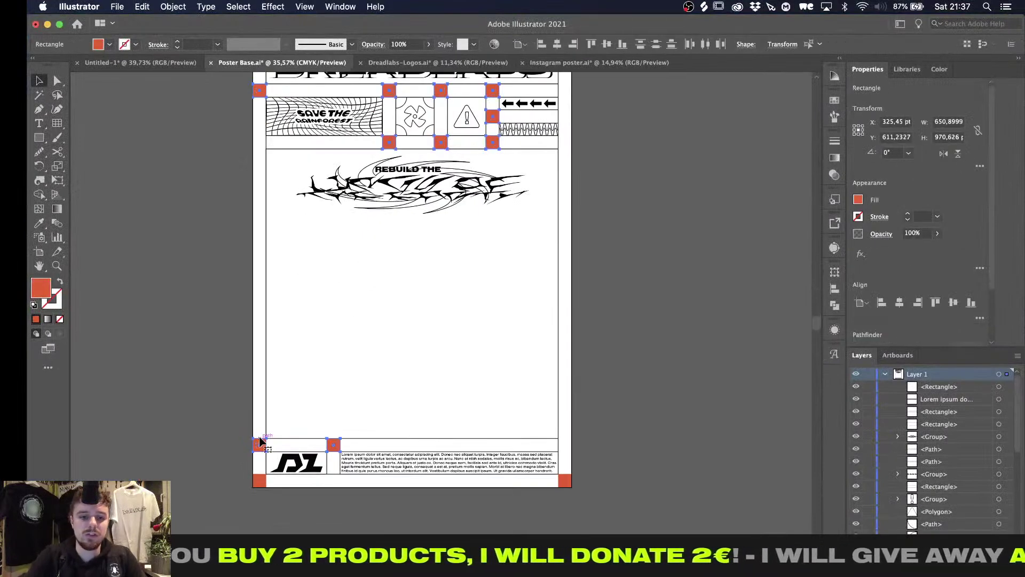
scroll(961, 408, "down", 10)
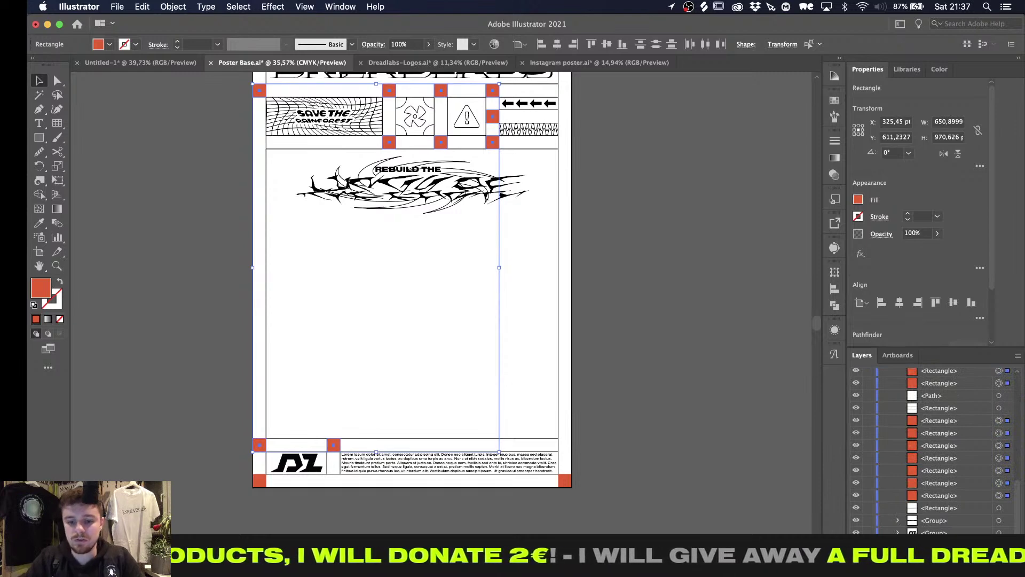
left_click(1007, 556, "shift")
key("super+g")
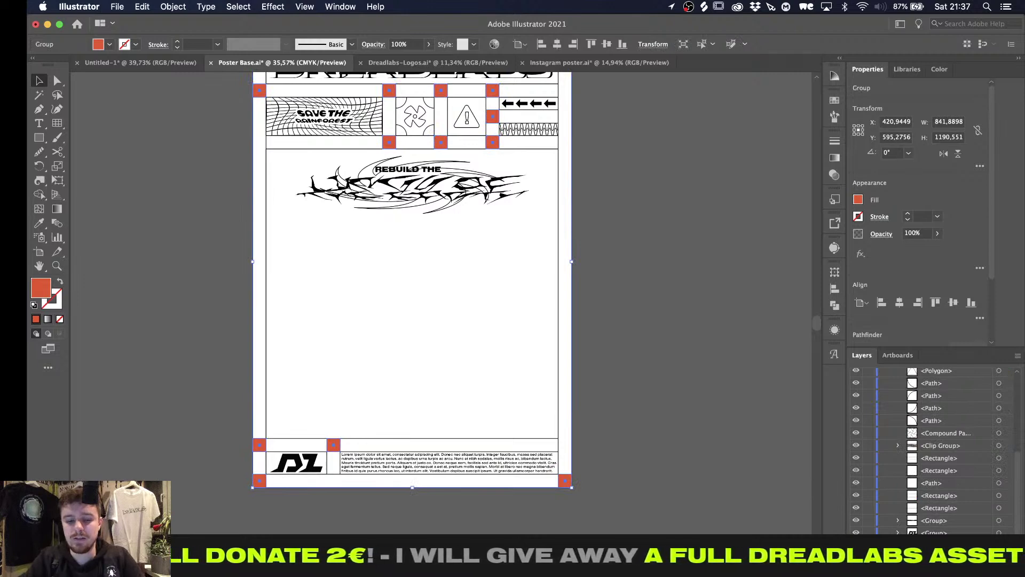
key("Delete")
Examine the poster layout without the orange squares, from the DREADLABS title and icon row down to the footer
scroll(462, 376, "up", 2, "alt")
scroll(462, 377, "down", 2, "alt")
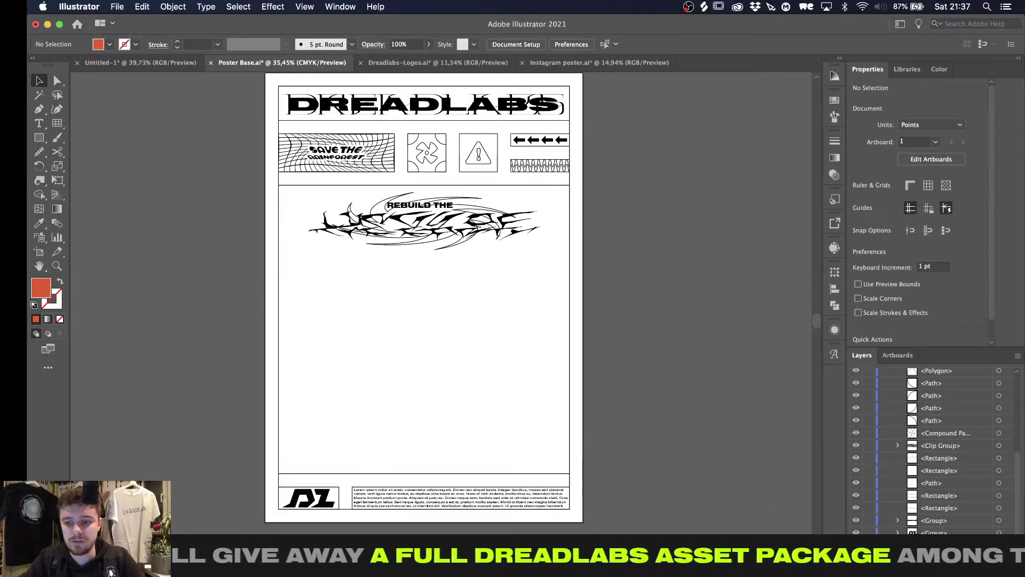
scroll(553, 415, "up", 3)
scroll(554, 417, "down", 2)
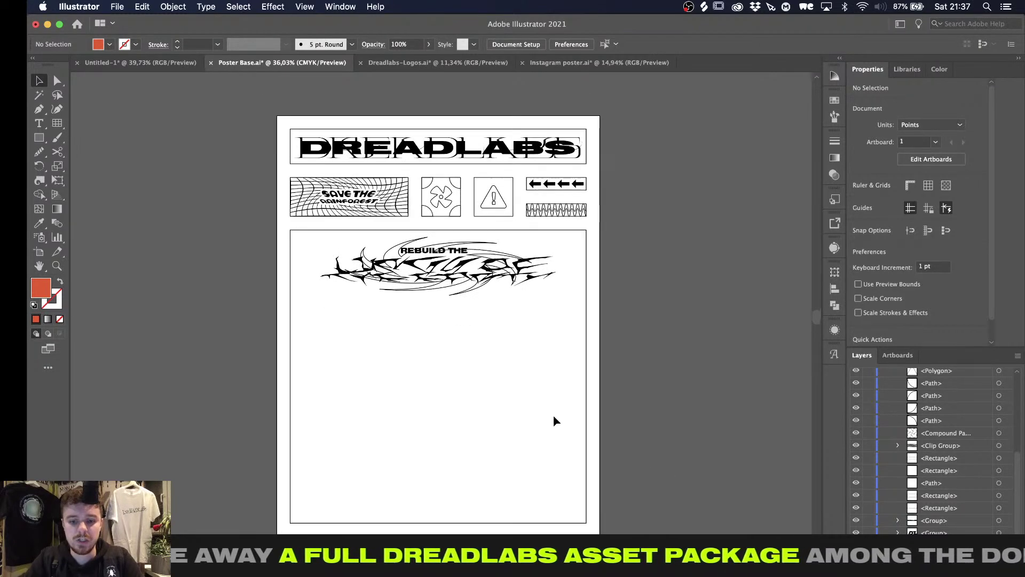
scroll(553, 417, "down", 3)
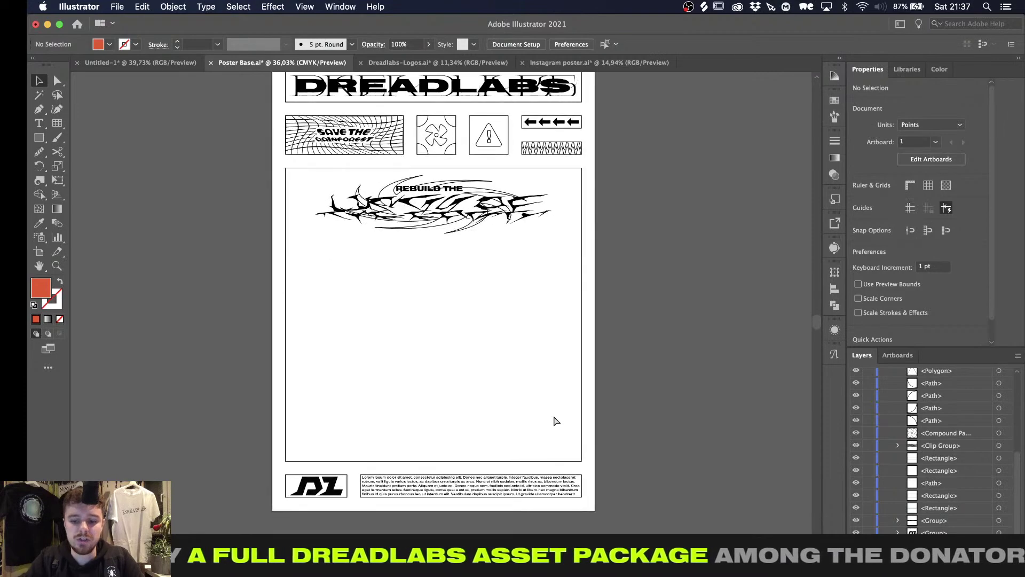
scroll(554, 420, "up", 4, "alt")
scroll(556, 420, "down", 3, "alt")
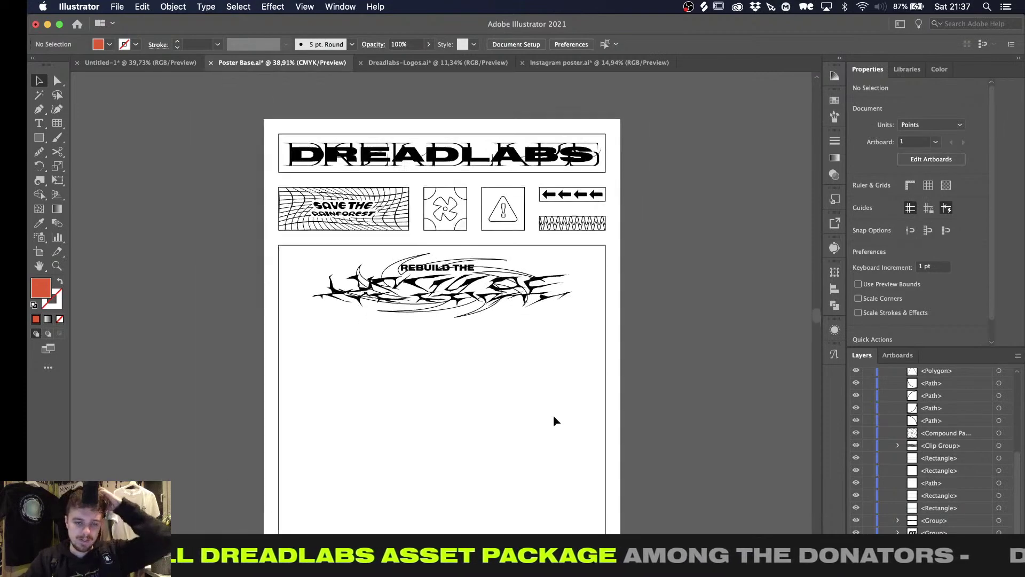
scroll(555, 421, "up", 2, "alt")
scroll(556, 421, "up", 3, "alt")
scroll(553, 418, "down", 2, "alt")
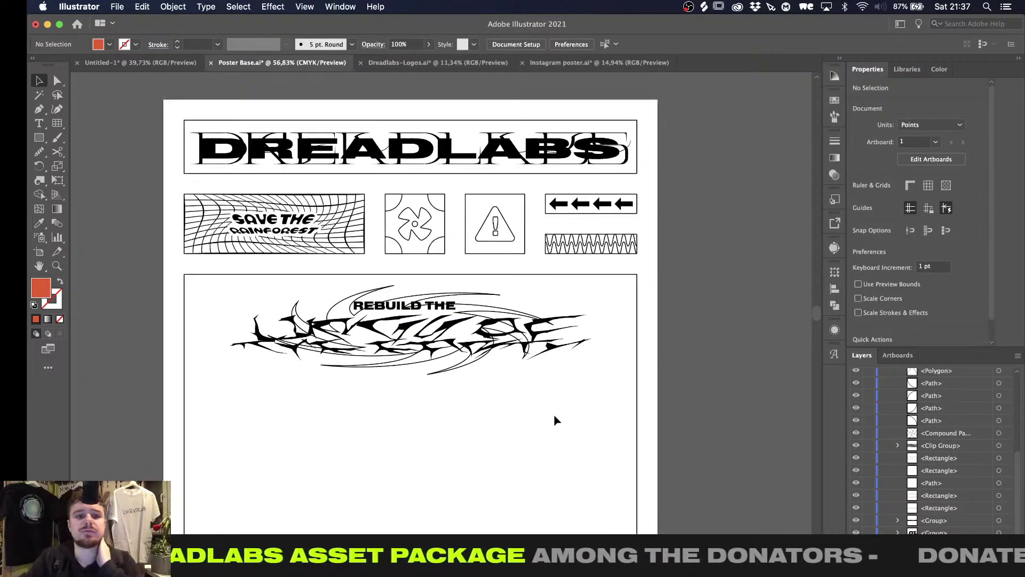
scroll(554, 419, "up", 4, "alt")
scroll(507, 322, "down", 1, "alt")
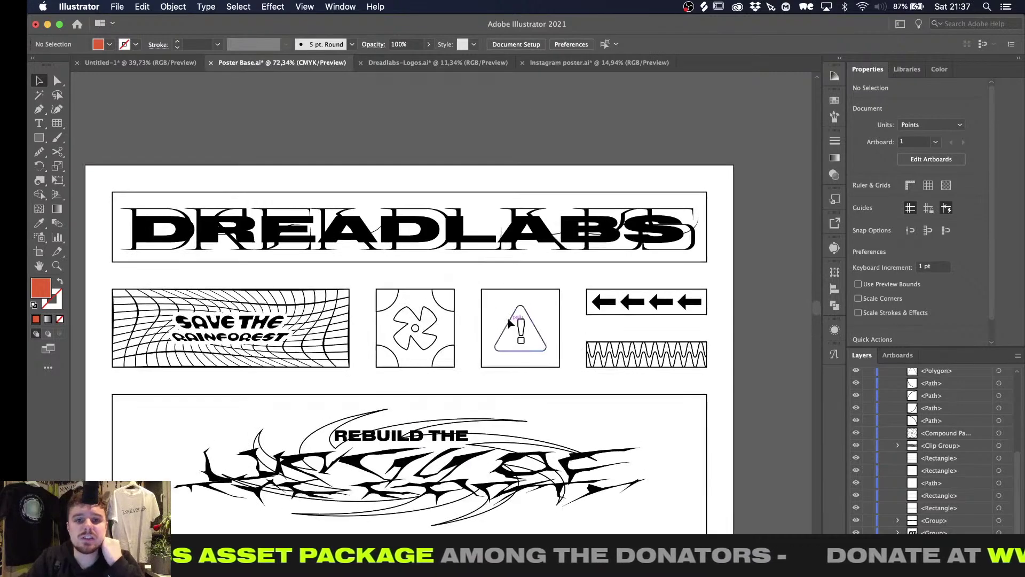
scroll(467, 261, "down", 2, "alt")
scroll(468, 262, "up", 1, "alt")
scroll(467, 262, "up", 1, "alt")
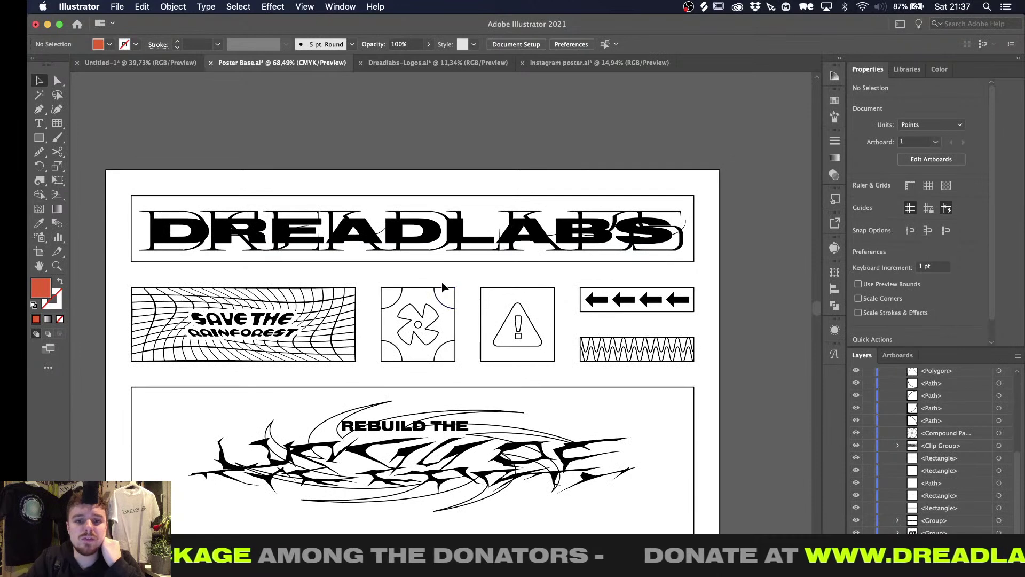
scroll(134, 197, "down", 2, "alt")
scroll(134, 198, "down", 3, "alt")
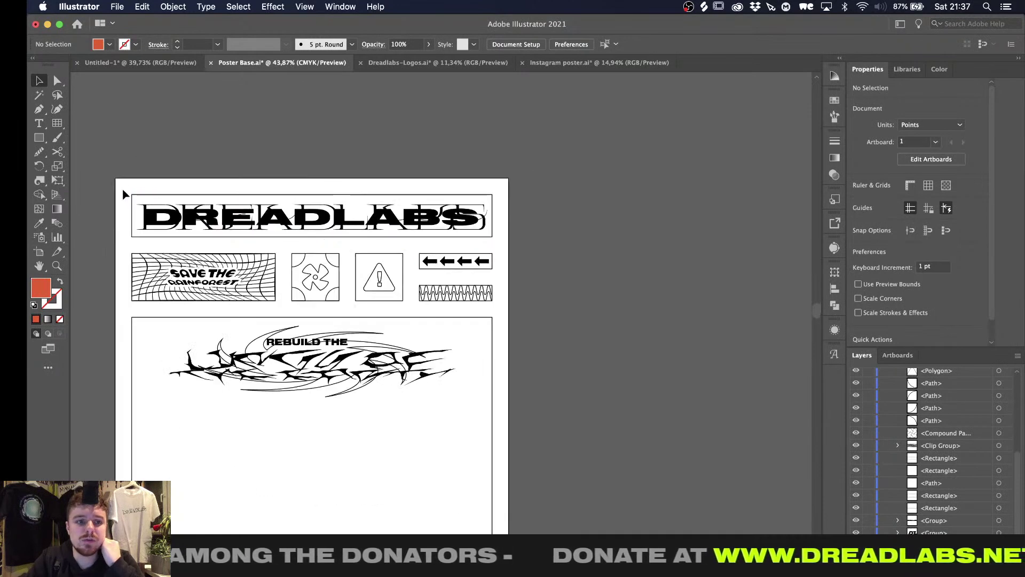
Select the frames around the DREADLABS title, the large main area, the footer logo and the footer text
left_click(135, 208)
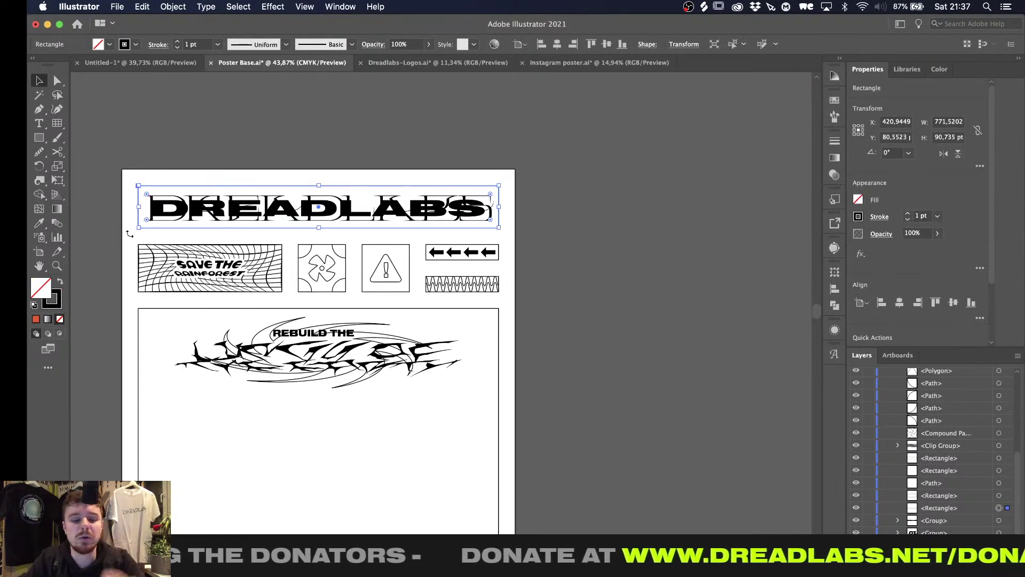
scroll(131, 244, "left", 2)
scroll(131, 245, "up", 1)
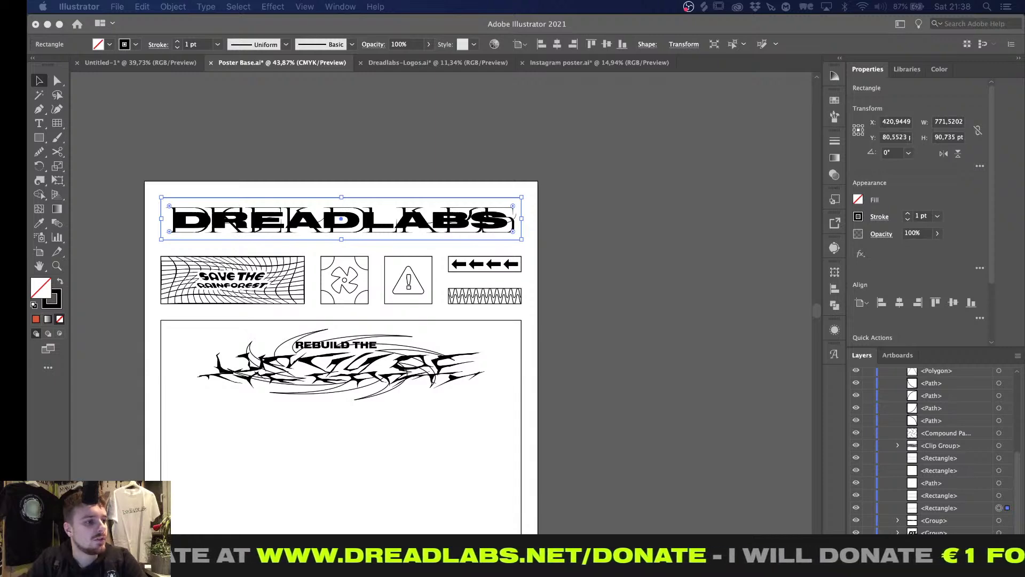
left_click(149, 325)
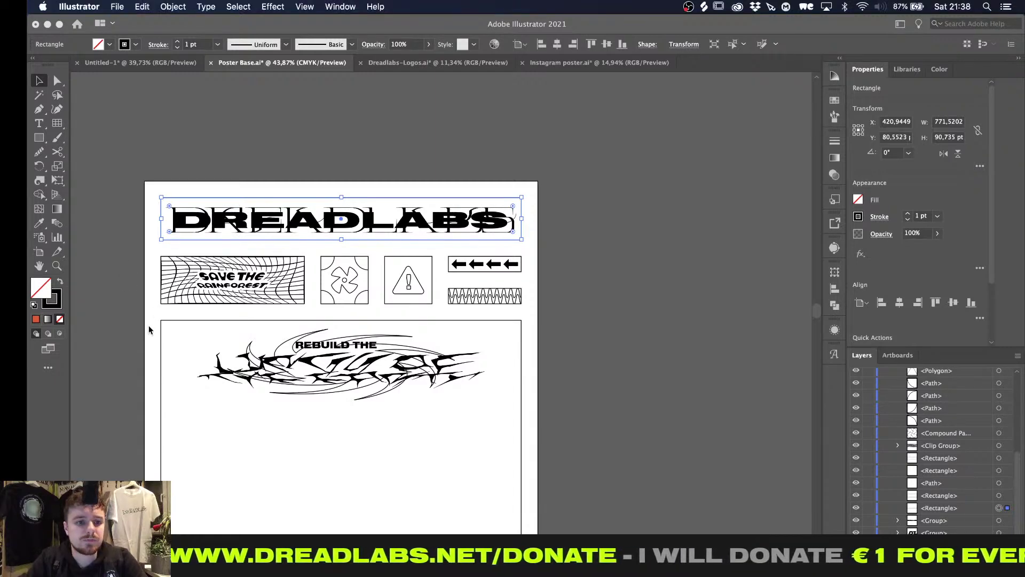
left_click_drag(135, 324, 178, 349, "shift")
scroll(179, 350, "left", 2)
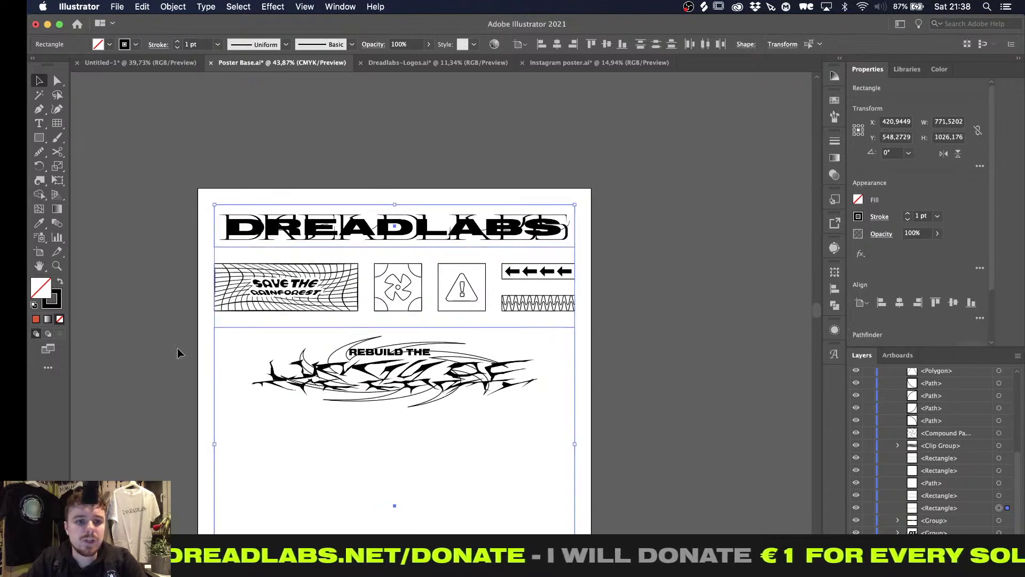
scroll(179, 350, "down", 6)
scroll(209, 466, "up", 5, "alt")
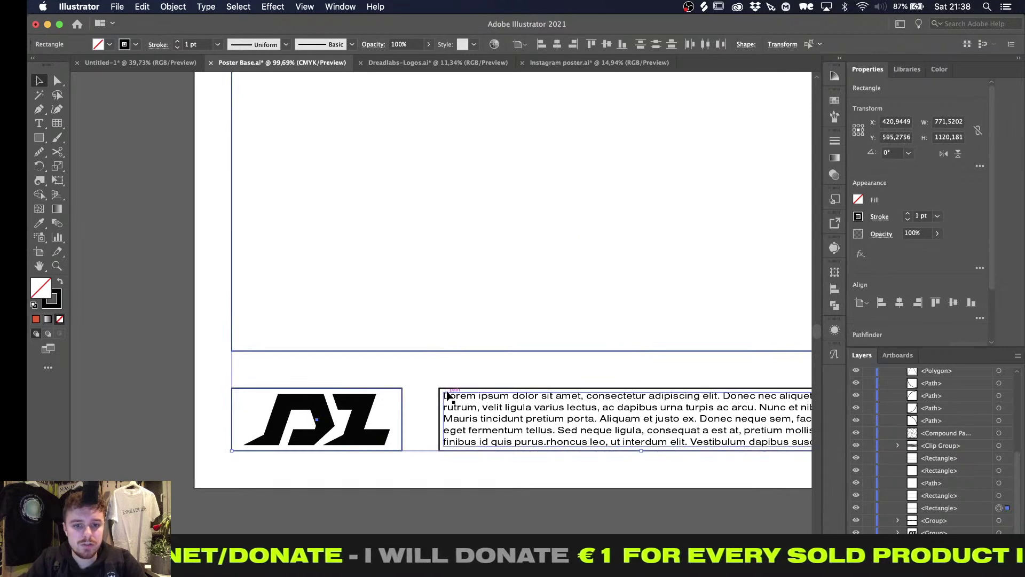
left_click(440, 398, "shift")
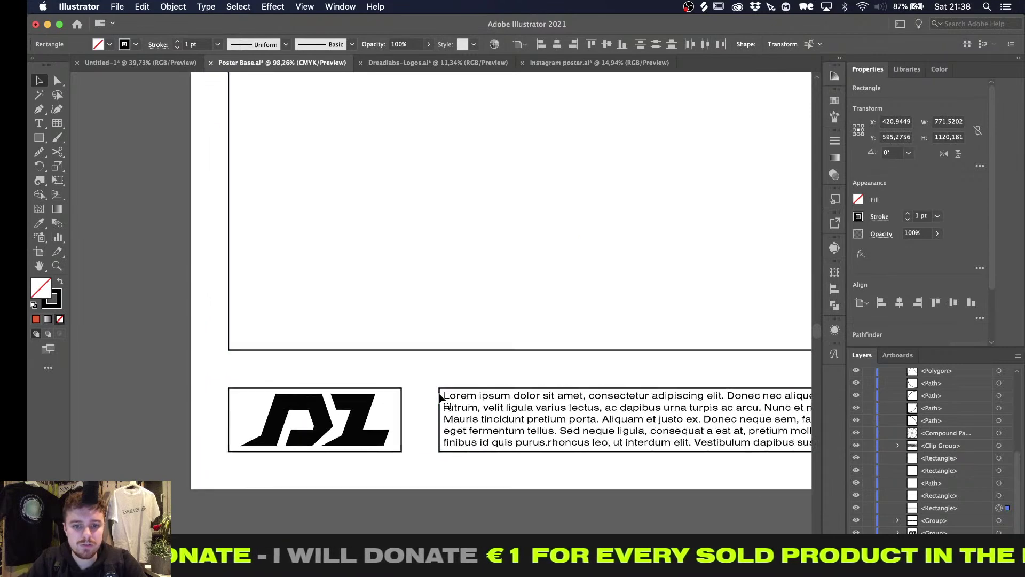
scroll(440, 398, "up", 3, "alt")
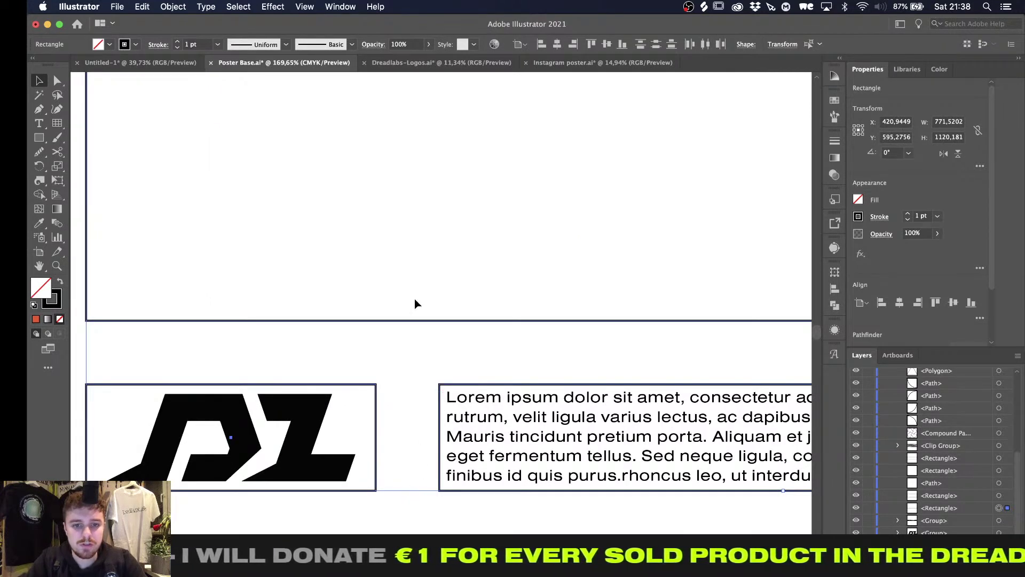
Add the fan, warning, arrow, wave and SAVE THE RAINFOREST frames to the selection and copy the selected objects
scroll(414, 299, "down", 5, "alt")
scroll(414, 299, "up", 15)
scroll(414, 299, "right", 4)
scroll(415, 299, "down", 3)
scroll(415, 299, "up", 1, "alt")
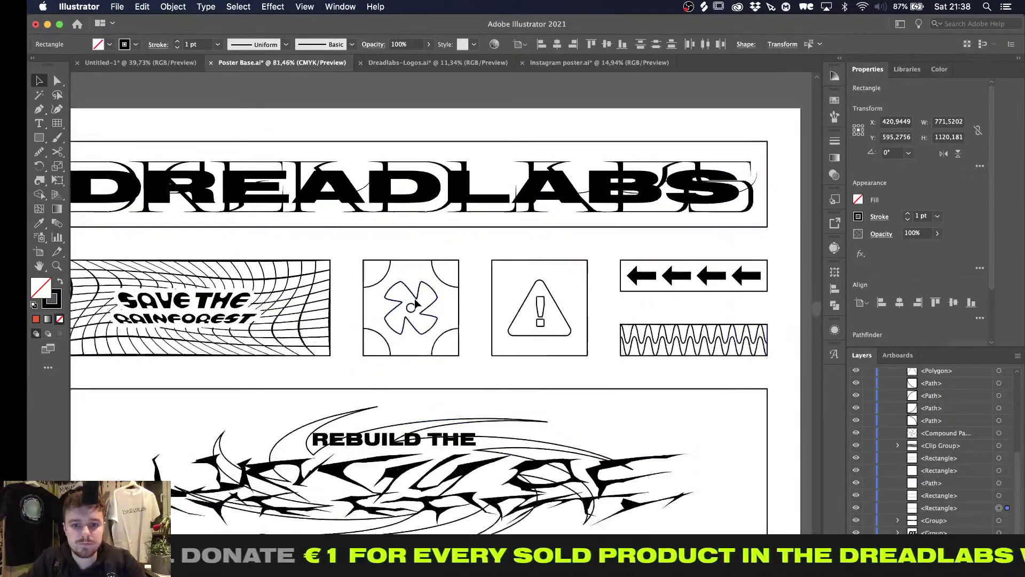
scroll(416, 303, "up", 3, "alt")
left_click(436, 235, "shift")
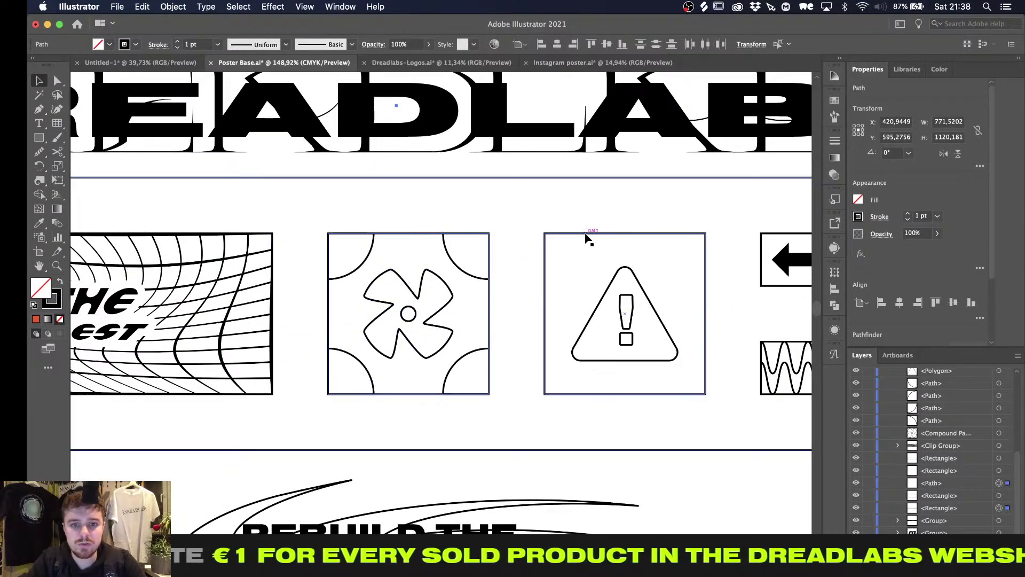
scroll(586, 238, "right", 5)
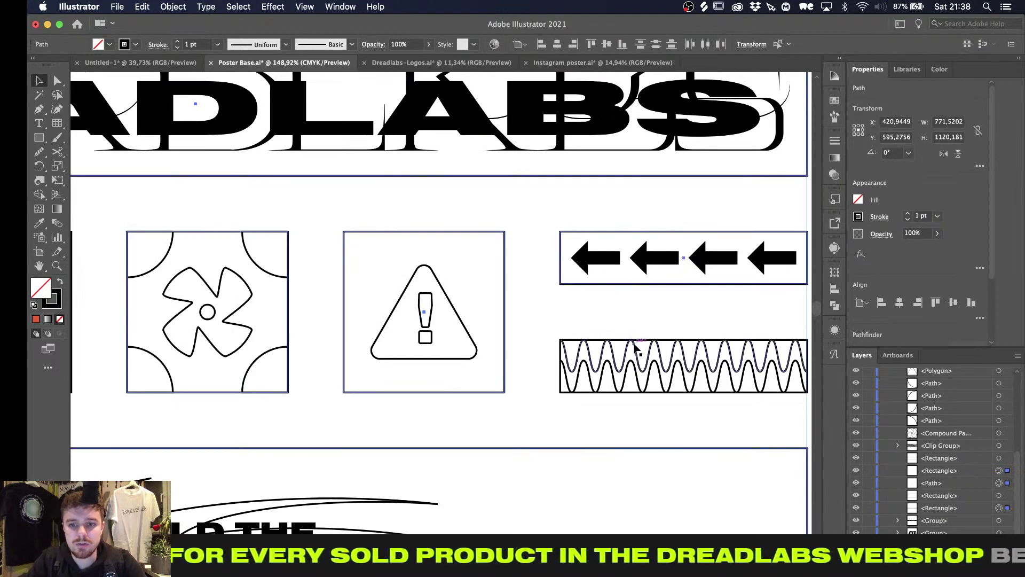
scroll(643, 345, "left", 5)
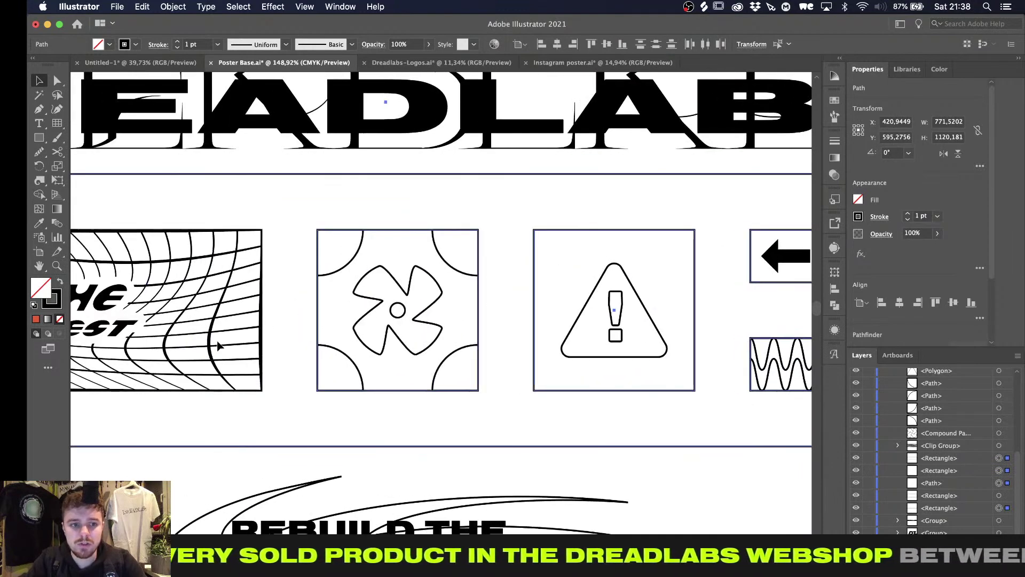
scroll(264, 313, "up", 5, "alt")
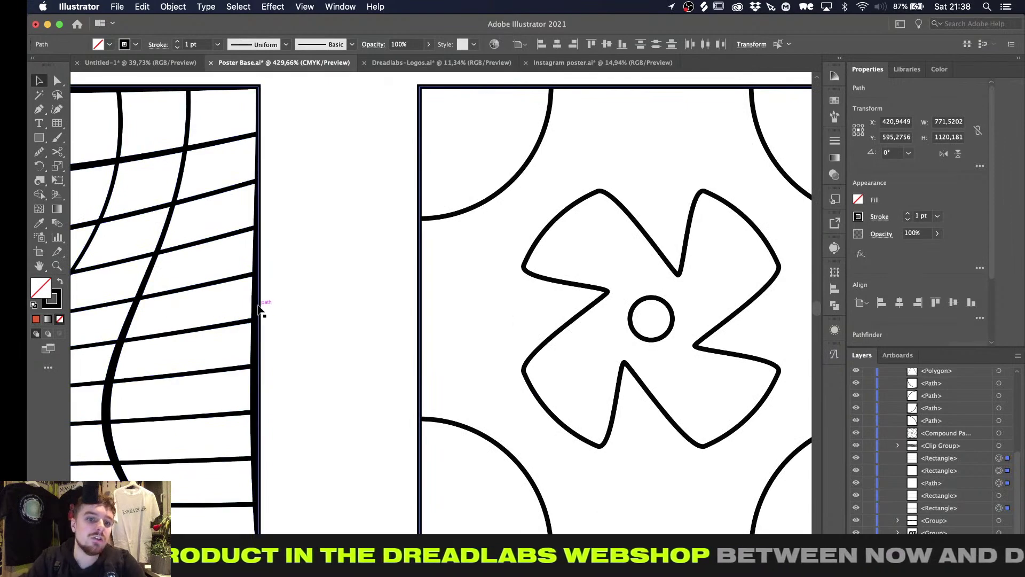
left_click(259, 305, "shift")
scroll(358, 299, "down", 9, "alt")
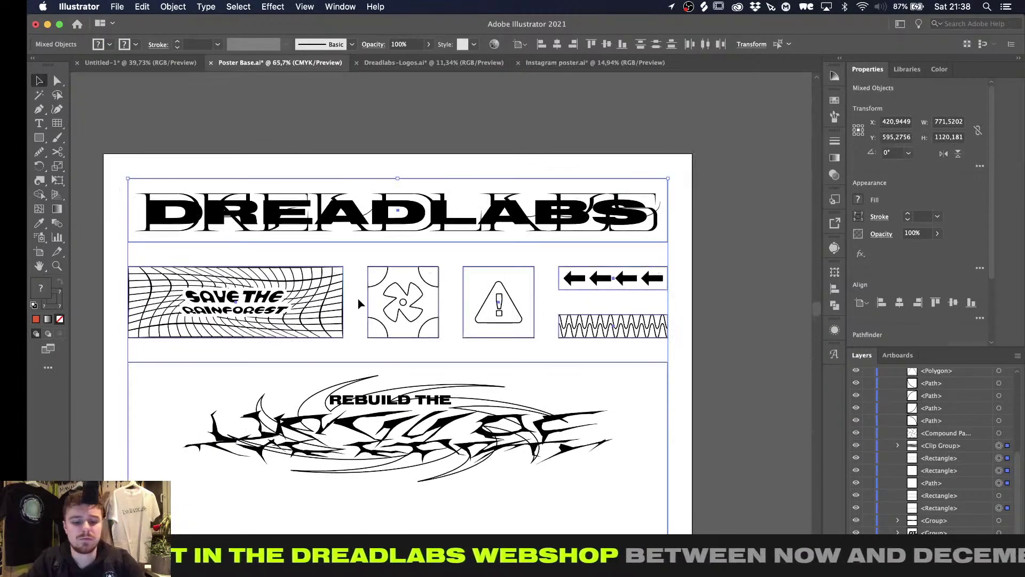
scroll(358, 299, "down", 3, "alt")
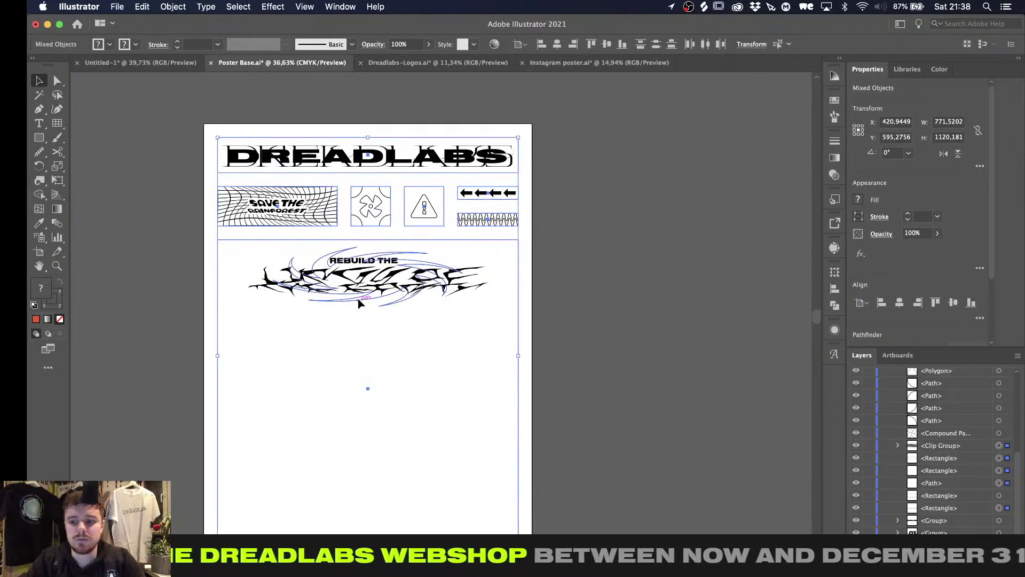
Create a new 841.89 x 1190.55 pt print document from the recent presets and paste the copied frames into it
left_click(118, 6)
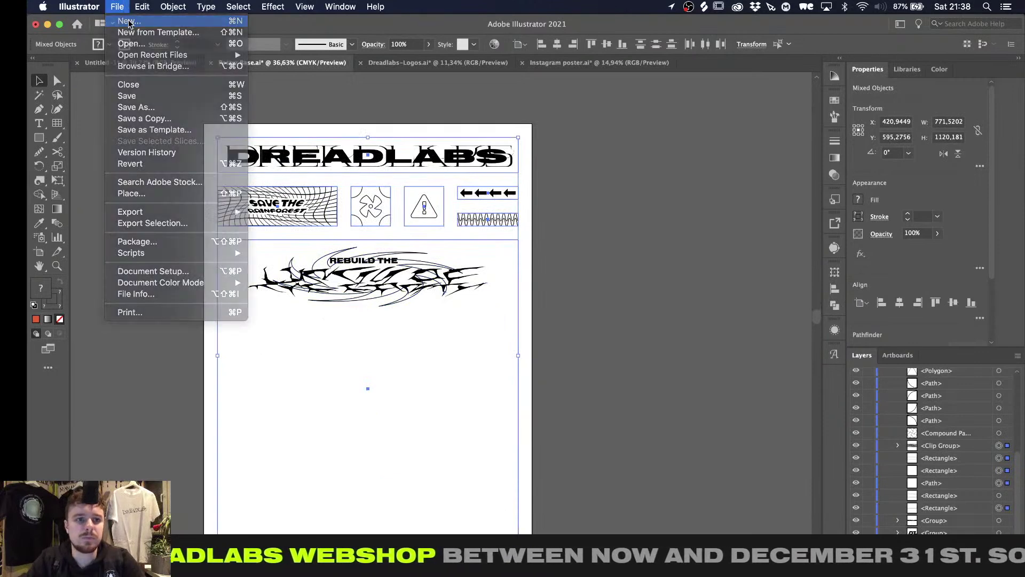
left_click(129, 20)
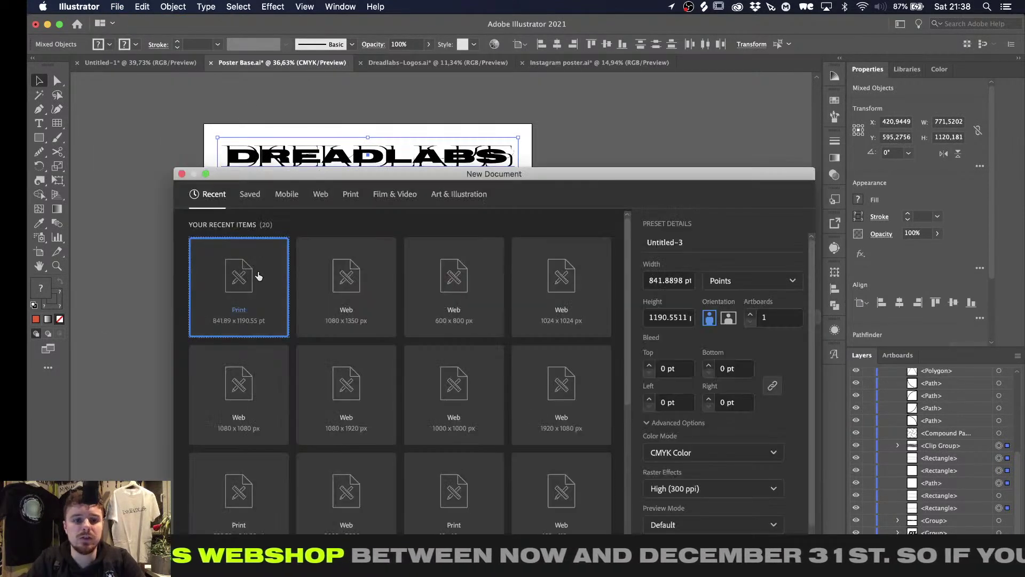
double_click(258, 275)
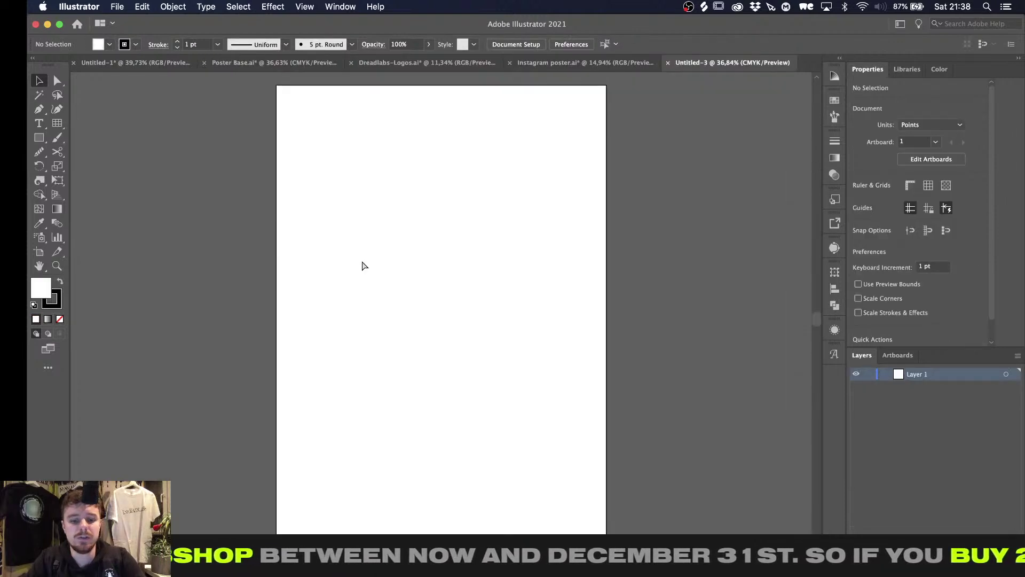
key("super+v")
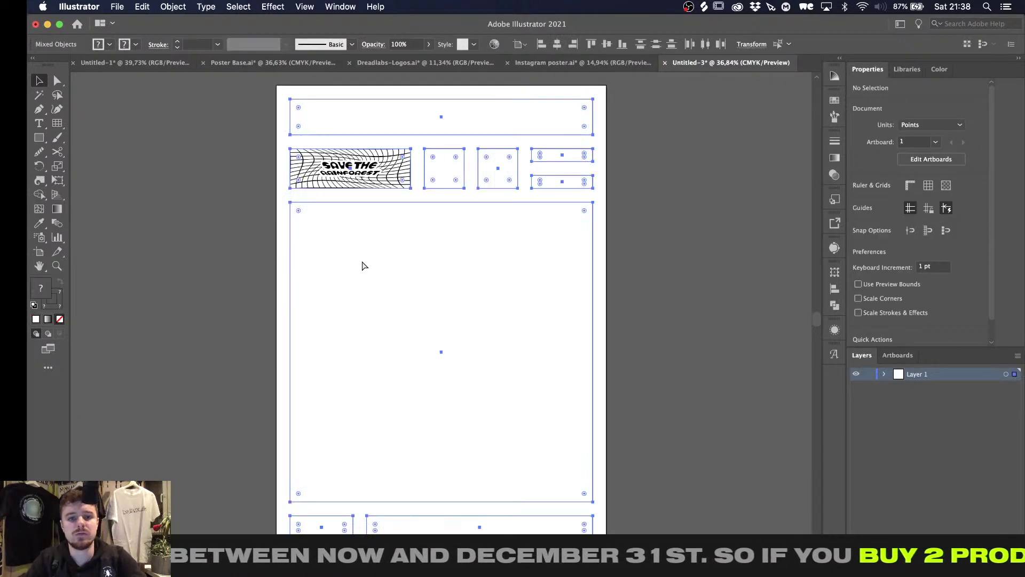
left_click(365, 264)
Isolate the nested groups of the clipped SAVE THE RAINFOREST artwork in the new frames document
scroll(352, 180, "up", 6, "alt")
double_click(352, 179)
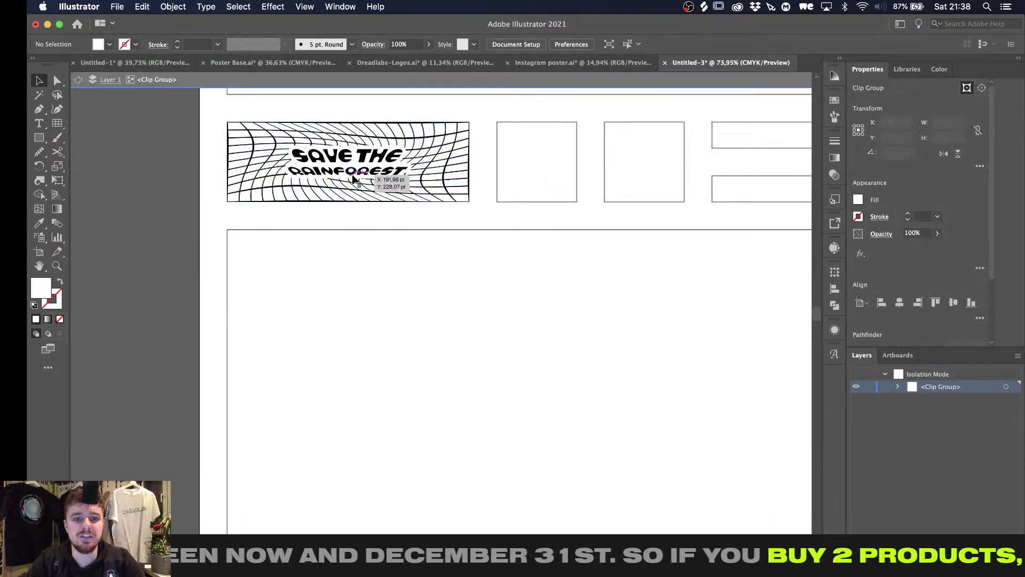
key("Delete")
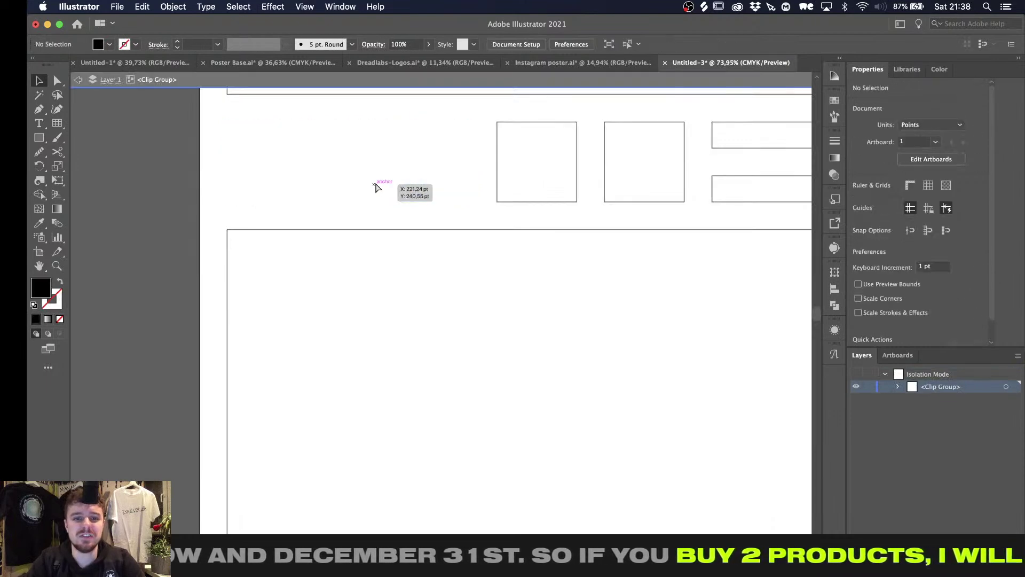
key("super+v")
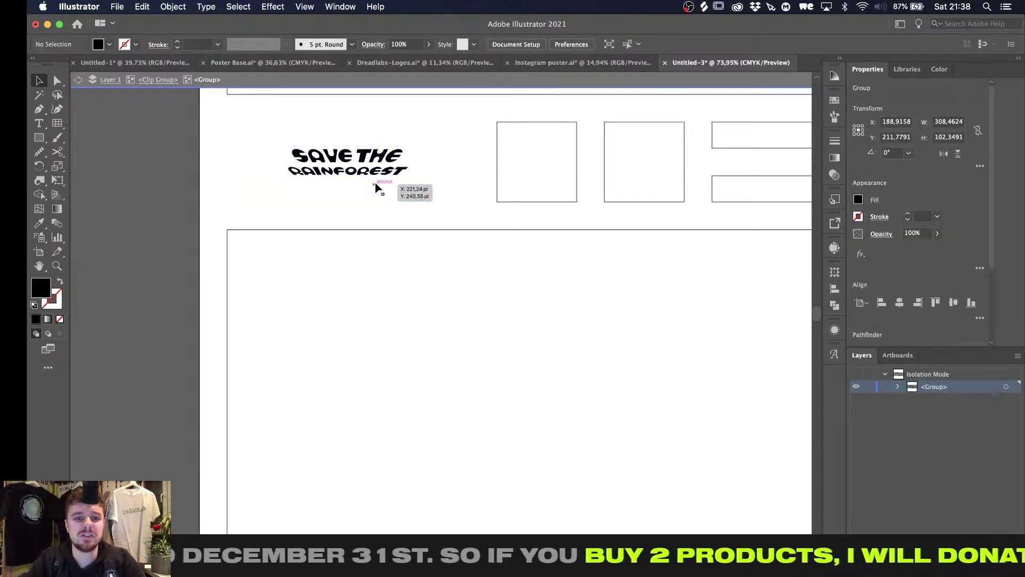
double_click(376, 186)
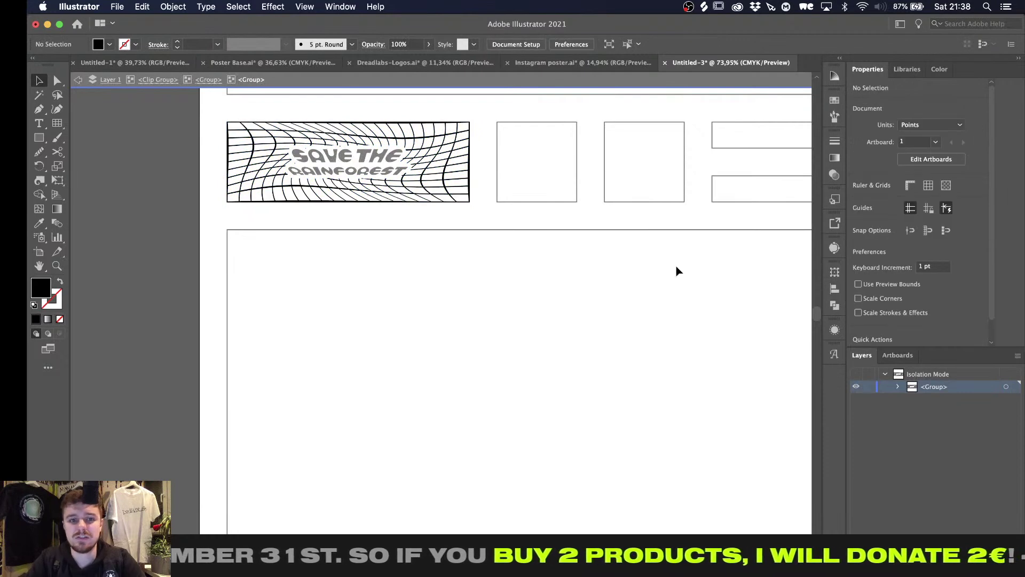
Delete the compound path forming the warped grid behind the SAVE THE RAINFOREST lettering
left_click(381, 151)
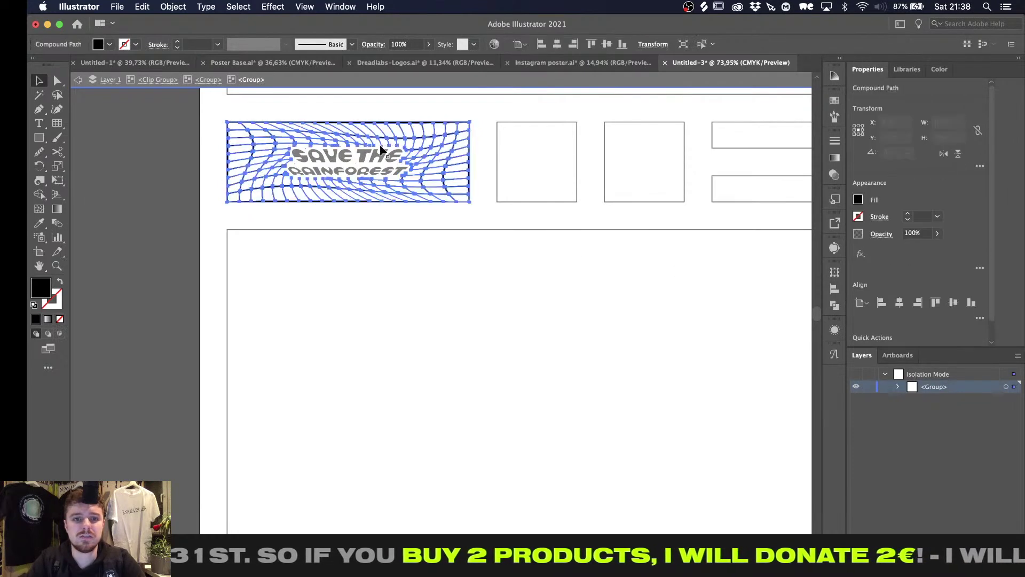
scroll(441, 139, "up", 5, "alt")
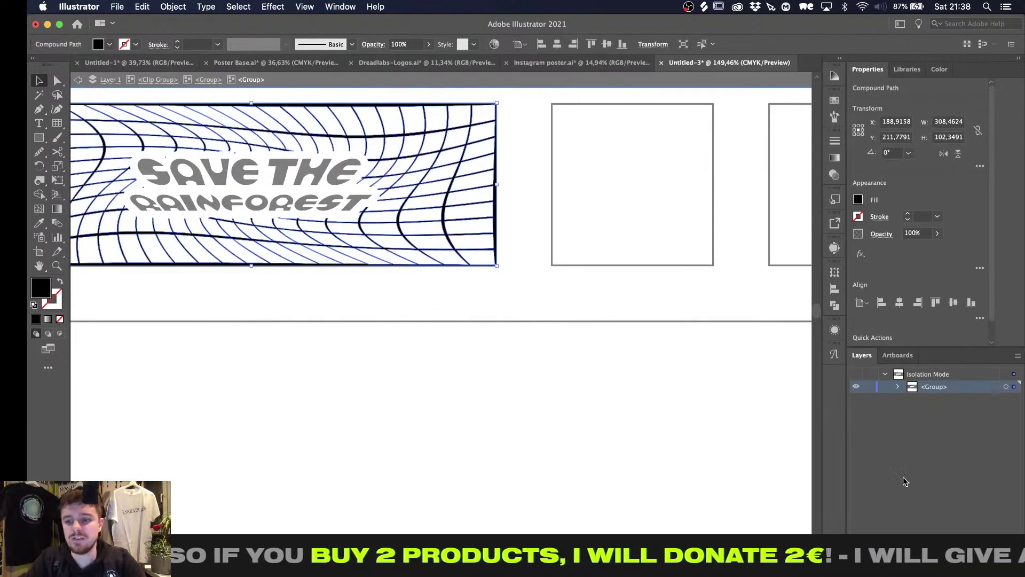
left_click(898, 386)
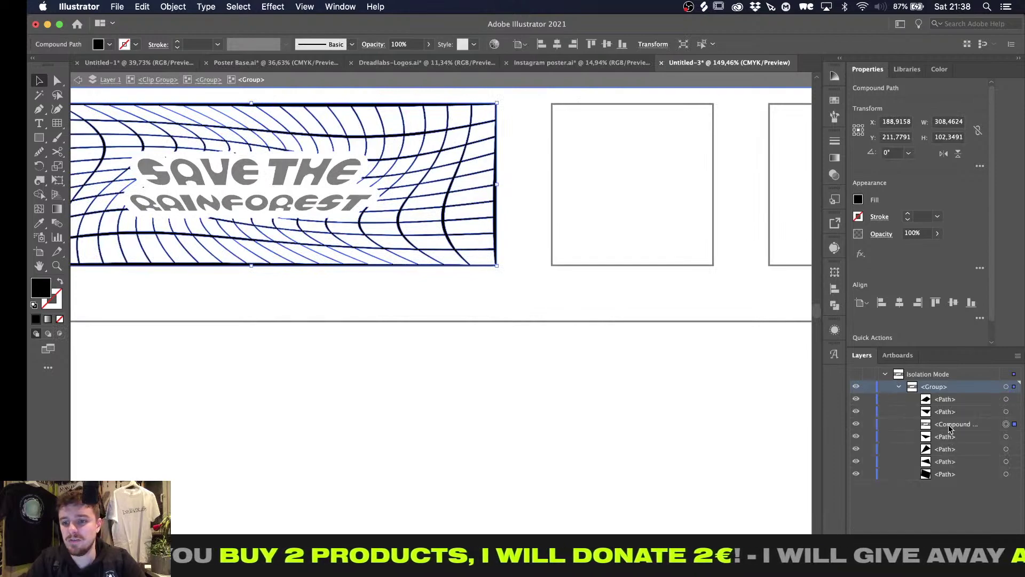
scroll(394, 262, "up", 3)
scroll(394, 261, "left", 3)
left_click(395, 131)
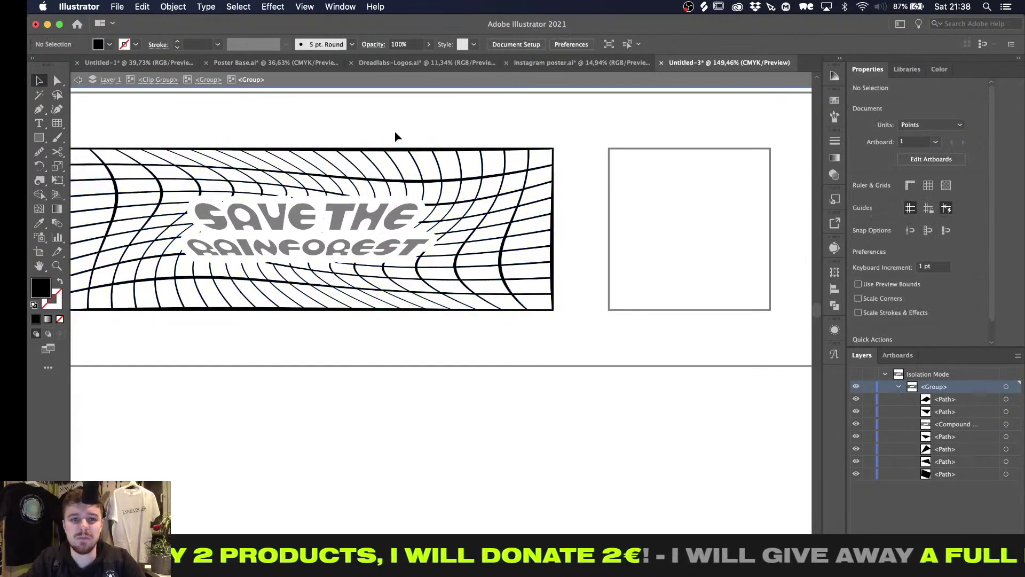
left_click(413, 150)
scroll(416, 149, "up", 5, "alt")
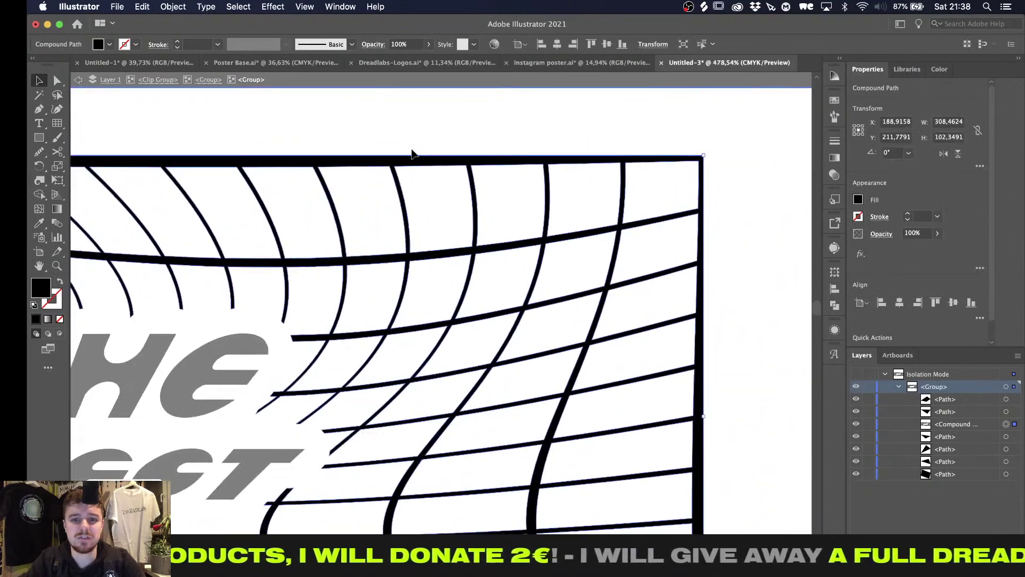
scroll(427, 148, "down", 5, "alt")
key("Delete")
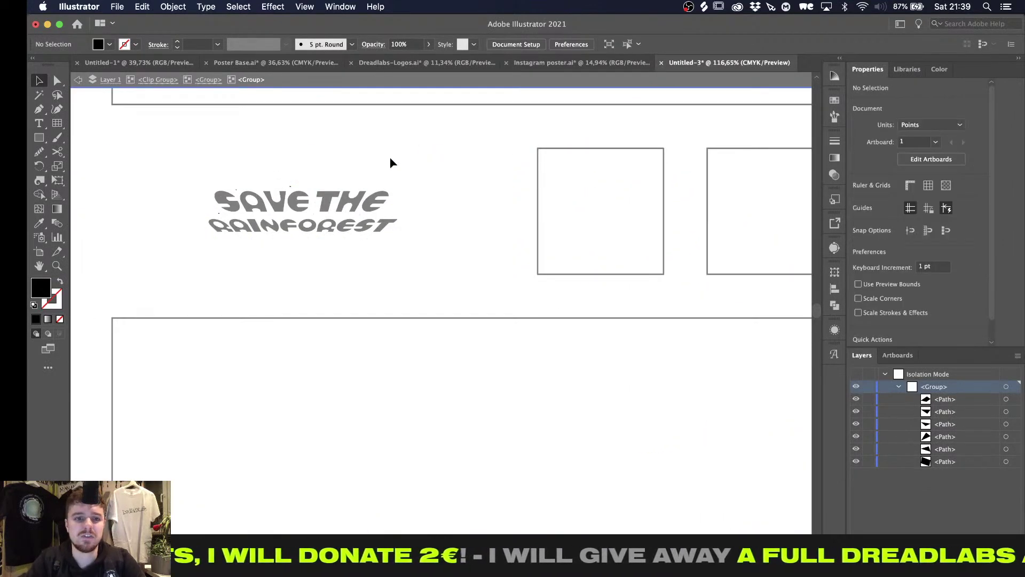
Leave isolation mode and delete the remaining SAVE THE RAINFOREST artwork from the page
key("Escape")
left_click_drag(392, 162, 287, 248)
key("Delete")
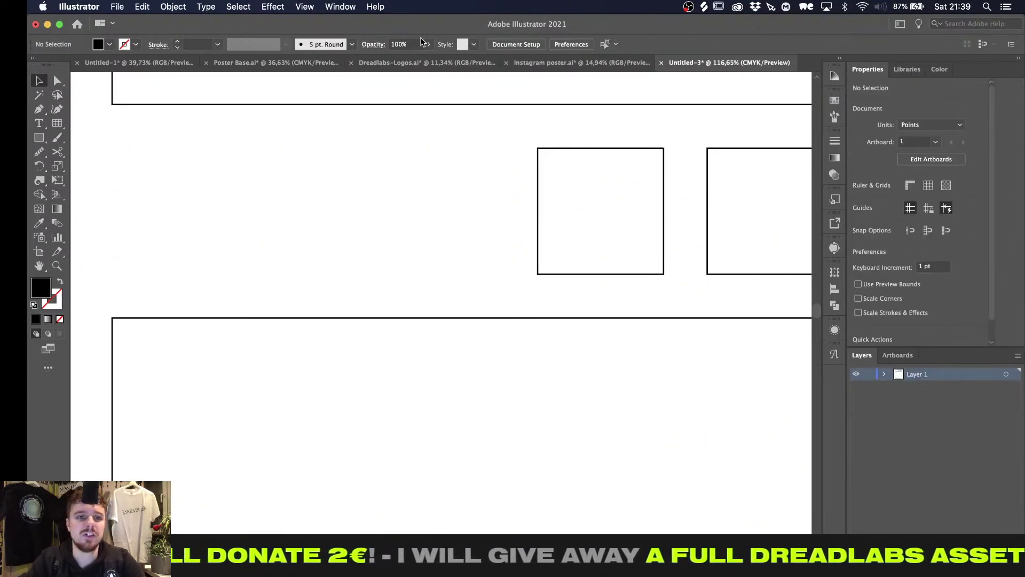
In Poster Base.ai, select only the clipping rectangle inside the SAVE THE RAINFOREST clip group
left_click(557, 63)
left_click(421, 63)
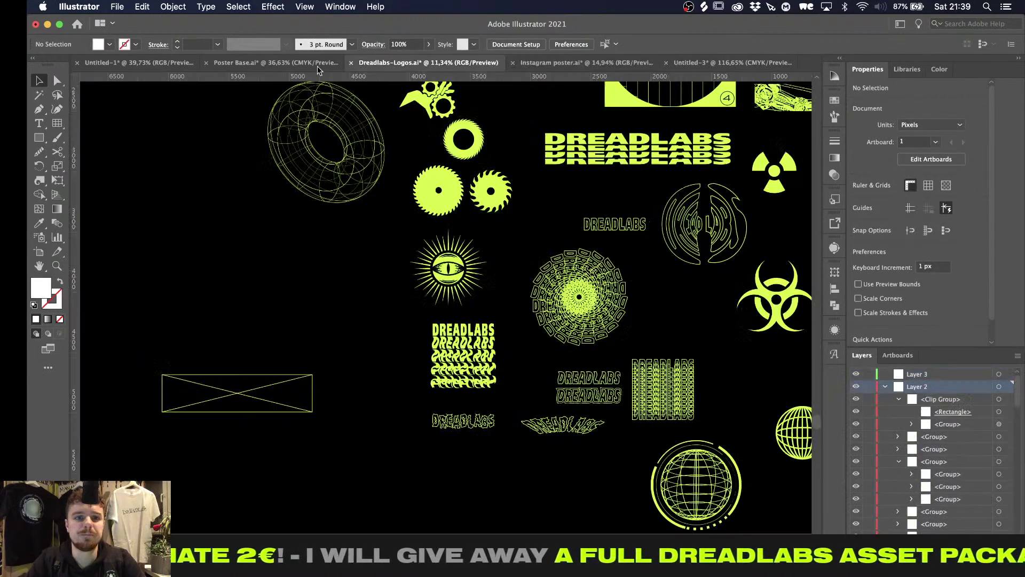
left_click(292, 63)
scroll(300, 173, "up", 4, "alt")
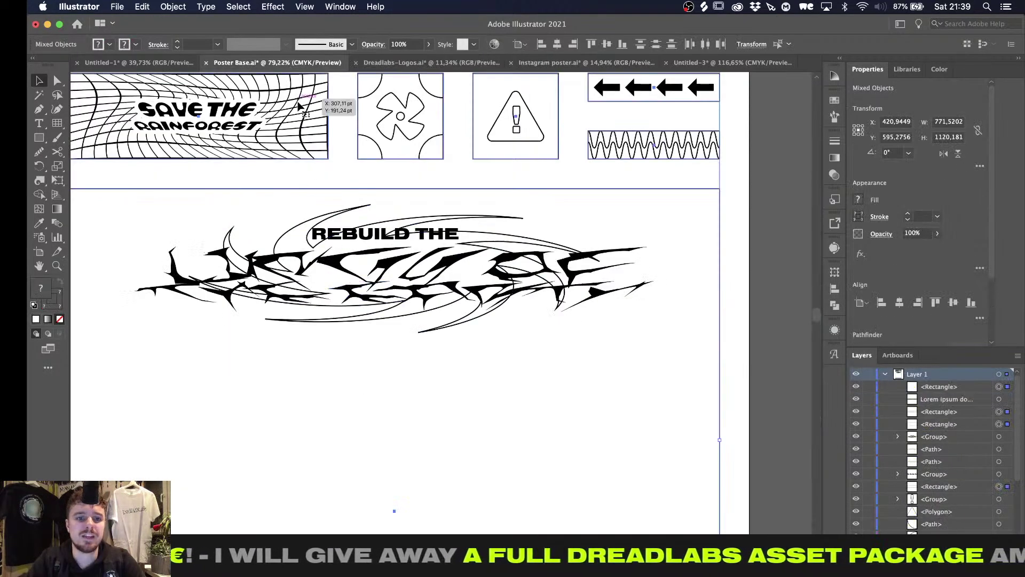
left_click(300, 173)
scroll(299, 172, "up", 5, "alt")
left_click(320, 119)
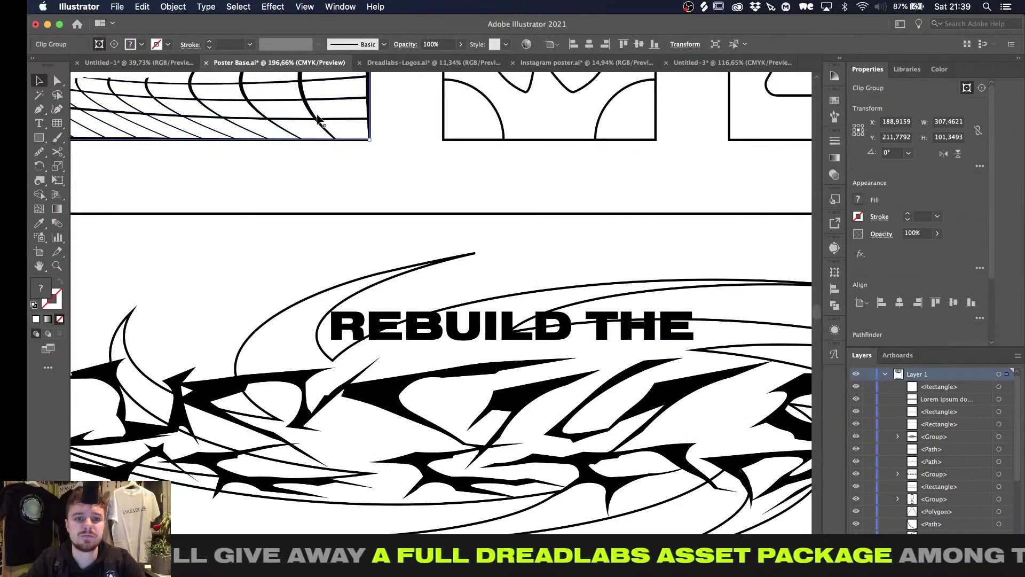
scroll(994, 432, "down", 5)
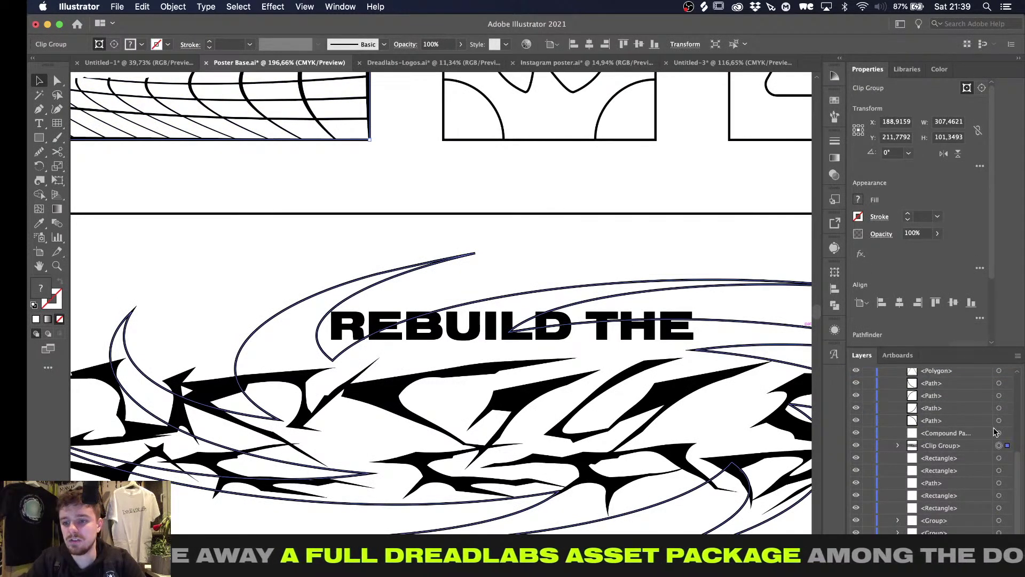
left_click(898, 445)
left_click(1007, 458)
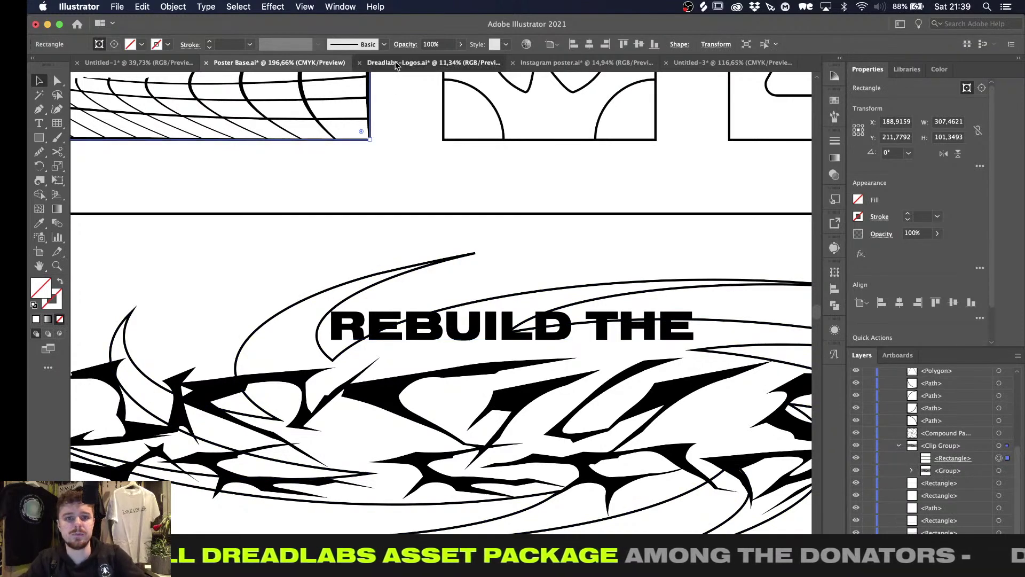
Close Dreadlabs-Logos.ai and Instagram poster.ai without saving their changes
left_click(435, 60)
left_click(354, 62)
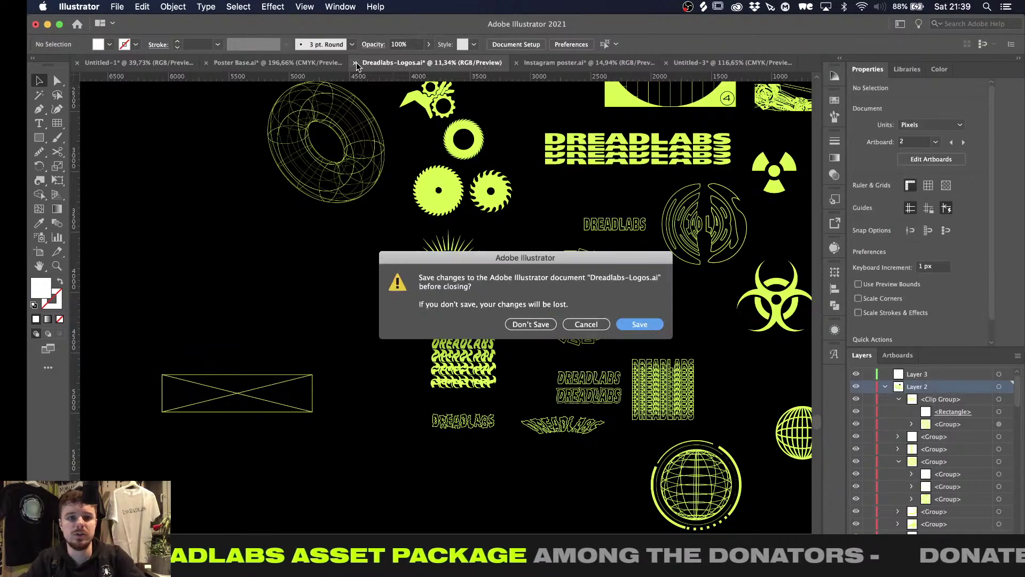
left_click(530, 324)
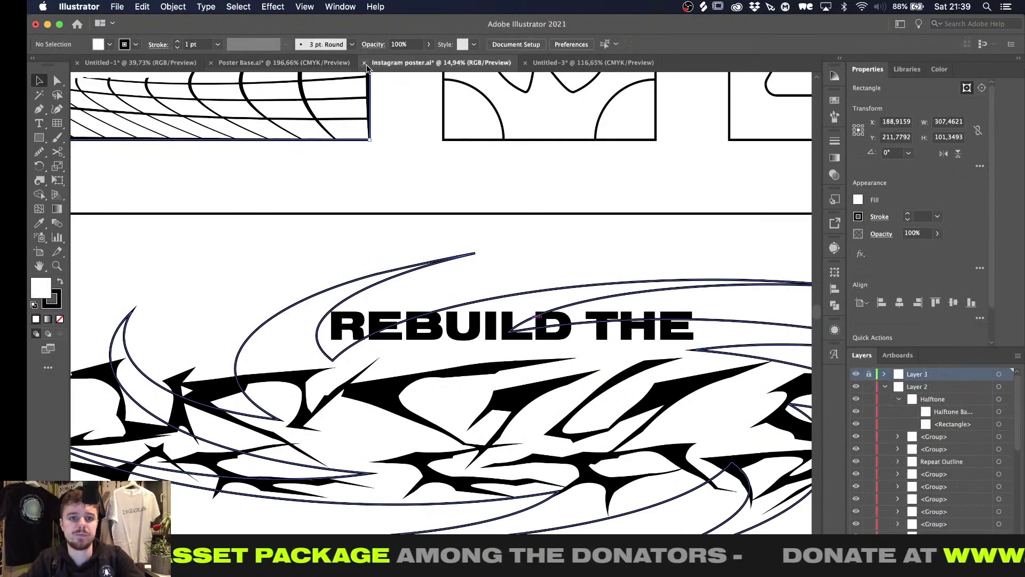
left_click(364, 63)
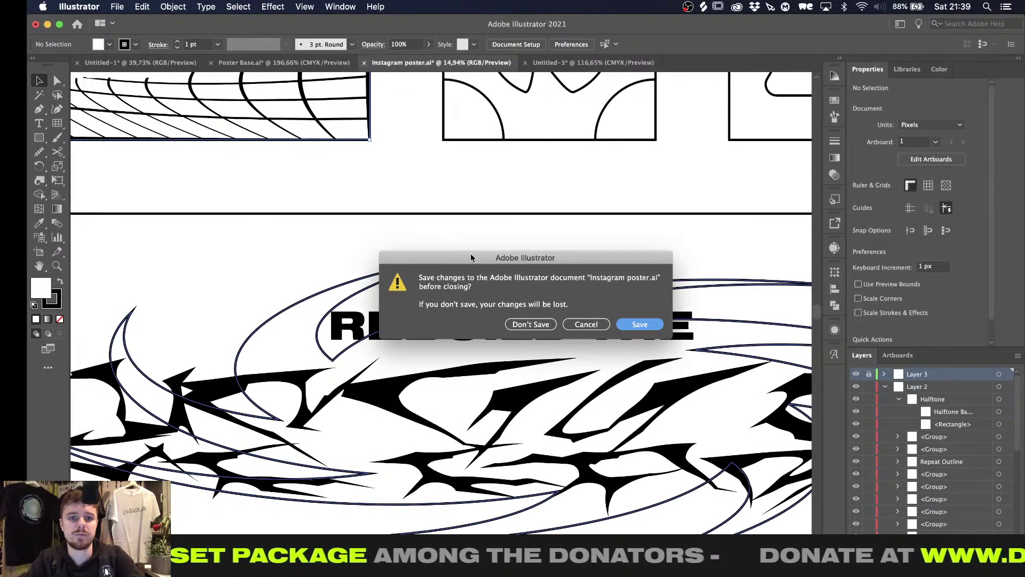
left_click(530, 324)
Switch to Cinema 4D and save the tree scene as Tree in the Fundraising Livestream folder
key("ctrl+Up")
left_click(293, 397)
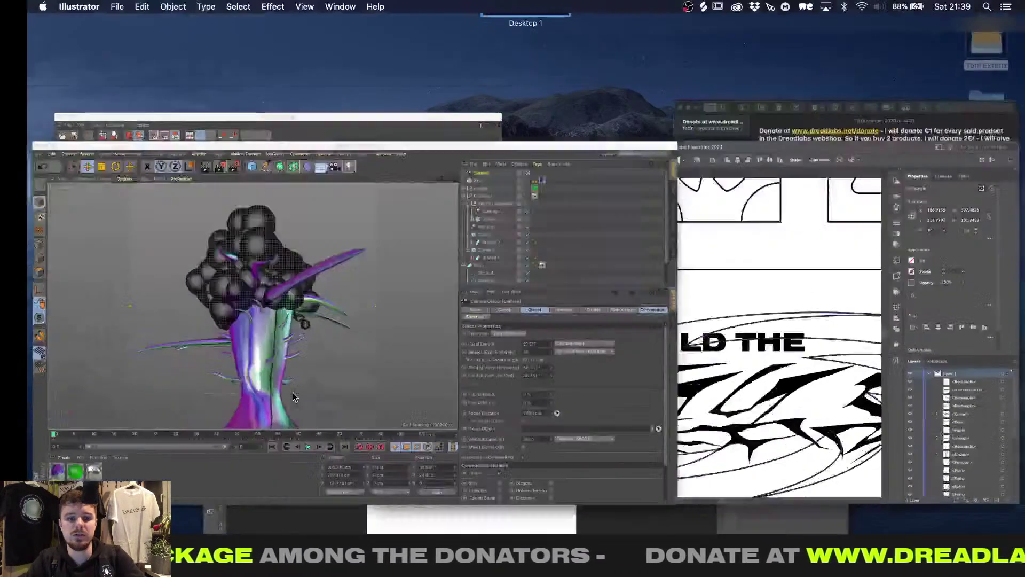
left_click(81, 123)
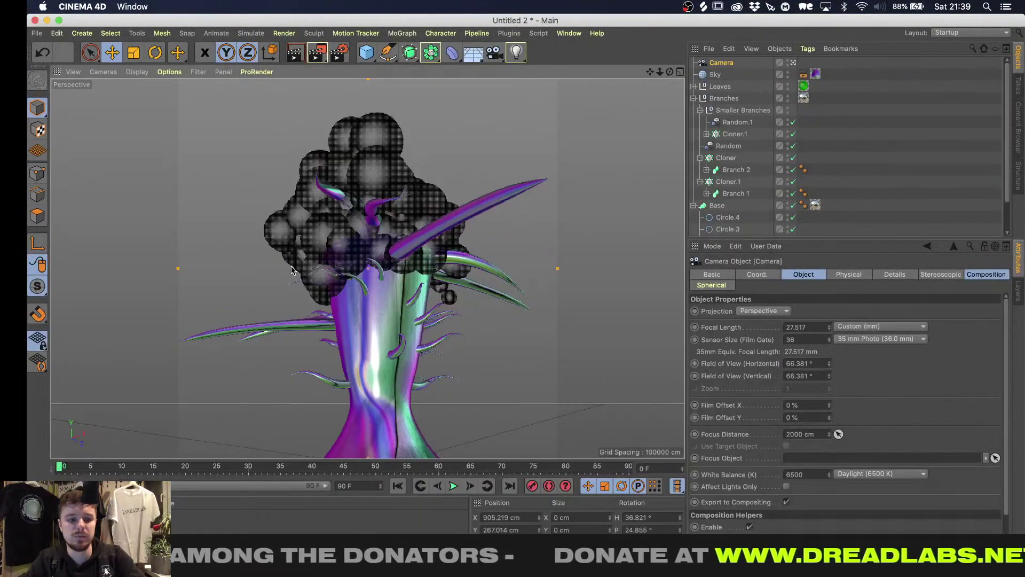
key("super+s")
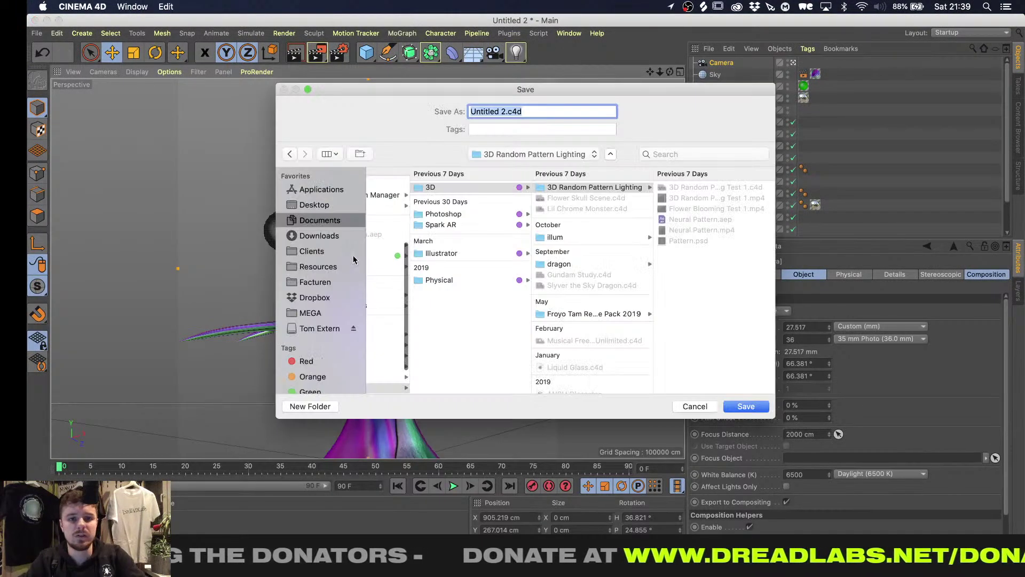
left_click(534, 154)
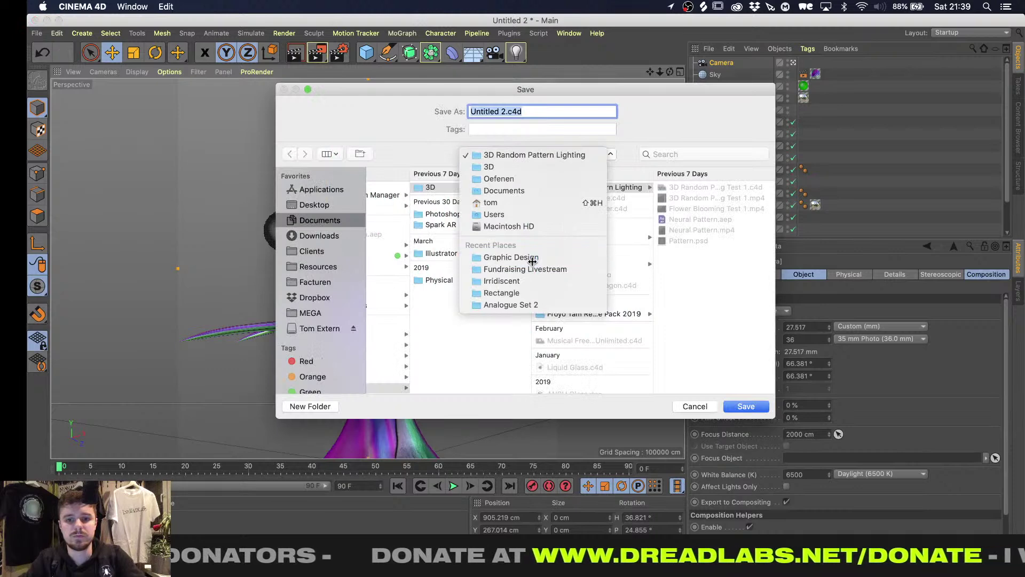
left_click(531, 257)
left_click(521, 154)
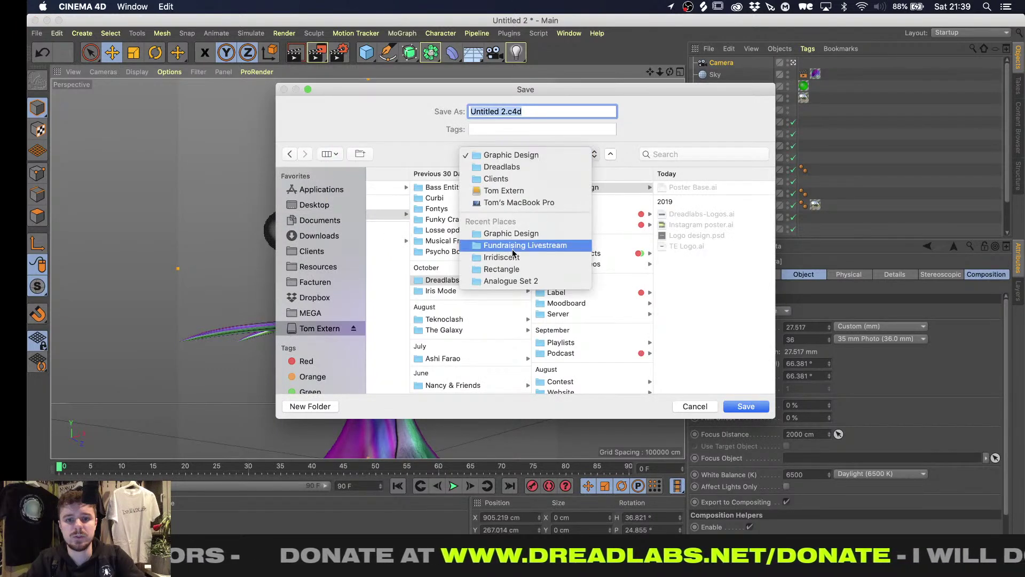
left_click(514, 247)
type("Tree")
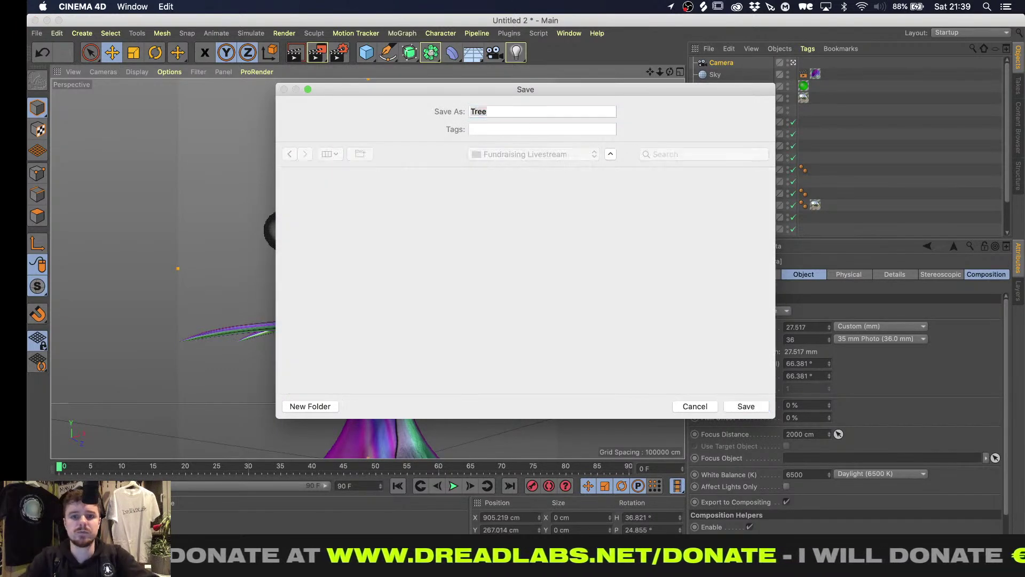
key("Return")
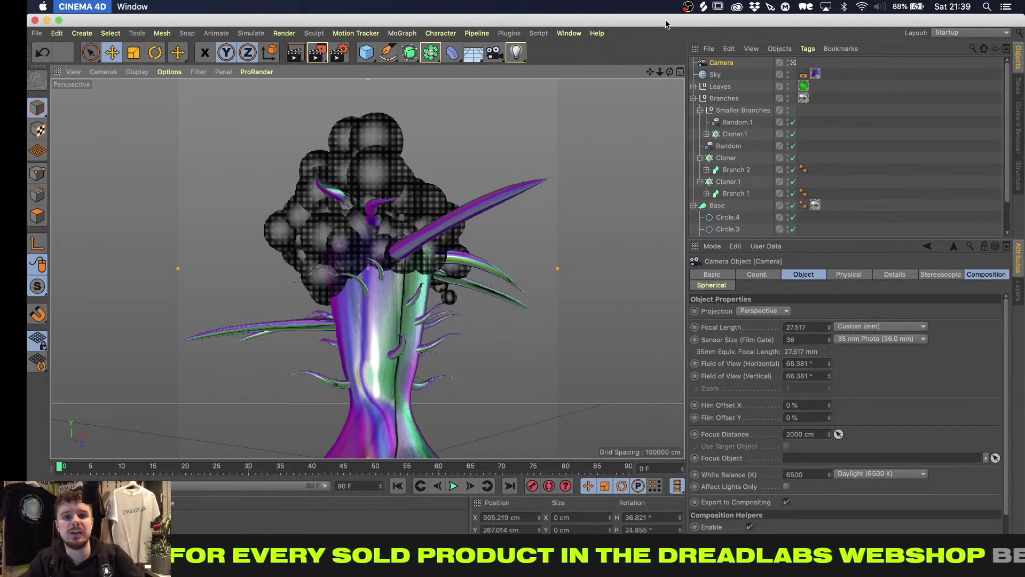
Return to Illustrator and copy the selected clipping rectangle from Poster Base.ai to the same position in Untitled-3
key("super+Tab")
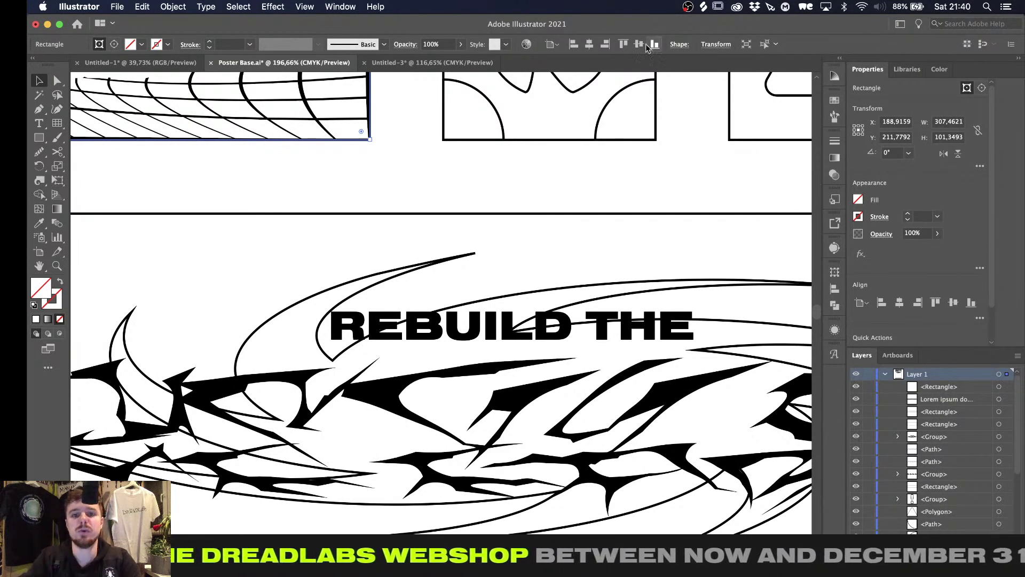
scroll(557, 139, "down", 5, "alt")
scroll(557, 139, "down", 3, "alt")
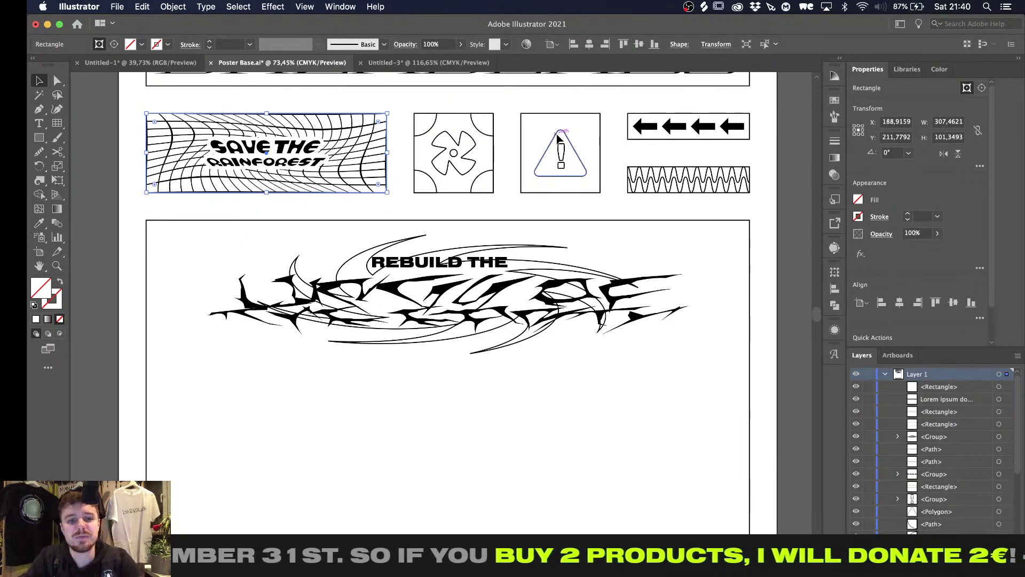
left_click(443, 63)
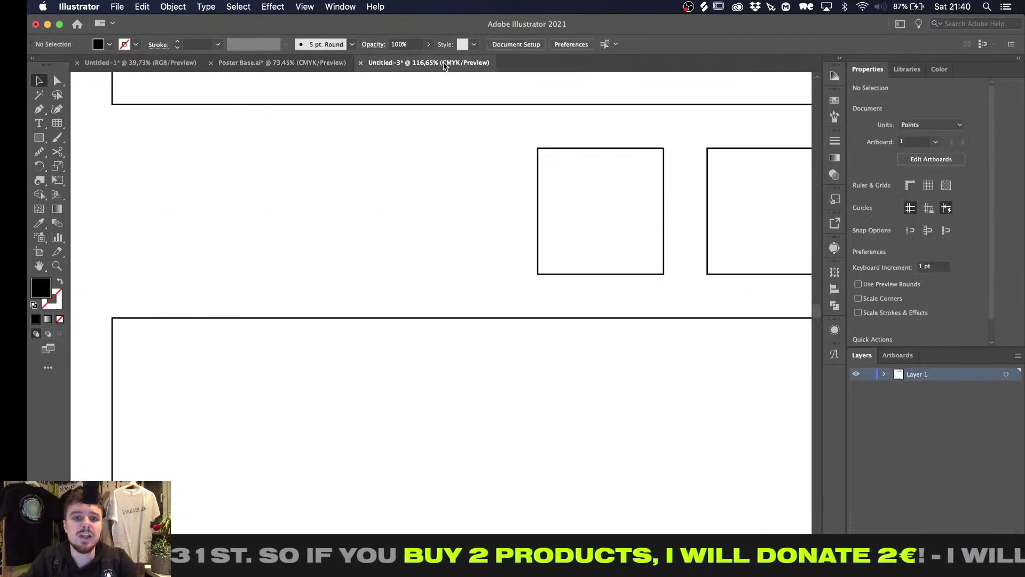
left_click_drag(409, 164, 409, 166)
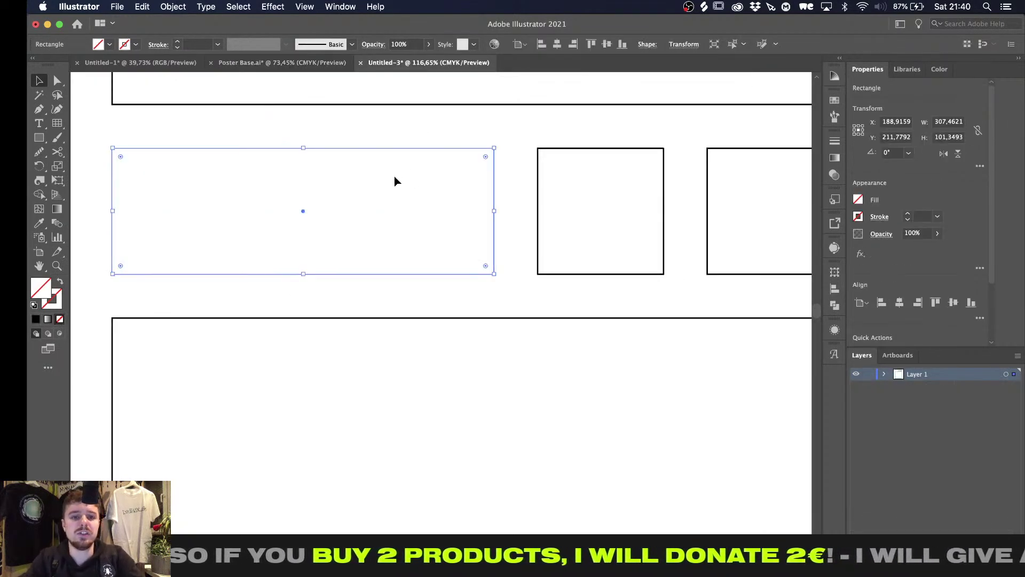
Give the pasted rectangle the black 1 pt outline of the neighbouring square frame using the Eyedropper
left_click(395, 177)
left_click_drag(409, 127, 353, 191)
key("i")
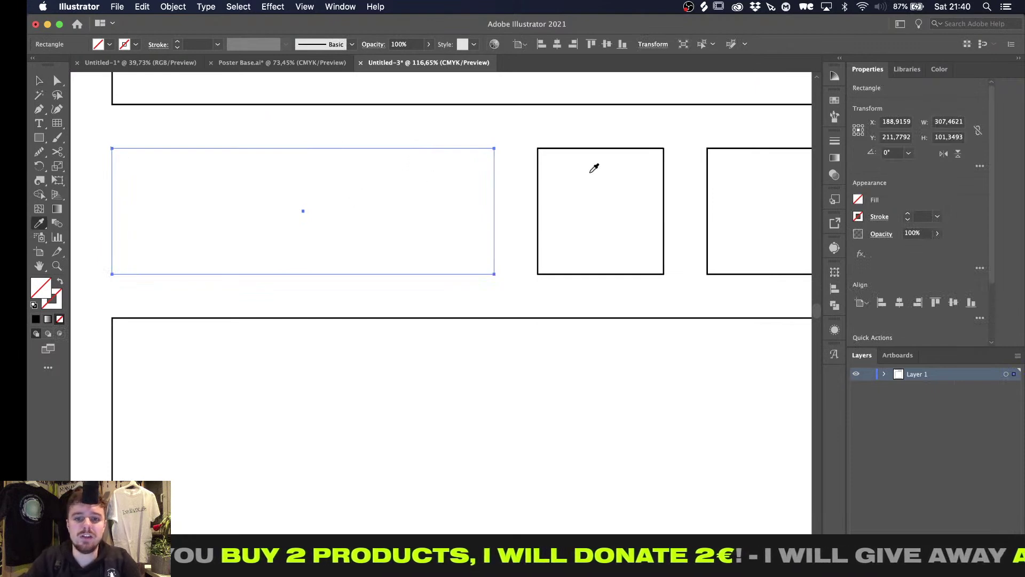
left_click(538, 169)
key("v")
left_click(523, 182)
scroll(523, 181, "down", 2, "alt")
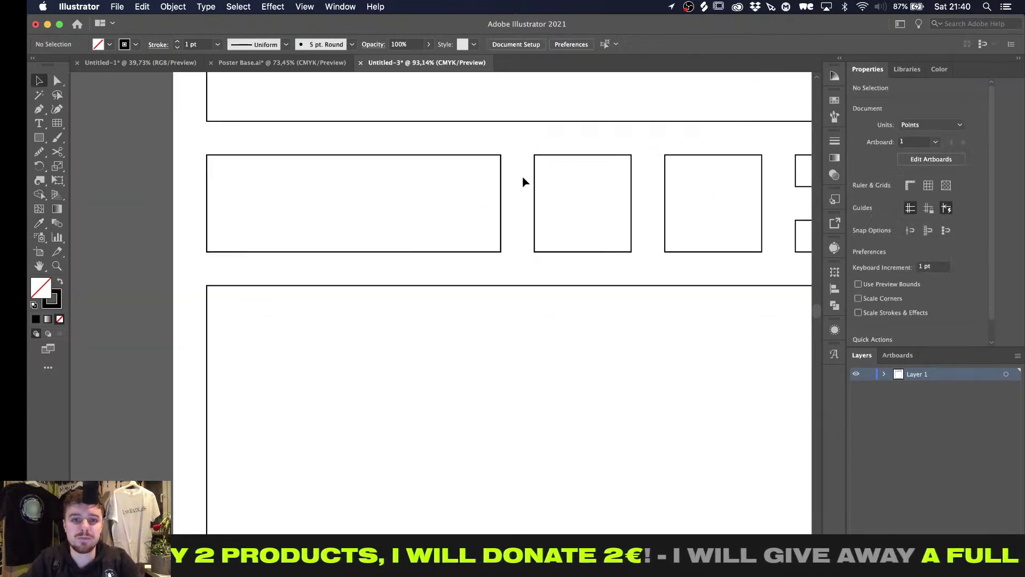
scroll(523, 182, "down", 6, "alt")
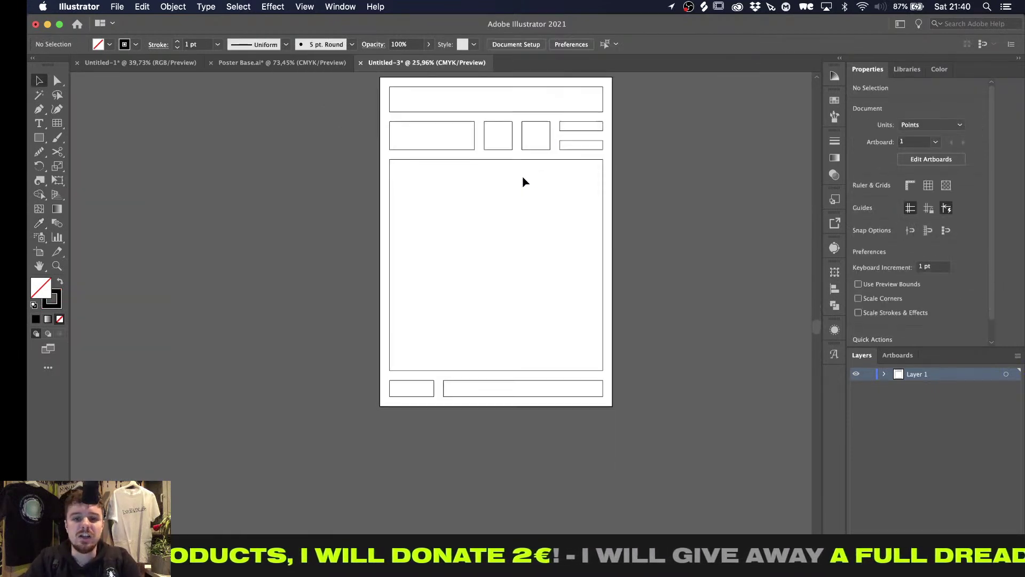
scroll(523, 177, "up", 1)
scroll(457, 188, "right", 2)
scroll(373, 333, "up", 1, "alt")
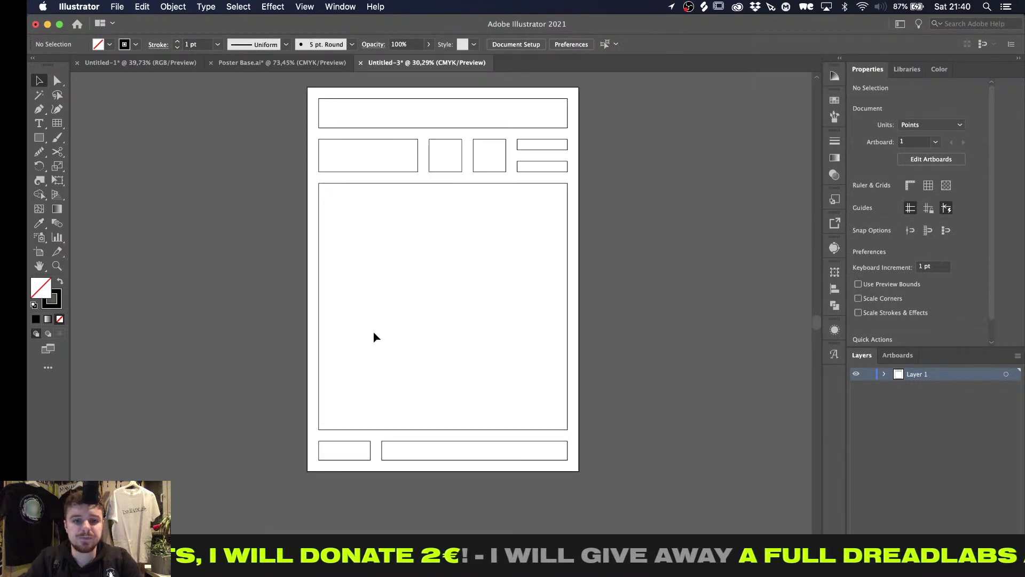
scroll(374, 337, "up", 1, "alt")
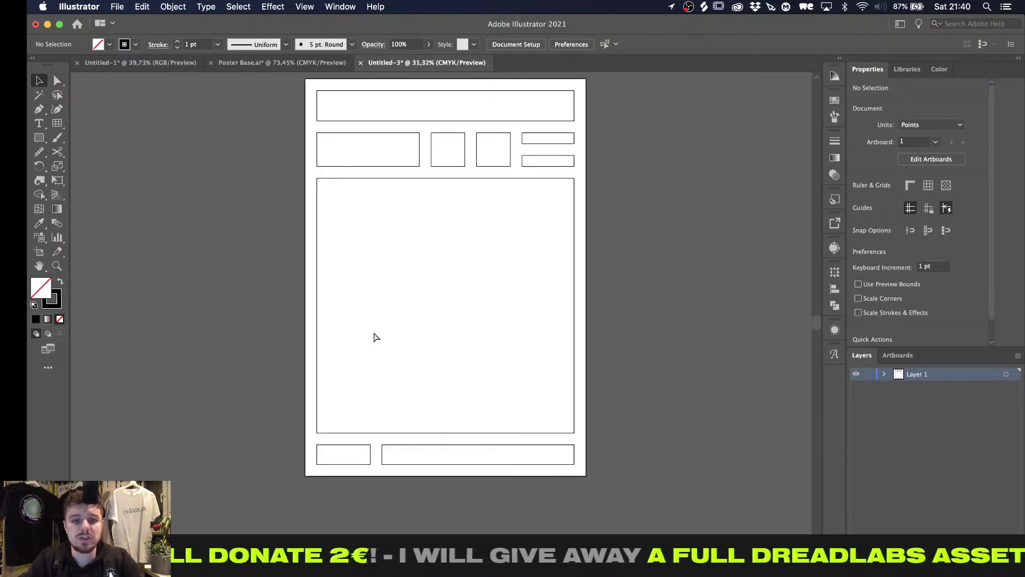
Save the clean frame layout as Poster Outlines.ai in the Graphic Design folder, keeping the Illustrator 2020 version and default options
key("super+s")
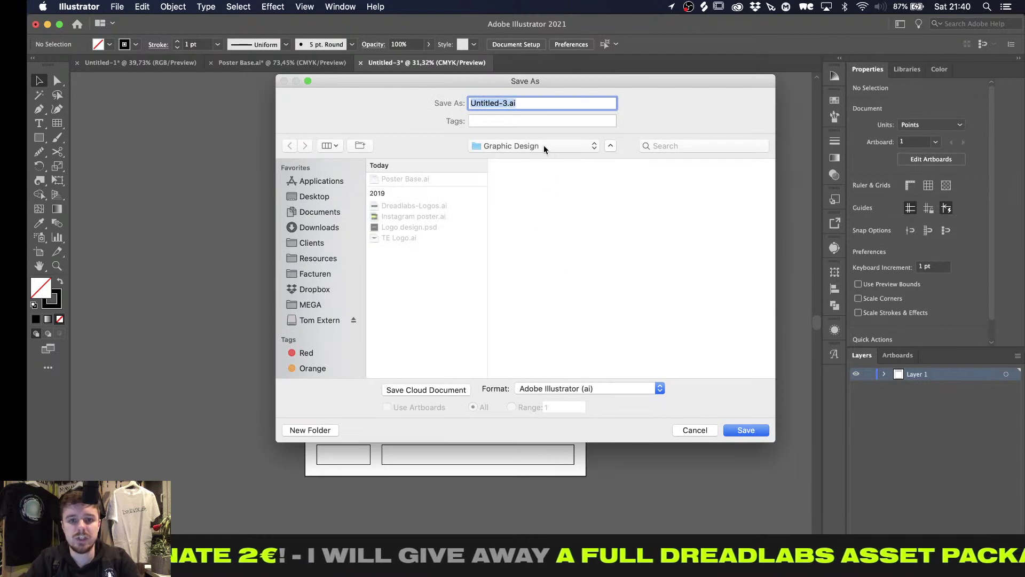
type("Pas")
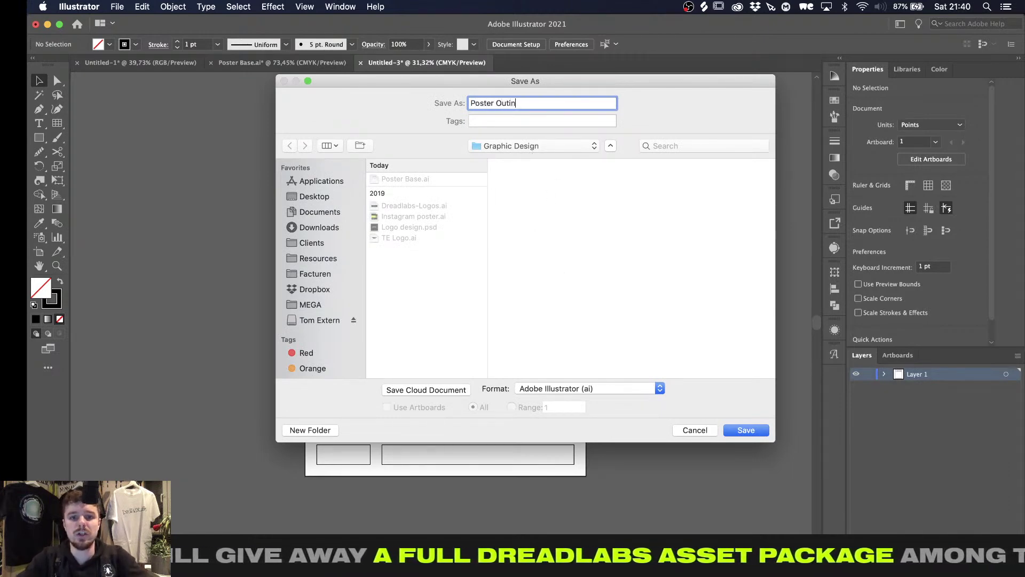
type("ter Outline")
key("Return")
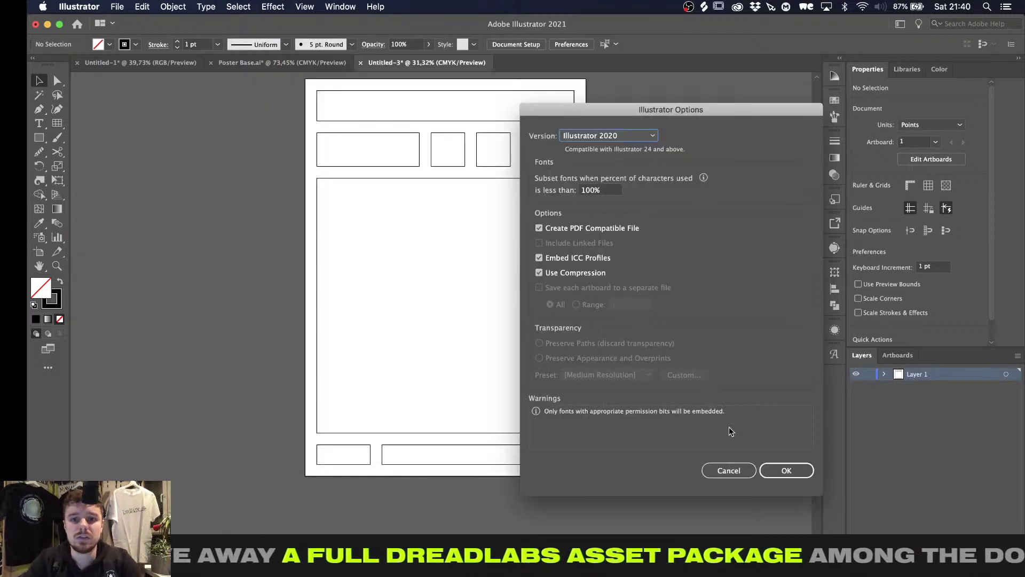
left_click(784, 469)
Bring up Photoshop, switch to Finder and open the Fundraising Livestream folder inside the red-tagged Dreadlabs Tutorials folder
key("ctrl+Up")
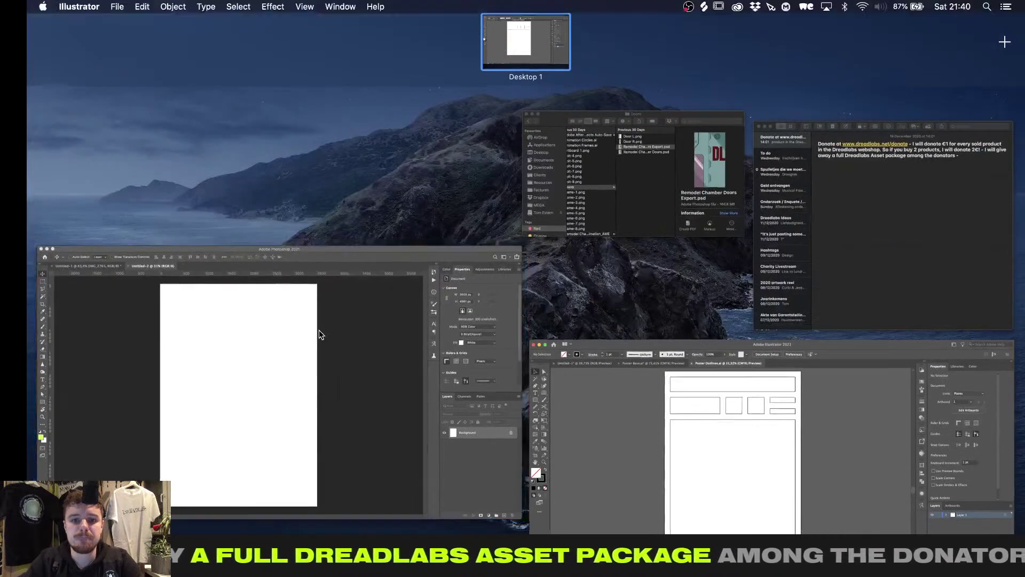
left_click(320, 335)
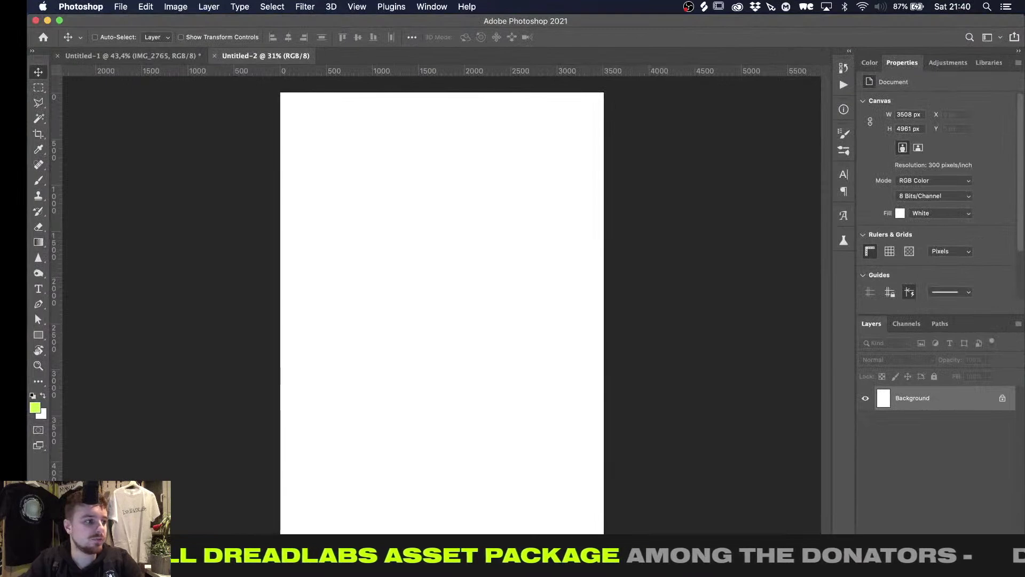
left_click(160, 573)
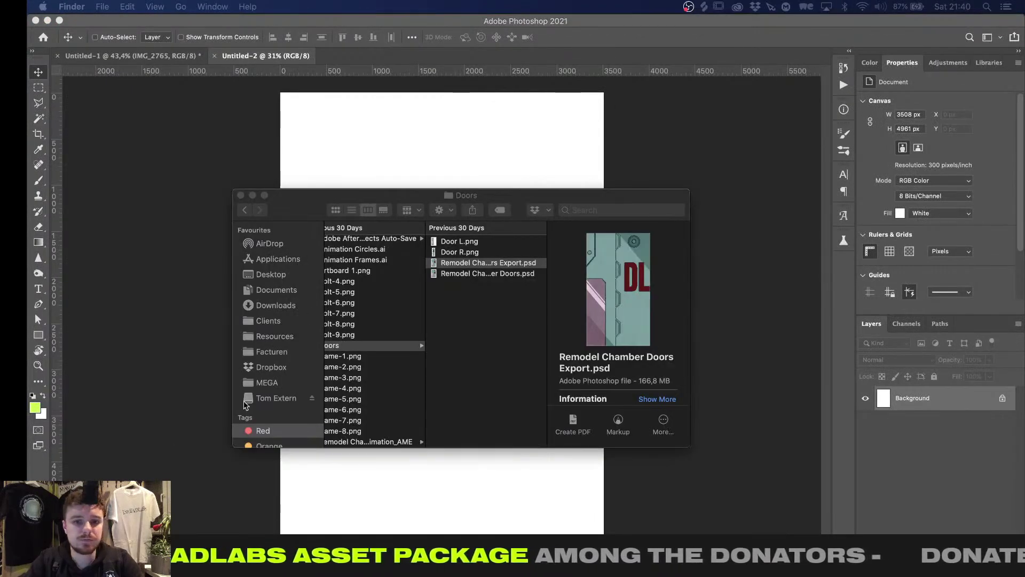
left_click(251, 427)
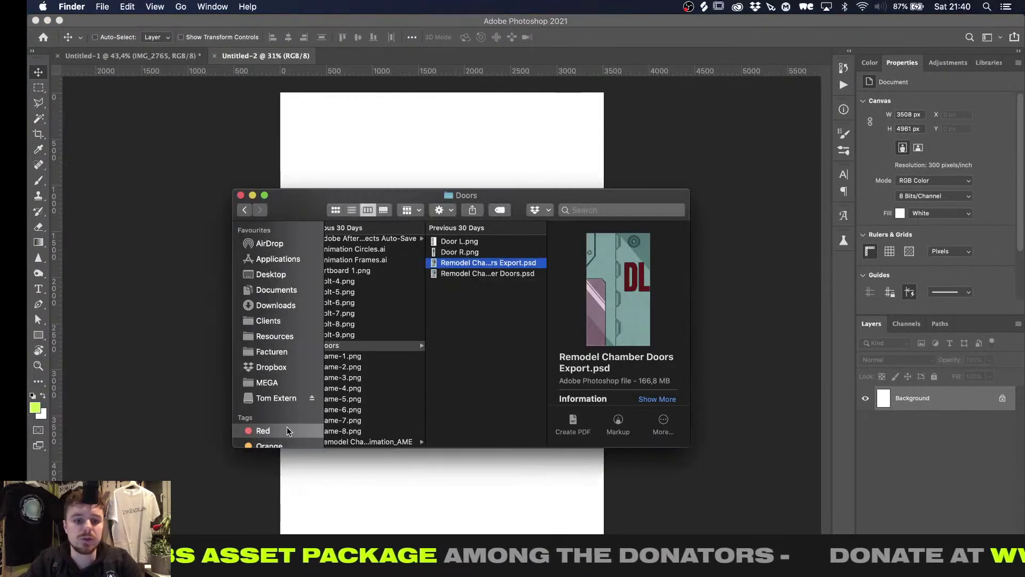
left_click(381, 240)
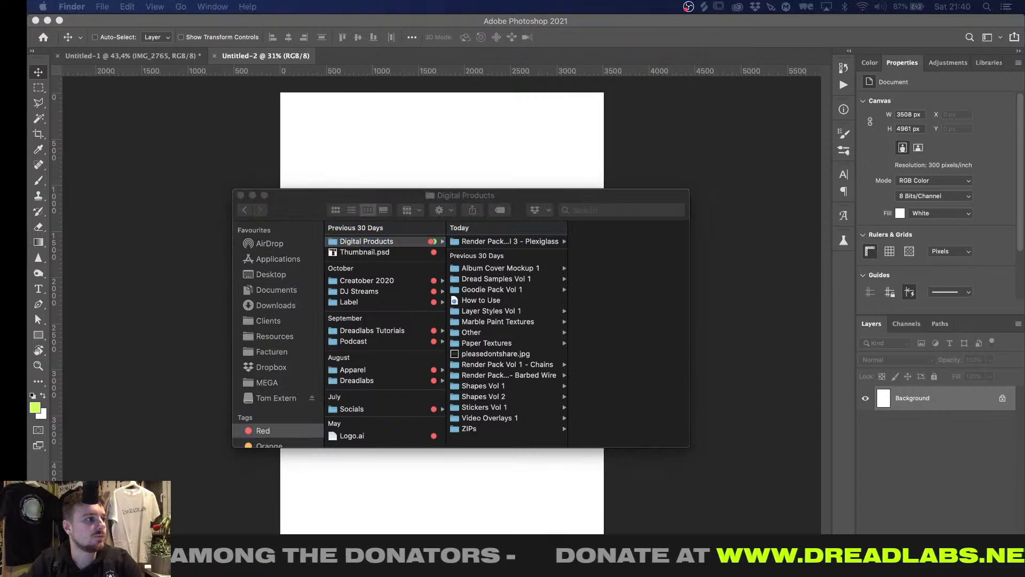
left_click(340, 214)
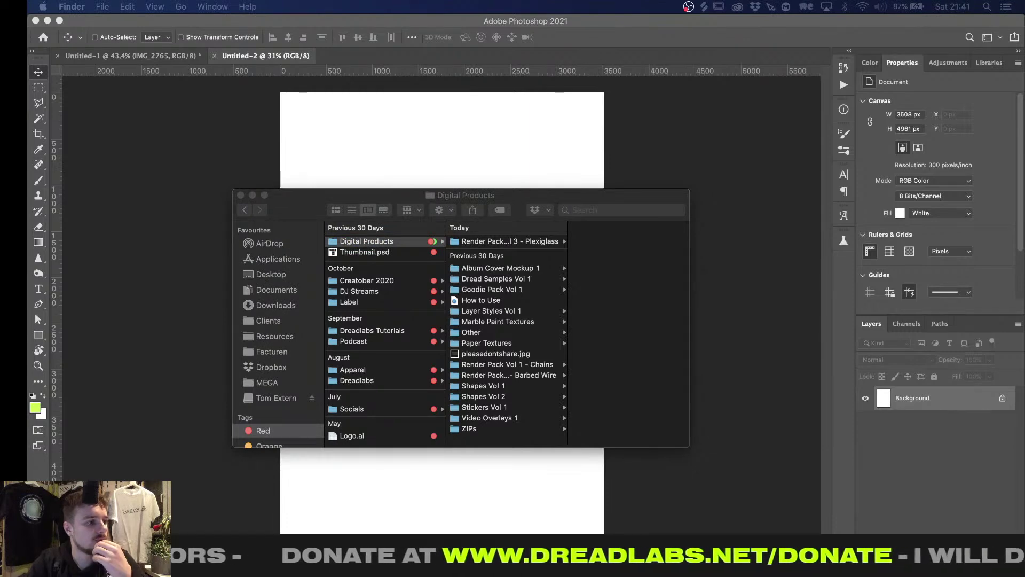
left_click(355, 192)
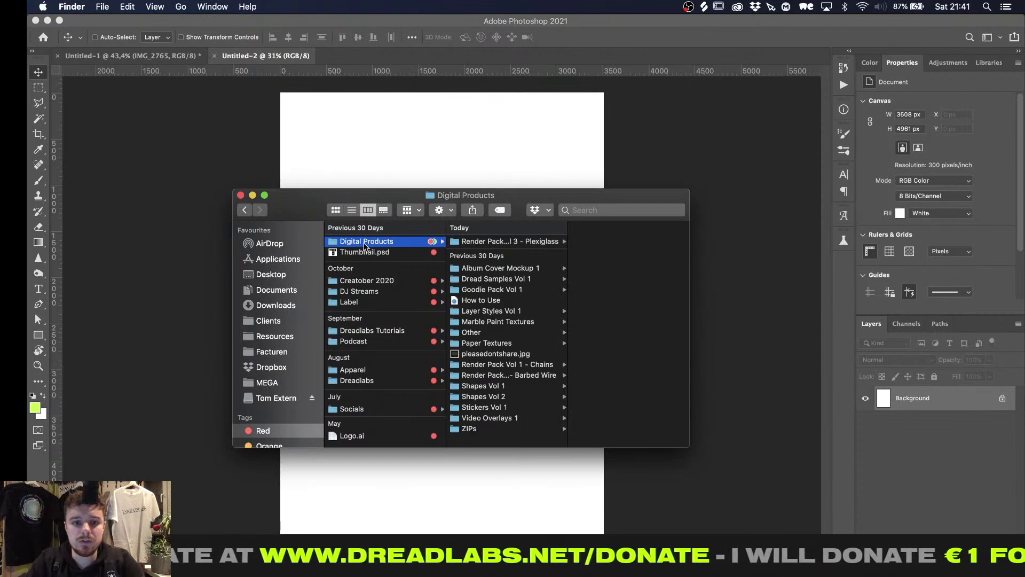
left_click(407, 331)
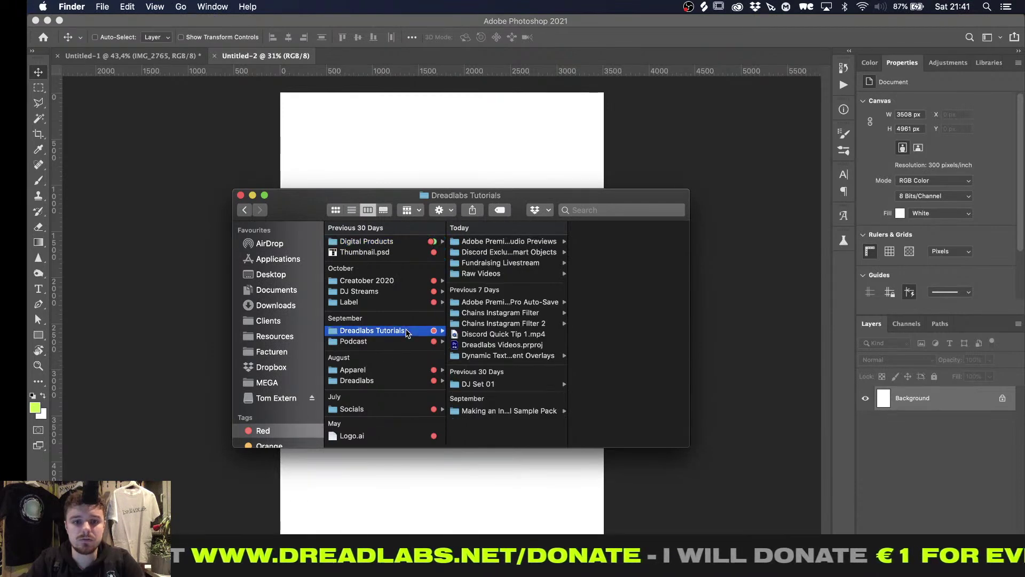
left_click(507, 264)
key("Down")
key("Up")
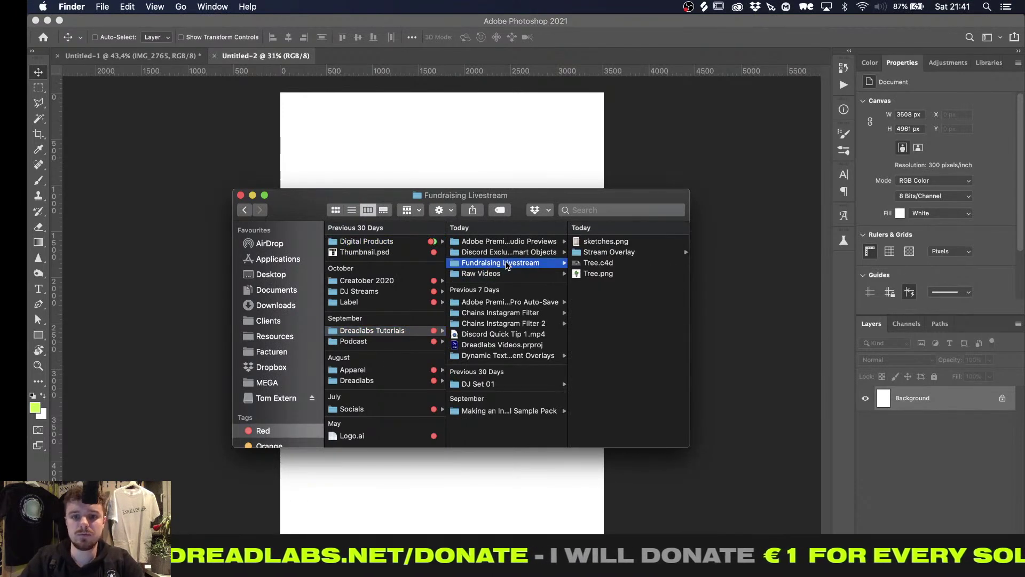
Look through the files of the Fundraising Livestream folder and its Stream Overlay subfolder
key("Right")
key("Down")
key("Down")
key("Down")
key("Up")
key("Up")
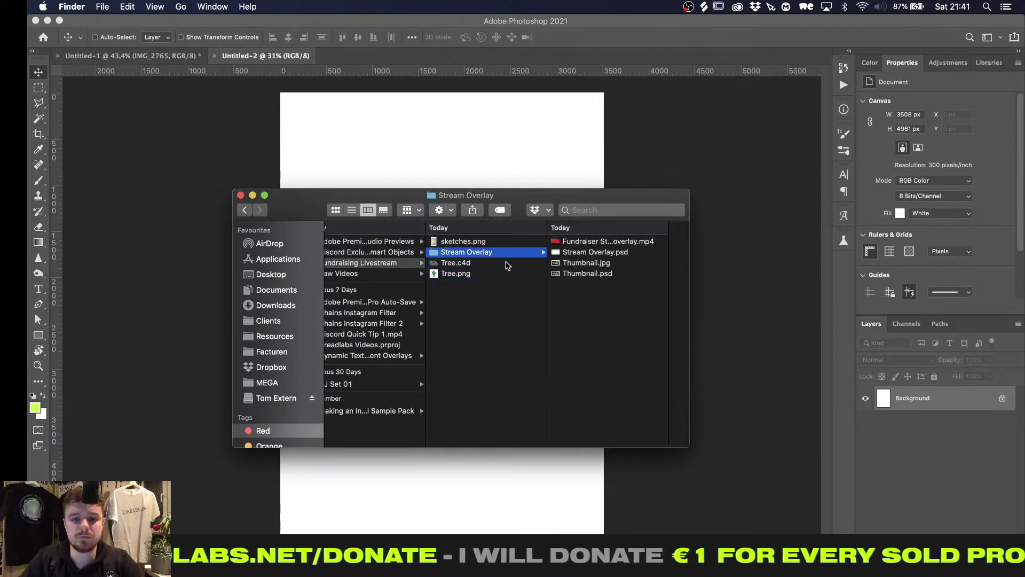
key("Up")
key("Down")
scroll(443, 270, "left", 2)
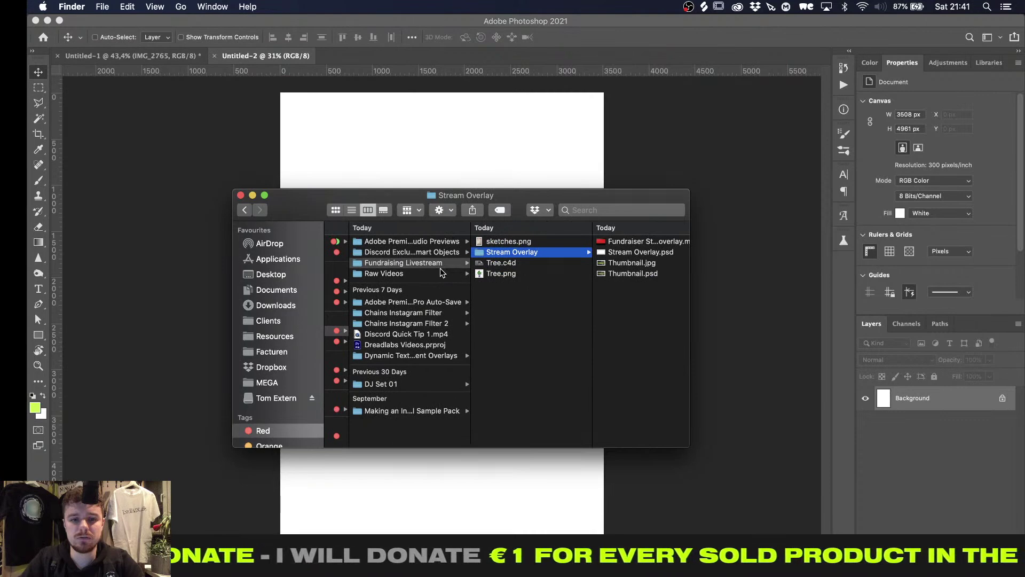
left_click(401, 556)
key("shift+super+s")
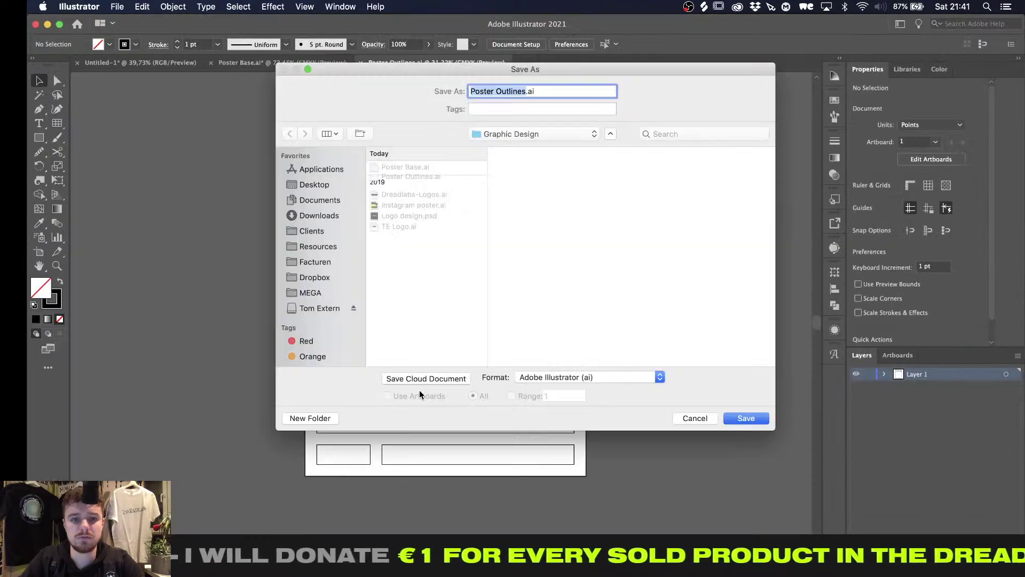
left_click(525, 135)
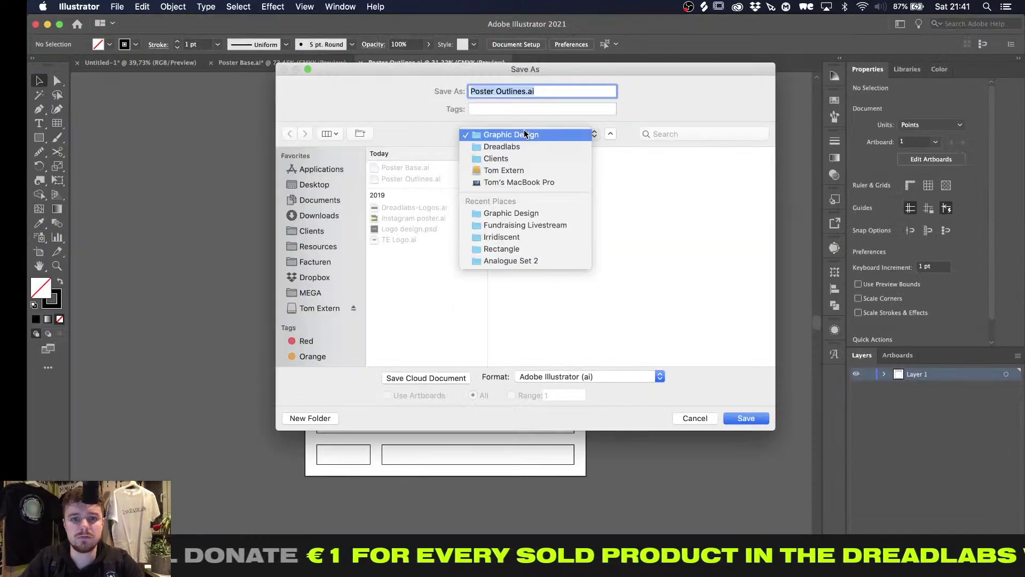
left_click(695, 421)
Switch to Finder and open the Graphic Design folder inside the red-tagged Dreadlabs folder in a second Finder tab
left_click(278, 575)
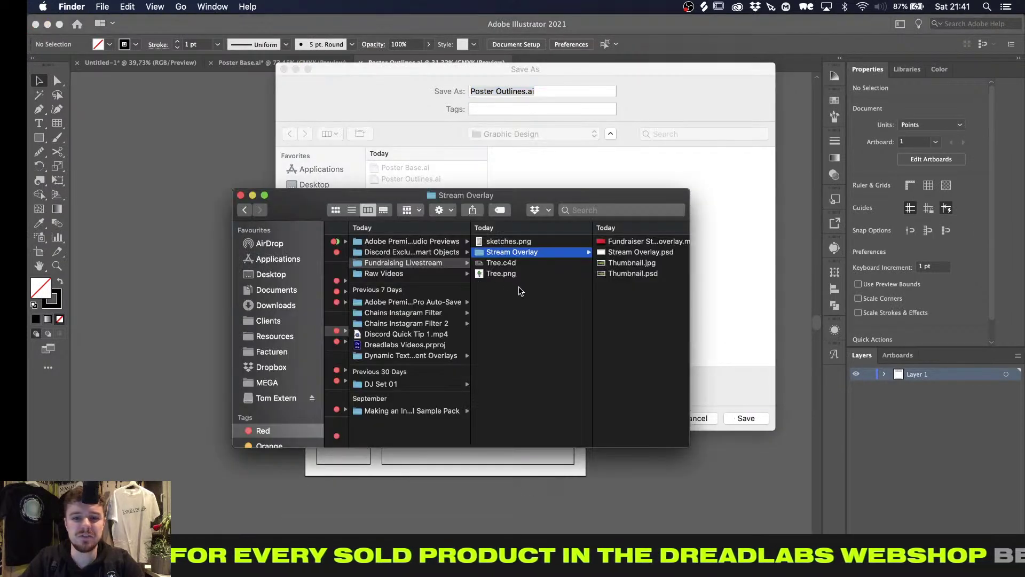
key("super+t")
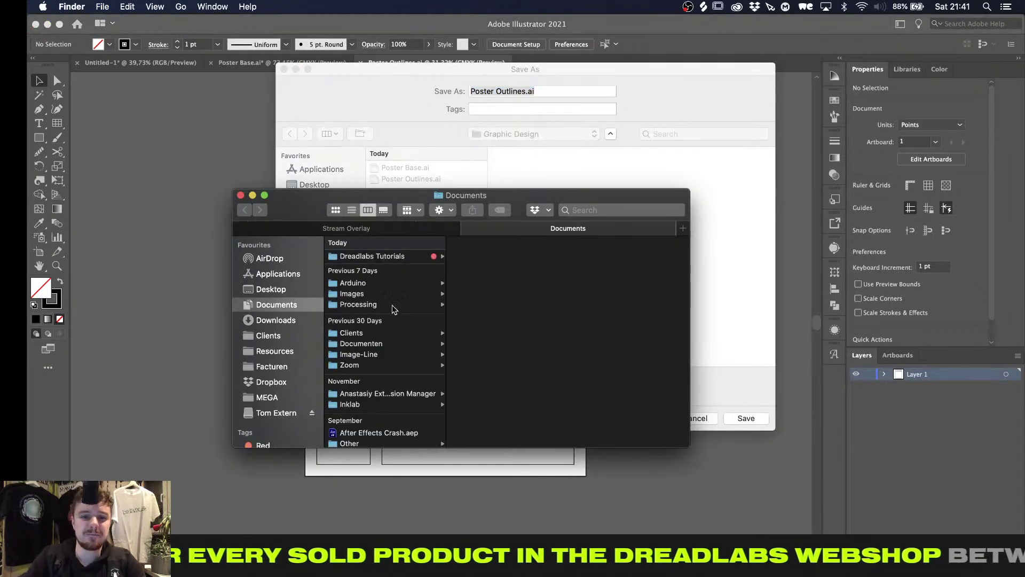
left_click(257, 443)
left_click(356, 395)
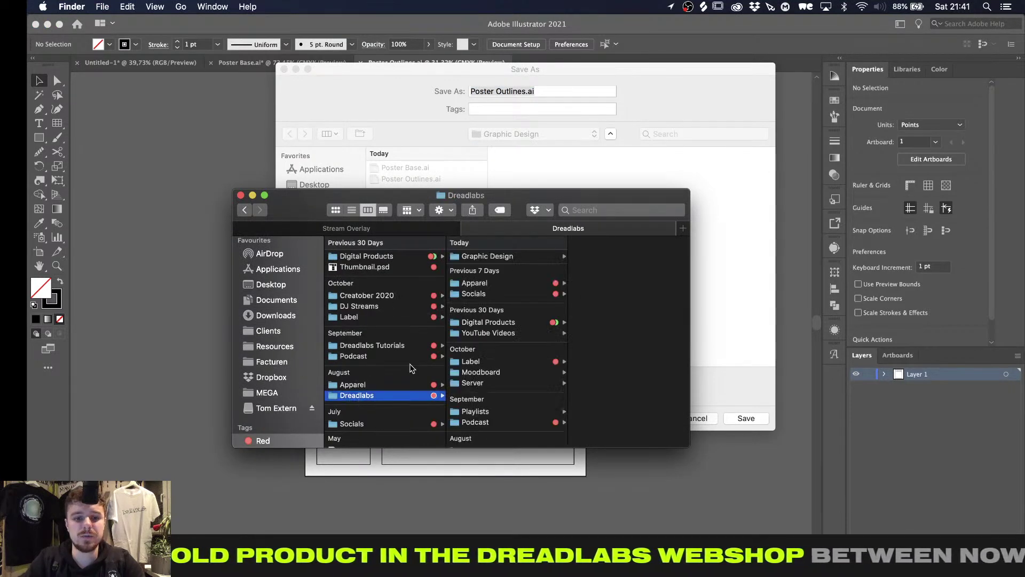
scroll(492, 328, "down", 5)
scroll(507, 303, "up", 5)
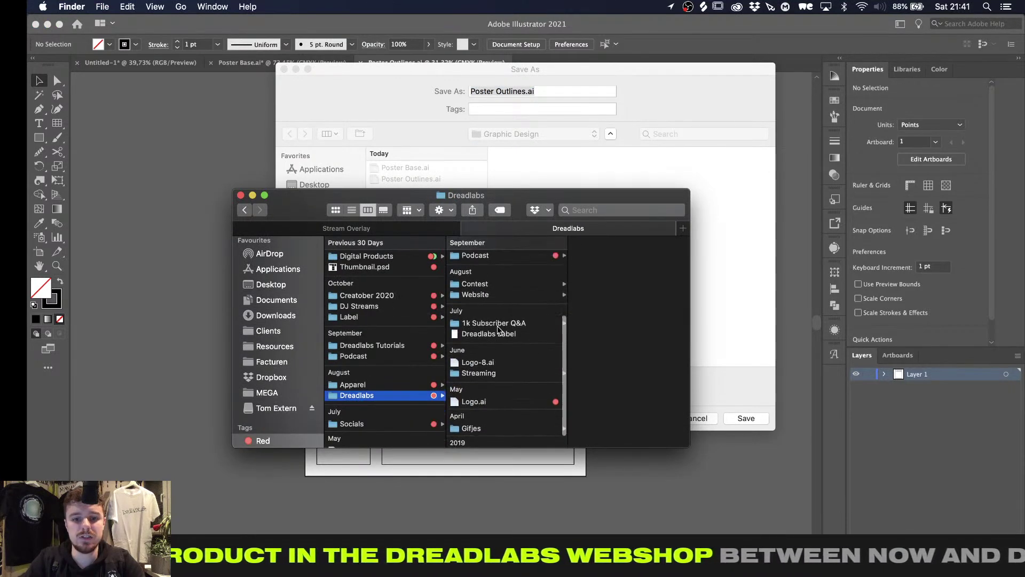
left_click(537, 256)
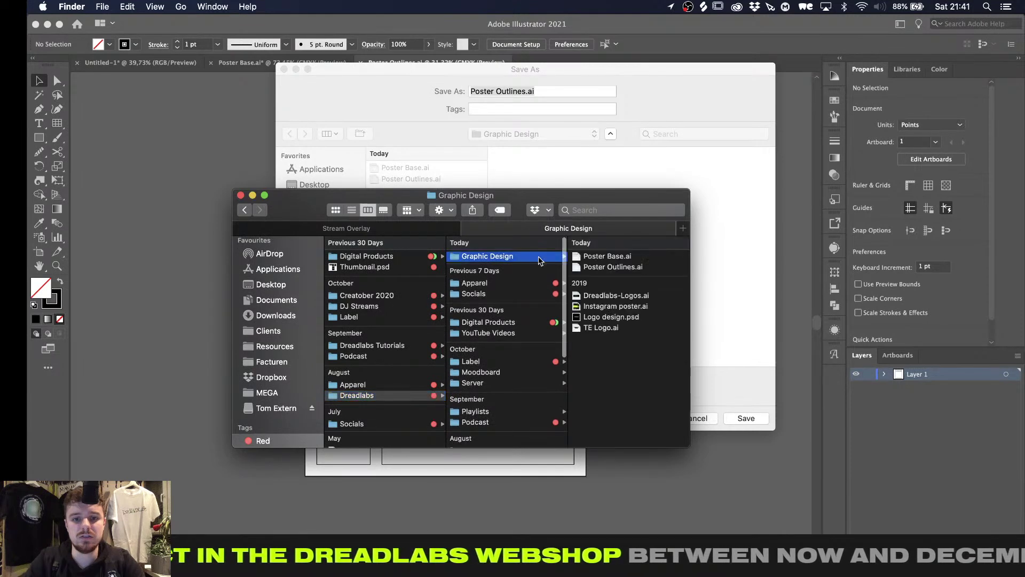
Move Poster Base.ai and Poster Outlines.ai from the Graphic Design folder into the Fundraising Livestream folder
left_click(605, 257)
left_click(476, 267, "shift")
left_click_drag(486, 257, 529, 323)
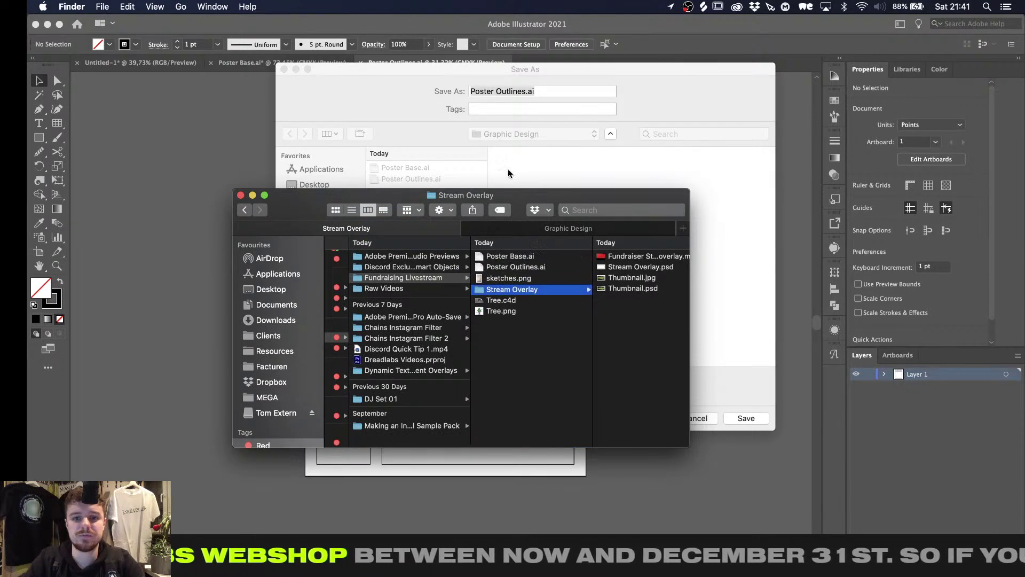
Switch to Photoshop and place Poster Outlines.ai from Finder into Untitled-2 as a smart object cropped to Media Box
left_click(508, 168)
left_click(426, 168)
left_click(422, 179)
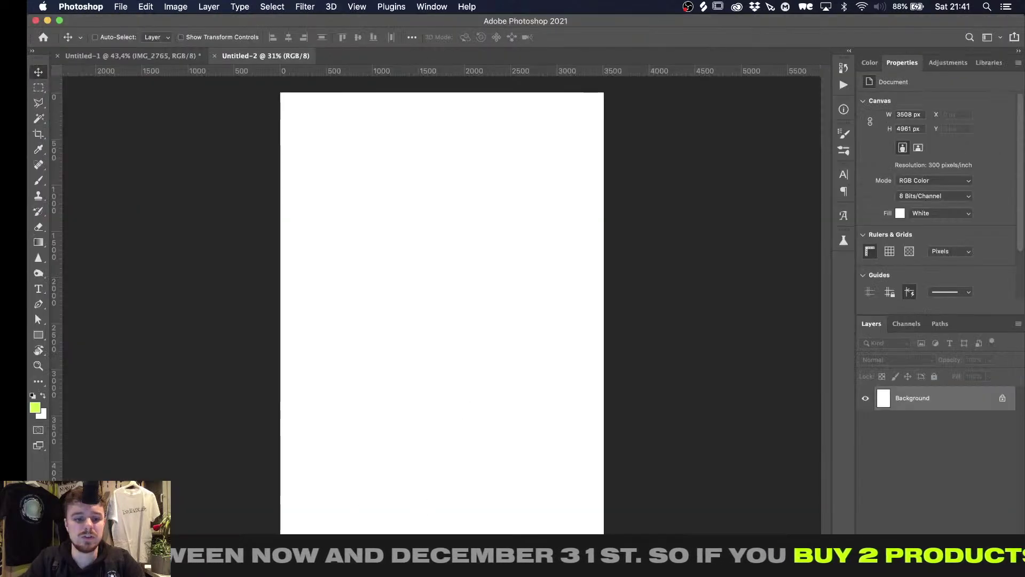
key("super+Tab")
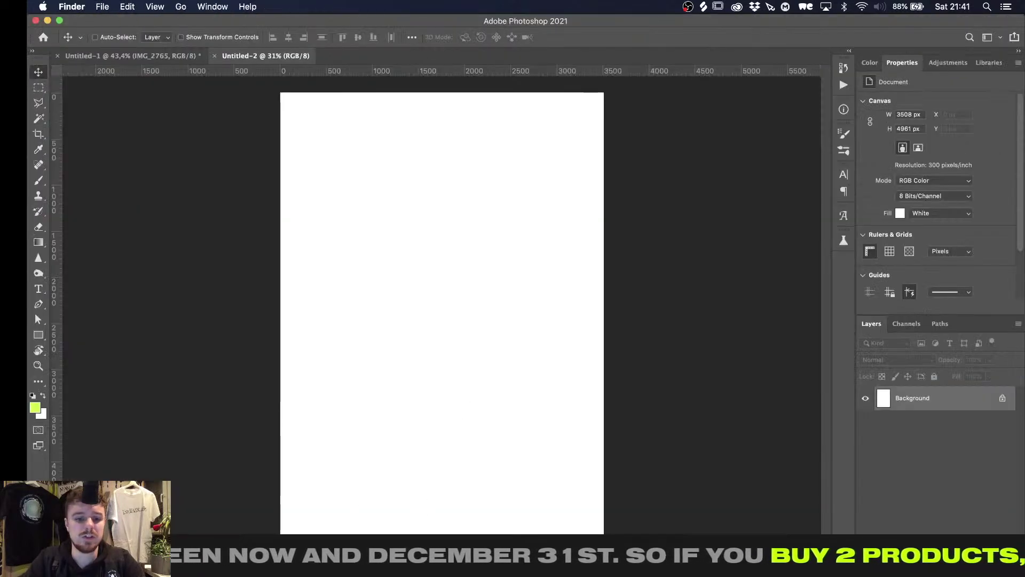
left_click(512, 267)
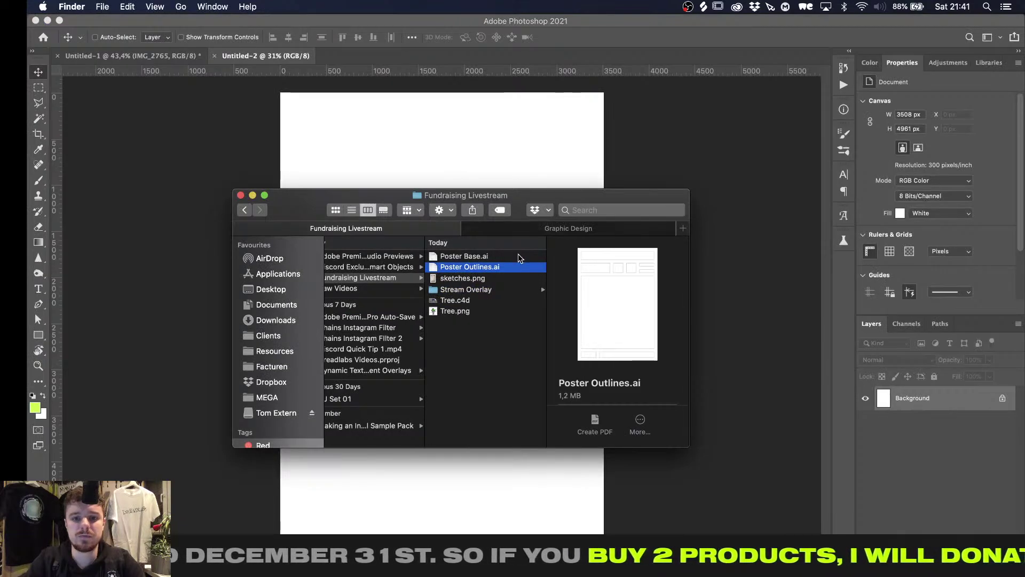
left_click_drag(517, 265, 516, 172)
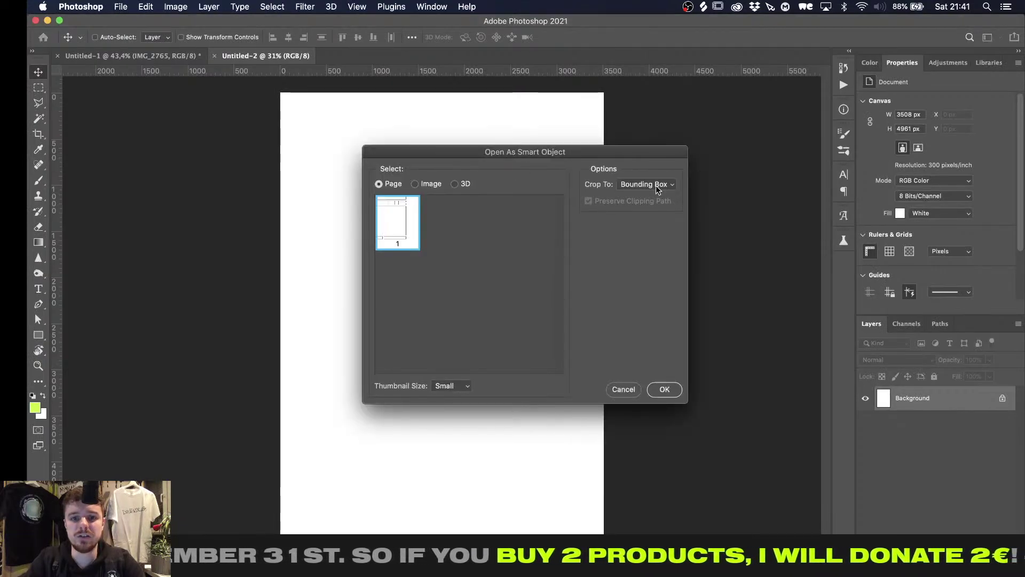
left_click(638, 184)
left_click(640, 201)
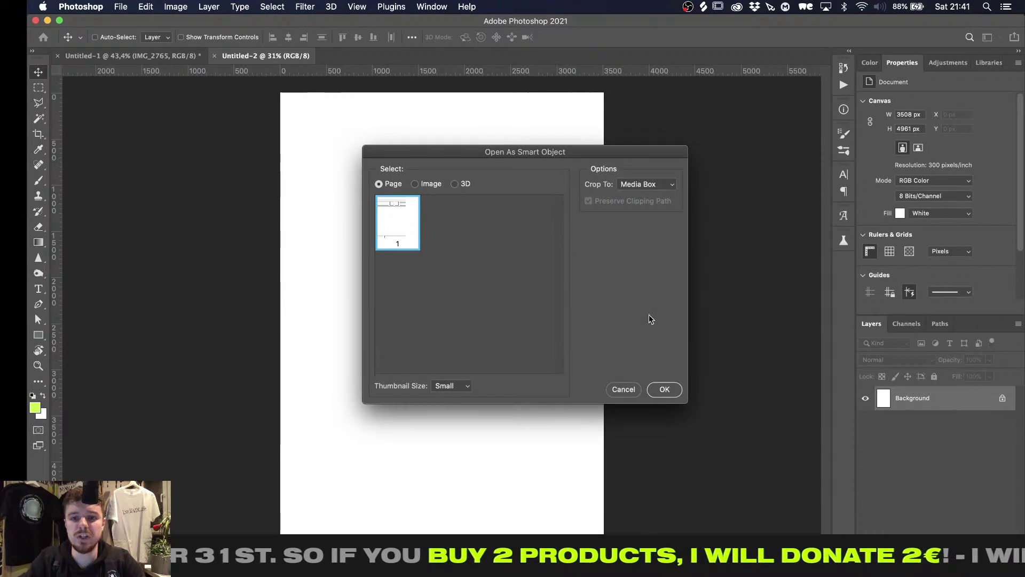
left_click(664, 389)
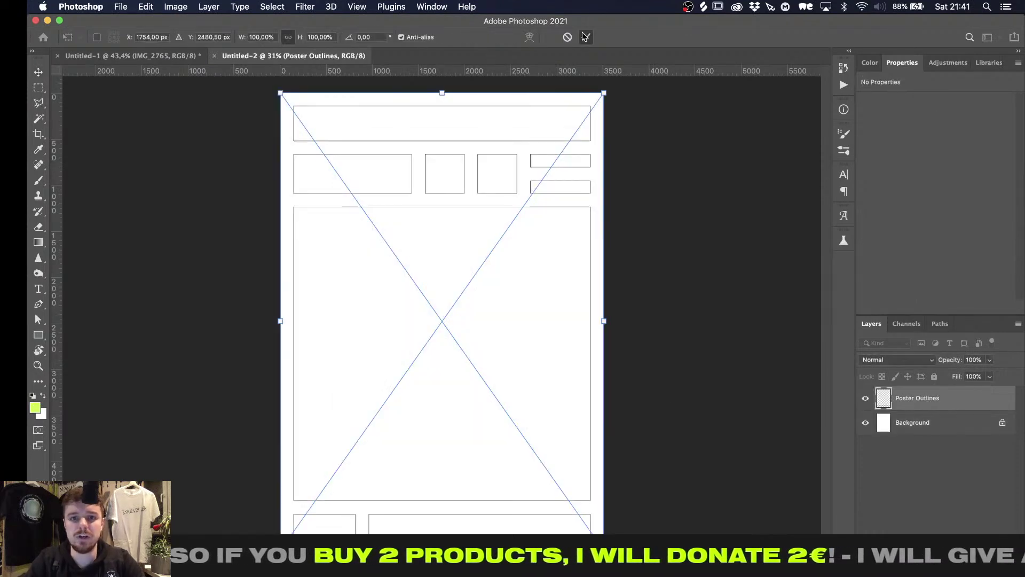
key("Return")
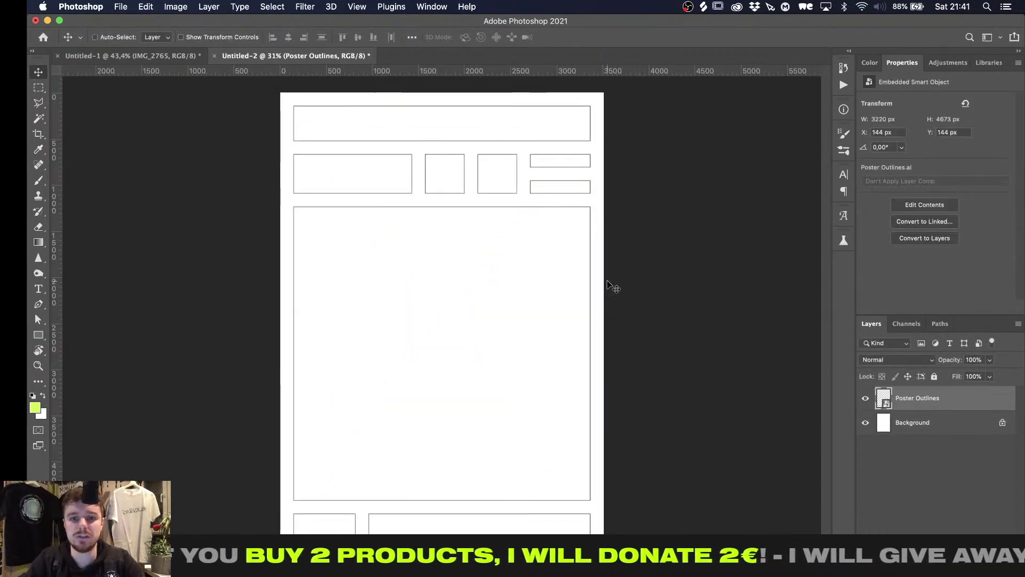
Try a horizontal guide along the upper edge of the top frame, and delete the Poster Outlines layer
left_click(961, 423)
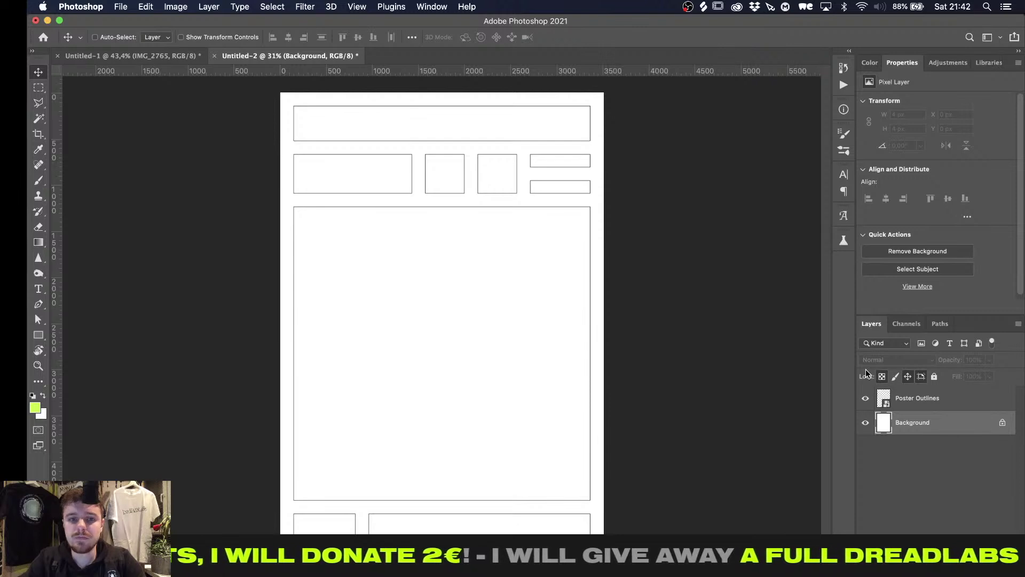
scroll(404, 306, "up", 2, "alt")
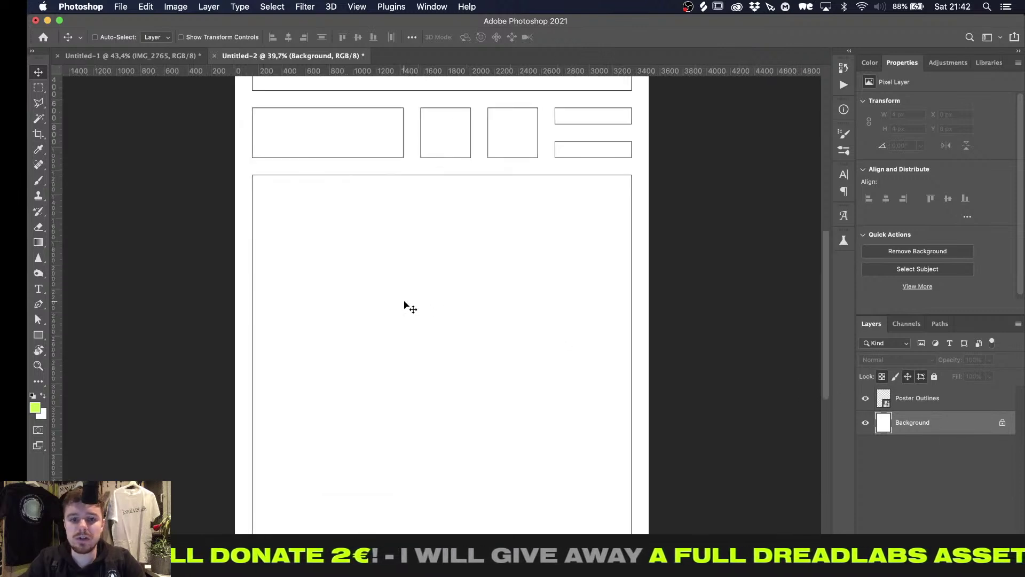
scroll(408, 305, "up", 5)
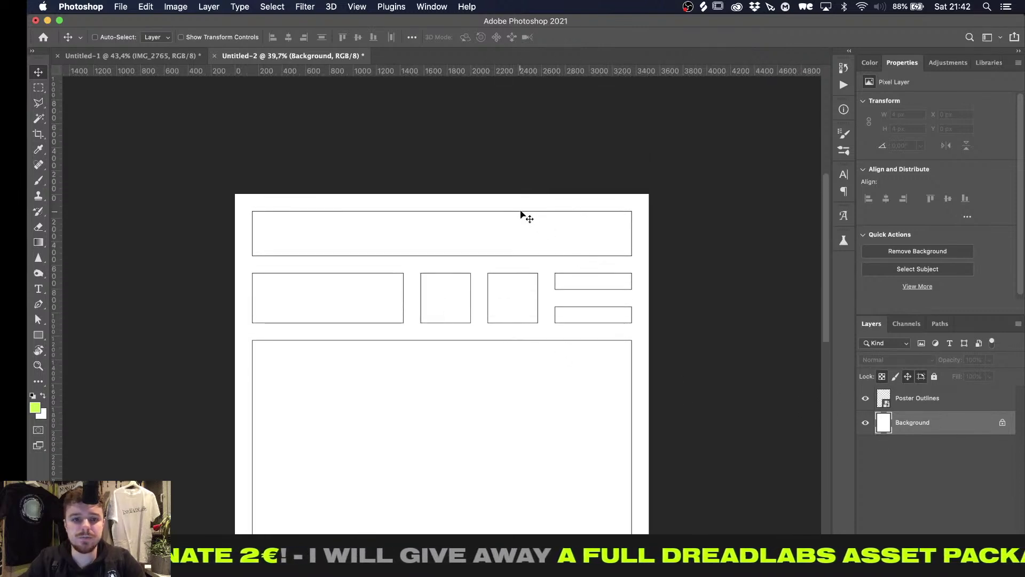
scroll(511, 171, "up", 5, "alt")
left_click_drag(499, 72, 495, 125)
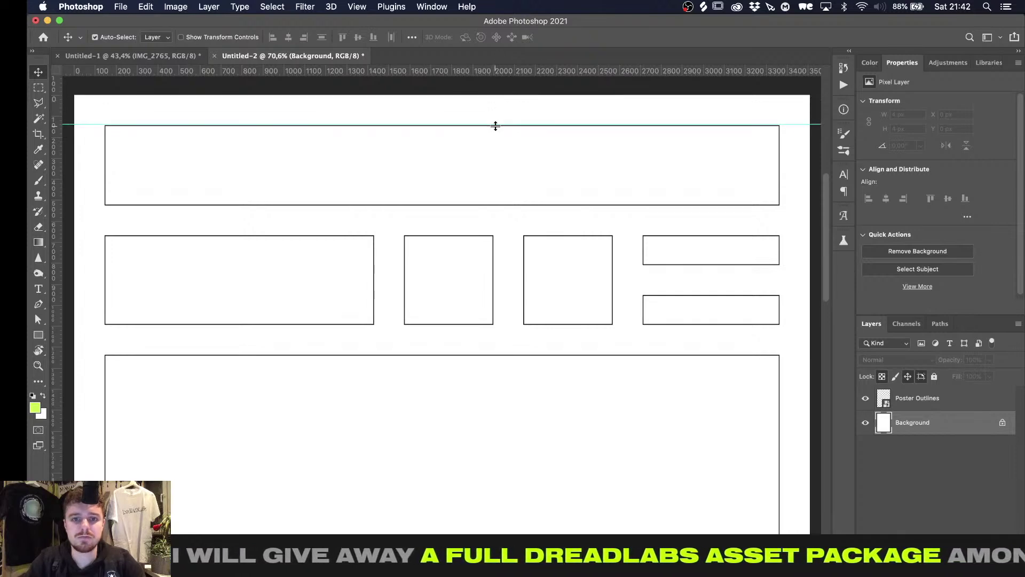
left_click(903, 404)
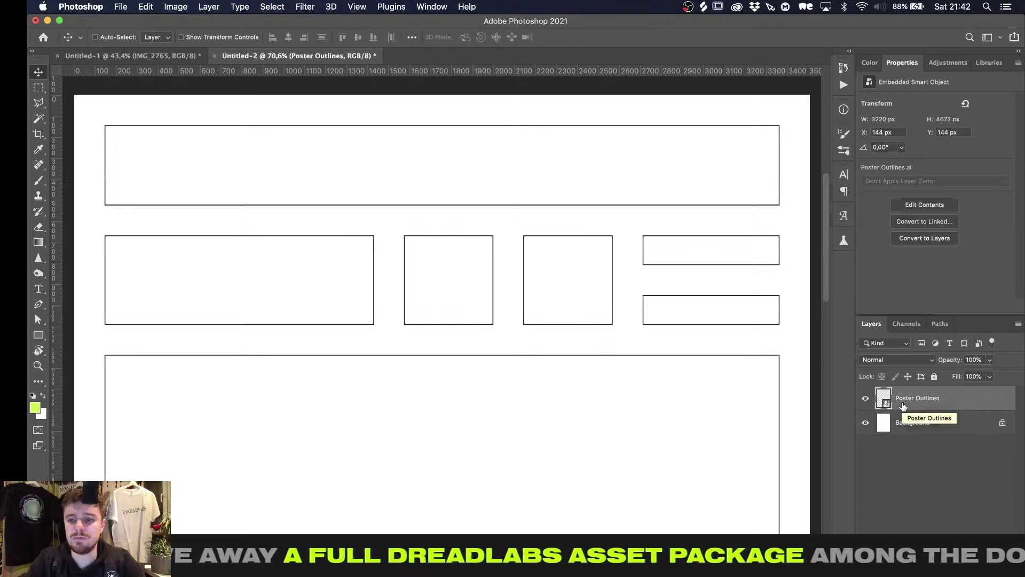
key("BackSpace")
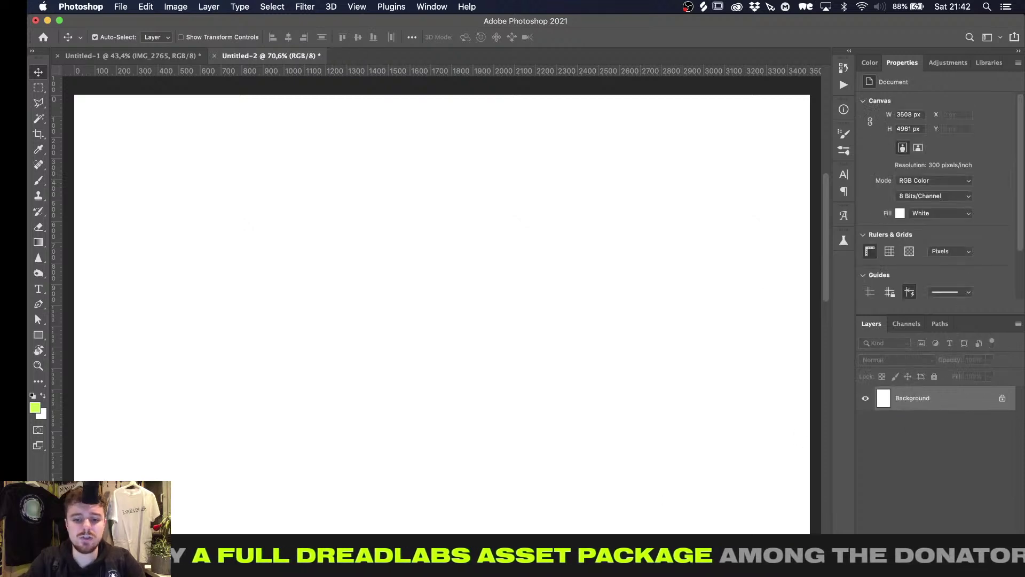
Switch to Illustrator, cancel the Save As dialog, and copy all frame outlines of Poster Outlines.ai
key("super+0")
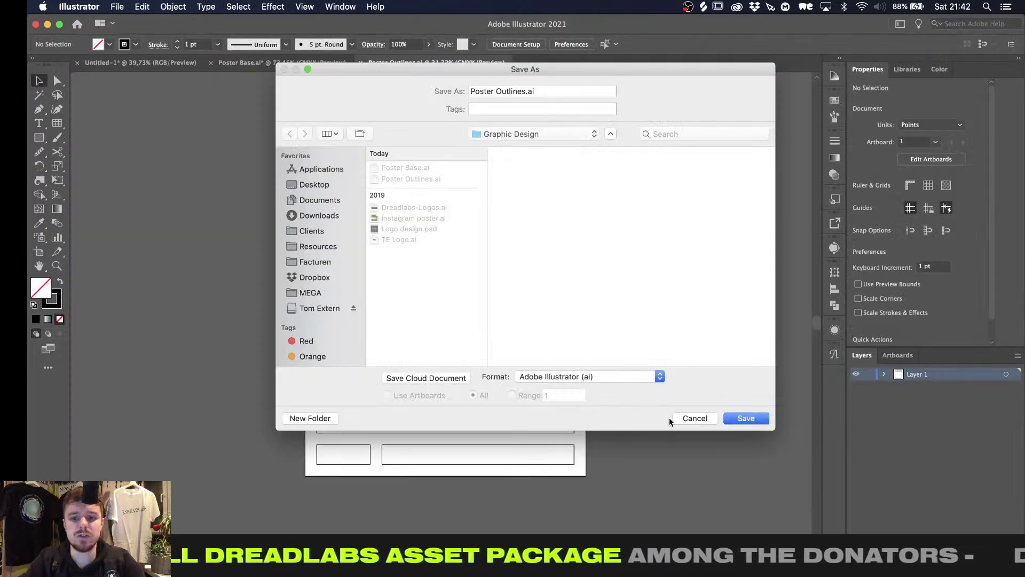
left_click(687, 422)
key("super+a")
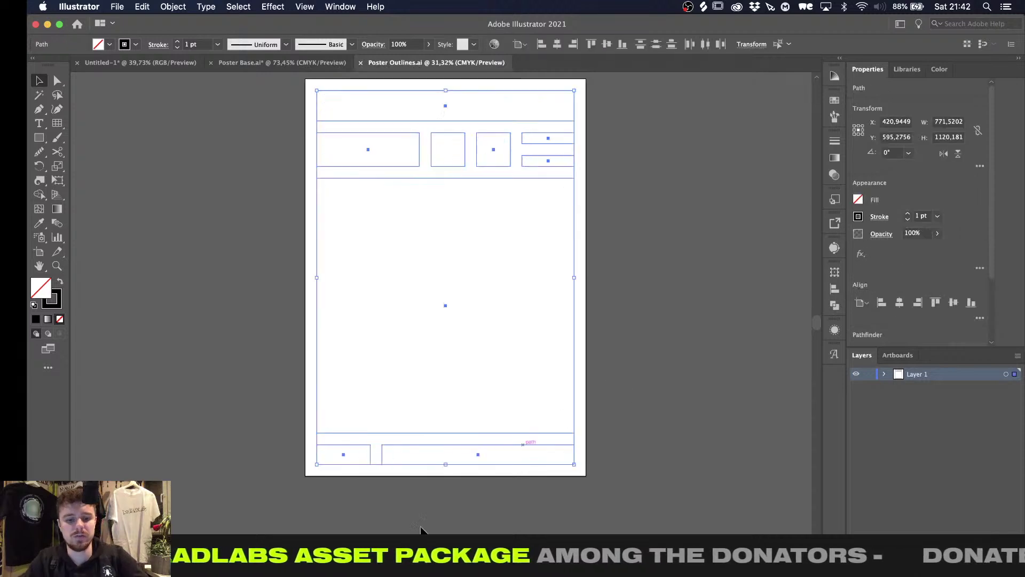
key("super+Tab")
key("super+Tab")
key("super+c")
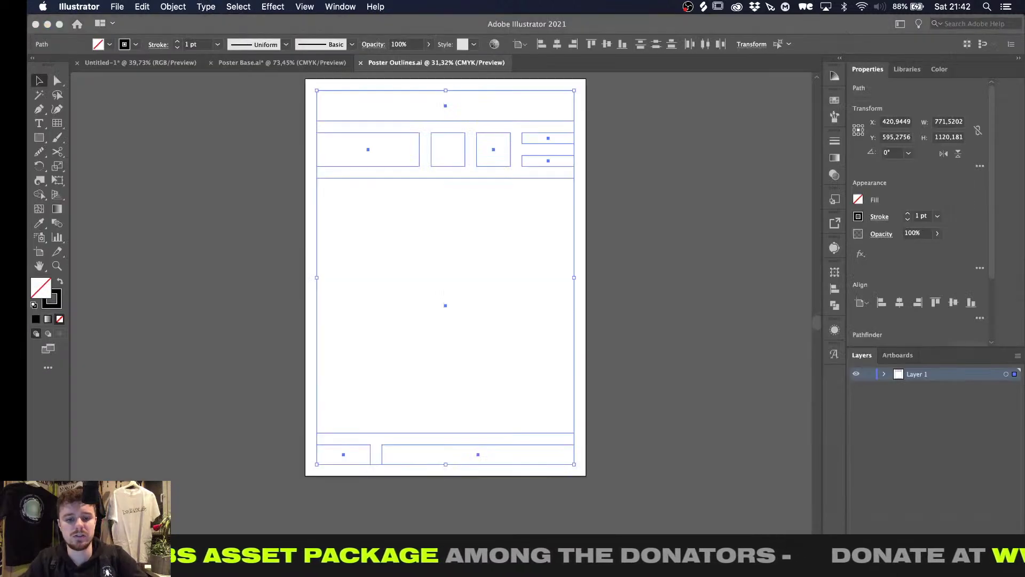
Switch to Photoshop and create guides in Untitled-2 from the outlines pasted as a temporary shape layer, deleting that layer once the guides exist
key("super+Tab")
key("super+v")
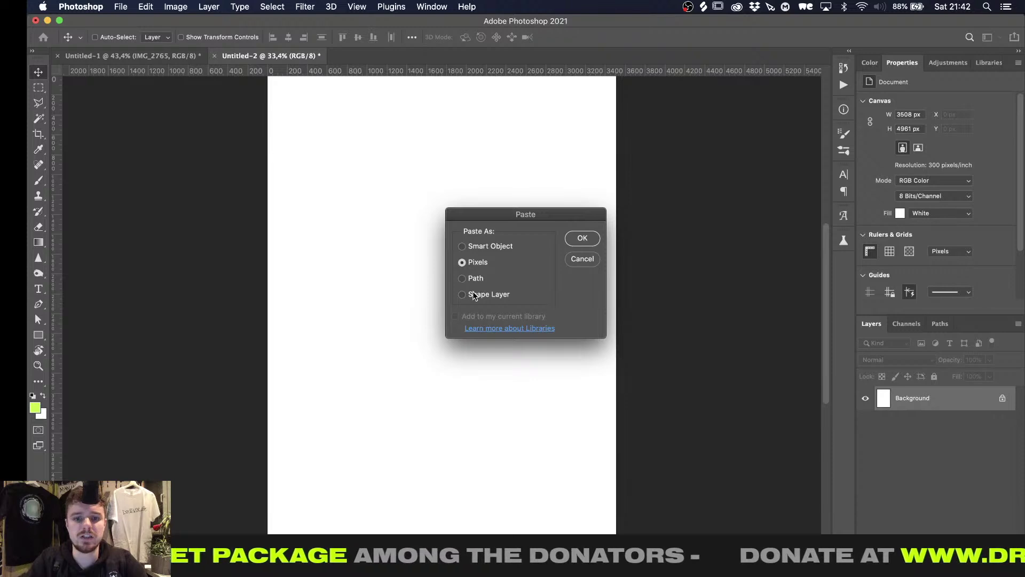
left_click(583, 237)
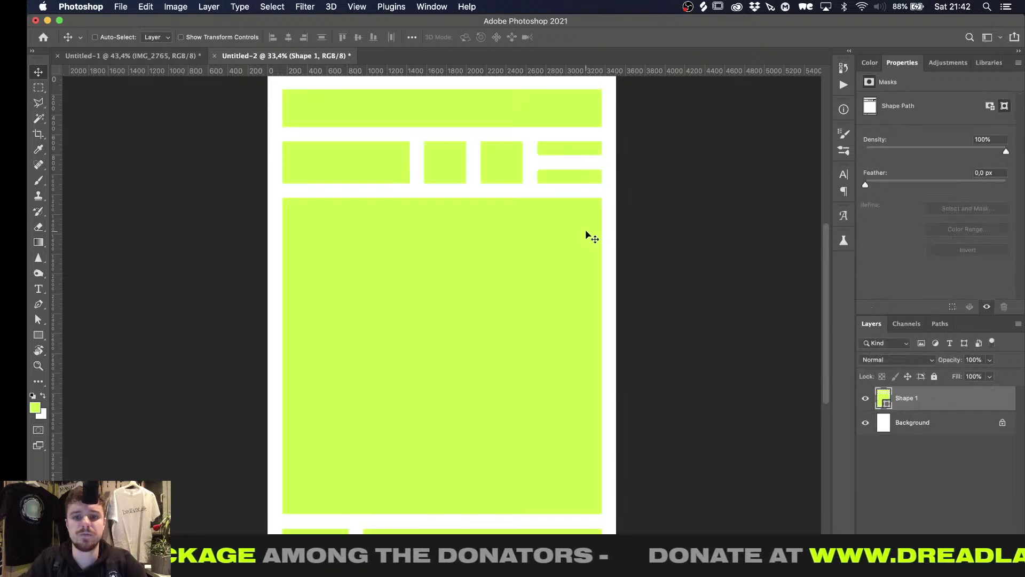
left_click(353, 7)
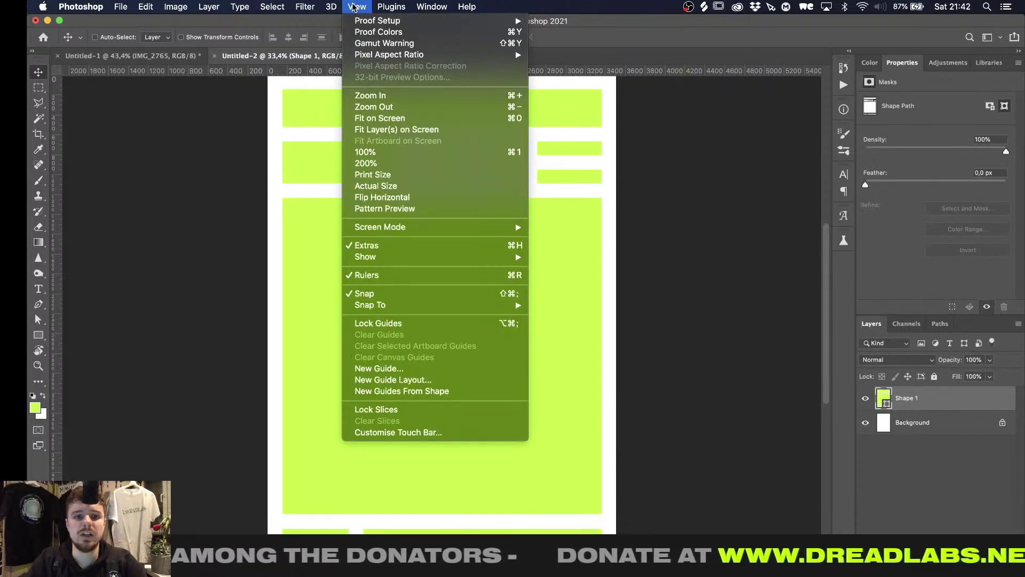
left_click(390, 391)
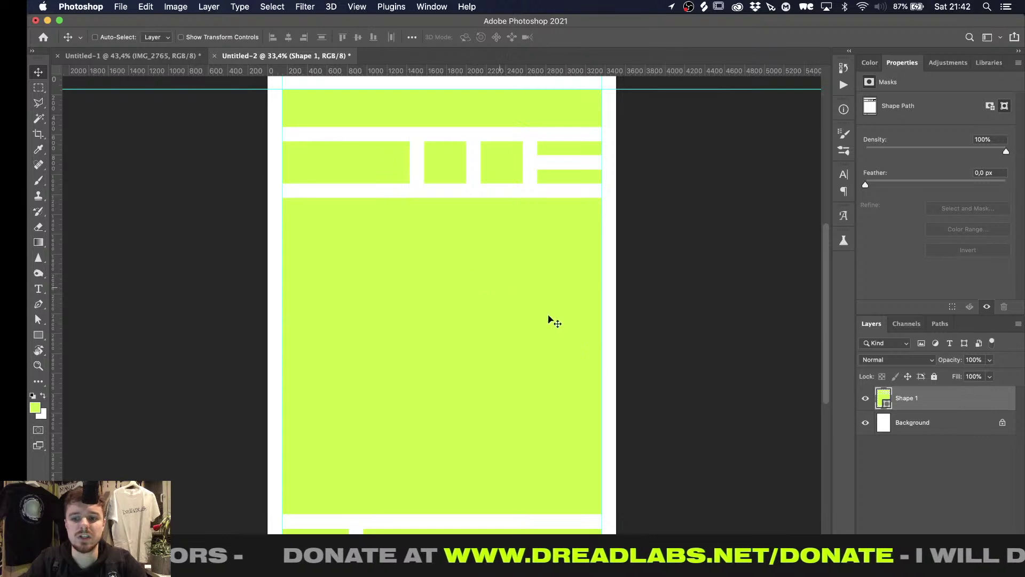
key("Delete")
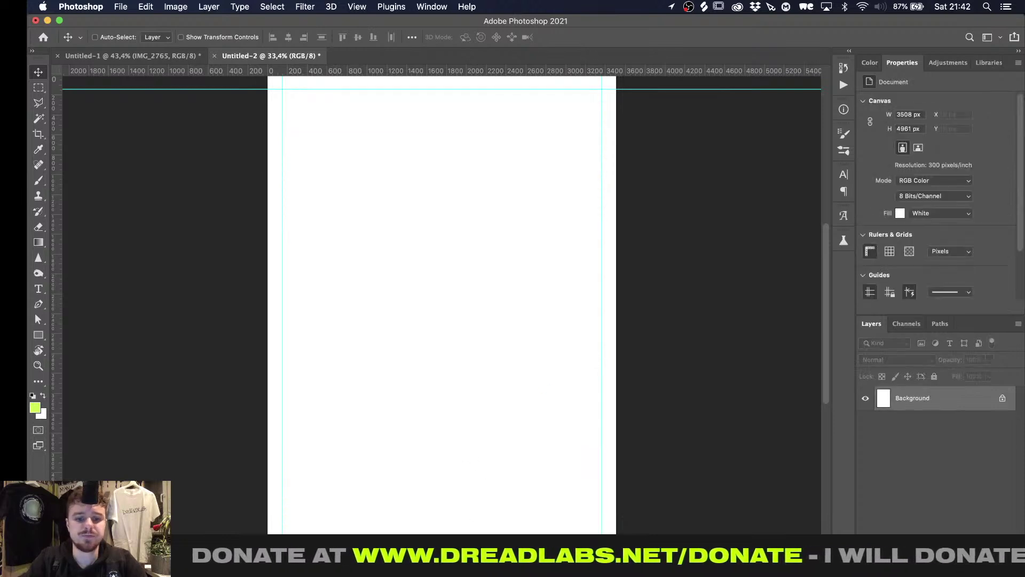
Try pasting the frame outlines as a path to create guides from them
key("super+v")
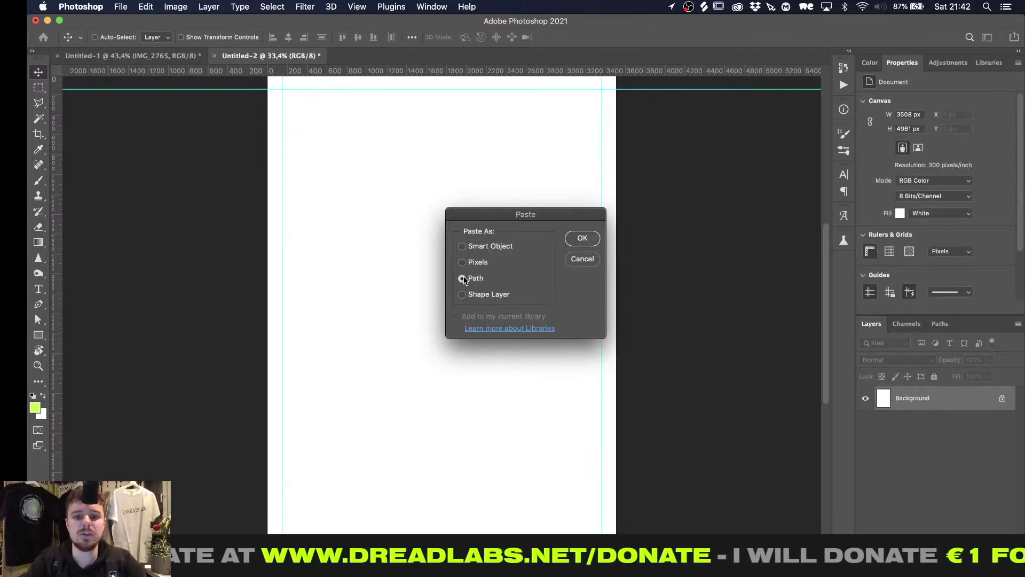
left_click(581, 237)
left_click(357, 7)
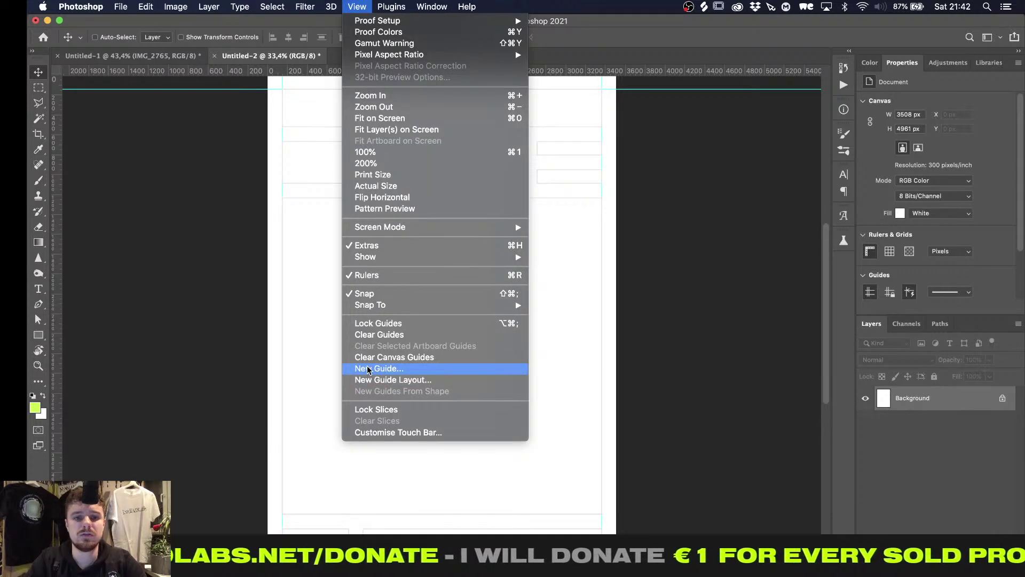
left_click(304, 373)
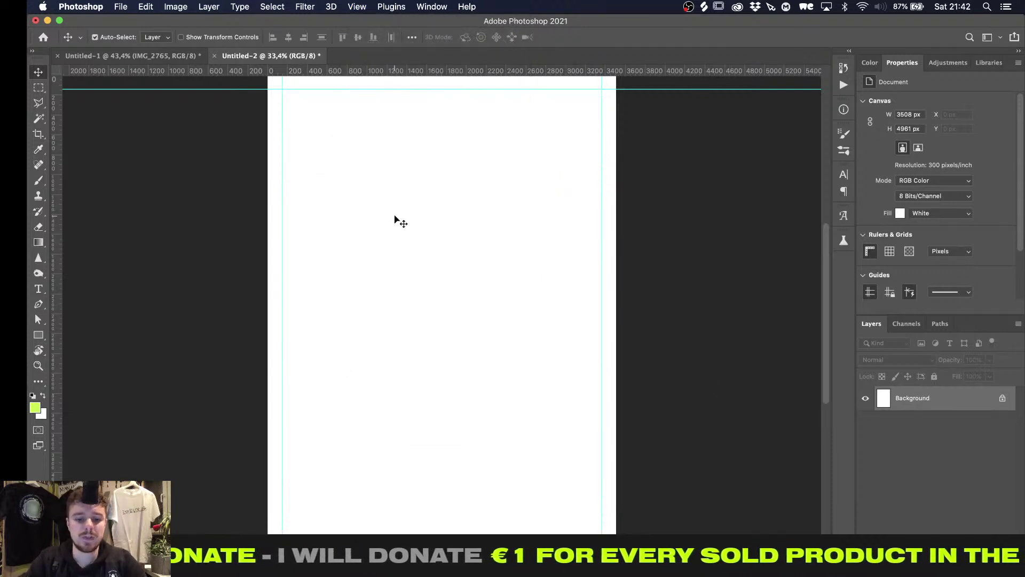
Paste the frame outlines into Untitled-2 as a smart object and commit its placement
key("super+v")
left_click(481, 246)
left_click(584, 235)
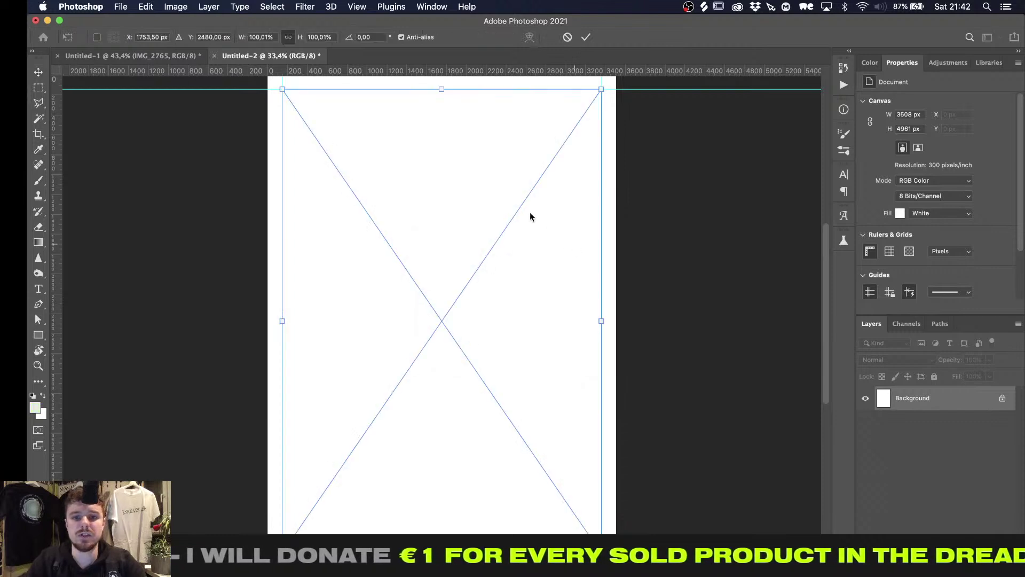
left_click(585, 37)
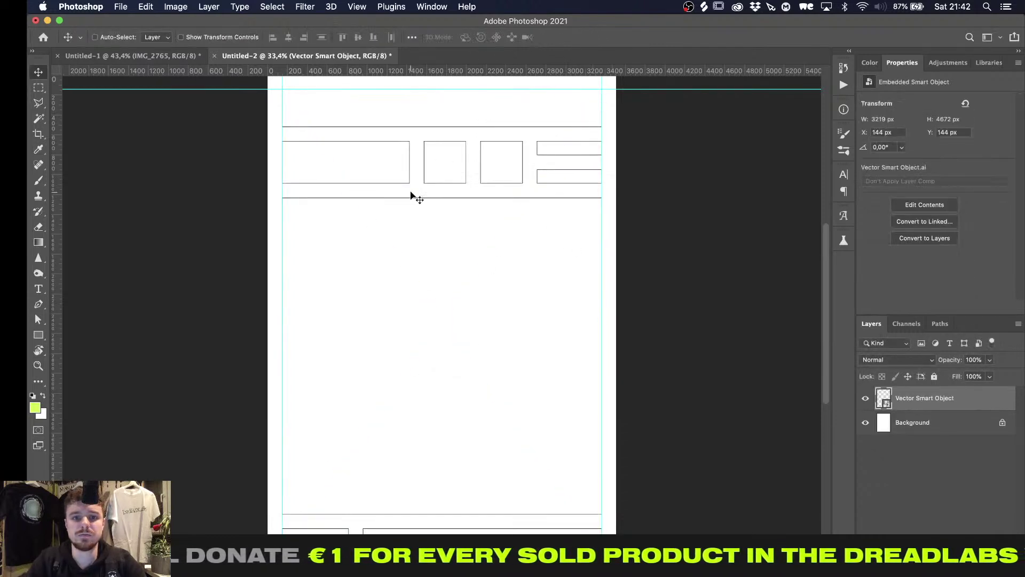
Add horizontal guides along the top frame's lower edge, the second row's upper and lower edges, and the main frame's upper edge
key("super+plus")
scroll(411, 195, "up", 6, "alt")
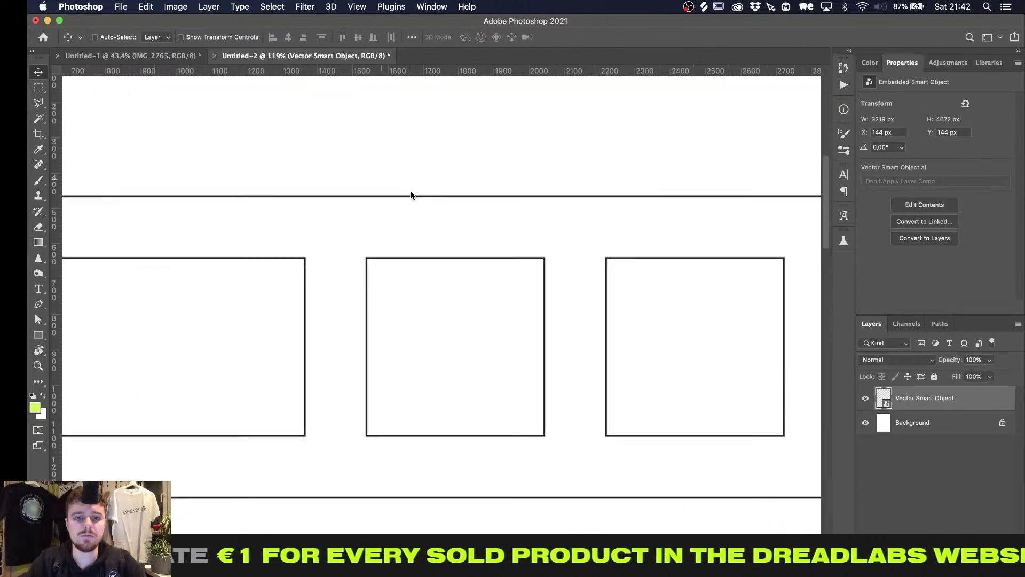
left_click_drag(413, 66, 413, 158)
scroll(414, 159, "down", 4, "alt")
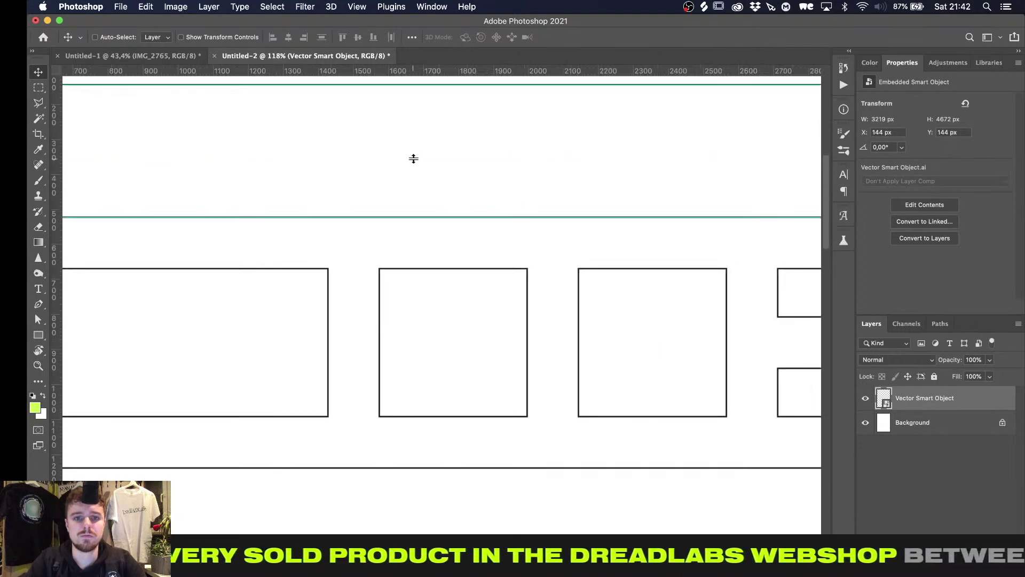
scroll(414, 159, "up", 2, "alt")
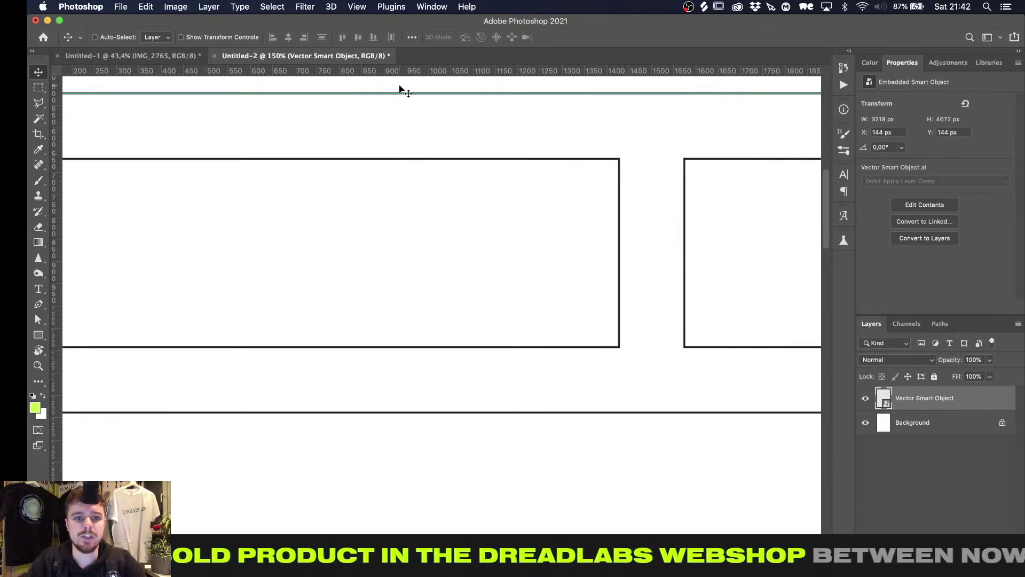
left_click_drag(399, 70, 400, 159)
scroll(401, 303, "down", 3, "alt")
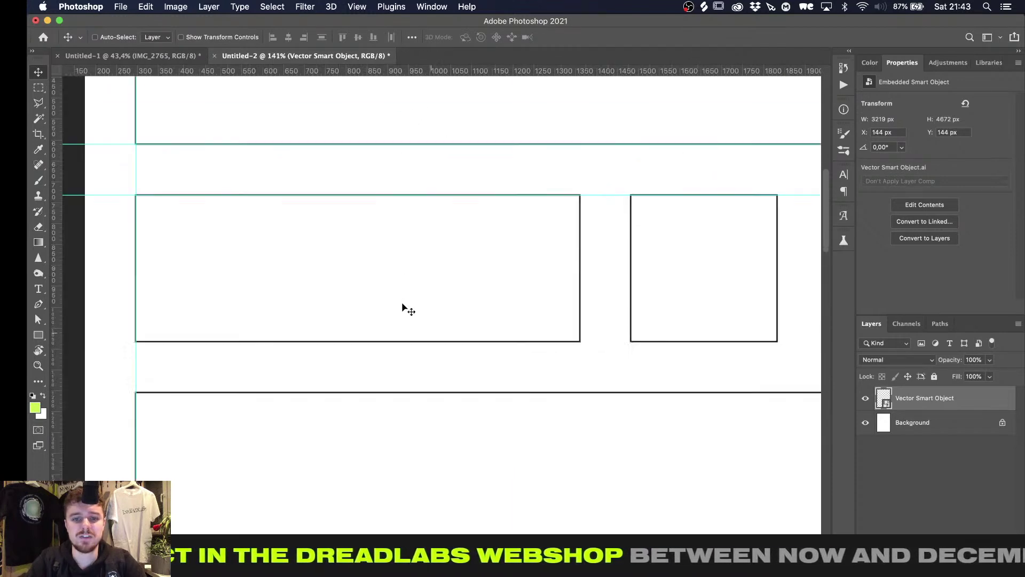
scroll(401, 302, "up", 4, "alt")
left_click_drag(487, 73, 476, 351)
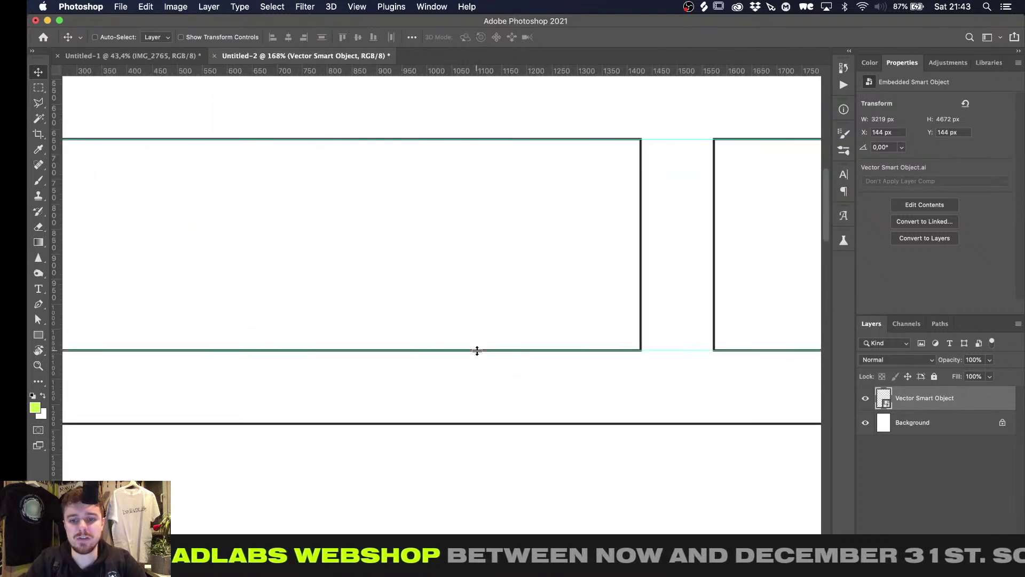
scroll(477, 351, "down", 3)
left_click_drag(508, 73, 435, 352)
scroll(435, 352, "down", 3, "alt")
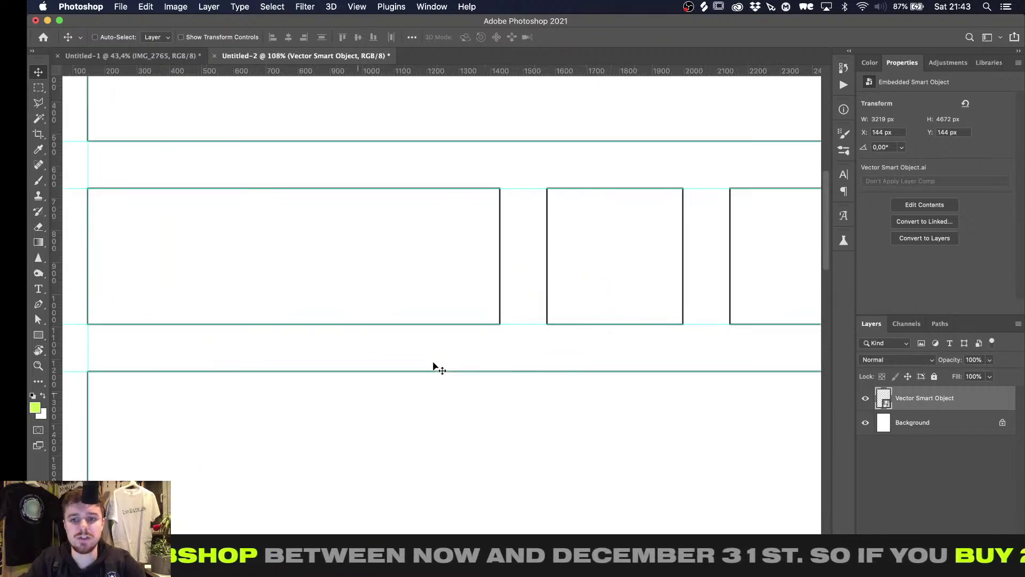
Try vertical guides along the wide second-row frame's right edge and the first square's left and right edges, undoing the last one
left_click_drag(56, 220, 345, 206)
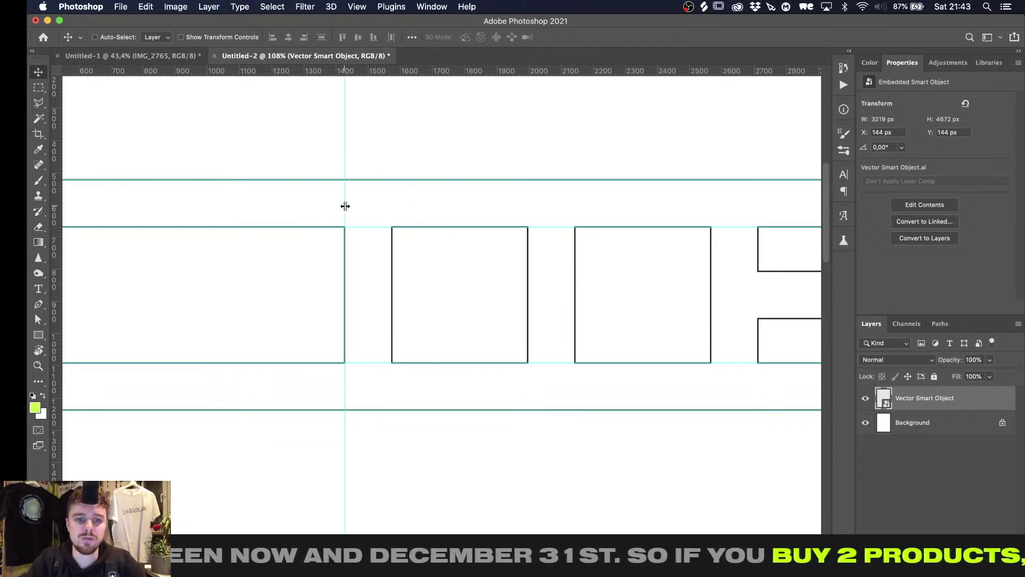
left_click_drag(54, 186, 392, 181)
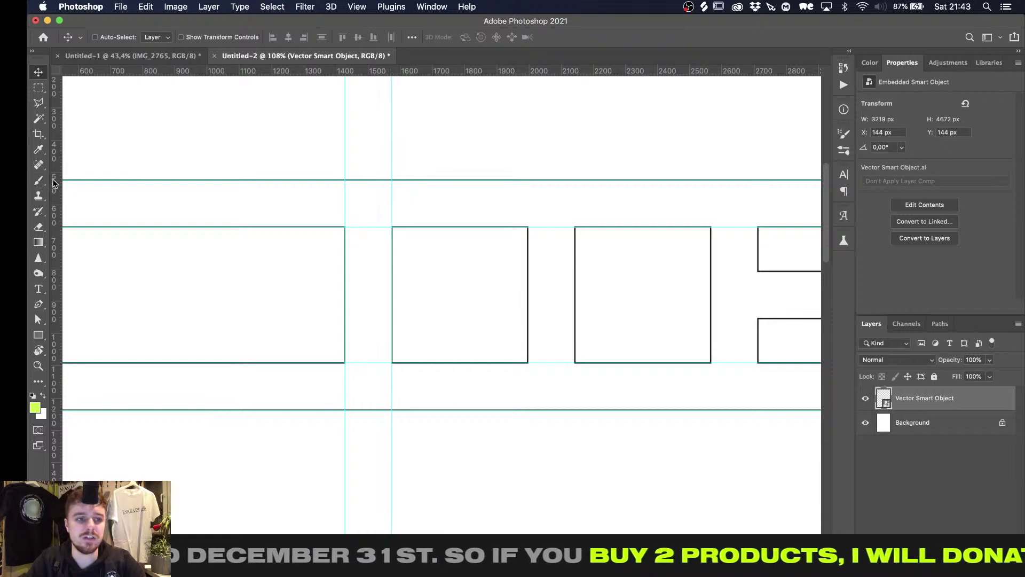
left_click_drag(55, 183, 527, 175)
key("super+plus")
key("super+z")
key("m")
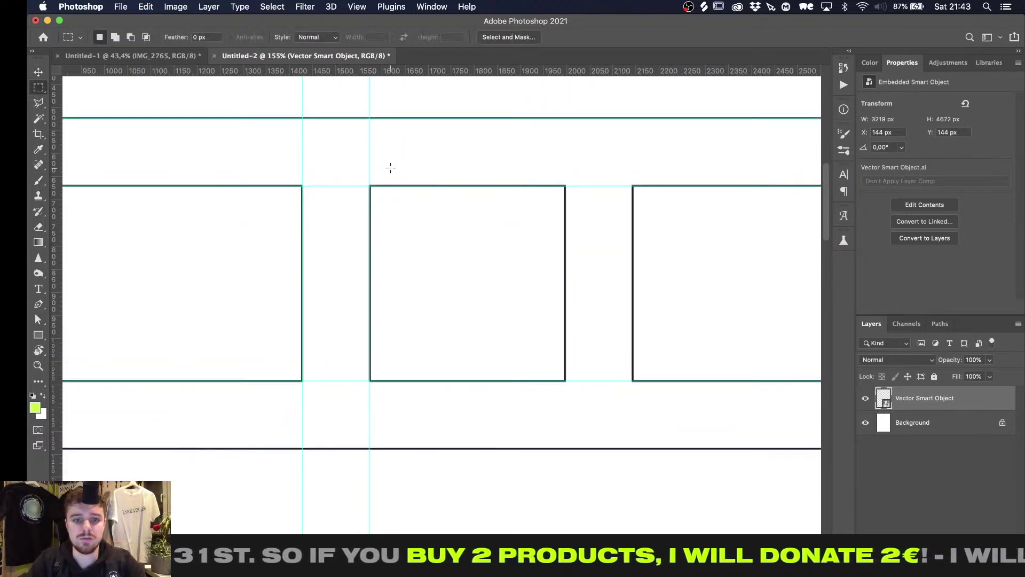
Undo all the manually placed guides, keeping only those created from the shape
key("super+0")
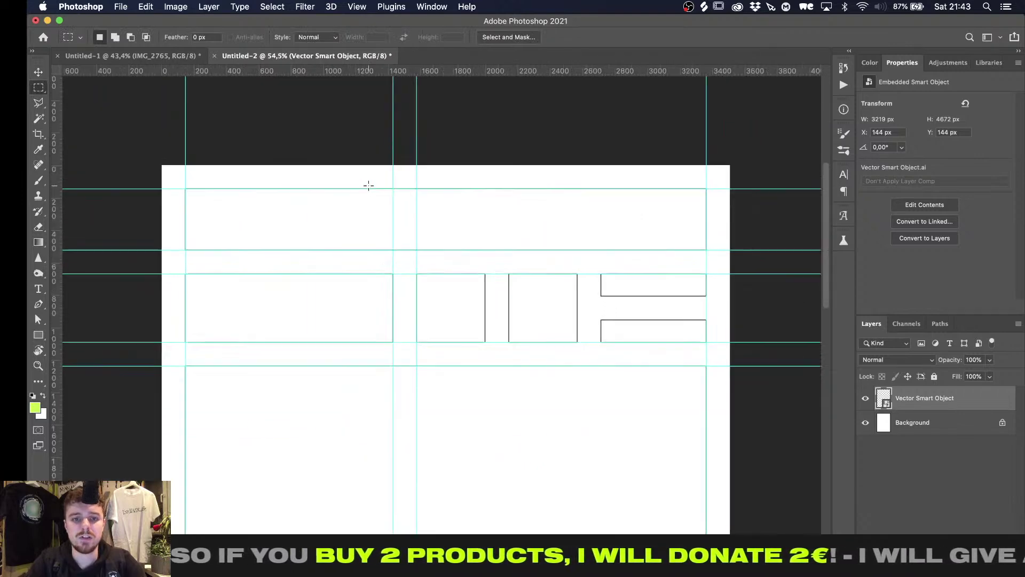
key("super+z")
key("super+z")
key("super+z")
key("super+z")
key("super+z")
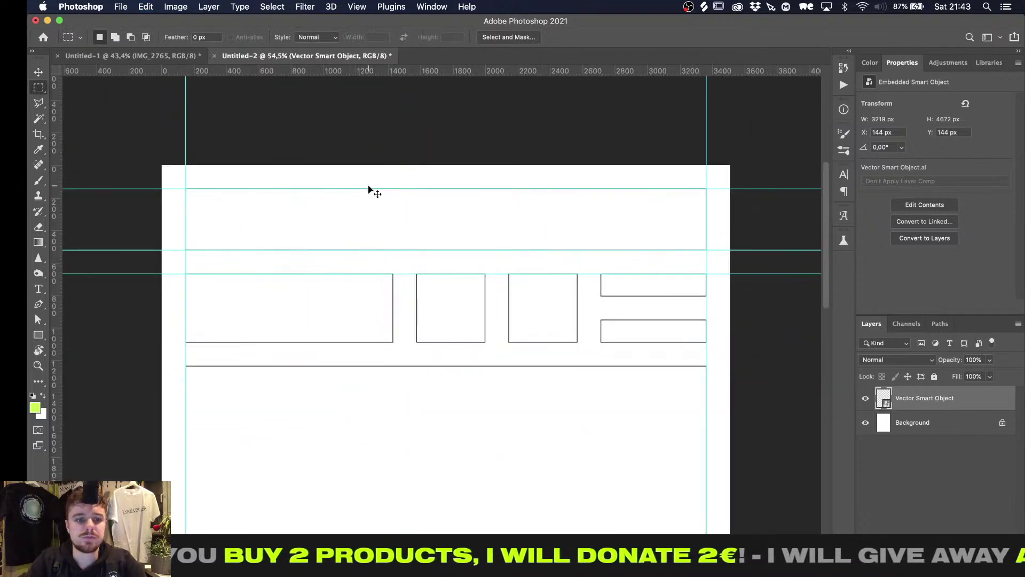
key("super+shift+z")
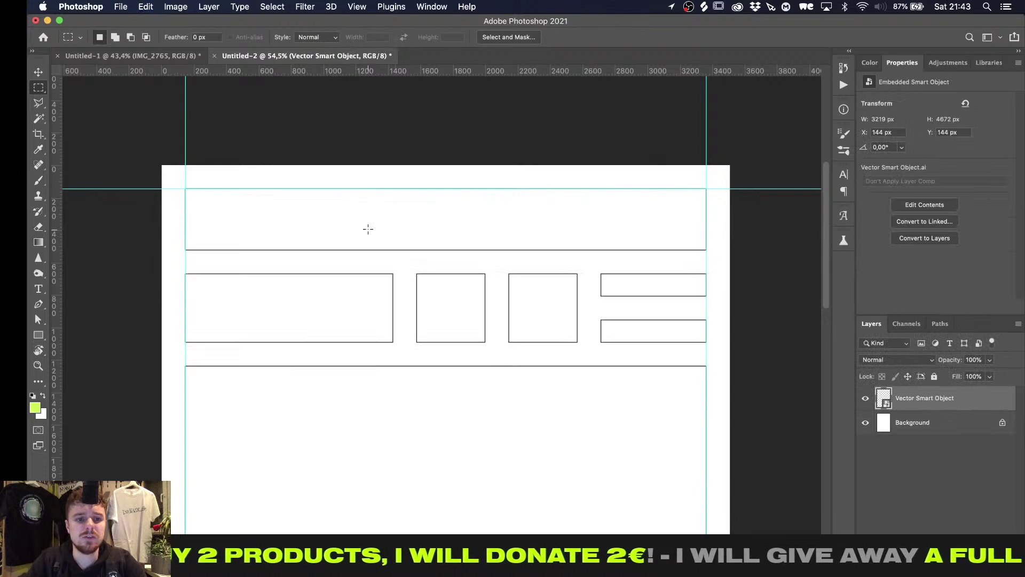
Switch to Illustrator and copy only the top frame rectangle of Poster Outlines.ai
key("super+minus")
scroll(350, 468, "down", 2)
key("super+Tab")
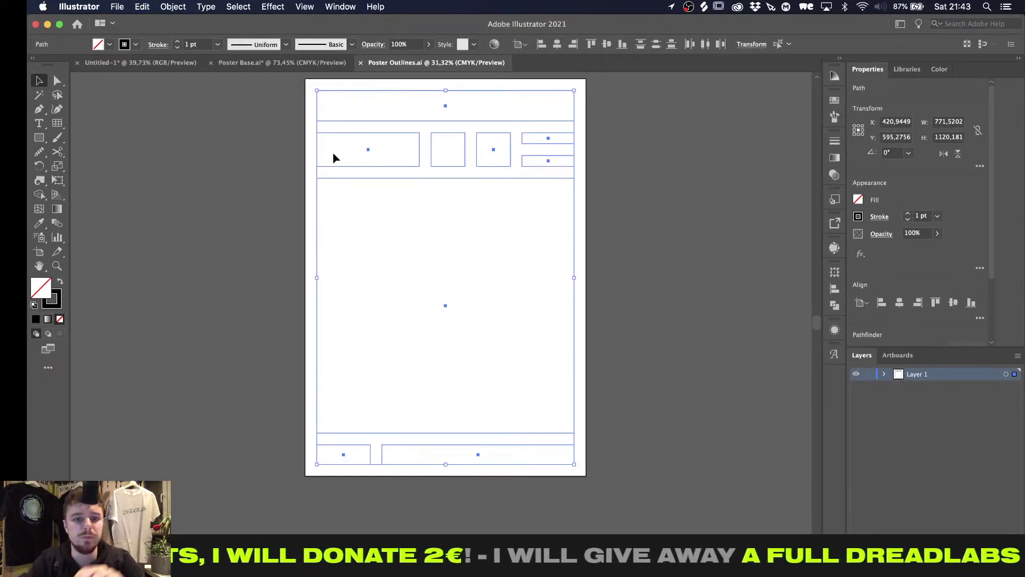
left_click(240, 131)
left_click(423, 101)
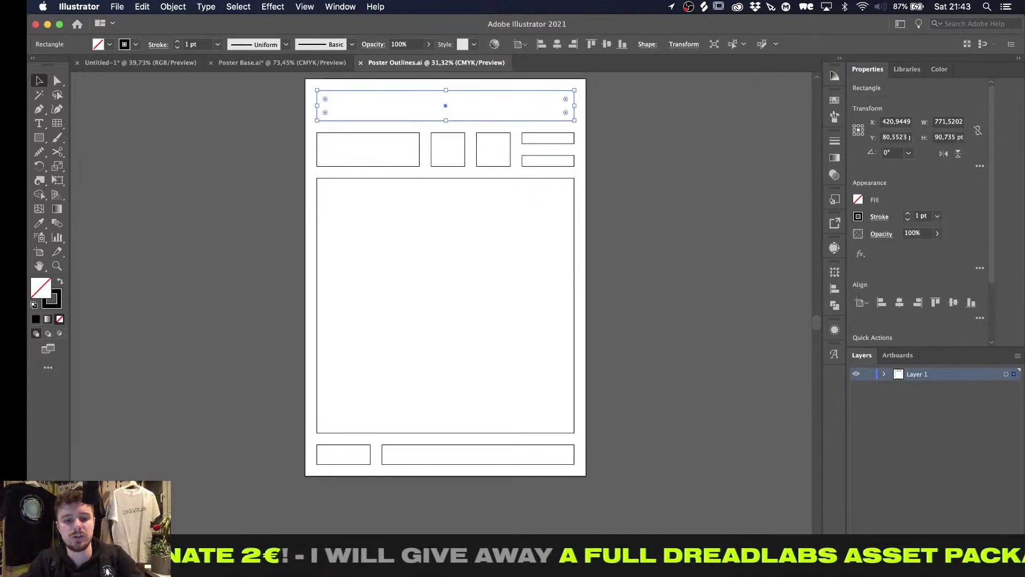
Switch to Photoshop and paste the top frame rectangle into Untitled-2 as its own smart object
key("super+Tab")
key("super+v")
left_click(571, 238)
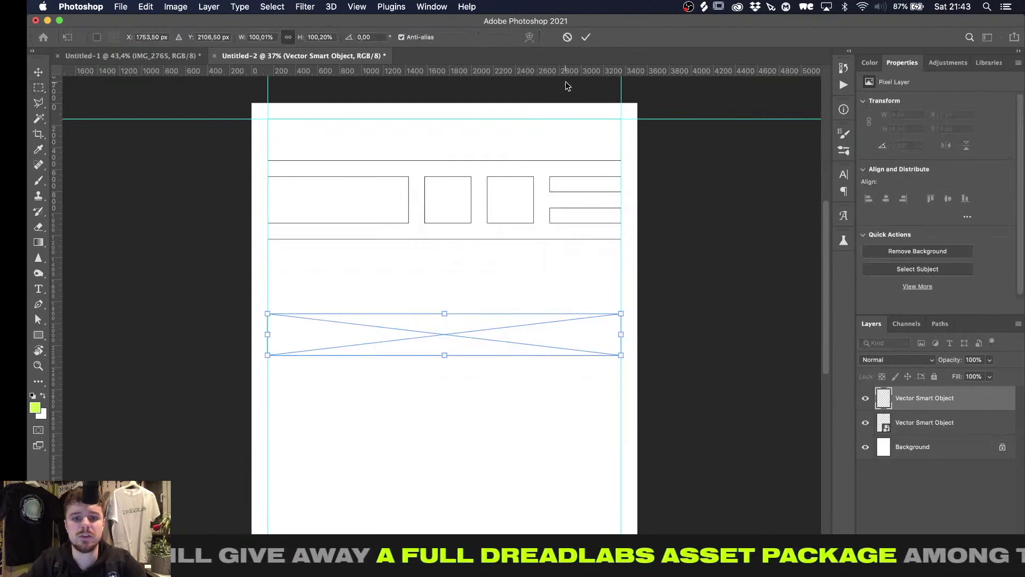
left_click(586, 37)
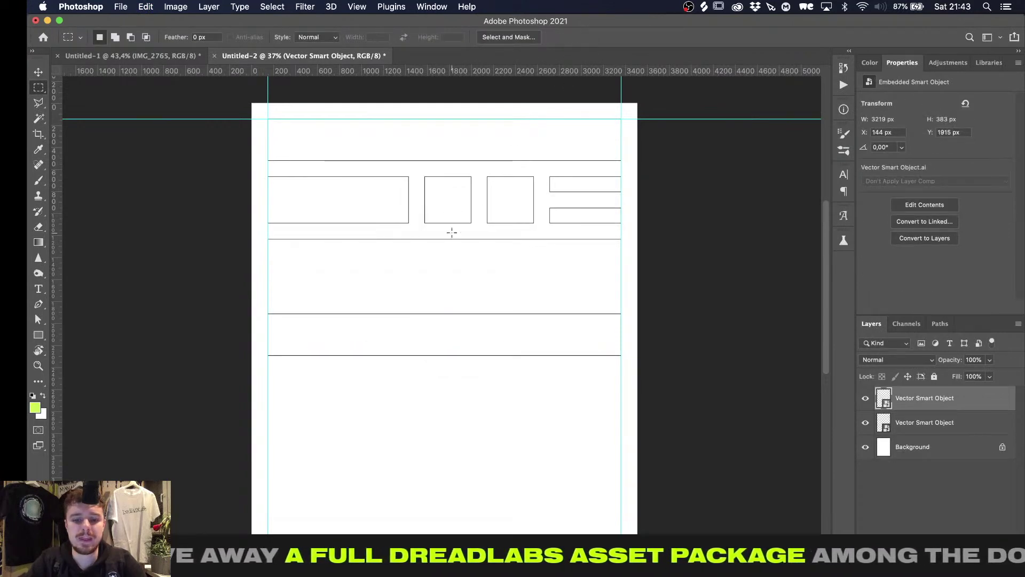
Align the pasted rectangle's top edge to a selection loaded from the full outlines layer, deselect, and check it with that layer hidden
left_click(884, 422, "super")
key("v")
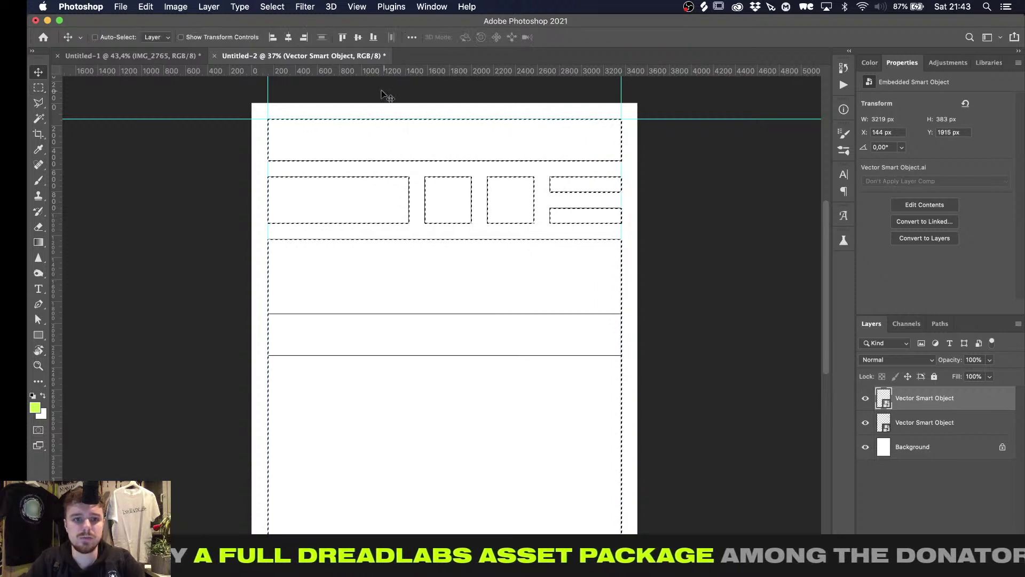
left_click(342, 37)
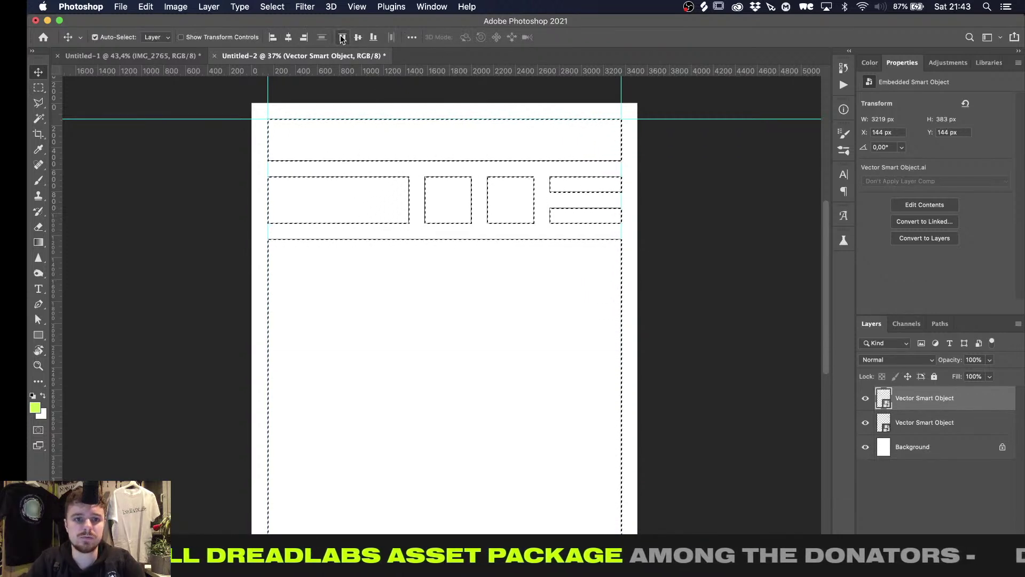
key("super+d")
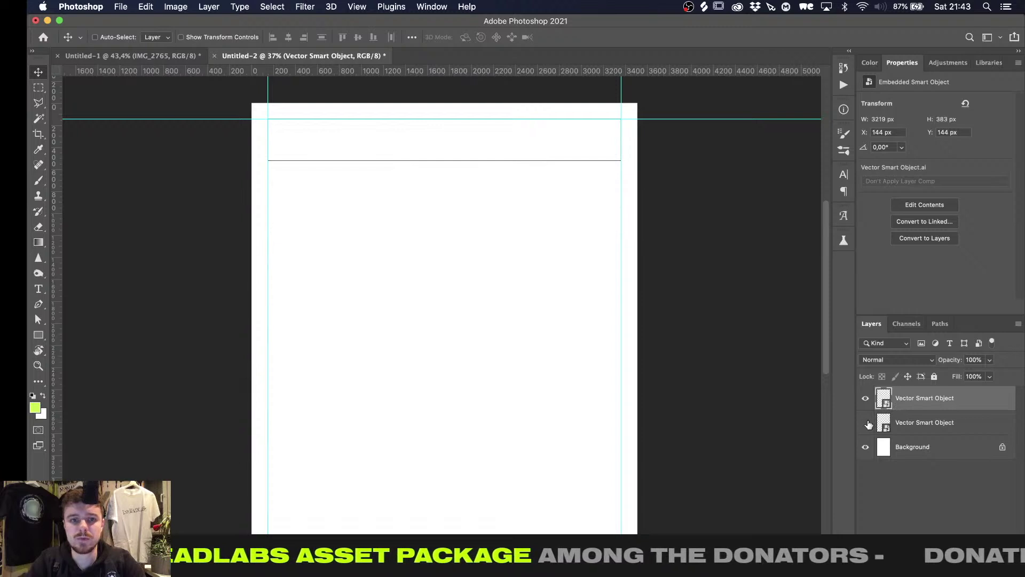
left_click(866, 422)
Duplicate the full outlines smart object layer and hide the original beneath the copy
left_click(957, 427)
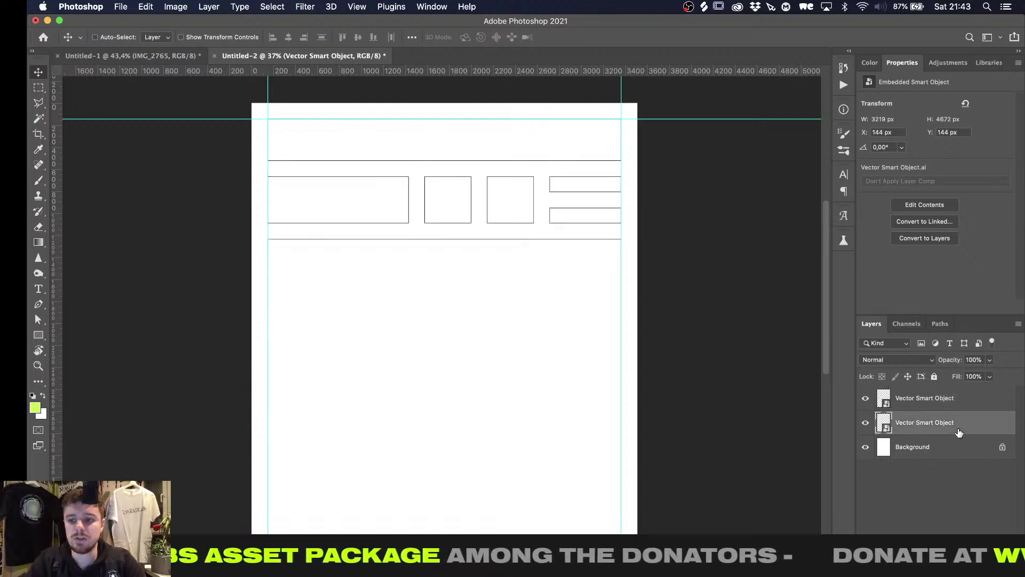
key("super+j")
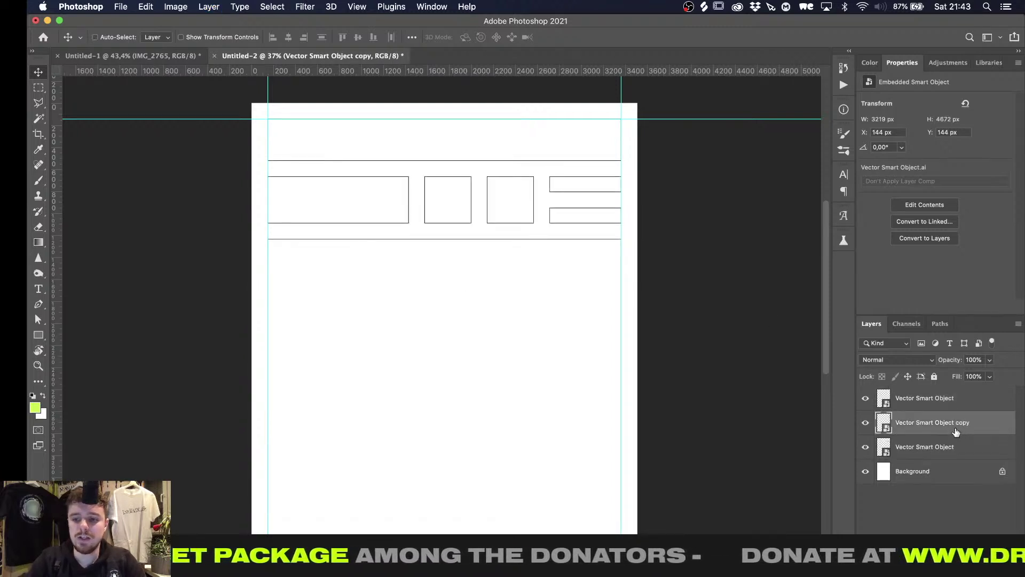
left_click(922, 439)
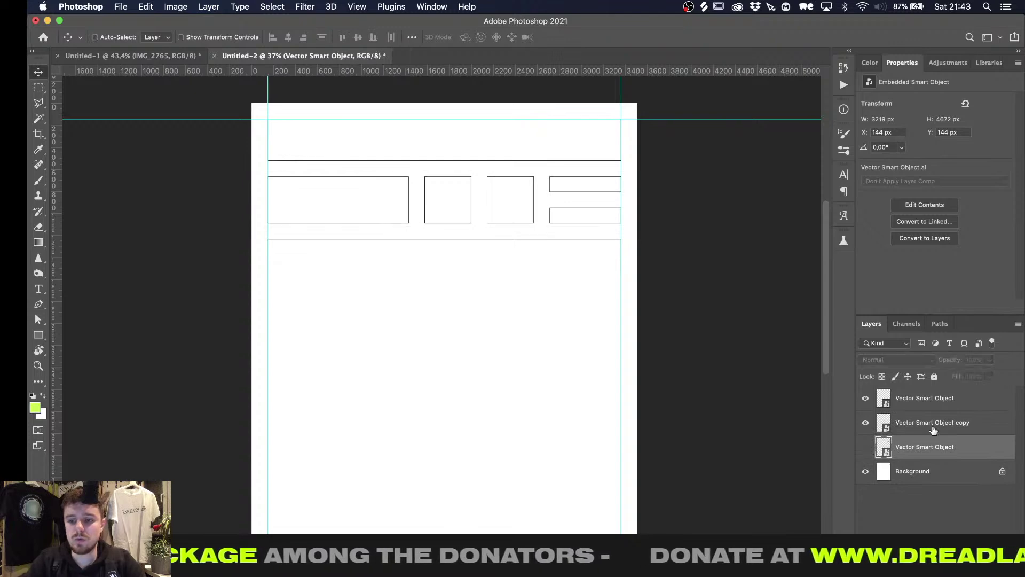
Rasterize the duplicate full outlines layer, delete the top frame rectangle from it, and deselect
right_click(954, 427)
left_click(833, 264)
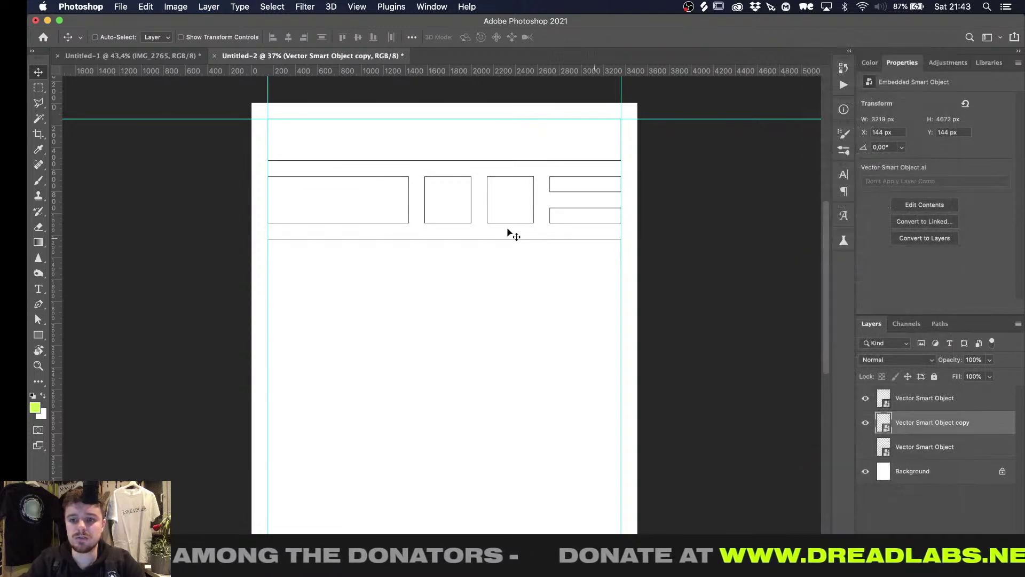
key("m")
left_click_drag(234, 109, 656, 163)
key("super+d")
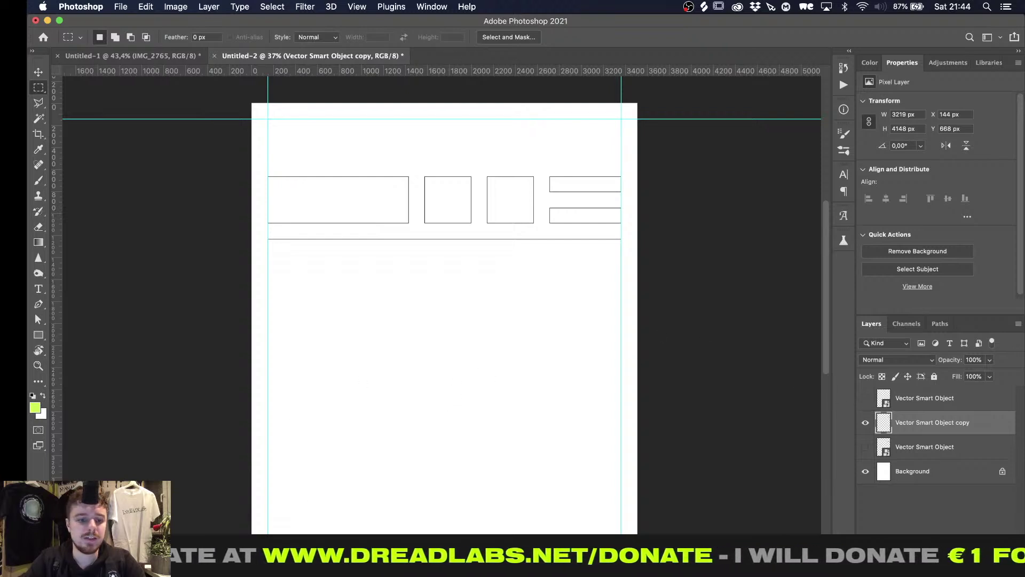
Copy the wide second-row rectangle of Poster Outlines.ai in Illustrator and paste it into Untitled-2 in Photoshop as a smart object
key("super+Tab")
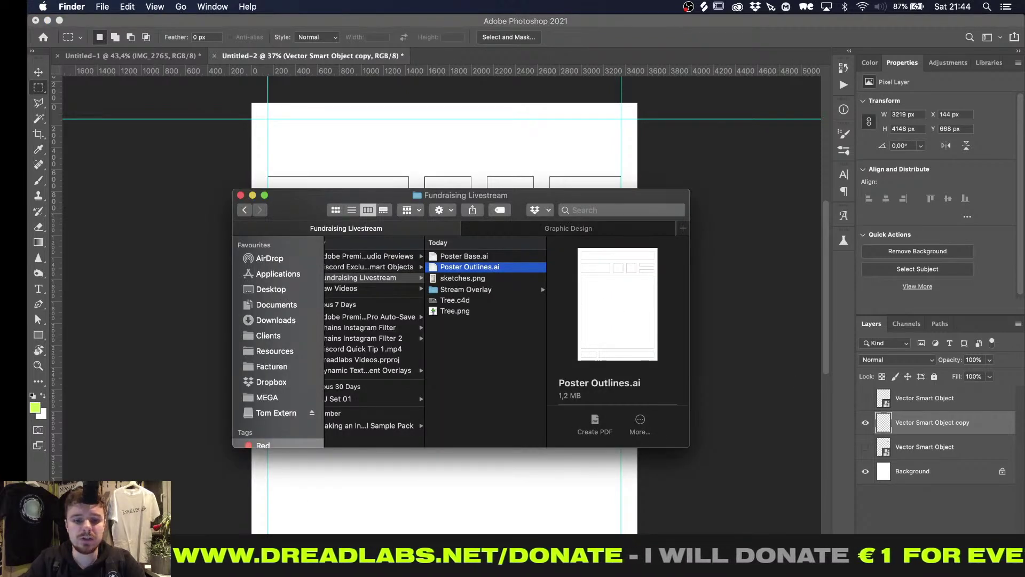
key("super+Tab")
left_click(377, 166)
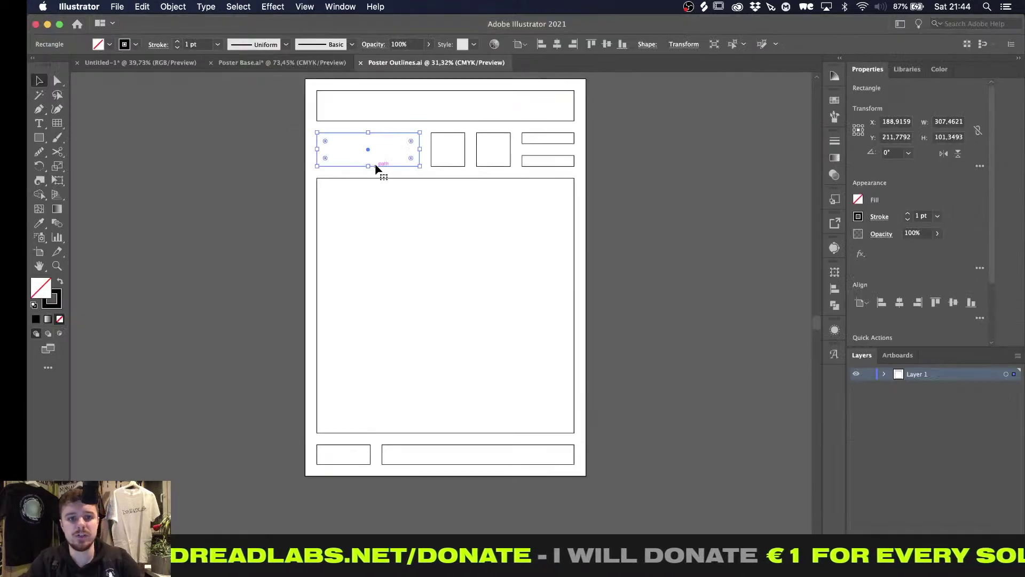
key("super+Tab")
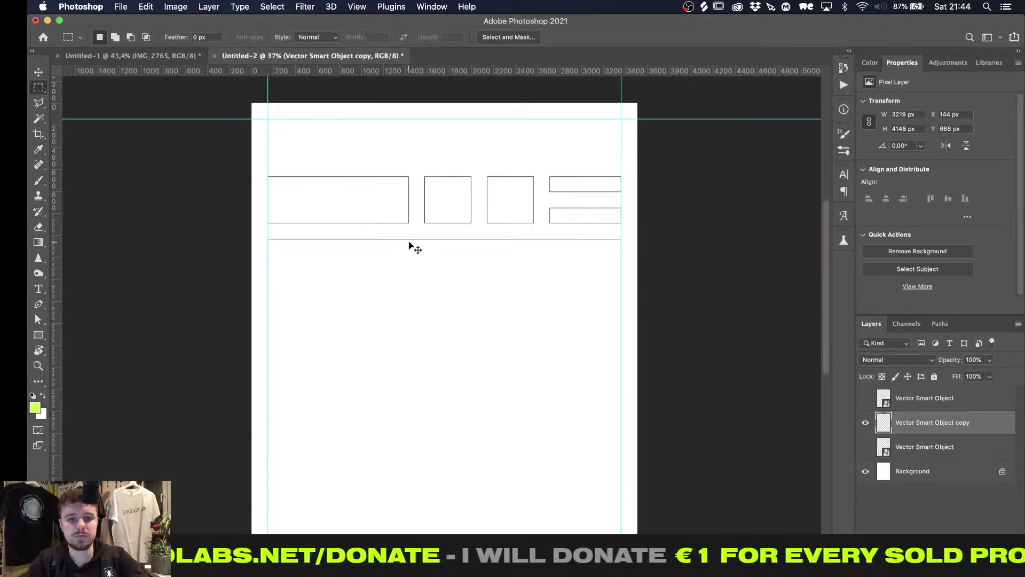
key("super+v")
left_click(583, 239)
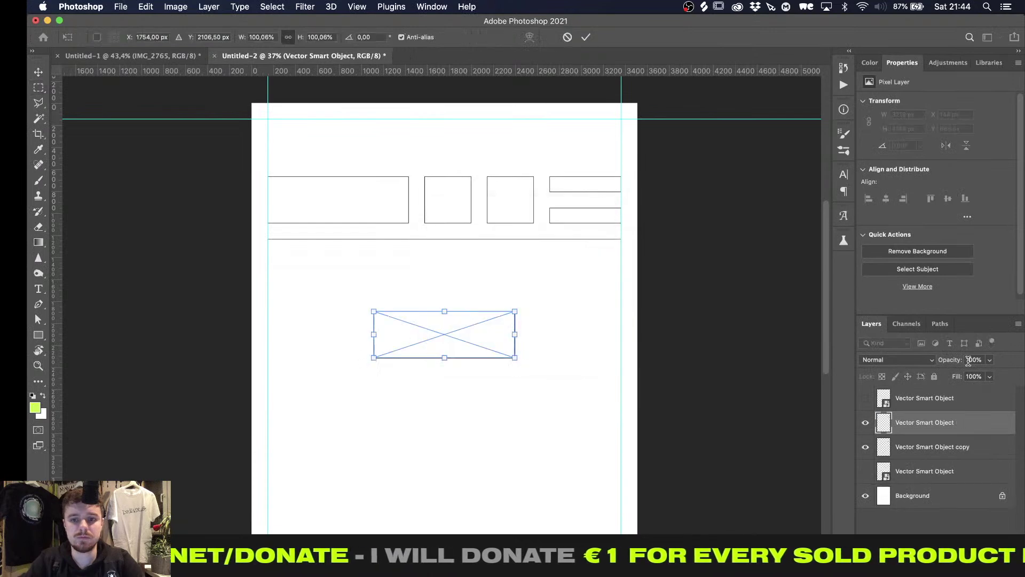
left_click(883, 446)
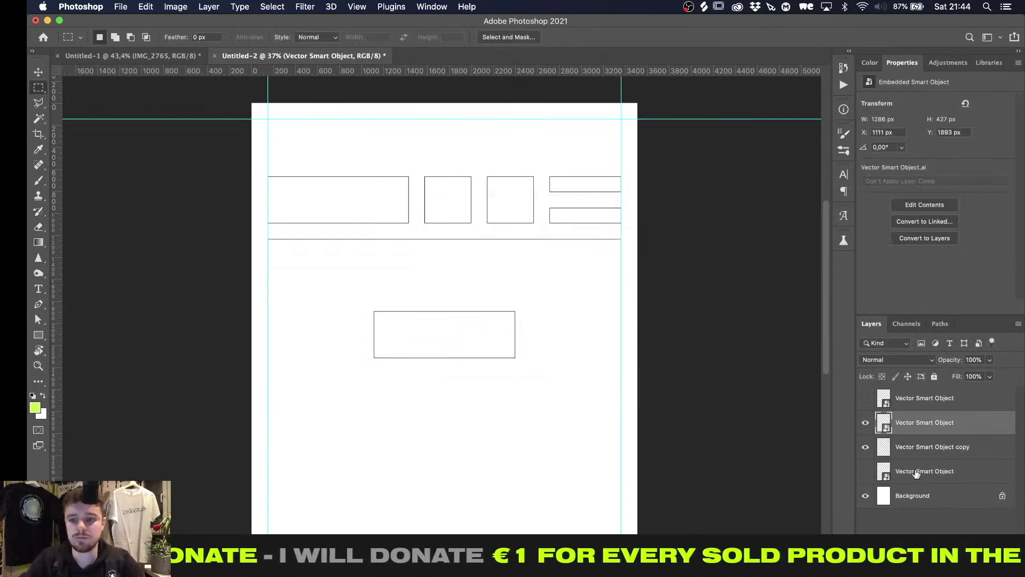
Delete the rasterized outlines copy and show the original full outlines layer
left_click(910, 449)
key("Delete")
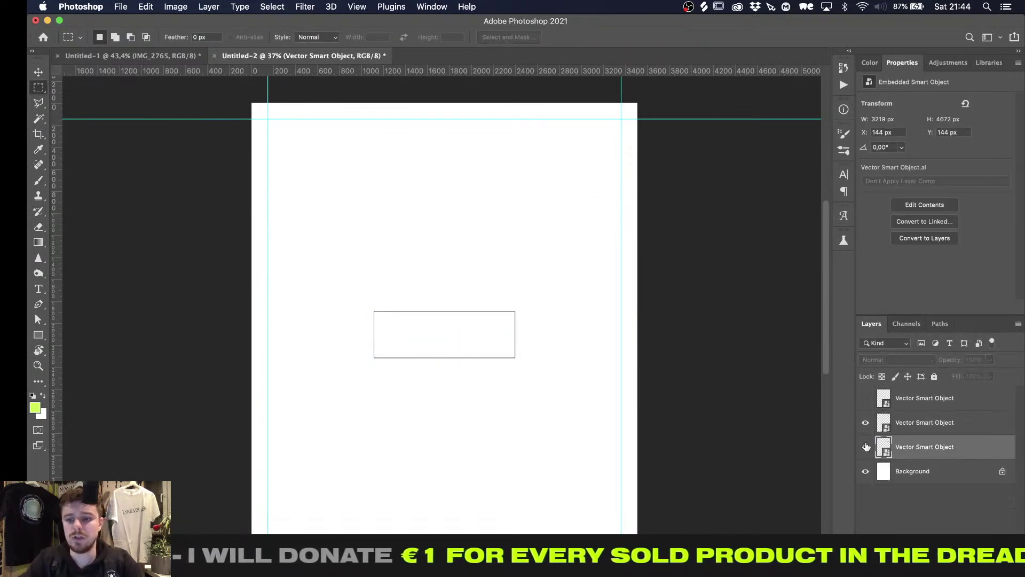
left_click(865, 447)
Load the outlines layer as a selection without its top frame, align the pasted wide rectangle to its left and top edges, and deselect
left_click(883, 447, "super")
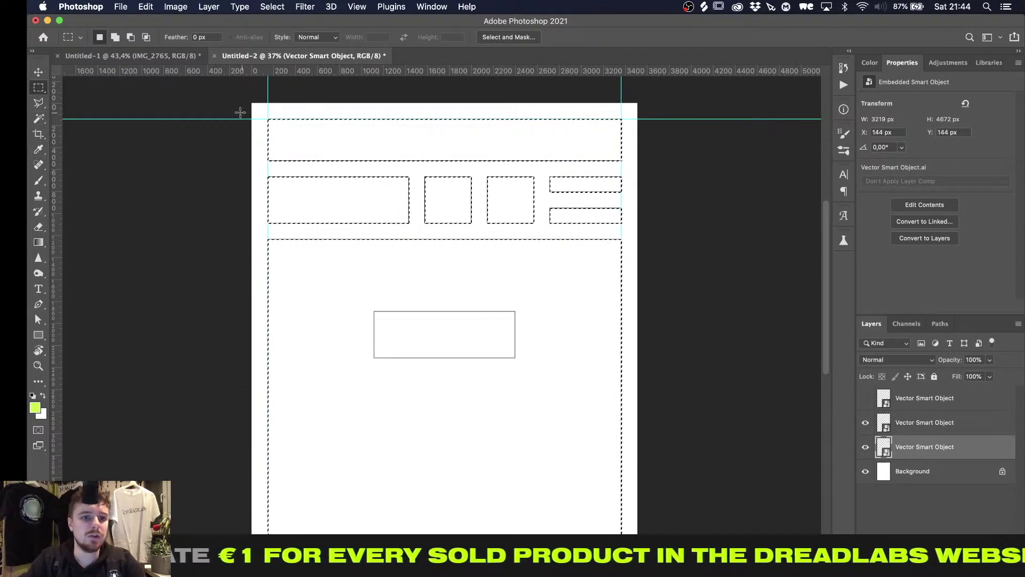
left_click_drag(240, 103, 661, 162, "alt")
key("v")
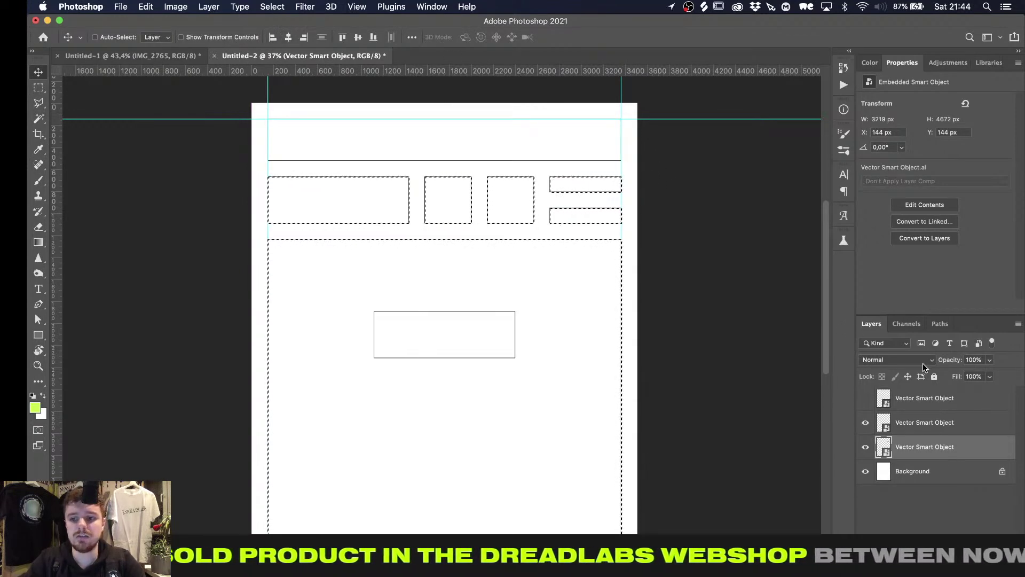
left_click(914, 427)
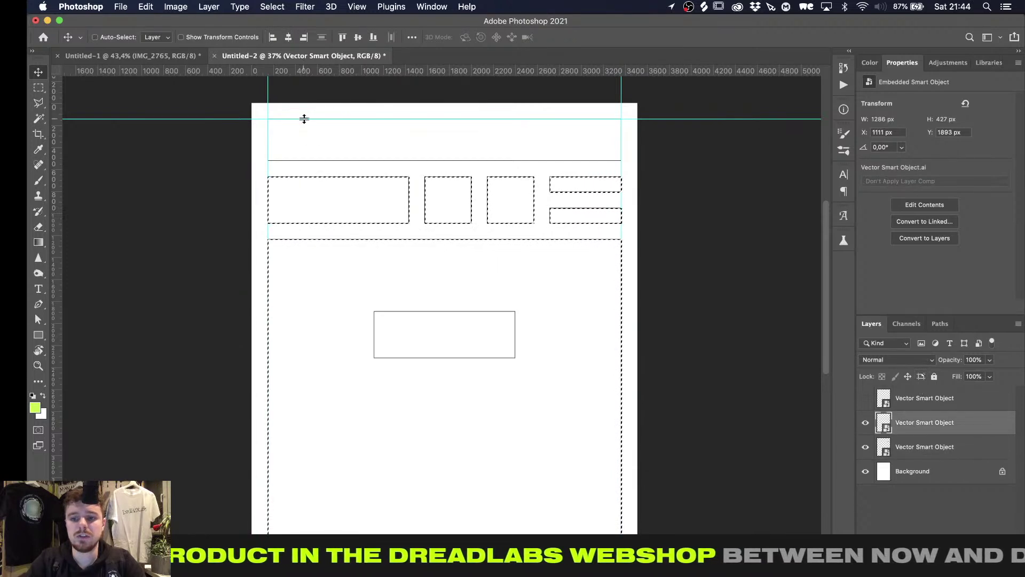
left_click(95, 37)
left_click(273, 37)
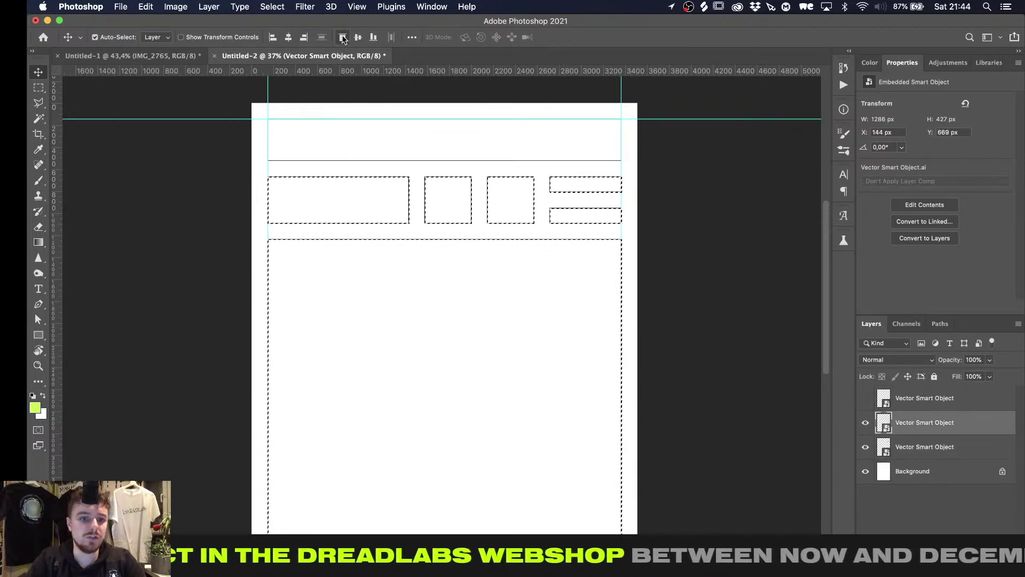
key("super+d")
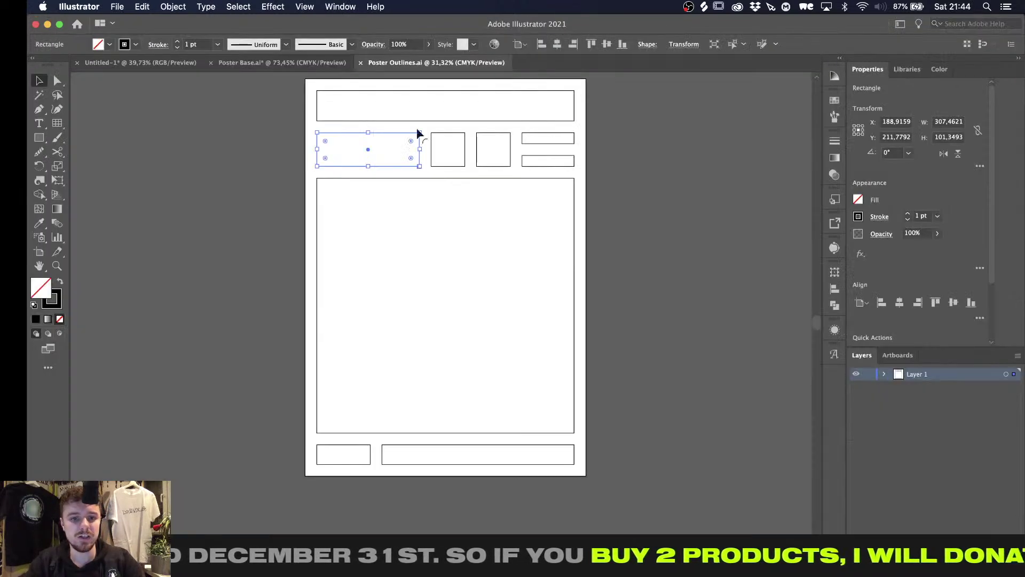
Switch to Illustrator and compare the Poster Base.ai frame contents with the outlines placed in Photoshop
left_click(260, 64)
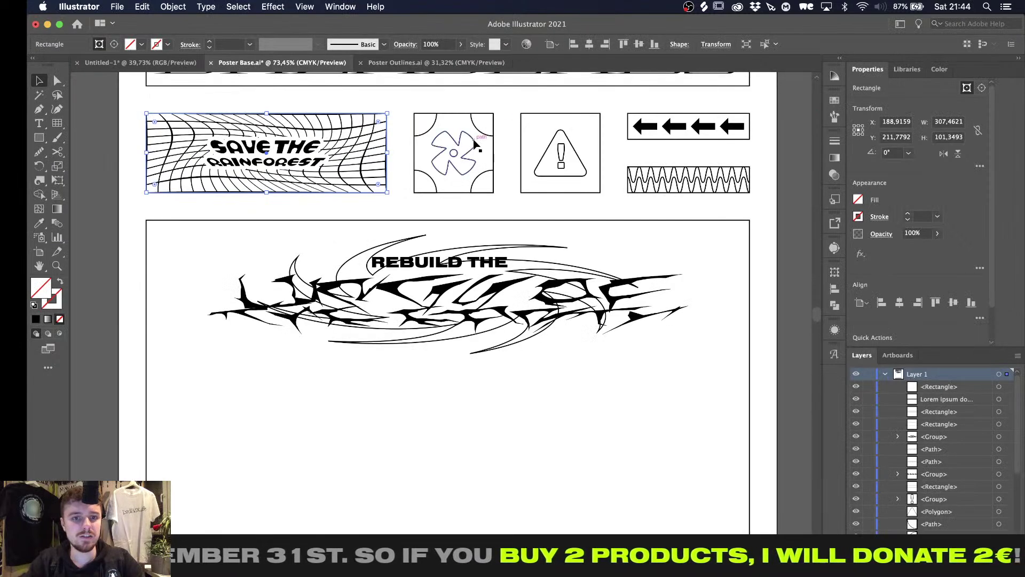
scroll(468, 256, "up", 2)
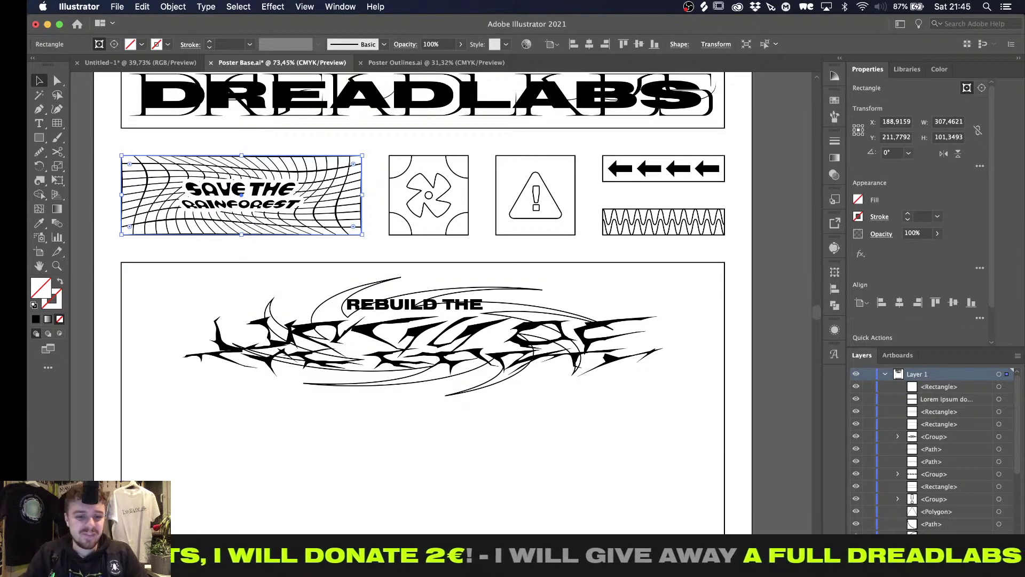
key("super+Tab")
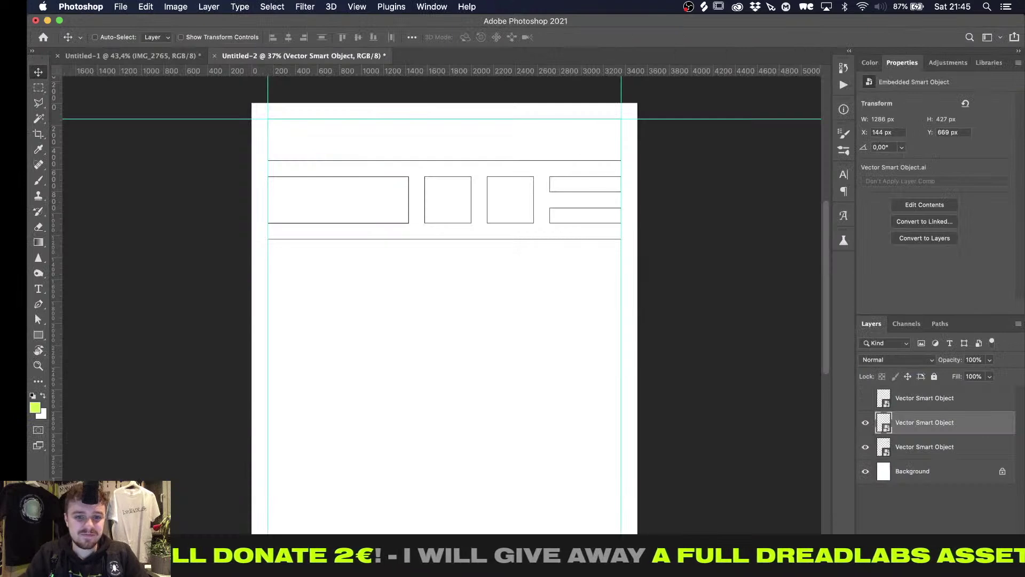
key("super+Tab")
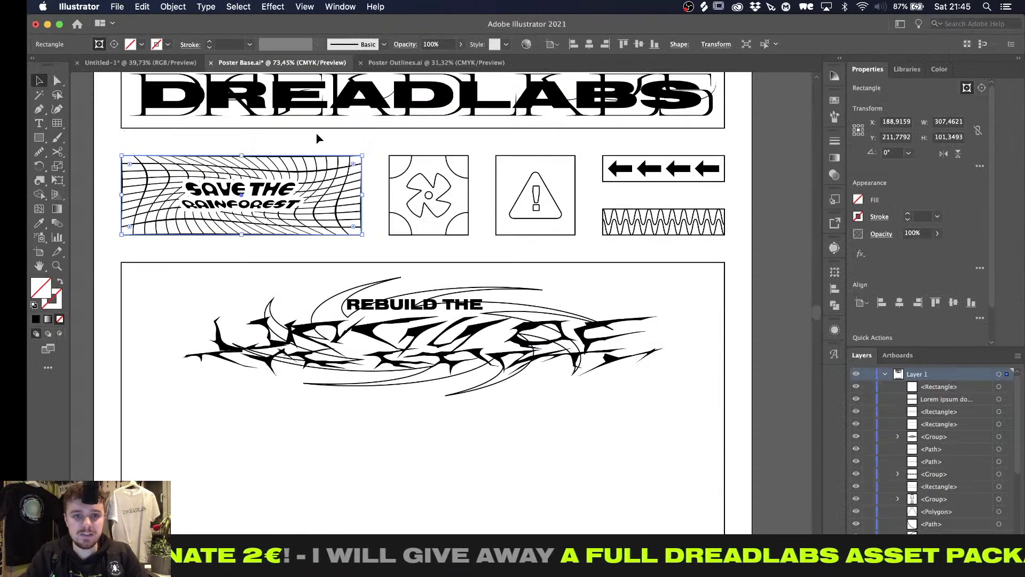
Copy the first small square of Poster Outlines.ai in Illustrator and paste it into Untitled-2 in Photoshop as a smart object
left_click(398, 63)
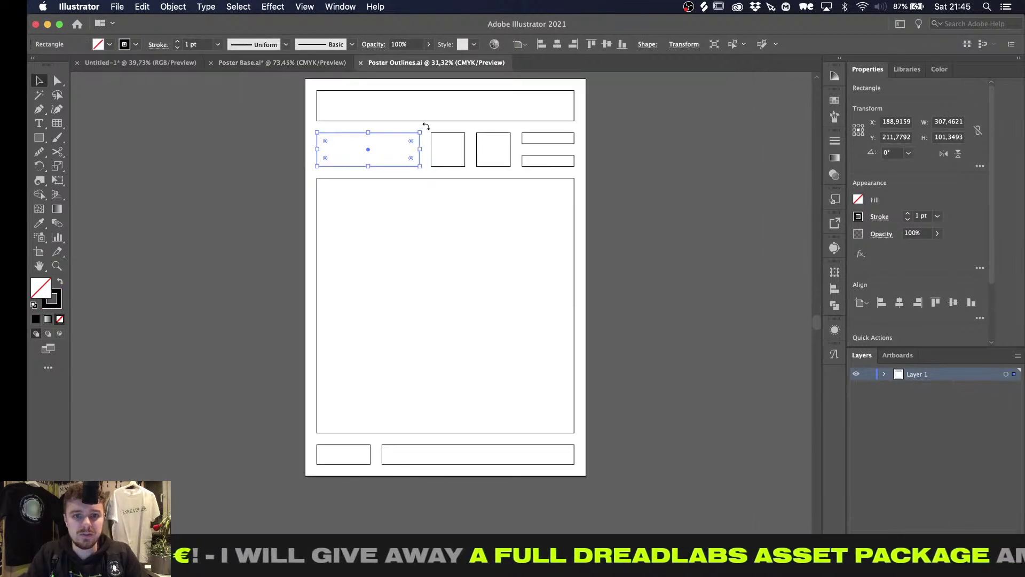
left_click(448, 149)
left_click(430, 160)
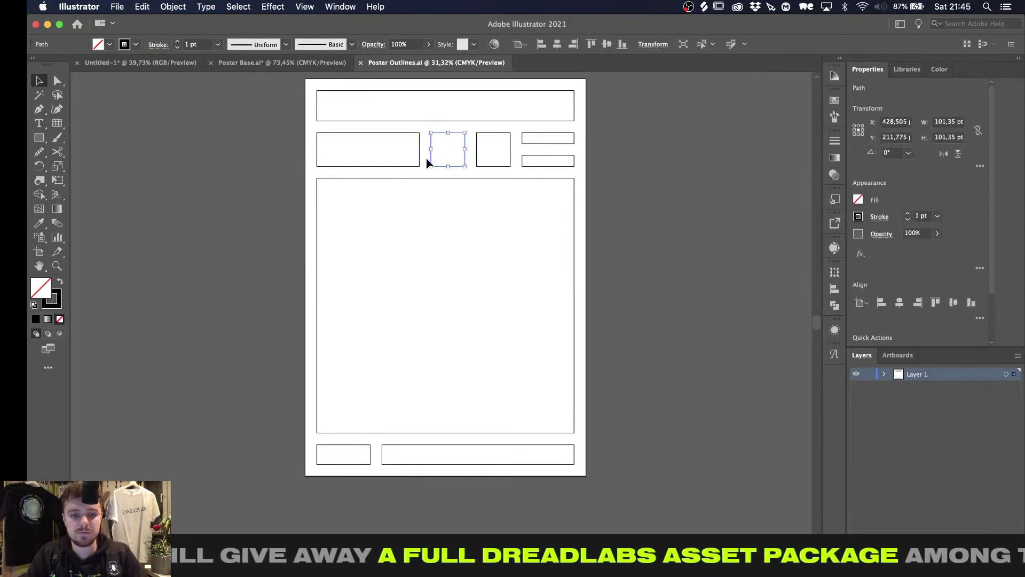
key("super+c")
key("super+Tab")
key("super+v")
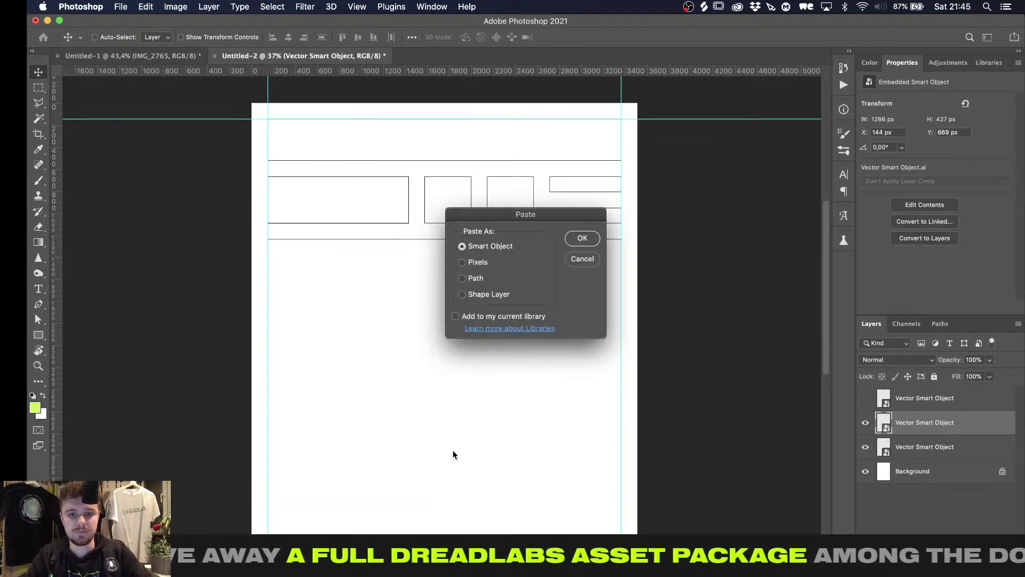
left_click(582, 238)
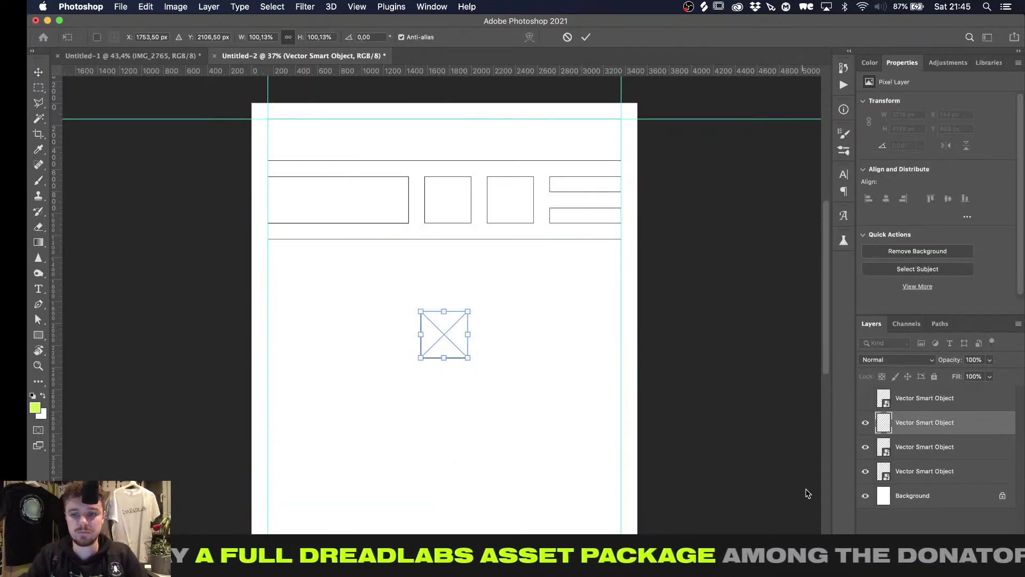
key("Return")
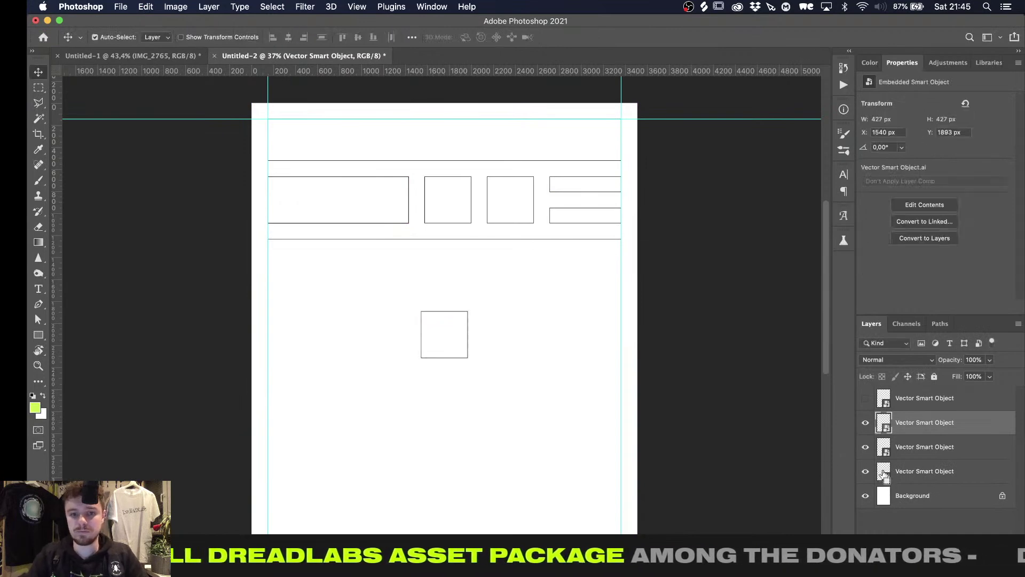
Load the full outlines layer as a selection and subtract the top frame, the wide second-row rectangle, and all frames below that row
left_click(884, 474, "super")
key("m")
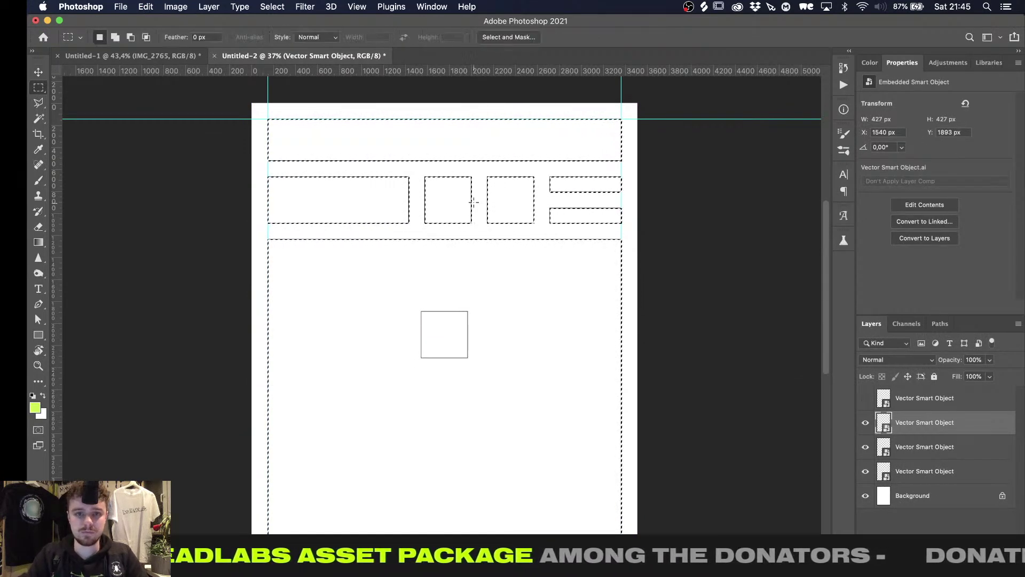
left_click_drag(222, 109, 693, 166, "alt")
left_click_drag(228, 167, 416, 232, "alt")
scroll(417, 231, "down", 3, "alt")
left_click_drag(294, 207, 690, 527, "alt")
key("v")
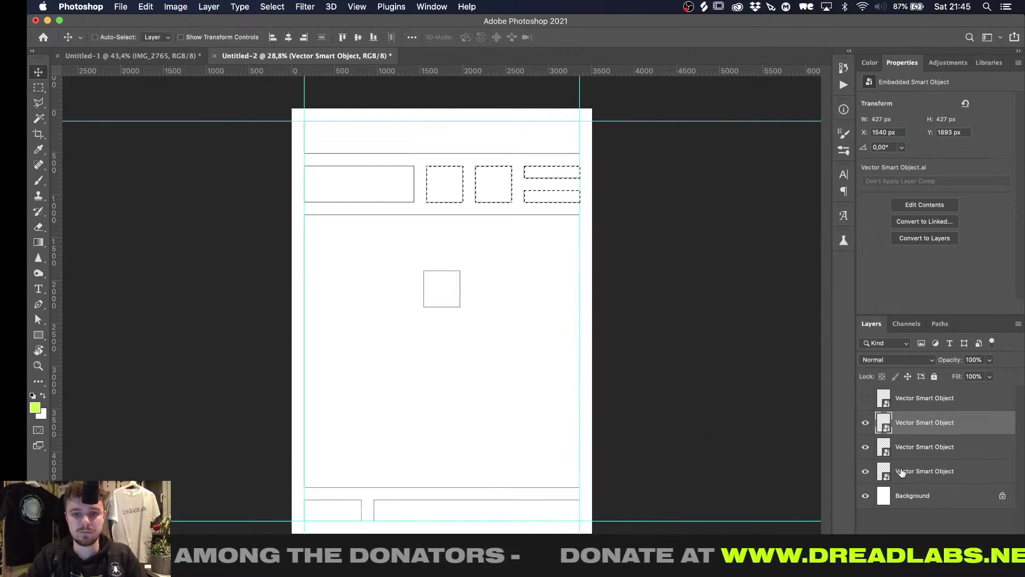
left_click(917, 449)
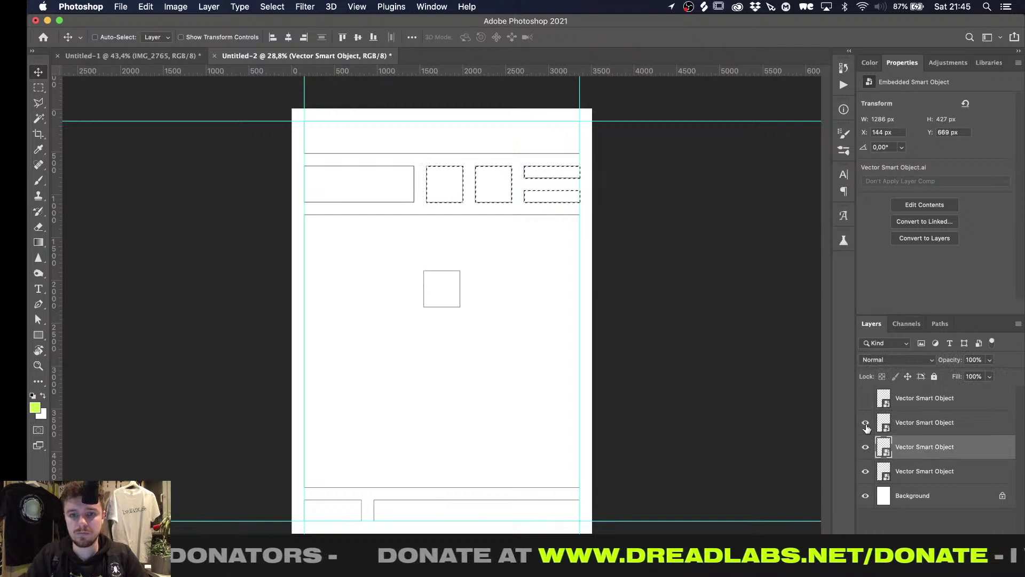
left_click(270, 34)
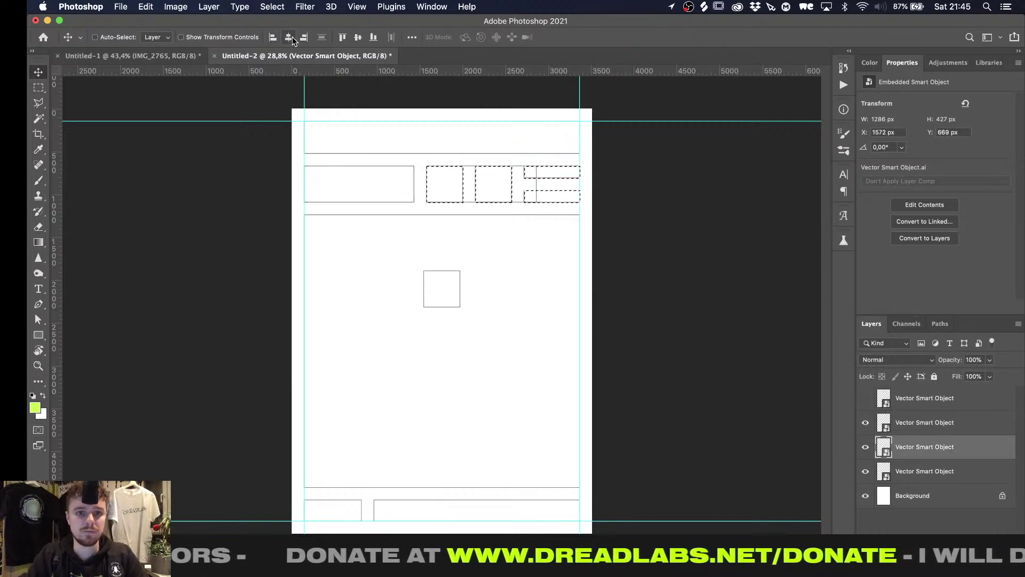
key("super+z")
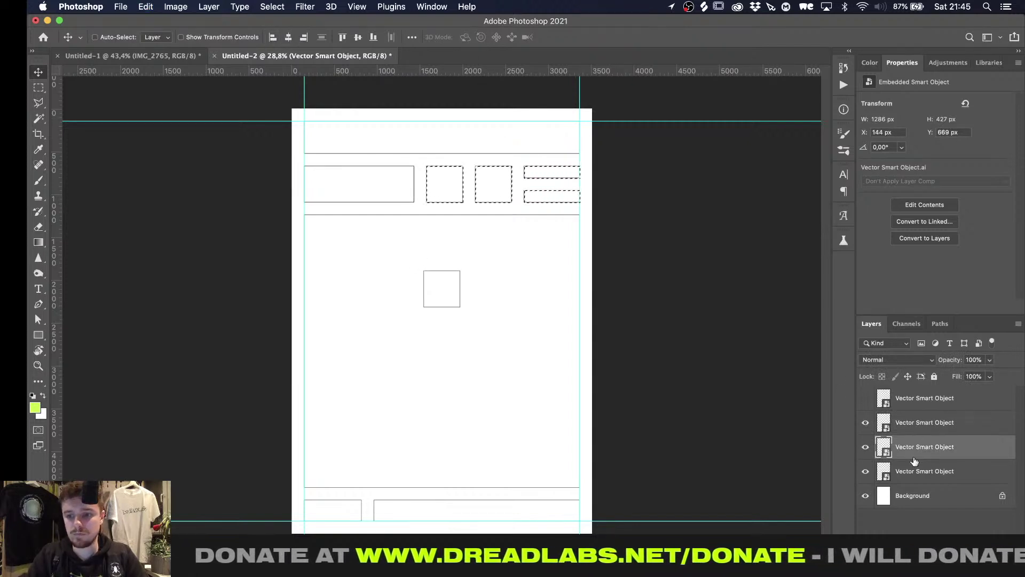
left_click(913, 470)
left_click(867, 475)
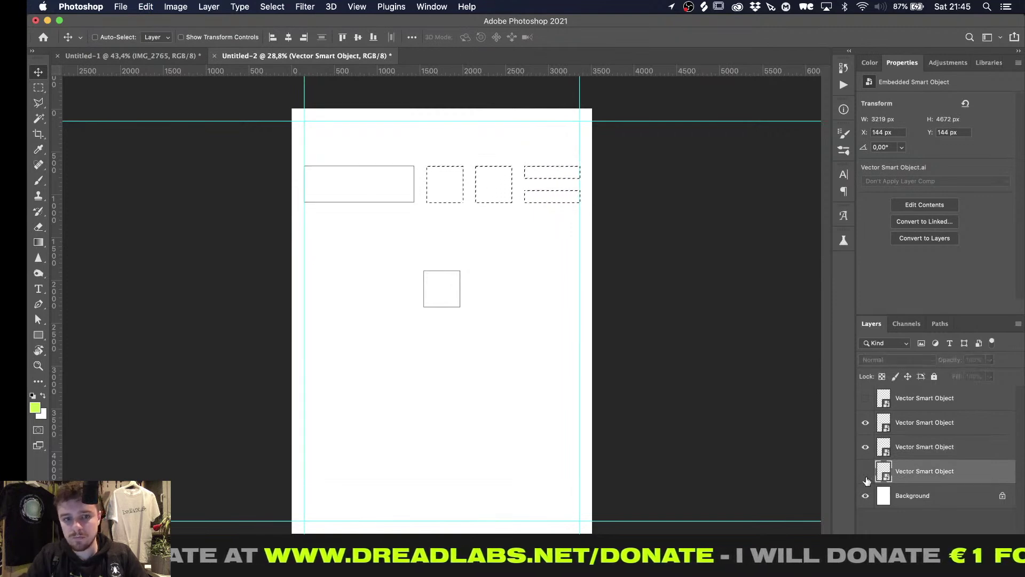
left_click(866, 478)
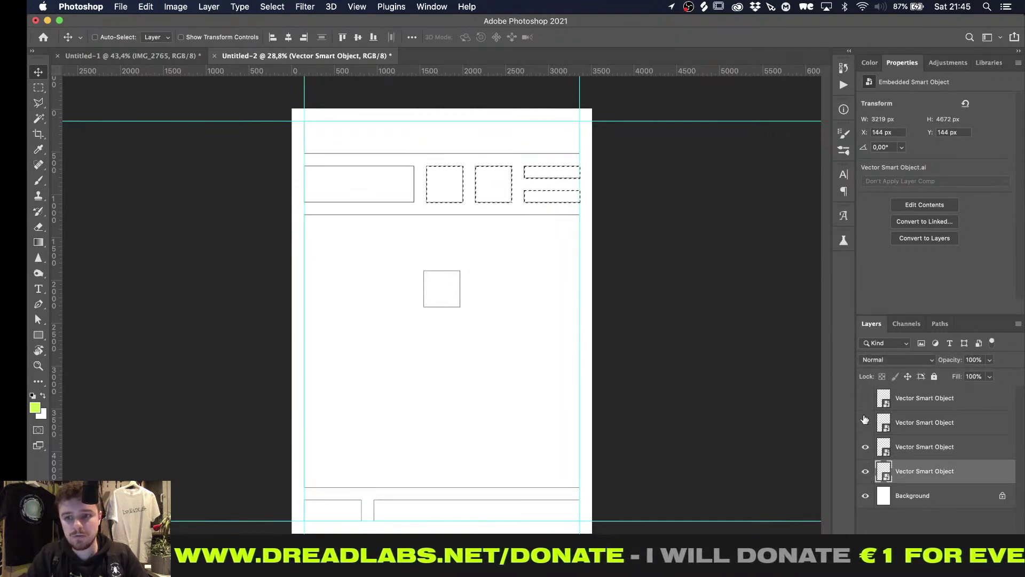
left_click(291, 37)
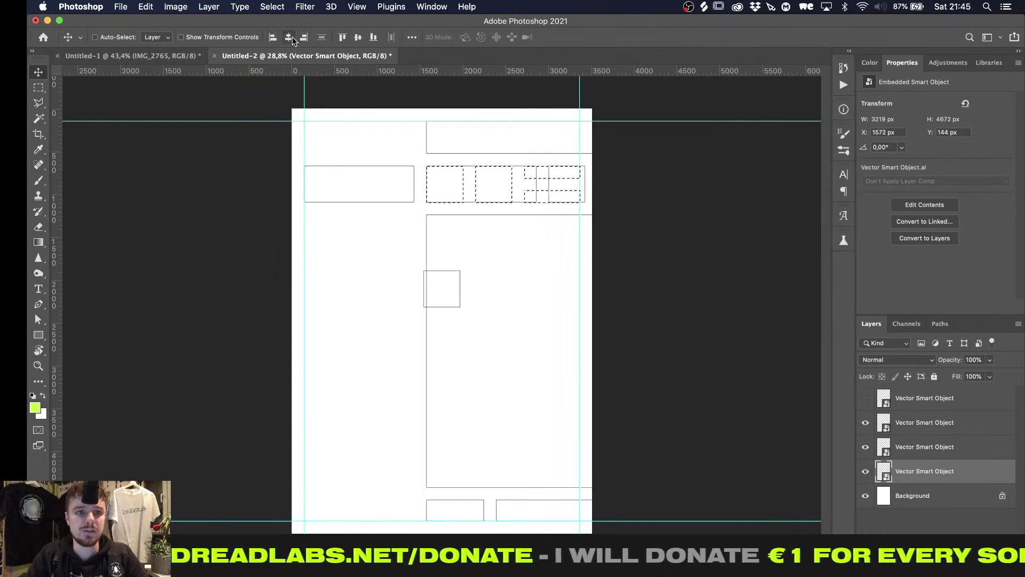
key("super+z")
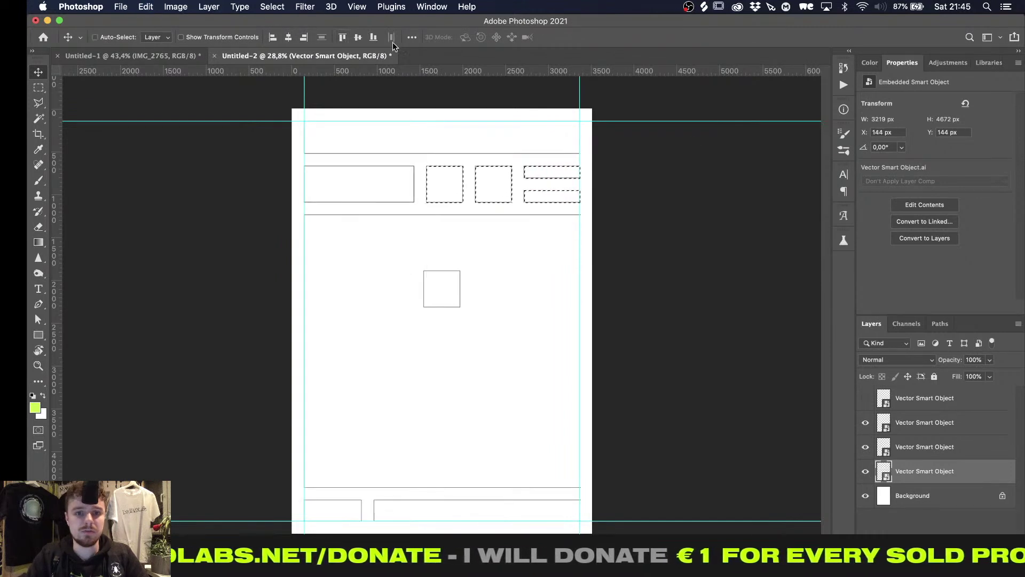
Align the pasted square smart object to the left and top edges of the selection, then deselect
left_click(885, 416)
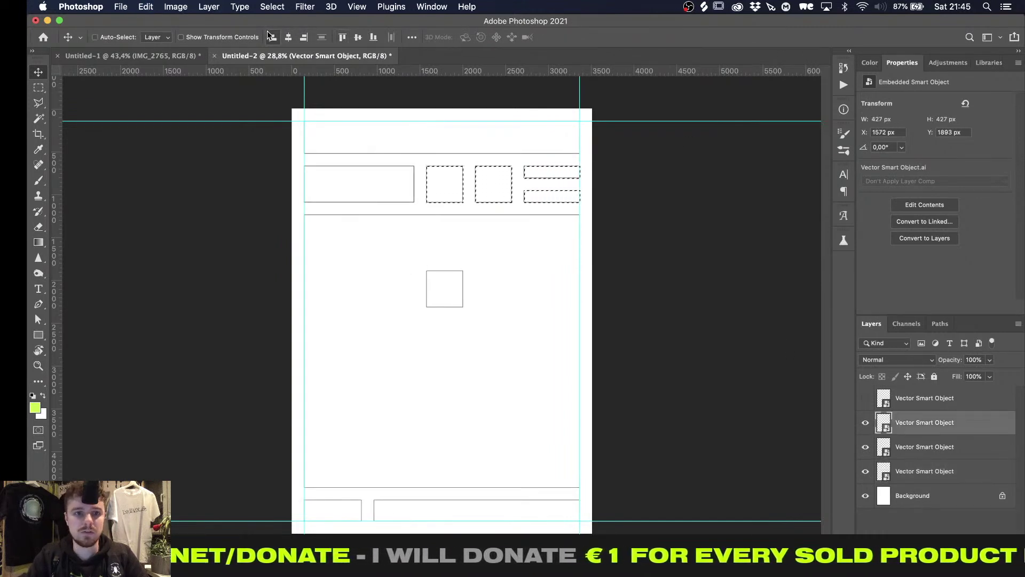
left_click(287, 37)
left_click(343, 38)
key("super+d")
Load the full outlines layer as a selection and subtract every frame except the two small squares in the second row
scroll(454, 246, "up", 5, "alt")
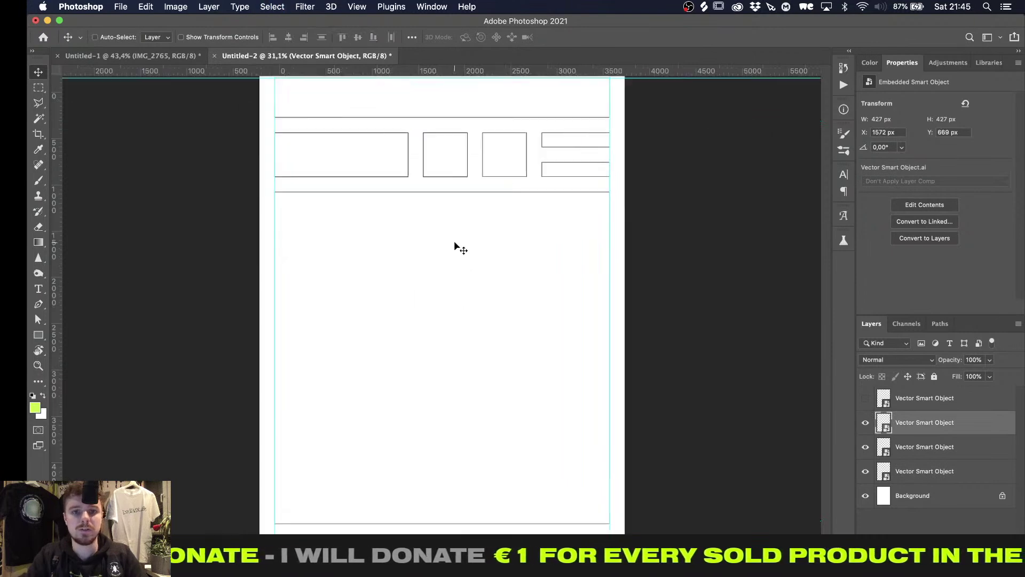
scroll(460, 245, "up", 5)
left_click(886, 470, "super")
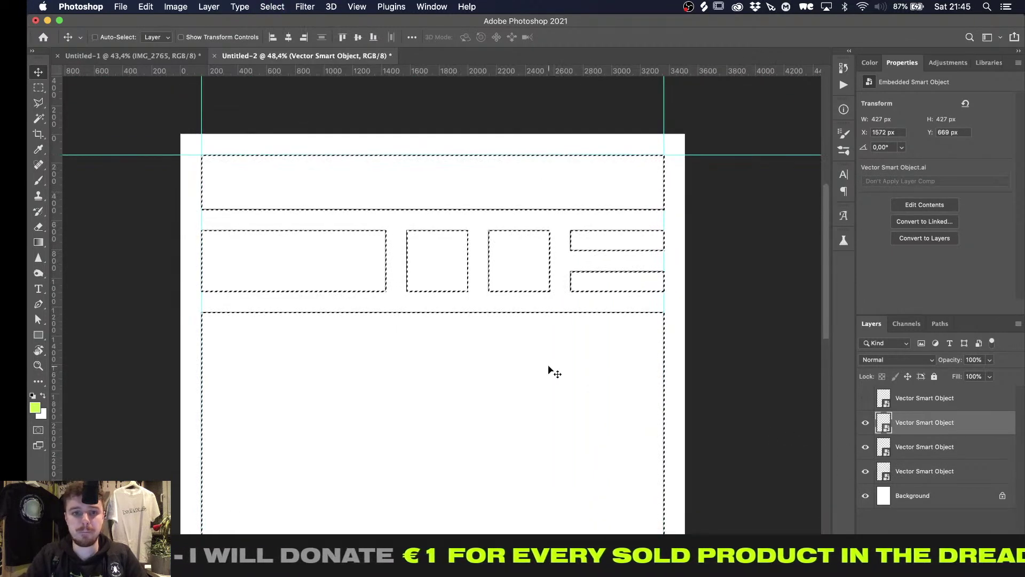
scroll(553, 368, "down", 2, "alt")
key("m")
left_click_drag(225, 165, 652, 231, "alt")
left_click_drag(541, 236, 724, 303, "alt")
scroll(723, 305, "down", 4, "alt")
left_click_drag(306, 170, 425, 221, "alt")
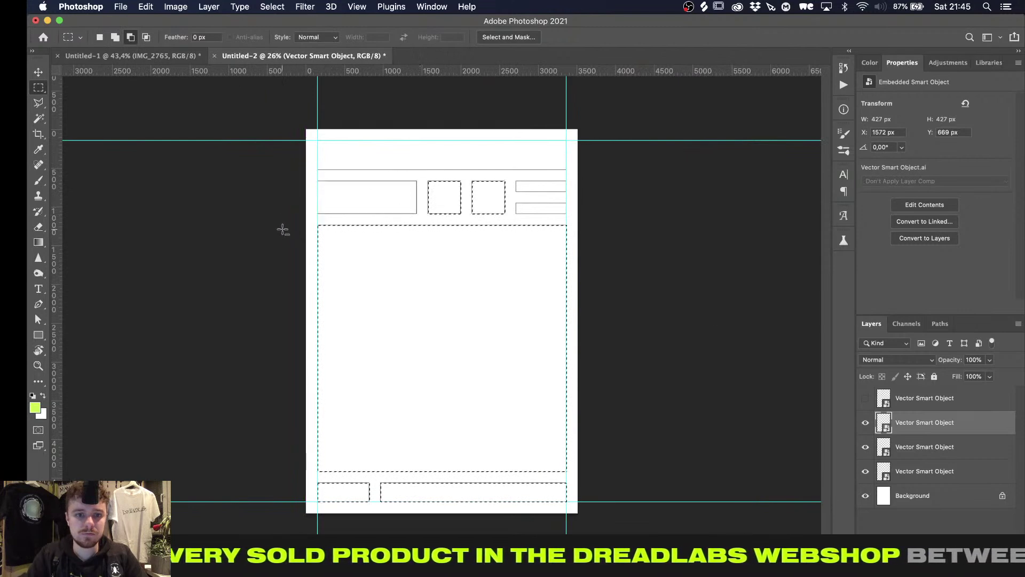
left_click_drag(283, 220, 658, 531, "alt")
scroll(449, 378, "up", 4, "alt")
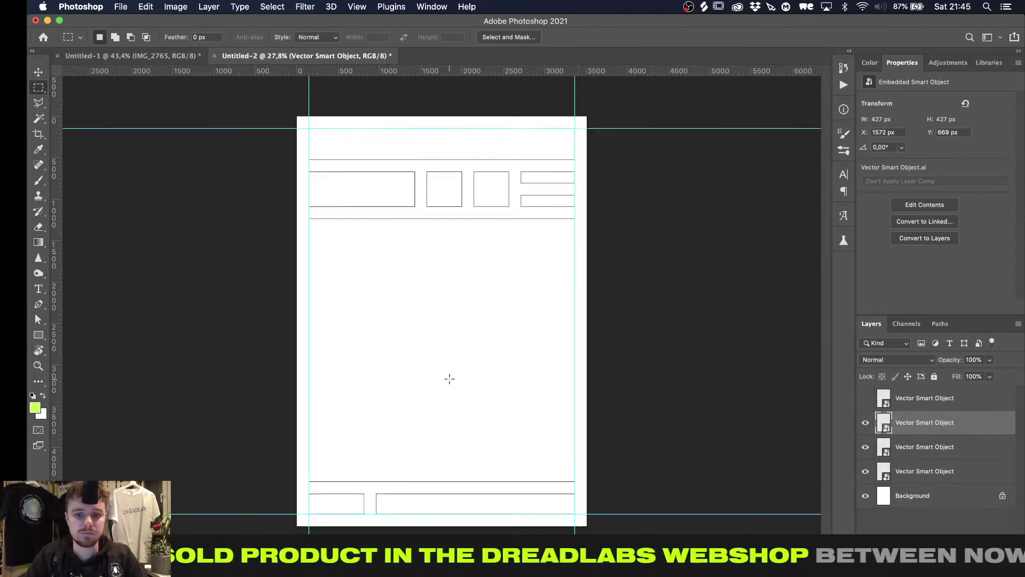
key("v")
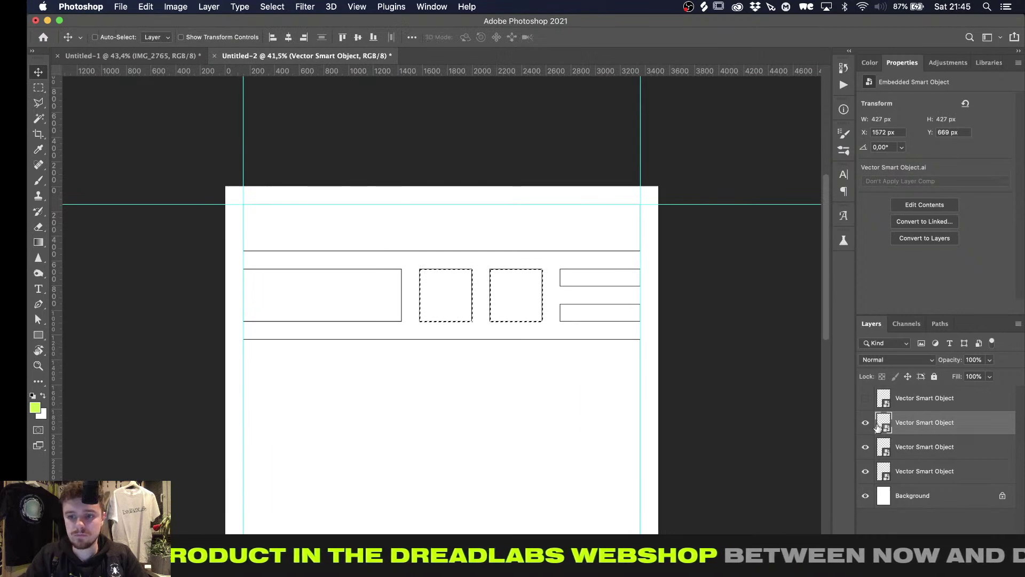
Paste the copied square into the selected area as another smart object and commit its placement
left_click(867, 449)
left_click(867, 449)
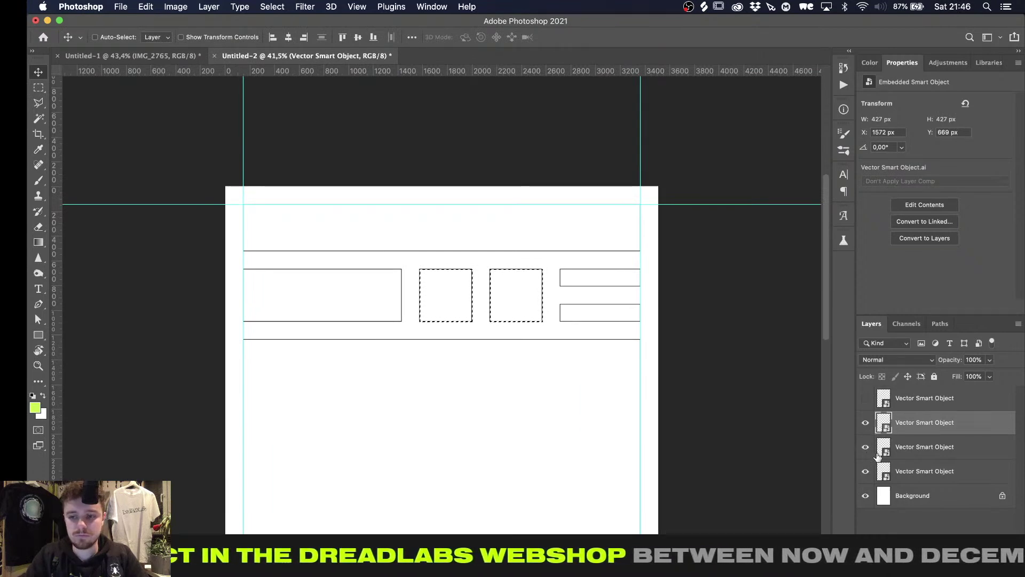
key("super+v")
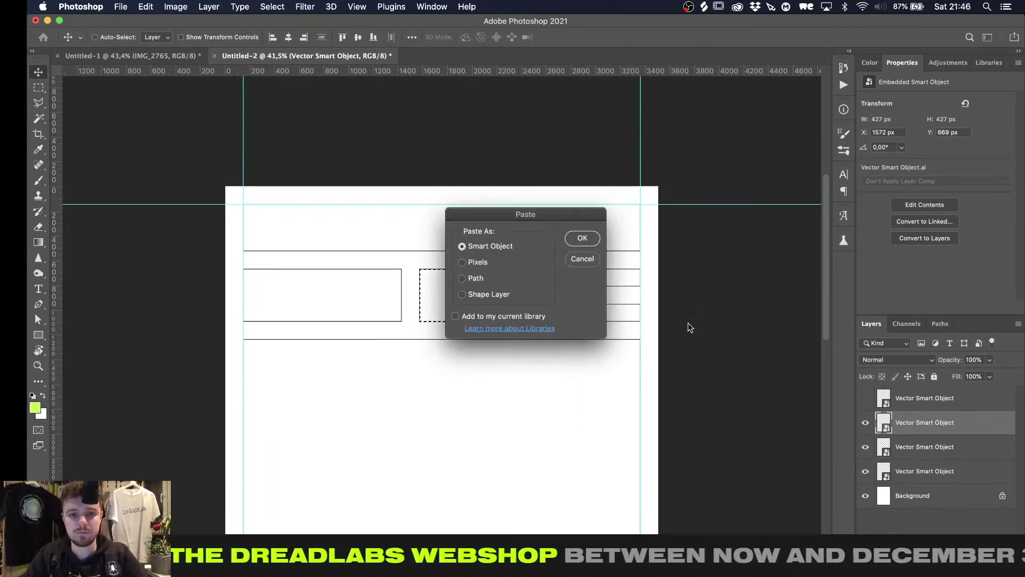
left_click(568, 240)
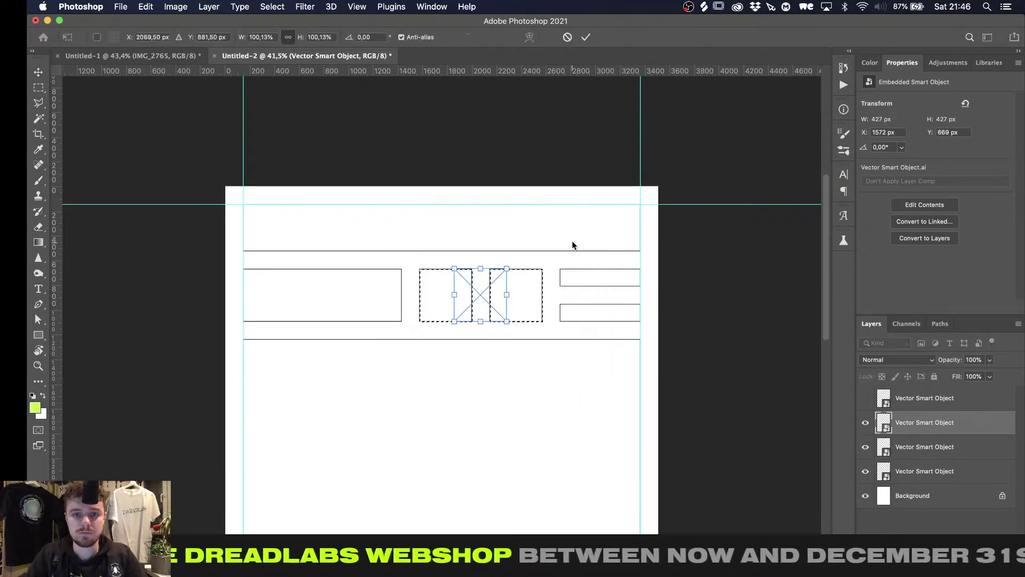
left_click(585, 37)
Move the pasted square horizontally onto the second small square's outline and nudge it to X 2140 px
scroll(540, 345, "up", 3, "alt")
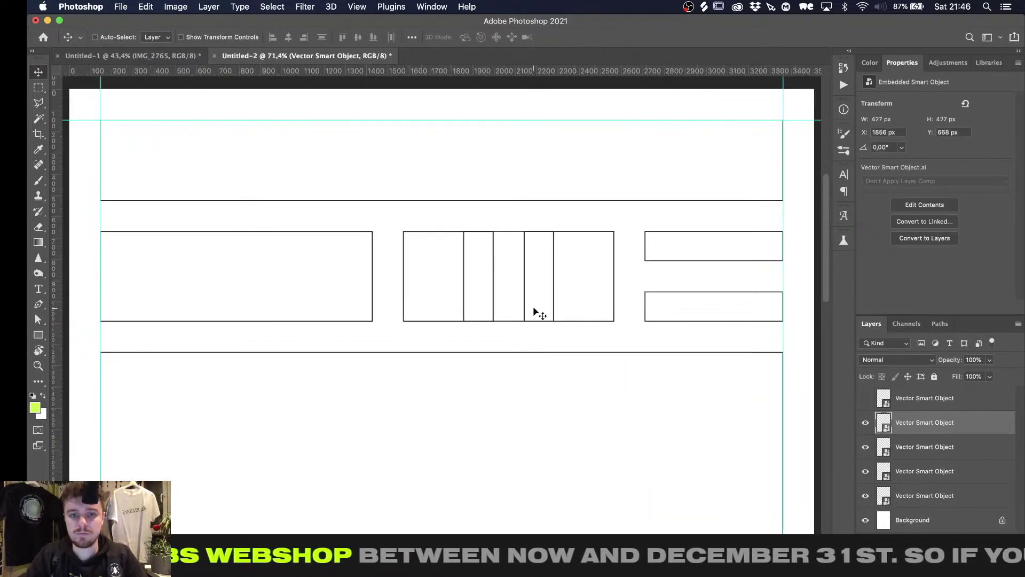
left_click_drag(534, 307, 597, 307)
scroll(512, 392, "up", 2, "alt")
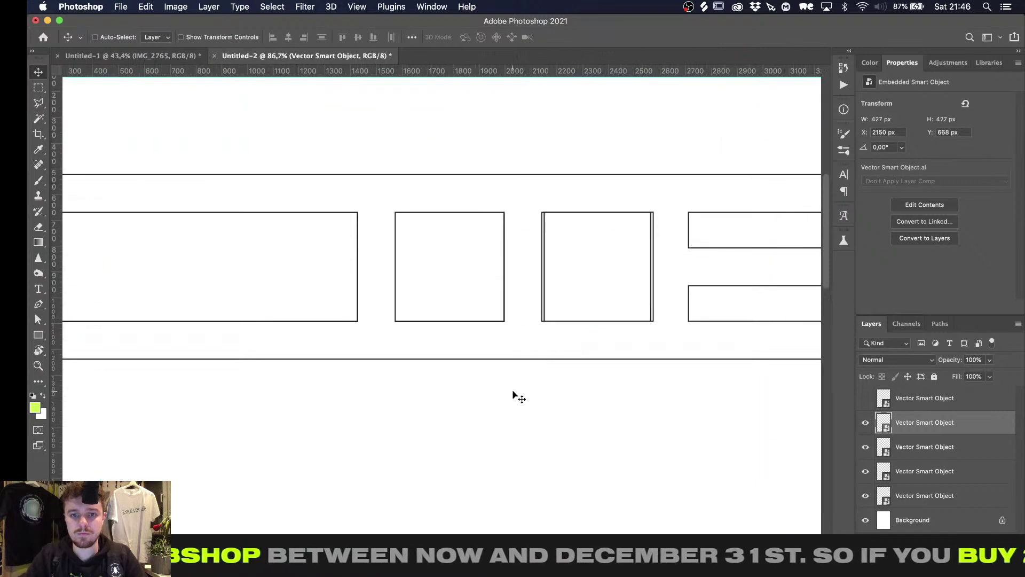
scroll(513, 394, "up", 4, "alt")
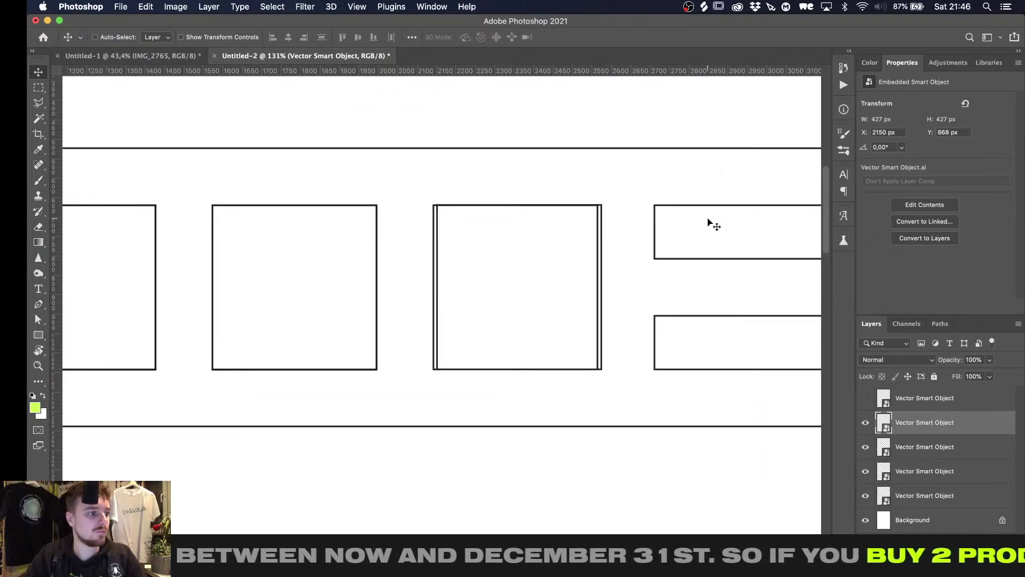
scroll(714, 224, "up", 2, "alt")
scroll(601, 238, "right", 10)
scroll(601, 238, "up", 1)
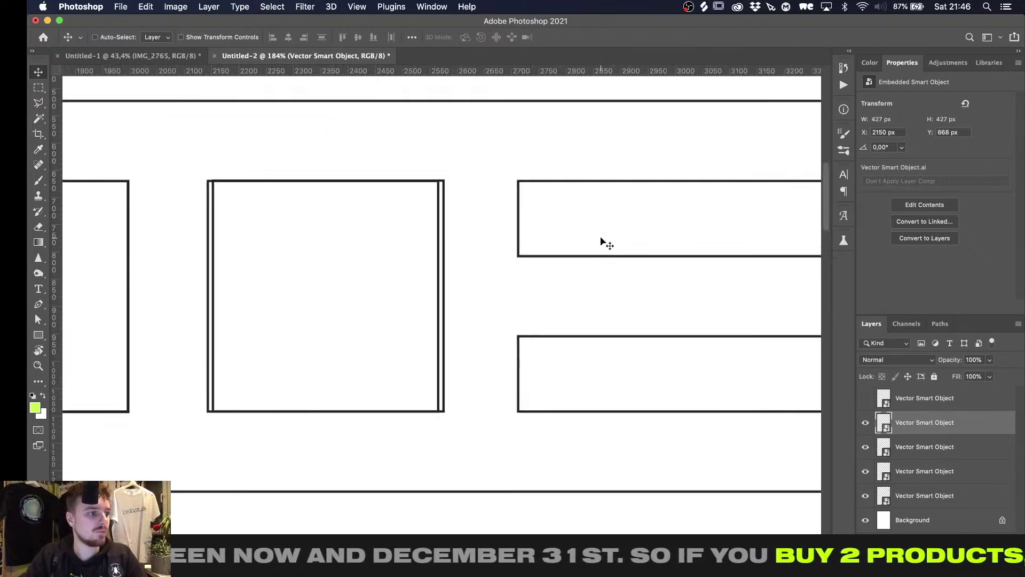
key("shift+Right")
key("shift+Left")
key("shift+Left")
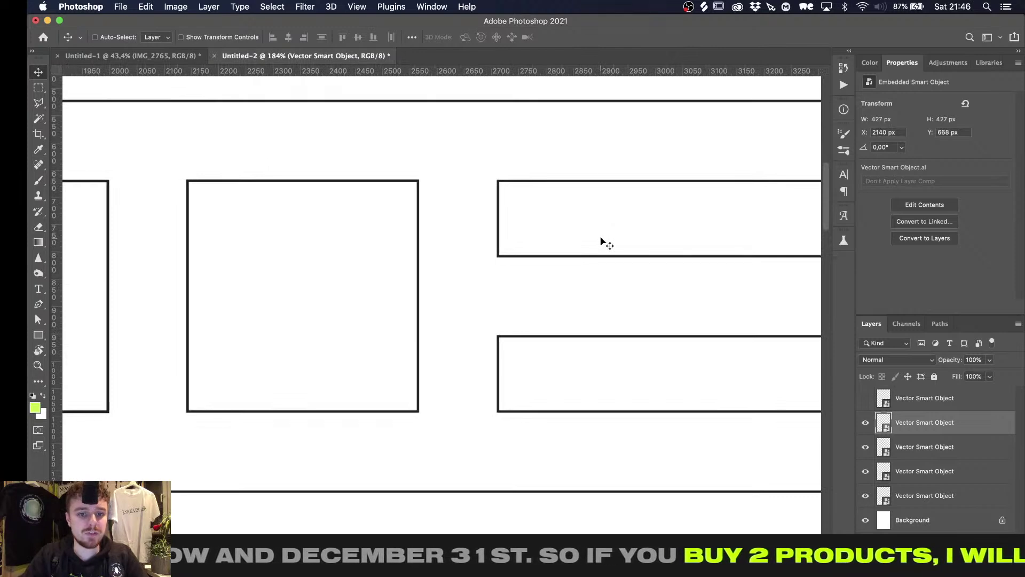
Nudge the selected square outline to X 2141 px, Y 669 px so it matches the template square
key("Right")
key("Left")
key("Right")
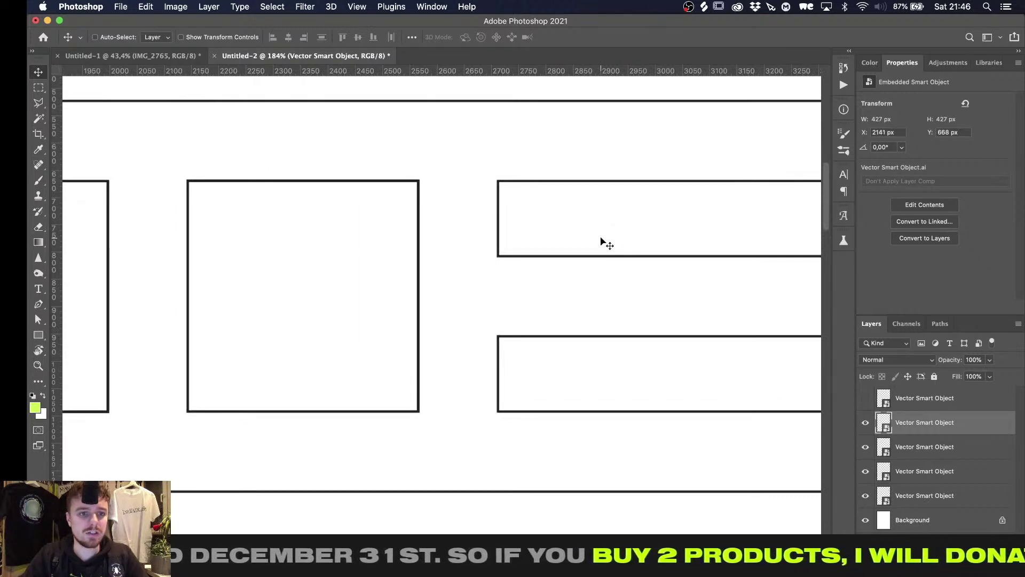
key("Right")
key("Left")
key("Down")
key("Down")
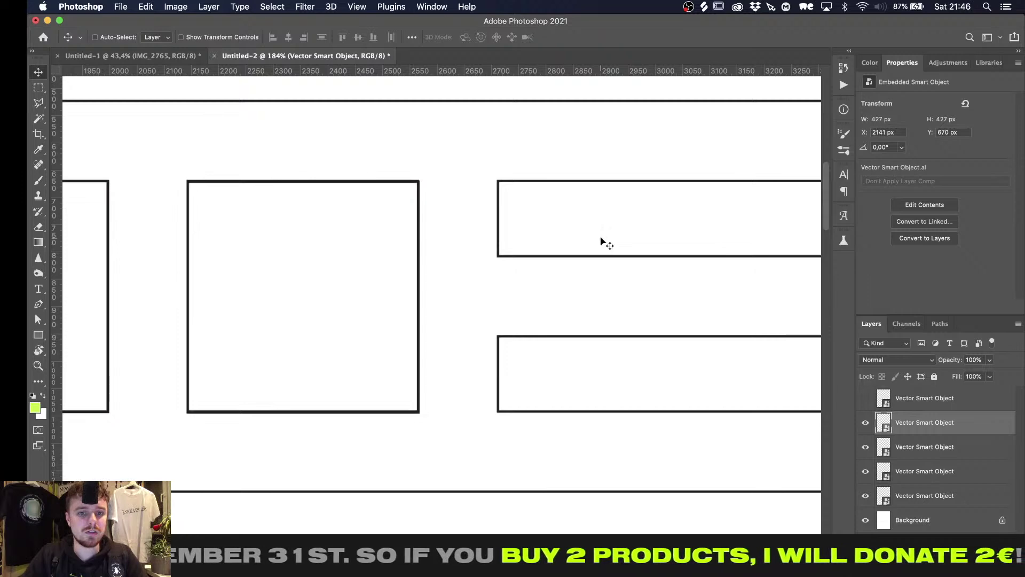
key("Up")
key("Up")
key("Down")
scroll(460, 251, "down", 3, "alt")
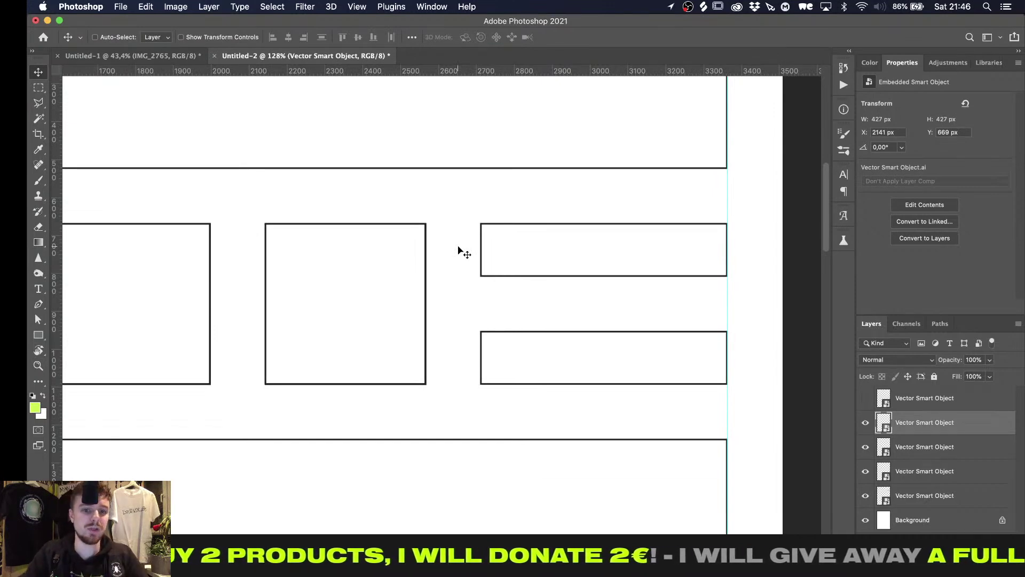
scroll(459, 248, "down", 3, "alt")
Copy the upper small rectangle from Poster Outlines.ai in Illustrator and paste it into the Photoshop poster as a Smart Object
left_click(392, 561)
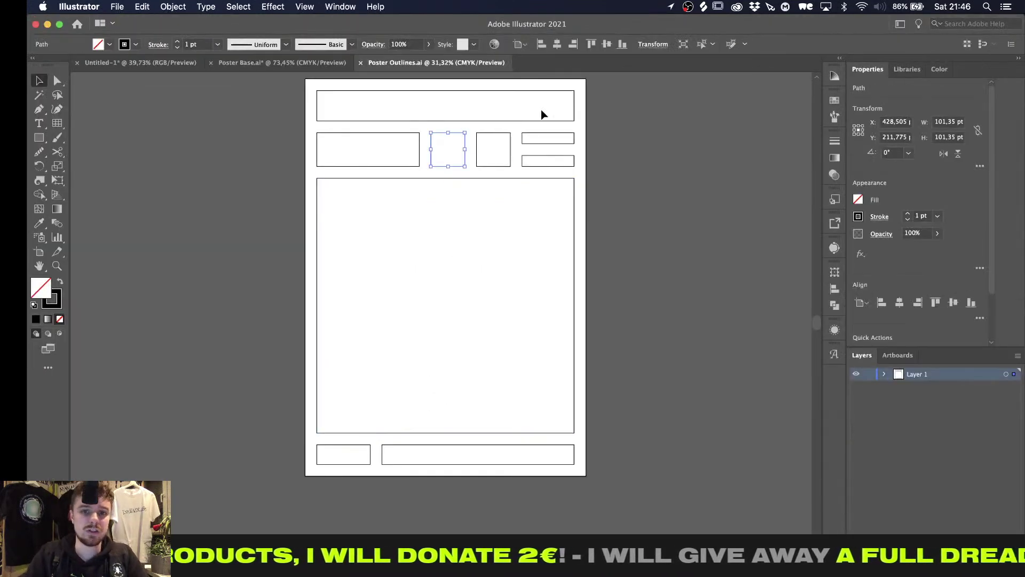
left_click(522, 140)
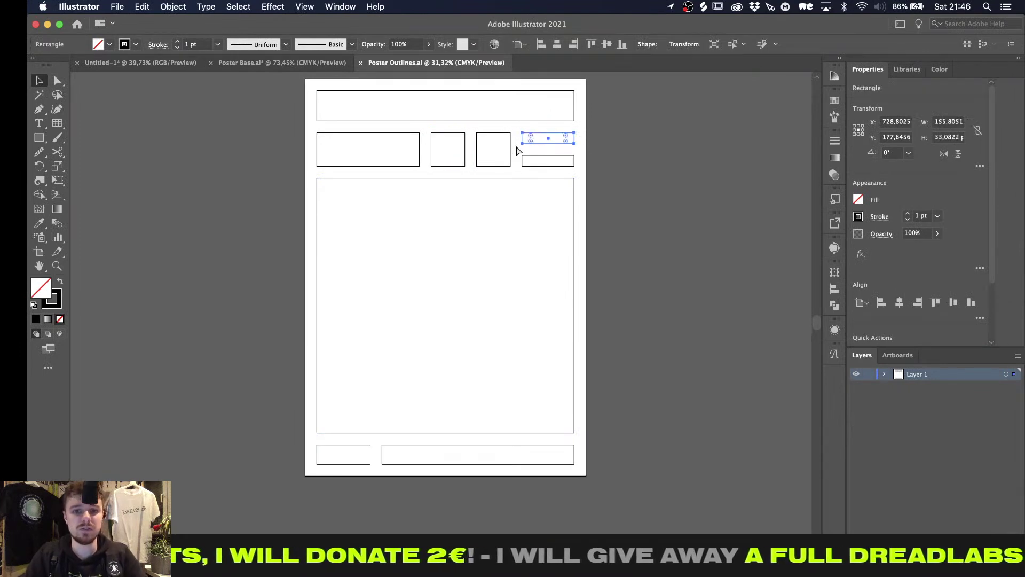
key("super+c")
key("super+Tab")
key("super+v")
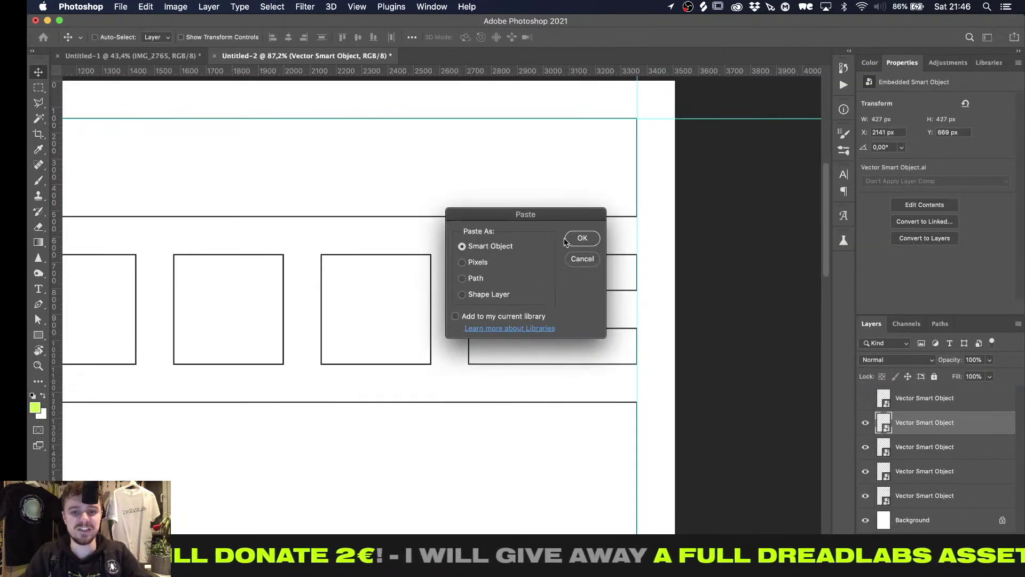
left_click(581, 237)
key("Return")
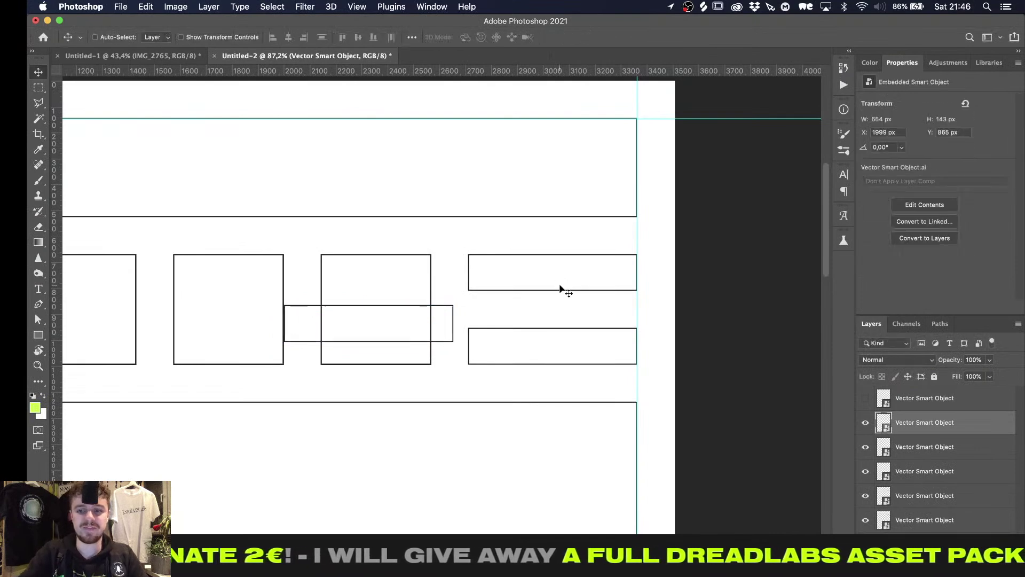
Load the full outline template layer as a selection and subtract everything except the two small stacked rectangles
key("super+minus")
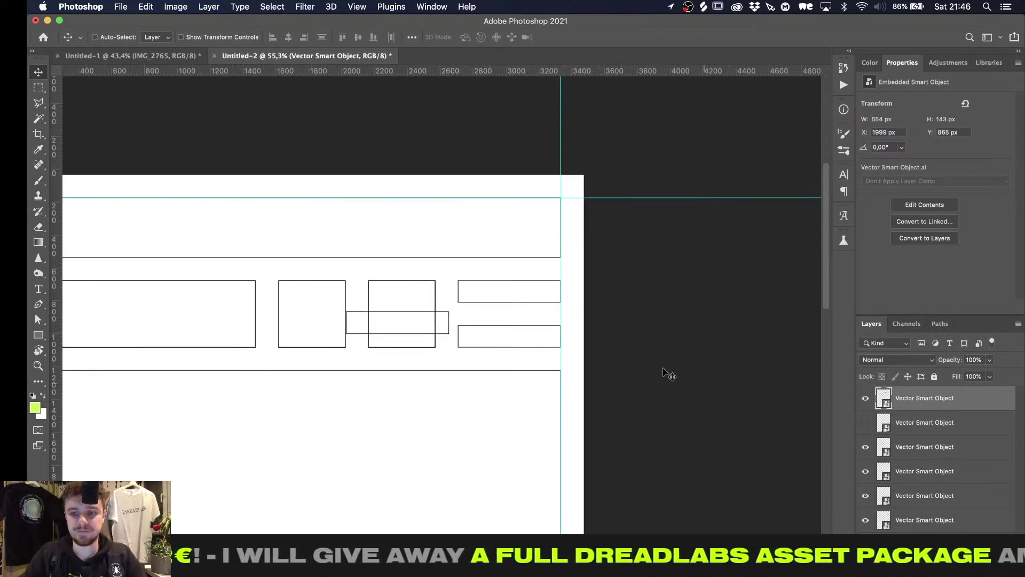
left_click(882, 520, "super")
key("super+minus")
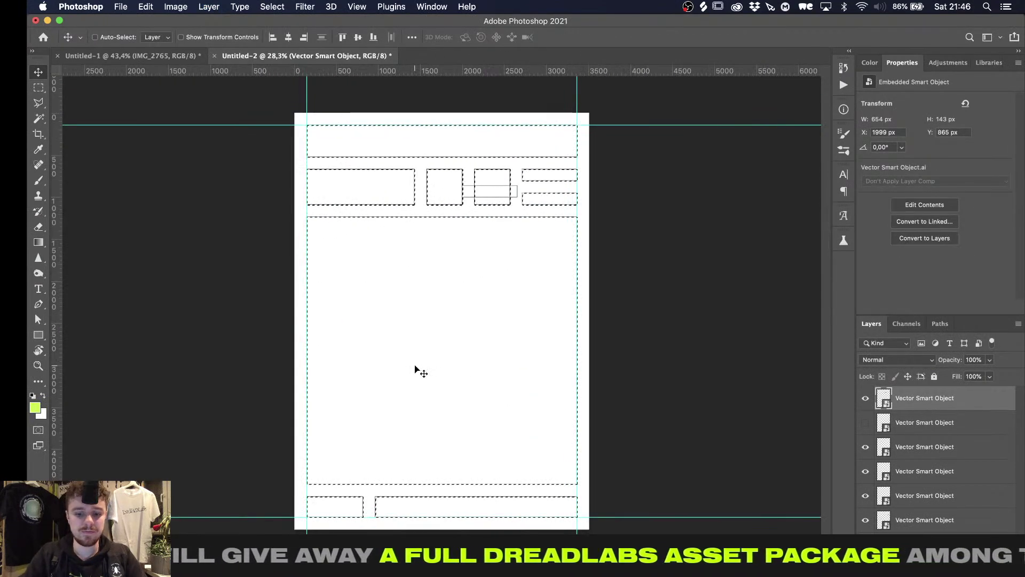
key("m")
left_click_drag(261, 124, 619, 162, "alt")
left_click_drag(296, 160, 518, 529)
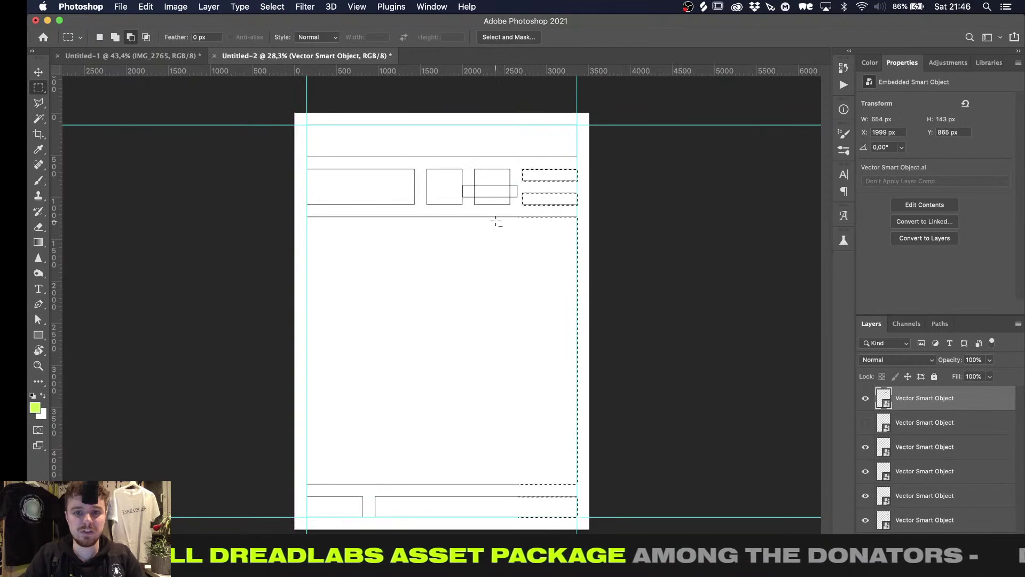
left_click_drag(500, 210, 643, 377)
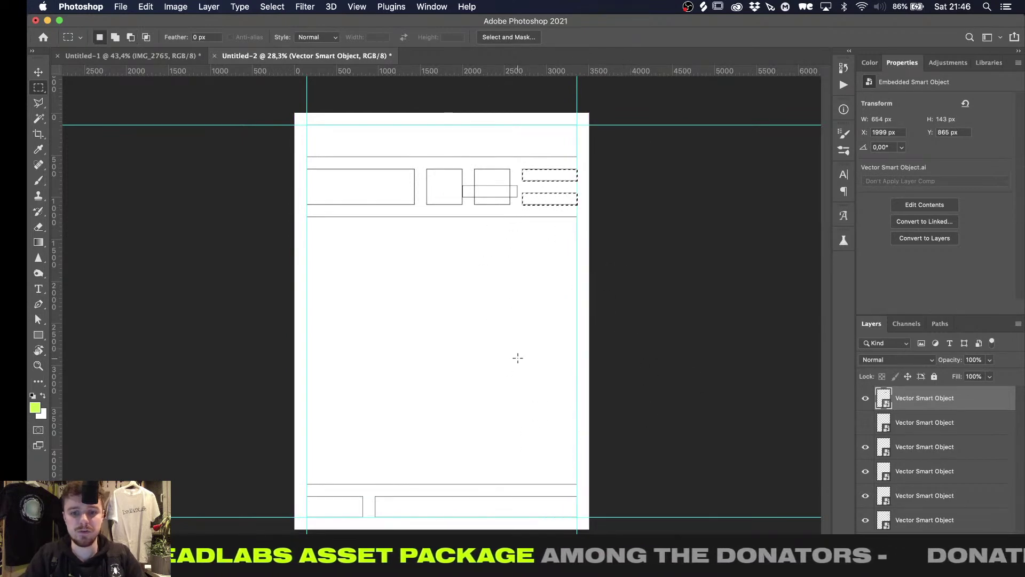
Align the pasted small rectangle to the selection's side and top edges, at X 2709 px, Y 669 px
scroll(517, 355, "up", 3, "alt")
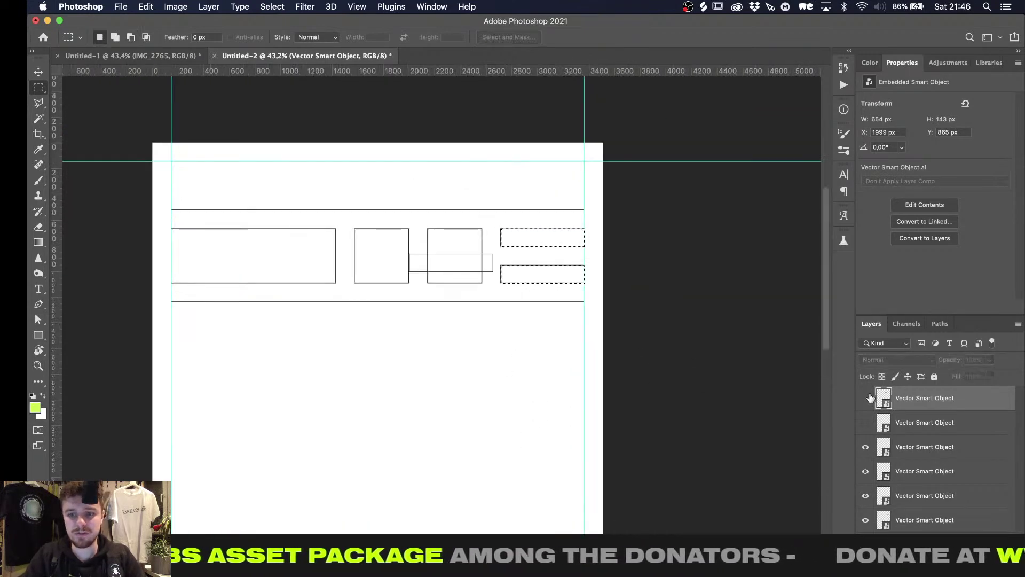
key("v")
left_click(304, 37)
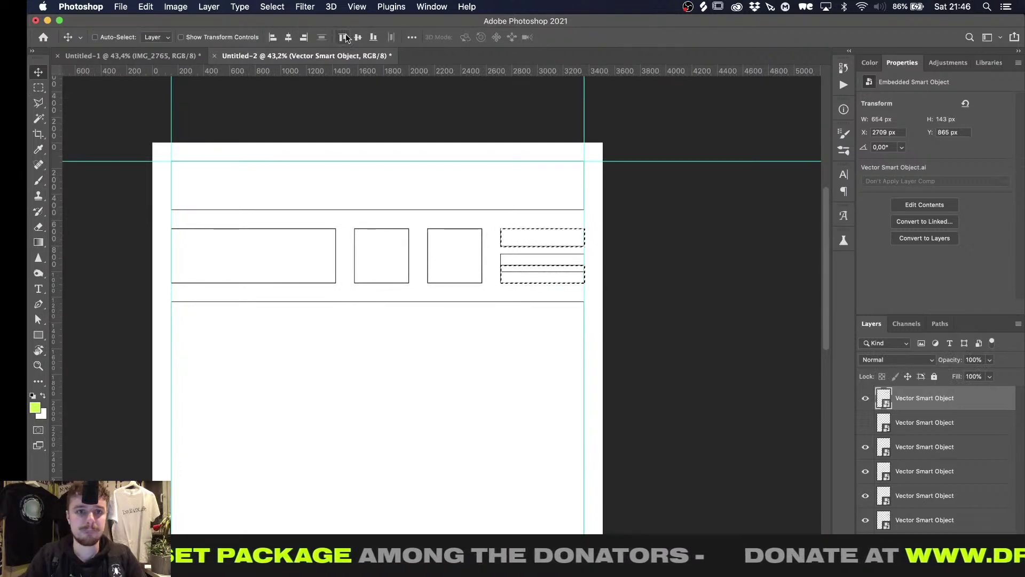
Subtract the upper small rectangle from the selection and try to copy the rectangle layer's selected area to a new layer
key("m")
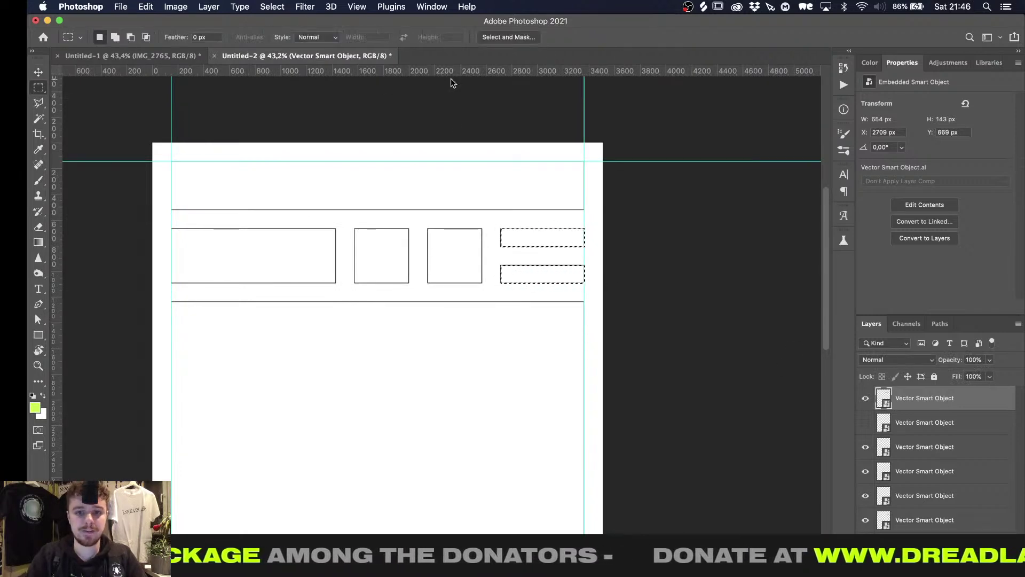
left_click_drag(489, 247, 603, 215, "alt")
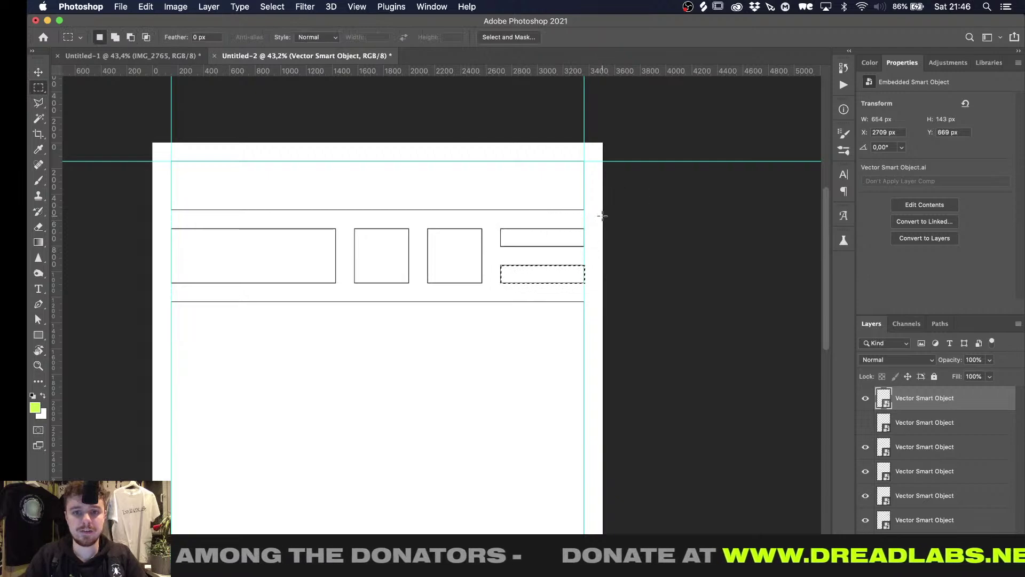
key("super+j")
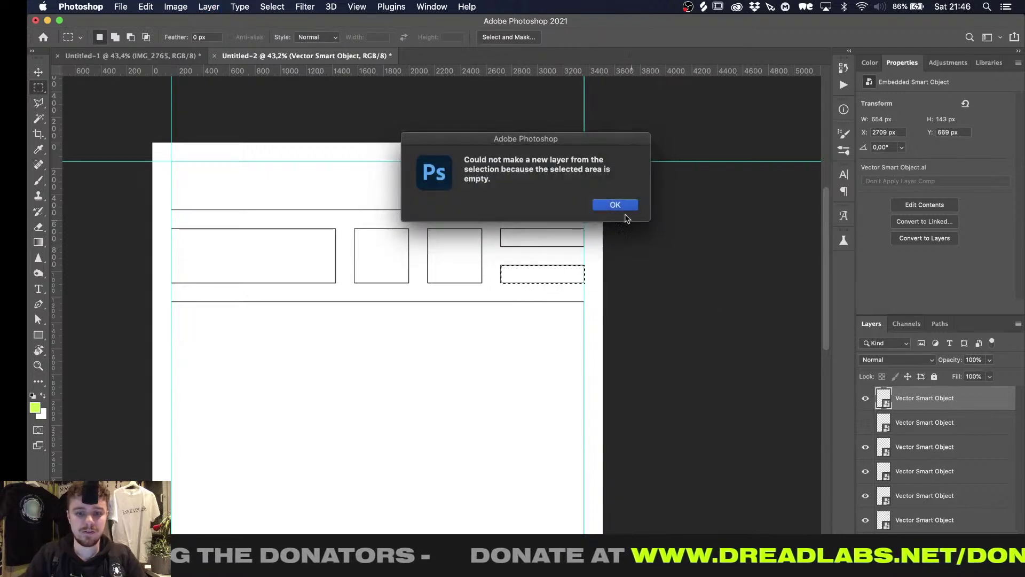
left_click(615, 206)
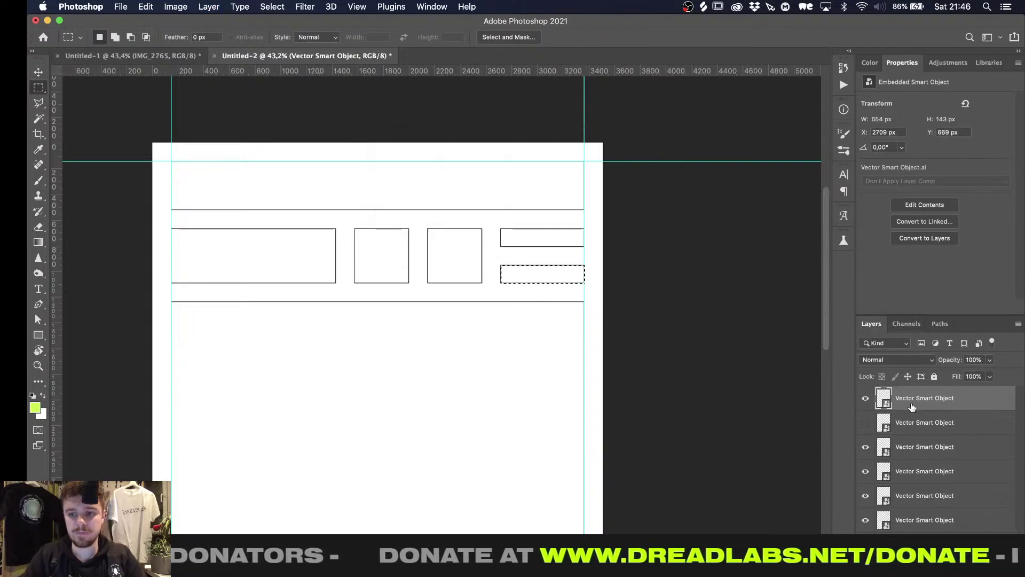
Duplicate the small rectangle layer and align the copy to the bottom of the selection, at Y 952 px
left_click_drag(915, 399, 913, 410)
key("v")
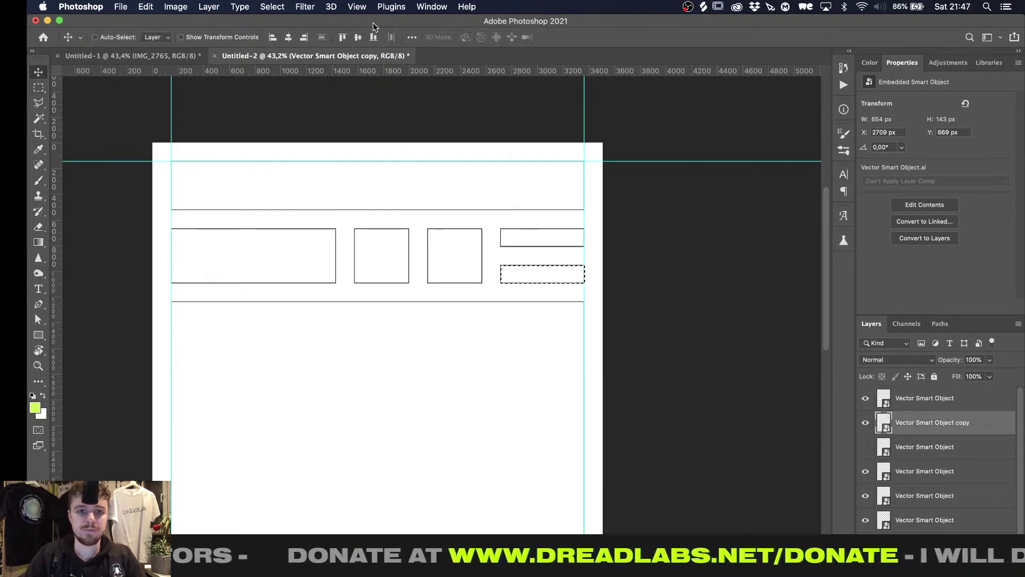
left_click(374, 38)
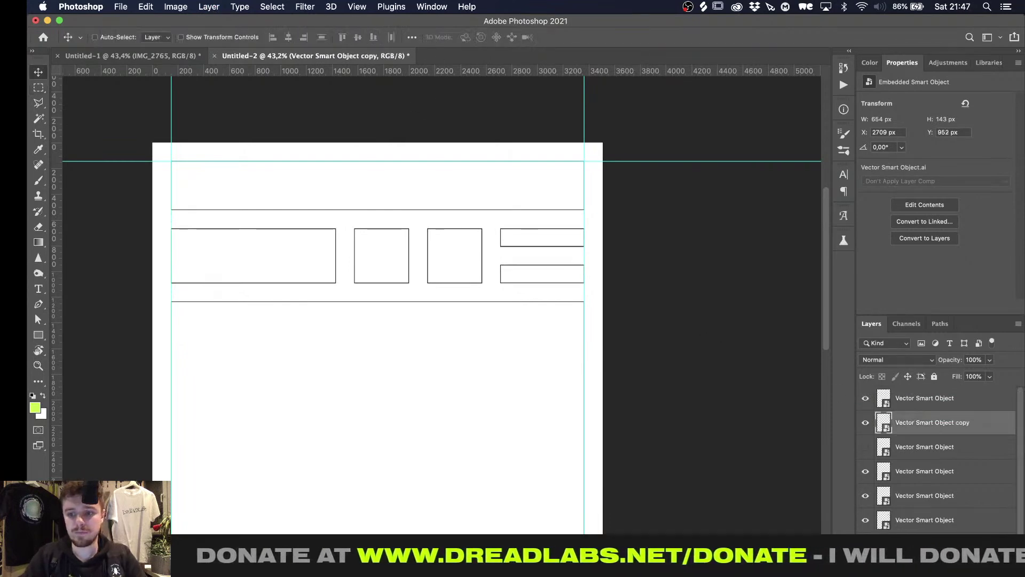
Hide the full outline template layer, show the header rectangle layer, and check the layout without guides
left_click(865, 544)
key("super+0")
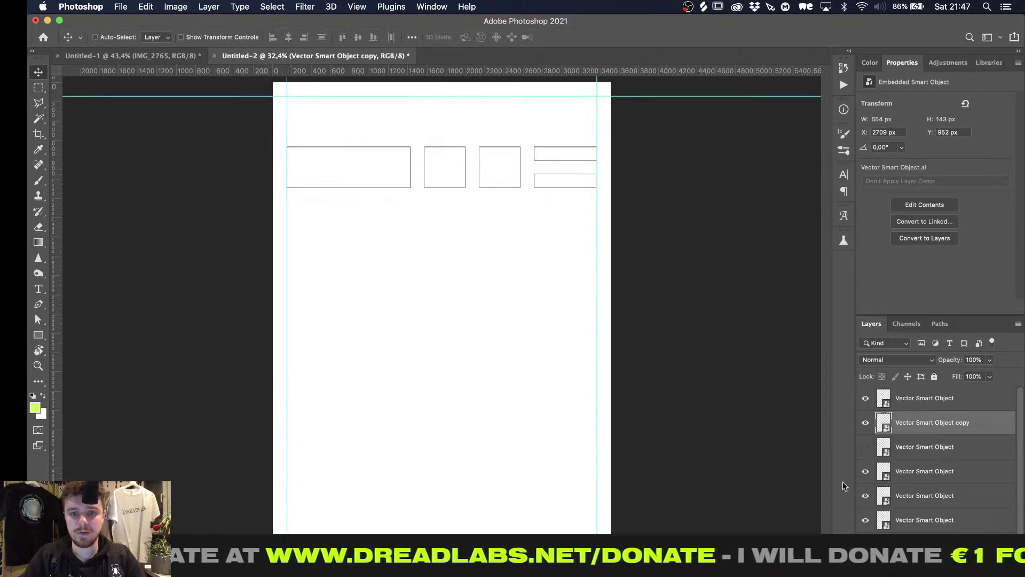
scroll(890, 526, "down", 1)
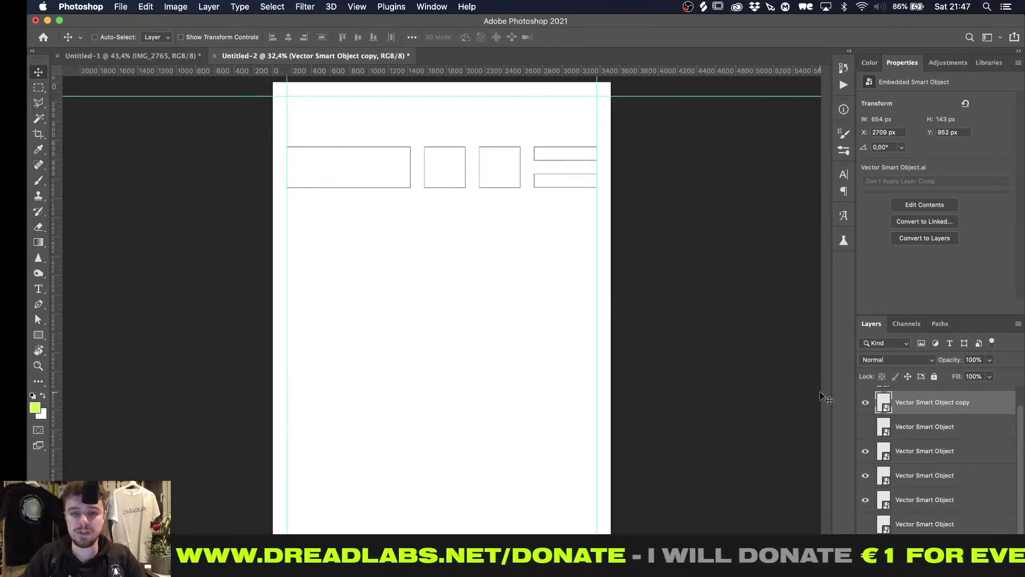
left_click(865, 426)
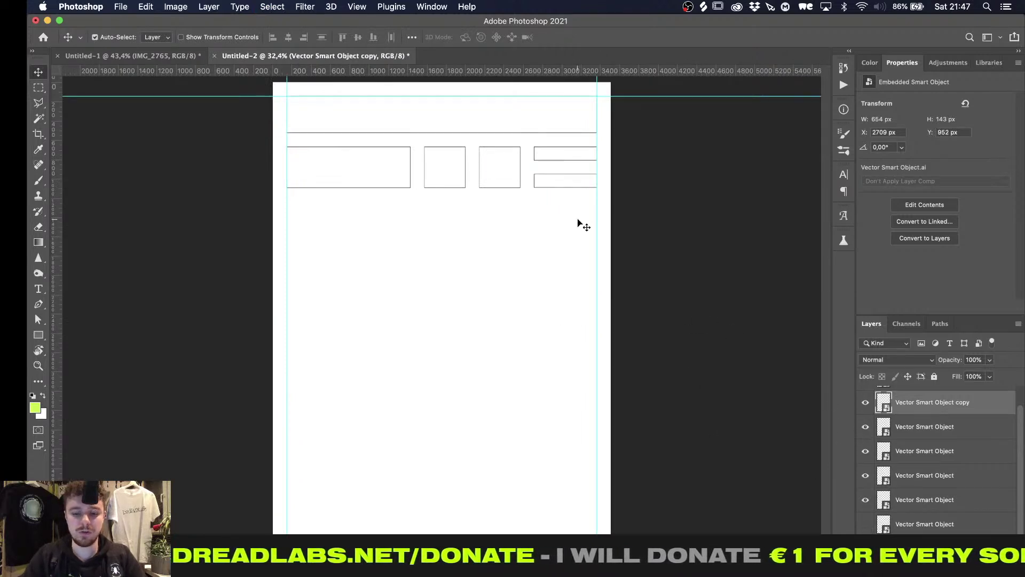
key("super+semicolon")
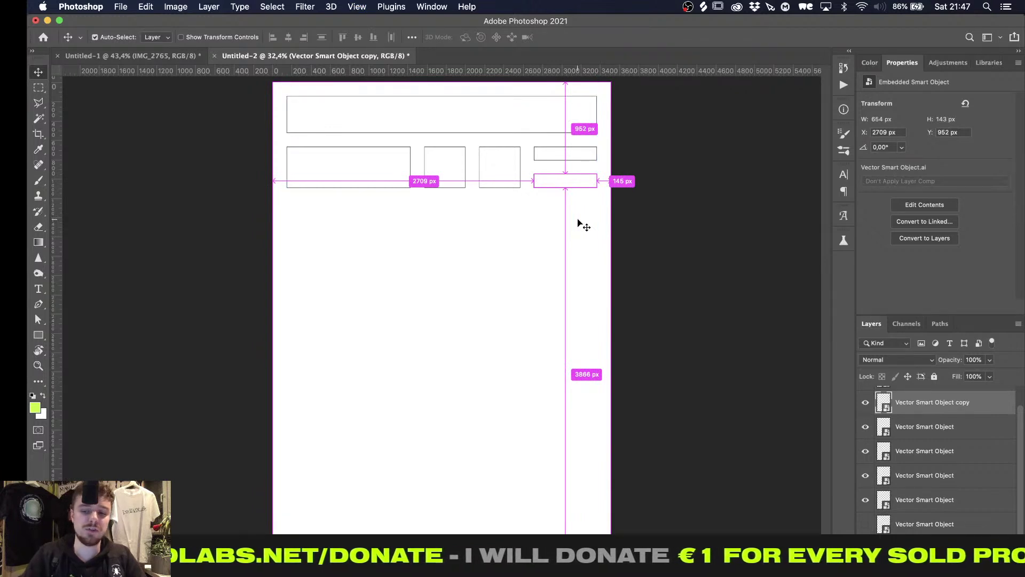
key("super+semicolon")
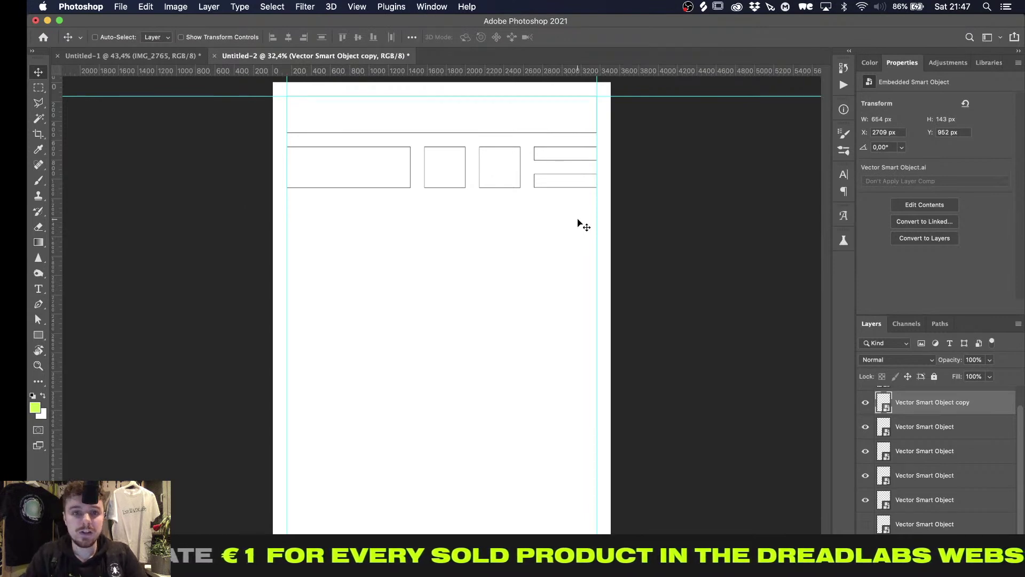
Switch to Illustrator, open the Poster Base.ai document, and copy the complete DREADLABS title group
key("super+Tab")
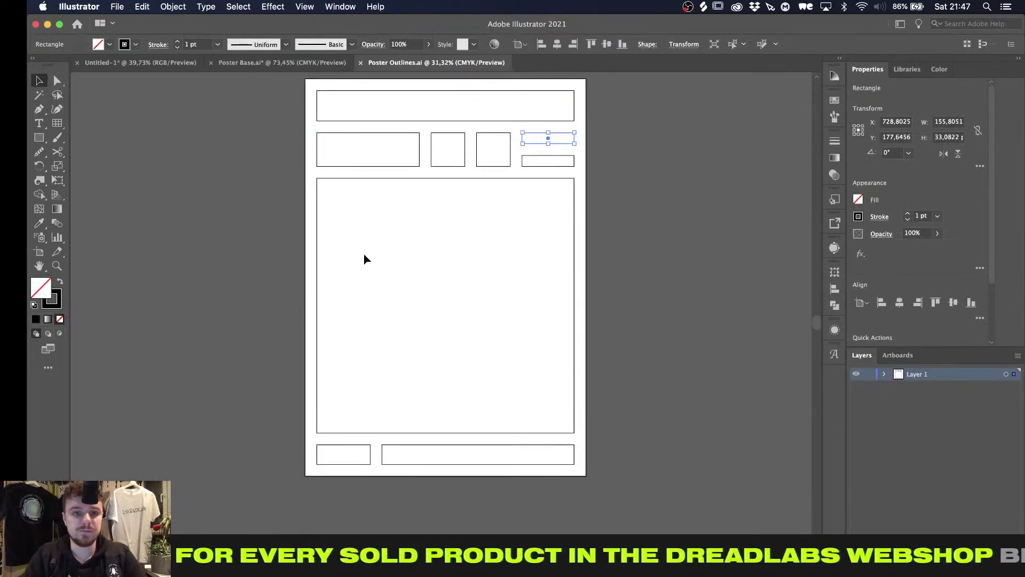
left_click(228, 62)
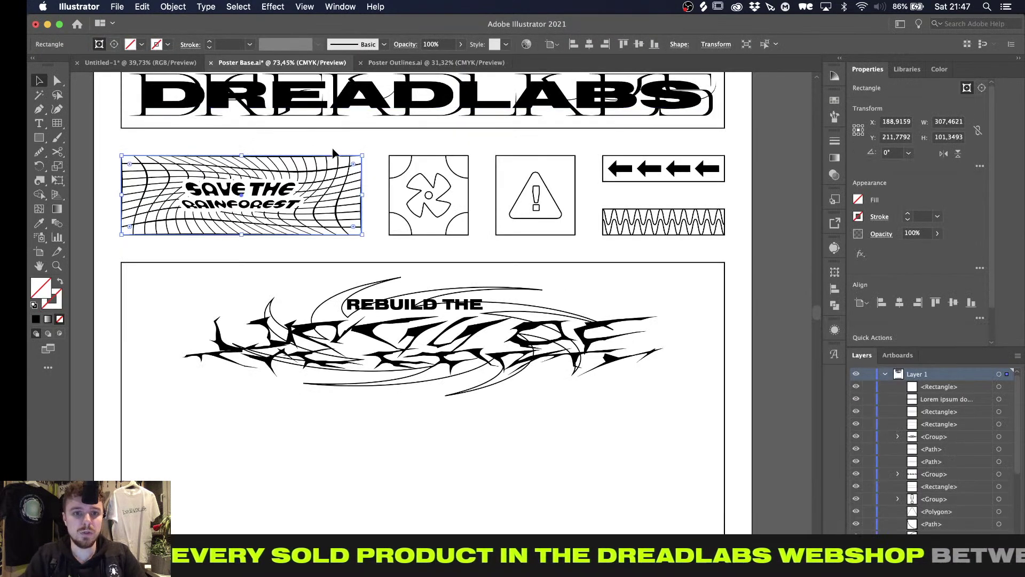
scroll(318, 127, "up", 2)
left_click(318, 115)
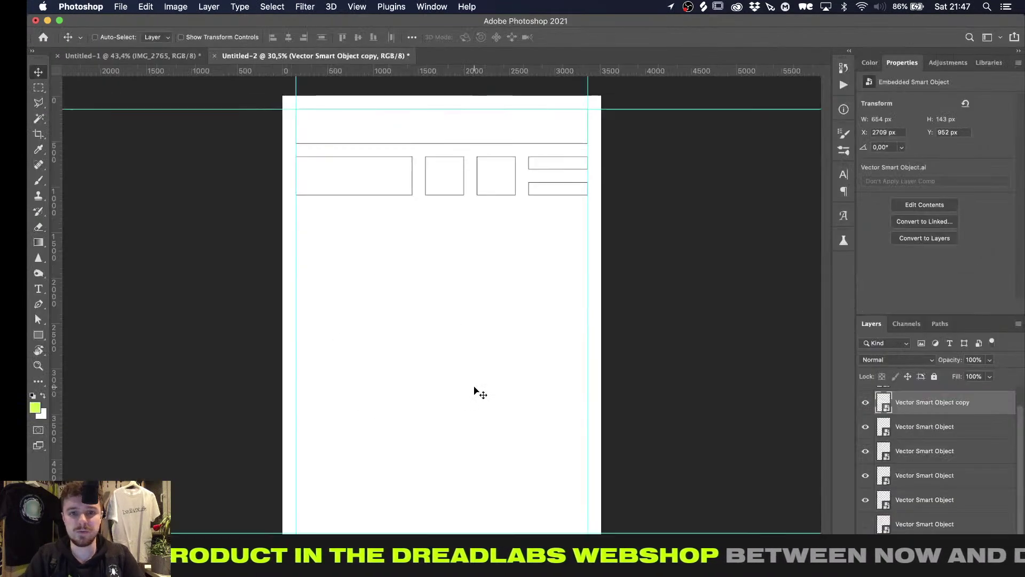
Return to the Photoshop poster and invert the Background layer to black
left_click(474, 221, "super")
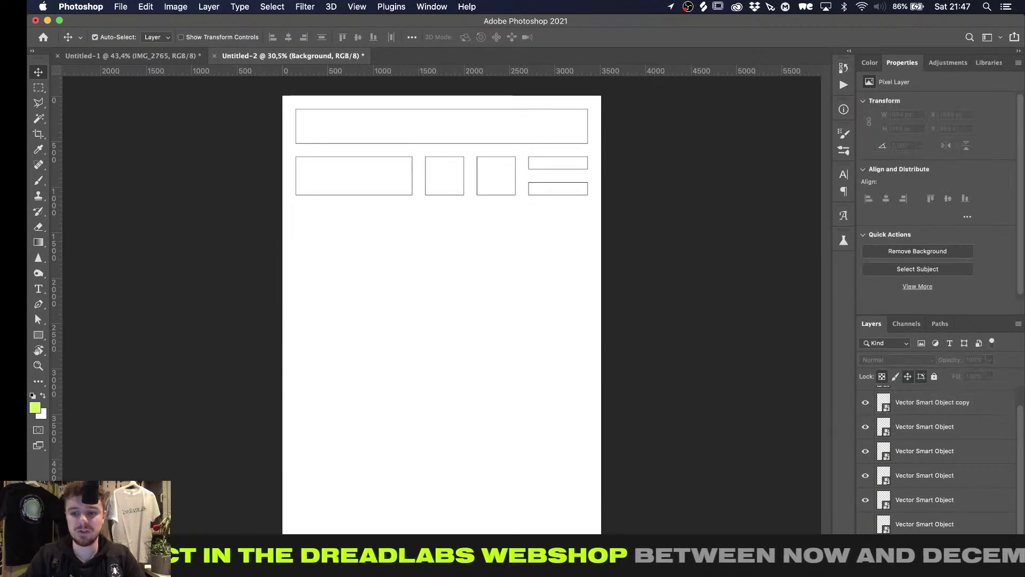
key("super+i")
scroll(474, 221, "up", 4, "alt")
scroll(475, 221, "up", 5)
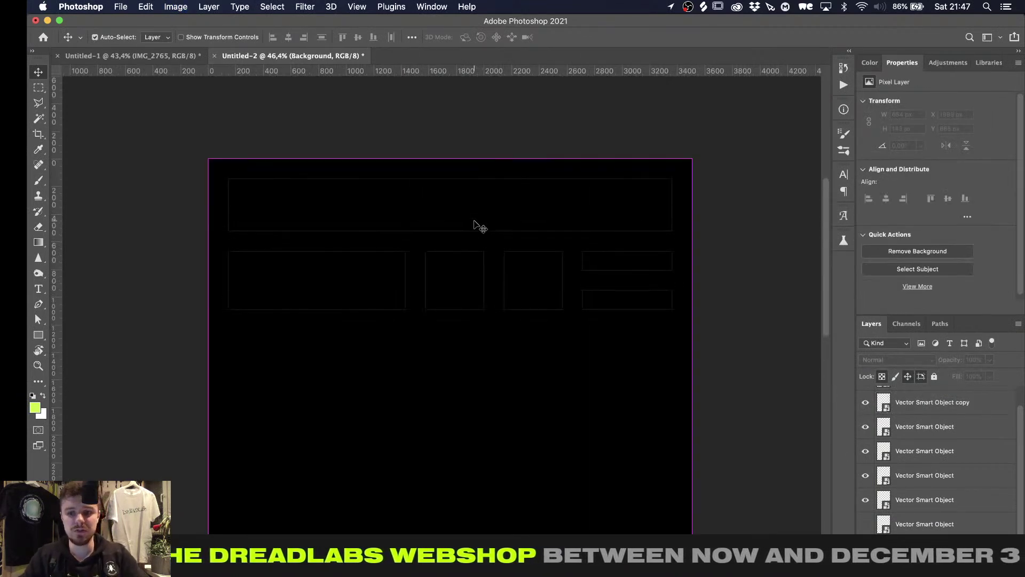
Try pasting the complete DREADLABS title as a Smart Object, and delete the pasted layer
key("super+v")
left_click(583, 239)
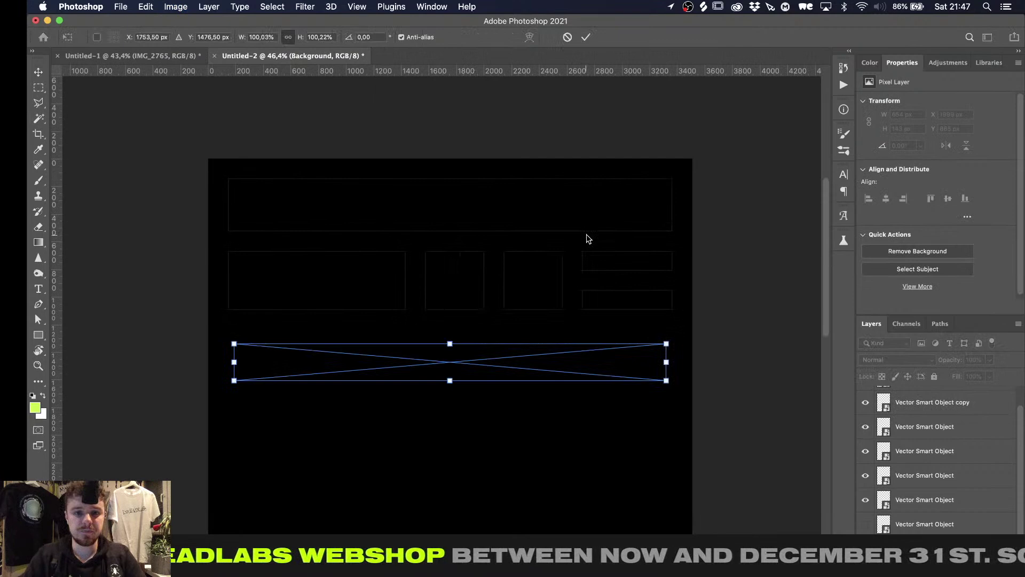
left_click(586, 36)
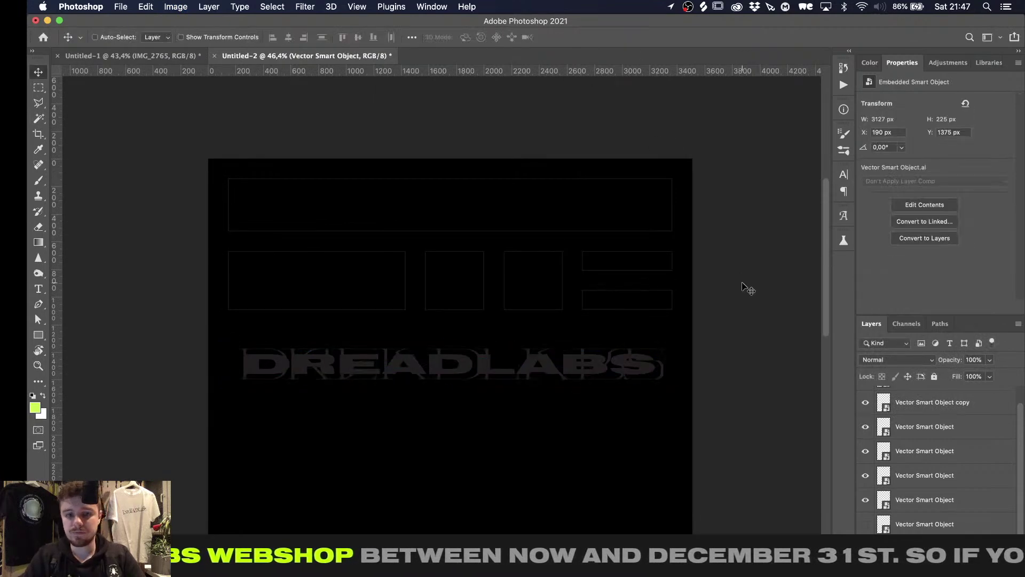
key("BackSpace")
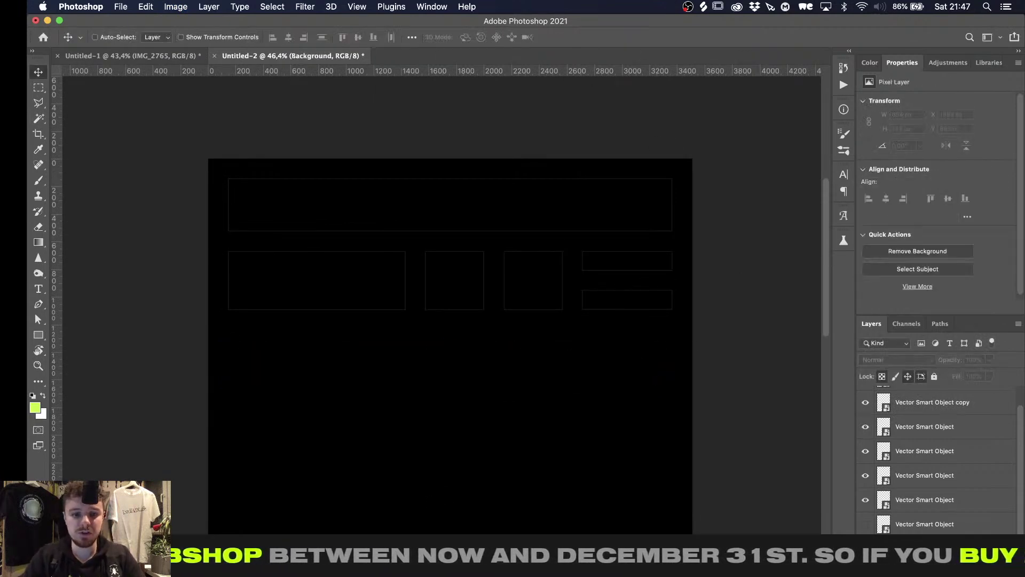
Copy only the thin serif DREADLABS text from Illustrator's title group and place it in the Photoshop poster as a Smart Object
key("super+Tab")
double_click(422, 130)
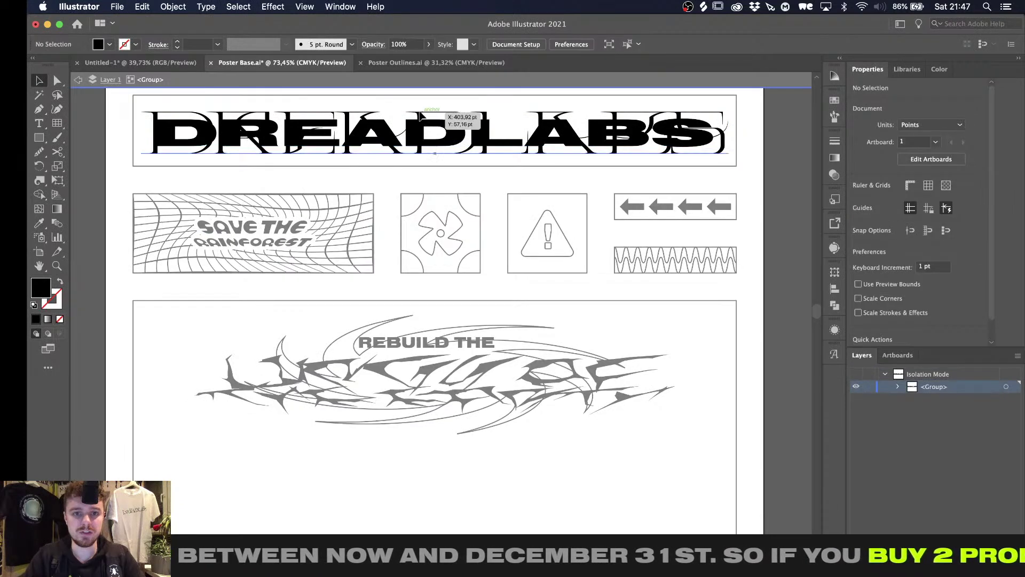
left_click(421, 113)
key("super+Tab")
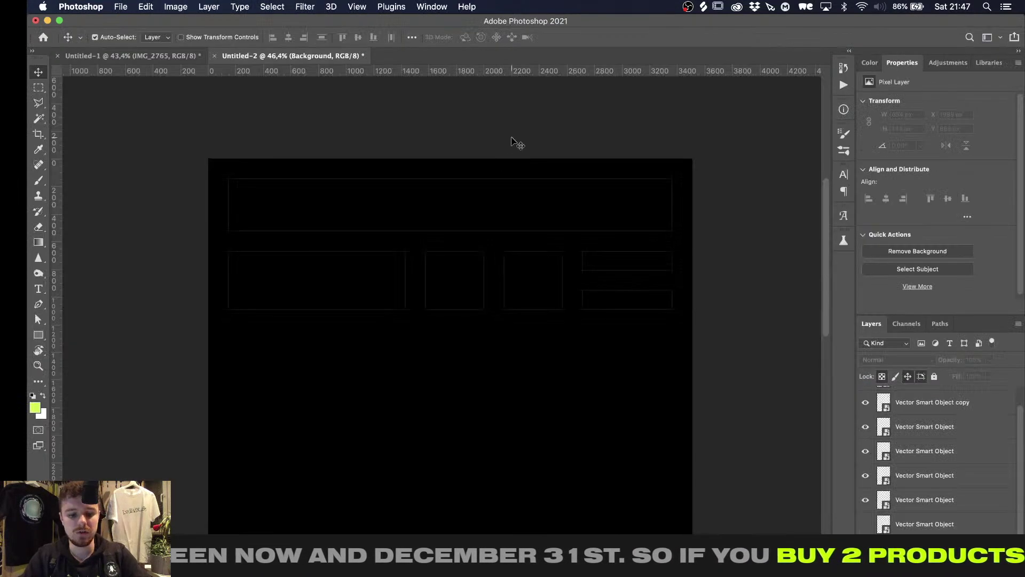
key("super+v")
key("Return")
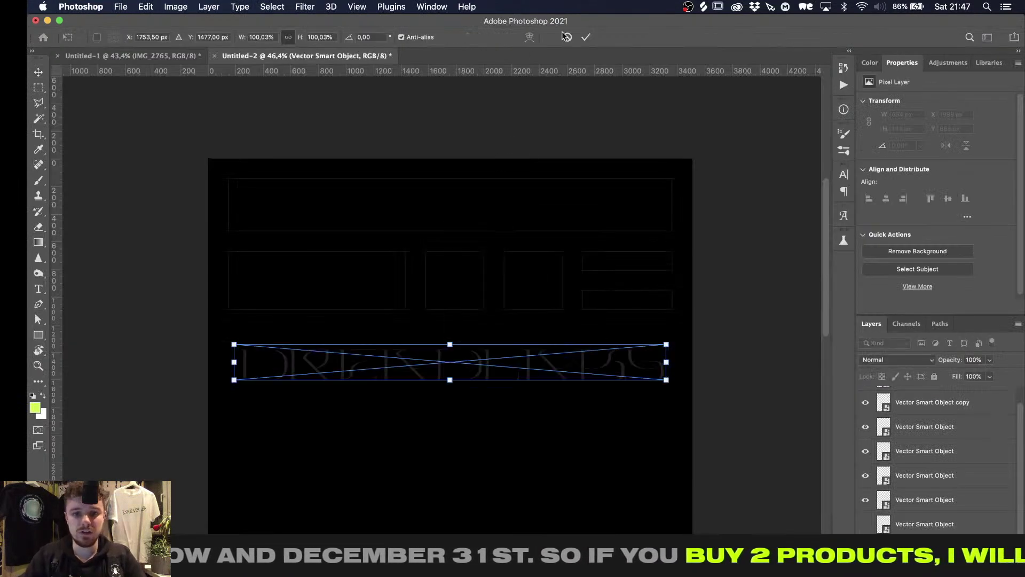
left_click(586, 37)
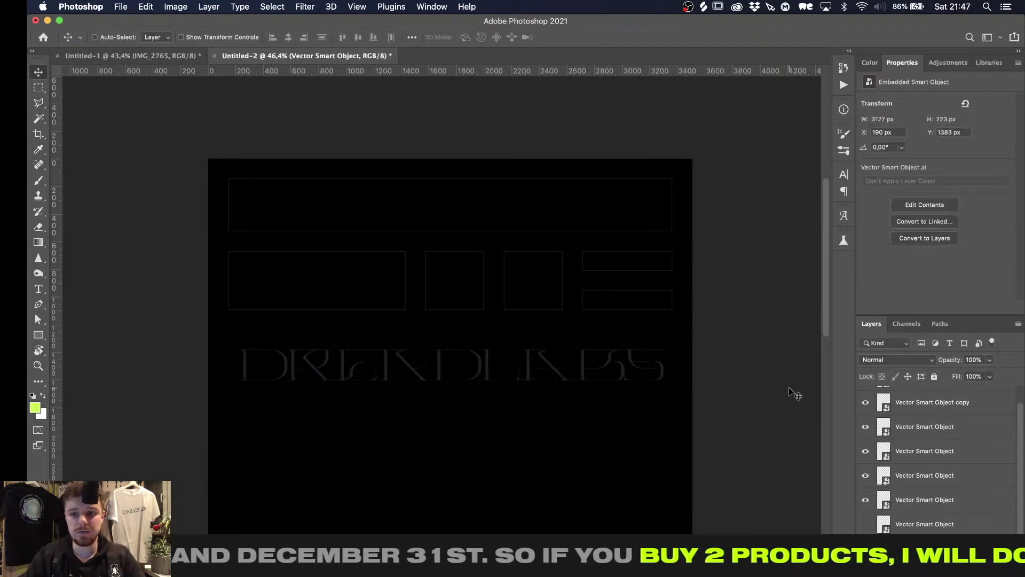
left_click(883, 404, "super")
key("super+Tab")
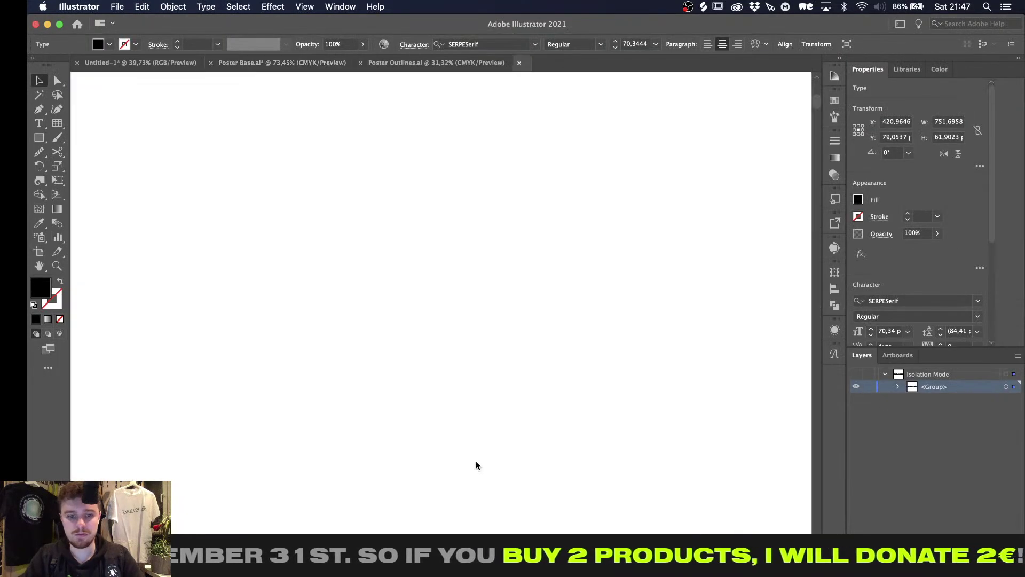
left_click(519, 63)
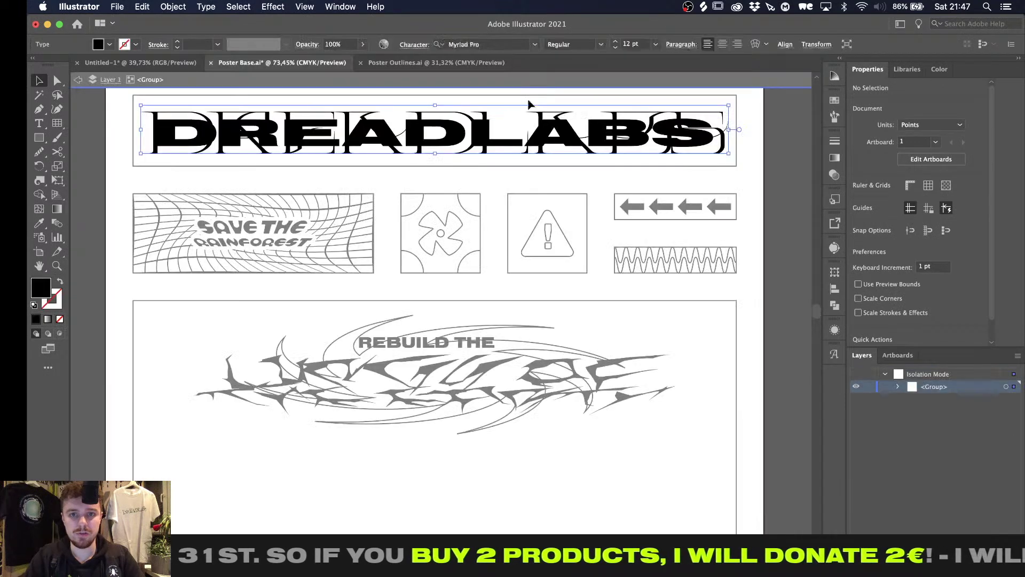
key("super+Tab")
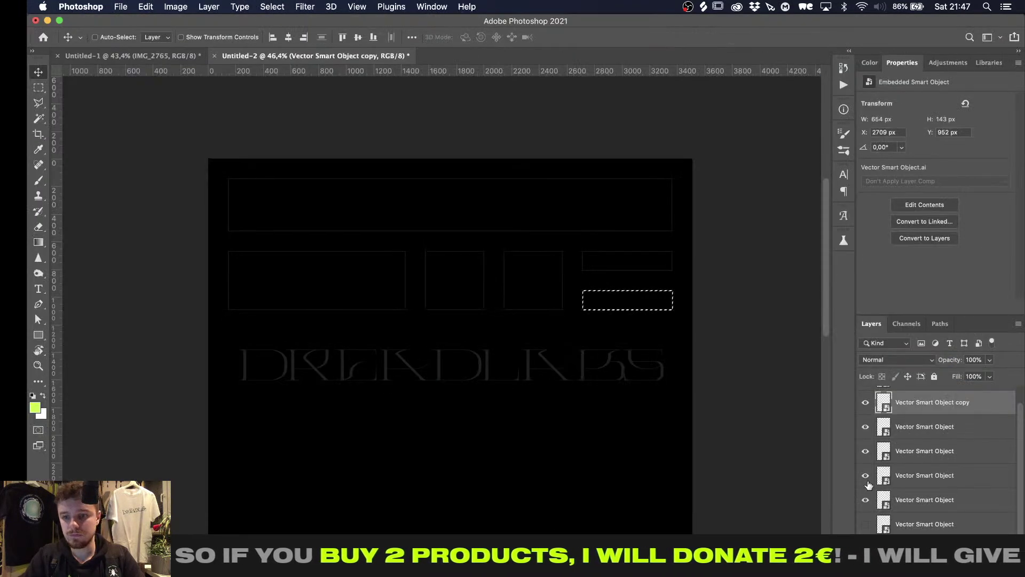
key("super+d")
scroll(876, 485, "up", 1)
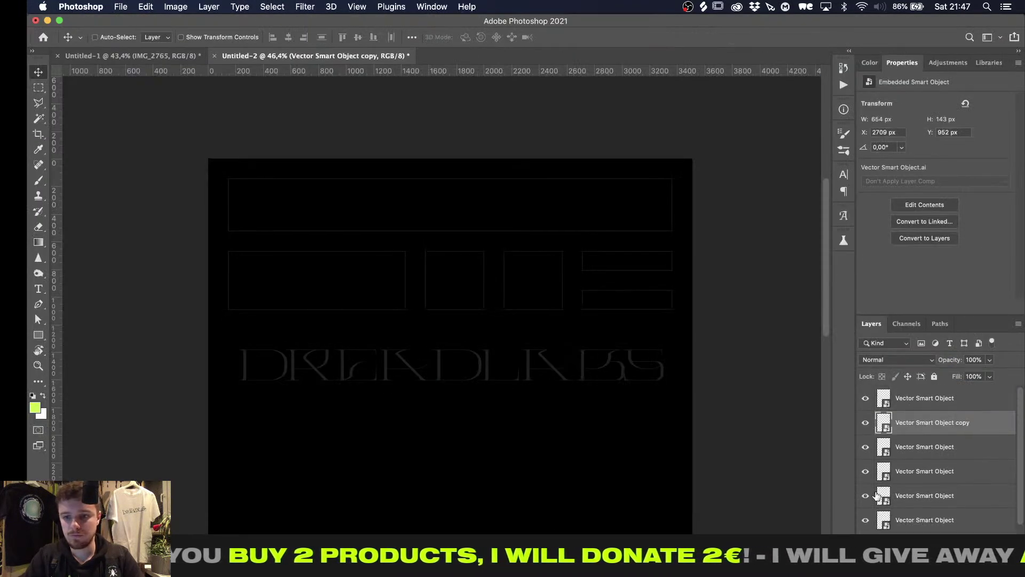
Hide the smaller outline box layers and move the wide header rectangle layer up the layer stack
left_click(865, 398)
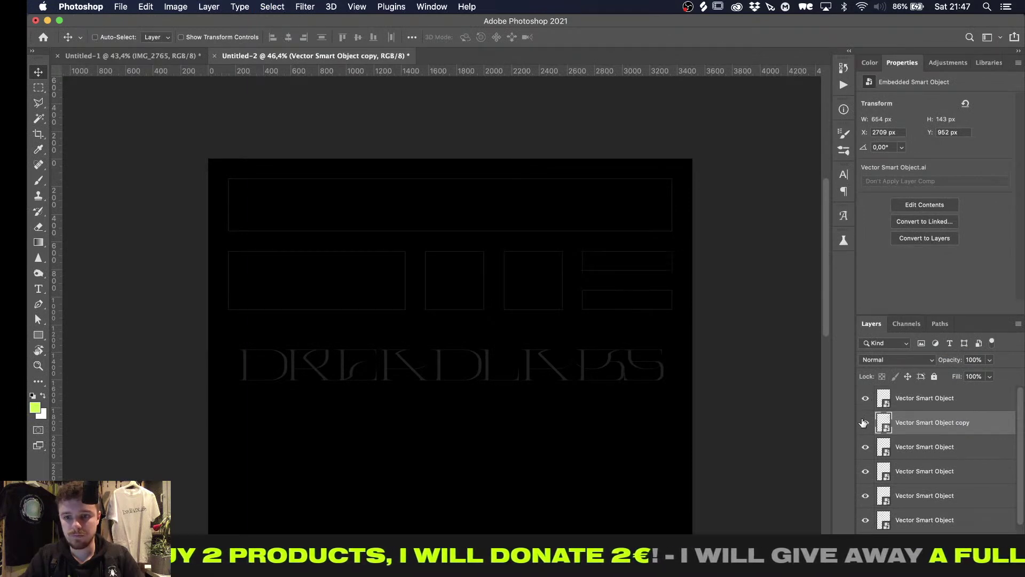
left_click(866, 422)
left_click_drag(866, 452, 866, 479)
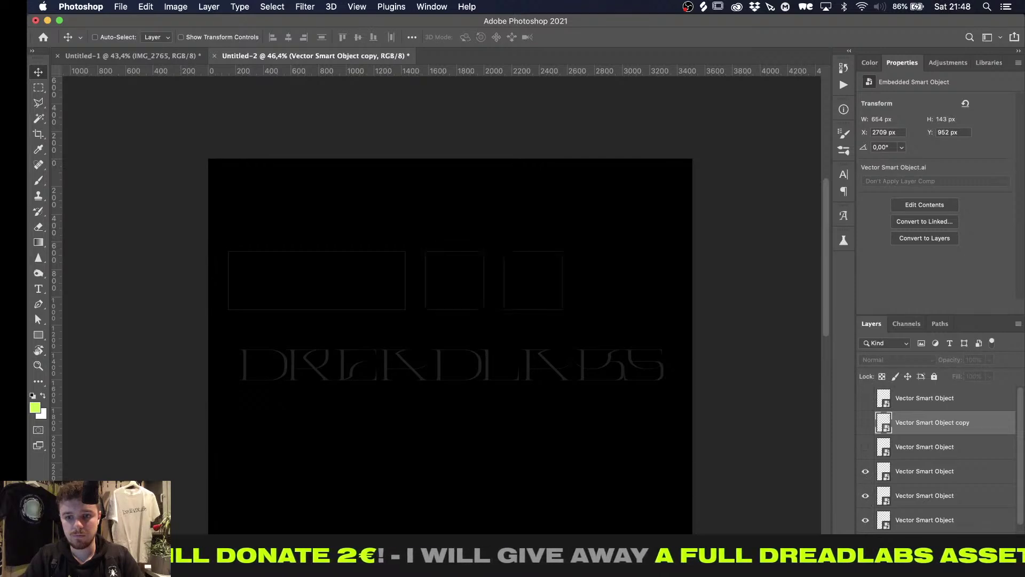
left_click(865, 448)
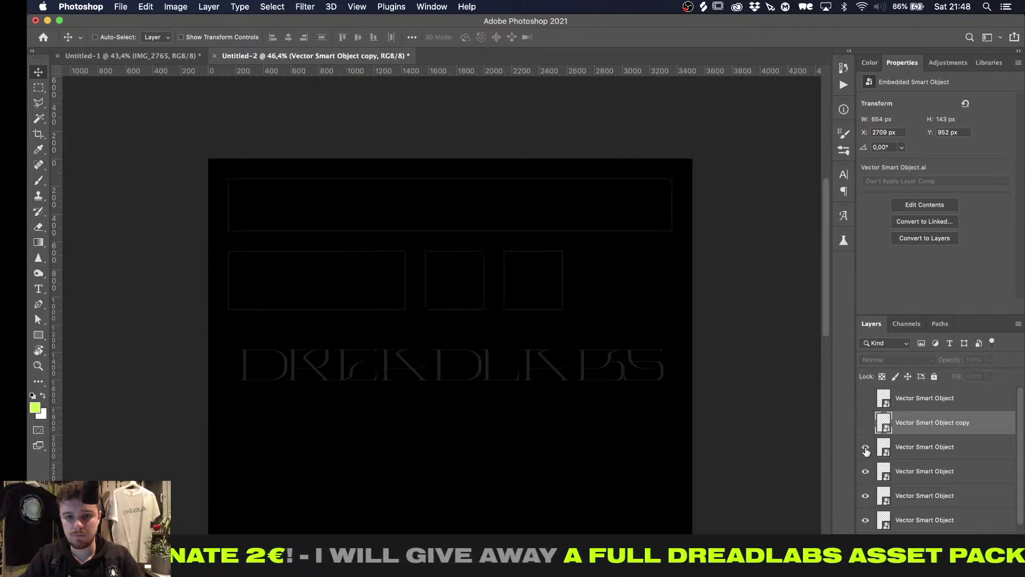
left_click(911, 447)
key("super+bracketright")
key("super+bracketright")
scroll(913, 451, "down", 3)
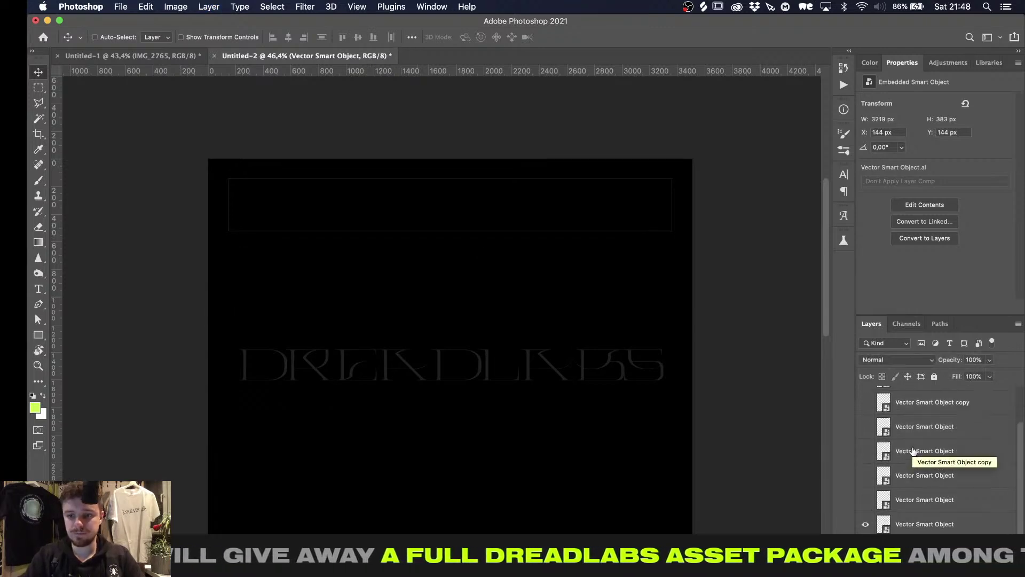
Bring the DREADLABS type layer to the front and centre it vertically within the header rectangle
left_click(913, 526)
key("super+shift+bracketright")
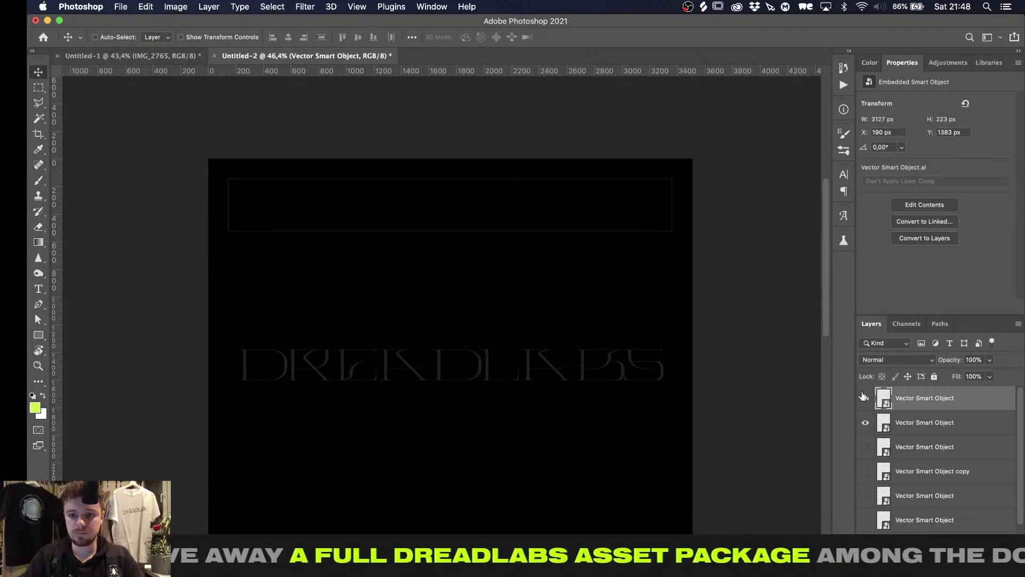
left_click(865, 396)
left_click(864, 397)
left_click(883, 424, "super")
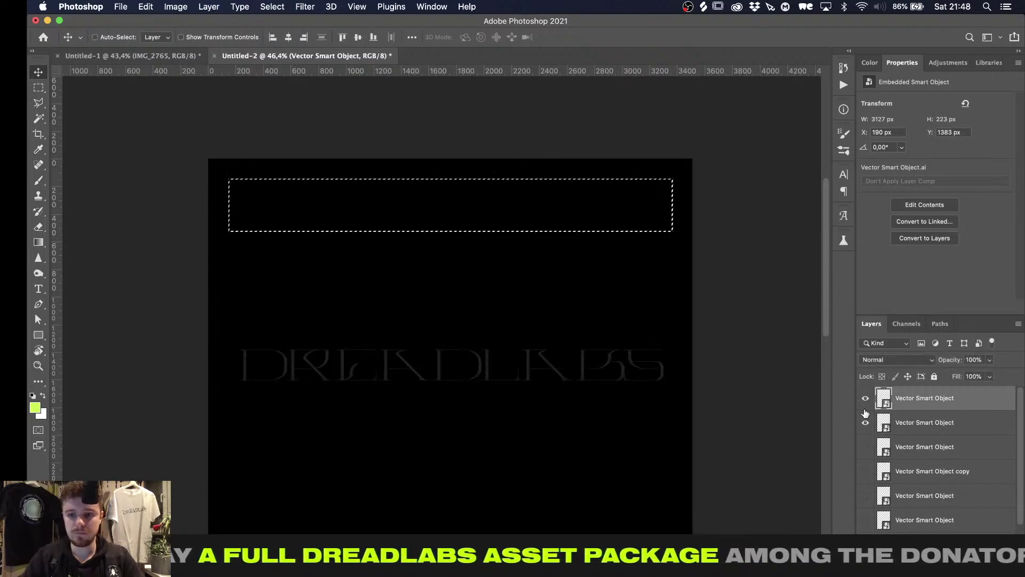
left_click(358, 37)
key("super+d")
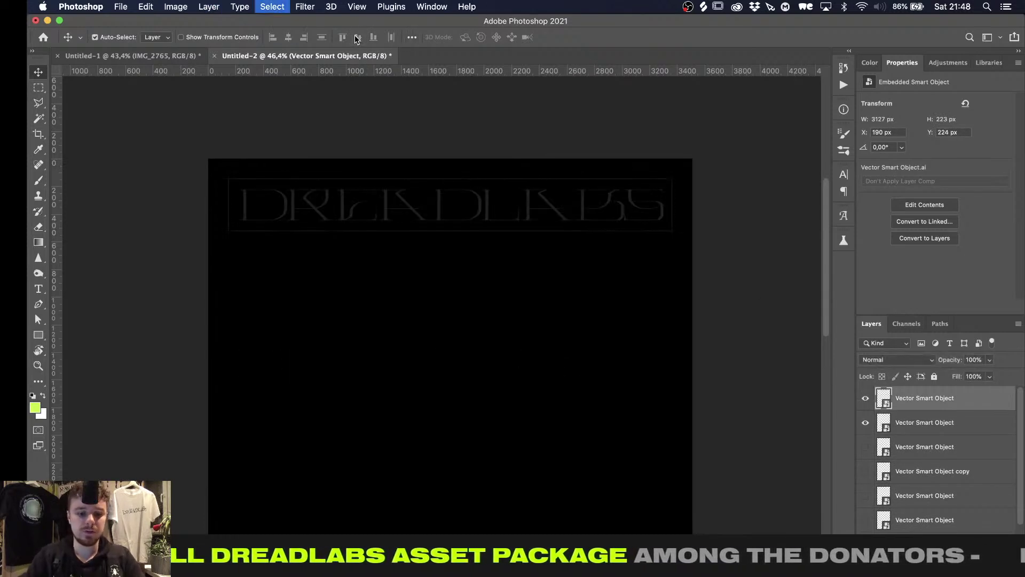
Group the DREADLABS type layer with the header rectangle layer and name the group "Dreadlabs Title"
left_click(939, 422, "shift")
key("super+g")
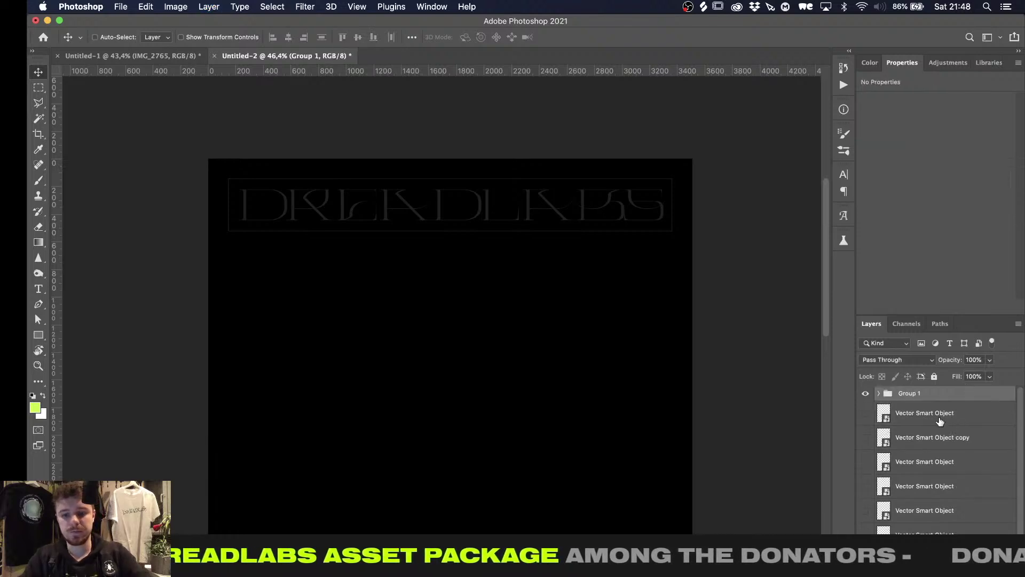
double_click(904, 393)
type("Dreadlabs Title")
key("Return")
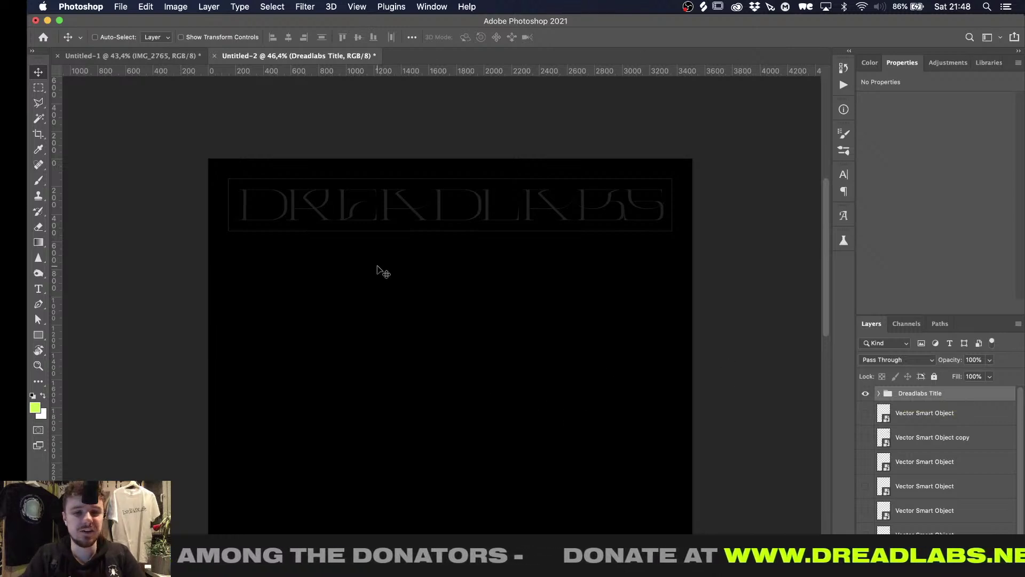
Rename the type layer inside the Dreadlabs Title group to "Dreadlabs Type Back"
scroll(377, 266, "up", 3, "alt")
scroll(378, 266, "up", 5)
scroll(377, 267, "up", 2, "alt")
scroll(377, 267, "down", 3)
scroll(377, 268, "down", 3, "alt")
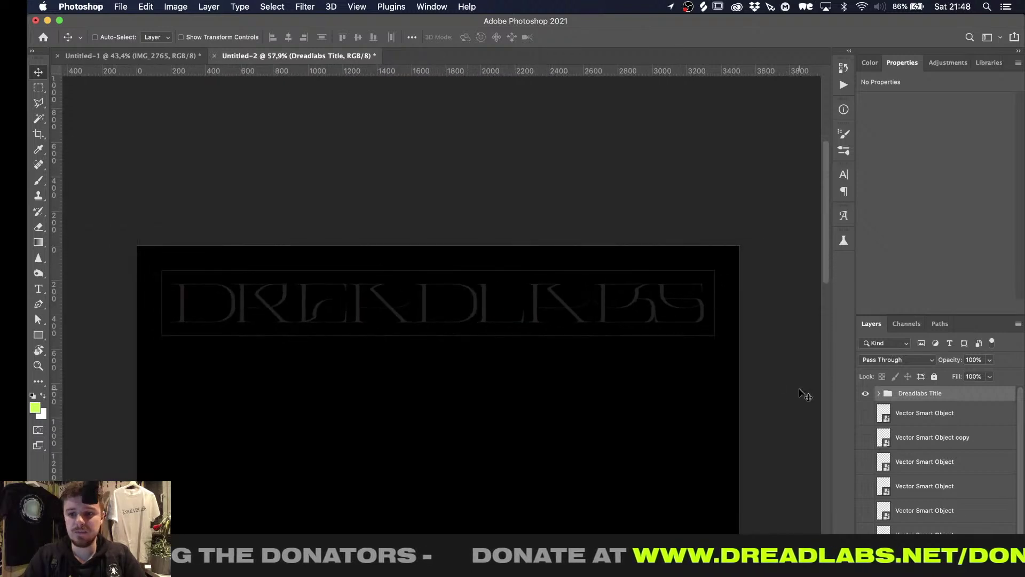
left_click(878, 393)
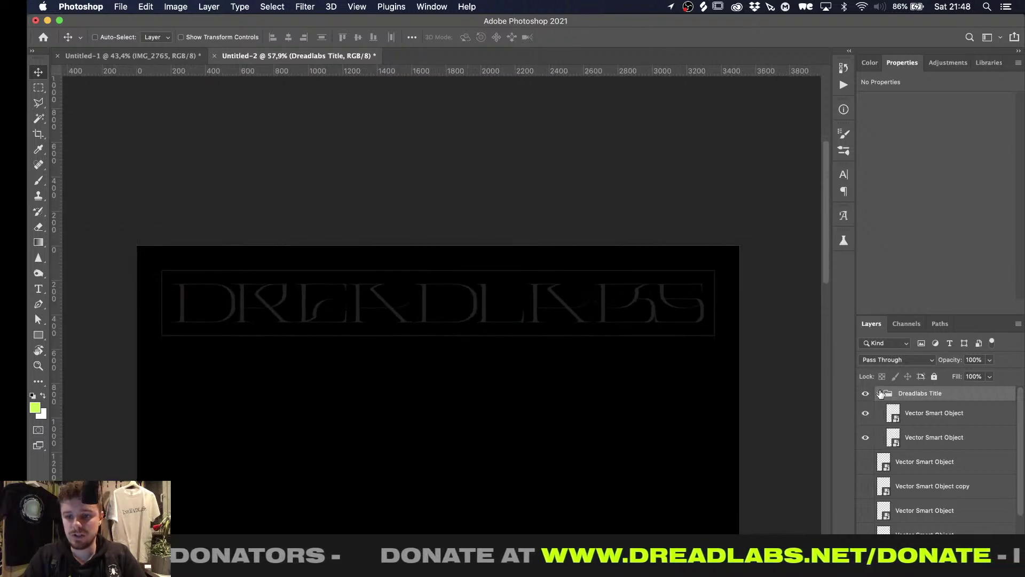
double_click(917, 413)
type("Dread")
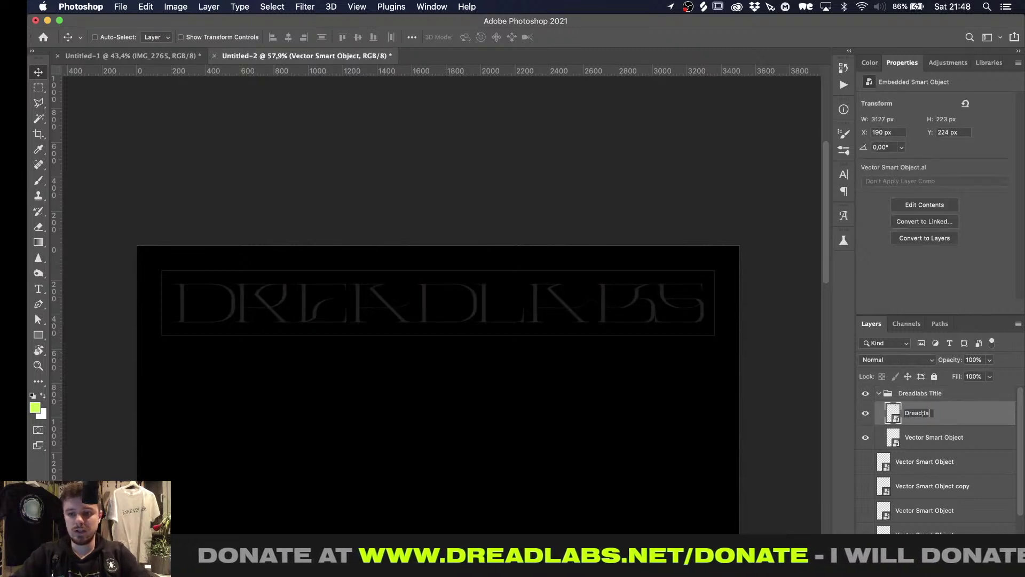
type("labs Type Back")
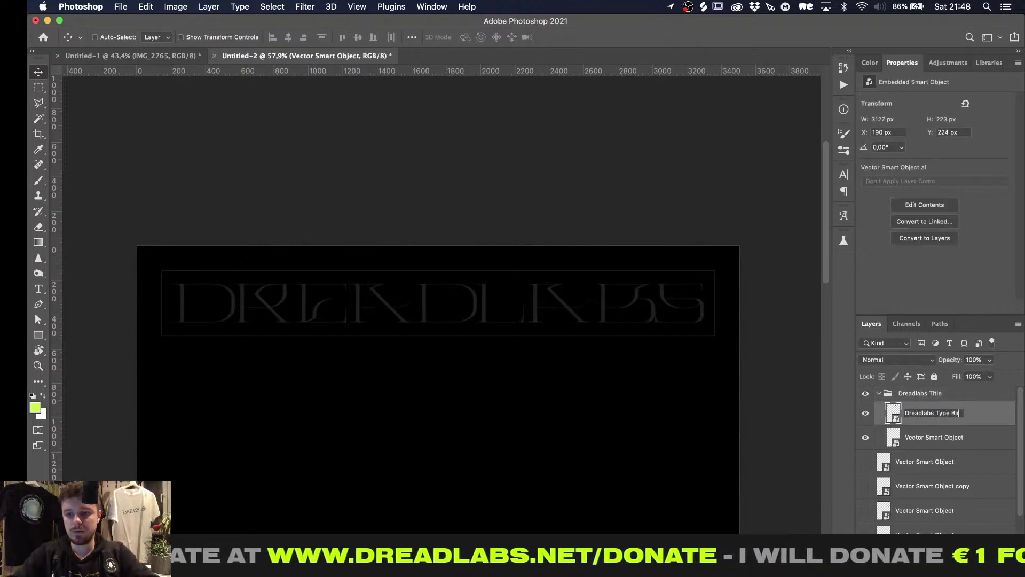
key("Return")
Add a purple Color Overlay to the Dreadlabs Type Back layer and enable Bevel & Emboss with its settings reset to default
scroll(492, 229, "up", 12, "alt")
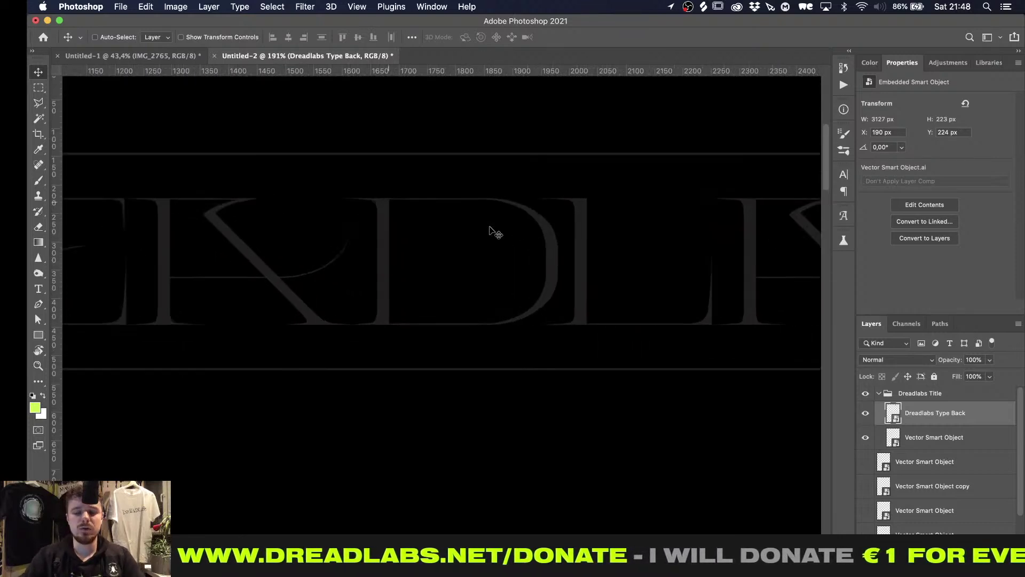
left_click(916, 561)
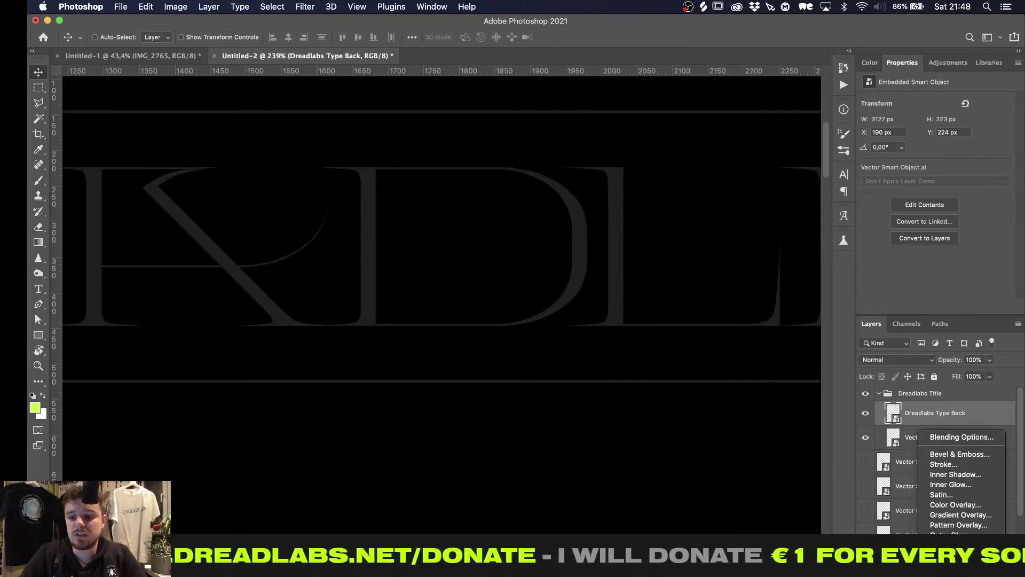
left_click(956, 504)
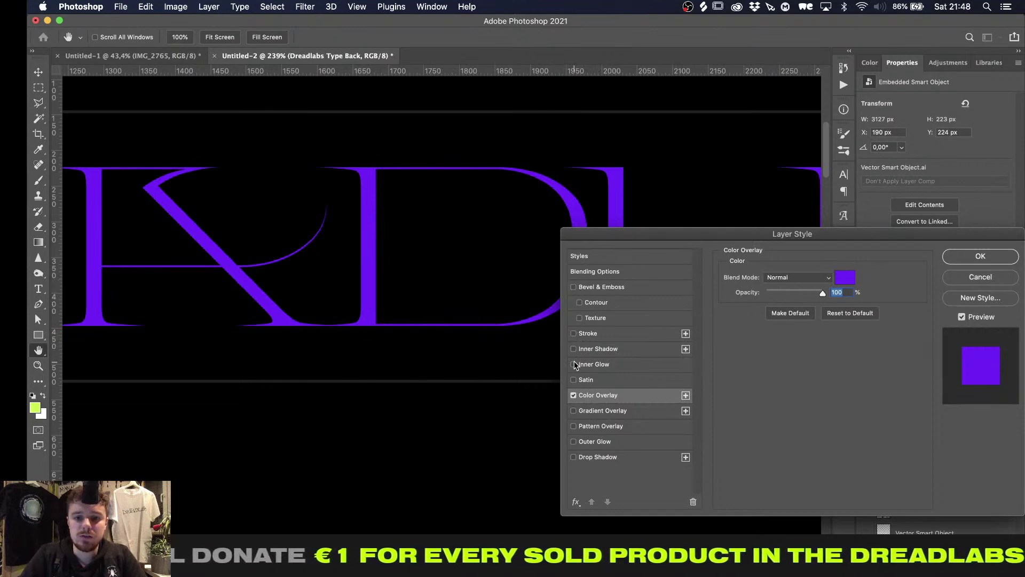
left_click(574, 287)
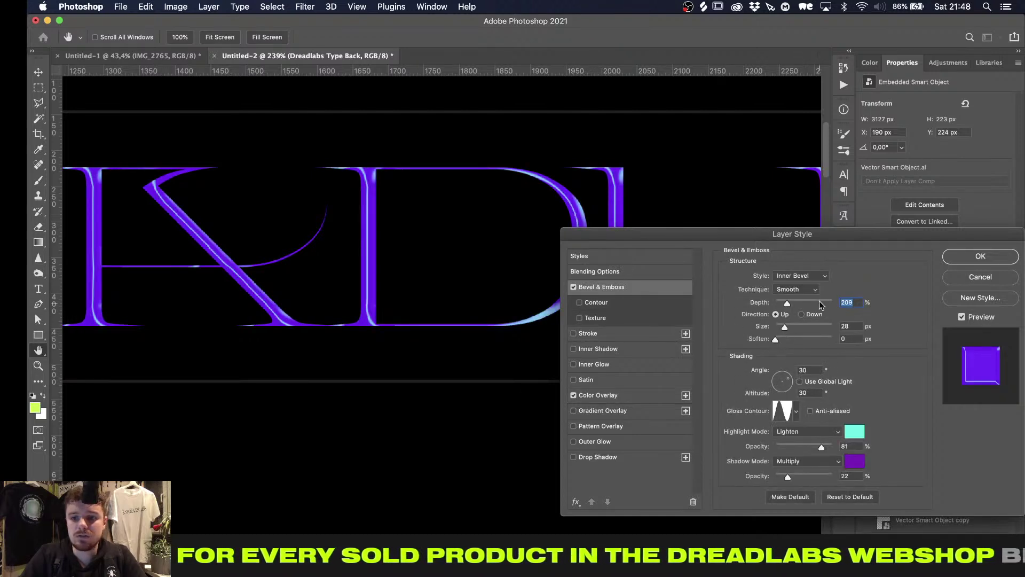
left_click(833, 496)
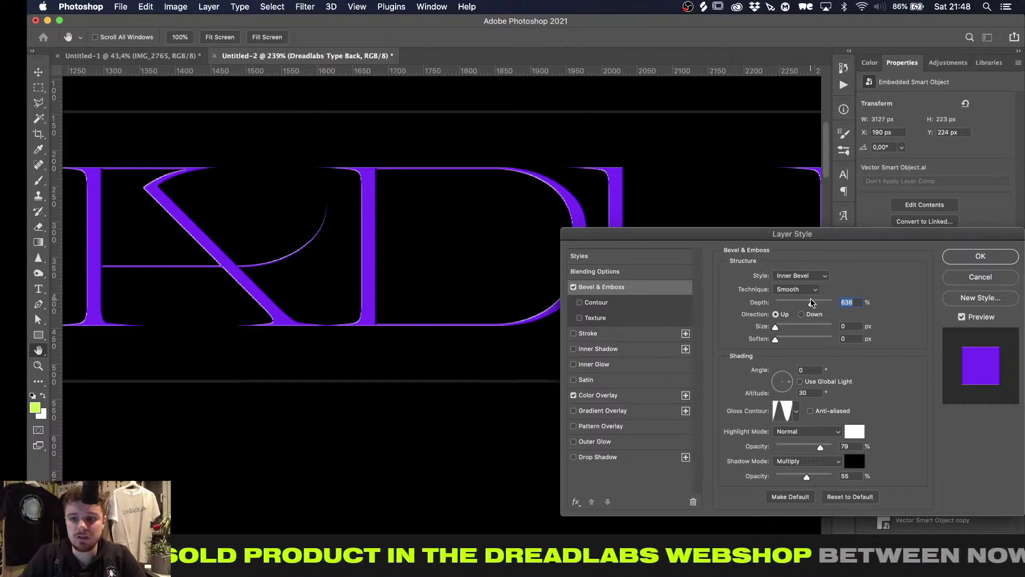
Set the bevel's depth to 168% and size to 10 px, and choose the straight linear gloss contour
left_click_drag(811, 303, 781, 326)
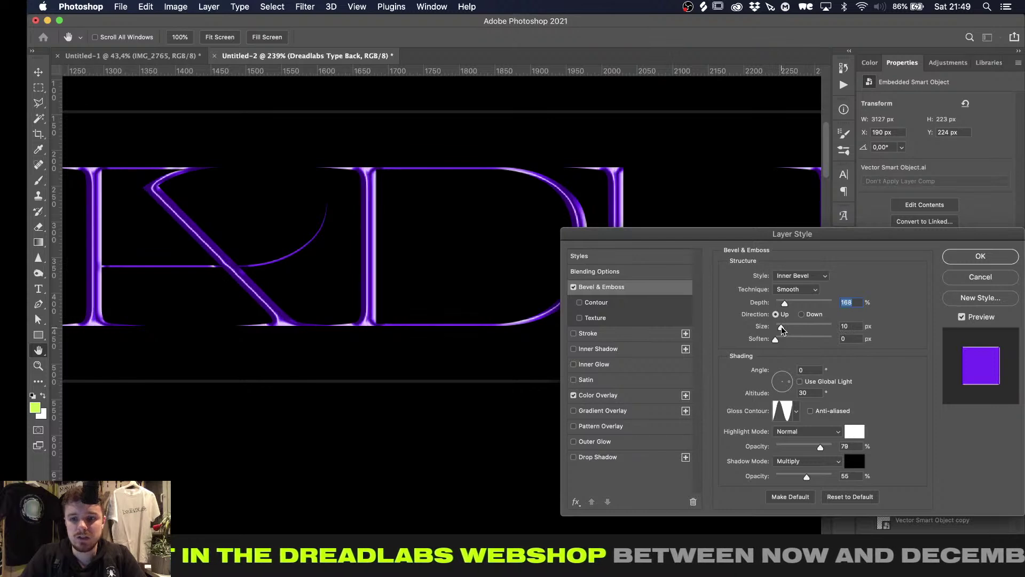
left_click(796, 412)
left_click(724, 438)
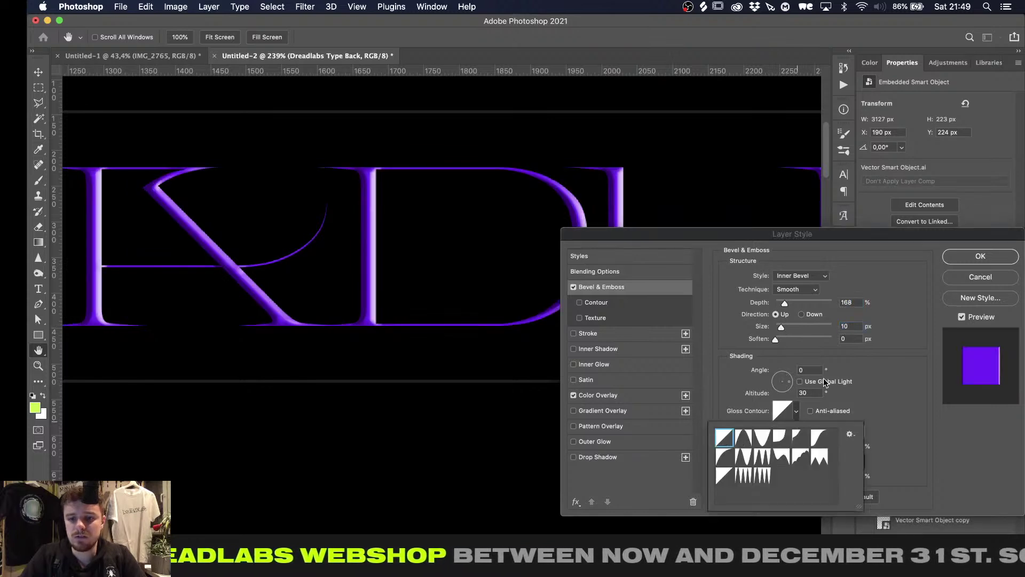
left_click(883, 393)
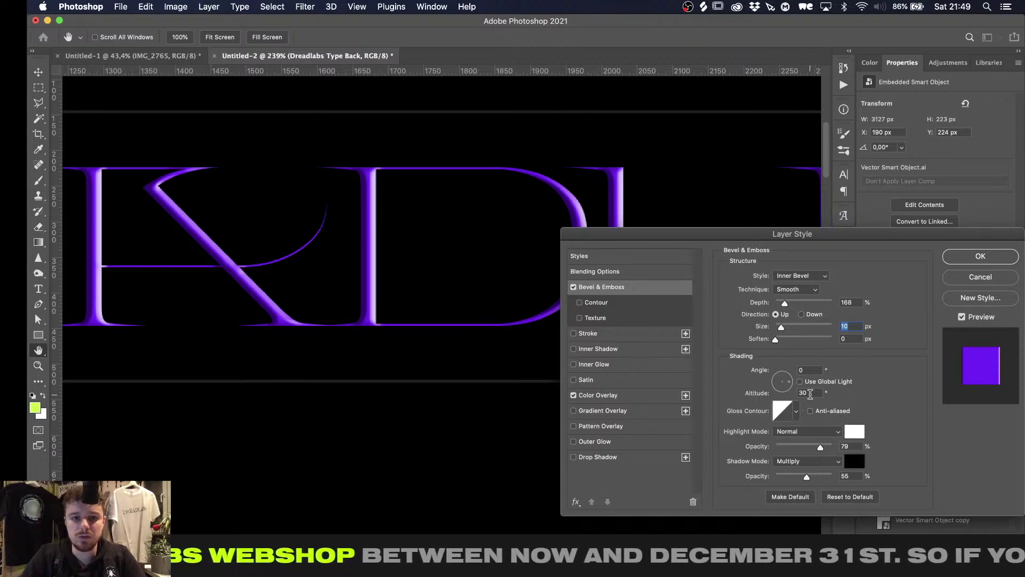
Set the Bevel & Emboss shading angle to 160°
left_click(813, 370)
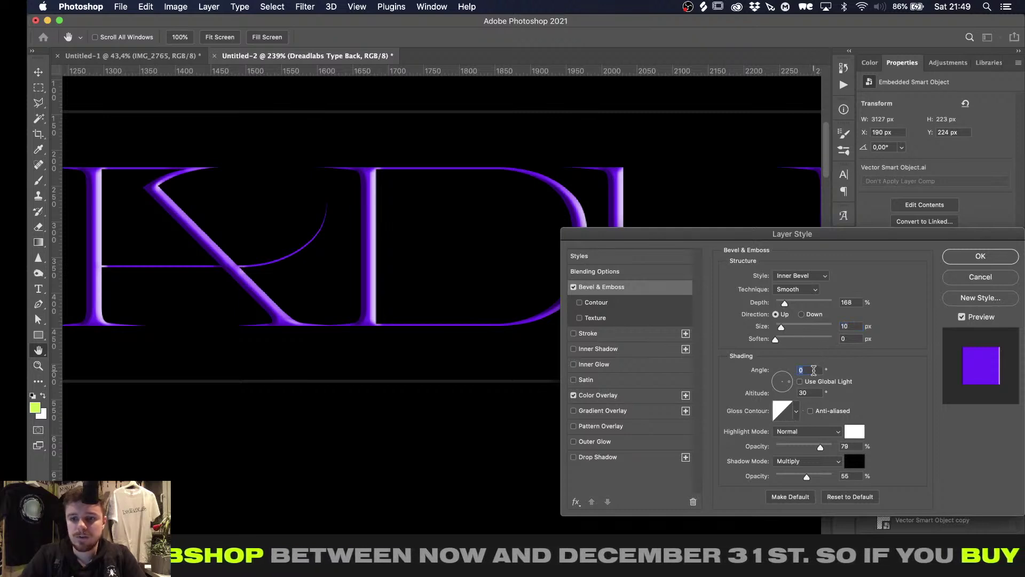
type("-30")
key("shift+Up")
key("shift+Up")
key("shift+Up")
key("shift+Up")
key("shift+Up")
key("shift+Up")
key("shift+Up")
key("shift+Up")
key("shift+Up")
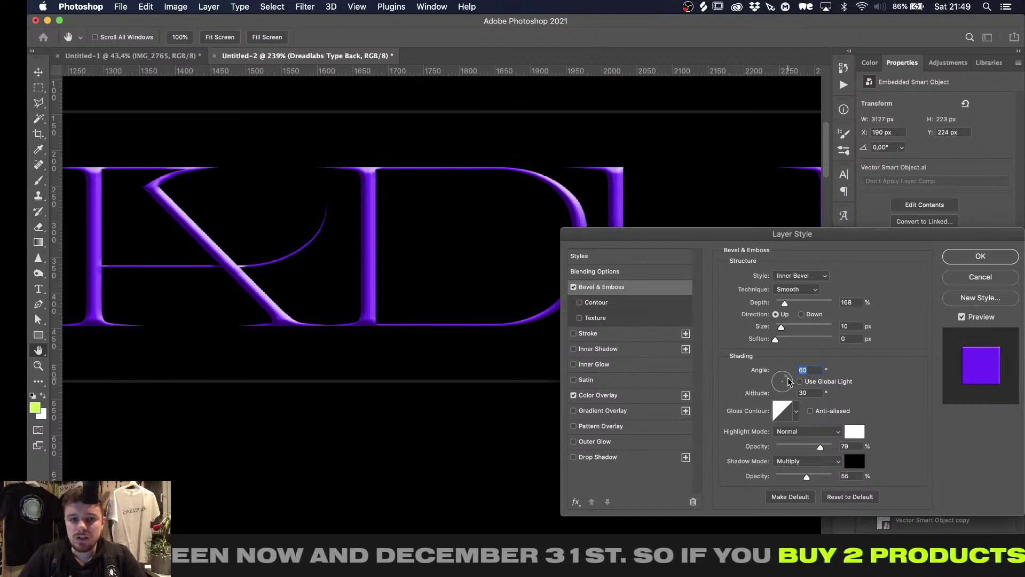
key("shift+Up")
key("shift+Up")
key("shift+Up")
key("shift+Up")
key("shift+Up")
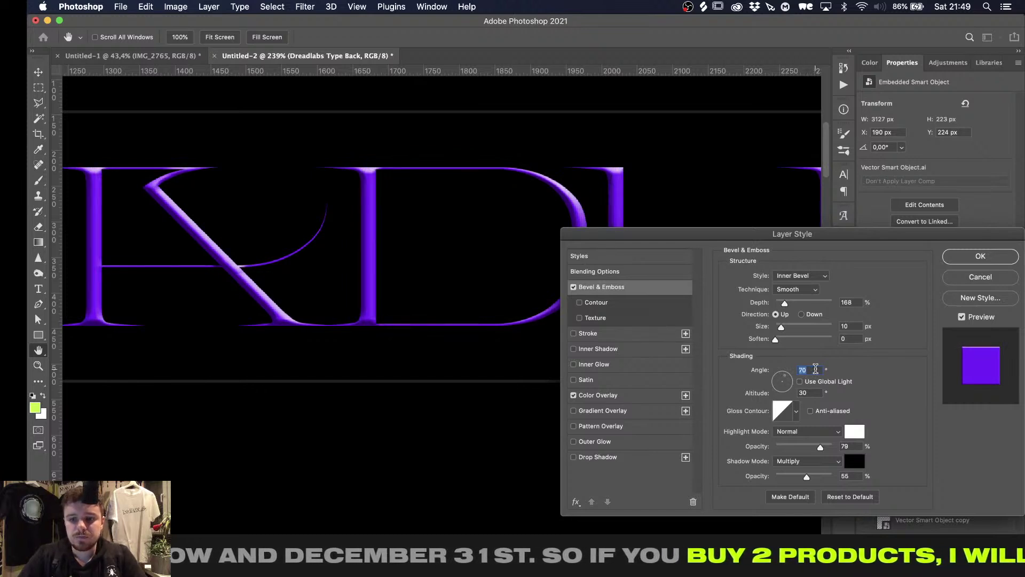
key("shift+Up")
key("shift+Up")
key("shift+Up")
key("shift+Up")
key("shift+Up")
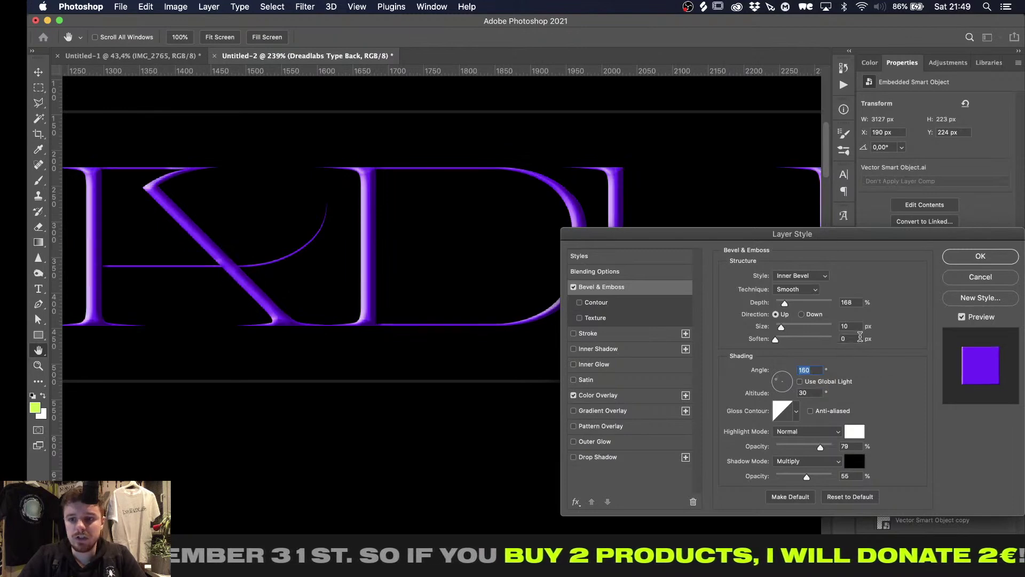
Set the bevel's soften value to 8 px and its size to 5 px
left_click(859, 338)
key("Up")
key("Up")
key("Up")
key("Up")
key("Up")
key("Up")
key("Up")
key("Up")
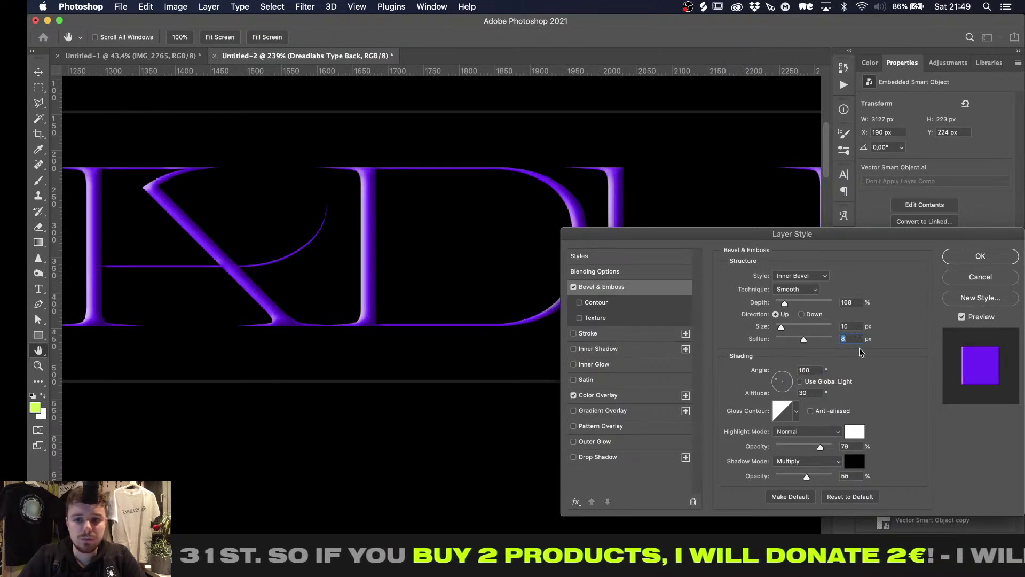
left_click(852, 324)
key("Down")
key("Down")
key("Down")
key("Down")
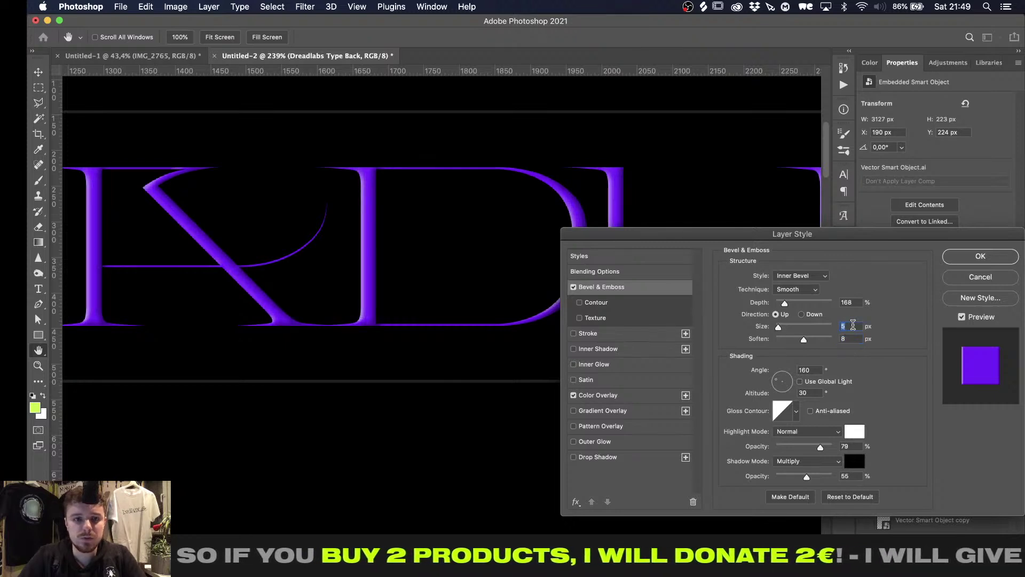
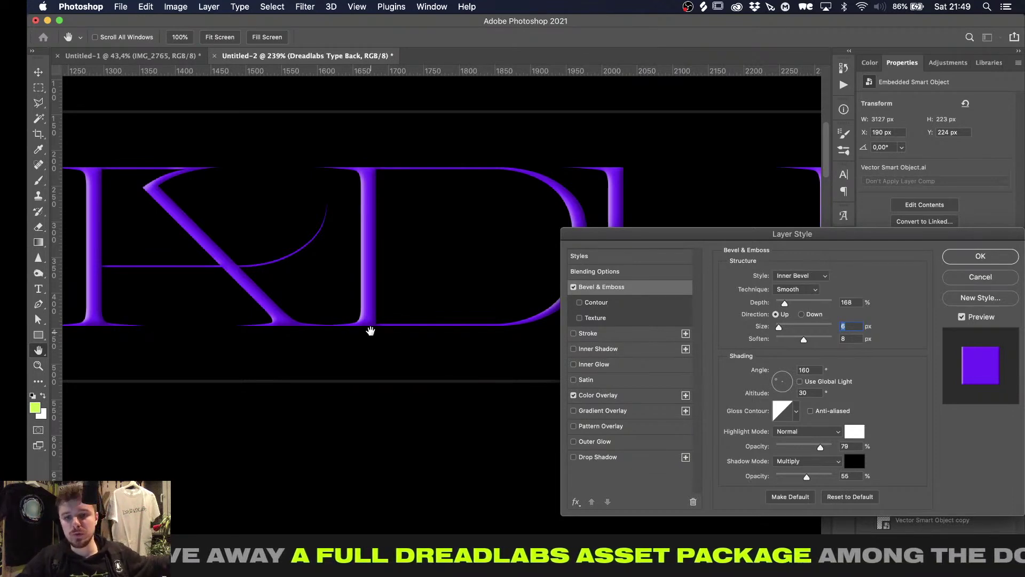
Apply the Bevel & Emboss with size 6 px and hide the Vector Smart Object layer in the Dreadlabs Title group
left_click(967, 258)
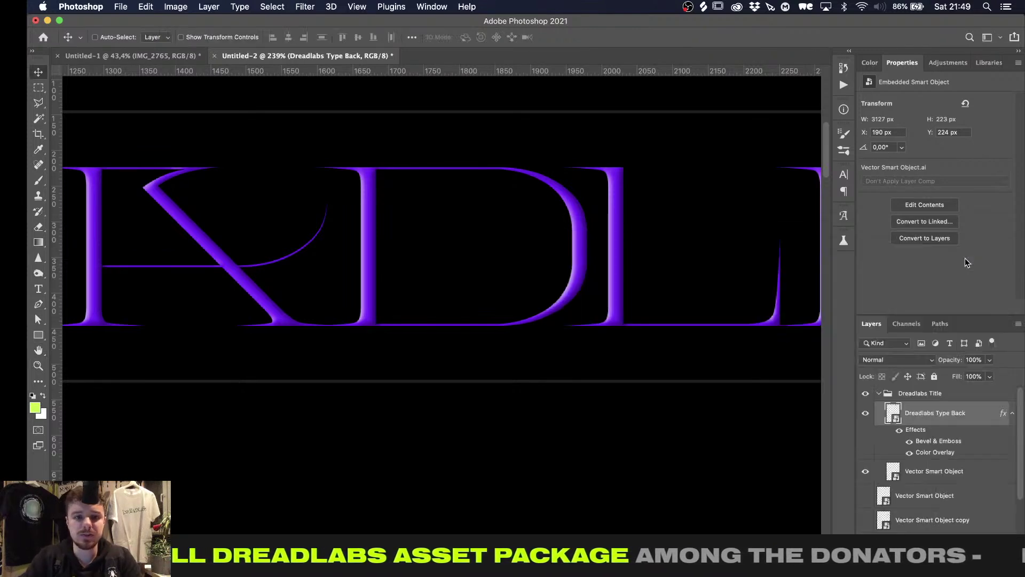
left_click(1012, 413)
left_click(869, 437)
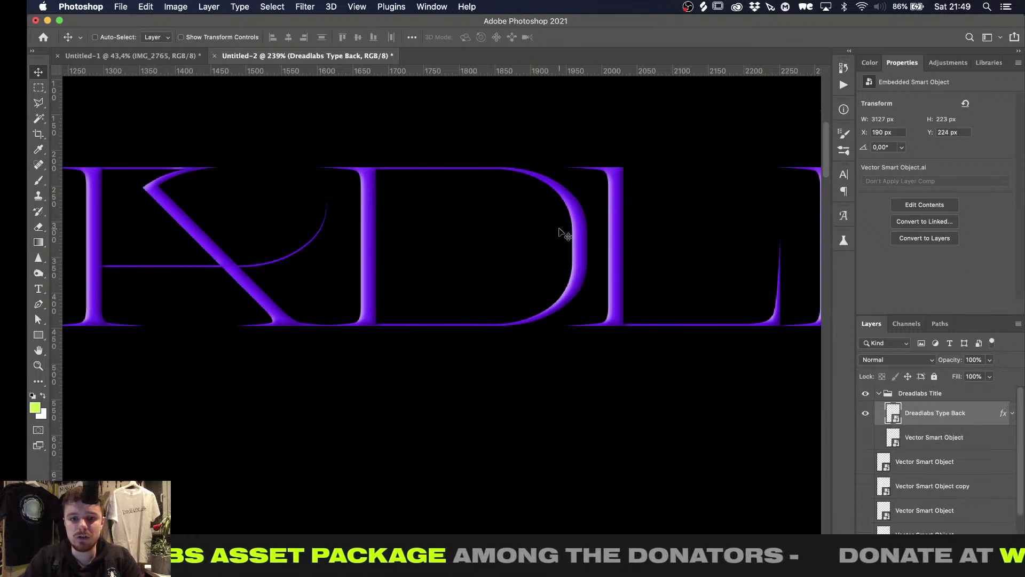
Duplicate the Dreadlabs Type Back layer and clear the layer style from the copy
key("super+j")
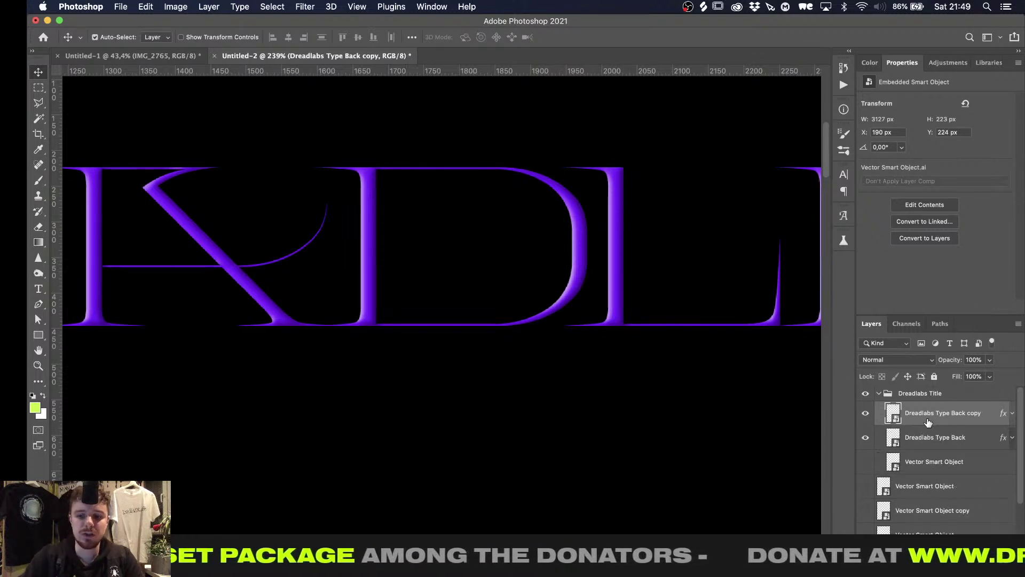
right_click(954, 416)
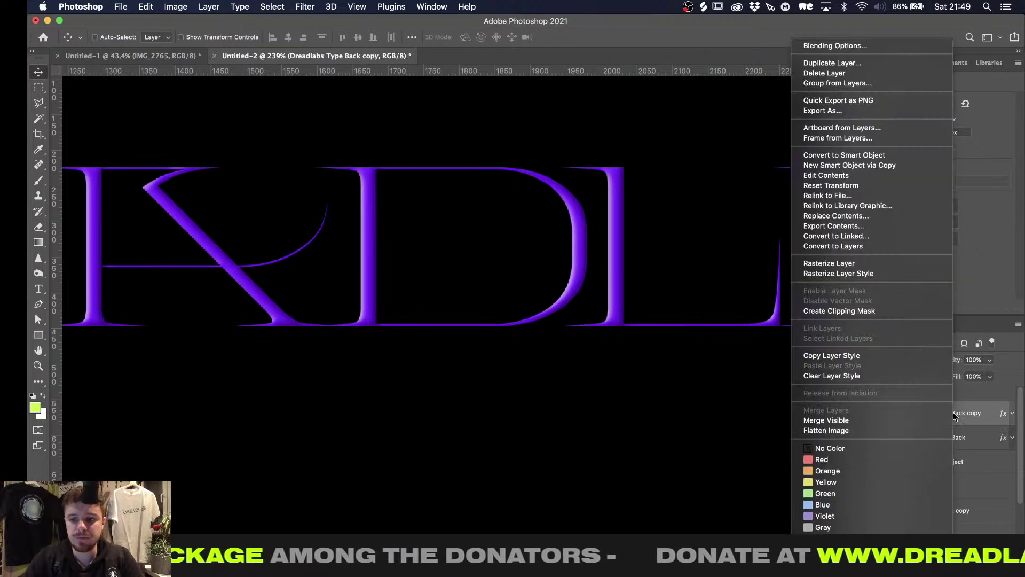
left_click(928, 383)
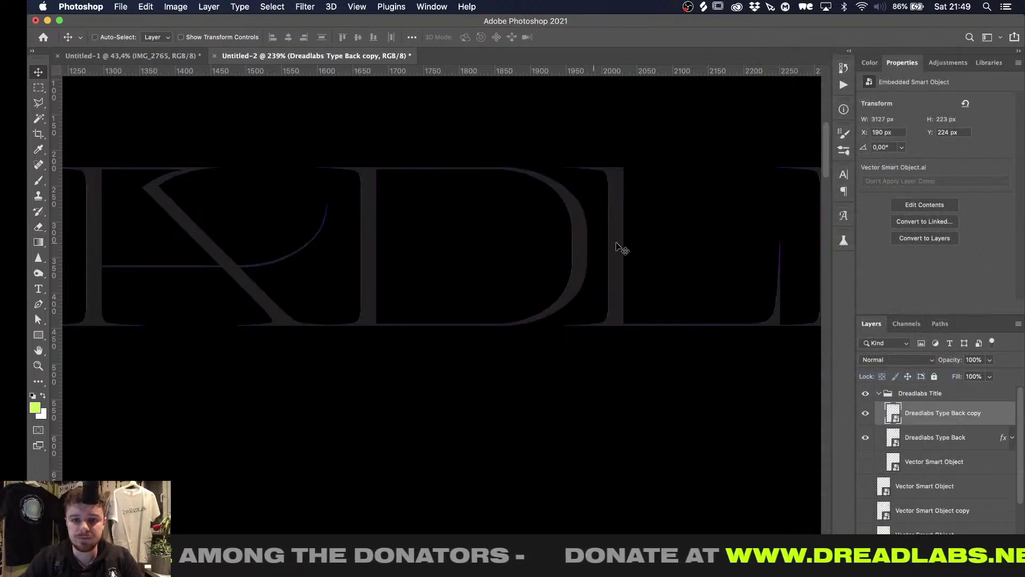
left_click(990, 377)
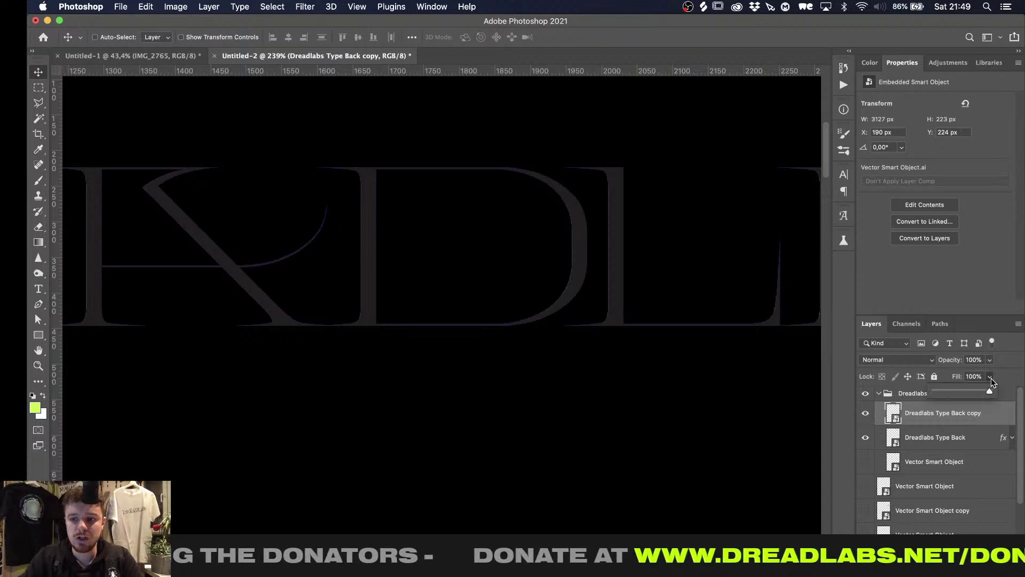
left_click(1003, 376)
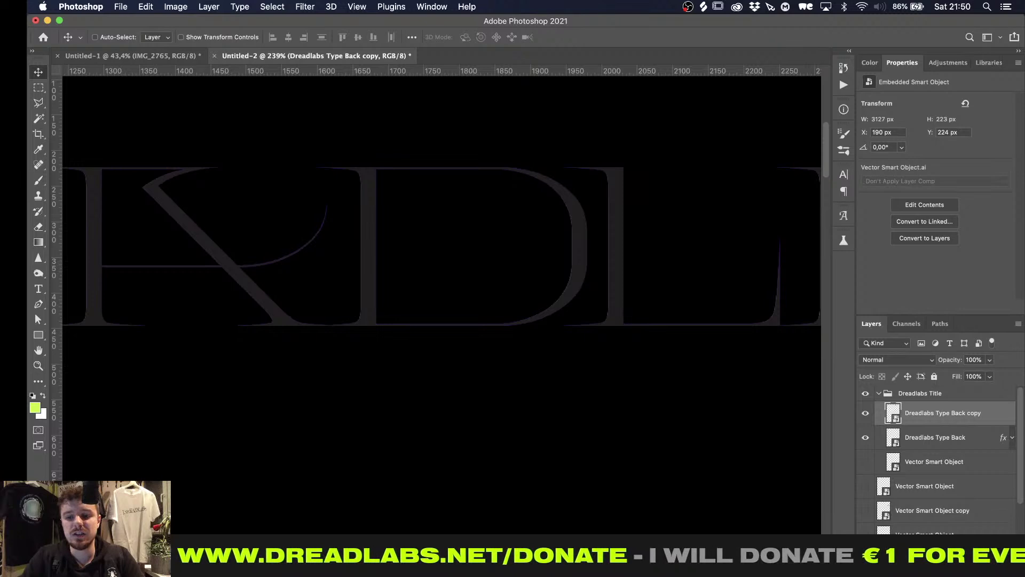
Add a Color Overlay to the Dreadlabs Type Back copy in green 60ff00 at 100% opacity
left_click(914, 560)
left_click(944, 506)
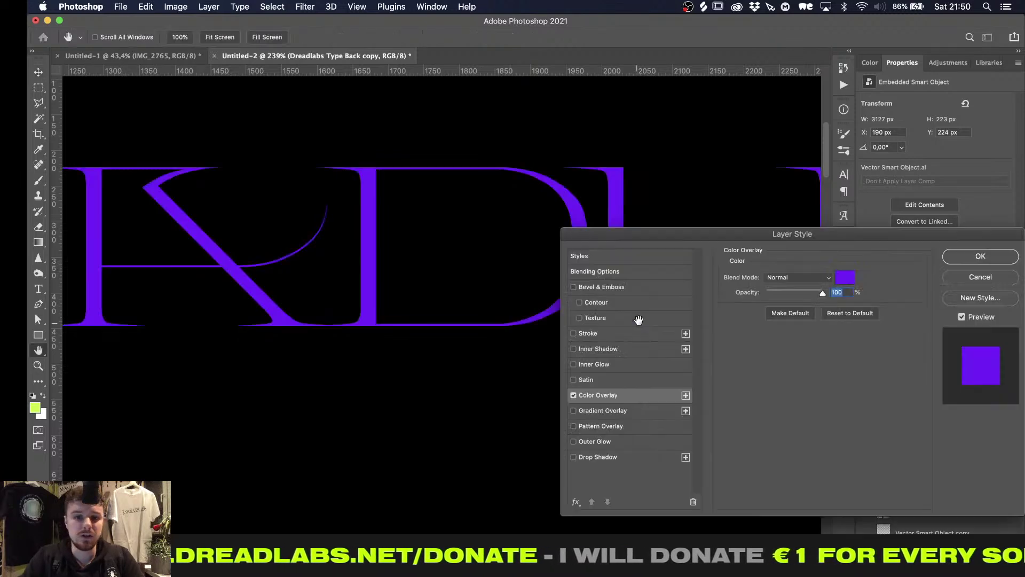
left_click(849, 278)
left_click(823, 287)
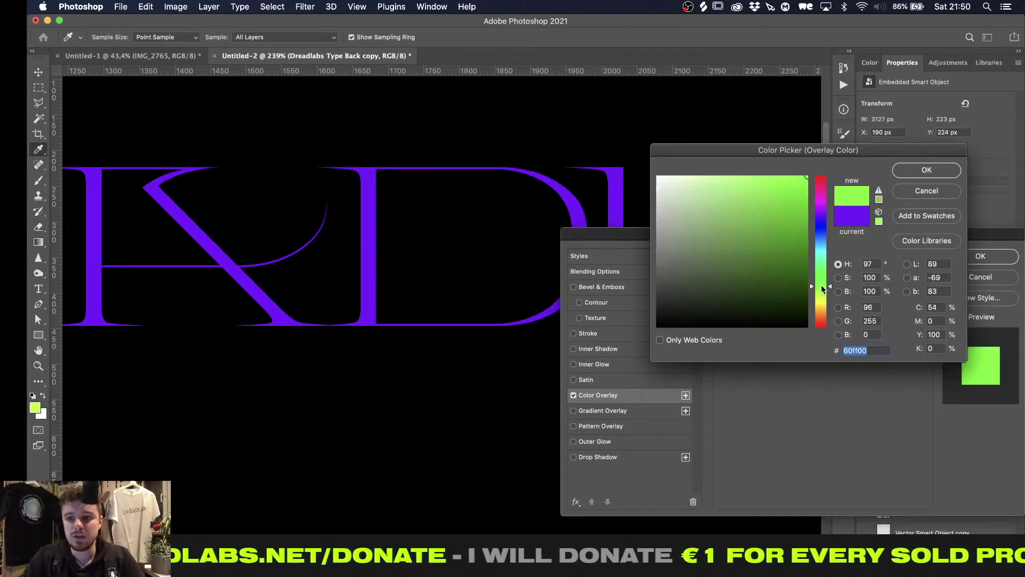
left_click(947, 174)
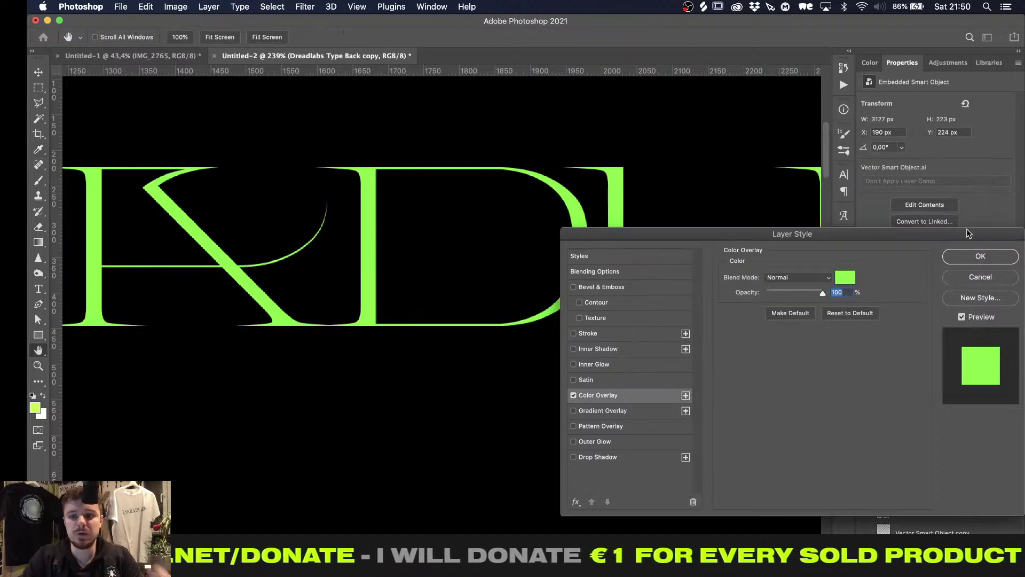
left_click(970, 251)
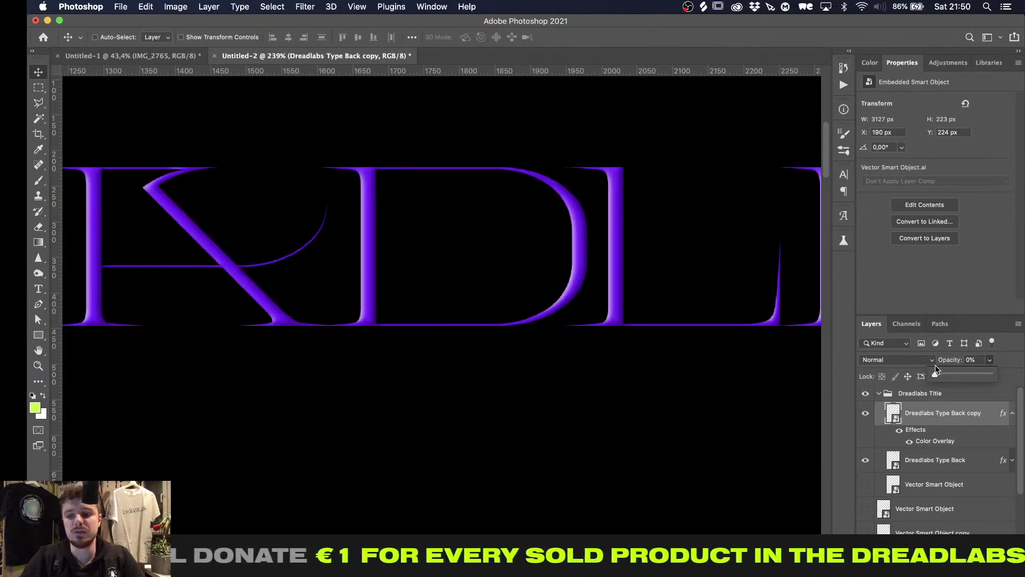
Set the fill of the Dreadlabs Type Back copy to 0%, keep opacity at 100%, and turn off its Color Overlay
left_click_drag(993, 372, 707, 395)
left_click(989, 377)
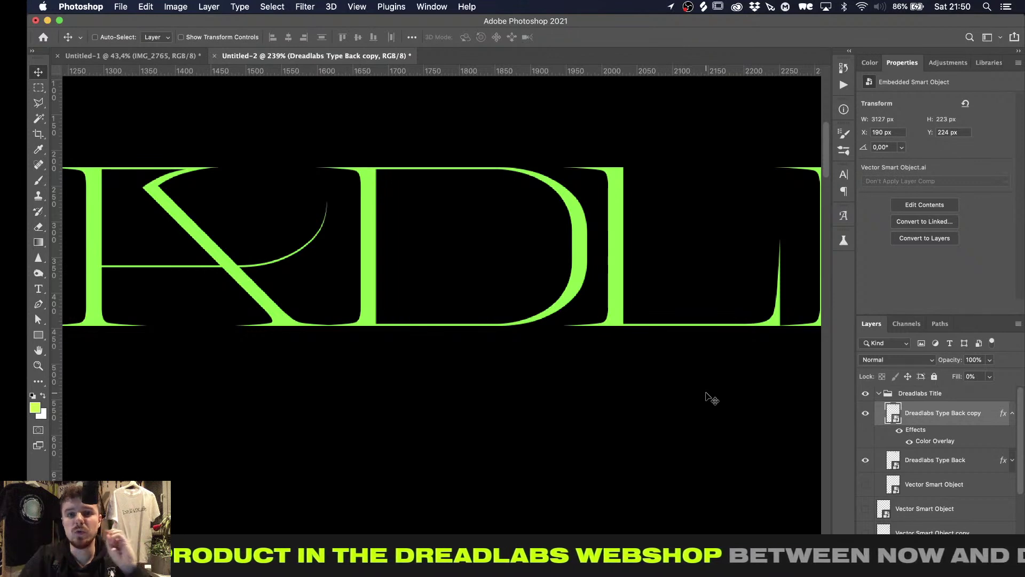
double_click(919, 431)
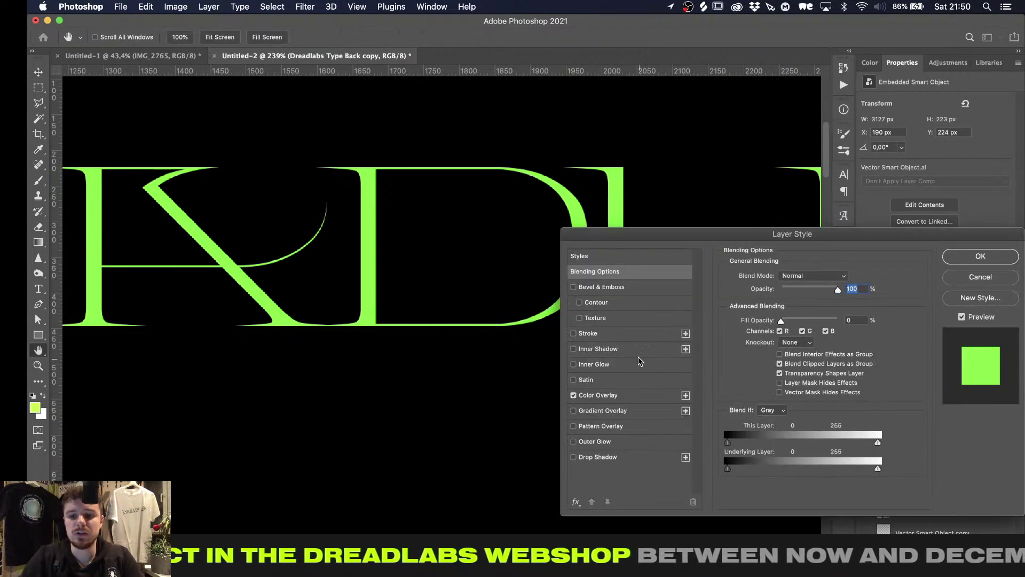
left_click(573, 395)
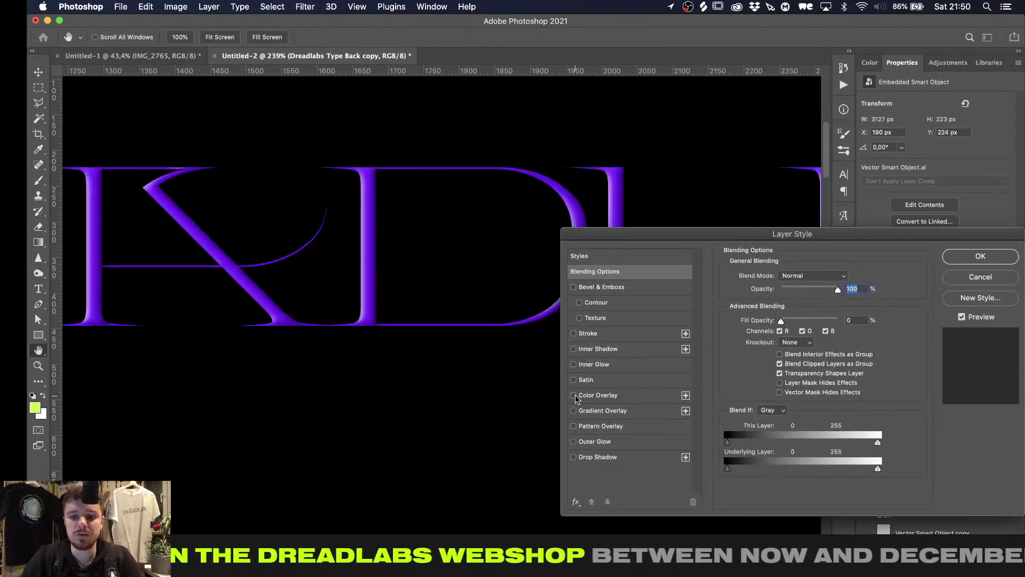
Try an 18 px outside lime Stroke on the Dreadlabs Type Back copy with the original Dreadlabs Type Back layer hidden
left_click(574, 334)
left_click(639, 331)
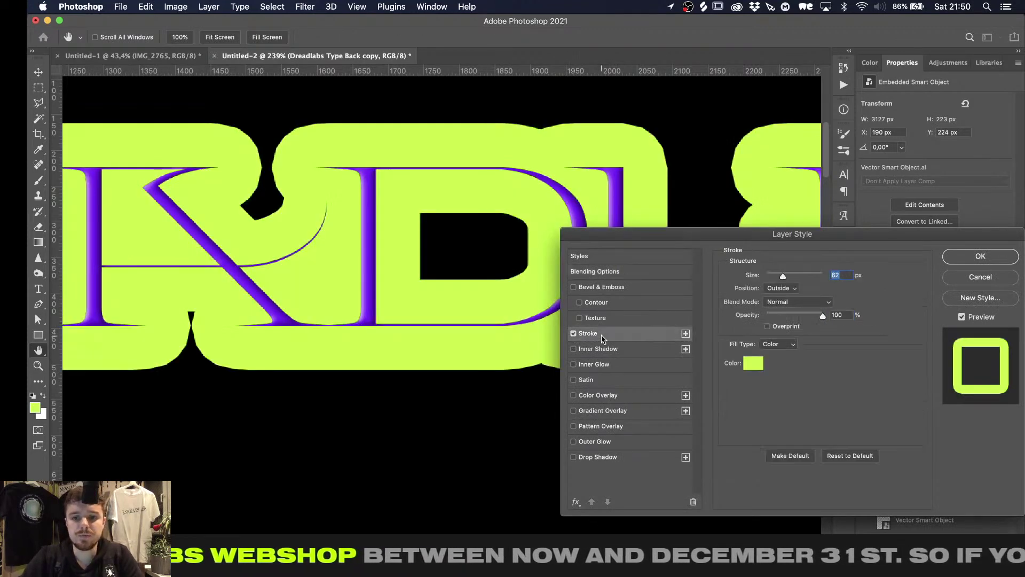
left_click_drag(782, 275, 774, 278)
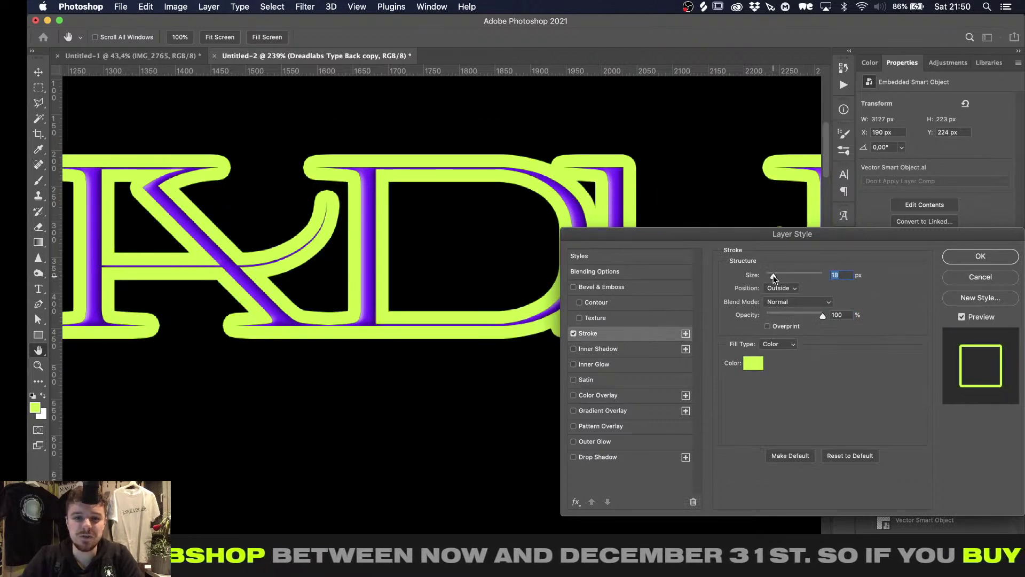
left_click(961, 255)
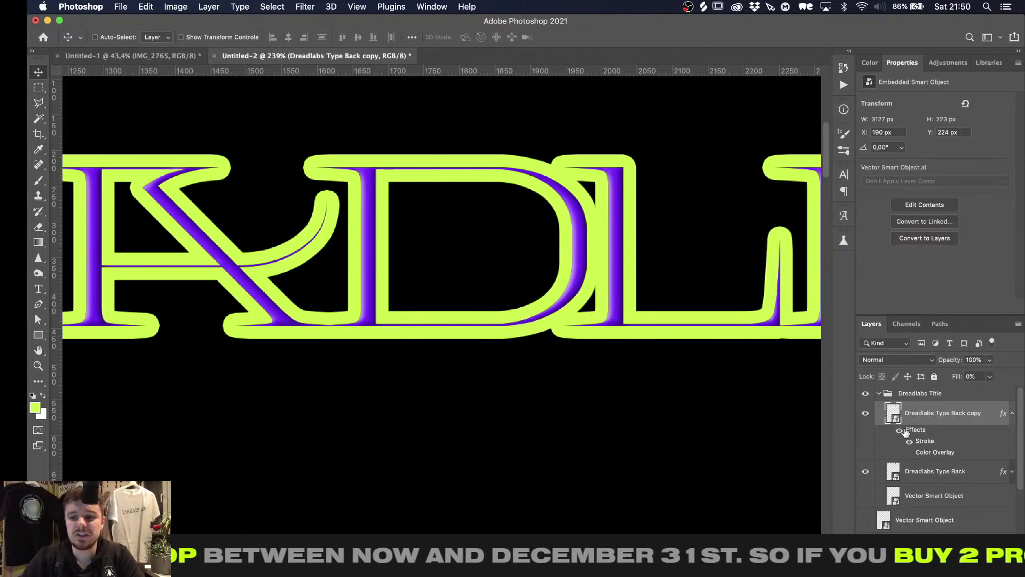
left_click(866, 473)
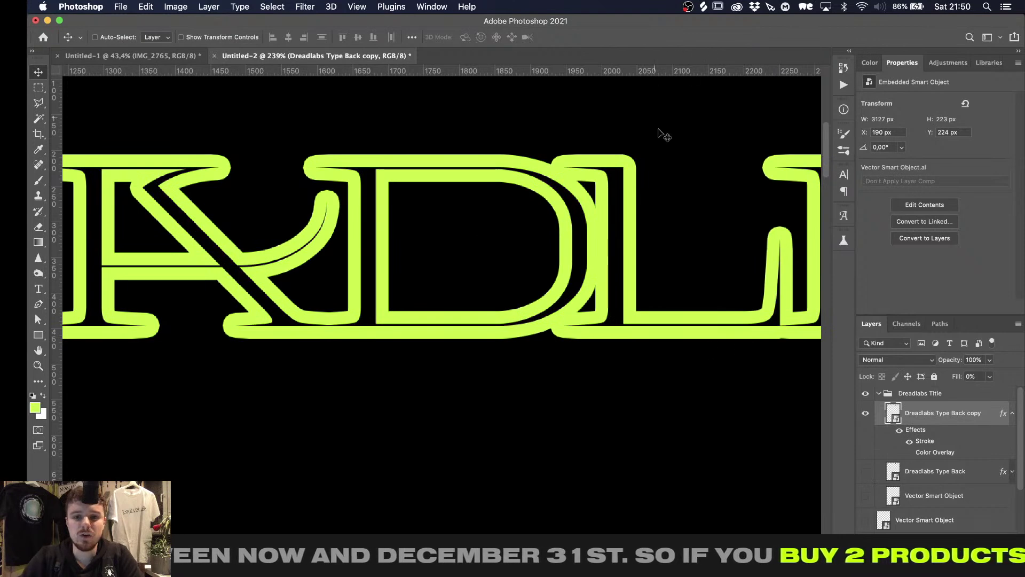
left_click_drag(989, 376, 827, 389)
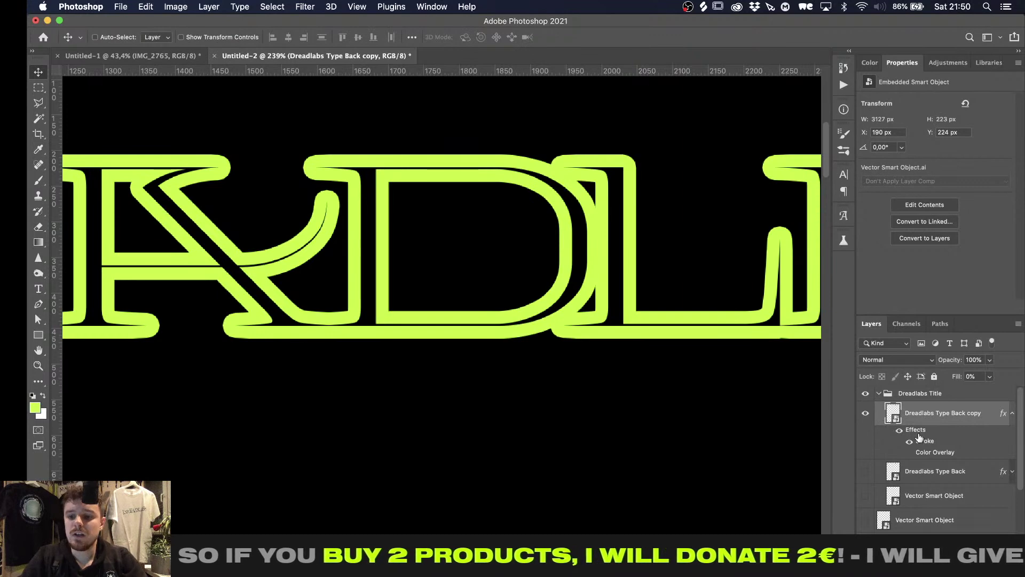
Turn off the copy's Stroke, enable Bevel & Emboss instead, and show the original Dreadlabs Type Back layer again
double_click(923, 441)
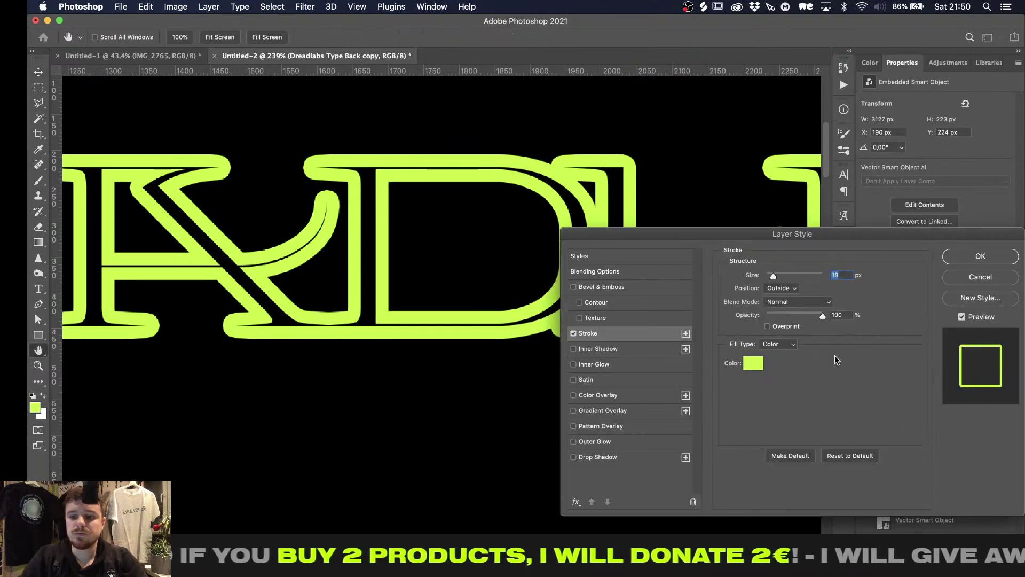
left_click(574, 334)
left_click(574, 287)
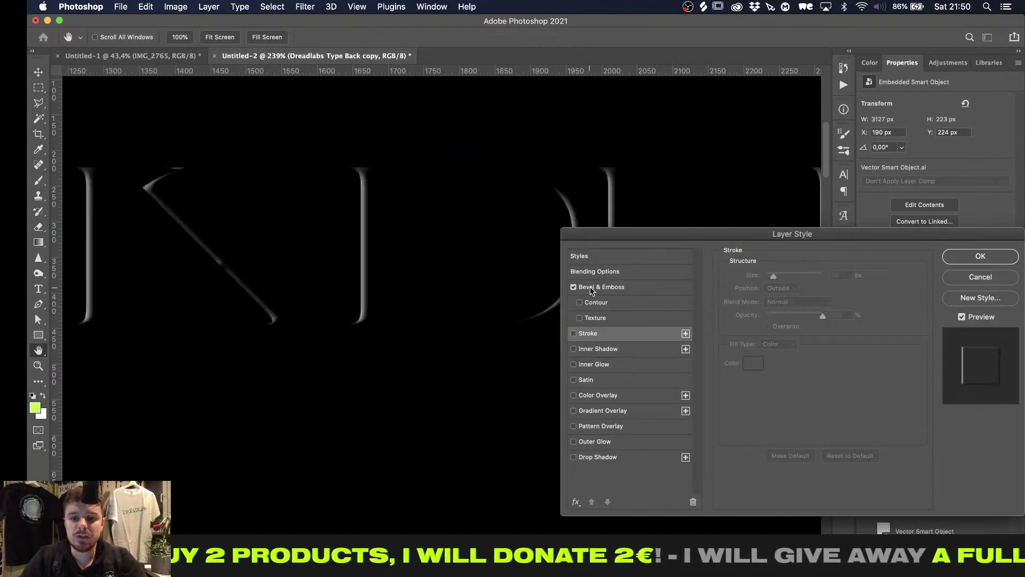
left_click(594, 287)
left_click(980, 256)
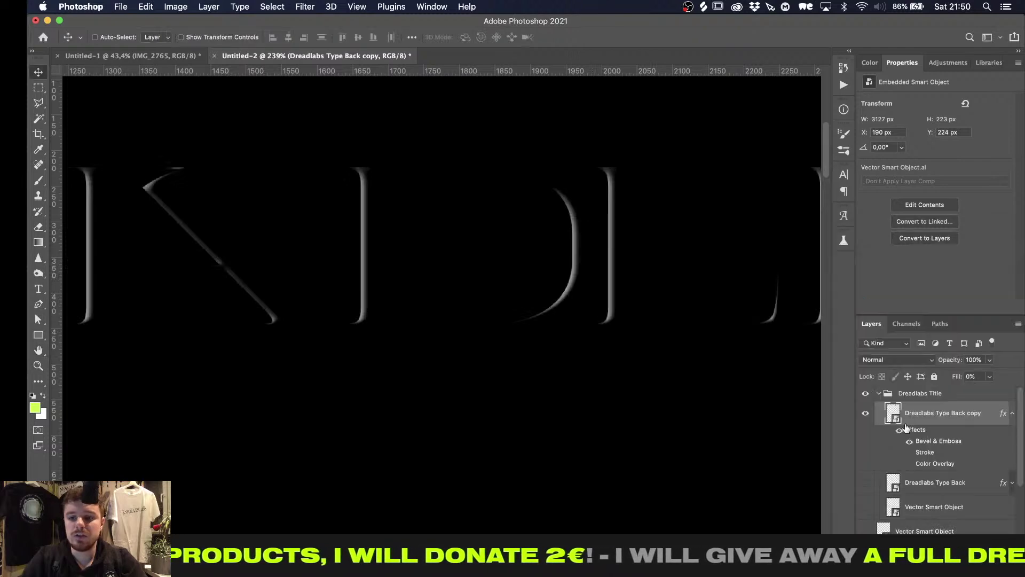
left_click(865, 482)
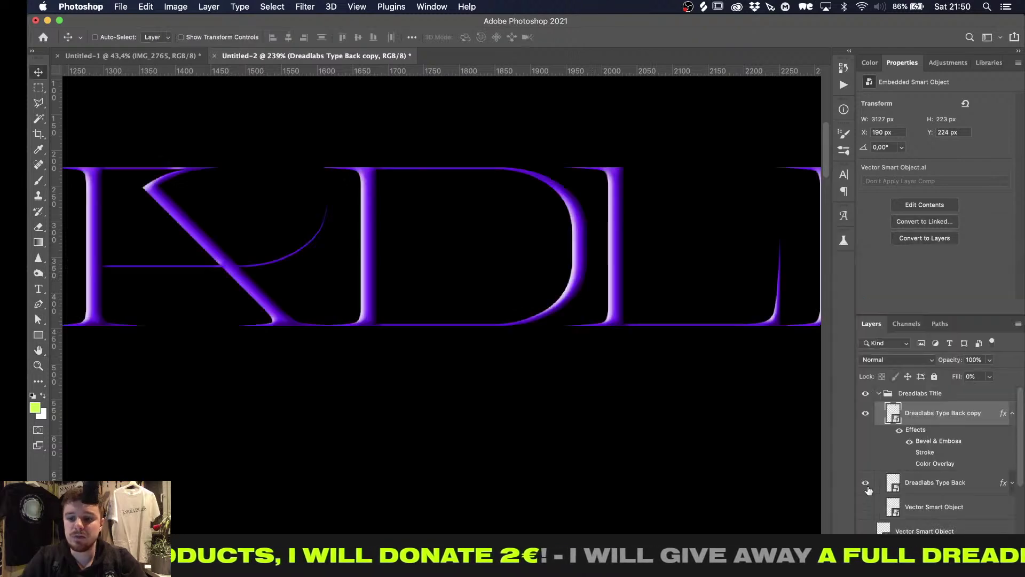
Give the copy's bevel the Ring gloss contour and set its depth to 147%, size to 8 px and soften to 0 px
double_click(929, 441)
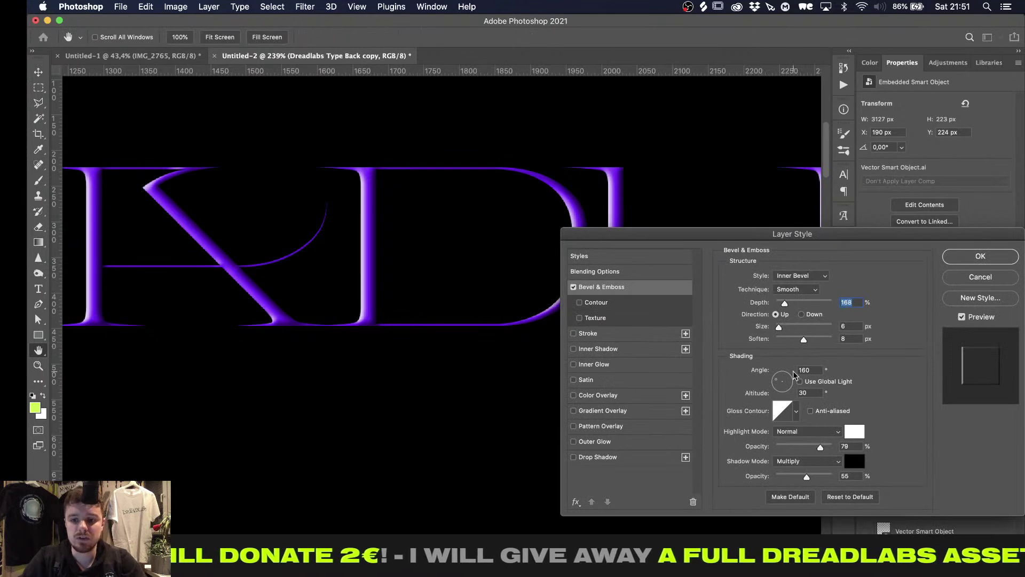
left_click(796, 417)
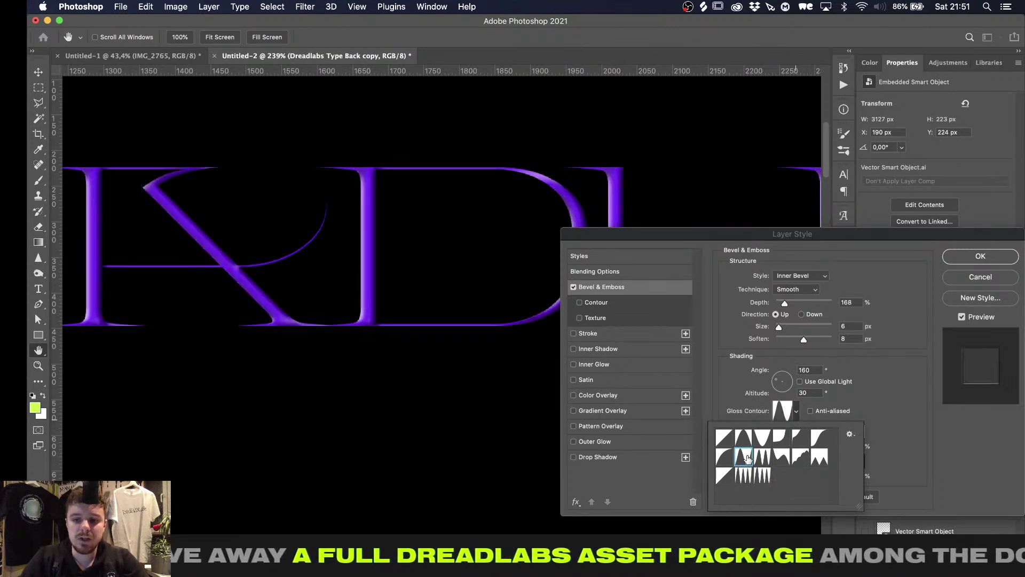
double_click(748, 458)
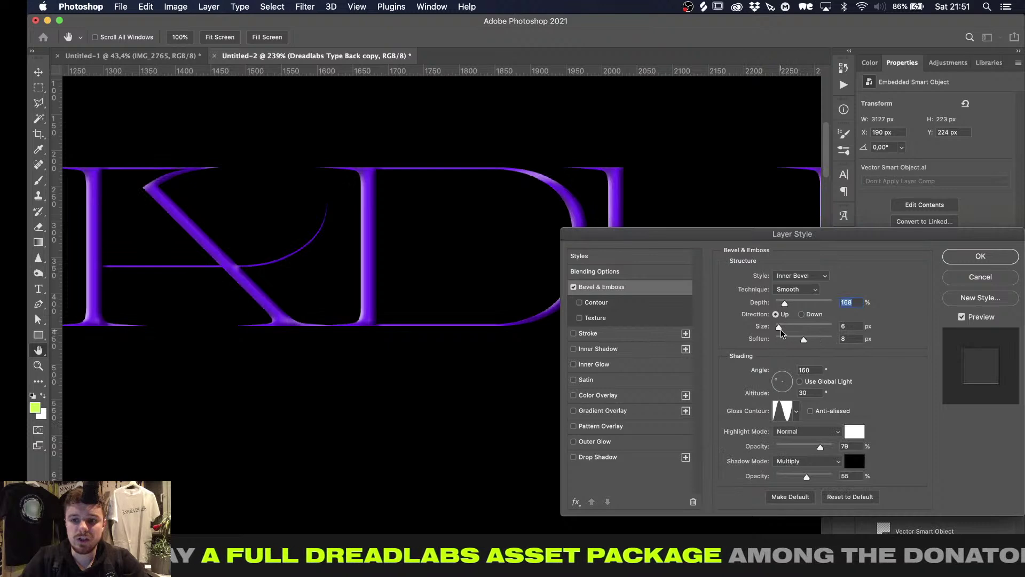
mouse_move(803, 340)
left_mouse_down()
mouse_move(769, 341)
mouse_move(784, 305)
left_mouse_up()
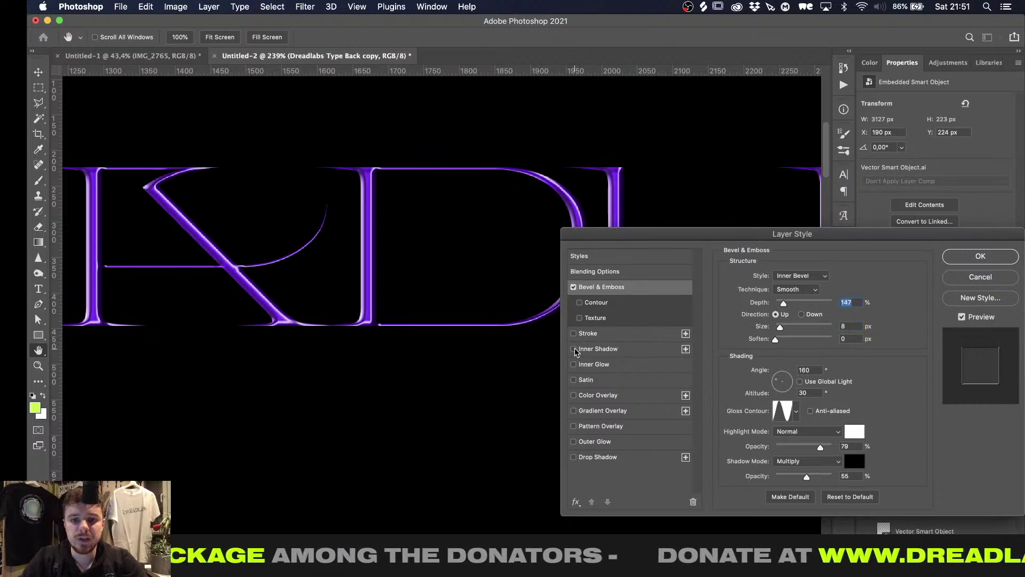
Enable Inner Glow on the copy and choose the green-to-purple Foreground to Background preset for its gradient
left_click(574, 365)
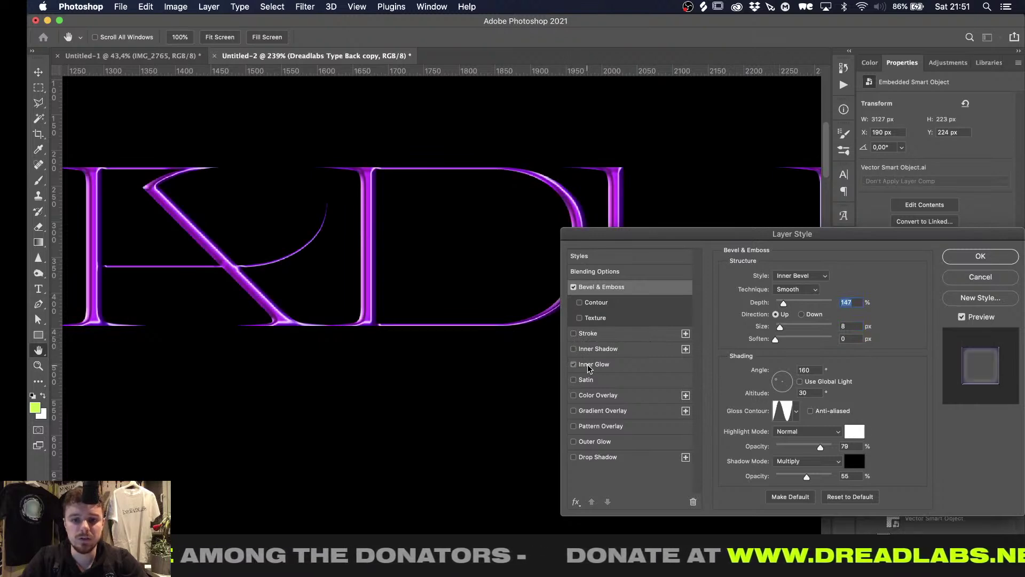
left_click(590, 367)
left_click(784, 320)
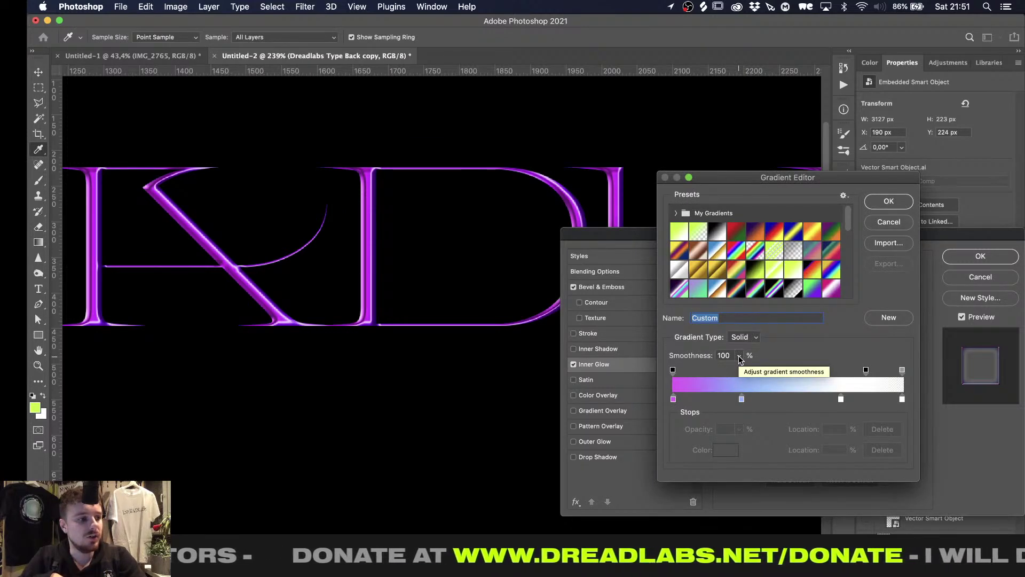
left_click(813, 289)
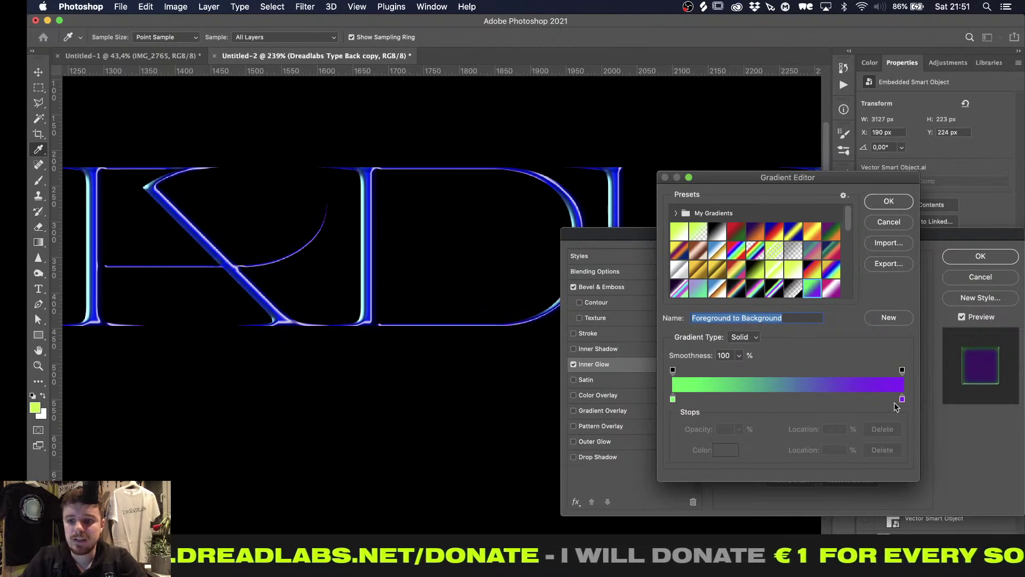
Change the Inner Glow gradient to run from purple at 0% to green at 100% and accept it
left_click_drag(902, 401, 854, 427)
left_click(674, 400)
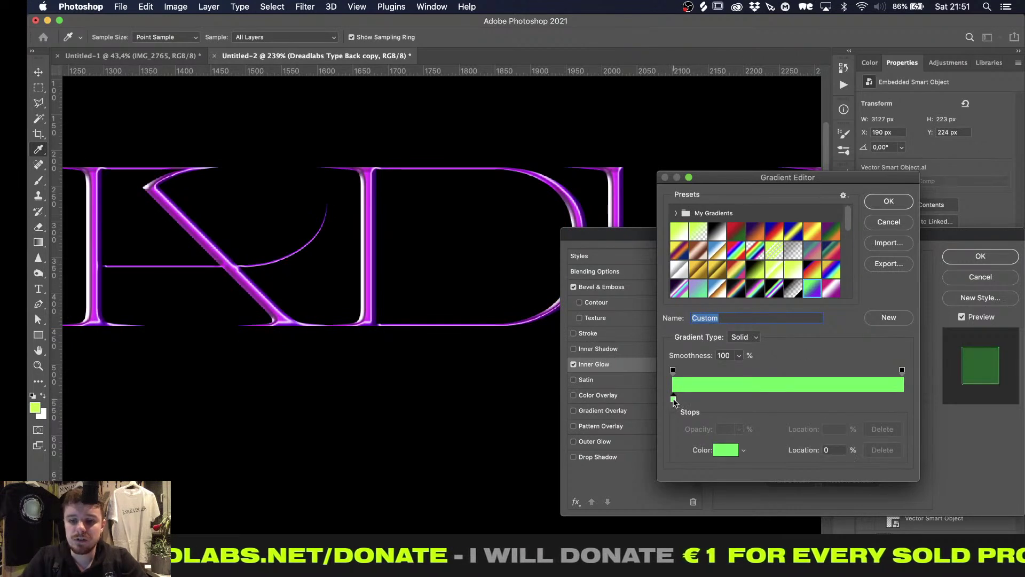
left_click_drag(674, 399, 956, 401)
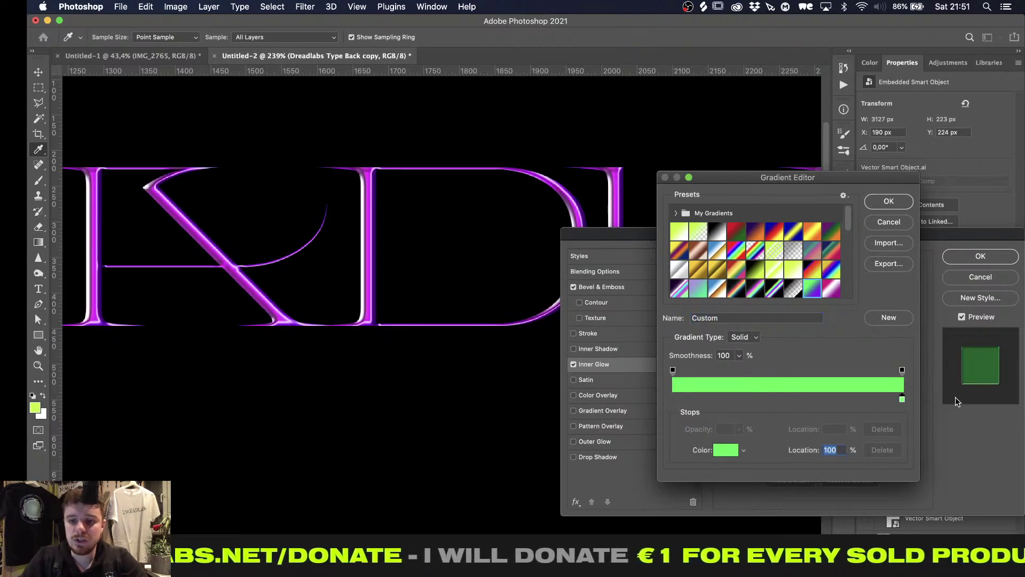
left_click(674, 400)
left_click(720, 452)
left_click_drag(825, 221, 902, 124)
left_click(927, 169)
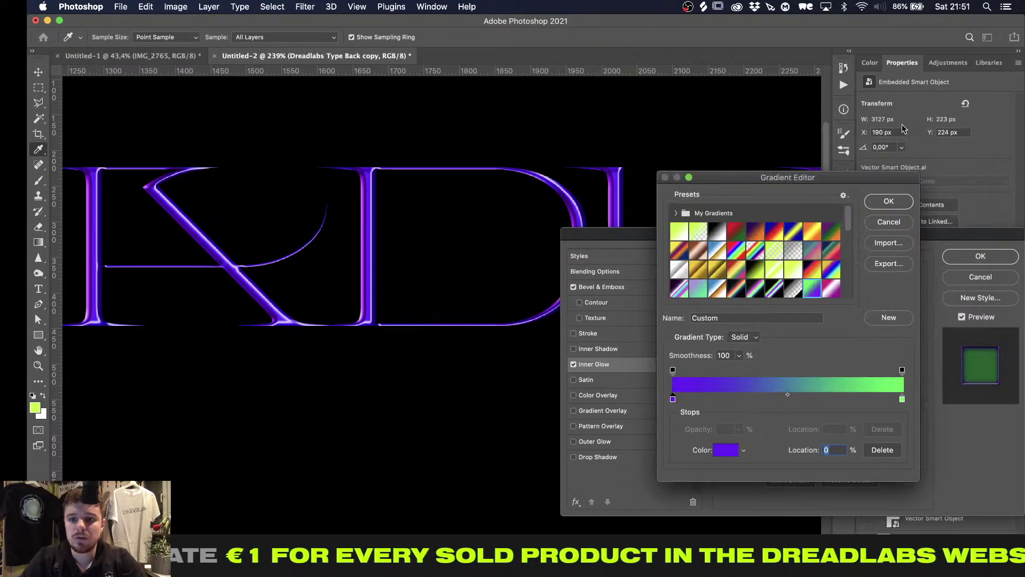
left_click(889, 201)
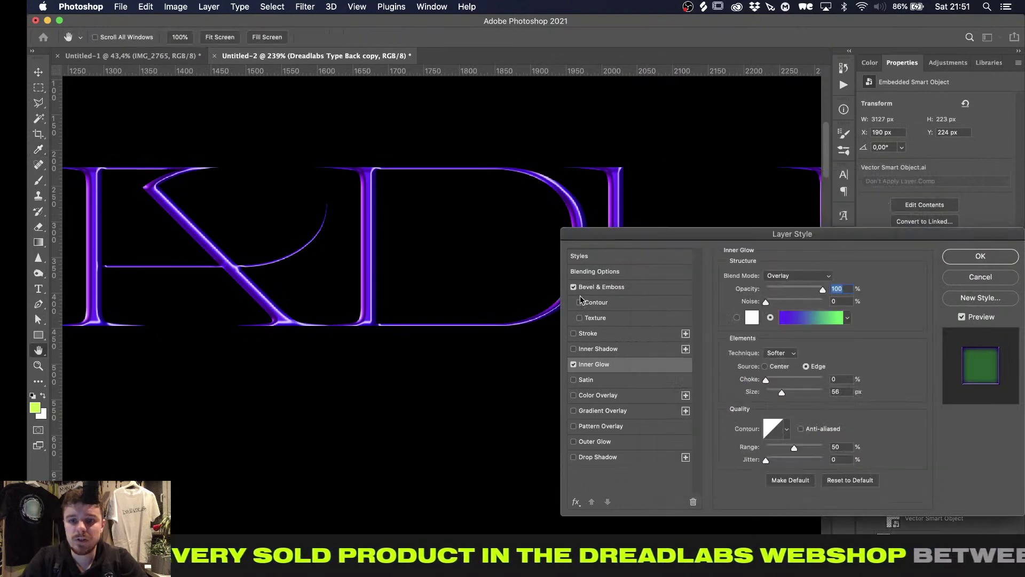
With Bevel & Emboss temporarily switched off, set the Inner Glow blend mode to Normal and its size to 13 px
left_click(574, 287)
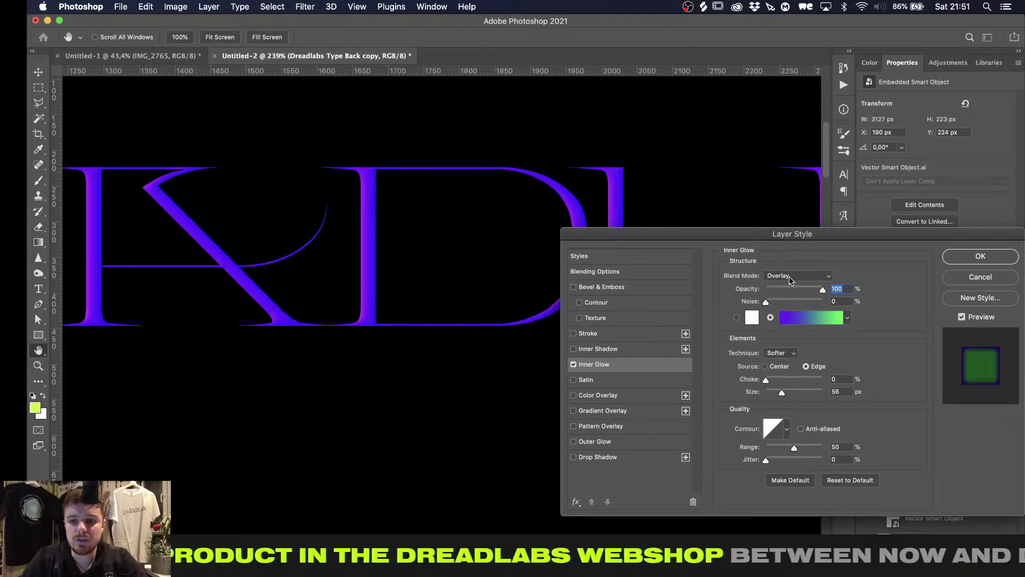
left_click(796, 275)
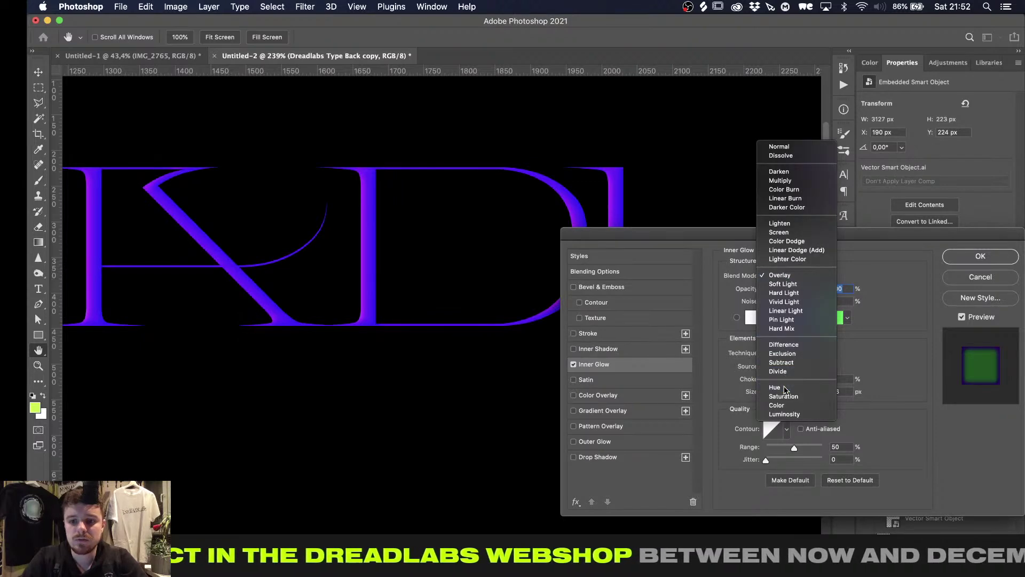
left_click(784, 392)
left_click(795, 275)
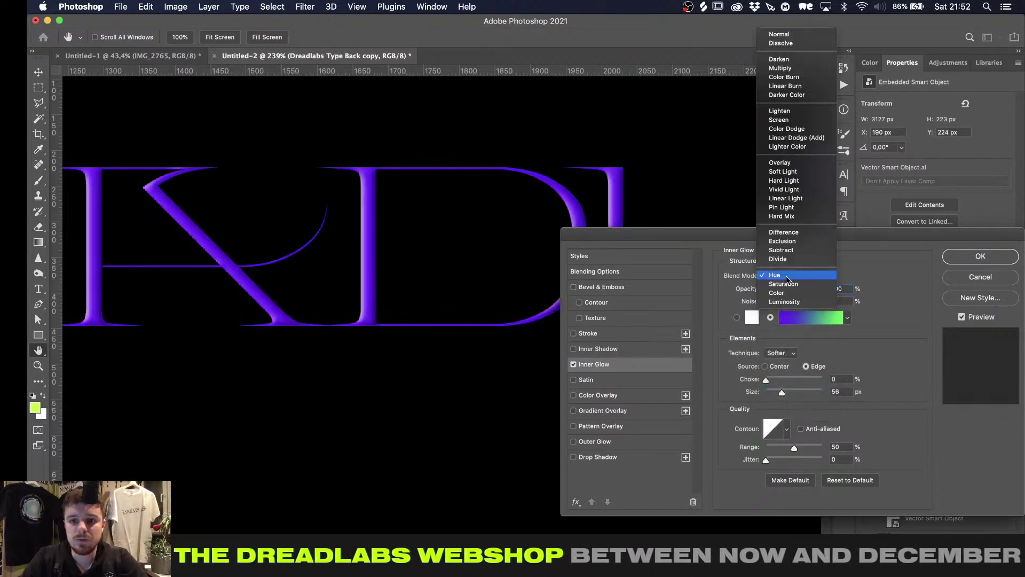
left_click(794, 38)
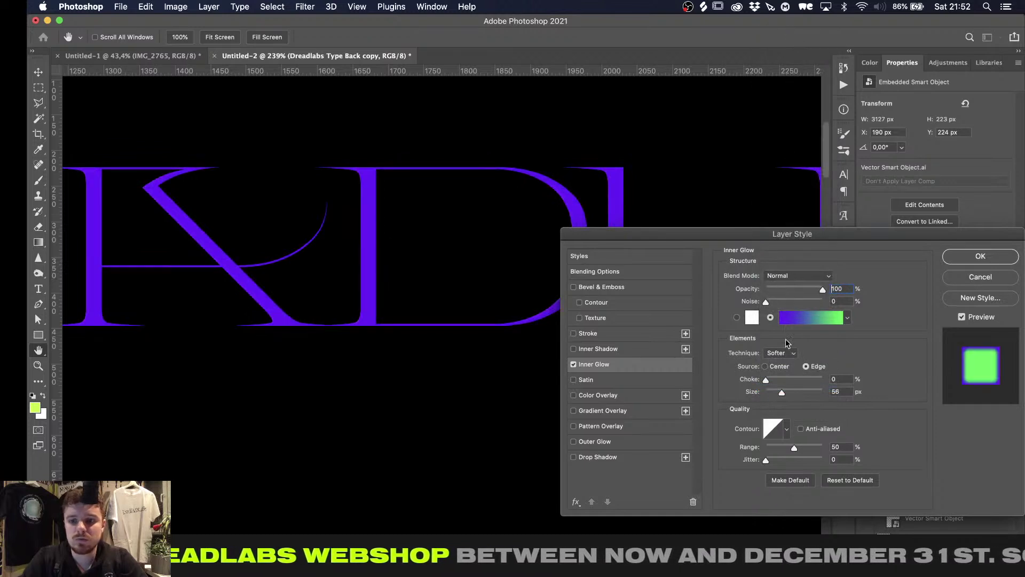
left_click_drag(781, 392, 771, 392)
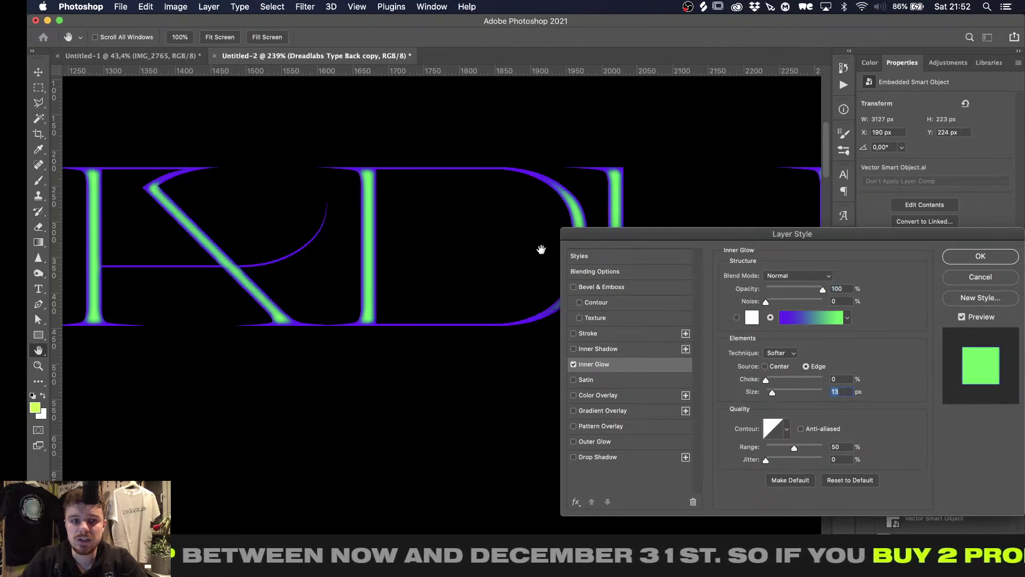
left_click(574, 287)
left_click(593, 288)
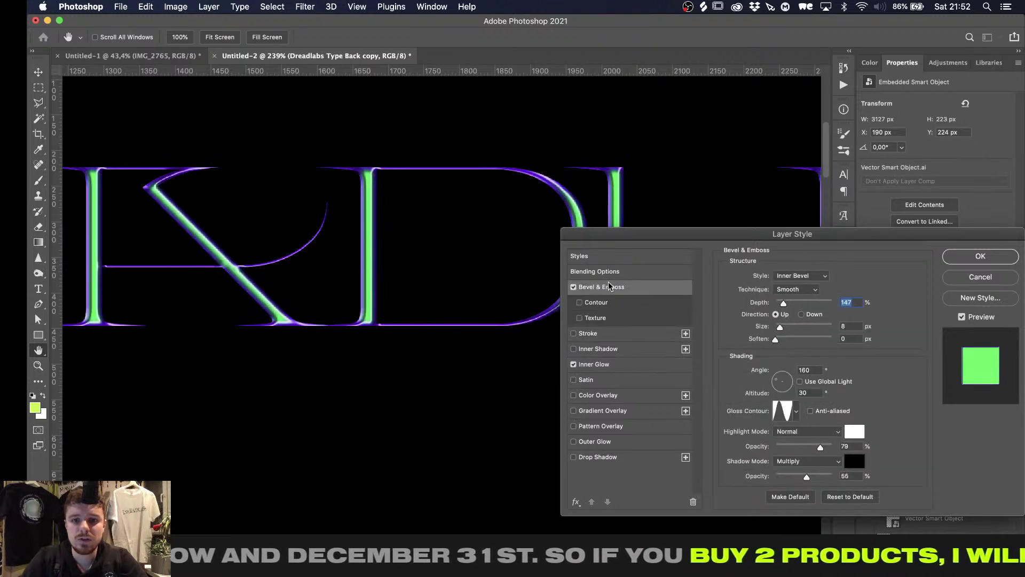
Change the 100% stop of the Inner Glow gradient to cyan (00eaff), trying magenta first, and accept the gradient
left_click(590, 365)
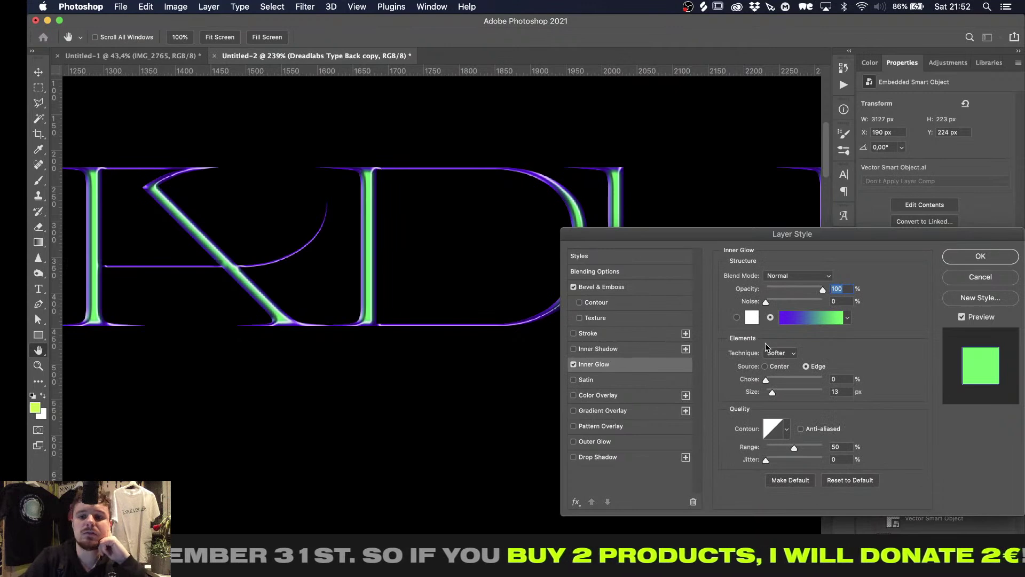
left_click(798, 317)
left_click(902, 399)
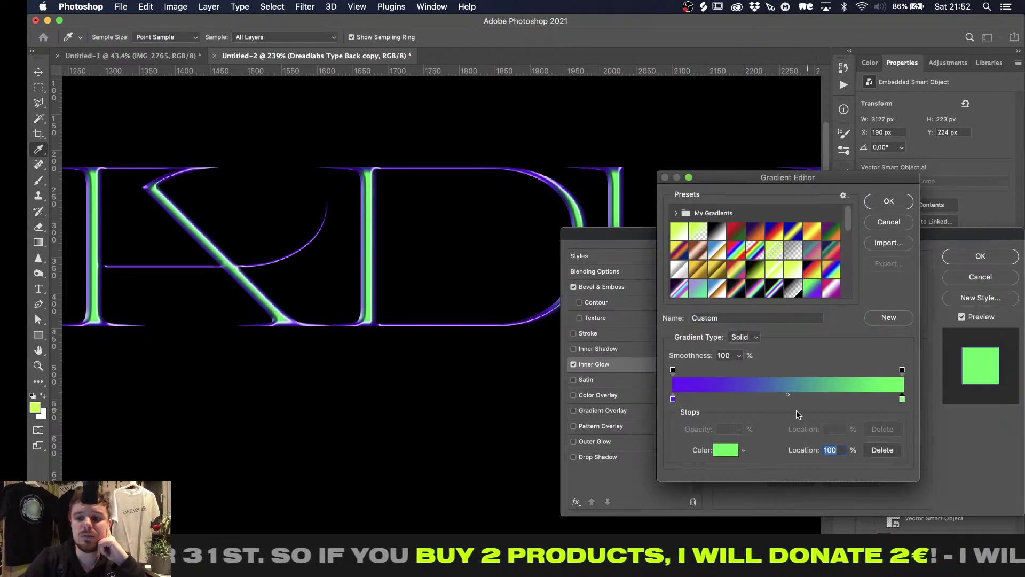
left_click(725, 449)
left_click(821, 241)
left_click_drag(822, 242, 824, 205)
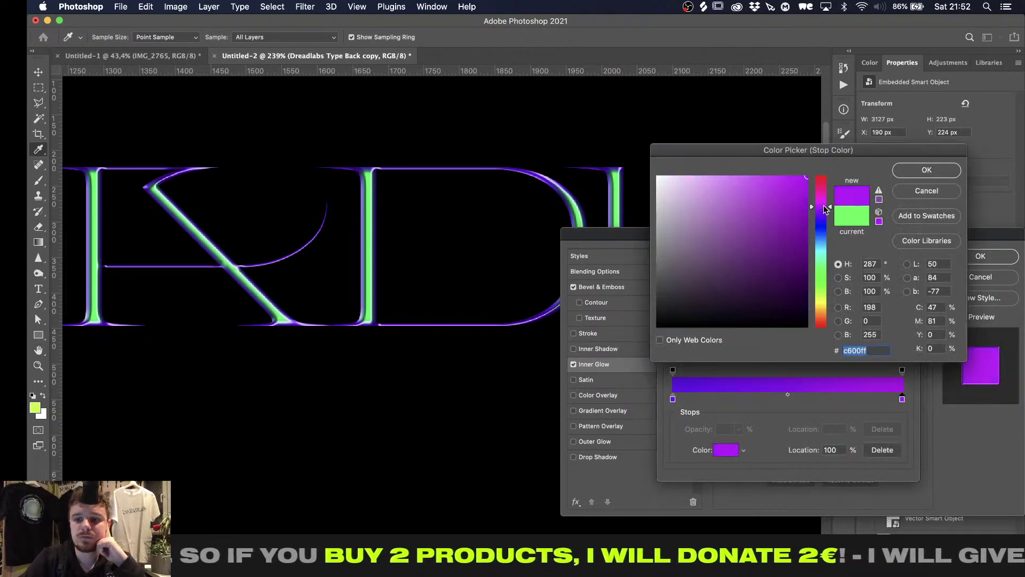
left_click(904, 170)
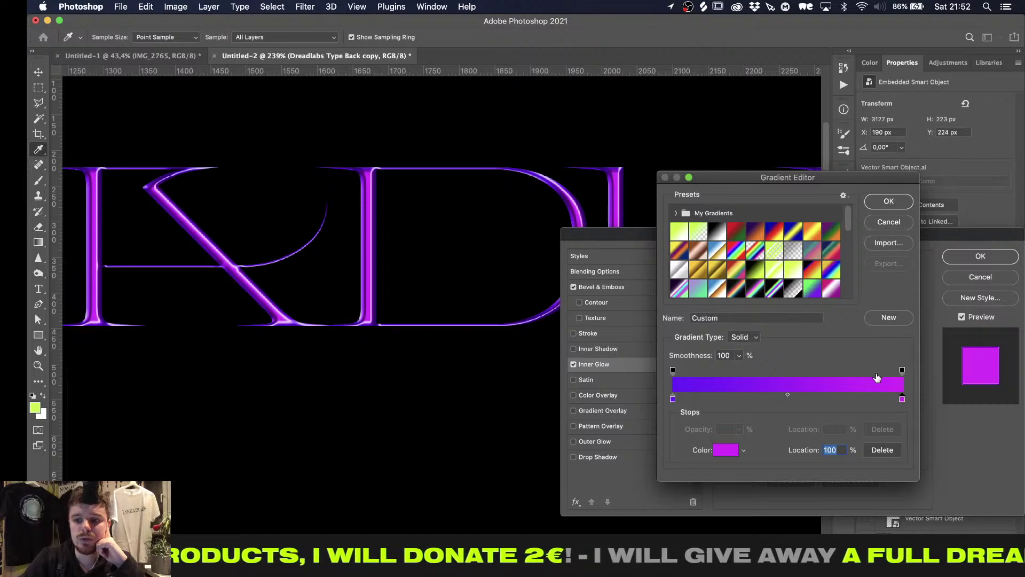
left_click(723, 451)
left_click_drag(825, 211, 821, 251)
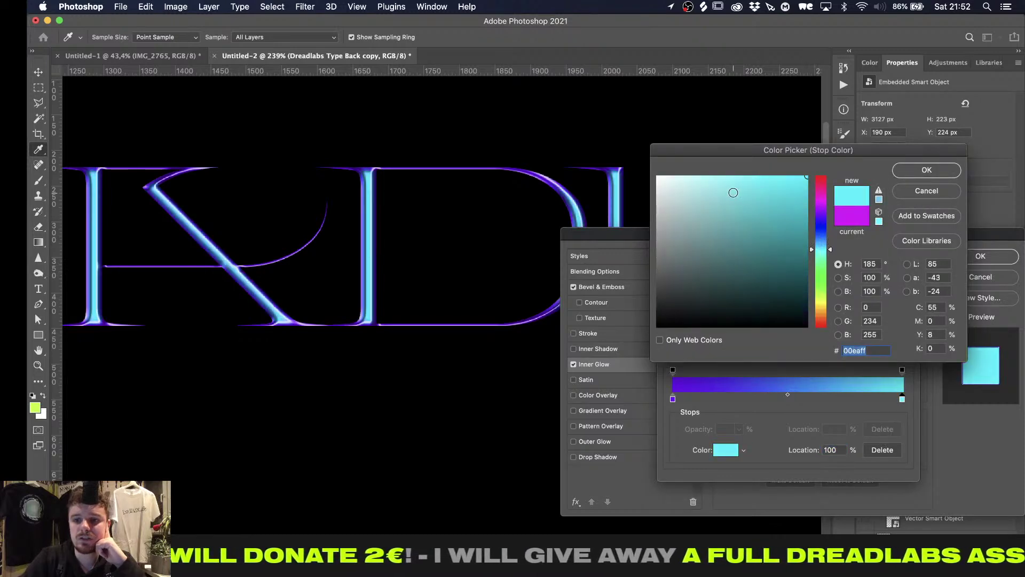
left_click(928, 171)
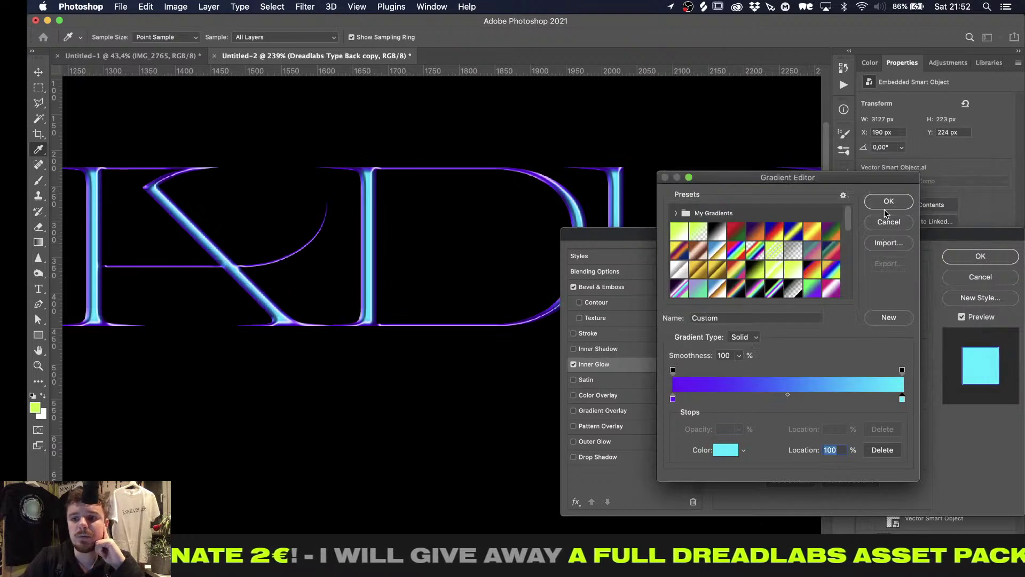
left_click(887, 203)
Increase the Inner Glow size beyond 16 px to soften the cyan centre, and accept the layer style
left_click(840, 393)
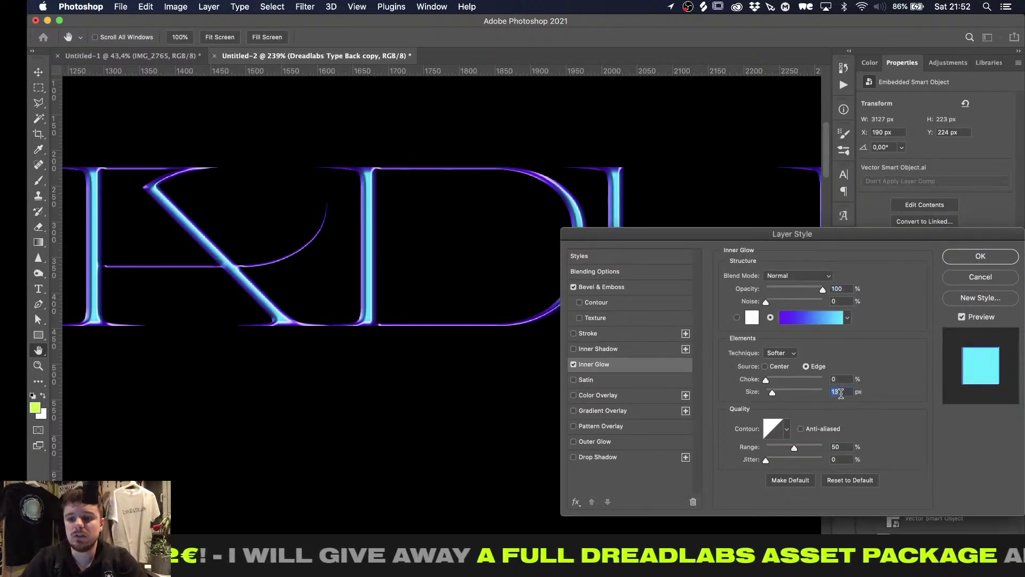
key("Up")
key("Up")
key("Up")
key("Up")
key("Up")
key("Up")
key("Up")
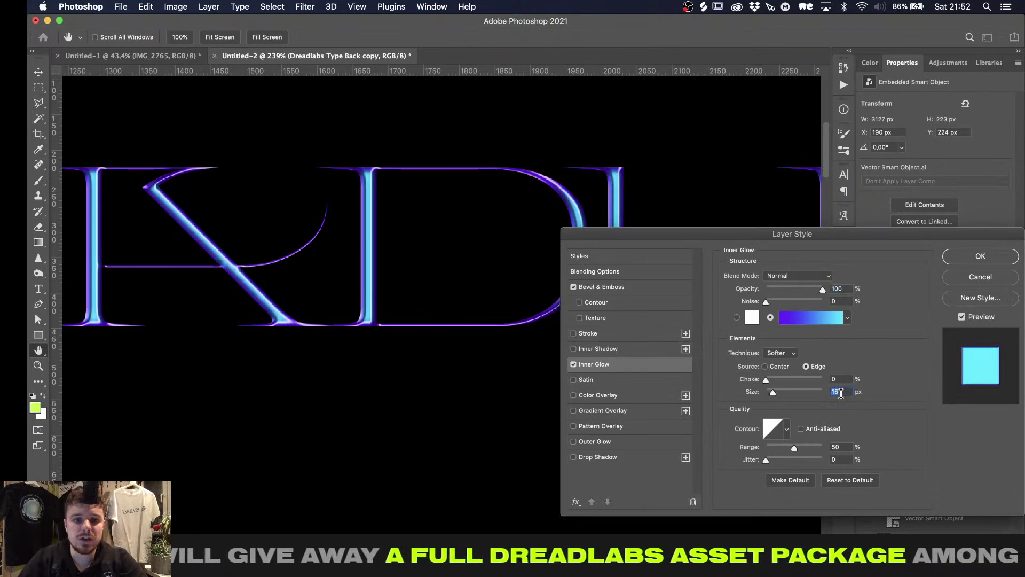
key("Up")
key("Up")
key("Up")
key("Return")
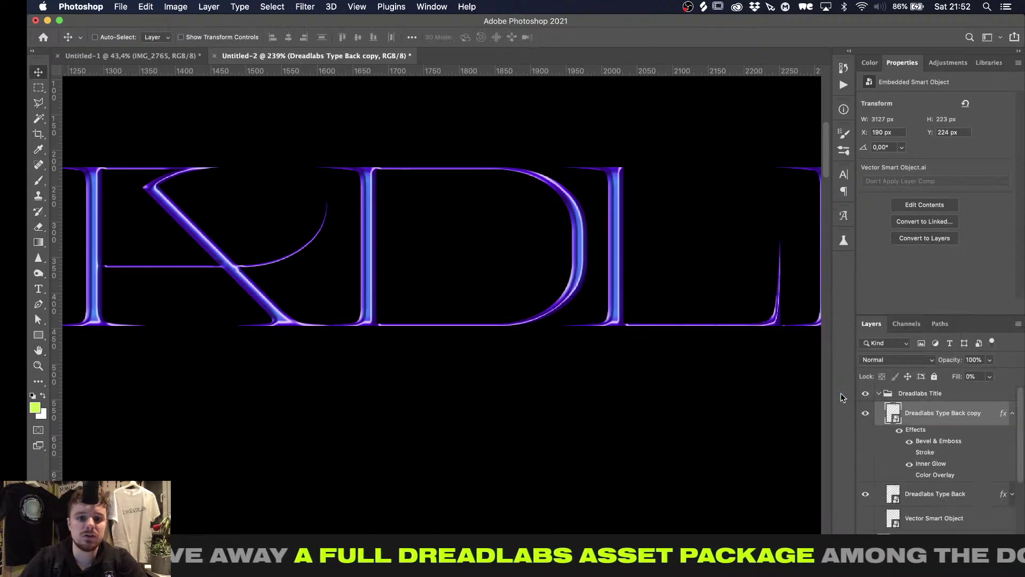
Examine the styled title as a whole and the bevel and glow detail around the letter D up close
key("super+0")
key("super+minus")
key("super+plus")
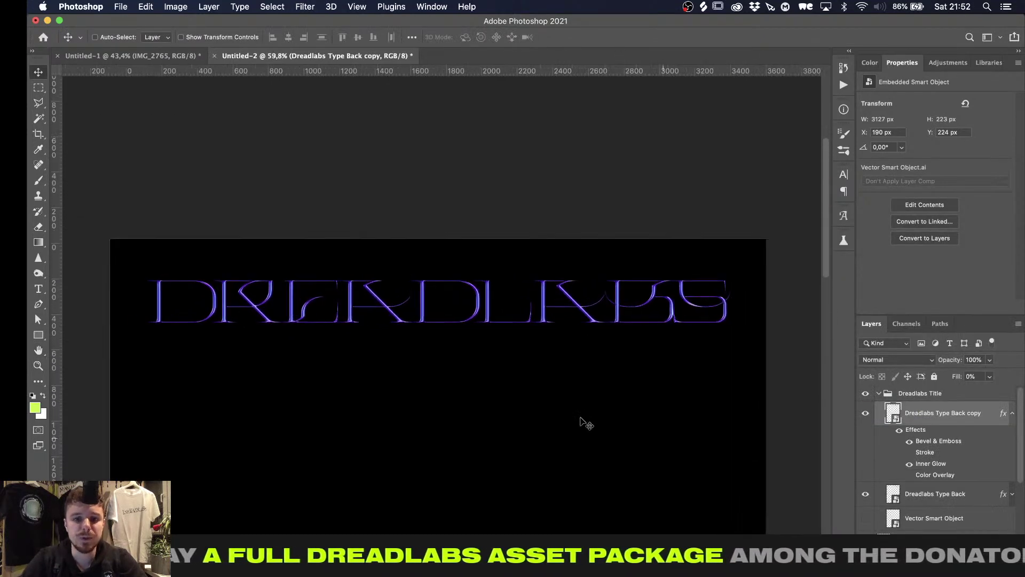
key("super+plus")
key("super+plus")
key("super+plus")
key("super+plus")
key("super+plus")
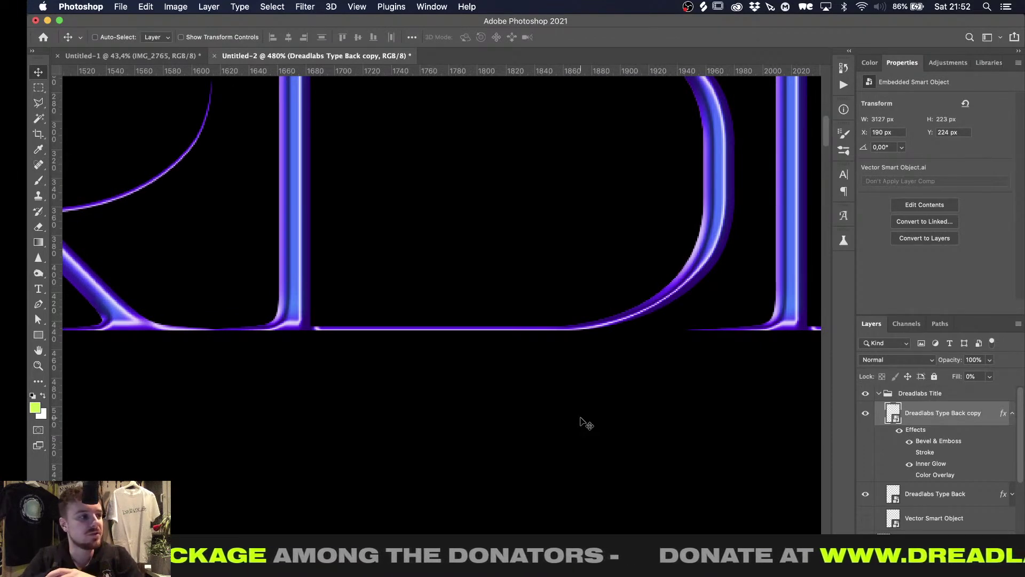
scroll(586, 423, "down", 10, "alt")
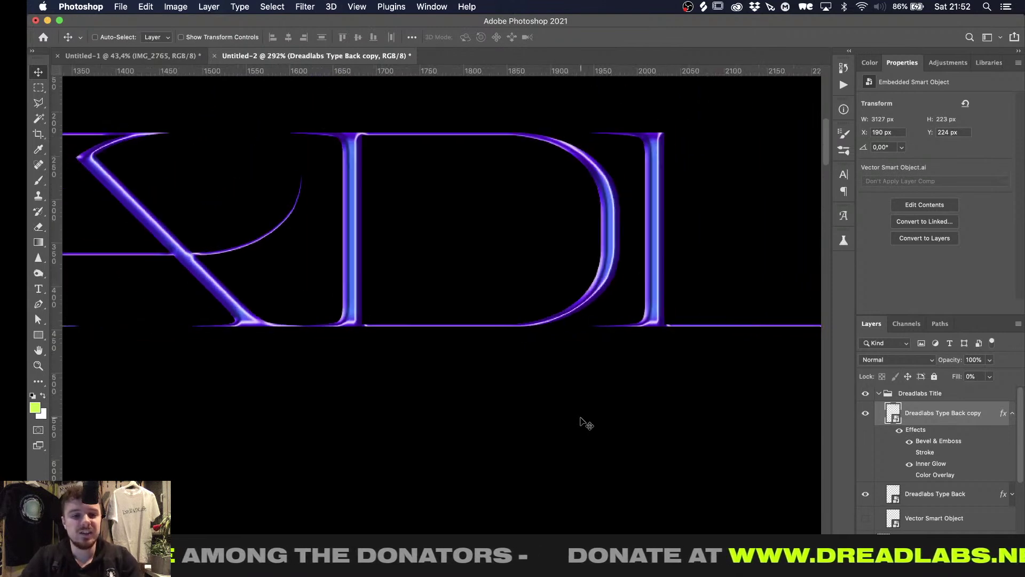
scroll(582, 421, "up", 8, "alt")
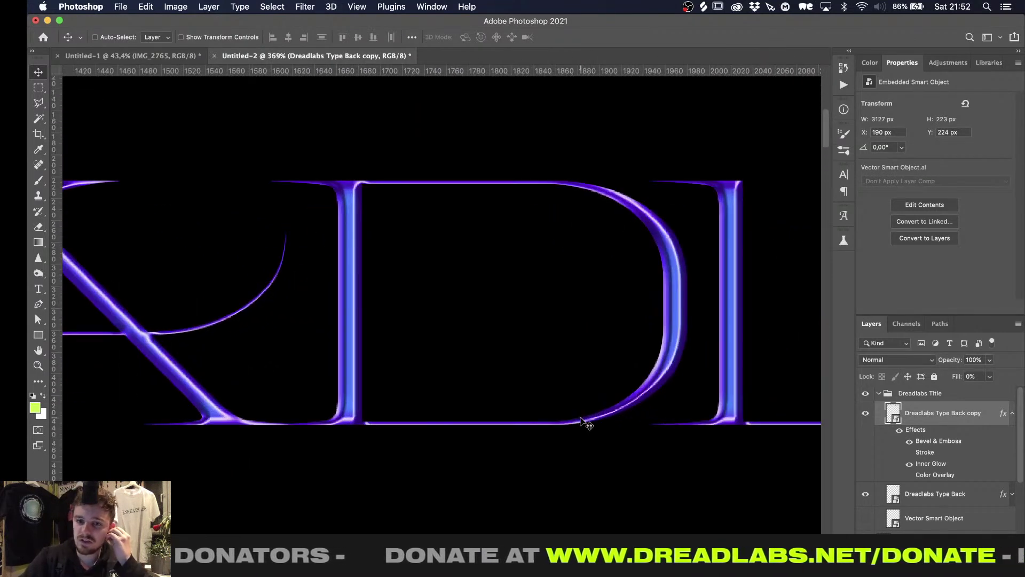
Duplicate the Dreadlabs Type Back copy layer, clear the duplicate's layer style and set its fill to 0%
left_click(1012, 413)
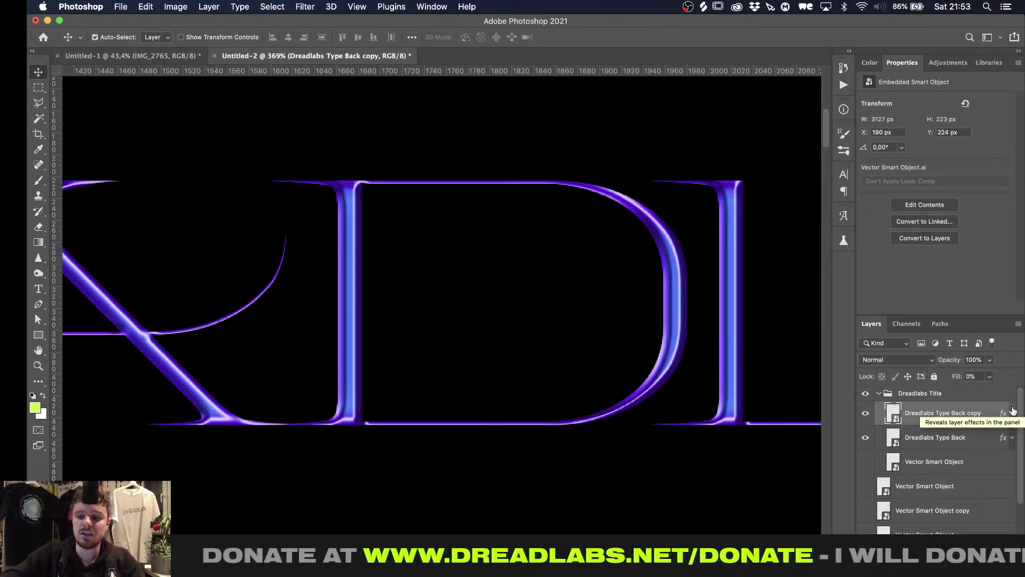
key("super+j")
right_click(977, 409)
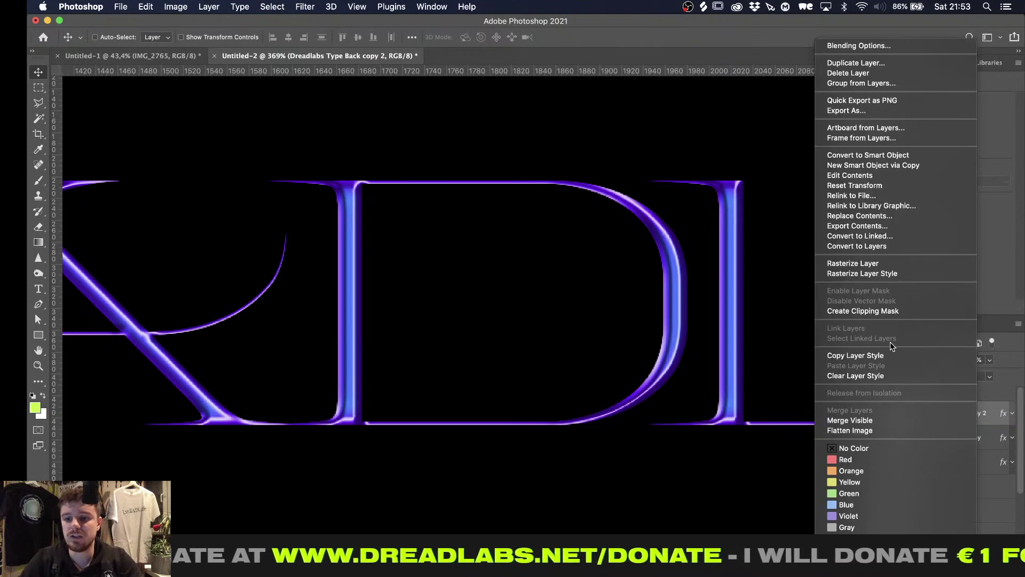
left_click(883, 375)
left_click(990, 377)
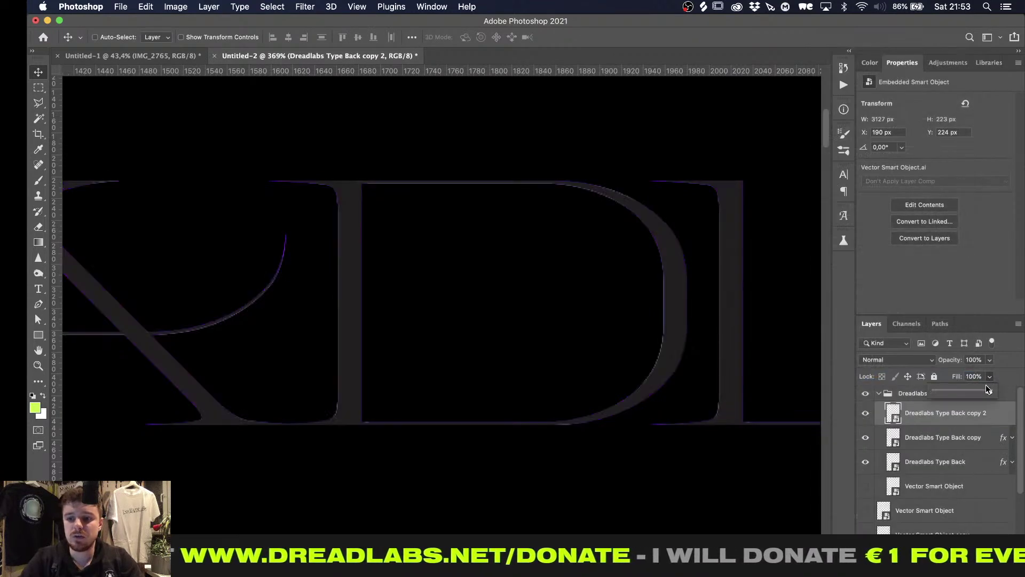
left_click_drag(988, 390, 861, 393)
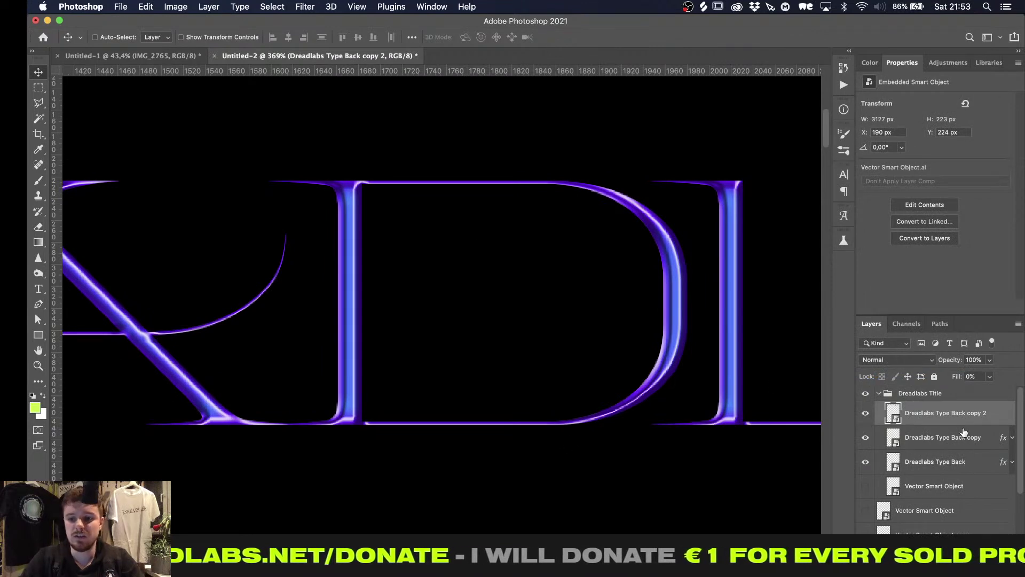
Add Bevel & Emboss to the new copy with 0% shadow opacity and a light green highlight colour
left_click(918, 558)
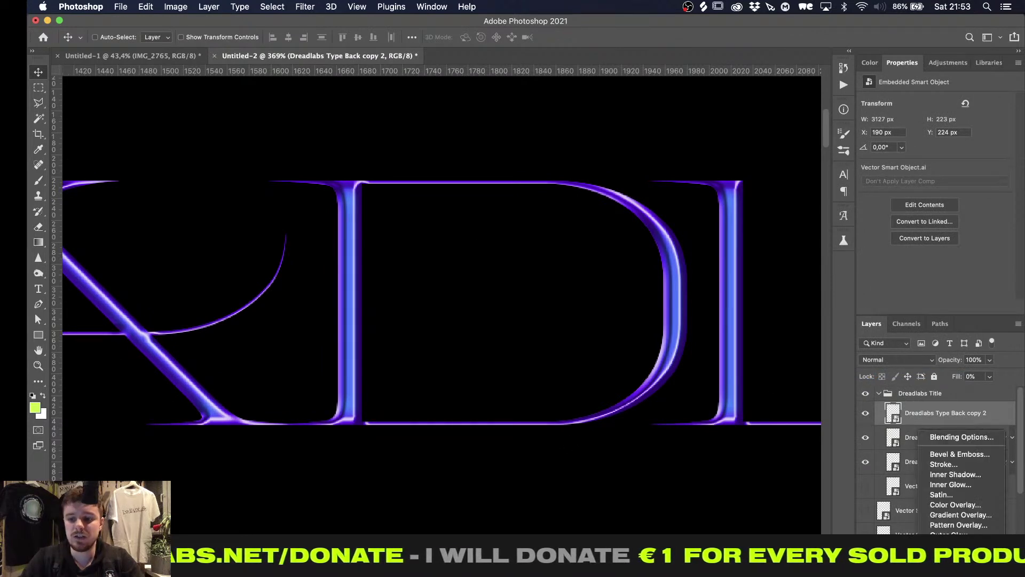
left_click(955, 455)
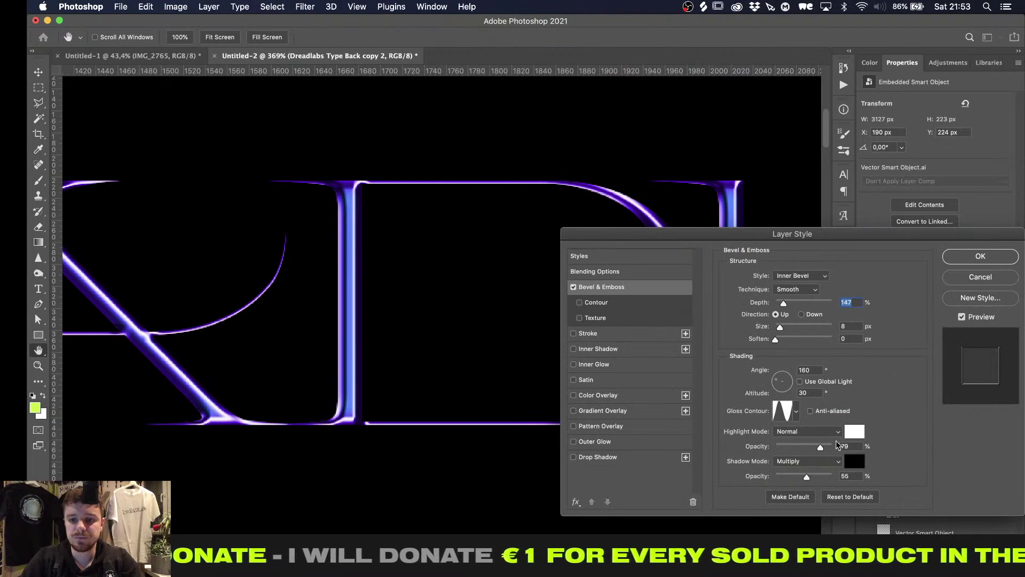
left_click_drag(807, 477, 628, 480)
left_click(854, 436)
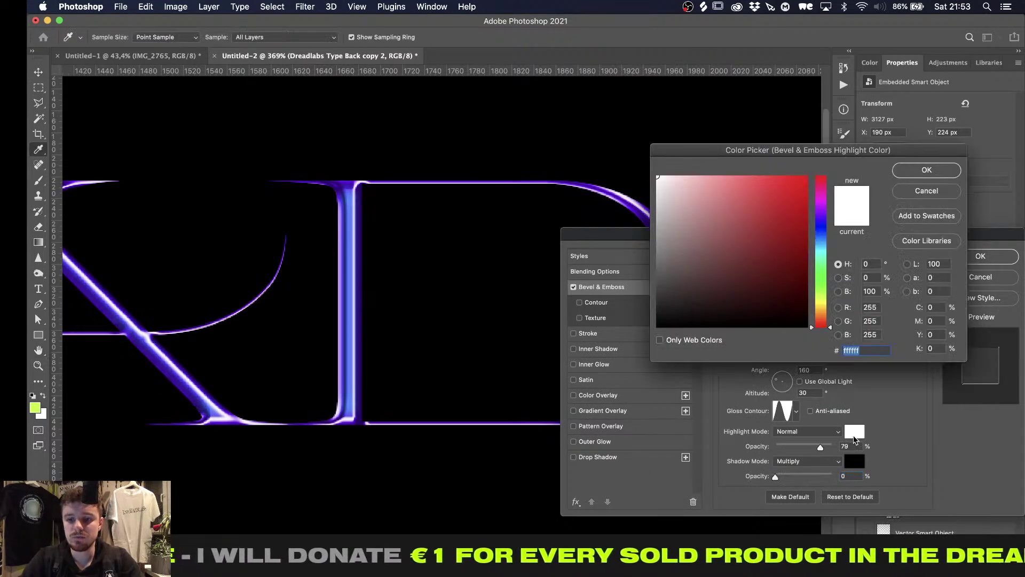
left_click(821, 272)
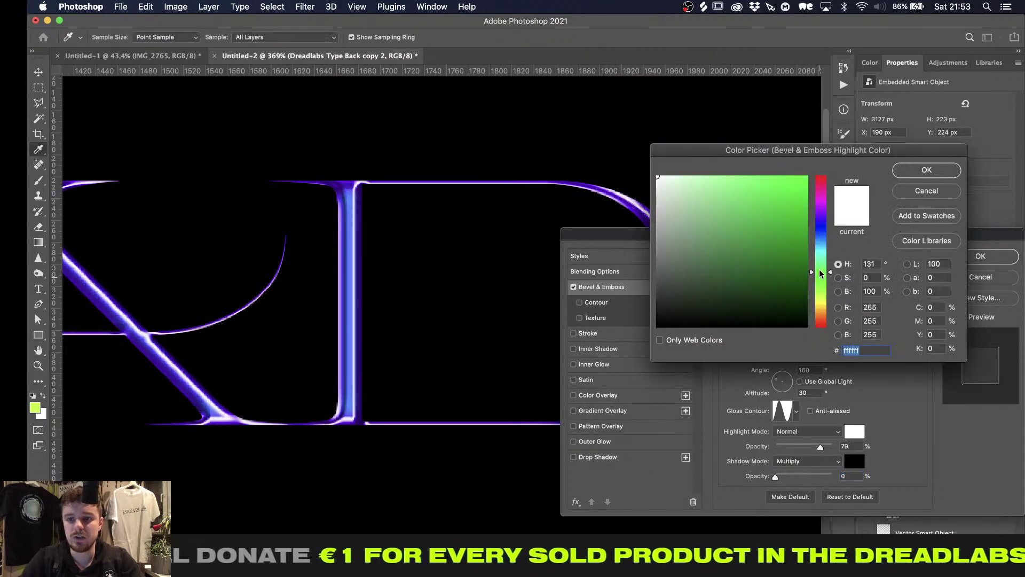
left_click(740, 182)
left_click(927, 170)
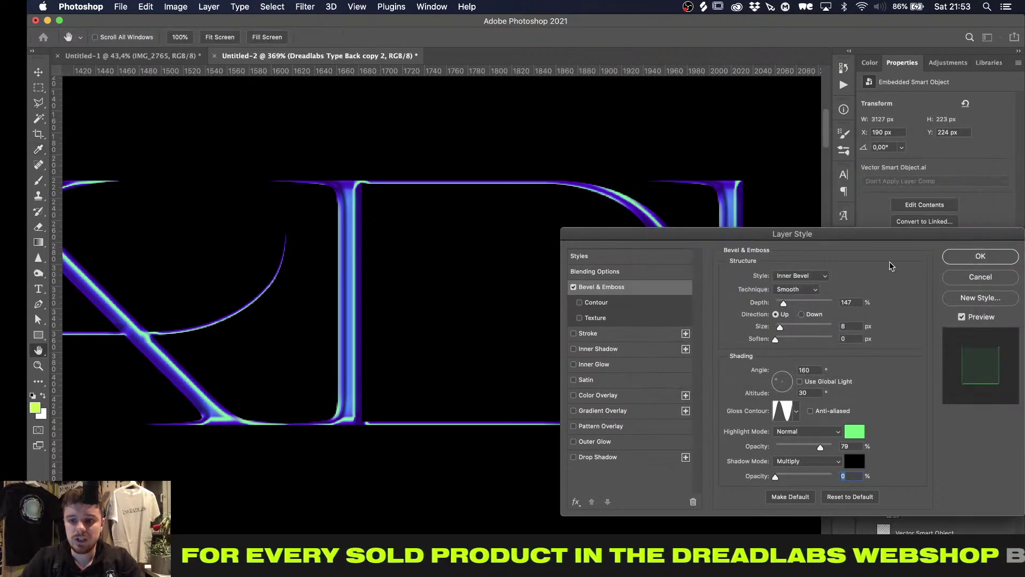
Move the Layer Style dialog off the lettering and set the bevel's shading angle to 90°
left_click_drag(747, 234, 538, 293)
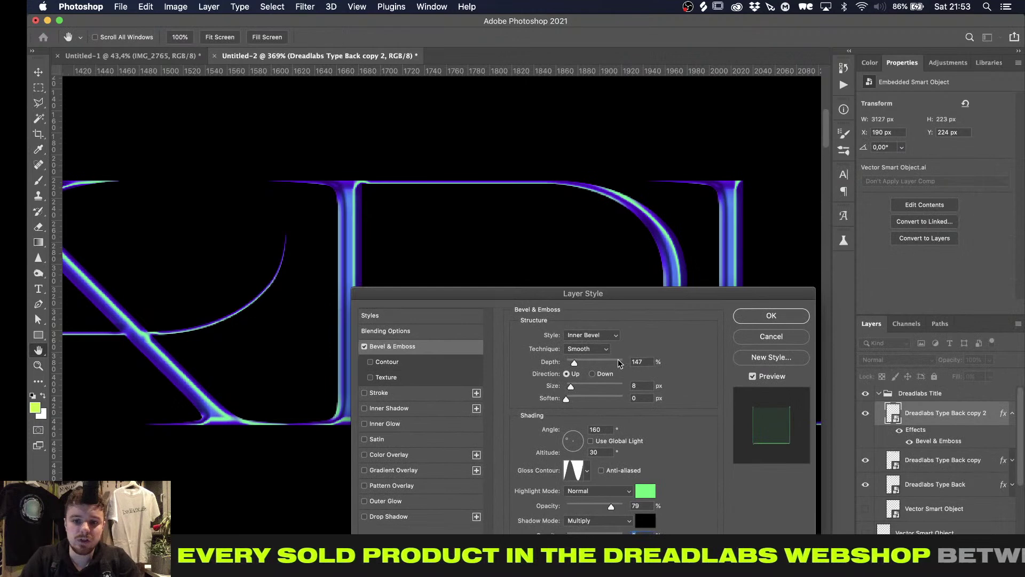
double_click(603, 430)
key("shift+Up")
key("shift+Up")
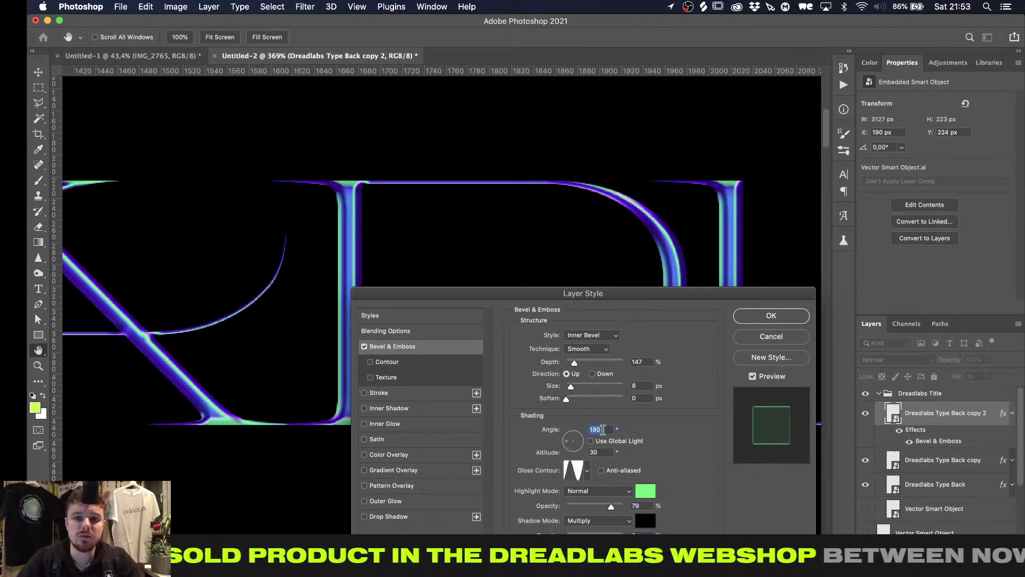
key("shift+Down")
key("shift+Down")
key("shift+Down")
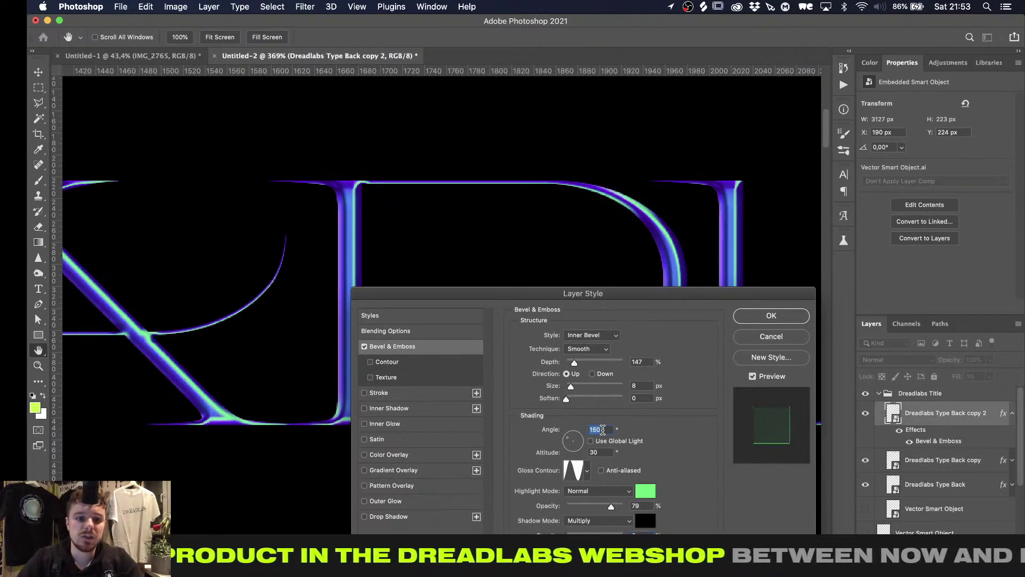
key("shift+Down")
key("shift+Down")
key("shift+Down")
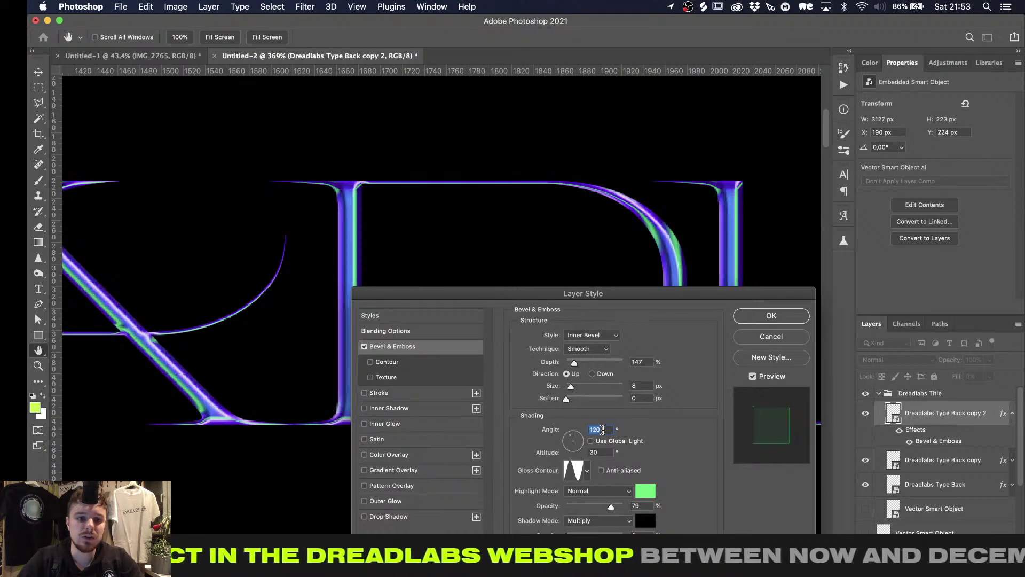
key("shift+Down")
key("shift+Down")
key("shift+Down")
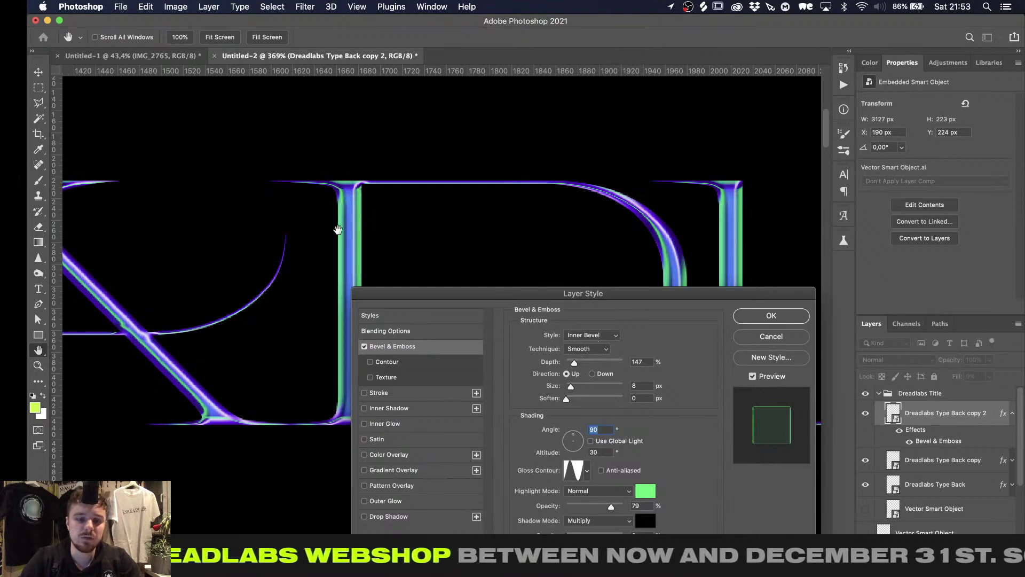
Raise the bevel's depth to 376% and accept the layer style
left_click_drag(574, 363, 576, 364)
left_click_drag(587, 365, 586, 364)
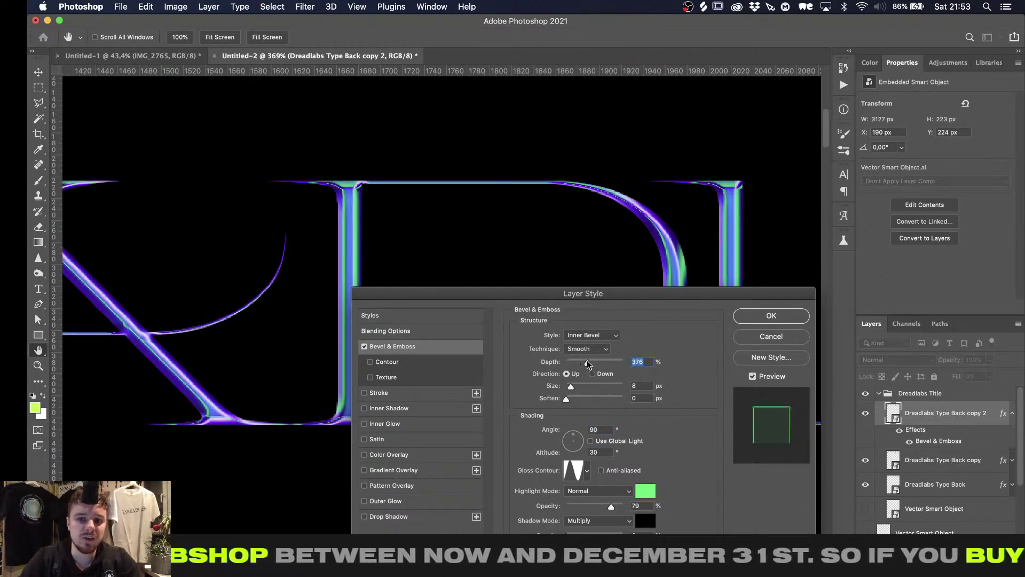
left_click(753, 315)
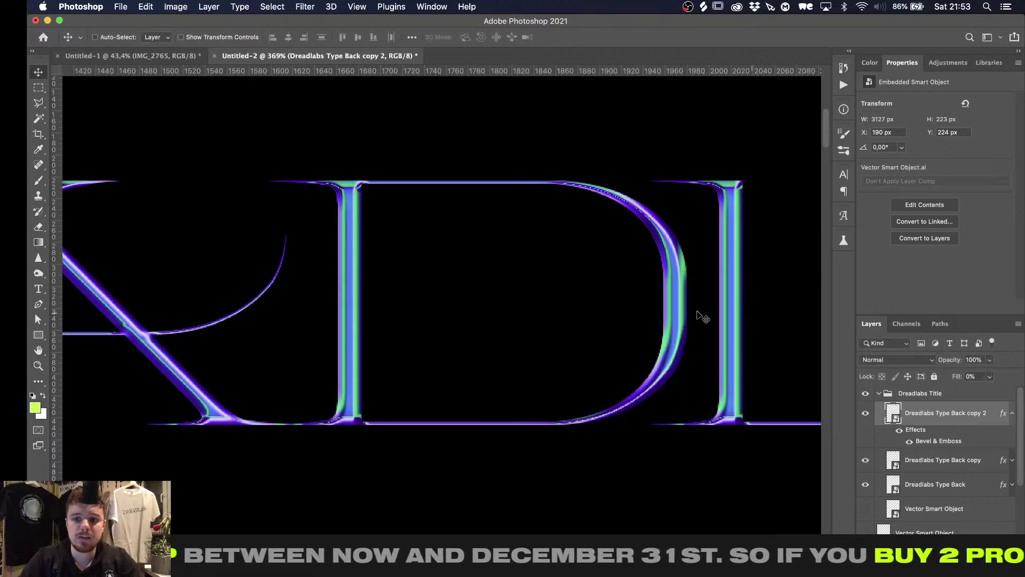
Change the bevel highlight colour of the Dreadlabs Type Back copy 2 layer to light purple (#d177ff)
scroll(598, 311, "down", 6, "alt")
scroll(598, 312, "up", 5, "alt")
scroll(598, 315, "up", 3, "alt")
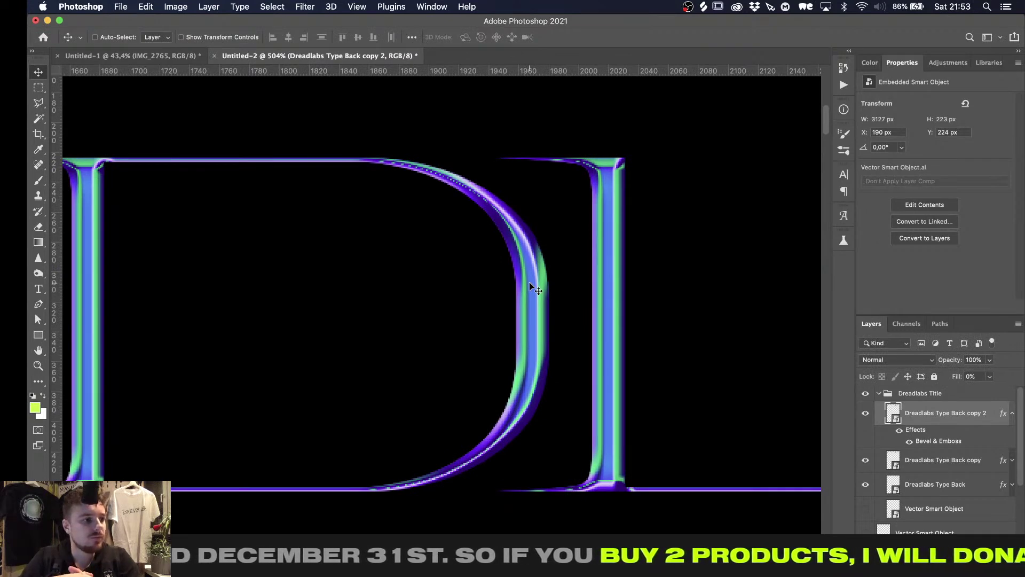
scroll(531, 286, "down", 6, "alt")
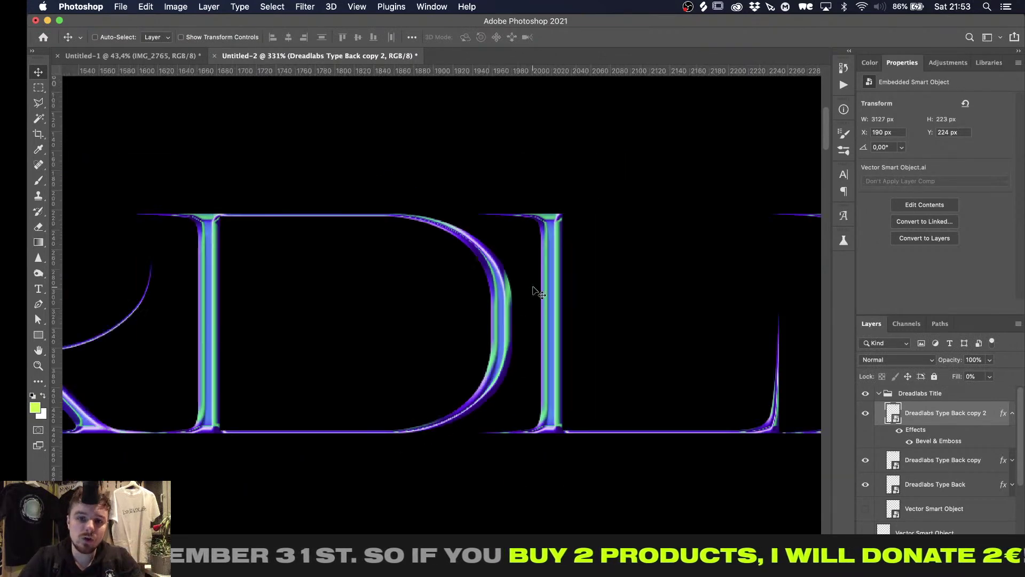
scroll(532, 288, "up", 5, "alt")
scroll(534, 291, "up", 2, "alt")
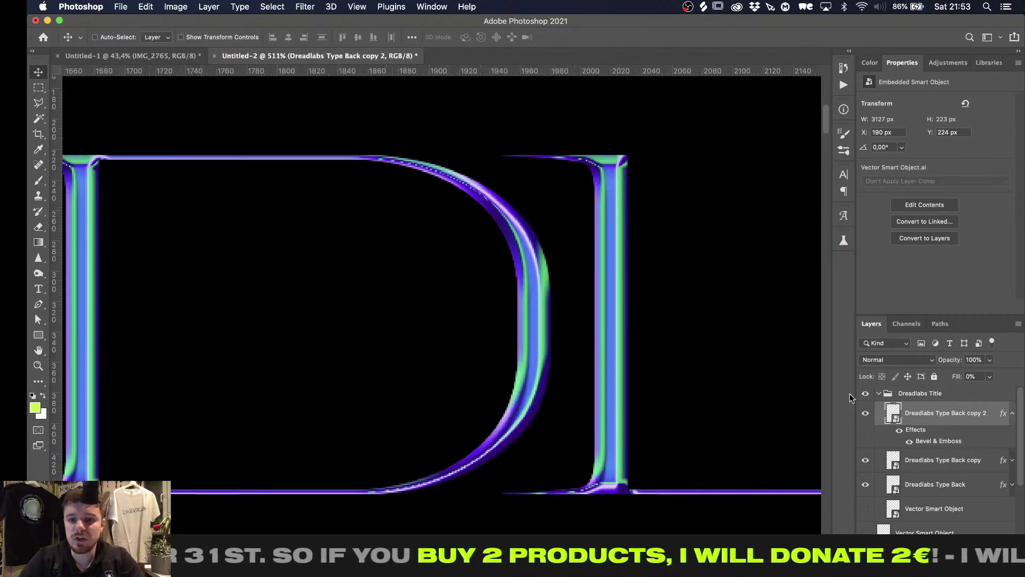
double_click(939, 441)
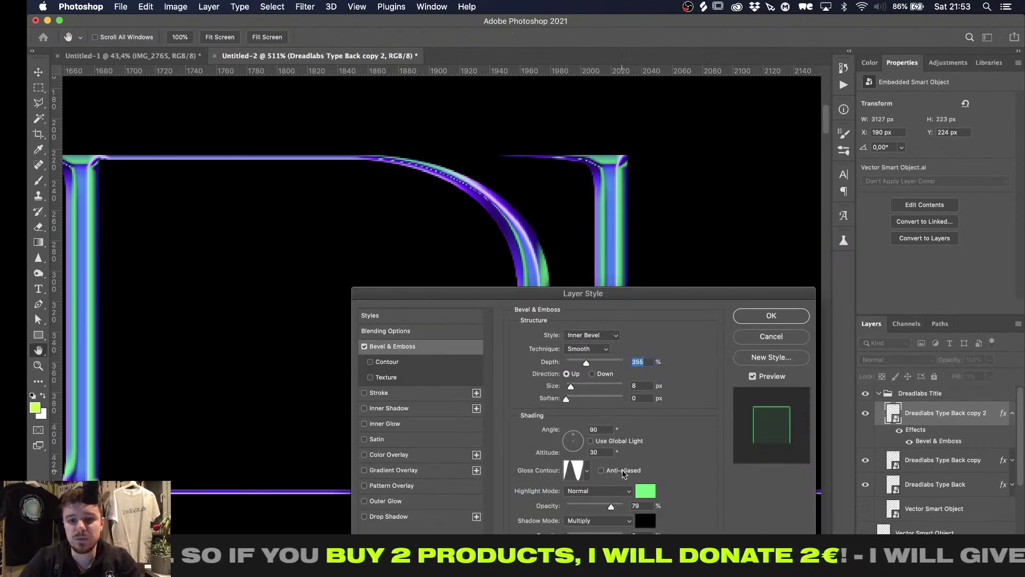
left_click(644, 492)
type("c600ff")
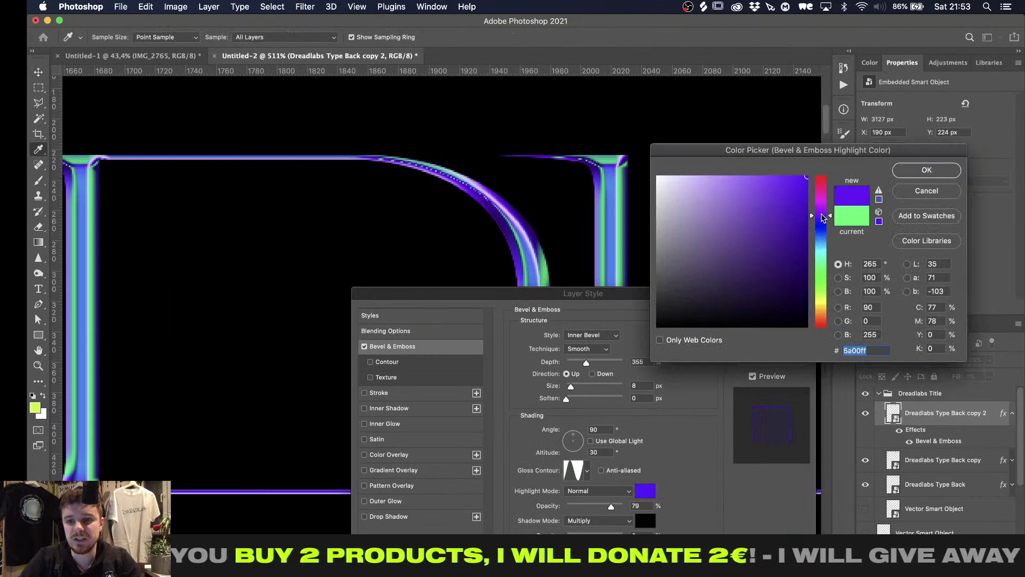
mouse_move(784, 201)
left_mouse_down()
mouse_move(700, 168)
mouse_move(737, 166)
left_mouse_up()
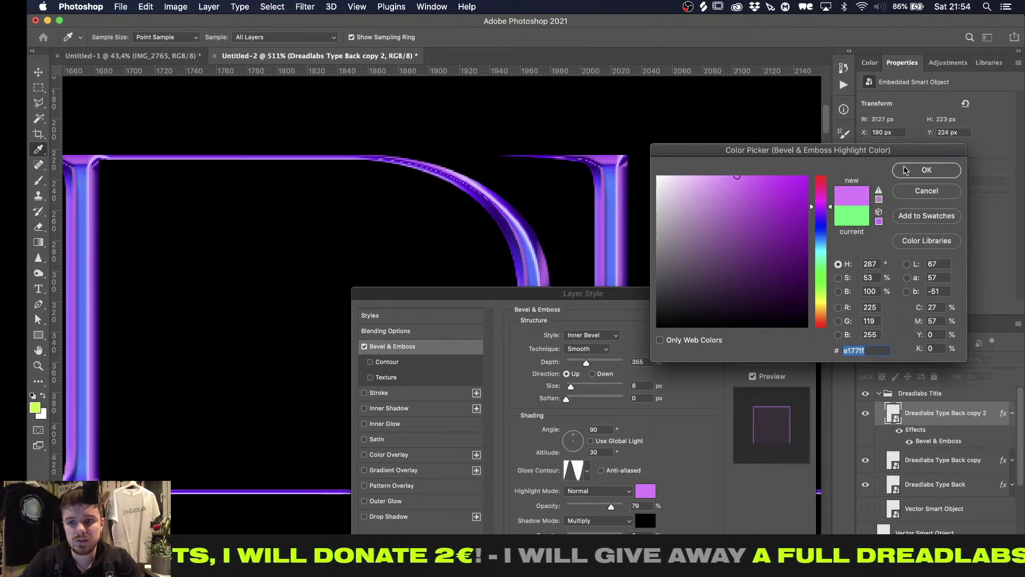
mouse_move(821, 205)
left_mouse_down()
mouse_move(823, 189)
mouse_move(824, 213)
left_mouse_up()
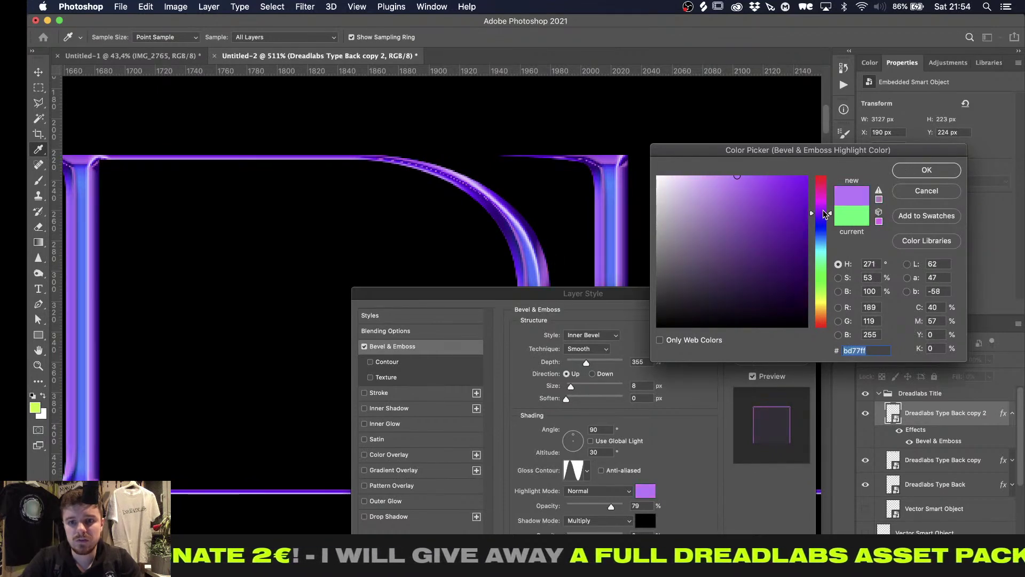
key("Return")
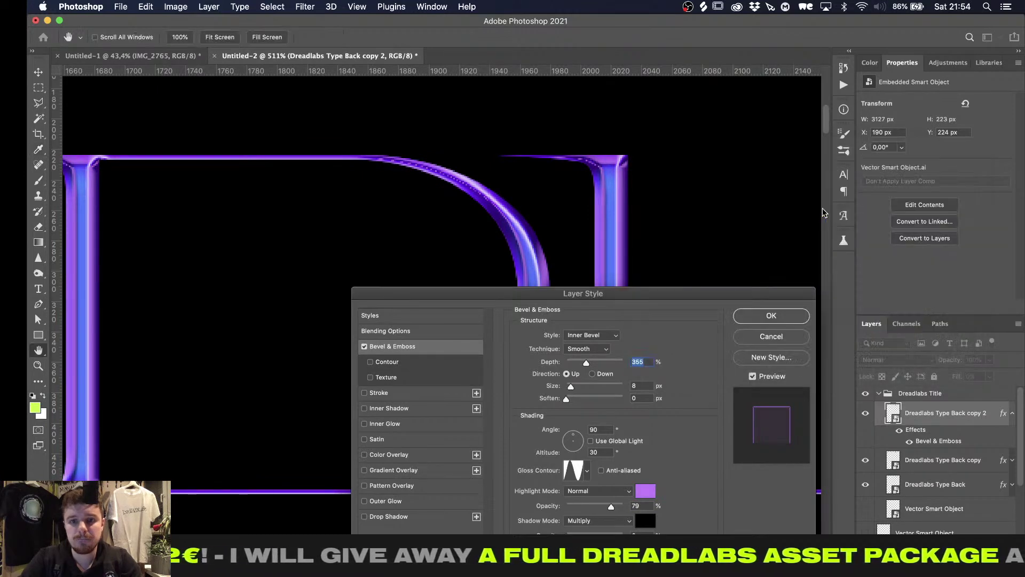
Set the bevel's highlight mode to Lighten at 100% opacity and accept the layer style
left_click(606, 489)
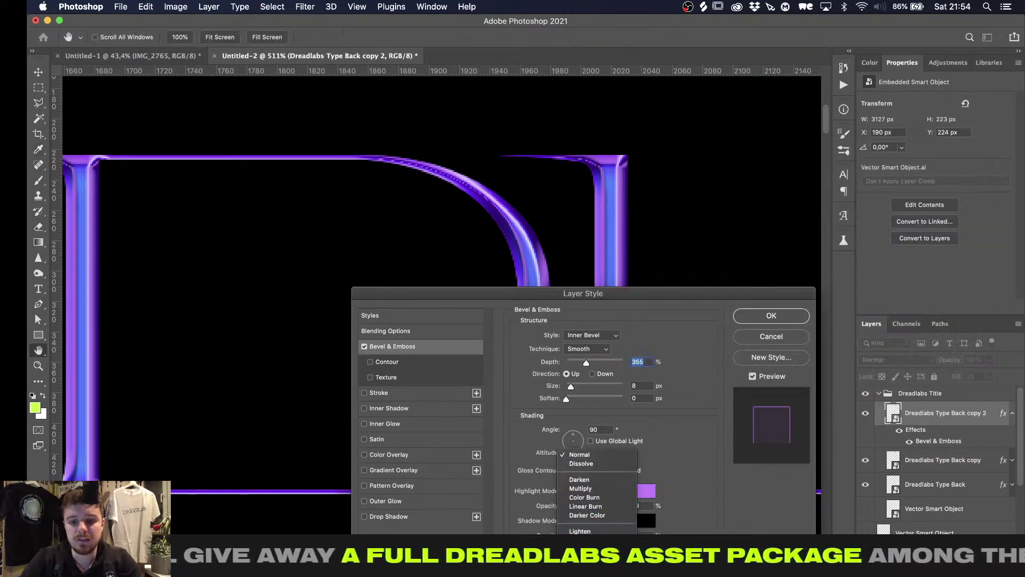
left_click(580, 531)
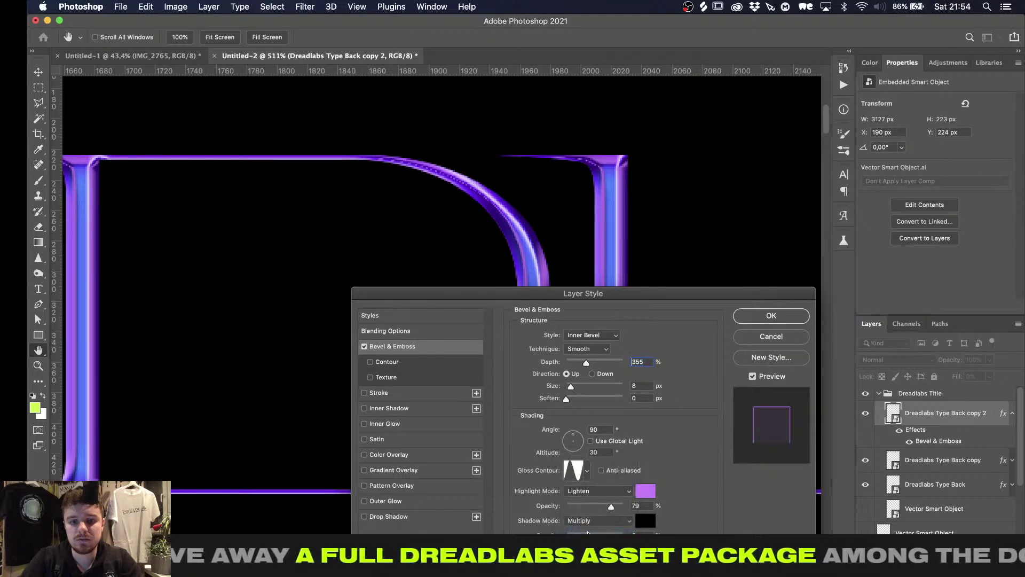
left_click_drag(610, 507, 656, 505)
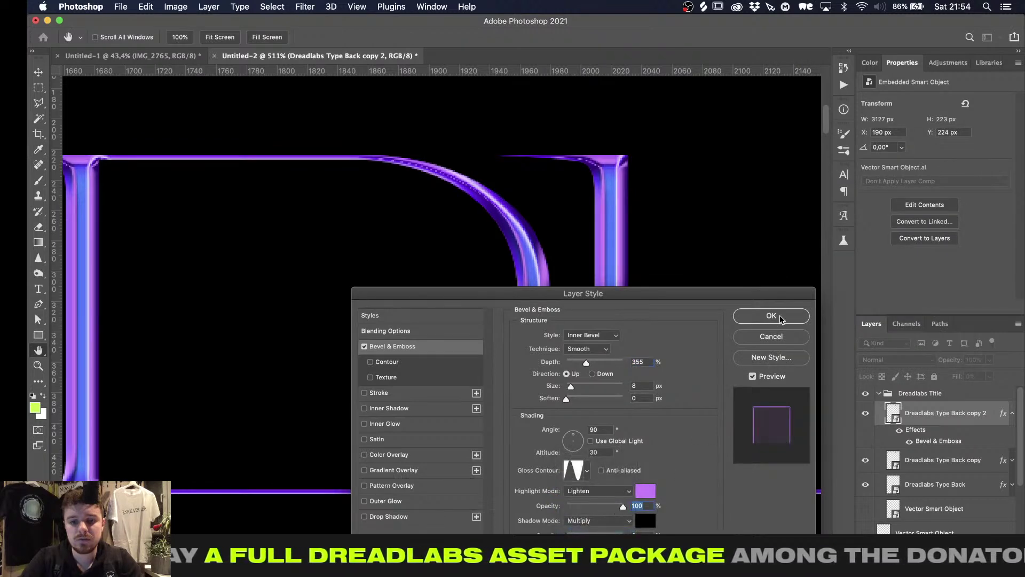
left_click(780, 319)
Bring the bold DREADLABS lettering over from the Illustrator poster and paste it into the Photoshop document as a Smart Object
key("super+minus")
key("super+minus")
key("super+minus")
scroll(540, 327, "down", 10, "alt")
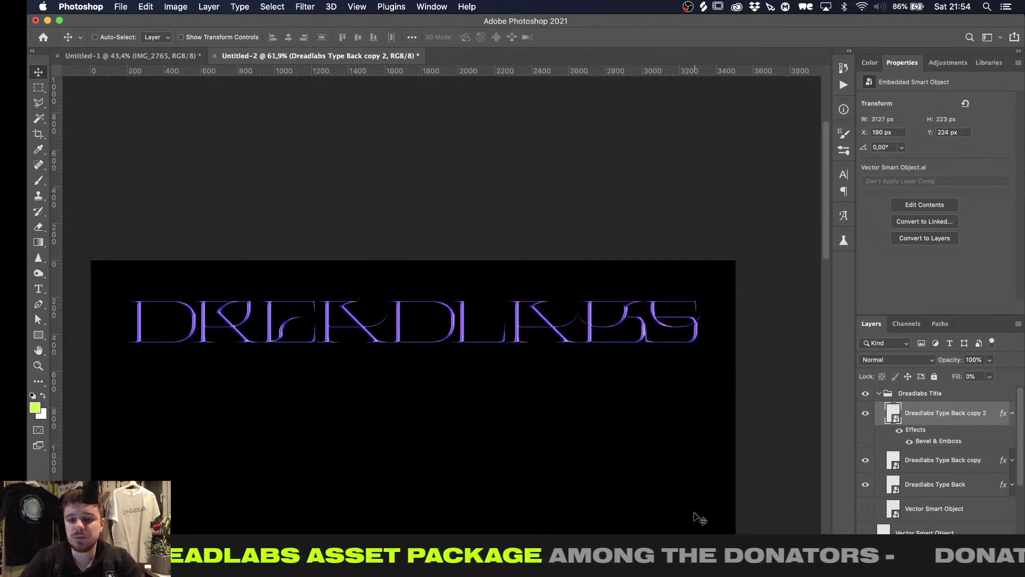
key("super+Tab")
left_click(444, 120)
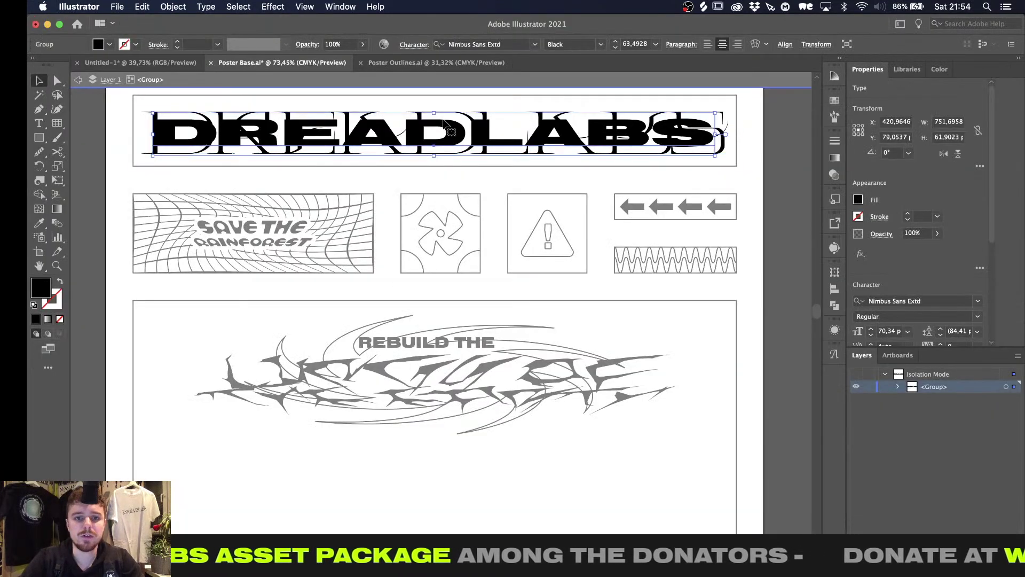
key("super+Tab")
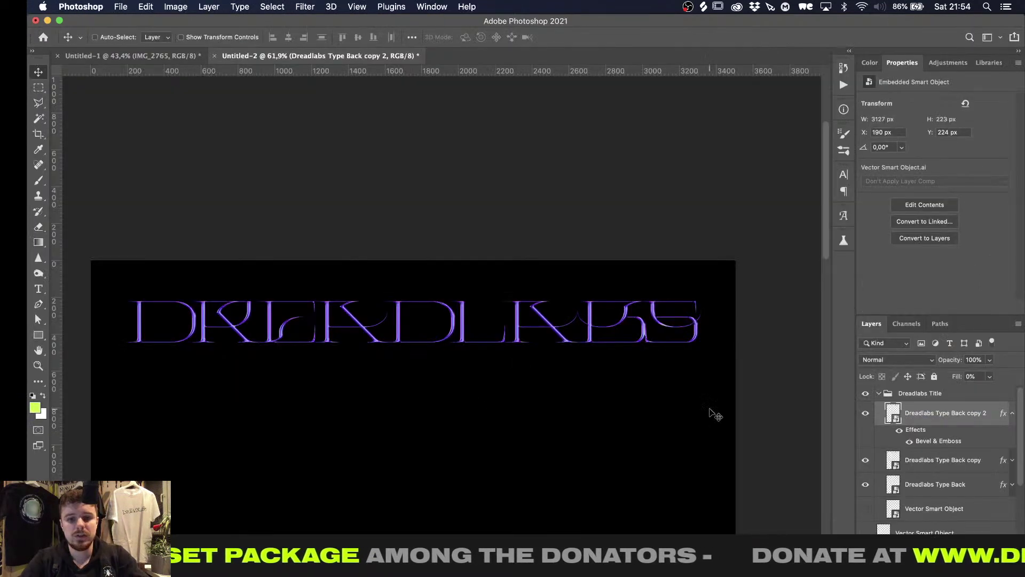
key("super+v")
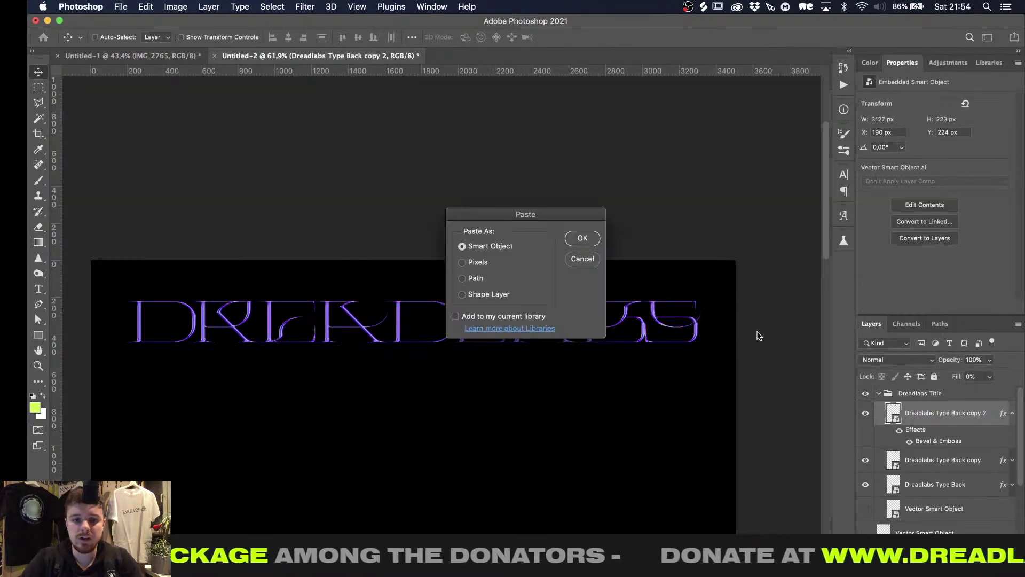
key("Return")
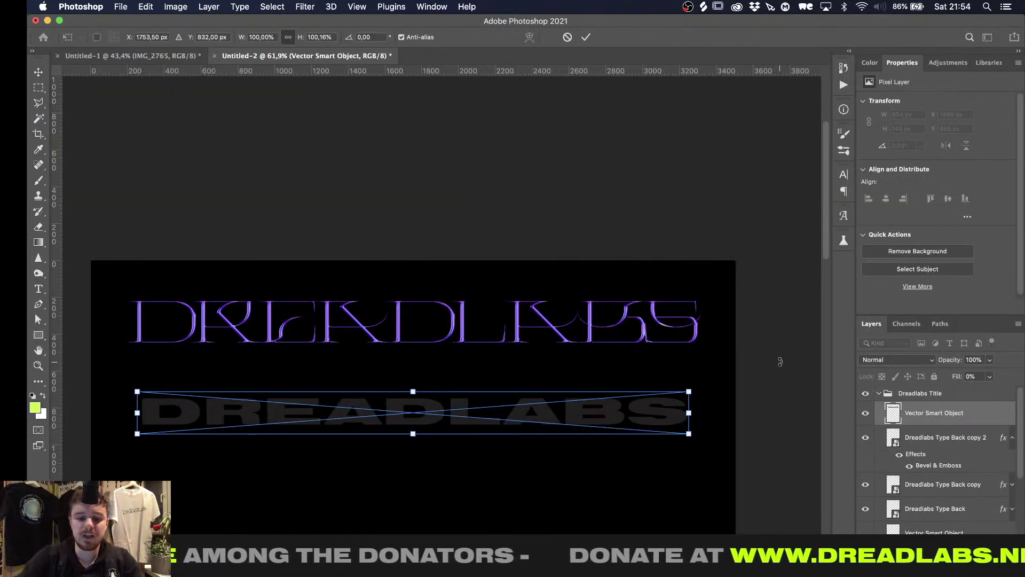
key("Return")
Centre the pasted lettering horizontally and vertically on the outline of the Dreadlabs Type Back copy layer and clear the selection
left_click(893, 483, "super")
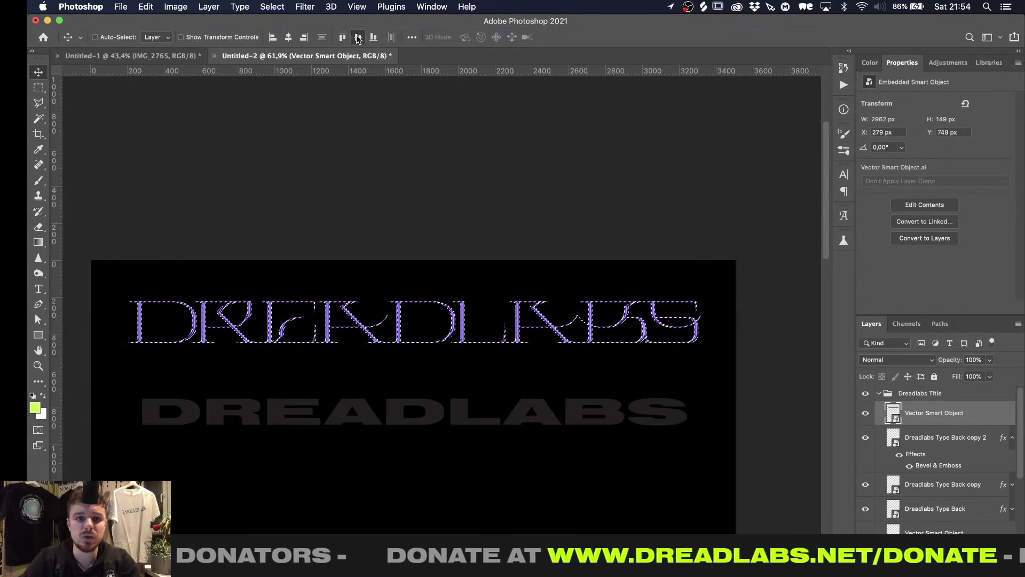
left_click(288, 38)
key("super+d")
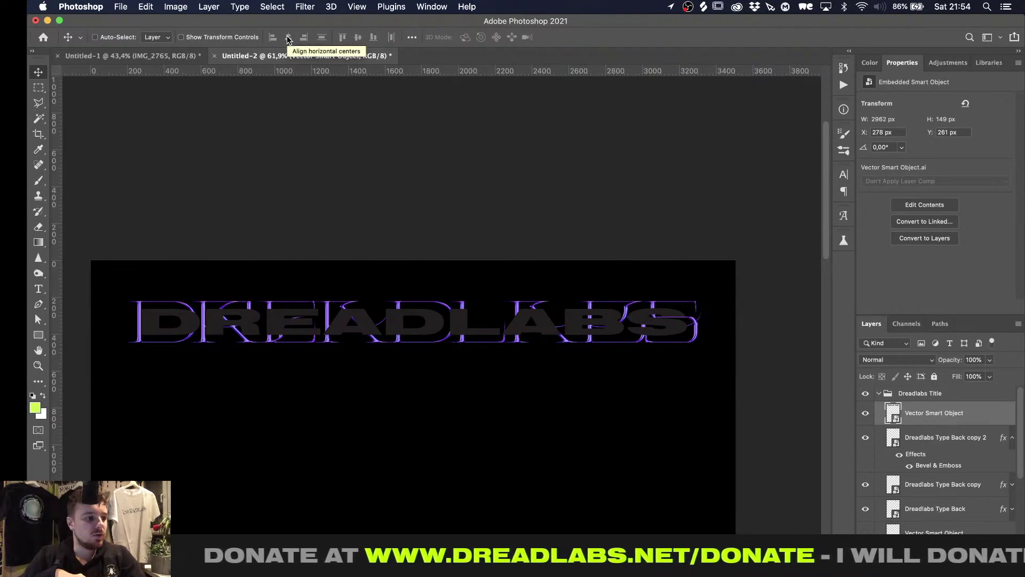
Add an Inner Glow to the bold lettering and set its gradient's first colour stop to green (#00ff18)
key("super+plus")
key("super+plus")
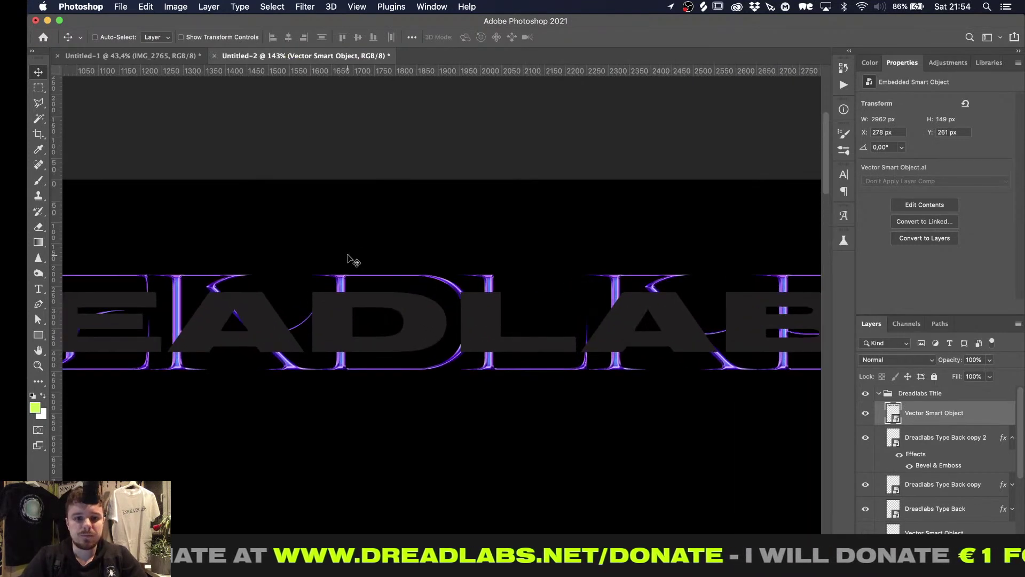
left_click(917, 568)
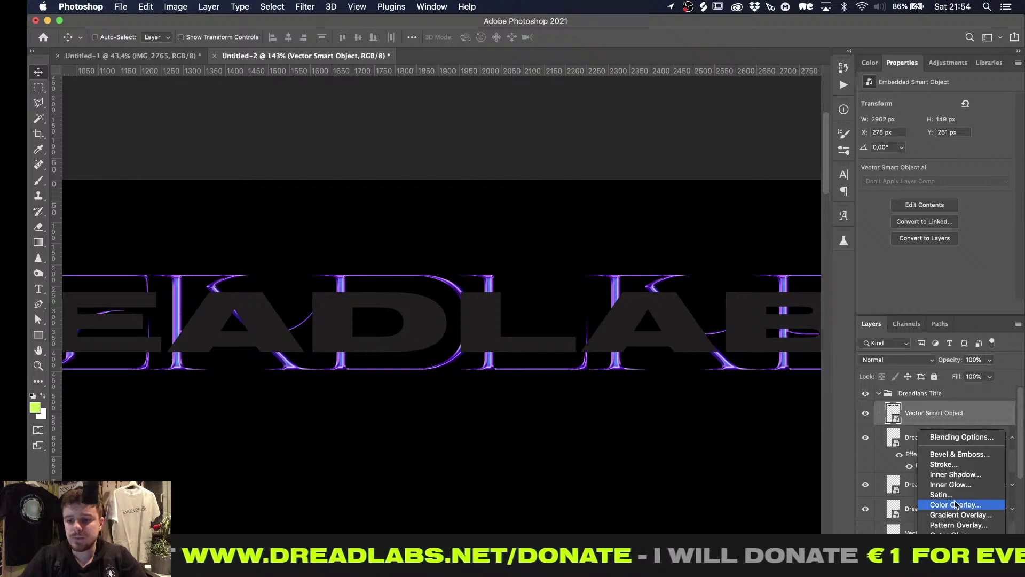
left_click(962, 484)
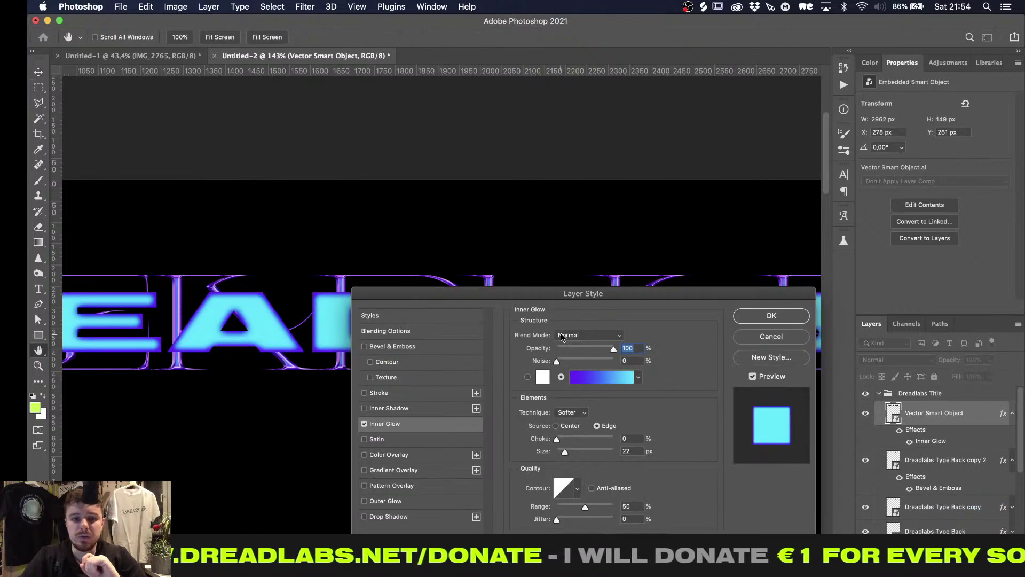
left_click(598, 383)
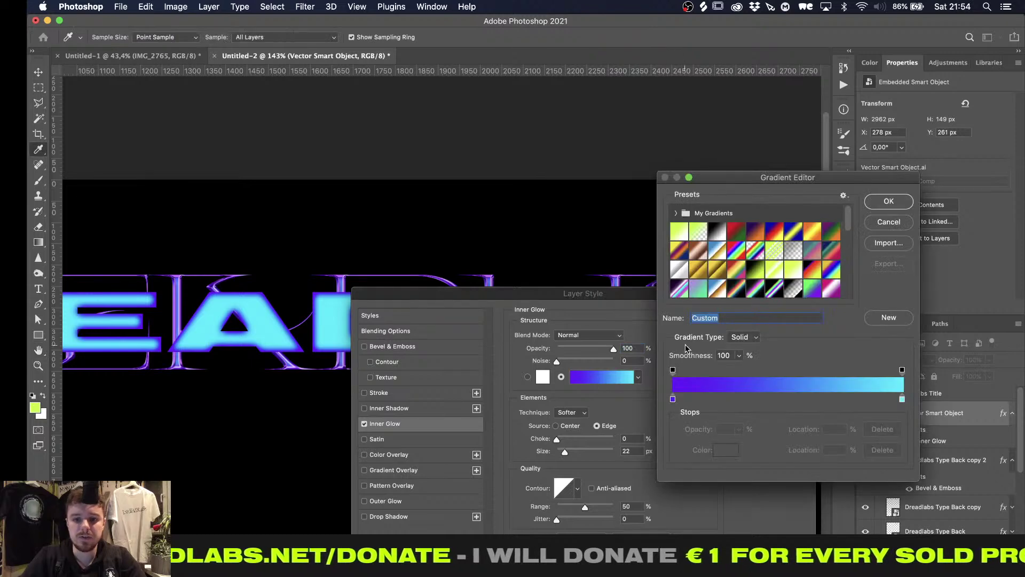
left_click(726, 450)
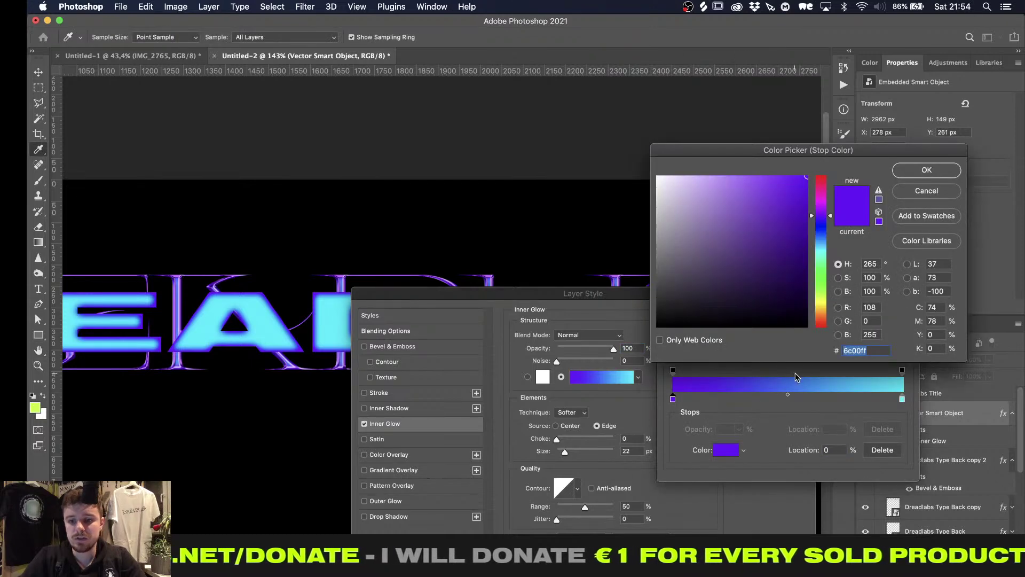
left_click(824, 274)
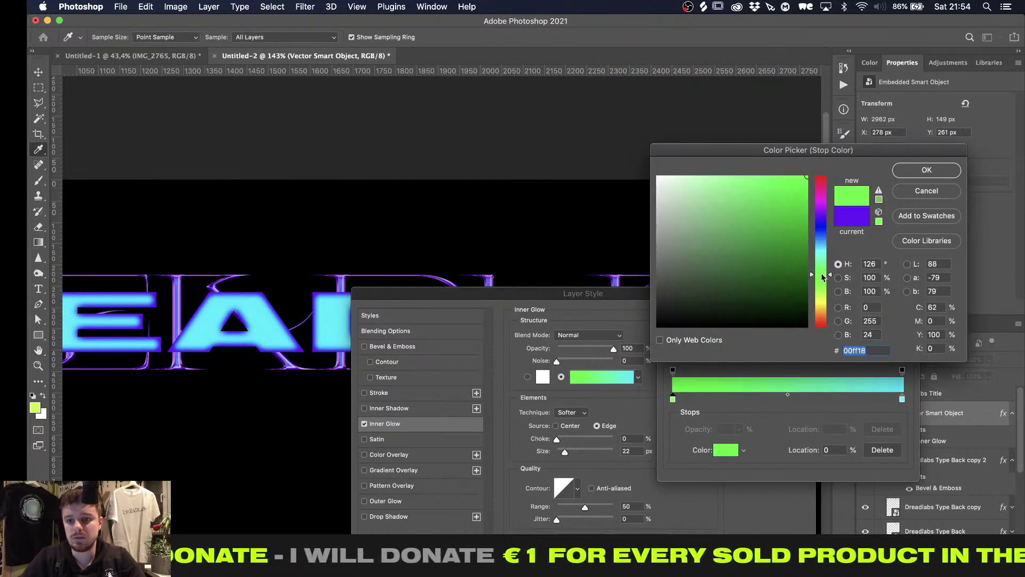
left_click(927, 171)
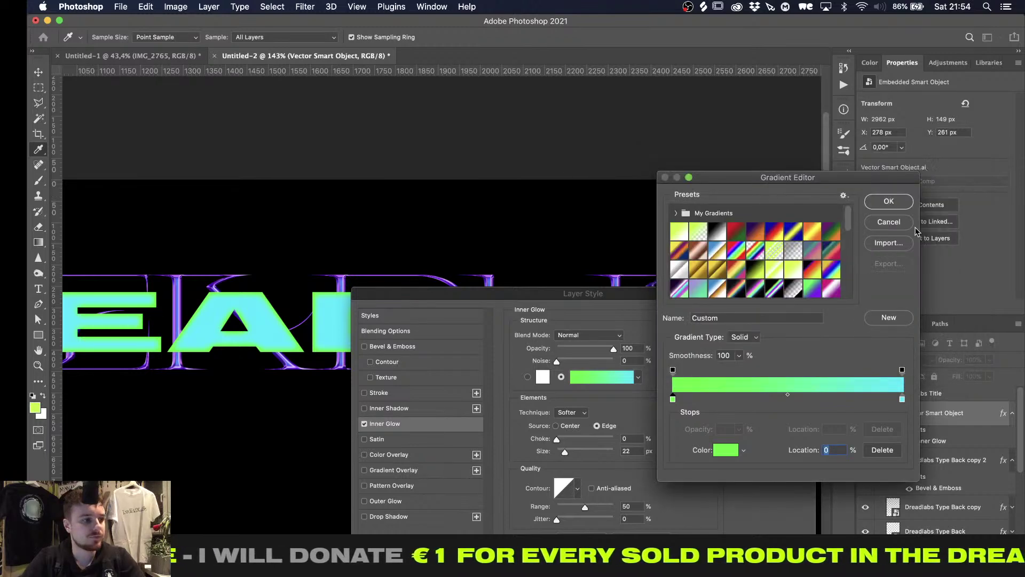
Set the end stop of the glow gradient to lime #c0ff00 and accept the gradient
left_click(903, 398)
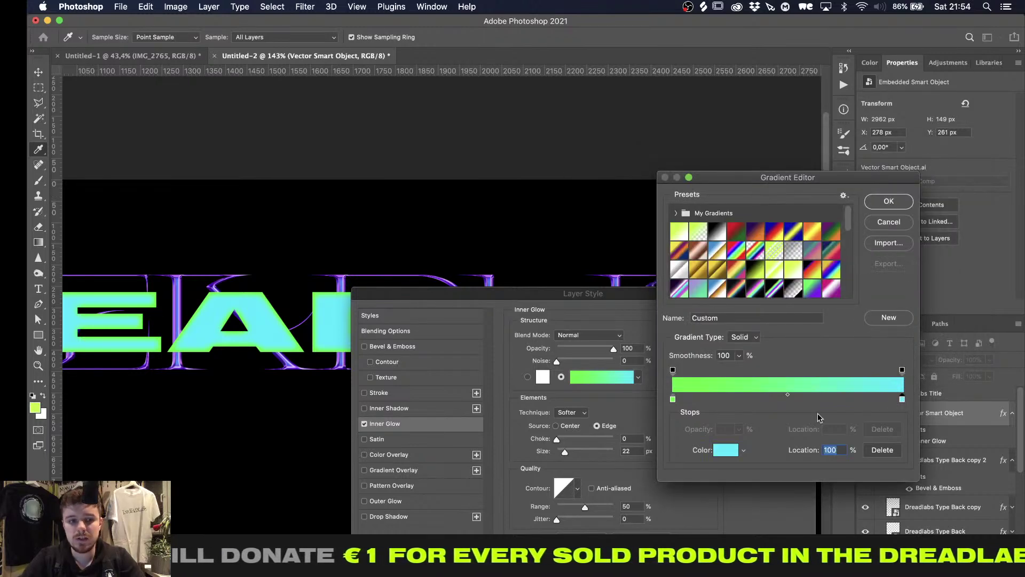
left_click(733, 448)
type("c0ff00")
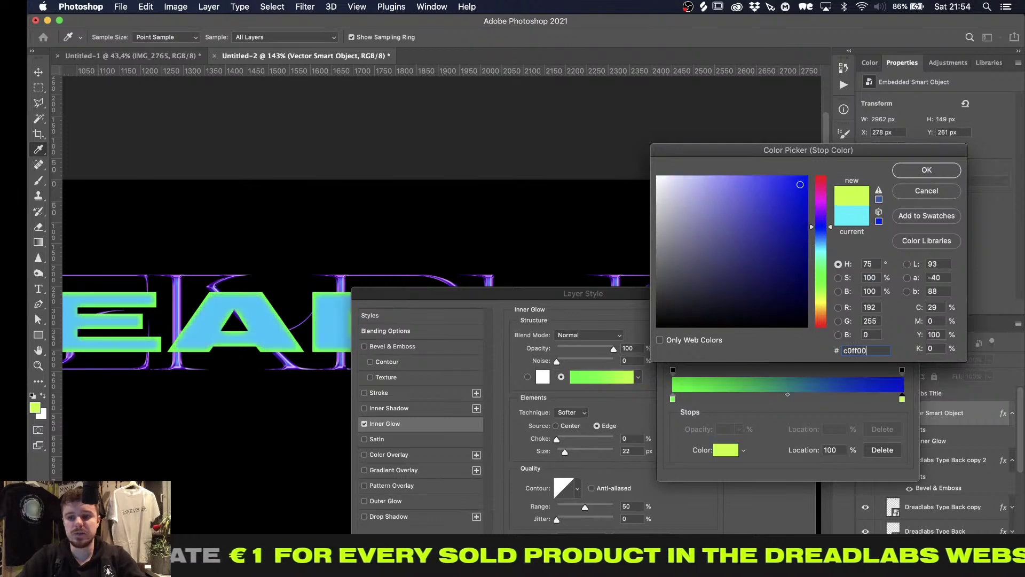
key("Return")
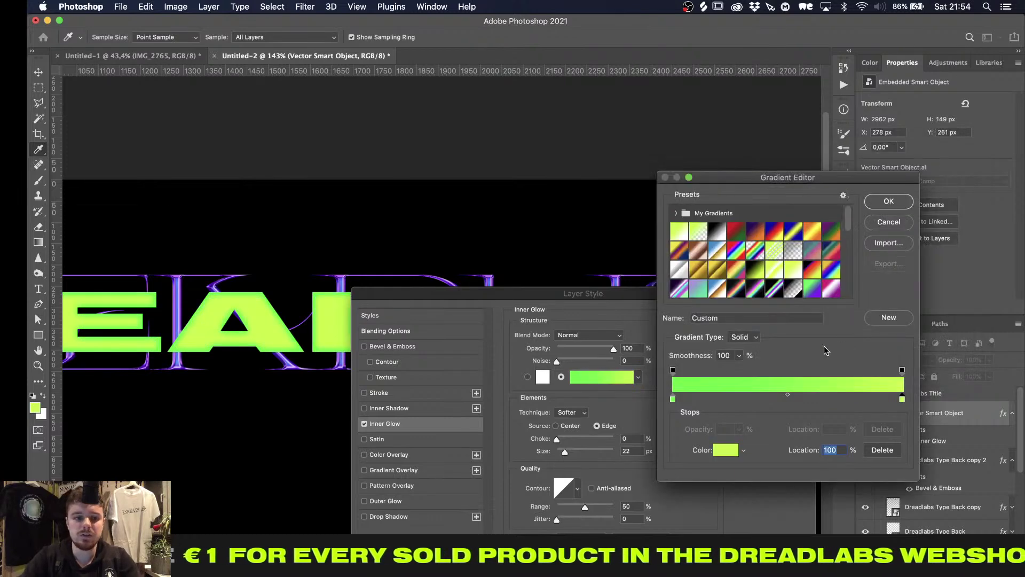
left_click(887, 201)
Add Bevel & Emboss to the bold lettering with a linear gloss contour
left_click(364, 346)
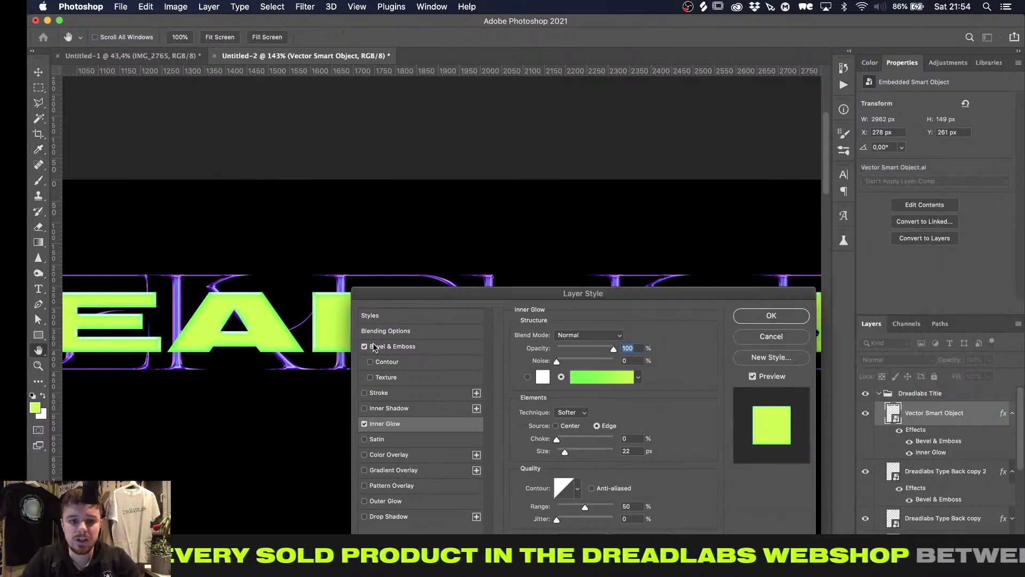
left_click(393, 346)
left_click(586, 470)
left_click(515, 496)
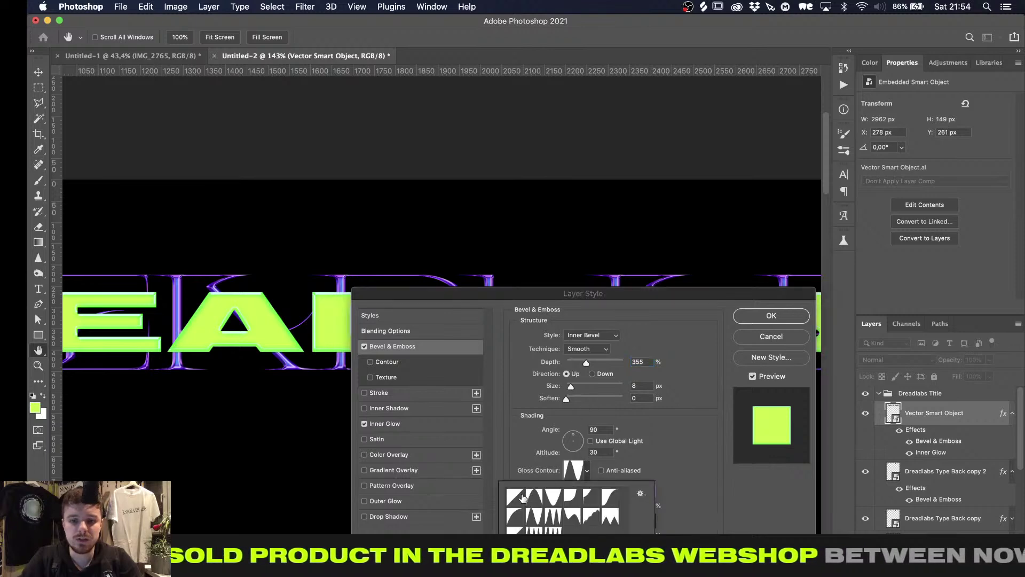
left_click(671, 502)
Give the bevel a white highlight colour, 220% depth, 35 px size and 5 px soften
left_click(645, 492)
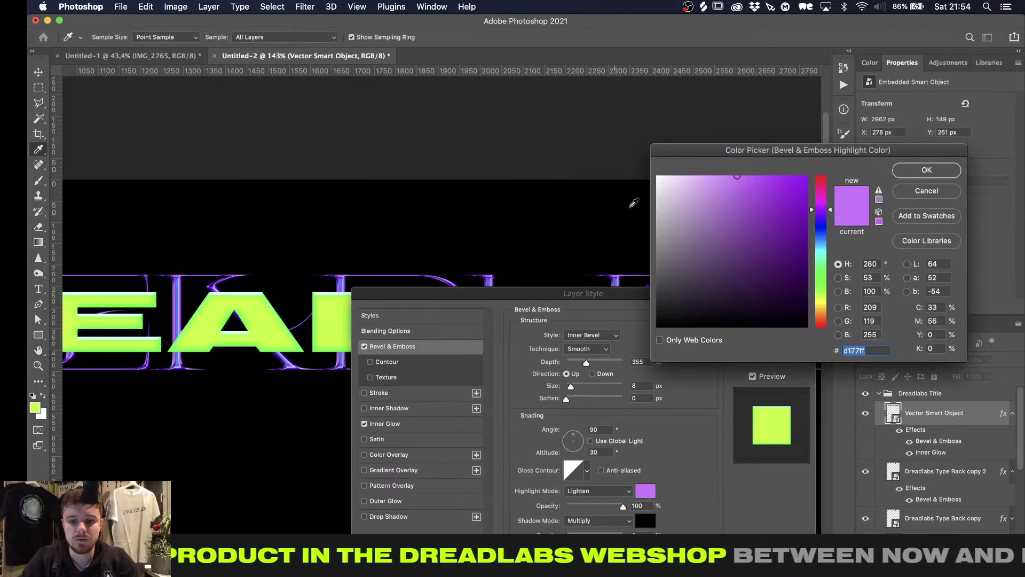
left_click_drag(671, 191, 508, 82)
key("Return")
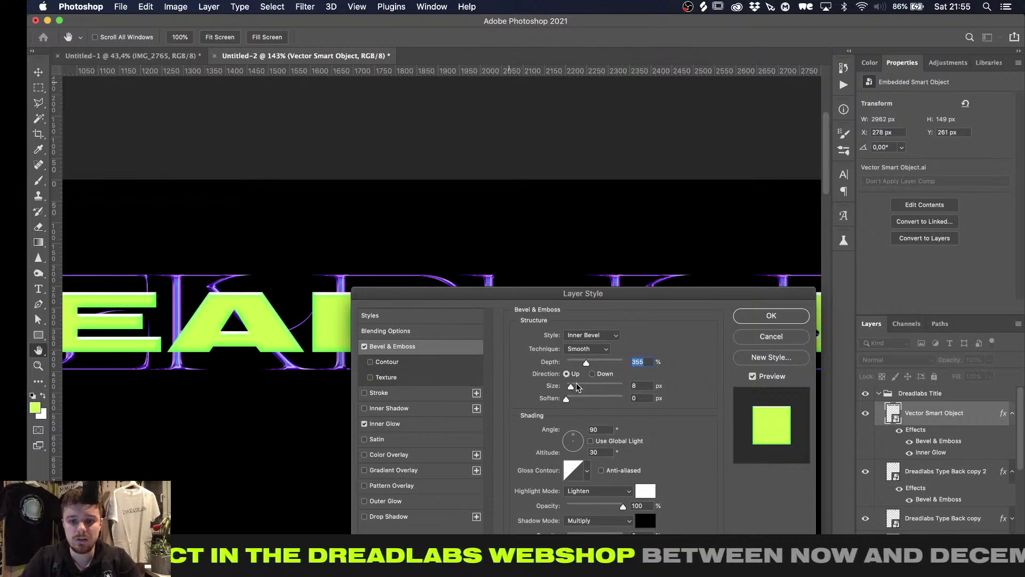
left_click_drag(571, 388, 586, 400)
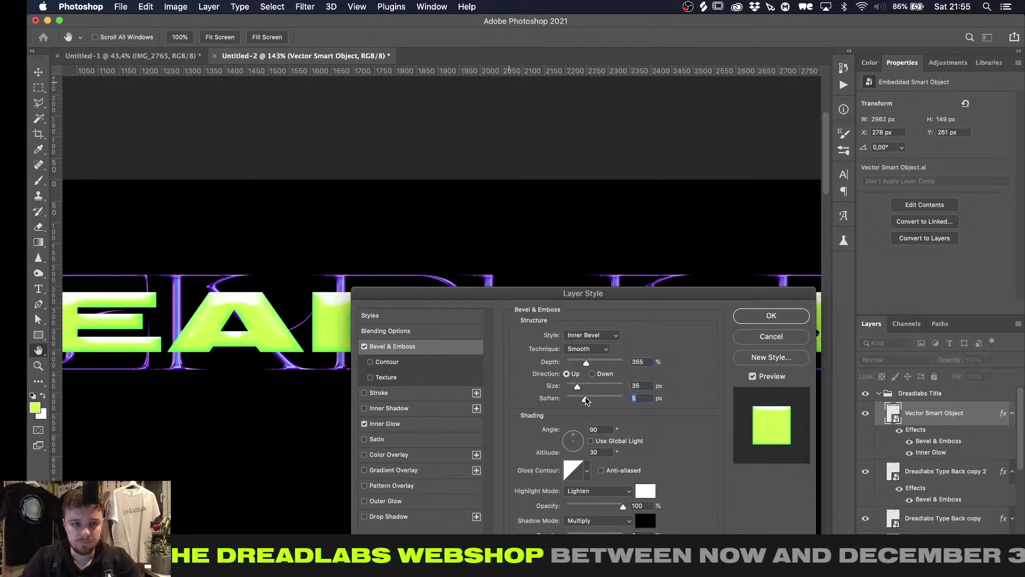
left_click_drag(586, 363, 579, 365)
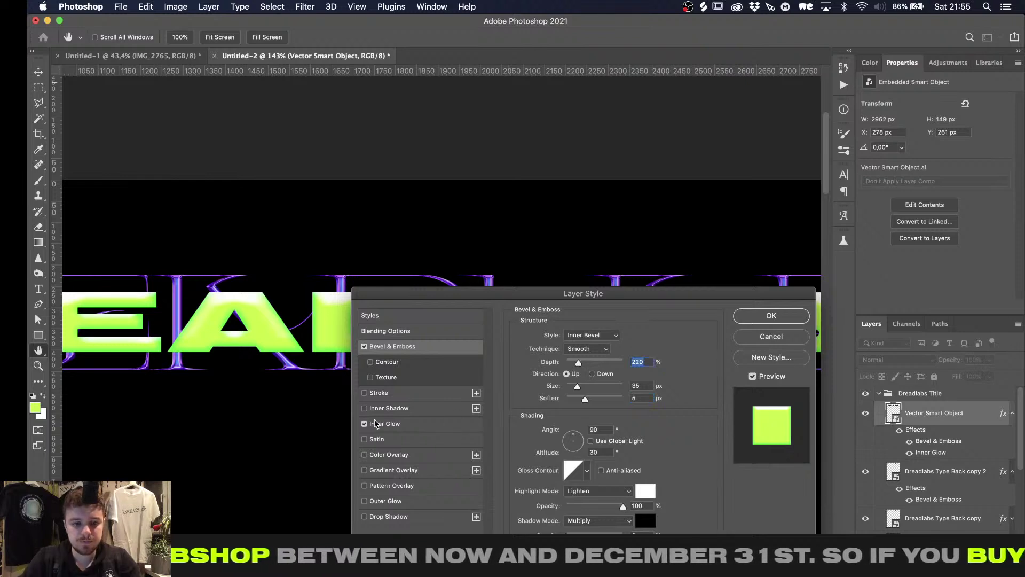
Try dark green #005708 as the start colour of the bold lettering's Inner Glow gradient
left_click(422, 424)
left_click(581, 381)
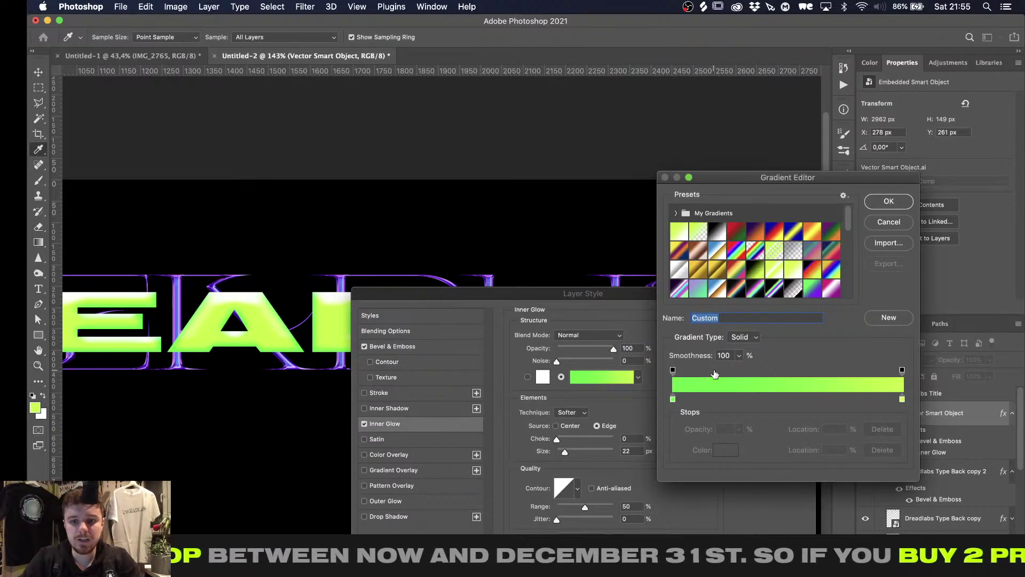
left_click(673, 399)
left_click(728, 450)
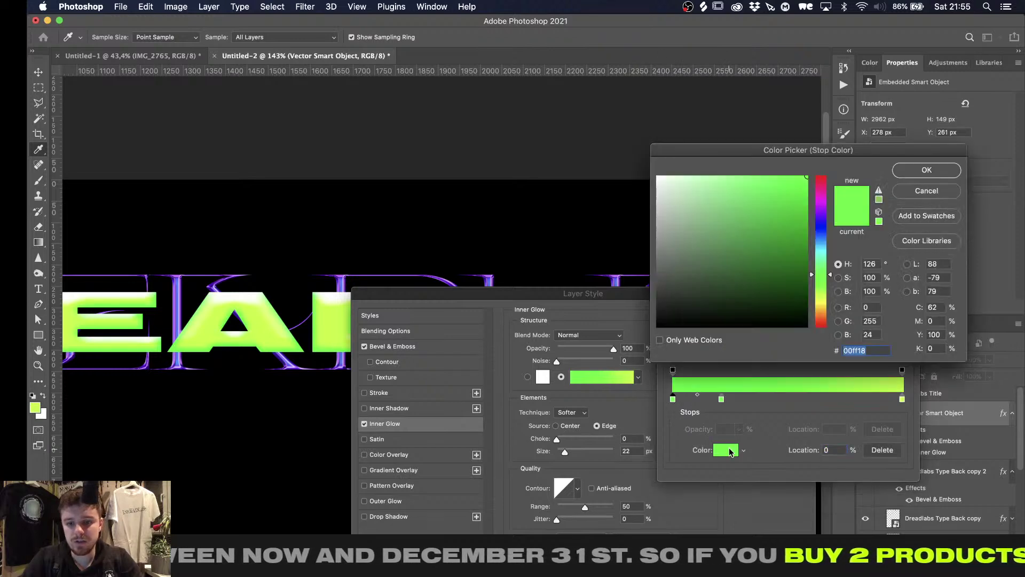
left_click(807, 274)
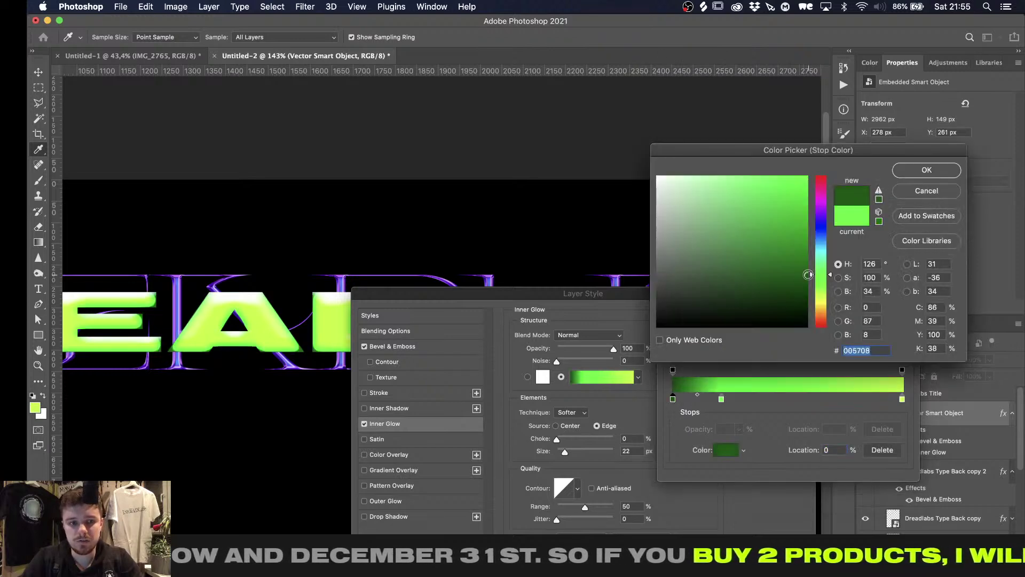
left_click(926, 188)
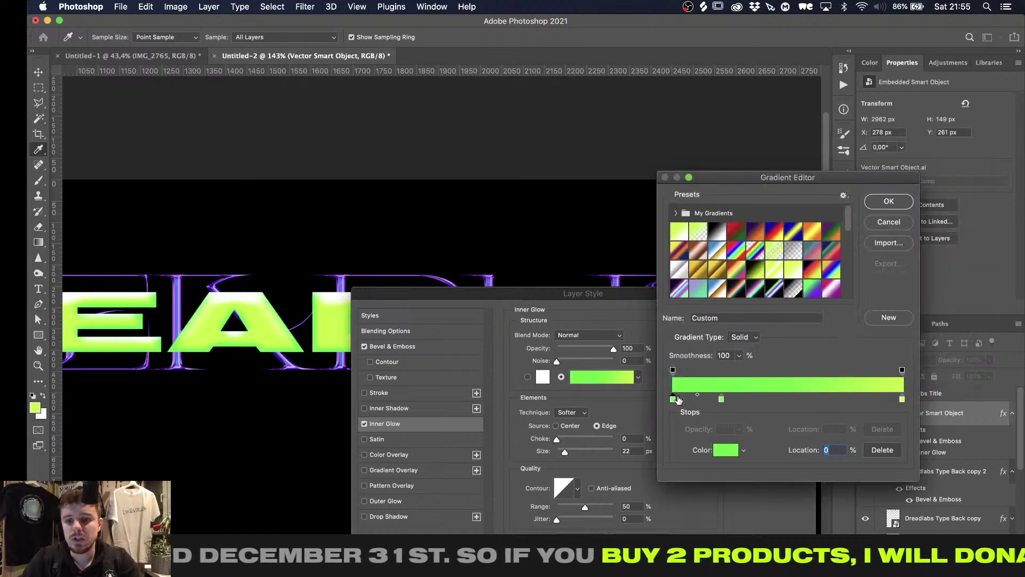
Remove the duplicate green stop from the glow gradient, keep the green at the start and accept the gradient
left_click_drag(674, 399, 672, 430)
left_click_drag(722, 400, 671, 399)
key("Return")
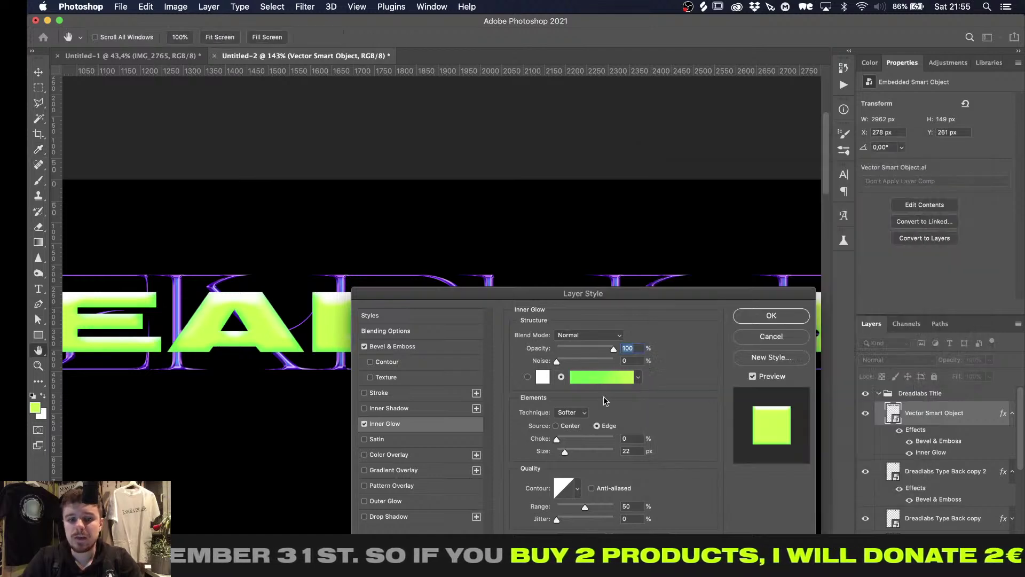
Add an Inner Shadow to the bold lettering and reduce its size to 9 px
left_click(364, 409)
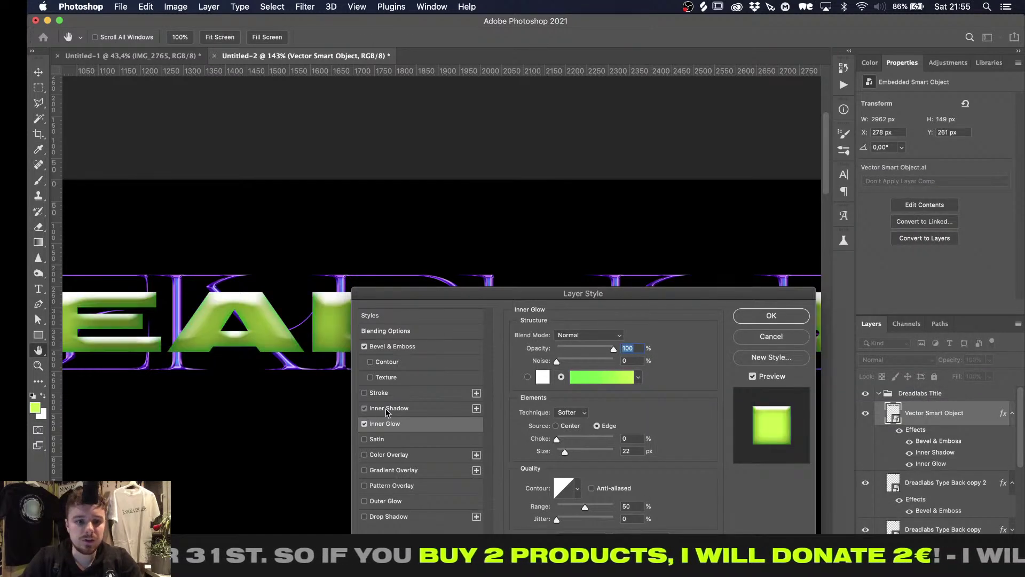
left_click(389, 407)
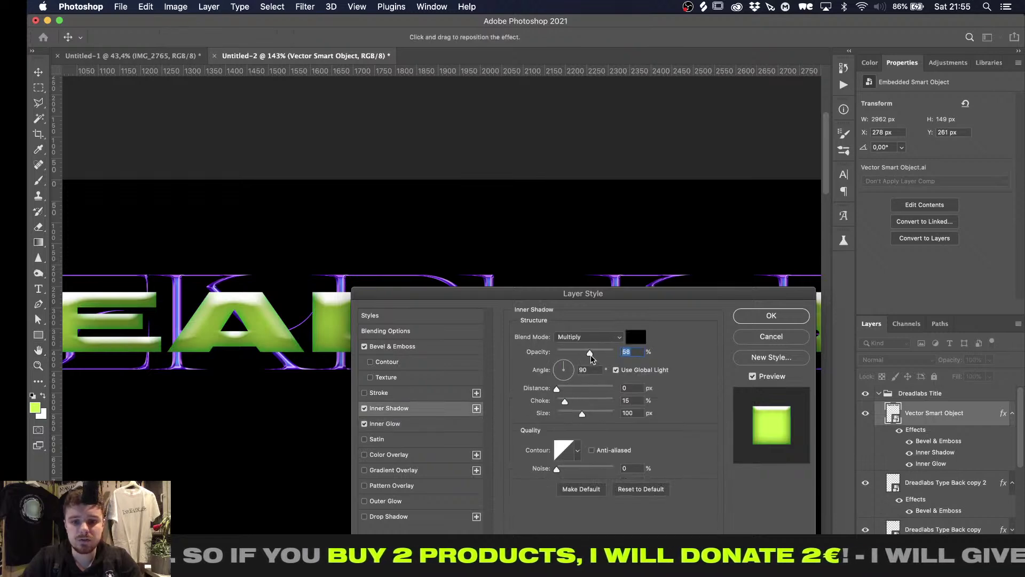
left_click_drag(582, 413, 562, 416)
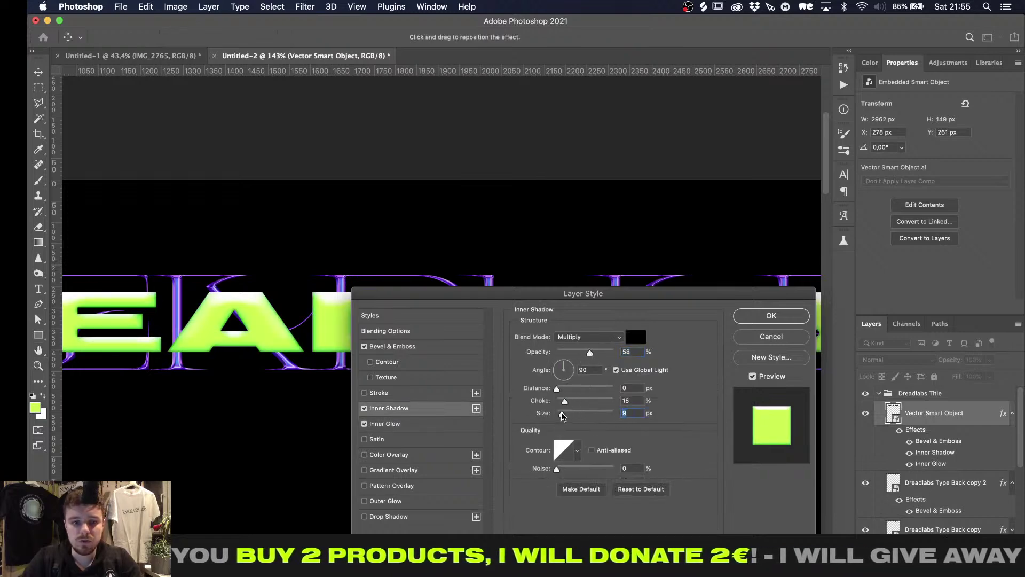
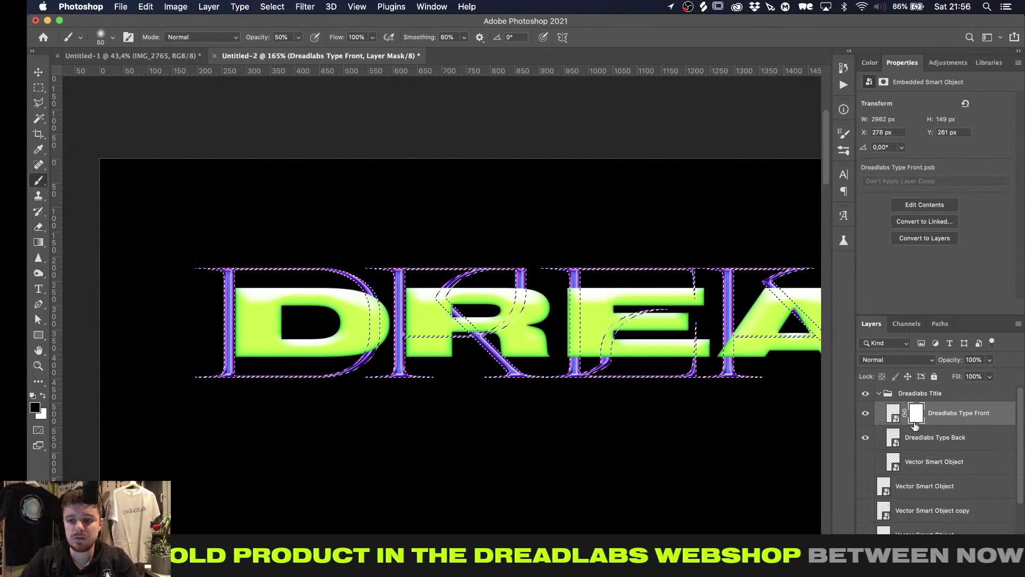
Set the brush opacity to 100% and mask the front D where the purple back letter's curve crosses it
scroll(350, 387, "up", 5, "alt")
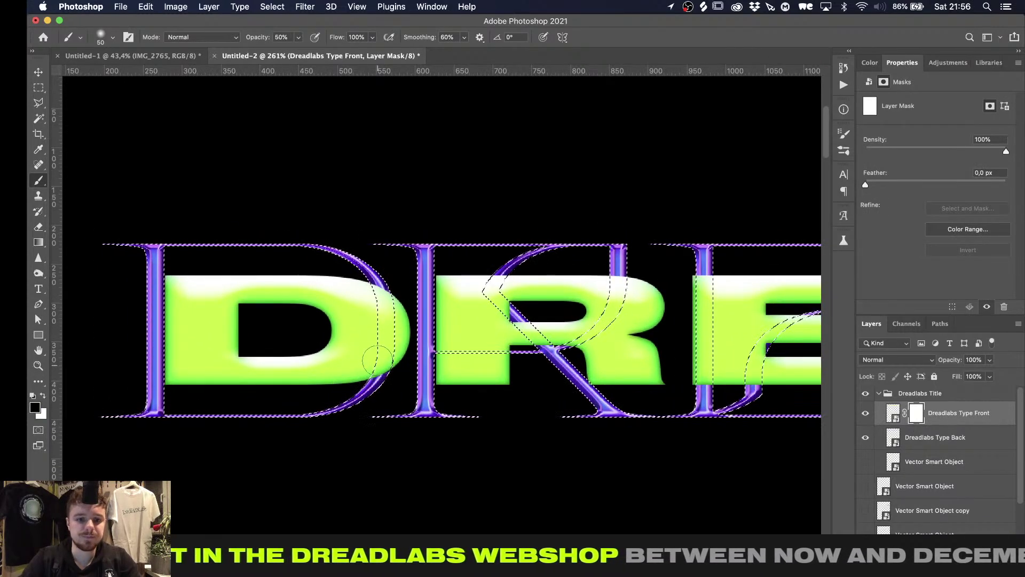
left_click(298, 37)
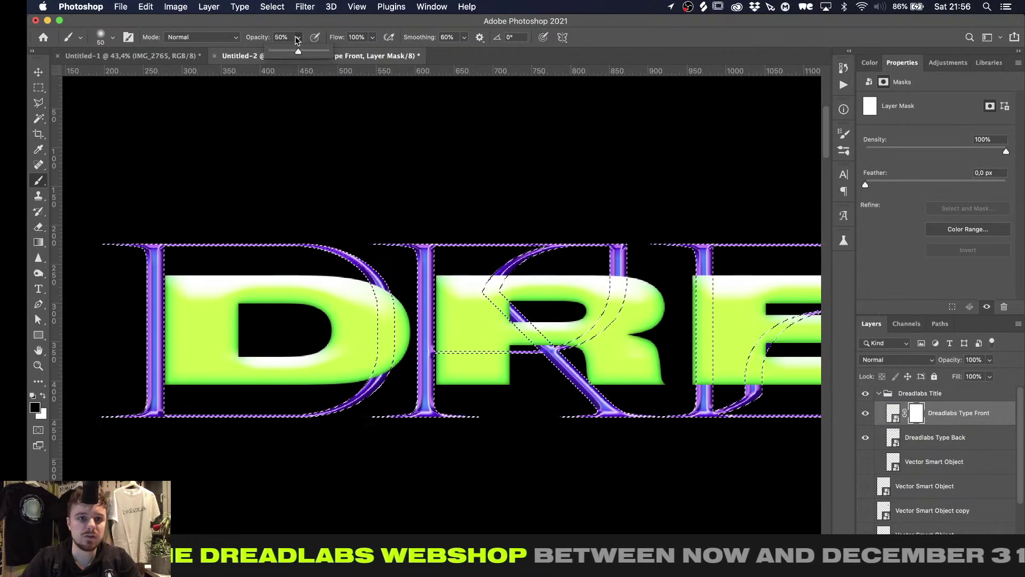
left_click(430, 55)
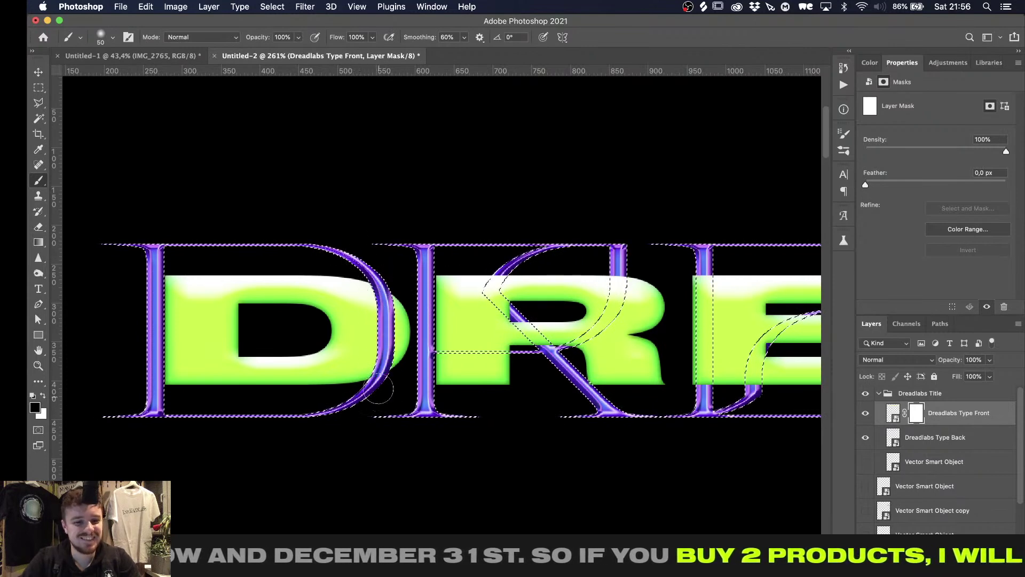
Try masking the front R along the back letter's diagonal and its curved bowl
scroll(617, 381, "right", 2)
scroll(617, 381, "up", 3, "alt")
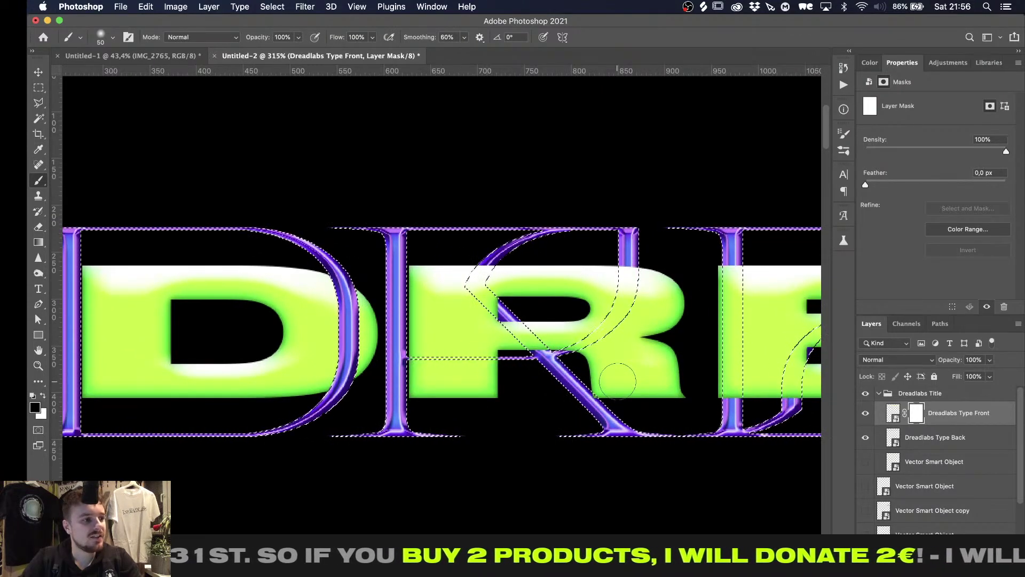
scroll(618, 381, "right", 4)
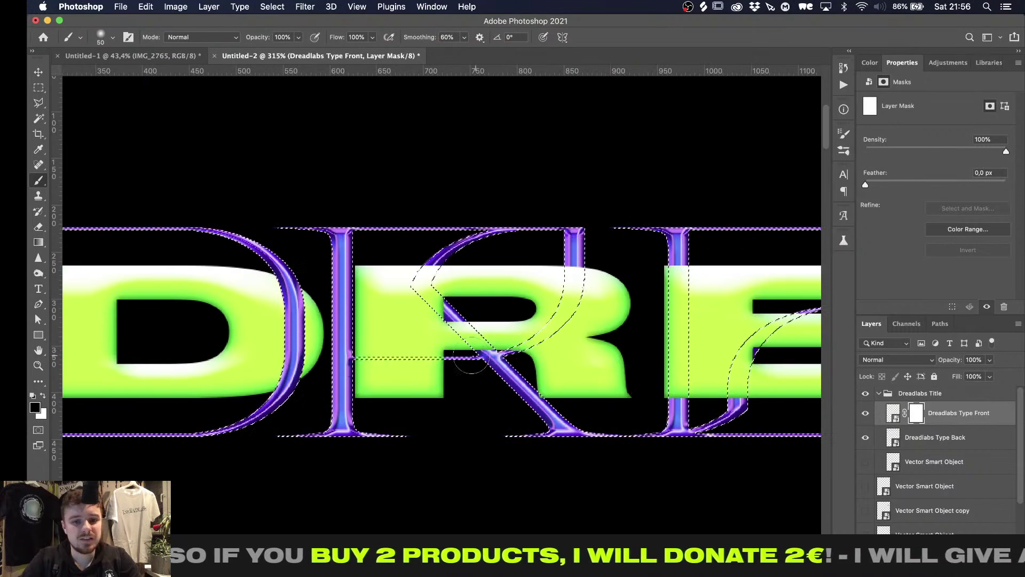
scroll(402, 364, "down", 3, "alt")
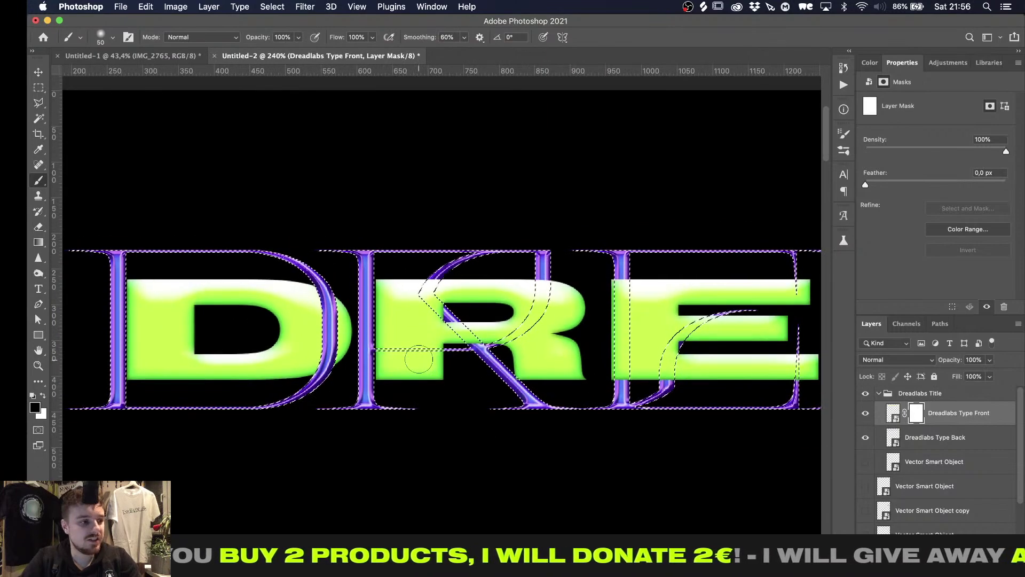
left_click_drag(444, 315, 435, 279)
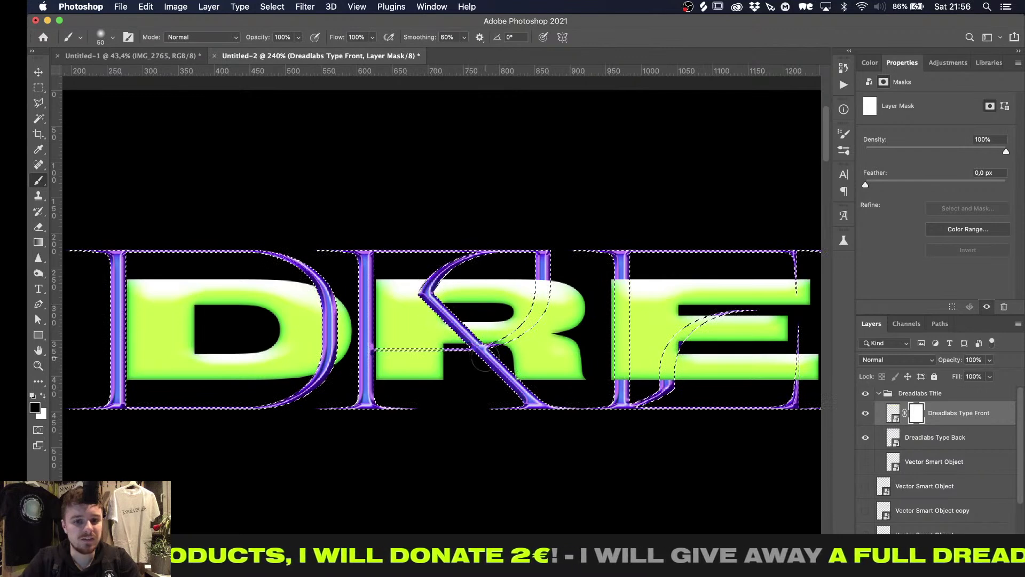
left_click_drag(472, 351, 545, 308)
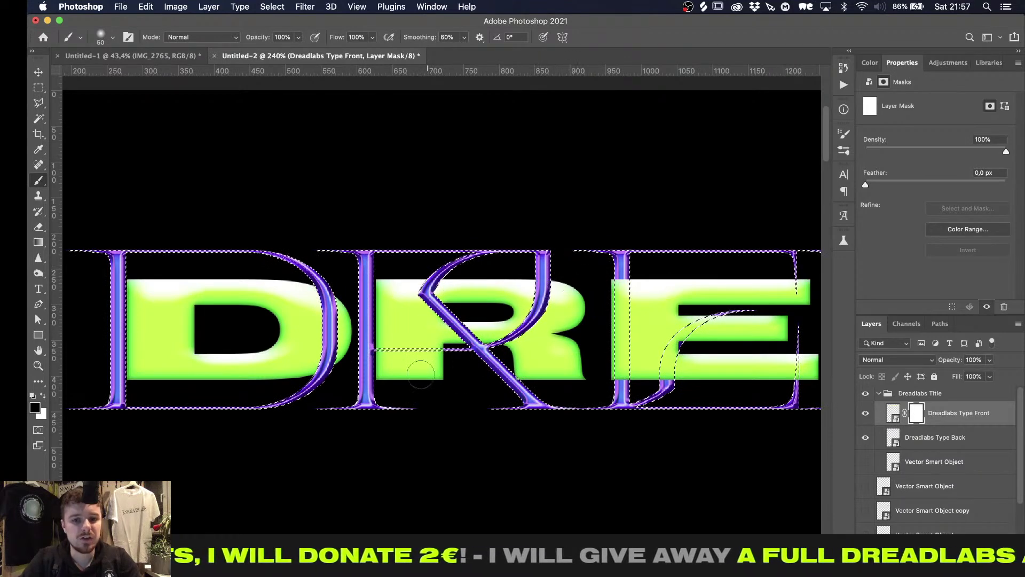
Mask the front R along the back letter's upper diagonal with a 25 px brush, and set the brush smoothing to 0%
scroll(451, 323, "up", 2, "alt")
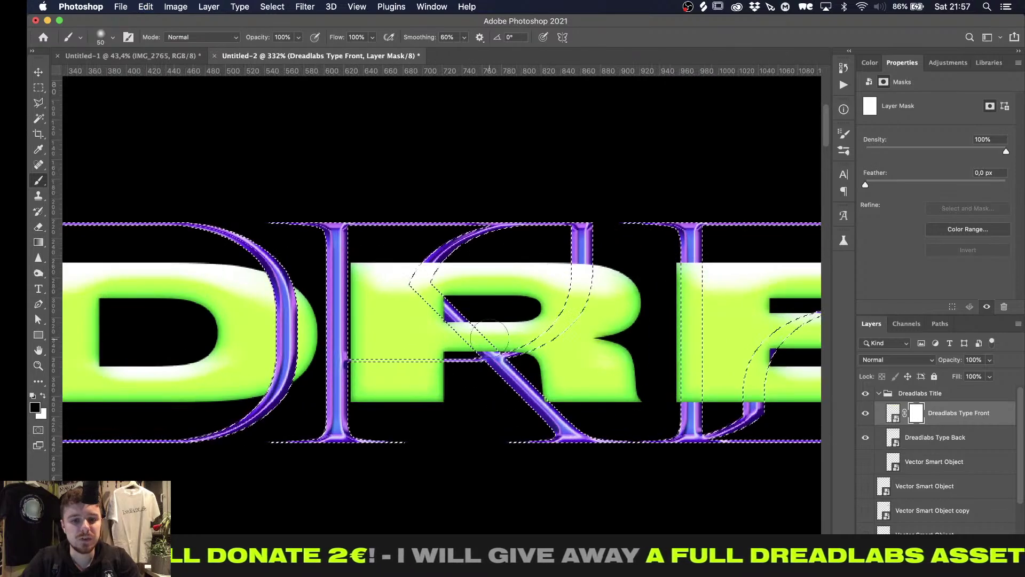
scroll(458, 290, "up", 2, "alt")
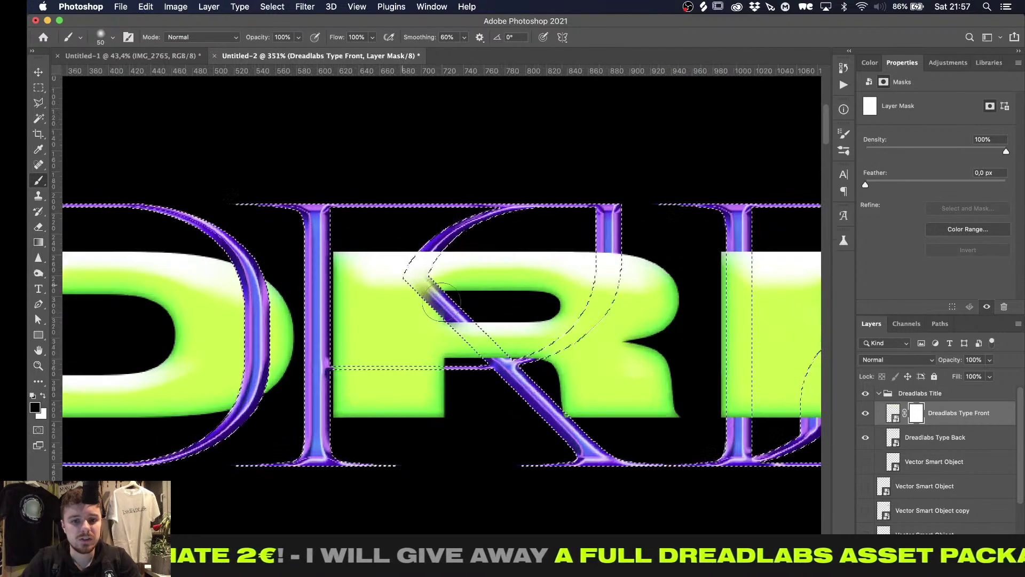
key("bracketleft")
key("bracketleft")
key("bracketleft")
key("bracketleft")
key("bracketleft")
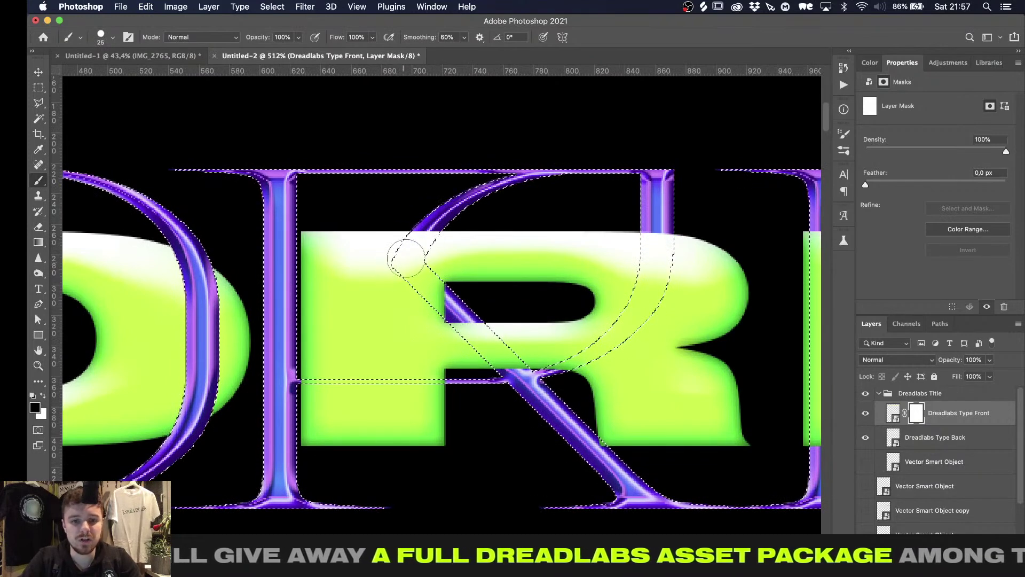
left_click_drag(408, 264, 431, 235)
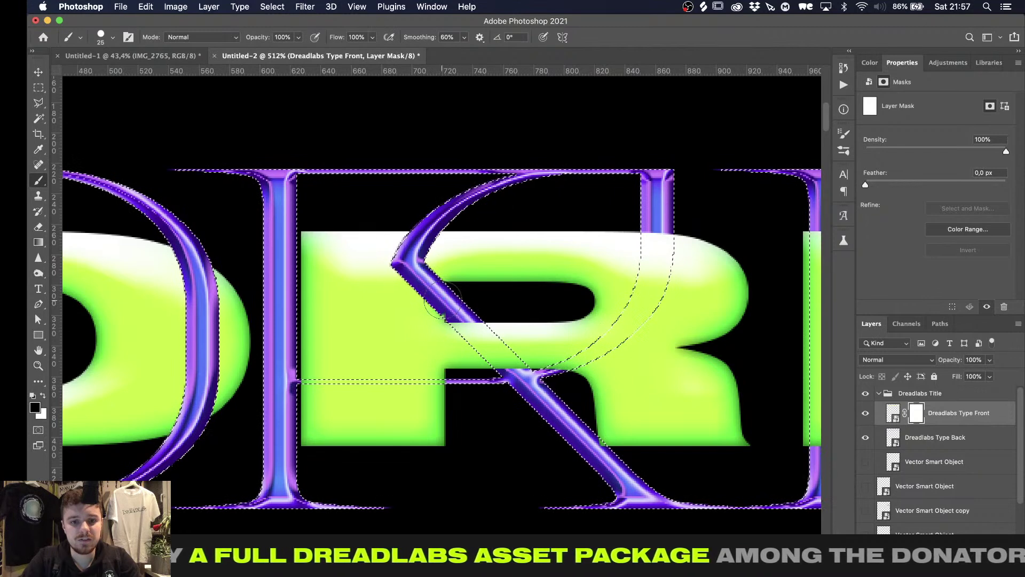
left_click(464, 37)
left_click_drag(464, 51, 429, 51)
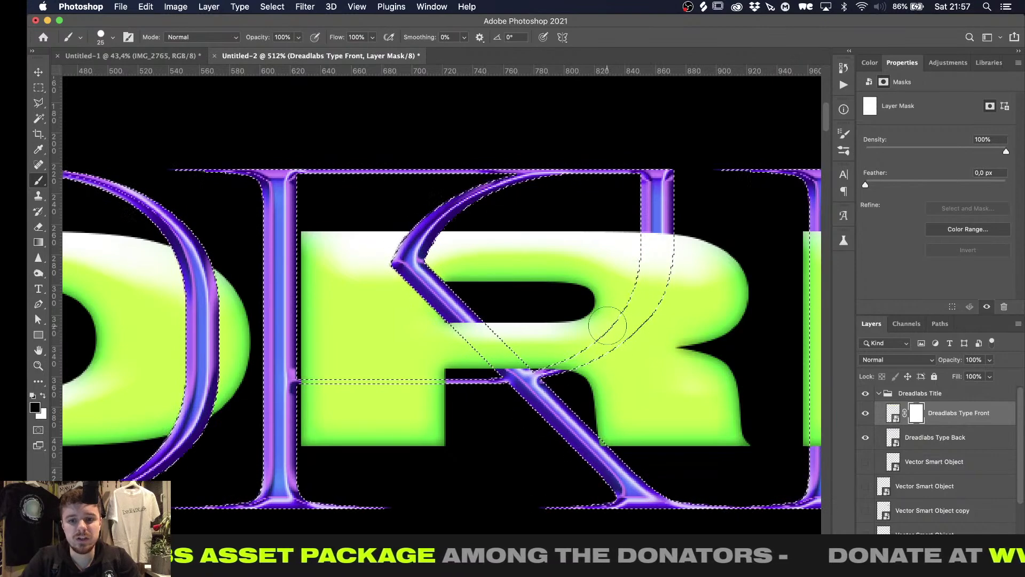
Try masking the front E over the lower part of the back letter's curved stroke and over its vertical stem
scroll(607, 327, "down", 2, "alt")
scroll(606, 326, "right", 5)
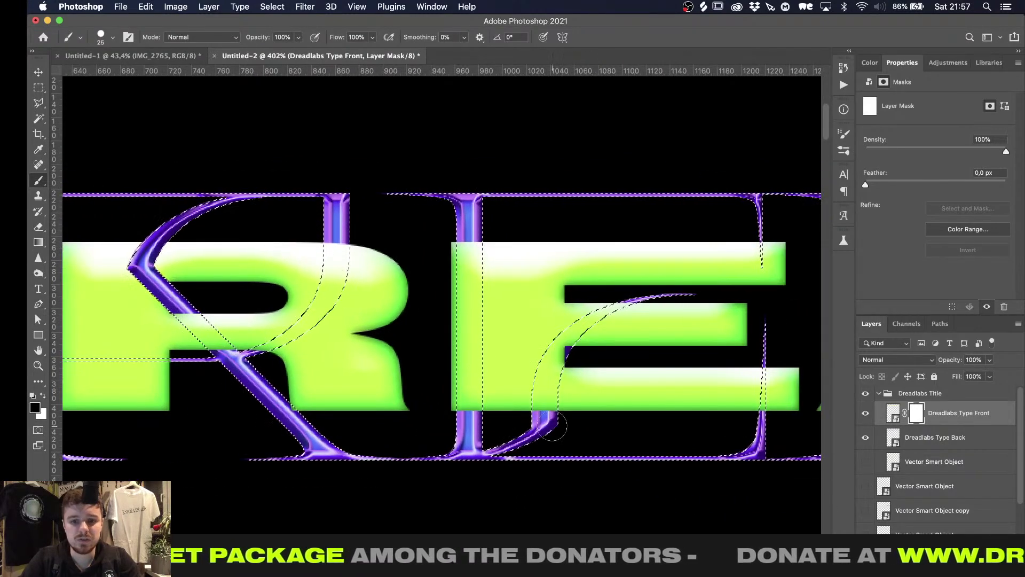
left_click_drag(542, 430, 543, 384)
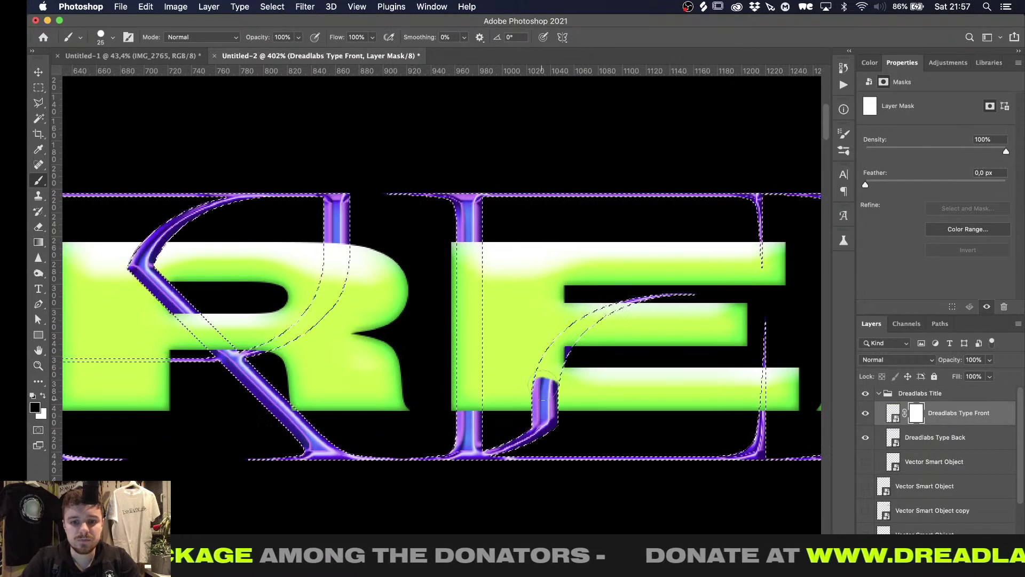
key("super+z")
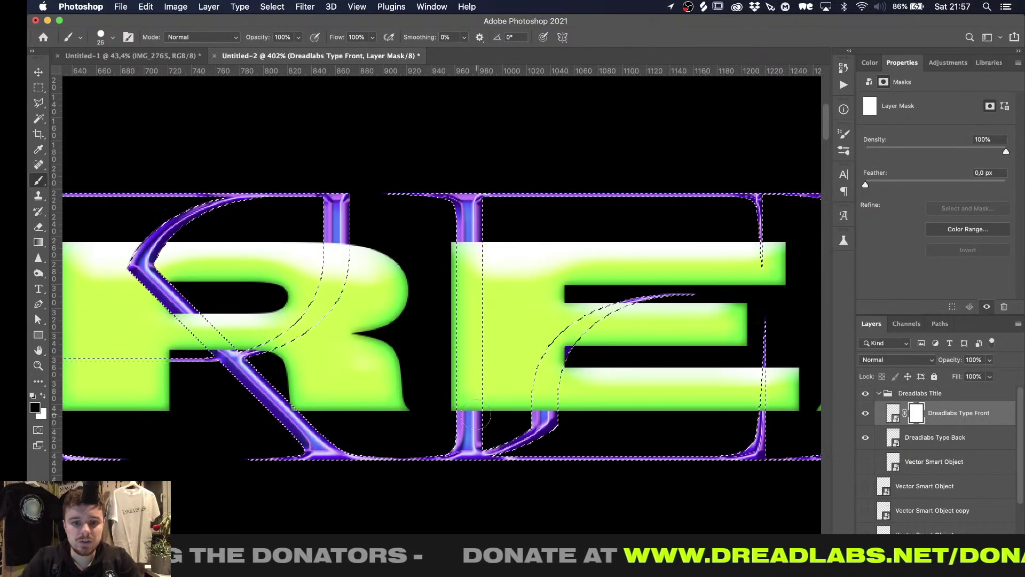
left_click_drag(472, 415, 473, 397)
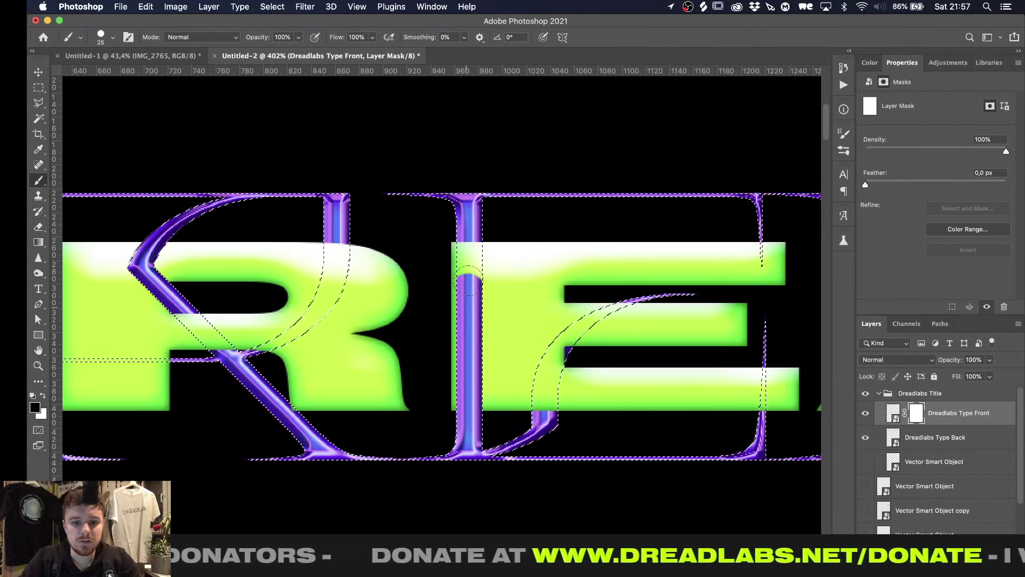
key("super+z")
Mask the front E along the full curved stroke of the purple back letter
left_click_drag(543, 412, 596, 315)
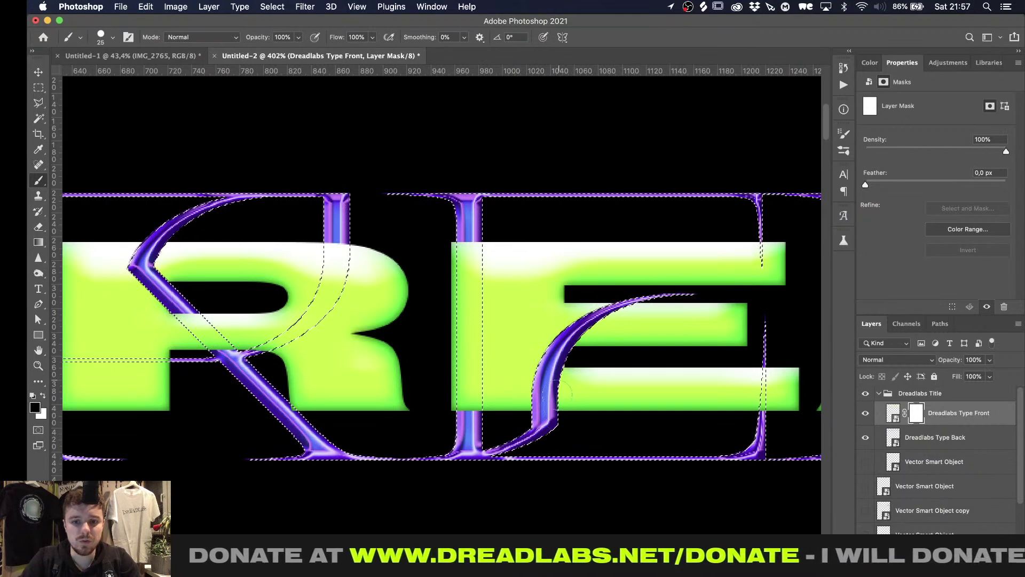
scroll(557, 391, "down", 3, "alt")
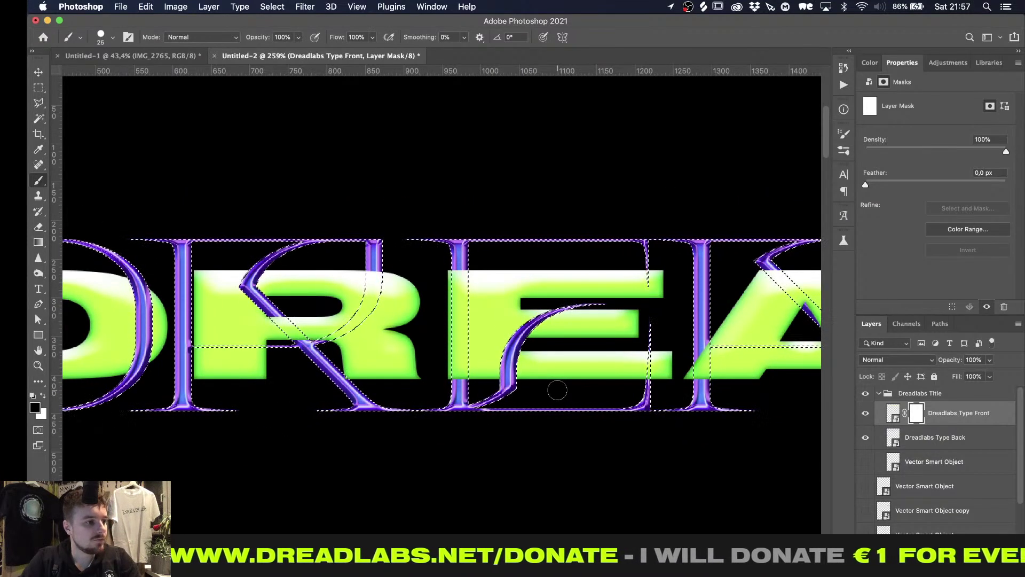
Try masking the front A along the back letter's long diagonal stroke
scroll(557, 390, "right", 3)
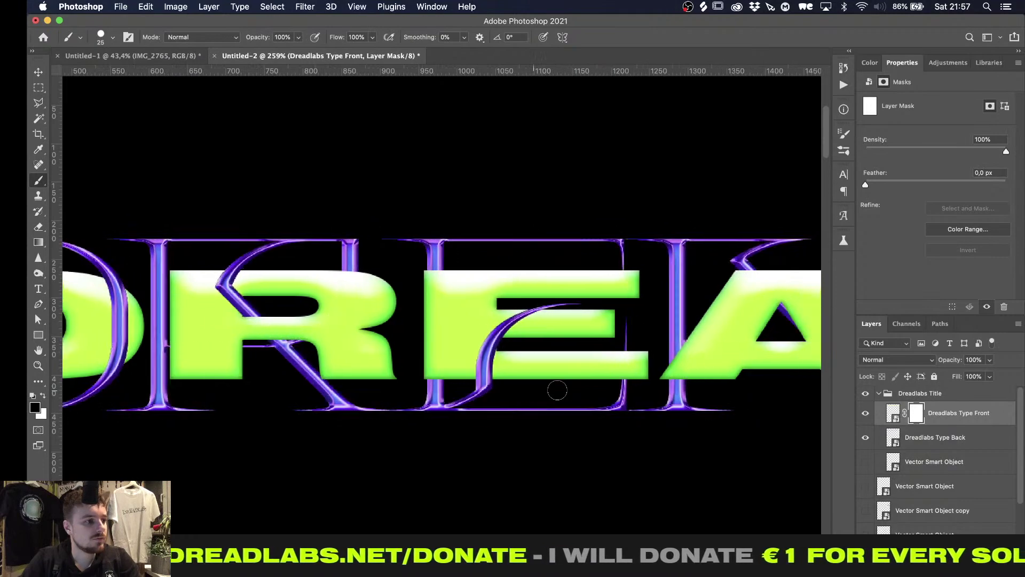
scroll(557, 390, "right", 6)
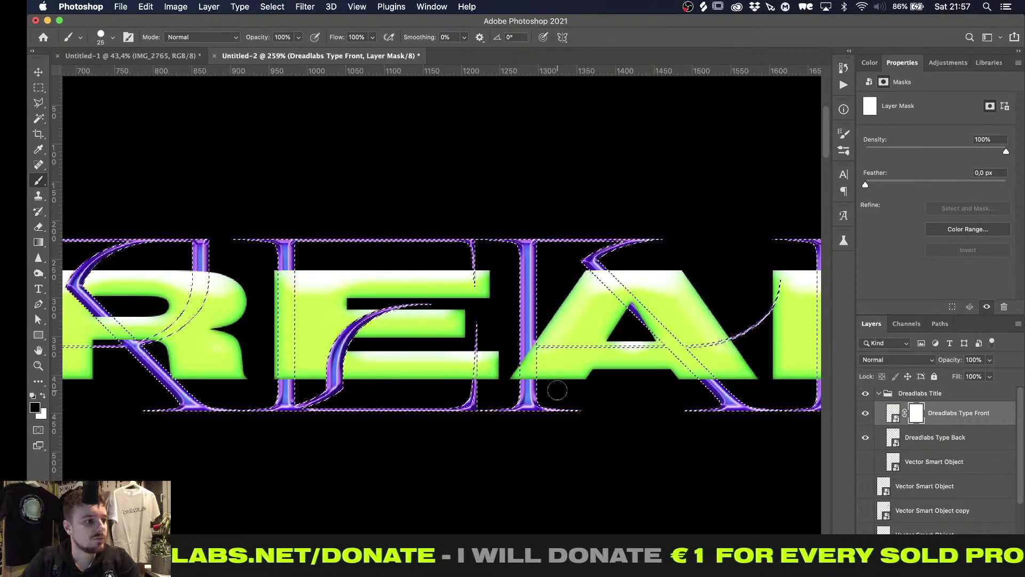
scroll(557, 390, "right", 5)
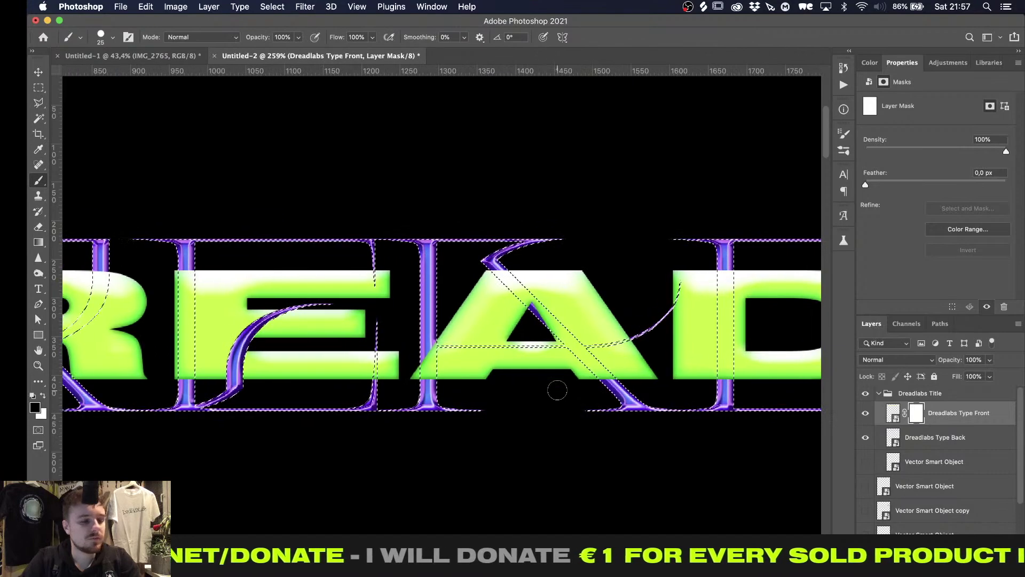
scroll(571, 384, "up", 3, "alt")
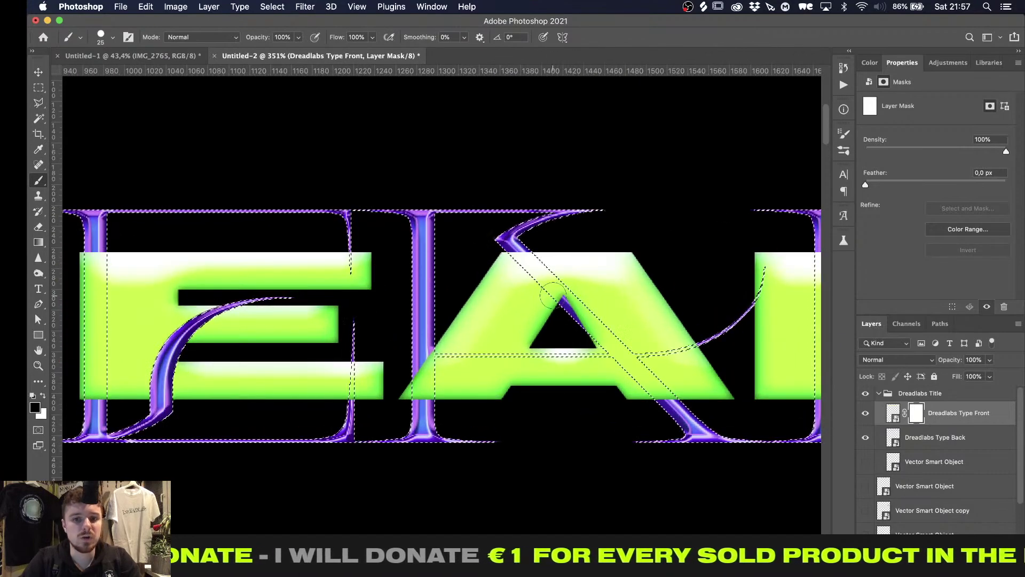
scroll(553, 295, "right", 4)
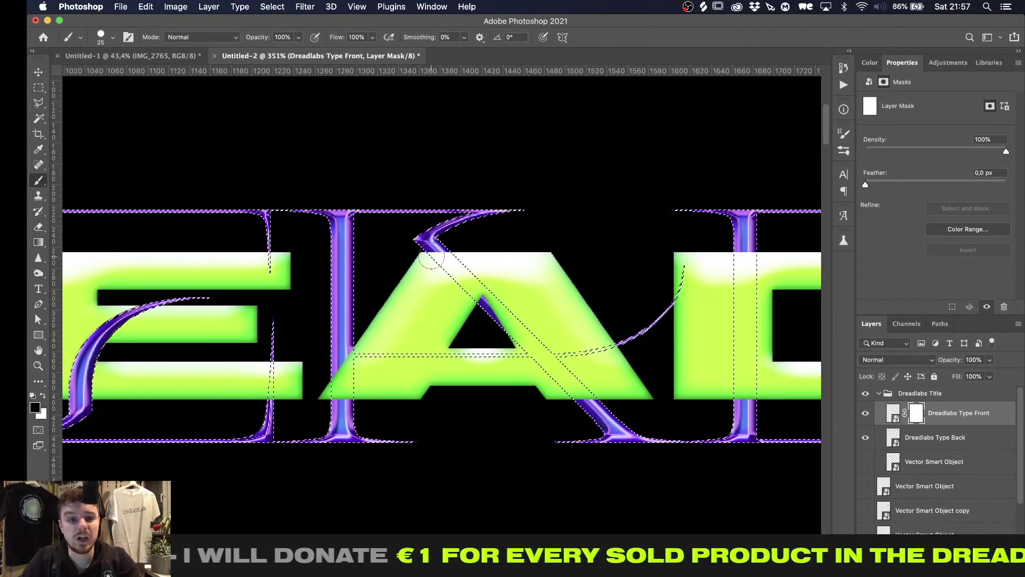
left_click_drag(430, 253, 445, 260)
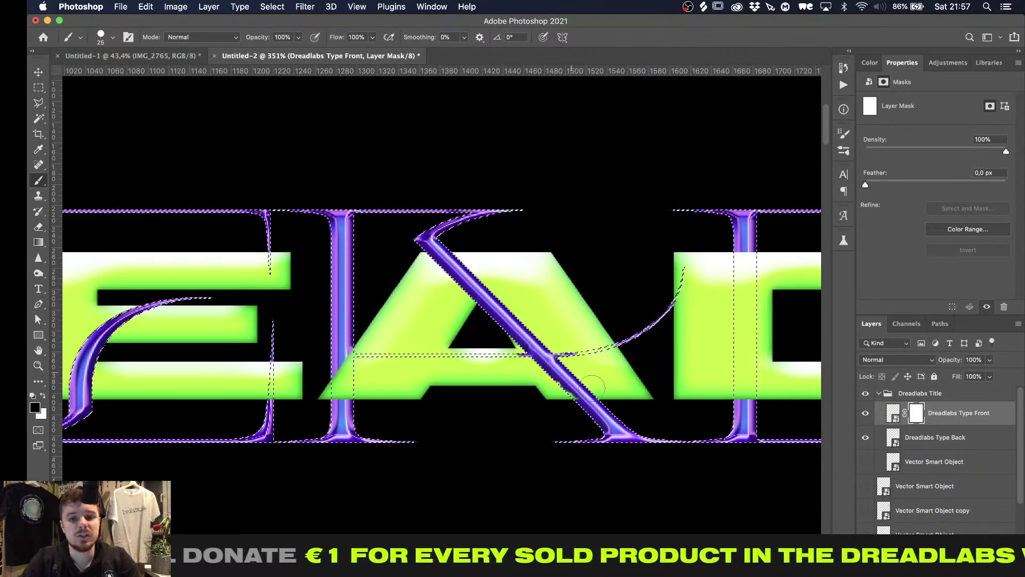
key("super+z")
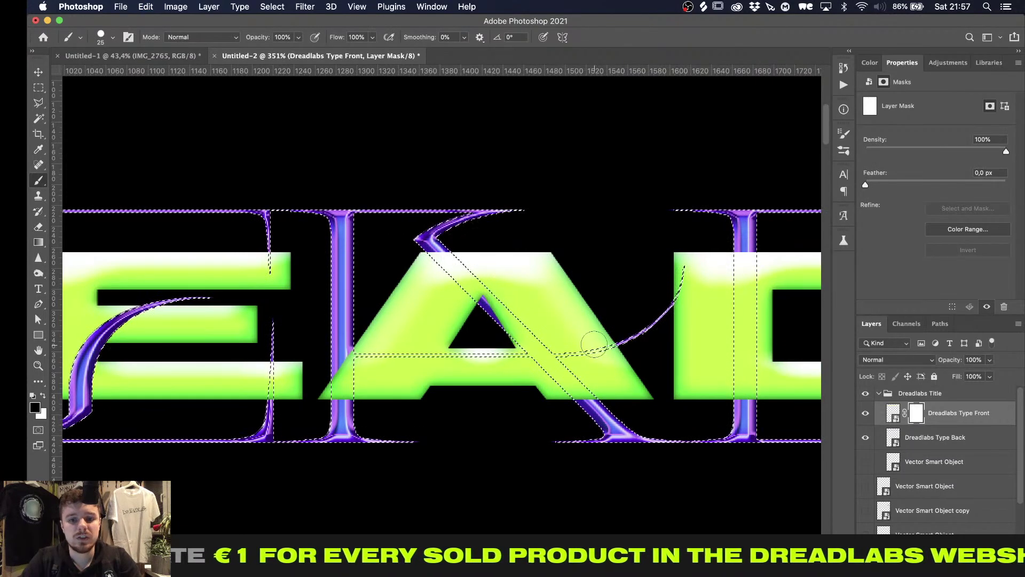
Try masking the front A again along the back letter's entire diagonal, and undo those brush strokes
scroll(594, 345, "up", 2, "alt")
scroll(590, 343, "right", 2)
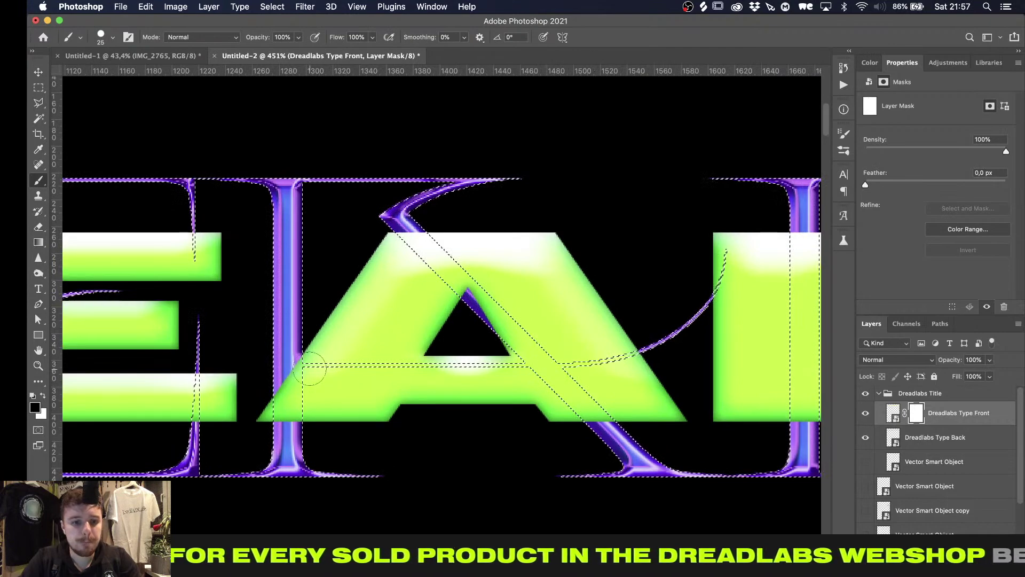
scroll(308, 370, "right", 3)
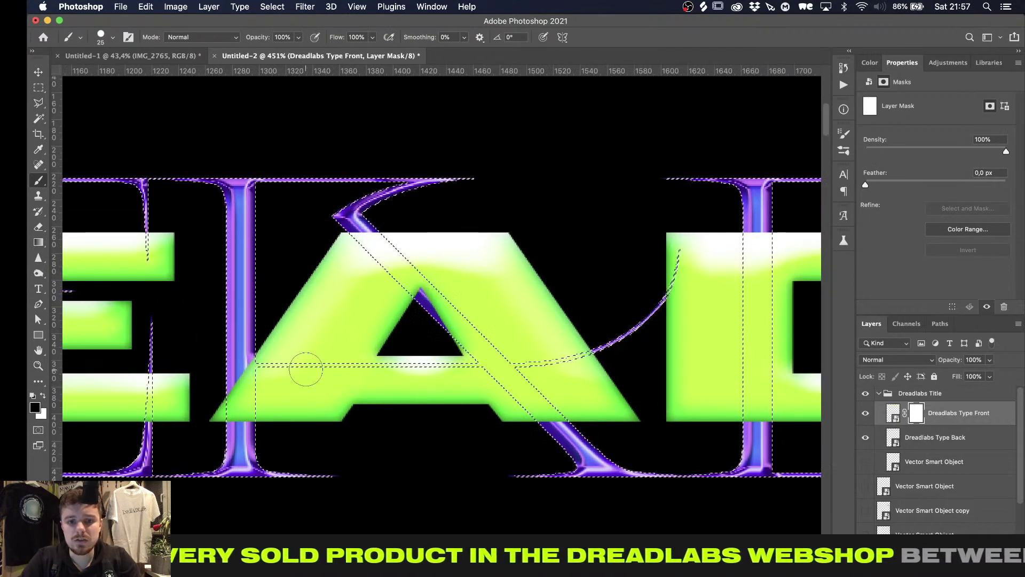
scroll(306, 369, "down", 2, "alt")
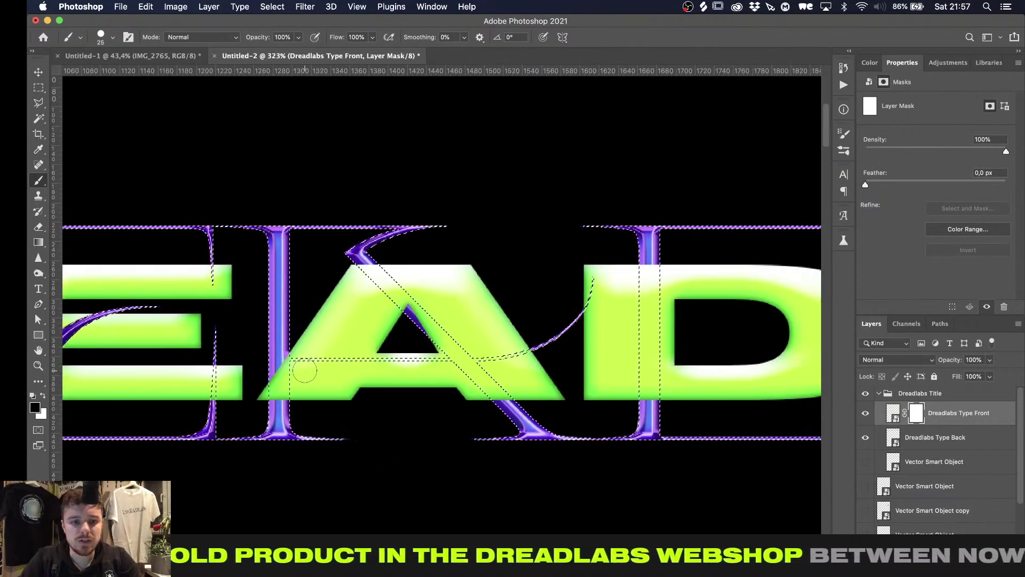
scroll(304, 370, "up", 3, "alt")
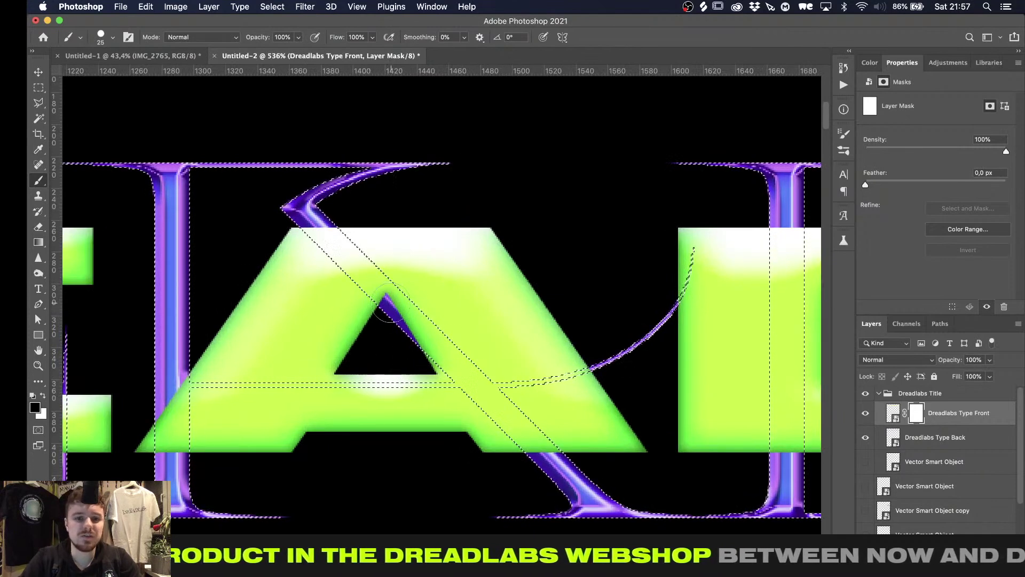
left_click_drag(386, 306, 290, 197)
left_click_drag(448, 369, 605, 472)
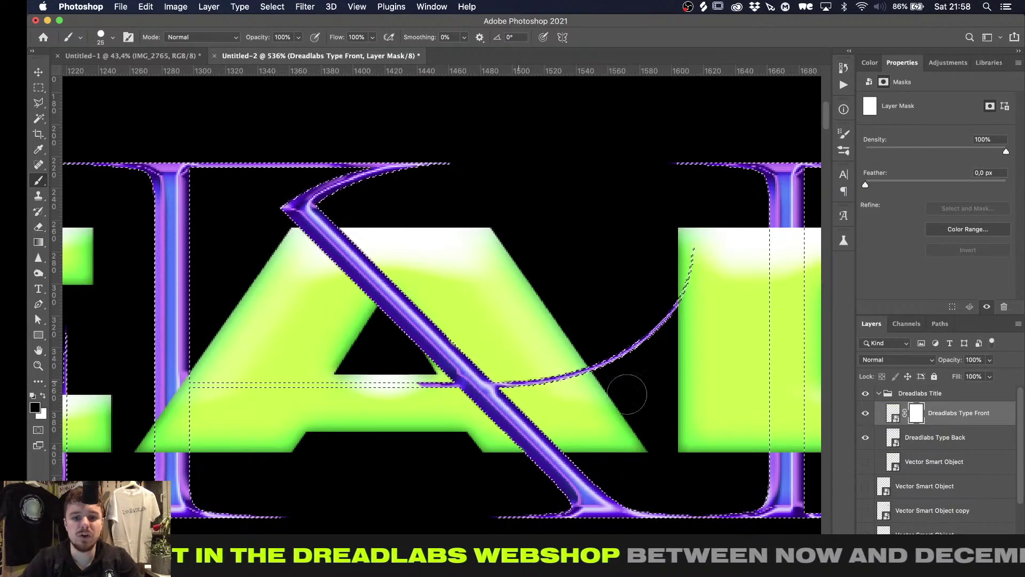
key("super+z")
key("super+z")
key("super+z")
scroll(322, 385, "down", 4, "alt")
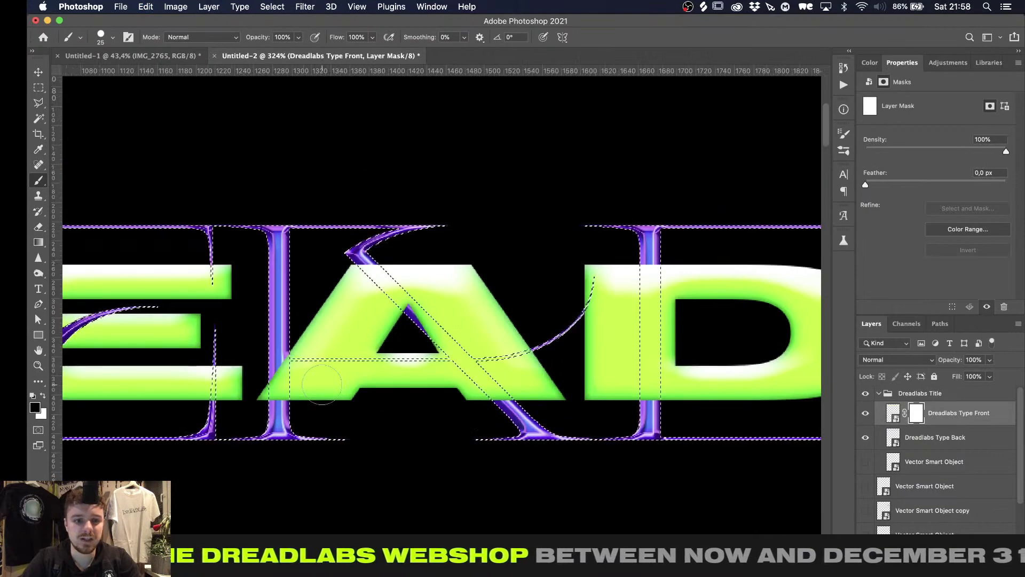
Mask the second front D and the front L along the vertical stems of the purple back letters
key("super+d")
scroll(322, 384, "up", 1, "alt")
scroll(322, 385, "right", 3)
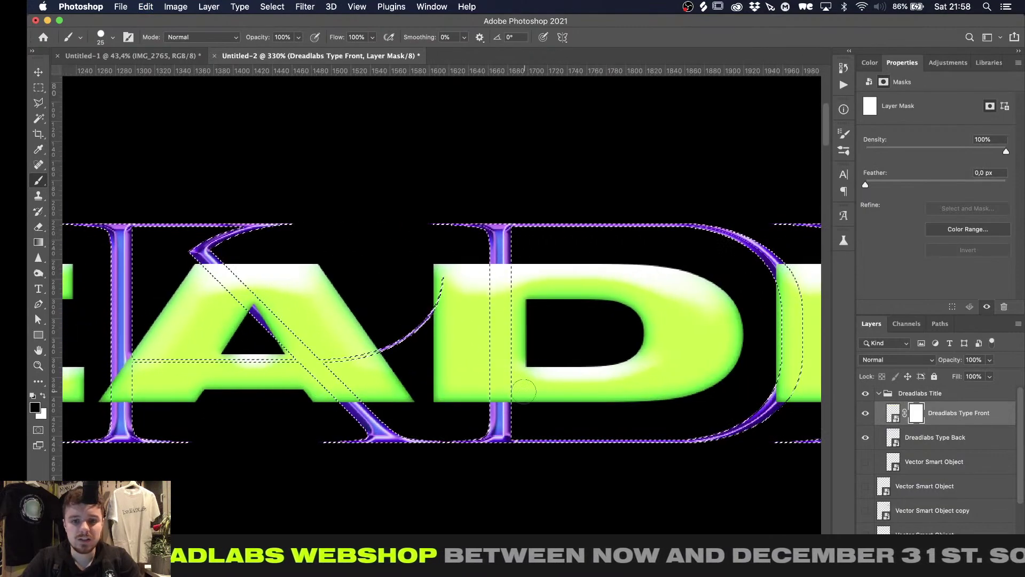
mouse_move(500, 421)
left_mouse_down()
mouse_move(501, 215)
mouse_move(555, 370)
left_mouse_up()
scroll(501, 217, "right", 5)
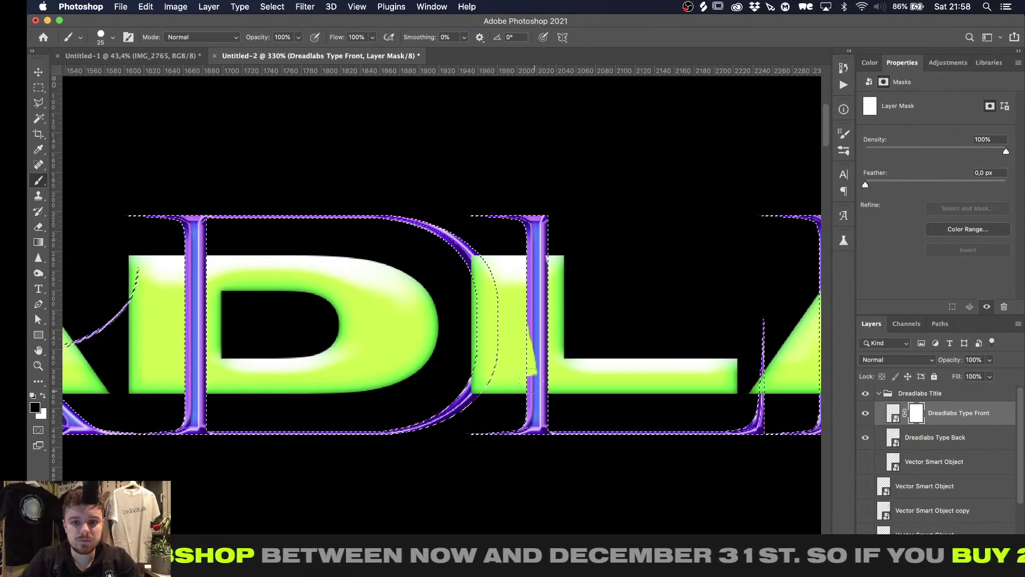
scroll(556, 208, "right", 8)
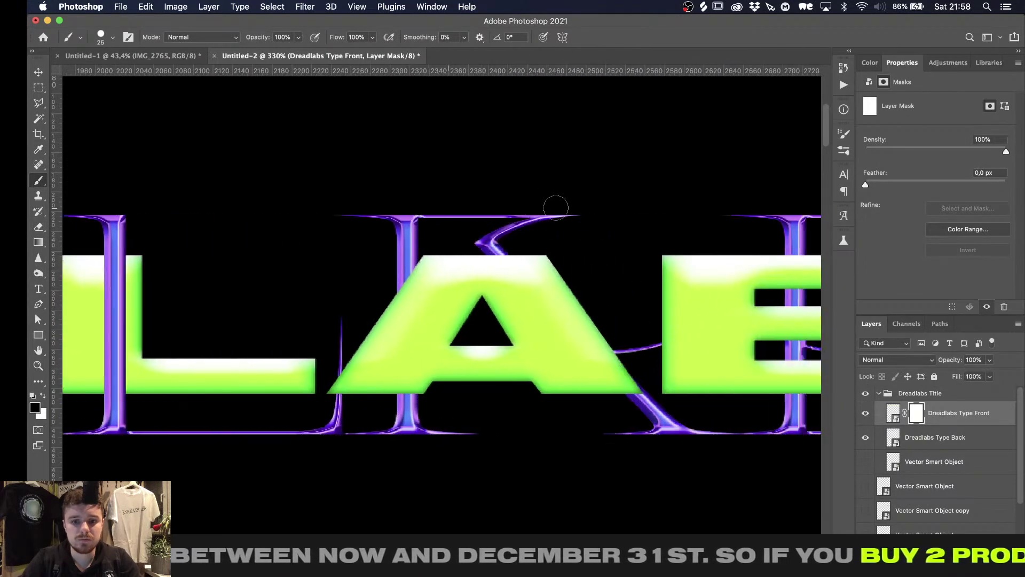
Mask the front B along the full vertical stem of the purple back letter
scroll(536, 294, "up", 2, "alt")
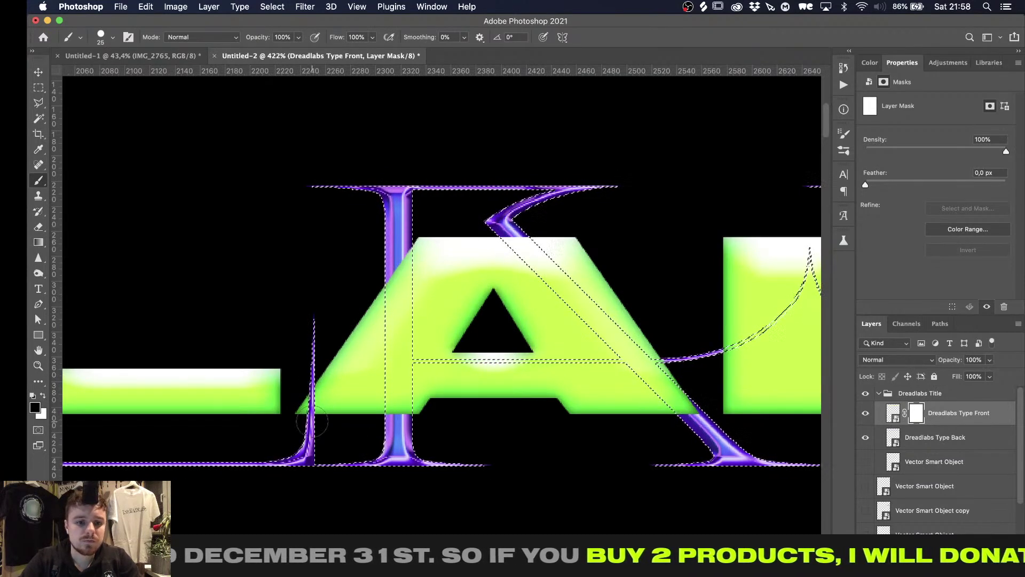
scroll(312, 413, "right", 4)
scroll(313, 414, "right", 10)
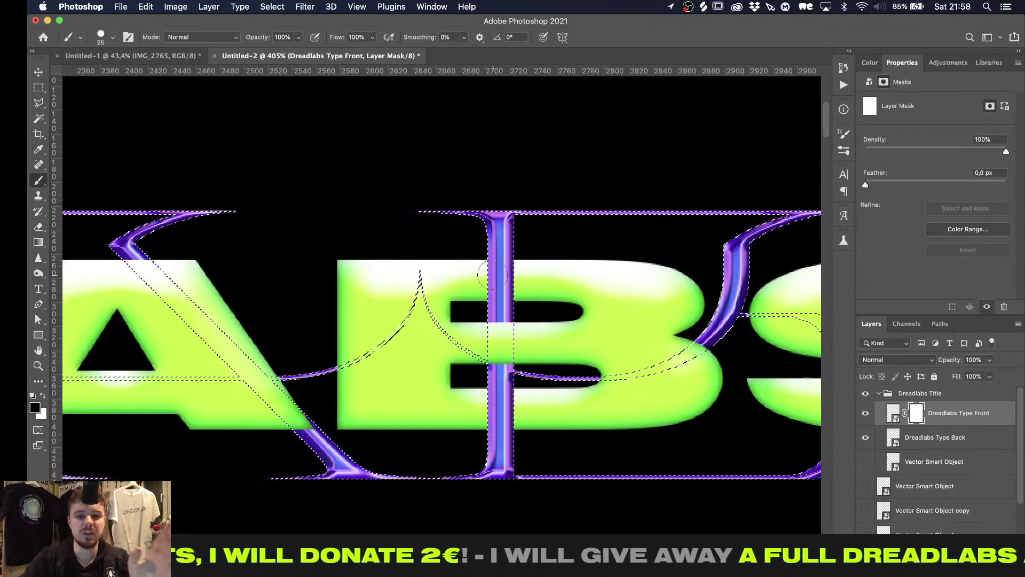
scroll(501, 346, "right", 10)
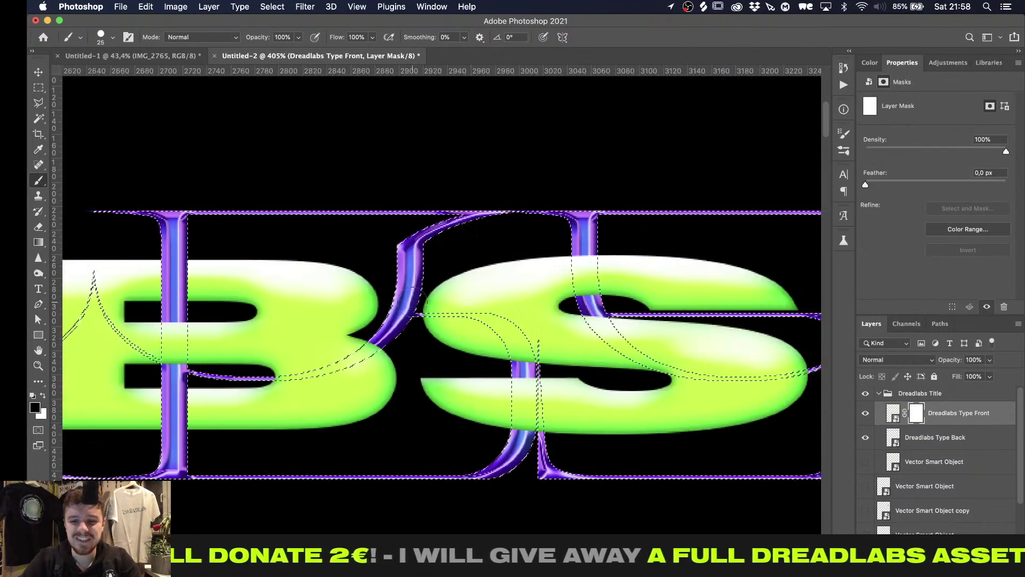
Mask the front S along the back B's lower bowl and along the back S's central curved stroke
left_click_drag(507, 346, 524, 355)
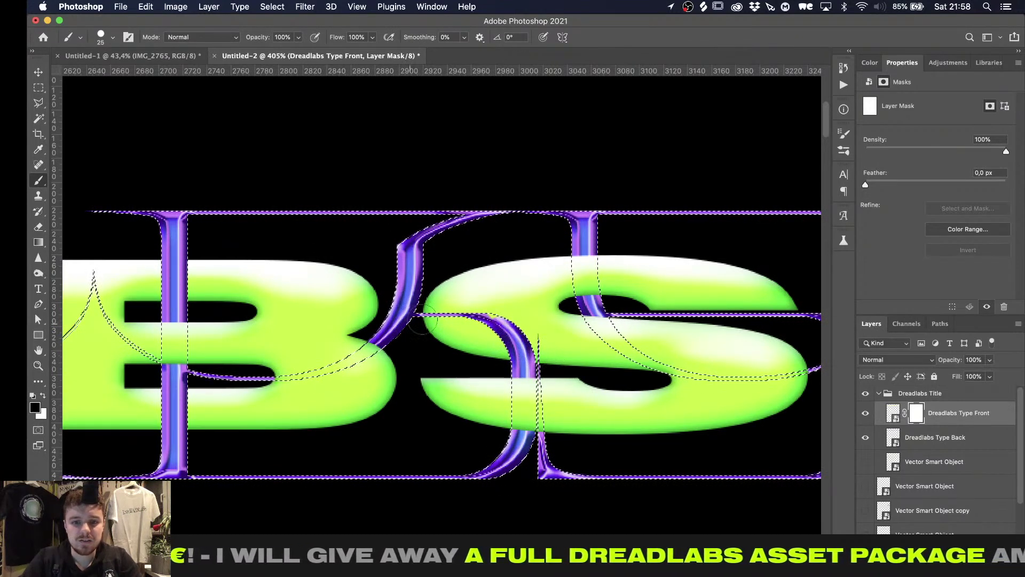
scroll(509, 319, "right", 4)
scroll(507, 319, "down", 3, "alt")
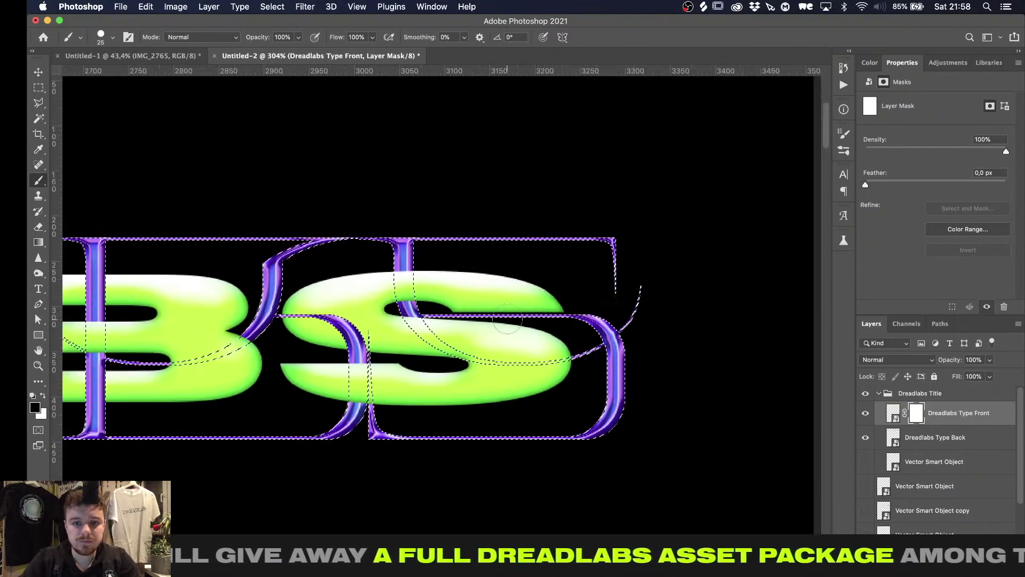
scroll(507, 319, "up", 2, "alt")
scroll(507, 319, "up", 1, "alt")
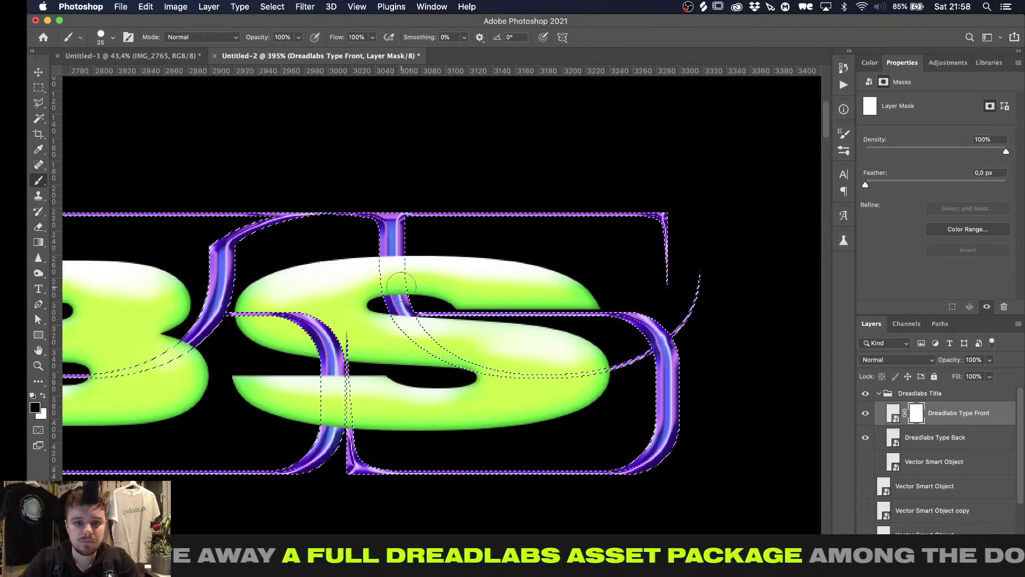
left_click_drag(403, 299, 422, 342)
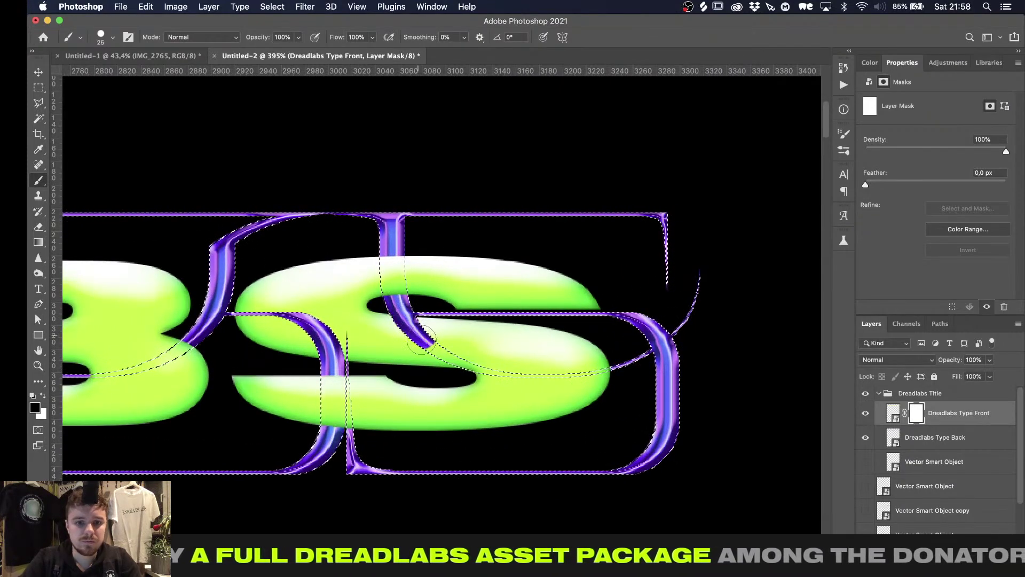
scroll(625, 366, "down", 8, "alt")
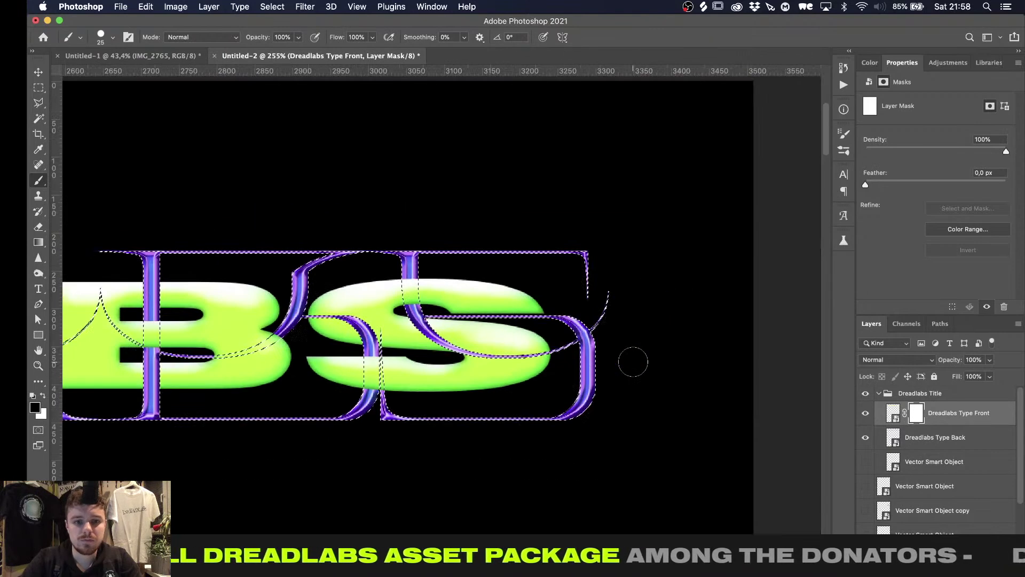
Deselect the back lettering outline, then collapse and select the Dreadlabs Title group
key("super+d")
scroll(635, 365, "up", 3, "alt")
scroll(632, 363, "left", 1)
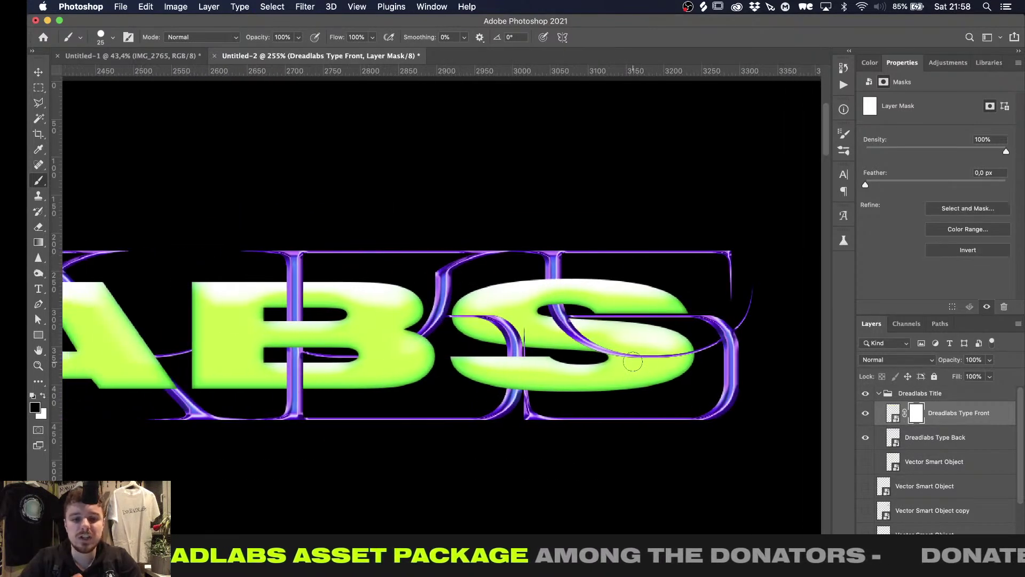
scroll(633, 362, "left", 6)
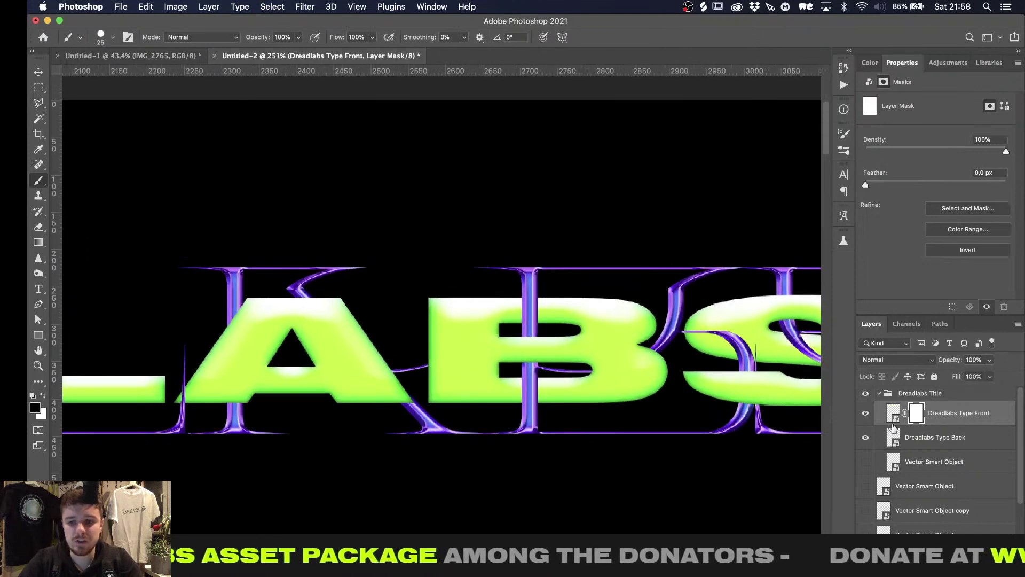
scroll(452, 385, "down", 4, "alt")
scroll(451, 385, "left", 8)
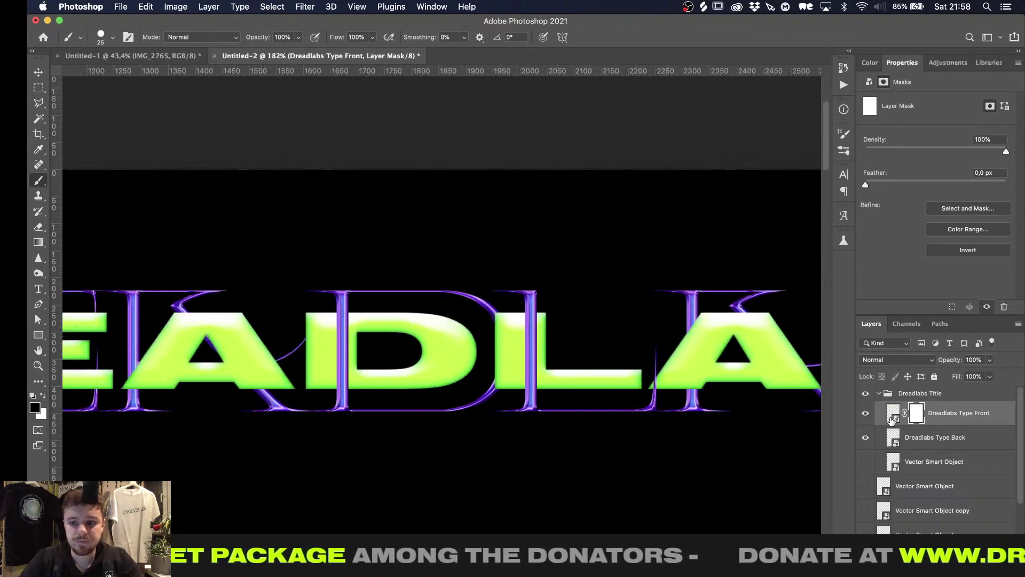
left_click(881, 395)
scroll(477, 369, "down", 8, "alt")
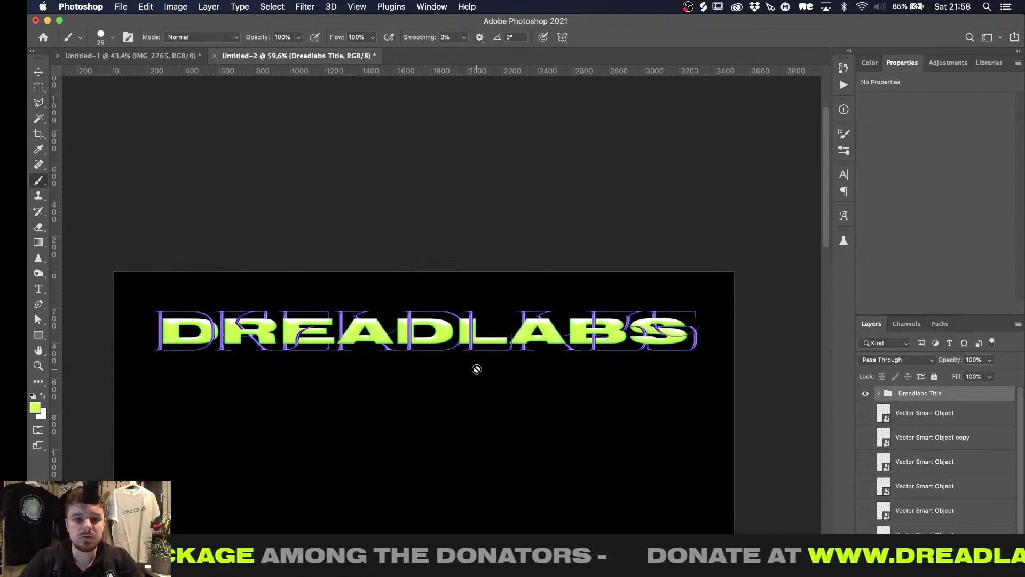
scroll(477, 369, "up", 1, "alt")
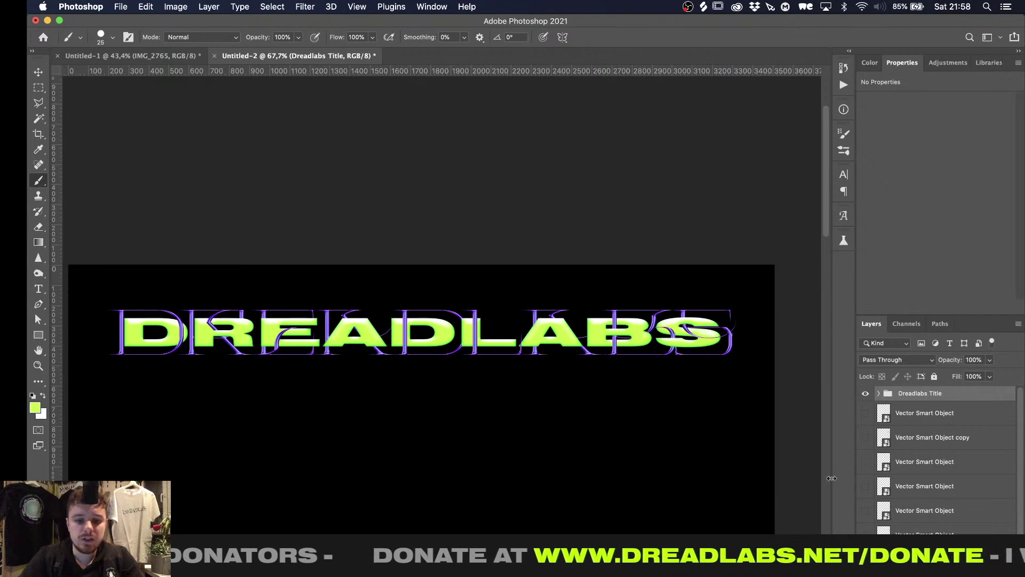
Show the hidden layer containing the poster's outlined layout frames, and activate the Move tool
left_click(865, 535)
scroll(558, 473, "down", 3, "alt")
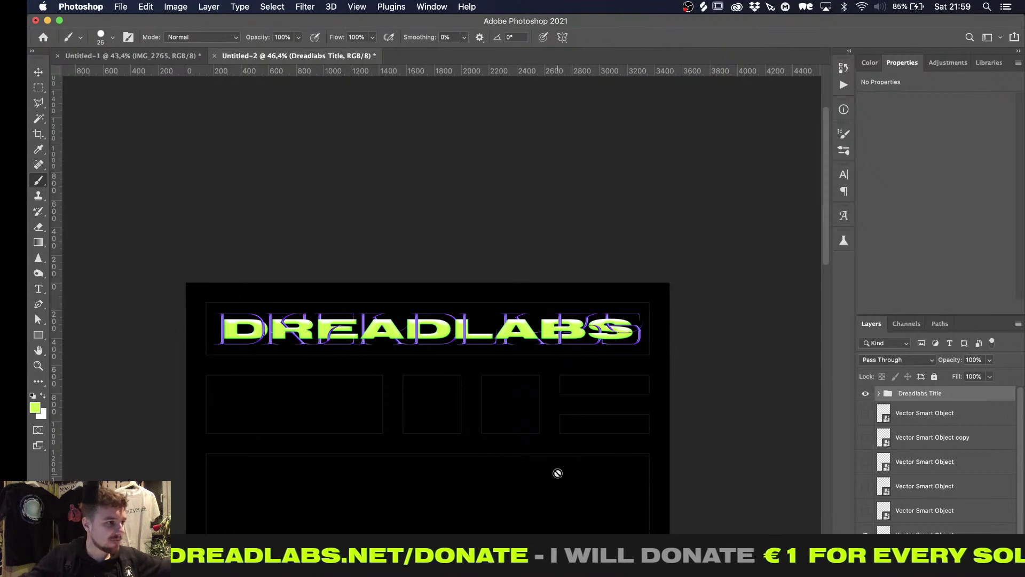
scroll(557, 473, "down", 6)
key("v")
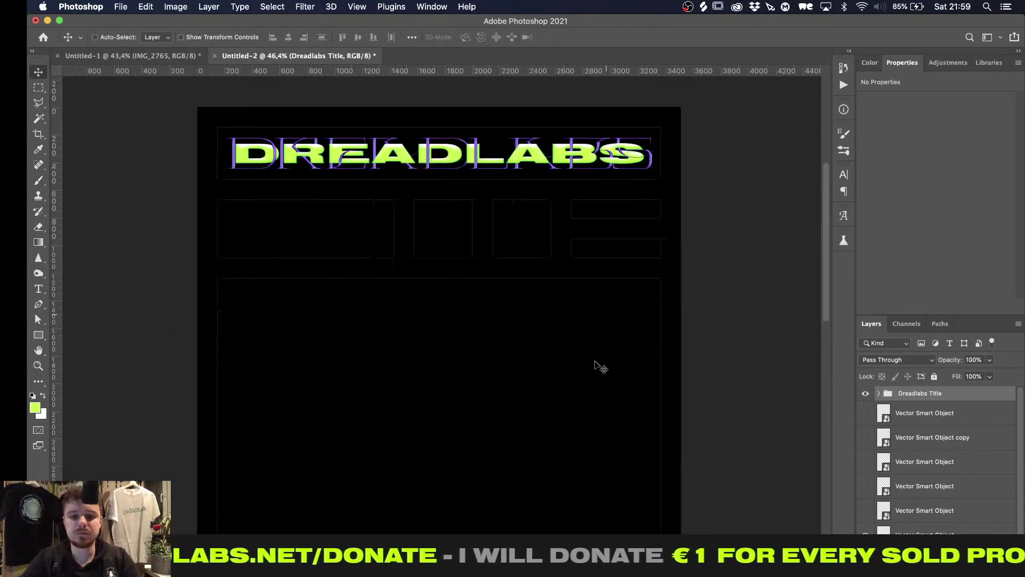
scroll(595, 361, "up", 2)
scroll(594, 361, "up", 4, "alt")
scroll(595, 361, "up", 1)
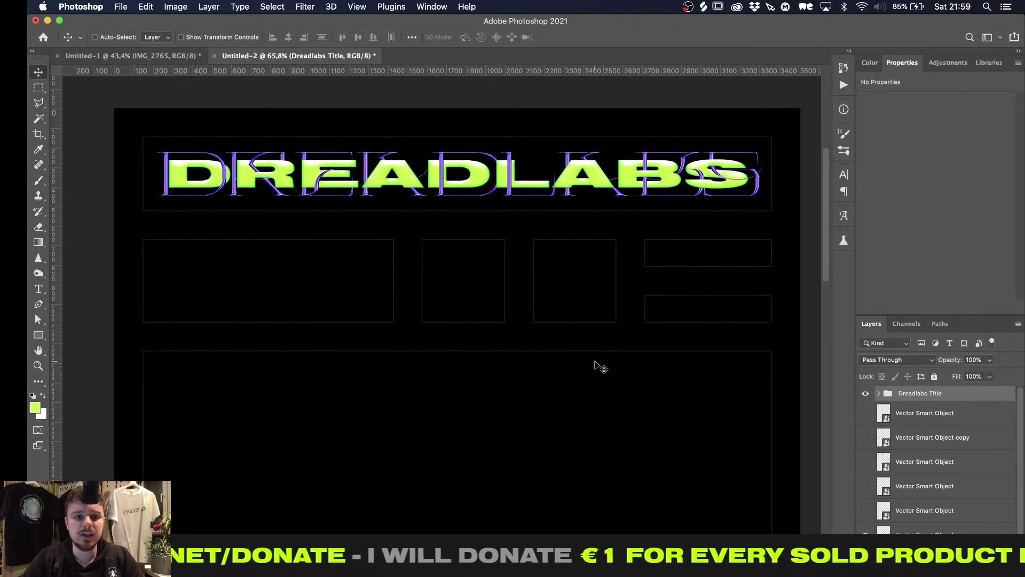
Switch to Illustrator, exit group isolation in Poster Base.ai, and select the whole row of framed graphics below the title
key("super+Tab")
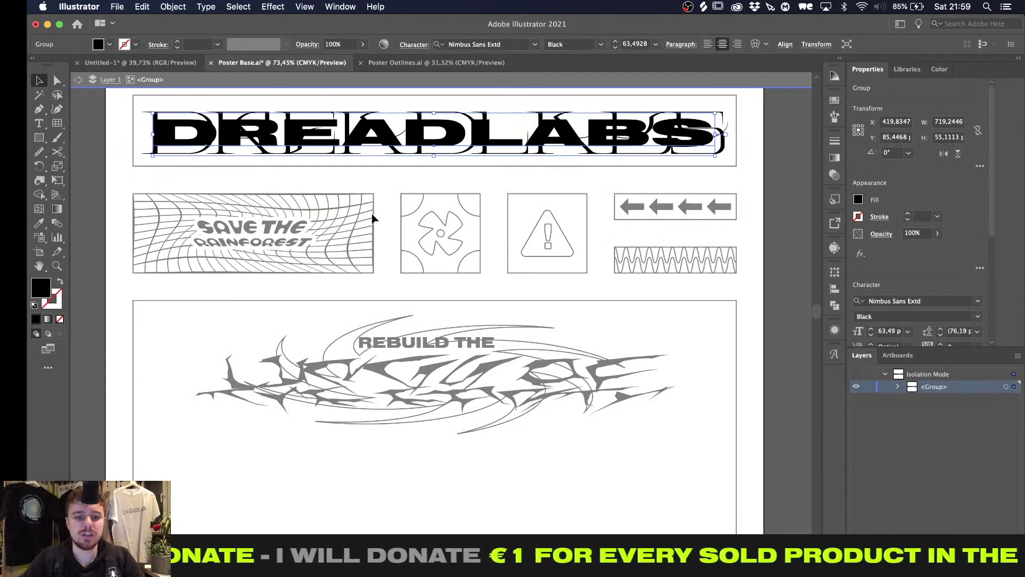
double_click(362, 192)
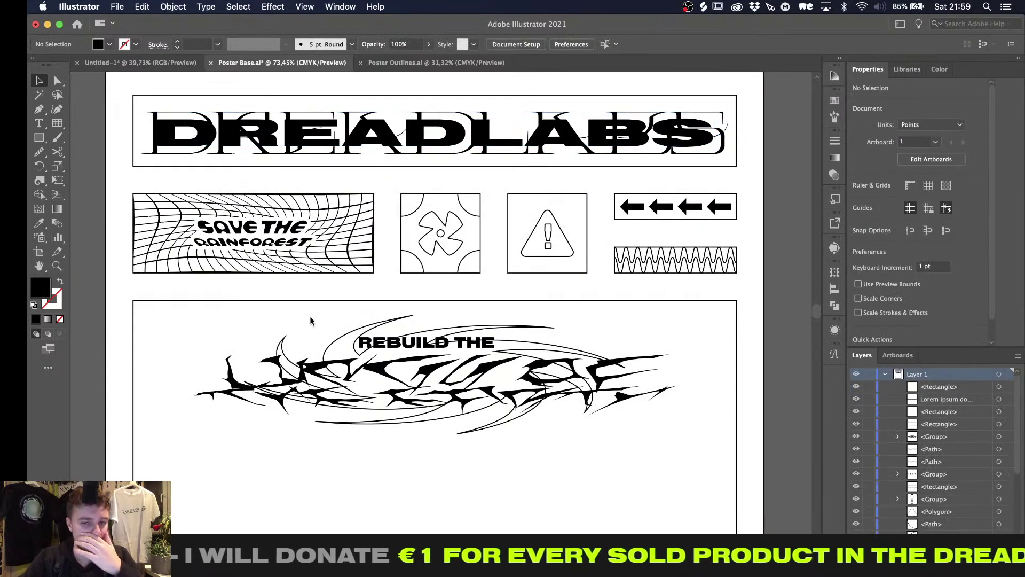
mouse_move(106, 186)
left_mouse_down()
mouse_move(584, 225)
mouse_move(762, 286)
left_mouse_up()
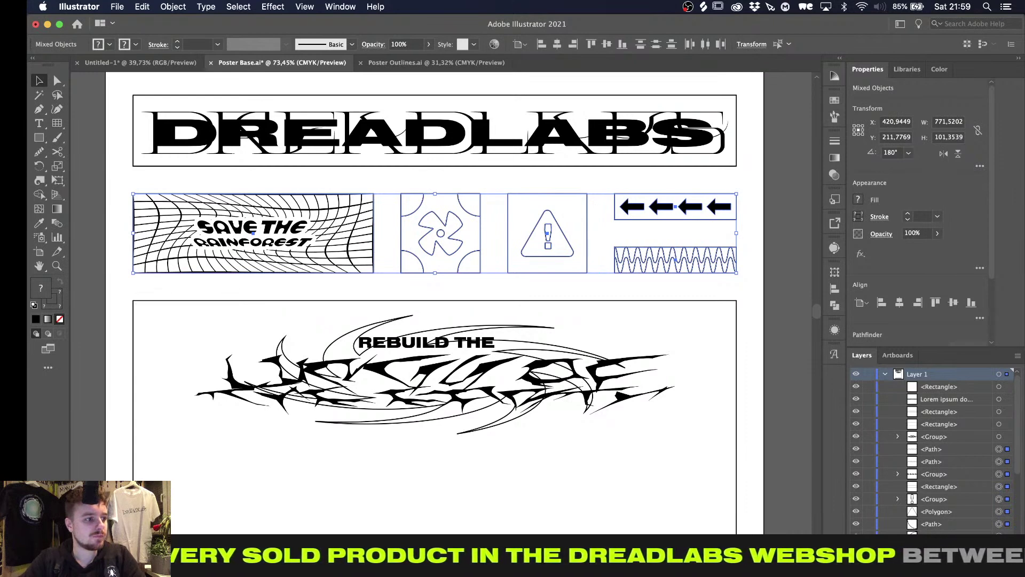
Switch to Photoshop and paste the row of graphics into the poster as a Smart Object
key("super+Tab")
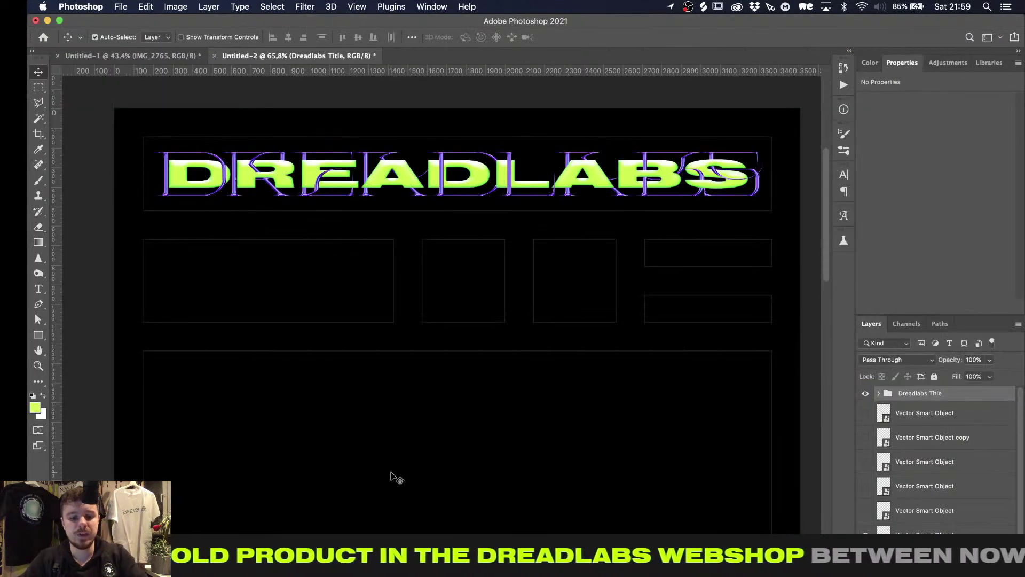
key("super+v")
key("Return")
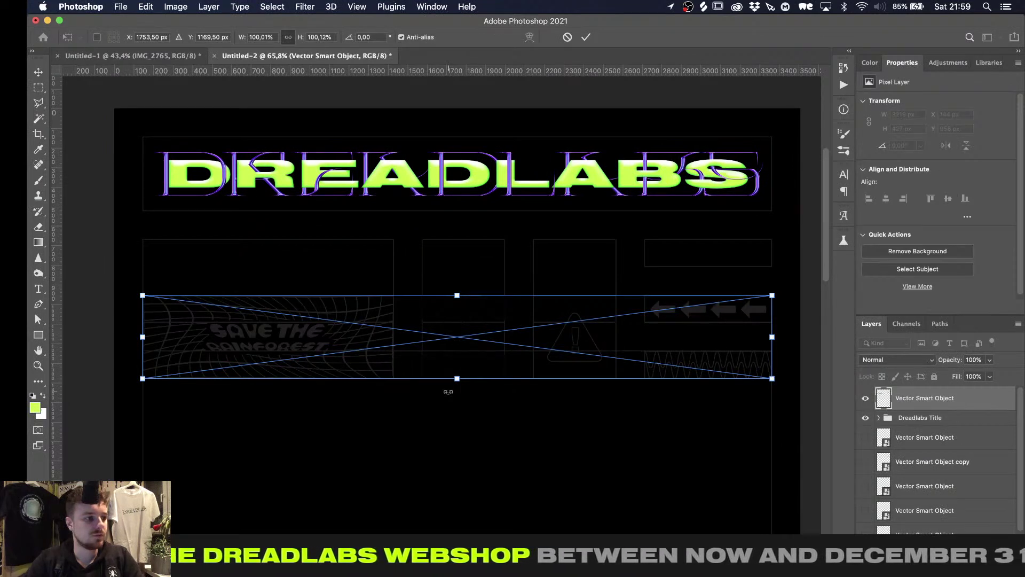
key("Return")
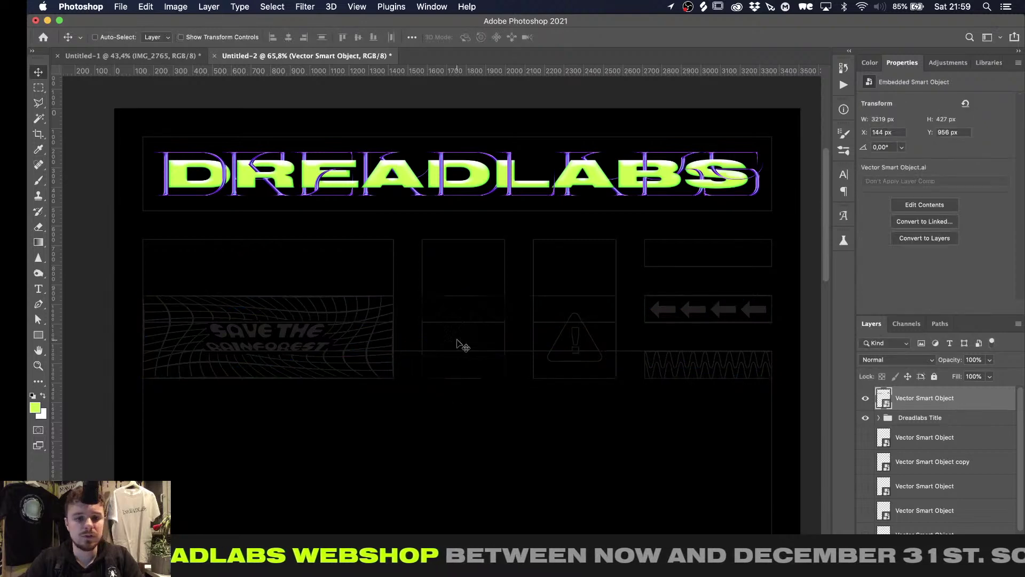
Load the second square frame's shape as a selection and align the pasted graphics row to its top edge
scroll(883, 480, "down", 3)
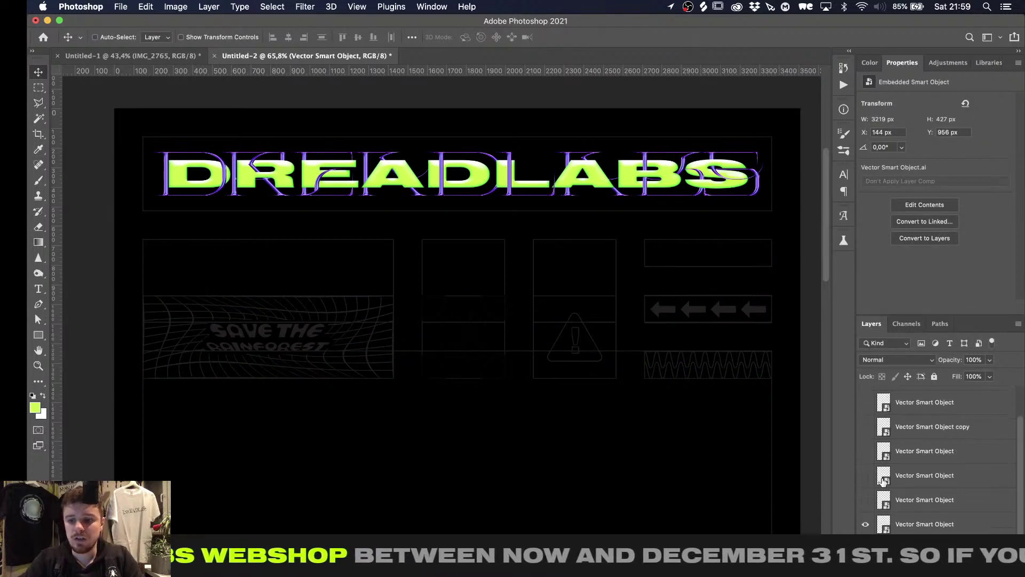
left_click(883, 477, "super")
scroll(701, 416, "up", 1)
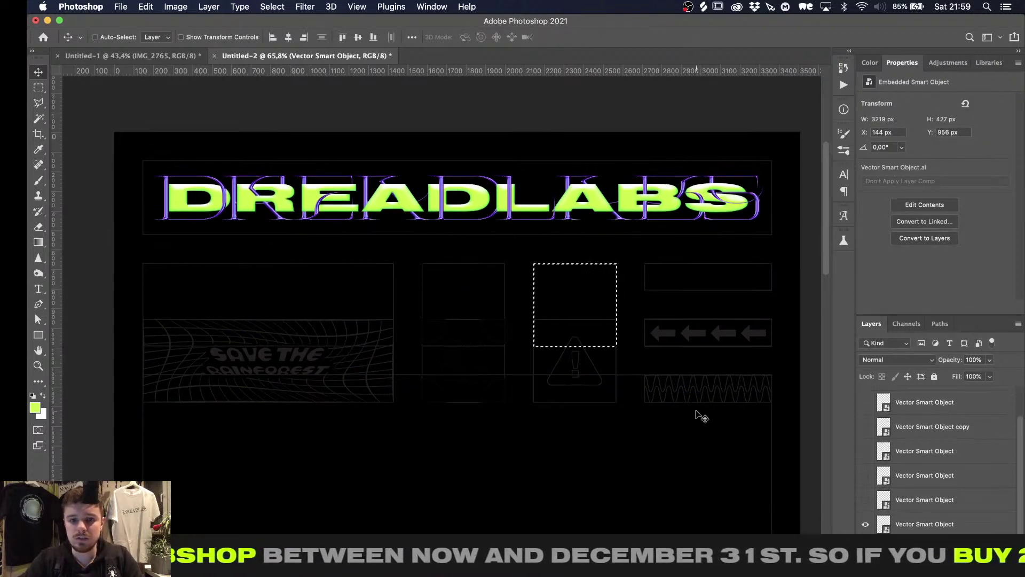
scroll(905, 402, "up", 3)
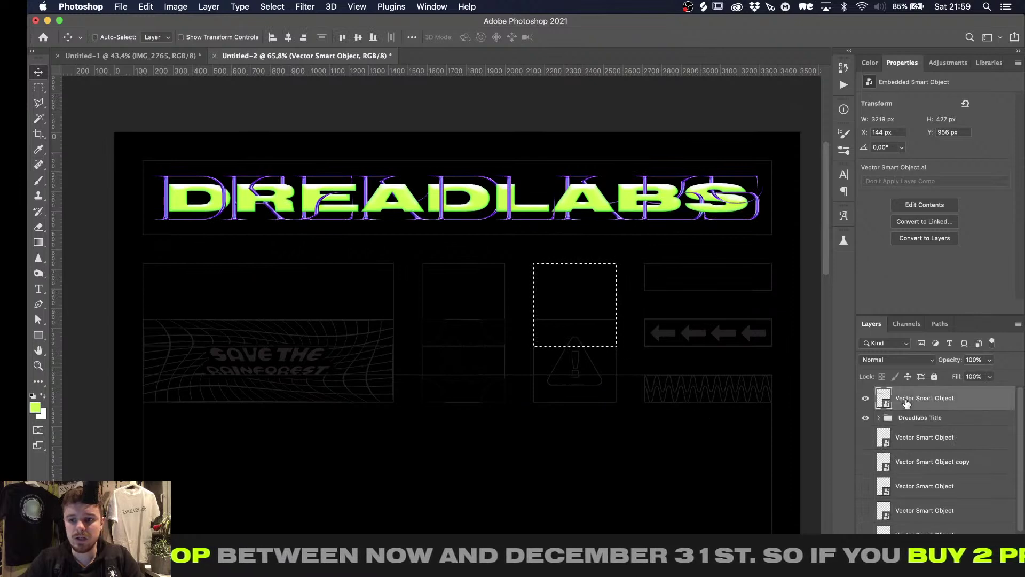
left_click(341, 38)
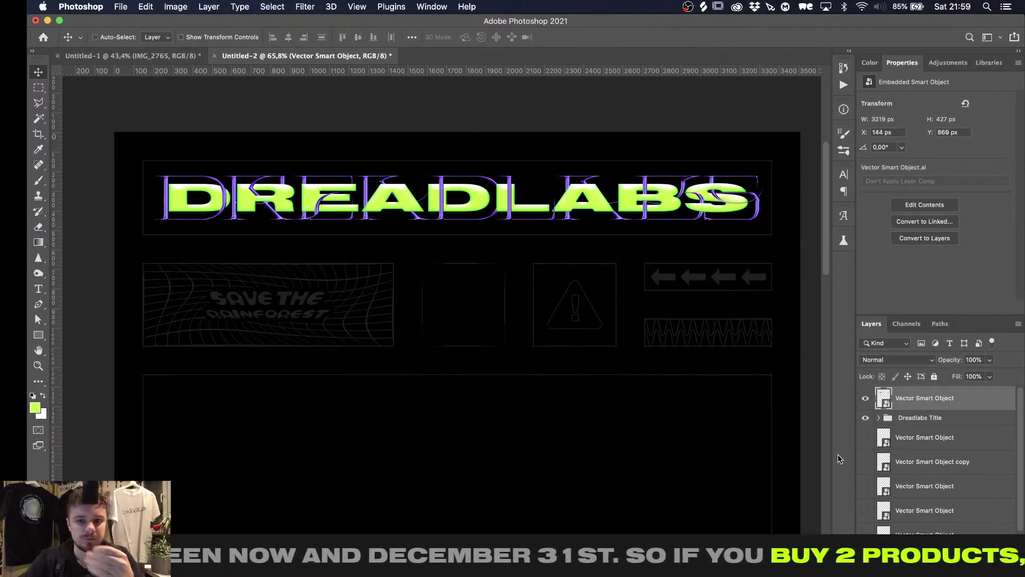
Move the graphics row layer beneath the Dreadlabs Title group and apply a green Color Overlay at 100% opacity
key("super+bracketleft")
left_click(914, 565)
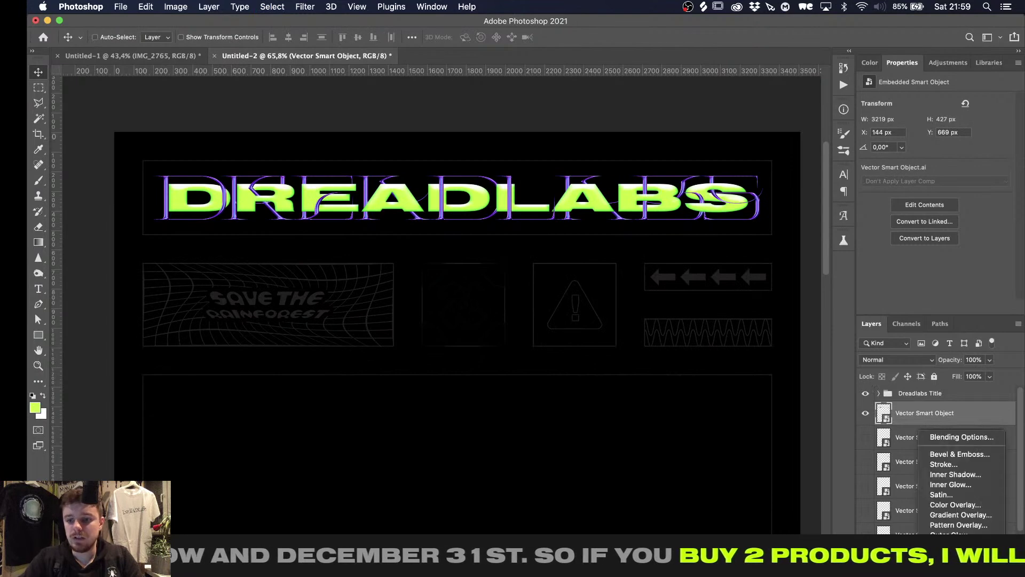
left_click(950, 505)
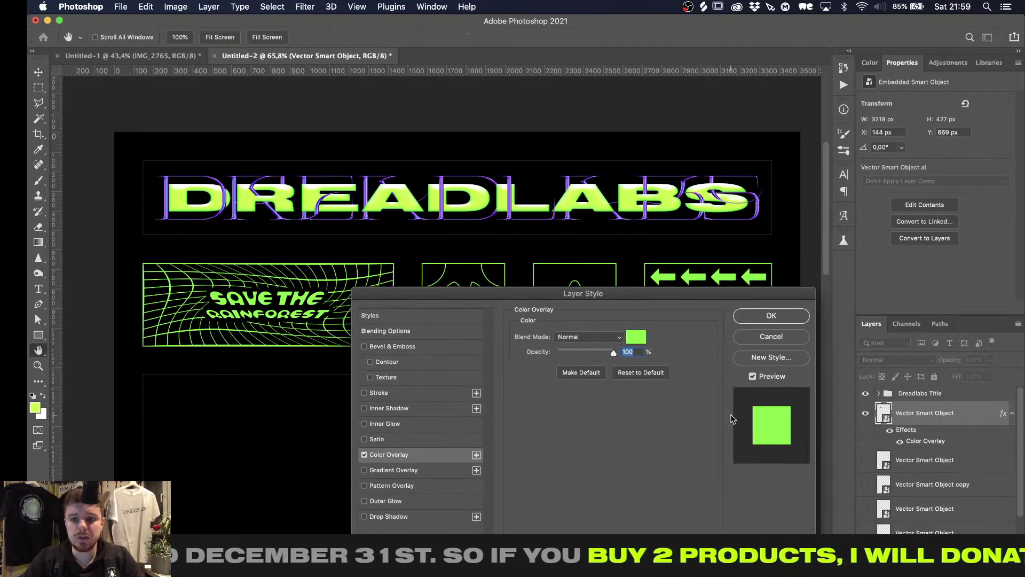
left_click(746, 321)
Show the hidden smart object layers below the green graphics row and delete the redundant ones
scroll(311, 411, "down", 4, "alt")
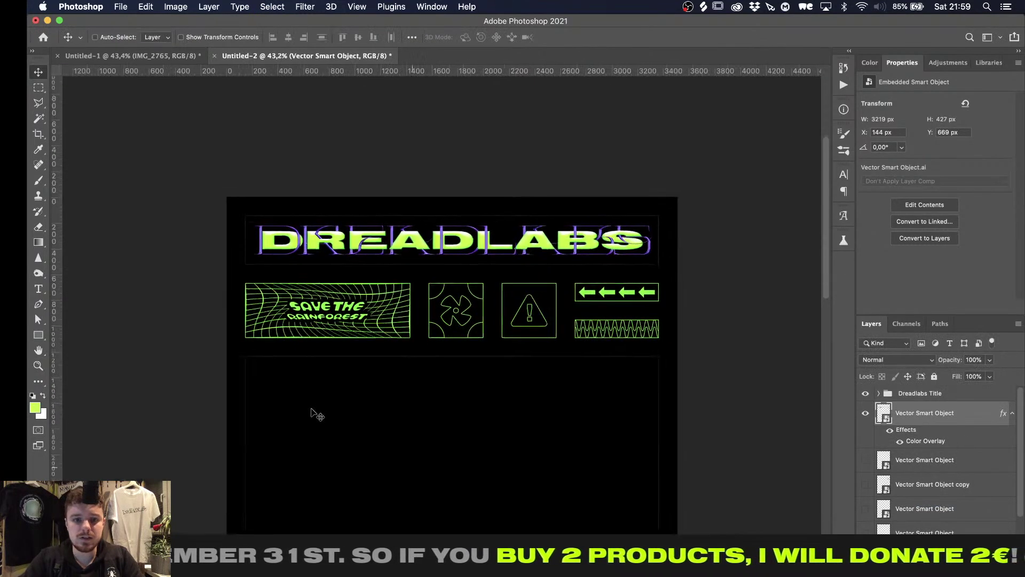
scroll(312, 411, "up", 9, "alt")
scroll(313, 412, "up", 10, "alt")
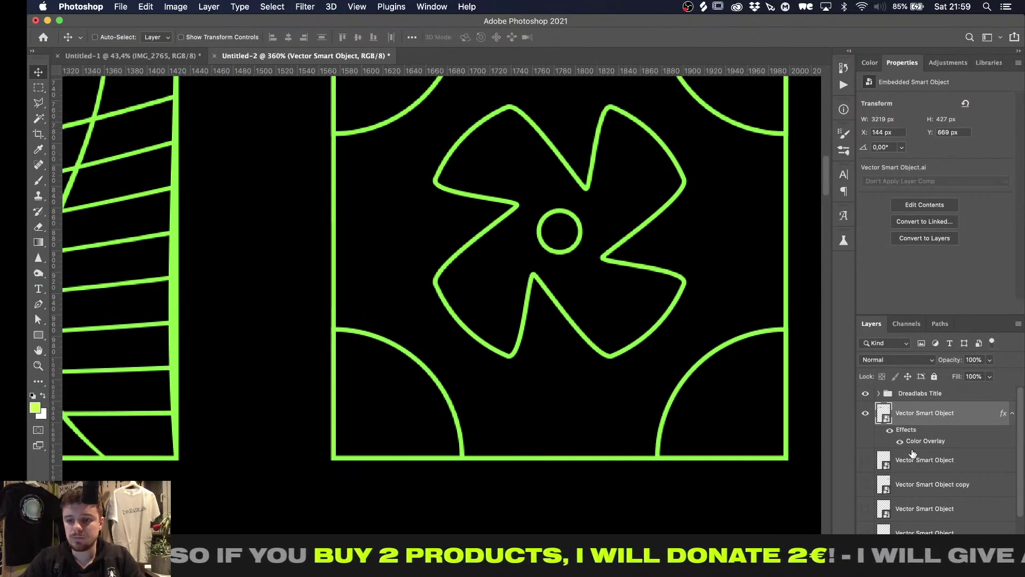
scroll(620, 404, "down", 10, "alt")
scroll(623, 404, "up", 1, "alt")
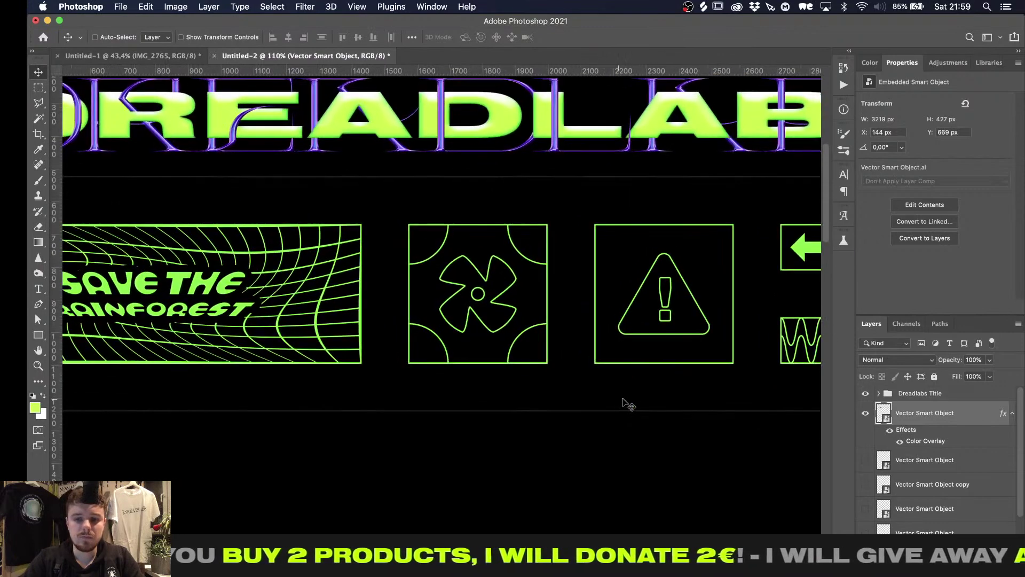
scroll(742, 470, "down", 5, "alt")
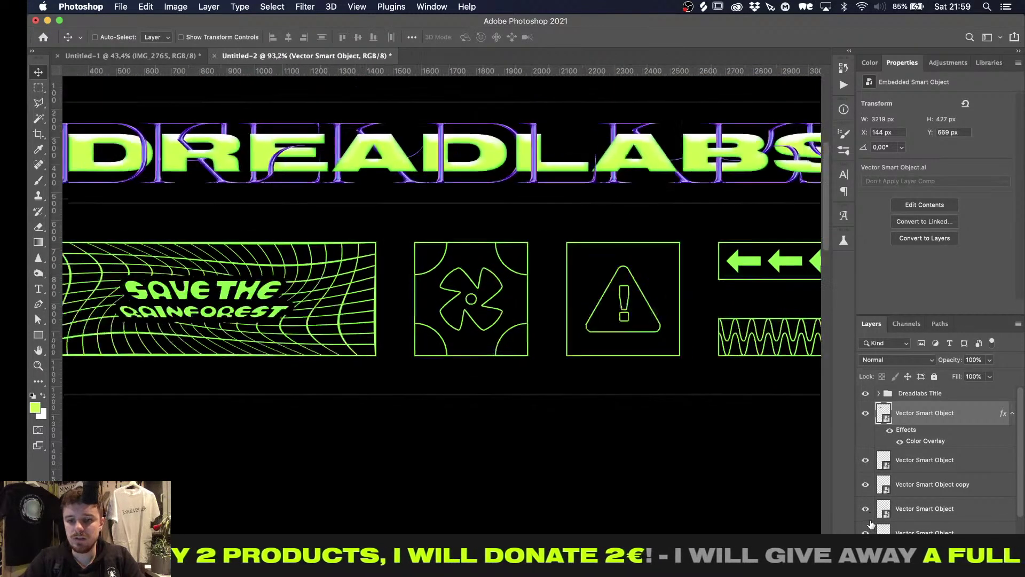
left_click(939, 529)
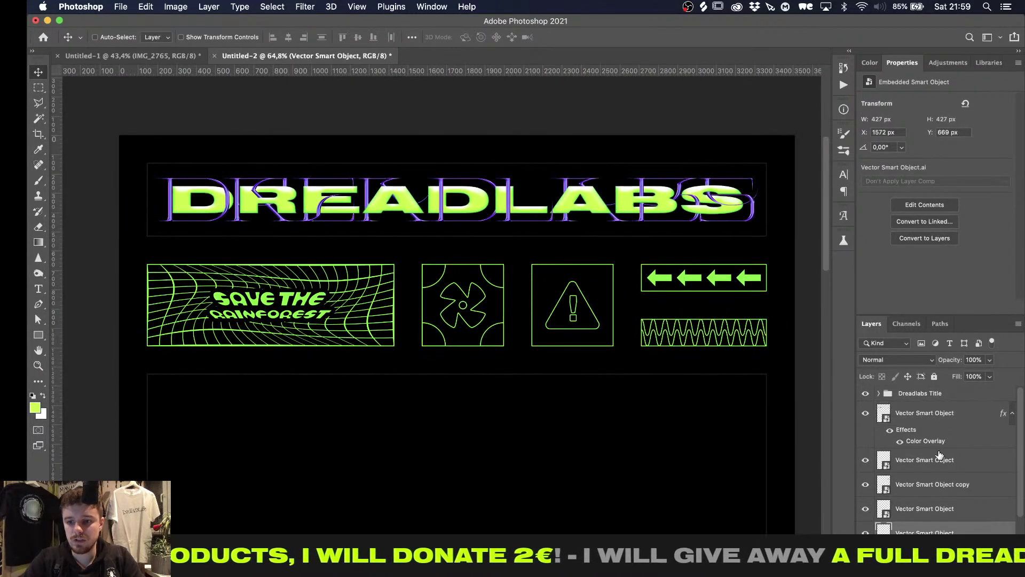
left_click(940, 455, "shift")
key("Delete")
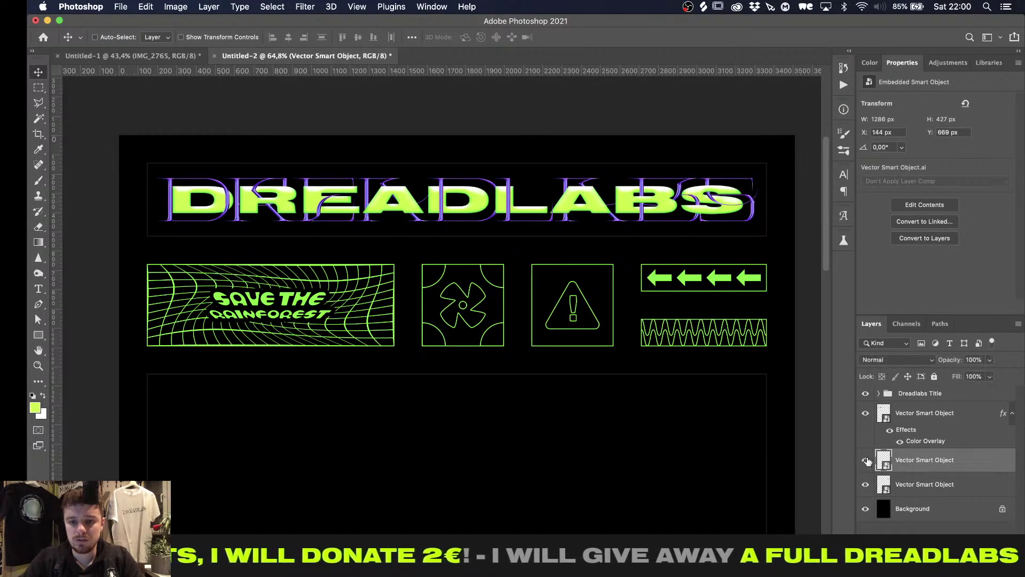
Toggle the remaining smart objects' visibility, delete the leftover 1286 px wide Vector Smart Object, and show the green graphics row again
left_click(865, 459)
left_click(865, 413)
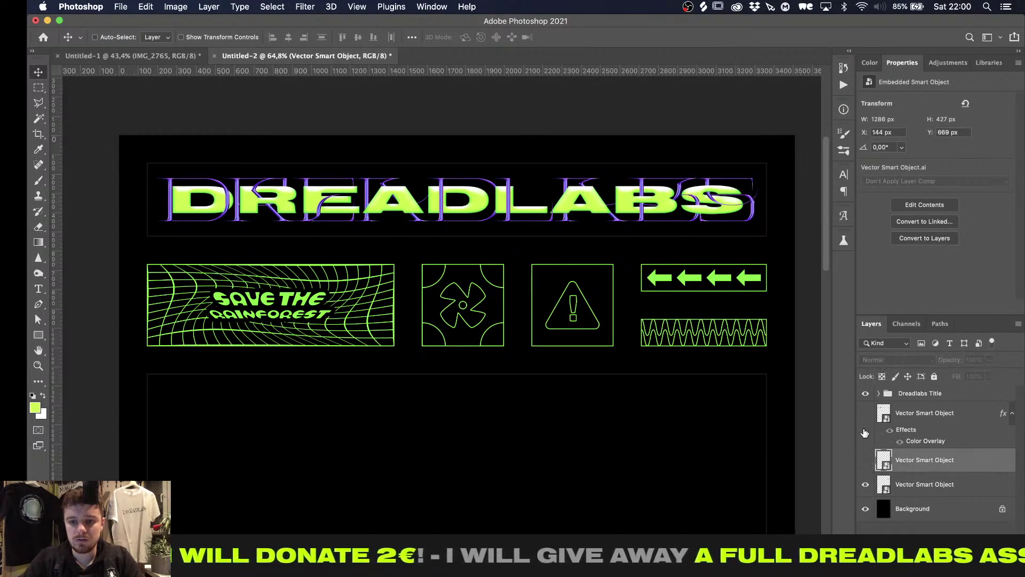
left_click(866, 465)
scroll(659, 451, "down", 5, "alt")
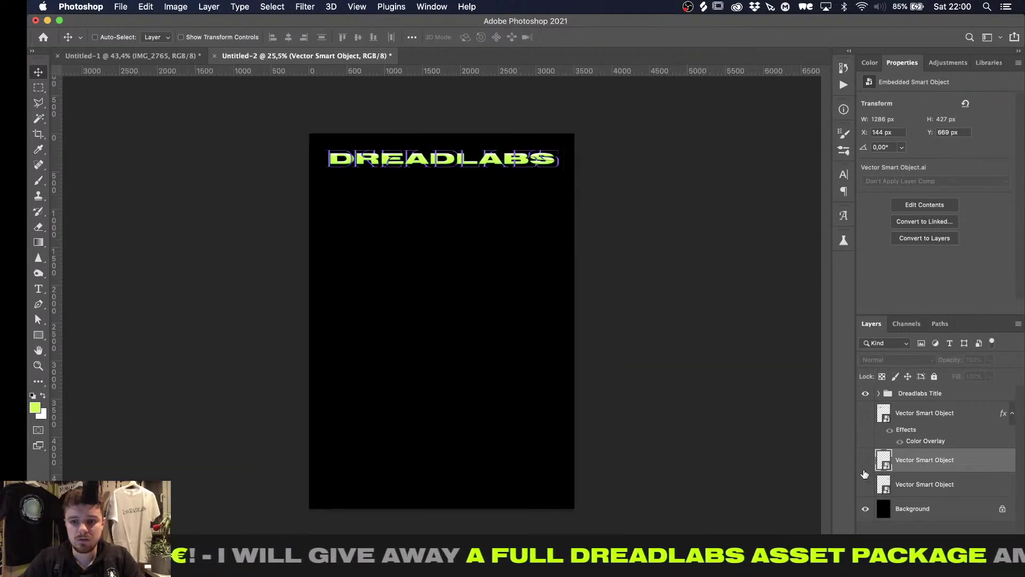
left_click(865, 461)
key("BackSpace")
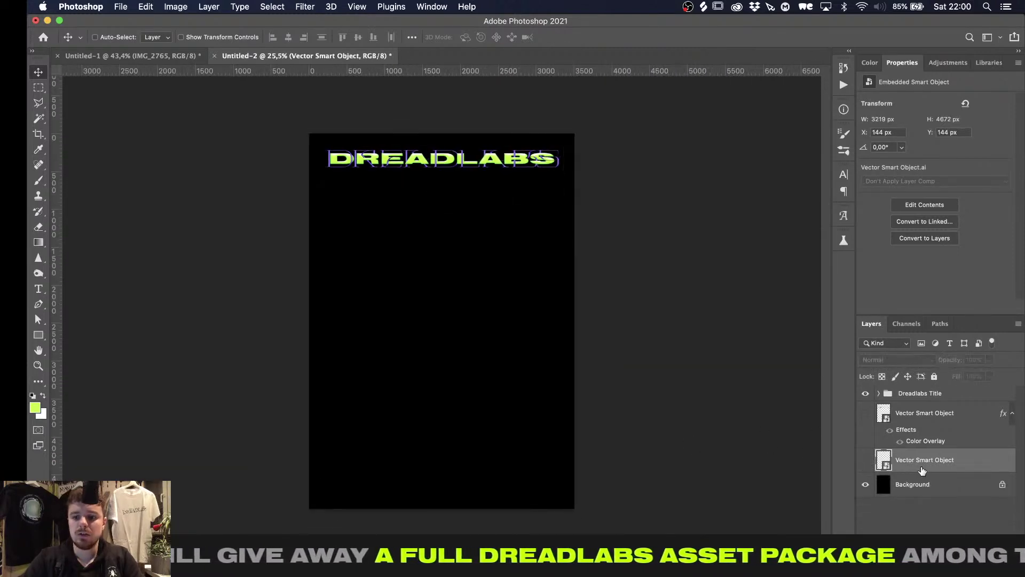
left_click(866, 413)
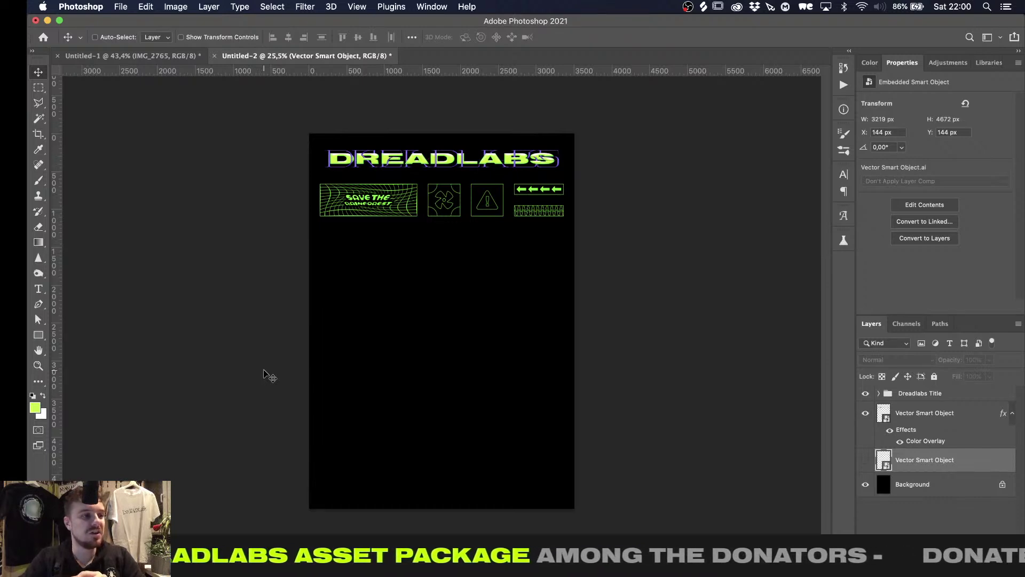
Show the layout frames layer and copy only the rectangular frame around the DREADLABS title to its own layer
scroll(408, 119, "up", 10, "alt")
scroll(407, 119, "up", 10)
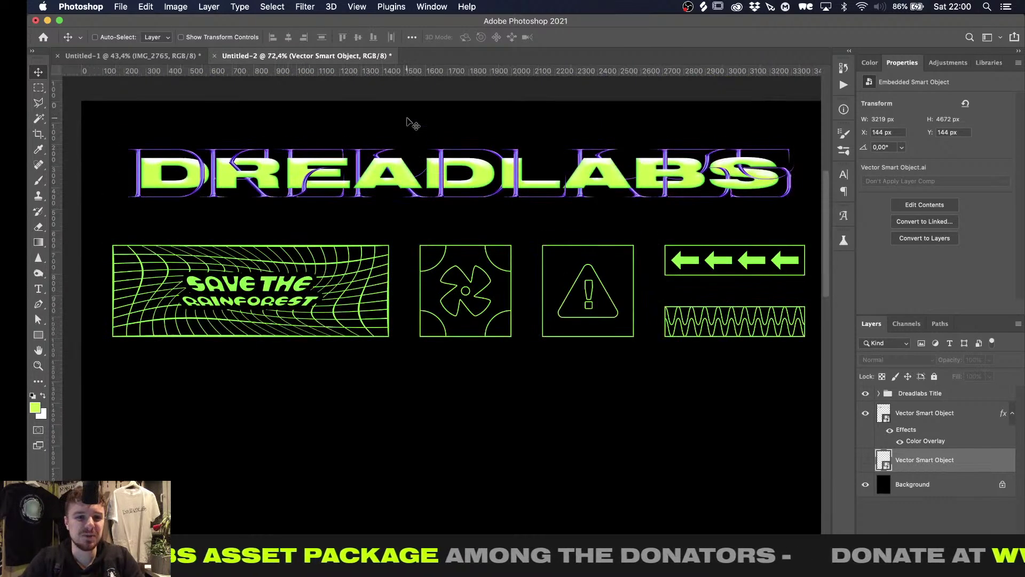
scroll(420, 119, "up", 2, "alt")
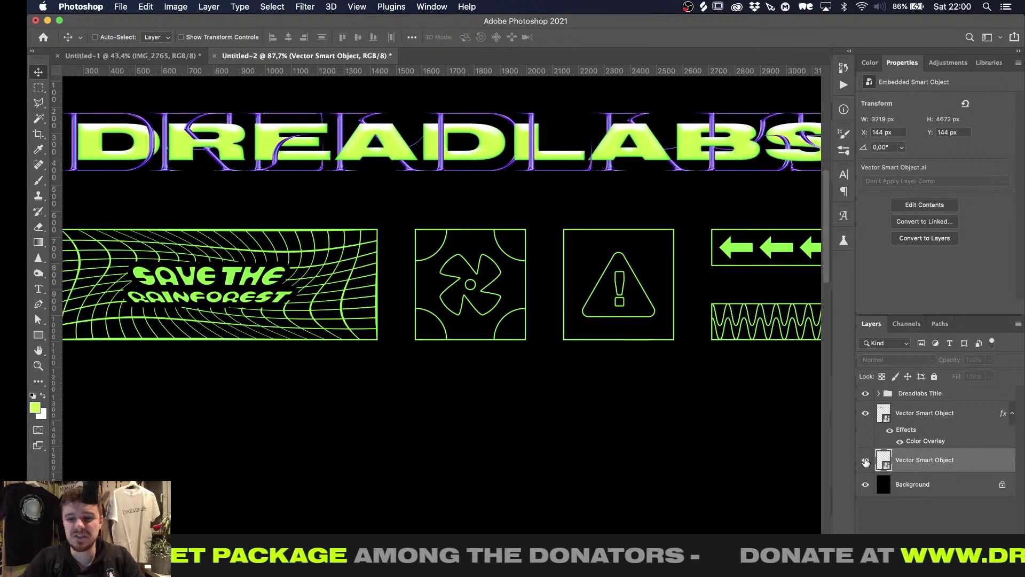
left_click(866, 460)
scroll(651, 372, "down", 4, "alt")
scroll(674, 388, "down", 1, "alt")
key("m")
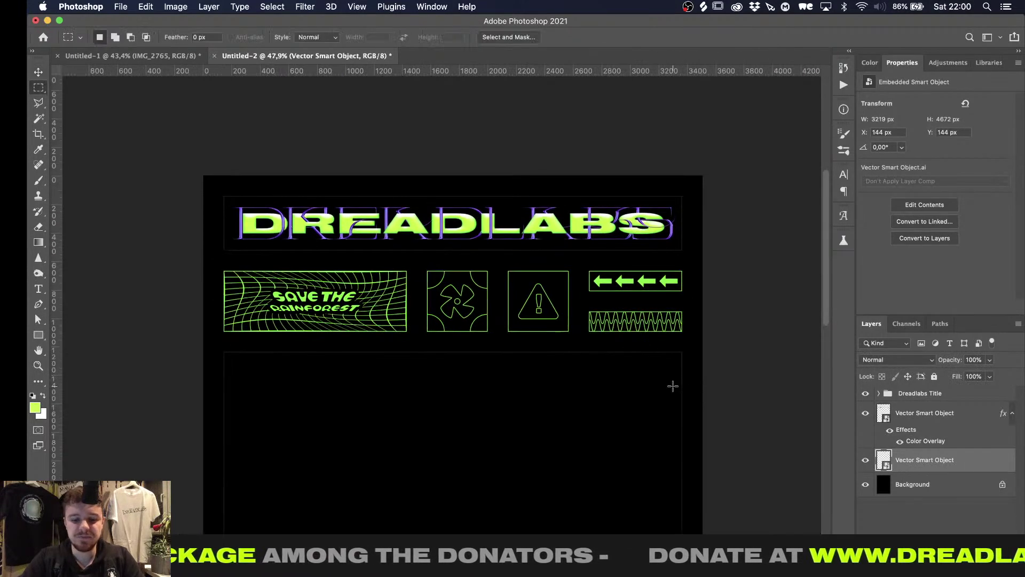
left_click_drag(203, 175, 337, 207)
left_click_drag(398, 224, 768, 255)
key("super+j")
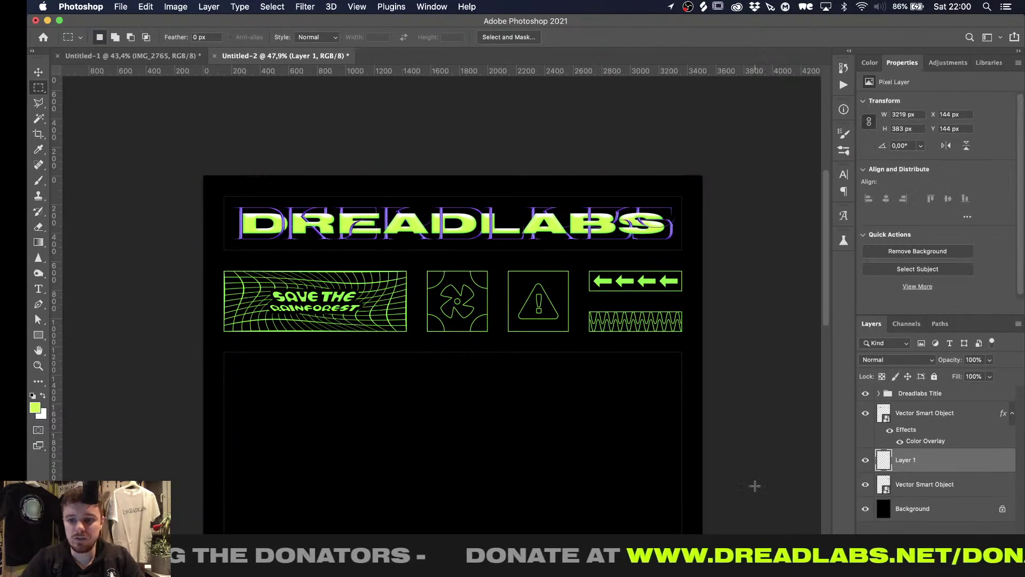
Rename the copied title frame layer to "Edge" and move it to the top inside the Dreadlabs Title group
scroll(755, 485, "up", 3, "alt")
double_click(908, 459)
type("Edge")
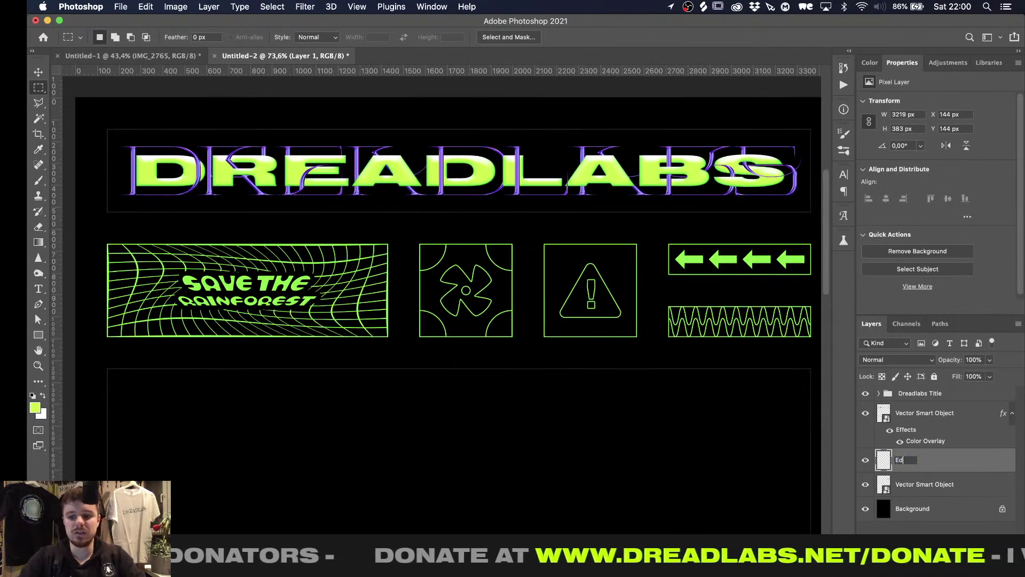
key("Return")
key("super+shift+bracketright")
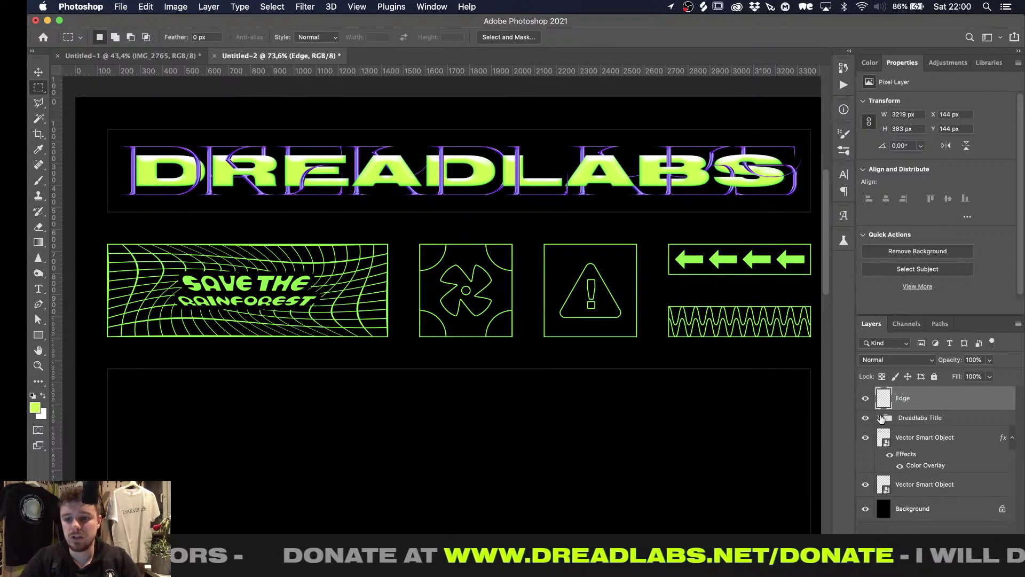
key("super+bracketleft")
scroll(772, 388, "up", 3)
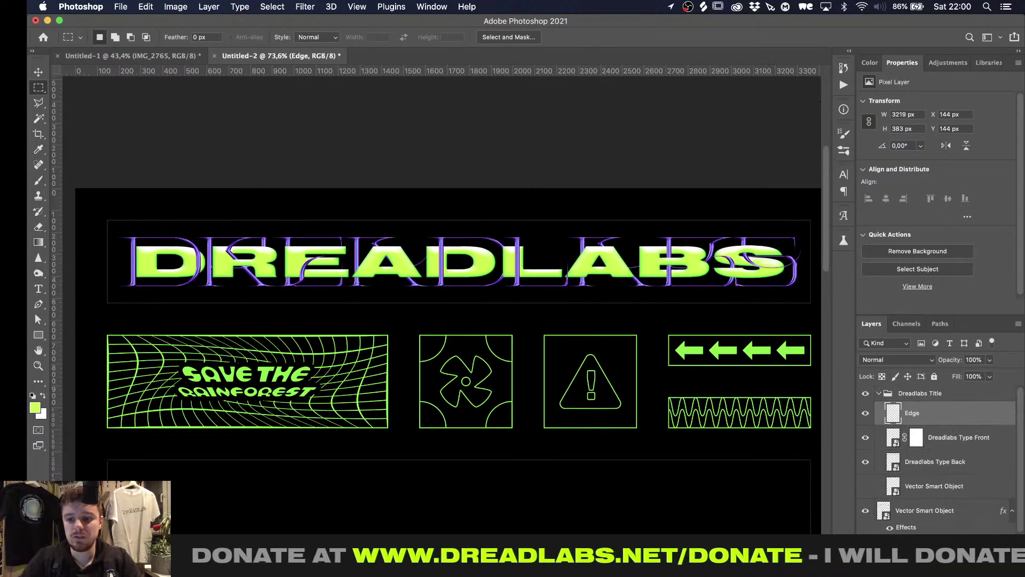
Apply a green Color Overlay at 100% opacity to the Edge layer around the title
left_click(917, 566)
left_click(955, 506)
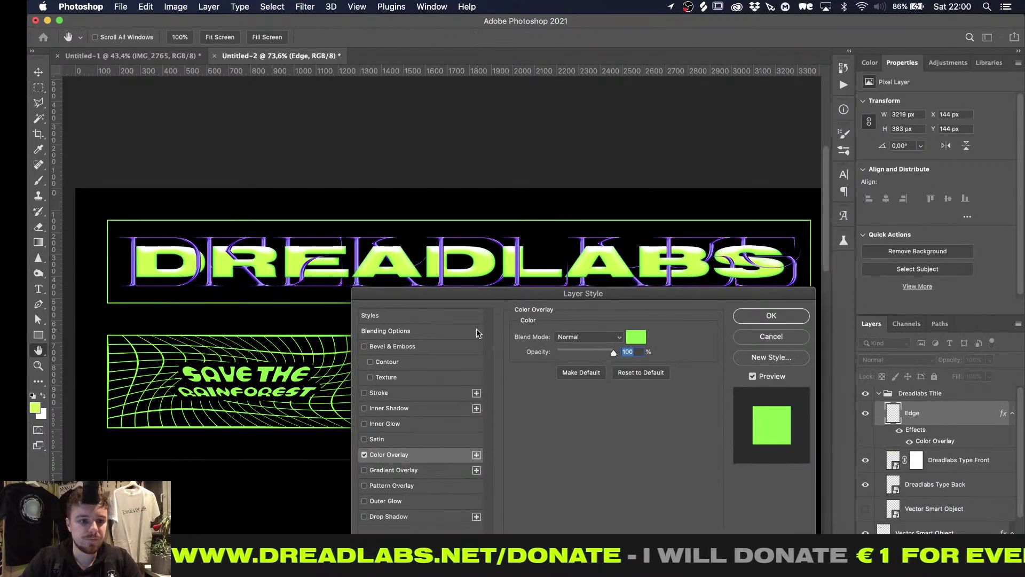
key("Return")
key("m")
scroll(491, 323, "down", 1)
scroll(491, 325, "down", 5, "alt")
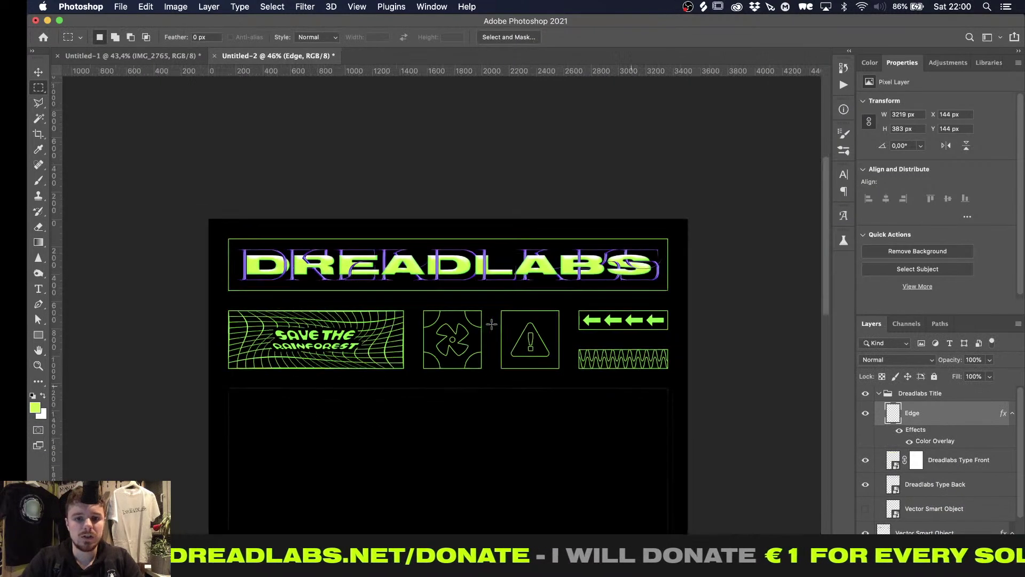
scroll(490, 323, "up", 6, "alt")
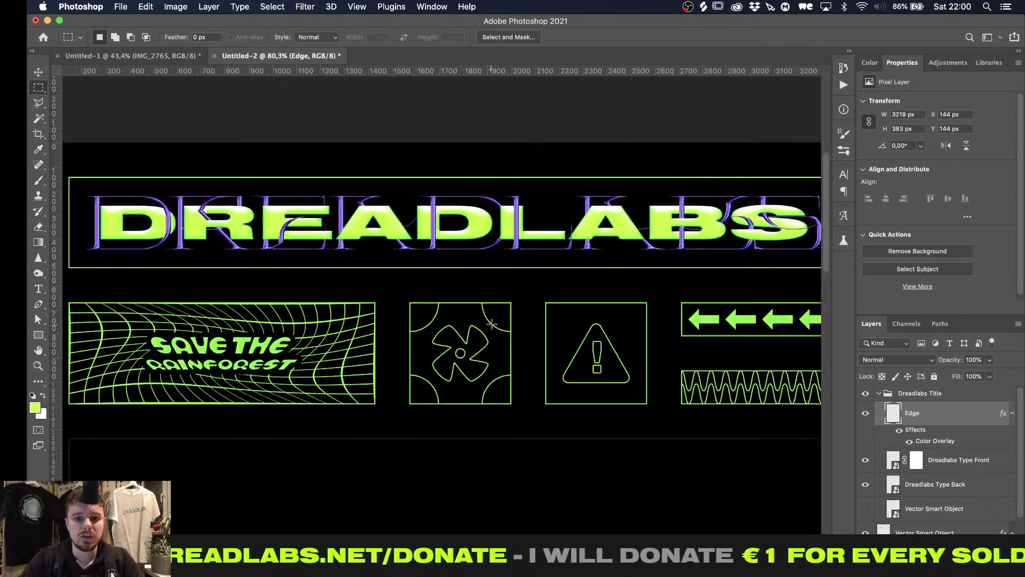
Collapse the Edge layer's effects and the Dreadlabs Title group, then select the green graphics row layer
left_click(1009, 415)
left_click(875, 394)
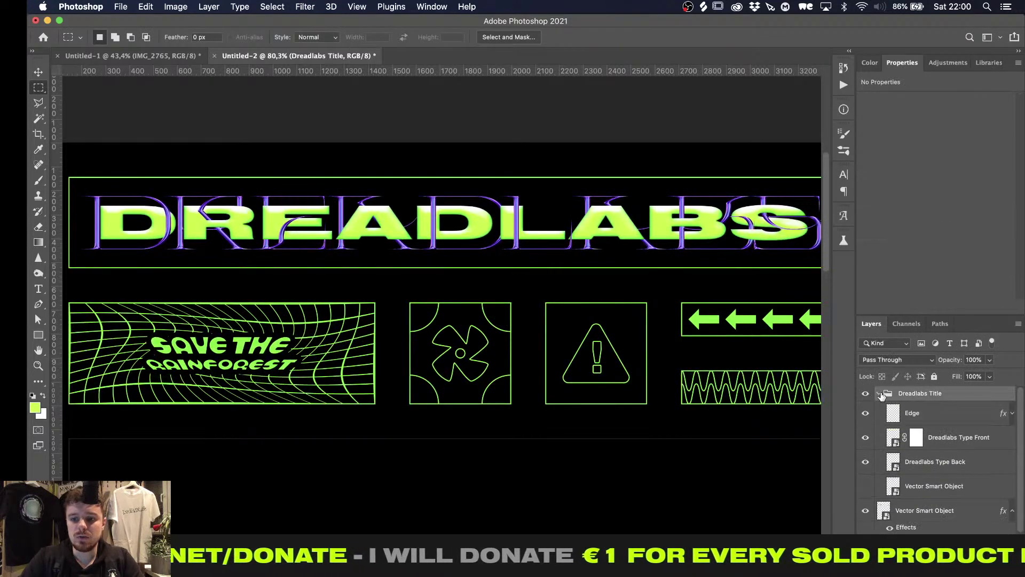
left_click(876, 393)
left_click(925, 413)
Activate the Move tool and examine the SAVE THE RAINFOREST panel and neighbouring graphics up close
scroll(246, 439, "up", 1, "alt")
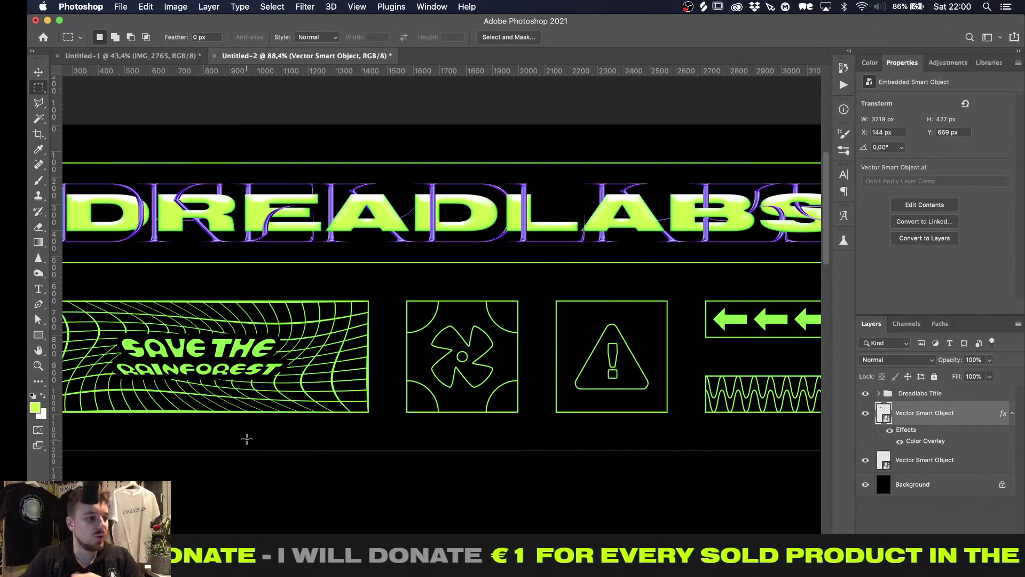
scroll(246, 439, "up", 3, "alt")
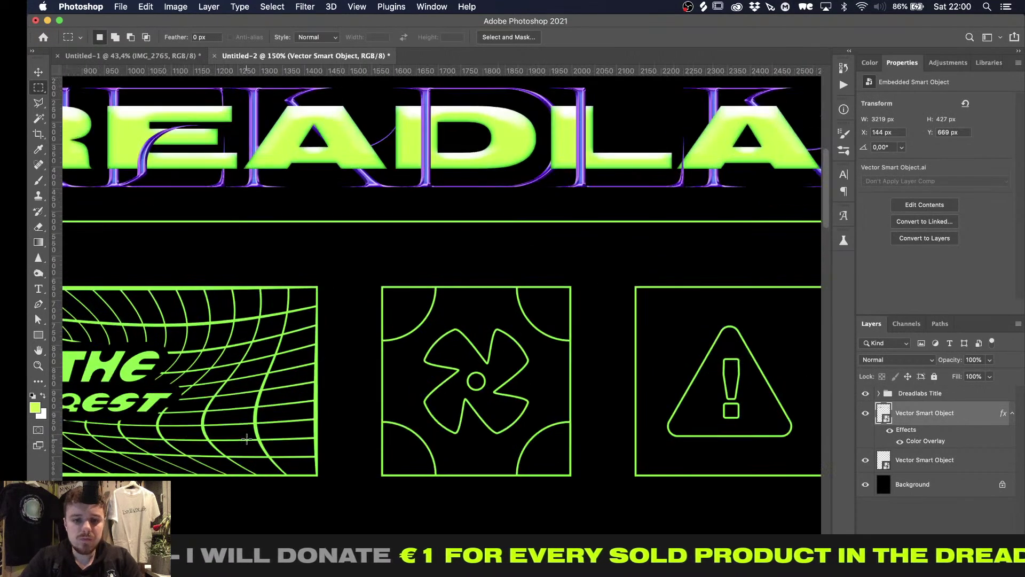
key("v")
scroll(411, 321, "down", 2)
scroll(411, 321, "left", 1)
scroll(411, 322, "up", 2)
scroll(411, 322, "left", 3)
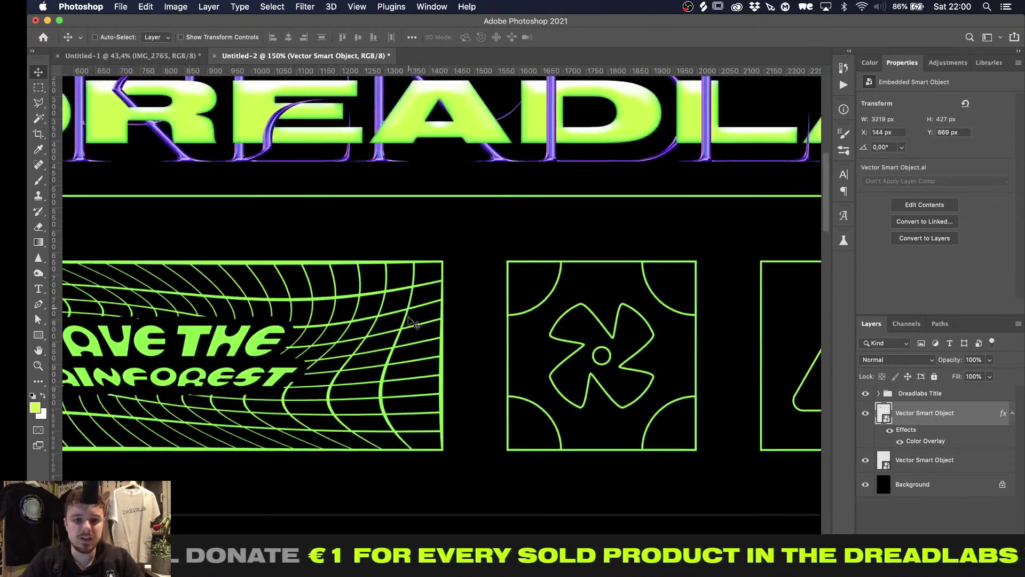
scroll(411, 322, "down", 1)
scroll(411, 322, "up", 2, "alt")
scroll(411, 322, "left", 2)
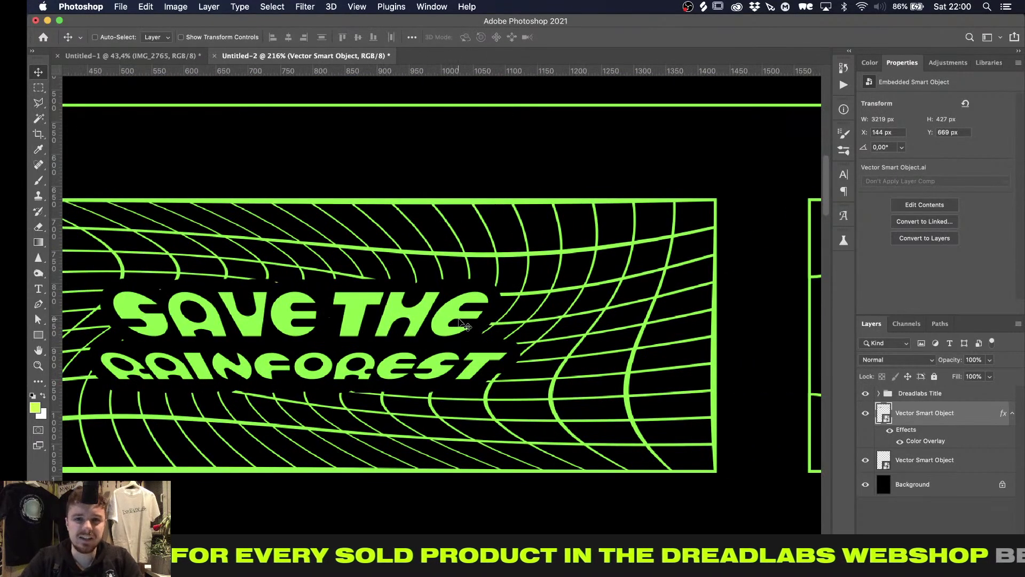
scroll(459, 321, "down", 2, "alt")
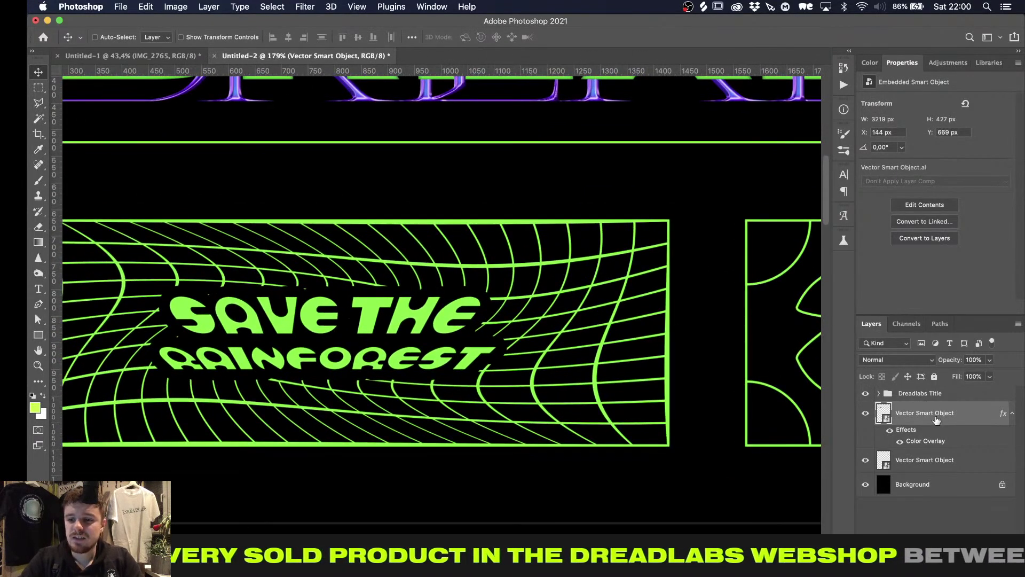
Rename the green graphics row layer to "2nd Top Row" and review its layer effects
double_click(935, 413)
type("3")
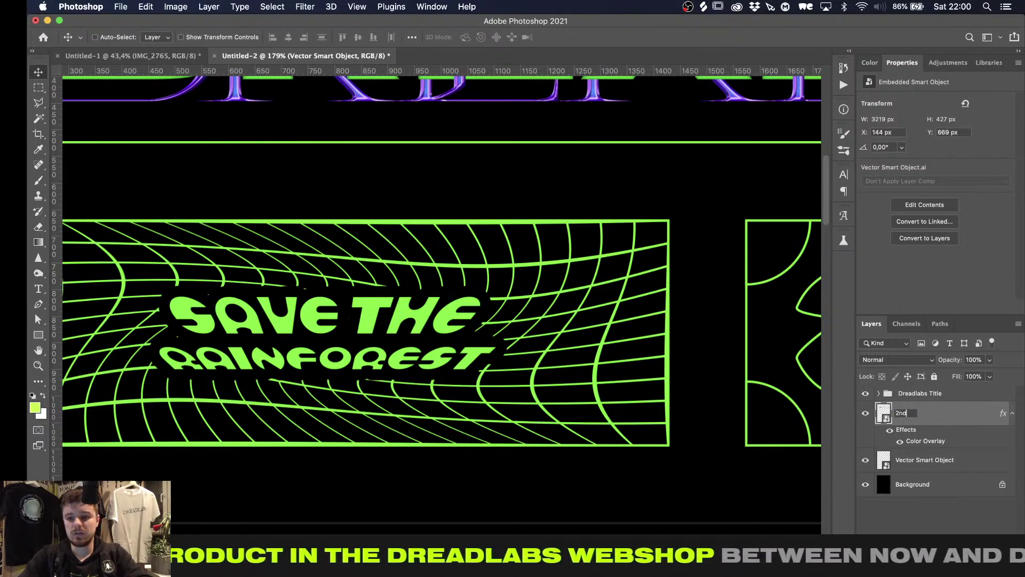
type("nd D")
key("BackSpace")
type("Top Row")
key("Return")
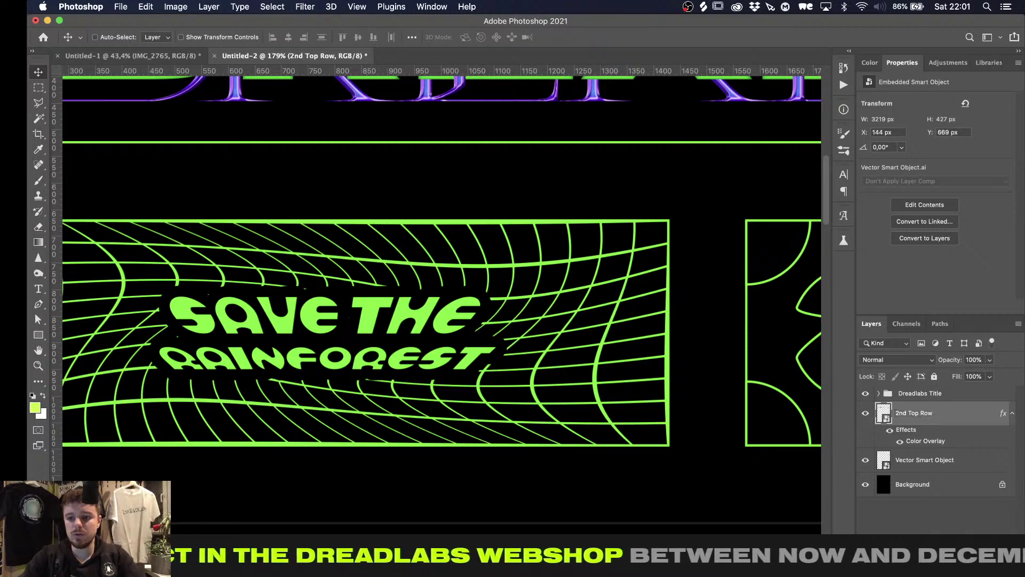
double_click(913, 432)
left_click(771, 316)
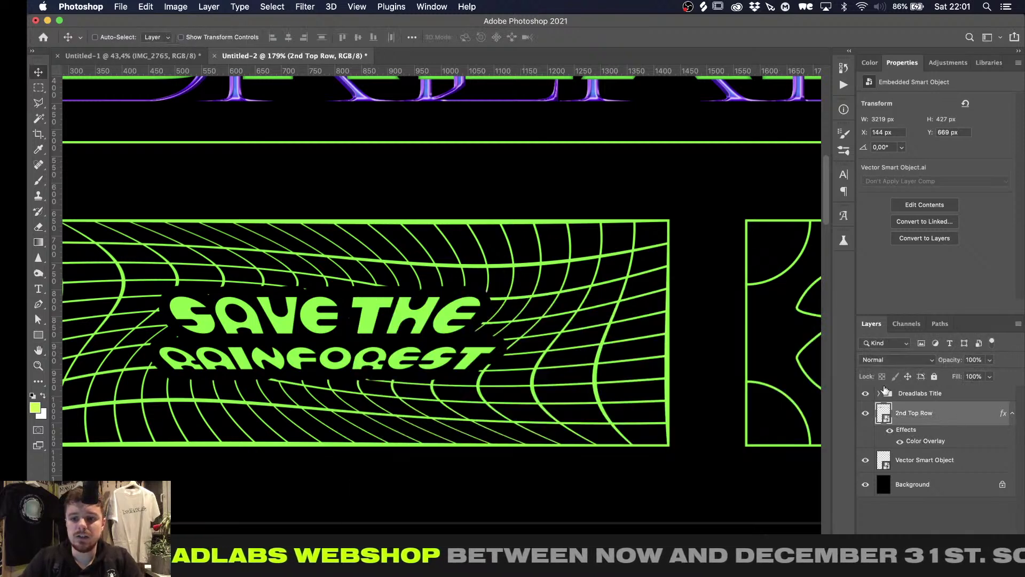
Create a Solid Color fill masked to the 2nd Top Row graphics in green 60ff00 sampled from the title frame, and hide the original layer
scroll(544, 388, "down", 3, "alt")
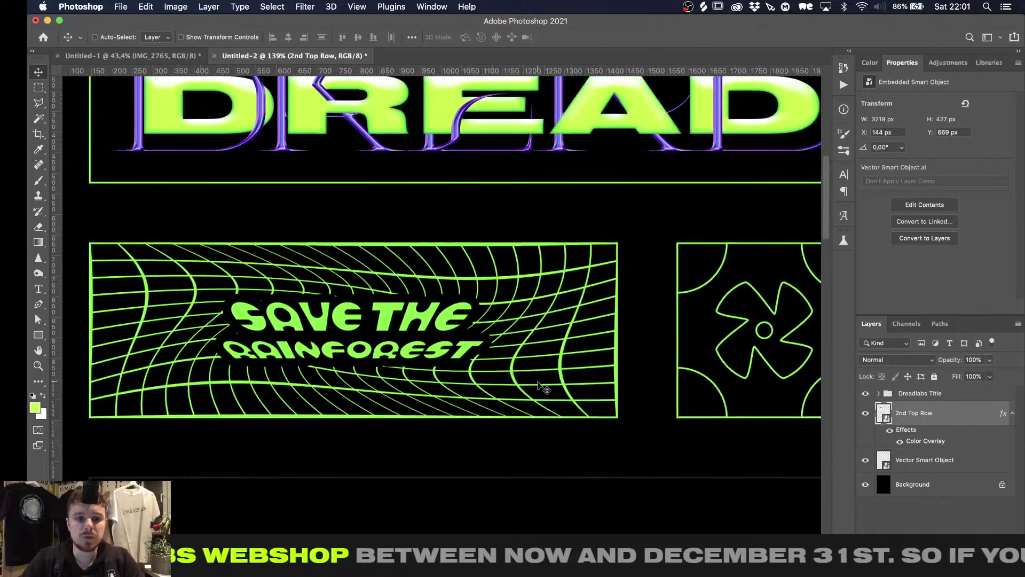
left_click(882, 414, "super")
left_click(940, 565)
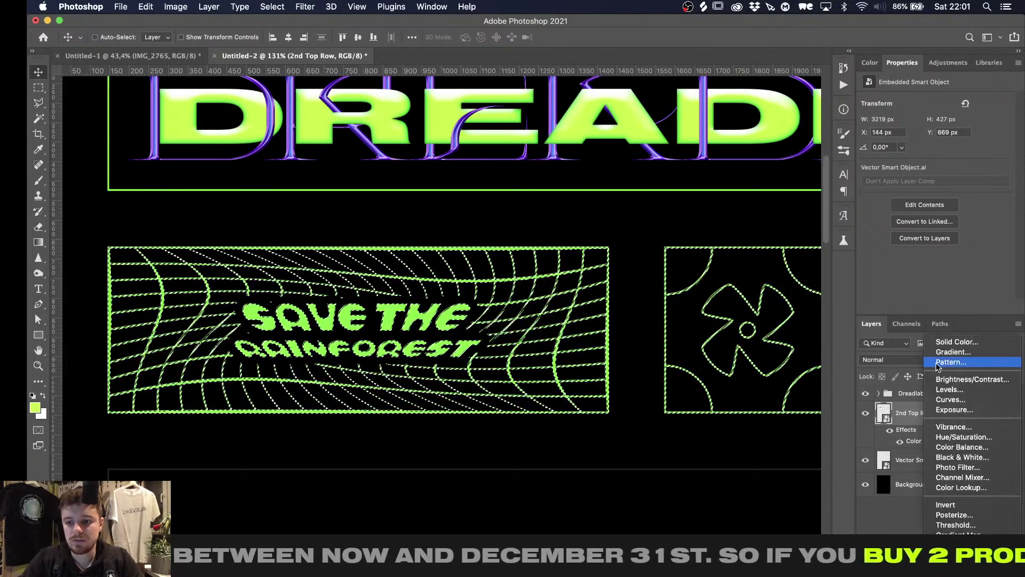
left_click(956, 342)
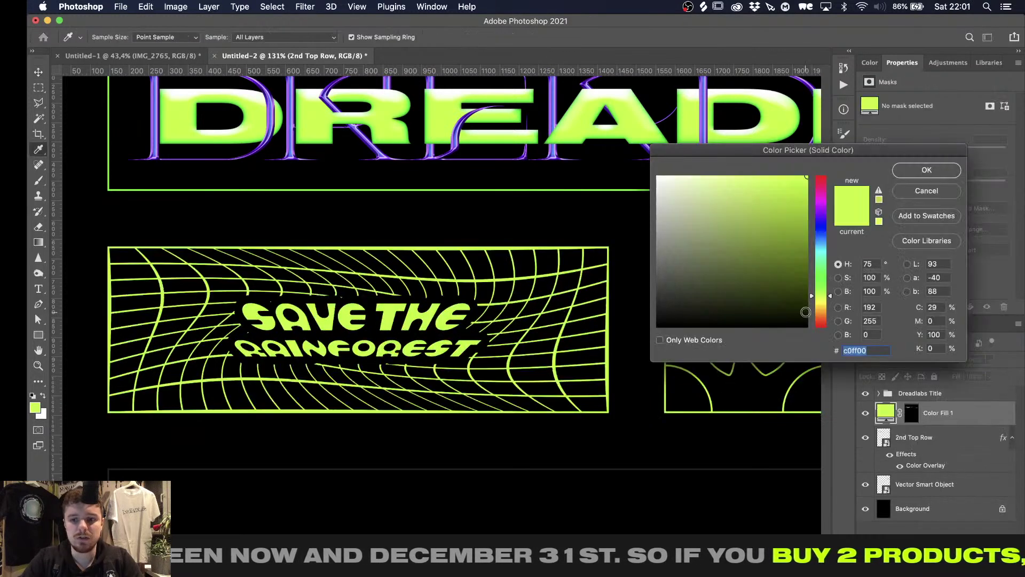
left_click(821, 282)
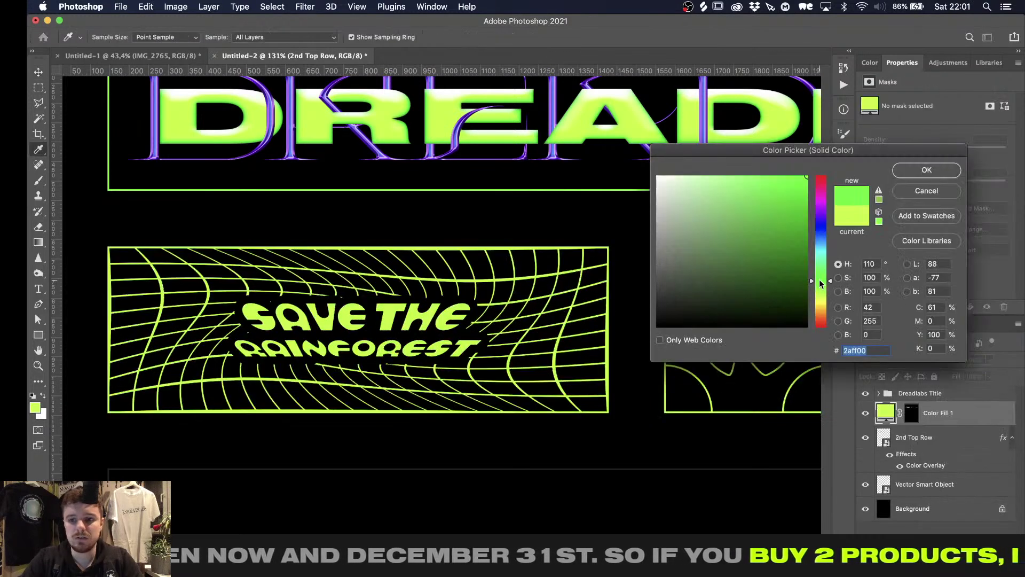
left_click(488, 189)
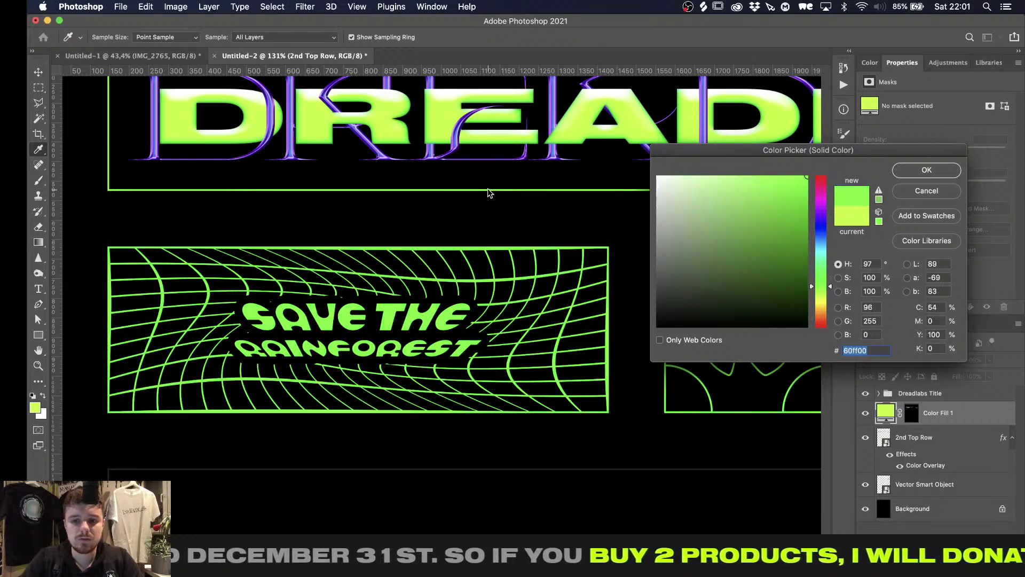
left_click(488, 190)
left_click(488, 190)
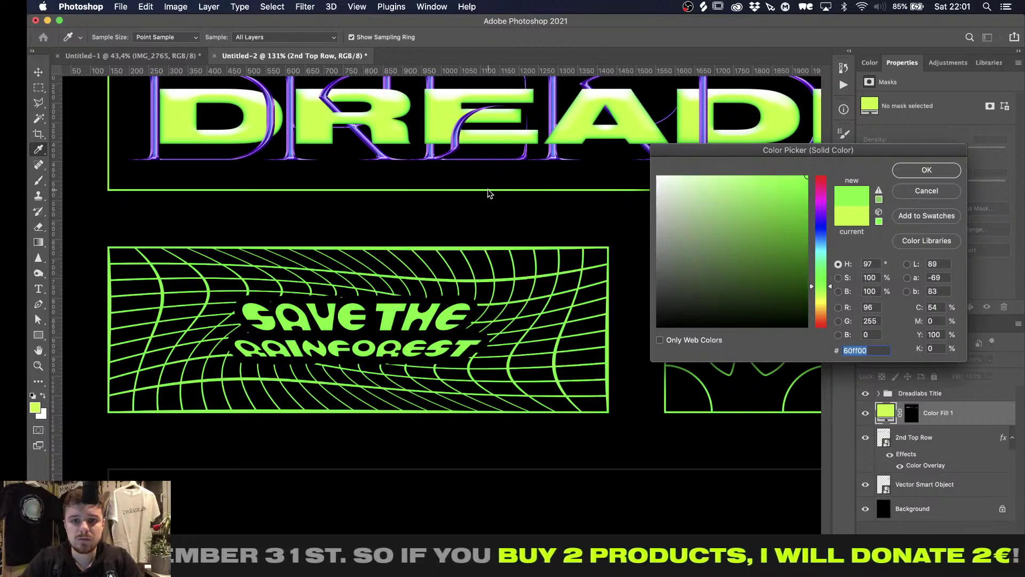
left_click(913, 170)
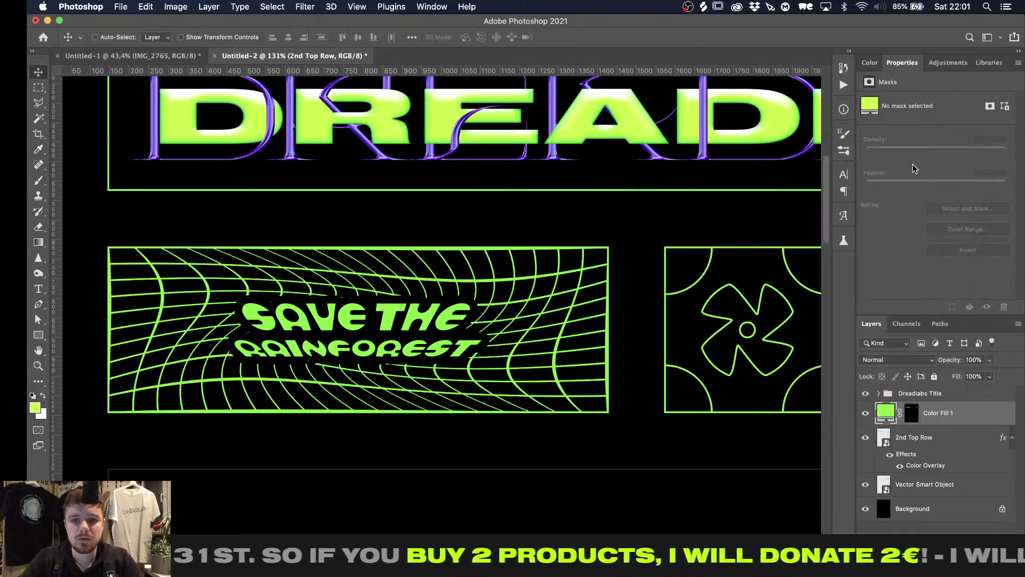
left_click(865, 439)
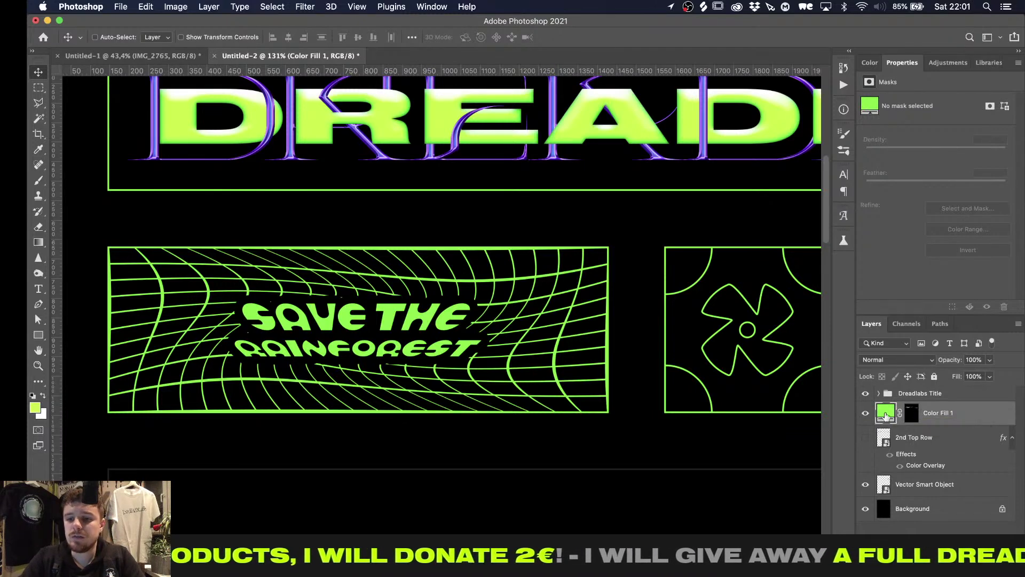
Add the Edge layer's title frame outline to Color Fill 1's mask by filling its selection with white, and deselect
scroll(556, 338, "down", 5, "alt")
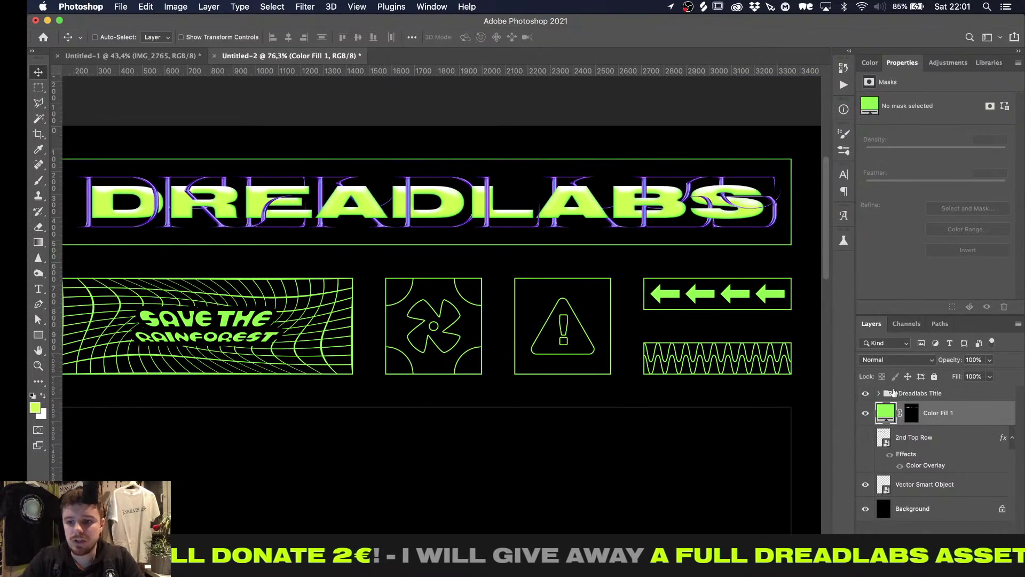
left_click(879, 394)
left_click(893, 414, "super")
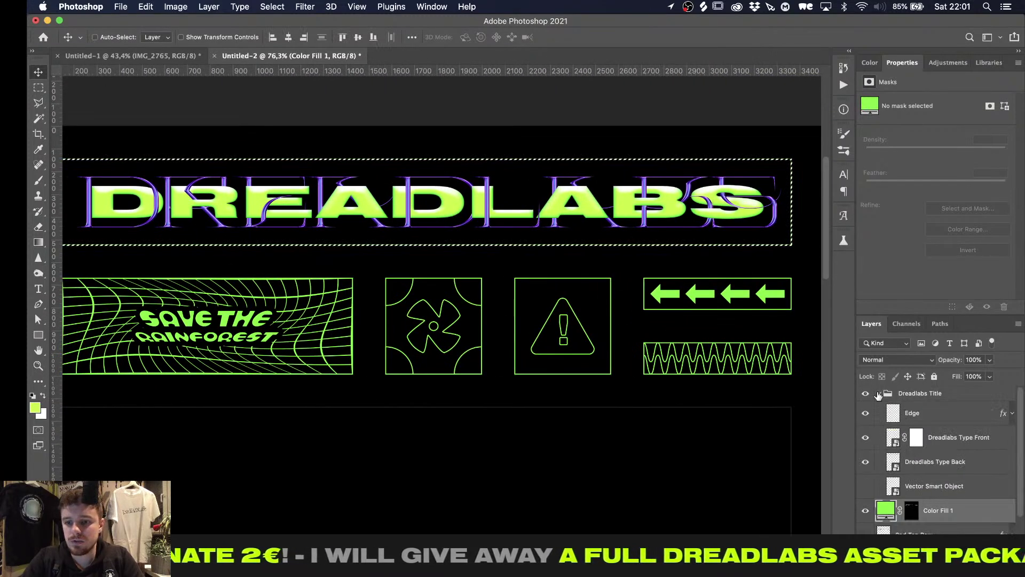
left_click(879, 393)
left_click(913, 414)
key("x")
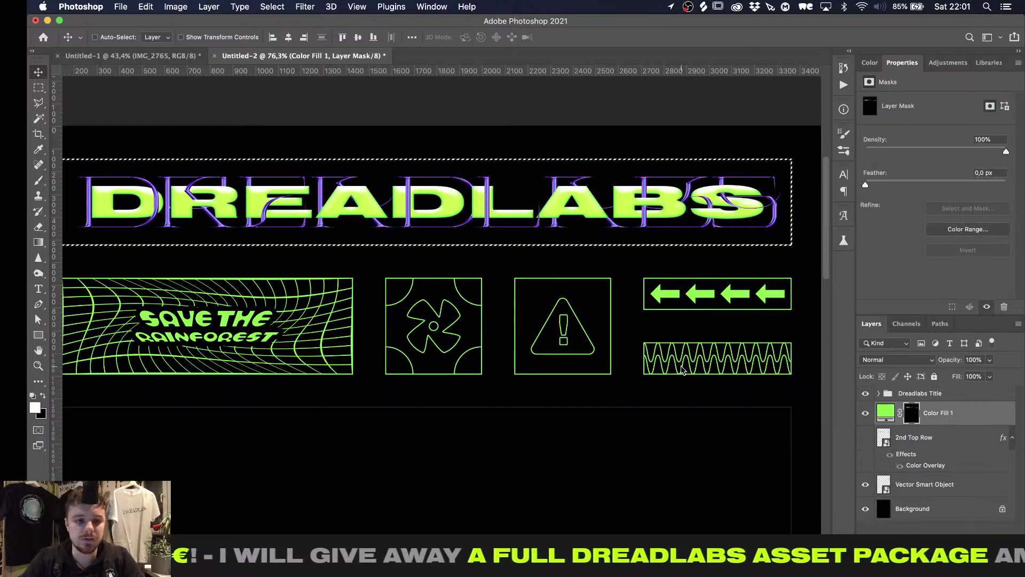
key("alt+BackSpace")
key("super+d")
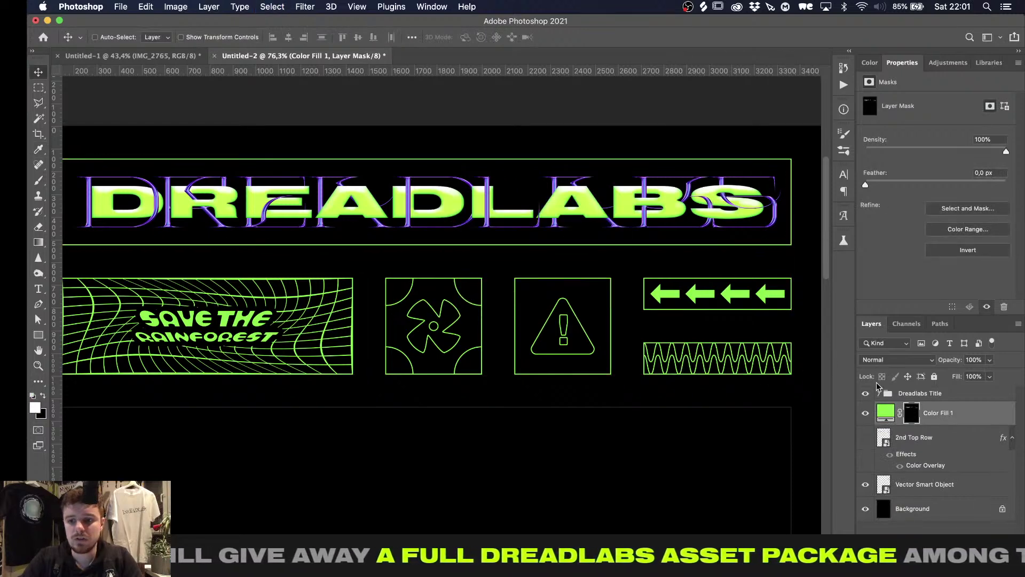
Check the Edge layer inside the Dreadlabs Title group, collapse the group, and rename Color Fill 1 as "2nd Top Row"
left_click(876, 394)
left_click(878, 393)
left_click(903, 410)
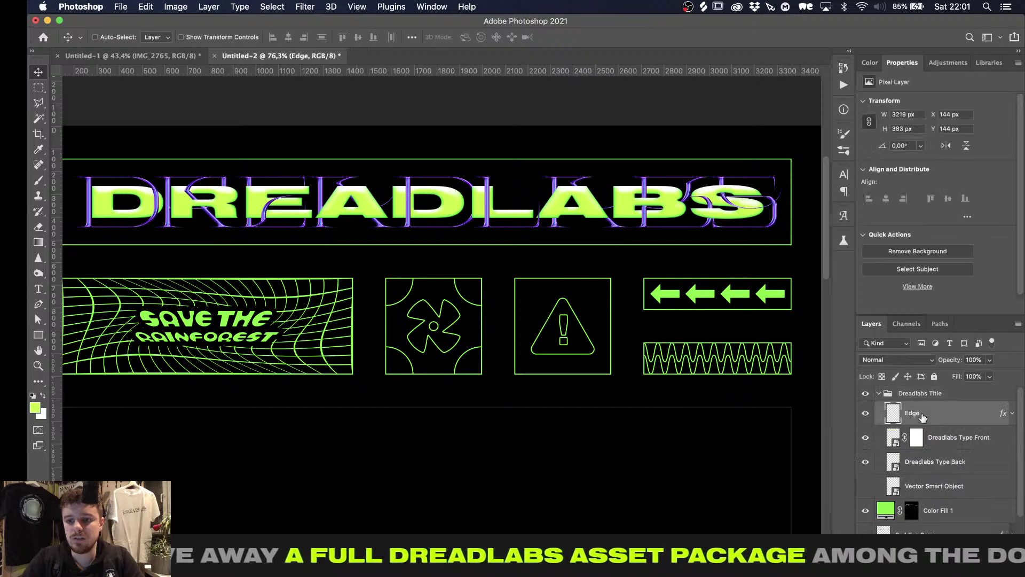
left_click(880, 394)
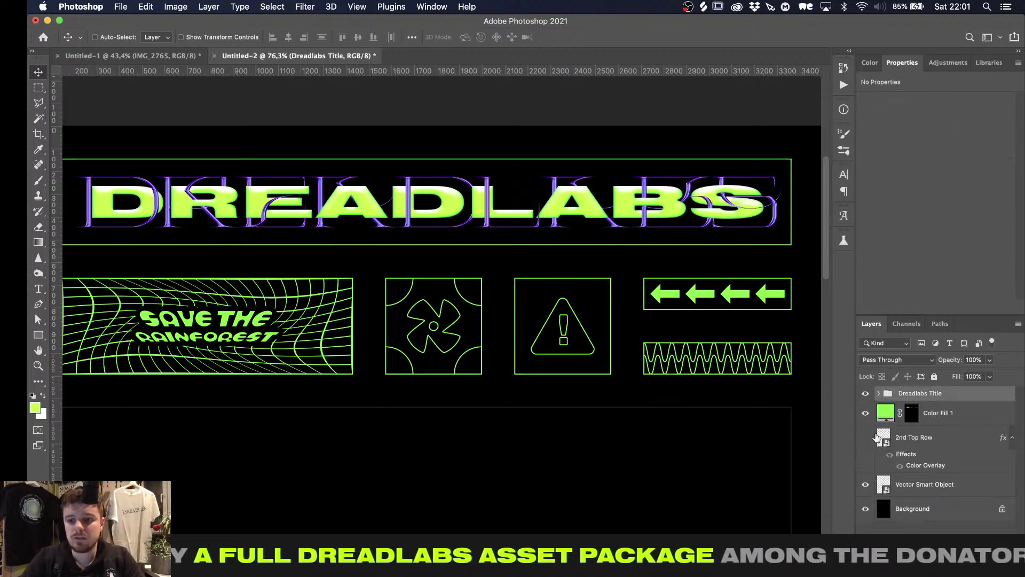
left_click(945, 414)
type("E")
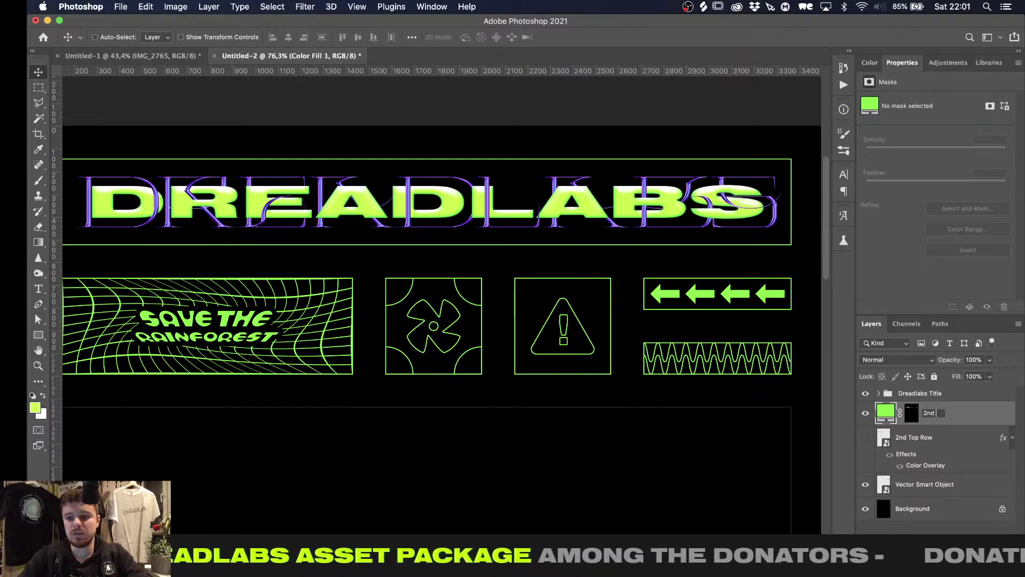
type("nd Top Row")
key("Return")
left_click(940, 442, "shift")
right_click(938, 441)
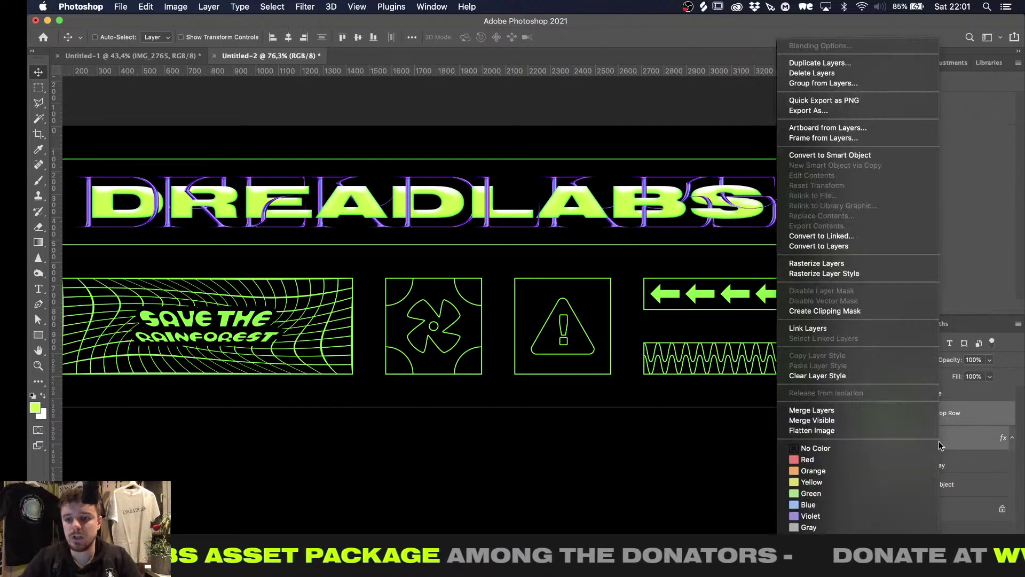
left_click(964, 423)
Apply a Box Blur with a 3-pixel radius to the 2nd Top Row fill layer's mask
left_click(917, 415)
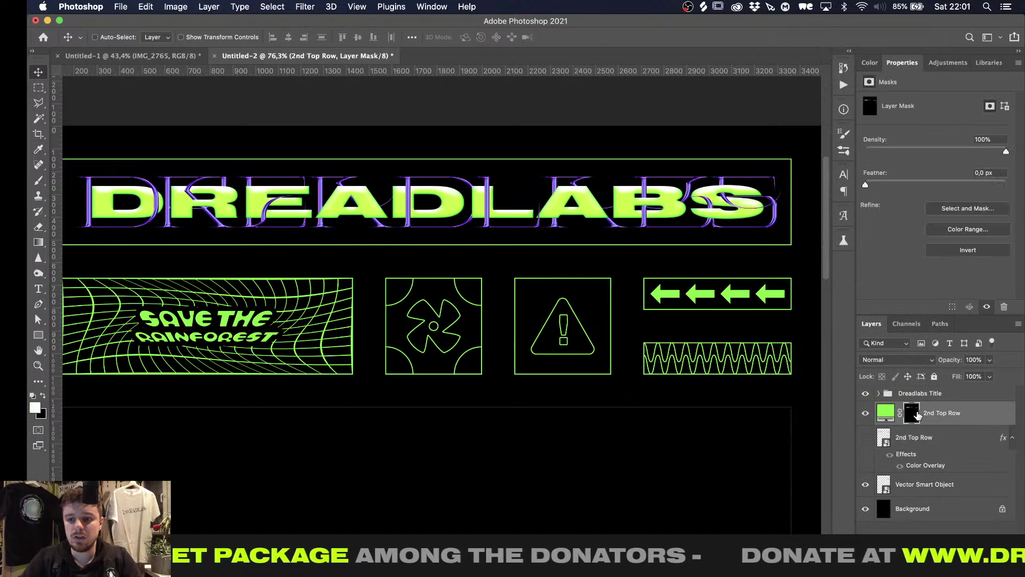
scroll(604, 352, "up", 2, "alt")
left_click(271, 7)
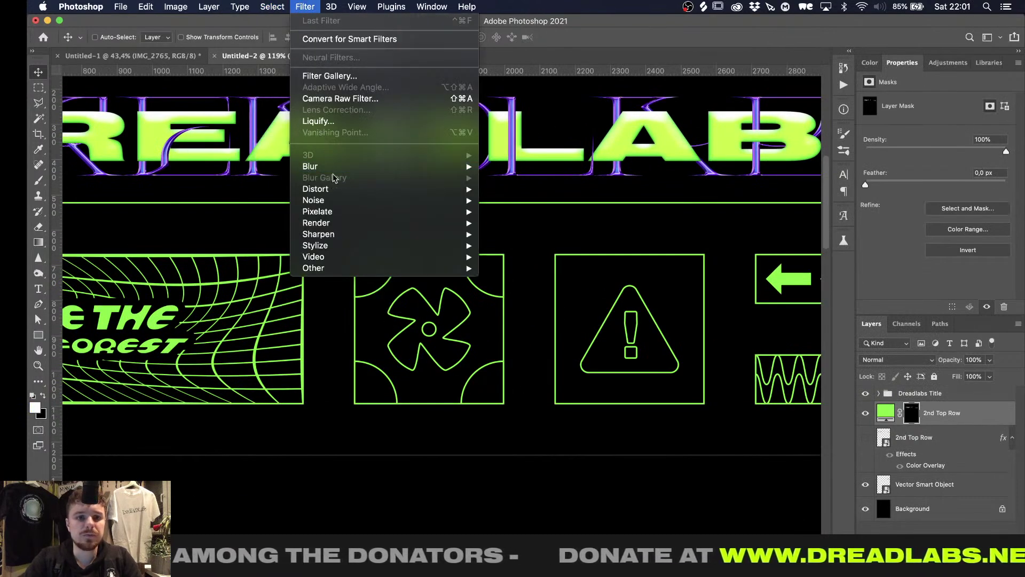
mouse_move(469, 168)
left_click(518, 203)
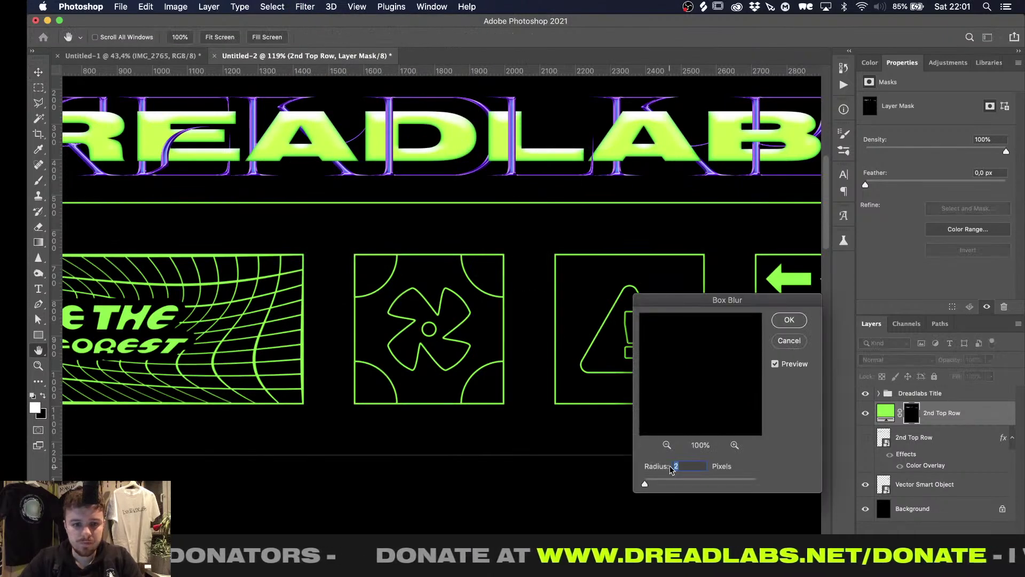
key("Up")
key("Up")
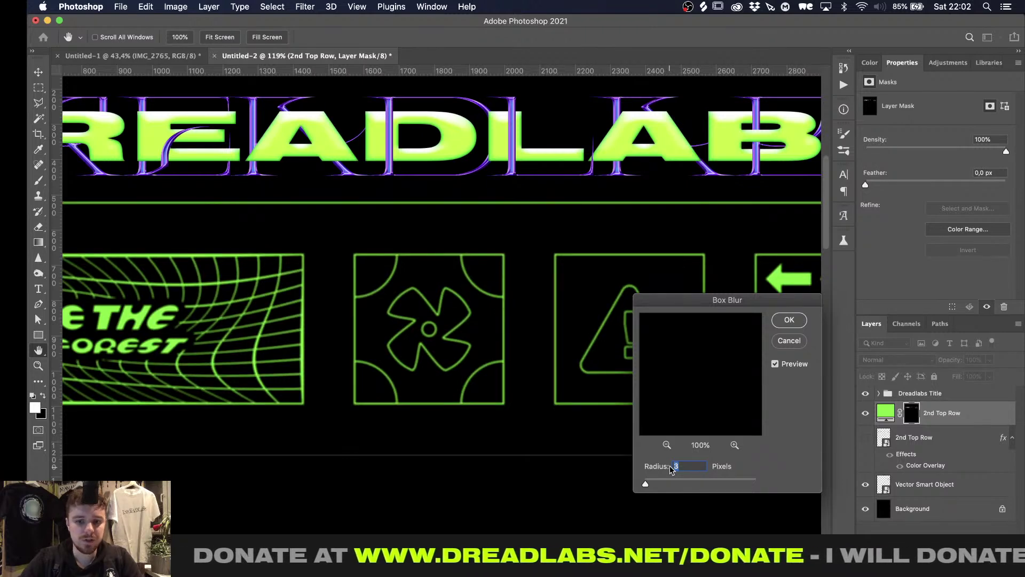
key("Return")
Harden the blurred mask edges with Levels by raising the black input and lowering the white input until the lines are crisp and rounded
key("super+plus")
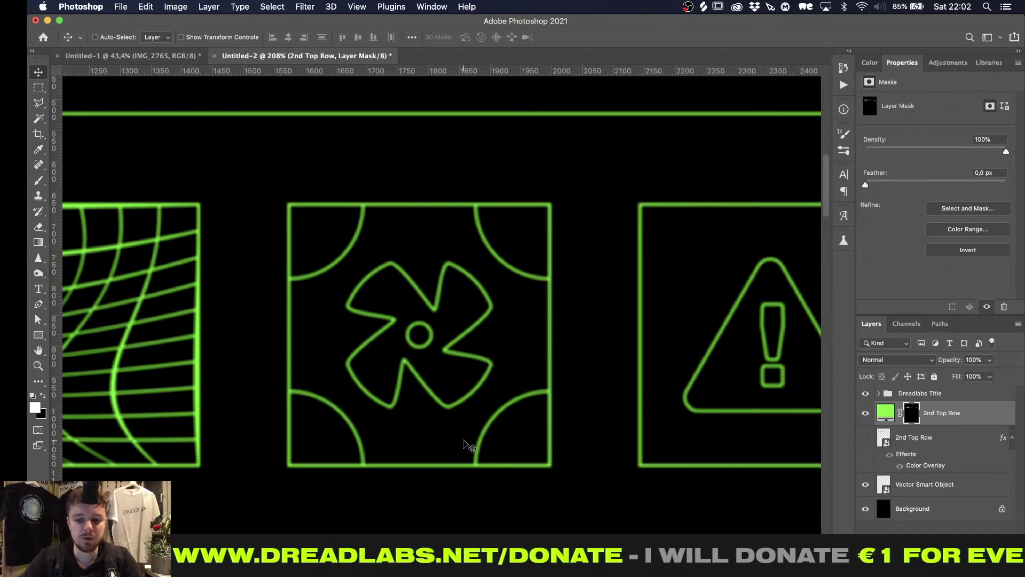
key("super+l")
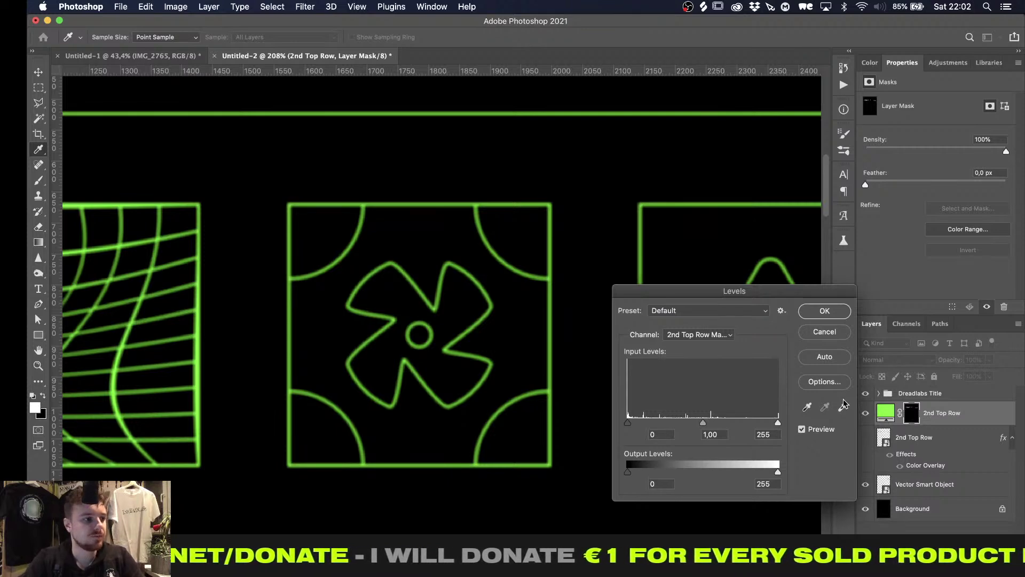
left_click_drag(777, 421, 723, 421)
mouse_move(627, 422)
left_mouse_down()
mouse_move(716, 423)
mouse_move(701, 424)
left_mouse_up()
left_click(824, 311)
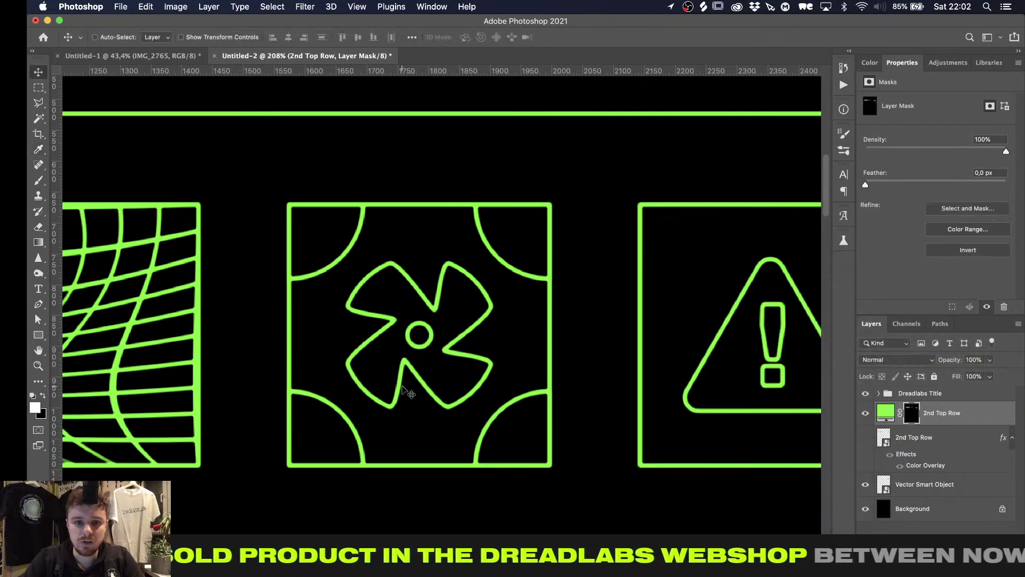
Show the original 2nd Top Row layer again and convert it together with the fill layer into one smart object
scroll(517, 382, "left", 10)
scroll(517, 382, "up", 2)
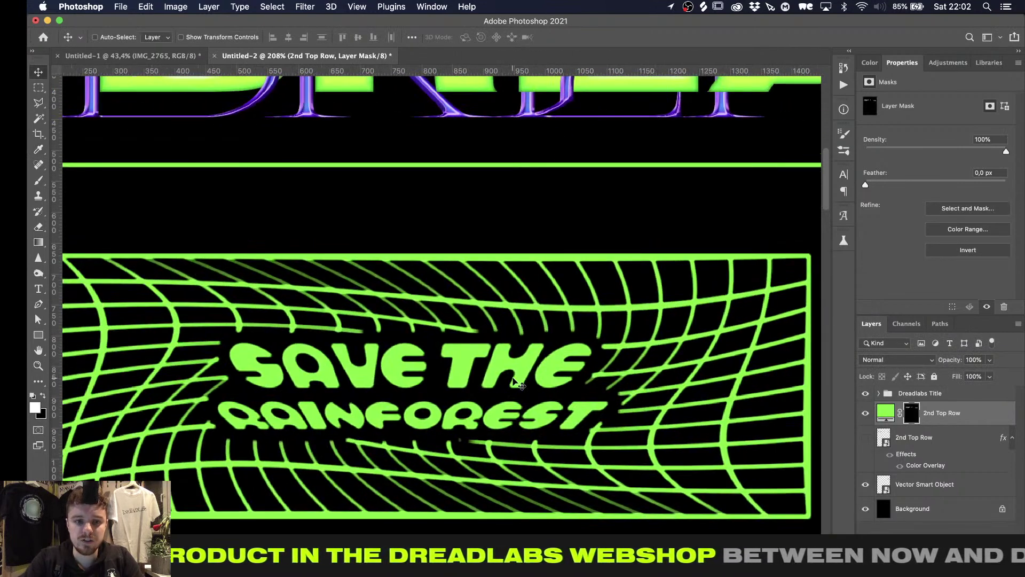
left_click(865, 437)
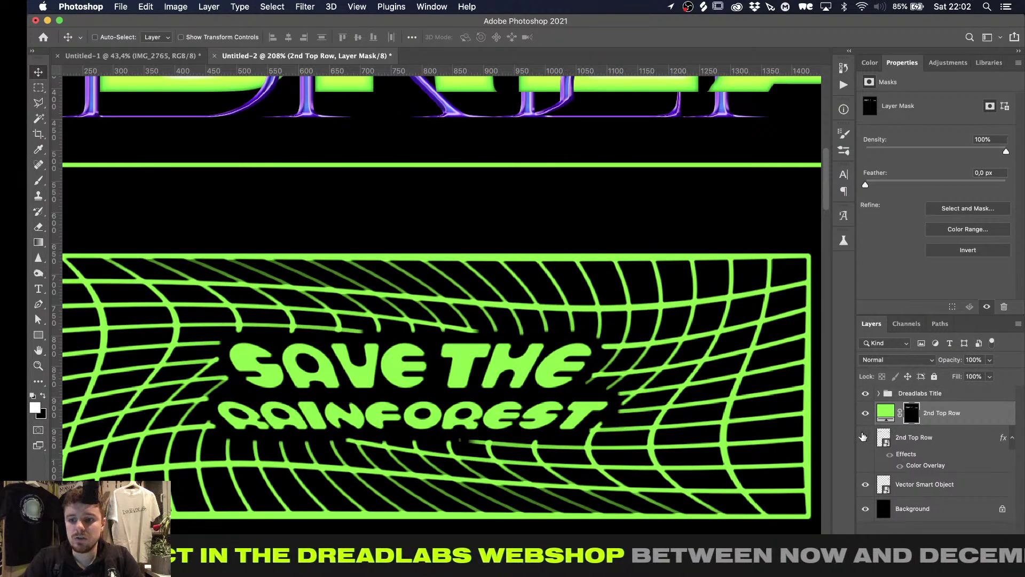
left_click(946, 437, "shift")
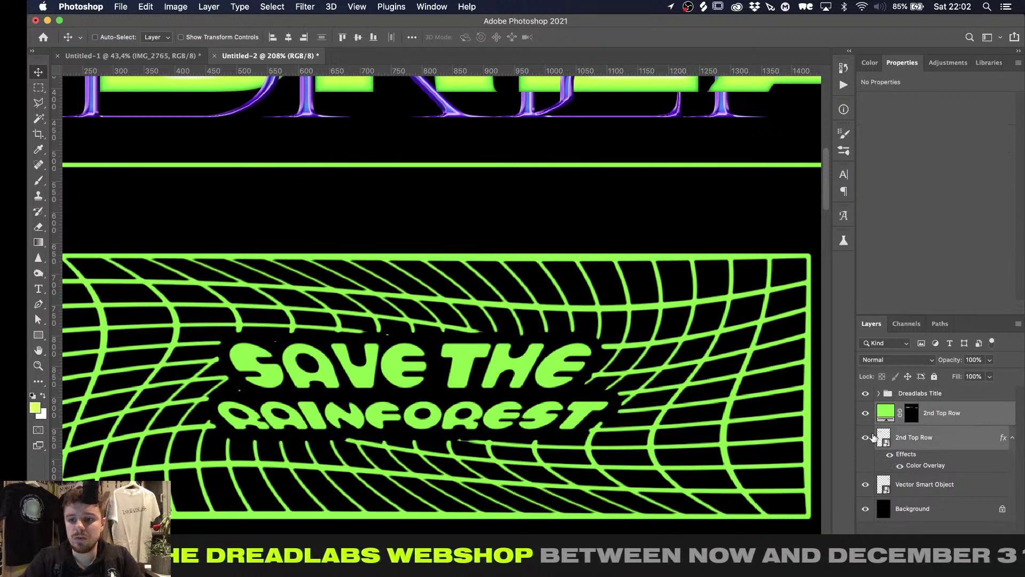
right_click(965, 416)
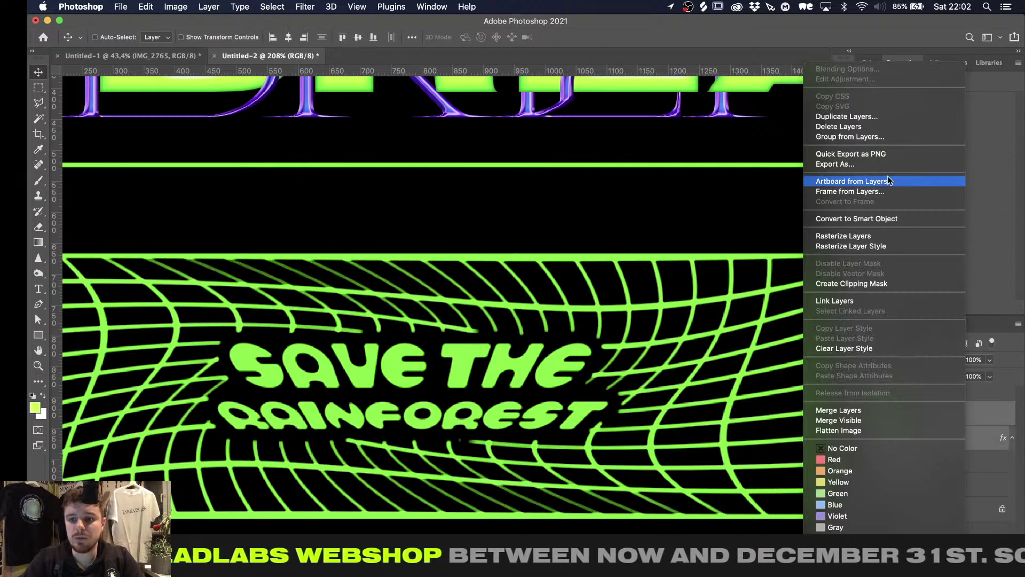
left_click(870, 218)
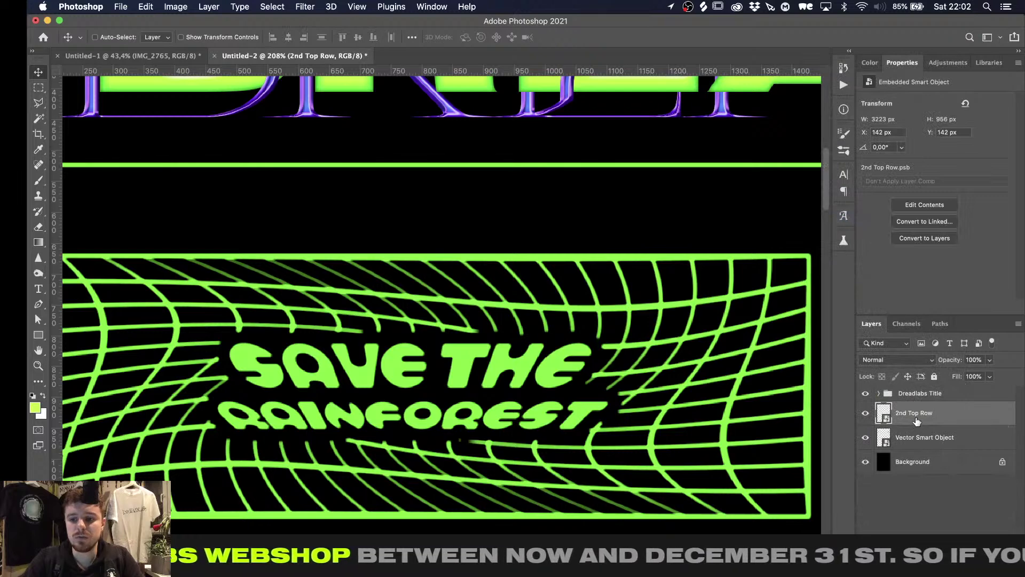
key("shift+super+x")
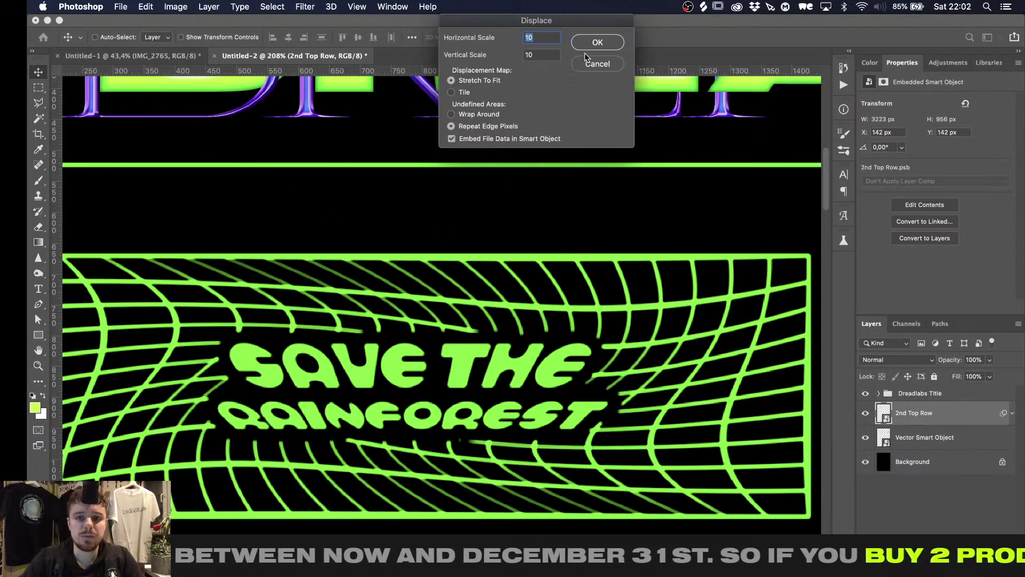
left_click(593, 43)
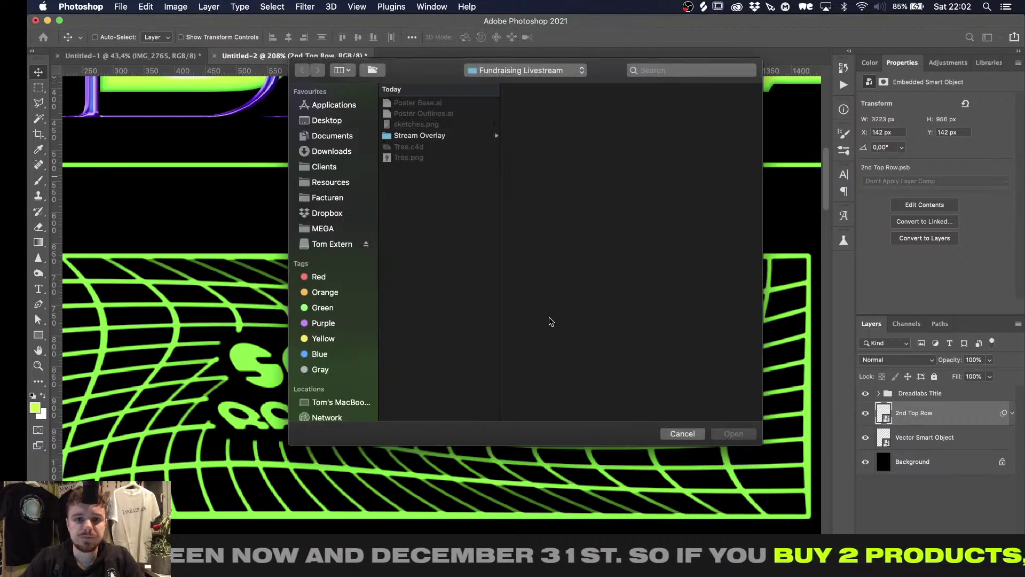
left_click(670, 435)
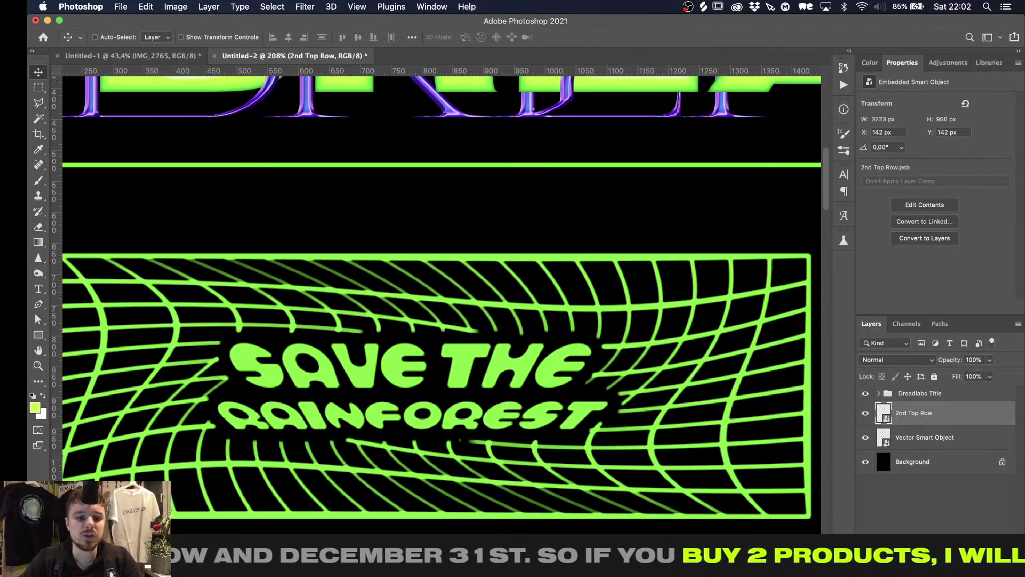
Switch to Finder and browse the Resources folder to Textures > Photocopy
key("super+Tab")
scroll(283, 390, "down", 2)
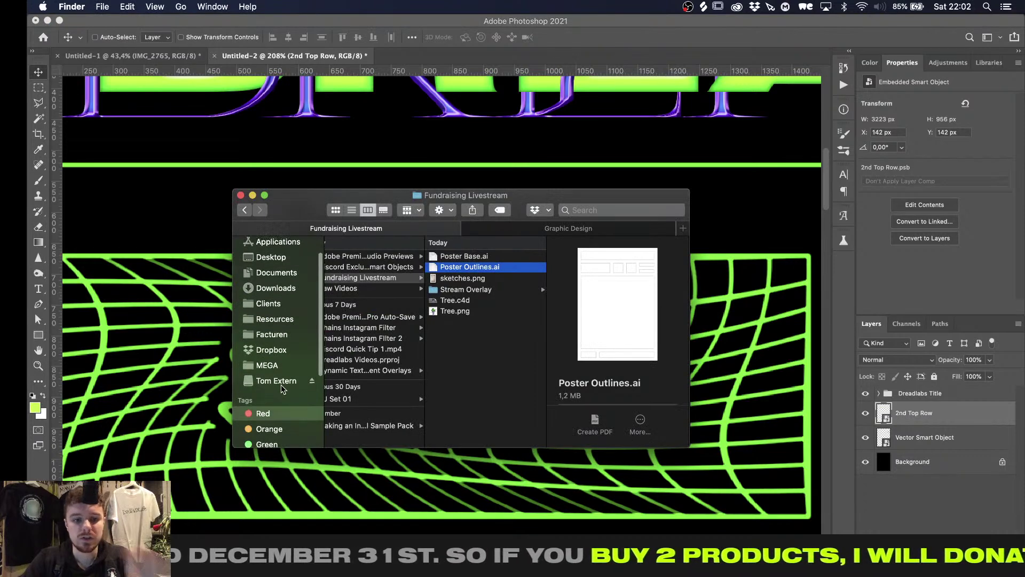
left_click(287, 319)
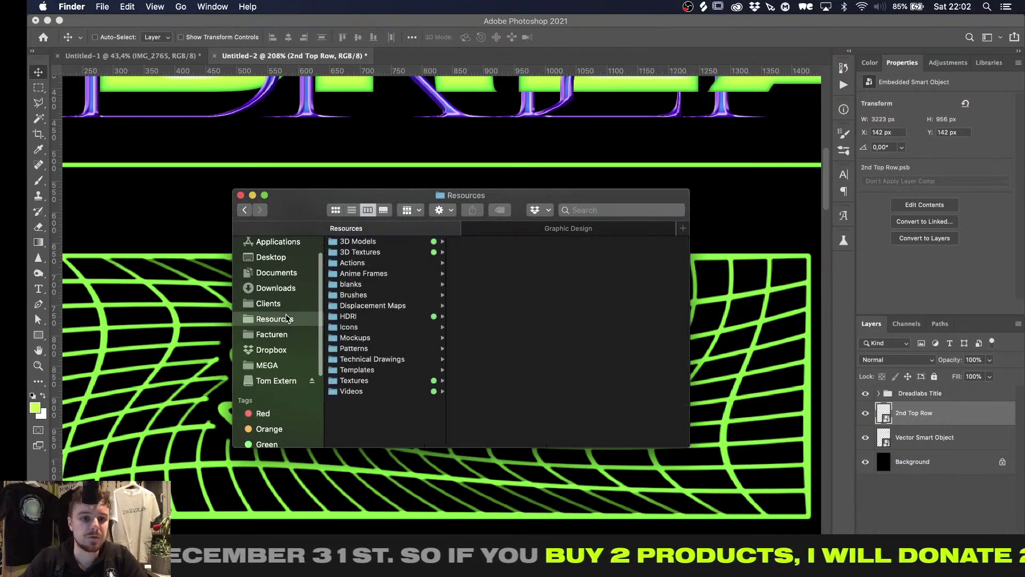
left_click(395, 382)
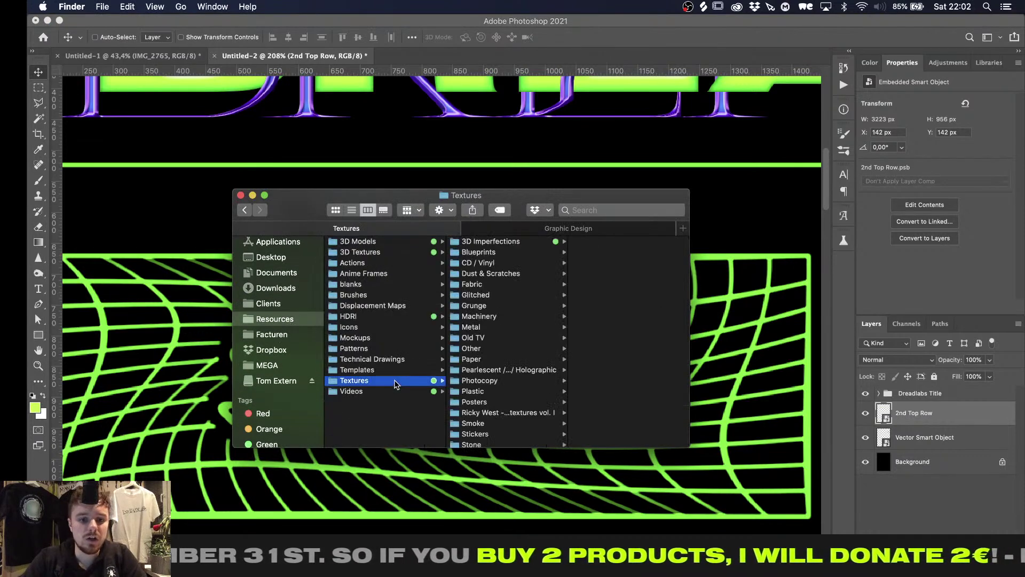
left_click(506, 382)
left_click(600, 297)
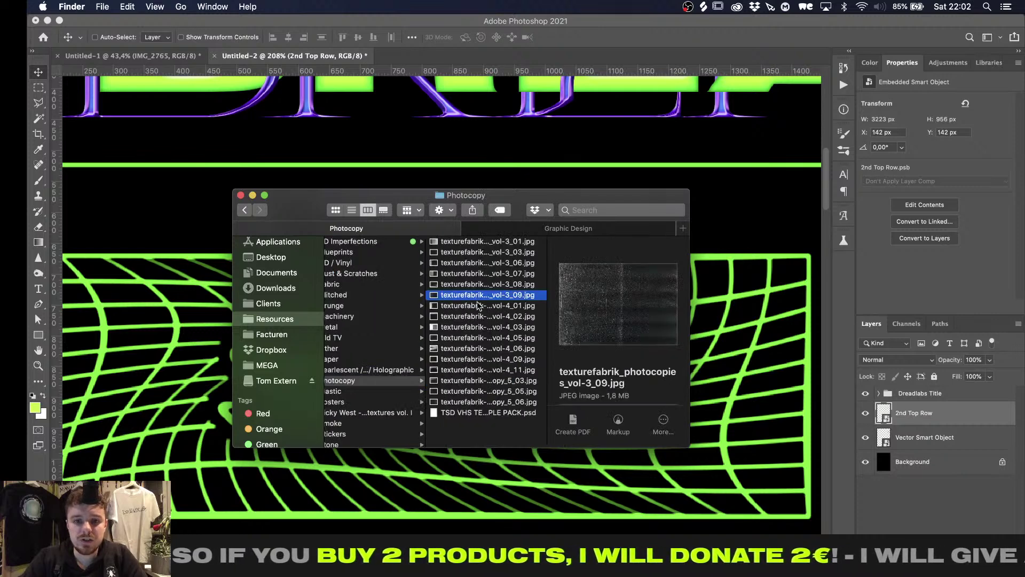
Preview texturefabrik-com-photocopies-vol-4_05.jpg from the Photocopy folder and open it in Adobe Photoshop 2021
key("Down")
key("Down")
key("Down")
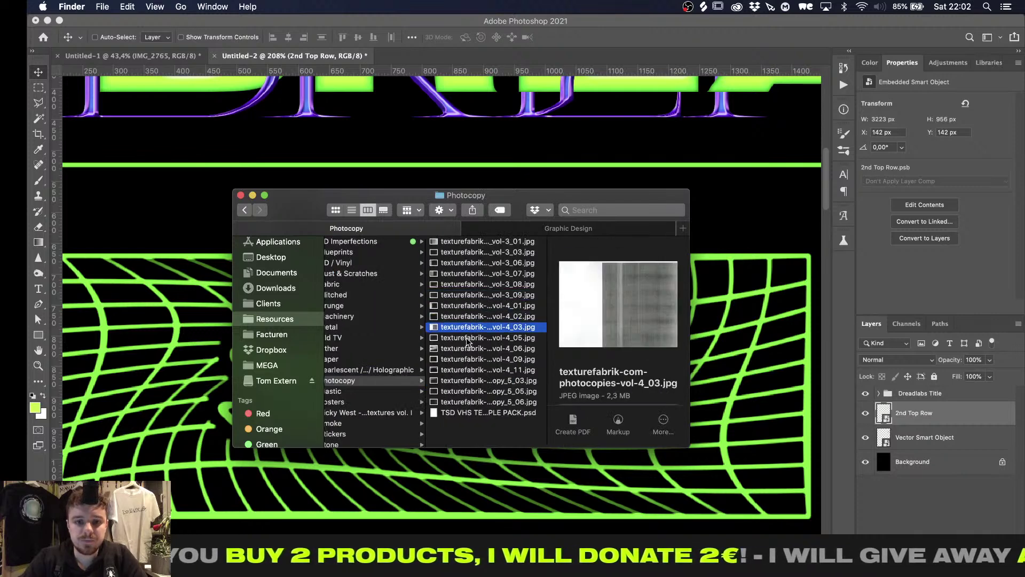
key("Down")
key("space")
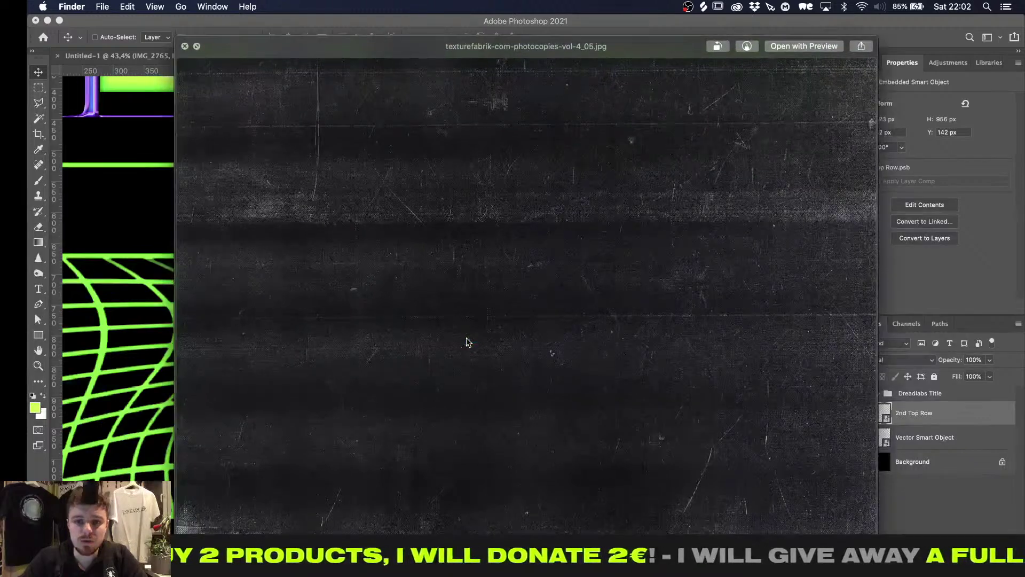
key("space")
right_click(472, 340)
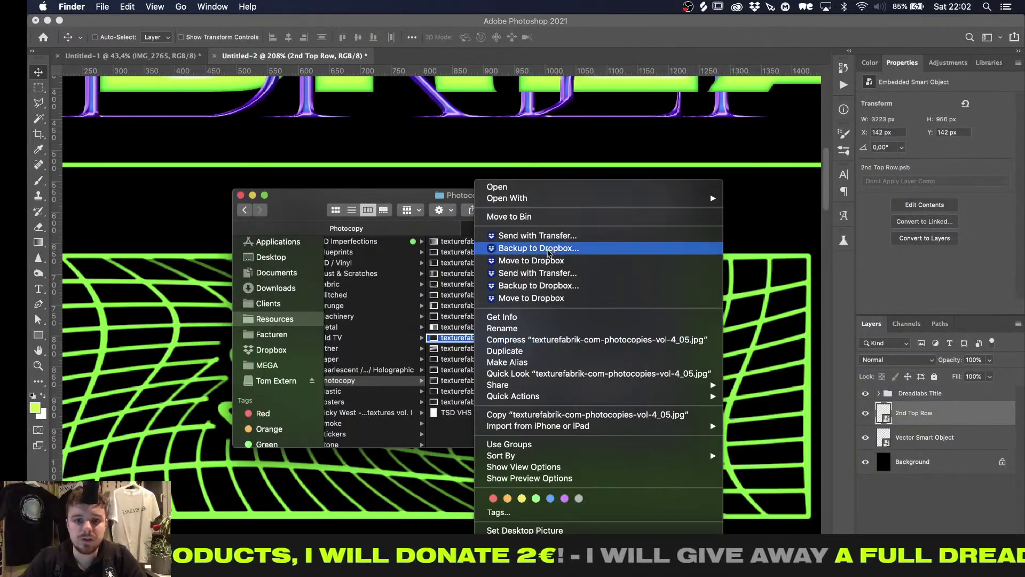
mouse_move(548, 201)
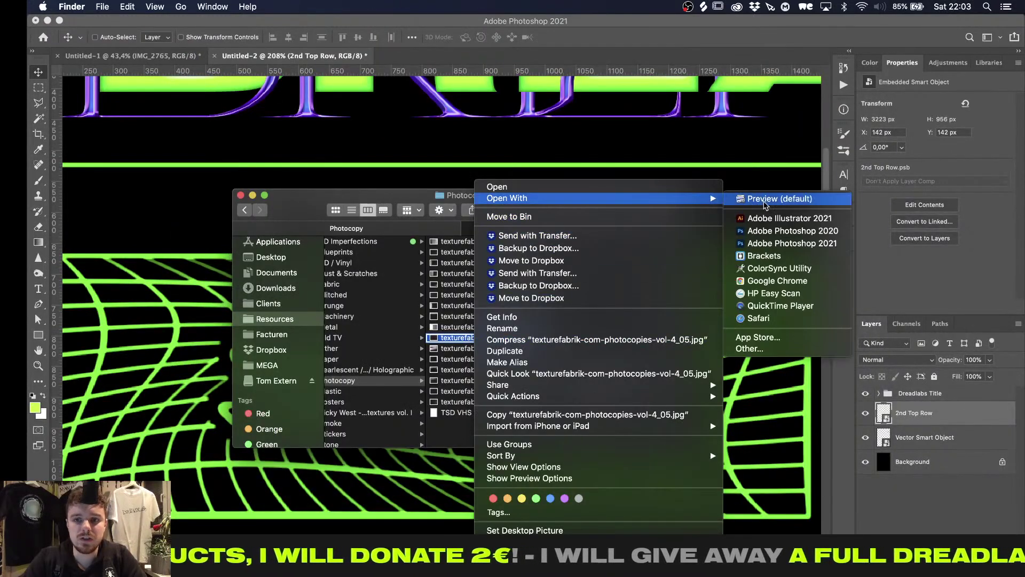
left_click(773, 244)
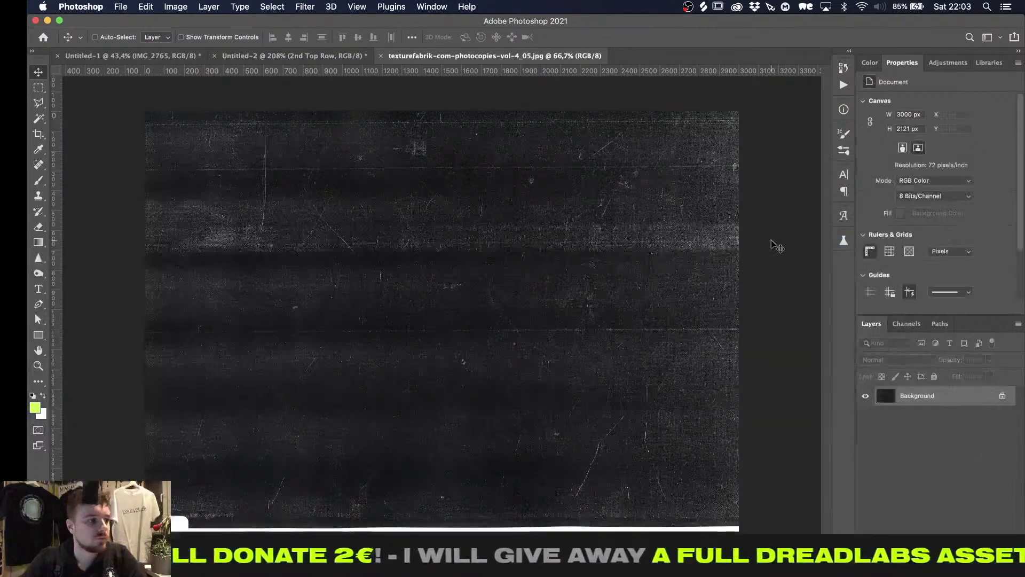
Crop the photocopy texture to 3000 × 2022 px, cutting off the white strip along its lower edge
key("m")
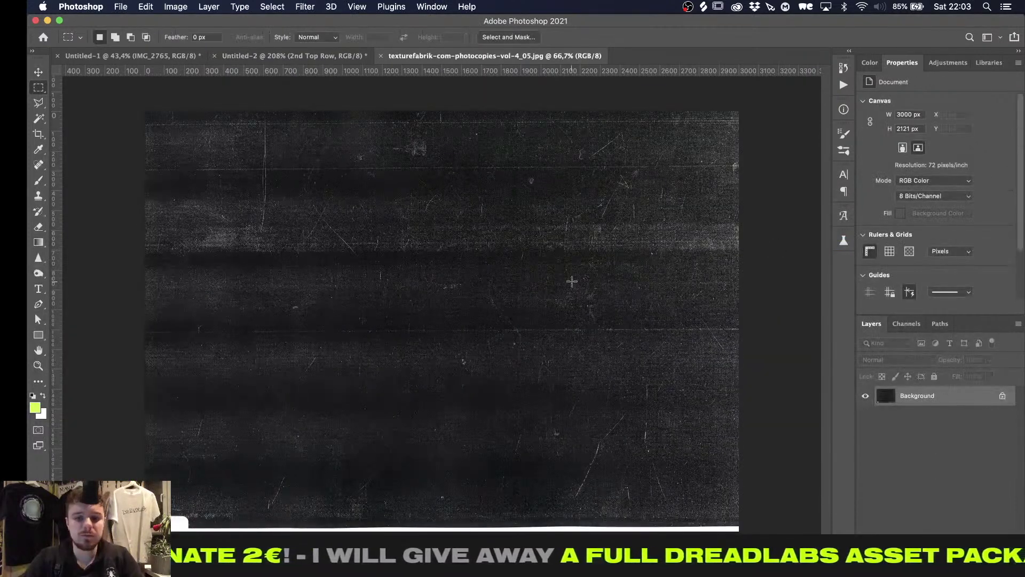
left_click_drag(145, 111, 527, 289)
left_click_drag(856, 526, 859, 511)
key("super+alt+c")
key("super+d")
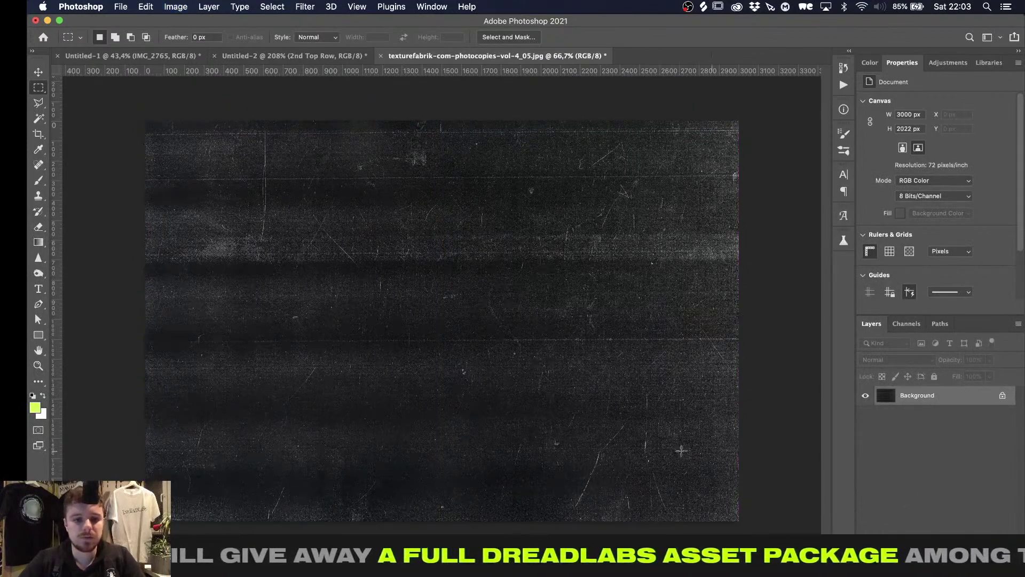
Desaturate the photocopy texture completely with Hue/Saturation, setting Saturation to -100
scroll(544, 339, "up", 1, "alt")
key("super+u")
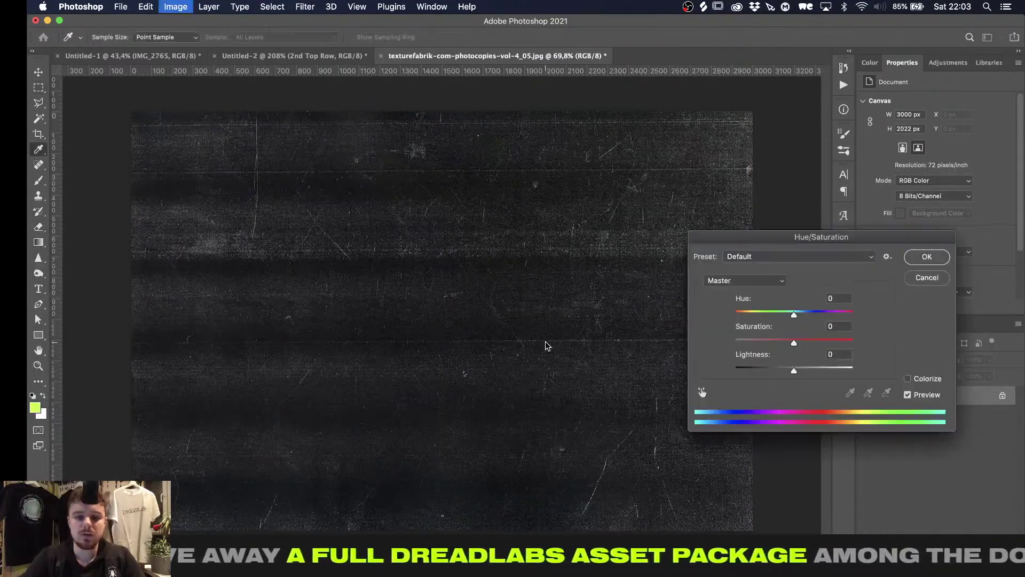
left_click_drag(794, 343, 531, 346)
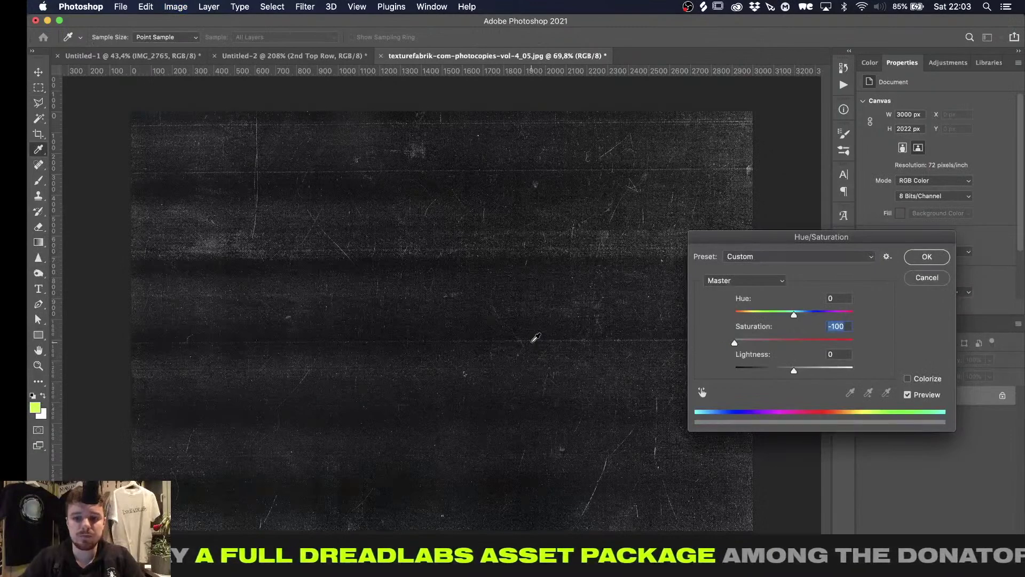
key("Return")
key("m")
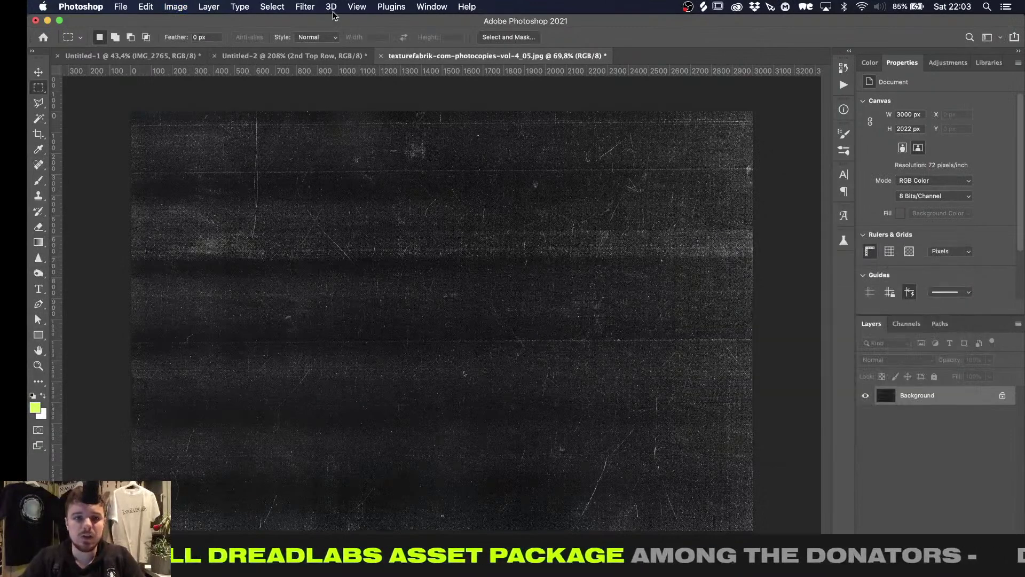
Apply a Gaussian Blur with a 2-pixel radius to the photocopy texture
left_click(305, 7)
mouse_move(459, 167)
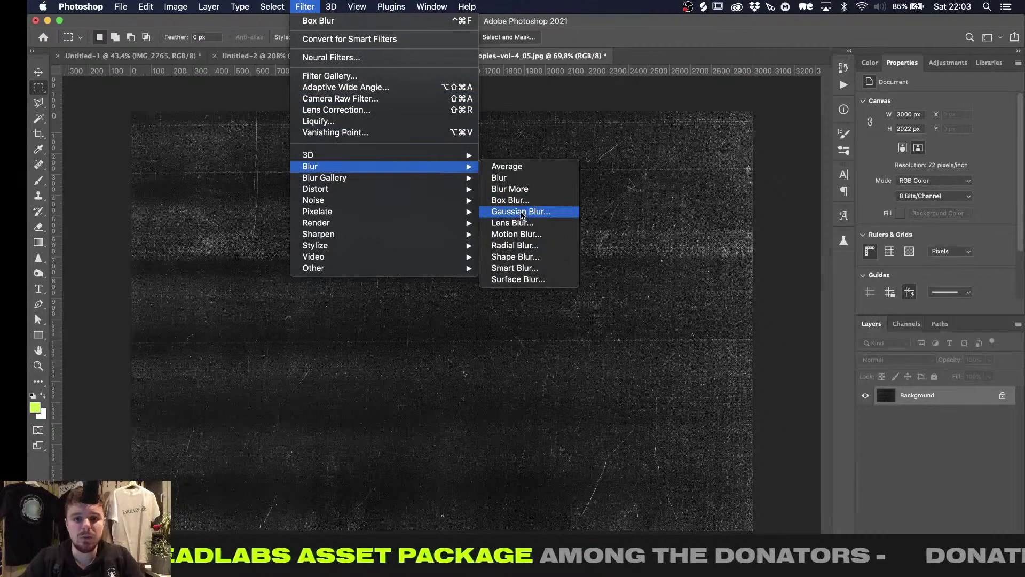
left_click(521, 212)
type("2")
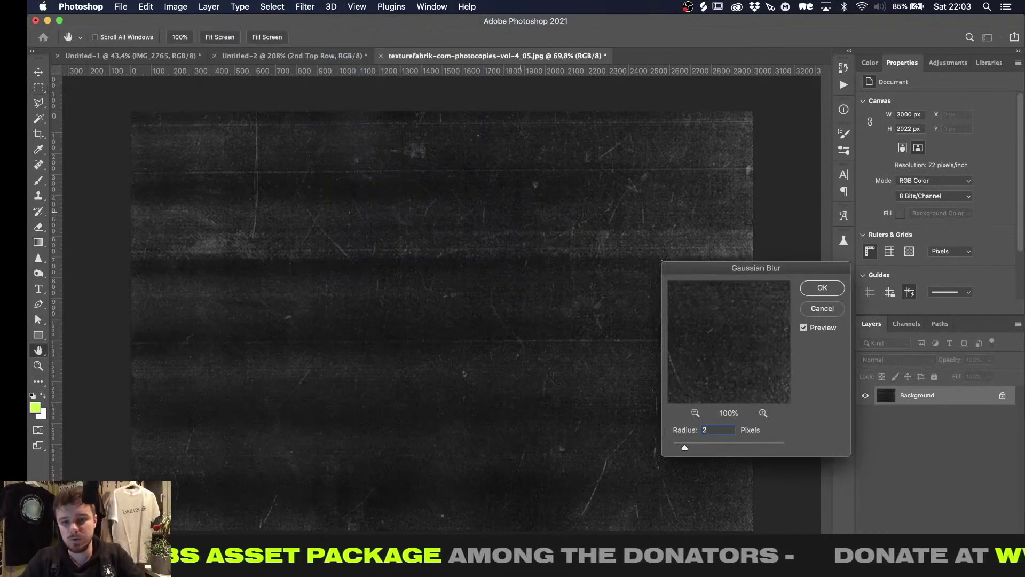
key("Return")
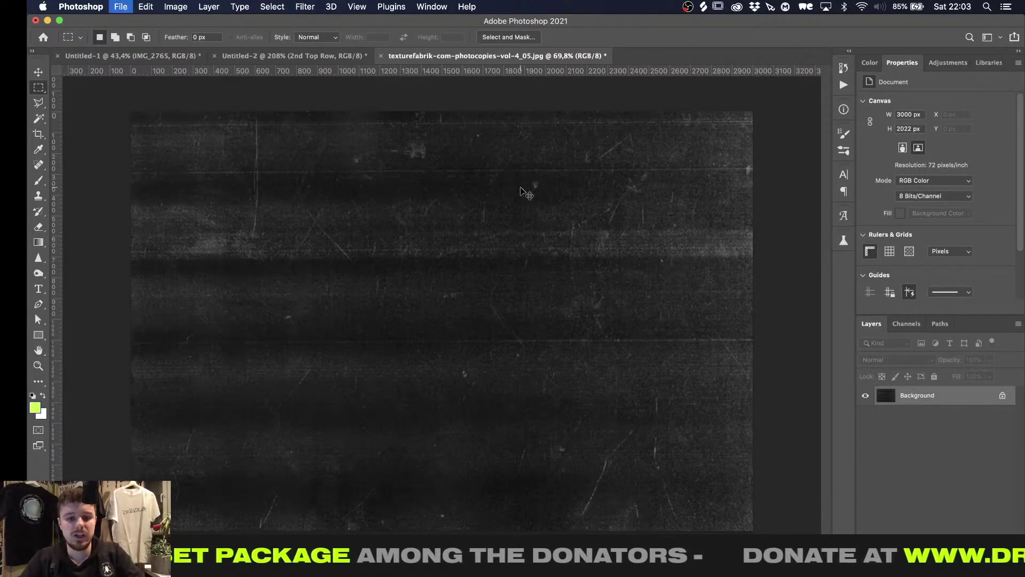
Save the texture as a JPEG named "Displacement Texture" in the Fundraising Livestream folder at quality 9
key("super+shift+s")
left_click(537, 120)
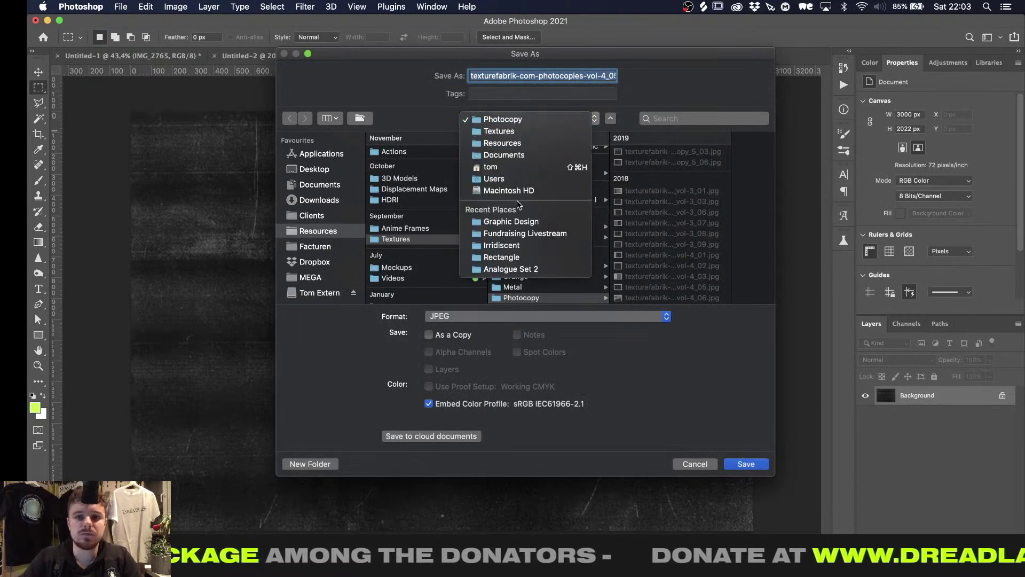
left_click(512, 234)
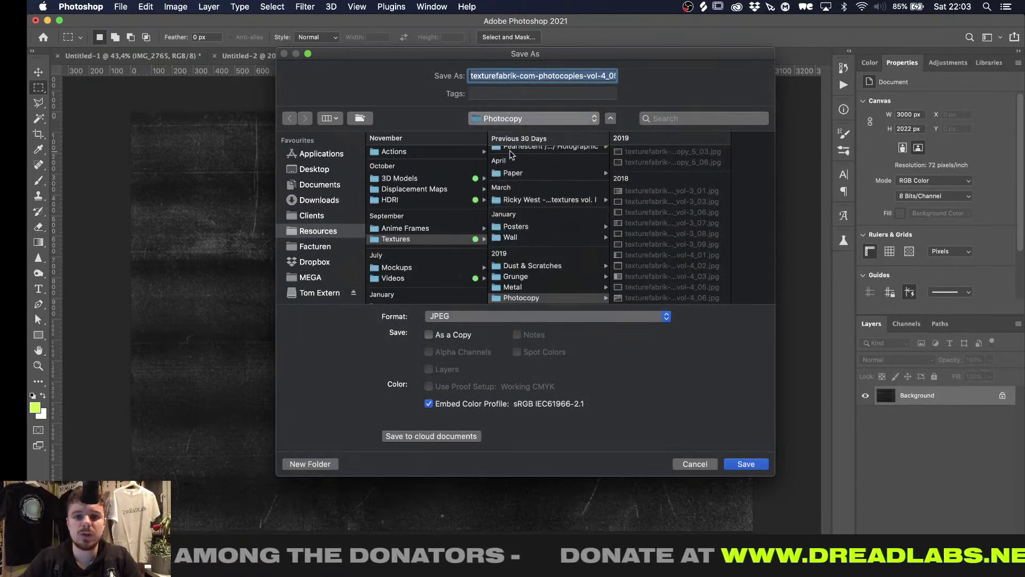
type("Displacement Texture")
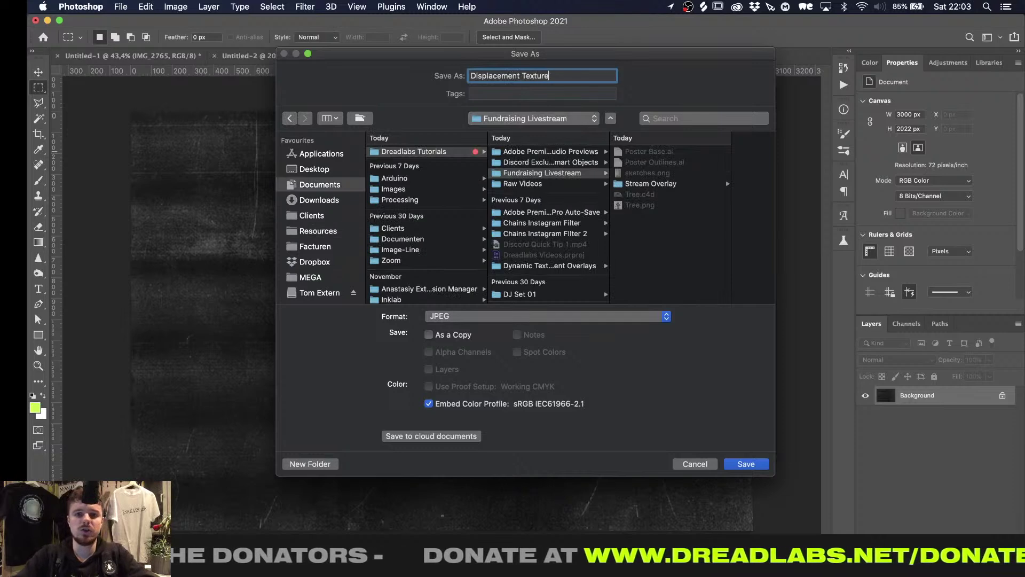
key("Return")
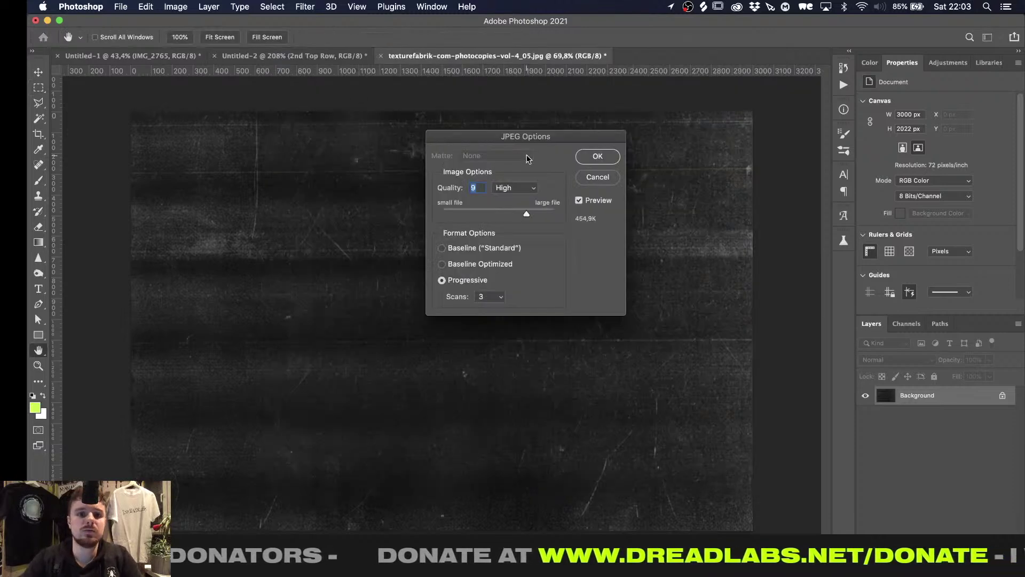
left_click(592, 156)
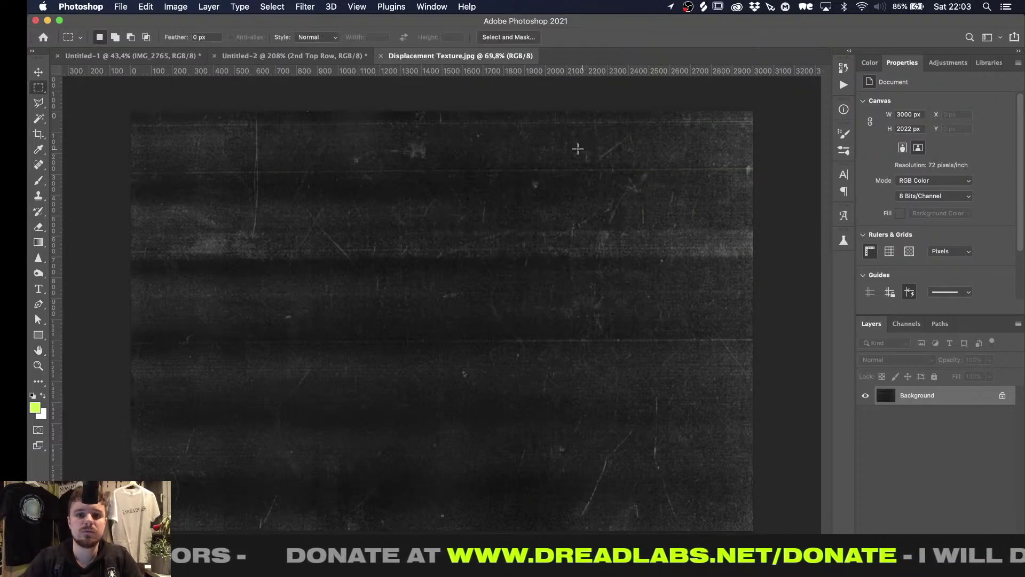
Save the Displacement Texture again in Photoshop format in the same folder
key("super+shift+s")
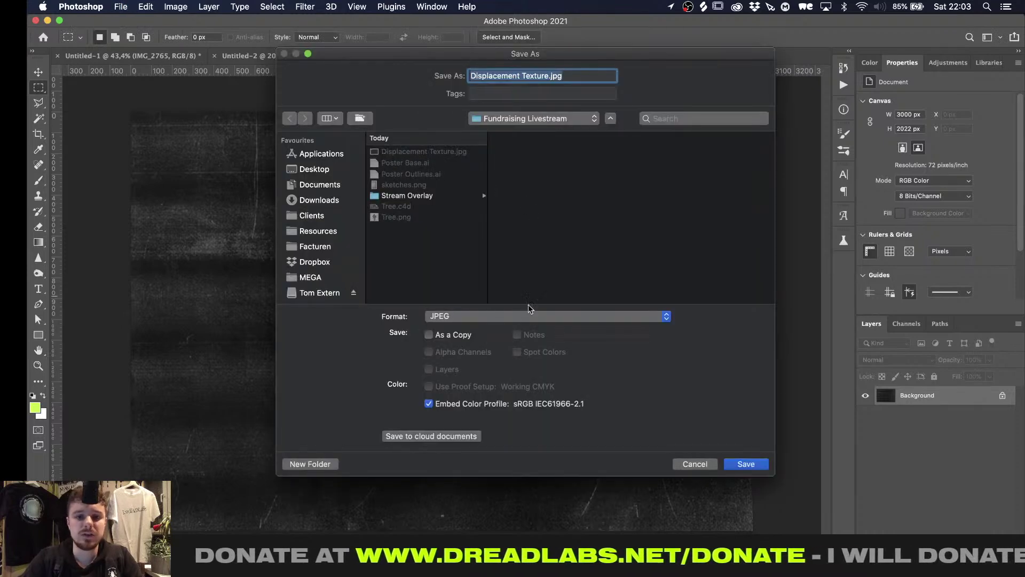
left_click(529, 315)
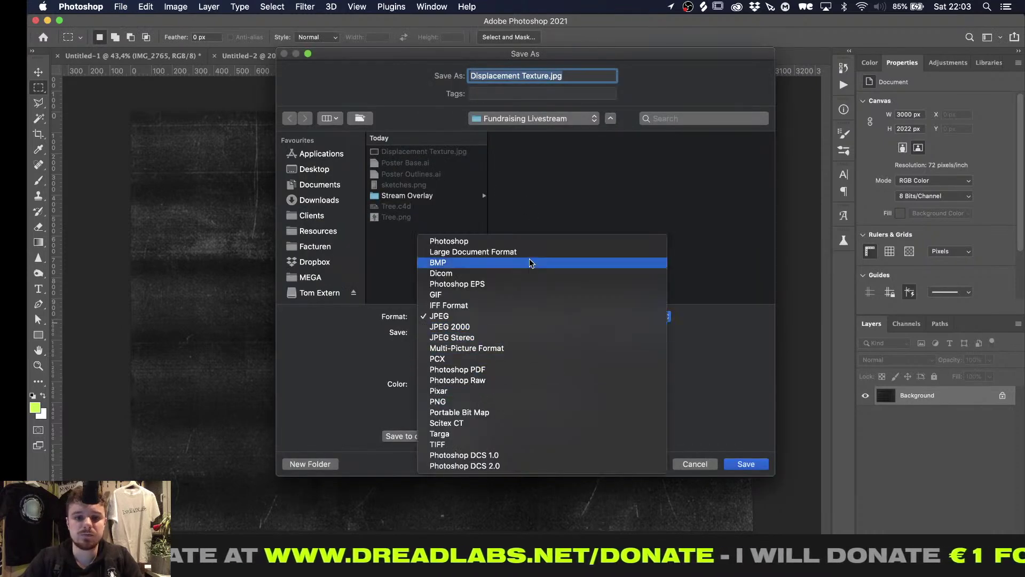
left_click(517, 241)
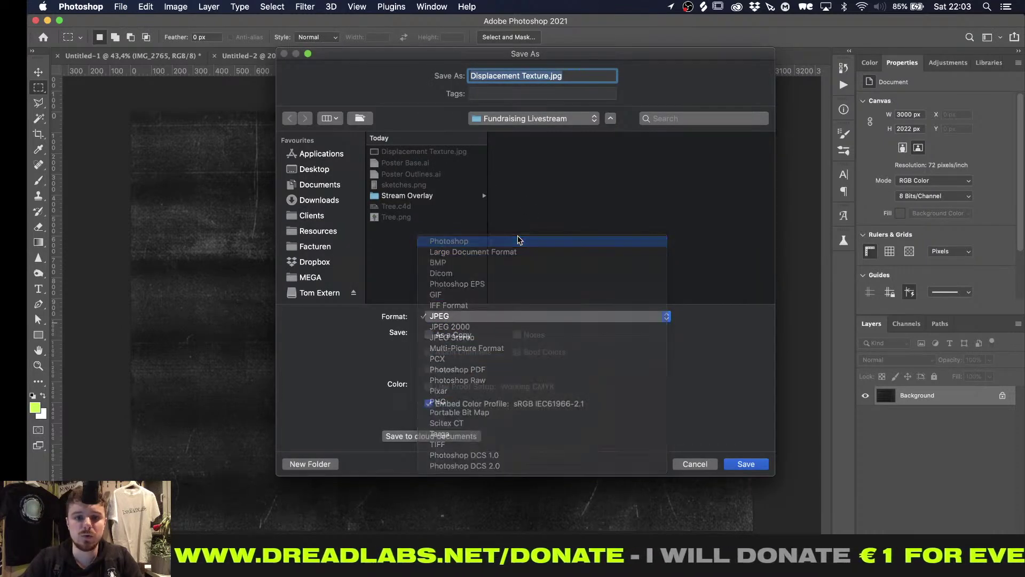
key("Return")
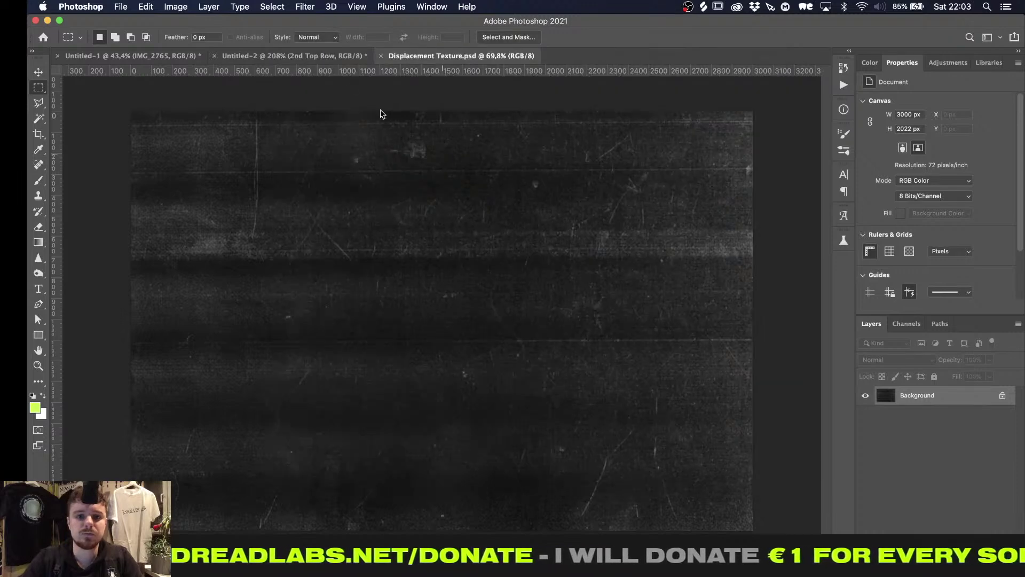
Apply Displace to 2nd Top Row in Untitled-2 at scale 10 both ways, Stretch To Fit and Repeat Edge Pixels, using Displacement Texture.psd
left_click(328, 57)
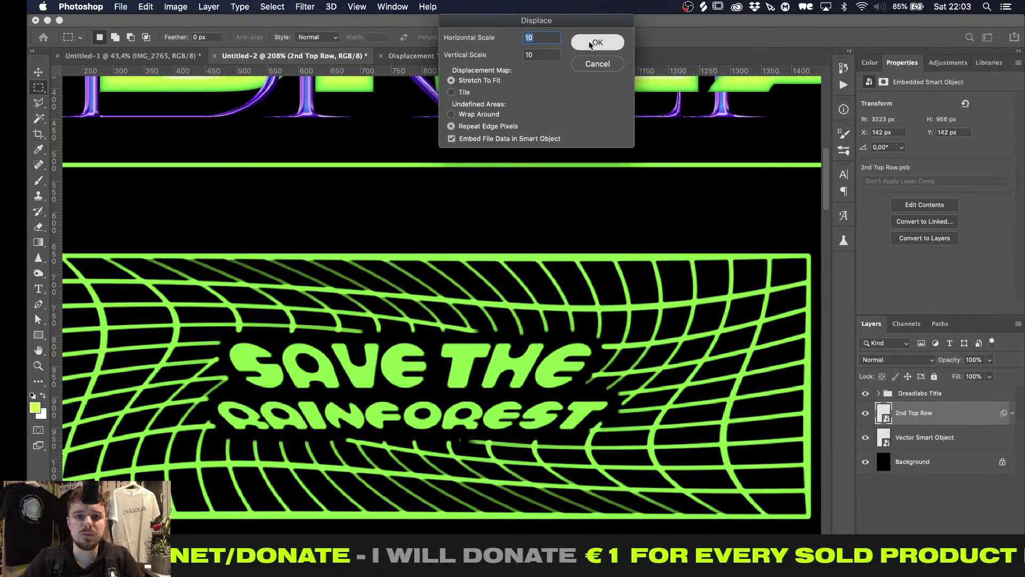
left_click(591, 42)
left_click(474, 114)
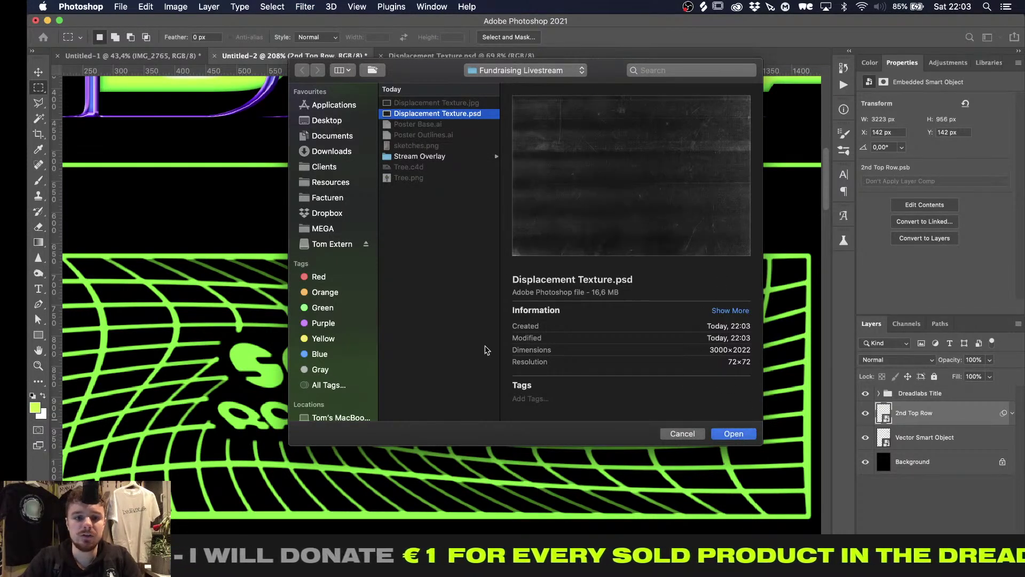
key("Return")
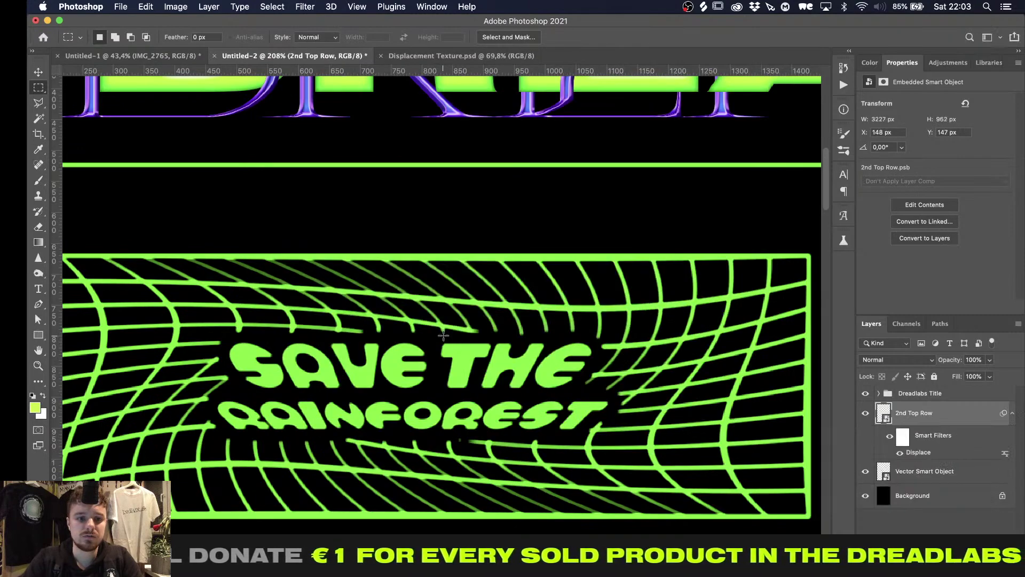
Nudge the displaced 2nd Top Row layer up and left to X 138 px, Y 137 px, realigning it with the original outlines
scroll(443, 335, "down", 5, "alt")
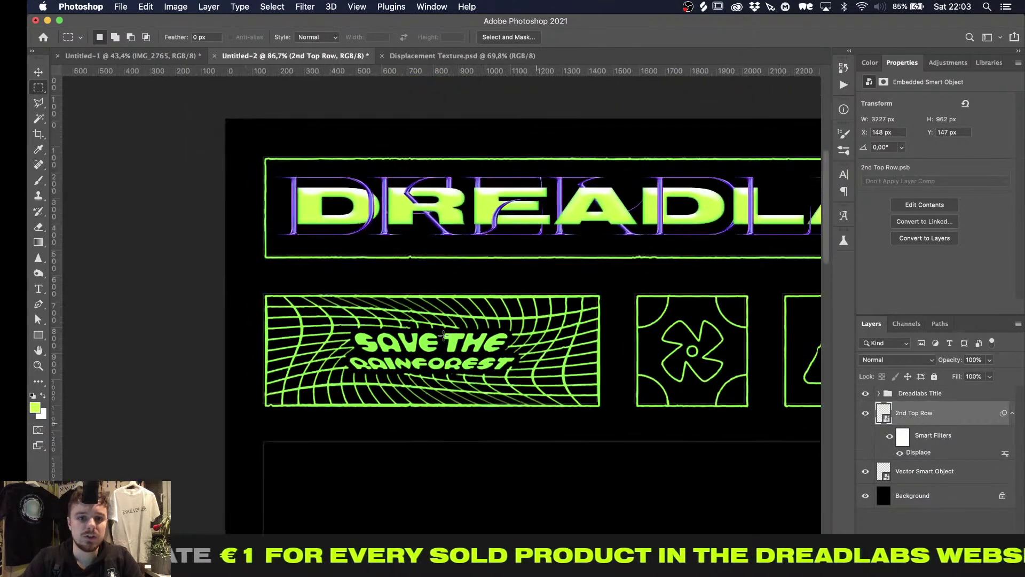
scroll(444, 335, "up", 5, "alt")
scroll(443, 335, "down", 3)
scroll(444, 336, "left", 6)
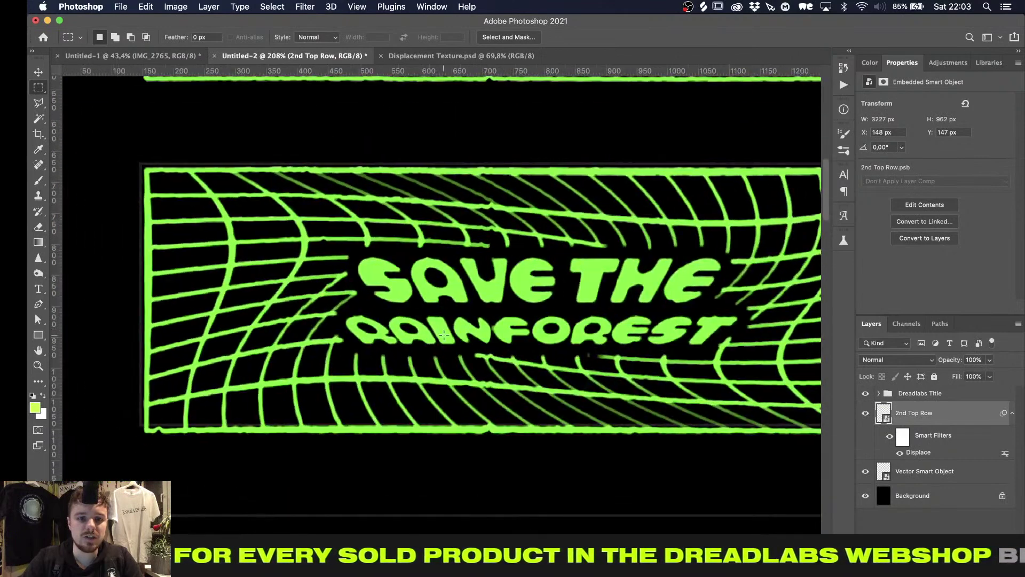
key("v")
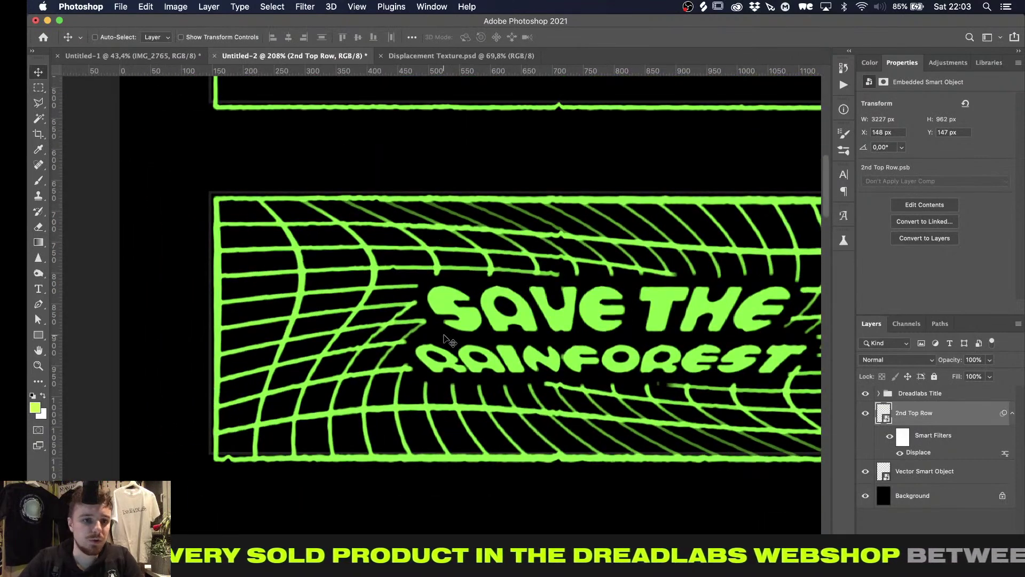
key("Up")
key("Up")
key("Up")
key("Up")
key("Up")
key("Up")
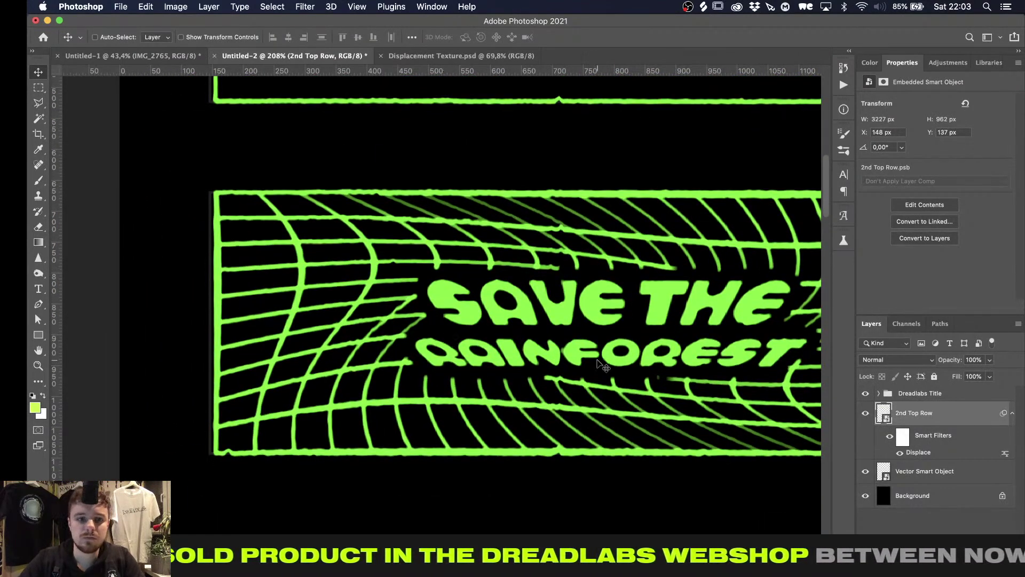
key("shift+Left")
scroll(429, 338, "down", 3, "alt")
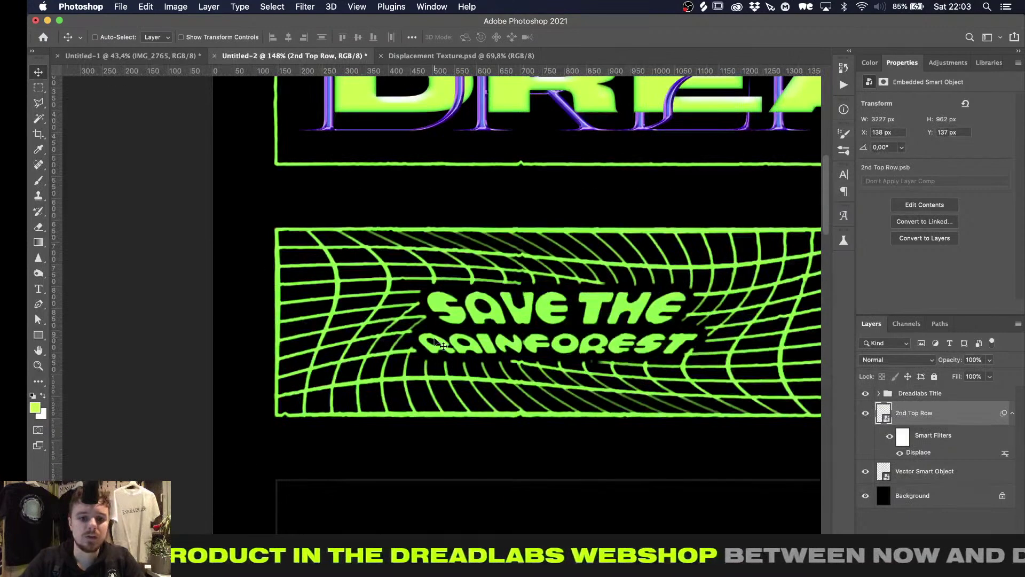
scroll(433, 338, "up", 10, "alt")
scroll(435, 338, "down", 5, "alt")
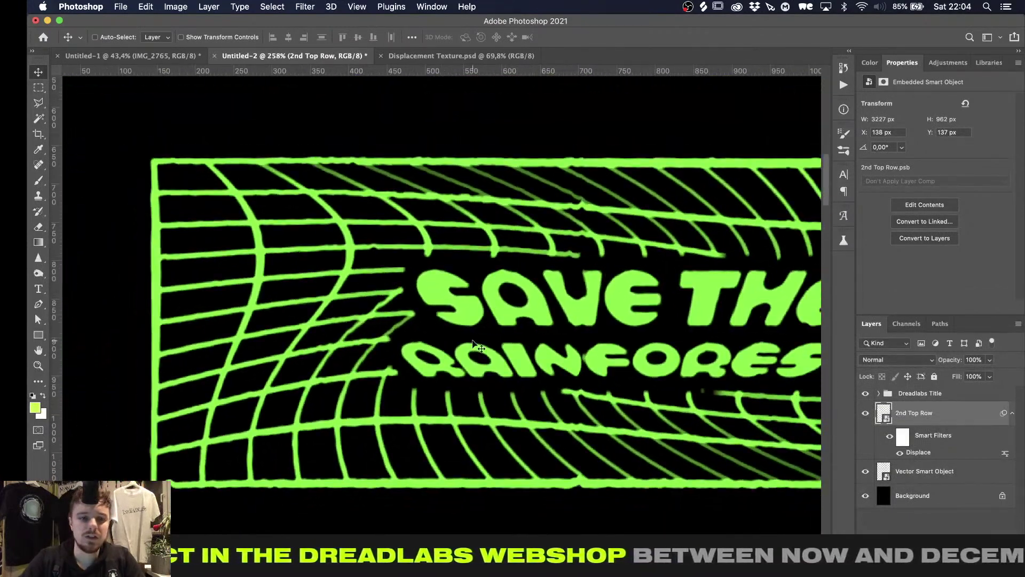
Try the Dissolve blend mode on the 2nd Top Row layer and inspect the grid, lettering and icon edges
left_click(886, 360)
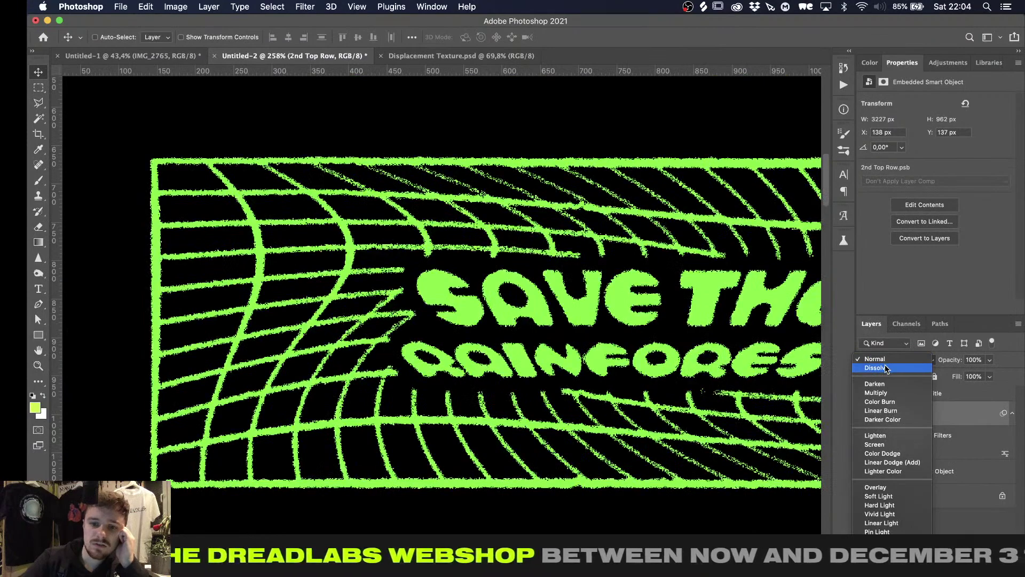
left_click(885, 367)
scroll(676, 371, "down", 4, "alt")
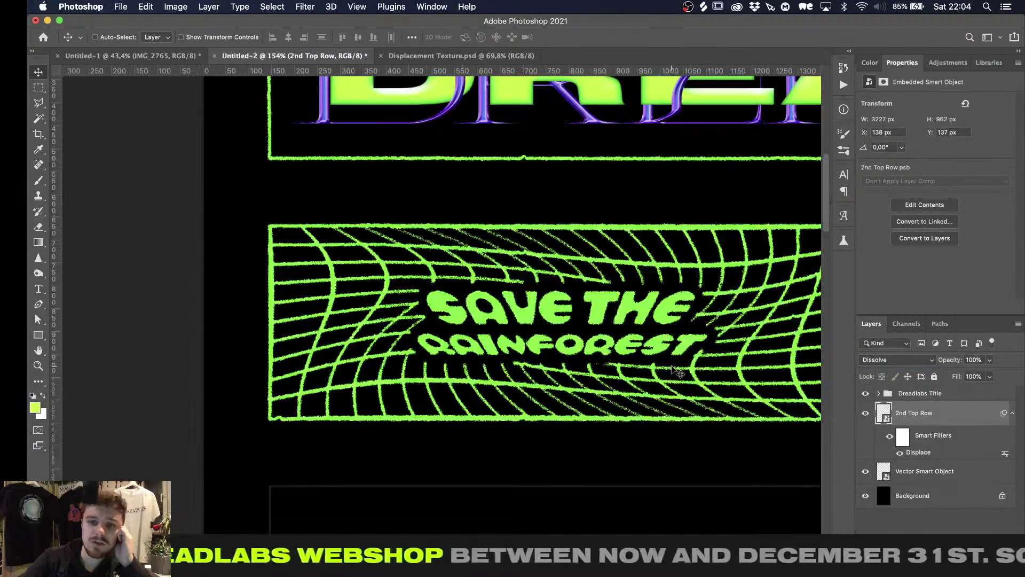
scroll(675, 371, "up", 2, "alt")
scroll(675, 371, "down", 2, "alt")
scroll(676, 371, "up", 6, "alt")
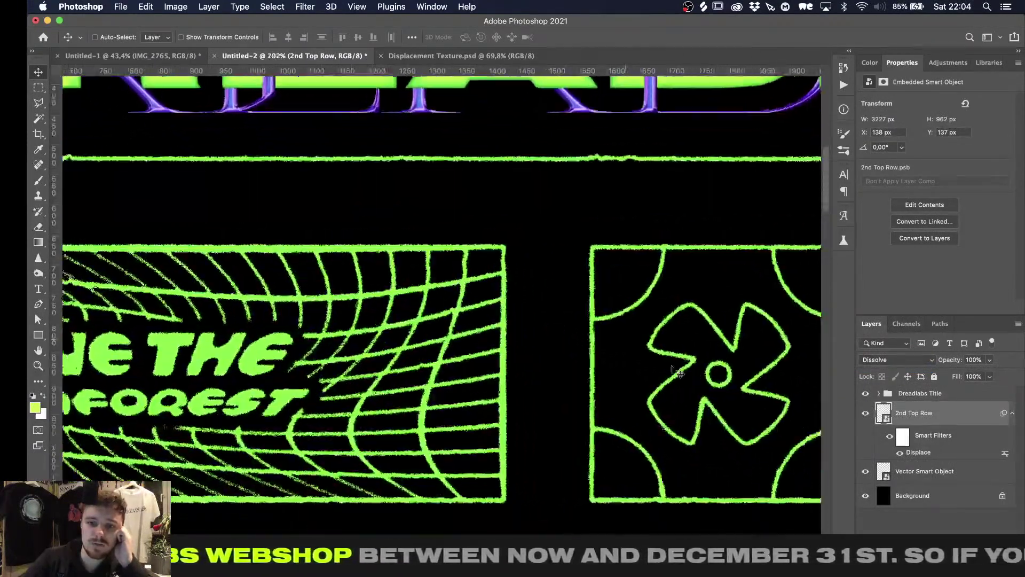
scroll(675, 371, "up", 2, "alt")
scroll(675, 371, "down", 4, "alt")
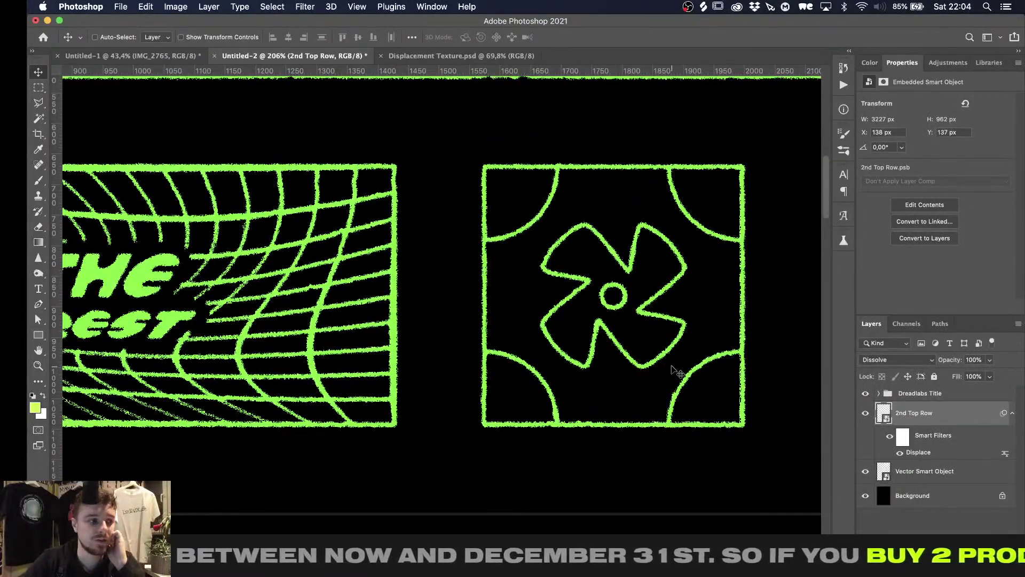
scroll(468, 318, "up", 3, "alt")
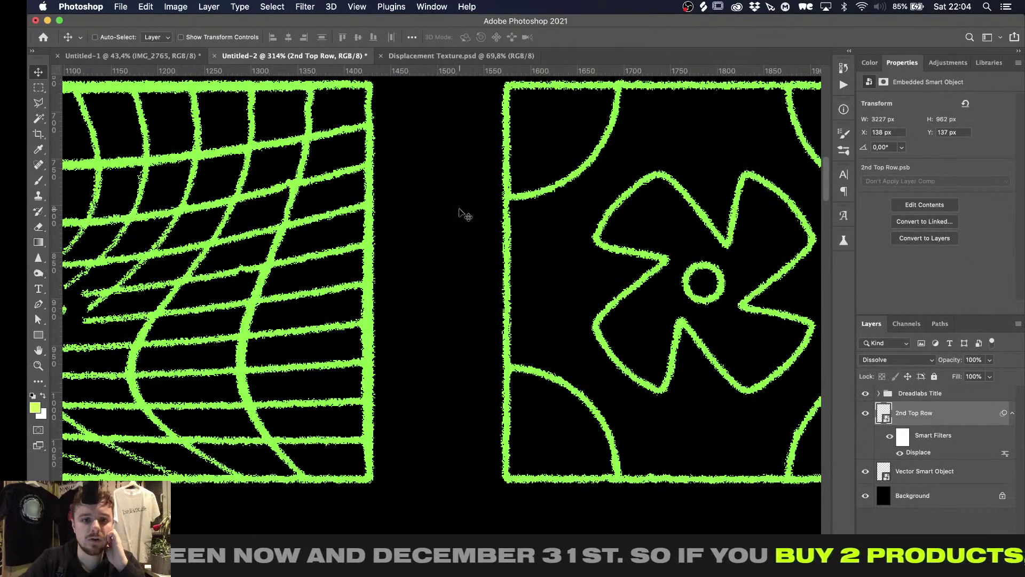
Remove the blur from the displacement texture and save it as Displacement Texture 1.psd in the Fundraising Livestream folder
left_click(422, 55)
scroll(422, 217, "up", 8, "alt")
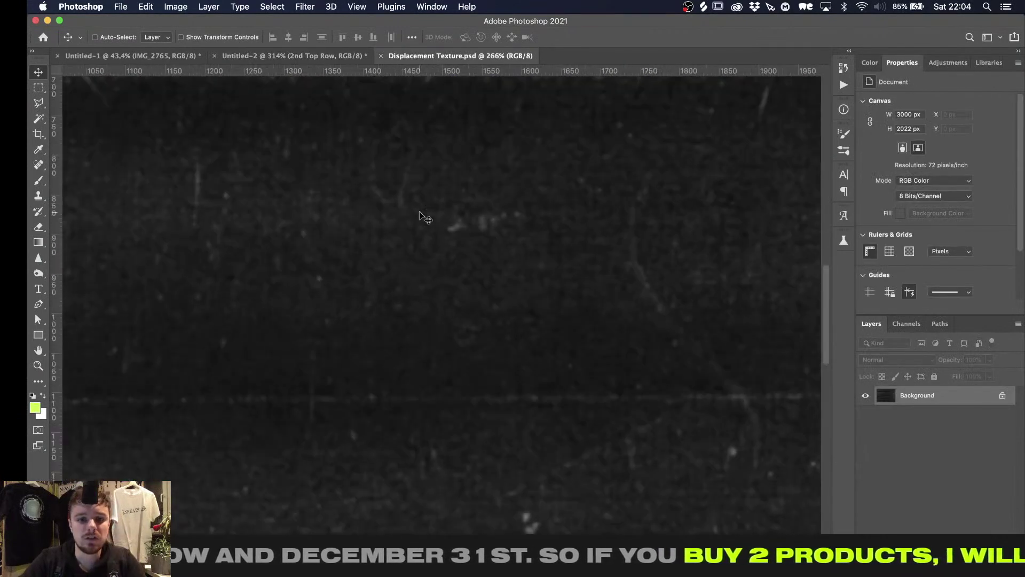
key("super+shift+s")
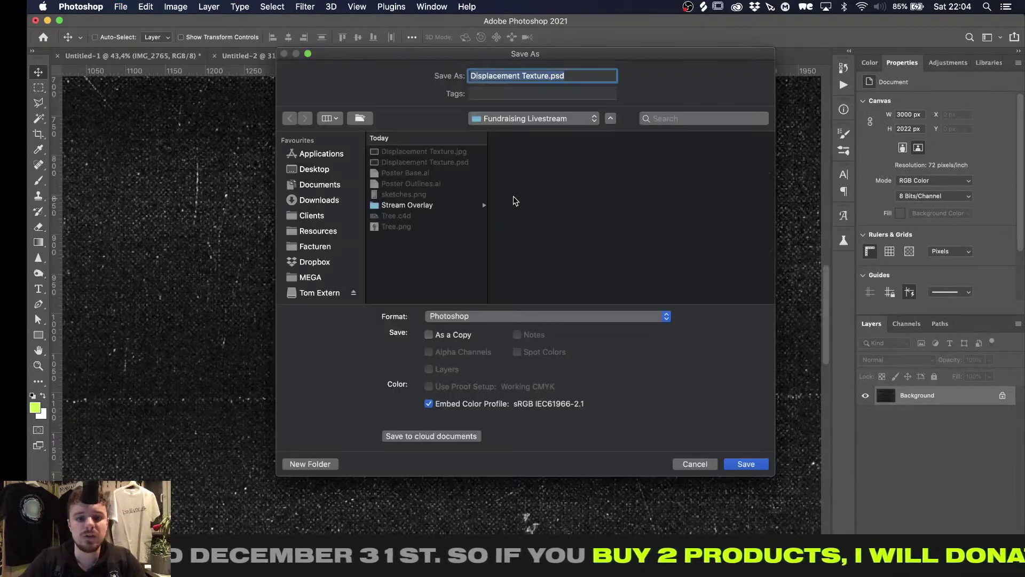
left_click(561, 76)
type("1")
key("Return")
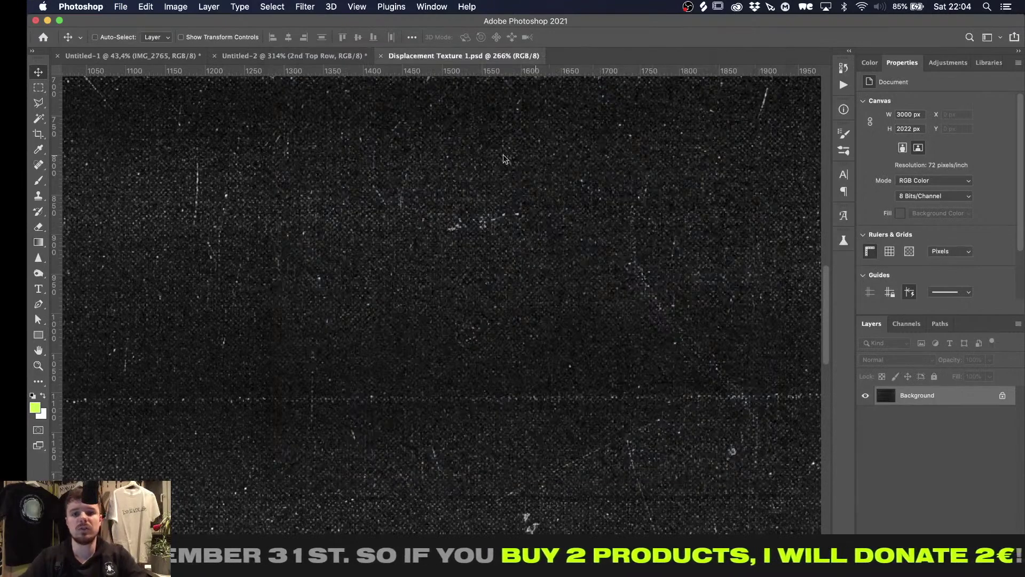
Return to the Untitled-2 document and set the 2nd Top Row layer's blend mode to Normal
left_click(313, 55)
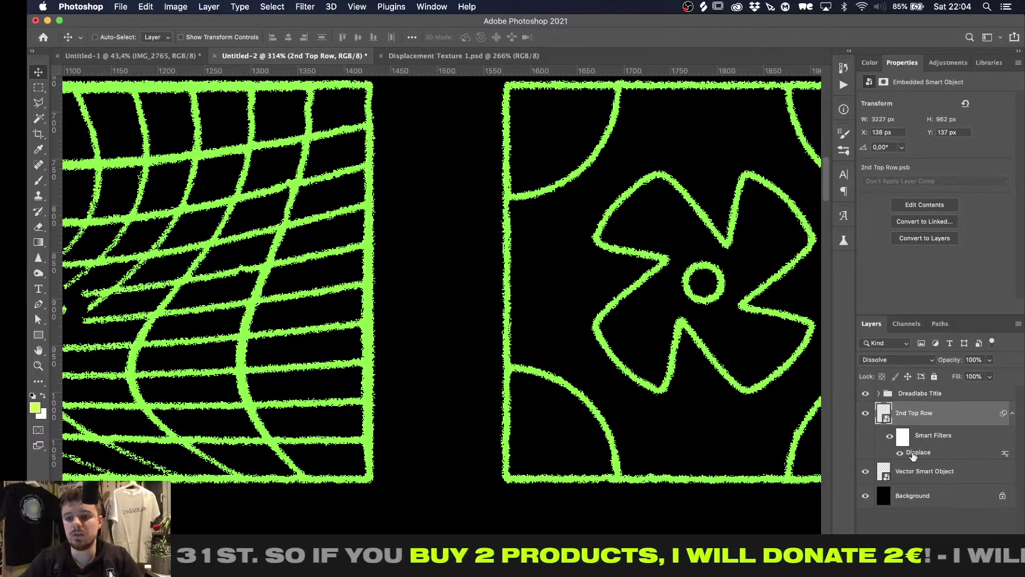
left_click(881, 359)
left_click(878, 349)
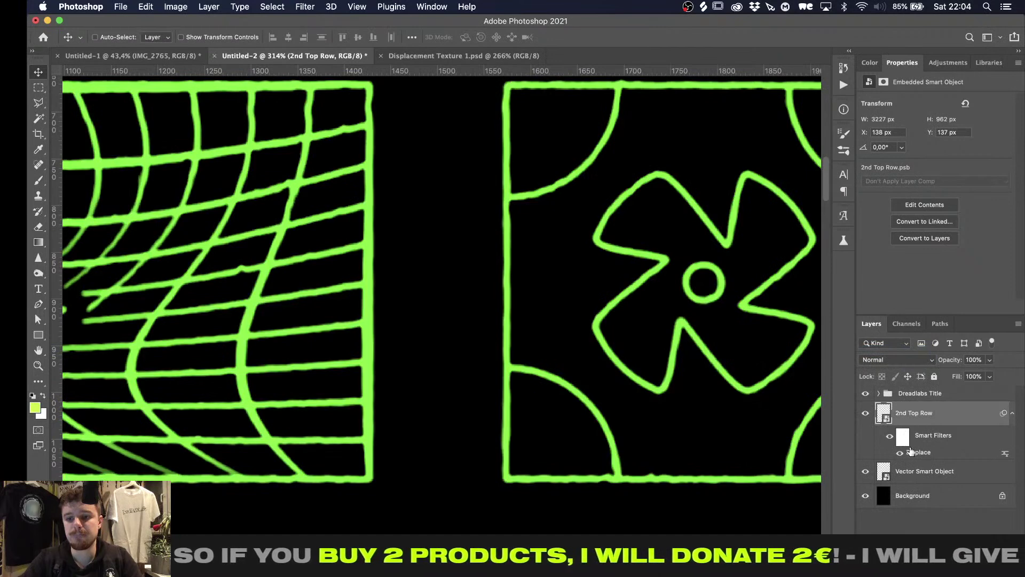
Try Displacement Texture 1.psd as the map of 2nd Top Row's Displace filter at scale 10 both ways and inspect the edges
double_click(914, 452)
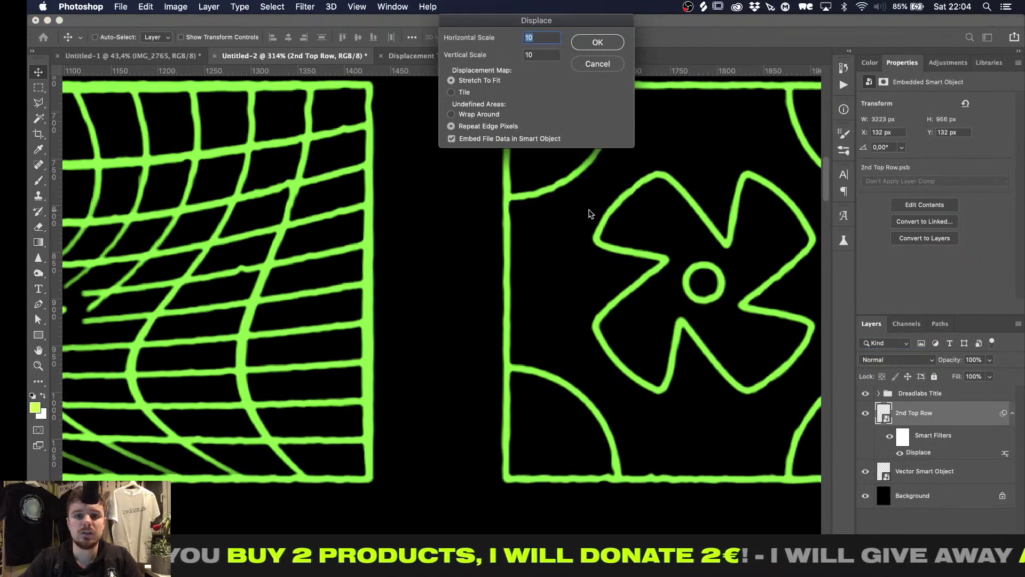
key("Return")
left_click(469, 104)
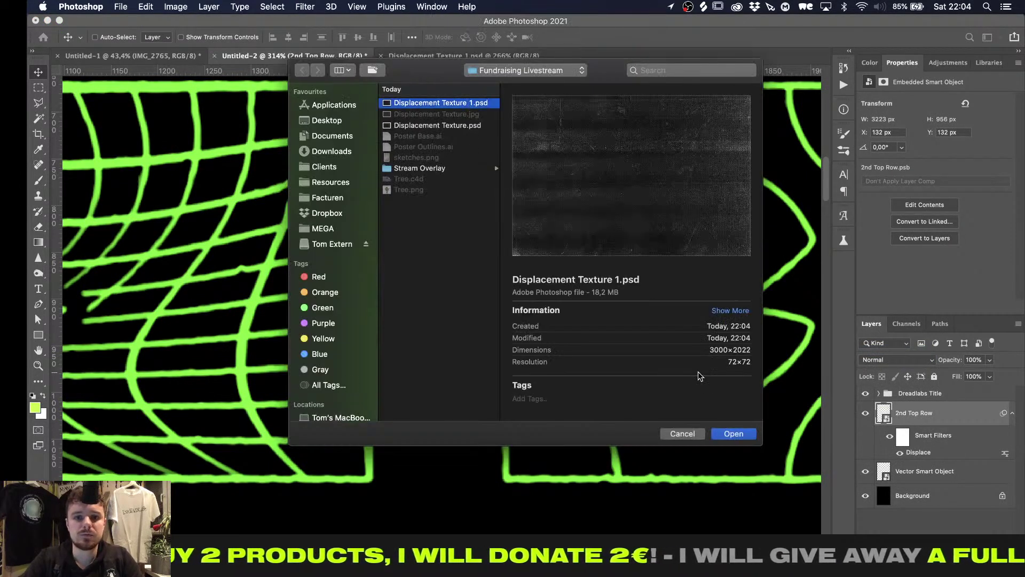
left_click(733, 434)
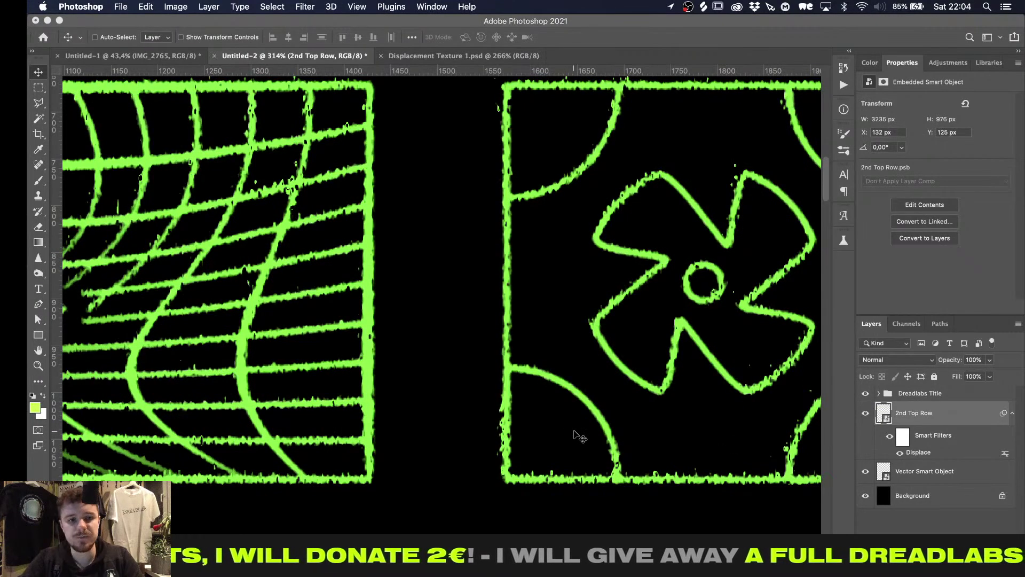
scroll(545, 404, "down", 10, "alt")
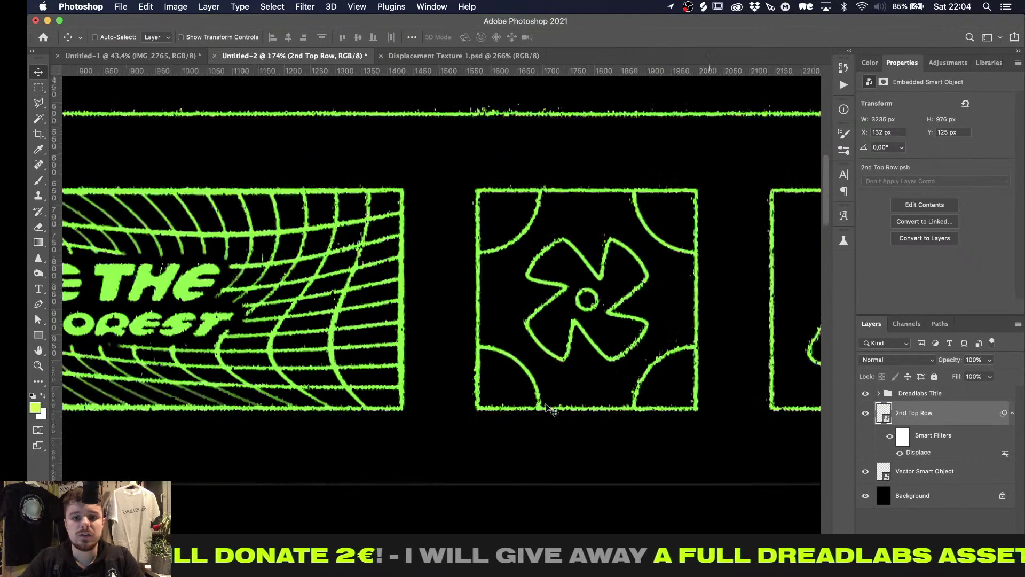
scroll(545, 403, "up", 1)
scroll(552, 410, "up", 2, "alt")
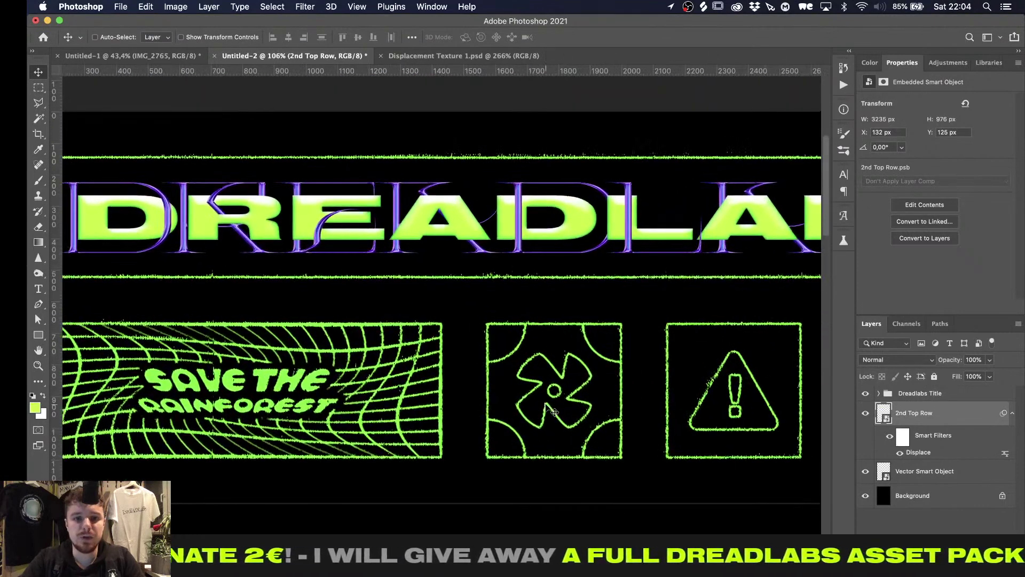
Lower the scale of 2nd Top Row's Displace filter and reapply it with Displacement Texture 1.psd as the map
double_click(919, 452)
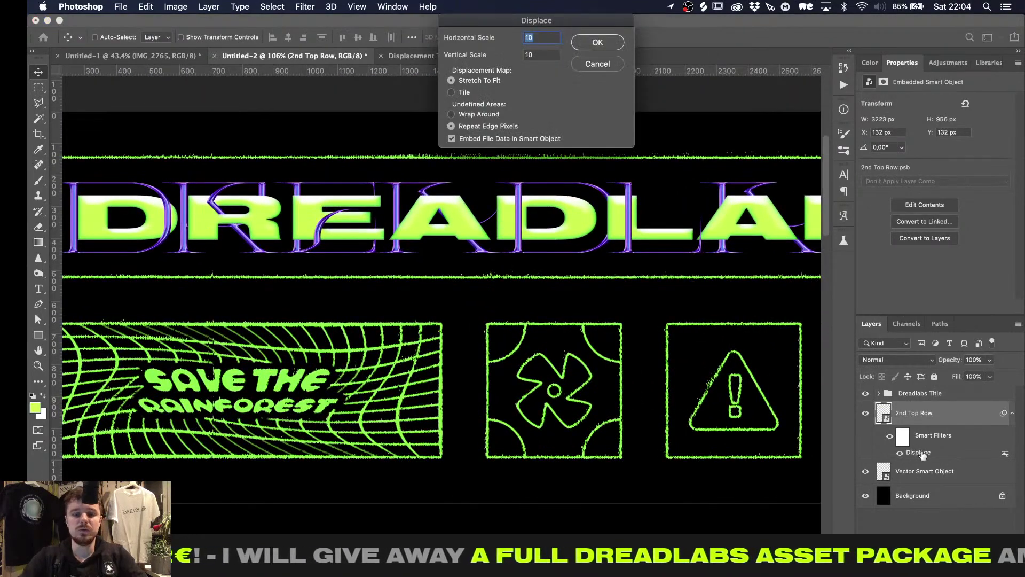
key("Return")
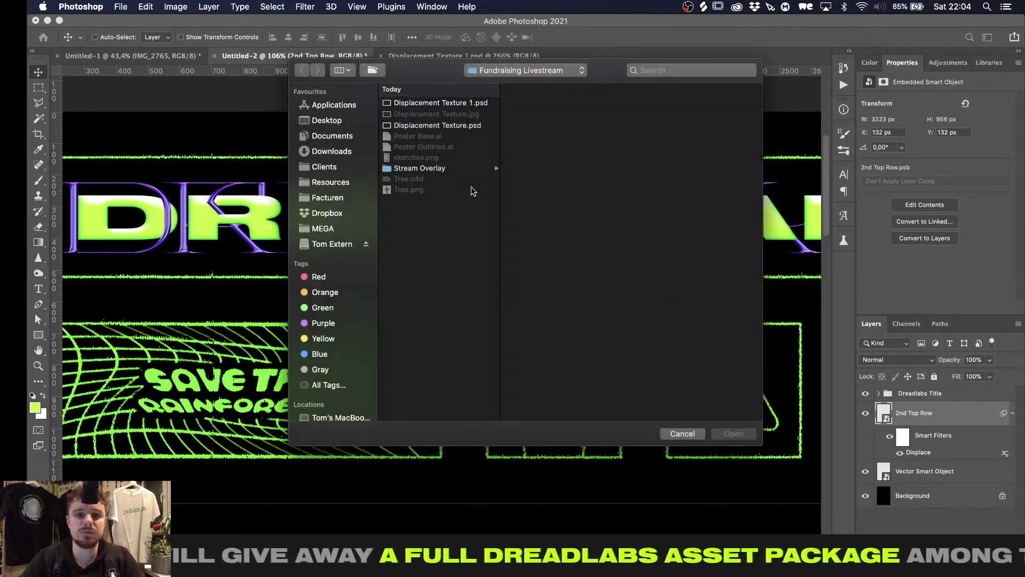
double_click(452, 103)
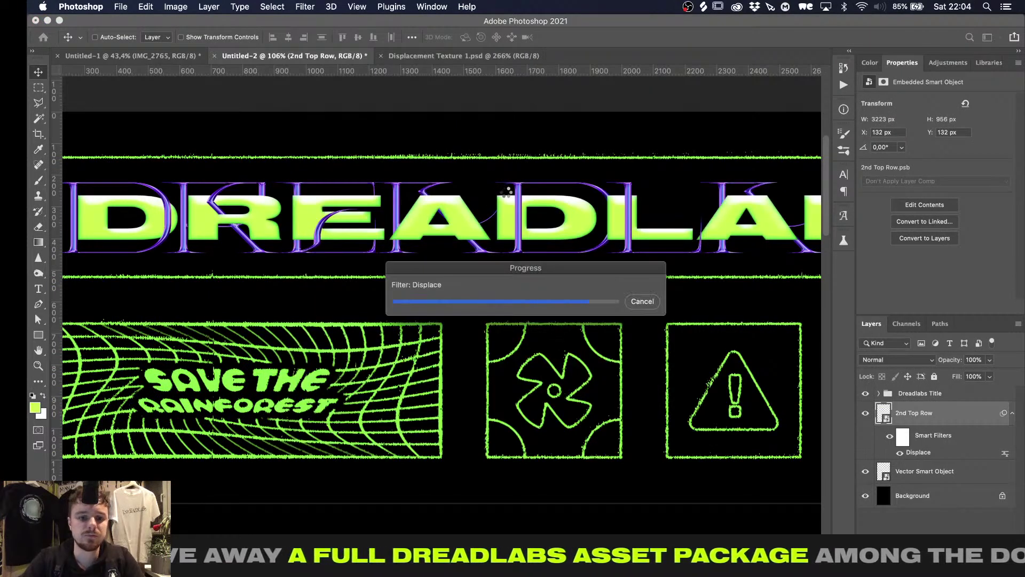
scroll(507, 197, "left", 10)
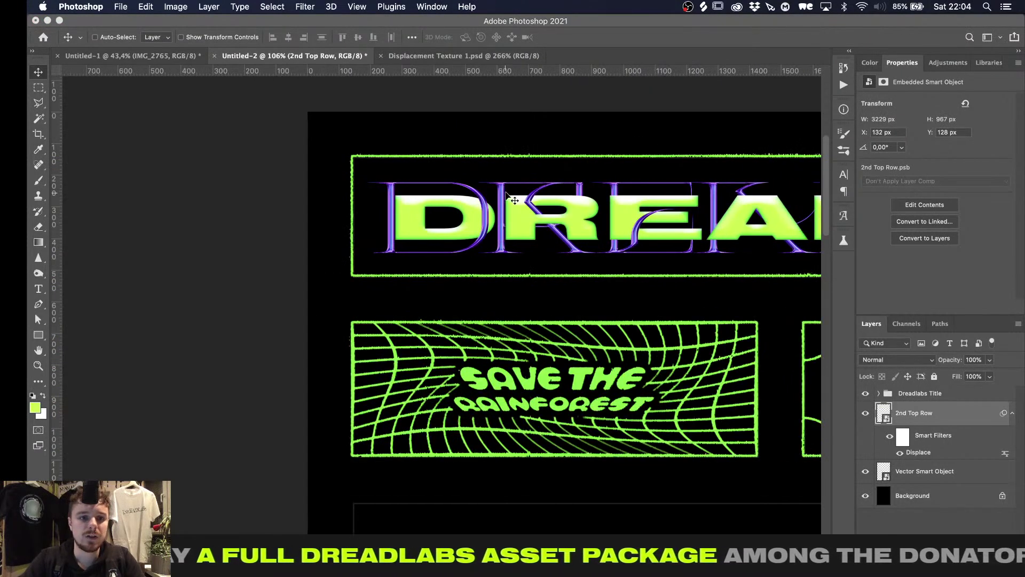
Compare the poster with the 2nd Top Row layer hidden and shown, and check the whole poster
left_click(865, 412)
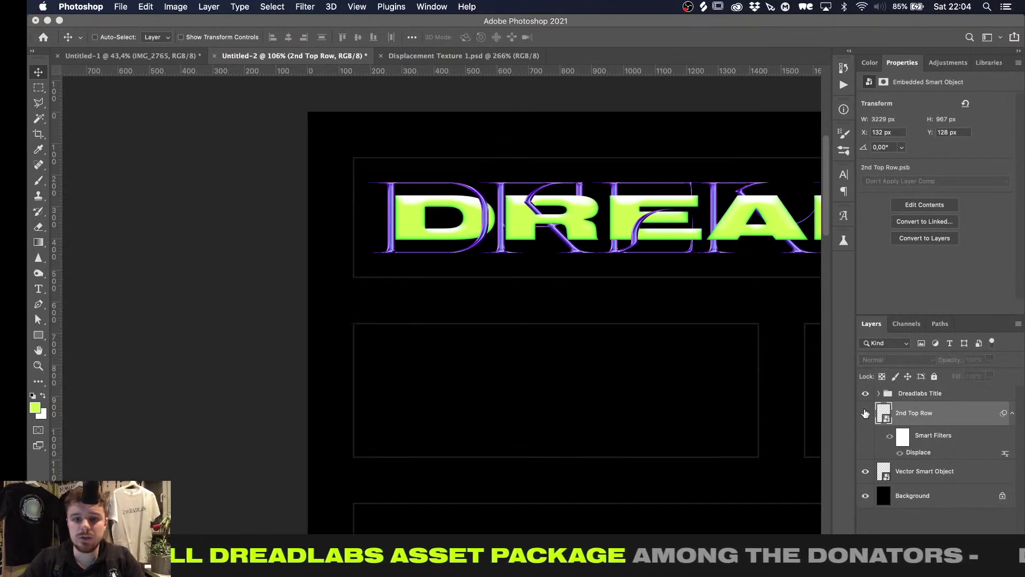
left_click(865, 413)
scroll(456, 366, "right", 3)
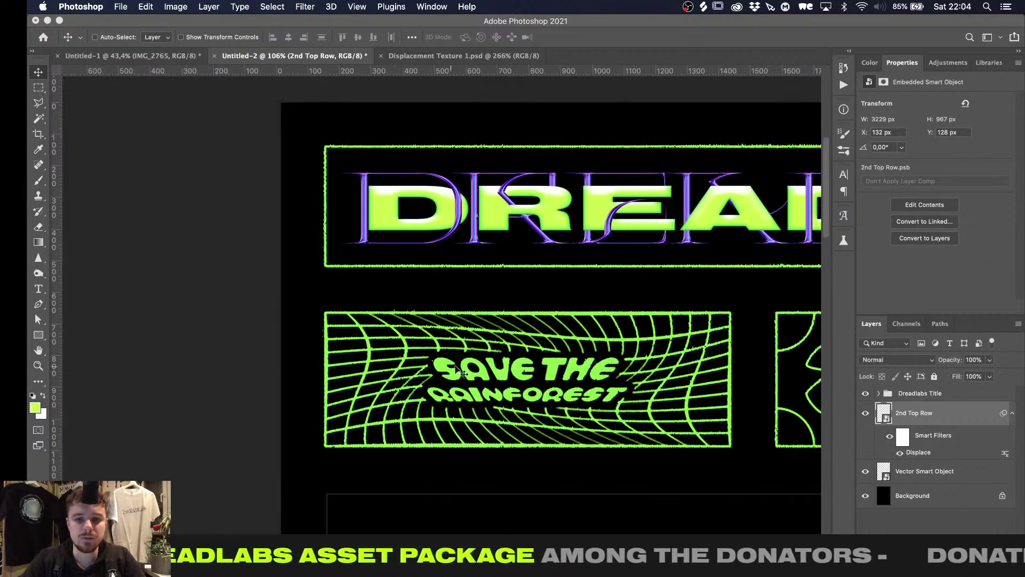
key("super+0")
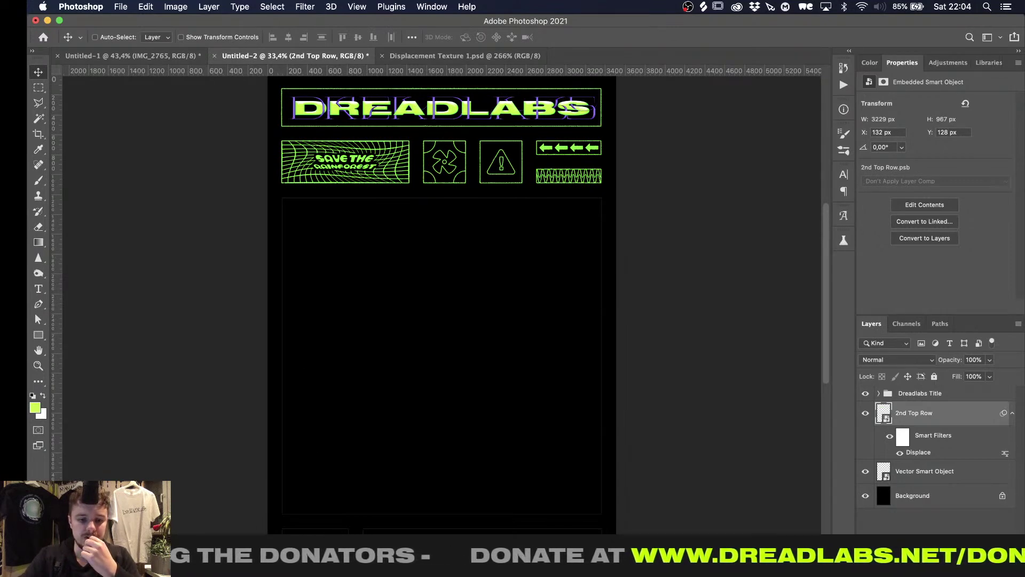
Switch to Finder and open the Dreadlabs Tutorials folder among the red-tagged items
key("super+Tab")
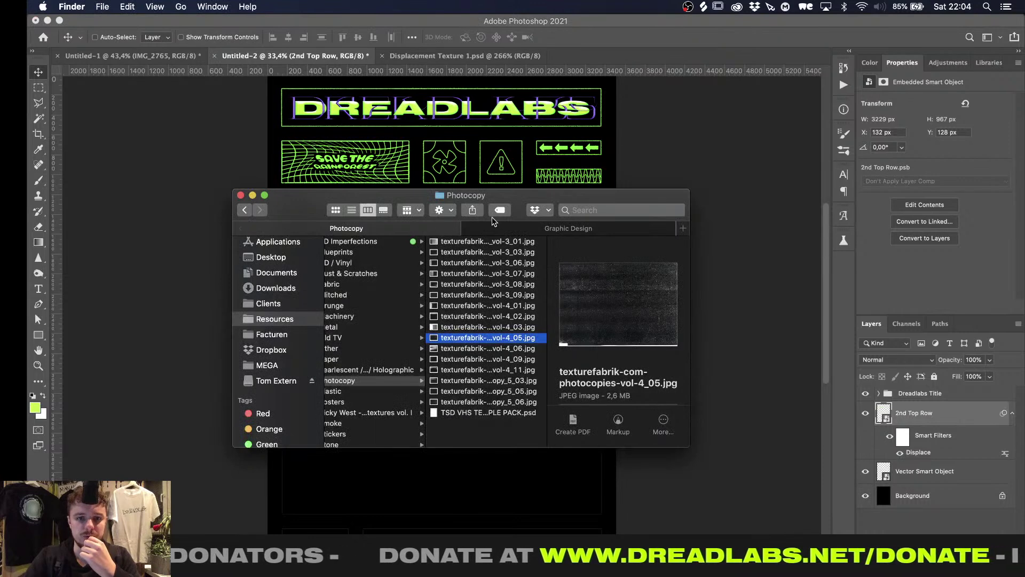
left_click(279, 414)
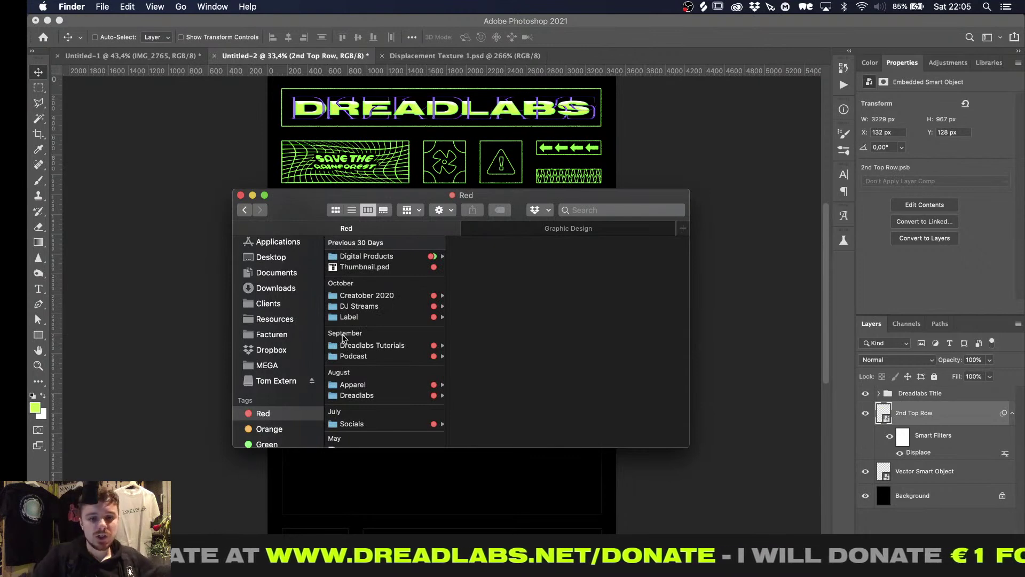
left_click(377, 346)
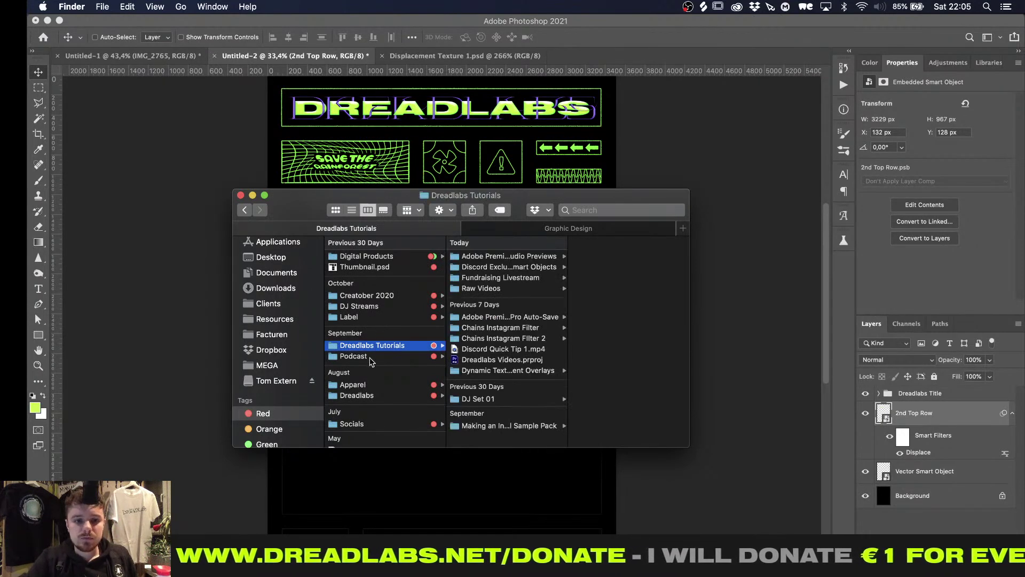
left_click(367, 395)
left_click(474, 257)
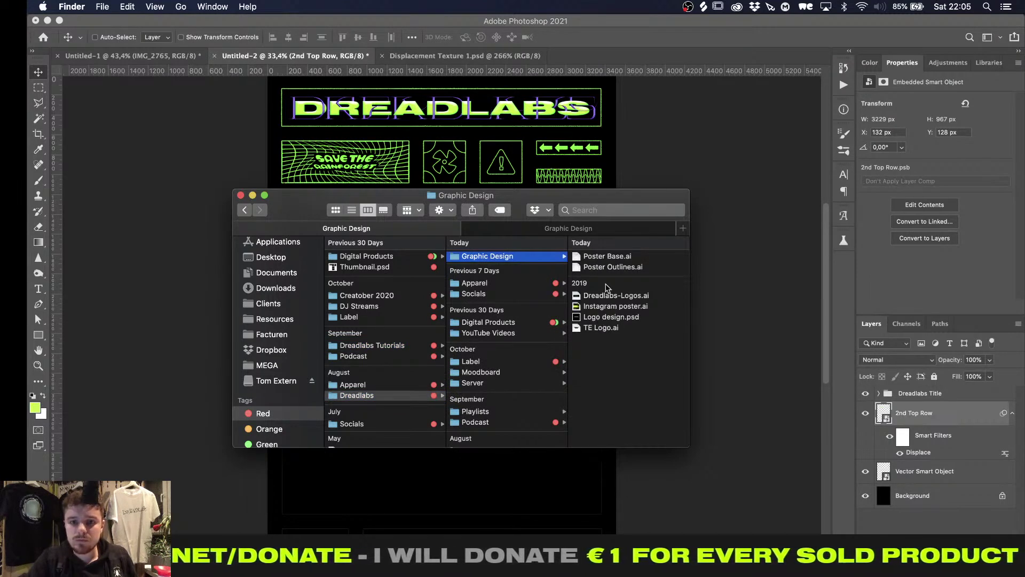
left_click(481, 284)
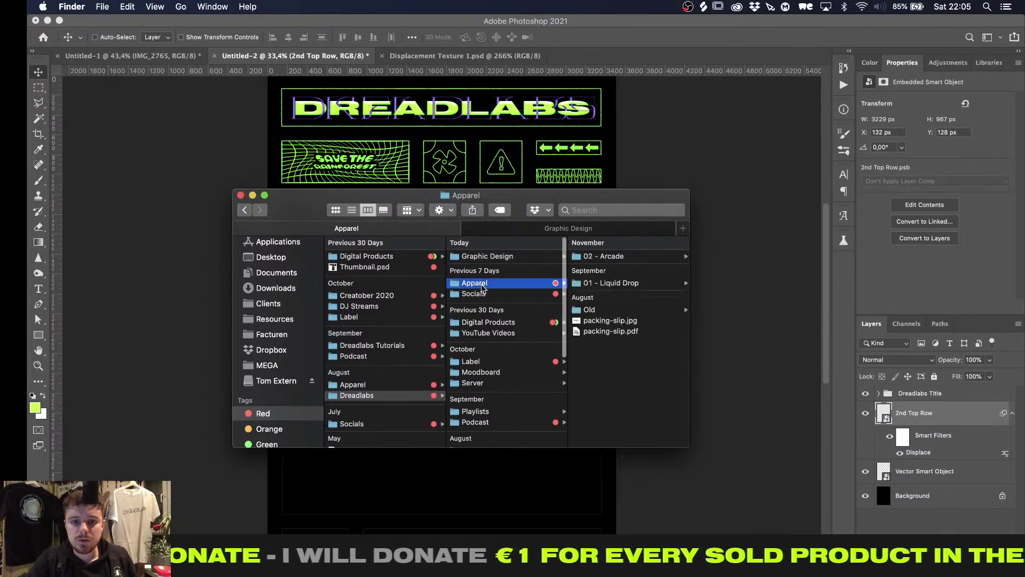
left_click(369, 346)
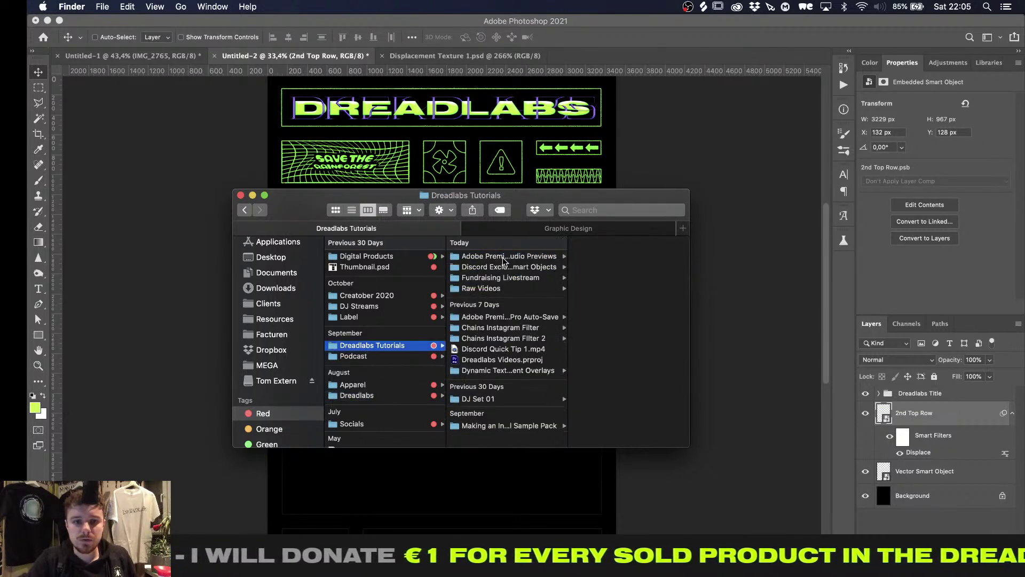
Open the Fundraising Livestream folder and go through its files to locate the tree render
left_click(499, 289)
key("Up")
key("Right")
key("Down")
key("Down")
key("Down")
key("Down")
key("Down")
key("Down")
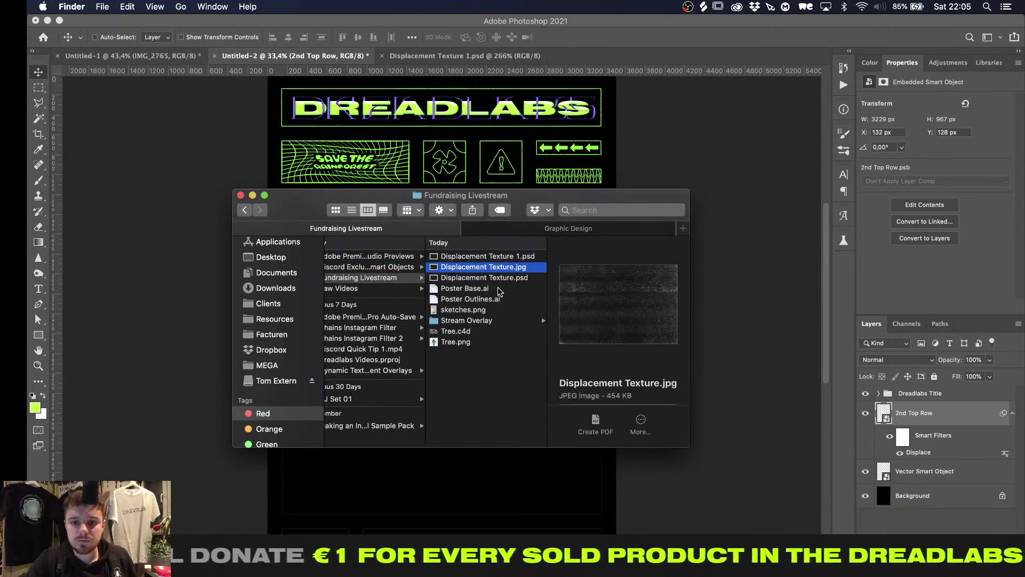
key("Down")
key("Down")
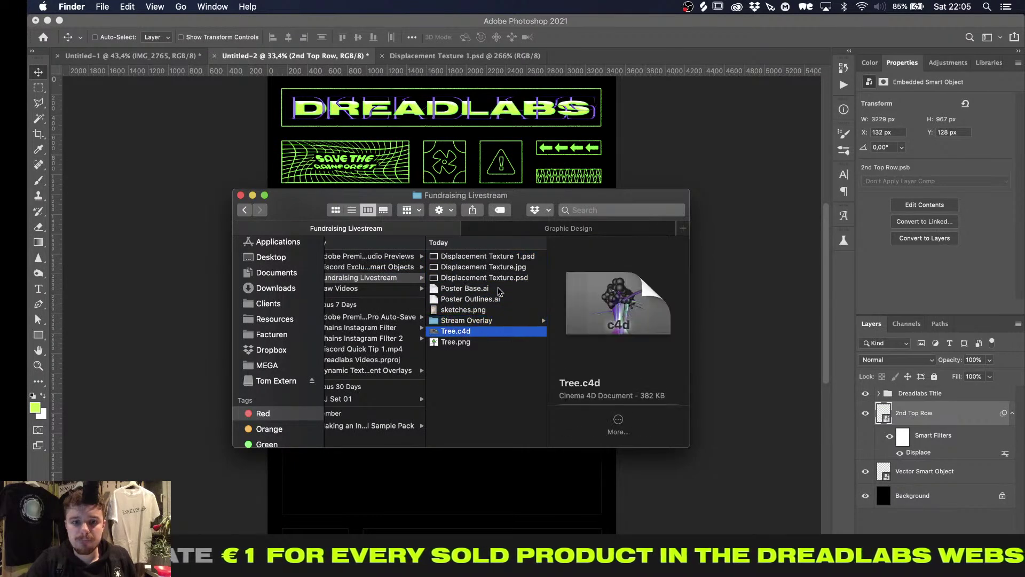
Place Tree.png in the poster at its fitted size and move it down to the large frame's lower edge
left_click_drag(688, 354, 714, 347)
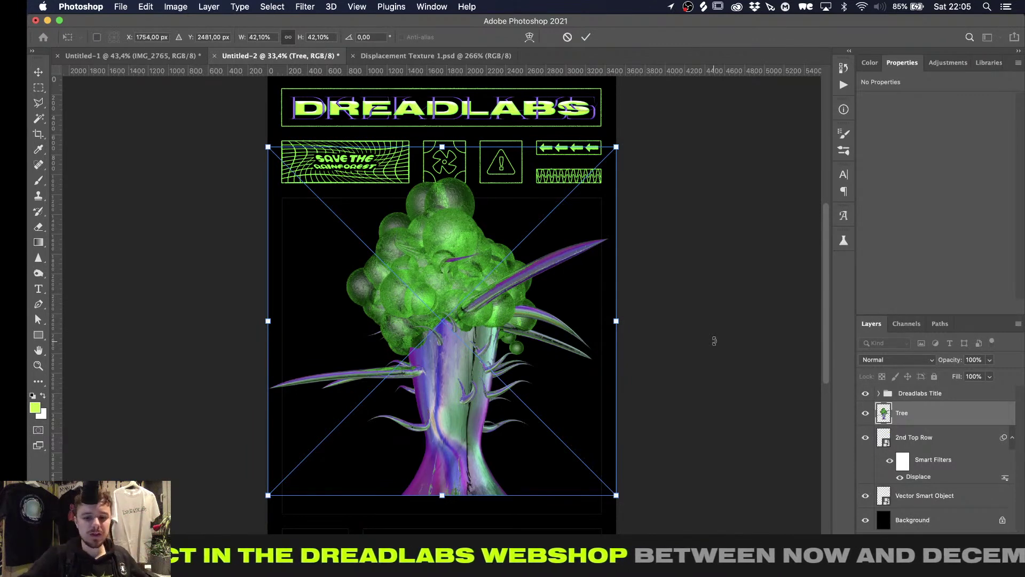
key("Return")
scroll(714, 346, "down", 2)
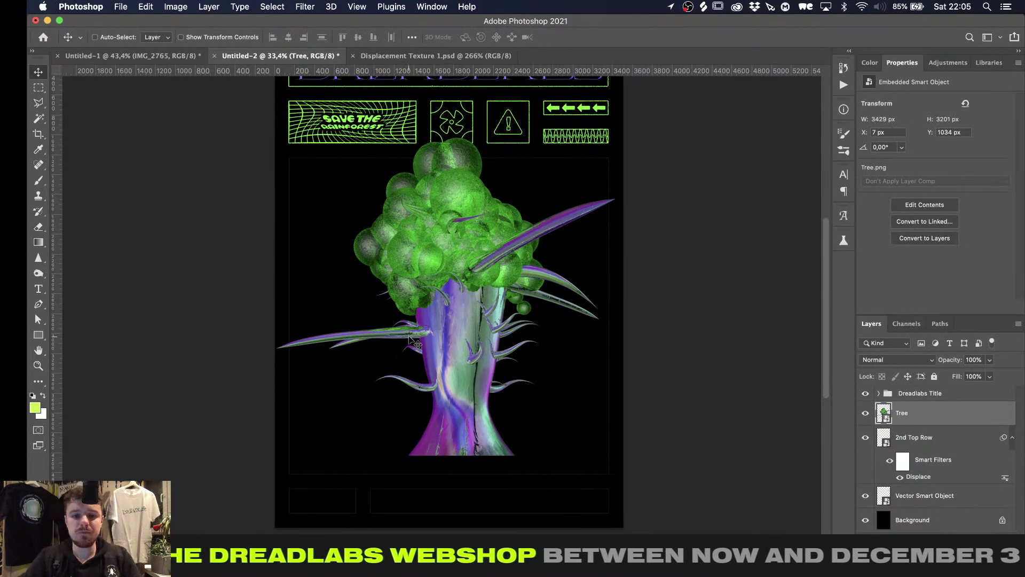
left_click_drag(414, 342, 414, 359, "shift")
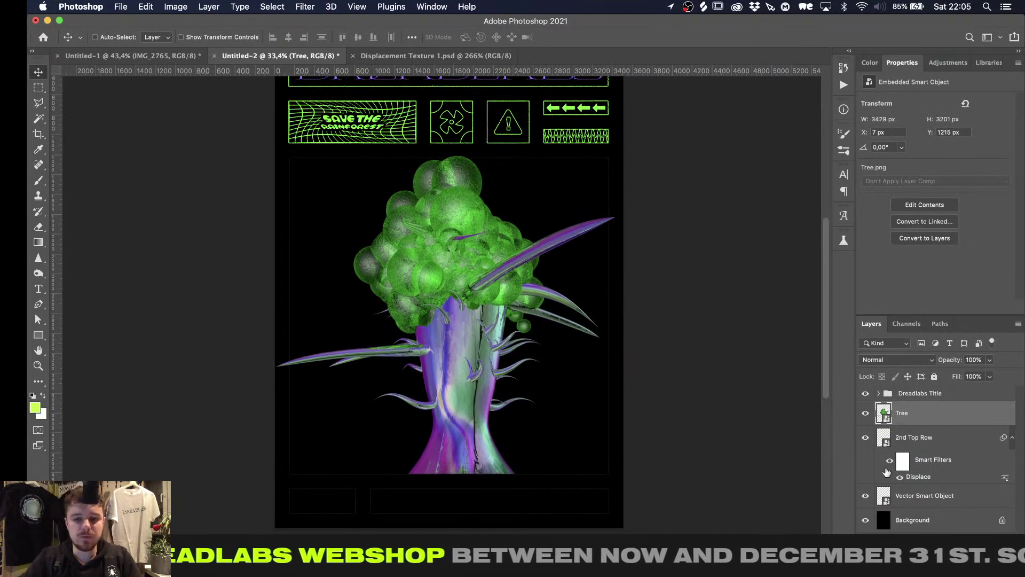
Load the Vector Smart Object's frames as a selection and subtract everything except the large central frame
left_click(878, 498, "super")
key("m")
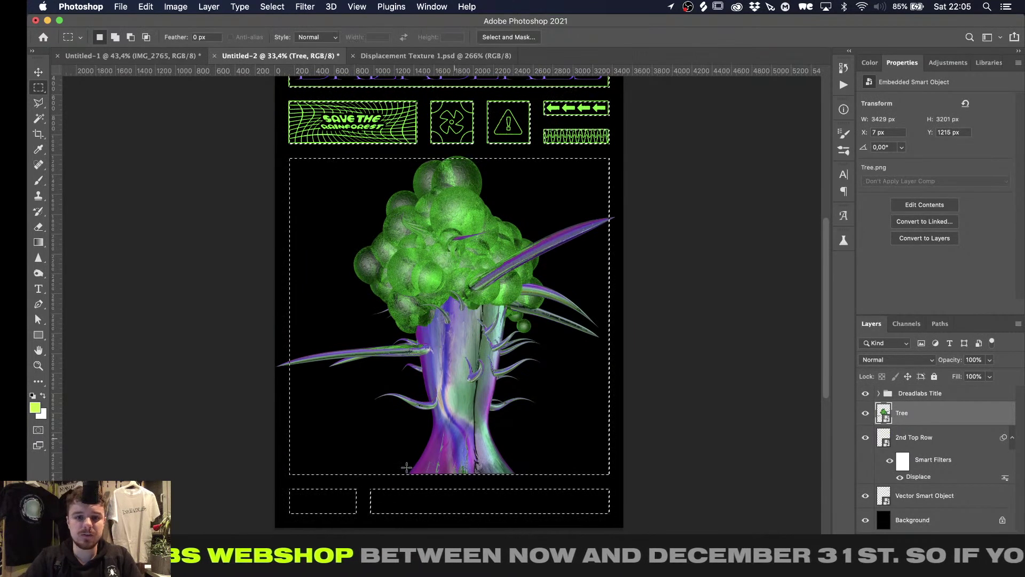
scroll(212, 98, "up", 4)
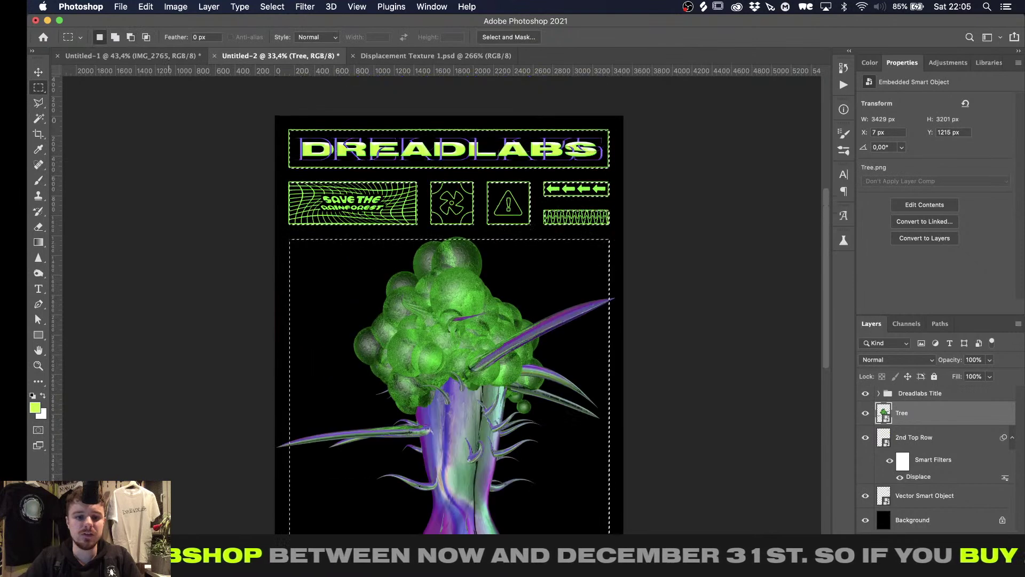
left_click_drag(212, 98, 683, 233, "alt")
Align the tree's bottom edge with the selected large frame and clear the selection
key("v")
scroll(682, 231, "down", 1)
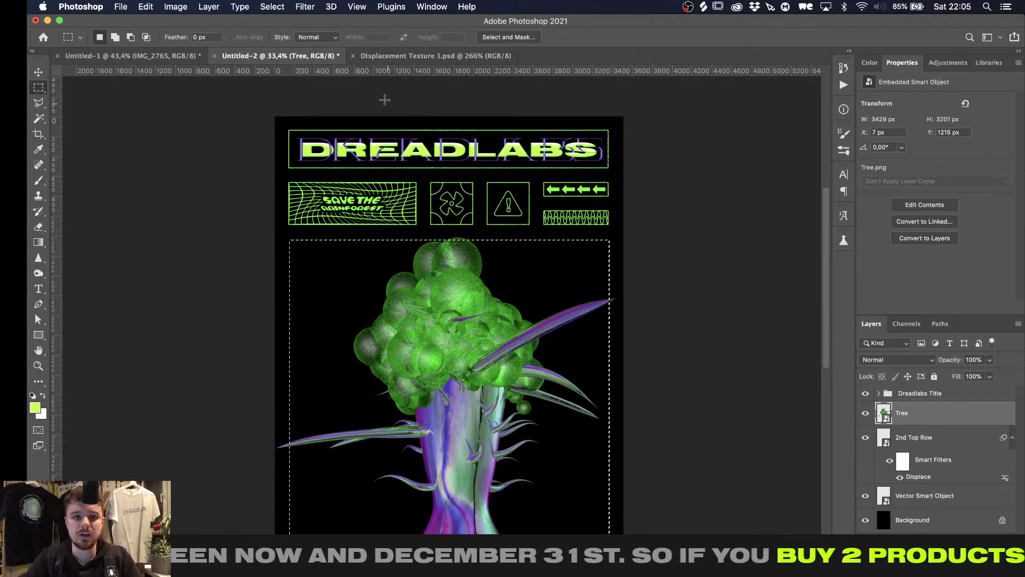
left_click(374, 37)
key("super+d")
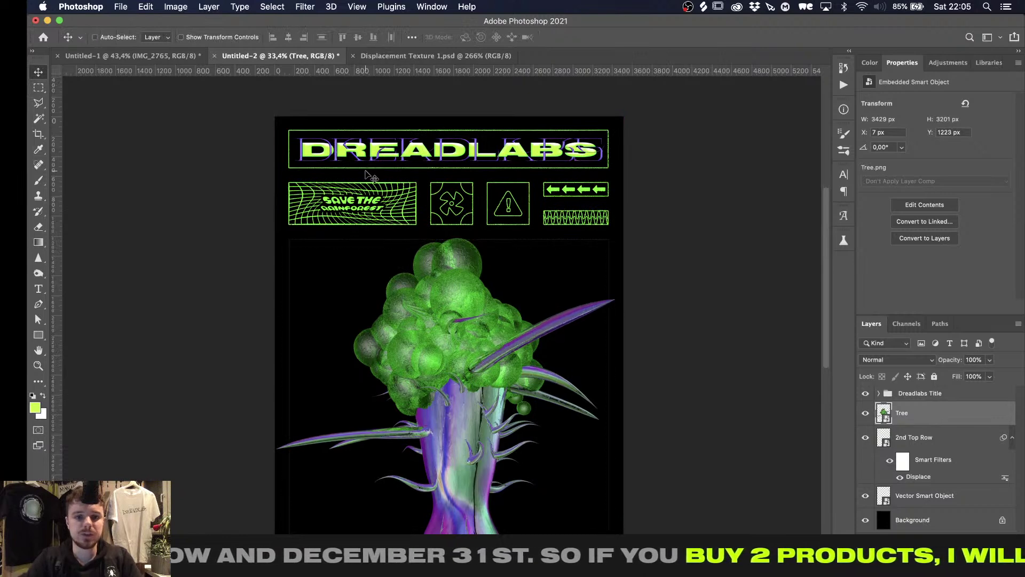
Restore the large frame selection and put the Tree layer into a new group
scroll(366, 171, "down", 4)
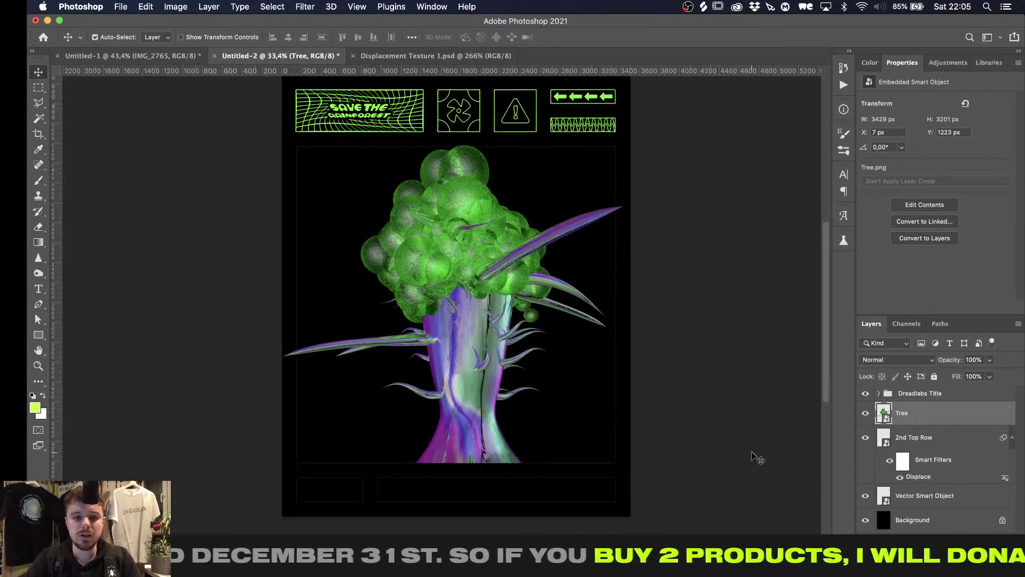
key("super+shift+d")
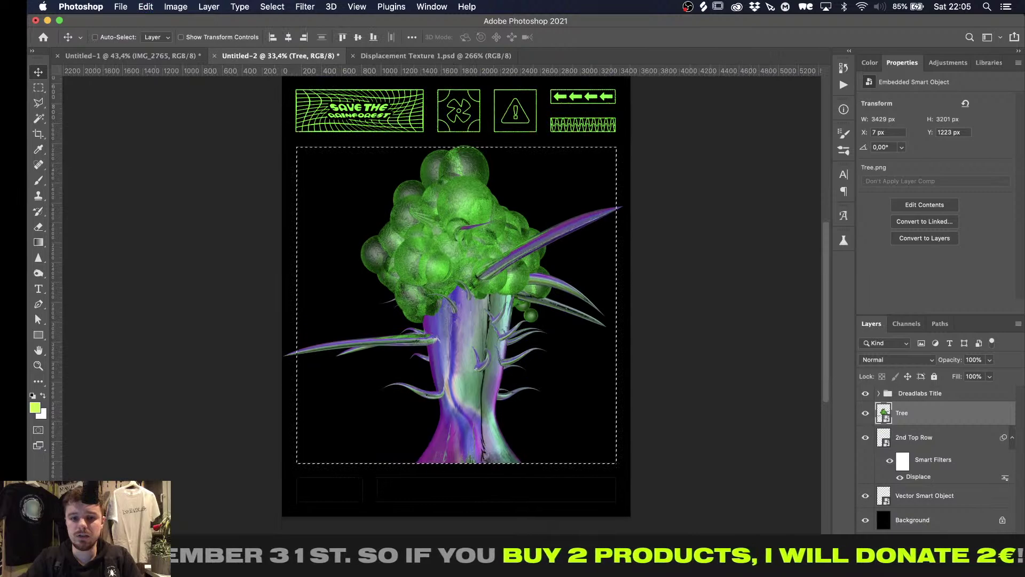
left_click(922, 568)
key("super+z")
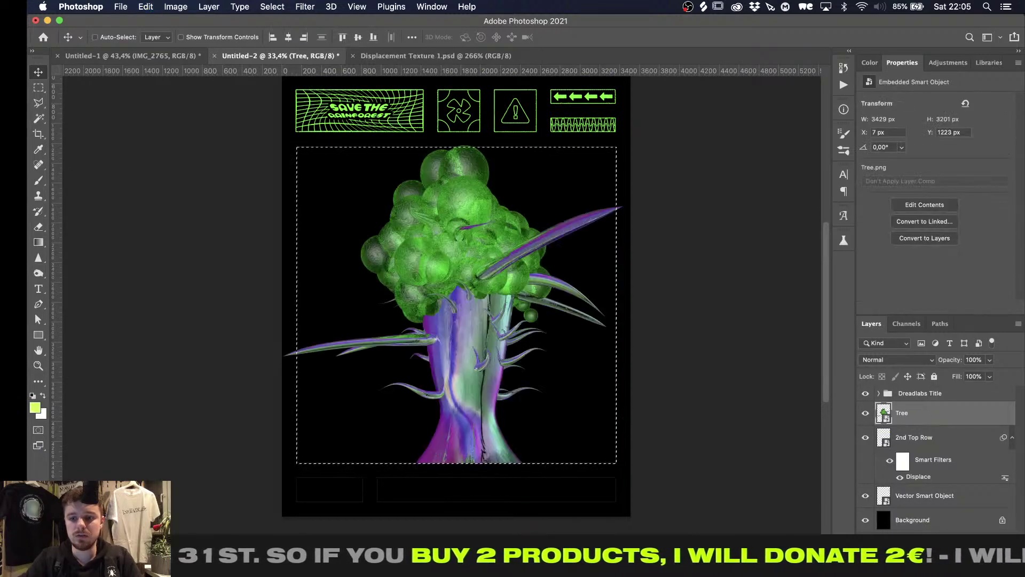
key("super+g")
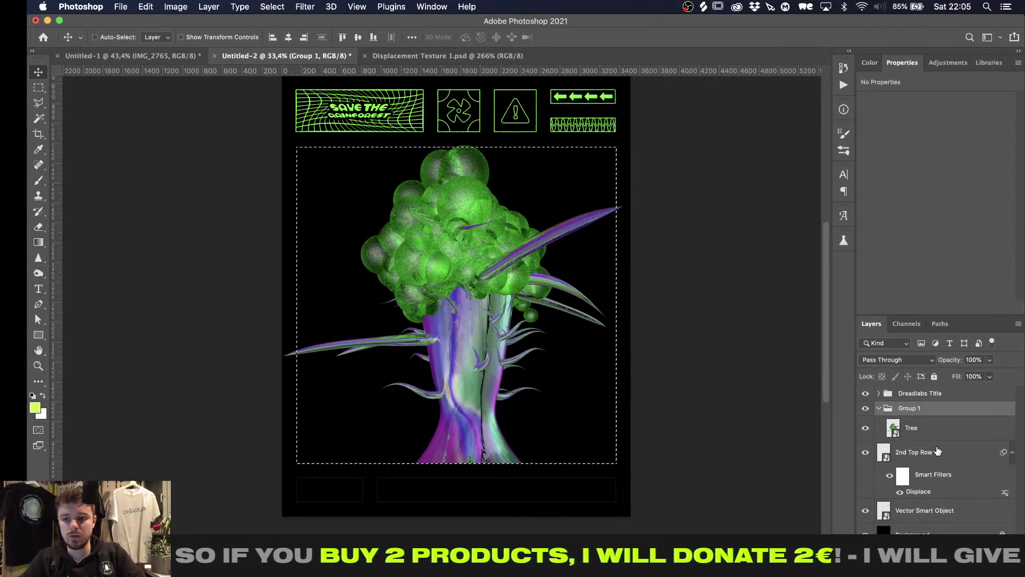
Add a rectangle from the large frame's upper-left corner to its lower-right corner to the selection, filling in the interior
scroll(473, 363, "up", 5, "alt")
scroll(474, 363, "up", 5)
scroll(473, 364, "left", 5)
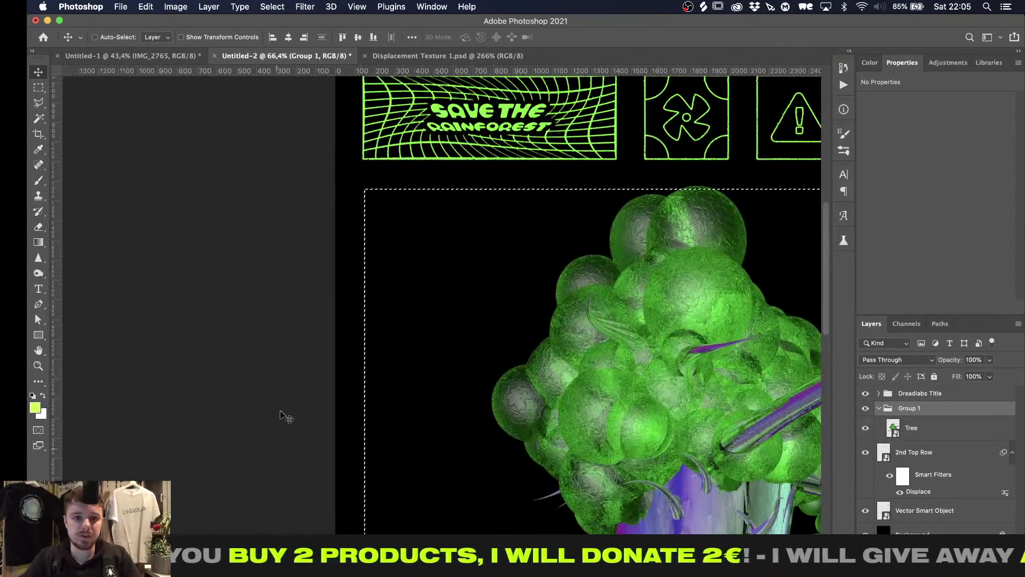
scroll(309, 305, "up", 5, "alt")
key("m")
scroll(402, 148, "up", 3, "alt")
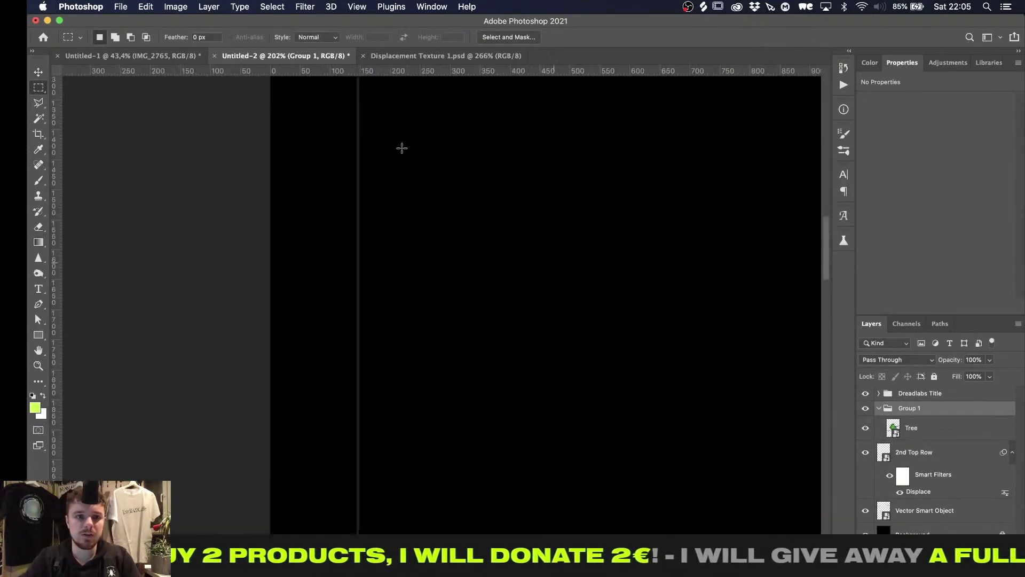
scroll(401, 148, "up", 3, "alt")
scroll(401, 148, "up", 8)
scroll(402, 148, "up", 4, "alt")
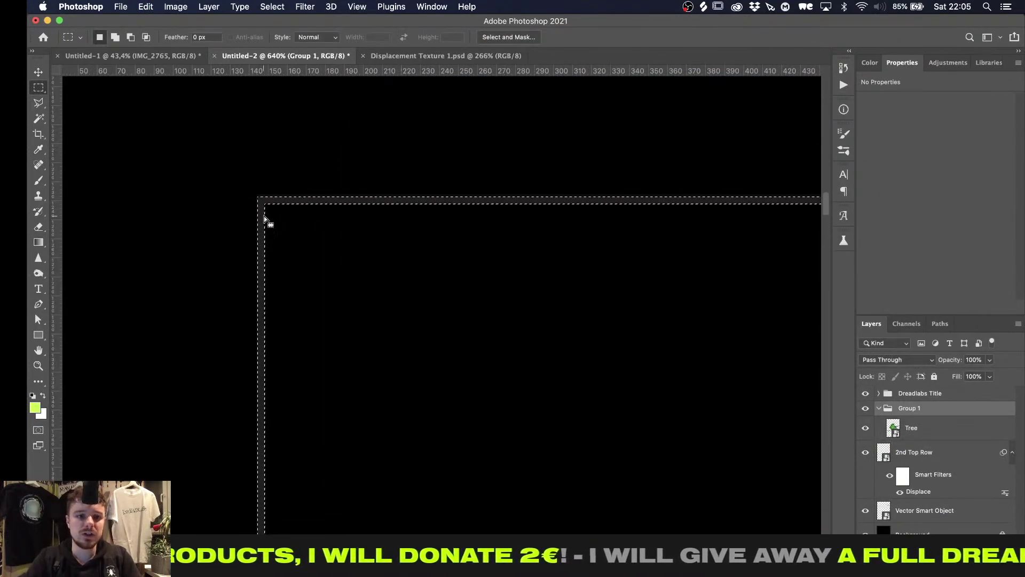
key("shift")
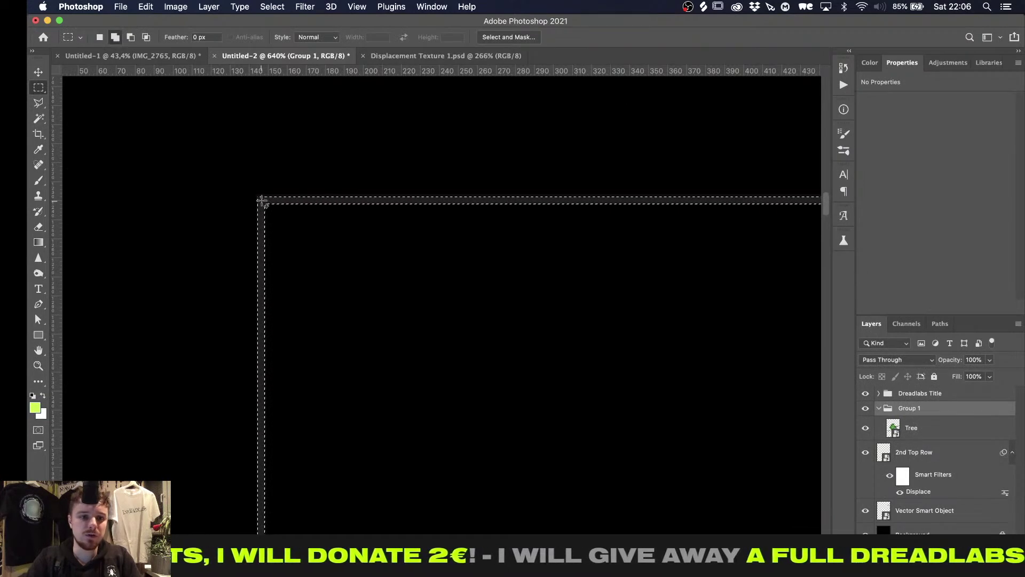
left_click_drag(331, 260, 413, 208)
scroll(409, 205, "down", 8, "alt")
scroll(409, 205, "up", 5)
scroll(409, 205, "left", 5)
scroll(409, 205, "down", 4, "alt")
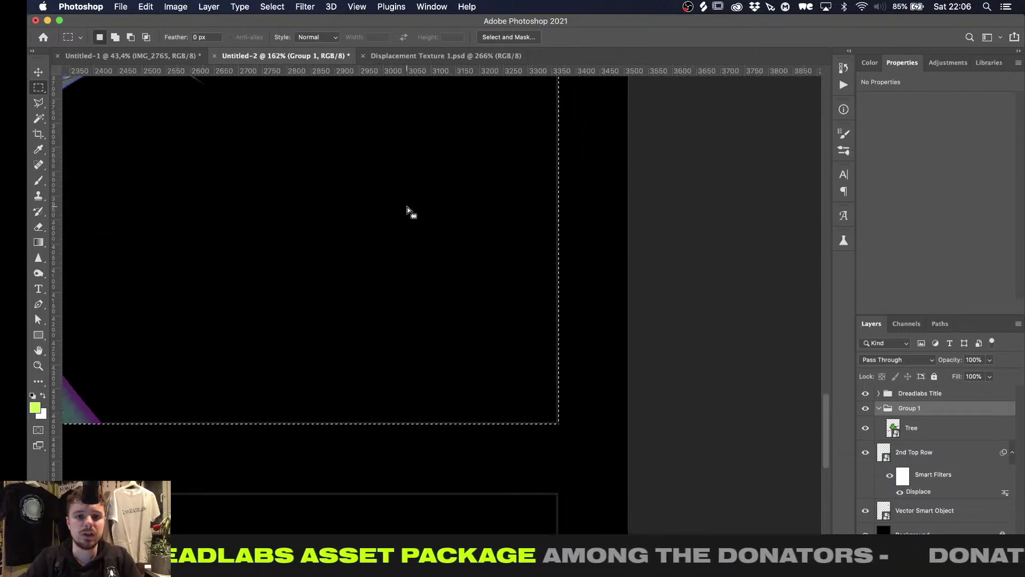
Mask the tree's group to the selected frame area and rename the group Tree
left_click(935, 569)
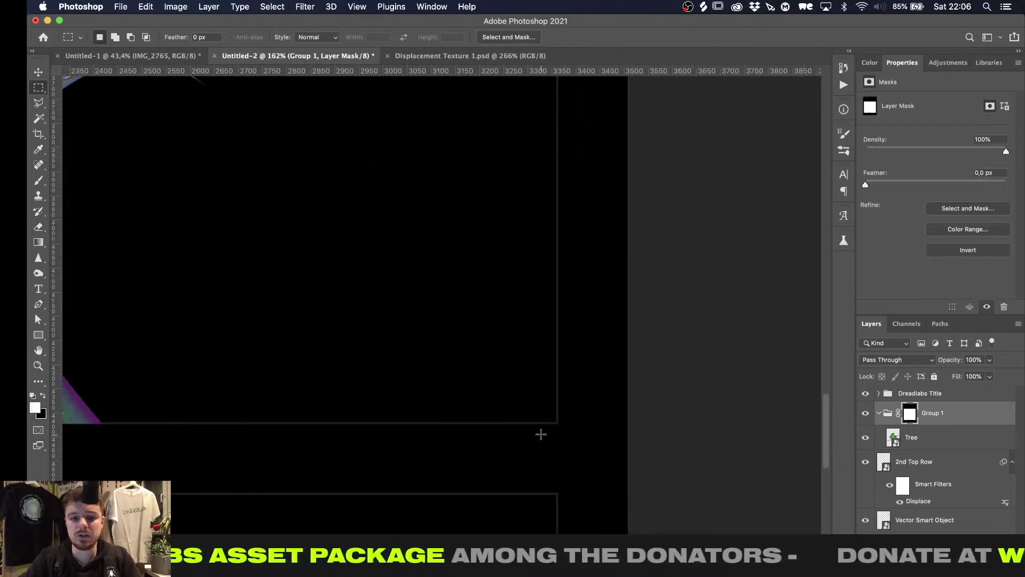
scroll(541, 434, "down", 8, "alt")
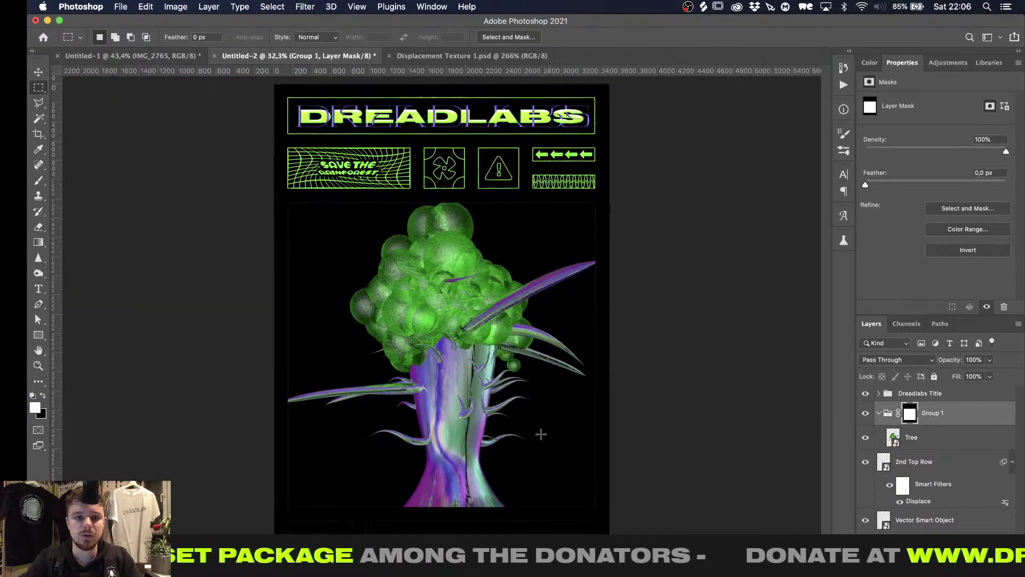
scroll(541, 434, "up", 1, "alt")
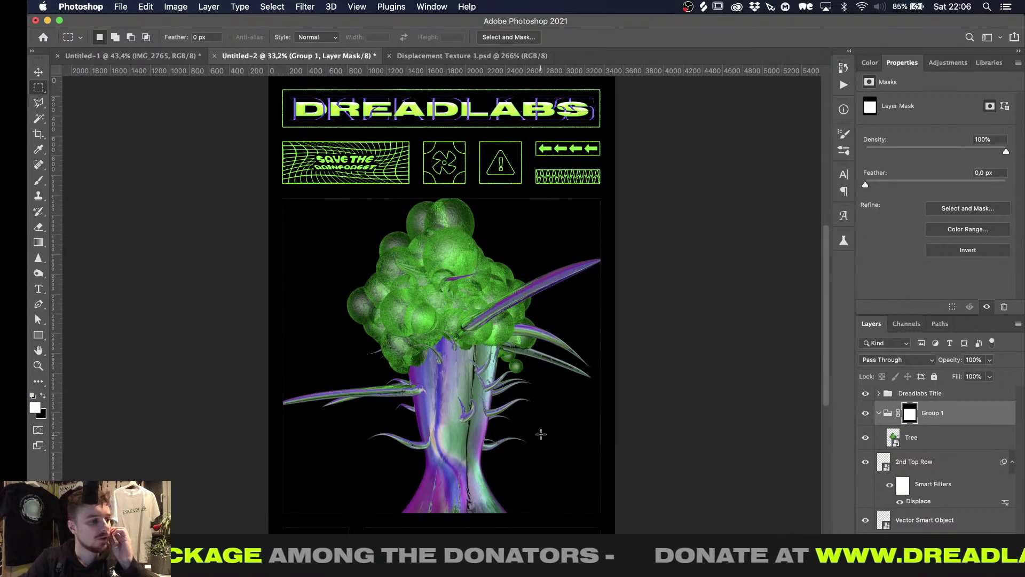
scroll(564, 409, "up", 3, "alt")
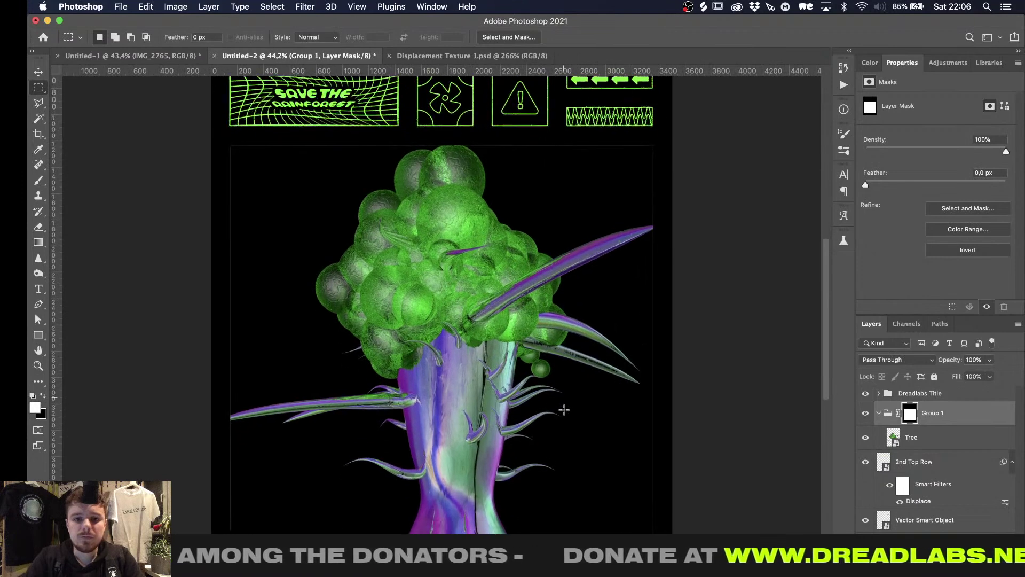
double_click(930, 413)
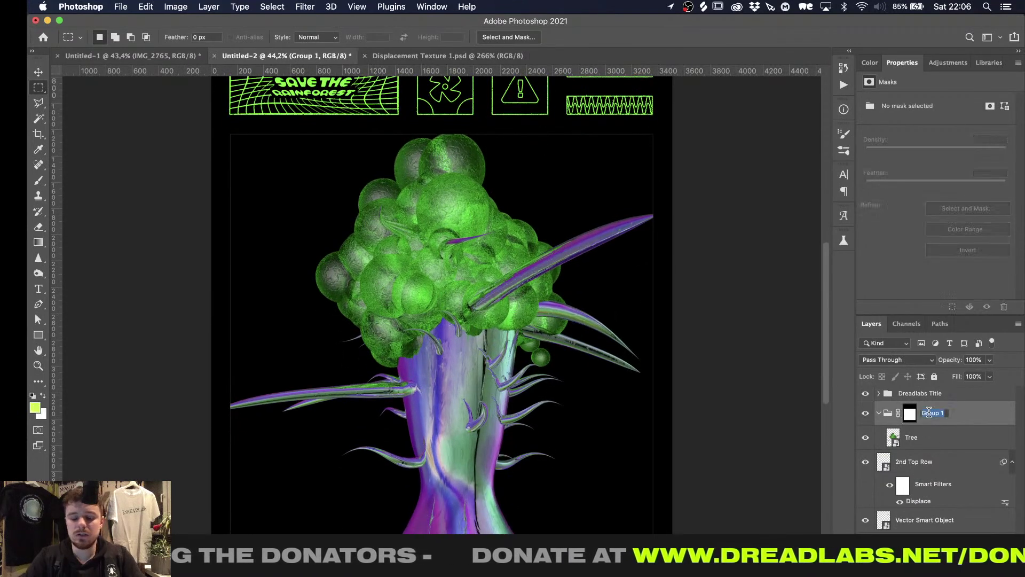
key("Return")
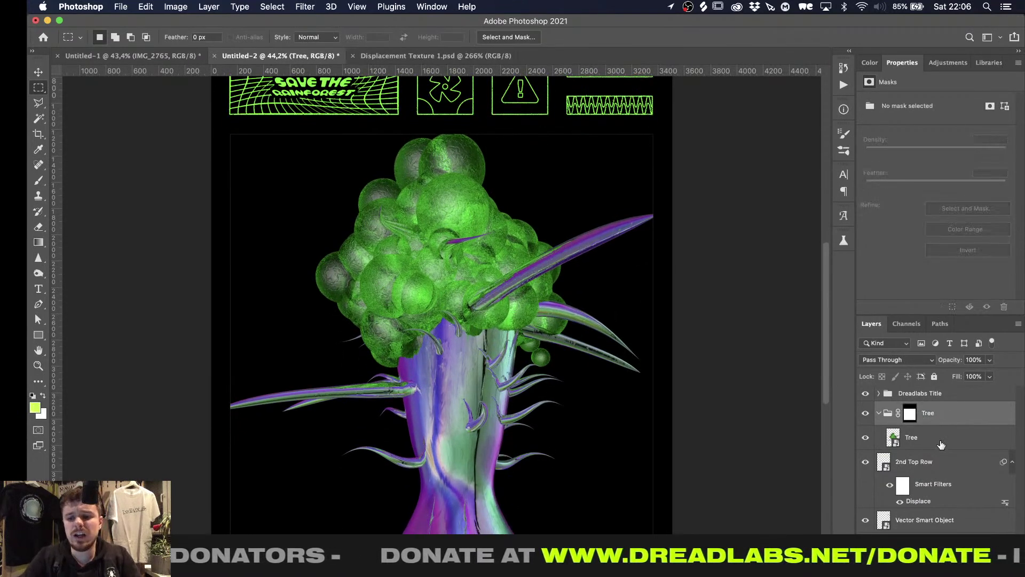
left_click(941, 445)
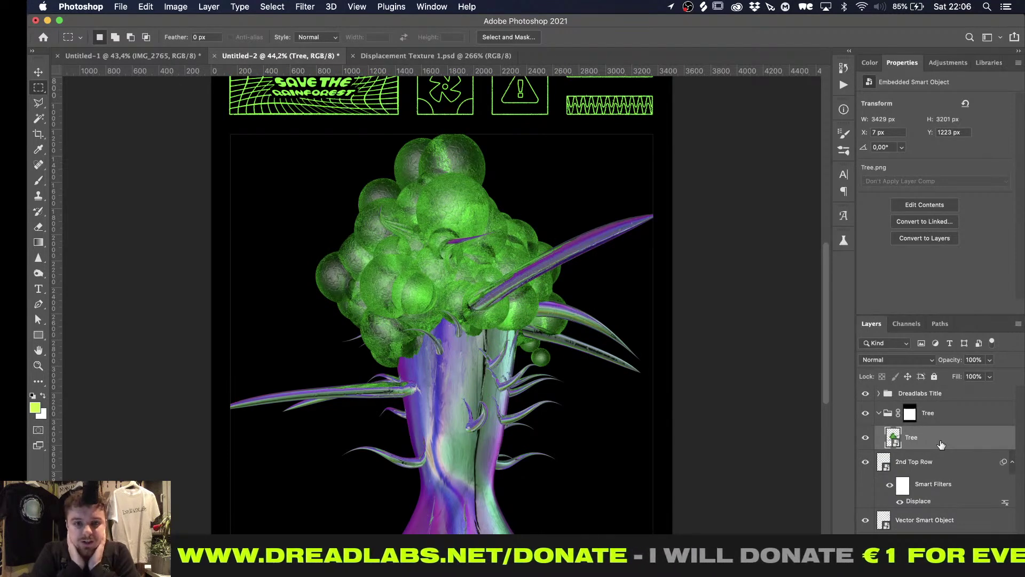
left_click(315, 7)
mouse_move(360, 166)
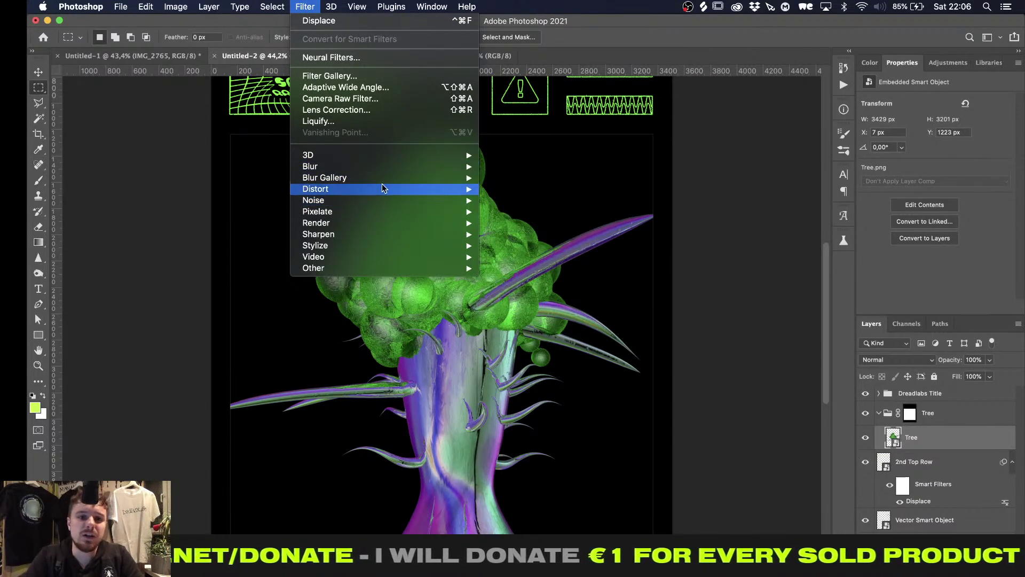
mouse_move(383, 182)
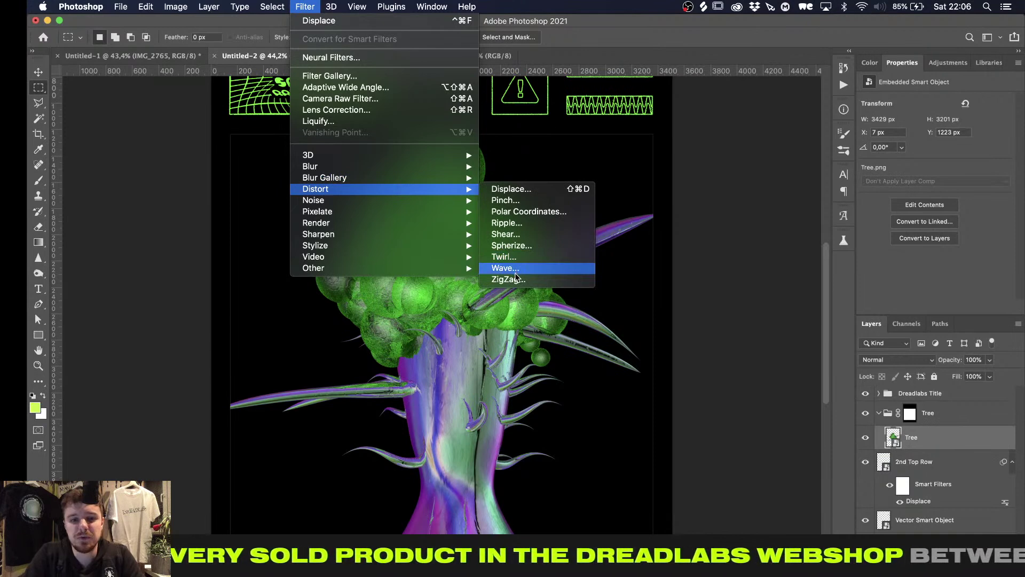
left_click(523, 257)
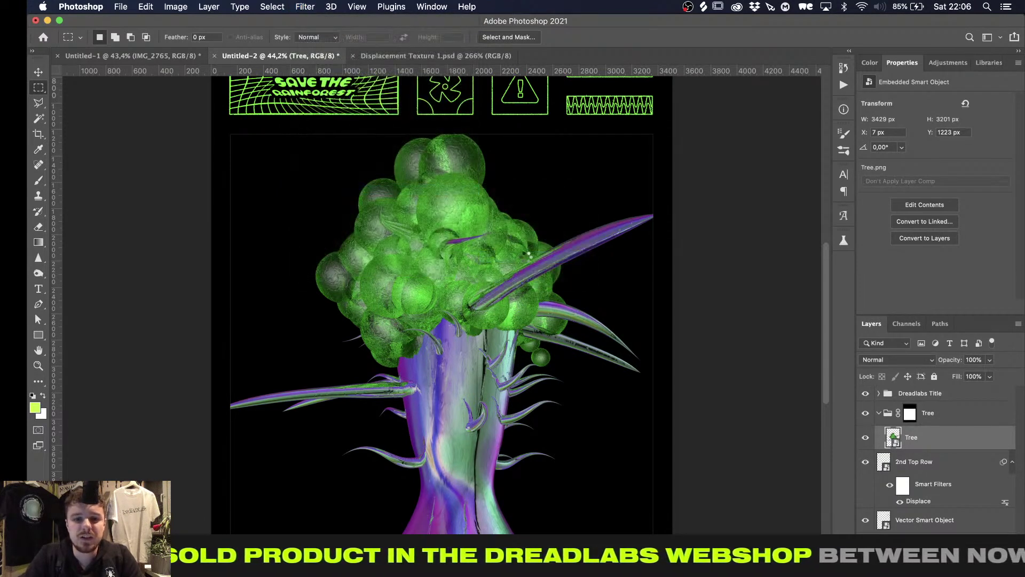
left_click(609, 400)
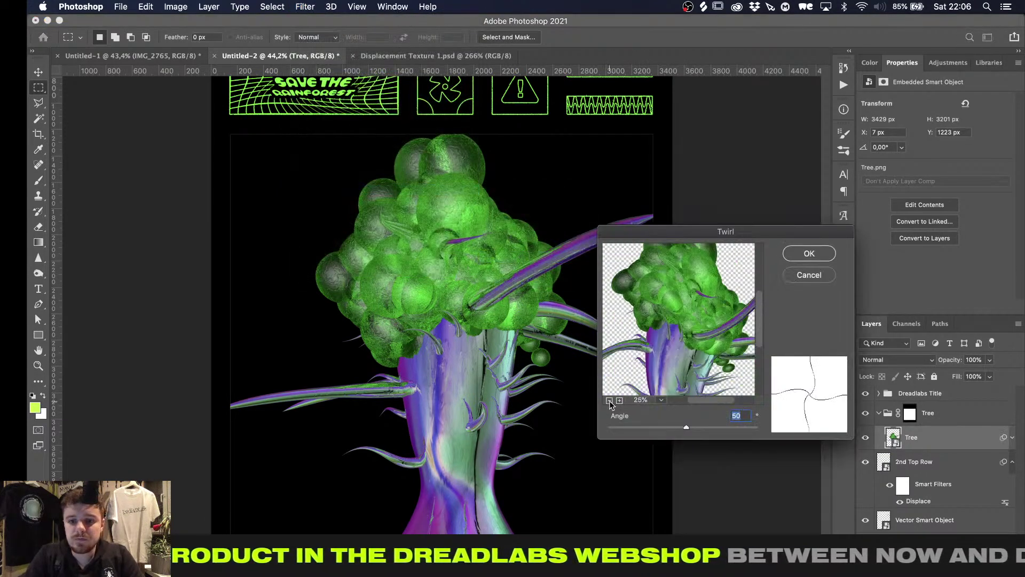
left_click(609, 400)
left_click_drag(678, 426, 720, 426)
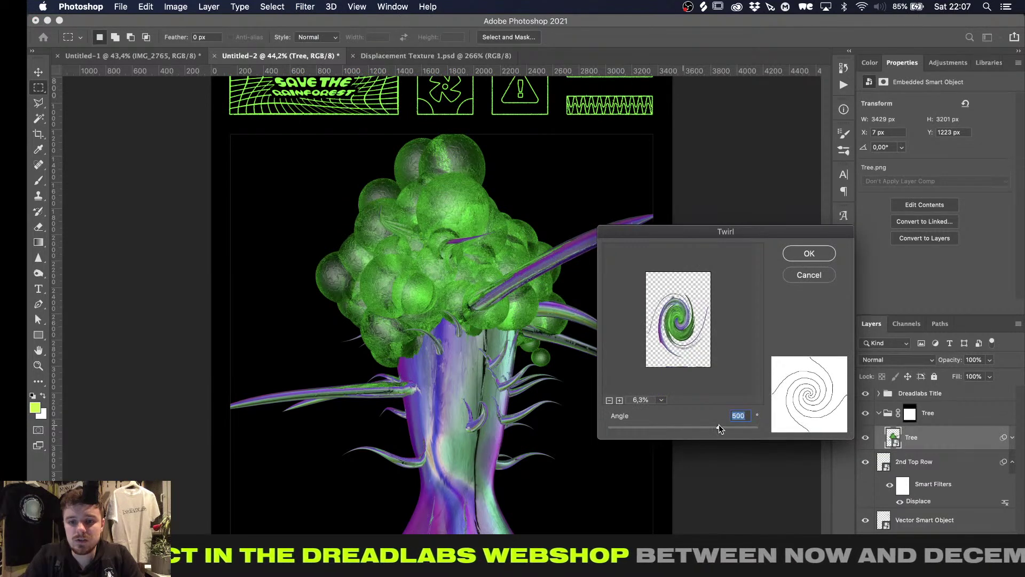
left_click(808, 275)
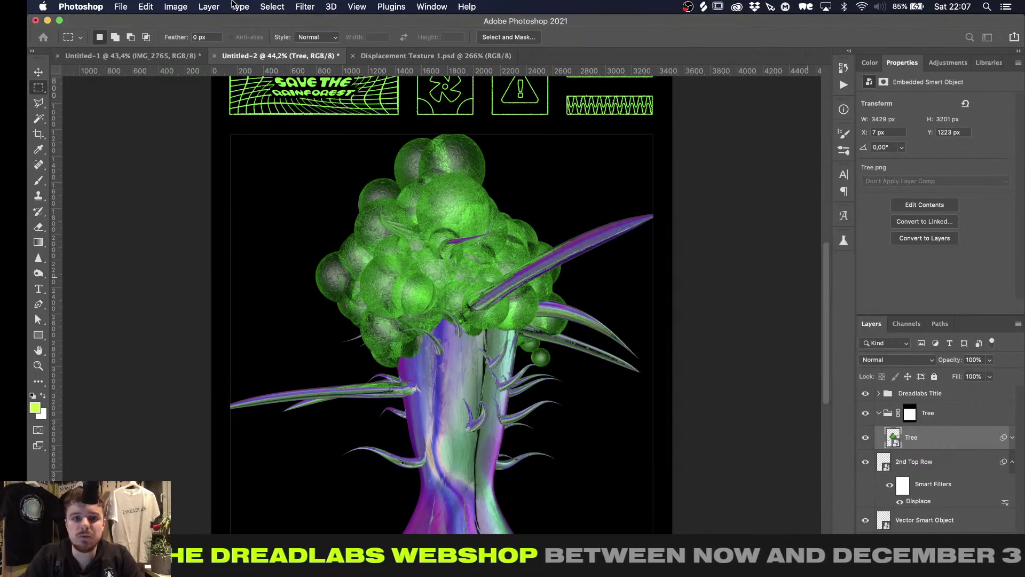
Open Liquify for the Tree layer and set the Twirl brush to size 1100, with pressure, density and rate at 100
left_click(301, 7)
left_click(331, 123)
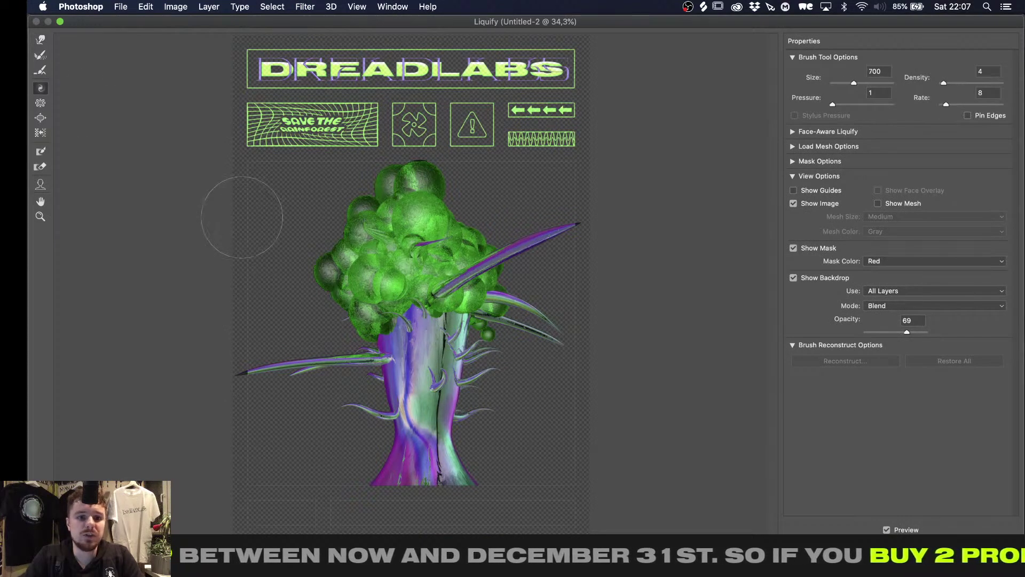
key("bracketright")
key("bracketright")
key("bracketright")
key("bracketright")
left_click(380, 312)
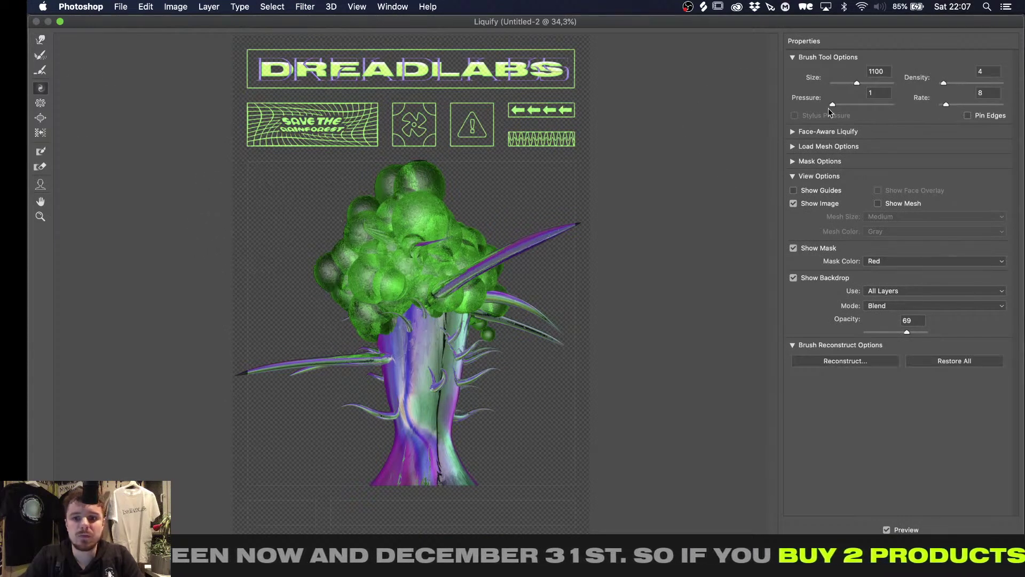
left_click(985, 93)
type("8")
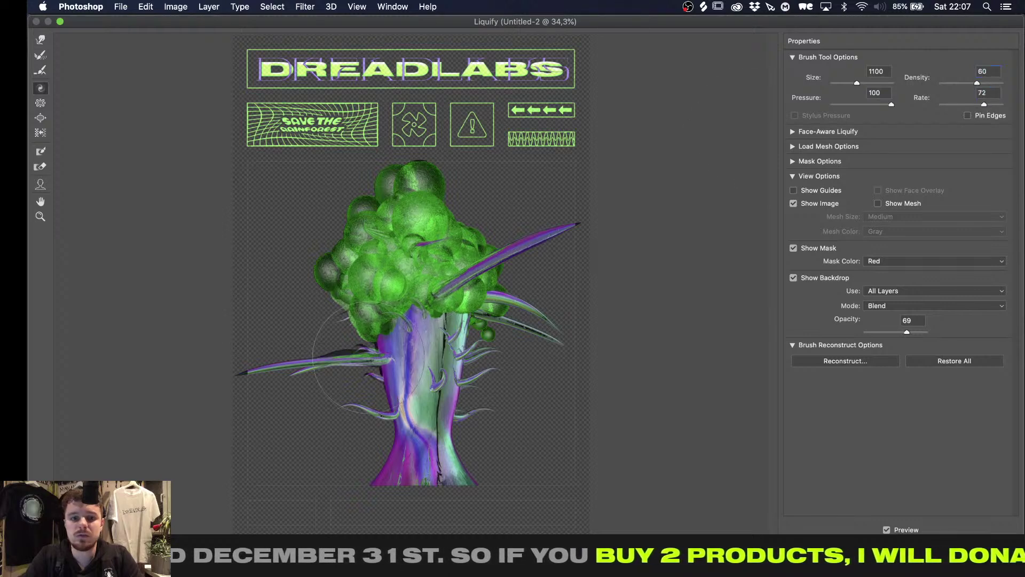
mouse_move(370, 347)
left_mouse_down()
mouse_move(435, 344)
mouse_move(445, 304)
mouse_move(430, 299)
left_mouse_up()
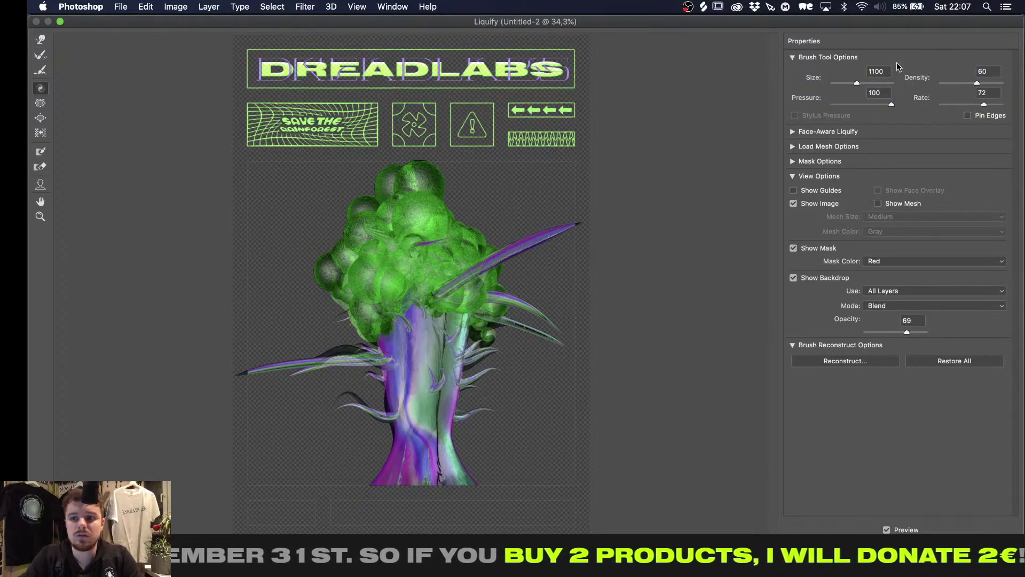
left_click_drag(989, 106, 1004, 107)
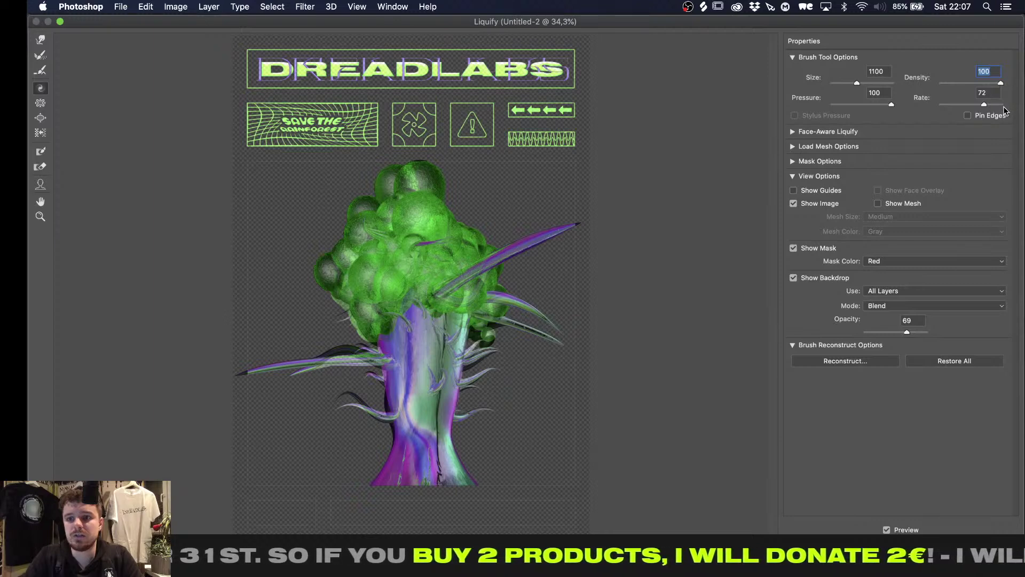
Twirl the tree's crown, branches and trunk into liquid swirls and apply the Liquify filter
mouse_move(440, 231)
left_mouse_down()
mouse_move(411, 251)
mouse_move(368, 358)
mouse_move(297, 362)
mouse_move(367, 291)
mouse_move(368, 224)
mouse_move(454, 347)
mouse_move(427, 416)
mouse_move(399, 418)
mouse_move(459, 377)
mouse_move(489, 312)
mouse_move(454, 288)
mouse_move(414, 312)
mouse_move(414, 283)
mouse_move(473, 227)
mouse_move(501, 245)
mouse_move(427, 262)
mouse_move(416, 326)
mouse_move(427, 374)
mouse_move(406, 427)
mouse_move(341, 320)
mouse_move(409, 270)
mouse_move(352, 230)
mouse_move(448, 224)
mouse_move(406, 219)
mouse_move(470, 283)
mouse_move(534, 237)
mouse_move(475, 347)
left_mouse_up()
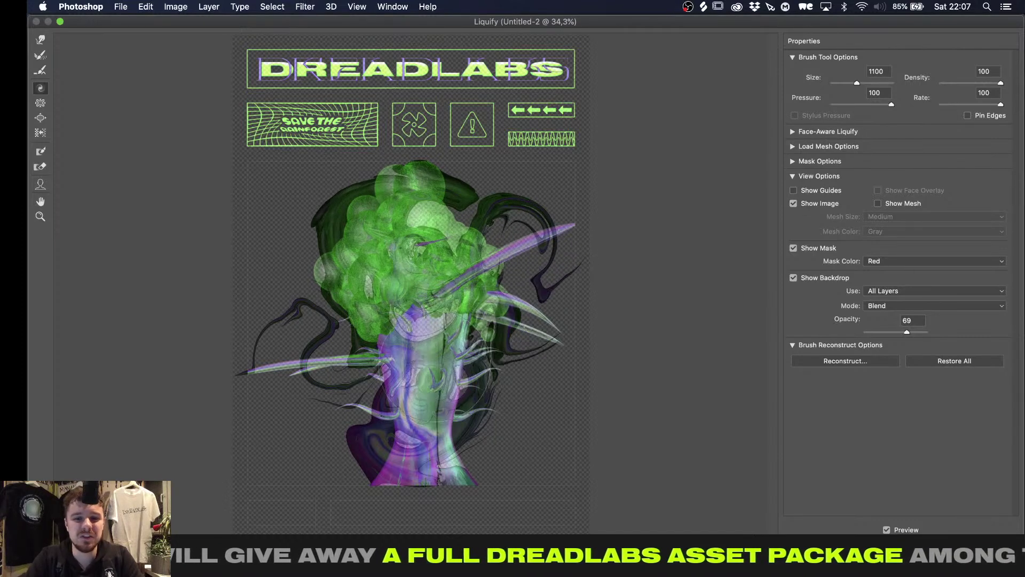
mouse_move(422, 395)
left_mouse_down()
mouse_move(417, 427)
mouse_move(438, 444)
mouse_move(582, 435)
left_mouse_up()
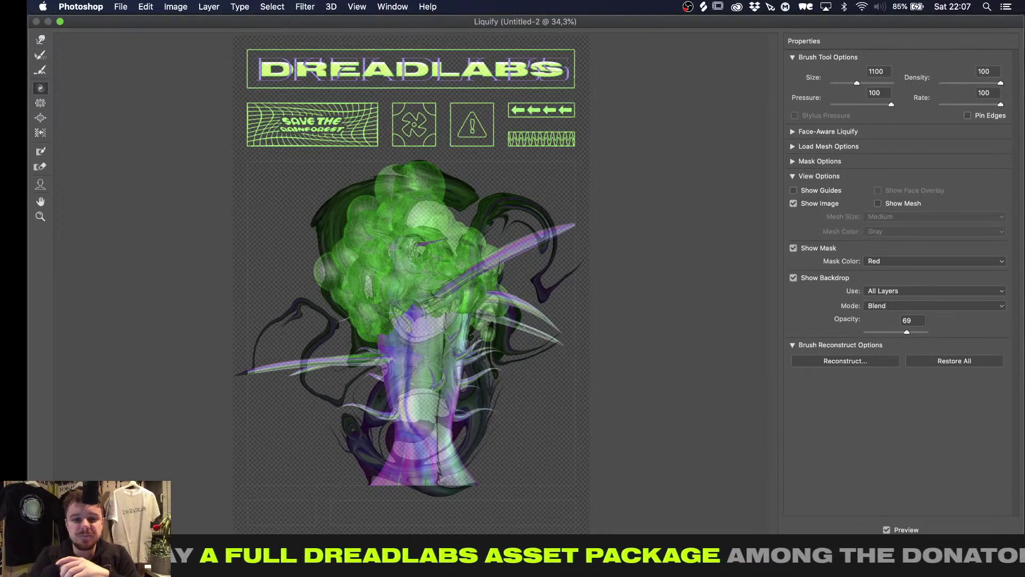
key("Return")
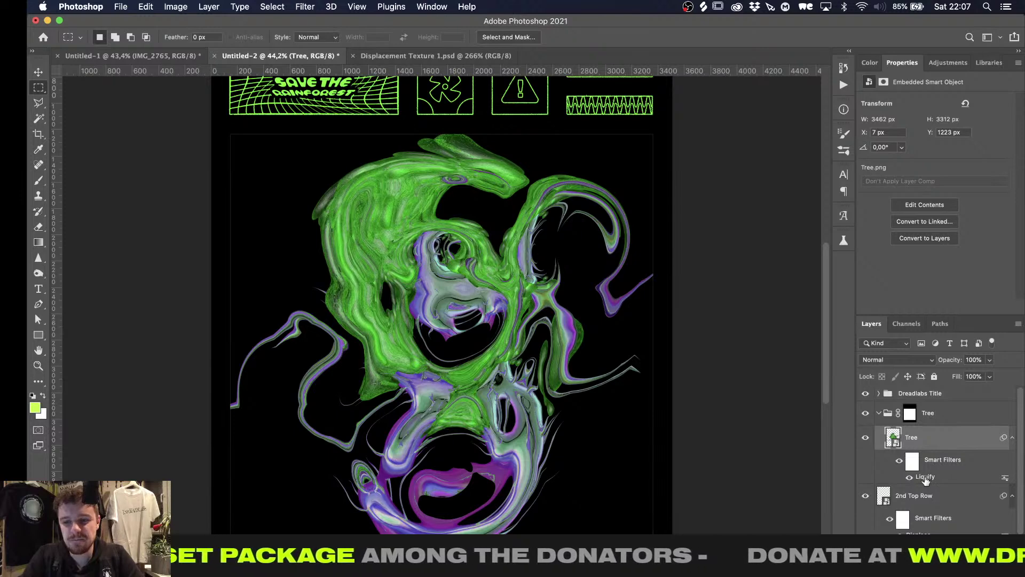
Apply a second Liquify pass to the Tree layer, twirling the already distorted shapes across the whole artwork
left_click(314, 4)
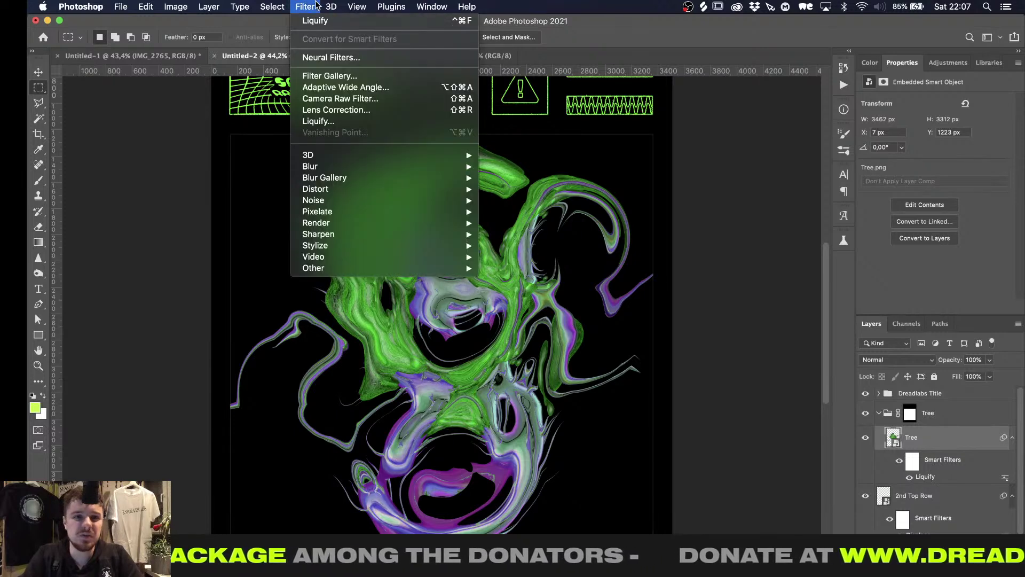
left_click(323, 123)
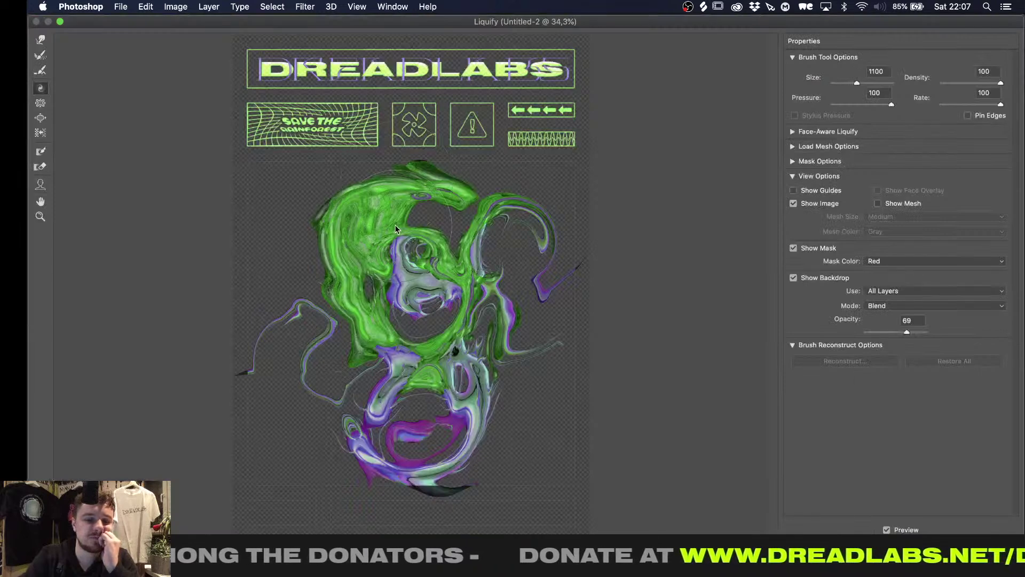
mouse_move(365, 223)
left_mouse_down()
mouse_move(402, 253)
mouse_move(363, 220)
mouse_move(363, 267)
mouse_move(347, 307)
mouse_move(373, 347)
mouse_move(419, 318)
mouse_move(363, 230)
mouse_move(398, 206)
mouse_move(368, 209)
mouse_move(400, 241)
mouse_move(411, 296)
mouse_move(379, 288)
mouse_move(320, 225)
mouse_move(417, 299)
mouse_move(393, 390)
mouse_move(405, 407)
mouse_move(454, 363)
mouse_move(467, 334)
mouse_move(471, 283)
mouse_move(459, 265)
mouse_move(502, 238)
mouse_move(331, 205)
mouse_move(355, 224)
mouse_move(465, 187)
mouse_move(395, 341)
mouse_move(341, 319)
mouse_move(349, 356)
mouse_move(292, 355)
mouse_move(289, 375)
mouse_move(430, 409)
mouse_move(408, 438)
mouse_move(325, 430)
mouse_move(449, 369)
mouse_move(482, 399)
mouse_move(472, 392)
mouse_move(467, 321)
mouse_move(390, 352)
mouse_move(409, 334)
mouse_move(369, 272)
mouse_move(374, 235)
mouse_move(355, 224)
mouse_move(470, 213)
mouse_move(513, 221)
left_mouse_up()
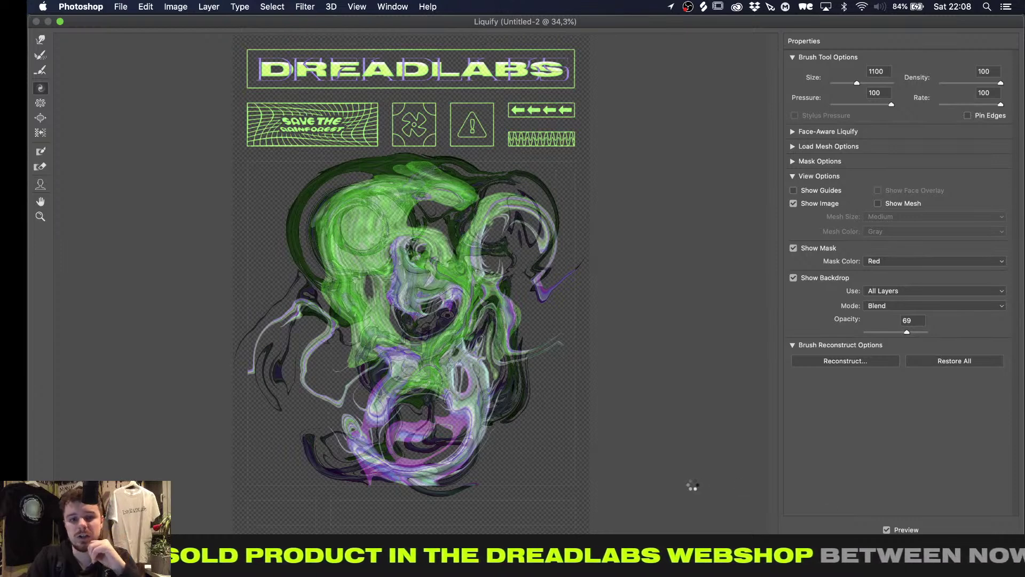
key("Return")
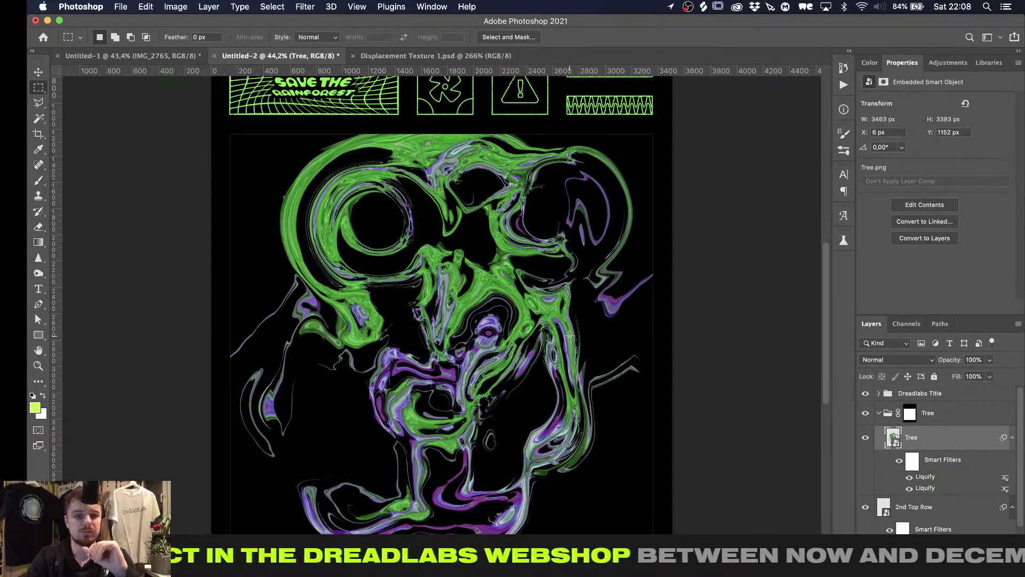
Rotate the Tree layer to about -34.74° and scale it up to about 58.15% so the swirls fill the large frame
scroll(569, 336, "down", 5, "alt")
scroll(569, 336, "up", 3, "alt")
scroll(569, 336, "down", 1, "alt")
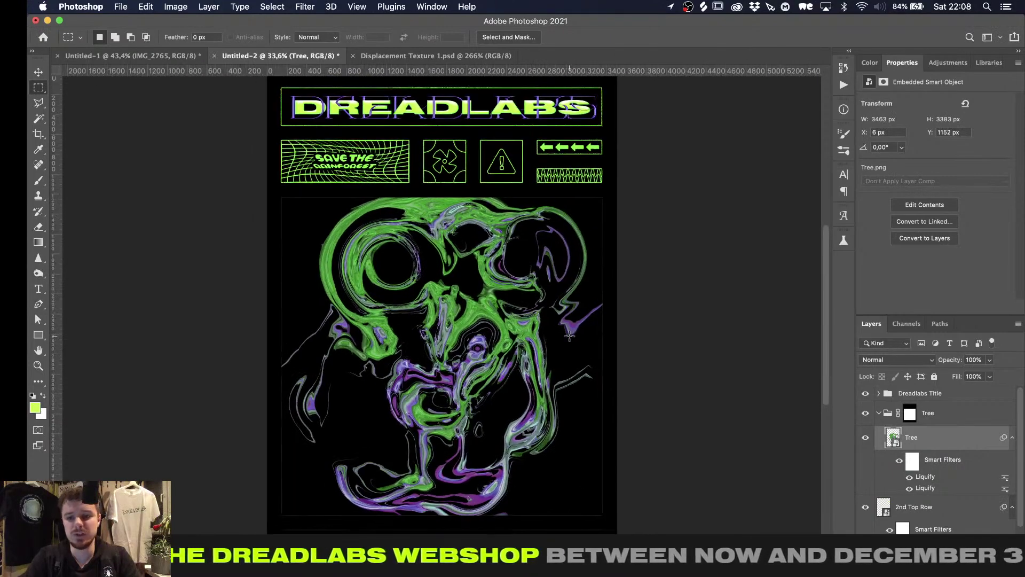
scroll(569, 336, "down", 2)
key("super+t")
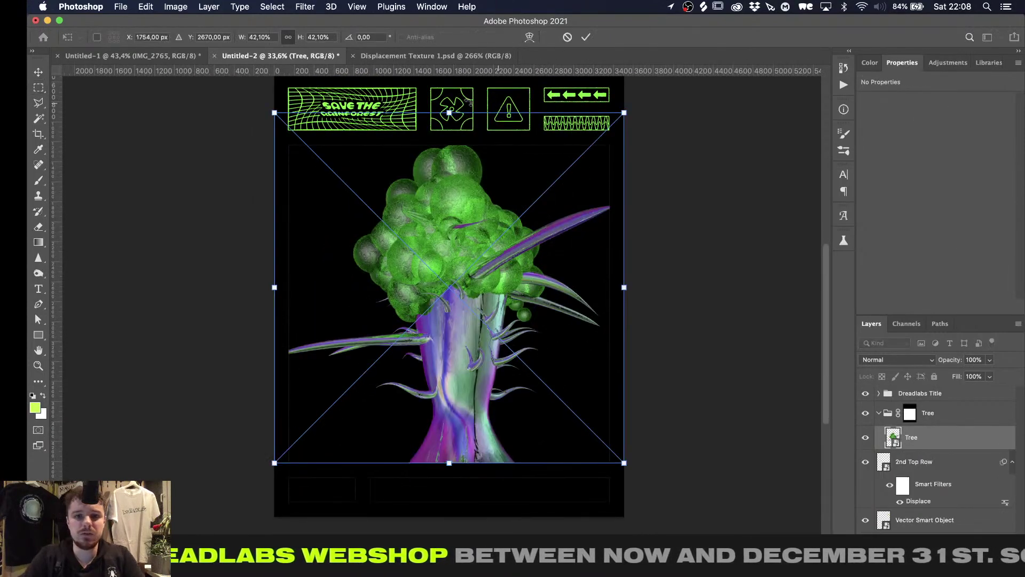
left_click_drag(468, 102, 360, 122)
left_click_drag(614, 195, 658, 167, "alt")
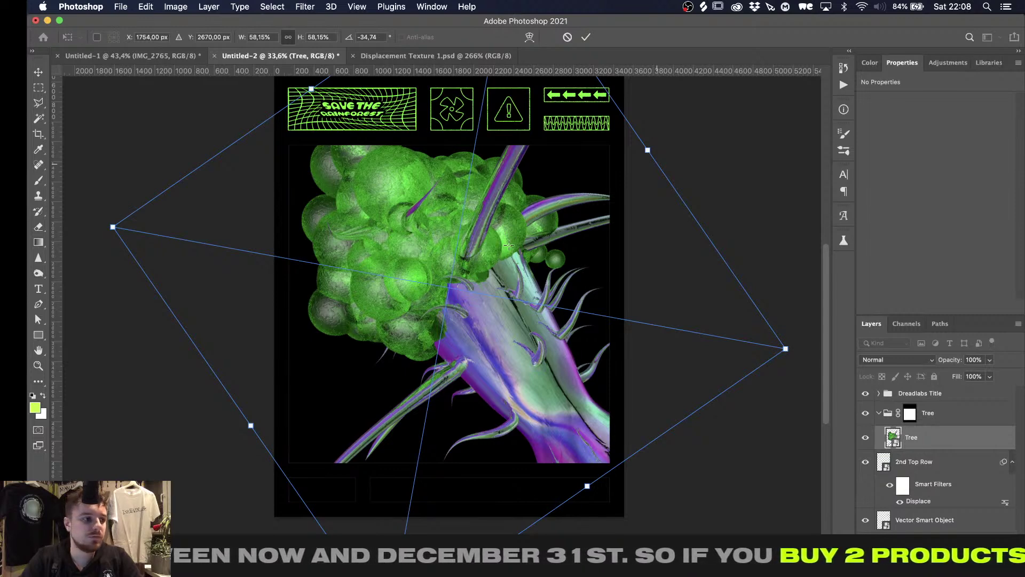
key("Return")
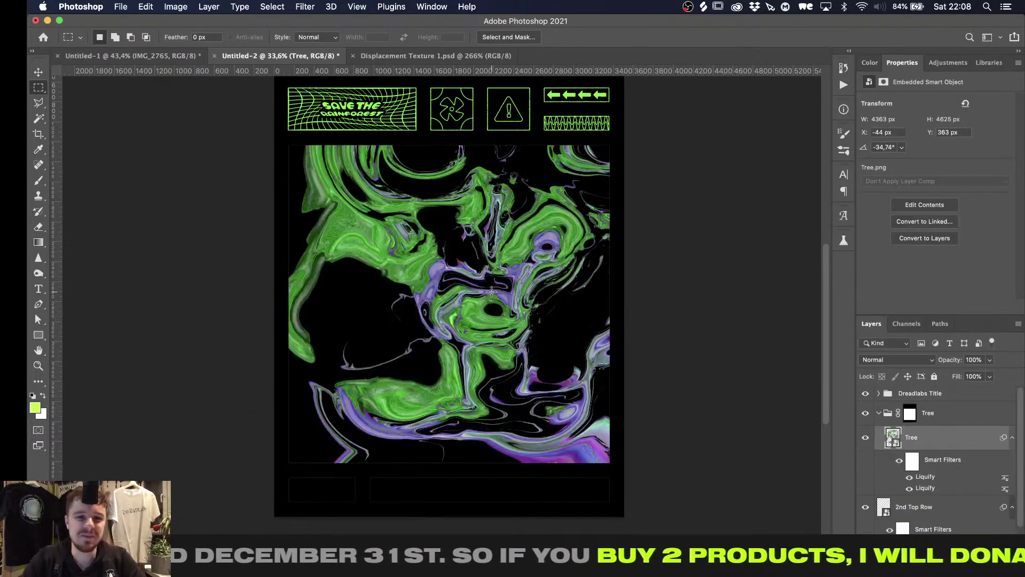
Convert the filtered Tree layer to a new smart object and duplicate it
right_click(981, 454)
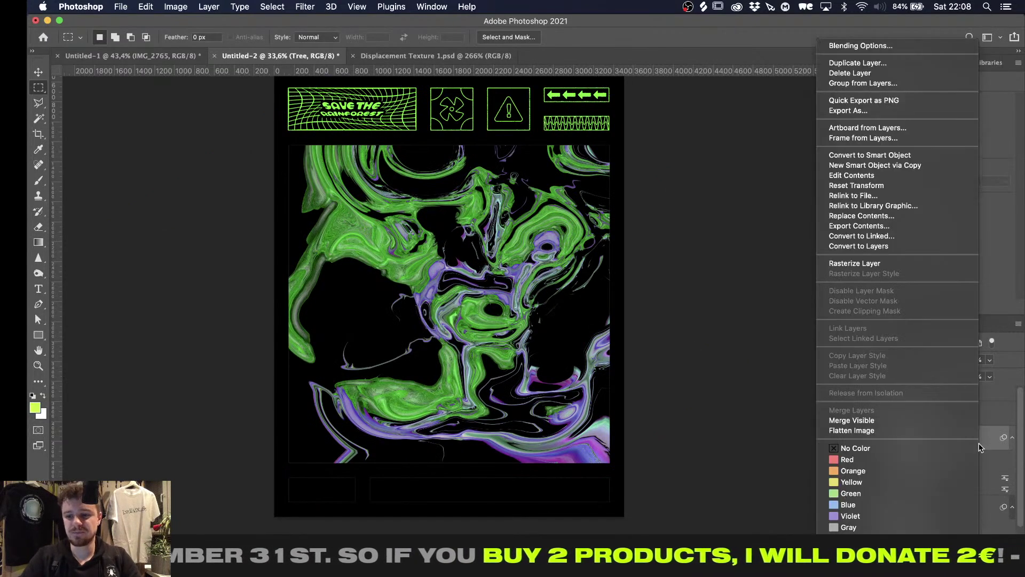
left_click(900, 158)
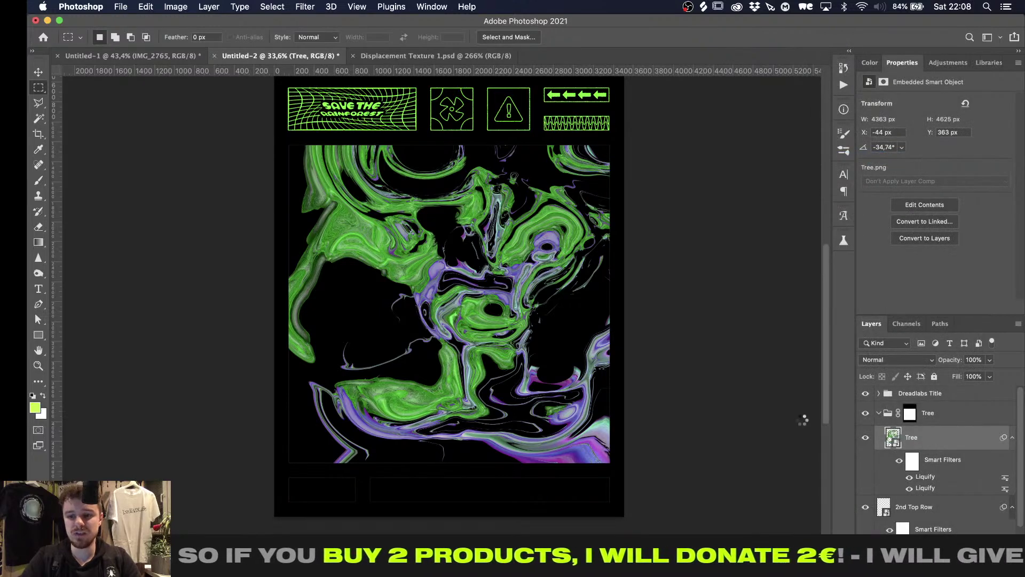
key("super+j")
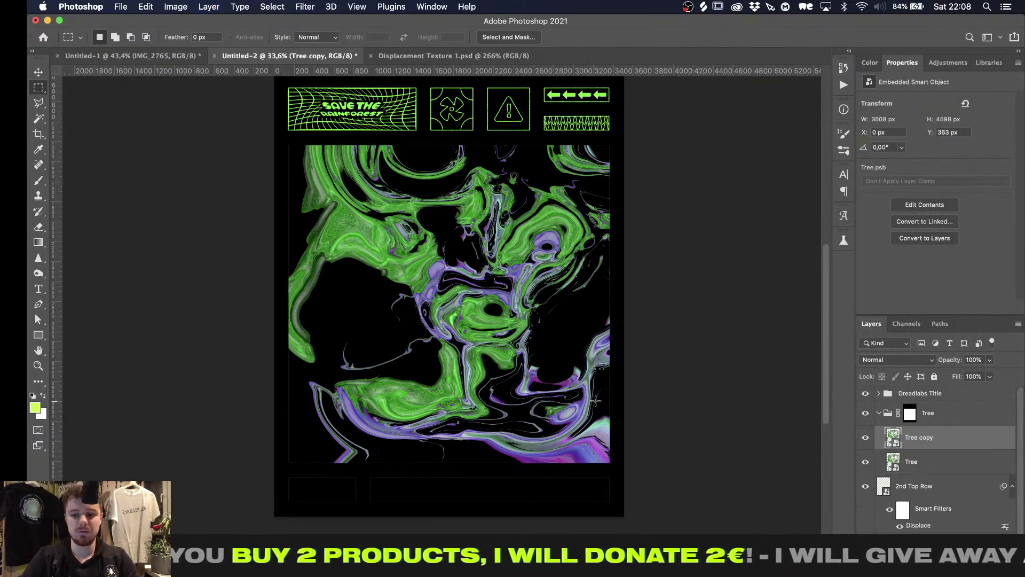
Rotate the duplicated tree 90° and place it over the original at about X -983 px, Y 987 px
key("v")
left_click_drag(357, 324, 292, 393)
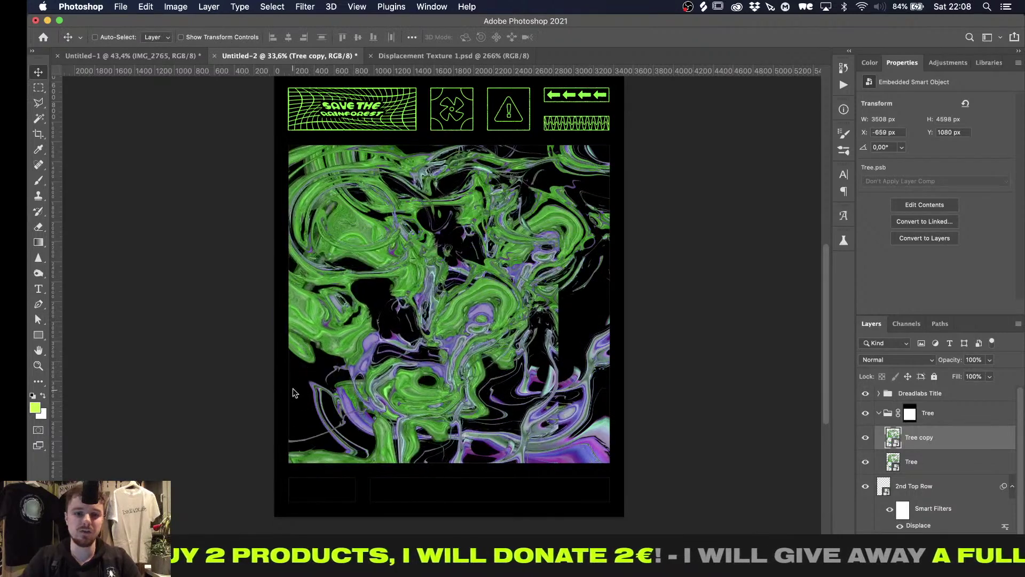
key("super+t")
key("Return")
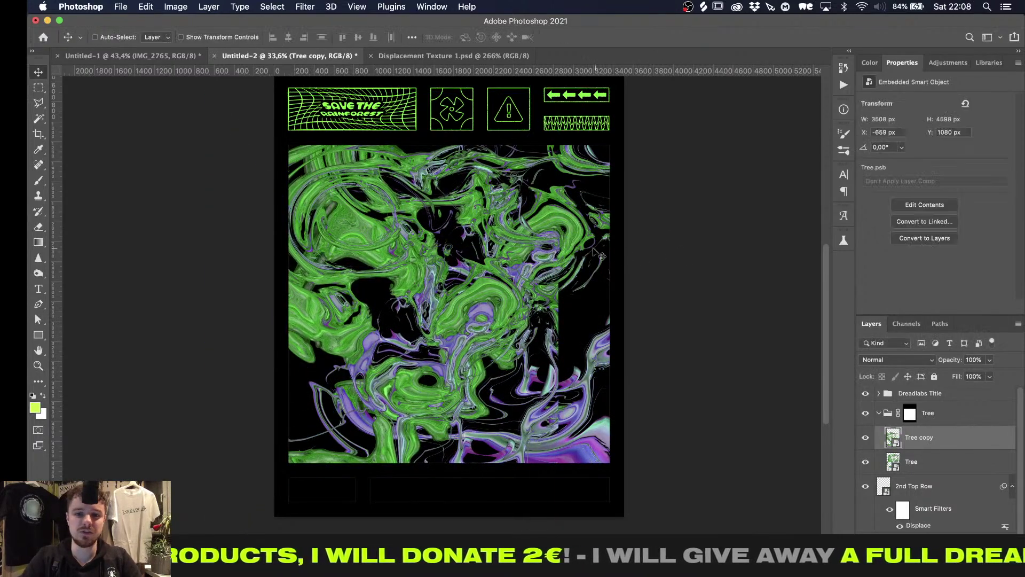
key("super+t")
left_click_drag(559, 264, 467, 482)
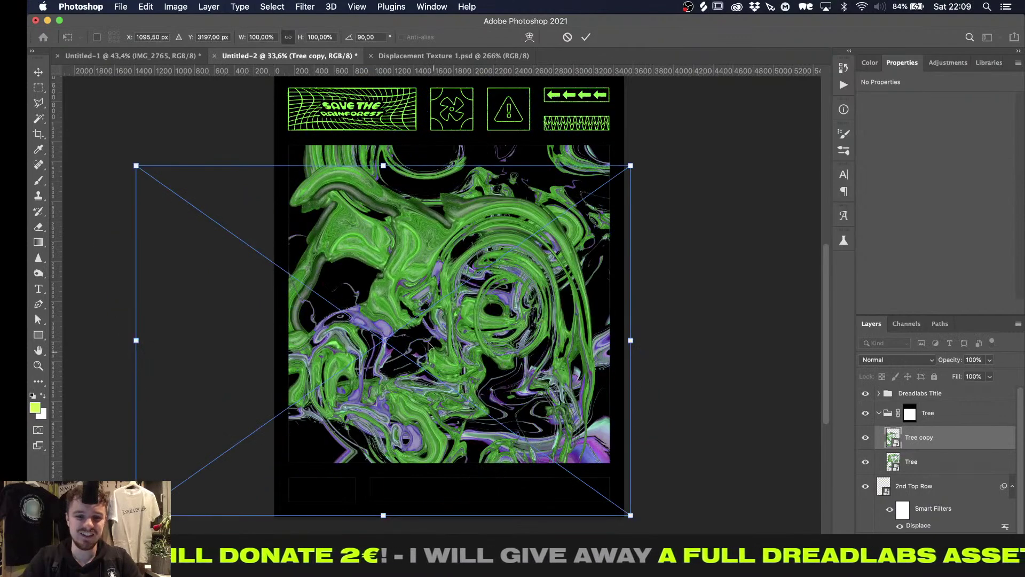
left_click_drag(428, 346, 469, 300)
key("Return")
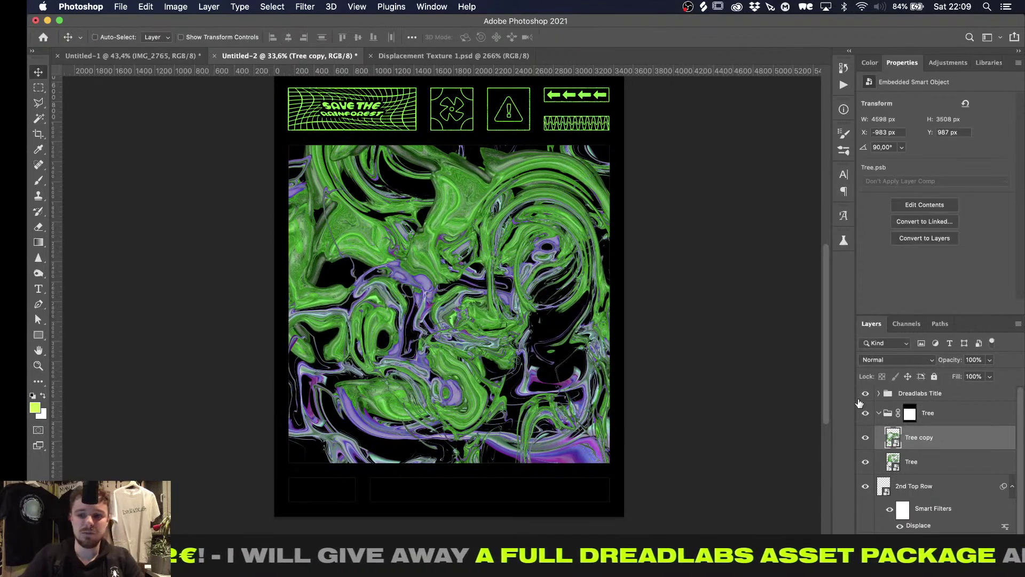
Add a layer mask to Tree copy and brush black over its upper and right-hand areas to hide them
left_click(921, 568)
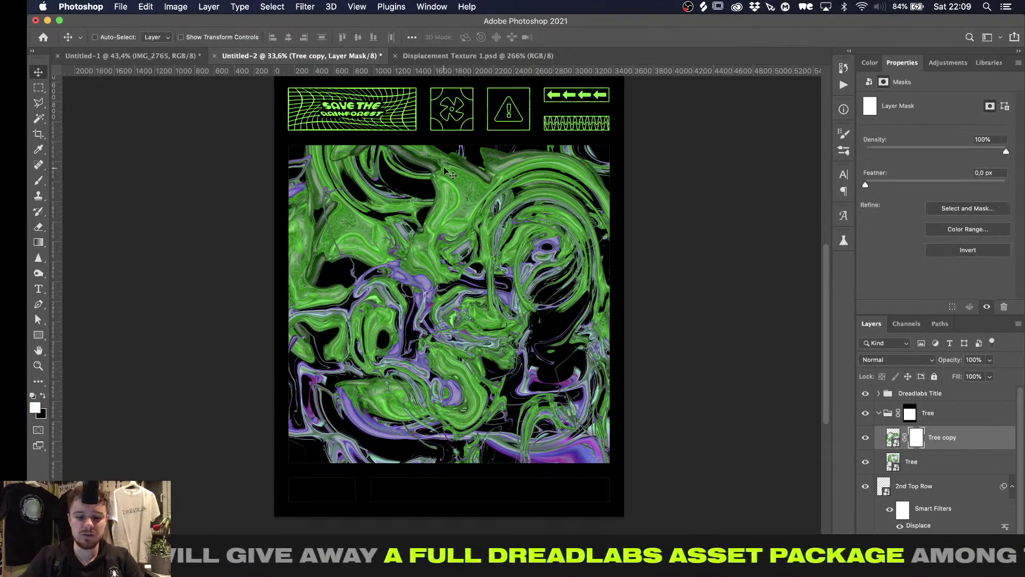
key("b")
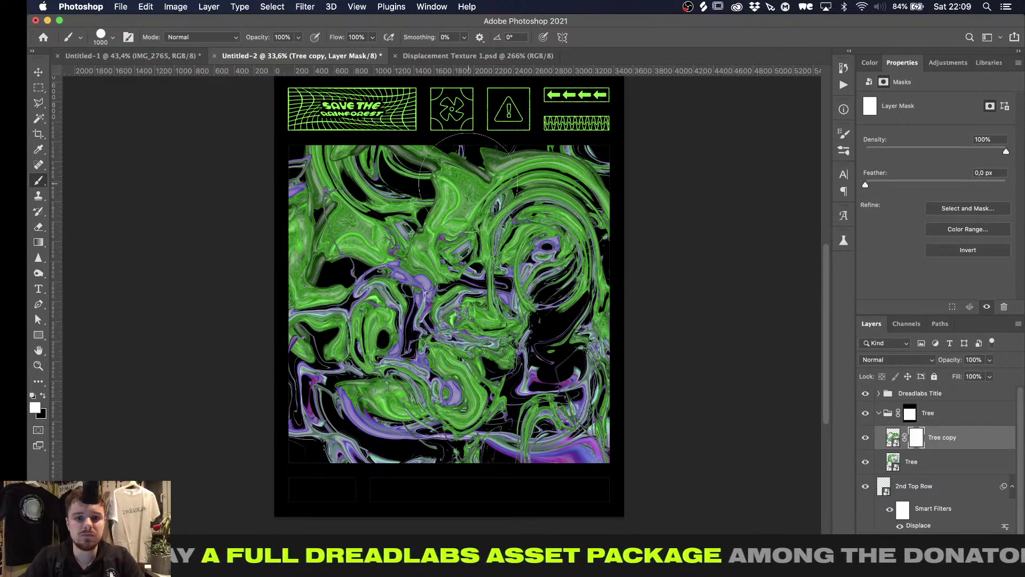
mouse_move(467, 183)
left_mouse_down()
mouse_move(534, 208)
mouse_move(583, 366)
mouse_move(582, 400)
mouse_move(569, 409)
left_mouse_up()
mouse_move(572, 346)
left_mouse_down()
mouse_move(429, 173)
mouse_move(298, 235)
mouse_move(391, 258)
mouse_move(400, 207)
mouse_move(569, 273)
mouse_move(600, 173)
left_mouse_up()
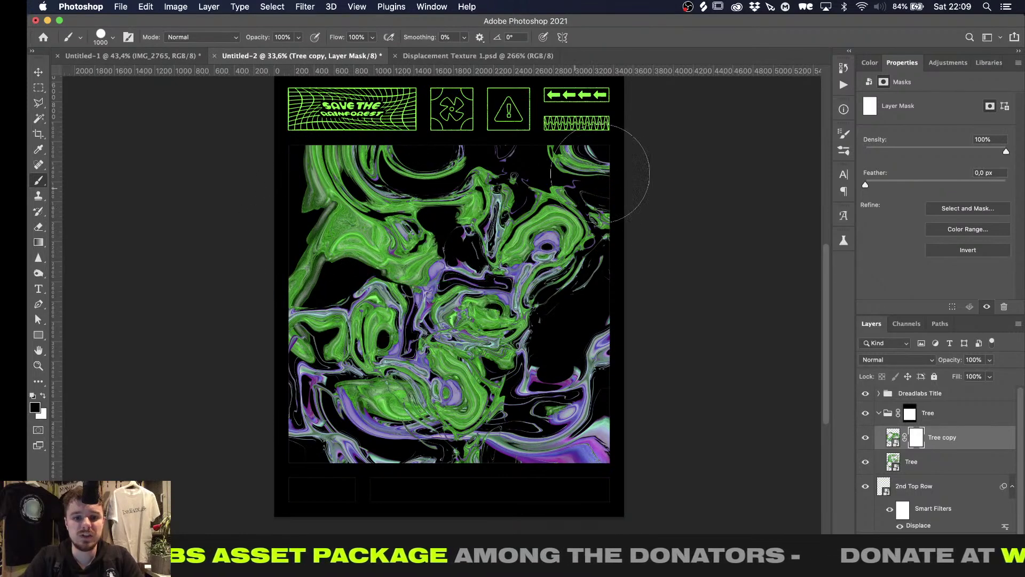
Paint white on the Tree copy mask along the frame's right side to bring those swirls back
key("x")
left_click_drag(576, 333, 577, 329)
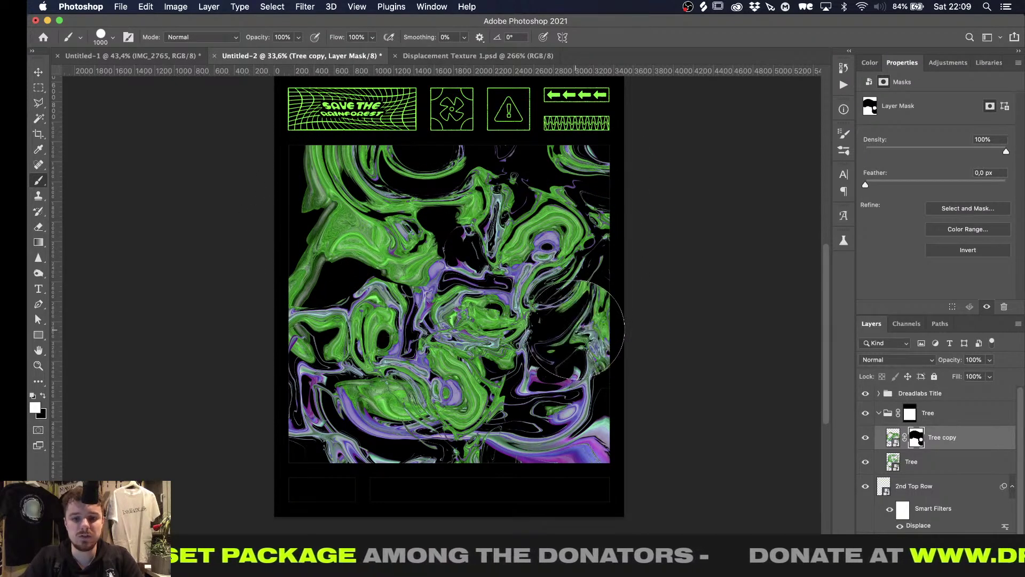
left_click_drag(589, 269, 599, 263)
left_click_drag(598, 421, 602, 375)
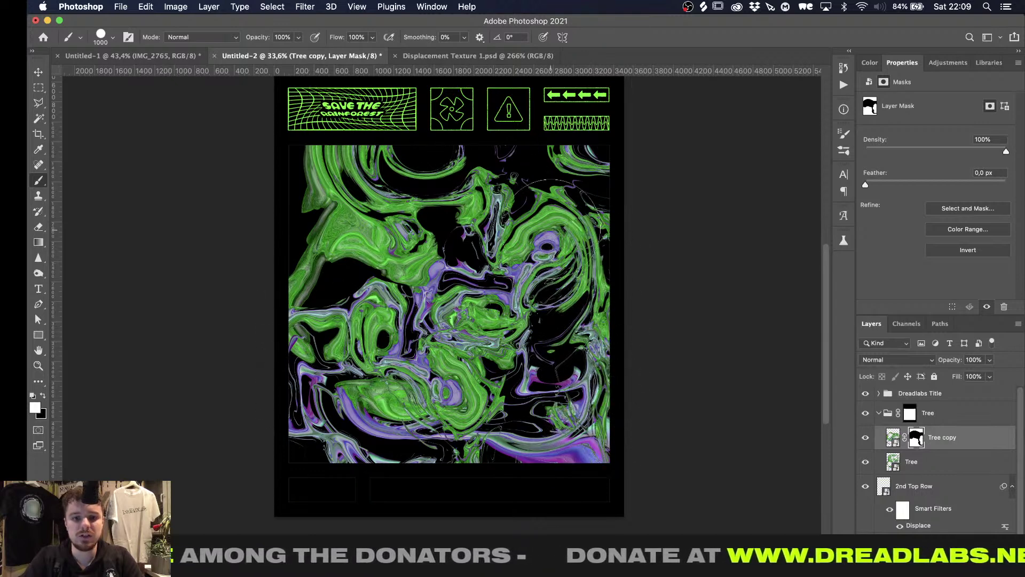
Group the Tree copy and Tree layers and name the group Tree Texture Thing
left_click(929, 465, "shift")
key("super+g")
double_click(916, 432)
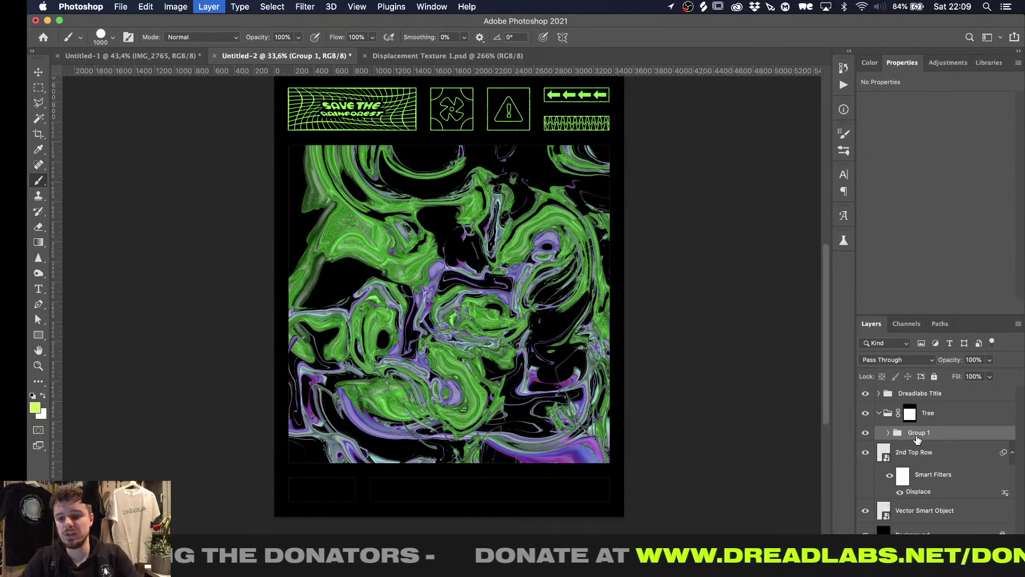
type("Tree")
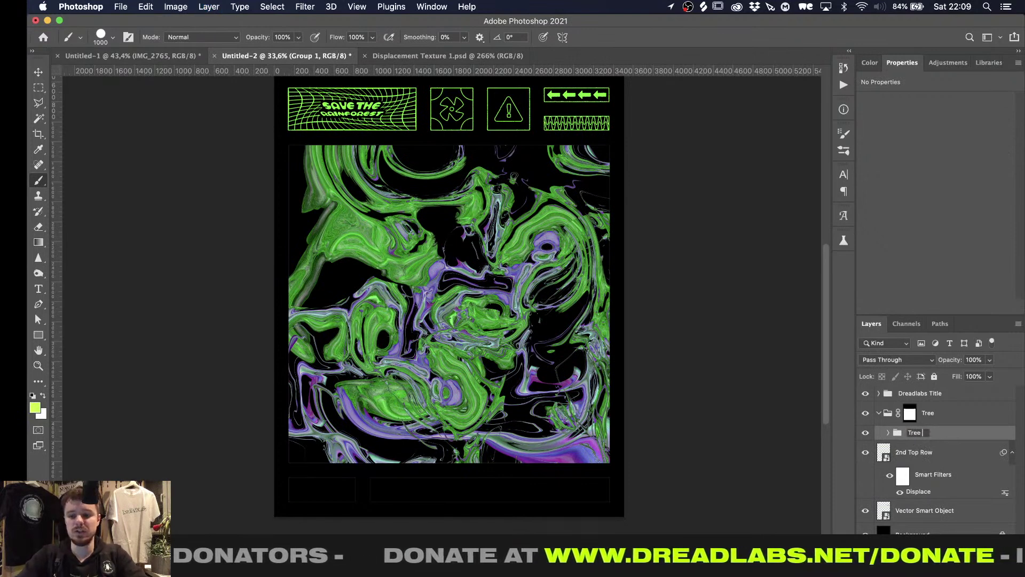
type(" Texture")
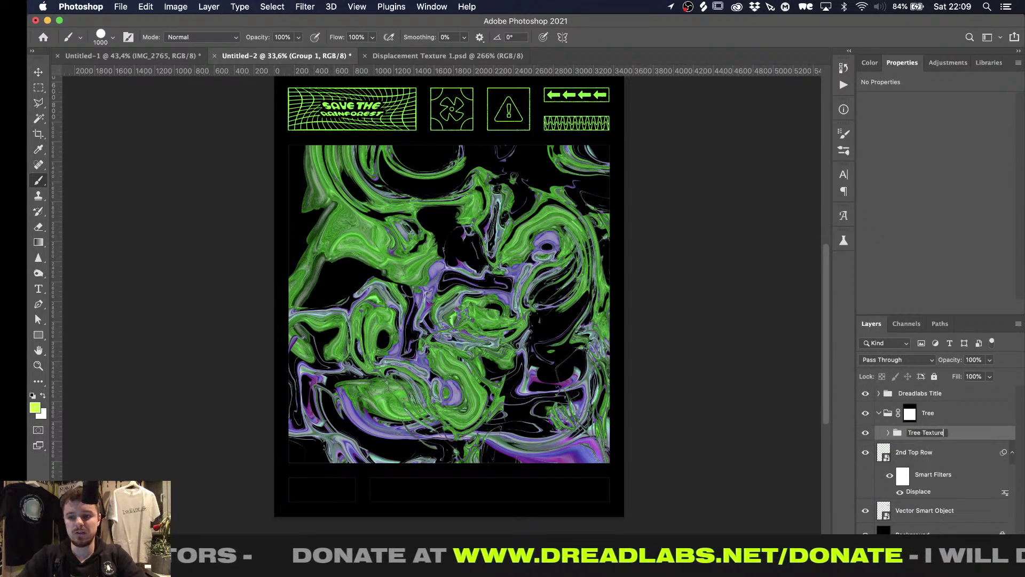
type(" Thing")
key("Return")
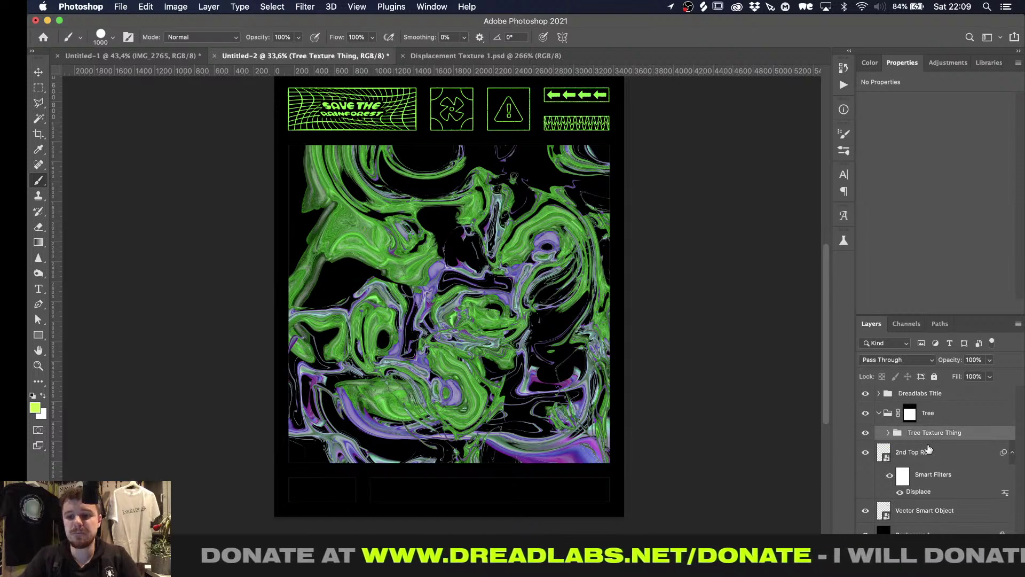
Give the Tree Texture Thing group a bright green Color Overlay and an Inner Bevel with 220% depth, 35 px size and 5 px soften
scroll(444, 322, "up", 4, "alt")
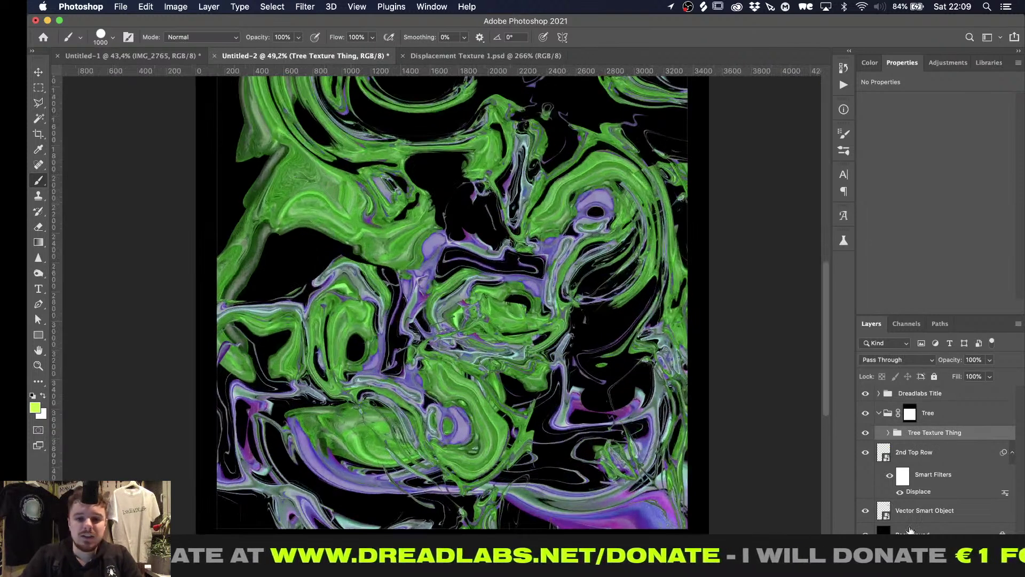
left_click(918, 558)
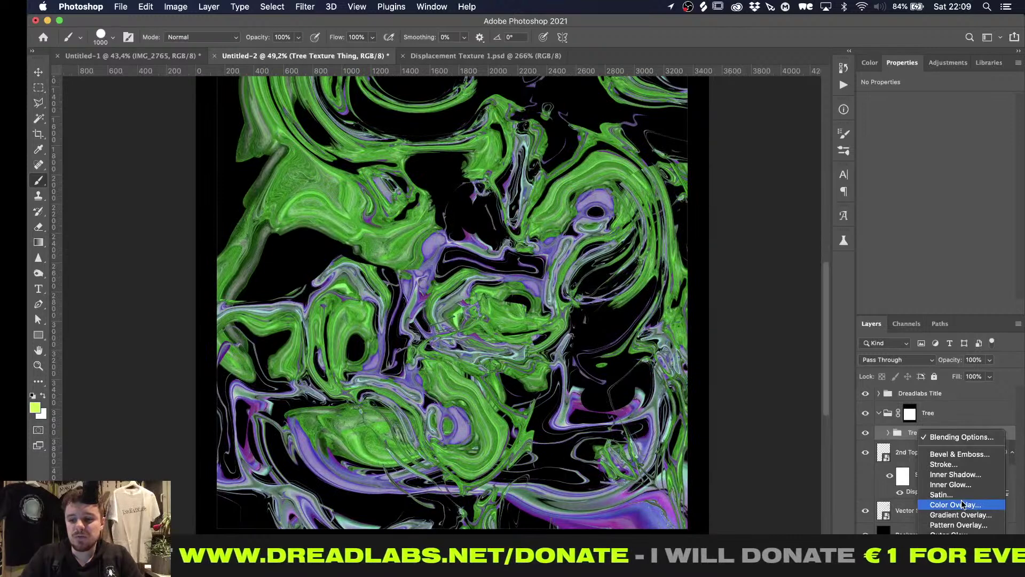
left_click(959, 504)
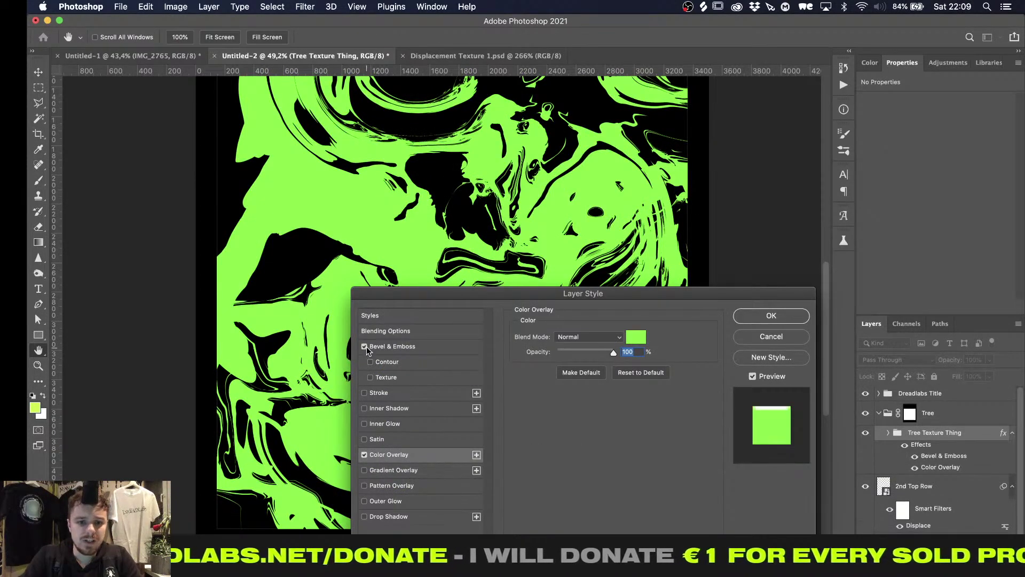
left_click(391, 347)
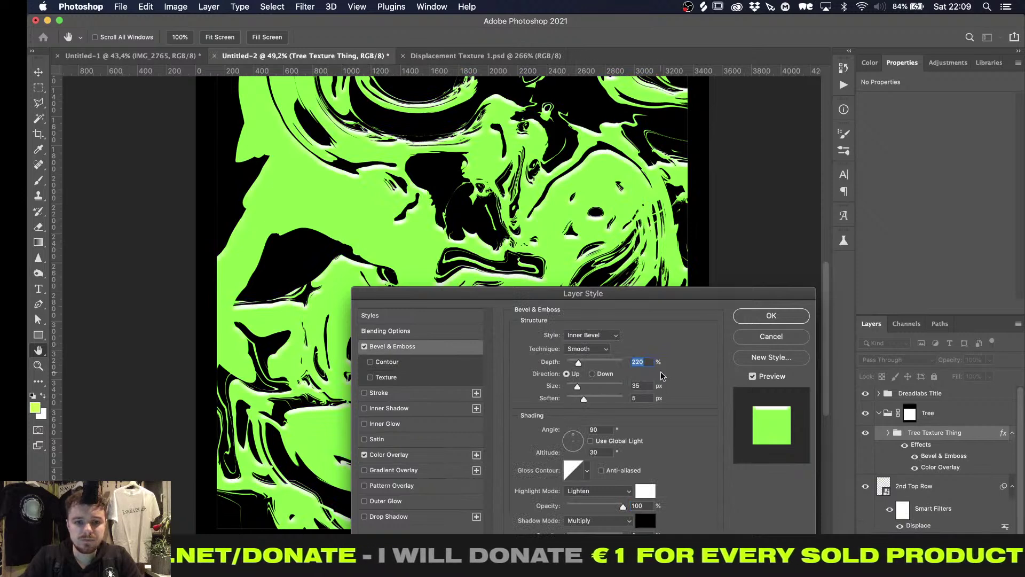
left_click(771, 316)
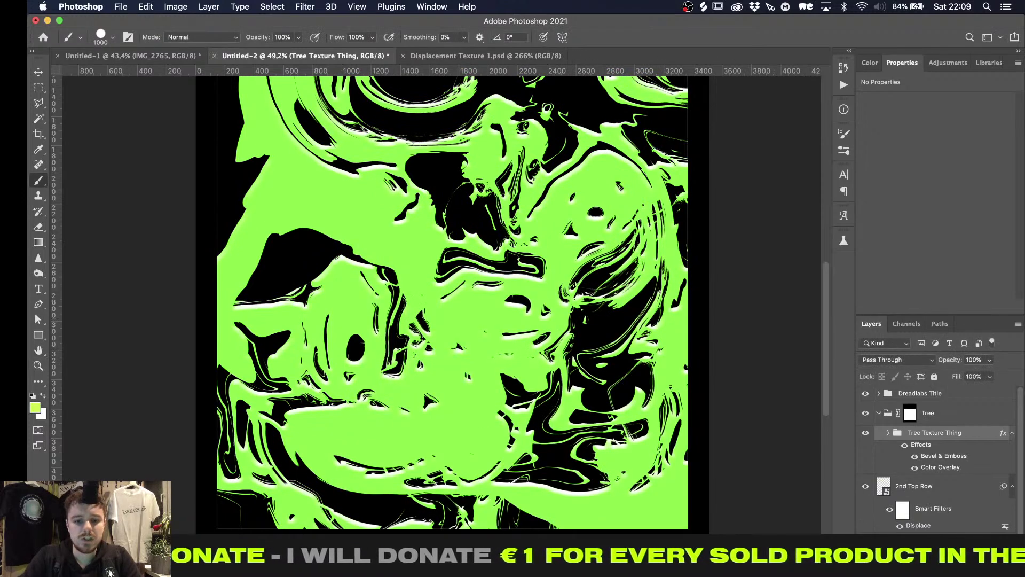
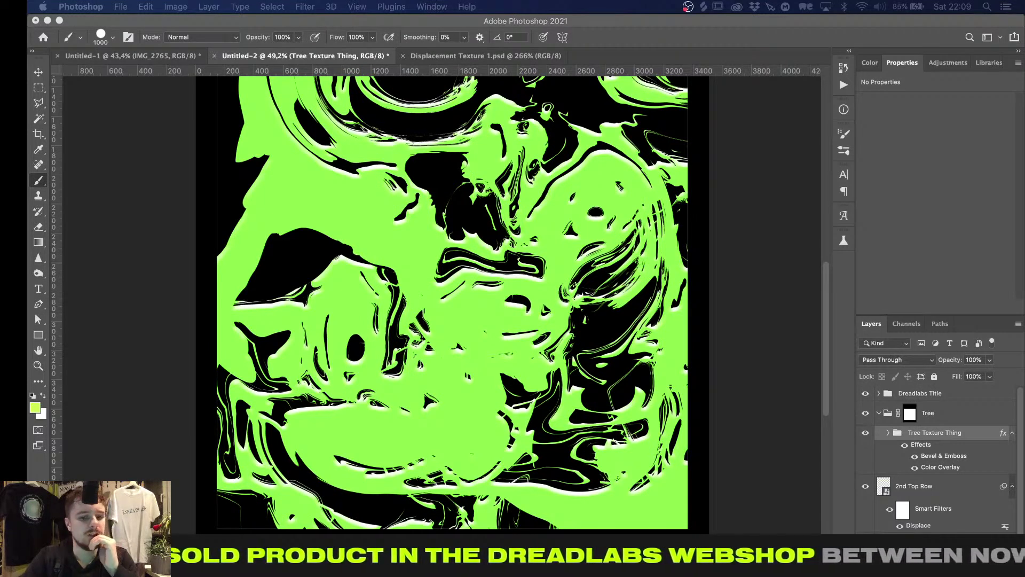
Switch to Finder and browse the Textures folder in Resources, including its Grunge subfolder, for a texture image
key("super+Tab")
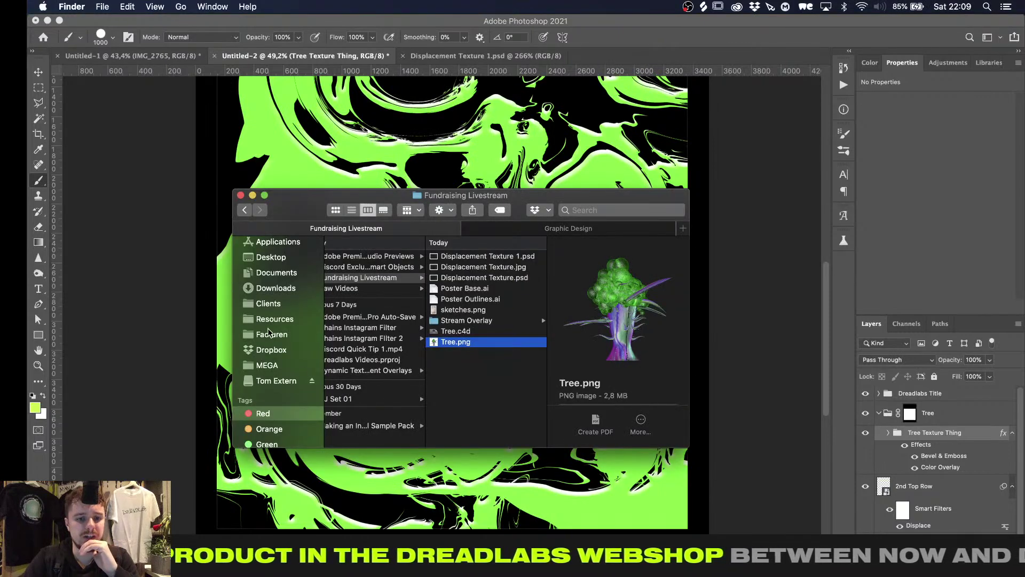
left_click(280, 319)
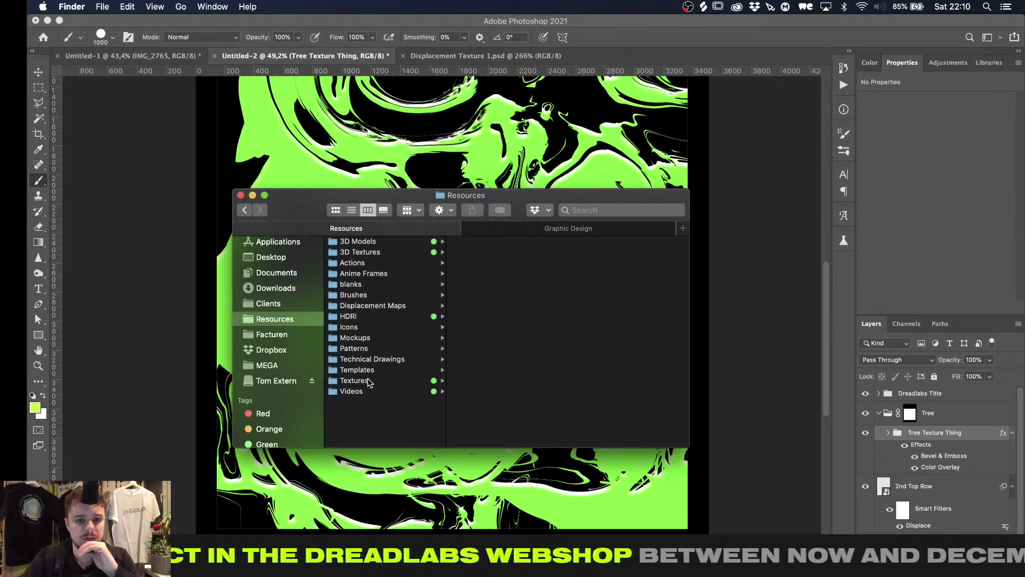
left_click(354, 380)
scroll(484, 309, "down", 5)
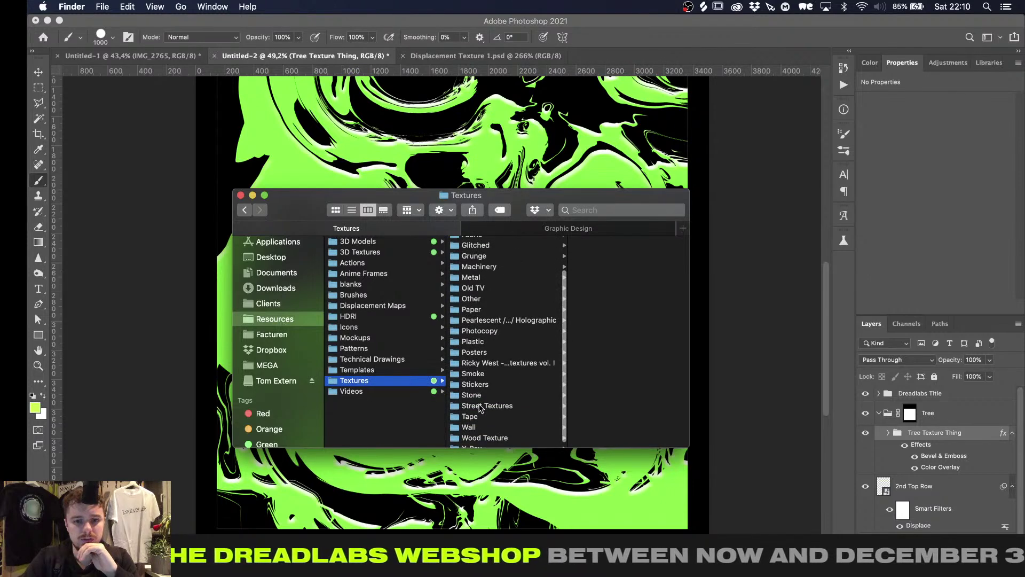
scroll(482, 395, "up", 5)
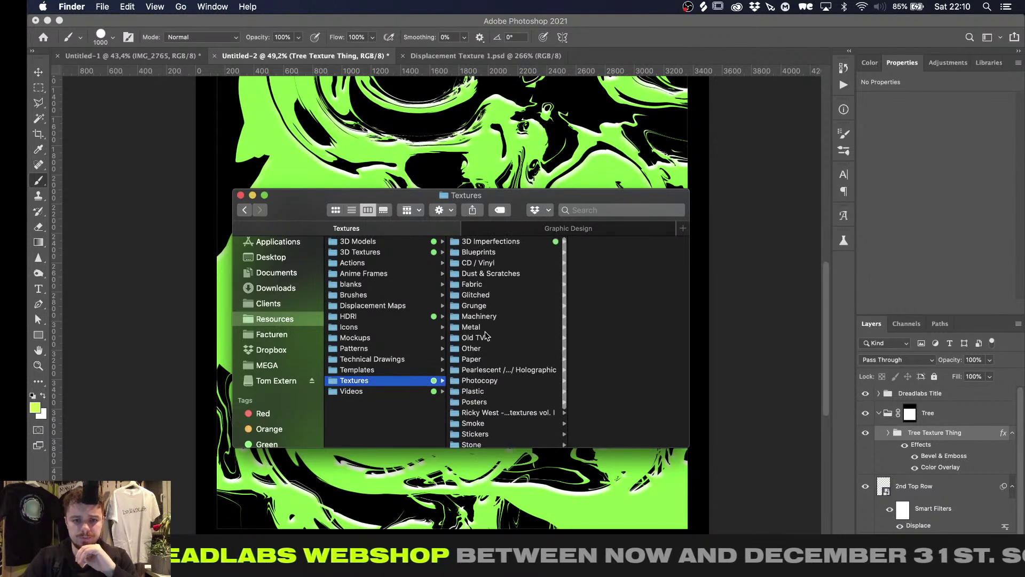
left_click(474, 305)
scroll(485, 342, "down", 3)
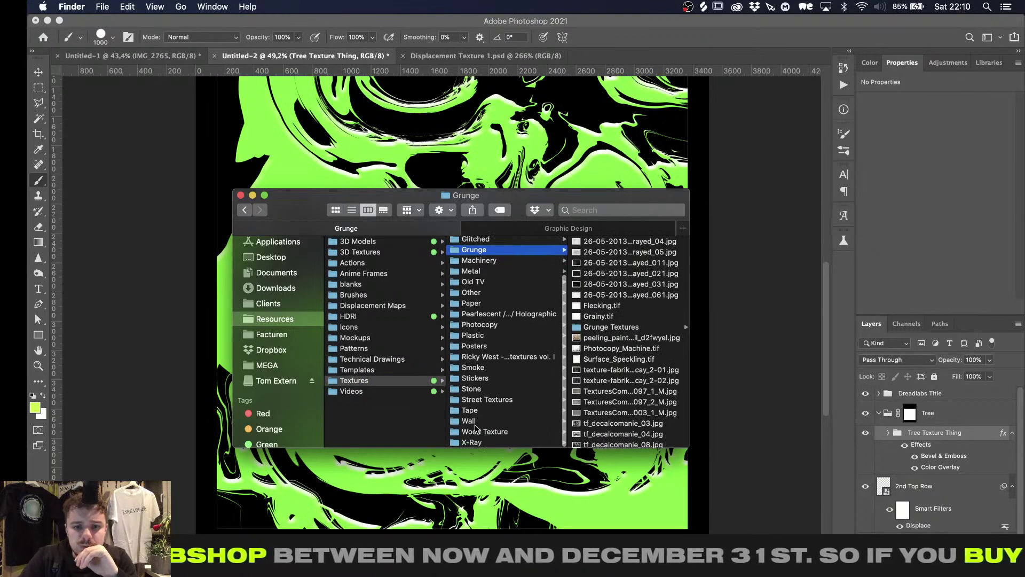
Open the Other textures folder and preview the raindrop photo photos_2015_09_18_fst_6625rk06k46.jpg at large size
left_click(471, 293)
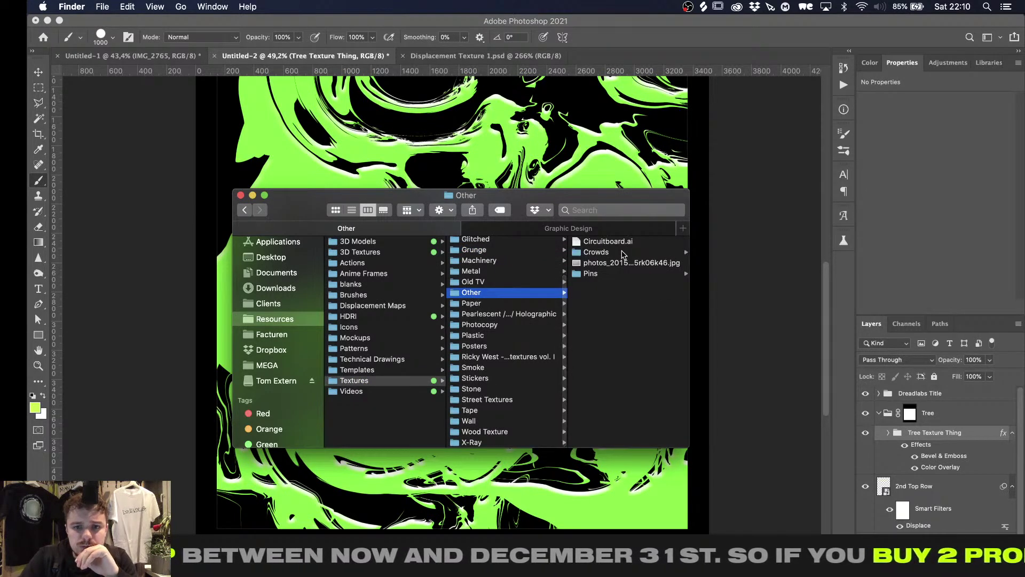
left_click(618, 263)
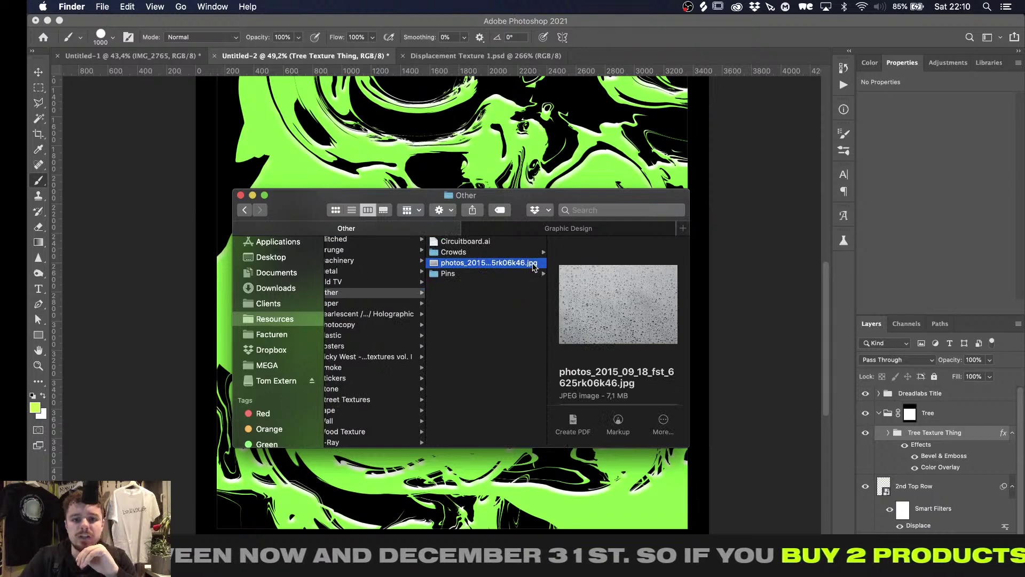
key("space")
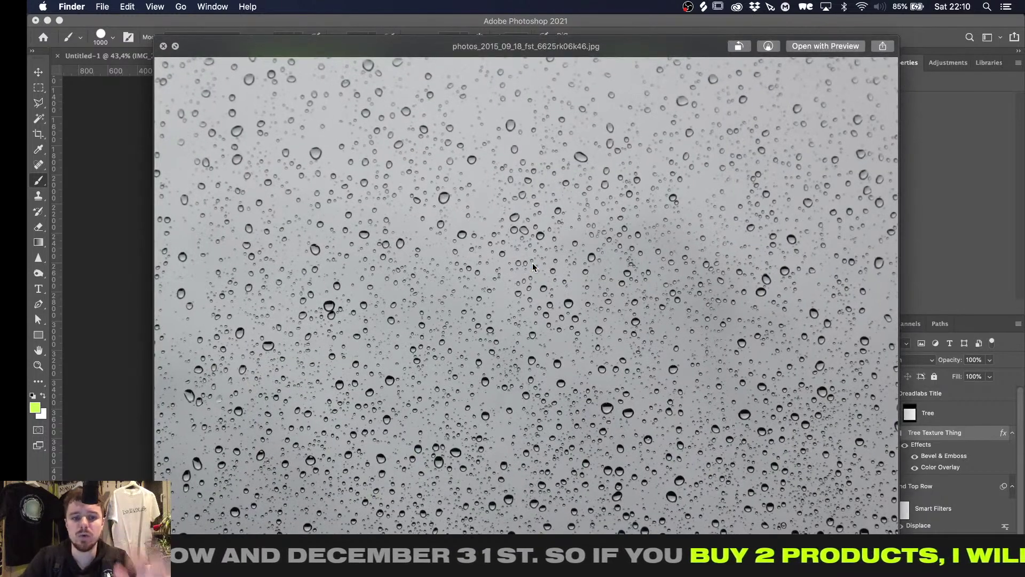
key("space")
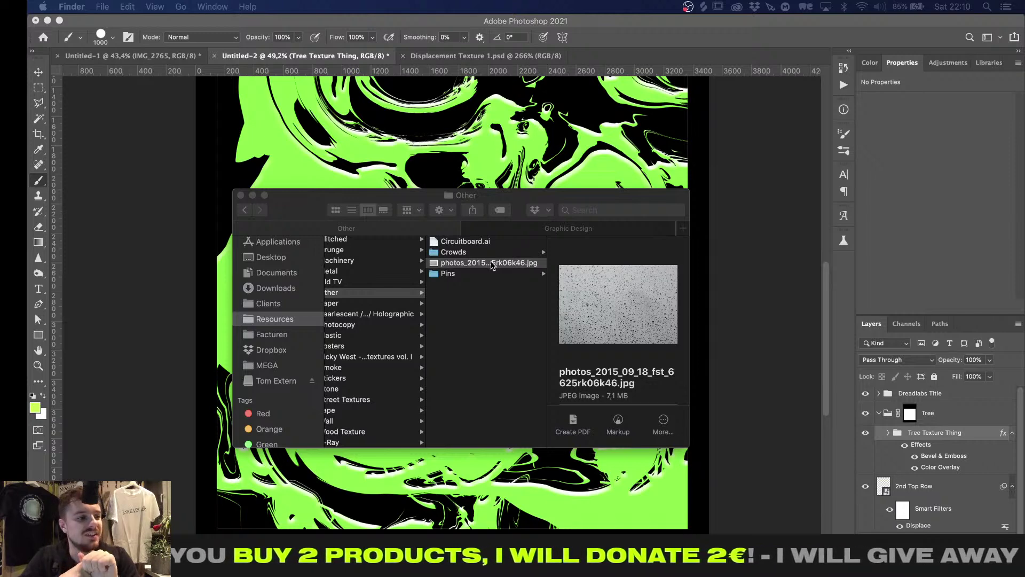
Place the raindrop photo in the poster above Tree Texture Thing, scaled to about 3362 px wide to span the large frame
left_click_drag(491, 266, 522, 141)
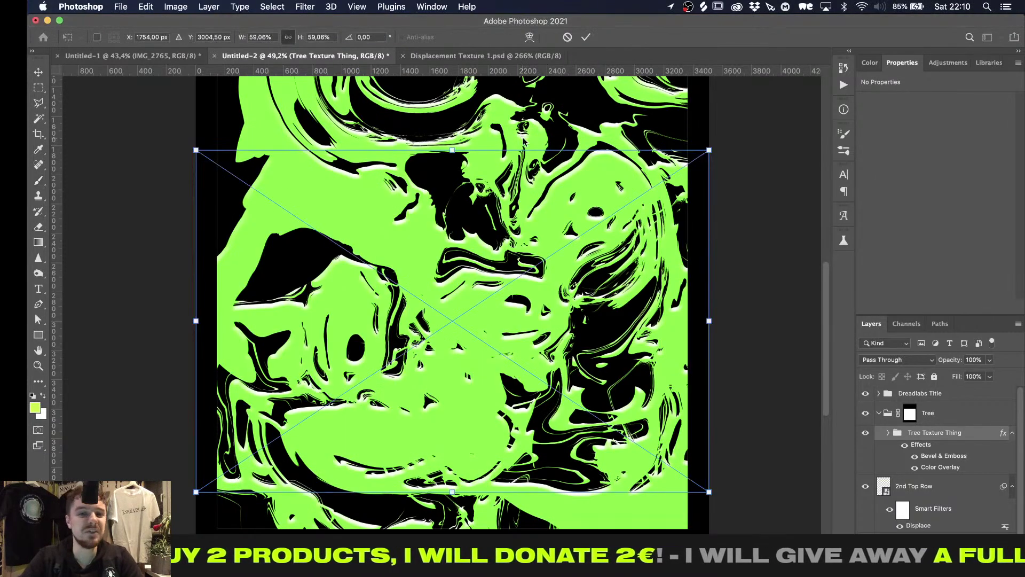
mouse_move(452, 153)
left_mouse_down("alt")
mouse_move(491, 107)
mouse_move(471, 158)
left_mouse_up("alt")
key("Return")
key("b")
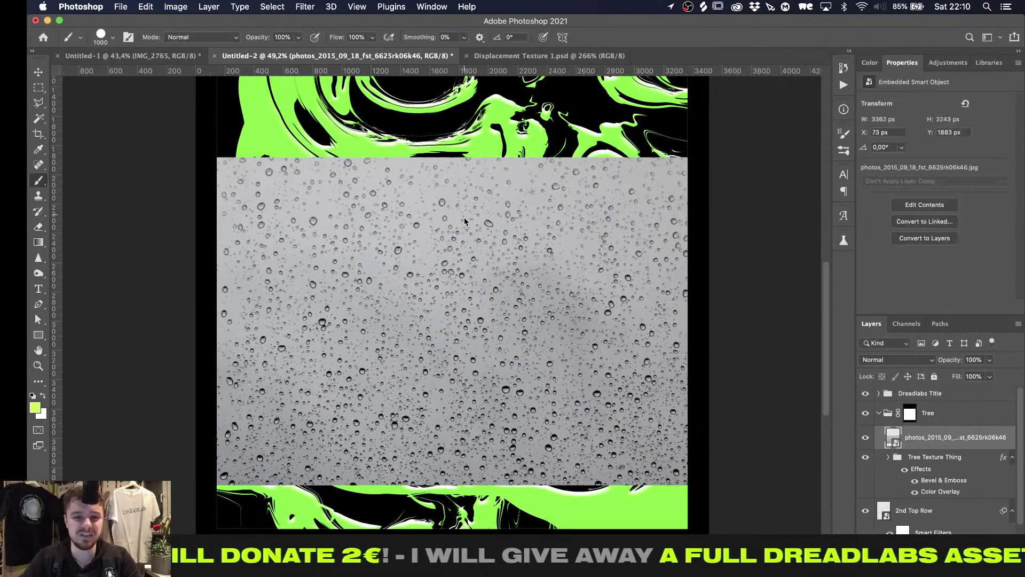
Duplicate the raindrop photo, rotate the copy 180° and place it over the frame's upper part at about X 110 px, Y 1106 px
scroll(464, 218, "down", 2, "alt")
key("v")
left_click_drag(458, 291, 460, 190)
key("super+t")
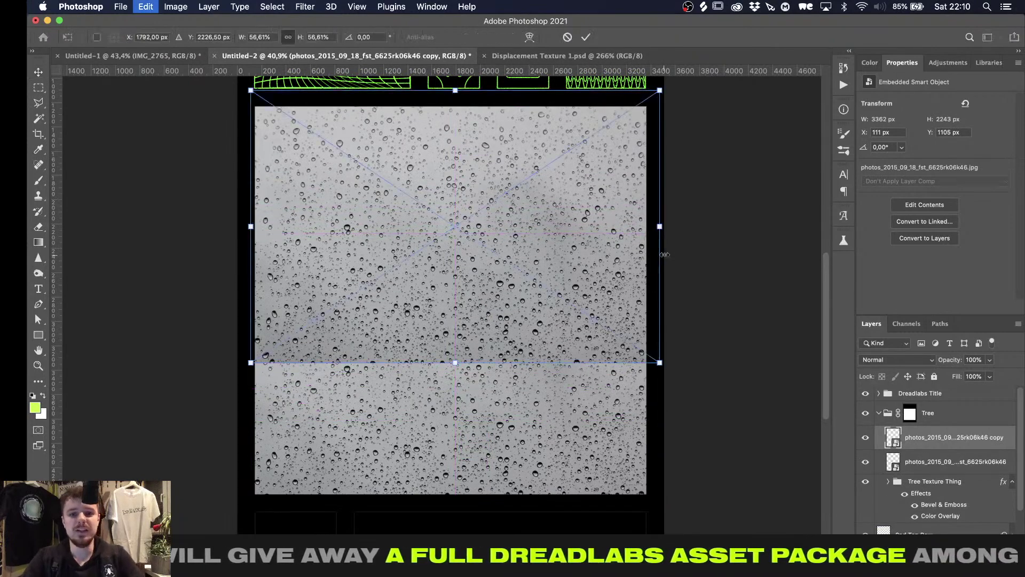
left_click_drag(671, 277, 713, 214, "shift")
left_click_drag(605, 348, 410, 261, "shift")
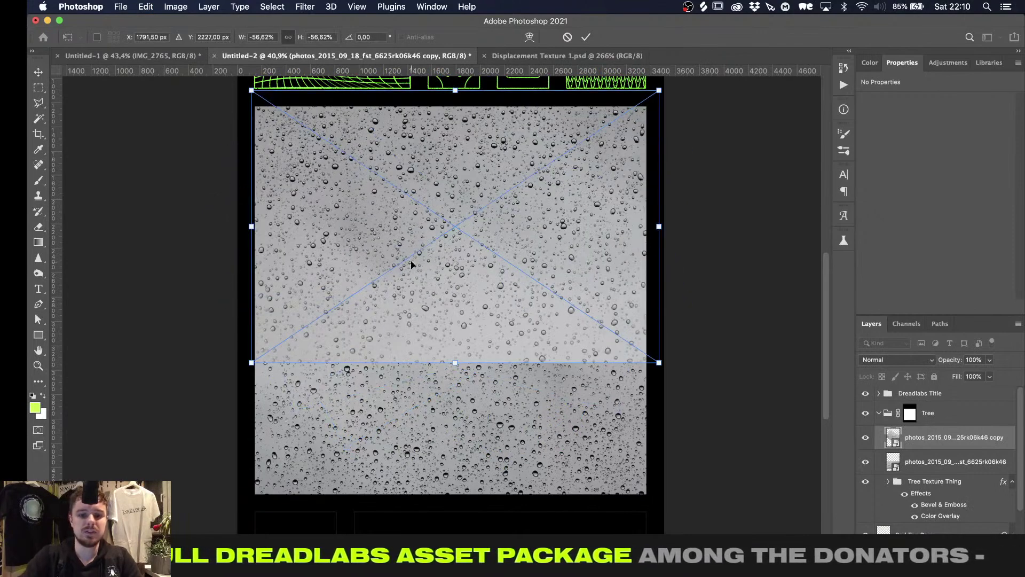
key("Return")
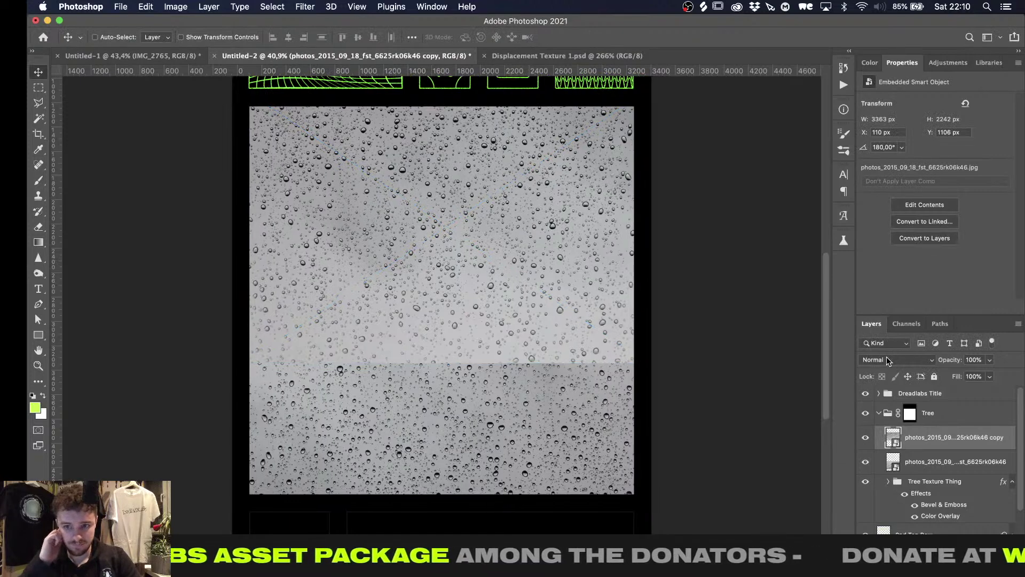
key("super+alt+r")
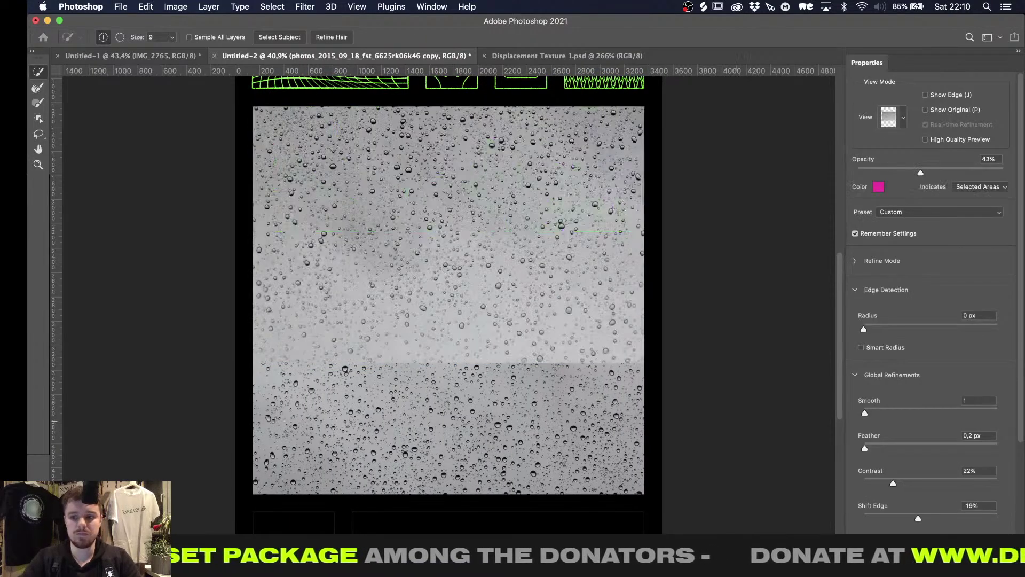
key("Escape")
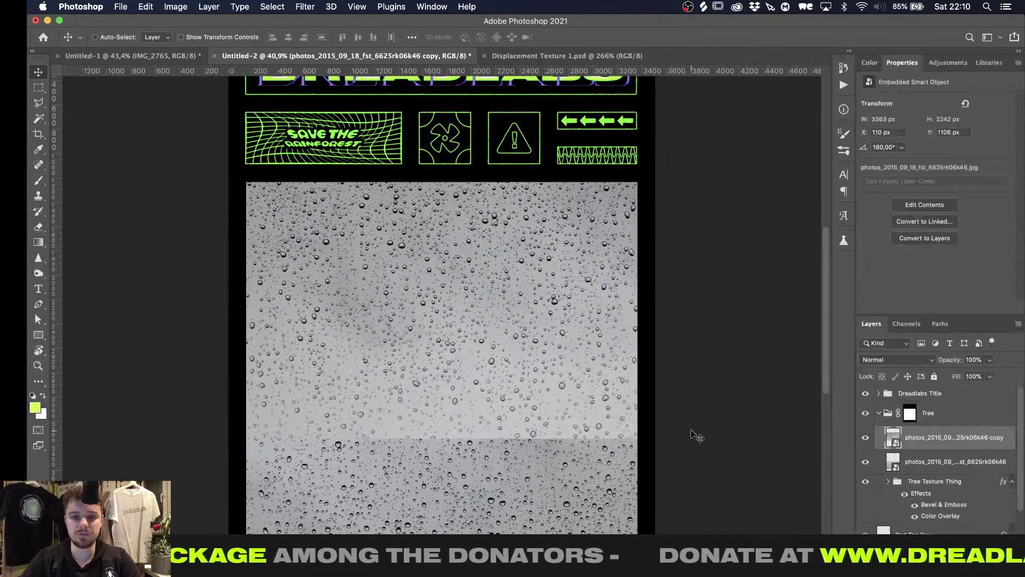
Save the poster as Poster Final in Photoshop format in the Fundraising Livestream folder and close Displacement Texture 1.psd
key("super+s")
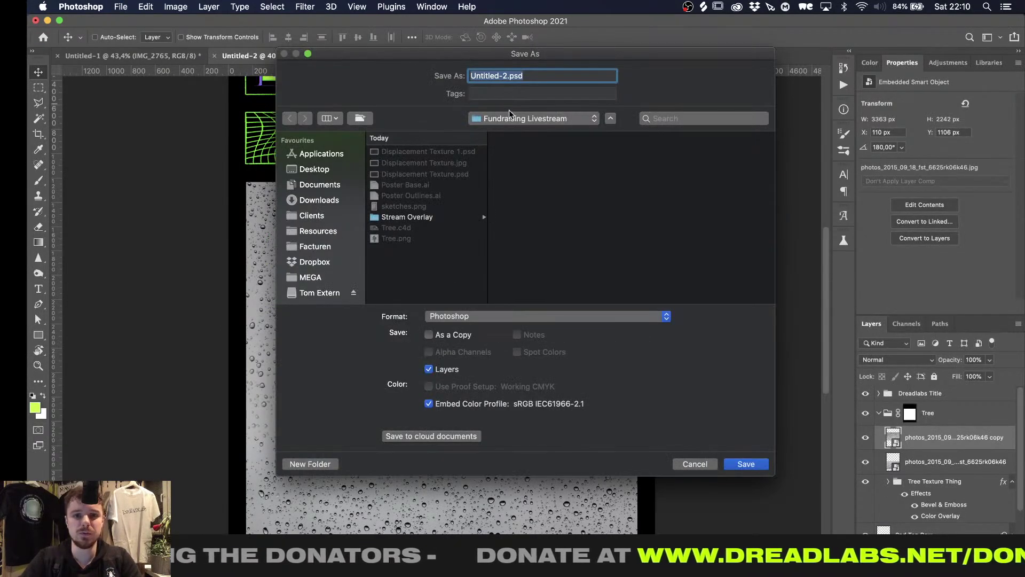
type("Poster Final")
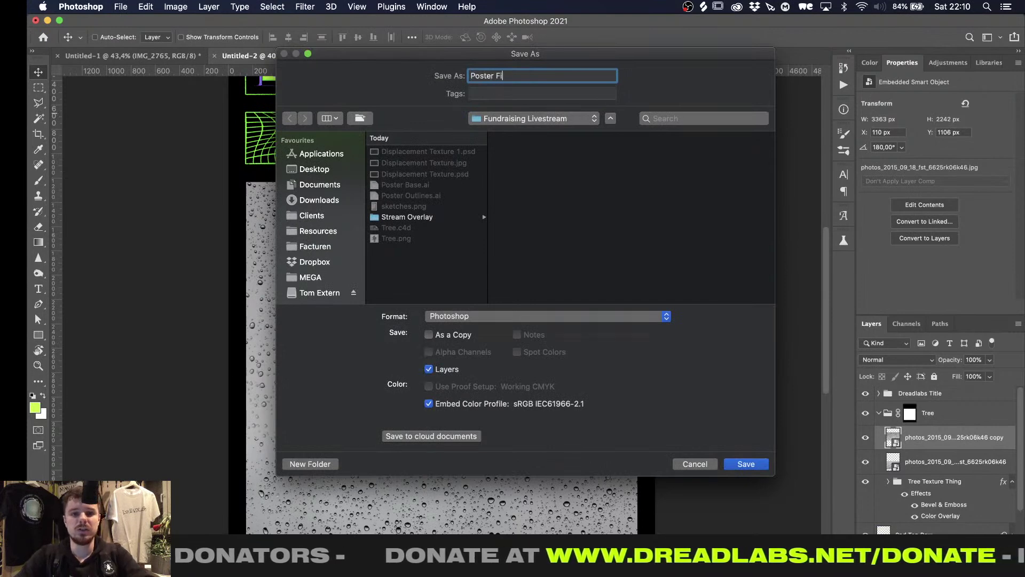
key("Return")
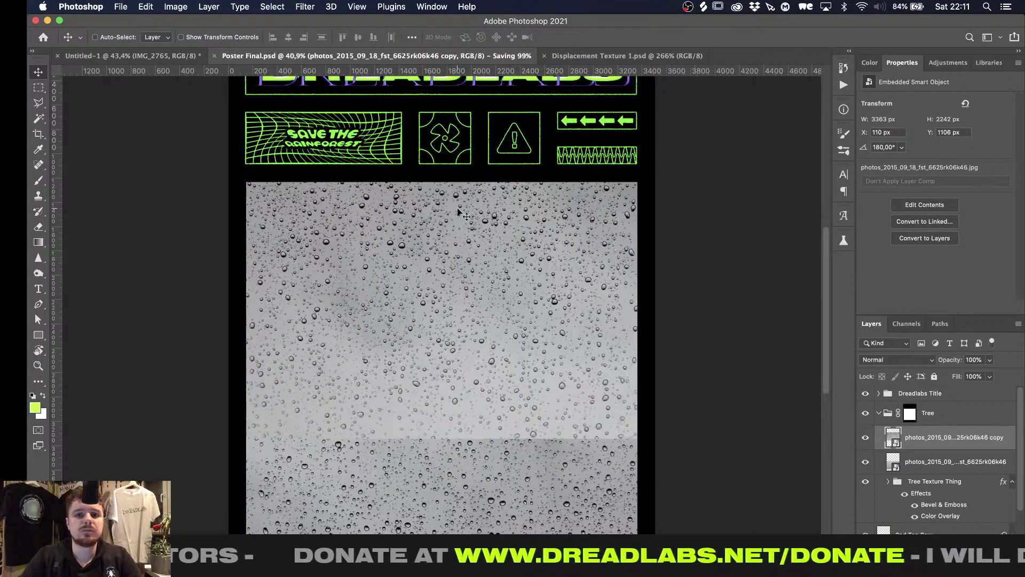
left_click(543, 56)
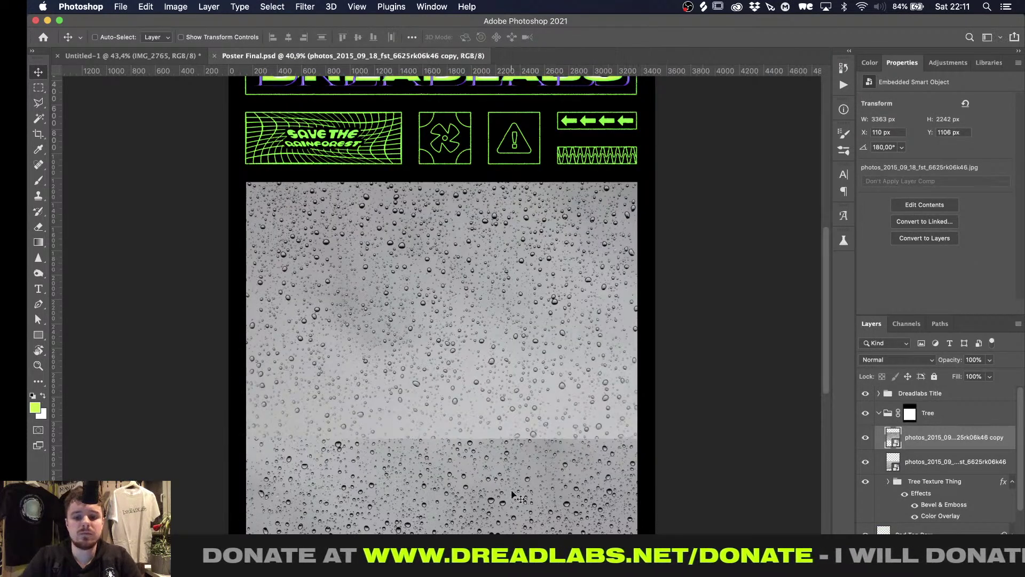
Move the raindrop photo copy up to about Y 30 px and flip it horizontally
left_click_drag(435, 317, 435, 211)
key("super+t")
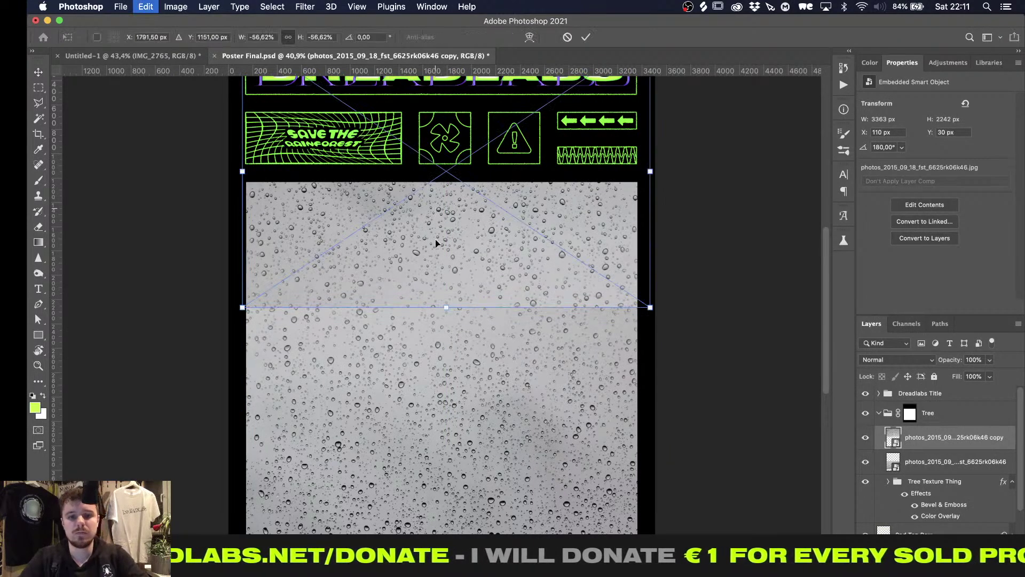
right_click(440, 267)
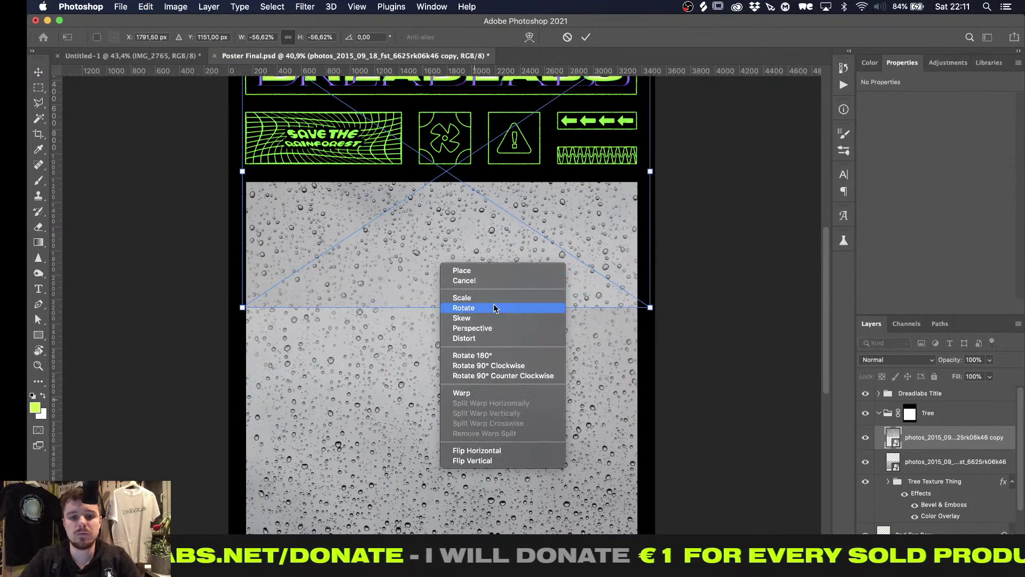
left_click(477, 453)
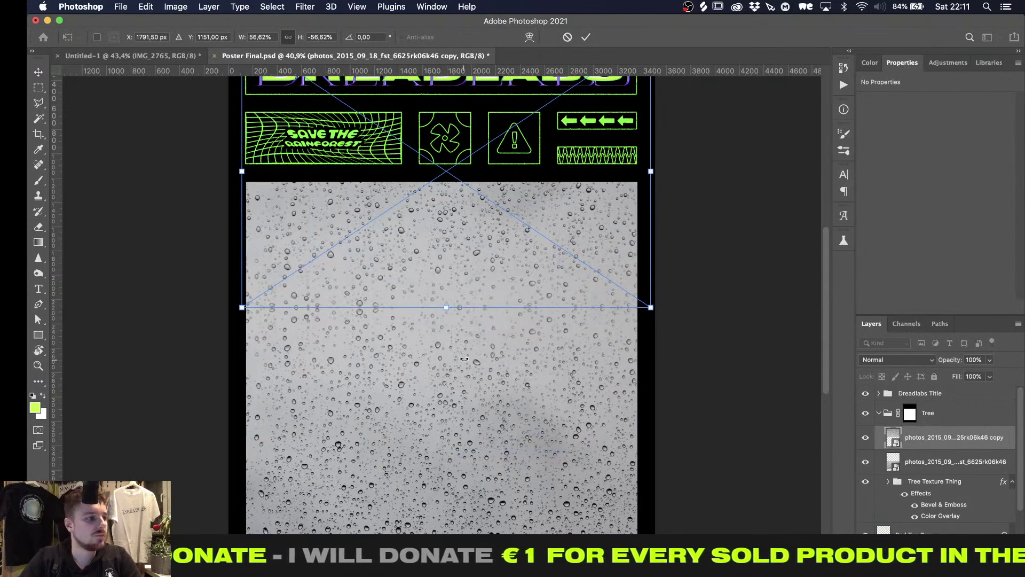
key("Return")
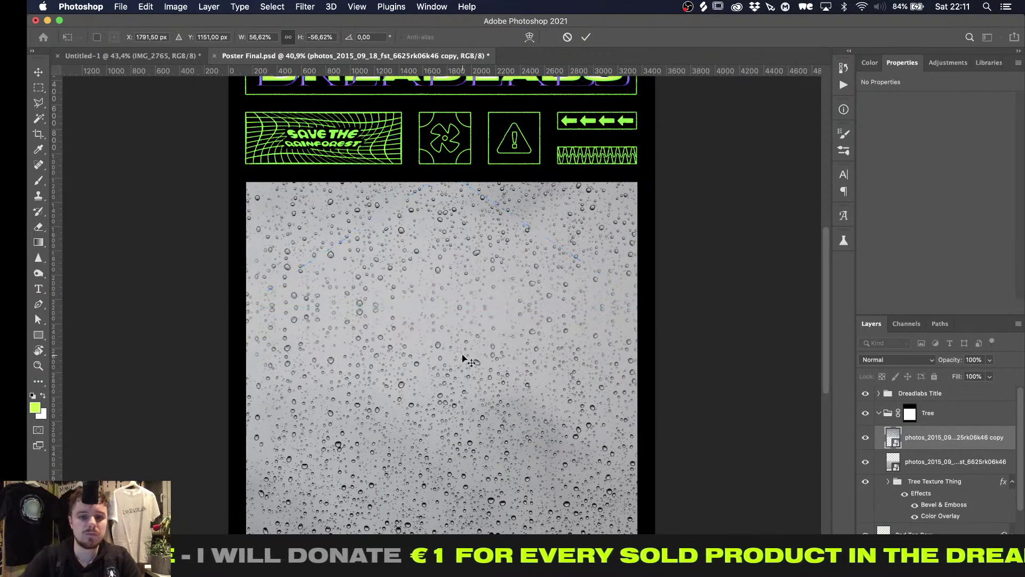
Group the two raindrop photo layers as Raindrop Texture and convert the group to a smart object
left_click(961, 467, "shift")
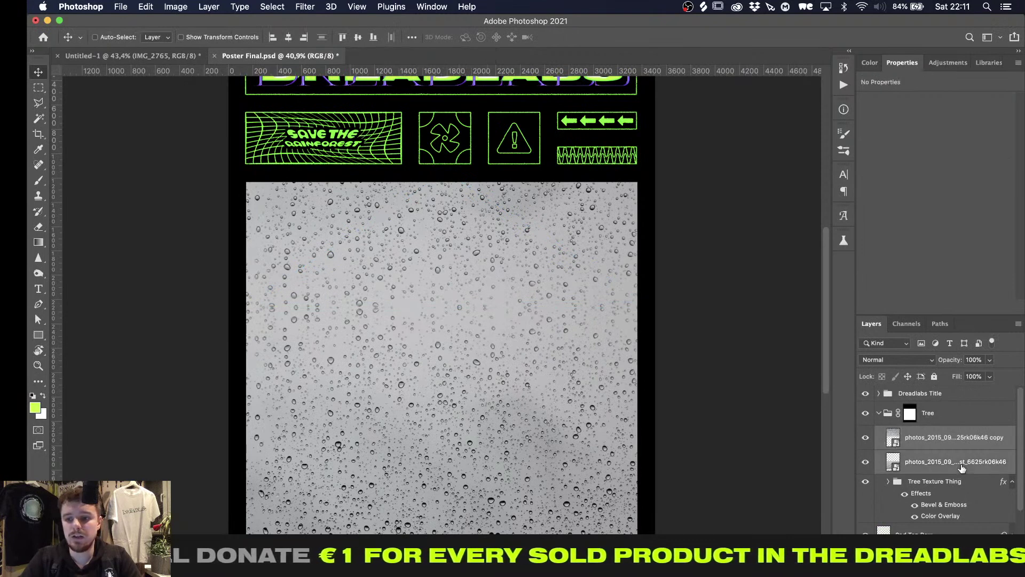
key("super+g")
double_click(913, 432)
type("Ra")
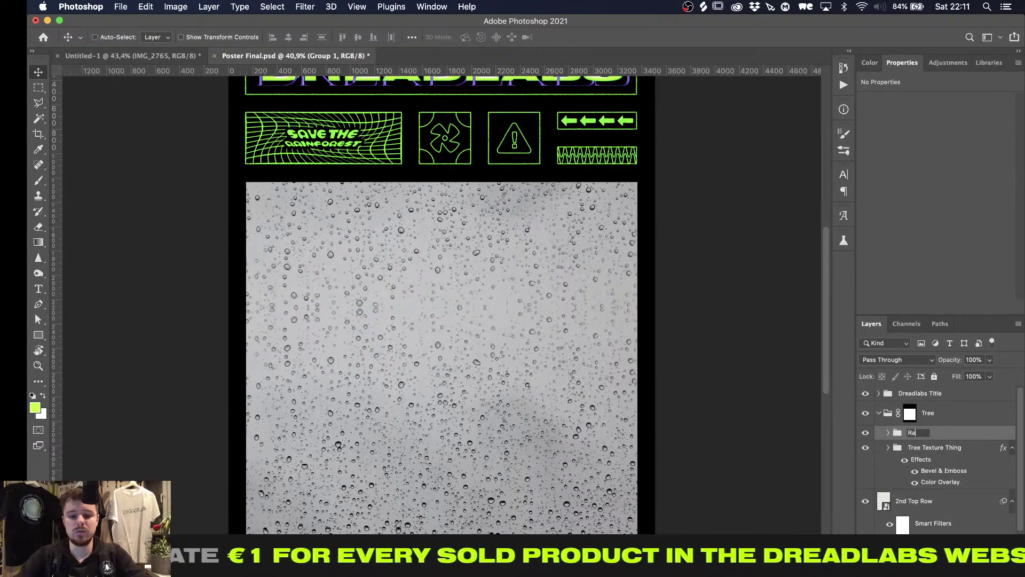
type("indrop Text")
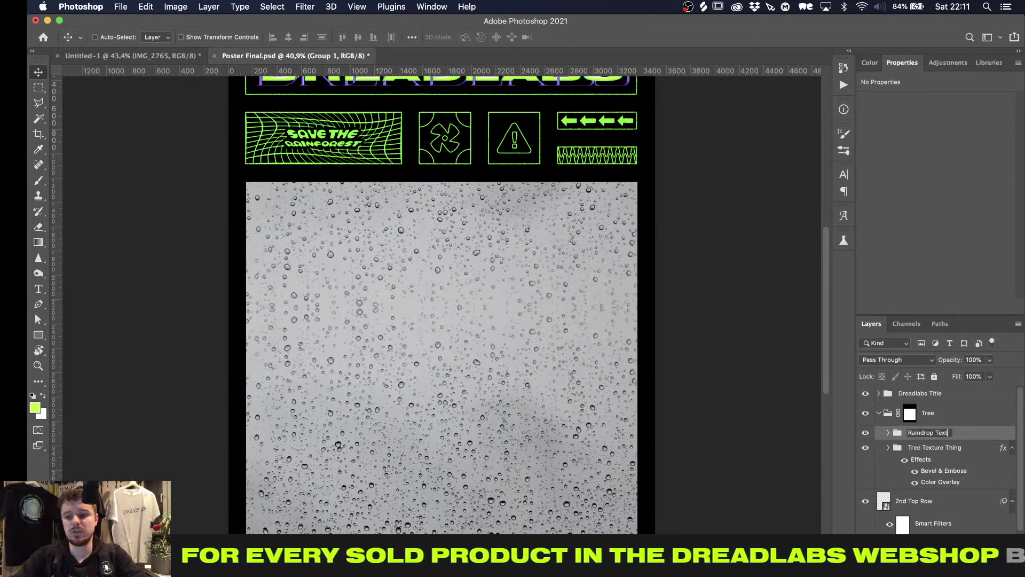
type("ure")
key("Return")
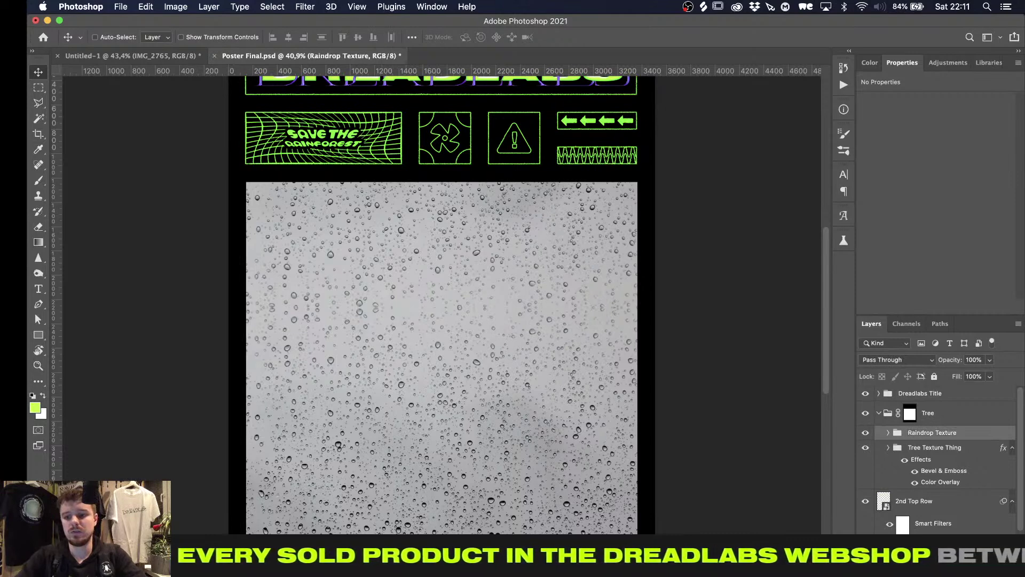
right_click(940, 430)
left_click(907, 230)
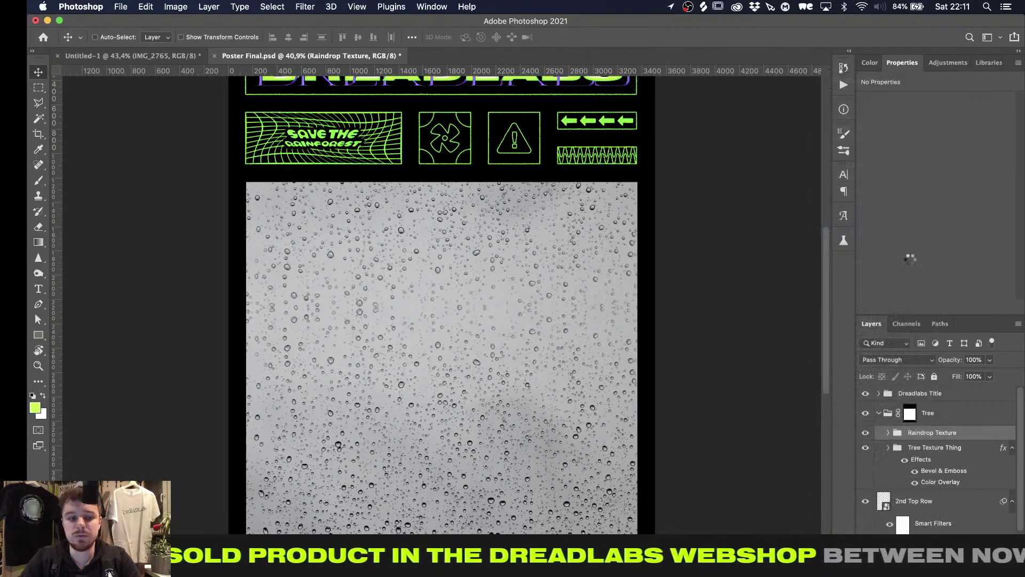
Copy the layer style of the Tree Texture Thing group and clear it from that group
right_click(947, 457)
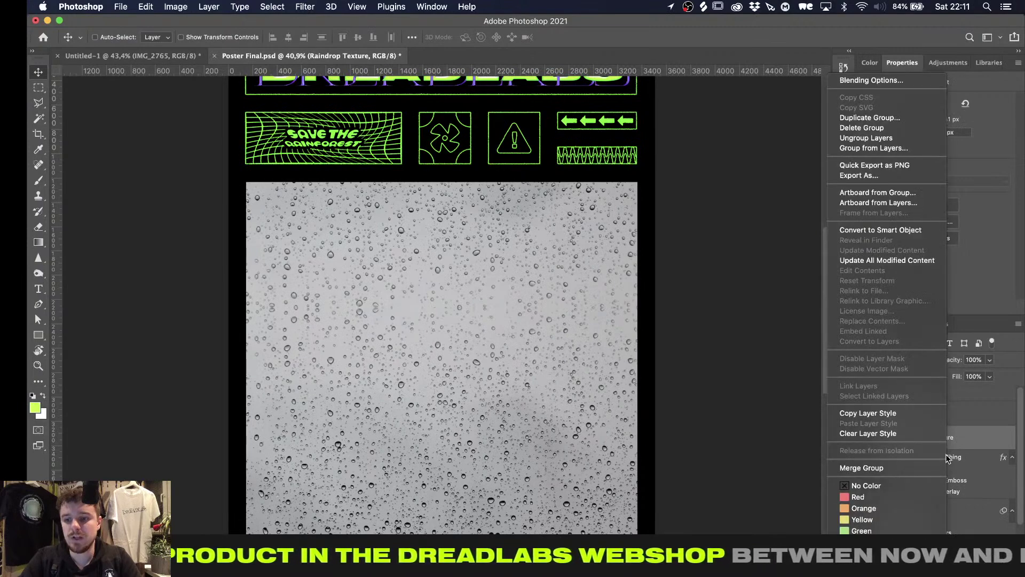
left_click(900, 415)
right_click(945, 469)
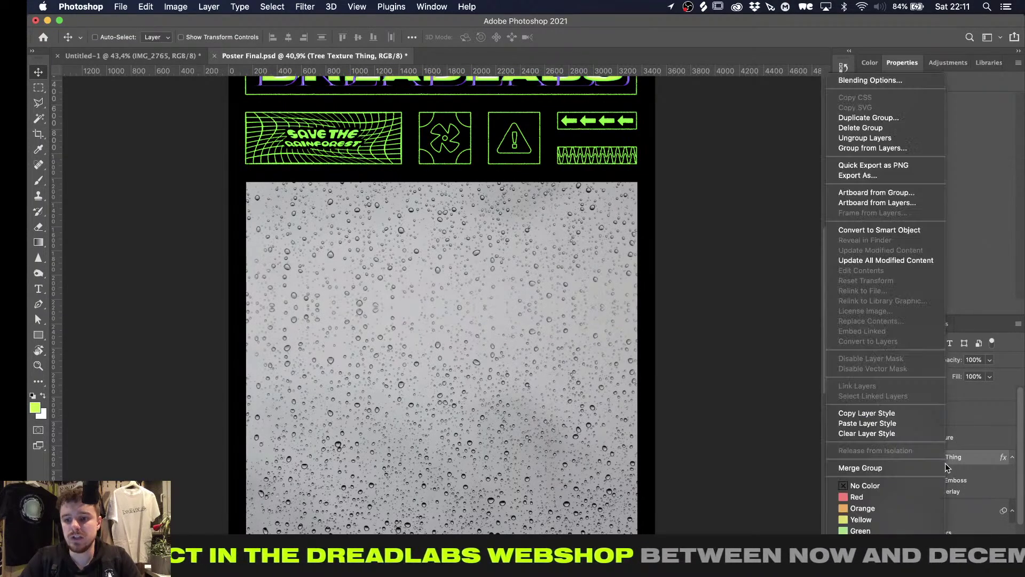
left_click(911, 436)
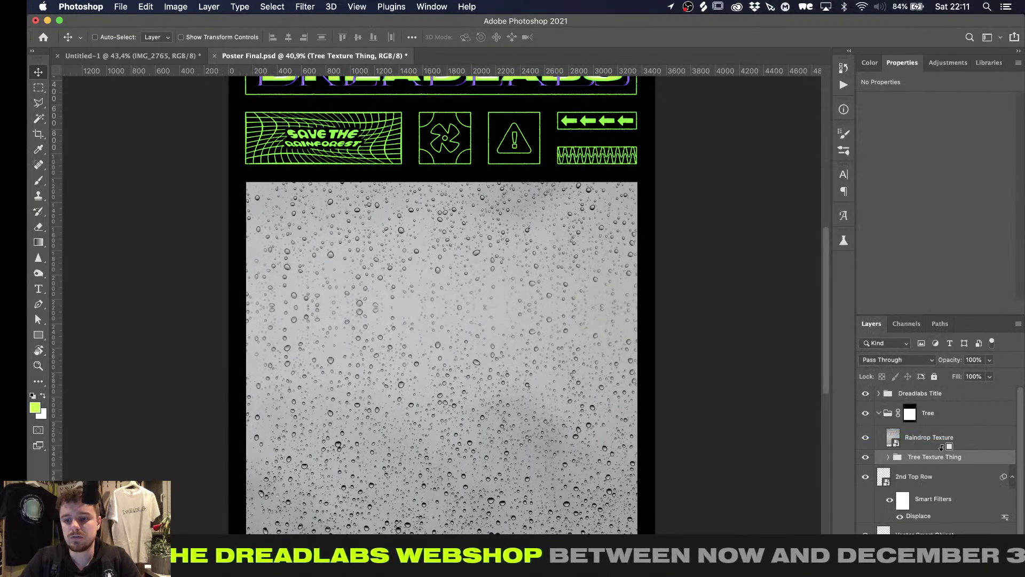
Clip the Raindrop Texture layer to the Tree Texture Thing group
left_click(947, 446, "alt")
scroll(630, 377, "up", 5, "alt")
scroll(630, 377, "down", 4, "alt")
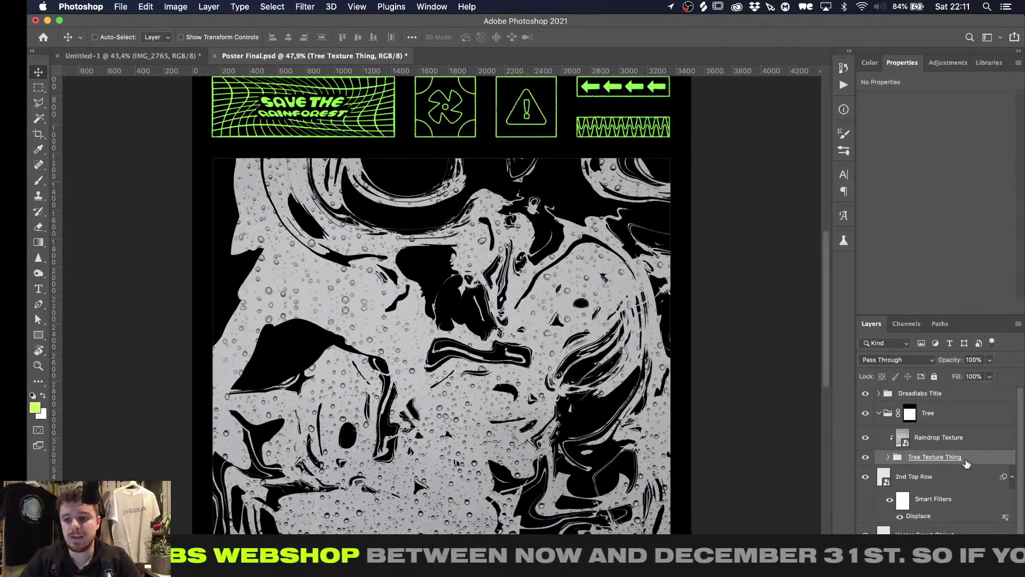
Duplicate the Tree Texture Thing group above Raindrop Texture and set the copy's fill to 0%
left_click_drag(967, 463, 961, 434, "alt")
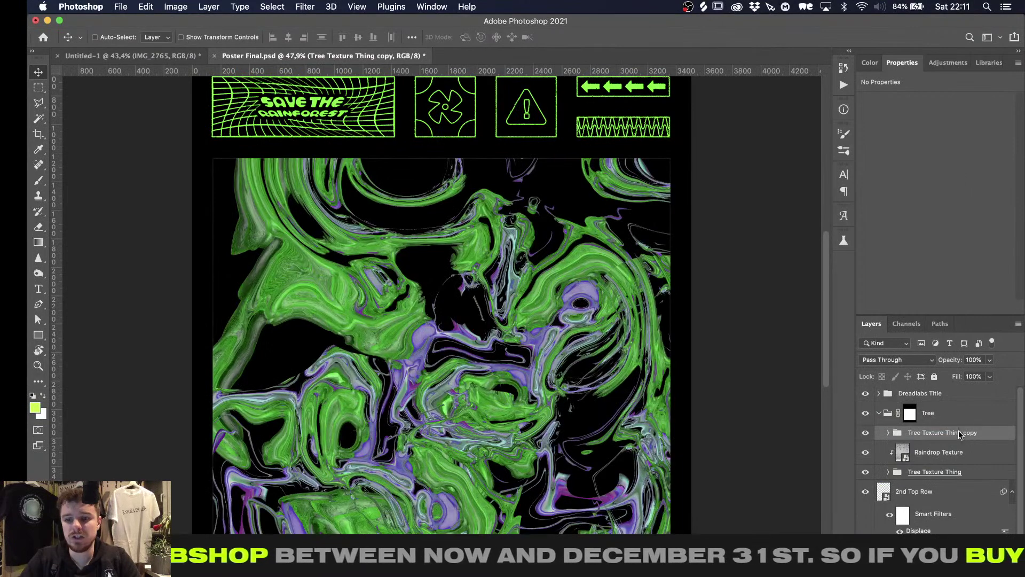
right_click(959, 435)
left_click(992, 380)
left_click(992, 379)
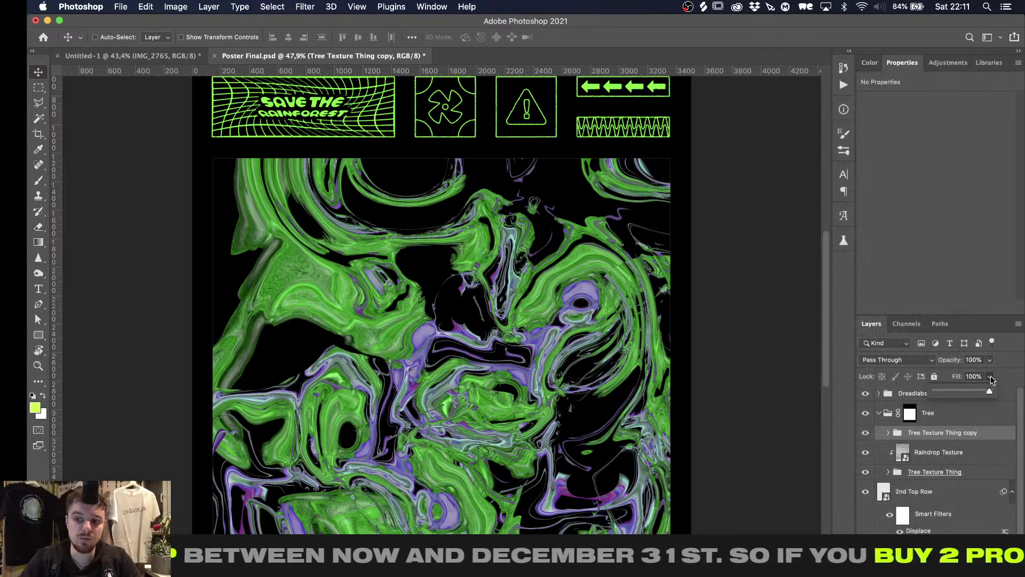
left_click(992, 378)
left_click(991, 378)
left_click_drag(990, 391, 829, 391)
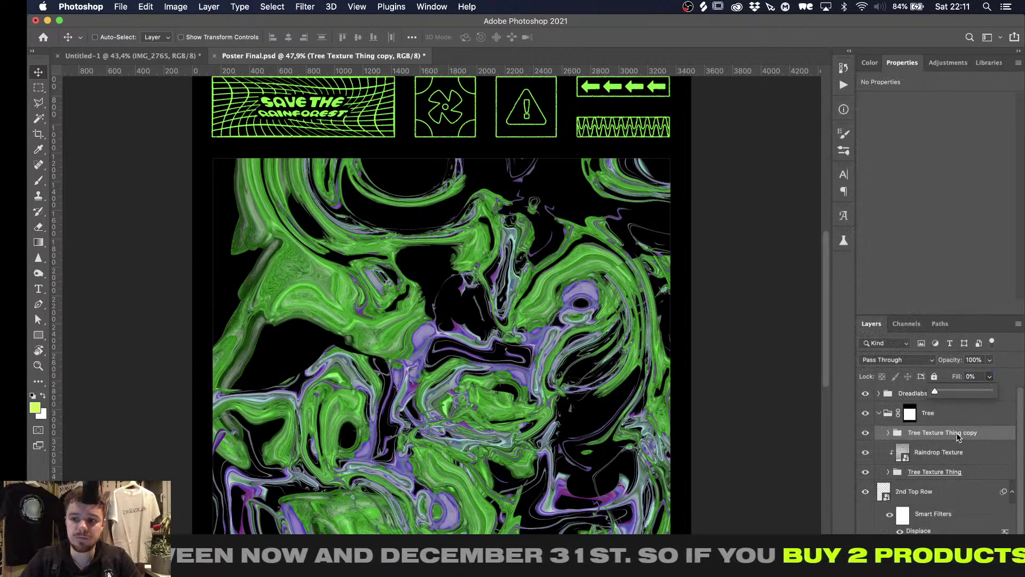
Paste the copied bevel and color overlay layer style onto the Tree Texture Thing copy group
left_click(981, 434)
right_click(980, 434)
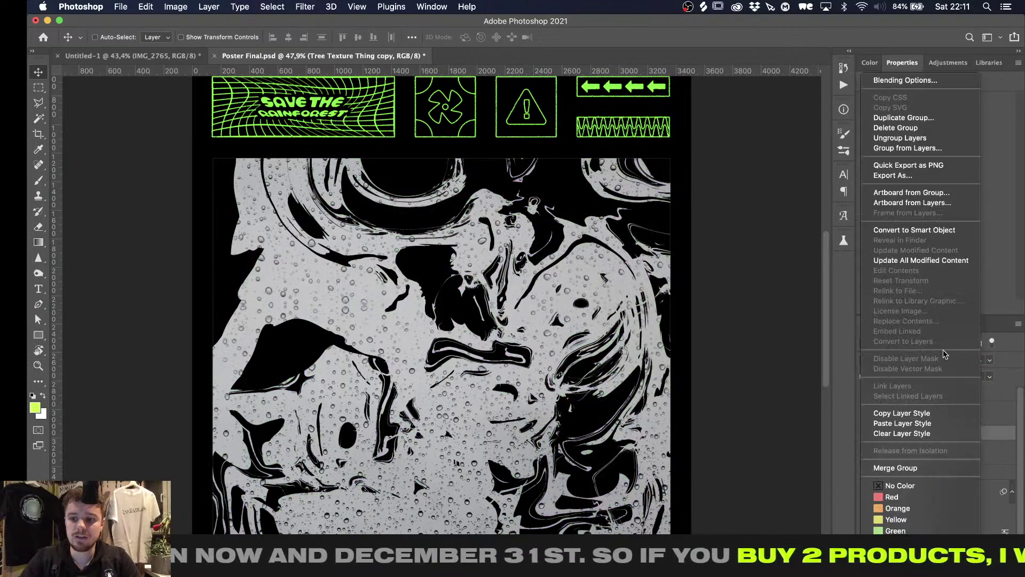
left_click(916, 423)
scroll(466, 289, "up", 3, "alt")
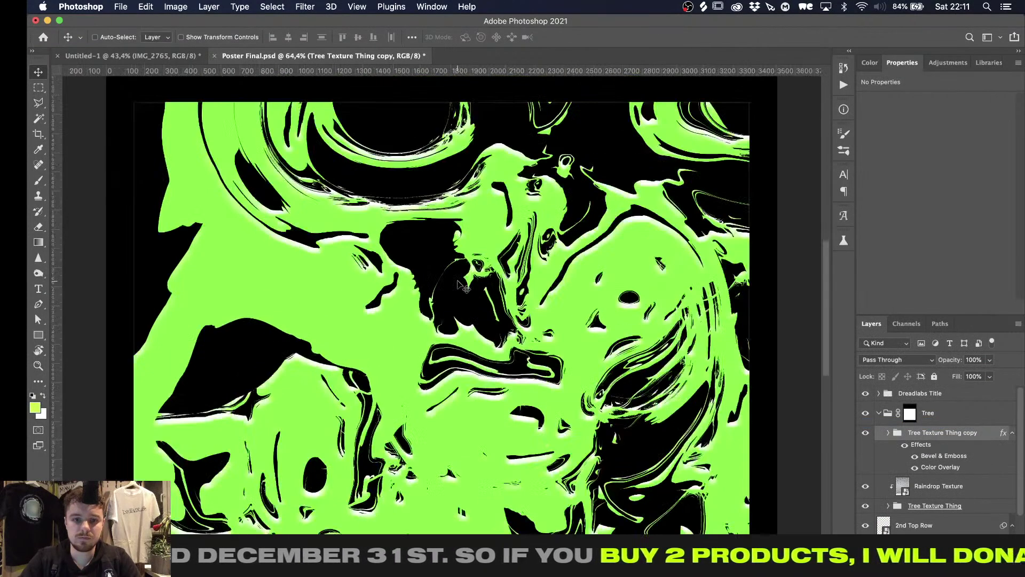
Try the Overlay blend mode on the Tree Texture Thing copy group
double_click(939, 468)
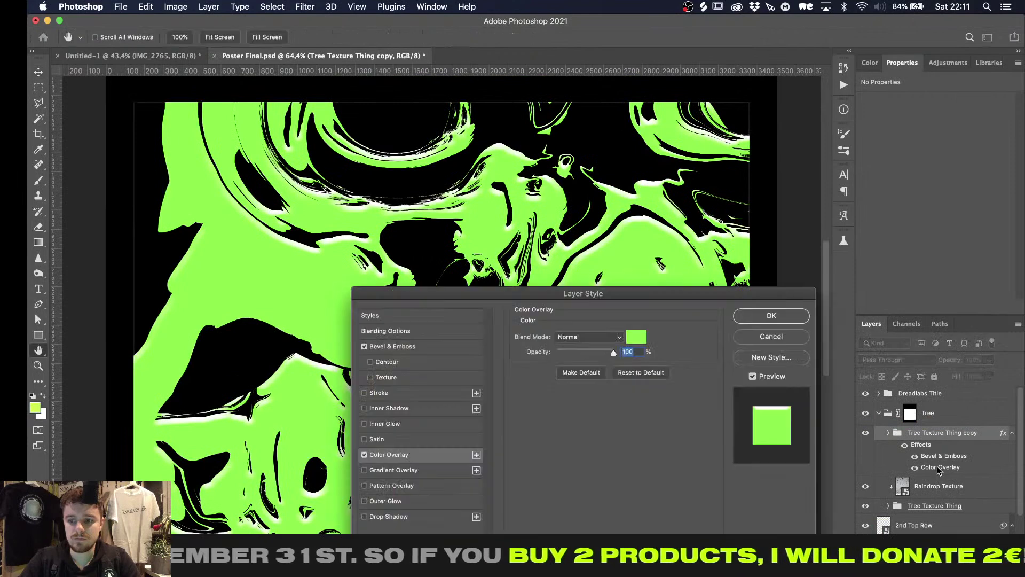
left_click(783, 337)
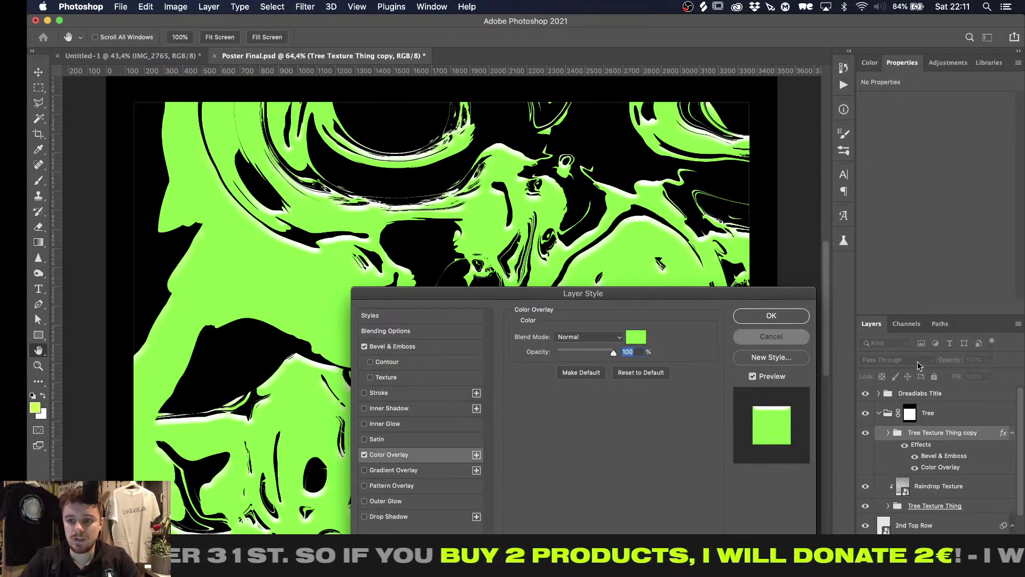
left_click(885, 360)
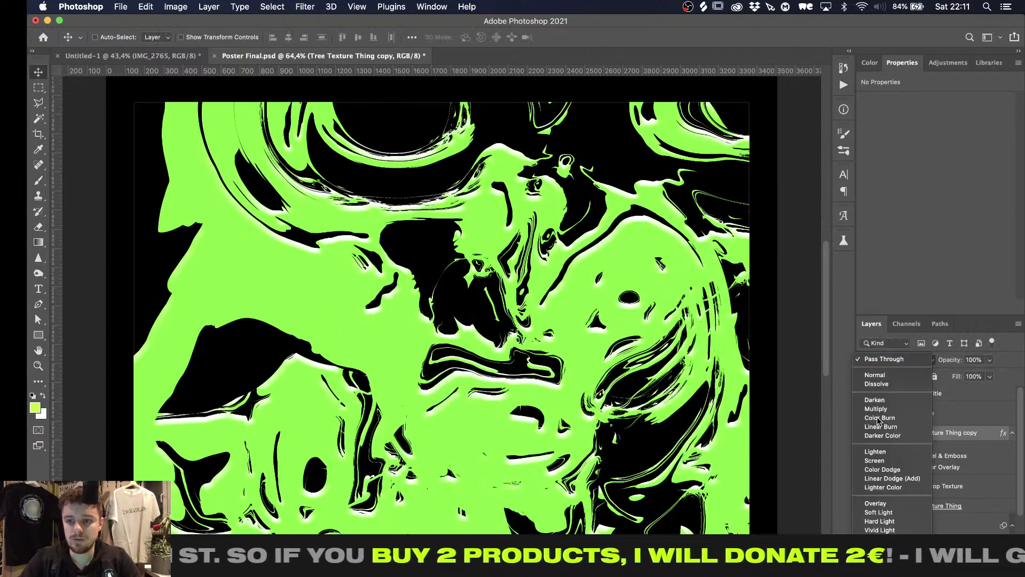
left_click(867, 503)
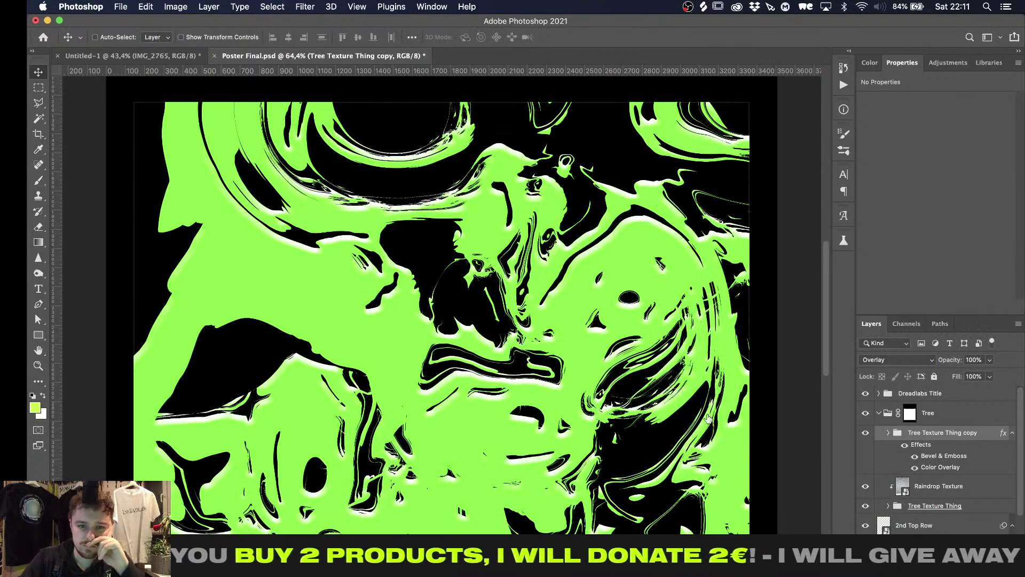
Set the blend mode of the Tree Texture Thing copy group to Normal
scroll(709, 417, "up", 3, "alt")
left_click(902, 360)
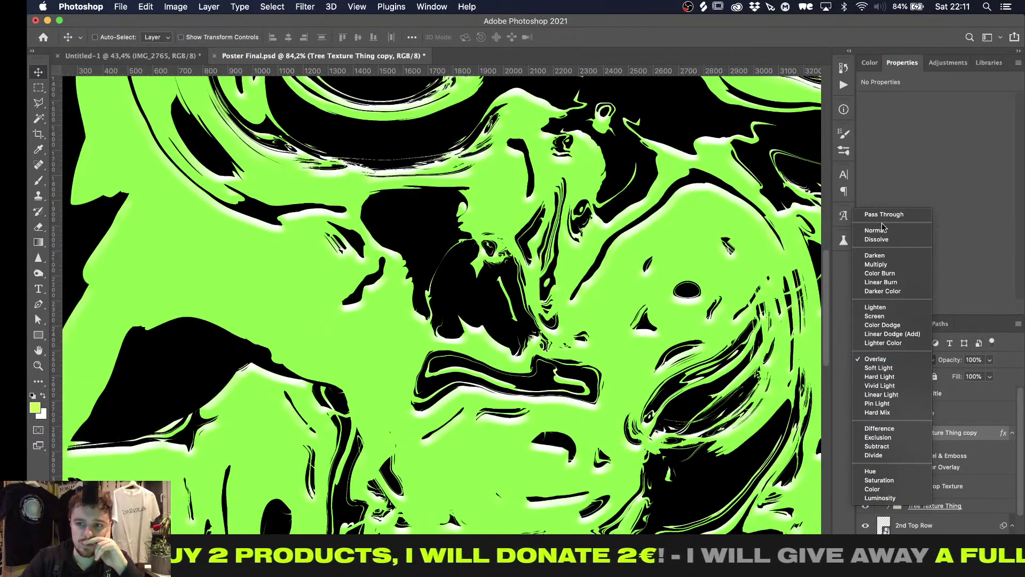
left_click(880, 231)
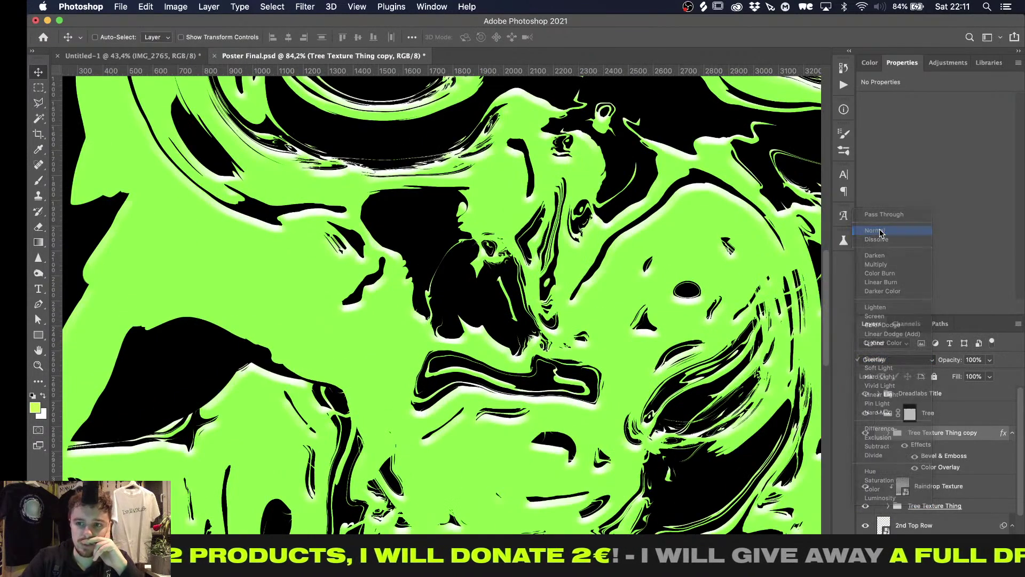
Set the blend mode of the Tree Texture Thing copy group's Color Overlay effect to Overlay
double_click(935, 468)
left_click(584, 337)
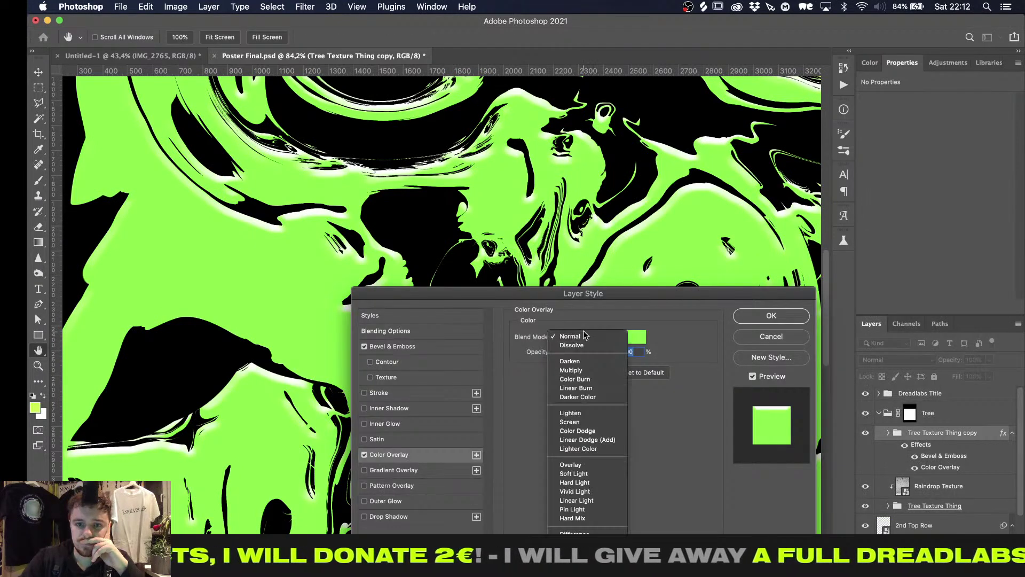
left_click(570, 465)
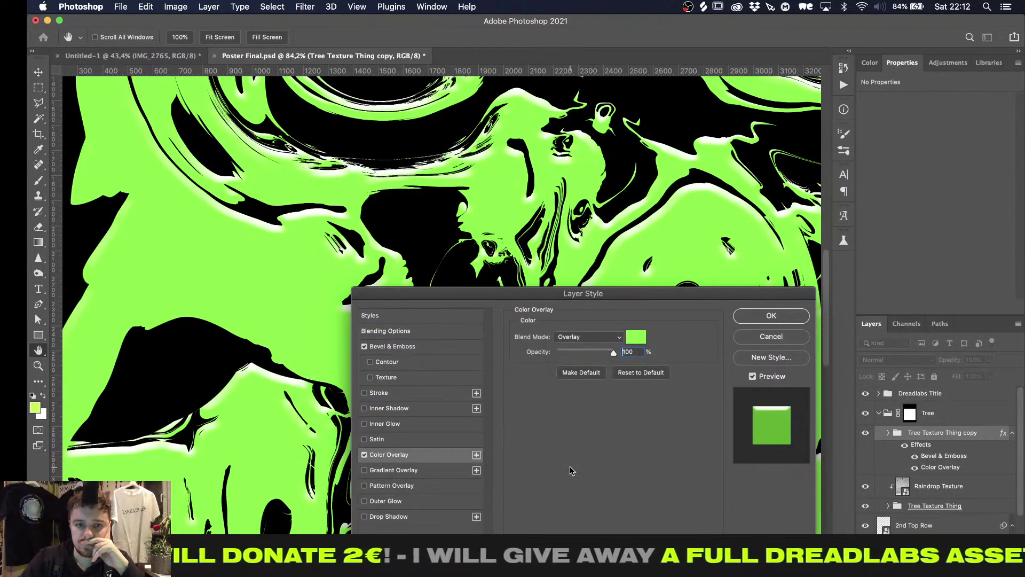
left_click(769, 315)
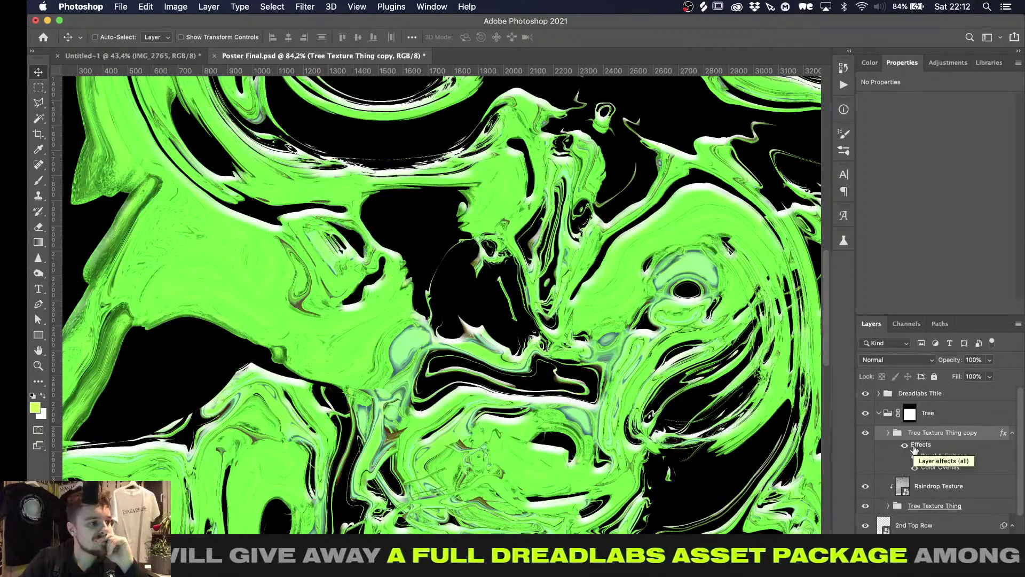
Reduce the fill of the Tree Texture Thing copy group to 0%, keeping its opacity at 100%
left_click_drag(986, 379, 868, 394)
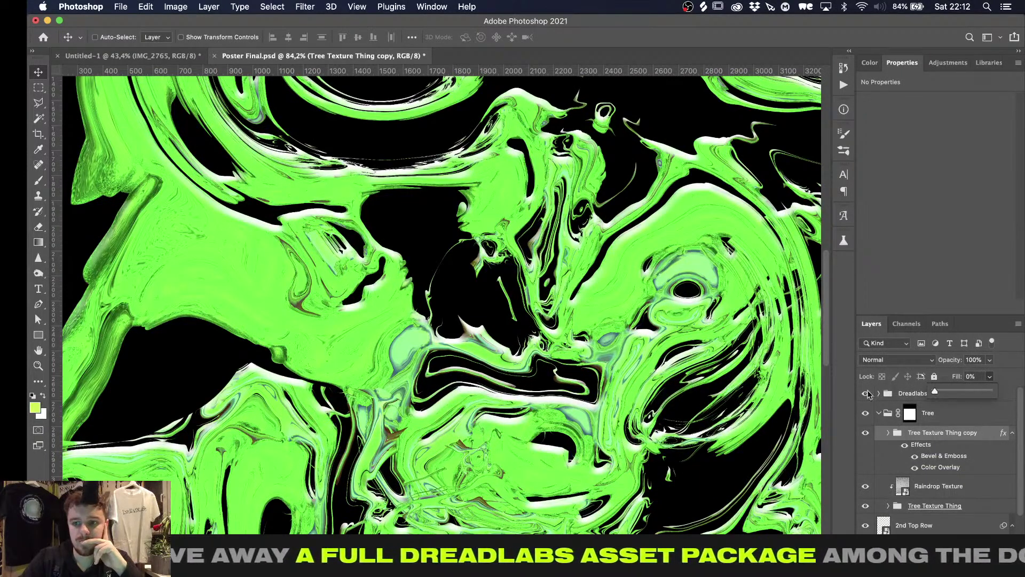
scroll(346, 328, "down", 5, "alt")
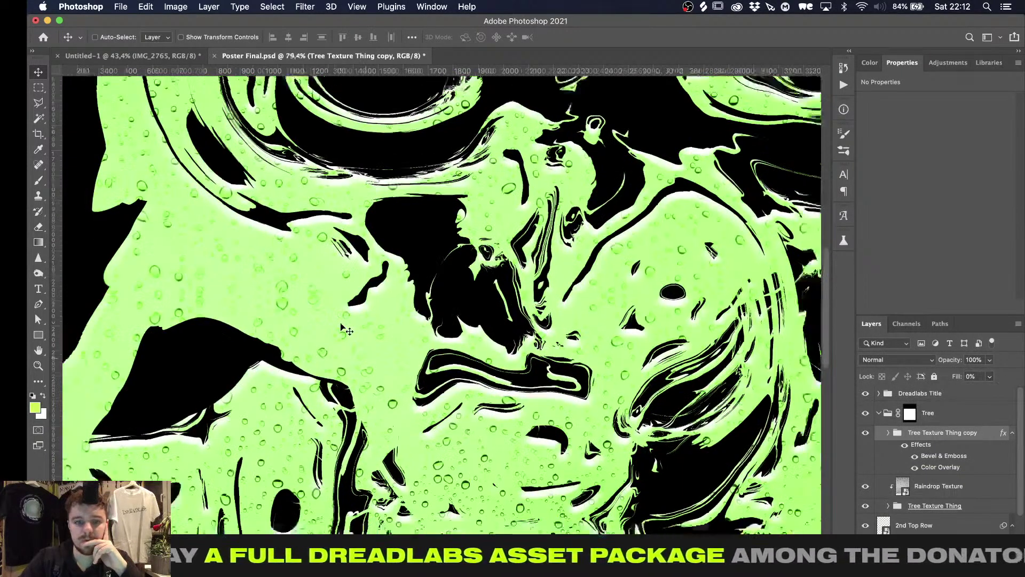
scroll(341, 323, "down", 1, "alt")
scroll(340, 324, "down", 2)
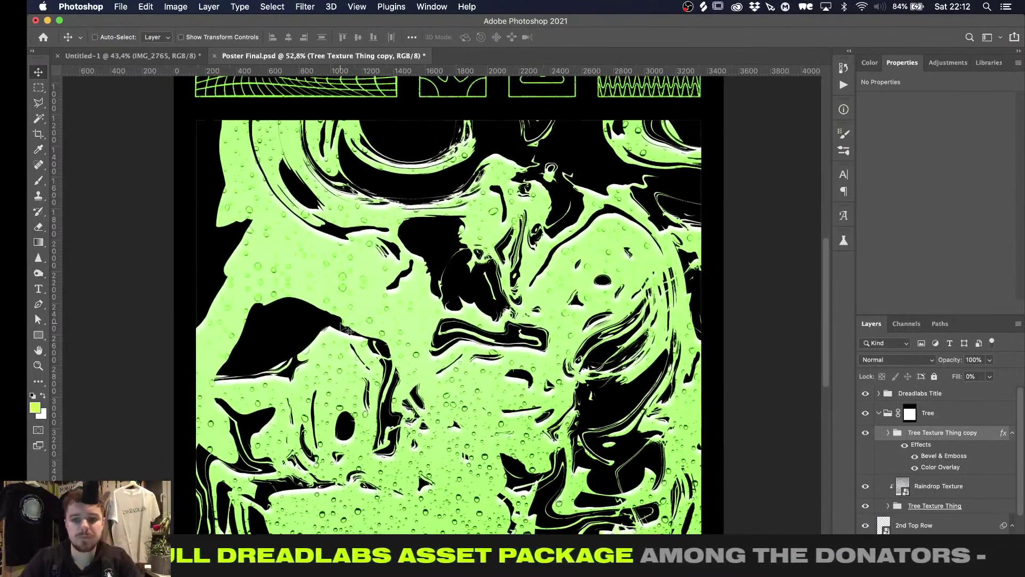
Change the Color Overlay effect on the Tree Texture Thing copy group to the Color blend mode
left_click(881, 358)
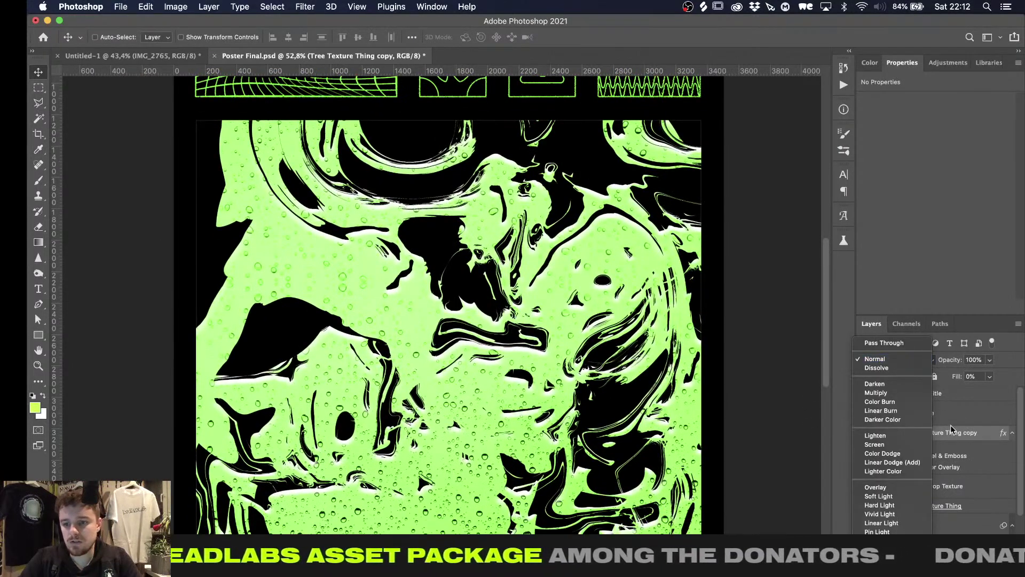
left_click(943, 463)
double_click(942, 468)
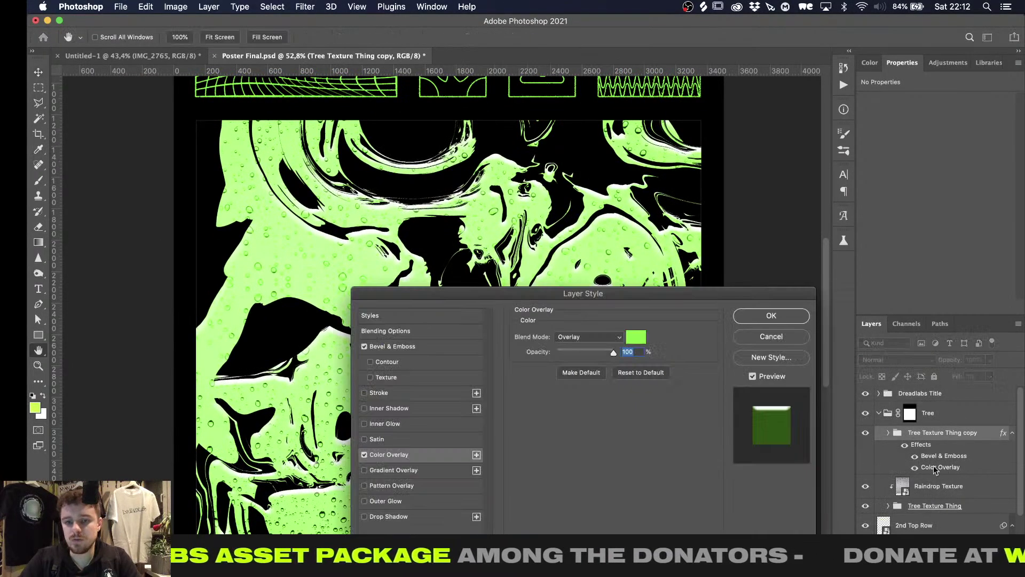
left_click(572, 337)
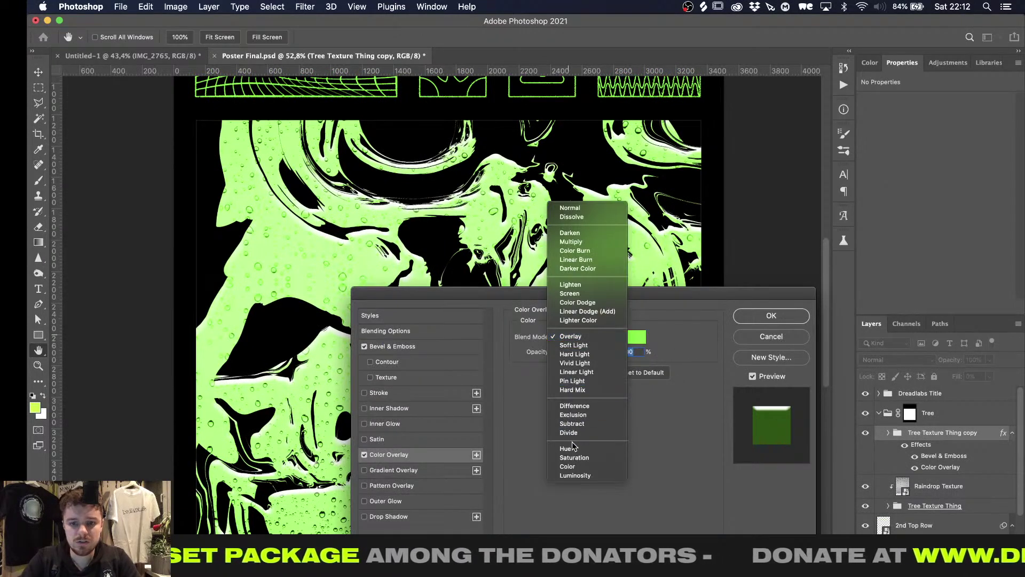
left_click(568, 466)
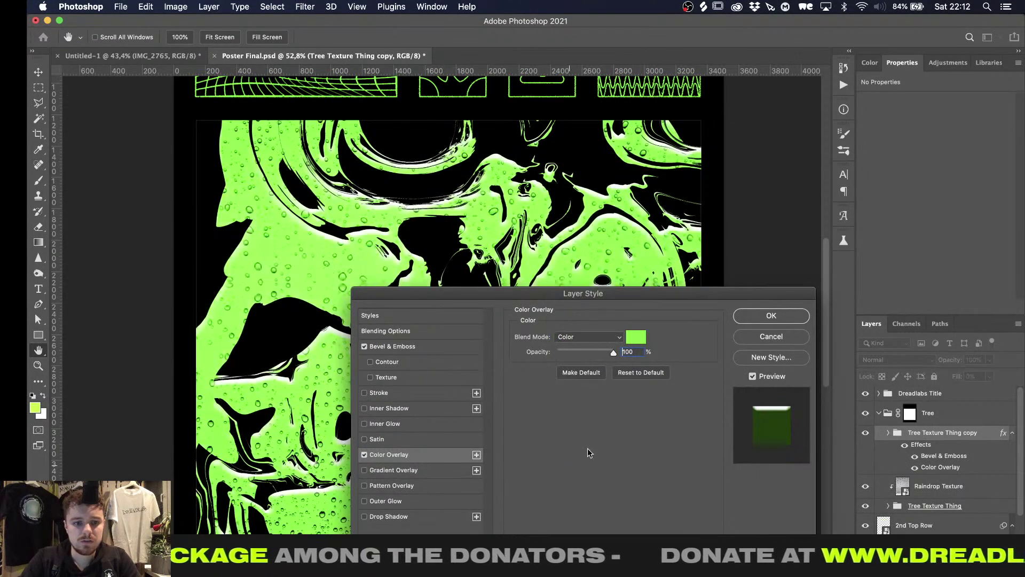
left_click(773, 315)
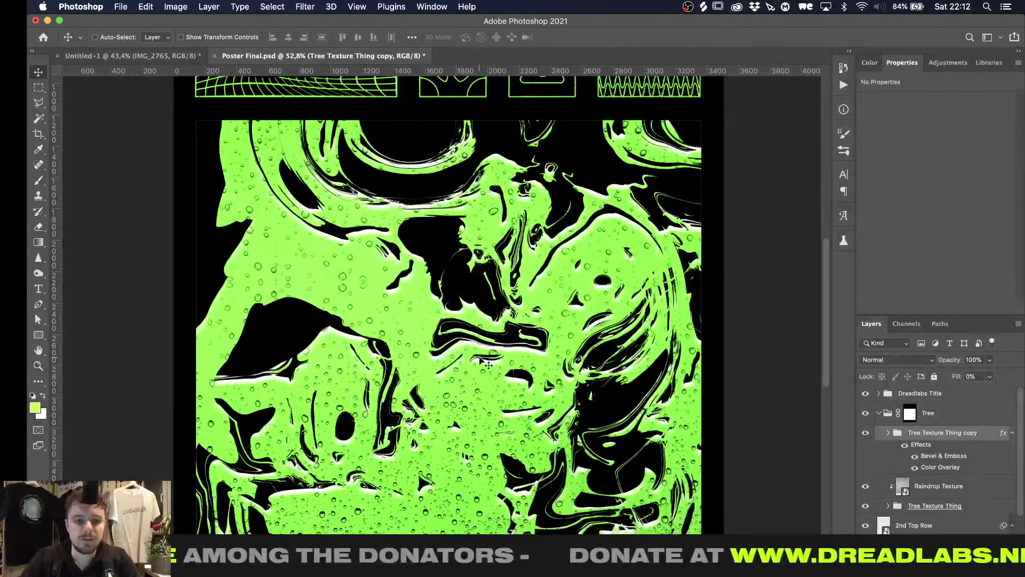
Try Multiply on the clipped Raindrop Texture layer and settle on the Overlay blend mode
left_click(938, 486)
left_click(902, 360)
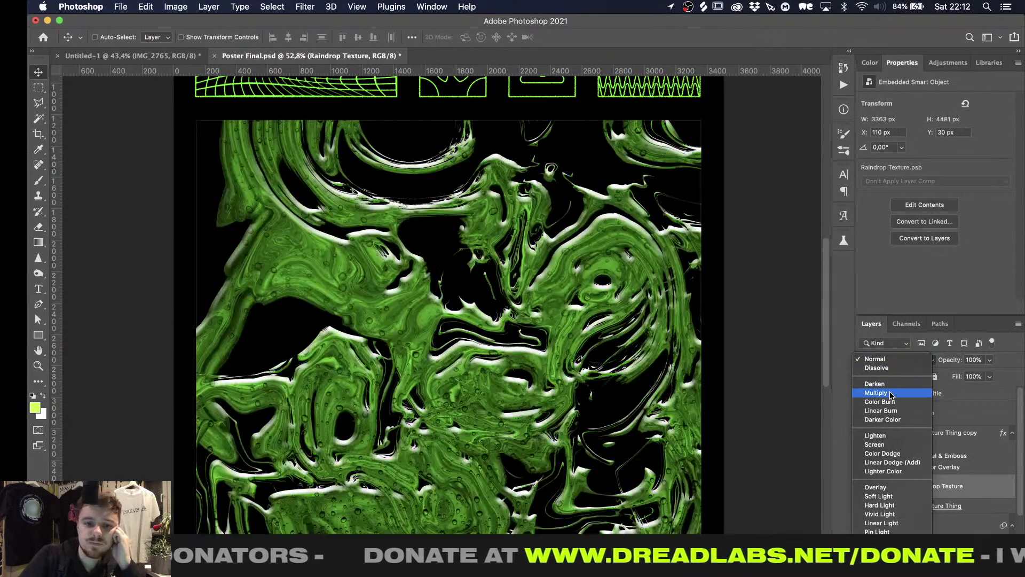
left_click(891, 394)
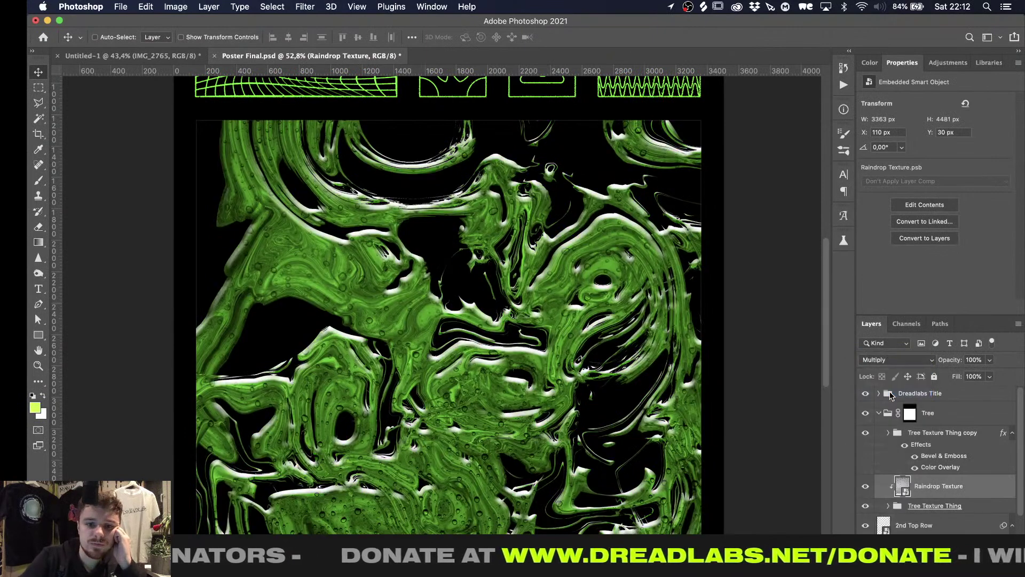
left_click(901, 360)
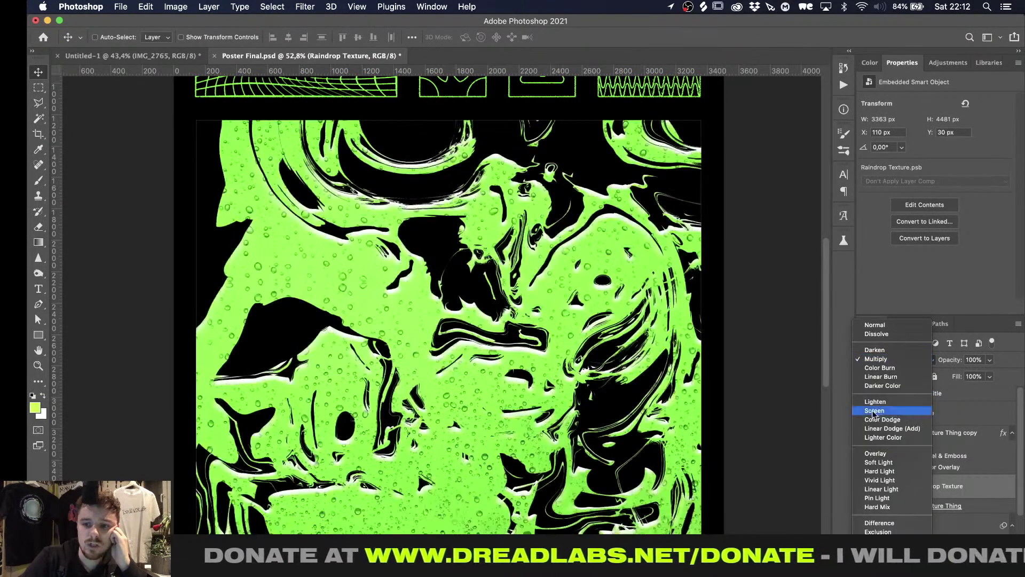
left_click(874, 454)
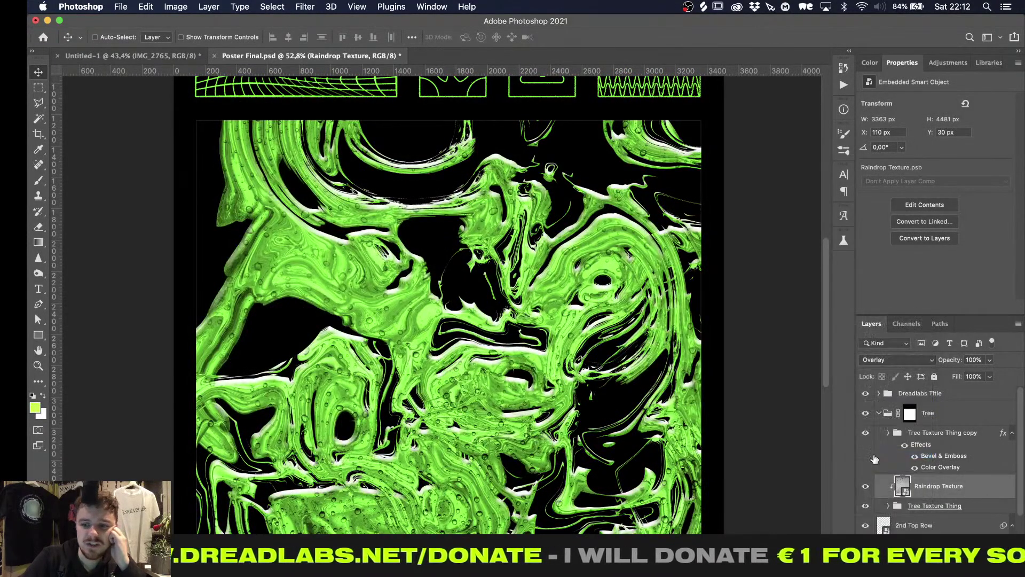
Set the blend mode of the clipped Raindrop Texture layer to Normal
scroll(526, 392, "down", 2, "alt")
scroll(526, 393, "down", 2, "alt")
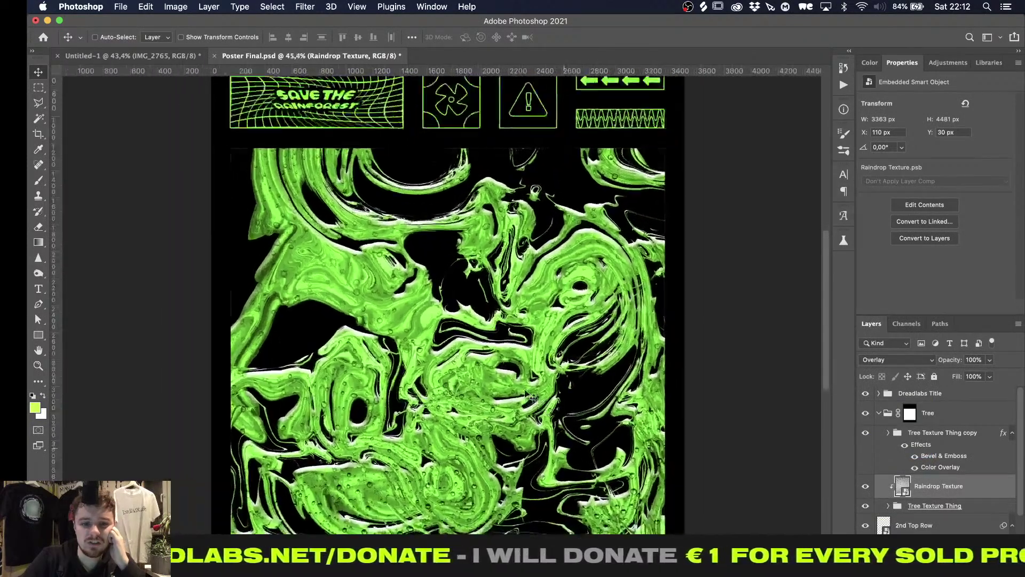
scroll(526, 394, "up", 2, "alt")
scroll(525, 394, "down", 3)
scroll(525, 394, "down", 2, "alt")
scroll(526, 394, "up", 3, "alt")
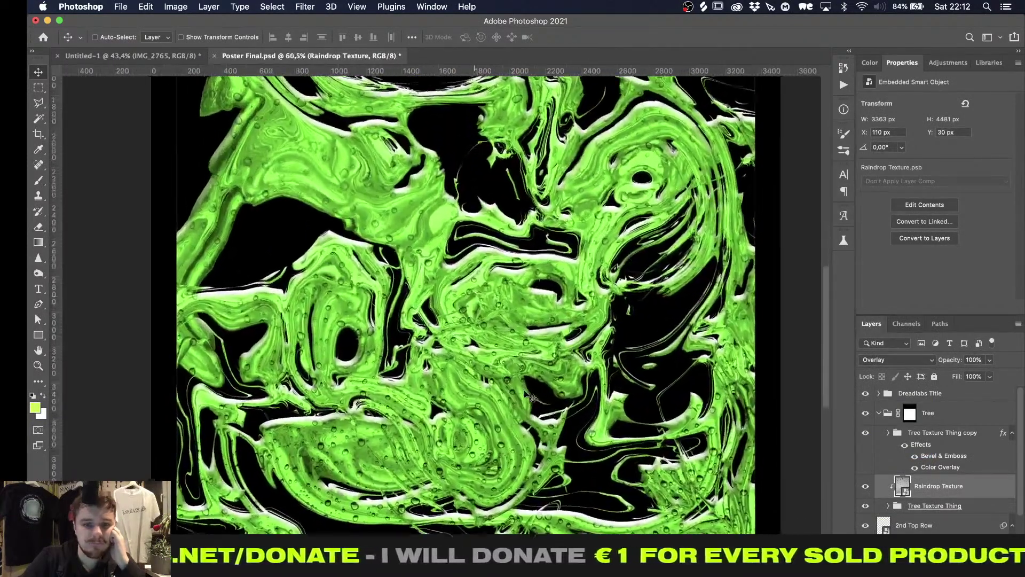
scroll(529, 398, "up", 1, "alt")
scroll(528, 398, "down", 3, "alt")
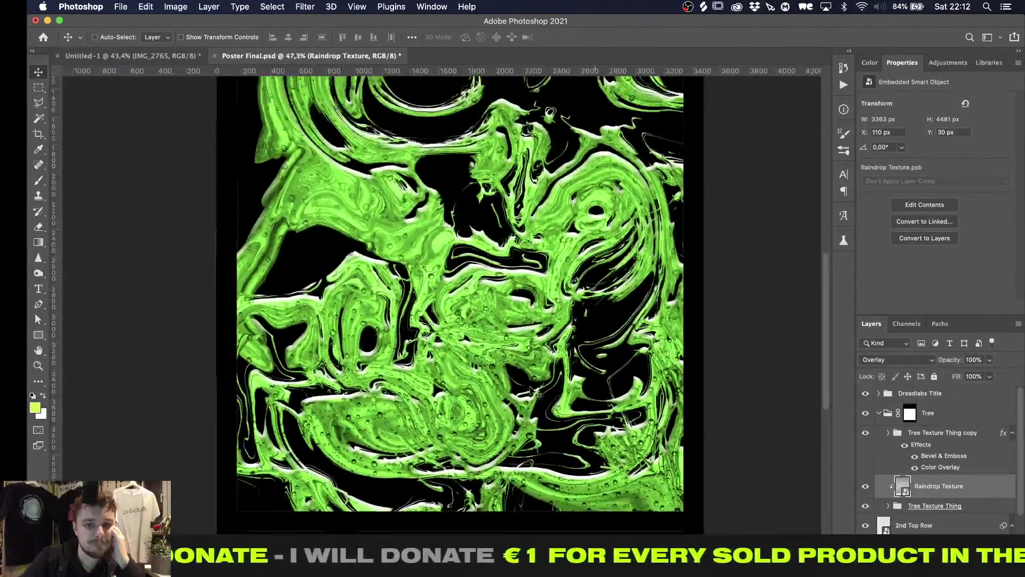
scroll(529, 398, "up", 1, "alt")
left_click(902, 360)
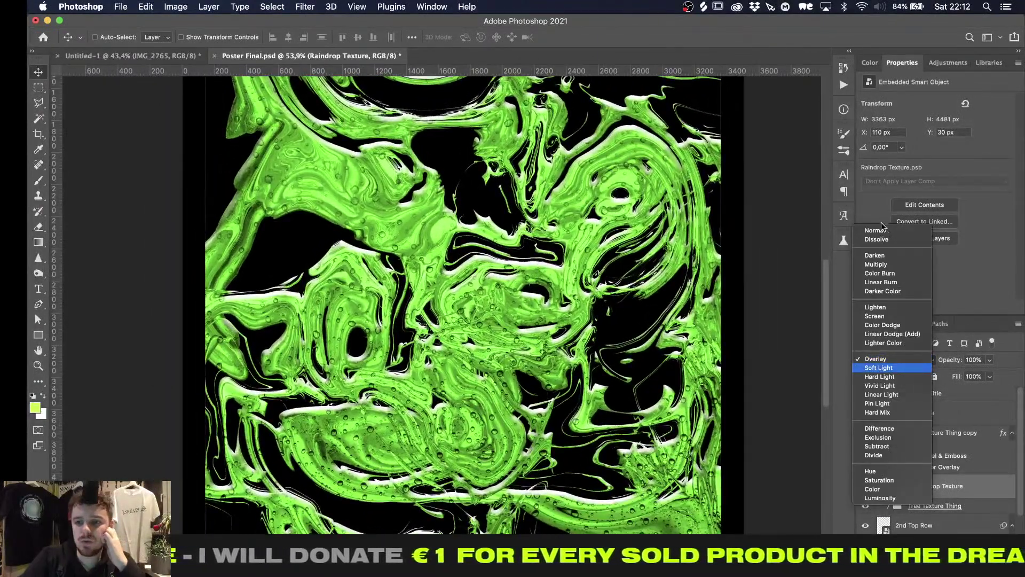
key("Escape")
key("alt+shift+n")
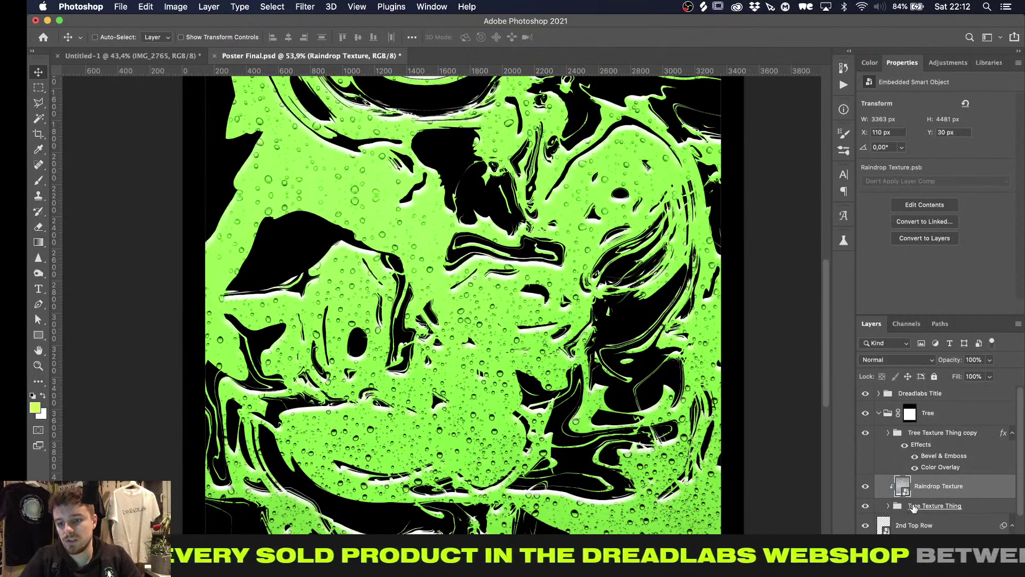
Duplicate the Tree Texture Thing group directly below the original and merge the duplicate into a single pixel layer
left_click_drag(914, 507, 928, 519, "alt")
right_click(929, 521)
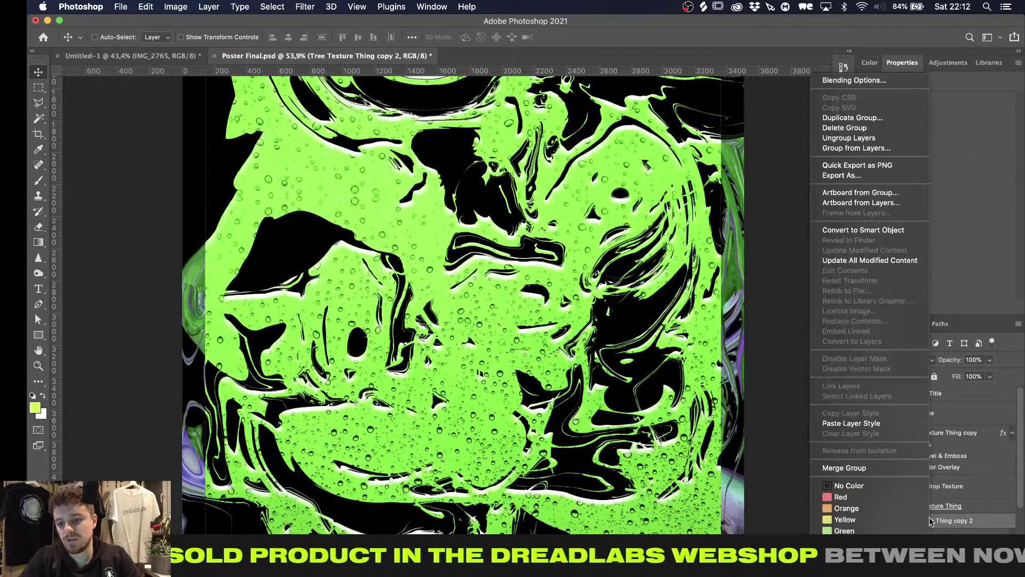
left_click(849, 468)
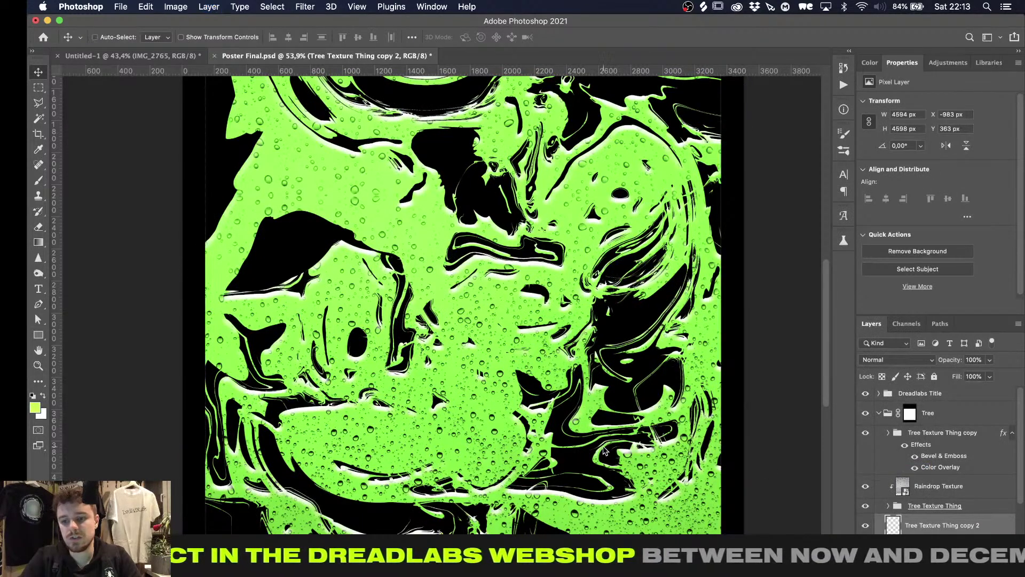
Apply a Twirl distortion with an angle of 344° to the merged Tree Texture Thing copy 2 layer
scroll(622, 448, "down", 3, "alt")
scroll(458, 341, "down", 1, "alt")
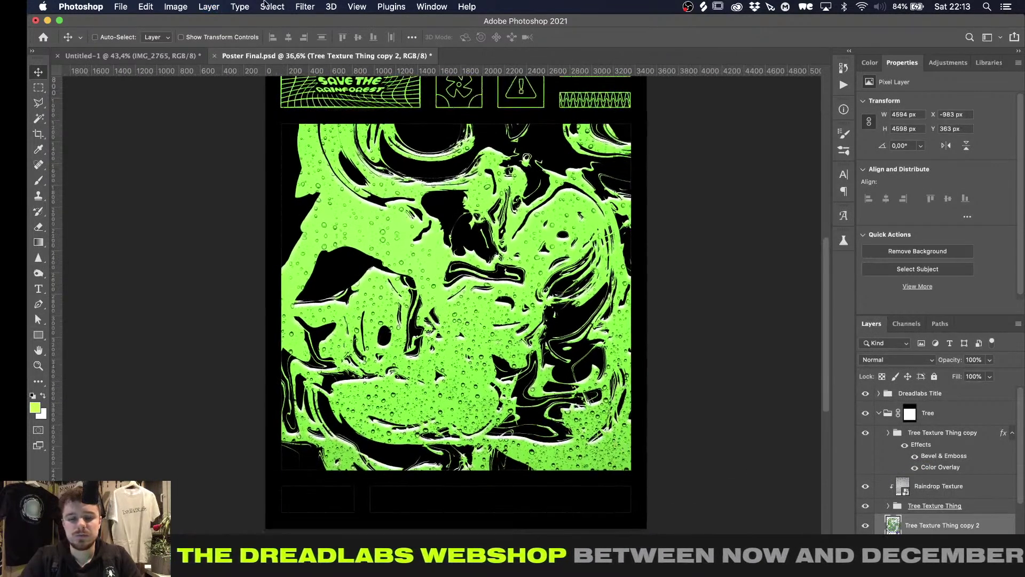
left_click(304, 7)
mouse_move(329, 191)
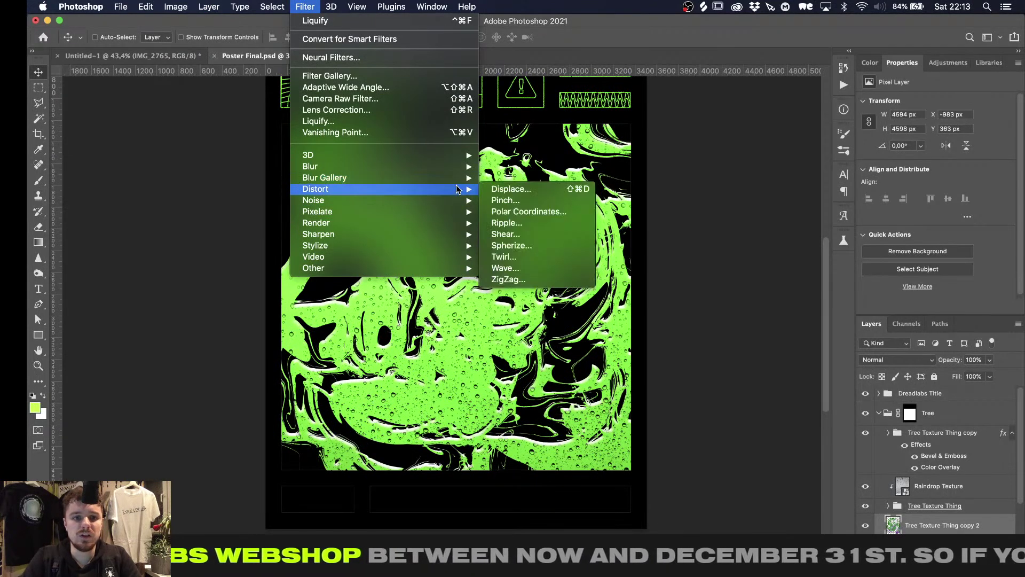
mouse_move(463, 189)
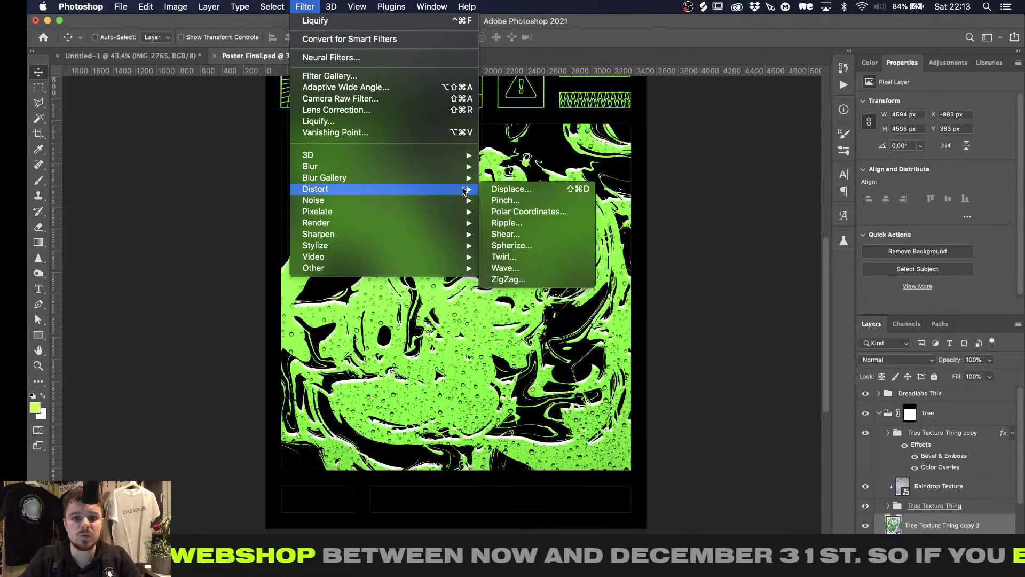
left_click(525, 257)
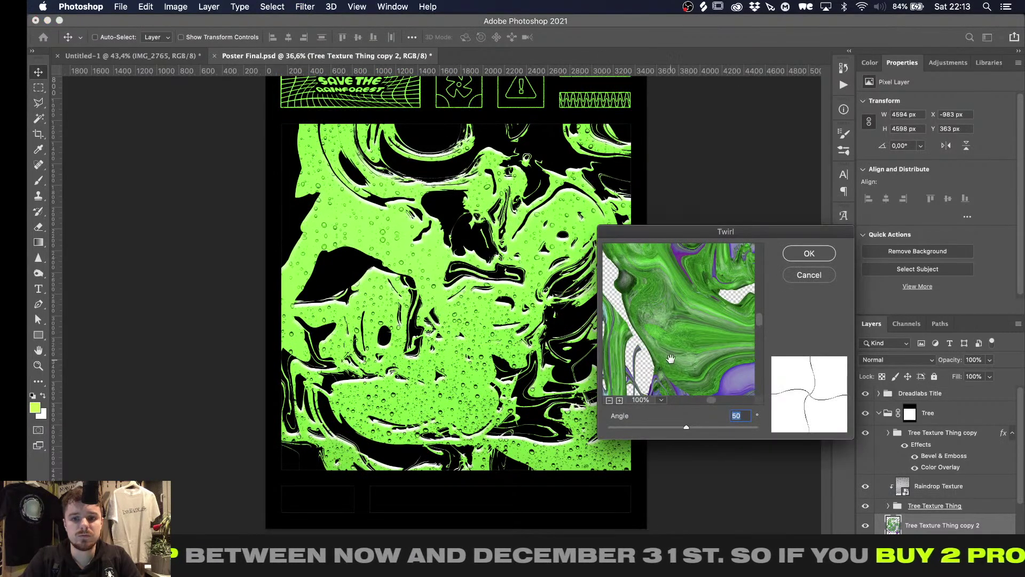
left_click(610, 400)
left_click(610, 400)
left_click(610, 400)
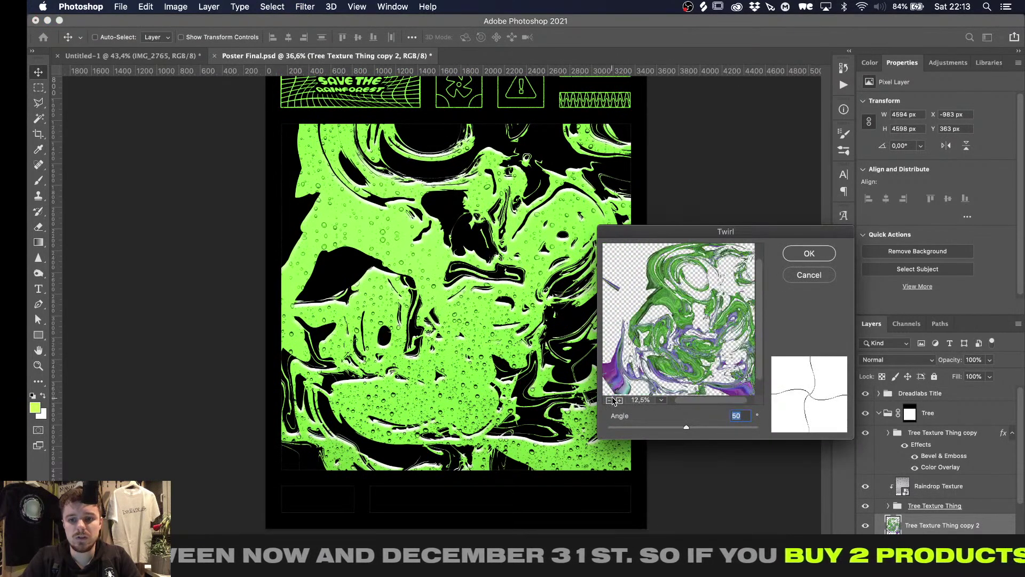
left_click_drag(686, 427, 703, 429)
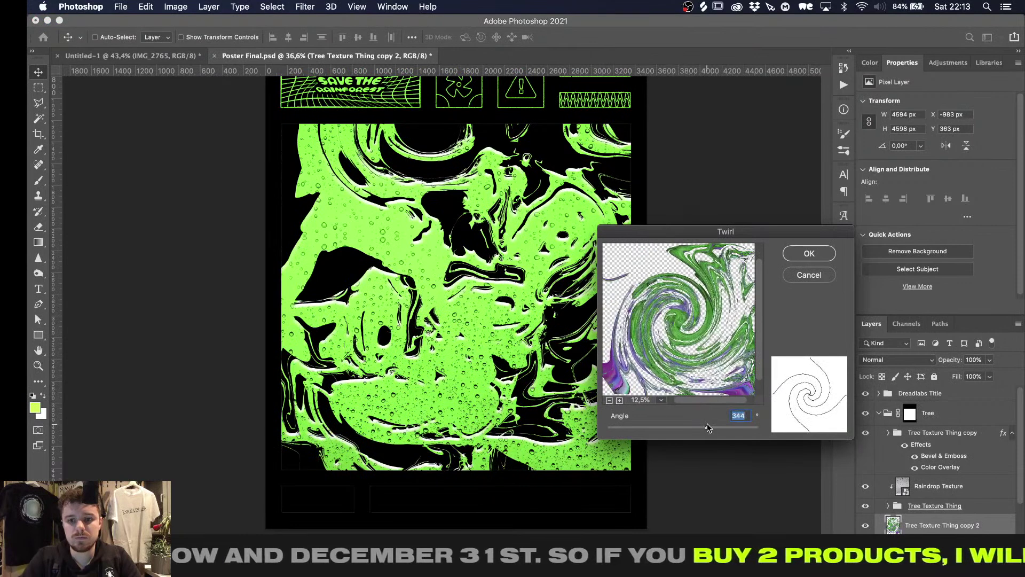
key("Return")
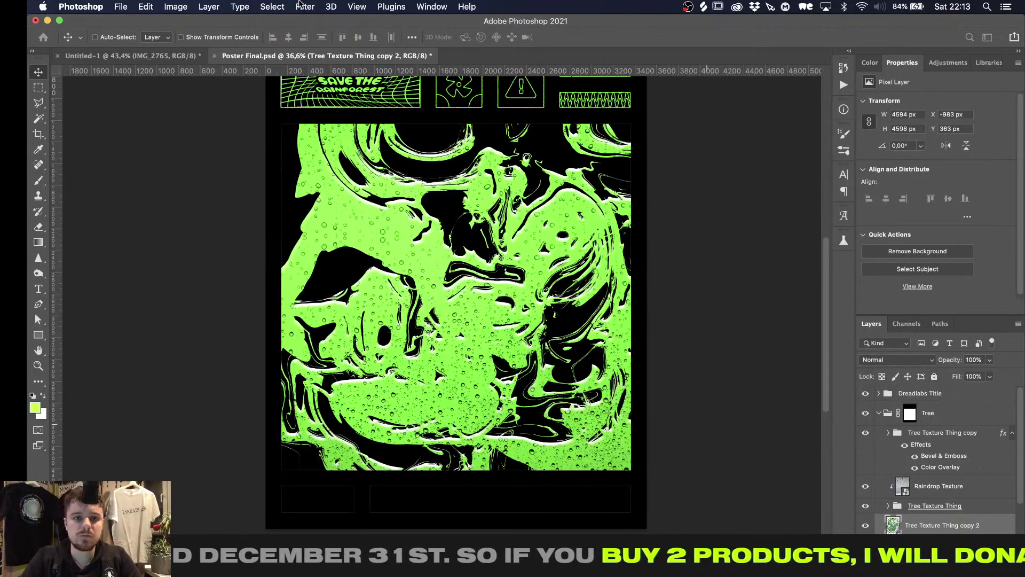
Apply a Gaussian Blur with a radius of 67.8 pixels to the twirled Tree Texture Thing copy 2 layer
left_click(302, 6)
mouse_move(368, 166)
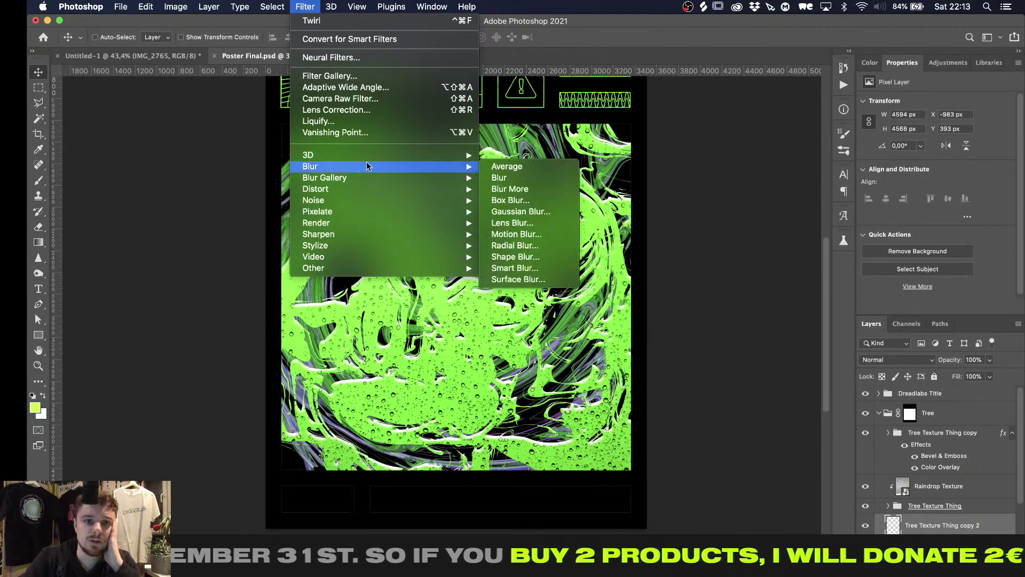
left_click(533, 213)
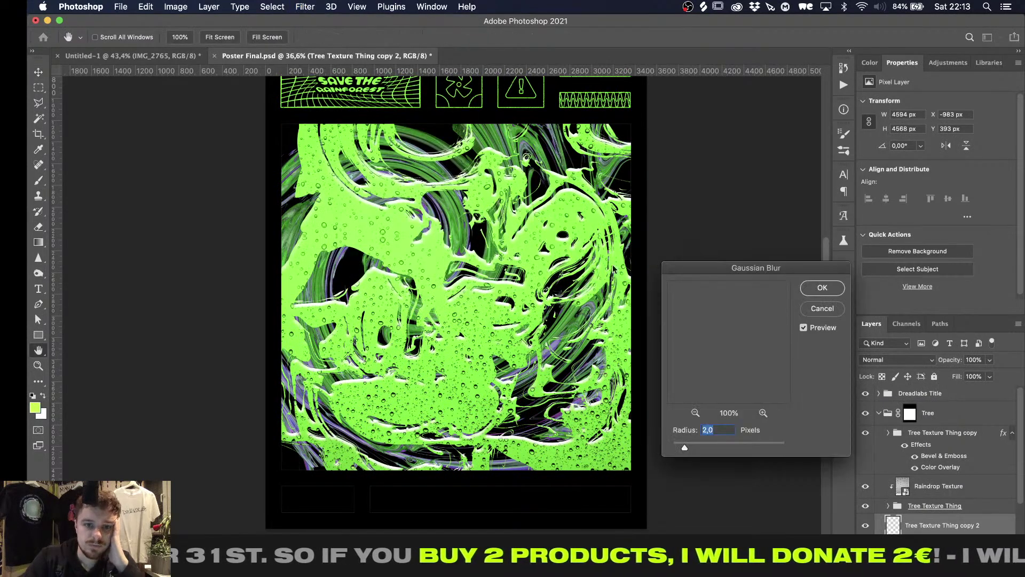
left_click_drag(685, 447, 729, 445)
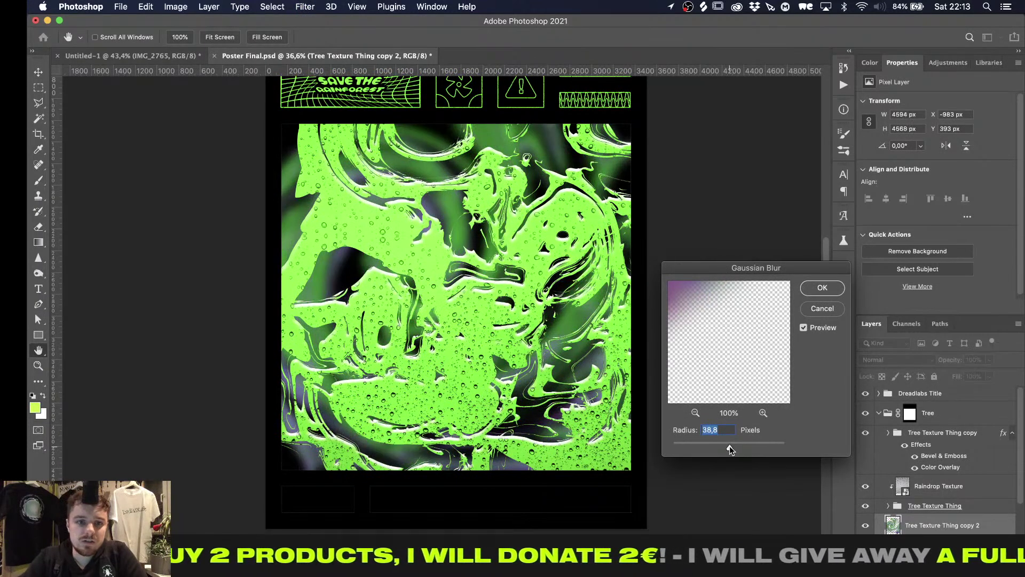
left_click_drag(730, 445, 738, 447)
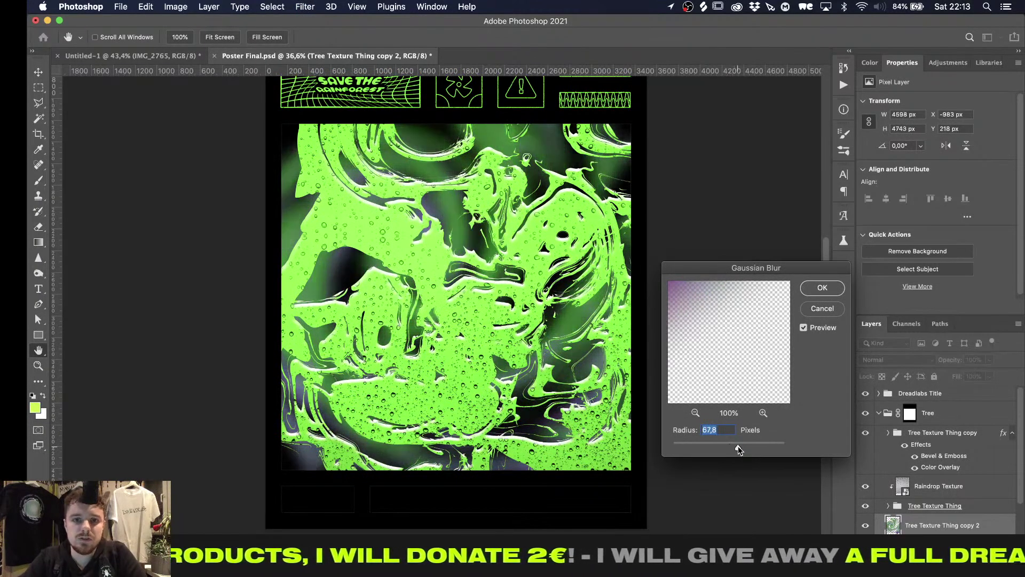
key("Return")
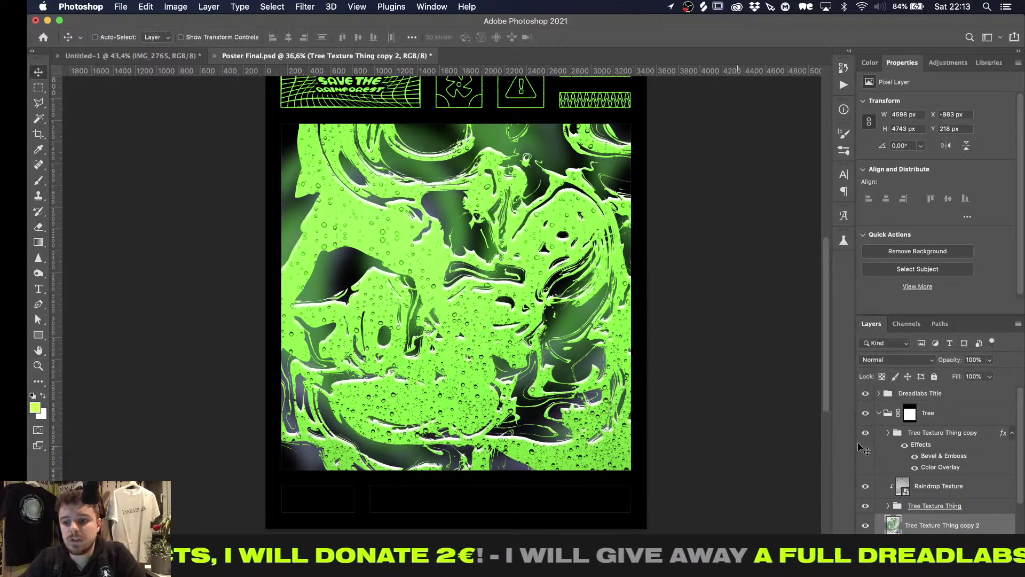
Add a Gradient Map adjustment above the blurred layer and set its starting color stop to purple #7800ff
left_click(946, 62)
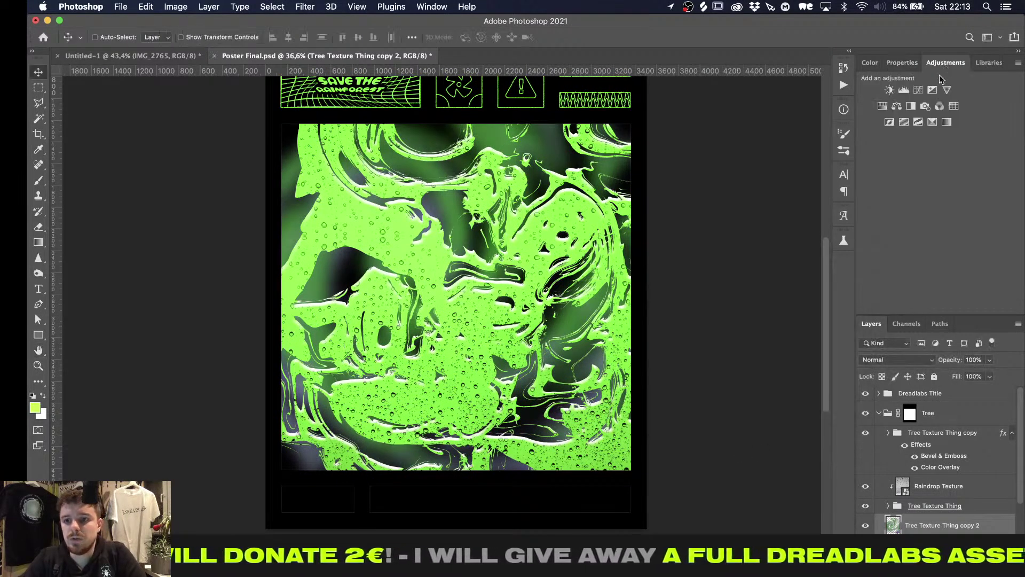
left_click(946, 124)
left_click(932, 105)
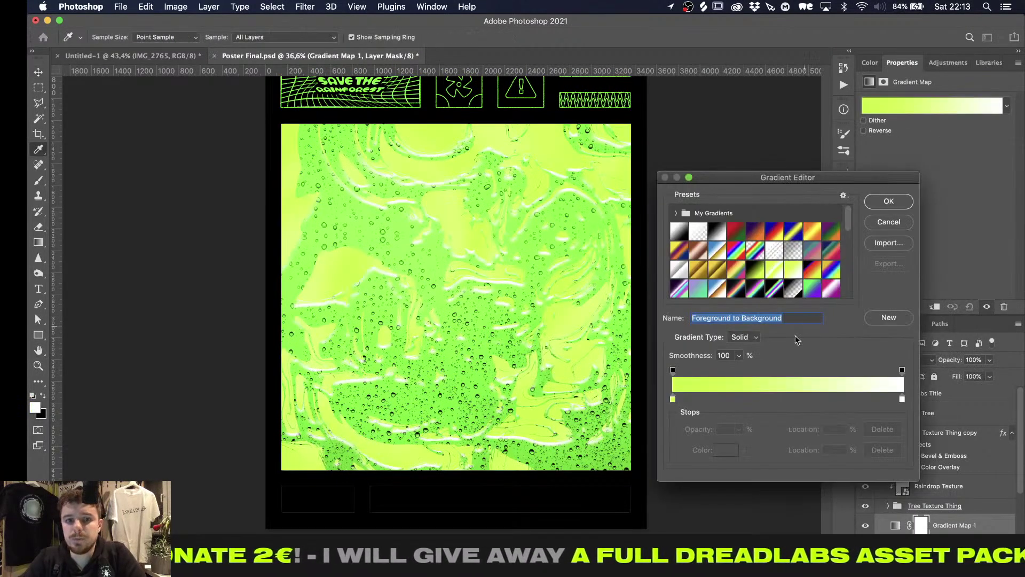
left_click(672, 400)
left_click(724, 449)
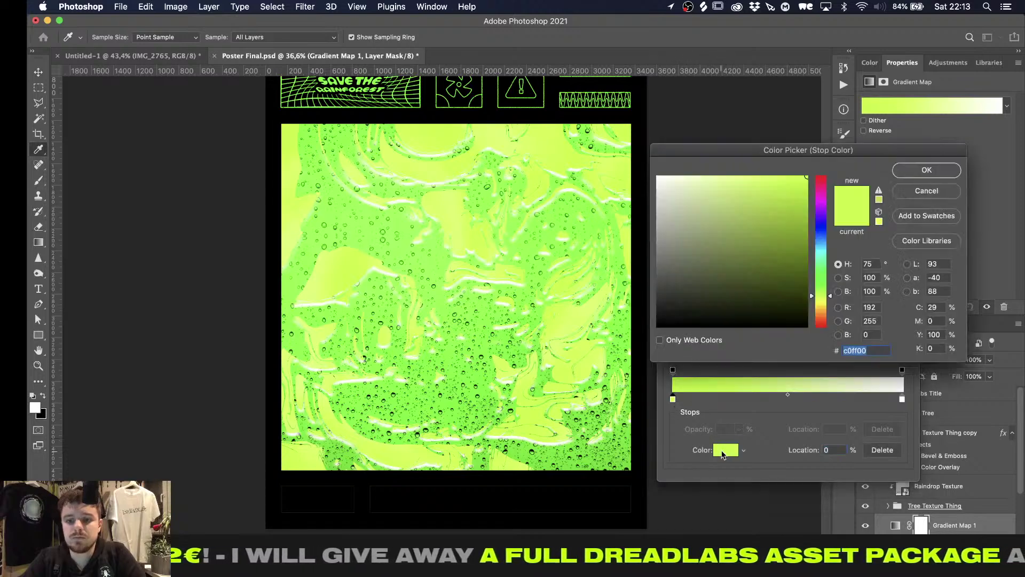
type("78")
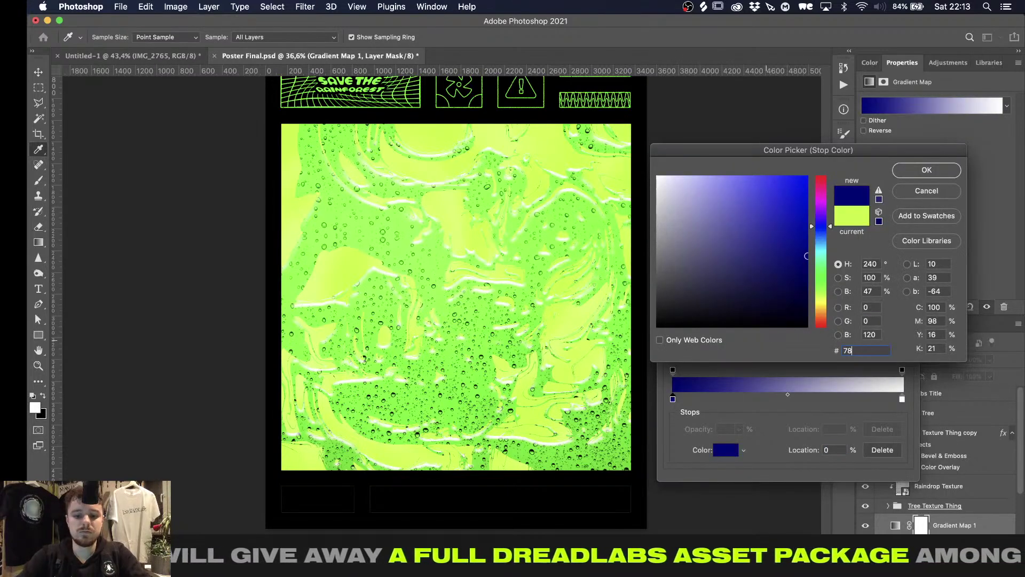
type("00ff")
key("Return")
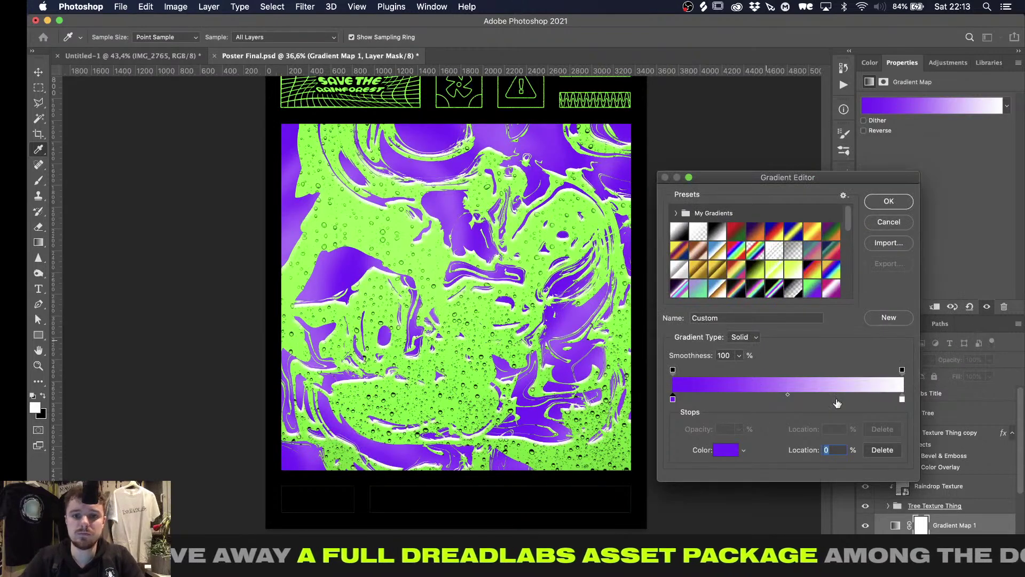
Set the gradient map's end color stop at 100% to dark grey #1c1c1c
left_click(899, 401)
left_click_drag(900, 401, 899, 428)
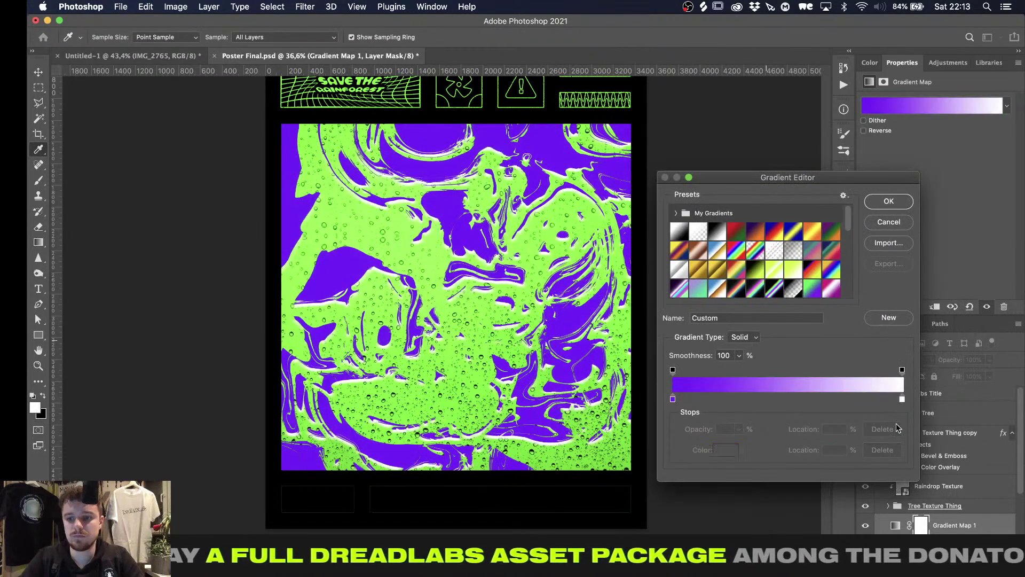
left_click(902, 399)
left_click(725, 451)
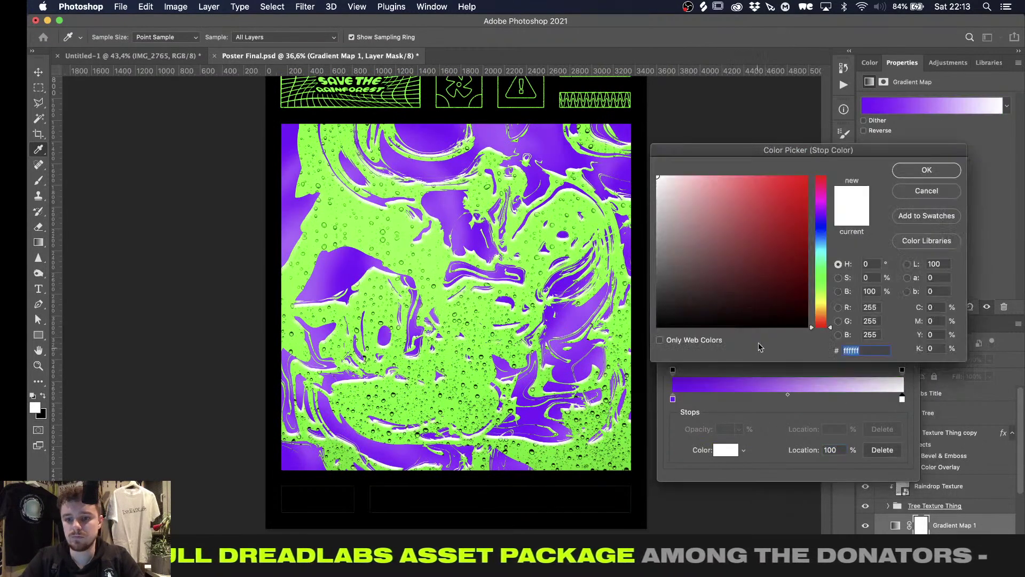
left_click_drag(737, 321, 639, 310)
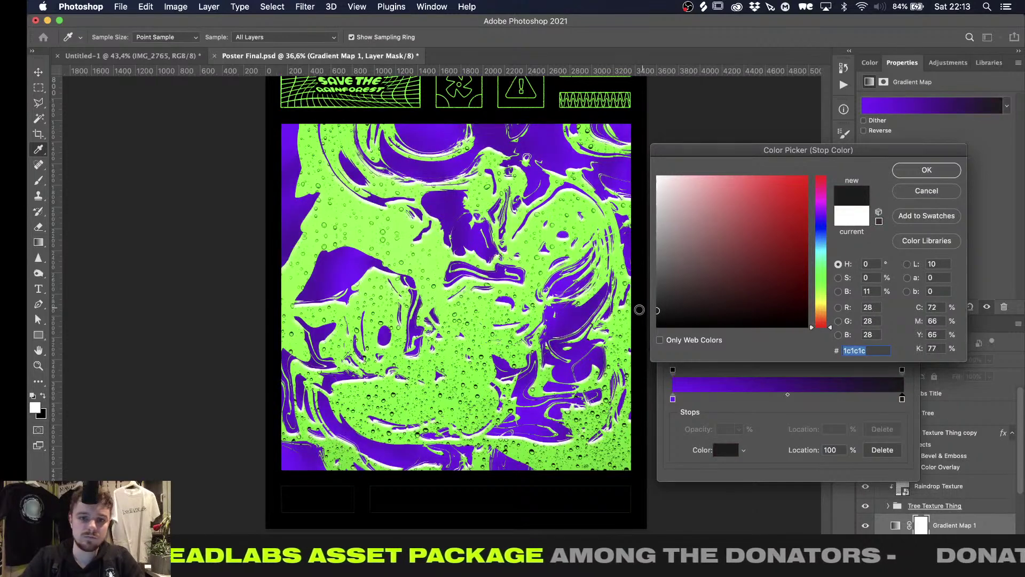
key("Return")
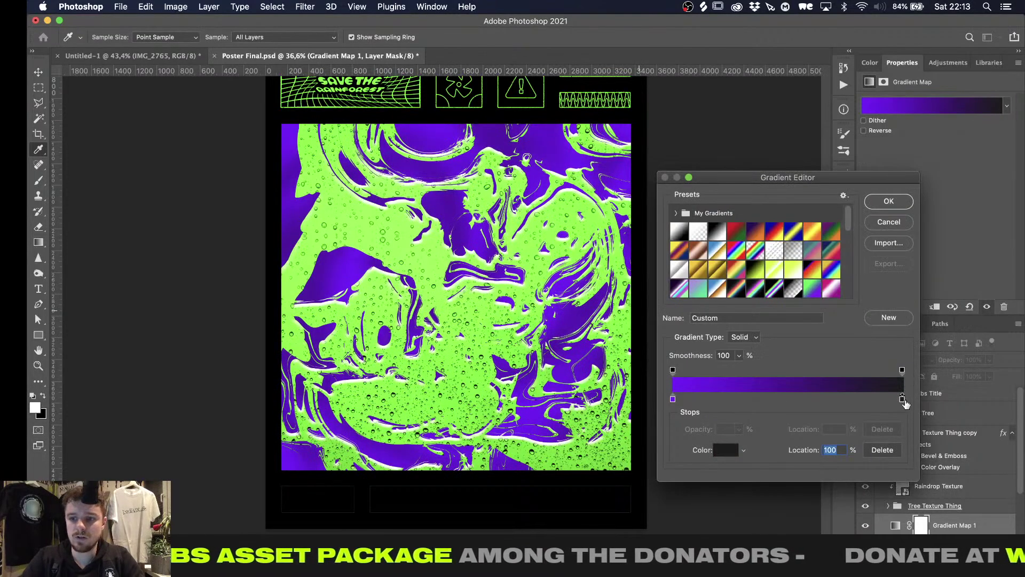
Add a dark grey stop about a third along the gradient and a purple stop just past its middle, then apply the gradient
left_click_drag(864, 400, 748, 401)
left_click(673, 399)
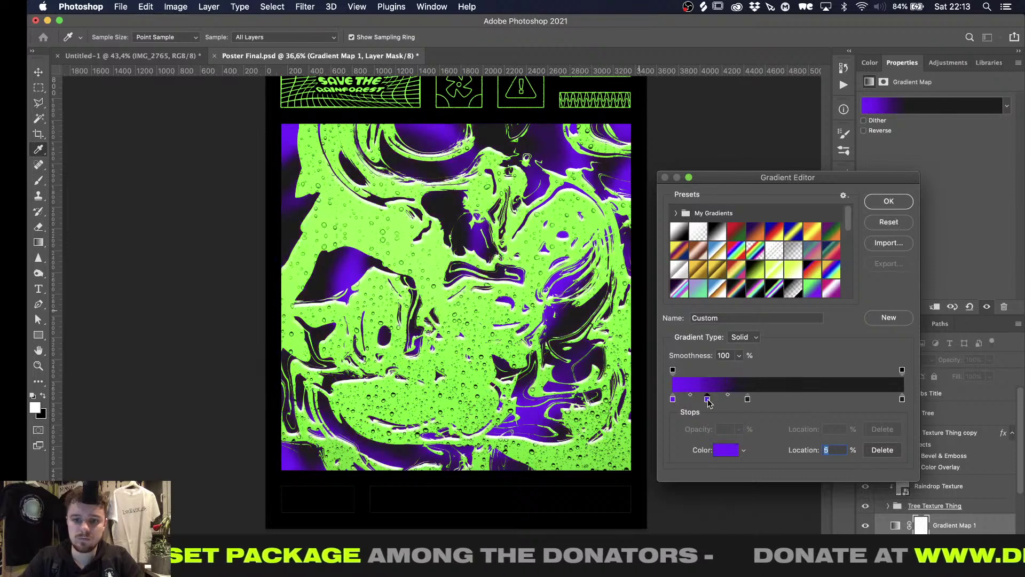
left_click(797, 401)
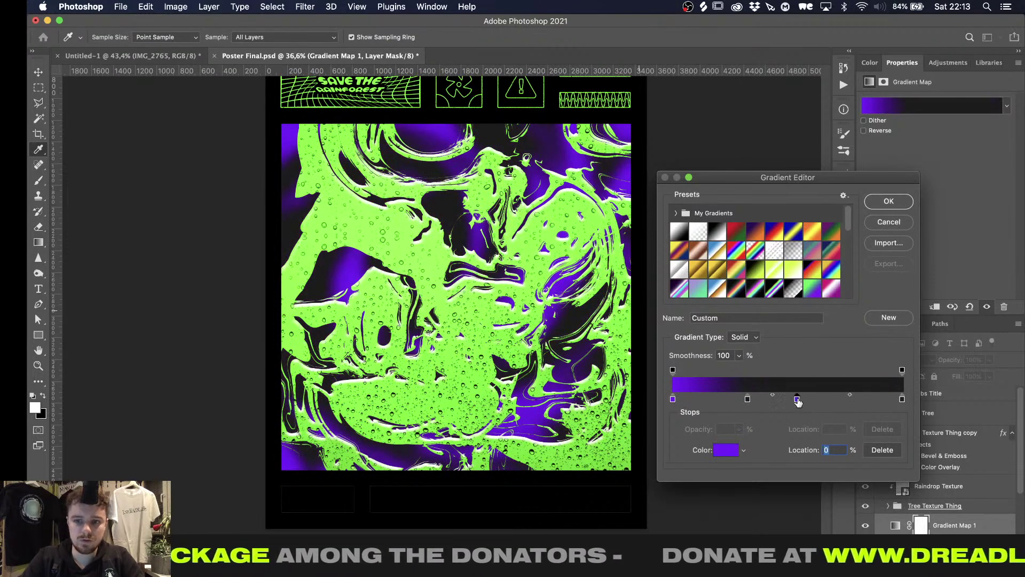
left_click(888, 201)
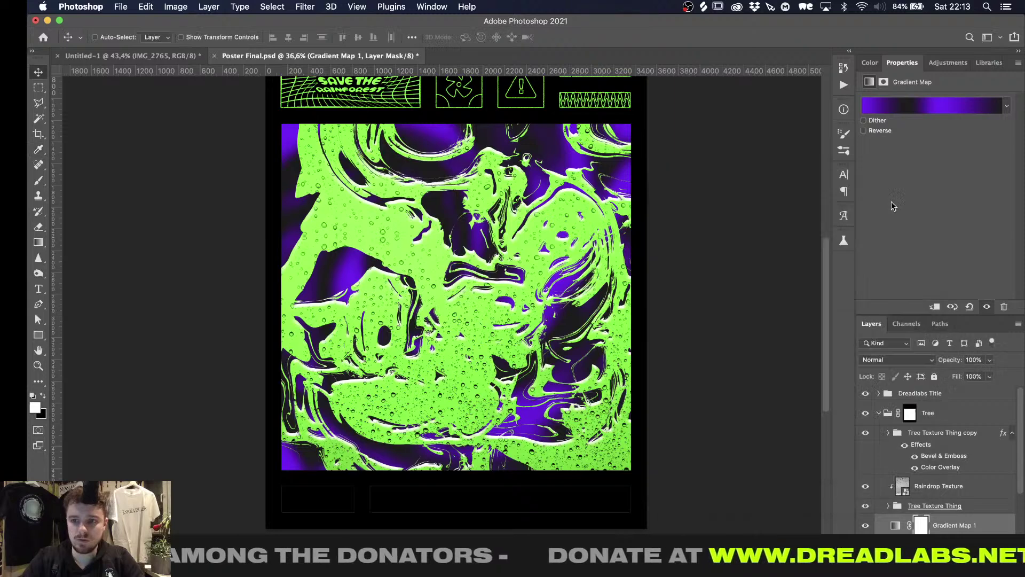
Set the Gradient Map adjustment layer's blend mode to Subtract
left_click(908, 360)
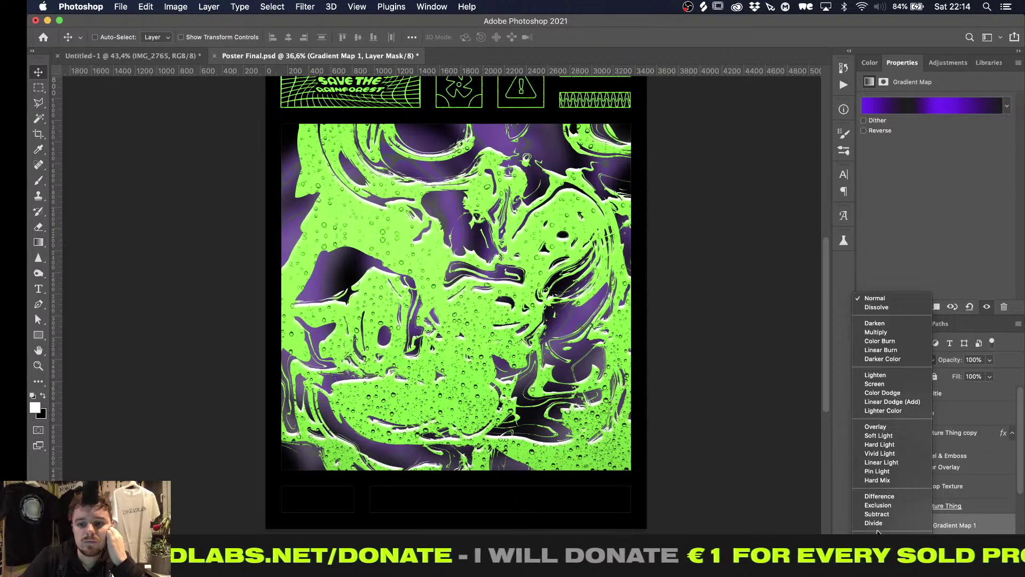
key("Up")
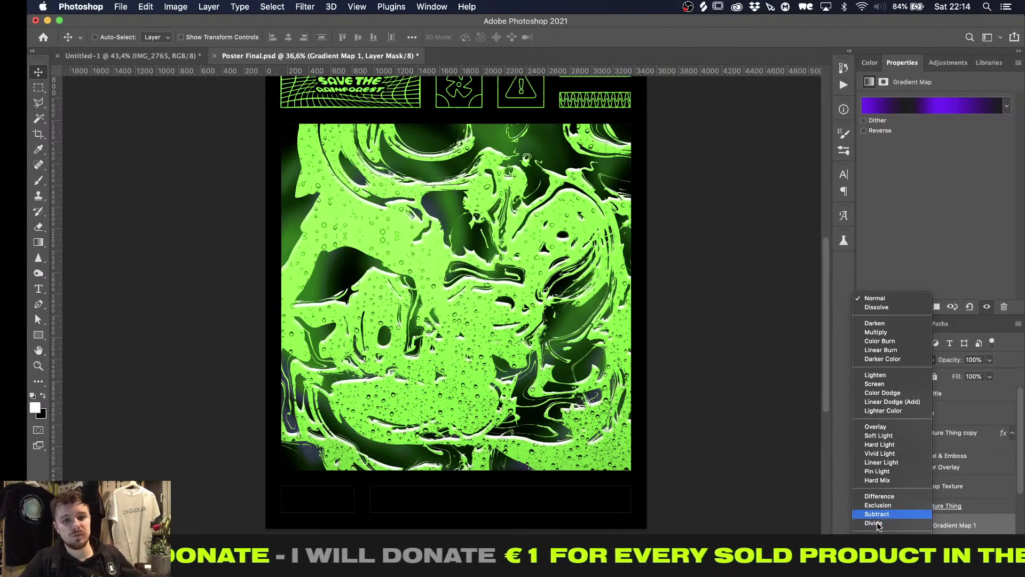
key("Return")
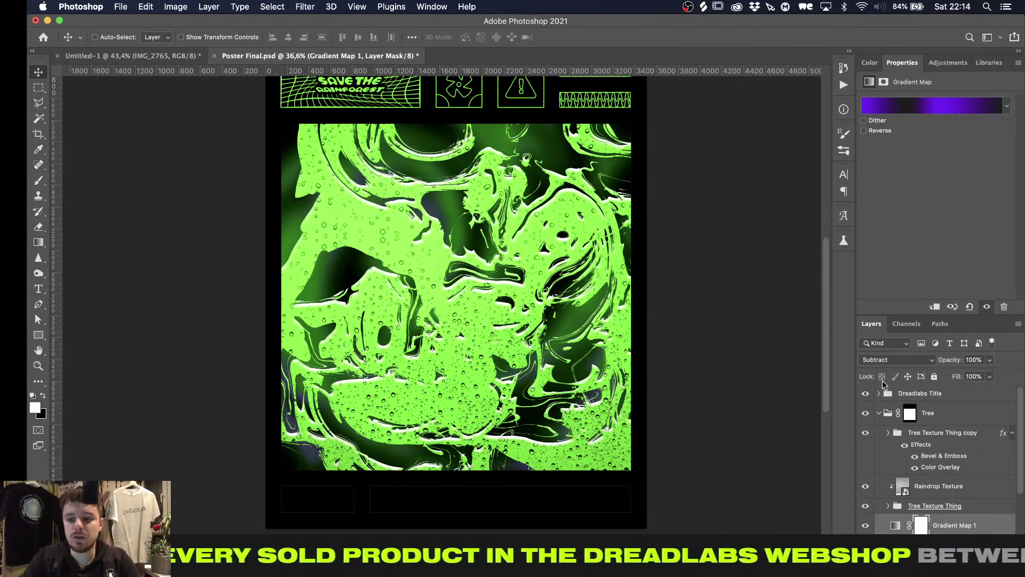
scroll(613, 395, "up", 2, "alt")
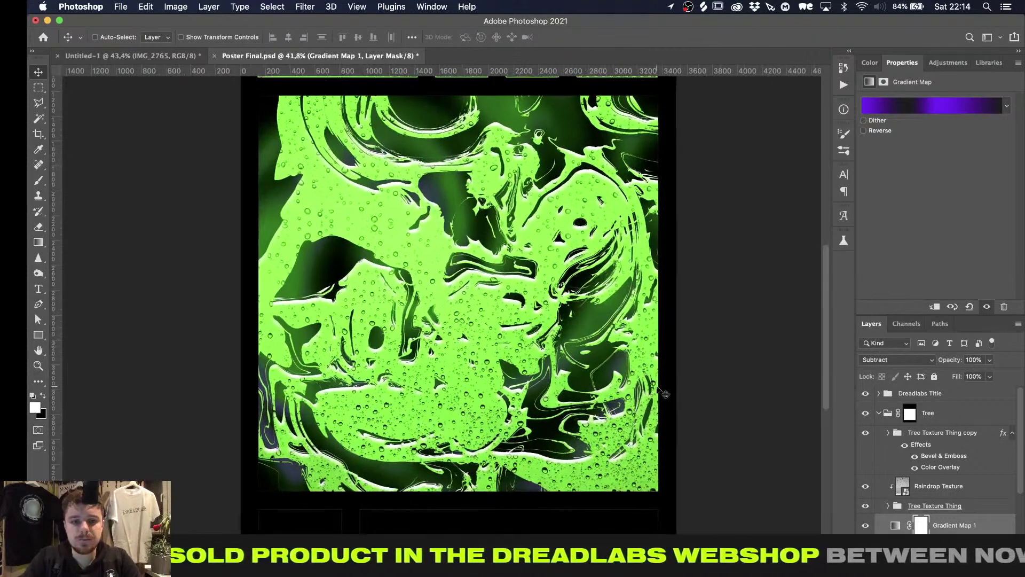
Delete the Raindrop Texture layer and the lower Tree Texture Thing group from the Tree group
left_click(922, 488)
key("Delete")
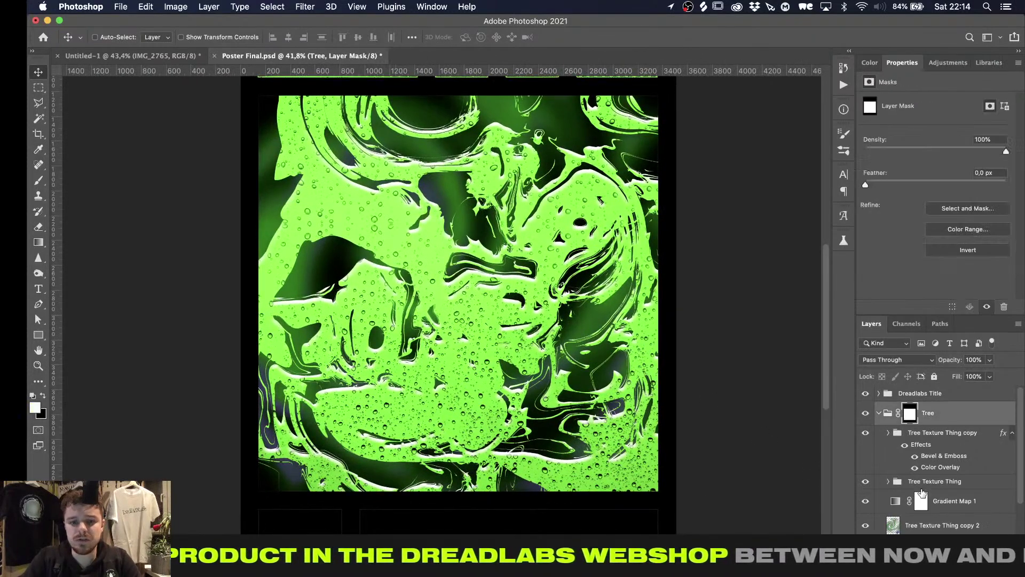
scroll(712, 356, "up", 1, "alt")
scroll(715, 357, "up", 1, "alt")
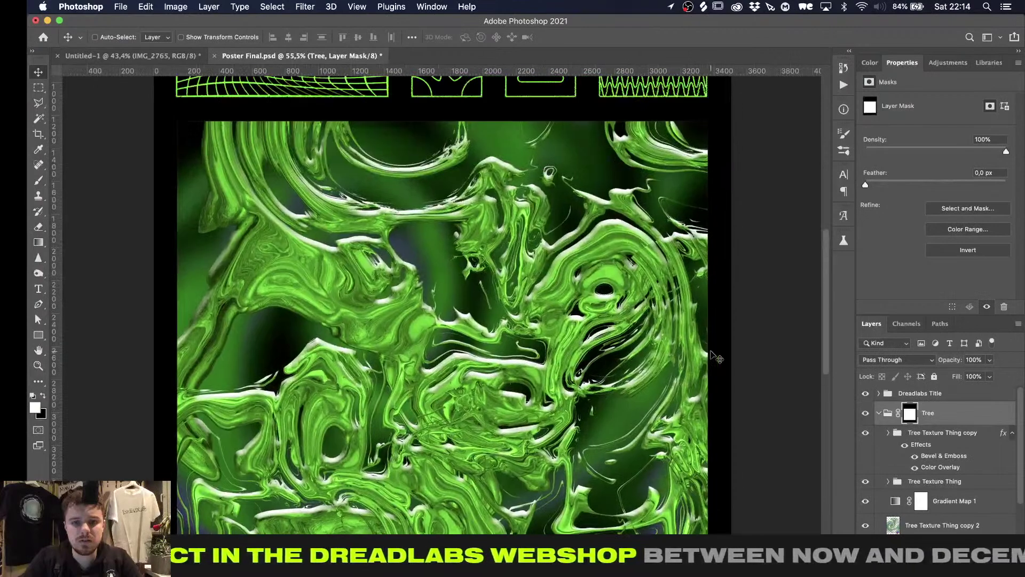
left_click(936, 435)
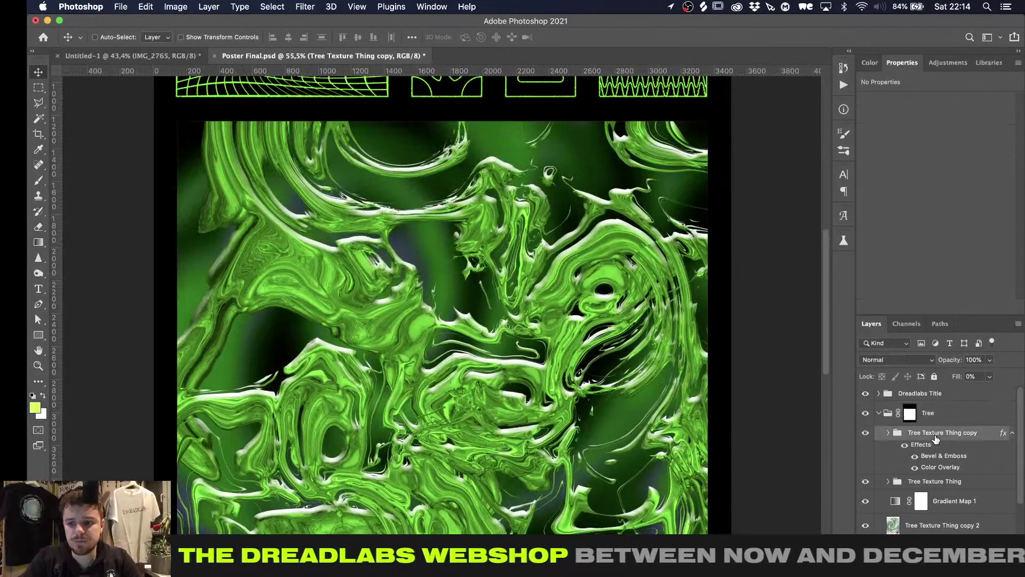
left_click(934, 481)
key("Delete")
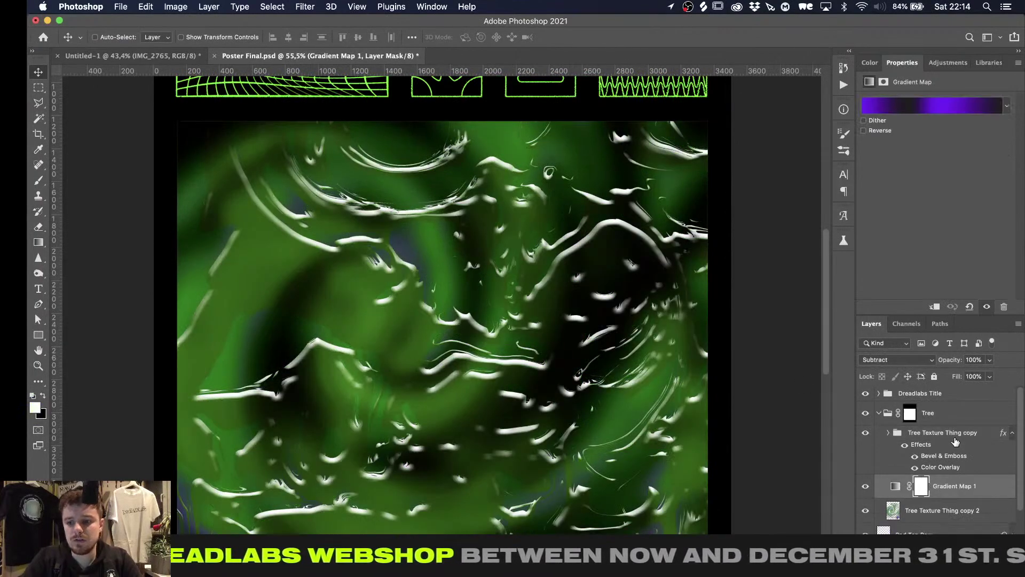
Set the fill of the Tree Texture Thing copy group to 100%
left_click(954, 433)
left_click(990, 377)
left_click_drag(990, 392, 1021, 391)
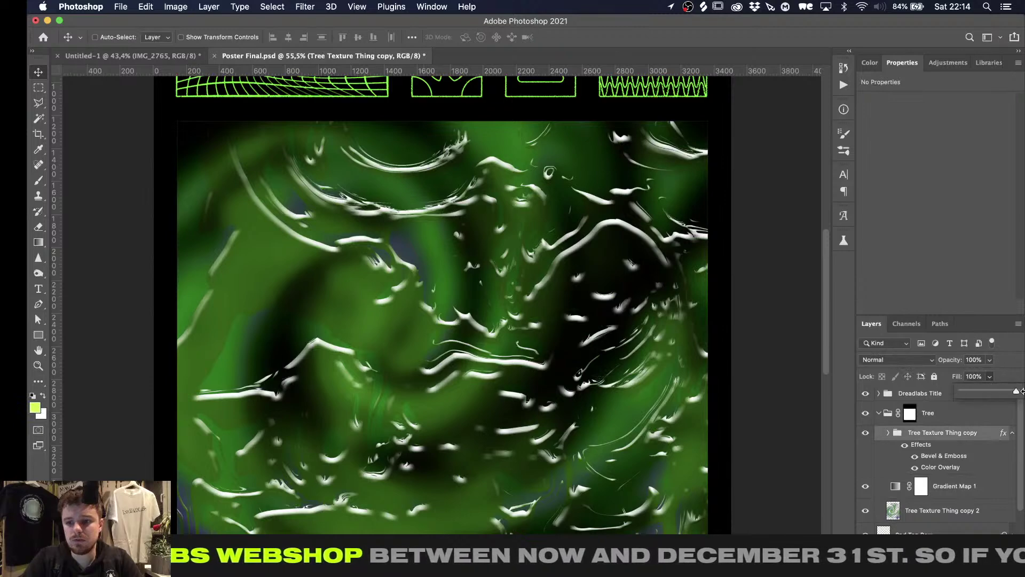
key("Return")
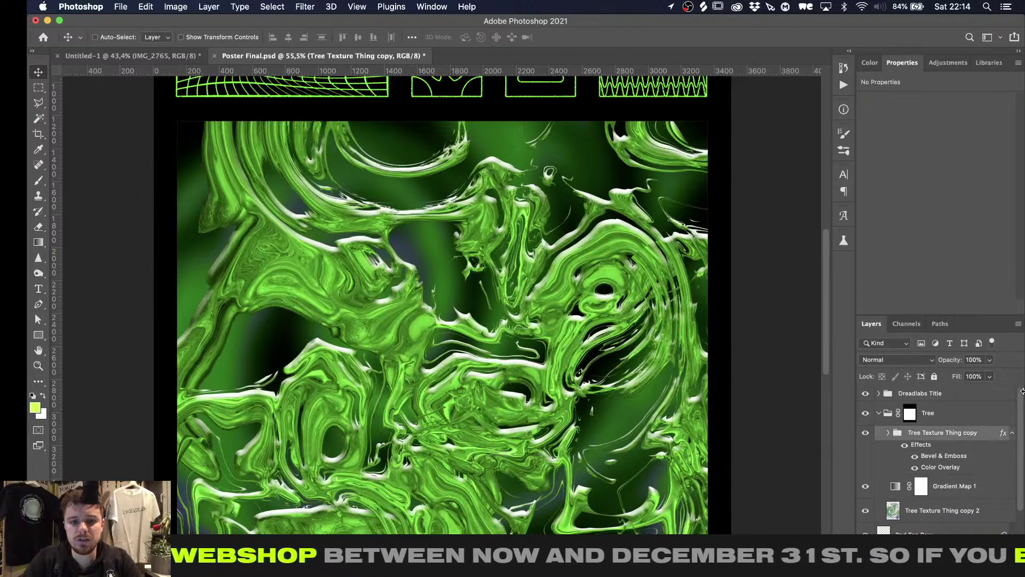
In the Tree Texture Thing copy group's layer style, disable Color Overlay and enable Inner Glow
double_click(939, 466)
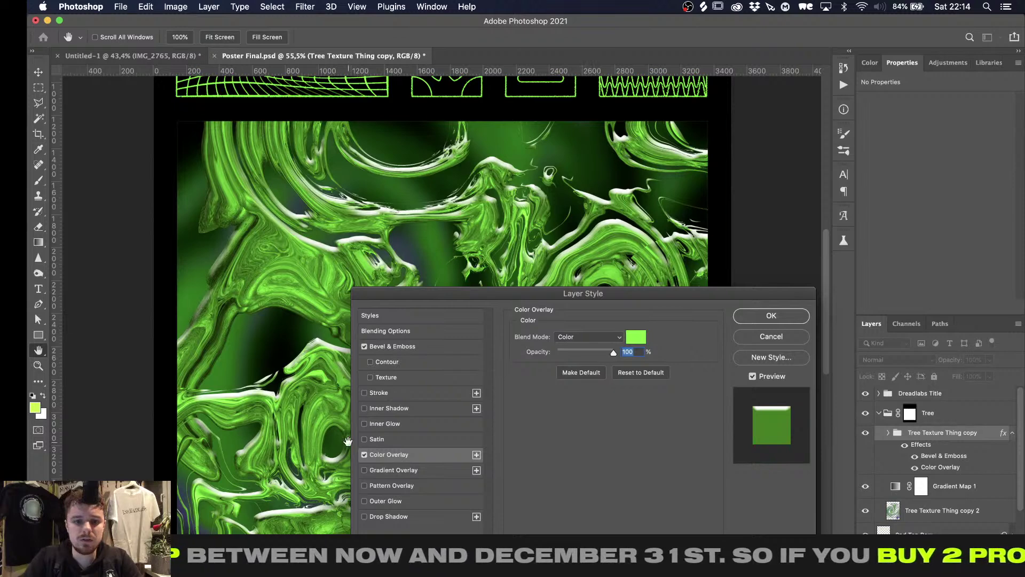
left_click(364, 454)
left_click(364, 407)
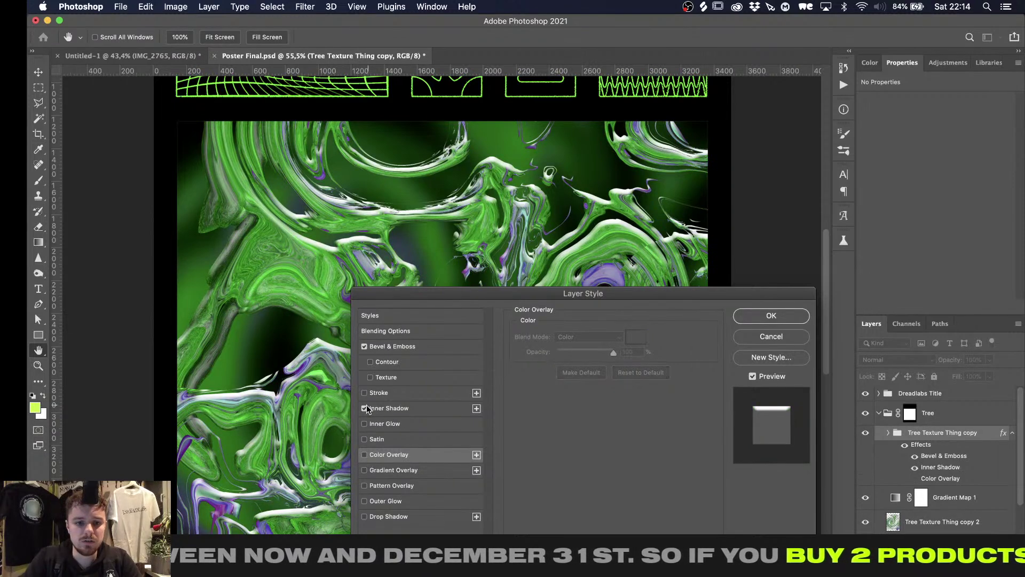
left_click(364, 408)
left_click(364, 423)
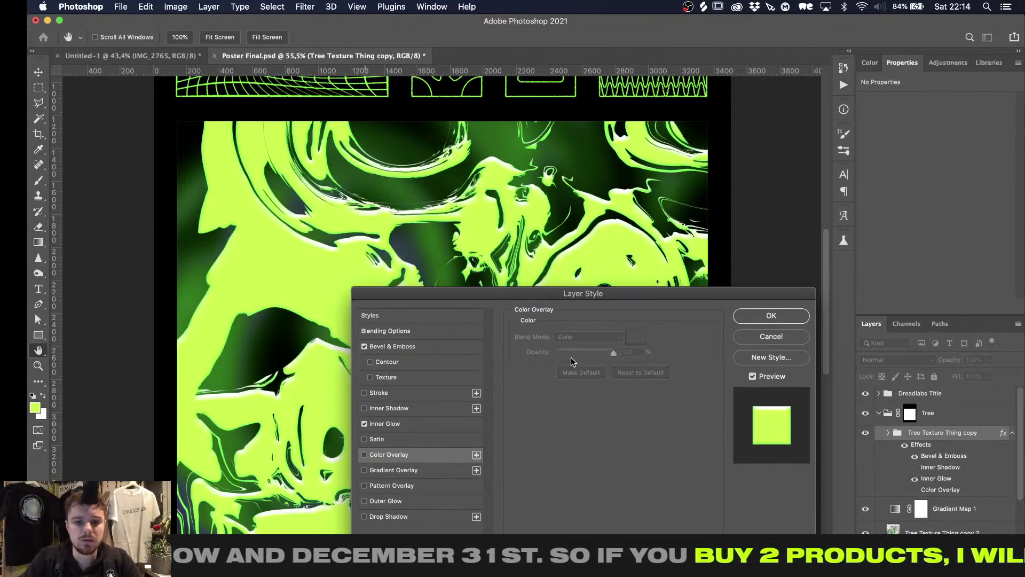
Set the end color stop of the Inner Glow gradient to purple #7800ff and apply the gradient
left_click(581, 378)
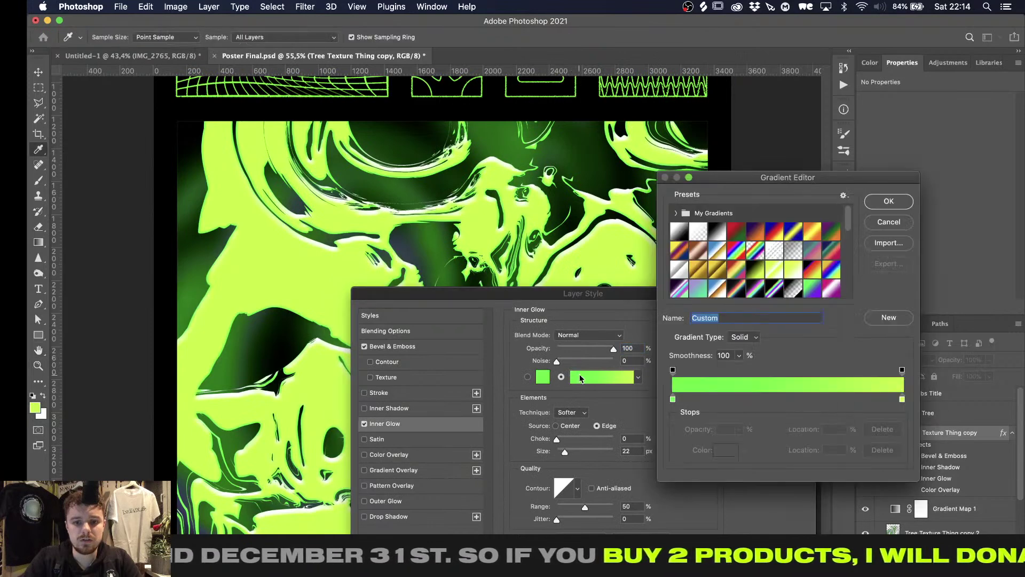
left_click(902, 400)
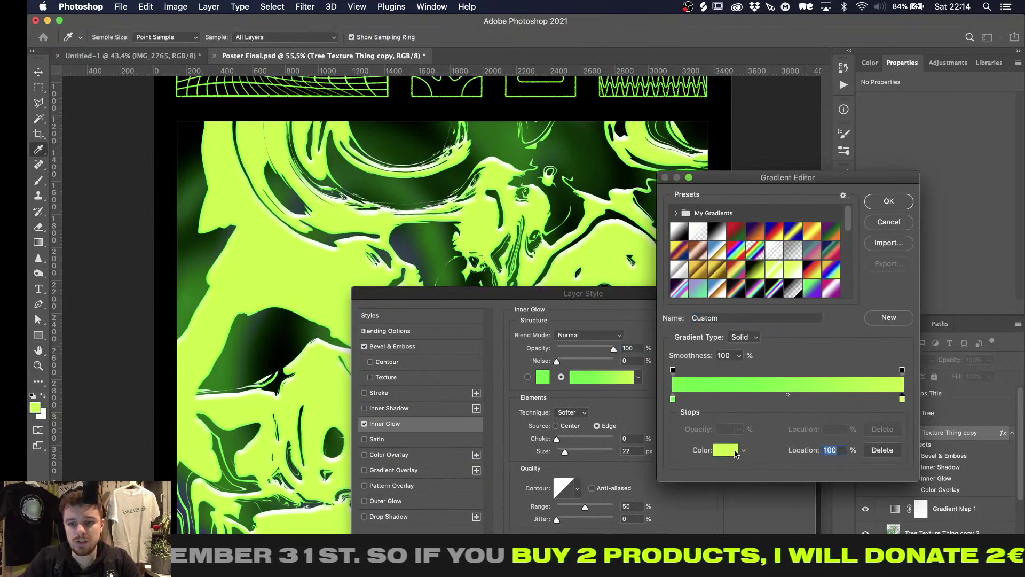
left_click(726, 450)
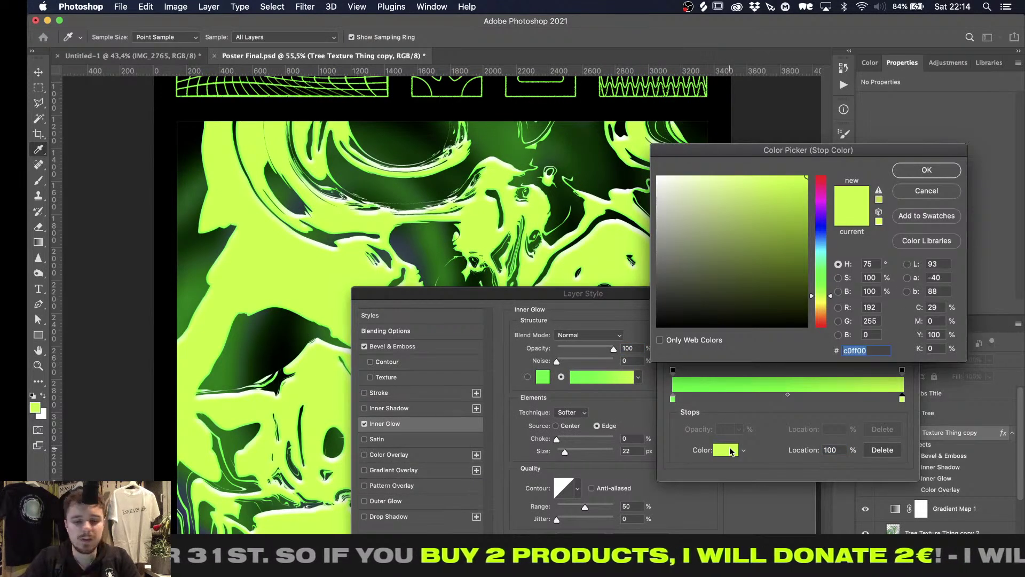
left_click(822, 232)
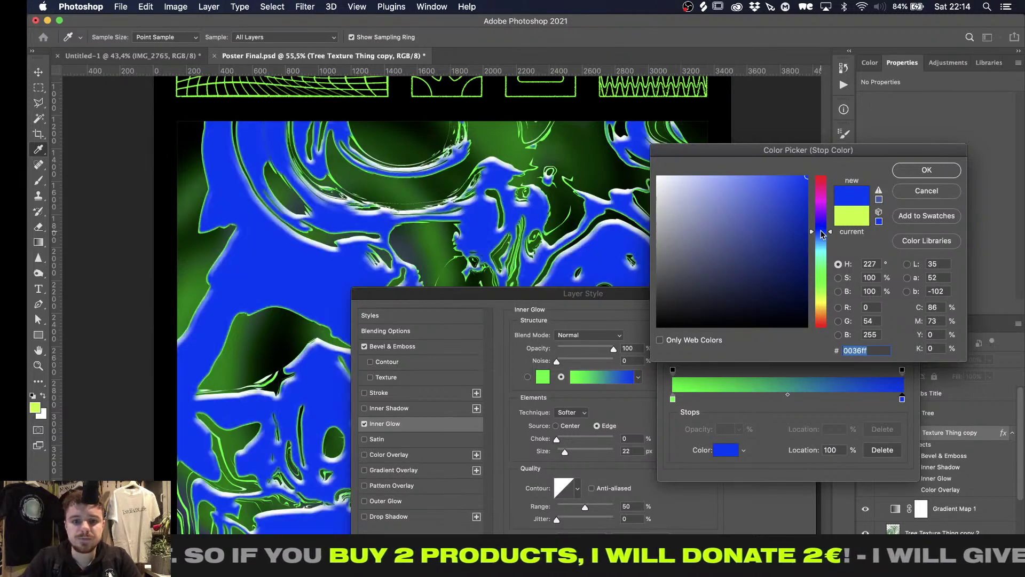
left_click(926, 169)
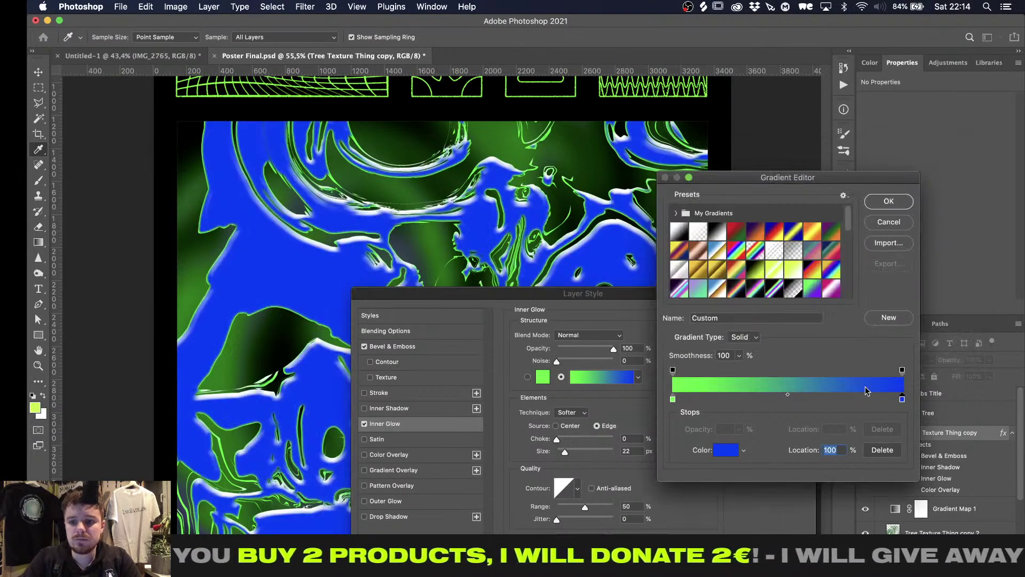
left_click(726, 450)
type("7")
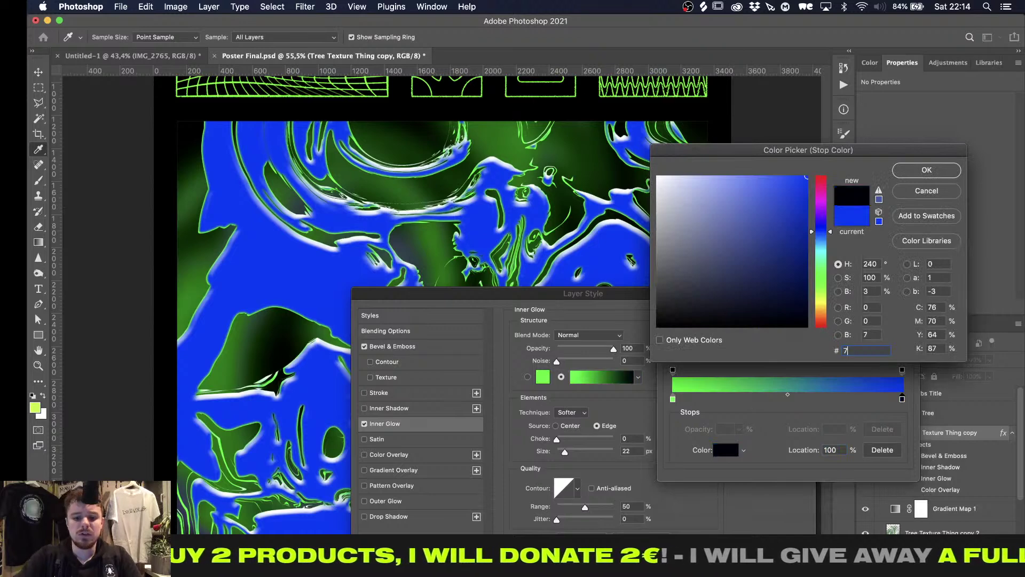
type("800ff")
key("Return")
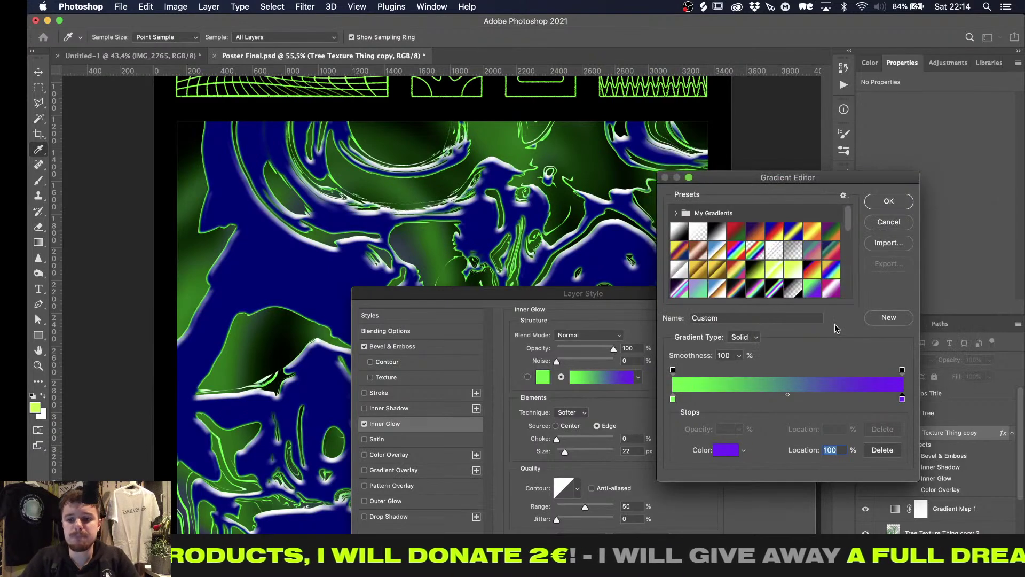
left_click(888, 201)
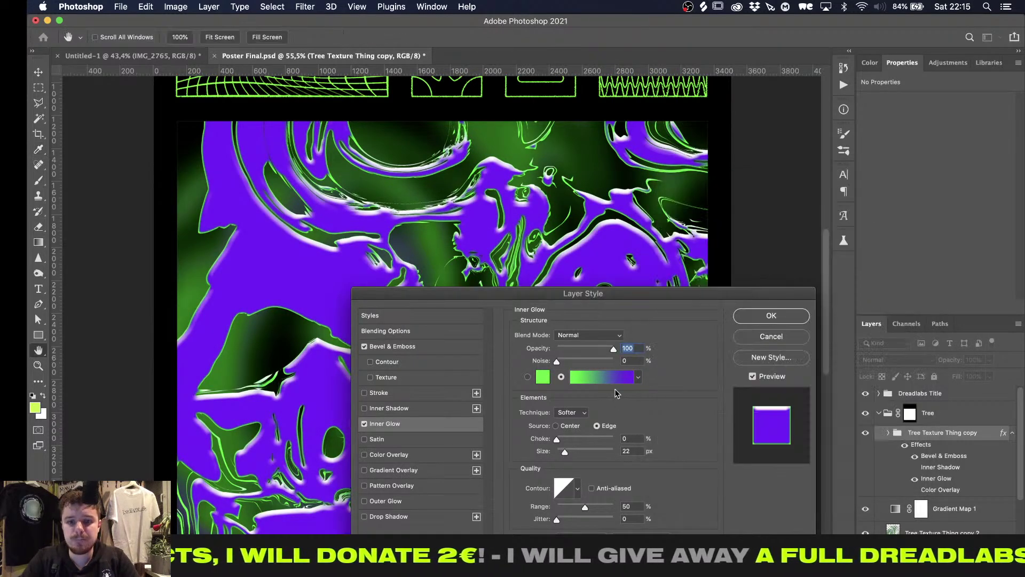
Set the Inner Glow size to 180 px and its blend mode to Difference, then apply the layer style
left_click_drag(565, 451, 599, 452)
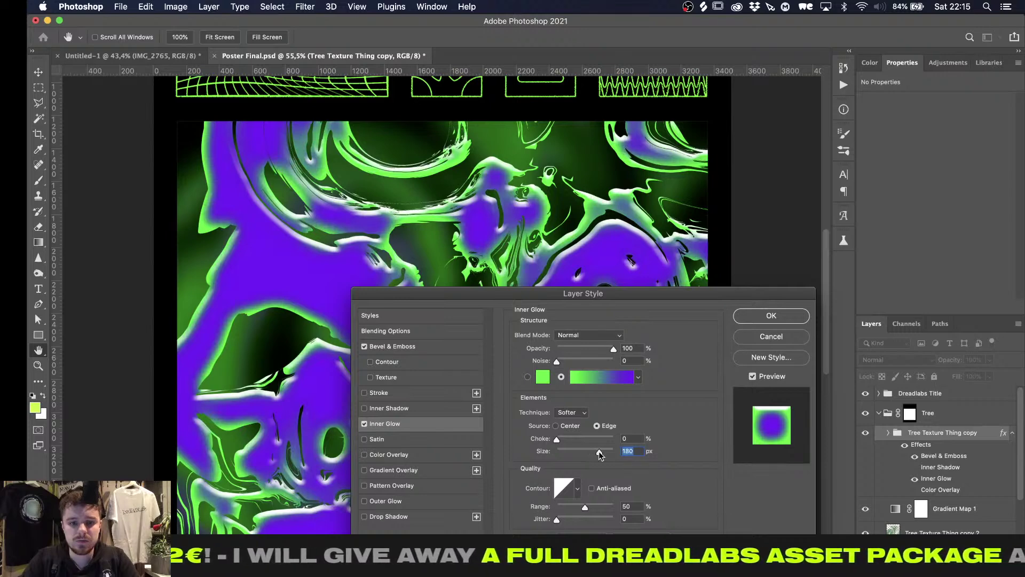
left_click(590, 335)
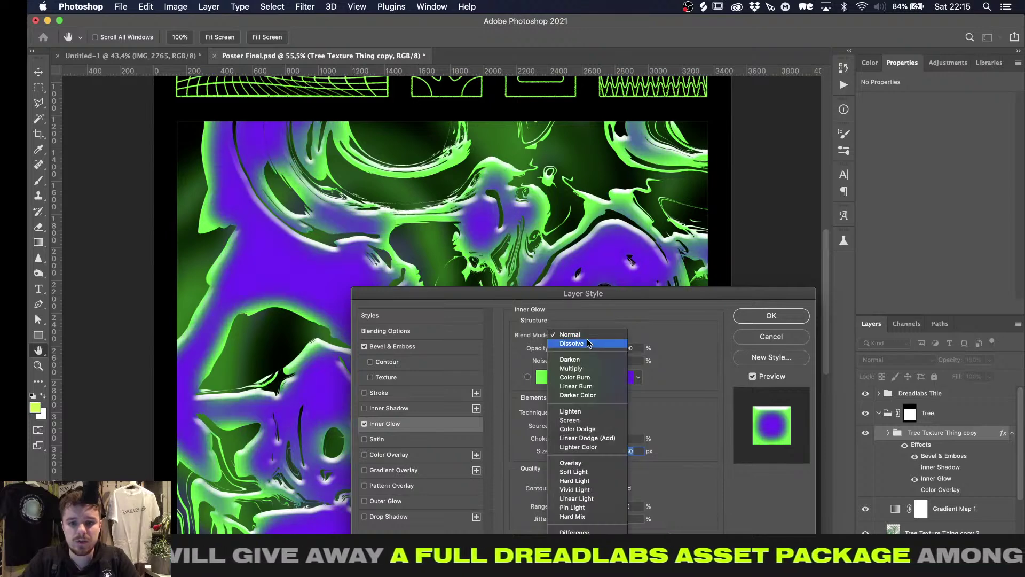
left_click(576, 464)
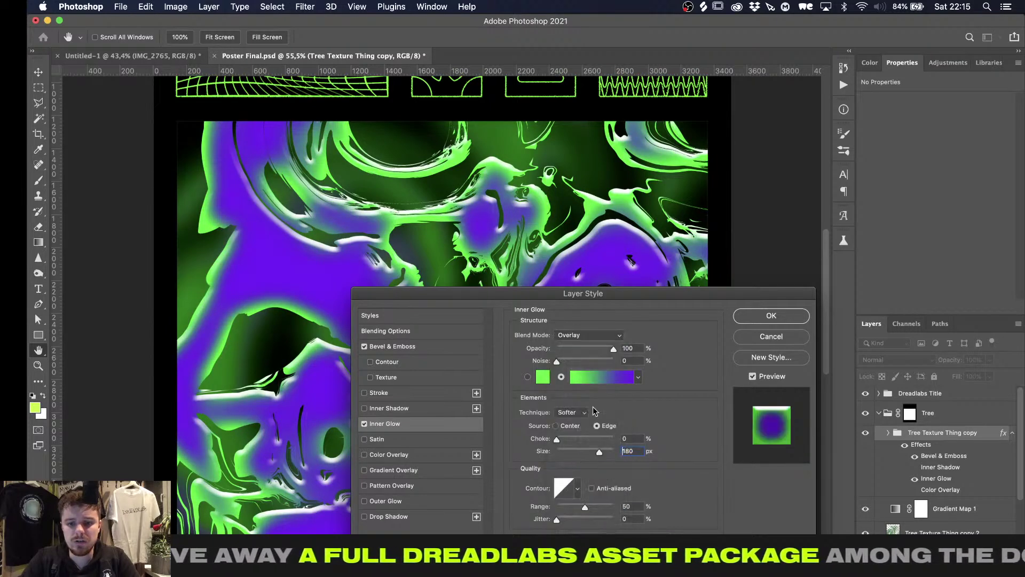
left_click(589, 335)
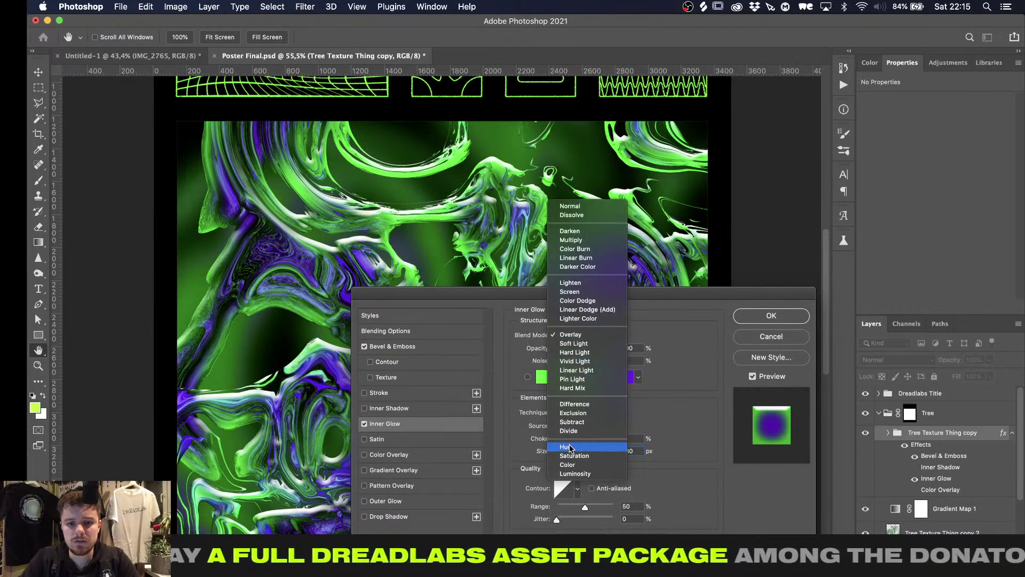
left_click(567, 462)
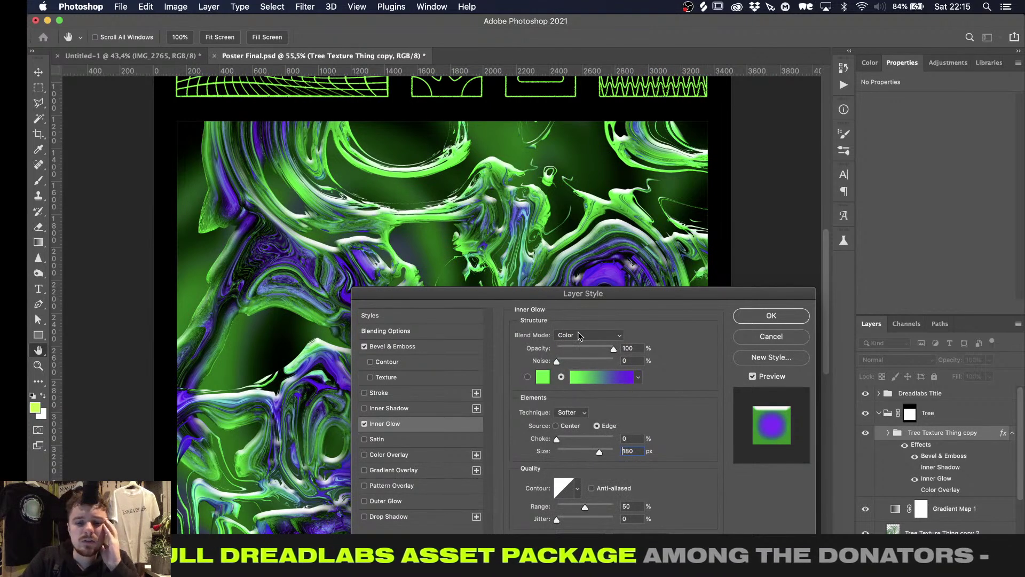
left_click(582, 335)
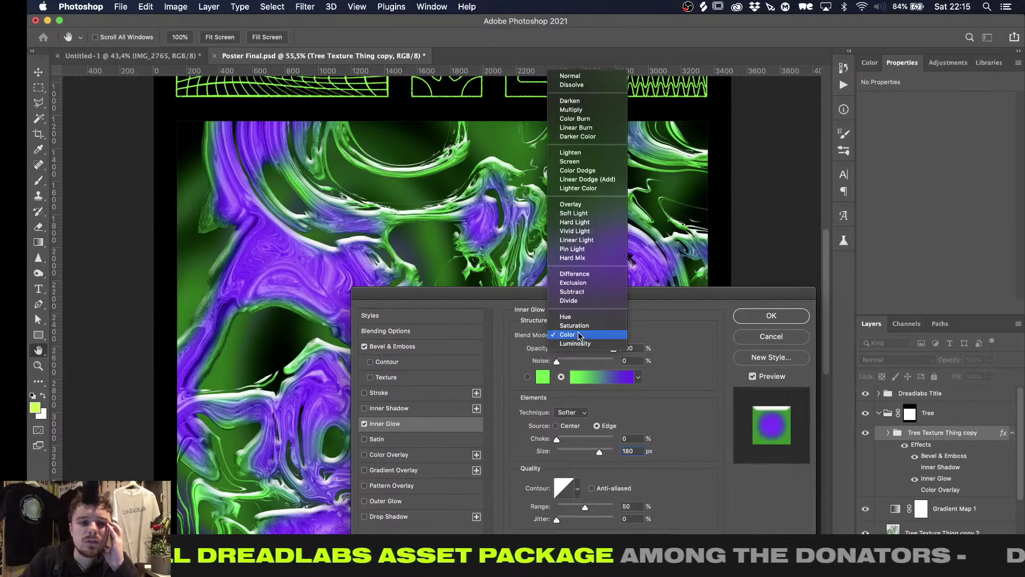
left_click(582, 275)
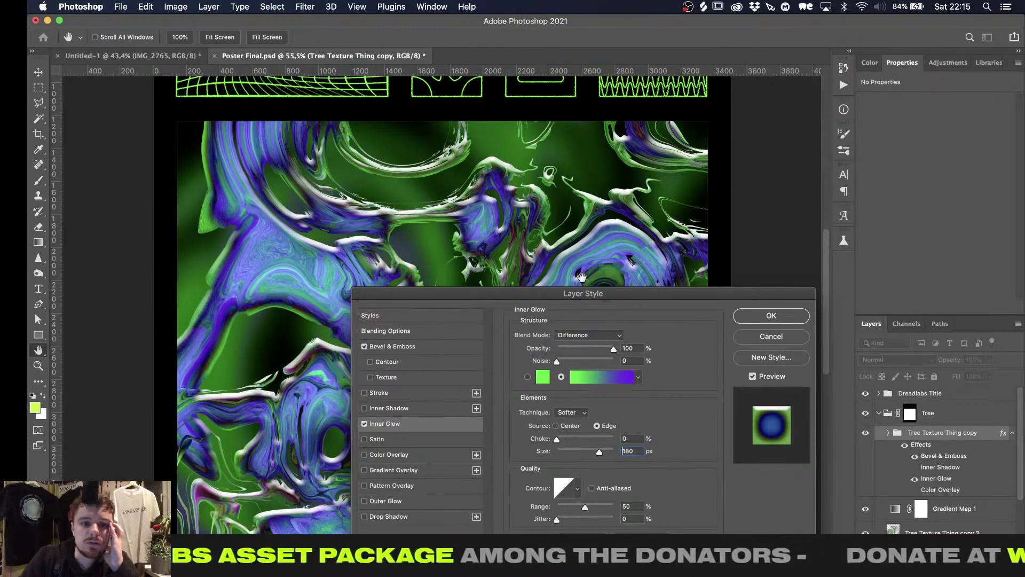
left_click(751, 320)
key("v")
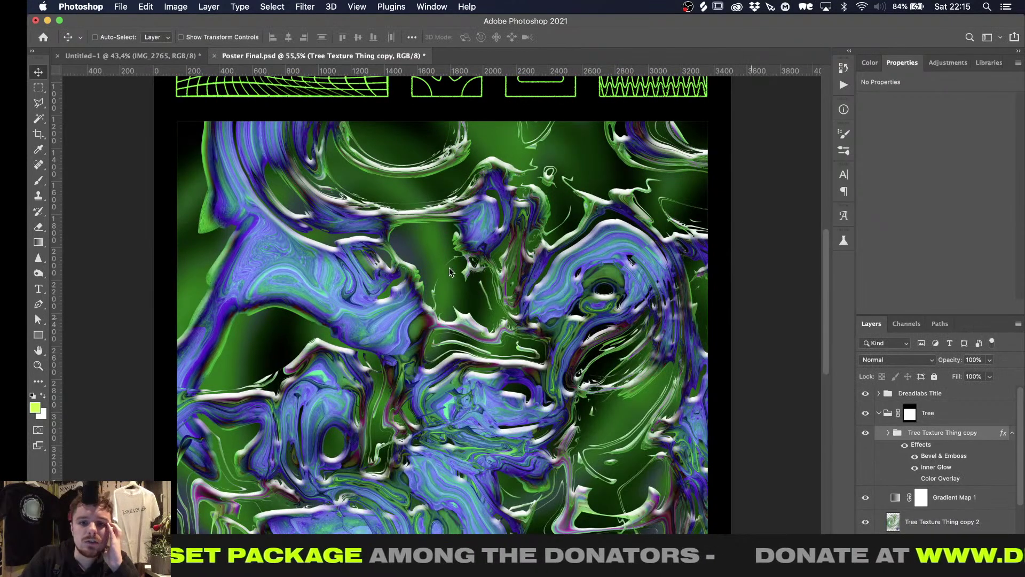
Examine the recolored tree artwork across the whole poster and collapse the Tree Texture Thing copy group's effects list
scroll(454, 272, "down", 3, "alt")
scroll(449, 270, "down", 3, "alt")
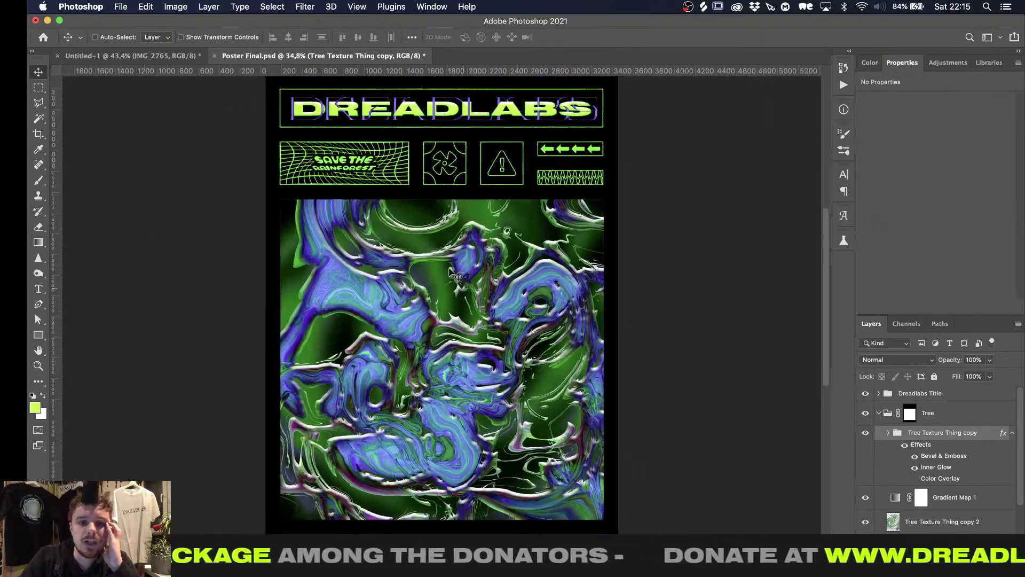
left_click(1012, 432)
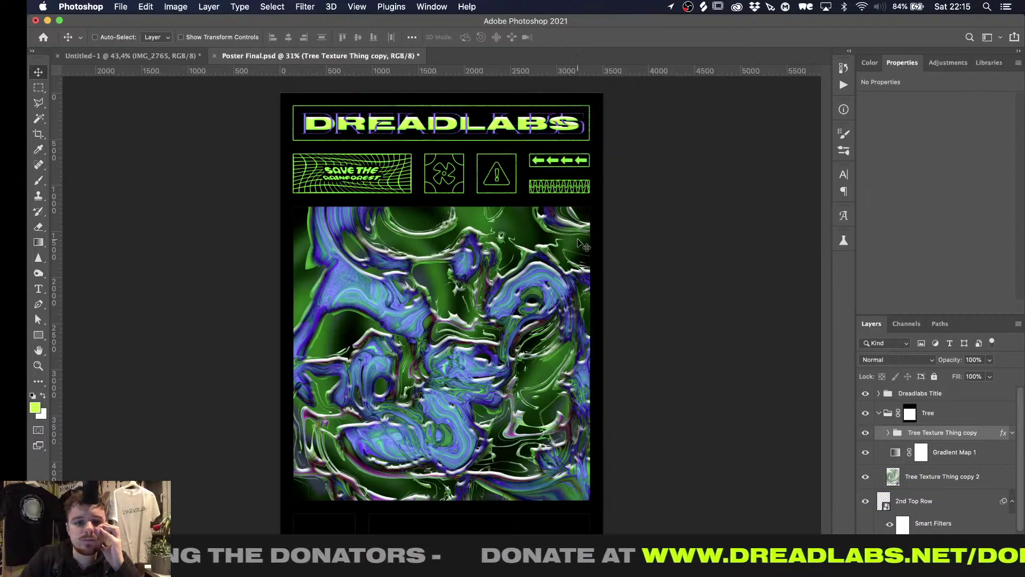
scroll(579, 242, "up", 1, "alt")
scroll(578, 242, "down", 3)
scroll(579, 241, "down", 2, "alt")
scroll(578, 242, "up", 2, "alt")
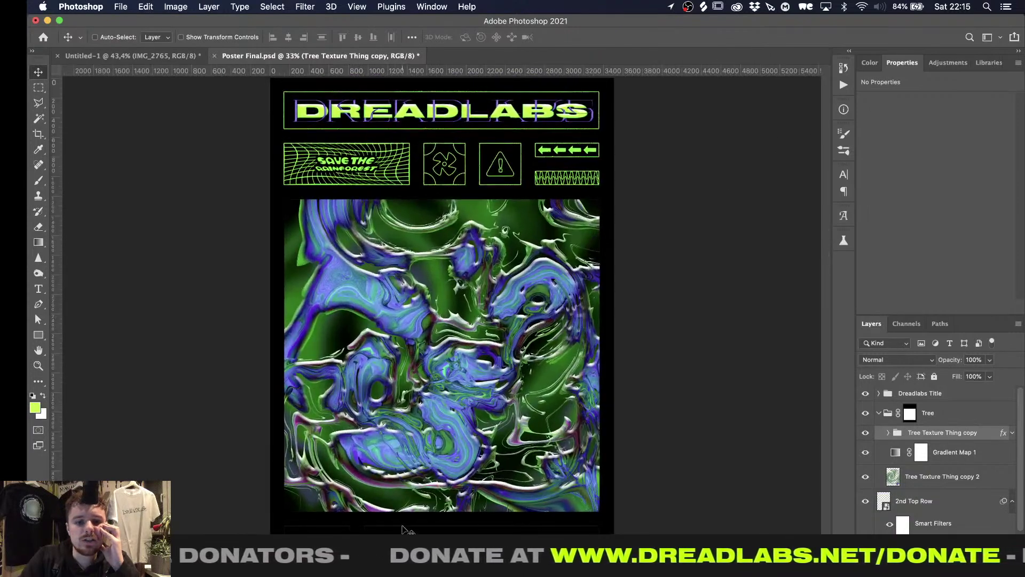
Switch to Illustrator, give the swirl path in the "Rebuild the" title group a black fill without stroke, and copy it
key("super+Tab")
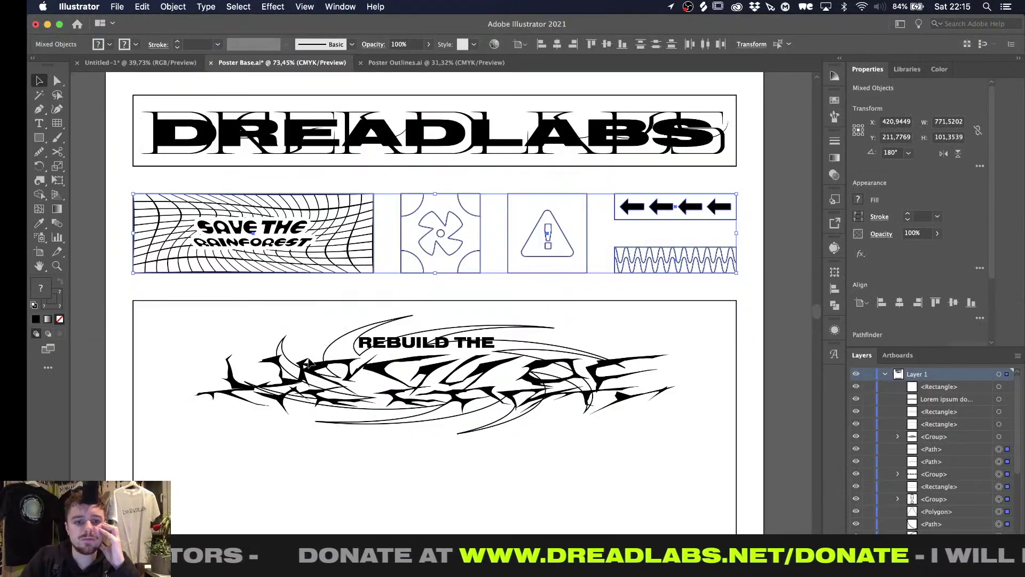
double_click(349, 423)
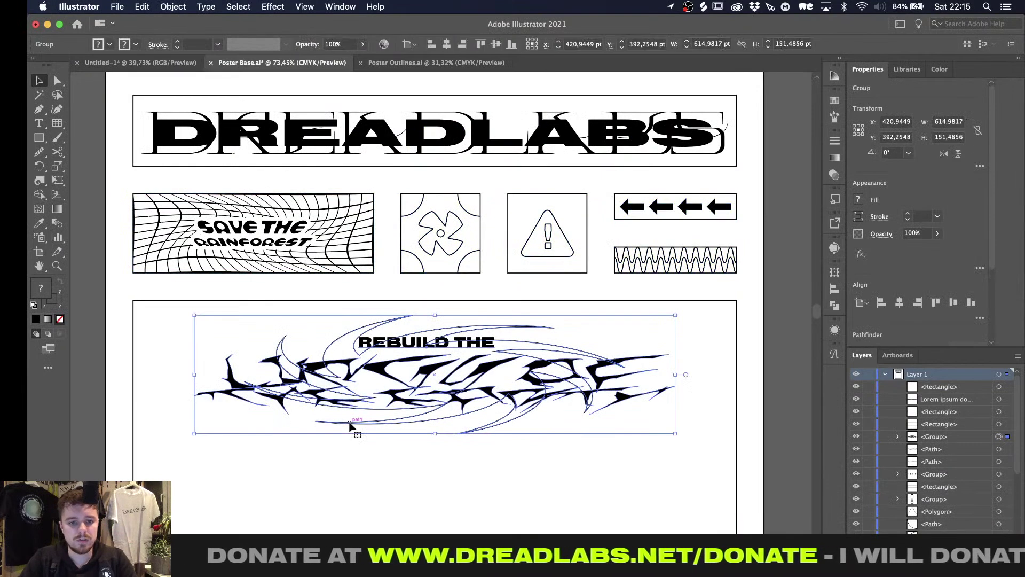
left_click(350, 423)
key("shift+x")
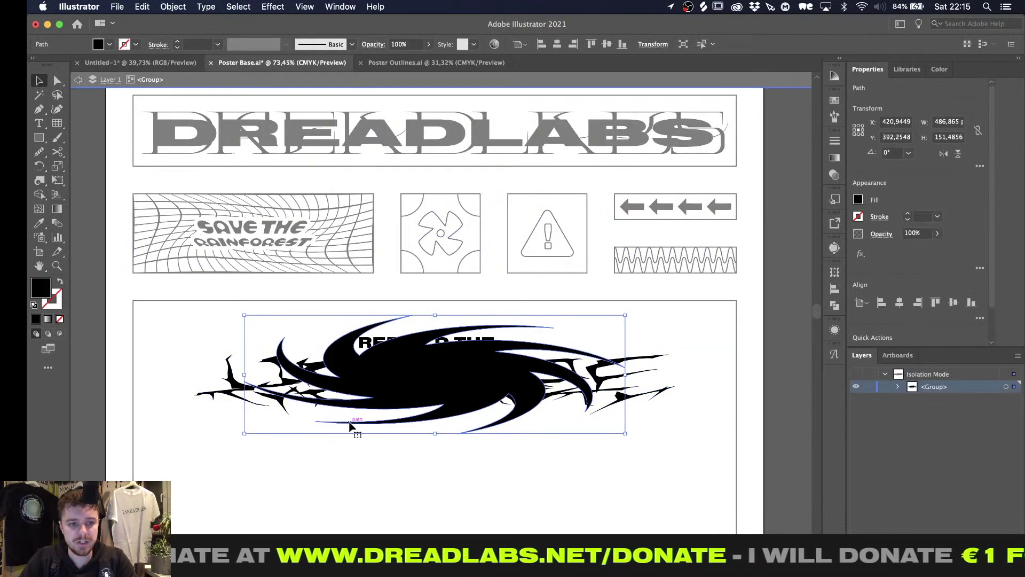
key("super+c")
Switch to Photoshop, paste the swirl into the poster as a Smart Object, and move its layer above the Tree group
key("super+Tab")
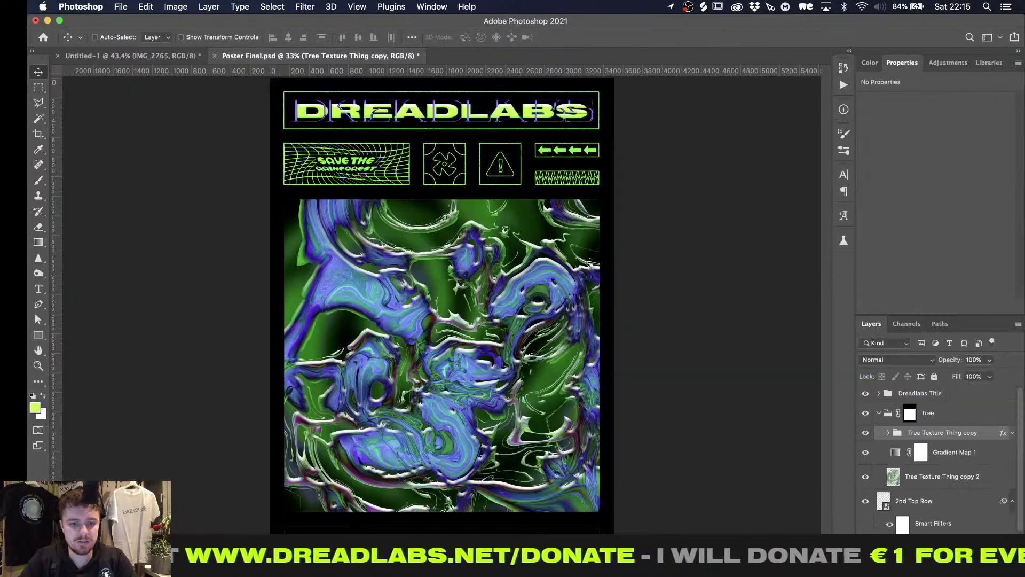
key("super+v")
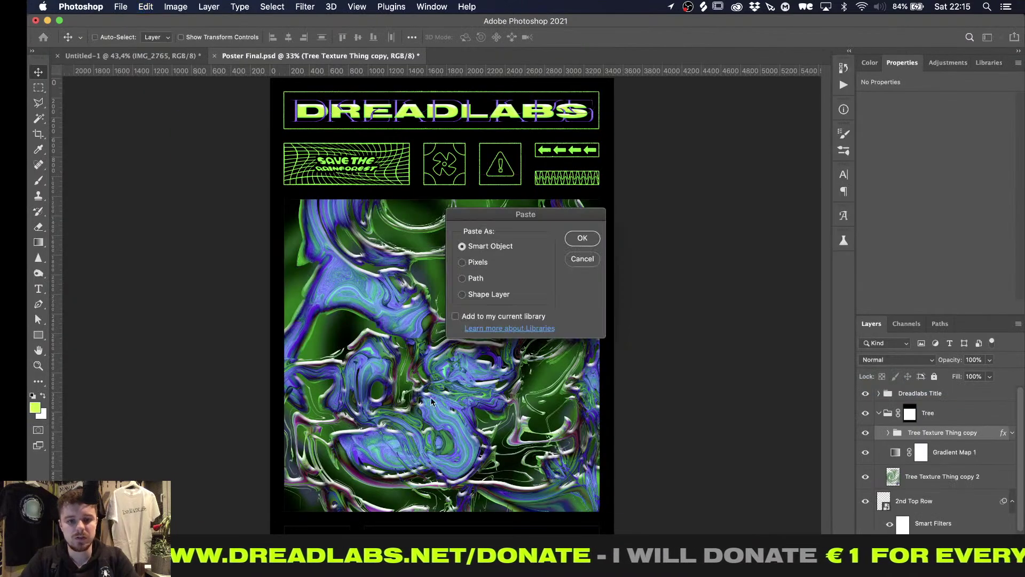
left_click(582, 239)
left_click(586, 37)
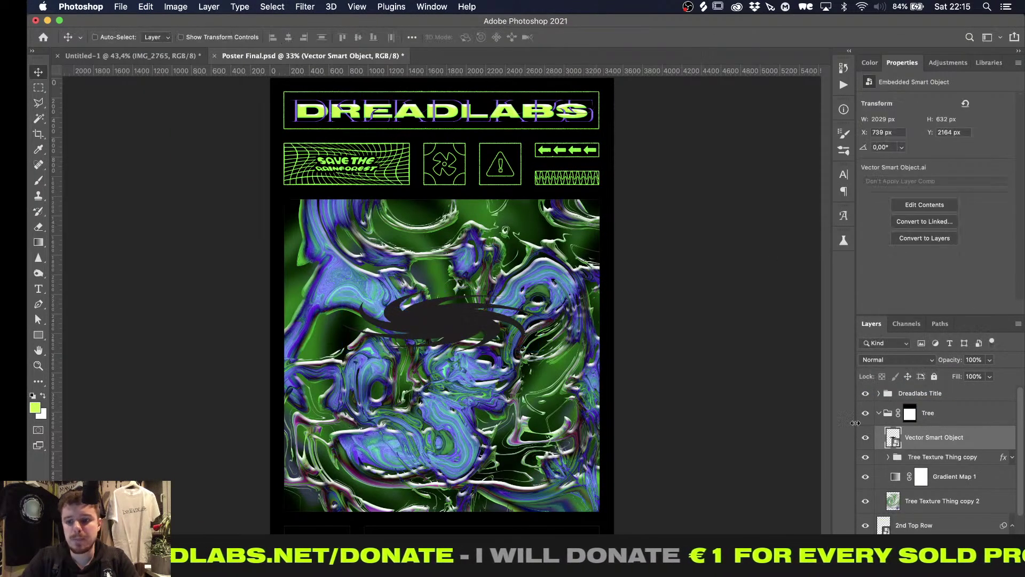
key("super+bracketright")
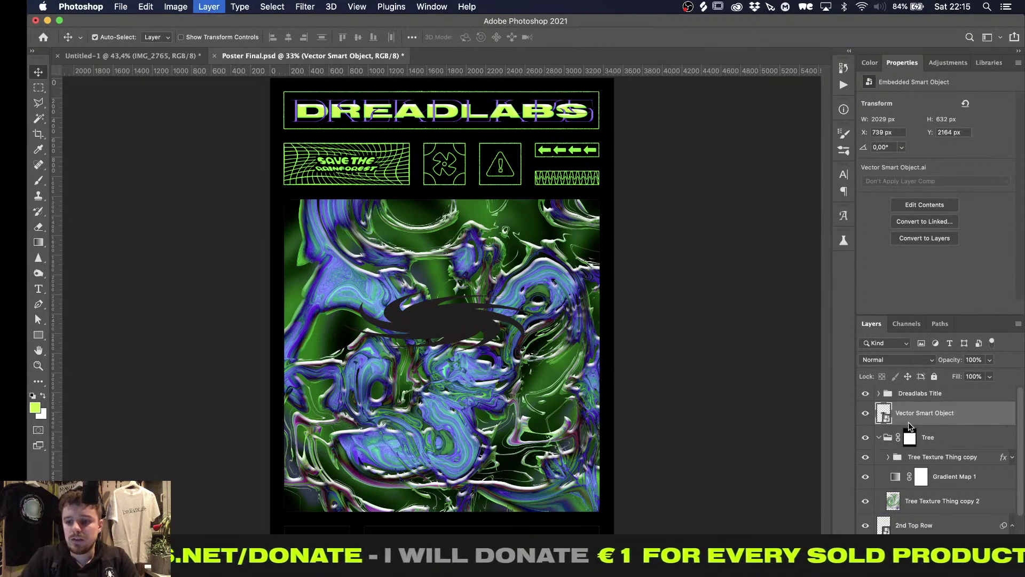
Move the swirl layer into the Tree group and center it vertically within the selected artwork area
key("super+bracketleft")
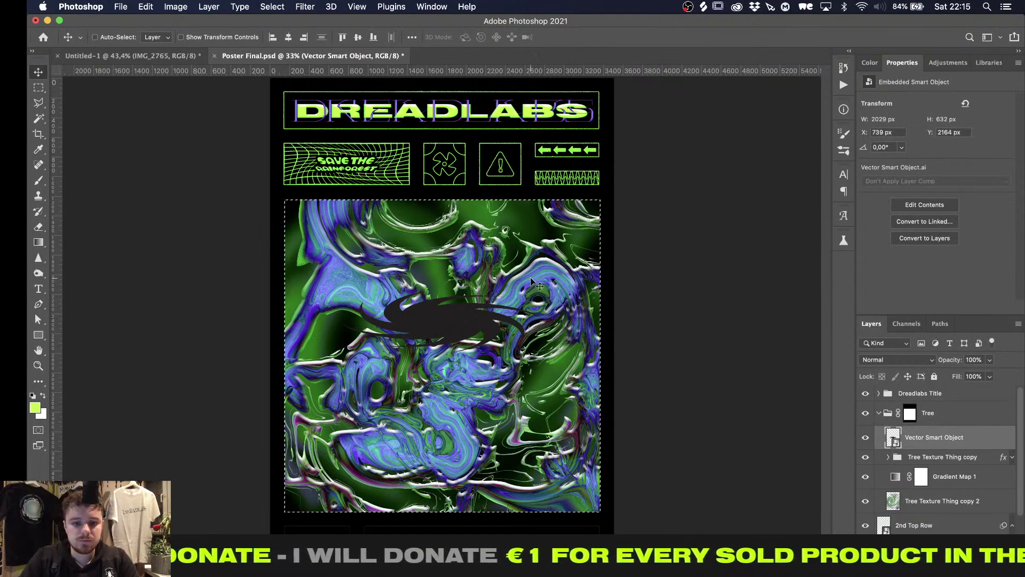
left_click(357, 36)
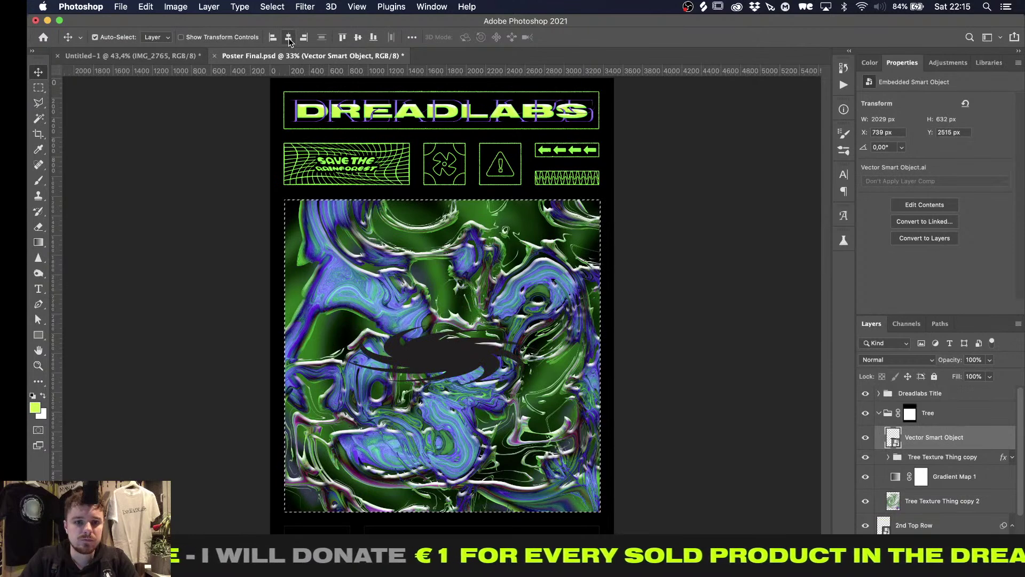
key("super+d")
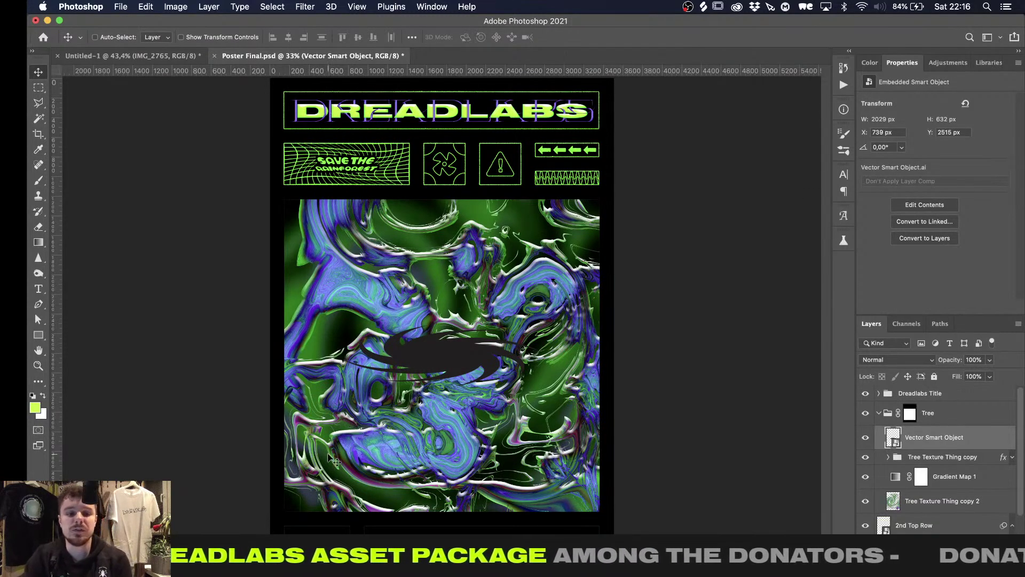
Switch to Finder and open the Plexiglass Chains DoF folder inside Digital Products, Render Pack Vol 3 - Plexiglass
key("super+Tab")
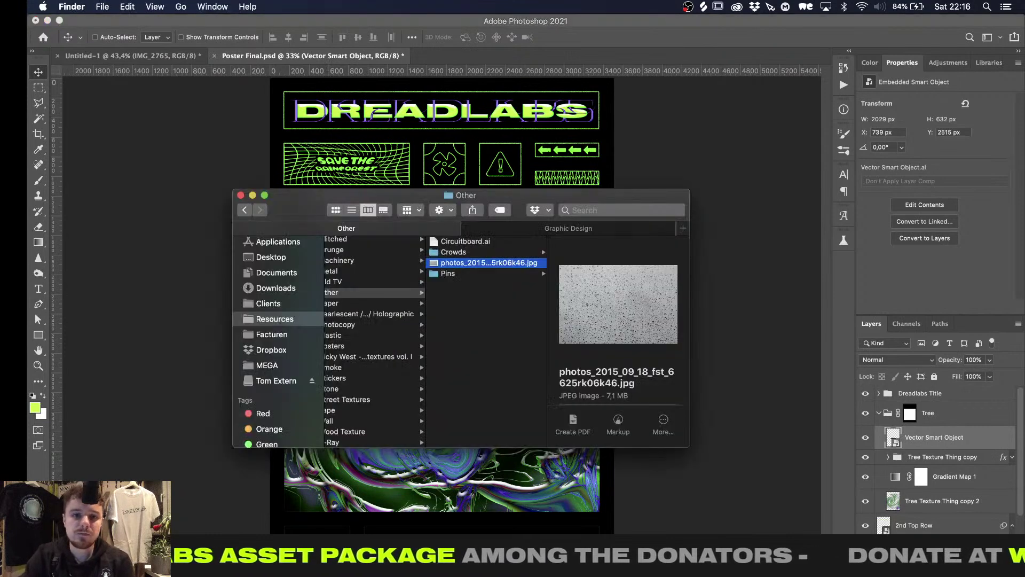
left_click(517, 229)
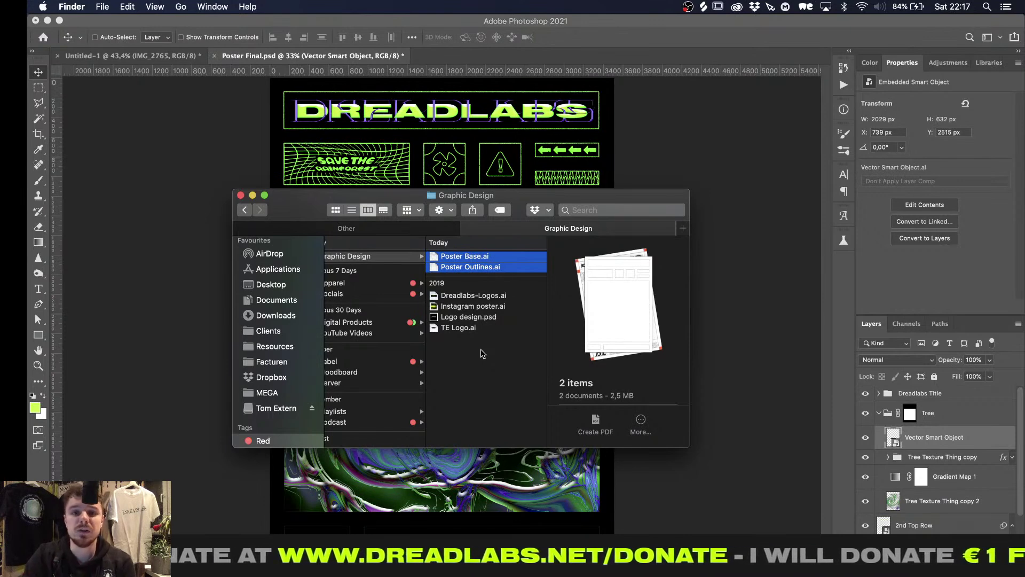
key("Left")
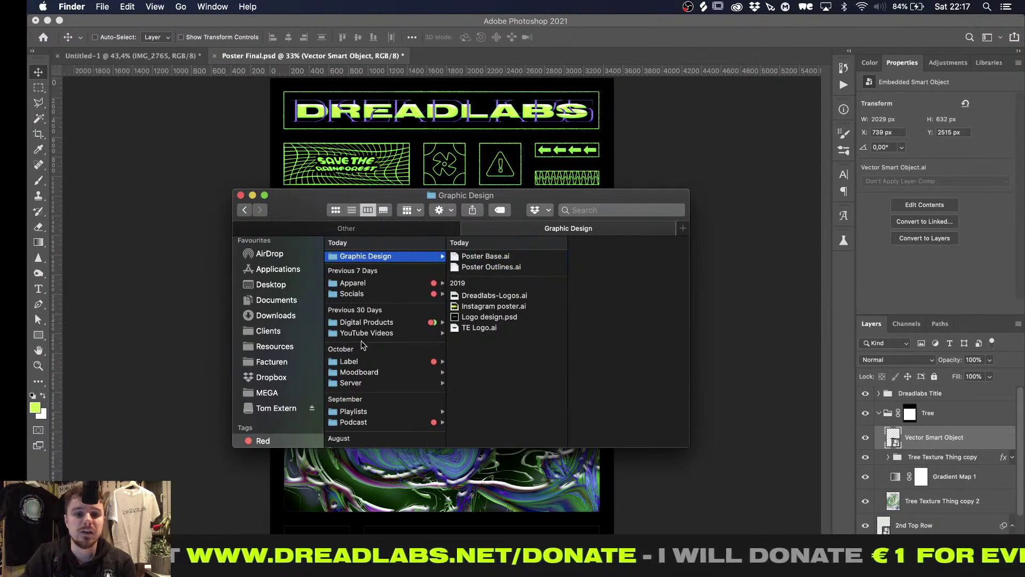
left_click(385, 323)
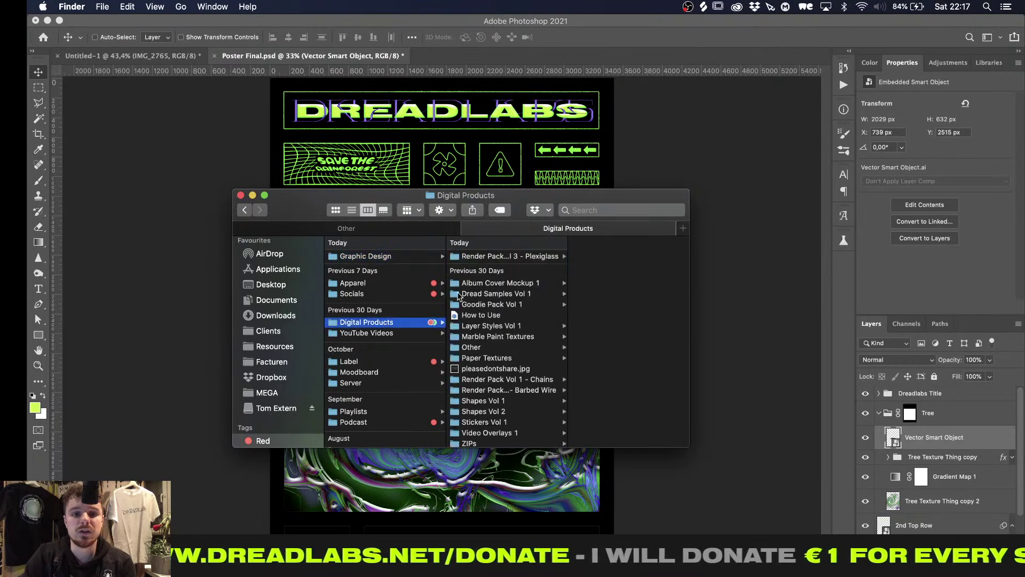
left_click(507, 257)
left_click(611, 284)
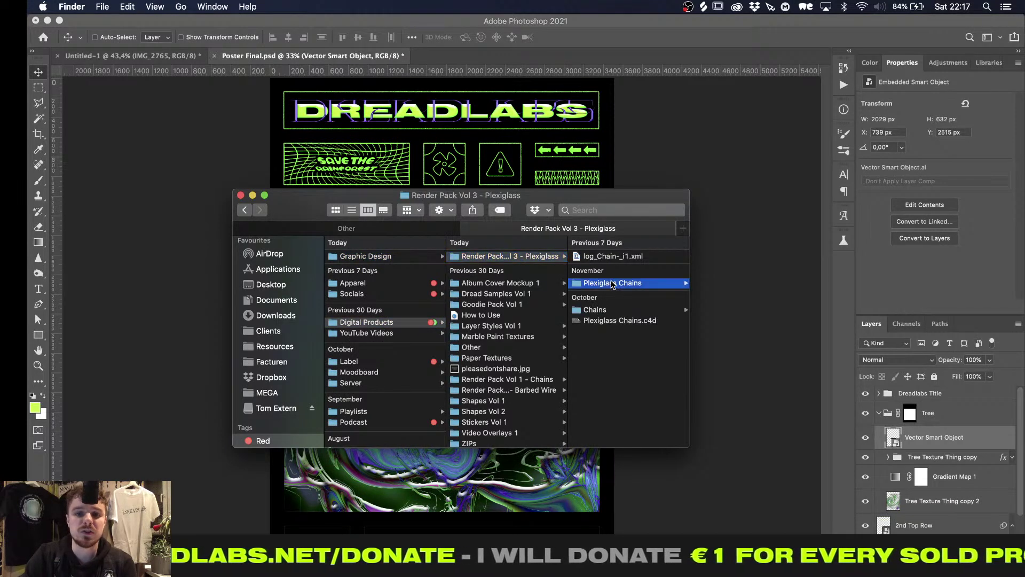
left_click(619, 306)
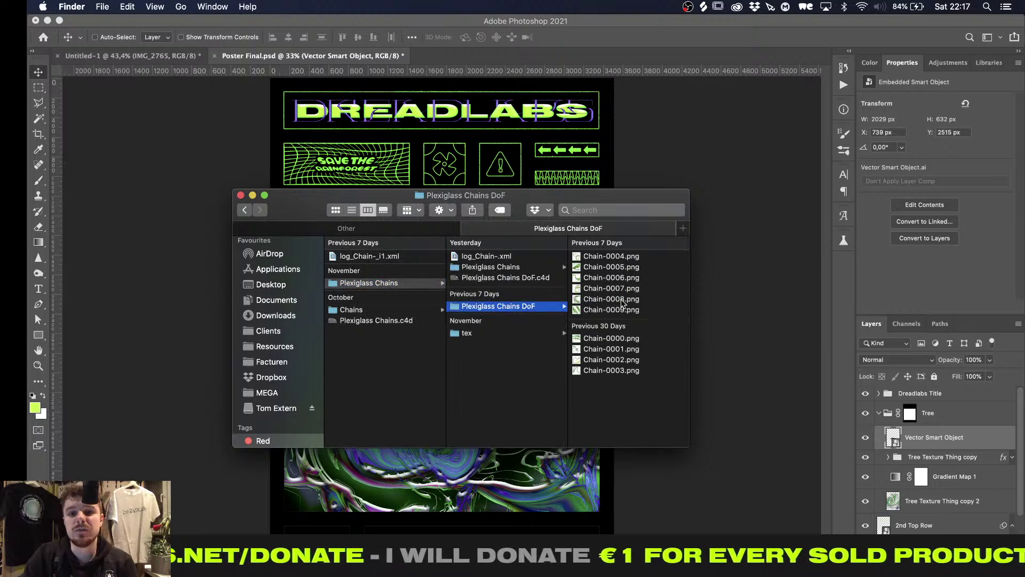
Preview the green chain renders, place Chain-0006.png into the poster, and lower it over the tree artwork to about Y 1243 px
left_click(622, 278)
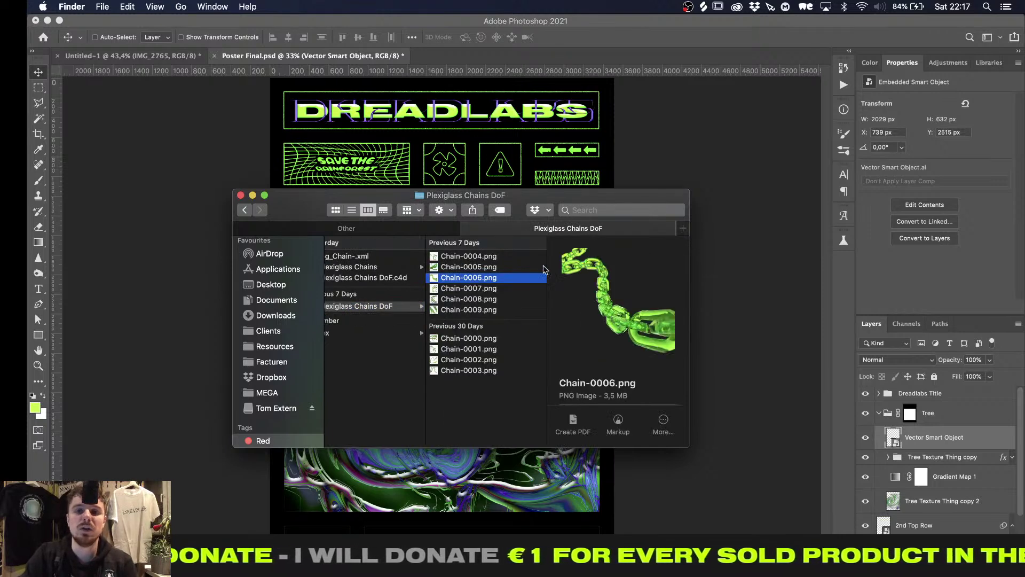
left_click(466, 268)
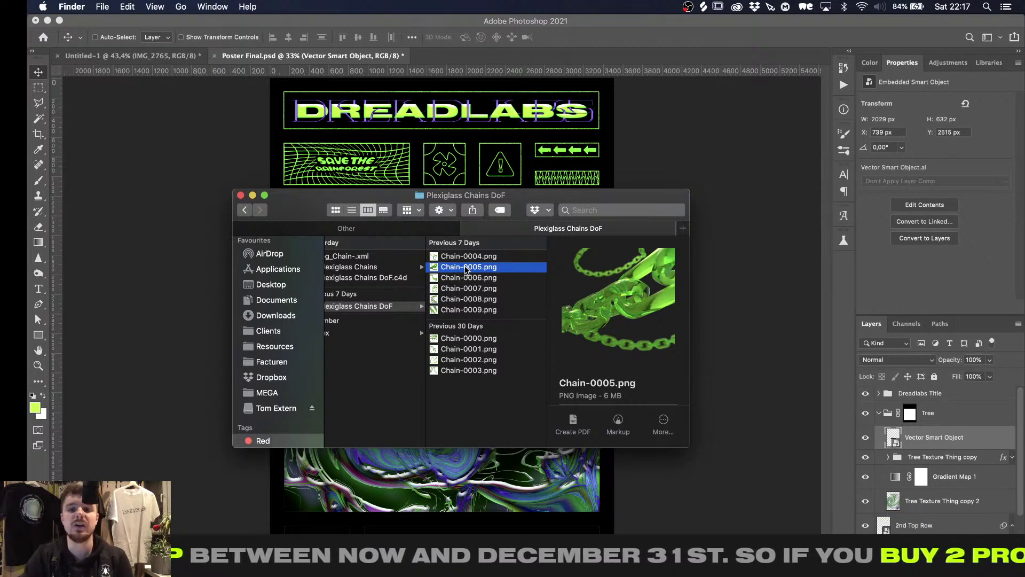
key("space")
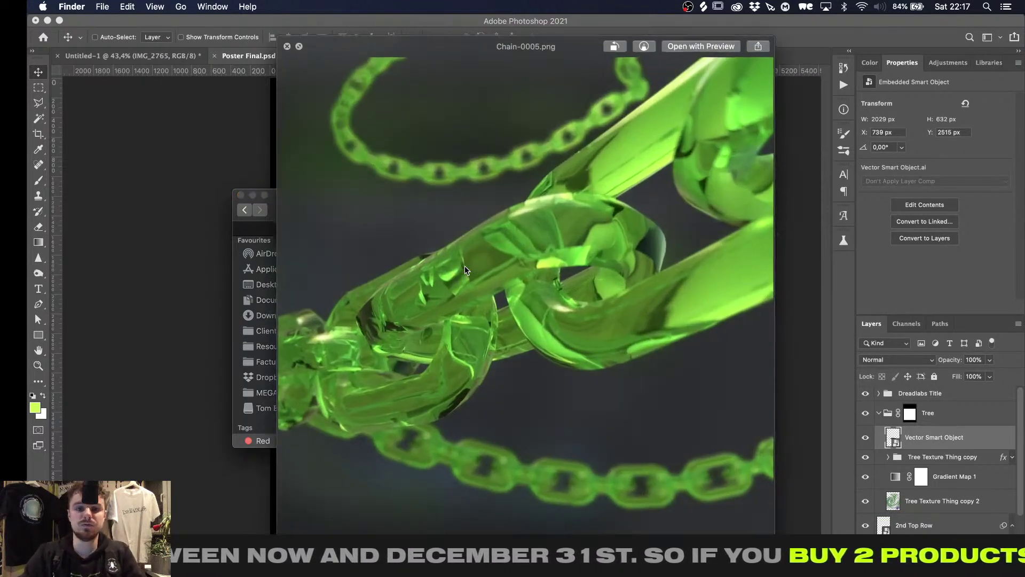
key("Down")
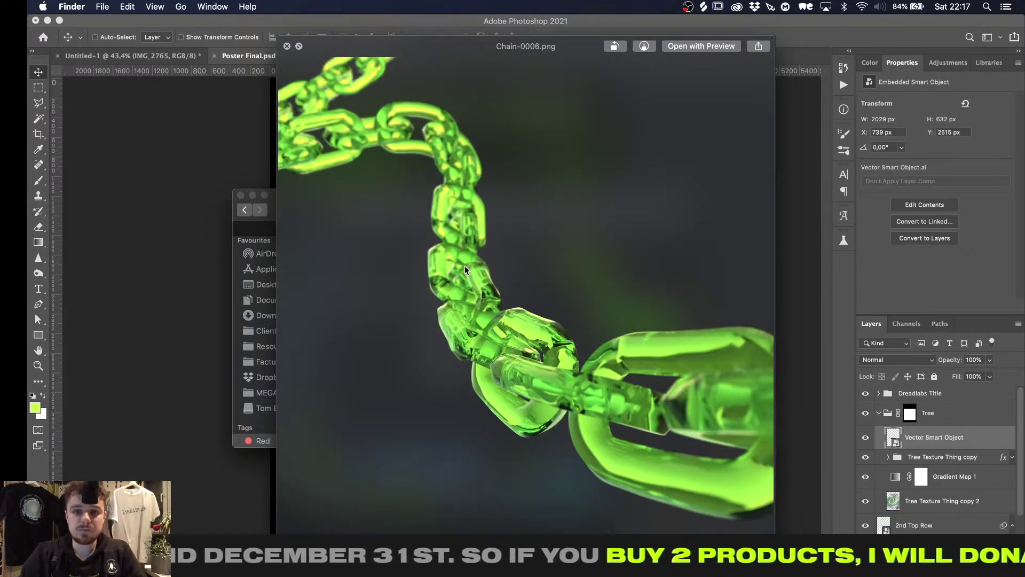
key("space")
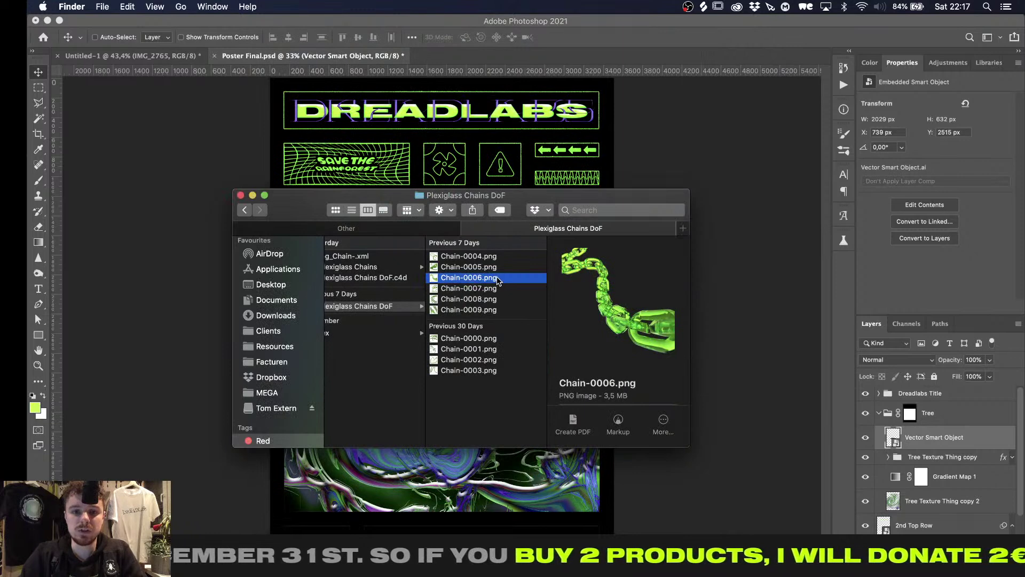
left_click_drag(496, 278, 494, 478)
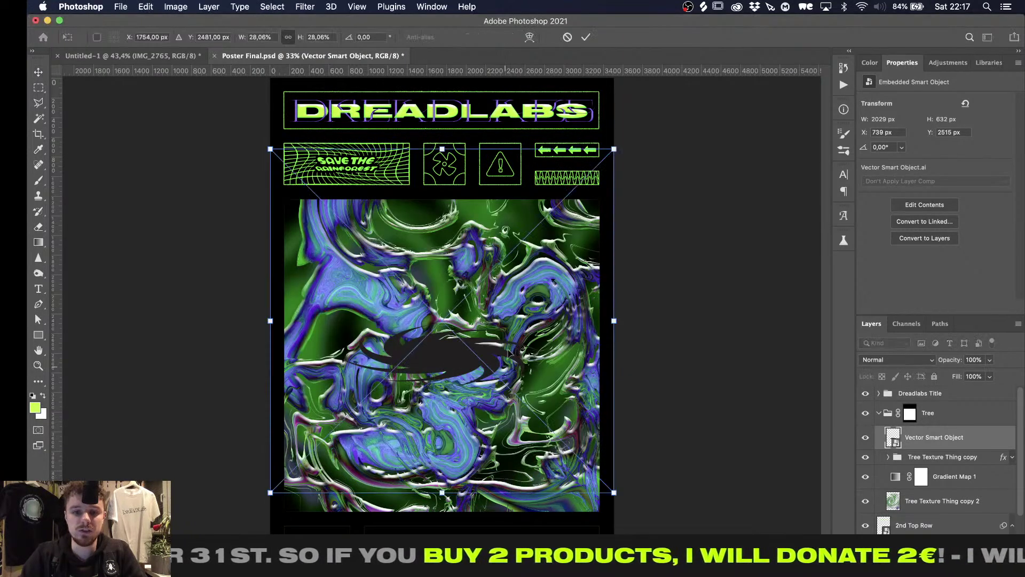
left_click(586, 37)
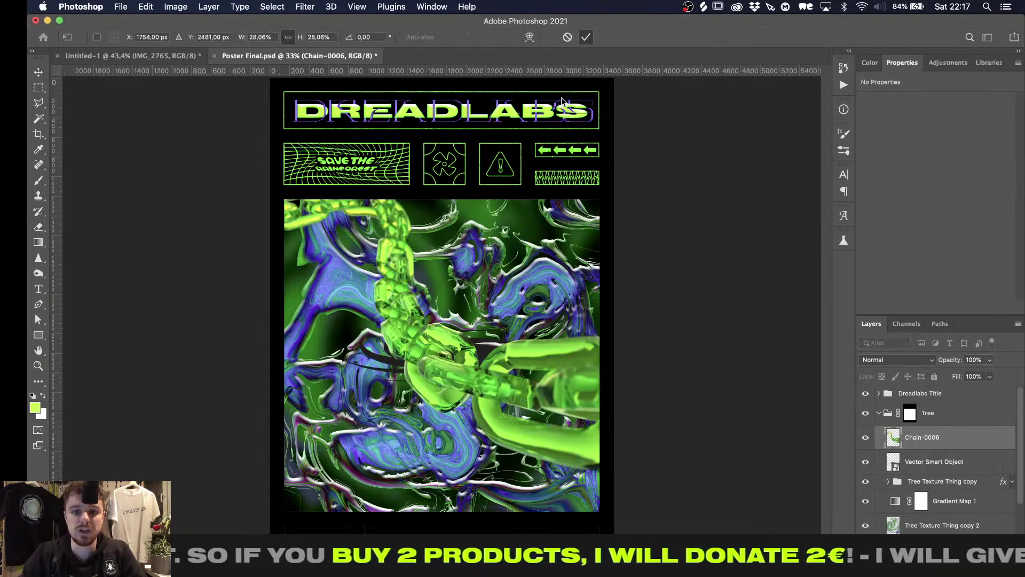
left_click_drag(493, 344, 488, 391)
Browse the Digital Products folders in Finder to Shapes Vol 2 and preview the shapes in Dread Shapes Vol 2.ai
key("super+Tab")
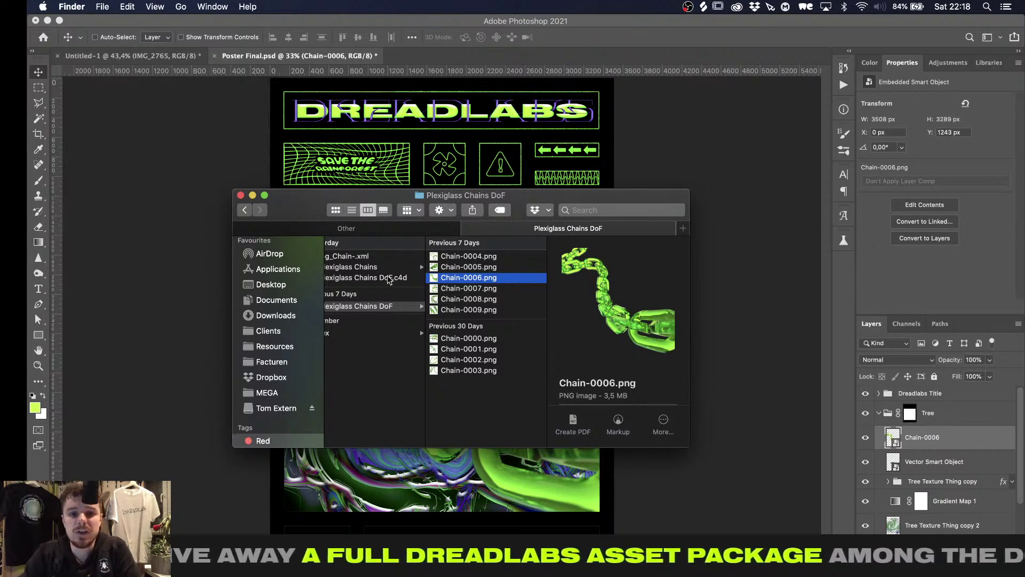
scroll(392, 279, "left", 5)
scroll(404, 283, "left", 3)
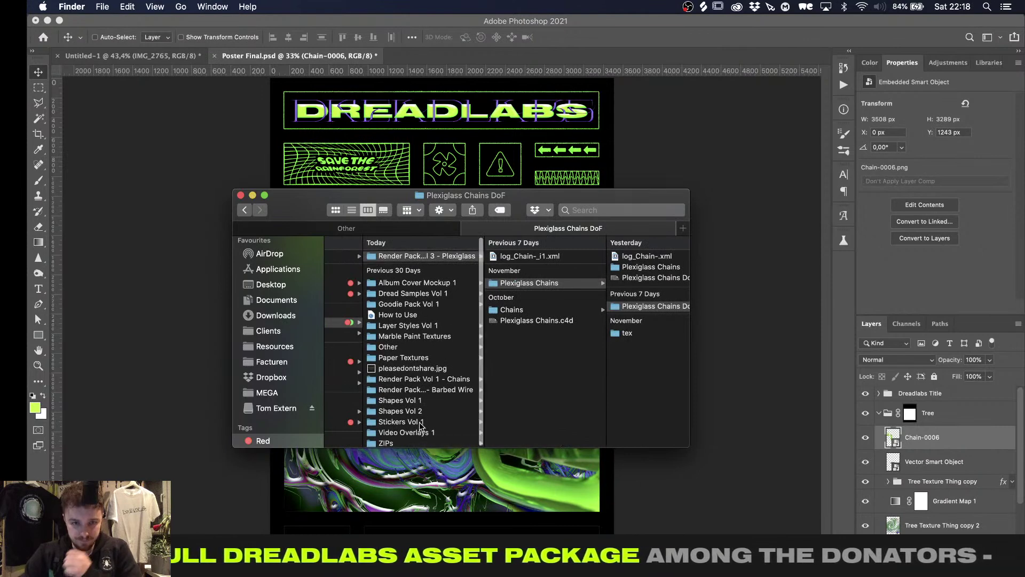
scroll(429, 381, "down", 1)
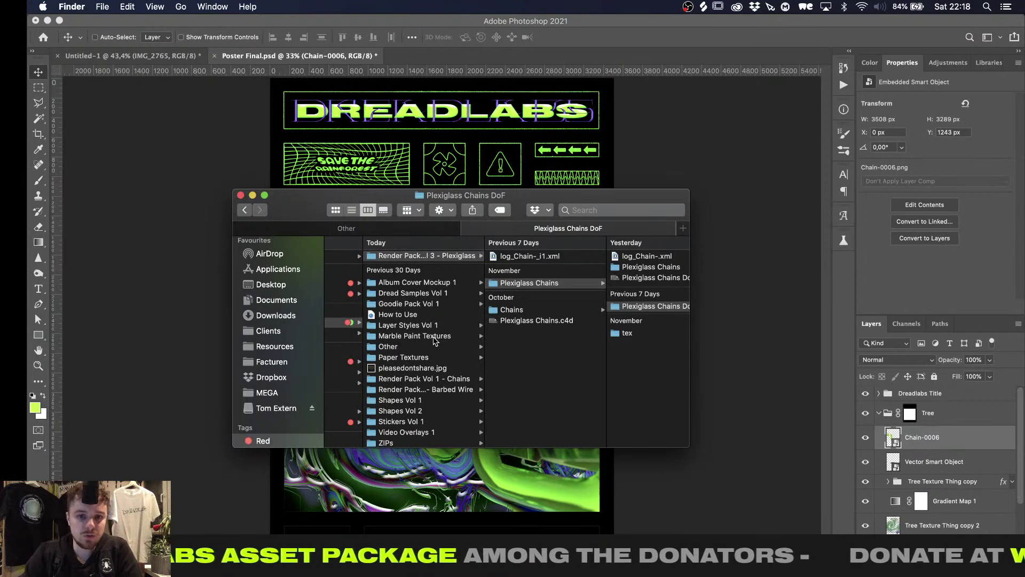
left_click(415, 412)
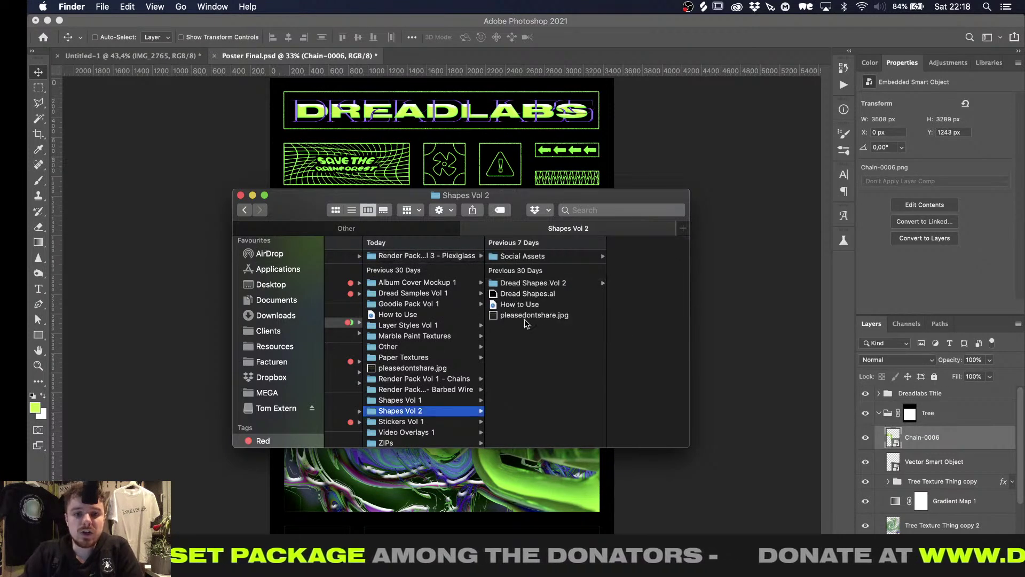
left_click(542, 283)
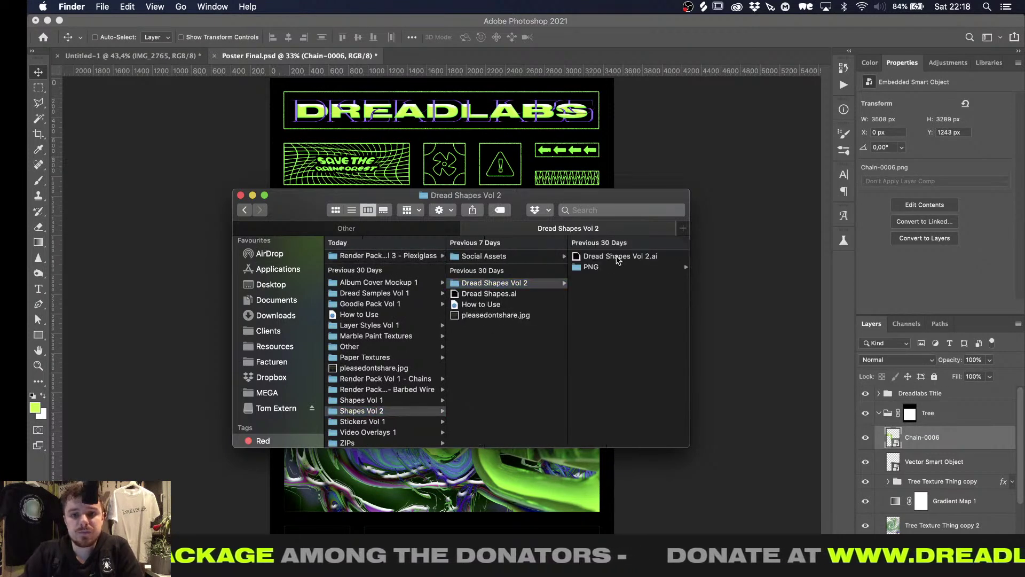
left_click(622, 257)
key("space")
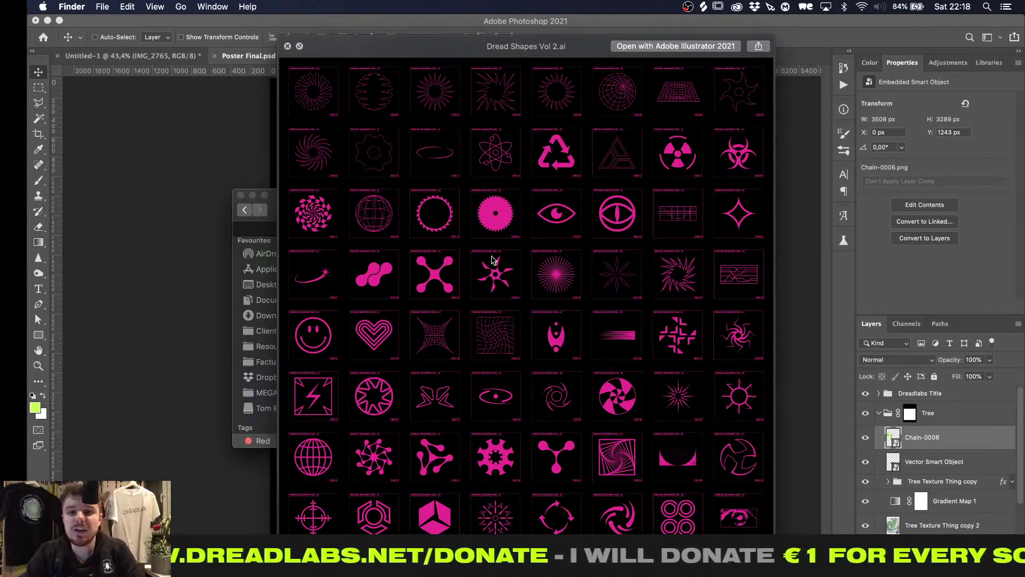
key("space")
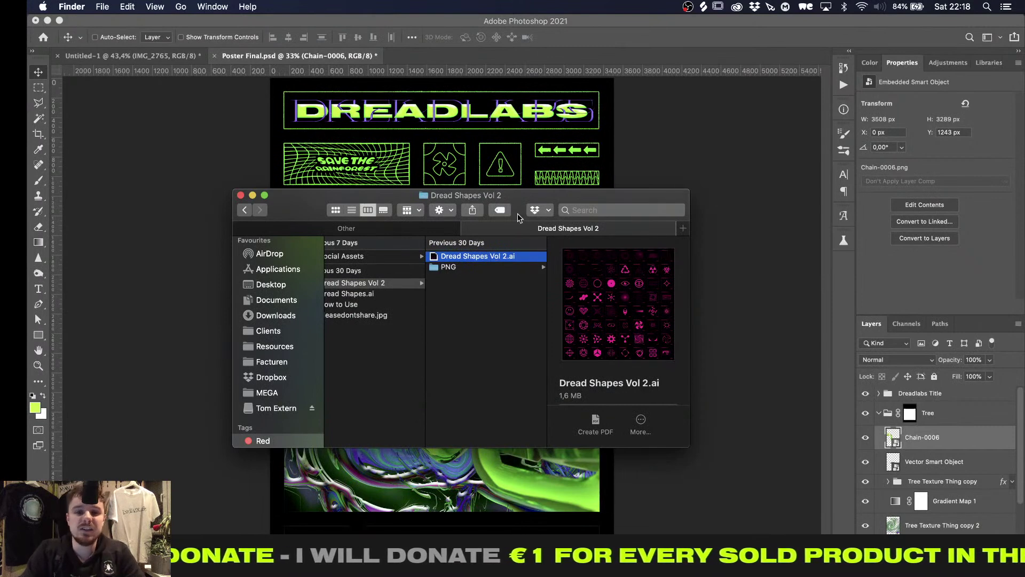
Switch back to Photoshop, move the Chain-0006 layer beneath the swirl layer, and select the swirl
left_click(581, 32)
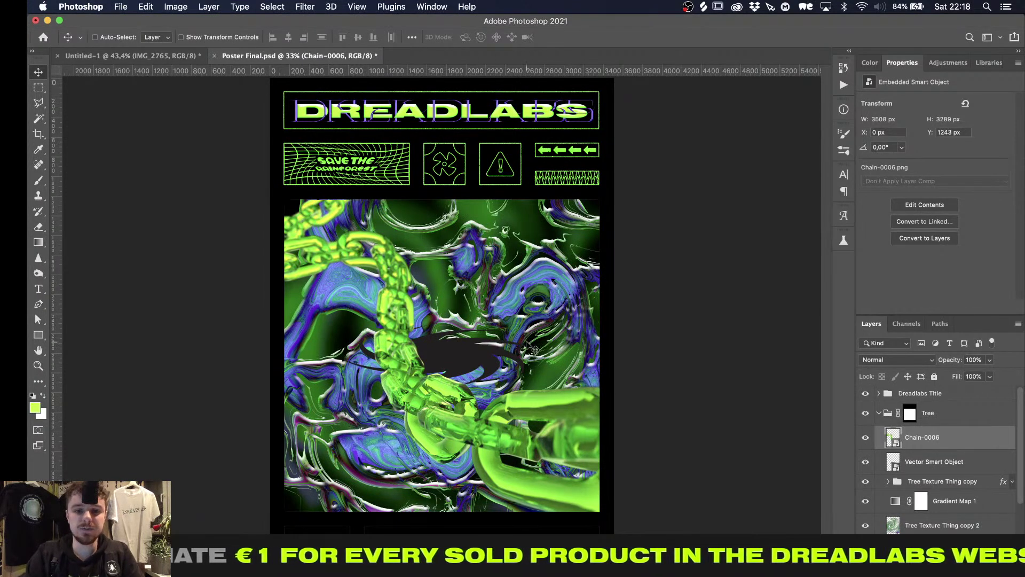
key("super+bracketleft")
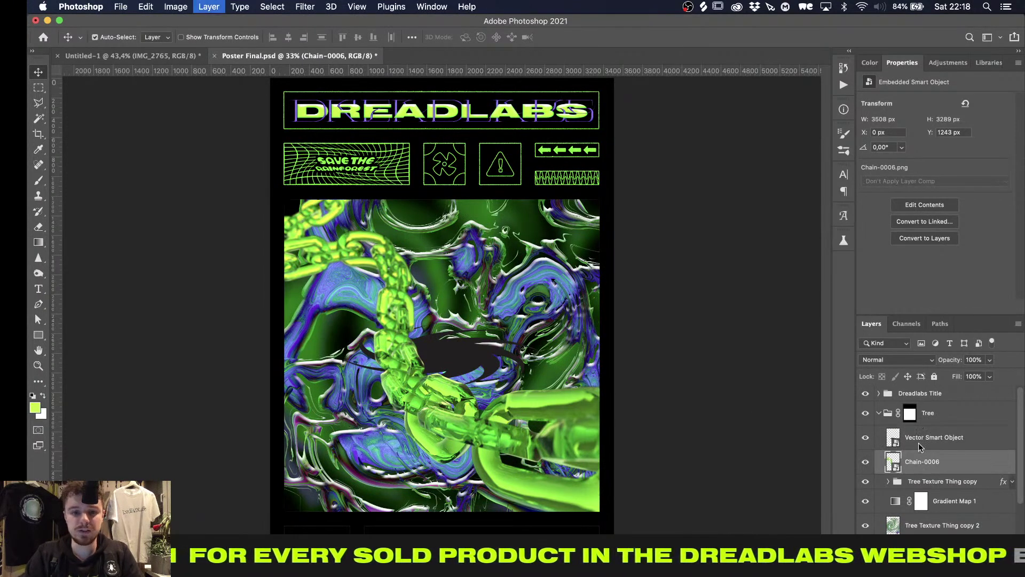
left_click(919, 441)
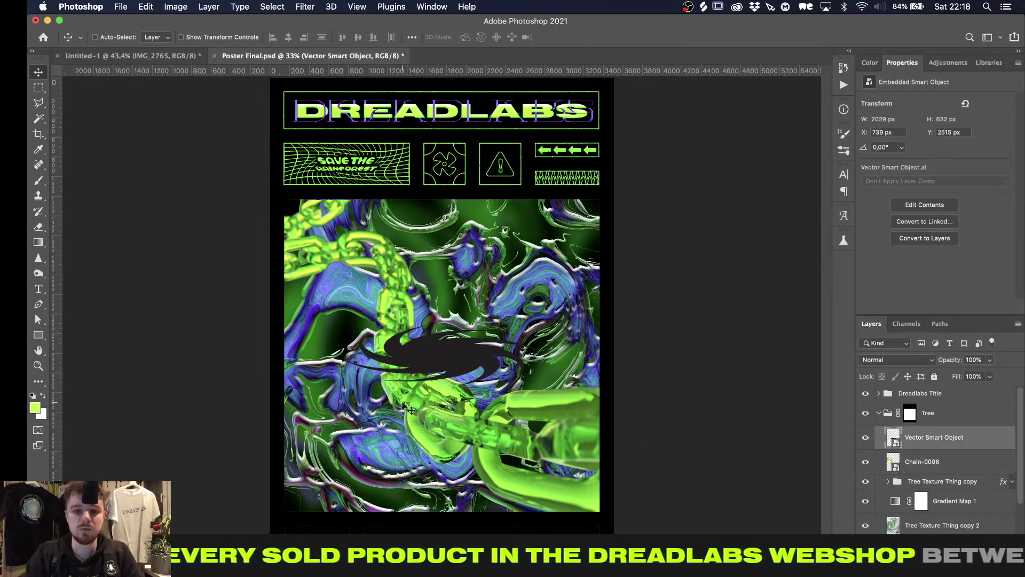
Add an Inner Glow to the swirl layer with its size set to 52 px, and apply the layer style
scroll(408, 409, "up", 3, "alt")
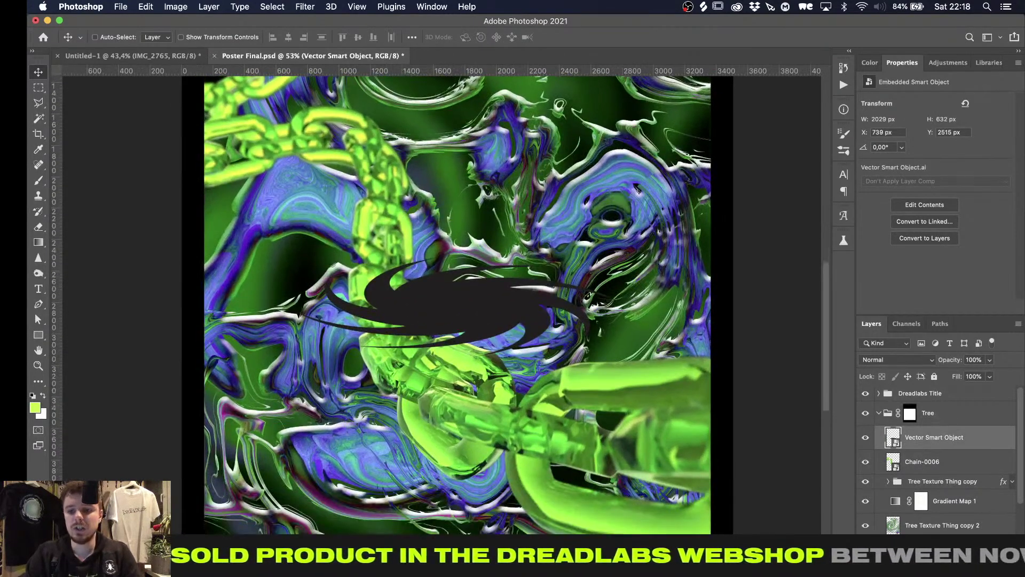
left_click(912, 568)
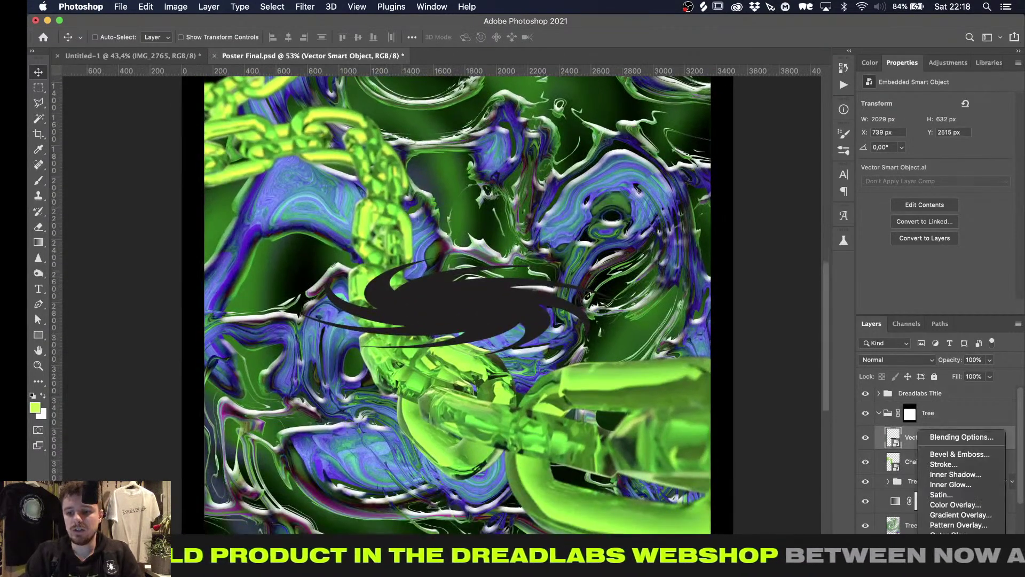
left_click(956, 486)
left_click_drag(513, 295, 720, 249)
left_click_drag(809, 404, 803, 406)
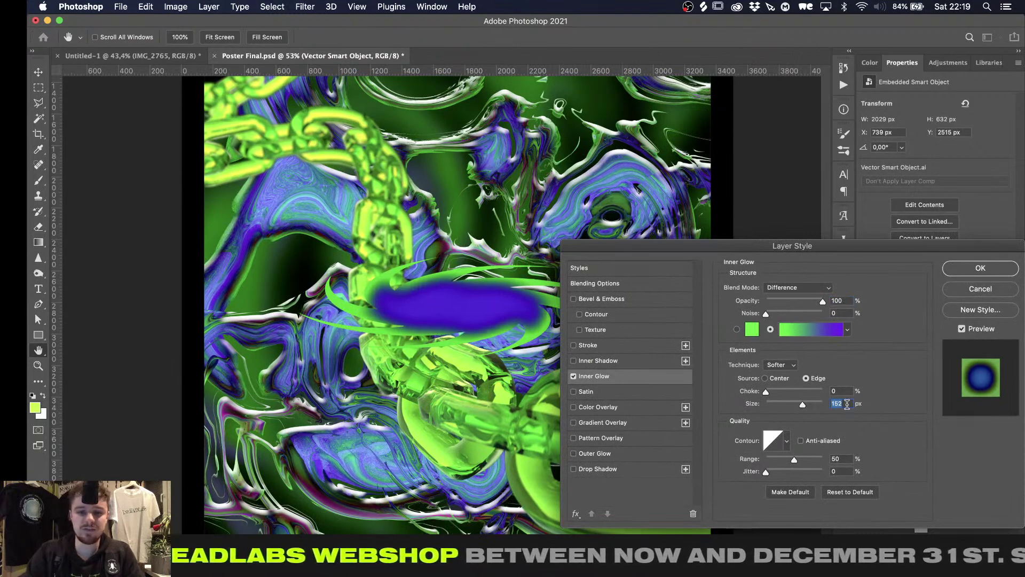
key("shift+Down")
key("shift+Down")
key("shift+Down")
key("shift+Down")
key("shift+Down")
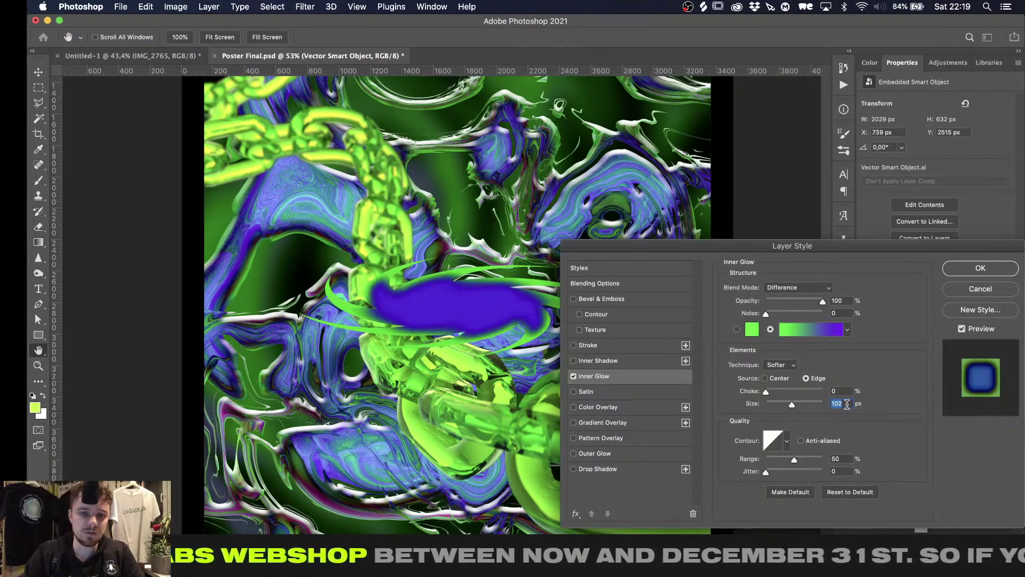
key("shift+Down")
key("shift+Down")
key("shift+Down")
key("shift+Down")
key("shift+Down")
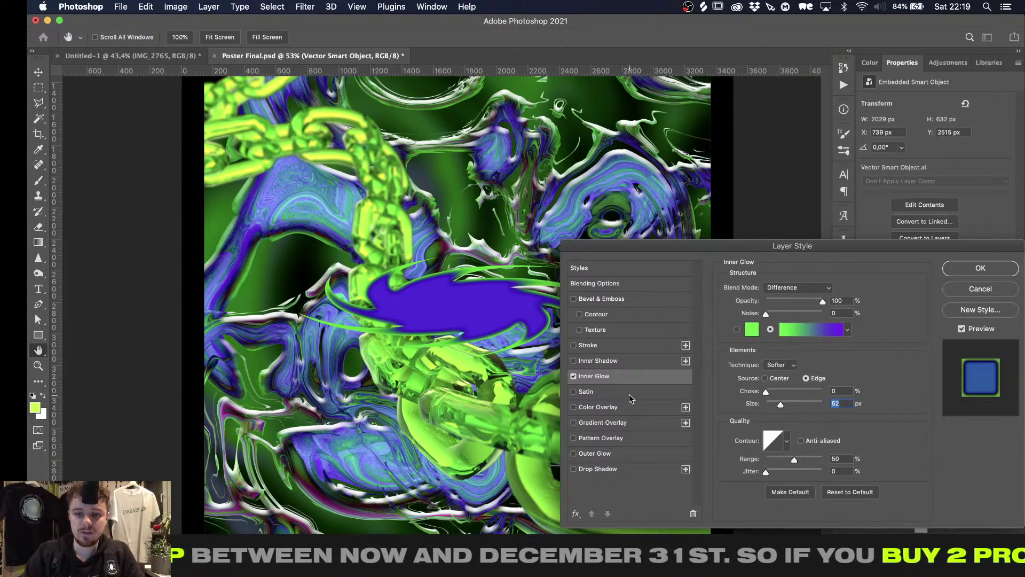
left_click(969, 272)
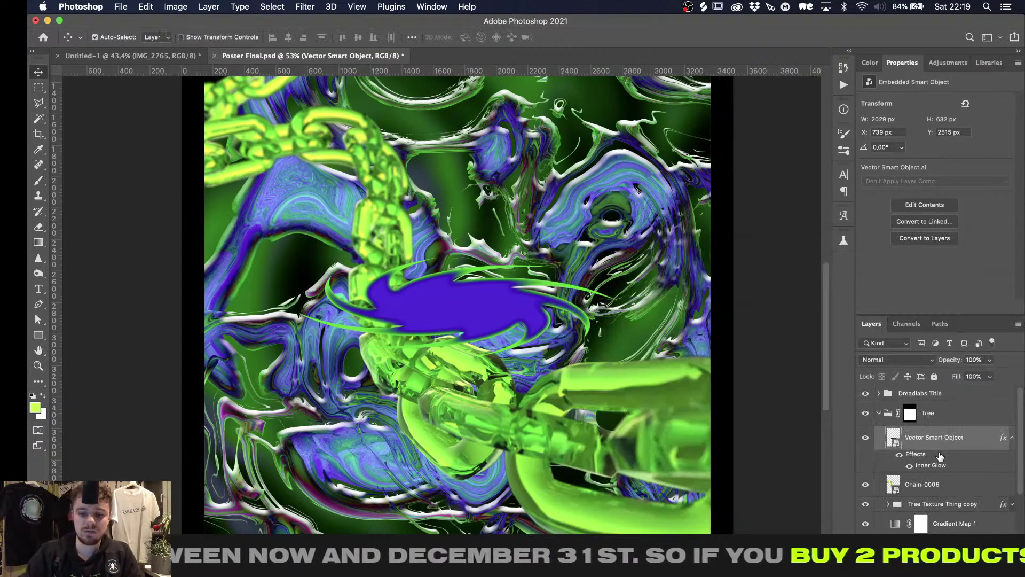
Duplicate the swirl layer, set the copy's fill to 0%, and try Dissolve and Normal as its Inner Glow blend mode
key("super+j")
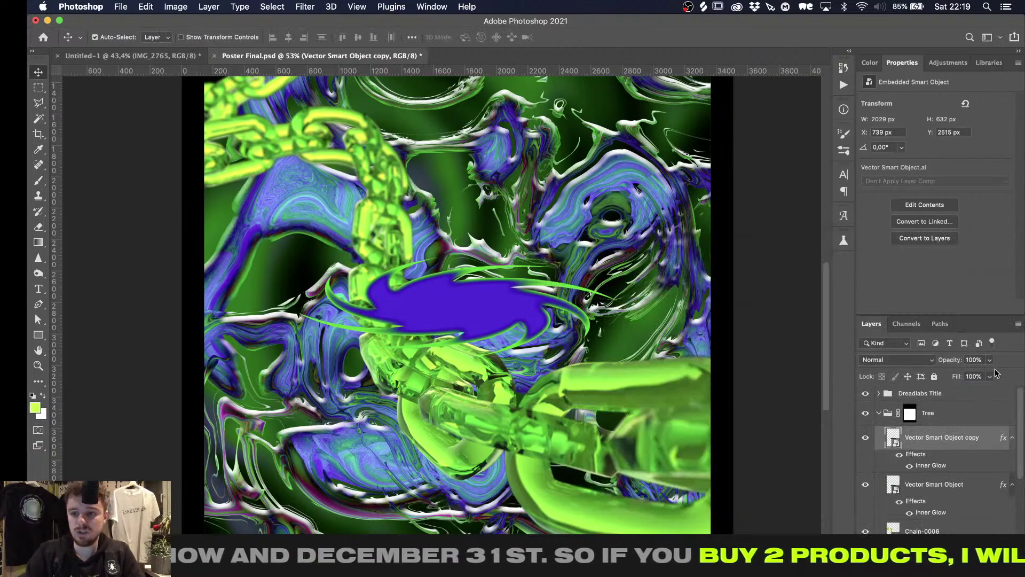
left_click_drag(989, 376, 844, 395)
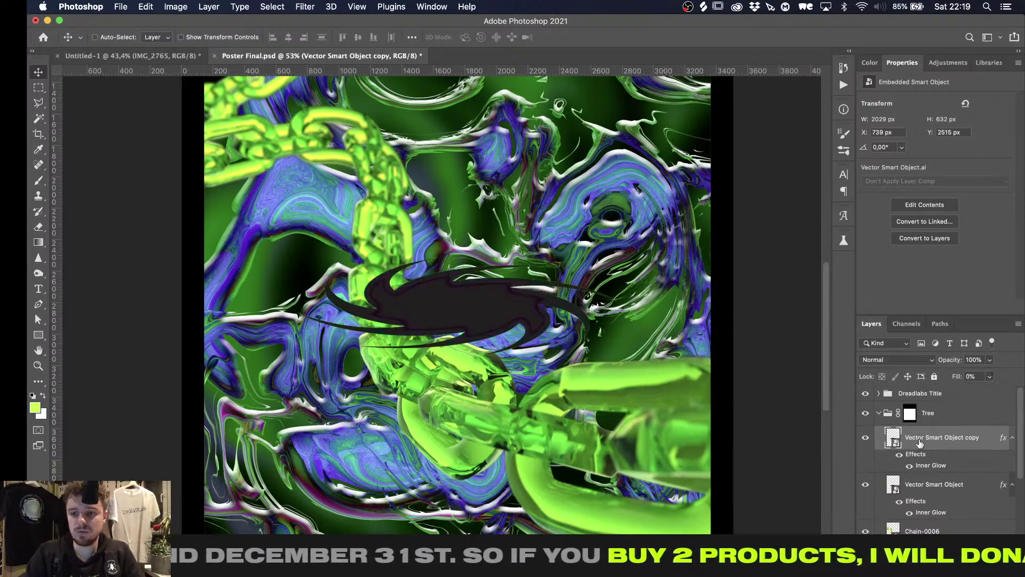
double_click(931, 466)
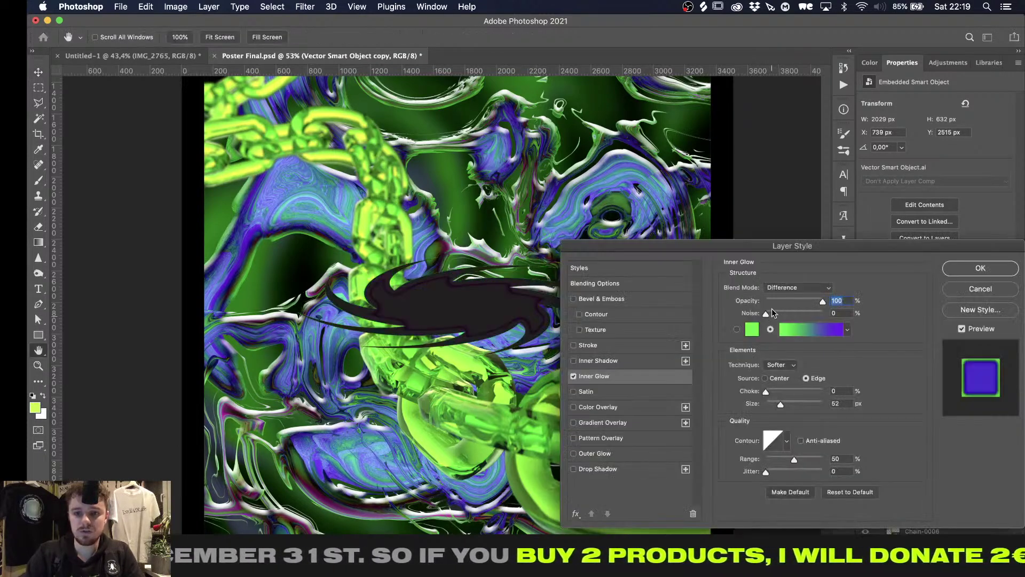
left_click(789, 287)
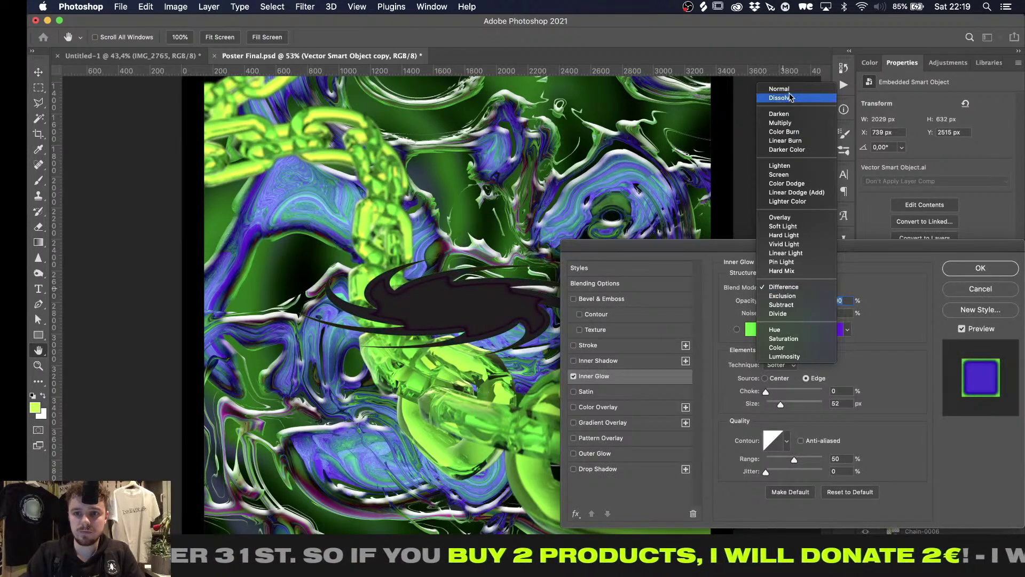
left_click(790, 98)
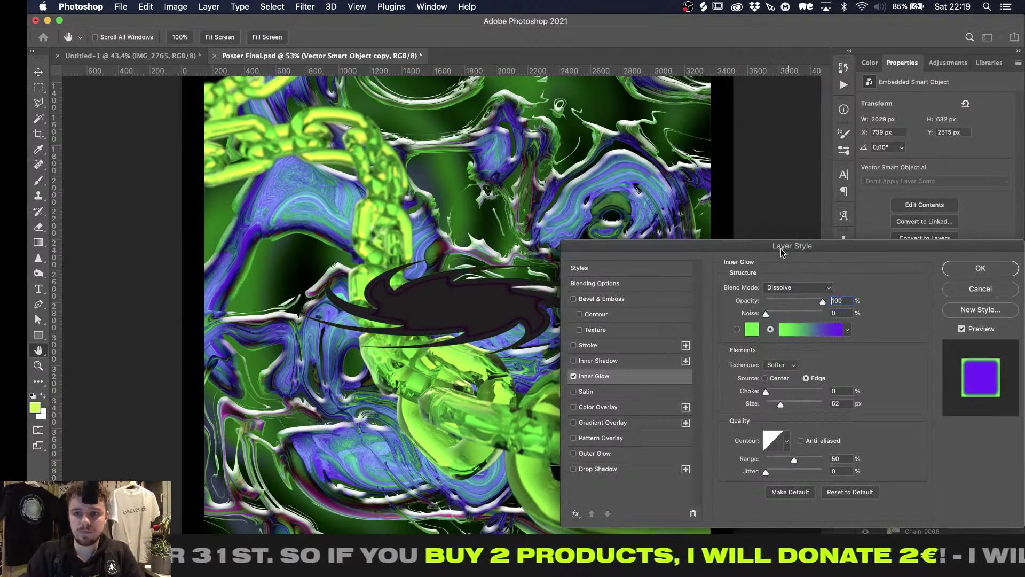
left_click(782, 288)
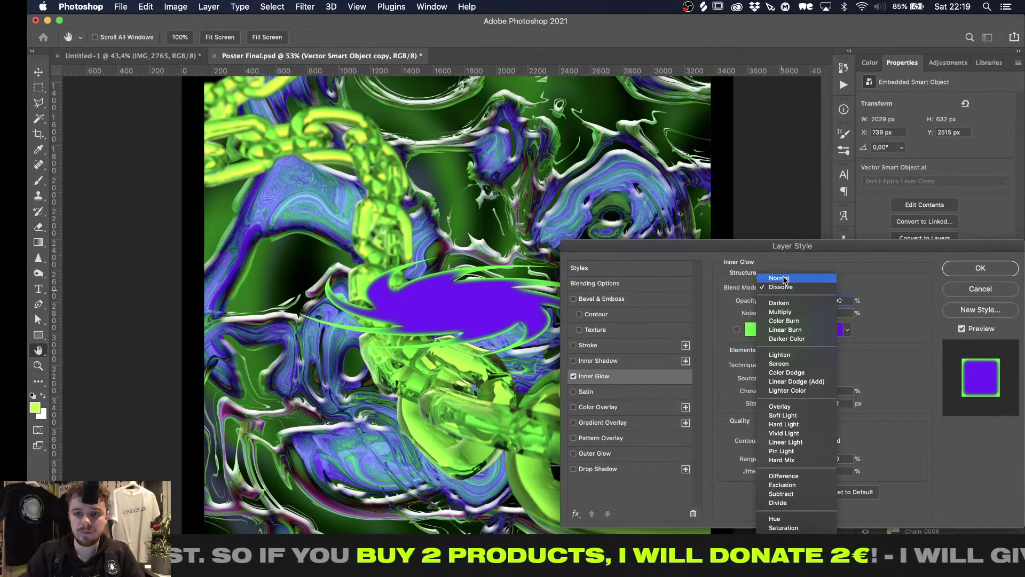
left_click(783, 278)
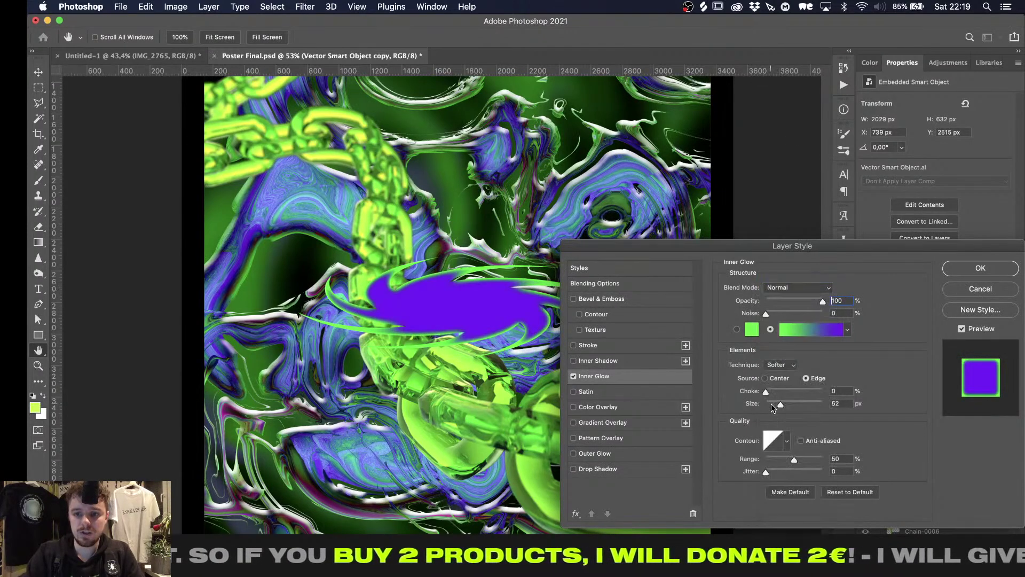
Try the copy's Inner Glow at 199 px with Color, Overlay and Lighten blending, cancel the style changes, and delete the copied layer
left_click_drag(774, 404, 812, 404)
left_click(782, 288)
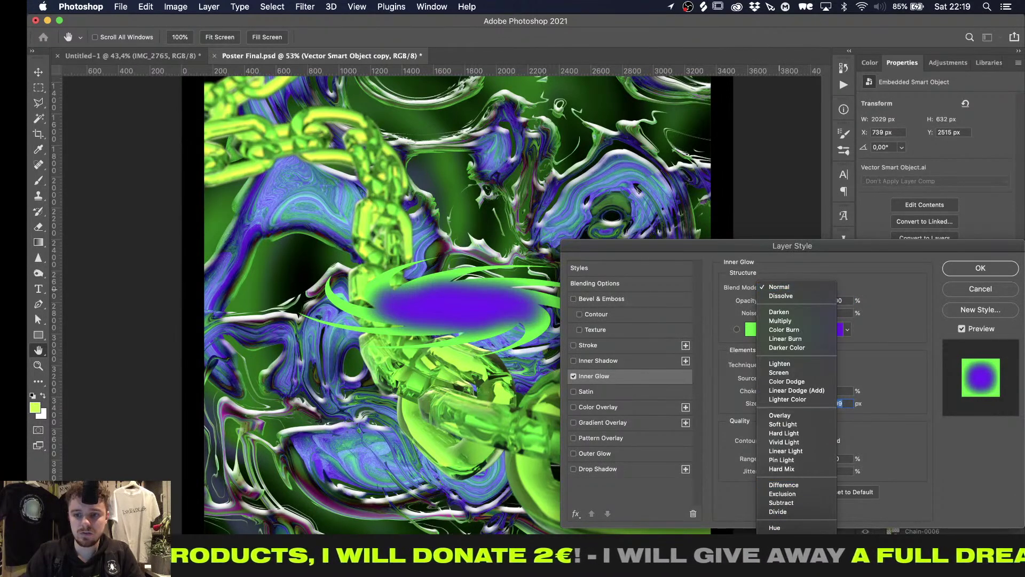
left_click(777, 545)
left_click(785, 290)
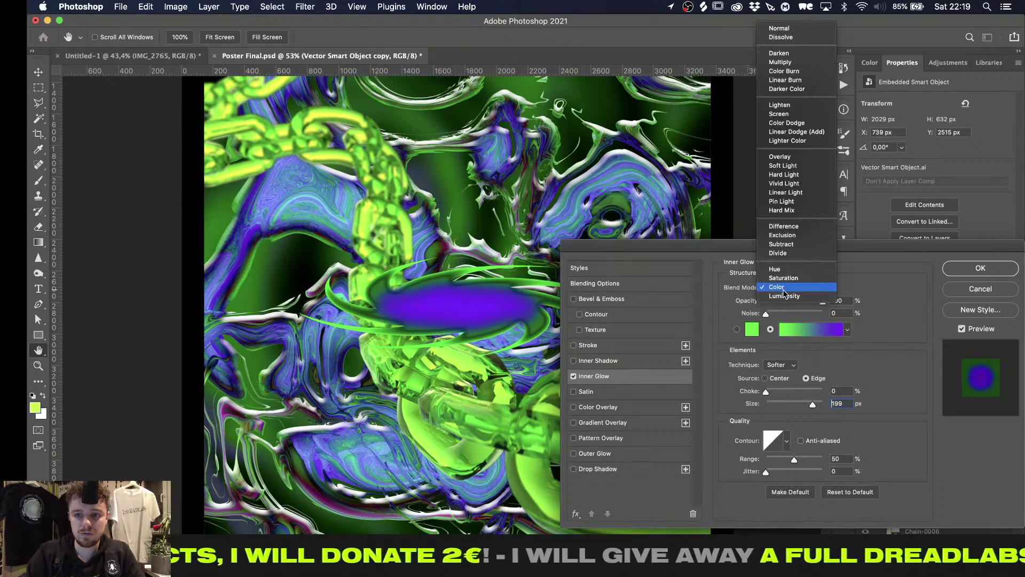
left_click(782, 157)
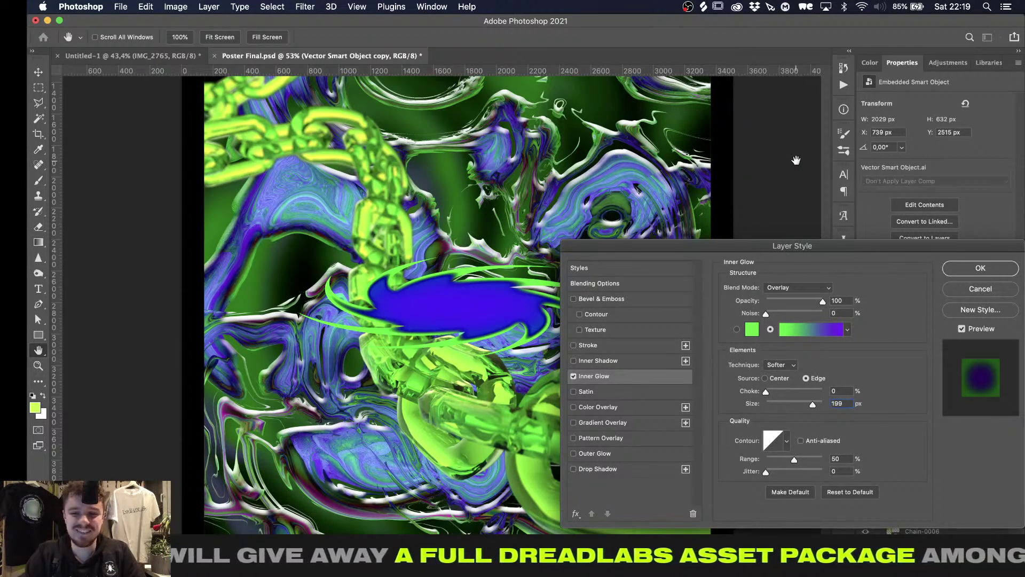
left_click(782, 291)
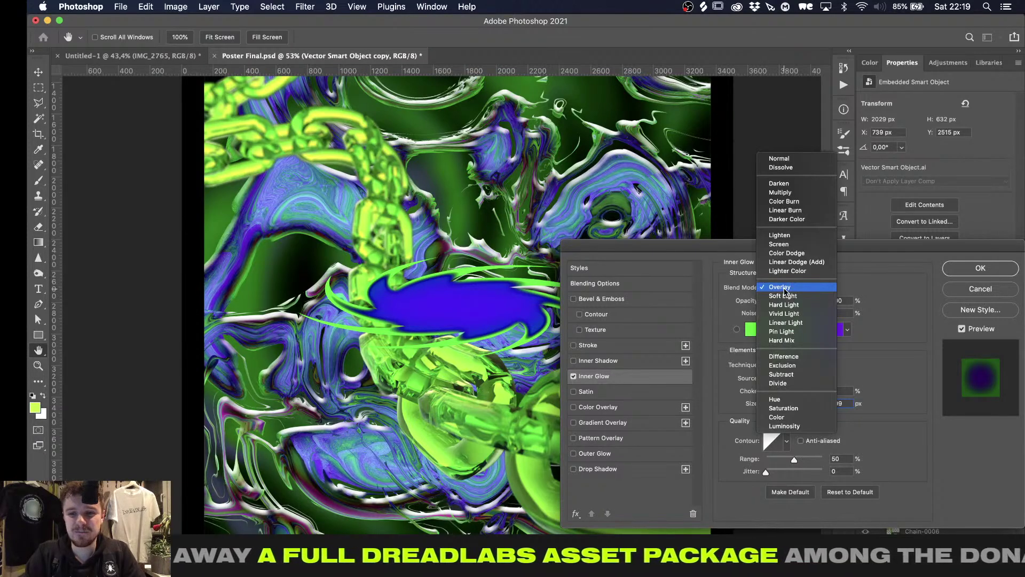
left_click(801, 238)
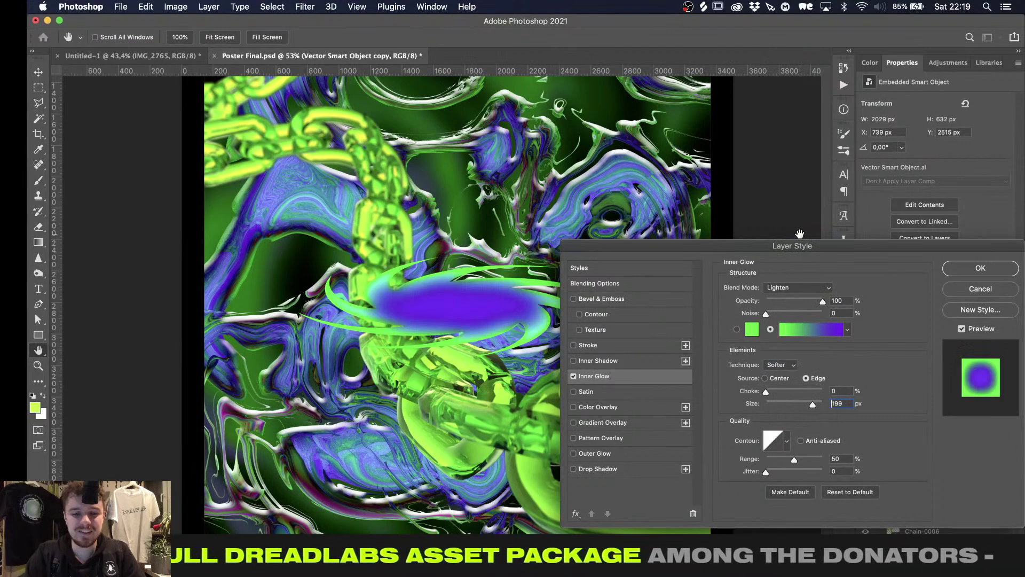
left_click(975, 288)
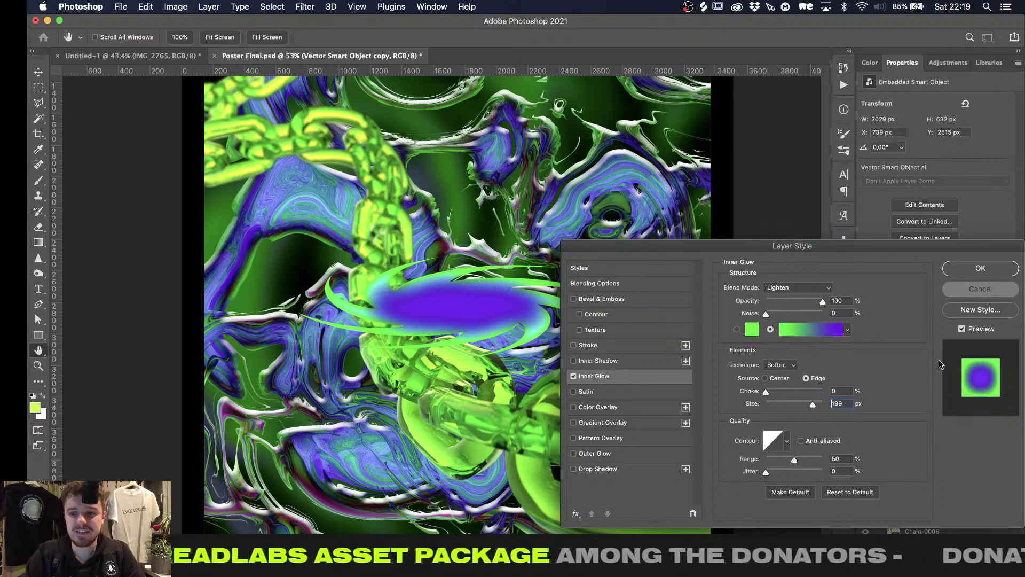
key("Delete")
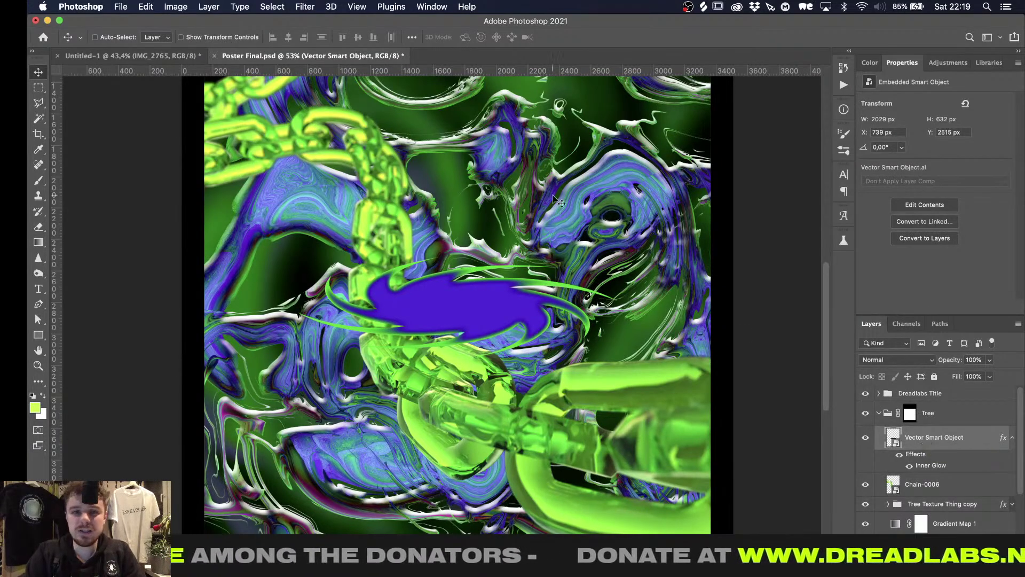
Apply a Box Blur smart filter with a 20-pixel radius to the swirl layer
left_click(302, 7)
mouse_move(385, 166)
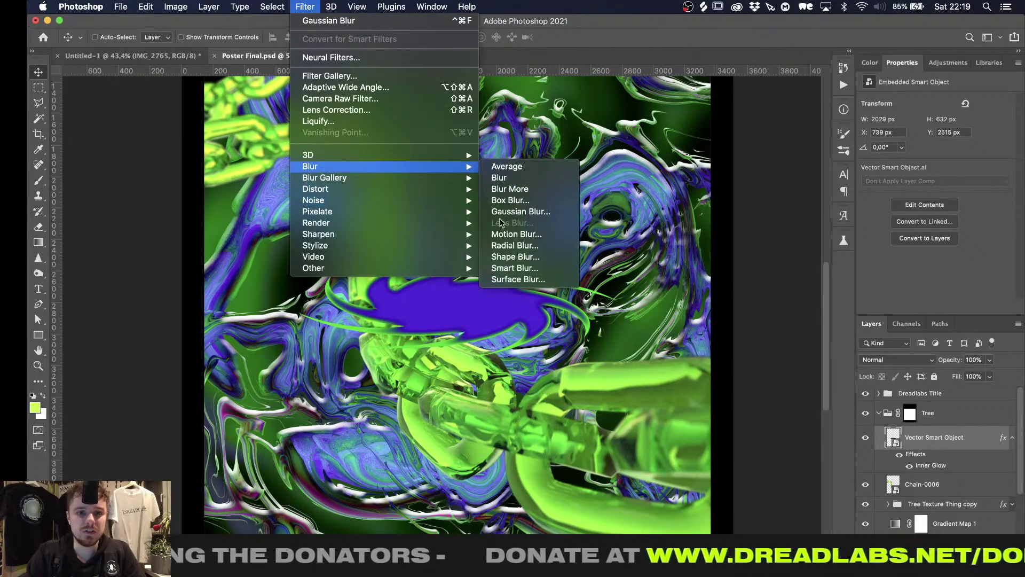
left_click(512, 200)
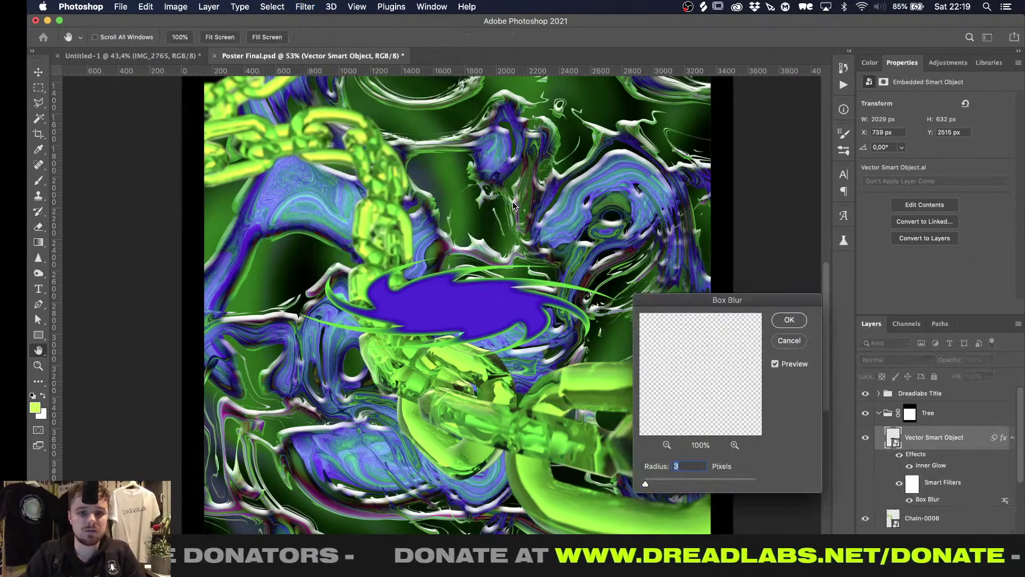
key("shift+Up")
key("shift+Up")
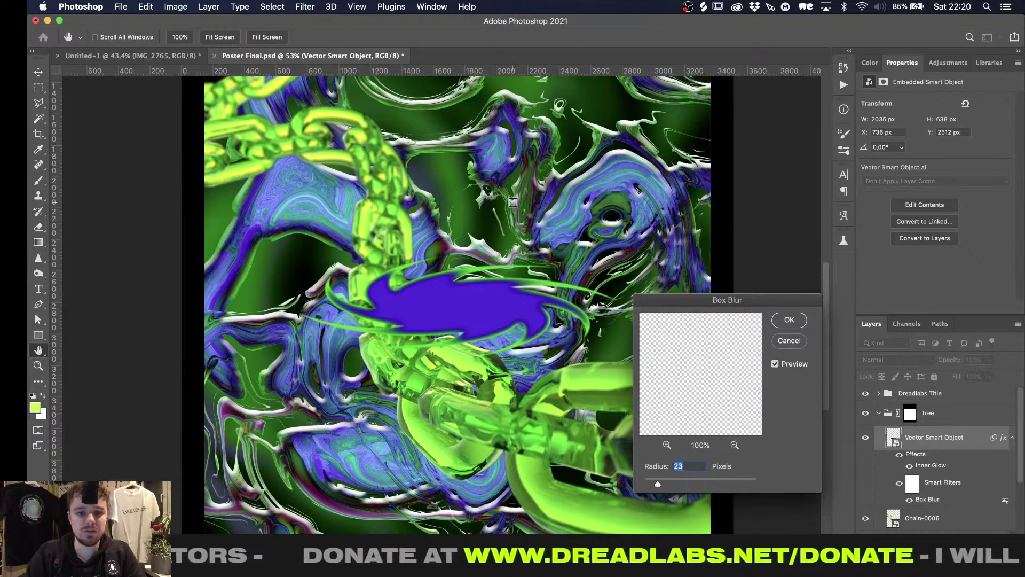
key("Down")
key("Down")
key("Down")
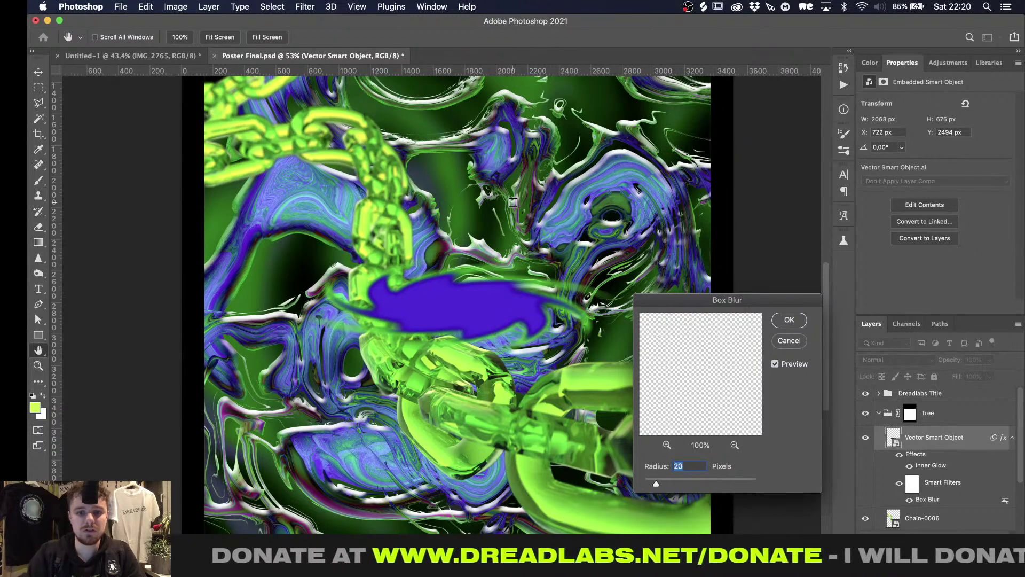
key("Return")
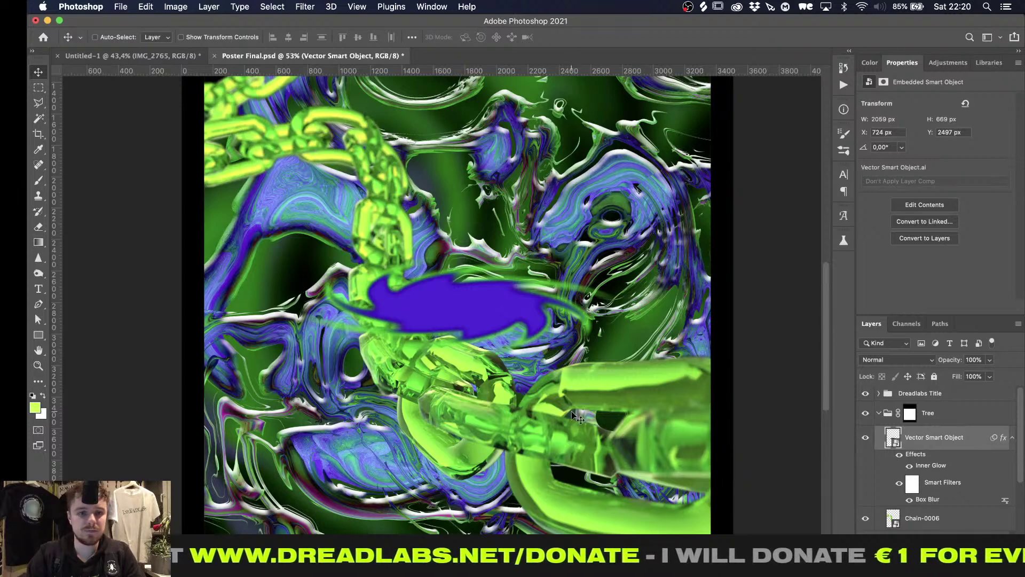
Add a magenta stop at 100% to the swirl's Inner Glow gradient, increase the glow's size, and apply the layer style
double_click(931, 465)
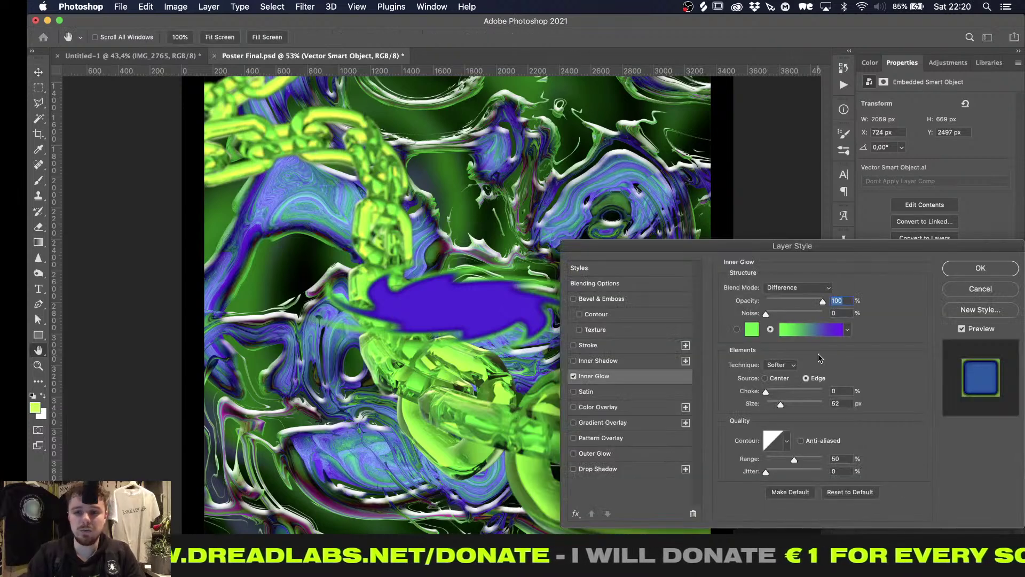
left_click(812, 329)
left_click(791, 399)
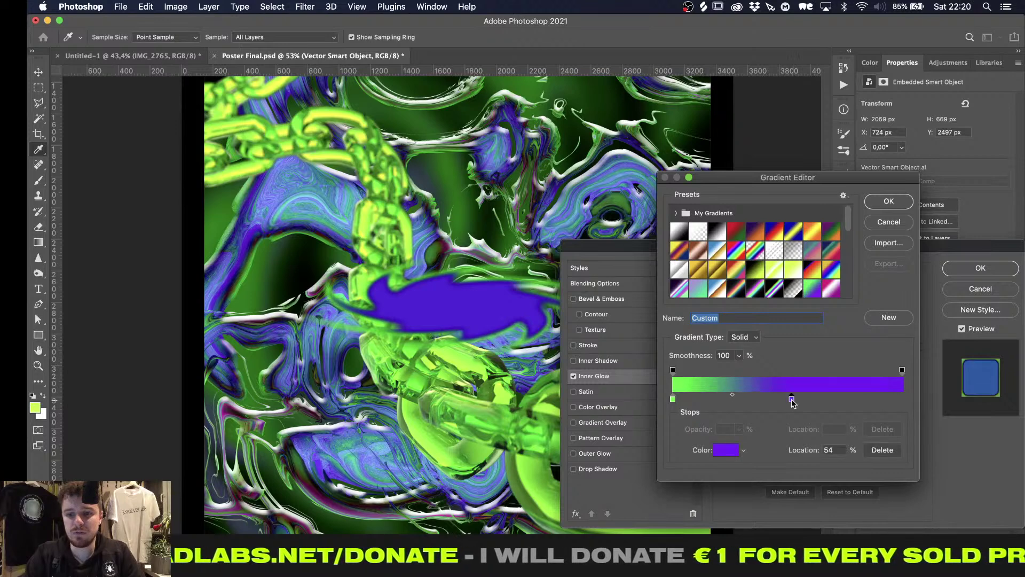
left_click_drag(792, 399, 987, 388)
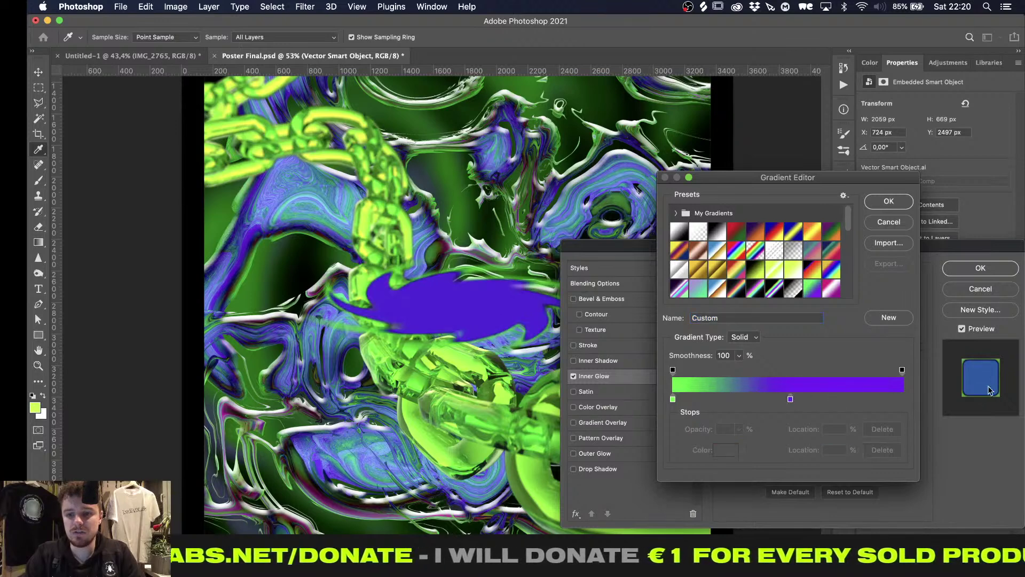
left_click(903, 400)
left_click(726, 450)
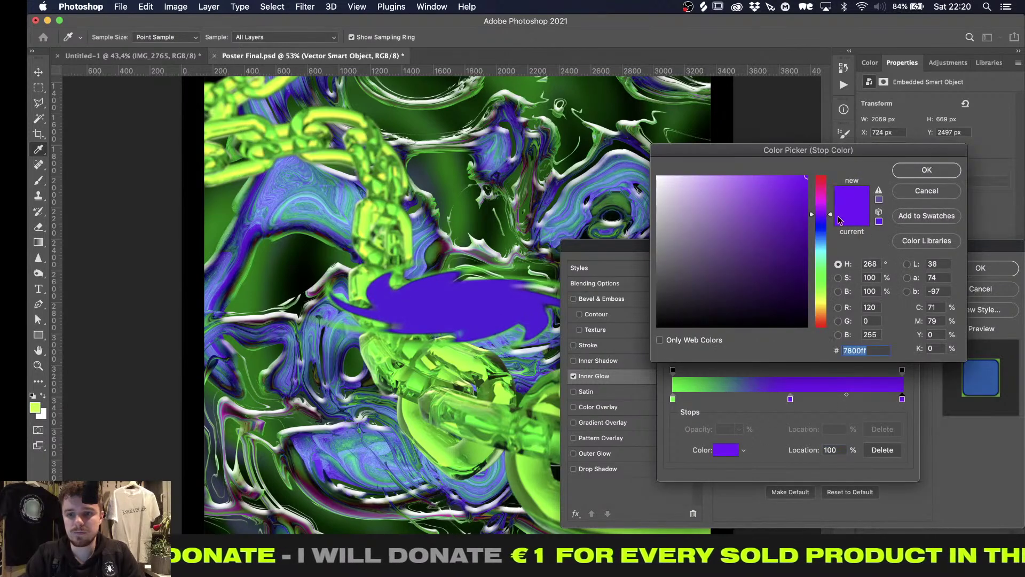
left_click_drag(821, 214, 819, 200)
left_click(926, 170)
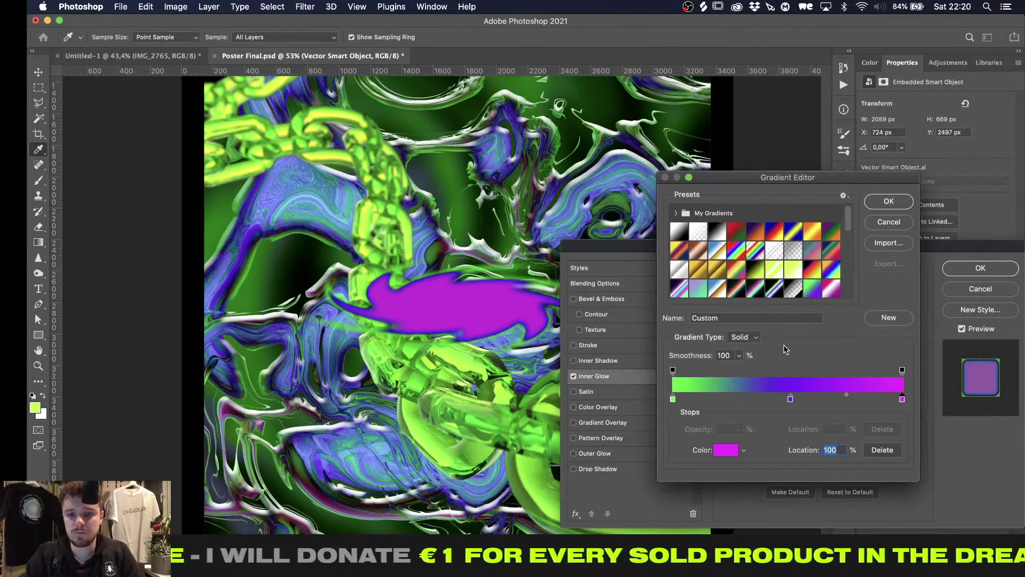
left_click(888, 201)
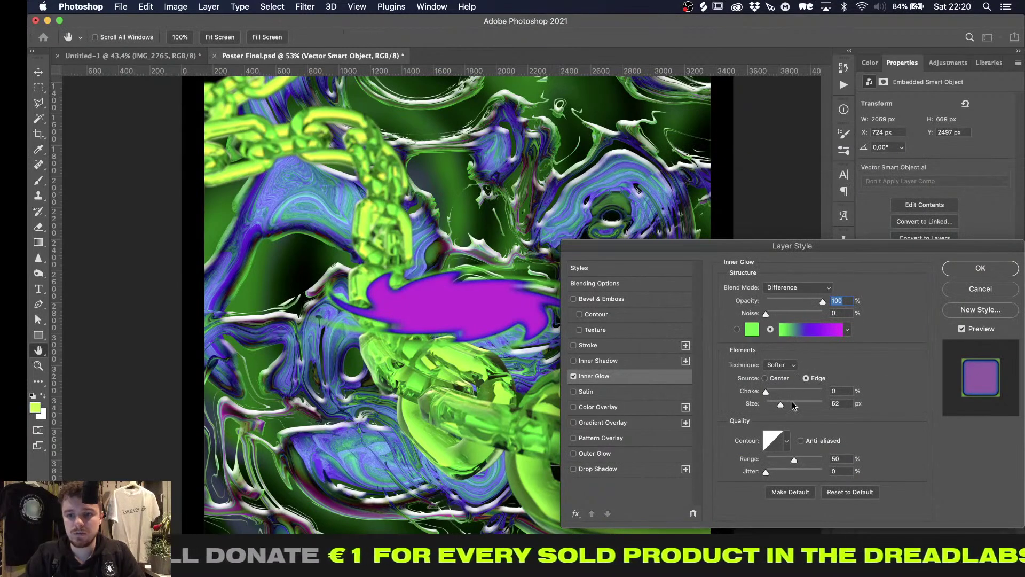
left_click(792, 404)
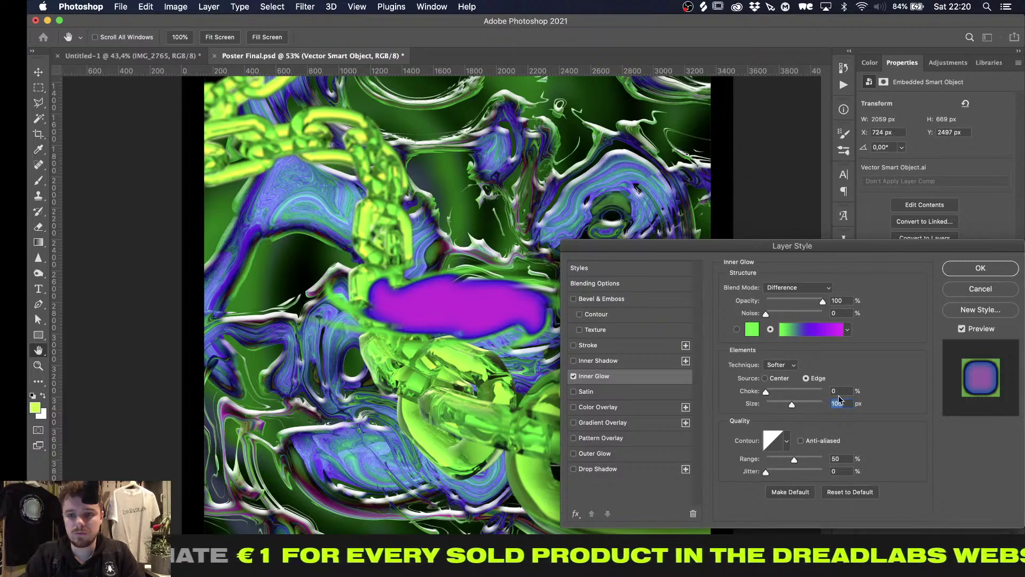
left_click(980, 268)
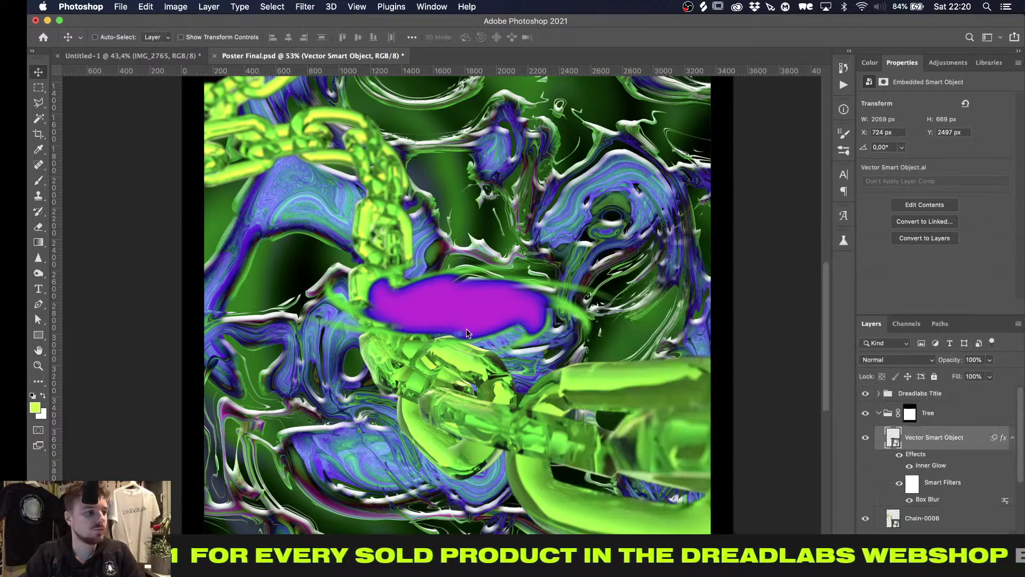
Try to bring the whole title group from Poster Base.ai in Illustrator into the Photoshop poster as a smart object
key("super+Tab")
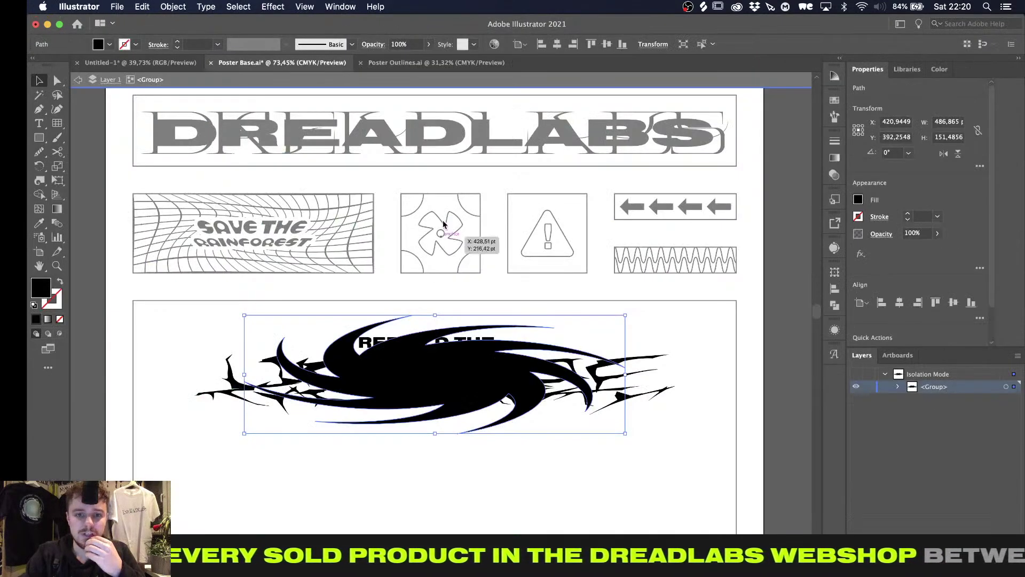
double_click(275, 435)
left_click(222, 393)
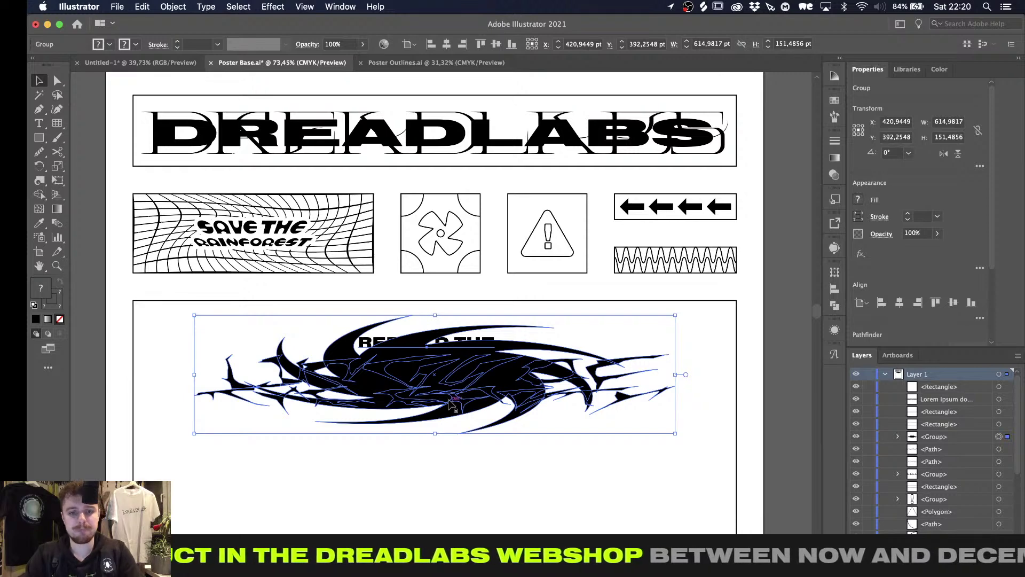
key("super+Tab")
key("super+v")
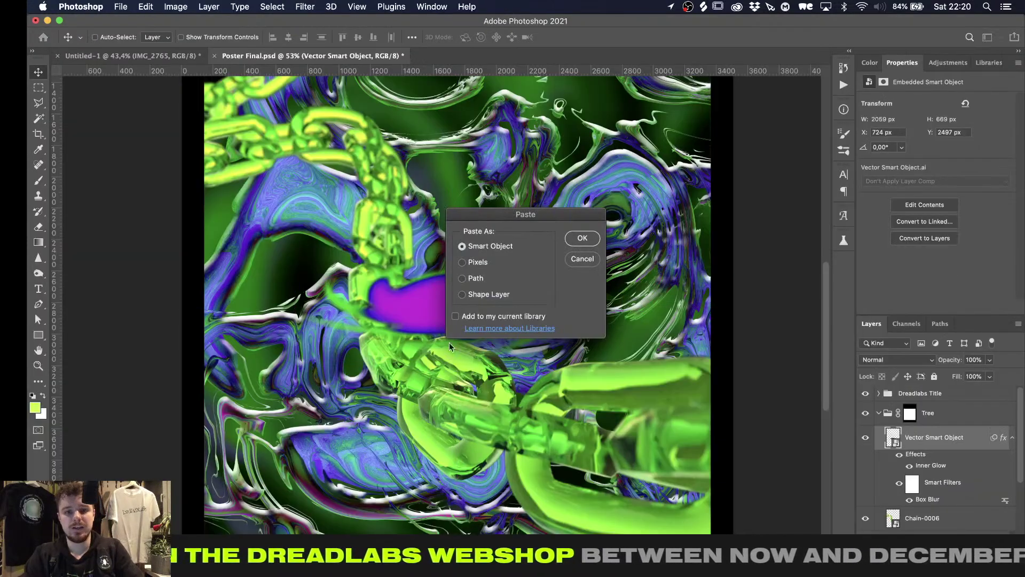
left_click(581, 239)
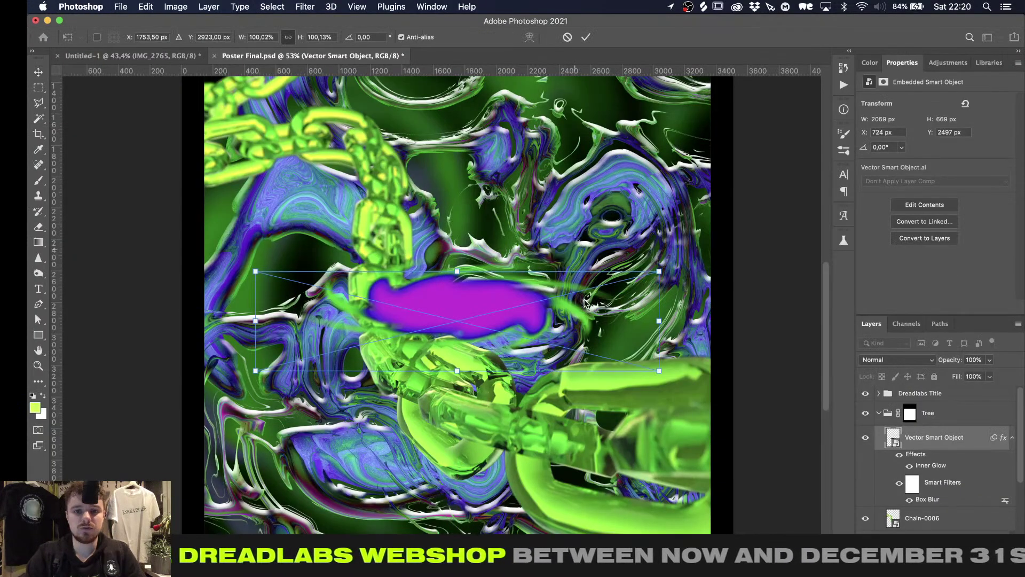
left_click(567, 37)
In Illustrator, isolate the title group in Poster Base.ai, hide its swirl path and select the remaining lettering group
key("super+Tab")
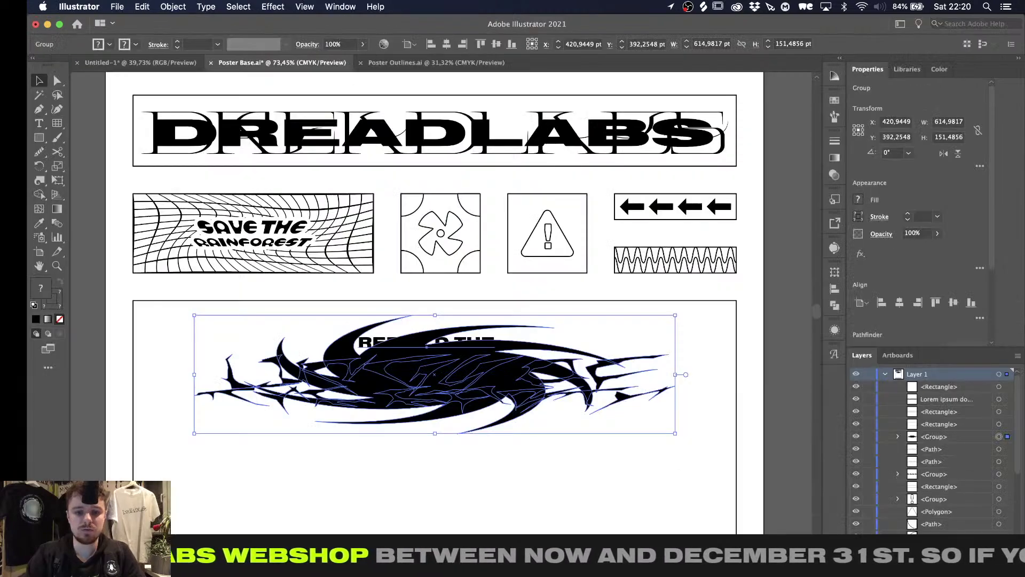
left_click(857, 436)
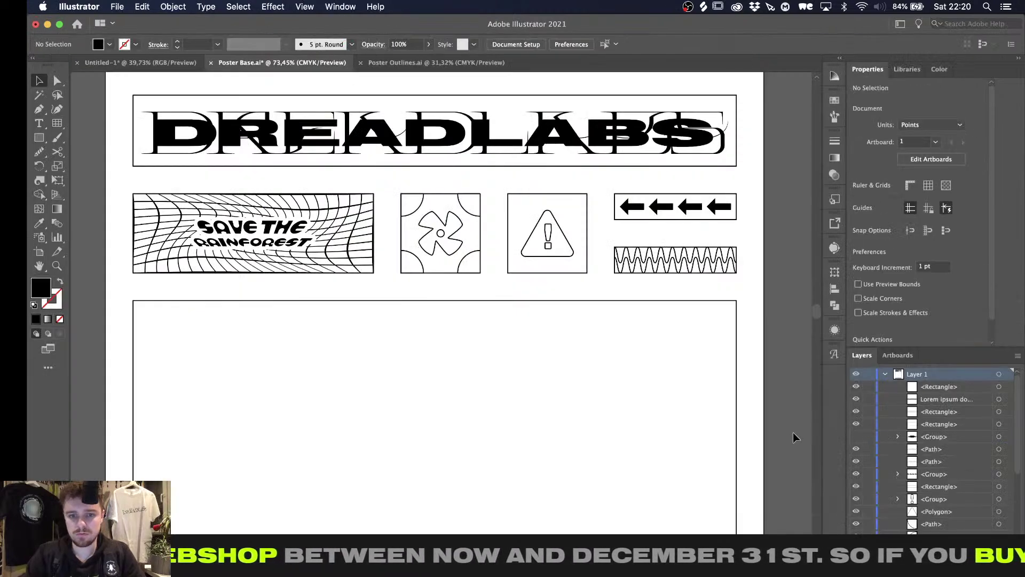
left_click(856, 436)
double_click(513, 397)
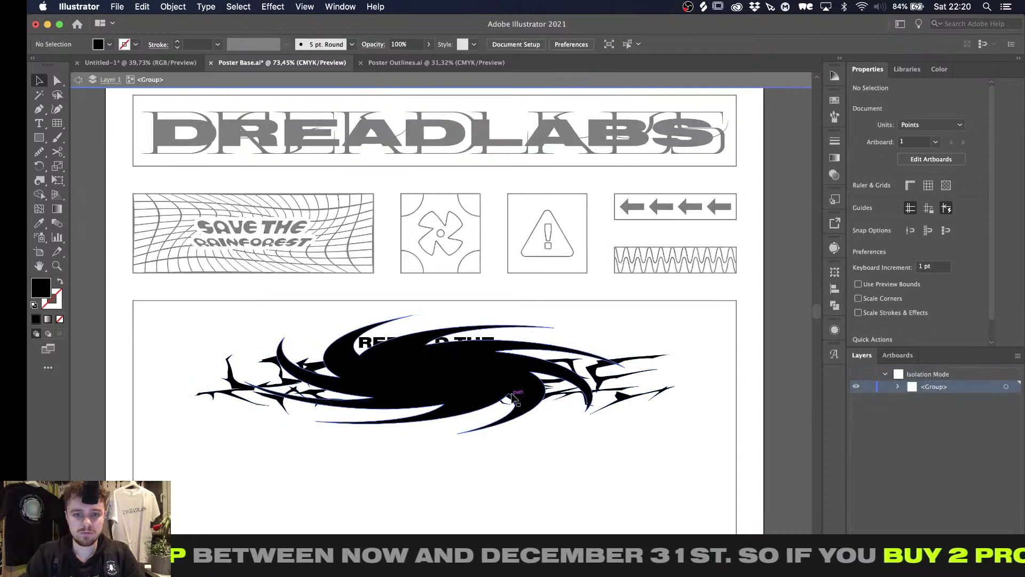
left_click(898, 386)
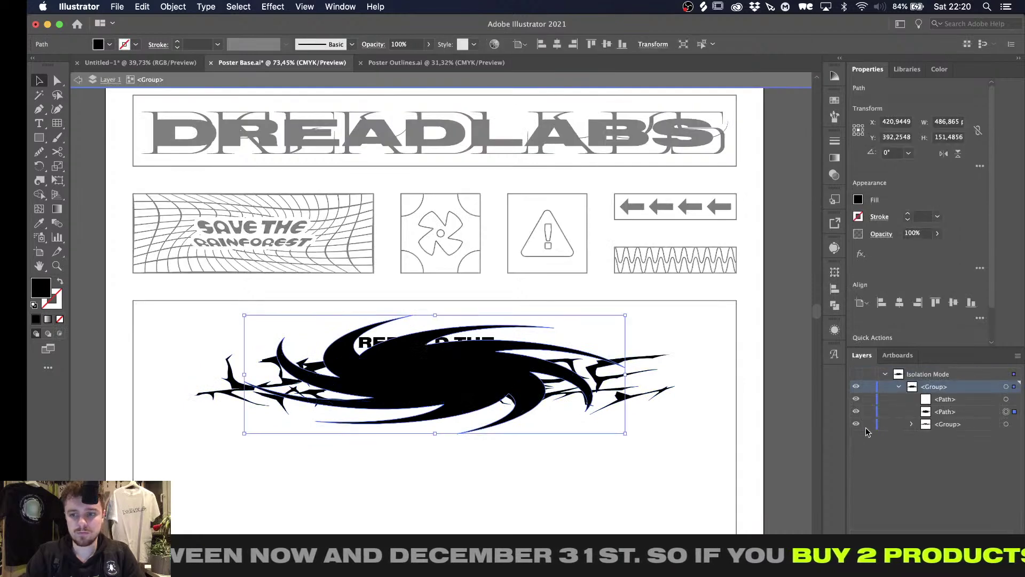
left_click(856, 411)
left_click(599, 383)
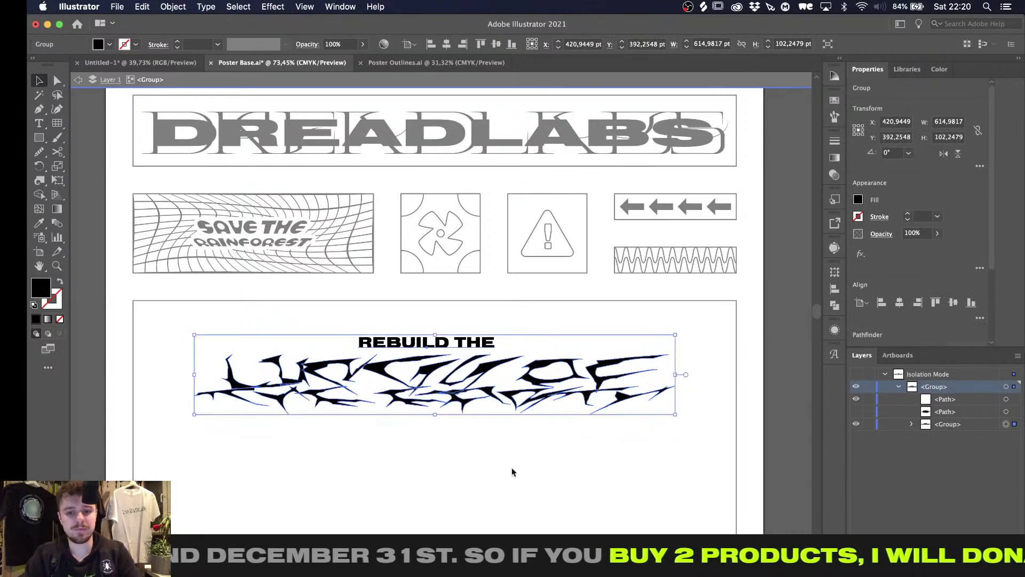
Try placing the lettering together with the "Rebuild the" line in the Photoshop poster as a smart object
key("super+Tab")
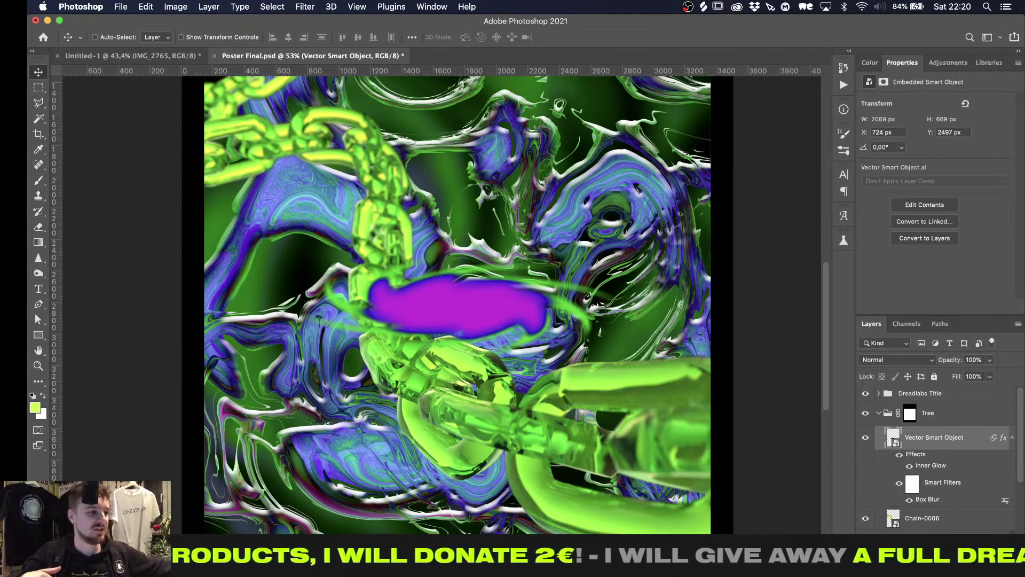
key("super+v")
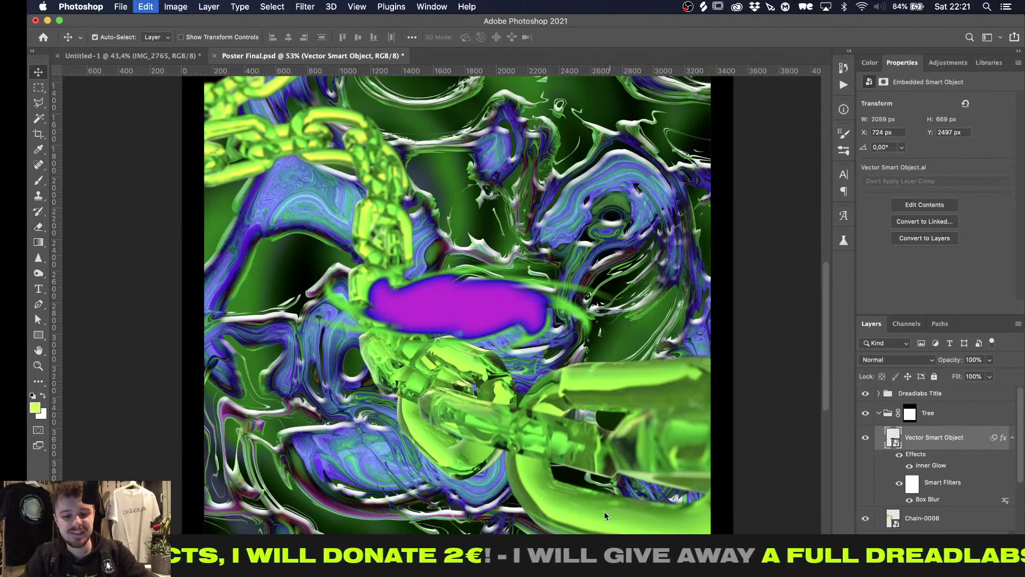
left_click(583, 238)
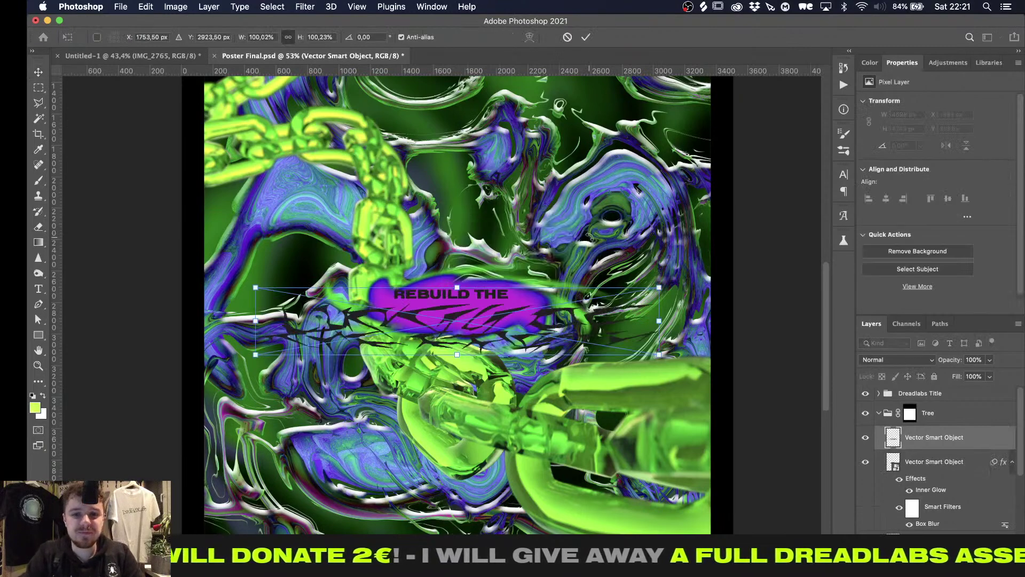
left_click(585, 38)
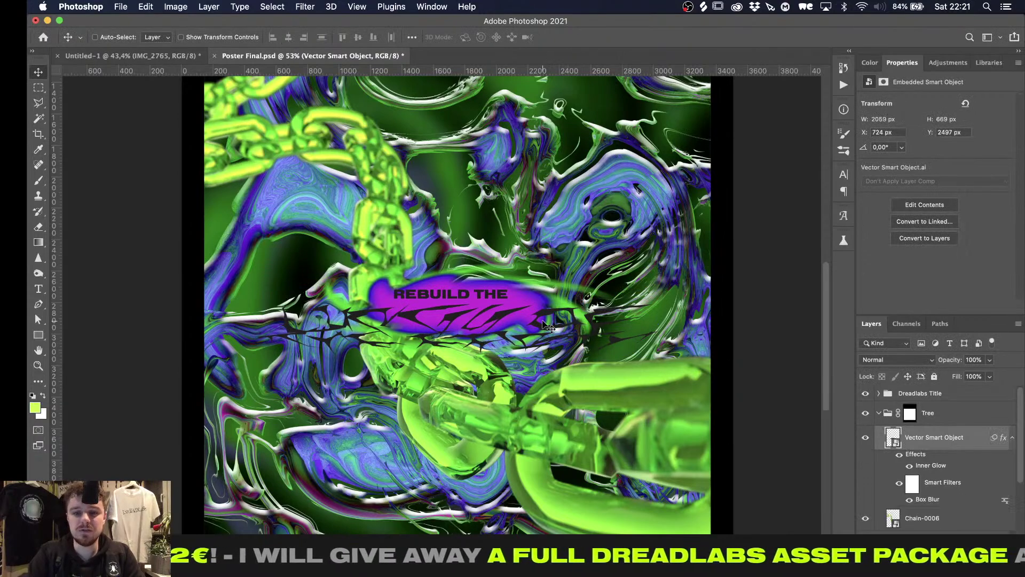
Back in Illustrator, ungroup the title lettering to separate "Rebuild the" and copy only the spiky lettering
key("super+Tab")
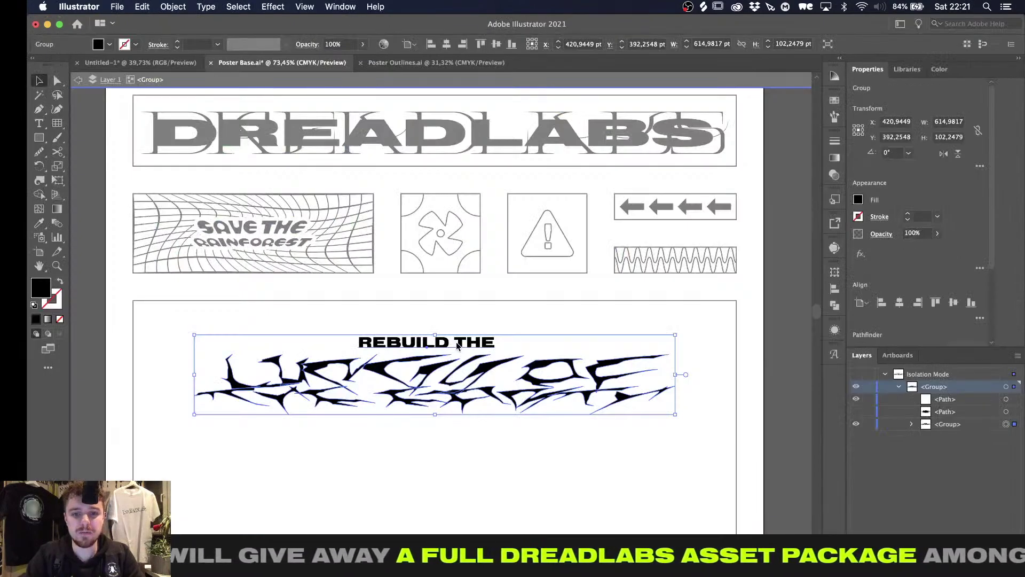
key("super+shift+a")
left_click(487, 367)
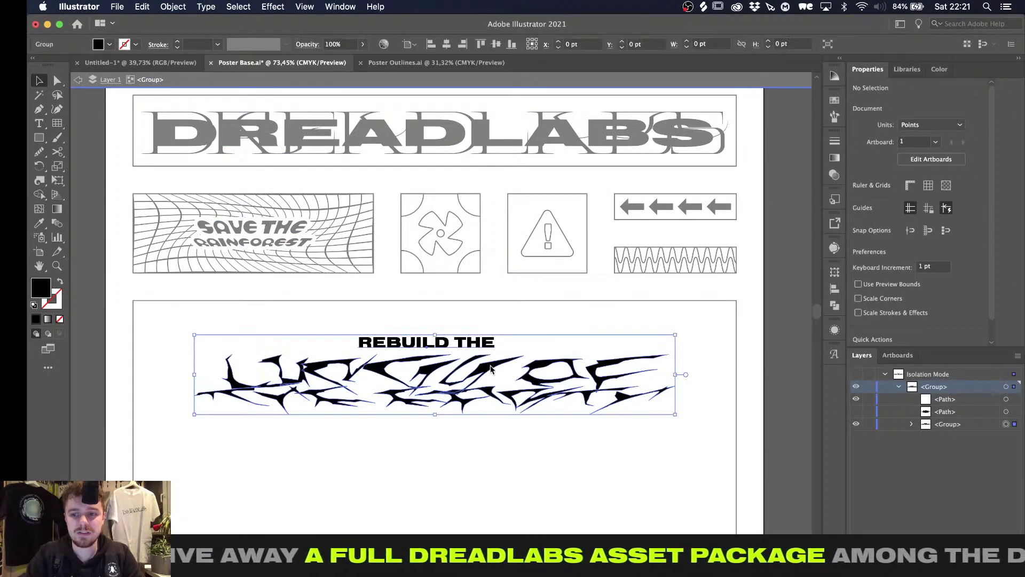
key("super+shift+g")
left_click(533, 340)
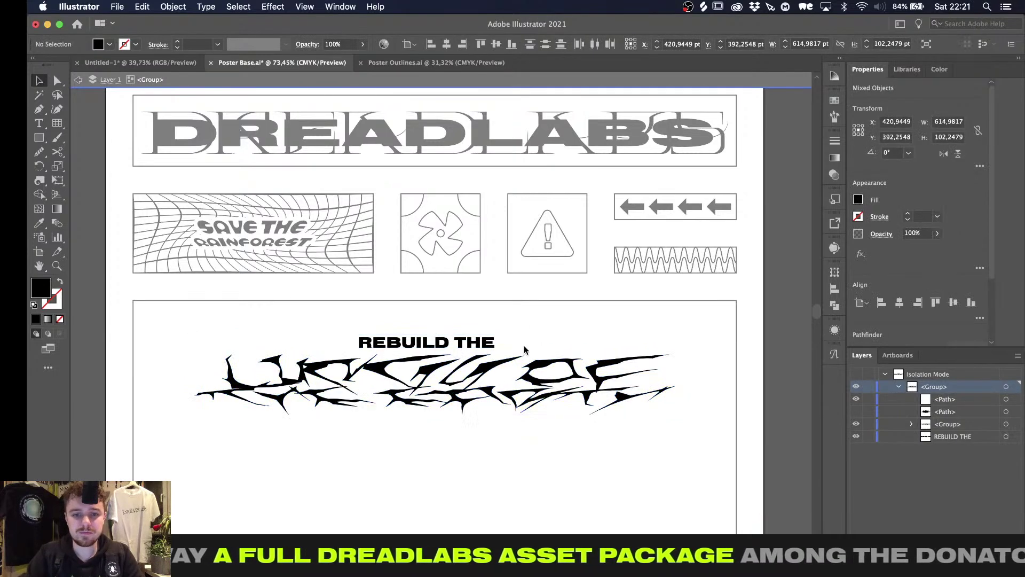
left_click(498, 369)
key("super+c")
Place the copied spiky lettering in the Photoshop poster as a smart object and nudge it up over the swirl to Y 2692 px
key("super+Tab")
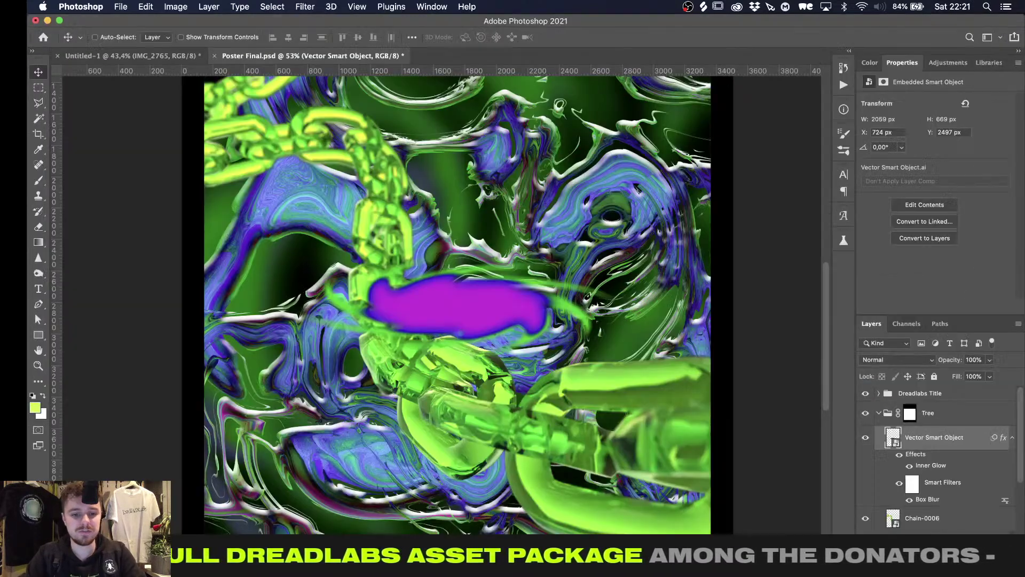
key("super+v")
left_click(574, 239)
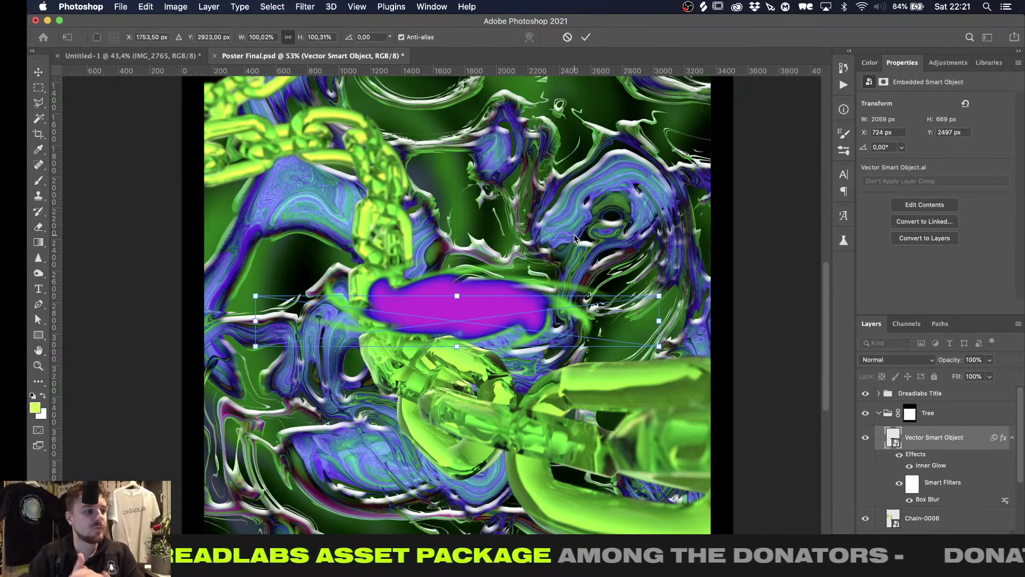
left_click(586, 37)
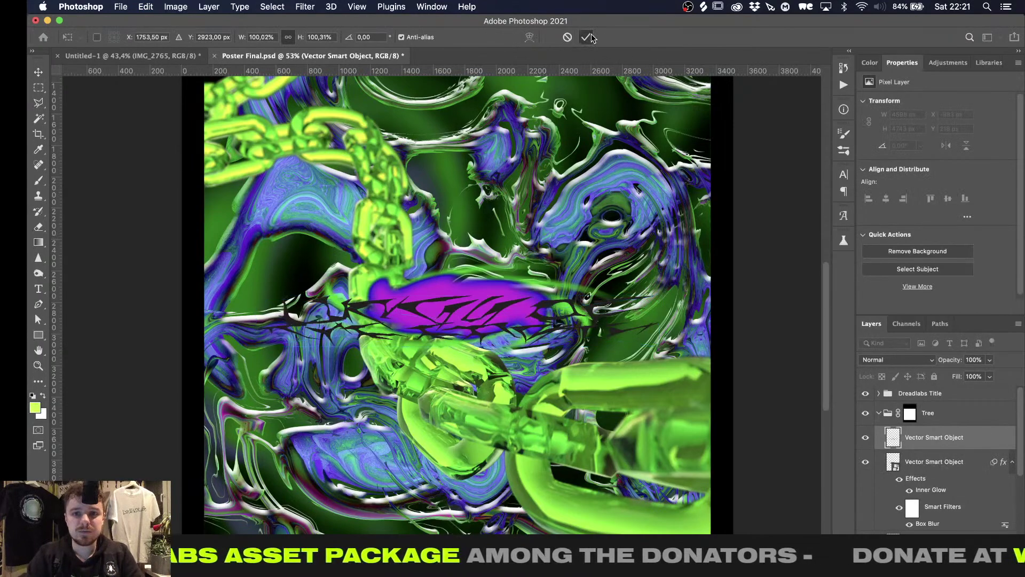
key("shift+Up")
key("shift+Up")
key("shift+Up")
key("shift+Up")
key("shift+Up")
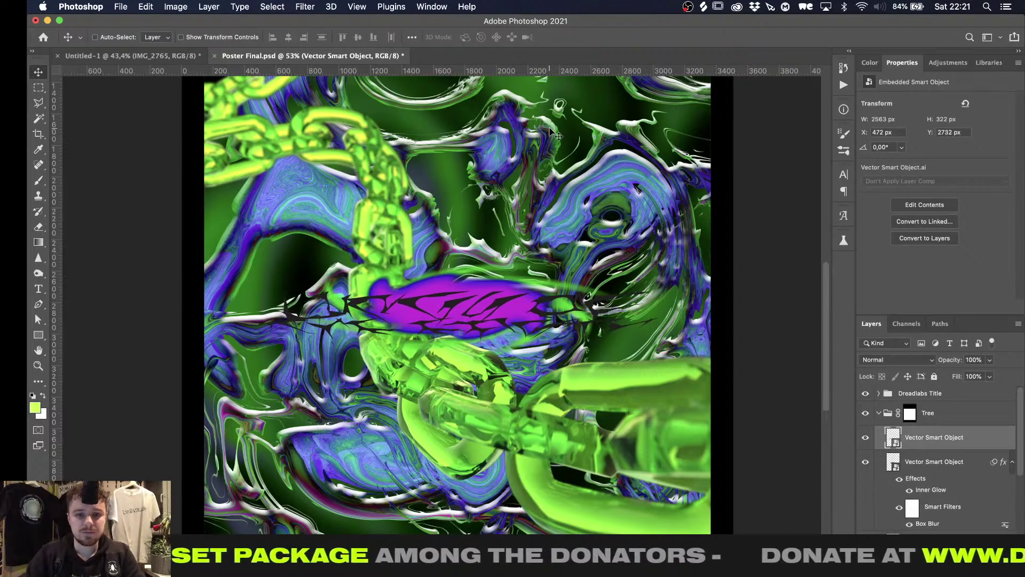
key("shift+Up")
key("shift+Up")
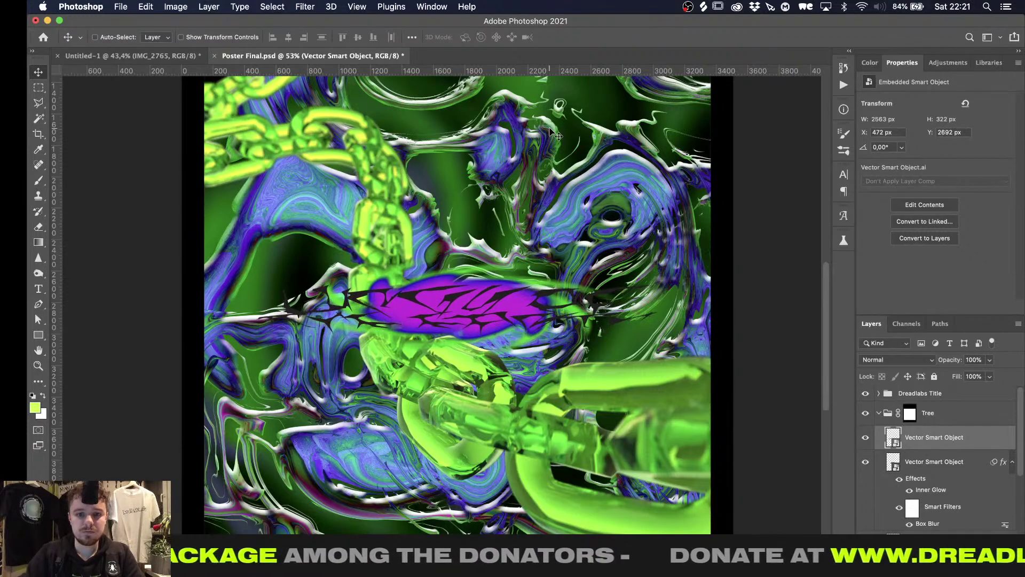
Add a Color Overlay to the lettering layer with Normal blending and the colour c0ff00
left_click(911, 568)
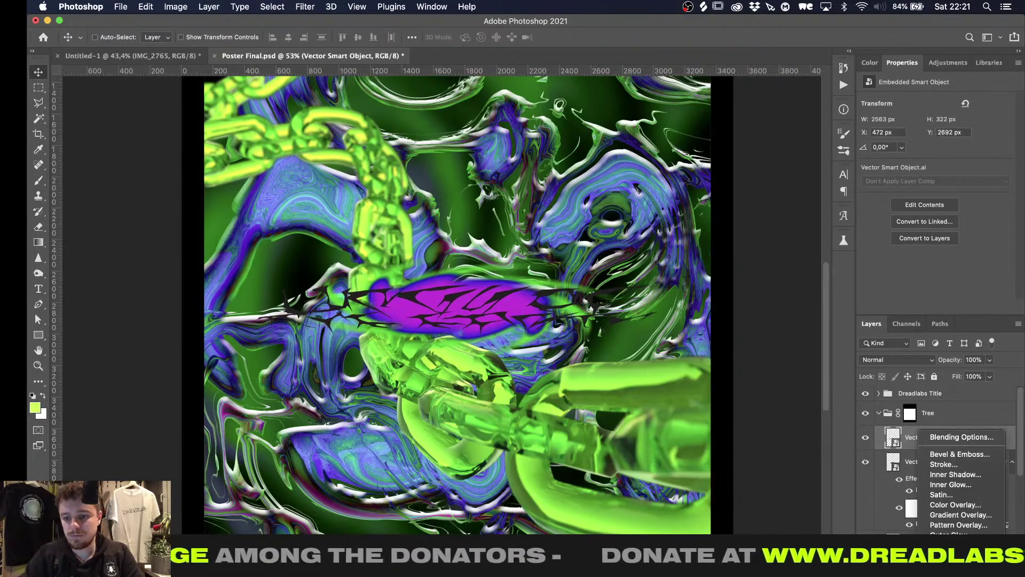
left_click(943, 503)
left_click(845, 289)
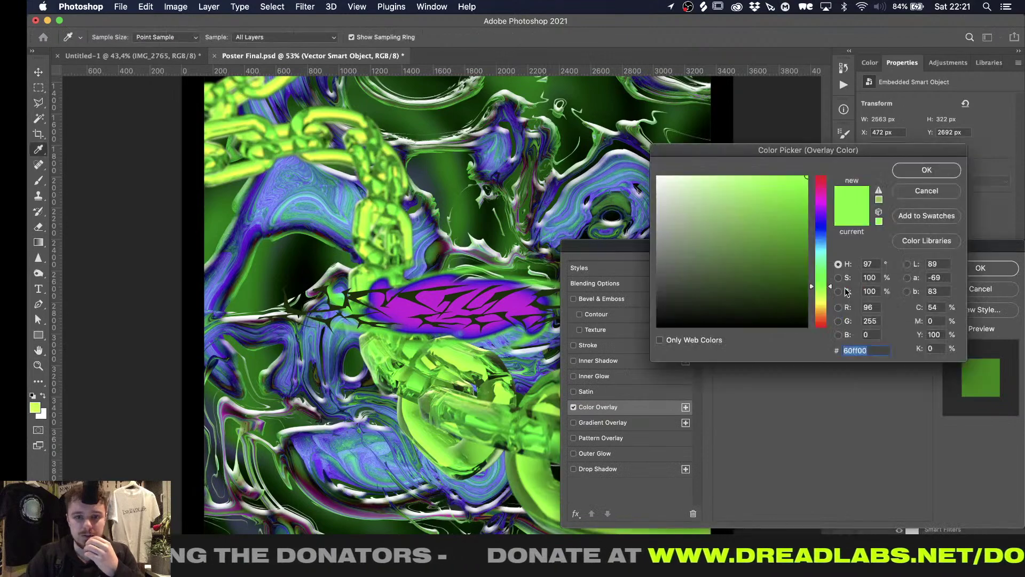
type("c0f")
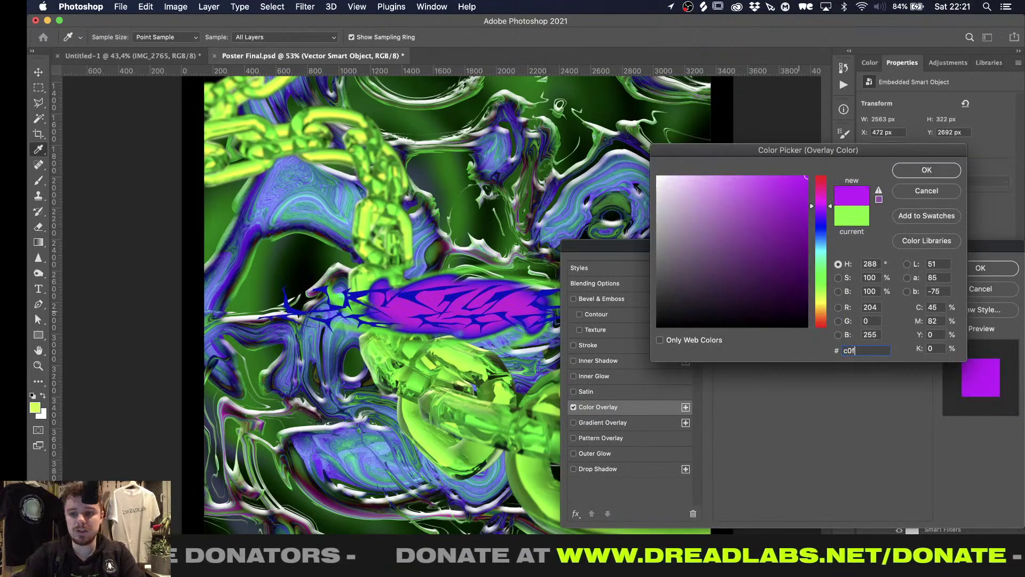
type("f0")
key("Return")
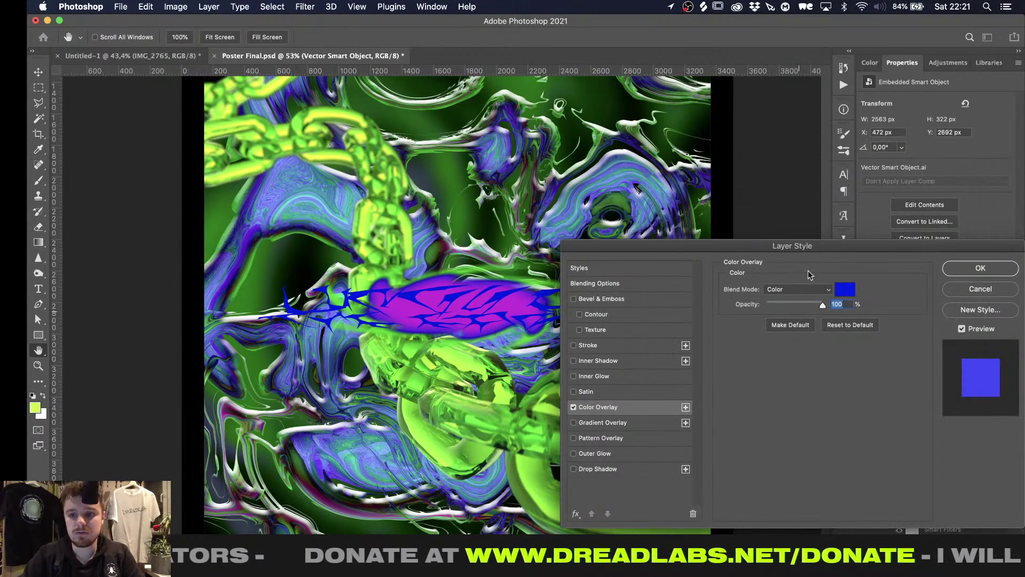
left_click(825, 288)
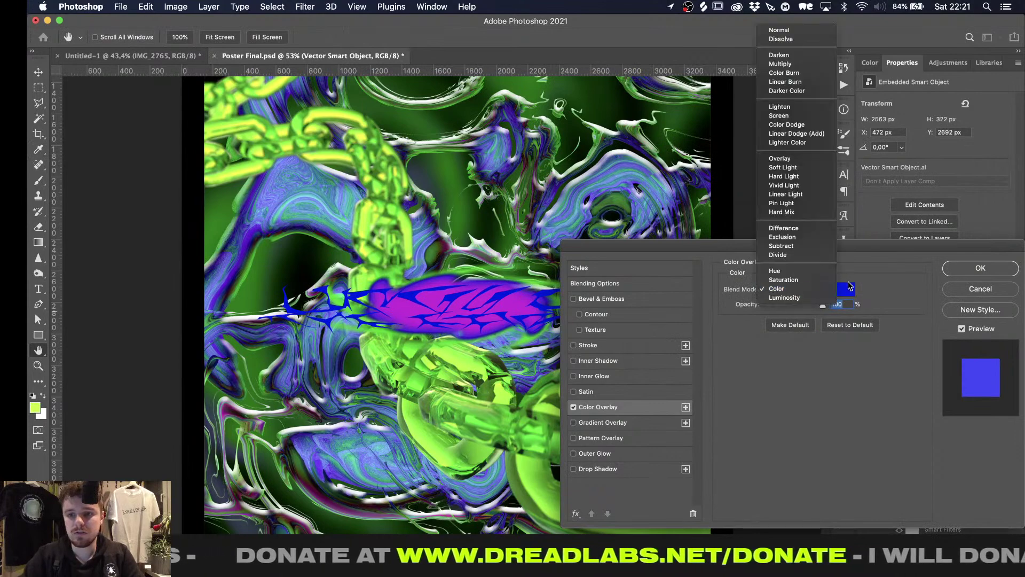
left_click(779, 30)
left_click(846, 288)
type("c0ff00")
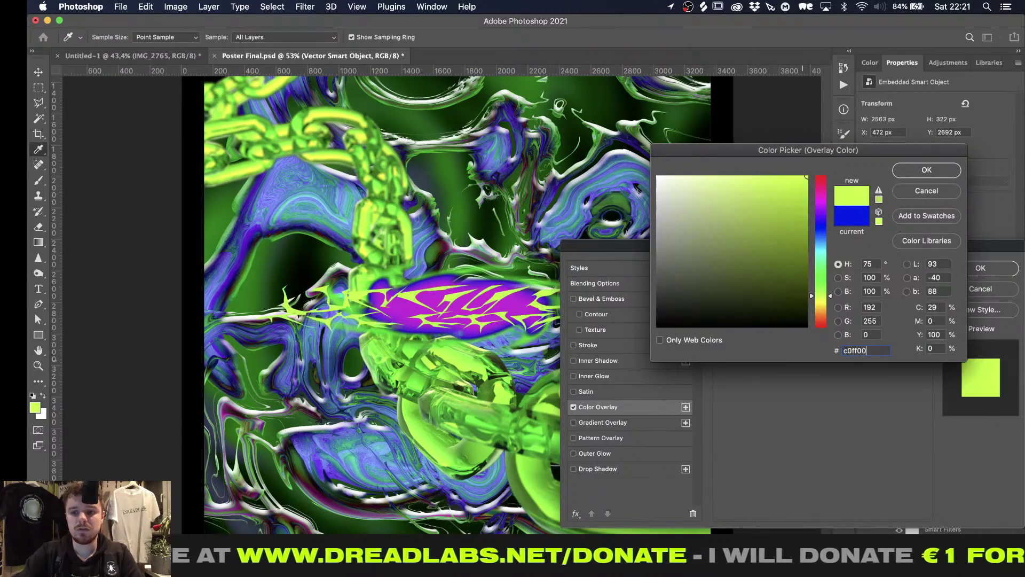
key("Return")
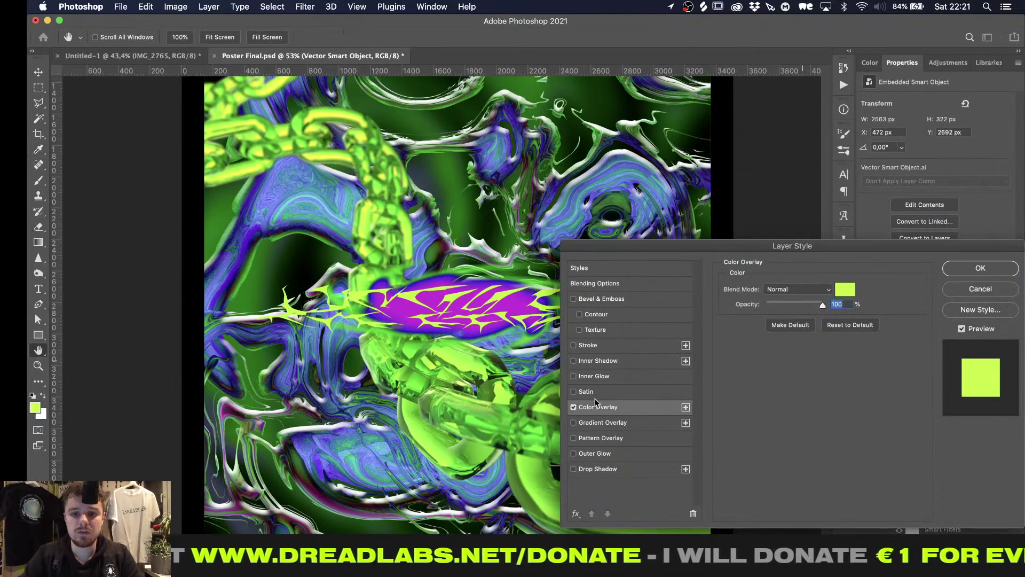
Enable Inner Shadow on the lettering alongside the Color Overlay and apply the layer style
left_click(575, 361)
left_click(575, 361)
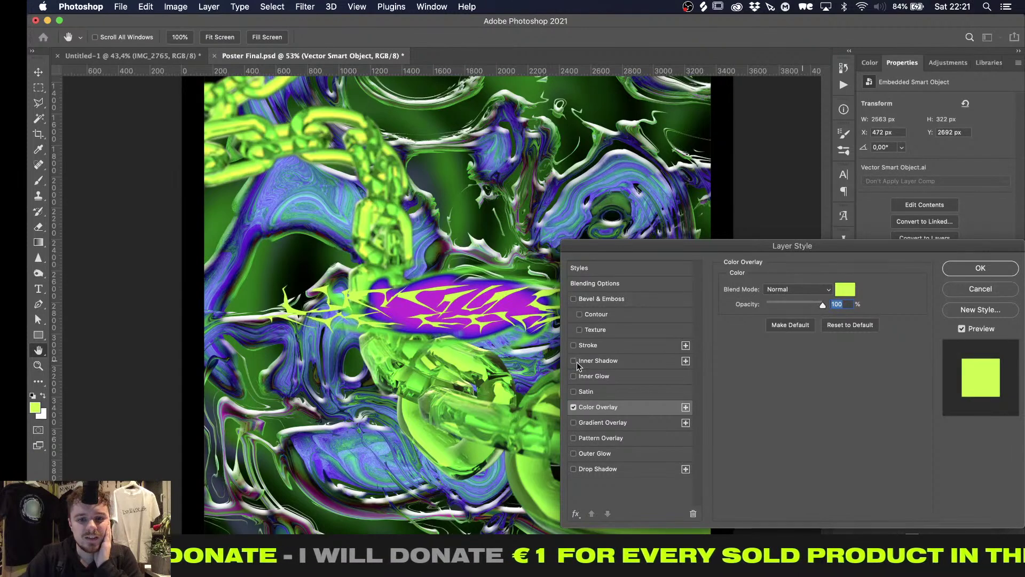
left_click(575, 361)
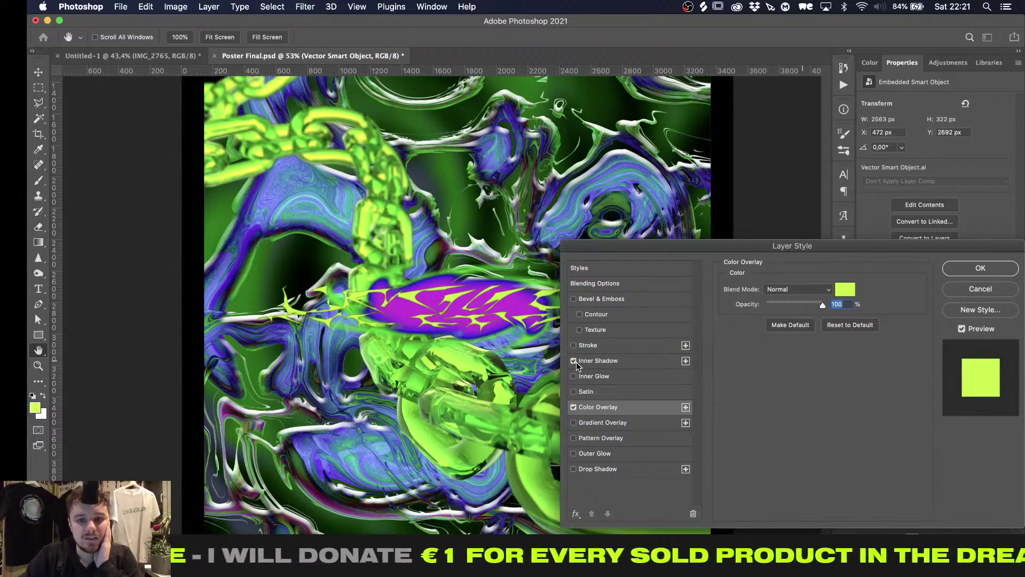
left_click(960, 264)
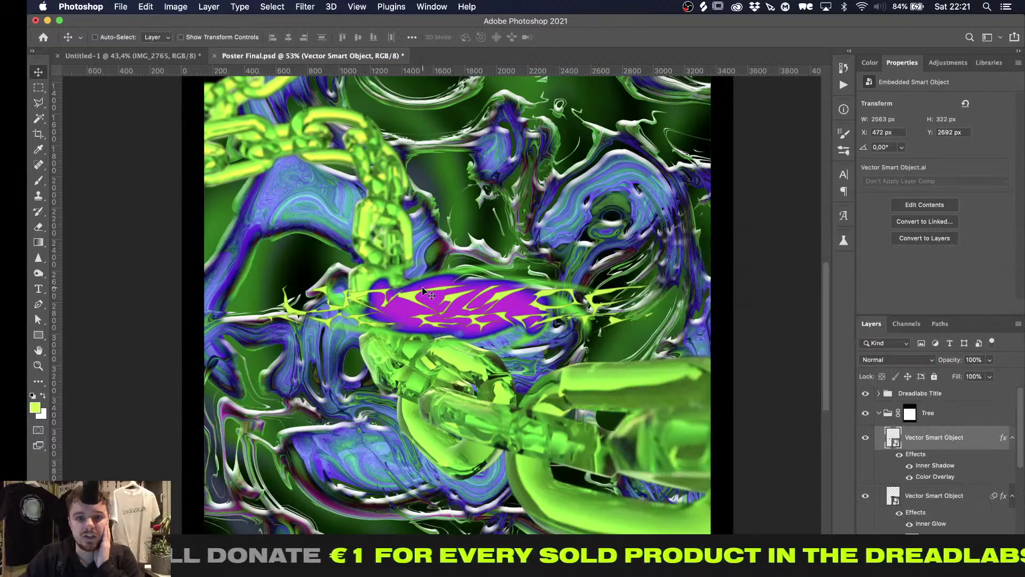
Apply a Box Blur smart filter with a 2-pixel radius to the lettering layer
scroll(423, 291, "up", 3, "alt")
left_click(305, 6)
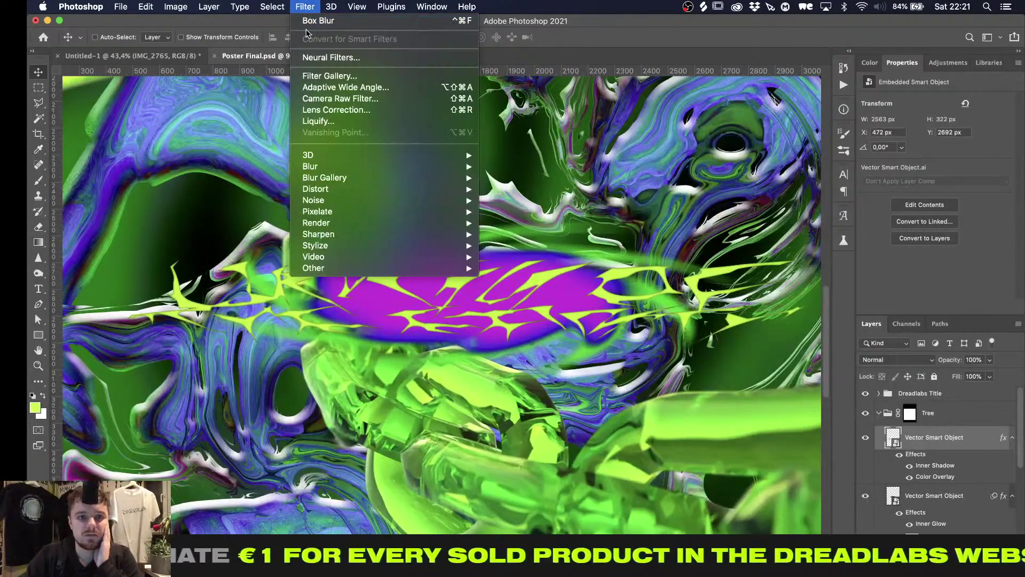
left_click(309, 22)
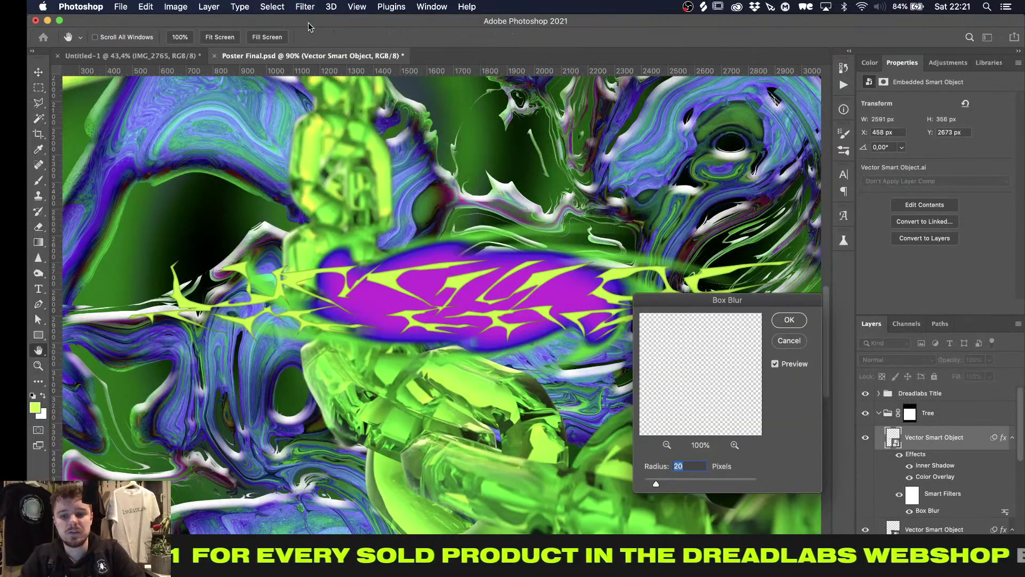
type("2")
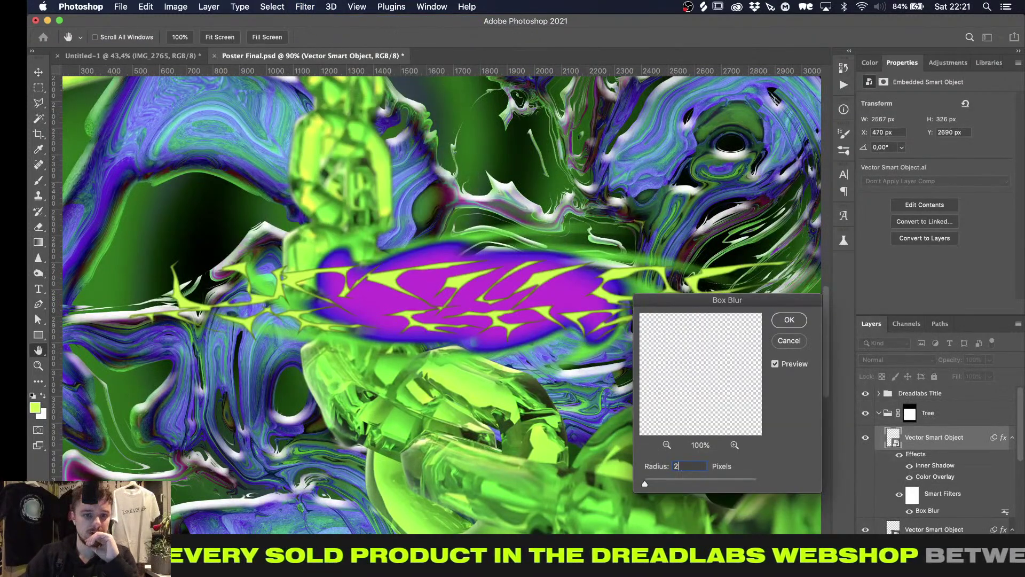
key("Return")
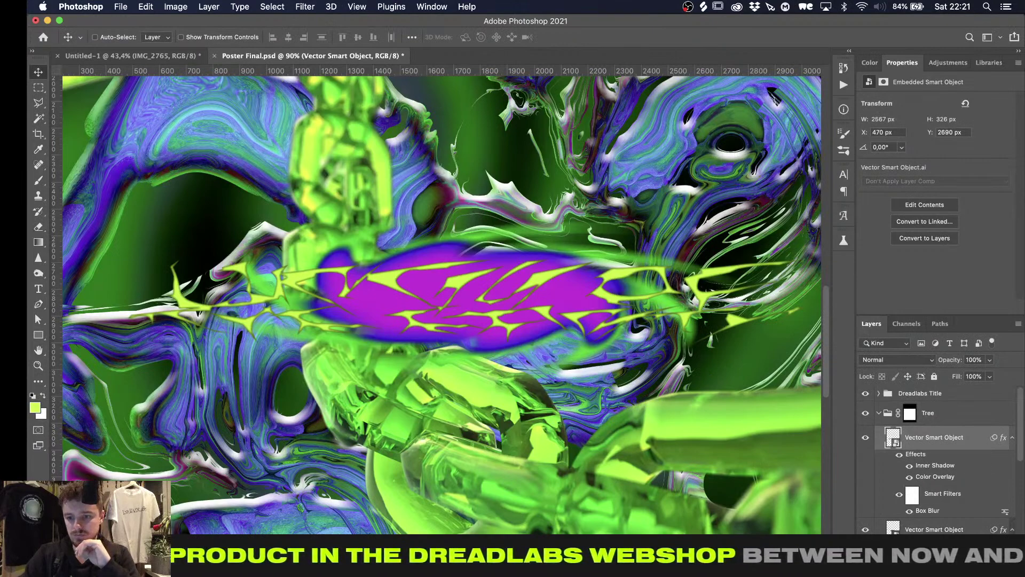
Add an Outer Glow to the spiky lettering layer in colour c0ff00 at 100% opacity and apply the layer style
right_click(1003, 432)
key("Escape")
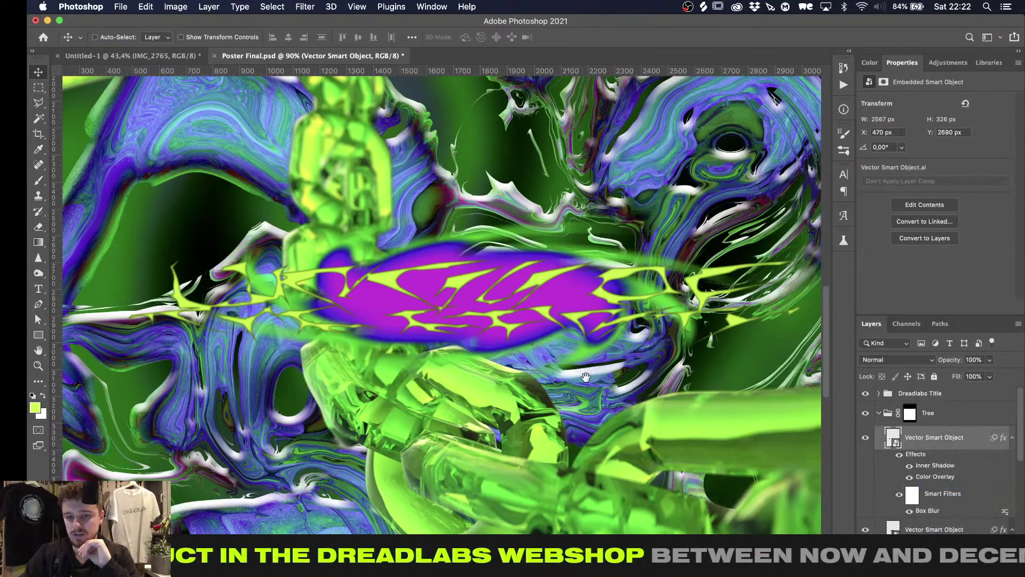
left_click(573, 376)
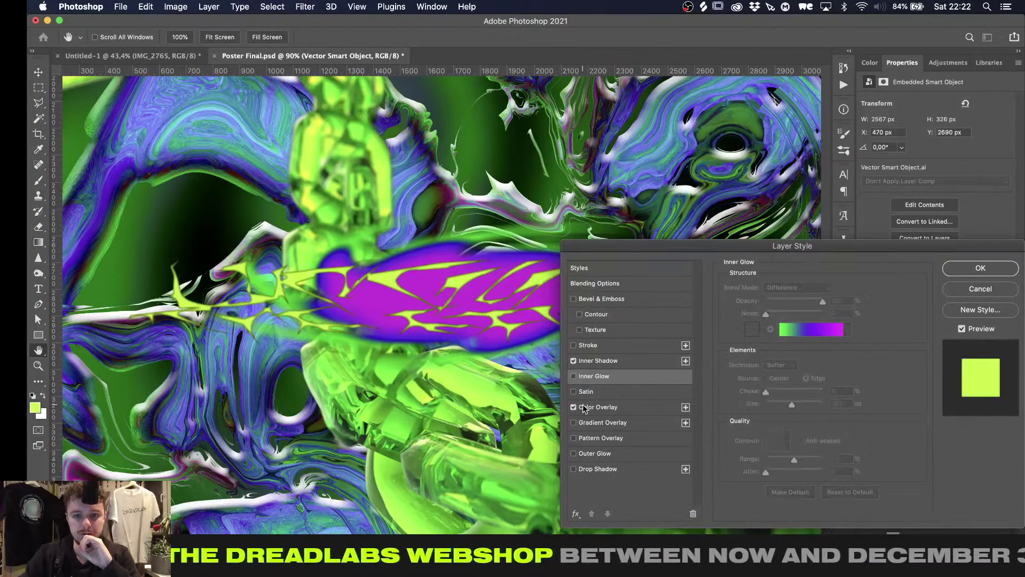
left_click(573, 453)
left_click(589, 454)
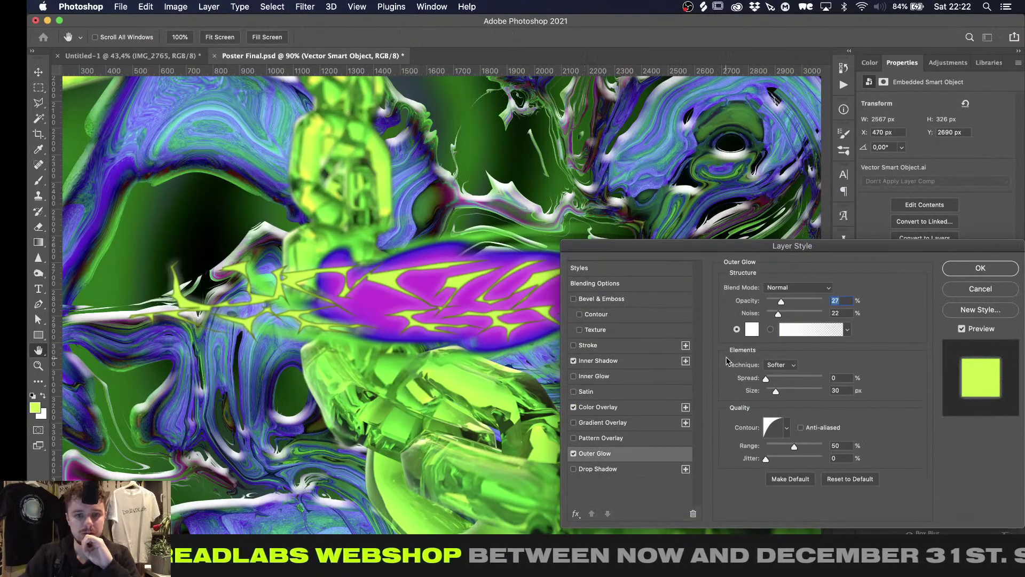
left_click(753, 332)
type("c0ff00")
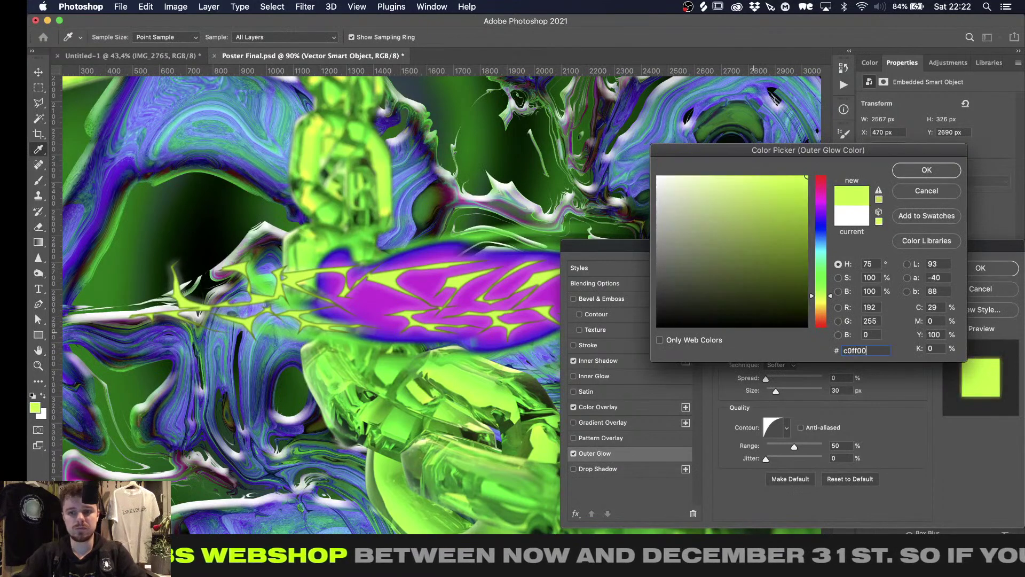
key("Return")
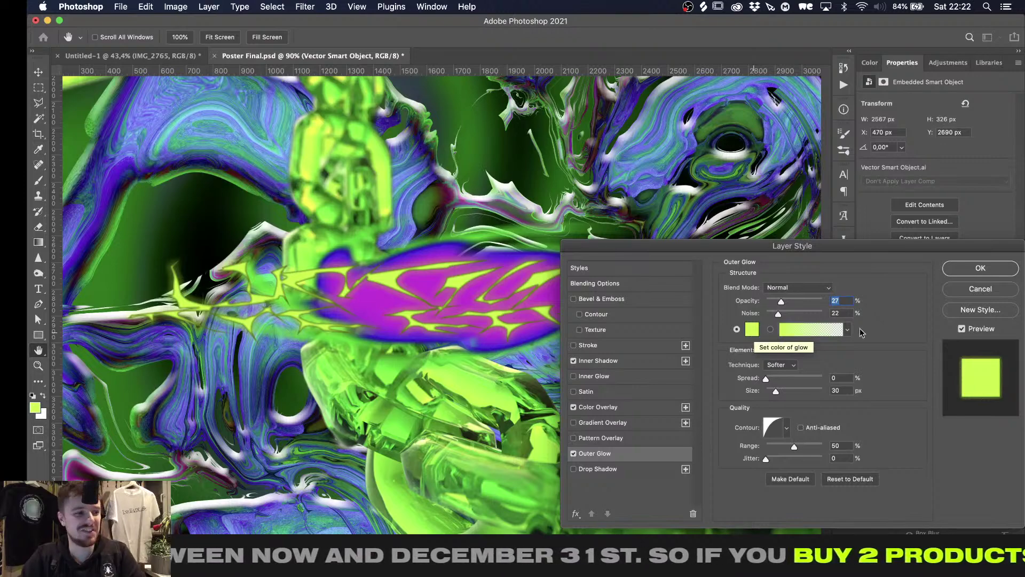
left_click_drag(786, 304, 879, 300)
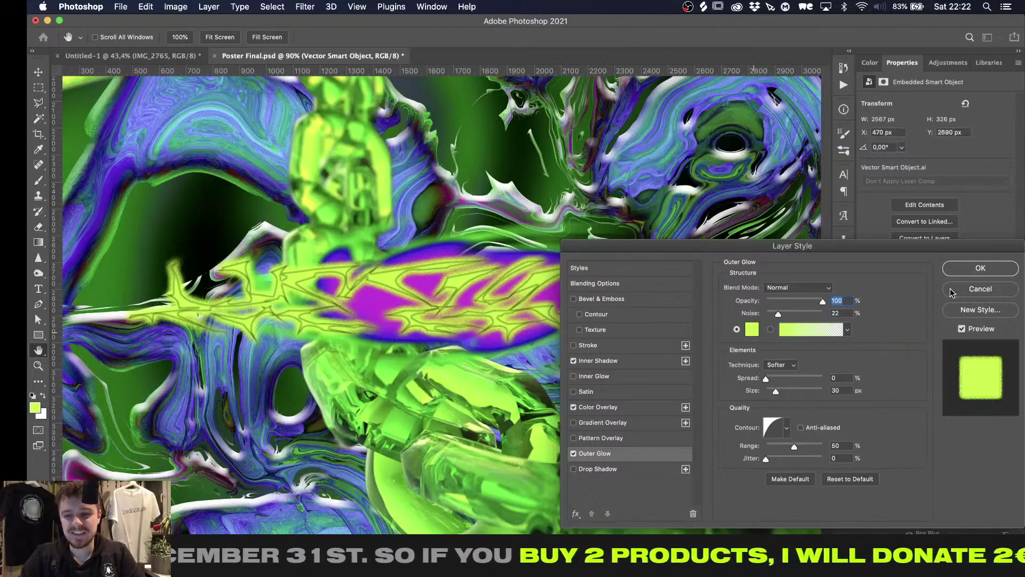
left_click(947, 267)
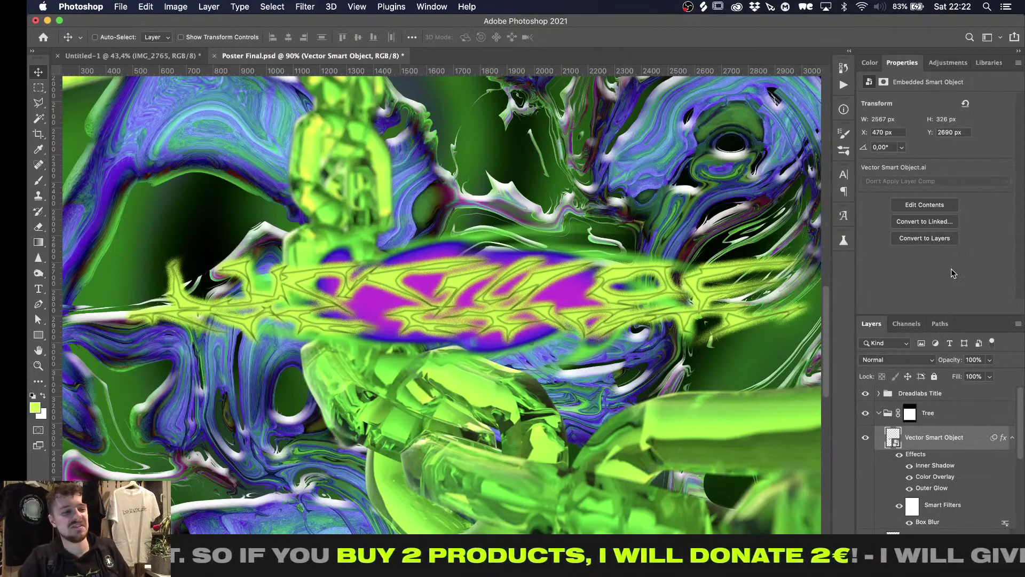
Check the glowing lettering and the swirl layer beneath it against the whole poster and up close
scroll(711, 314, "down", 3, "alt")
scroll(711, 314, "up", 1, "alt")
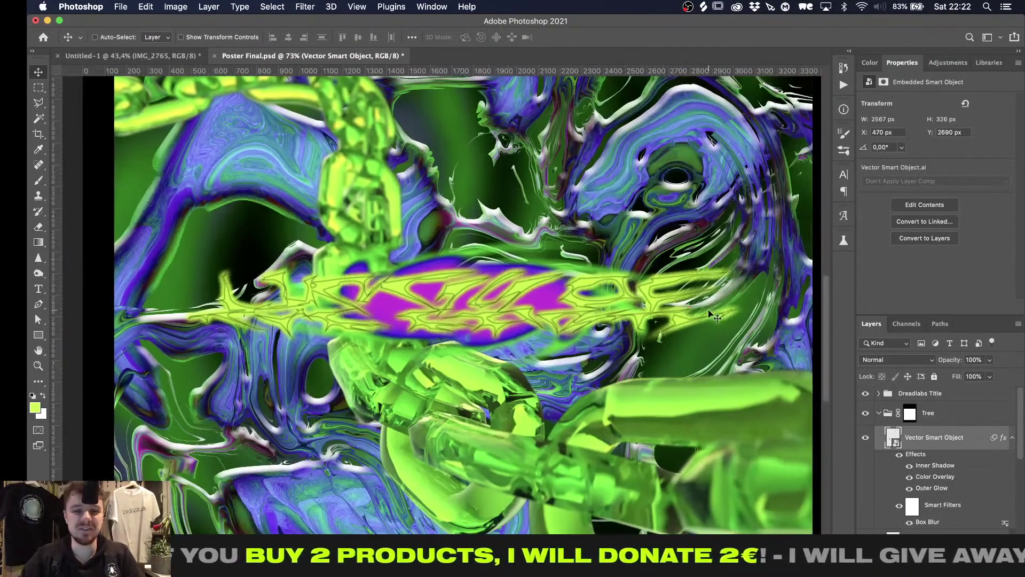
key("alt+bracketleft")
key("ctrl+t")
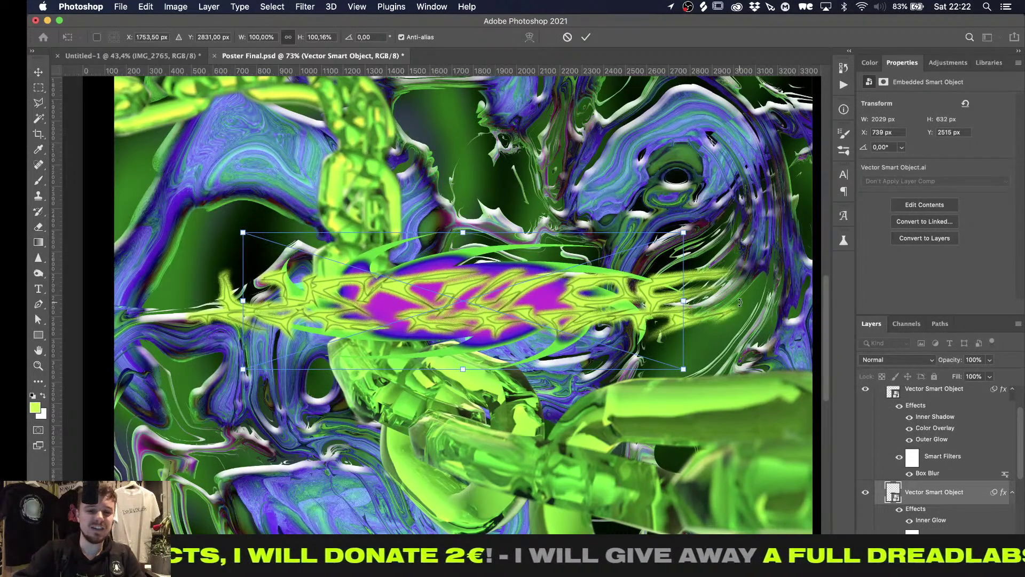
key("Return")
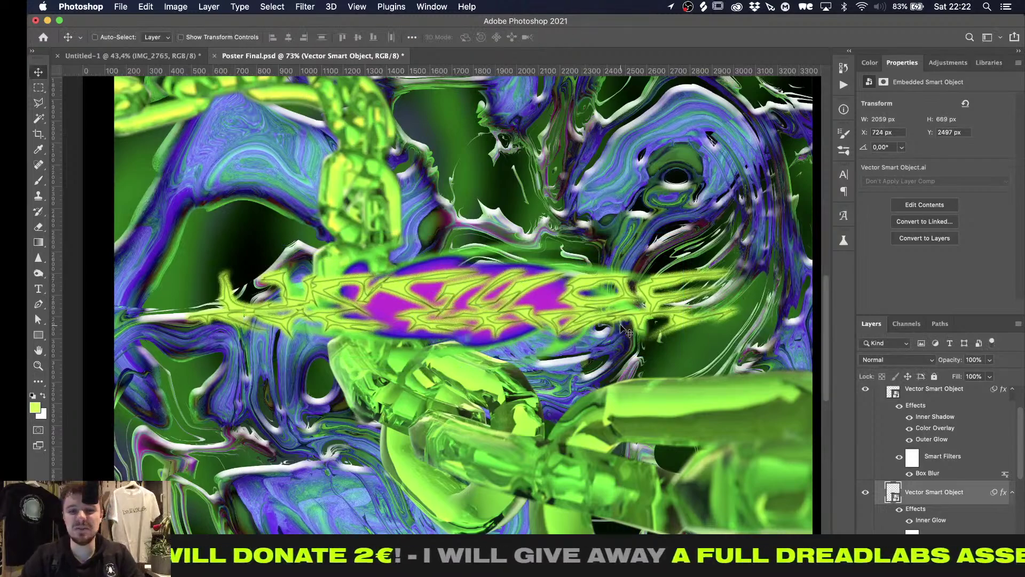
scroll(628, 330, "down", 2, "alt")
scroll(628, 329, "up", 1, "alt")
scroll(629, 327, "down", 3, "alt")
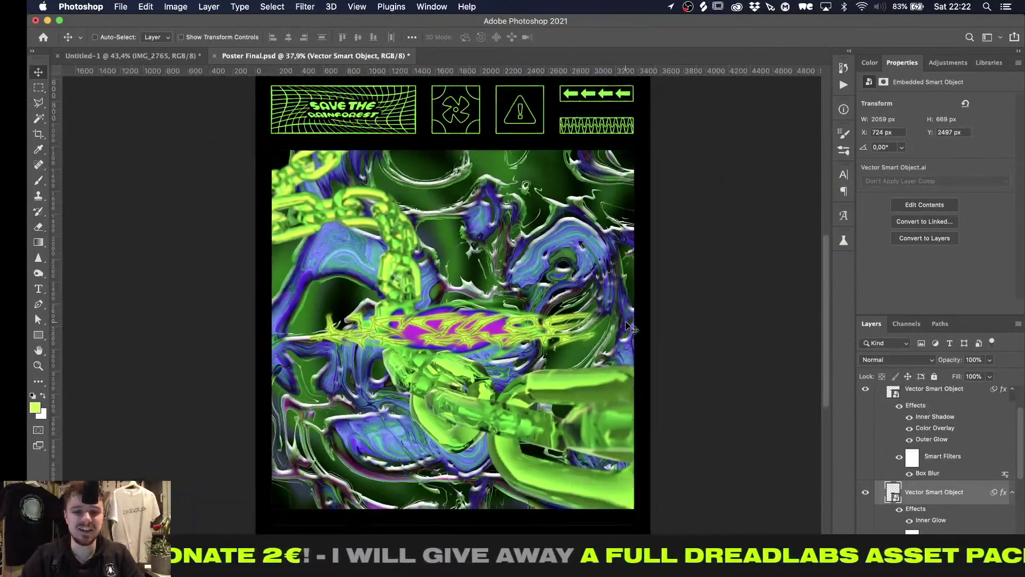
scroll(628, 327, "up", 3, "alt")
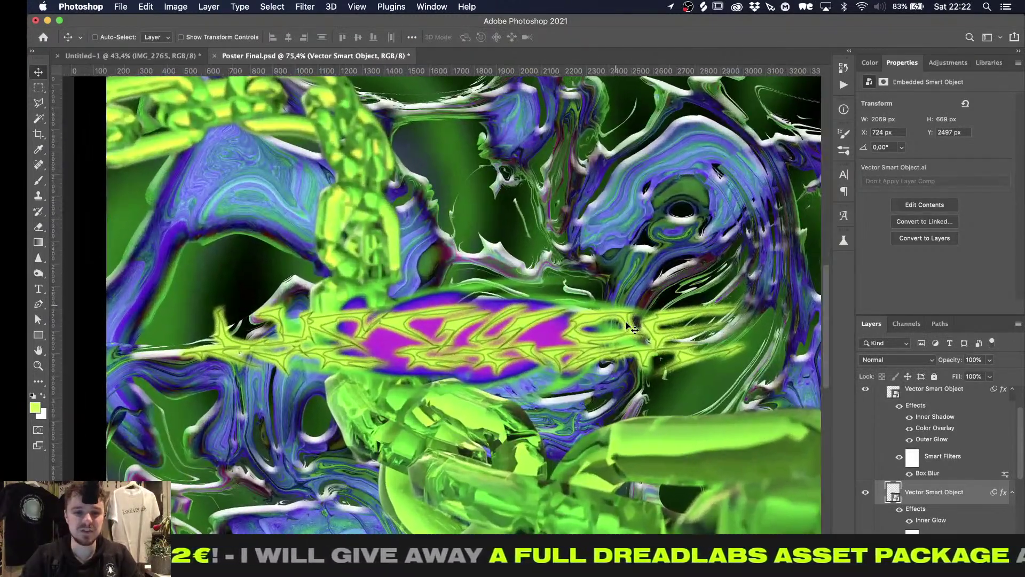
Set the spiky lettering's Color Overlay to 7800ff and apply the layer style
scroll(929, 501, "up", 1)
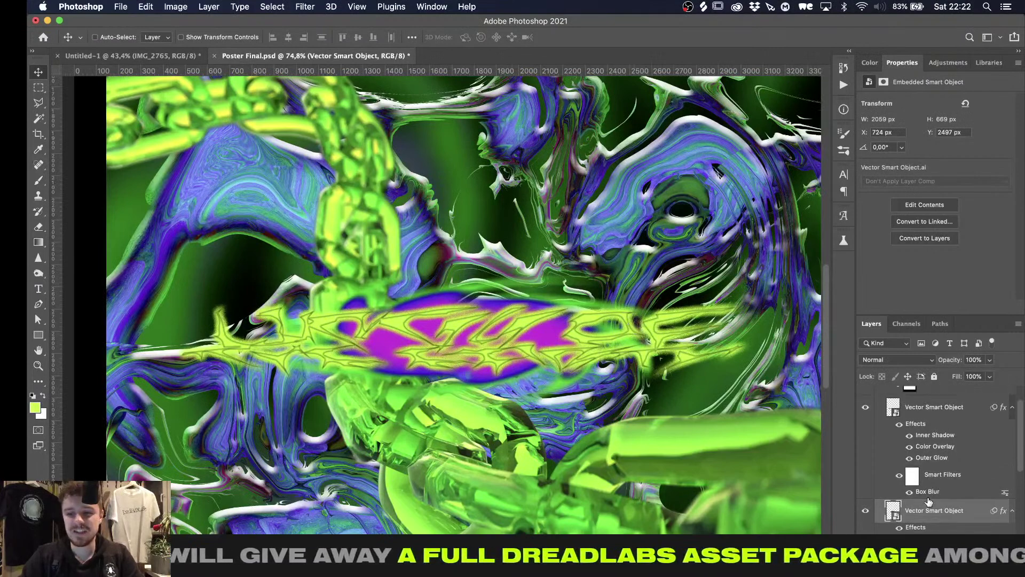
scroll(929, 500, "up", 2)
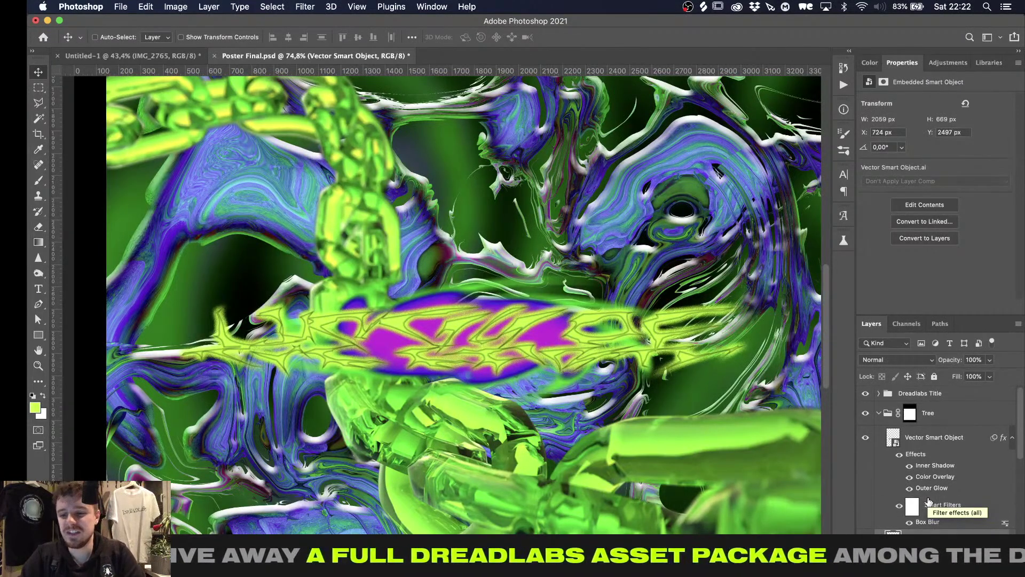
double_click(937, 476)
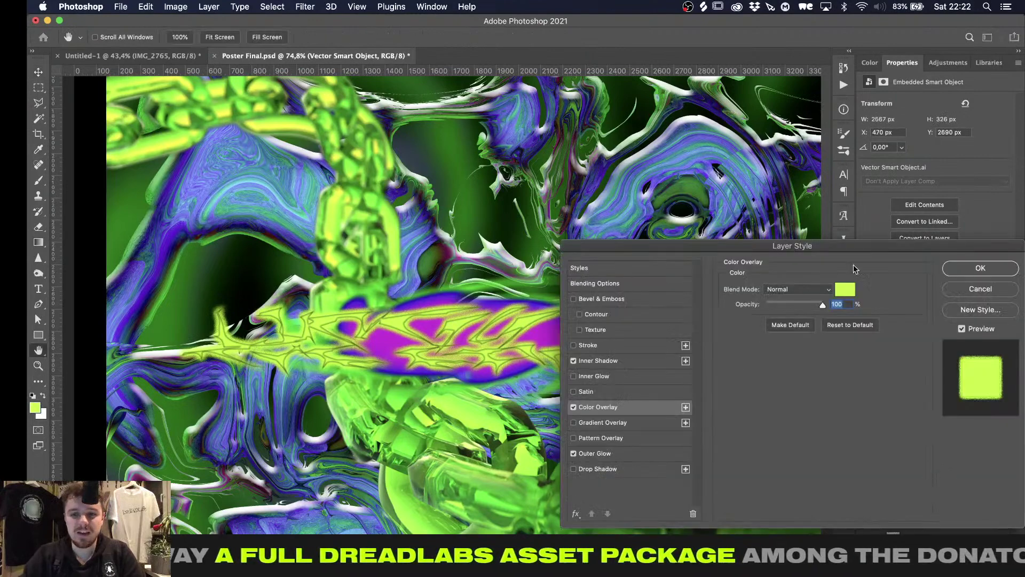
left_click(845, 288)
type("780ff")
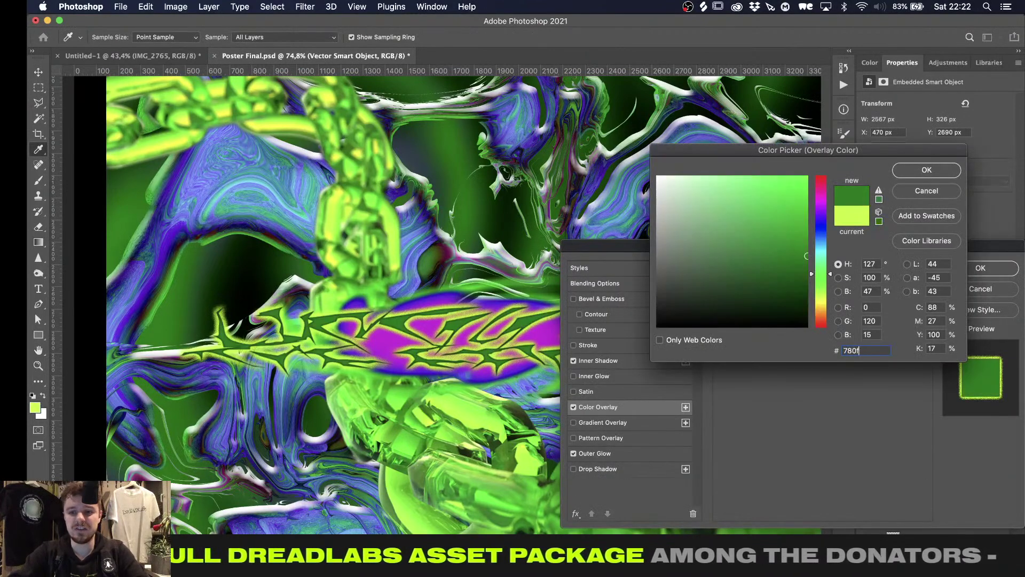
key("BackSpace")
key("BackSpace")
key("BackSpace")
key("BackSpace")
key("BackSpace")
type("7800ff")
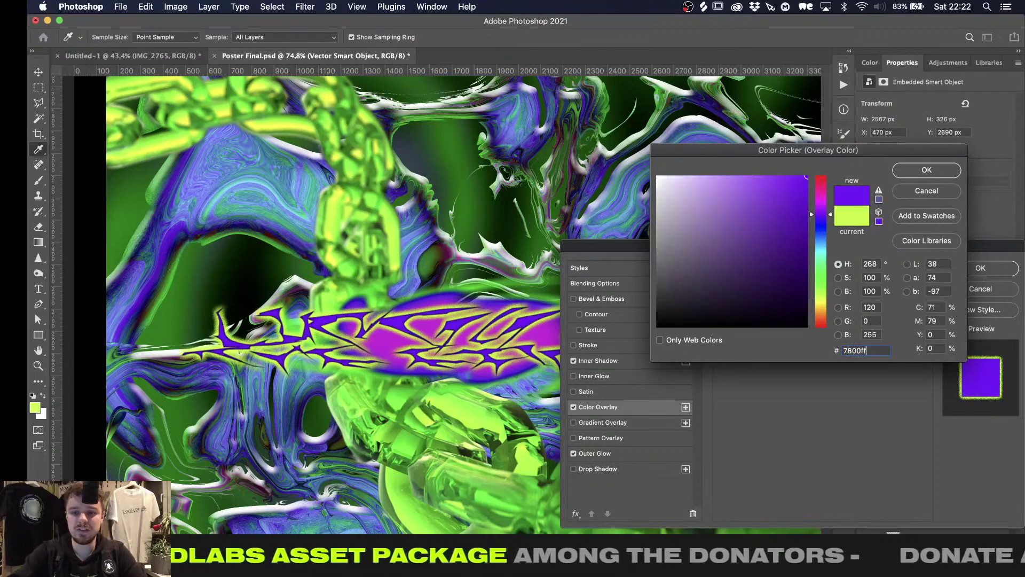
key("Return")
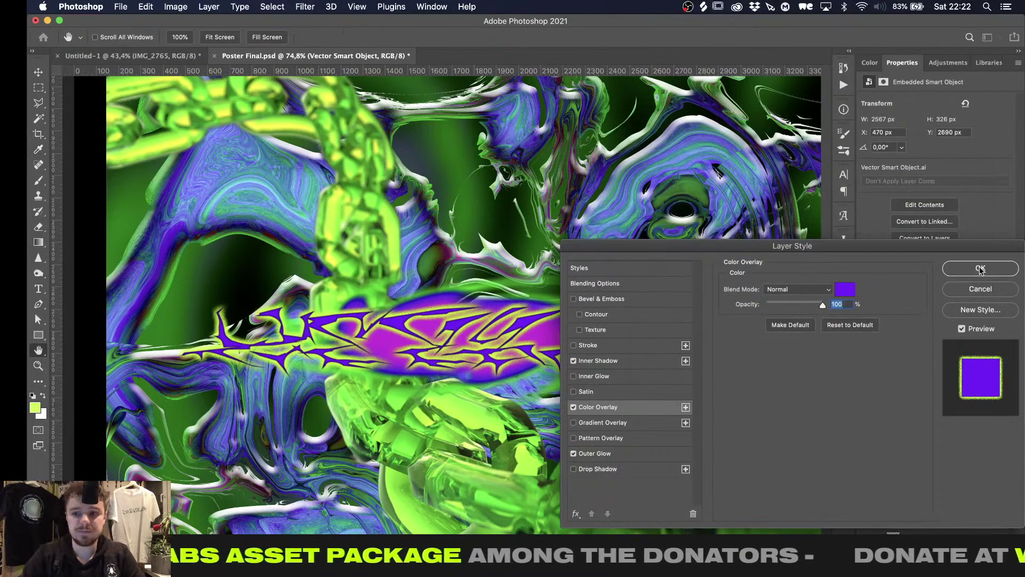
key("Return")
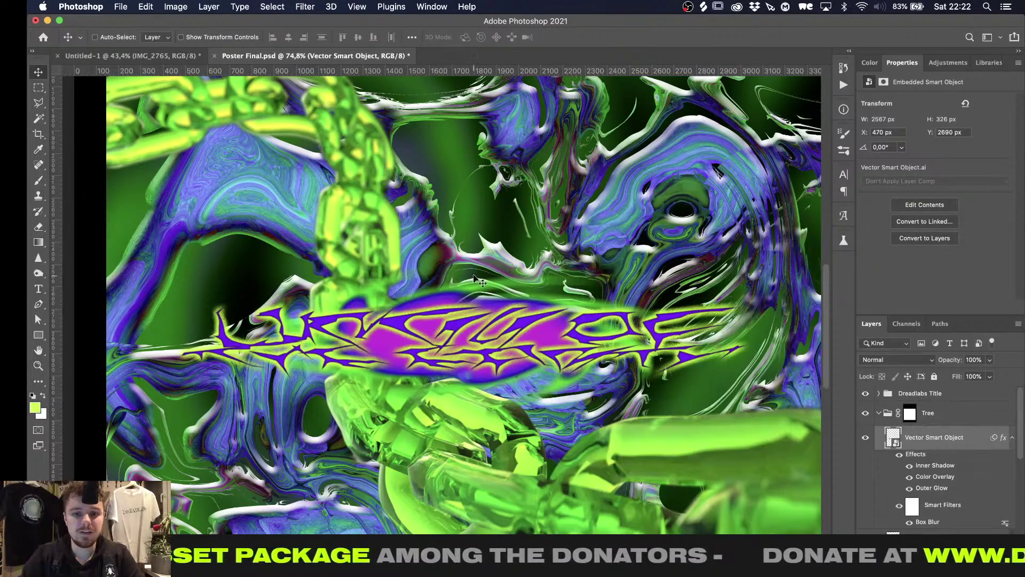
Copy the REBUILD THE text from Illustrator into the Photoshop poster as a smart object and place it just above the spiky lettering
key("super+Tab")
left_click(420, 342)
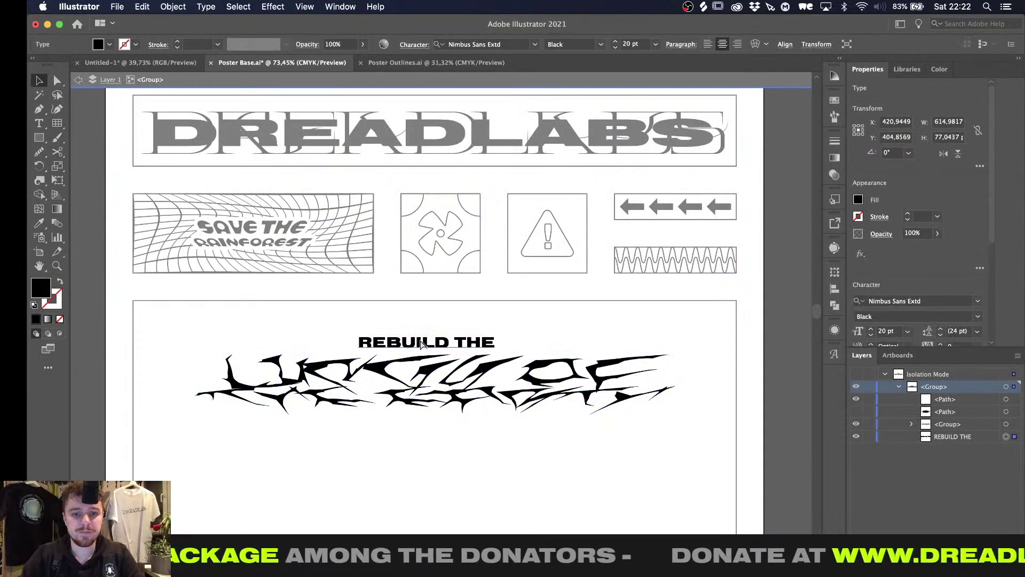
key("super+c")
key("super+Tab")
key("super+v")
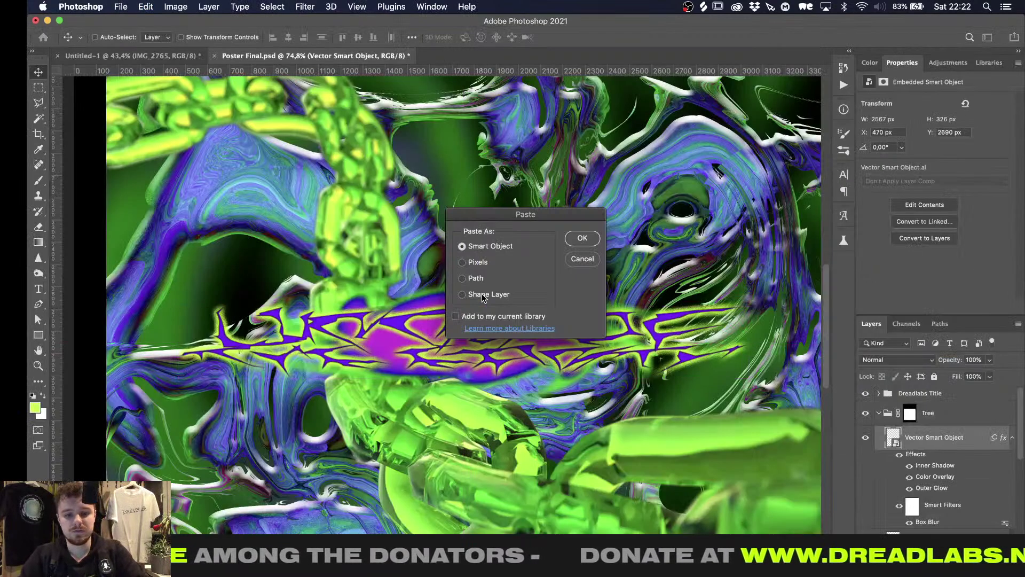
left_click(581, 238)
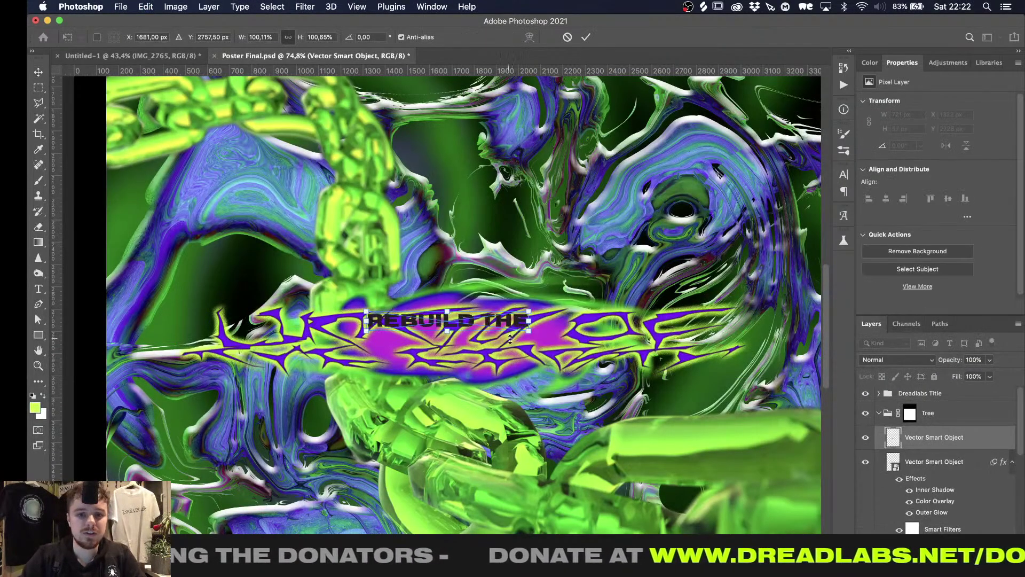
left_click_drag(508, 327, 505, 295)
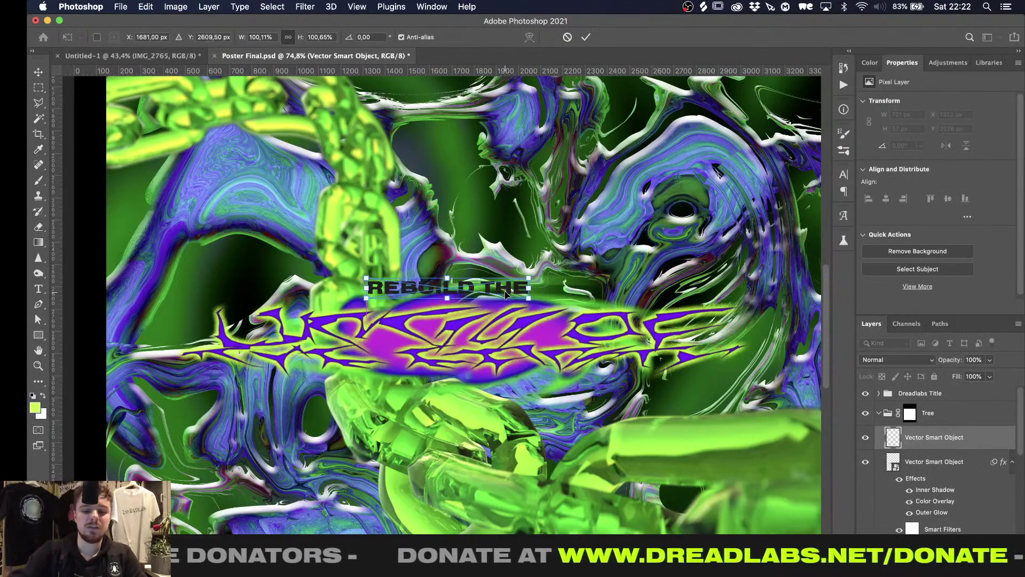
key("Return")
Copy the layer style from inside the Dreadlabs Type Front smart object and return to the poster by closing its contents
scroll(505, 295, "up", 5, "alt")
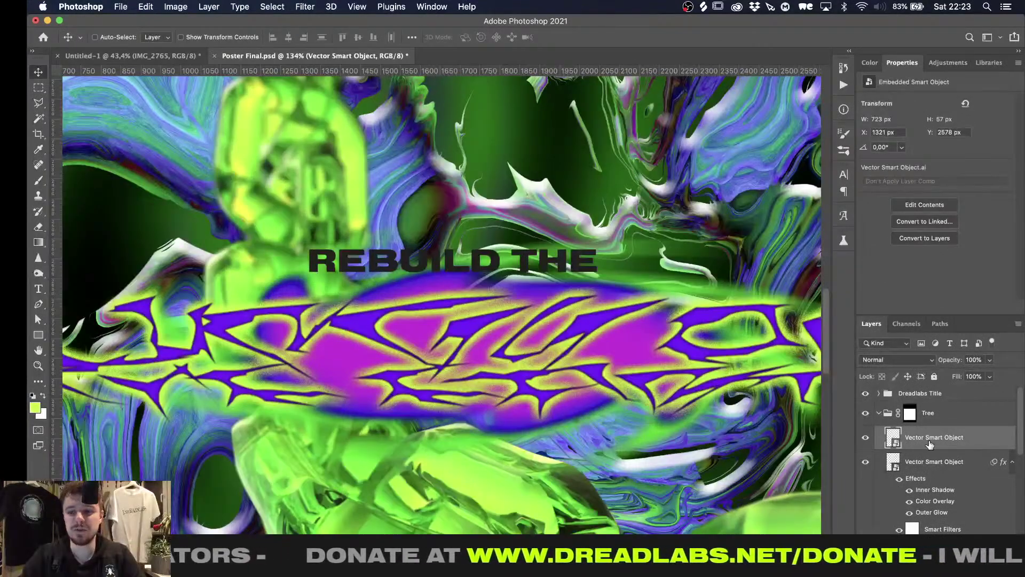
scroll(929, 444, "down", 4)
scroll(893, 438, "up", 4)
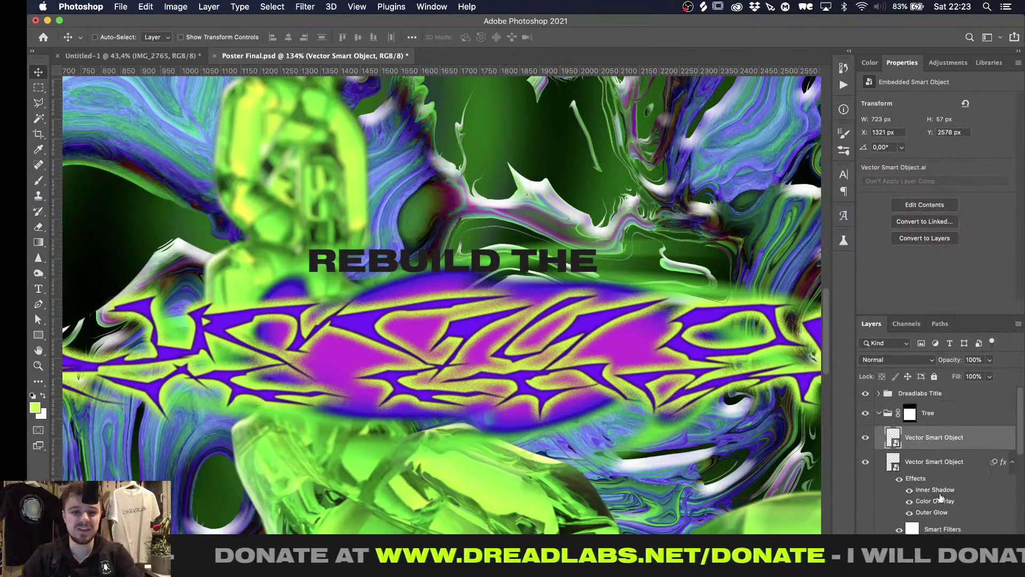
left_click(878, 393)
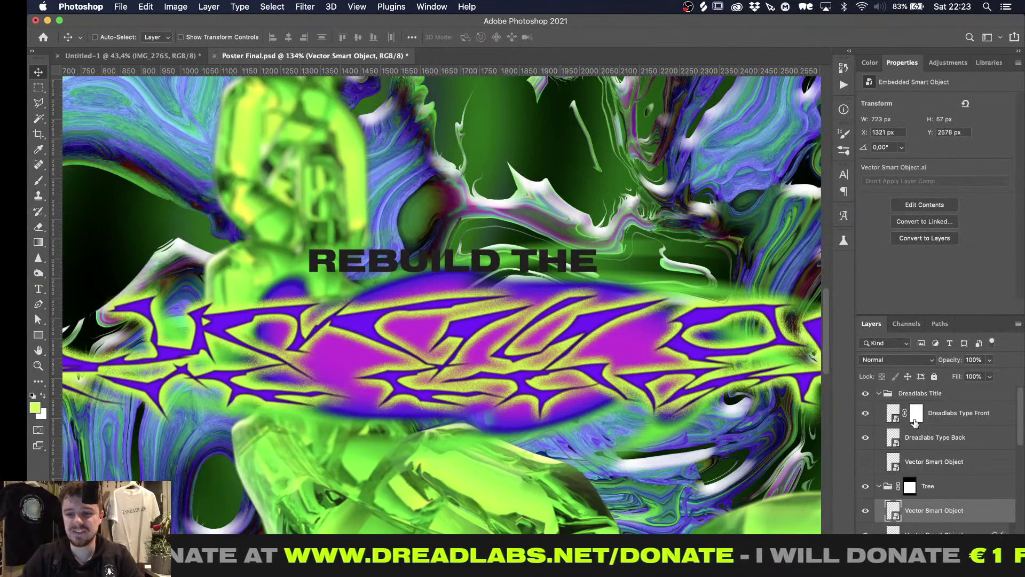
left_click(950, 422)
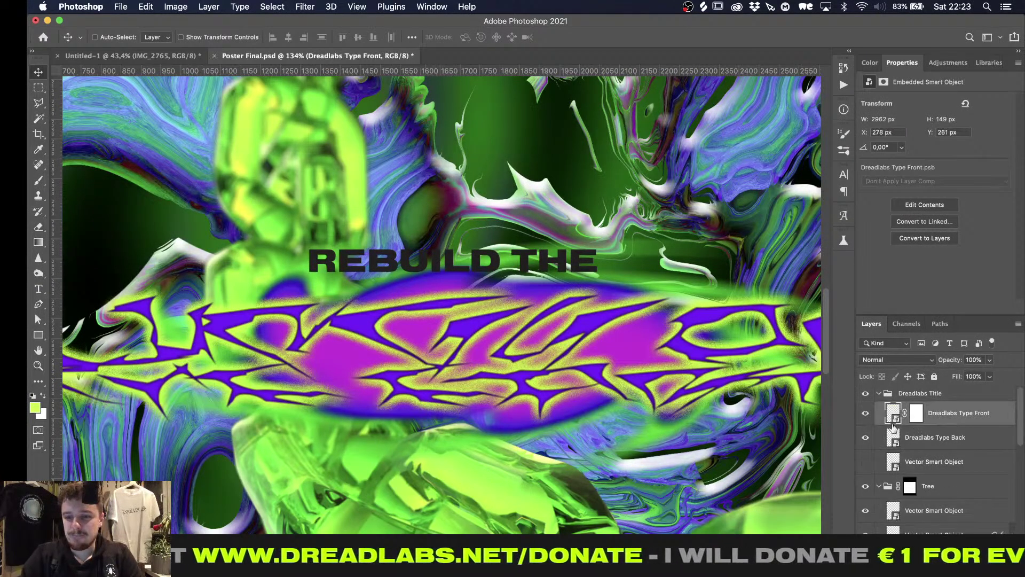
double_click(893, 437)
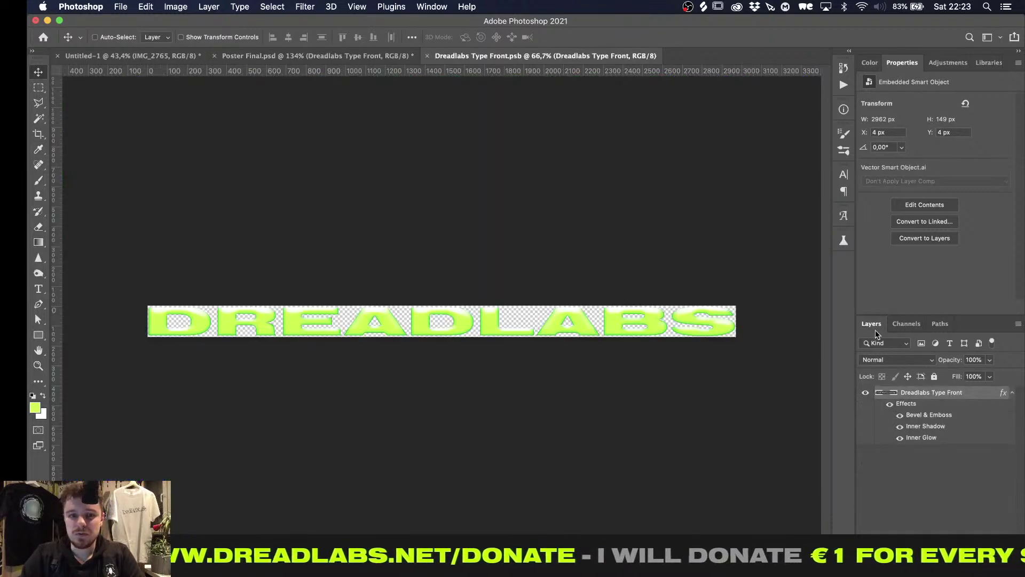
right_click(916, 394)
left_click(840, 355)
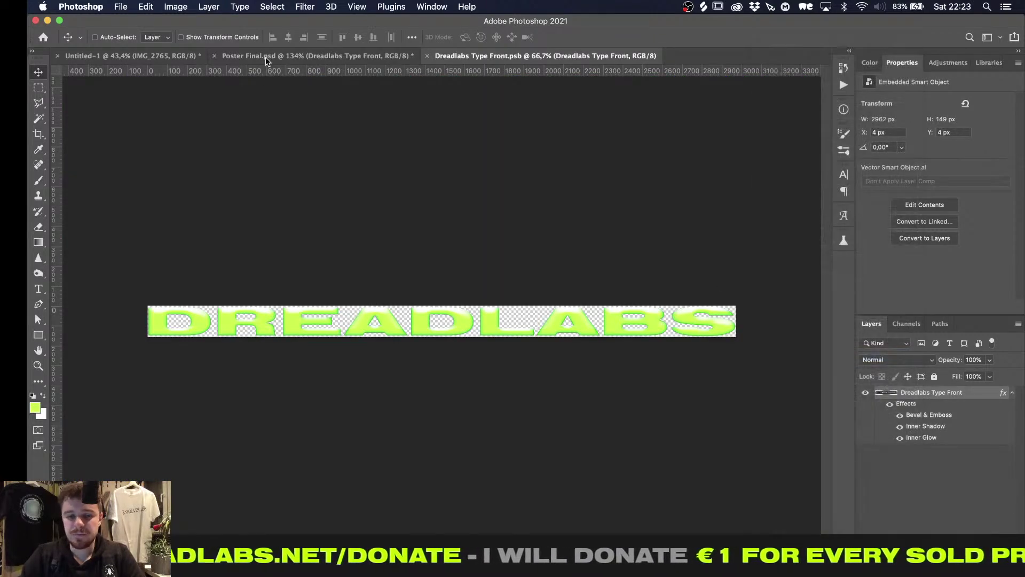
left_click(428, 55)
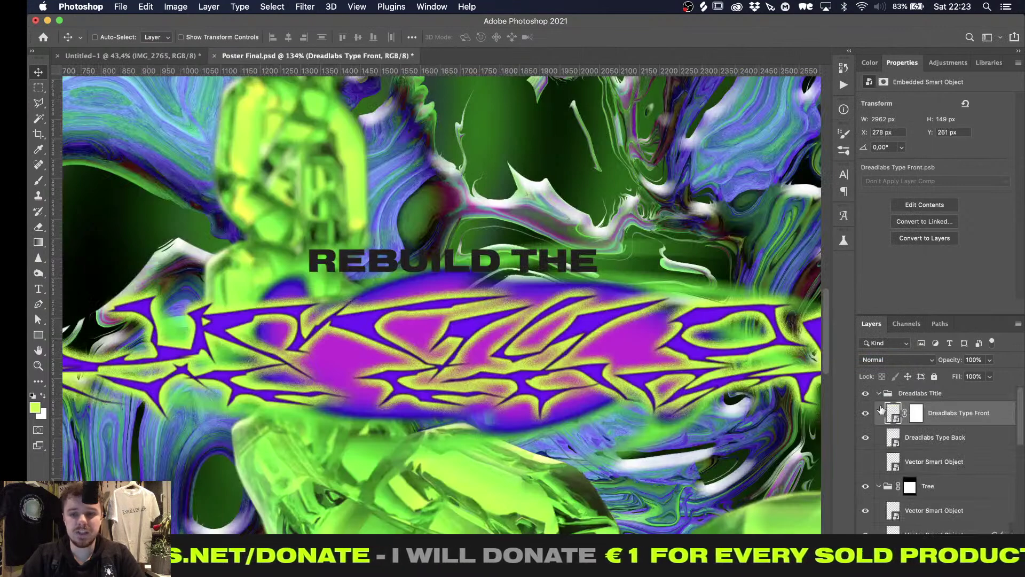
Identify the REBUILD THE text layer in the Tree group by toggling its visibility and rename it Rebuild The
left_click(866, 511)
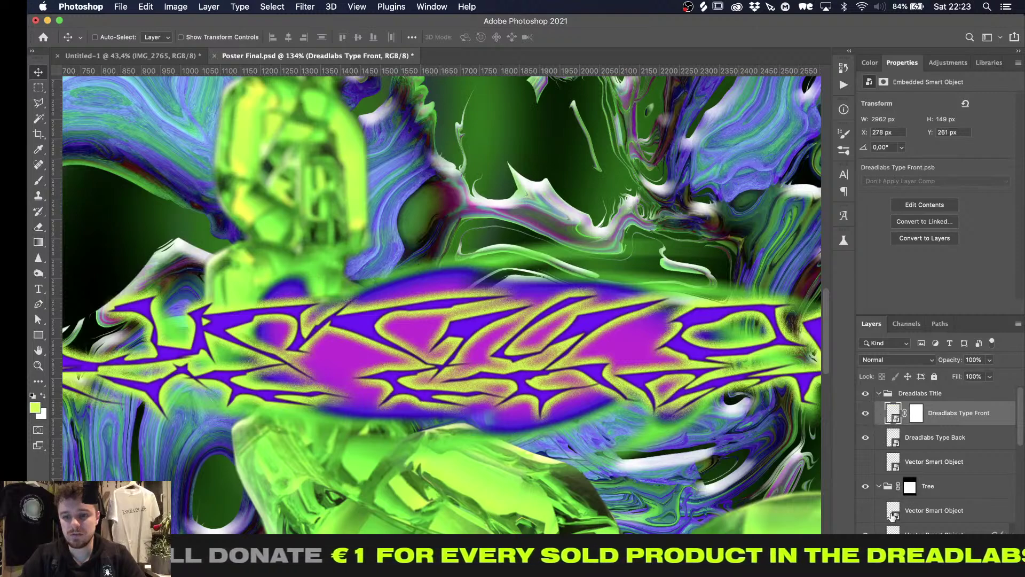
left_click(866, 511)
double_click(934, 510)
type("Rebul")
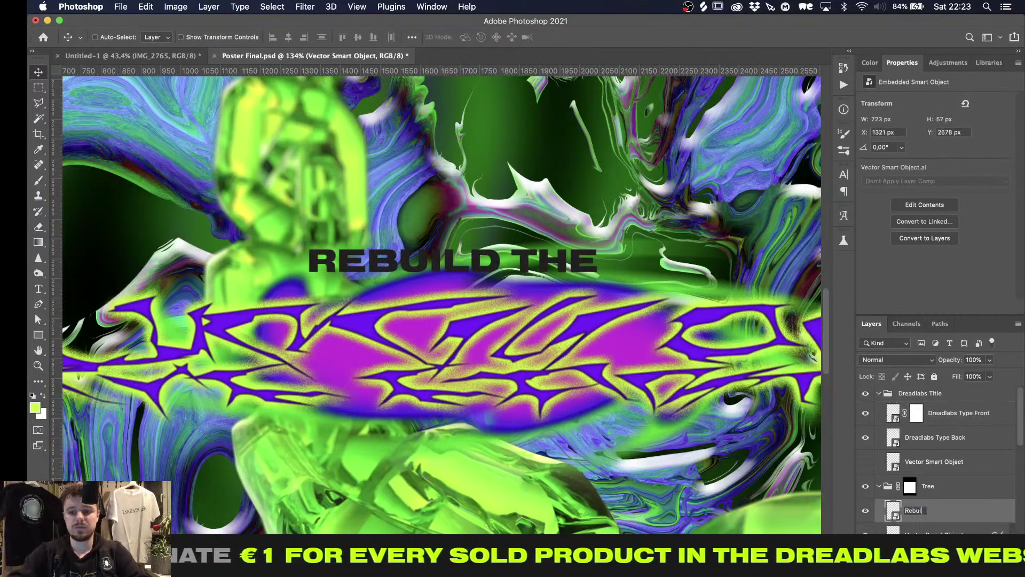
type("d The")
key("Return")
Paste the copied layer style onto the Rebuild The layer and set its Bevel & Emboss size to 15 px
right_click(934, 510)
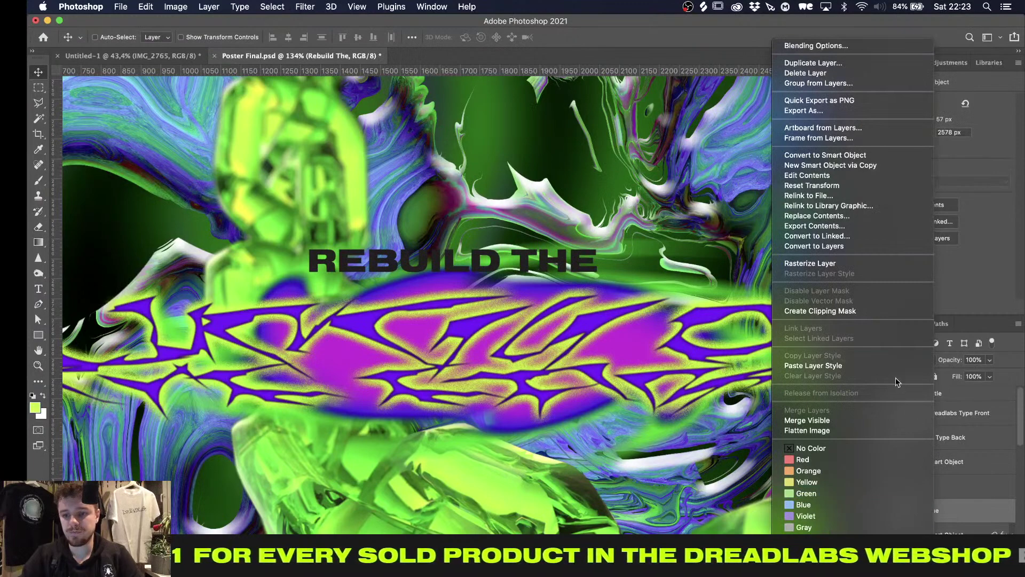
left_click(885, 365)
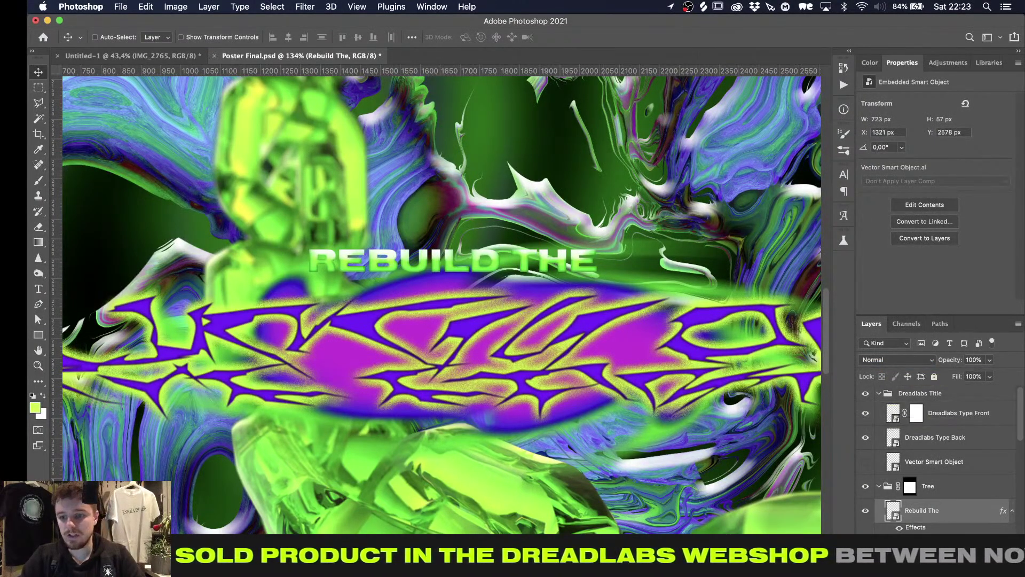
double_click(928, 538)
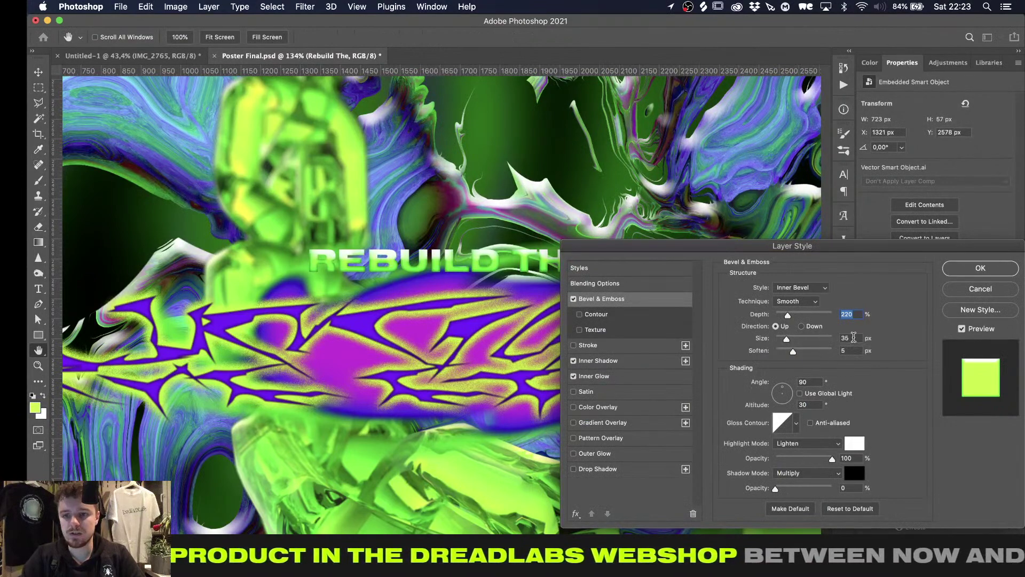
double_click(853, 337)
key("shift+Down")
key("shift+Down")
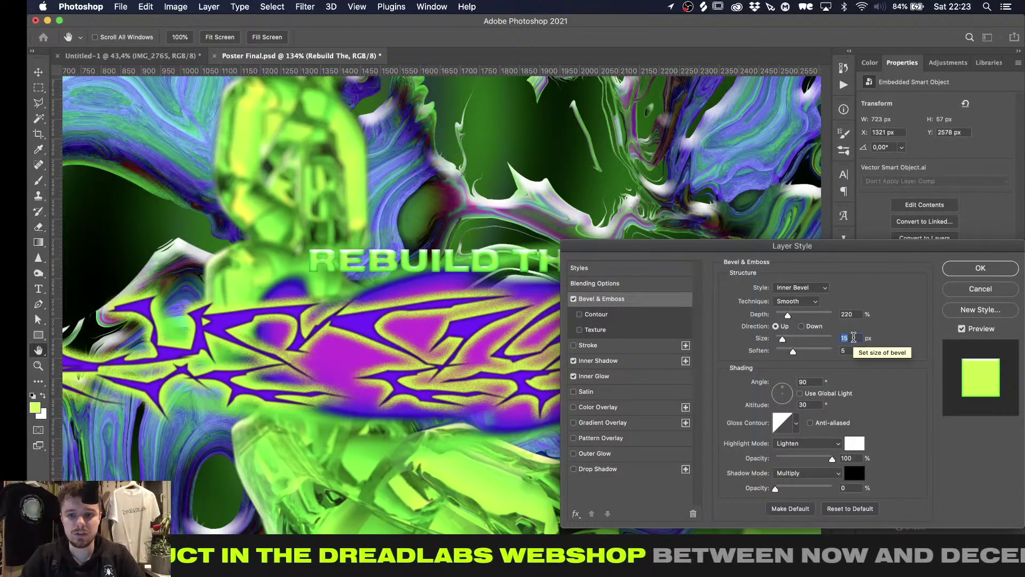
Set the Inner Glow size of the Rebuild The layer to 12 px and apply the layer style
left_click(598, 362)
left_click(599, 375)
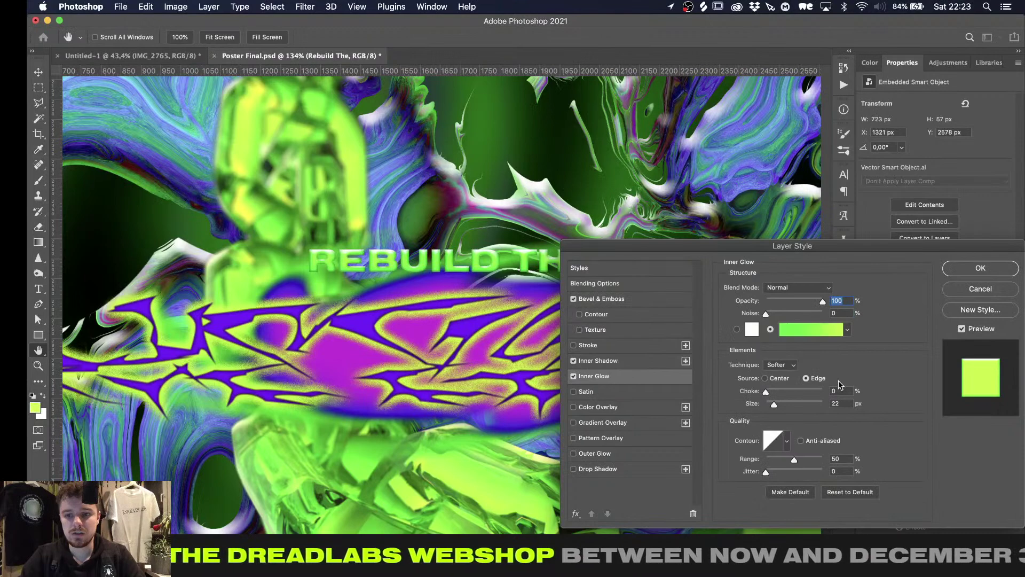
double_click(839, 404)
key("shift+Down")
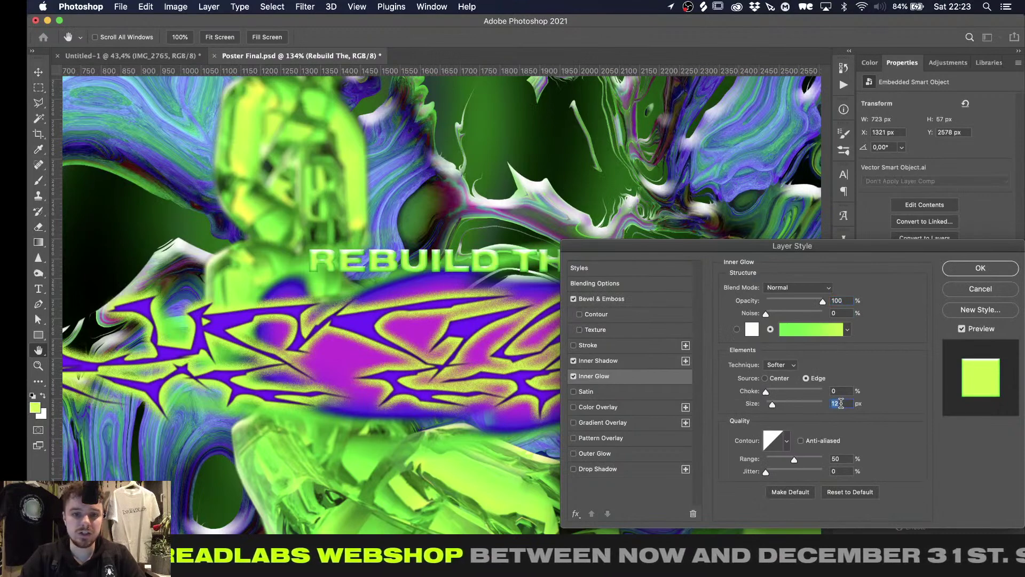
key("Return")
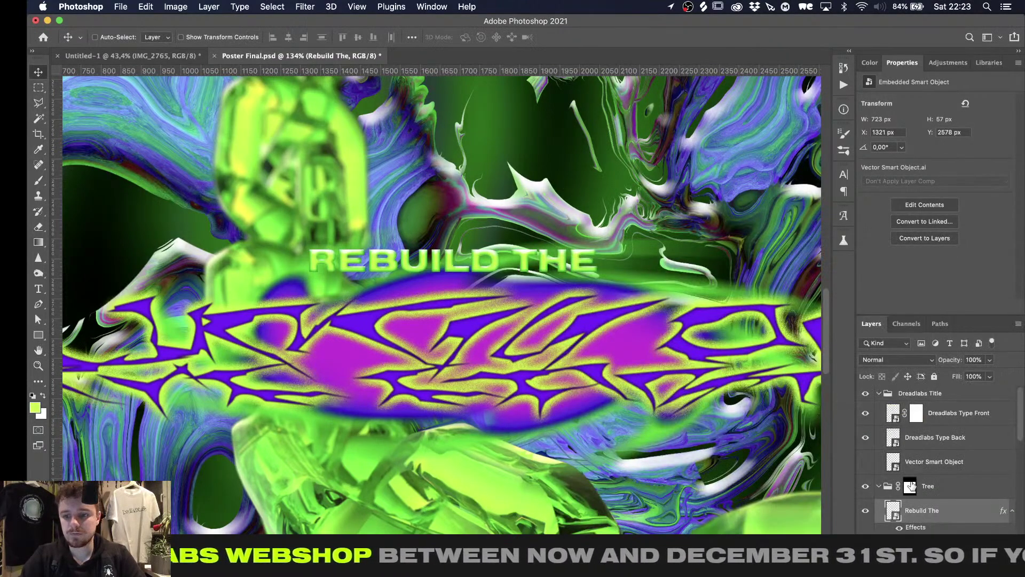
Run the Box Blur Text action from the Dreadlabs set on the Rebuild The layer
right_click(923, 502)
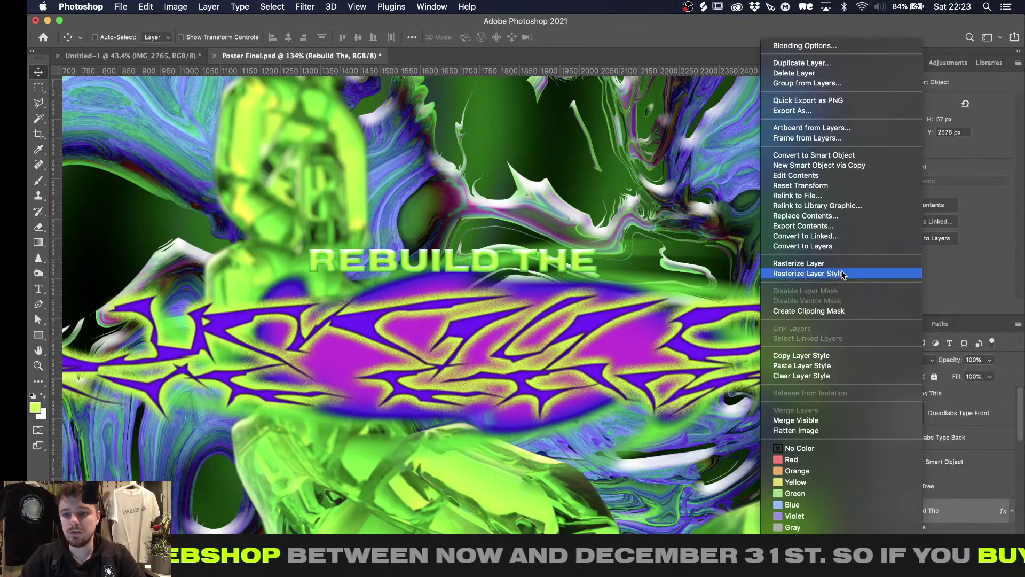
left_click(955, 514)
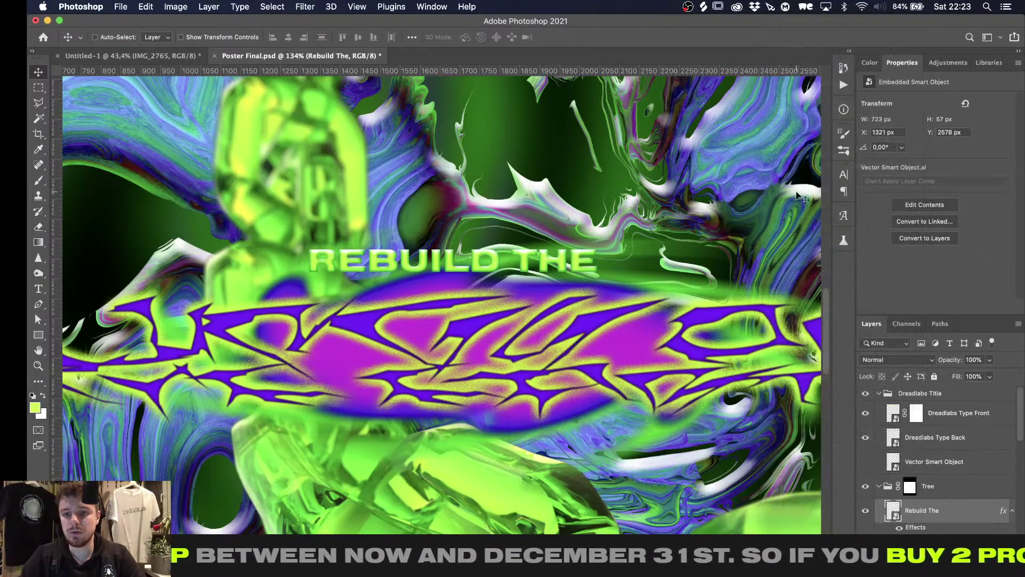
left_click(844, 84)
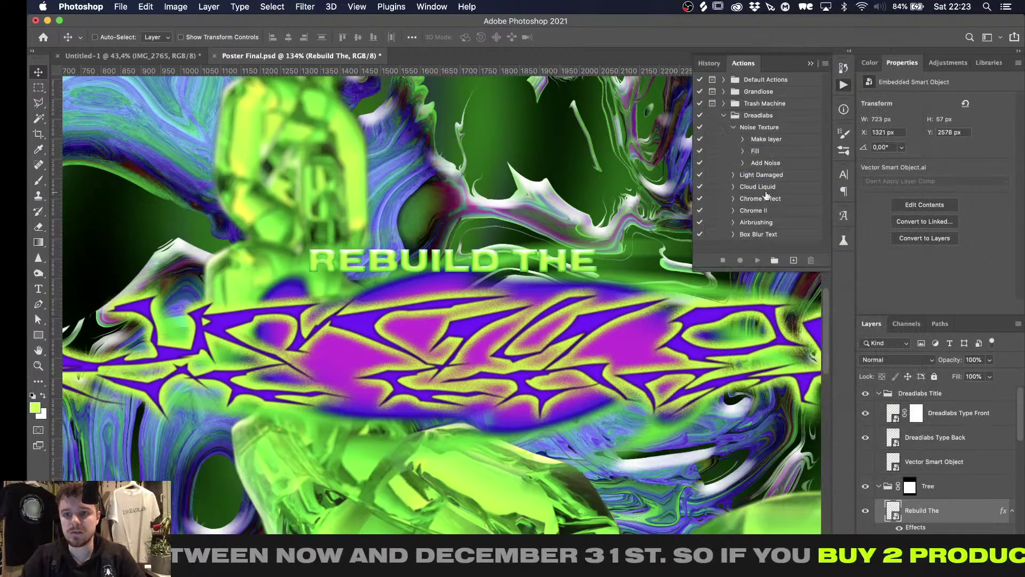
left_click(758, 235)
left_click(757, 260)
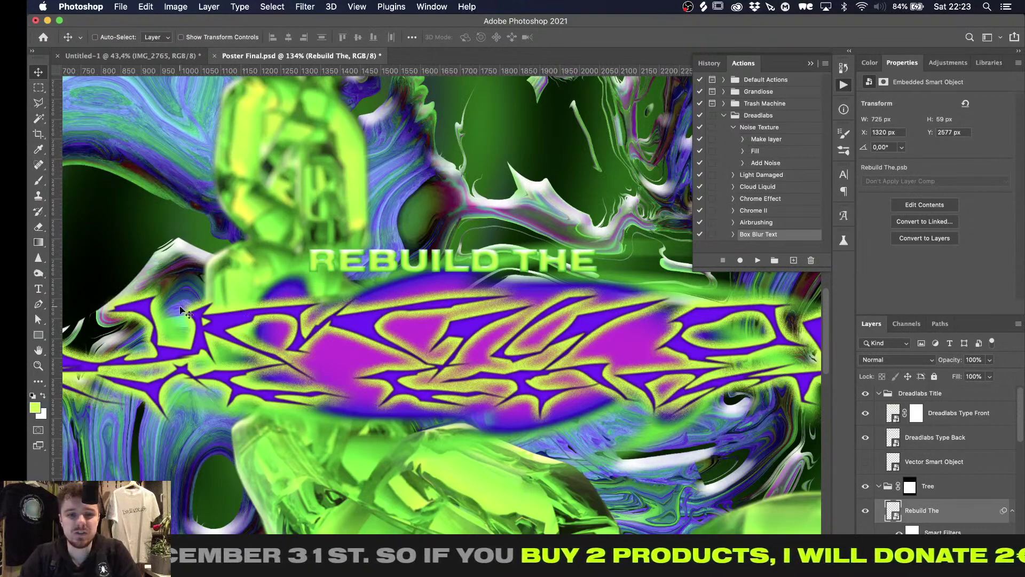
Center the Rebuild The text horizontally on the whole poster canvas and clear the selection
scroll(182, 312, "down", 5, "alt")
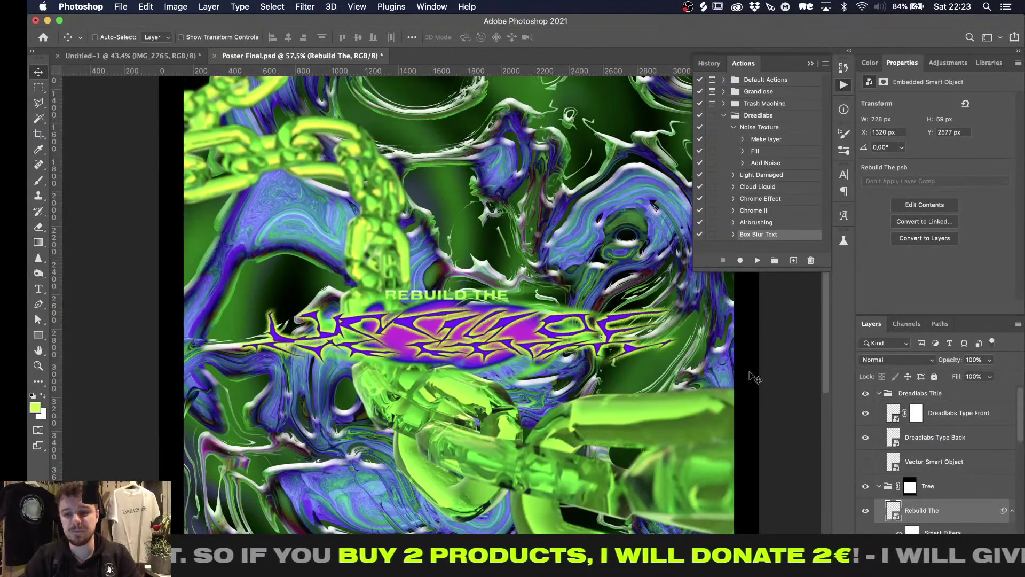
key("super+a")
left_click(288, 37)
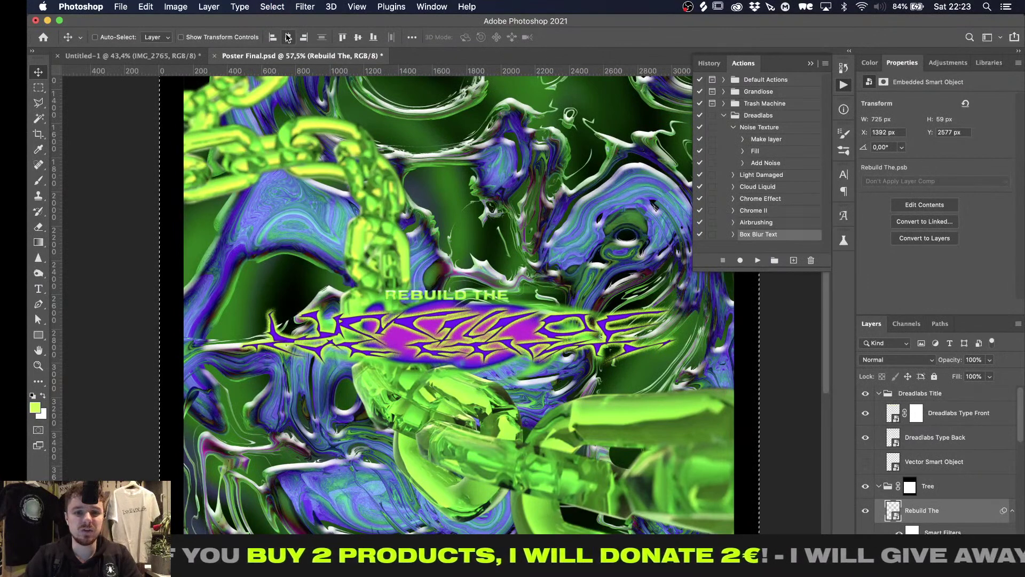
key("super+d")
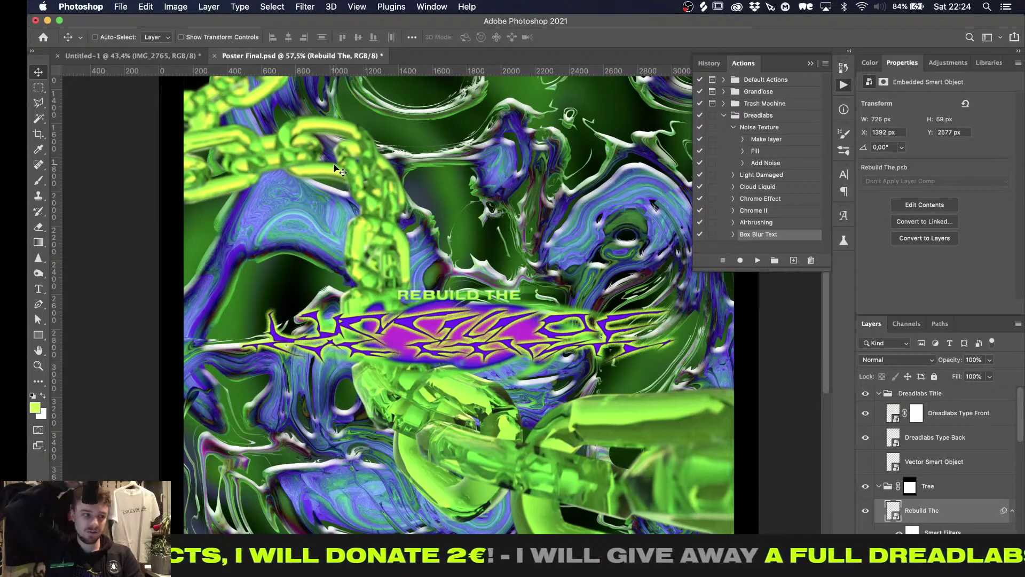
Examine the Tree group's layer stack and the poster's overall composition down to the empty footer boxes
scroll(542, 377, "down", 3)
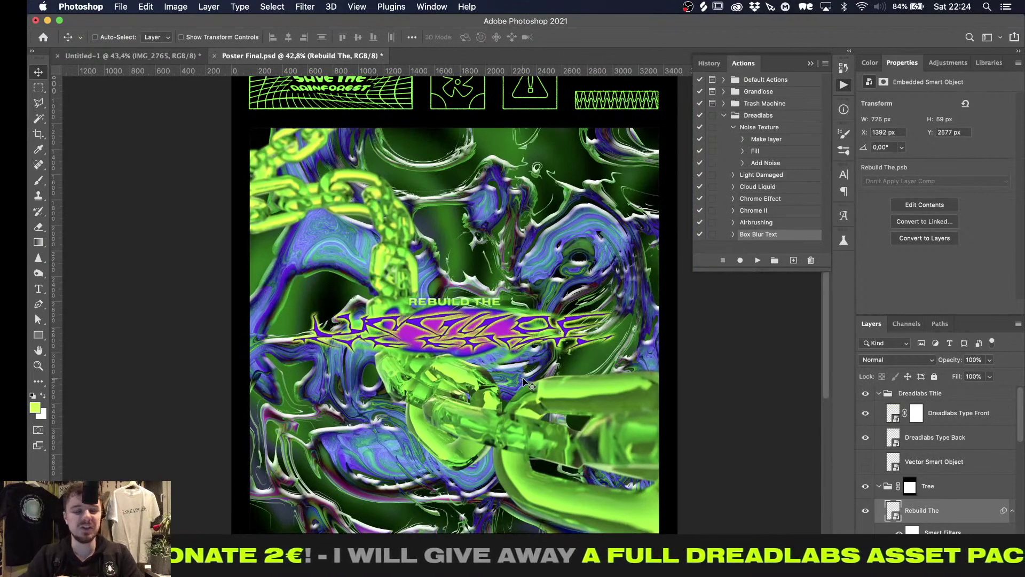
scroll(977, 521, "down", 3)
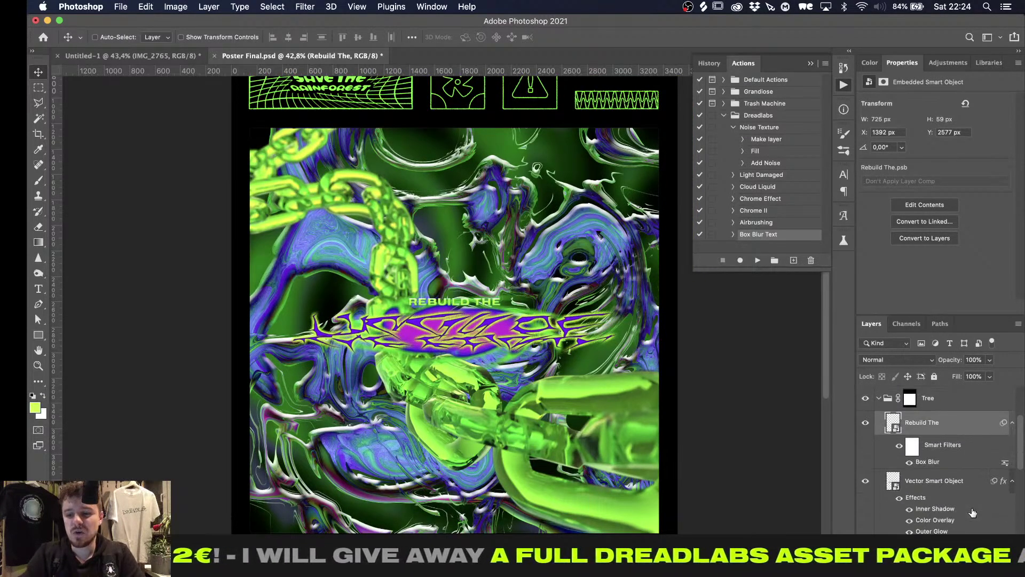
scroll(972, 512, "down", 3)
scroll(951, 514, "down", 2)
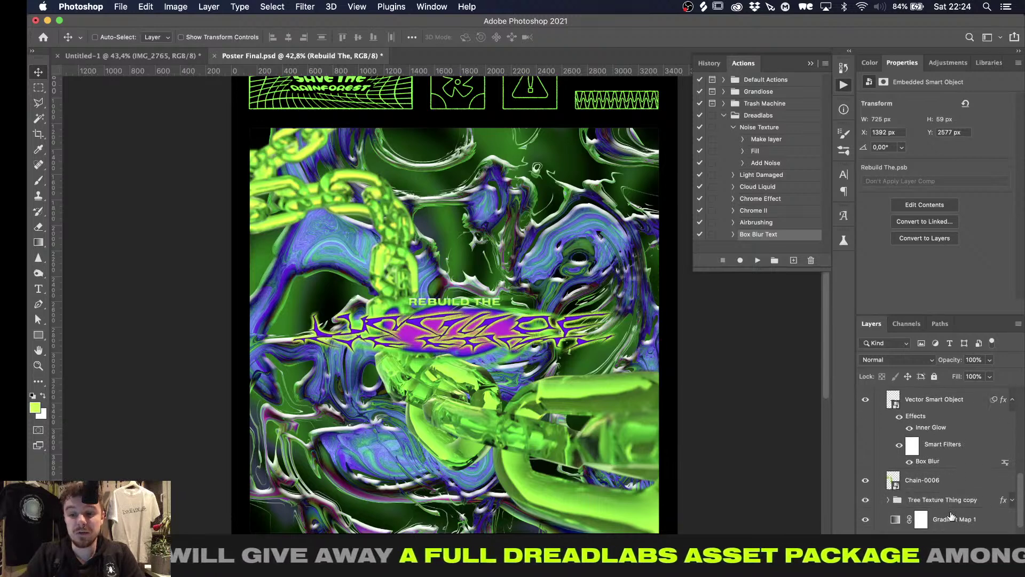
left_click(941, 479)
scroll(940, 477, "up", 3)
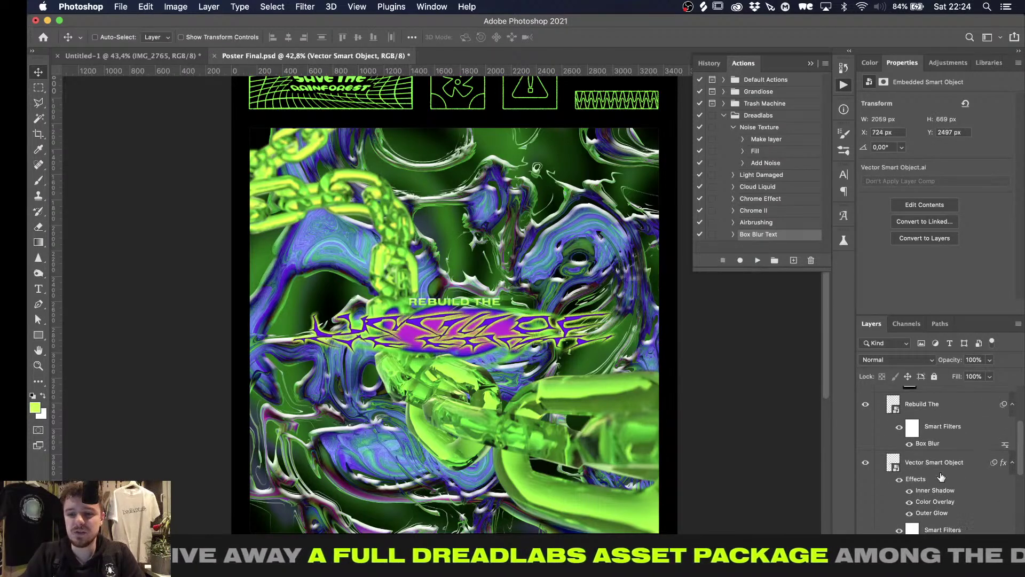
scroll(895, 470, "up", 2)
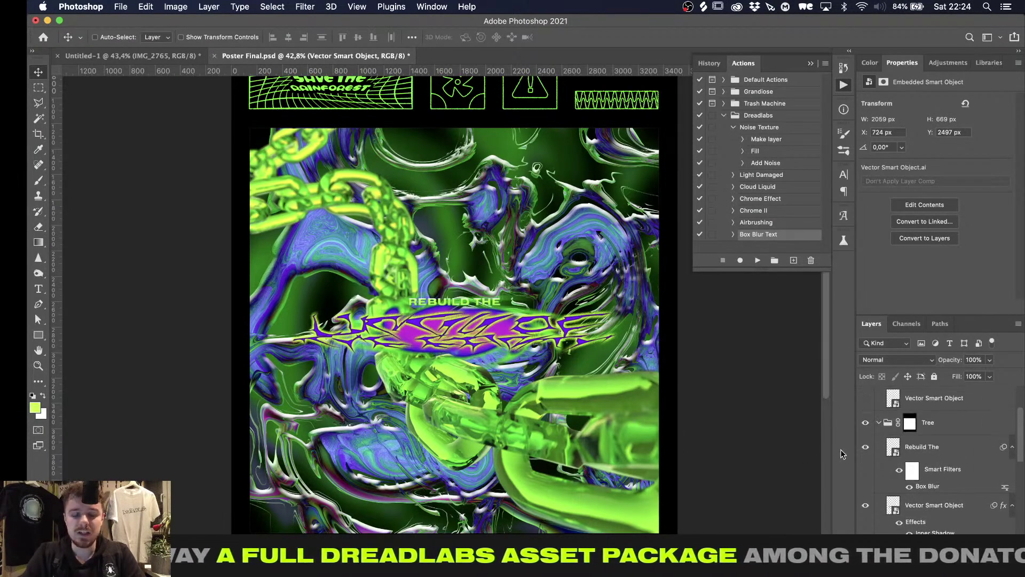
scroll(741, 411, "down", 3, "alt")
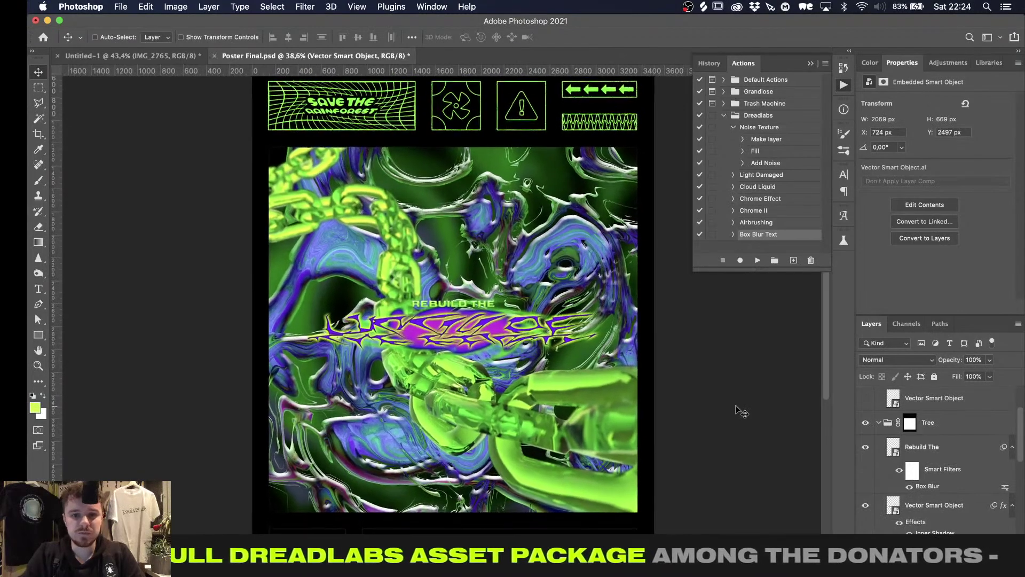
scroll(740, 411, "down", 2, "alt")
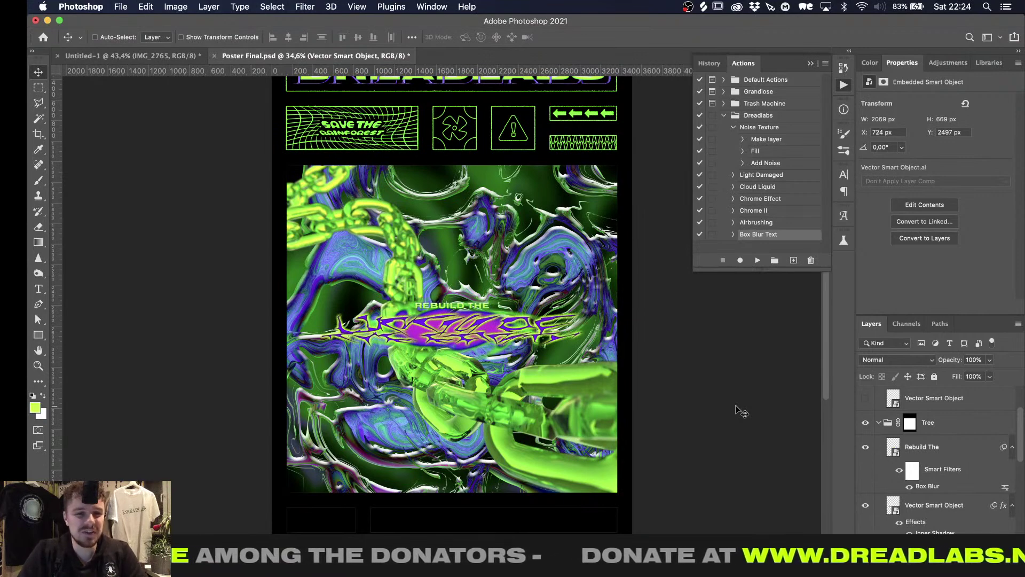
scroll(741, 411, "down", 3)
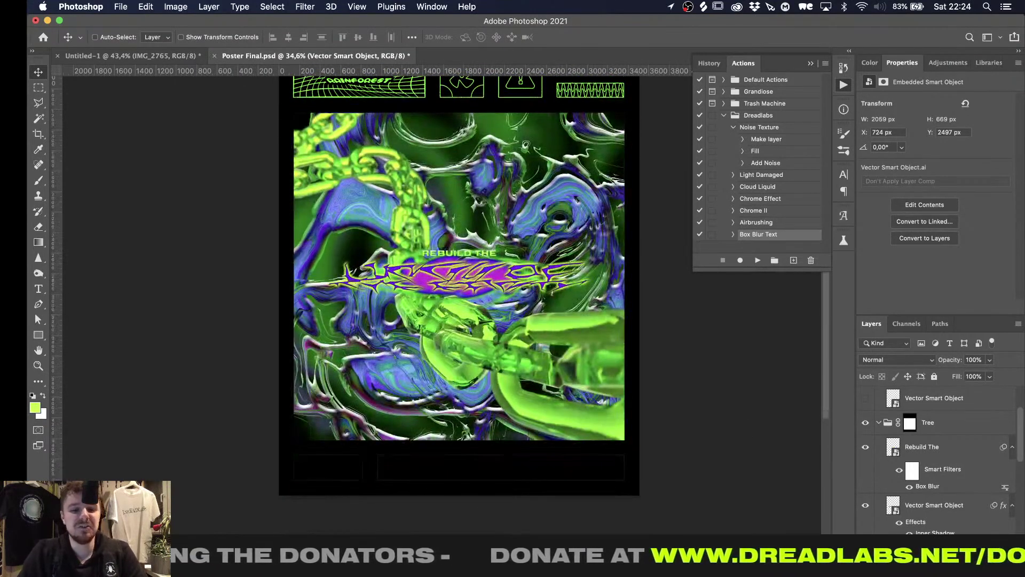
Switch to Illustrator and exit the title group's isolation mode in Poster Base.ai, with the footer elements in view
key("super+Tab")
scroll(308, 349, "down", 5, "alt")
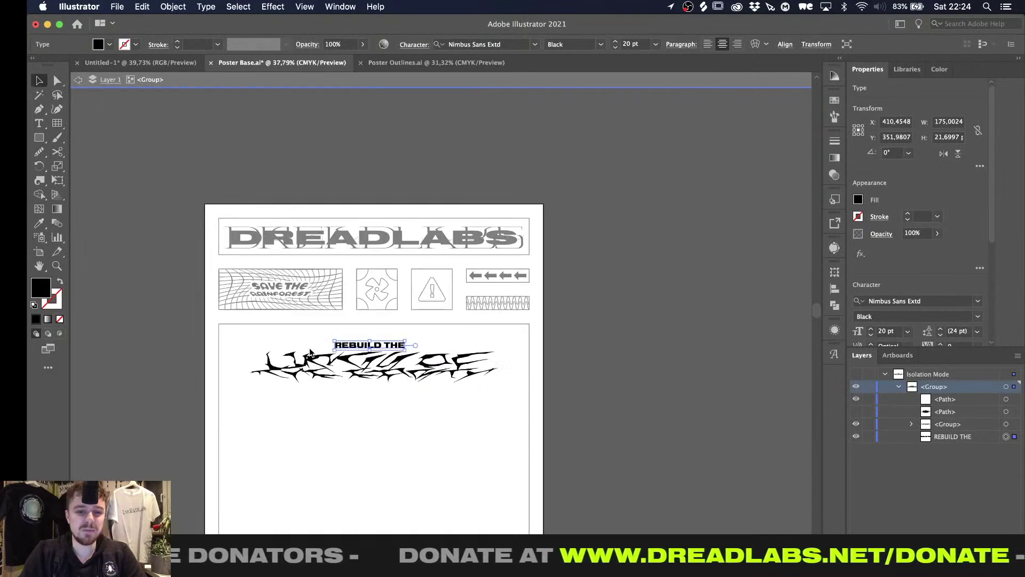
left_click(287, 421)
scroll(287, 424, "down", 8)
double_click(300, 425)
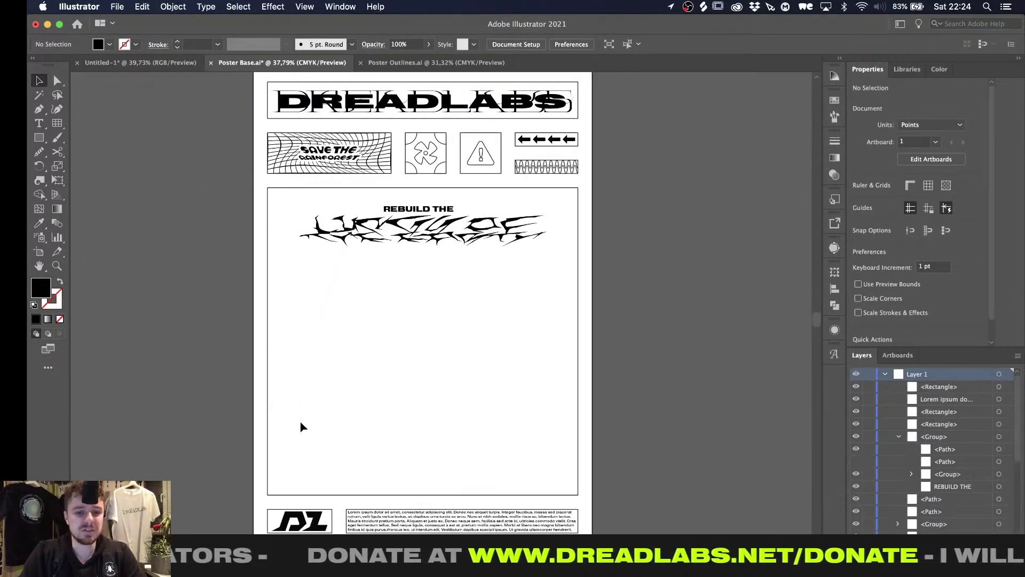
Copy the DL logo and its surrounding box from the Illustrator poster, switch to Photoshop, and paste them as a smart object
scroll(301, 425, "up", 4, "alt")
left_click_drag(374, 482, 435, 520)
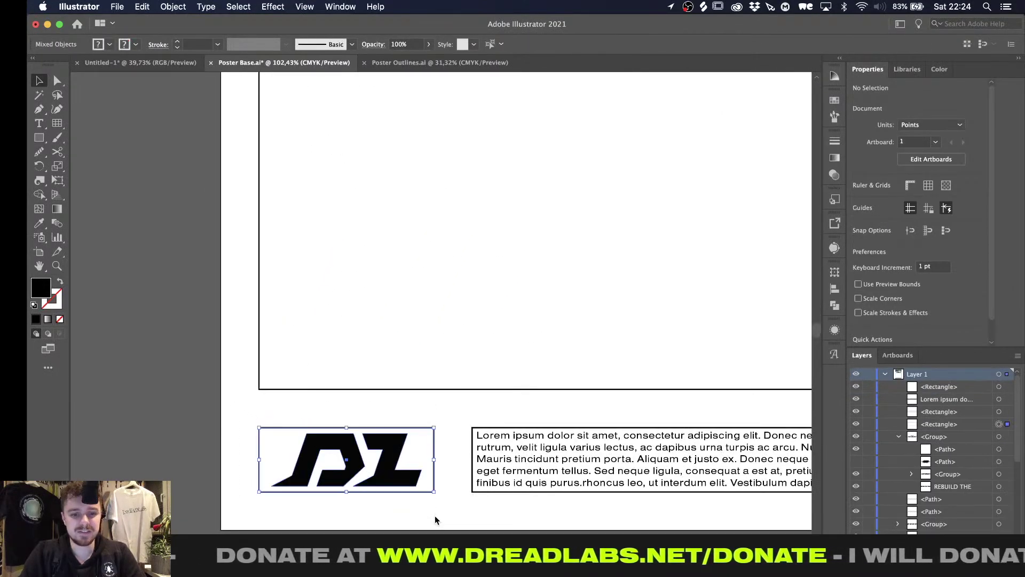
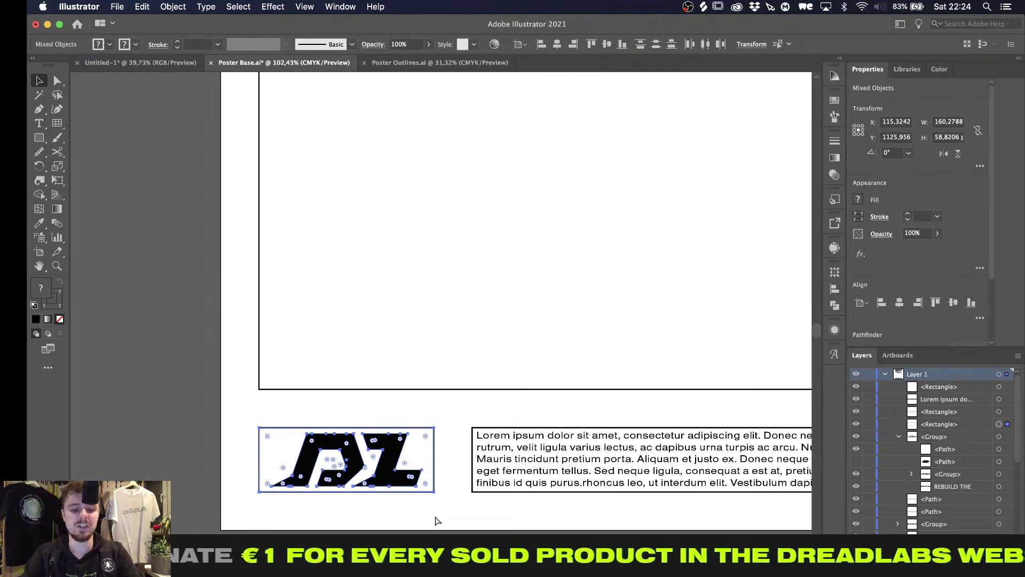
key("super+Tab")
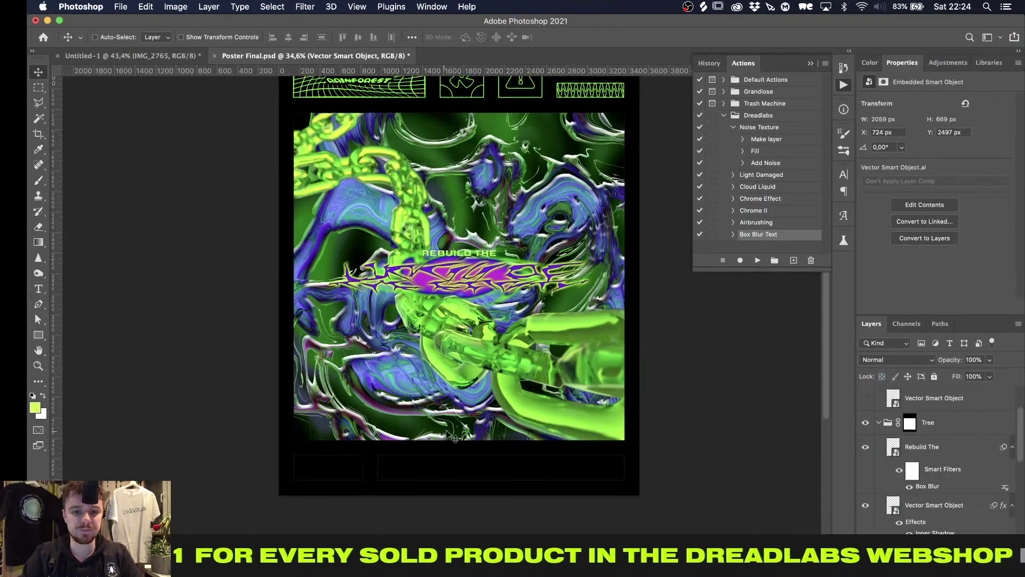
key("super+v")
left_click(581, 238)
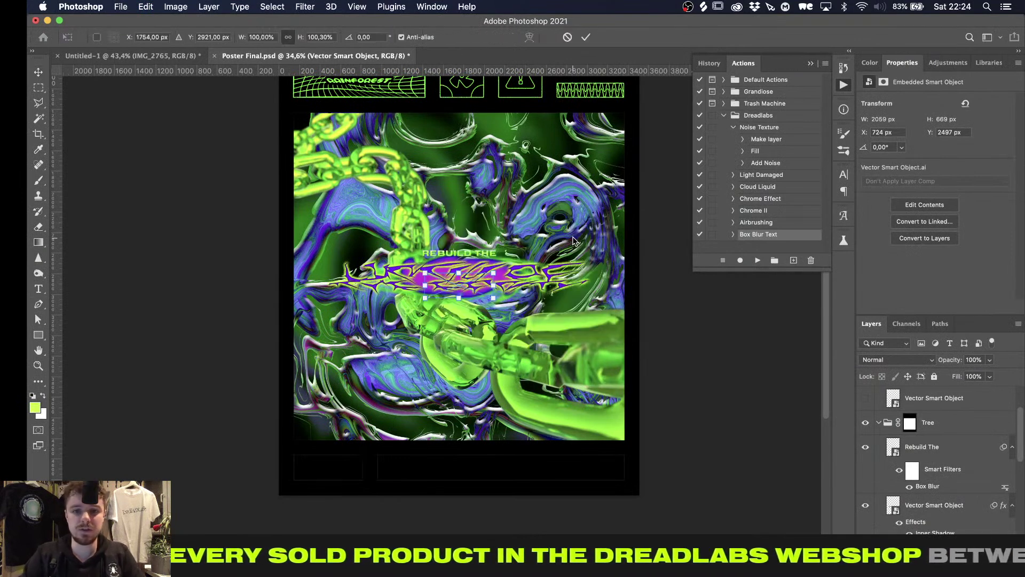
key("Return")
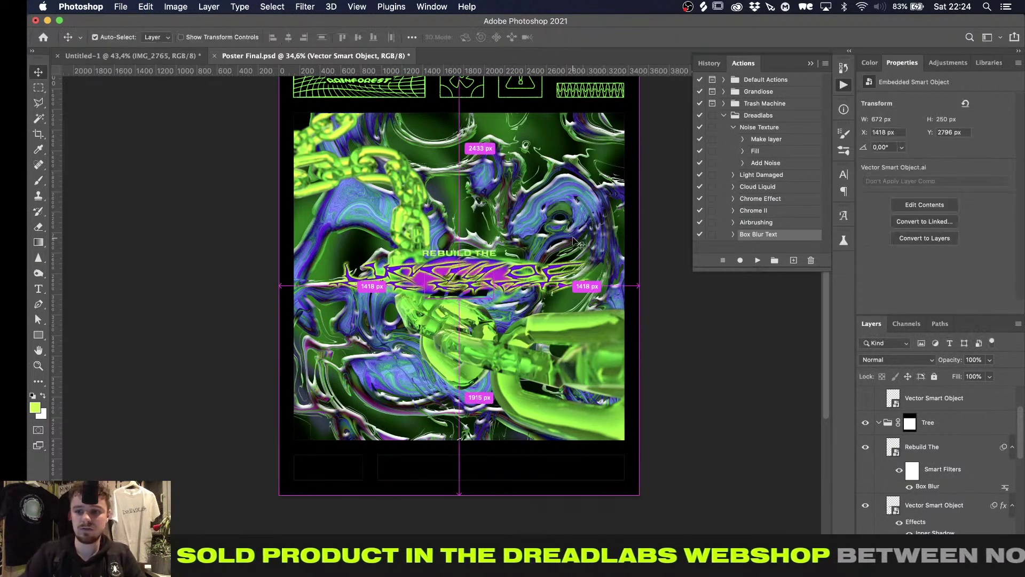
Collapse the Dreadlabs Title and Tree layer groups
scroll(899, 479, "down", 10)
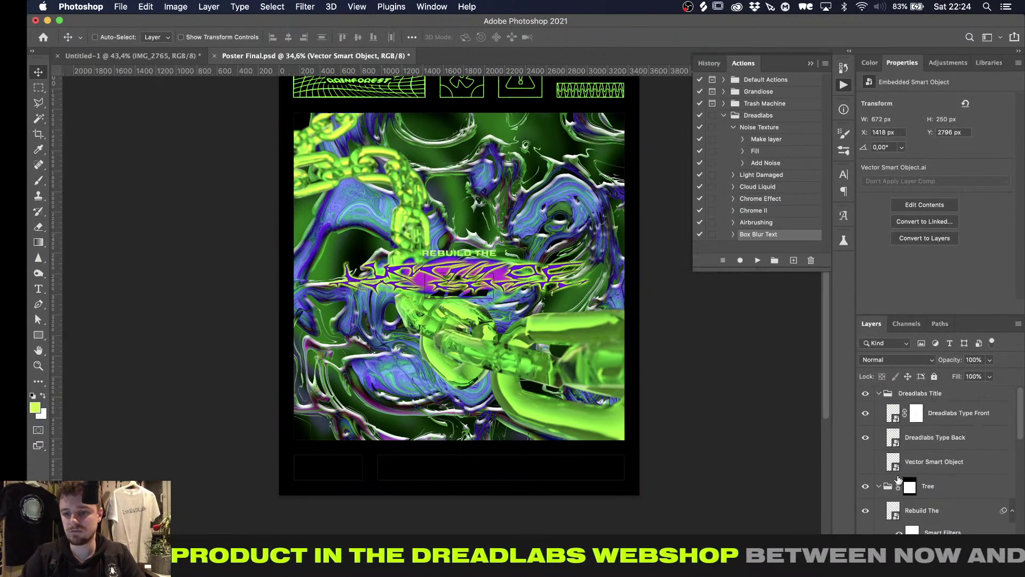
scroll(899, 479, "down", 10)
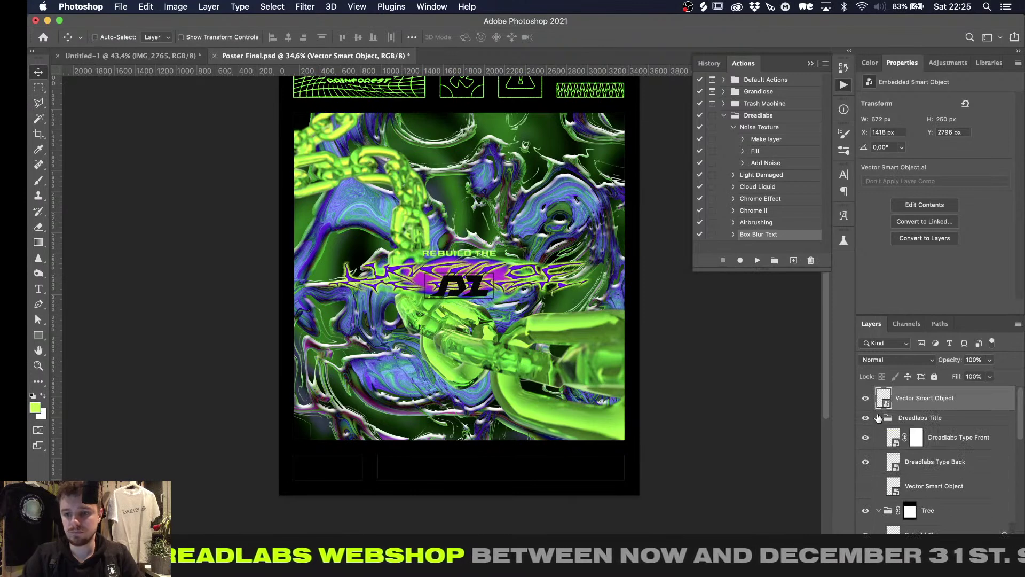
left_click(878, 417)
left_click(879, 437)
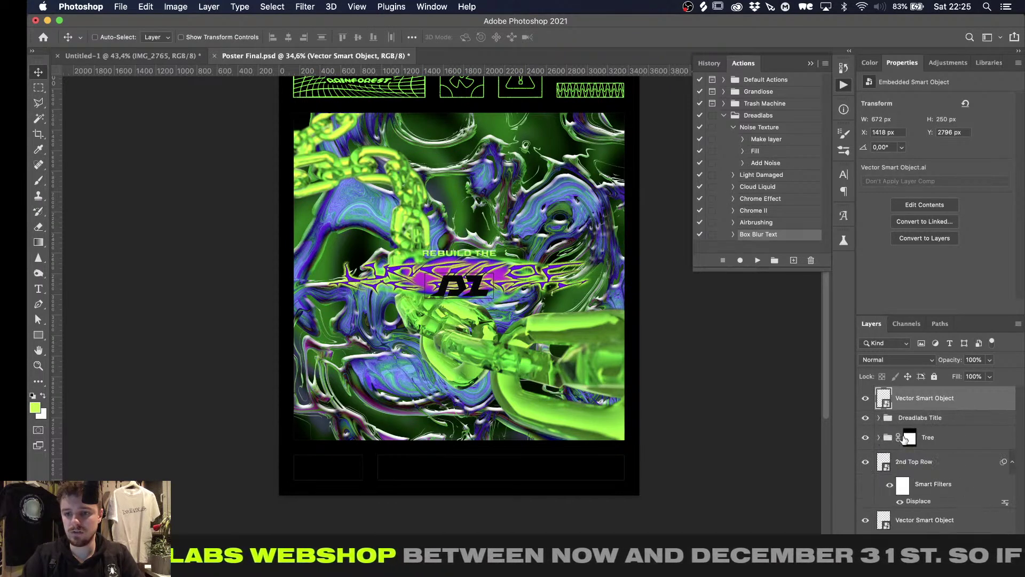
Move the 2nd Top Row layer above the Tree group and rename the vector smart object above the Background as Frame
left_click(906, 466)
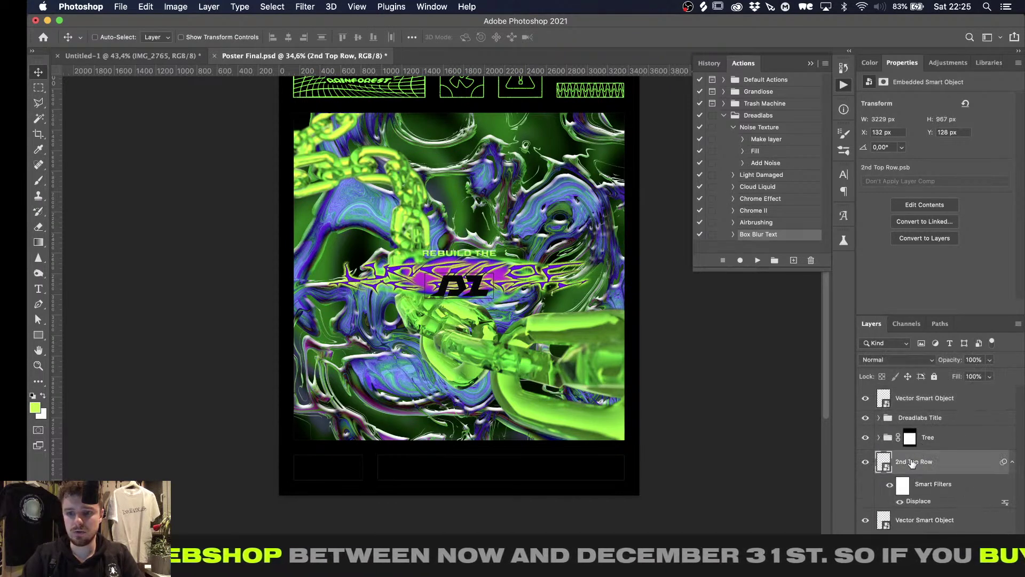
key("super+bracketright")
left_click(1012, 438)
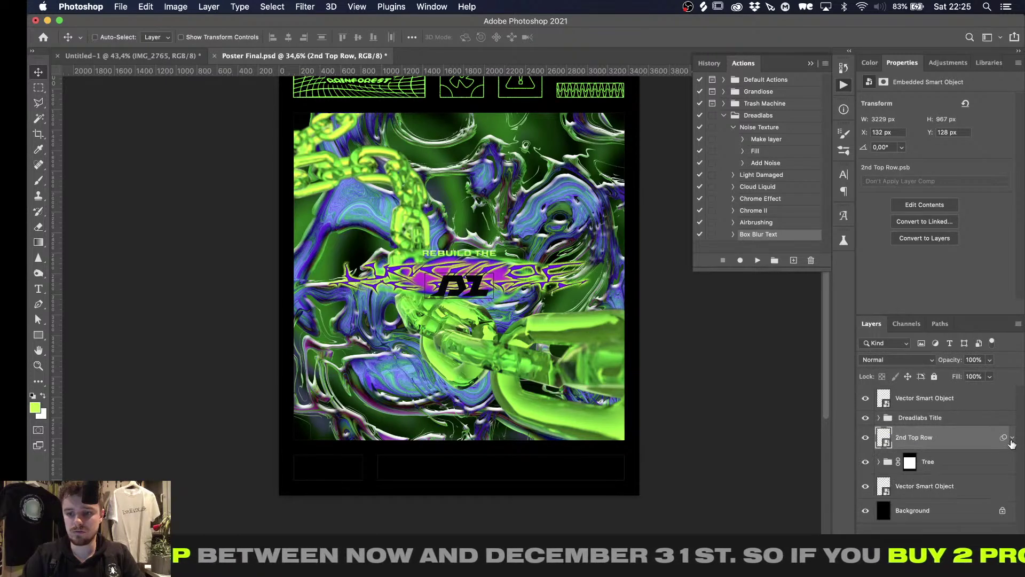
double_click(919, 486)
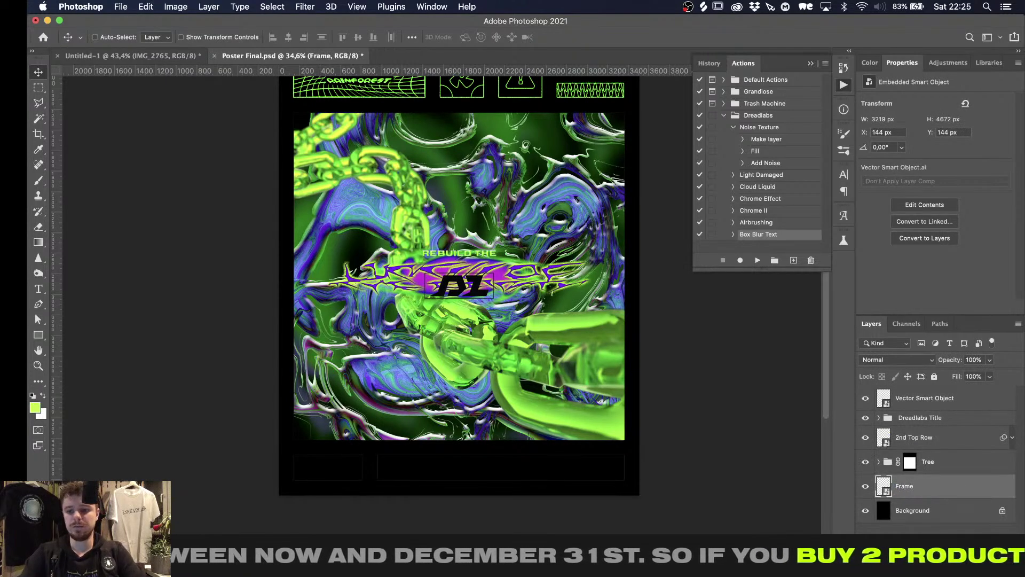
Move the pasted DL logo layer down in the layer stack, directly below the Tree group
left_click(906, 404)
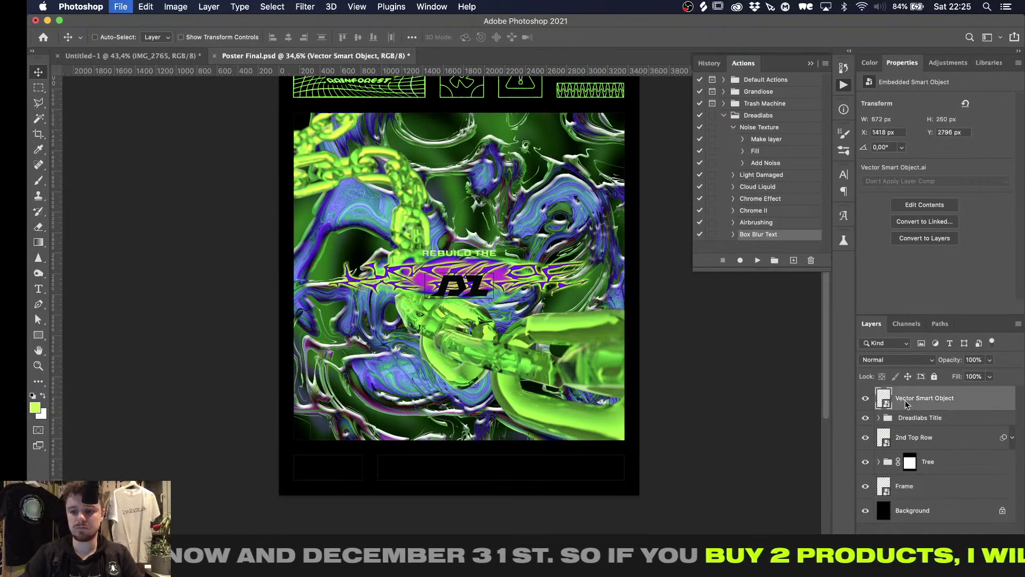
key("super+p")
left_click(623, 415)
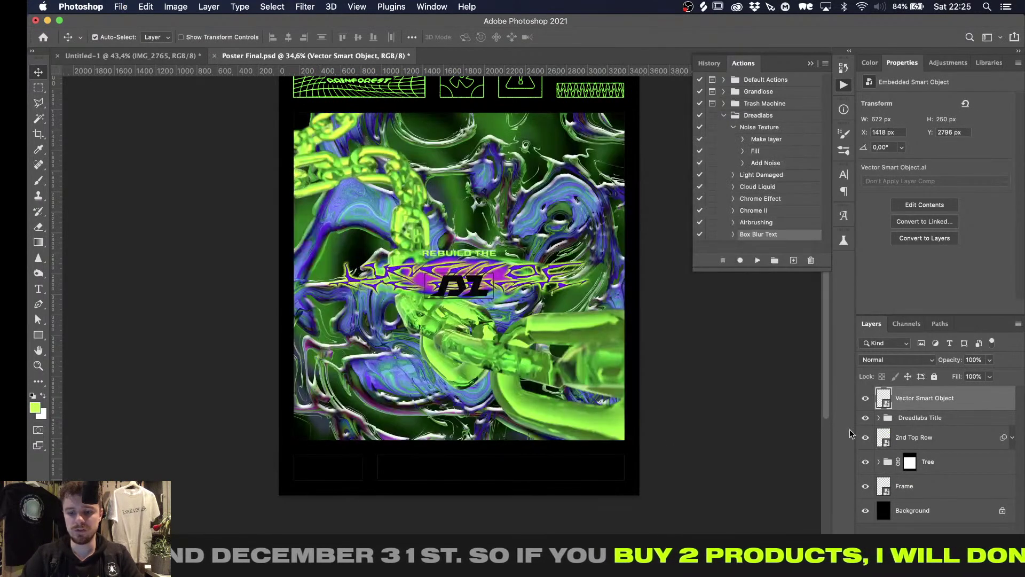
key("super+bracketleft")
key("super+bracketleft")
key("super+bracketleft")
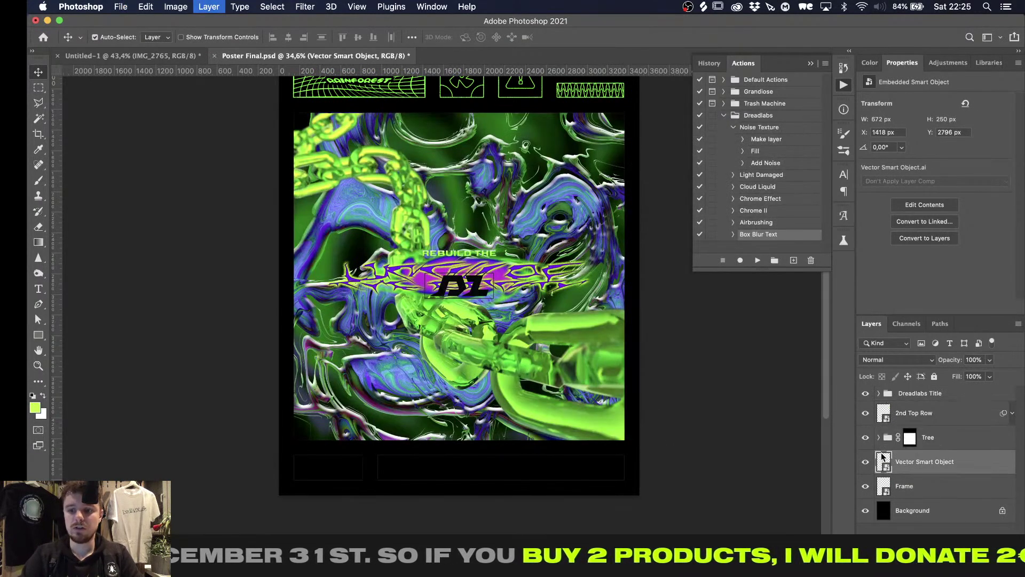
Try to align the DL logo to the bottom and left edges of a selection loaded from the Frame layer
left_click(883, 486, "super")
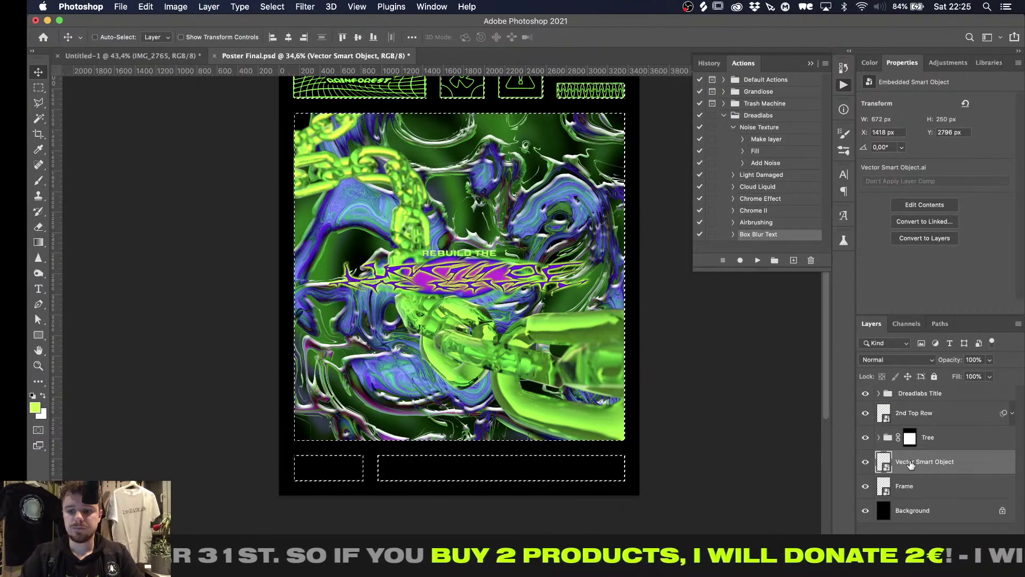
left_click(373, 37)
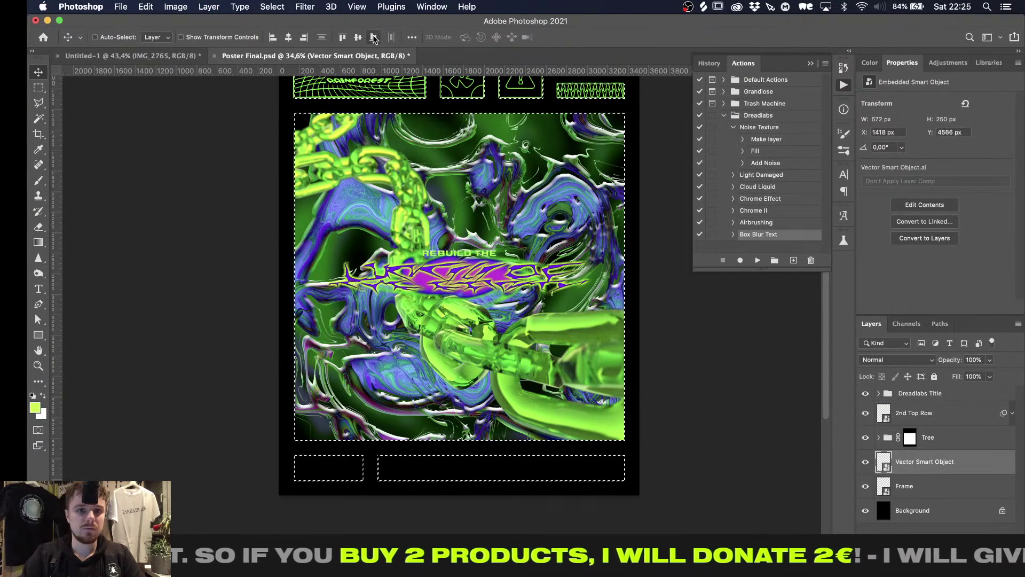
left_click(272, 36)
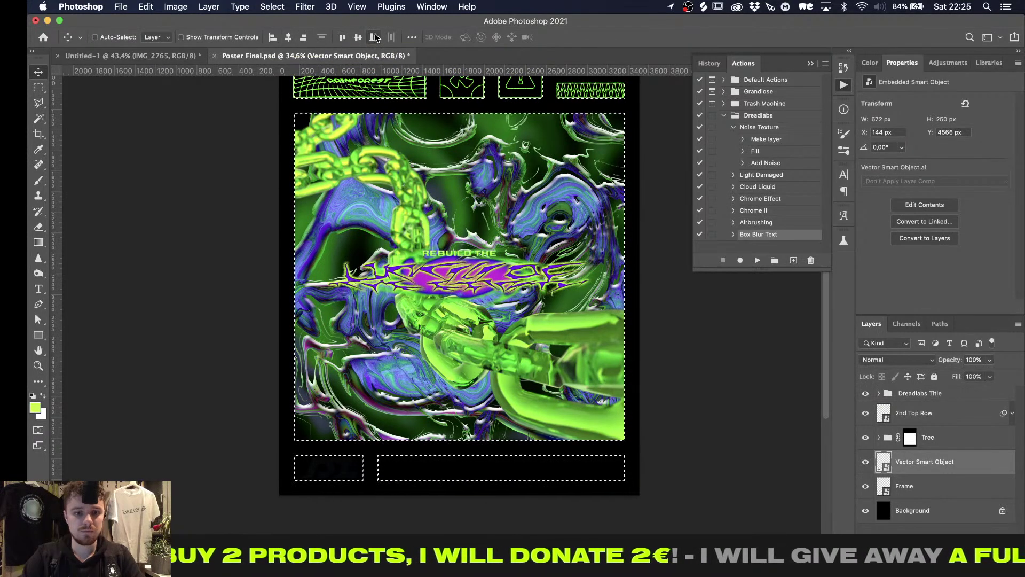
key("super+d")
left_click(886, 491, "super")
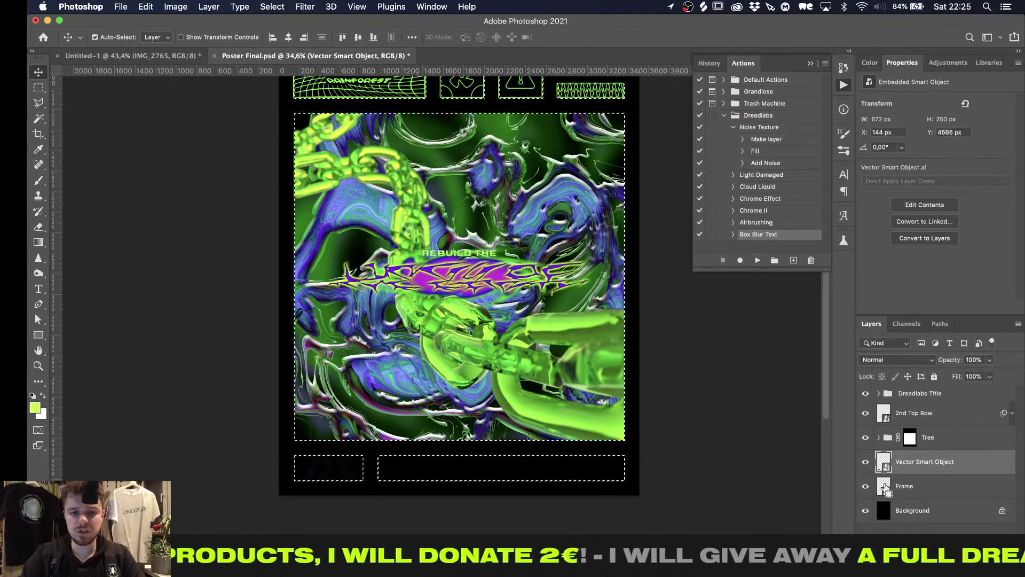
key("super+d")
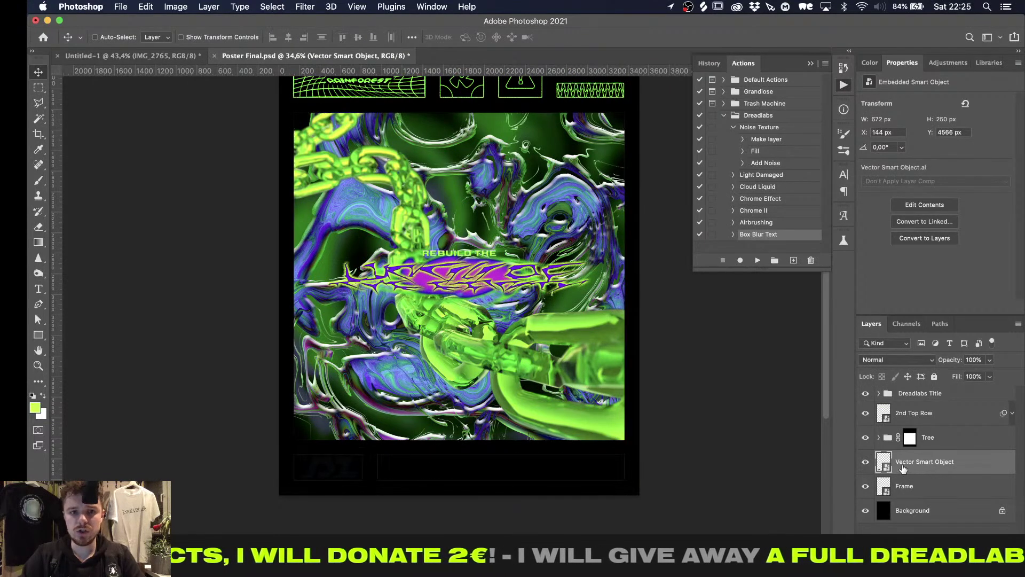
left_click(885, 481, "super")
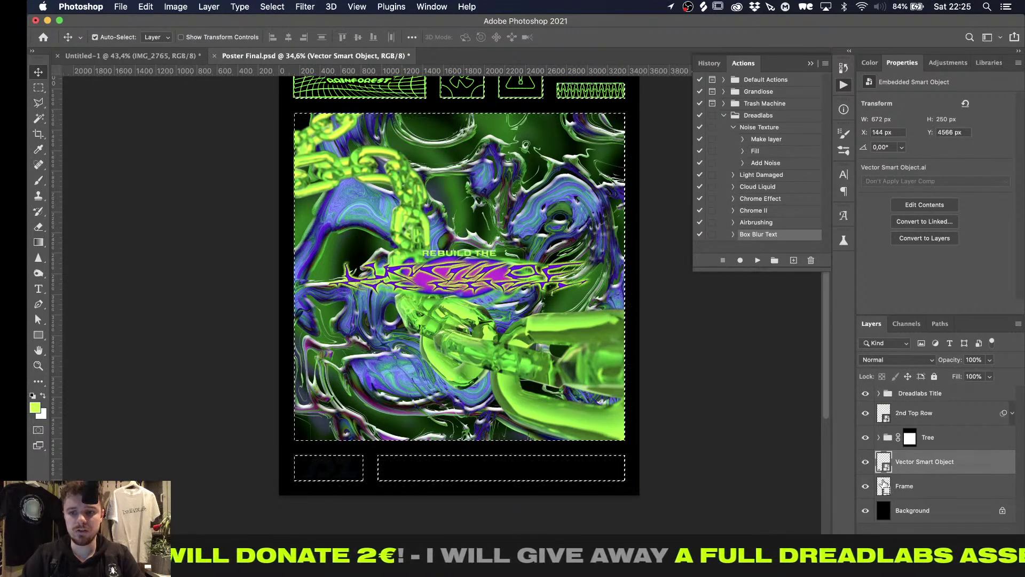
key("super+d")
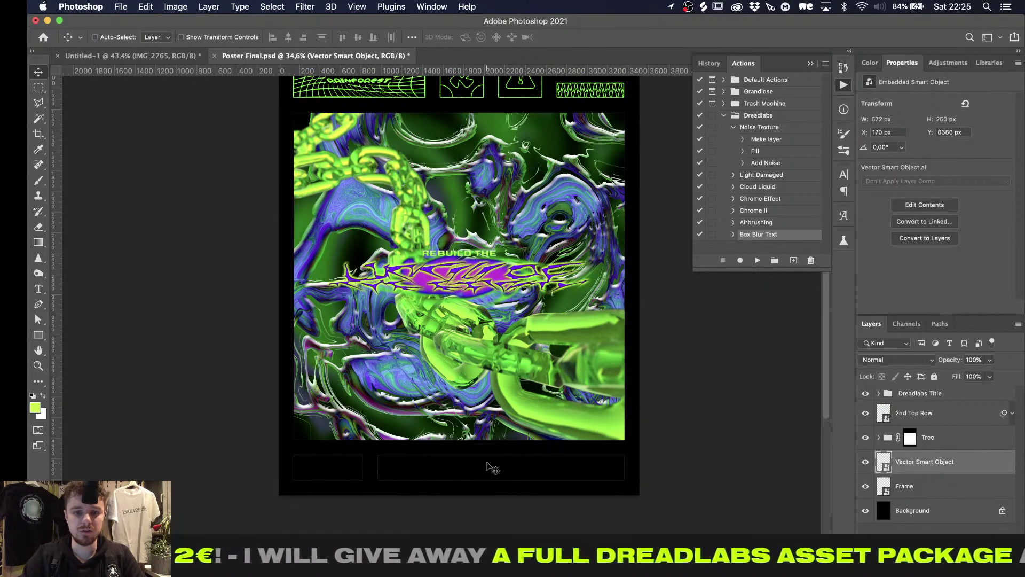
With the Tree group hidden, delete the misplaced DL logo layer and paste the logo again as a smart object above Frame
left_click(865, 438)
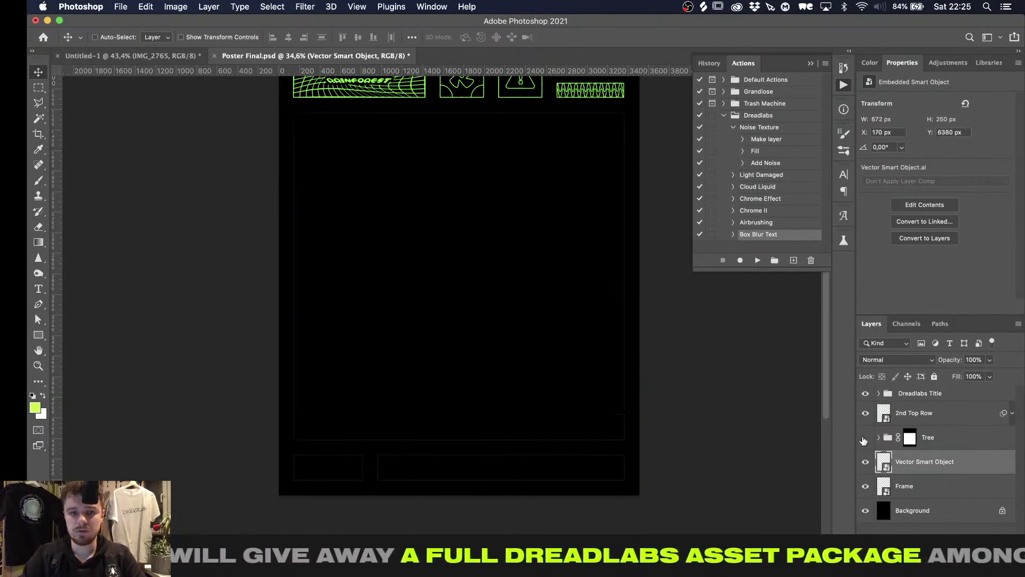
scroll(740, 415, "up", 3)
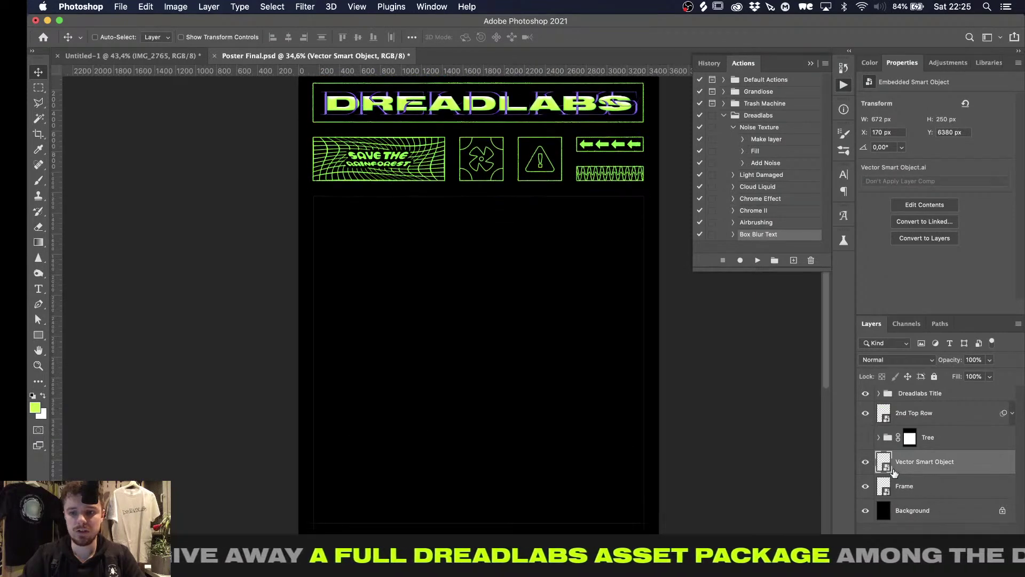
scroll(649, 441, "down", 5, "alt")
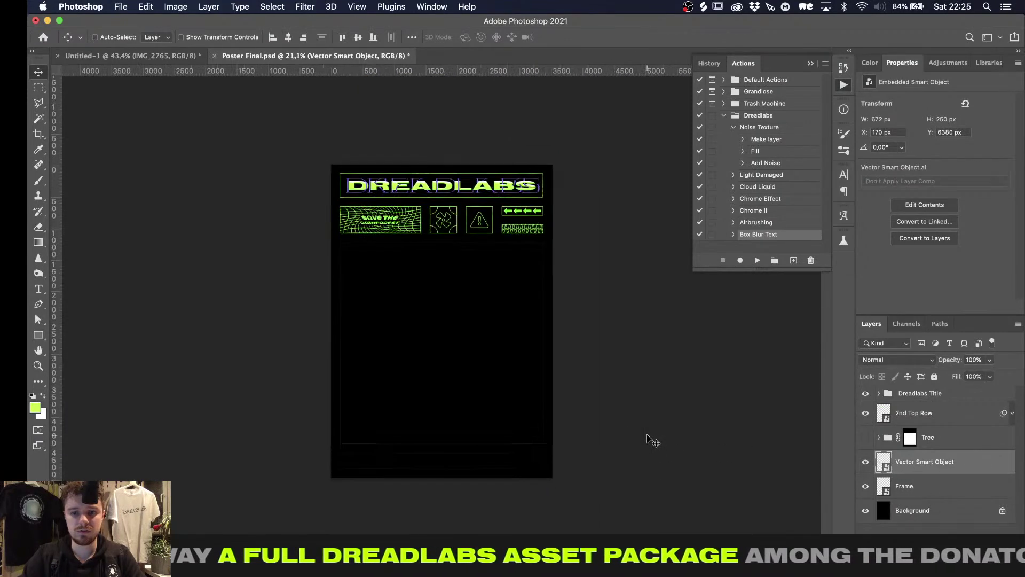
key("Delete")
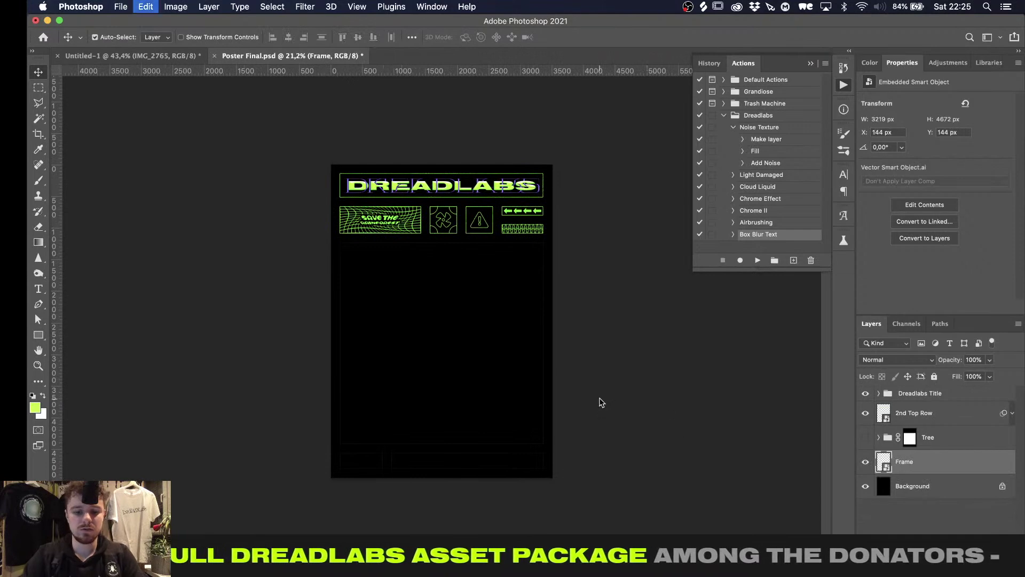
key("super+v")
key("Return")
key("Return")
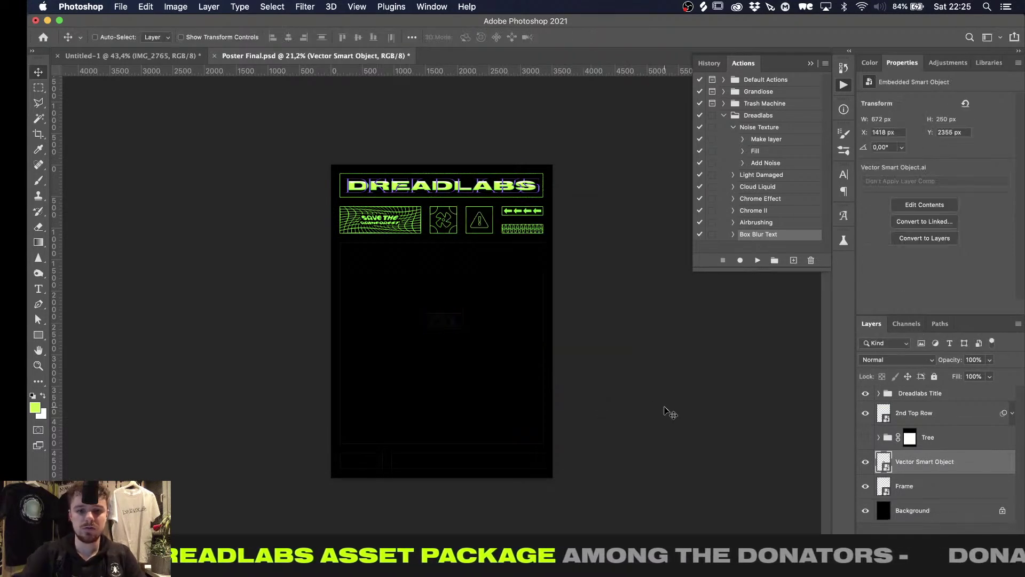
Align the DL logo to the bottom and left edges of the Frame layer's outline, deselect, and show the Tree group again
left_click(884, 487, "super")
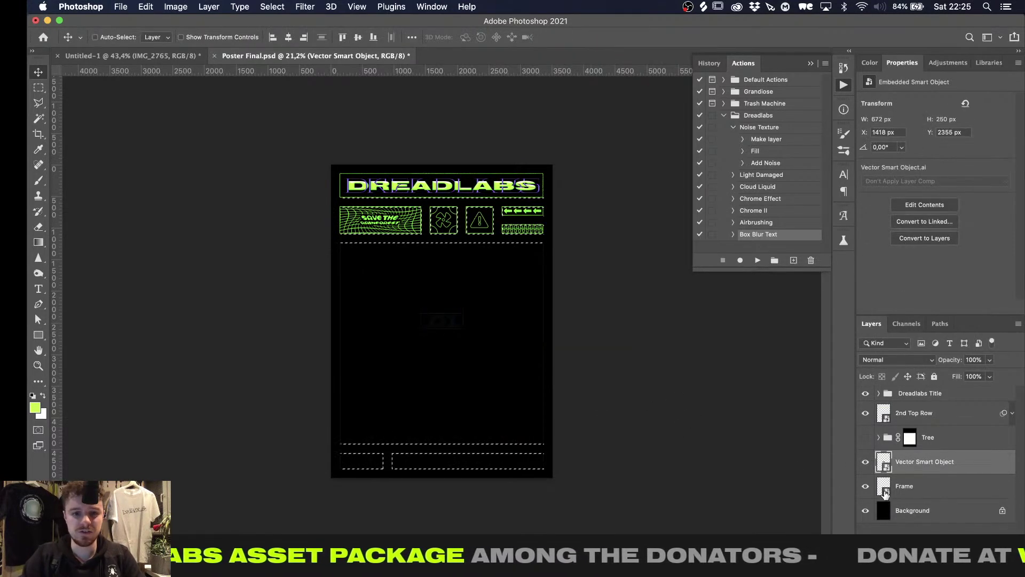
left_click(373, 37)
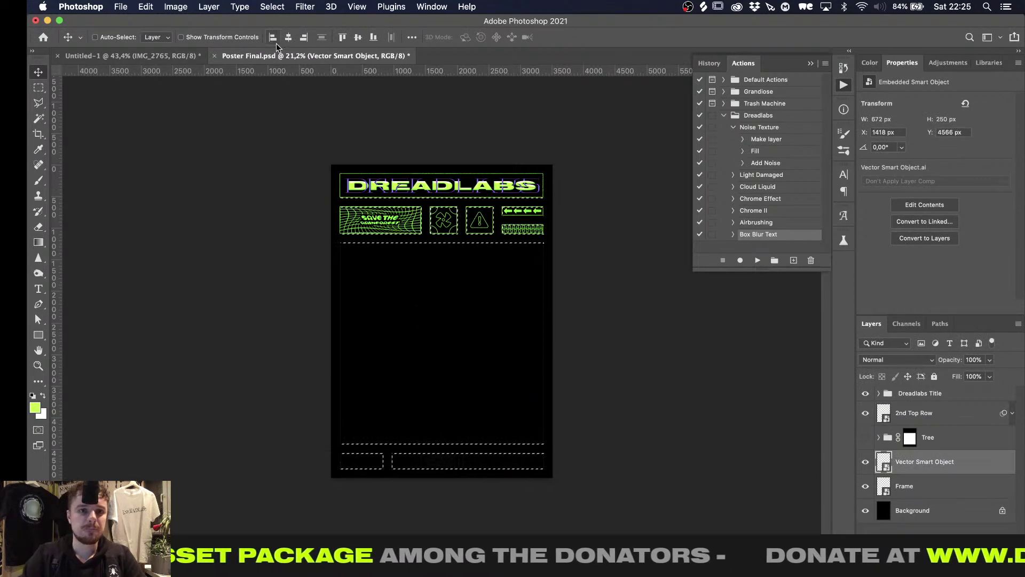
left_click(273, 38)
key("super+d")
scroll(423, 348, "up", 5, "alt")
scroll(423, 347, "down", 5)
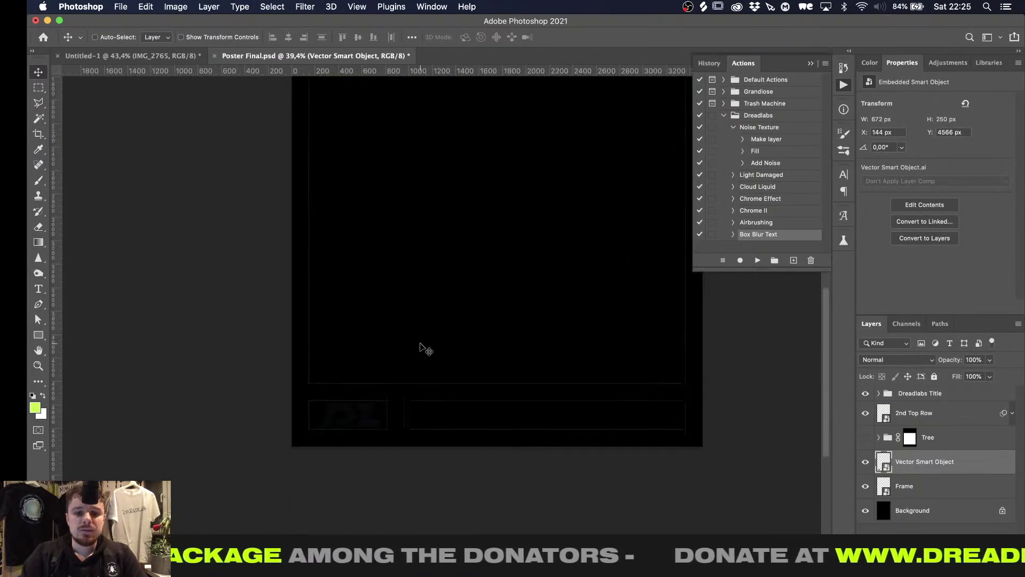
left_click(865, 439)
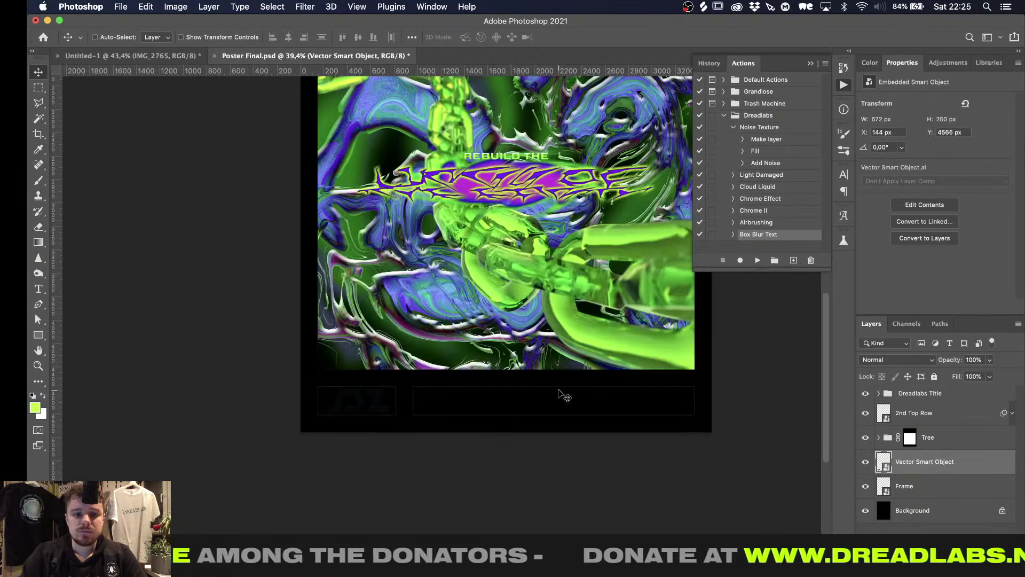
scroll(558, 393, "left", 3)
Open the contents of the 2nd Top Row smart object to check how it is coloured, and close it again
left_click(905, 413)
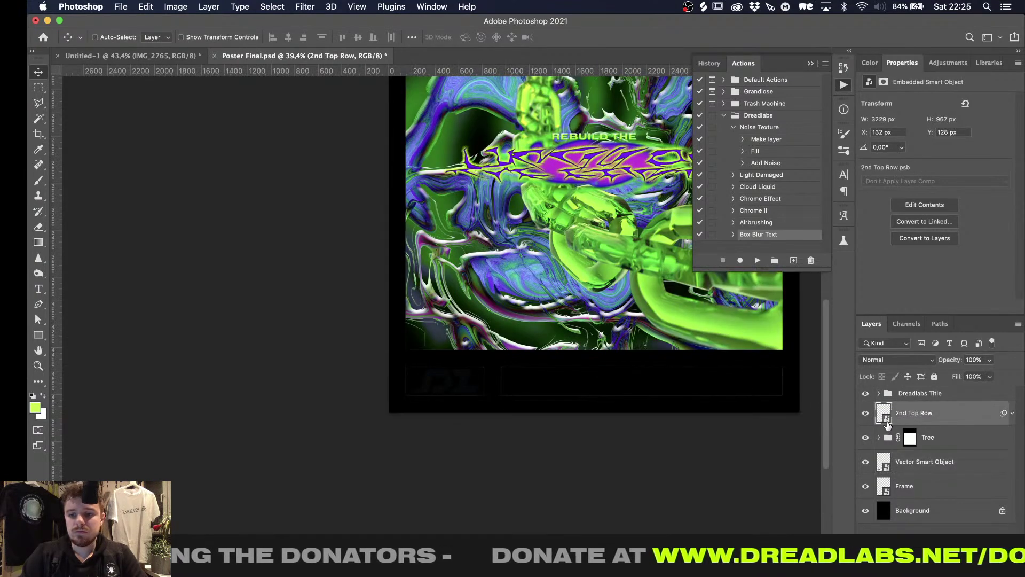
double_click(883, 414)
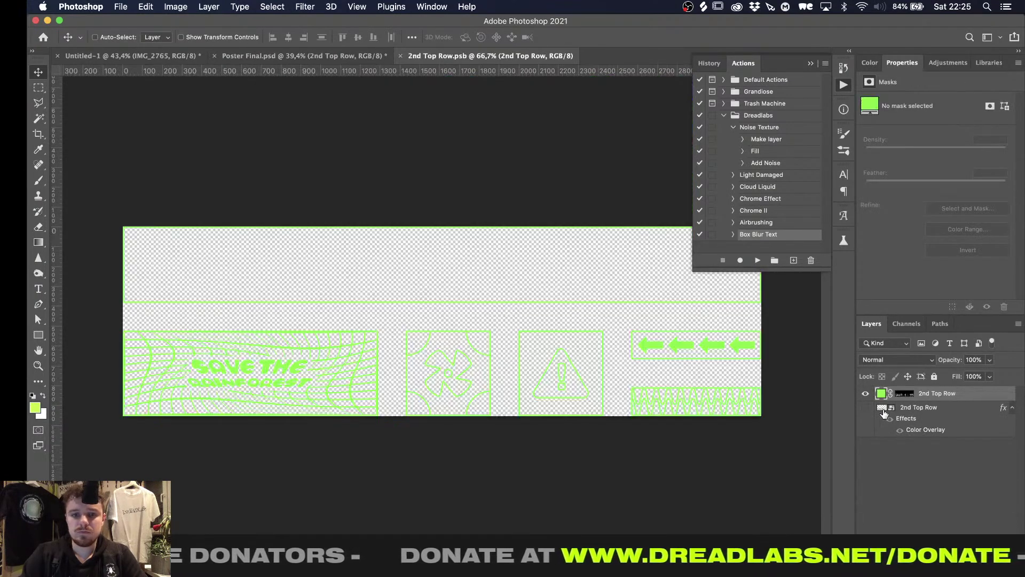
key("super+w")
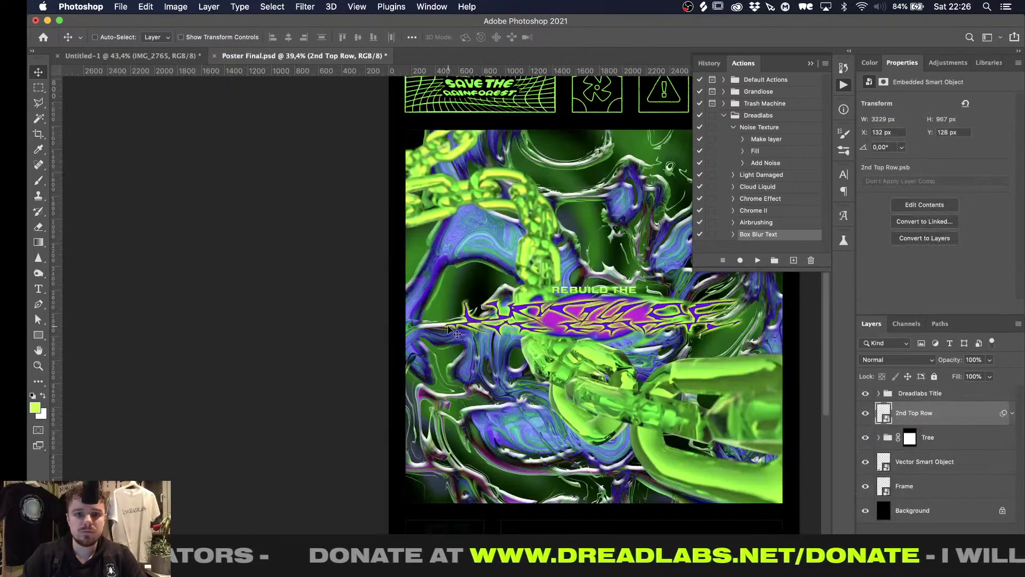
Add a Color Overlay effect in 7800ff to the DL logo's smart object layer above Frame
scroll(454, 331, "up", 2, "alt")
scroll(641, 400, "up", 4, "alt")
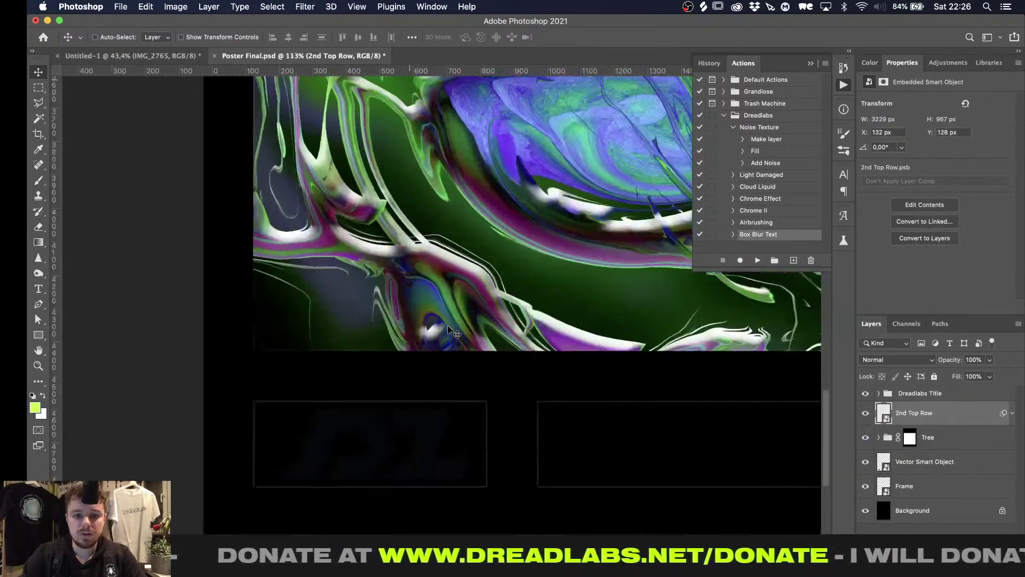
left_click(924, 461)
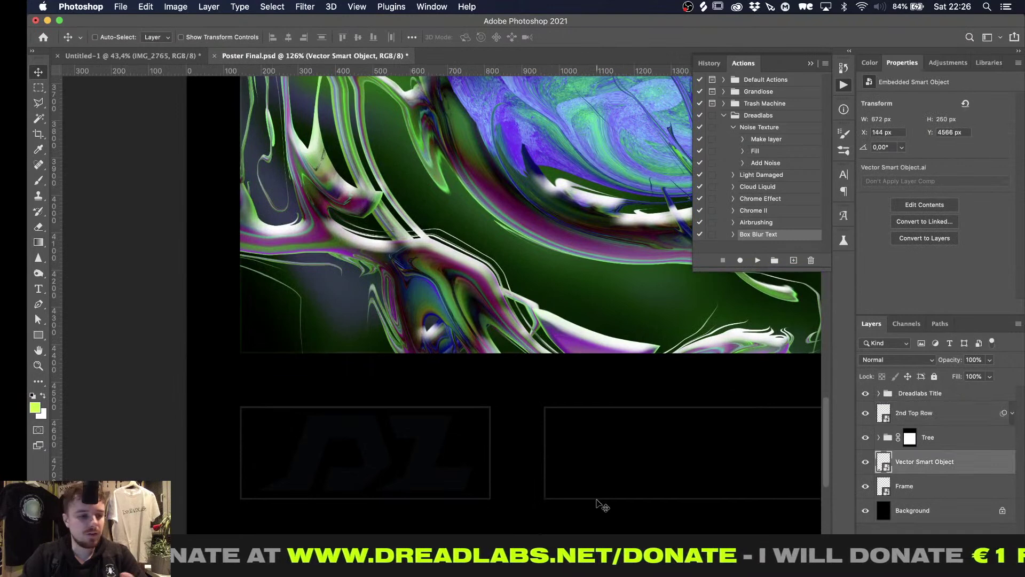
right_click(908, 461)
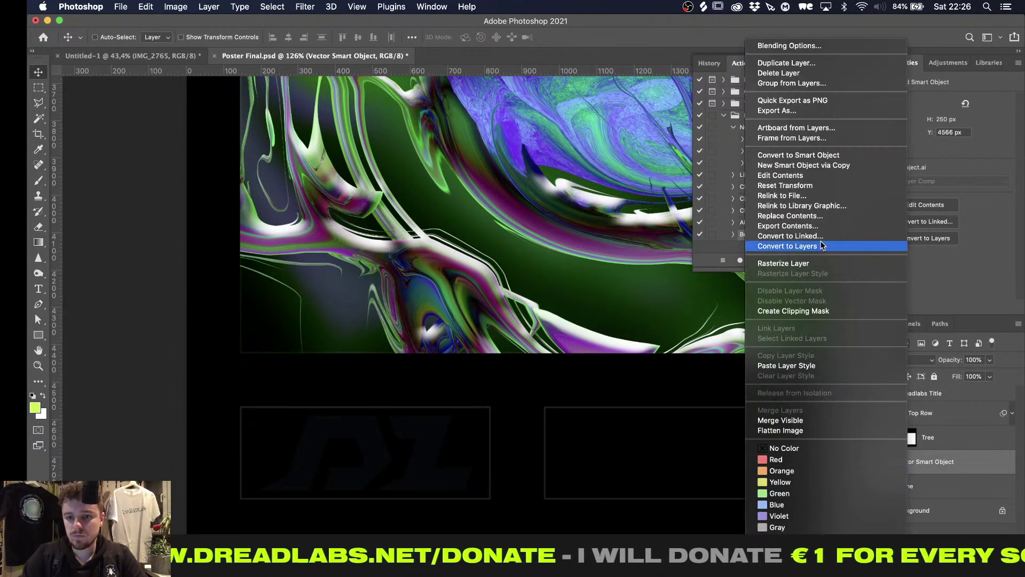
left_click(919, 561)
left_click(919, 561)
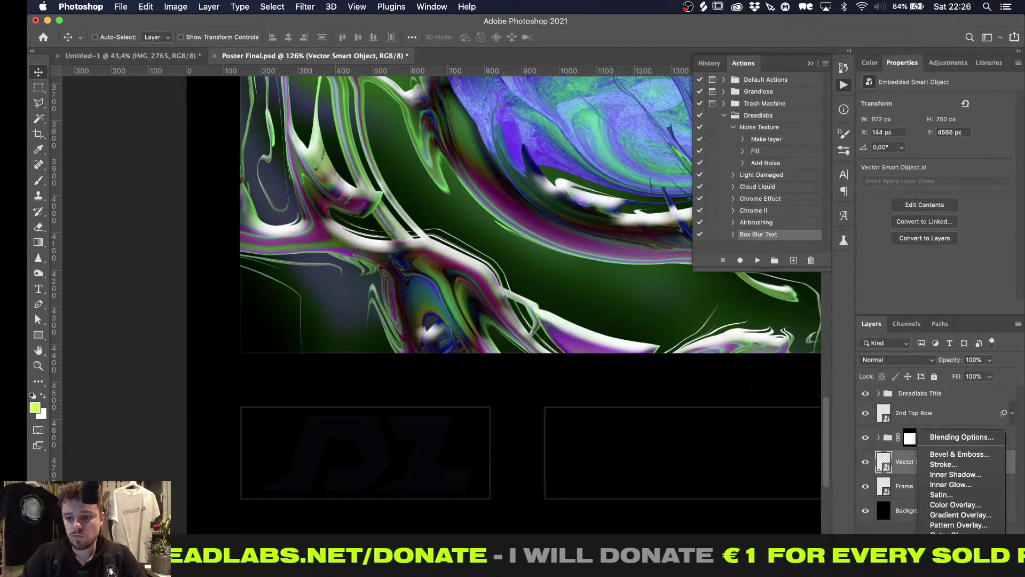
left_click(955, 504)
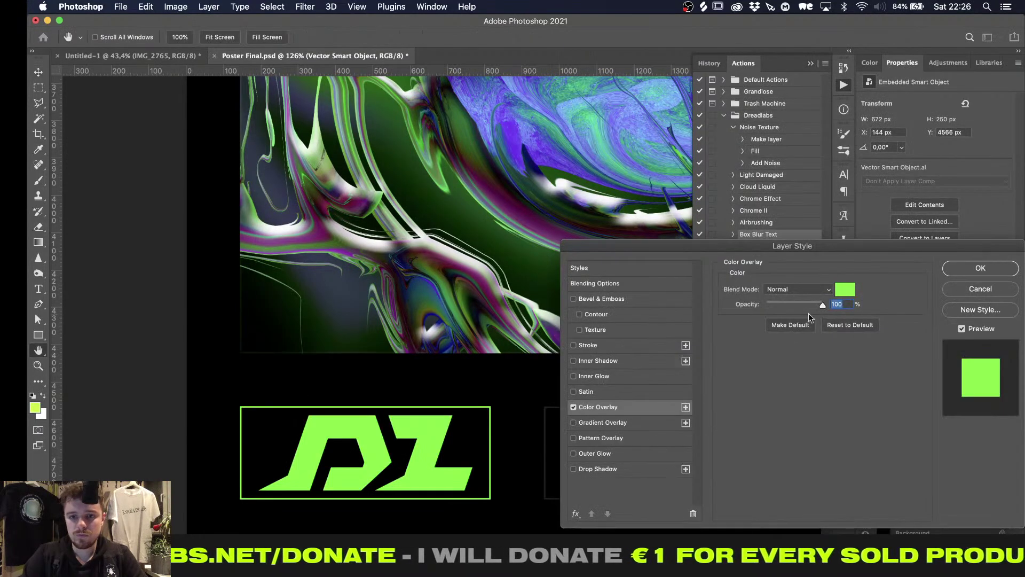
left_click(845, 289)
type("7800ff")
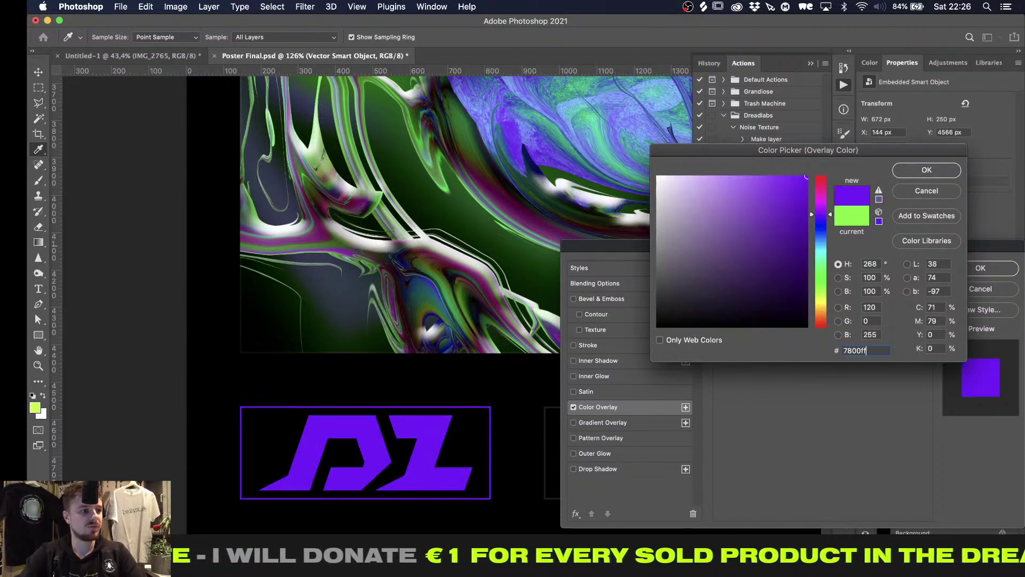
key("Return")
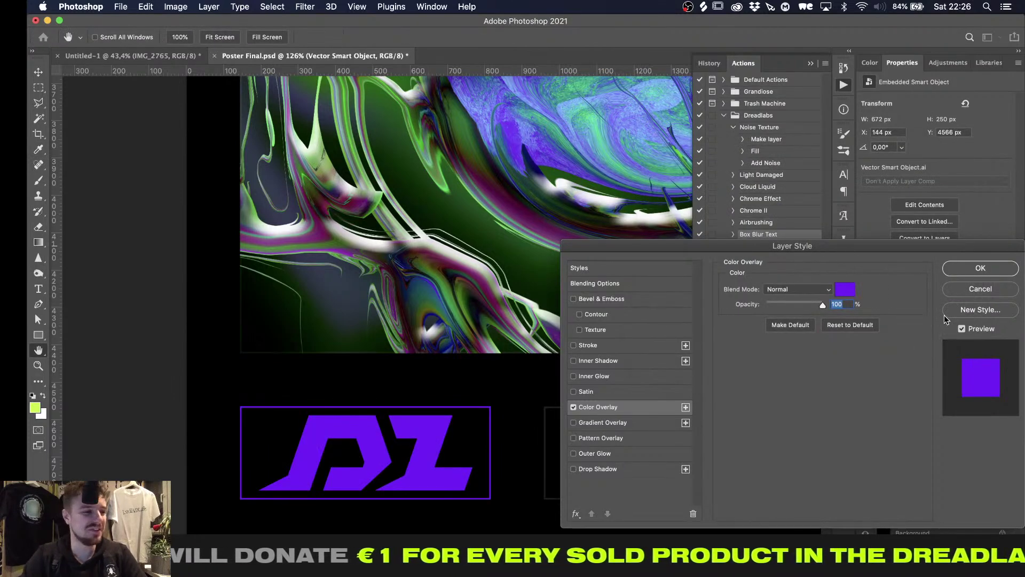
left_click(980, 269)
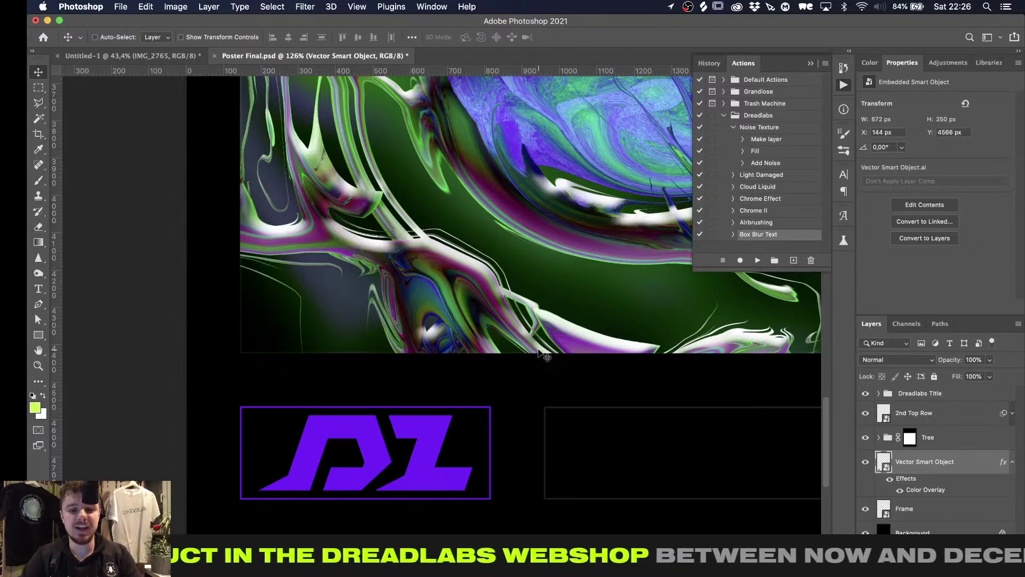
Collapse the expanded actions list and rename the logo's smart object layer DL
scroll(543, 369, "down", 5, "alt")
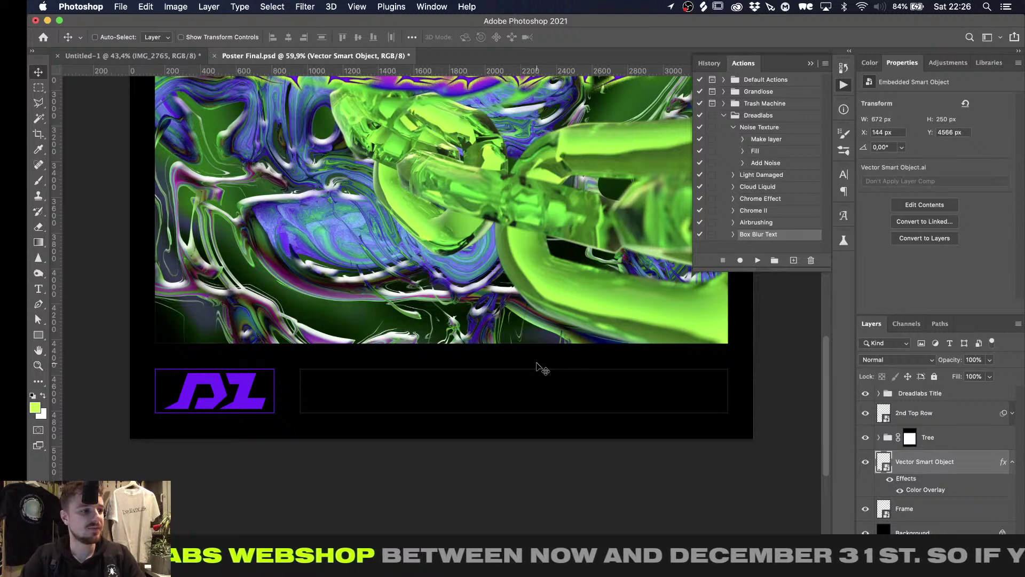
scroll(543, 370, "up", 2, "alt")
left_click(810, 63)
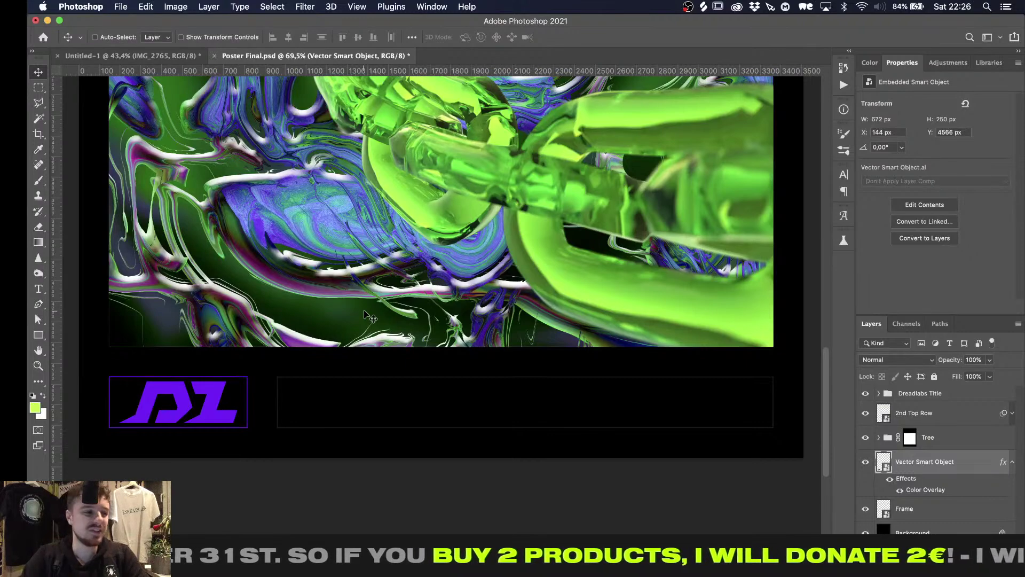
scroll(364, 311, "down", 4, "alt")
scroll(364, 311, "up", 3)
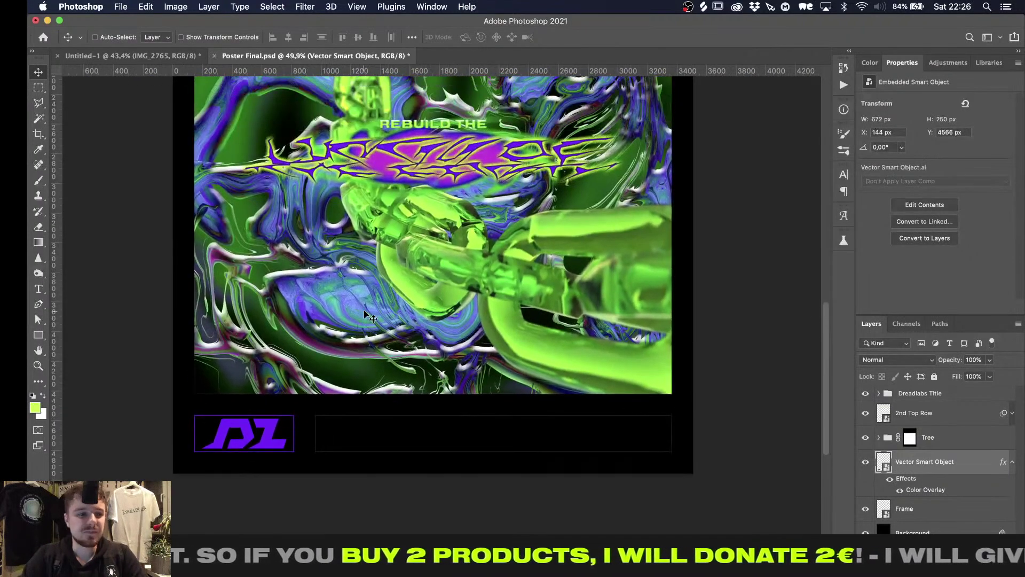
scroll(364, 314, "up", 3, "alt")
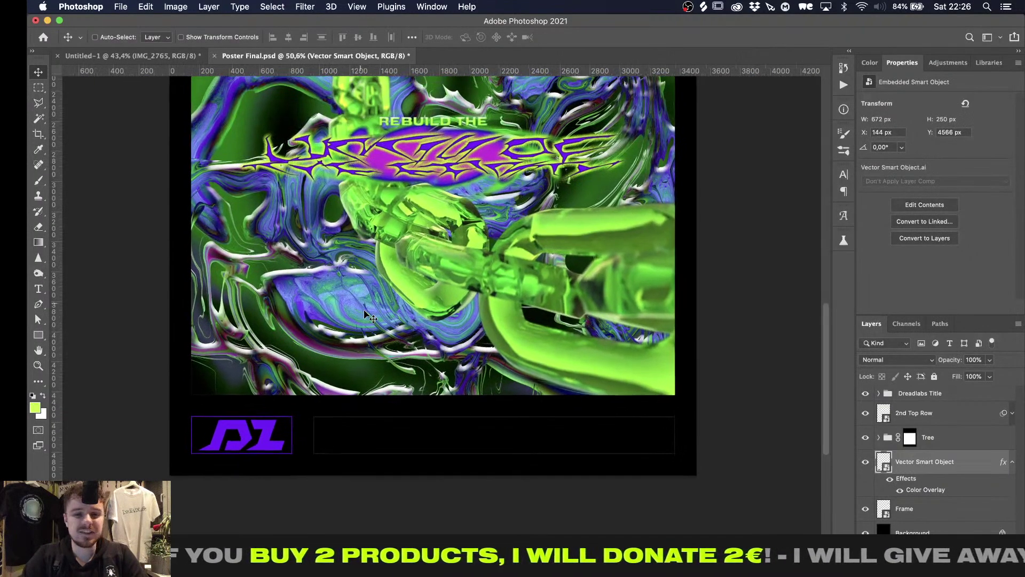
scroll(364, 314, "down", 3)
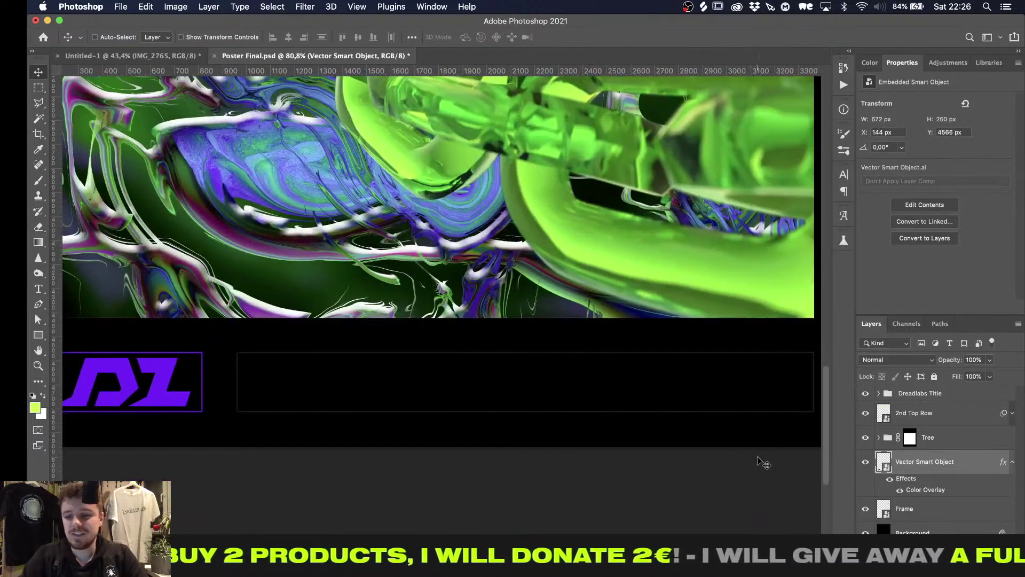
double_click(925, 461)
type("F")
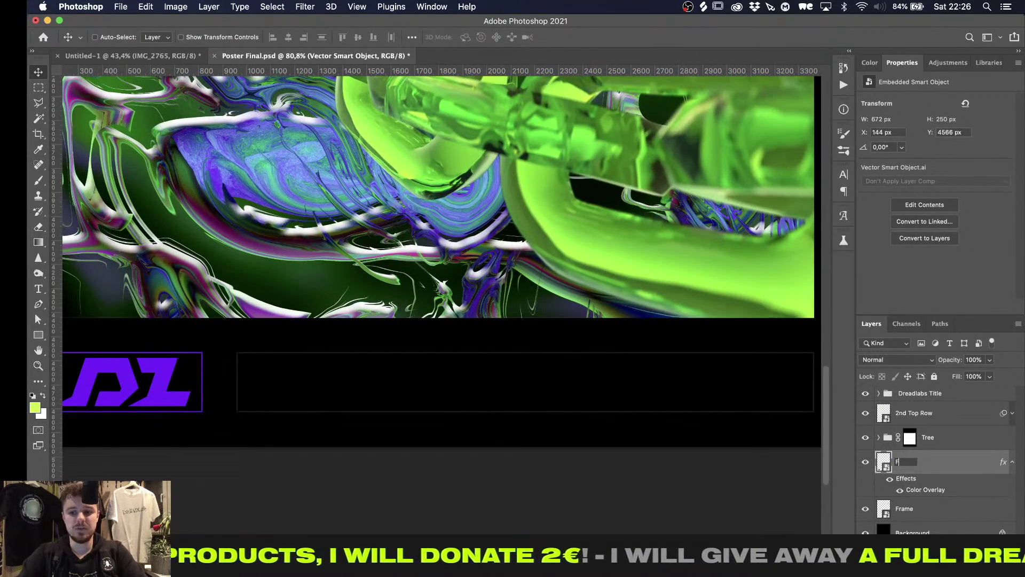
type("DL")
key("Return")
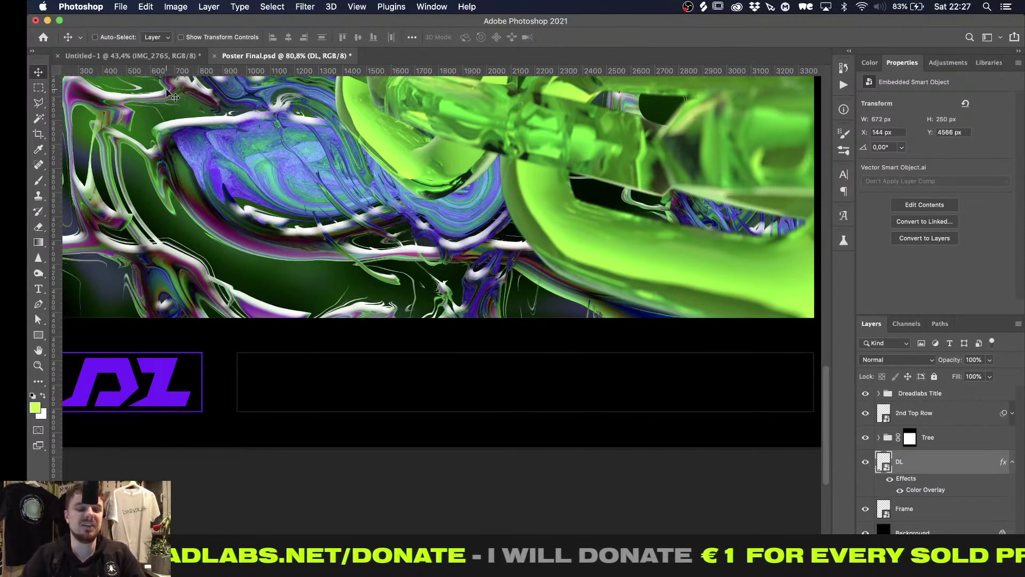
Switch to Illustrator and copy the lorem ipsum text together with its surrounding rectangle from the bottom row of Poster Base.ai
left_click(114, 55)
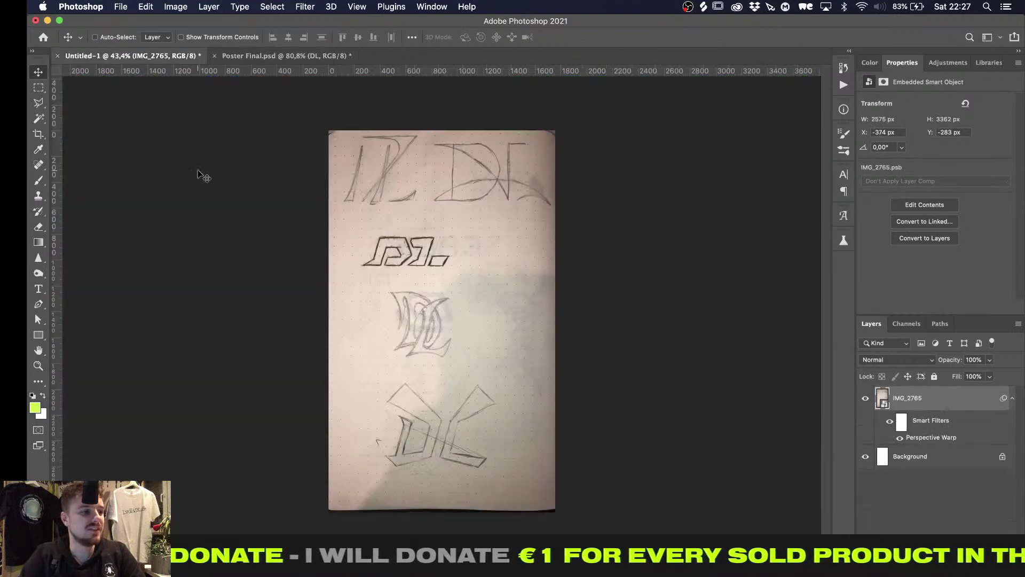
left_click(234, 55)
key("super+Tab")
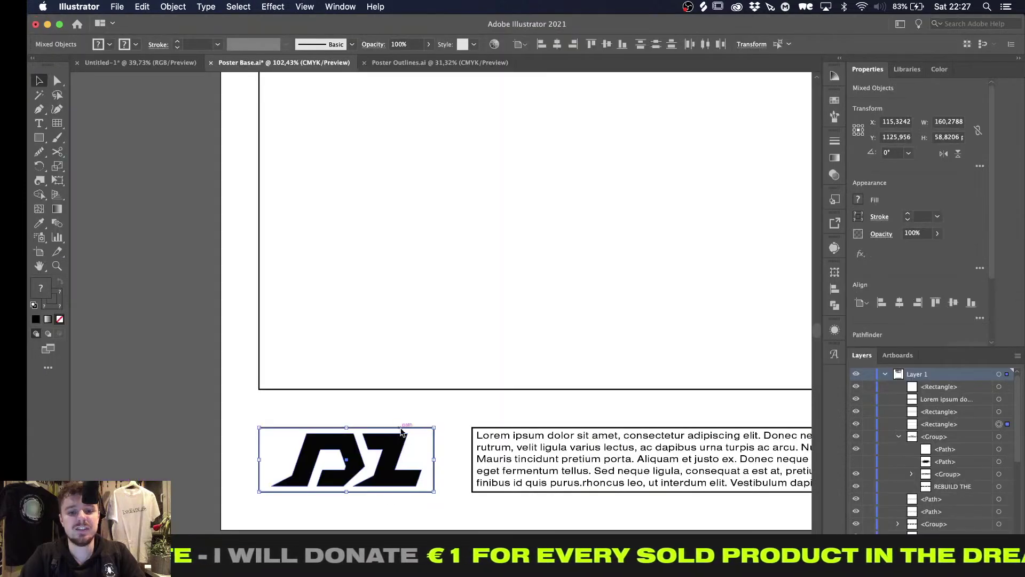
scroll(467, 427, "down", 3, "alt")
right_click(468, 425)
left_click(448, 492)
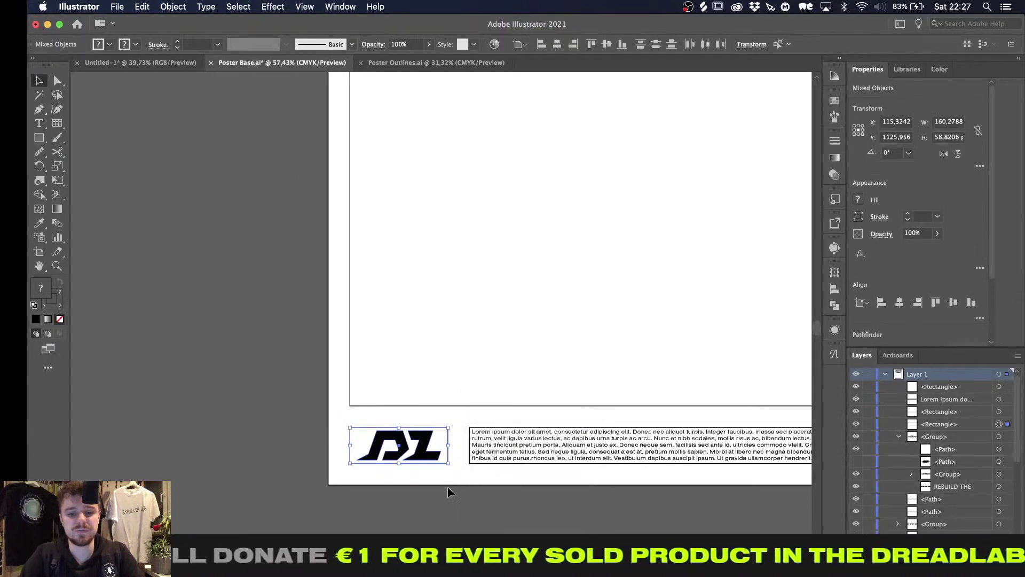
scroll(449, 492, "right", 5)
scroll(449, 491, "up", 1)
left_click_drag(464, 436, 716, 464)
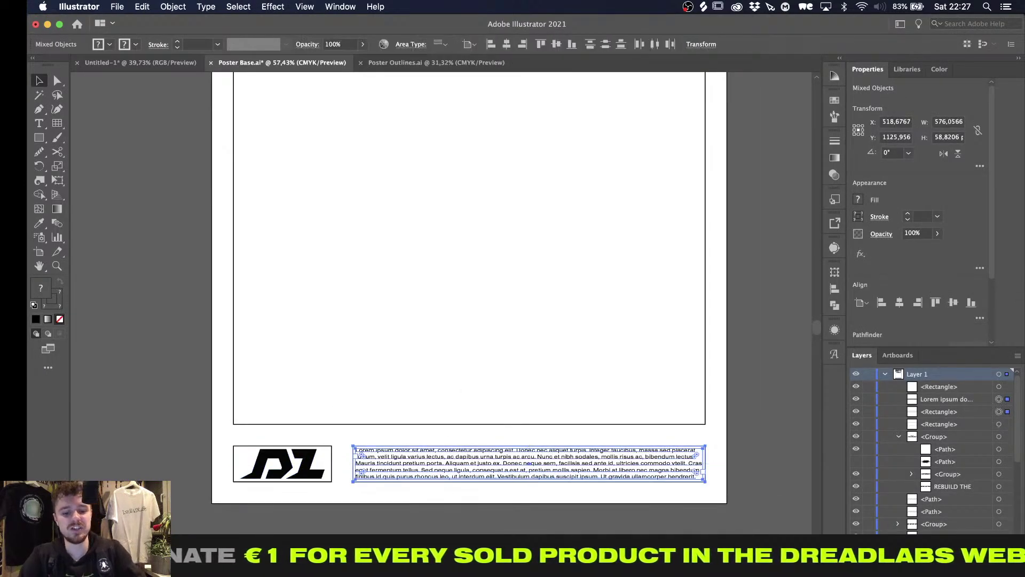
Back in Photoshop, paste the text block into Poster Final.psd as a smart object and move its layer below DL
key("super+Tab")
scroll(465, 459, "down", 3, "alt")
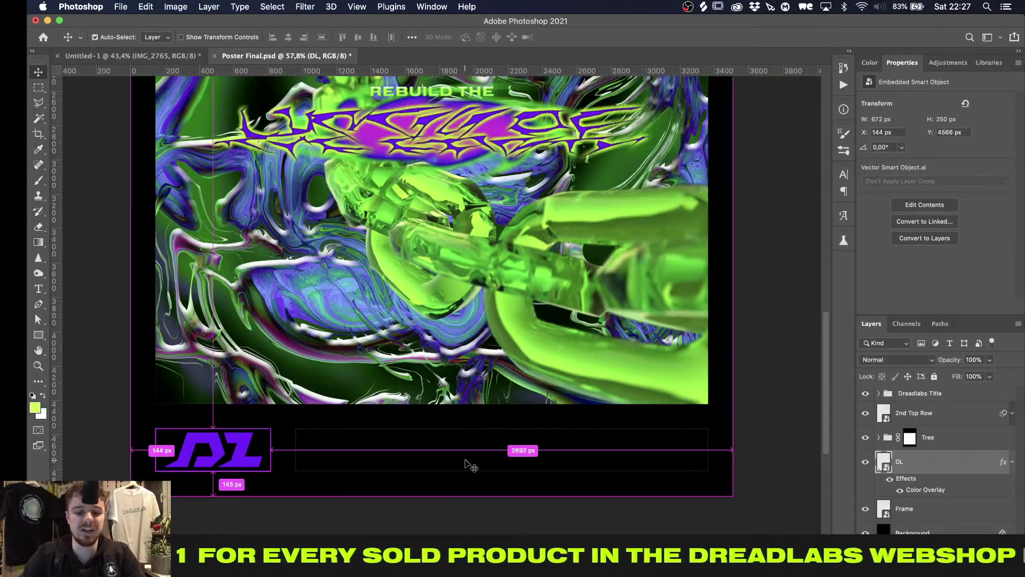
key("super+v")
key("Return")
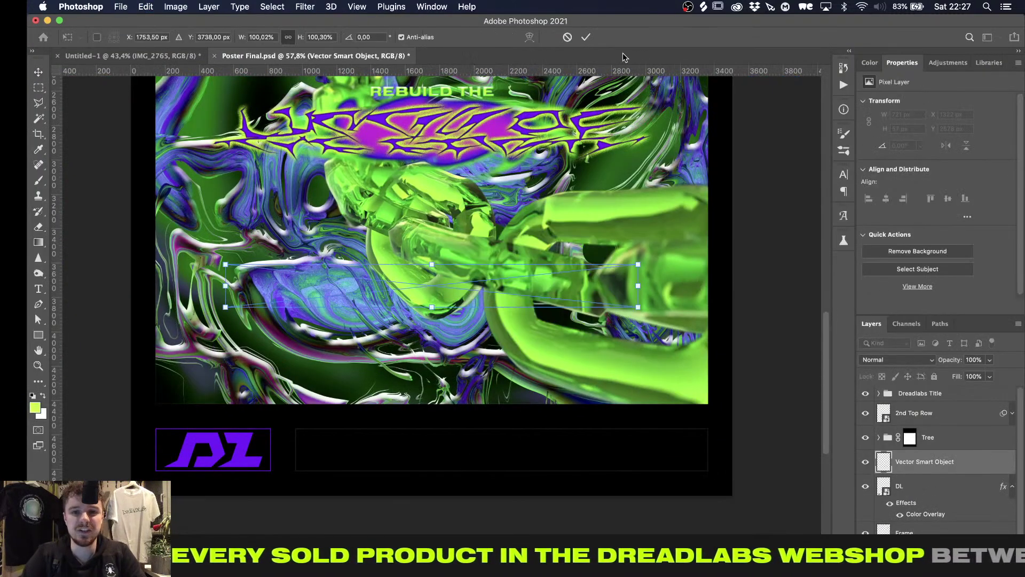
left_click(585, 36)
key("super+bracketleft")
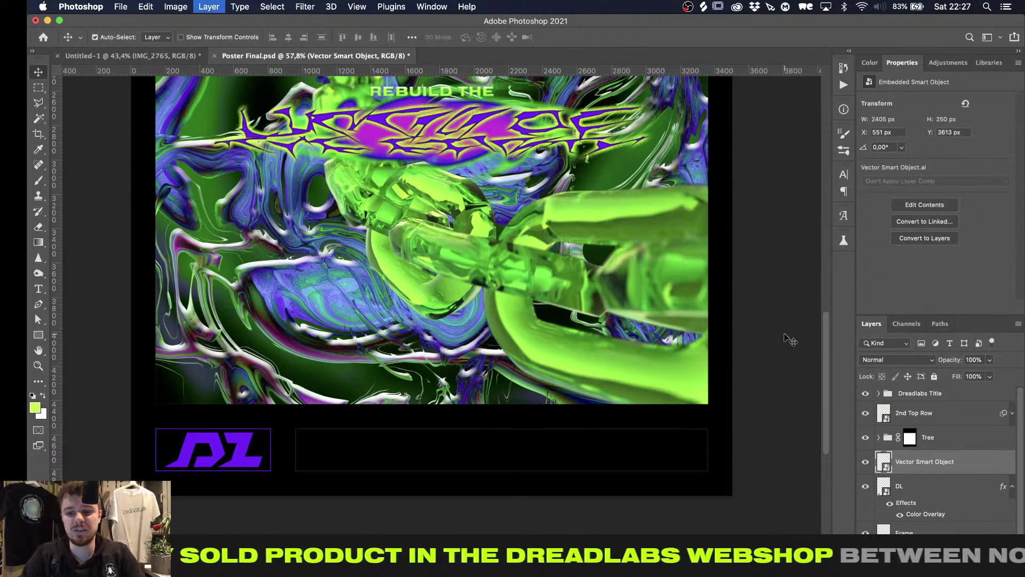
Align the pasted text block to the bottom and right edges of the Frame layer's outline and deselect
left_click(883, 530, "super")
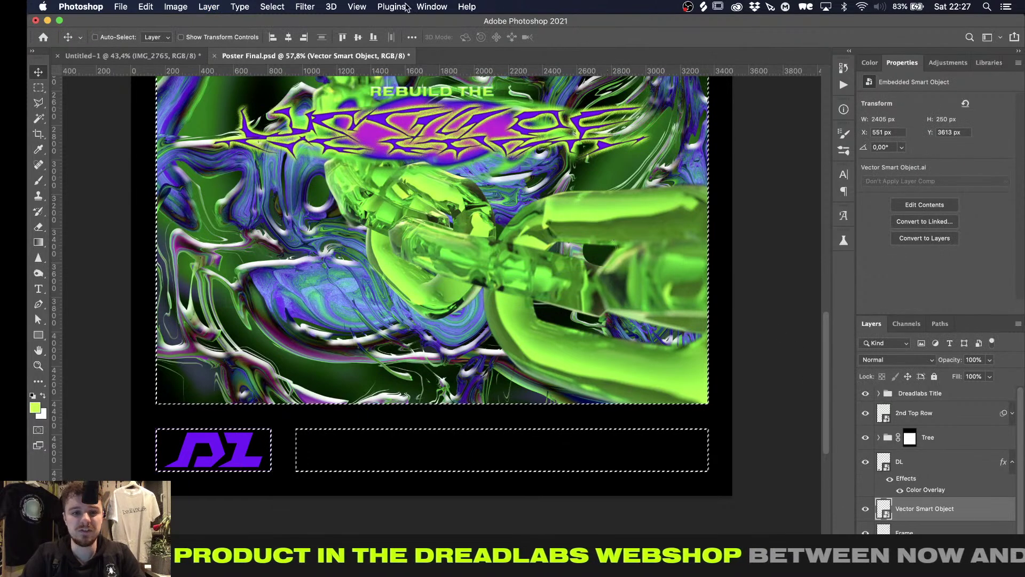
left_click(374, 37)
left_click(304, 36)
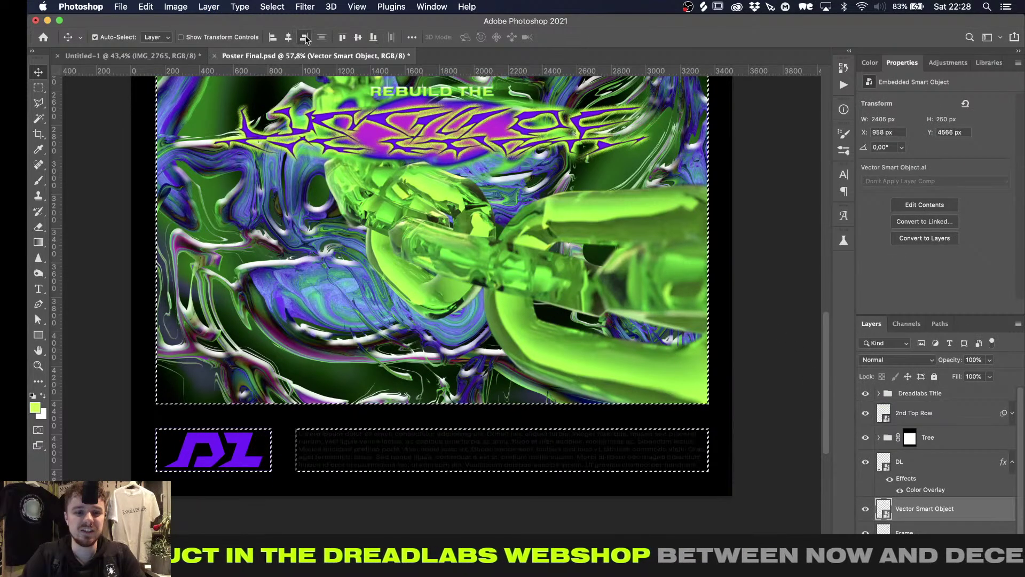
key("super+d")
Try to copy the DL layer's style to the text block, and clear the layer style from DL
right_click(934, 463)
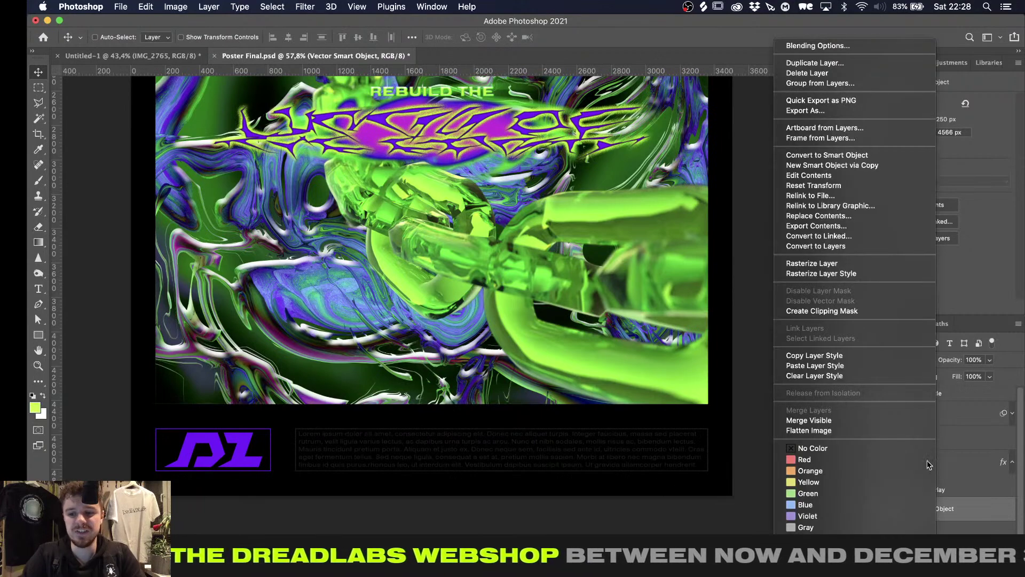
left_click(881, 355)
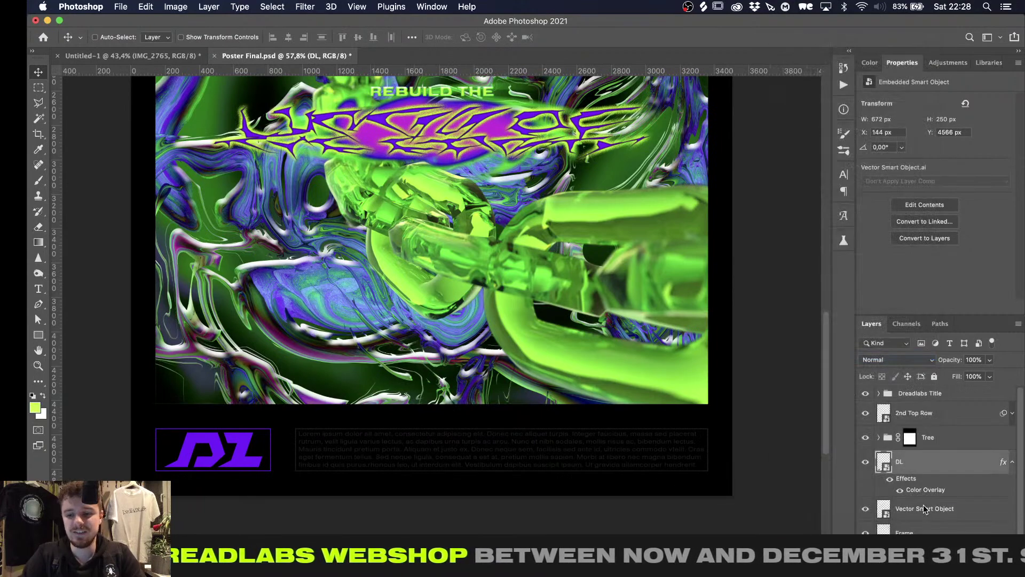
right_click(938, 497)
left_click(804, 366)
right_click(959, 508)
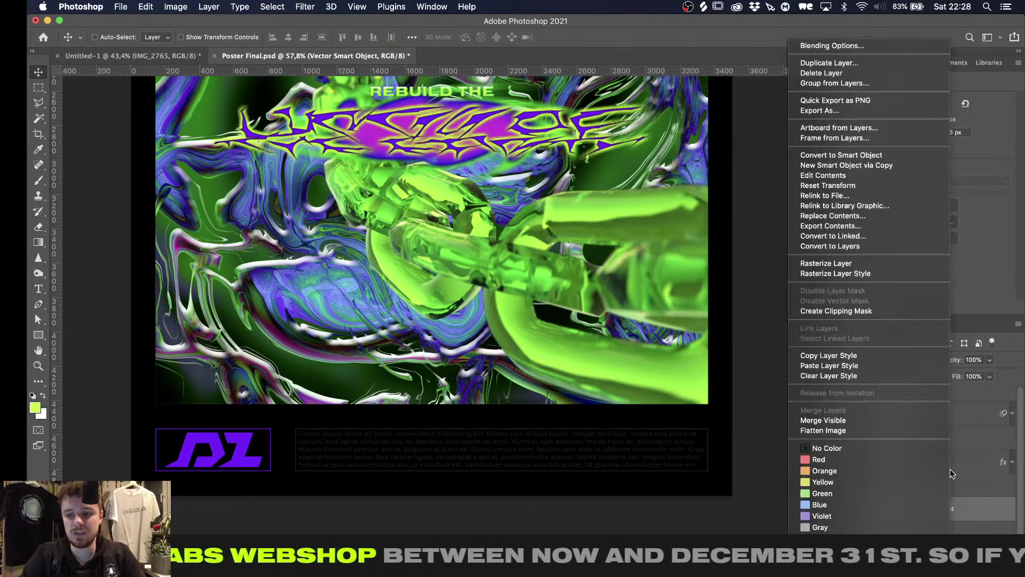
left_click(876, 374)
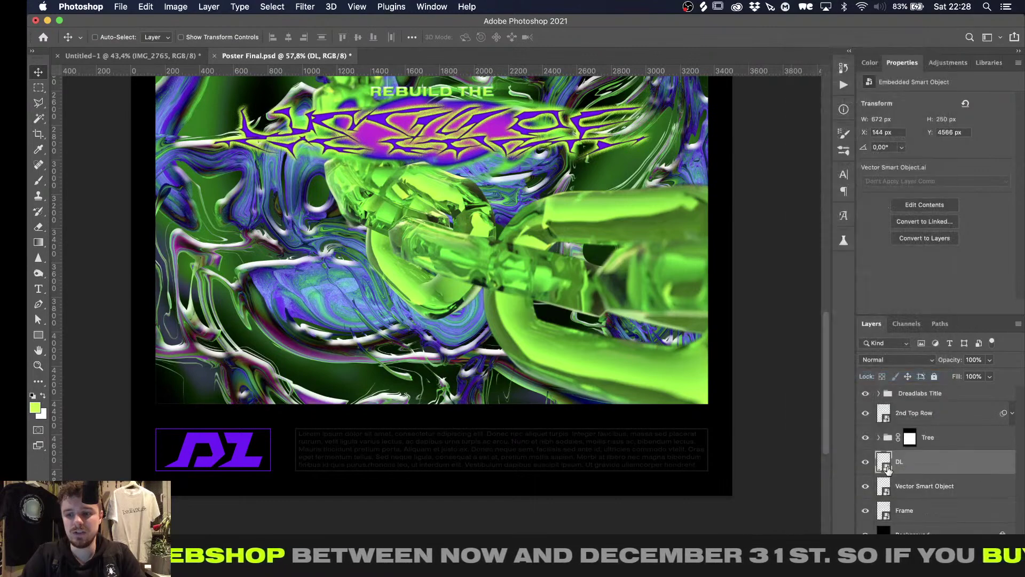
Create a Solid Color fill in 5800ff from the combined outlines of the DL logo and text block, and hide both source layers
left_click(885, 467, "super")
left_click(885, 486, "super")
left_click(886, 466, "shift+super")
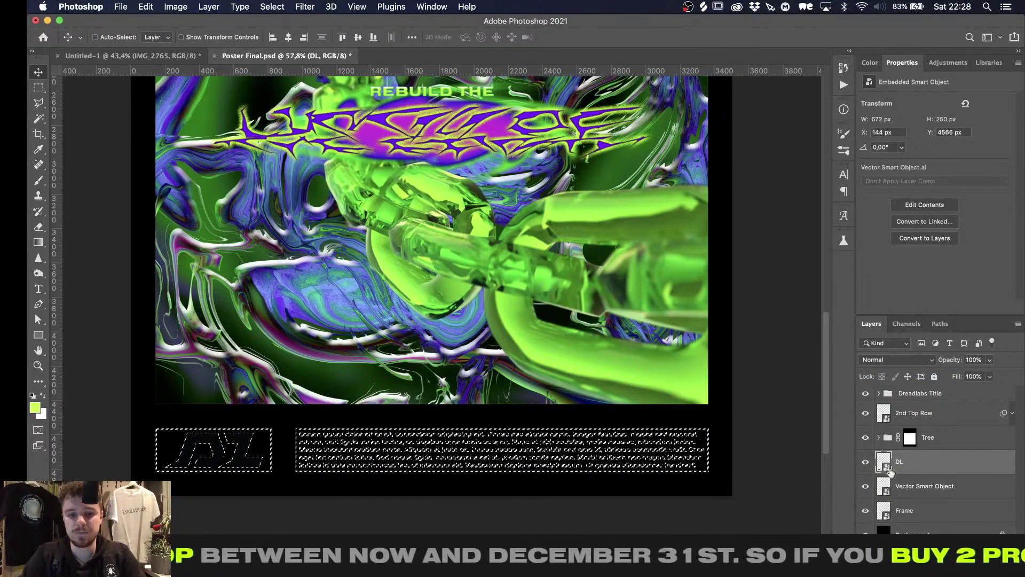
left_click(938, 567)
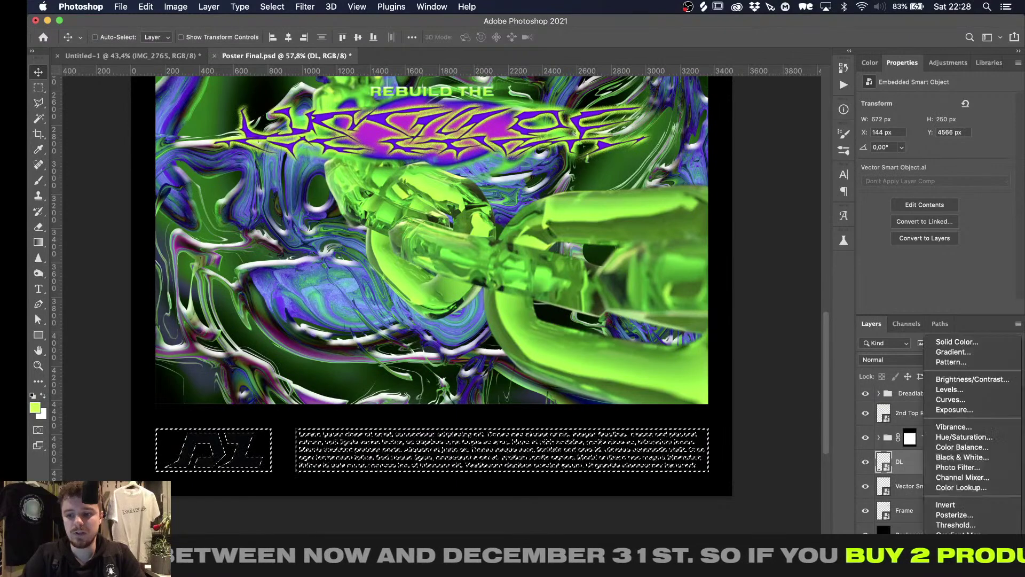
left_click(953, 341)
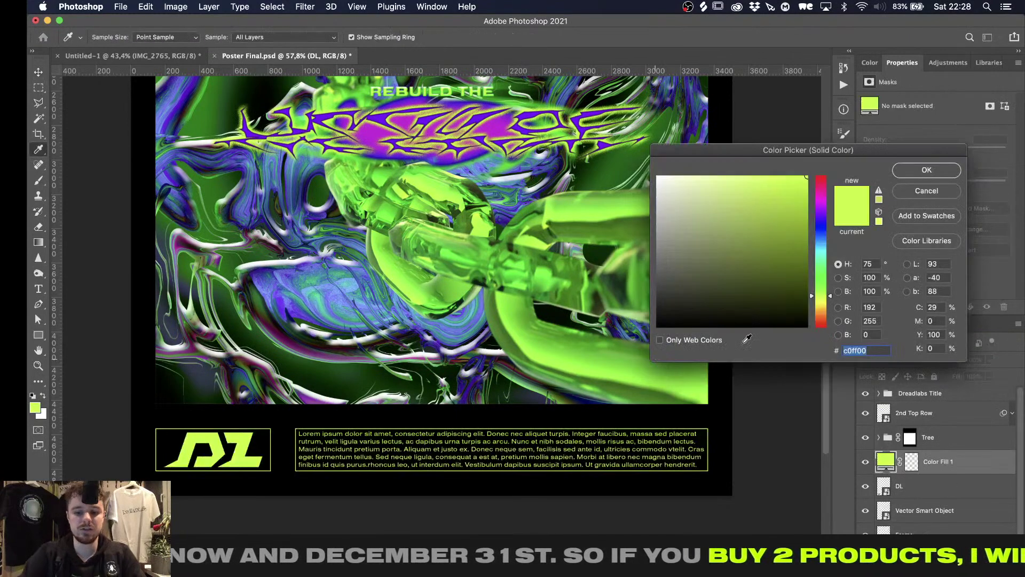
type("5800ff")
key("Return")
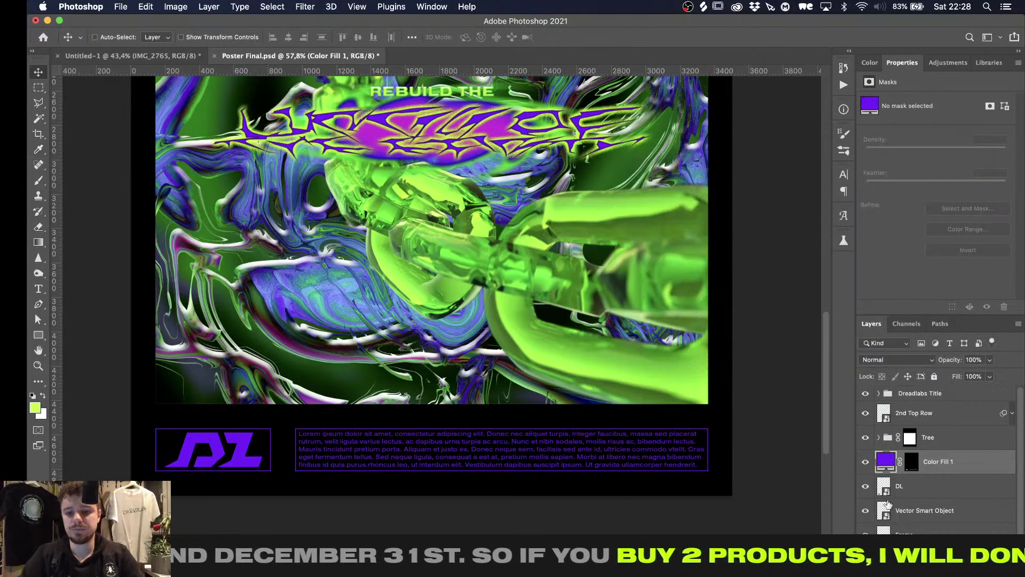
left_click(866, 486)
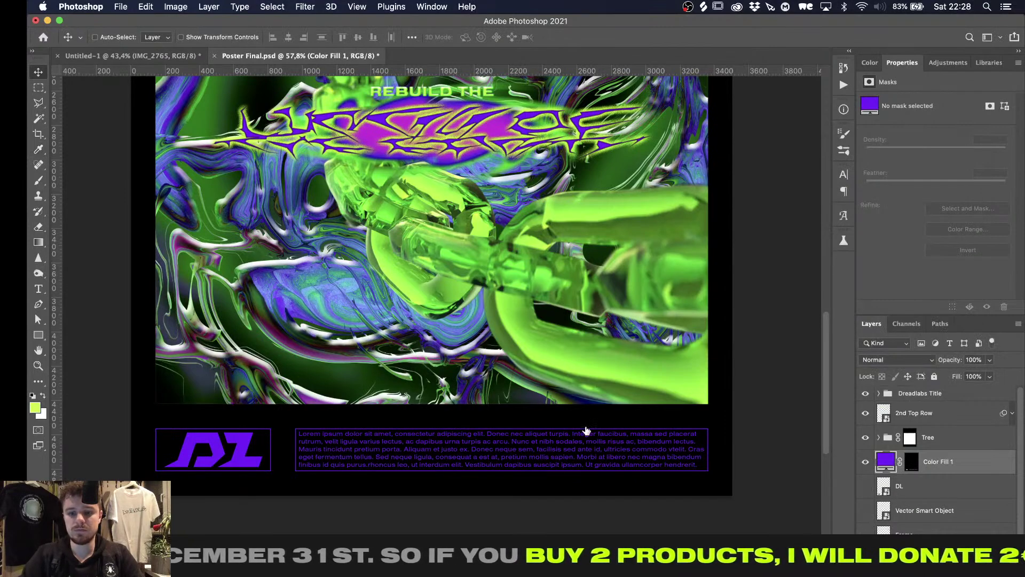
Rename the purple color fill layer as Bottom Row
scroll(586, 430, "up", 5, "alt")
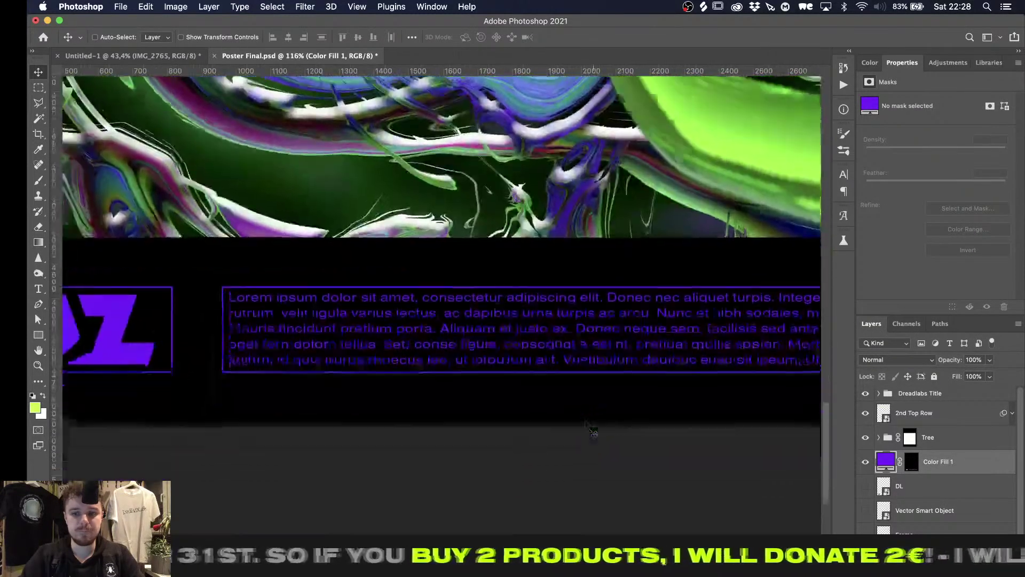
double_click(938, 462)
type("B")
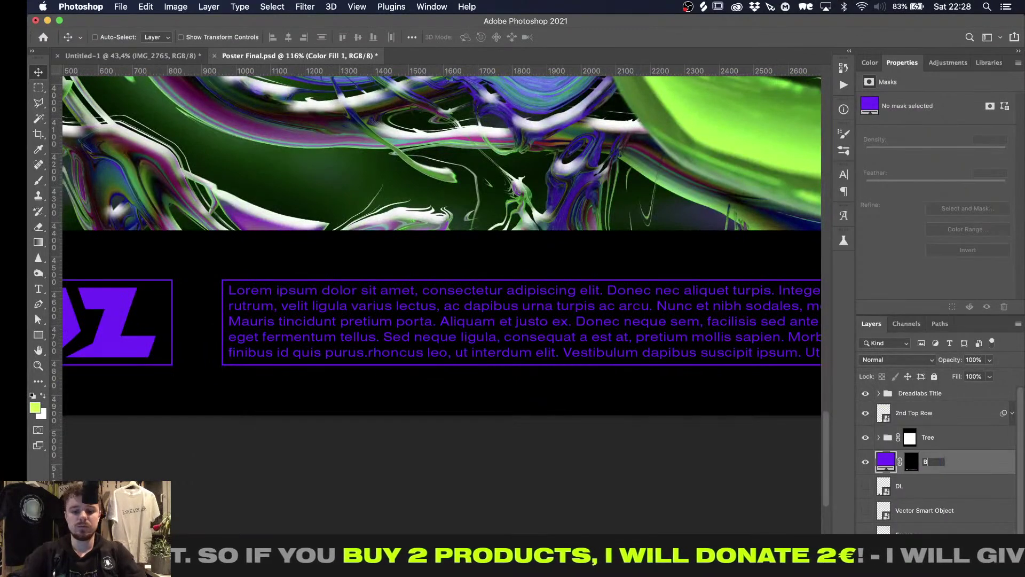
type("ottom Row")
key("Return")
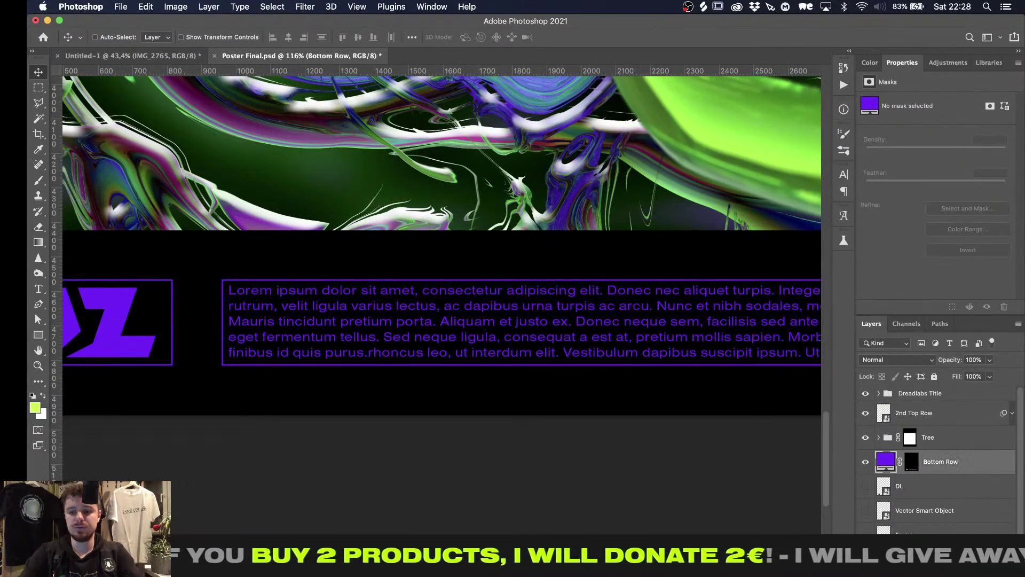
Roughen the Bottom Row layer mask with a Displace filter at 5 horizontal and 5 vertical scale, Stretch To Fit and Repeat Edge Pixels
left_click(912, 462)
scroll(512, 267, "up", 4, "alt")
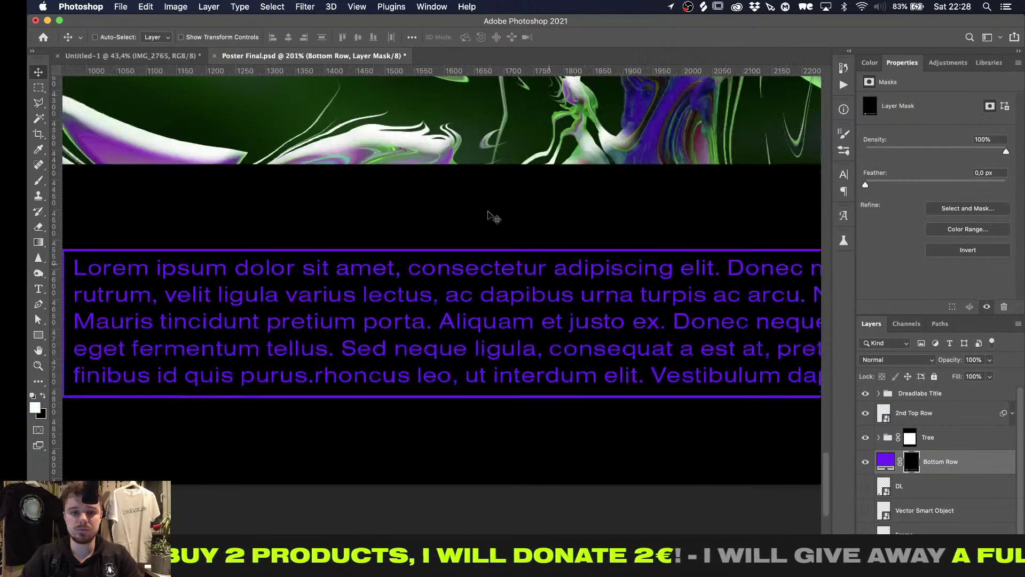
key("ctrl+super+f")
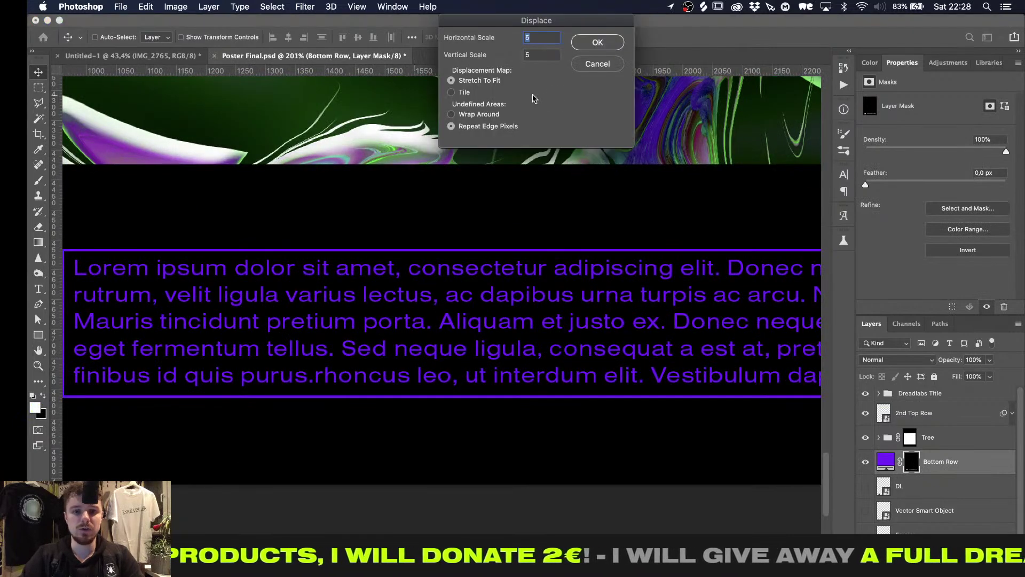
left_click(596, 43)
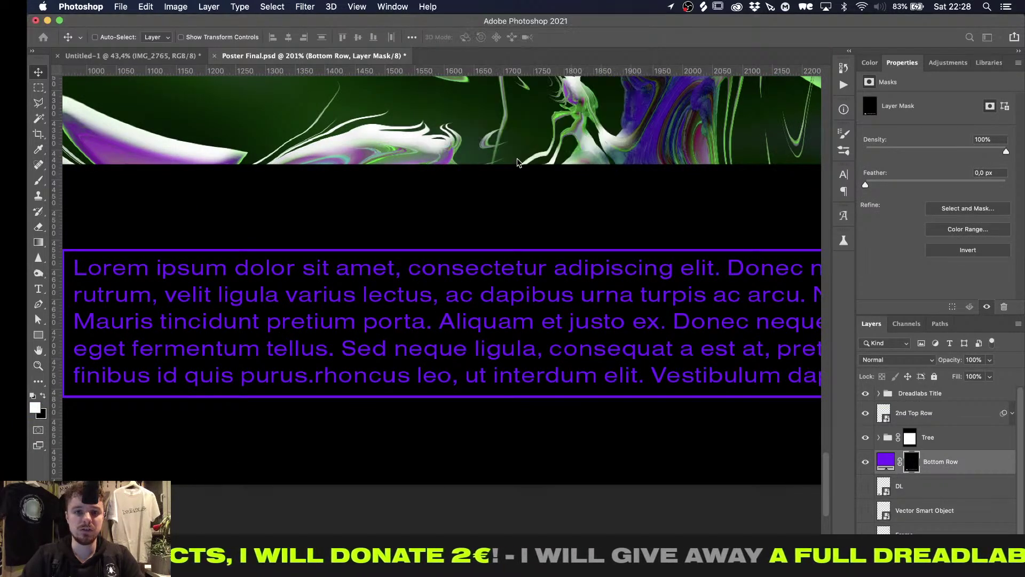
double_click(467, 103)
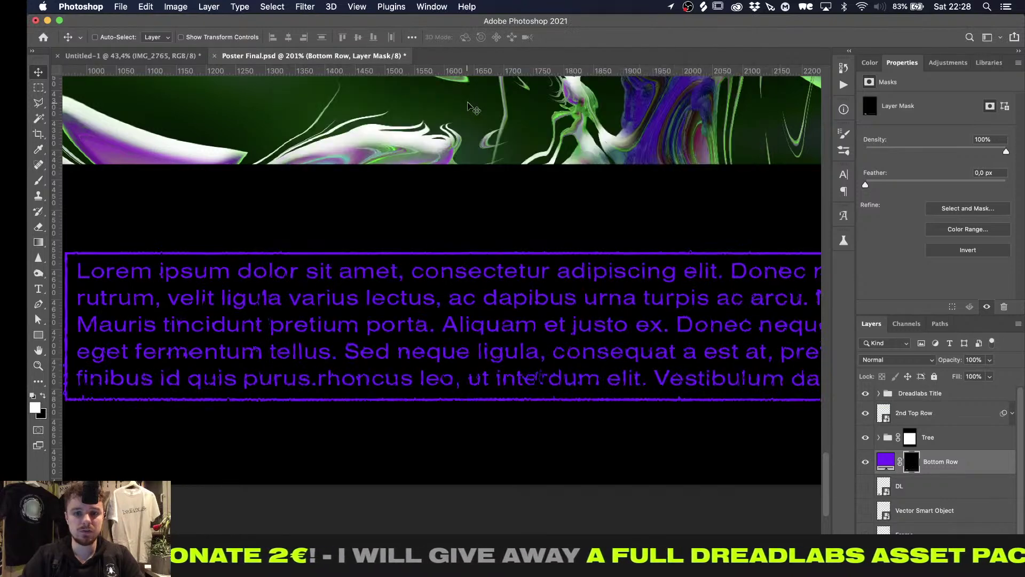
Apply a Box Blur with a 1-pixel radius to the Bottom Row layer mask
left_click(310, 6)
mouse_move(311, 169)
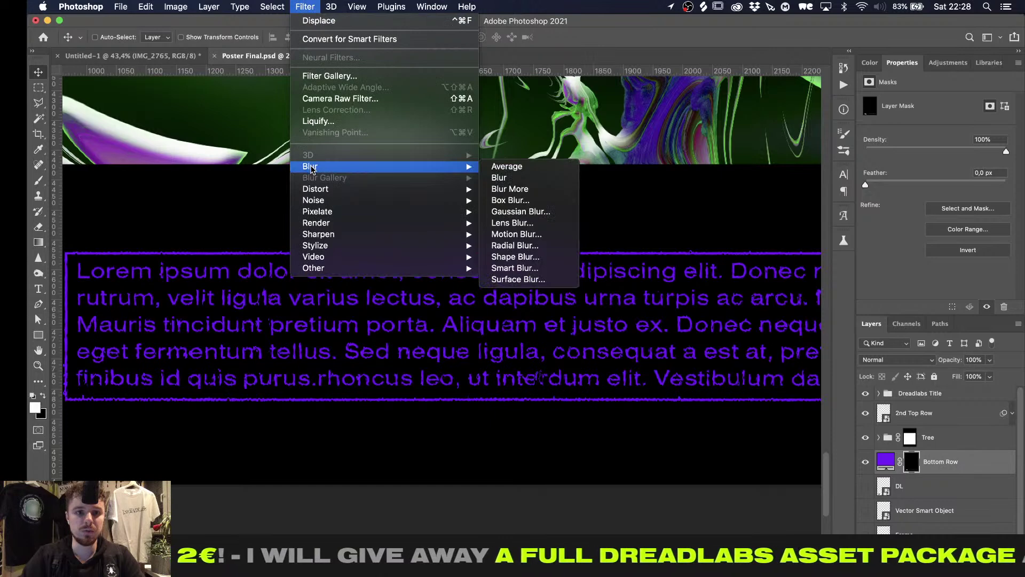
left_click(524, 200)
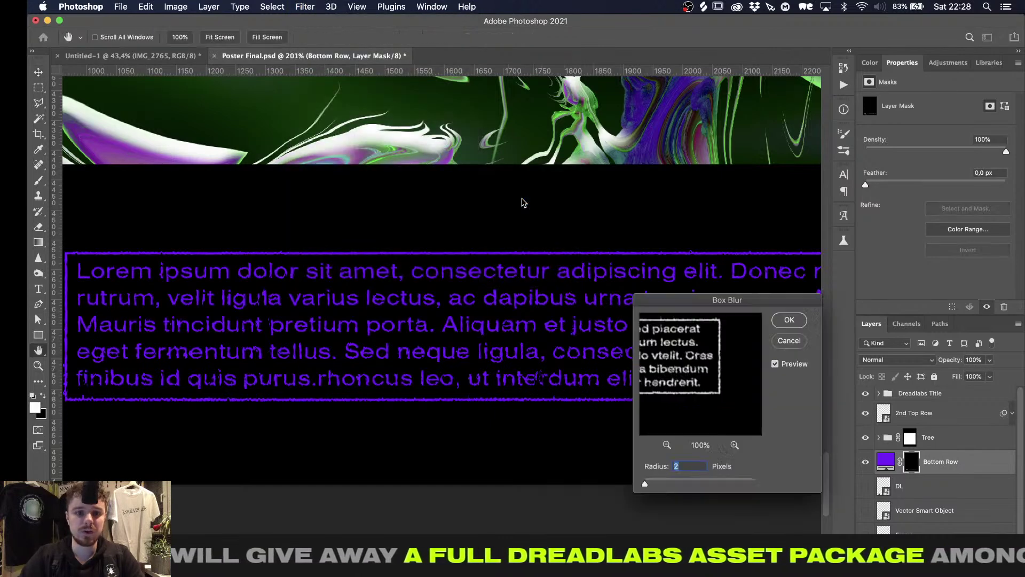
key("Down")
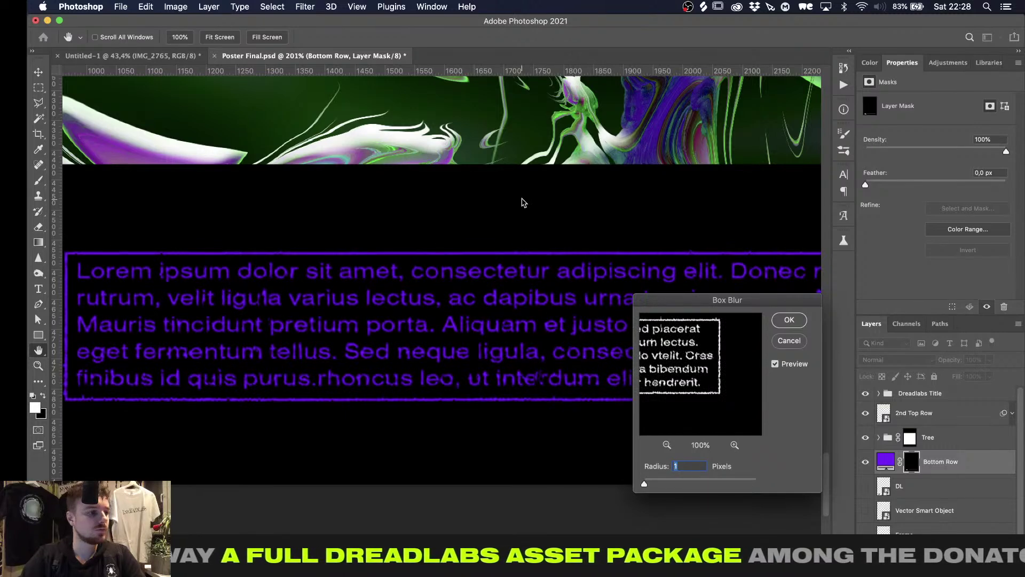
key("Return")
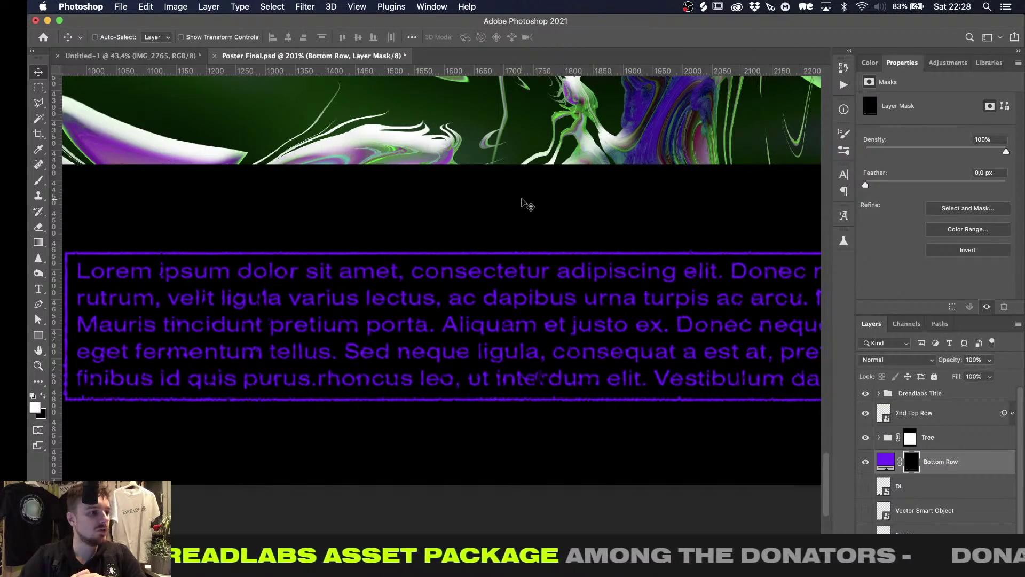
Convert the Bottom Row layer with its mask to a smart object
scroll(522, 199, "down", 8, "alt")
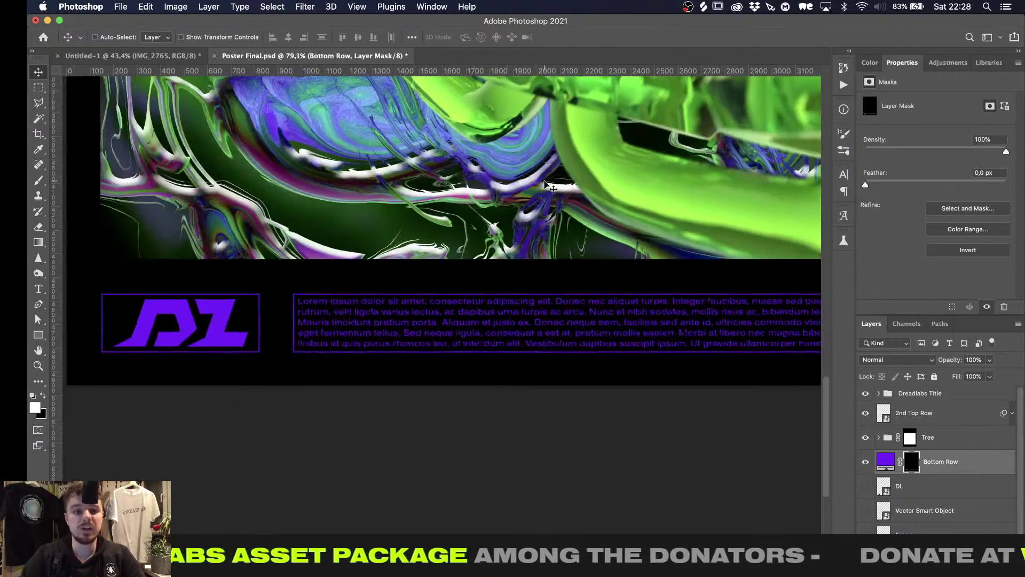
scroll(545, 185, "left", 8)
scroll(544, 184, "up", 5, "alt")
scroll(548, 184, "right", 5)
scroll(549, 184, "up", 1, "alt")
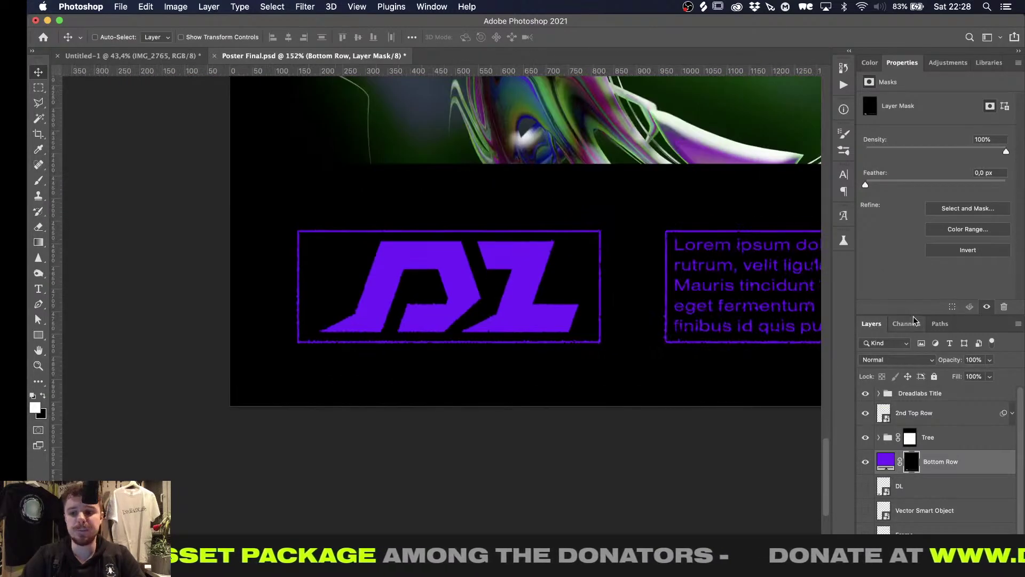
right_click(911, 462)
left_click(953, 463)
right_click(963, 462)
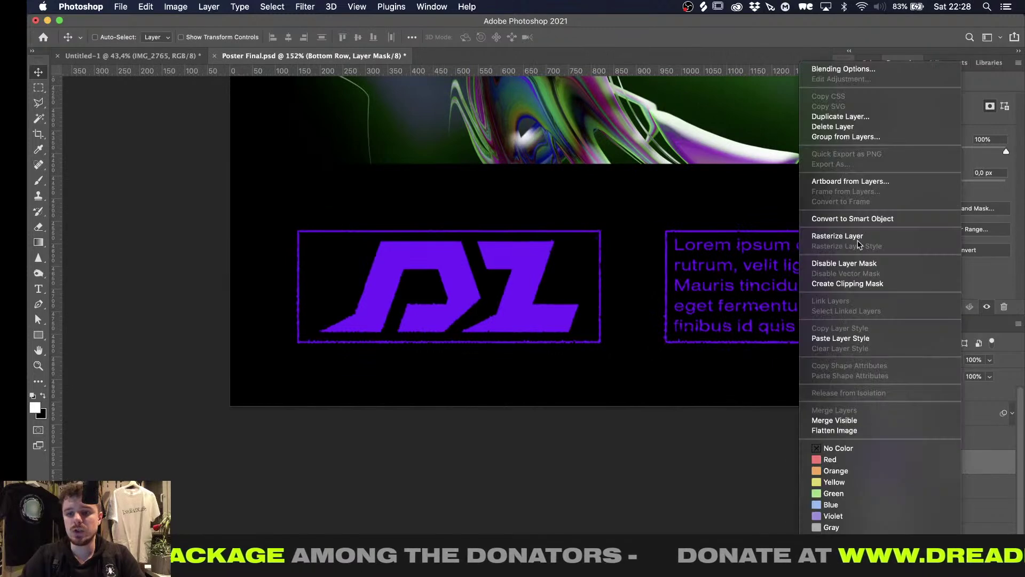
left_click(856, 219)
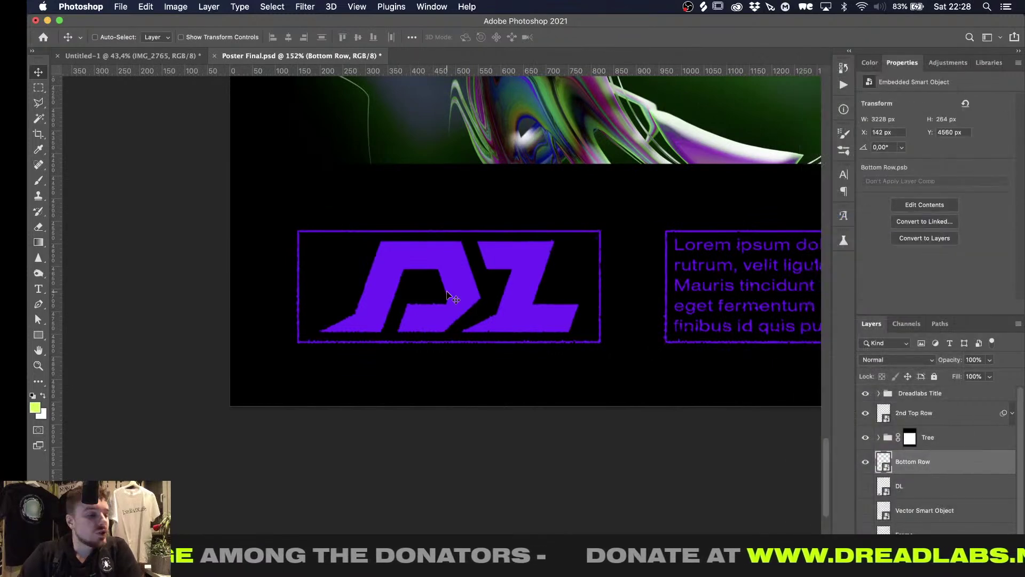
Fill the Tree group mask's outline with the green foreground color on a new layer above the group, and set that layer's fill to 0%
scroll(421, 319, "down", 4, "alt")
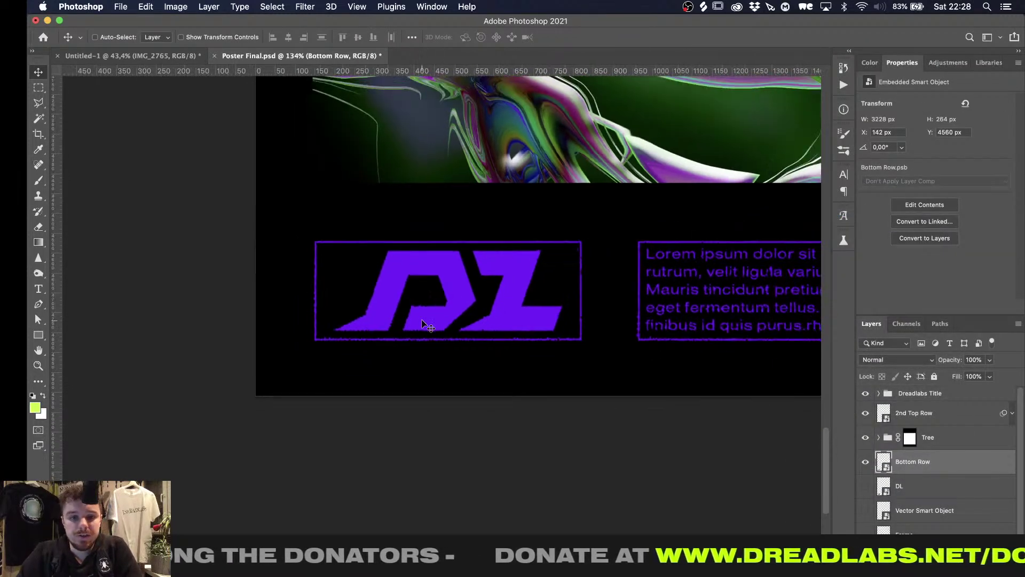
scroll(421, 319, "up", 5)
scroll(421, 319, "right", 5)
scroll(427, 325, "down", 6, "alt")
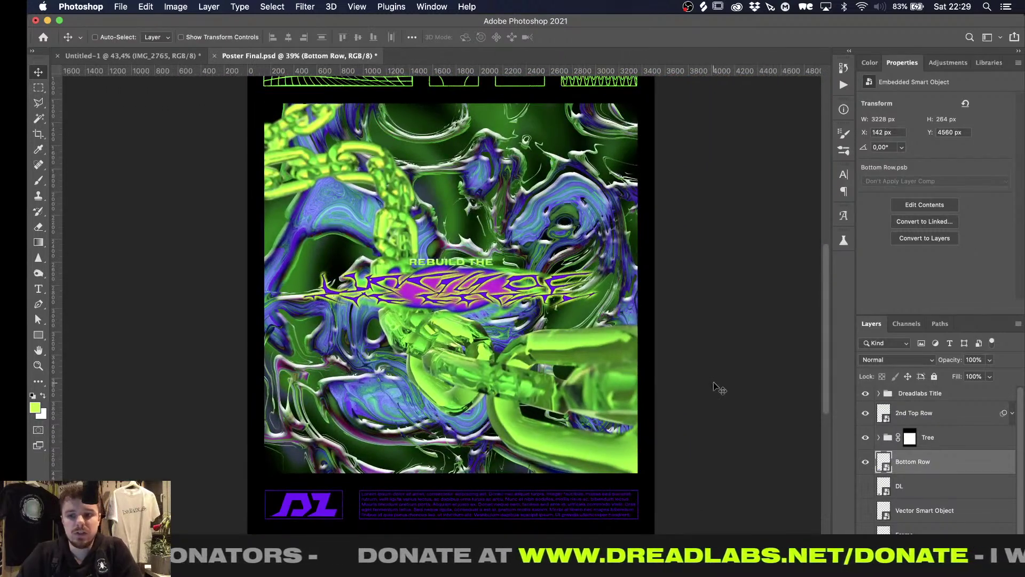
left_click(926, 438)
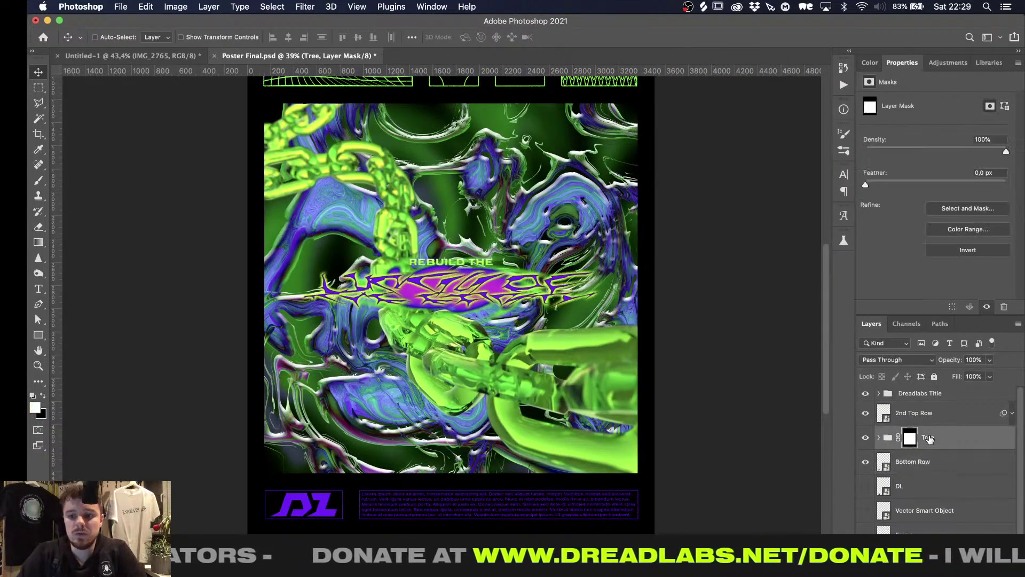
left_click(910, 438, "super")
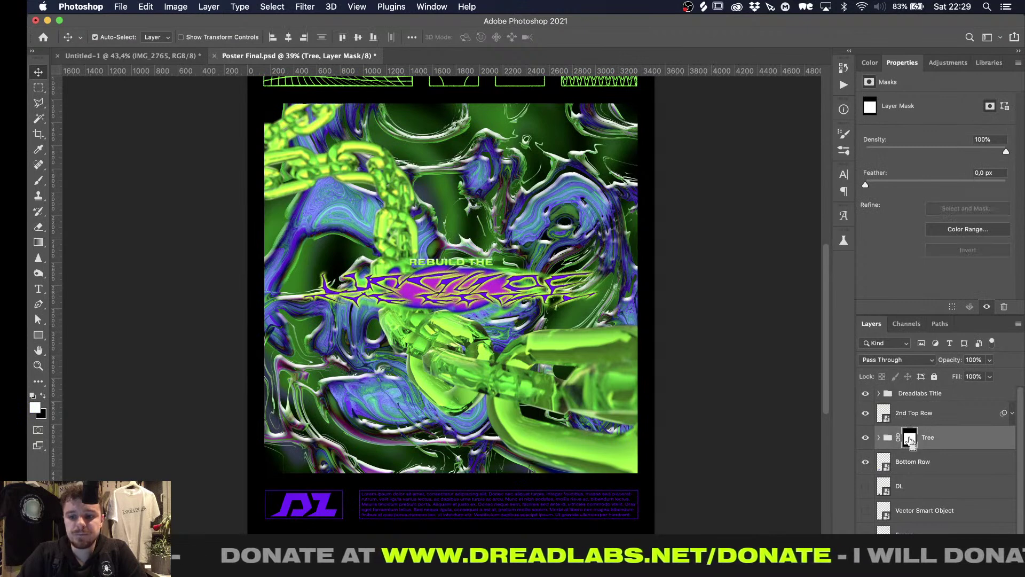
key("super+shift+alt+n")
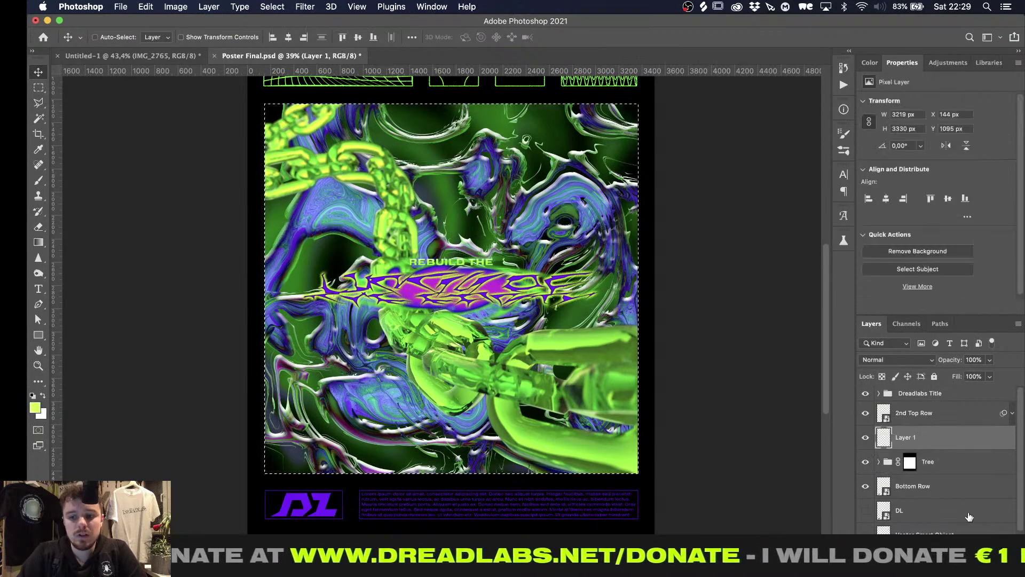
key("shift+BackSpace")
key("Escape")
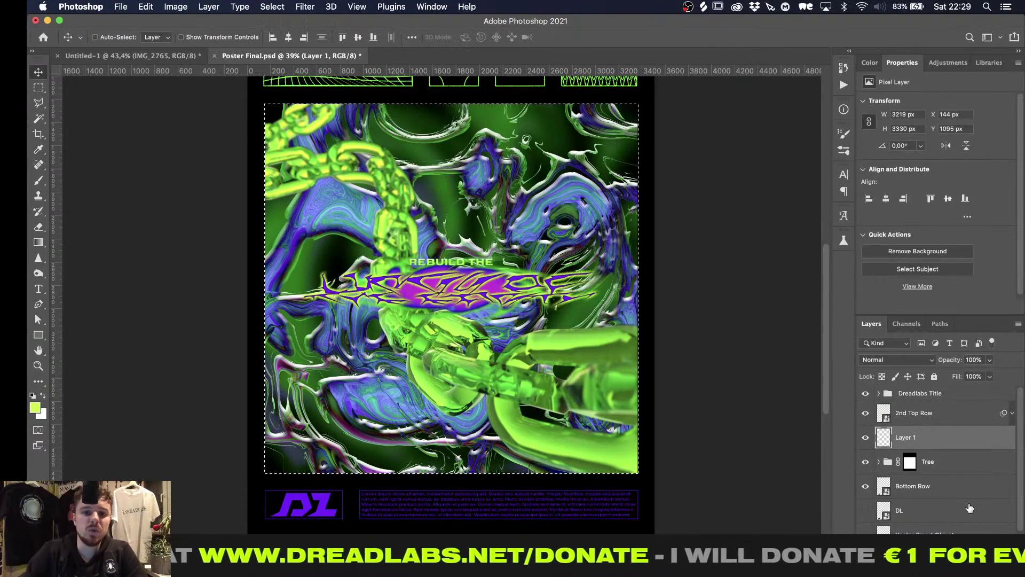
key("alt+BackSpace")
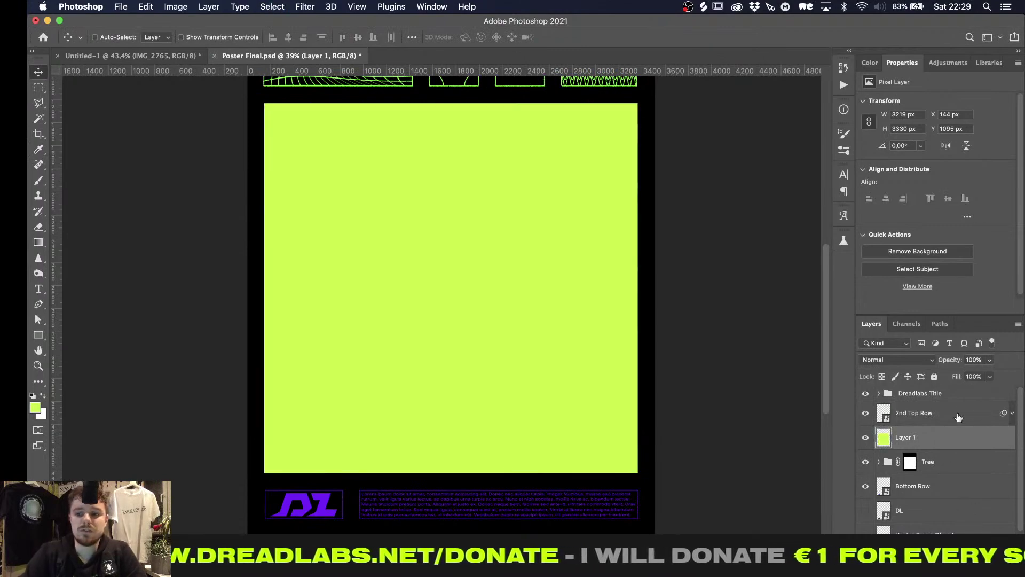
left_click(990, 375)
left_click_drag(985, 390, 931, 391)
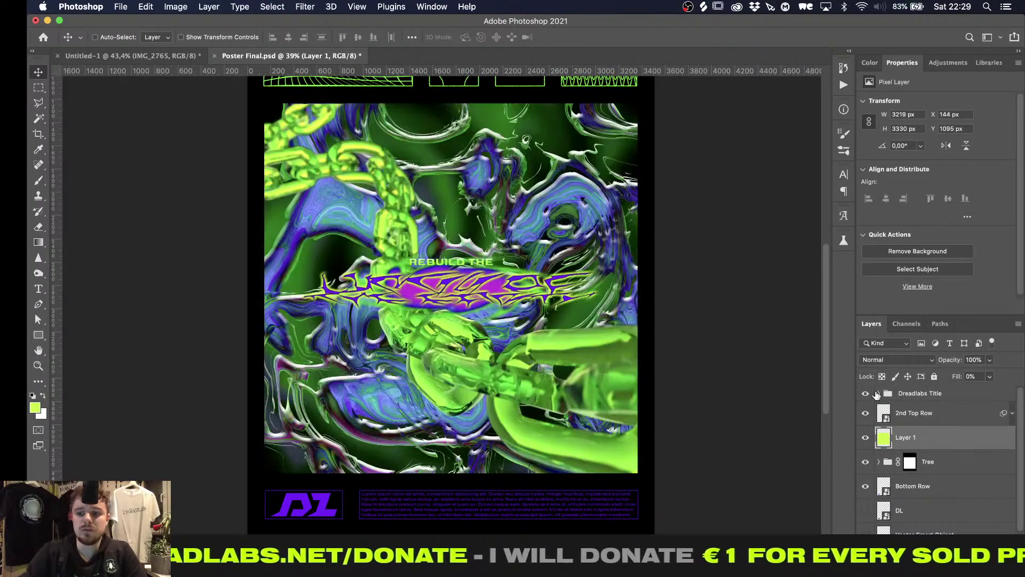
Add an outside Stroke of 4 px in 7800ff at 100% opacity to the new layer around the tree artwork
right_click(917, 435)
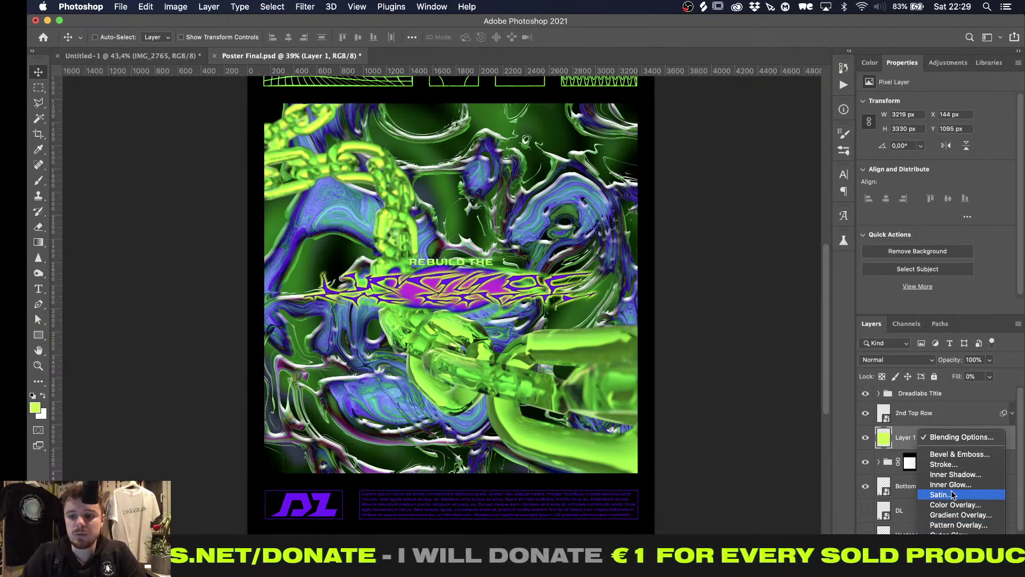
left_click(953, 465)
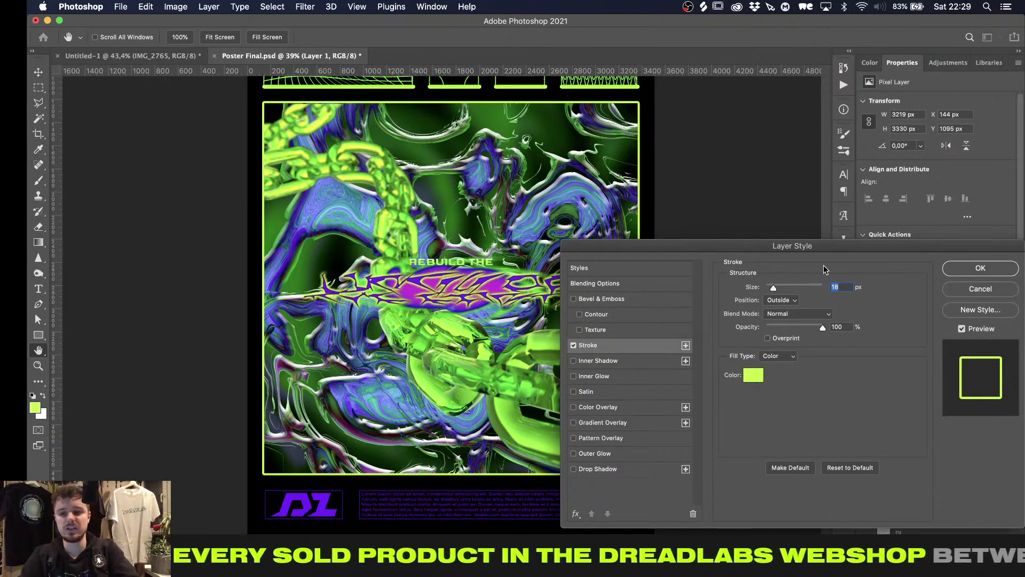
type("1")
key("Up")
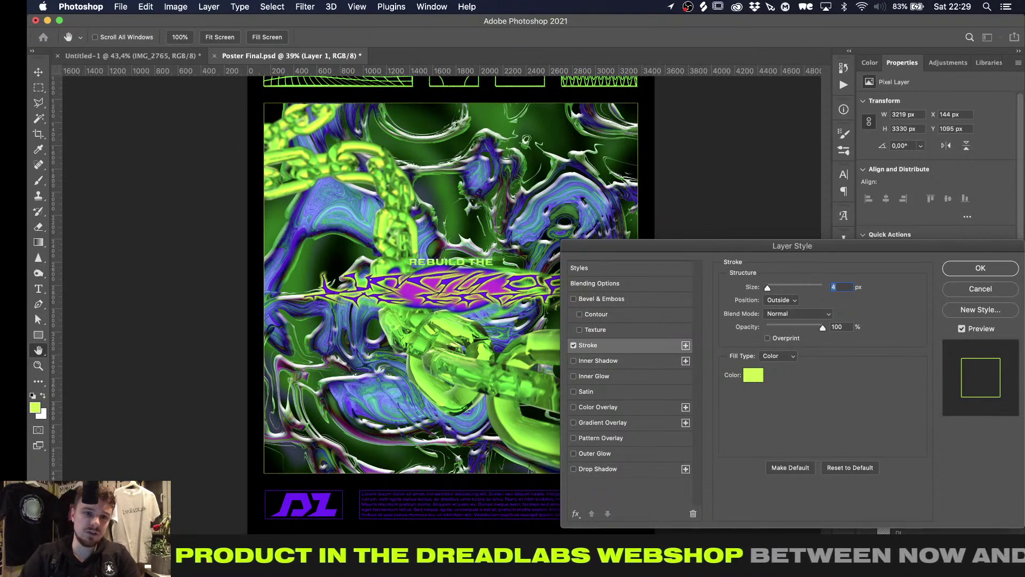
left_click(753, 374)
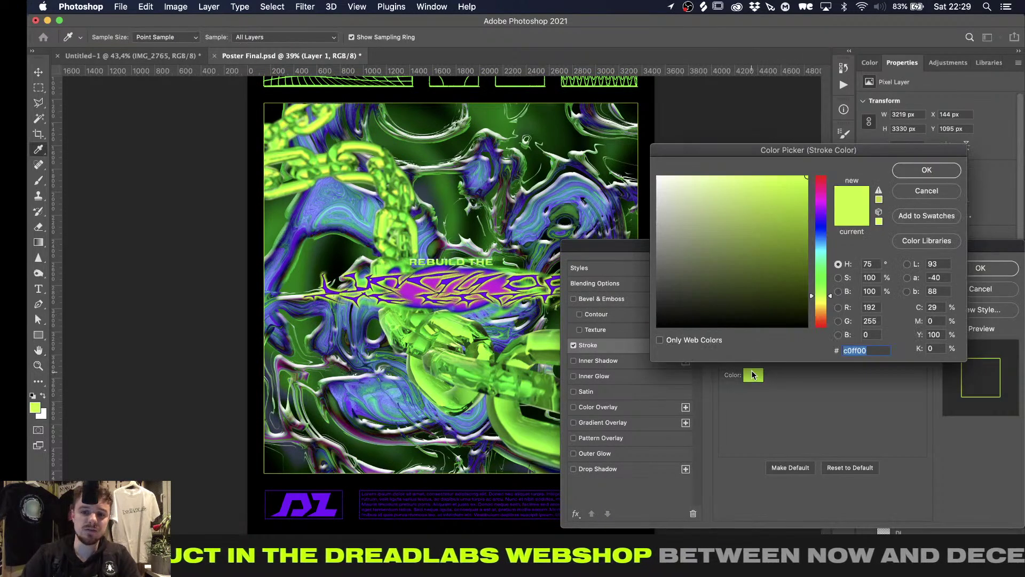
type("7800ff")
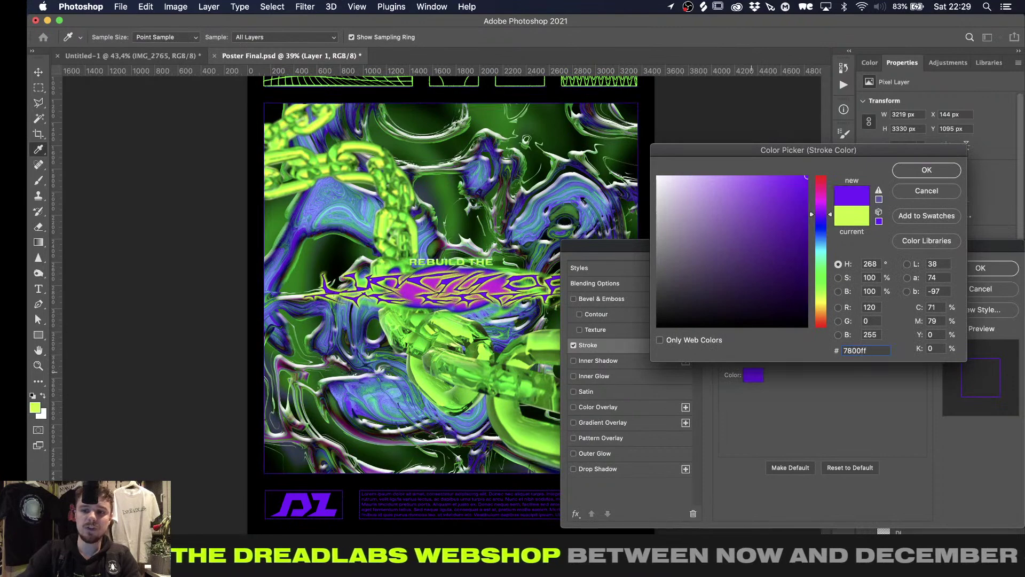
key("Return")
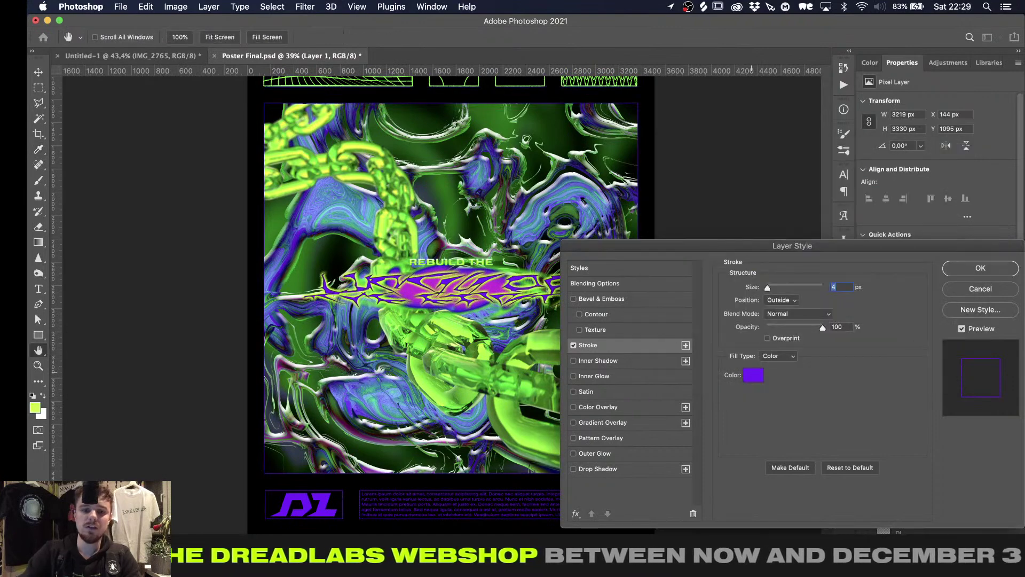
left_click(980, 267)
key("v")
scroll(558, 220, "up", 5)
scroll(558, 220, "up", 1)
key("m")
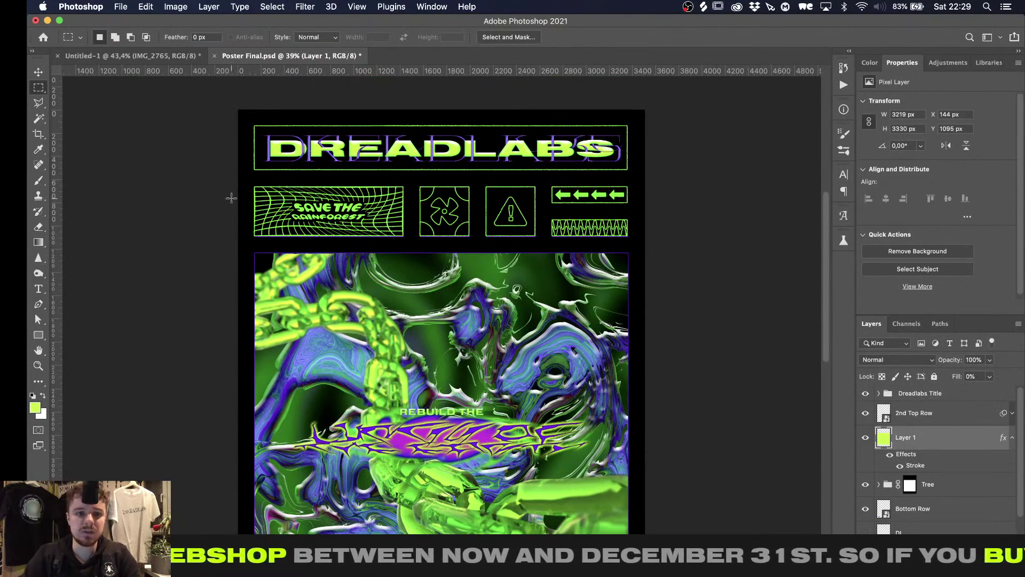
left_click_drag(238, 109, 687, 238)
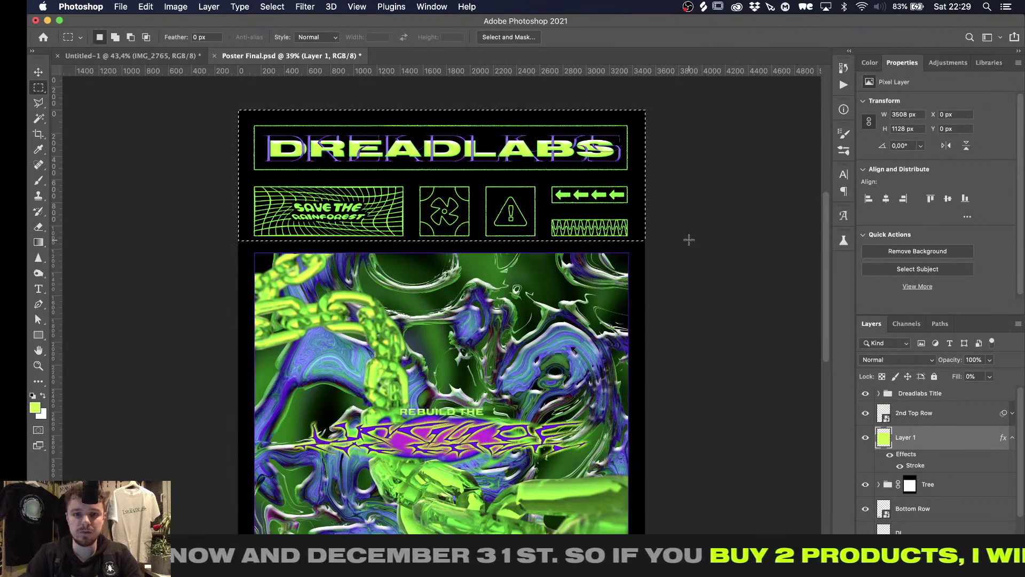
left_click(688, 239)
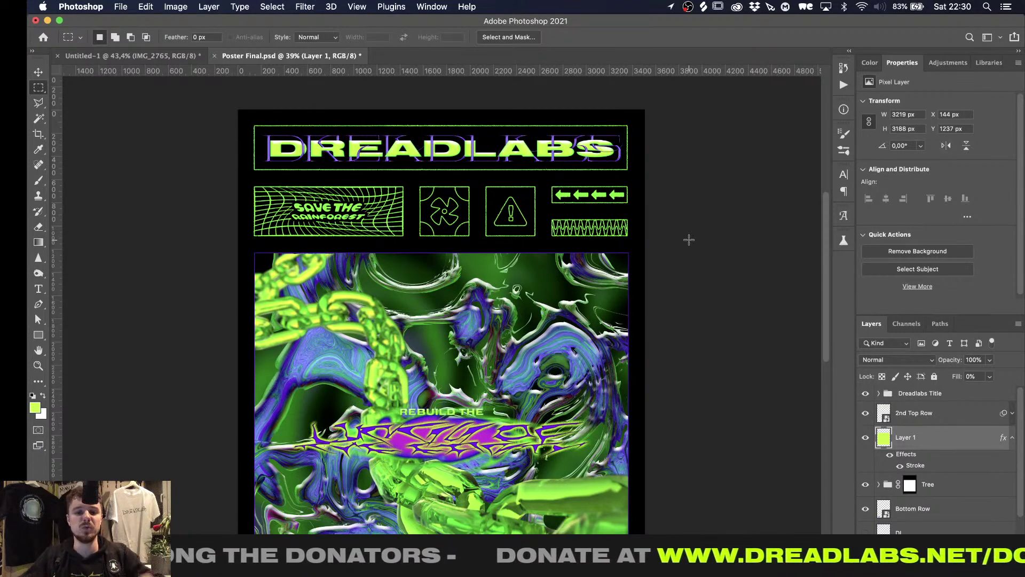
Review the whole poster layout from the Dreadlabs title down to the bottom row
key("v")
scroll(689, 243, "down", 6)
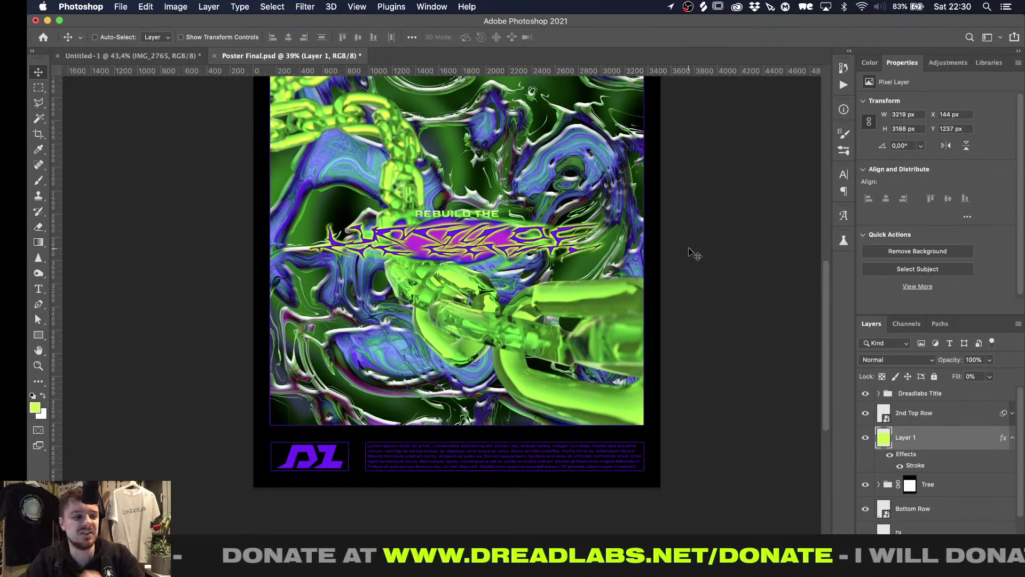
scroll(676, 272, "down", 2, "alt")
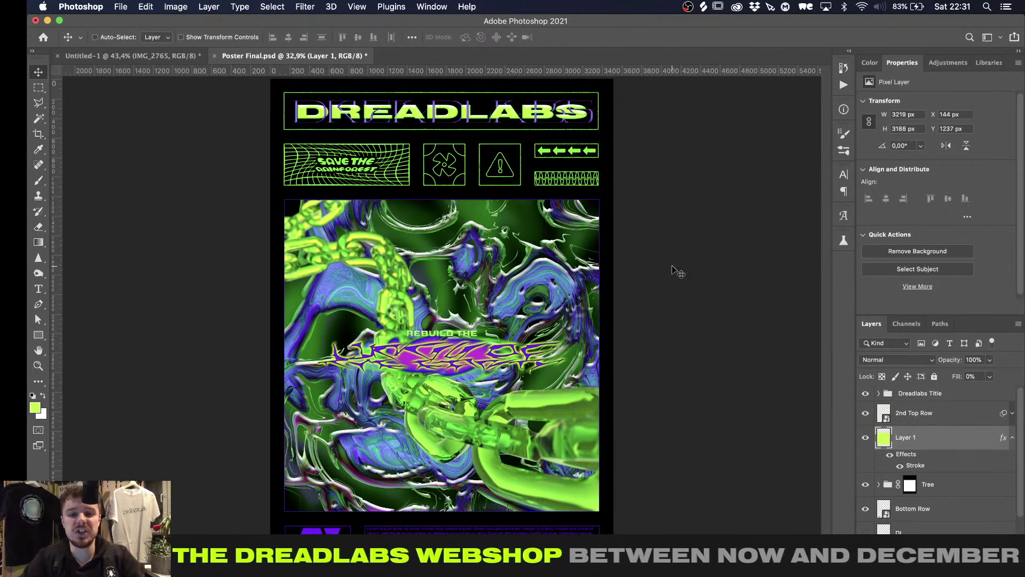
scroll(673, 270, "up", 3, "alt")
scroll(674, 269, "down", 5)
scroll(674, 270, "up", 4)
scroll(674, 270, "down", 2, "alt")
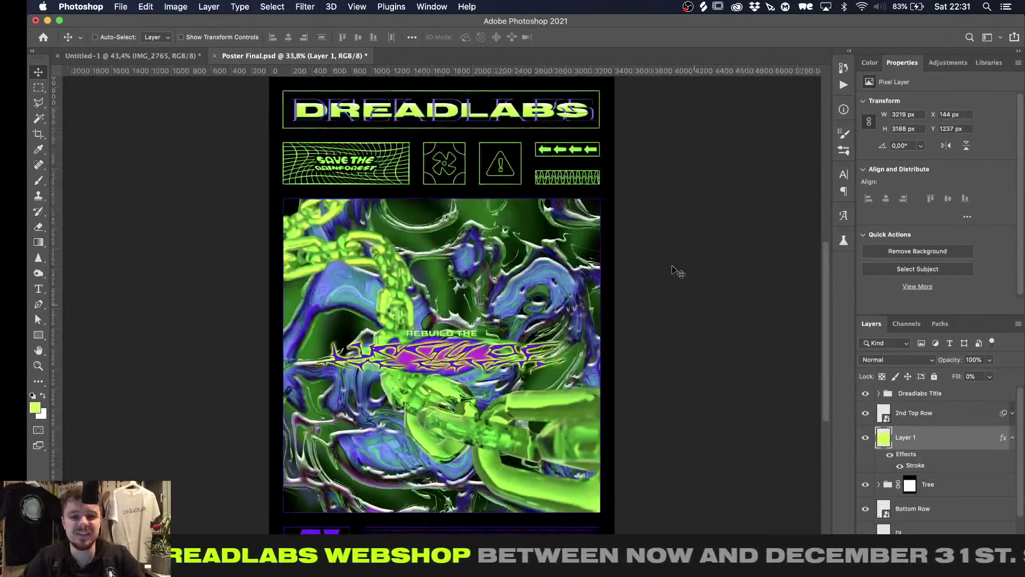
Collapse the effects list of the purple-stroked outline layer above the Tree group
scroll(674, 270, "up", 1, "alt")
scroll(673, 269, "down", 2)
scroll(674, 270, "up", 3)
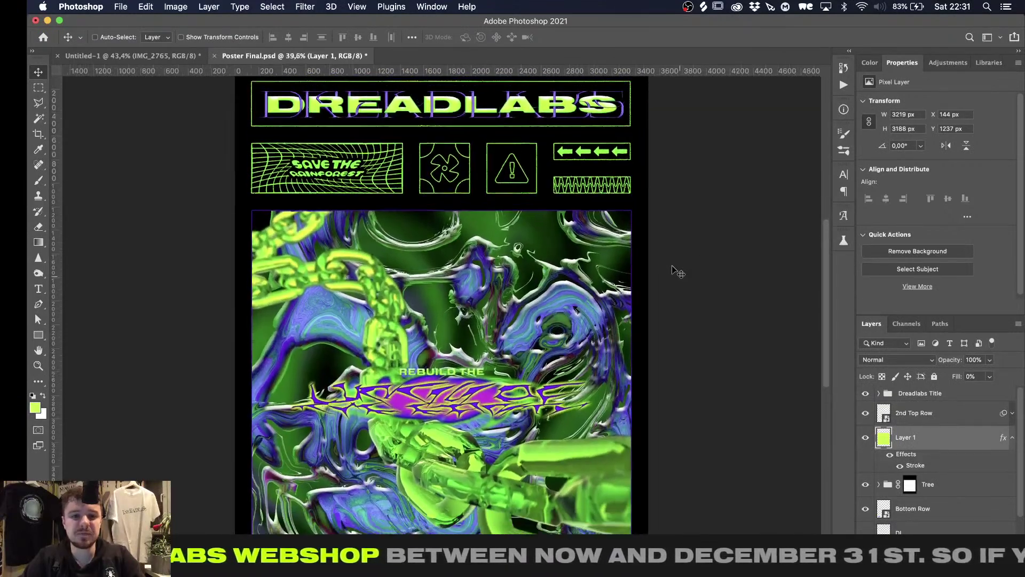
scroll(674, 269, "down", 3, "alt")
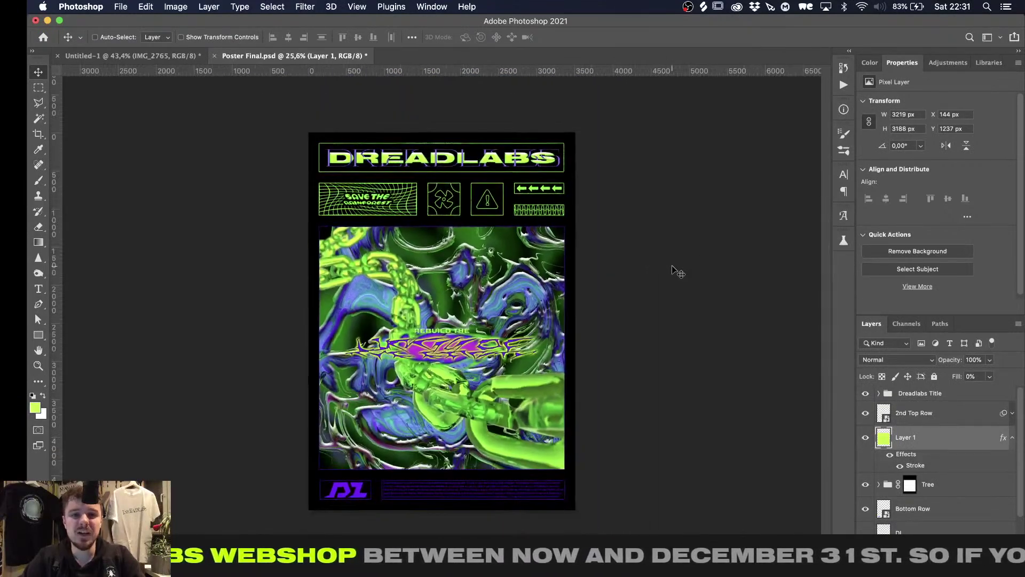
left_click(1007, 437)
scroll(605, 345, "up", 2, "alt")
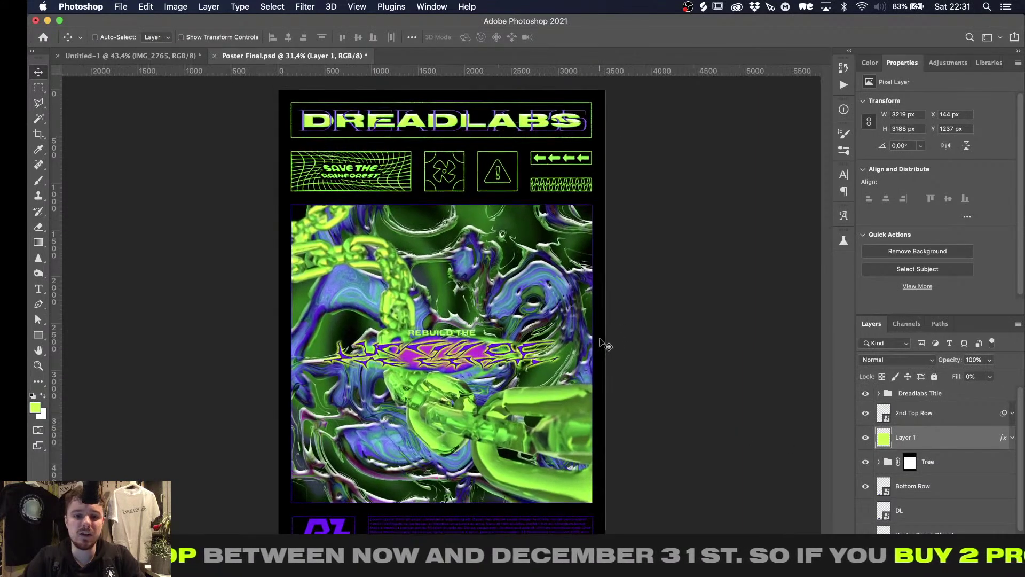
Create a new layer above the Dreadlabs Title group and fill it with 50% Gray
left_click(913, 393)
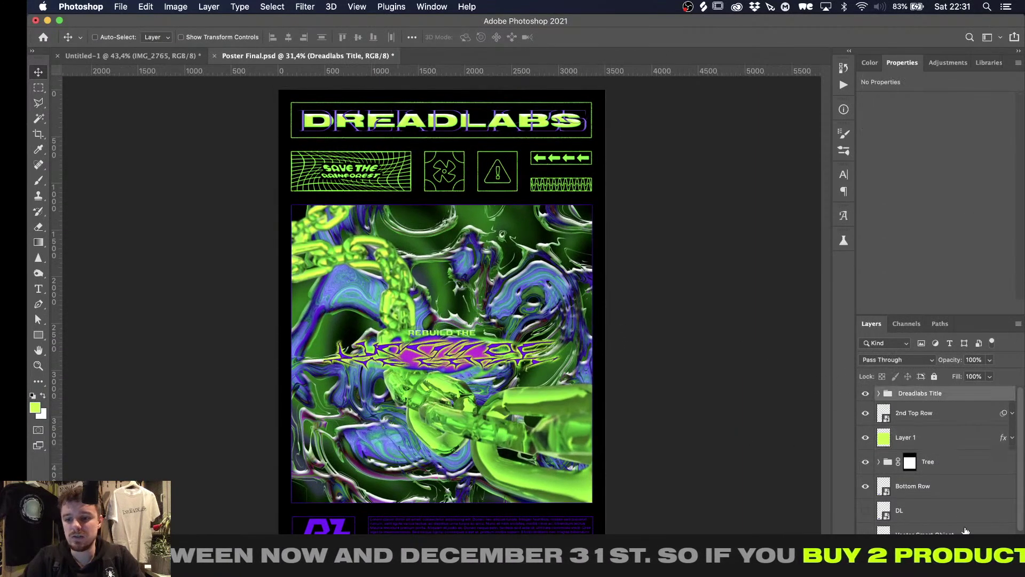
left_click(972, 568)
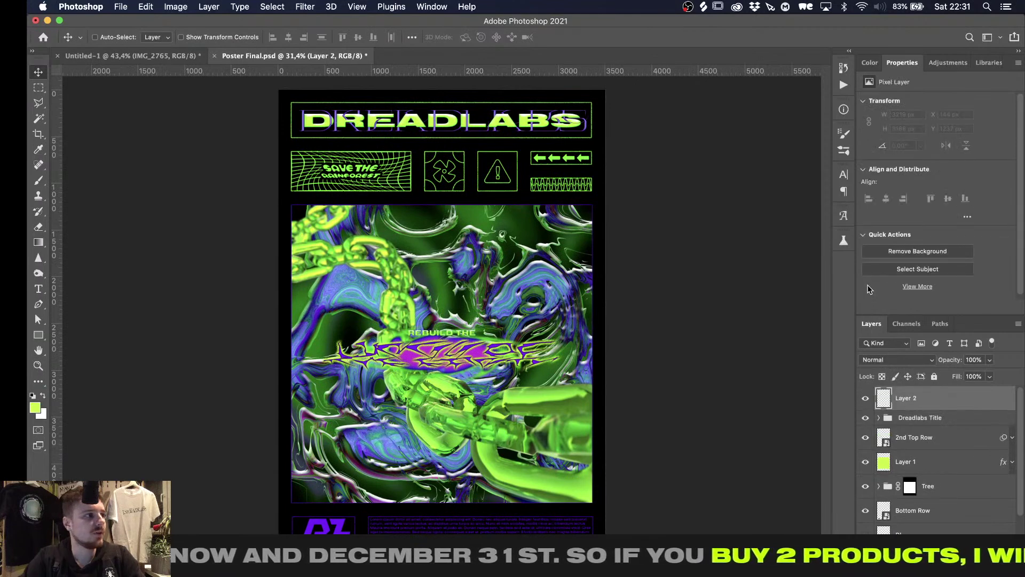
left_click(842, 84)
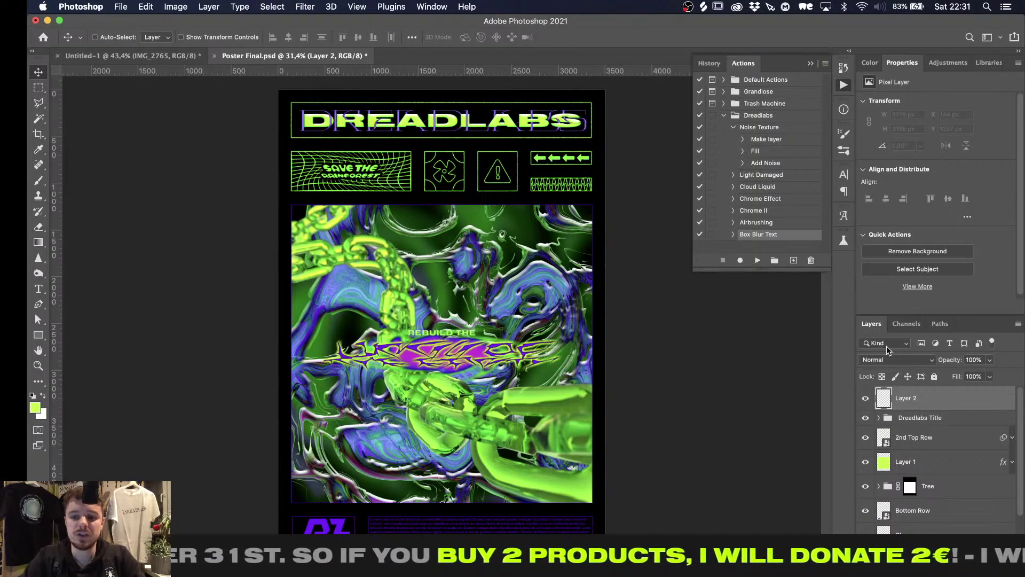
key("shift+F5")
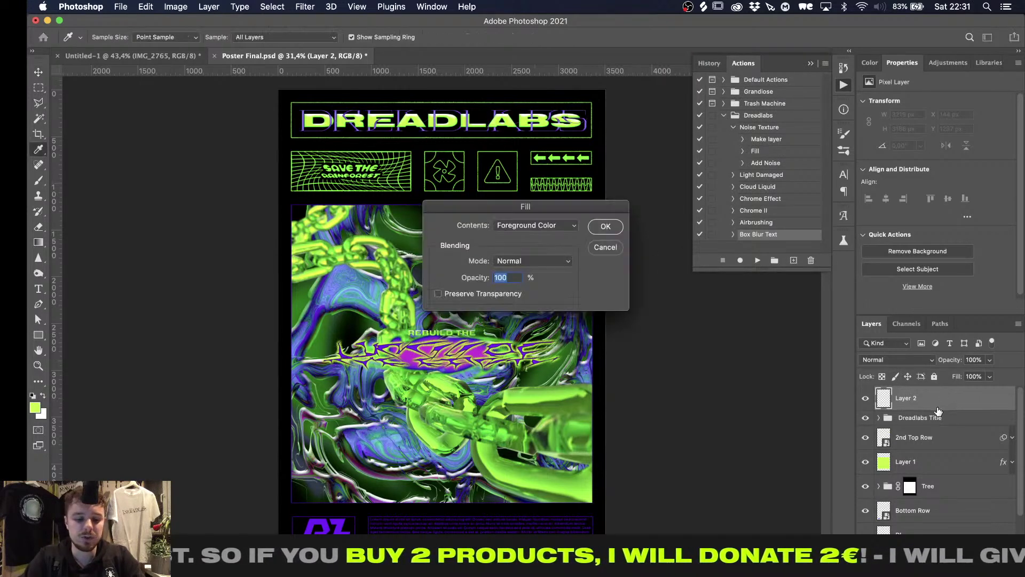
left_click(514, 224)
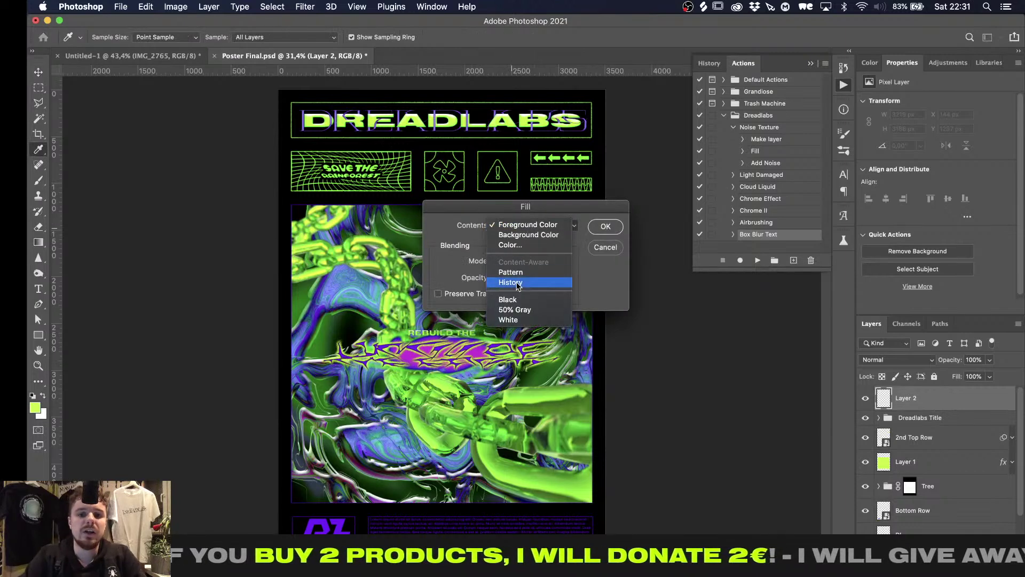
left_click(516, 312)
key("Return")
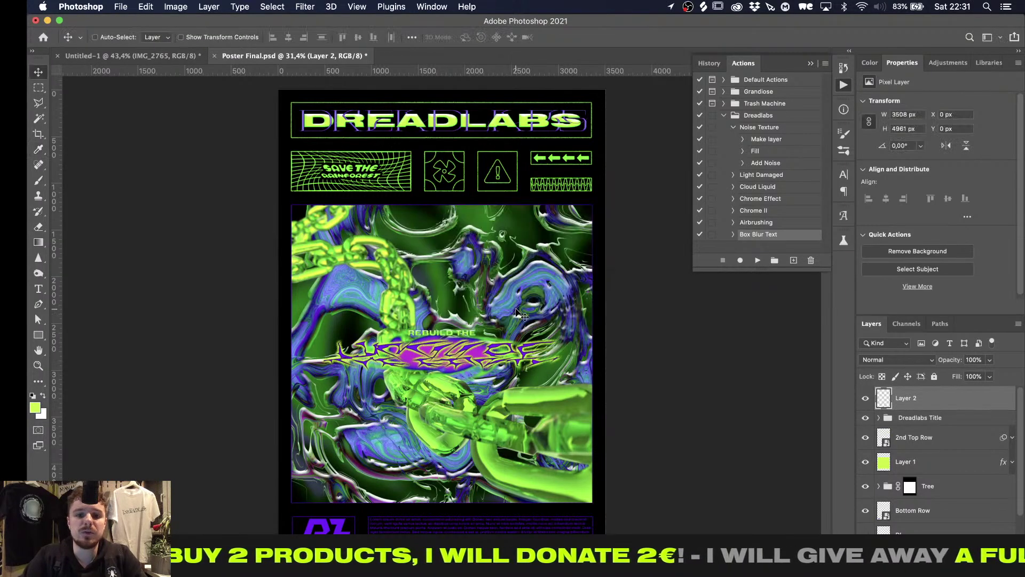
Add 5% Gaussian monochromatic noise to the gray layer and set its blend mode to Overlay
scroll(421, 221, "up", 3, "alt")
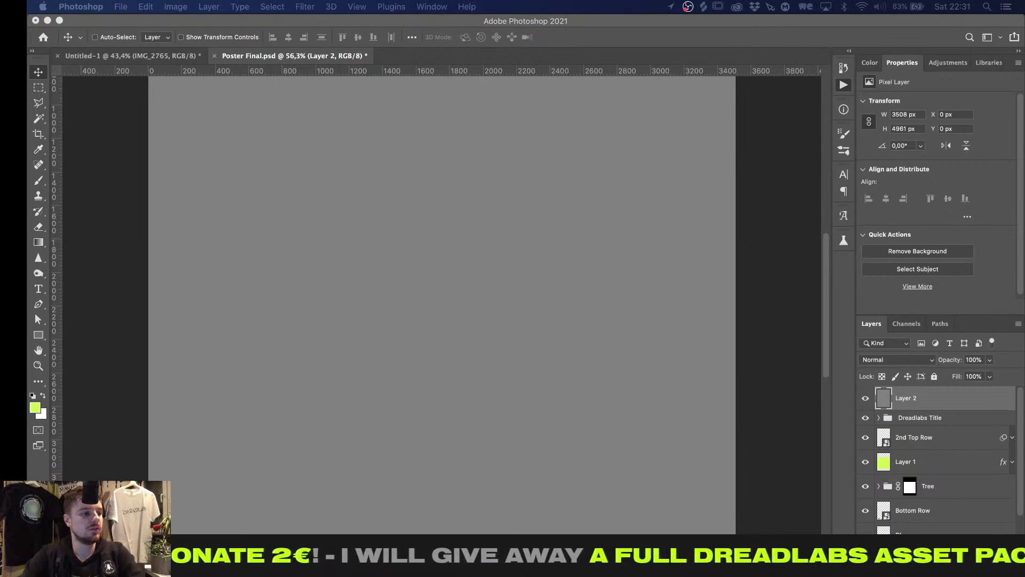
left_click(495, 24)
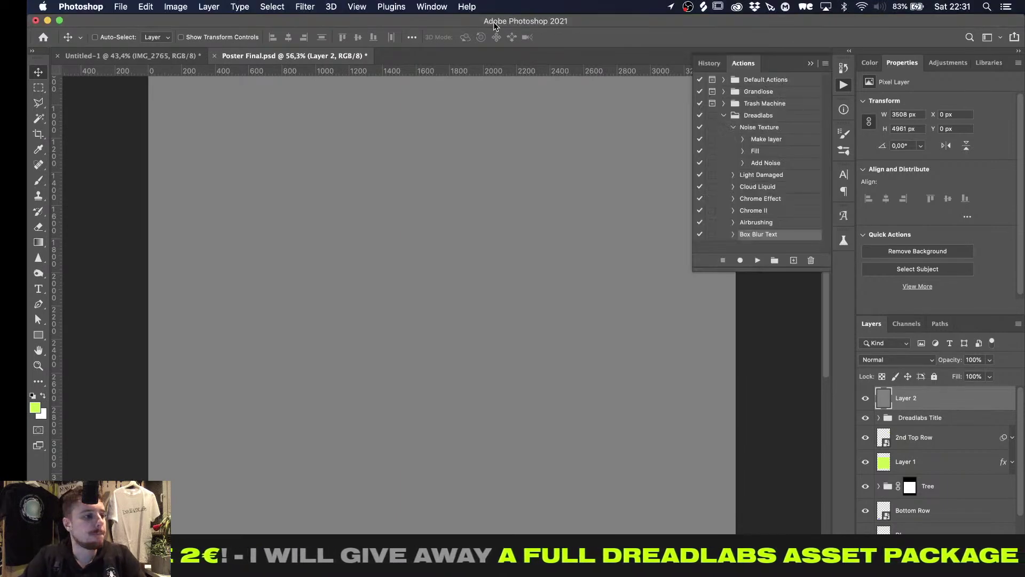
left_click(305, 7)
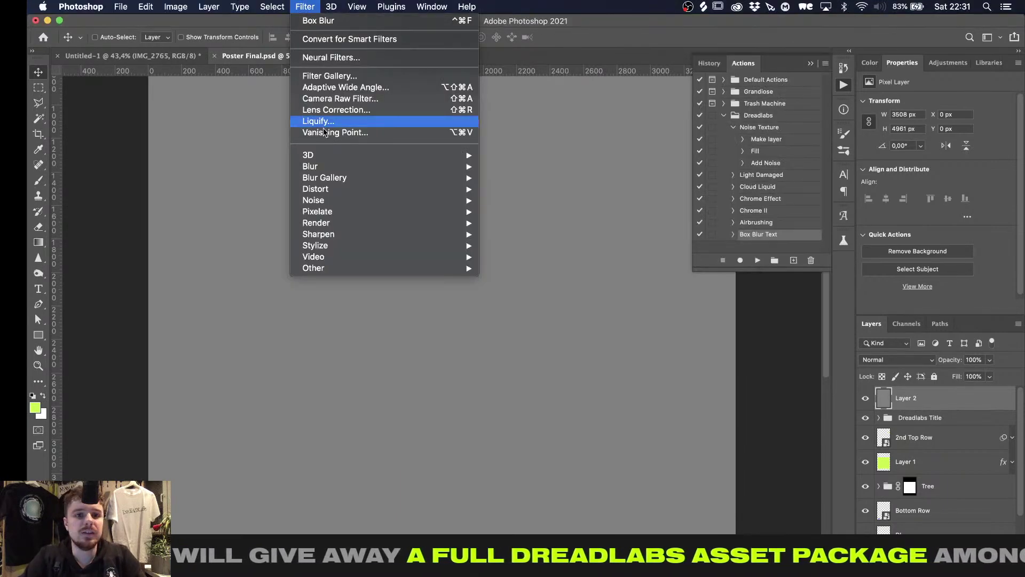
mouse_move(426, 195)
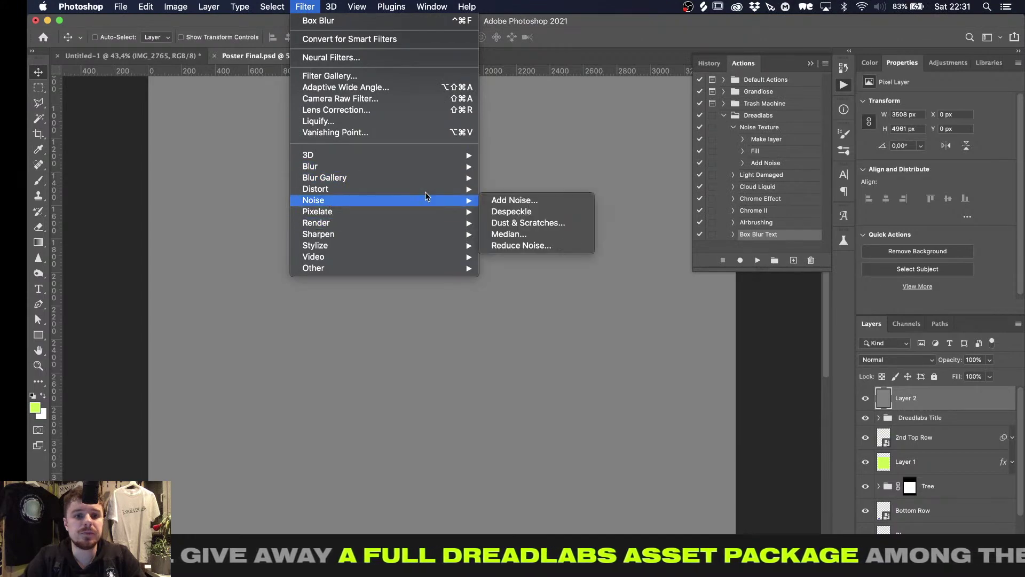
left_click(510, 199)
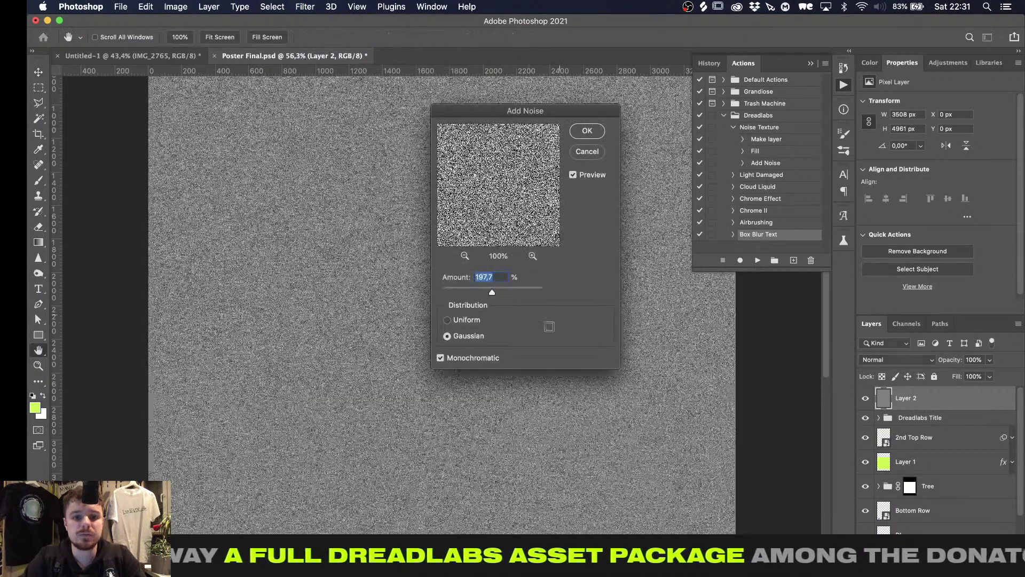
type("5")
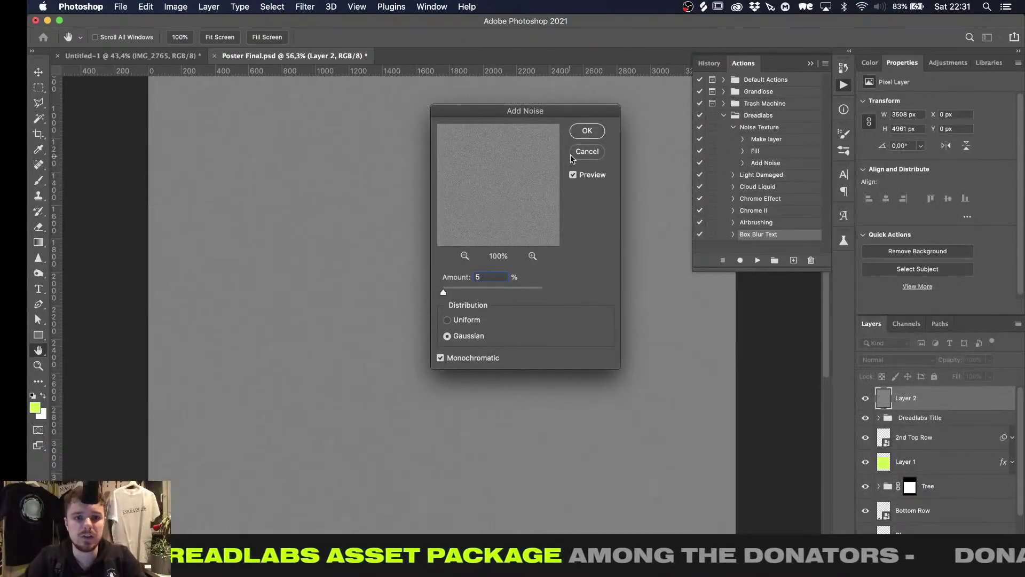
left_click(586, 133)
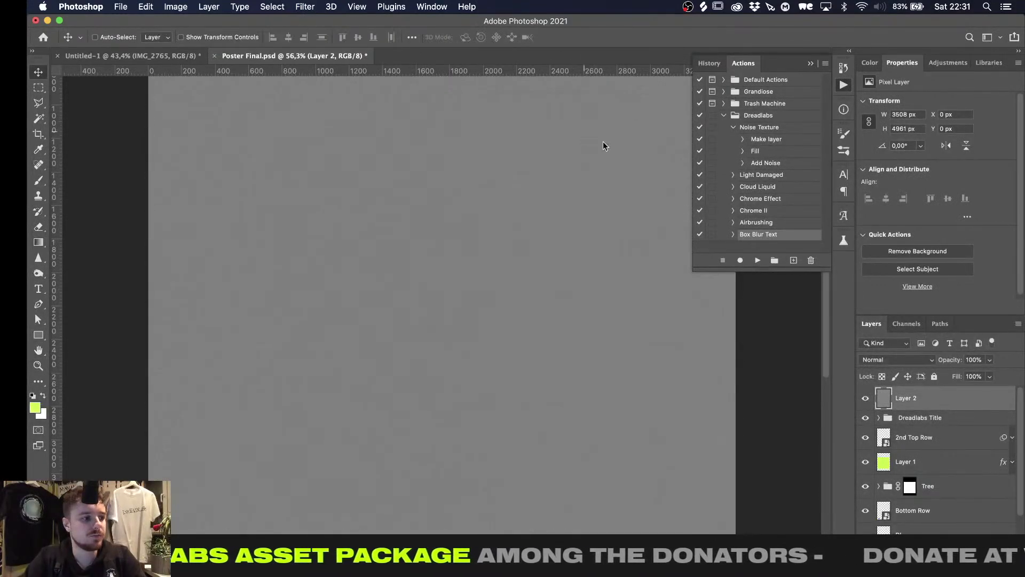
left_click(886, 361)
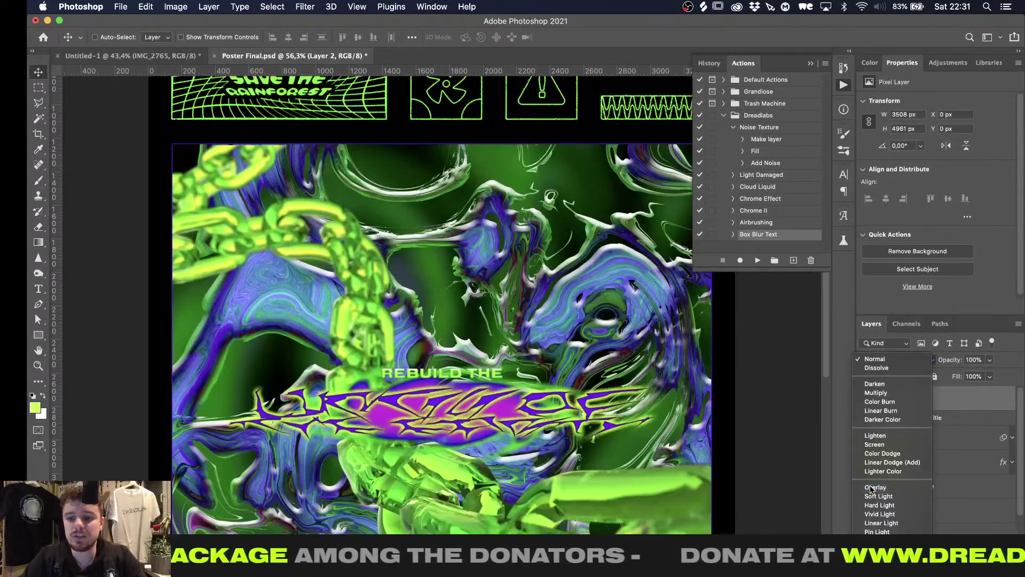
left_click(871, 487)
Examine the noise grain up close across the main artwork and the purple bottom row
scroll(460, 318, "up", 2, "alt")
scroll(461, 318, "up", 6, "alt")
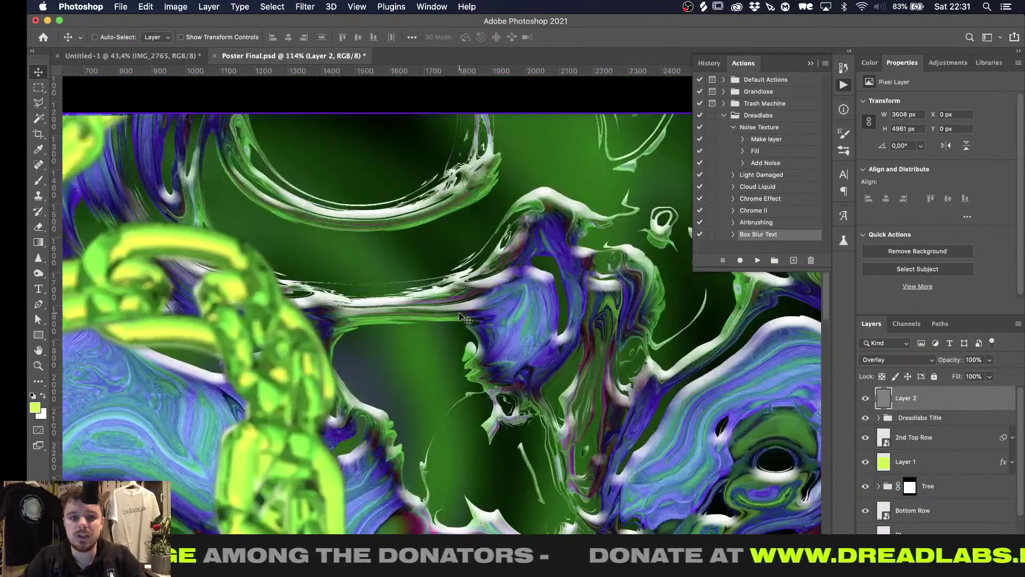
scroll(459, 315, "up", 2, "alt")
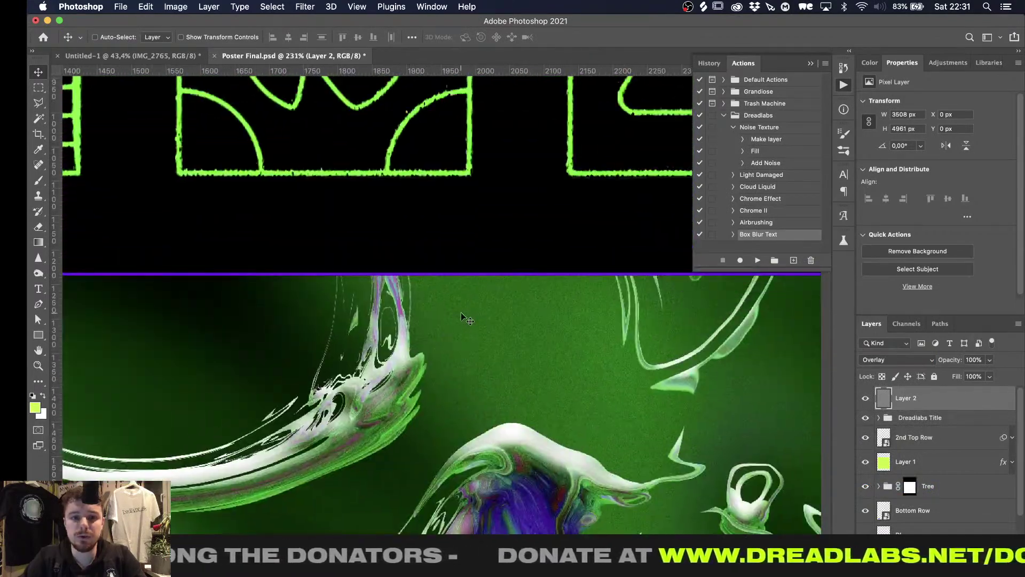
scroll(458, 327, "up", 1, "alt")
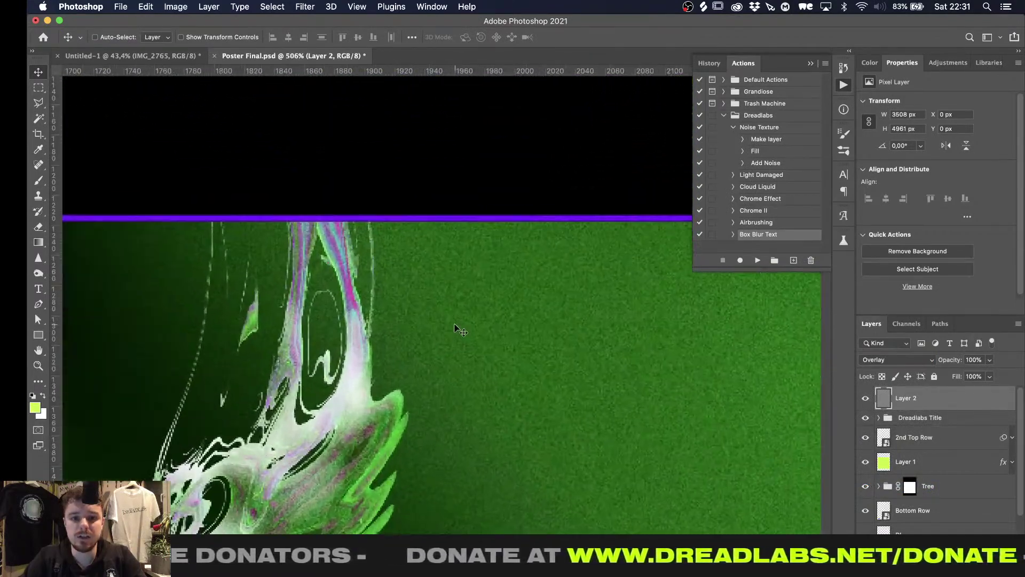
scroll(553, 327, "down", 2, "alt")
scroll(552, 327, "down", 2, "alt")
scroll(553, 327, "down", 20)
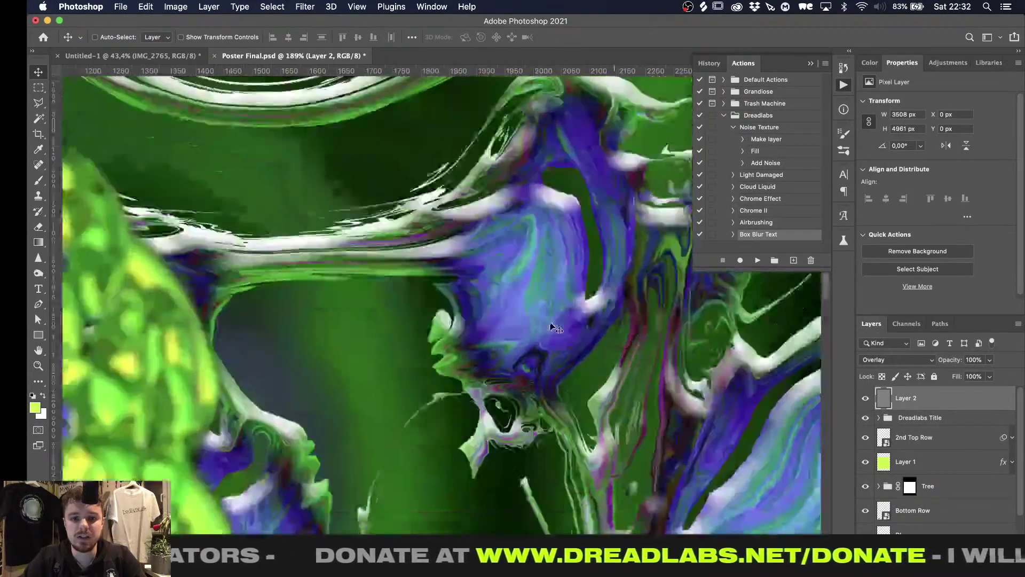
scroll(552, 327, "left", 7)
scroll(553, 327, "down", 1)
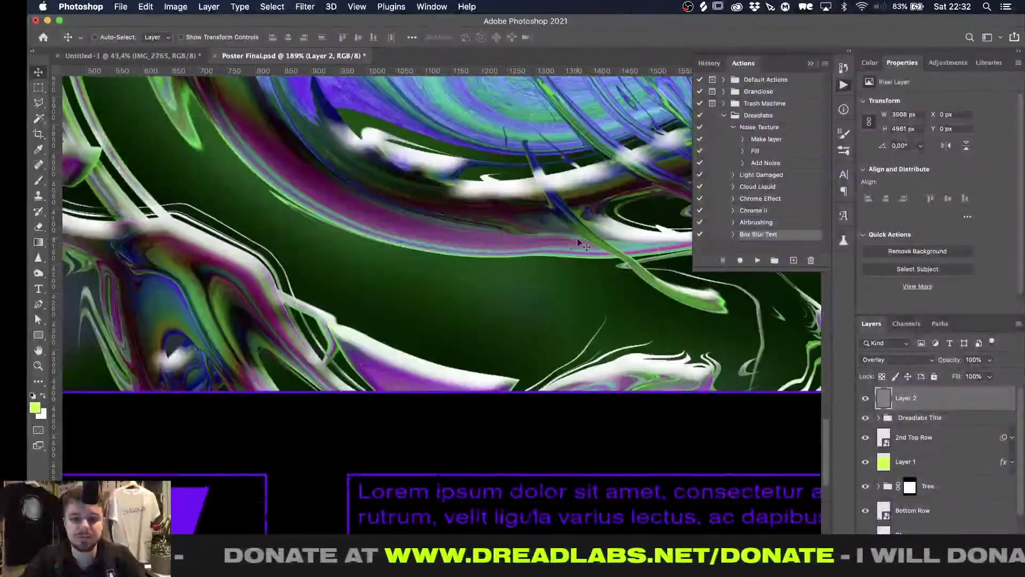
scroll(473, 340, "down", 4, "alt")
scroll(471, 337, "down", 5)
scroll(471, 337, "left", 5)
scroll(471, 337, "up", 8, "alt")
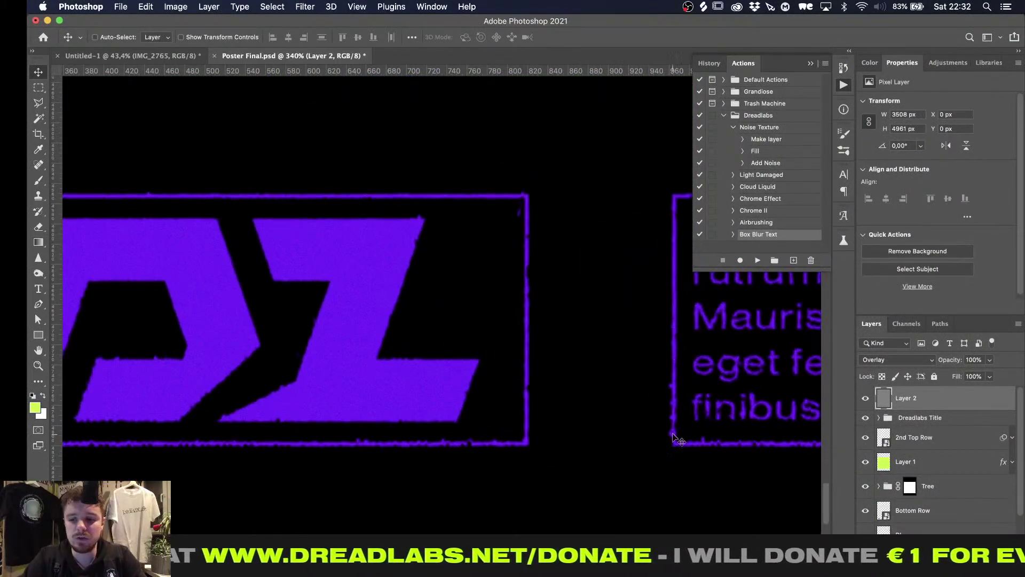
Rename the overlay noise layer to General Noise
double_click(904, 397)
type("Gener")
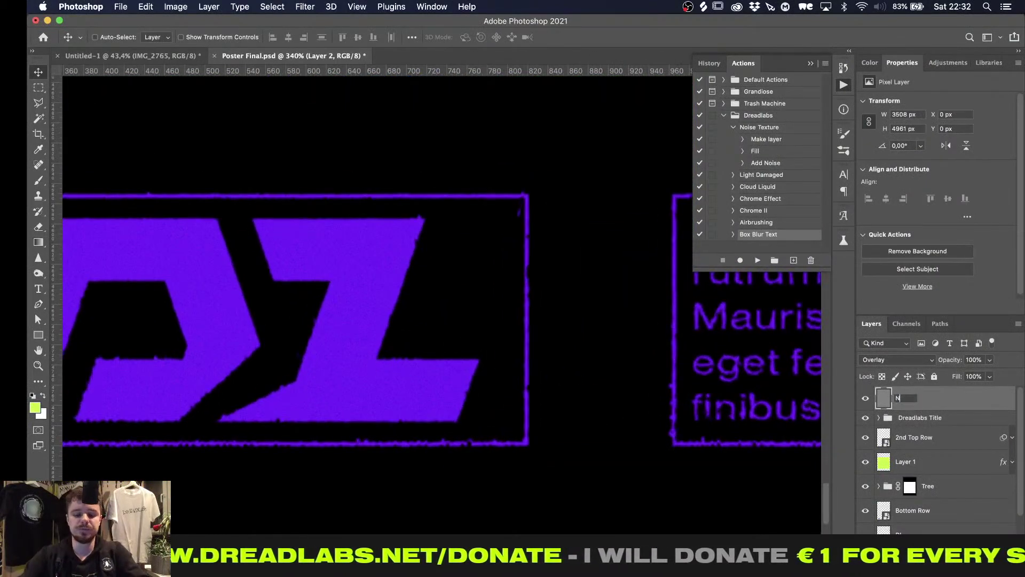
type("al Noise")
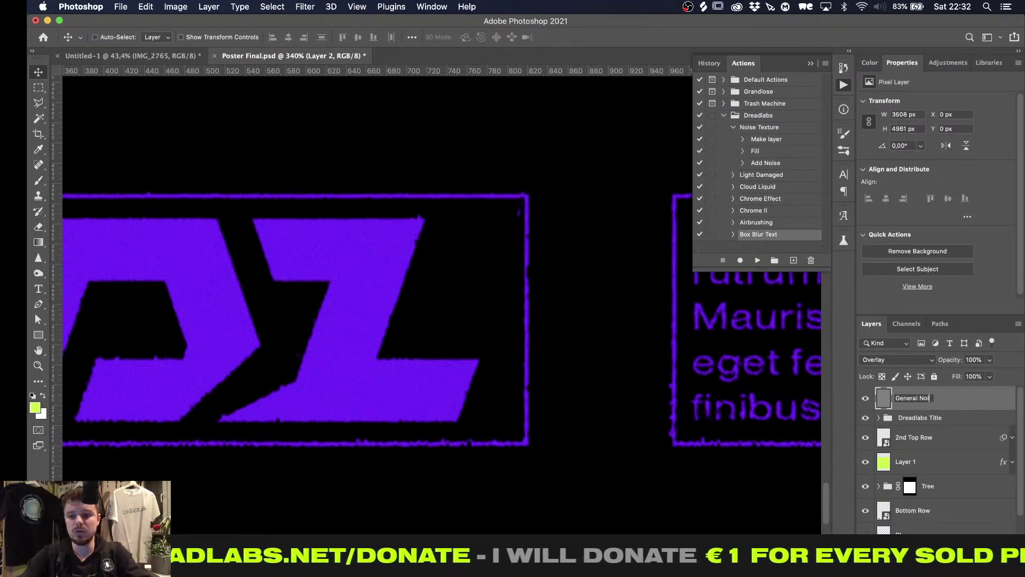
key("Return")
Run the Noise Texture action above the Bottom Row layer and clip the noise layer to it
left_click(927, 518)
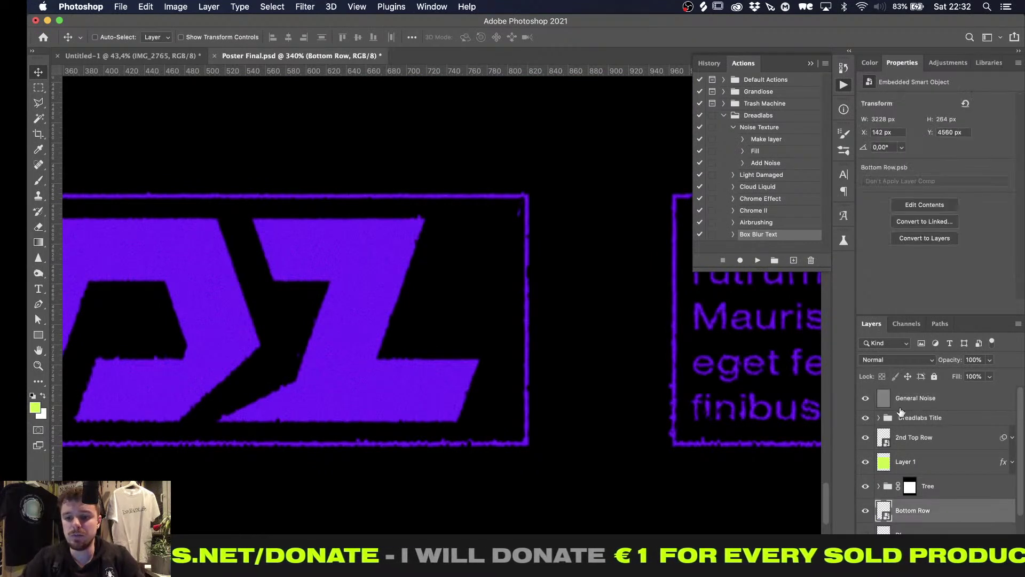
left_click(764, 129)
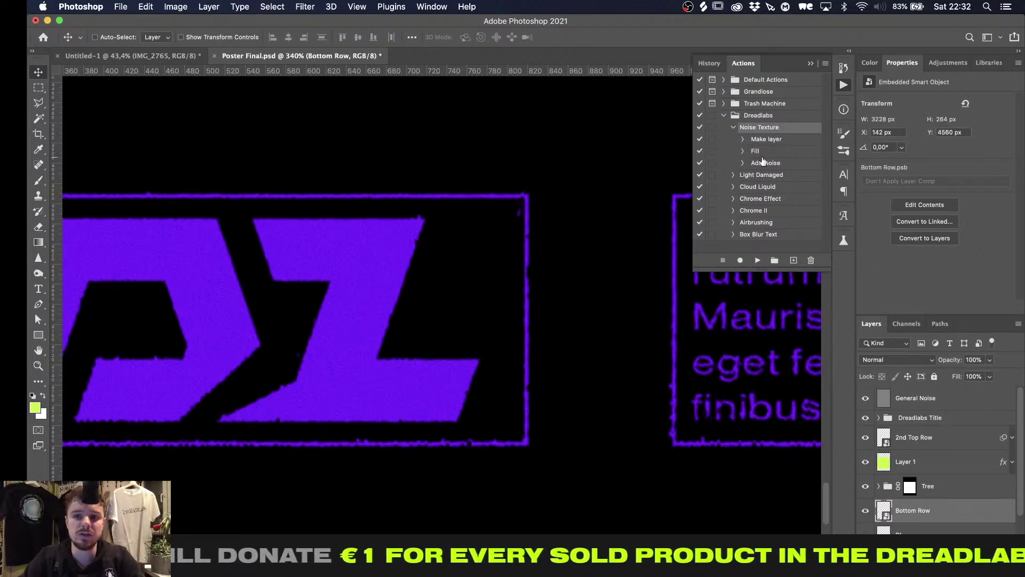
left_click(757, 260)
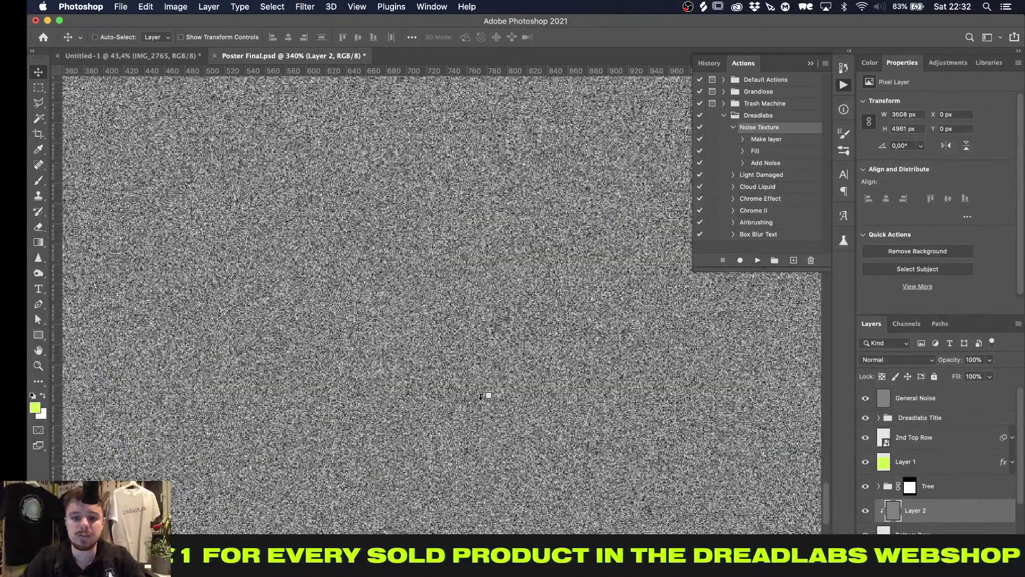
Set the clipped noise layer over the bottom row to Pin Light at 50% opacity
scroll(481, 399, "down", 5, "alt")
scroll(481, 399, "right", 3)
scroll(481, 399, "down", 3, "alt")
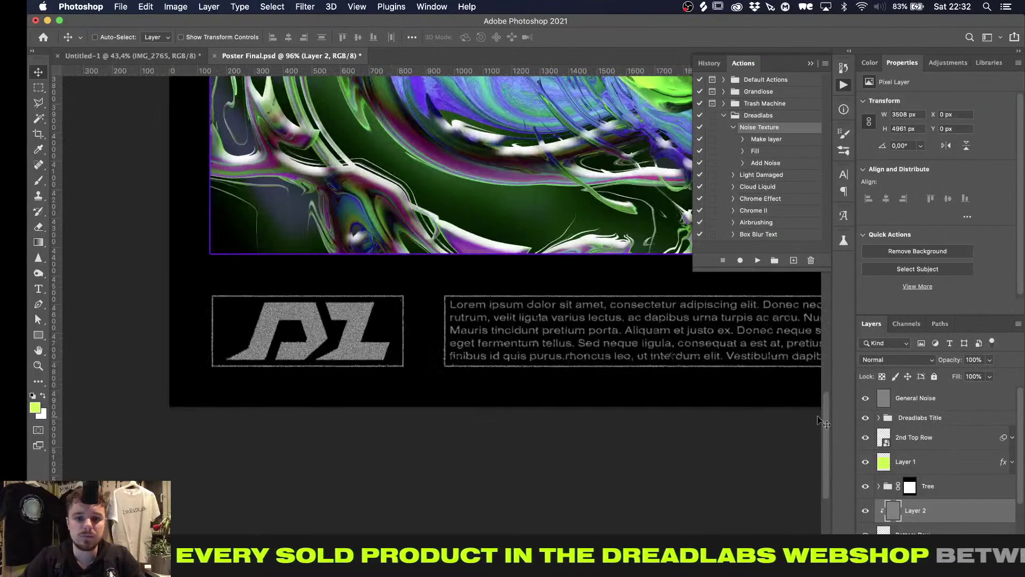
left_click(897, 360)
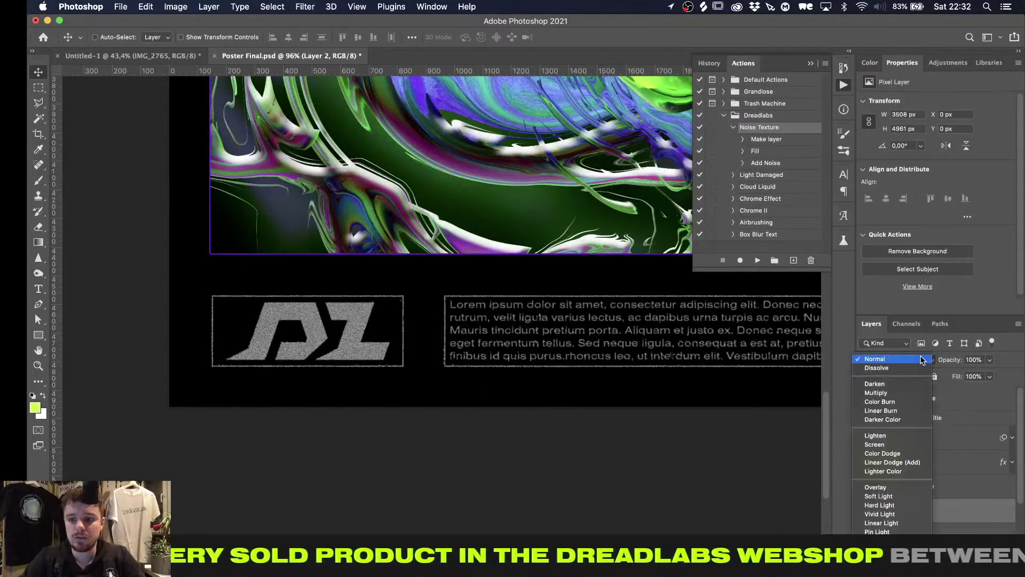
left_click(884, 532)
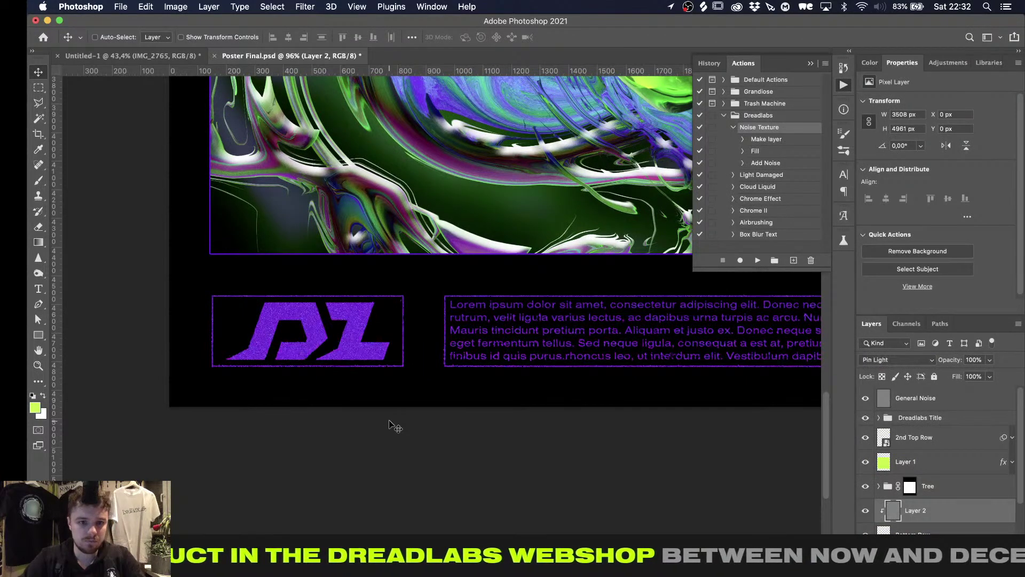
scroll(406, 368, "up", 5, "alt")
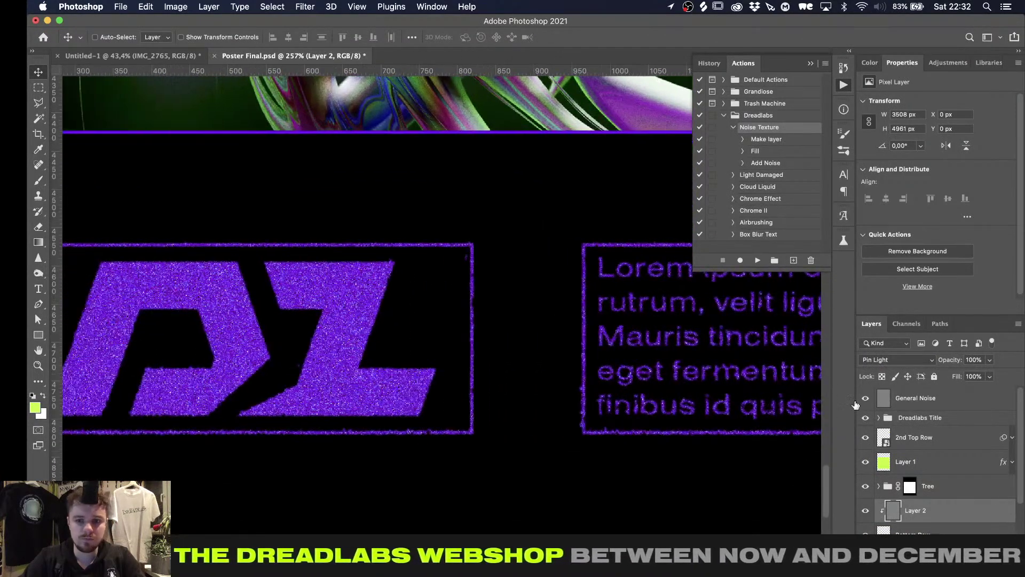
left_click(975, 359)
type("5")
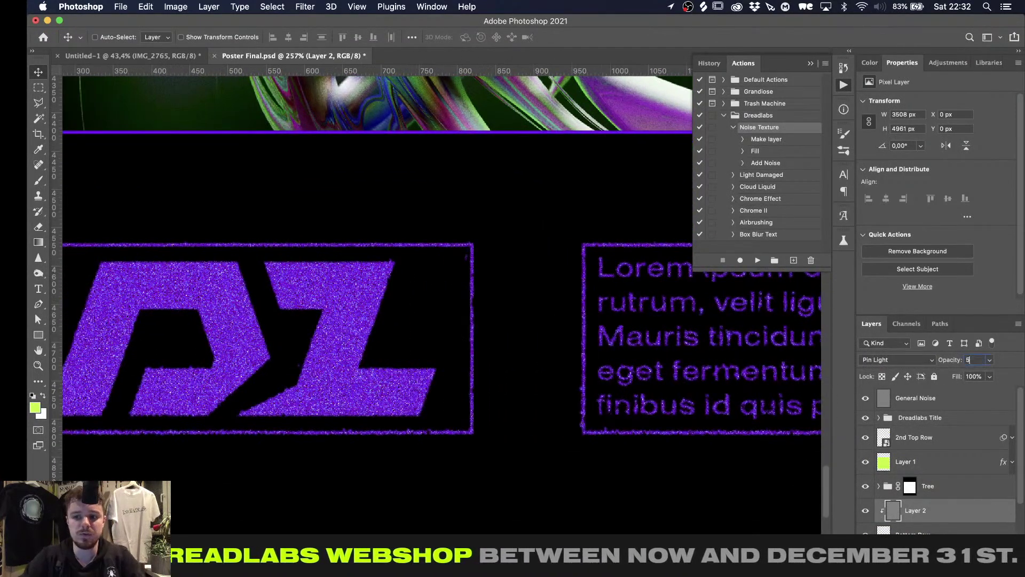
type("0")
key("Return")
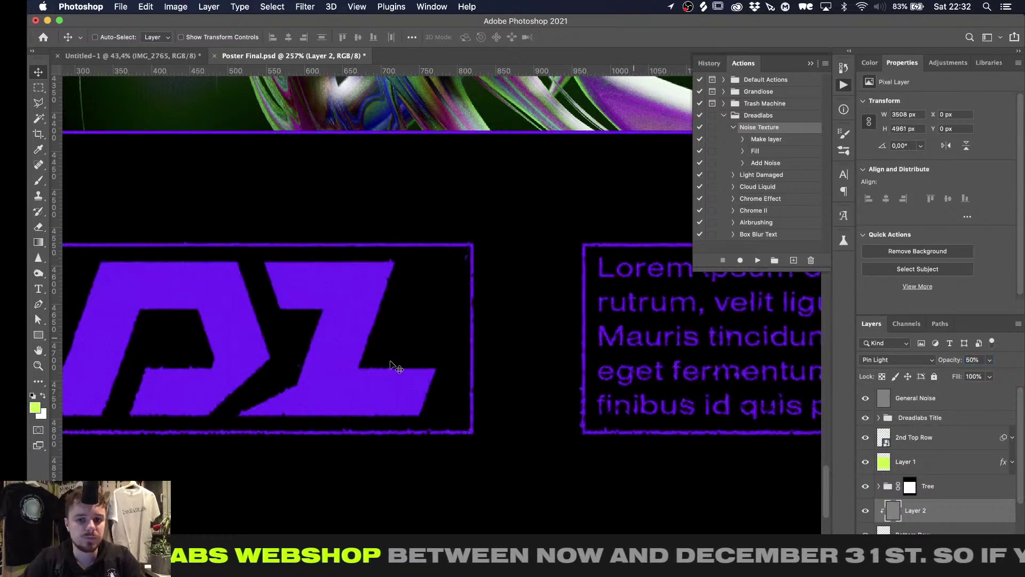
scroll(391, 361, "up", 3, "alt")
scroll(403, 354, "down", 3, "alt")
scroll(406, 351, "down", 5, "alt")
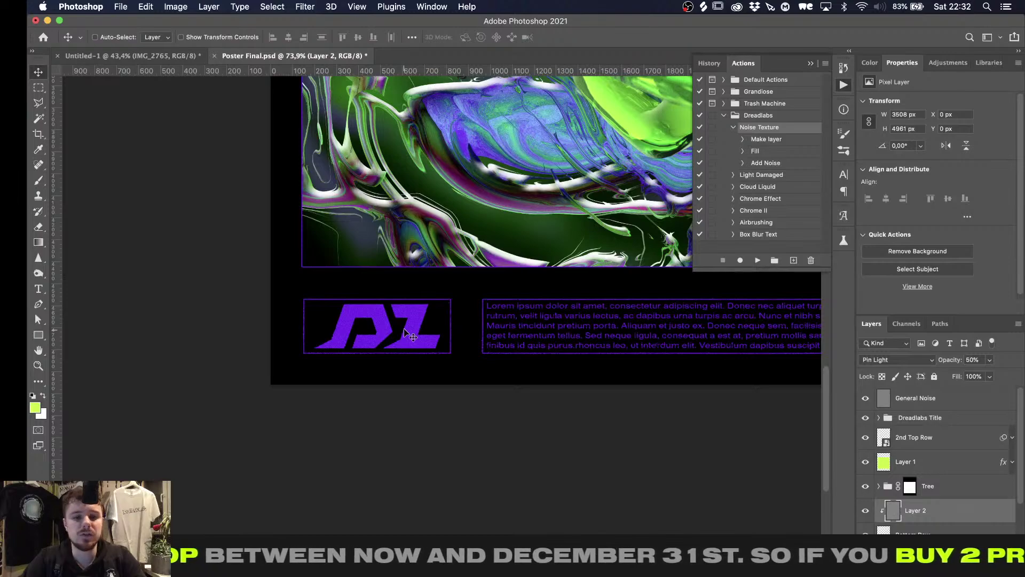
Inspect the bottom row's noise grain and the Dreadlabs title's surface up close
scroll(405, 353, "up", 5, "alt")
scroll(364, 346, "down", 5, "alt")
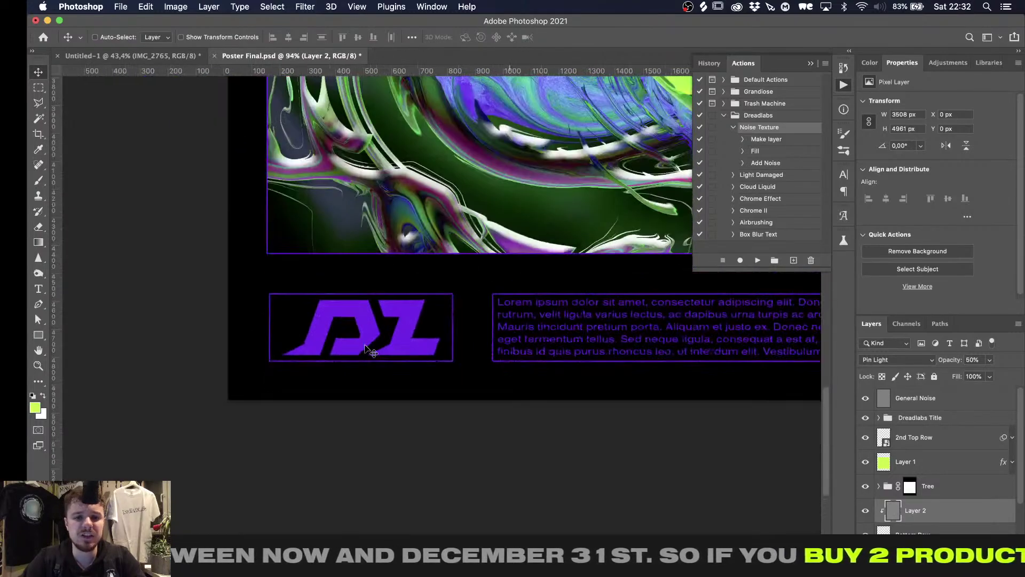
scroll(364, 346, "up", 15)
scroll(365, 348, "down", 3)
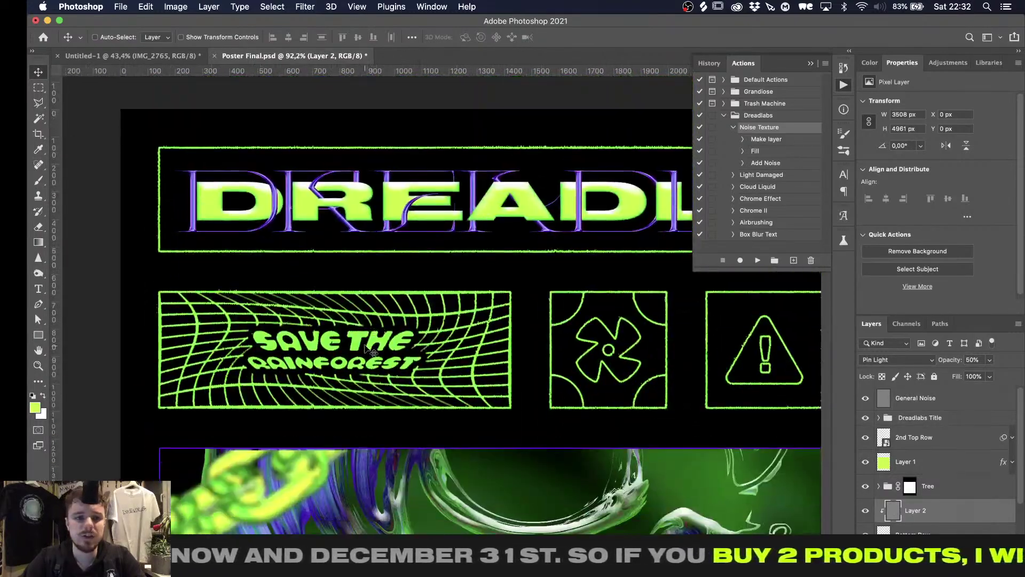
scroll(365, 348, "up", 3, "alt")
scroll(364, 350, "up", 4)
scroll(374, 342, "down", 1)
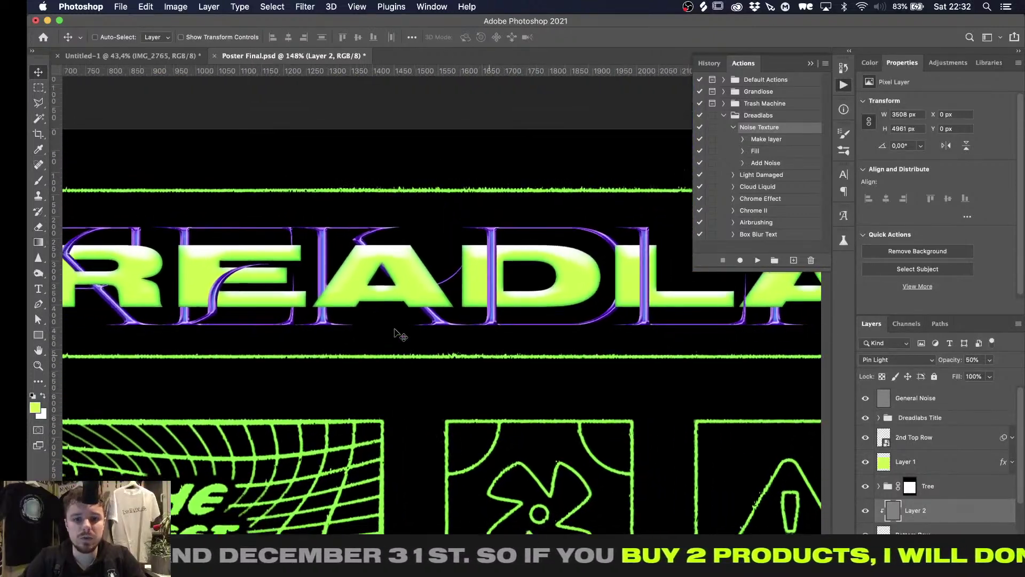
scroll(394, 337, "up", 3, "alt")
Duplicate the bottom row's noise layer above the Dreadlabs Title group, clip it to the group and set it to Overlay
left_click_drag(956, 511, 945, 423, "alt")
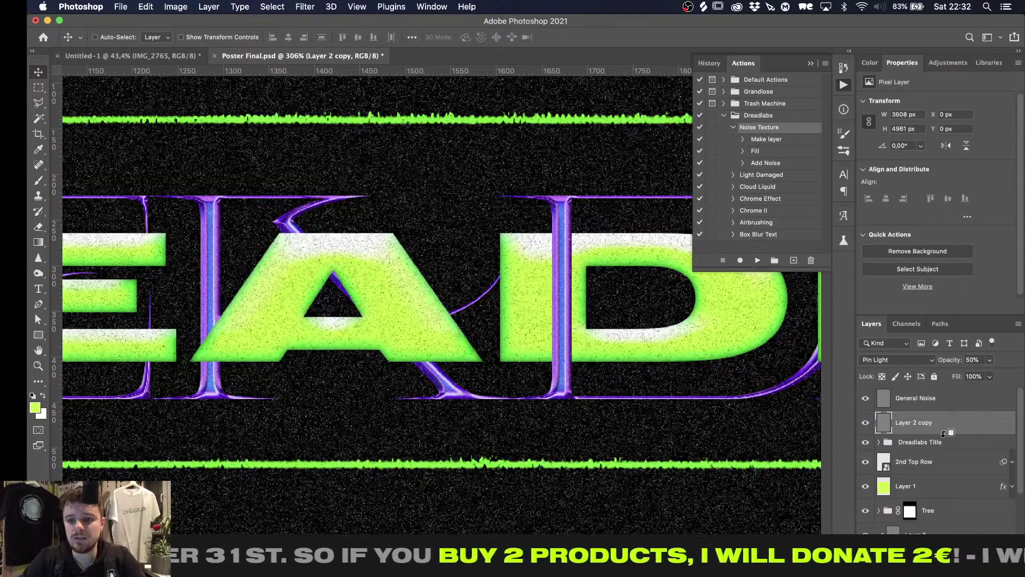
left_click(945, 423, "alt")
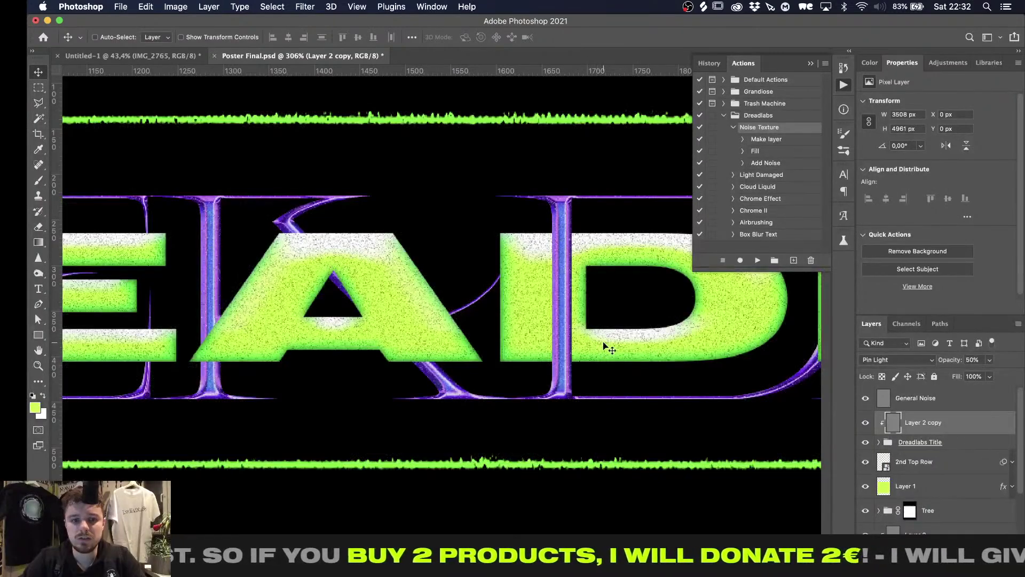
left_click(894, 357)
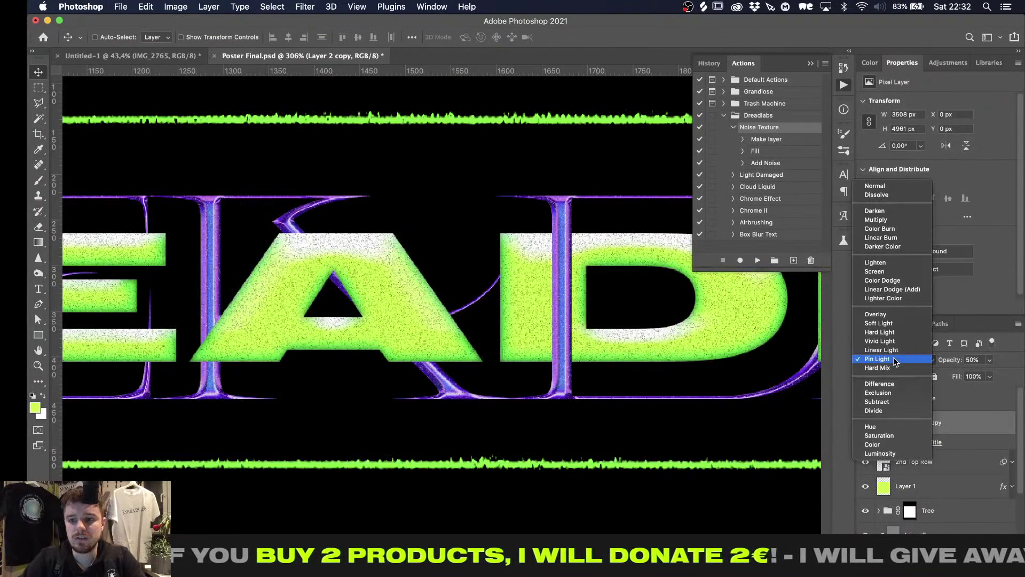
left_click(886, 314)
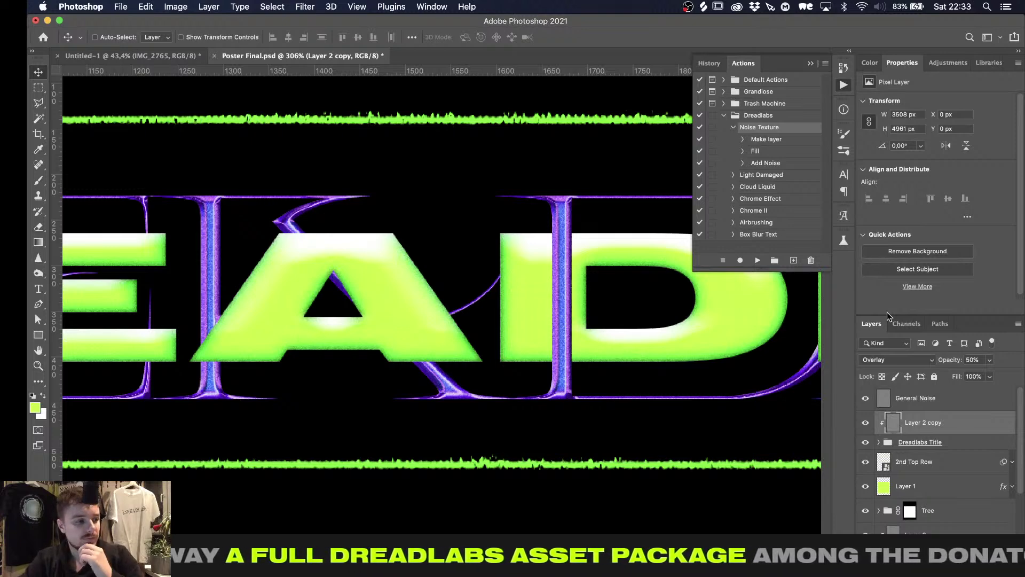
Examine the overlay noise on the title letters up close and compare it with the main artwork across the poster
scroll(644, 351, "up", 3, "alt")
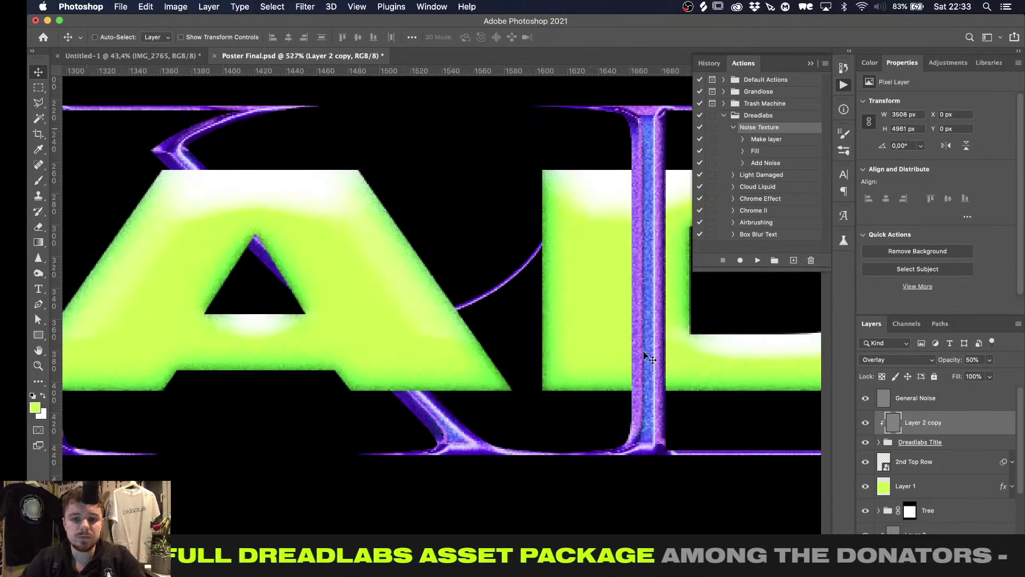
scroll(645, 354, "down", 3, "alt")
scroll(645, 354, "up", 2, "alt")
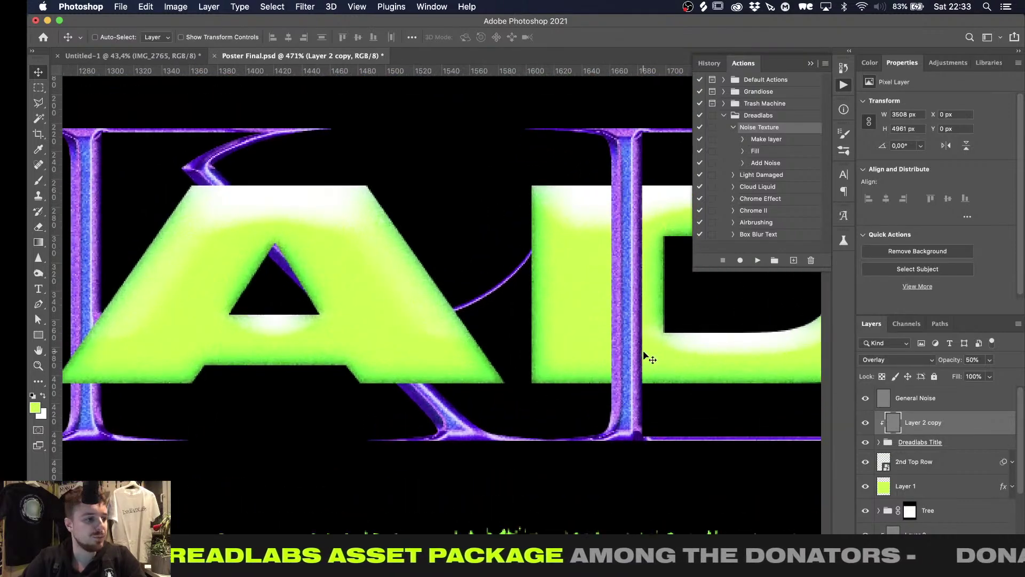
scroll(643, 352, "down", 3, "alt")
scroll(644, 353, "up", 1, "alt")
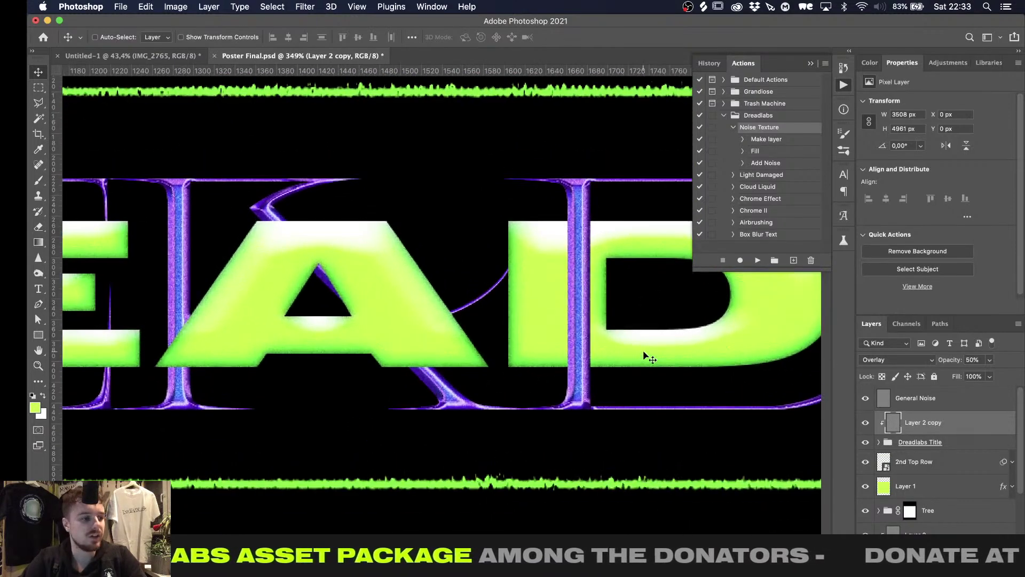
scroll(643, 350, "down", 3, "alt")
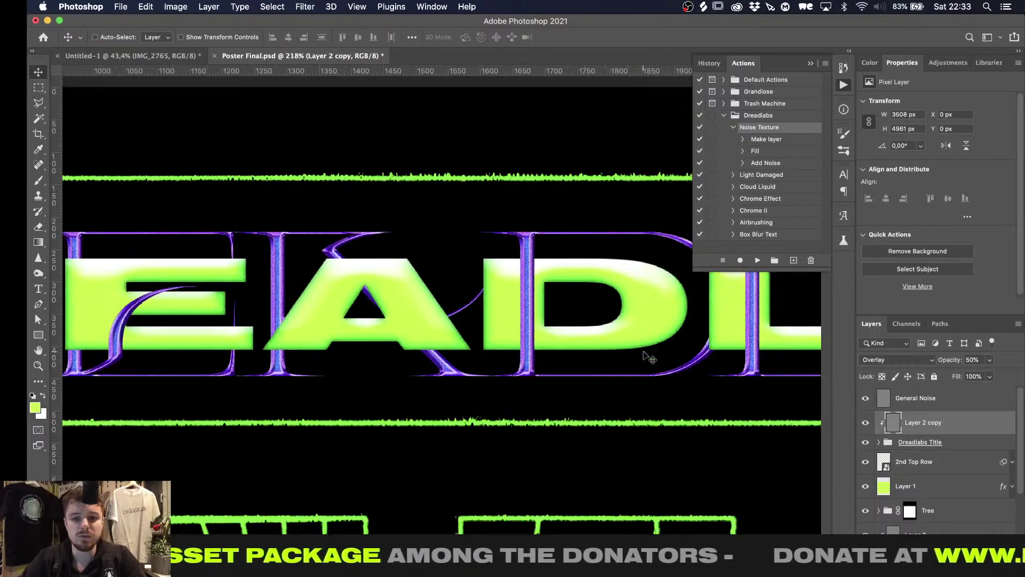
scroll(644, 352, "down", 8, "alt")
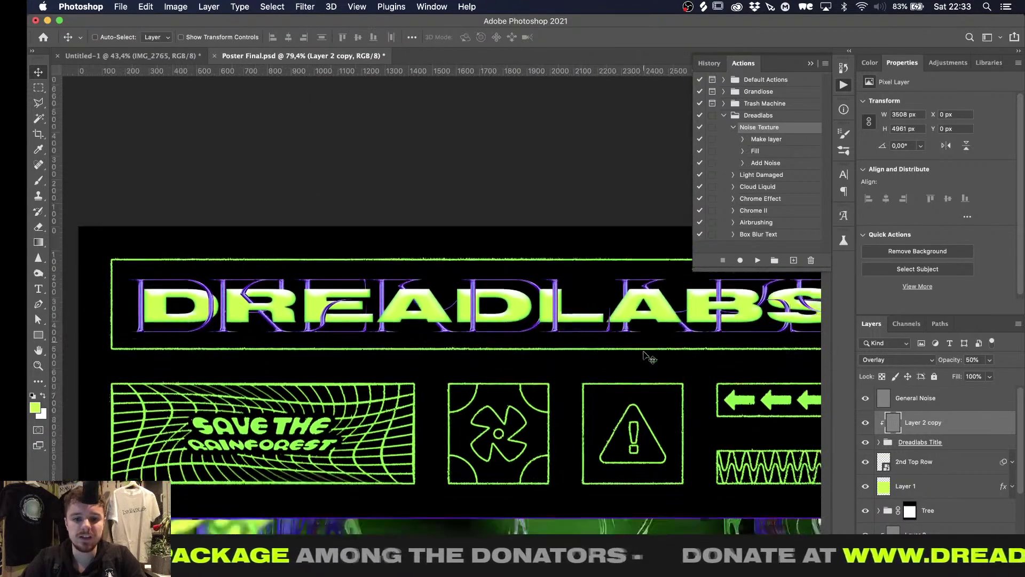
scroll(644, 353, "down", 2, "alt")
scroll(644, 352, "down", 6)
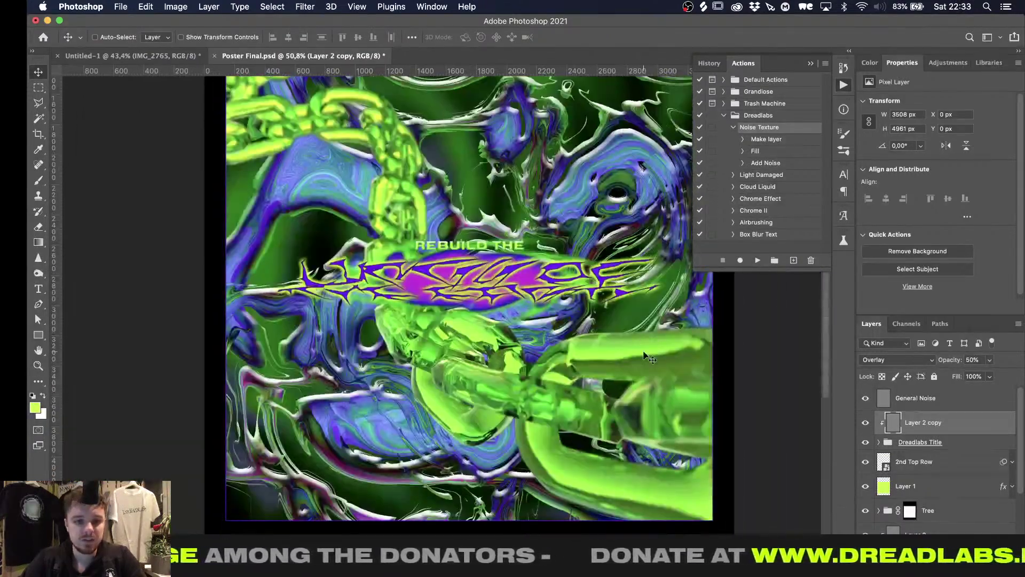
scroll(643, 352, "up", 1, "alt")
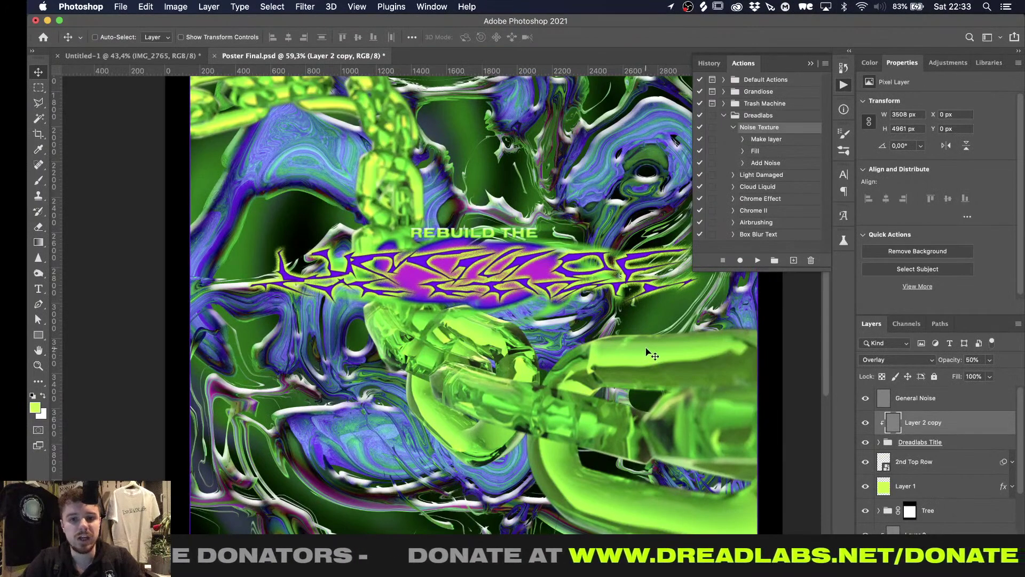
scroll(643, 350, "down", 2, "alt")
scroll(646, 353, "up", 1, "alt")
scroll(646, 353, "down", 2, "alt")
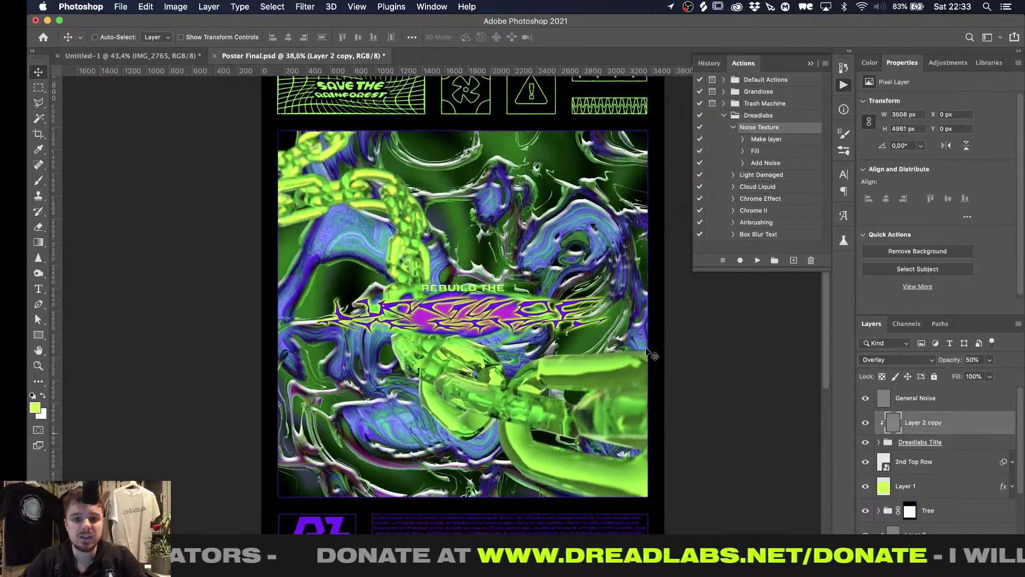
Expand the Tree group and convert its Tree Texture Thing copy group to a smart object
scroll(886, 463, "down", 3)
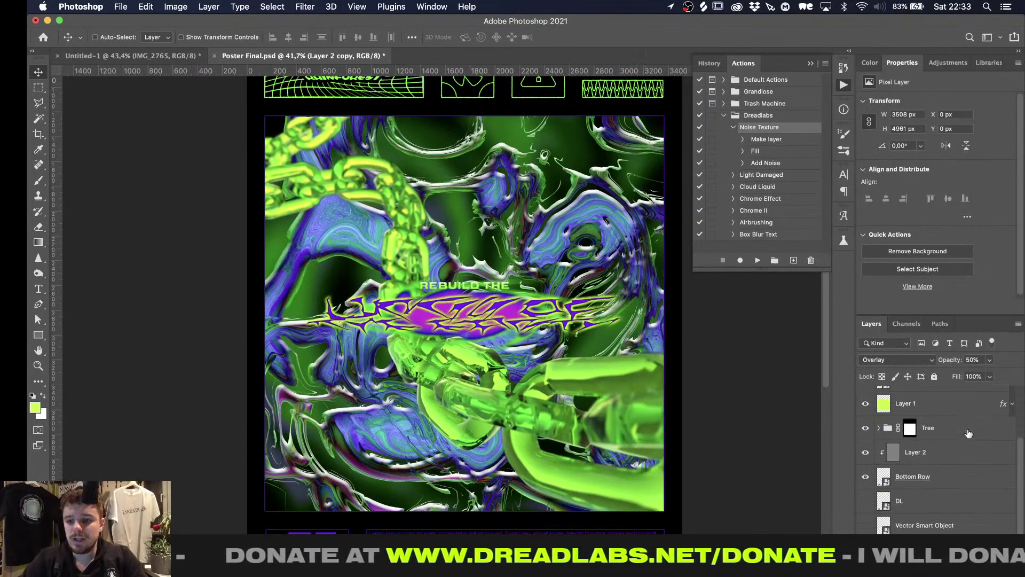
left_click(879, 428)
scroll(896, 452, "down", 1)
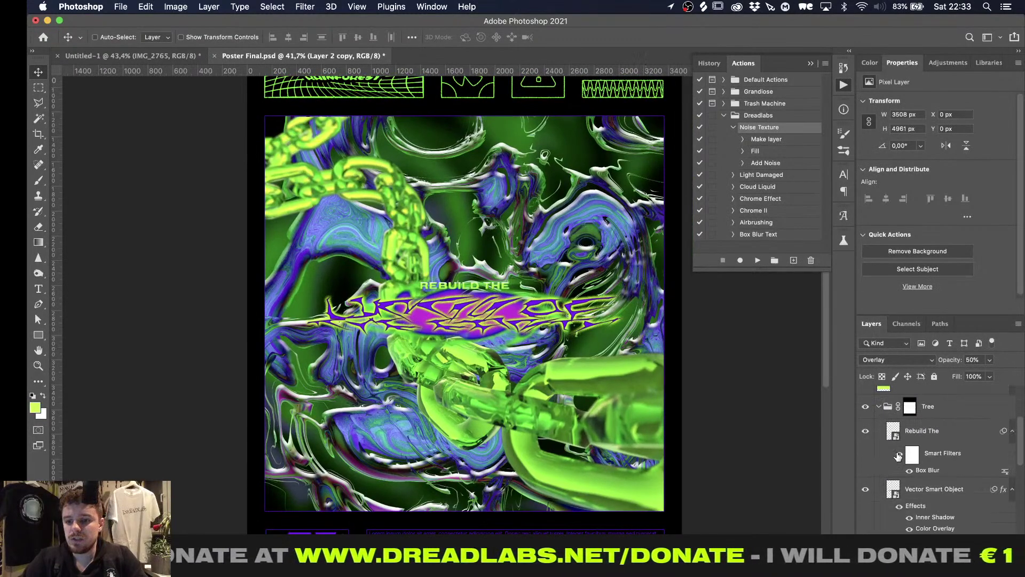
scroll(887, 497, "down", 3)
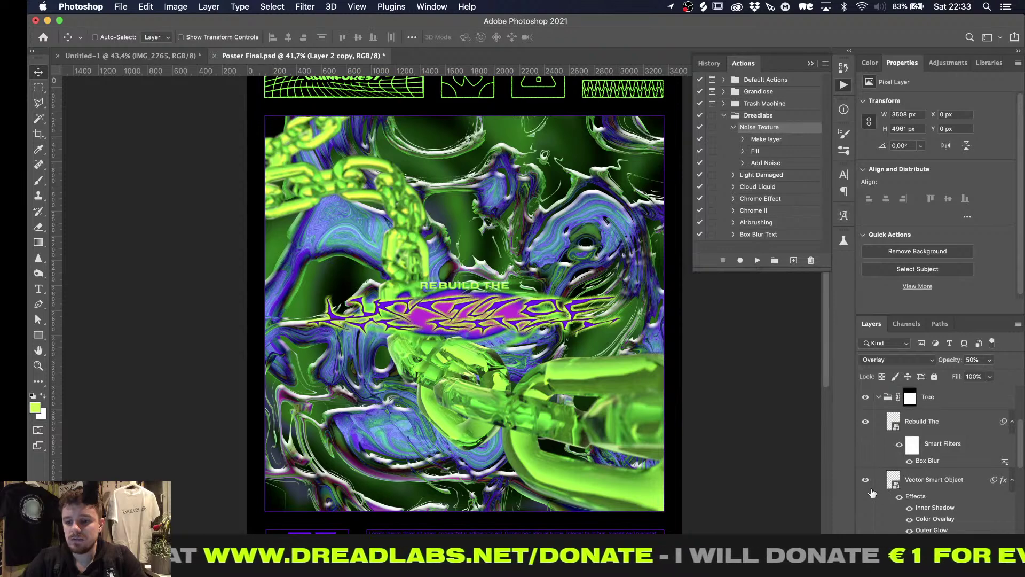
scroll(886, 492, "down", 5)
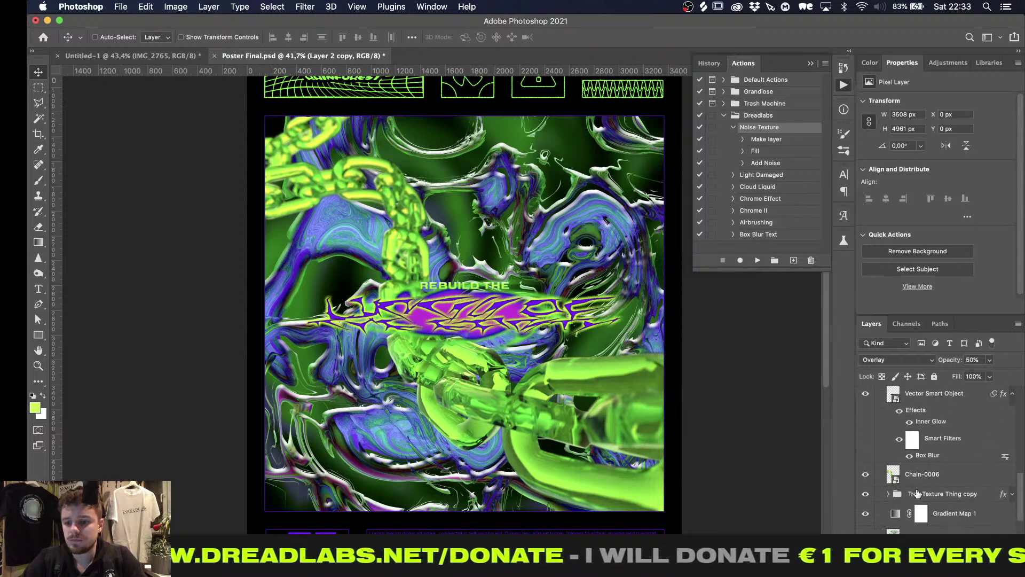
left_click(917, 493)
right_click(942, 497)
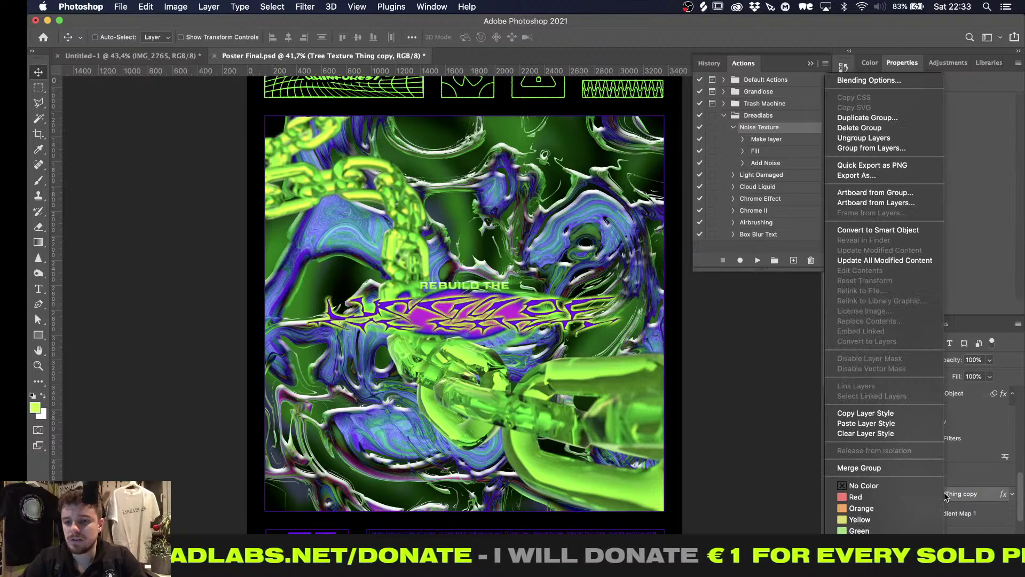
left_click(895, 238)
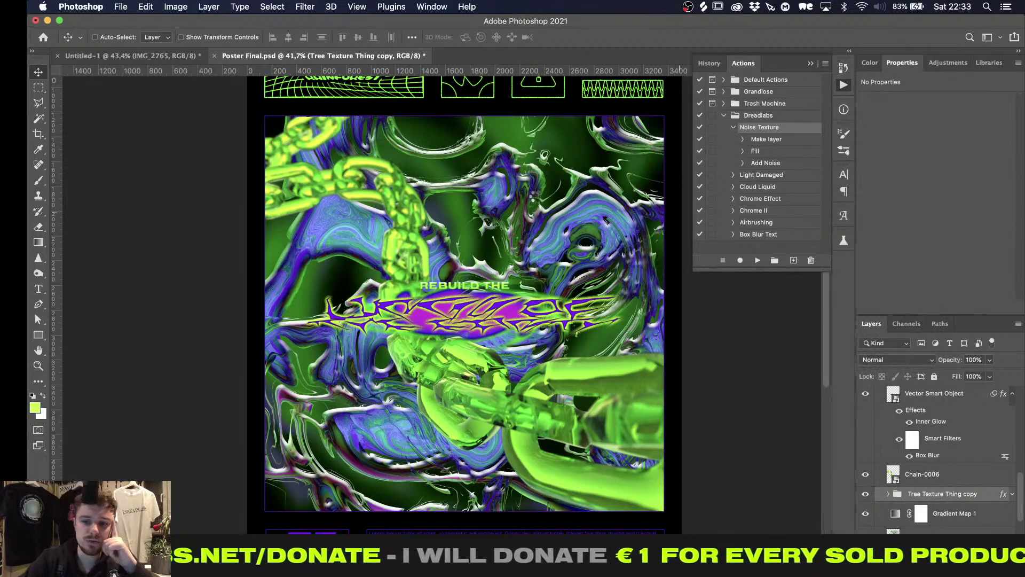
Apply a Gaussian Blur with a 4.5 px radius to the Tree Texture Thing copy smart object
left_click(305, 6)
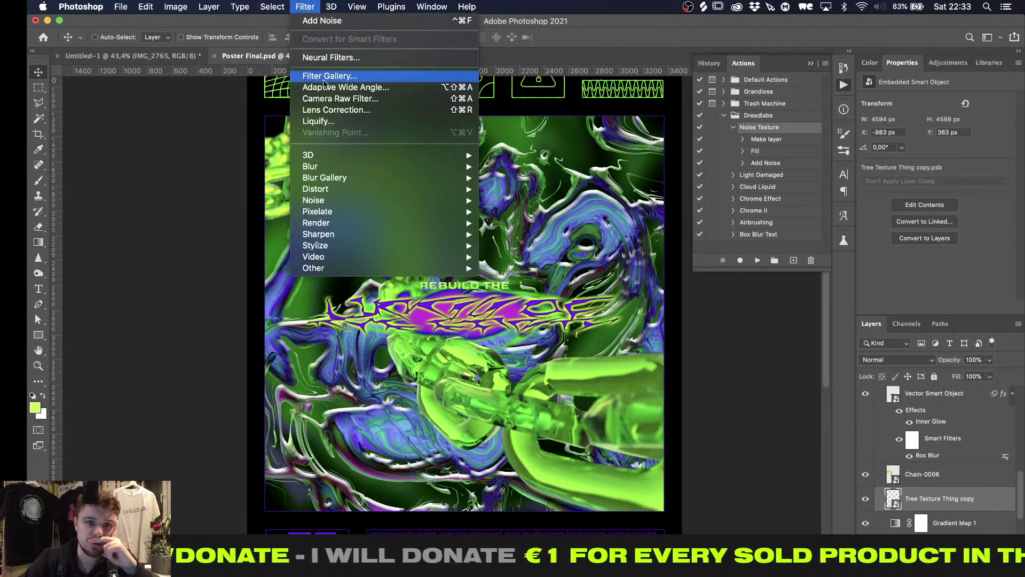
mouse_move(323, 170)
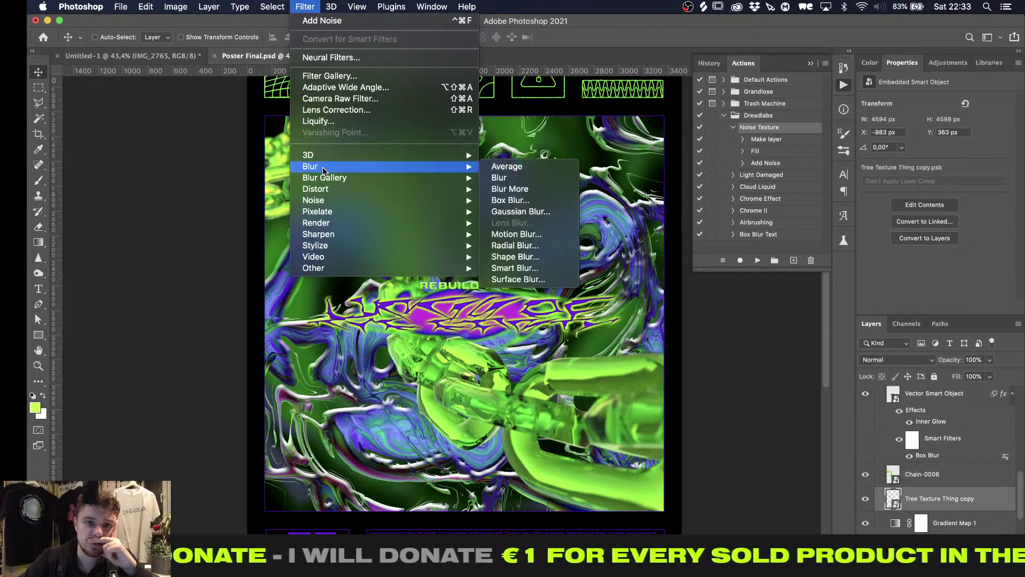
left_click(520, 211)
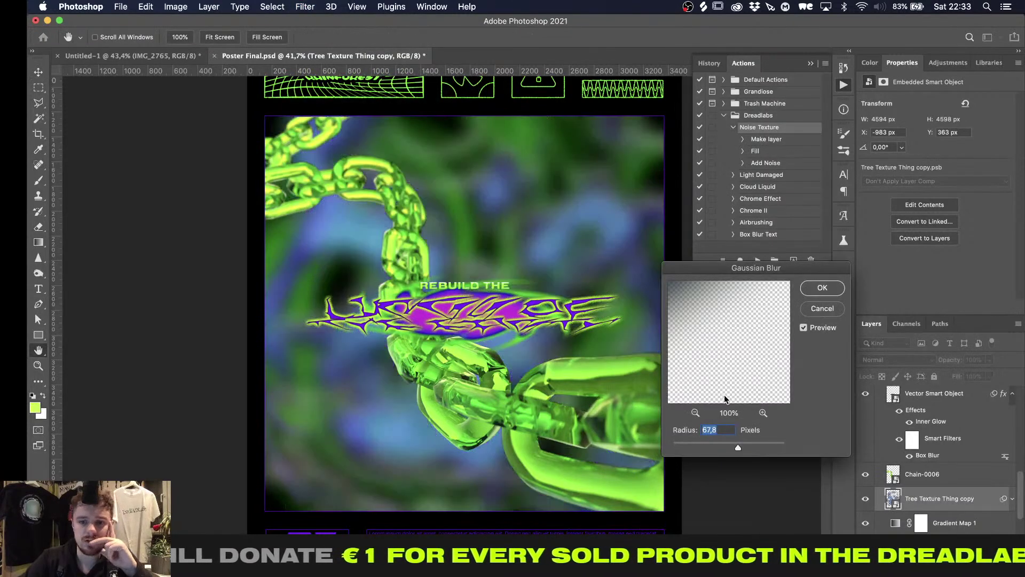
left_click_drag(737, 446, 710, 450)
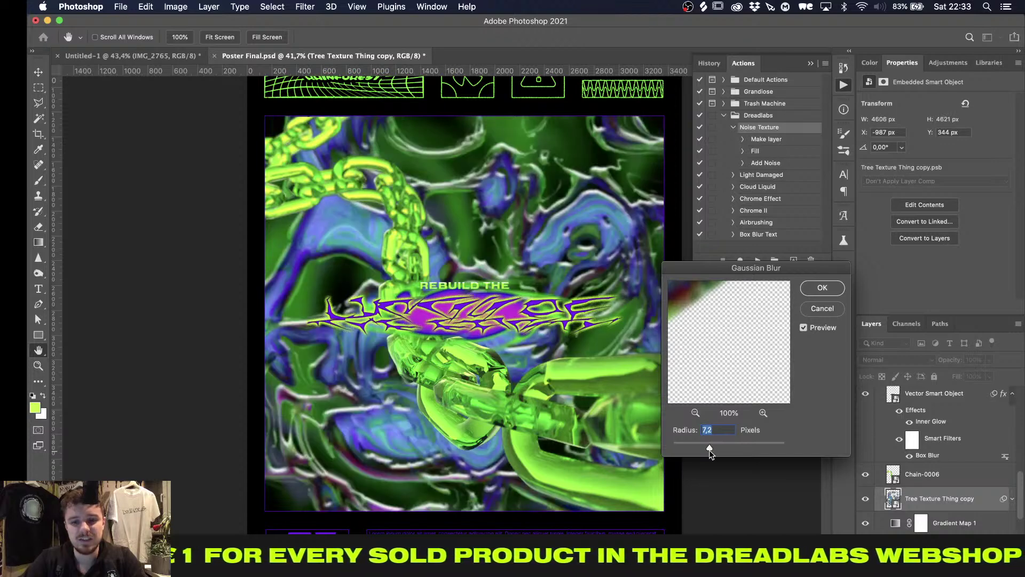
left_click(702, 448)
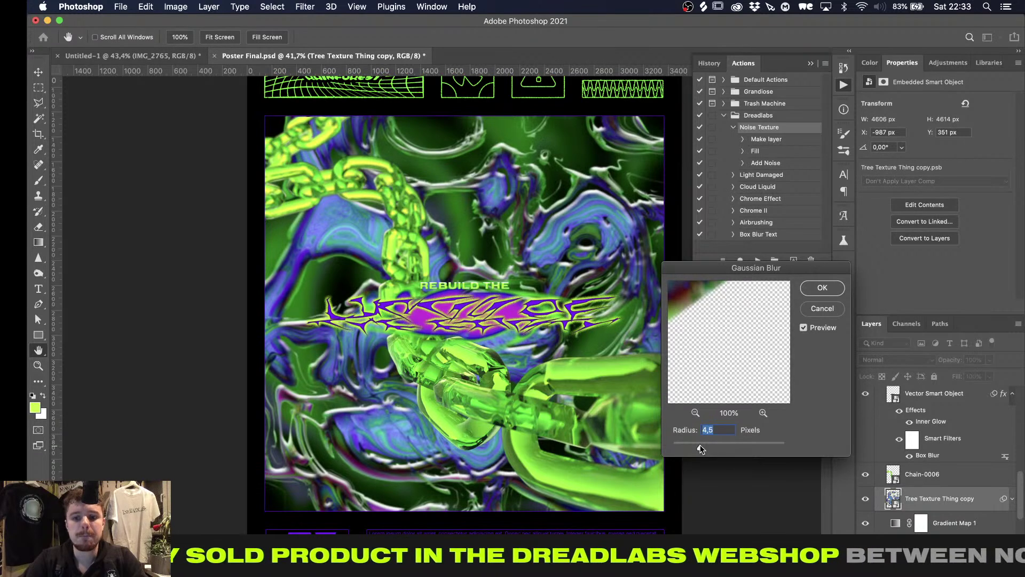
key("Return")
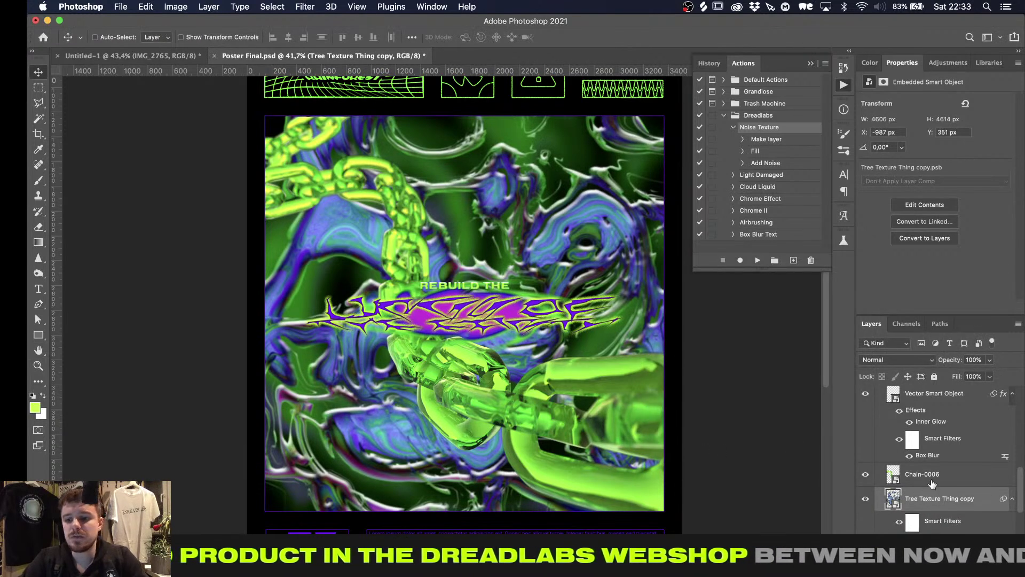
Try recolouring the Chain-0006 layer with Hue/Saturation, shifting its hue to -124 and -180
left_click(931, 482)
key("super+u")
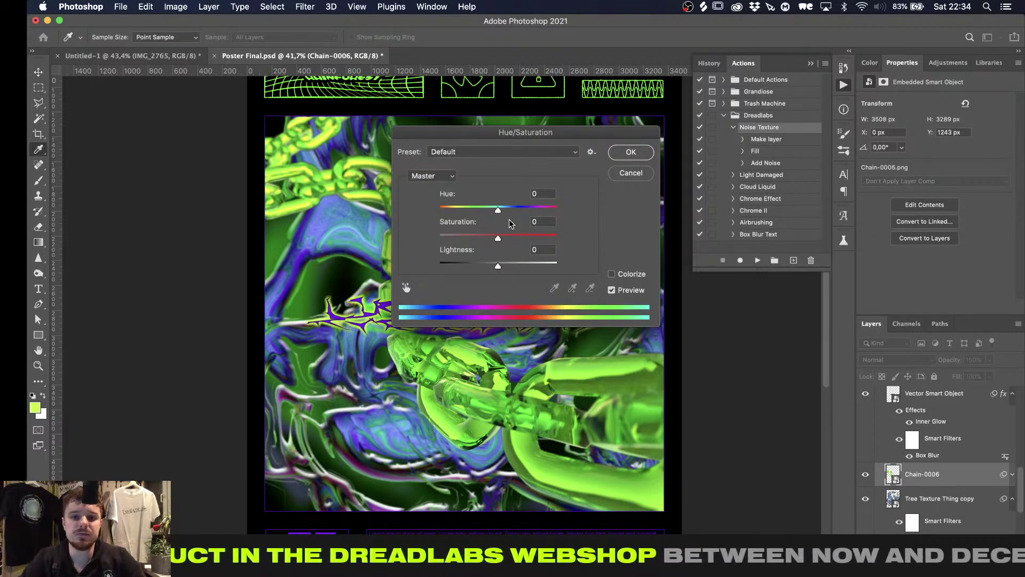
left_click(497, 210)
left_click_drag(496, 209, 532, 211)
left_click_drag(508, 134, 734, 141)
left_click_drag(759, 215, 678, 219)
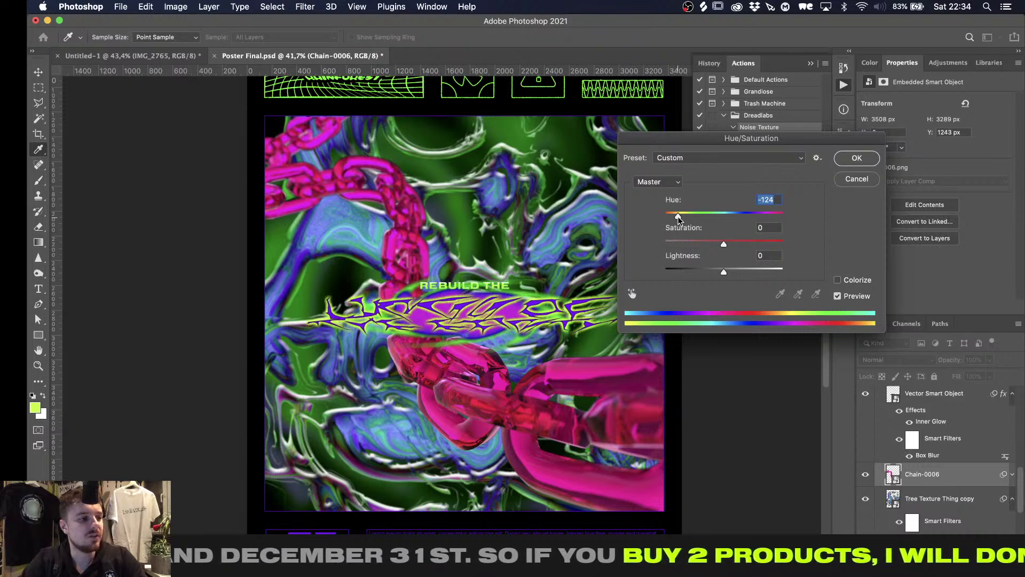
left_click_drag(678, 218, 664, 217)
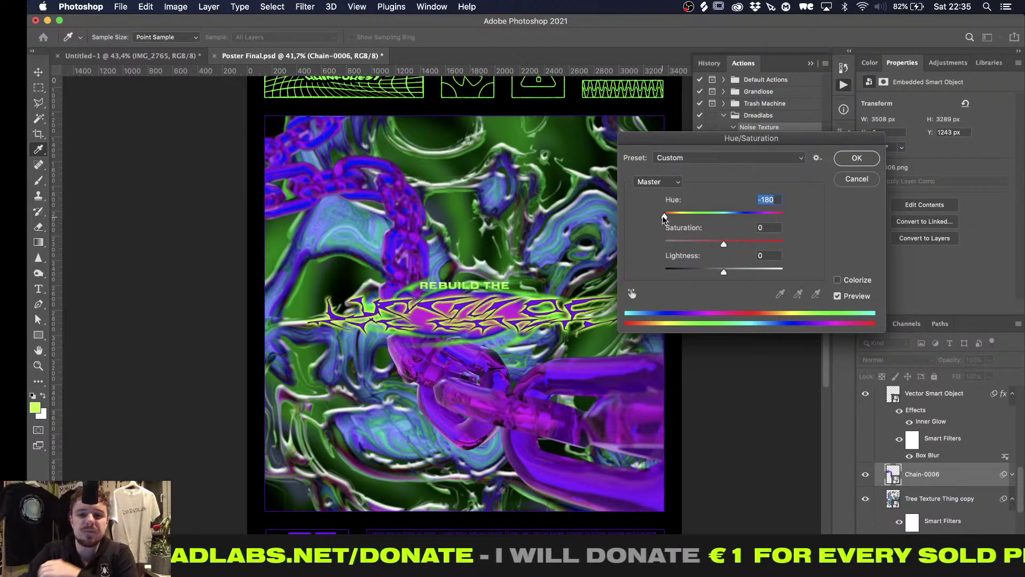
left_click(864, 178)
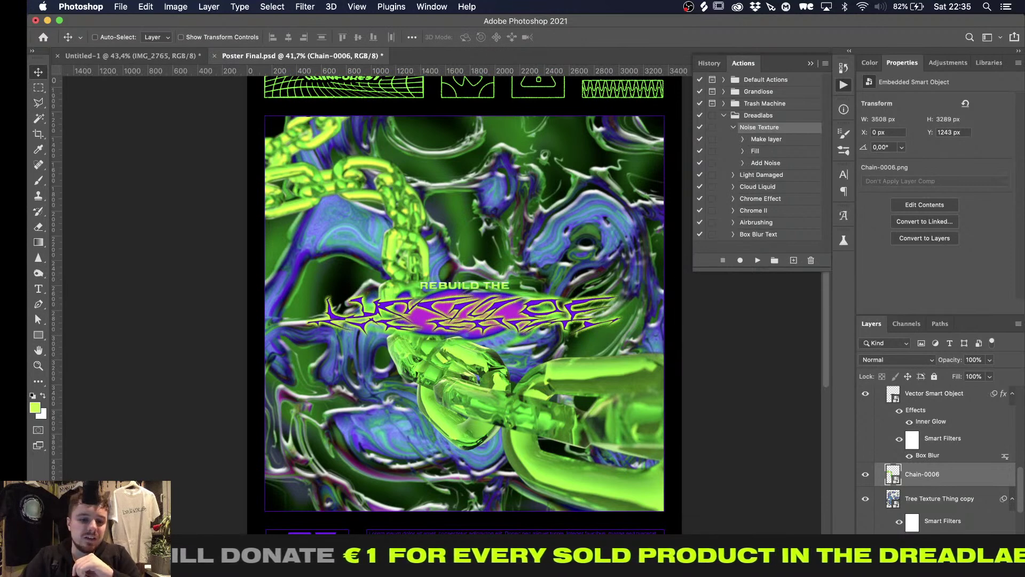
Switch to Finder and open the Plexiglass Chains DoF folder inside Render Pack Vol 3 - Plexiglass > Plexiglass Chains
key("super+Tab")
left_click(398, 282)
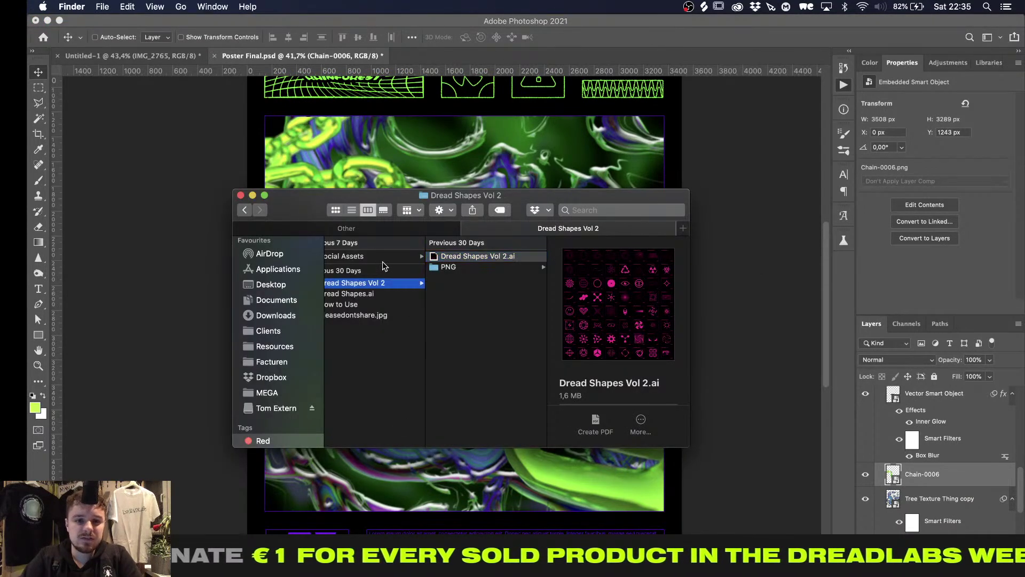
left_click(388, 295)
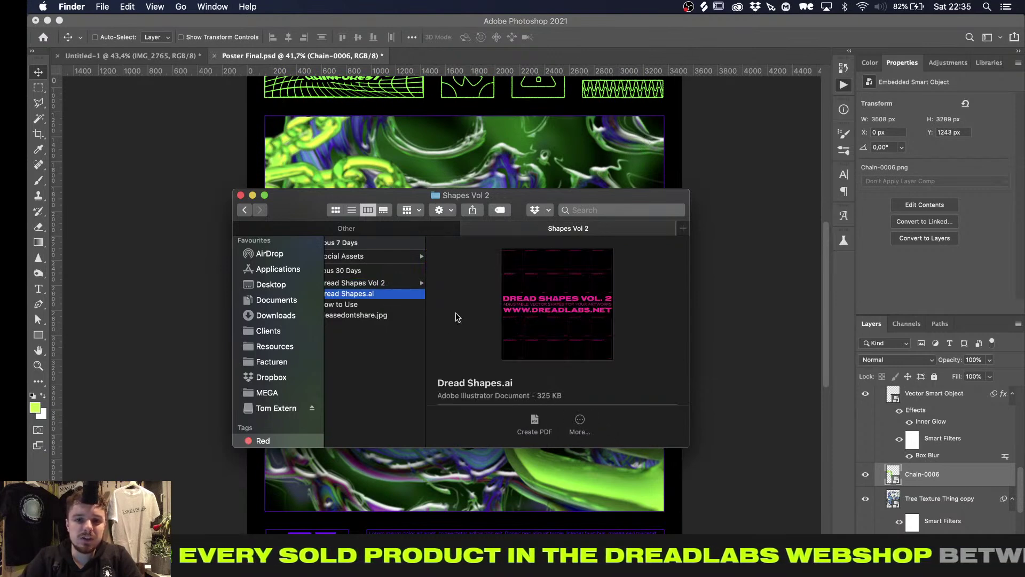
scroll(392, 284, "left", 1)
scroll(395, 285, "left", 3)
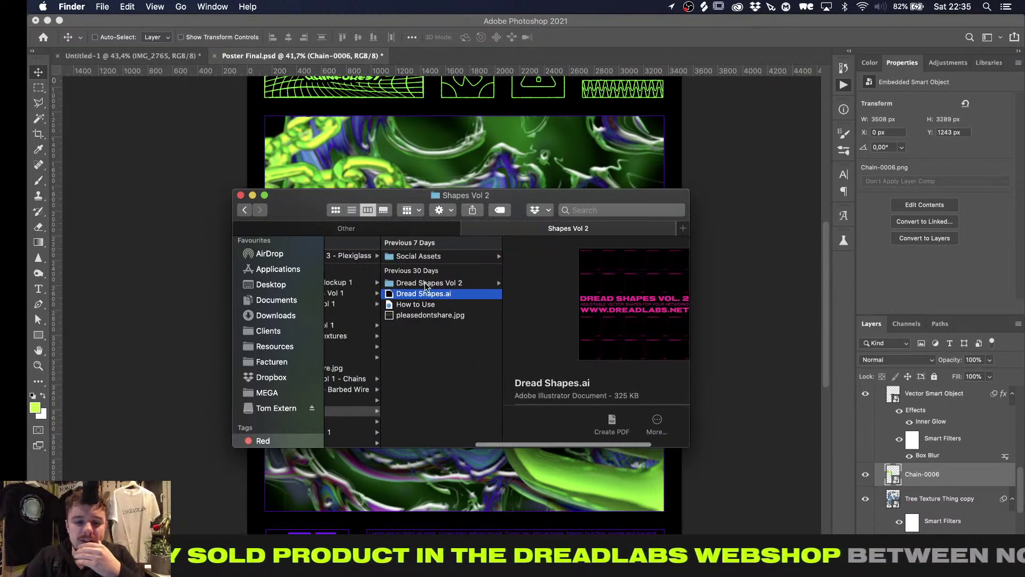
left_click(424, 283)
scroll(427, 282, "left", 5)
left_click(446, 255)
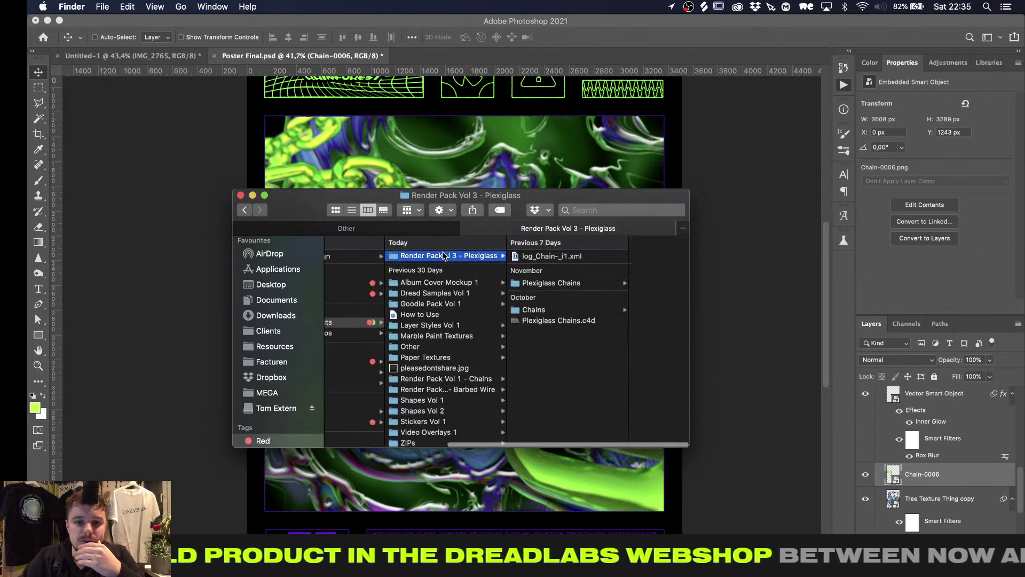
left_click(558, 284)
left_click(613, 305)
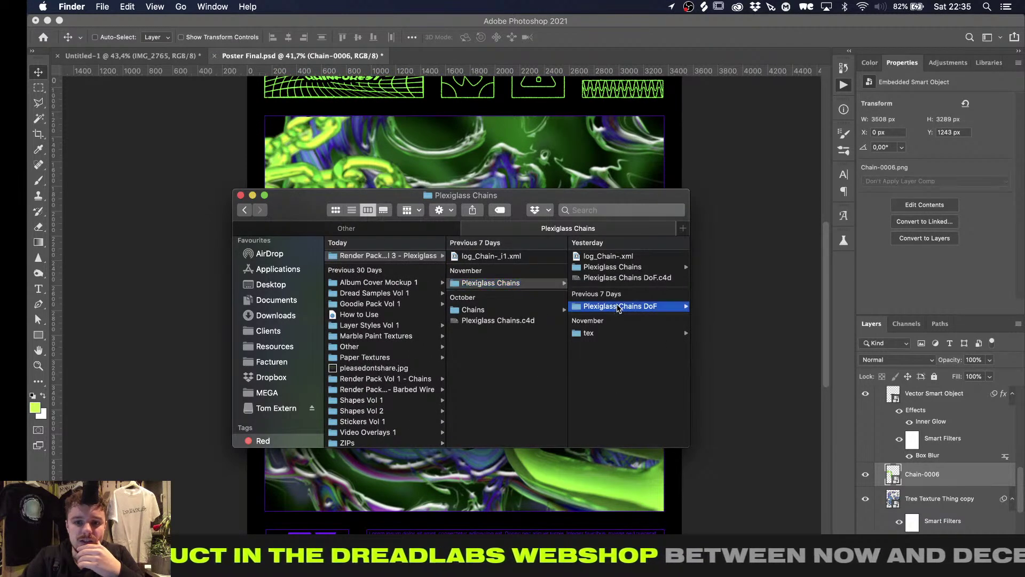
left_click(612, 301)
Preview the chain renders and place Chain-0002.png into the Photoshop poster above the Chain-0006 layer
key("space")
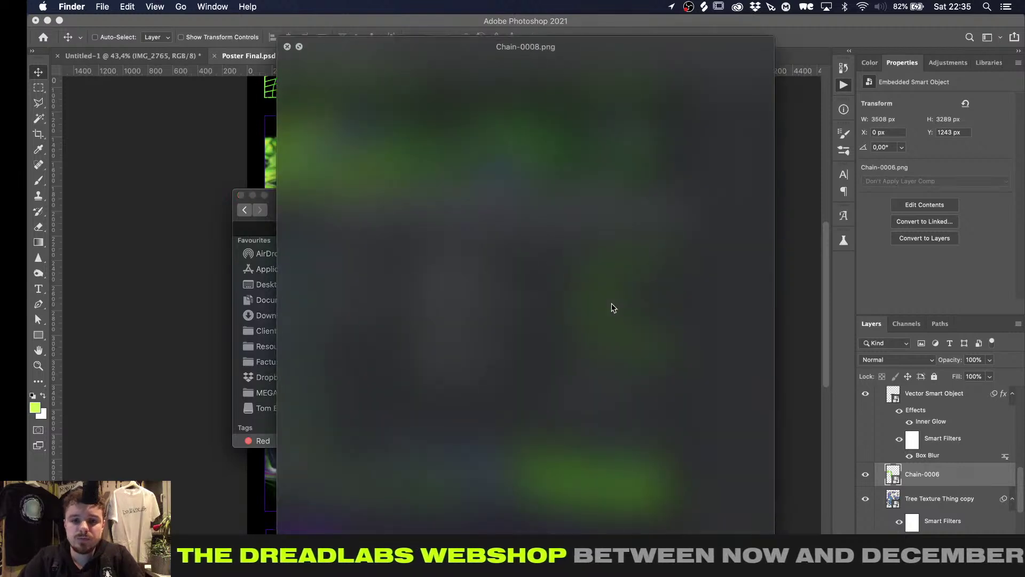
key("Down")
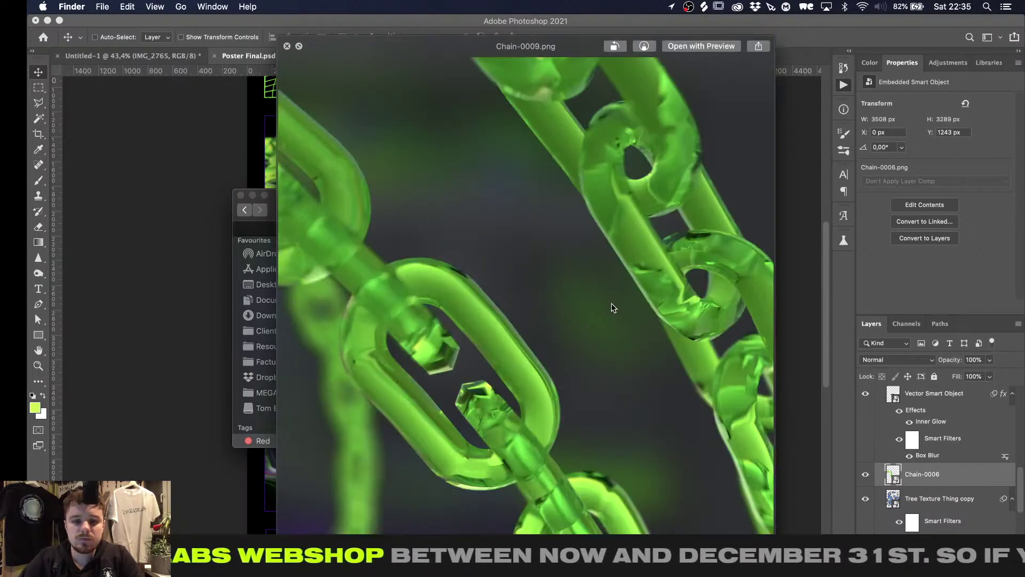
key("Down")
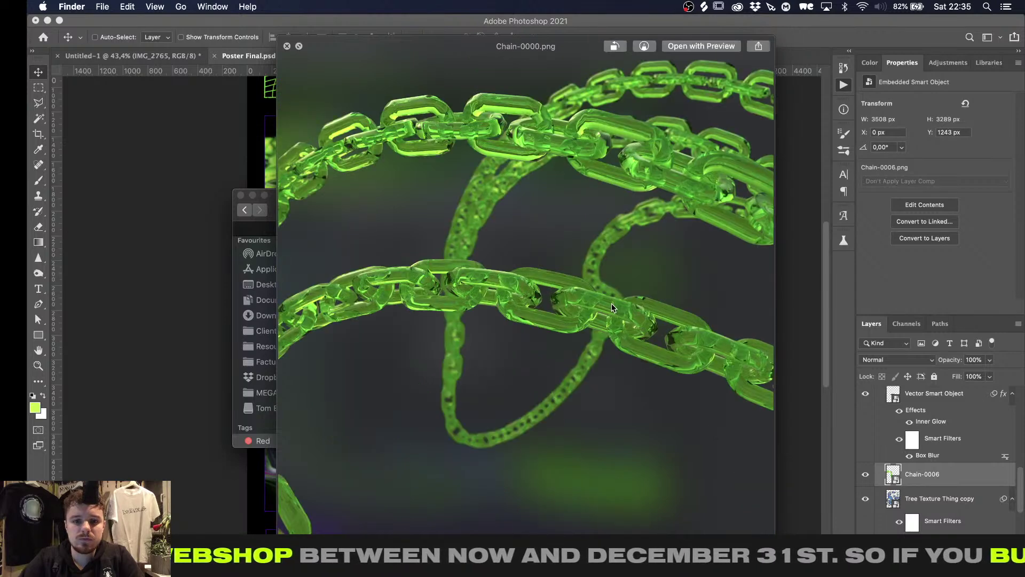
key("Down")
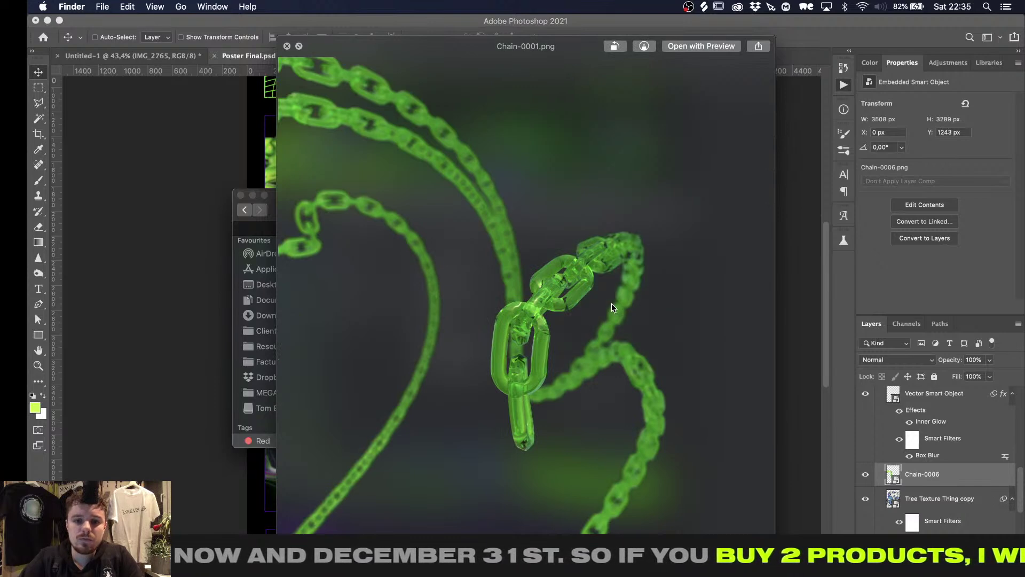
key("Down")
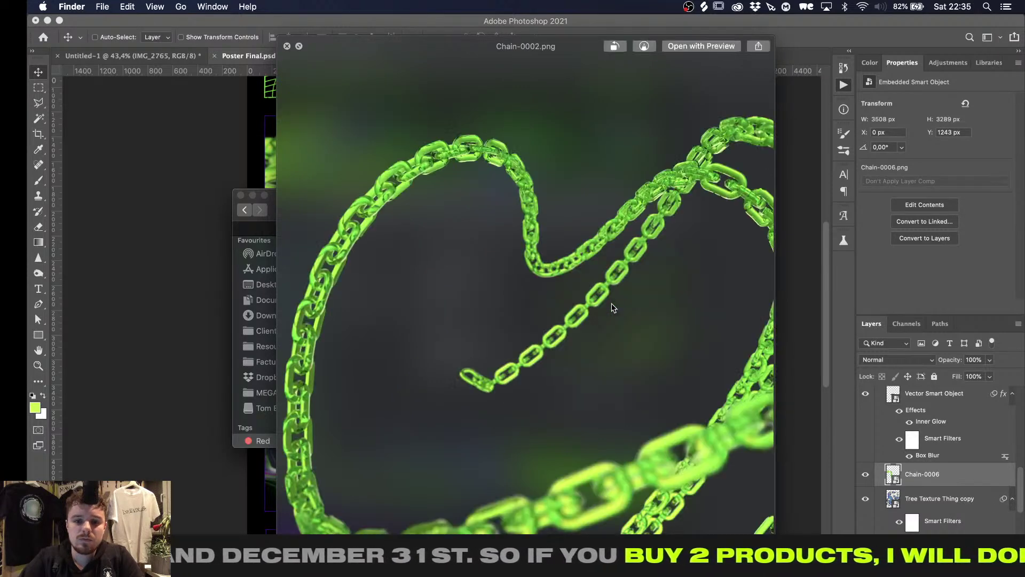
key("space")
left_click(527, 171)
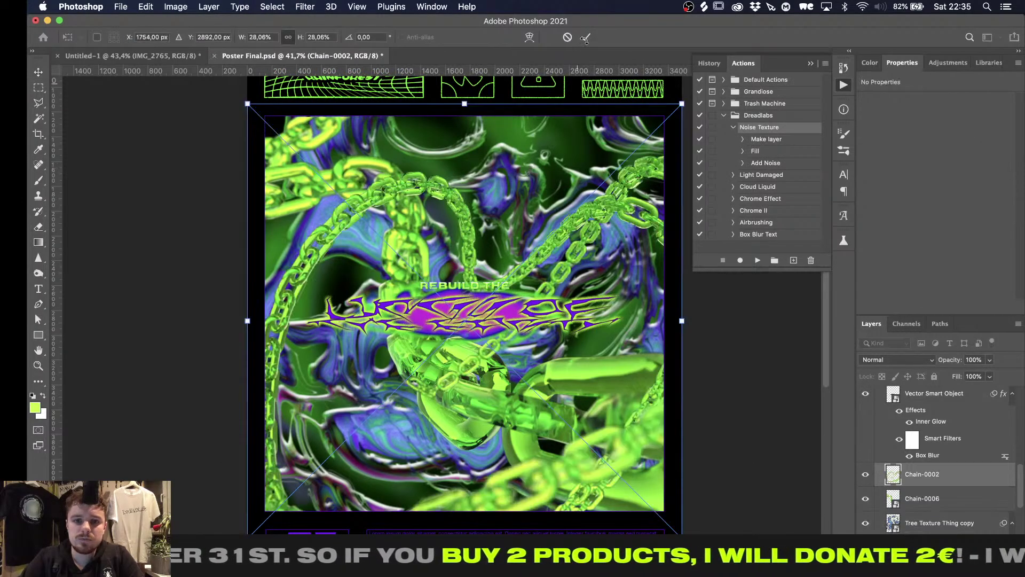
left_click(585, 37)
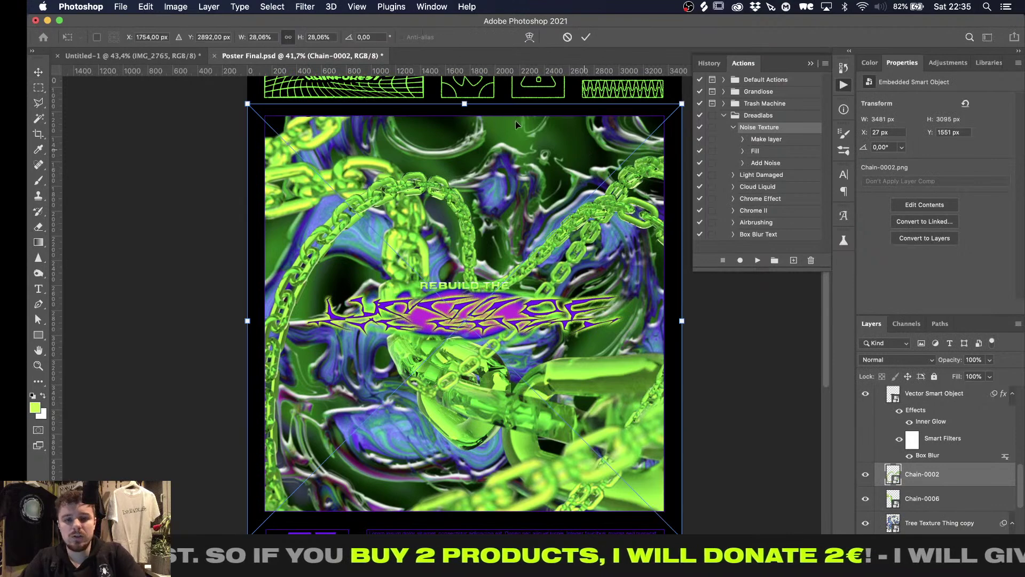
Rotate Chain-0002 to -7.58° and shift it slightly up and to the right, with its layer moved below Chain-0006
left_click_drag(489, 91, 456, 89)
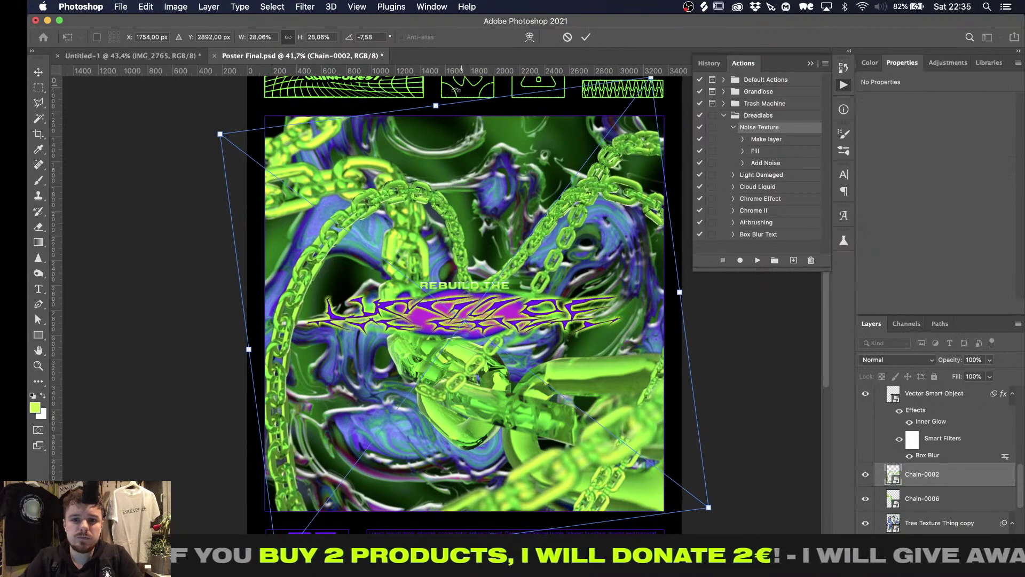
left_click_drag(459, 164, 467, 155)
key("Return")
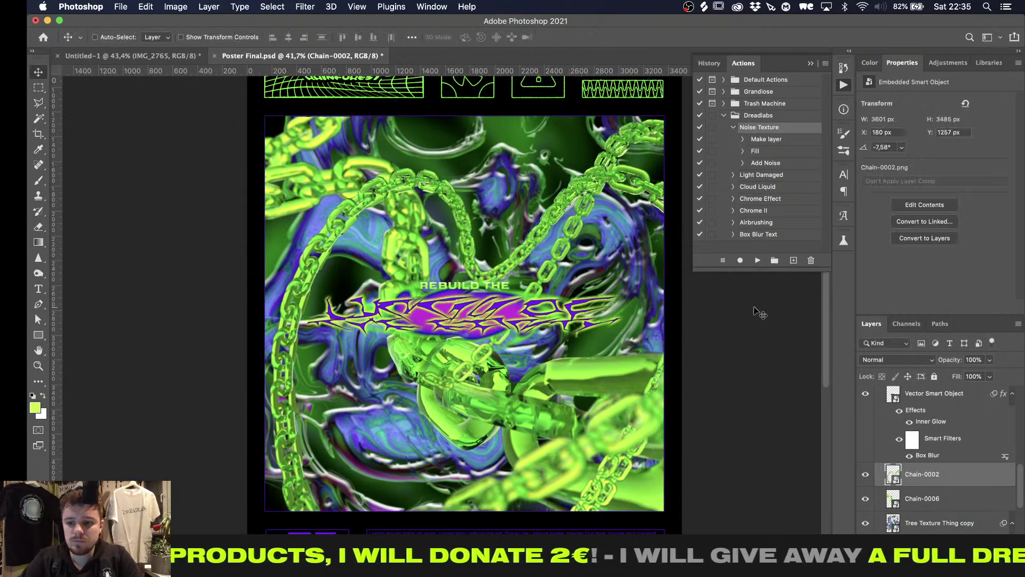
key("super+bracketleft")
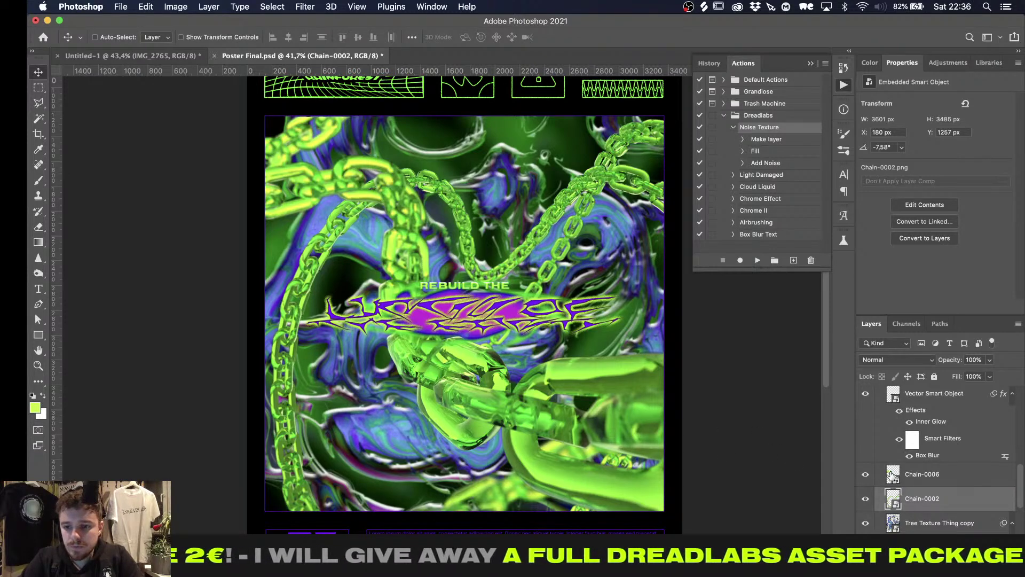
Add a layer mask to Chain-0006 and load the outline of Chain-0002 as a selection
left_click(890, 475)
left_click(923, 566)
left_click(893, 474, "super")
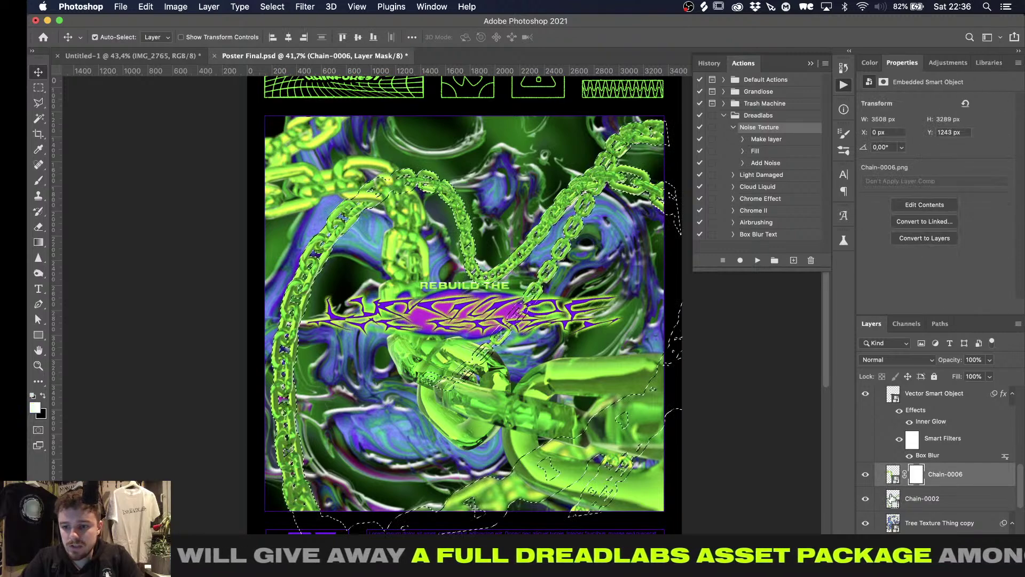
Paint black on the Chain-0006 mask with a 600 px brush where the two upper chains cross, and clear the selection
key("b")
key("x")
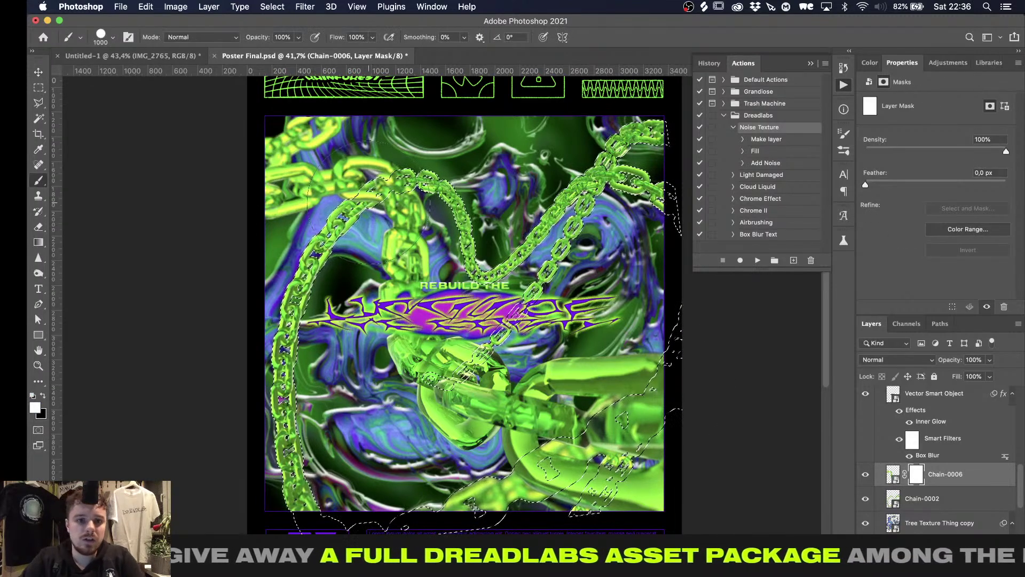
key("bracketleft")
key("bracketleft")
key("bracketleft")
key("bracketleft")
mouse_move(368, 203)
left_mouse_down()
mouse_move(358, 181)
mouse_move(401, 209)
mouse_move(421, 192)
mouse_move(381, 206)
mouse_move(515, 304)
mouse_move(557, 243)
mouse_move(486, 347)
mouse_move(438, 376)
mouse_move(483, 349)
mouse_move(558, 251)
left_mouse_up()
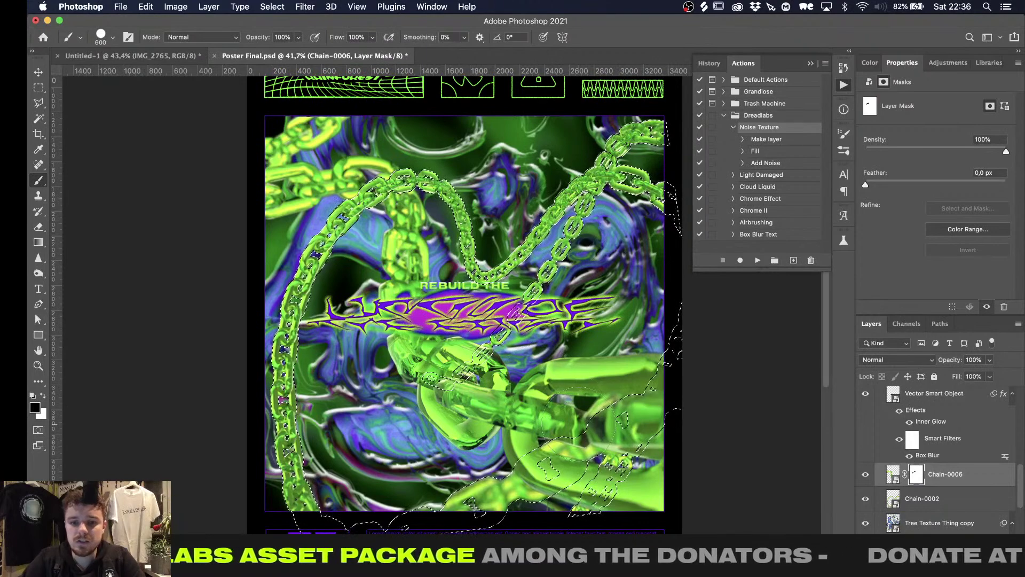
key("super+d")
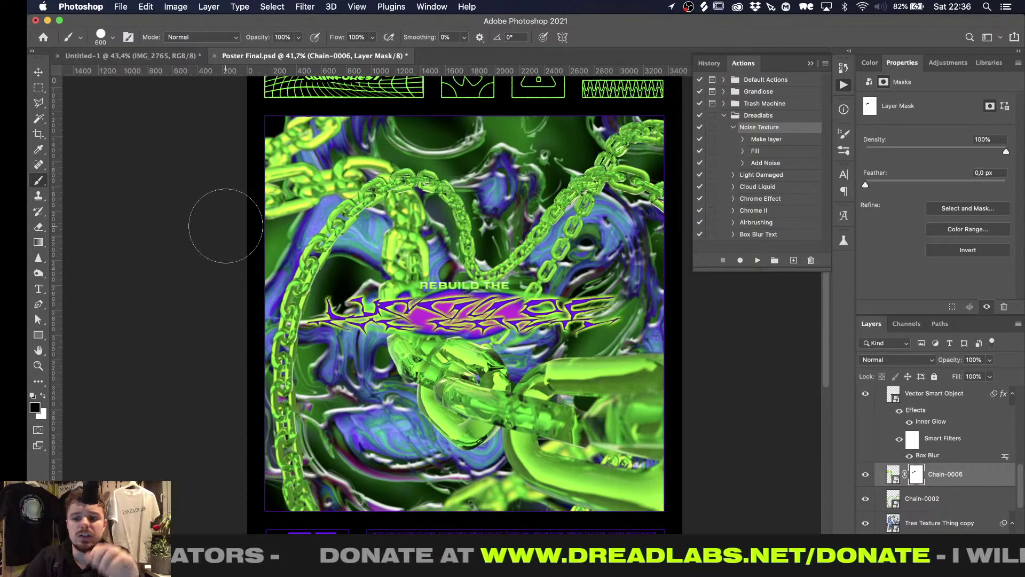
Add a purple Color Overlay to Tree Texture Thing copy with the Color blend mode at 33% opacity
scroll(913, 464, "down", 2)
left_click(943, 488)
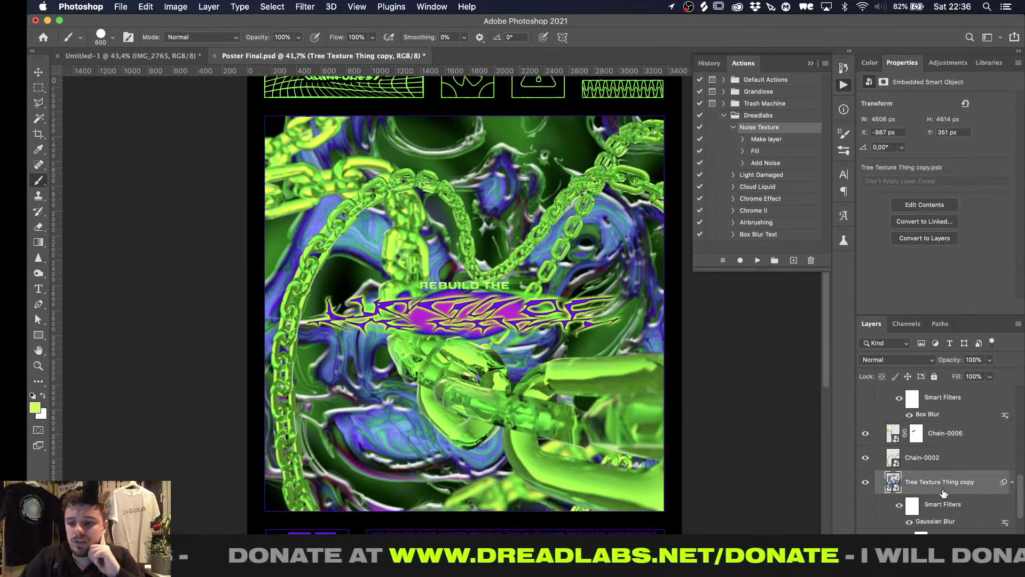
left_click(923, 568)
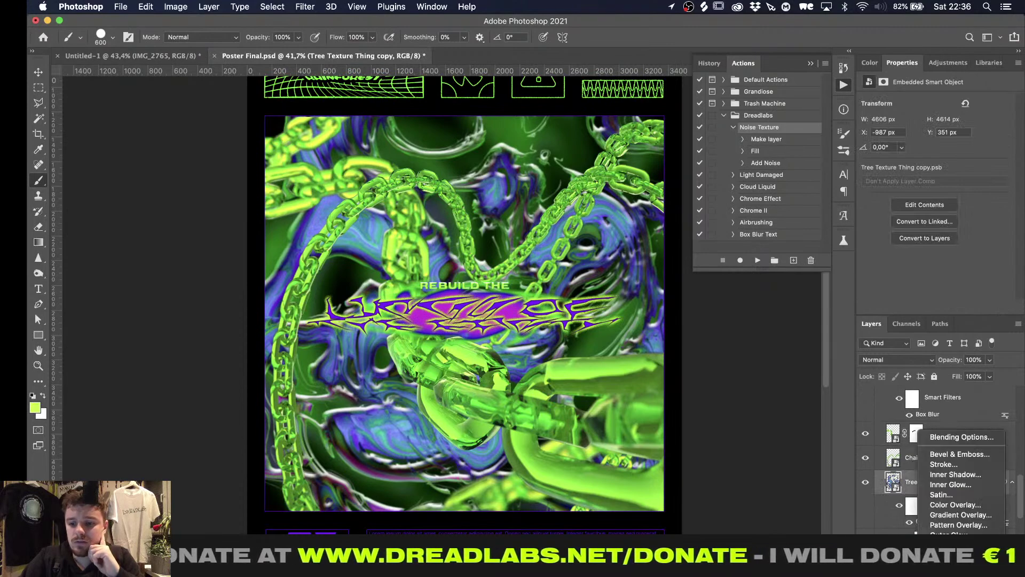
left_click(951, 504)
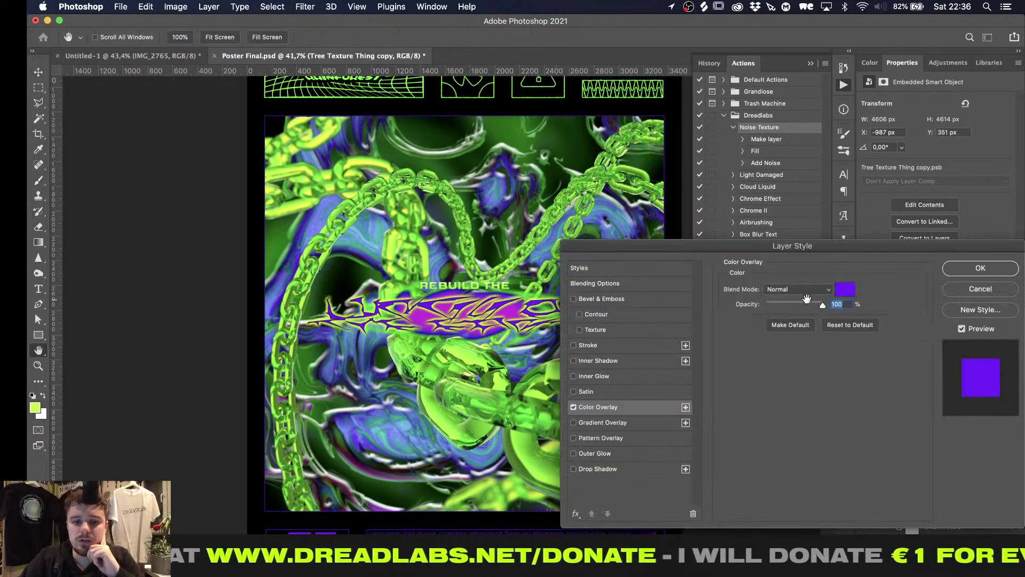
left_click(811, 289)
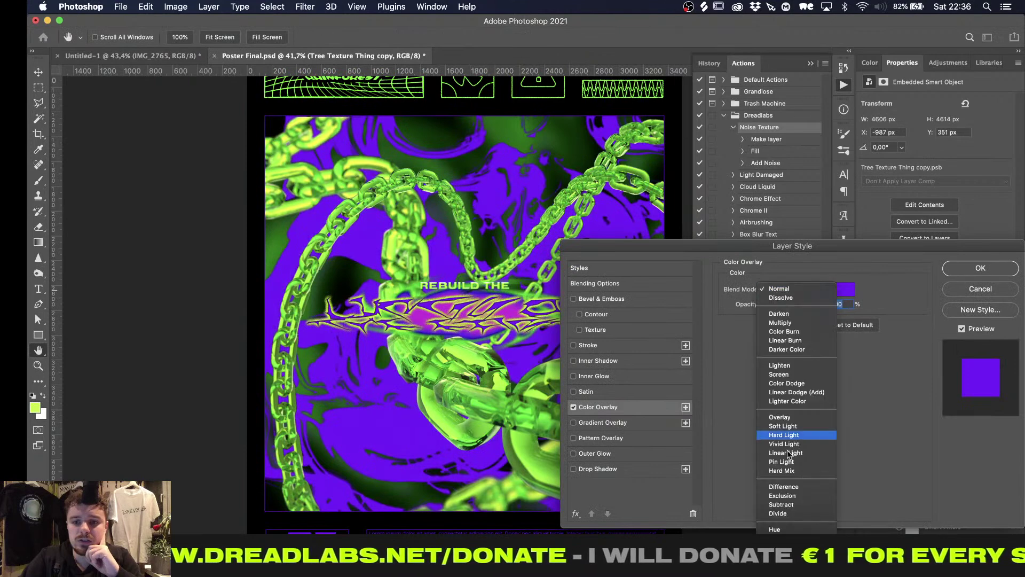
left_click(781, 548)
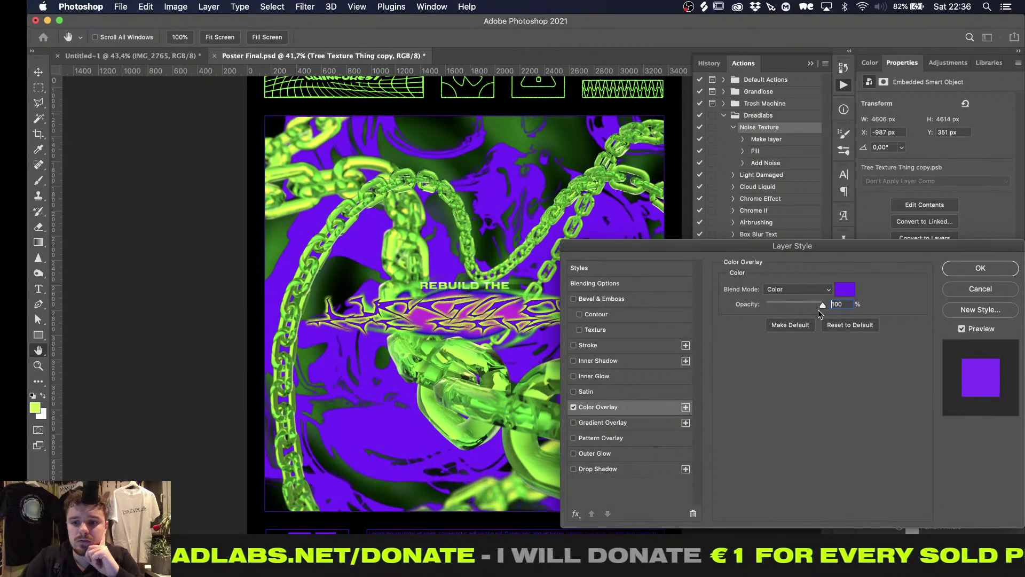
left_click_drag(821, 304, 785, 305)
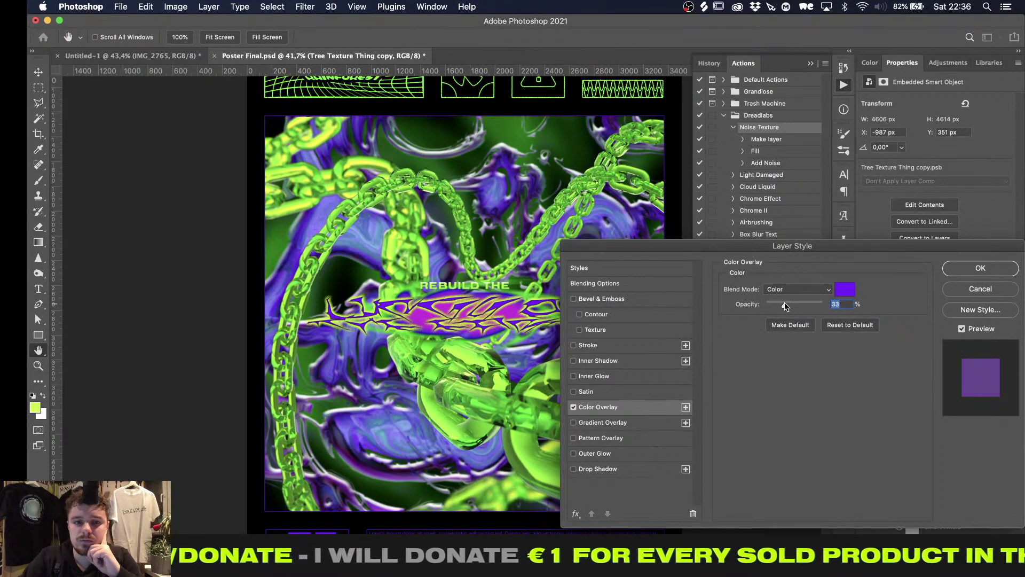
left_click(961, 268)
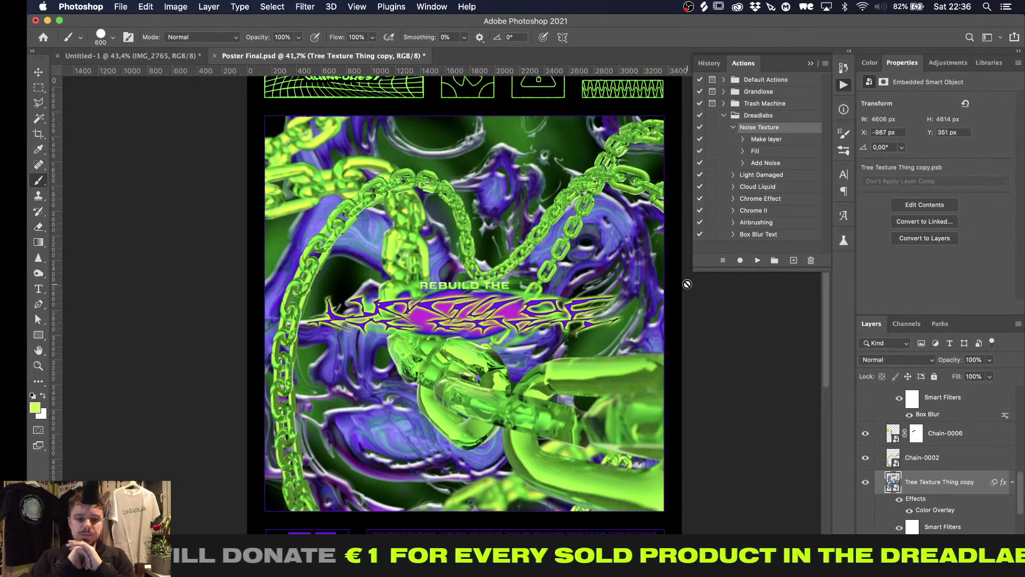
Run the Noise Texture action directly above Tree Texture Thing copy and set the noise layer's blend mode to Overlay
scroll(894, 409, "up", 4)
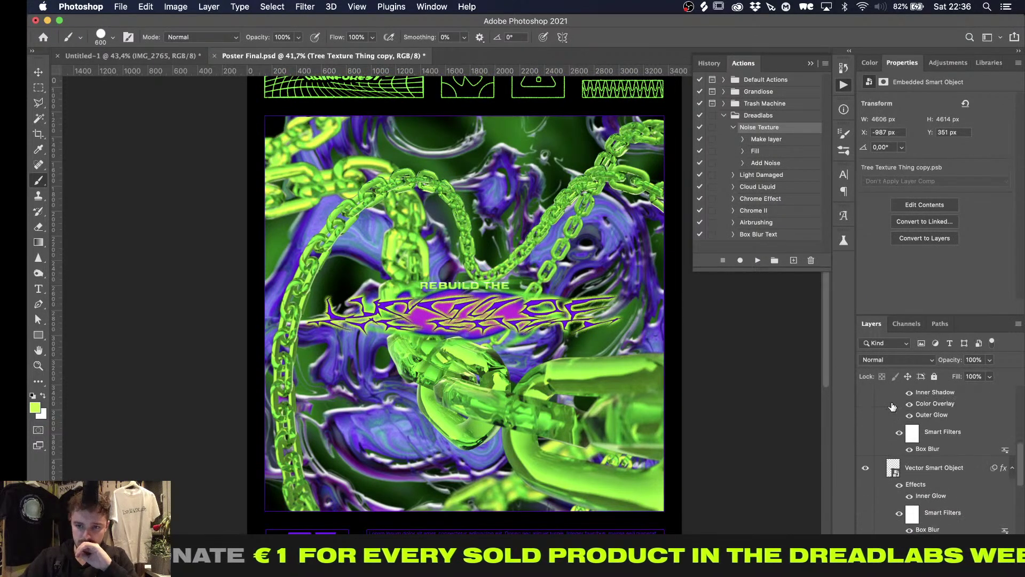
left_click(1015, 471)
scroll(965, 513, "down", 3)
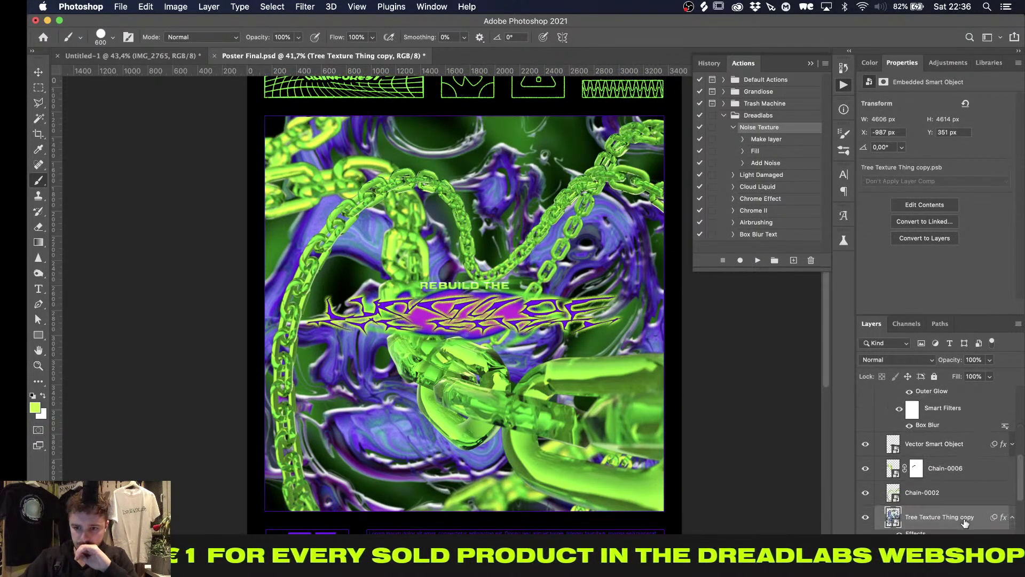
scroll(965, 523, "up", 1)
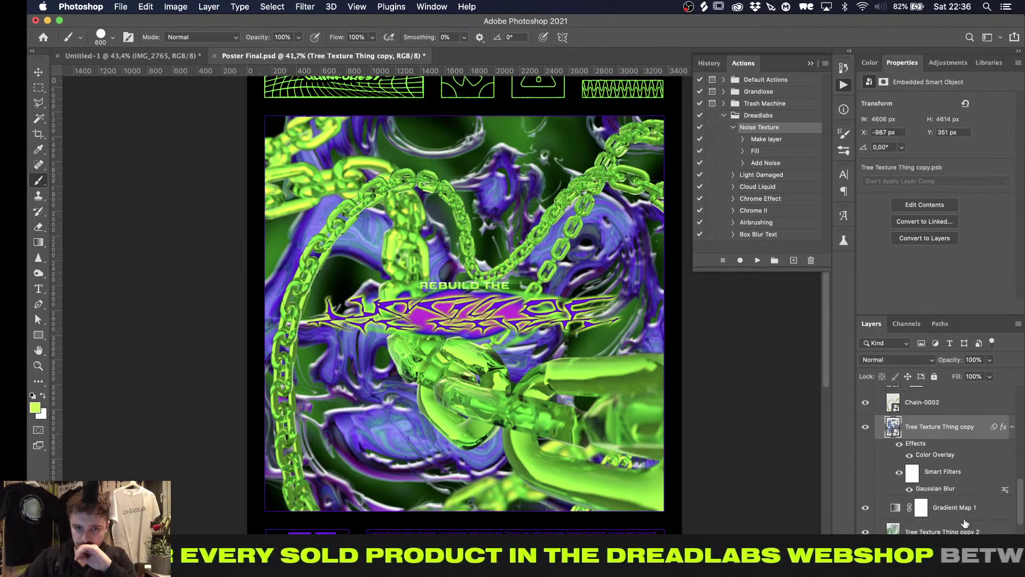
left_click(980, 568)
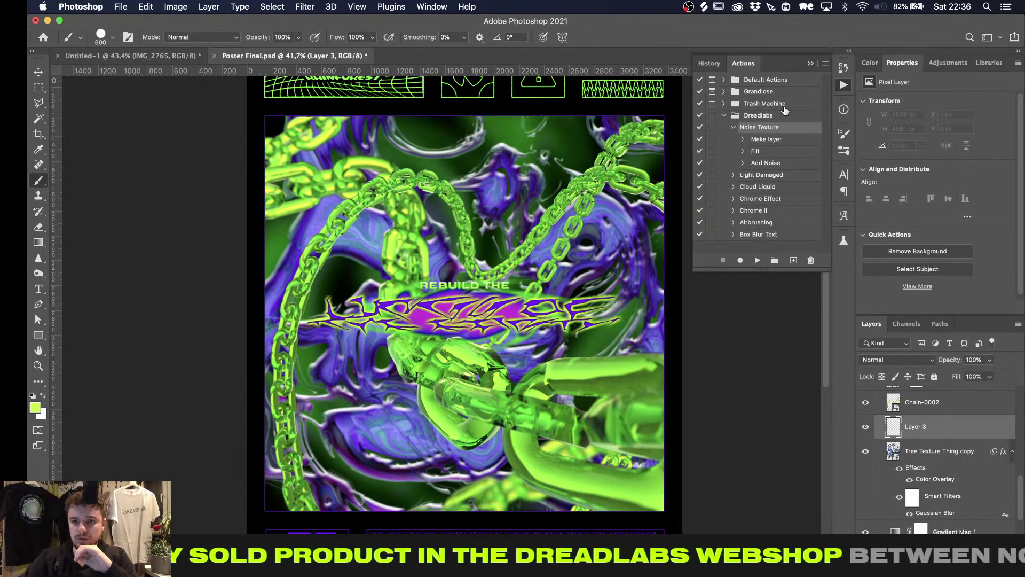
key("super+z")
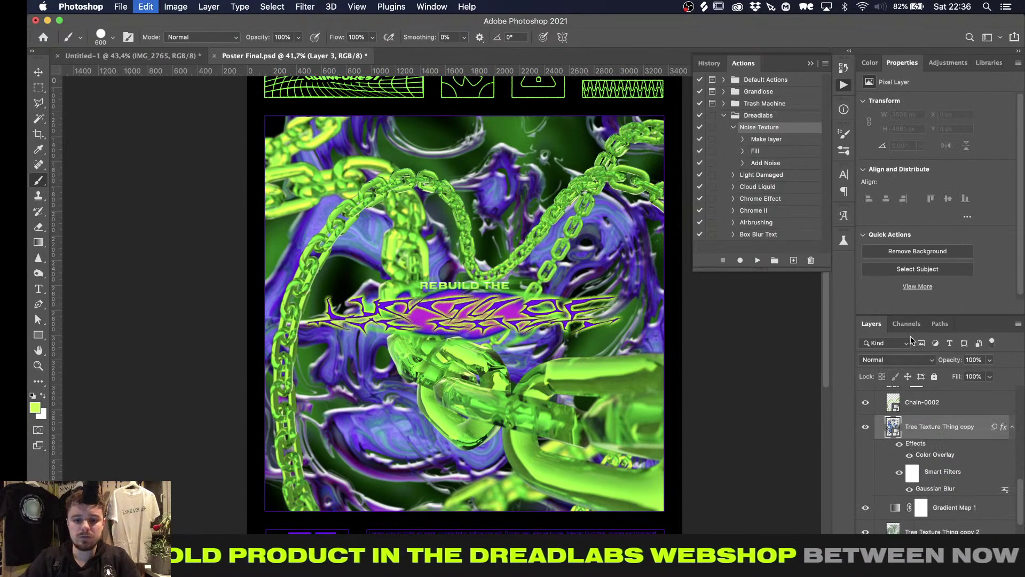
left_click(757, 260)
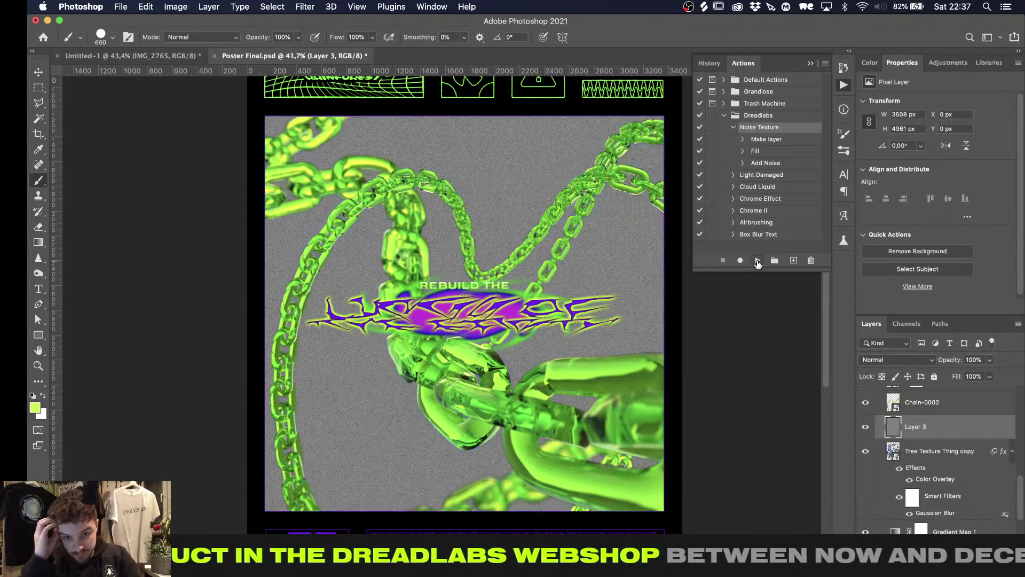
left_click(914, 360)
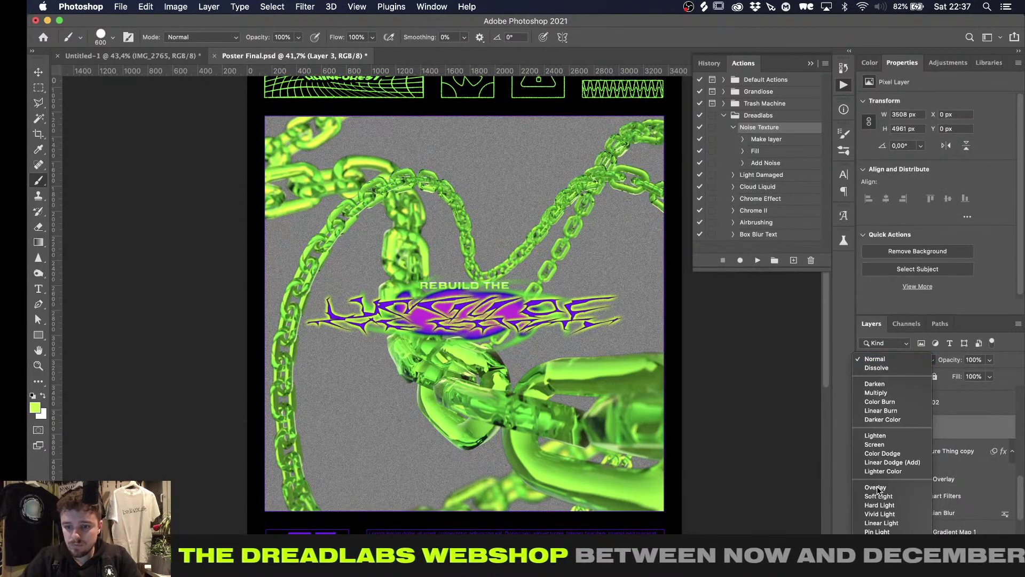
key("Escape")
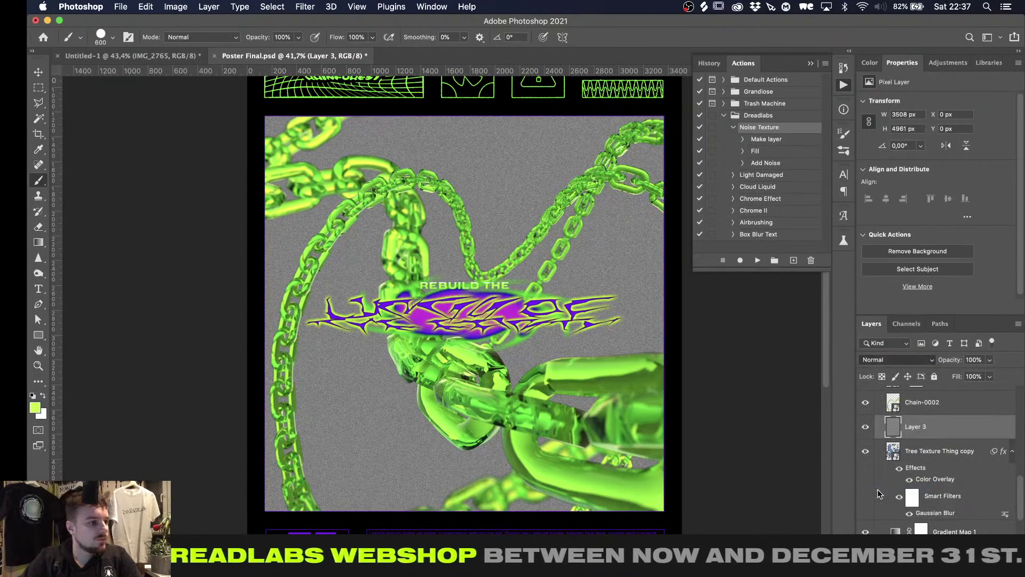
key("shift+alt+o")
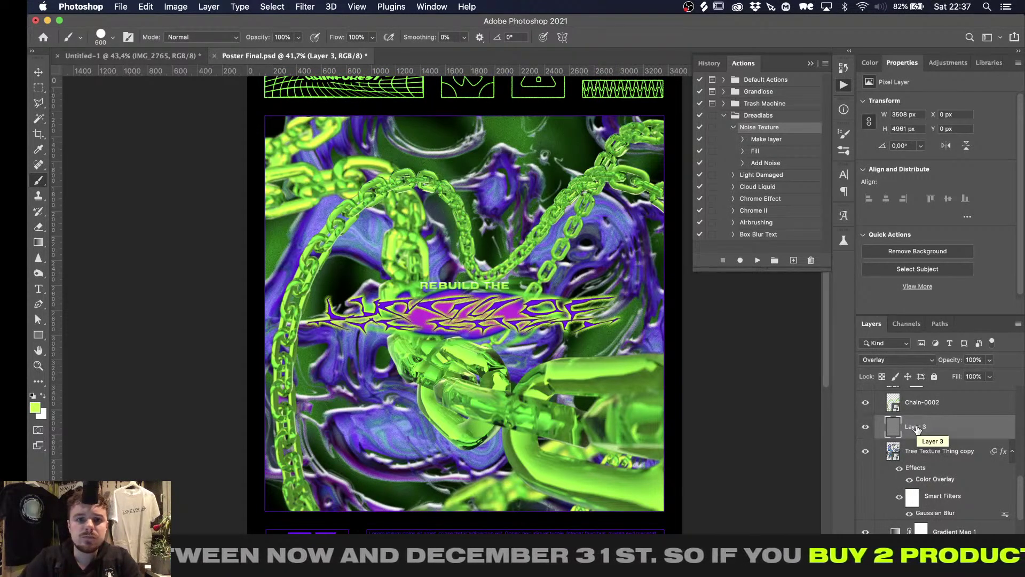
Collapse the Tree layer group and rename Layer 1 above it to Edge
scroll(903, 436, "up", 5)
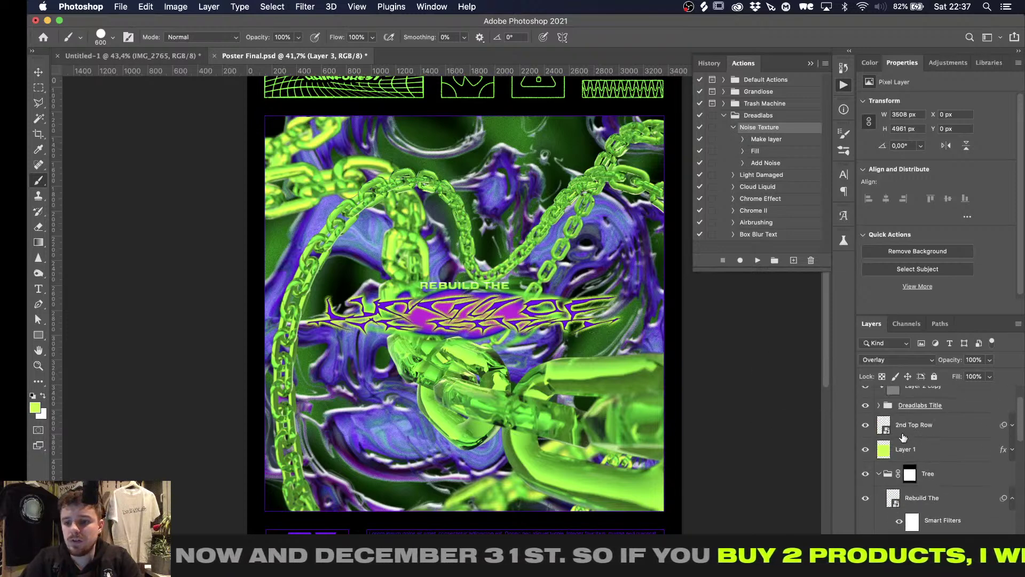
scroll(902, 437, "up", 2)
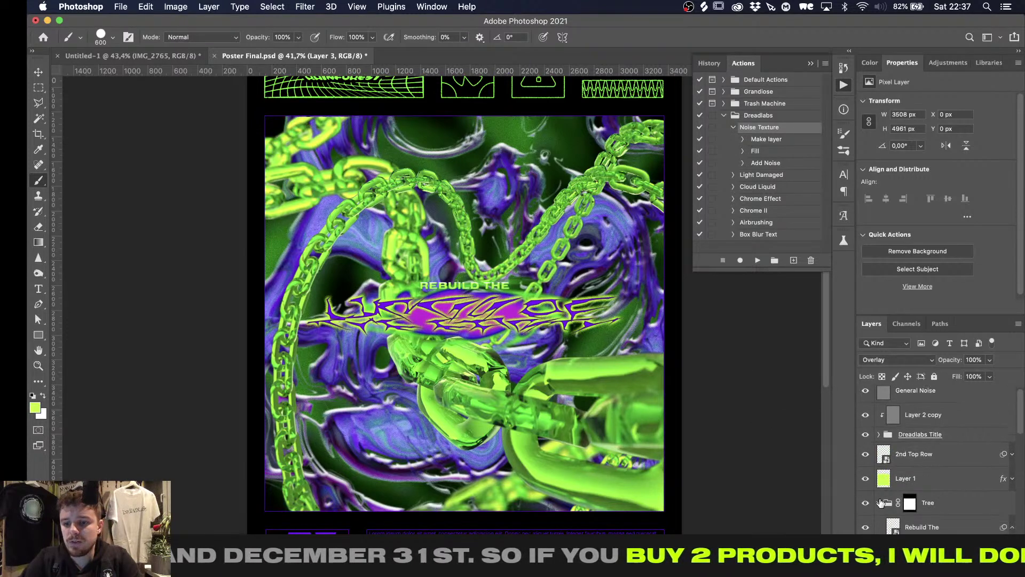
left_click(878, 502)
double_click(908, 479)
type("E")
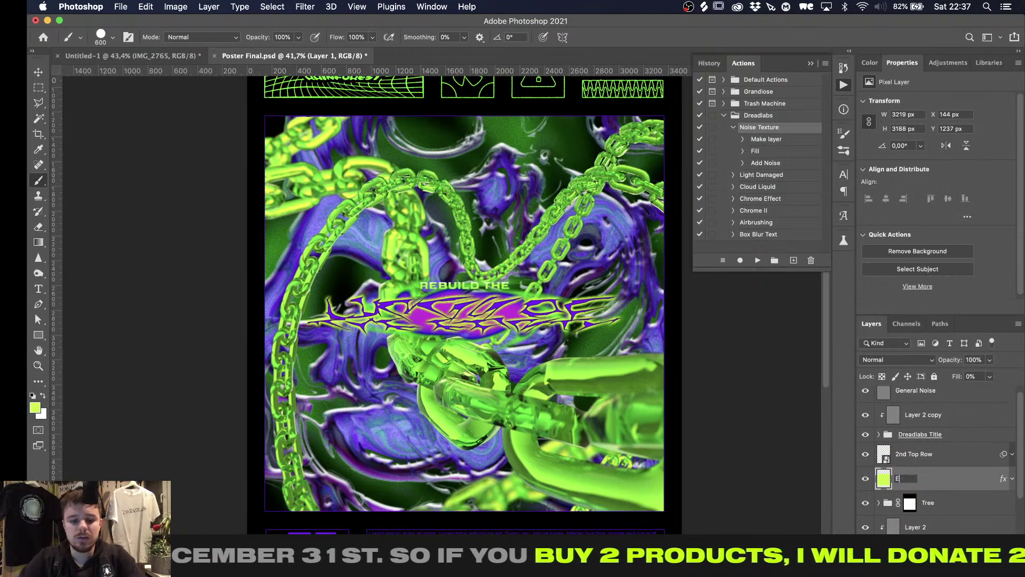
type("dge")
key("Return")
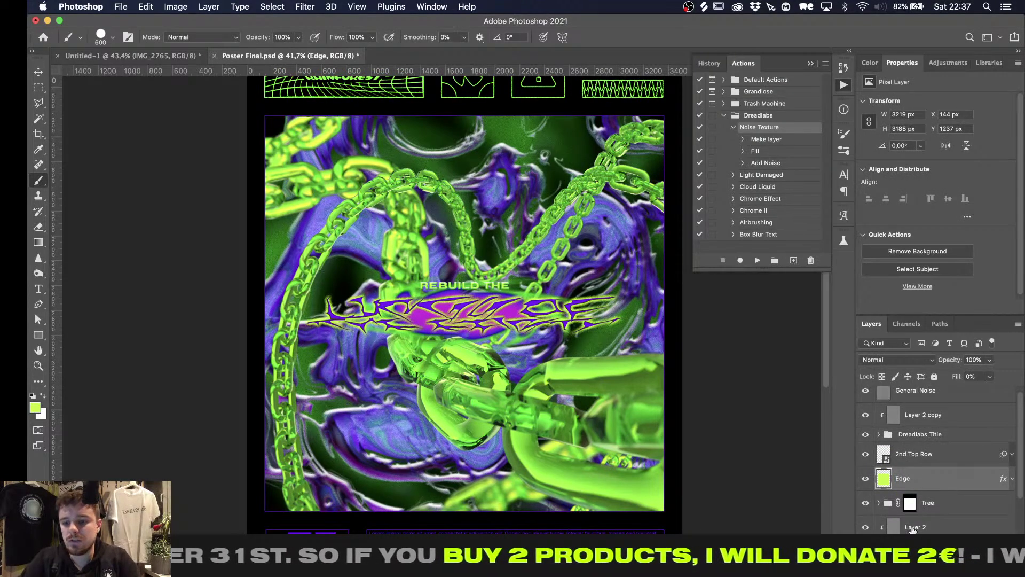
Add a Solid Color fill layer of dark grey #1f1f1f directly above the Background layer
scroll(912, 528, "down", 4)
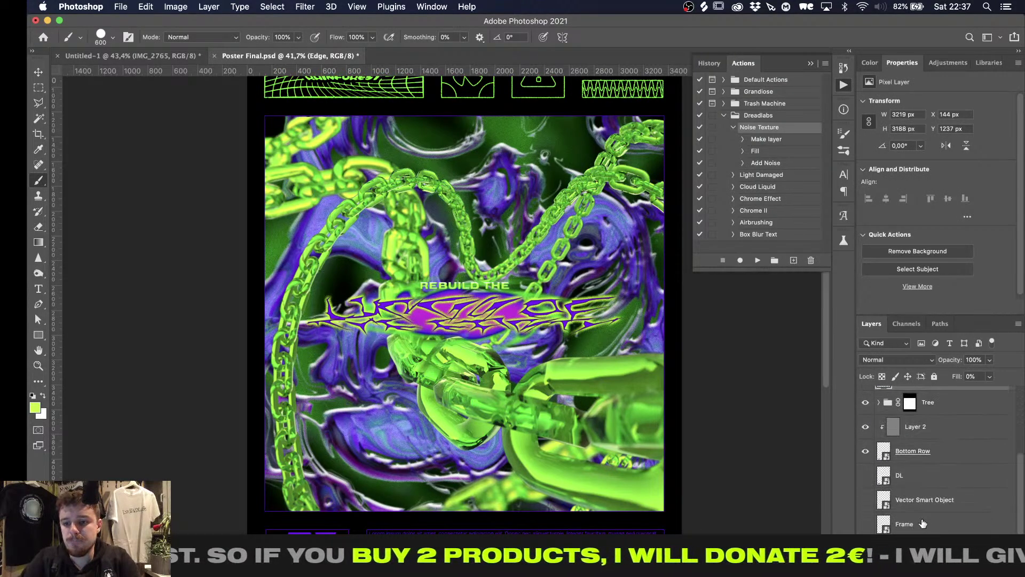
left_click(909, 548)
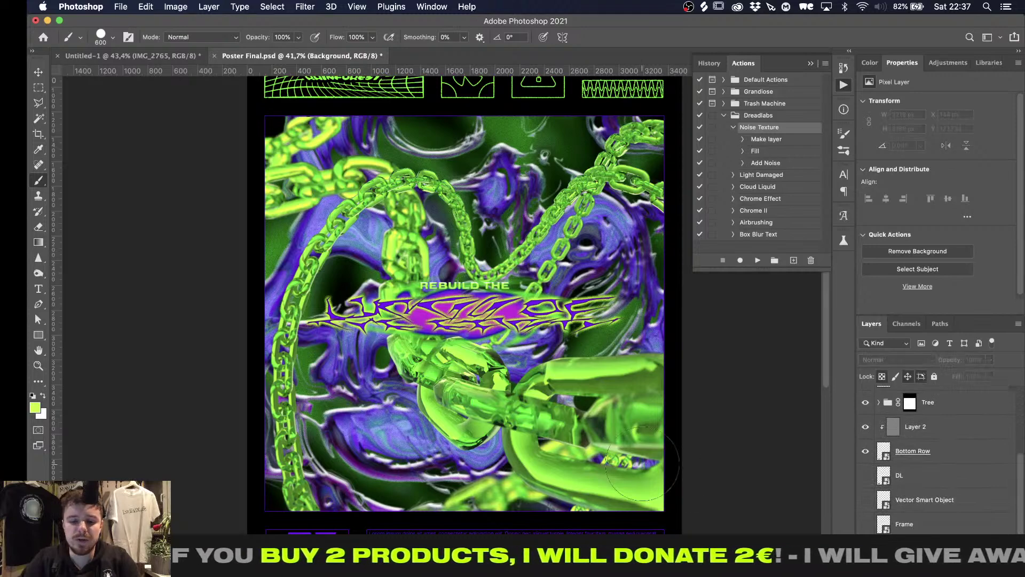
scroll(643, 464, "down", 3, "alt")
scroll(643, 464, "up", 2, "alt")
scroll(642, 464, "down", 1)
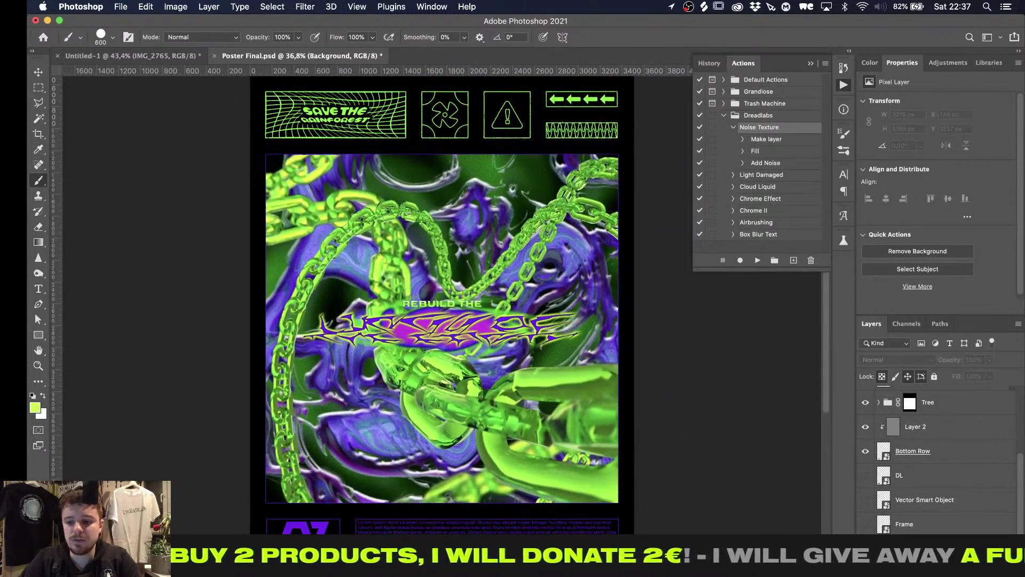
left_click(938, 567)
left_click(969, 343)
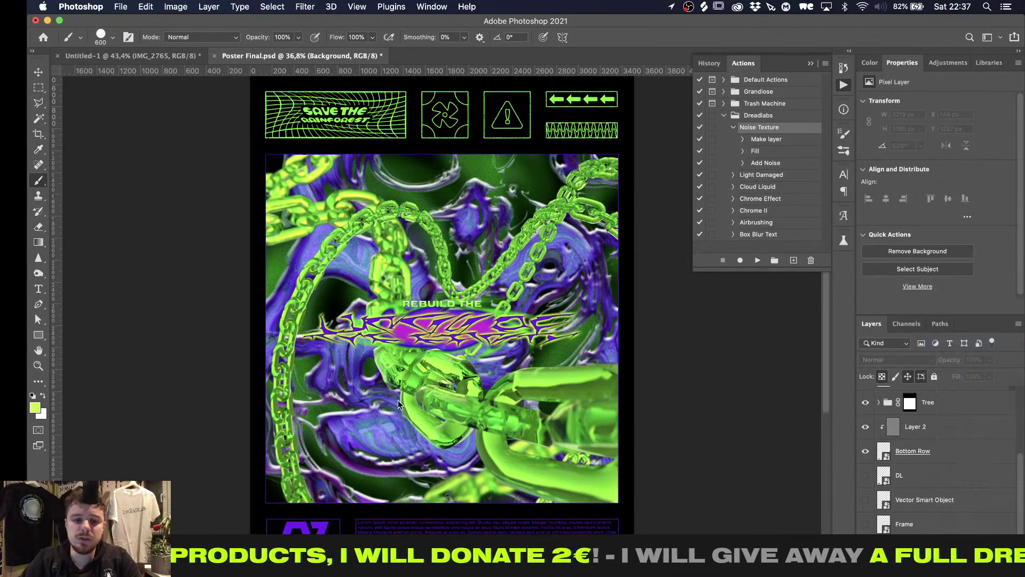
left_click_drag(660, 298, 642, 310)
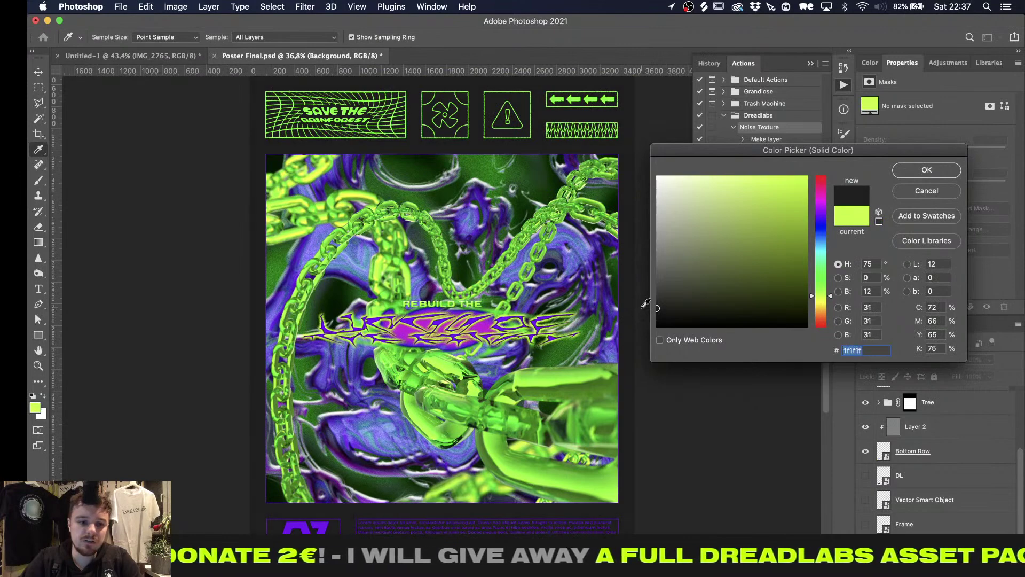
key("Return")
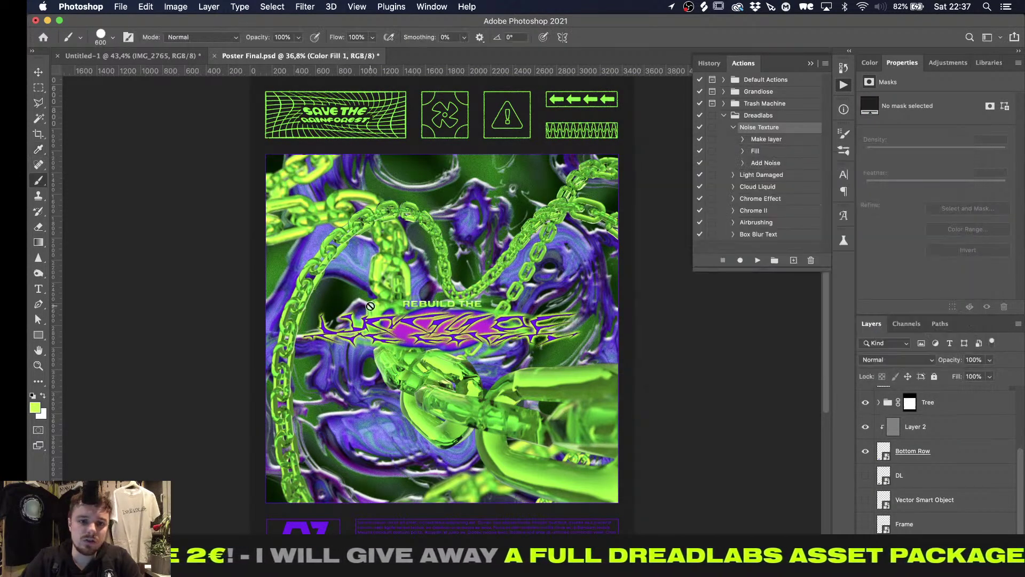
Examine the dark grey background up close around the bottom text row and across the whole poster
scroll(370, 306, "down", 5)
scroll(371, 306, "up", 10, "alt")
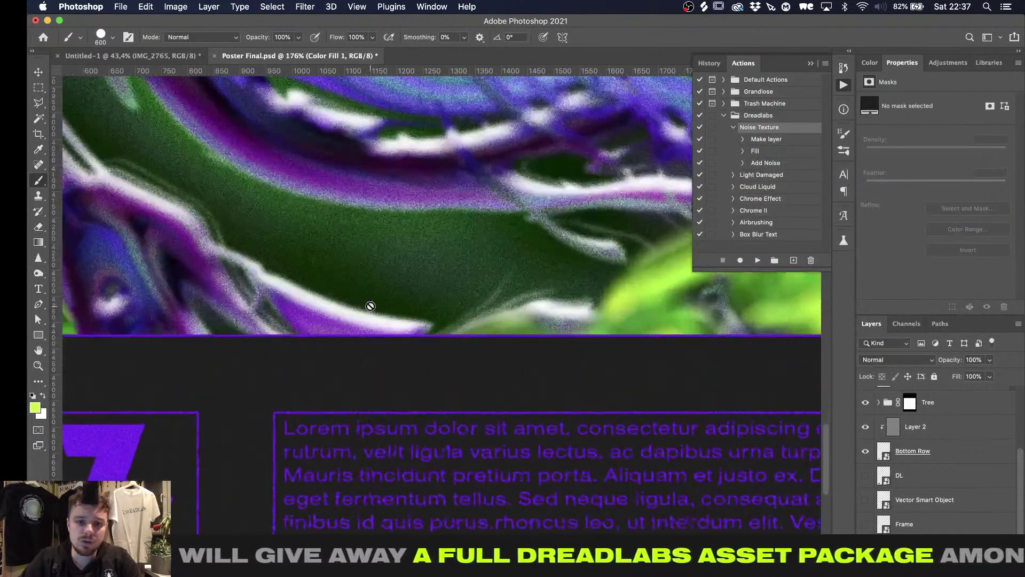
scroll(370, 306, "up", 4, "alt")
scroll(371, 310, "down", 3)
key("v")
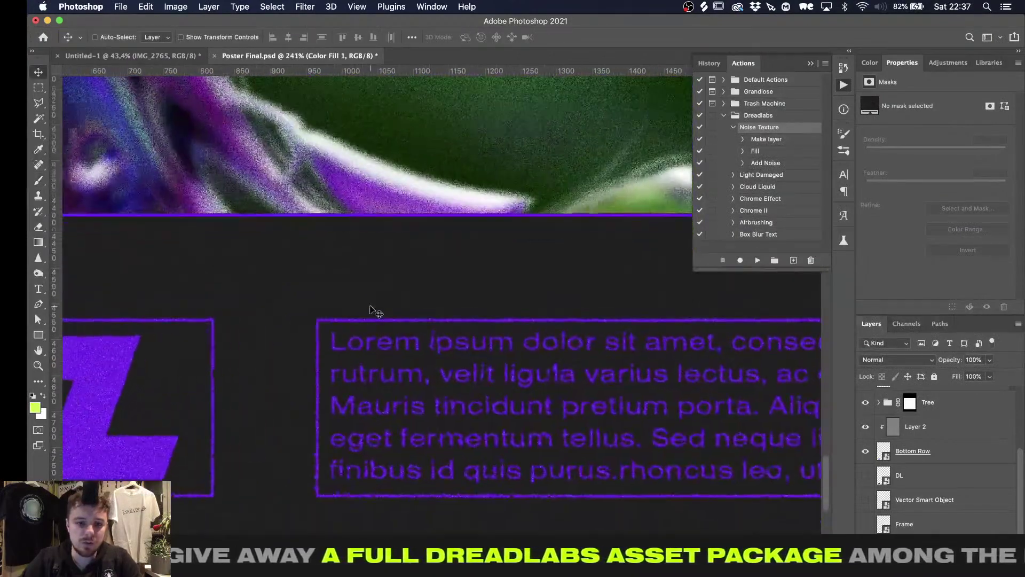
scroll(372, 309, "down", 9, "alt")
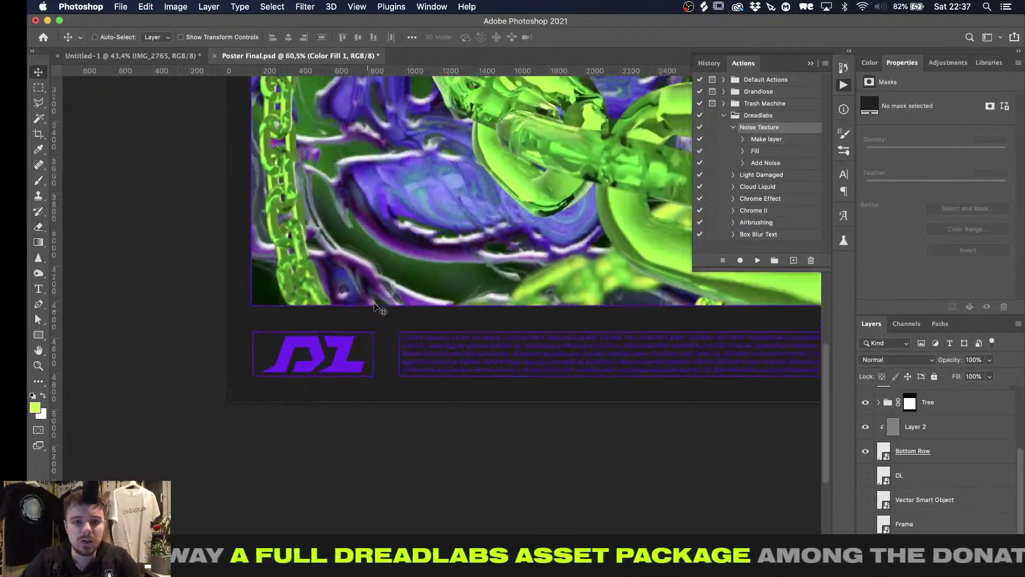
scroll(374, 306, "down", 4, "alt")
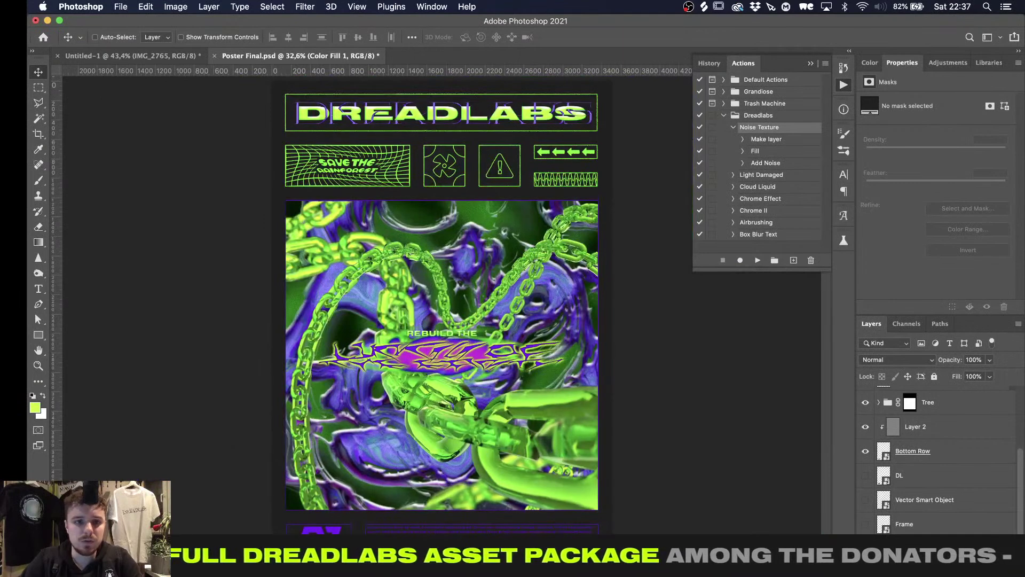
Switch to Finder and look through the Resources folder and its 3D Models subfolder
key("super+Tab")
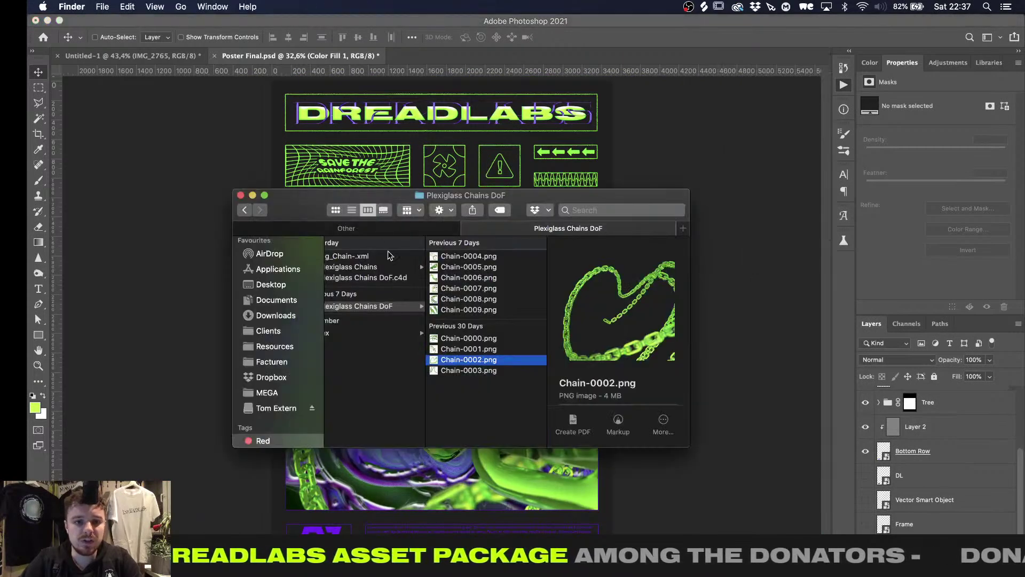
left_click(288, 346)
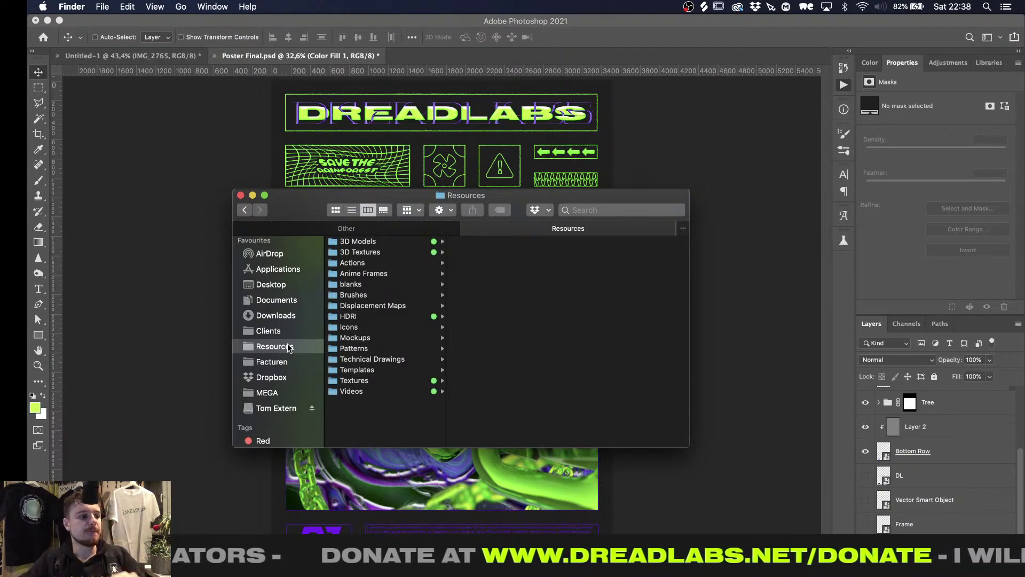
left_click(413, 241)
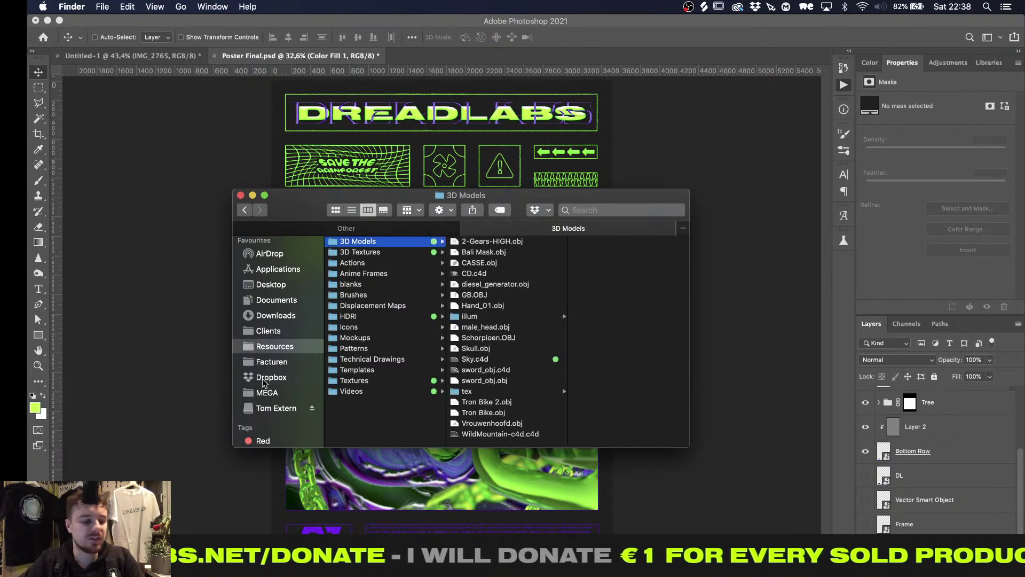
left_click(288, 362)
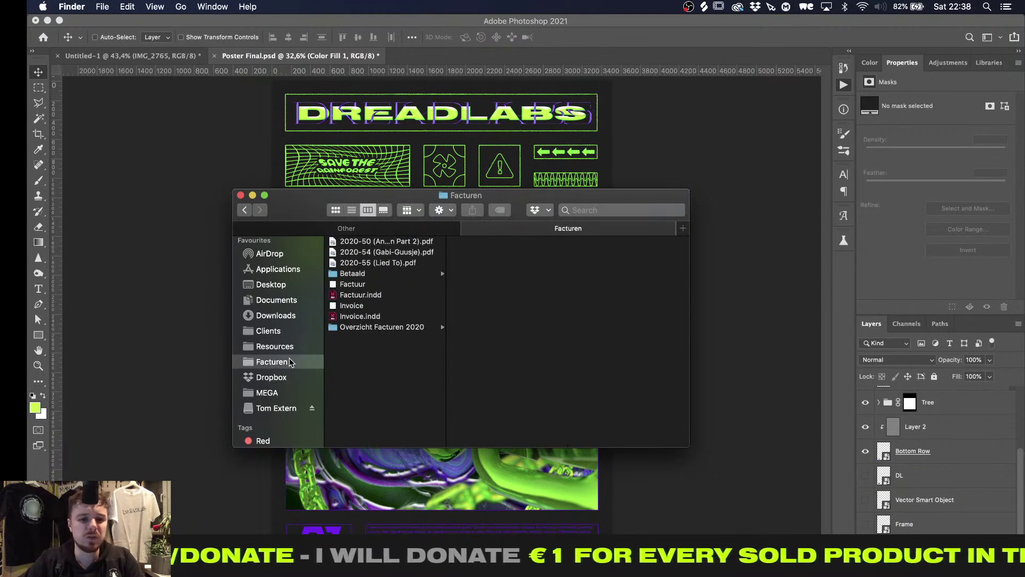
left_click(273, 346)
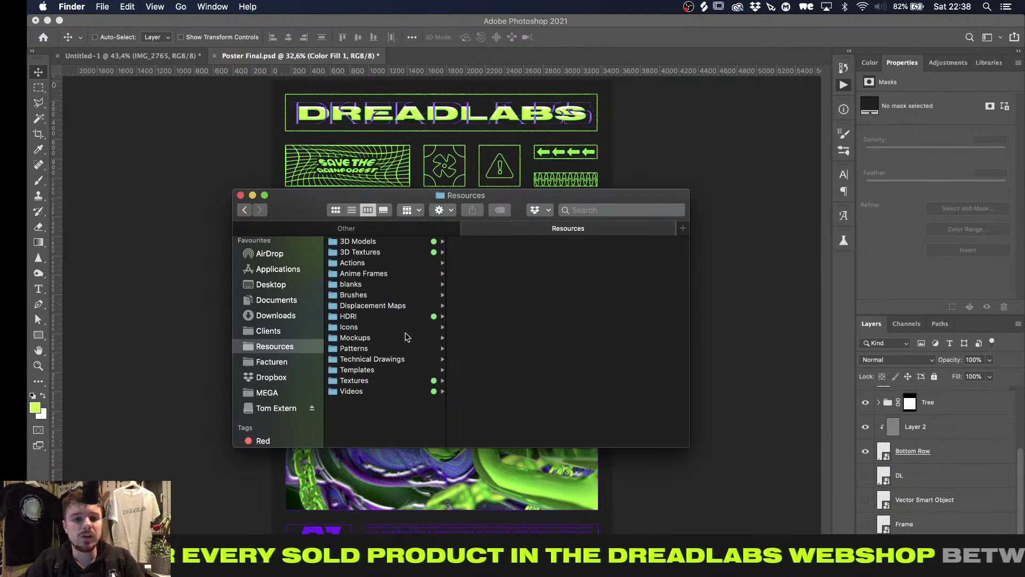
left_click(412, 317)
left_click(412, 243)
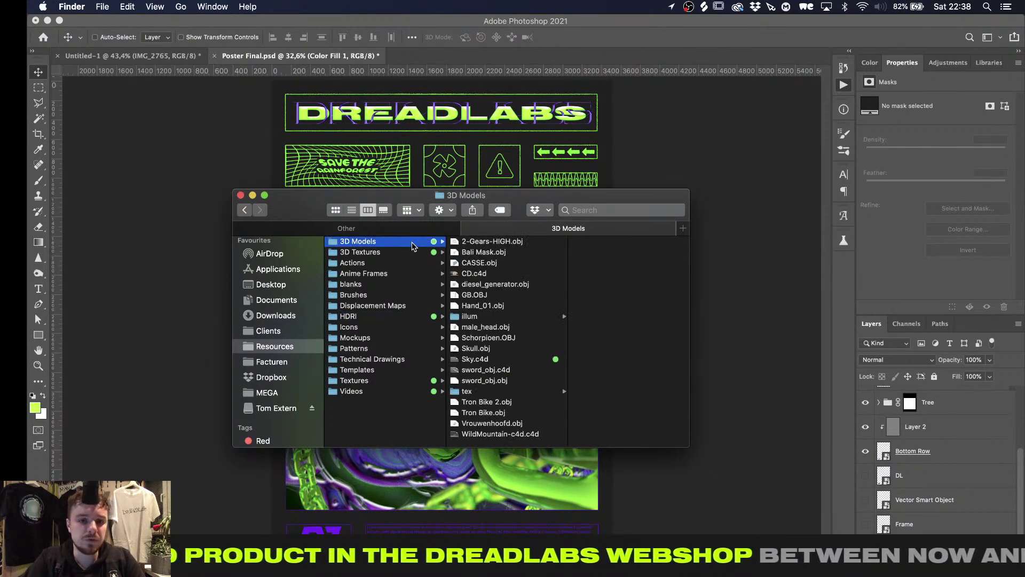
Browse the Photocopy textures folder and preview texturefabrik-com-photocopies-vol-4_05.jpg at full size
left_click(411, 232)
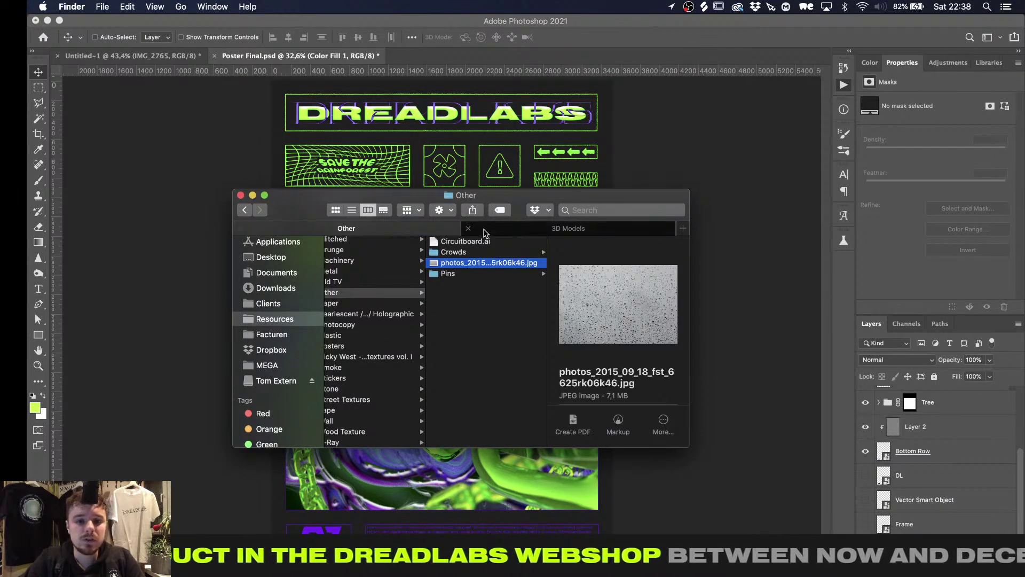
scroll(406, 294, "left", 2)
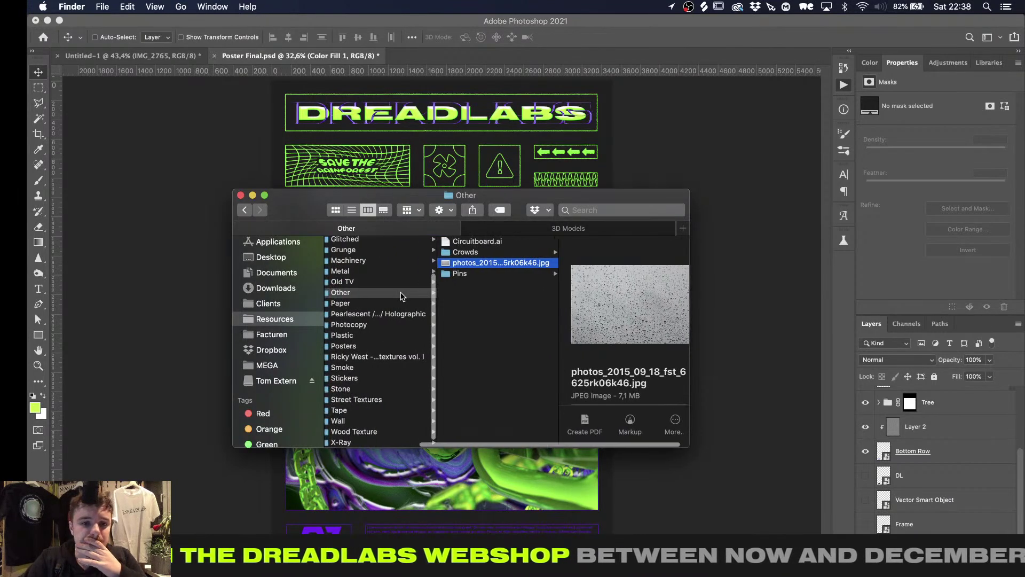
left_click(381, 326)
left_click(481, 305)
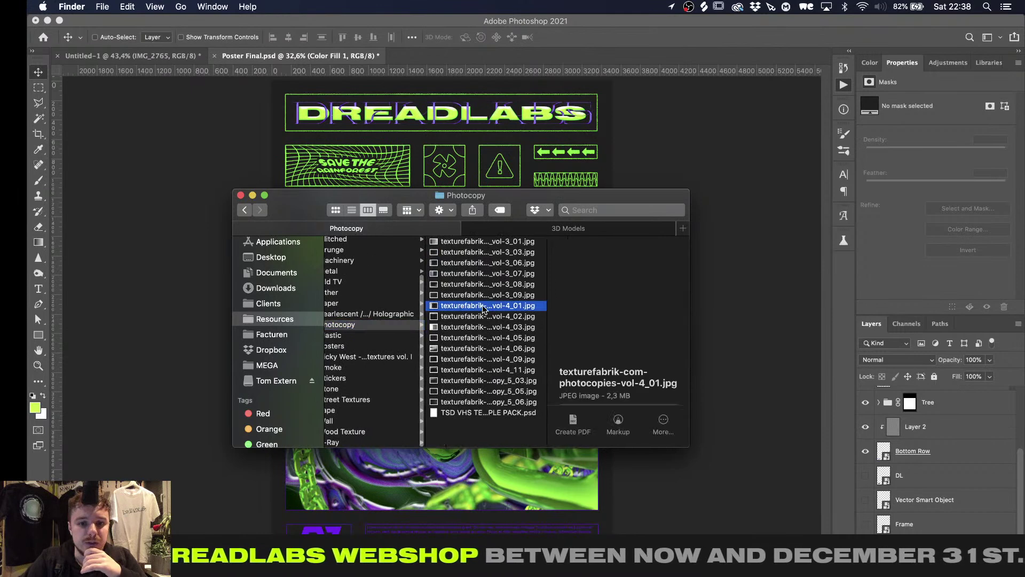
left_click(441, 313)
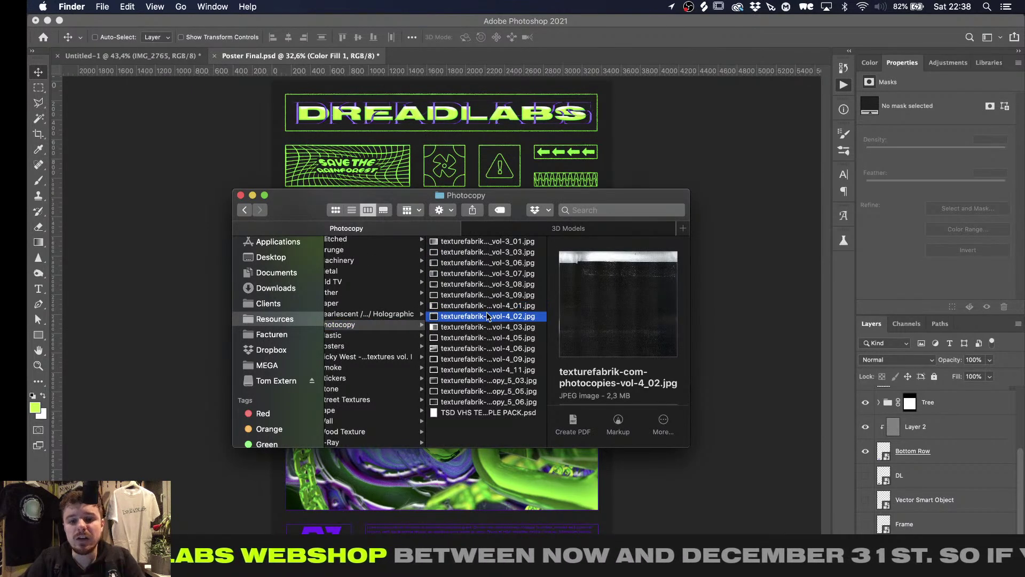
left_click(483, 338)
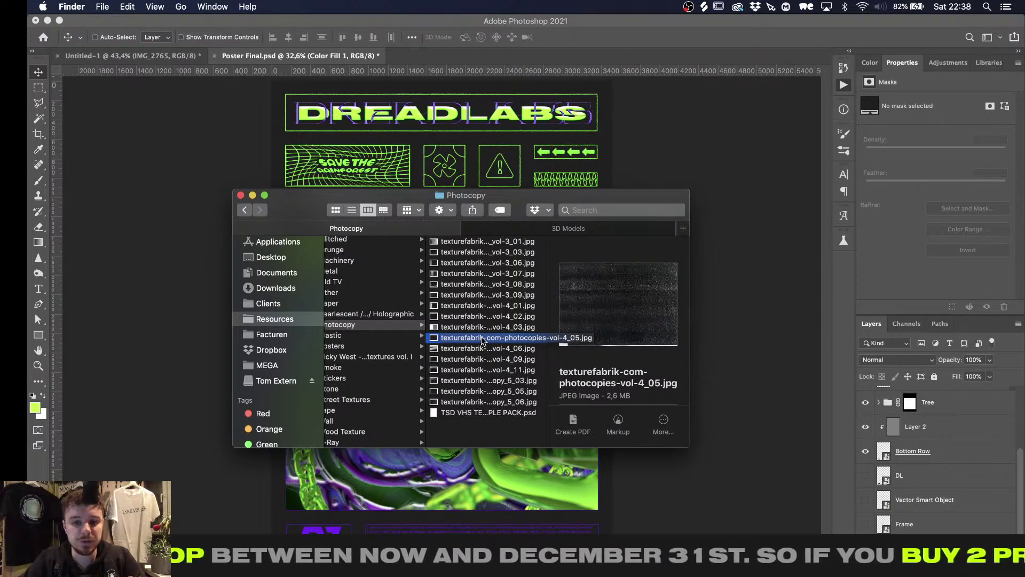
key("space")
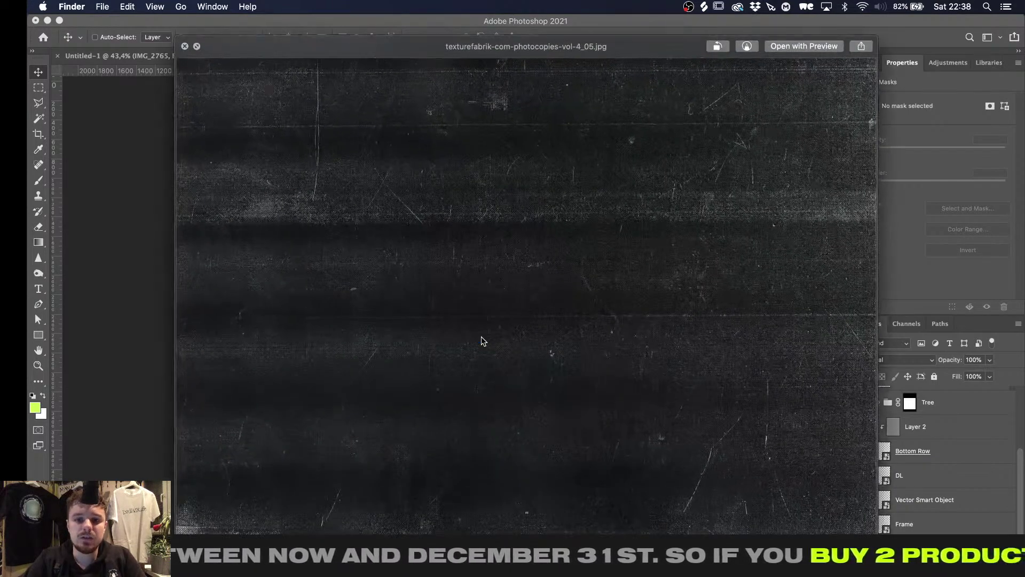
key("space")
Place texturefabrik-com-photocopies-vol-4_05.jpg over the background fill in the Photoshop poster, rotated 90° and scaled to 43.16%, at 20% opacity
left_click_drag(487, 337, 539, 393)
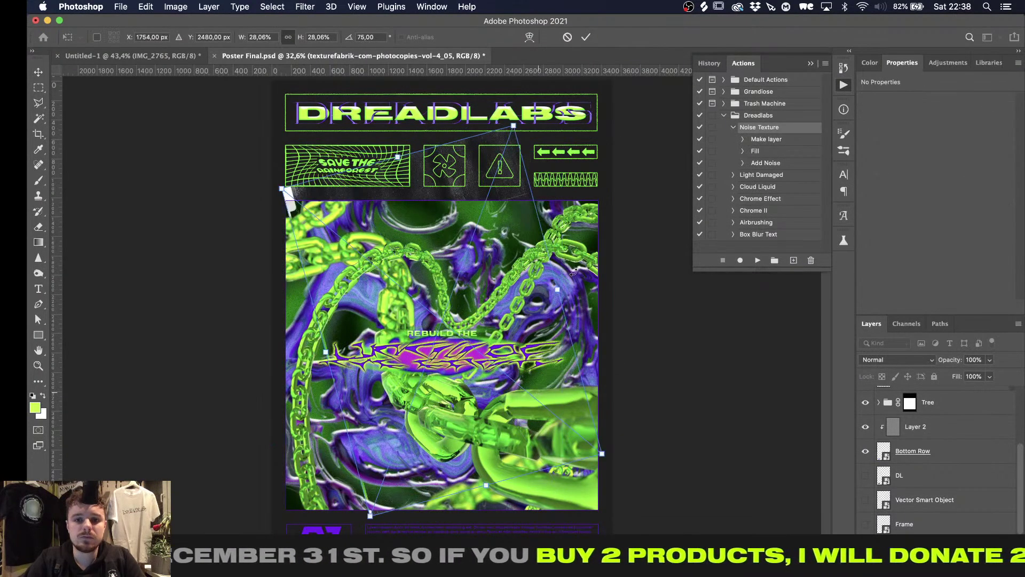
left_click_drag(578, 290, 627, 319, "shift")
key("Return")
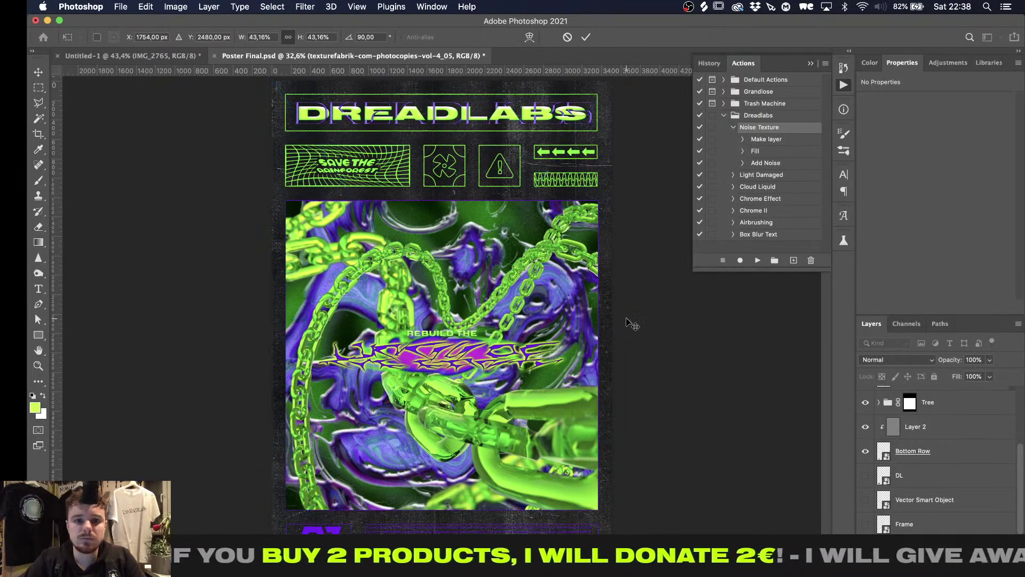
left_click(975, 358)
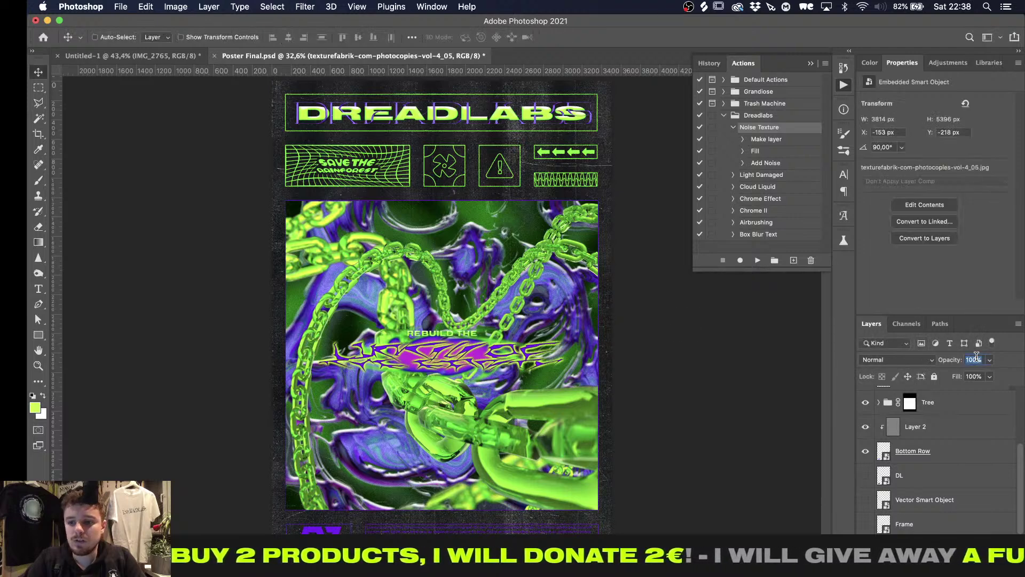
type("20")
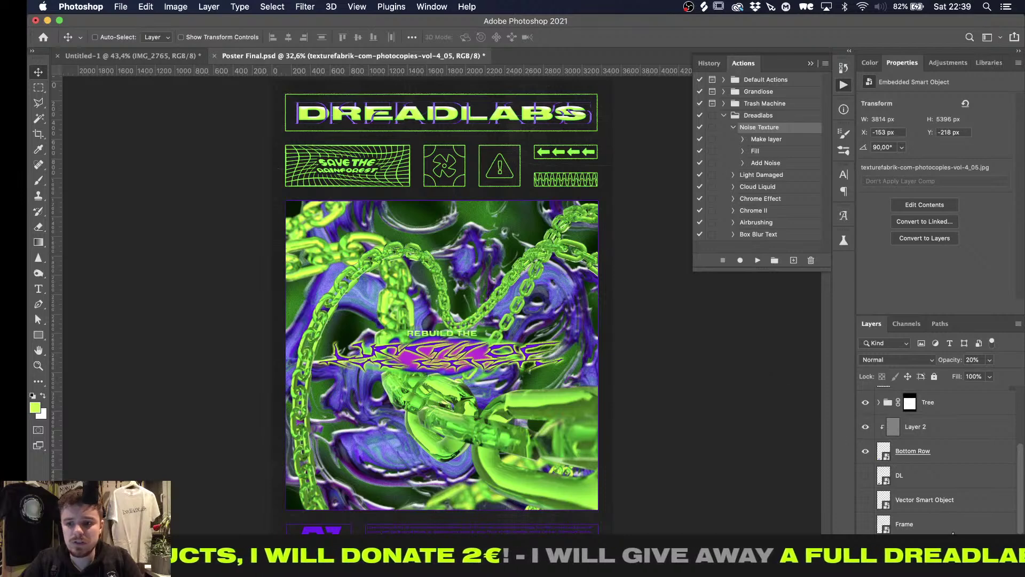
Duplicate the photocopy texture layer to the top of the layer stack and set the copy's opacity to 100%
scroll(940, 454, "up", 5)
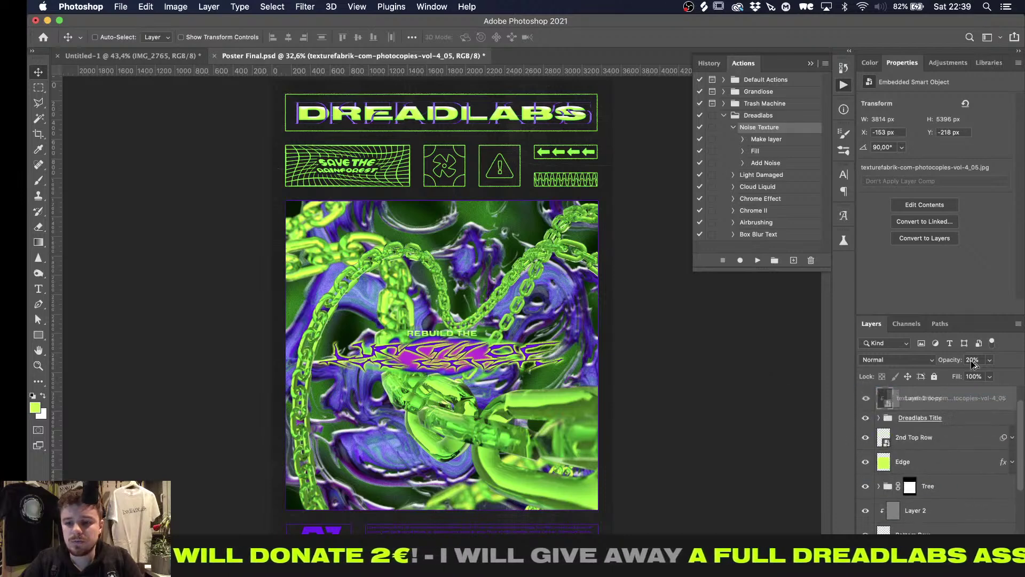
left_click_drag(972, 361, 966, 387, "alt")
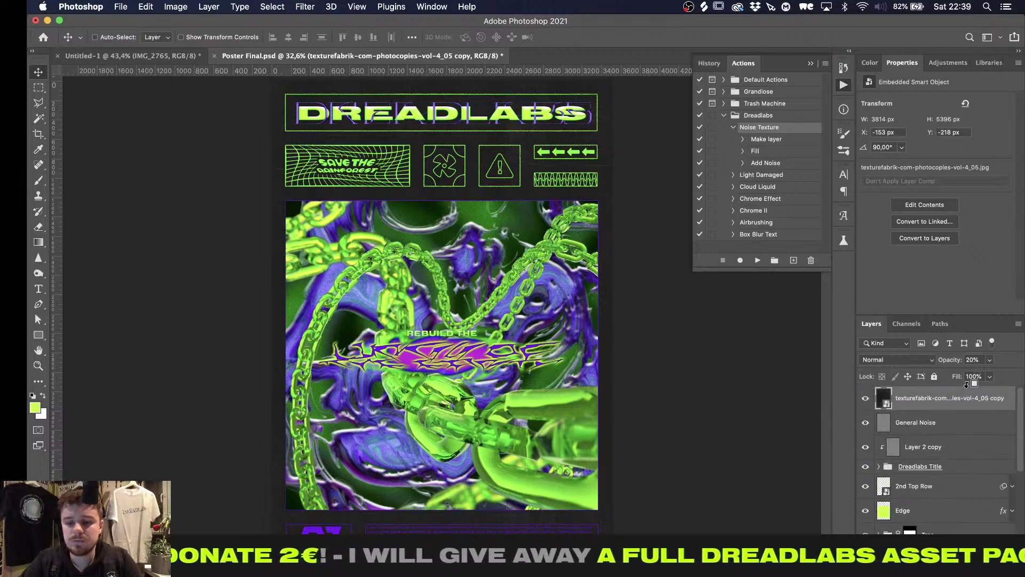
left_click(989, 362)
left_click_drag(989, 367, 1020, 372)
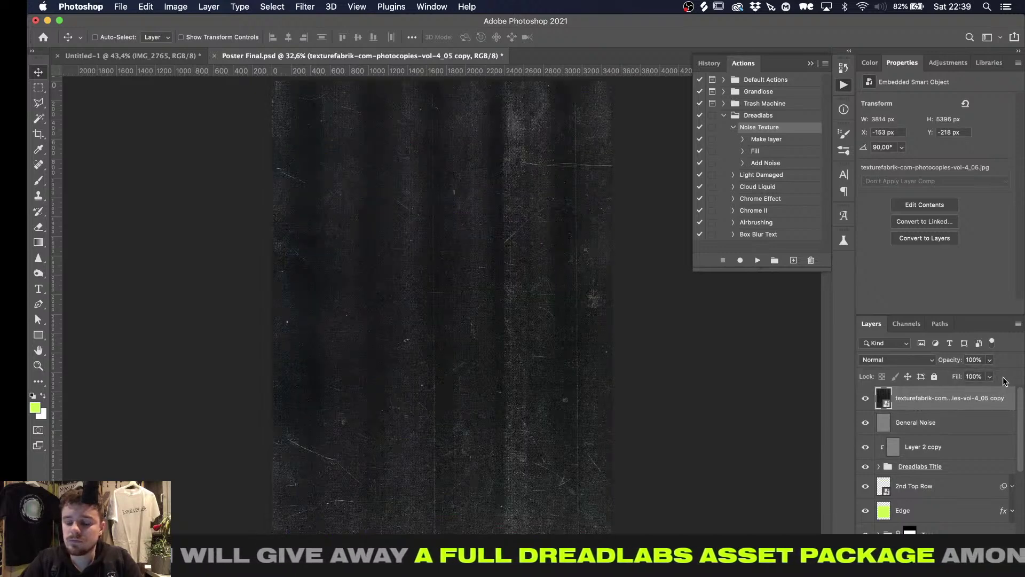
Set the top photocopy texture copy's blend mode to Difference and its opacity to 50%
left_click(914, 359)
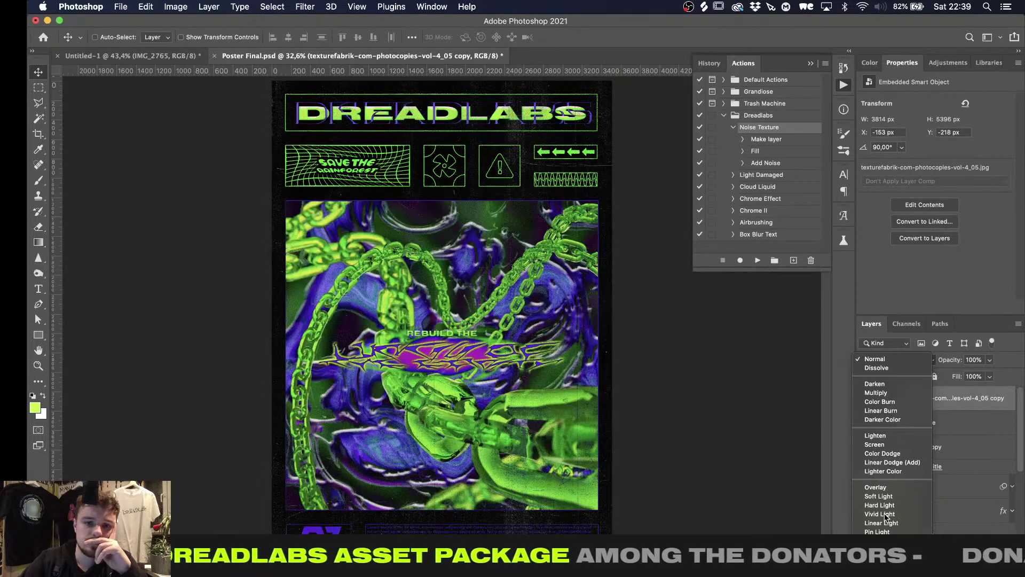
scroll(885, 517, "down", 1)
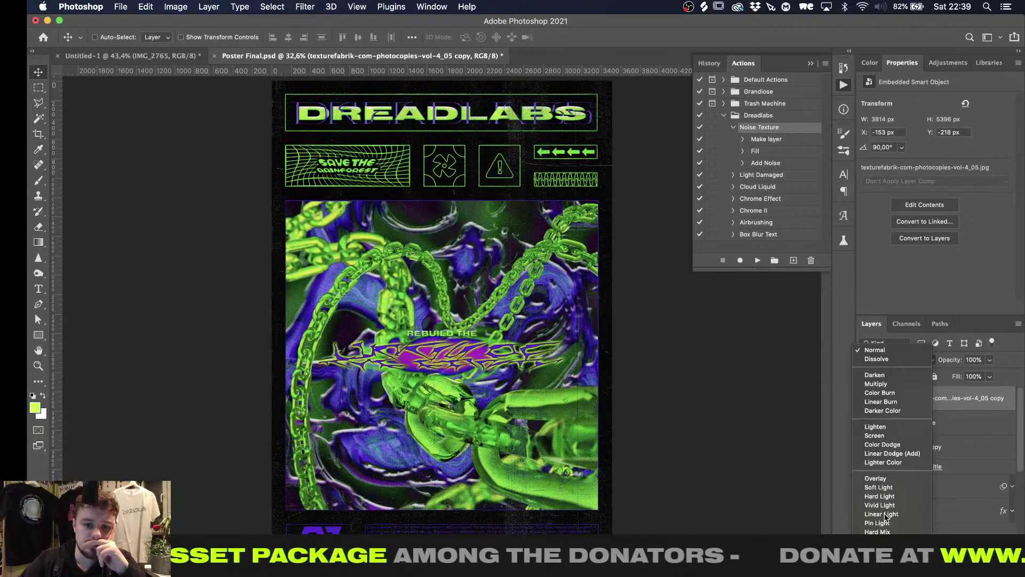
left_click(885, 548)
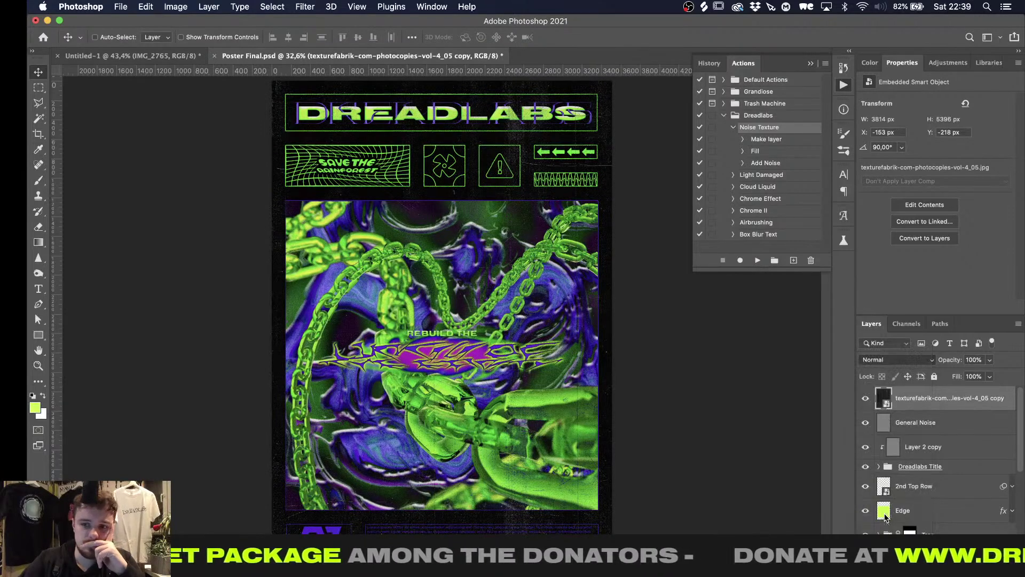
left_click(979, 359)
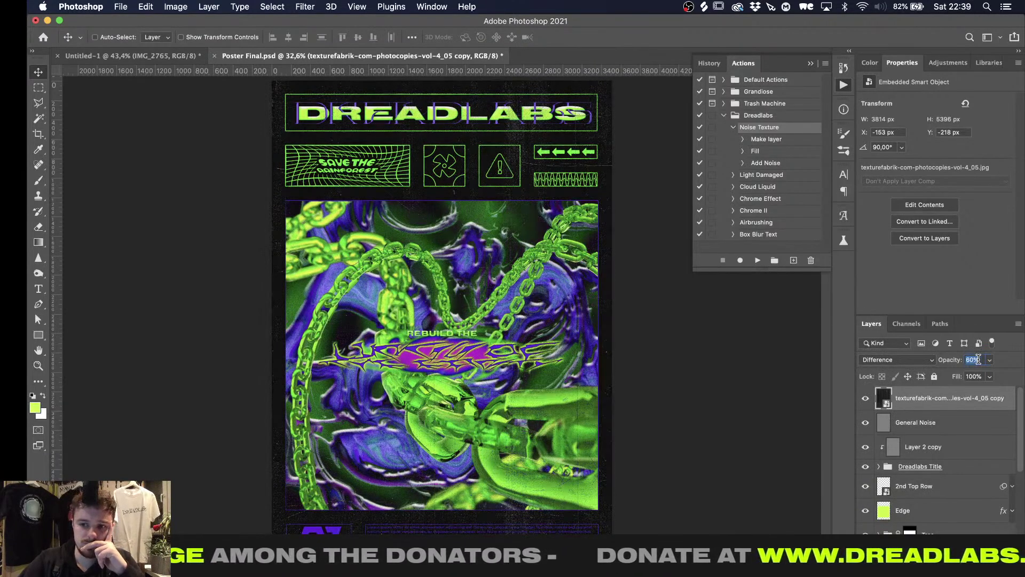
key("Return")
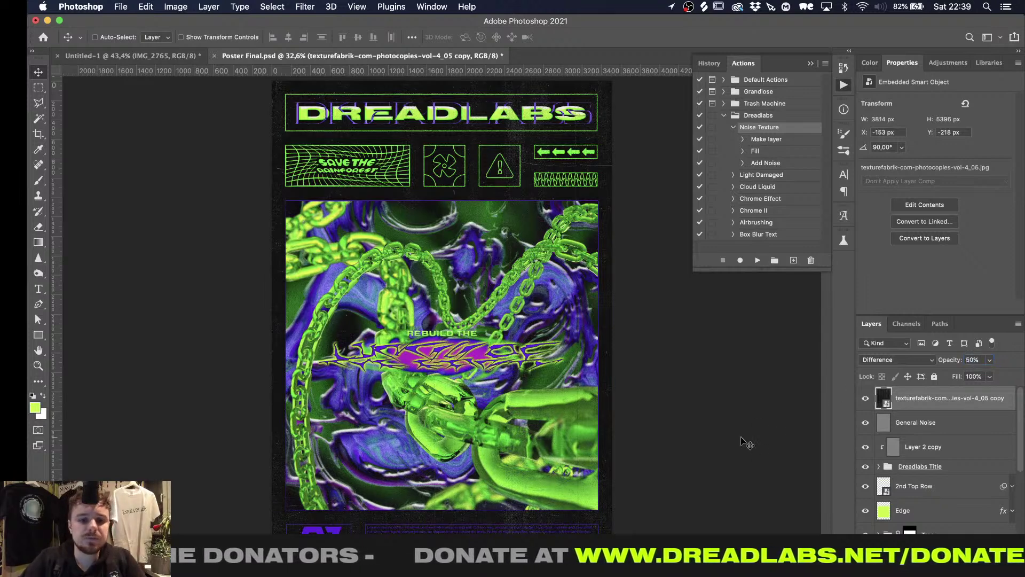
In the Tree group, collapse the Rebuild The layer's filters and rename the vector smart object below it as Lungs of the Earth
scroll(741, 441, "up", 6, "alt")
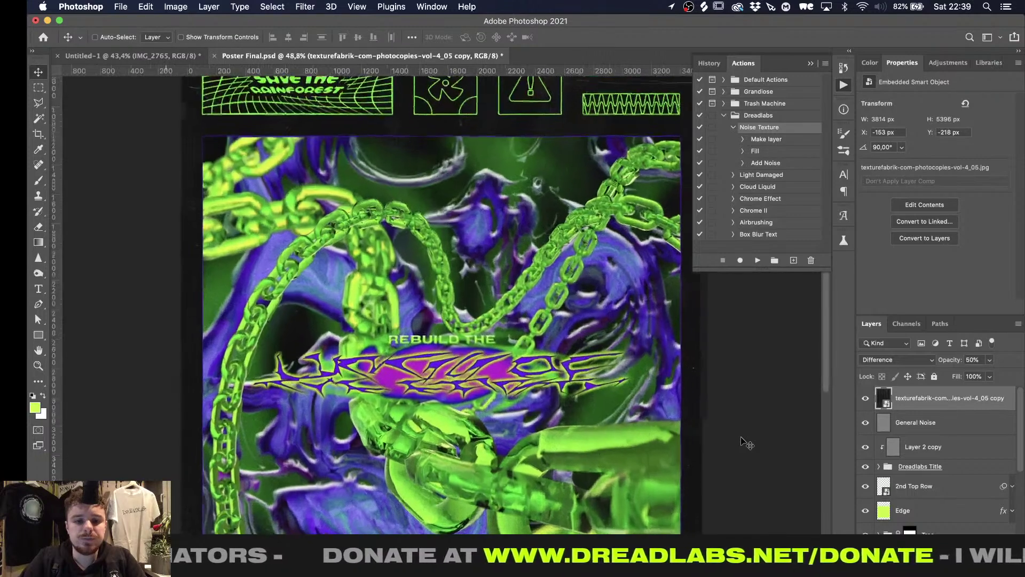
scroll(913, 474, "down", 3)
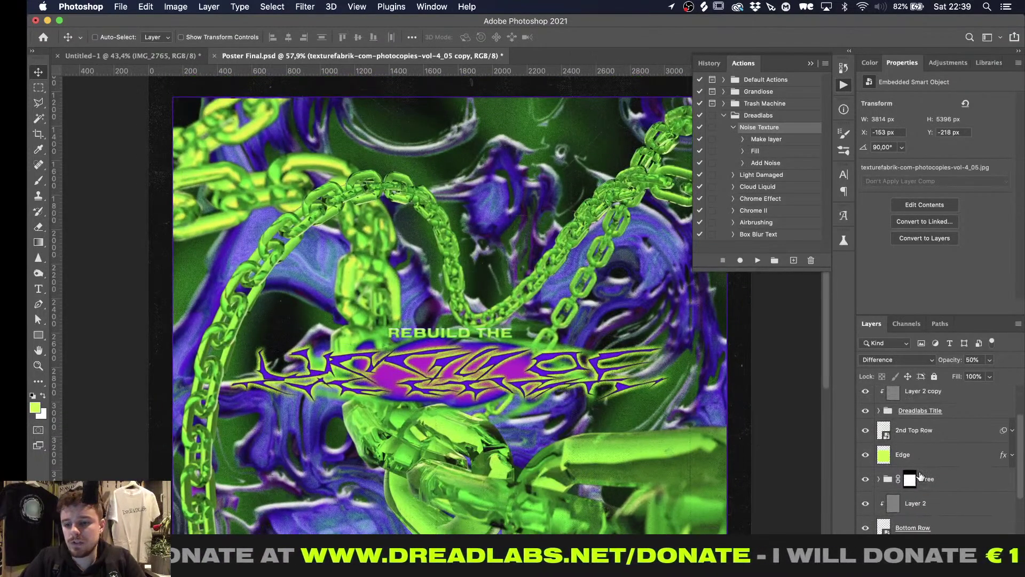
scroll(921, 476, "down", 2)
left_click(879, 441)
scroll(900, 472, "down", 1)
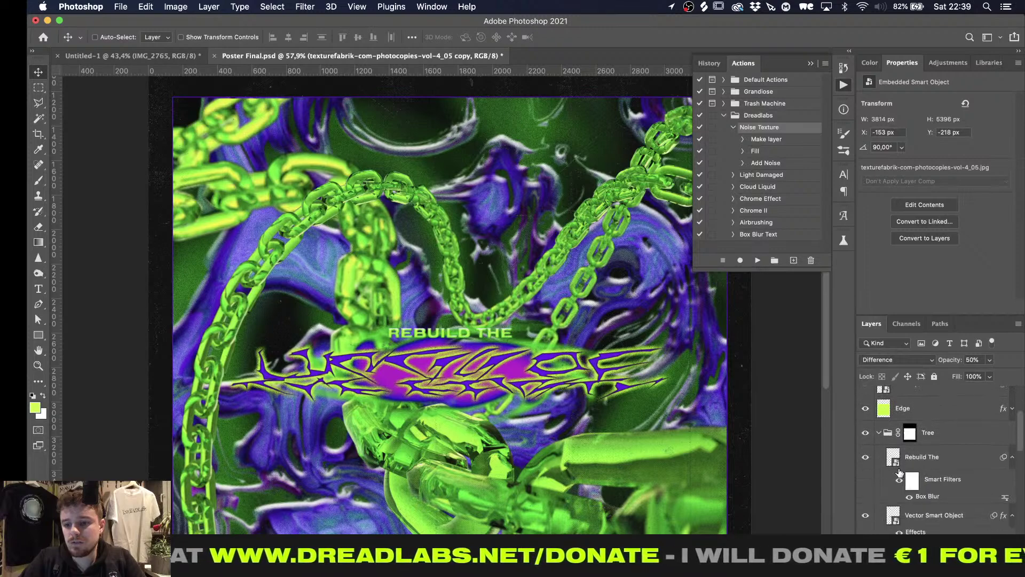
scroll(900, 473, "down", 1)
left_click(1013, 435)
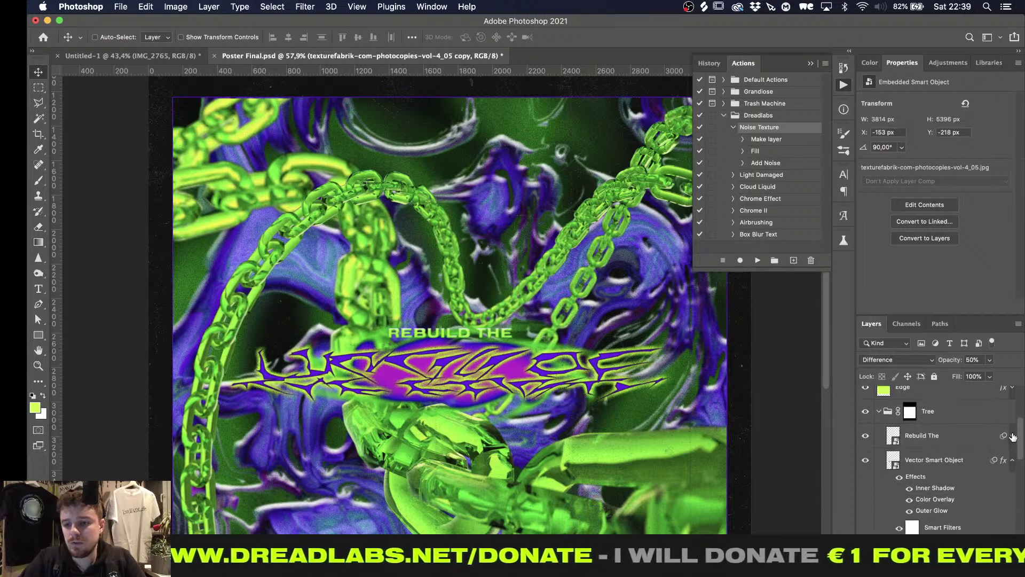
double_click(927, 459)
type("Lungs of the")
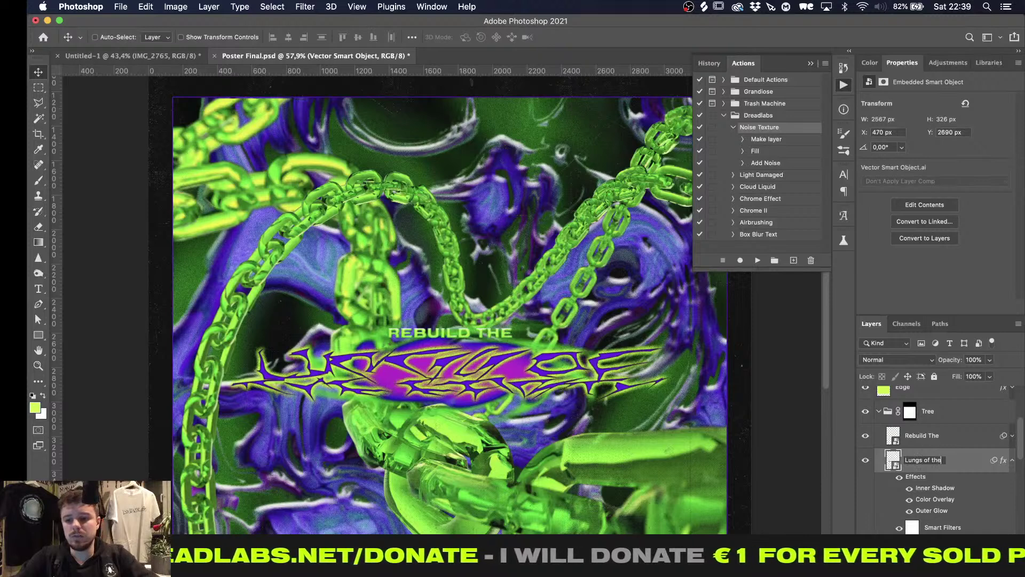
type(" Earth")
key("Return")
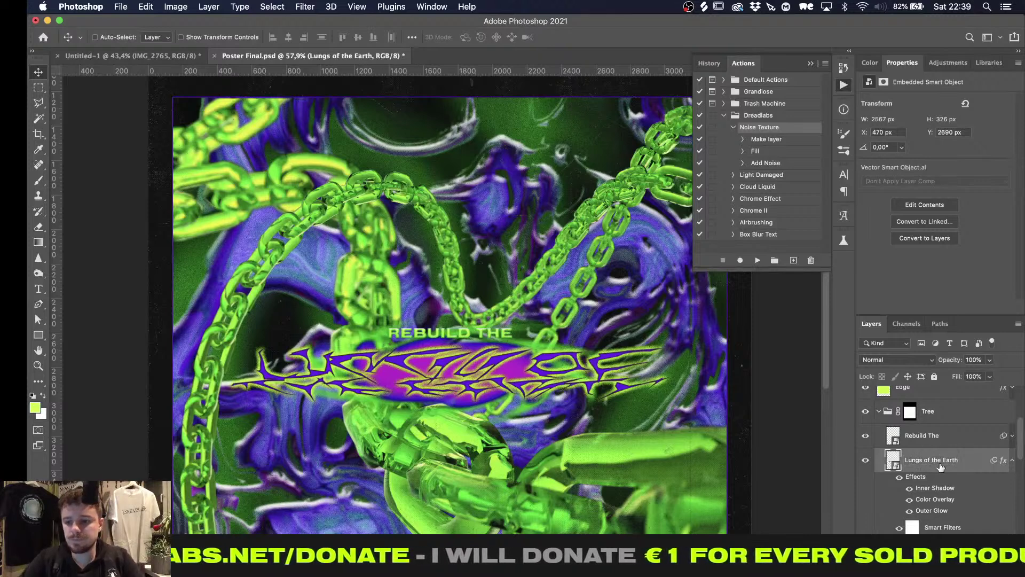
Collapse the Lungs of the Earth effects and rename the vector smart object beneath it as Background Swirl Shape
left_click(1007, 462)
left_click(935, 485)
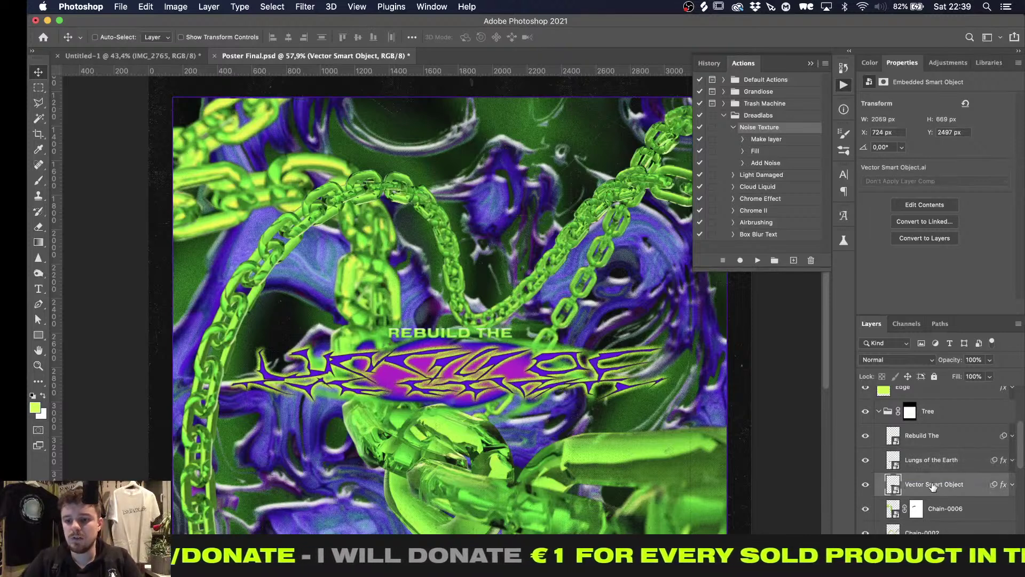
double_click(933, 484)
type("Background")
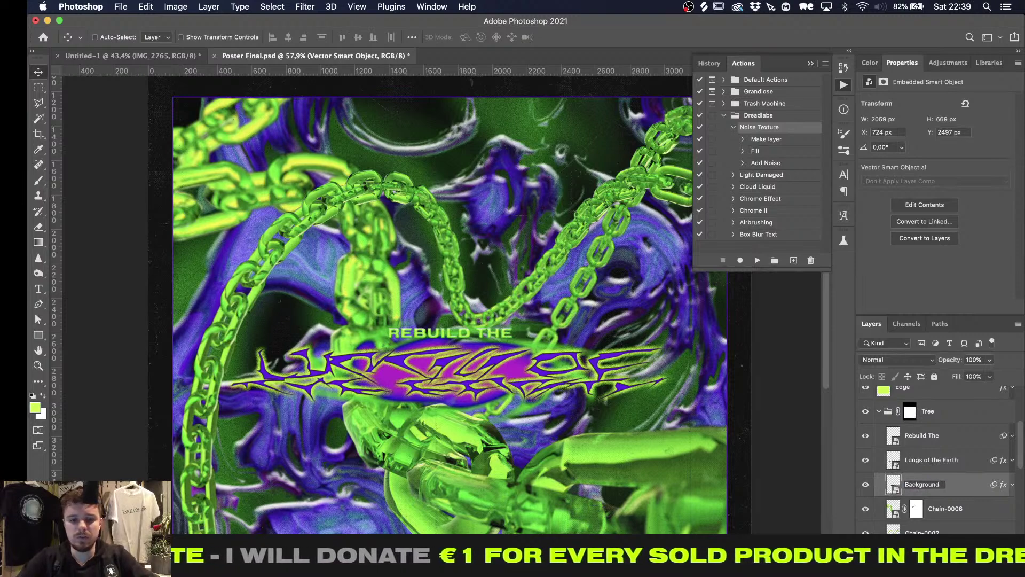
type("Swirl Shape")
key("Return")
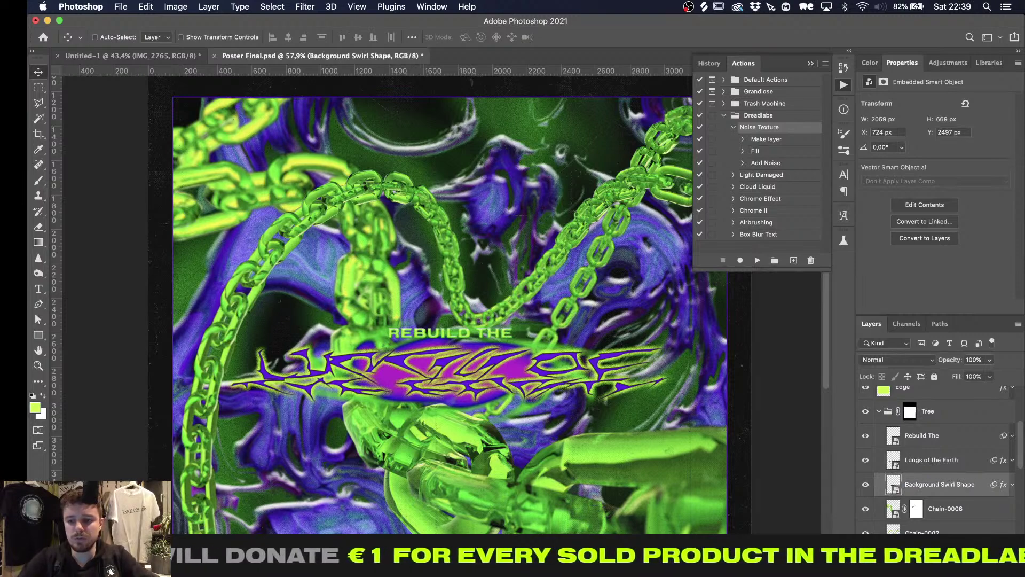
Add an Outer Glow to the Background Swirl Shape layer in purple #9600ff with 100% opacity and a 68 px size
left_click(1012, 484)
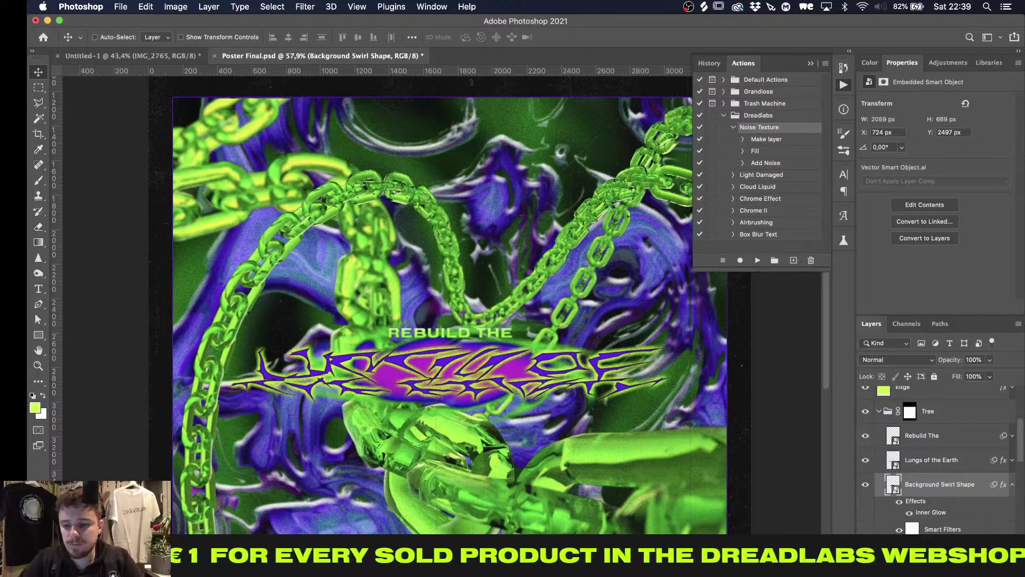
right_click(1003, 484)
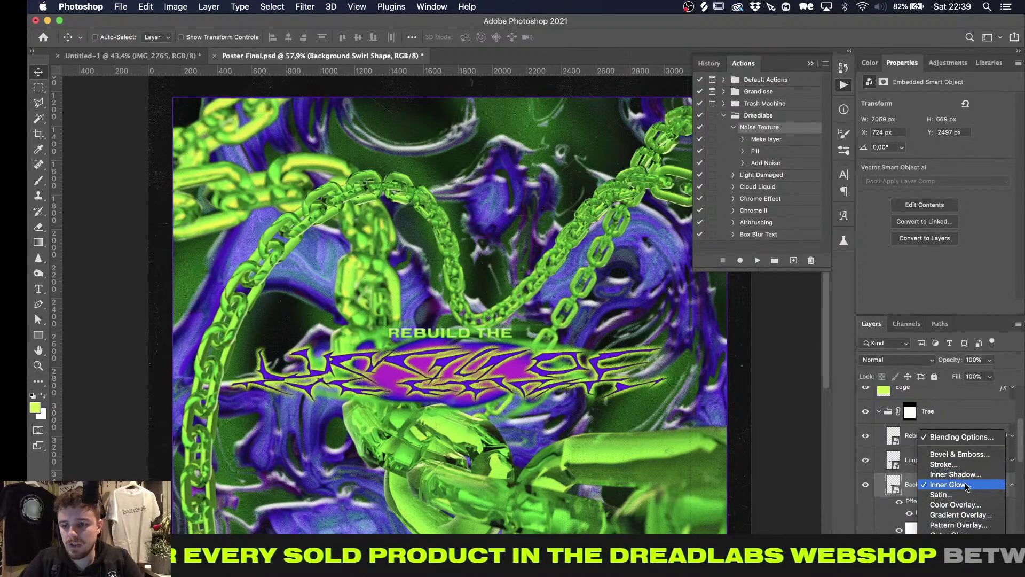
left_click(951, 532)
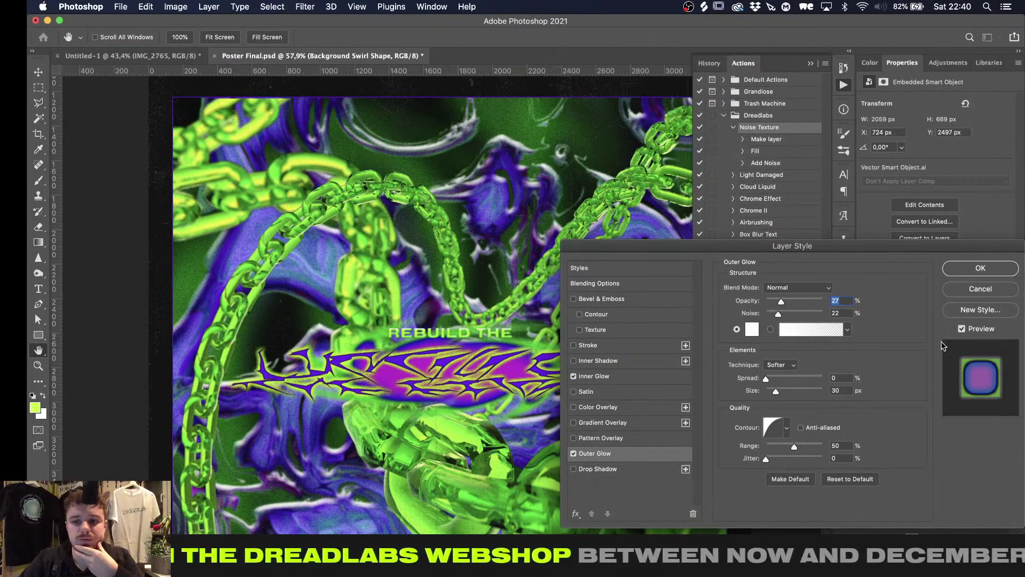
left_click(752, 329)
left_click_drag(822, 238, 809, 177)
left_click(775, 202)
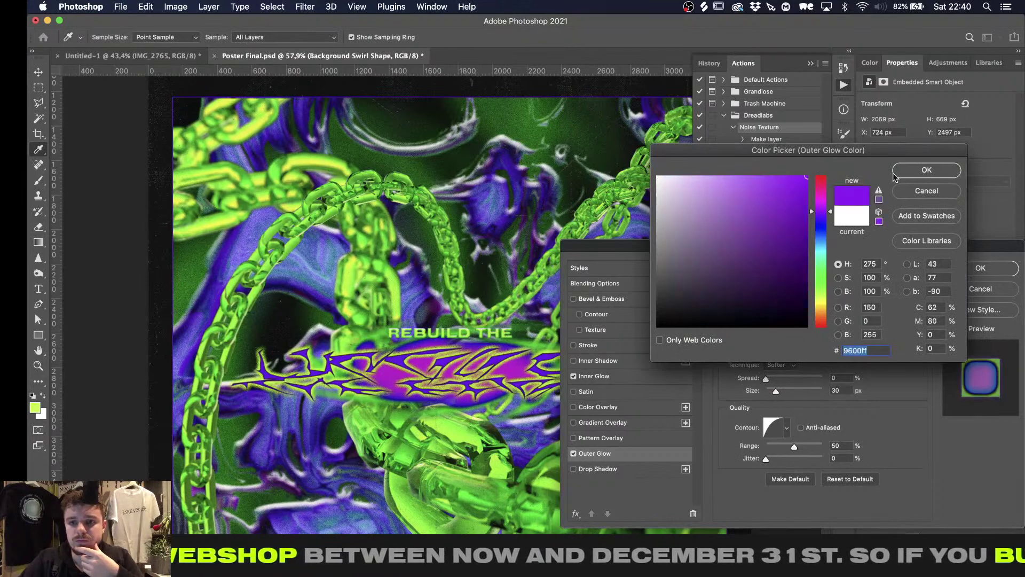
left_click(916, 171)
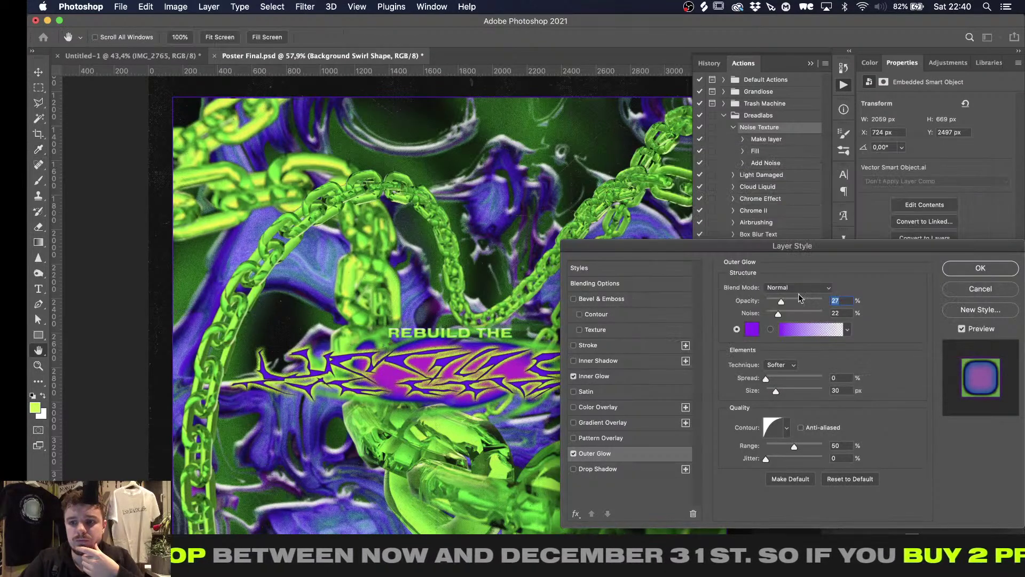
left_click_drag(780, 299, 892, 302)
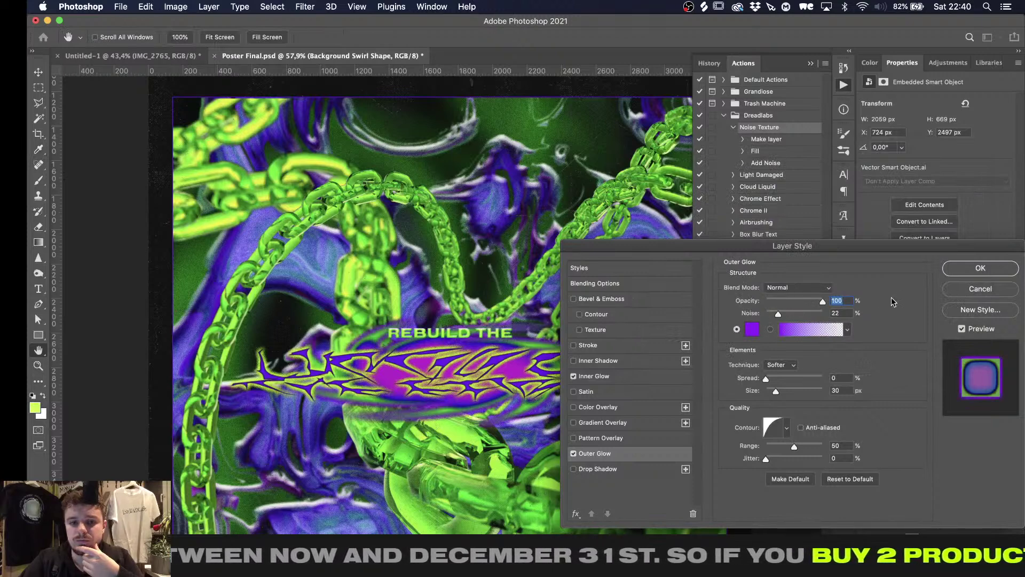
left_click_drag(777, 391, 784, 391)
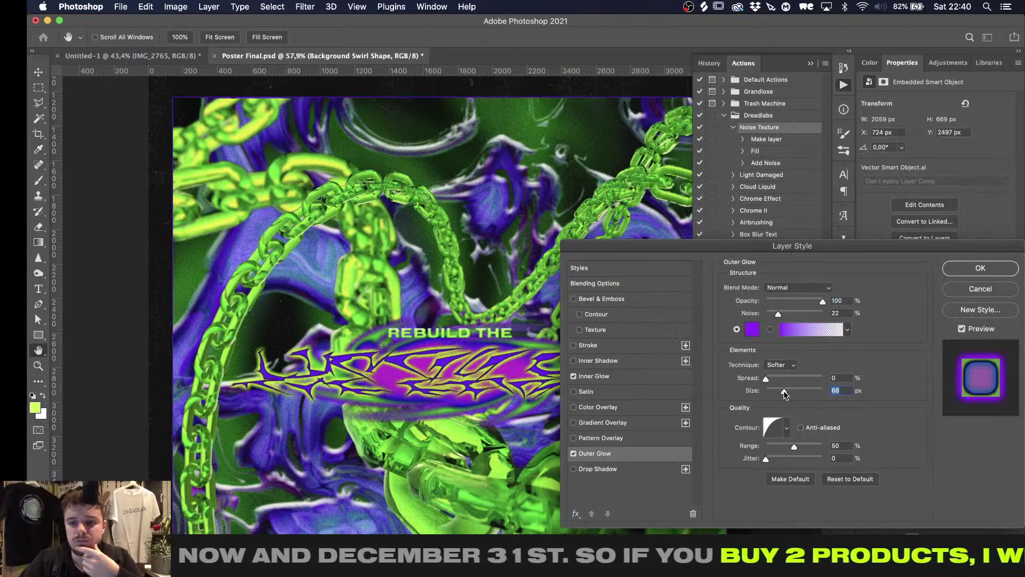
Try Overlay, Screen and Lighten blend modes on the outer glow with 15% spread, then return the mode to Normal
left_click(799, 289)
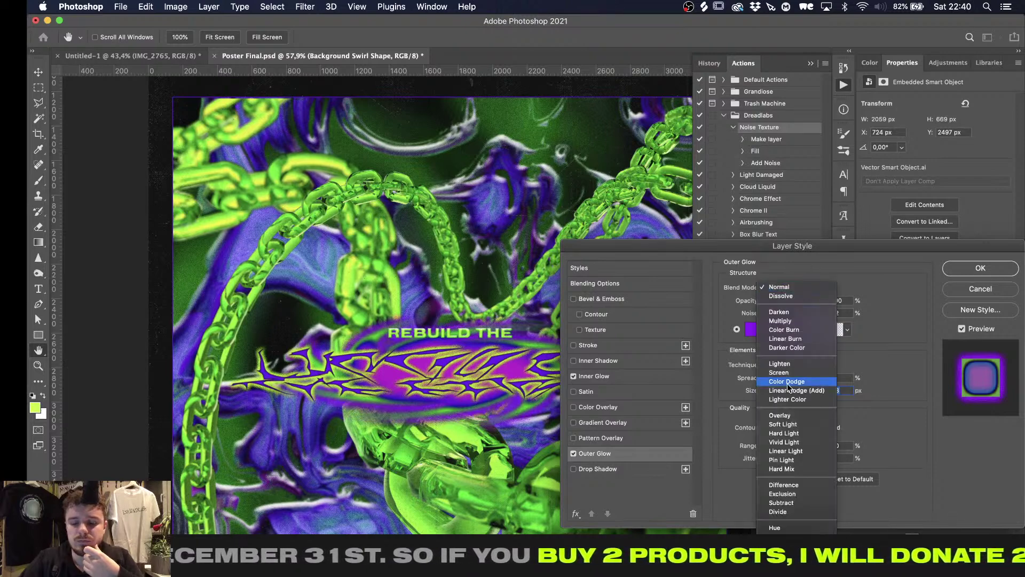
left_click(784, 415)
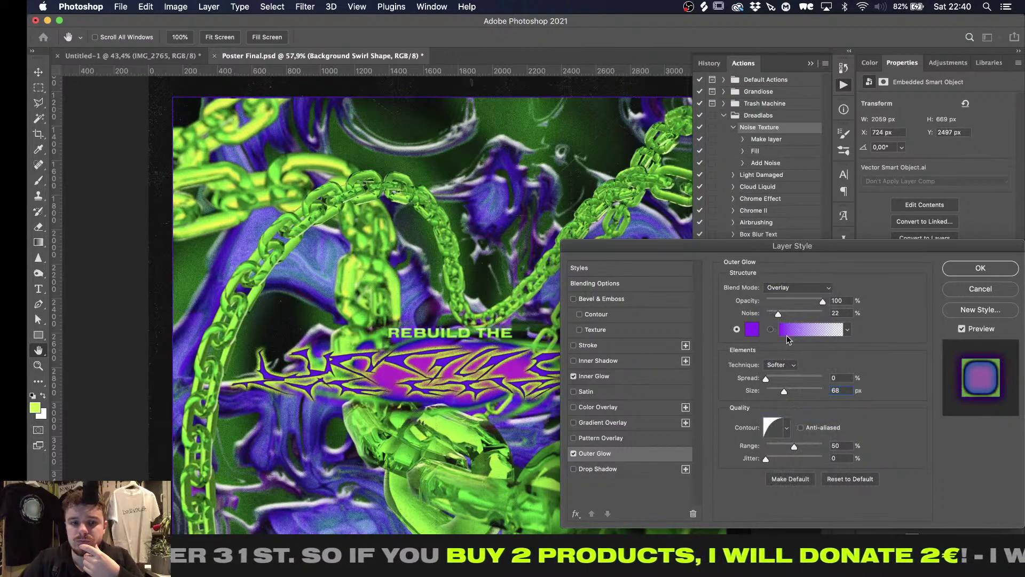
left_click(799, 291)
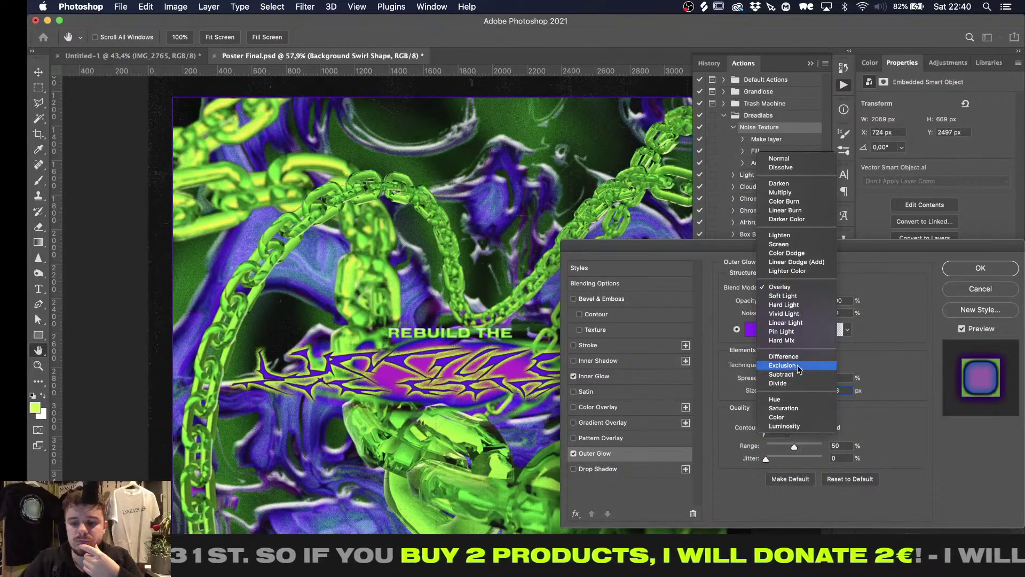
left_click(802, 245)
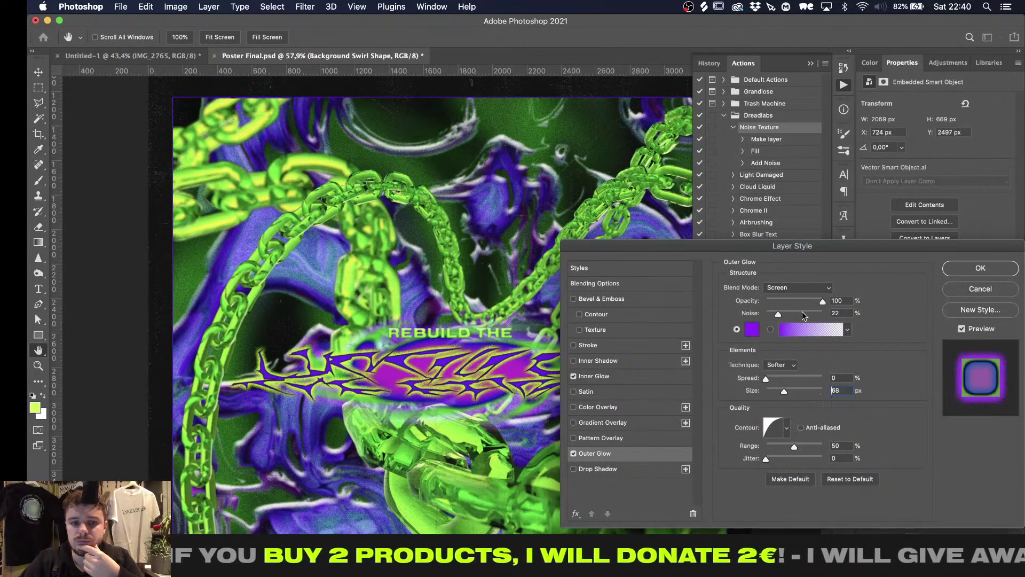
left_click_drag(767, 379, 775, 381)
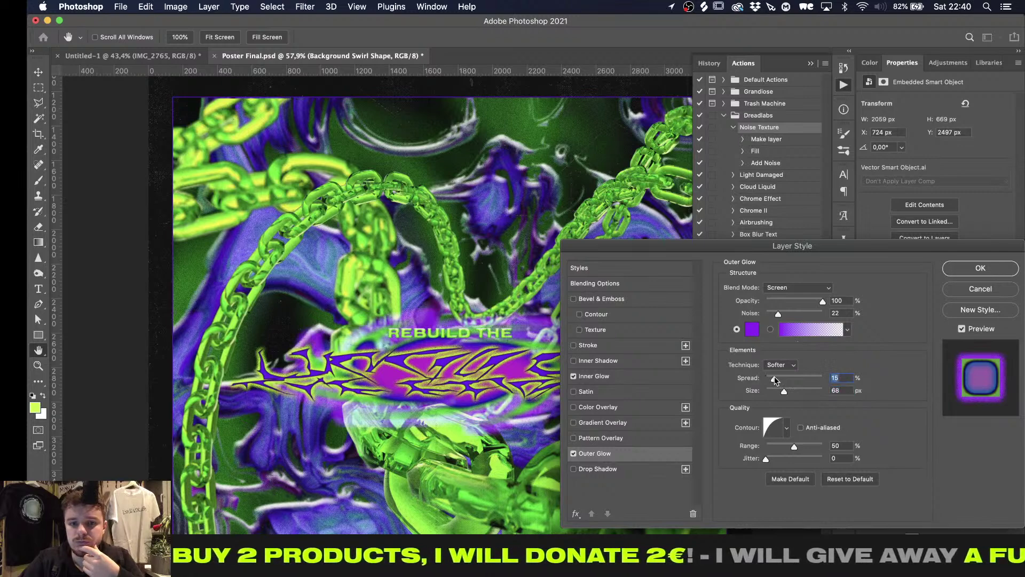
left_click(800, 288)
left_click(799, 279)
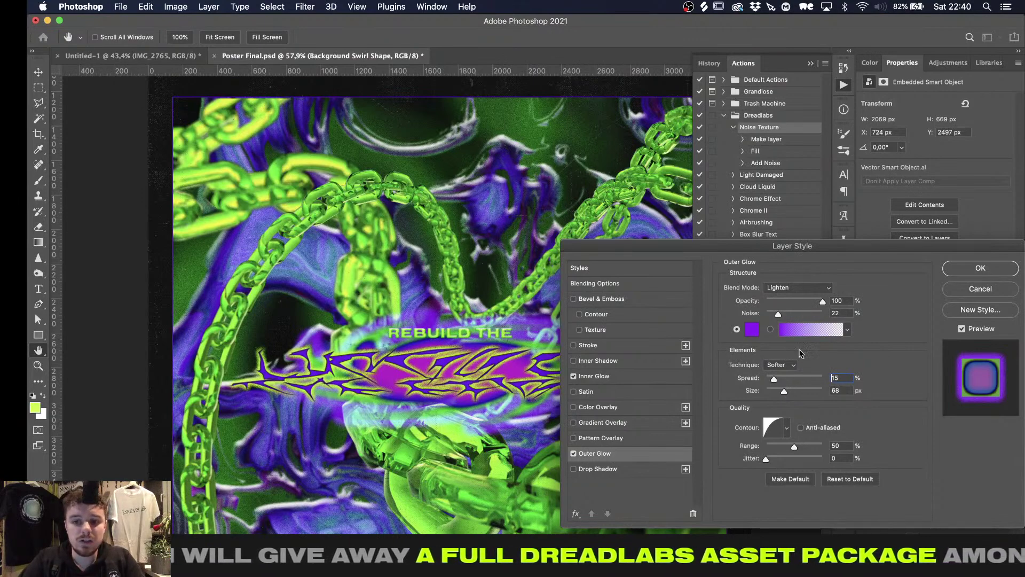
left_click(798, 288)
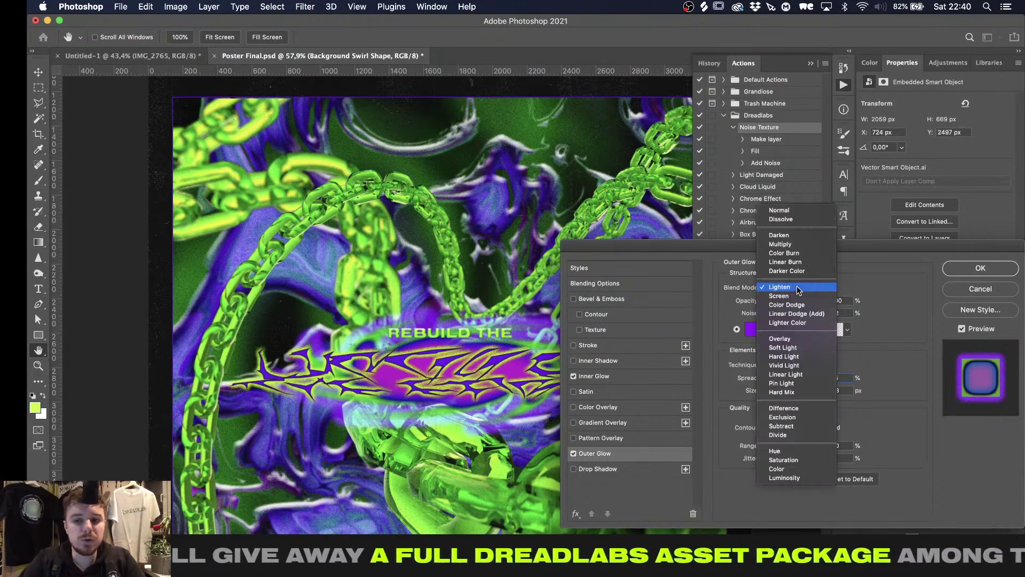
left_click(791, 212)
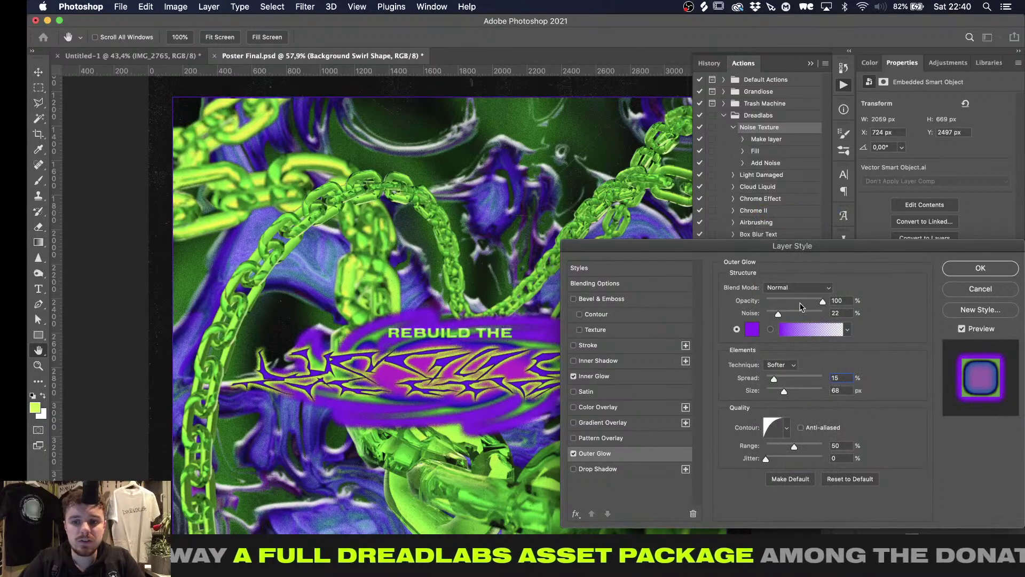
Change the outer glow colour to magenta #ff00c0
left_click(753, 330)
left_click(821, 191)
left_click_drag(820, 190, 821, 196)
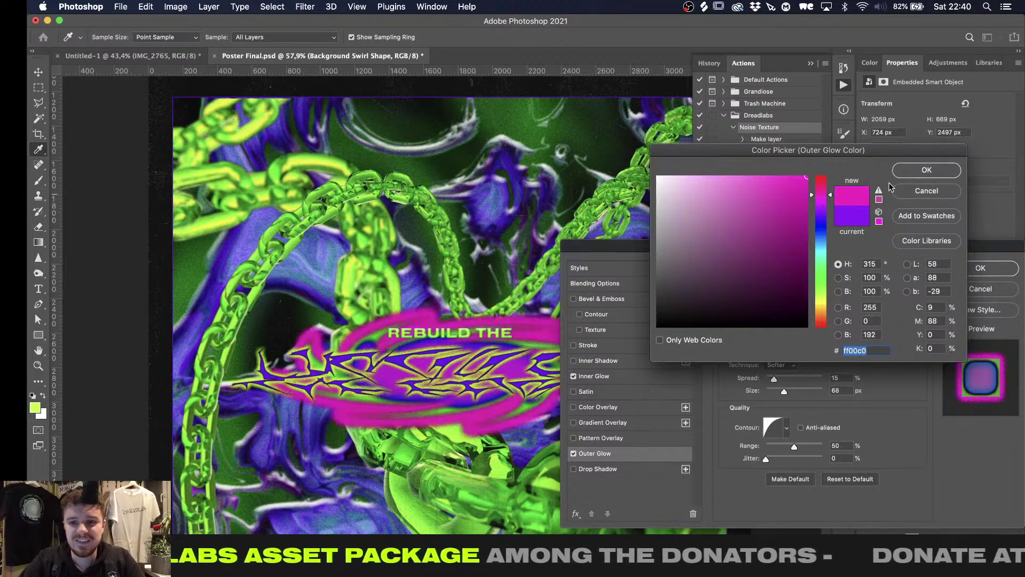
left_click(914, 175)
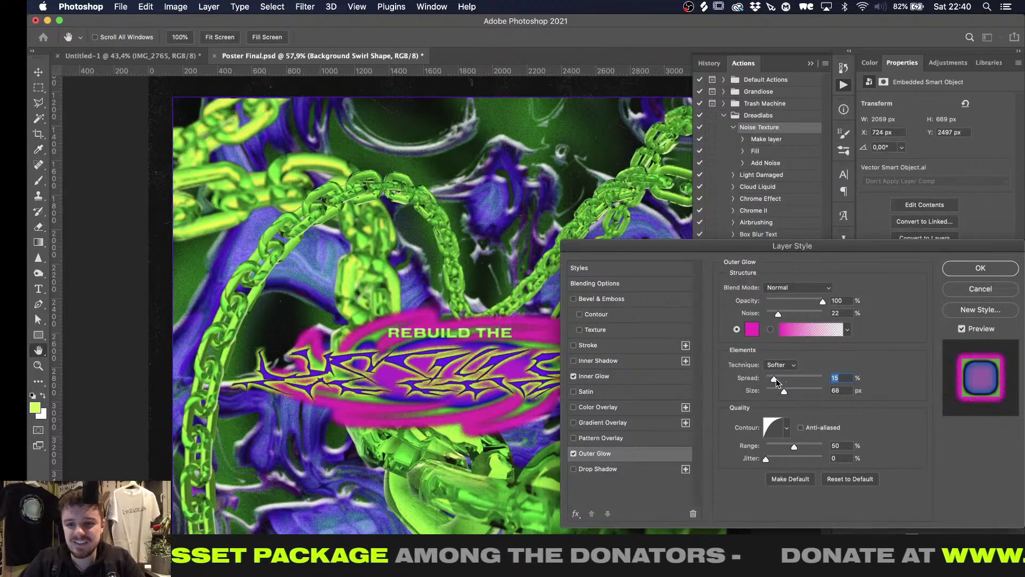
Set the outer glow's spread to 6% and size to 49 px, choose the straight diagonal contour, and apply the layer style
mouse_move(776, 379)
left_mouse_down()
mouse_move(773, 393)
mouse_move(768, 380)
left_mouse_up()
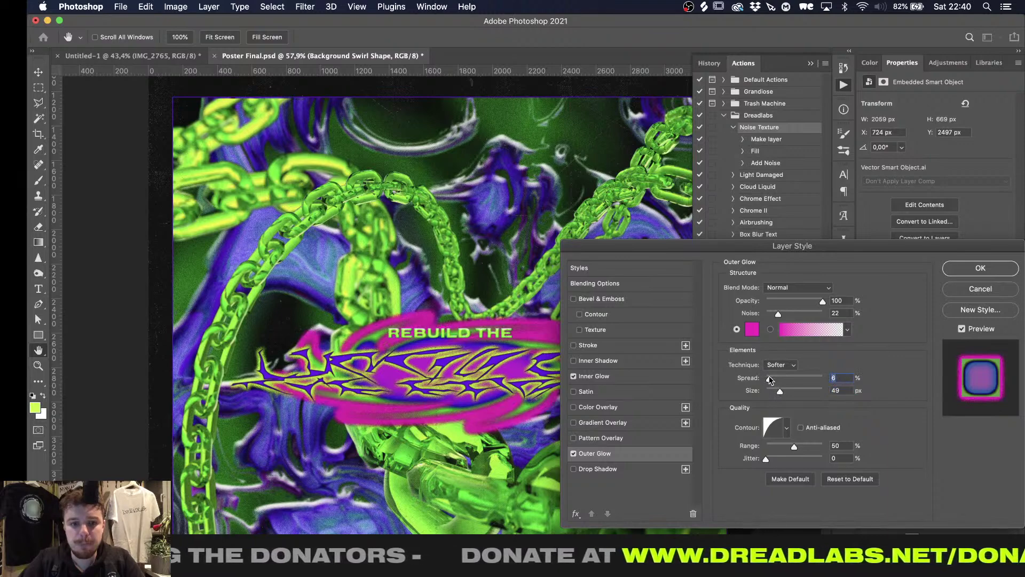
left_click(787, 427)
left_click(720, 457)
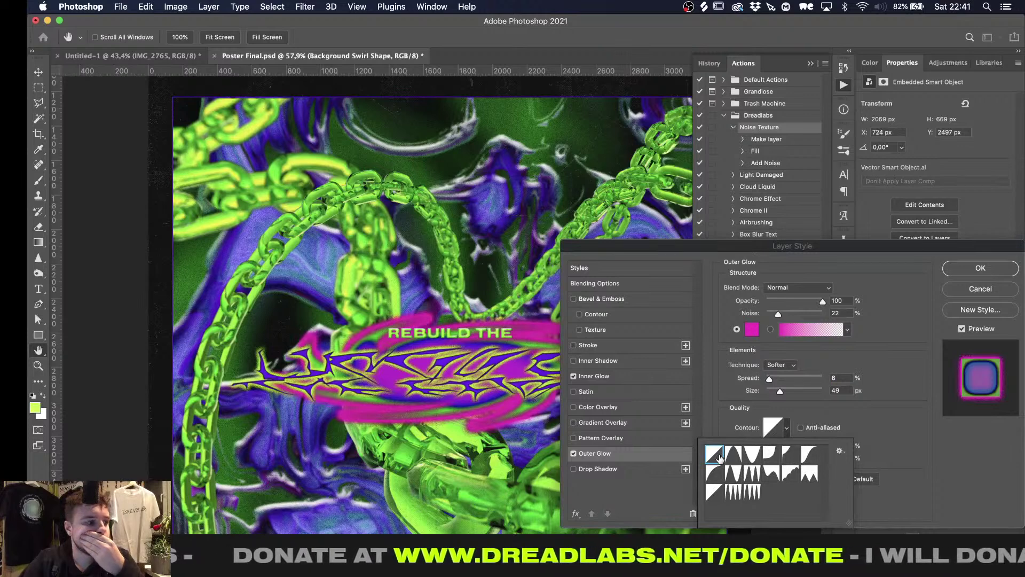
left_click(884, 351)
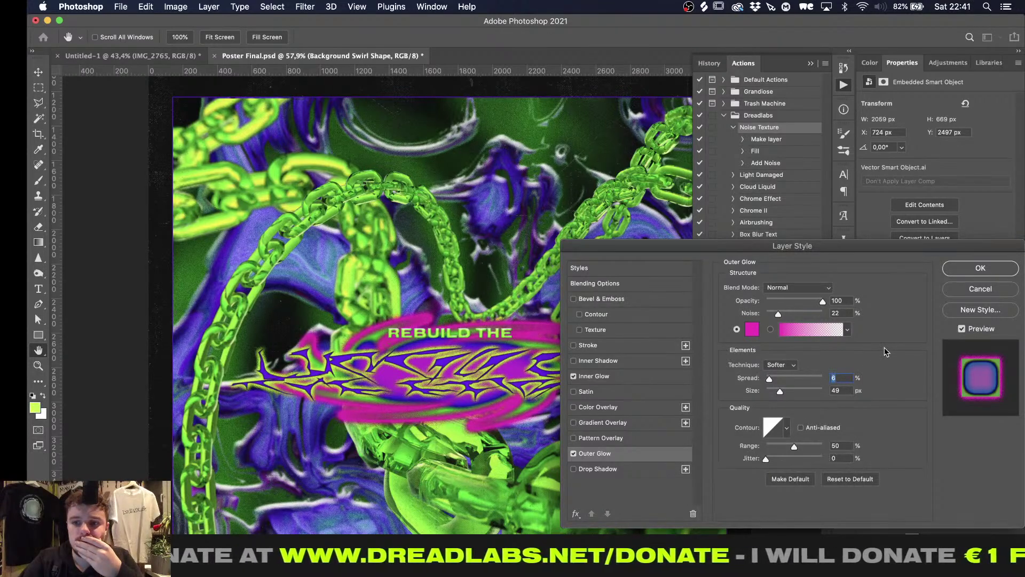
left_click(970, 267)
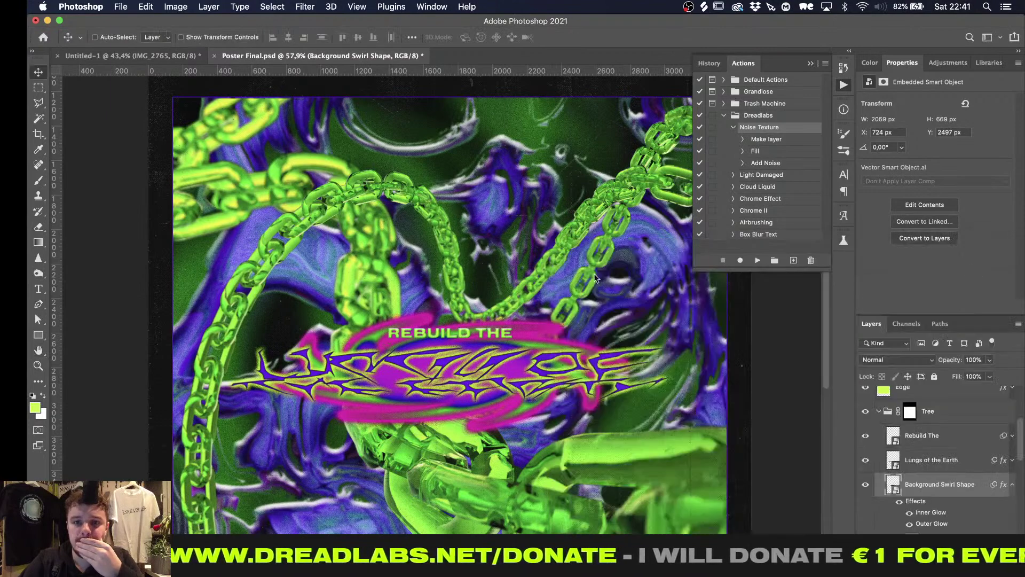
Collapse the Dreadlabs actions list and save Poster Final.psd
left_click(811, 63)
scroll(635, 238, "down", 5, "alt")
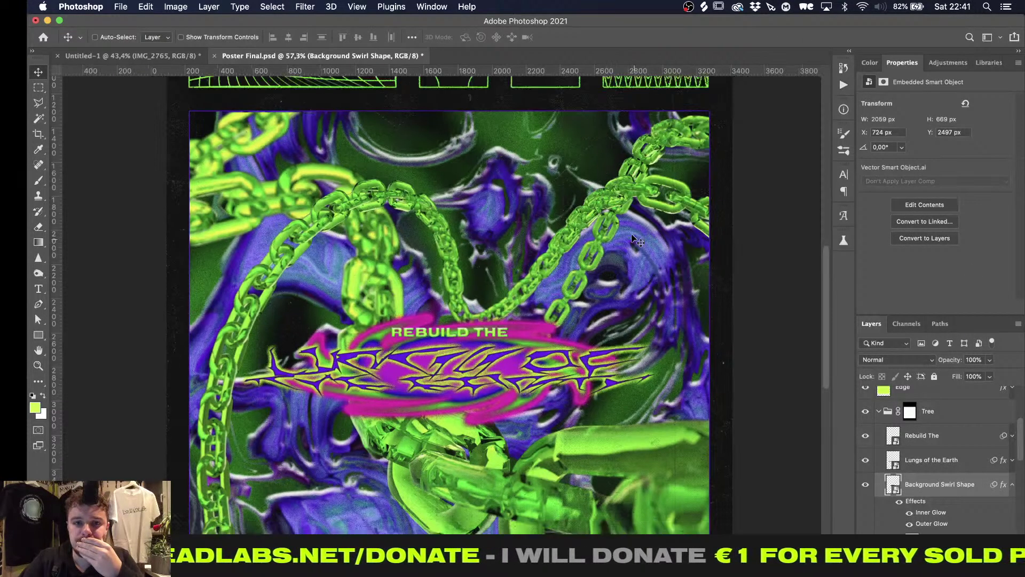
scroll(633, 237, "down", 3, "alt")
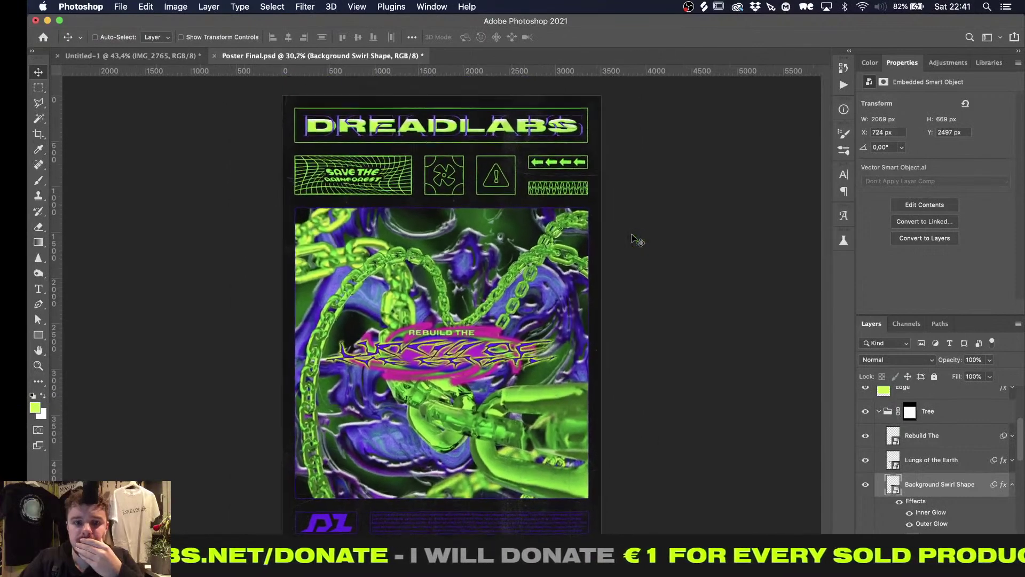
key("super+s")
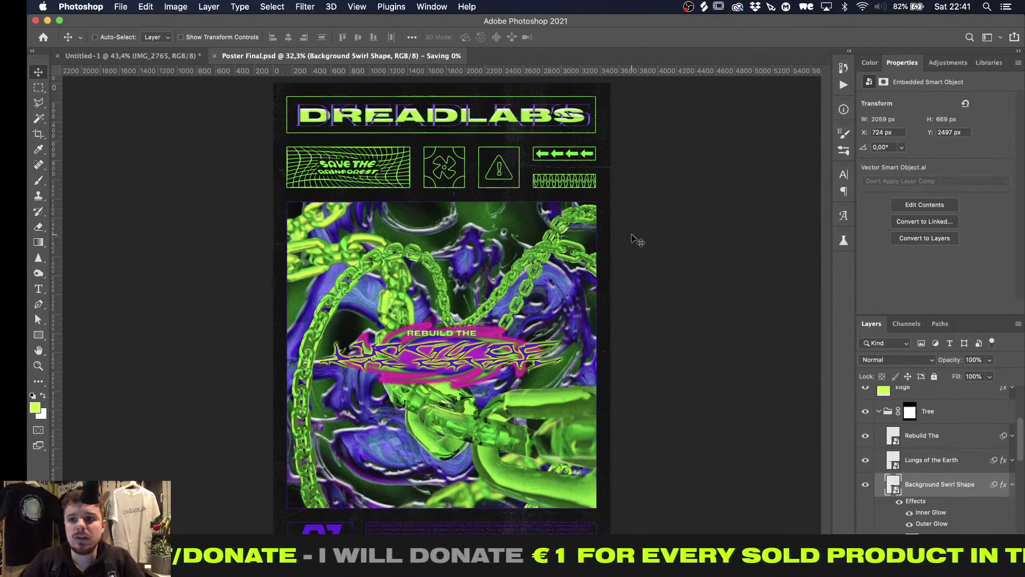
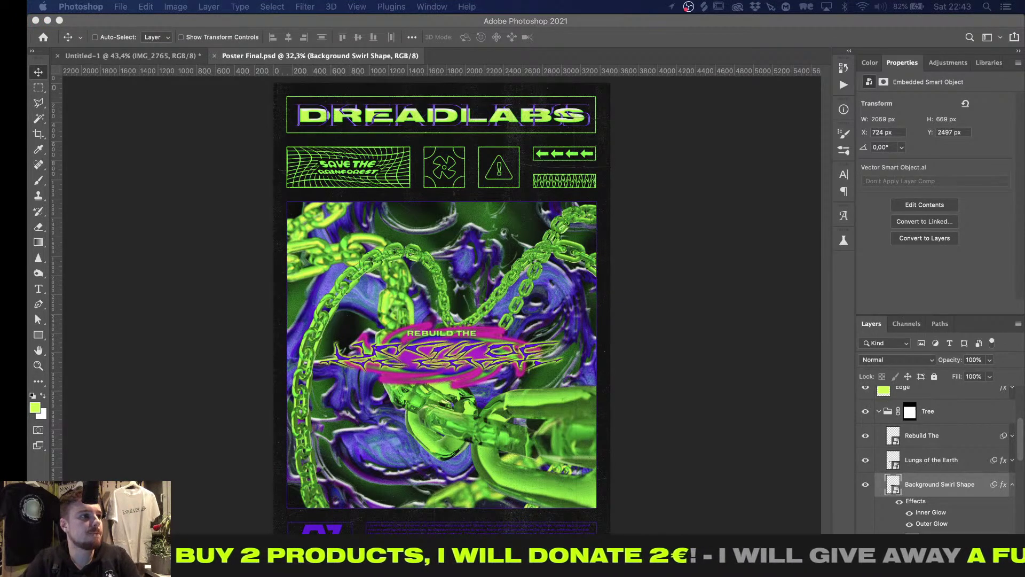
Switch to Chrome and look through the Space and WWW font collections on the Typelab site
left_click_drag(28, 265, 481, 171)
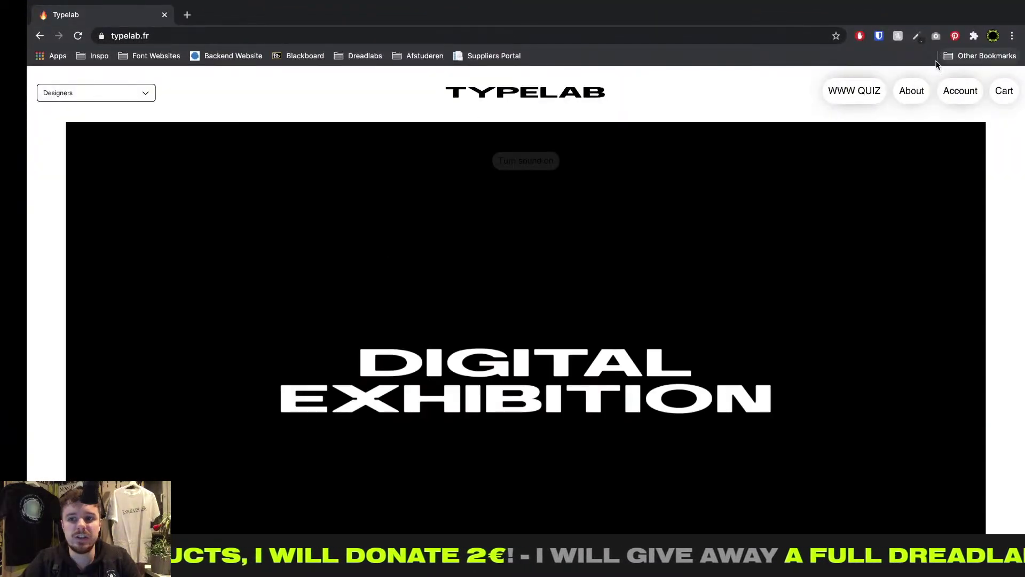
left_click(760, 203)
scroll(642, 220, "down", 2)
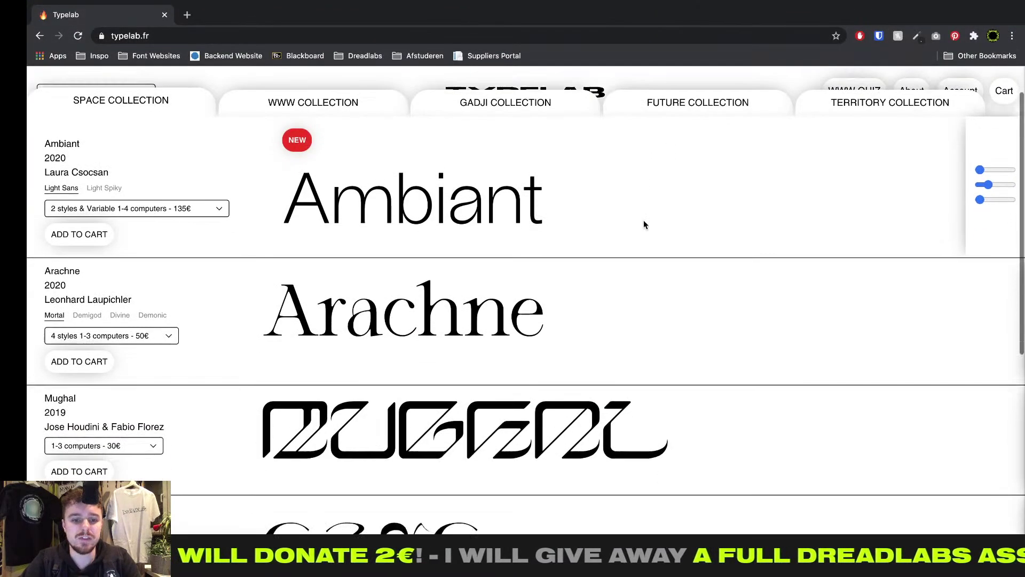
scroll(643, 220, "up", 2)
left_click(326, 155)
scroll(443, 267, "down", 10)
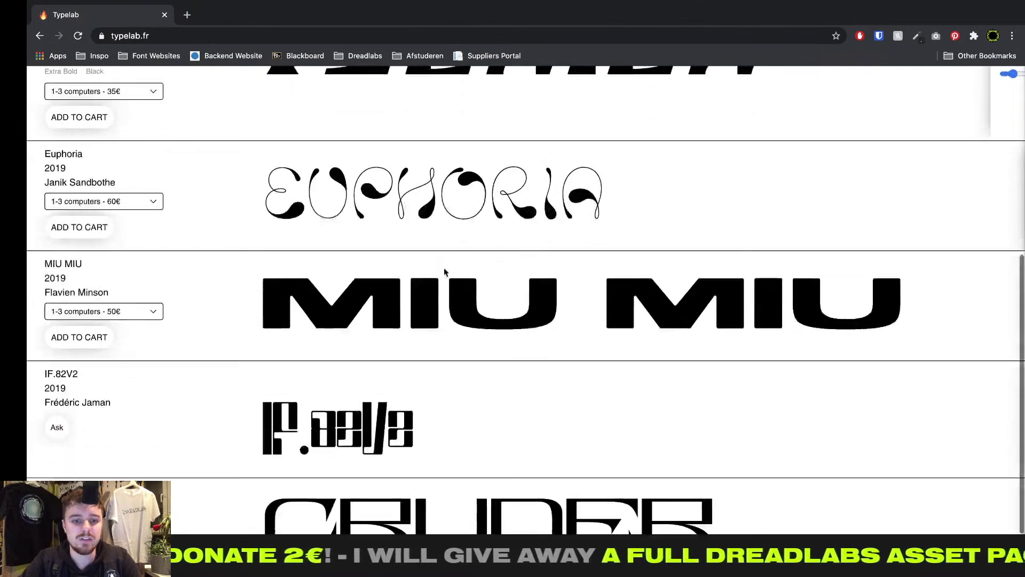
scroll(444, 267, "up", 10)
scroll(444, 267, "down", 1)
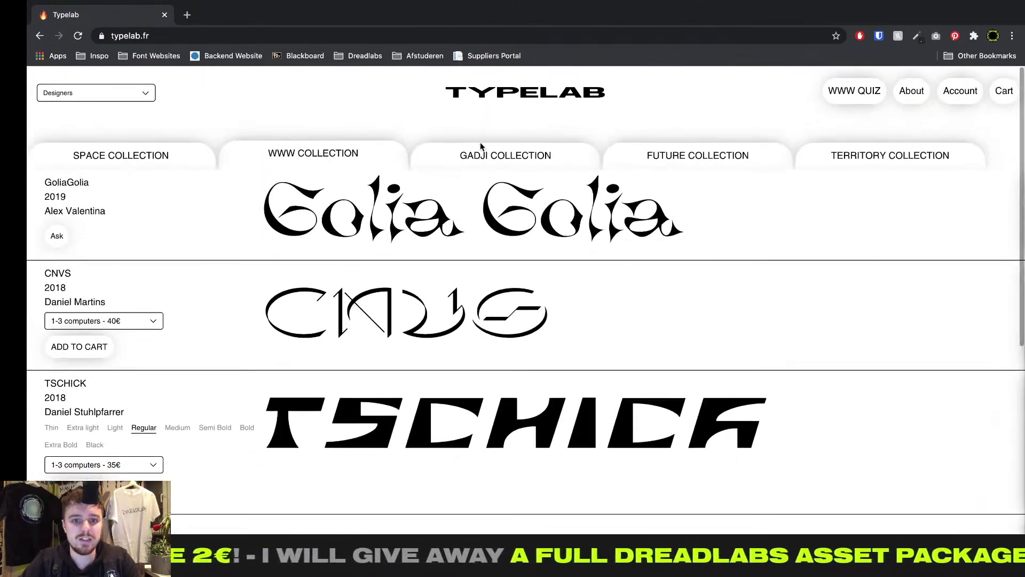
Find the Slyther font in Typelab's Gadji collection and preview it with the word DREADLABS
left_click(480, 153)
scroll(480, 155, "down", 3)
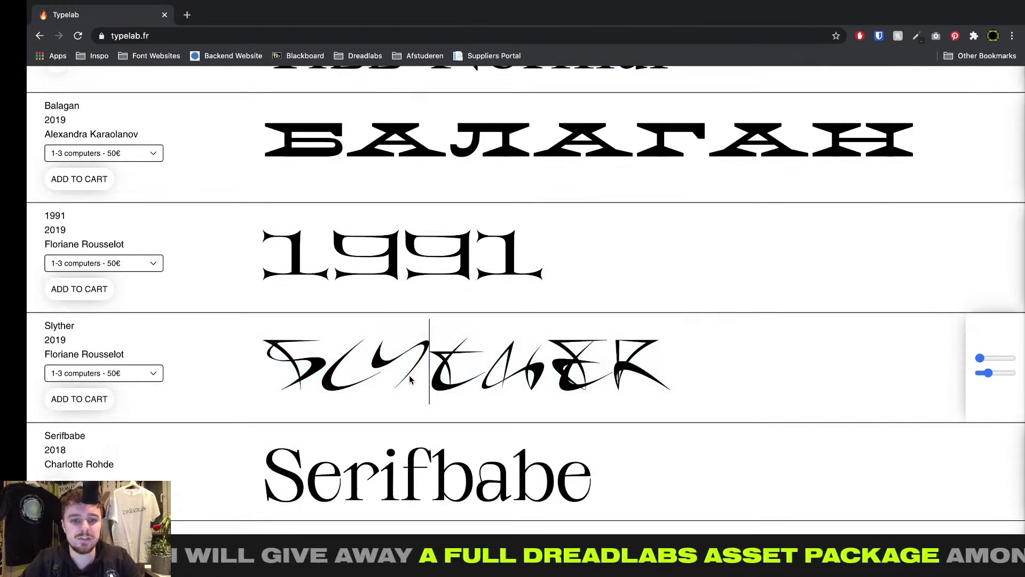
double_click(410, 379)
type("DREADLABS")
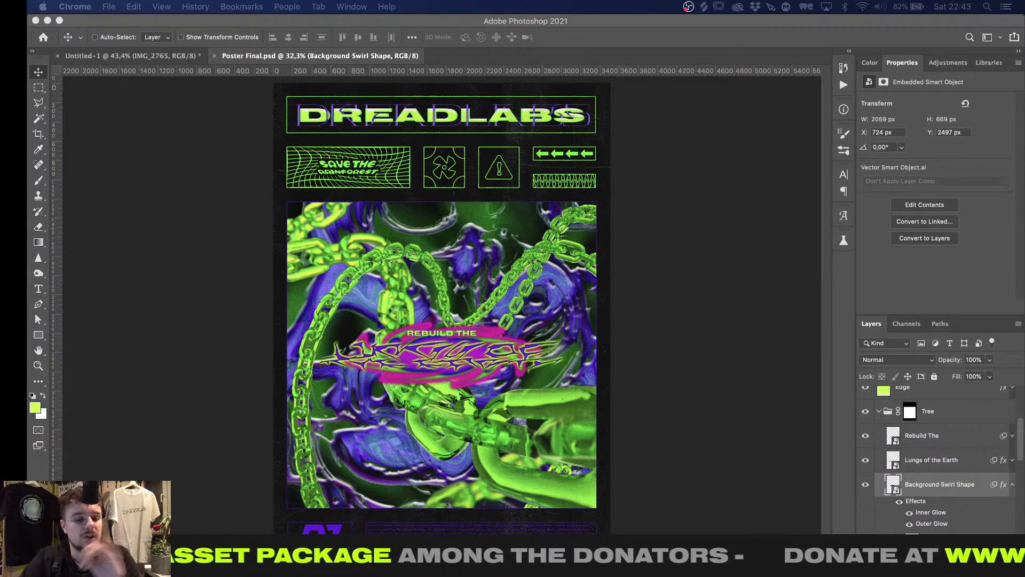
Switch to Illustrator and create a new 600 x 600 px RGB web document
key("super+Tab")
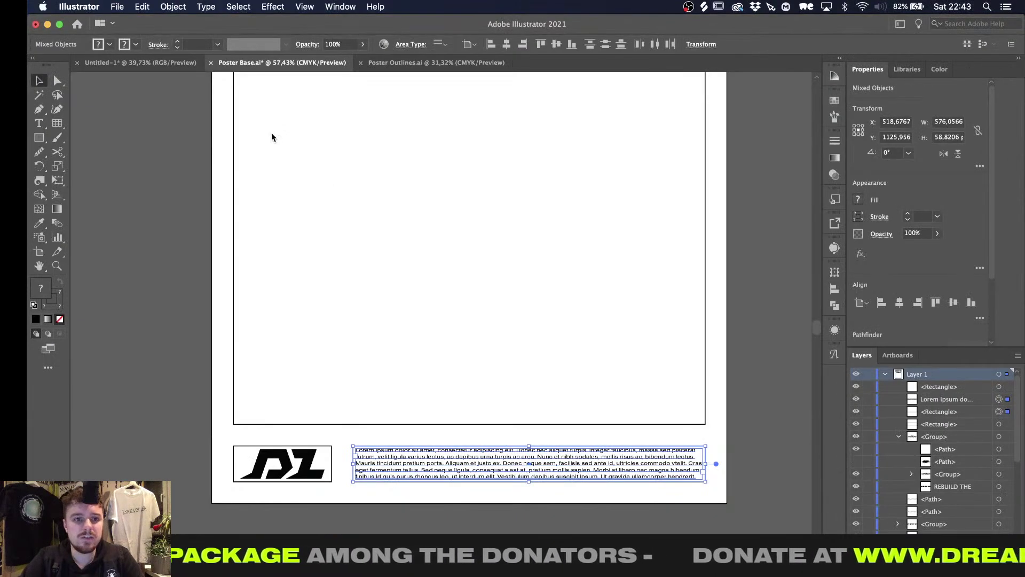
left_click(120, 7)
left_click(128, 23)
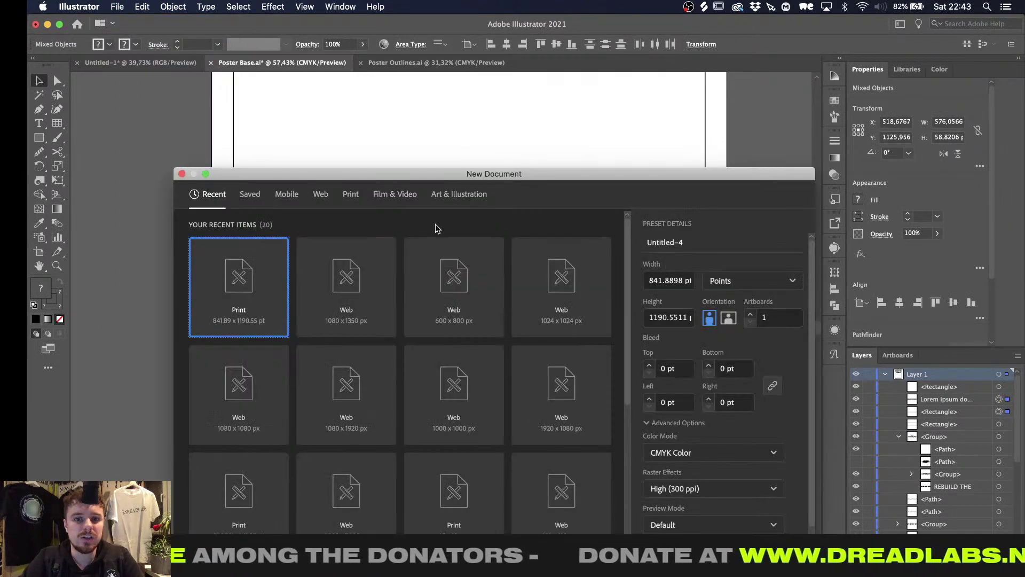
left_click(453, 291)
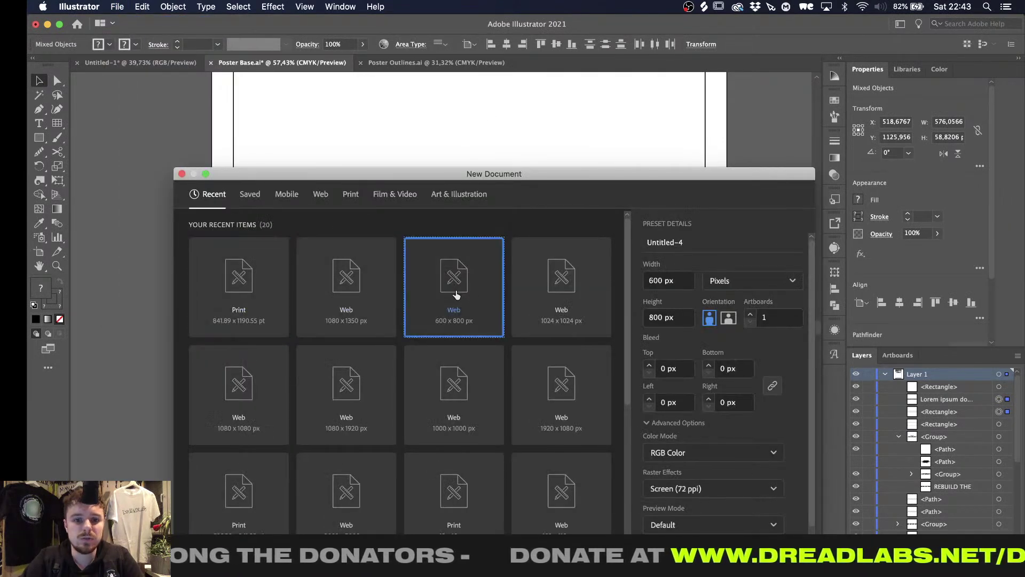
left_click(682, 317)
type("600")
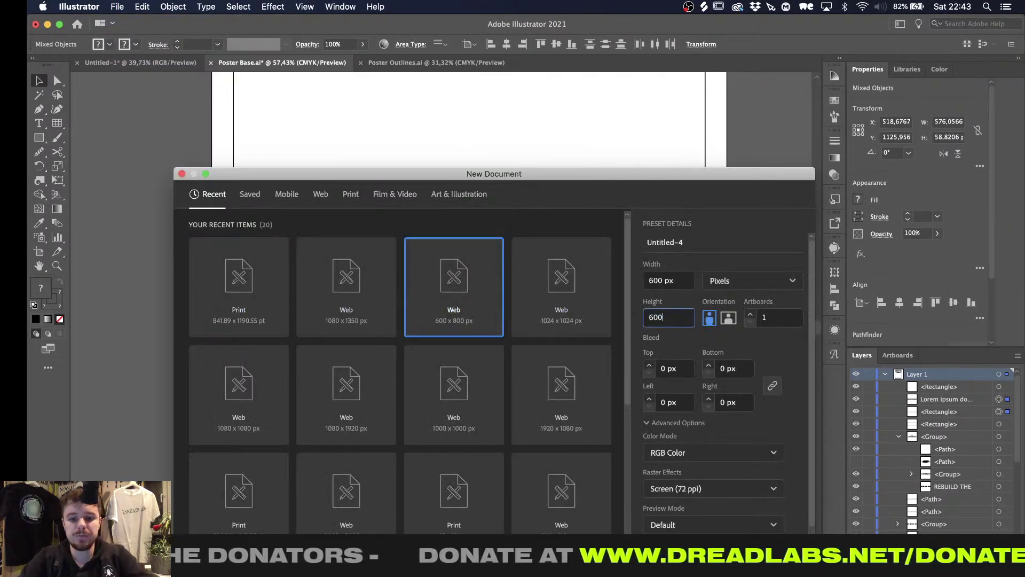
key("Return")
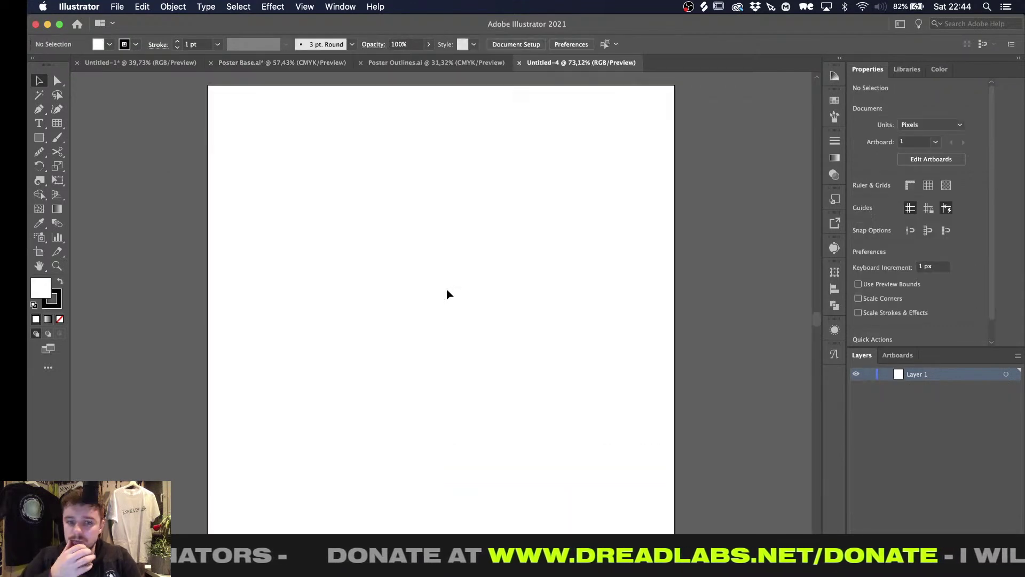
Set the default drawing colours to no fill and a black #000000 stroke
key("shift+x")
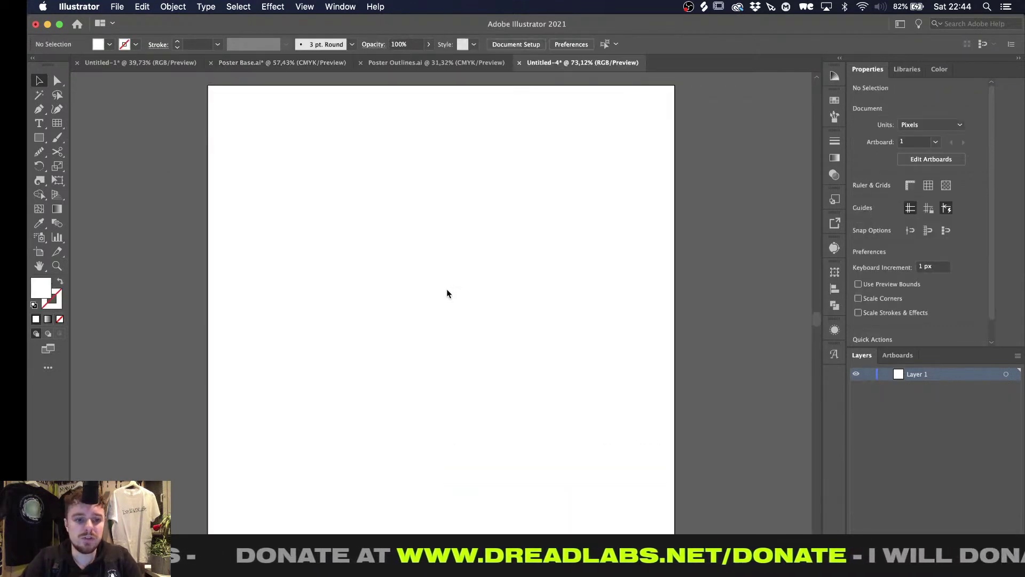
key("slash")
key("x")
key("x")
key("x")
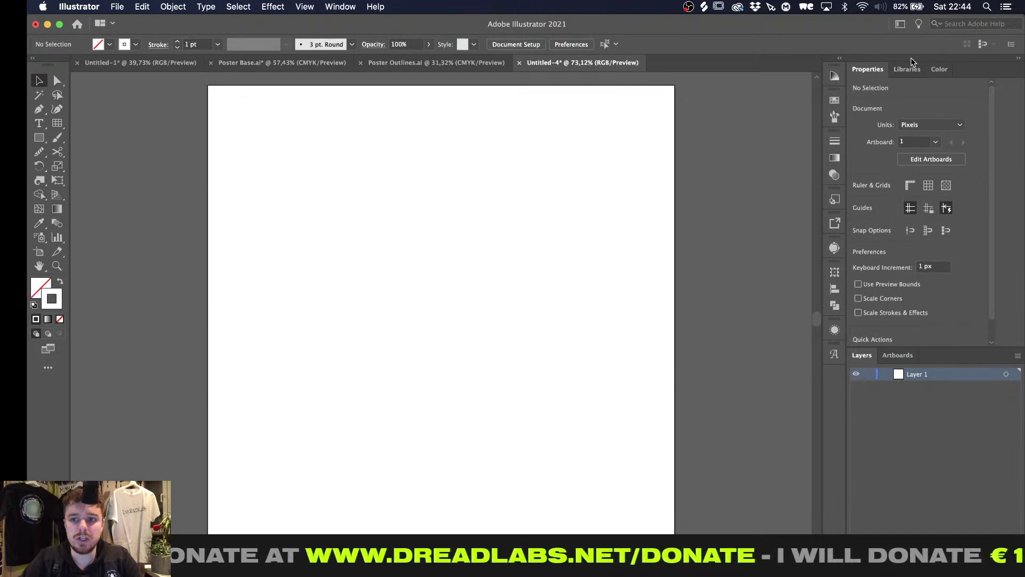
left_click(932, 68)
left_click_drag(907, 164, 890, 274)
Draw a circle about 253 px across at the artboard's centre and select it
key("l")
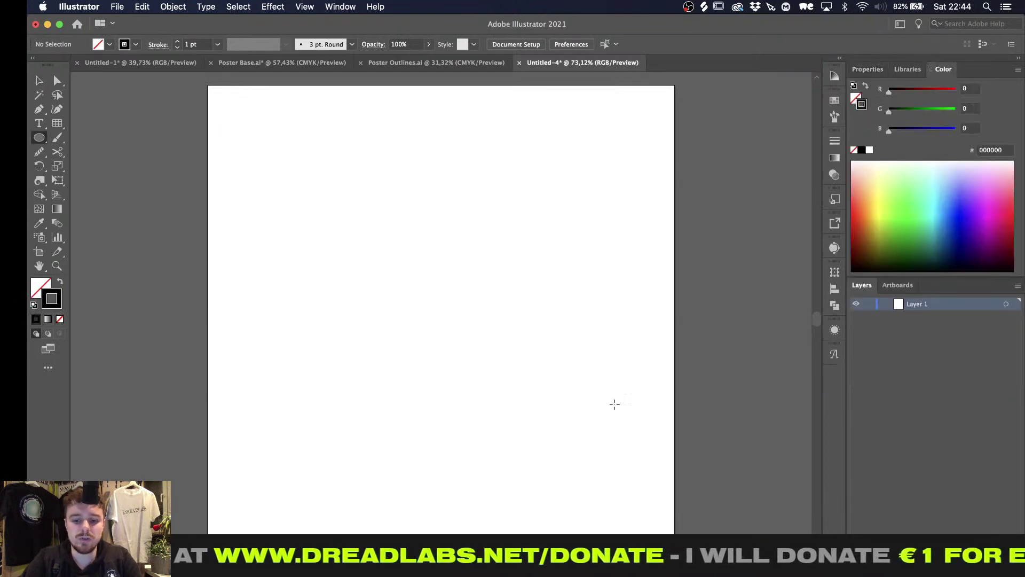
left_click_drag(441, 319, 540, 243, "alt+shift")
key("v")
left_click_drag(609, 210, 438, 313)
Offset the circle's path by -20 px with round joins to create a smaller inner circle
left_click(173, 6)
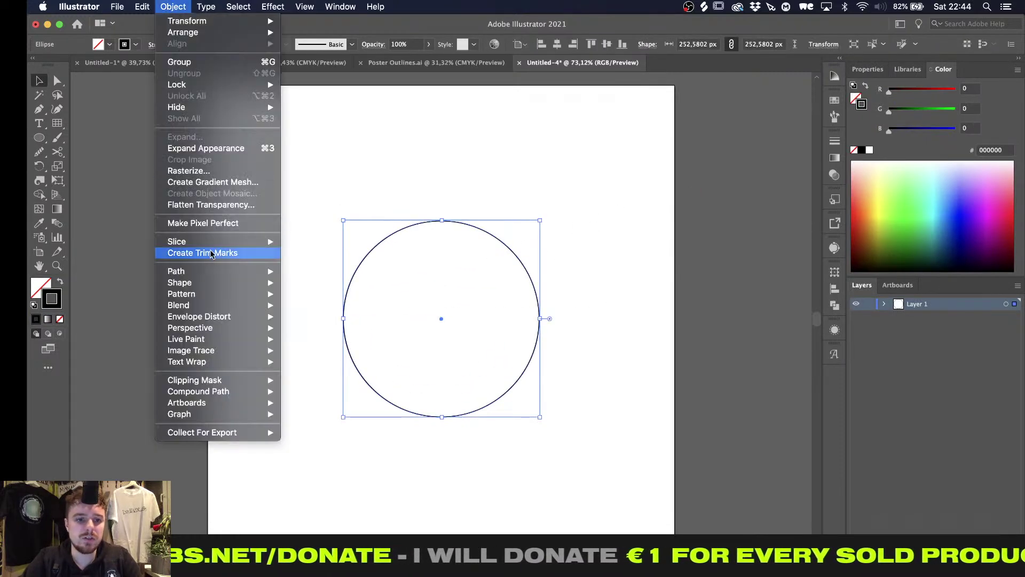
mouse_move(211, 271)
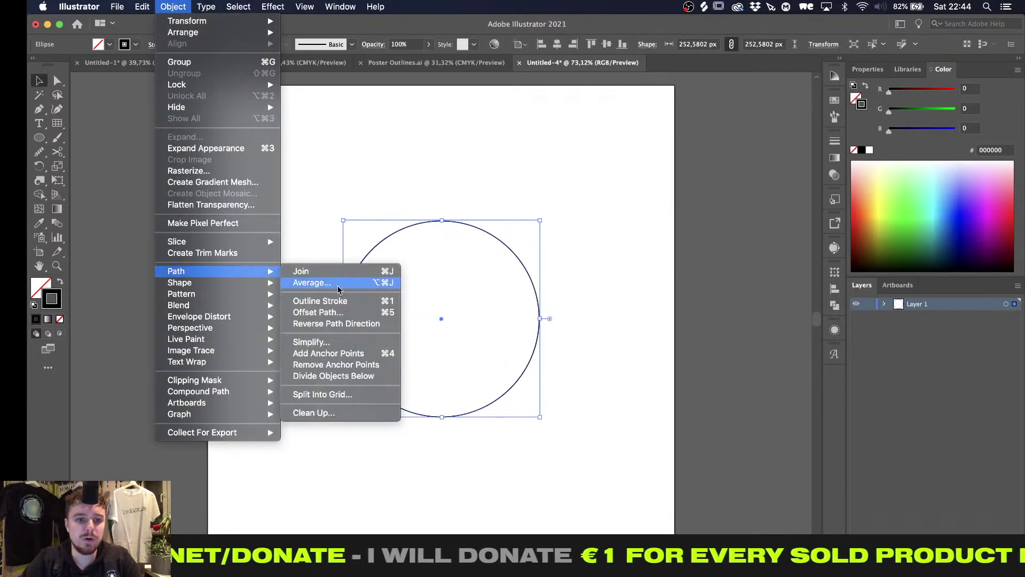
left_click(340, 312)
key("Down")
key("Down")
key("Down")
key("Down")
key("Down")
key("Down")
key("Down")
key("Down")
key("Down")
key("Down")
key("Down")
key("Down")
key("Down")
key("Down")
key("Down")
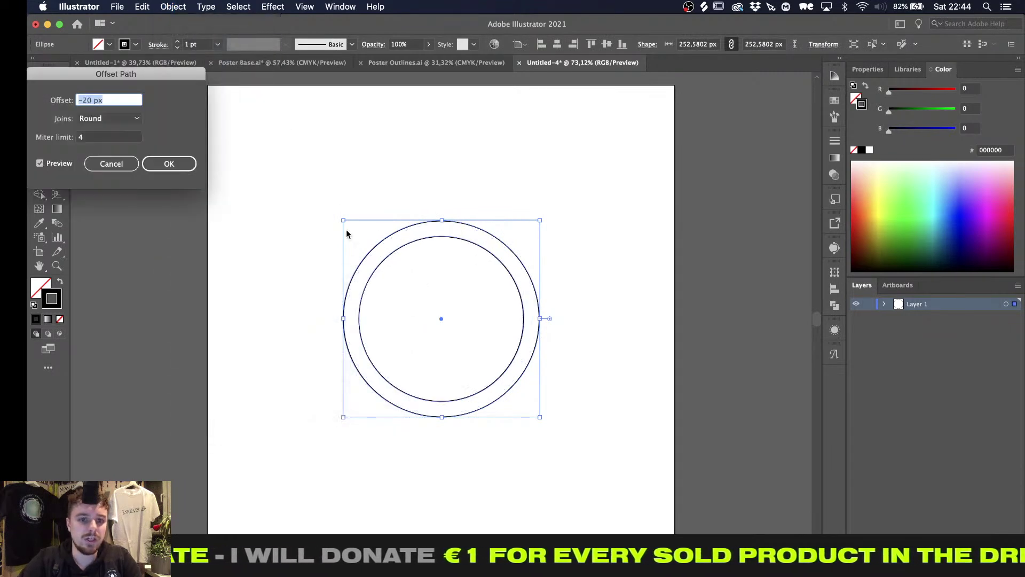
key("Down")
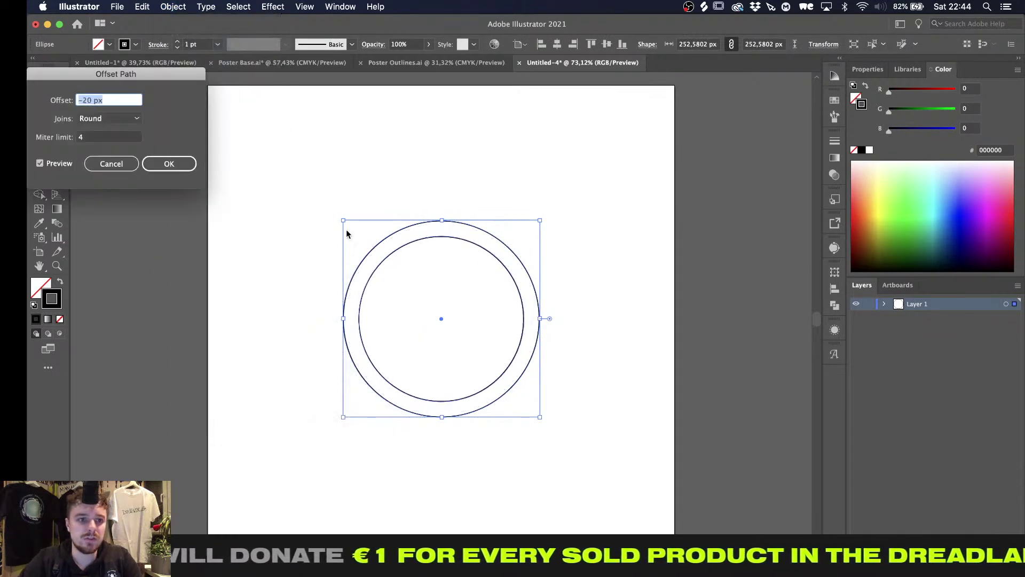
key("Return")
key("super+d")
key("super+z")
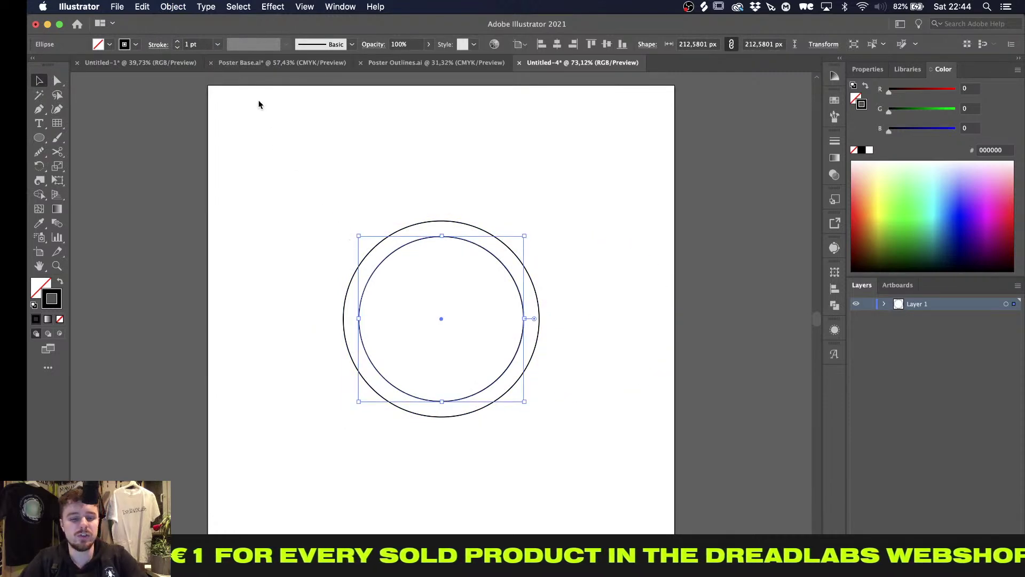
Repeat the -20 px path offset four more times, each time from the newest inner circle
left_click(174, 6)
mouse_move(197, 271)
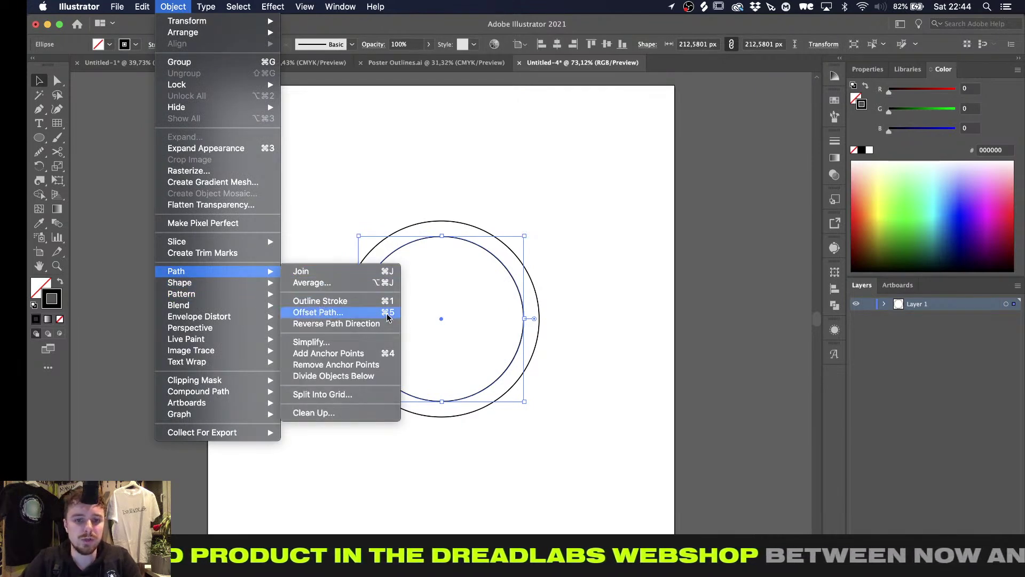
left_click(318, 312)
key("Return")
key("super+alt+o")
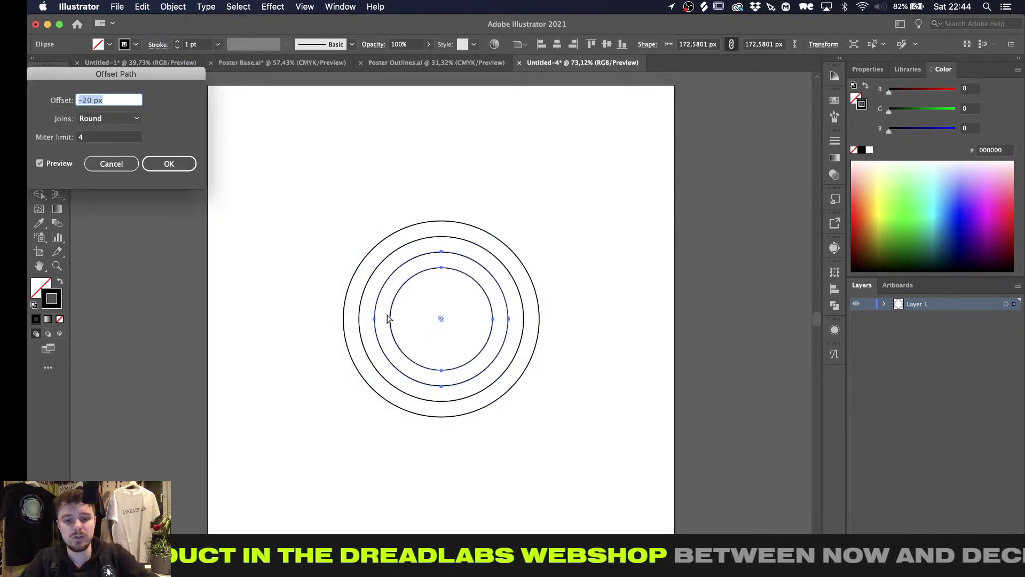
key("Return")
key("super+alt+o")
key("Return")
key("super+alt+o")
key("Return")
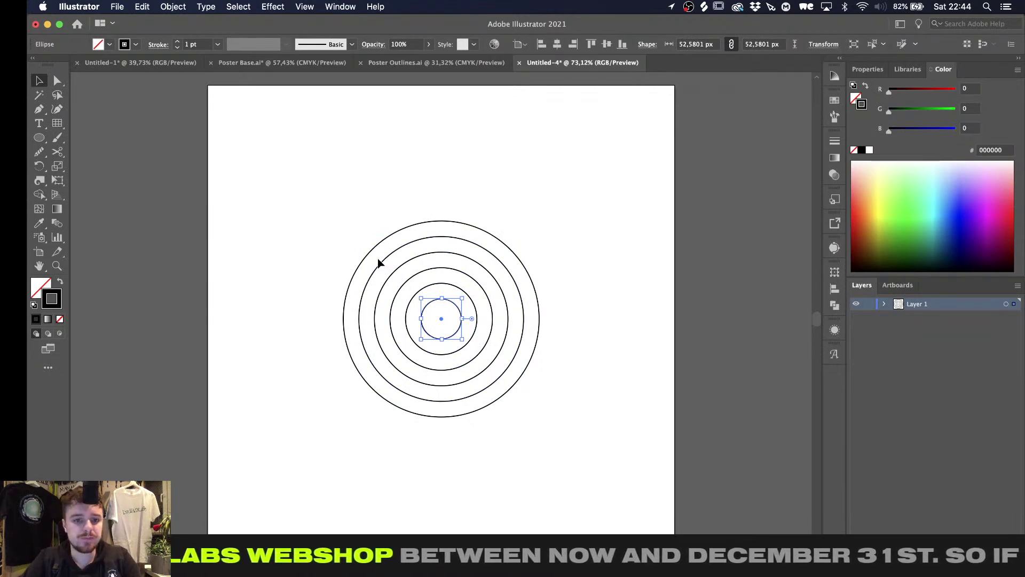
Replace all the concentric circles with one new circle about 269 px across, centred on the artboard, and select it
key("super+a")
key("Delete")
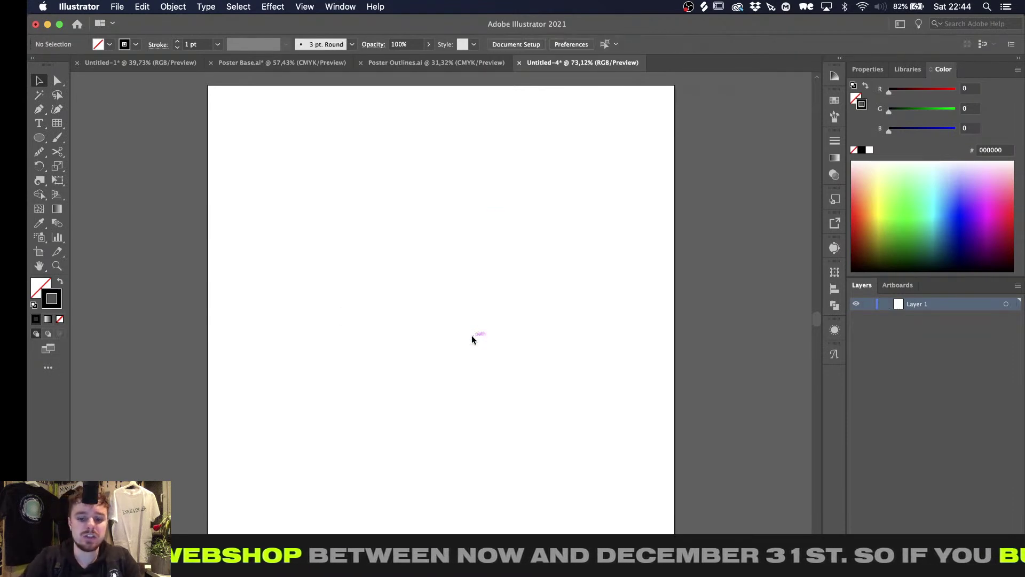
key("l")
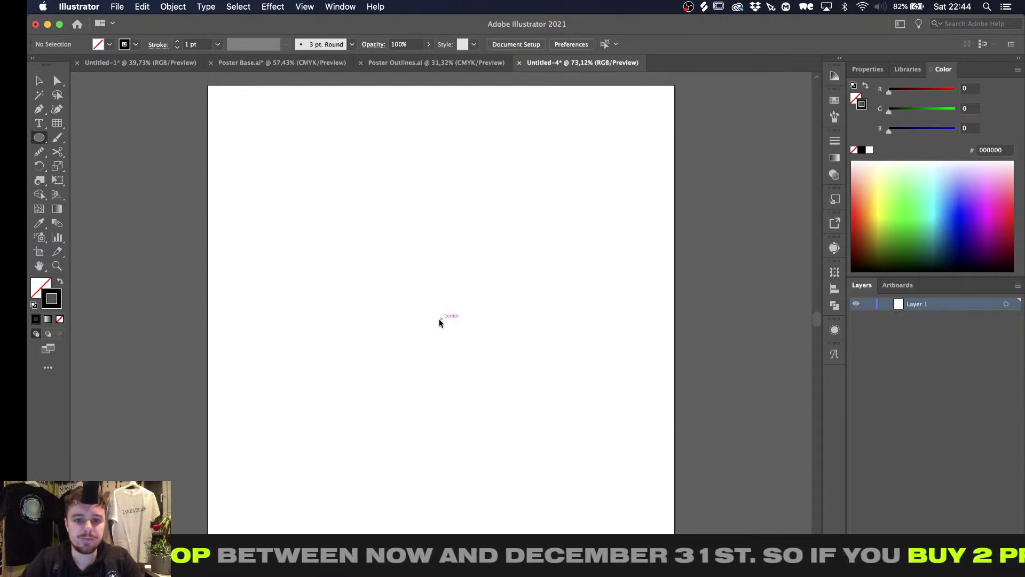
left_click_drag(444, 316, 546, 215, "shift")
key("v")
left_click(526, 179)
key("super+a")
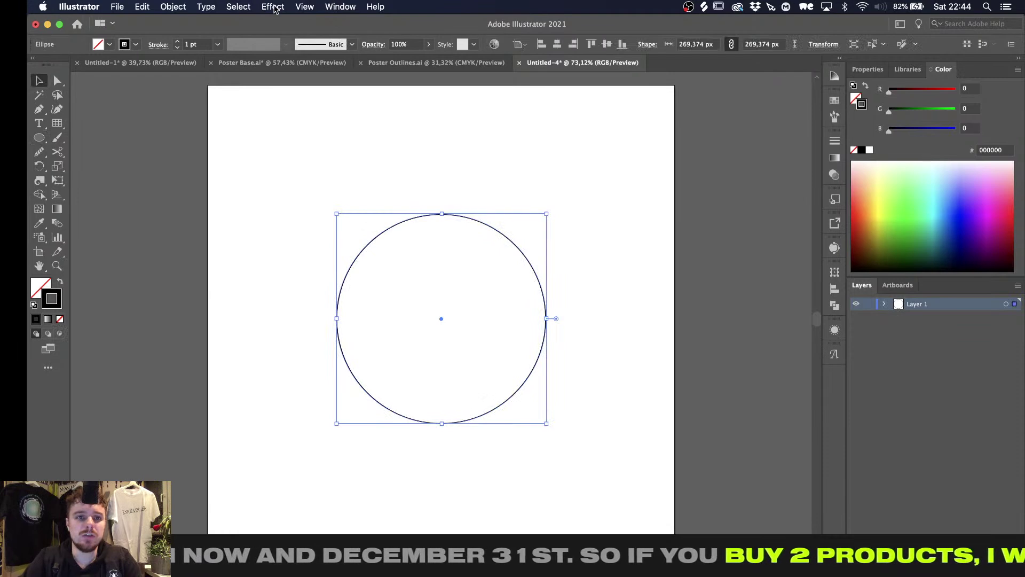
Start a Transform effect on the circle with horizontal and vertical scale both set to 70%
left_click(273, 7)
mouse_move(308, 116)
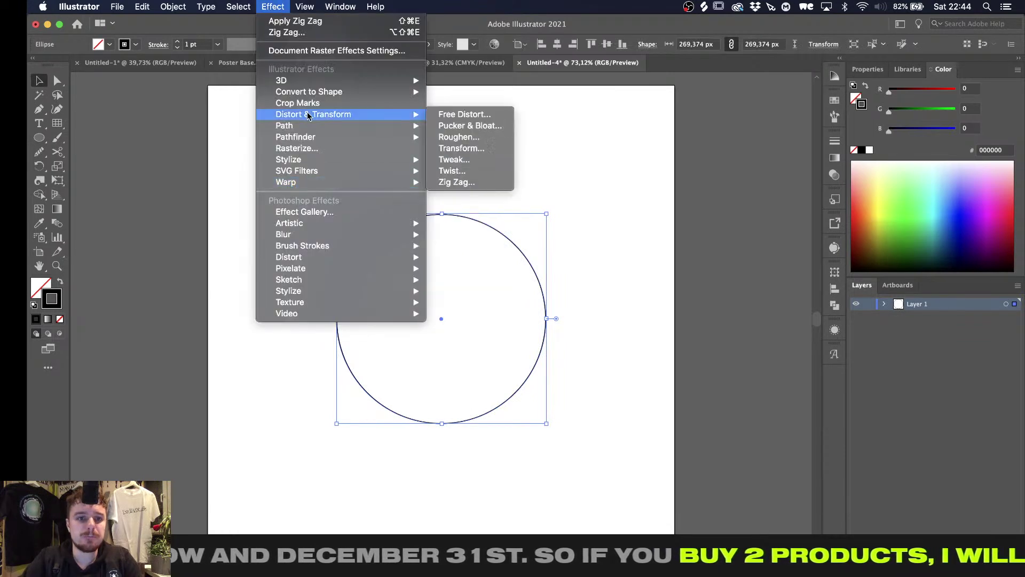
left_click(485, 149)
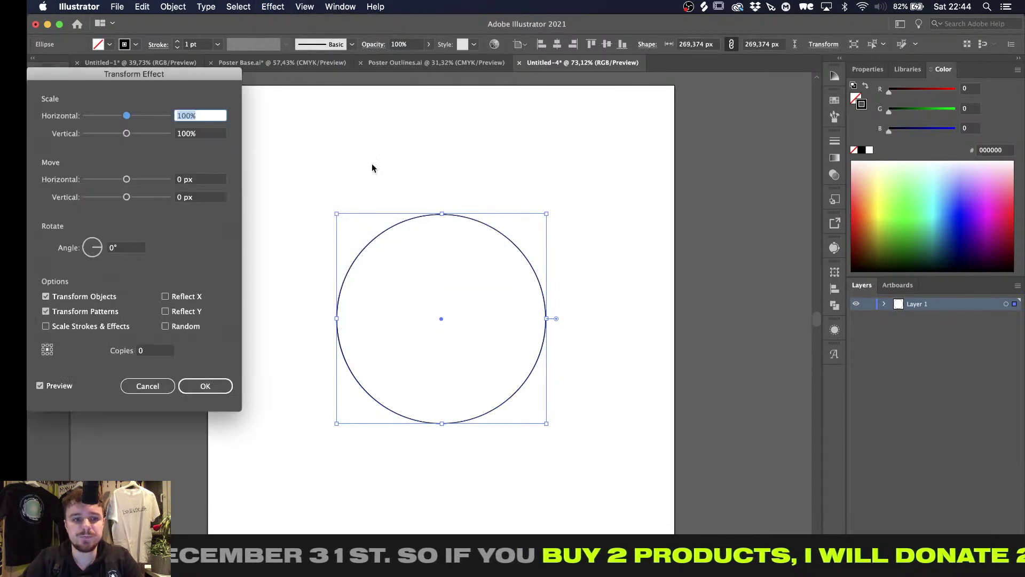
key("shift+Down")
key("shift+Down")
key("shift+Down")
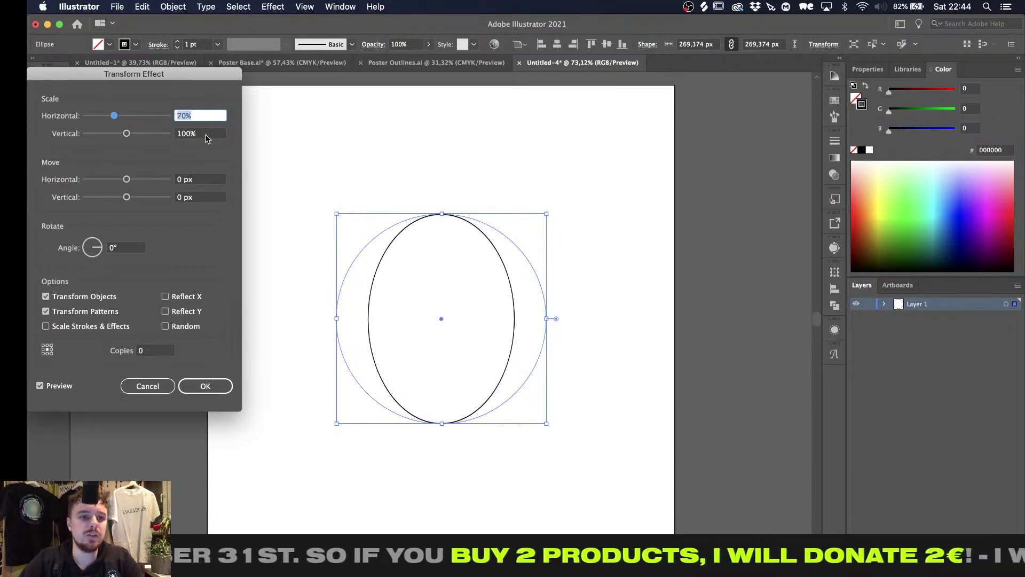
left_click(206, 134)
key("shift+Down")
key("shift+Down")
key("shift+Down")
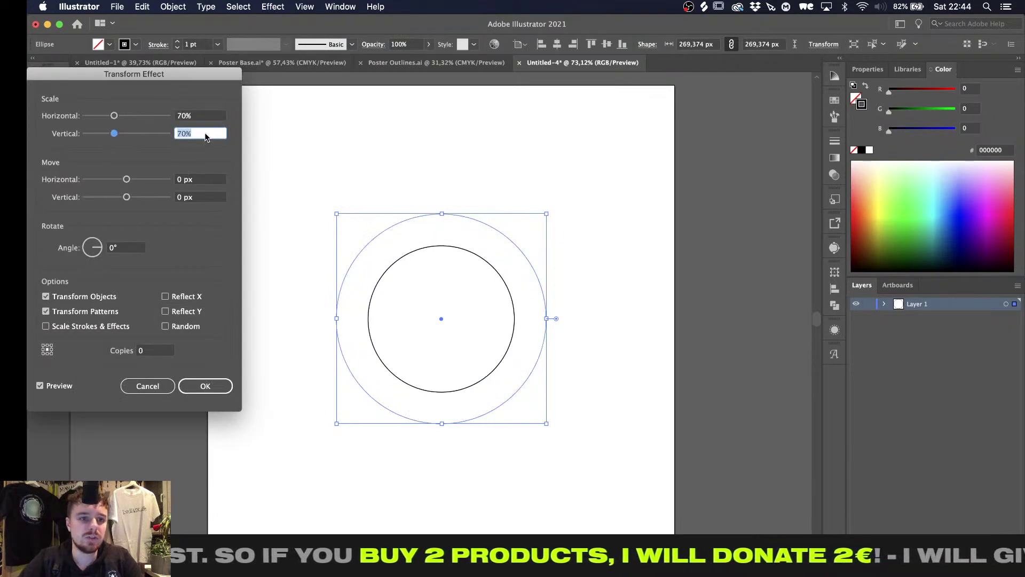
Set the Transform effect to 10 copies and apply it to the circle
left_click(153, 350)
key("Up")
key("Up")
key("Up")
key("Up")
key("Up")
key("Up")
key("Up")
key("Up")
key("Up")
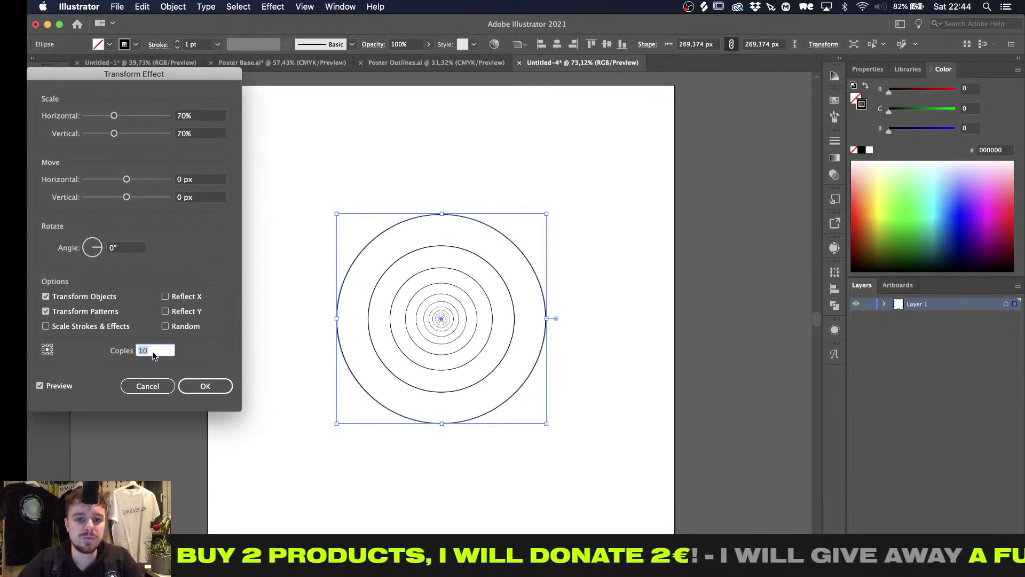
key("Return")
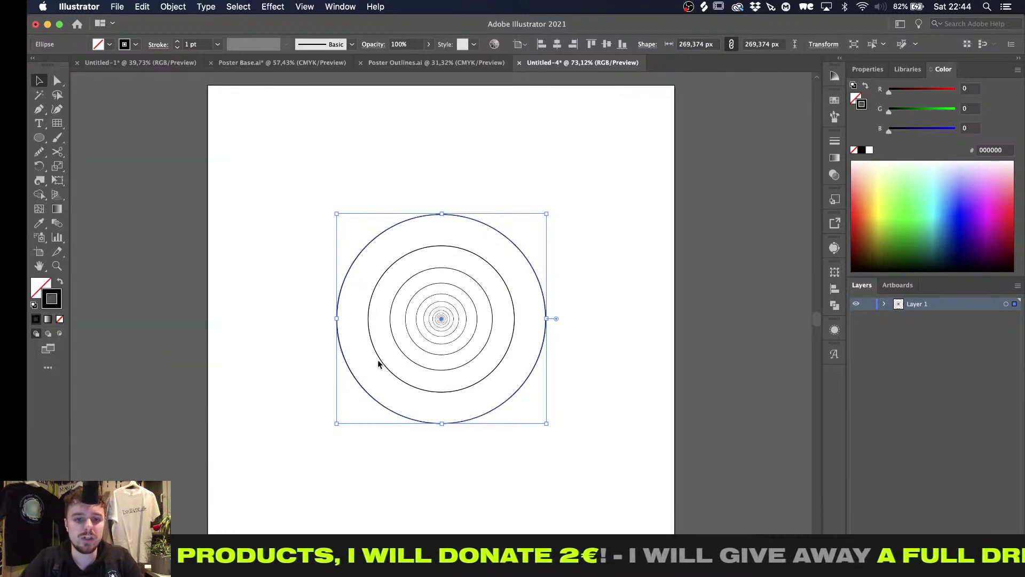
Examine the ten scaled circle copies up close, then deselect the circle and fit the artboard in view
scroll(410, 323, "up", 3, "alt")
scroll(410, 323, "up", 2, "alt")
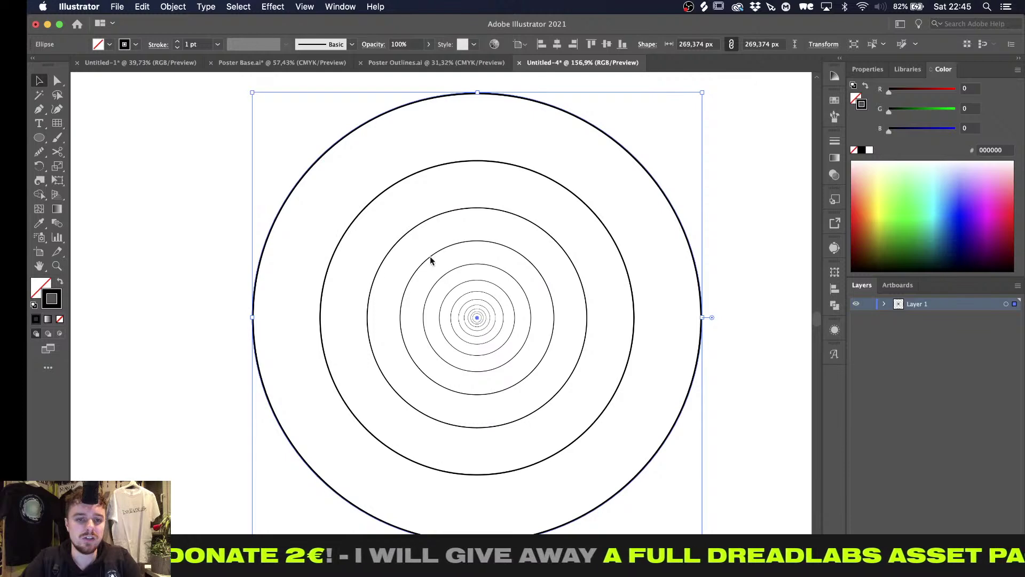
key("super+1")
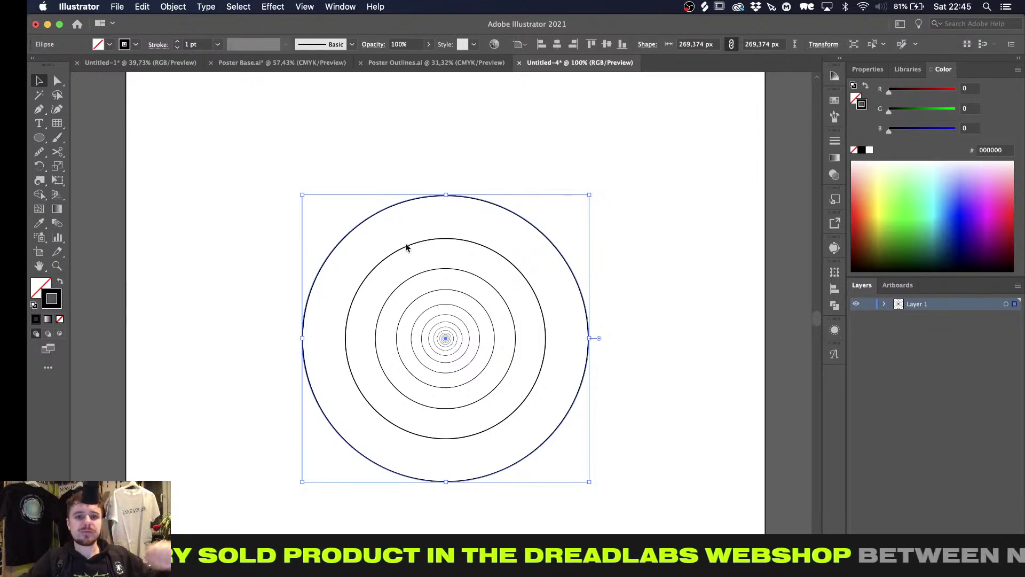
left_click(384, 113)
key("super+0")
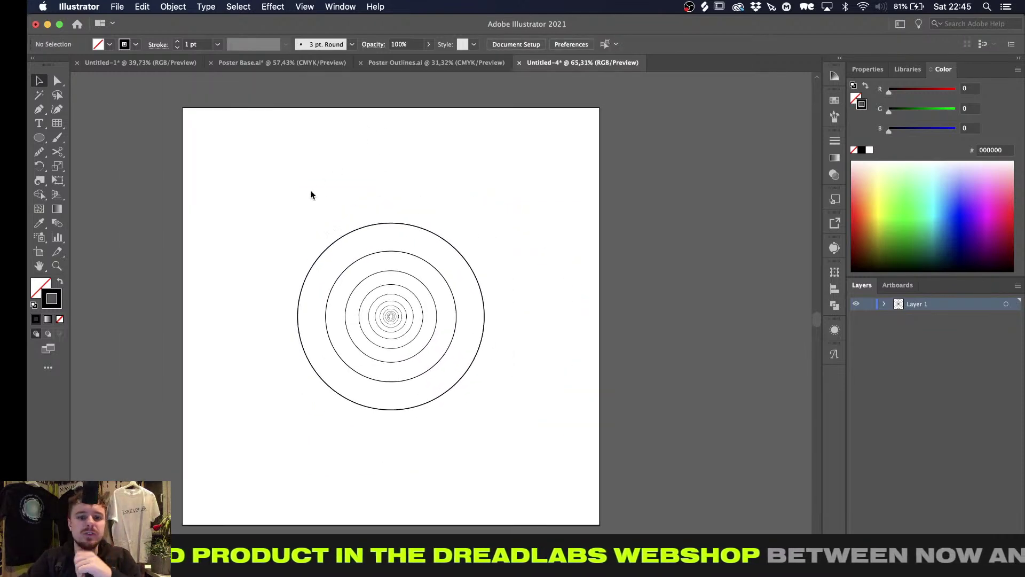
Draw a small unfilled square with a black outline above and left of the circles, and select it
key("l")
scroll(243, 160, "up", 4, "alt")
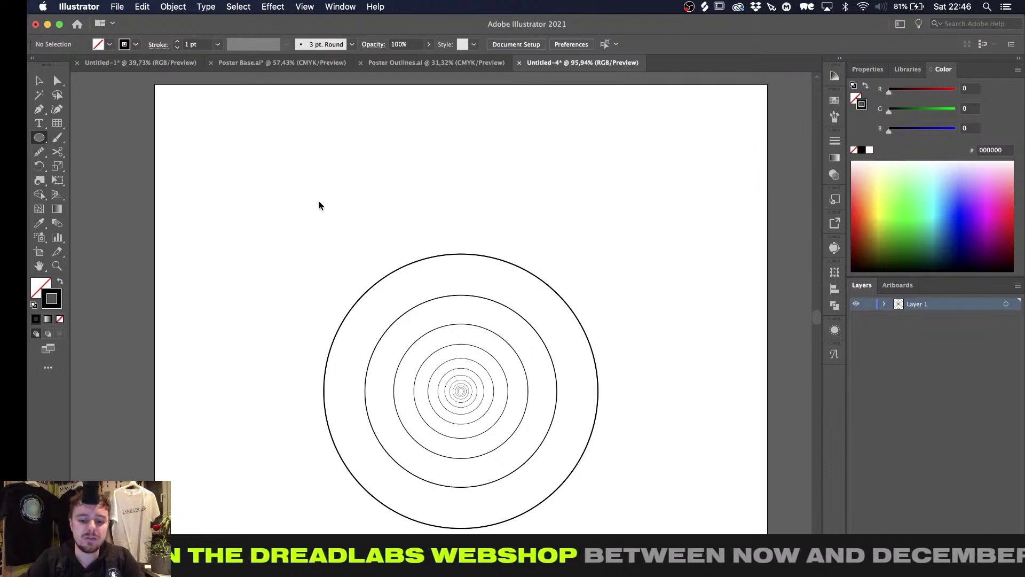
key("m")
left_click_drag(216, 137, 348, 269)
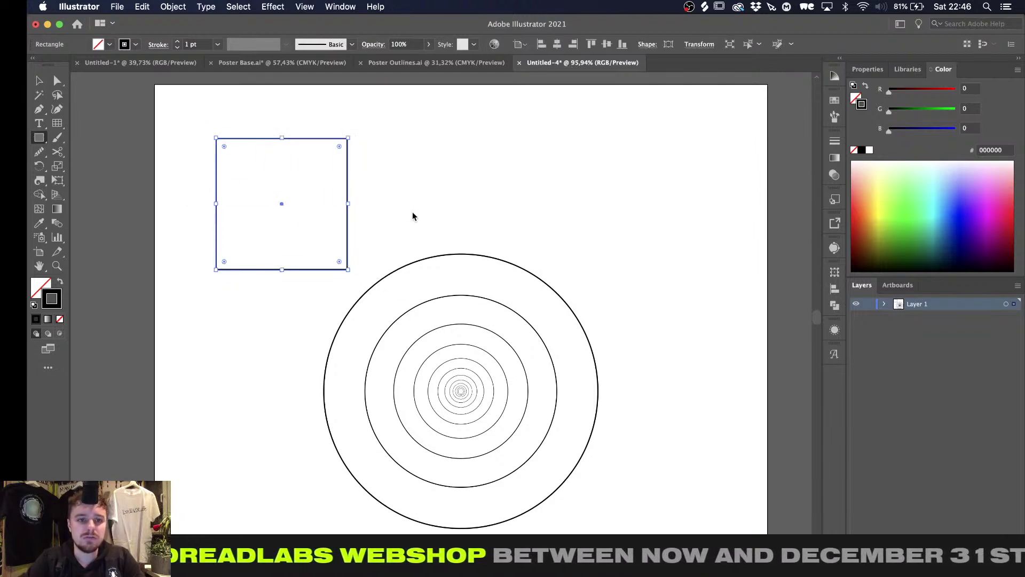
left_click(412, 217)
left_click(80, 145)
key("v")
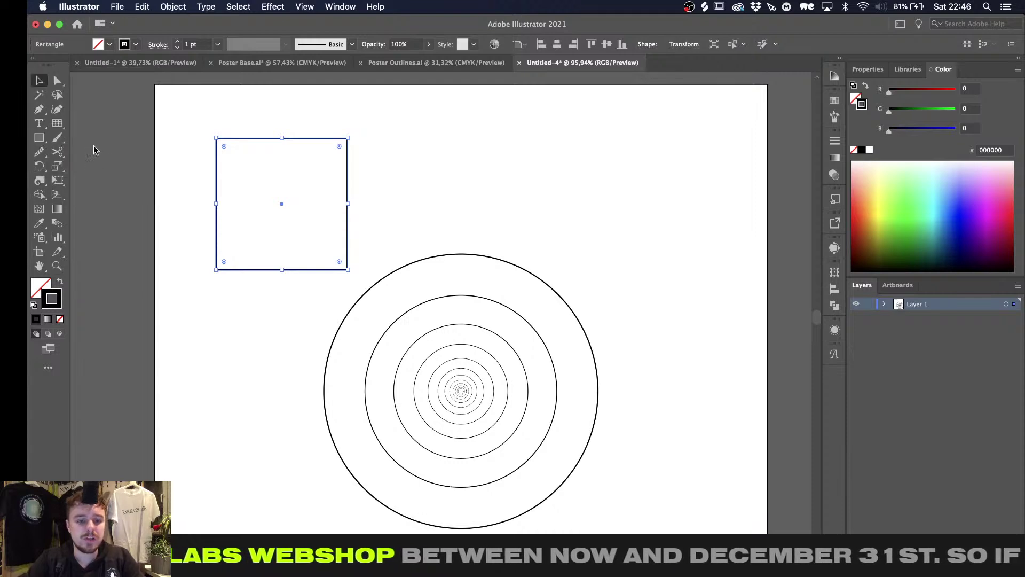
left_click_drag(192, 133, 396, 291)
left_click(374, 175)
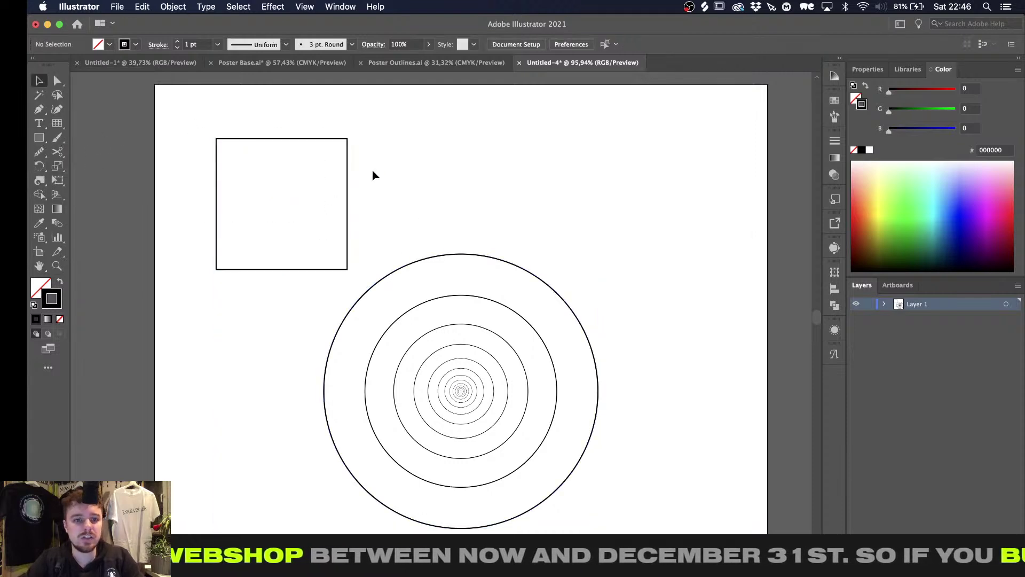
left_click(240, 197)
key("super+equal")
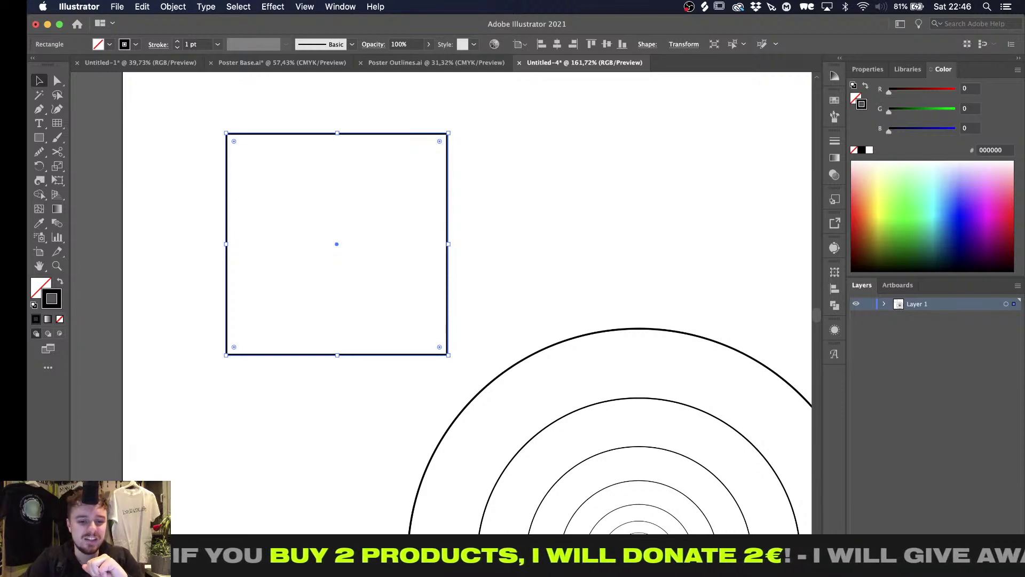
Switch to Photoshop and start a new document from the A4 print preset
key("super+Tab")
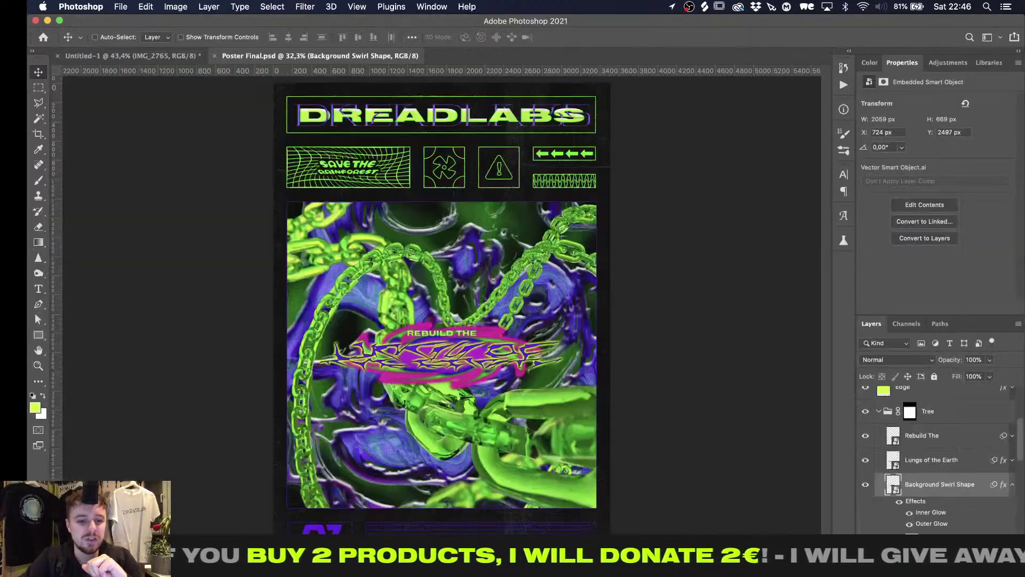
left_click(129, 7)
left_click(130, 20)
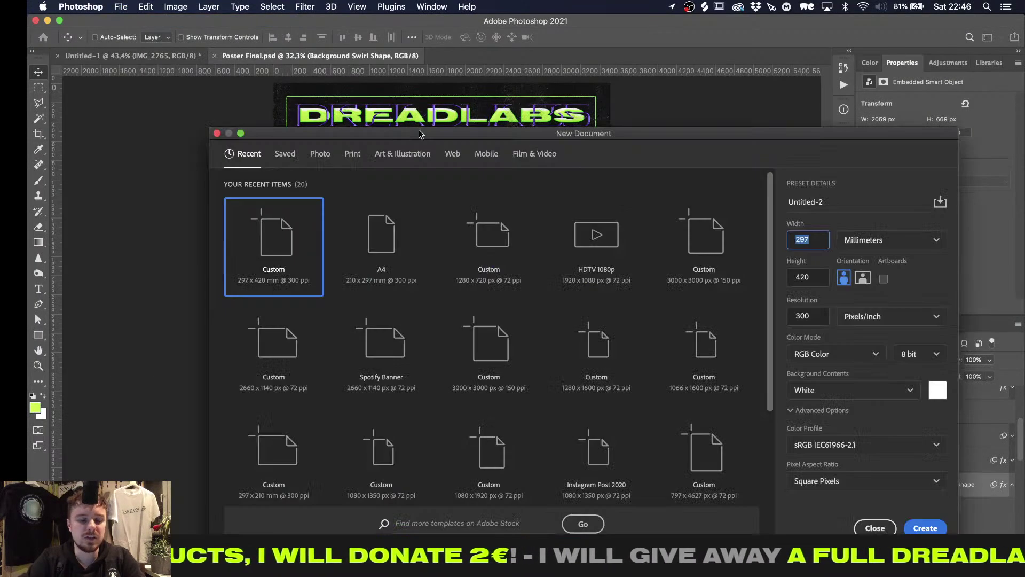
left_click(477, 226)
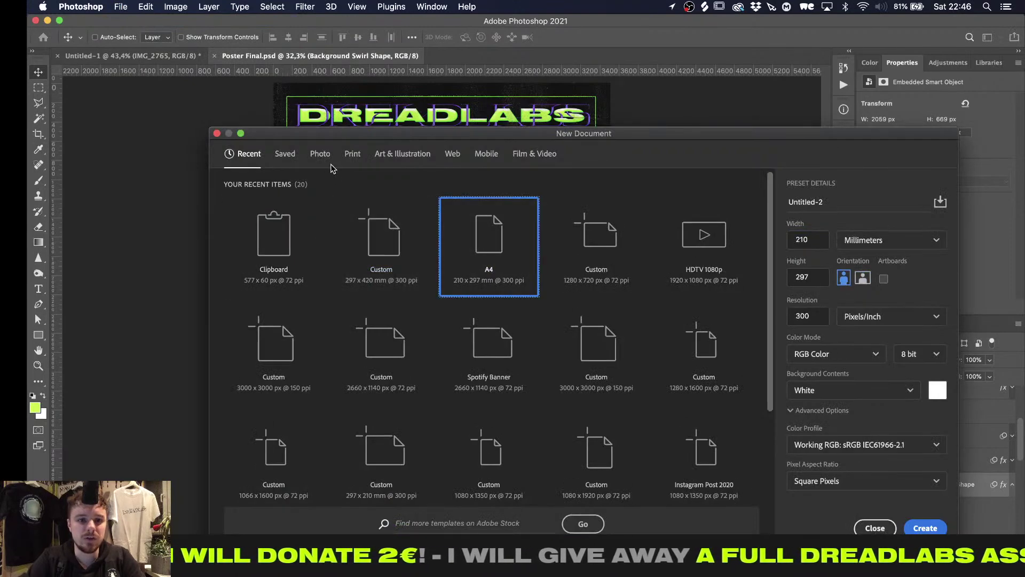
left_click(352, 153)
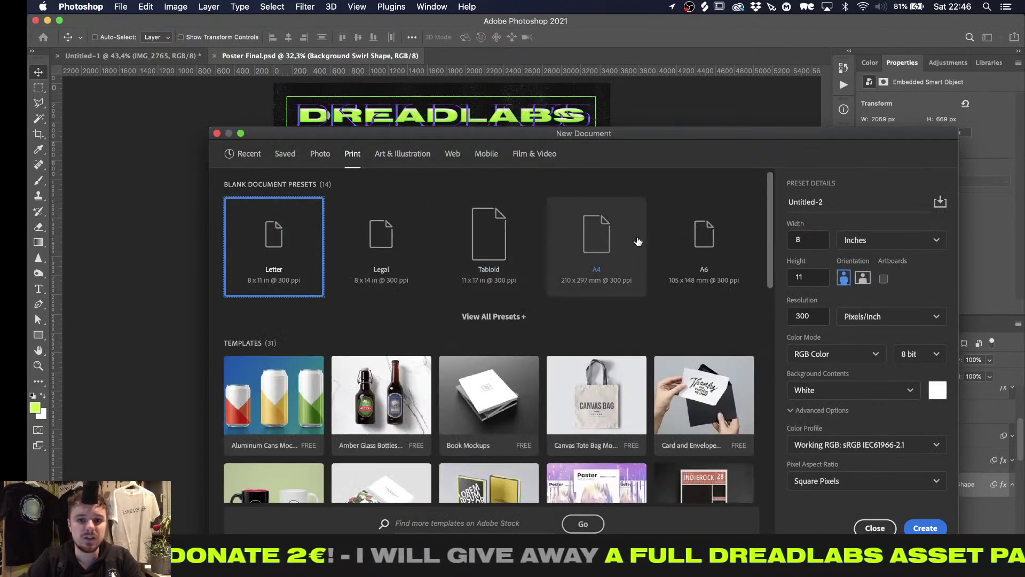
left_click(619, 254)
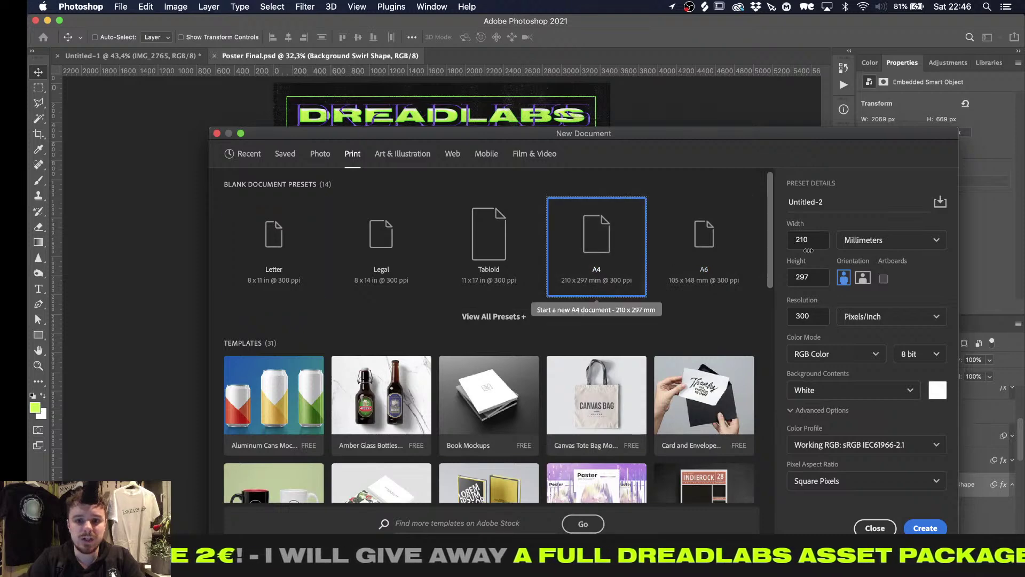
Set the new document to 297 × 420 mm in portrait orientation and create it
double_click(826, 241)
key("Right")
key("BackSpace")
key("BackSpace")
key("BackSpace")
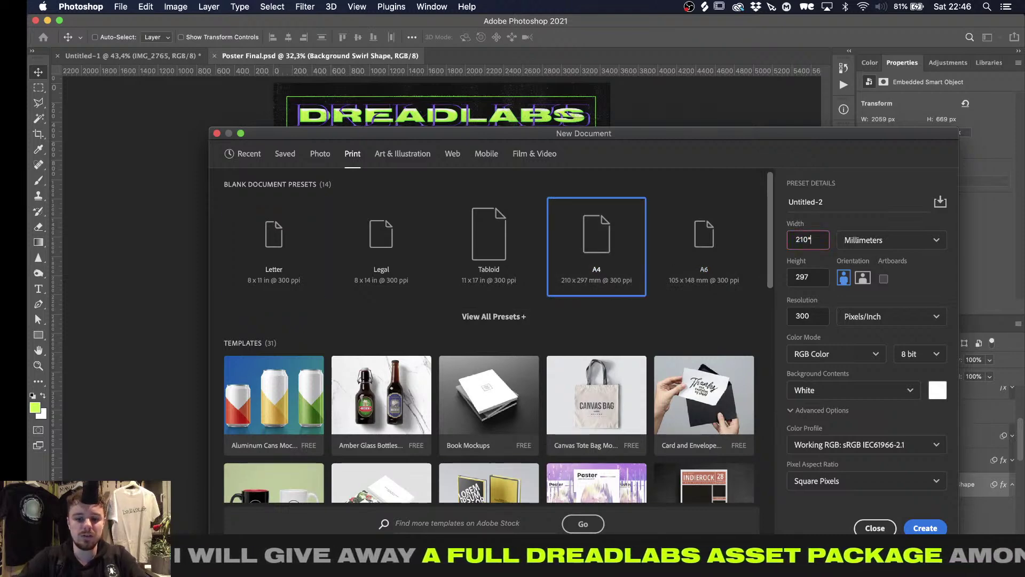
type("420")
left_click(818, 277)
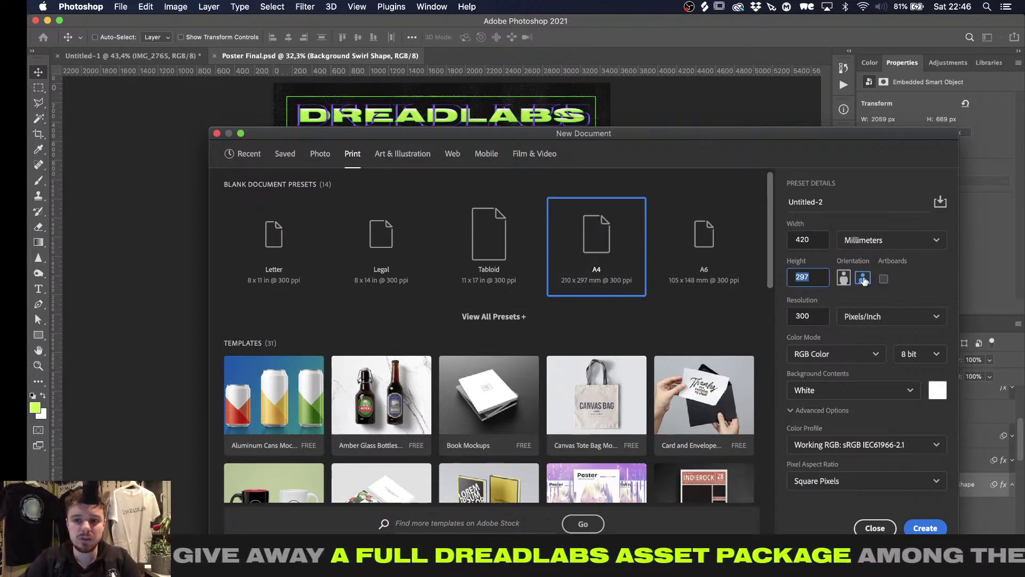
left_click(844, 278)
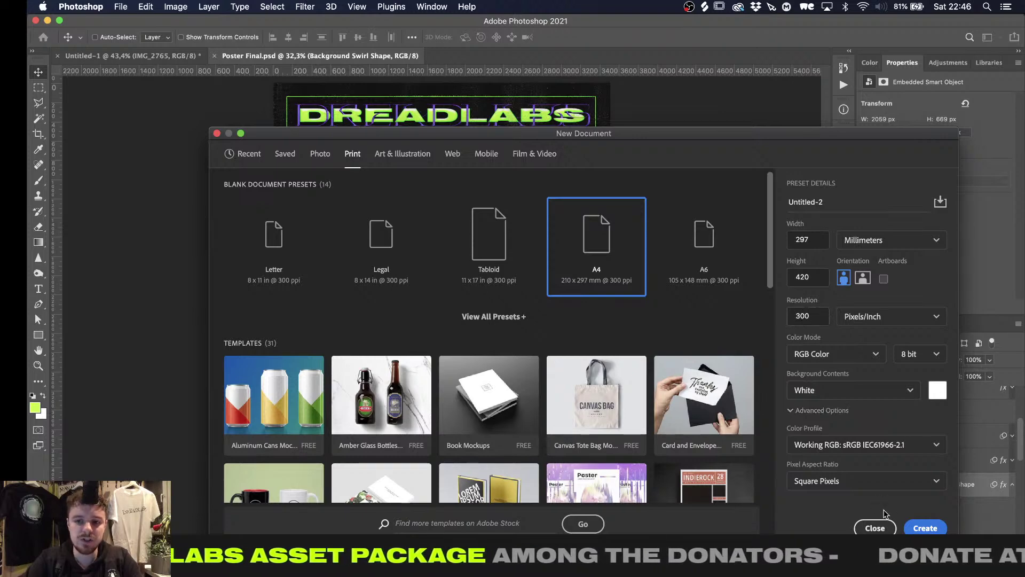
left_click(927, 528)
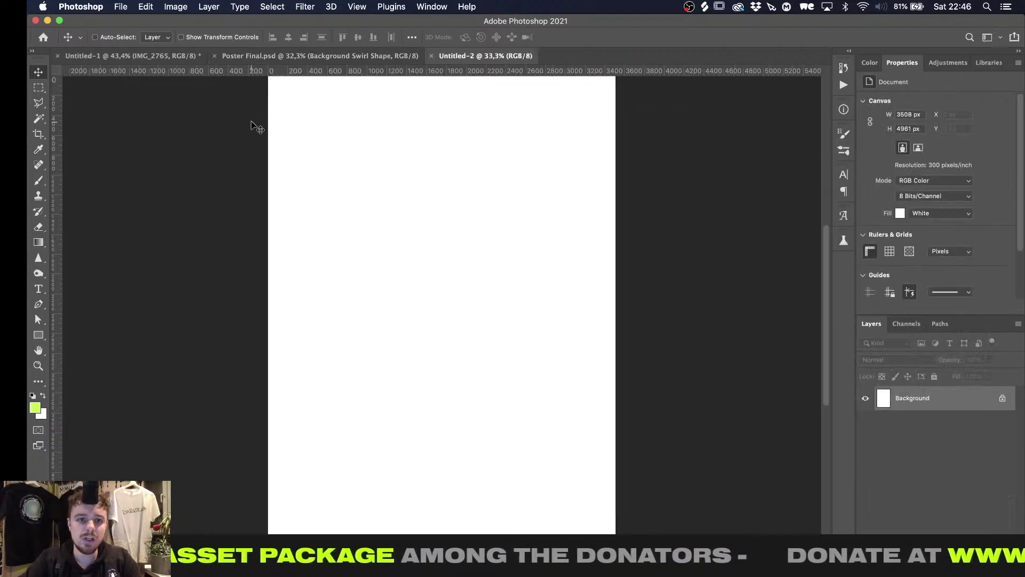
Add a guide layout with the top, left, bottom and right margins all set to 0
key("super+0")
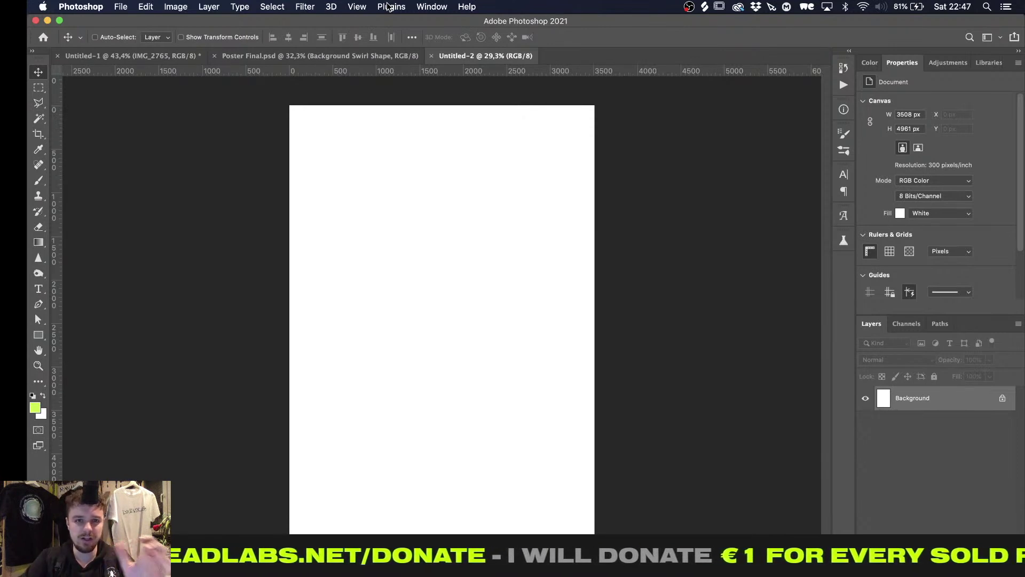
left_click(388, 6)
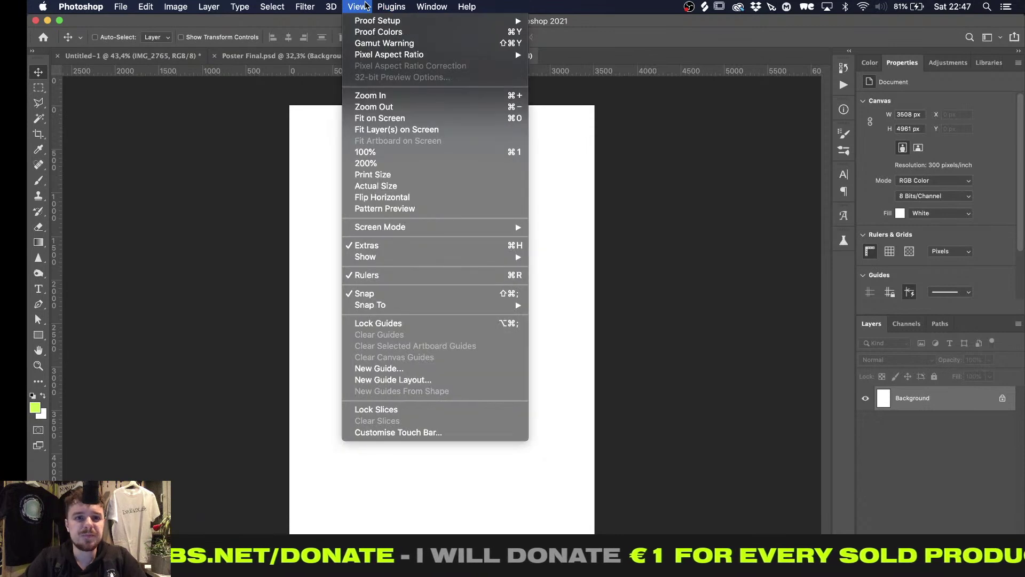
mouse_move(362, 8)
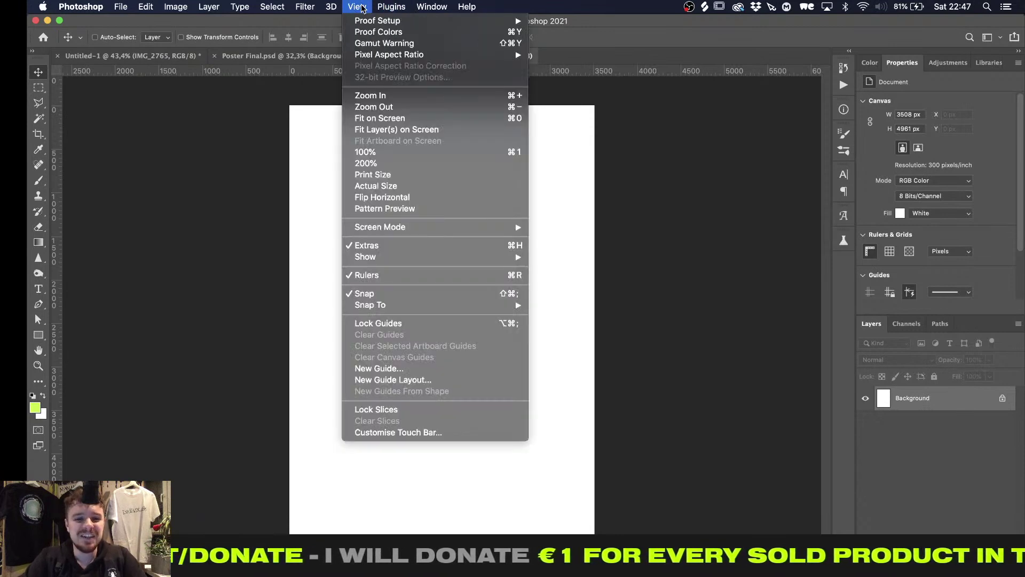
left_click(380, 380)
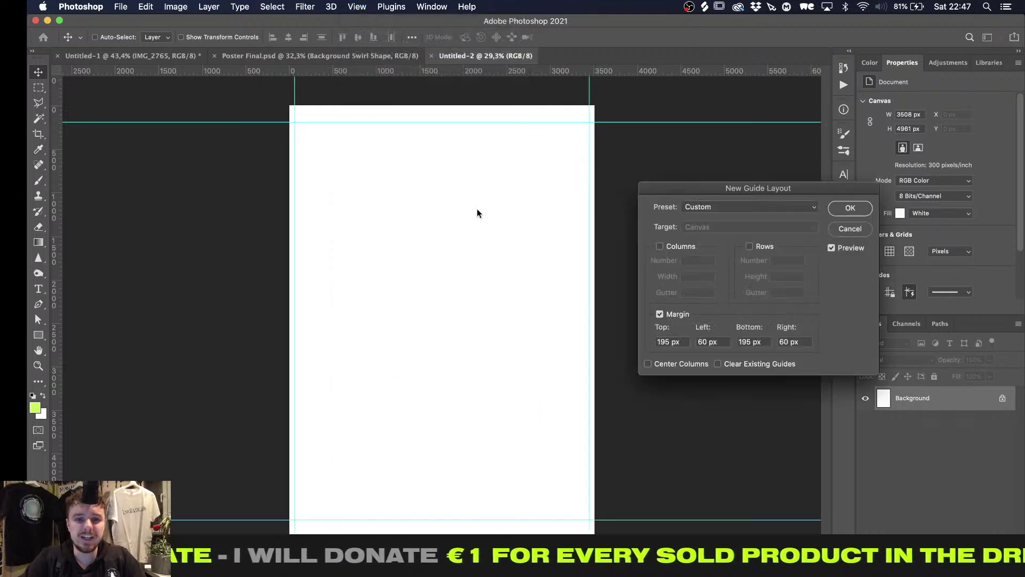
left_click(687, 341)
type("0")
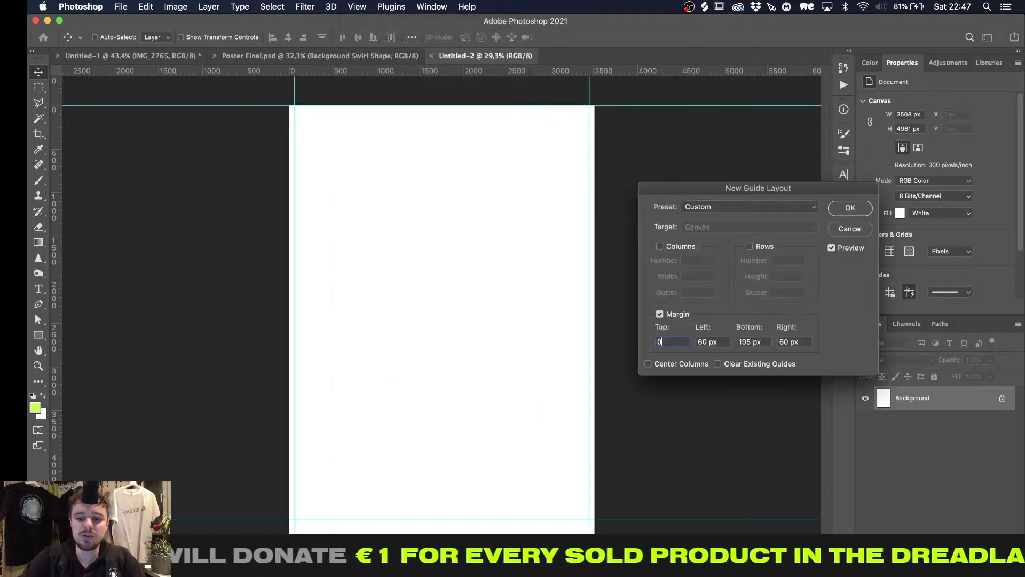
key("Tab")
type("0")
key("Tab")
type("0")
key("Tab")
type("0")
key("Return")
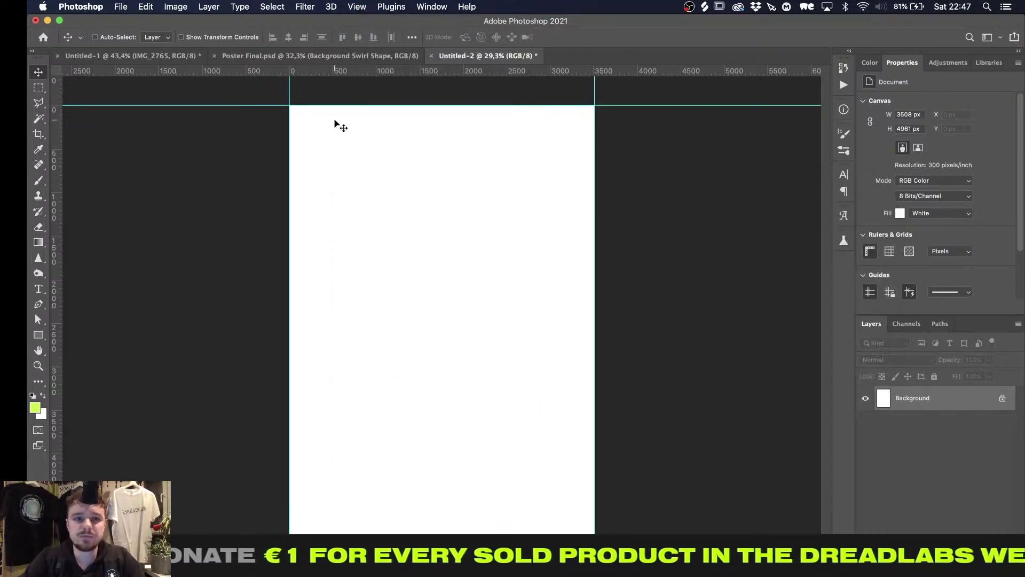
Start a canvas size change in millimetres and set the new width to 297+6 mm
left_click(176, 7)
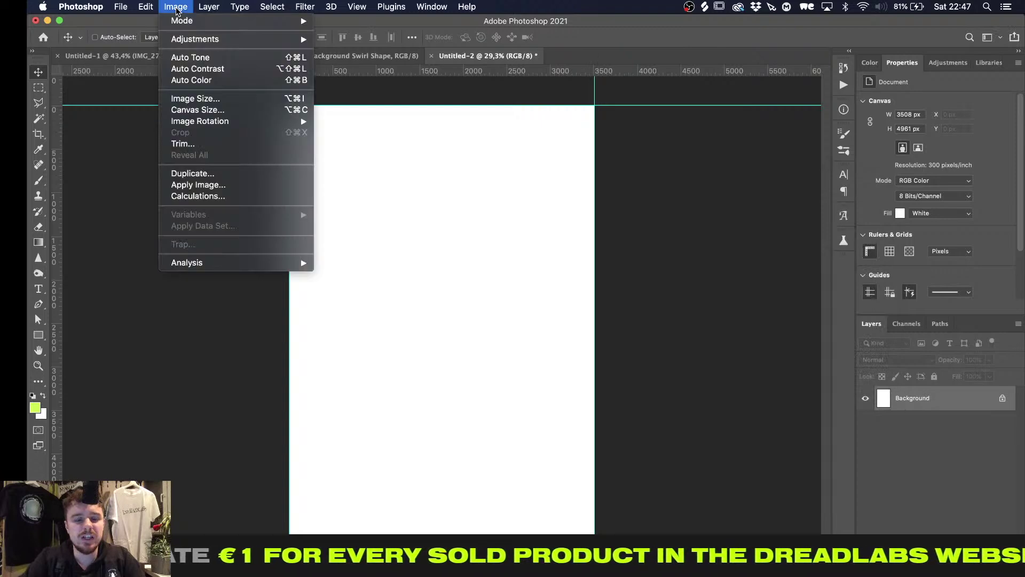
left_click(198, 110)
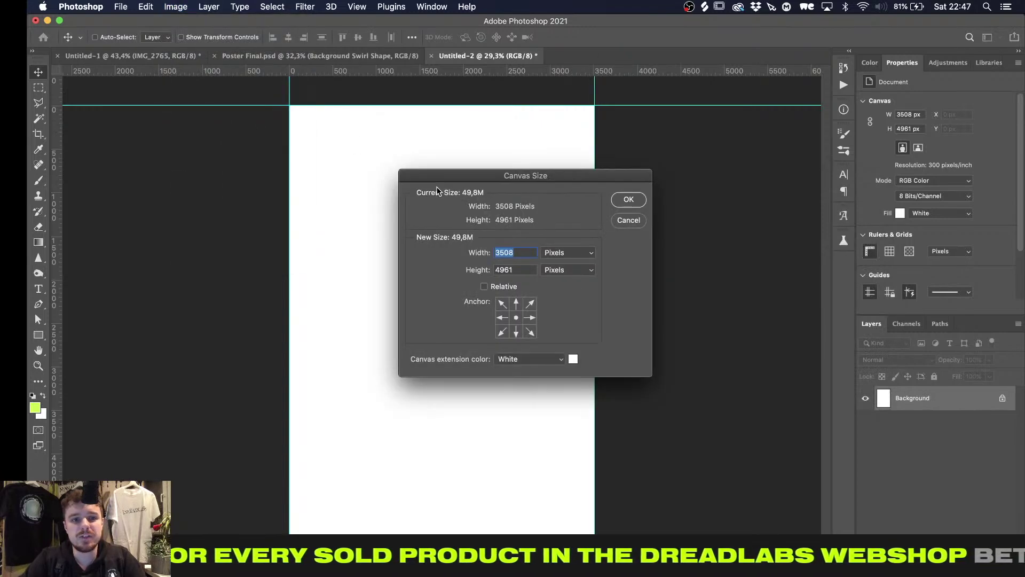
left_click(566, 253)
left_click(565, 278)
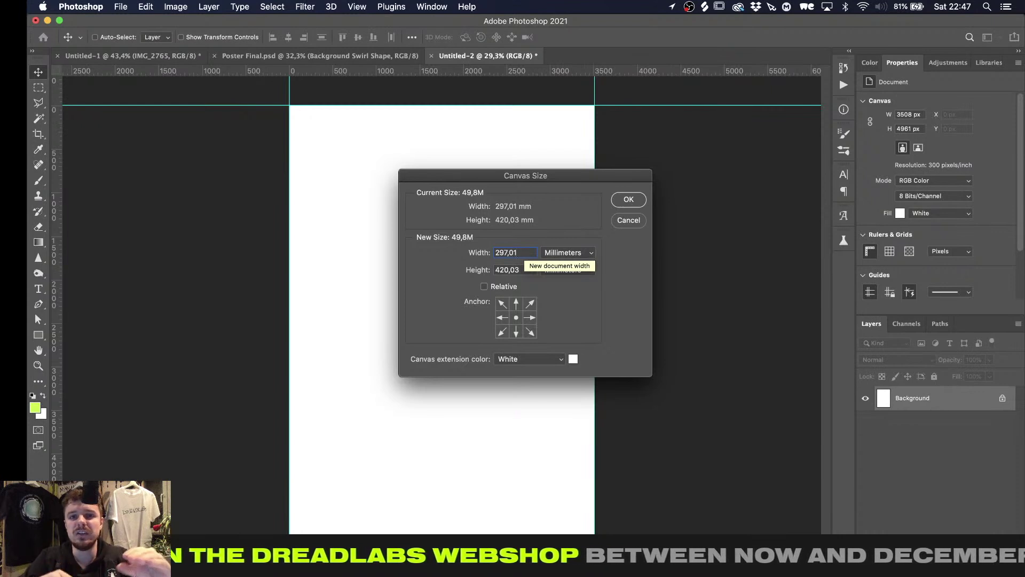
key("BackSpace")
key("BackSpace")
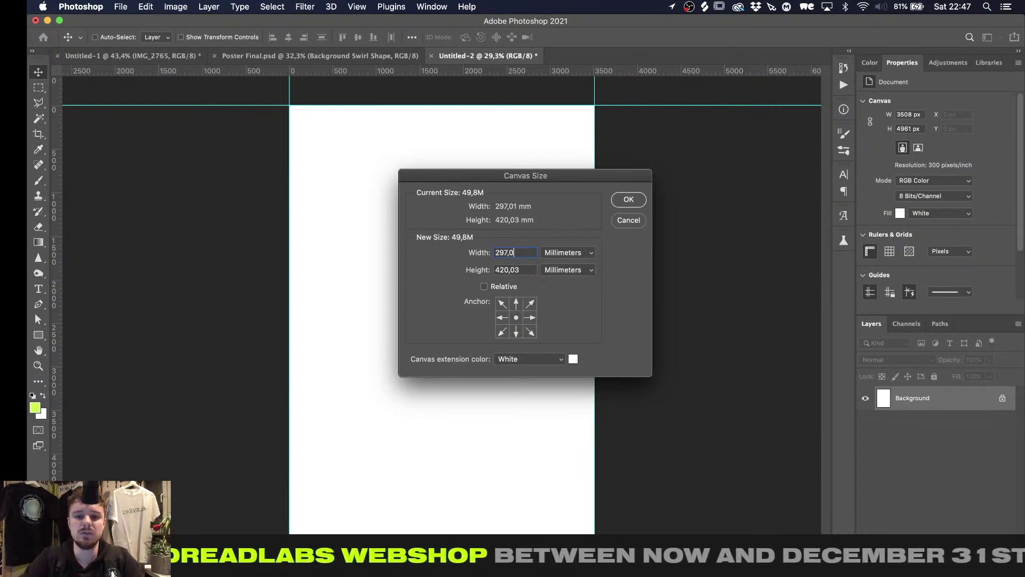
key("BackSpace")
type("+")
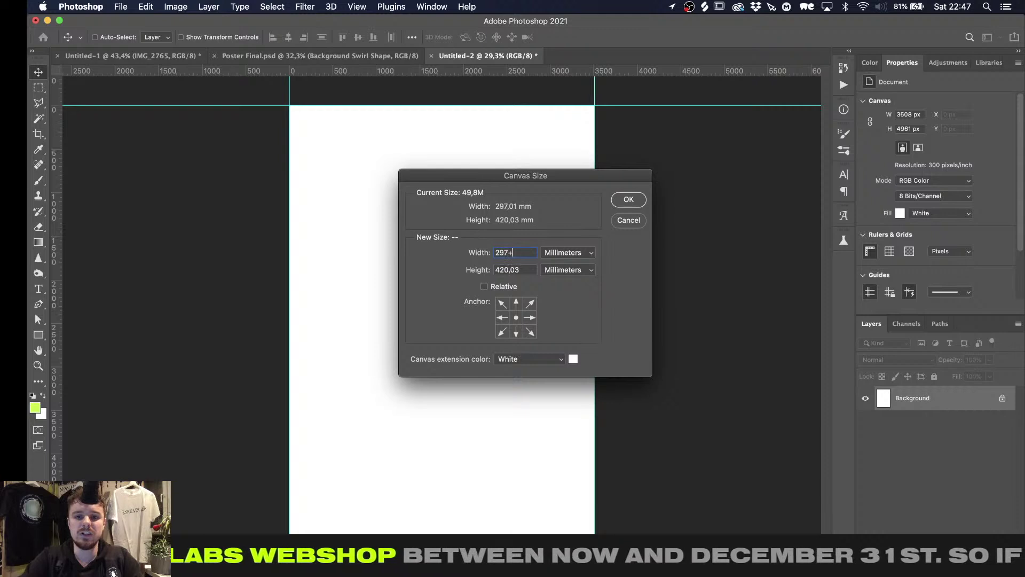
type("6")
key("Tab")
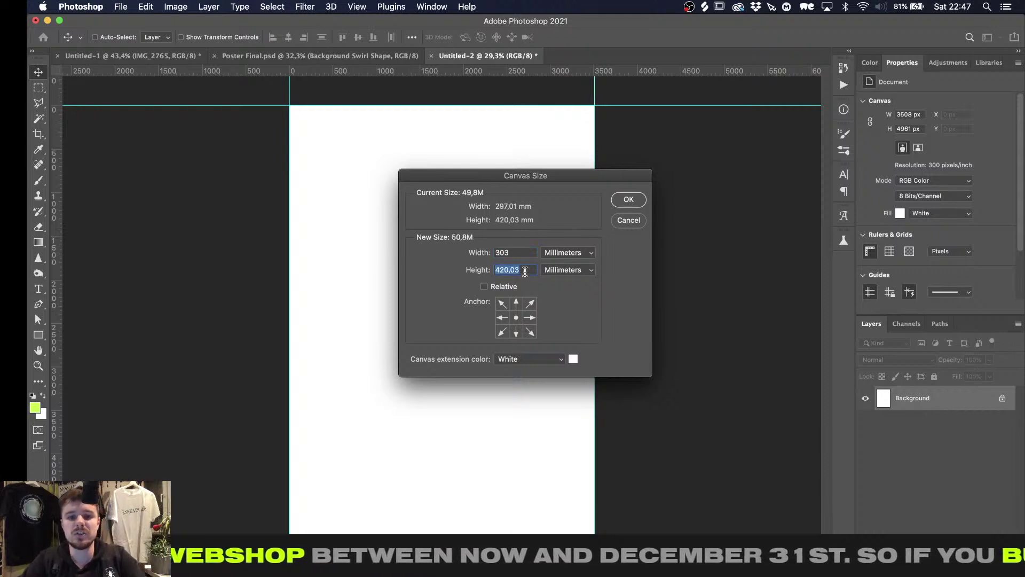
Set the new canvas height to 420+6 mm and apply the canvas size
left_click(516, 274)
key("BackSpace")
key("BackSpace")
key("BackSpace")
type("+6")
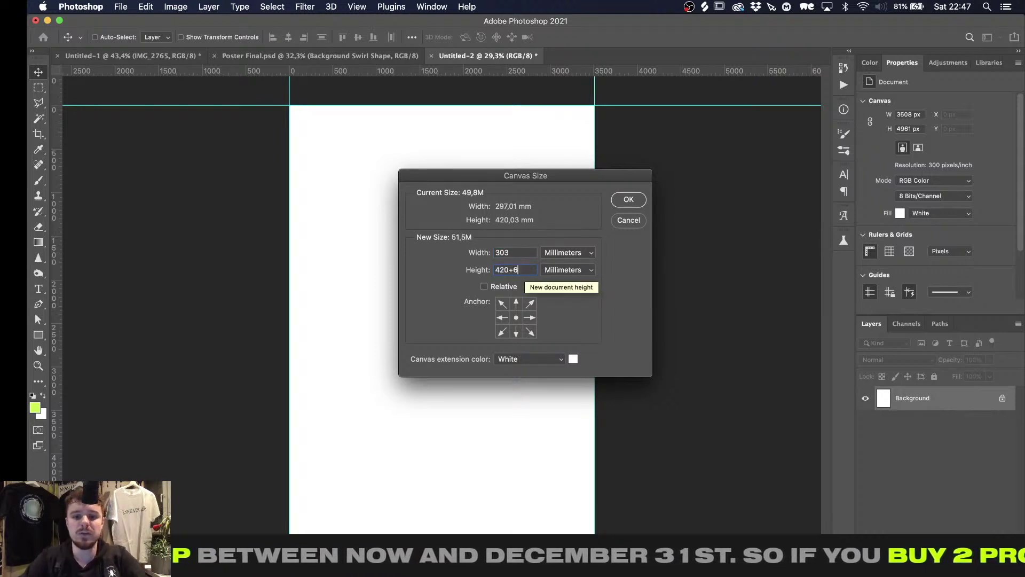
key("Return")
Examine the bleed strip between the guides and the canvas edge at the upper-left corner of the page
scroll(317, 134, "up", 6, "alt")
scroll(317, 134, "left", 5)
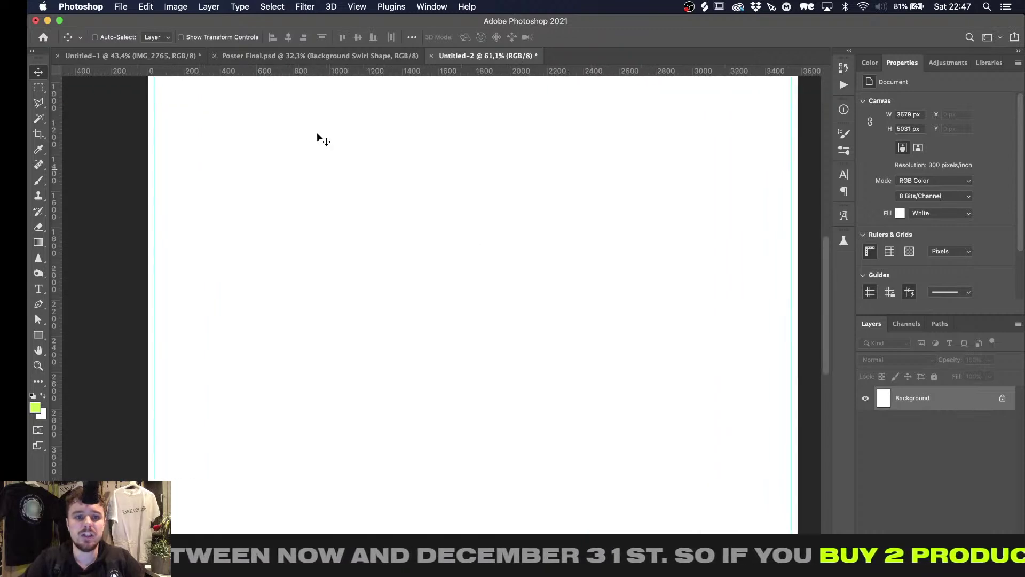
scroll(317, 133, "up", 7)
scroll(317, 134, "up", 3, "alt")
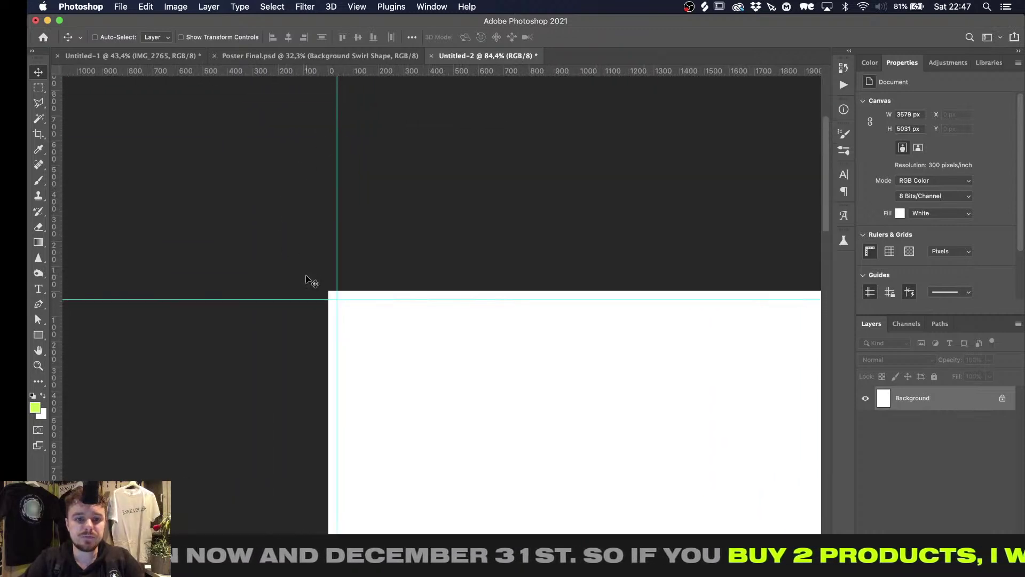
scroll(310, 281, "up", 3, "alt")
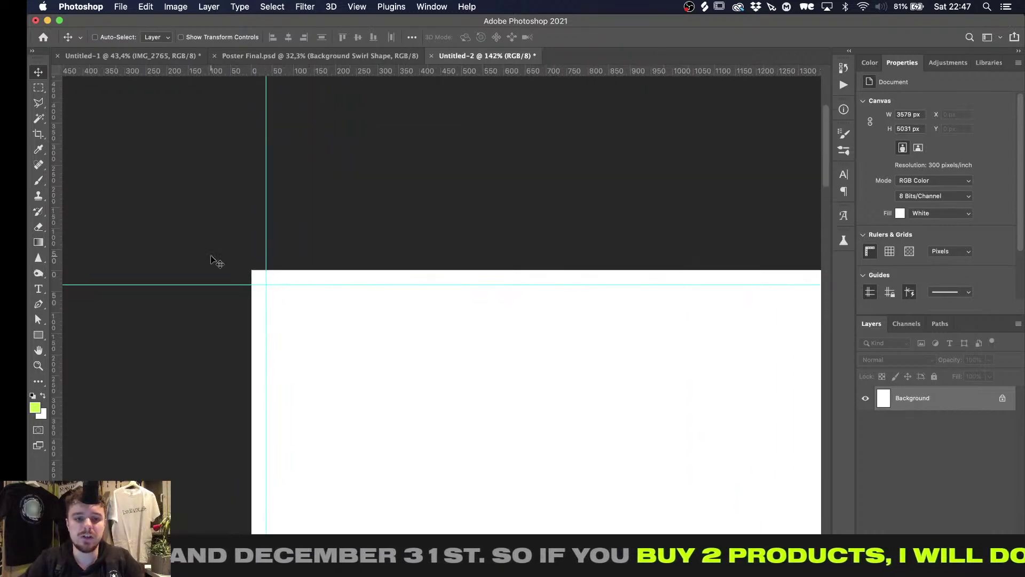
scroll(312, 286, "down", 2, "alt")
scroll(312, 286, "down", 5, "alt")
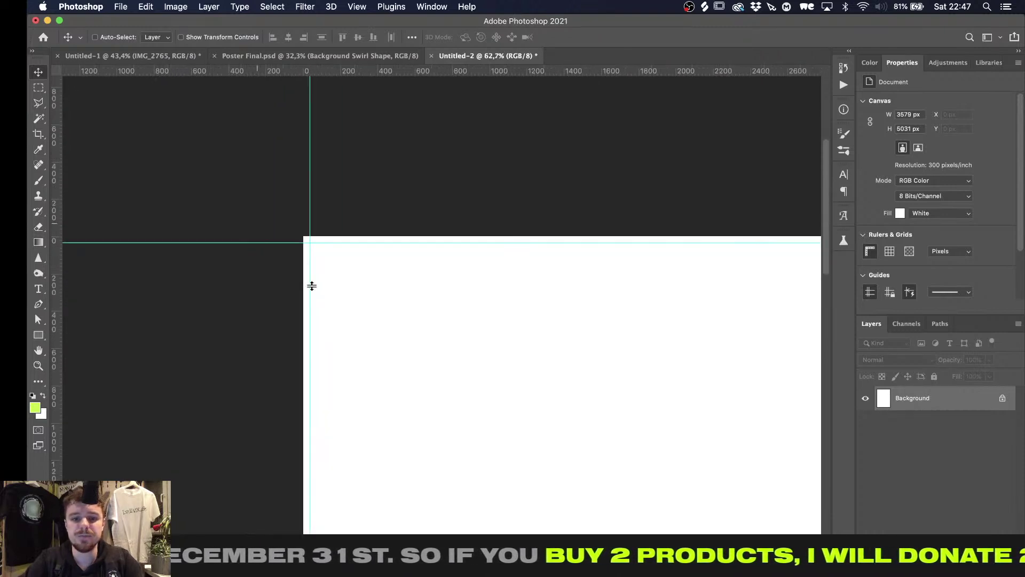
scroll(313, 289, "up", 1, "alt")
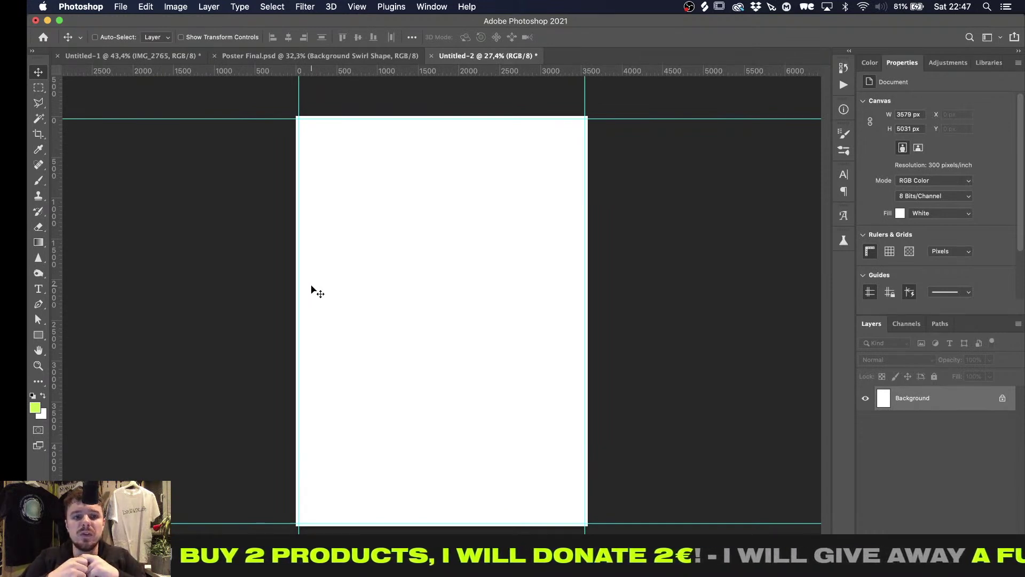
Look through the destination profiles offered by Convert to Profile for the A3 document, and cancel the conversion
left_click(175, 9)
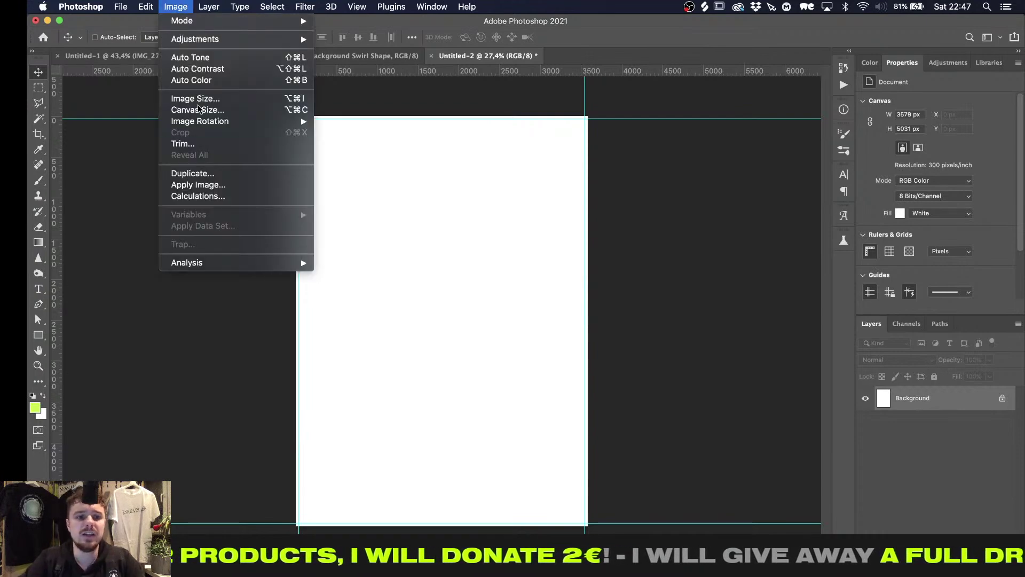
mouse_move(146, 7)
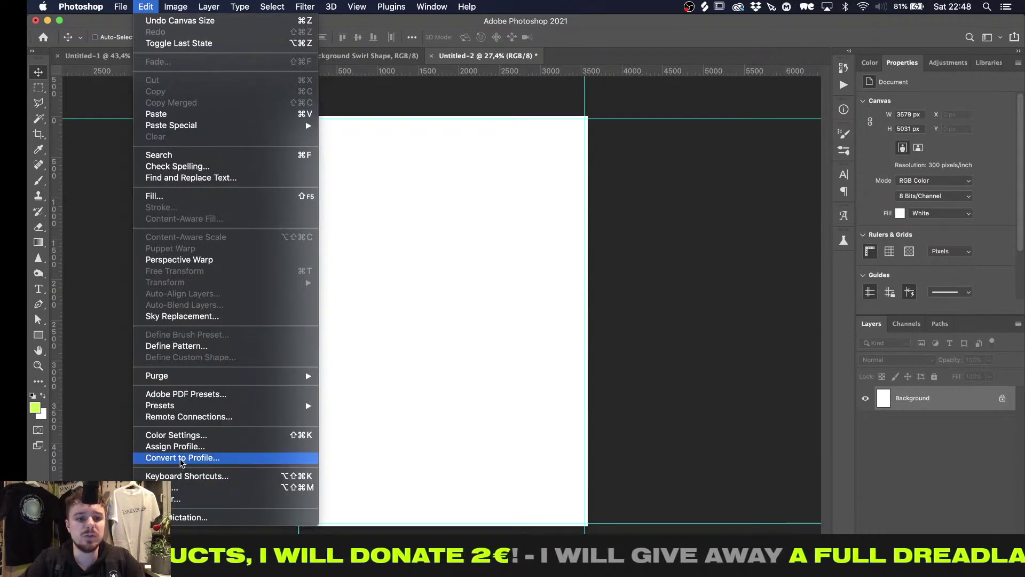
left_click(181, 459)
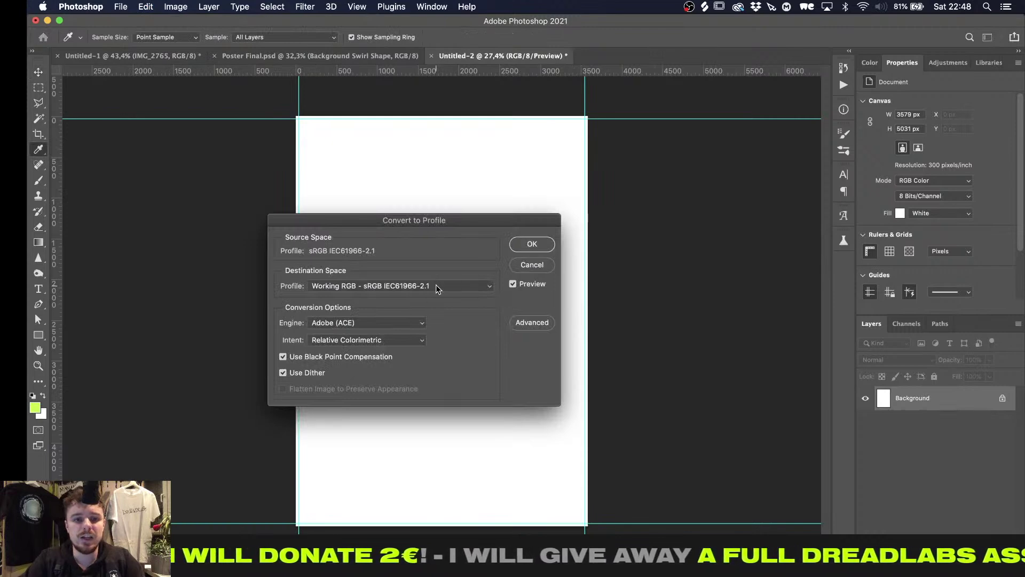
left_click(437, 284)
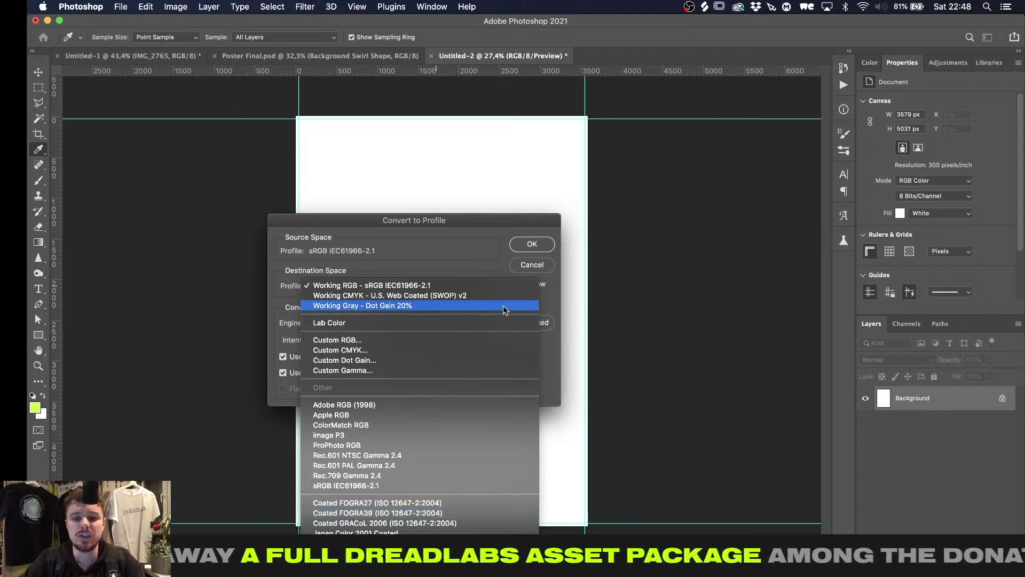
left_click(513, 285)
left_click(532, 264)
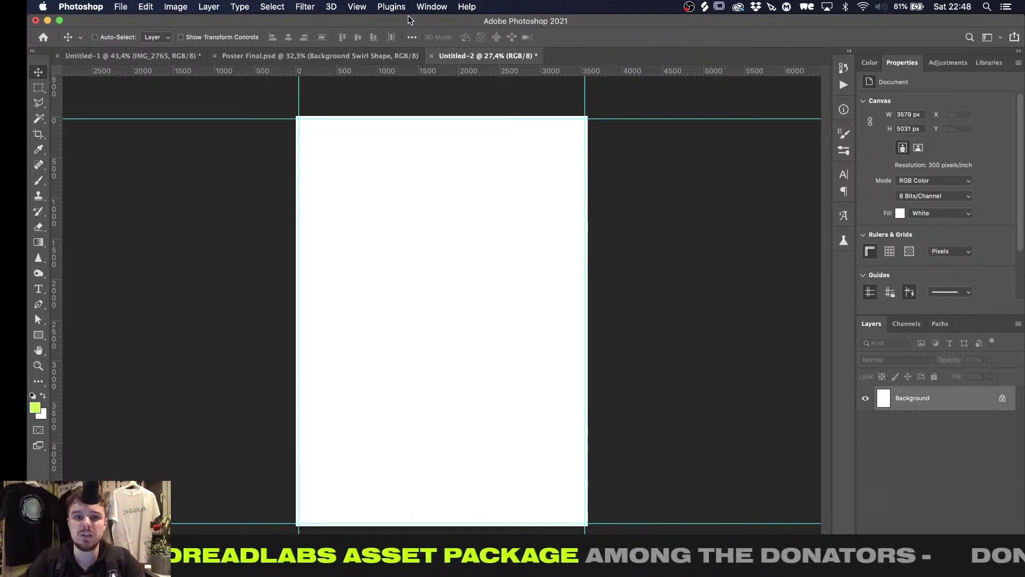
Close the Untitled-2 document without saving its changes
left_click(431, 55)
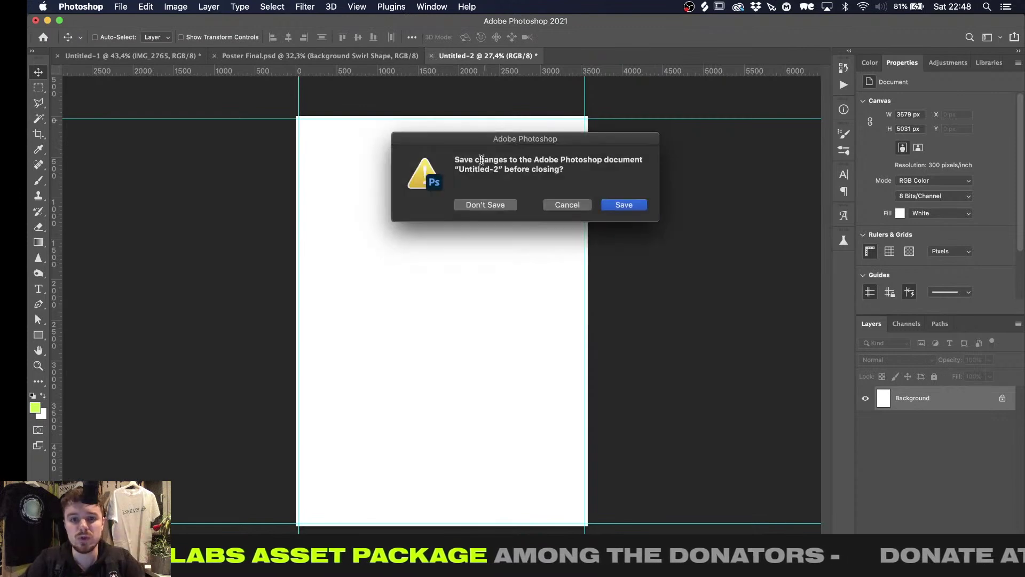
left_click(479, 204)
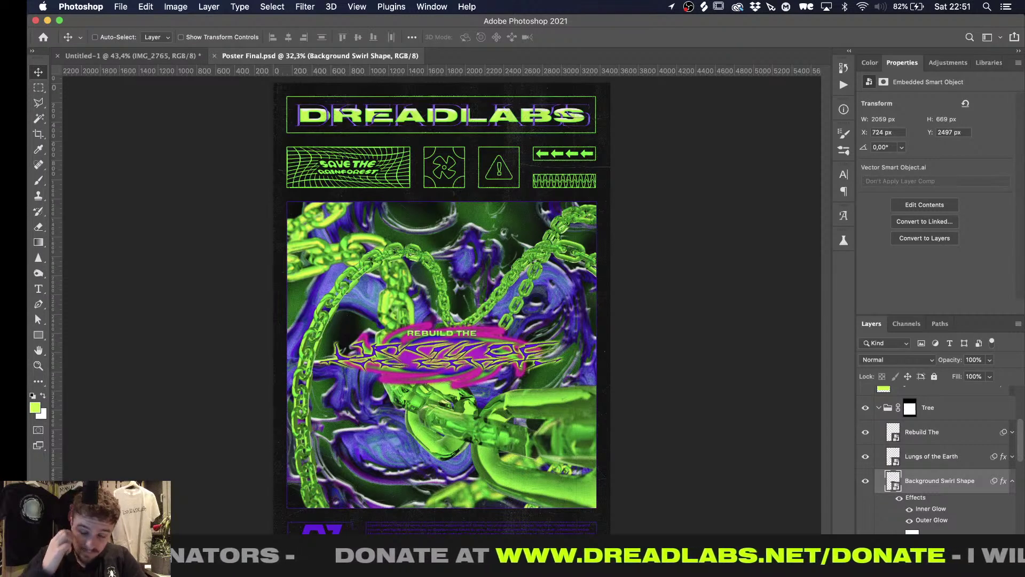
Collapse the effects and smart filter lists of the Background Swirl Shape and Tree Texture Thing copy layers
scroll(931, 474, "down", 1)
left_click(1010, 461)
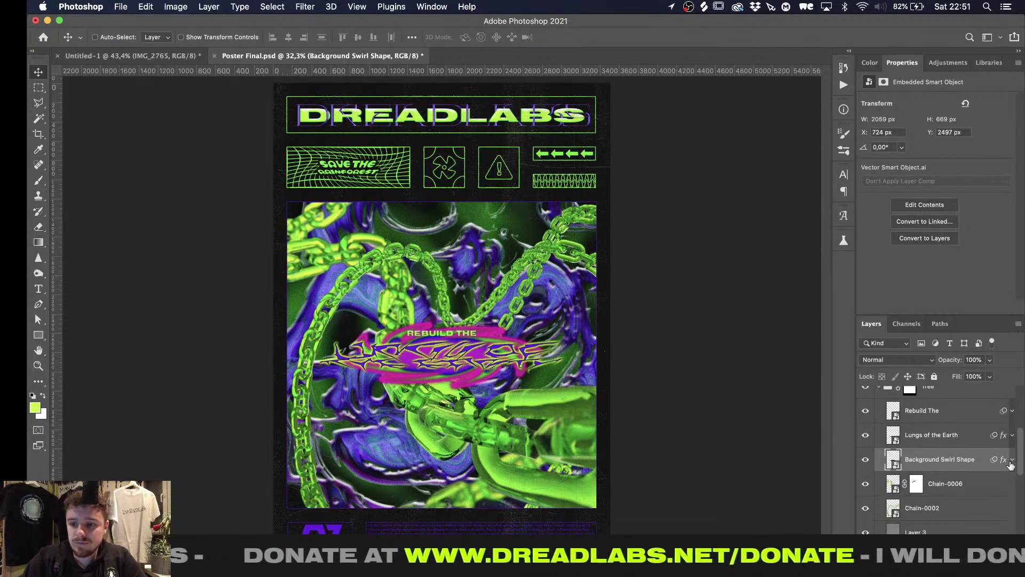
scroll(994, 494, "down", 6)
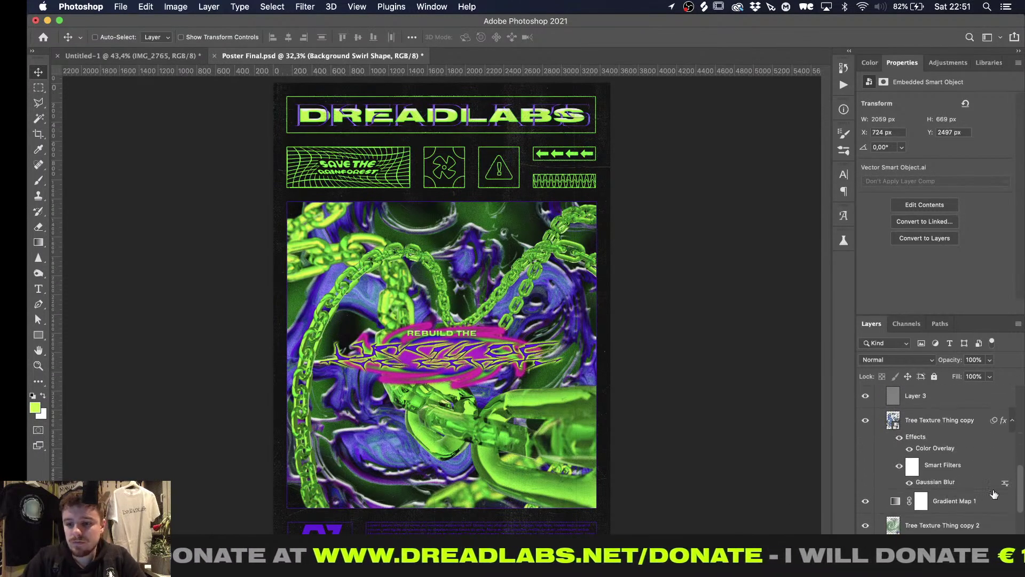
left_click(1012, 420)
scroll(971, 450, "up", 1)
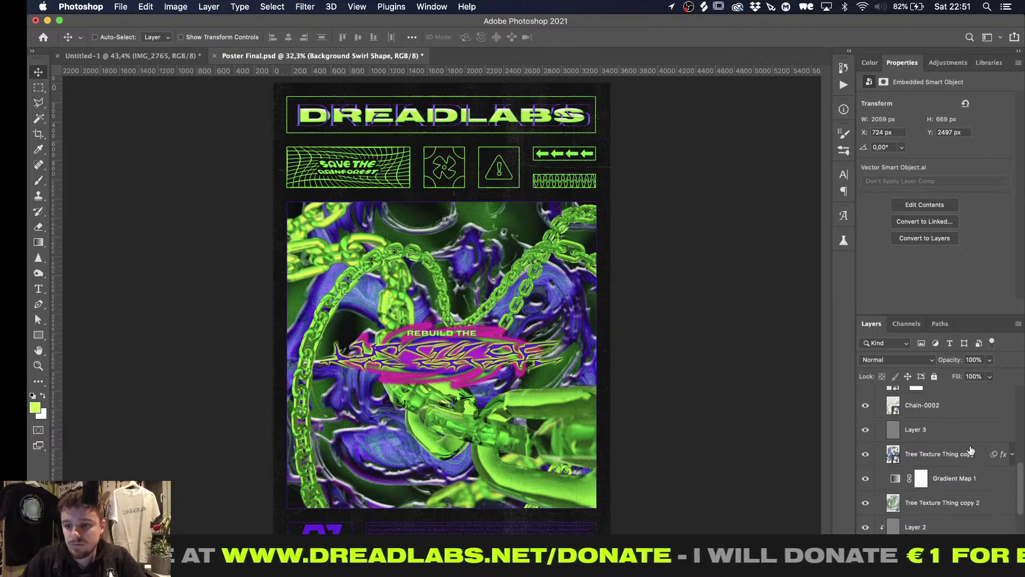
Add a Hue/Saturation adjustment above the Tree Texture Thing copy layer with saturation +28 and hue about +23
left_click(941, 457)
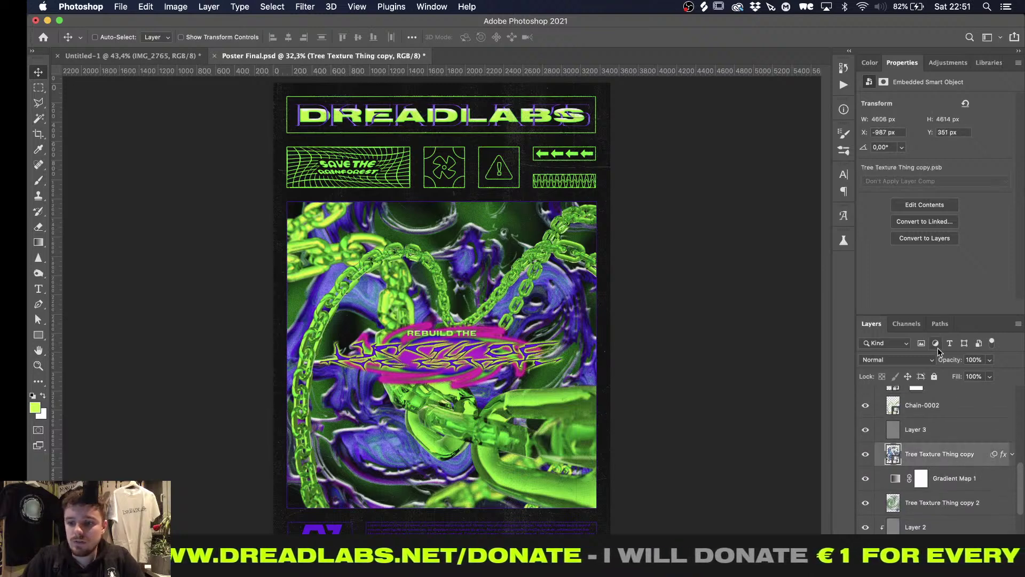
left_click(950, 65)
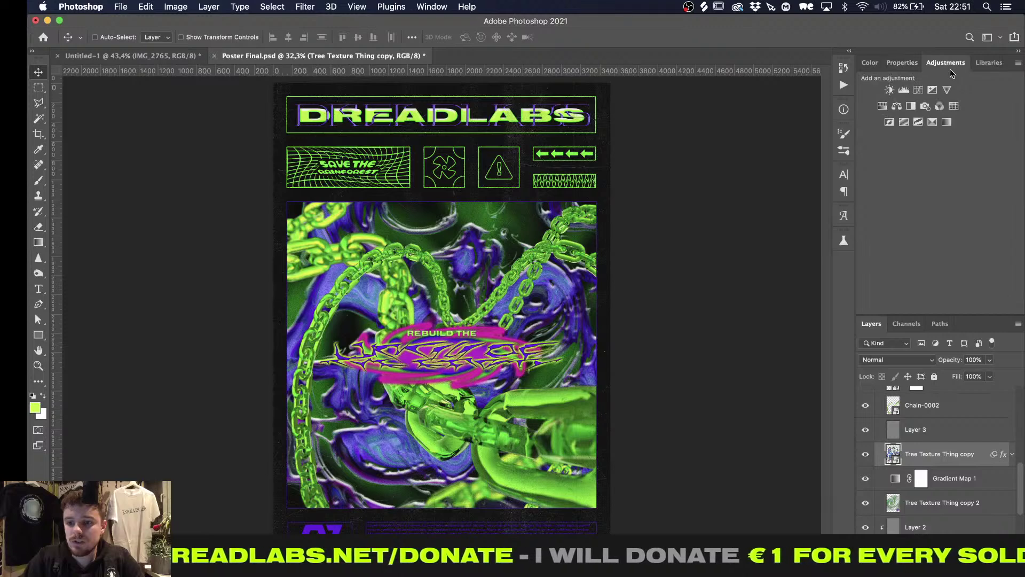
left_click(880, 111)
left_click_drag(938, 165, 951, 145)
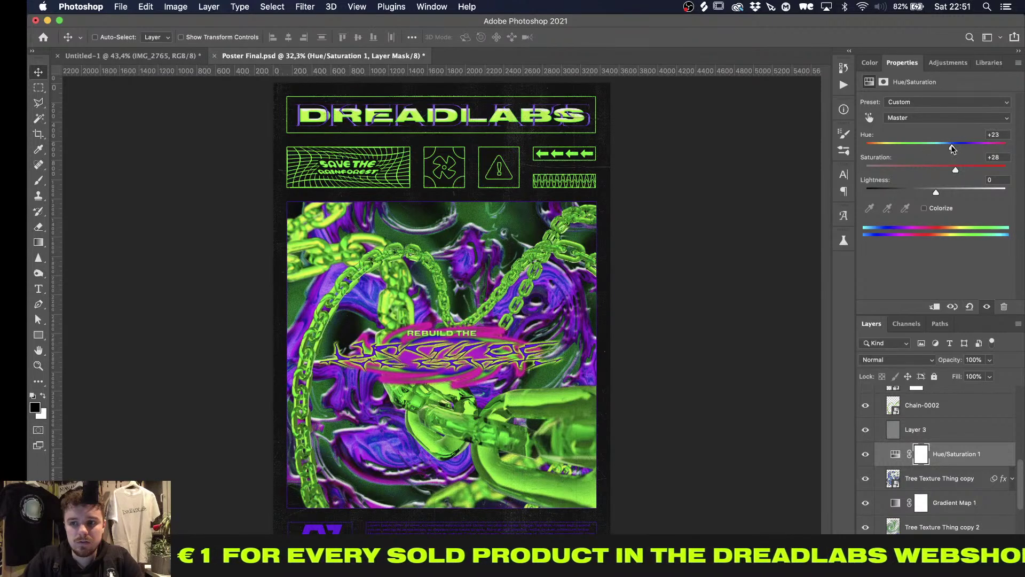
Set the Hue/Saturation adjustment's hue to +10 and save the poster document
left_click(996, 135)
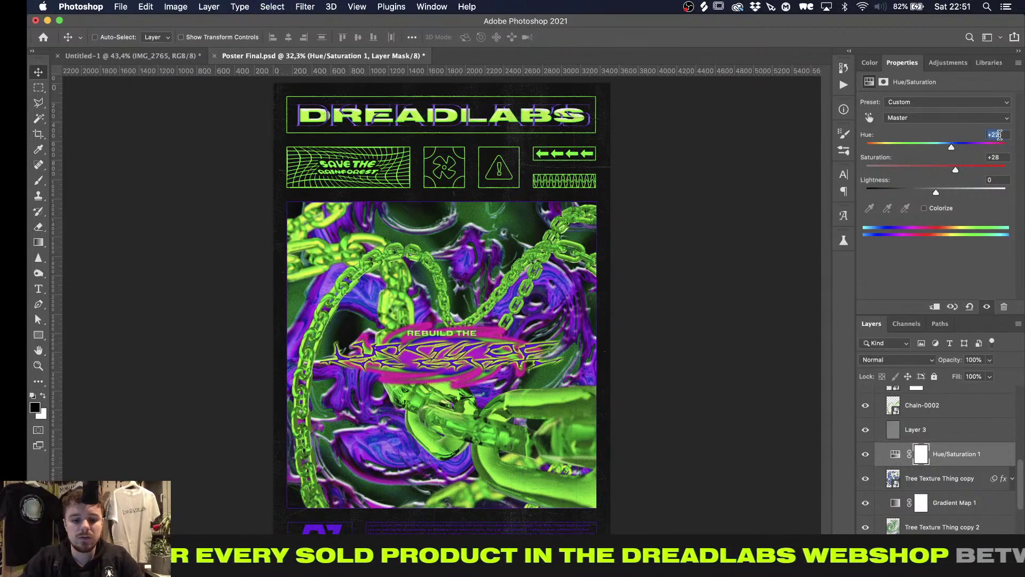
type("10")
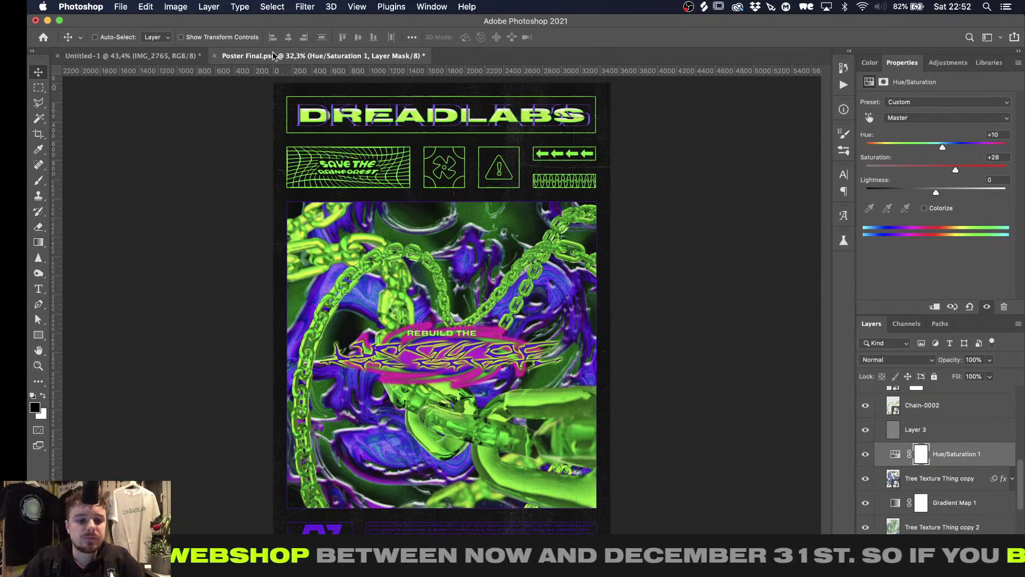
key("super+s")
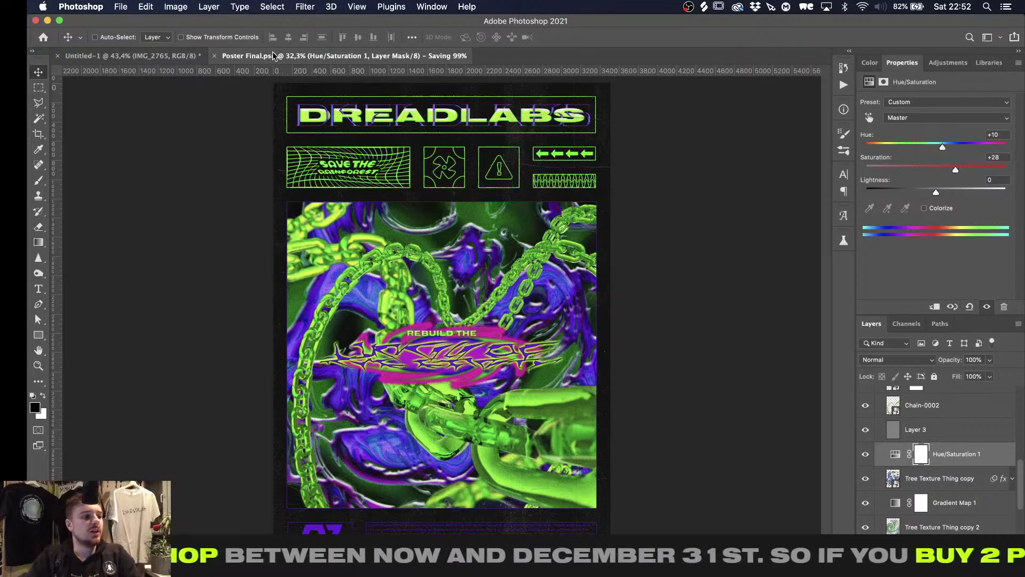